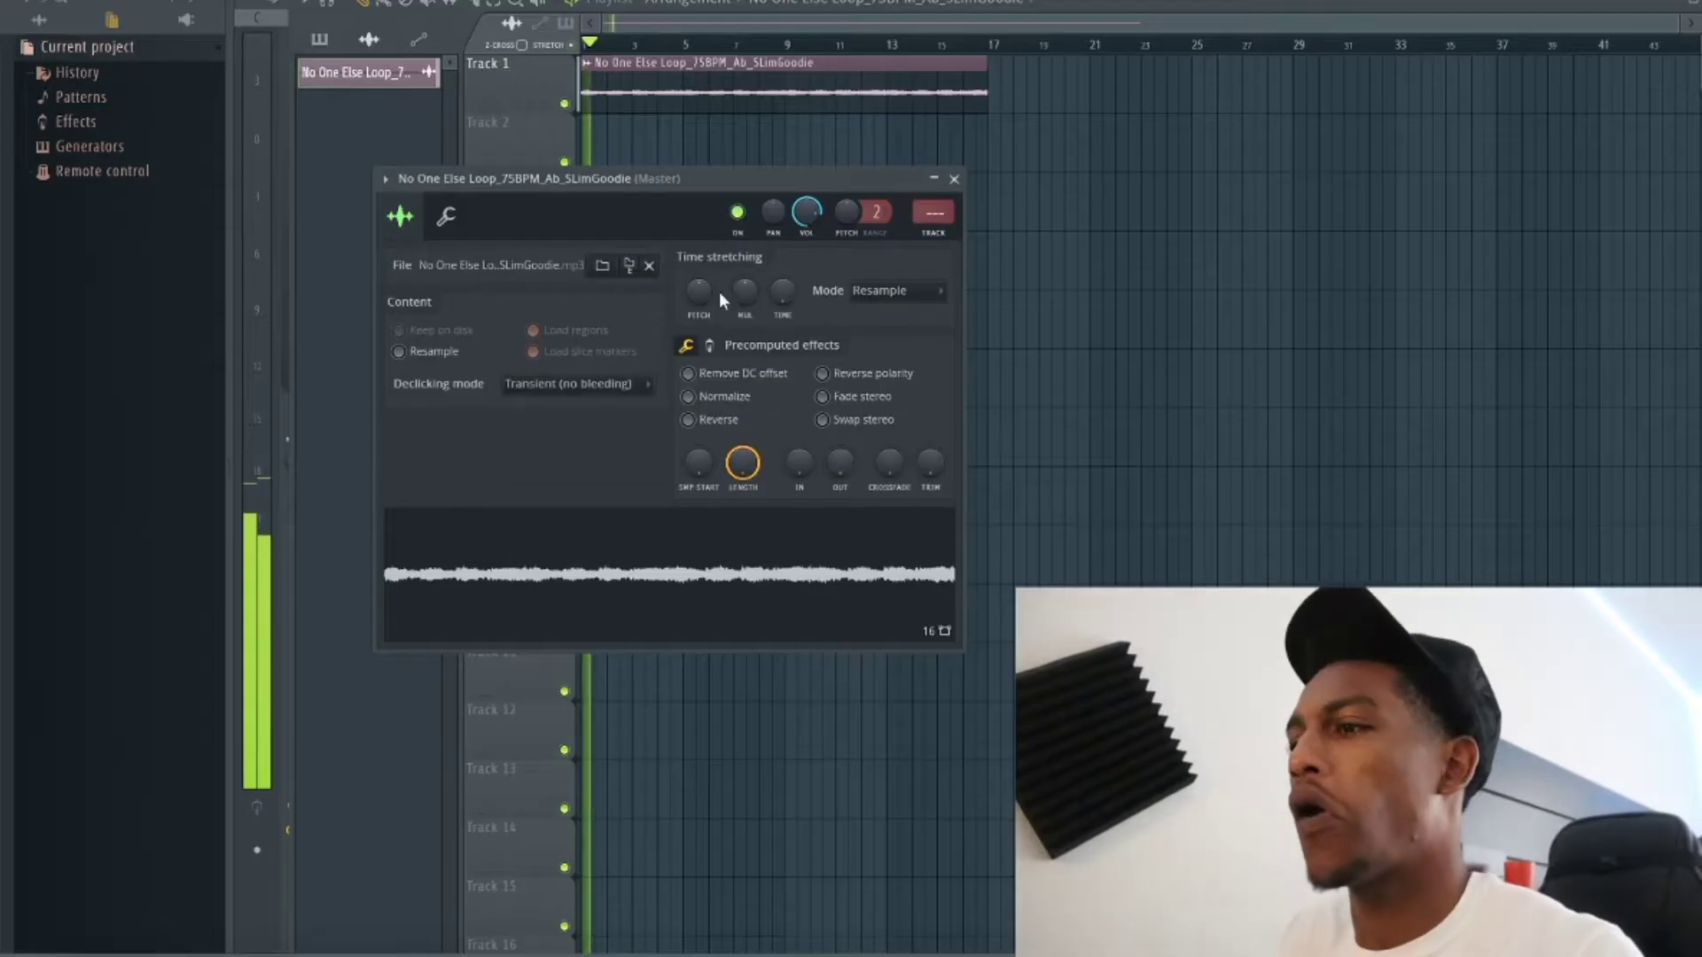
Normalize the No One Else Loop sample and lower its channel volume, checking the YouTube live stream page along the way.
left_click(954, 180)
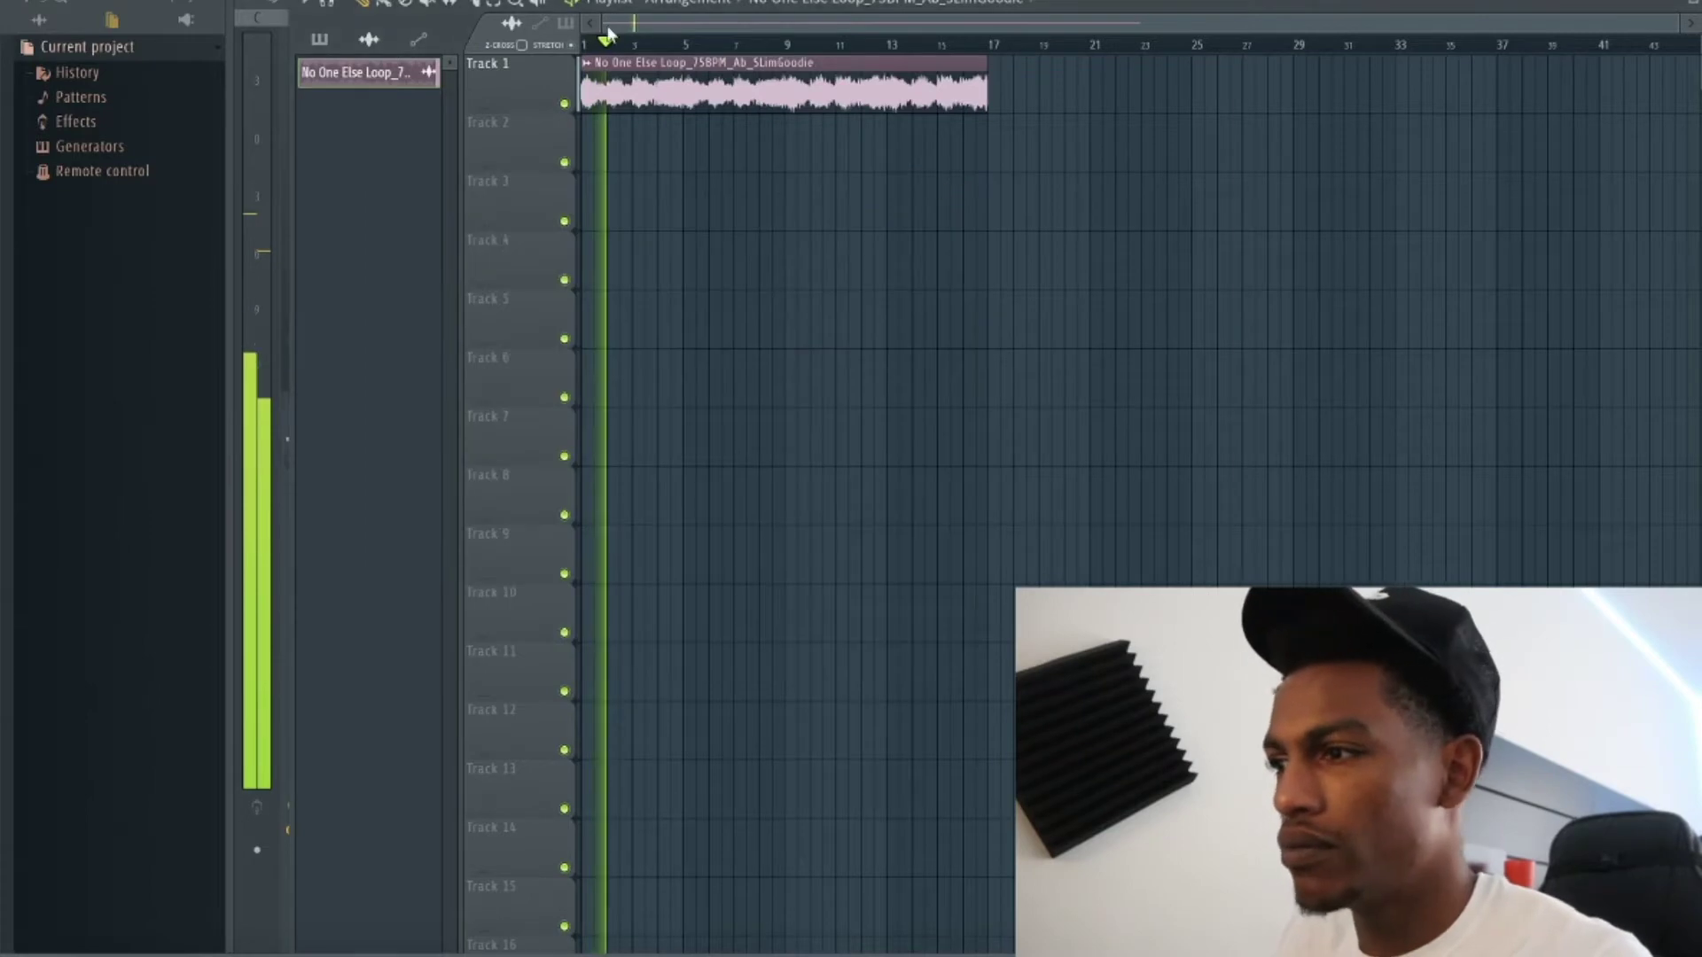
double_click(642, 61)
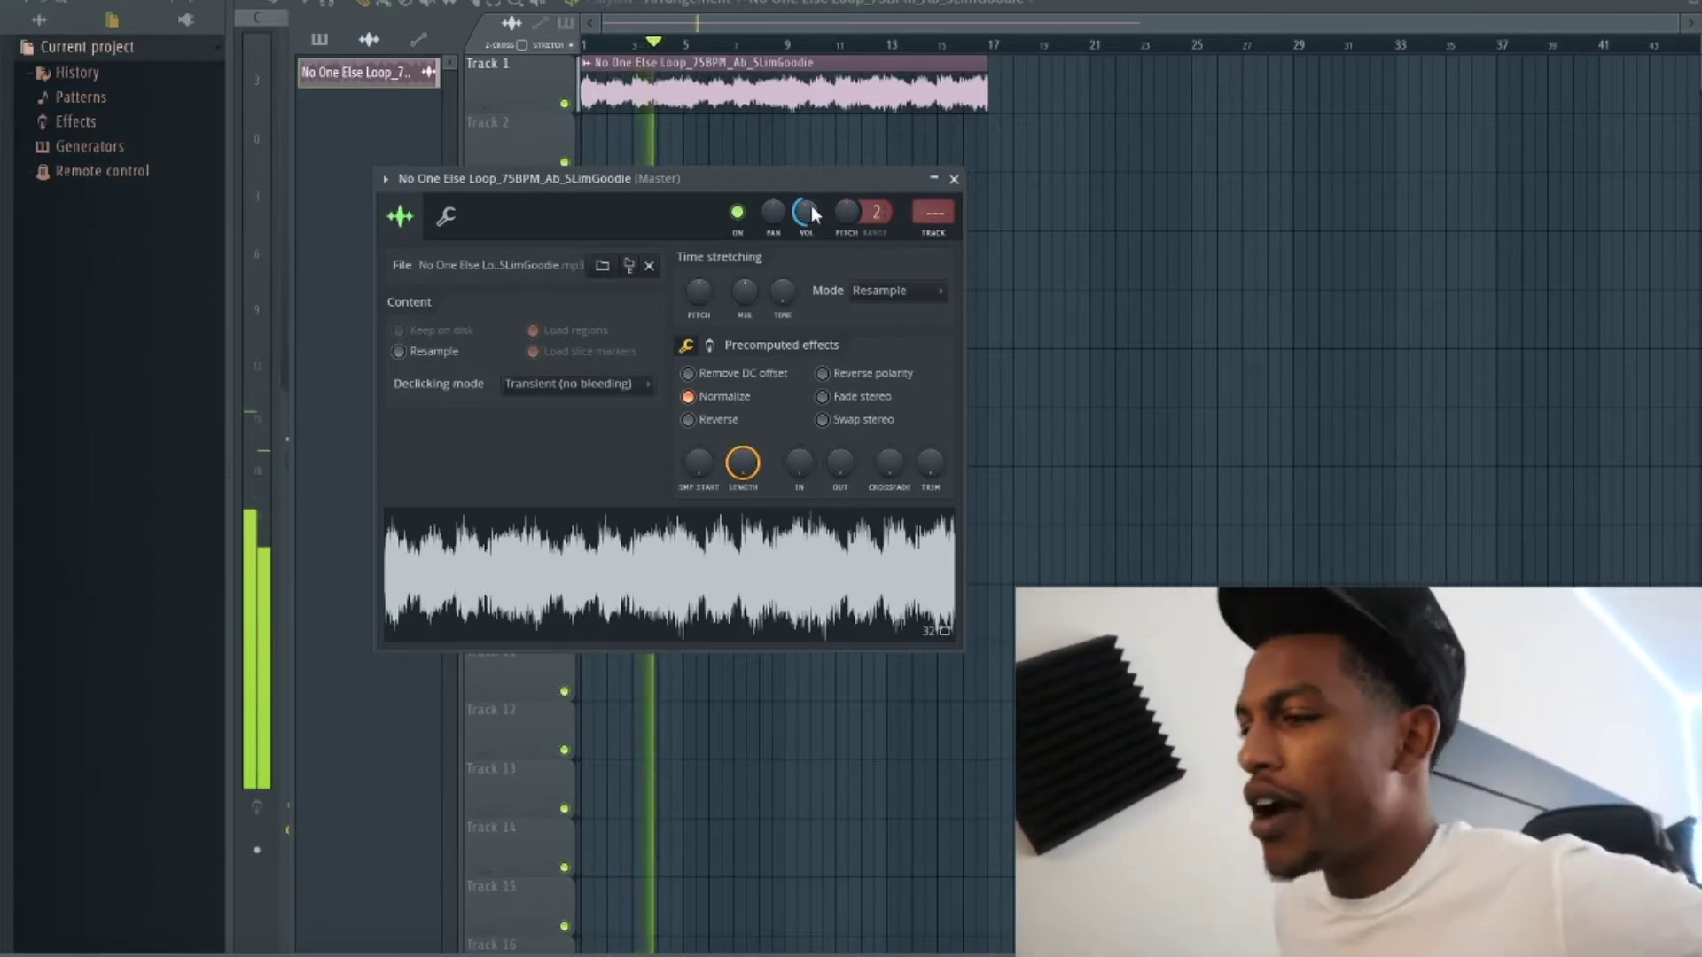
key("ctrl+Right")
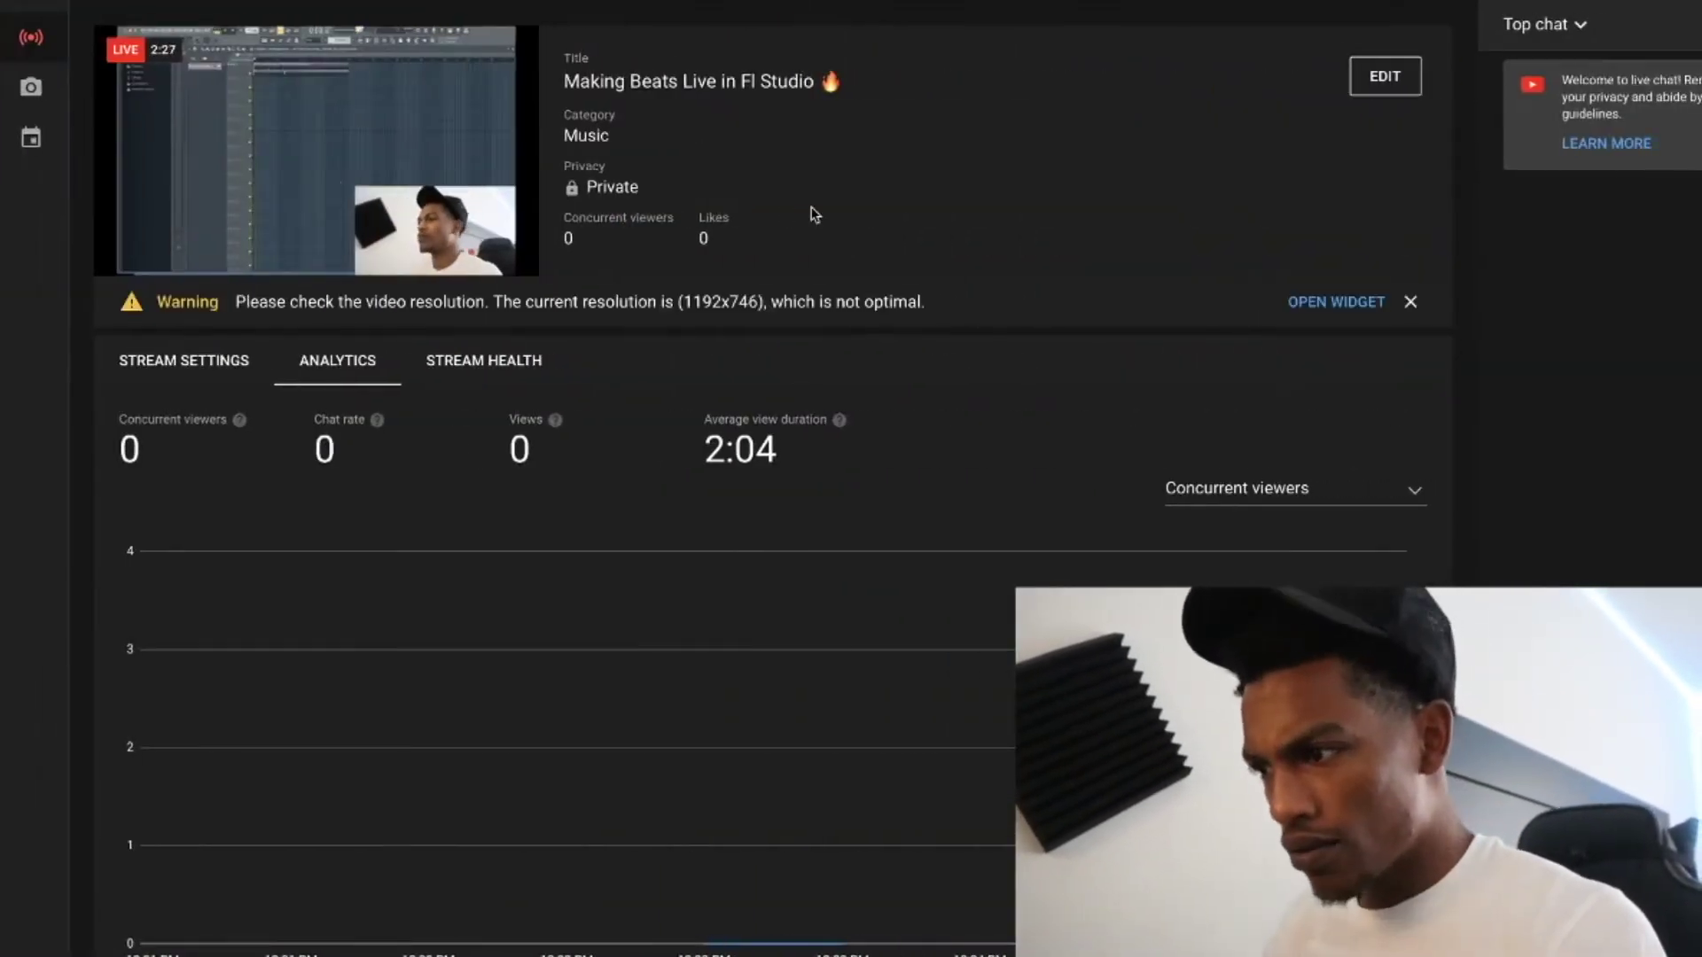
key("ctrl+Left")
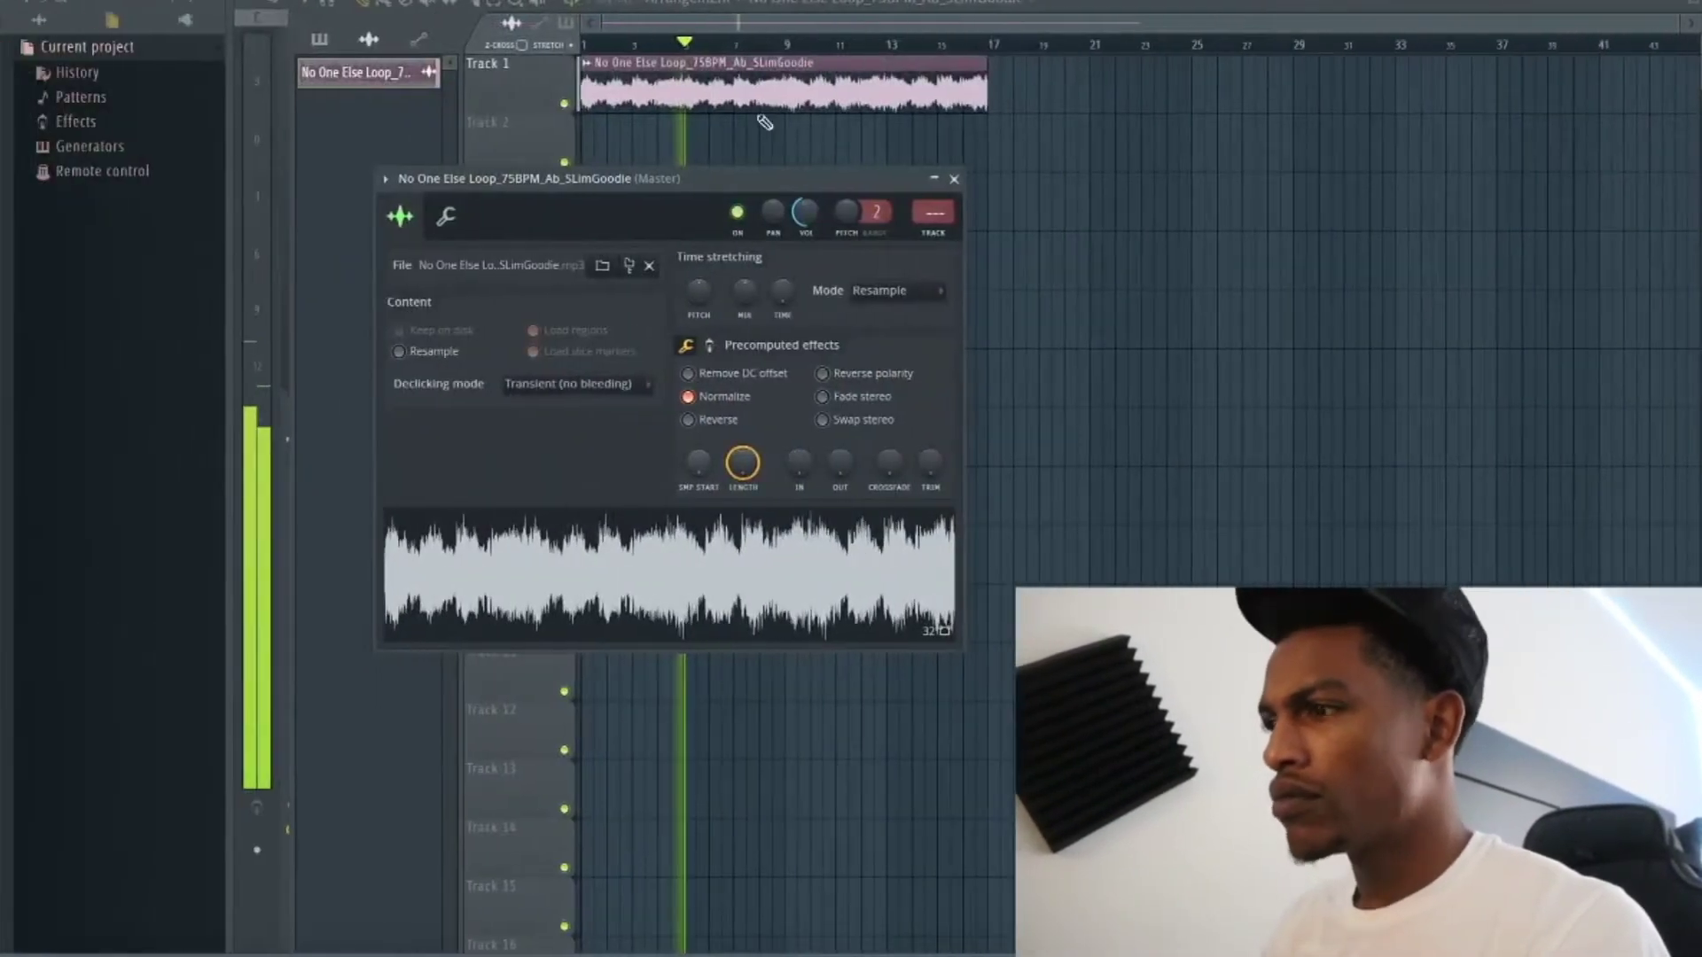
left_click(1086, 7)
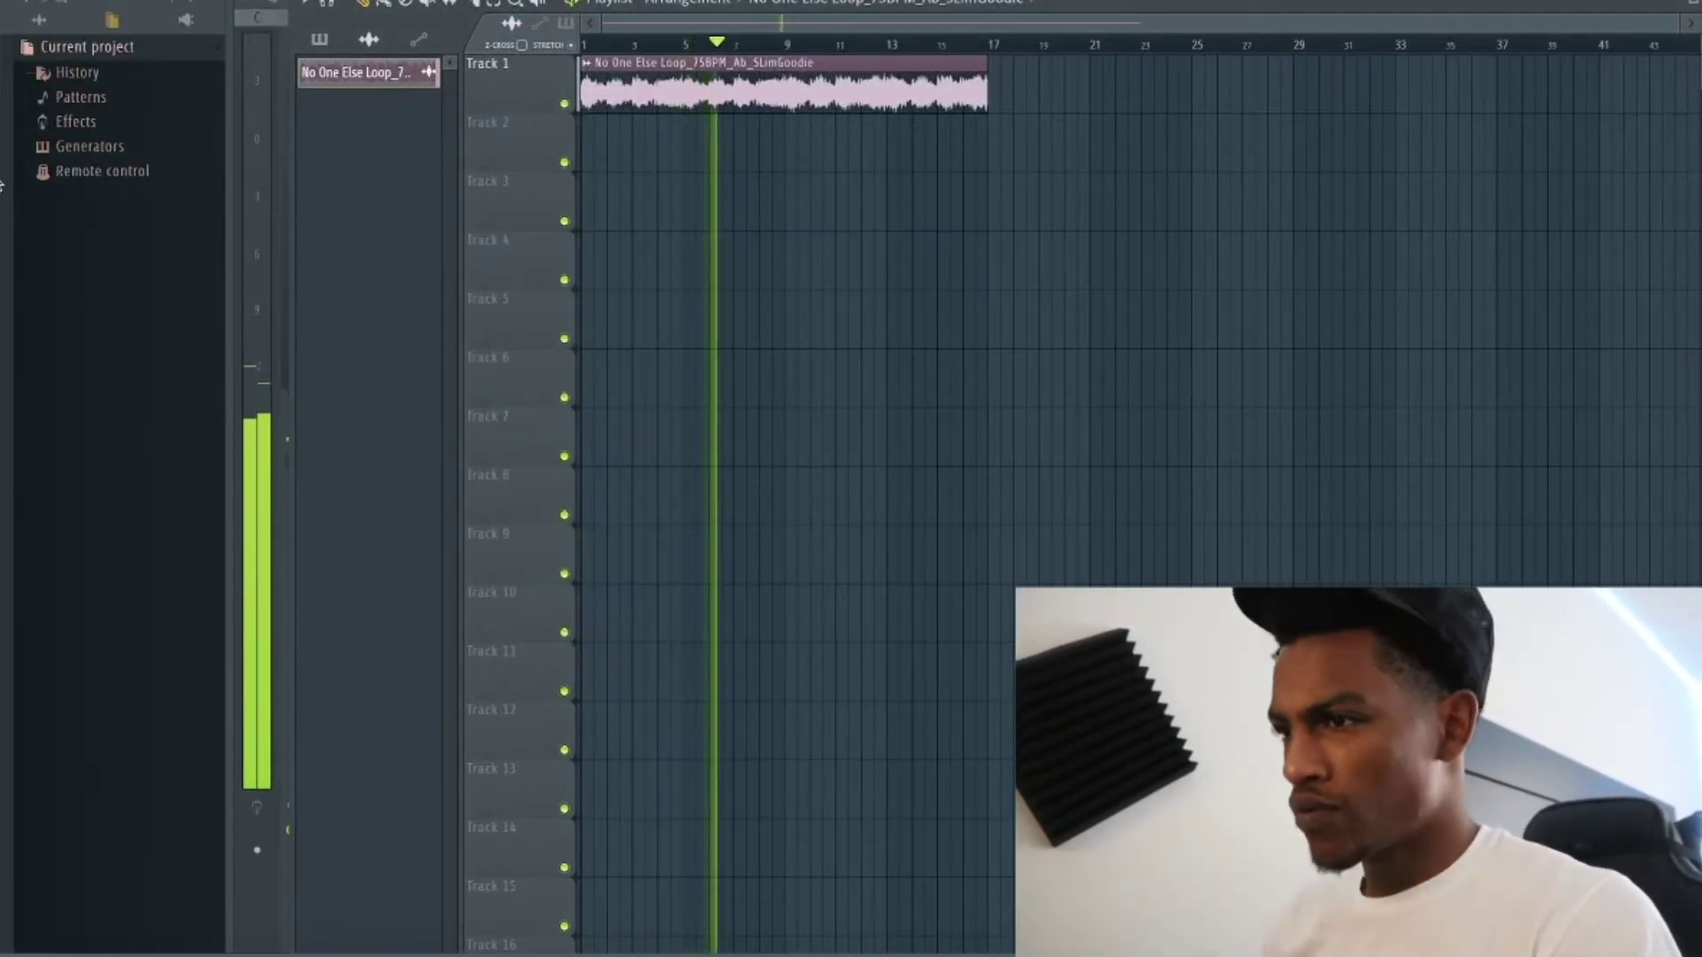
Place Pattern 1 on Track 2 from bar 1 and resize its clip to end at bar 9.
left_click(319, 39)
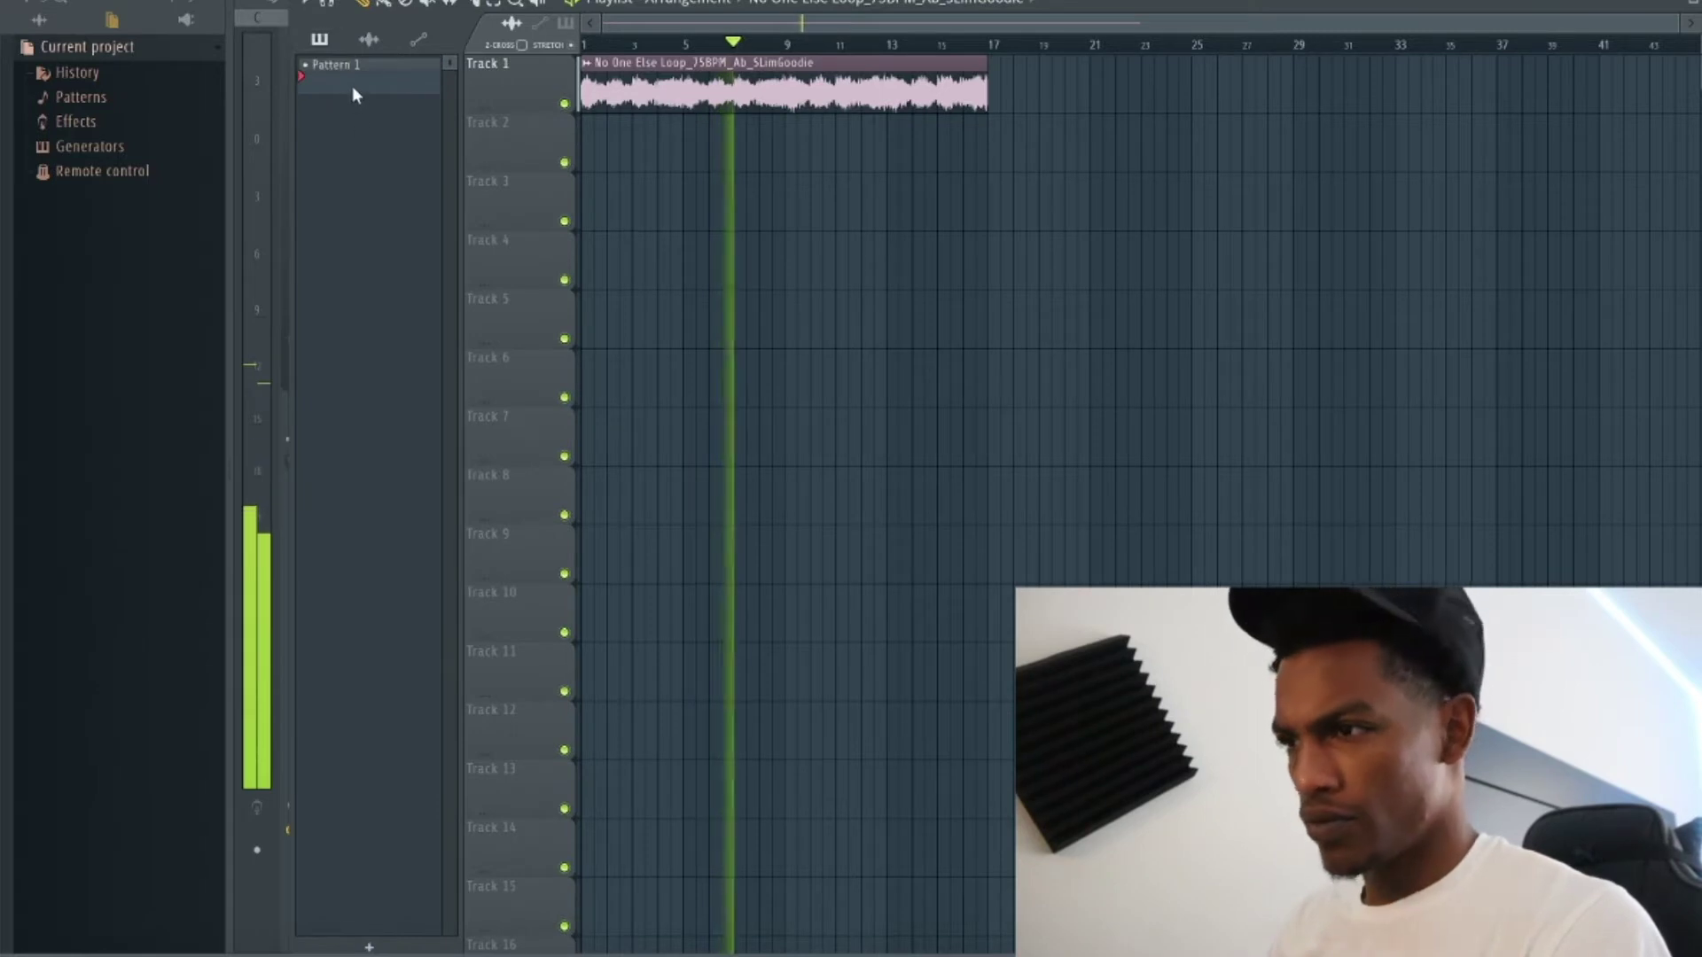
left_click(350, 85)
left_click_drag(623, 151, 902, 188)
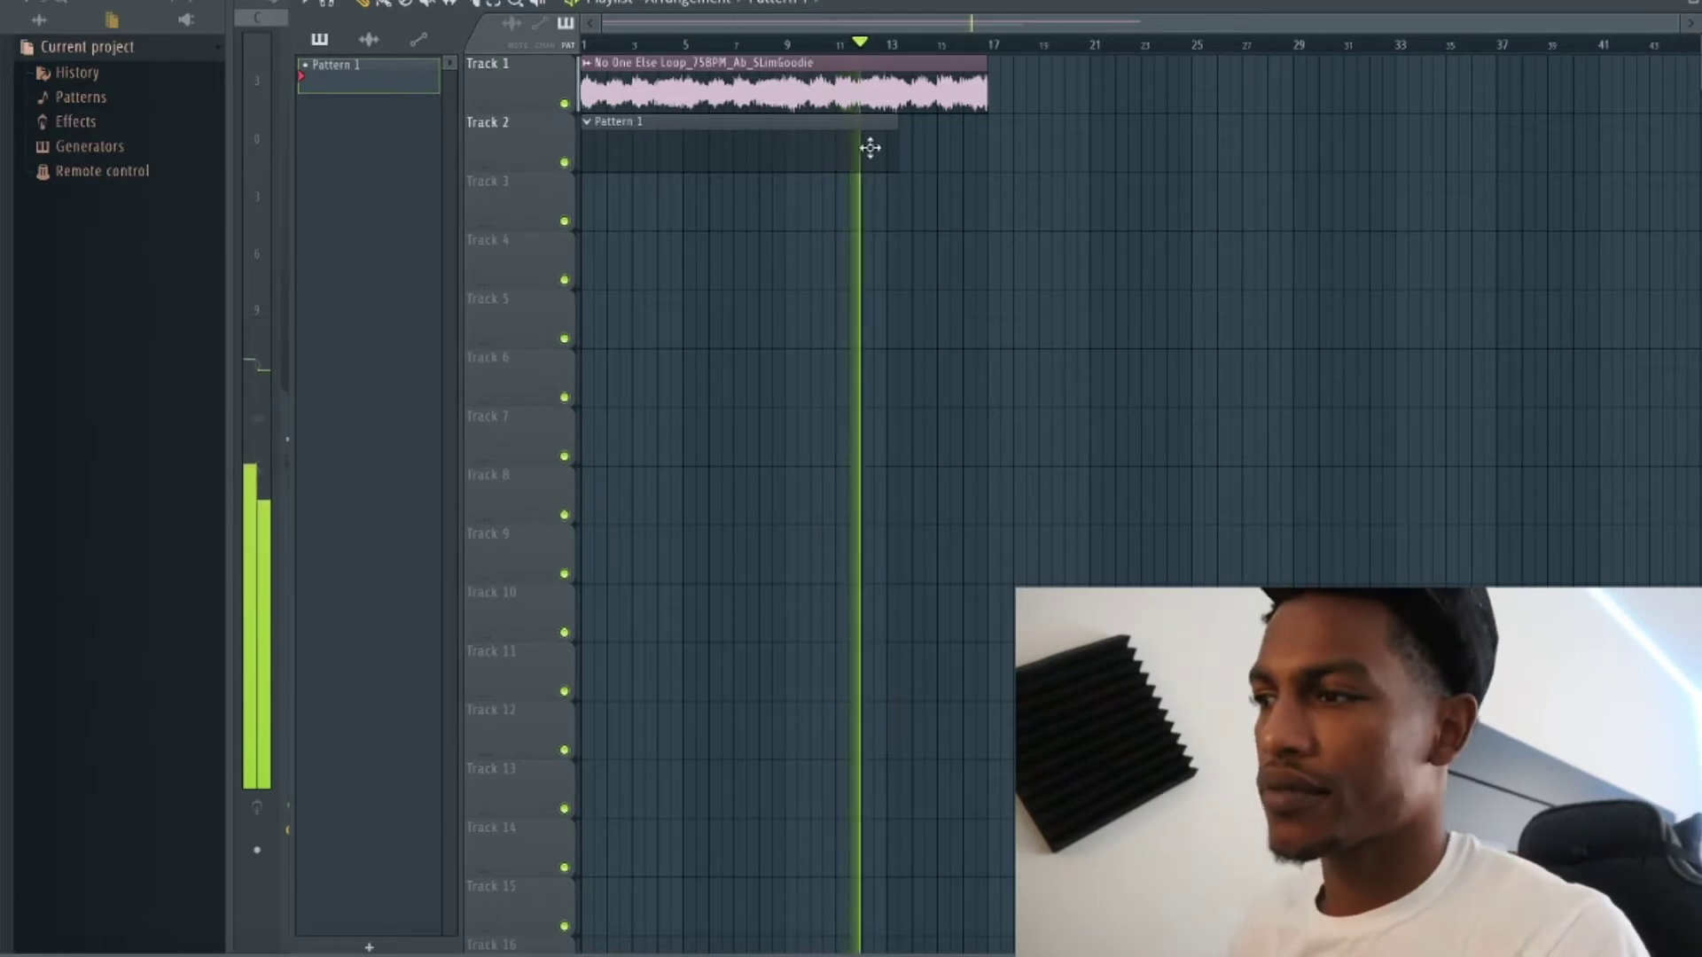
left_click_drag(895, 146, 780, 150)
Duplicate the Pattern 1 clip so the copies fill Track 2 up to bar 17, and clear the selection.
left_click(700, 149, "ctrl")
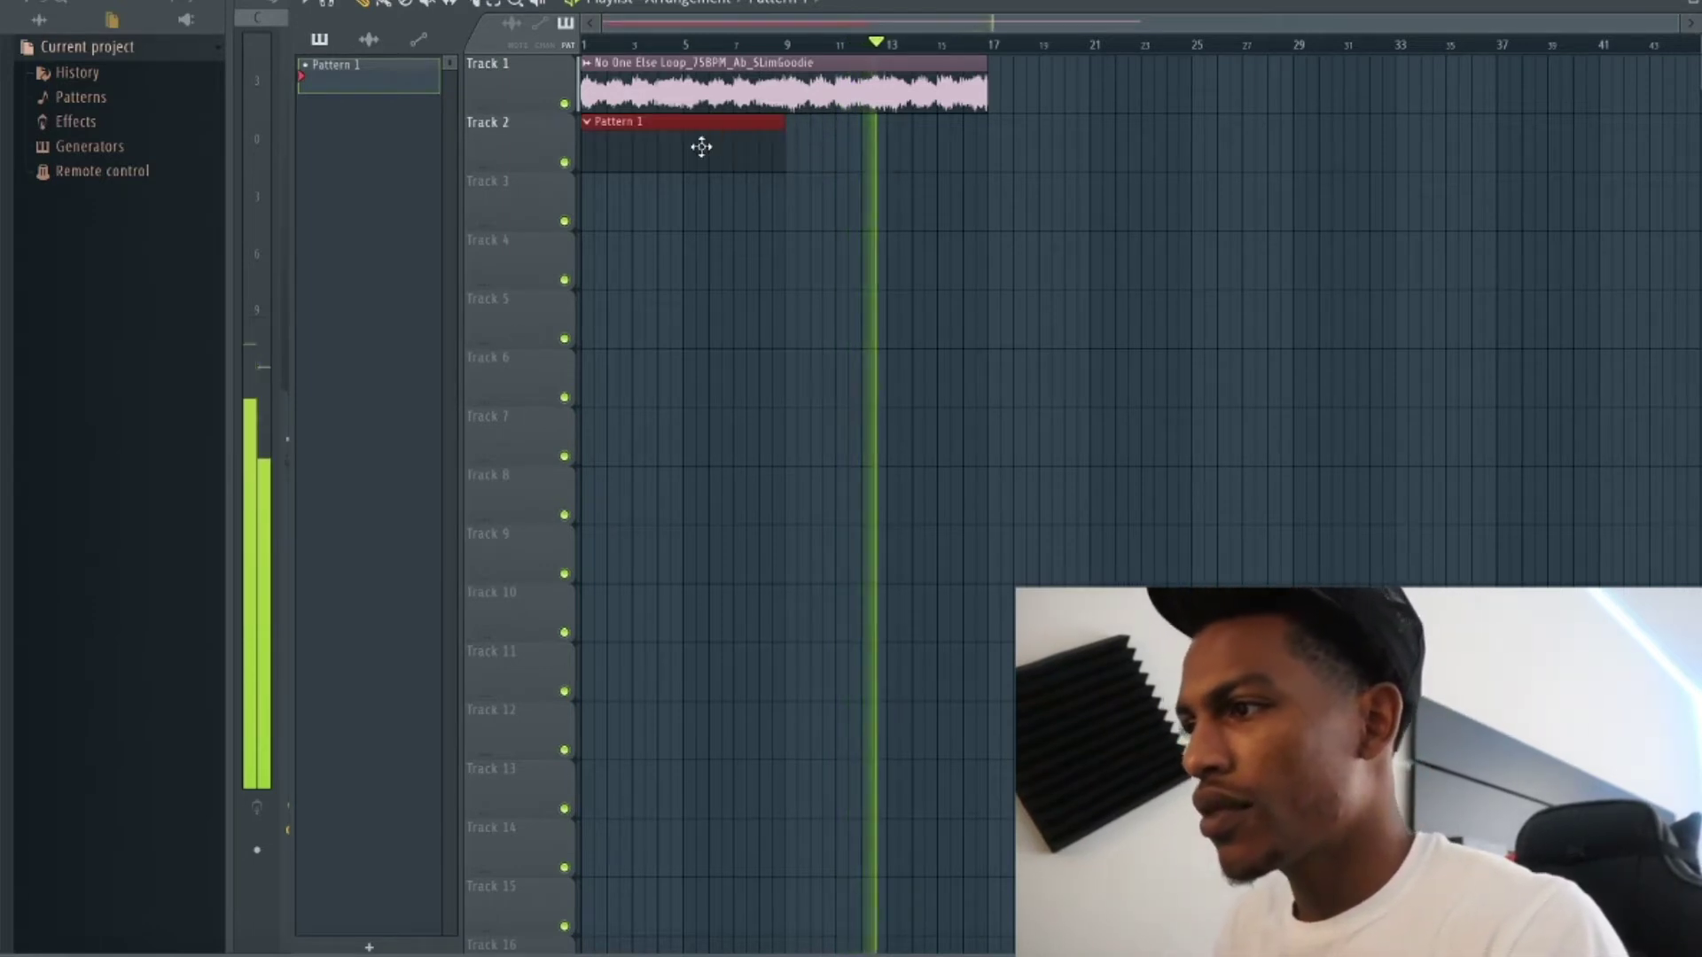
key("ctrl+b")
left_click(1037, 193, "ctrl")
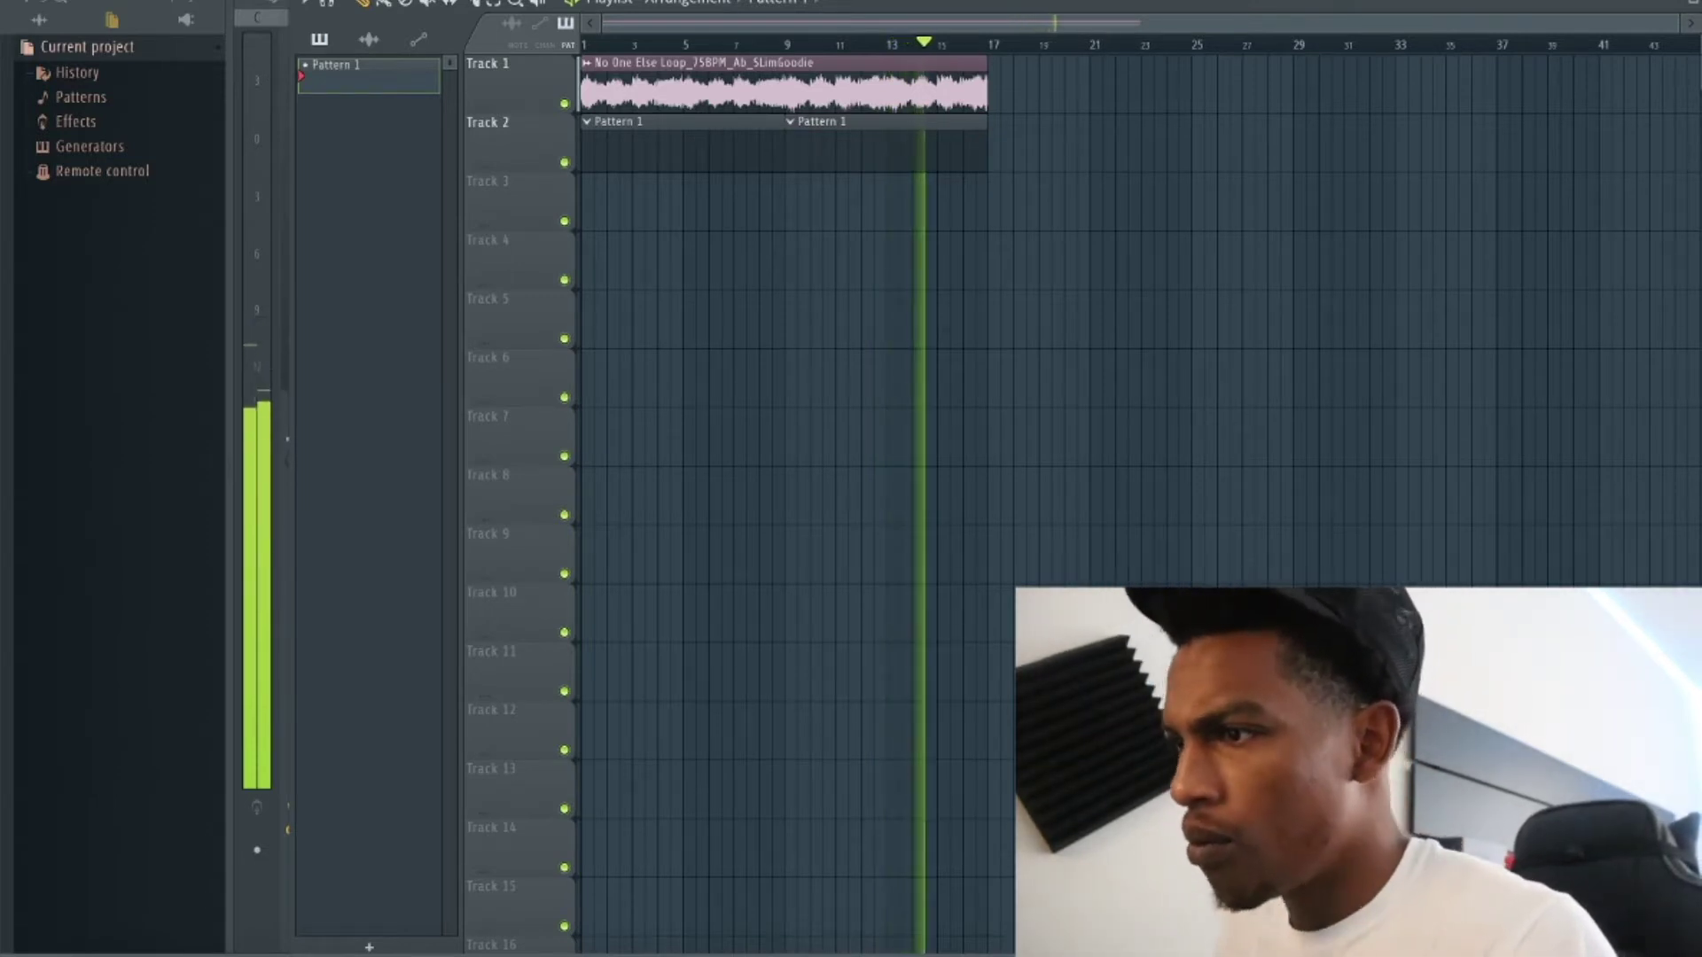
Add an Addictive Keys instrument to the channel rack and close its plugin window.
key("F6")
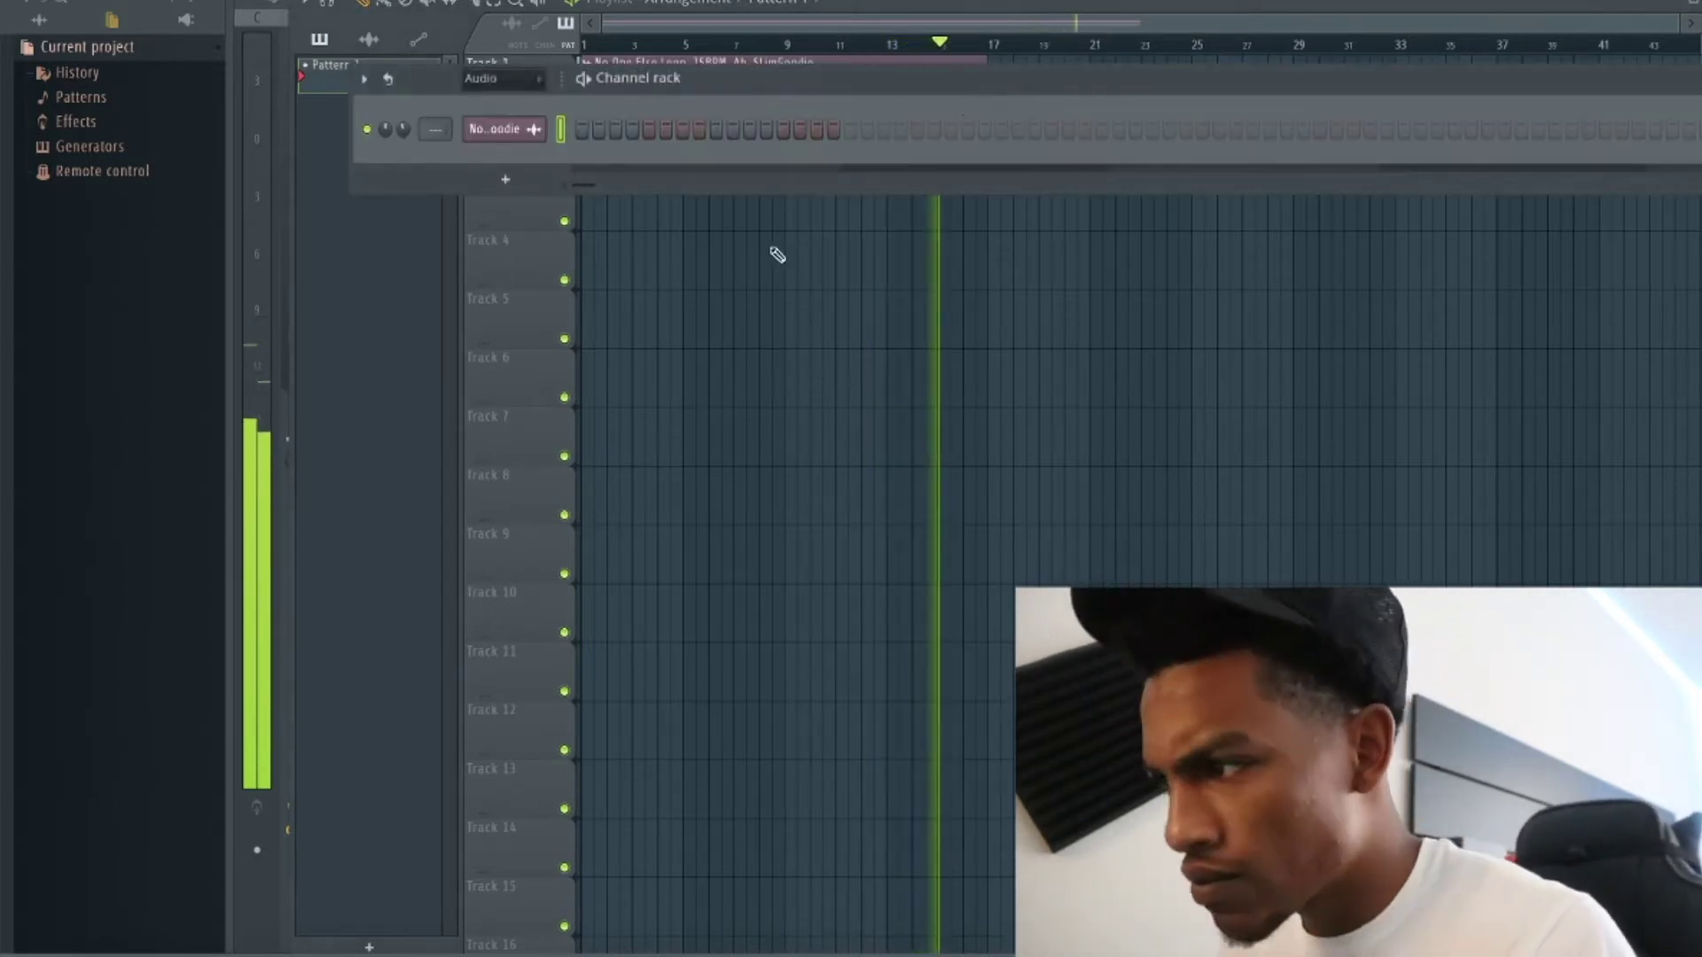
left_click(512, 182)
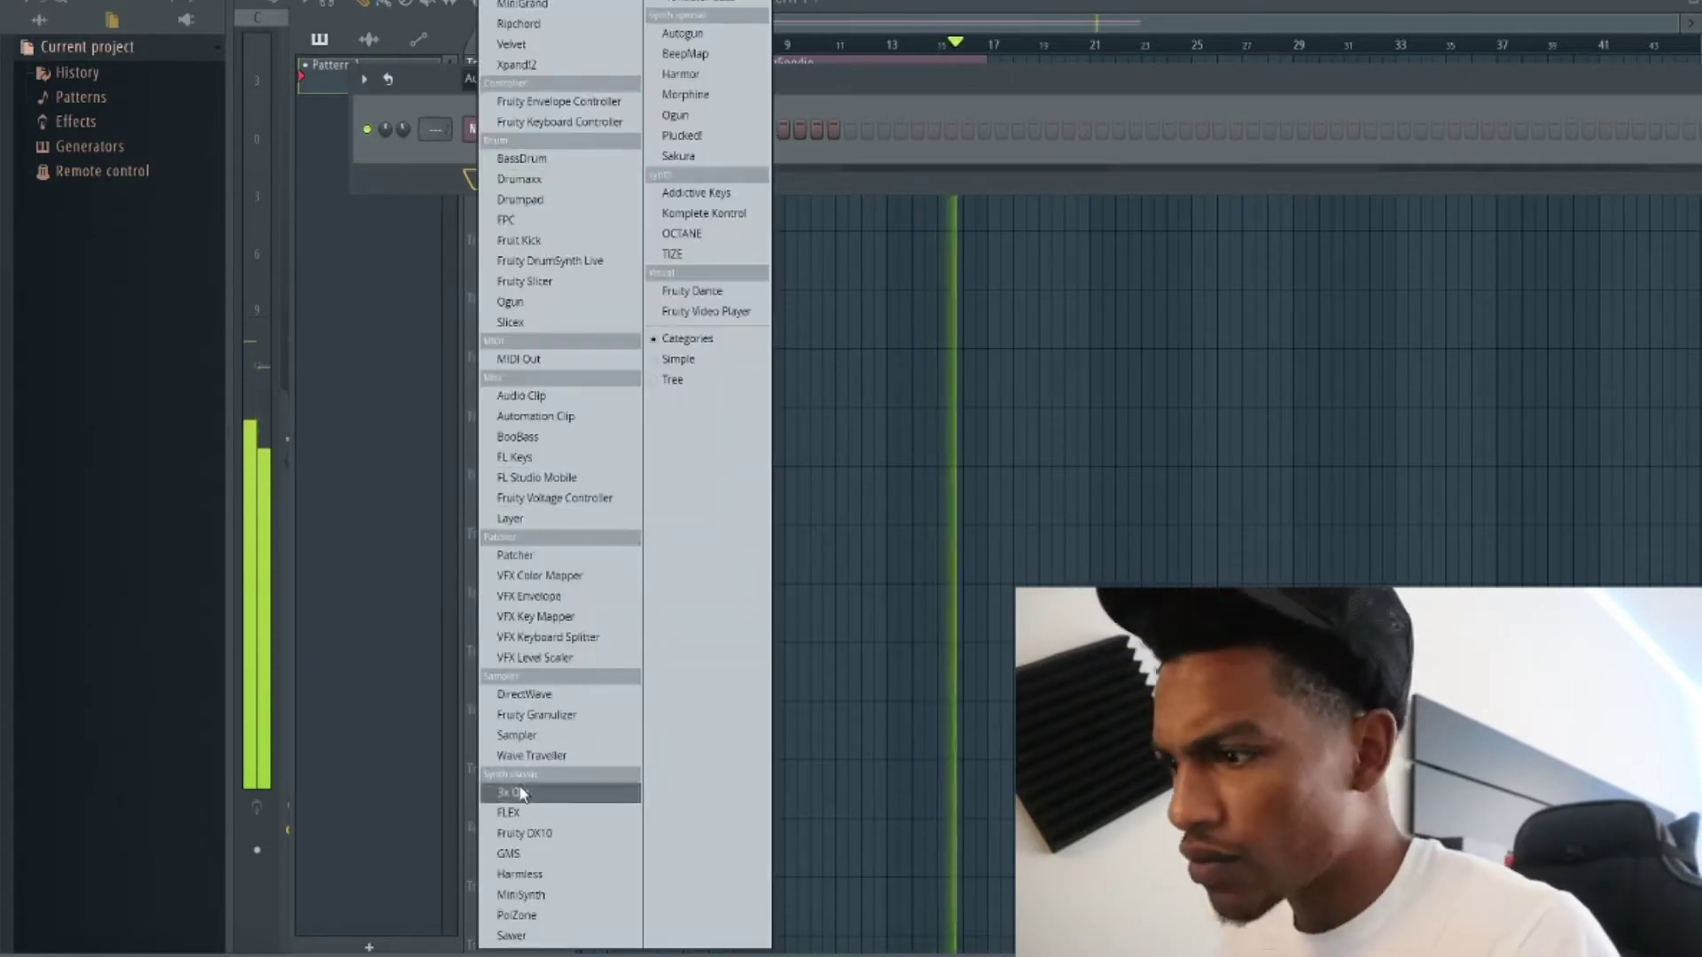
left_click(733, 197)
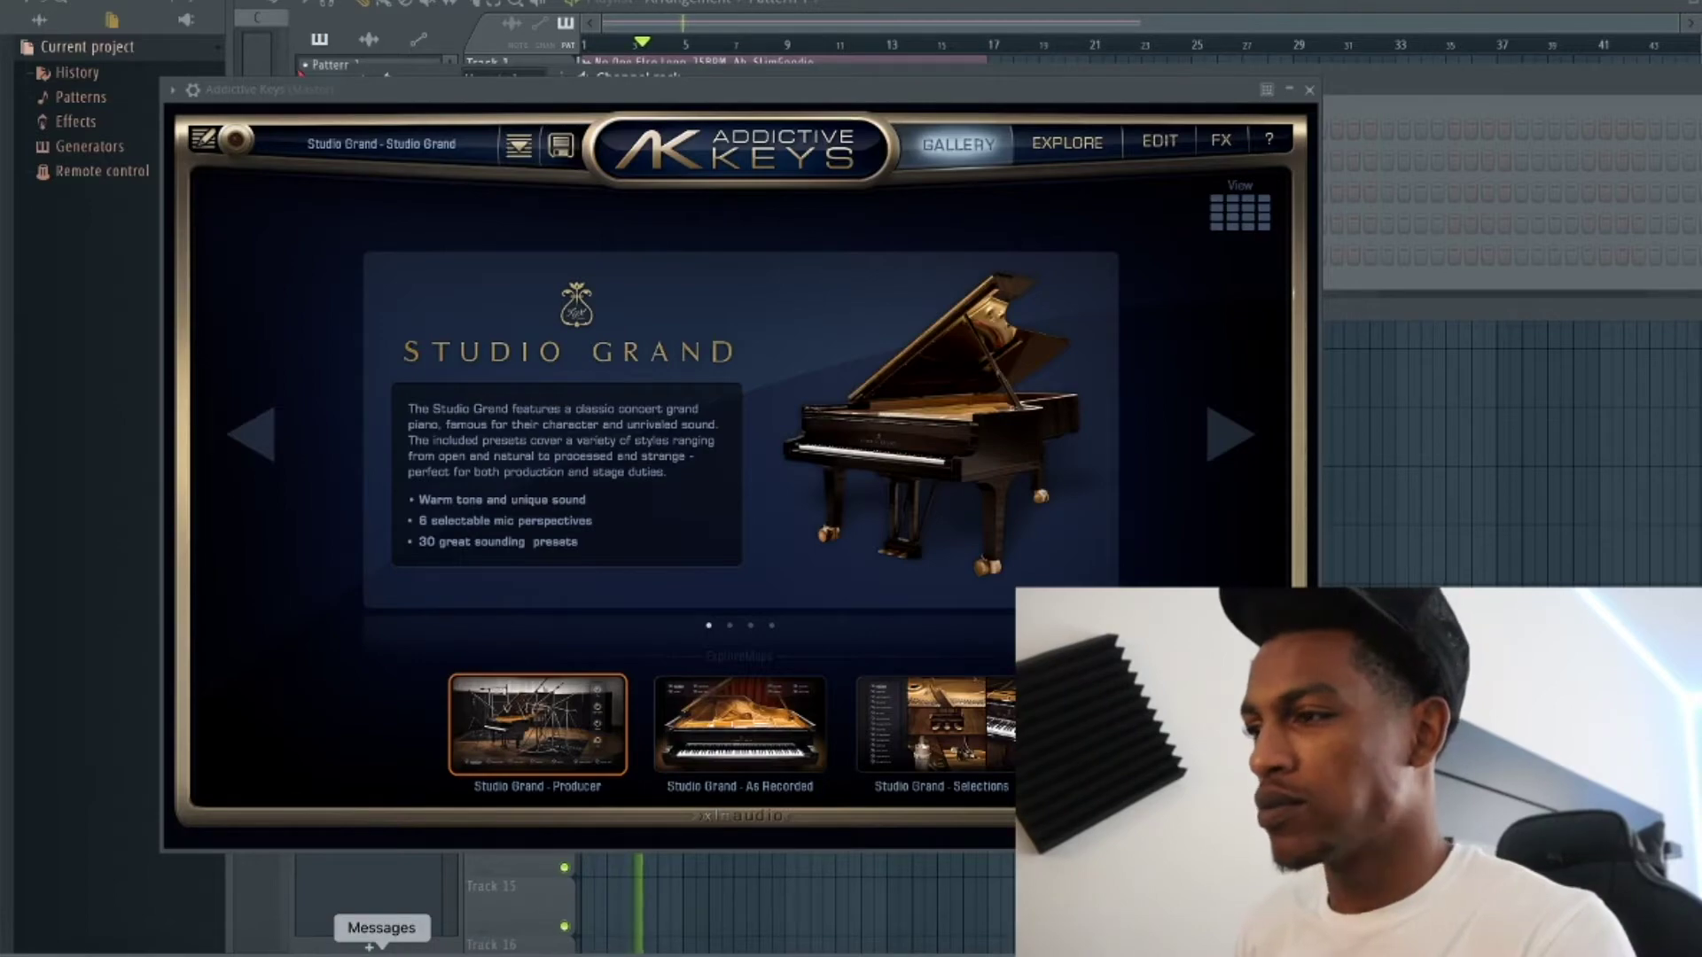
key("ctrl+Right")
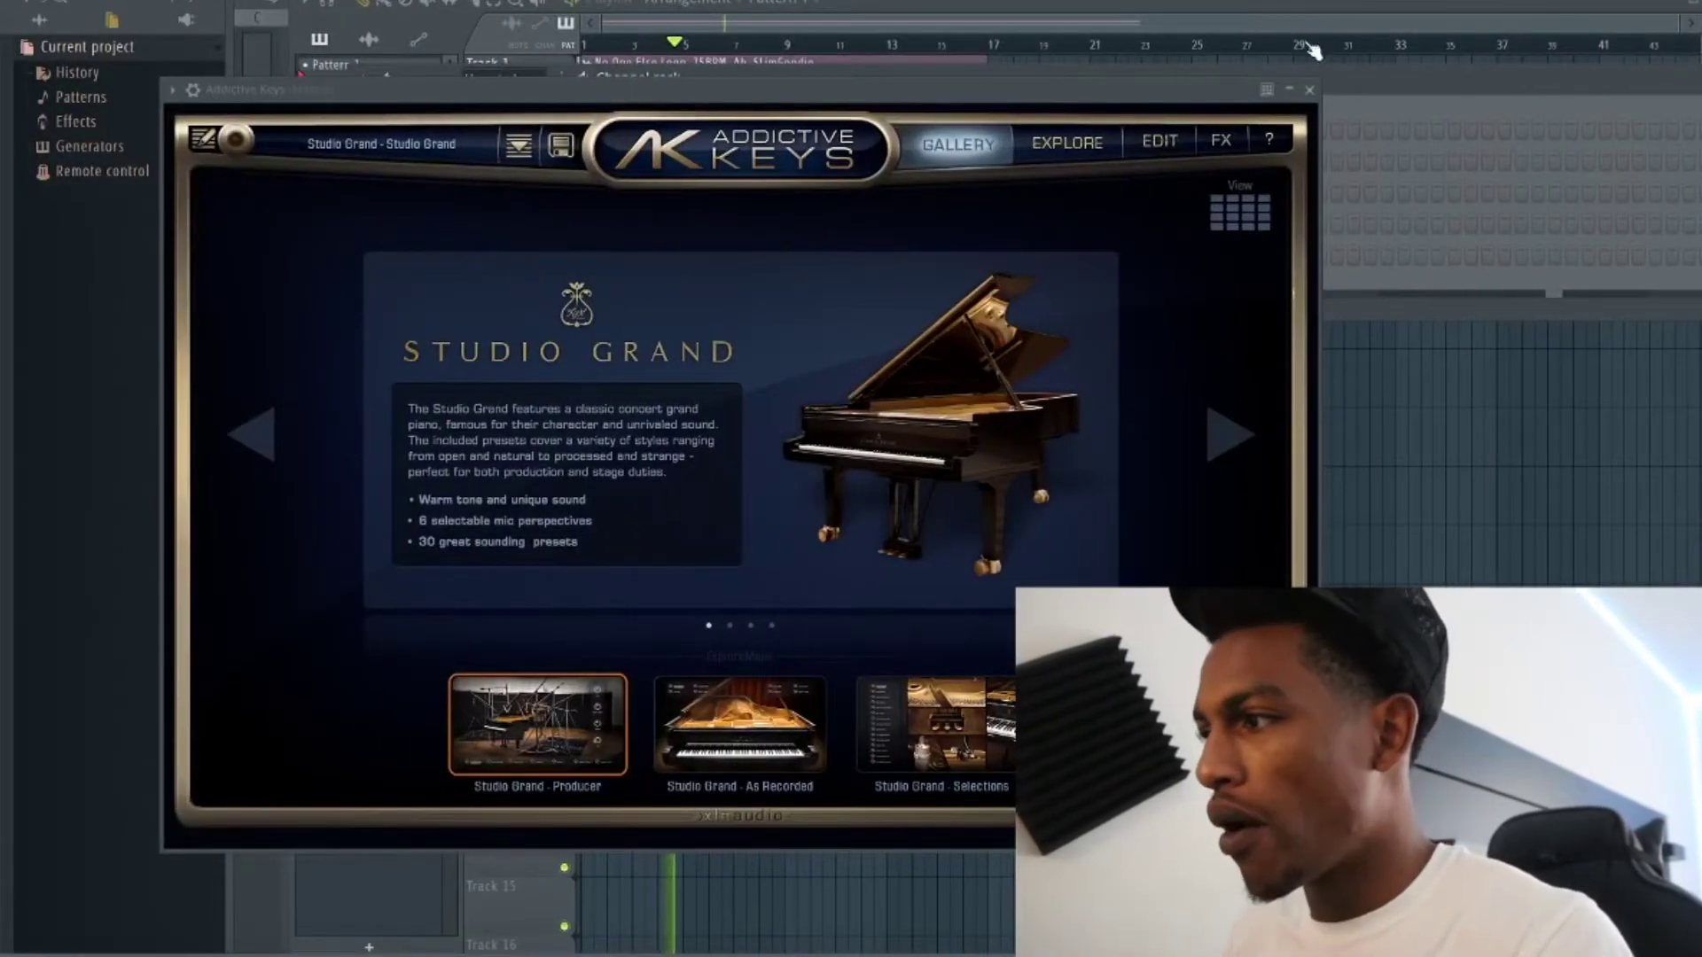
left_click(1310, 90)
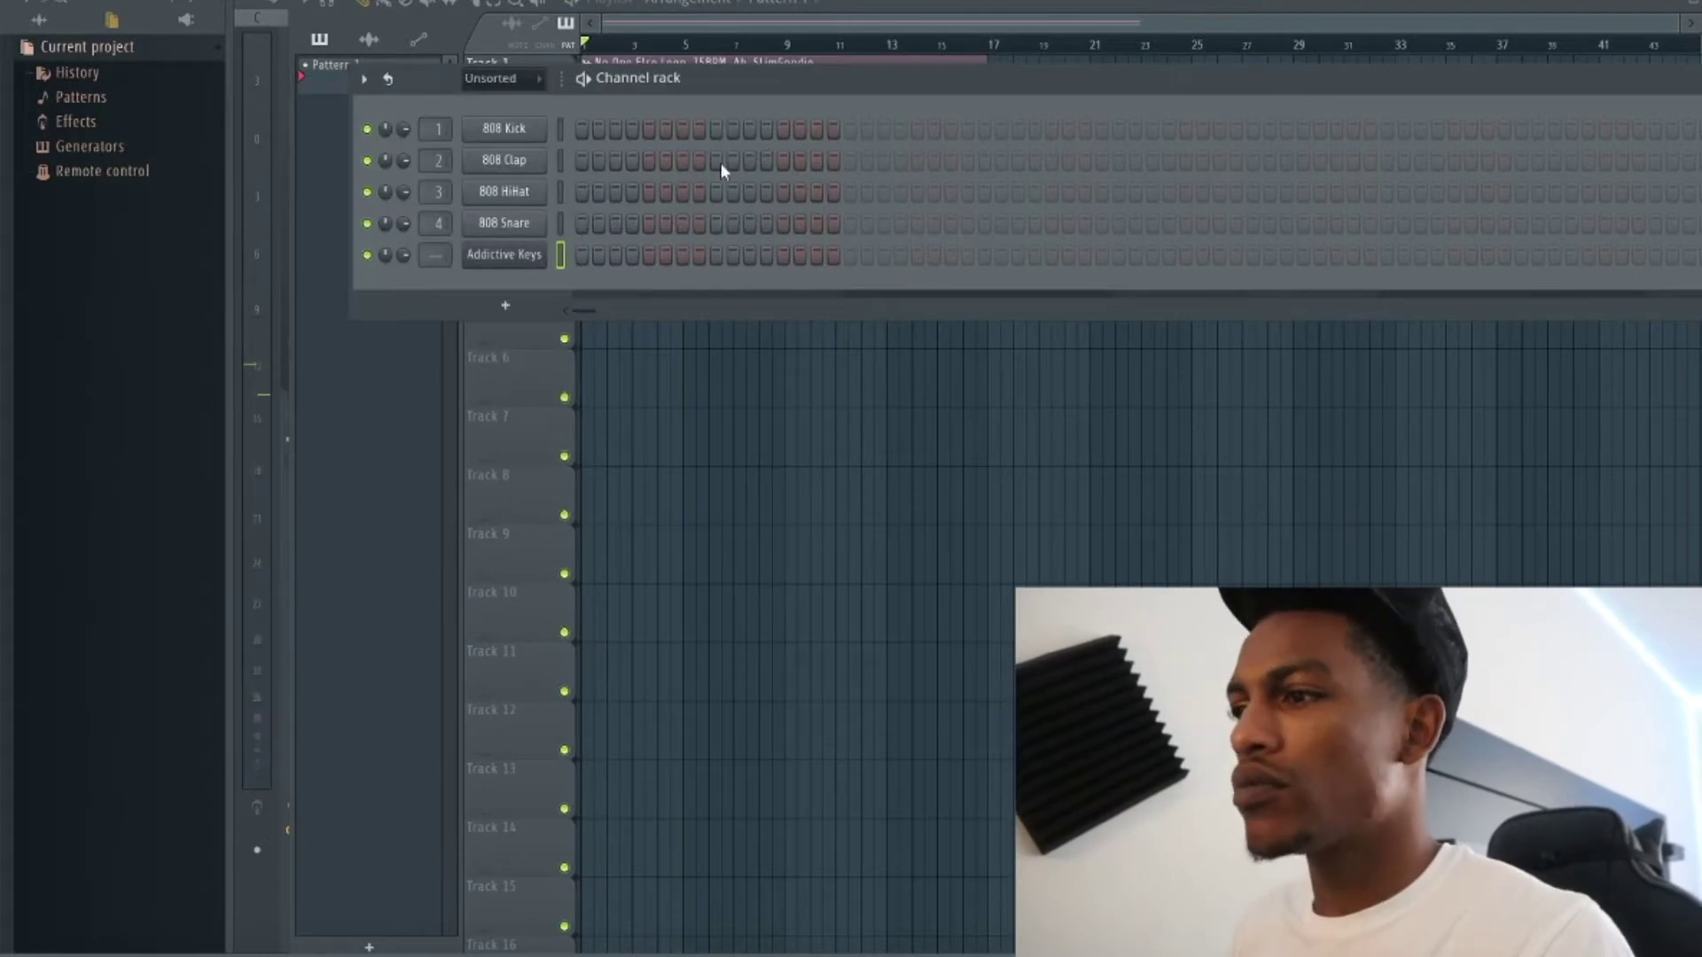
Open the piano roll for the Addictive Keys channel and add a short note at the start of bar 1.
right_click(513, 257)
left_click(590, 258)
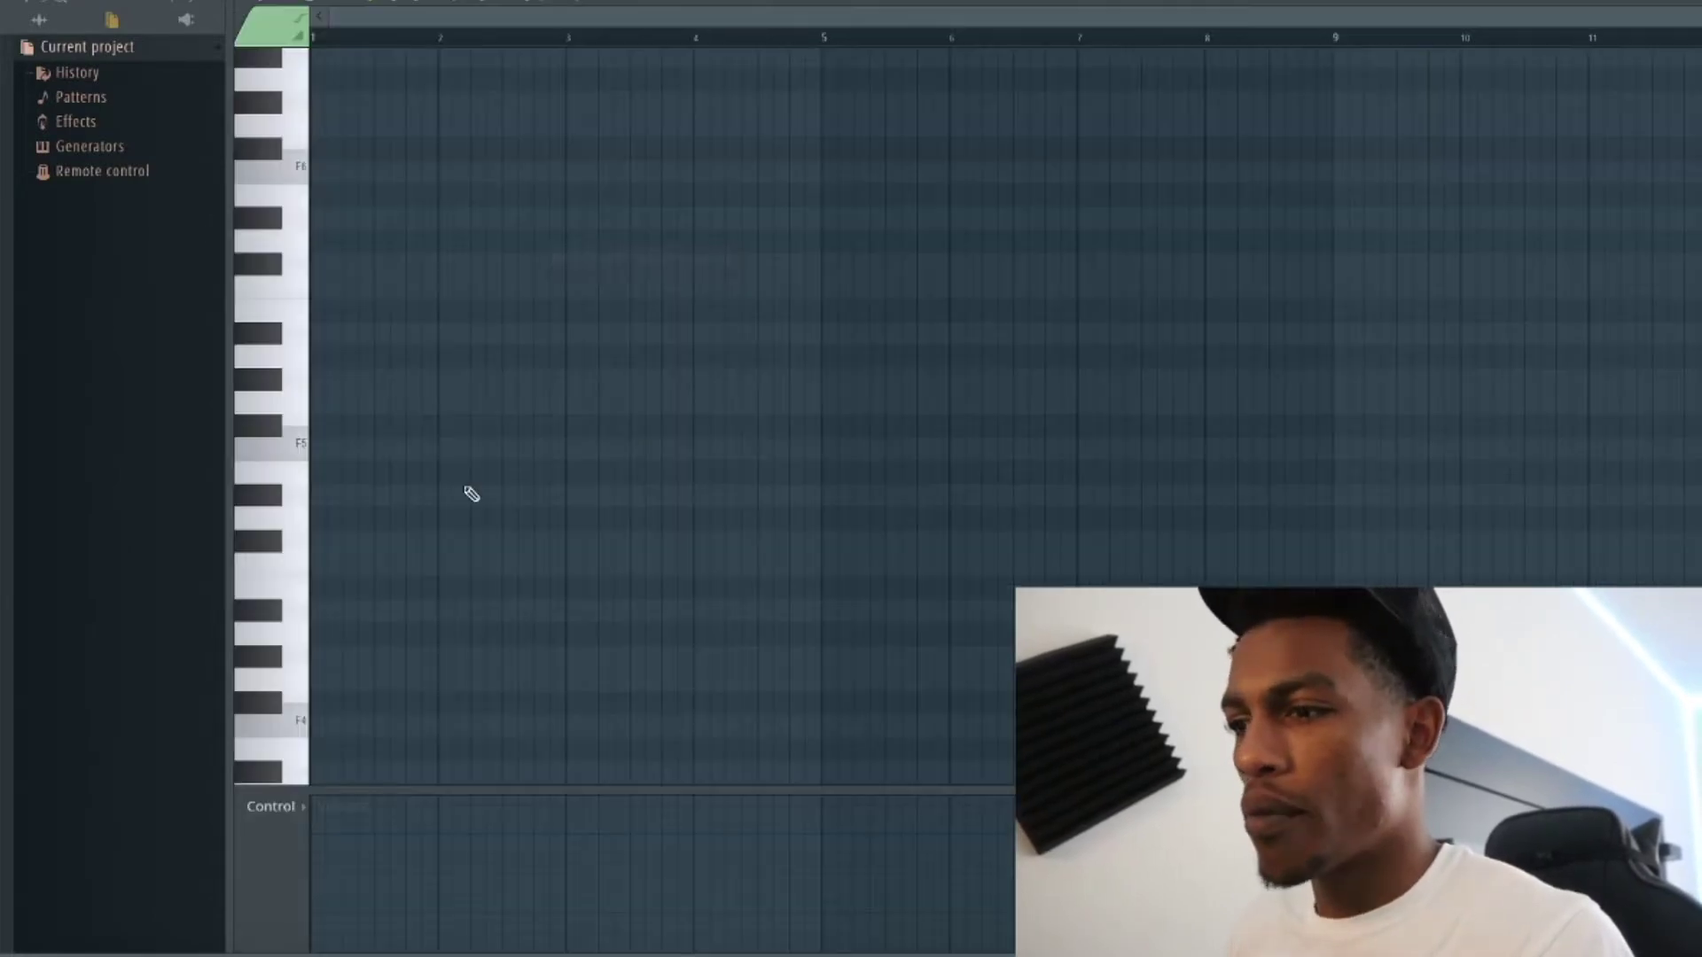
scroll(472, 494, "down", 1)
left_click(339, 390)
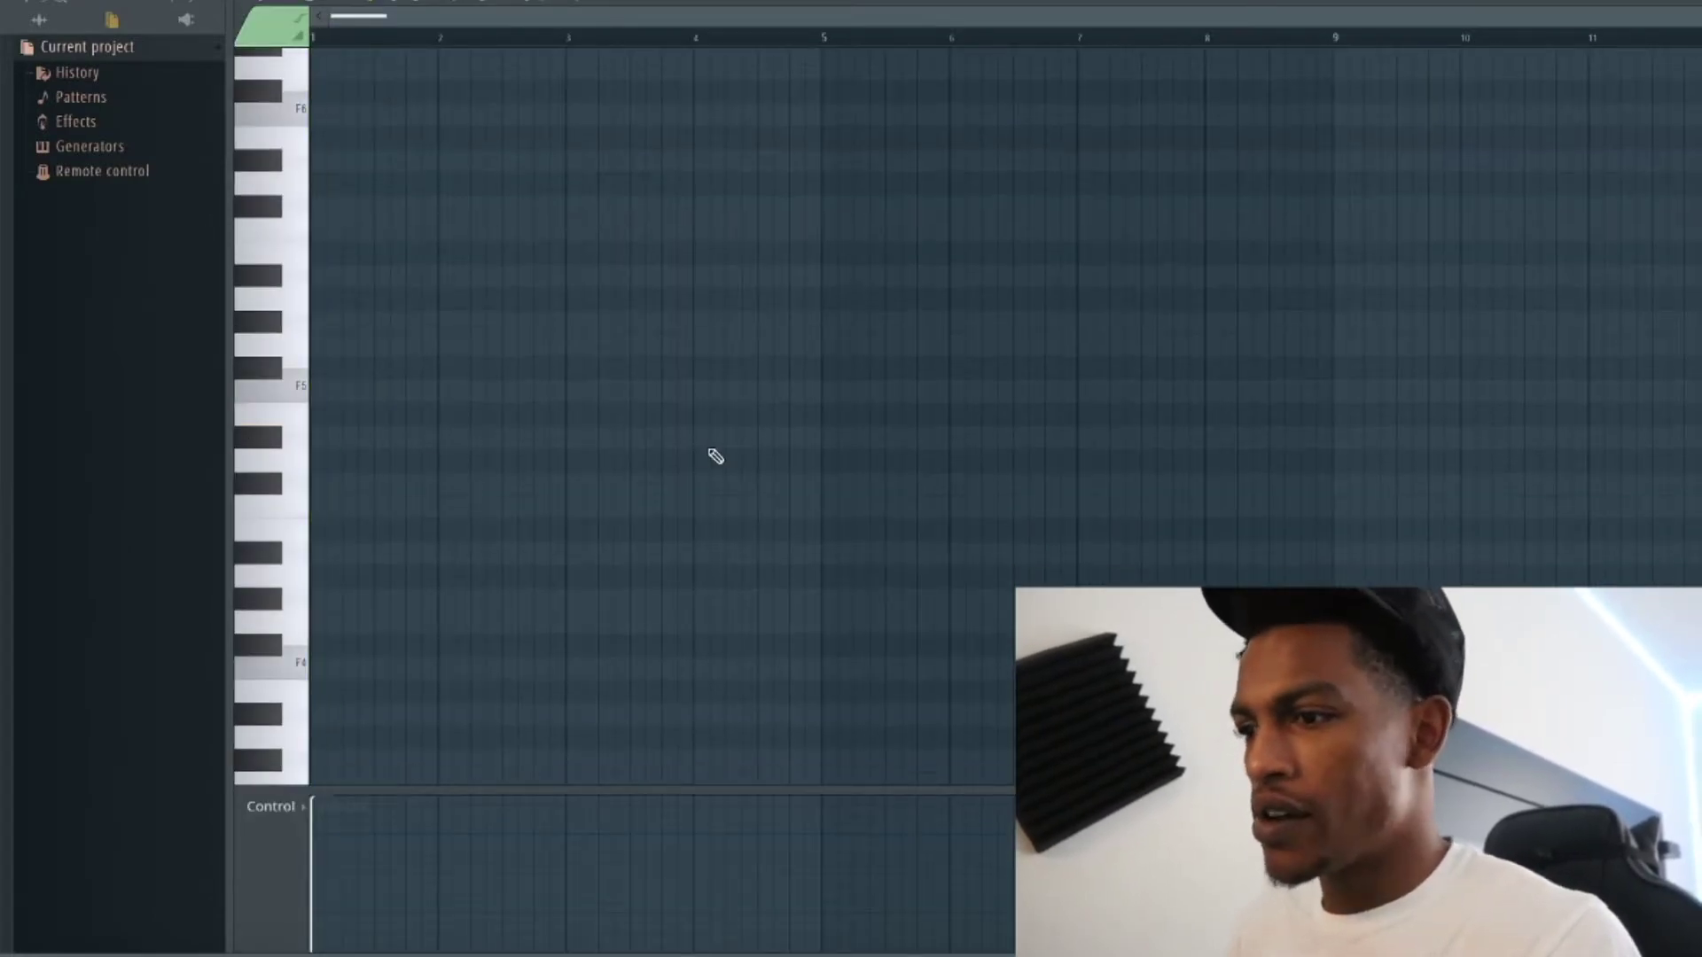
Transpose the short note down to A#2 in semitone steps, auditioning it between moves.
scroll(715, 457, "down", 7)
key("space")
key("space")
key("shift+Down")
key("shift+Down")
key("shift+Down")
key("space")
key("space")
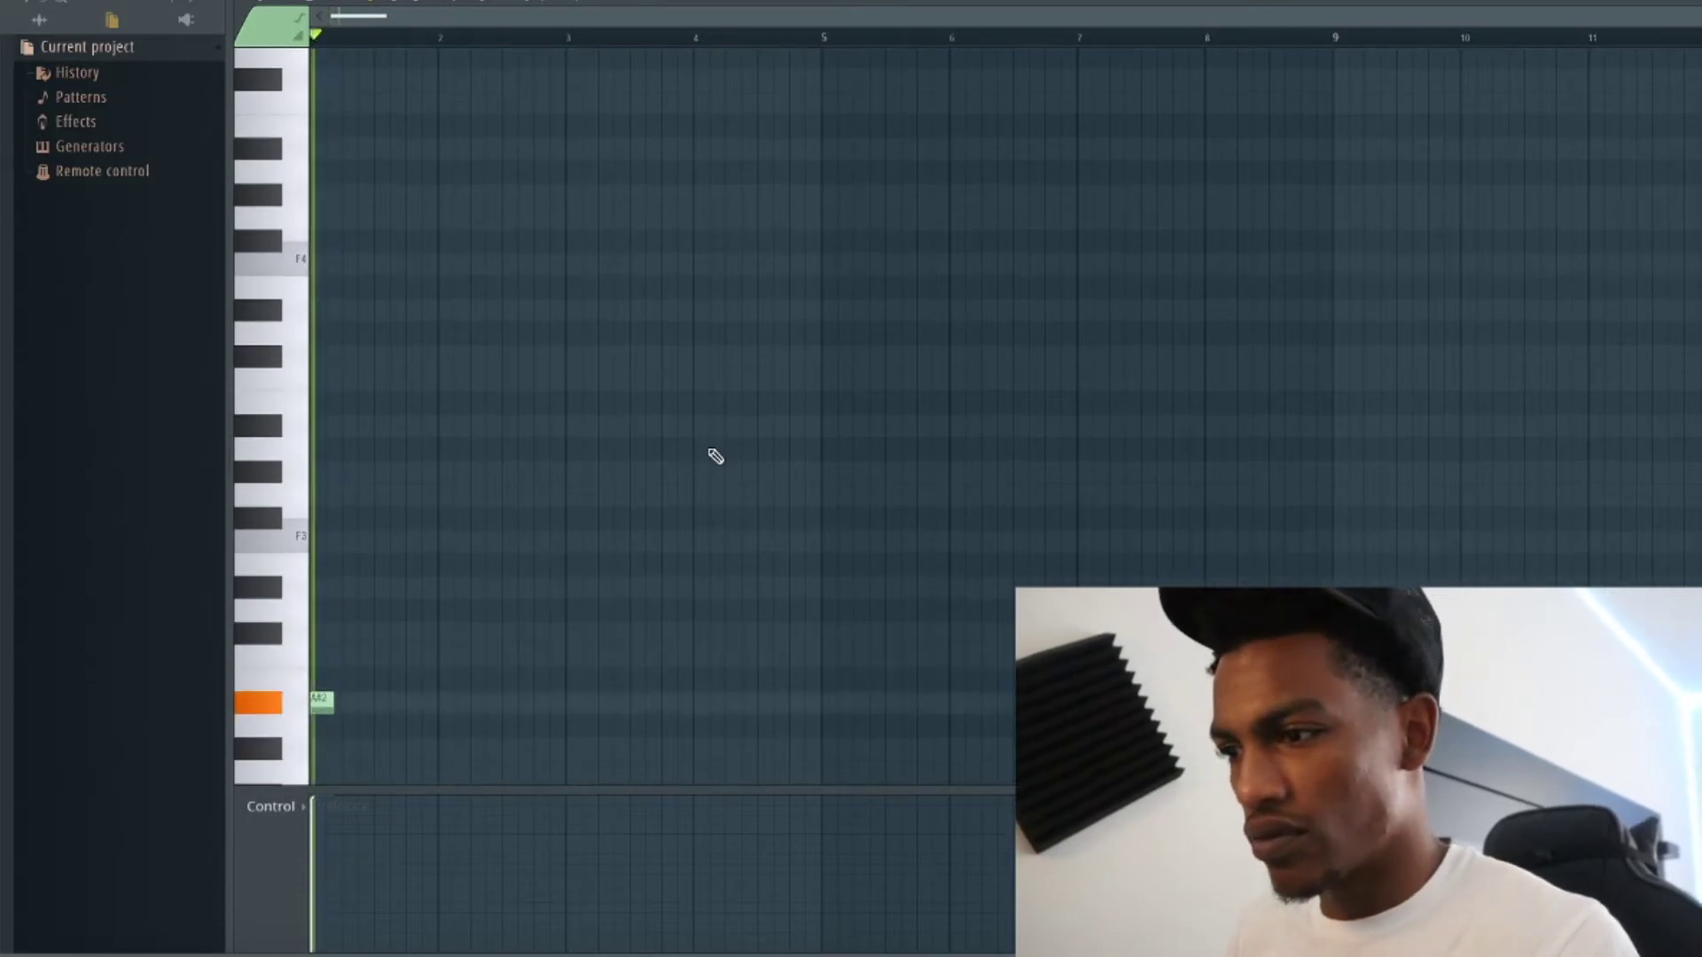
Compare A2 with G#2 by moving the note in semitones and auditioning each pitch, ending on G#2.
key("shift+Down")
key("space")
key("shift+Up")
key("space")
key("space")
key("shift+Down")
key("space")
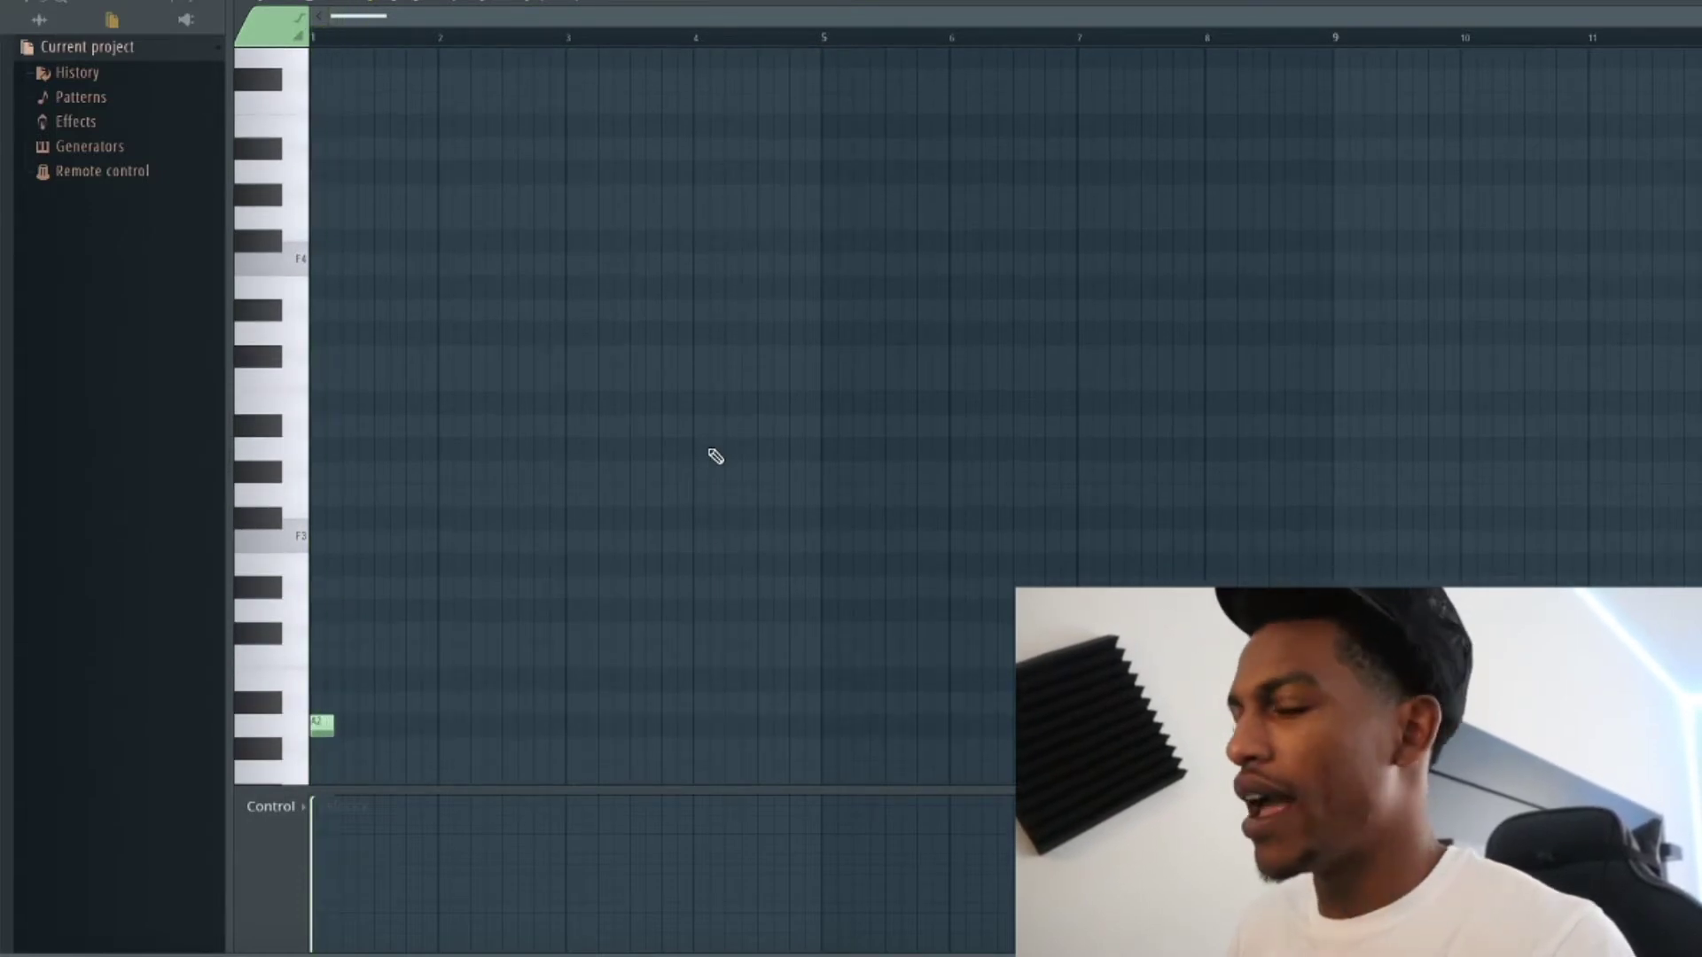
key("space")
key("space")
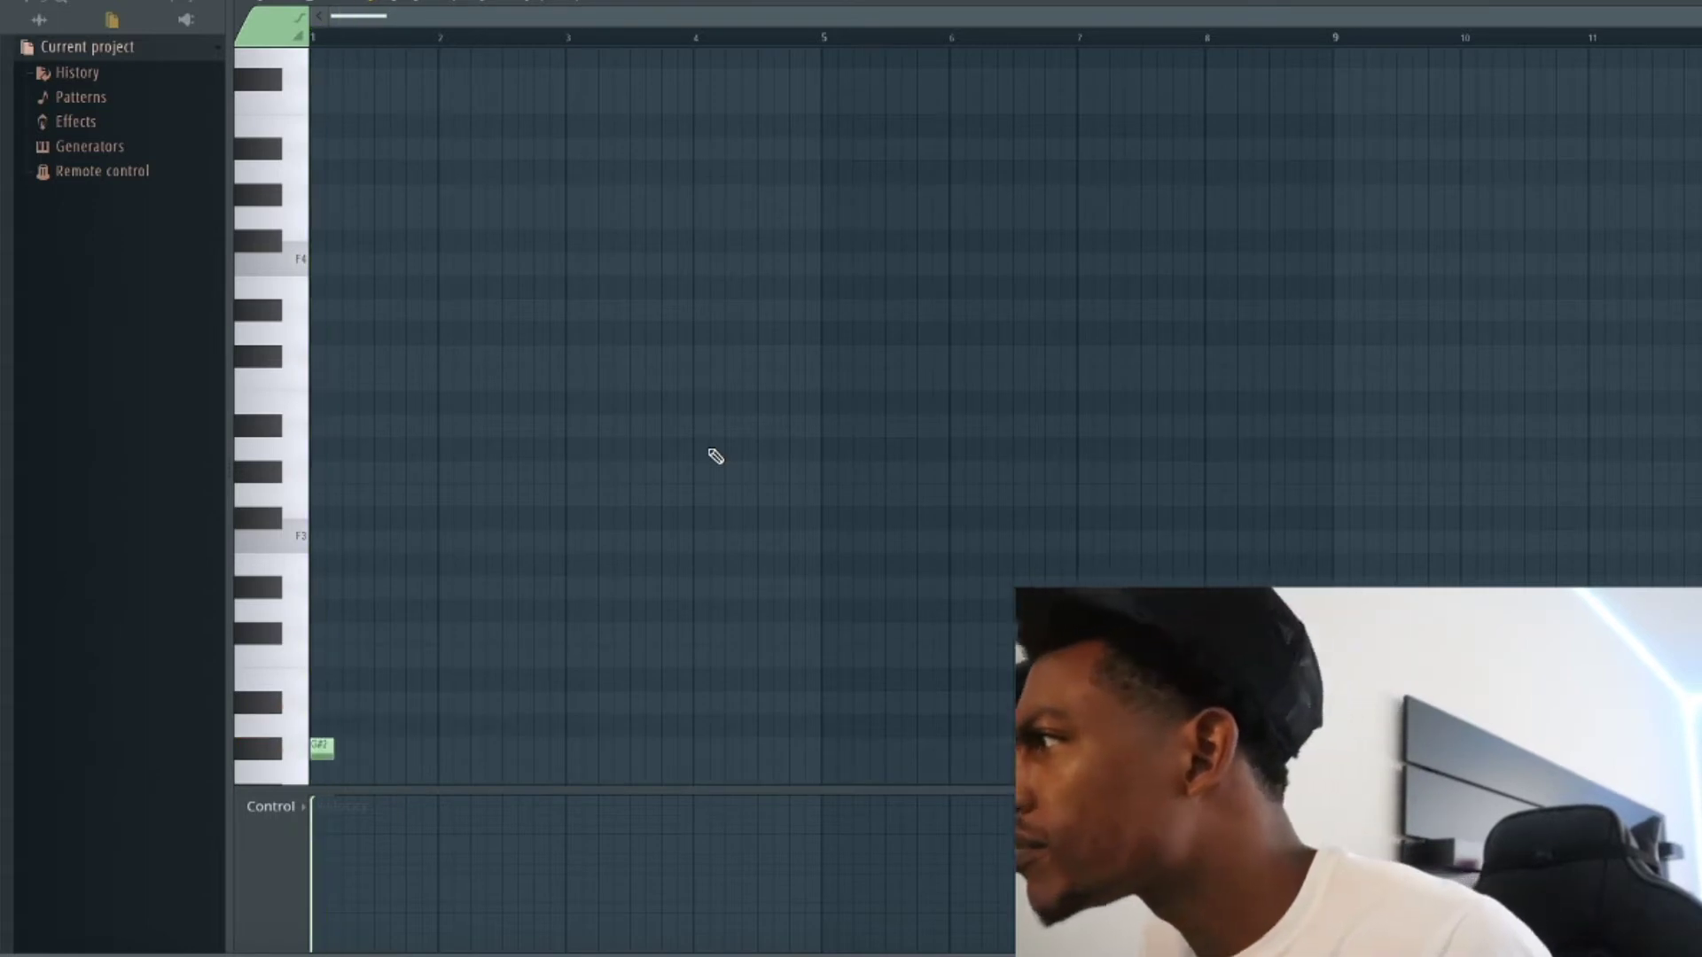
key("space")
key("space")
key("space")
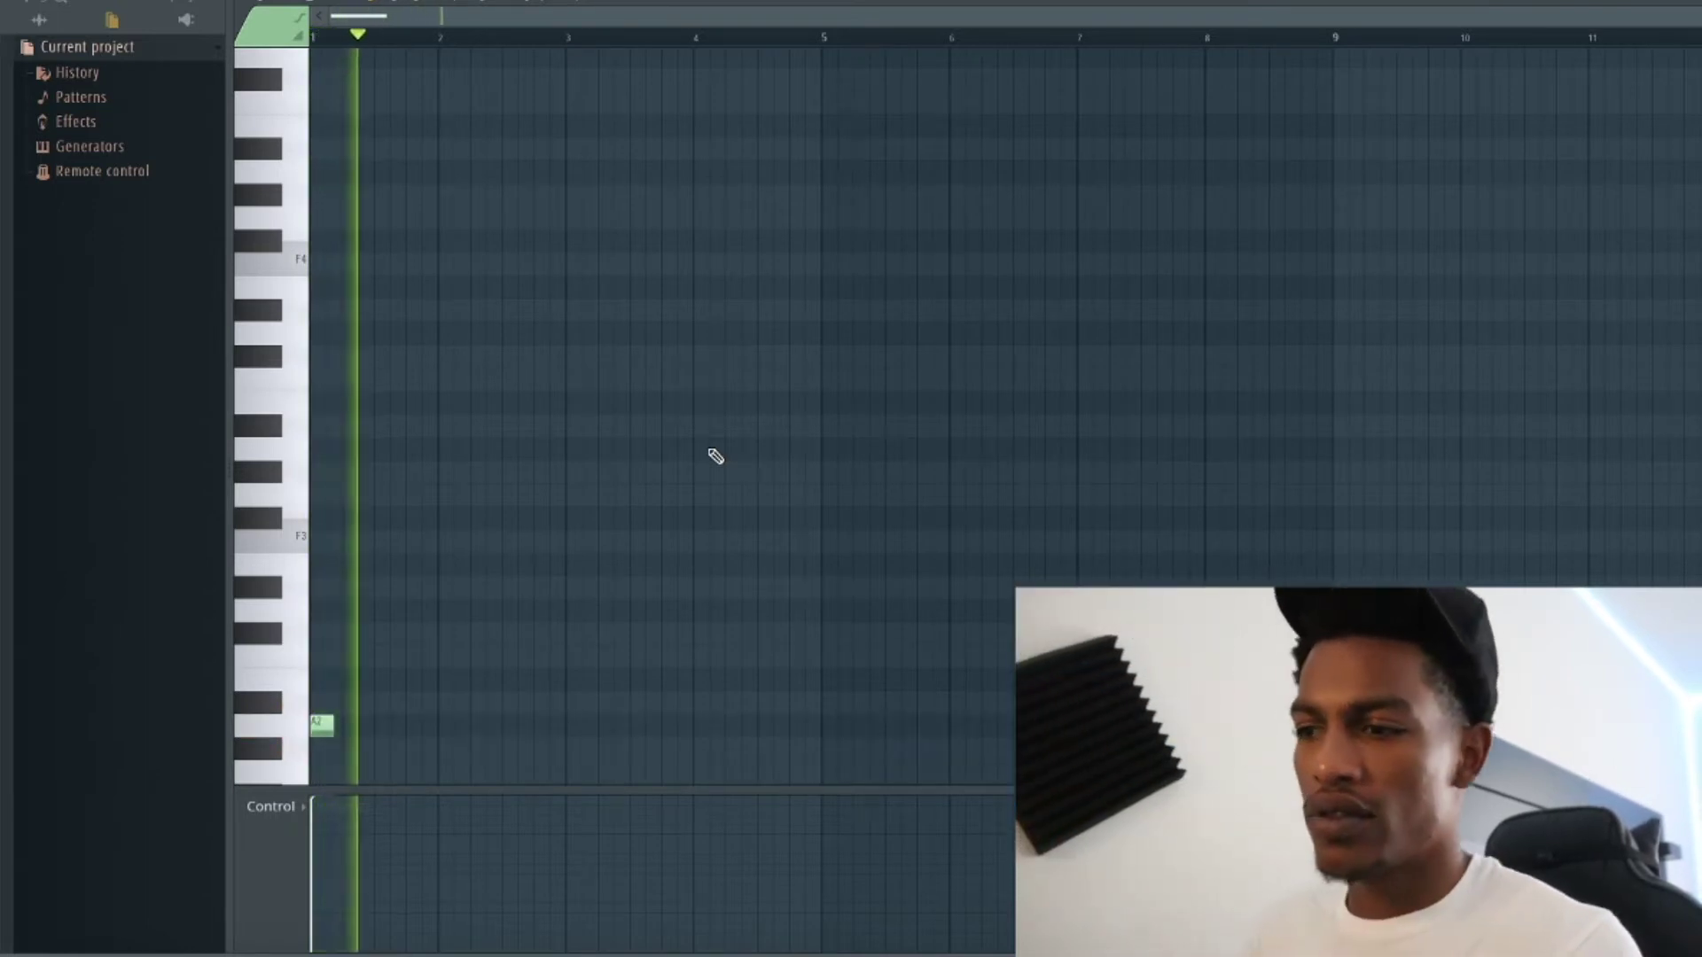
key("shift+Down")
key("space")
key("space")
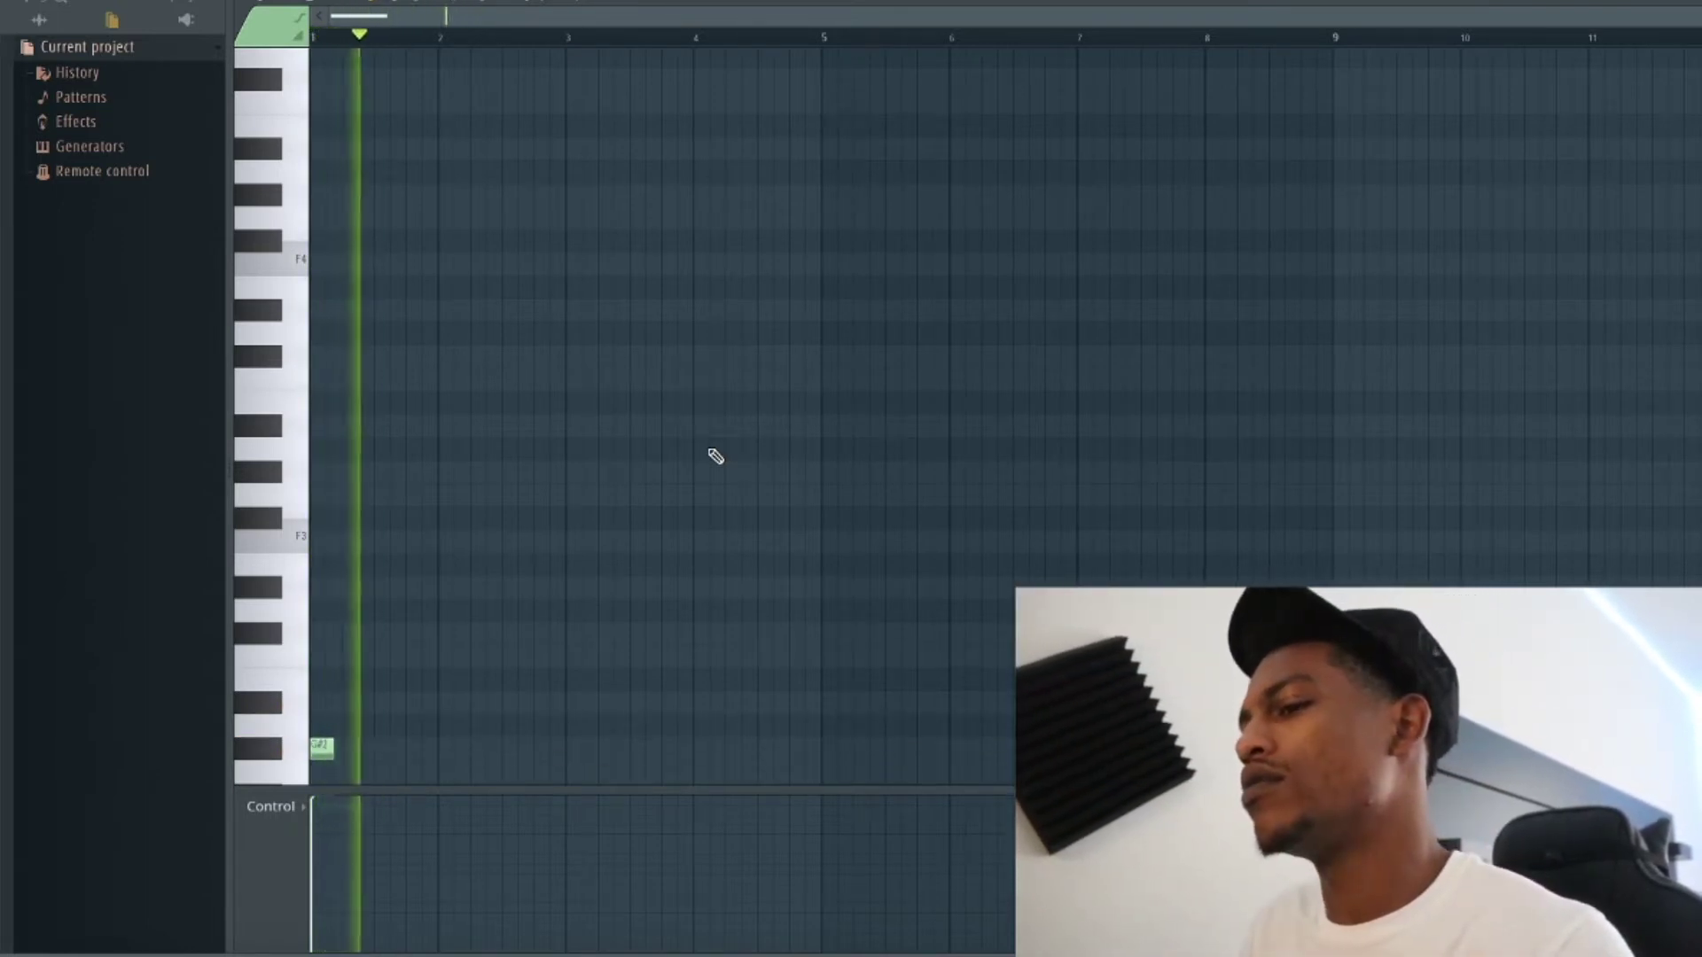
Raise the note two octaves to G#4 and audition it in each octave.
key("ctrl+Up")
key("space")
key("space")
key("ctrl+Up")
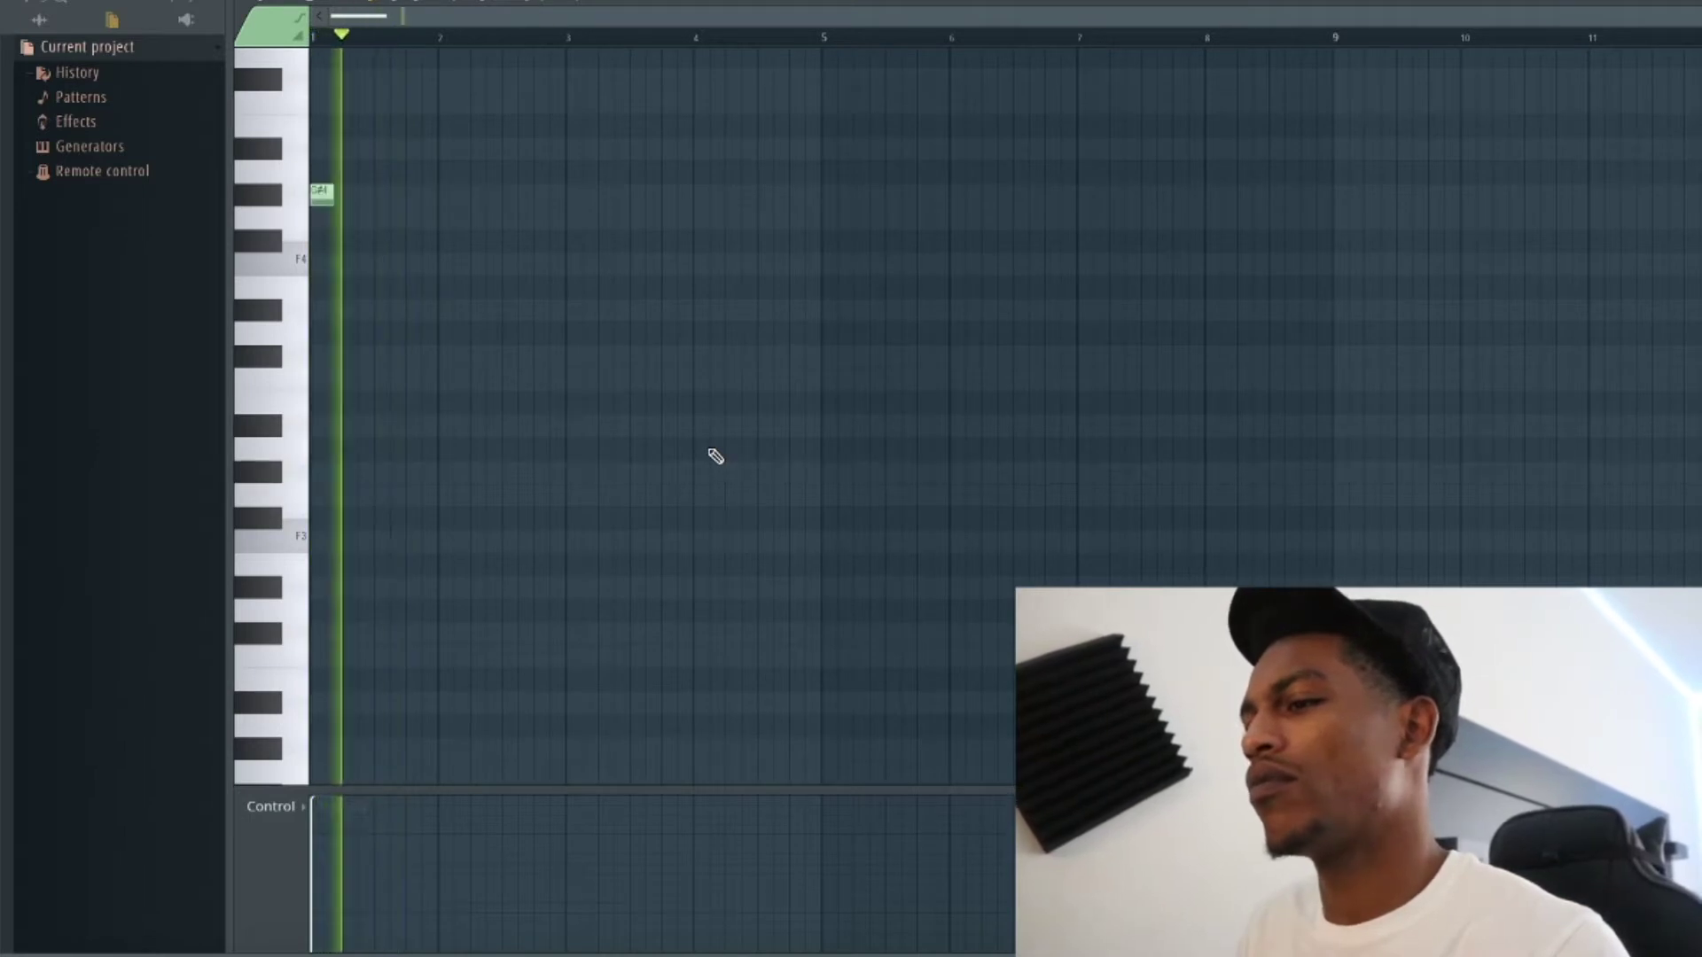
key("space")
key("space")
Try the note a semitone higher and back, raise it to A#4, and audition each pitch.
key("shift+Up")
key("space")
key("space")
key("space")
key("shift+Down")
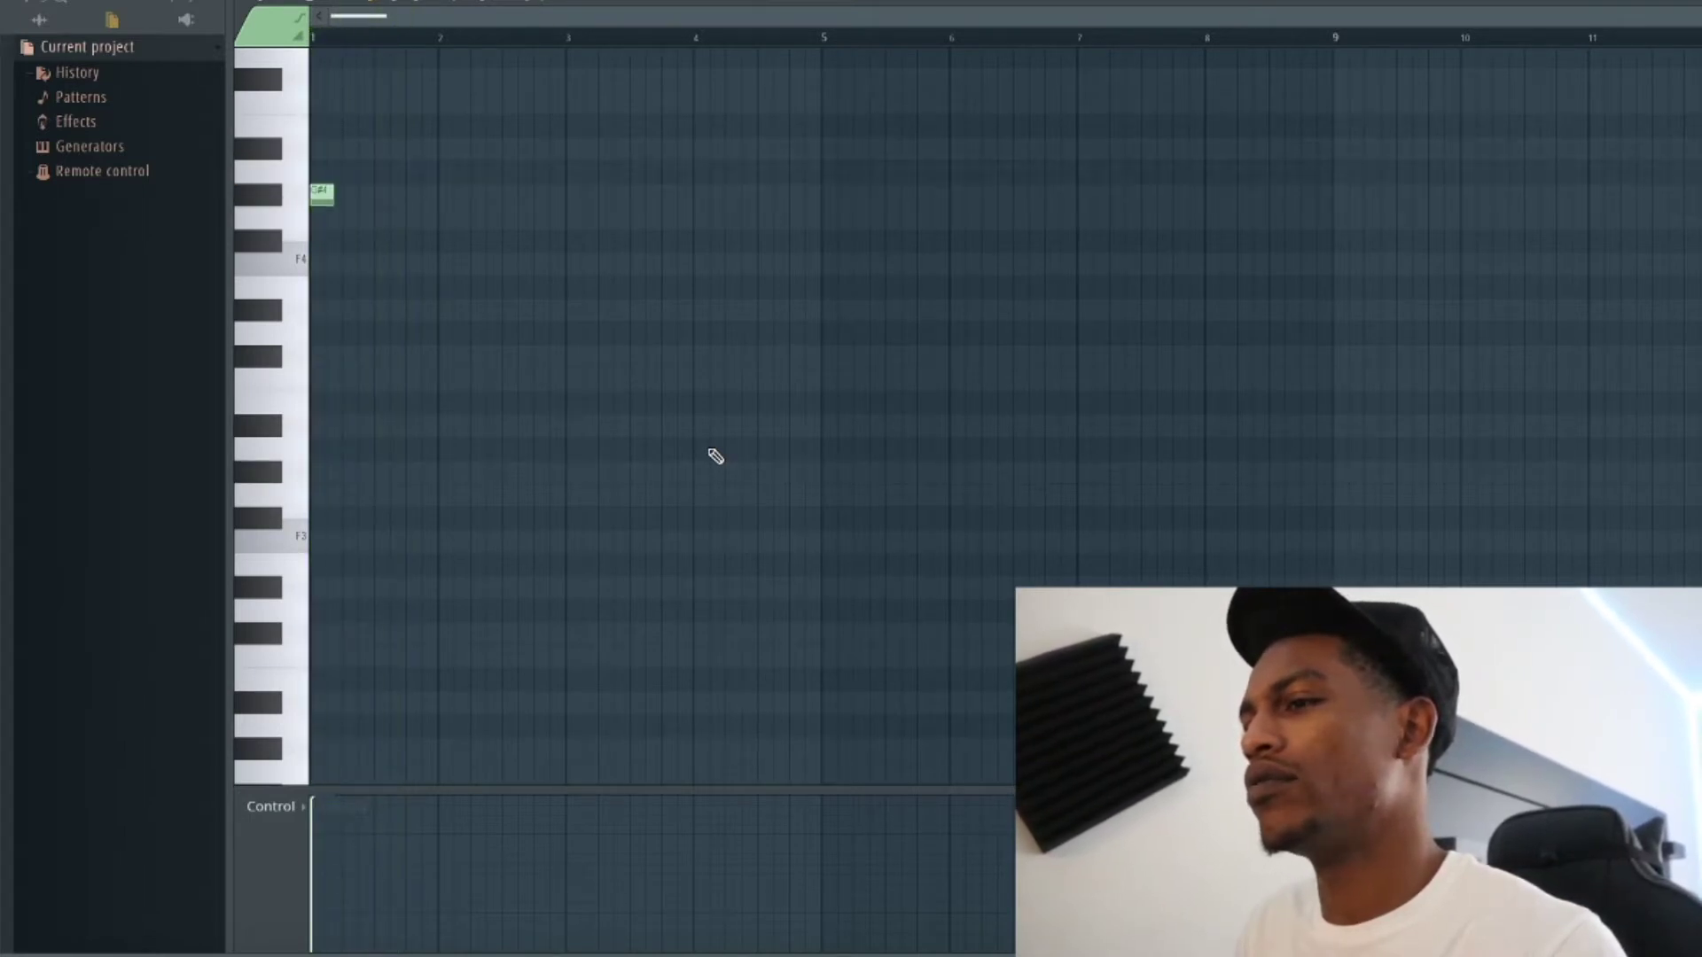
key("space")
key("shift+Up")
key("shift+Up")
key("space")
key("space")
key("space")
key("space")
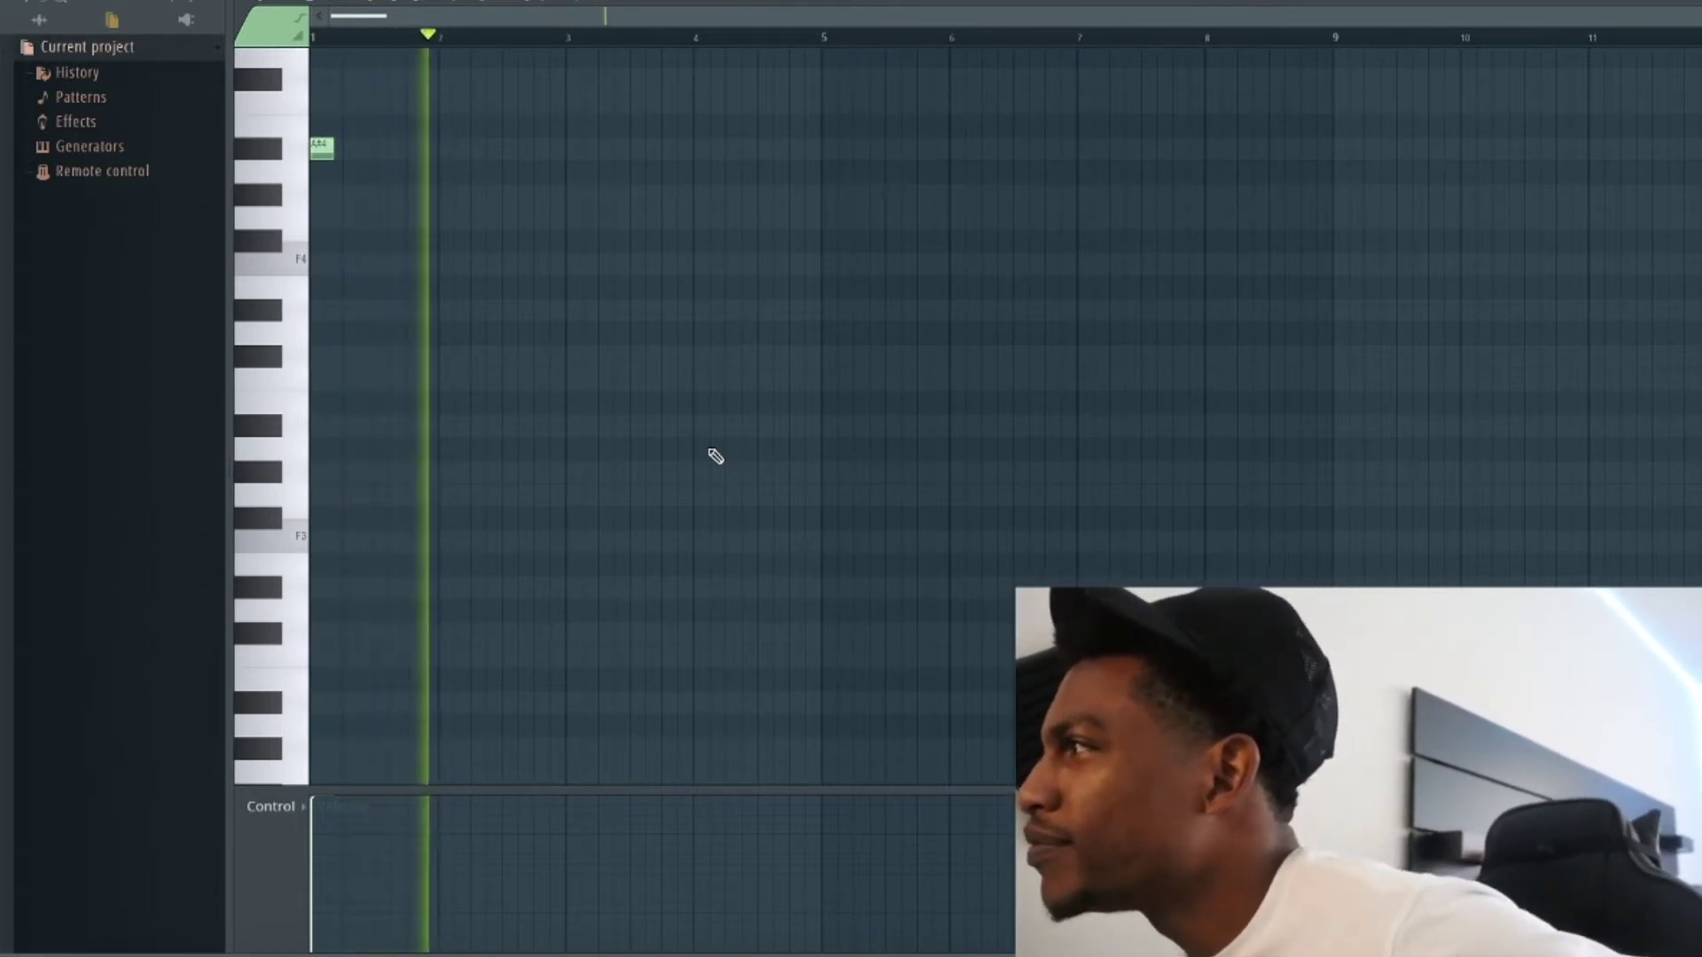
Audition the A#4 note repeatedly, lengthen it to about two bars, and play the longer version.
key("space")
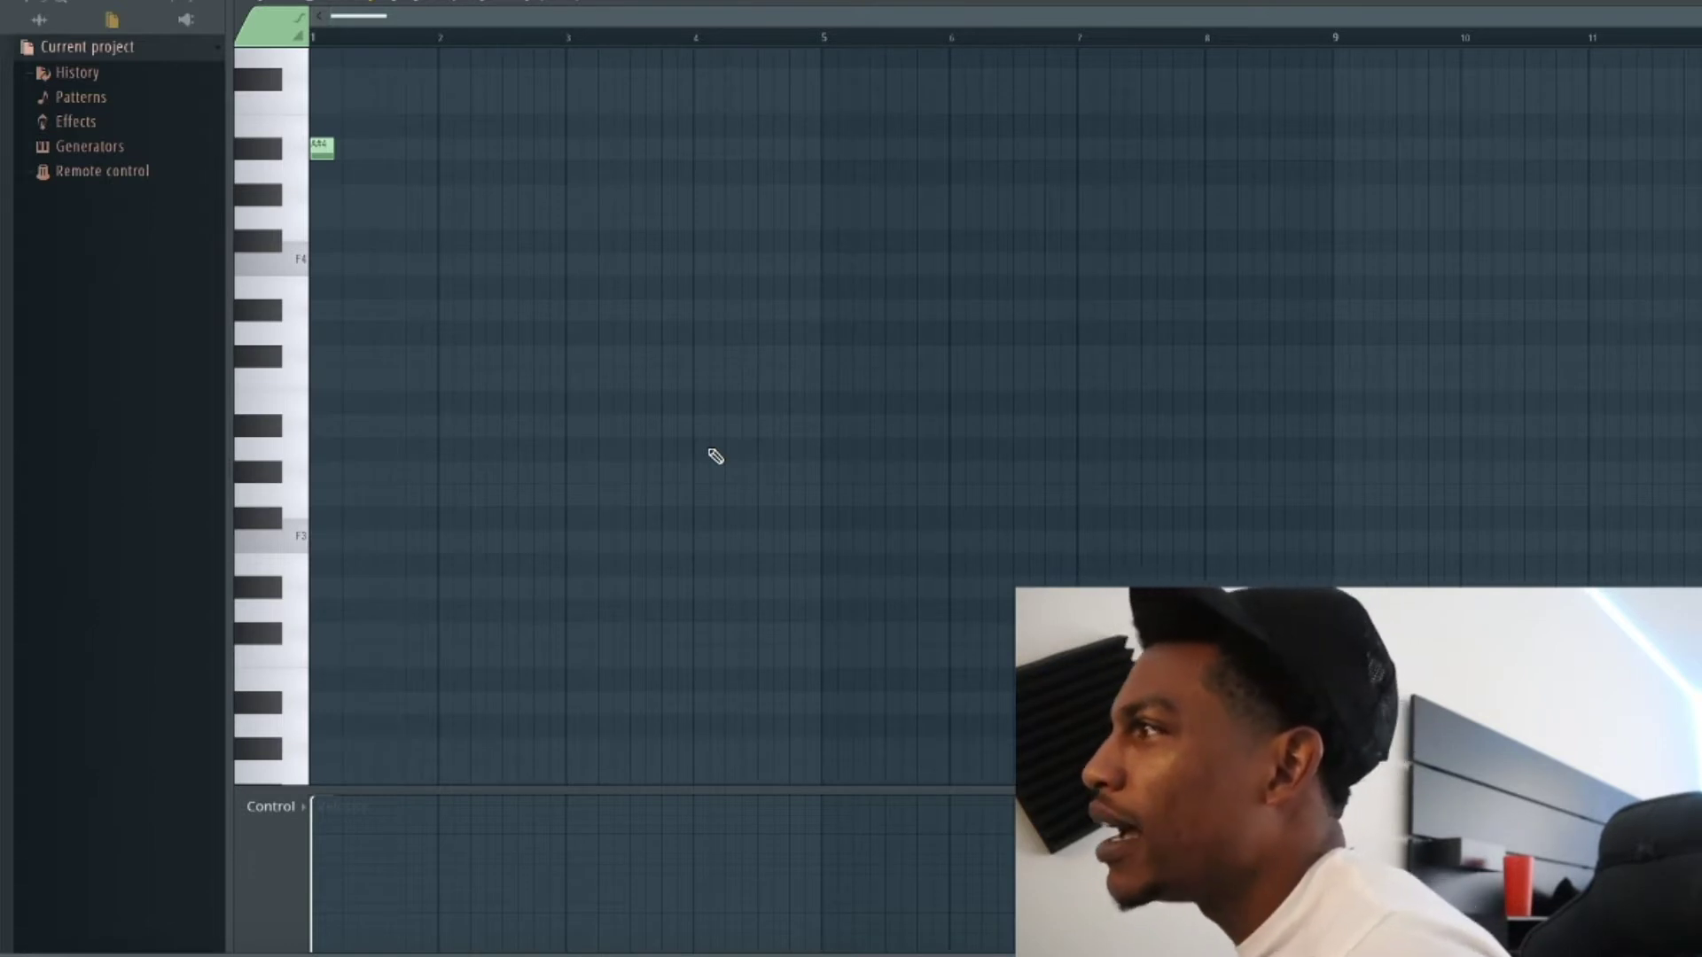
key("space")
key("space")
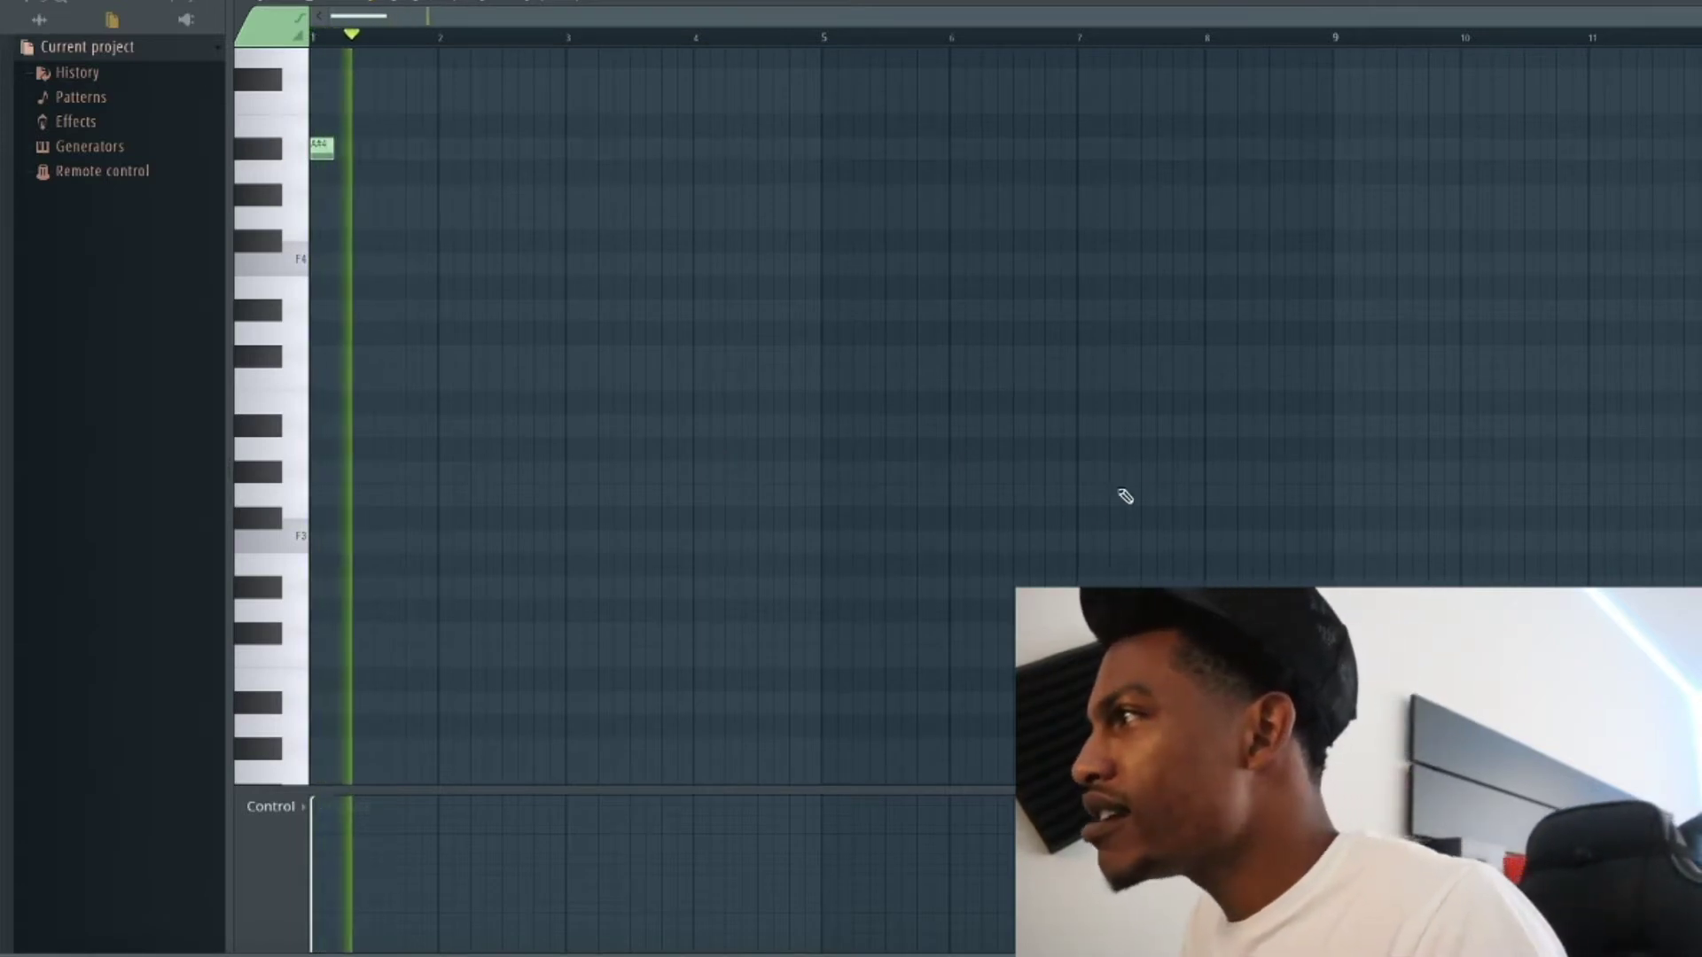
key("space")
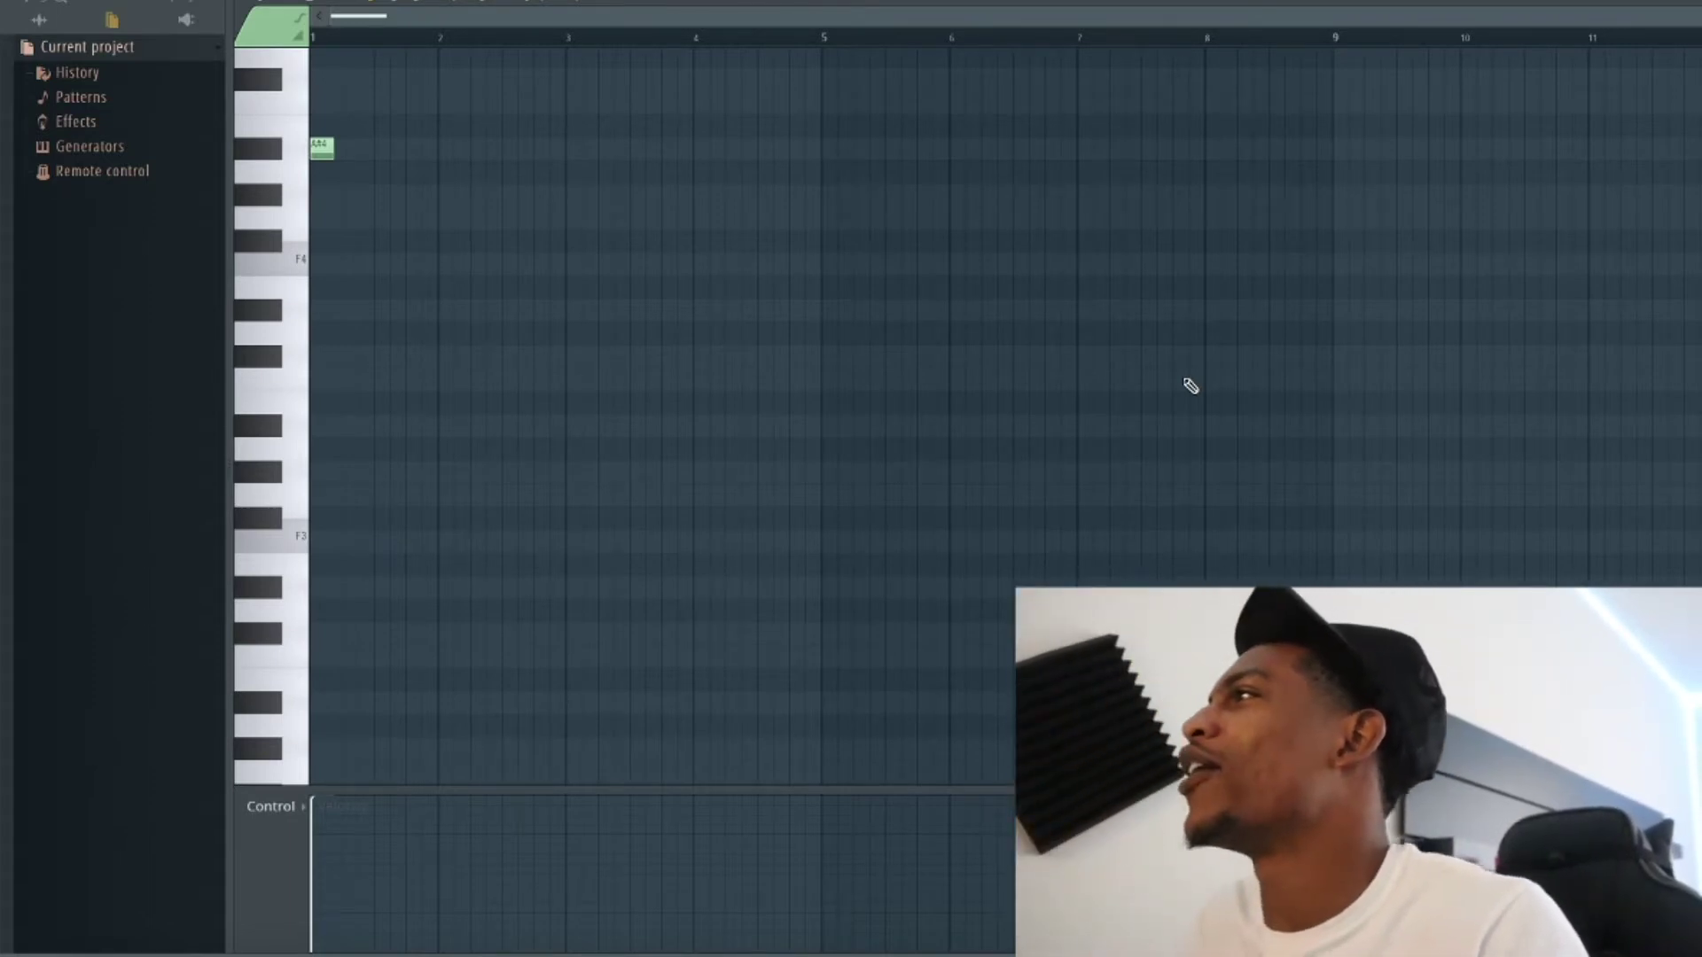
key("space")
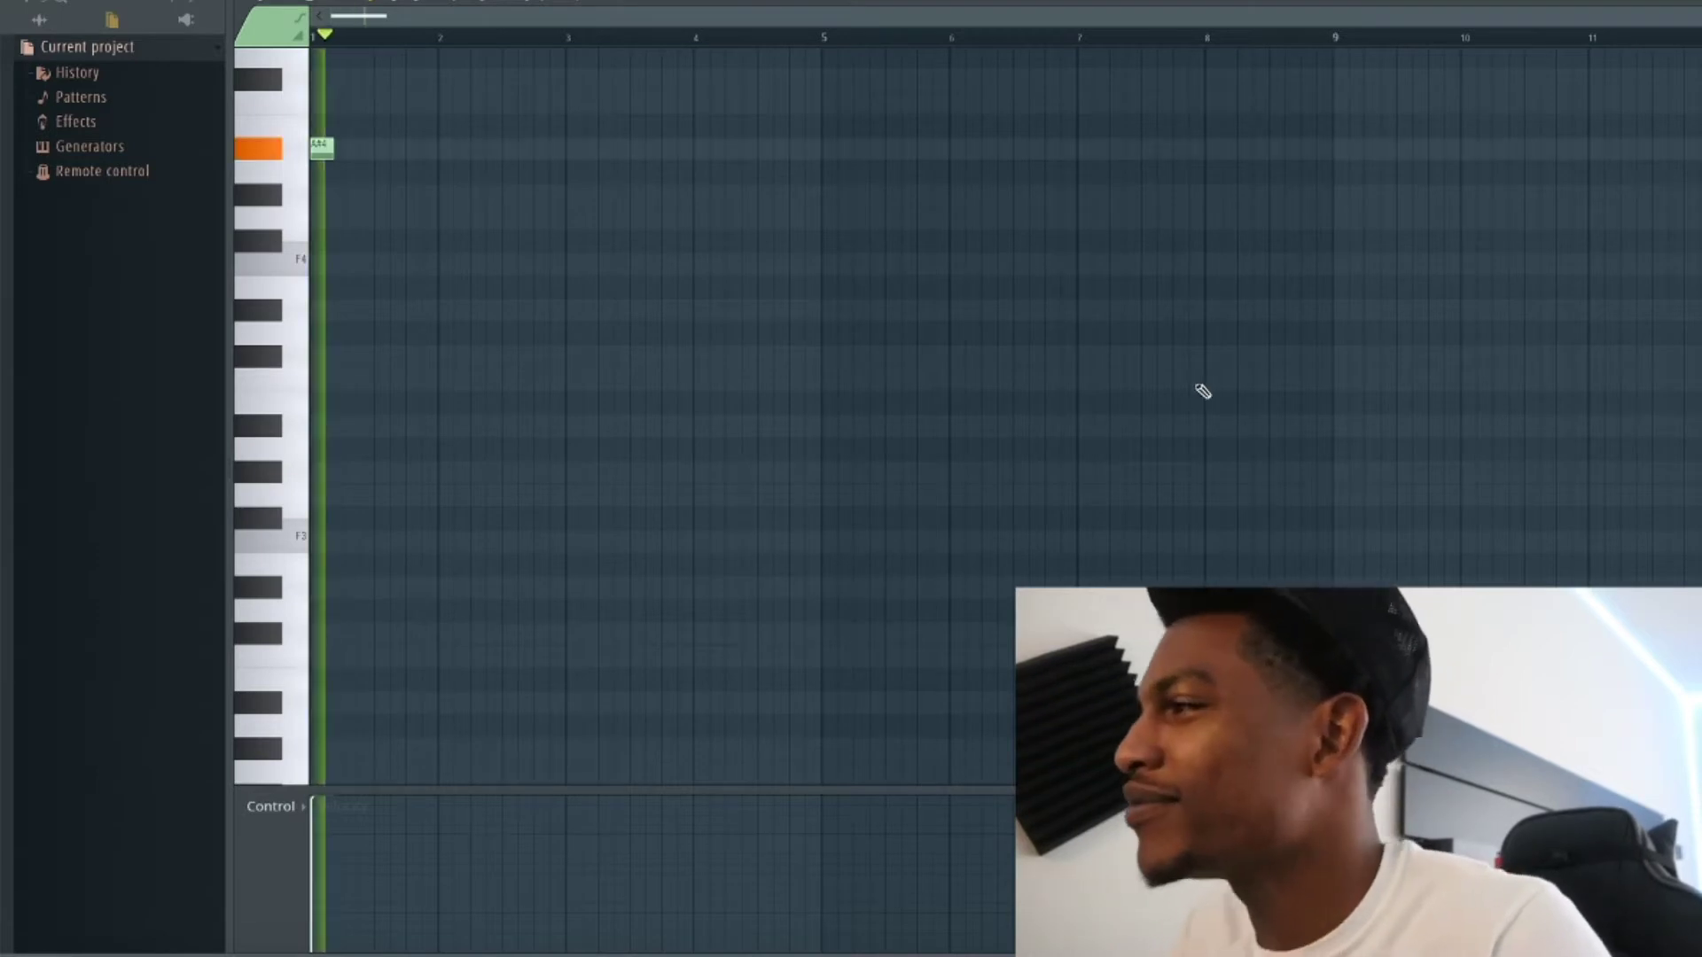
key("space")
left_click_drag(338, 143, 551, 168)
key("space")
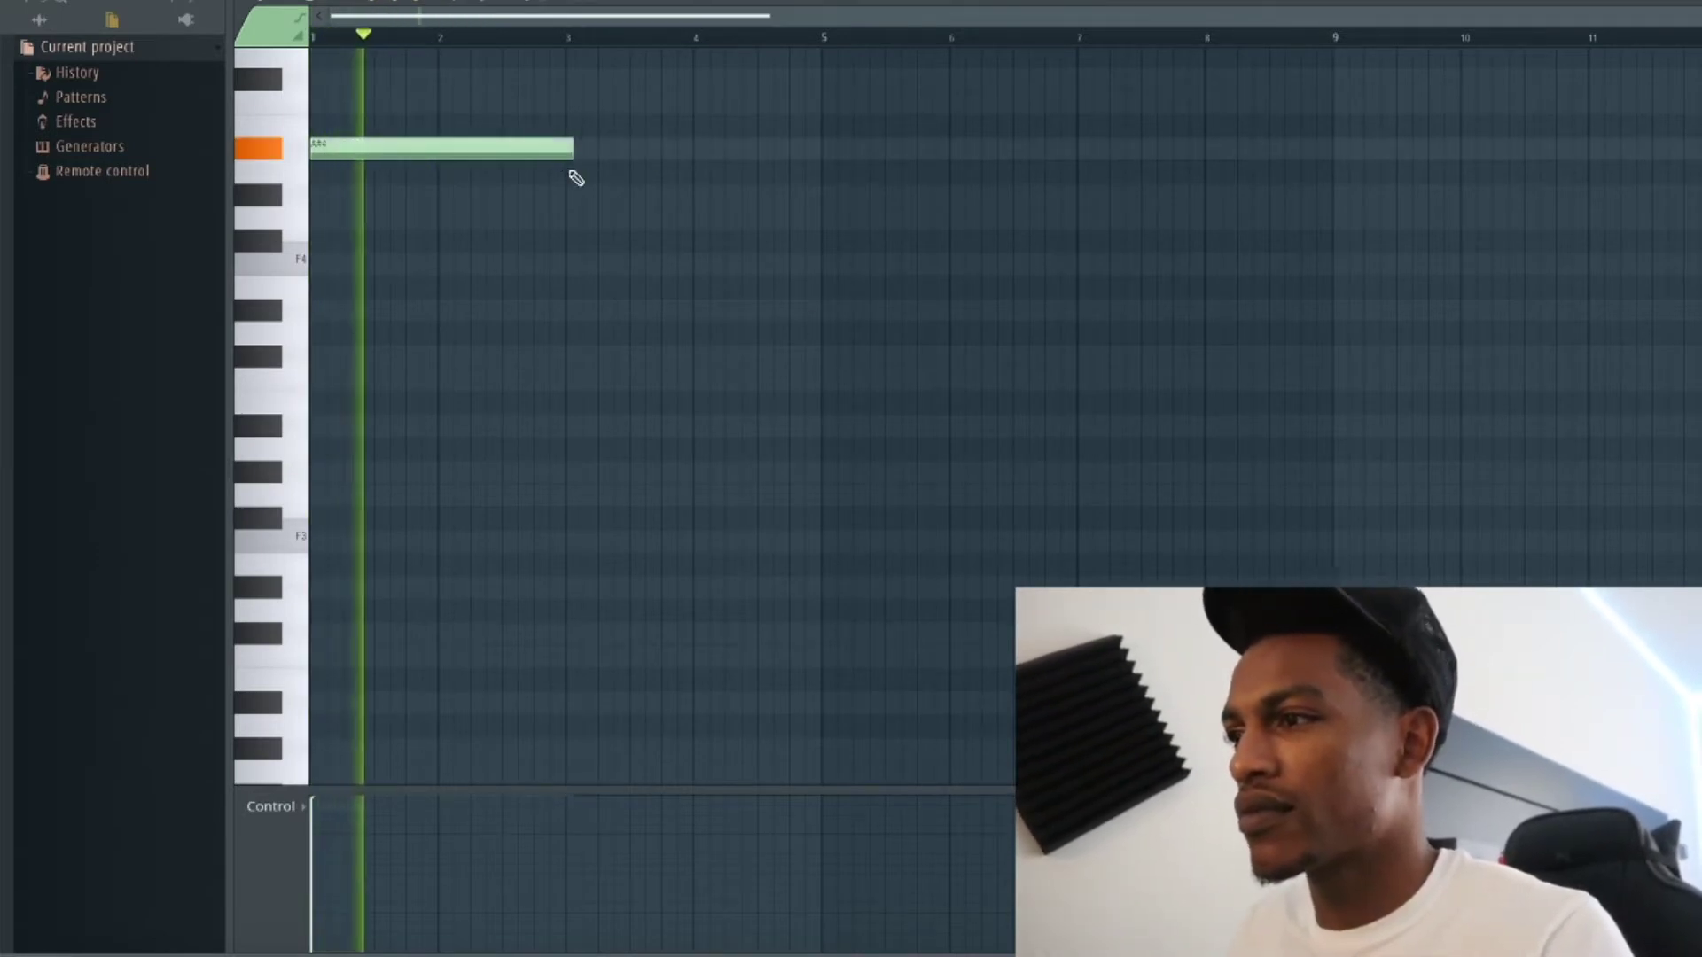
Move the two-bar note to F4, starting and stopping playback to judge the pitch.
right_click(573, 174)
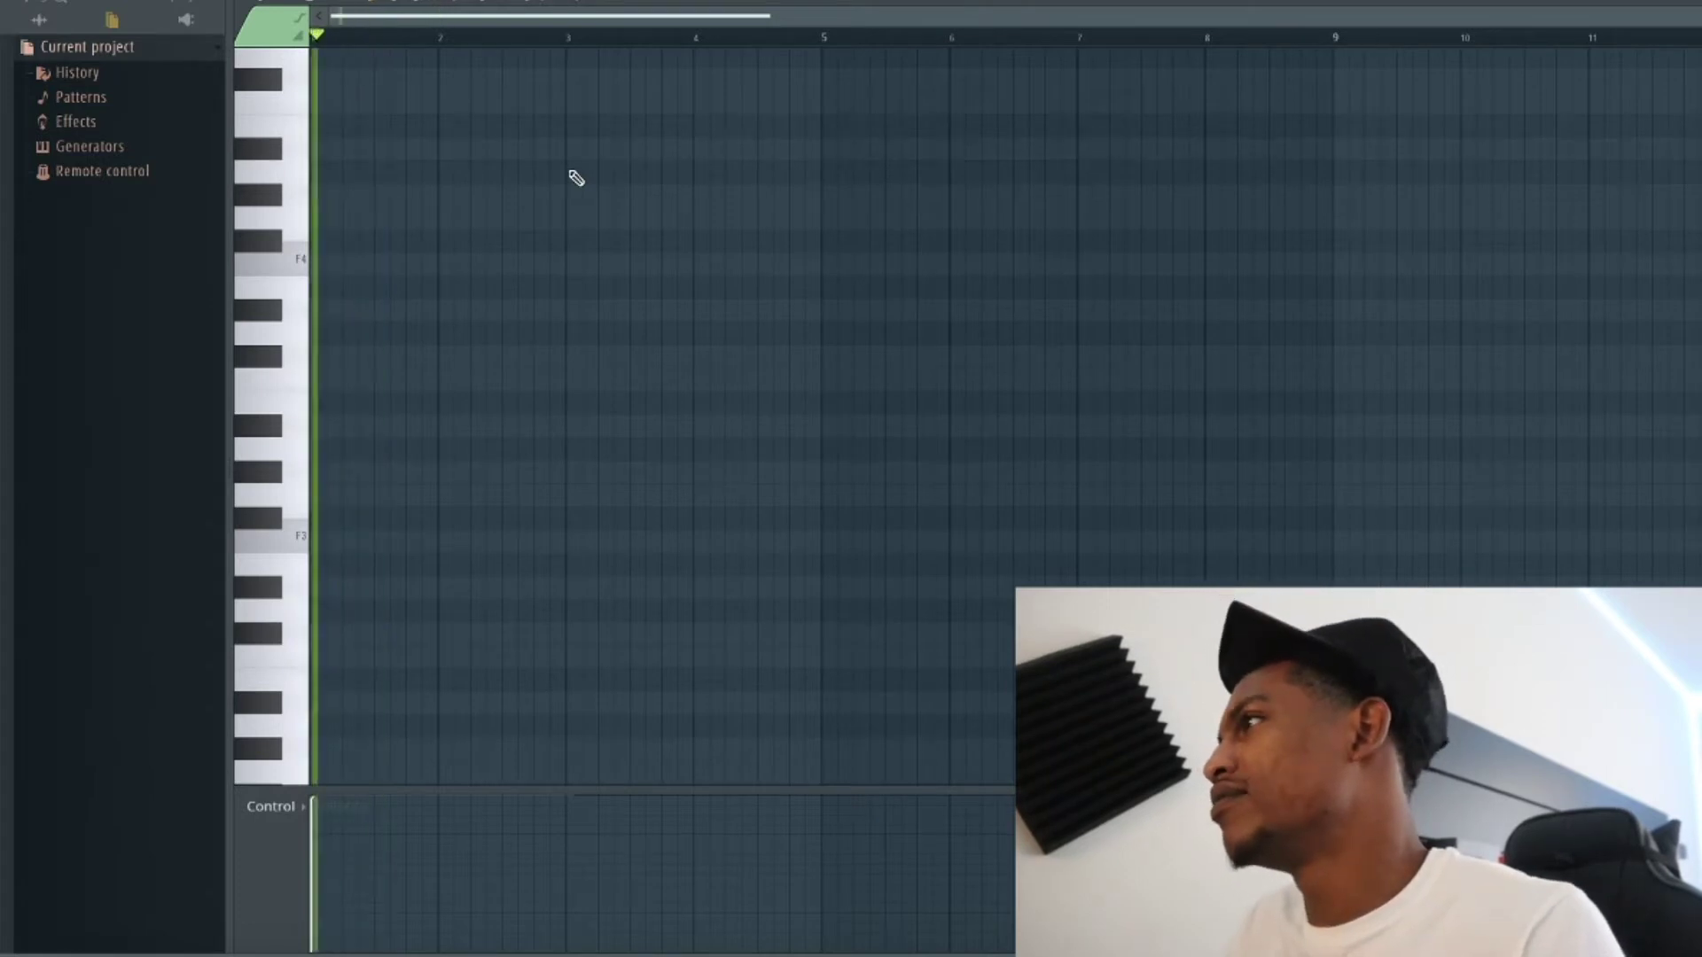
key("space")
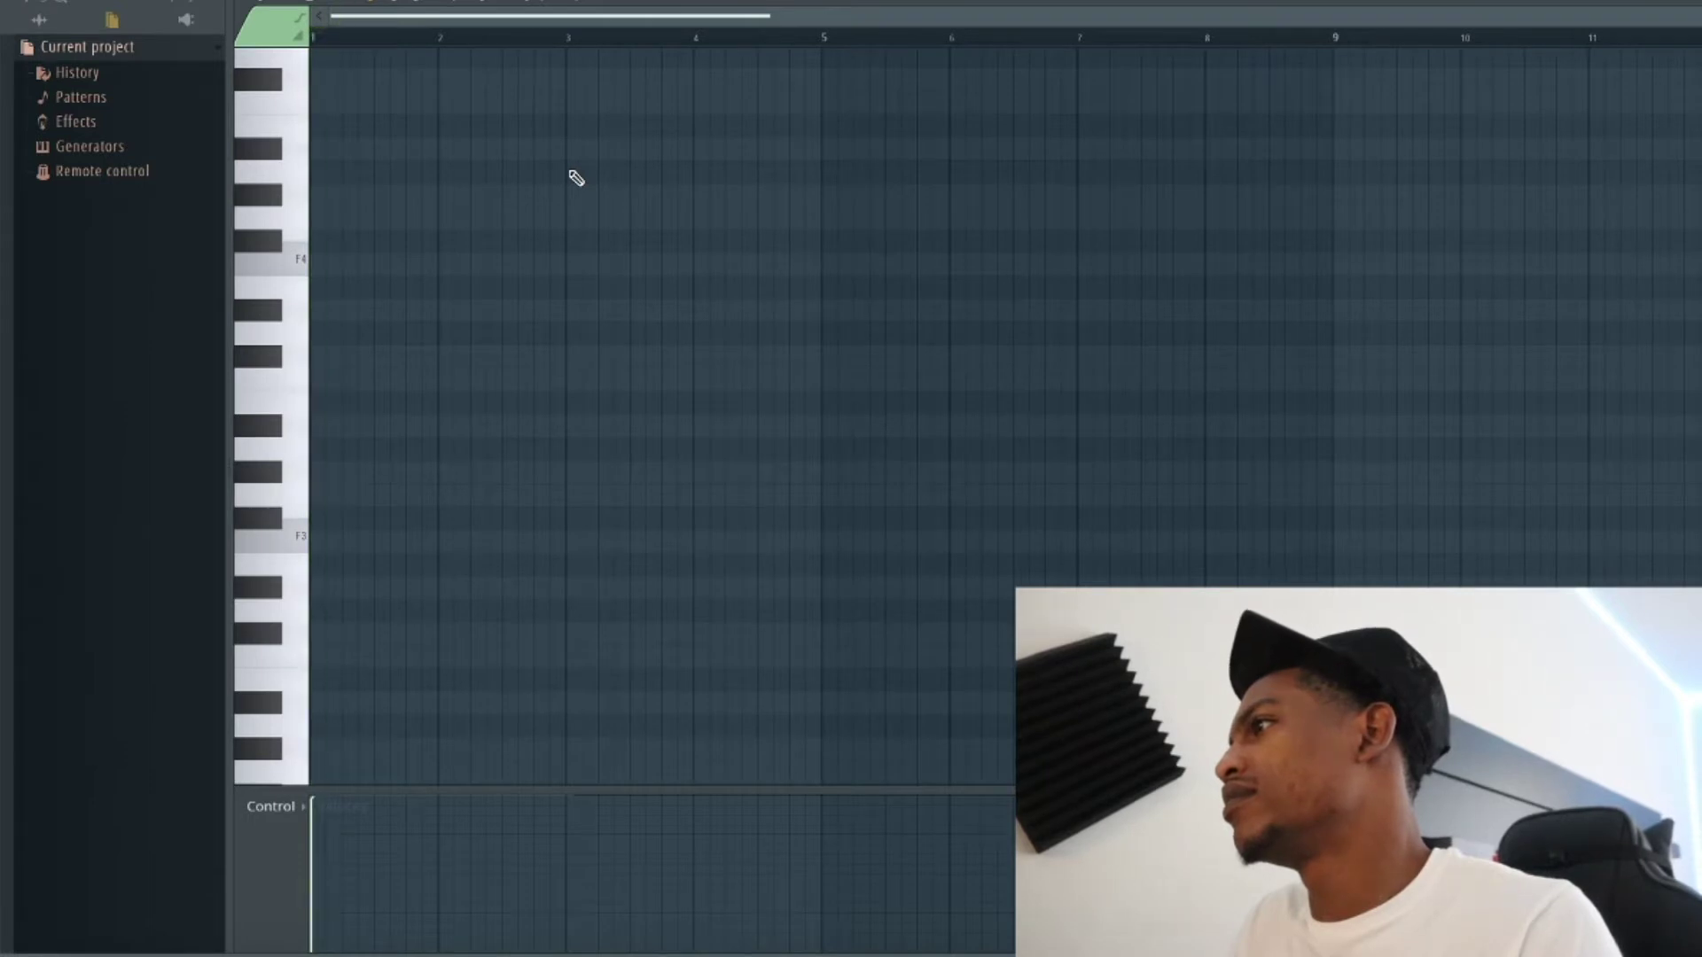
key("space")
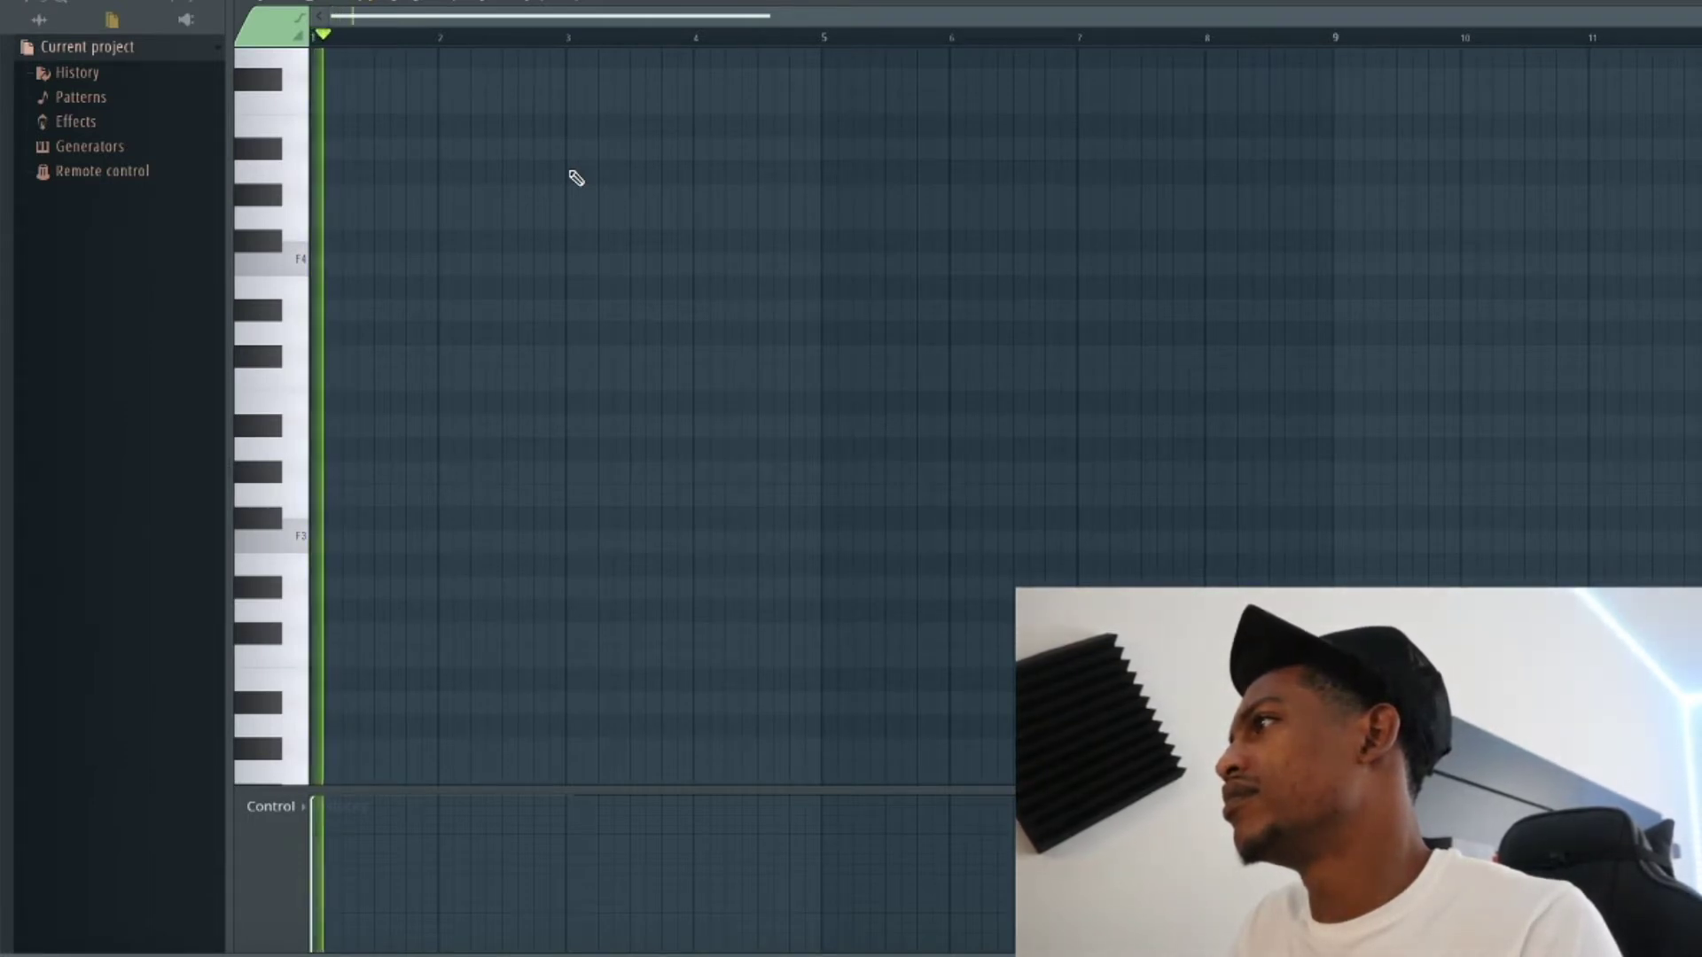
key("space")
key("space")
key("space")
key("ctrl+z")
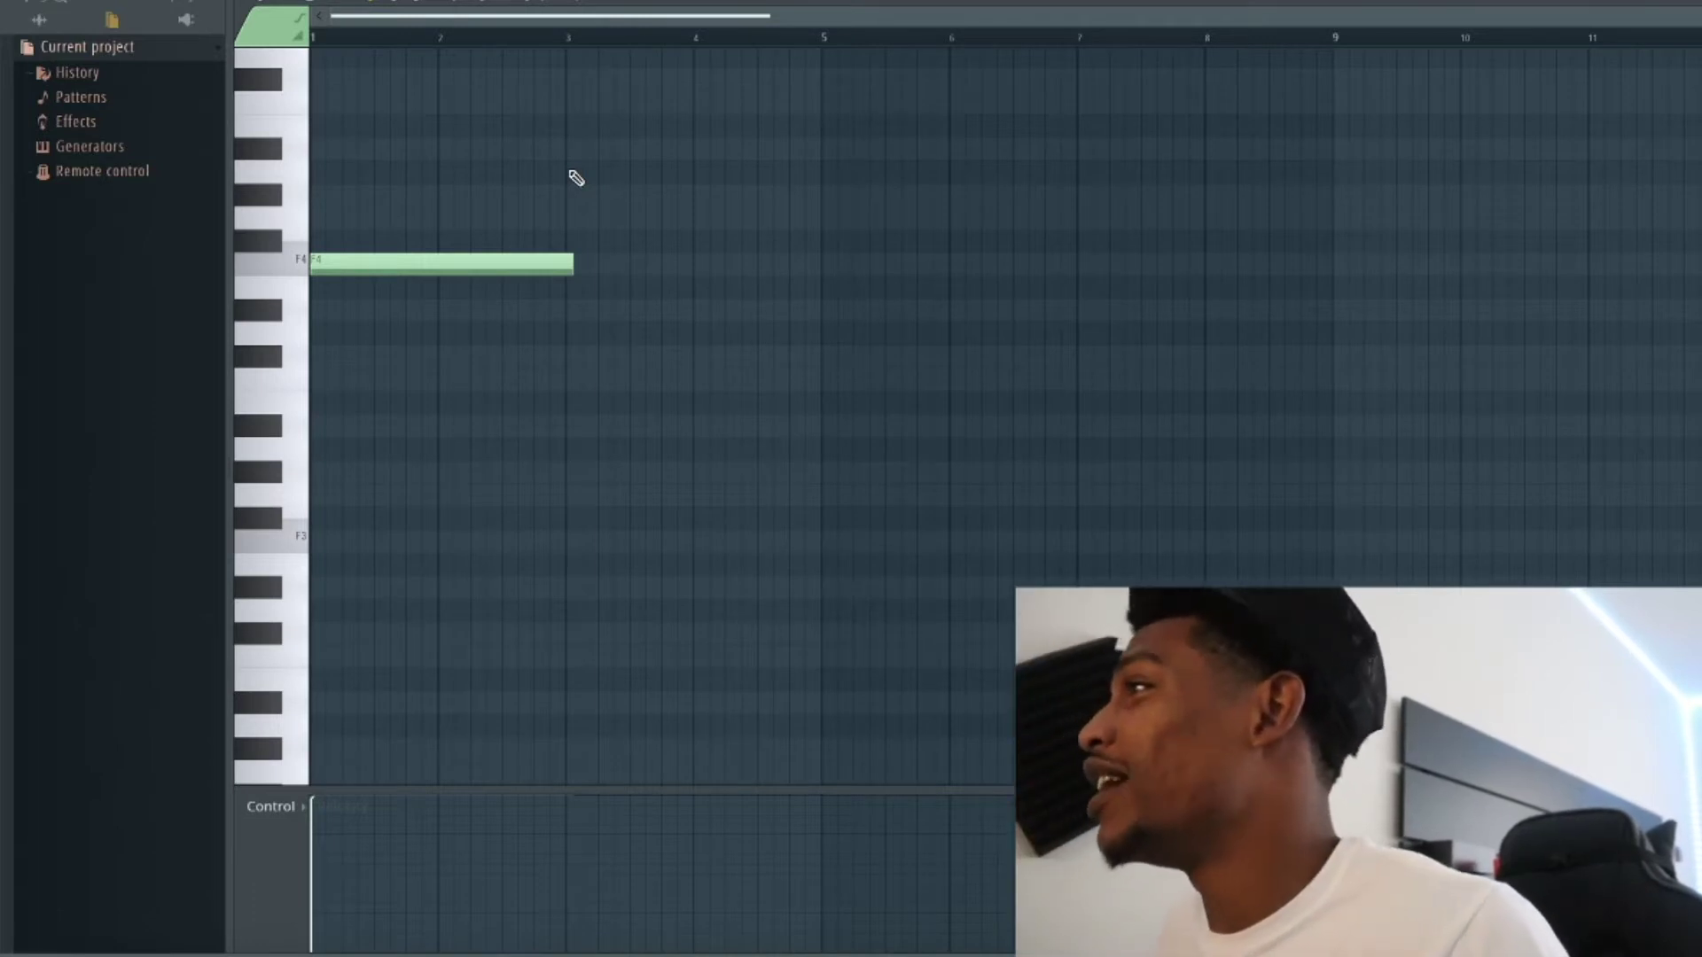
Lower the note one octave to F3, play it, and shorten it to about one bar.
key("ctrl+Down")
key("space")
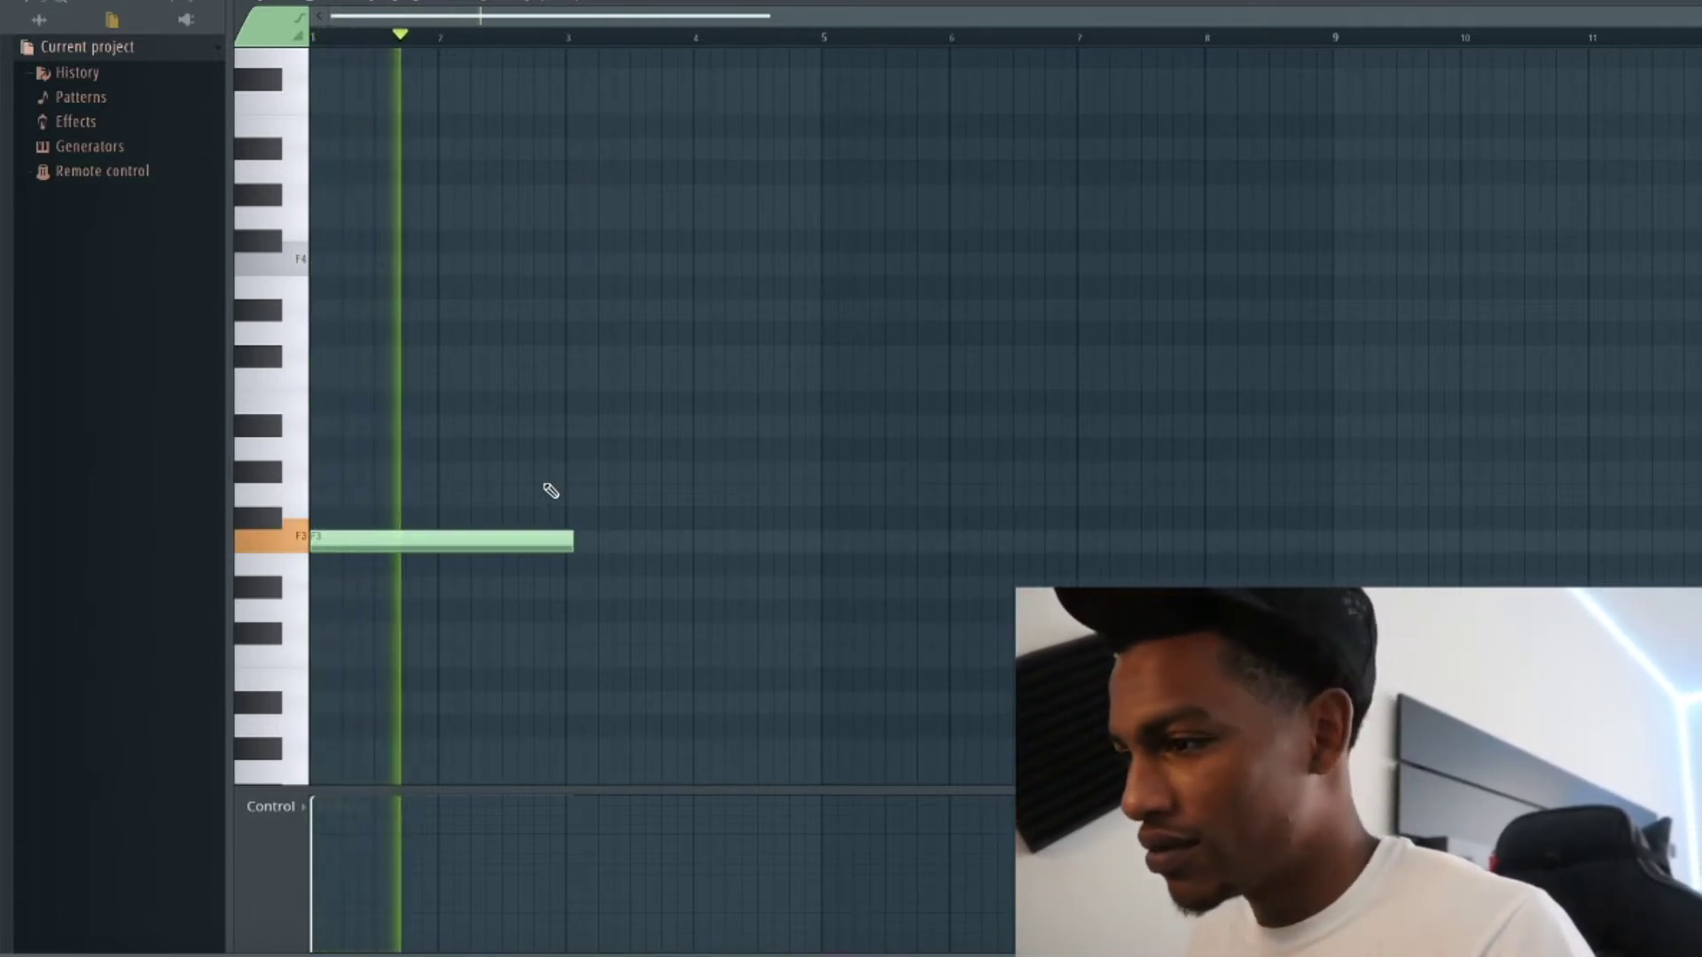
left_click_drag(570, 535, 440, 536)
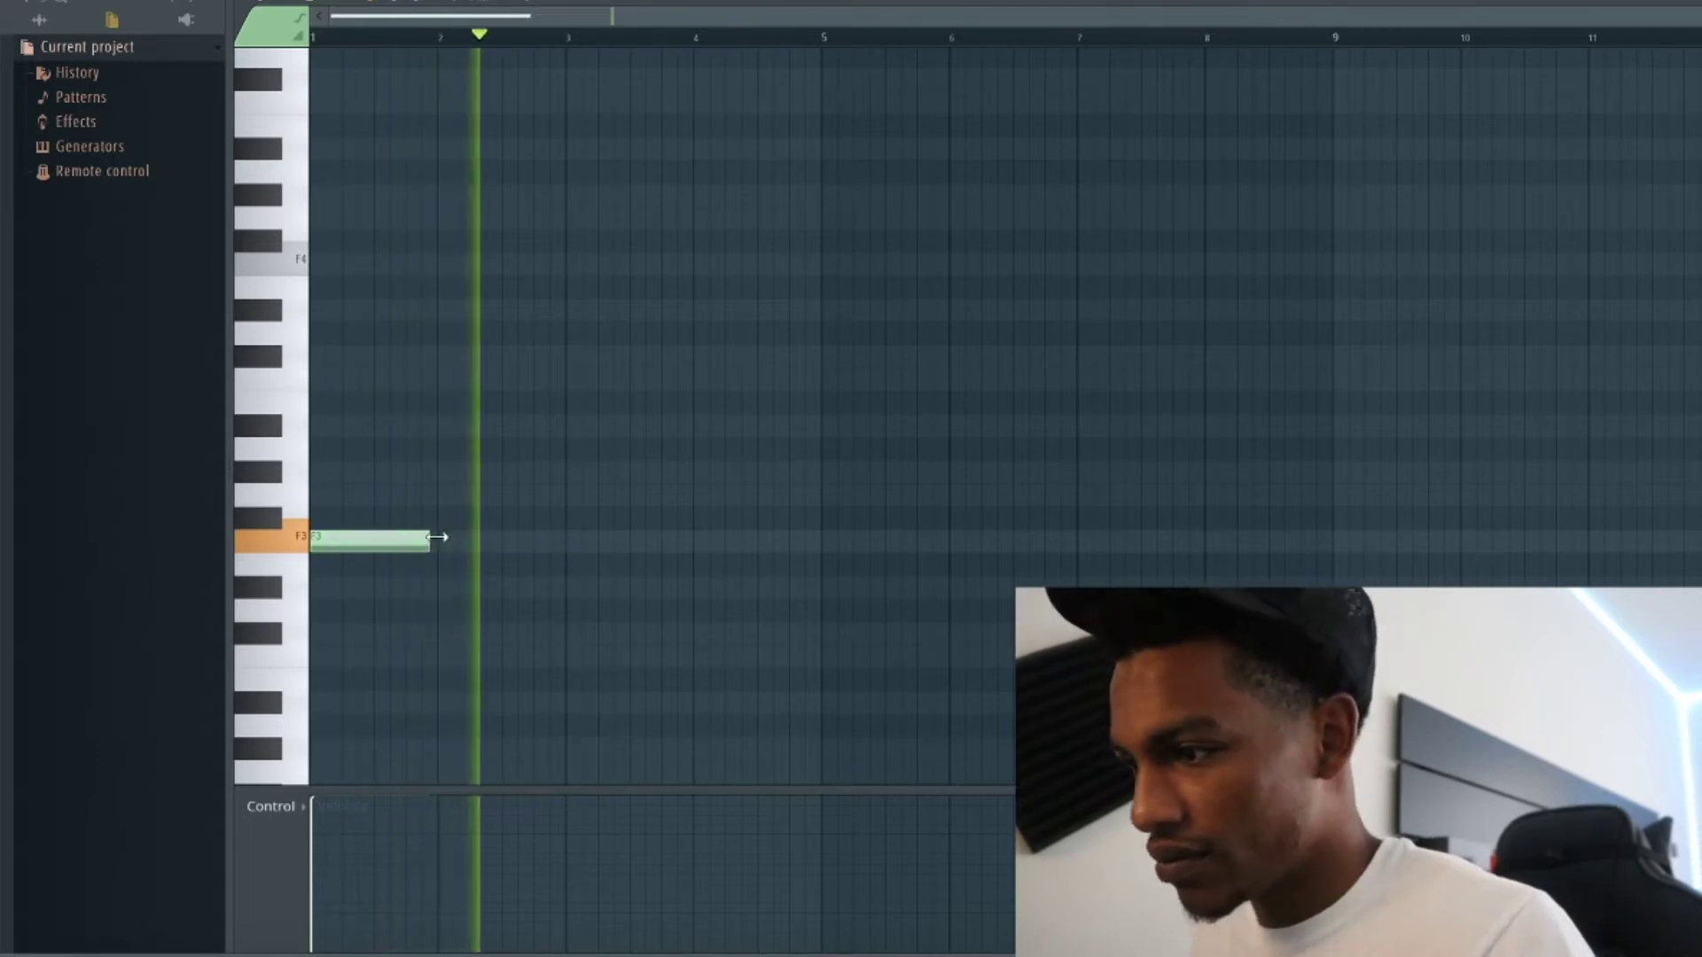
Add a one-bar A#3 note above the F3 note at the pattern start and play both notes together.
key("space")
left_click_drag(299, 469, 308, 426)
key("space")
key("space")
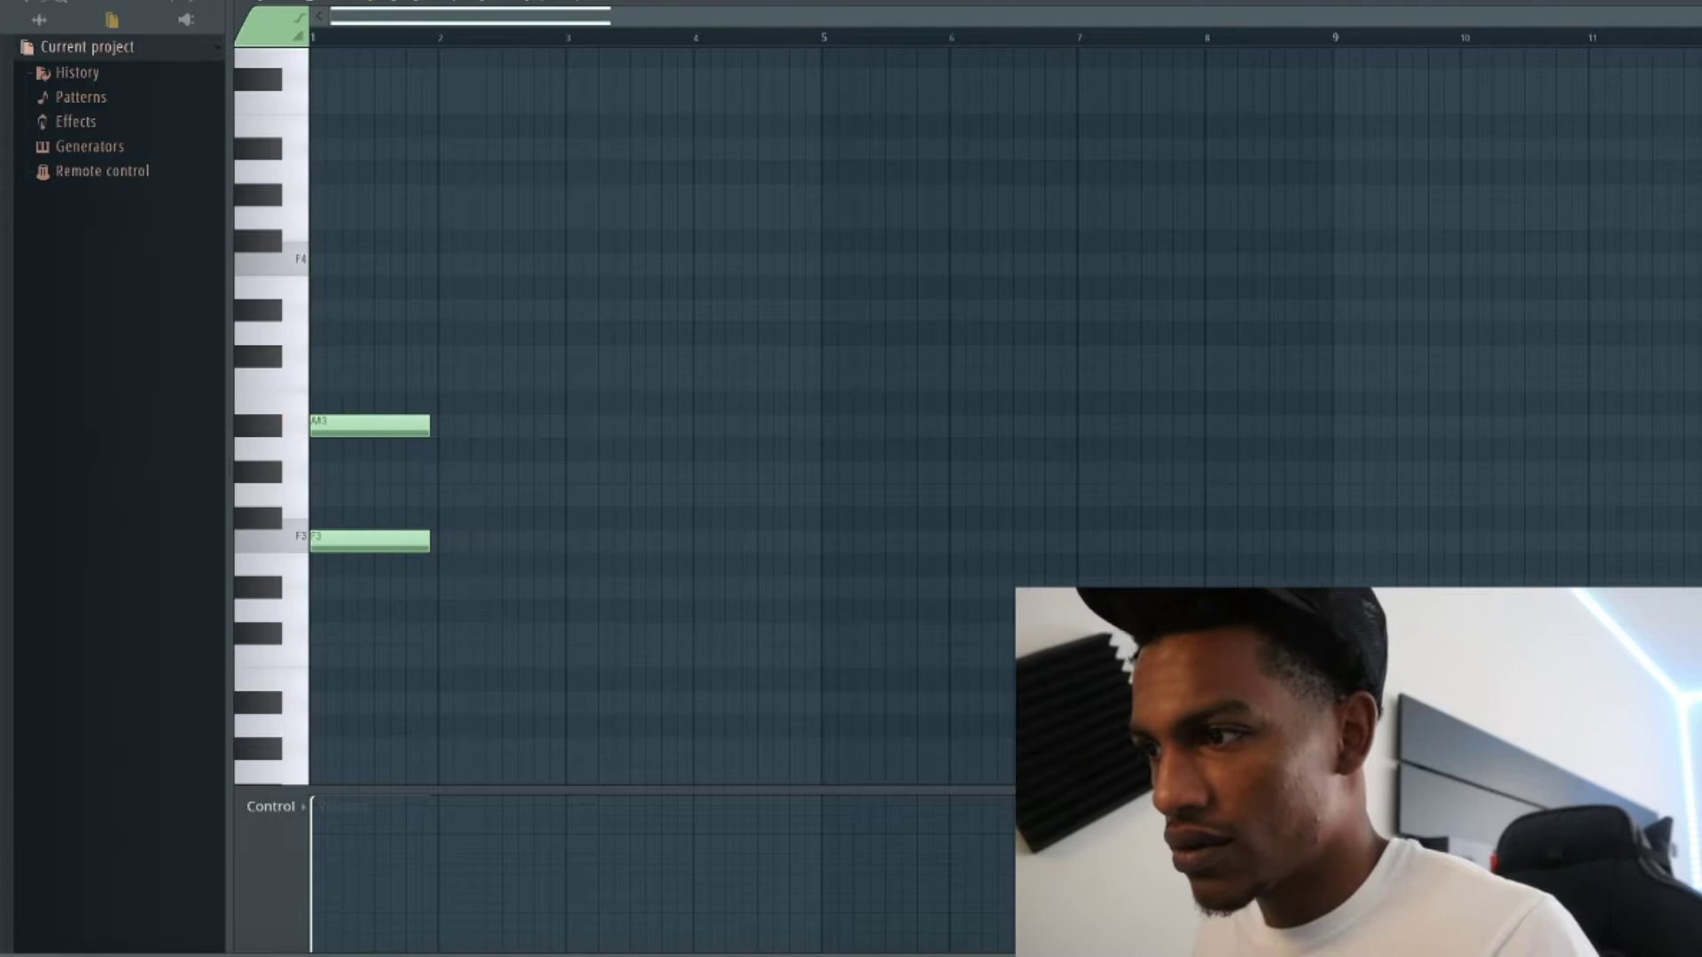
Examine the piano roll's scale highlighting choices, then switch to the YouTube Studio stream dashboard and back to FL Studio.
left_click(249, 3)
mouse_move(284, 121)
mouse_move(461, 141)
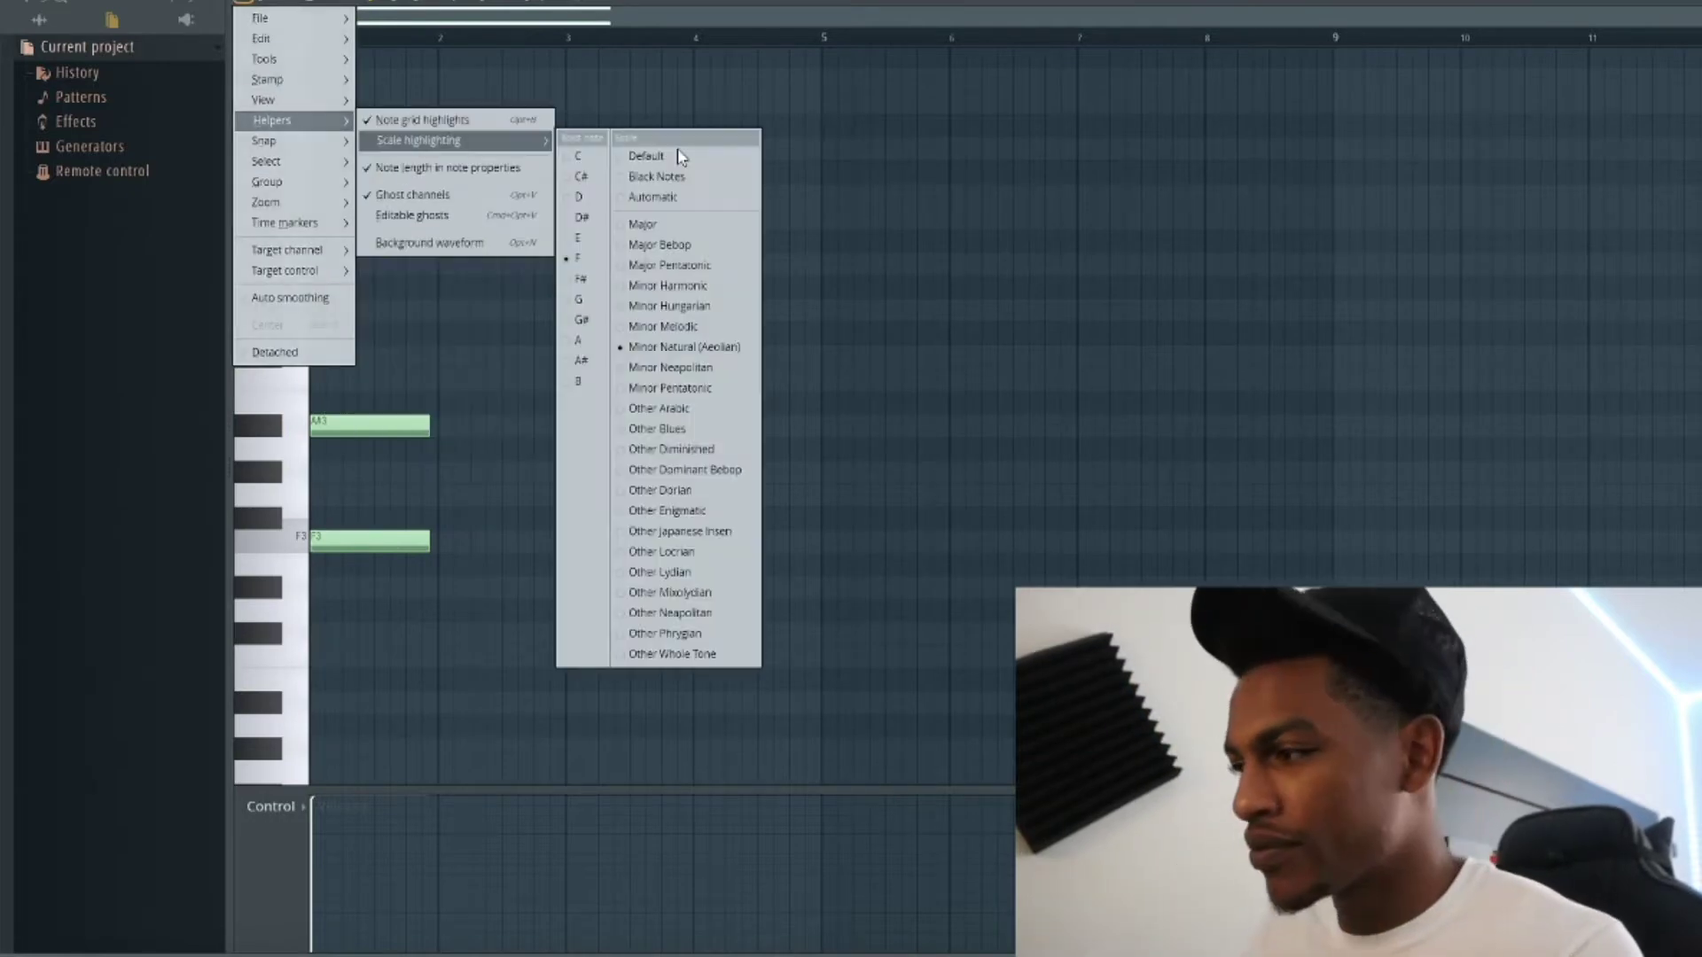
left_click(680, 157)
key("ctrl+Right")
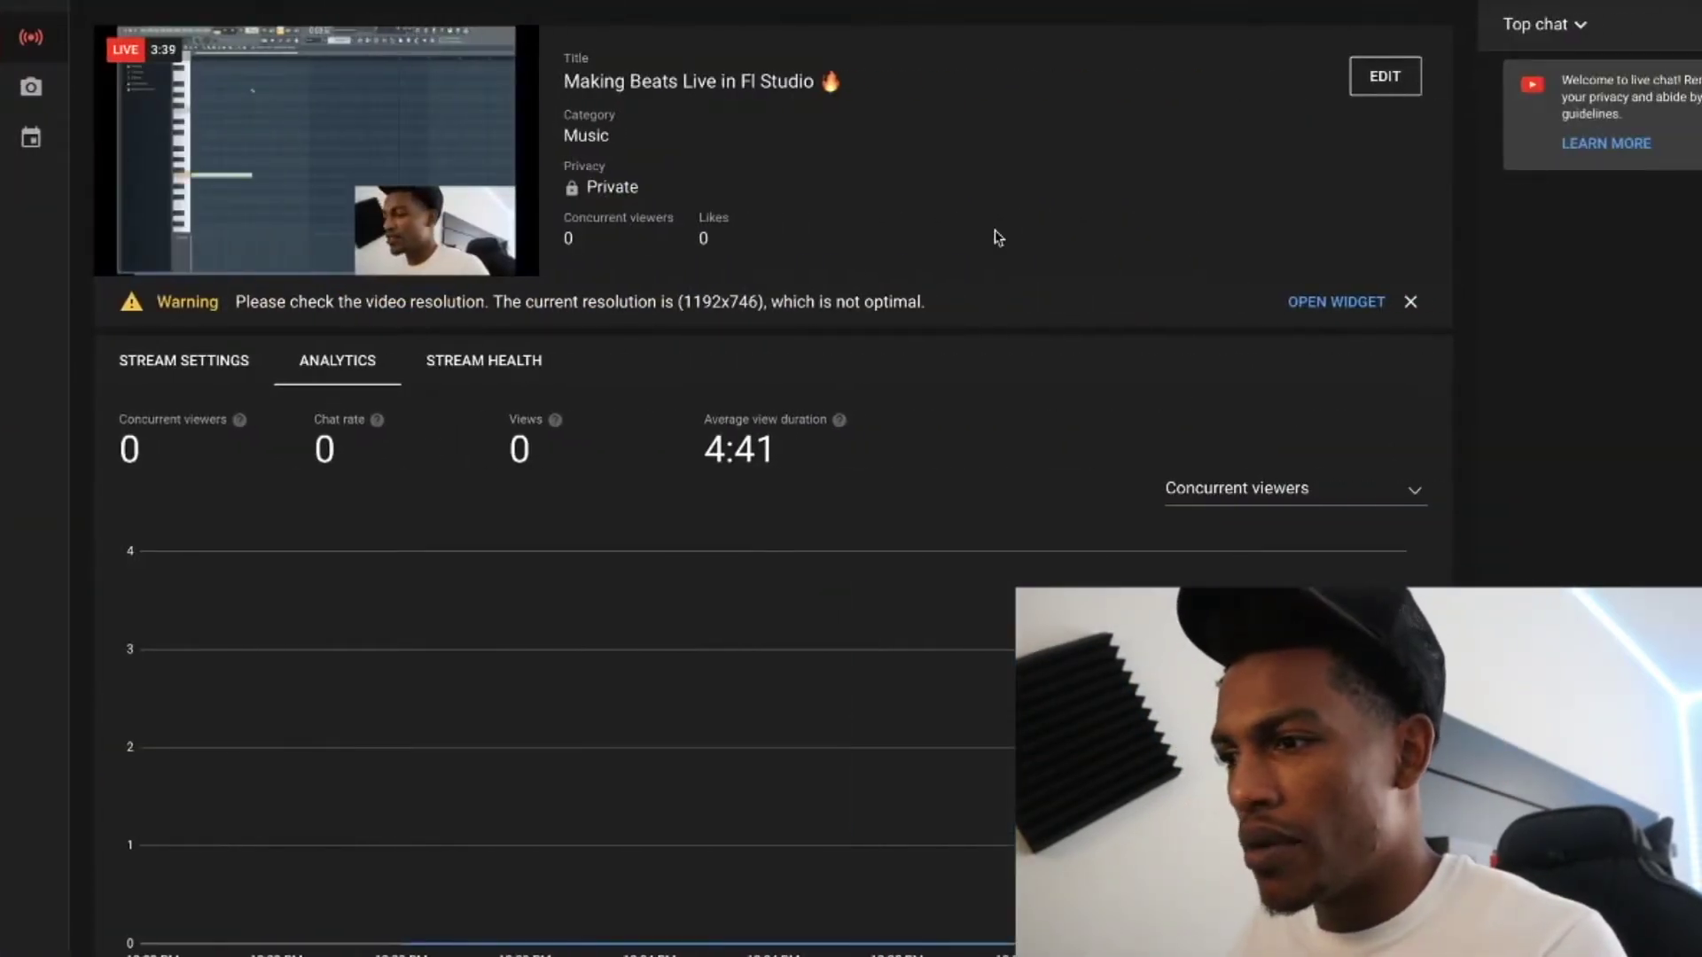
key("ctrl+Left")
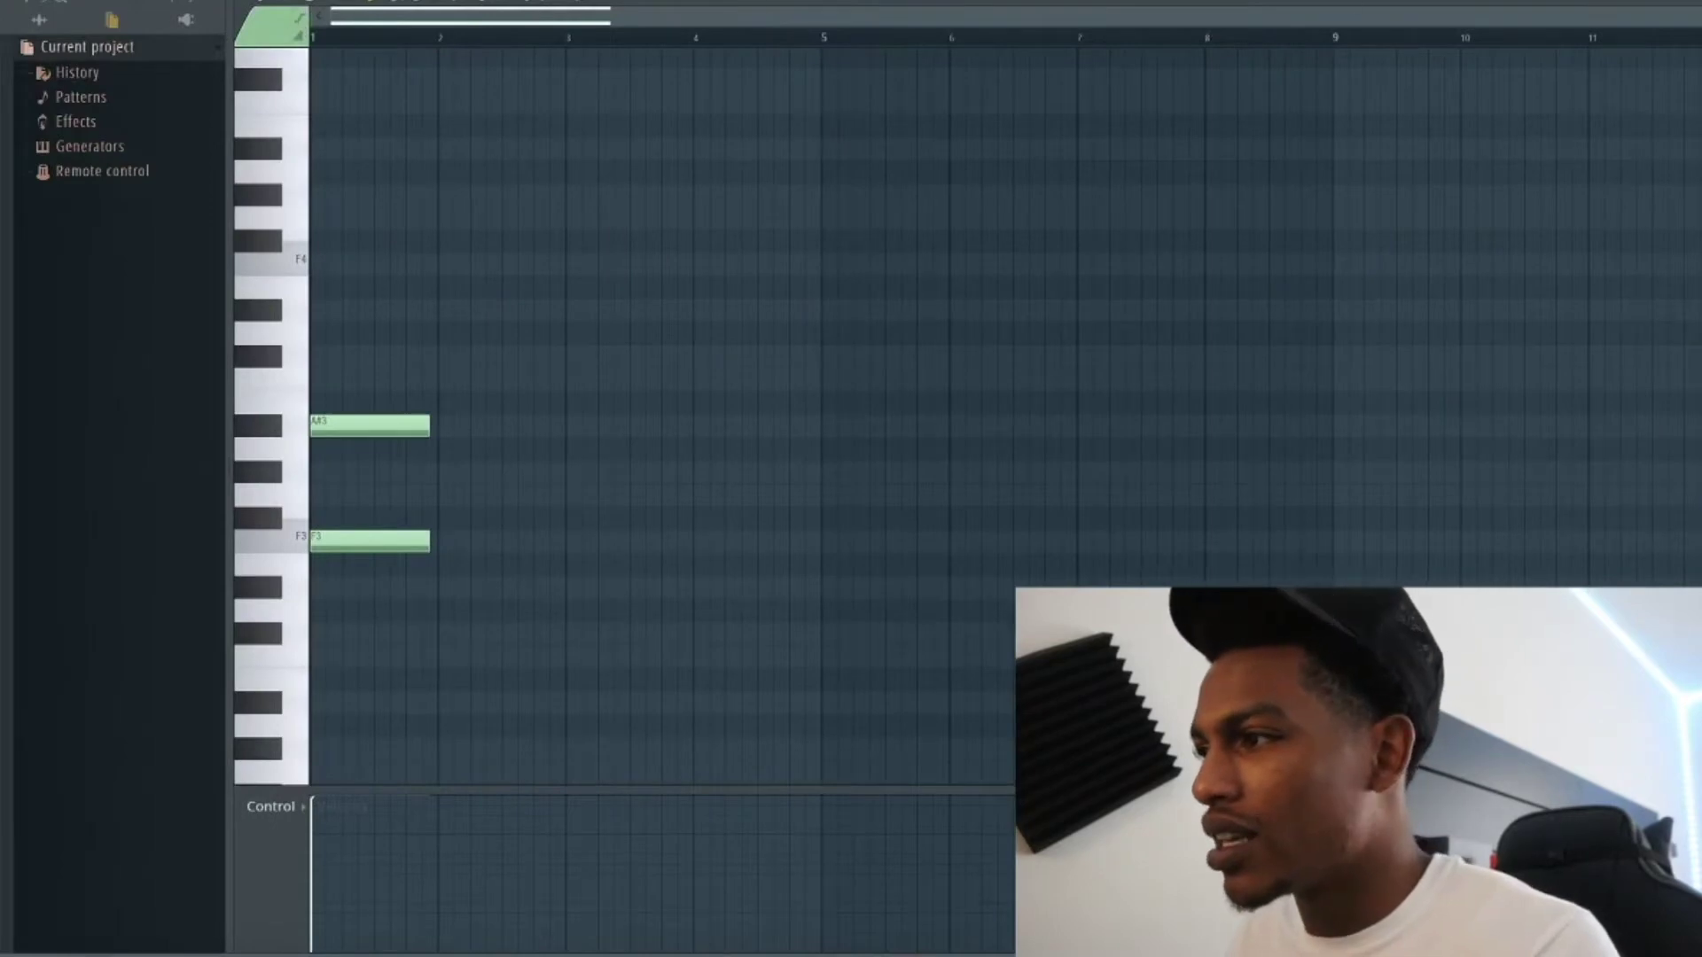
View the playlist arrangement and channel rack, and inspect the Addictive Keys instrument window around a playback start.
key("F5")
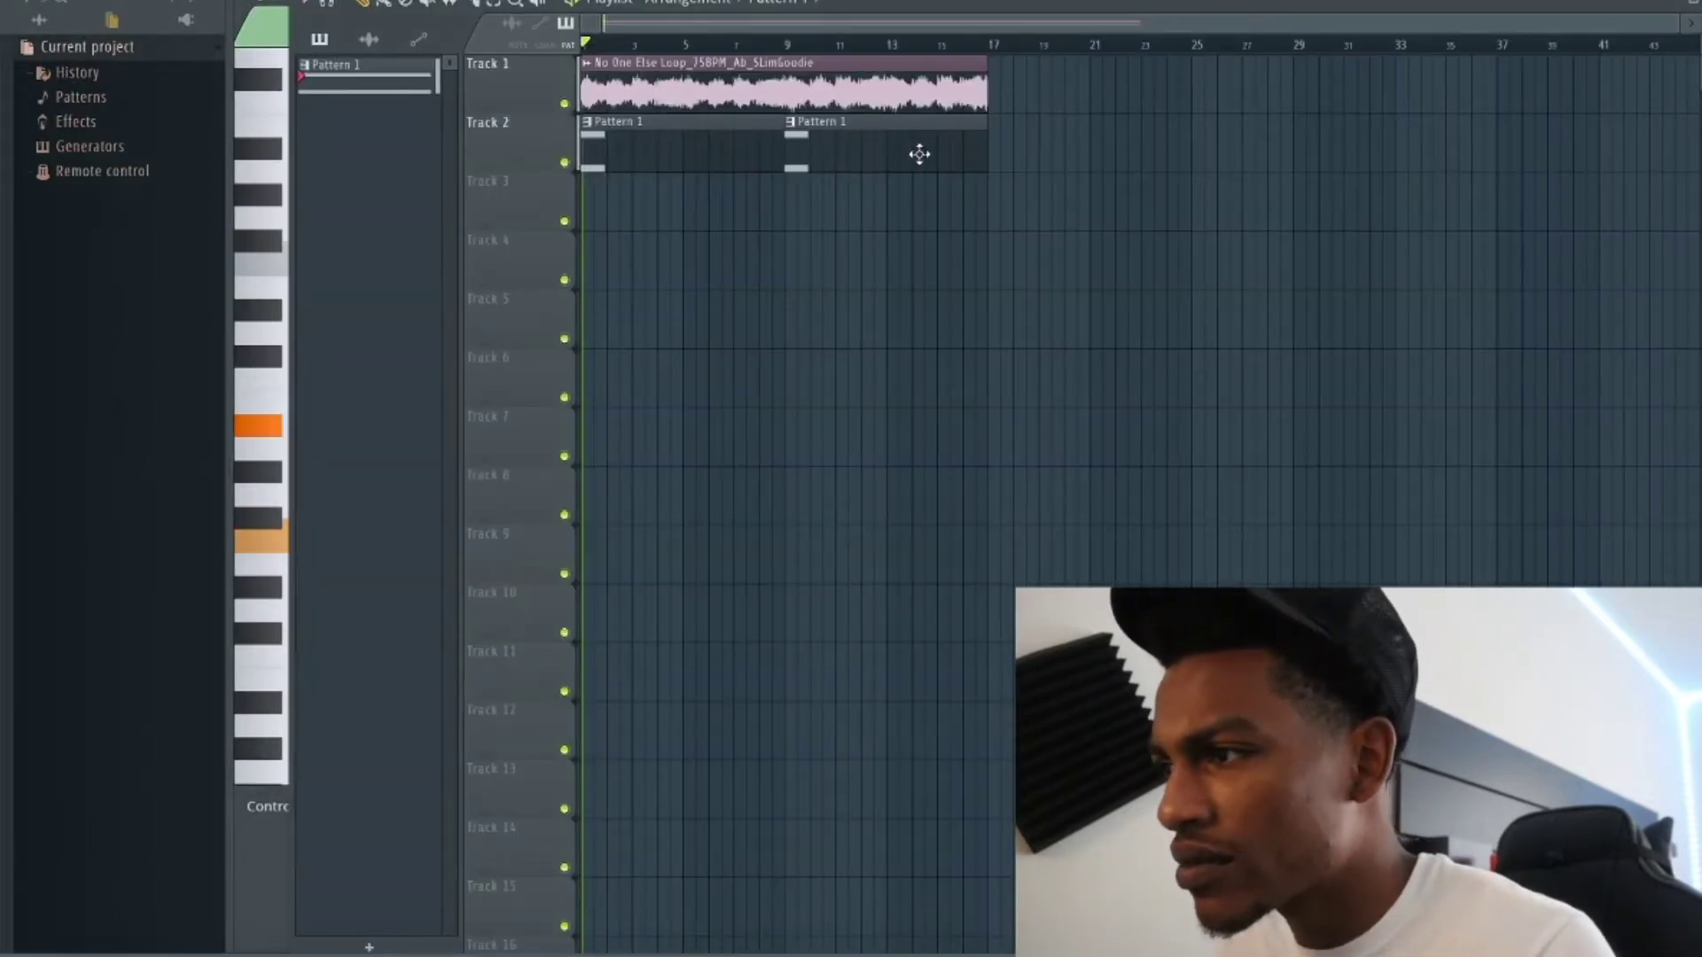
scroll(797, 130, "up", 3)
scroll(798, 132, "down", 2)
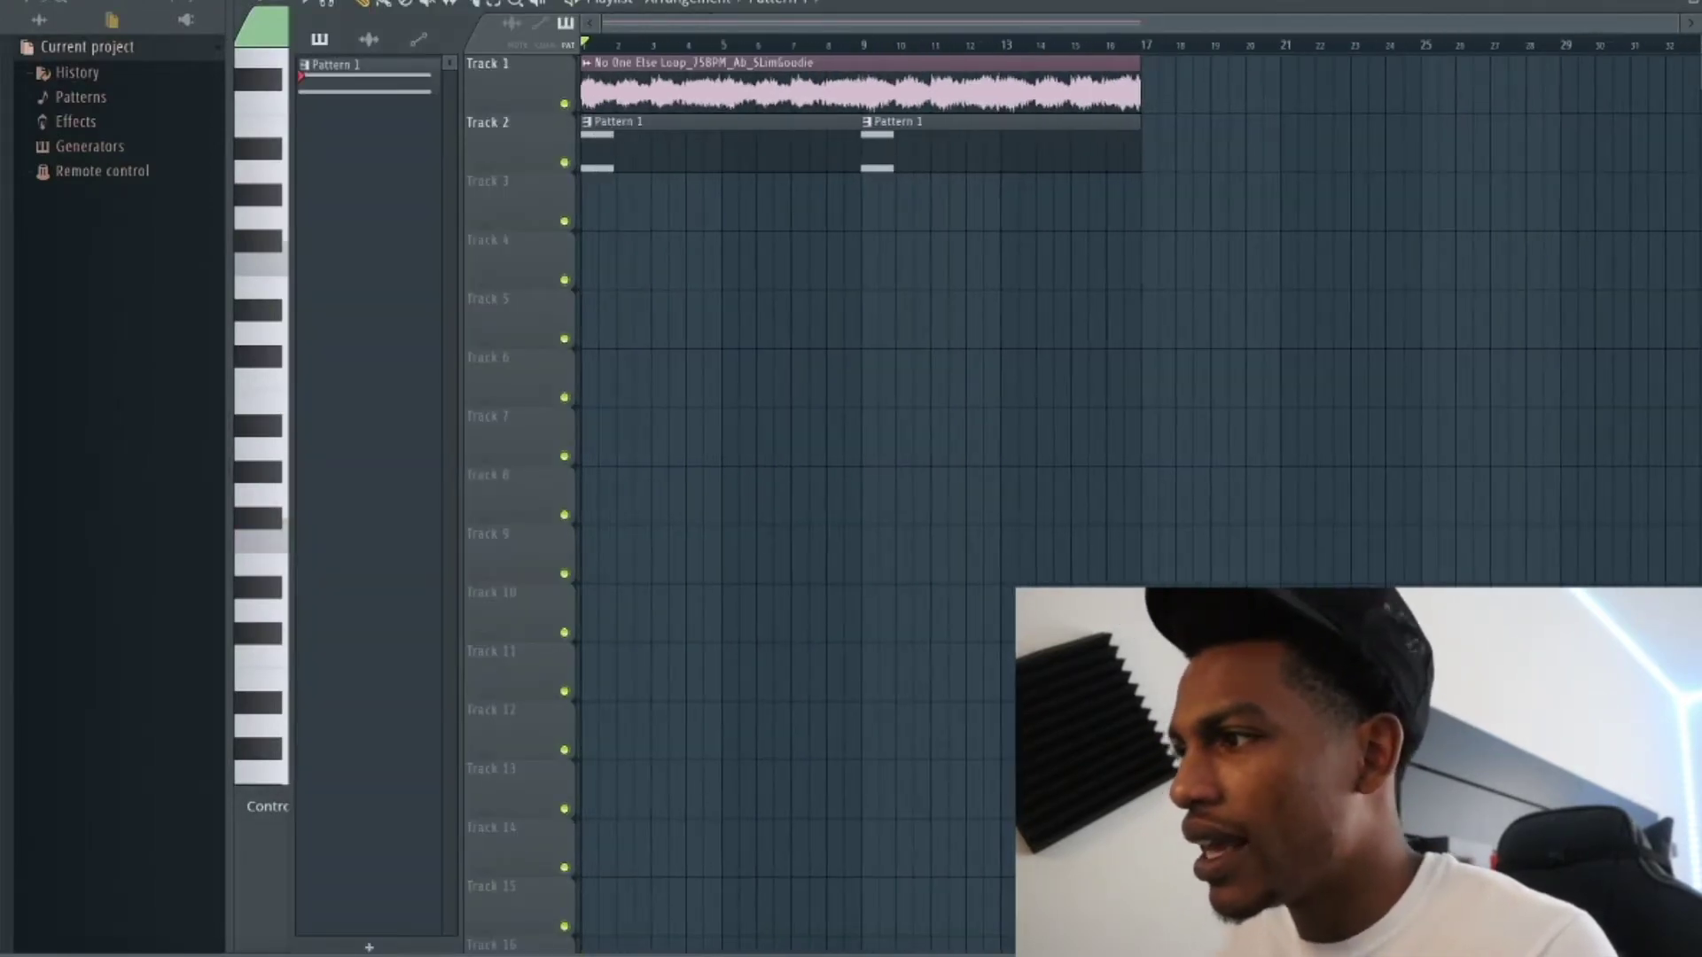
key("F6")
left_click(523, 259)
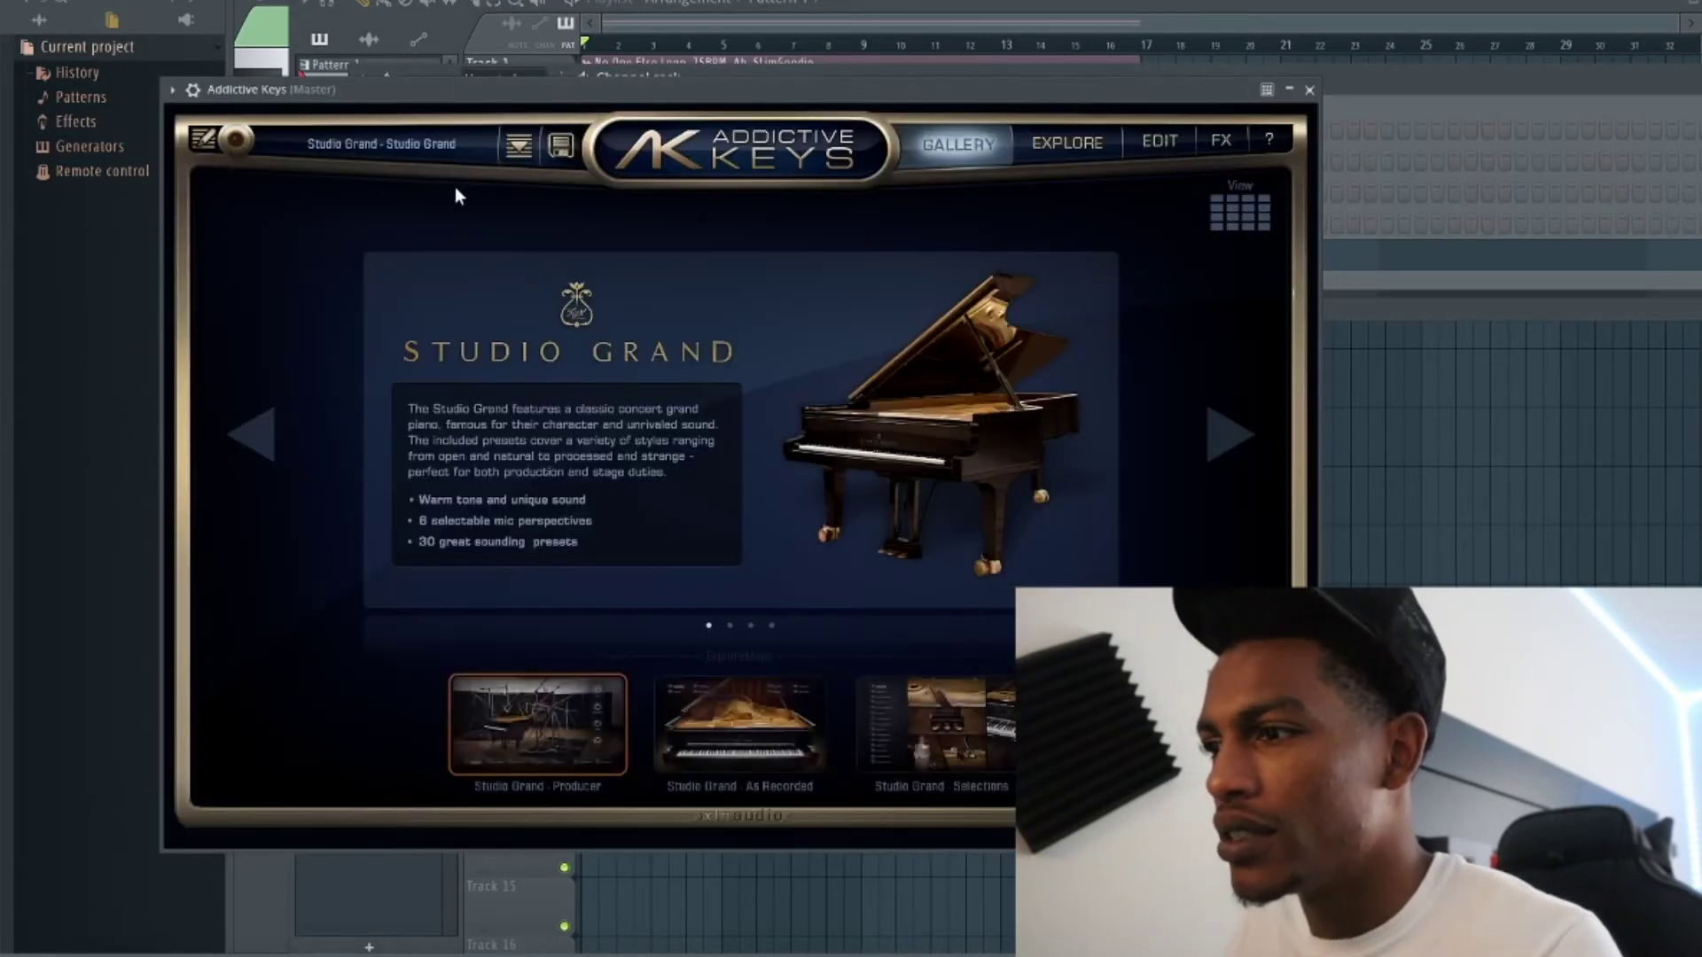
left_click(1308, 90)
key("space")
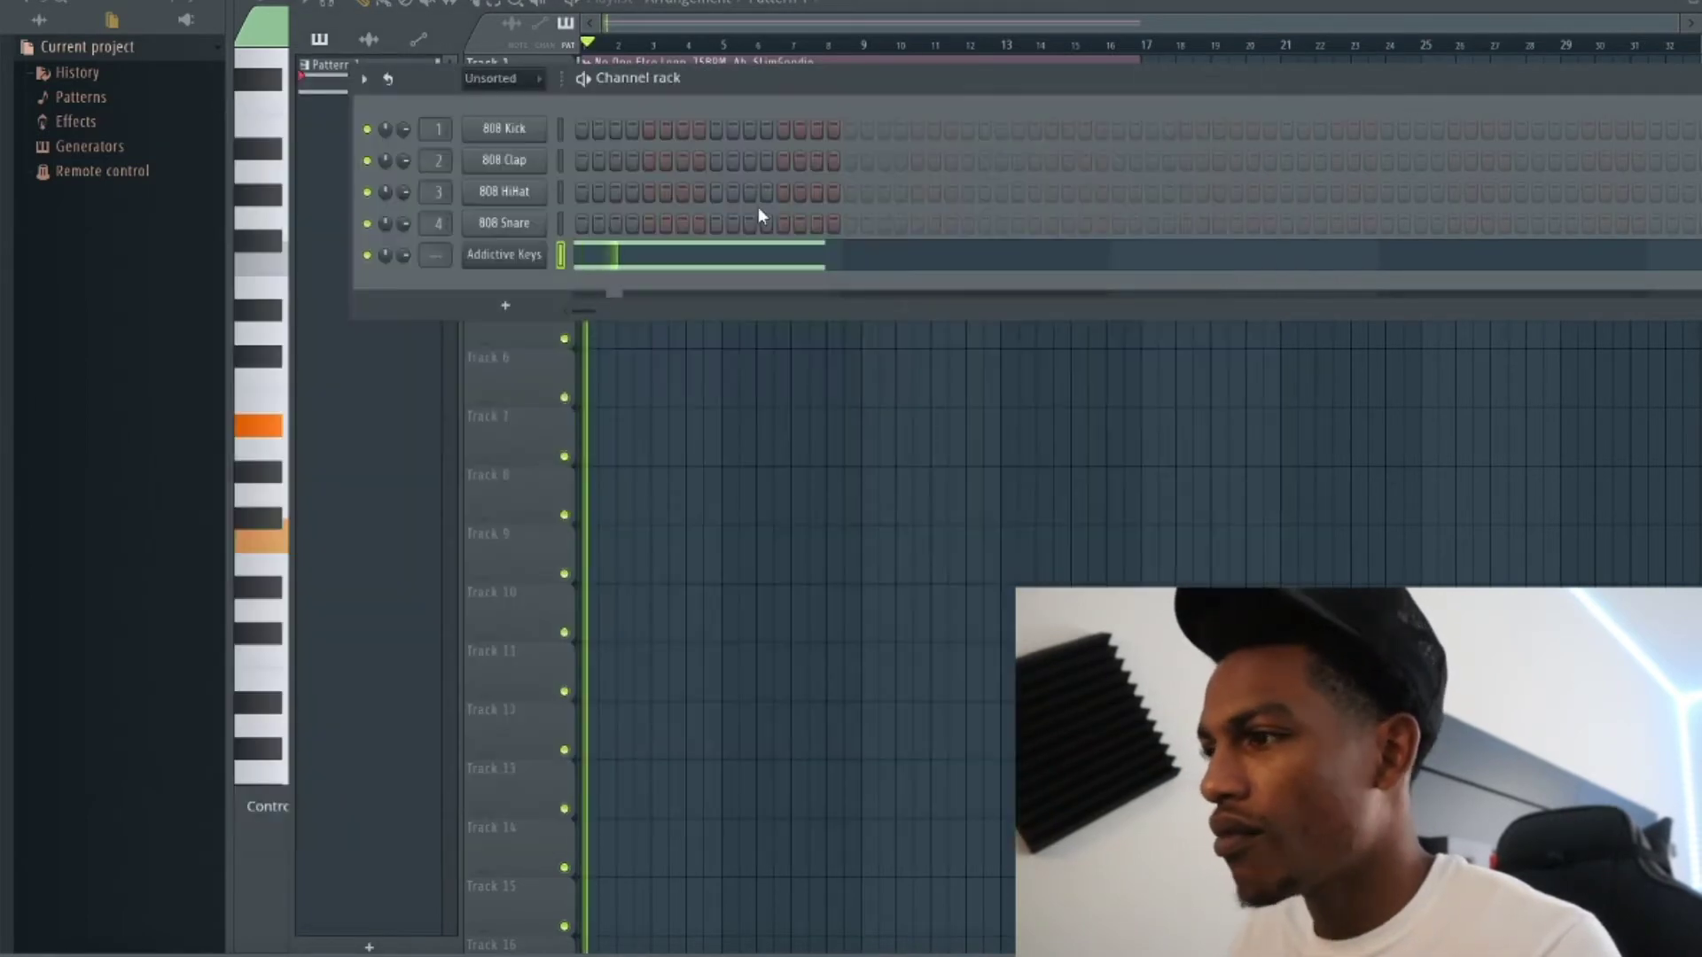
left_click(507, 254)
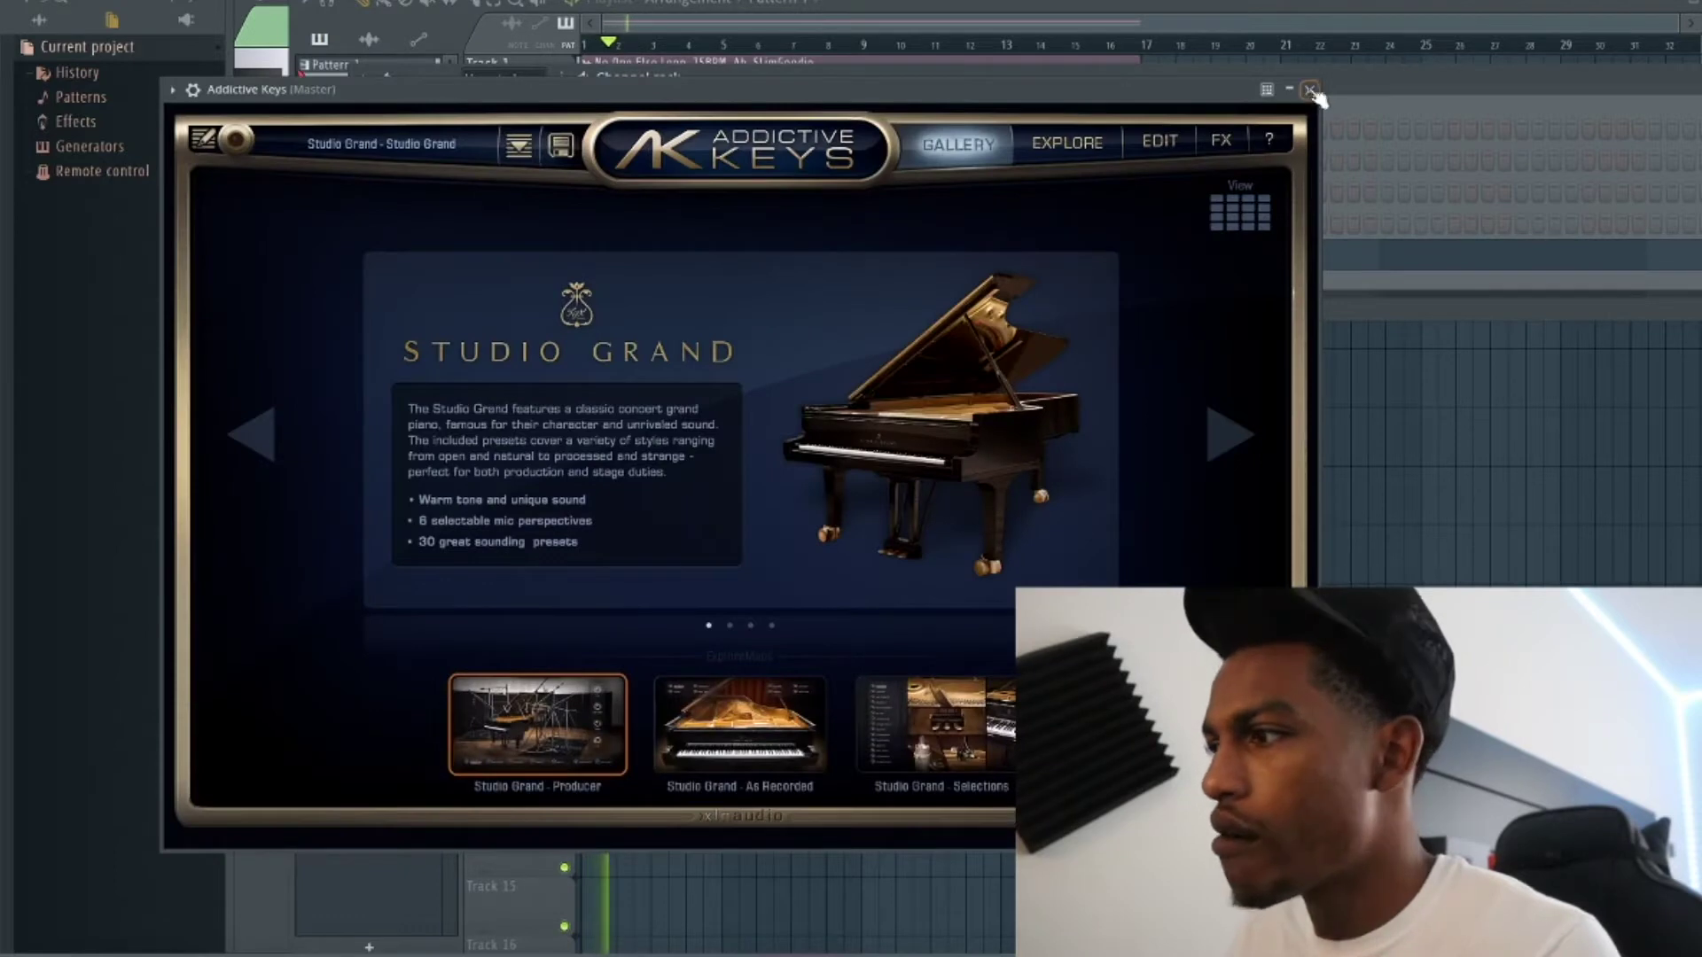
left_click(1309, 90)
Try an 808 HiHat hit on step 37 of the pattern, starting and stopping playback to listen.
left_click(1185, 192)
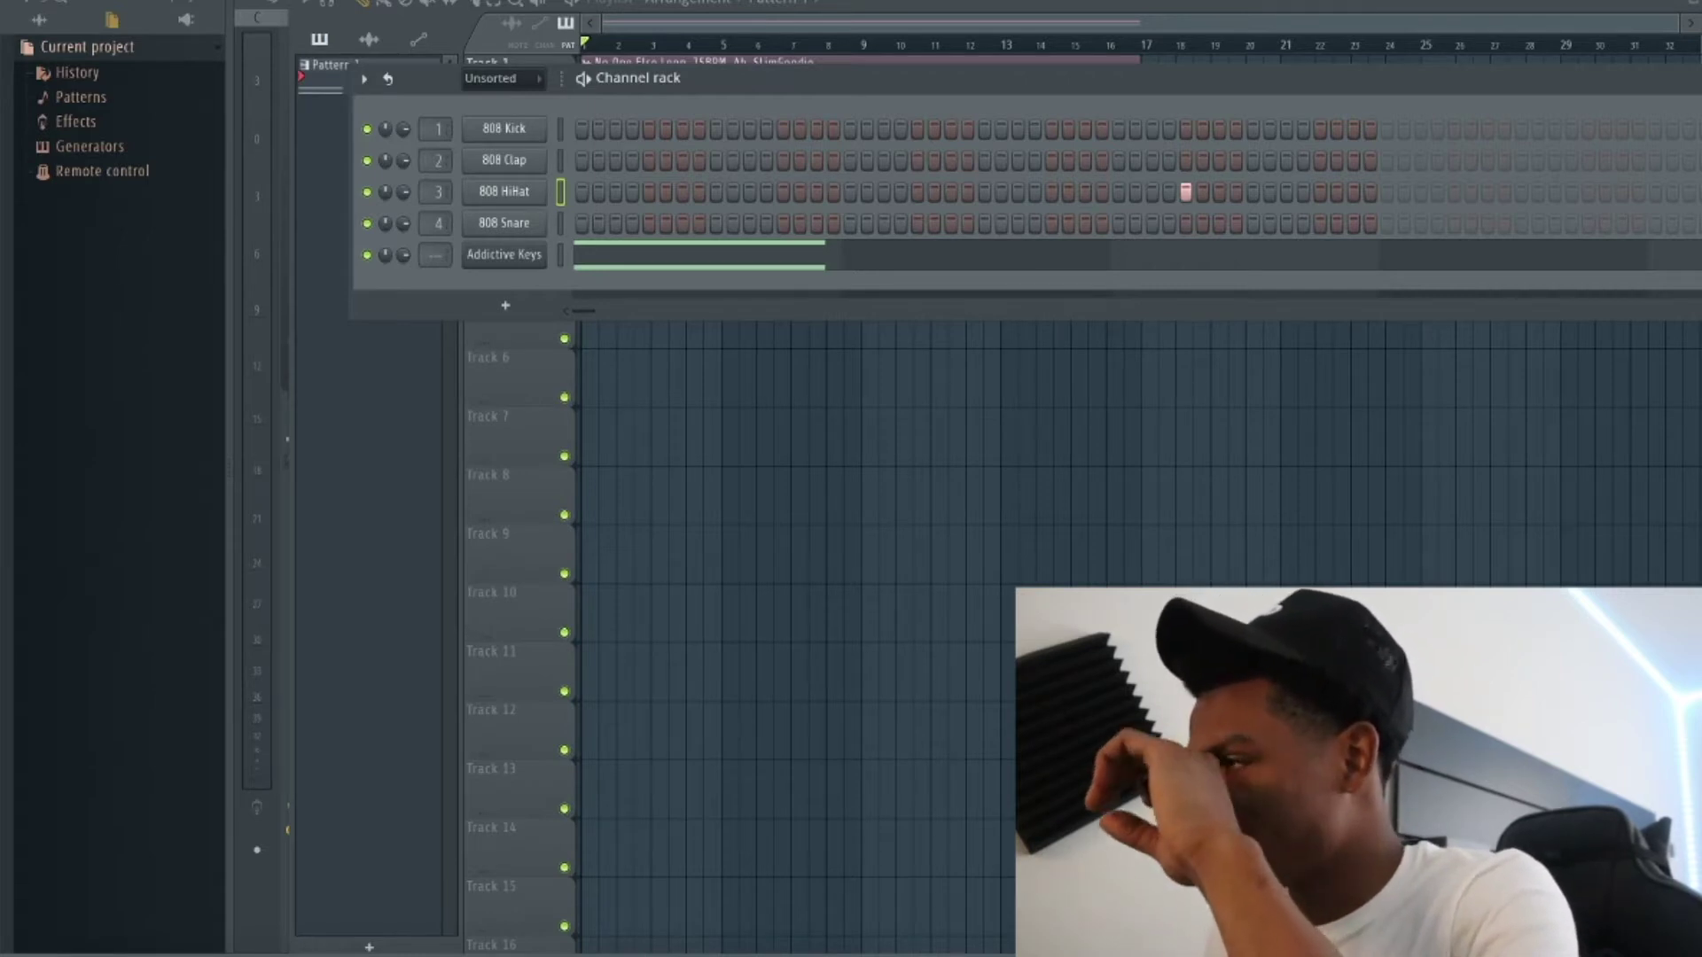
key("space")
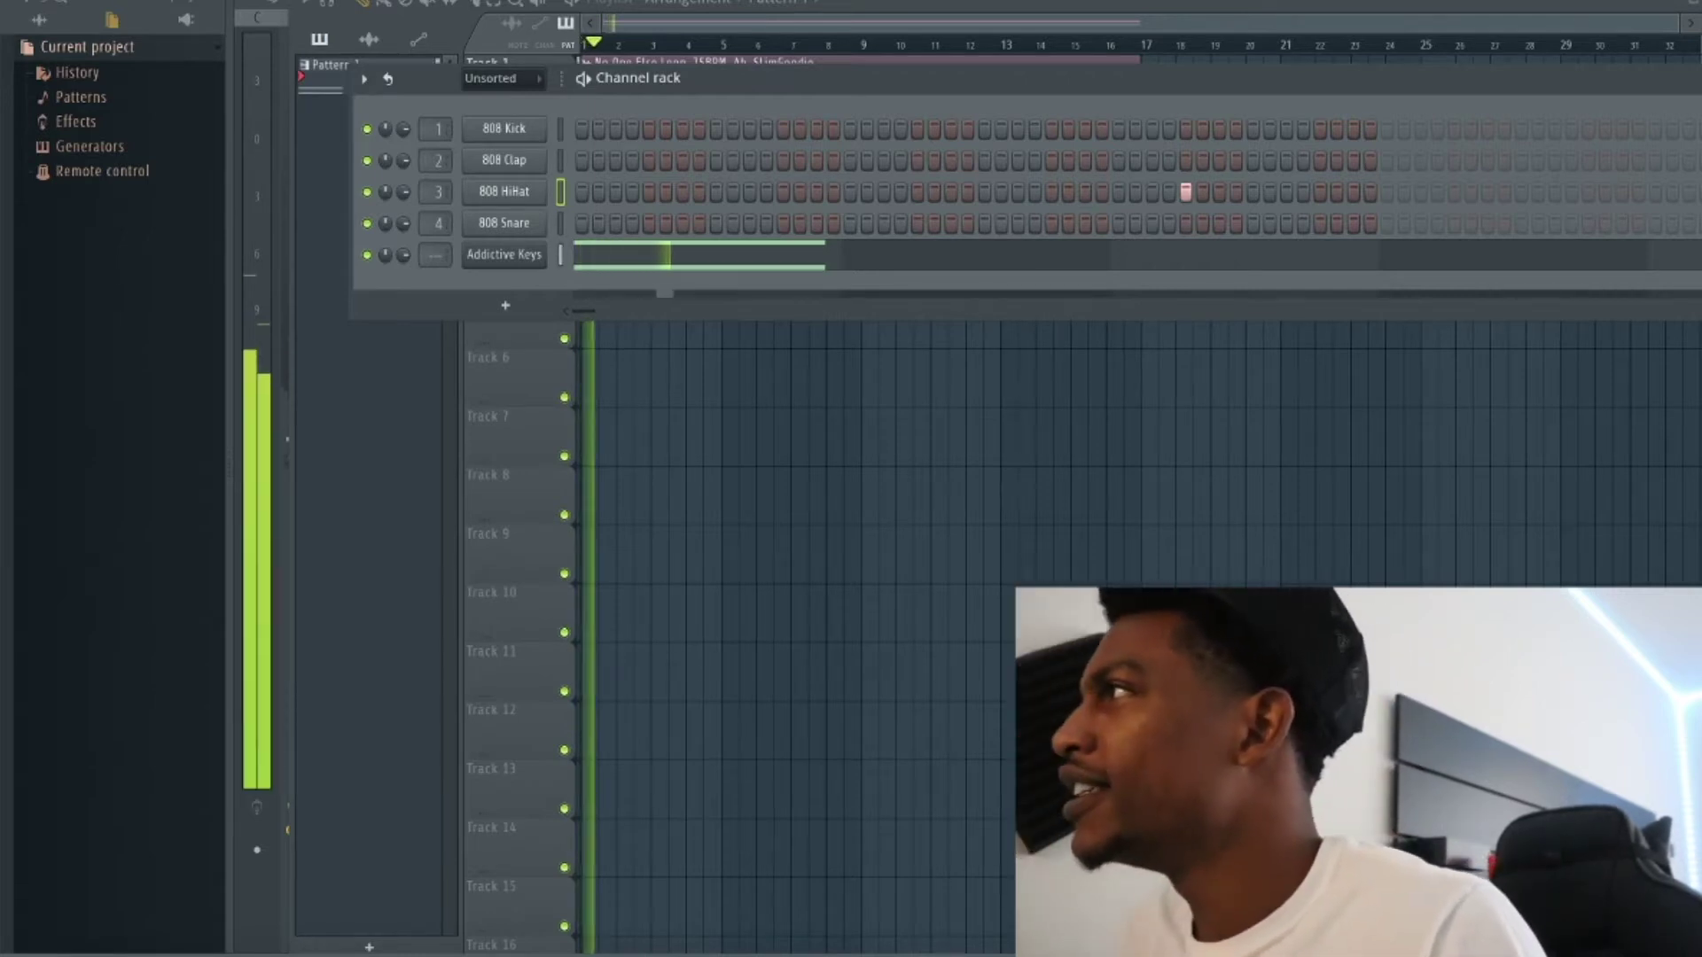
key("space")
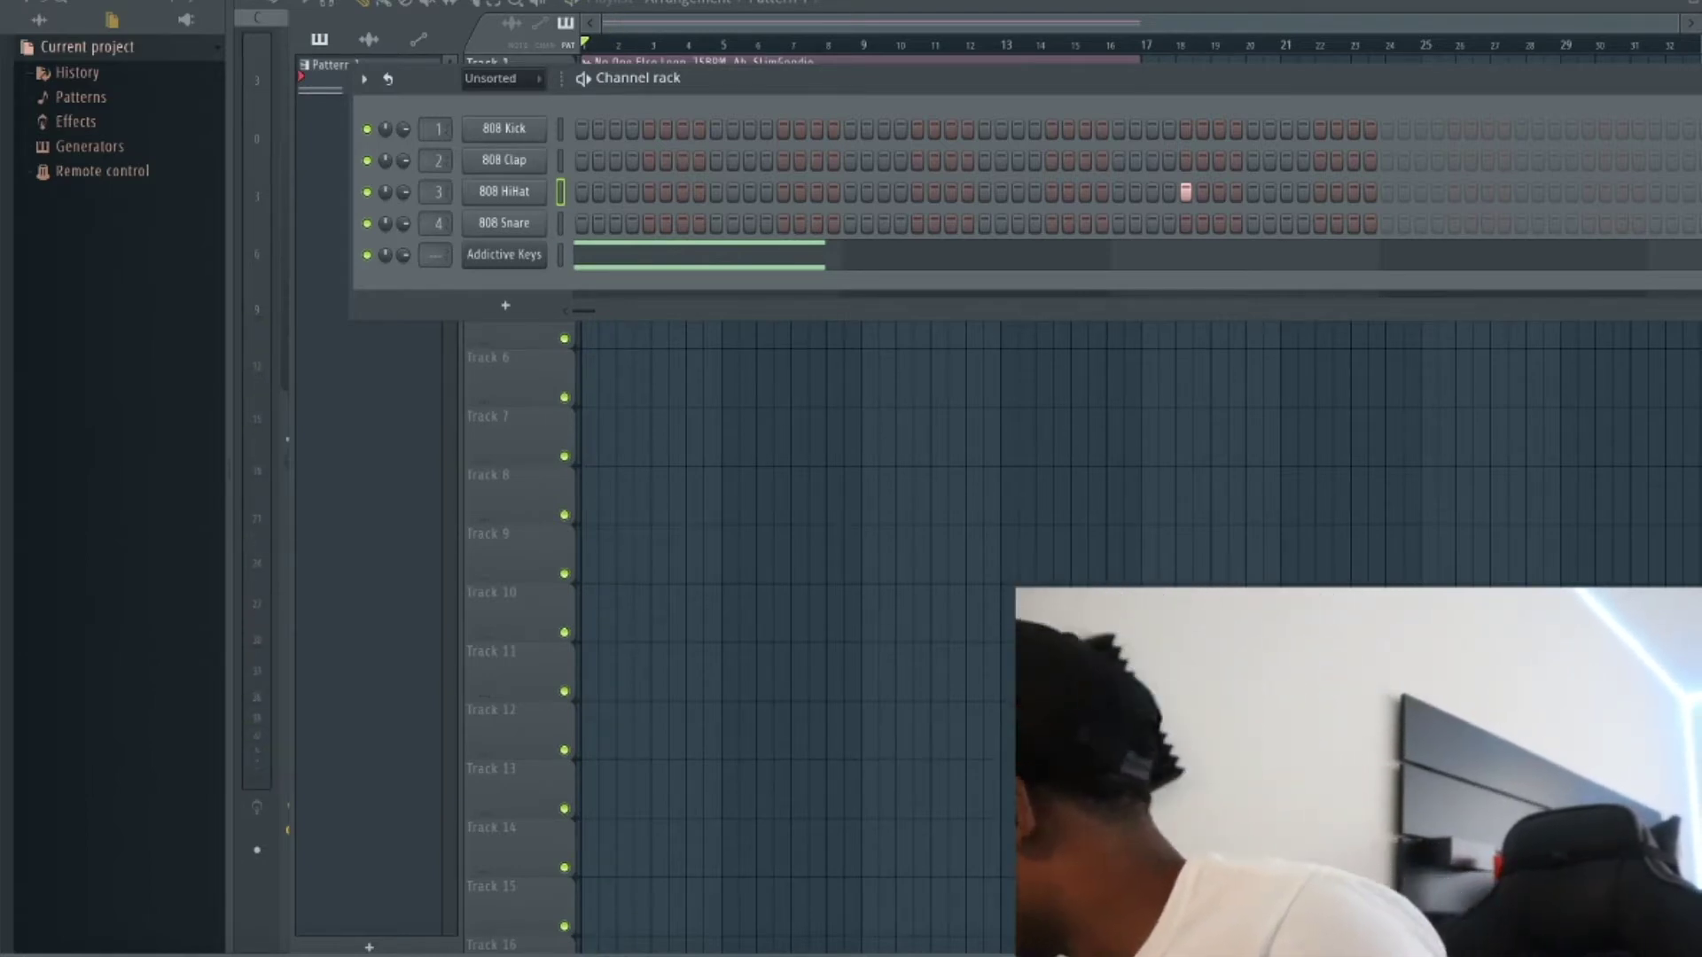
key("space")
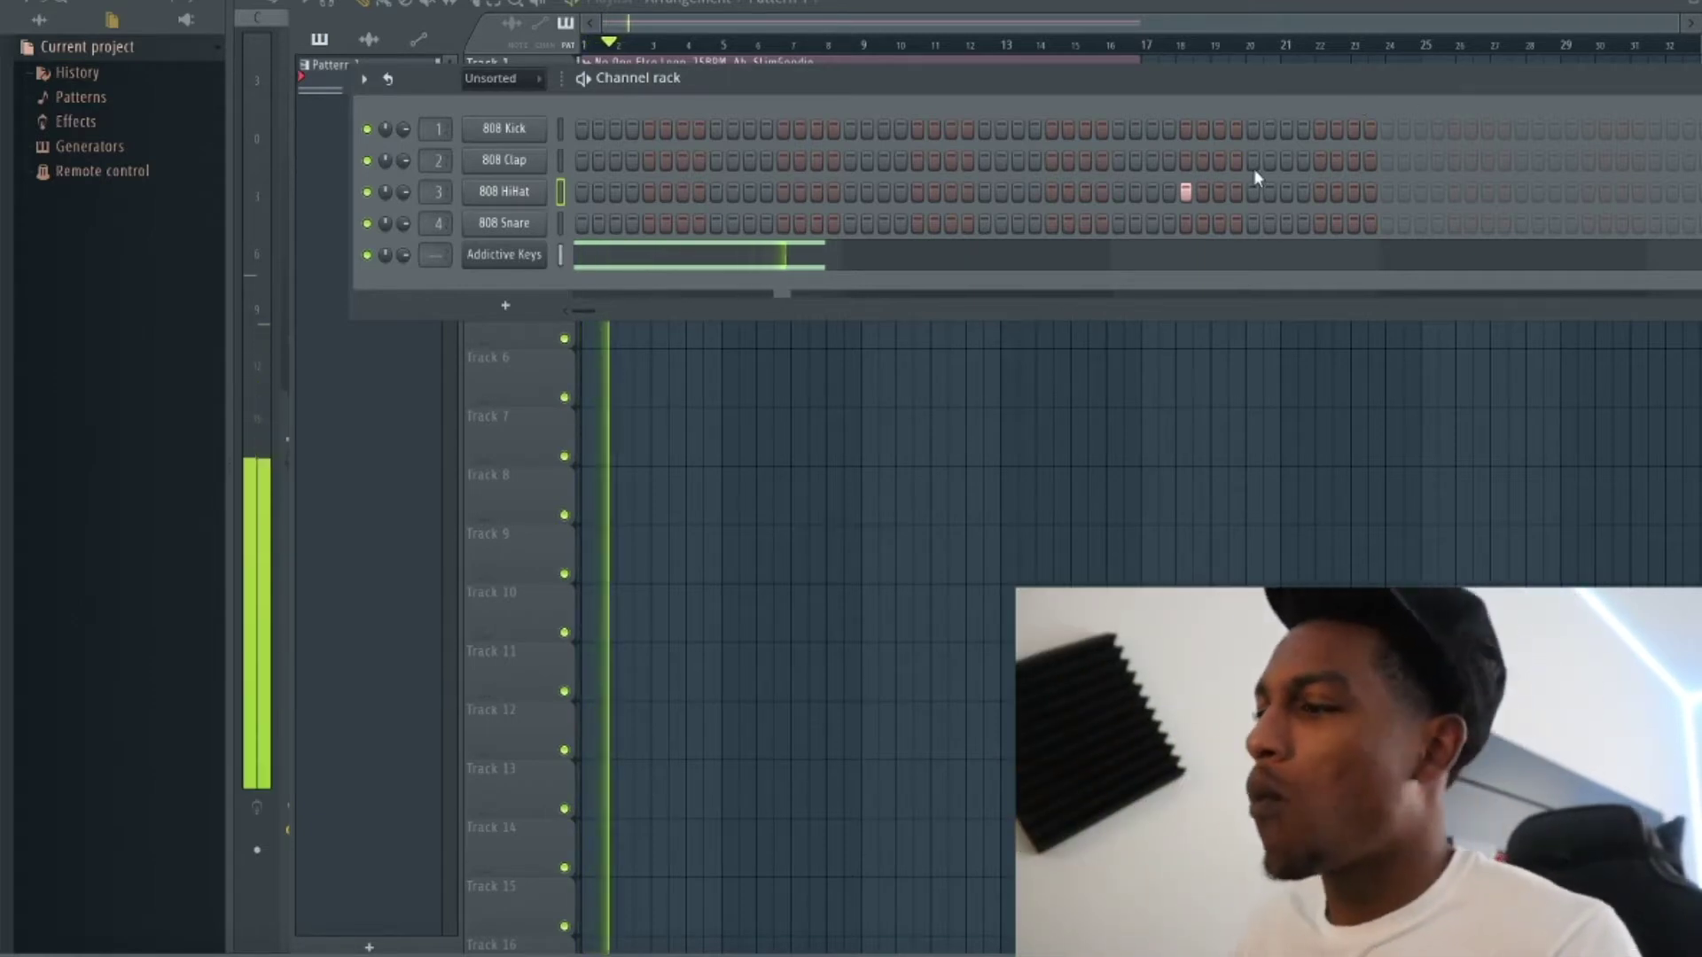
Reopen the Addictive Keys notes, look over the scale highlighting root notes and scales, and replay the two notes.
left_click(815, 257)
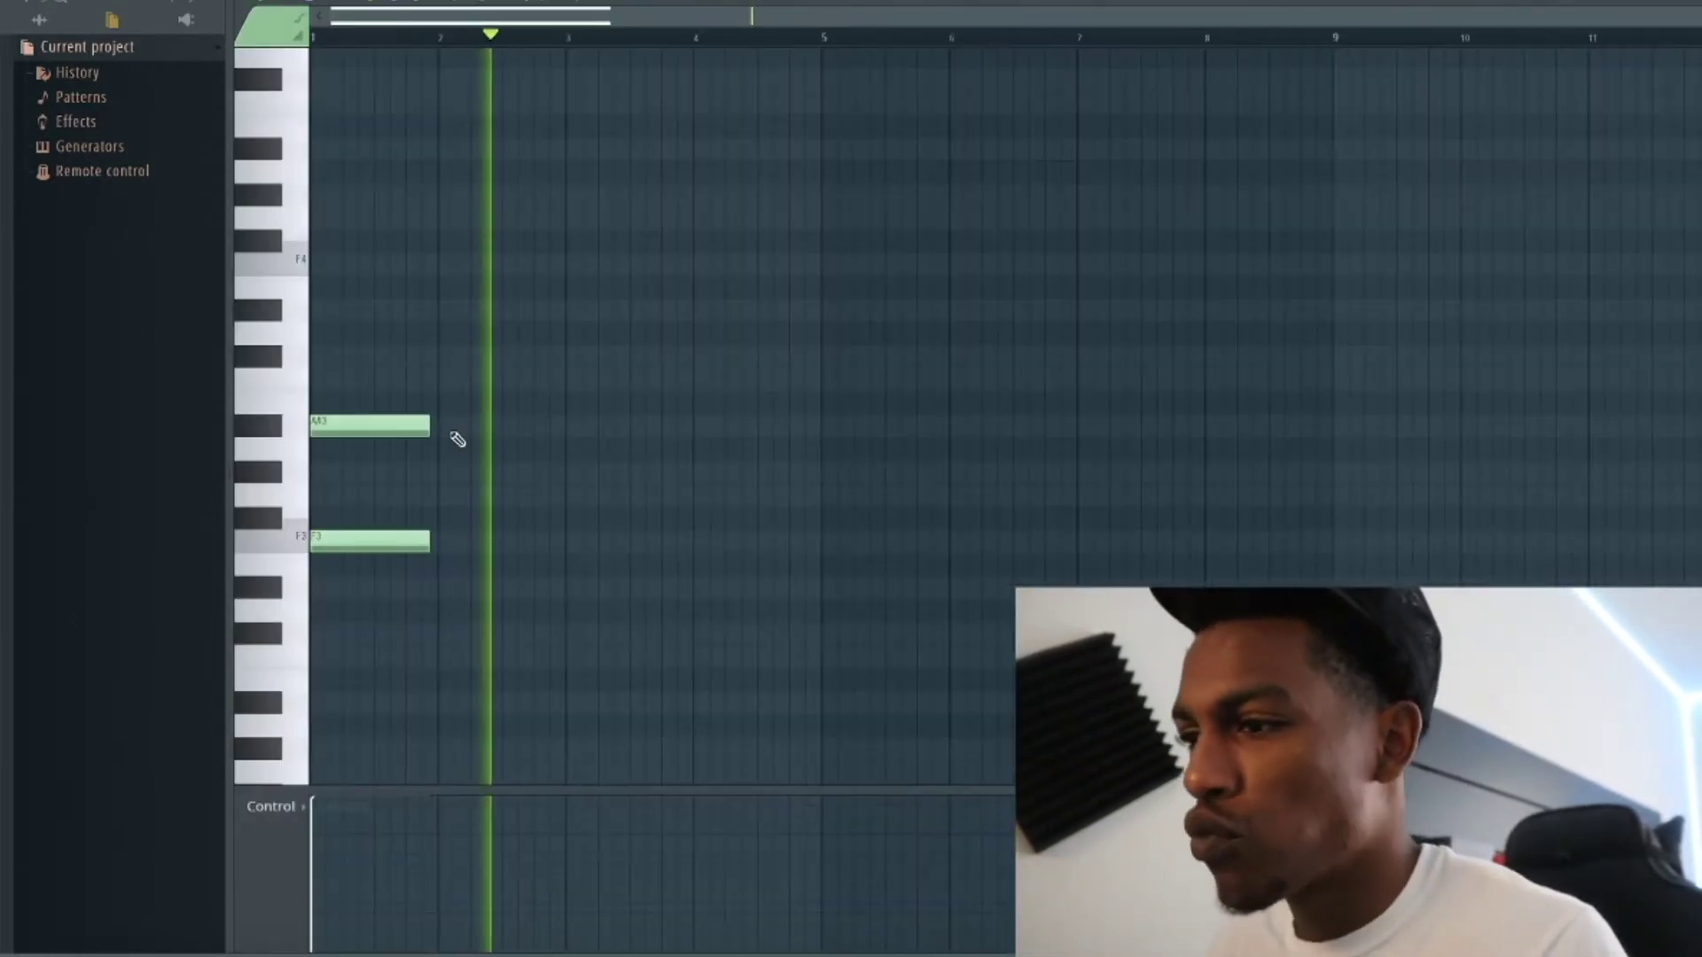
left_click(243, 2)
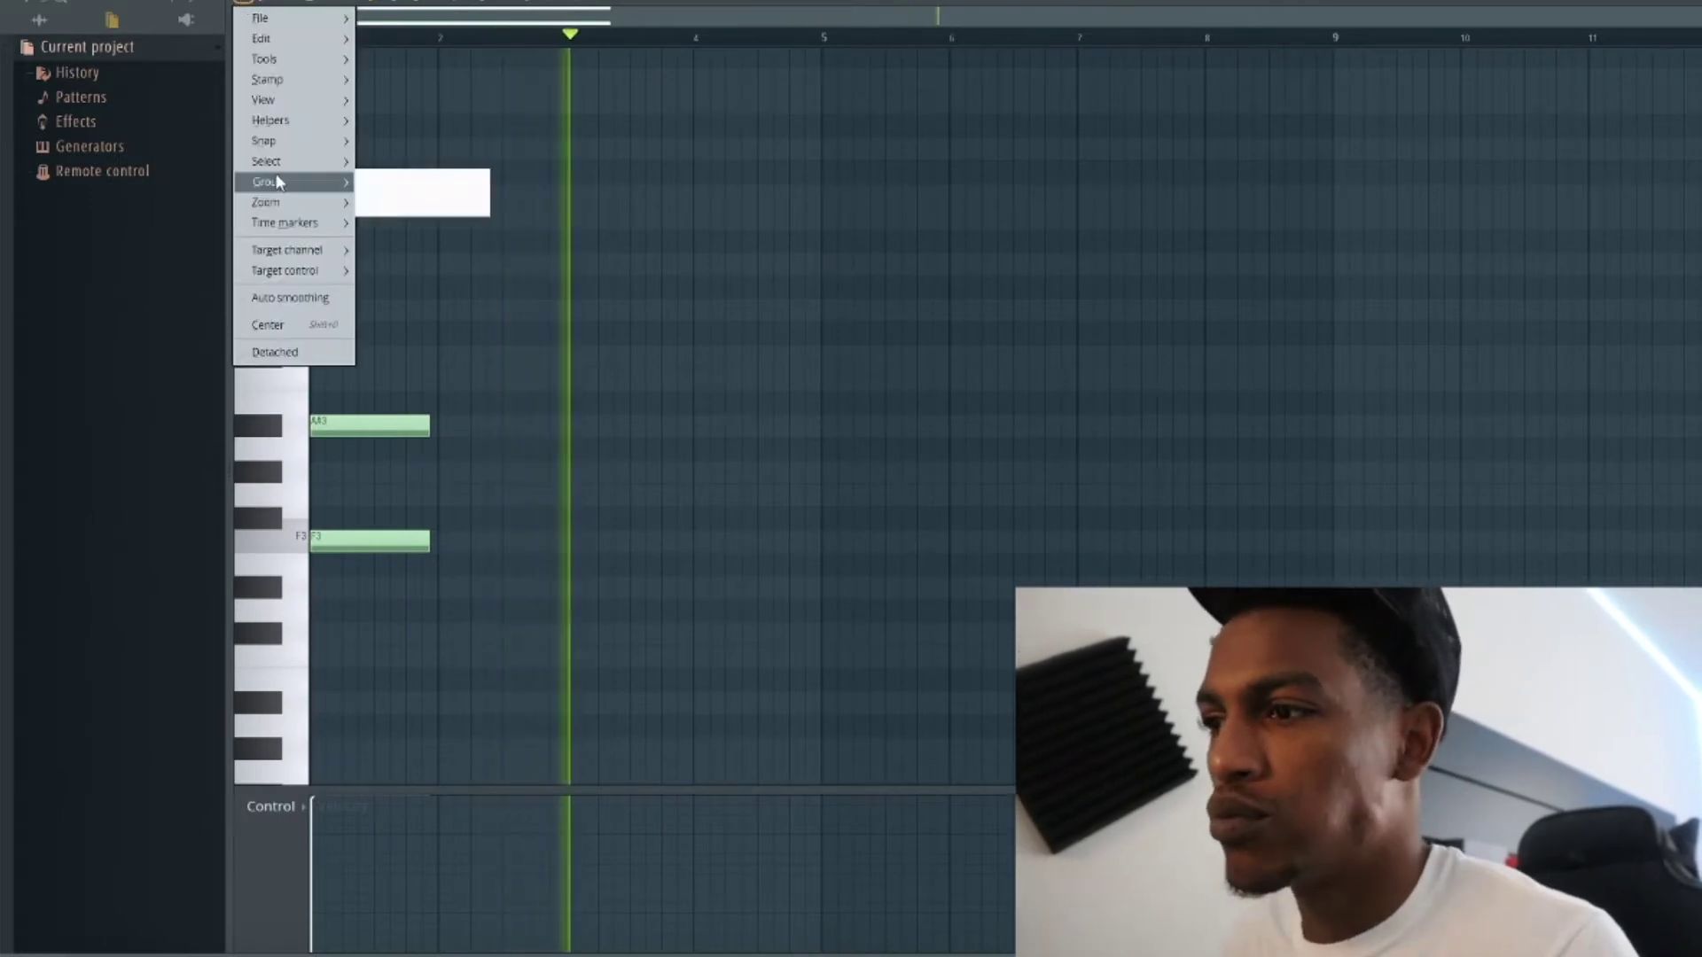
mouse_move(305, 106)
mouse_move(461, 140)
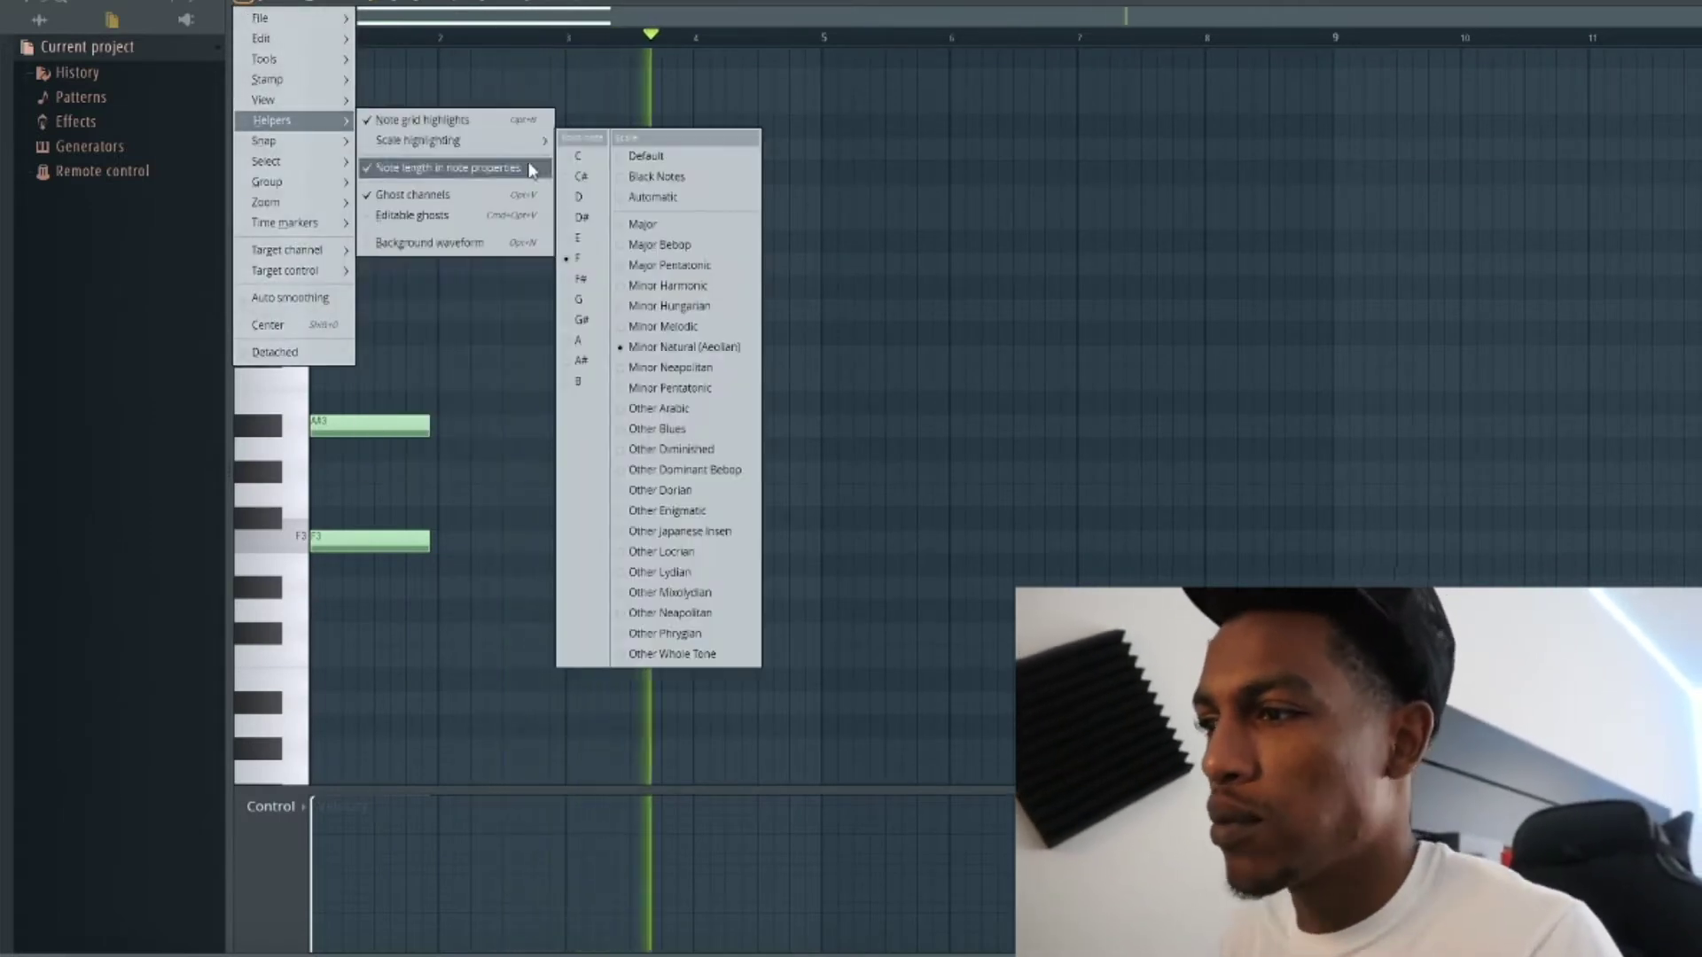
left_click(592, 337)
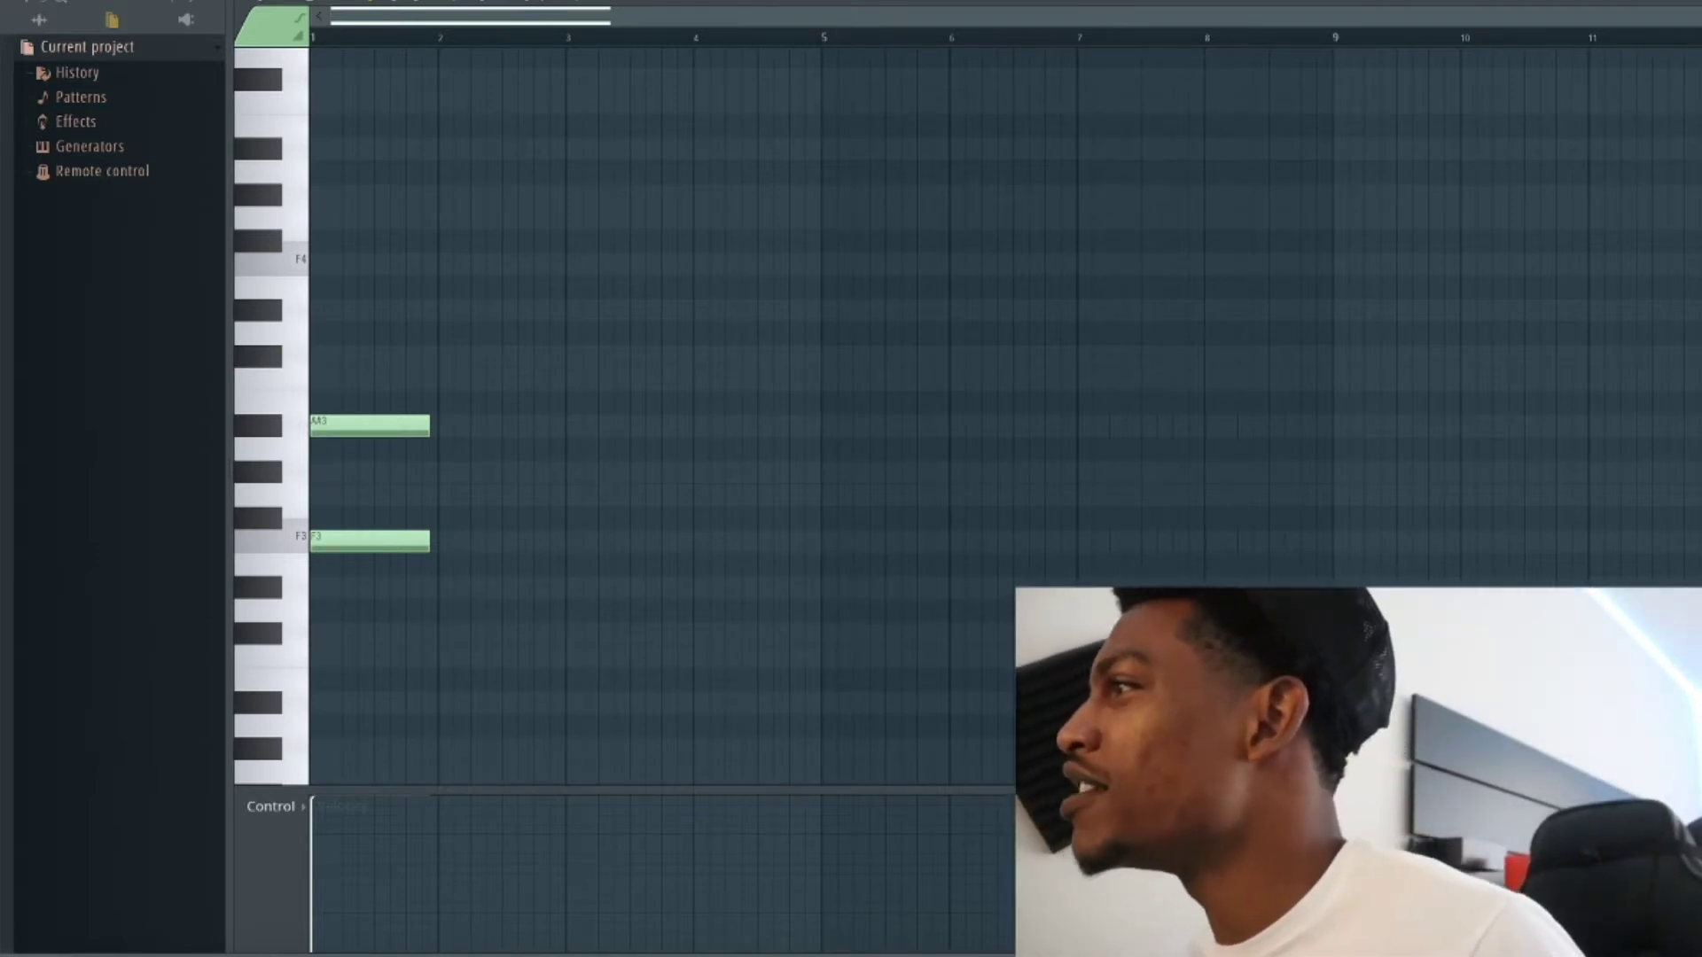
key("space")
key("space")
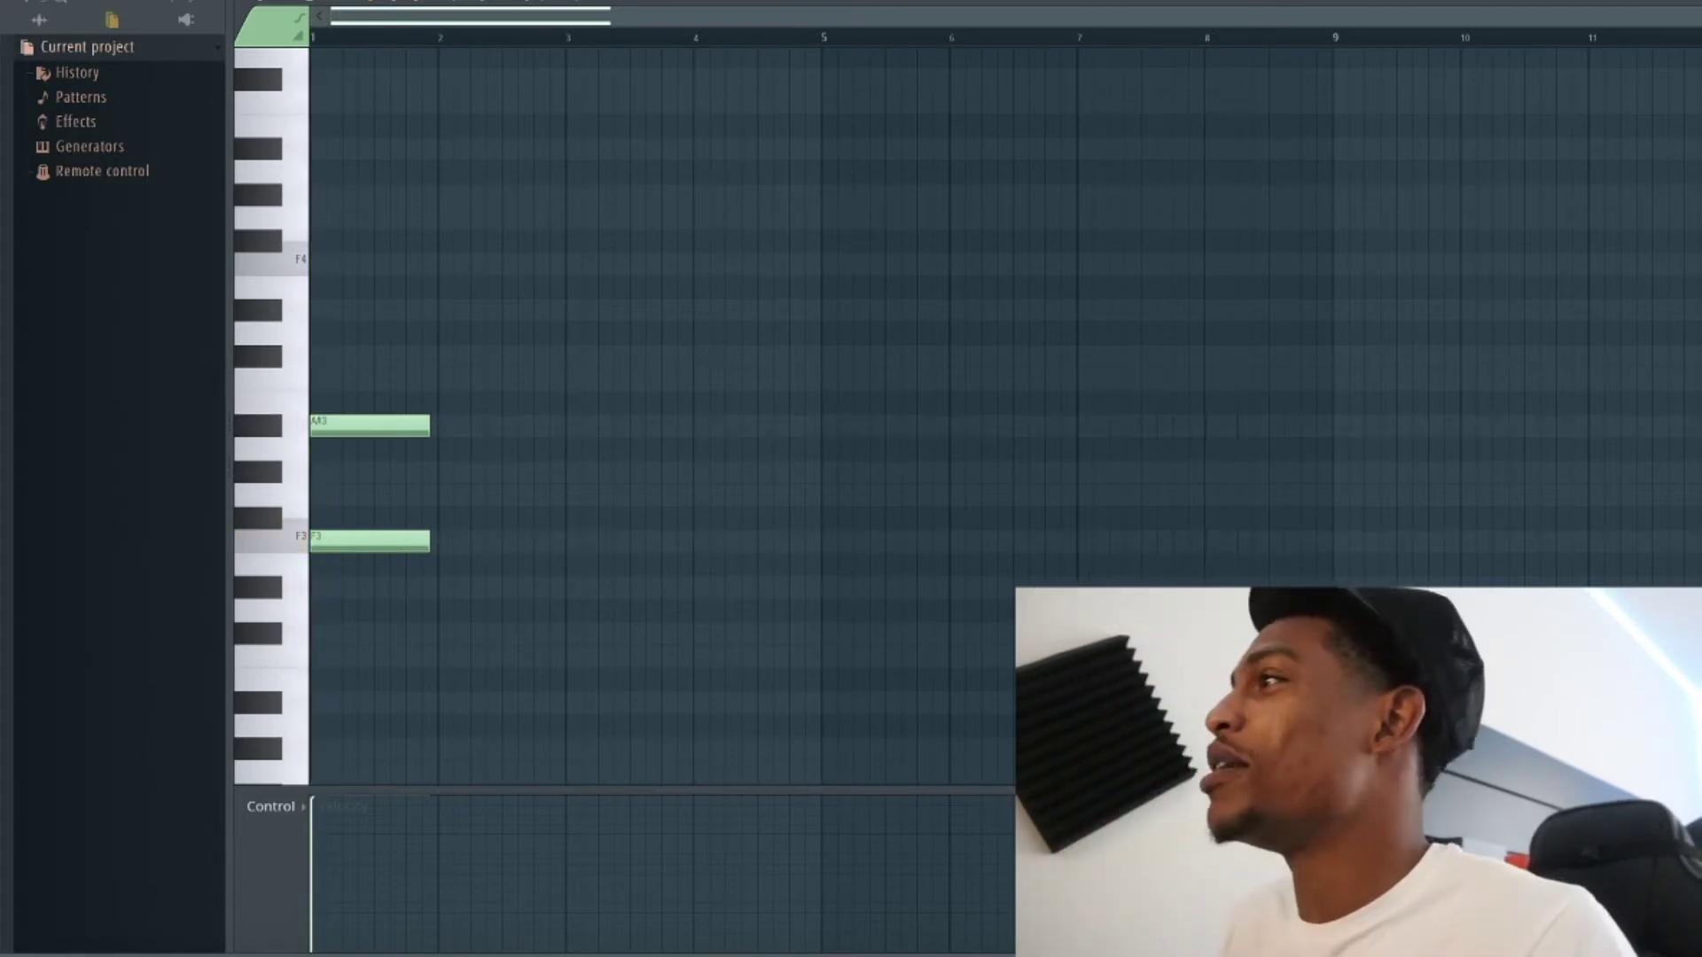
key("space")
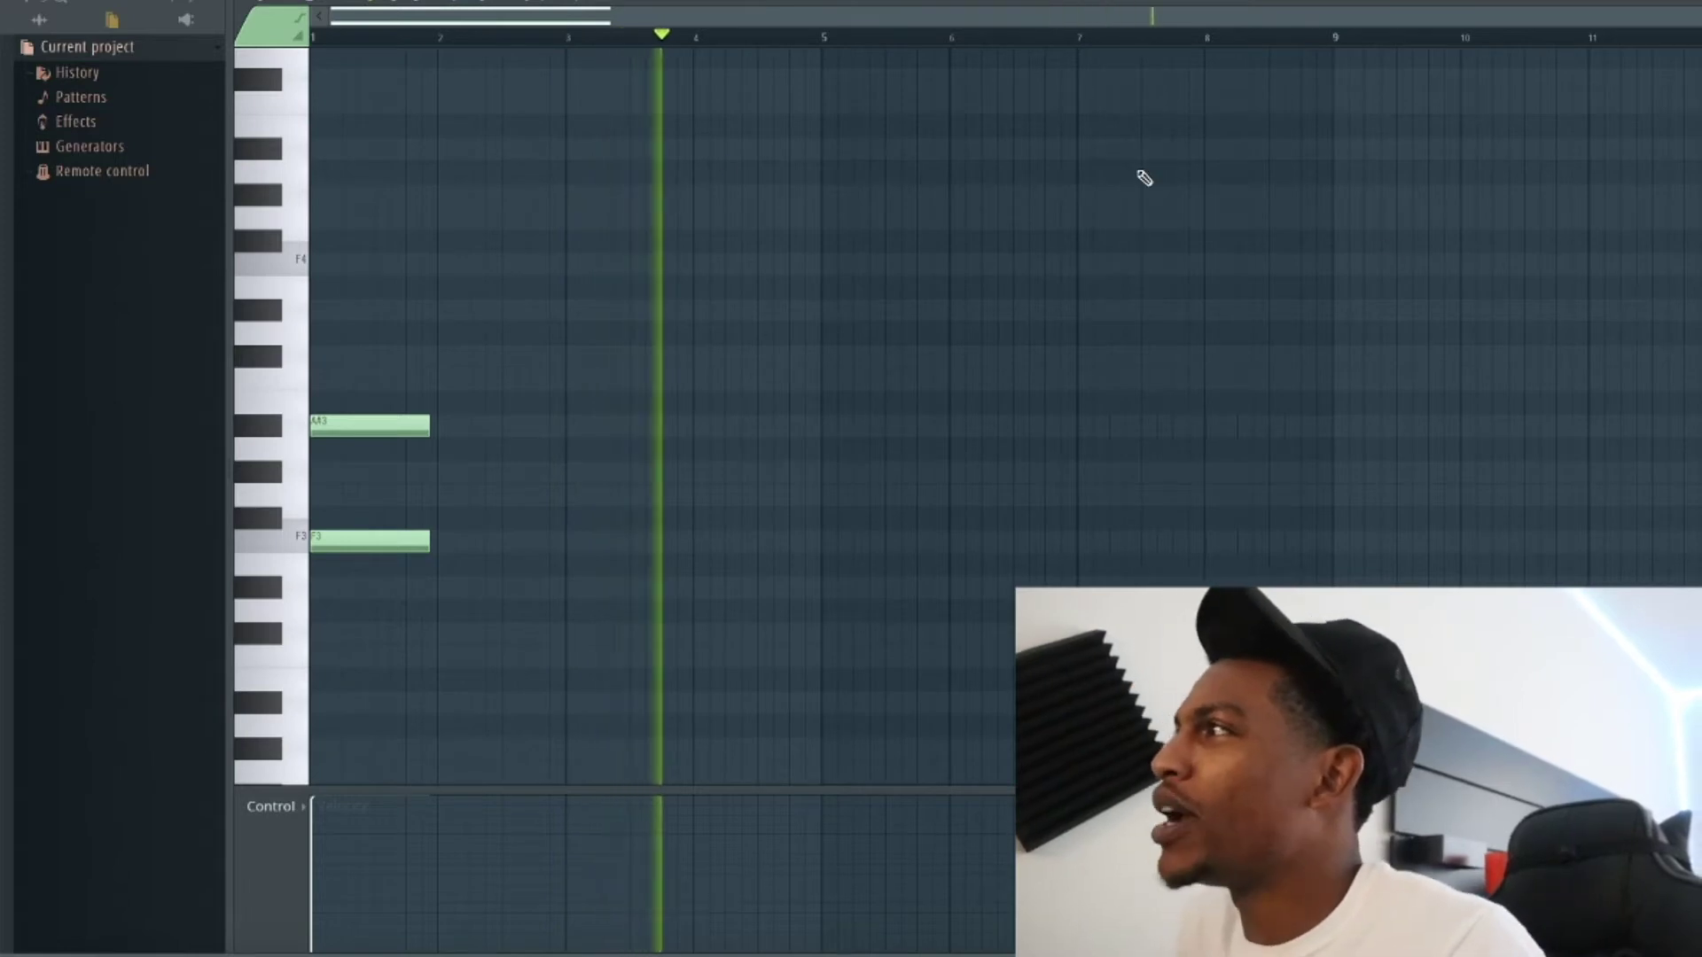
Lower the F3 note of Addictive Keys to C#3, delete the A#3 note, and play the remaining note.
key("F6")
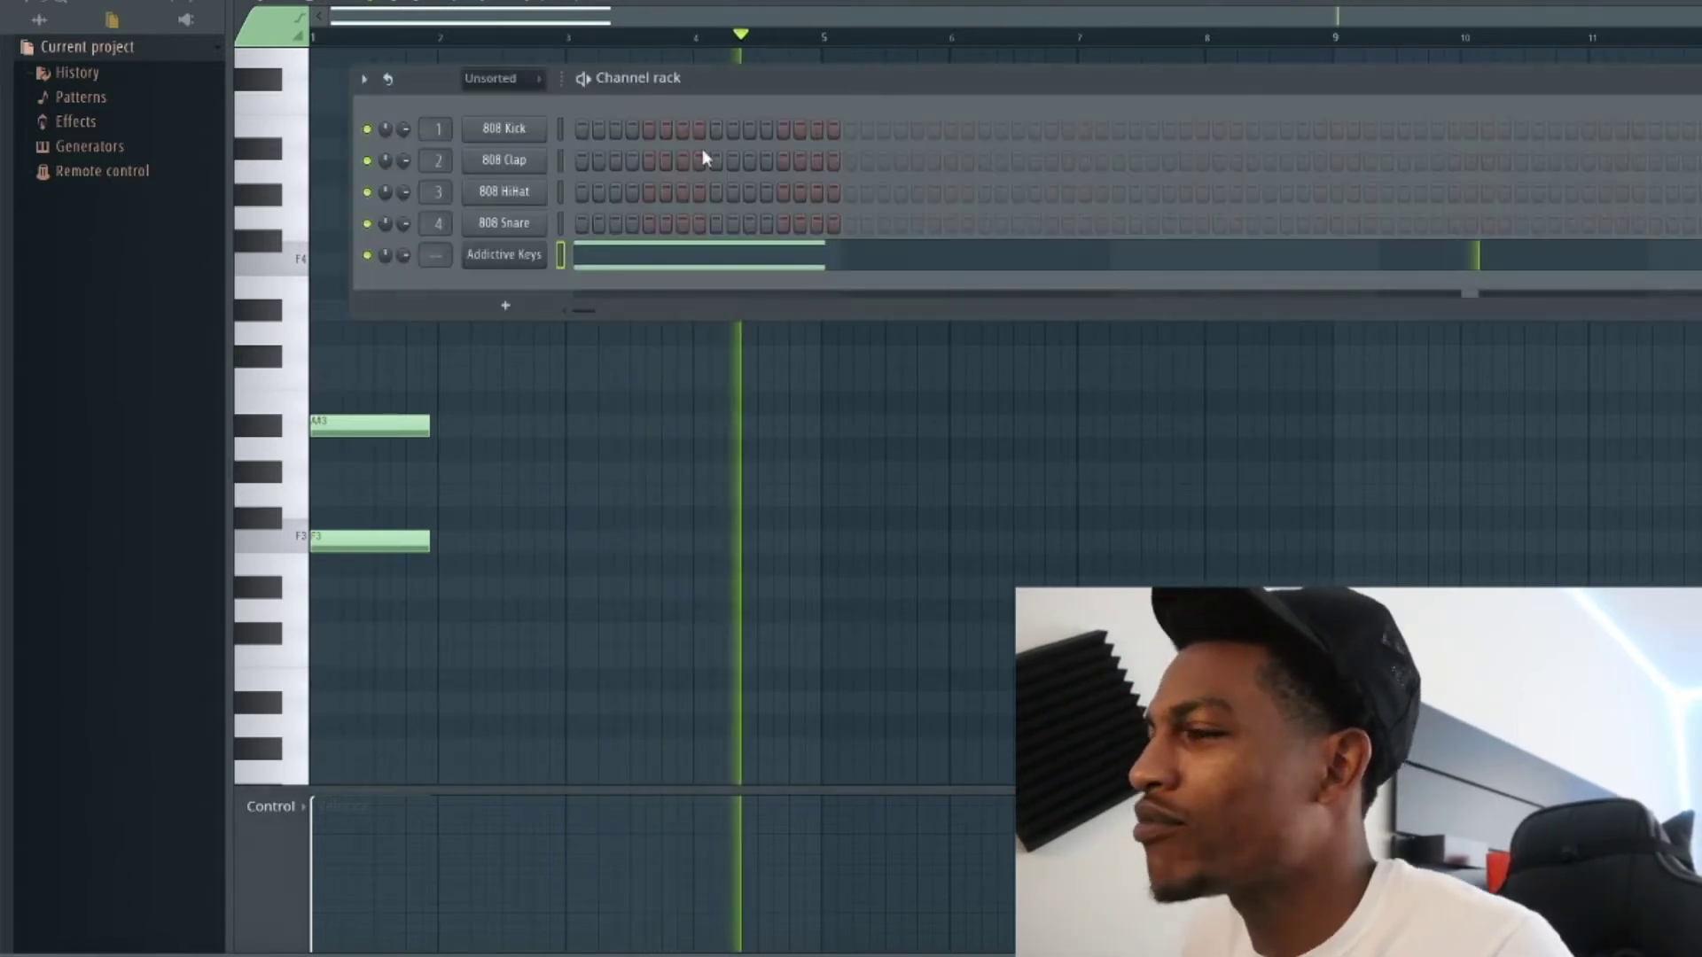
left_click(602, 256)
left_click(602, 255)
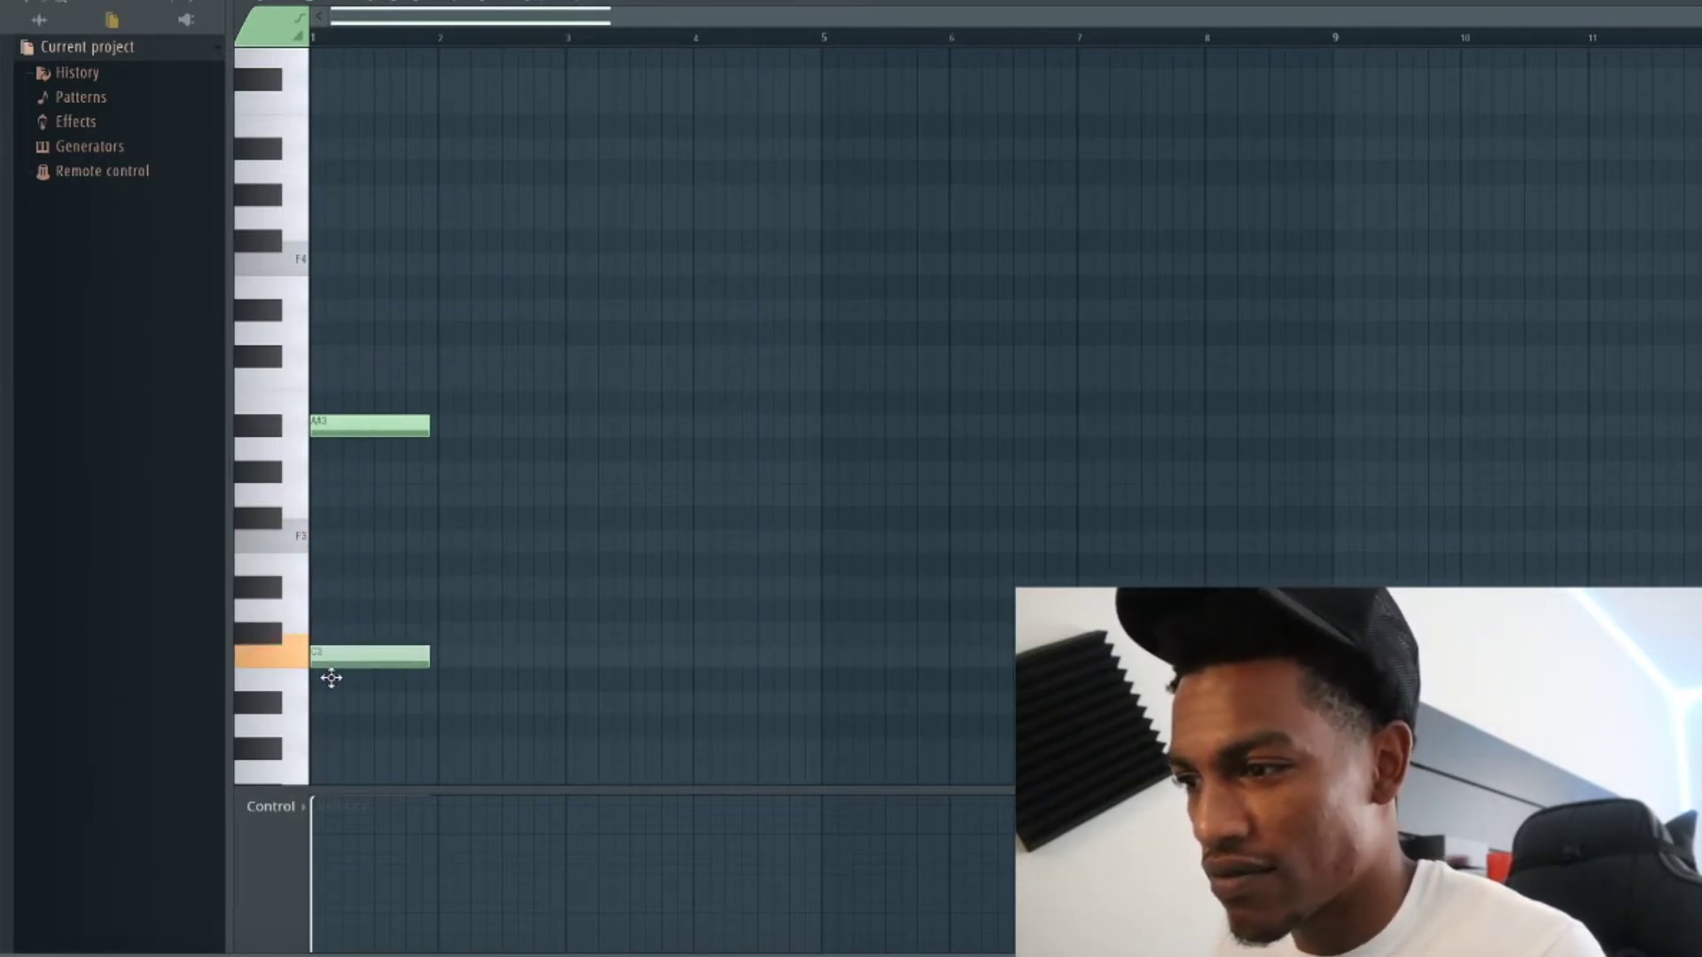
left_click_drag(327, 635, 325, 627)
key("space")
key("space")
right_click(335, 426)
key("space")
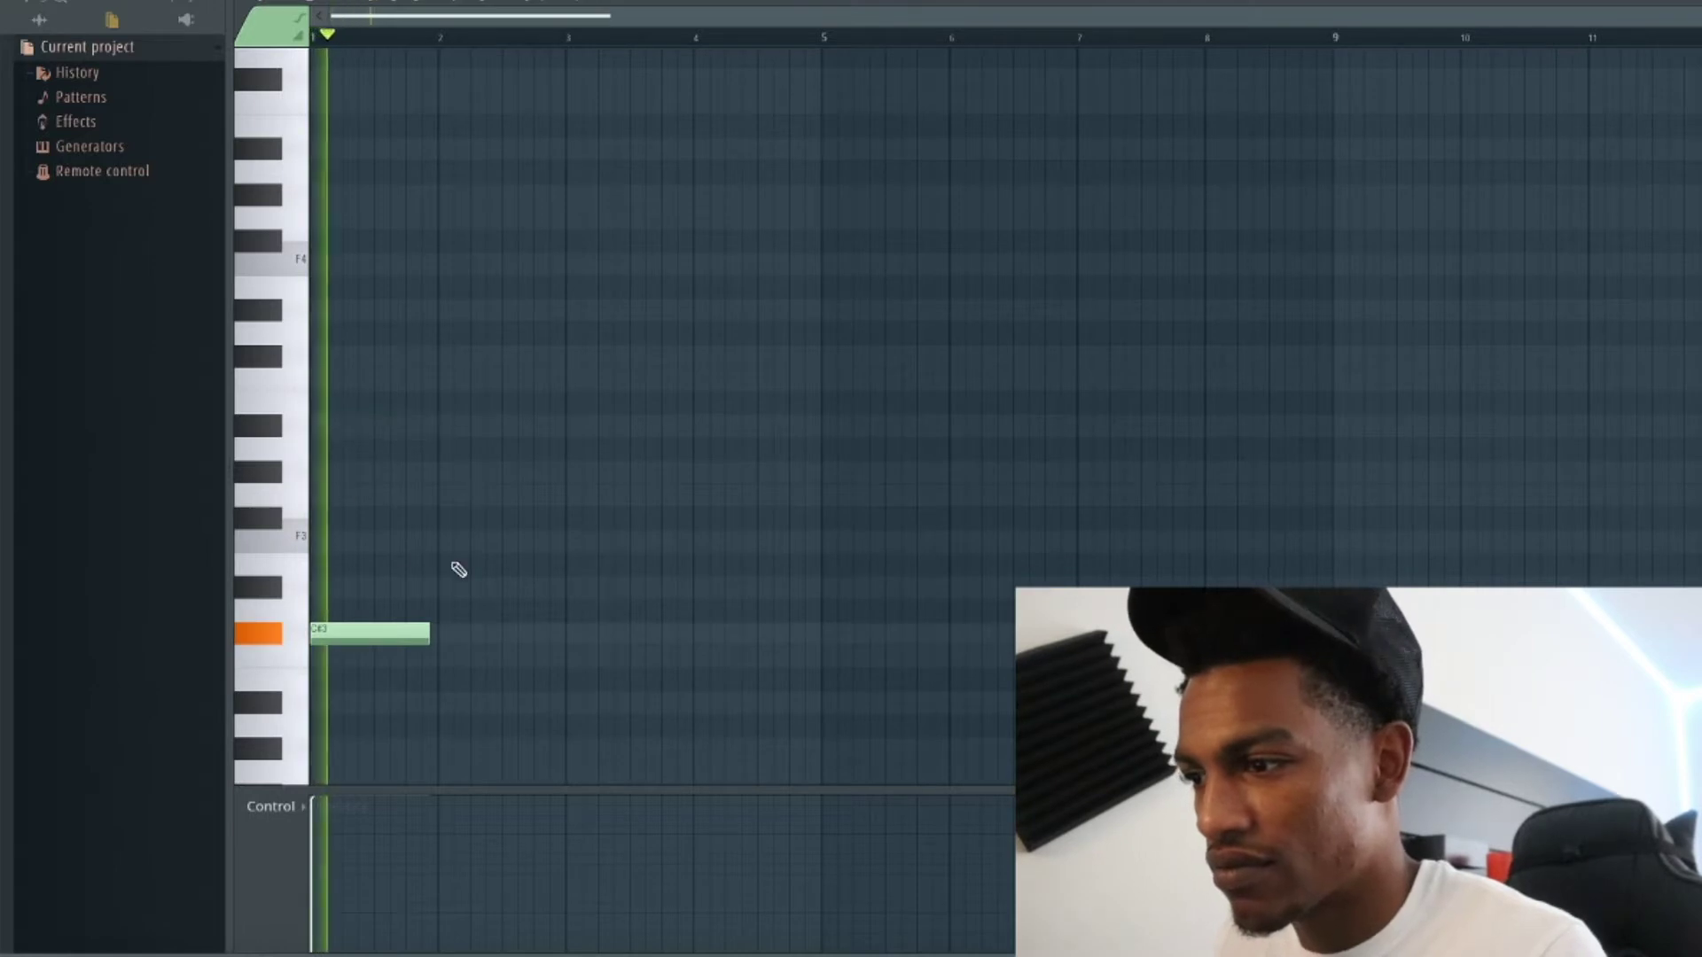
key("space")
Set the scale highlighting root note to G# and lower the C#3 note to G#2.
left_click(266, 22)
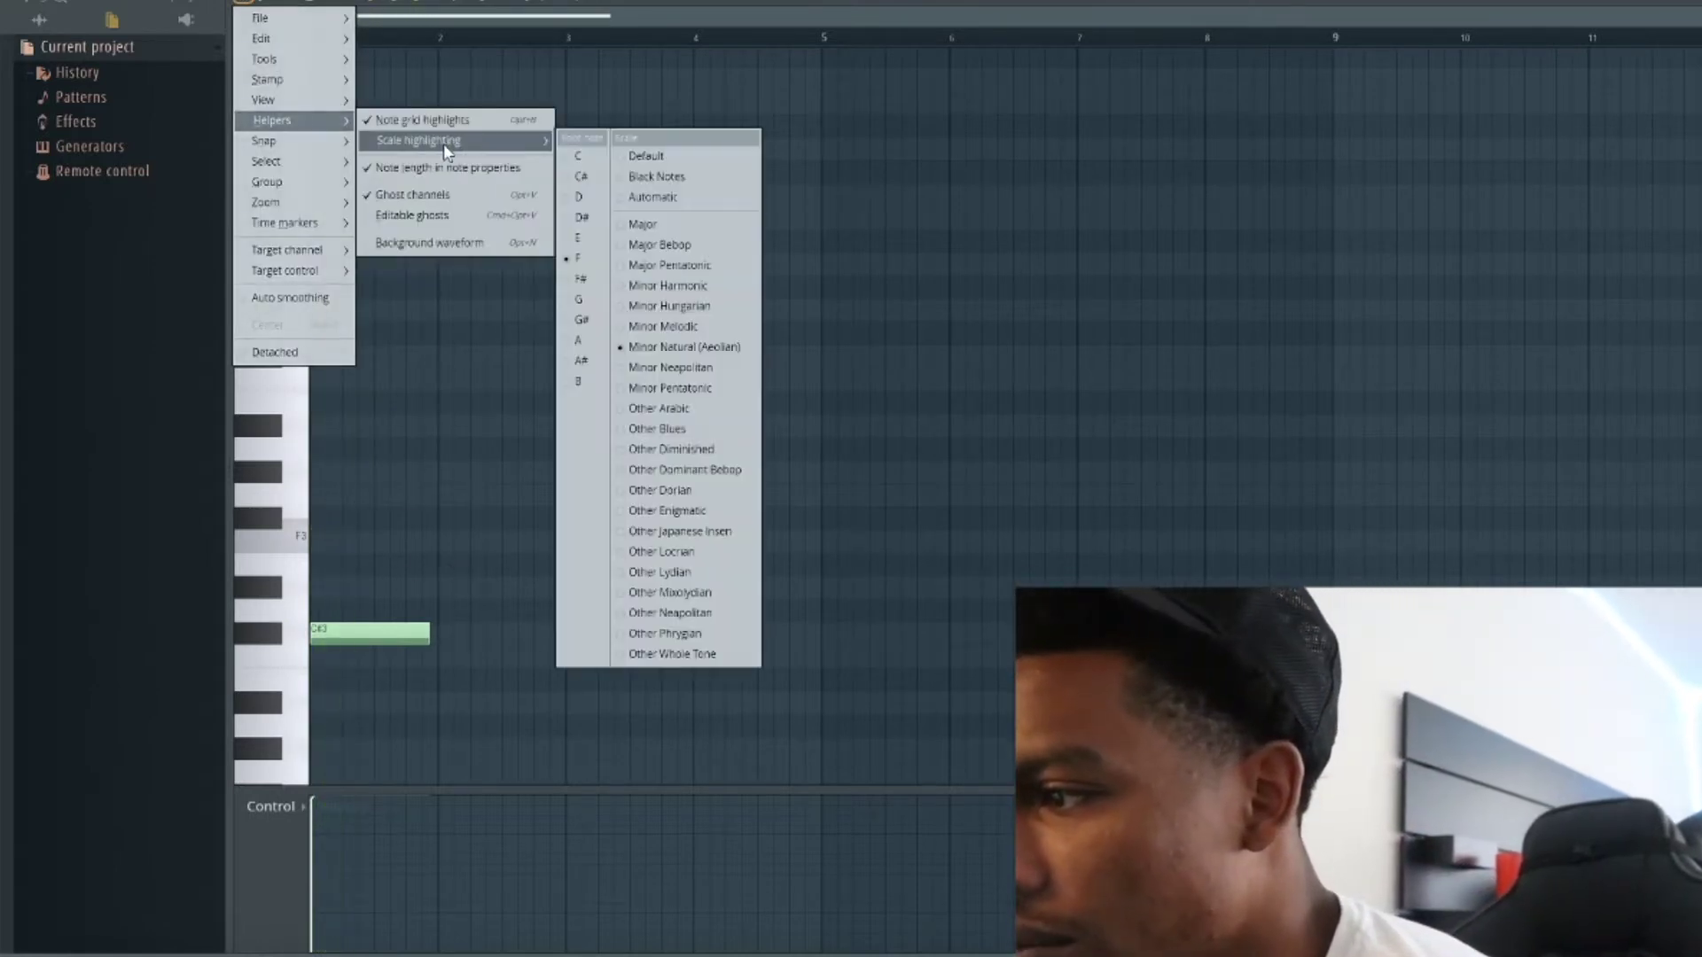
left_click(580, 342)
key("Down")
key("Down")
key("Down")
key("Down")
key("Down")
key("Down")
key("Down")
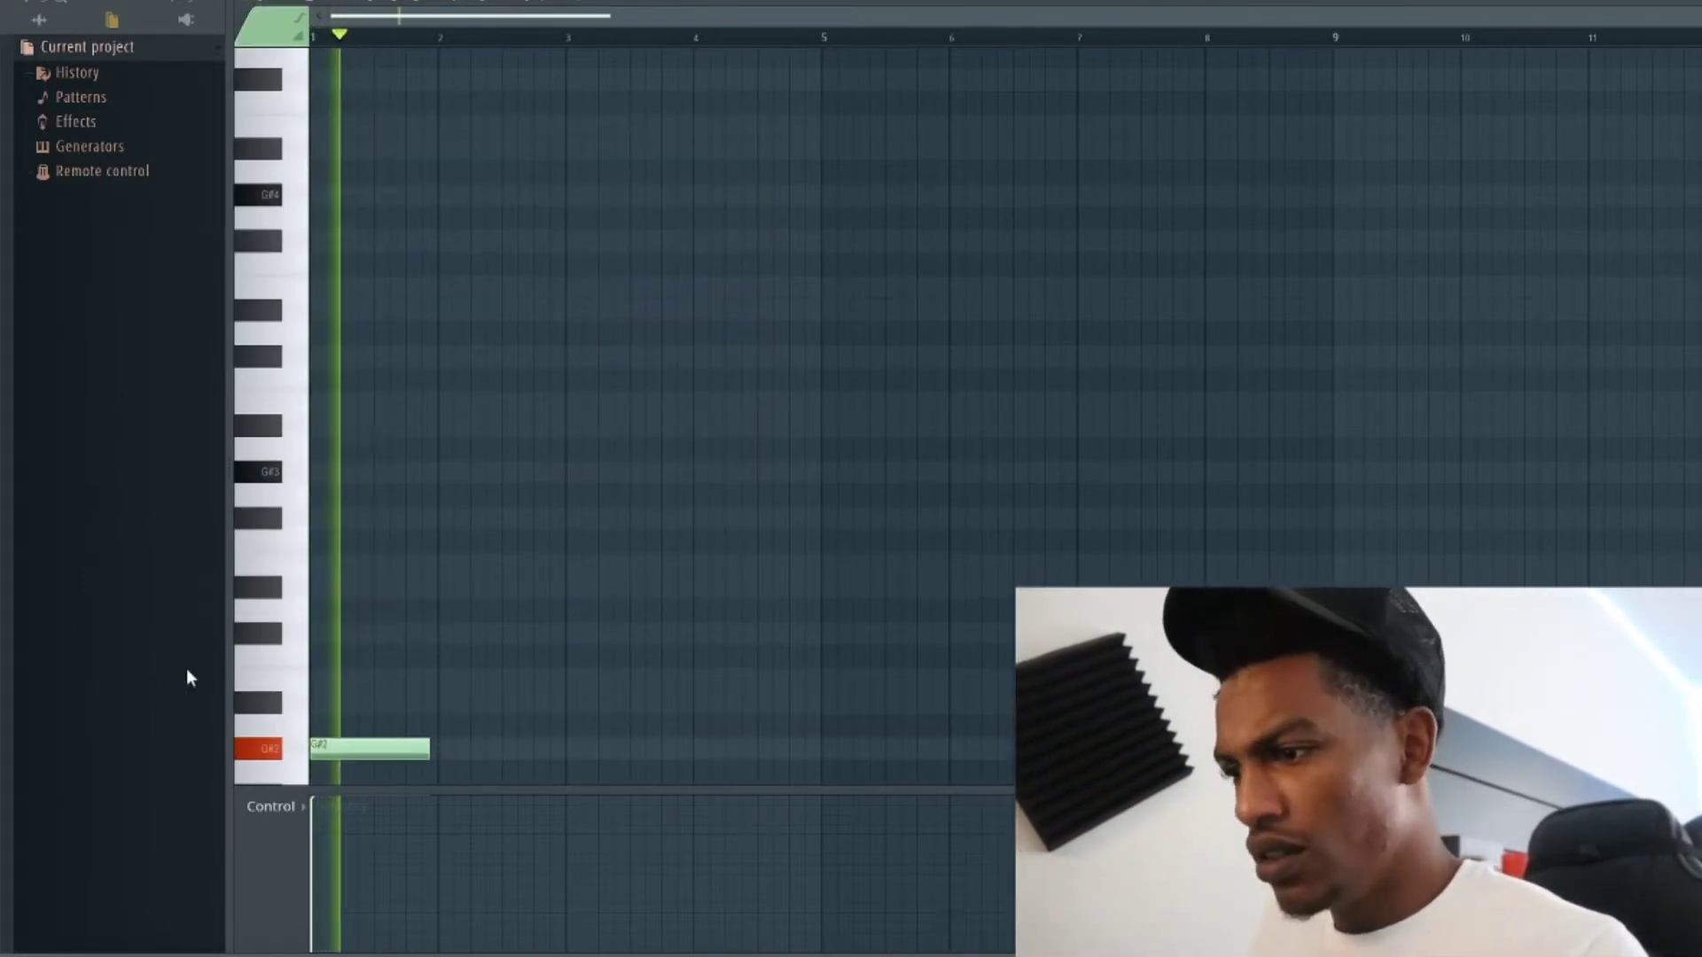
Add a second note above the G#2 note, place the pair at G#4 and B4, and play them.
mouse_move(390, 673)
left_mouse_down()
mouse_move(284, 635)
mouse_move(271, 609)
left_mouse_up()
key("space")
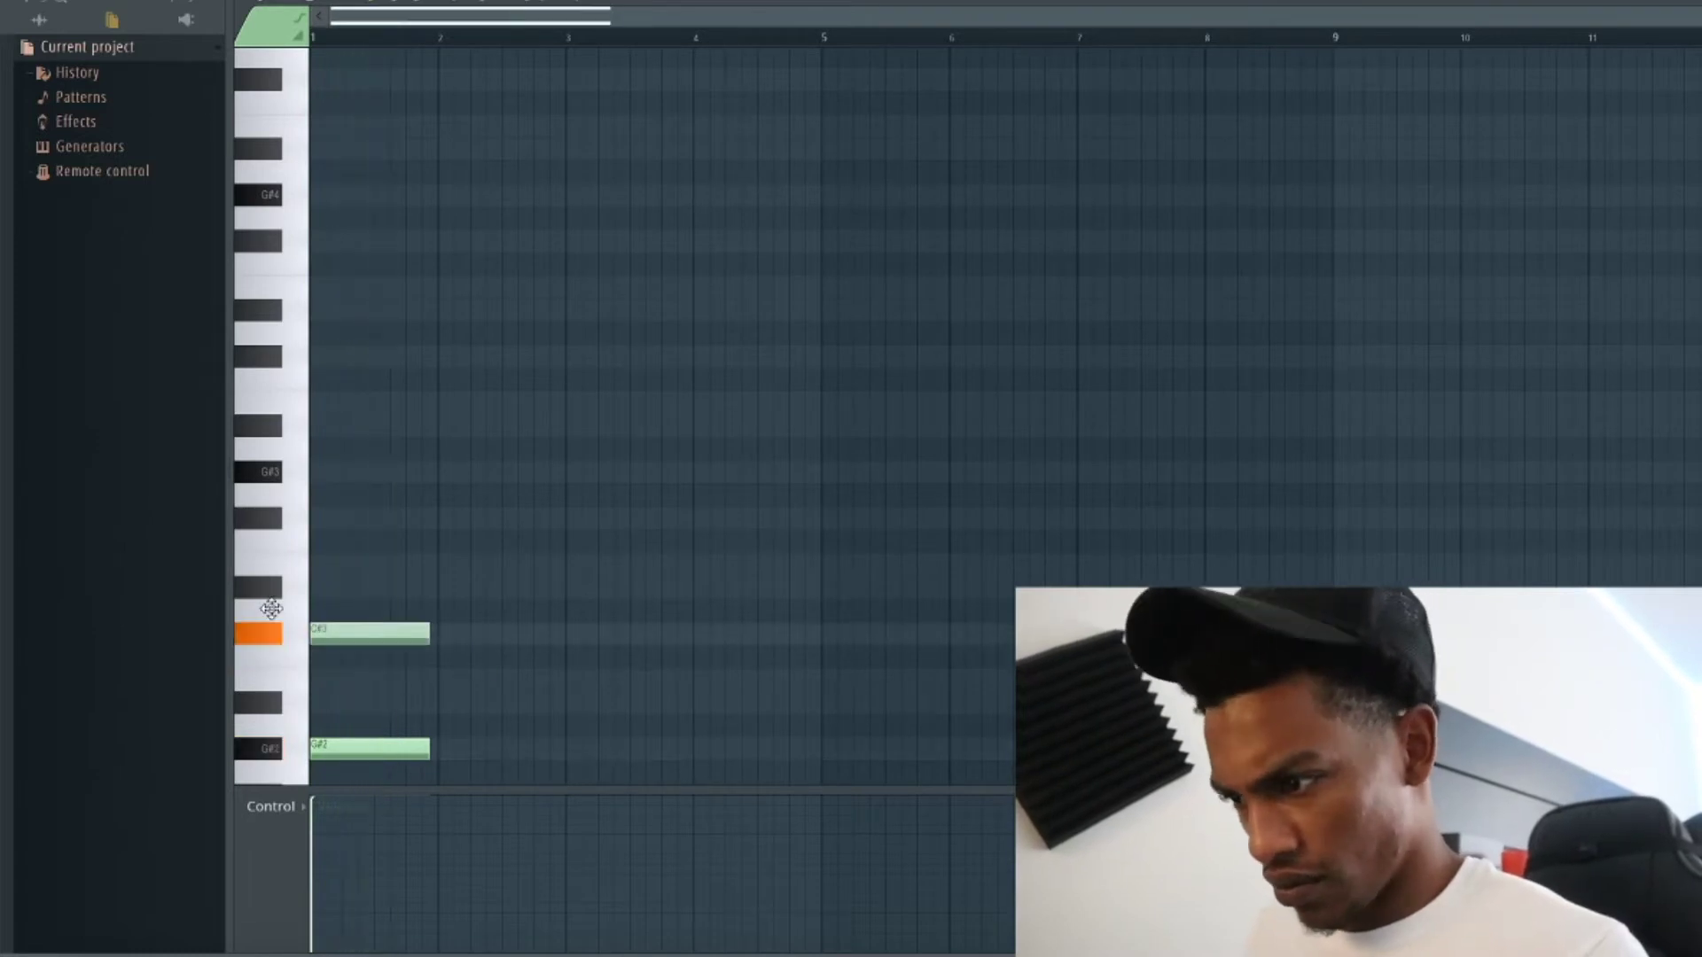
right_click(379, 634)
key("ctrl+Up")
key("space")
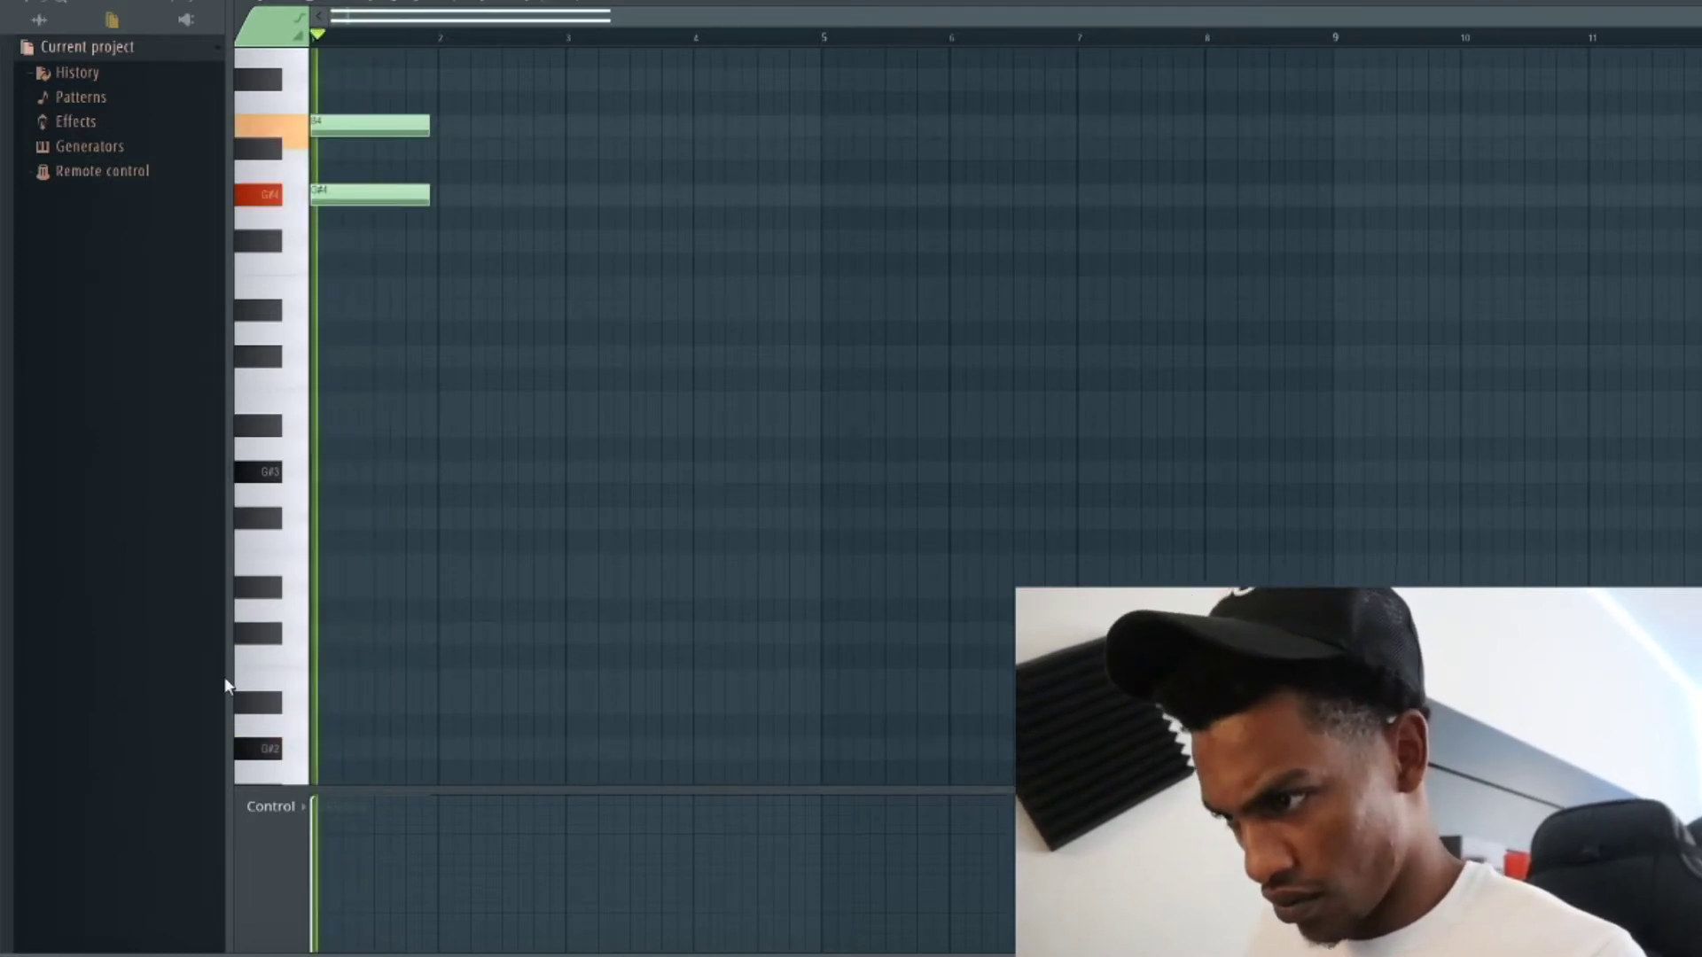
Raise the B4 note to C5 and audition it against the G#4 note.
scroll(445, 306, "up", 3)
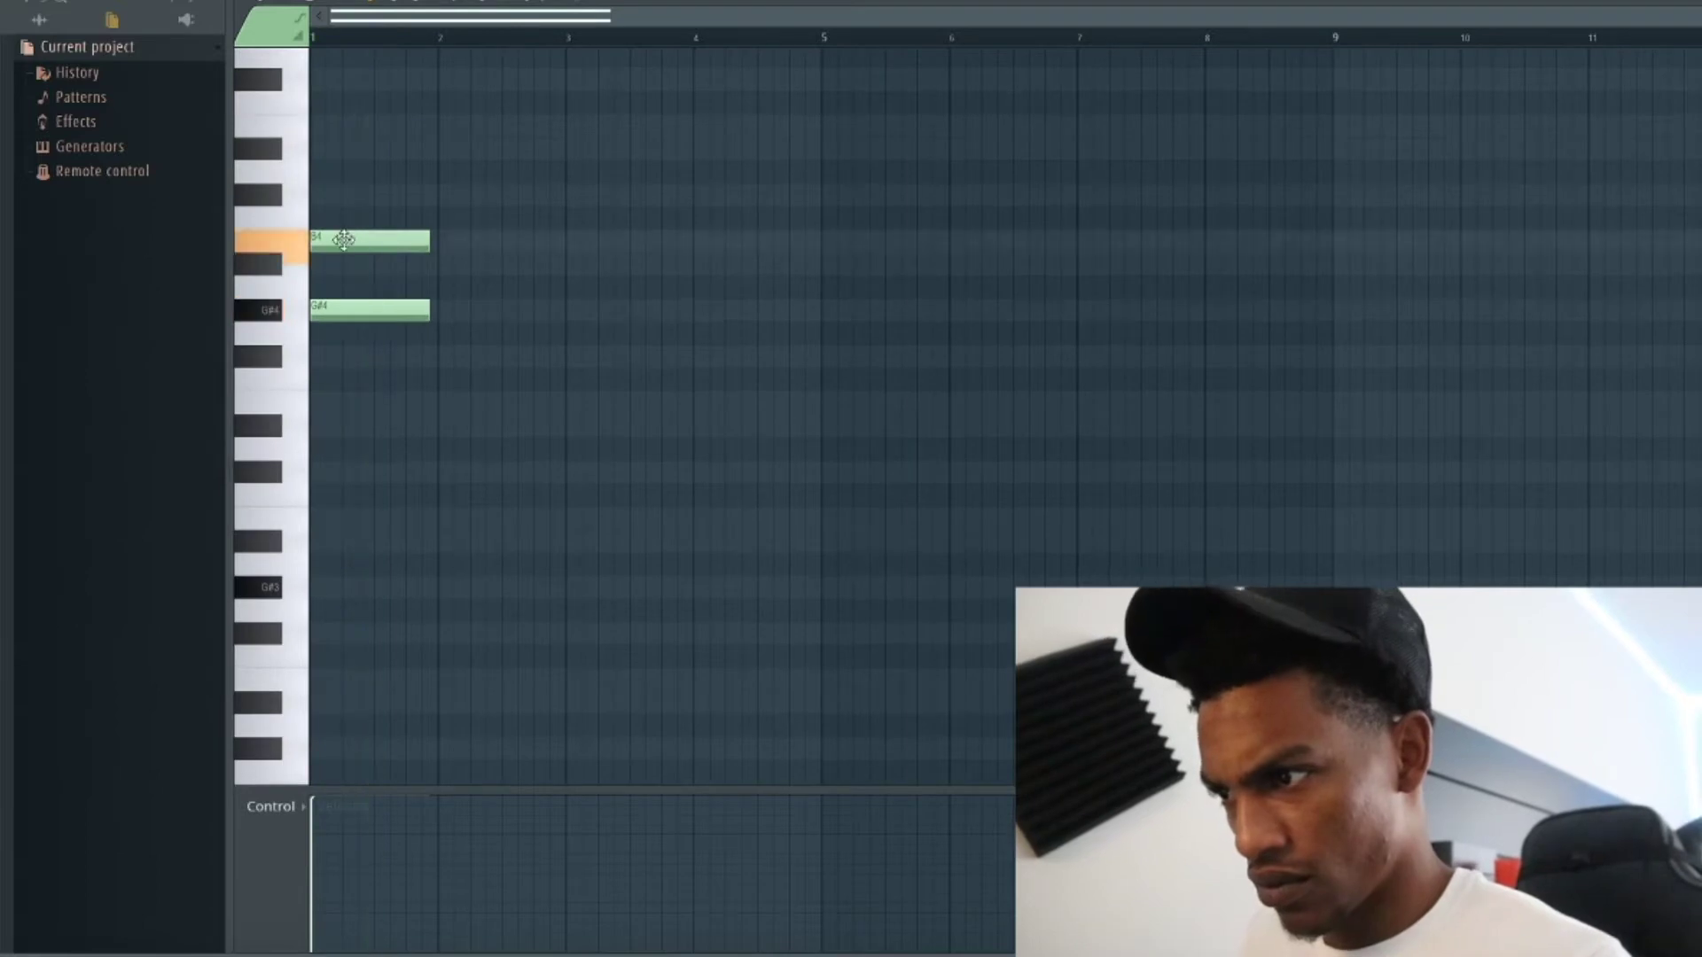
left_click_drag(344, 239, 321, 214)
left_click(247, 3)
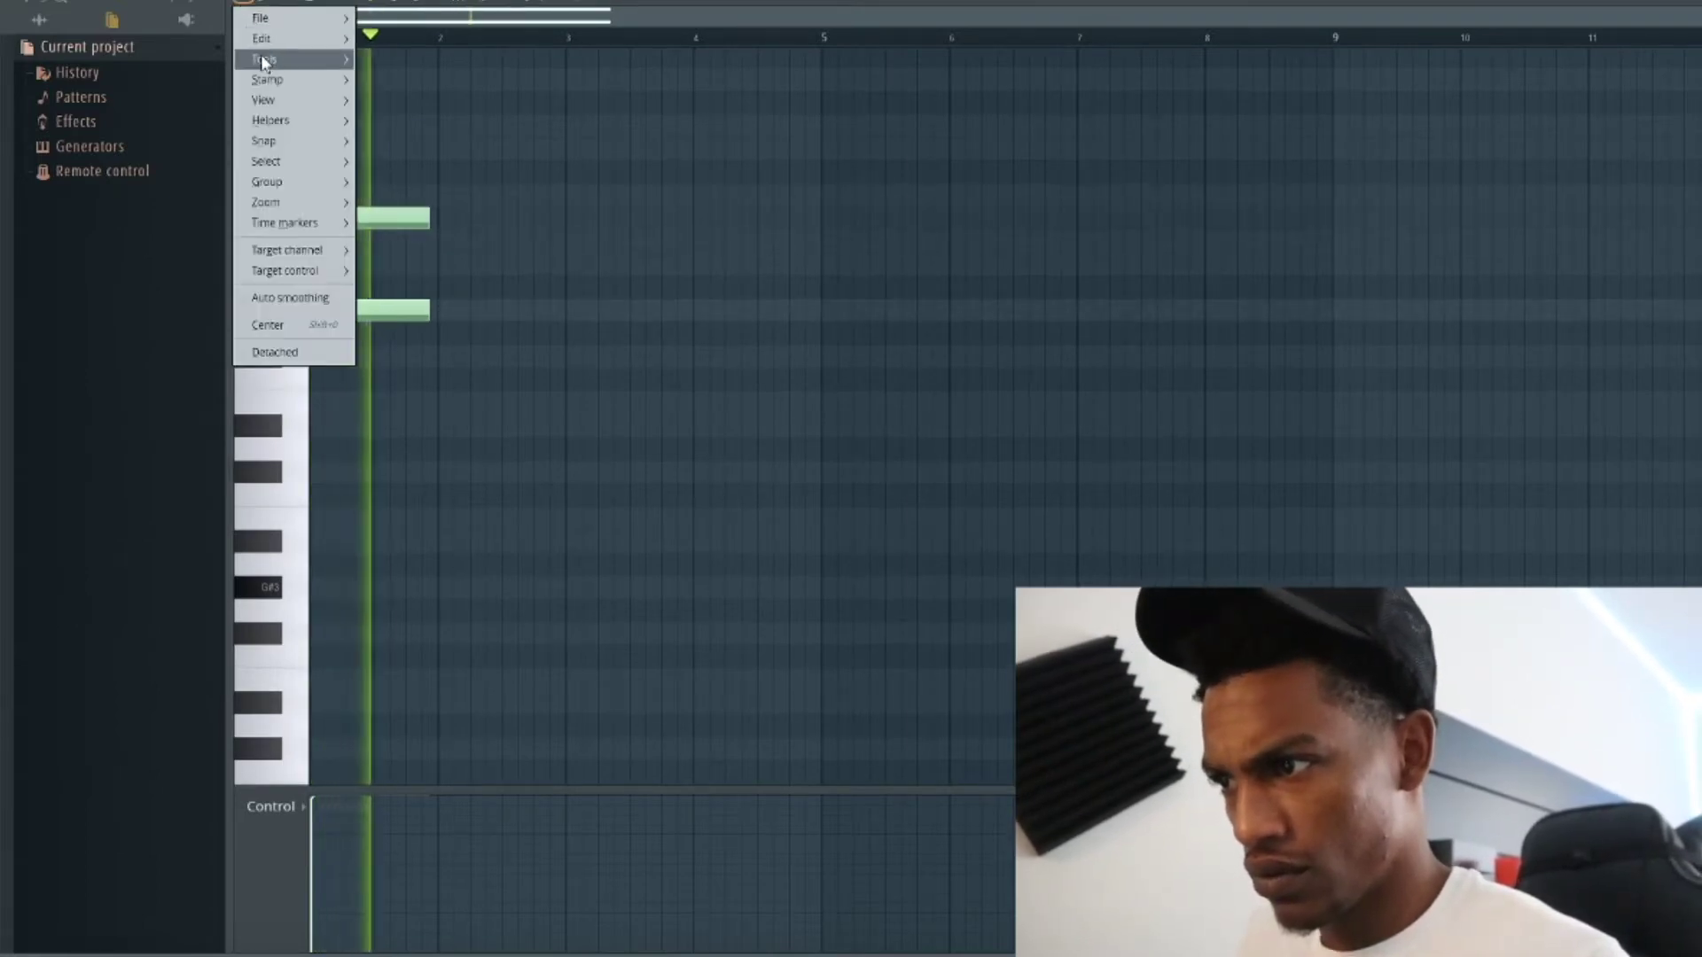
left_click(836, 220)
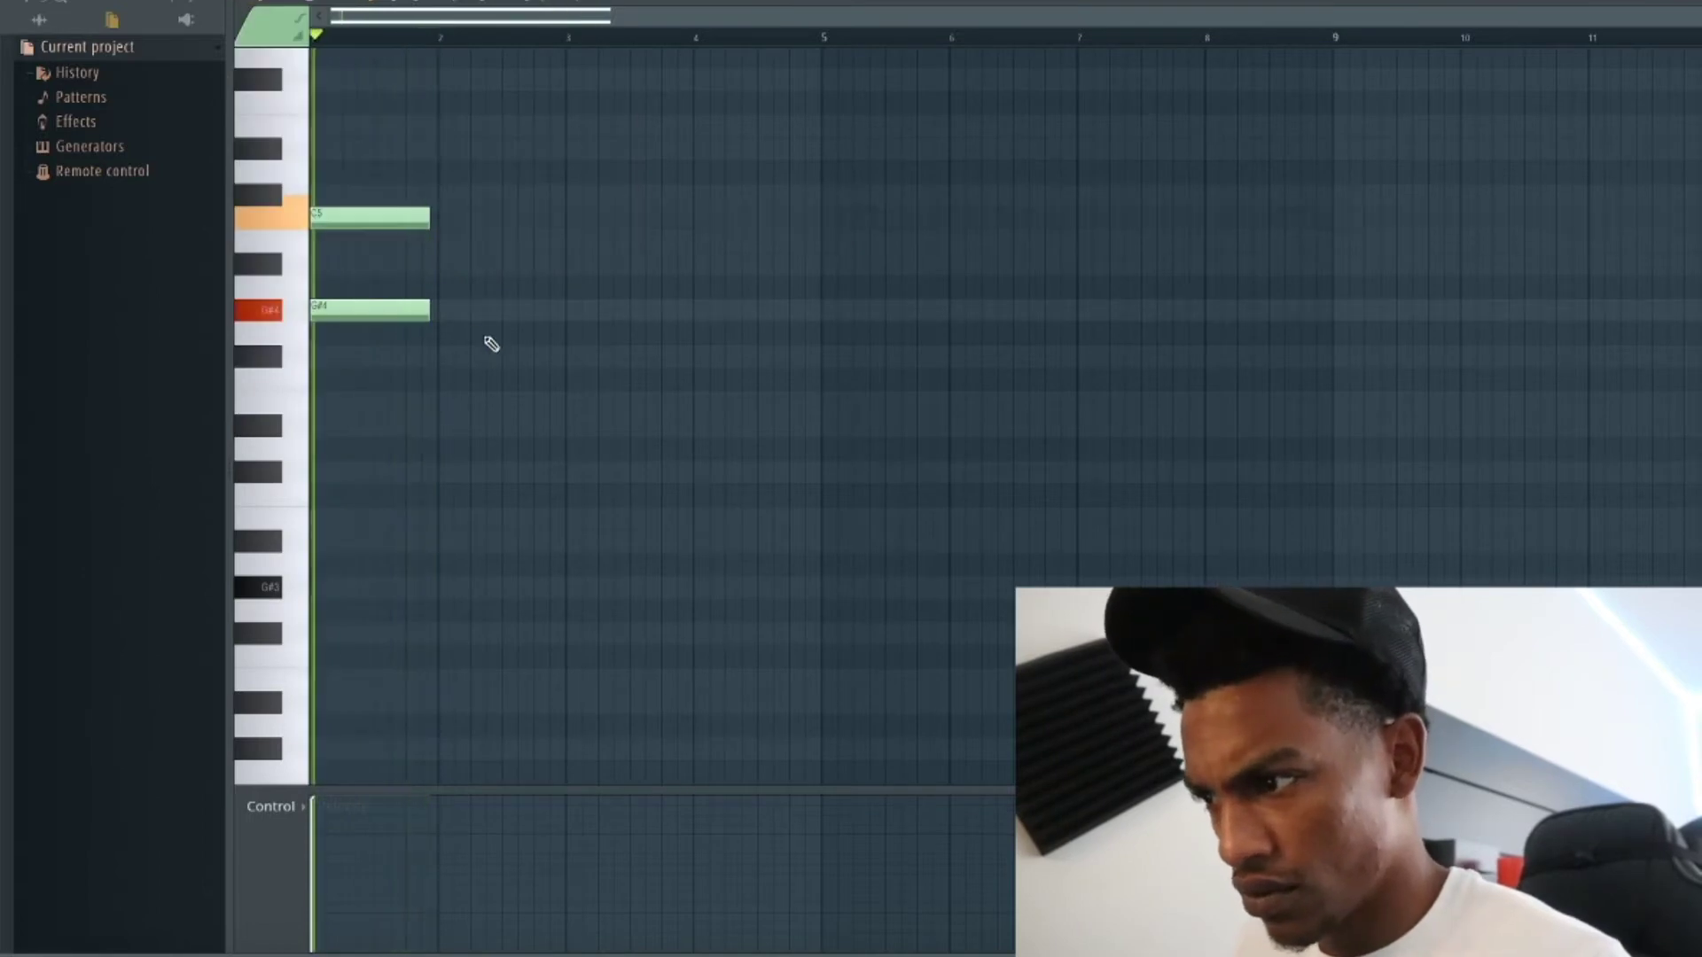
left_click_drag(486, 342, 319, 193)
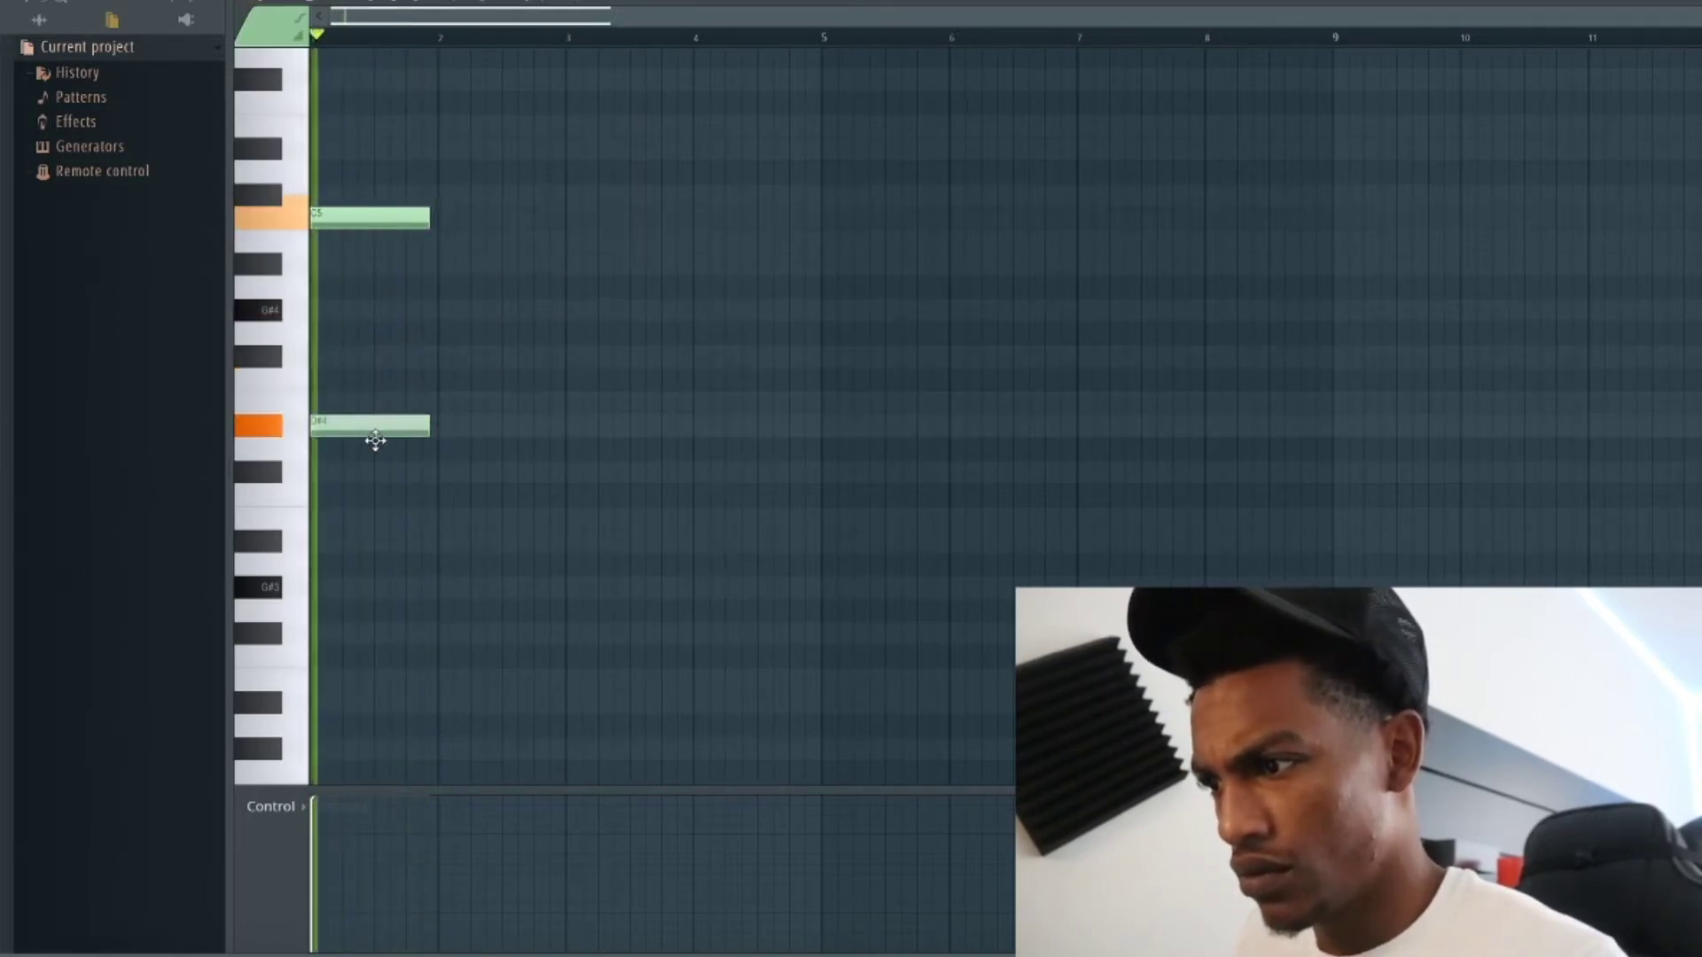
Lower the bottom note to G#3, add a one-bar C4 note in bar 2, and play the pattern.
left_click_drag(375, 457, 354, 608)
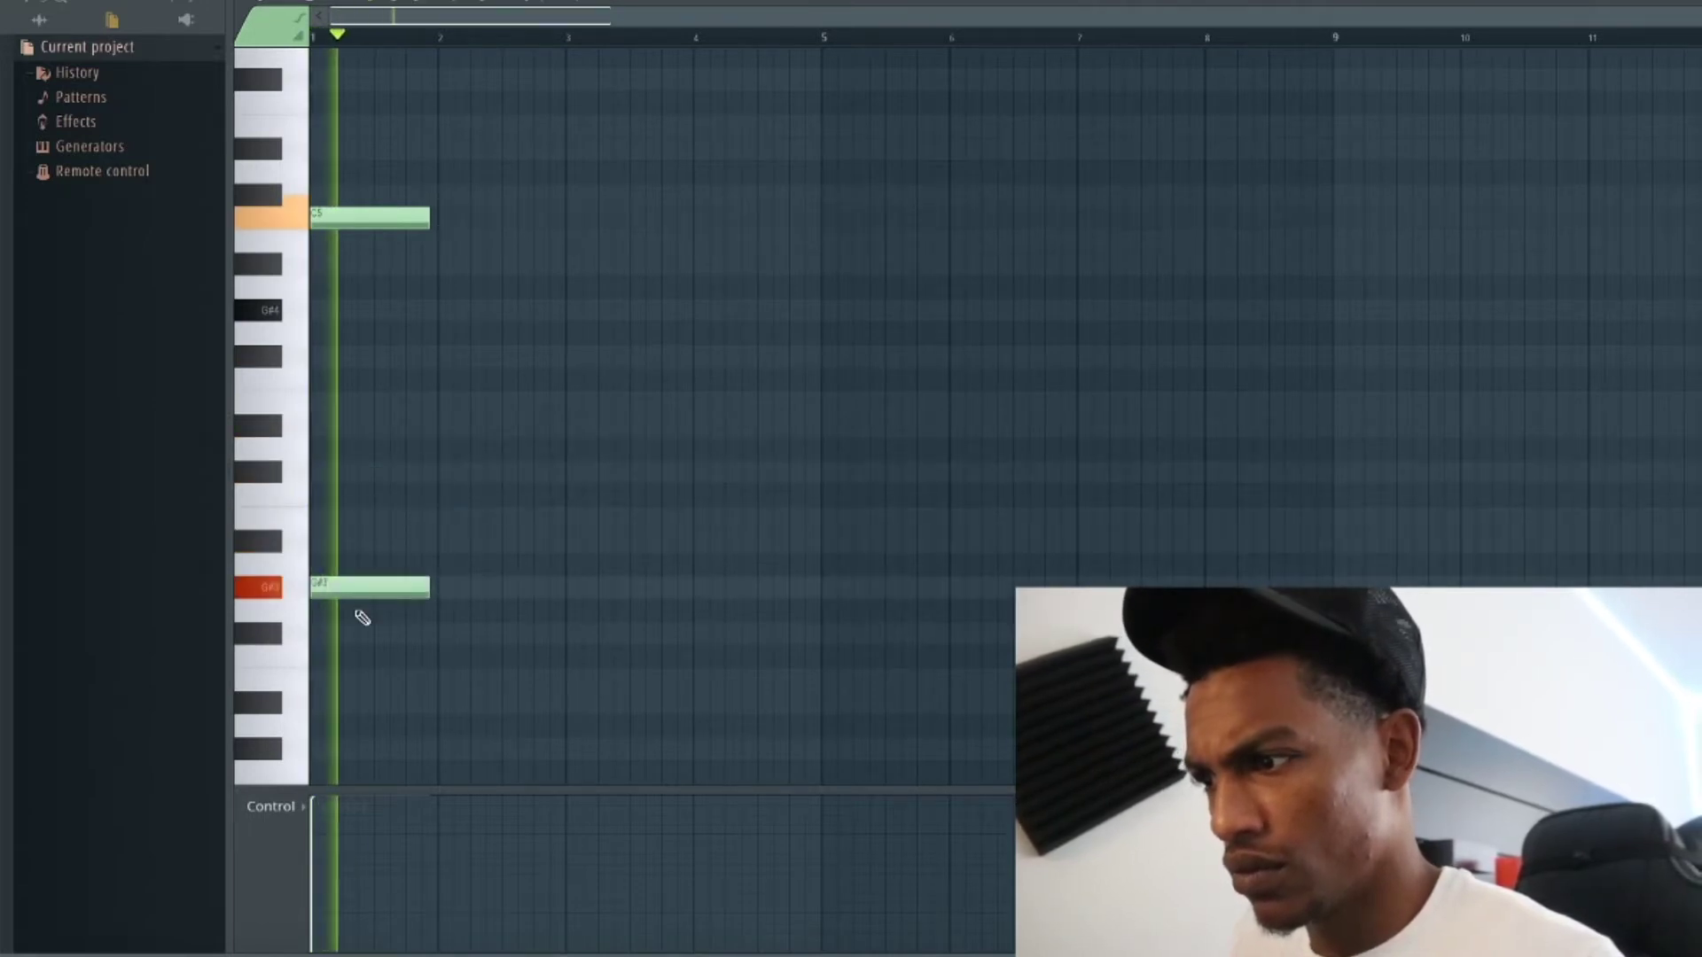
left_click(444, 589)
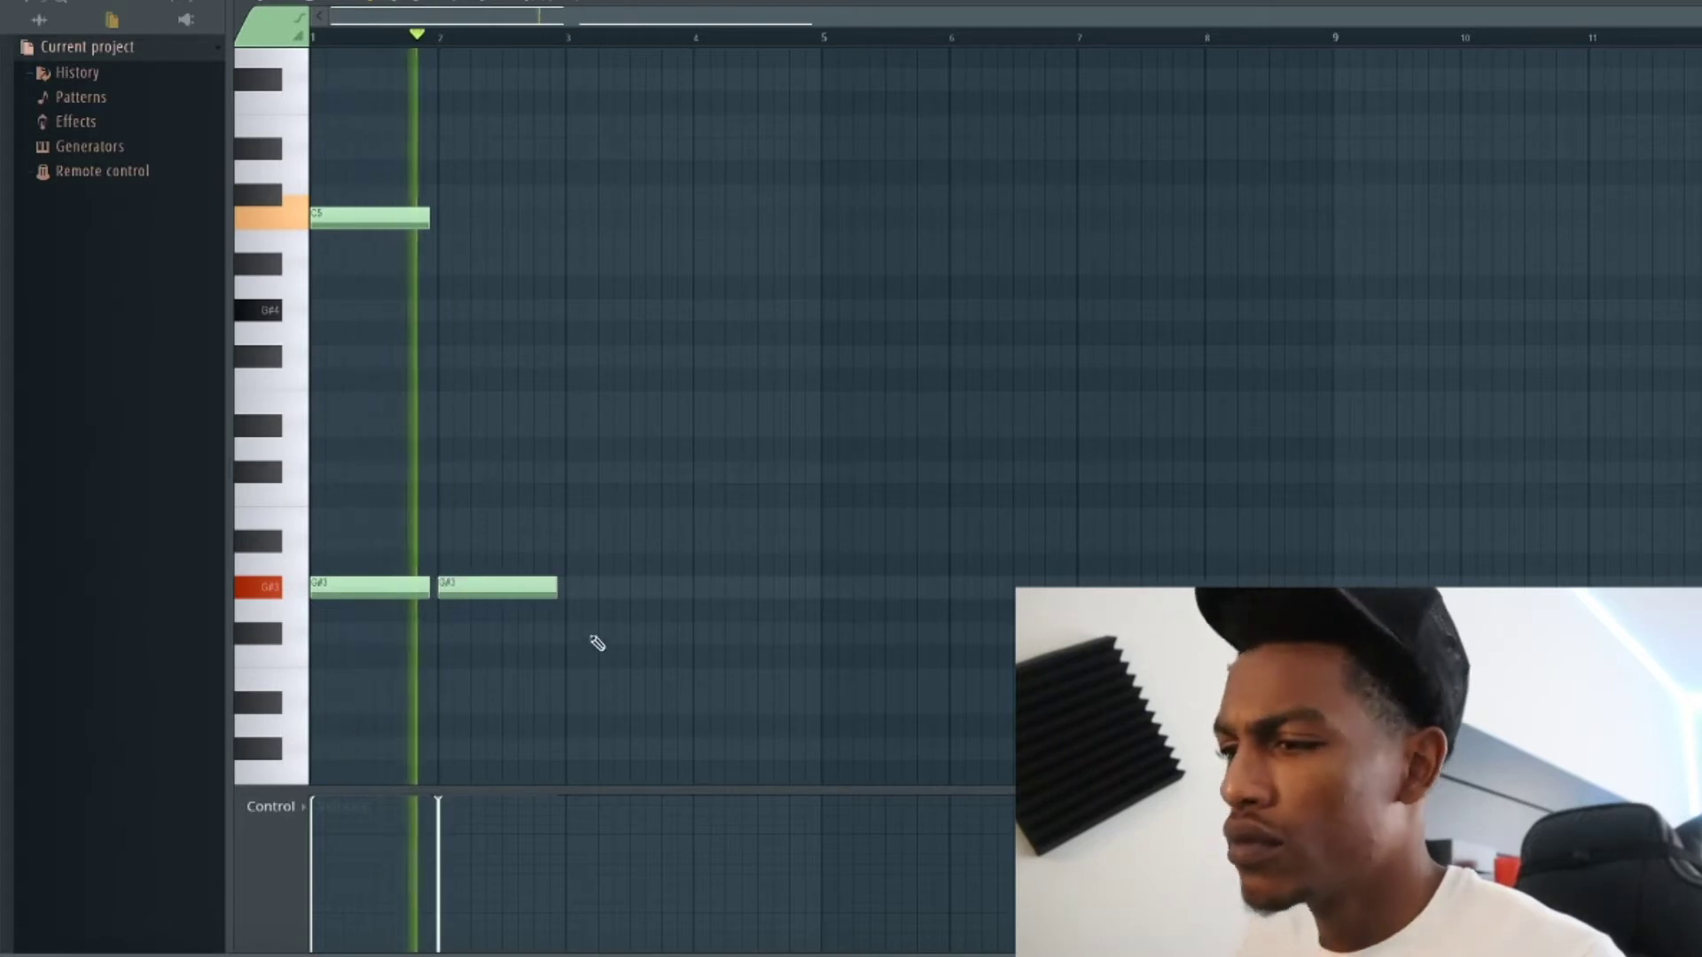
left_click_drag(523, 587, 510, 486)
key("space")
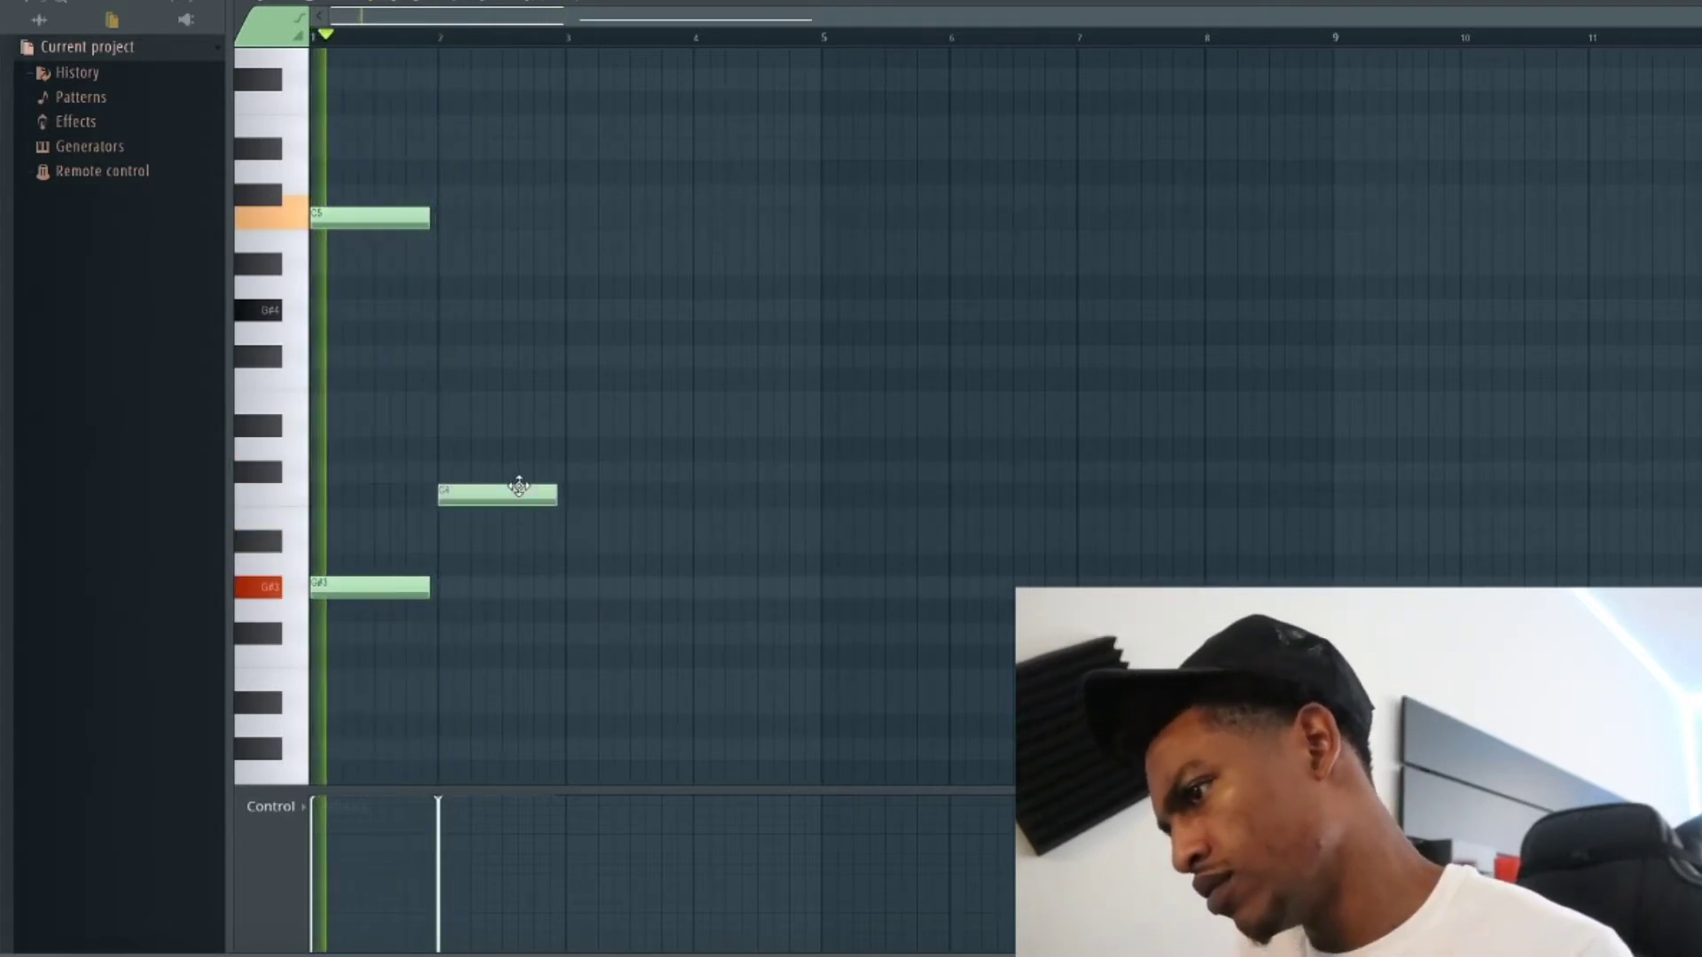
Raise the G#3 note in bar 1 to C4 and play the notes through.
key("space")
left_click_drag(370, 395, 374, 556)
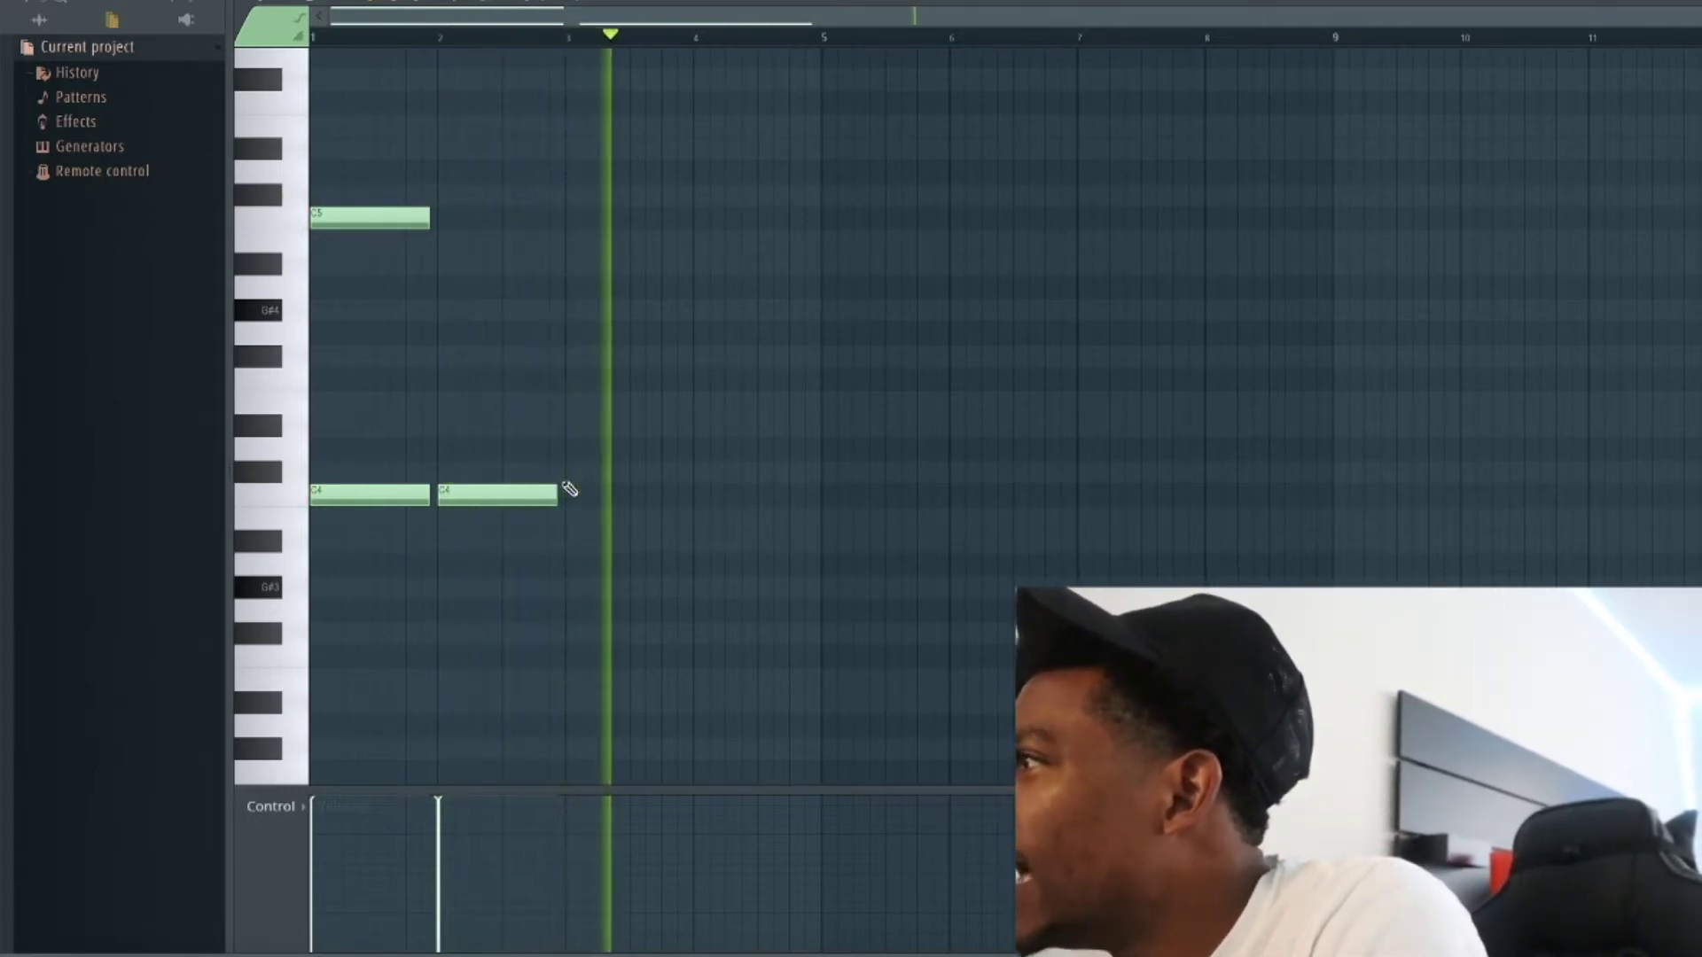
key("space")
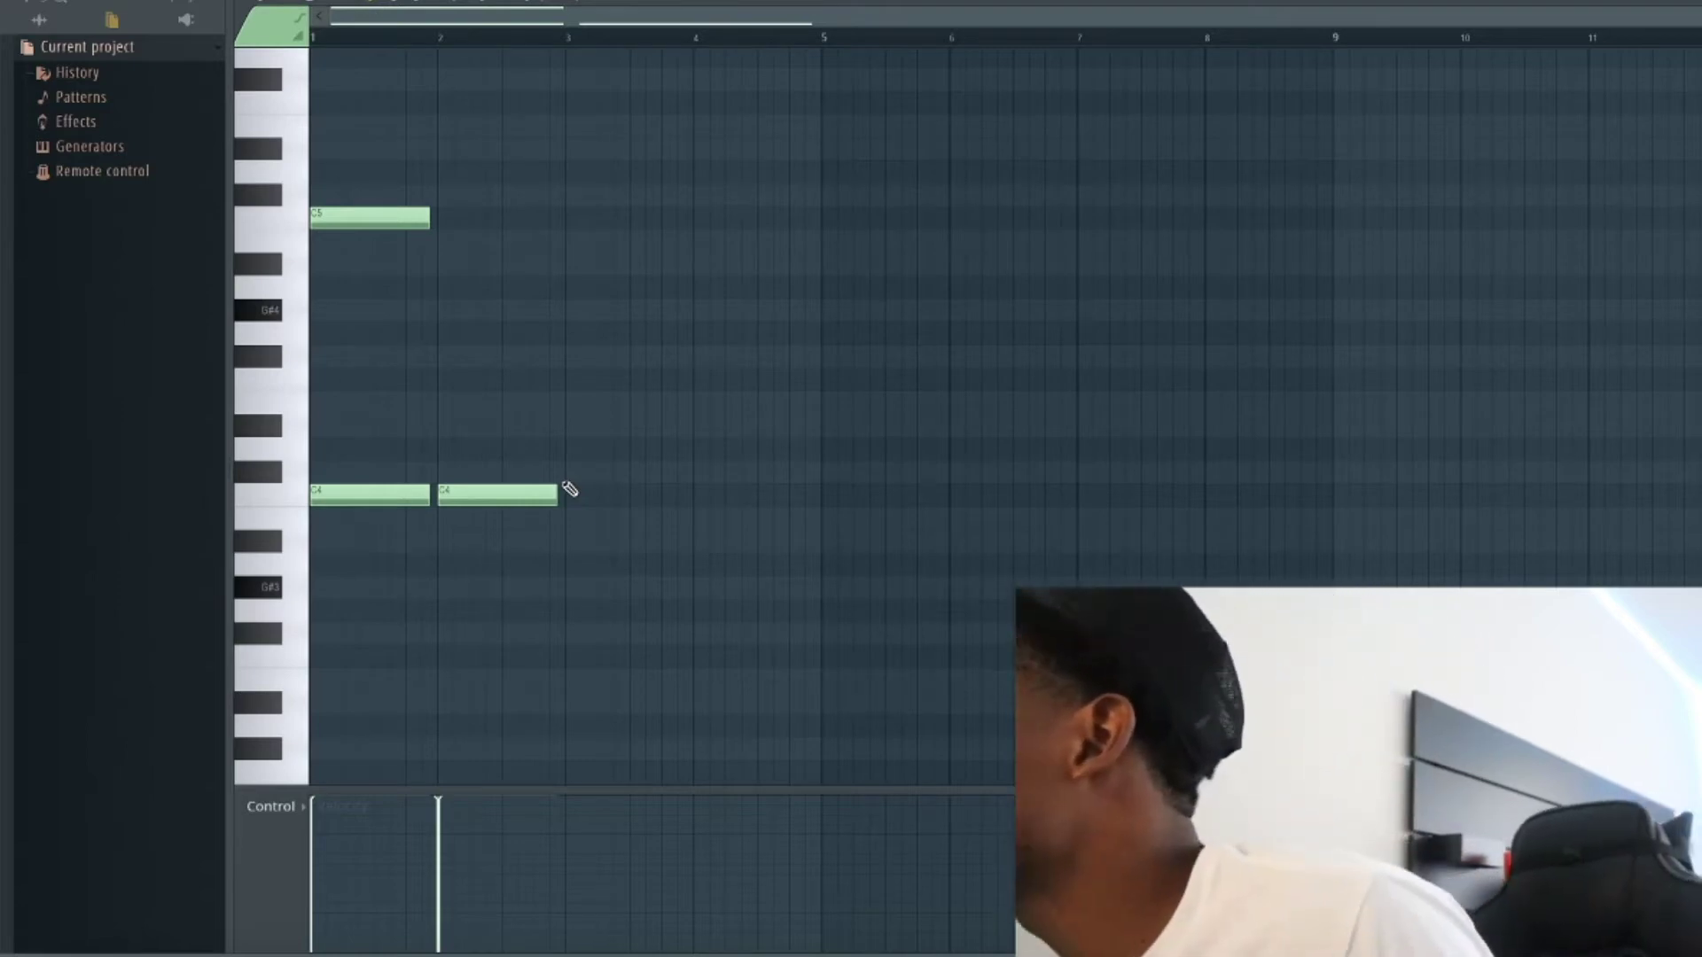
Play through the C4 and C5 notes in bars 1 and 2 to audition them, and check the channel rack.
key("space")
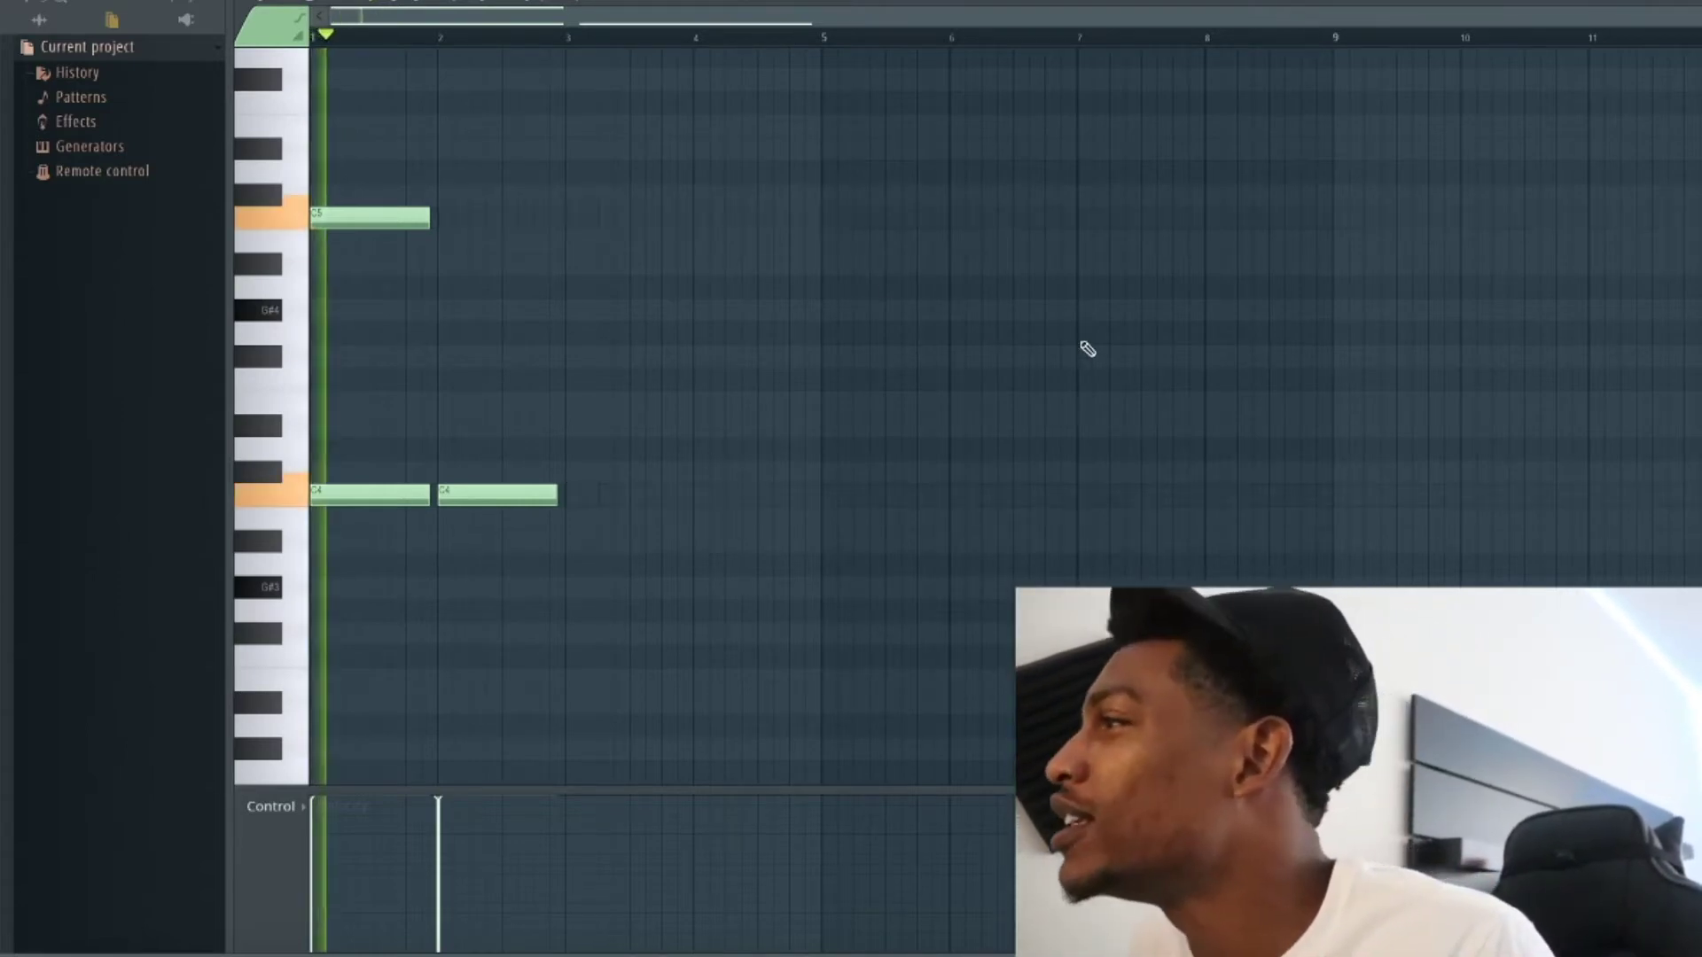
key("space")
key("ctrl+z")
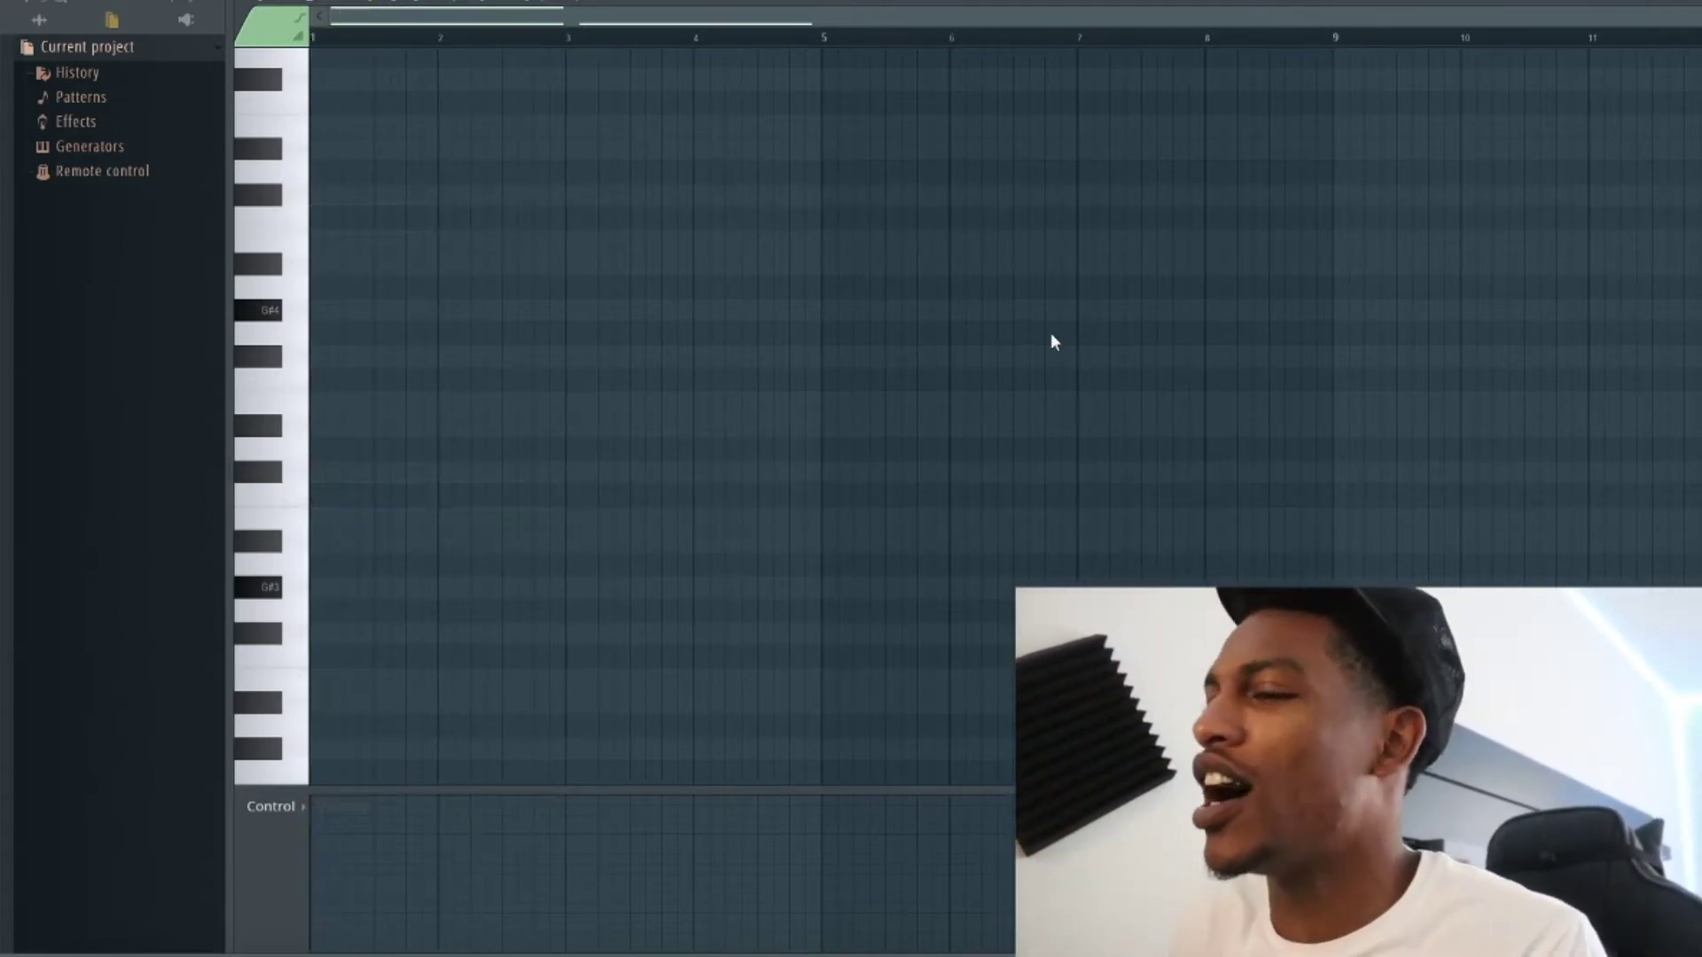
key("ctrl+z")
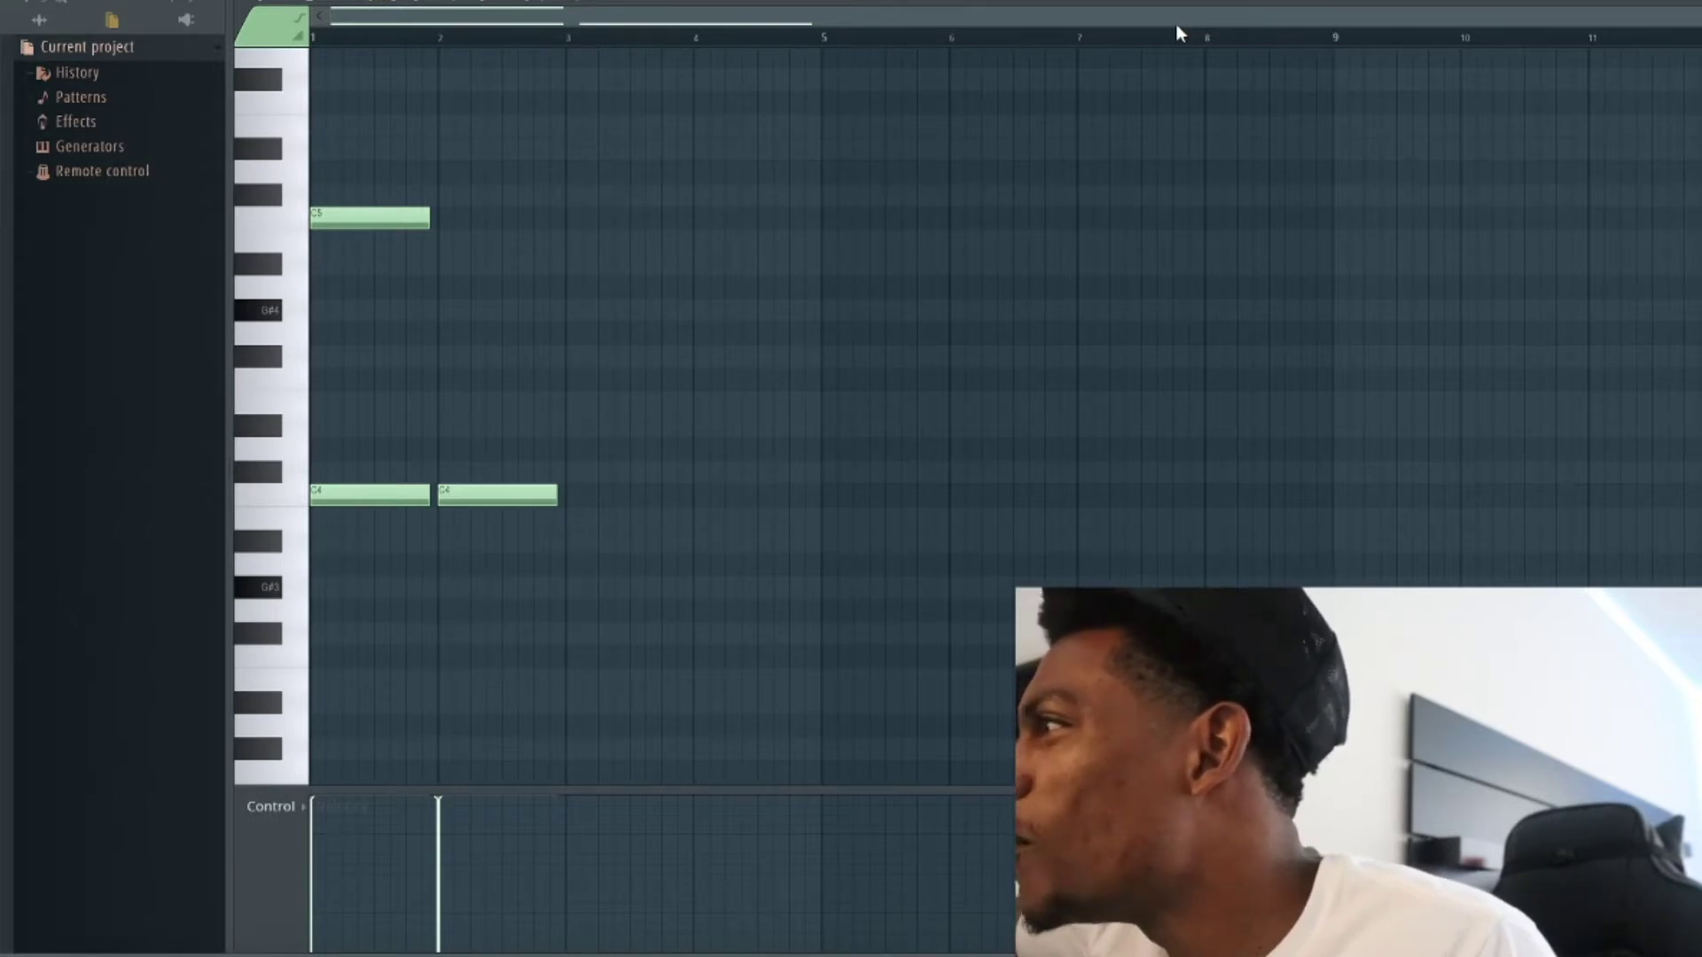
key("space")
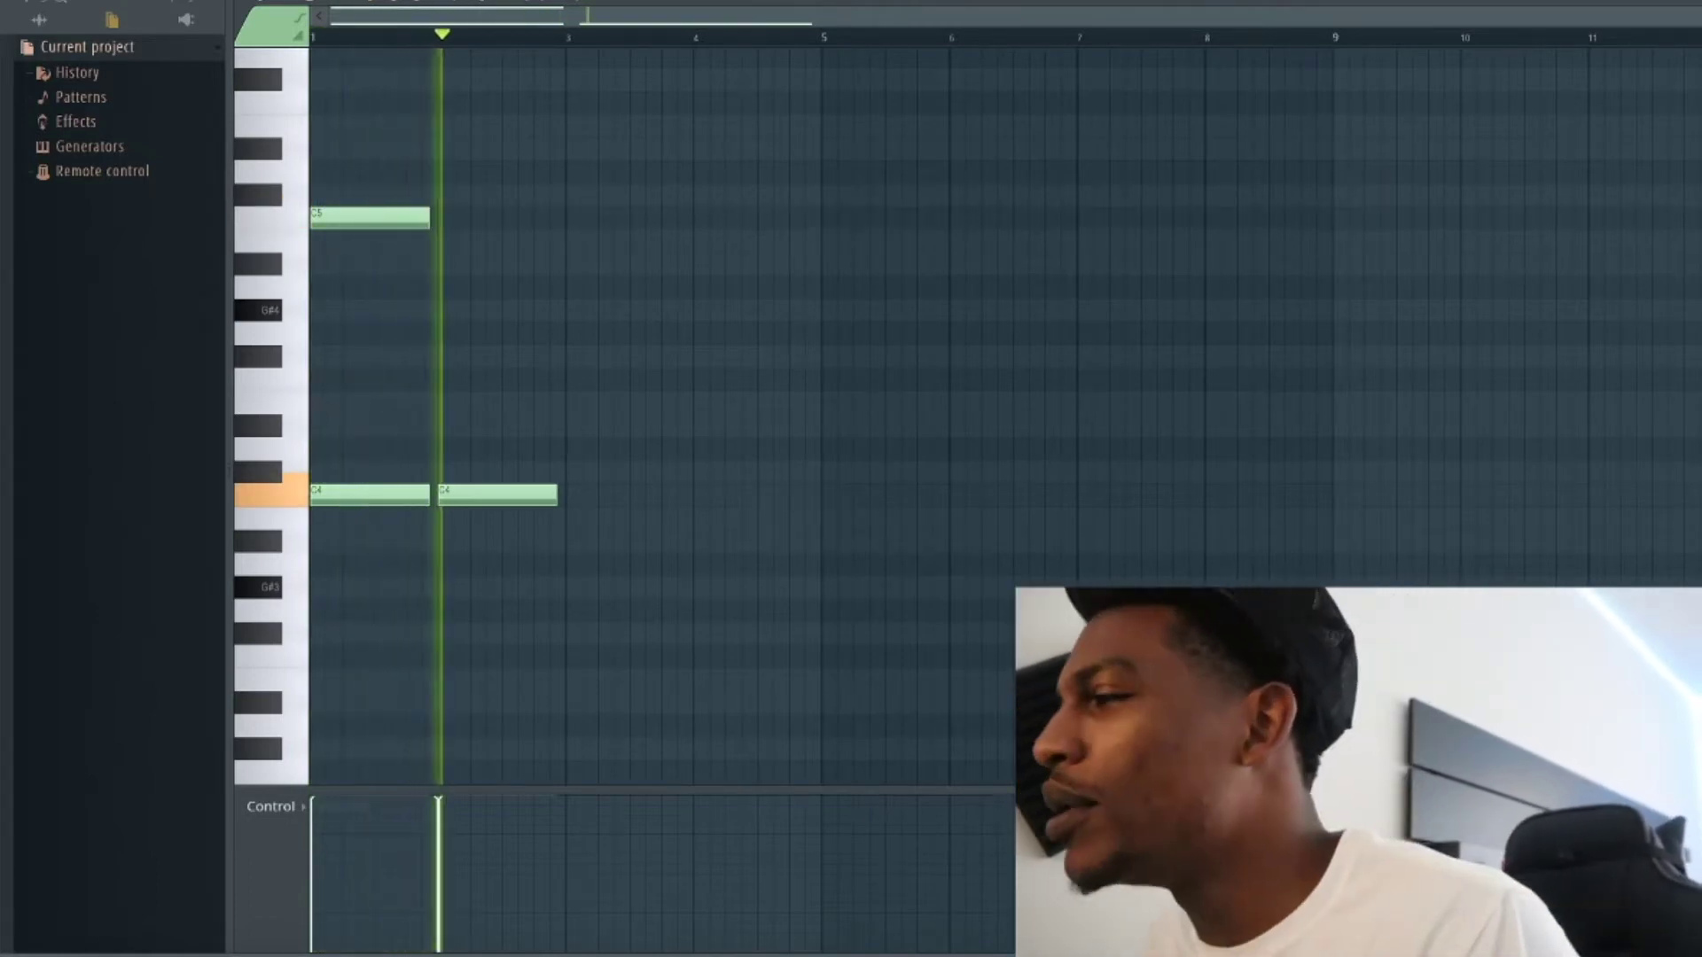
key("F6")
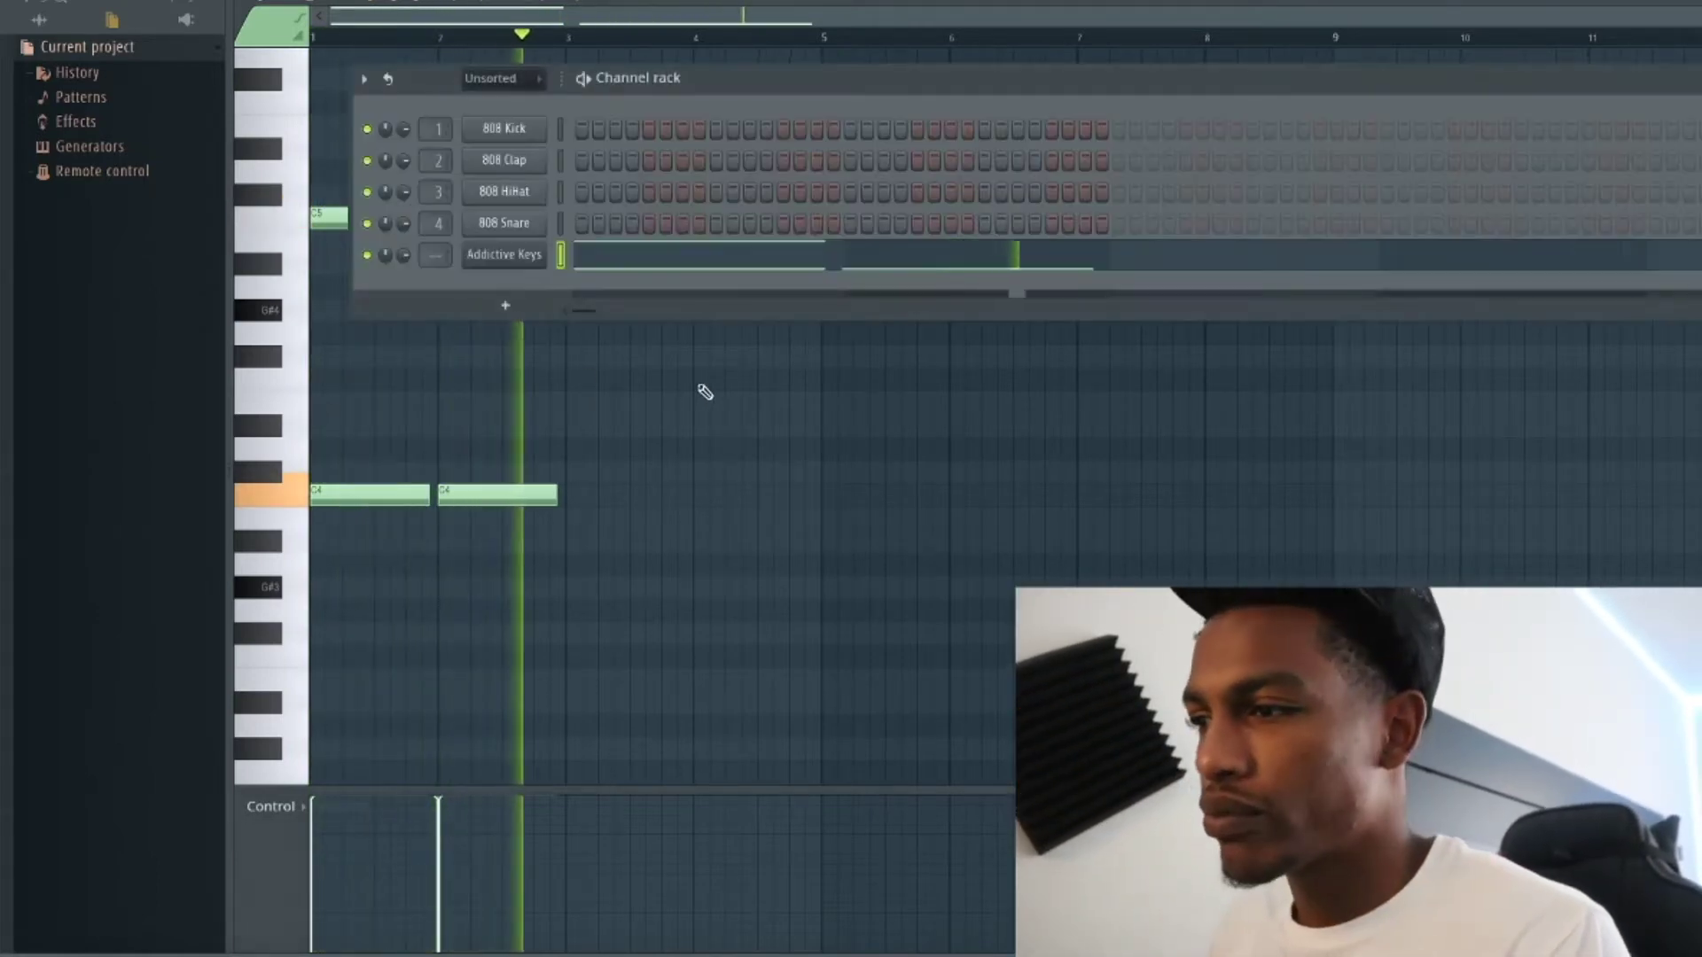
key("F6")
Transpose all the notes down two octaves and delete the upper note, keeping C2 notes in bars 1 and 2.
key("ctrl+Down")
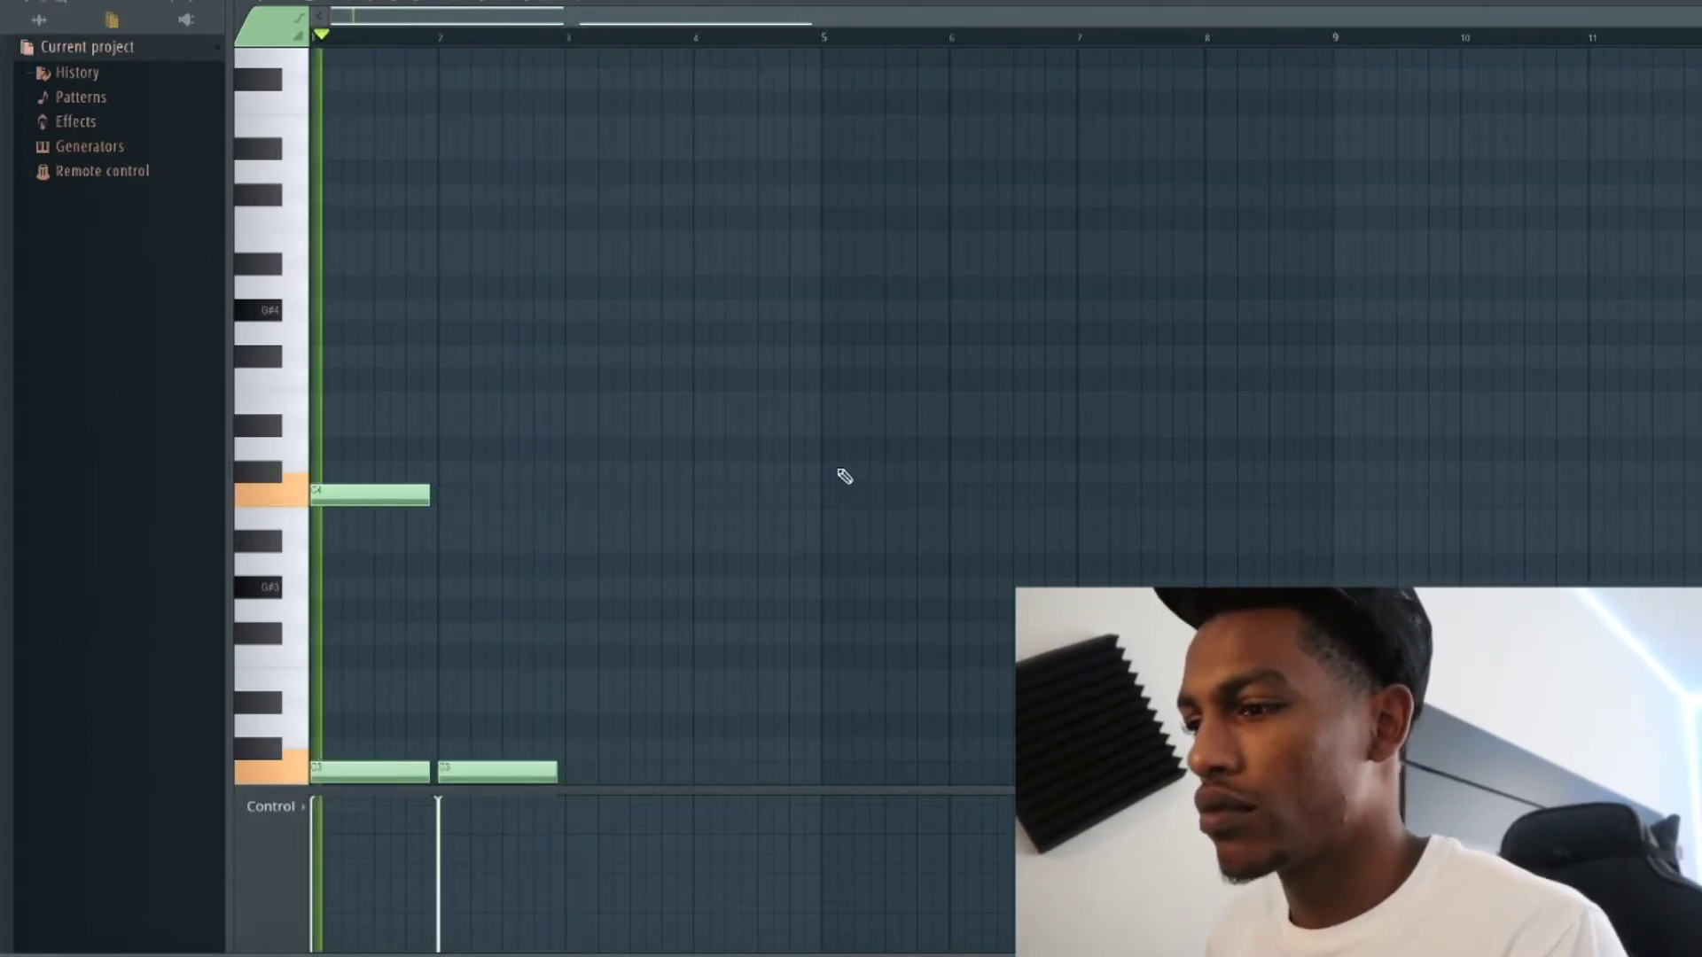
key("ctrl+Down")
key("ctrl+Up")
key("space")
key("ctrl+Down")
key("space")
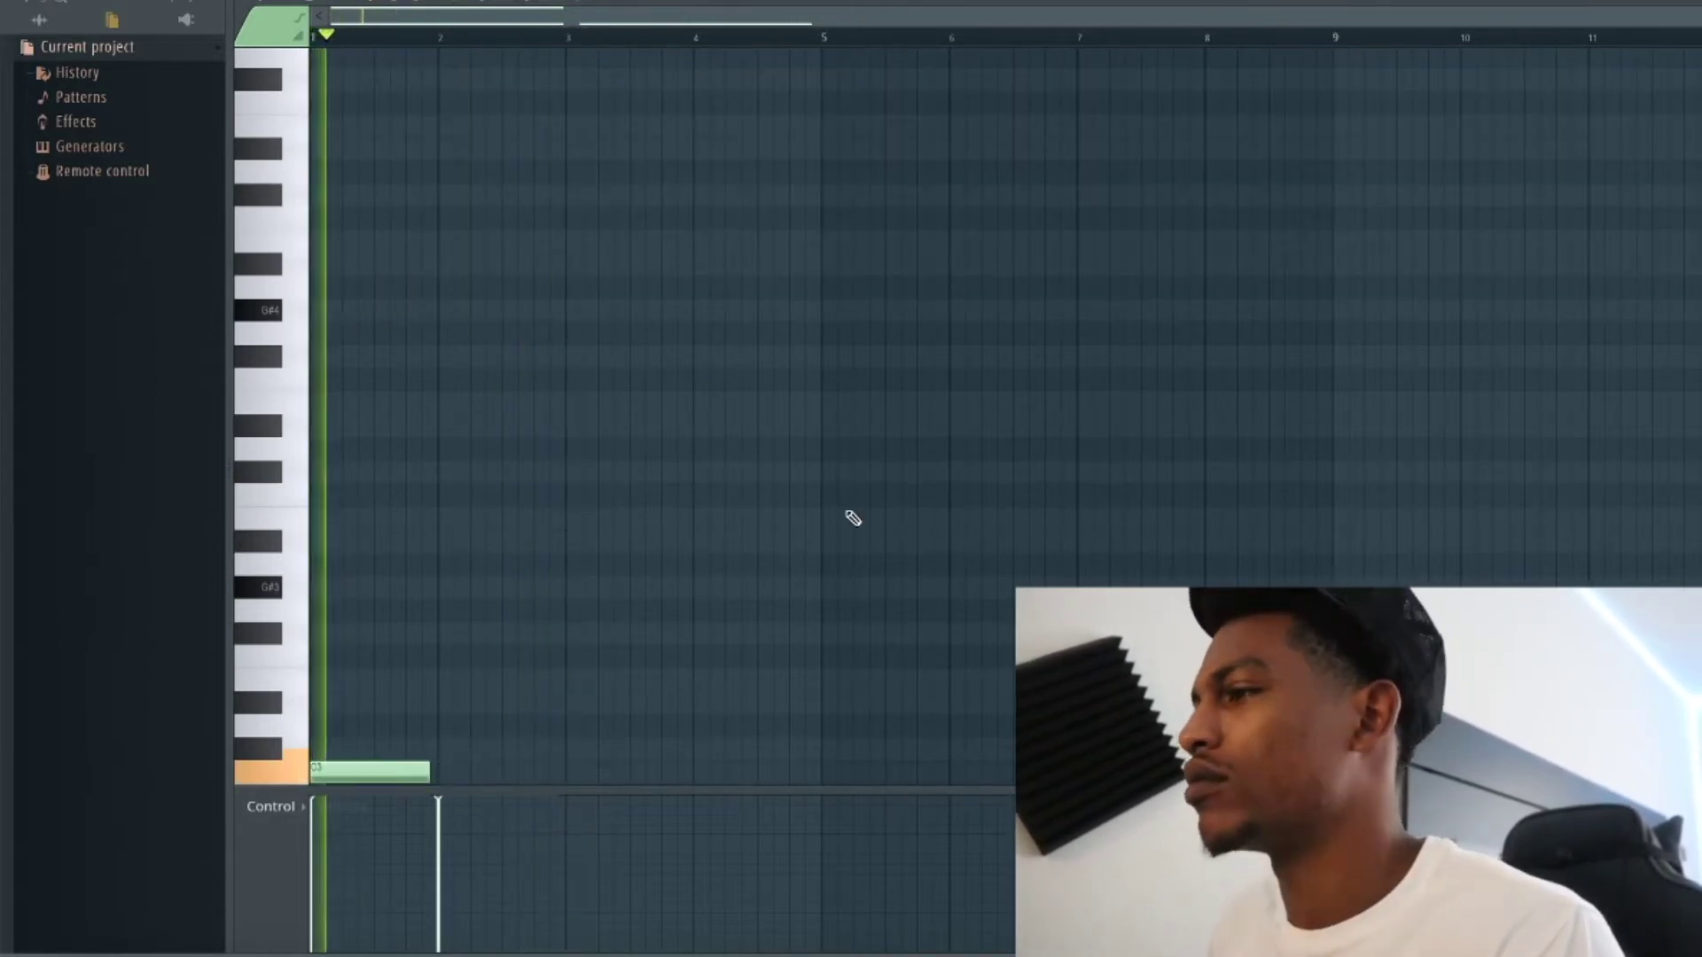
scroll(318, 449, "down", 5)
right_click(421, 425)
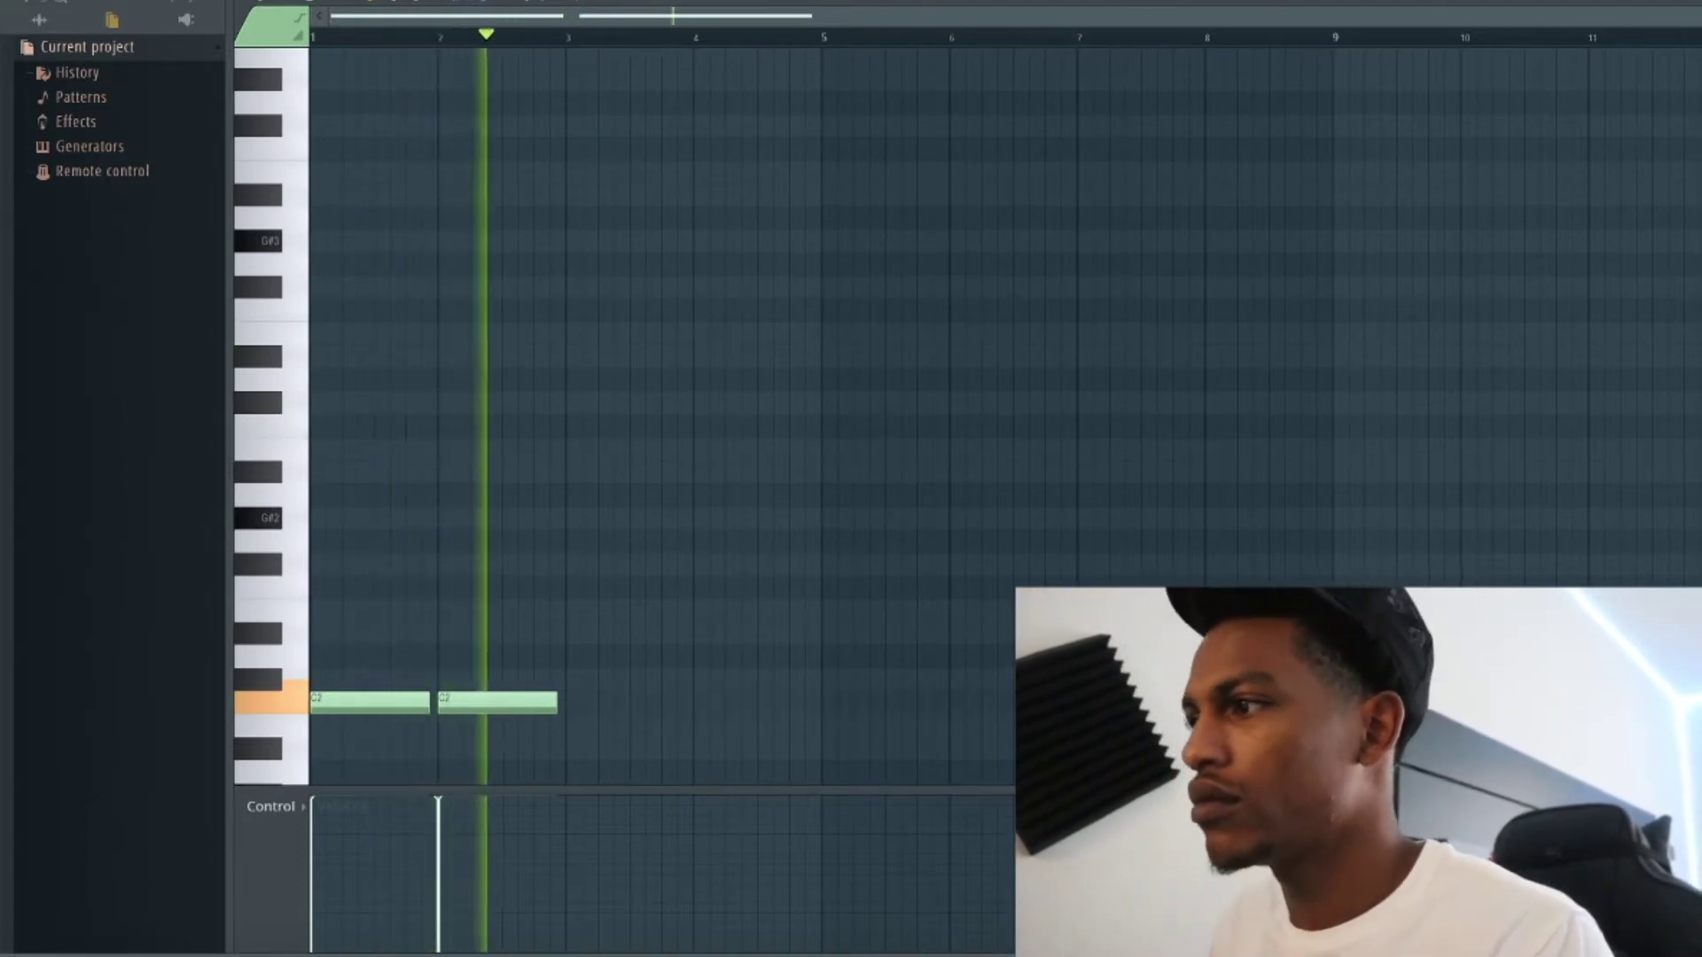
Duplicate the two C2 notes into bars 3 and 4, clear the selection, and stop playback.
key("F6")
key("F6")
key("ctrl+b")
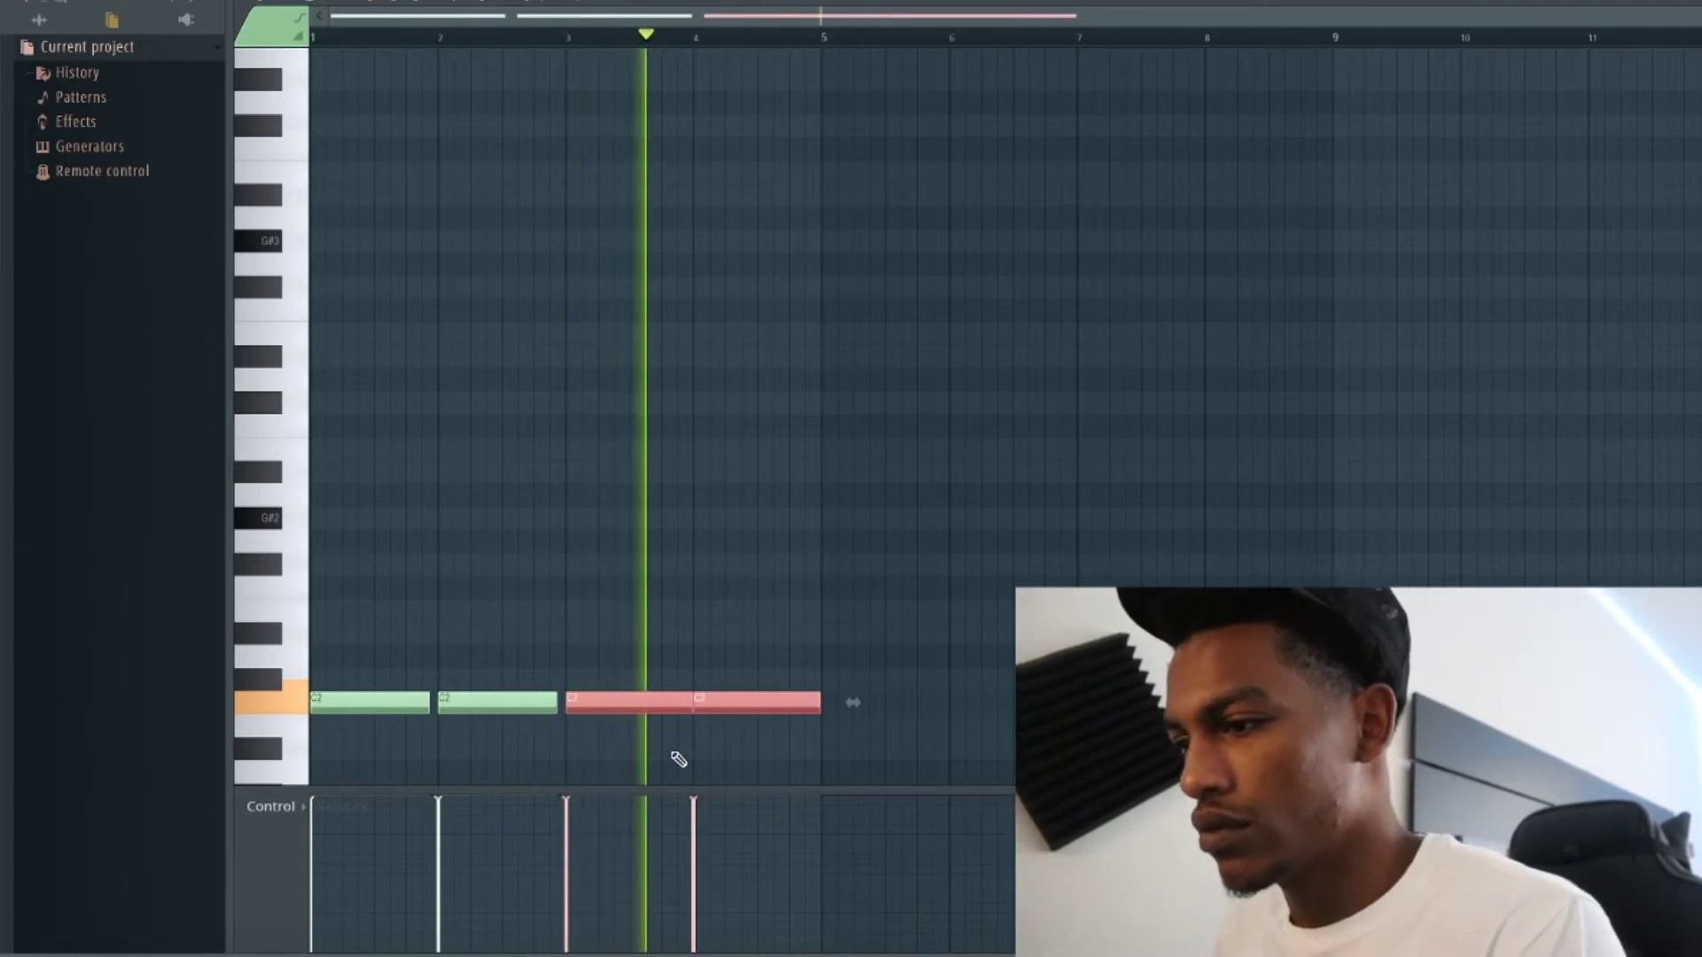
key("ctrl+d")
key("F6")
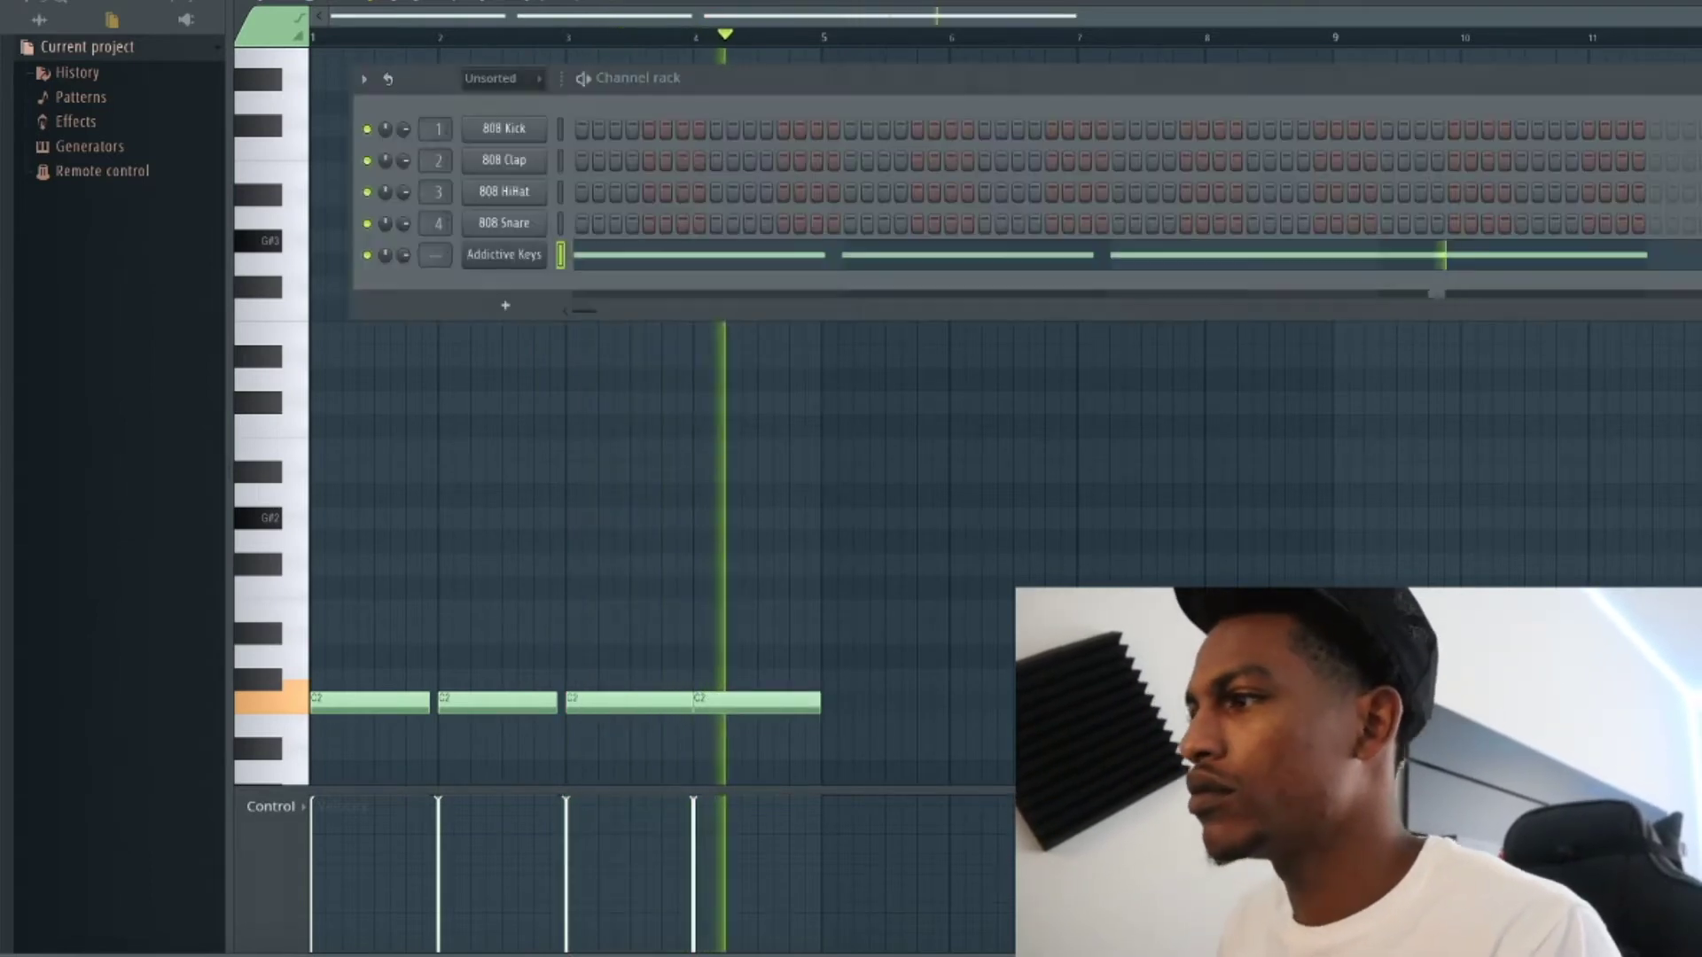
key("space")
key("F6")
Replace the C2 note in bar 4 with a one-bar C3 note and play the pattern from bar 4.
right_click(763, 517)
mouse_move(687, 620)
left_mouse_down()
mouse_move(716, 483)
mouse_move(693, 436)
left_mouse_up()
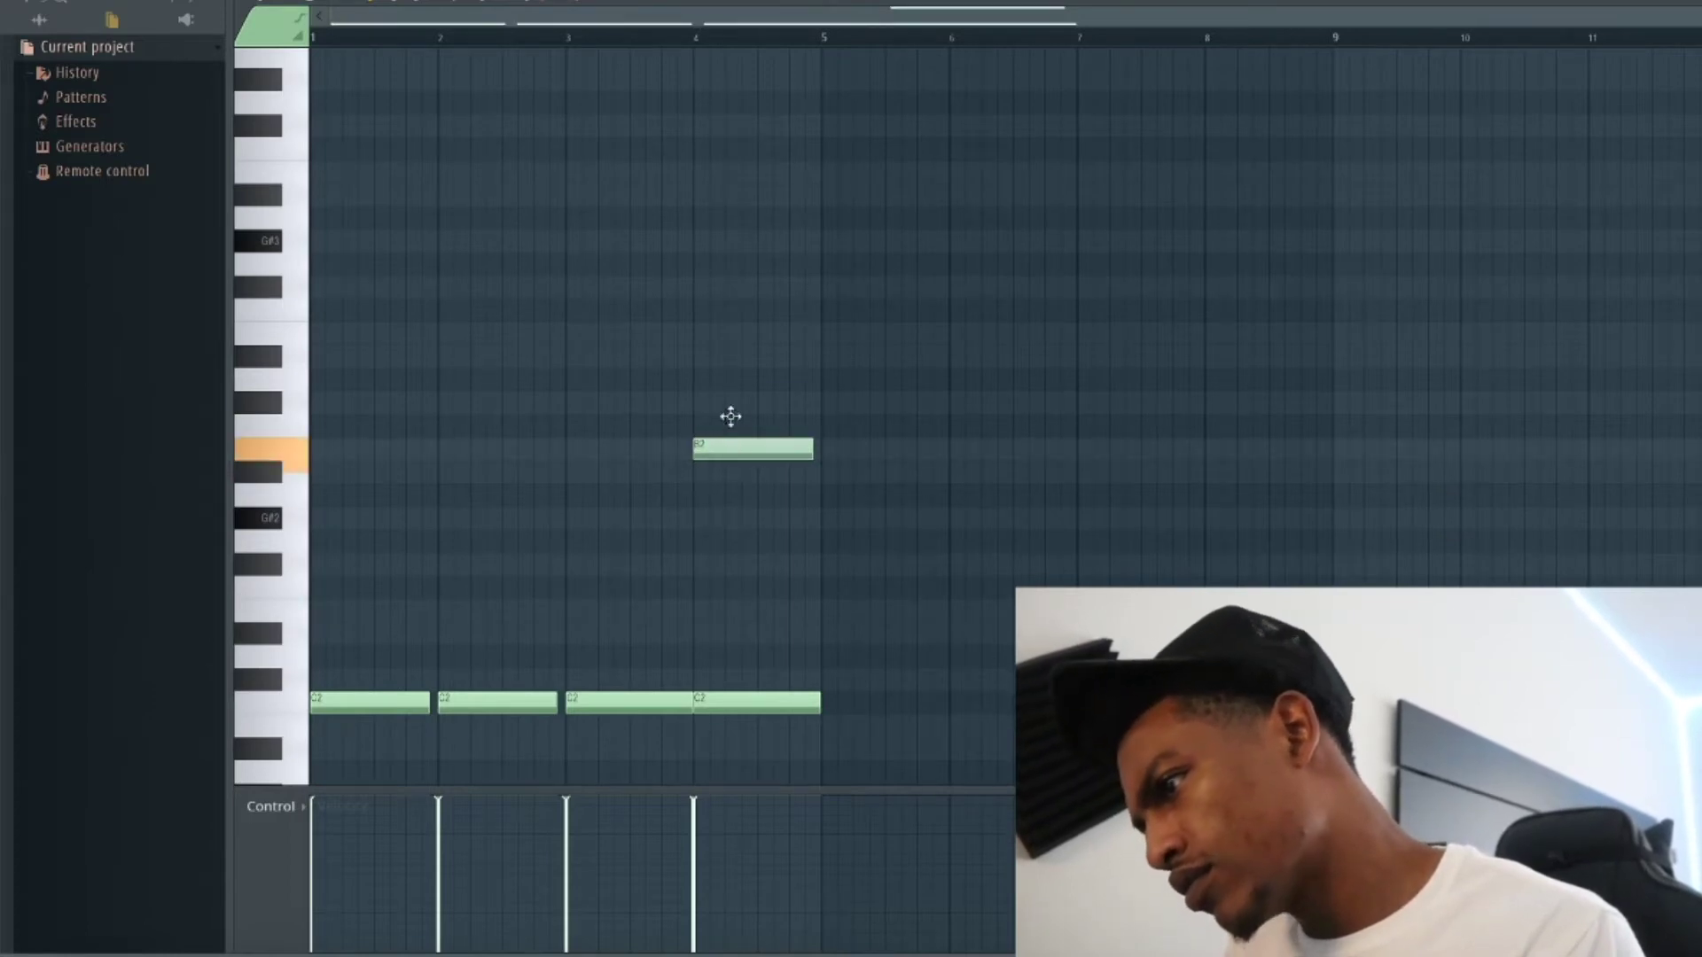
key("space")
right_click(749, 709)
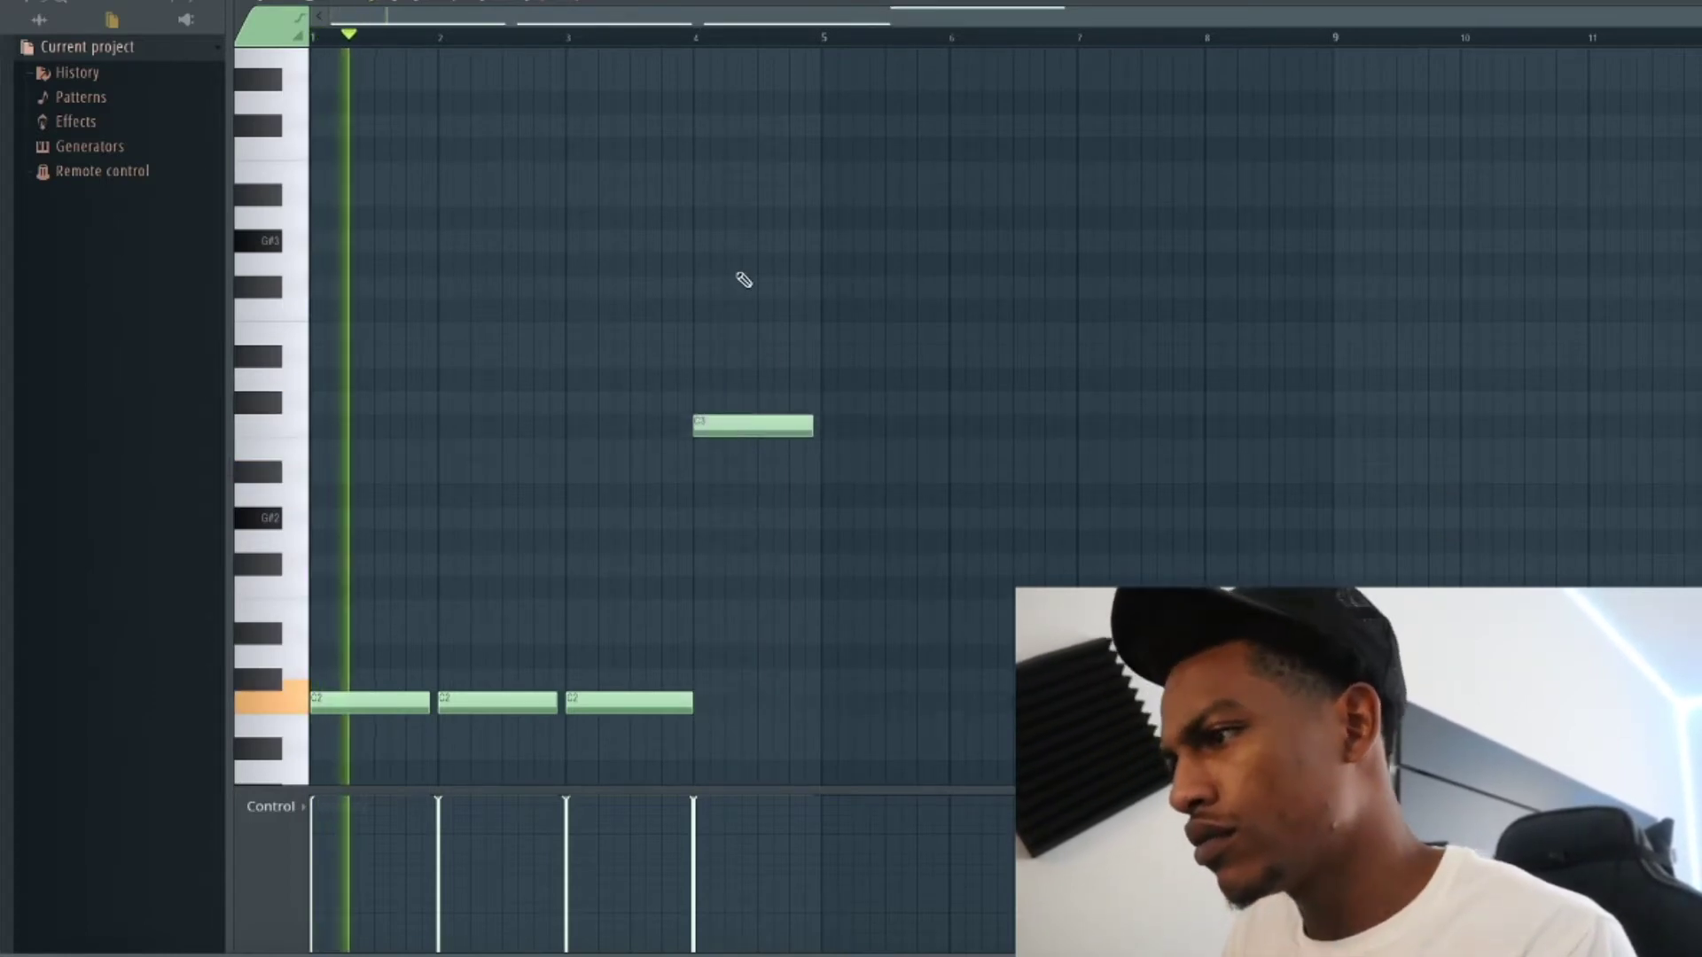
left_click(697, 37)
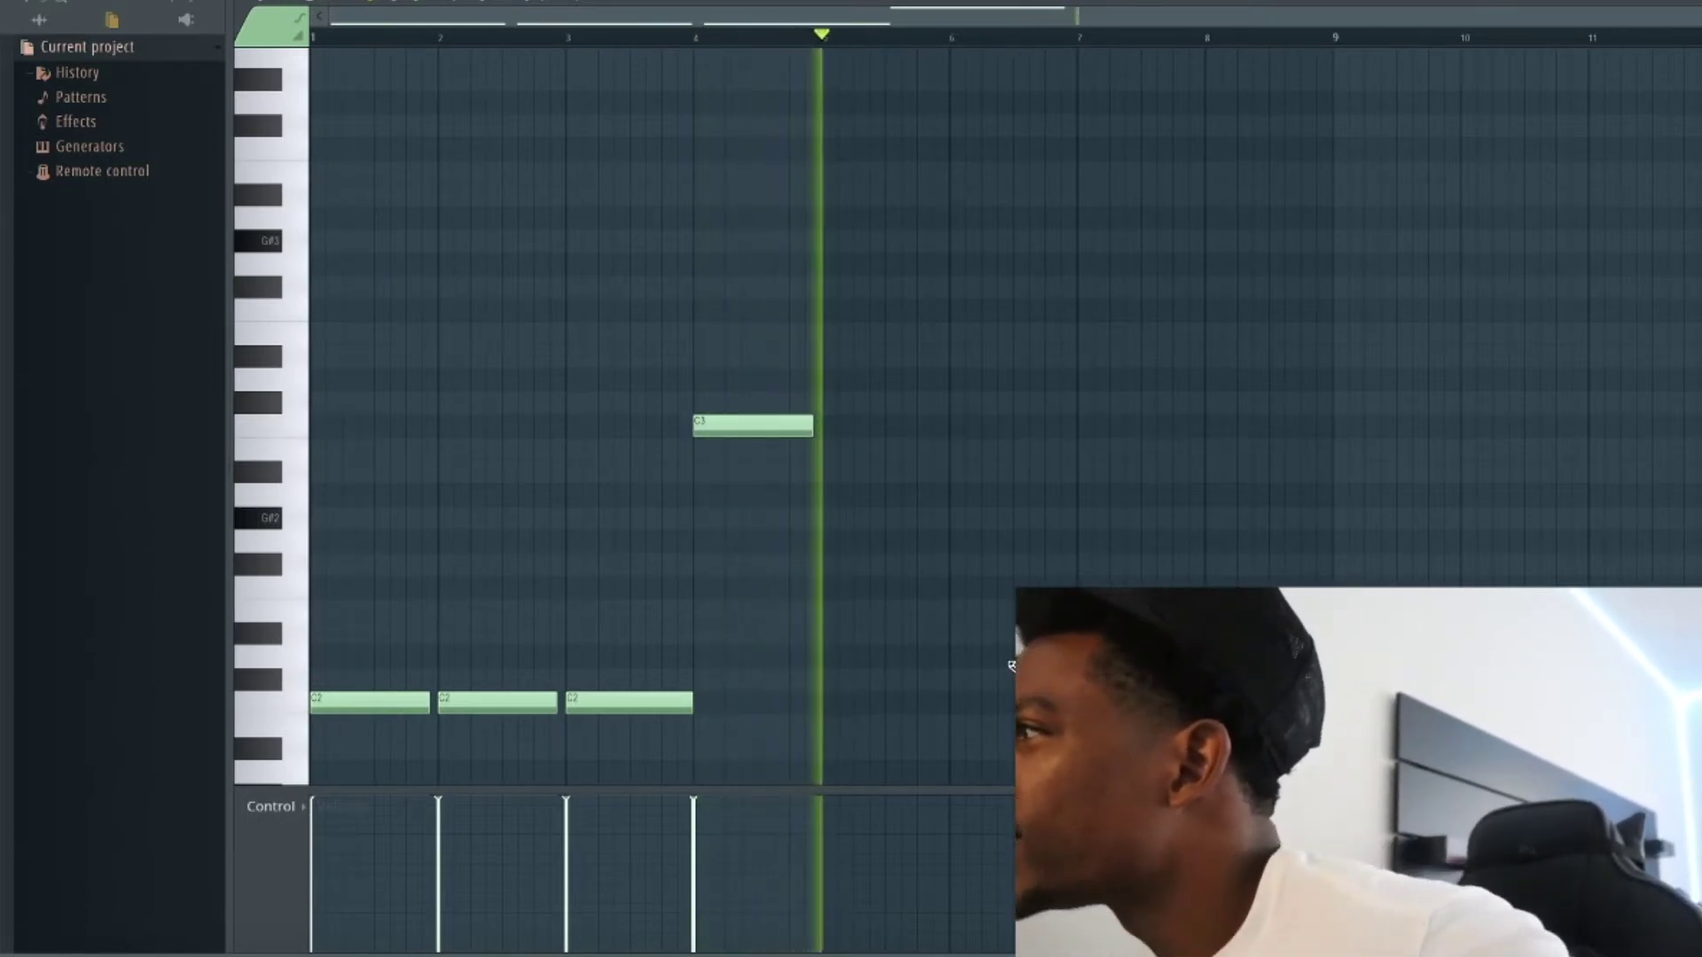
key("space")
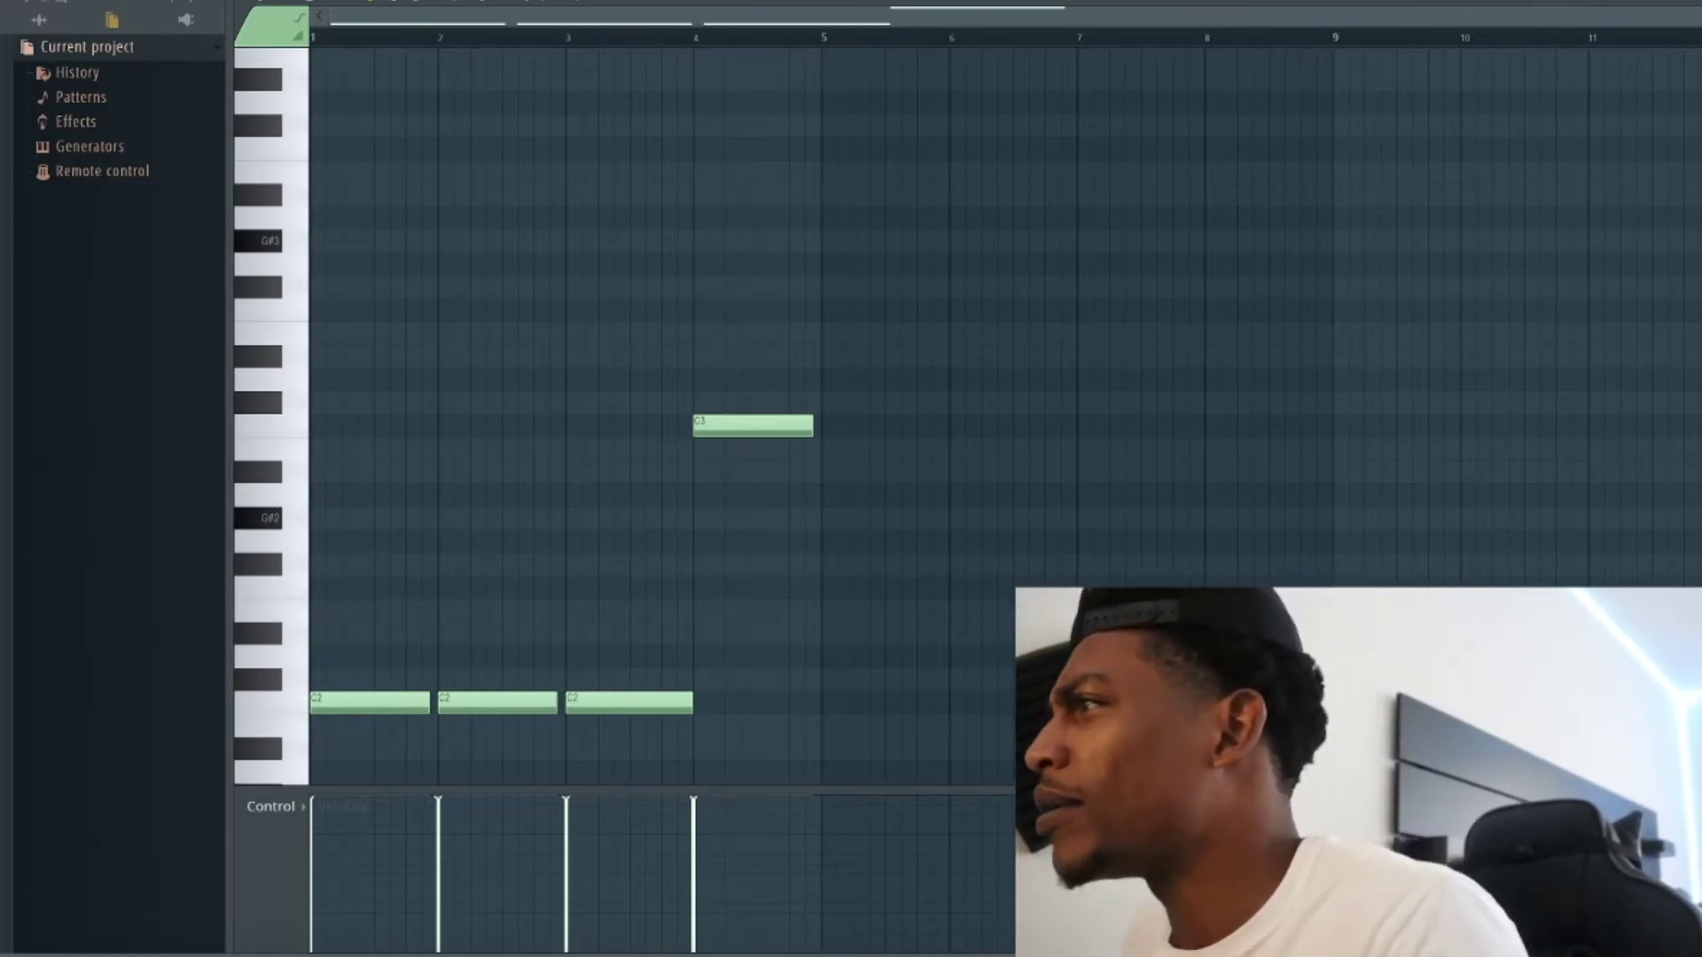
key("space")
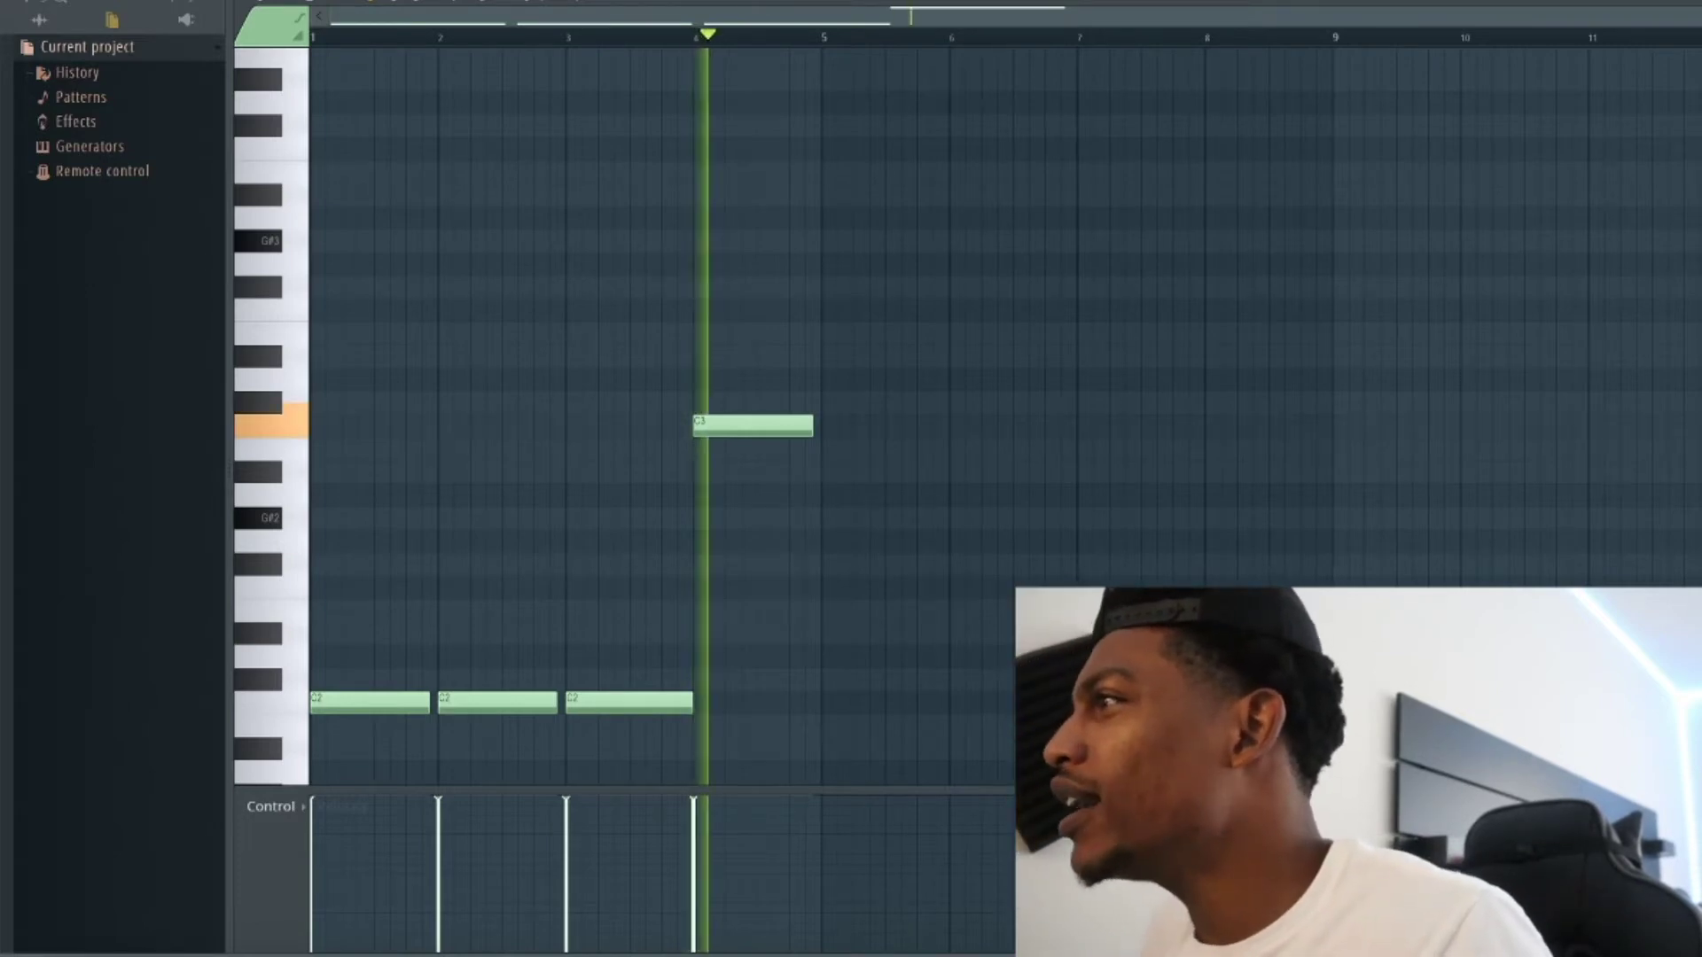
Load the JR- Gwala [Hi Hat] sample onto the 808 Snare channel and fill every step across the four bars.
key("F6")
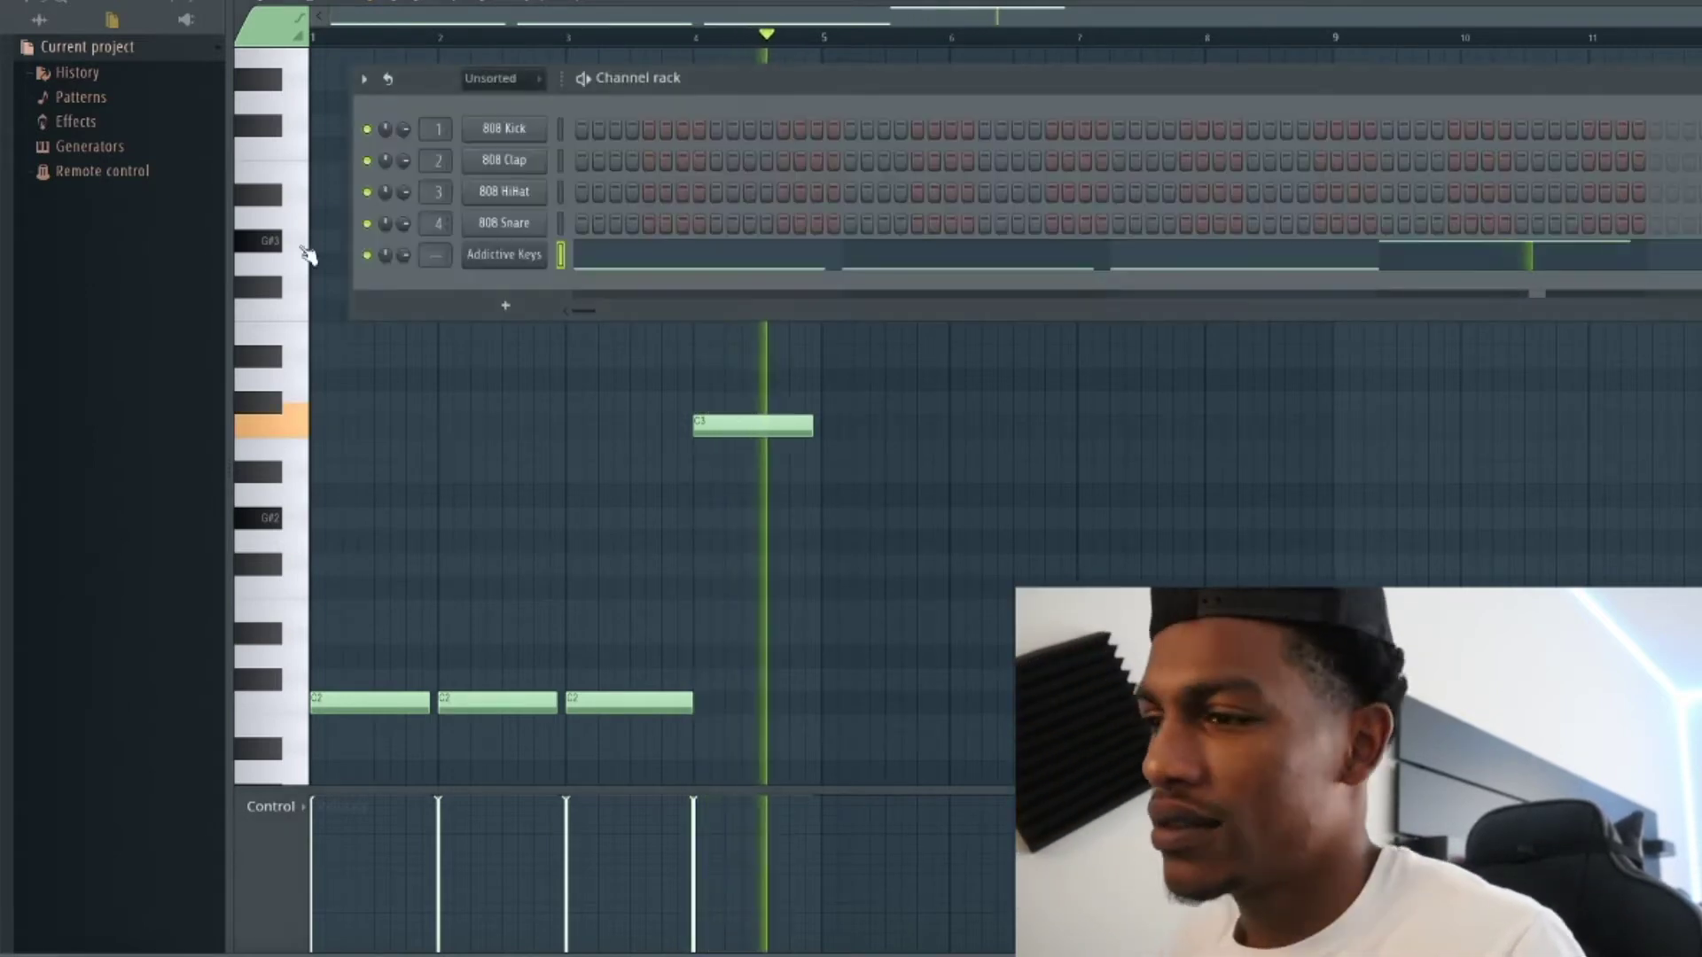
left_click(48, 46)
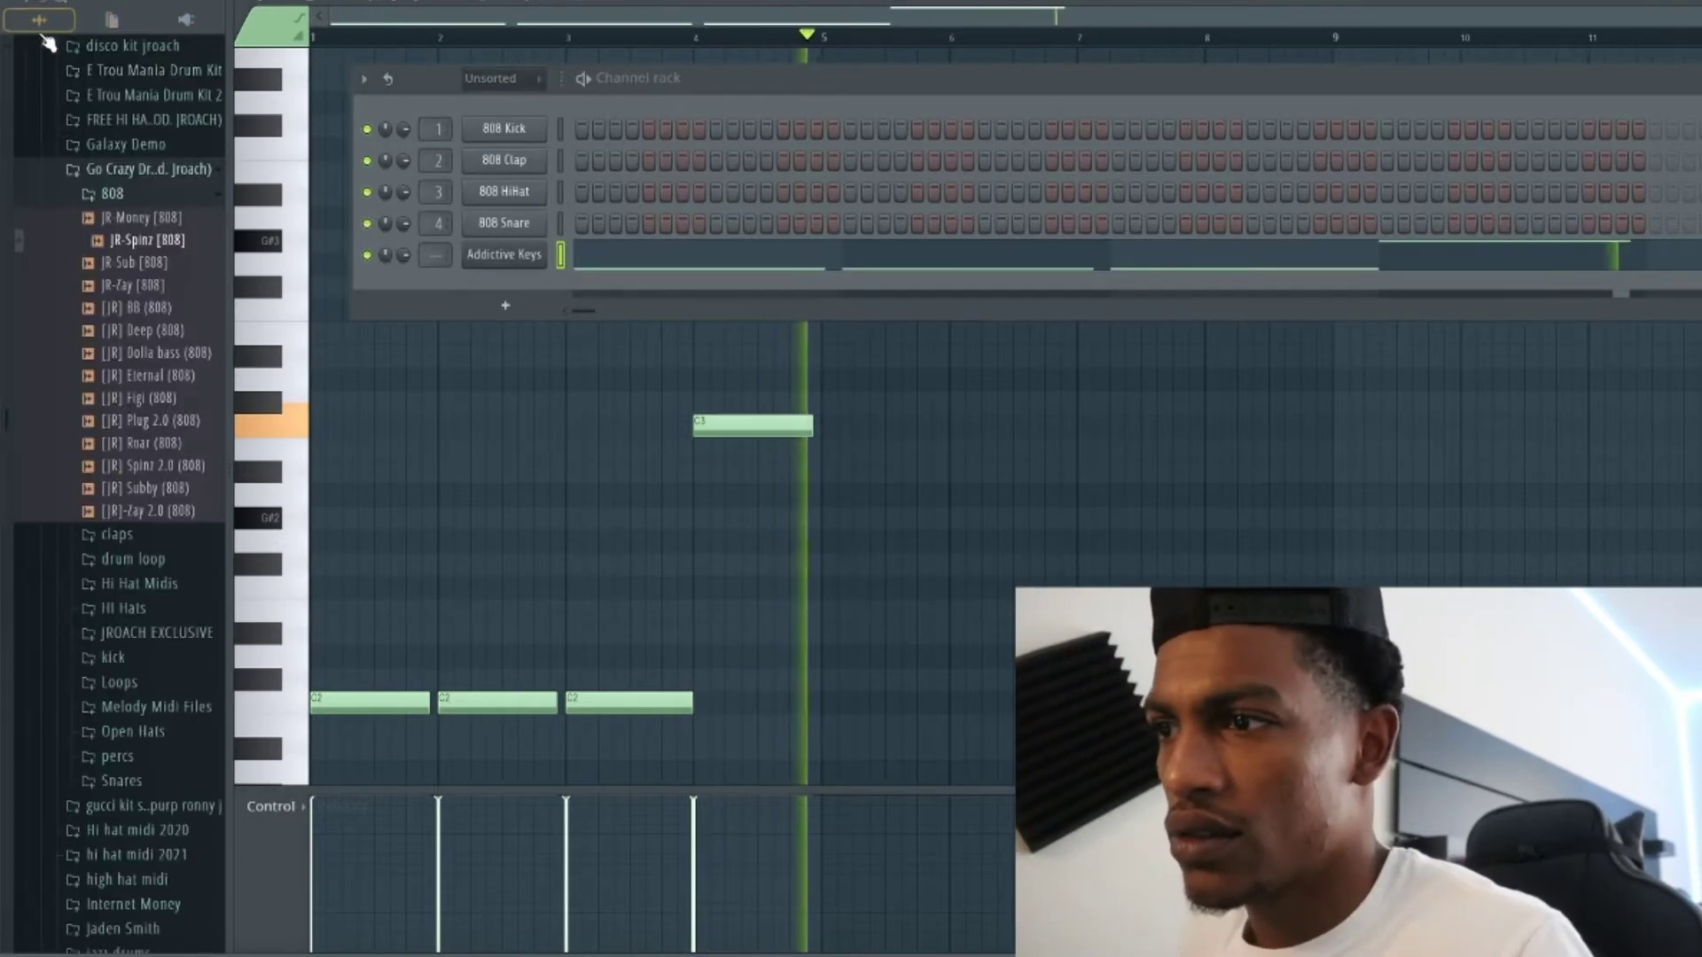
left_click(124, 608)
mouse_move(162, 691)
left_mouse_down()
mouse_move(471, 348)
mouse_move(521, 223)
mouse_move(1318, 369)
mouse_move(1581, 393)
left_mouse_up()
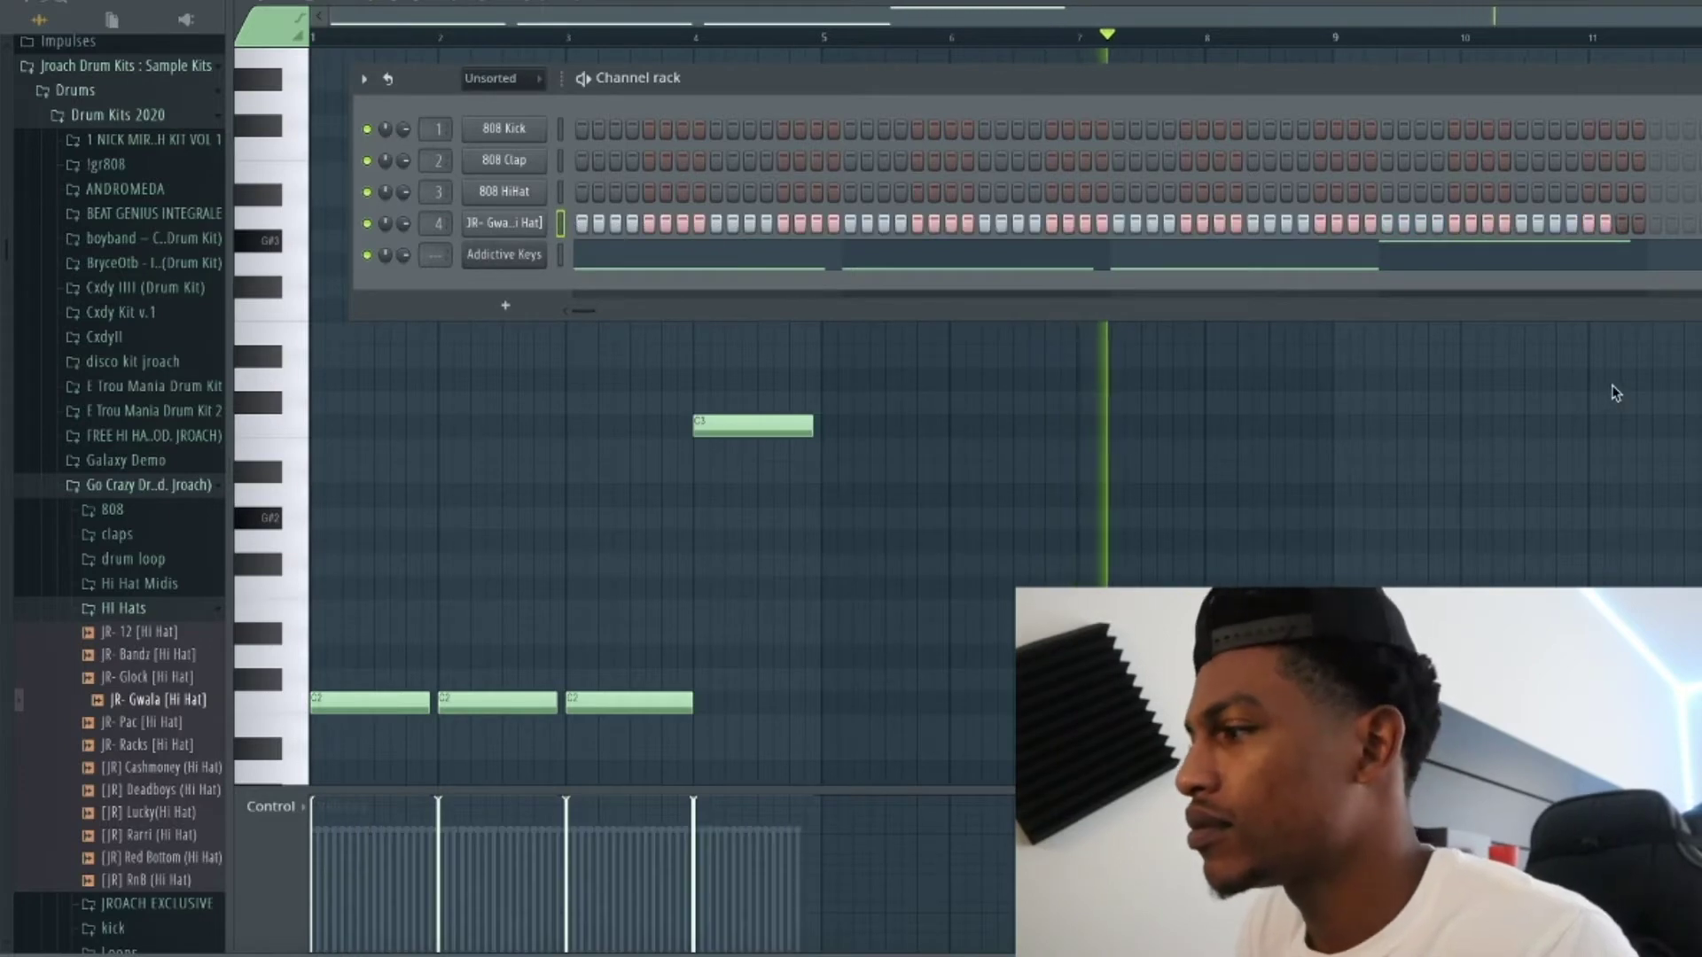
right_click(533, 226)
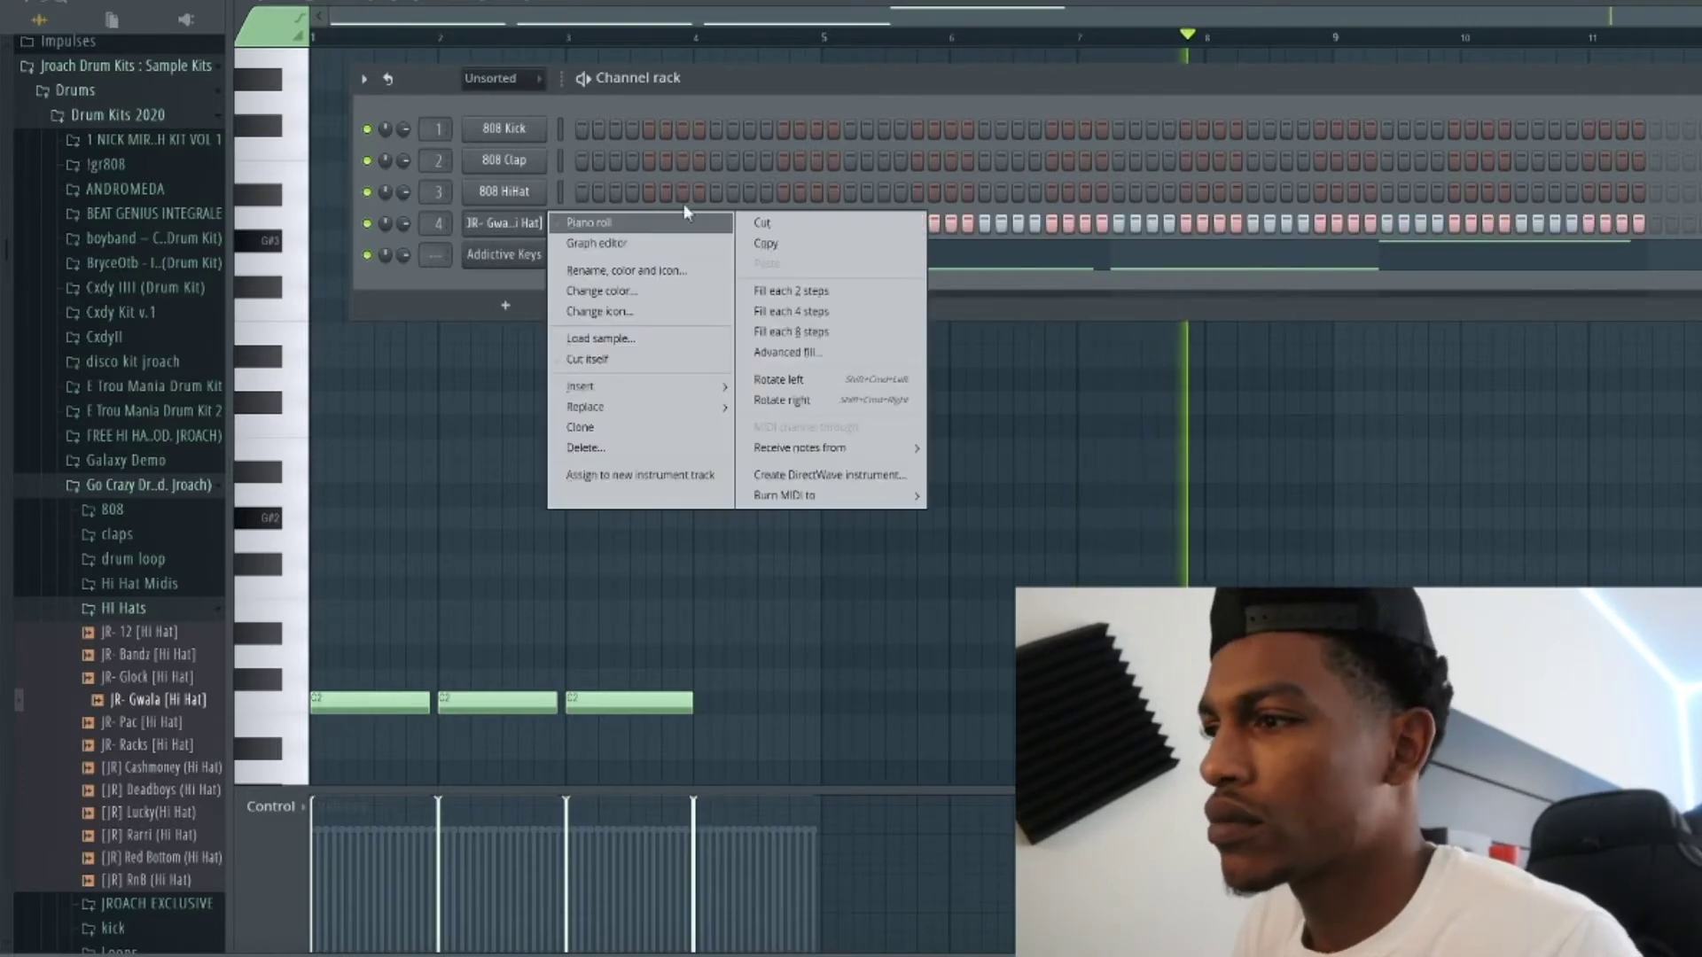
Arrange Pattern 1 in the Playlist as four back-to-back four-bar clips on Track 2, matching the sample's length up to bar 17.
key("F5")
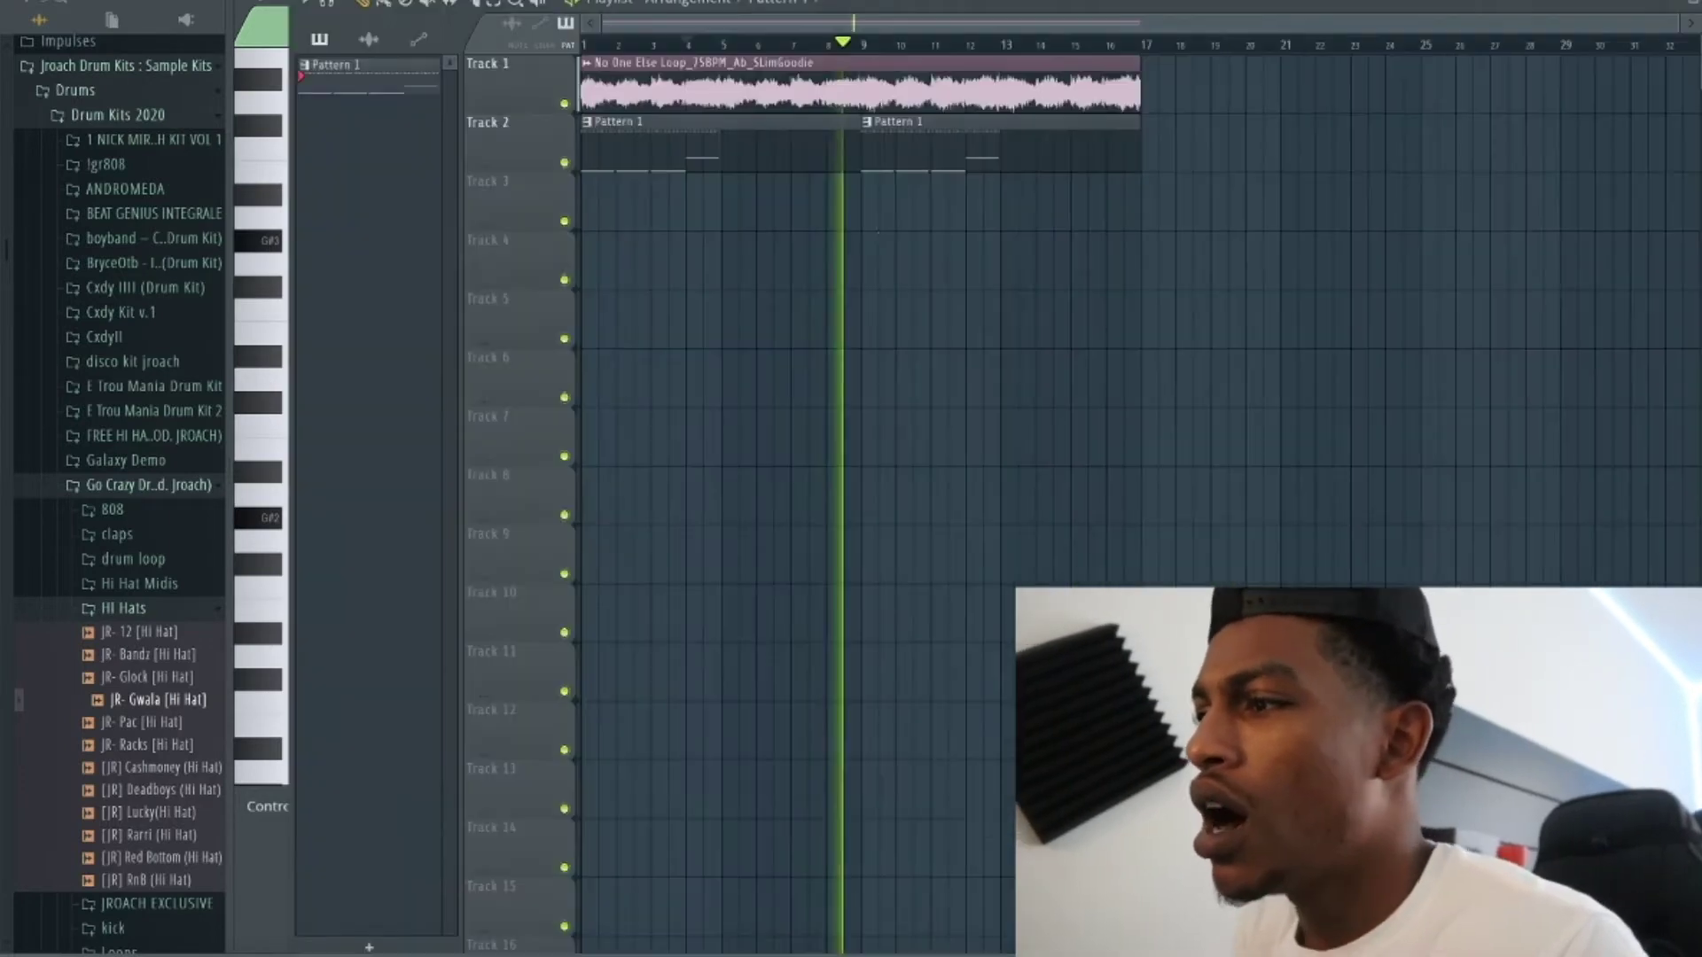
left_click_drag(865, 150, 620, 164)
key("ctrl+b")
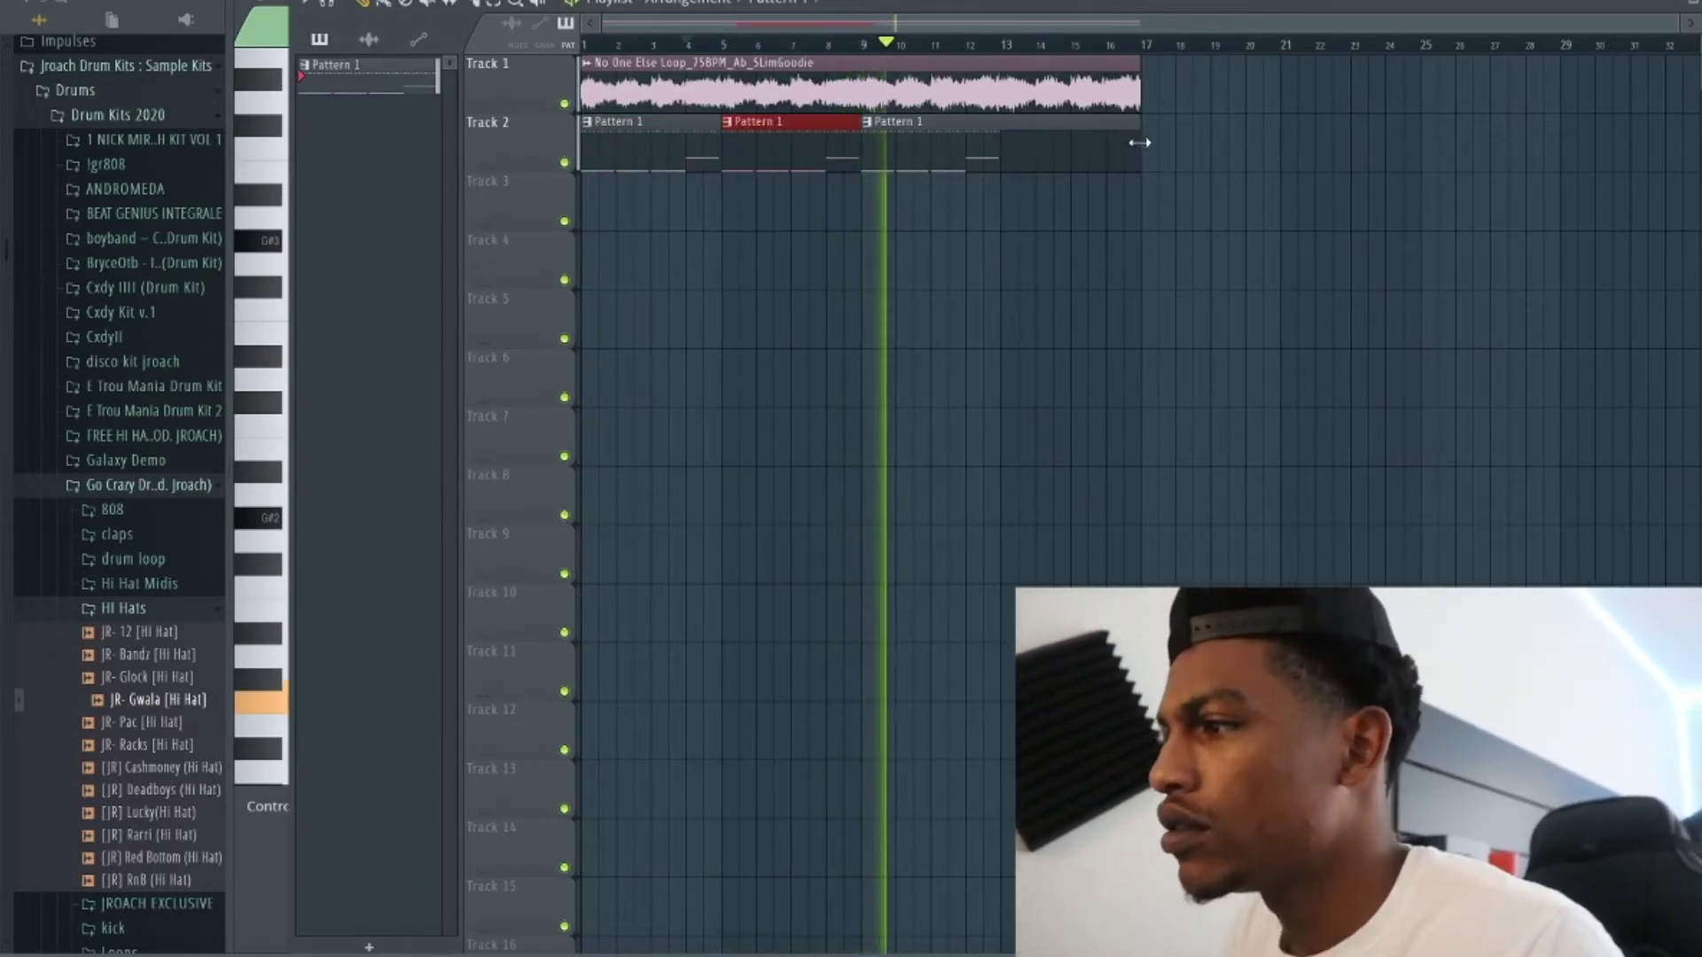
left_click_drag(1139, 159, 982, 160)
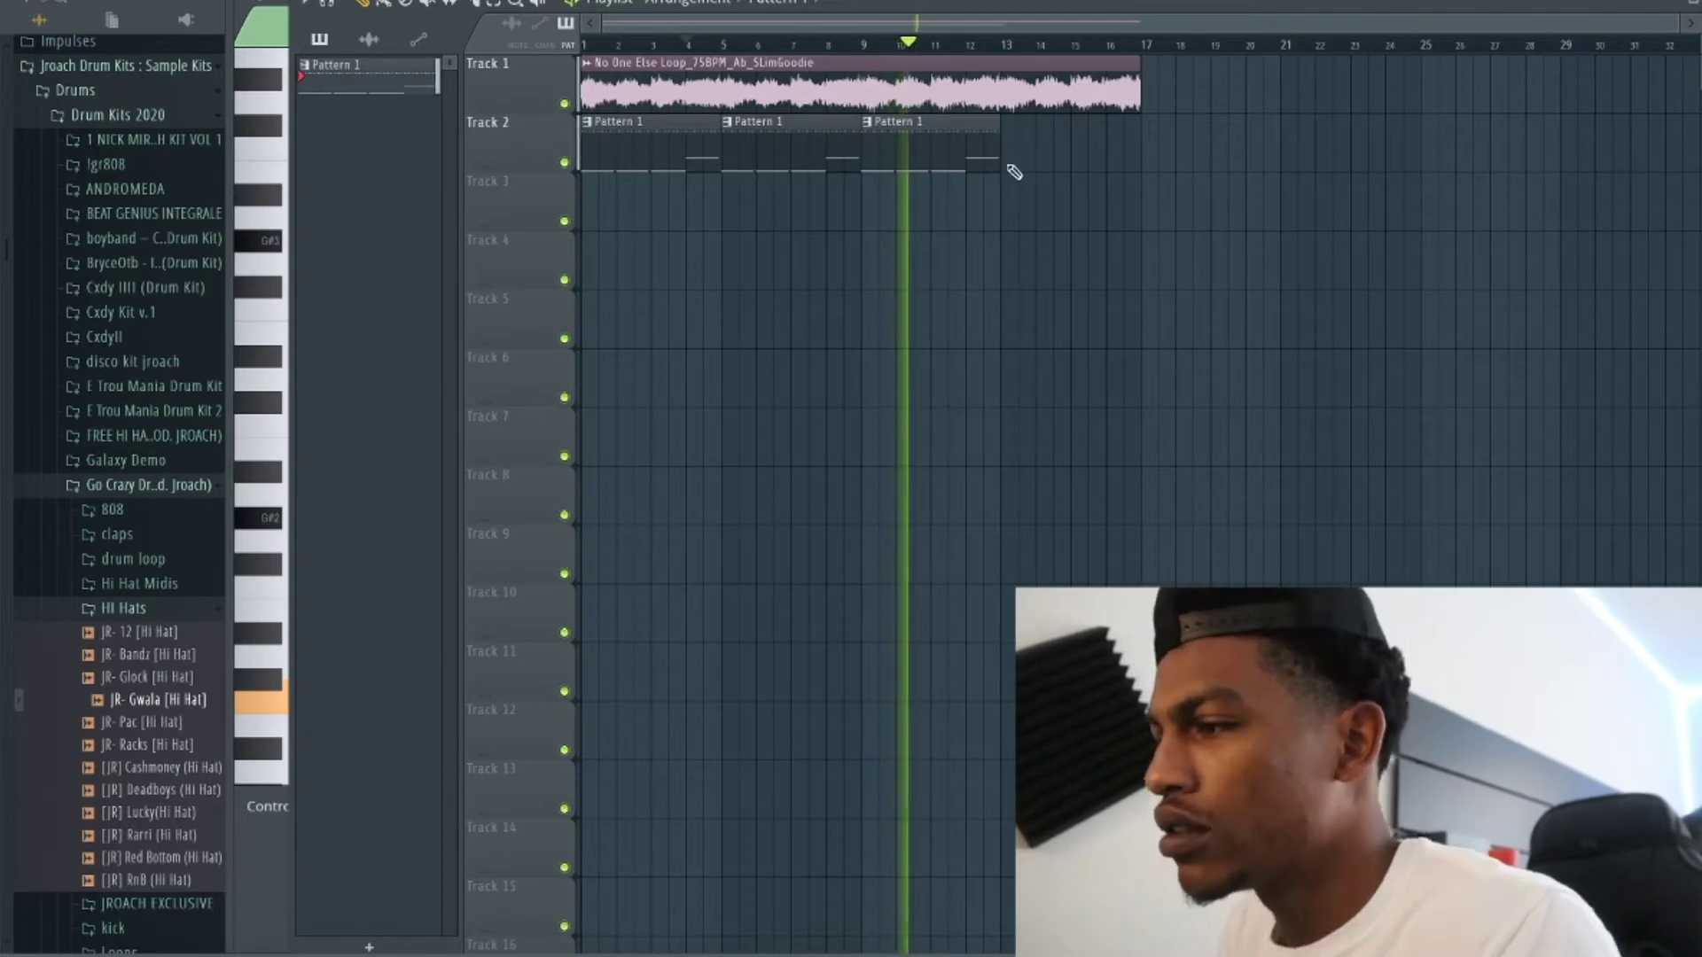
key("F6")
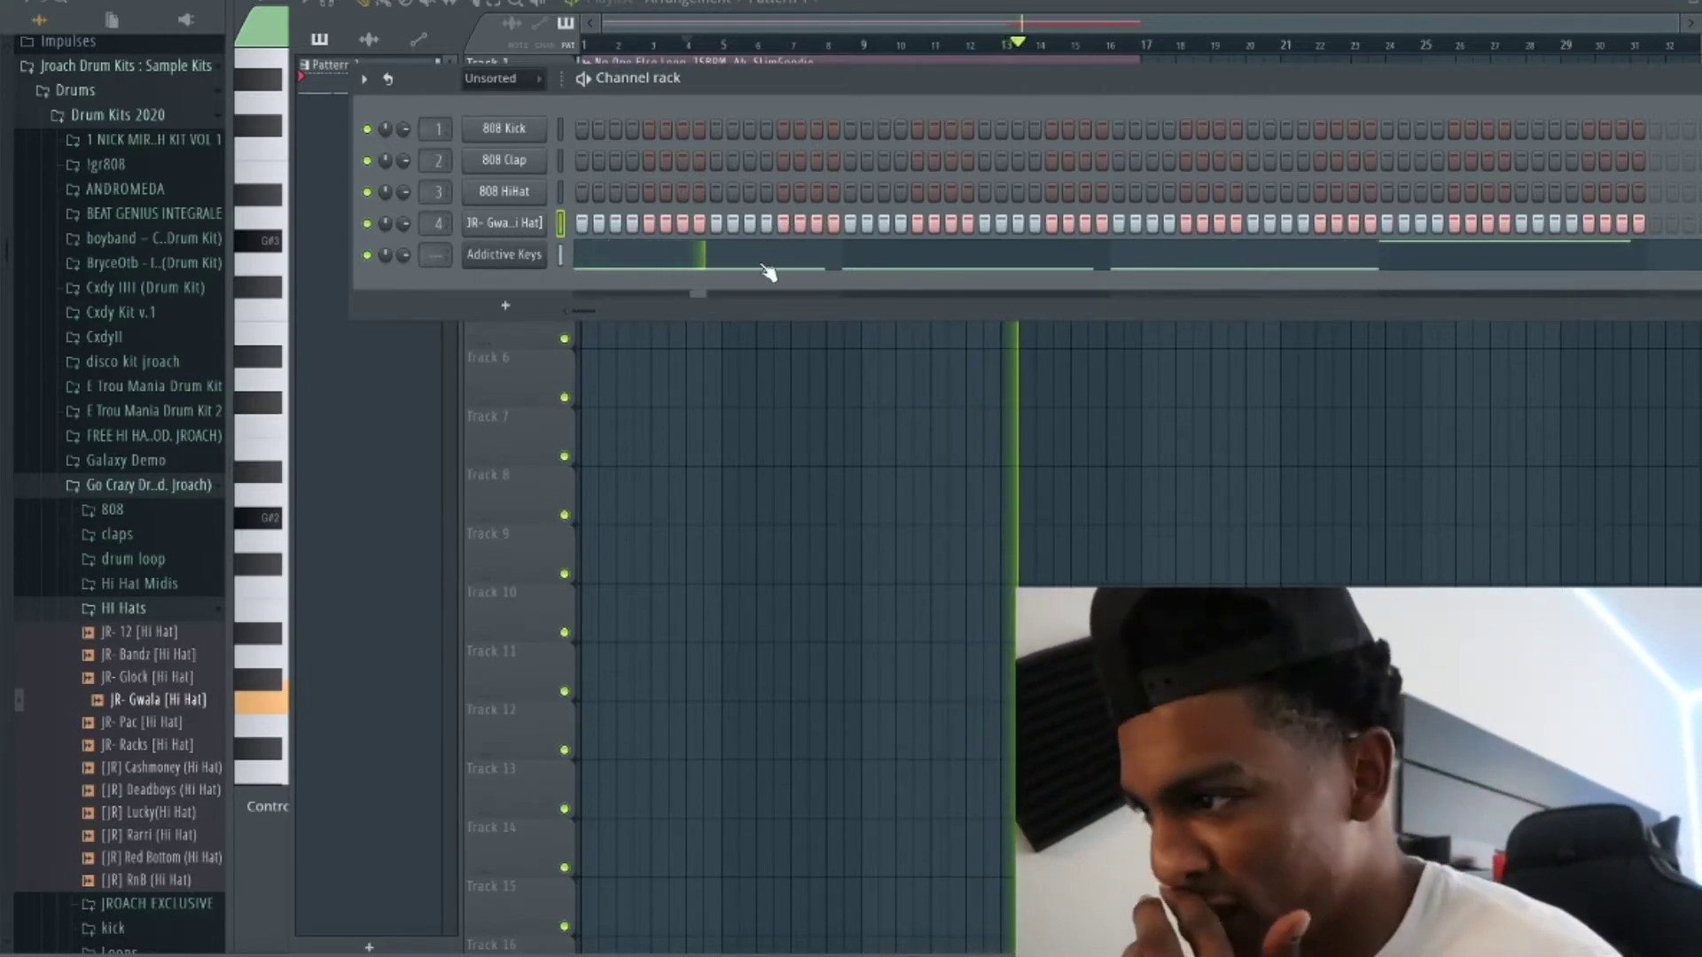
left_click(1158, 2)
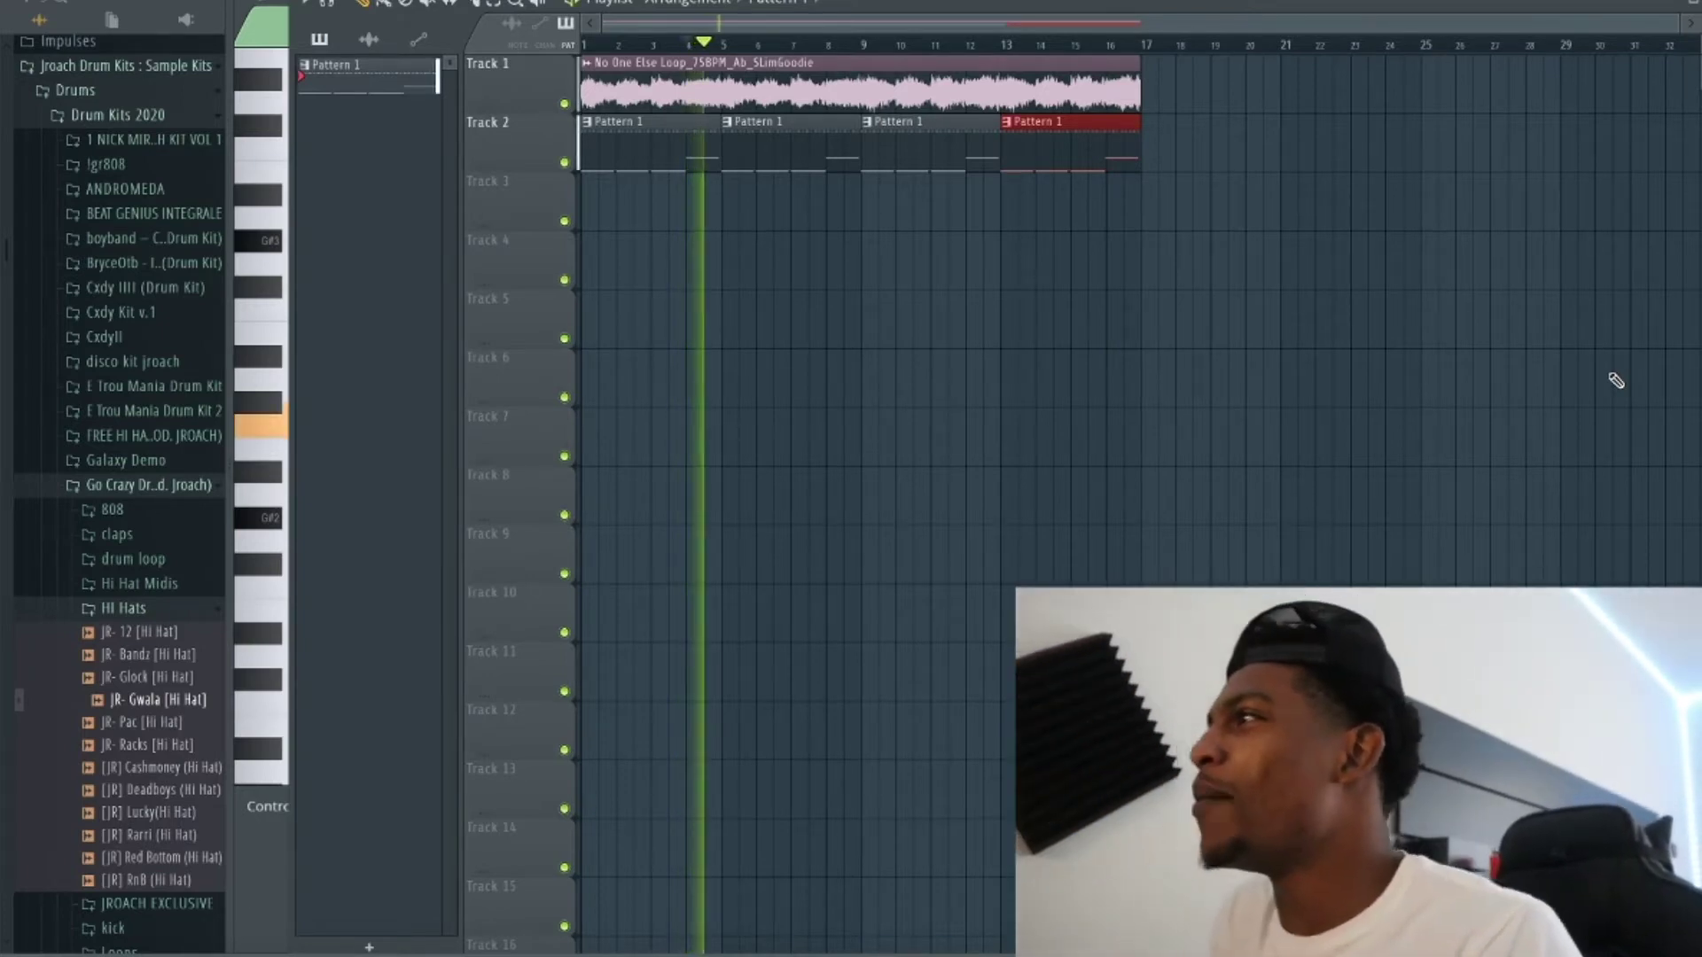
Audition the JR- Hendrix [Snare] sample from the drum kit's Snares folder and load it onto the 808 HiHat channel.
key("F6")
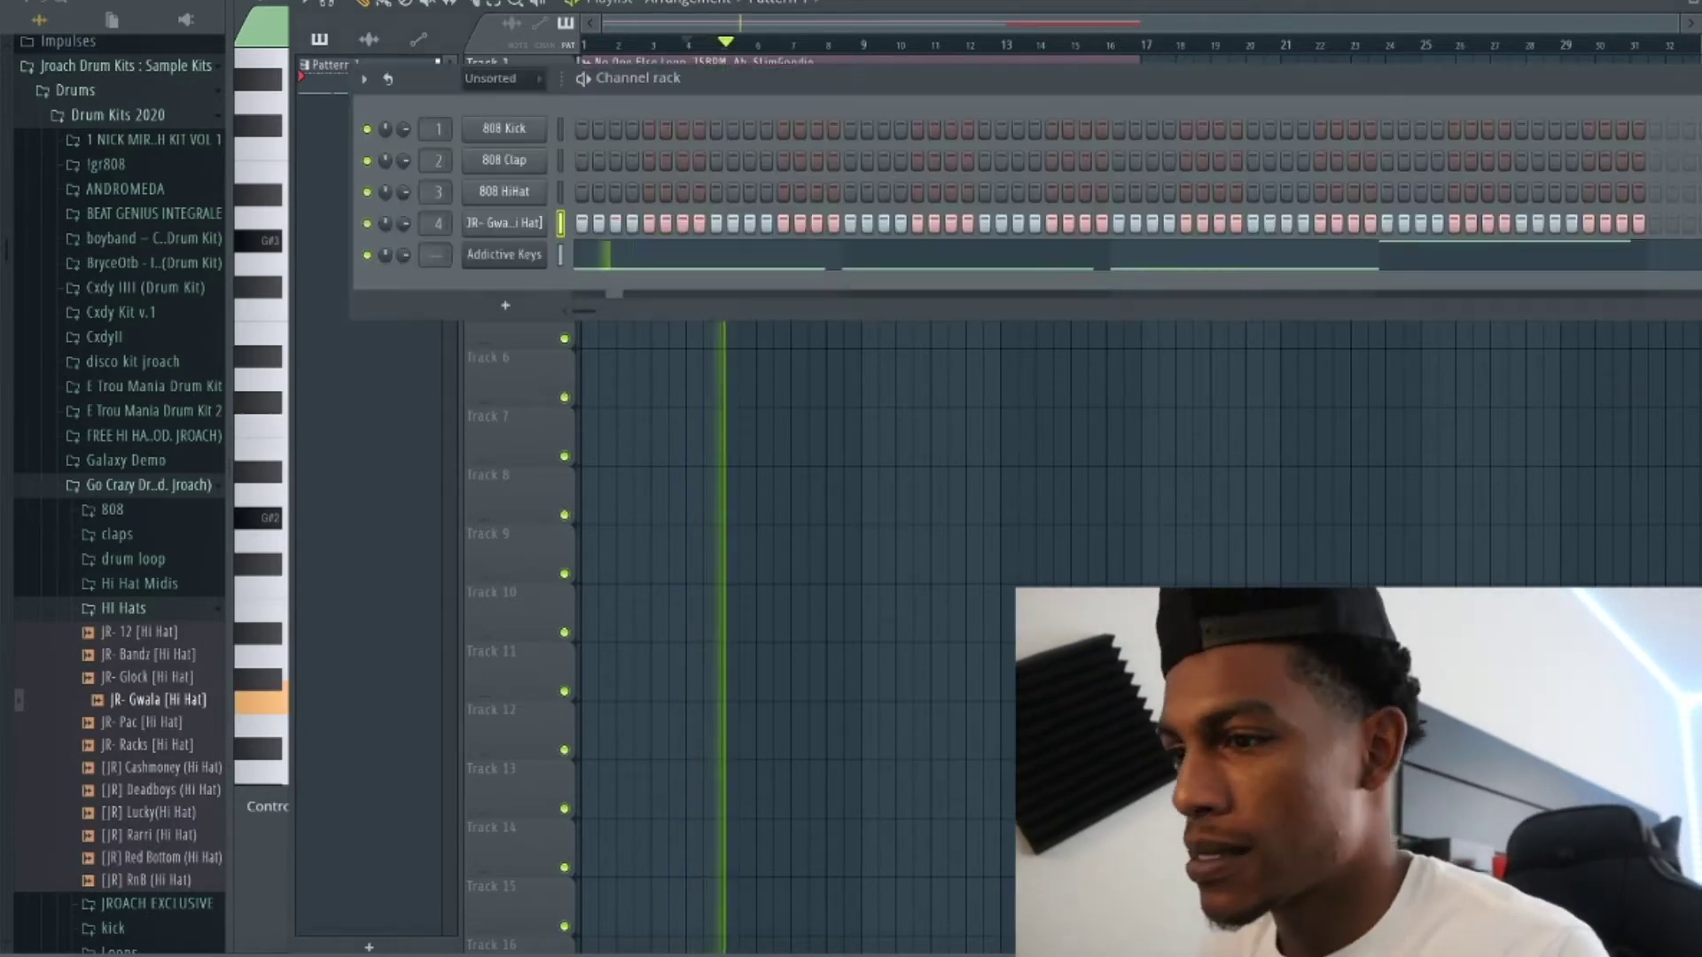
scroll(159, 563, "down", 3)
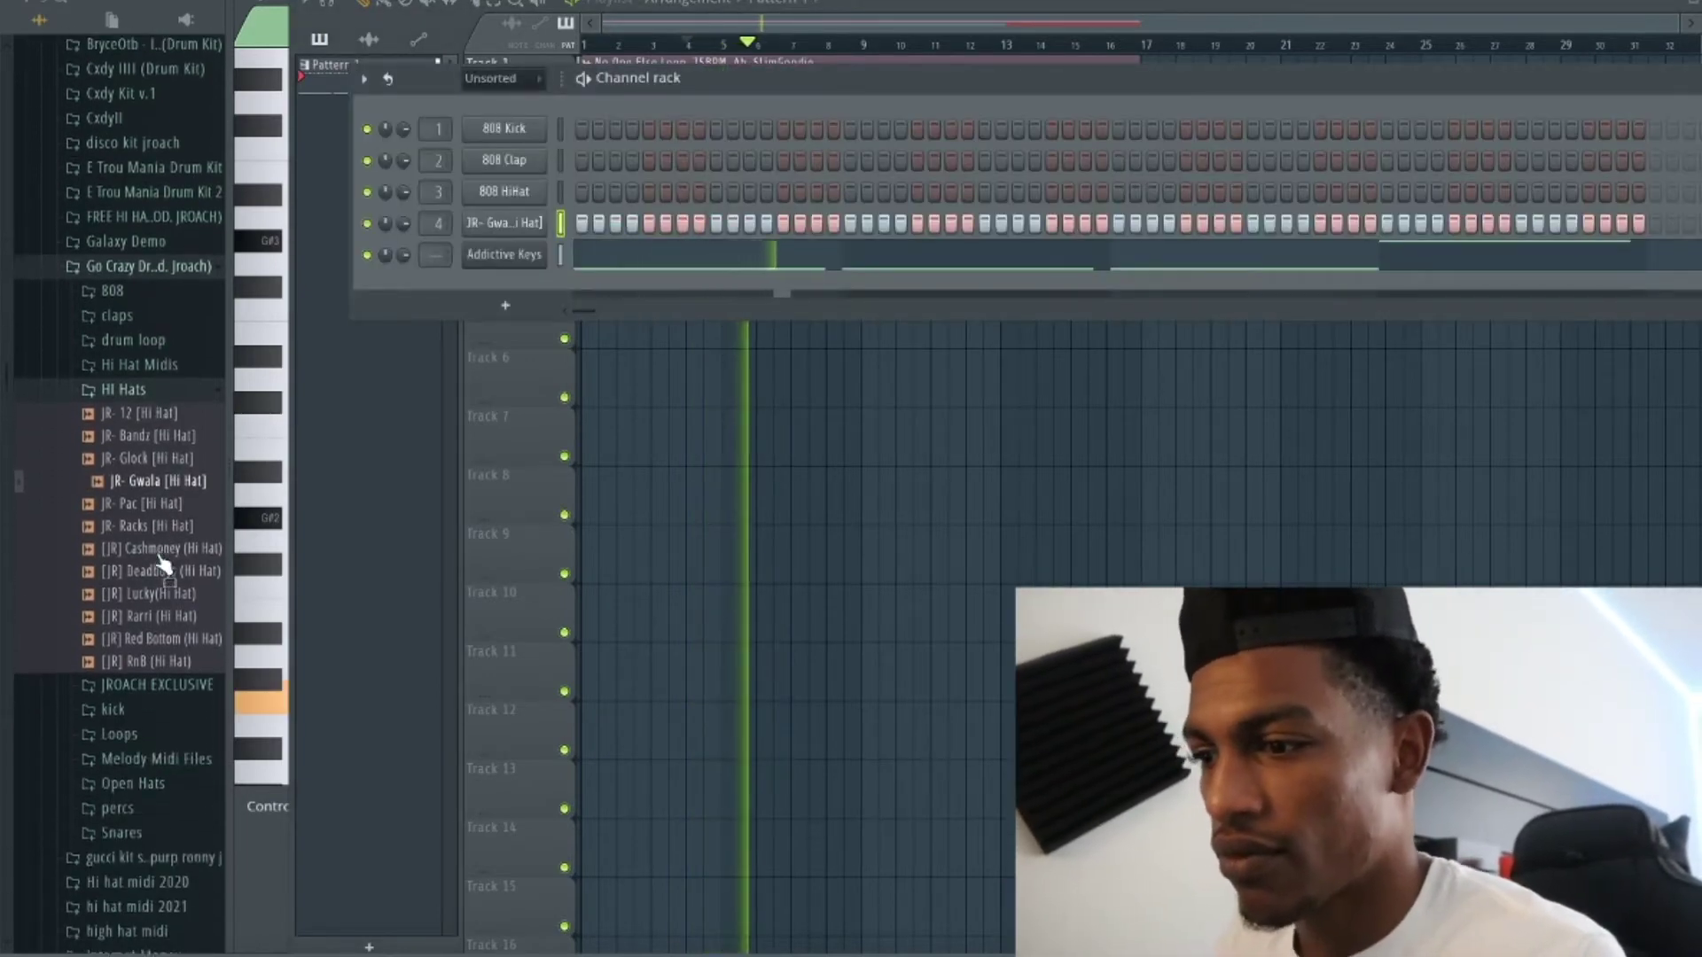
left_click(79, 926)
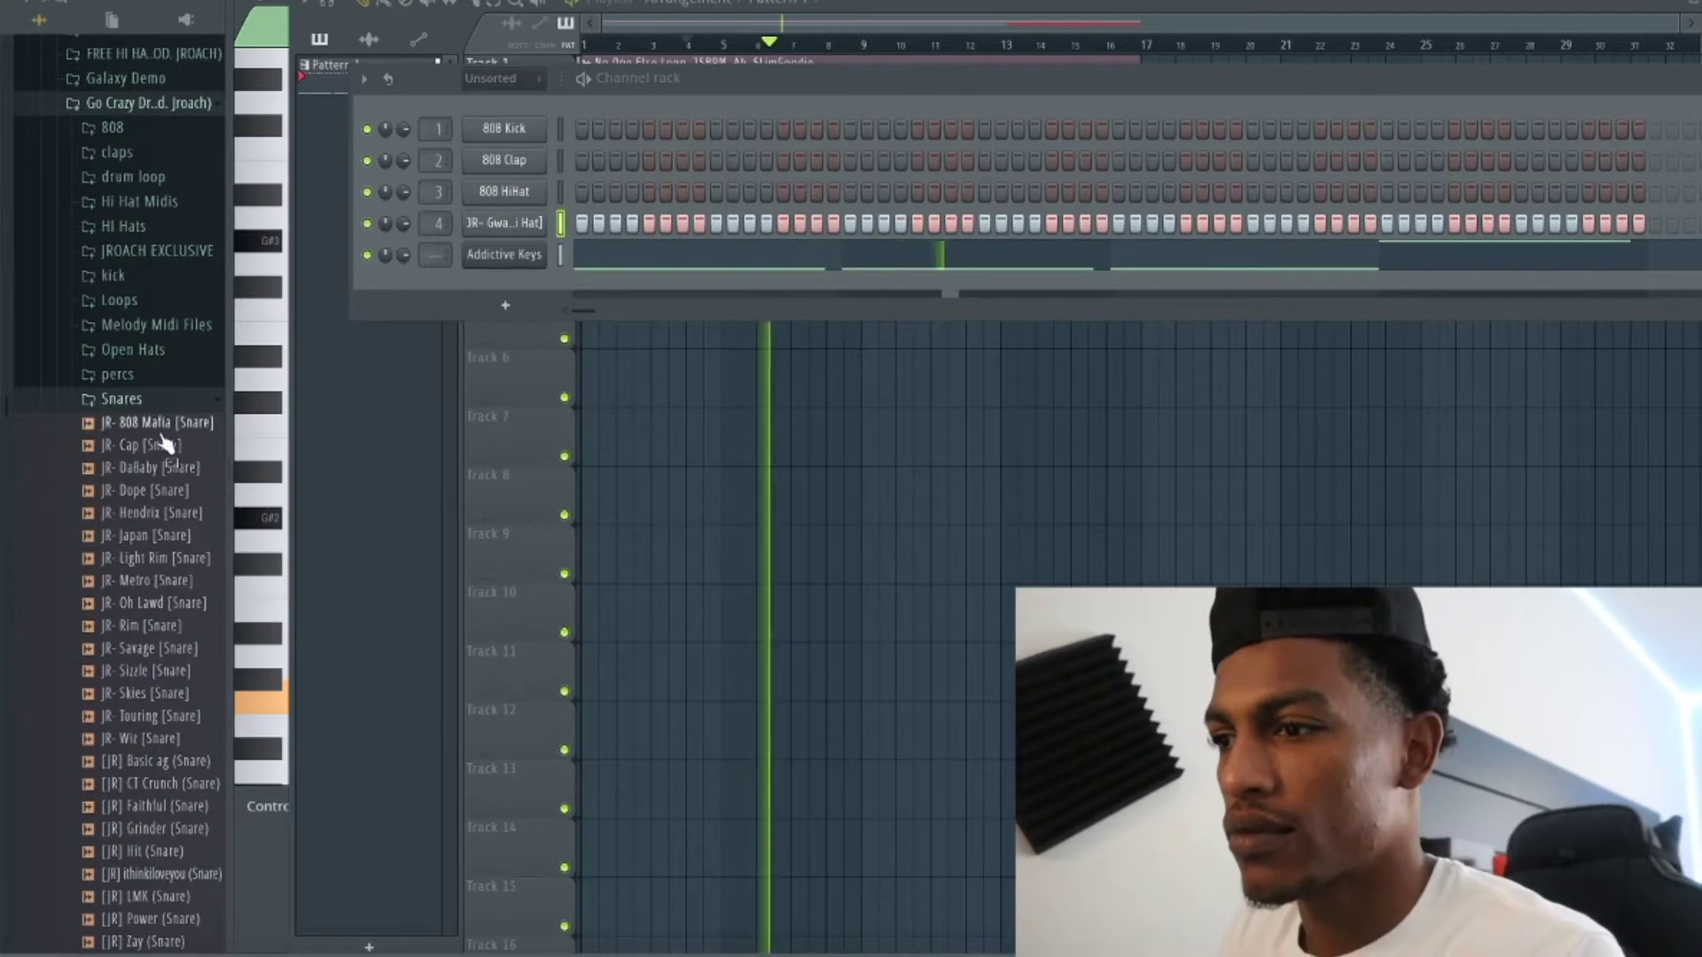
left_click(176, 513)
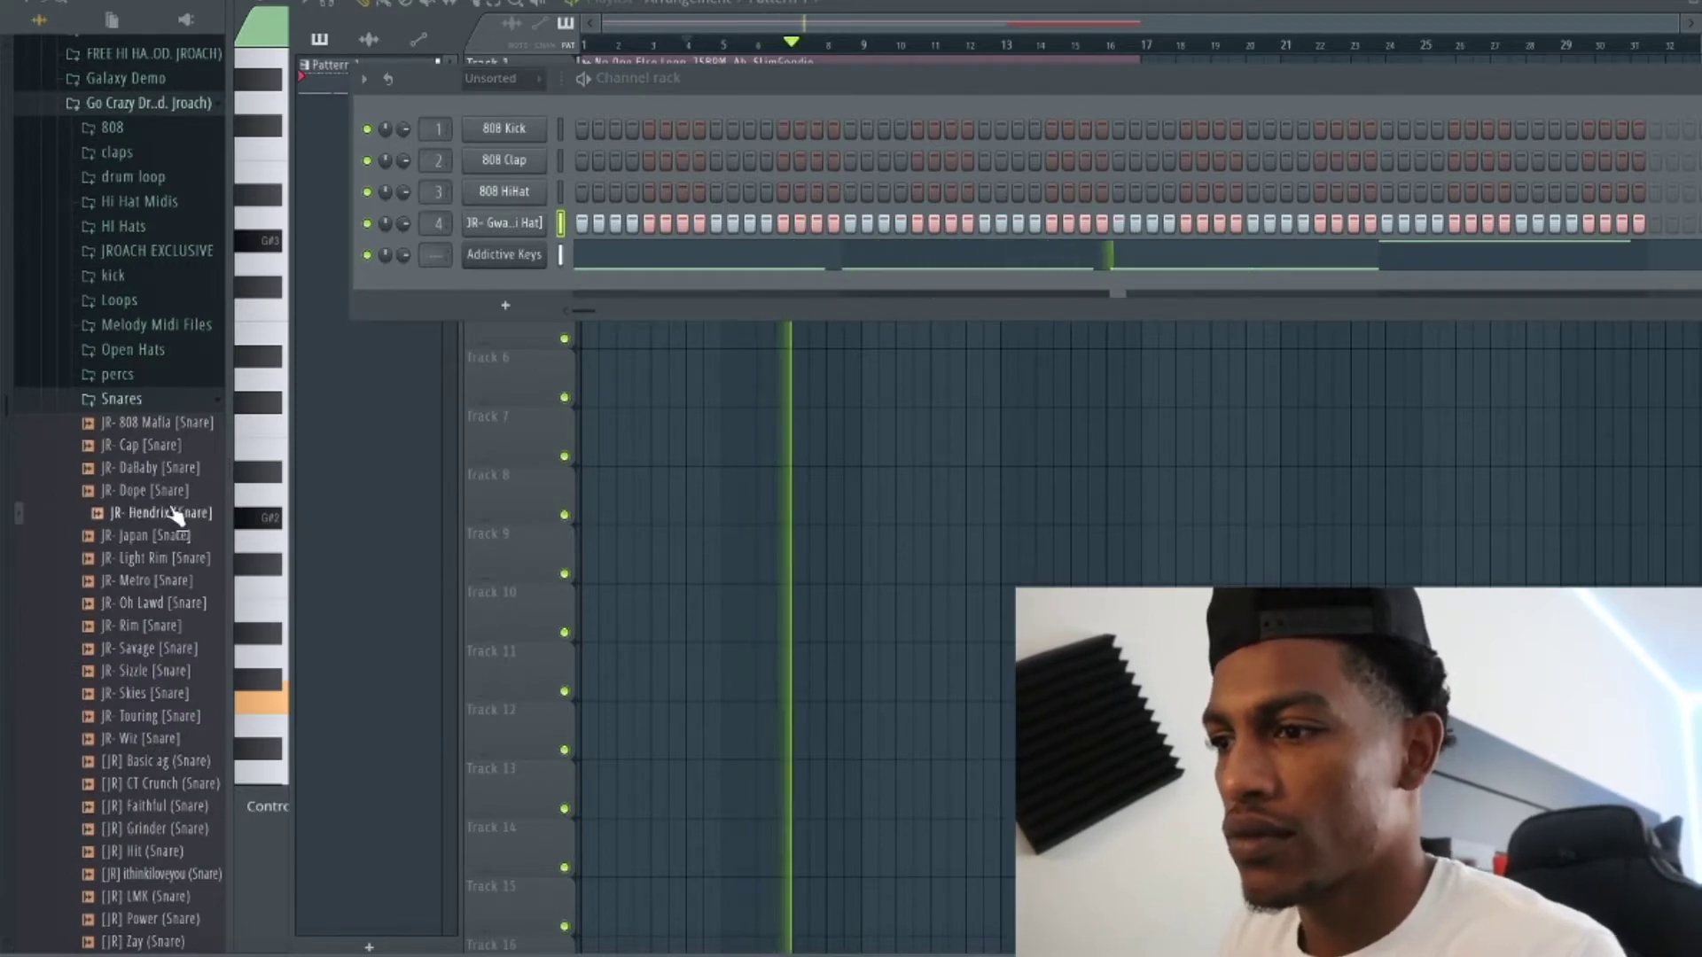
left_click(174, 513)
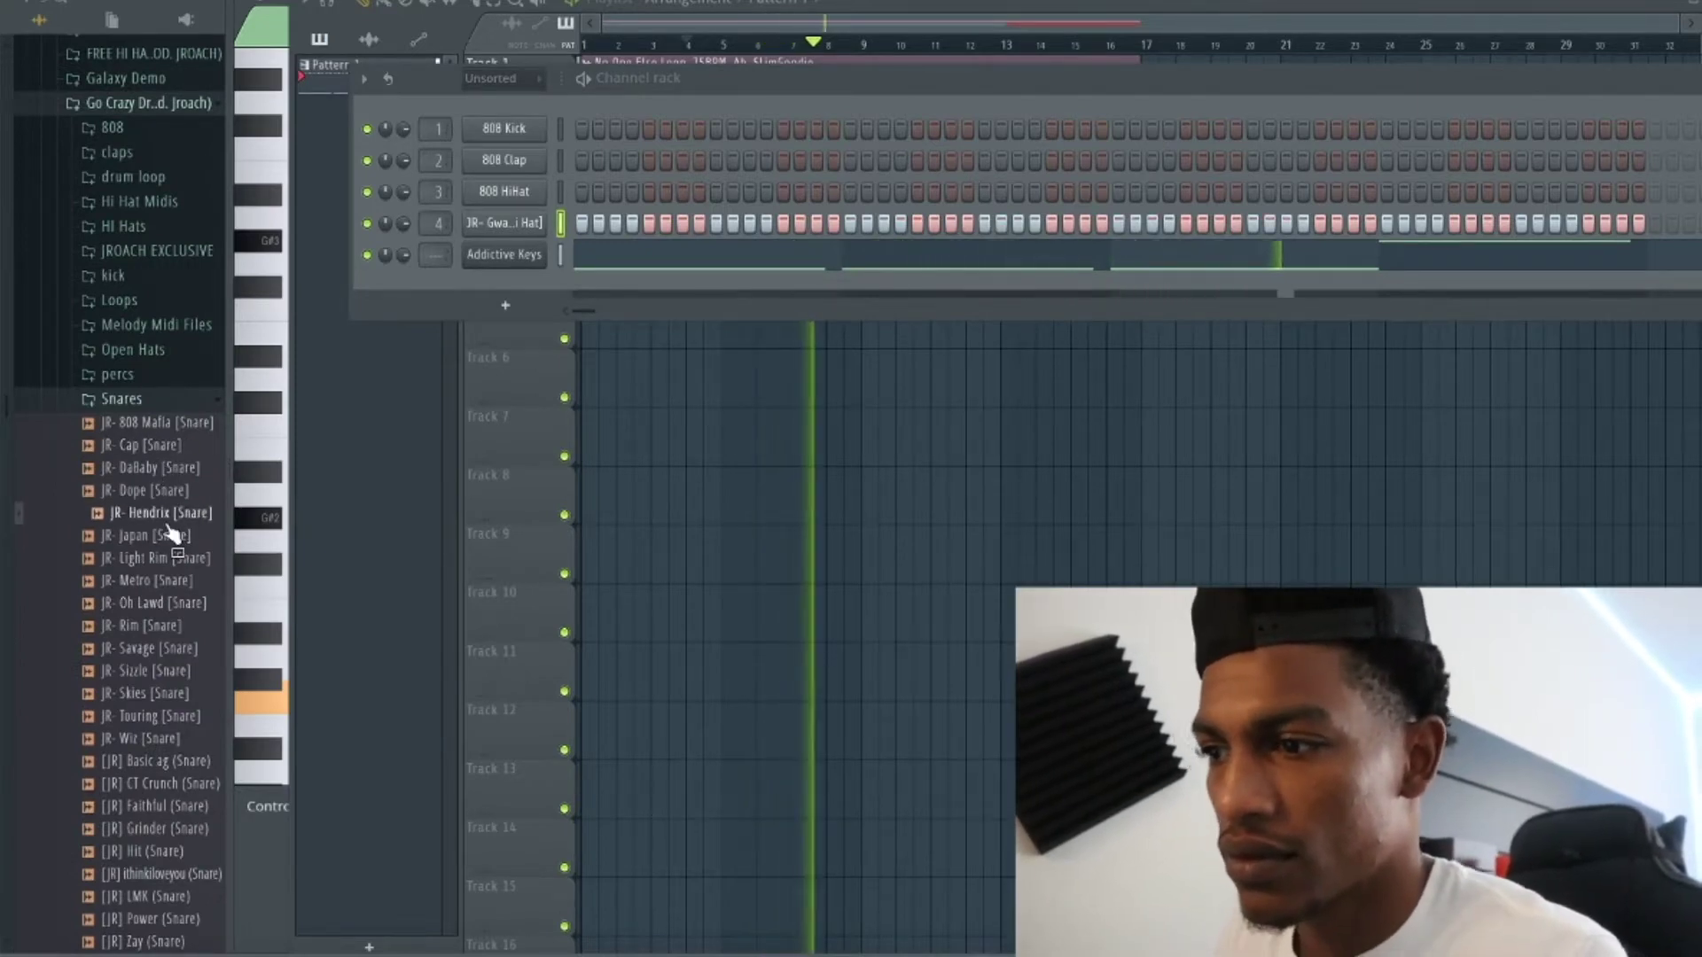
left_click_drag(229, 501, 506, 192)
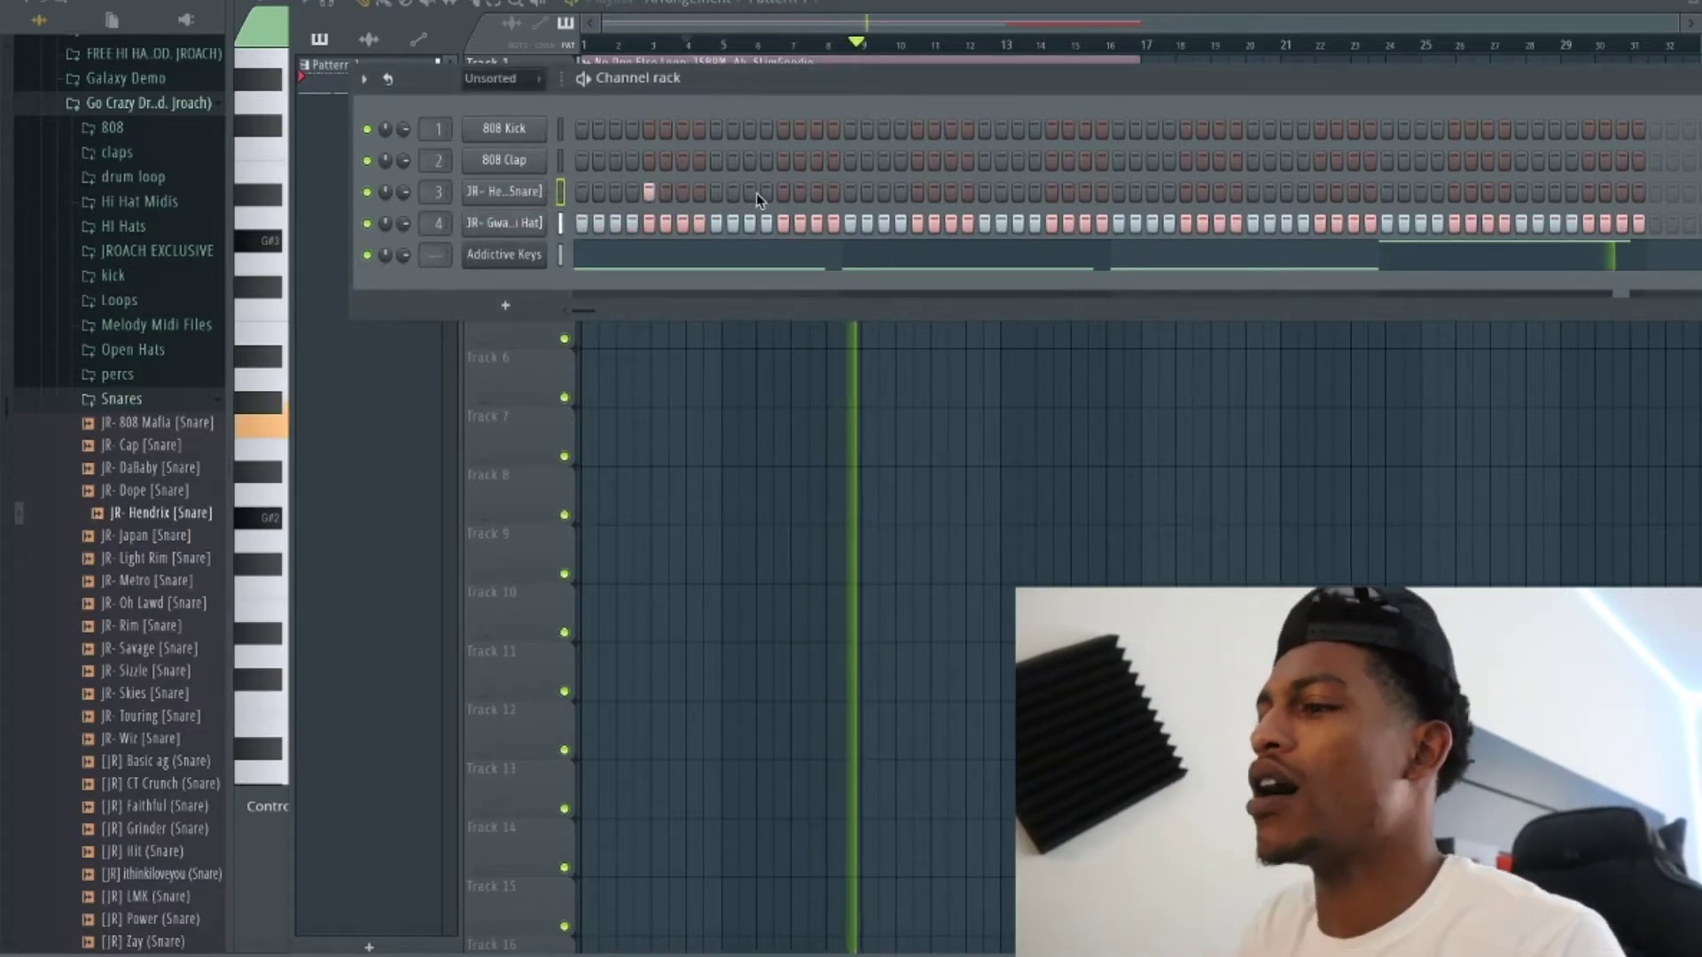
Place snare hits on every eighth step from step 5 through step 61, and open the Addictive Keys notes in the piano roll.
left_click(784, 193)
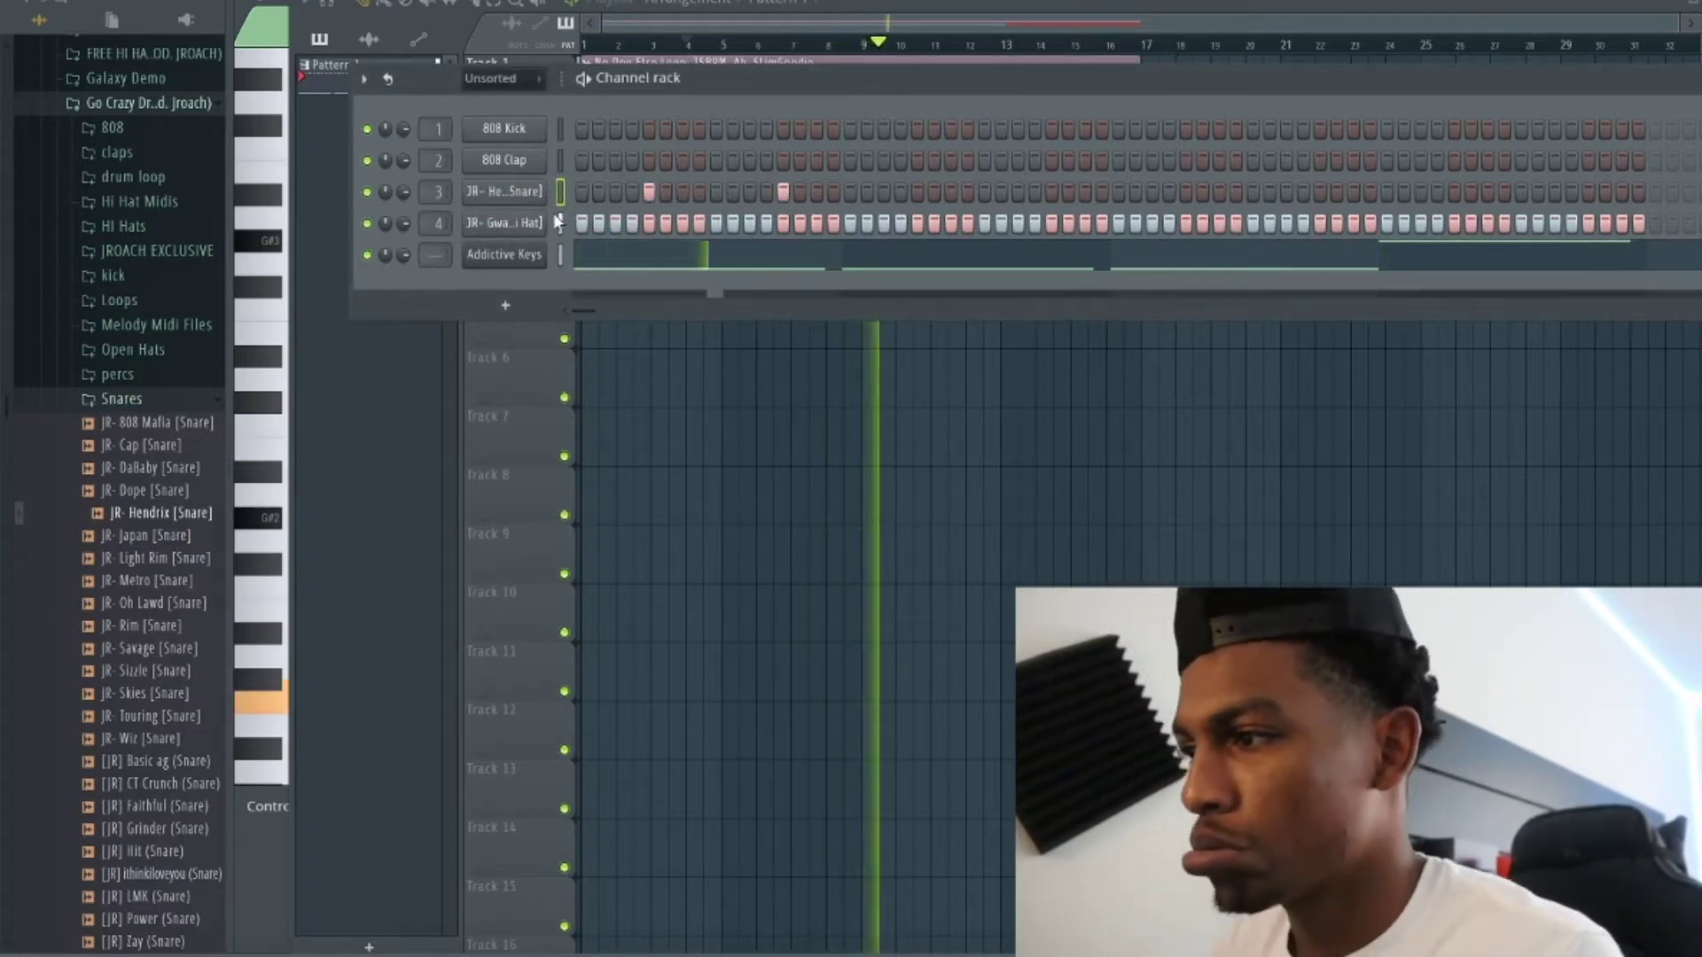
left_click(1051, 192)
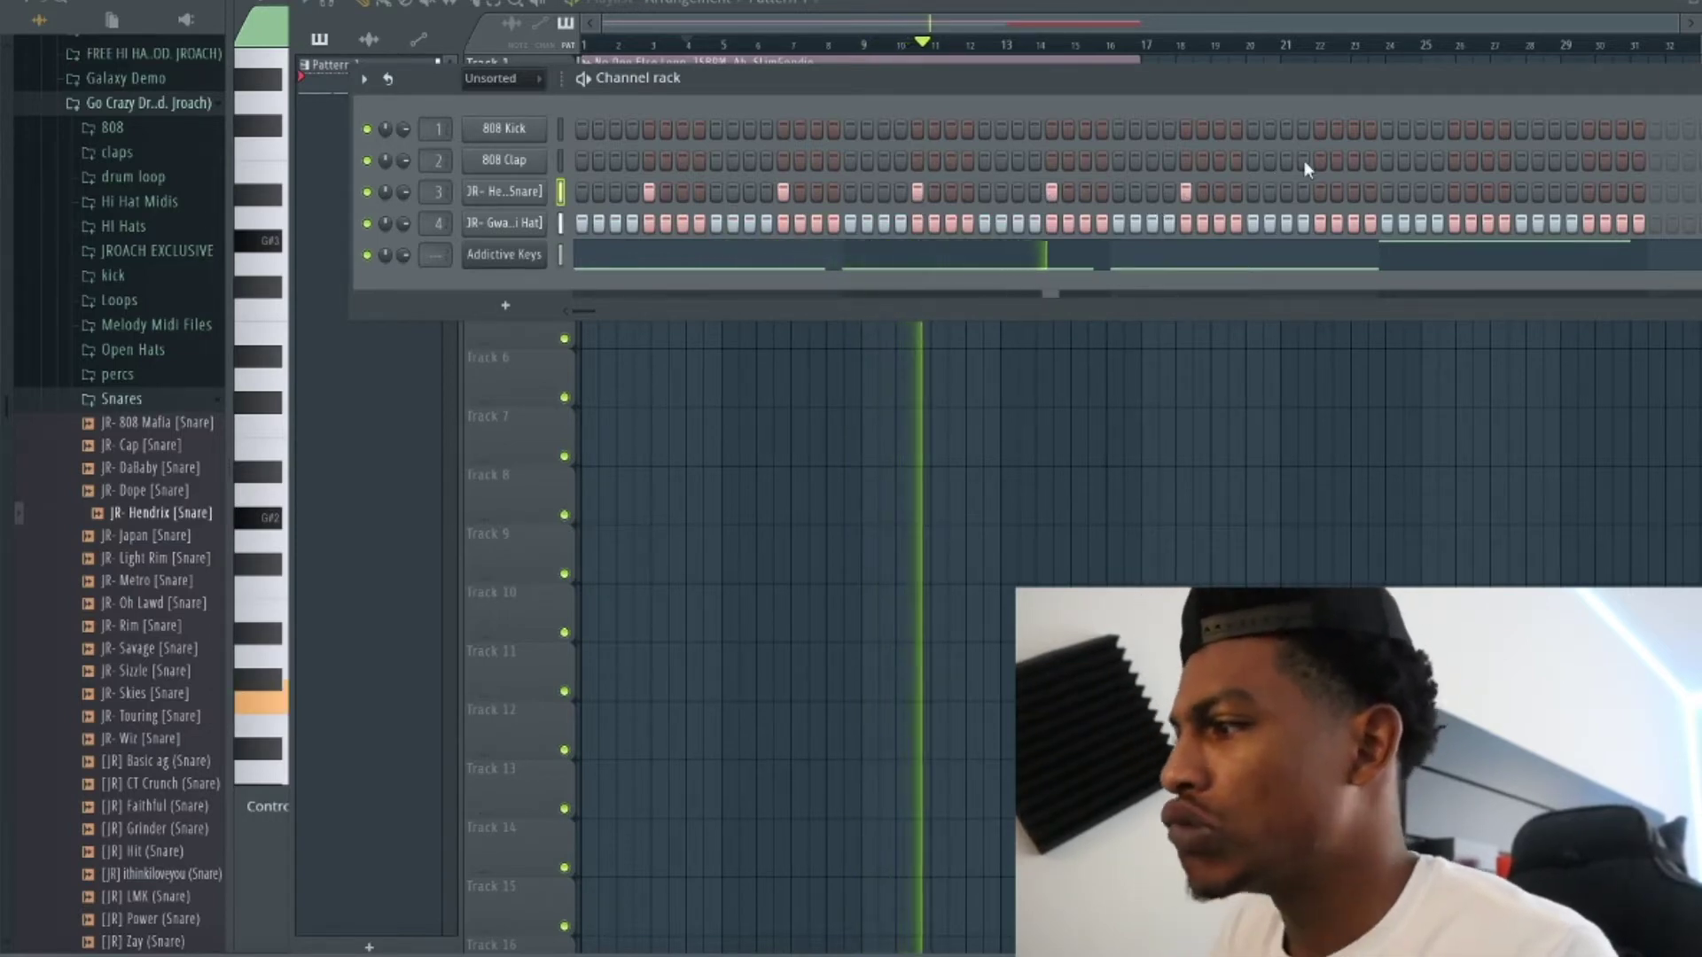
left_click(1320, 193)
left_click(1454, 193)
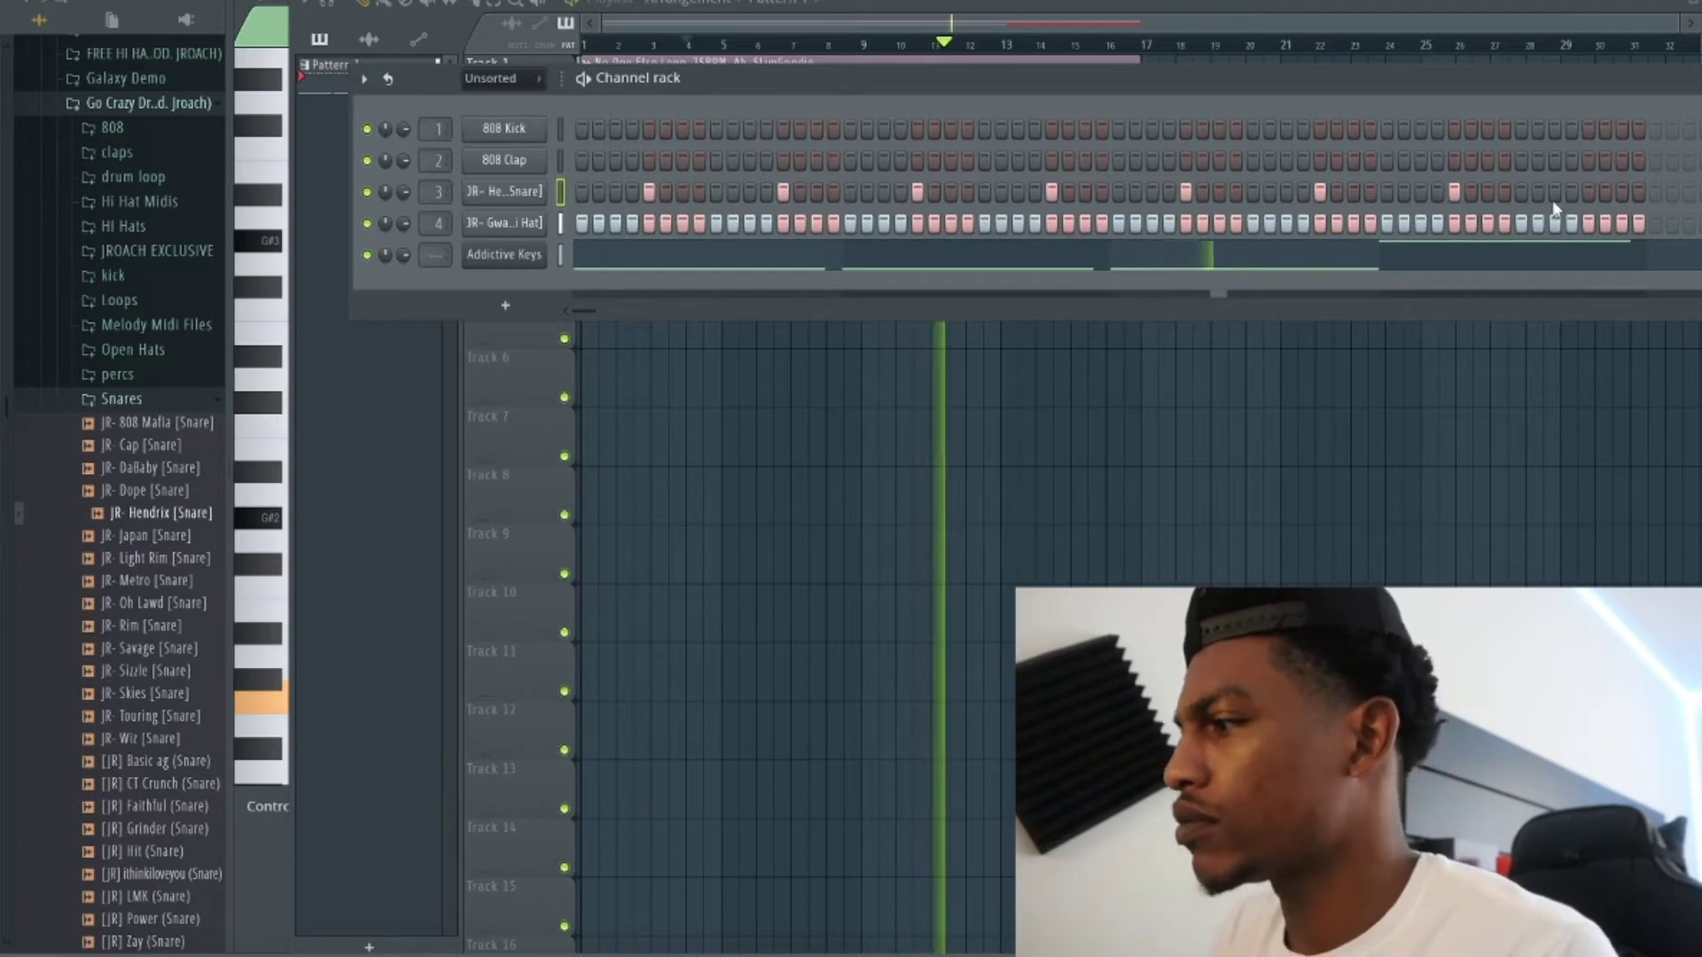
left_click(1588, 192)
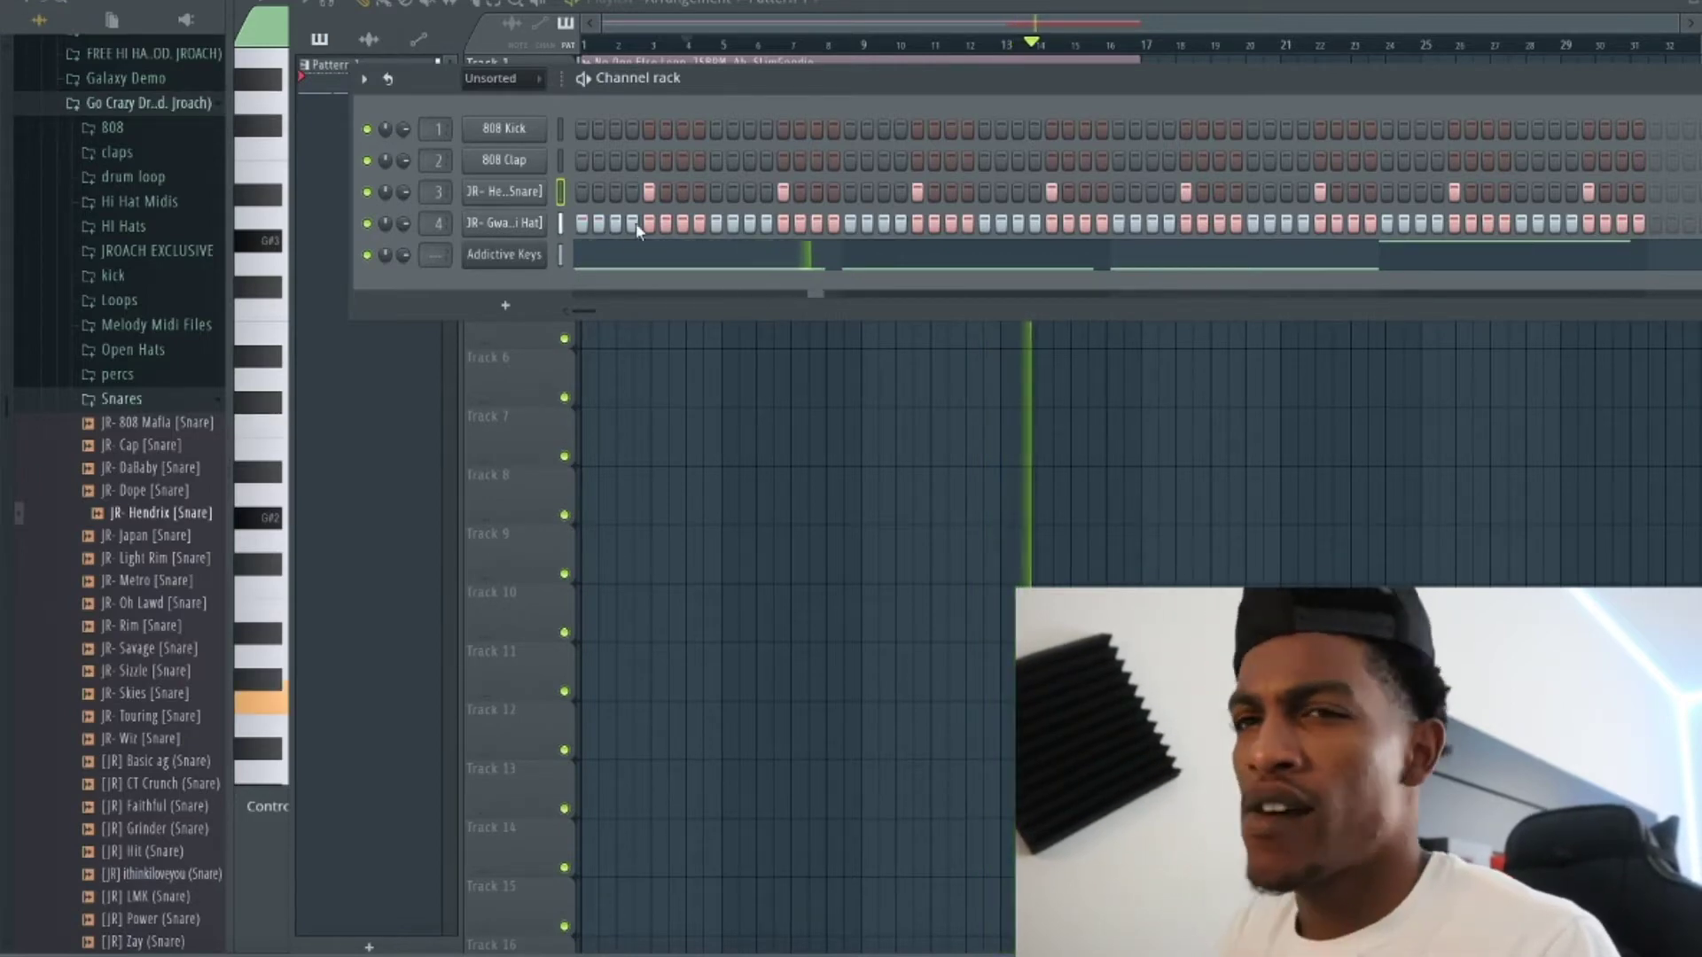
left_click(635, 265)
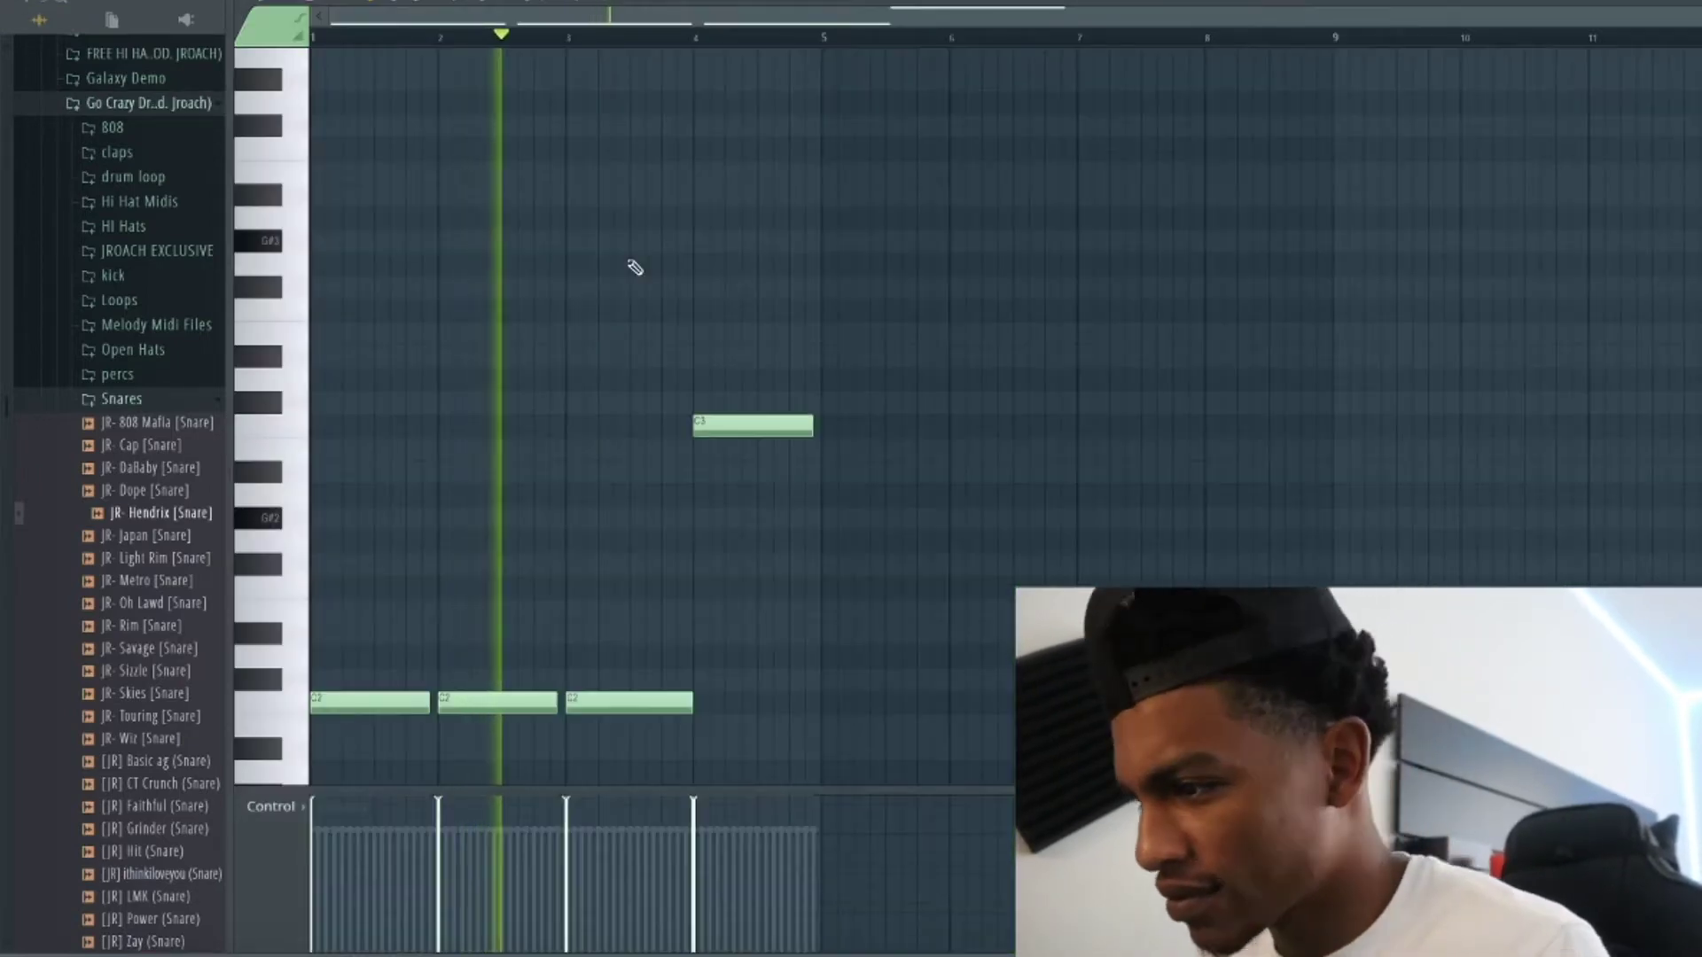
Try the Addictive Keys notes in other octaves and return them to their original pitches.
key("ctrl+Up")
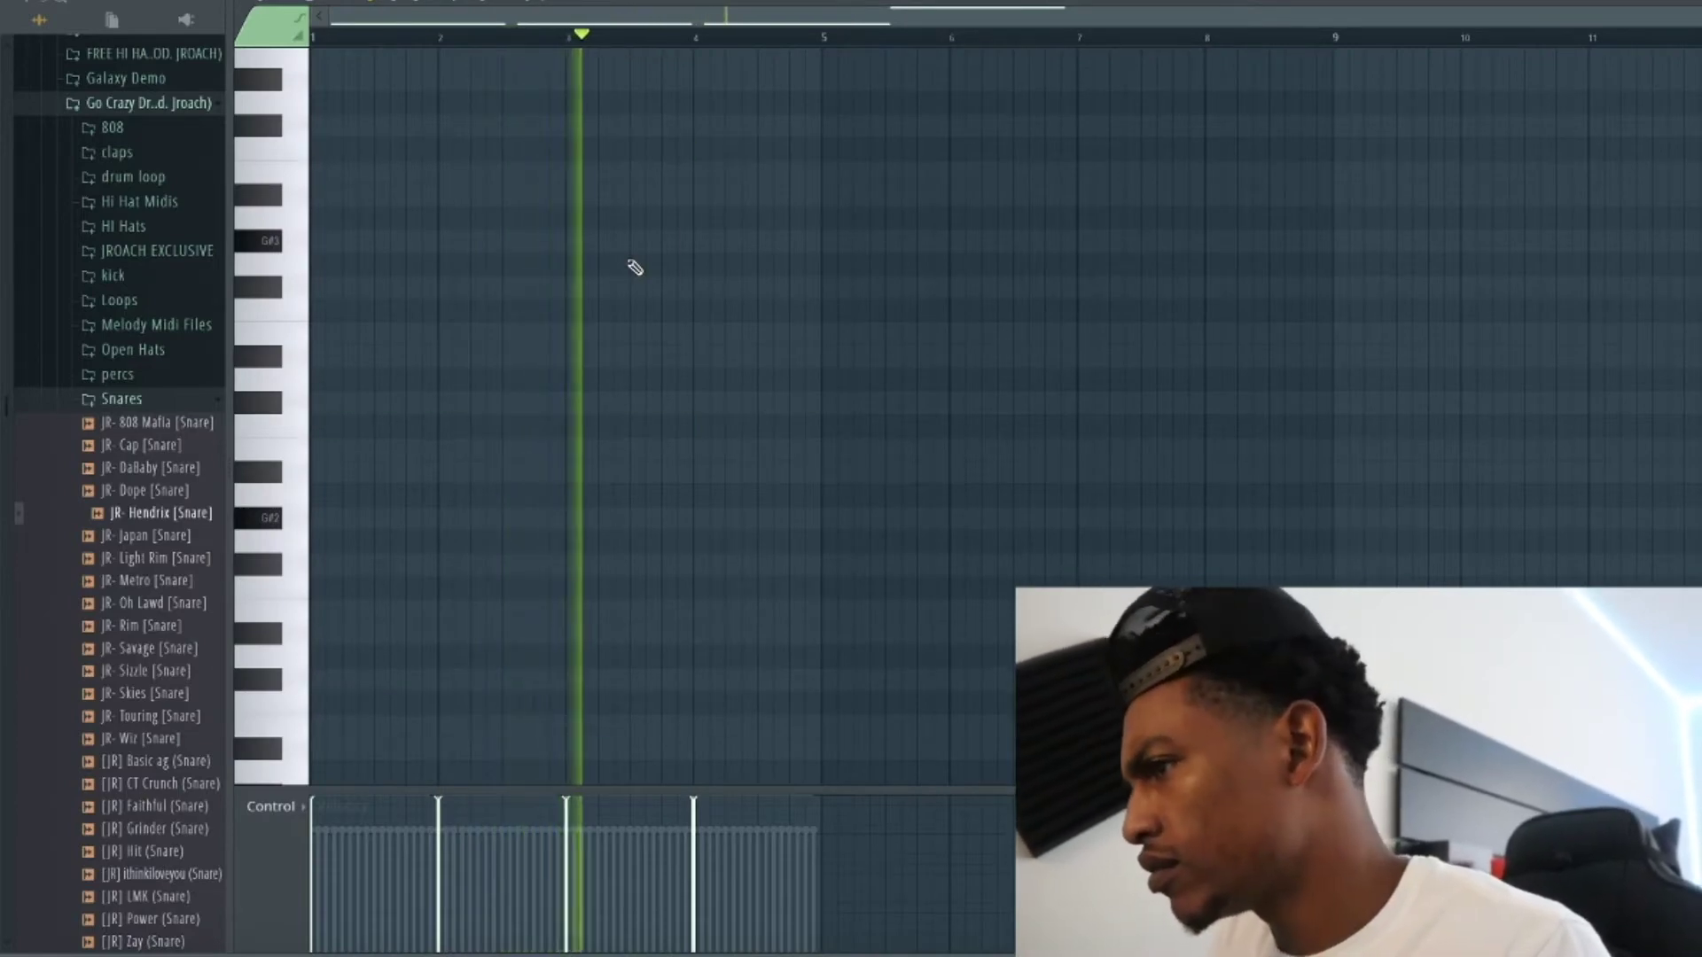
key("ctrl+Down")
key("ctrl+Down")
key("ctrl+Down")
key("space")
key("space")
key("space")
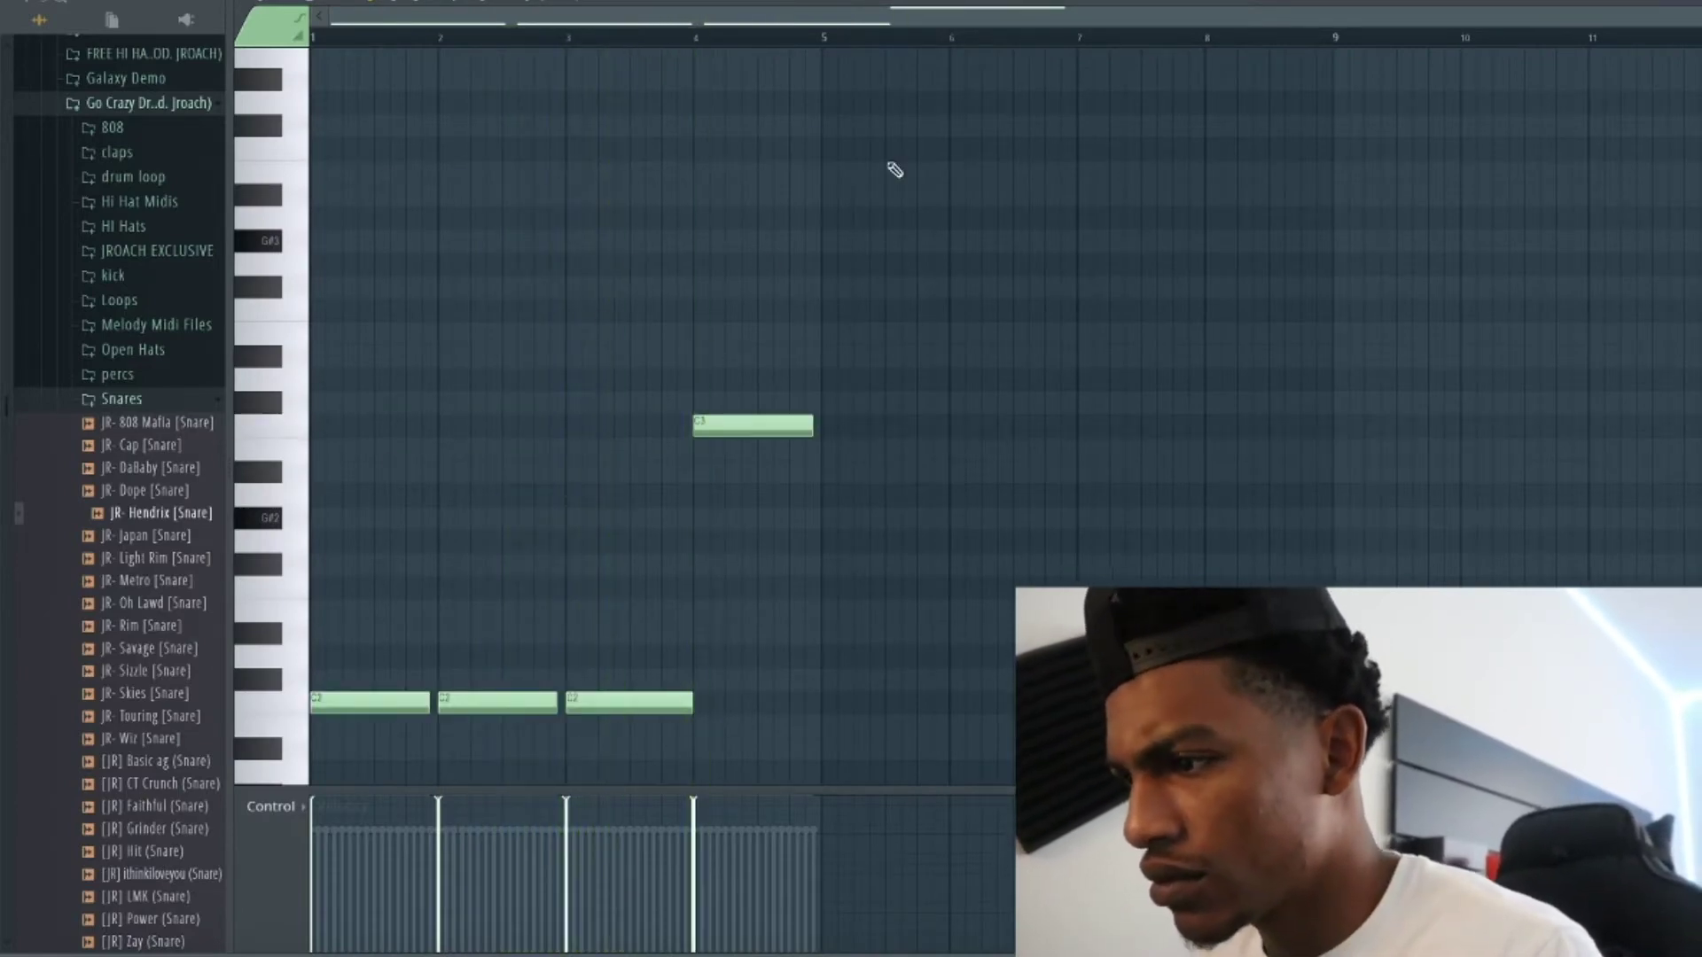
Mute Track 1 with the sample loop in the Playlist and return to the Addictive Keys notes.
key("space")
key("F6")
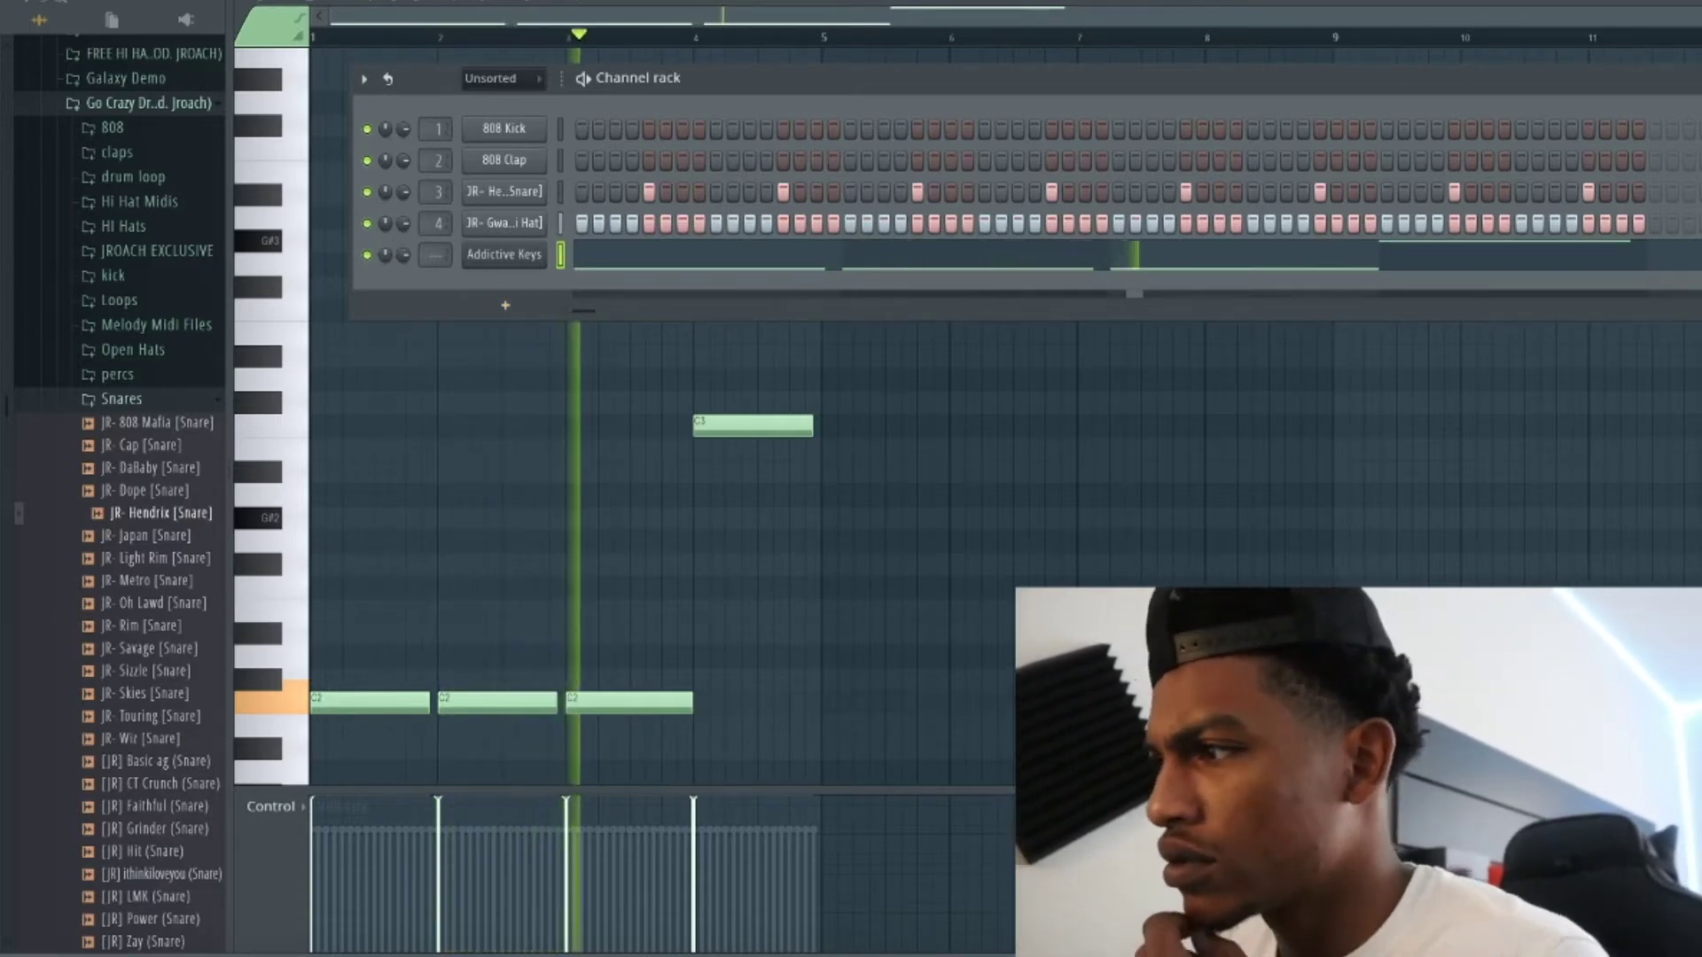
left_click(1037, 3)
left_click(564, 104)
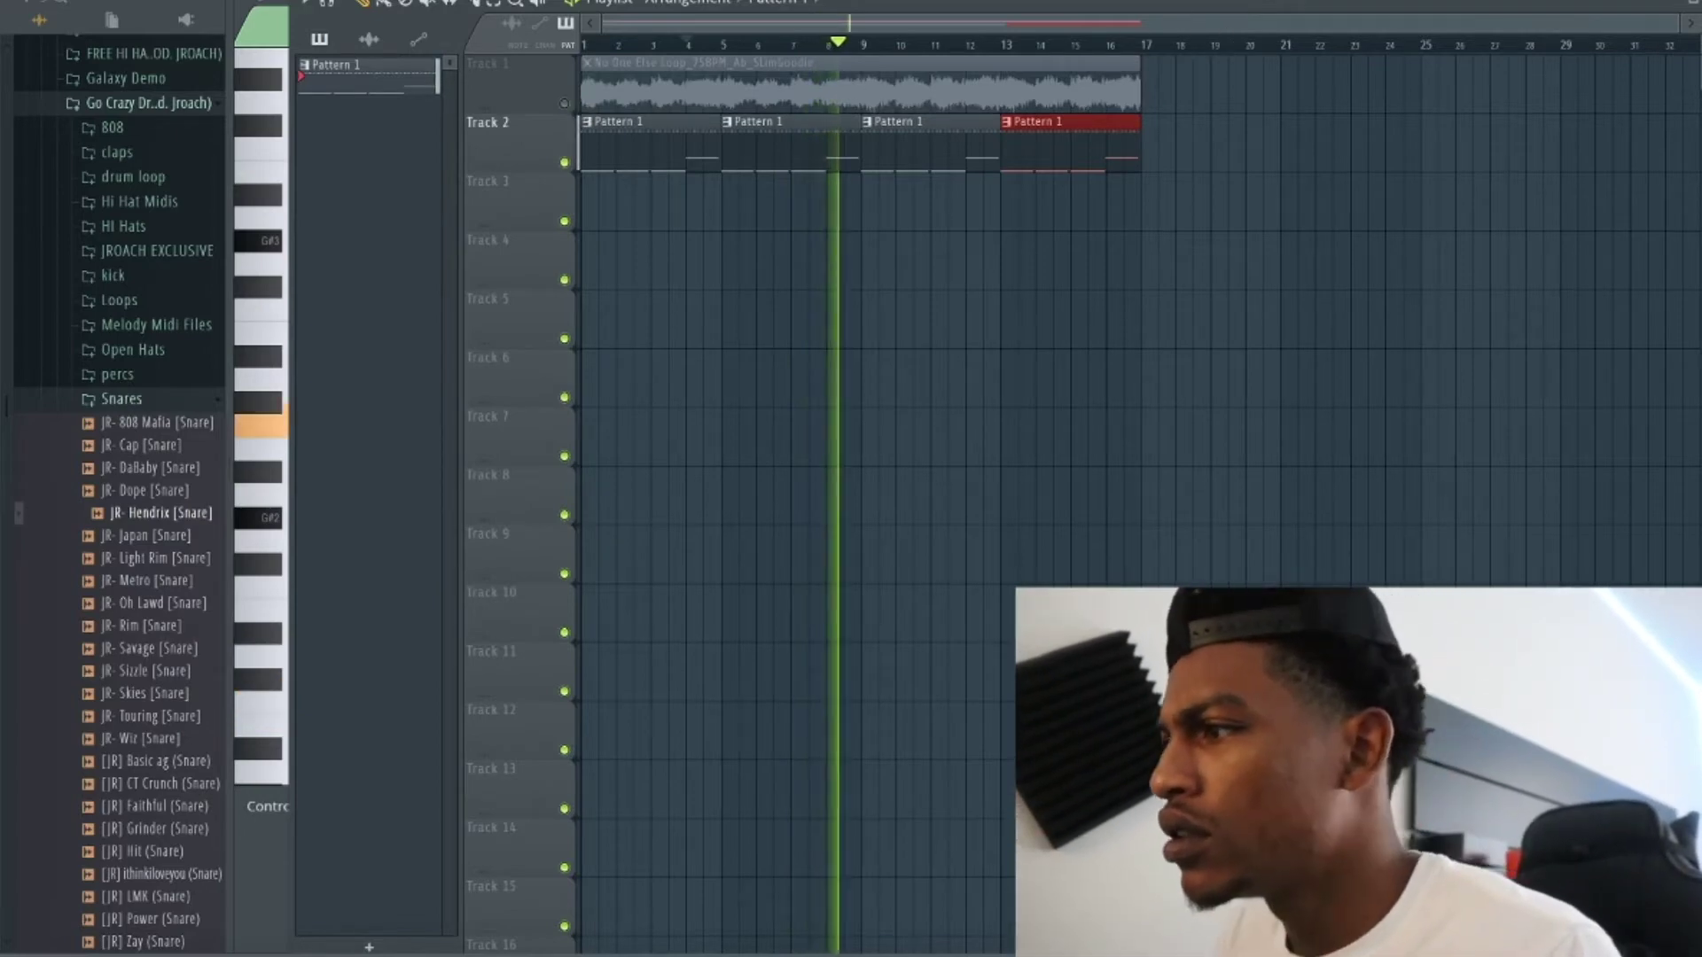
key("F6")
left_click(700, 269)
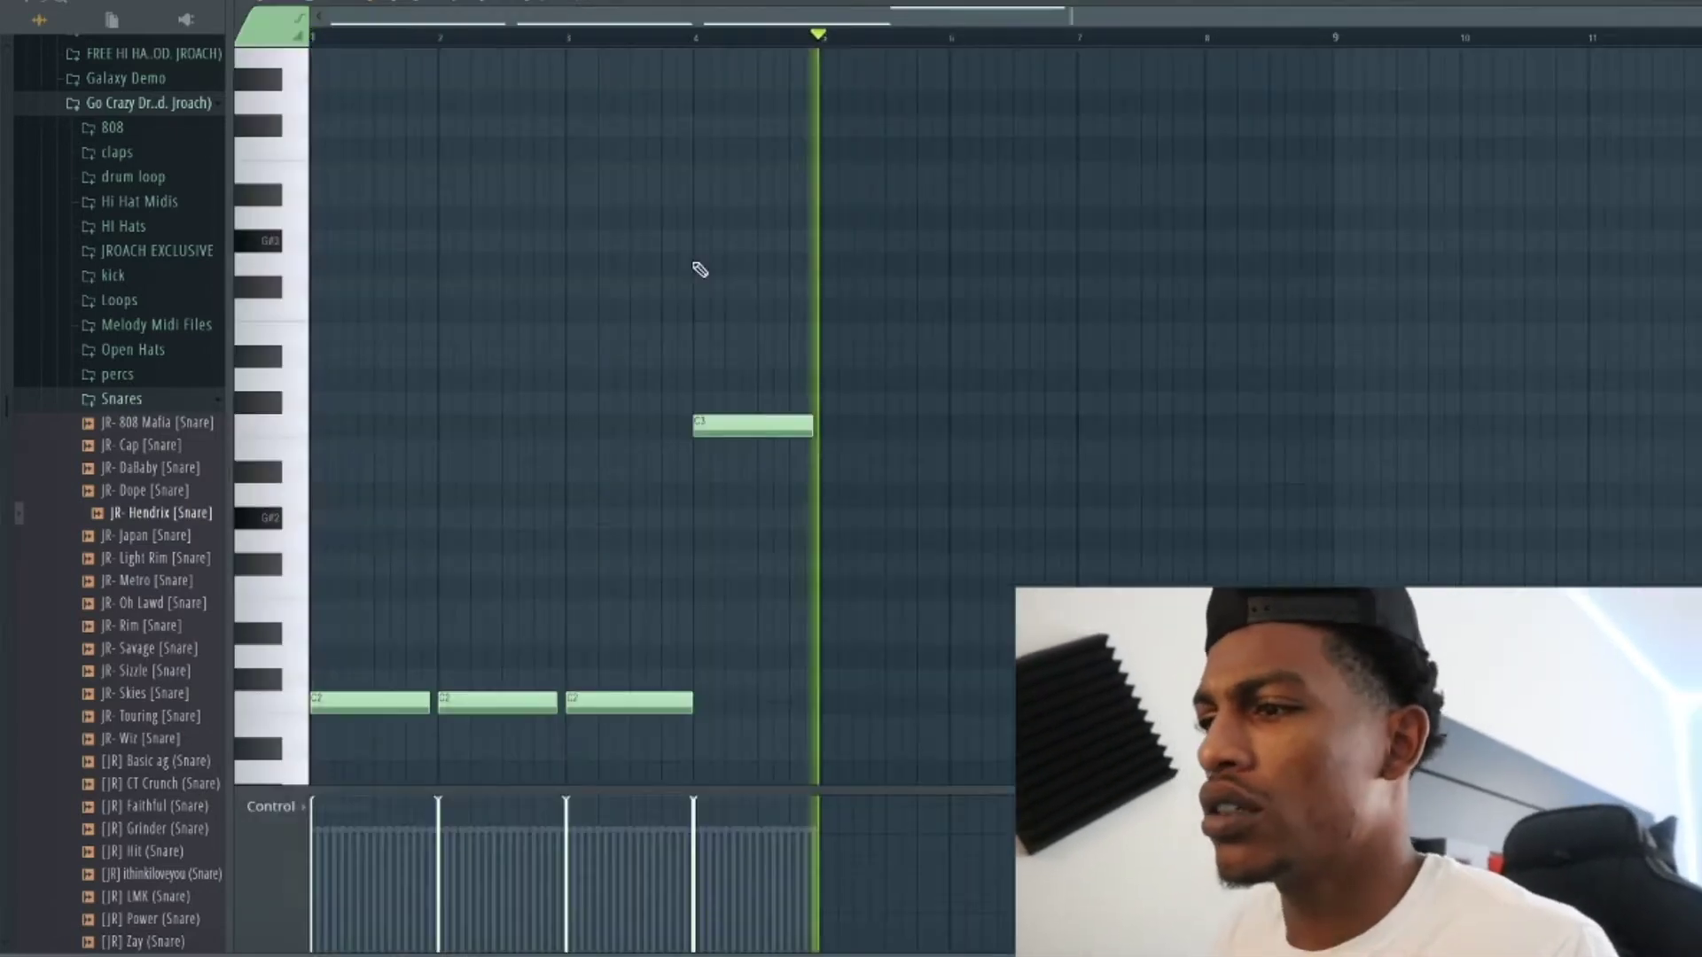
Audition the Addictive Keys notes shifted by semitones and bring them back to C.
key("shift+Up")
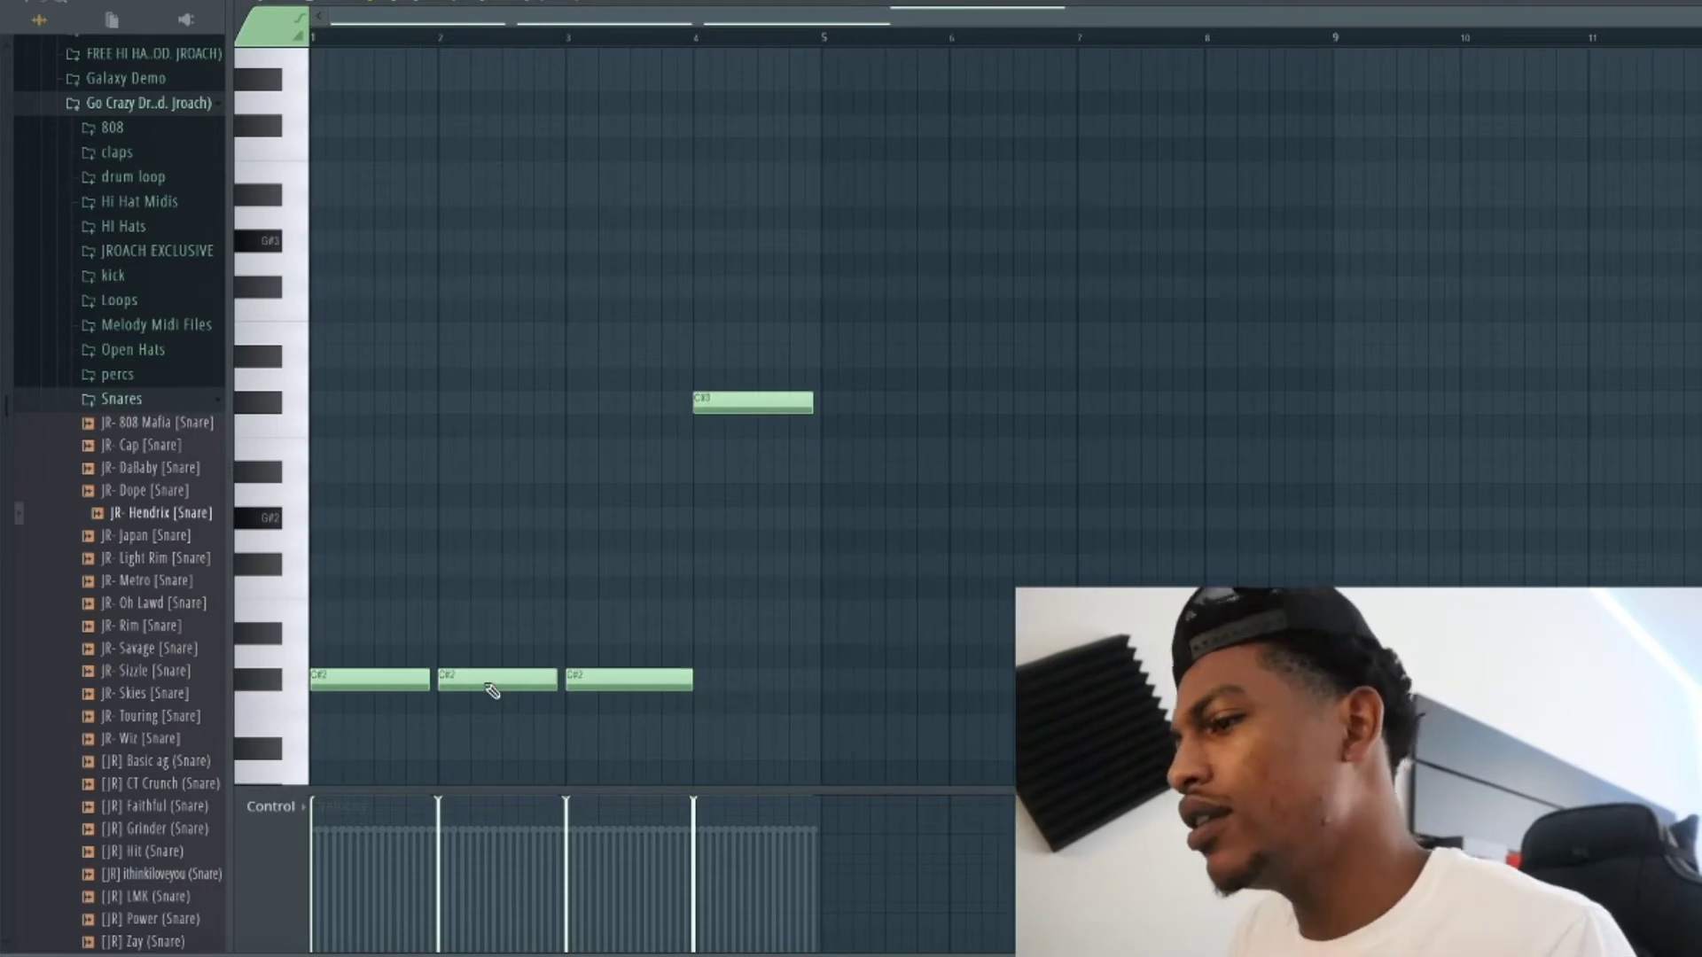
key("shift+Down")
key("space")
key("space")
key("shift+Down")
key("space")
key("space")
key("shift+Up")
key("space")
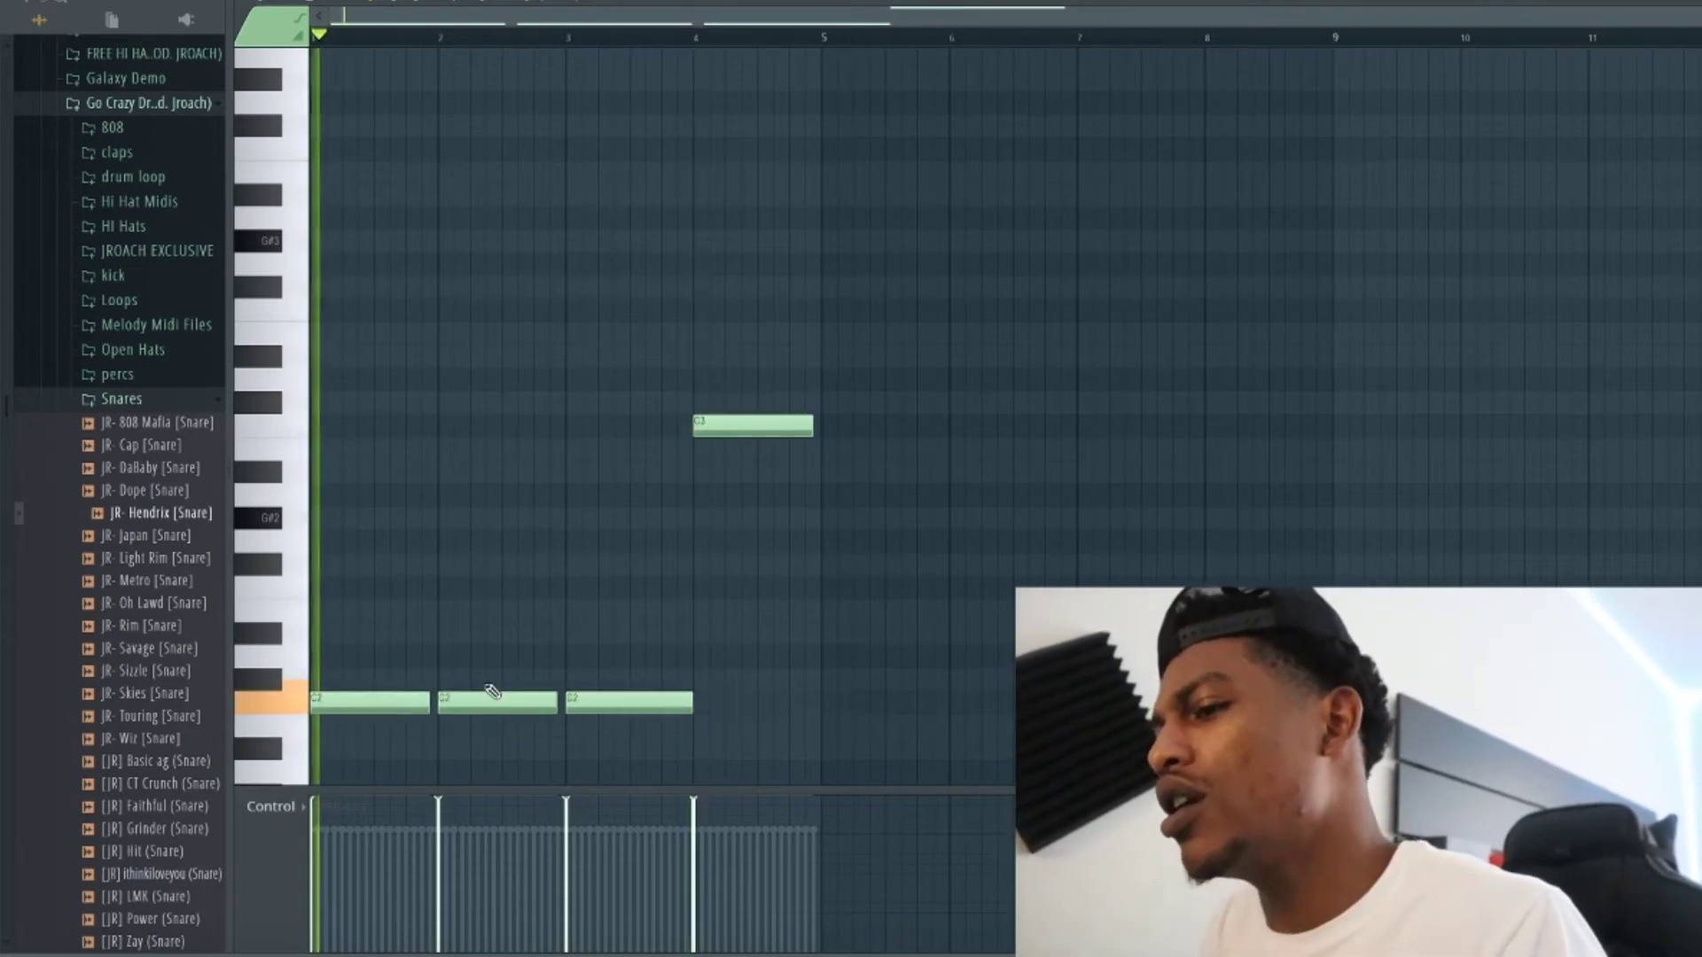
Open the No One Else Loop sample in the pitch corrector and examine its detected notes during playback.
key("F5")
double_click(726, 94)
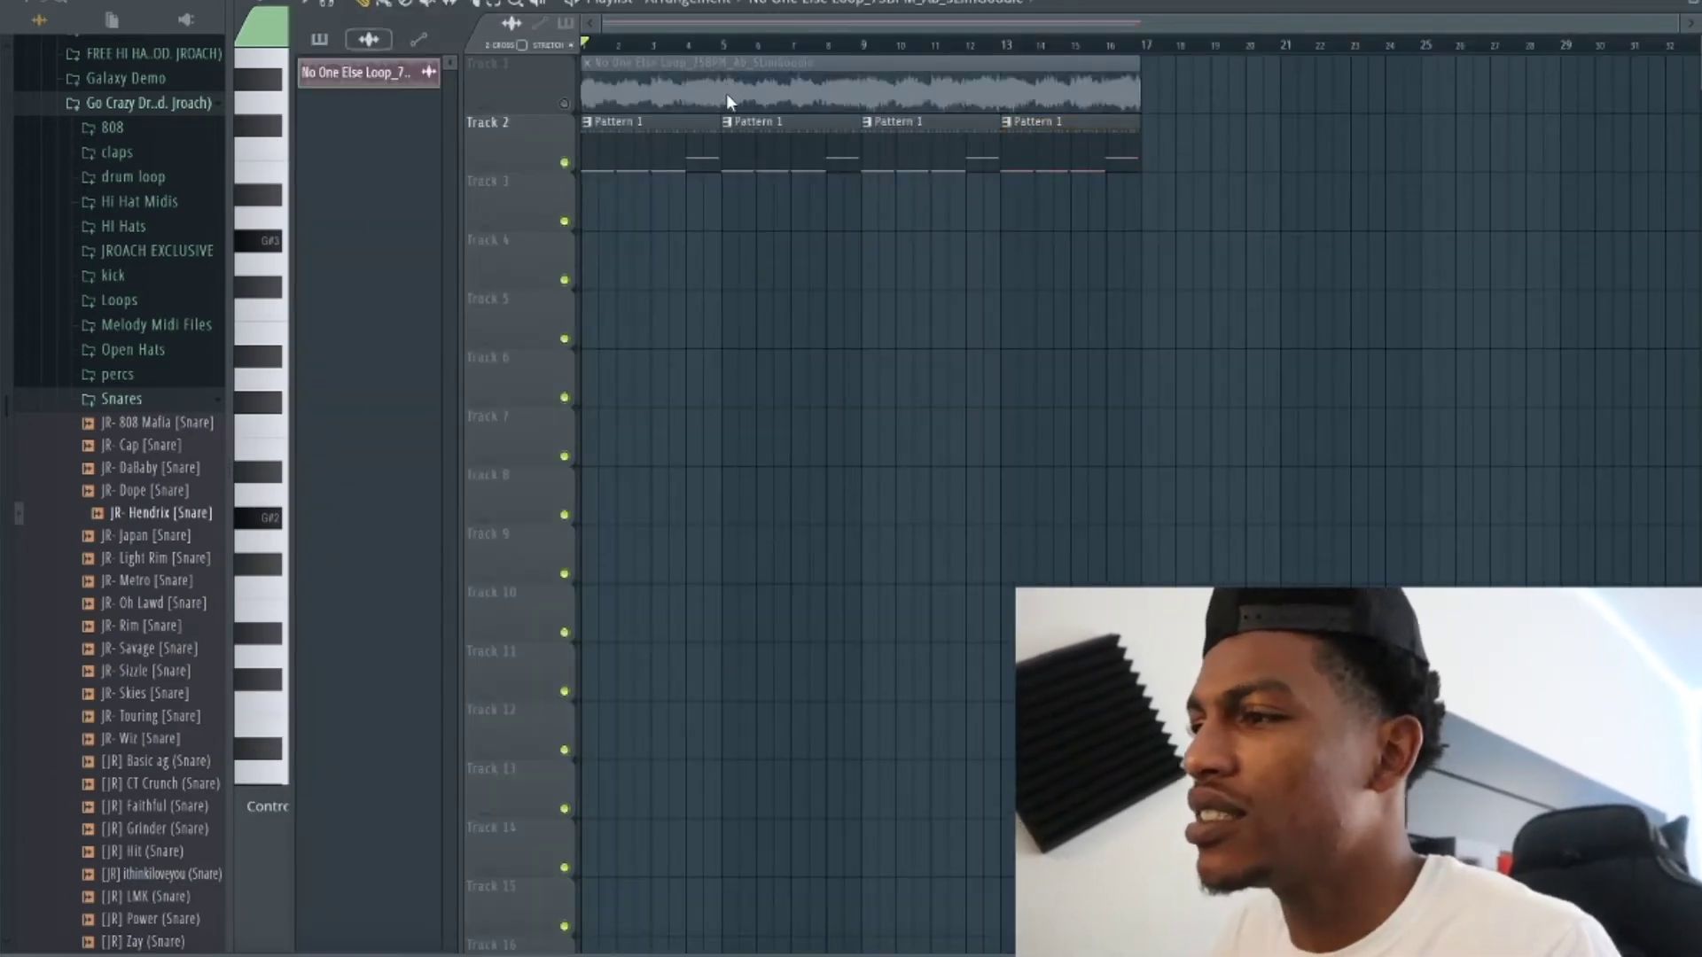
right_click(711, 623)
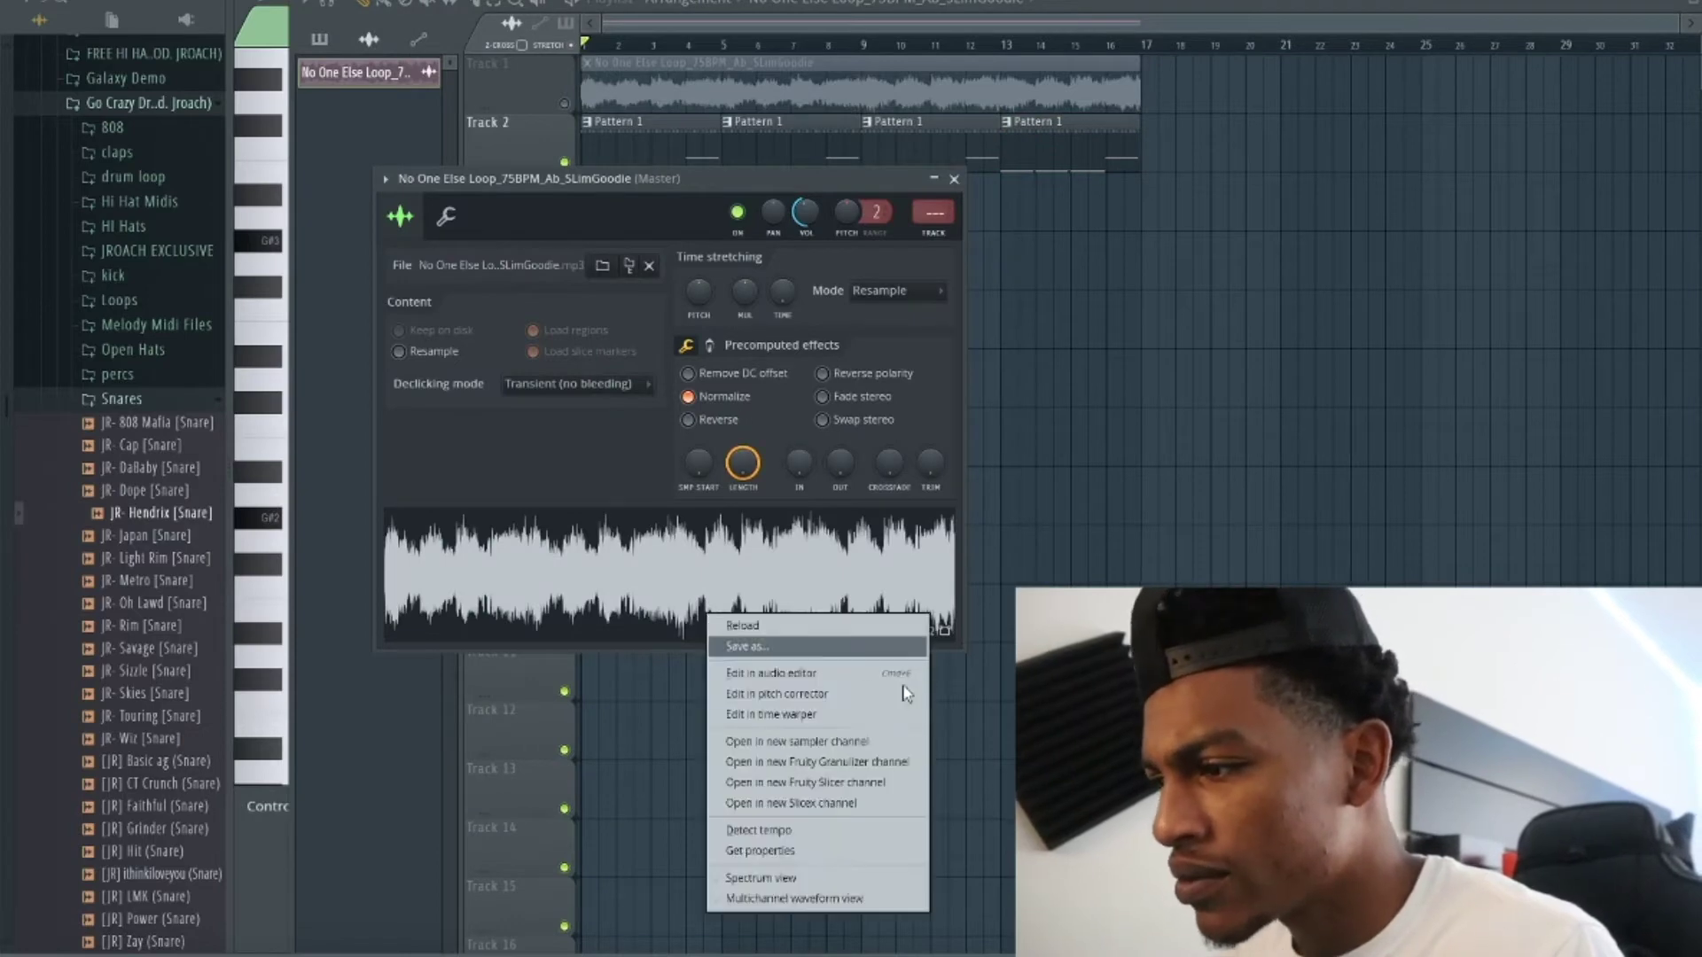
left_click(809, 694)
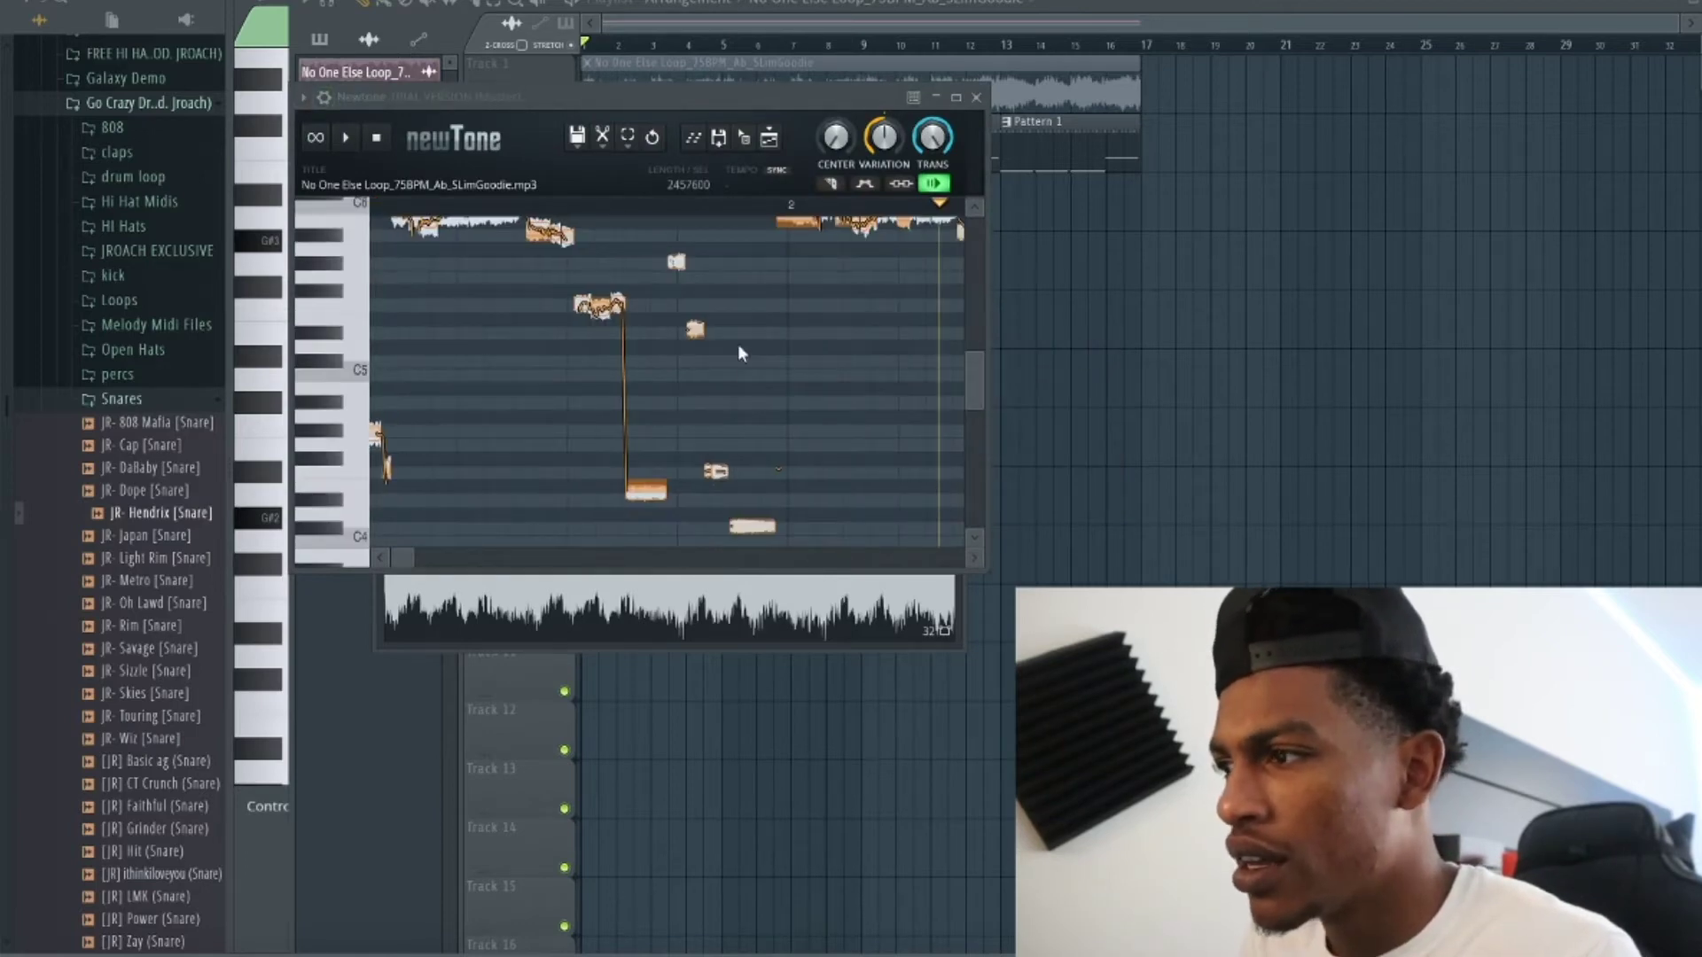
scroll(724, 363, "up", 4)
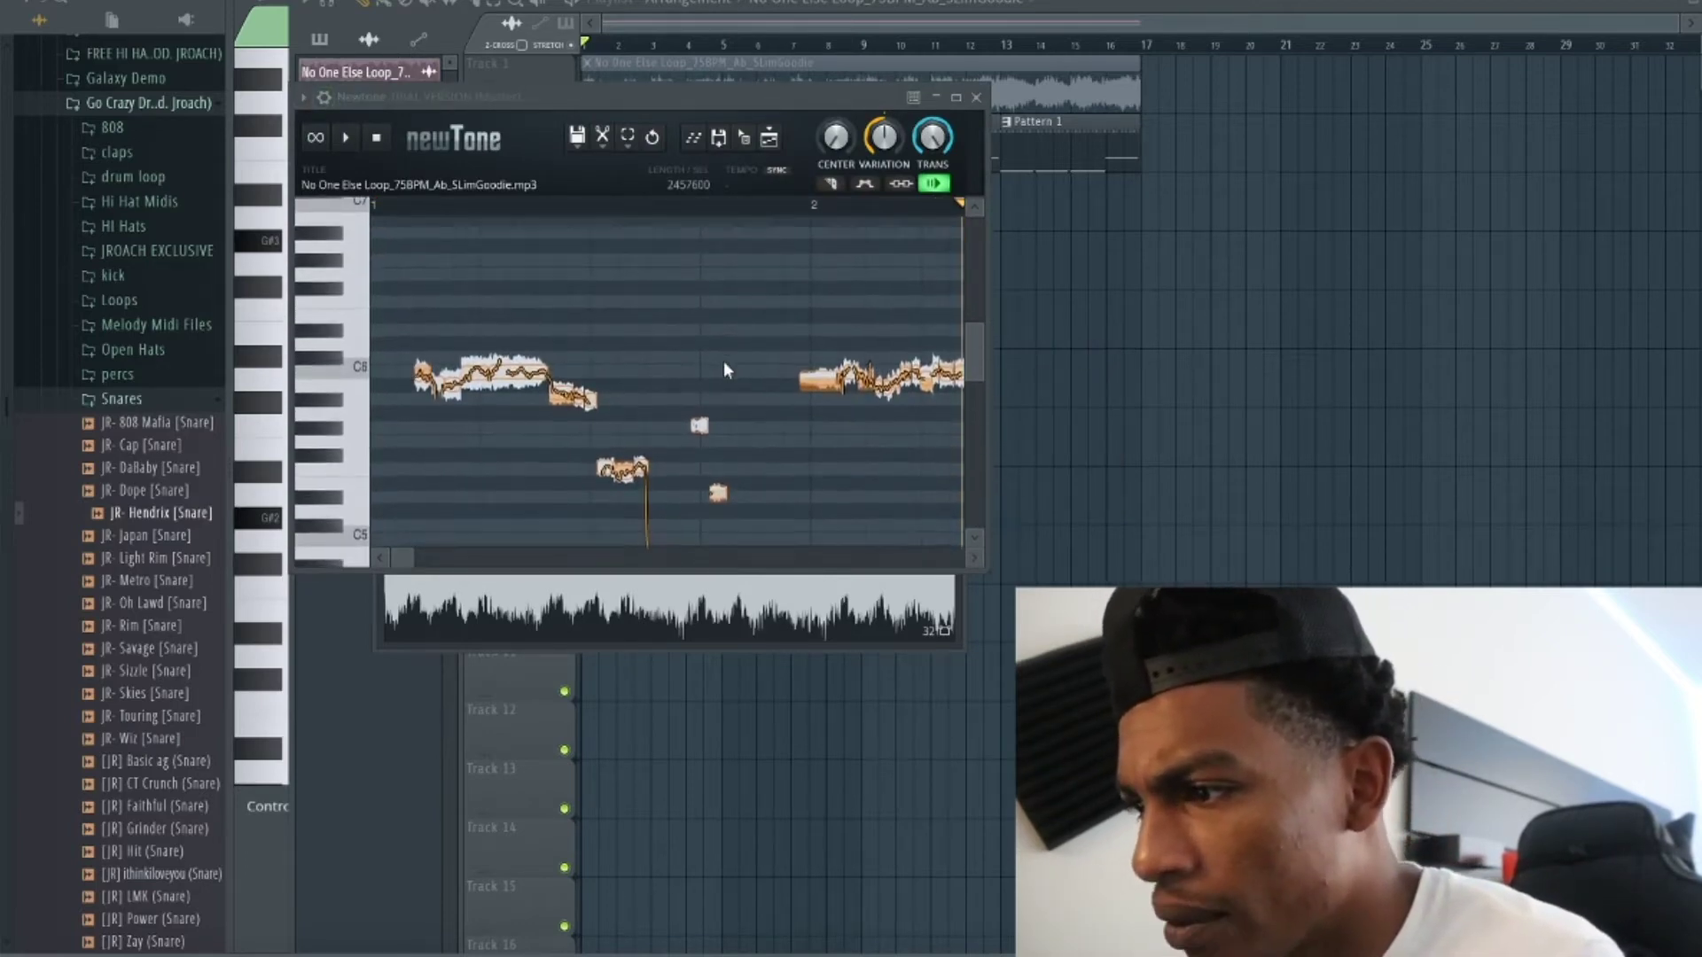
scroll(725, 365, "down", 2)
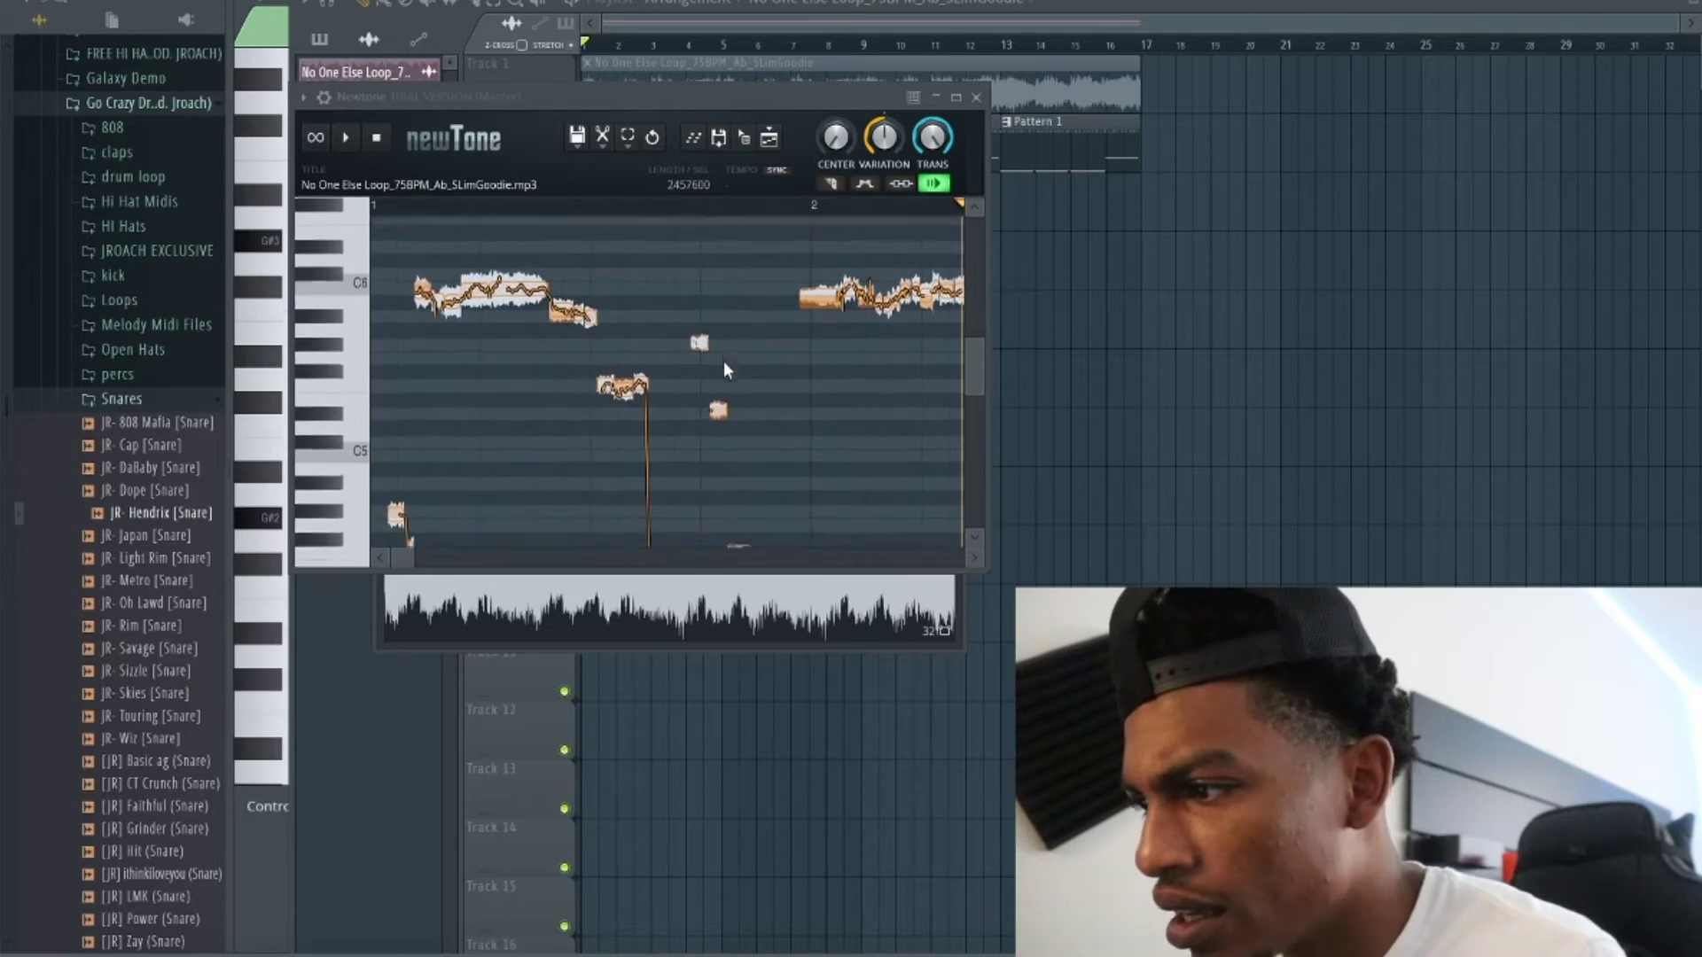
key("space")
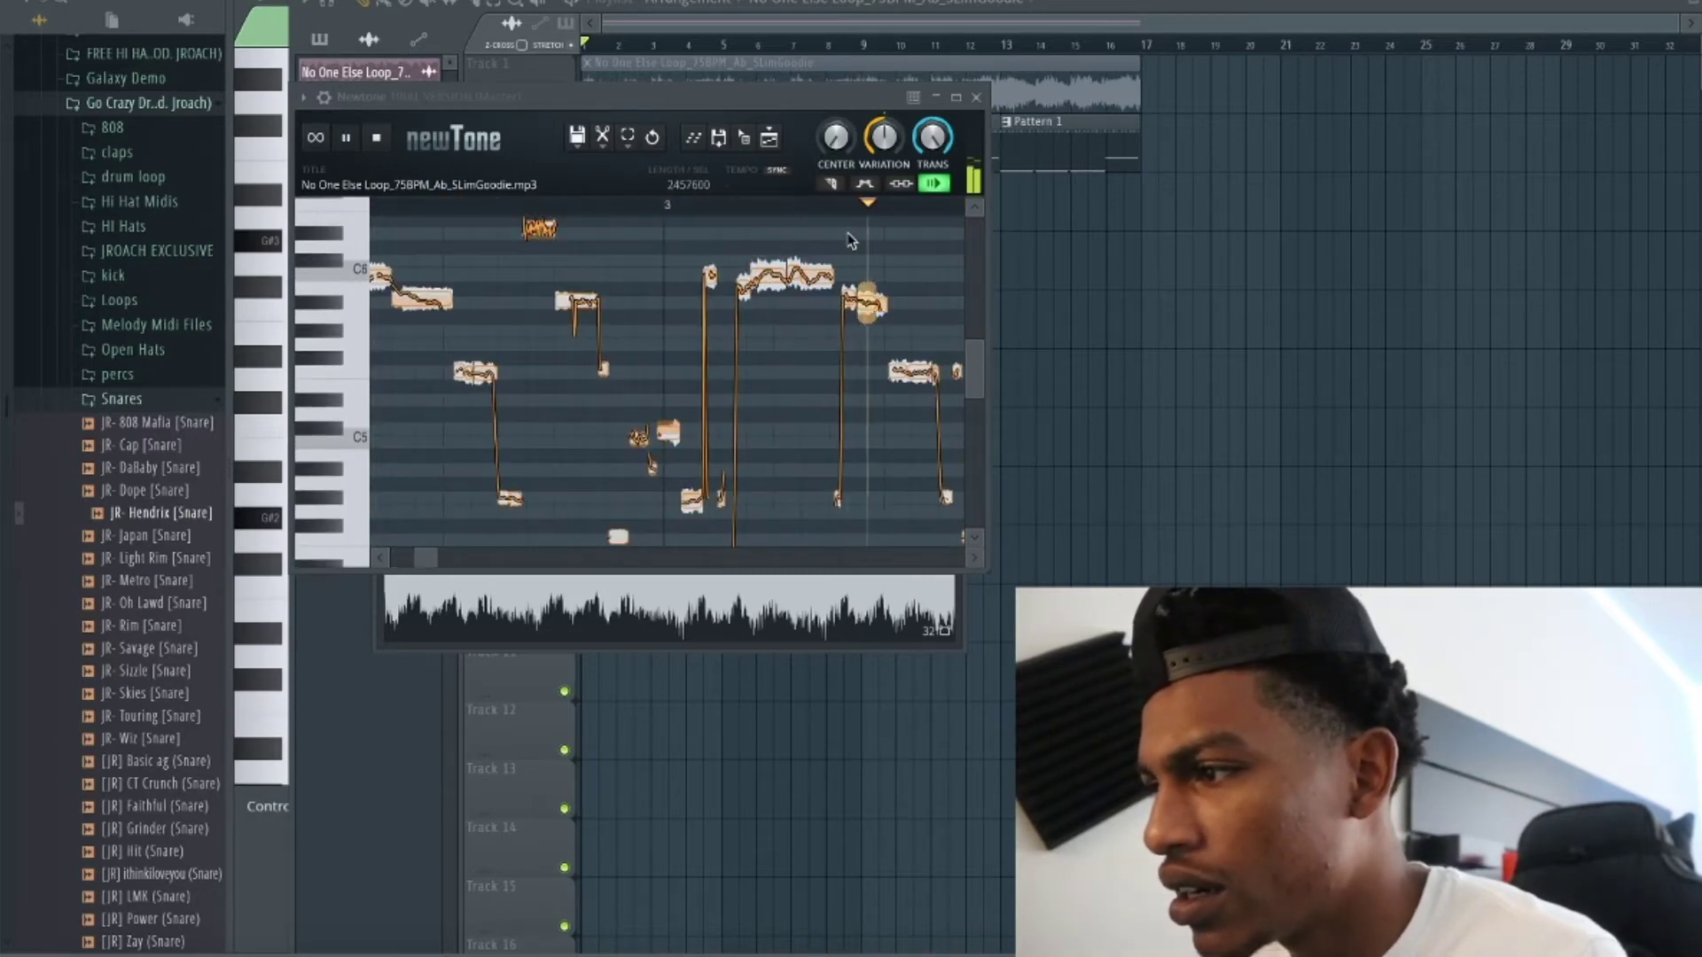
key("space")
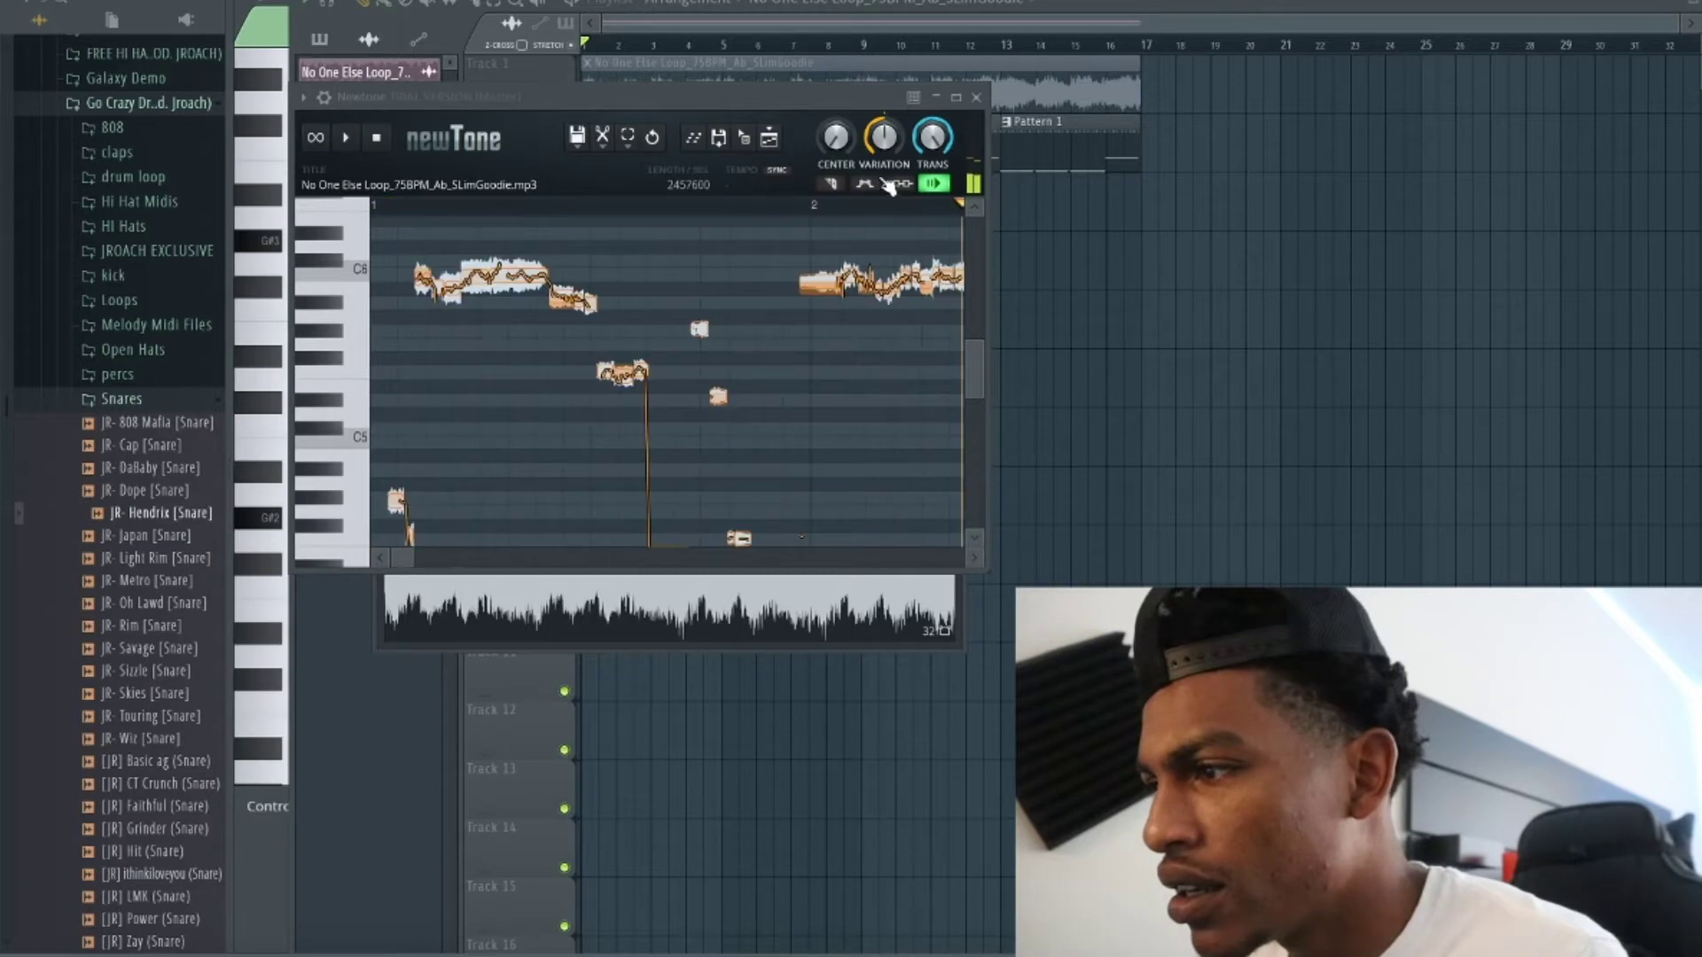
left_click(977, 97)
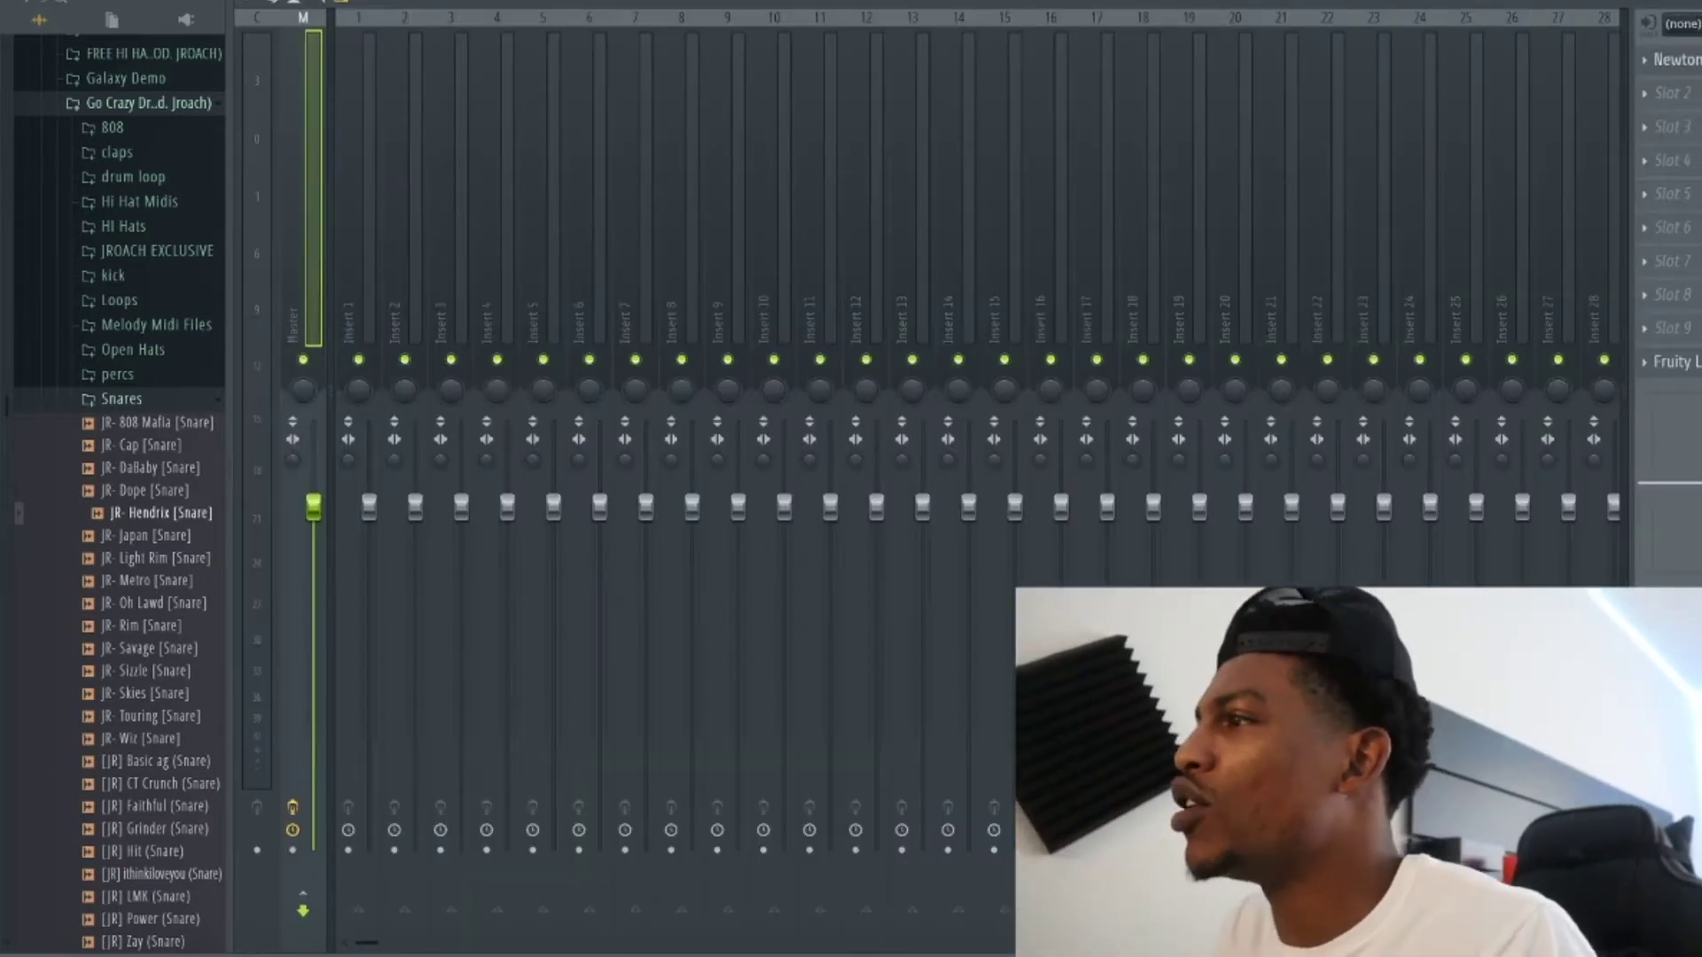
Show all channel groups in the Channel rack and open the Addictive Keys notes in the piano roll.
key("F5")
key("space")
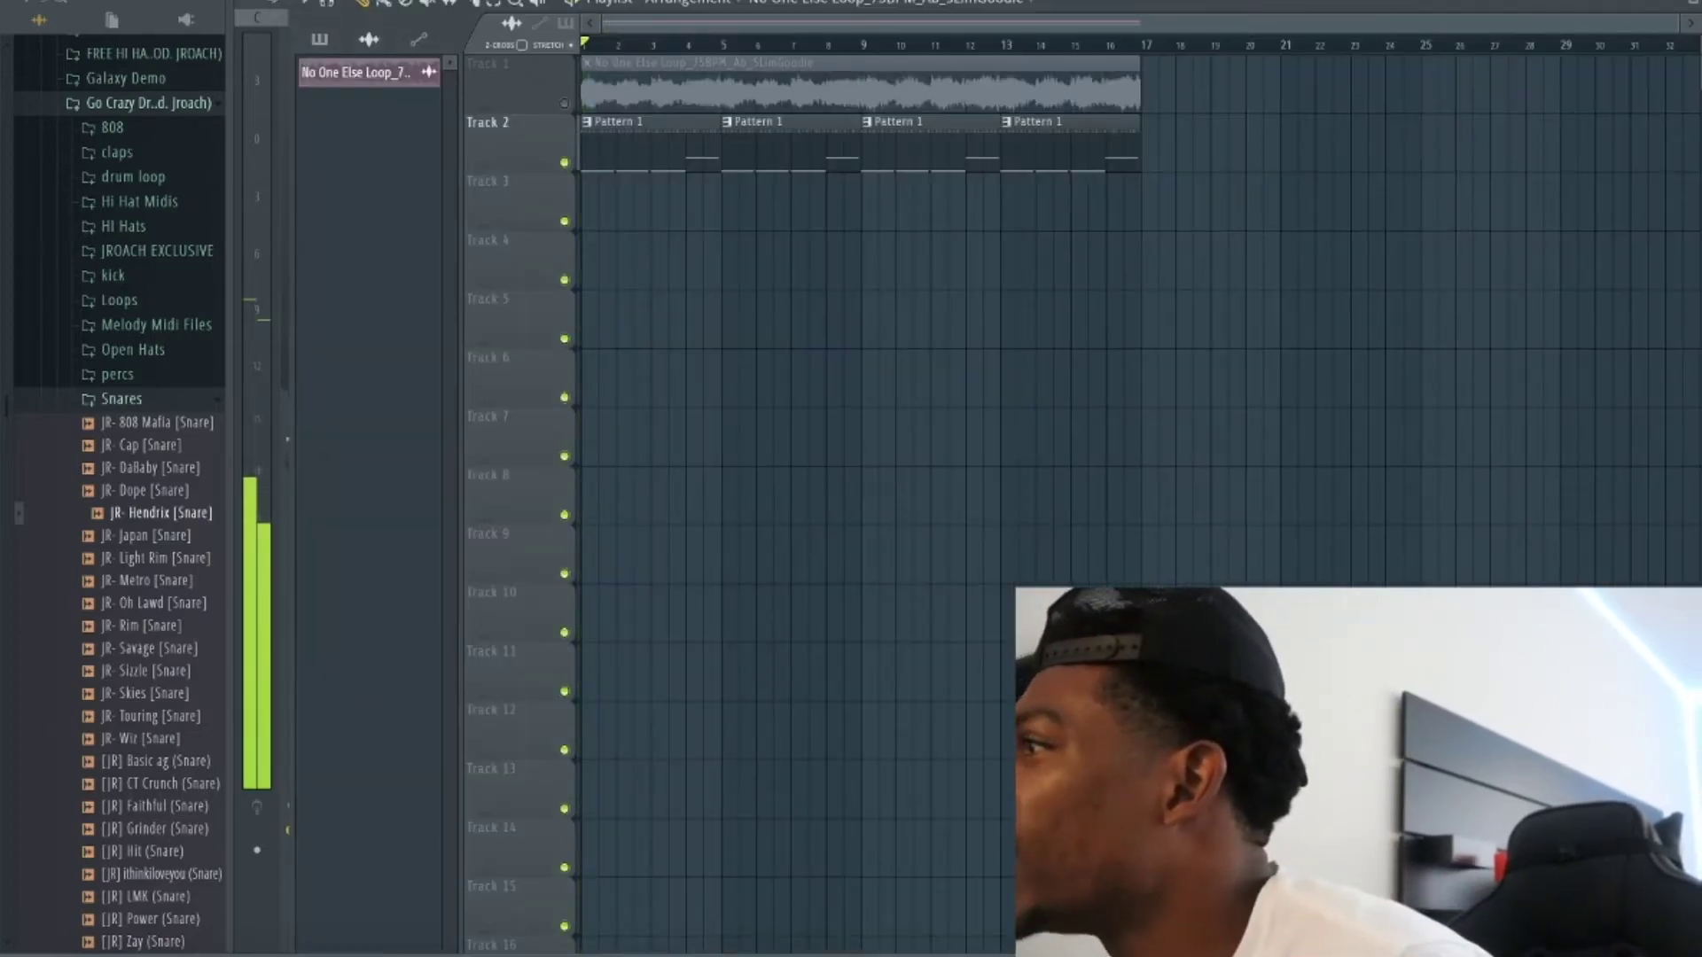
key("F6")
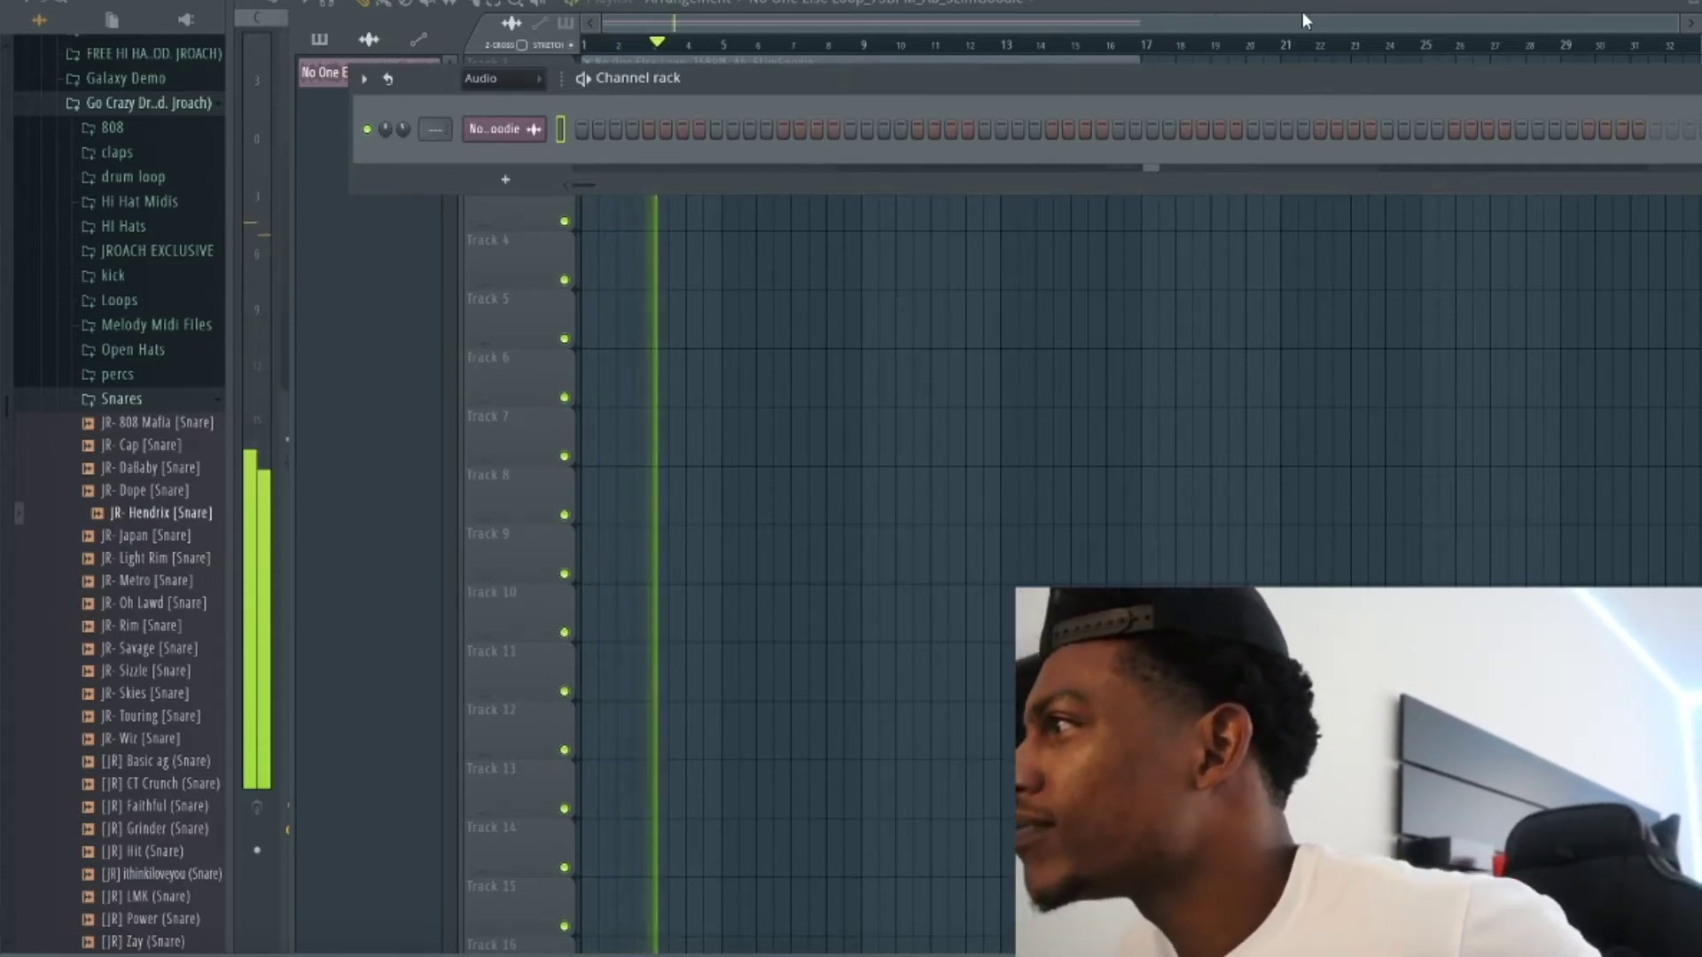
left_click(524, 81)
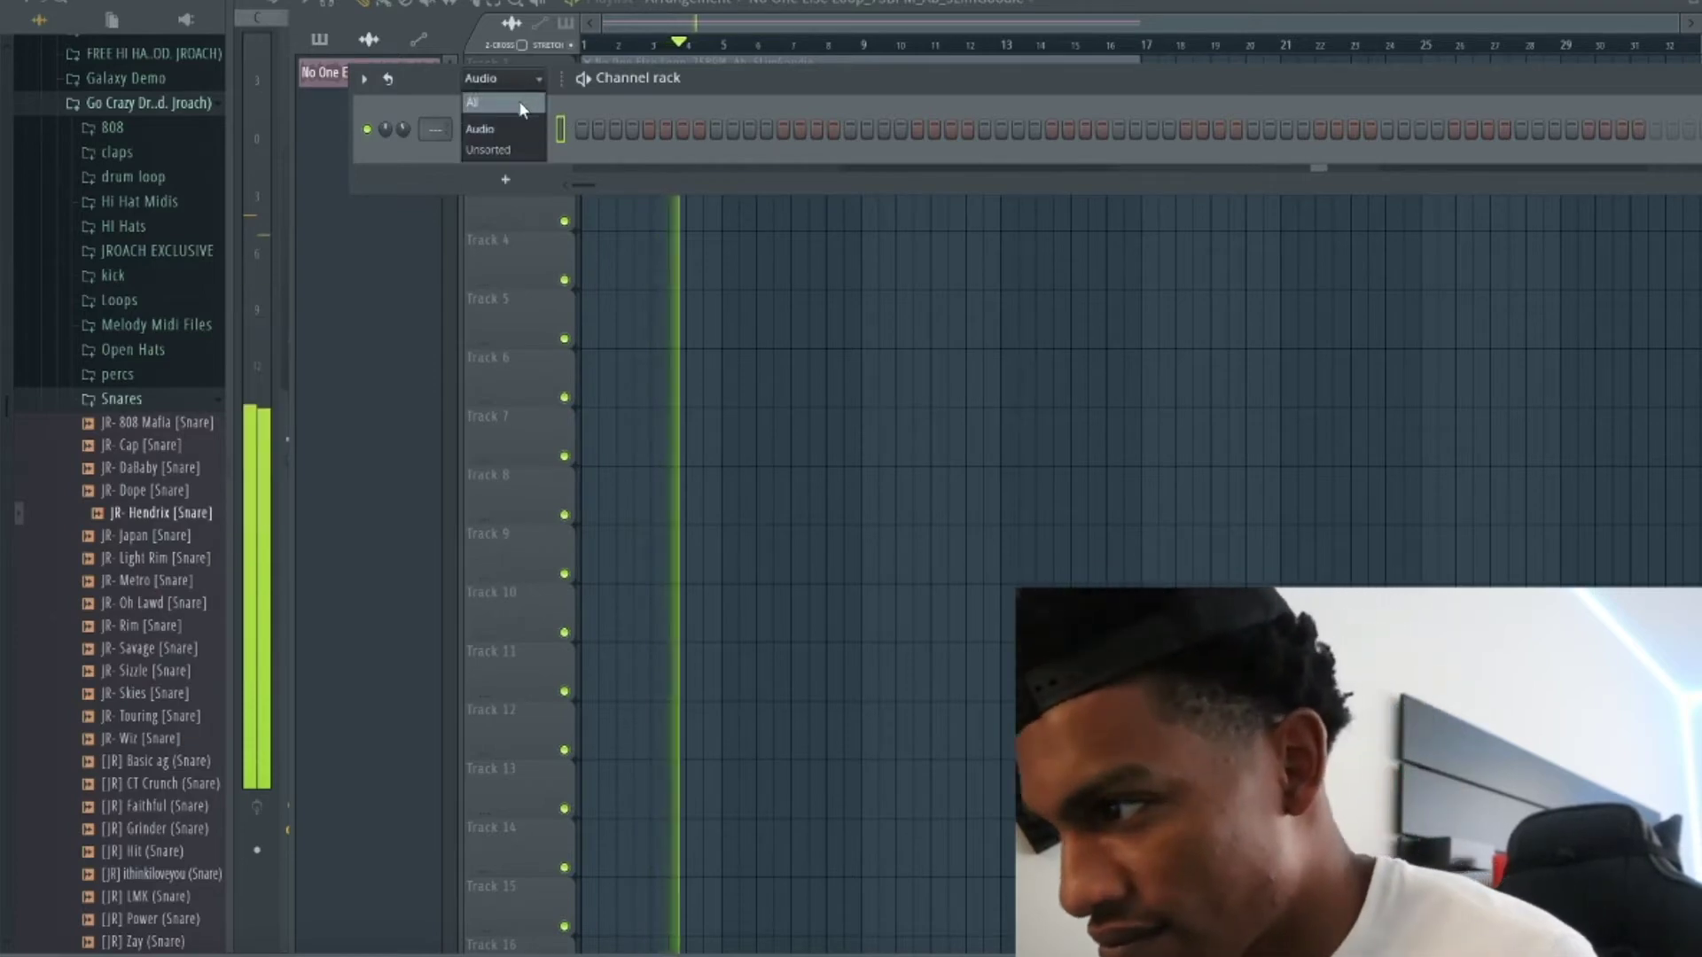
left_click(520, 105)
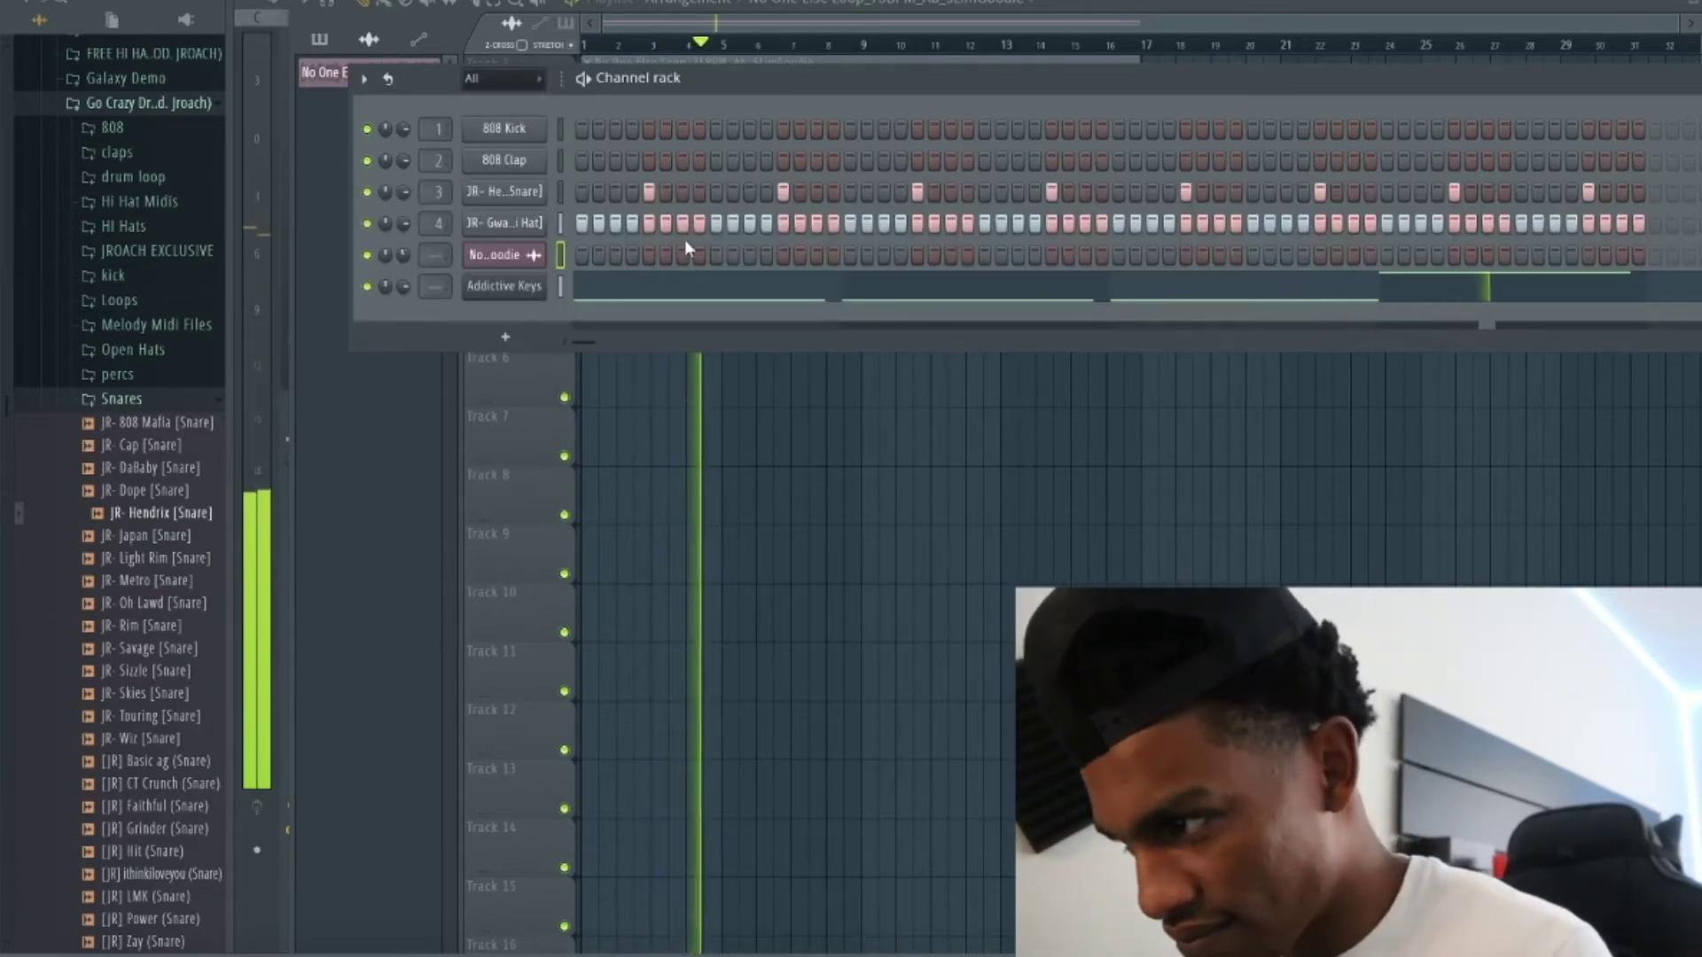
left_click(1351, 302)
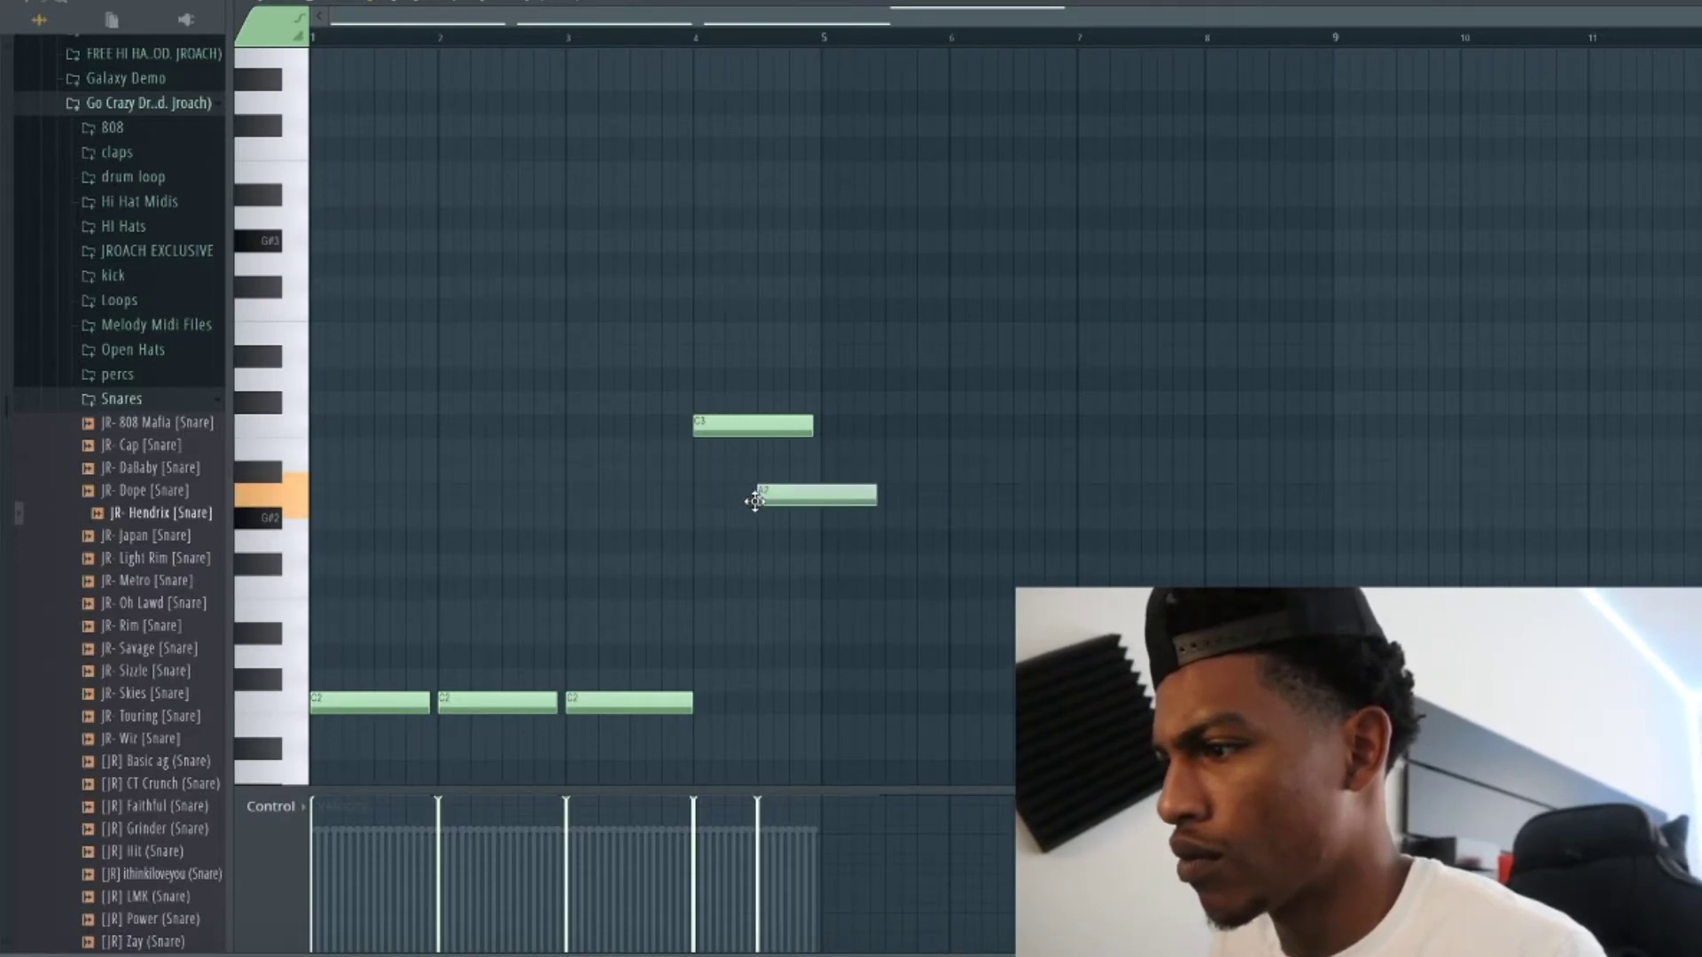
Place an A2 note starting on the last beat of bar 4 and apply legato to all the notes.
key("space")
left_click(668, 37)
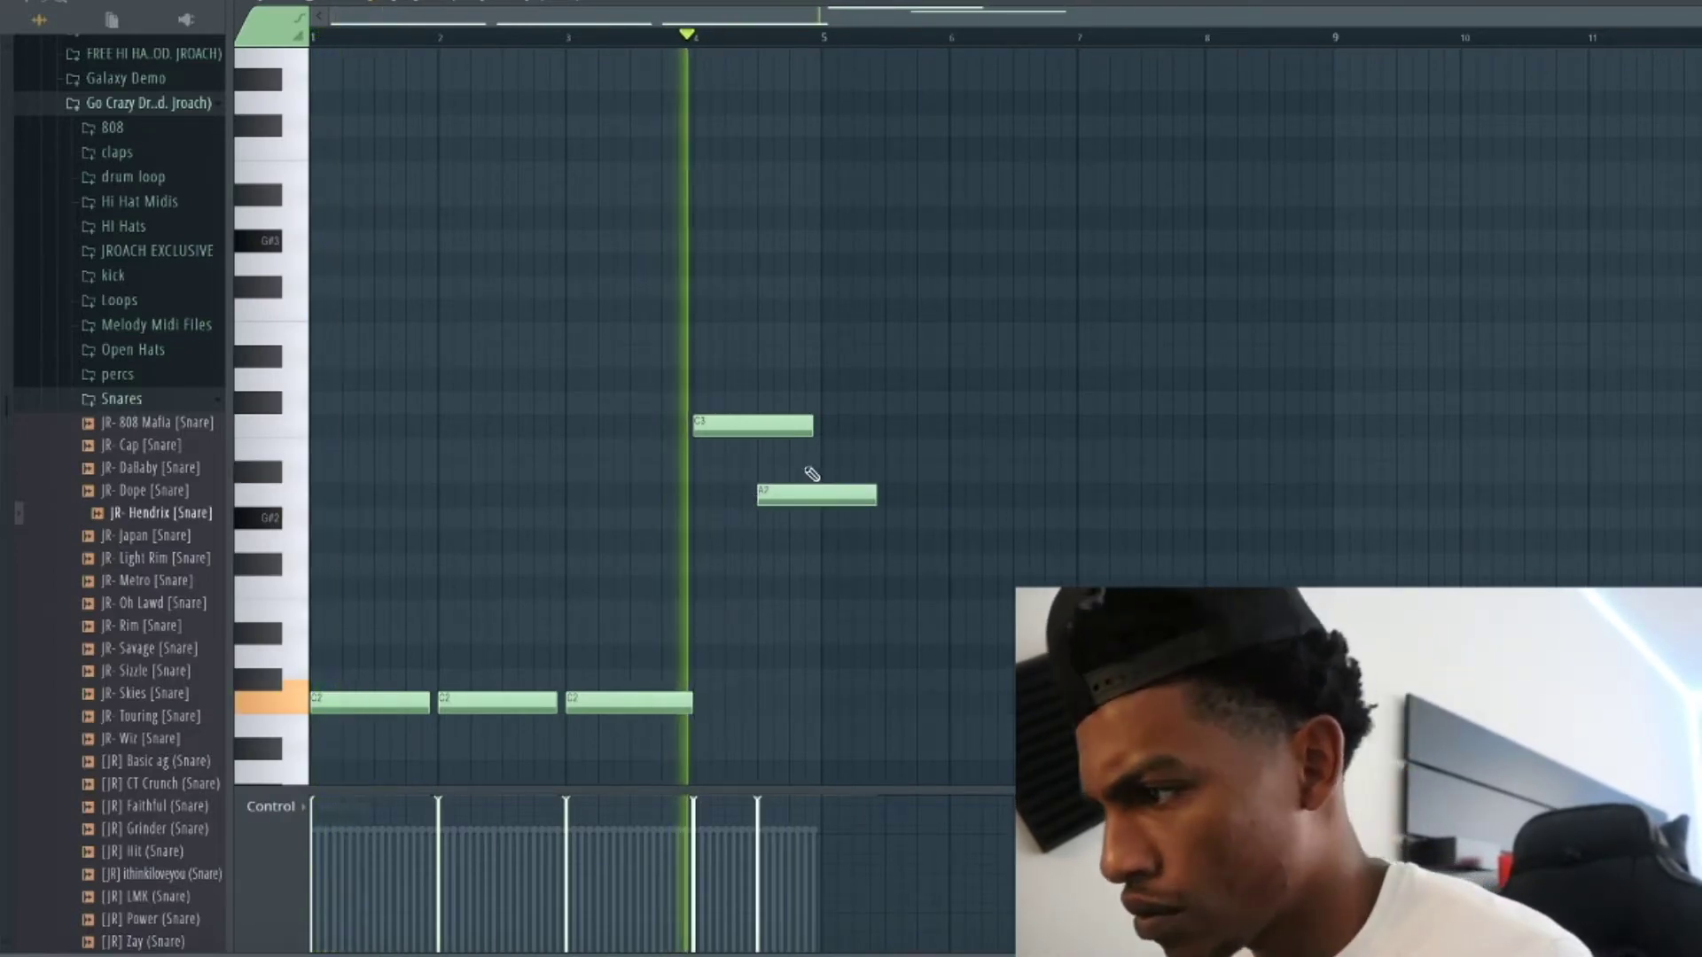
left_click_drag(805, 493, 837, 494)
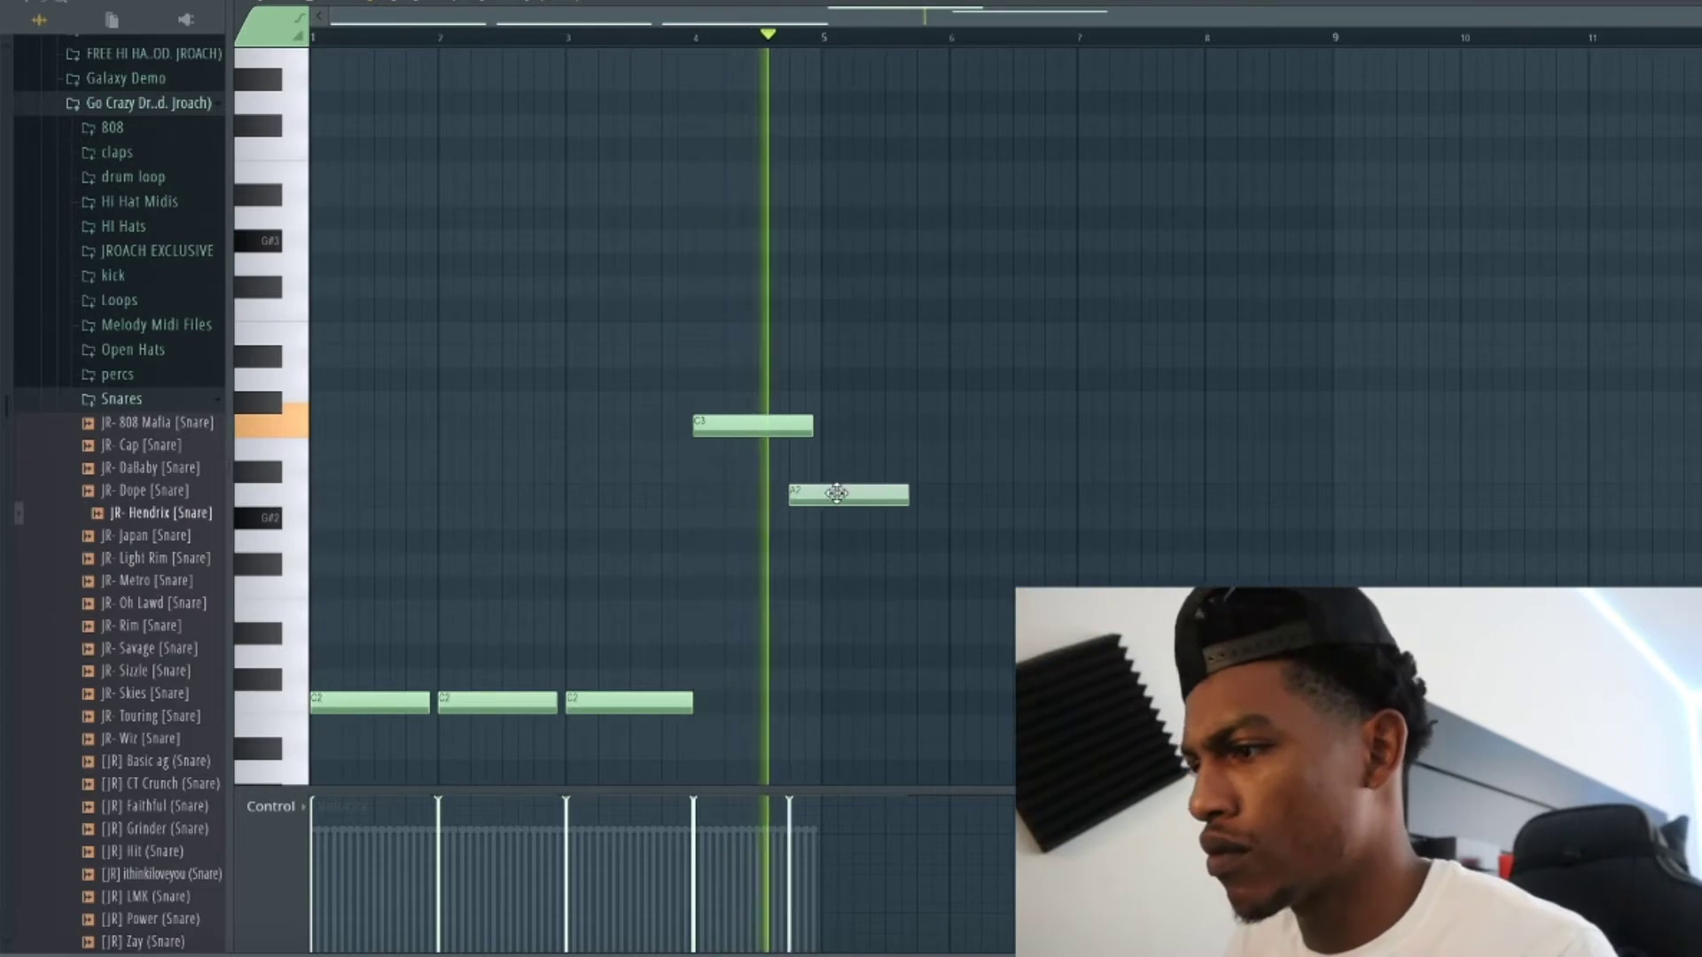
left_click(687, 40)
key("ctrl+a")
key("ctrl+l")
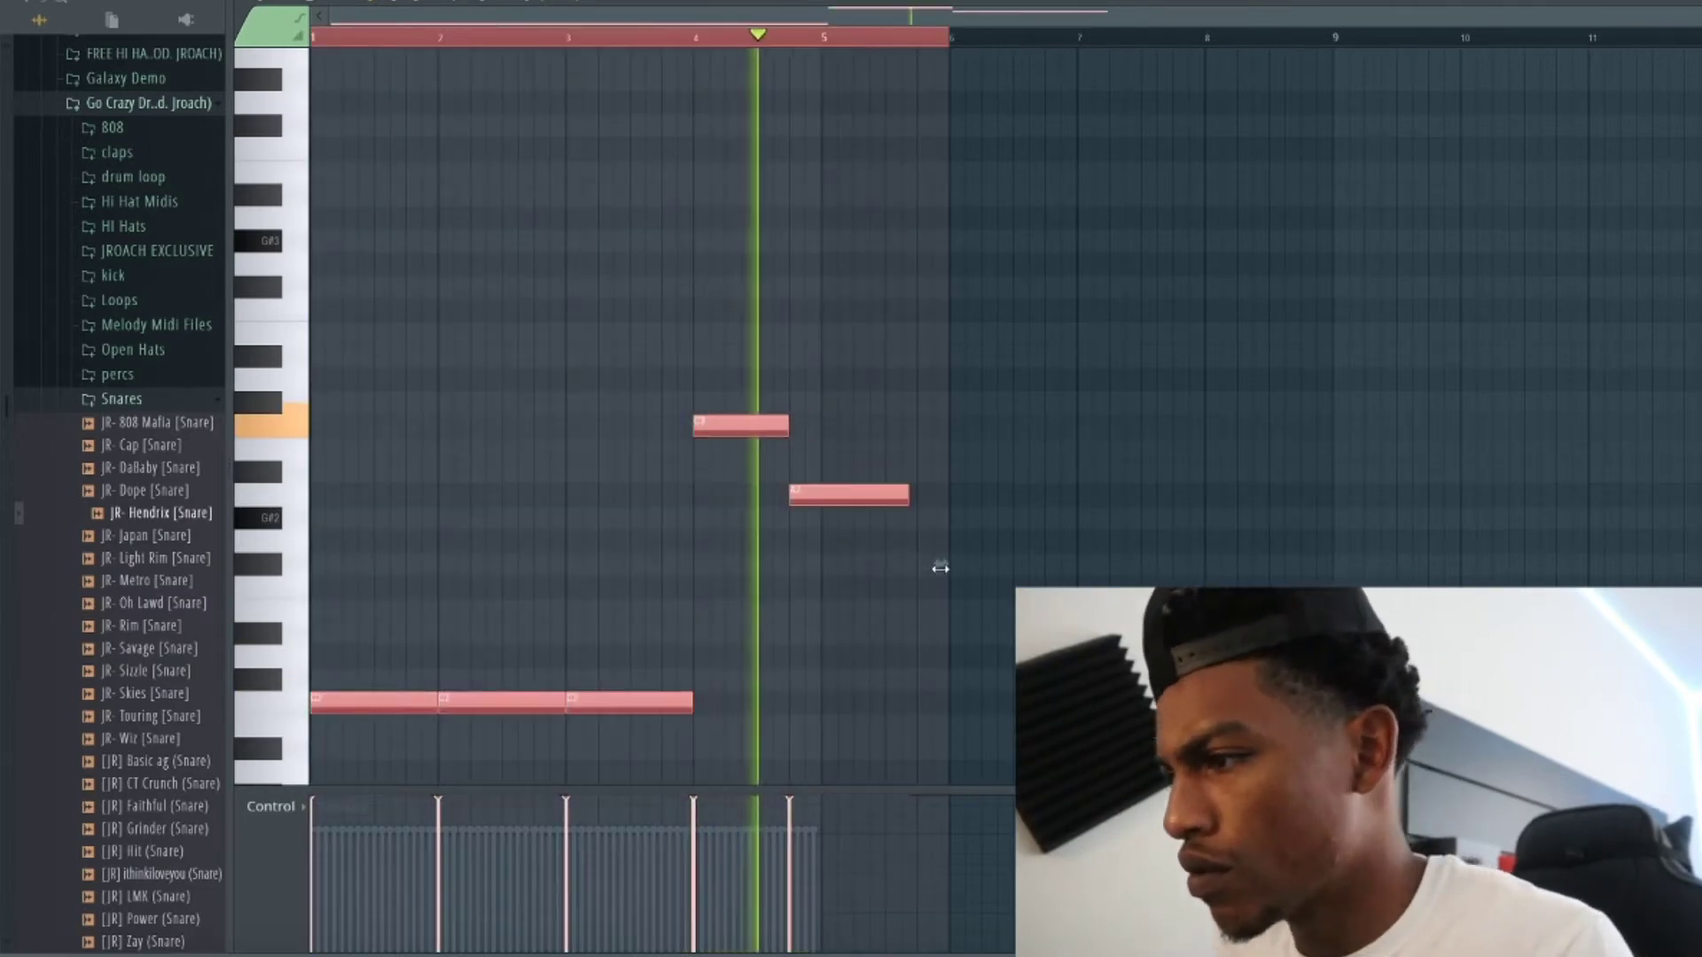
Raise the A2 note to A#2, and try two lower notes after it before deleting them.
left_click(935, 563)
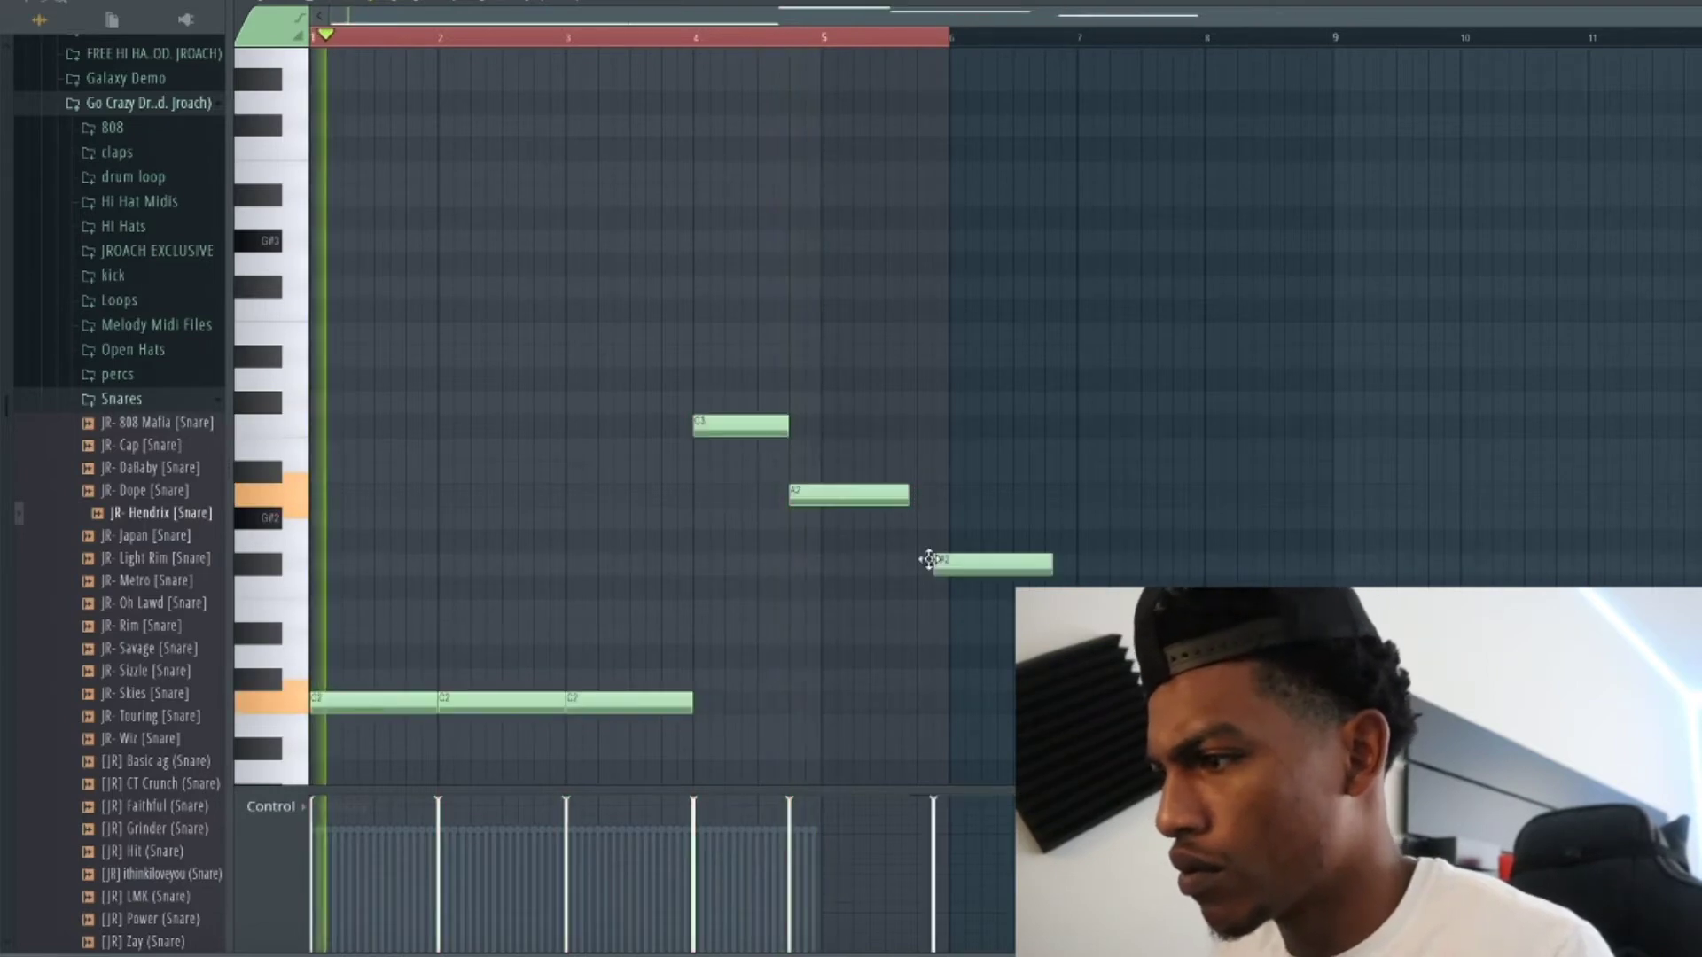
left_click_drag(851, 493, 848, 469)
left_click(999, 607)
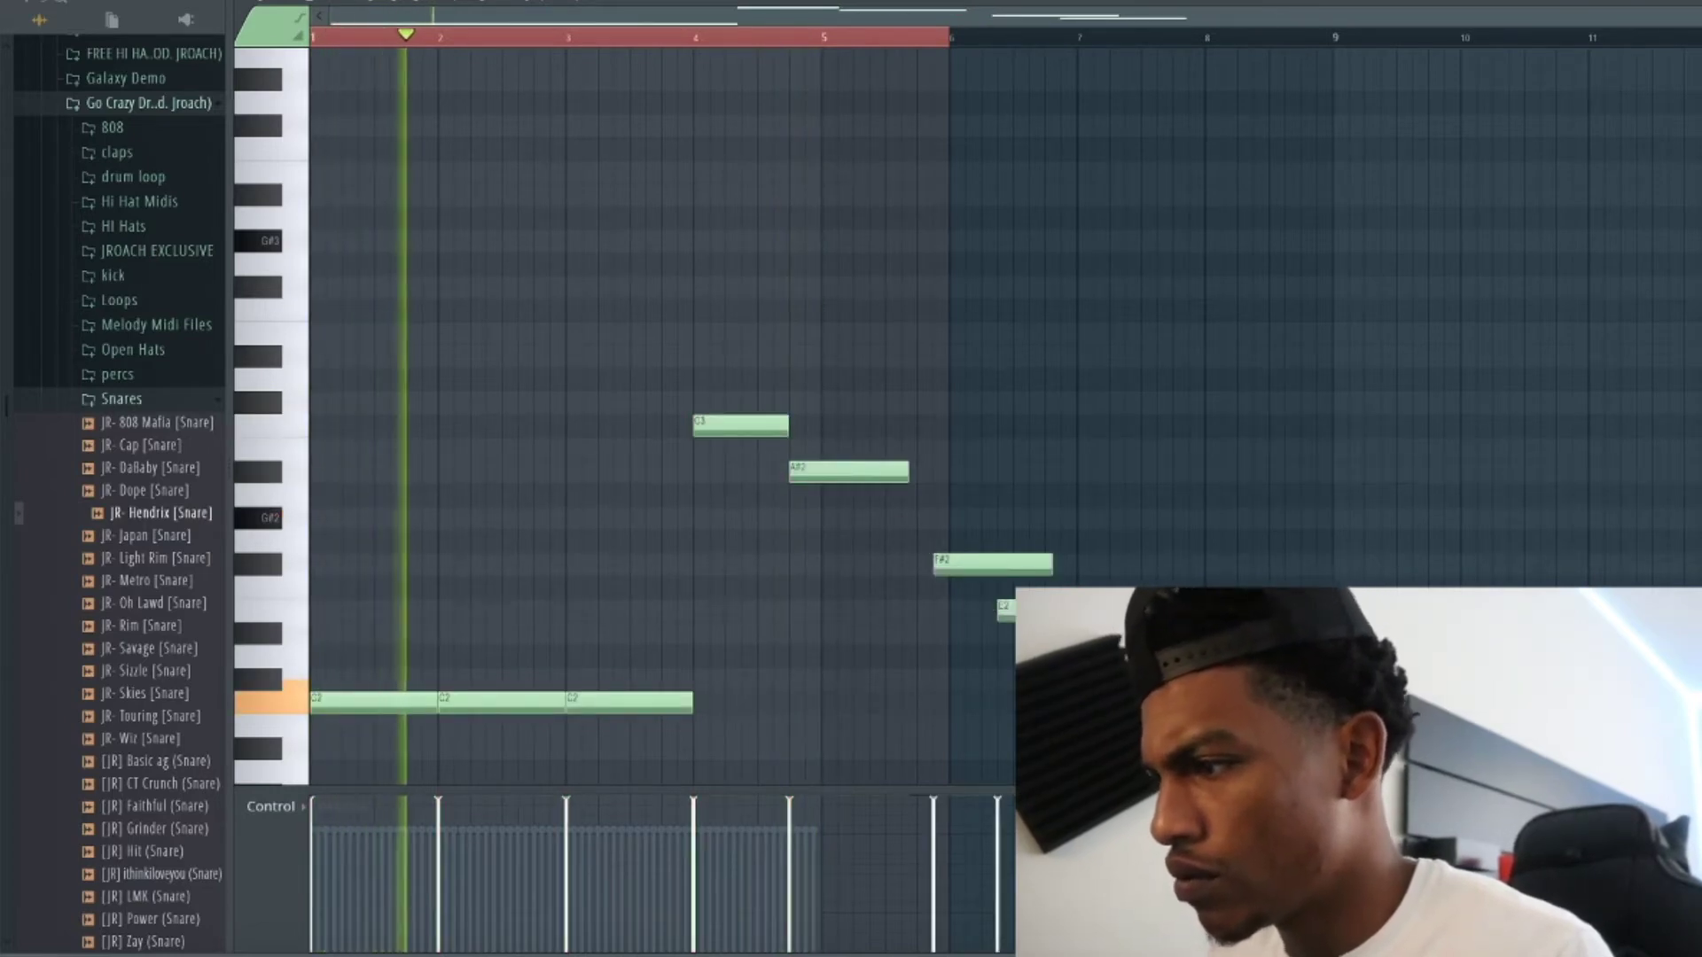
right_click(993, 562)
right_click(1004, 609)
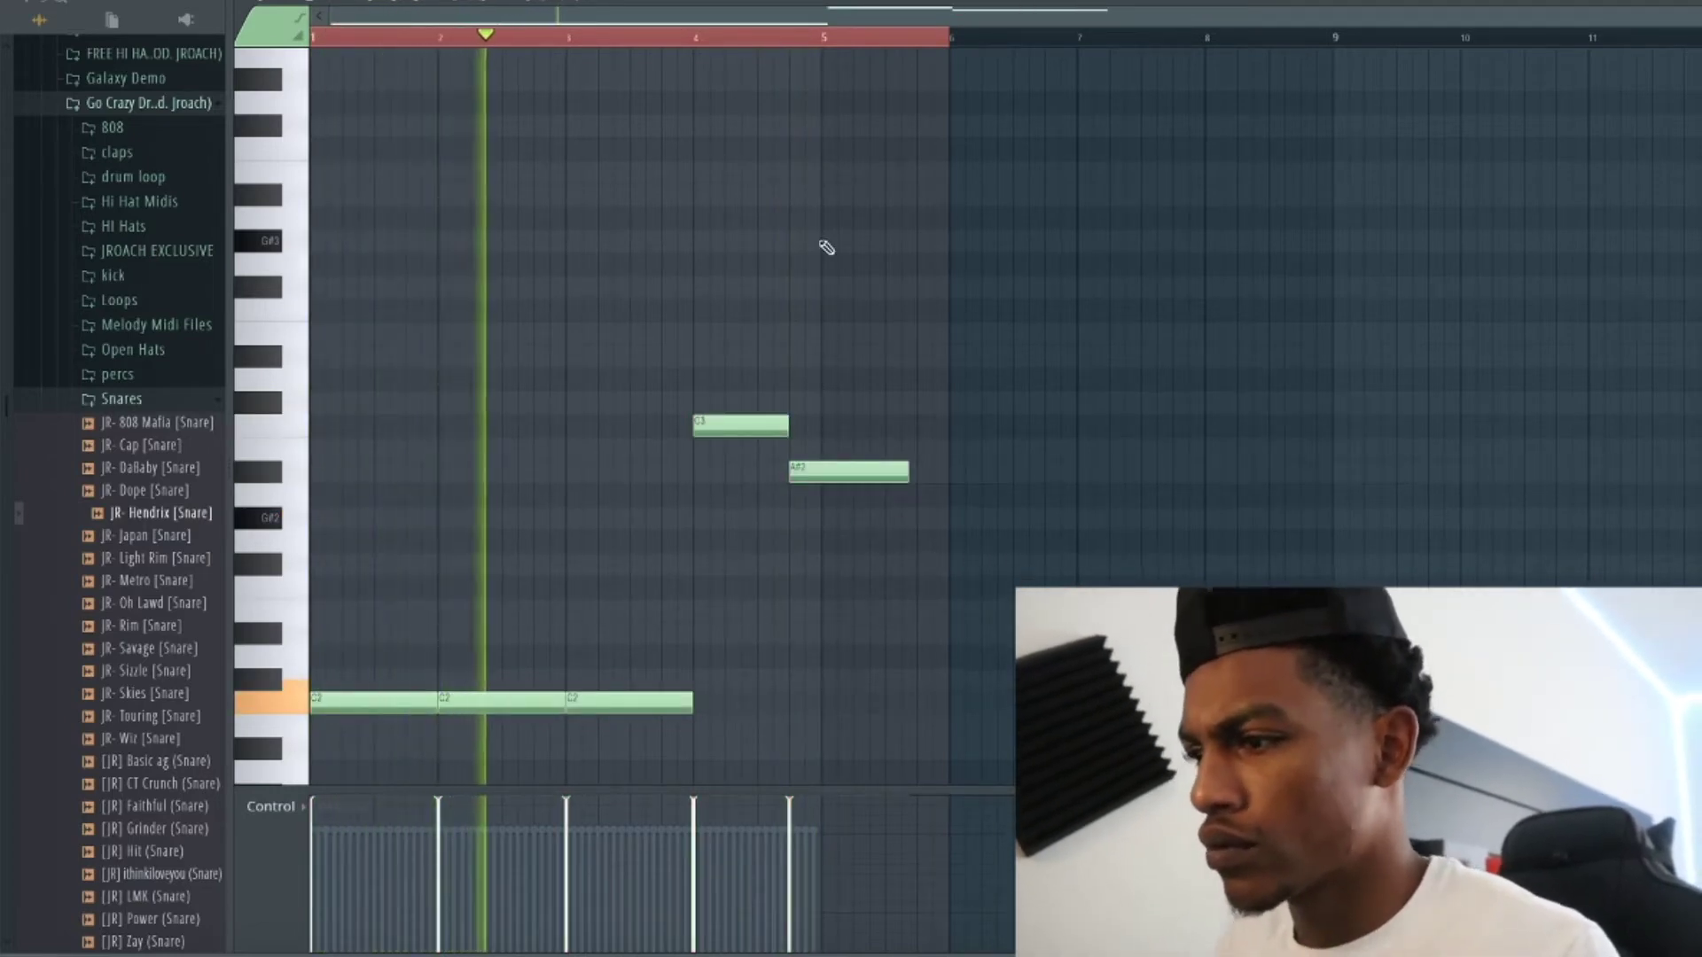
Add extra JR- Hendrix [Snare] hits at steps 42 and 58 in the Channel rack.
key("F6")
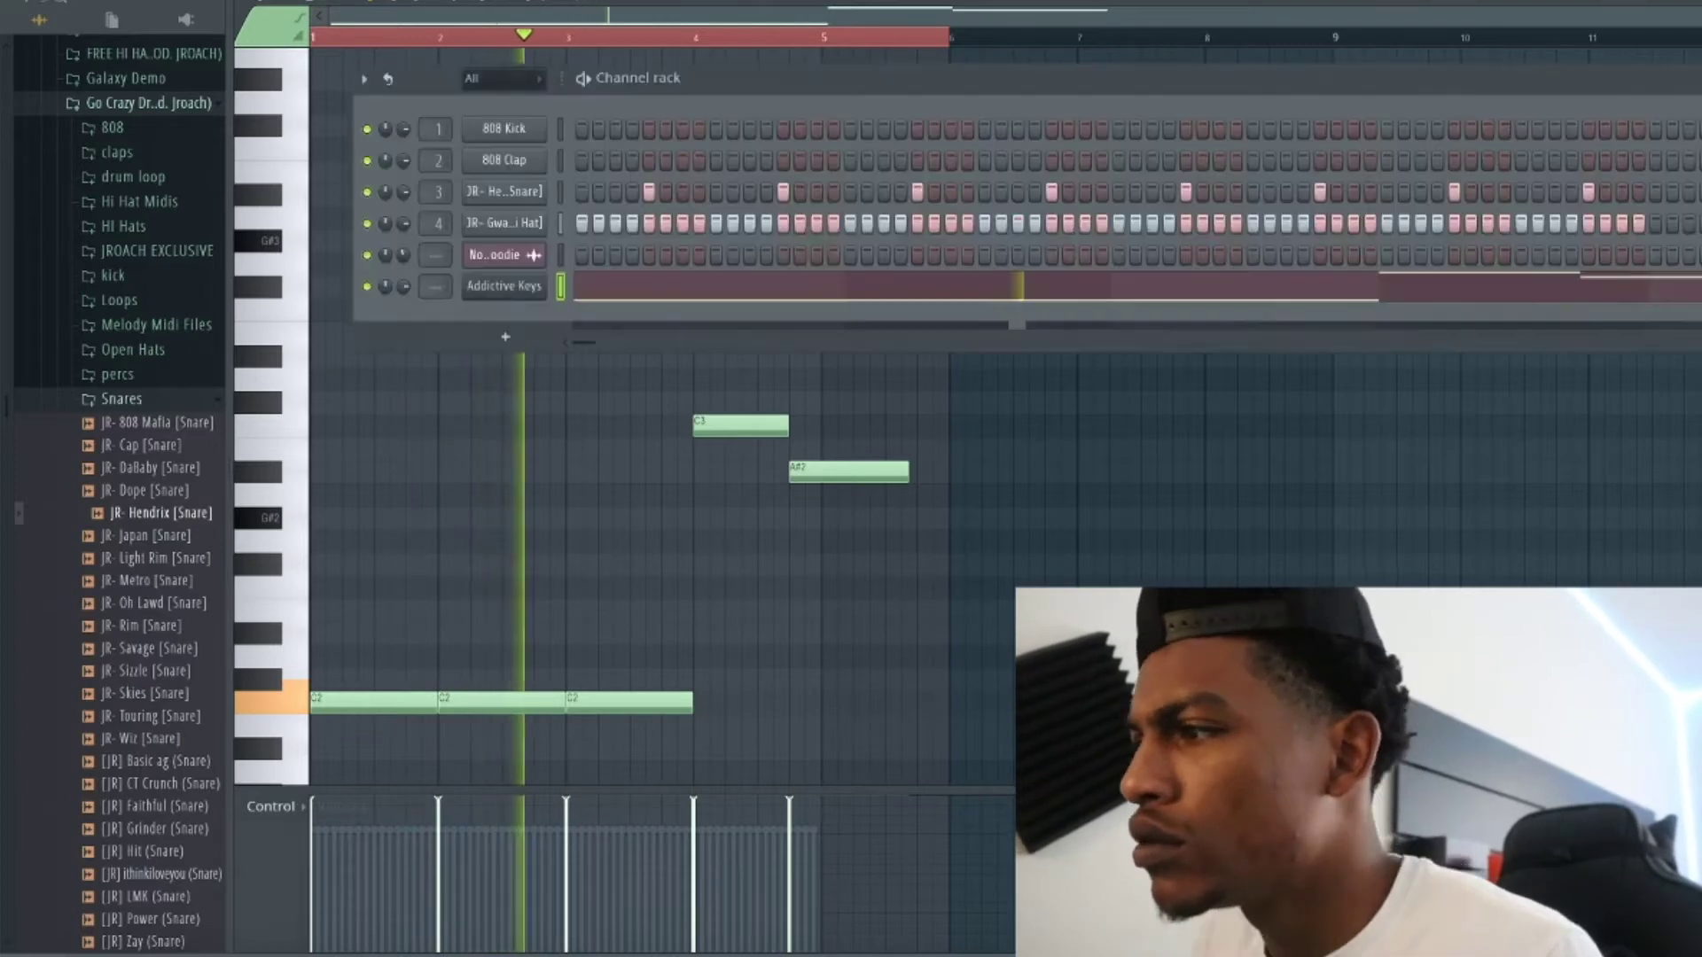
left_click(1270, 191)
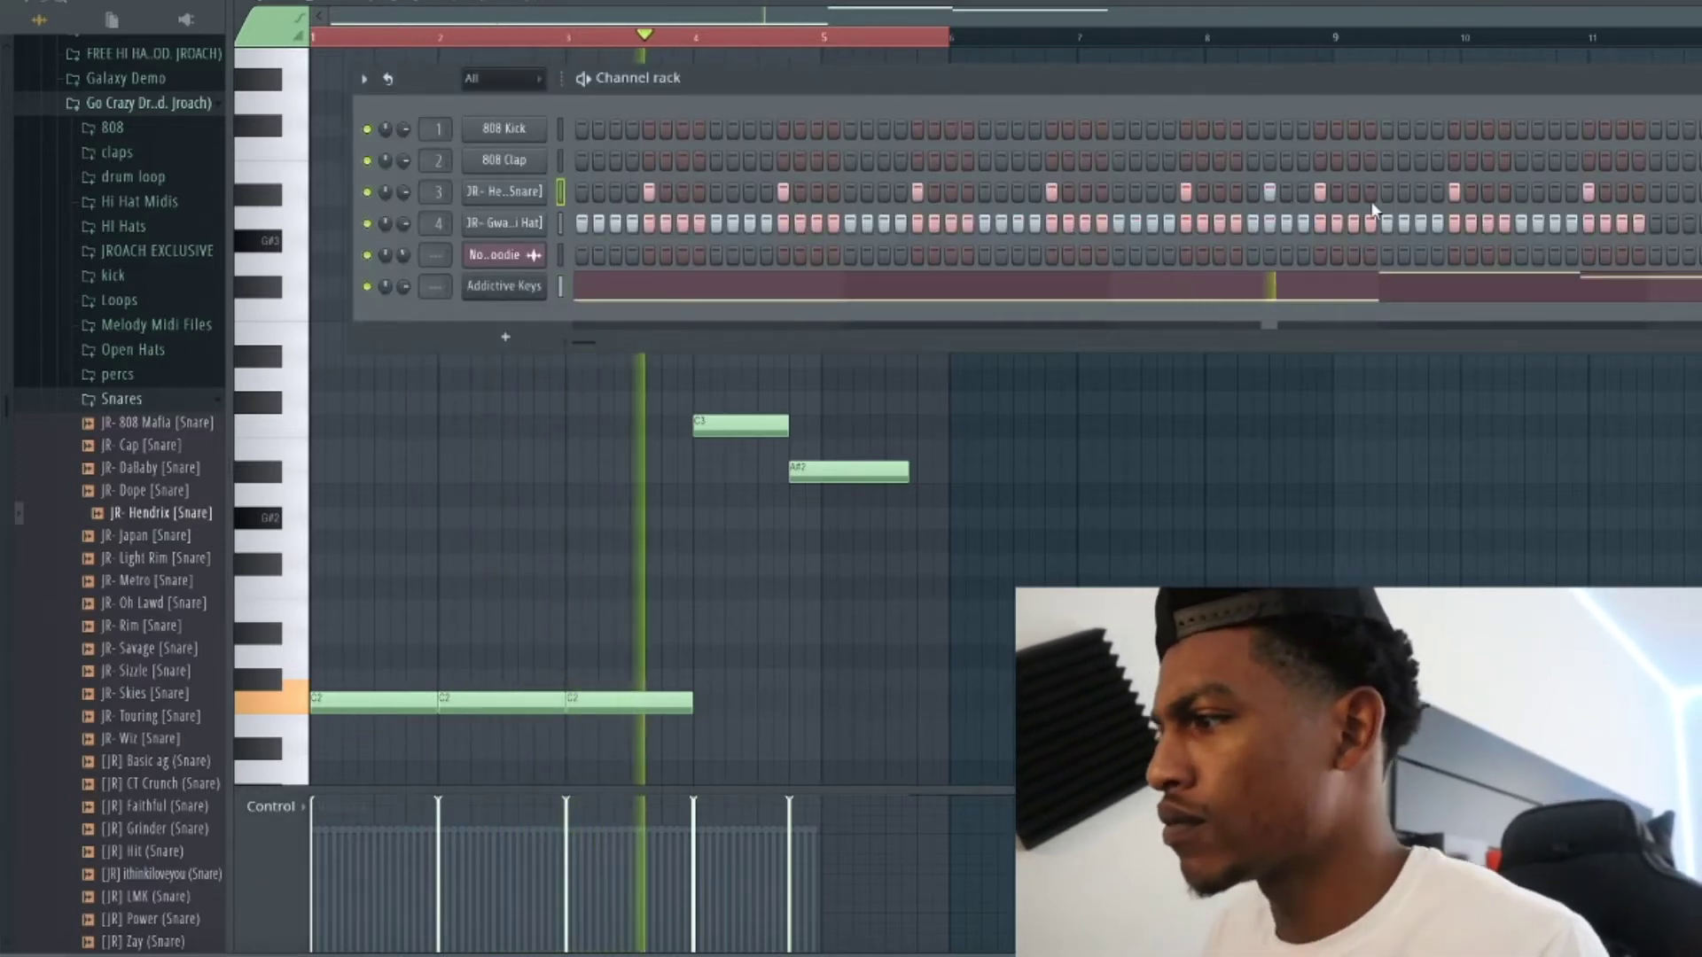
left_click(1538, 192)
Try a run of extra snare hits on the steps after step 61 and clear them.
left_click(1621, 192)
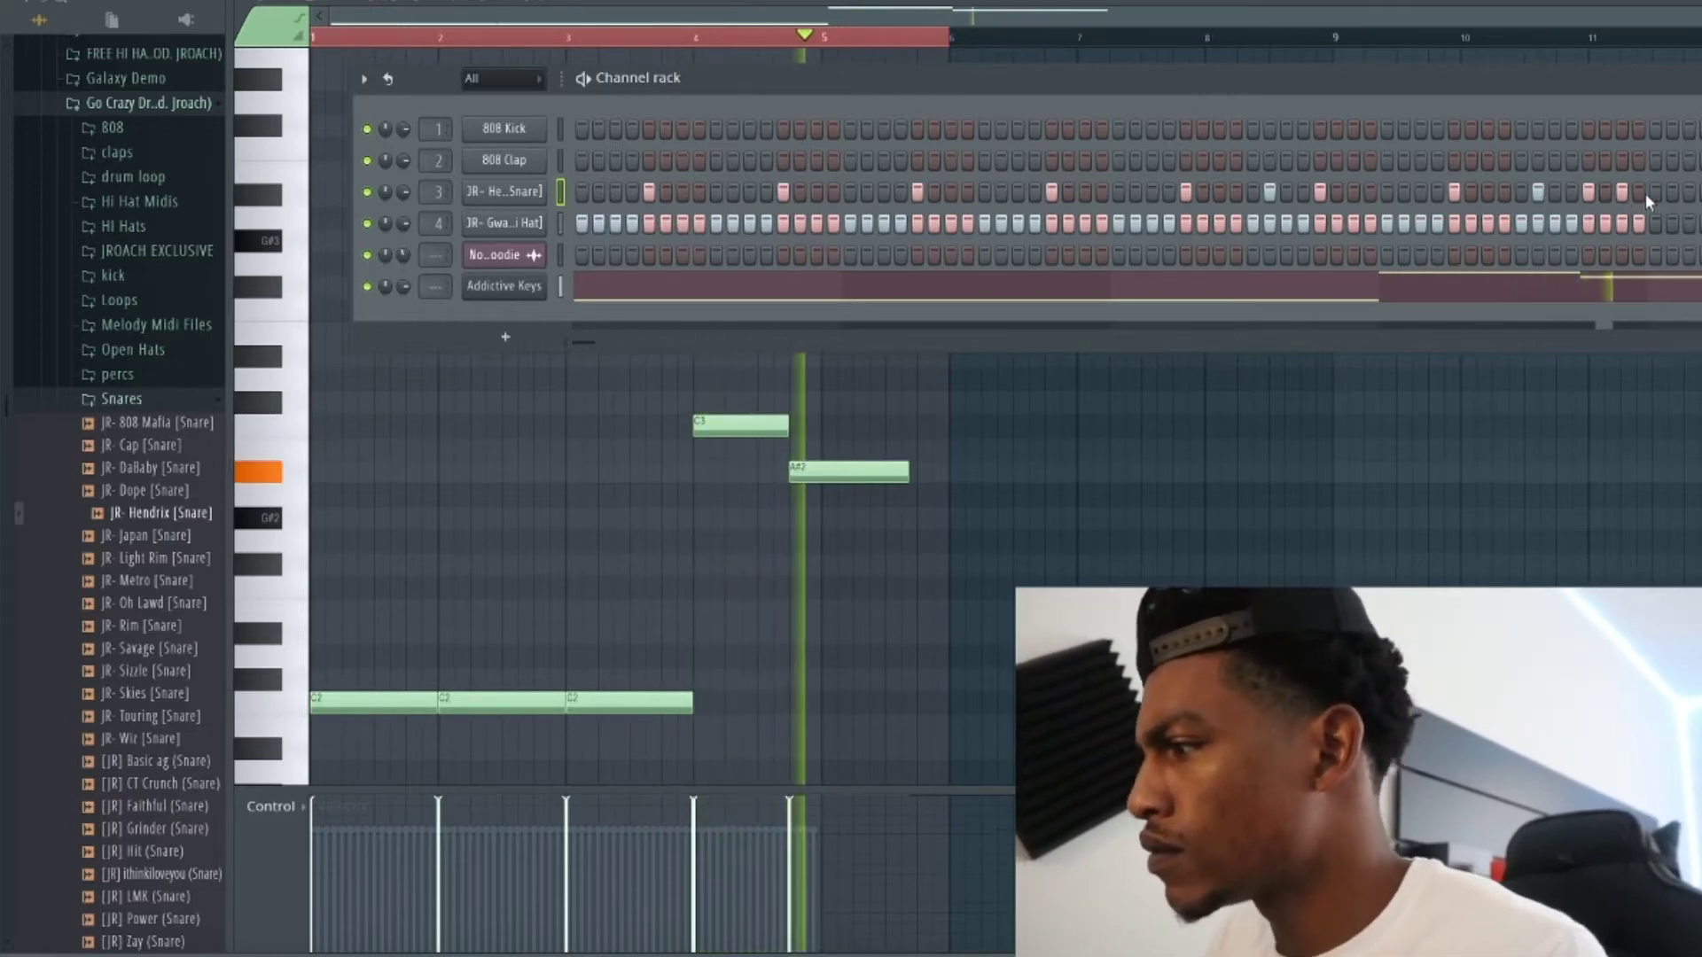
left_click(1606, 194)
right_click(1620, 192)
left_click_drag(1640, 194, 1688, 193)
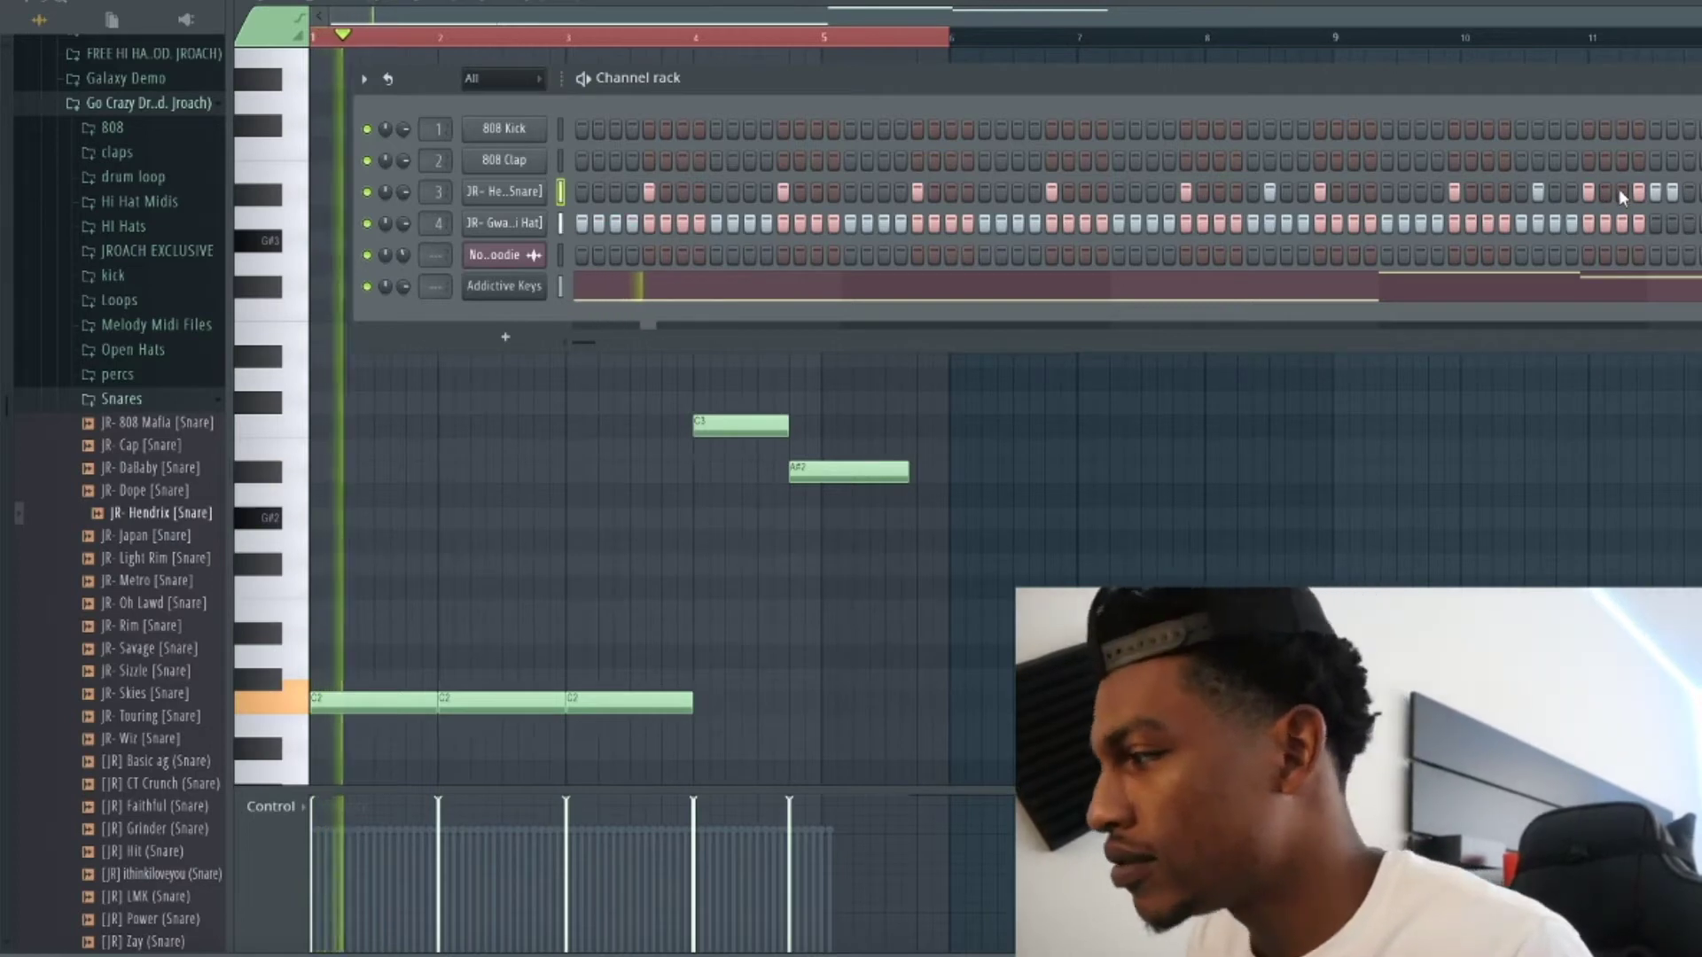
left_click_drag(1674, 192, 1633, 193)
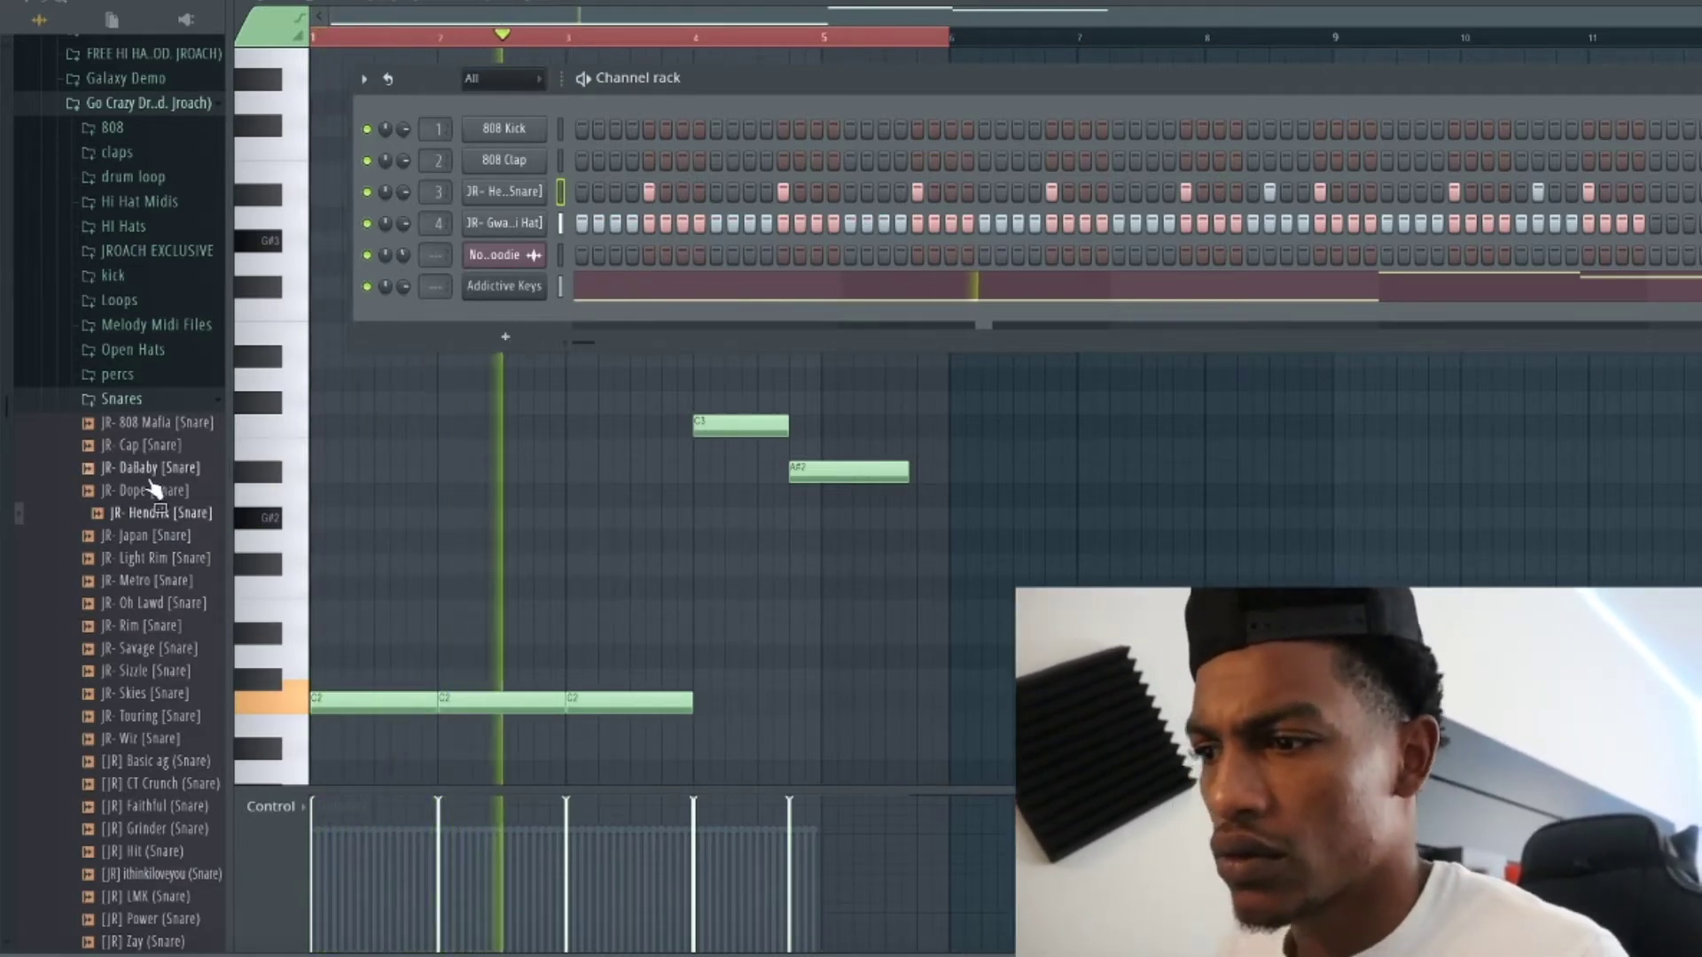
Load the JR- DaBaby [Snare] sample onto the 808 Clap channel.
mouse_move(151, 467)
left_mouse_down()
mouse_move(477, 242)
mouse_move(523, 161)
left_mouse_up()
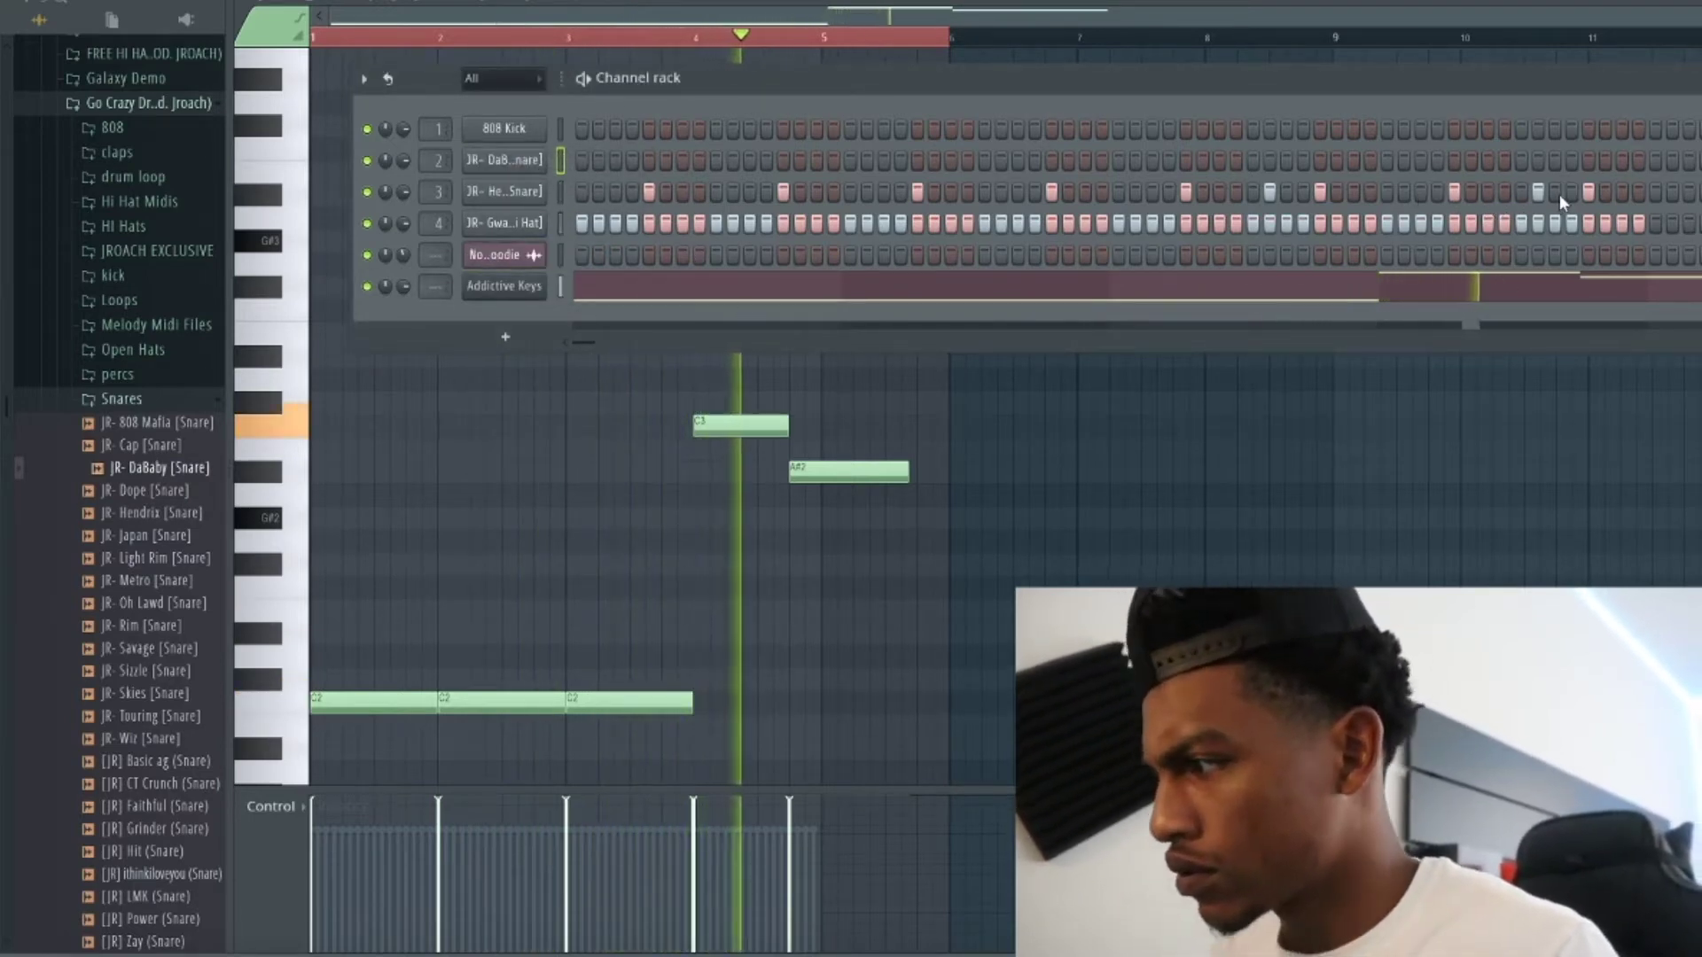
Add a JR- Hendrix [Snare] hit at step 62 and open that channel's notes in the piano roll.
left_click(1605, 192)
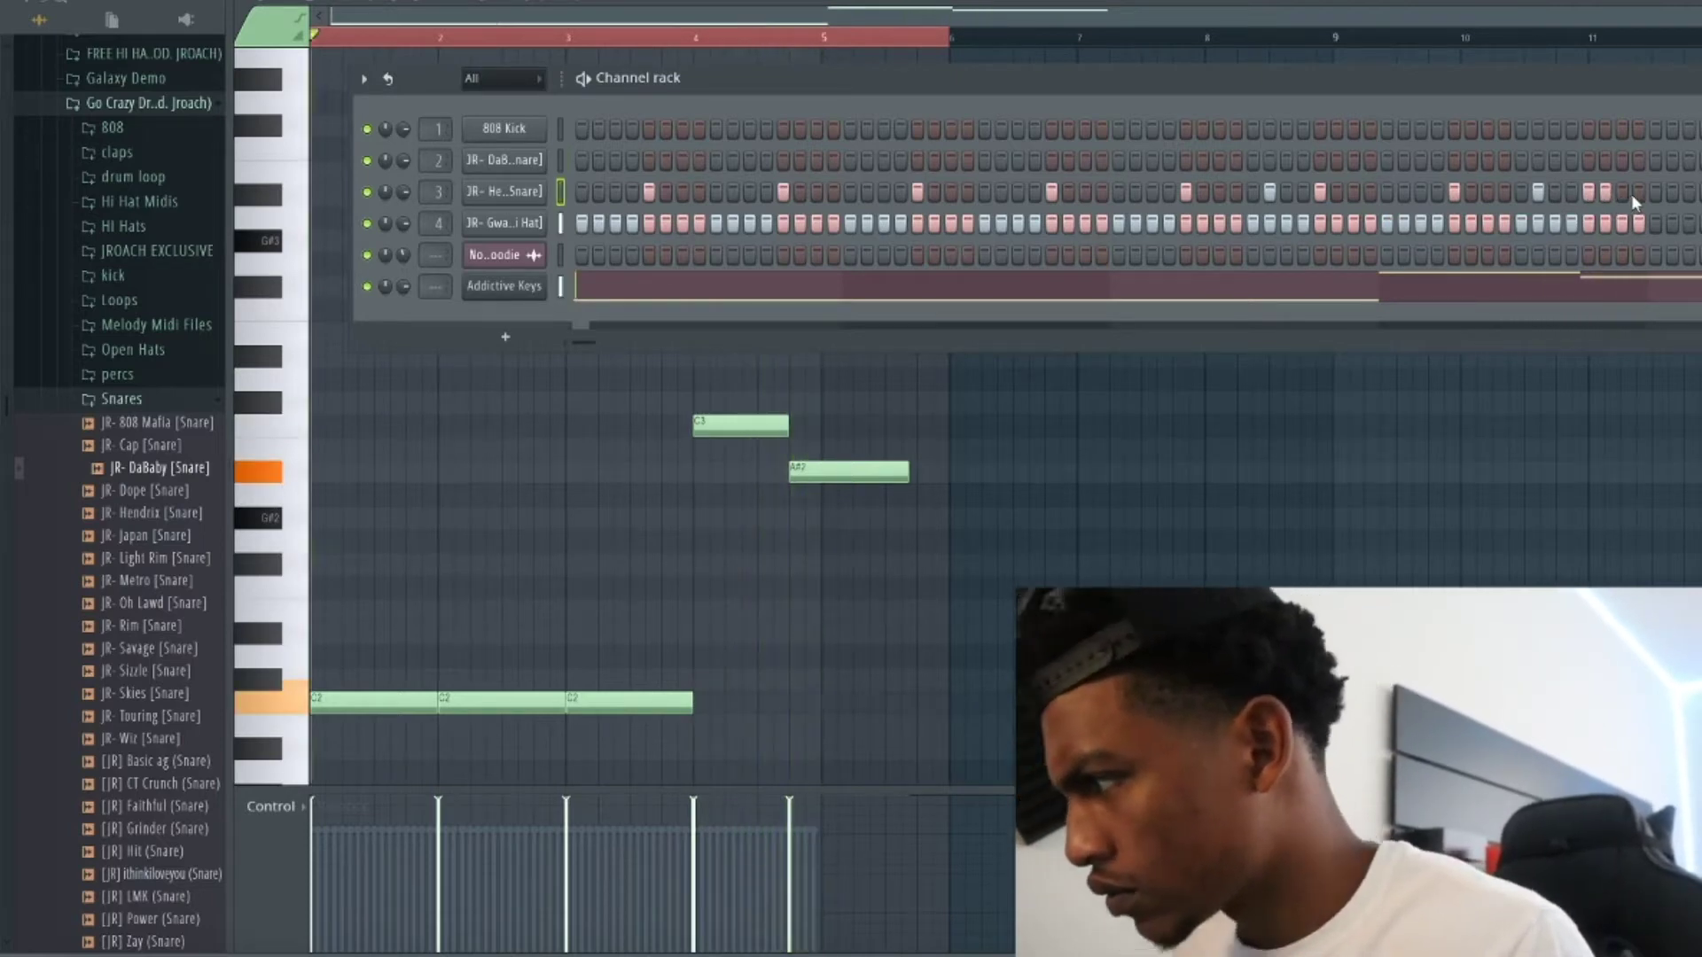
right_click(535, 200)
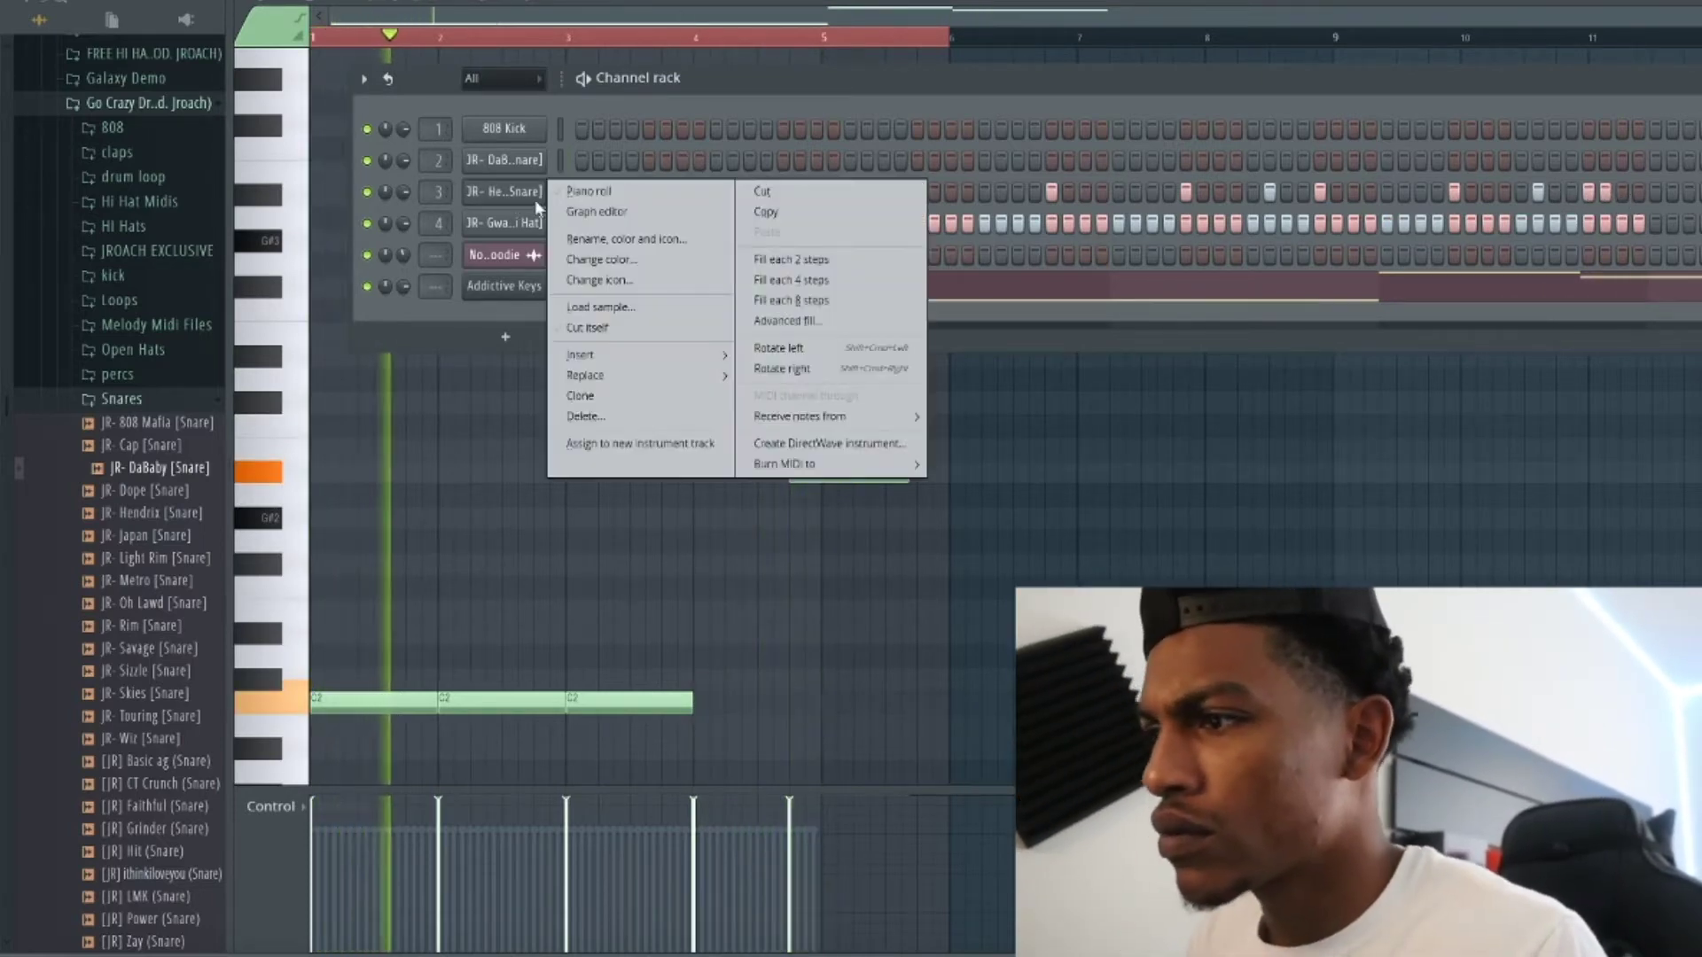
left_click(587, 192)
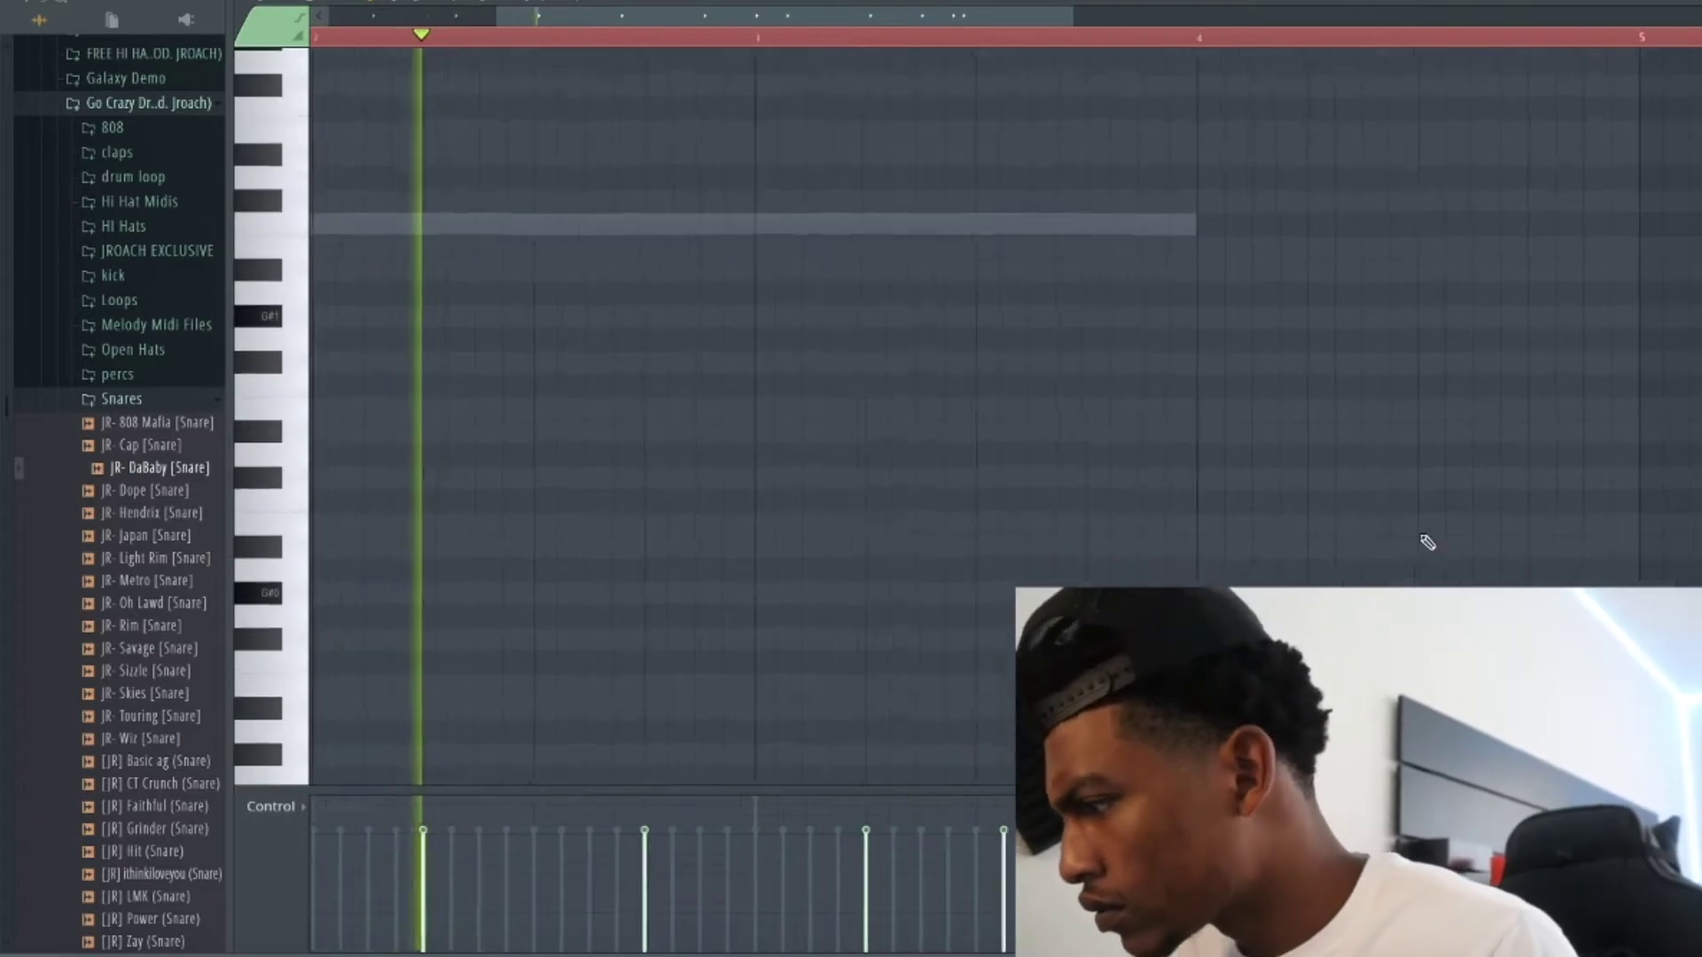
Set the piano roll snap to 1/3 step and add a short C5 snare note near the end of bar 4.
scroll(1426, 542, "up", 8)
scroll(1640, 222, "up", 3)
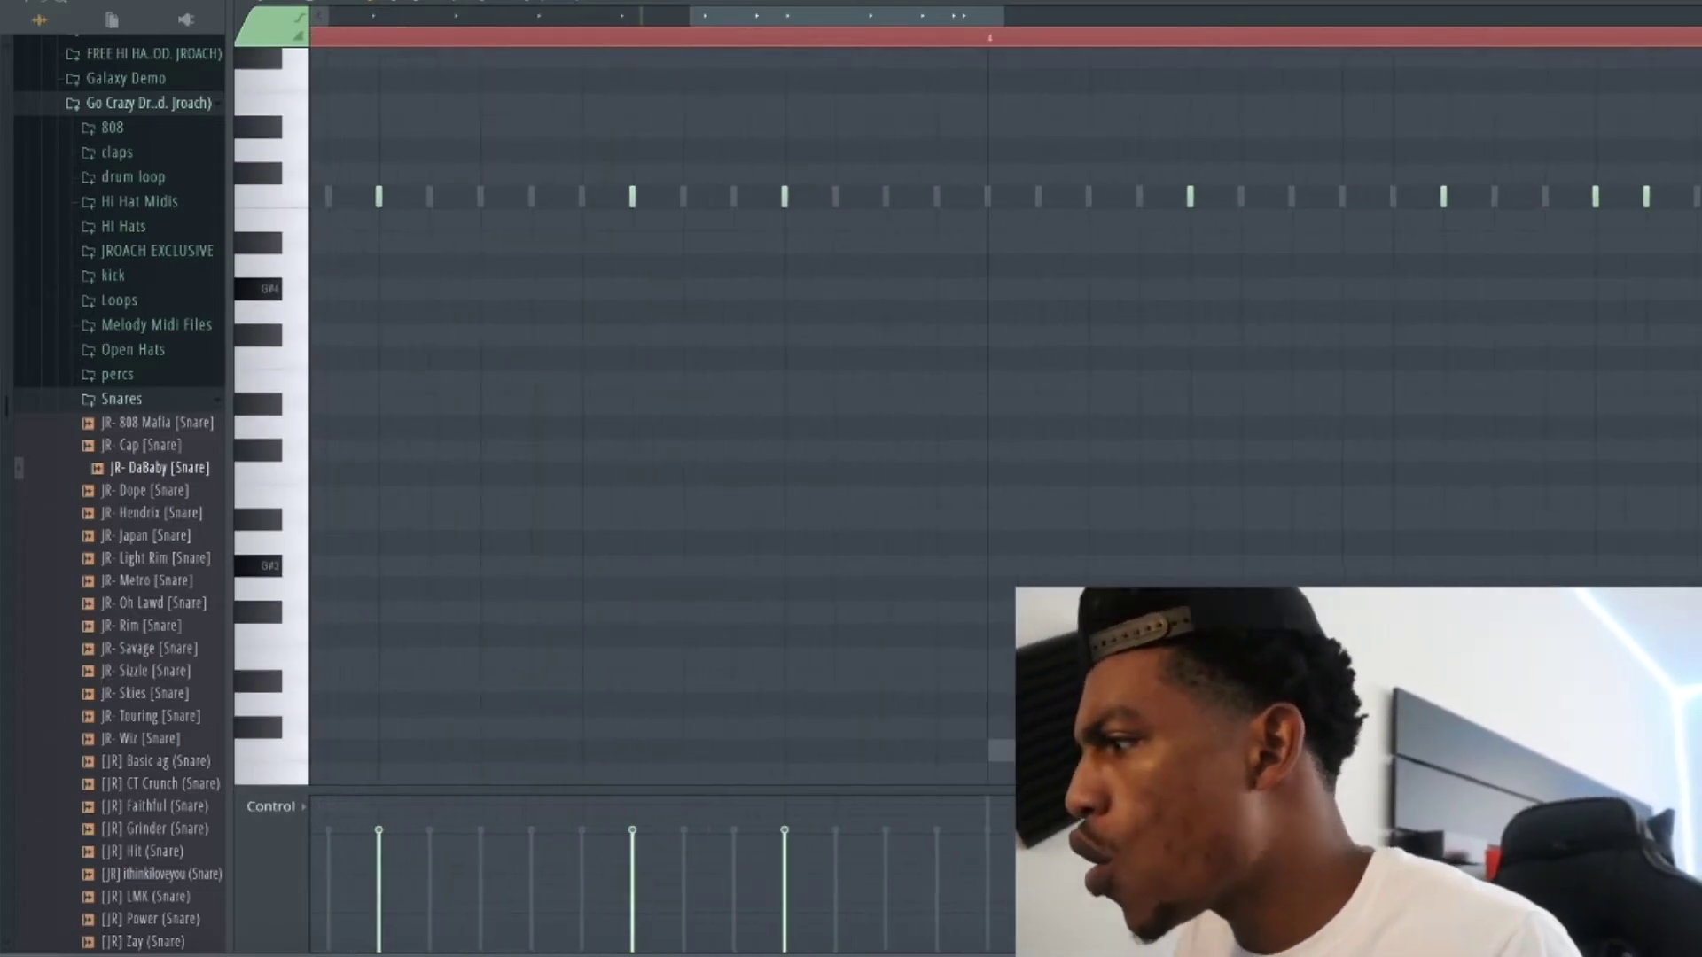
left_click(289, 3)
left_click(322, 158)
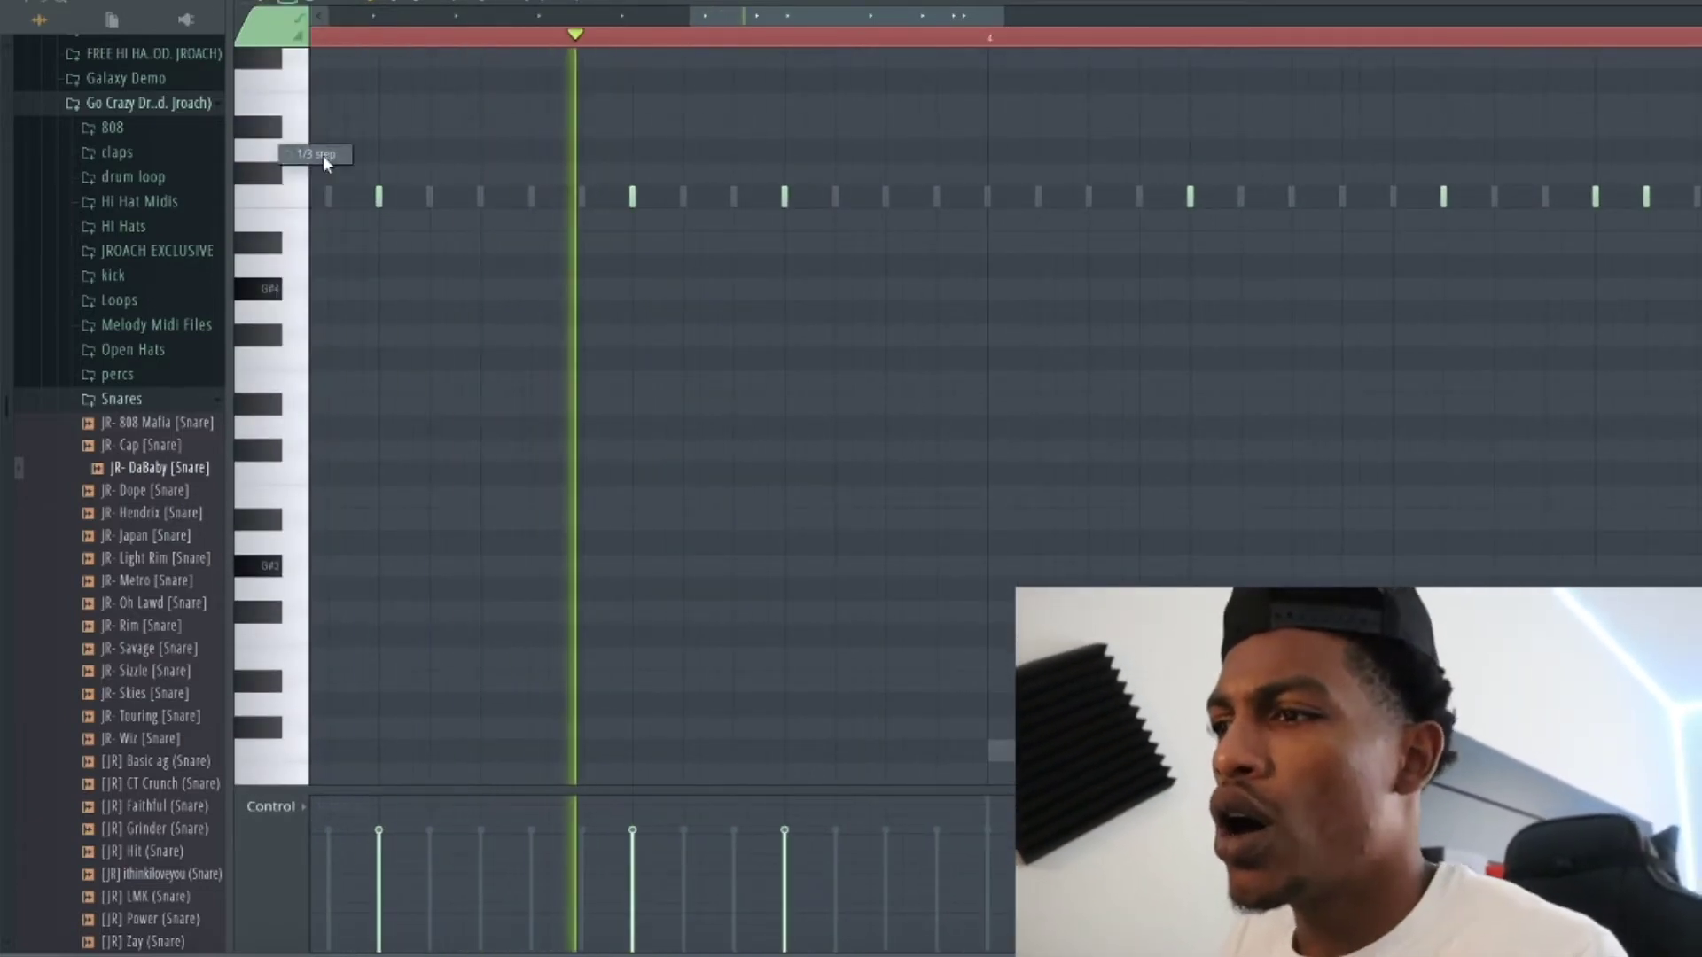
scroll(1639, 326, "up", 1)
scroll(1639, 326, "up", 1)
left_click(1694, 195)
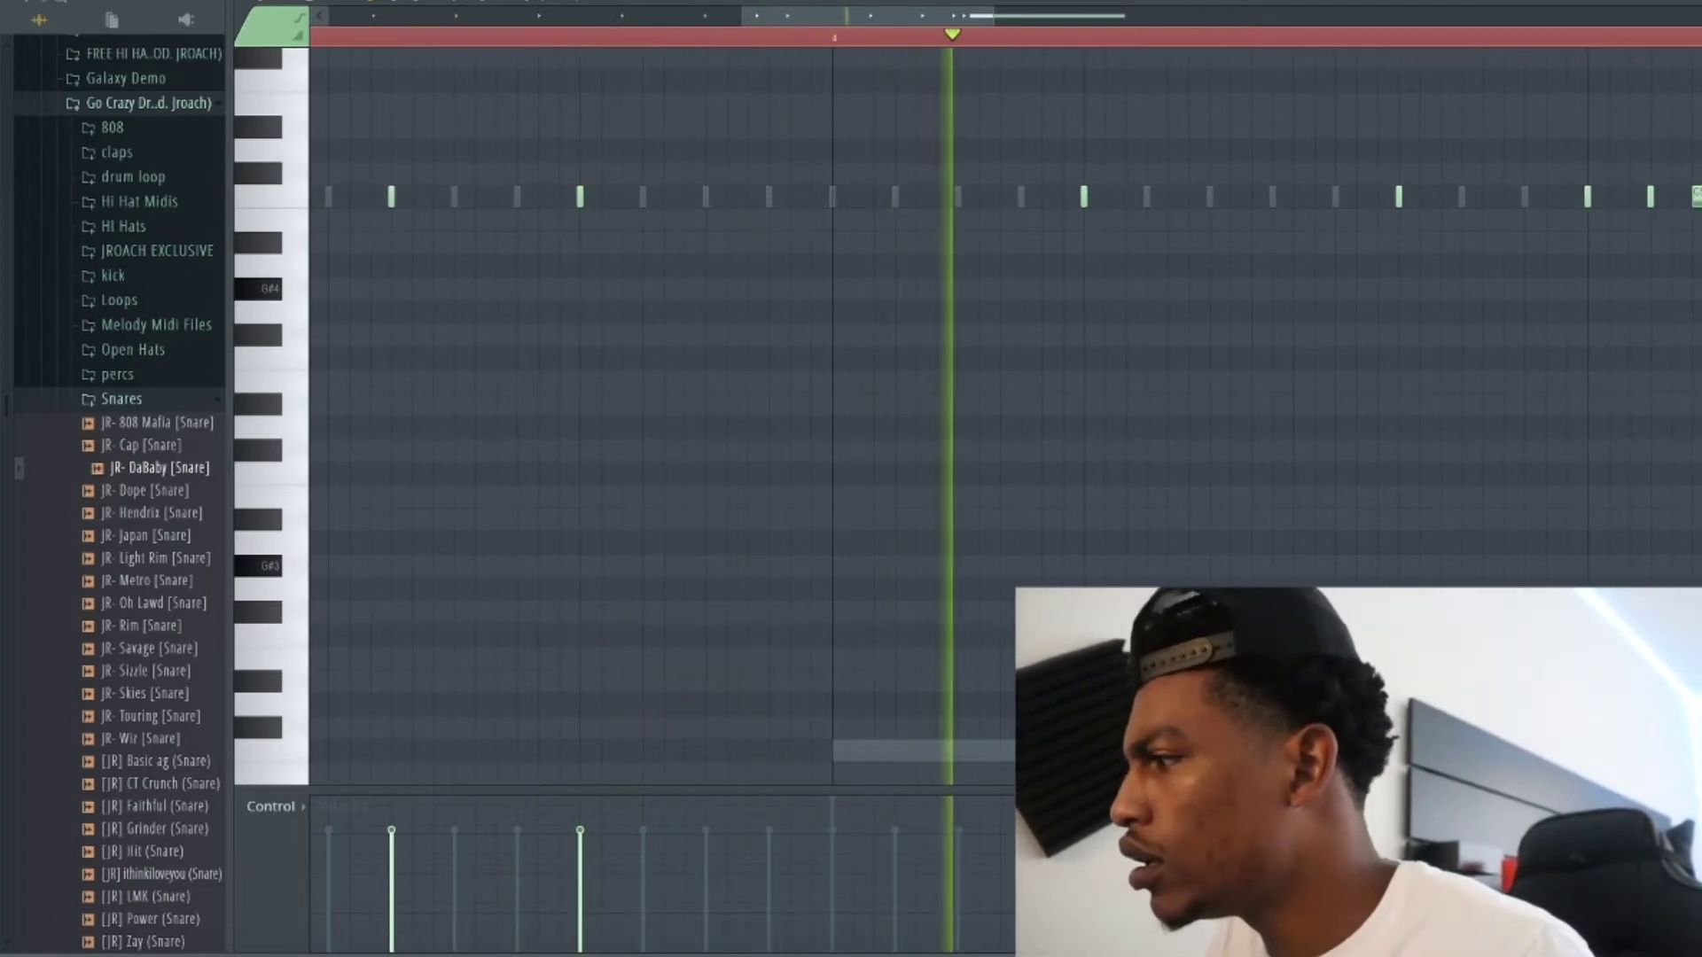
Rework the added snare notes at the end of bar 4 into three evenly spaced C5 roll notes.
left_click_drag(1691, 196, 1602, 242)
key("ctrl+z")
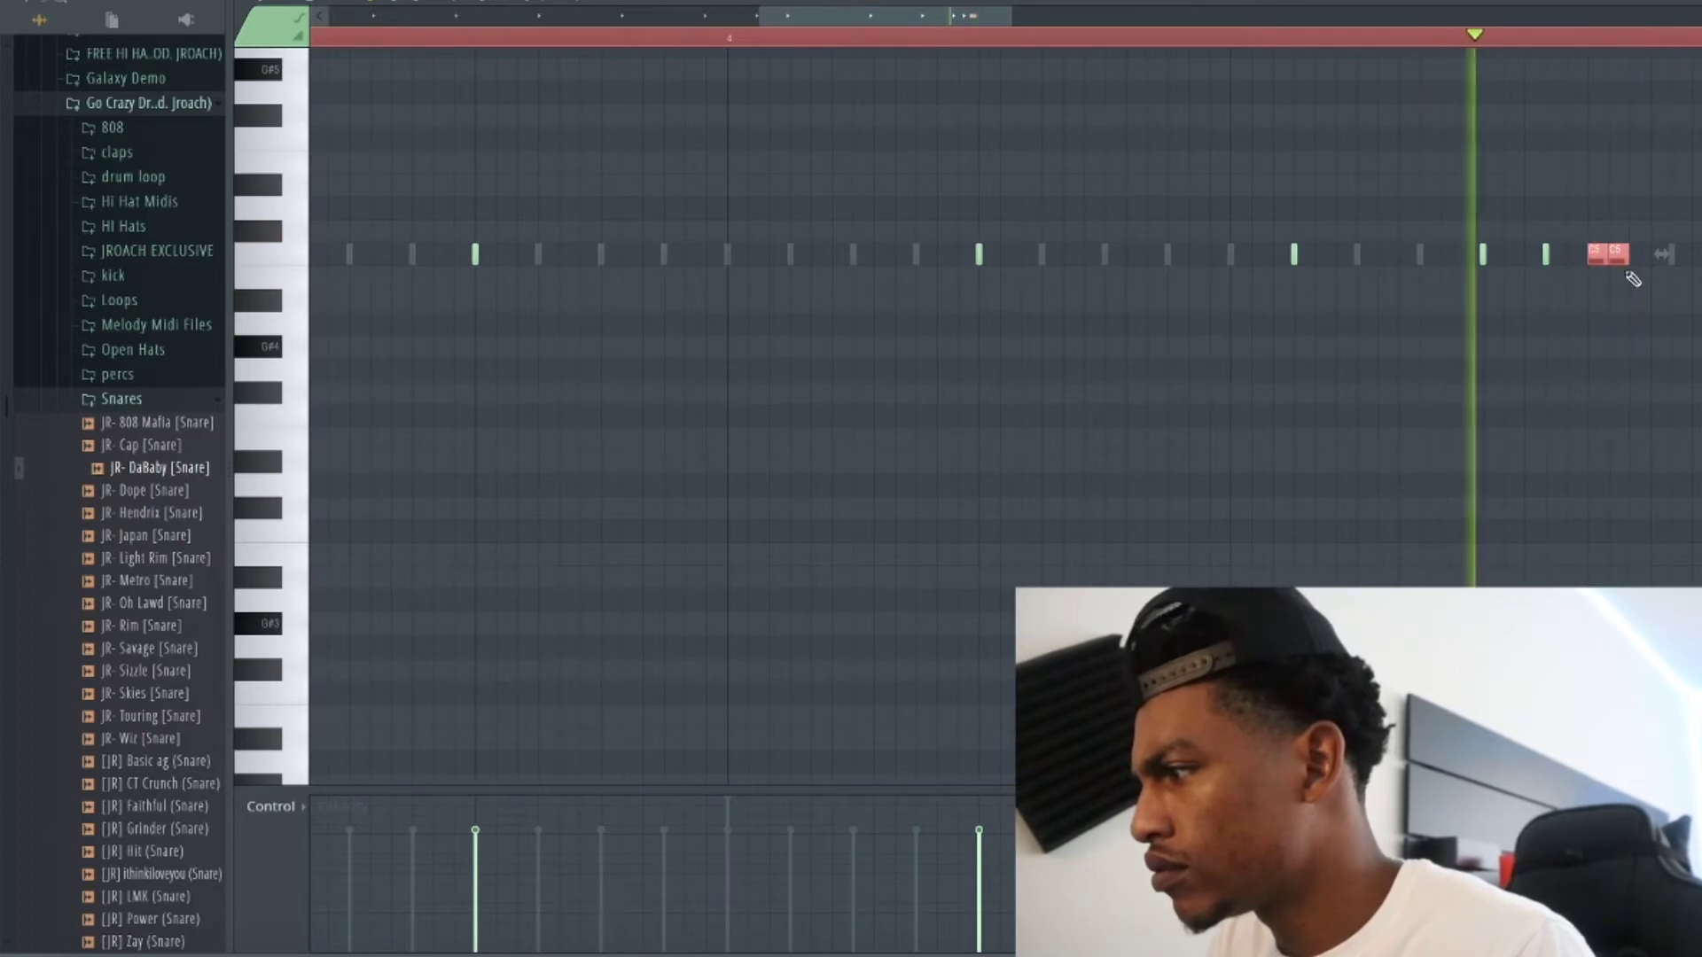
left_click(1633, 278, "ctrl")
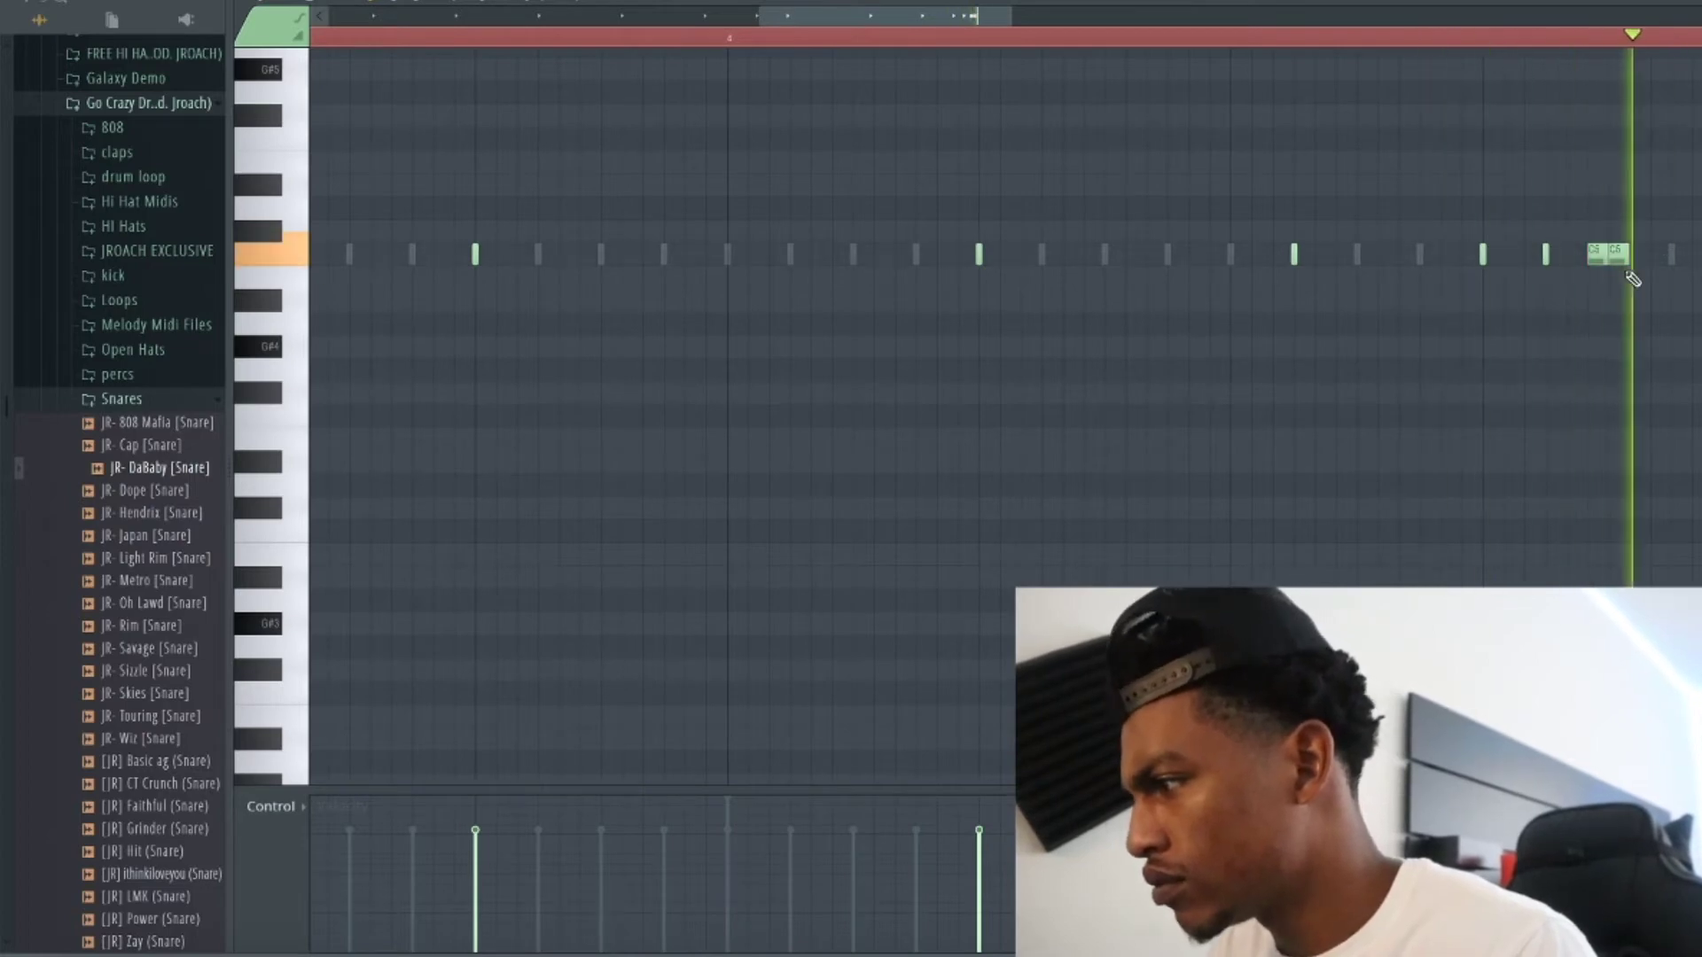
left_click(1673, 241)
left_click_drag(1673, 255, 1673, 258)
right_click(1598, 255)
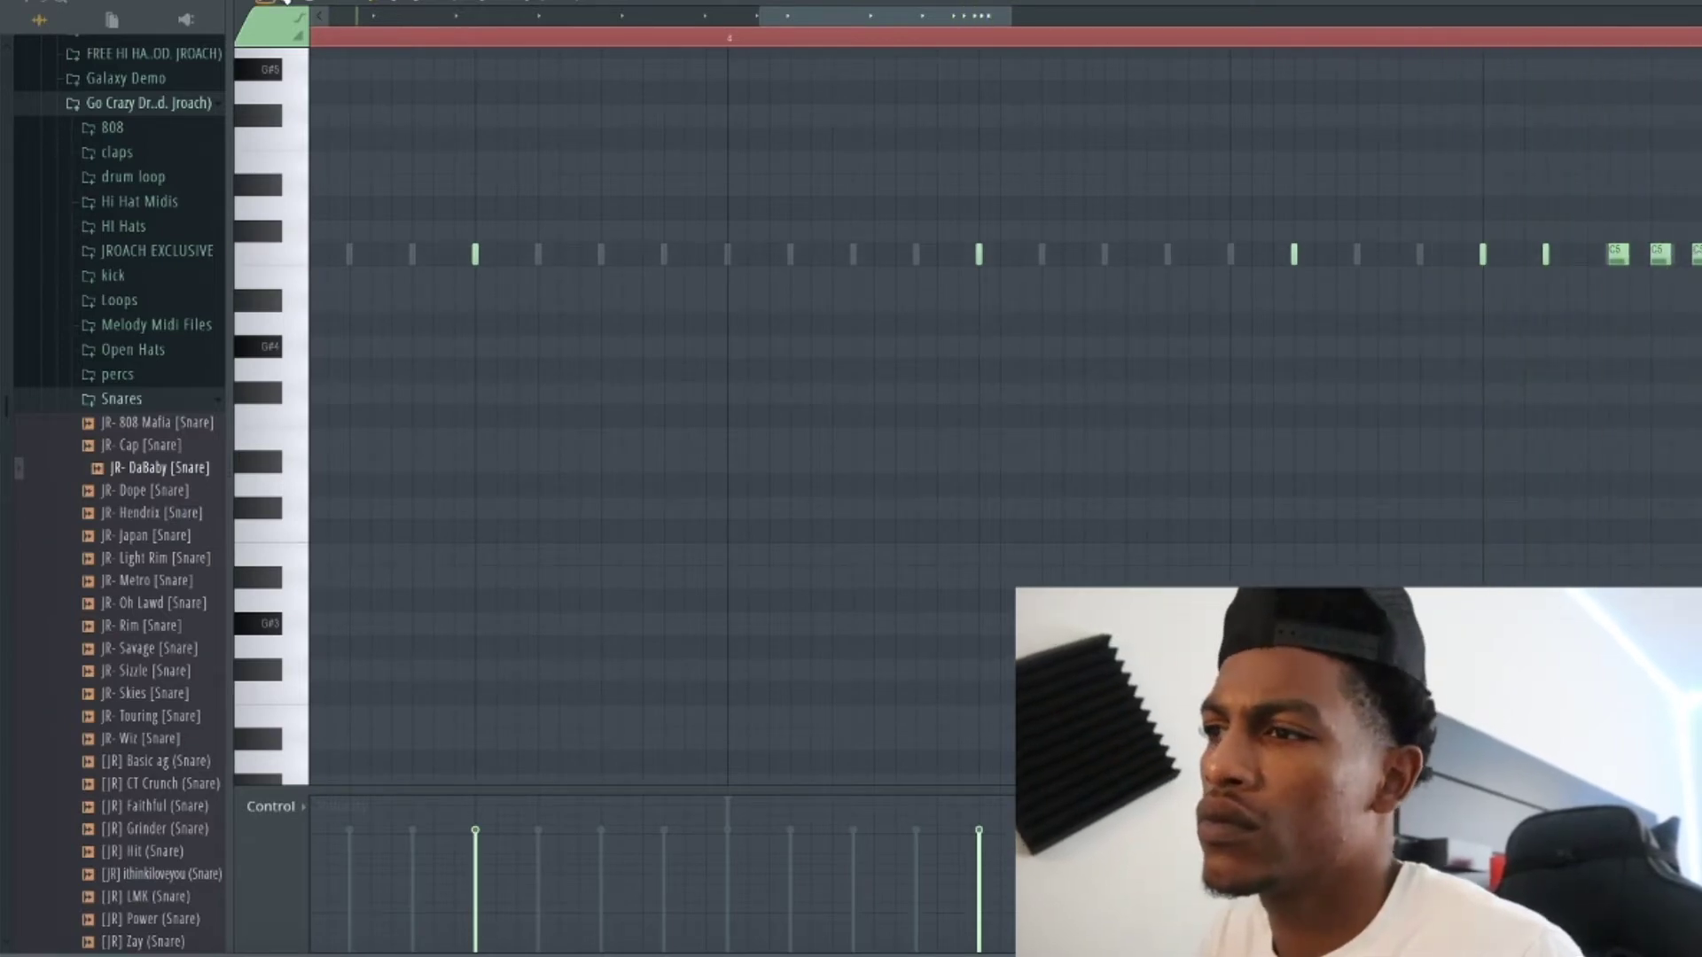
left_click(286, 2)
left_click(316, 222)
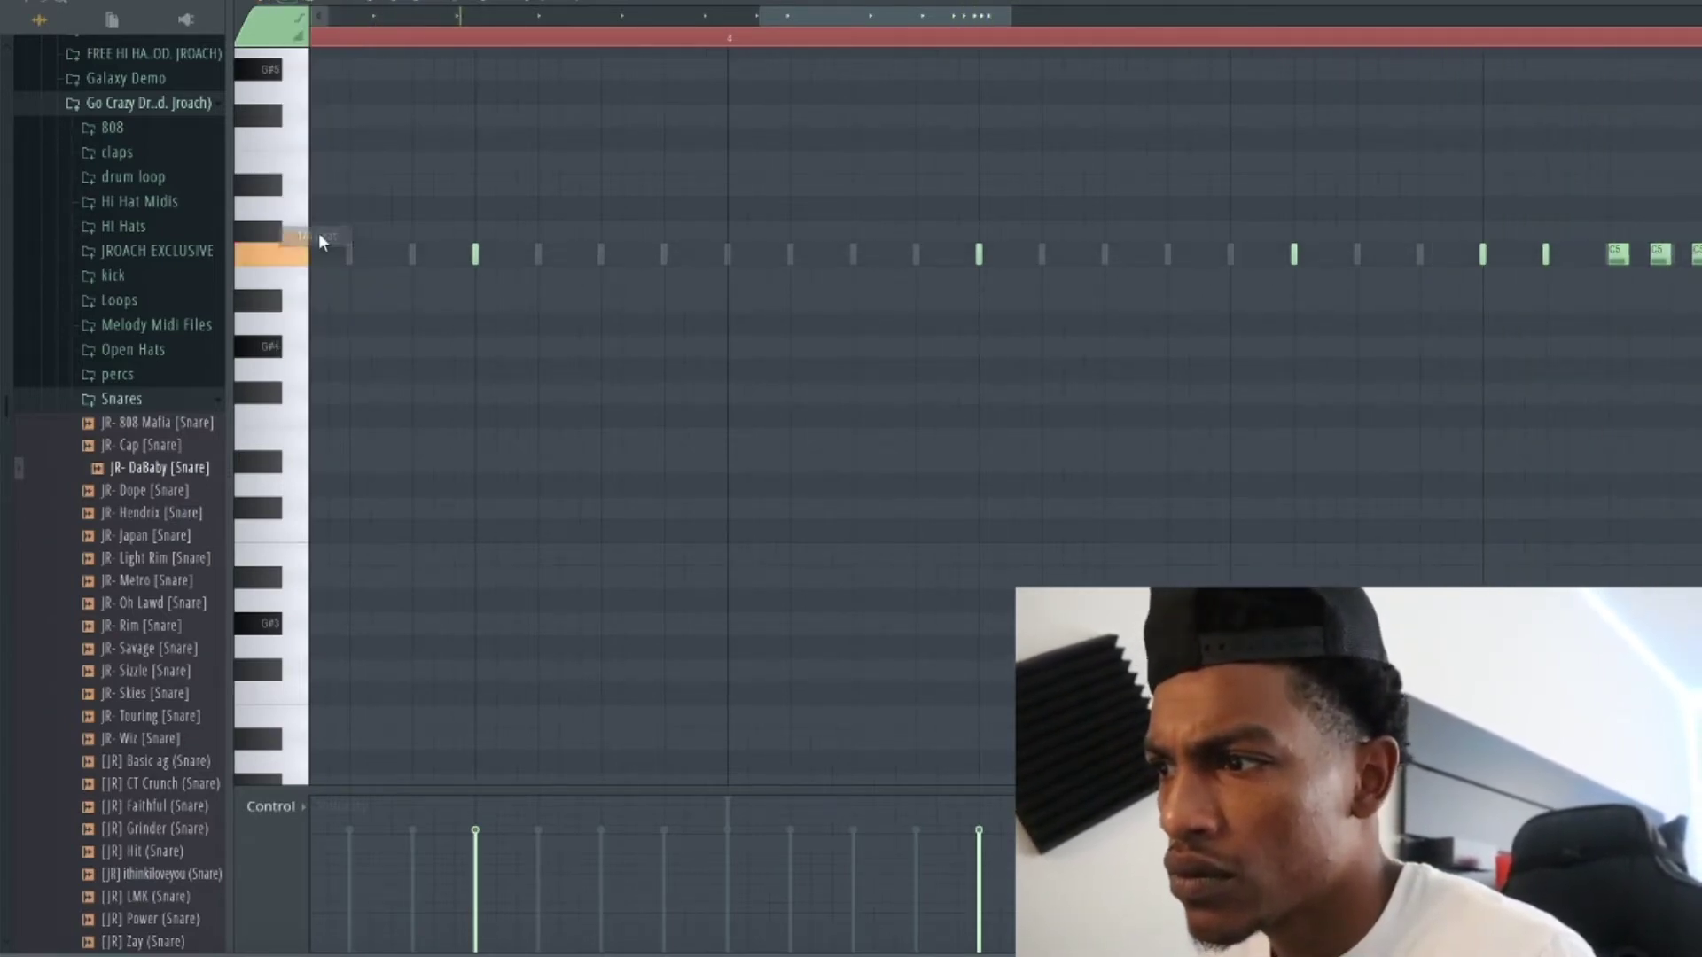
scroll(1642, 261, "down", 2, "ctrl")
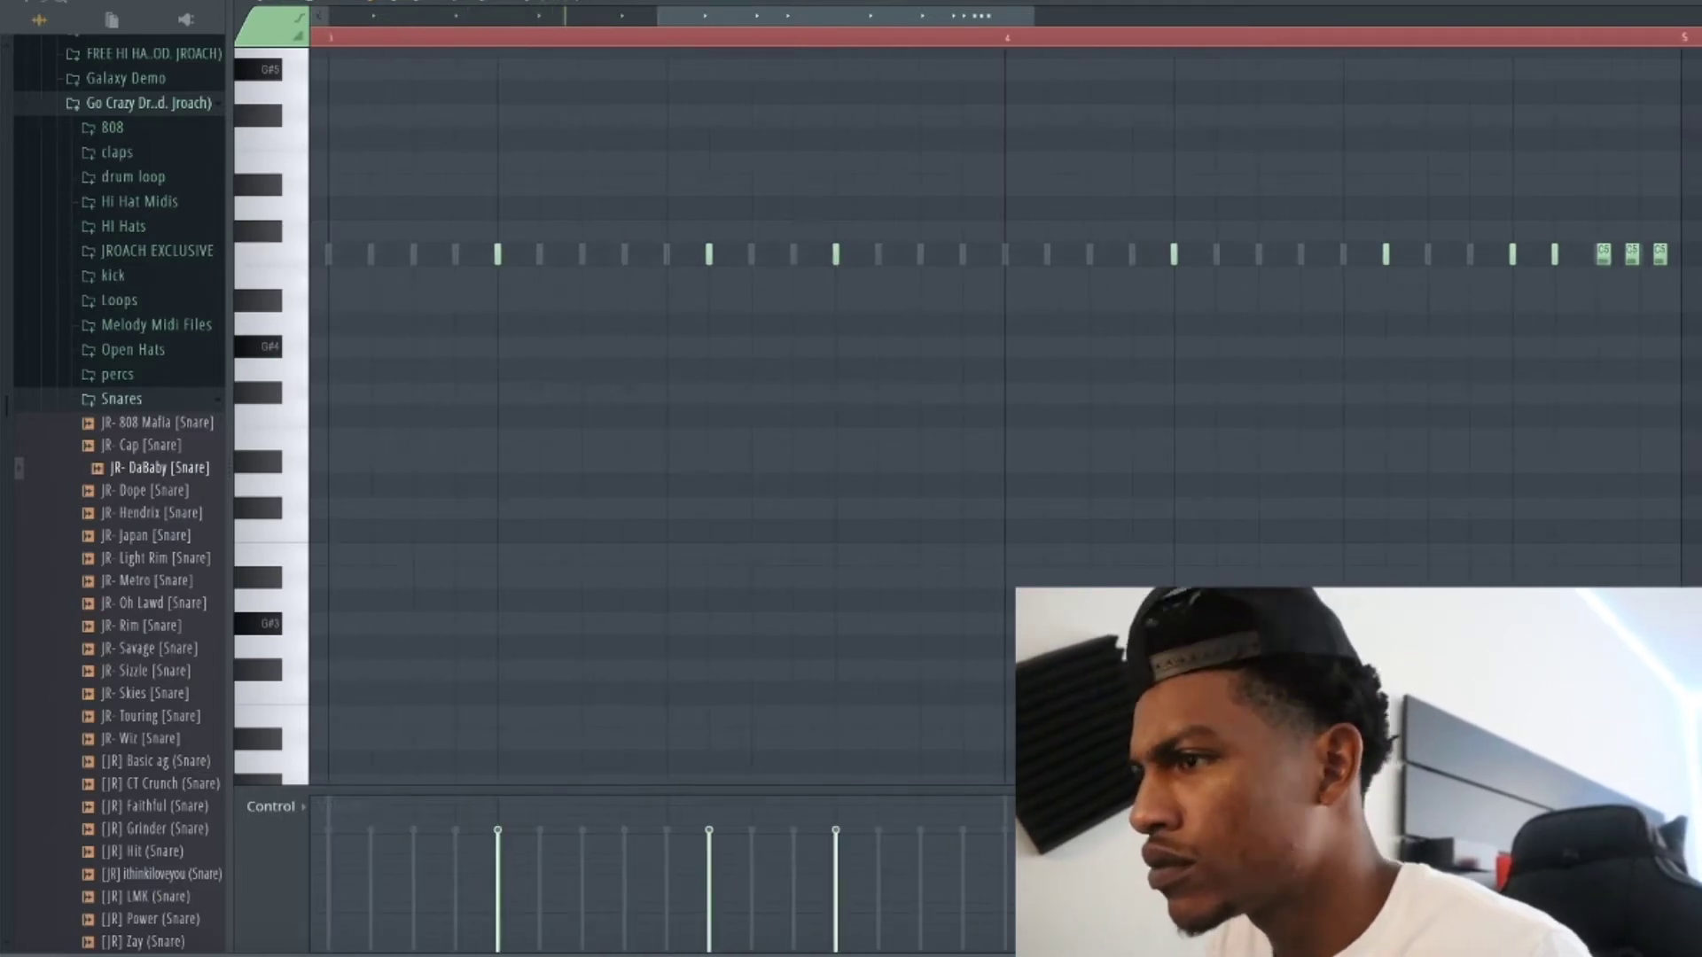
Try the three final snare notes closer together, back to back on a 1/3 step snap.
left_click(291, 2)
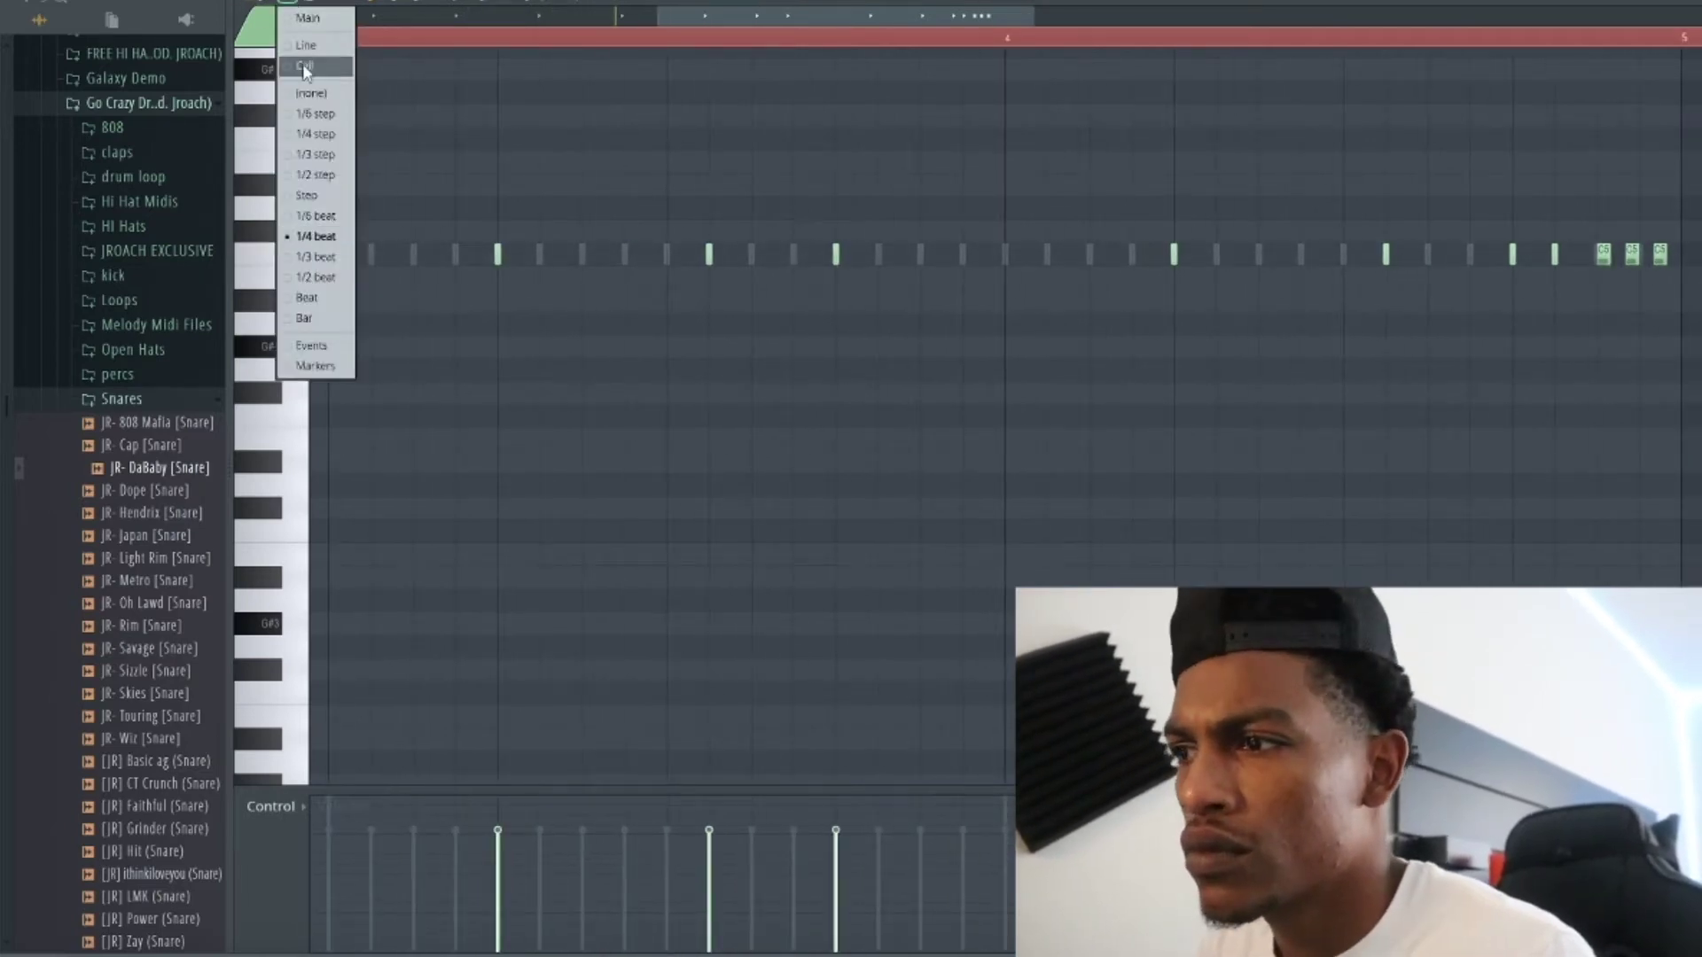
left_click(317, 154)
scroll(1578, 284, "up", 2, "ctrl")
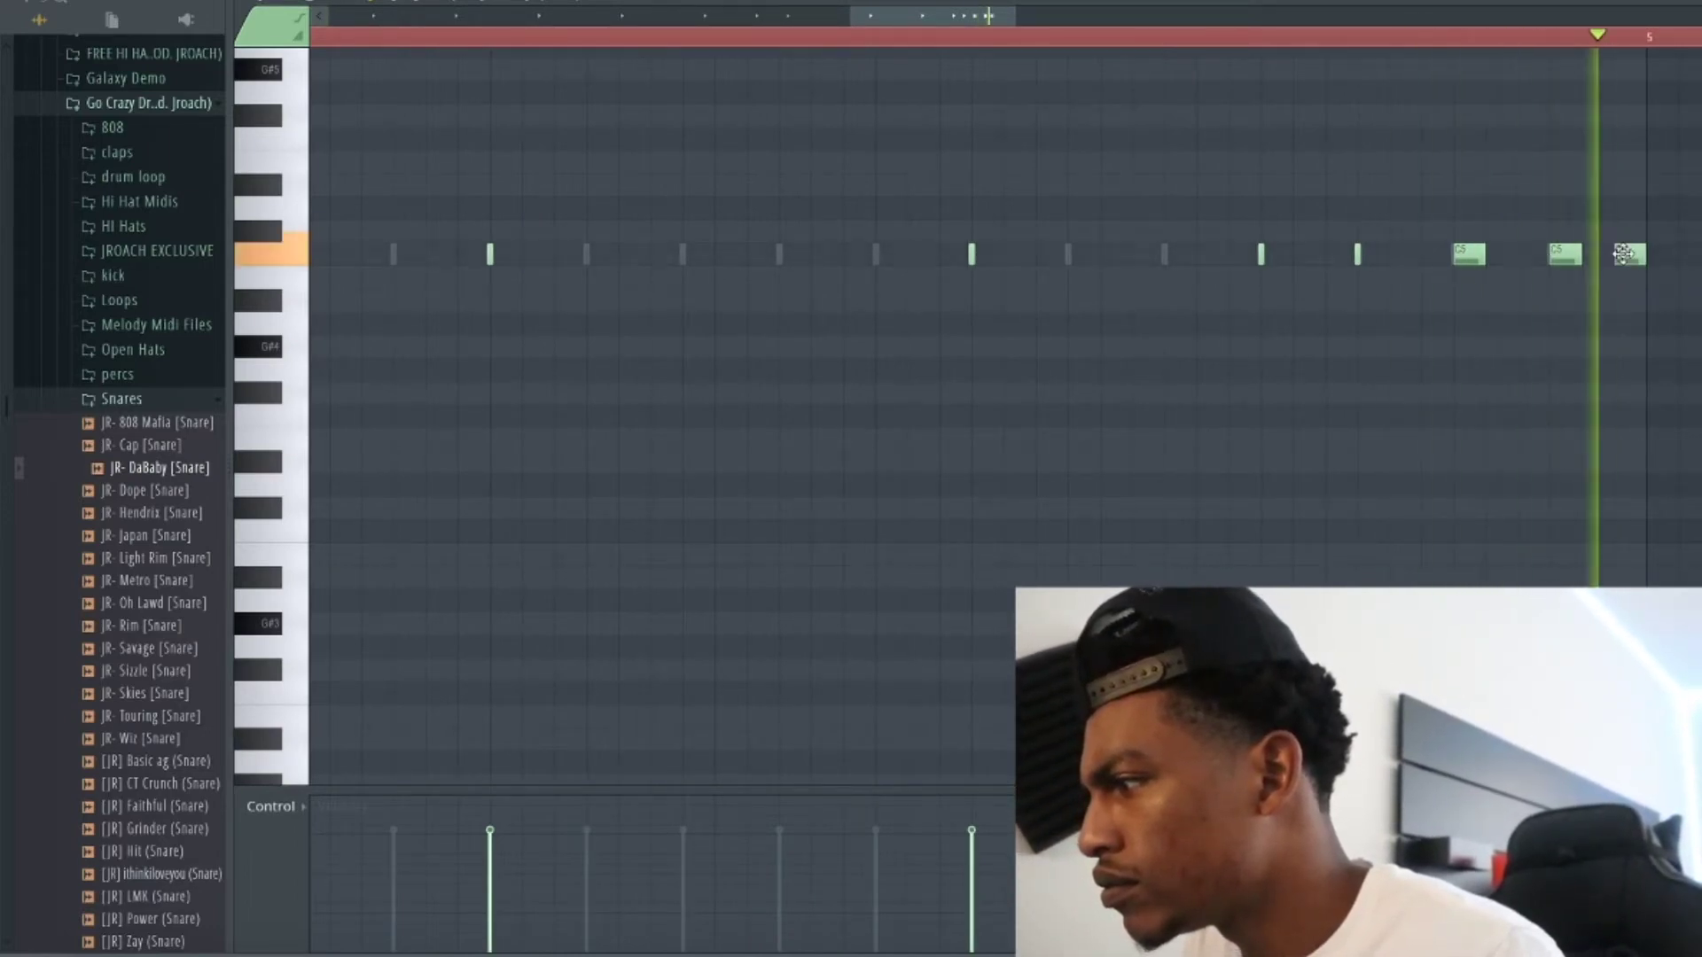
left_click_drag(1573, 260, 1531, 255)
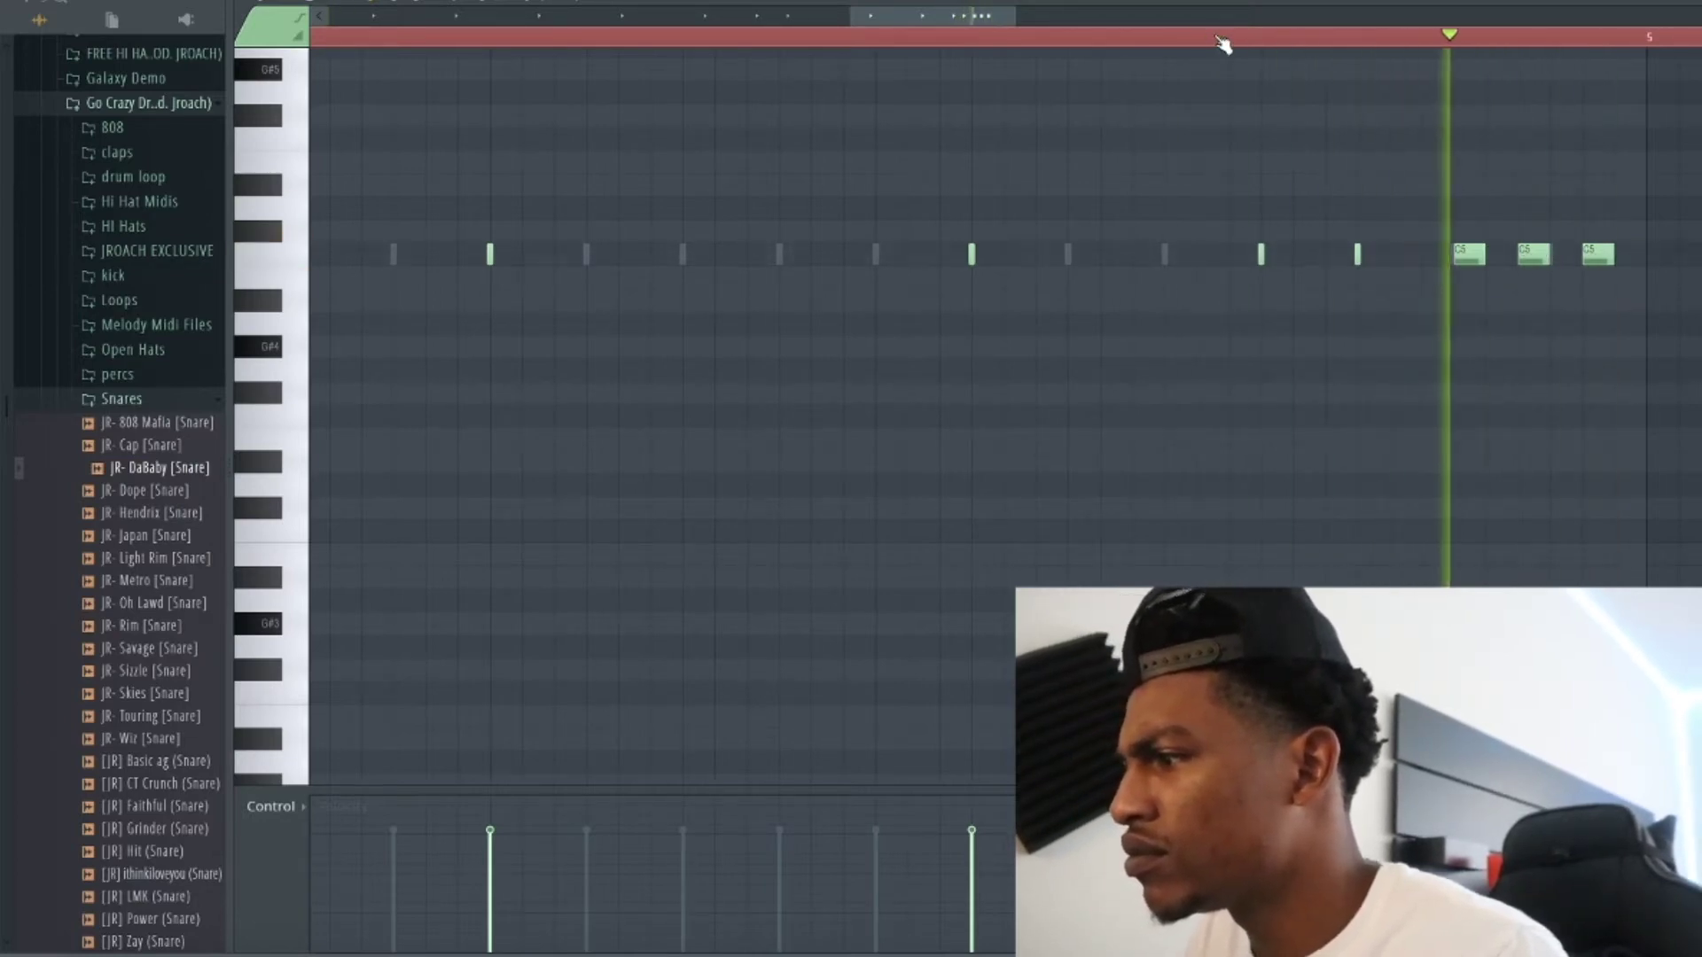
key("space")
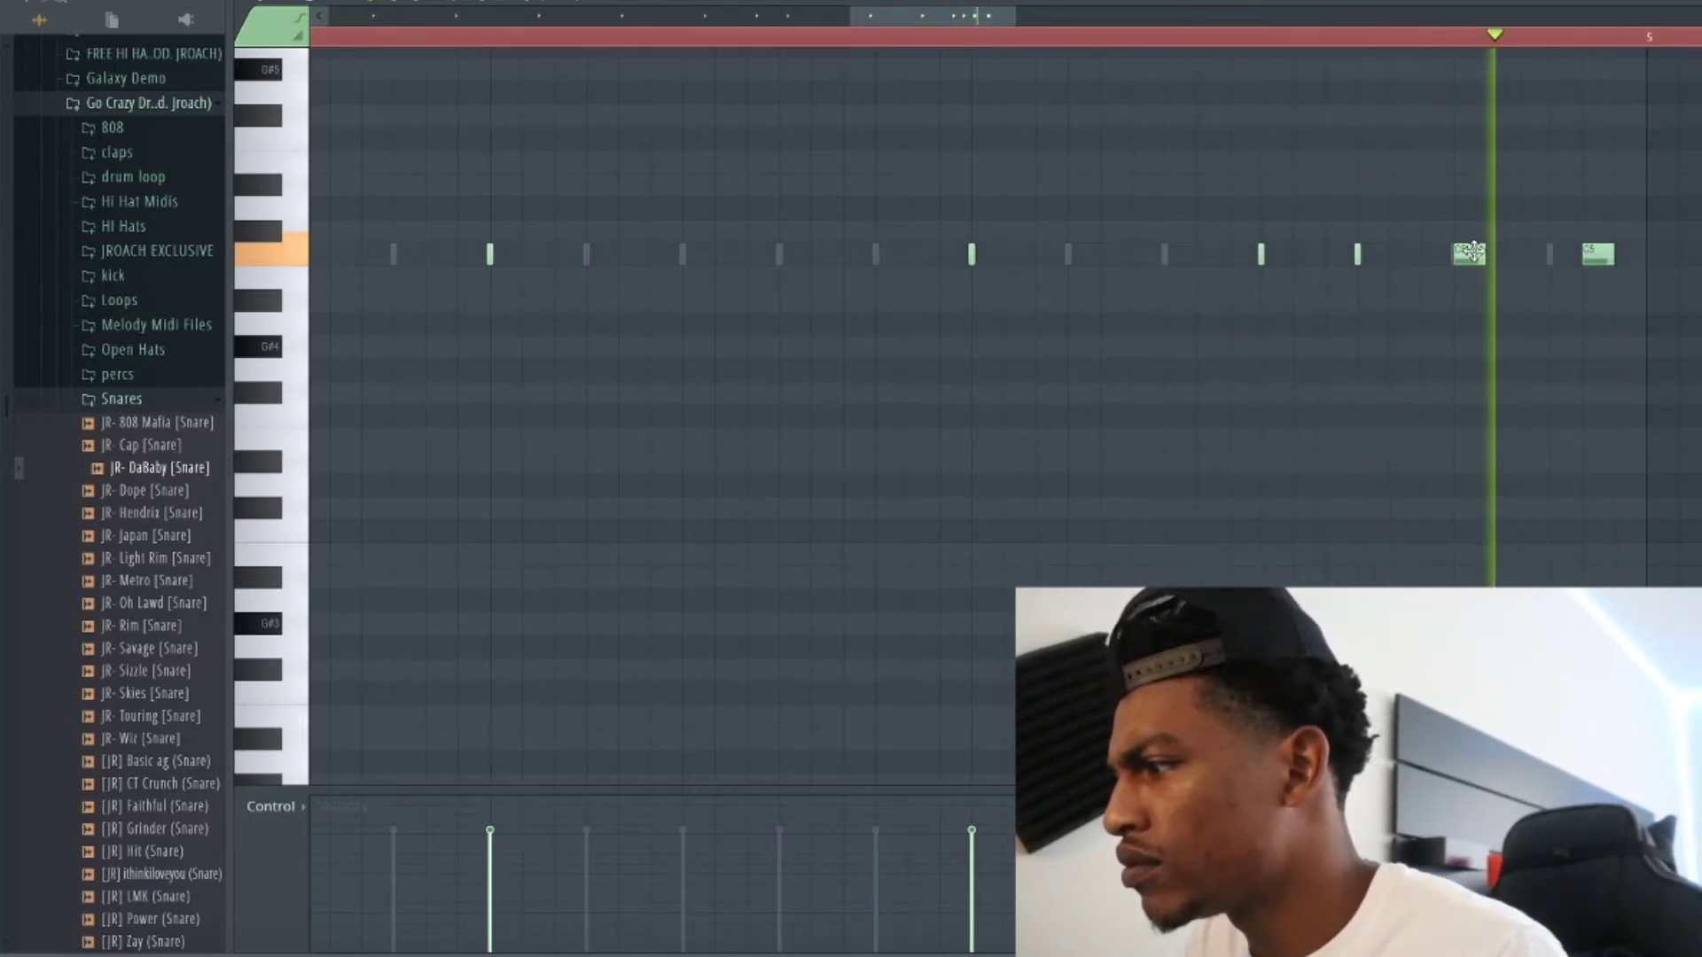
right_click(1595, 256)
scroll(1589, 257, "right", 2)
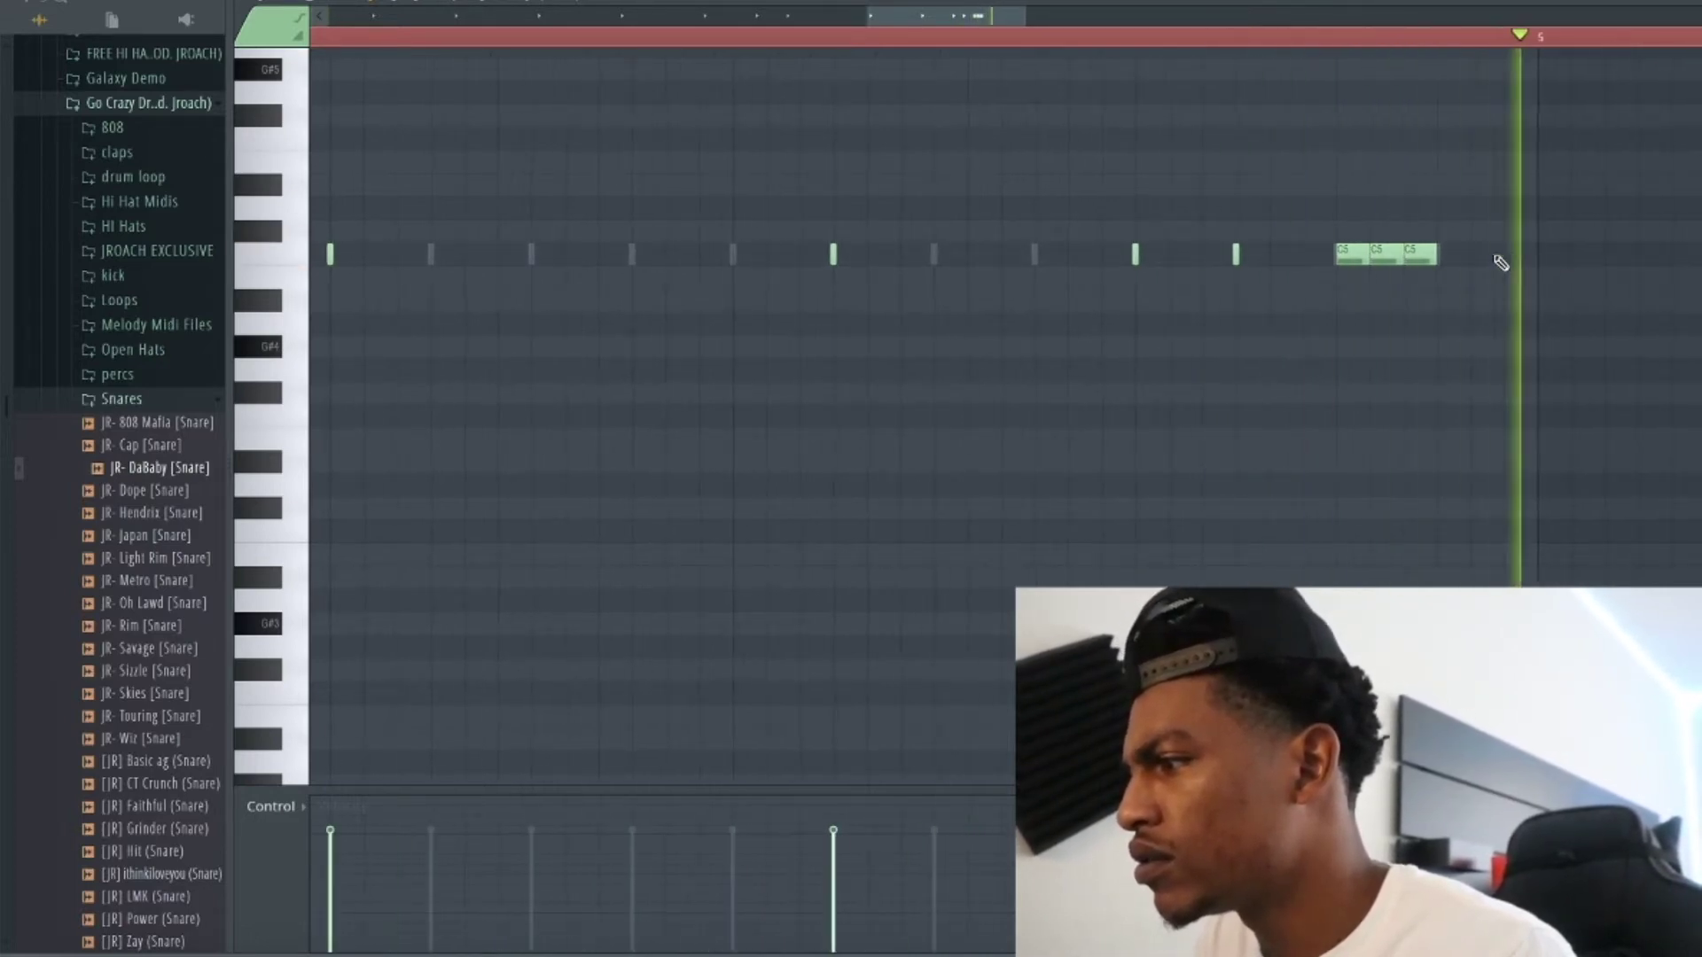
Set the snap to 1/4 step and space the last three snare notes half a step apart.
left_click(291, 5)
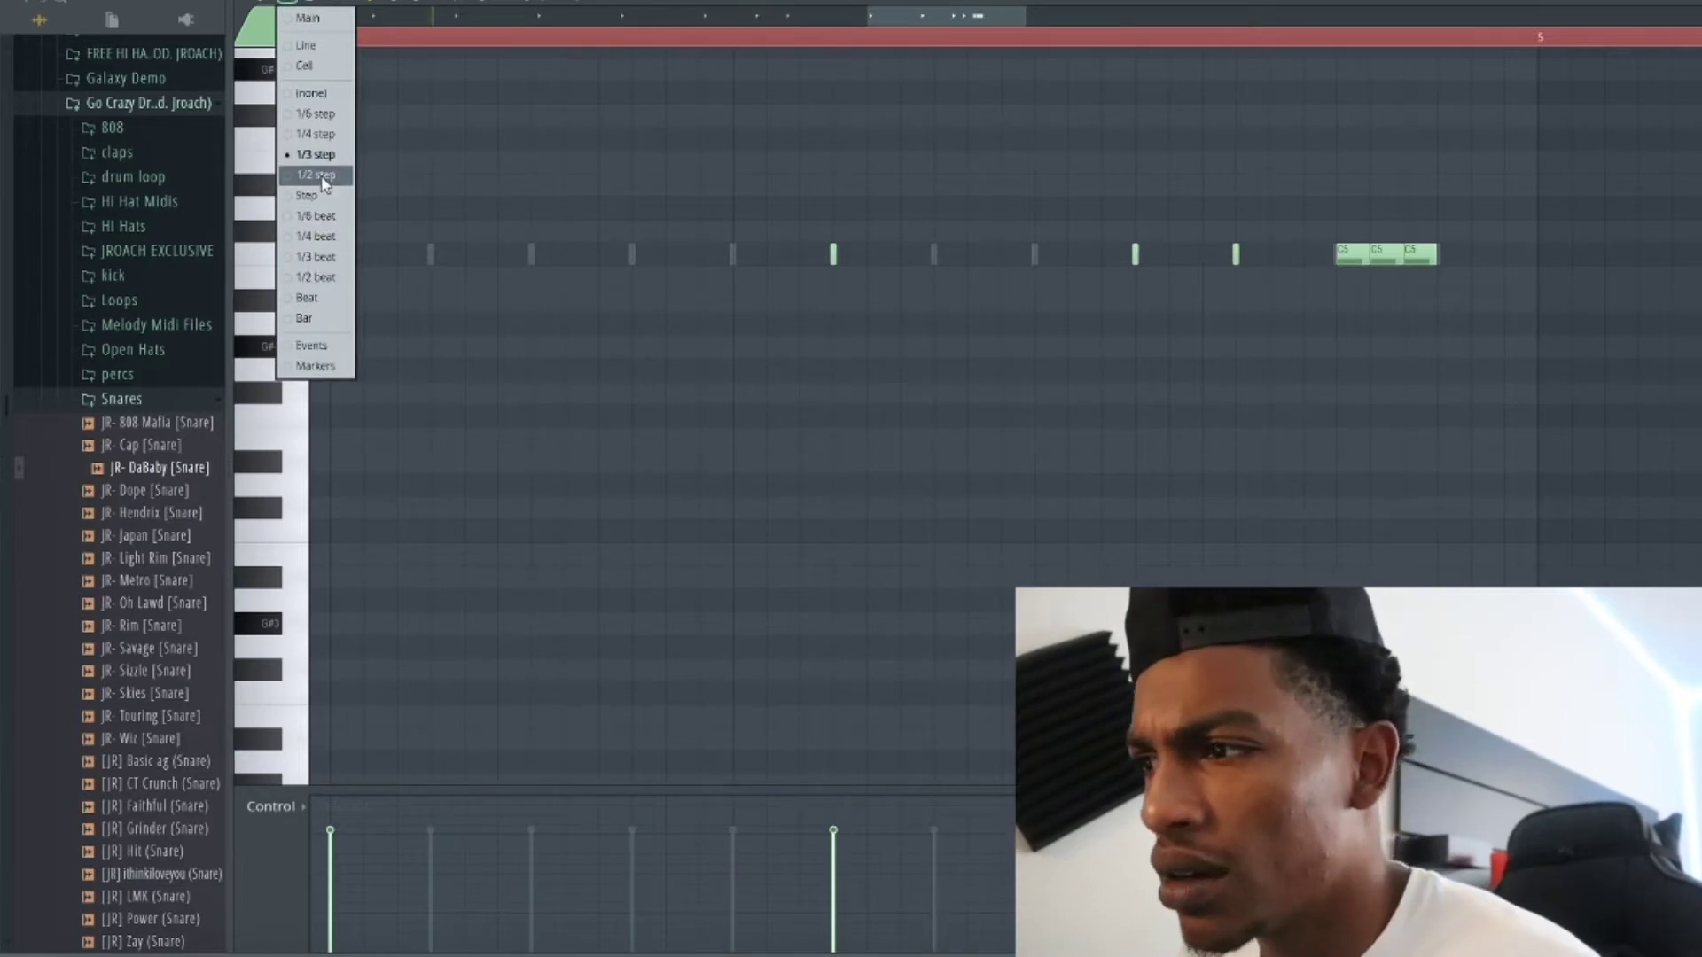
left_click(322, 135)
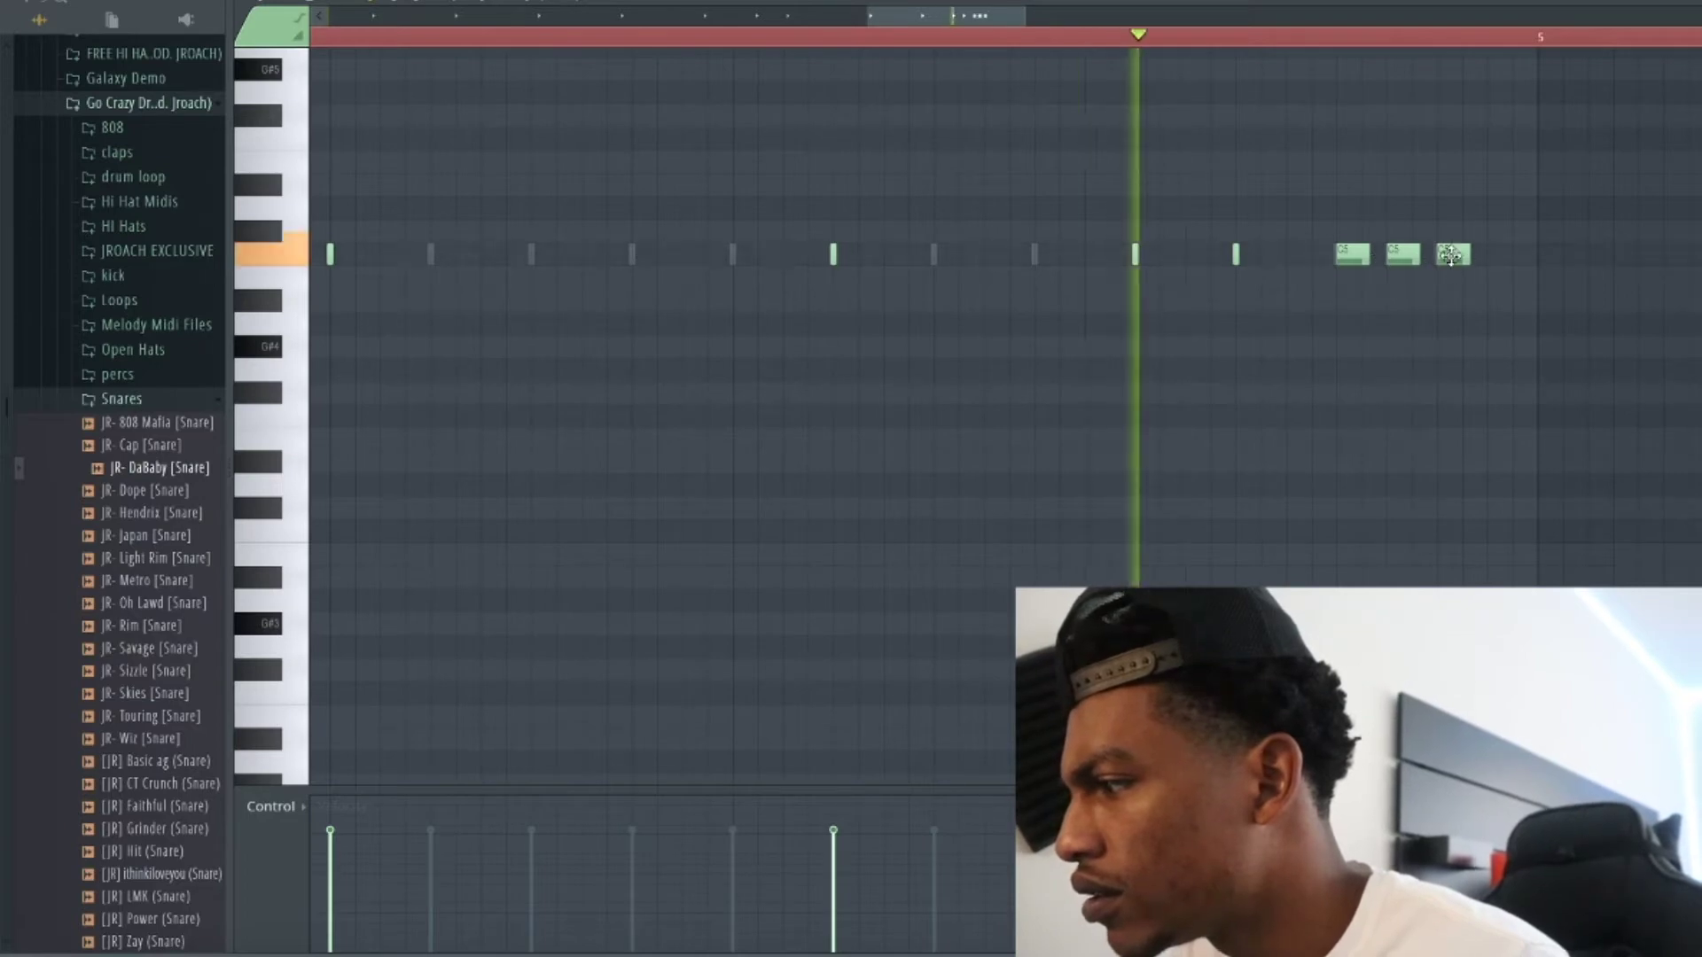
scroll(1461, 263, "down", 6)
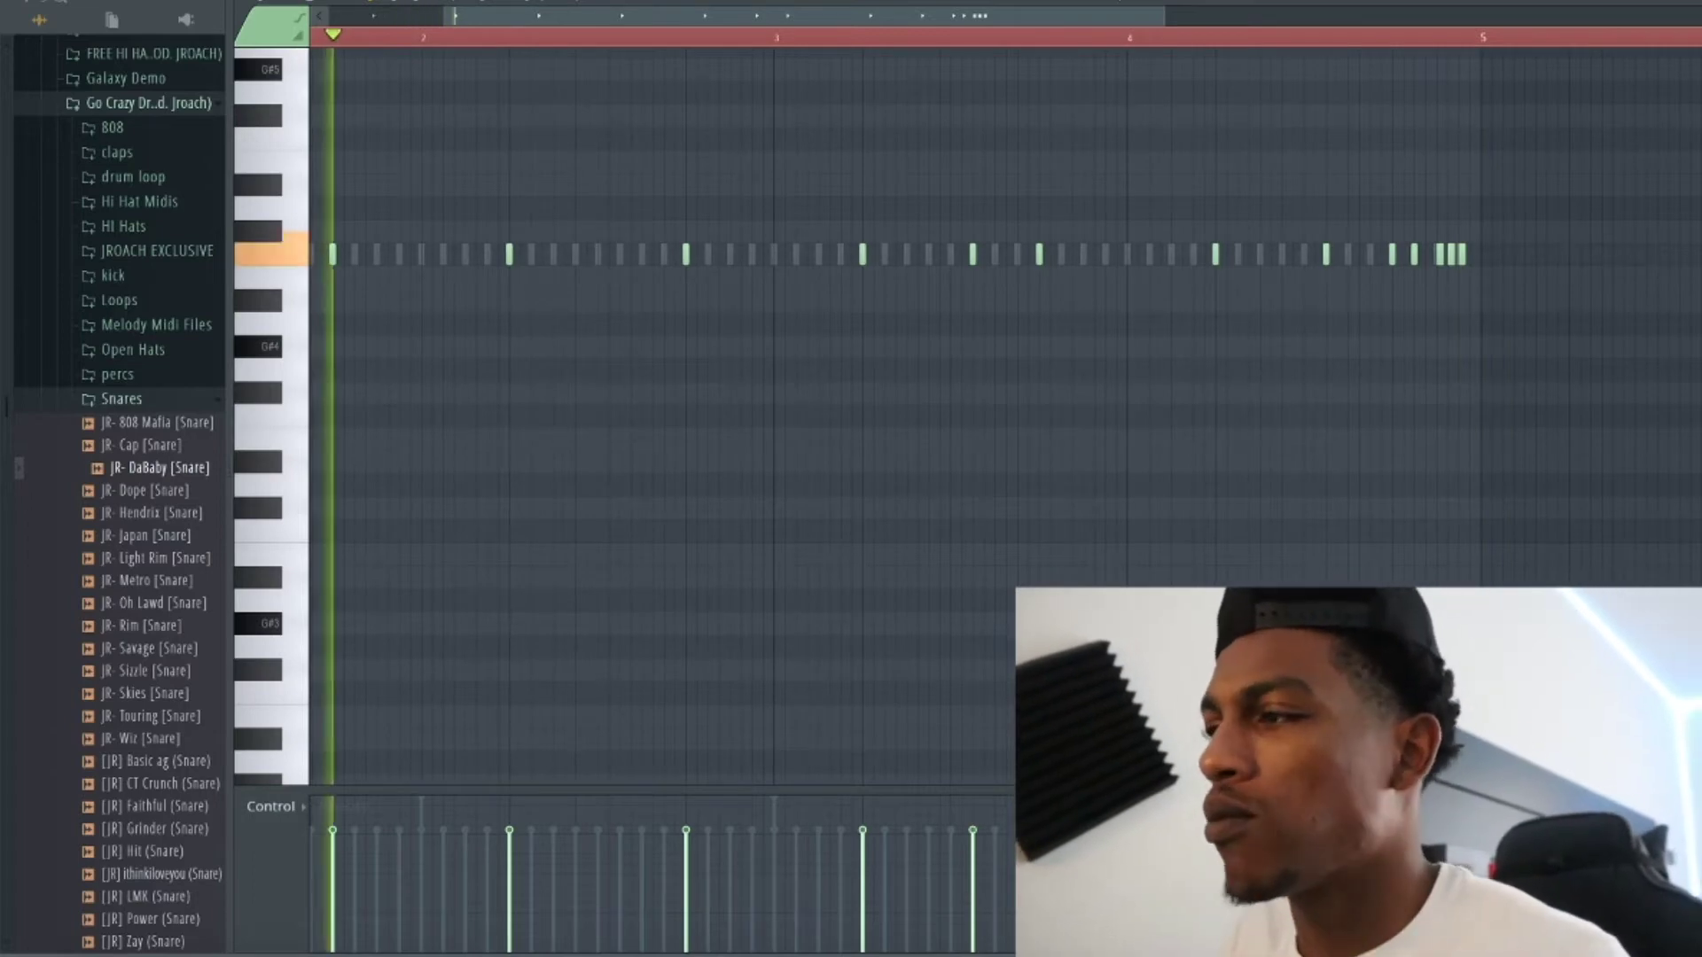
Clone the Addictive Keys channel in the Channel rack and close the clone's plugin window.
key("F6")
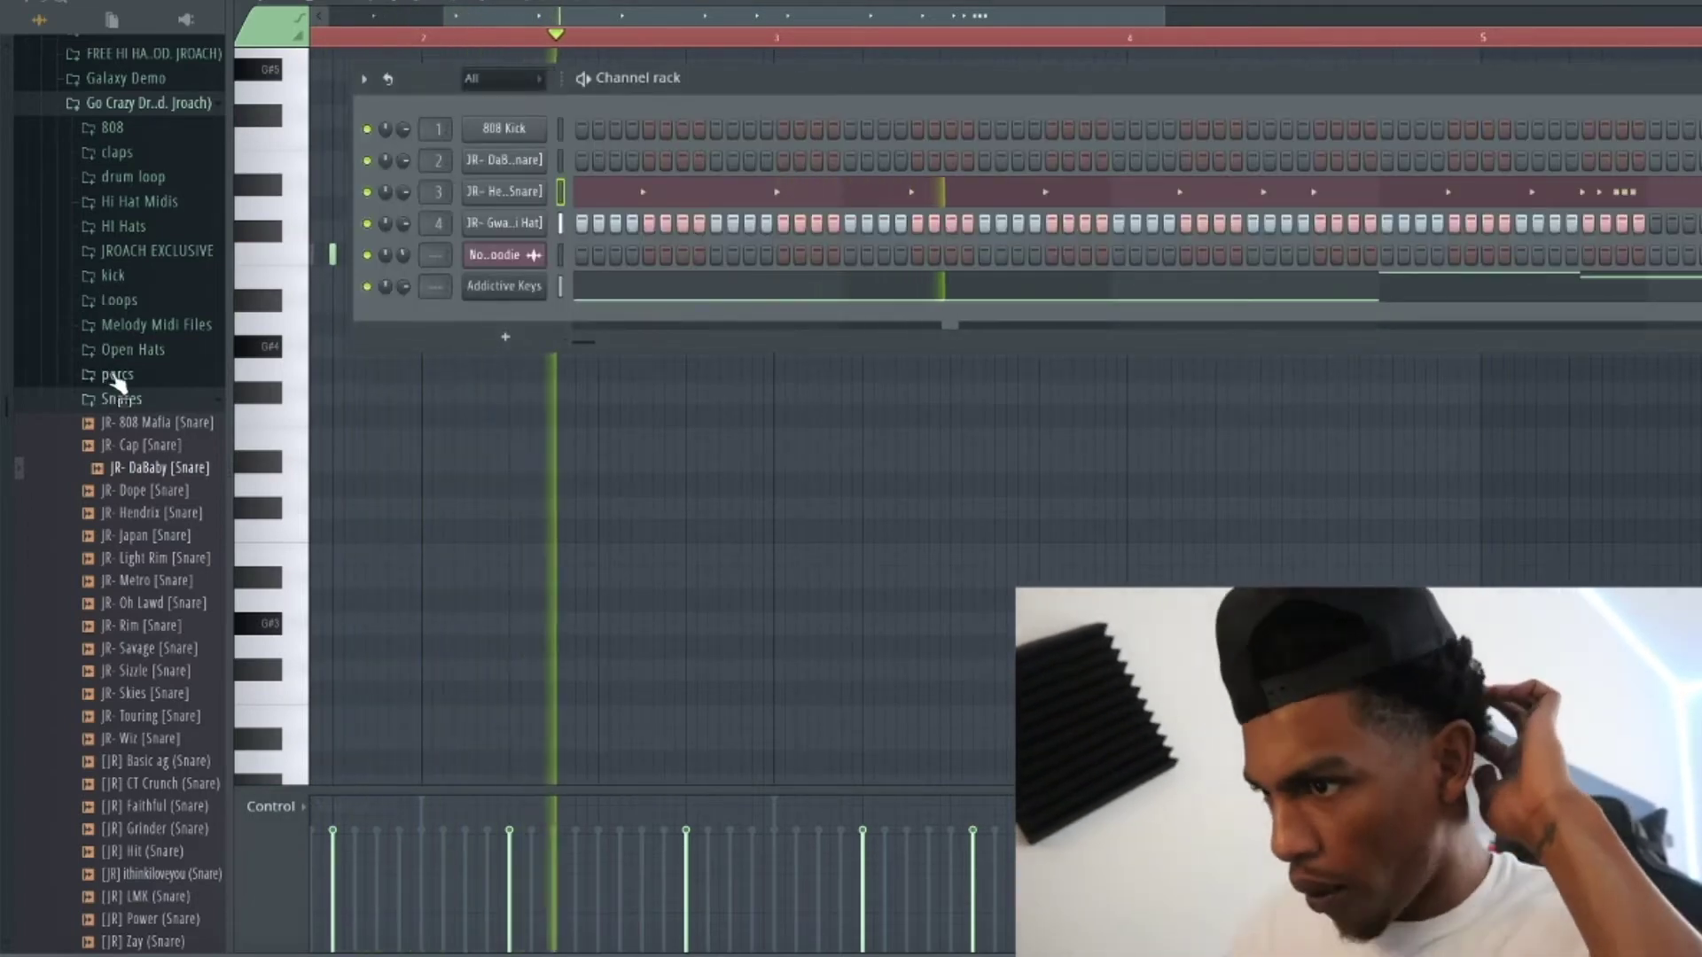
scroll(133, 337, "down", 3)
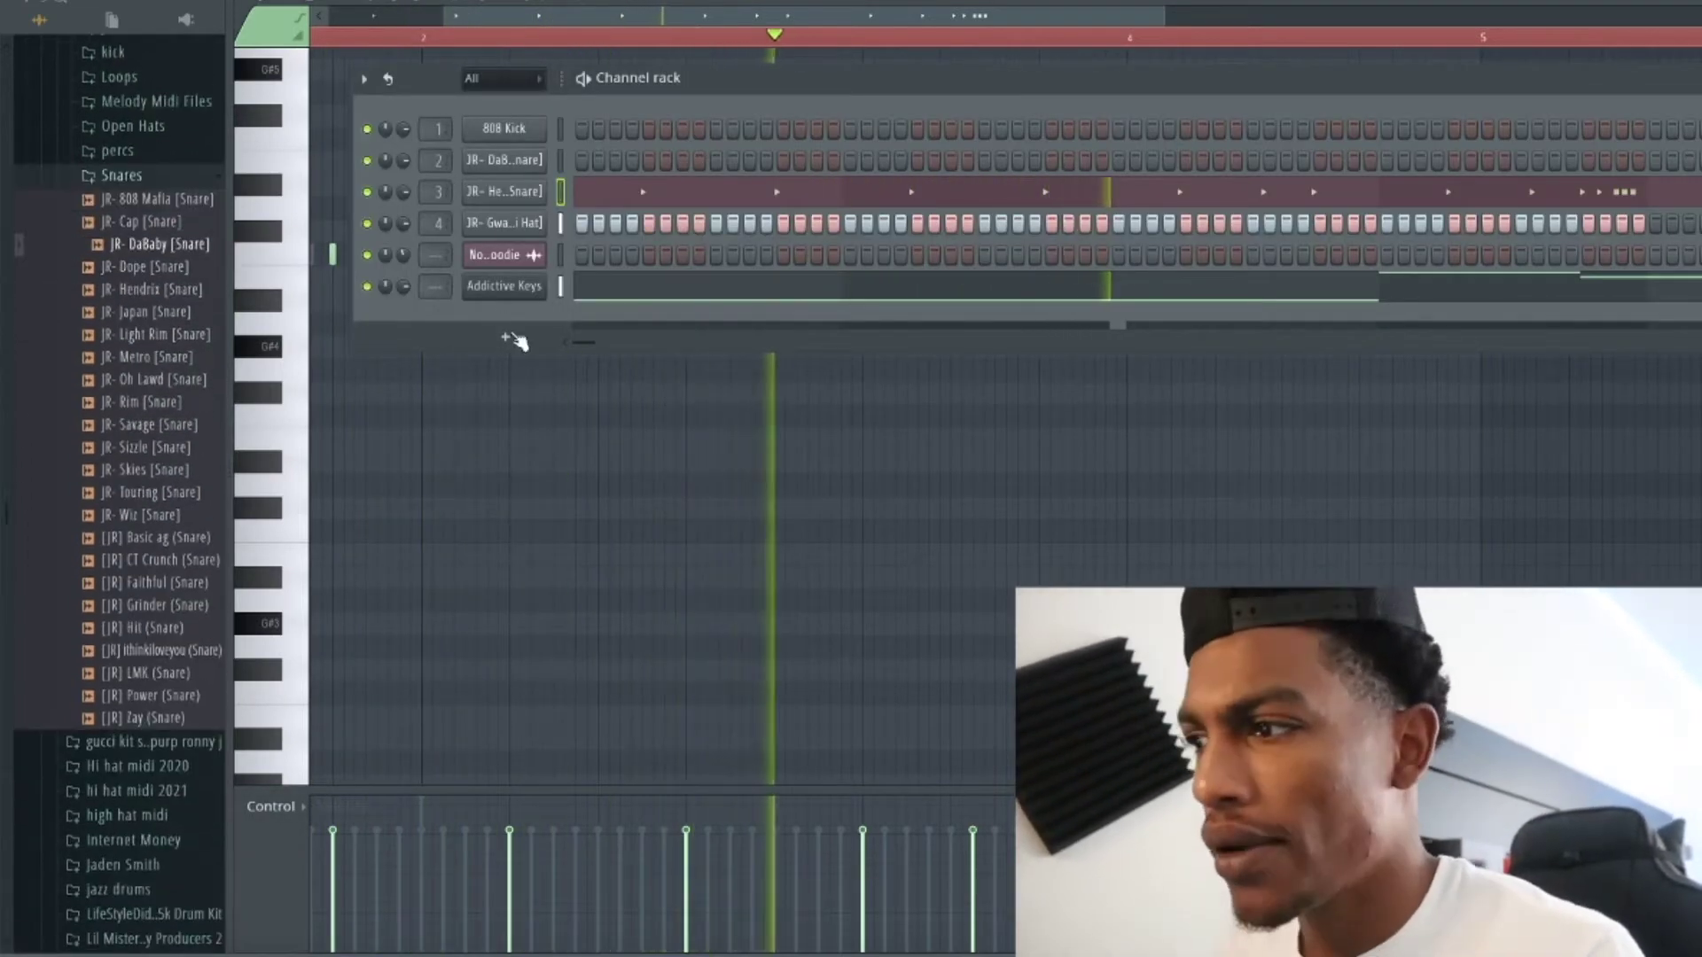
right_click(536, 286)
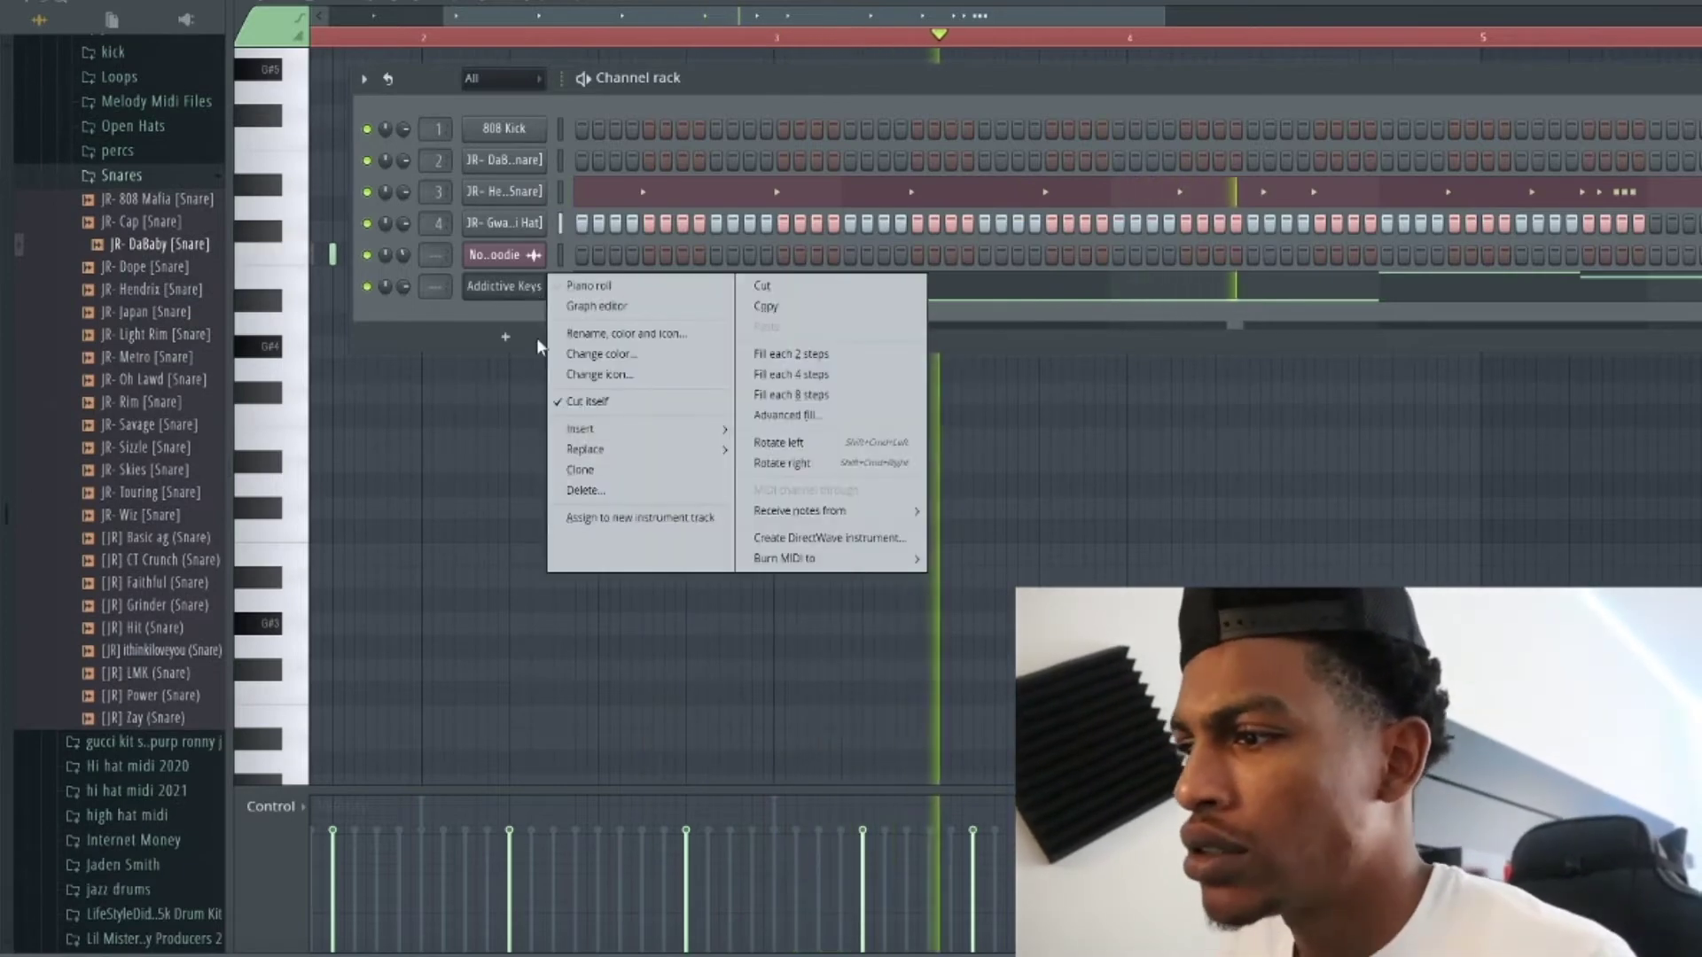
left_click(643, 470)
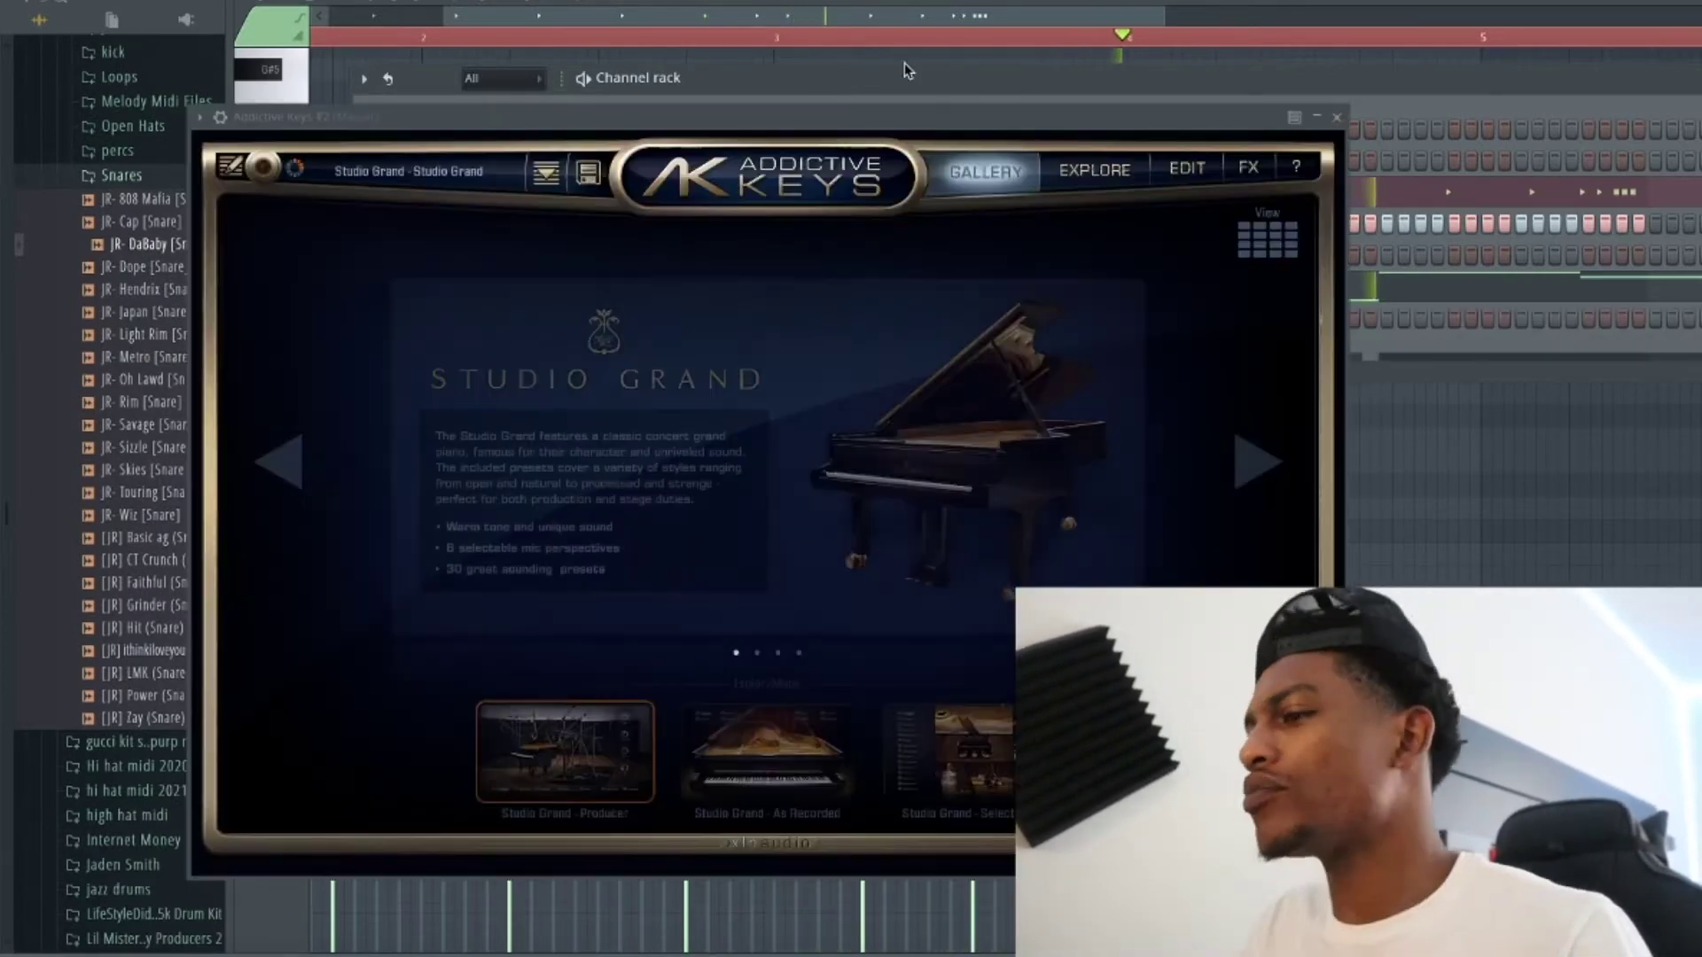
left_click(1337, 118)
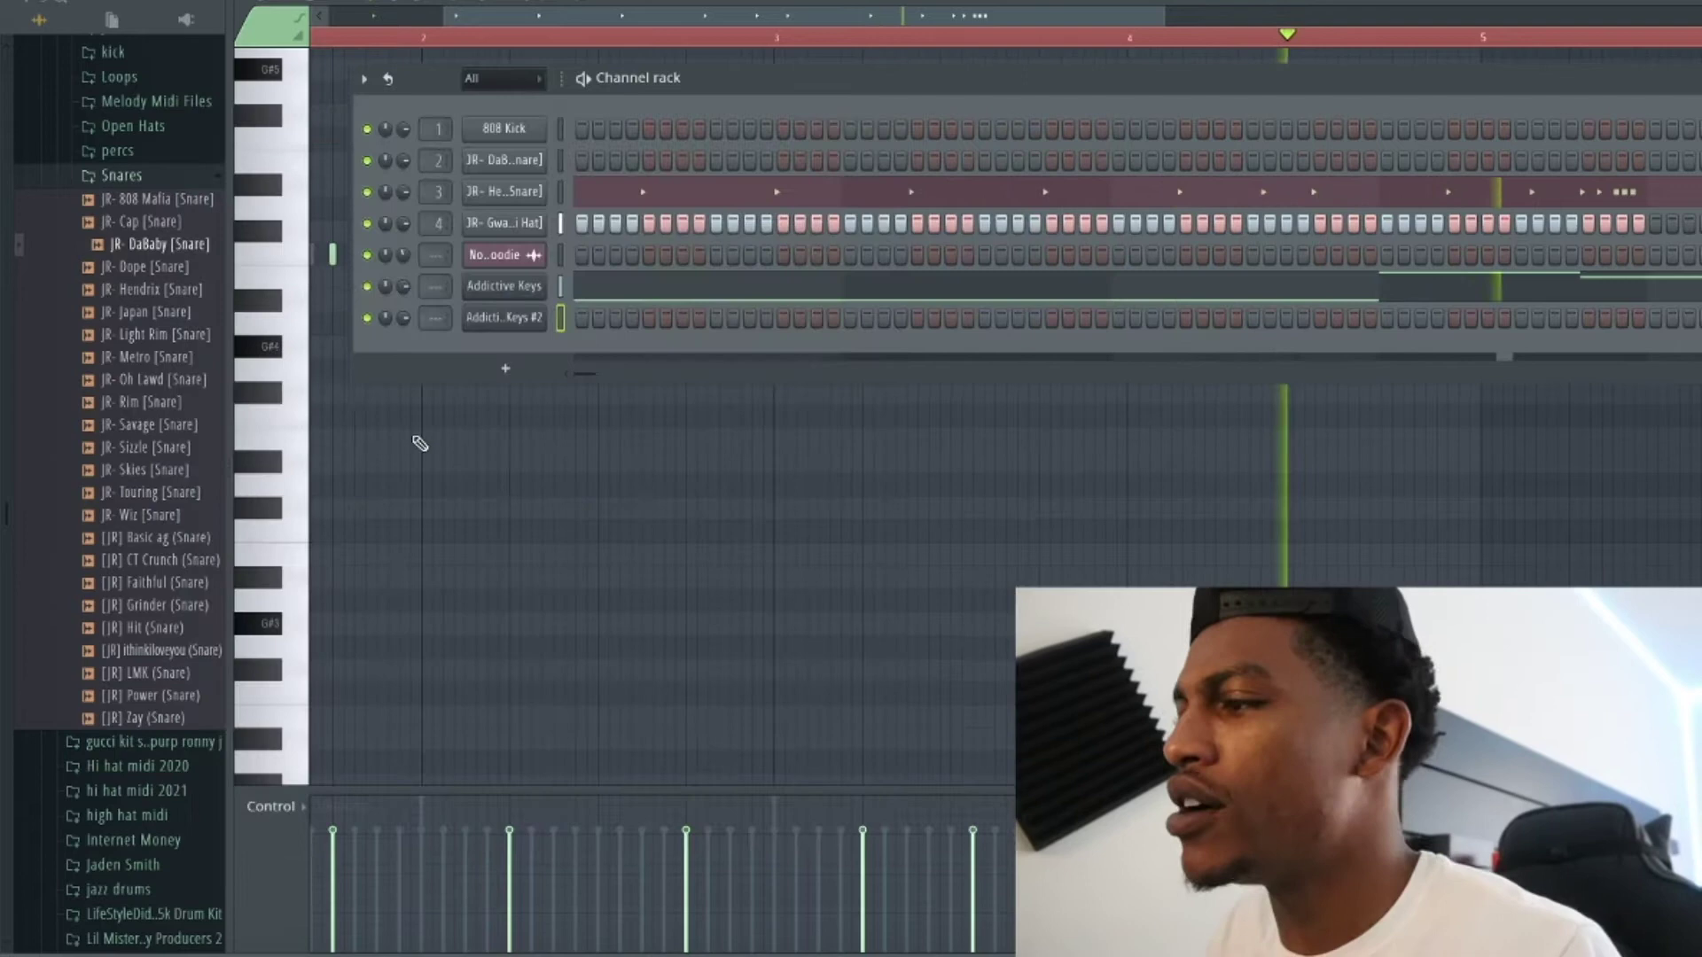
Open the Addictive Keys #2 channel's notes in the piano roll.
left_click(541, 320)
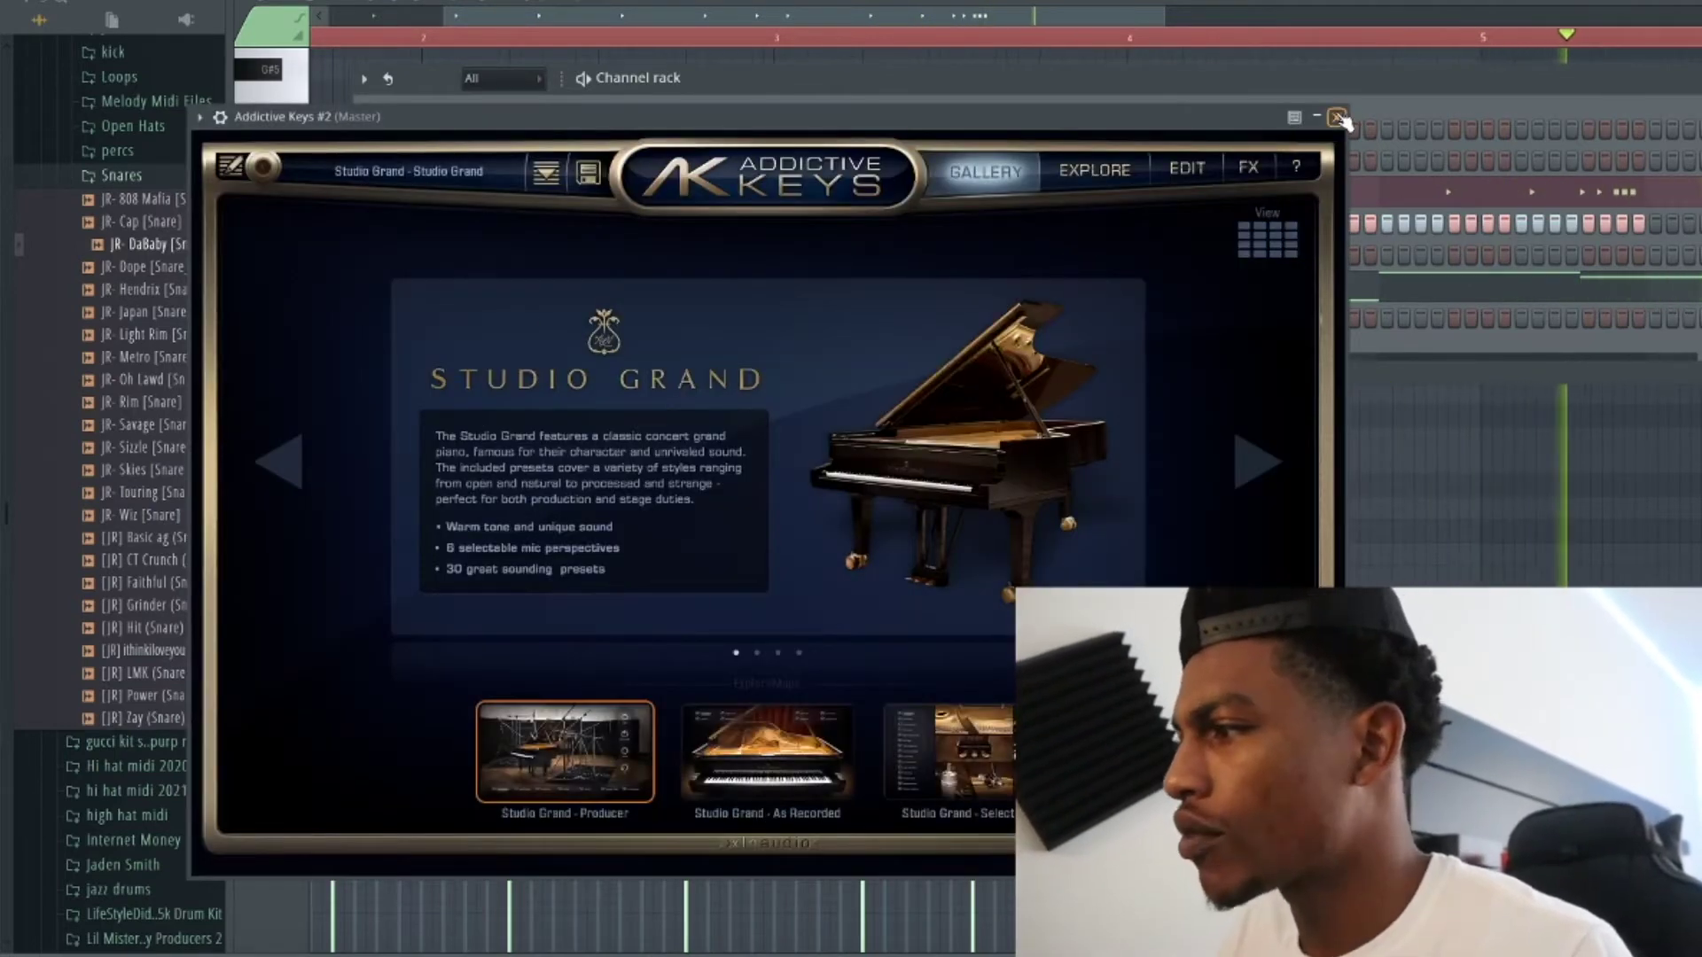
left_click(1336, 118)
right_click(554, 323)
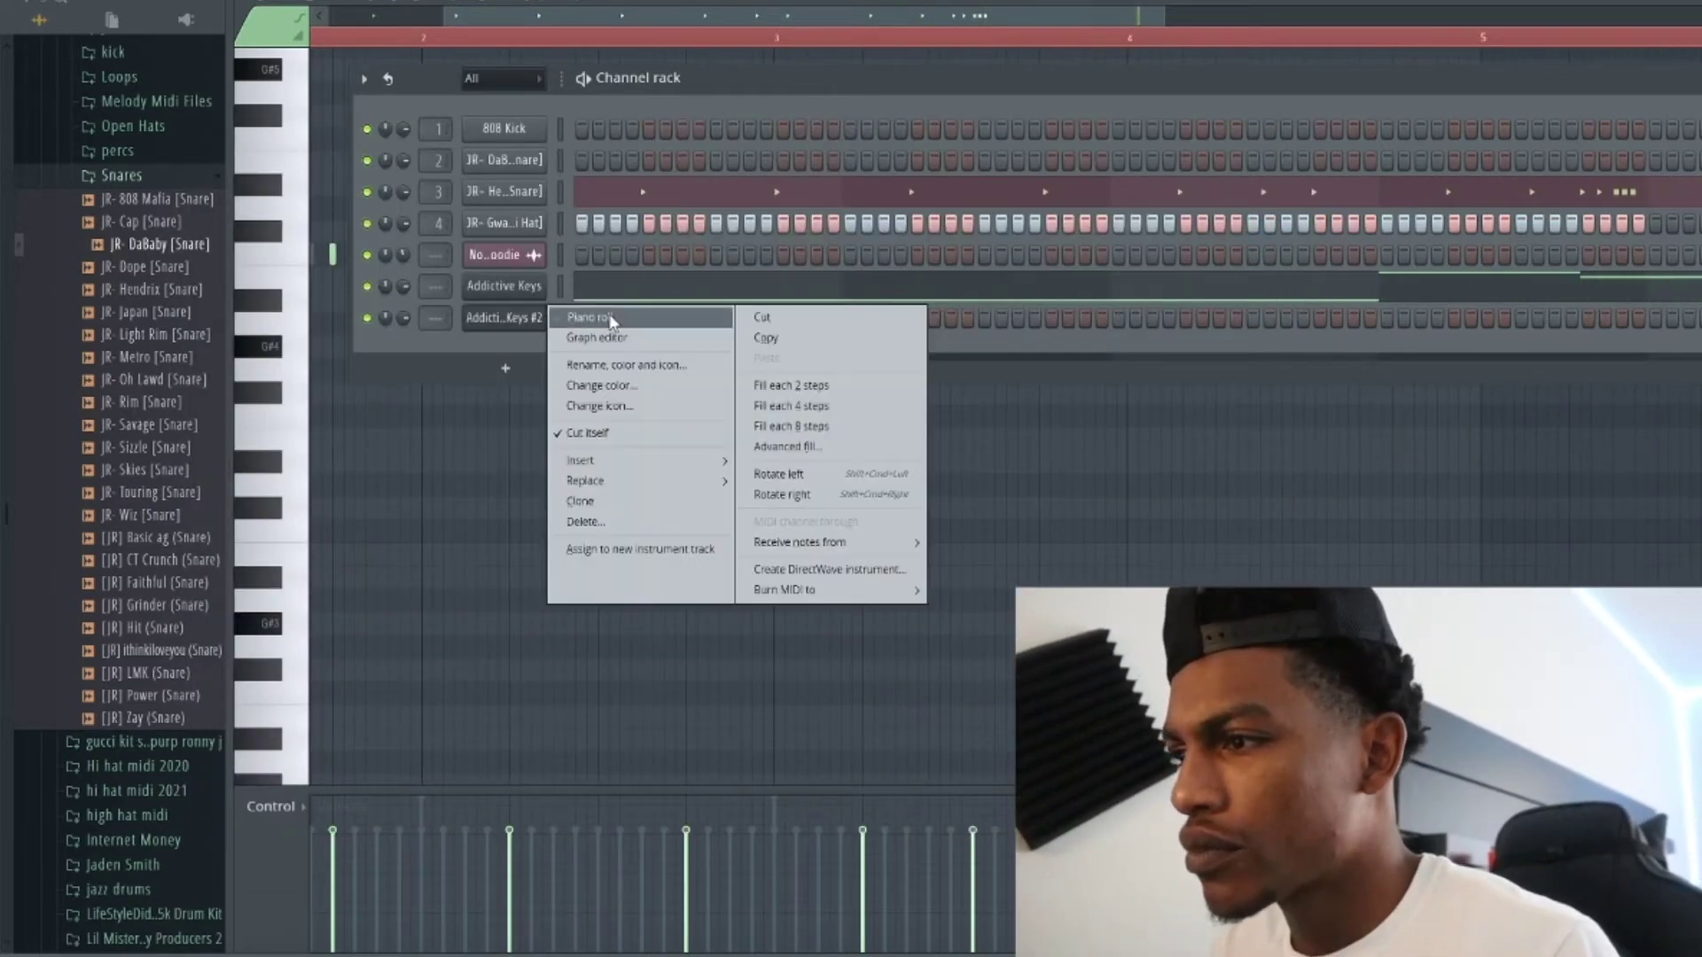
left_click(585, 319)
Limit the time selection to bars 1 to 4 and draw a one-bar C5, D#5 and F#5 chord in bar 1.
key("space")
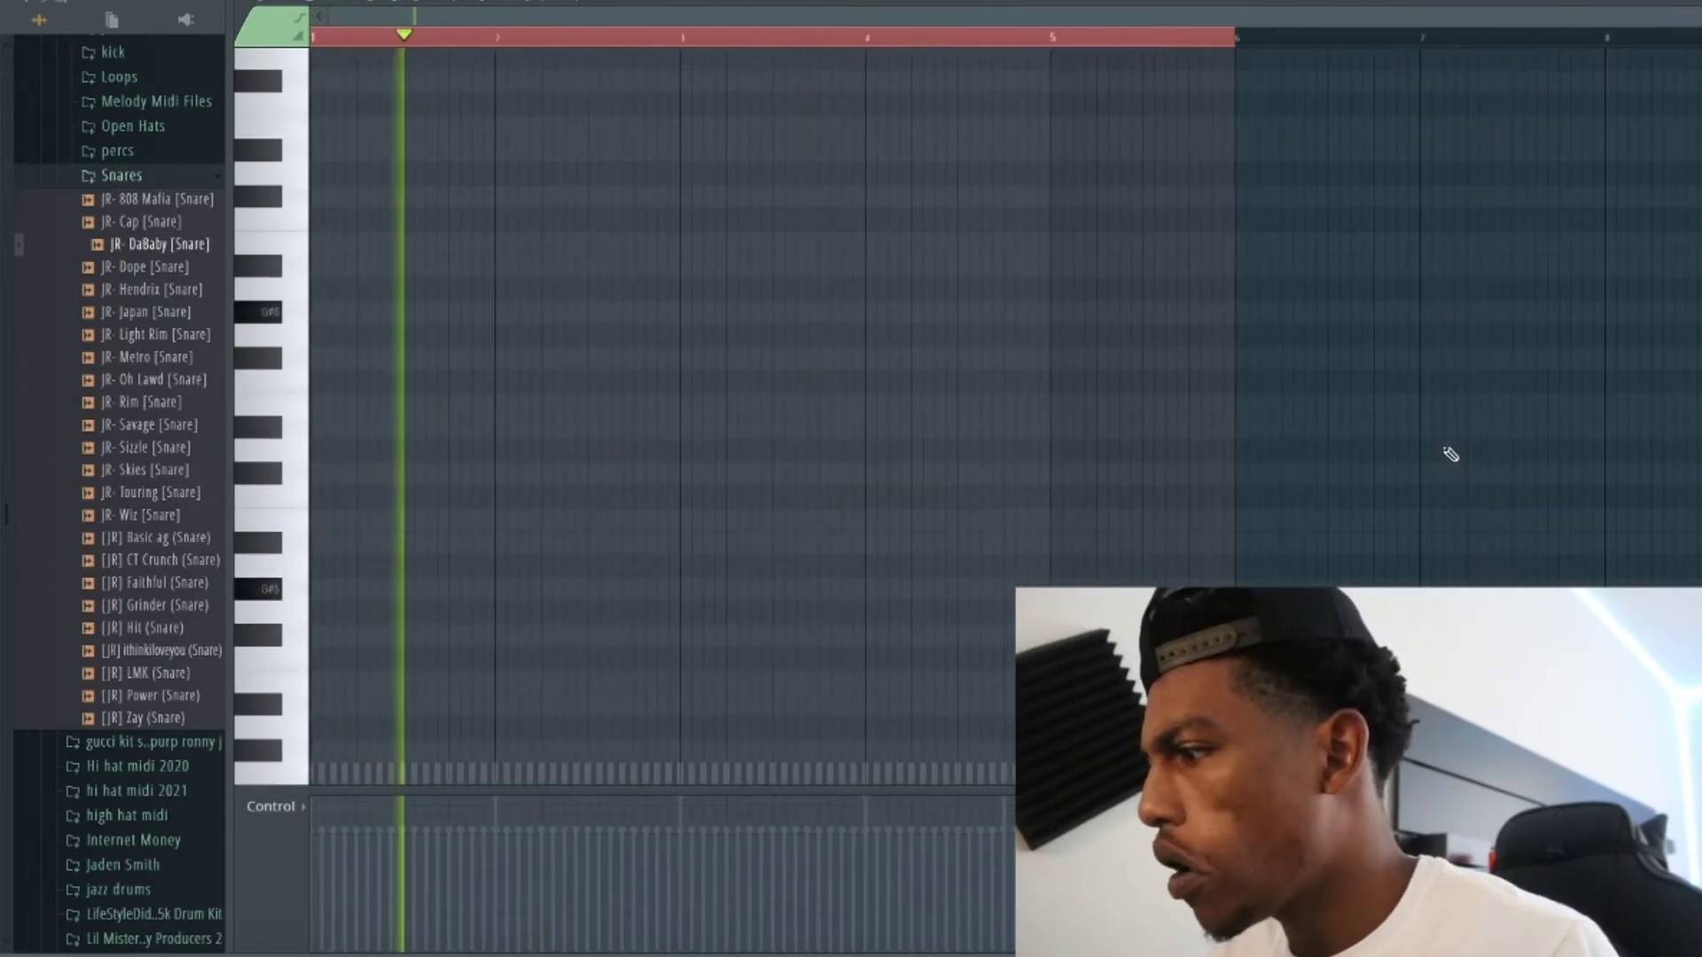
left_click_drag(1055, 42, 1043, 44)
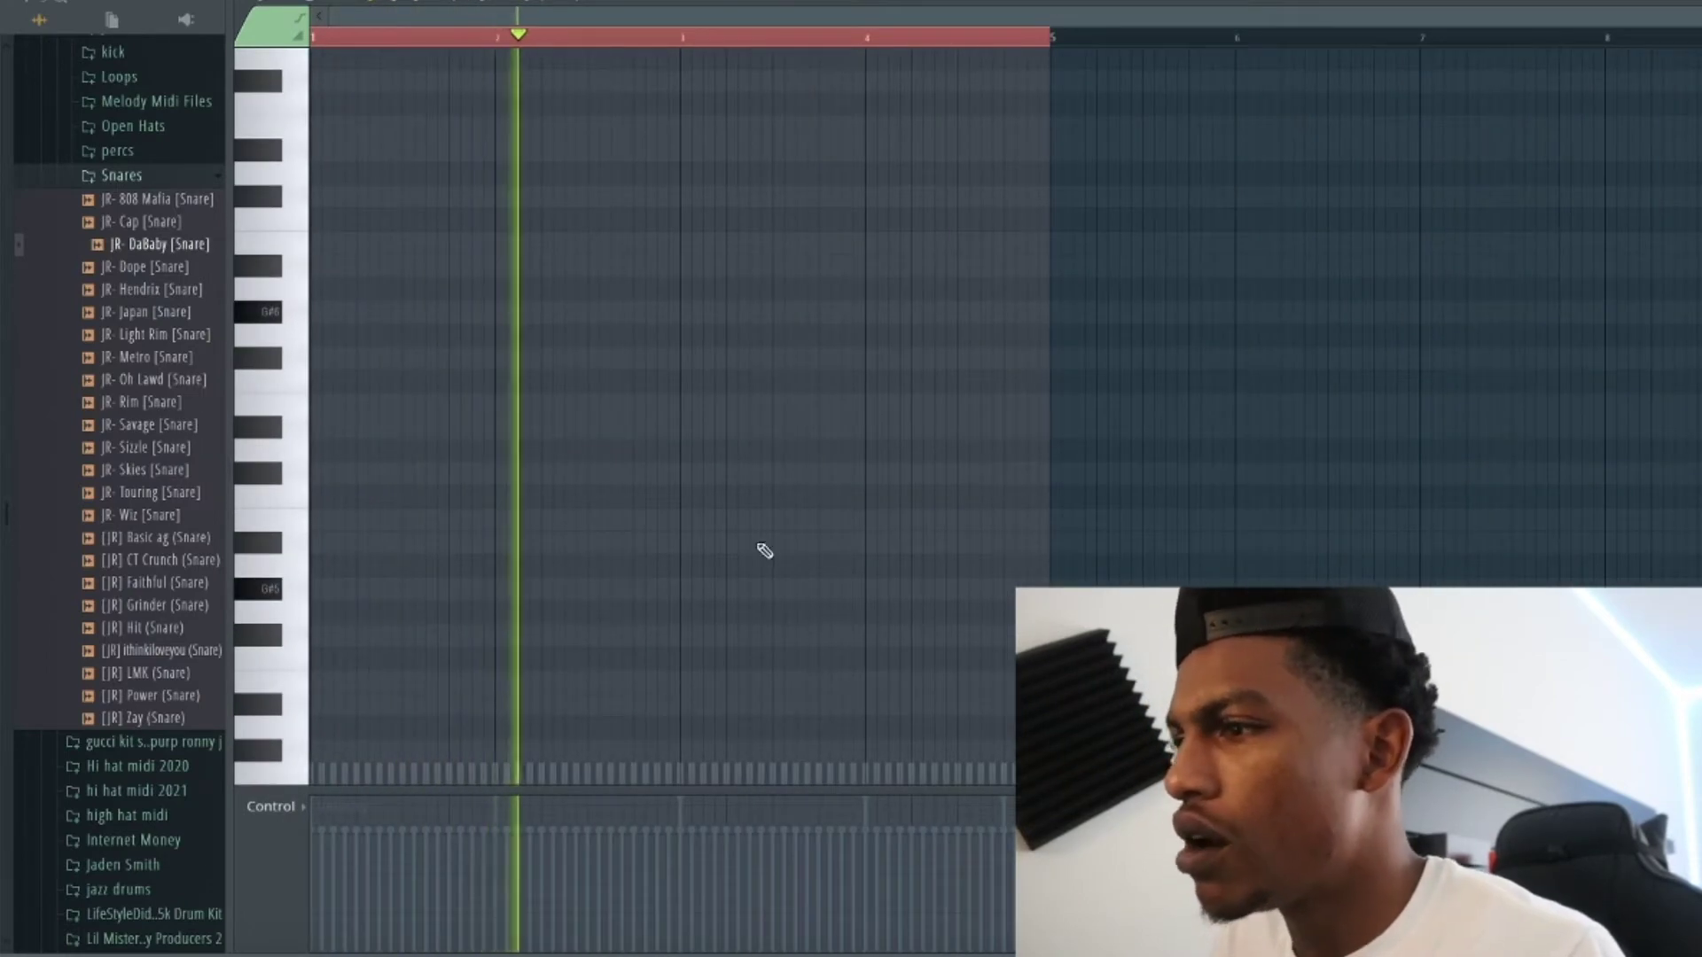
key("space")
scroll(709, 612, "down", 6)
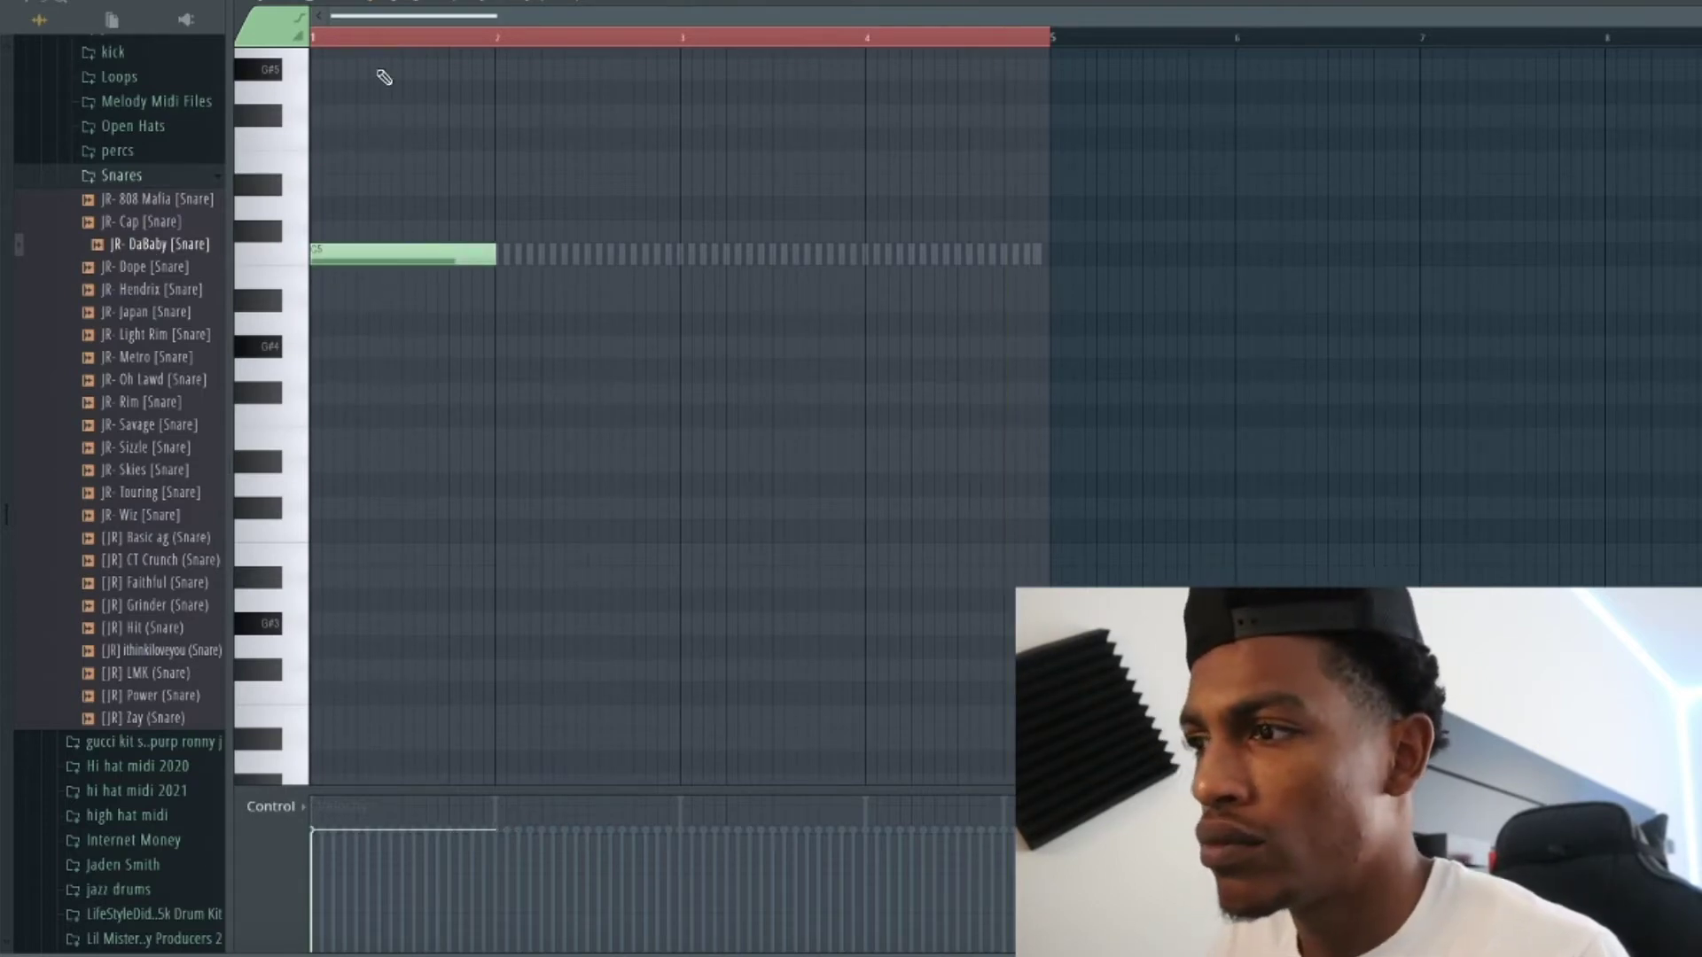
key("space")
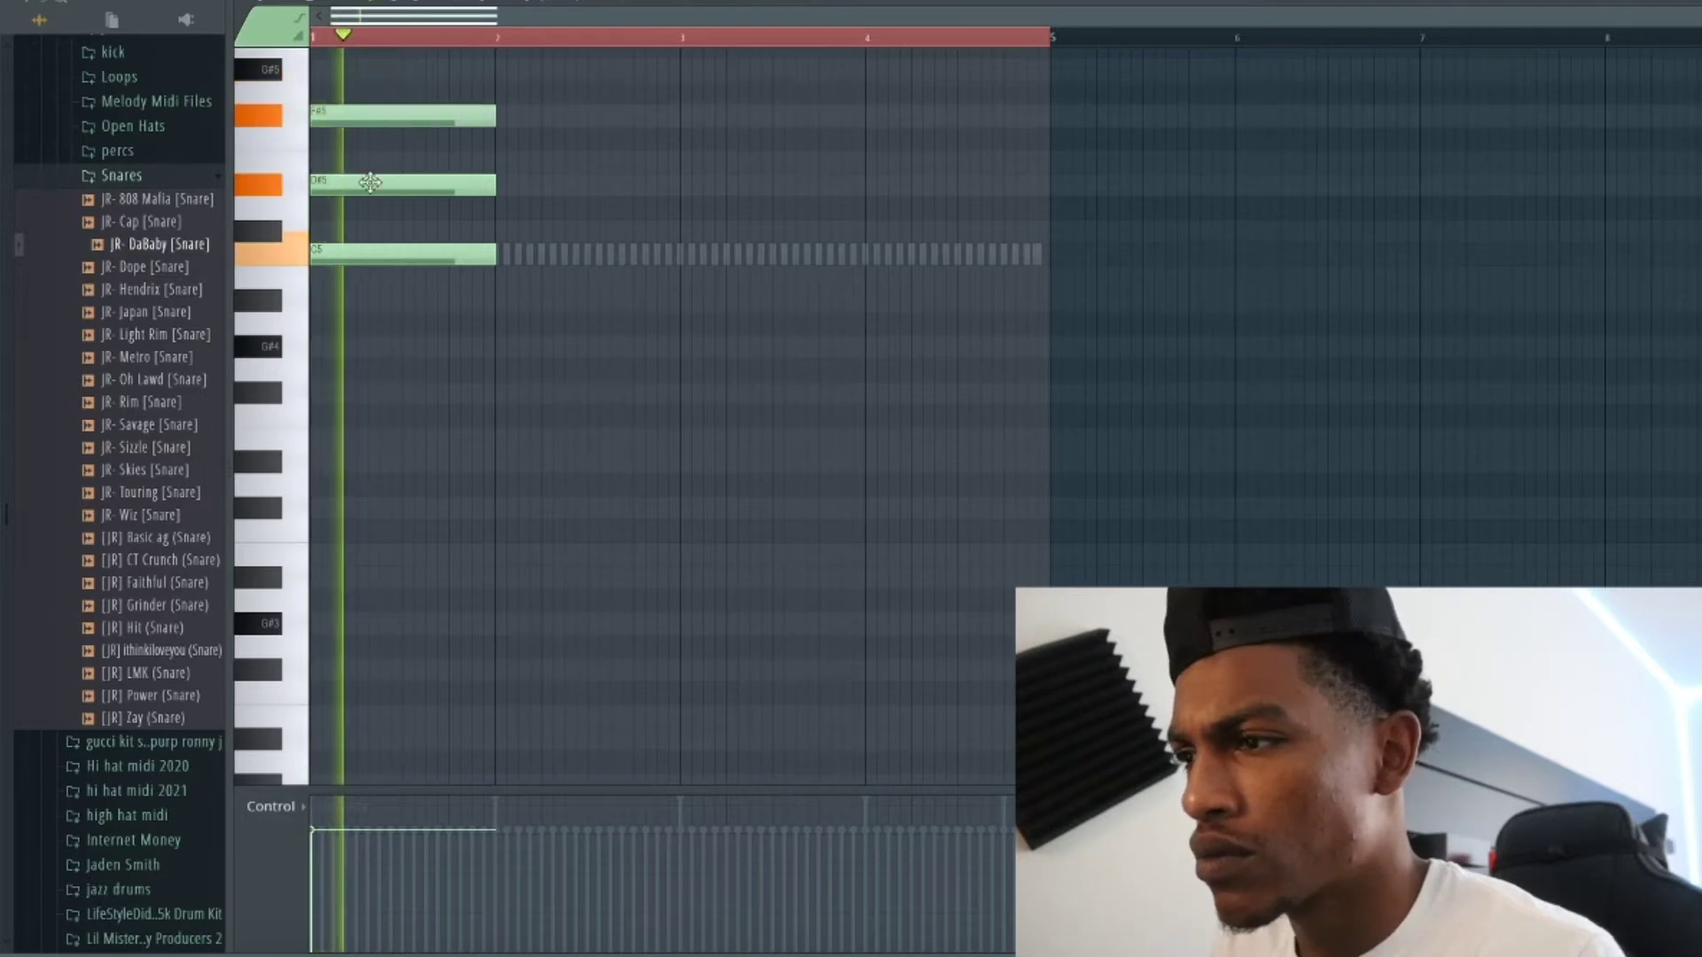
Replace the chord's top note with G5 and transpose the whole chord up one octave.
key("space")
key("space")
right_click(346, 111)
key("space")
key("space")
key("ctrl+z")
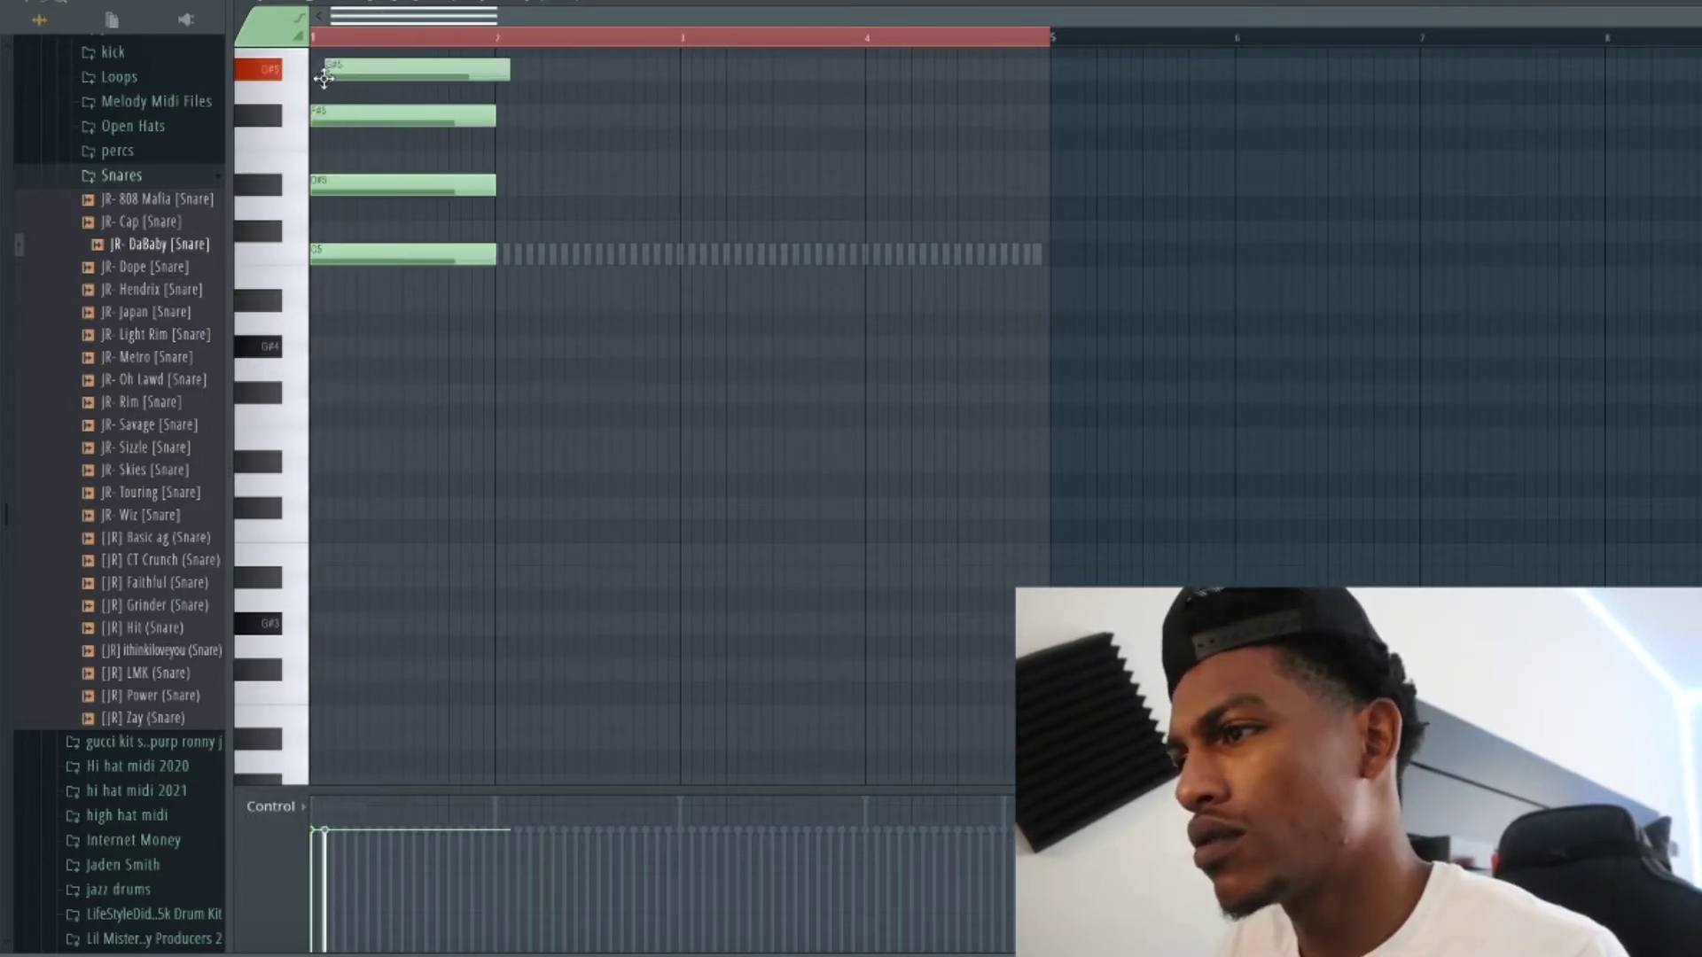
right_click(342, 115)
key("space")
key("ctrl+Up")
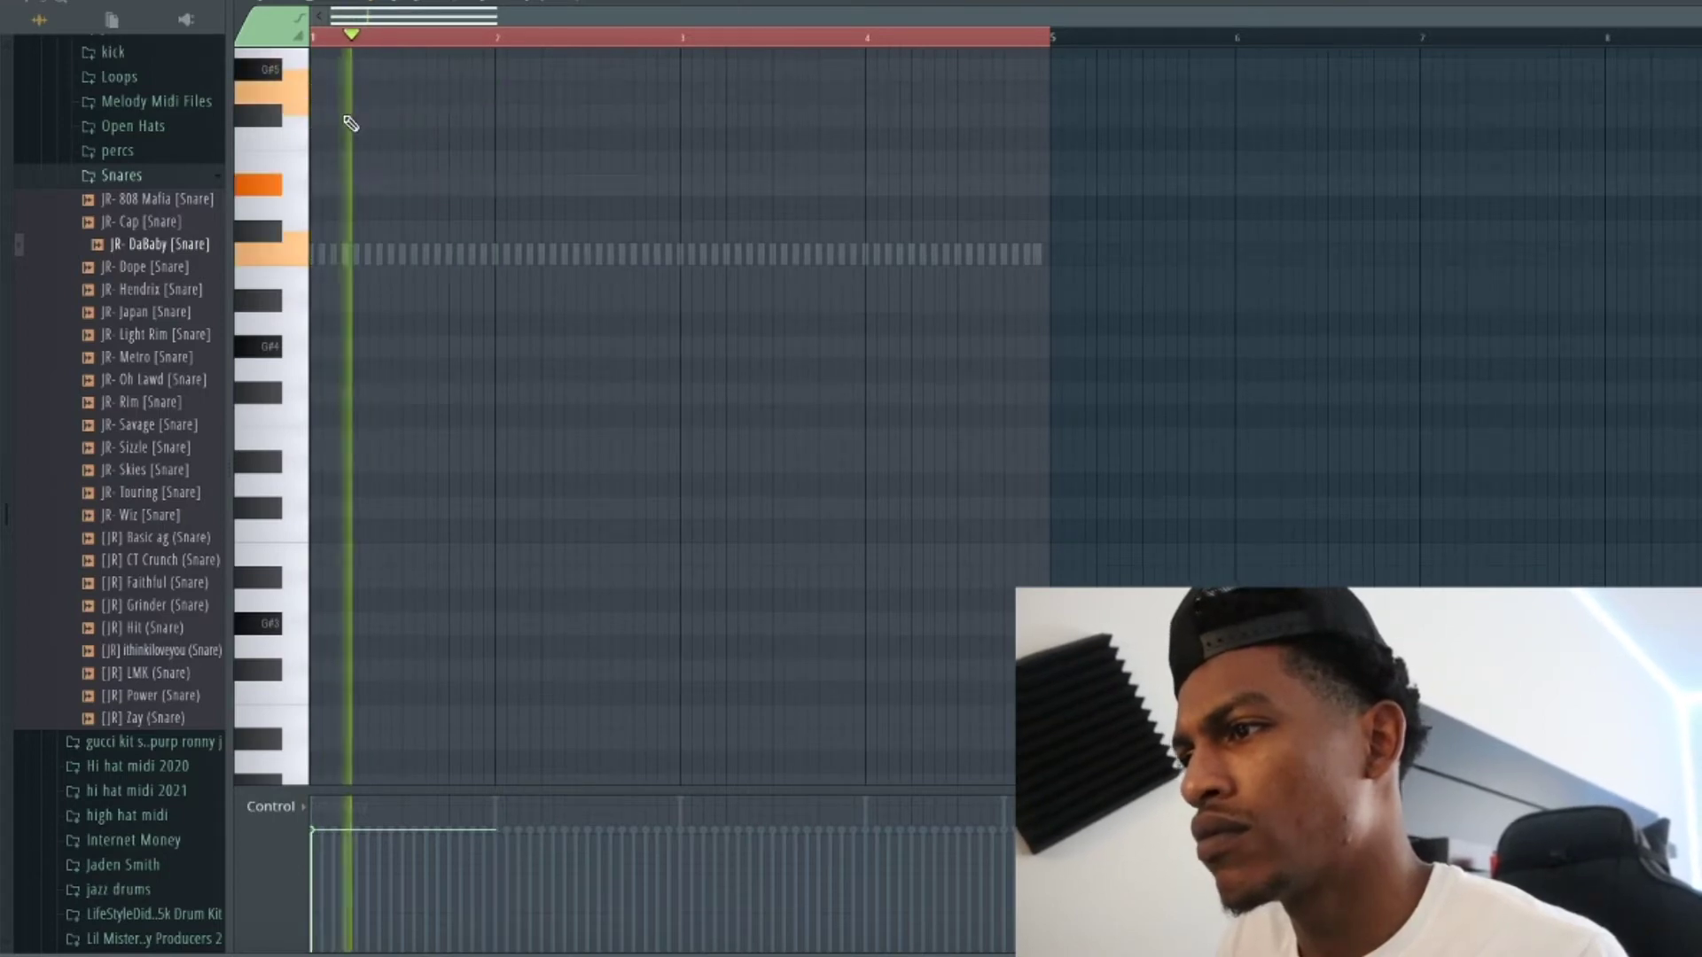
Play back the C6, D#6 and G6 chord in bar 1 repeatedly to judge its sound.
key("space")
key("space")
key("space")
key("space")
scroll(380, 267, "up", 5)
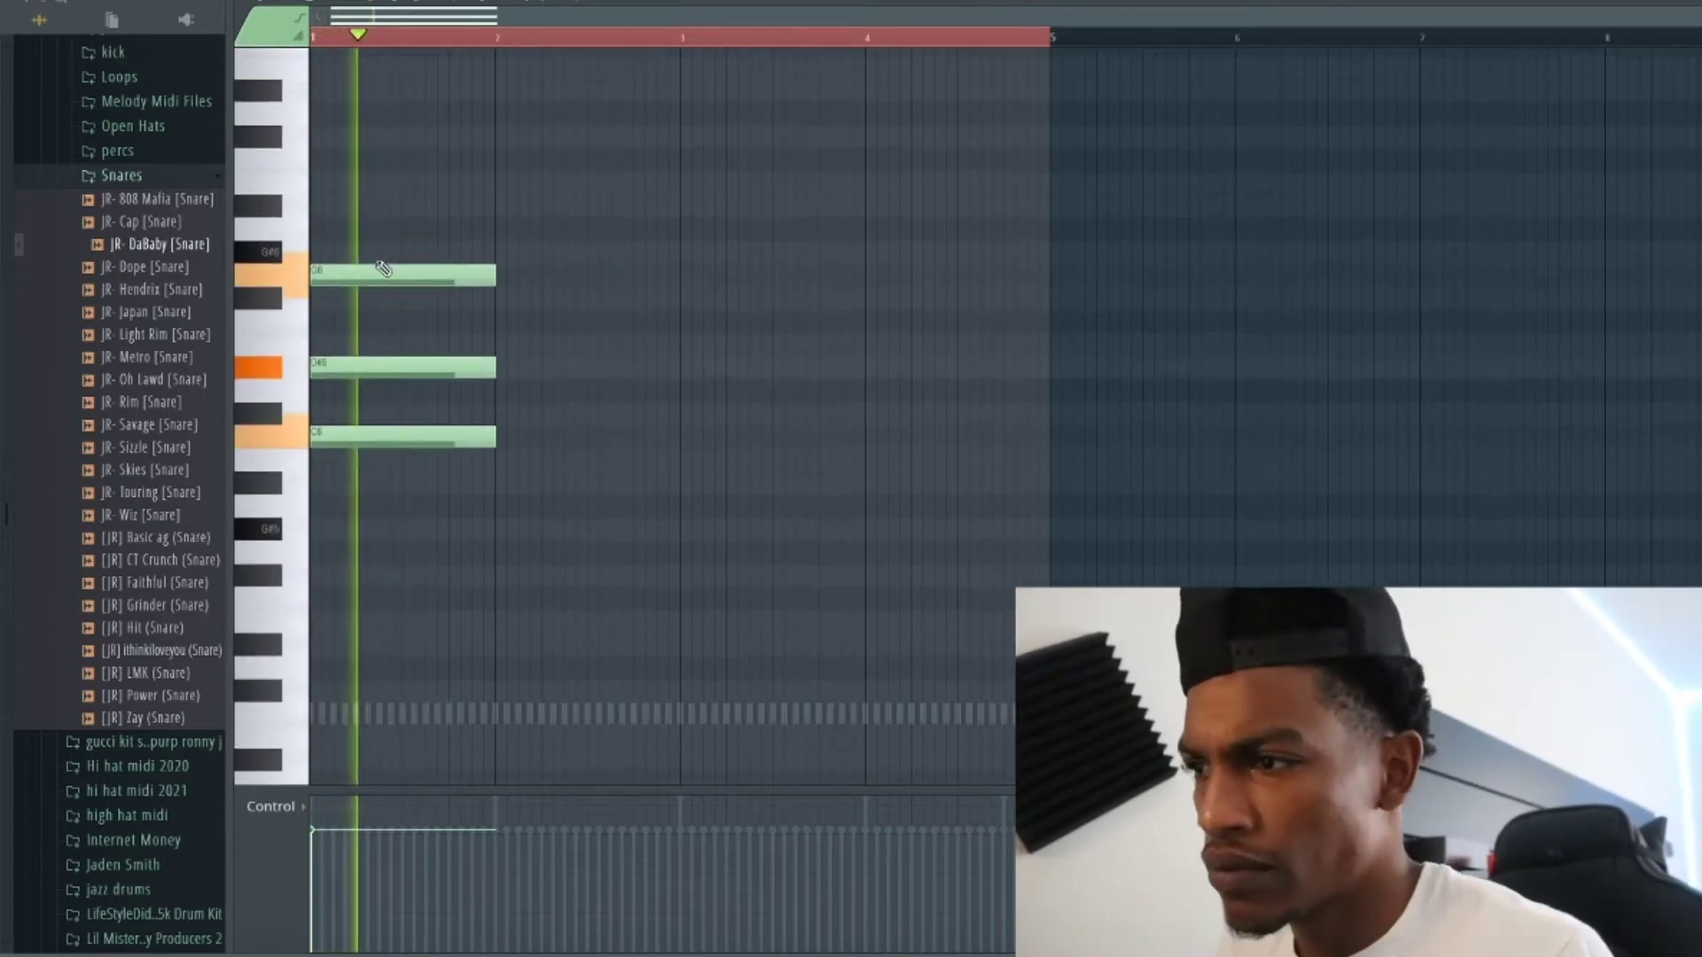
key("space")
mouse_move(375, 370)
left_mouse_down()
mouse_move(376, 342)
mouse_move(376, 406)
mouse_move(364, 362)
left_mouse_up()
key("space")
key("space")
key("space")
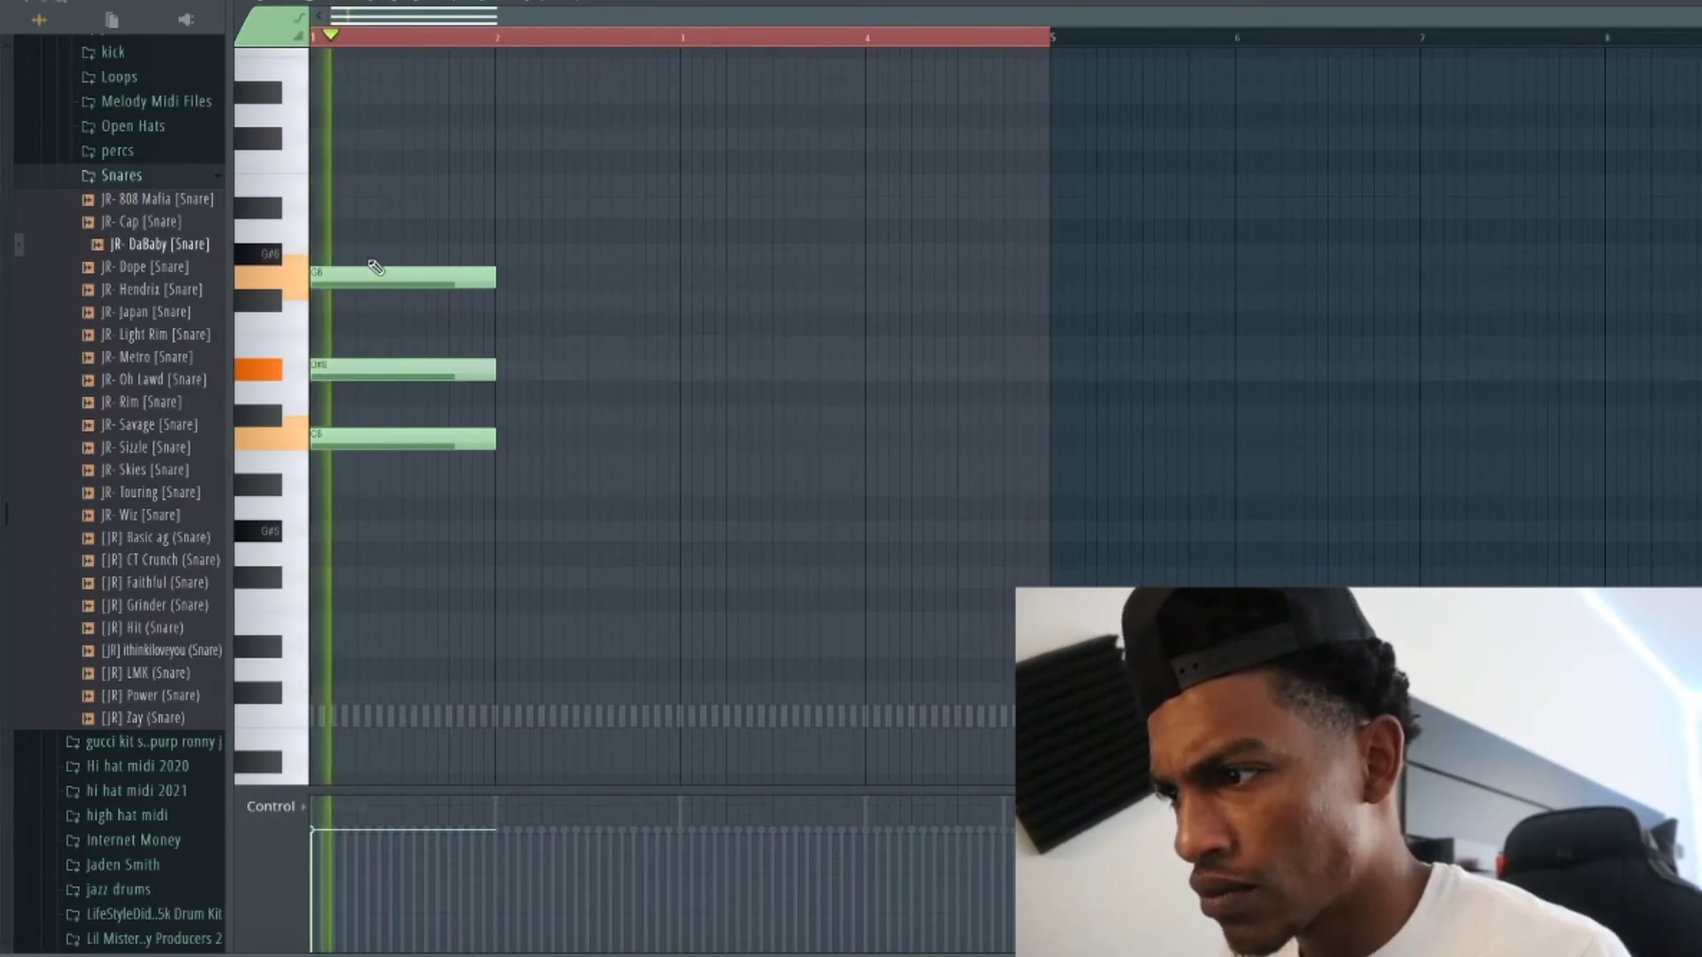
key("space")
key("space")
Try G#6 as the chord's top note and return it to G6.
mouse_move(372, 257)
left_mouse_down()
mouse_move(352, 289)
mouse_move(304, 258)
left_mouse_up()
key("space")
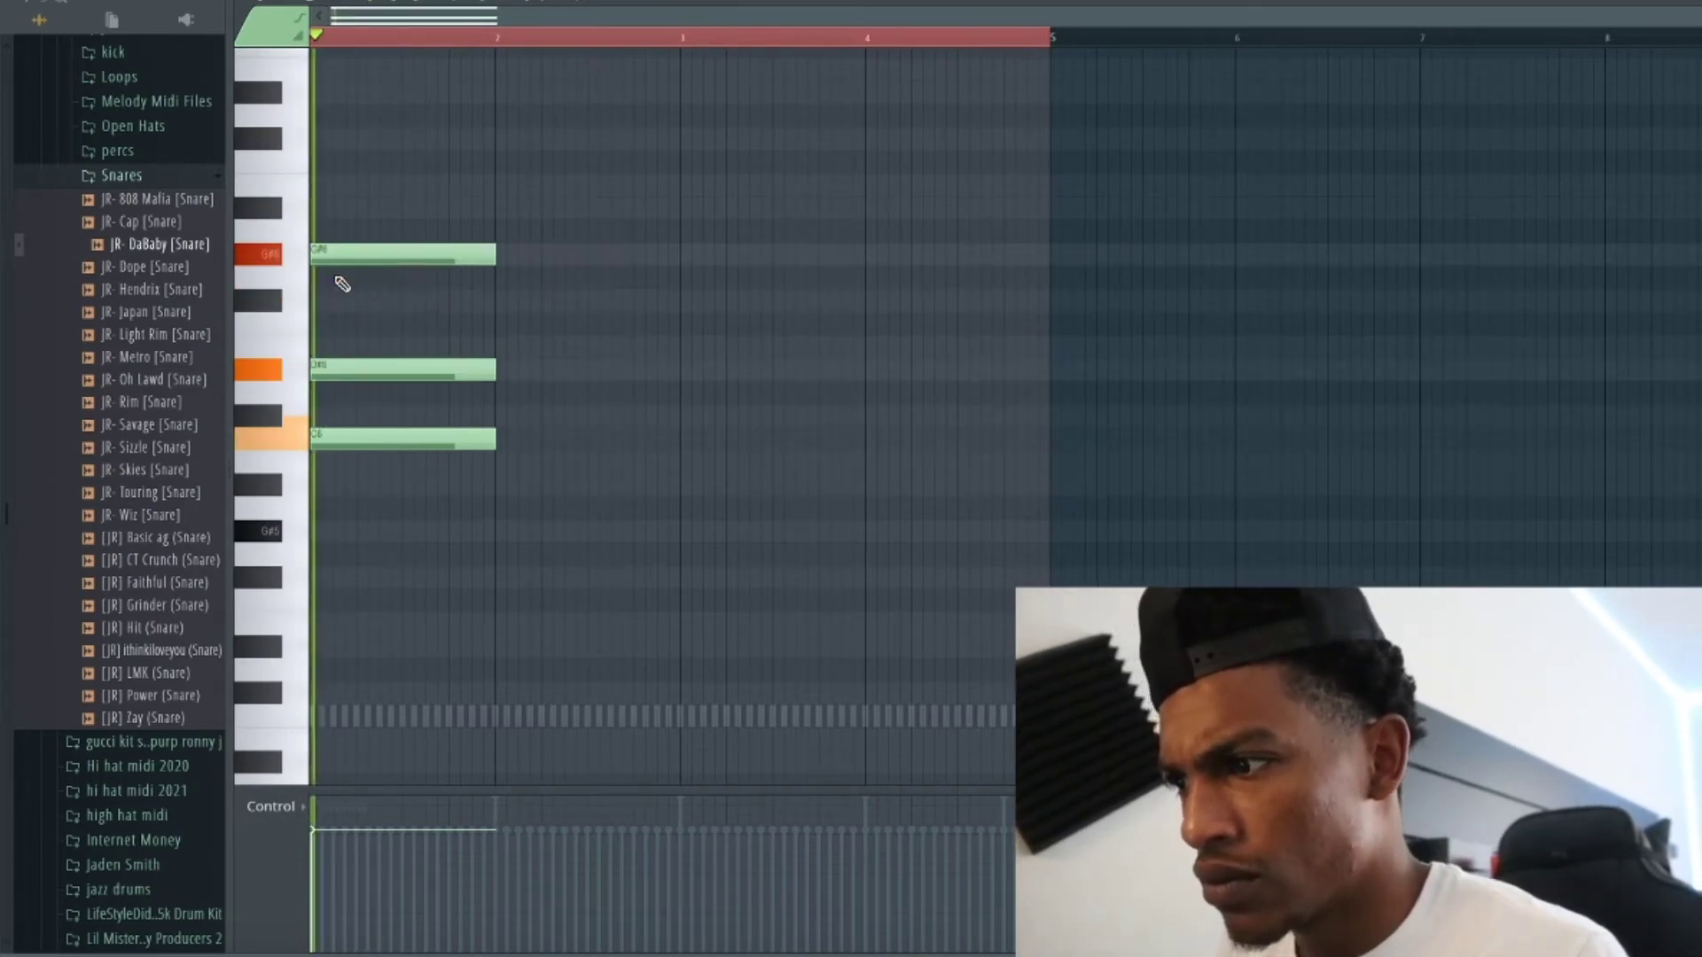
key("space")
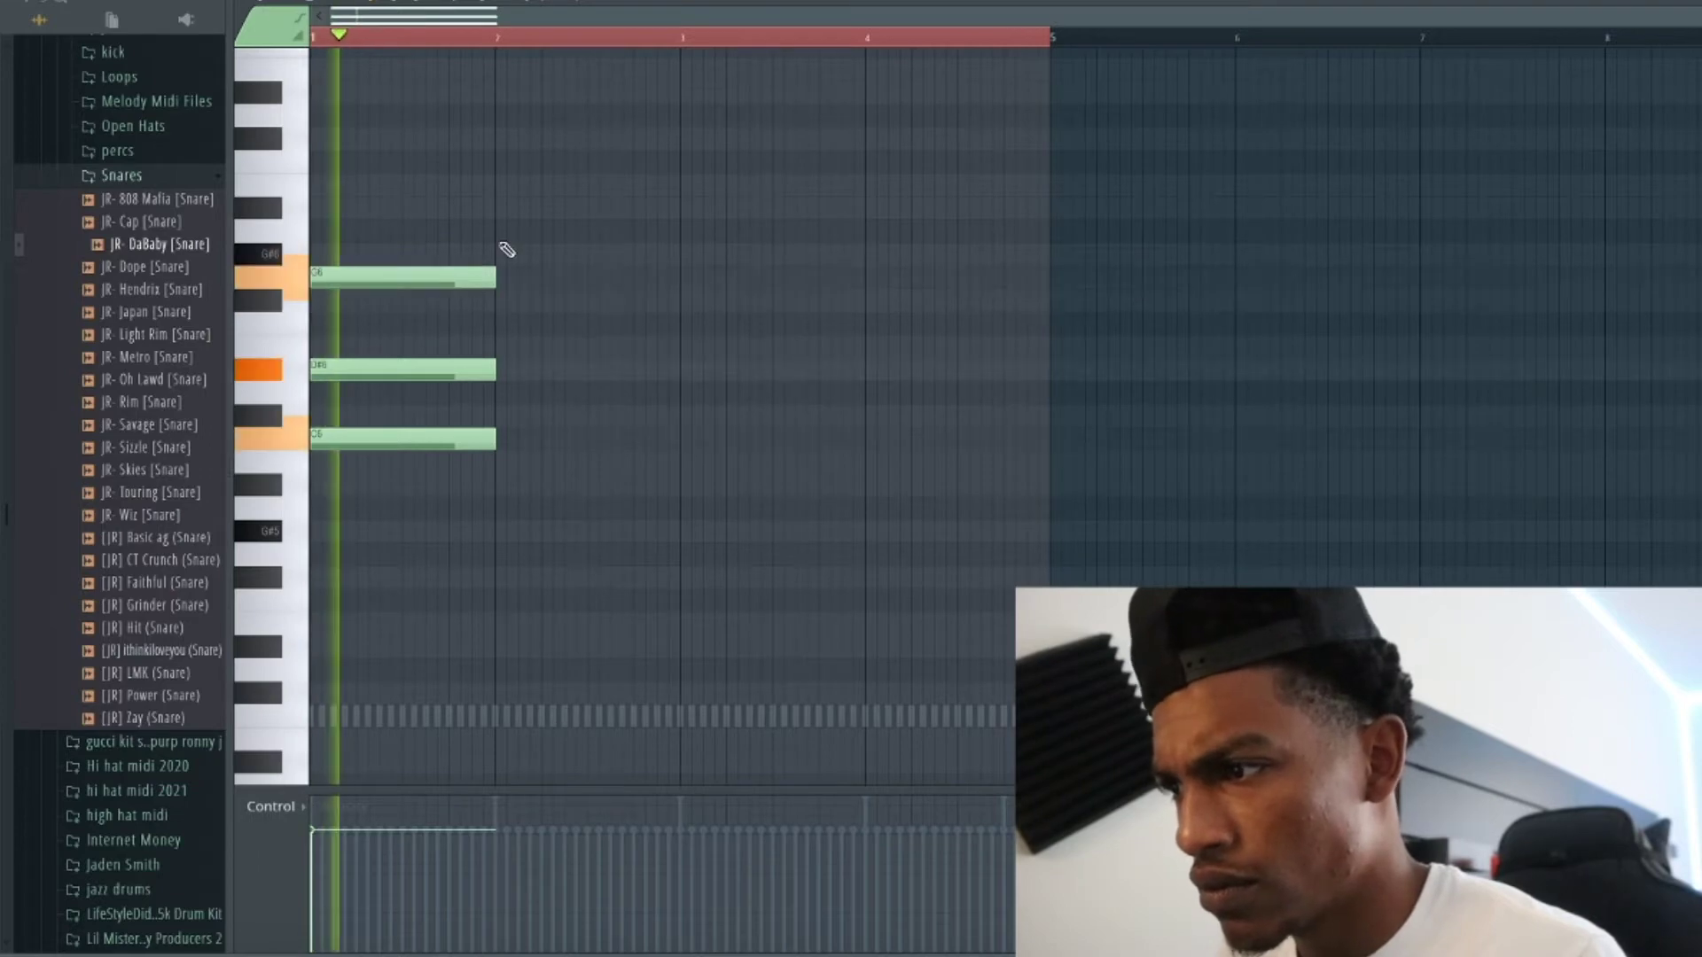
Try duplicating the chord to bar 5, deleting the copy and clearing the time selection.
key("ctrl+b")
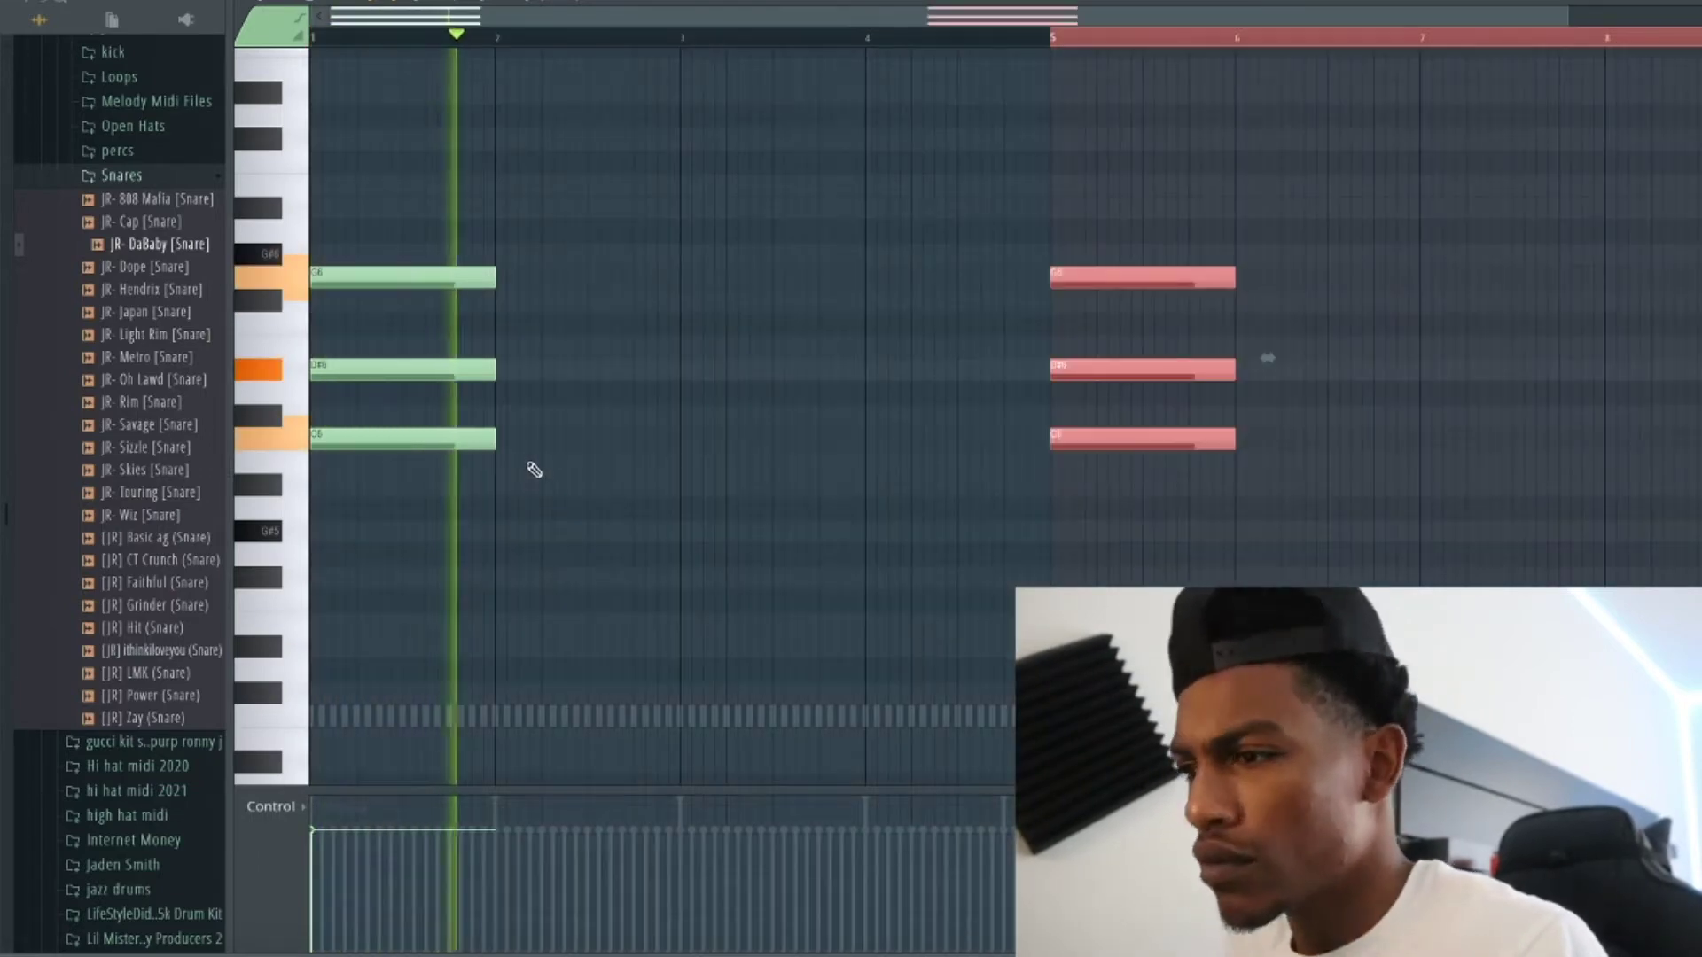
key("Delete")
left_click(1409, 38, "ctrl")
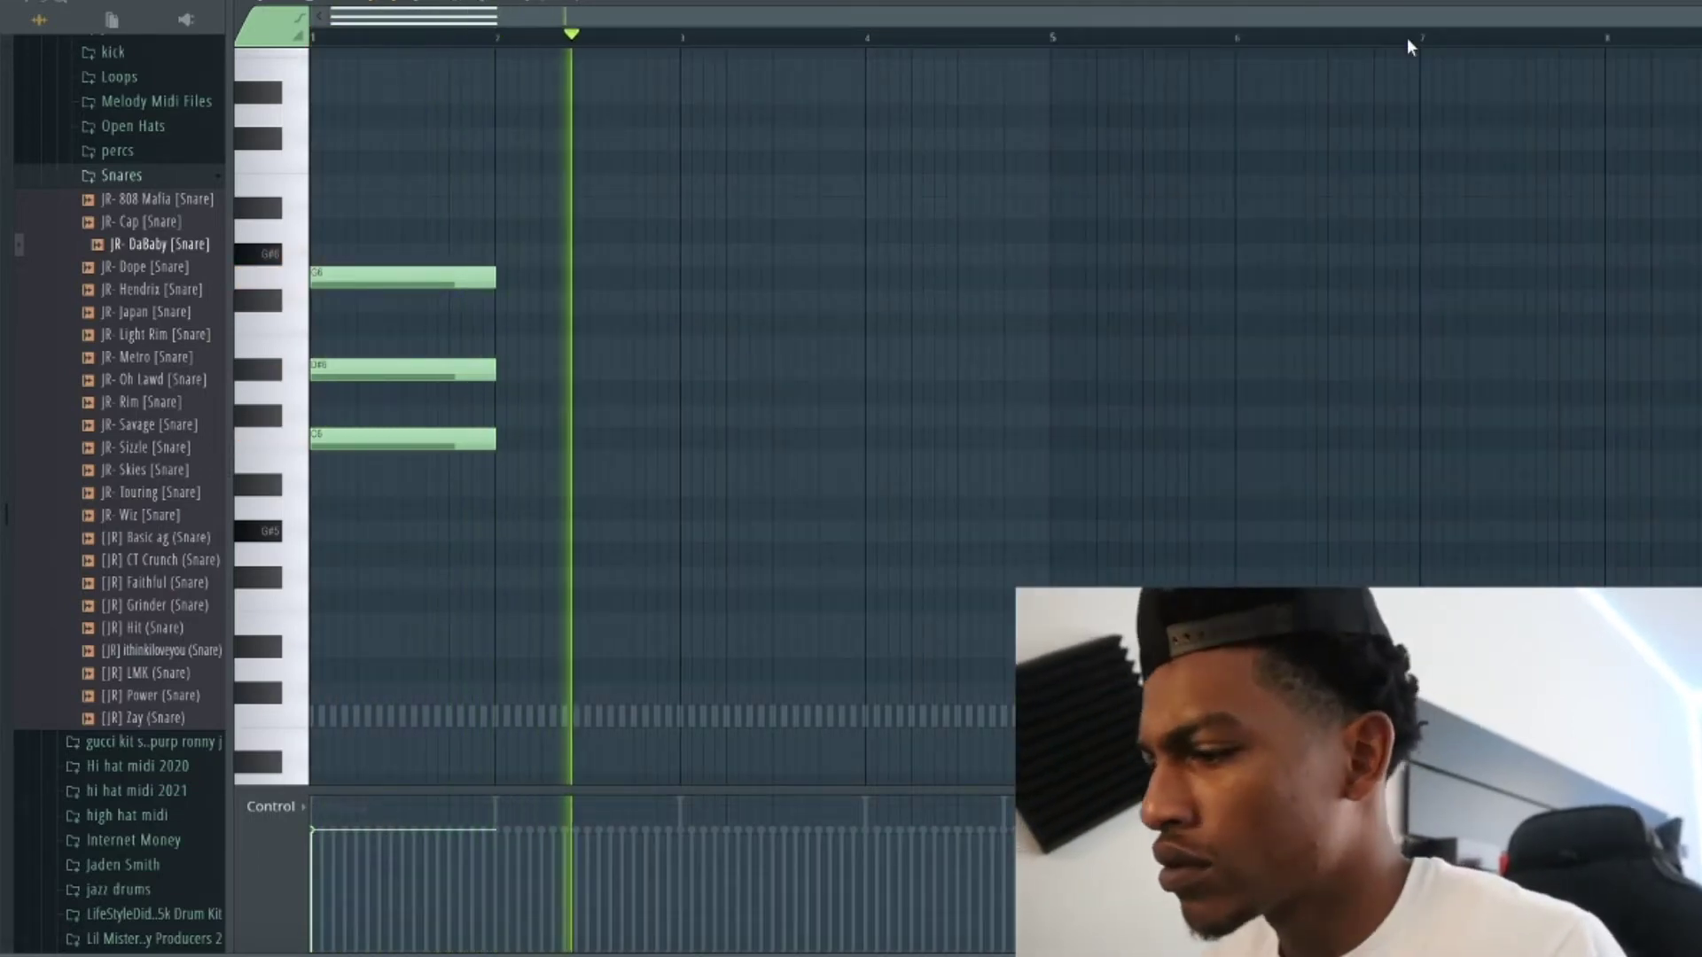
Duplicate the bar 1 chord three times to fill bars 1 to 4 and select all the notes through bar 5.
key("ctrl+b")
key("ctrl+b")
key("ctrl+b")
left_click_drag(313, 38, 1252, 42)
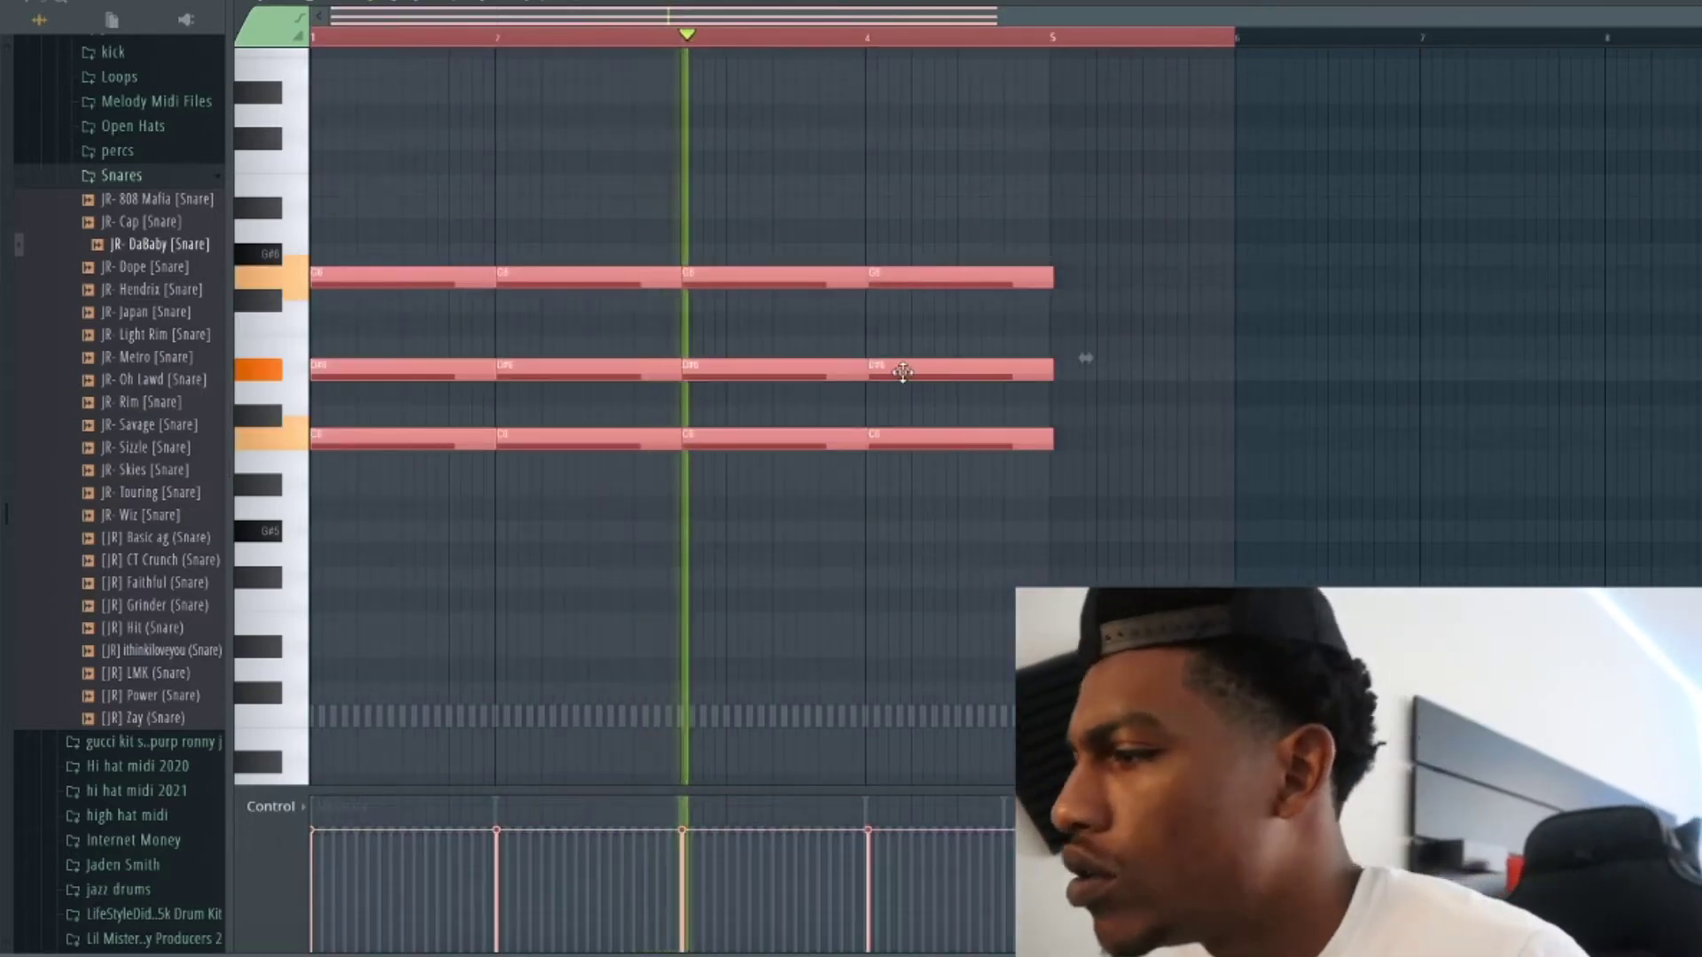
Slice the last chord's three notes at the bar 5 line to trim the slight overhang.
key("c")
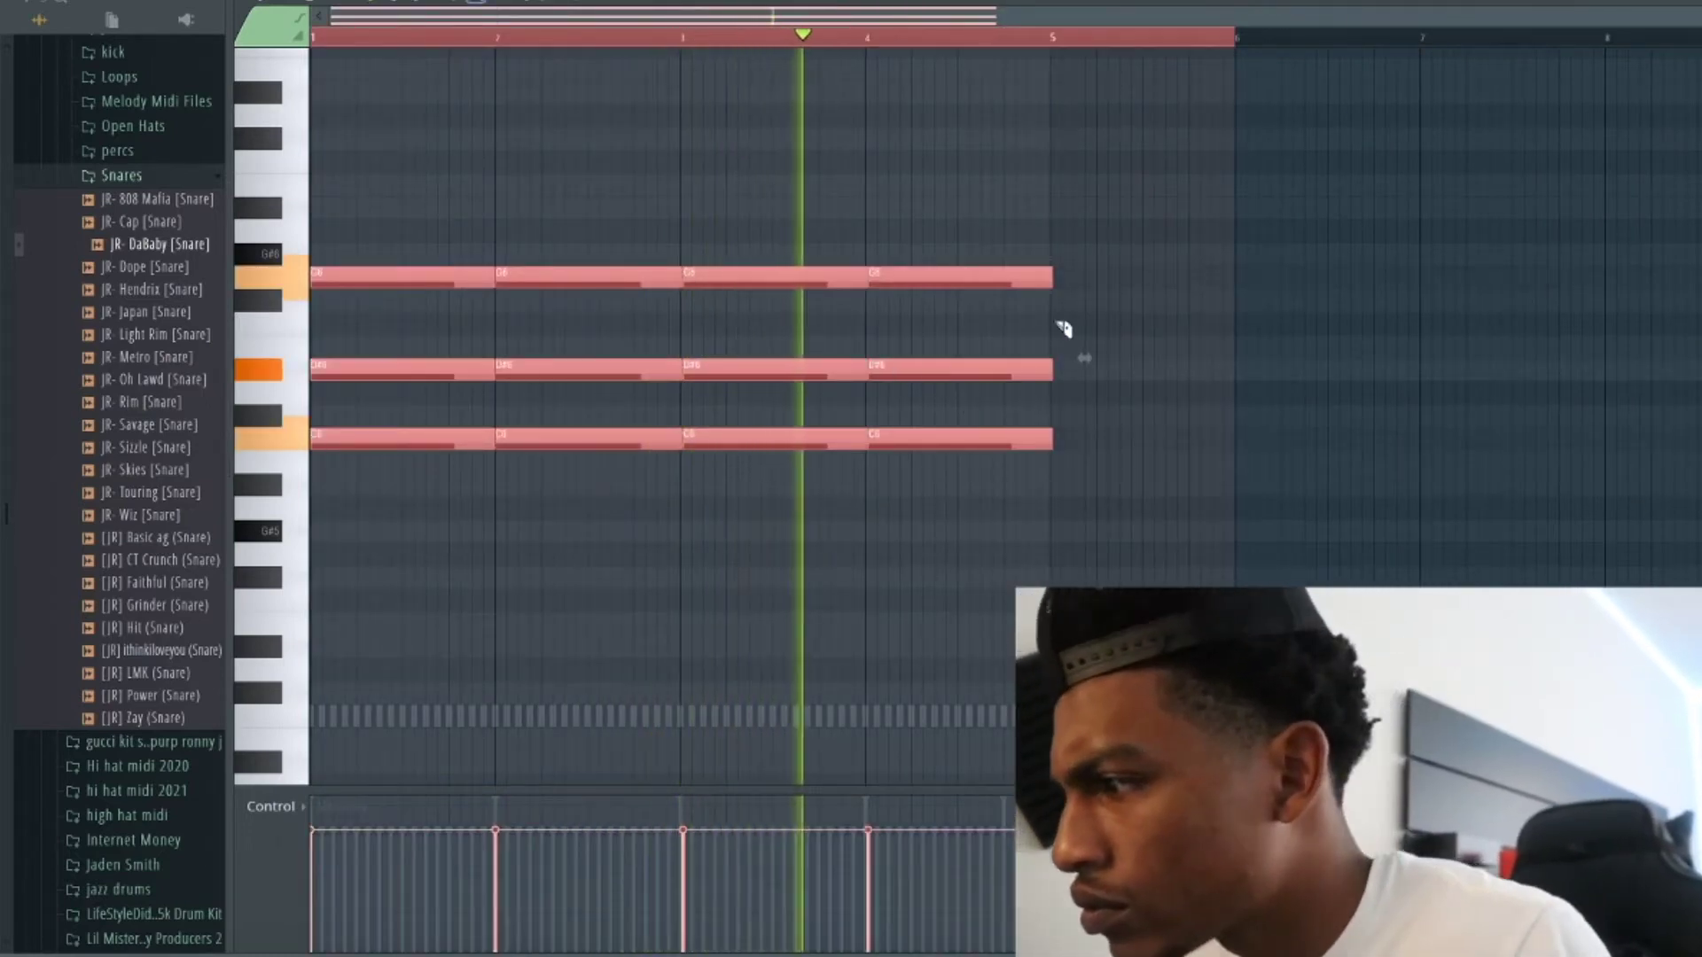
left_click_drag(1047, 268, 1051, 496)
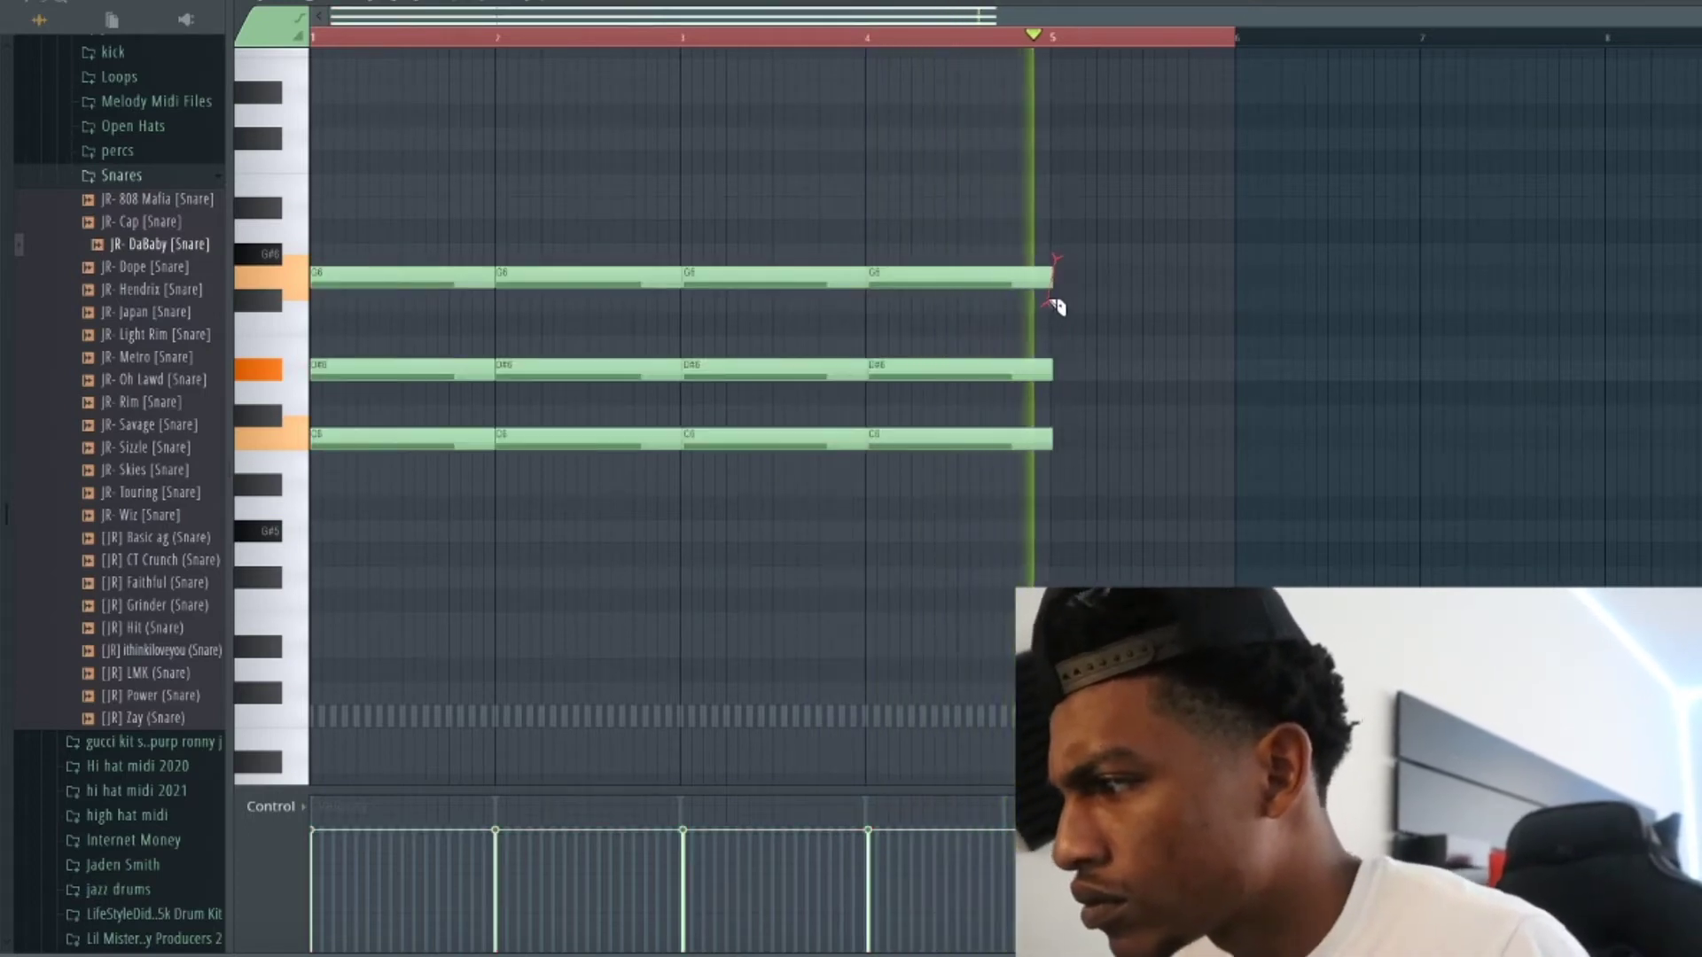
left_click_drag(1049, 267, 1056, 391)
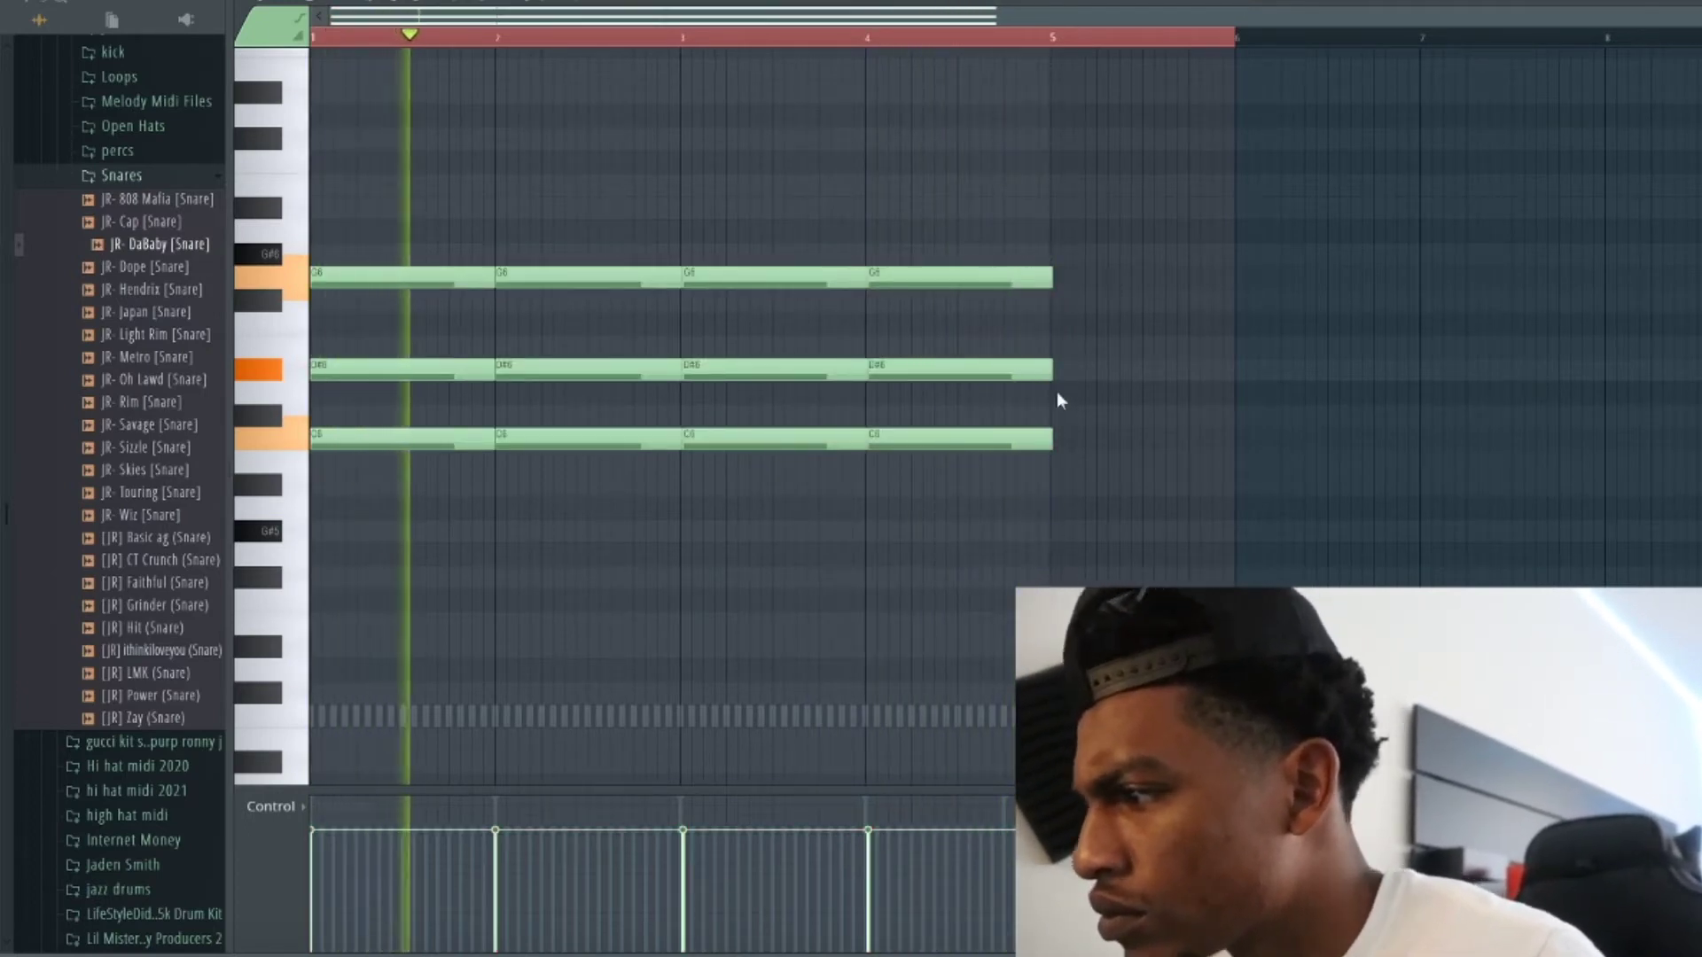
scroll(1067, 299, "up", 3)
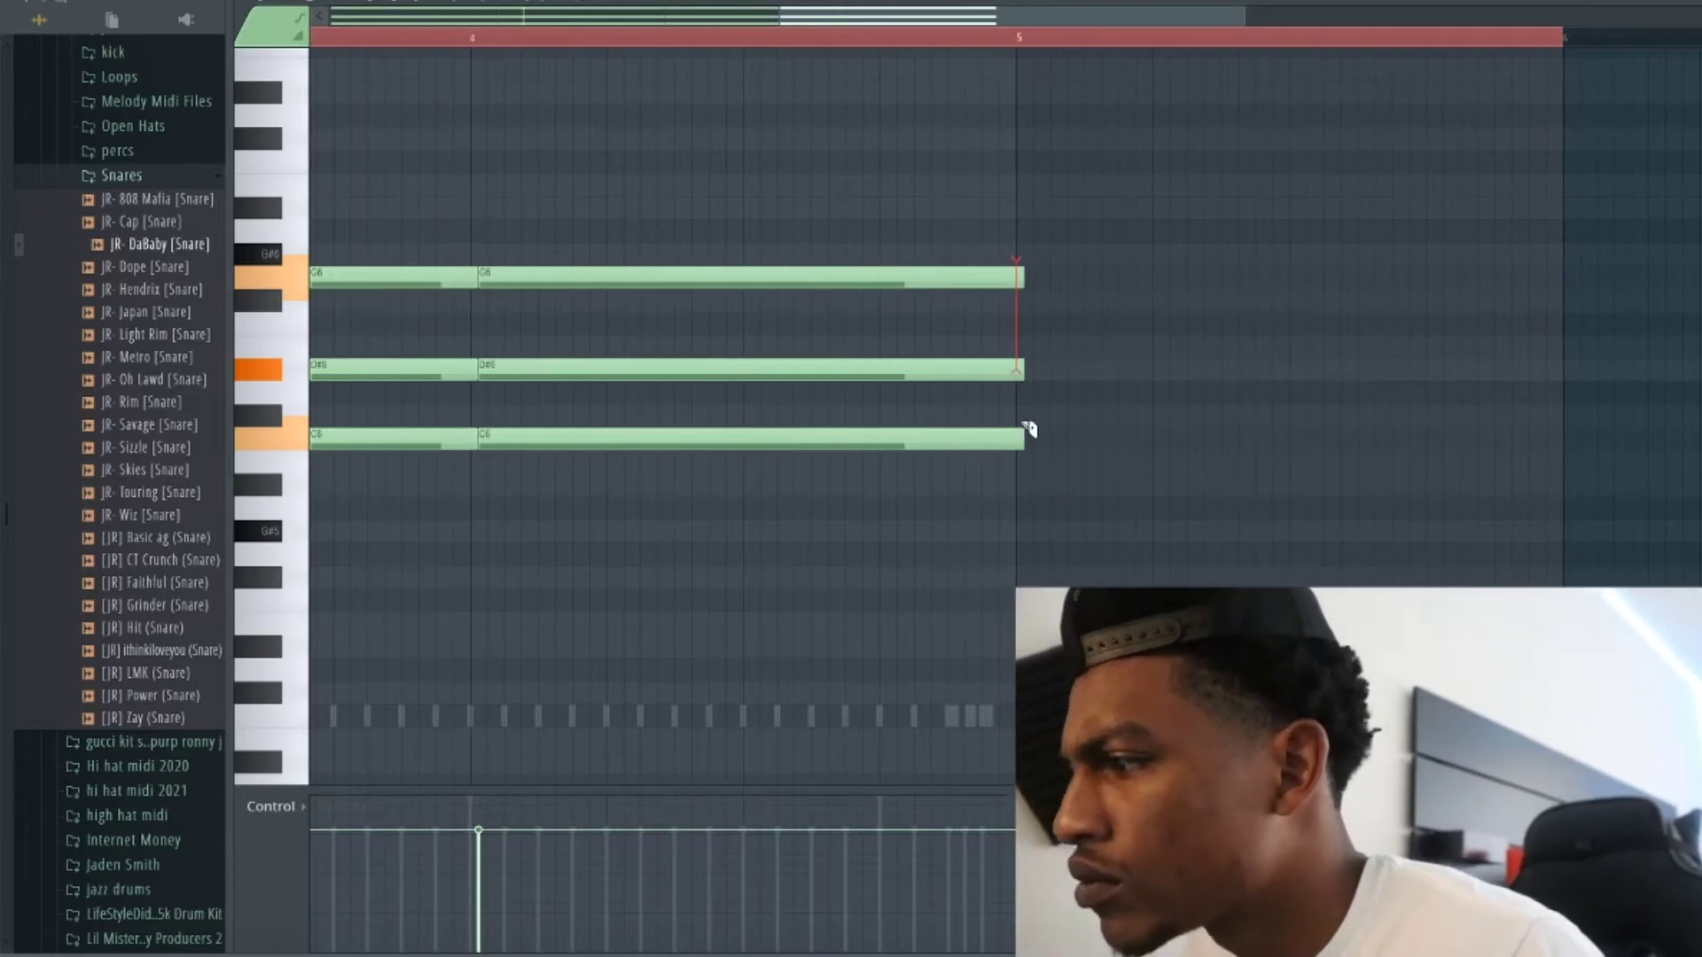
scroll(1021, 503, "down", 3)
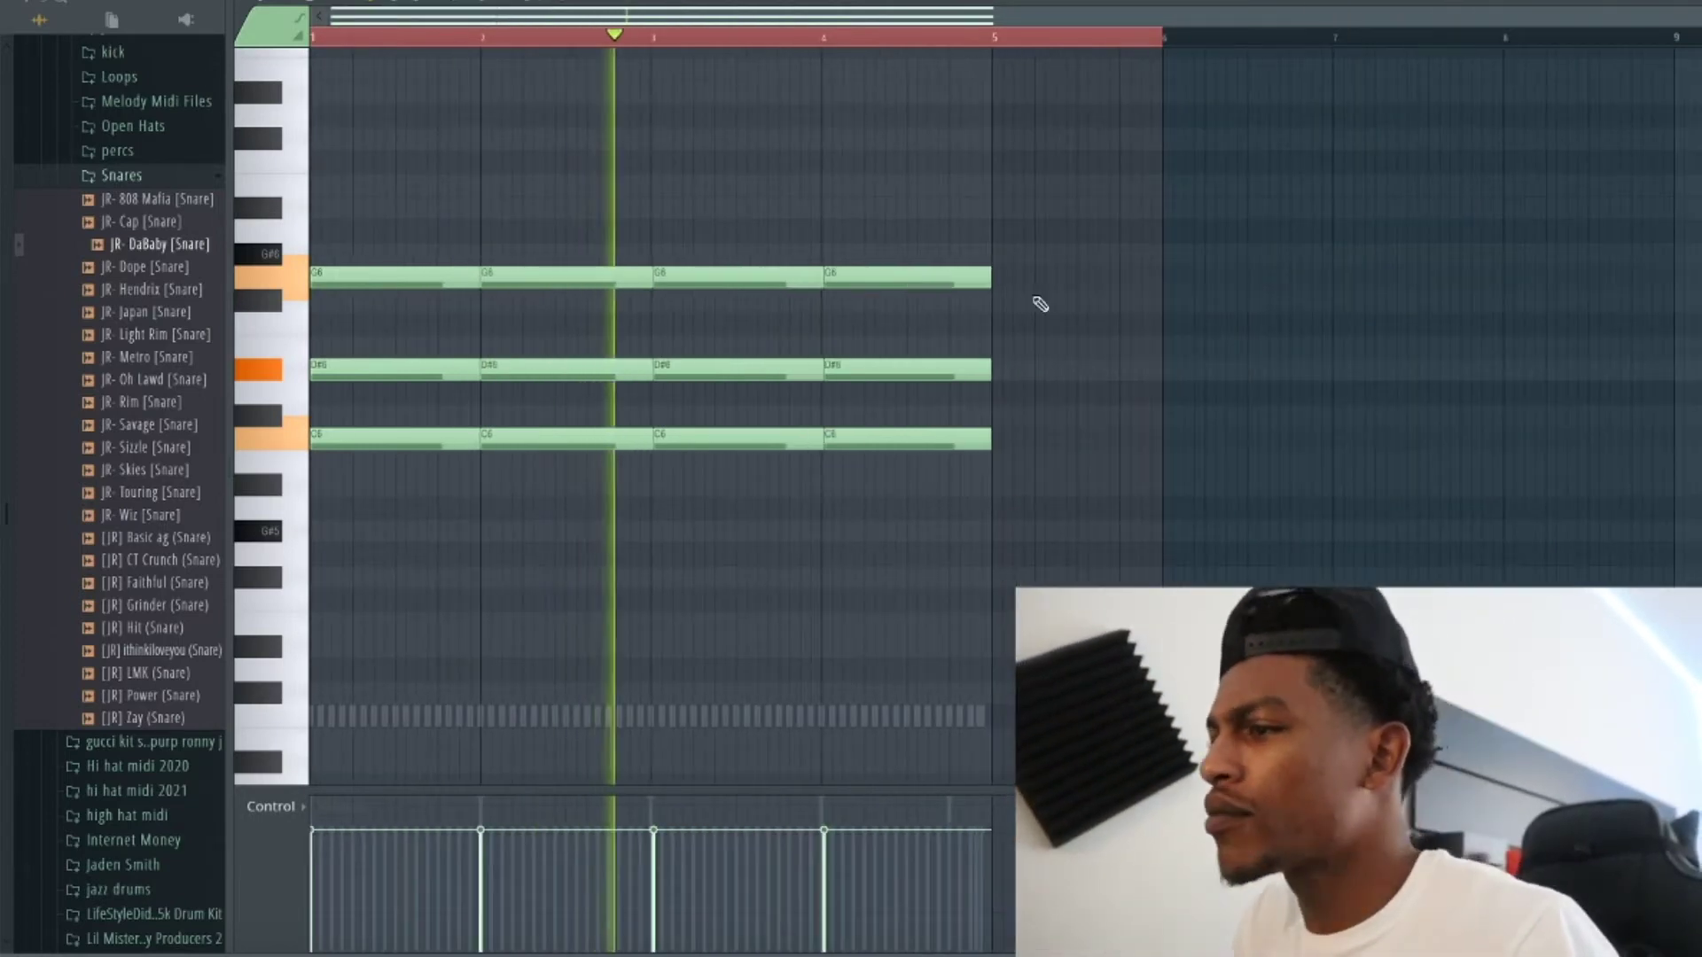
Play back the four-bar chord part together with the drums and the channel rack's other parts.
key("F6")
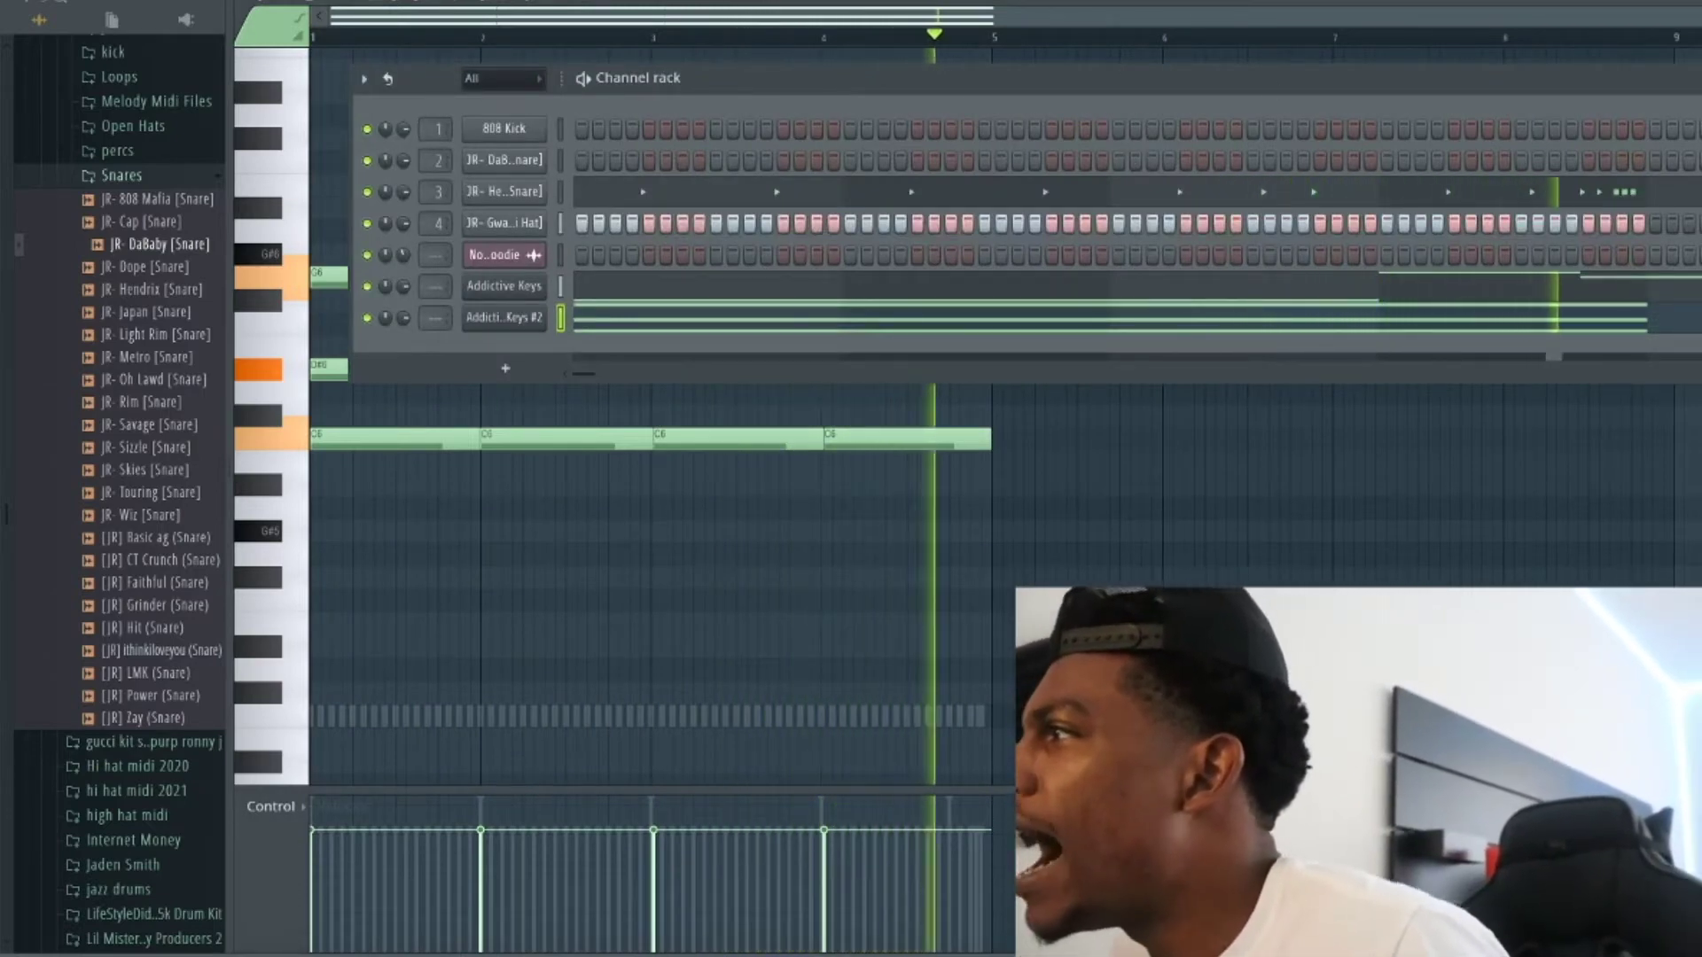
key("space")
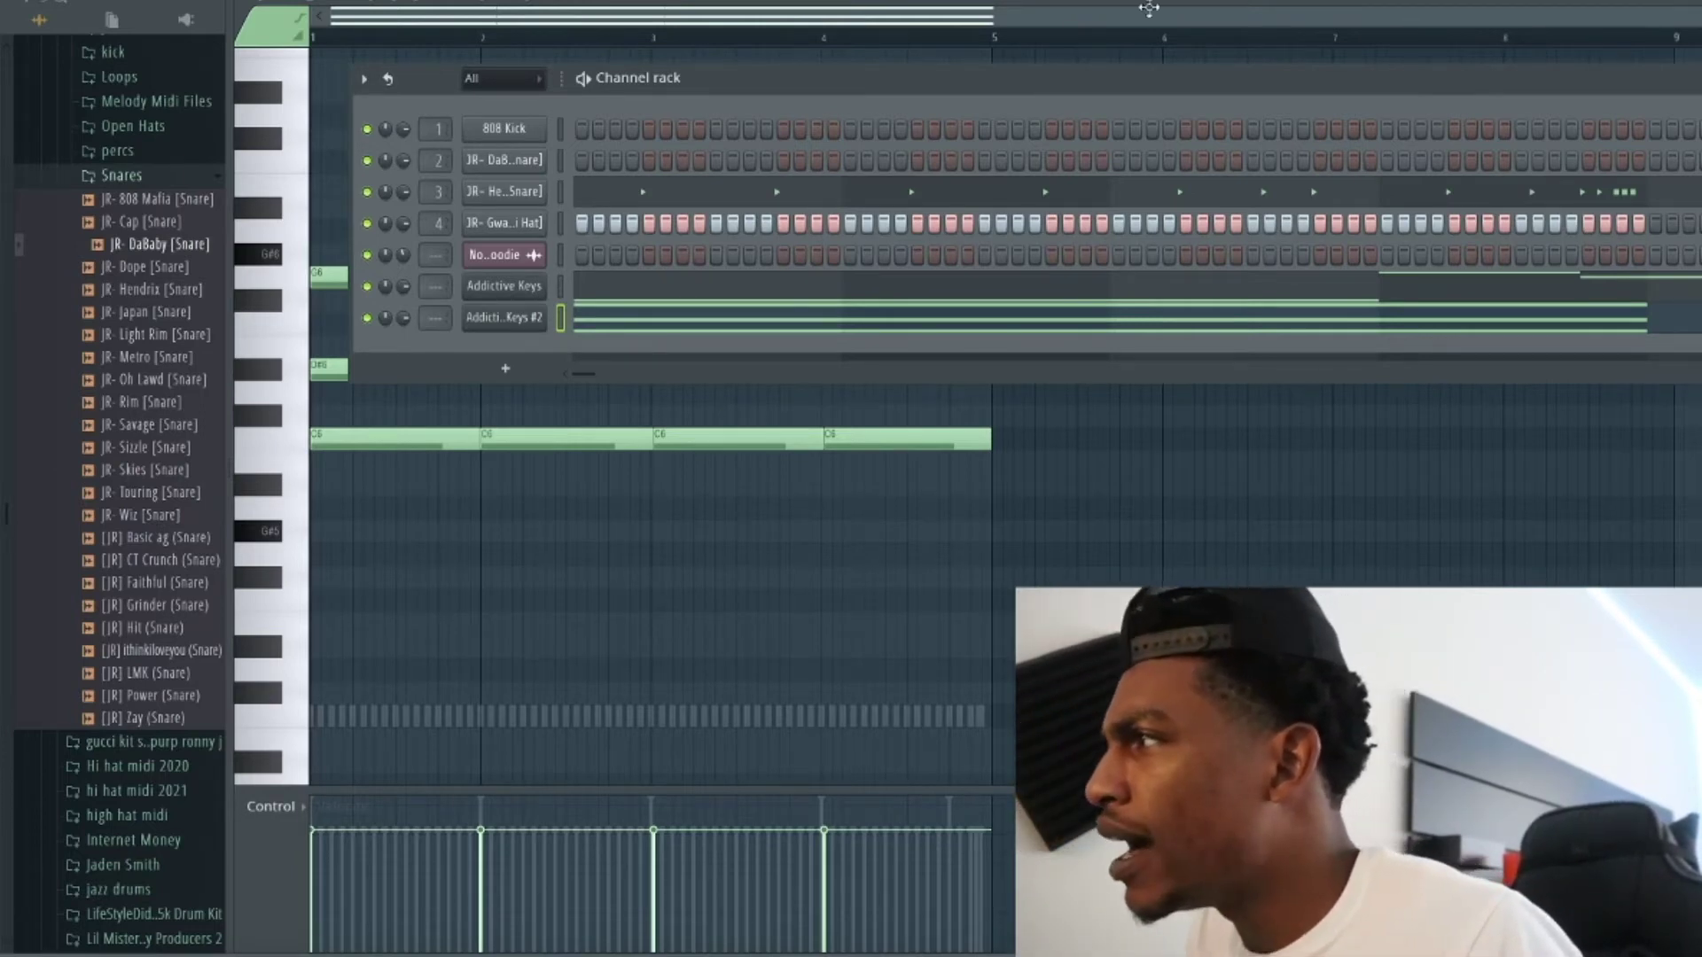
key("space")
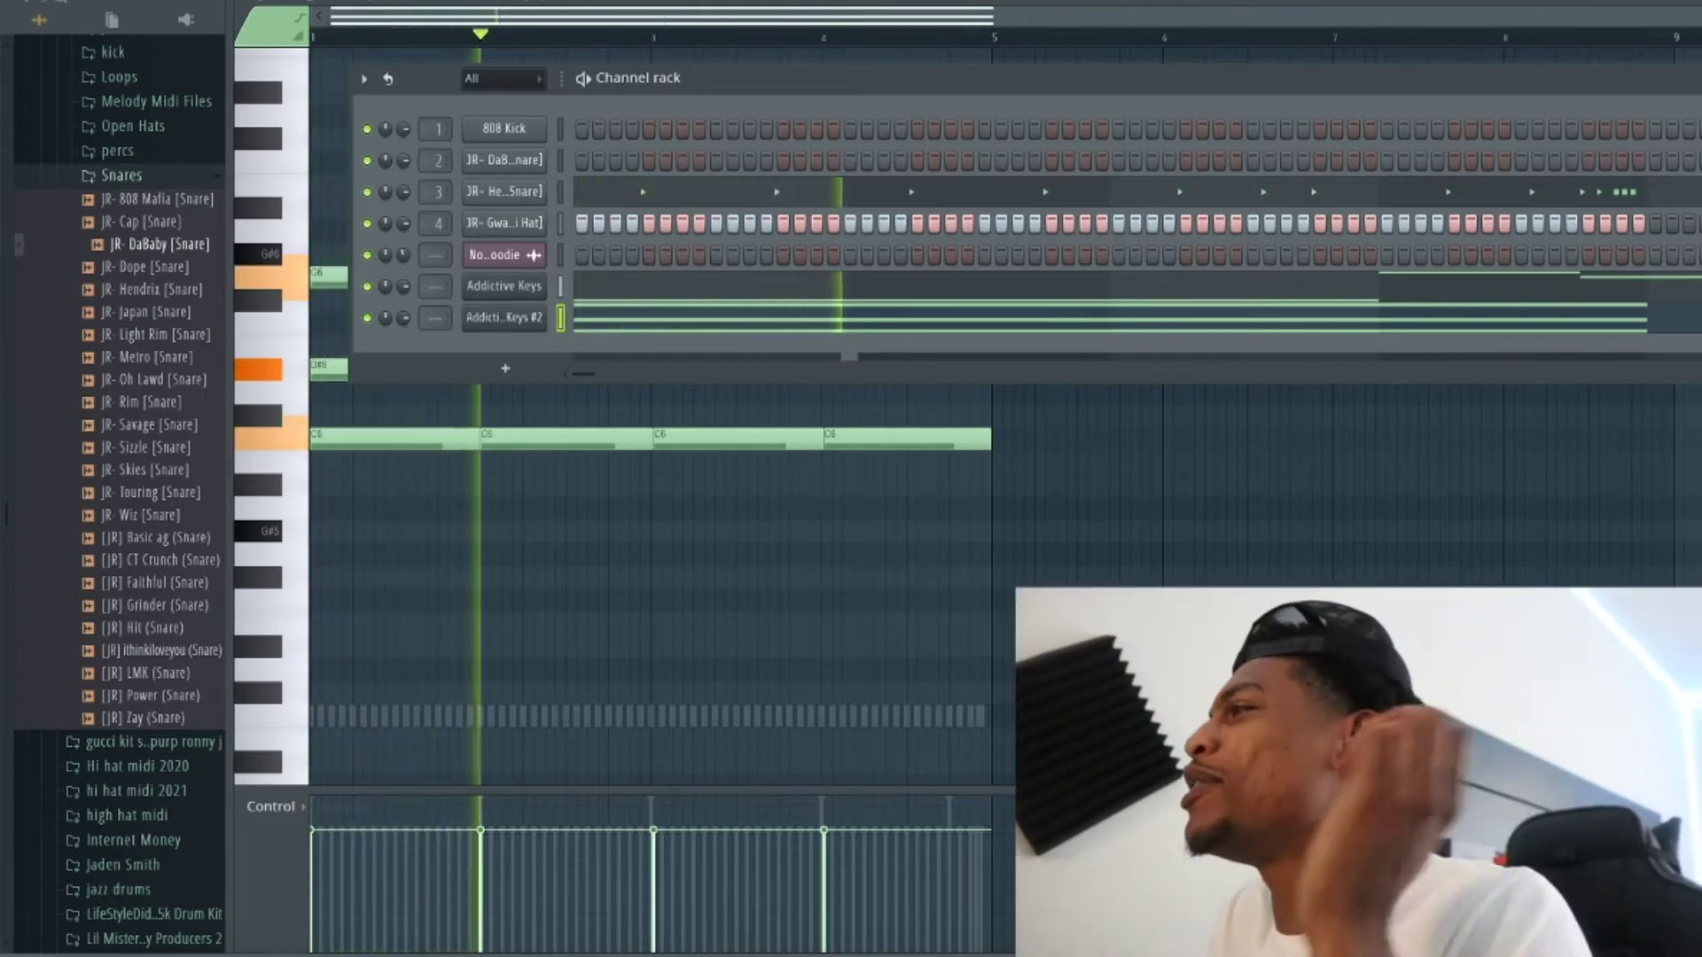
Open the Hi Hat Midis folder in the browser to find a pattern for the hi-hat channel.
right_click(498, 222)
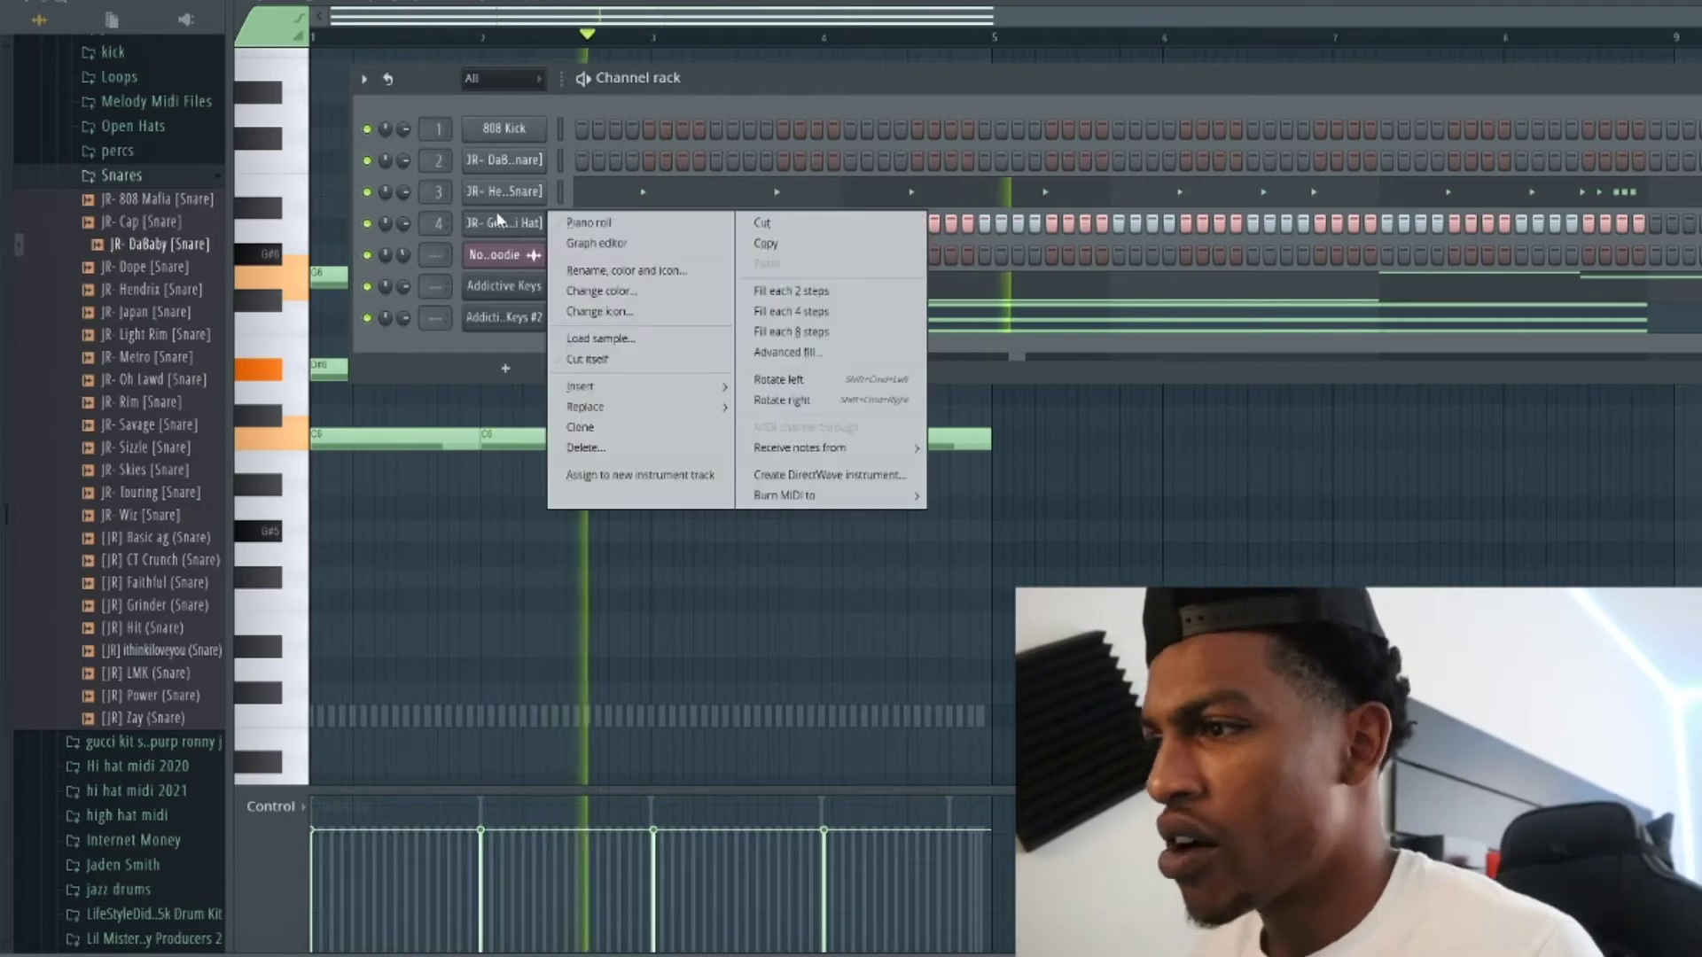
left_click(134, 236)
scroll(114, 234, "up", 3)
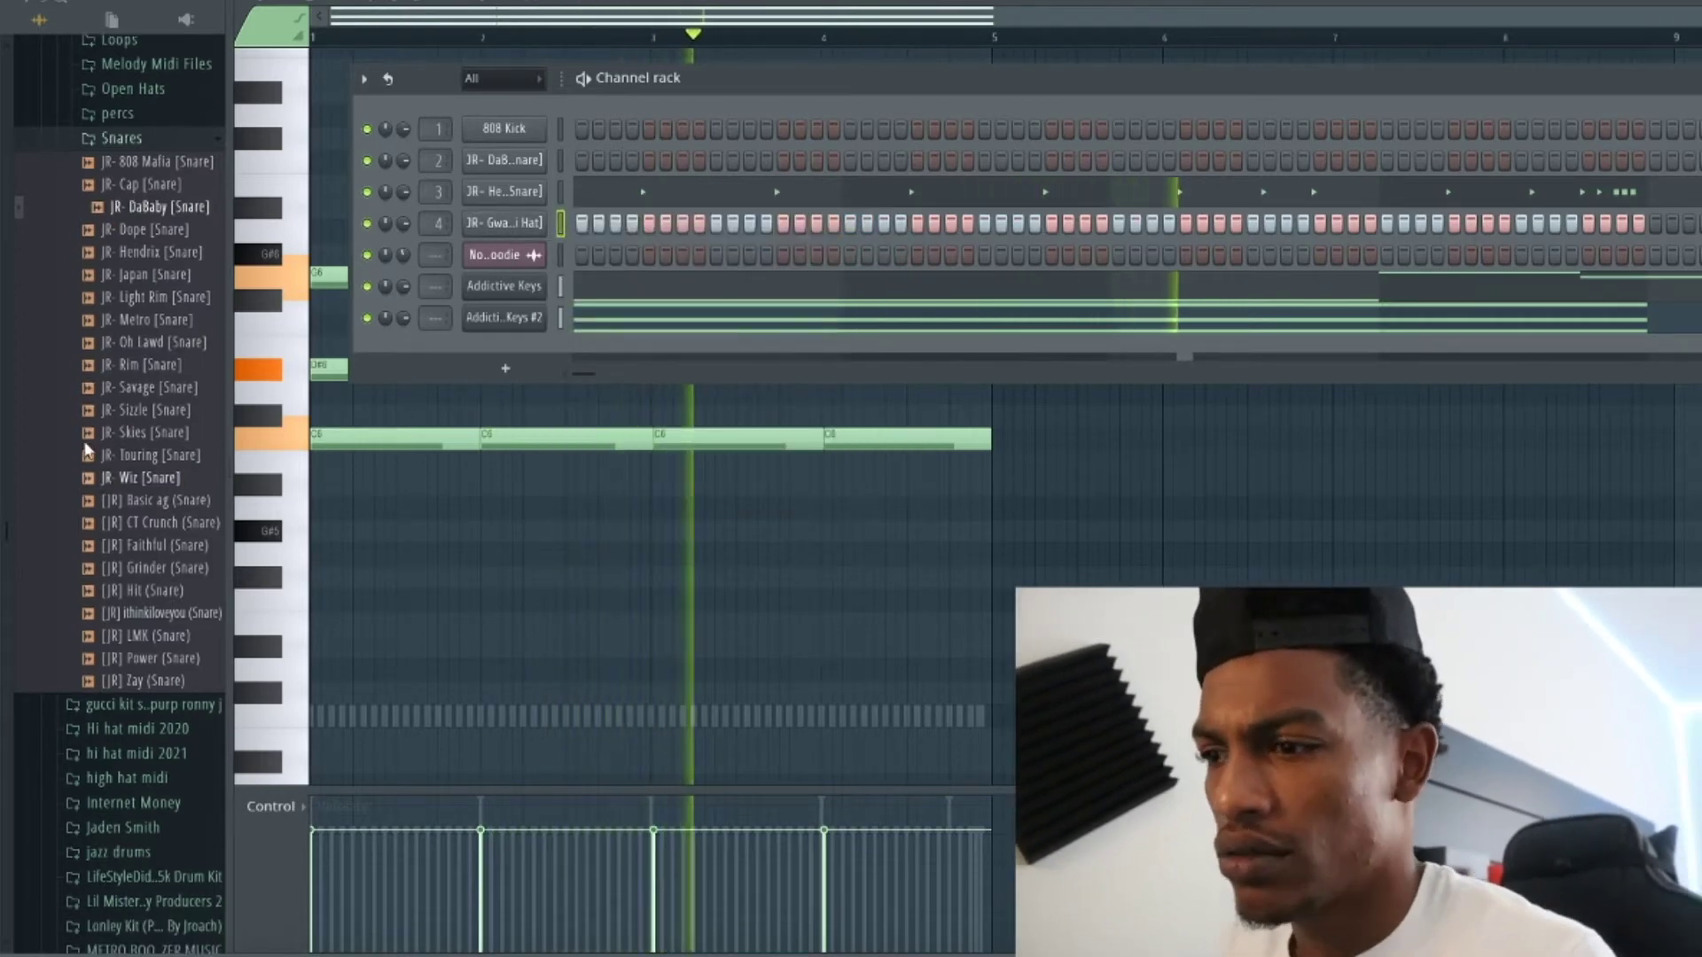
left_click(129, 55)
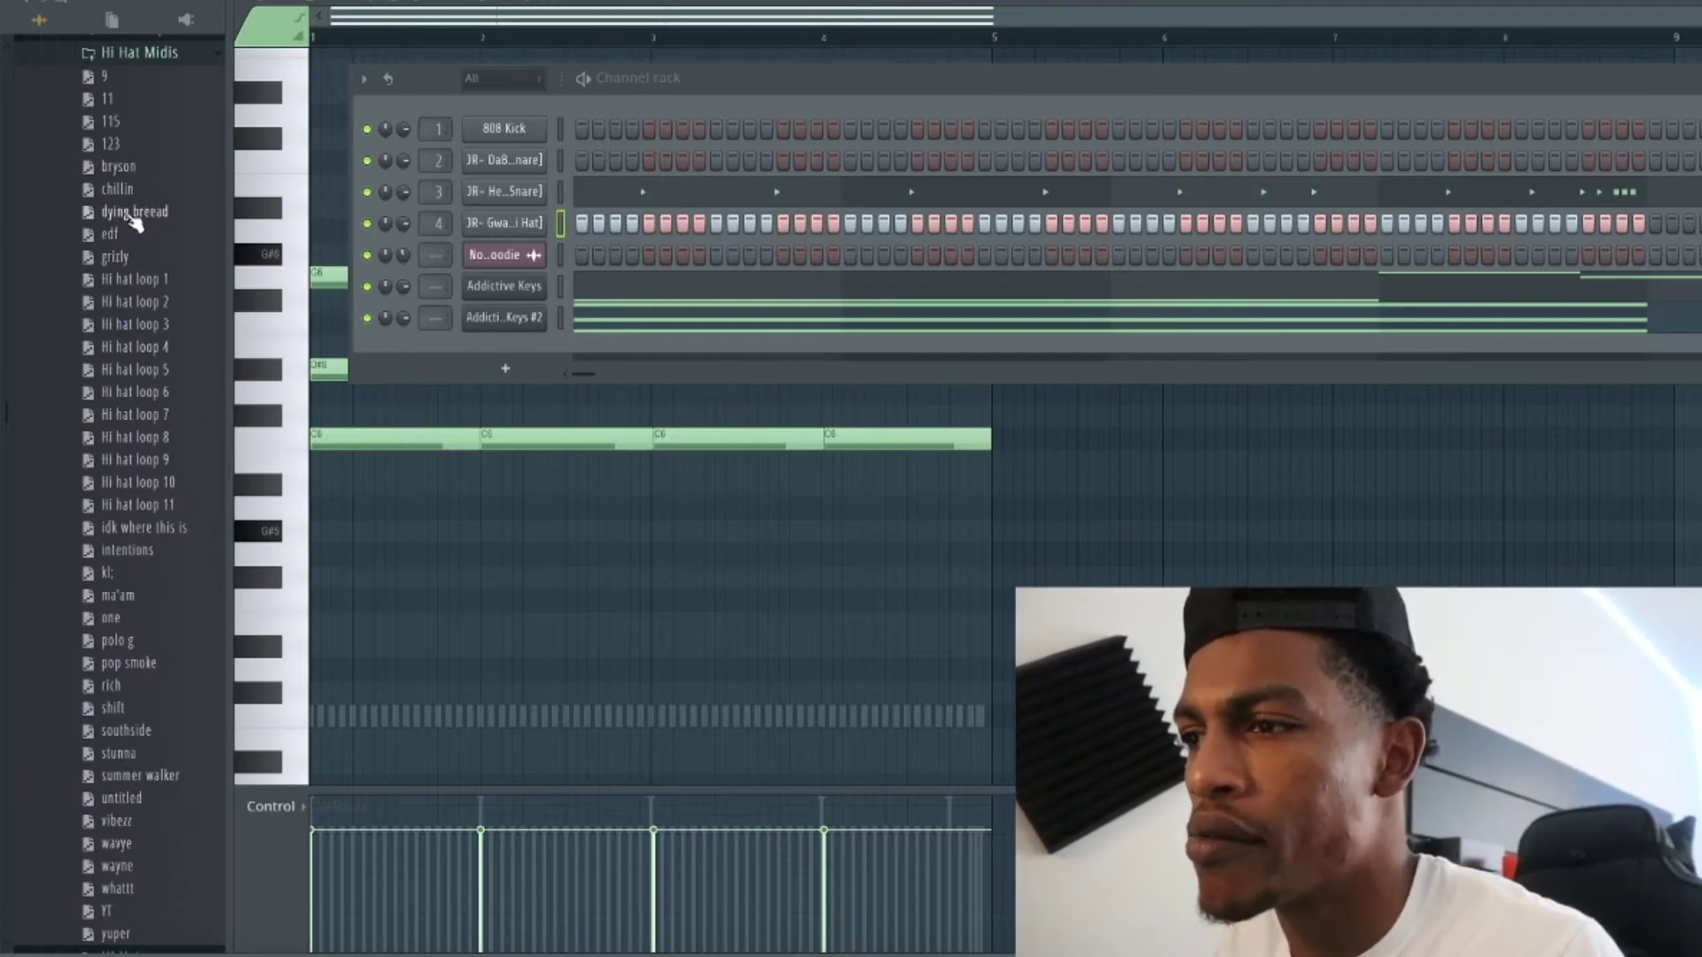
Try the dying breead, polo g, edf and wayne MIDI patterns on the hi-hat channel during playback.
left_click_drag(491, 225, 491, 226)
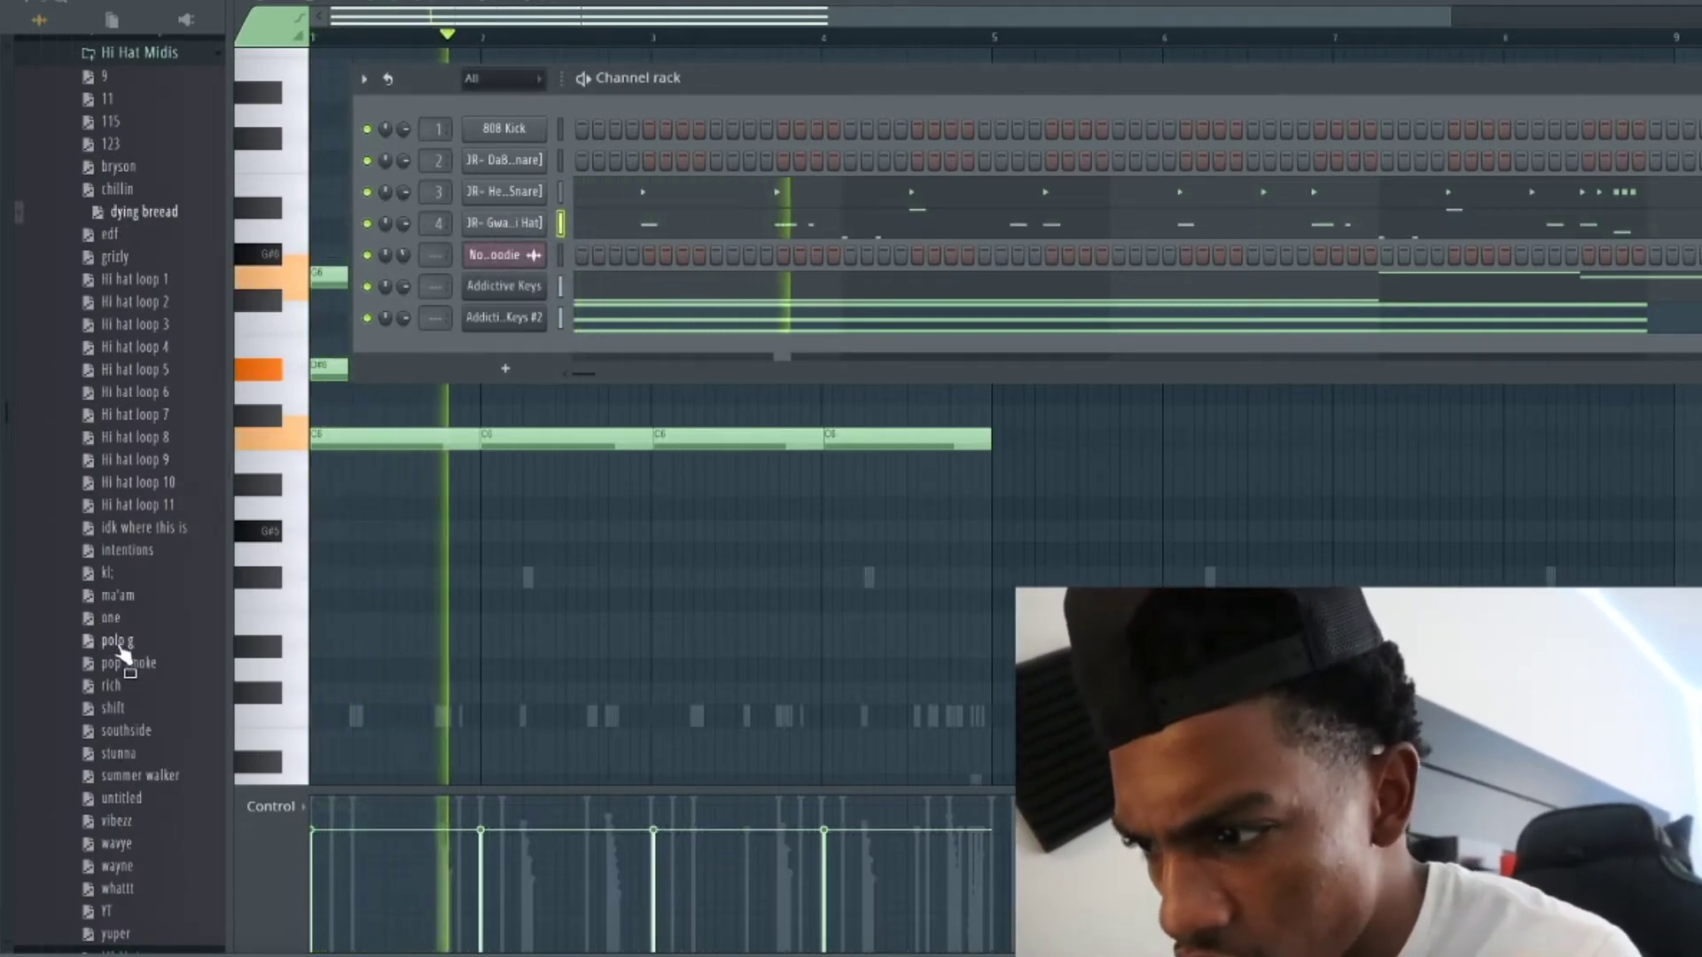
left_click_drag(114, 640, 524, 216)
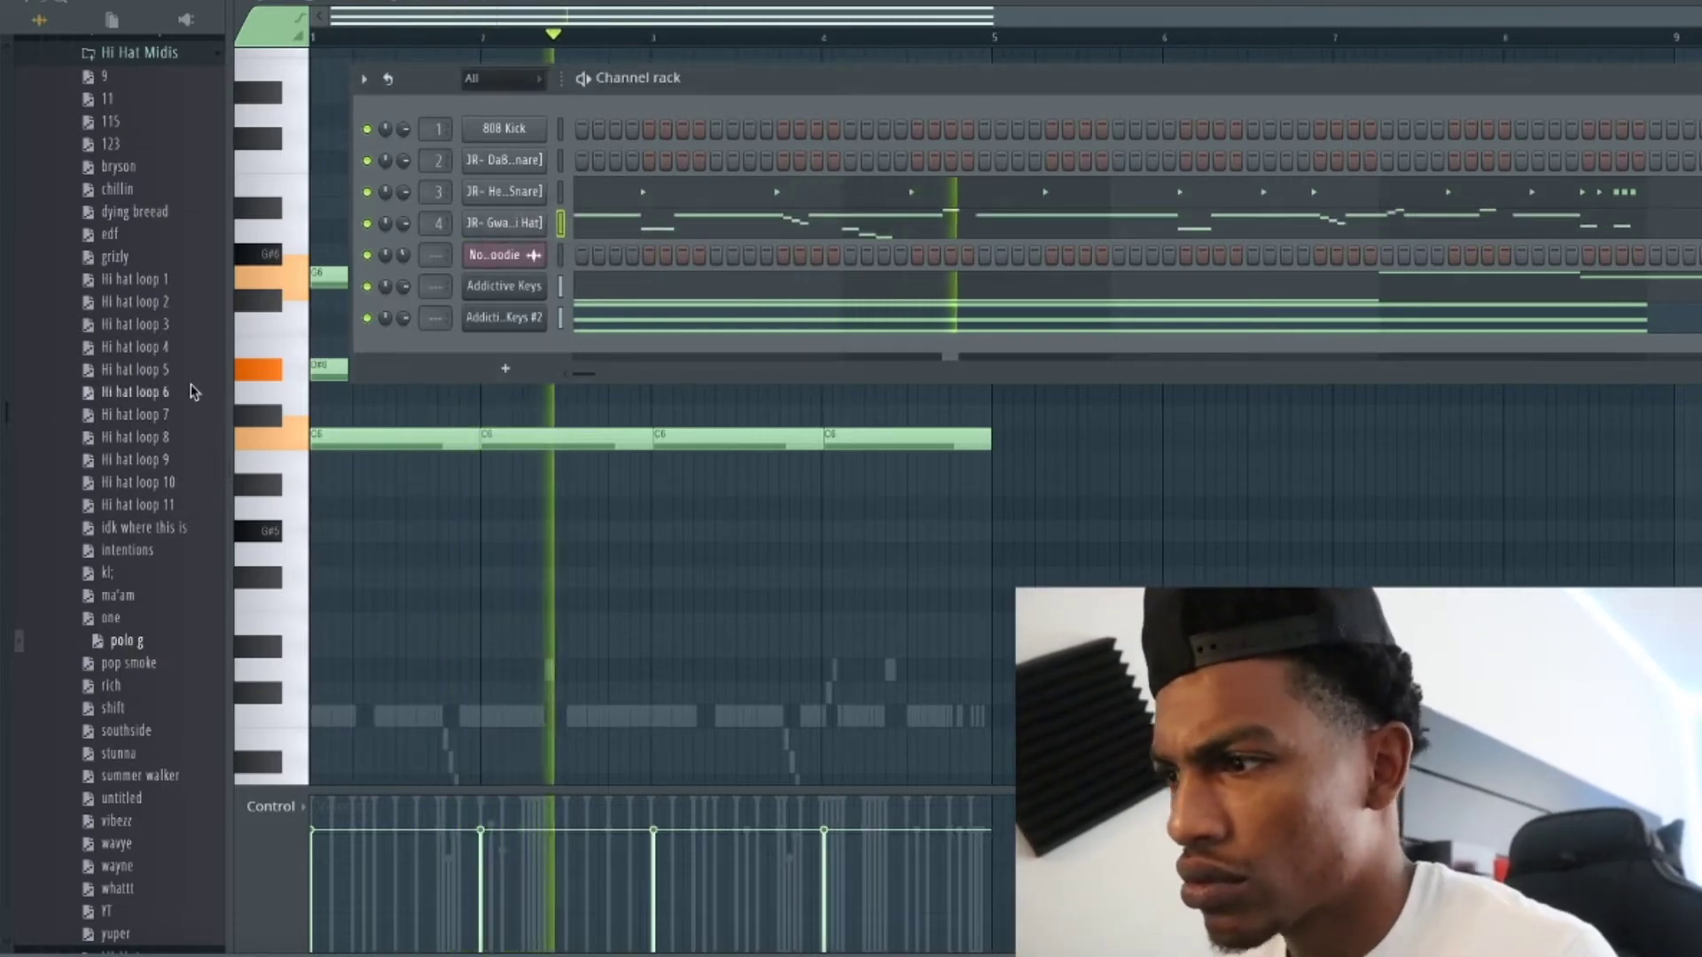
scroll(117, 130, "down", 1)
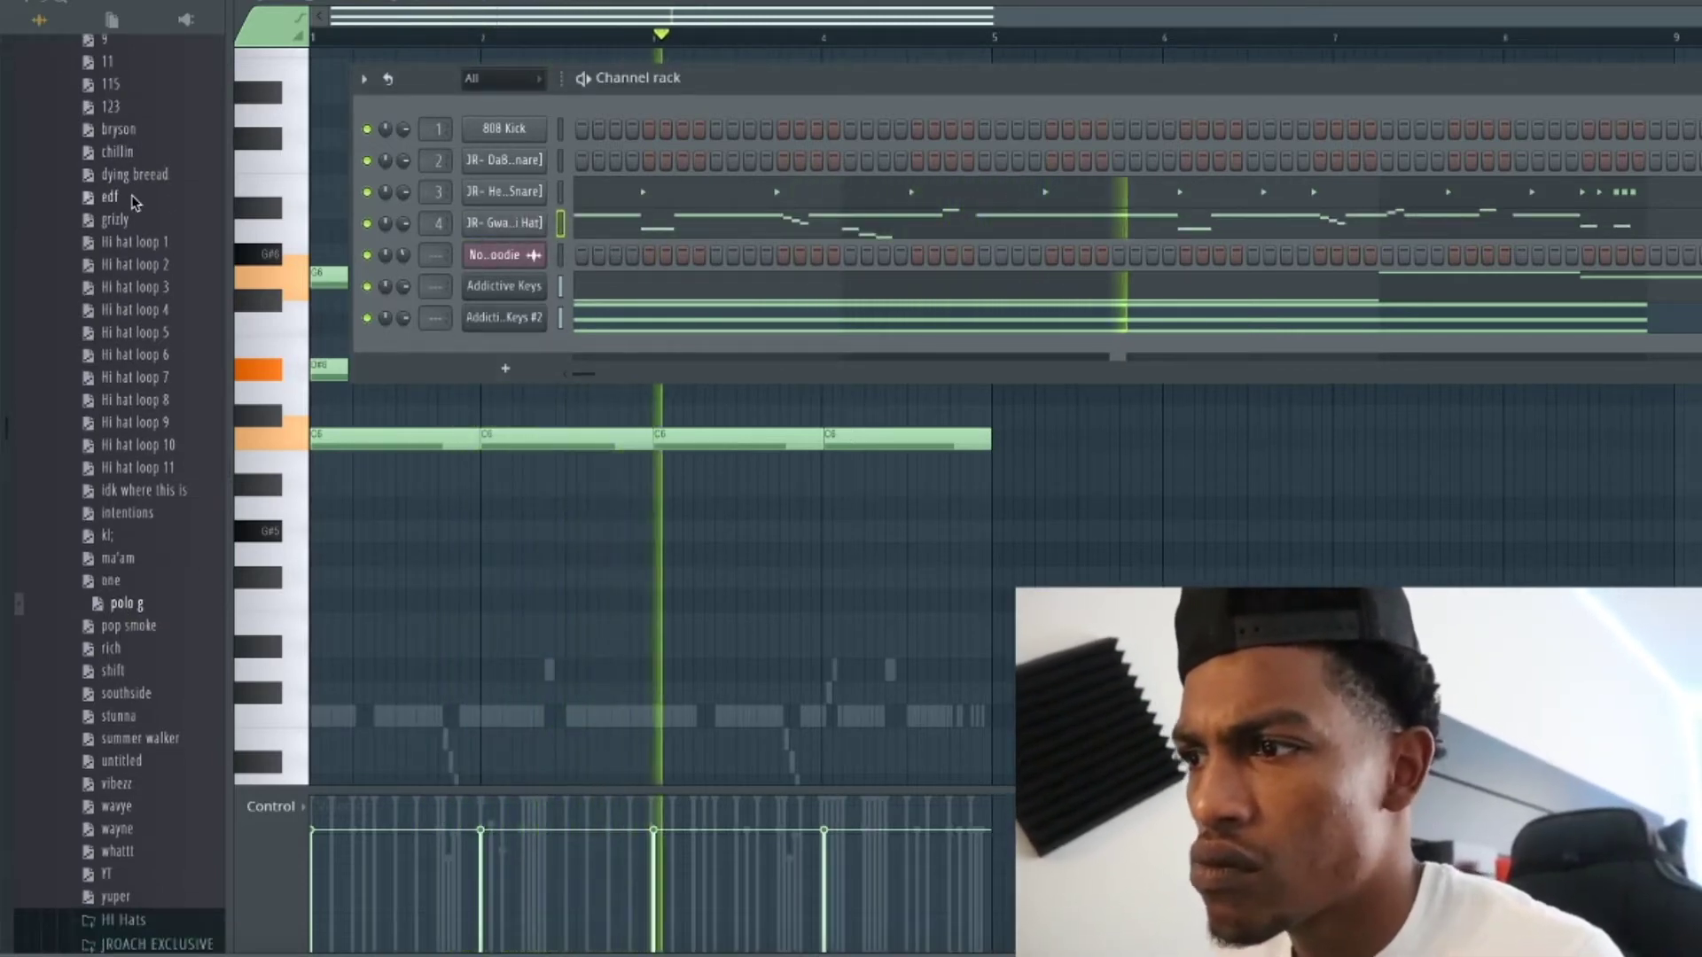
left_click_drag(113, 199, 479, 215)
scroll(177, 522, "down", 3)
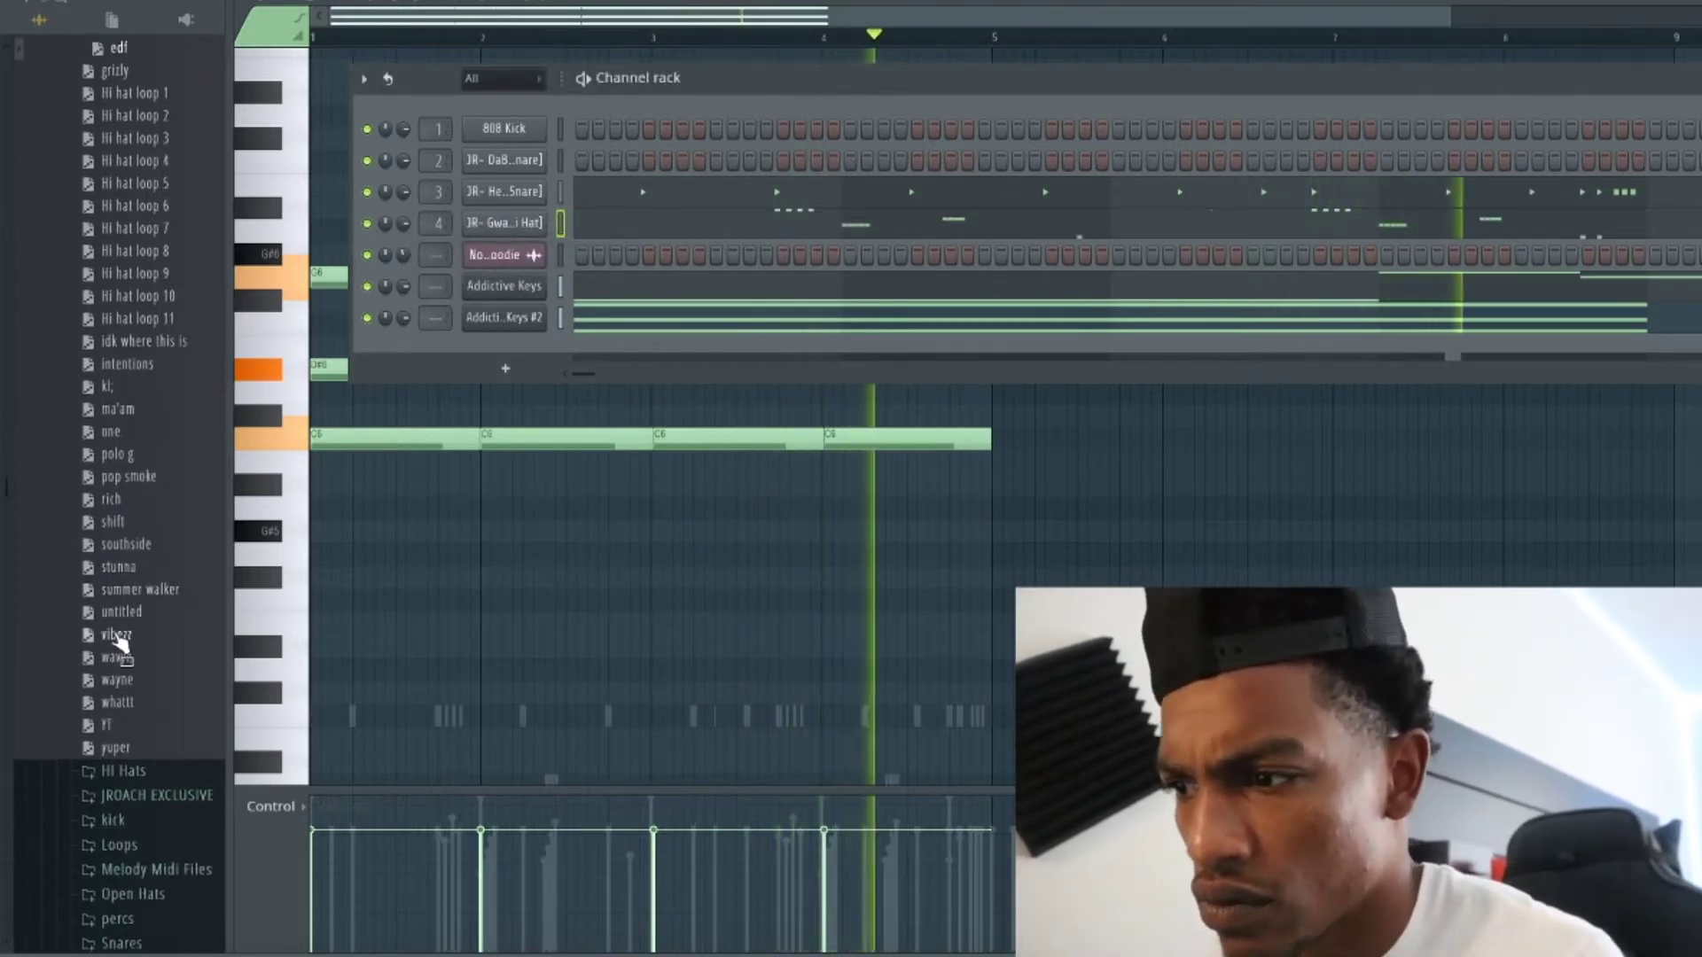
left_click_drag(122, 694, 516, 227)
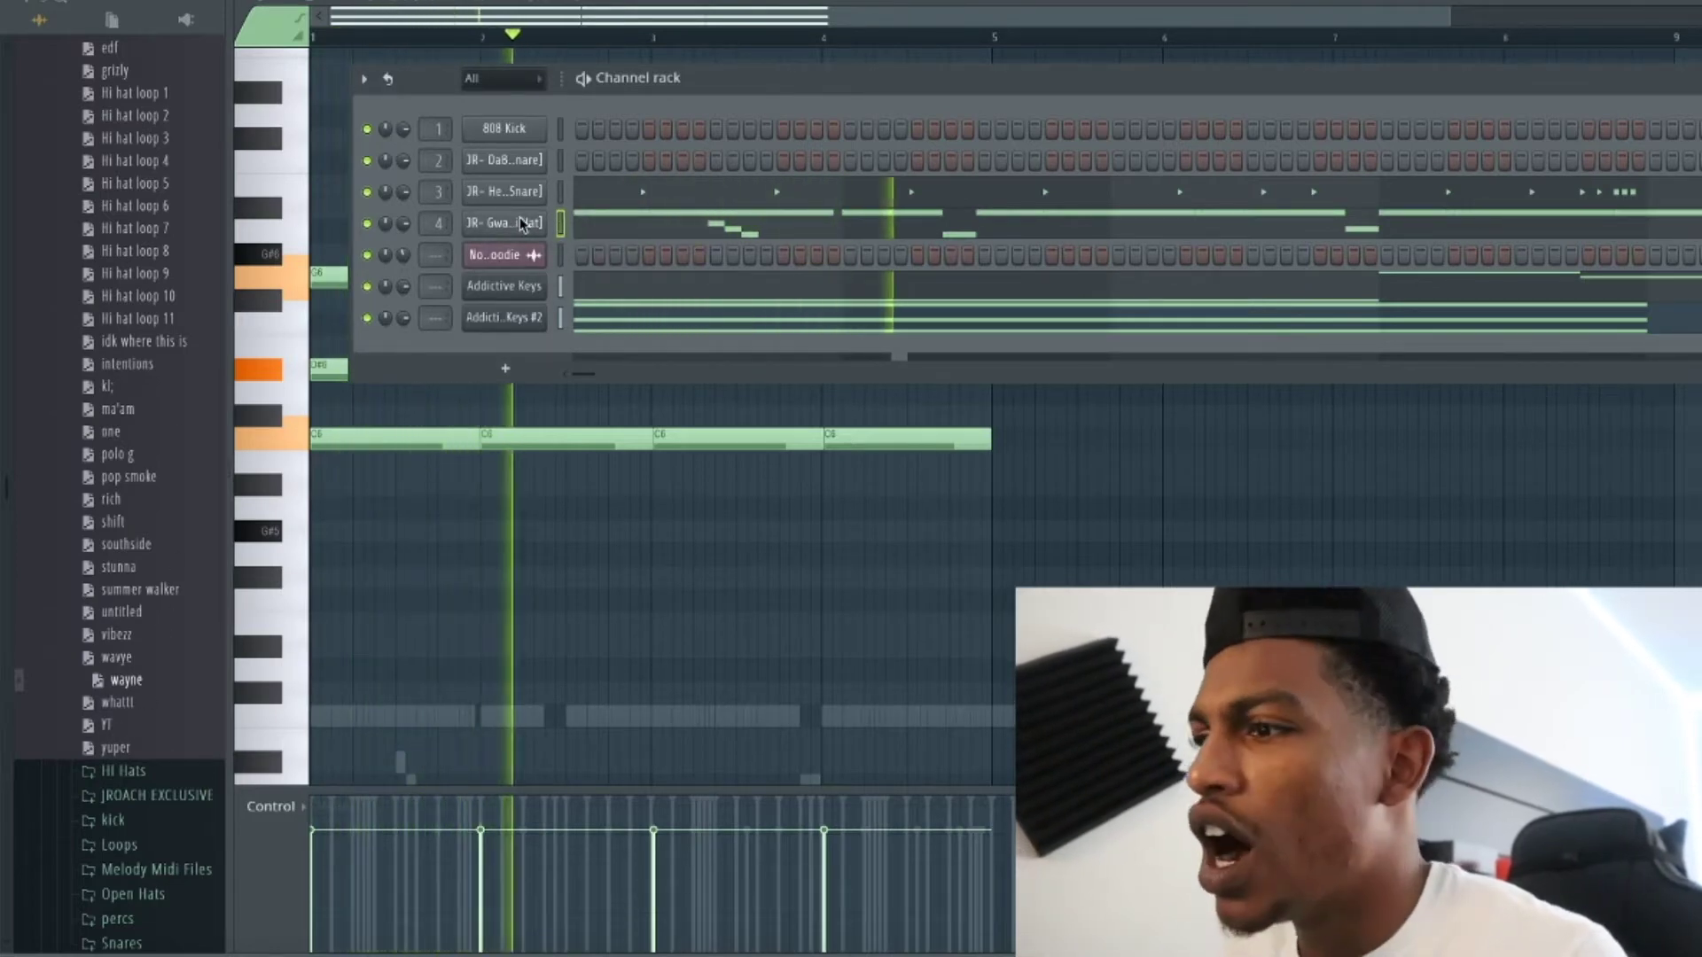
Compress the wayne hi-hat pattern to end at bar 5 and delete its low notes near the middle of bar 2.
key("space")
left_click(609, 232)
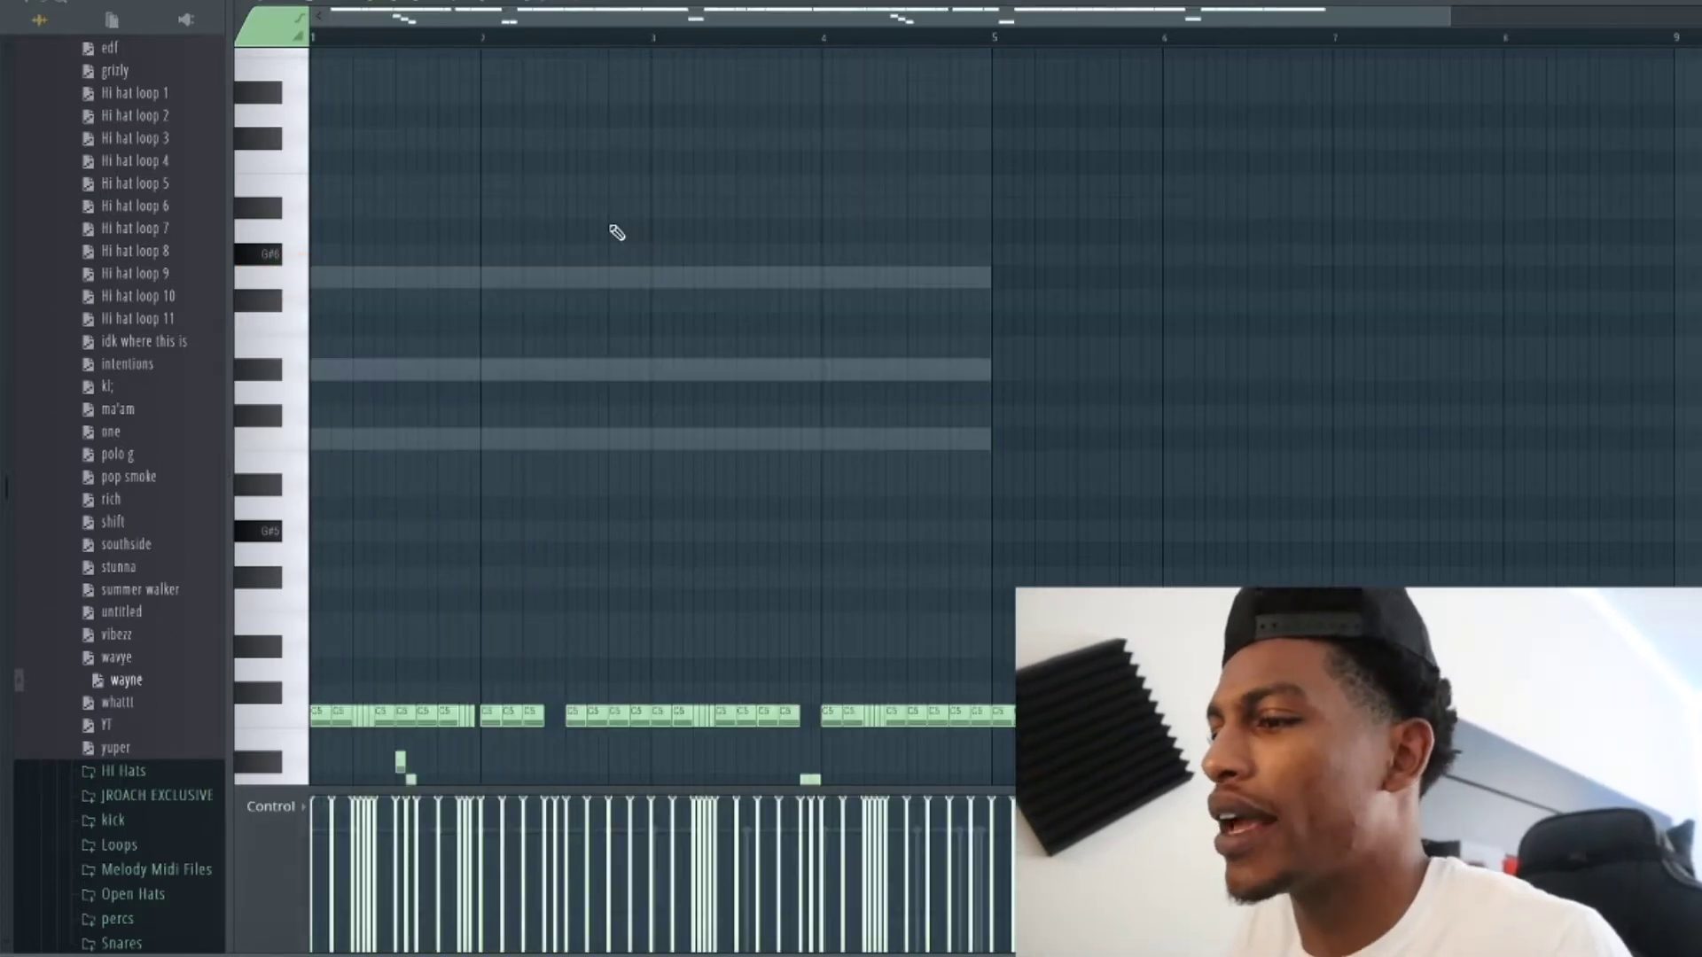
key("ctrl+a")
scroll(1218, 335, "down", 8)
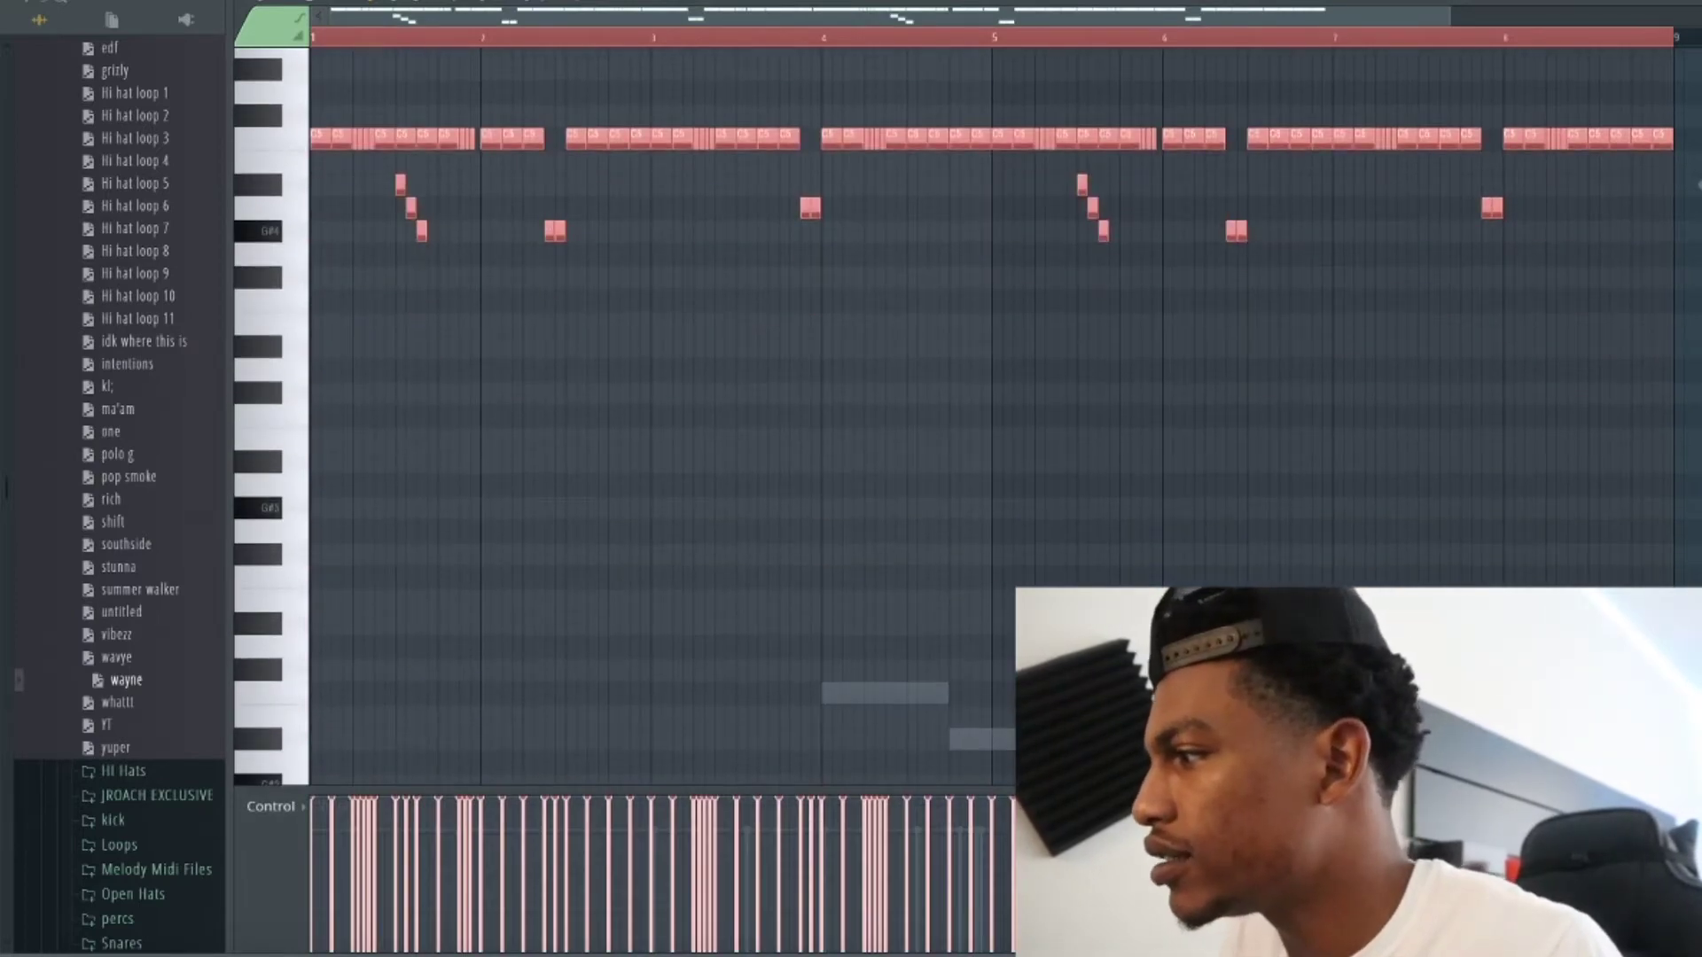
left_click_drag(1699, 184, 1025, 248)
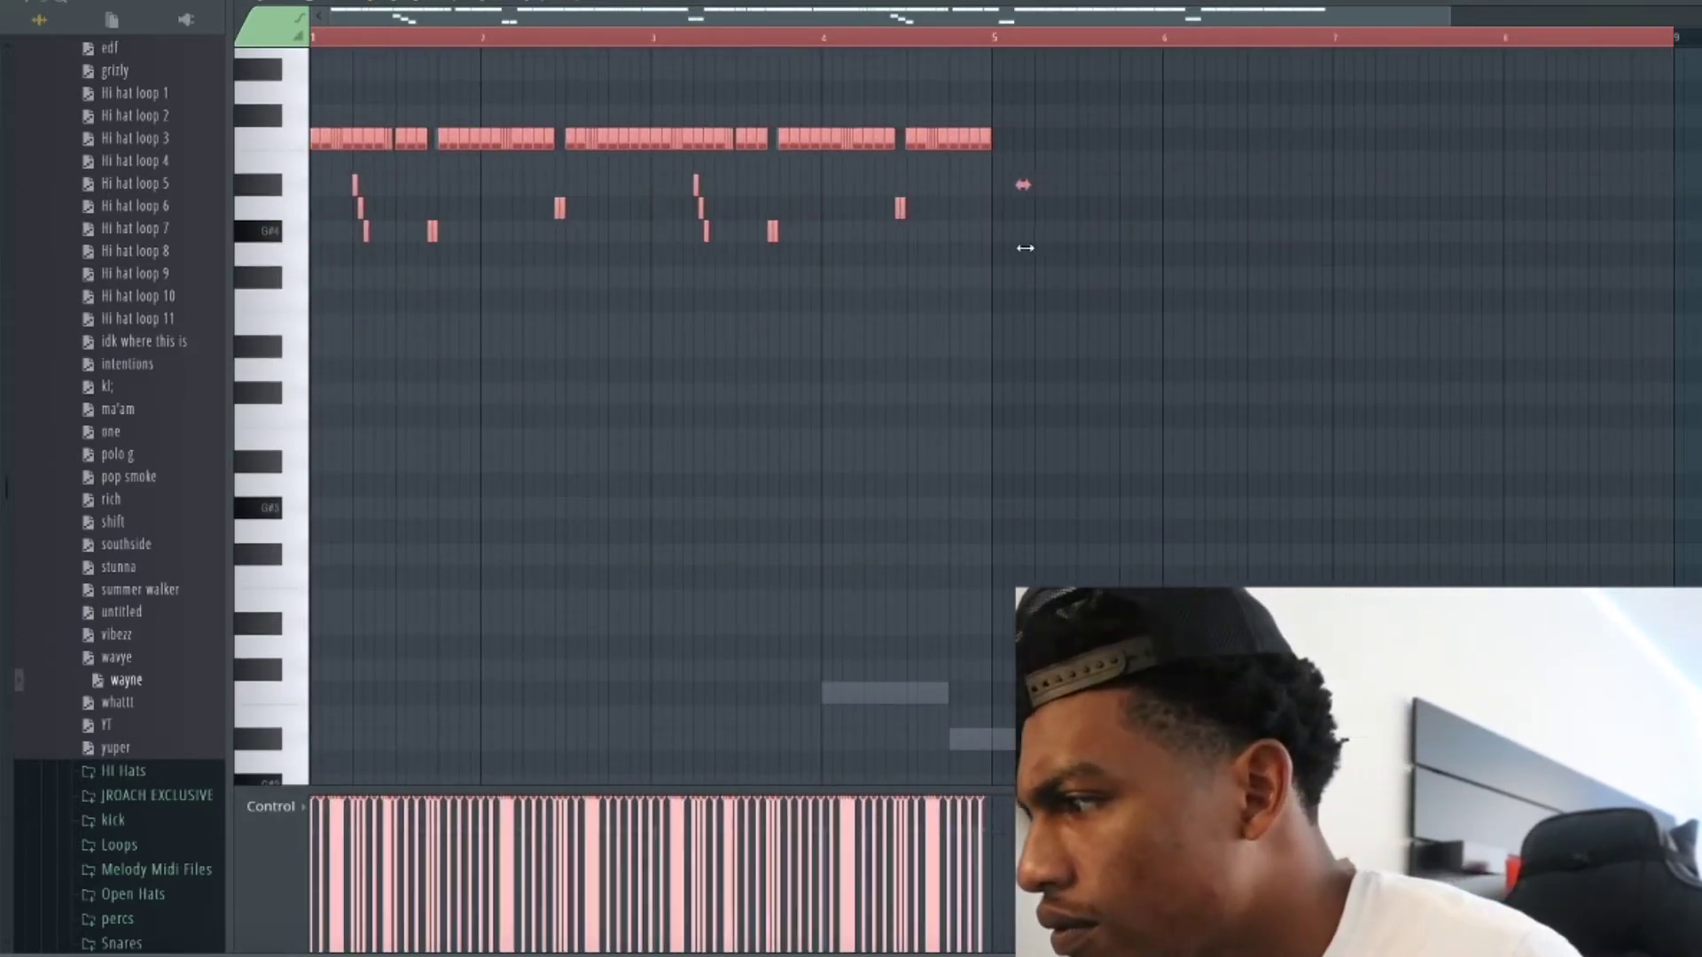
scroll(1033, 256, "up", 5, "ctrl")
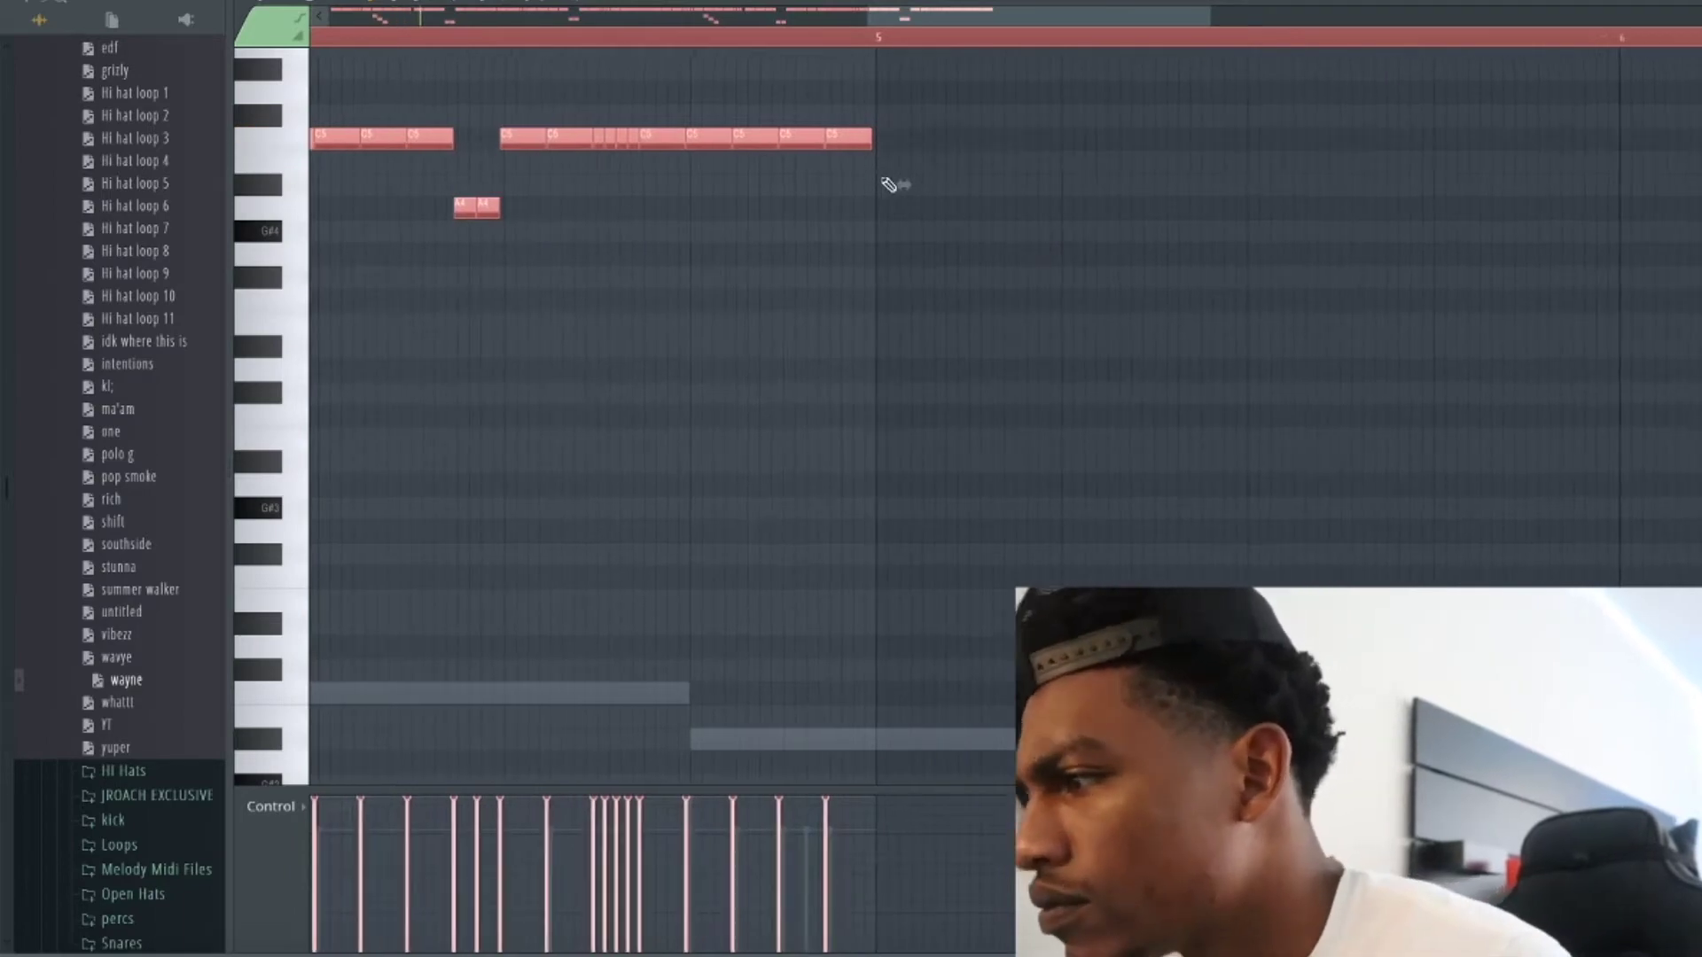
left_click_drag(900, 180, 903, 182)
key("space")
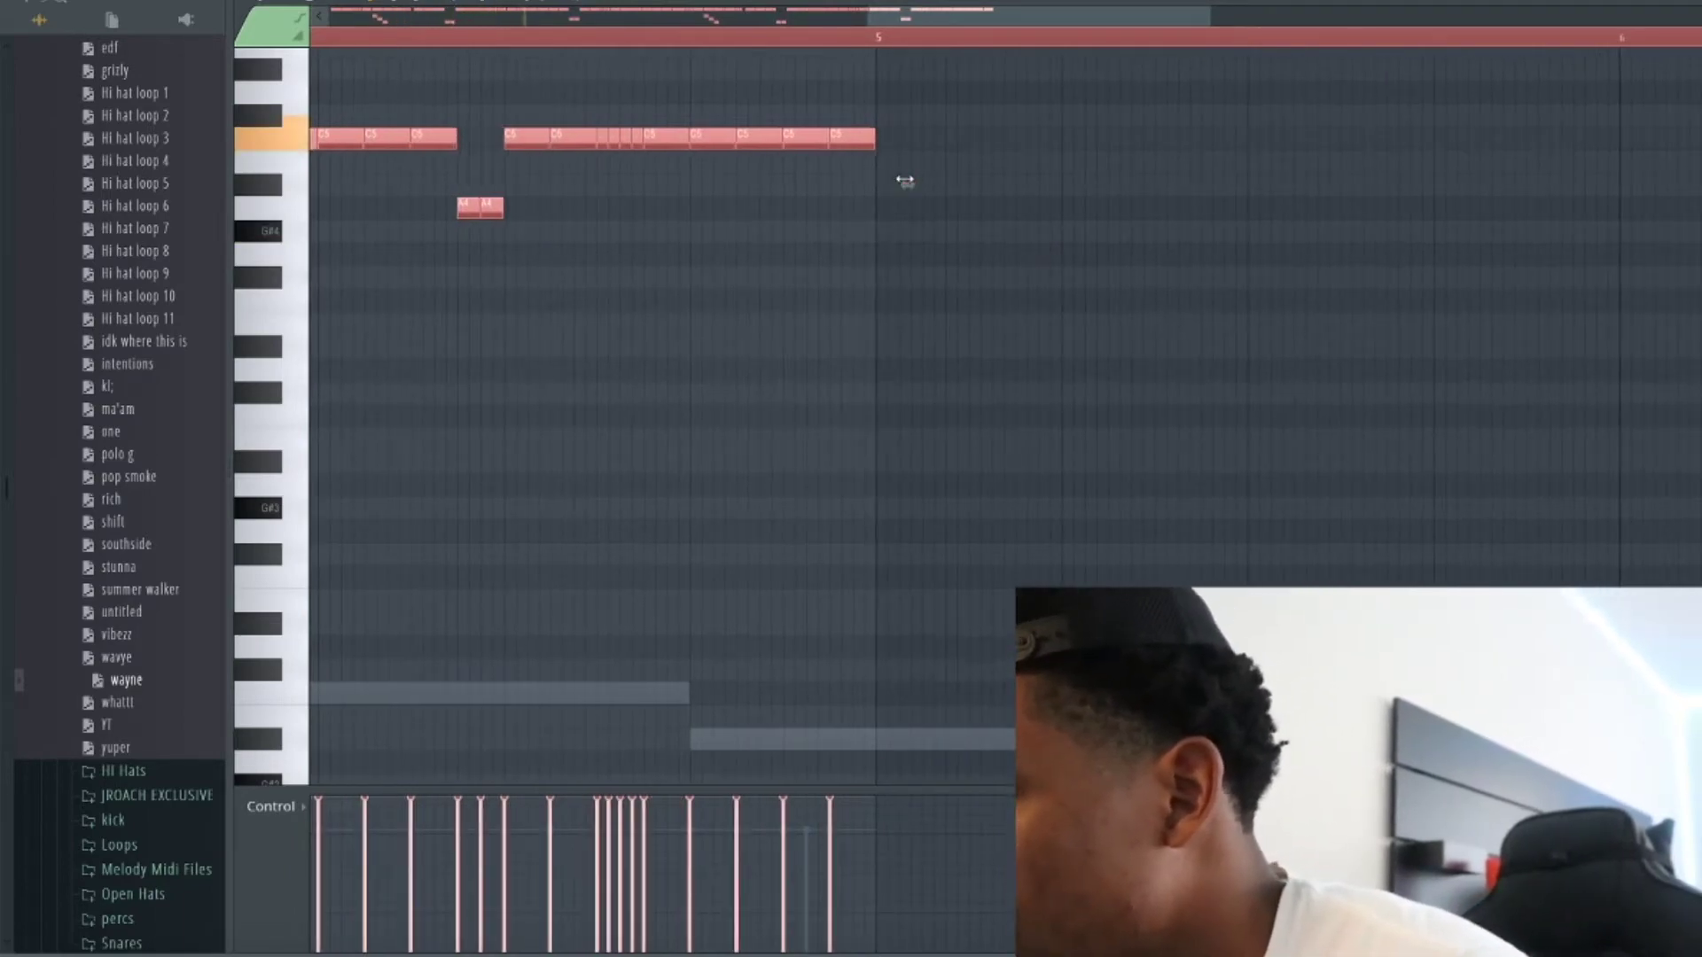
scroll(904, 179, "down", 5, "ctrl")
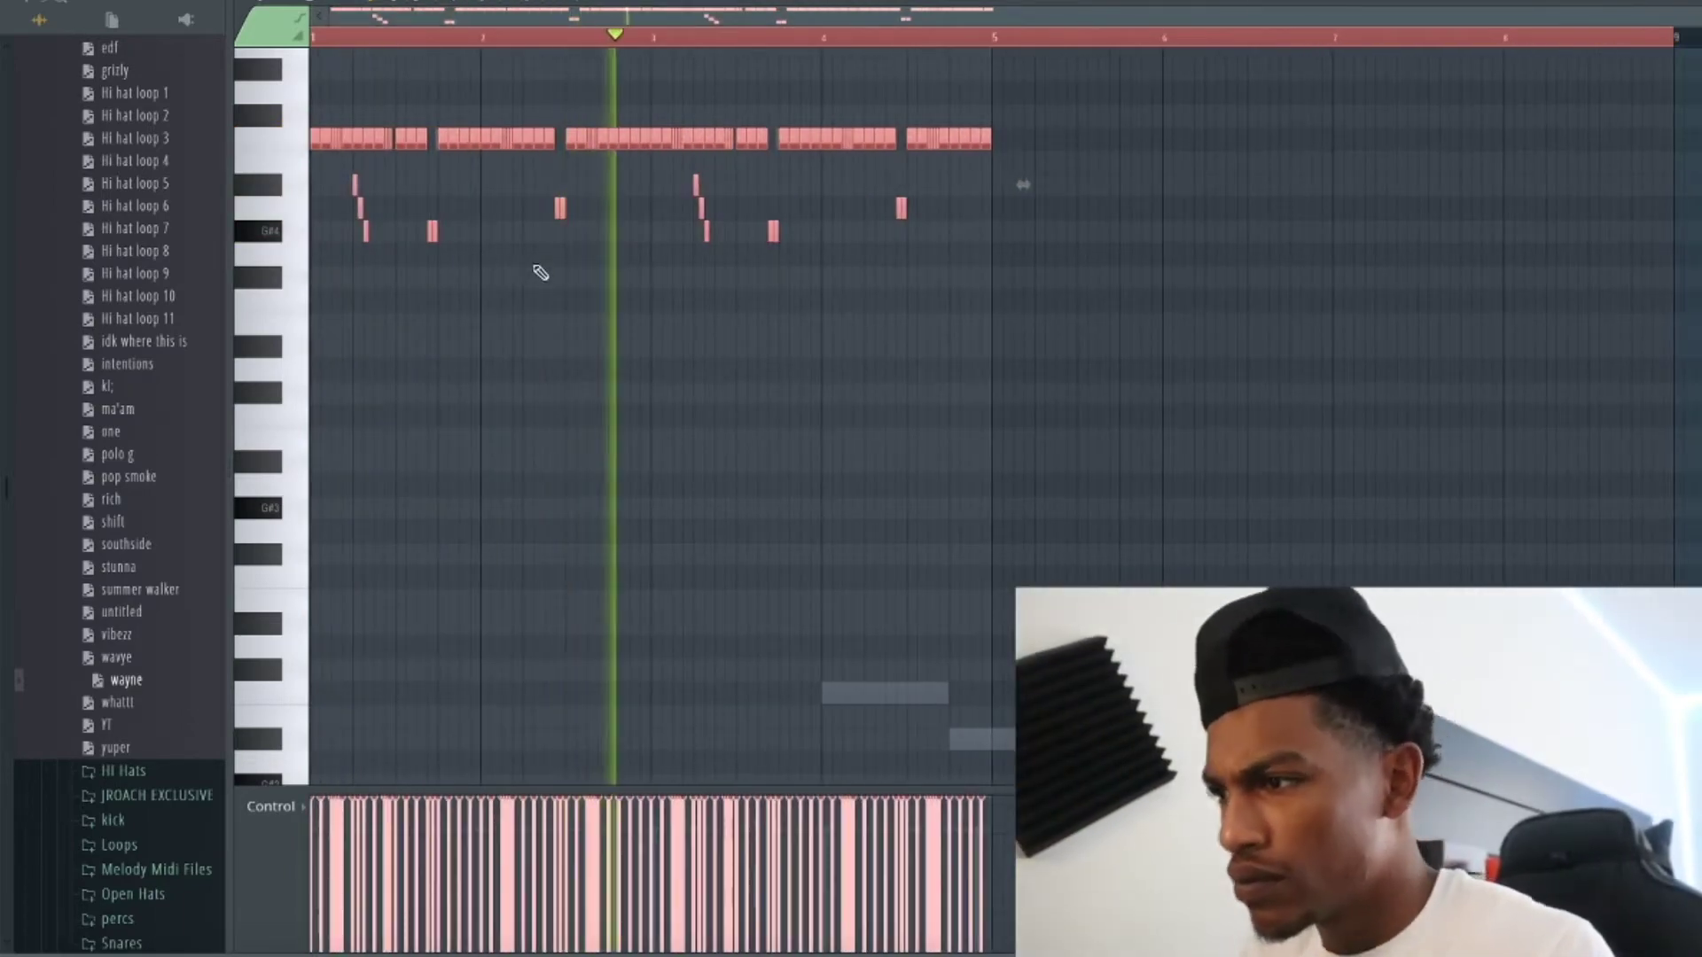
left_click(550, 217)
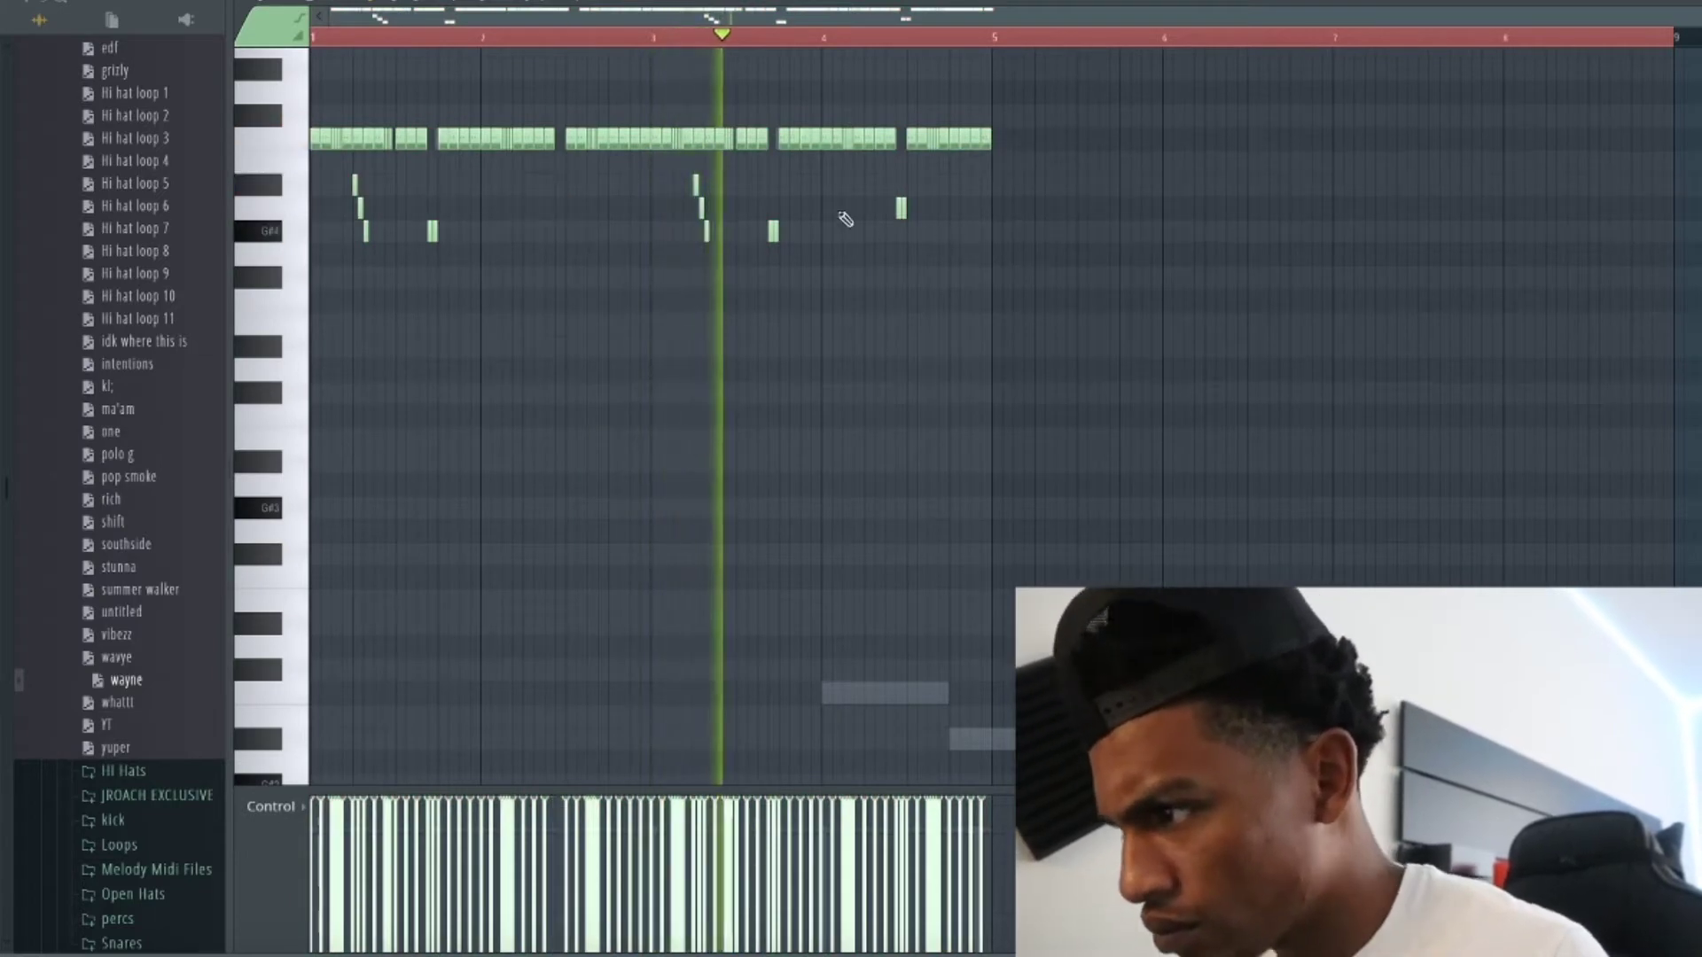
Replace the hi-hat pattern with the whattt MIDI and after that with the southside MIDI from the Hi Hat Midis folder.
key("F6")
scroll(133, 549, "up", 3)
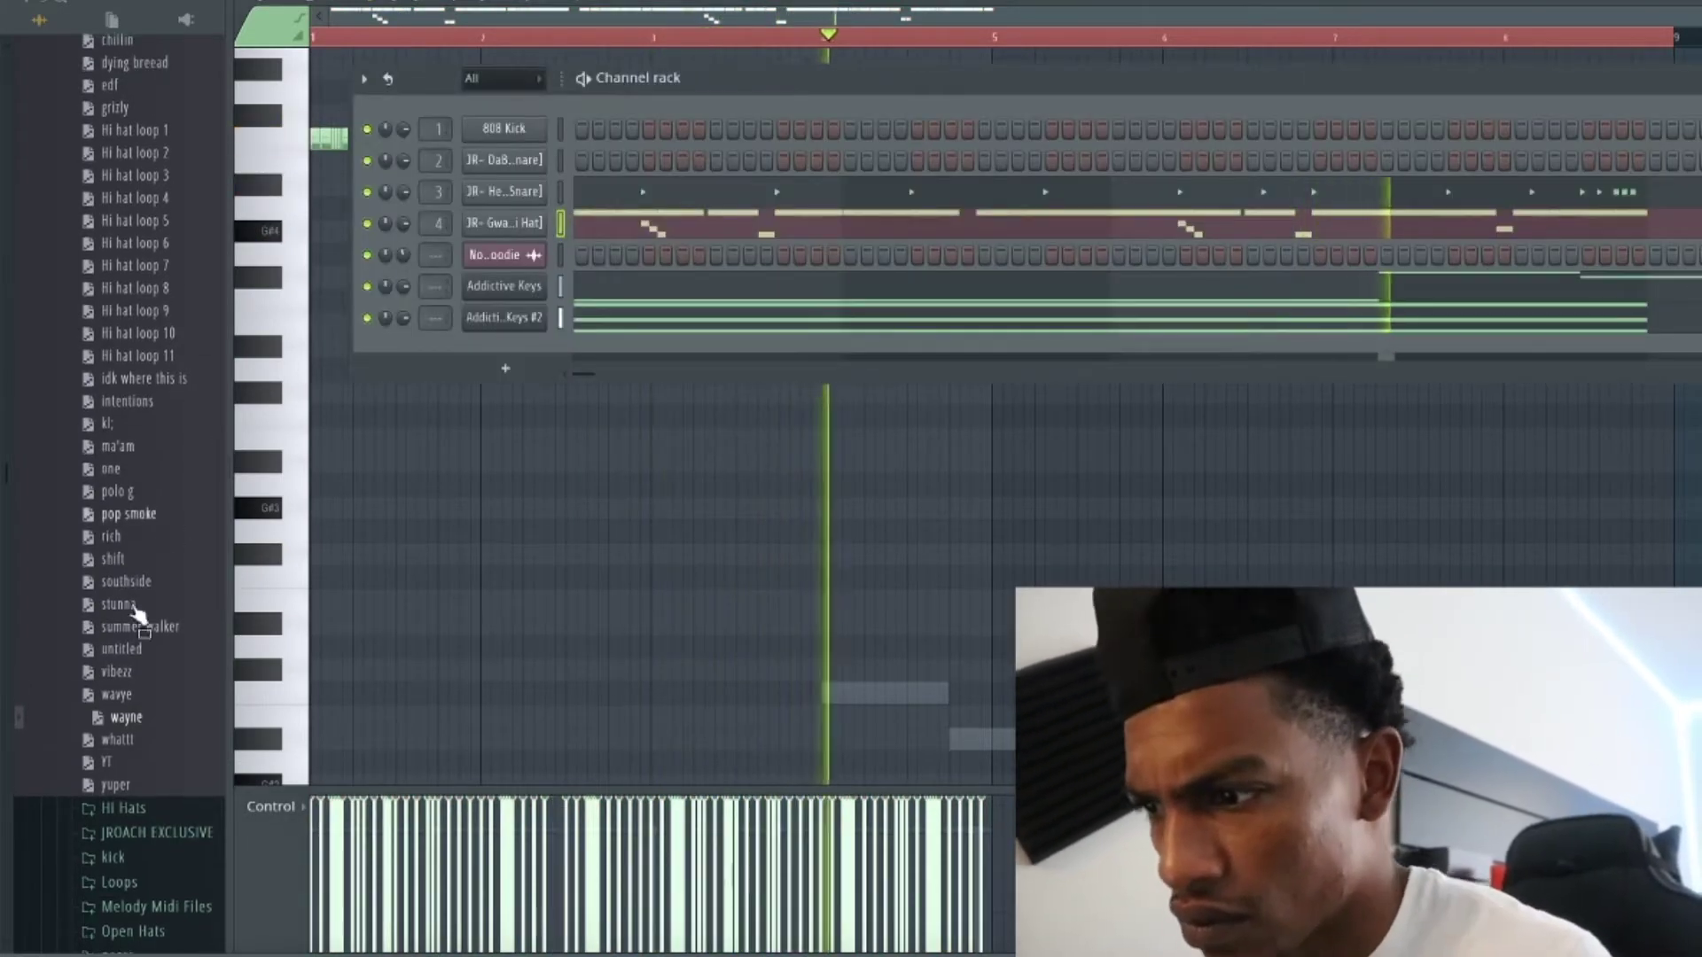
left_click(124, 746)
left_click_drag(122, 752, 479, 227)
left_click_drag(127, 660, 486, 225)
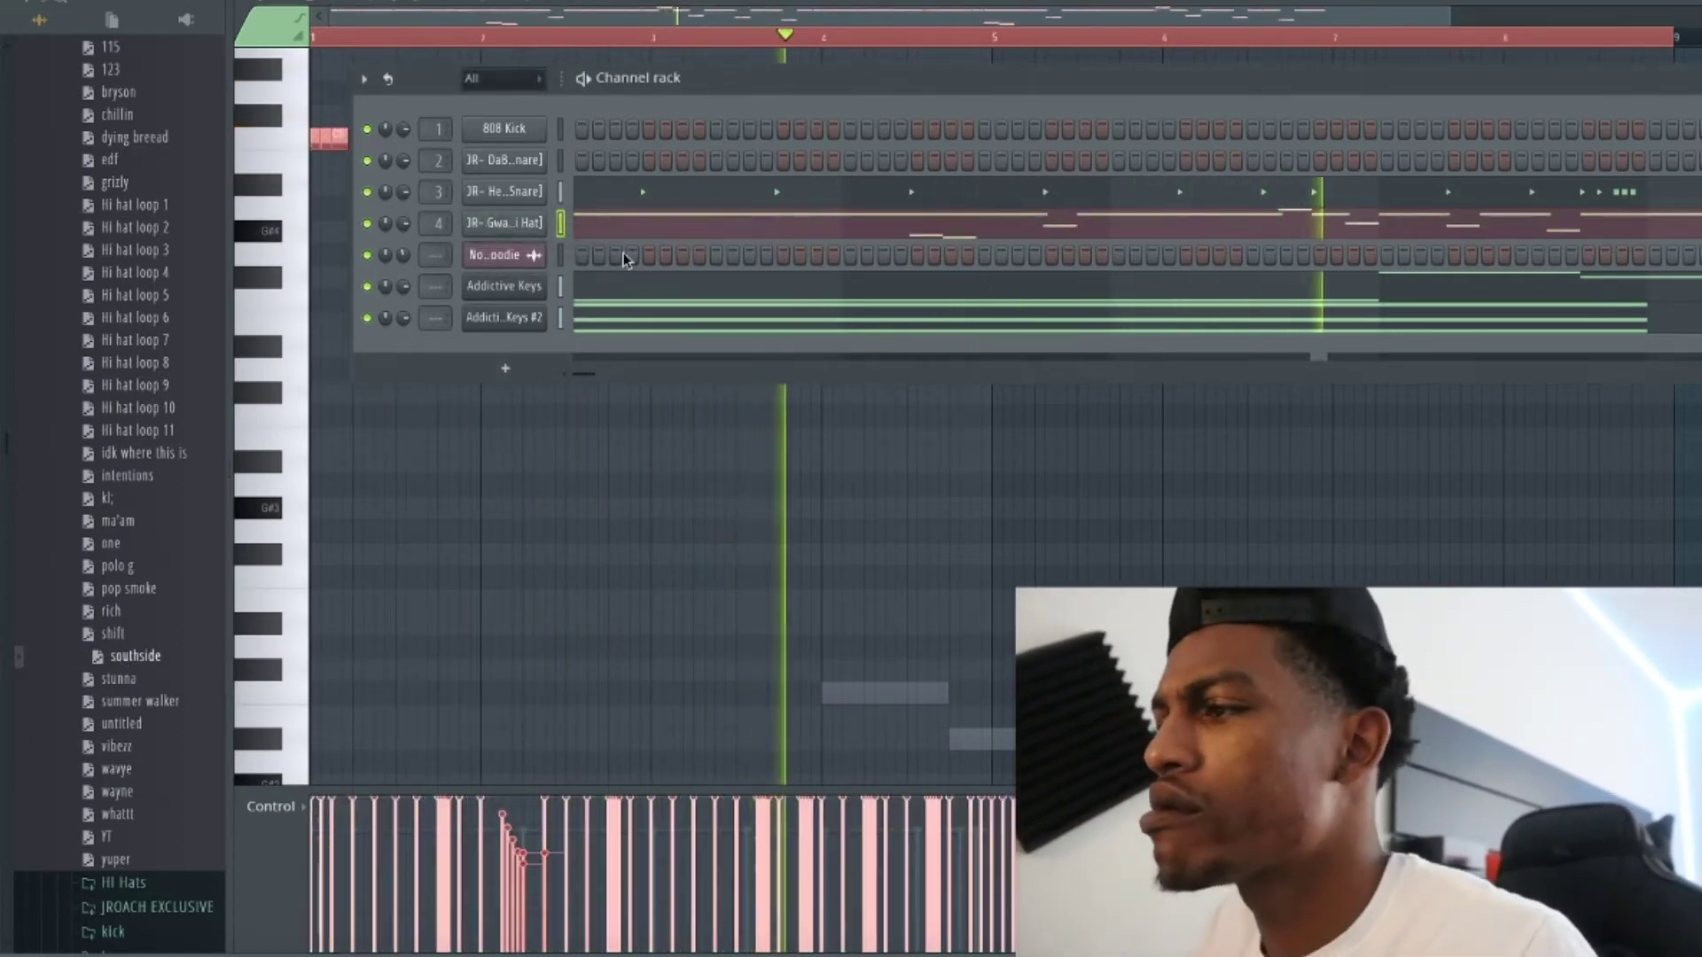
Select all the southside hi-hat notes and compress them so the pattern ends exactly at bar 5.
left_click(739, 230)
left_click(739, 231)
key("ctrl+a")
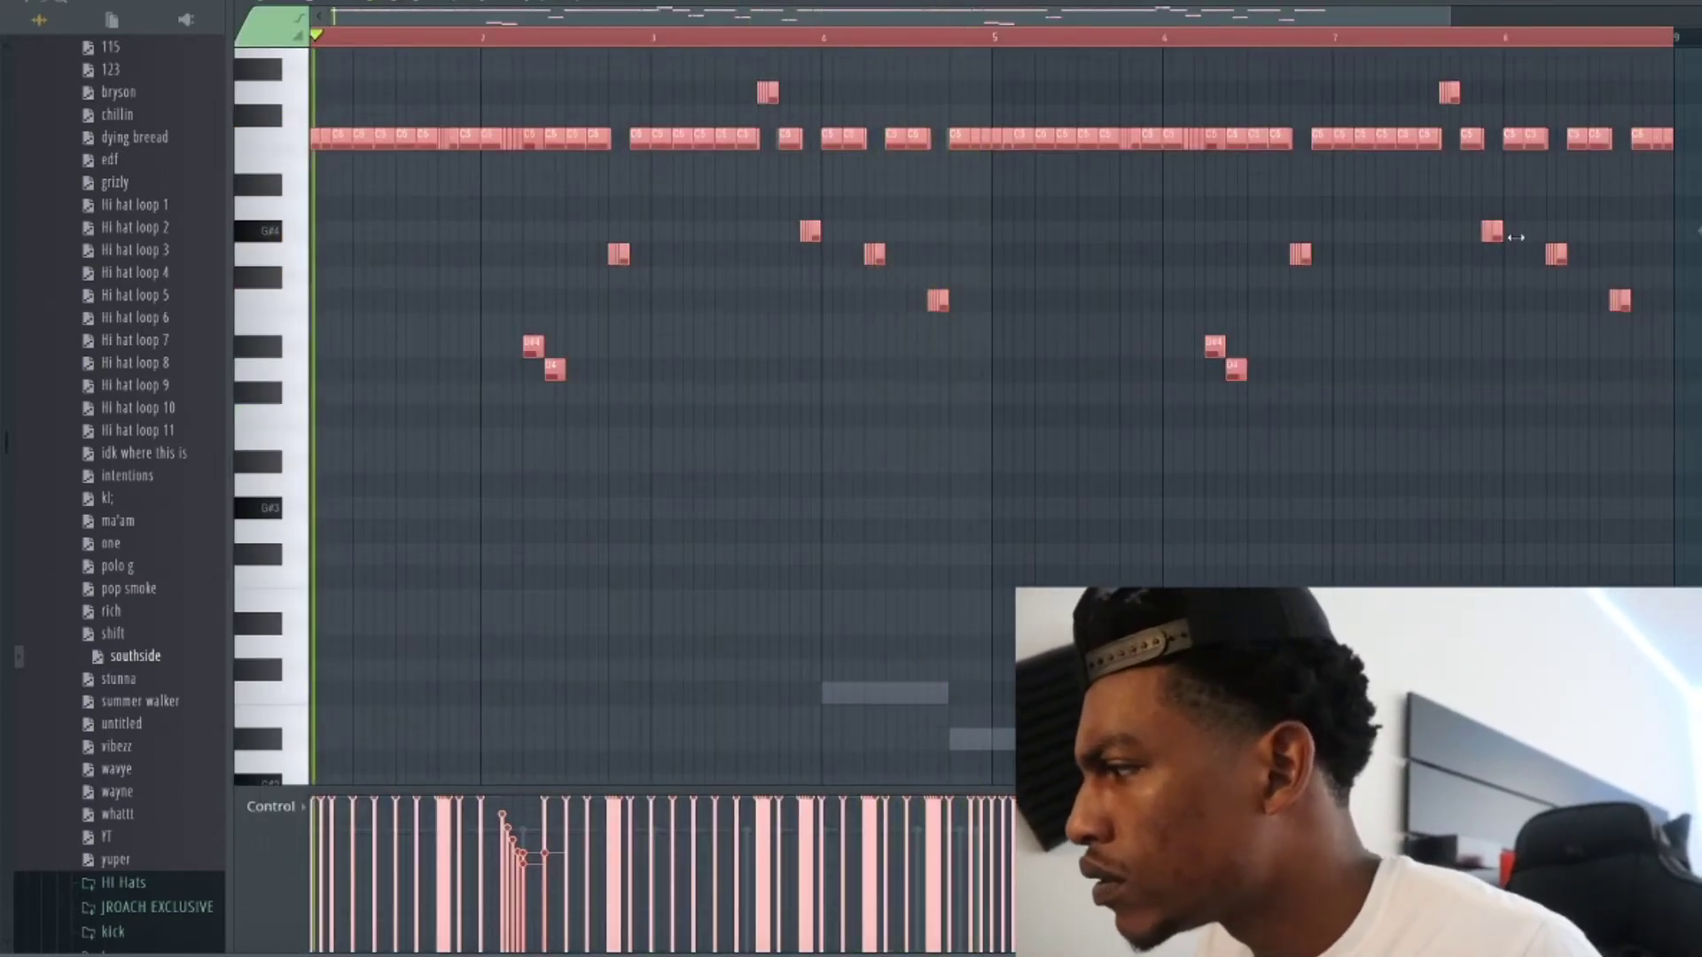
left_click_drag(1502, 233, 1025, 236)
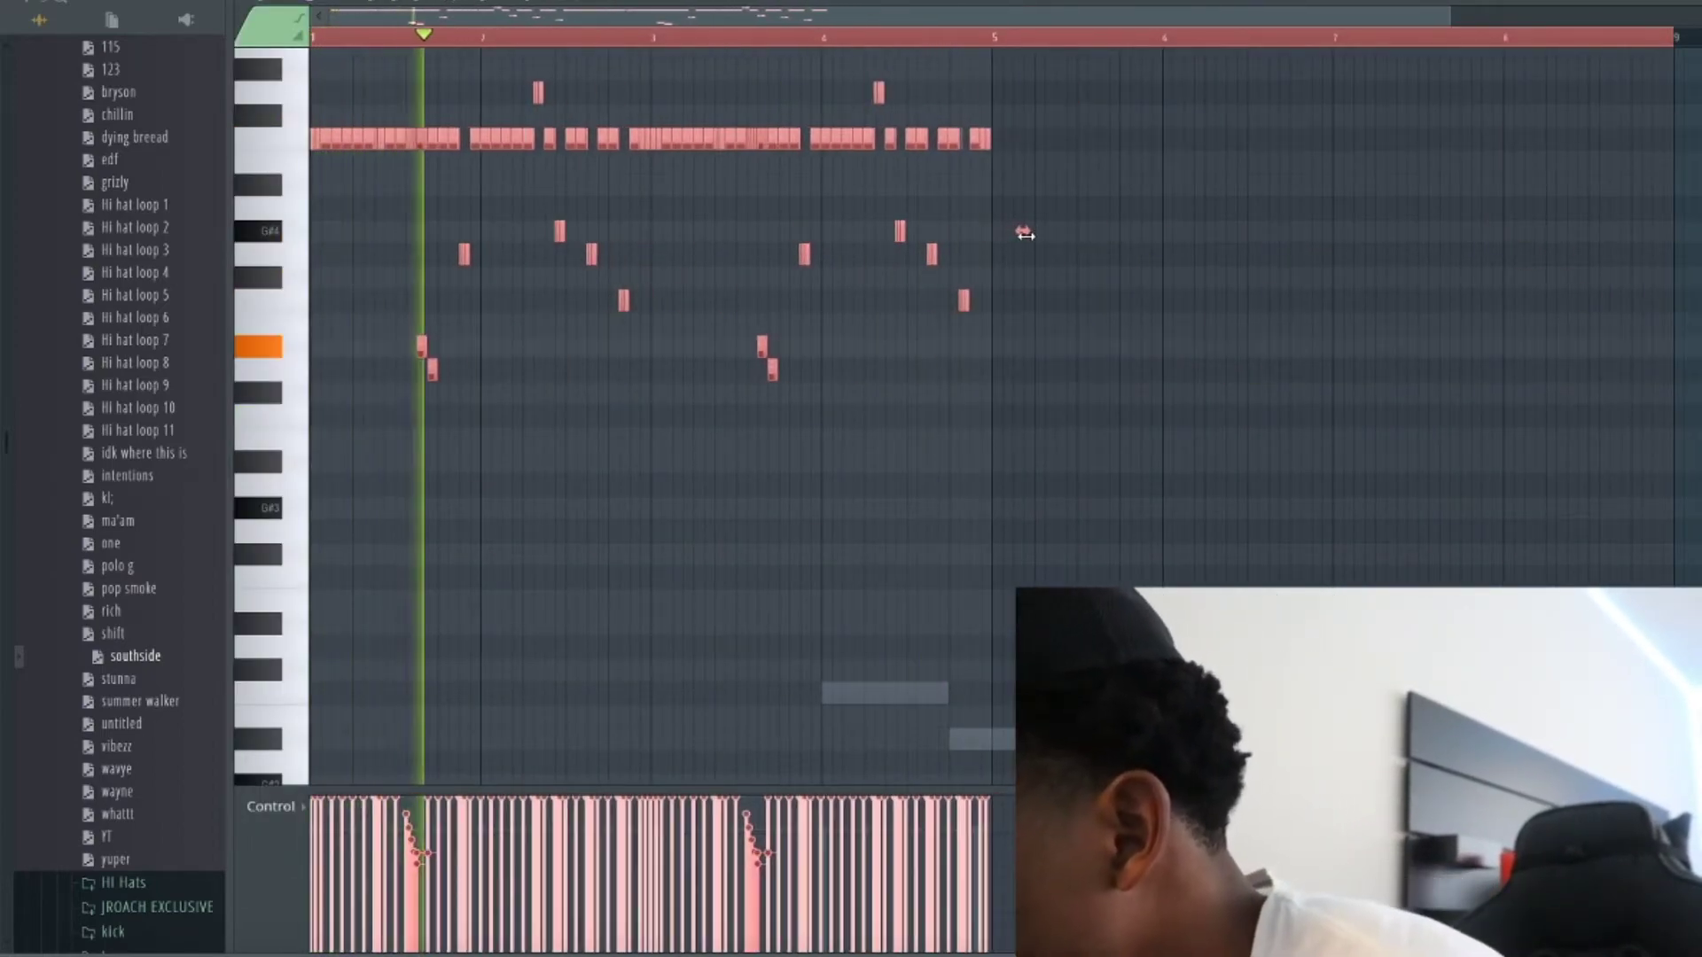
scroll(999, 228, "up", 6)
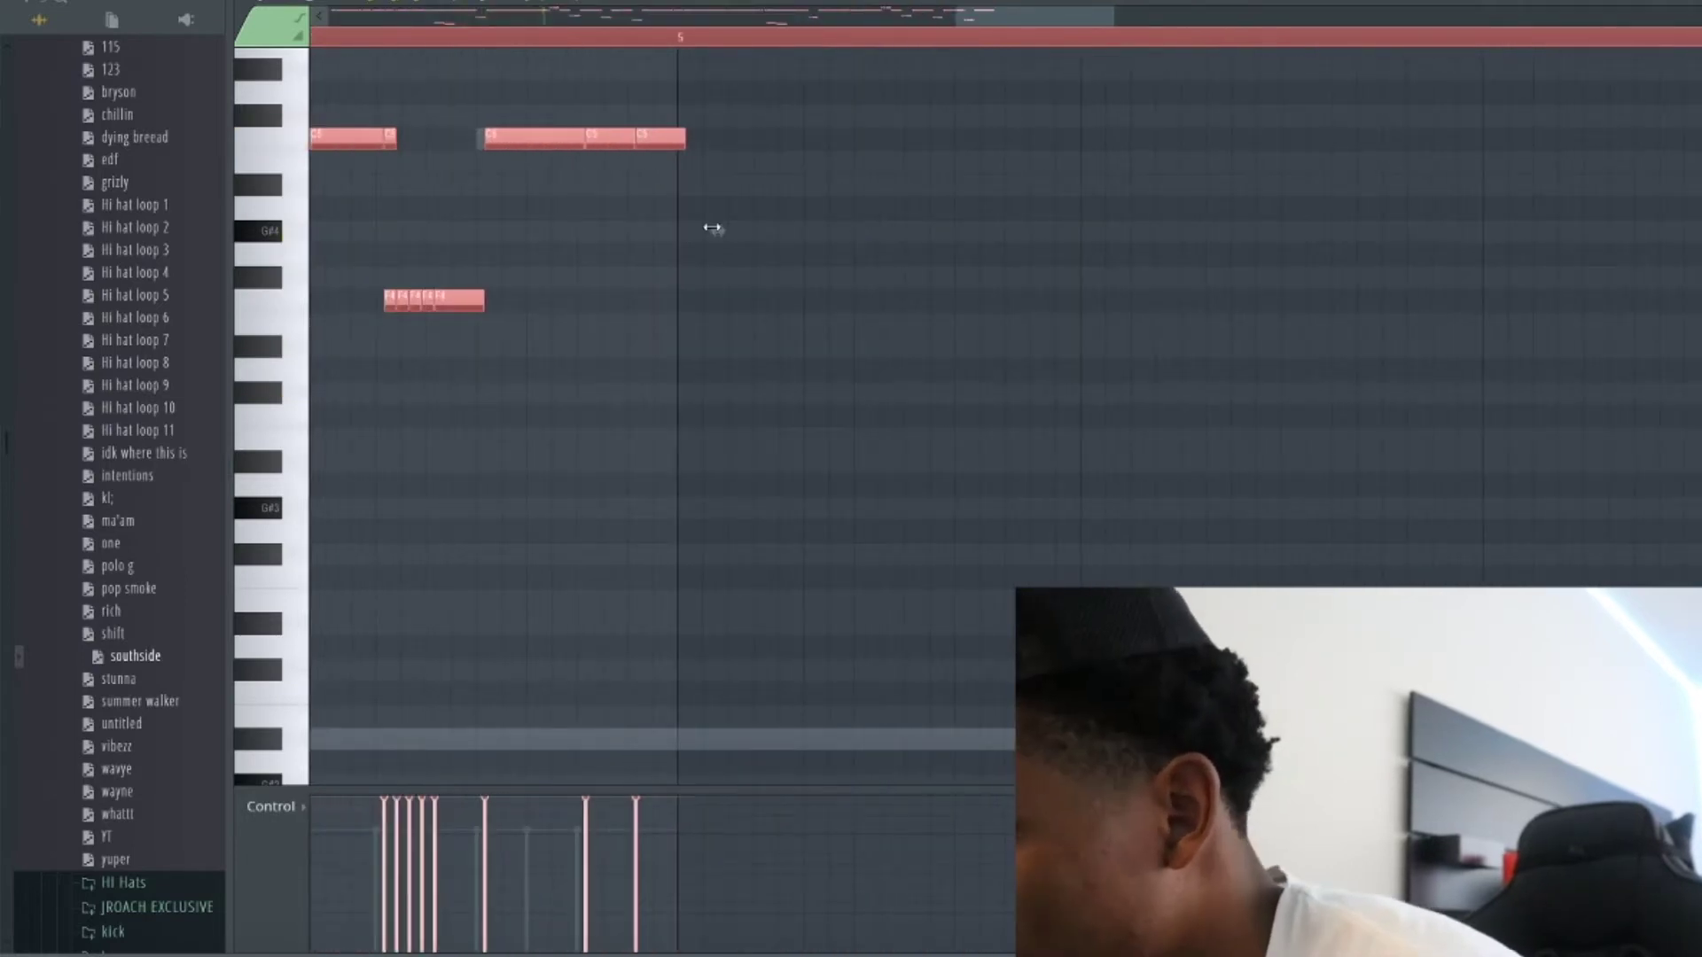
left_click_drag(711, 228, 703, 230)
scroll(704, 229, "down", 5)
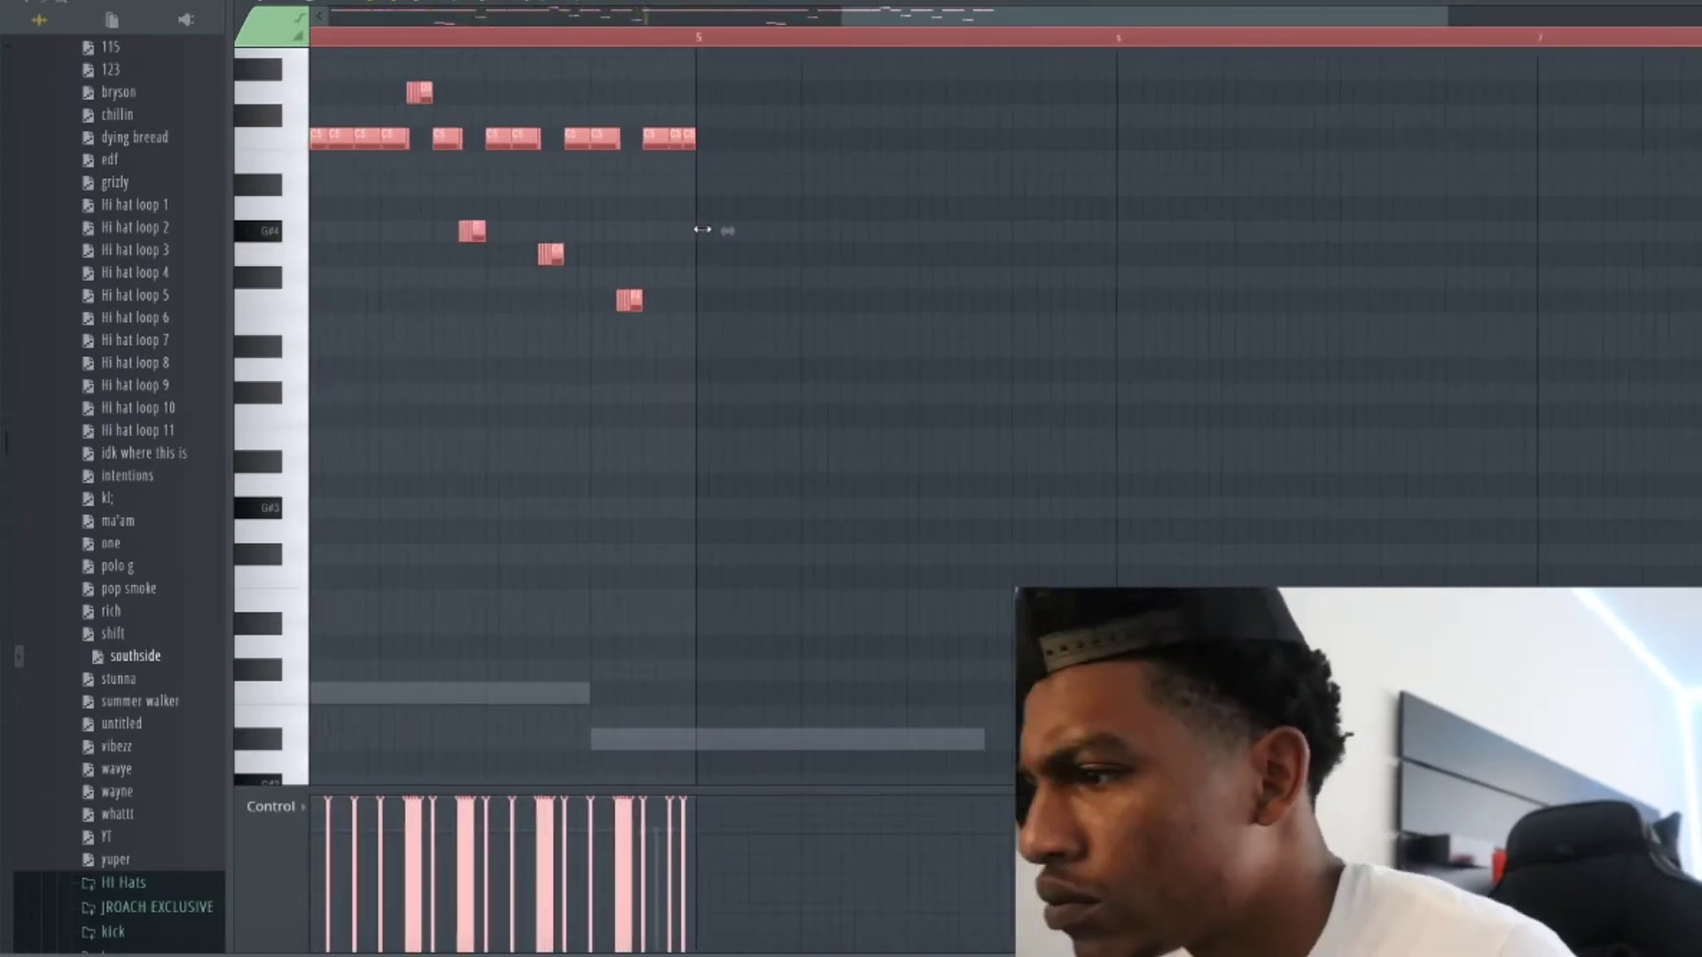
Play the beat and slightly randomize the levels of the hi-hat notes, including velocity, with the piano roll randomizer.
key("space")
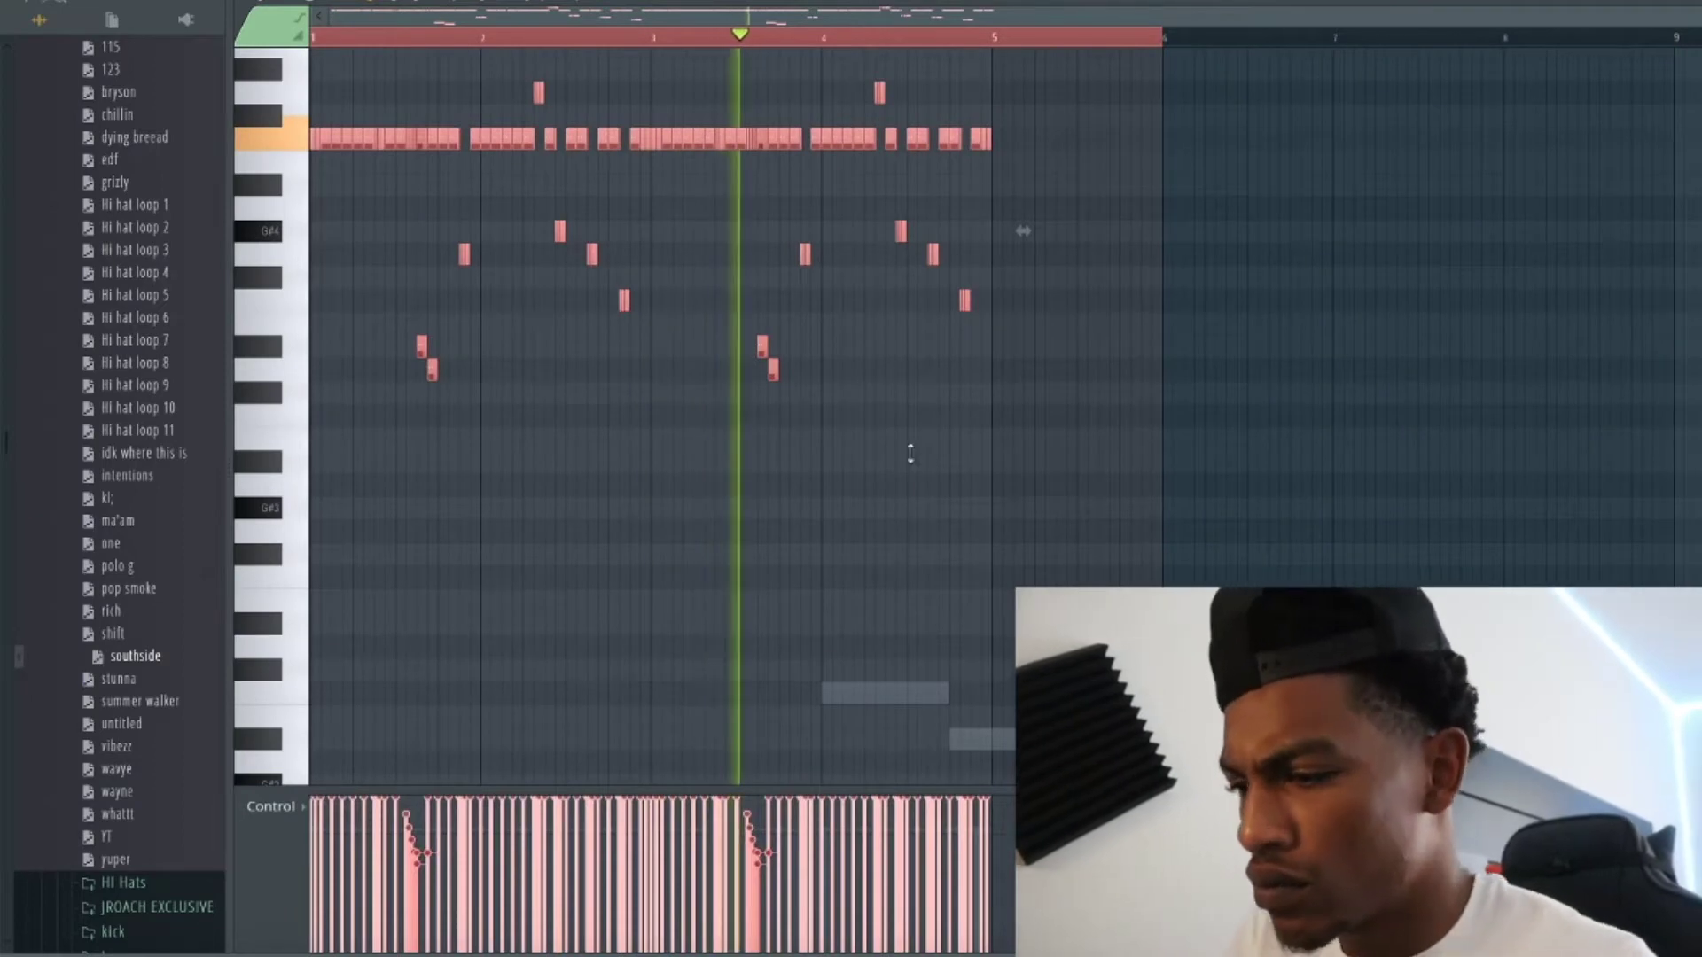
key("alt+r")
left_click_drag(1053, 525, 1051, 522)
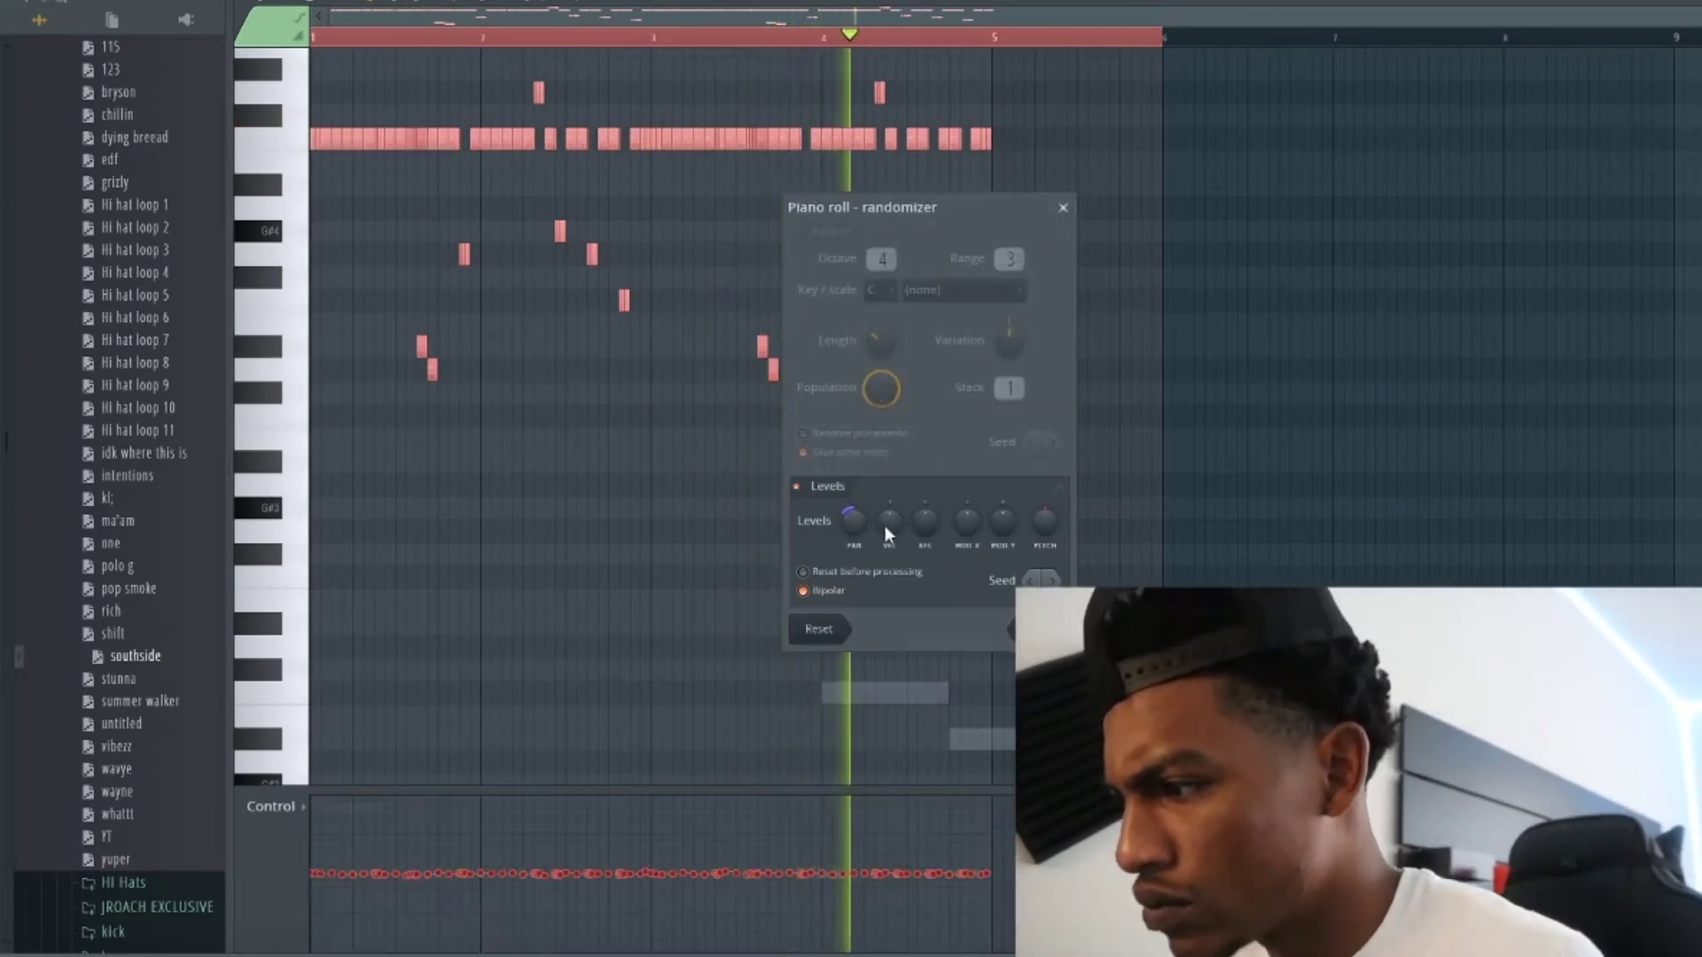
left_click_drag(886, 533, 886, 529)
left_click(1063, 208)
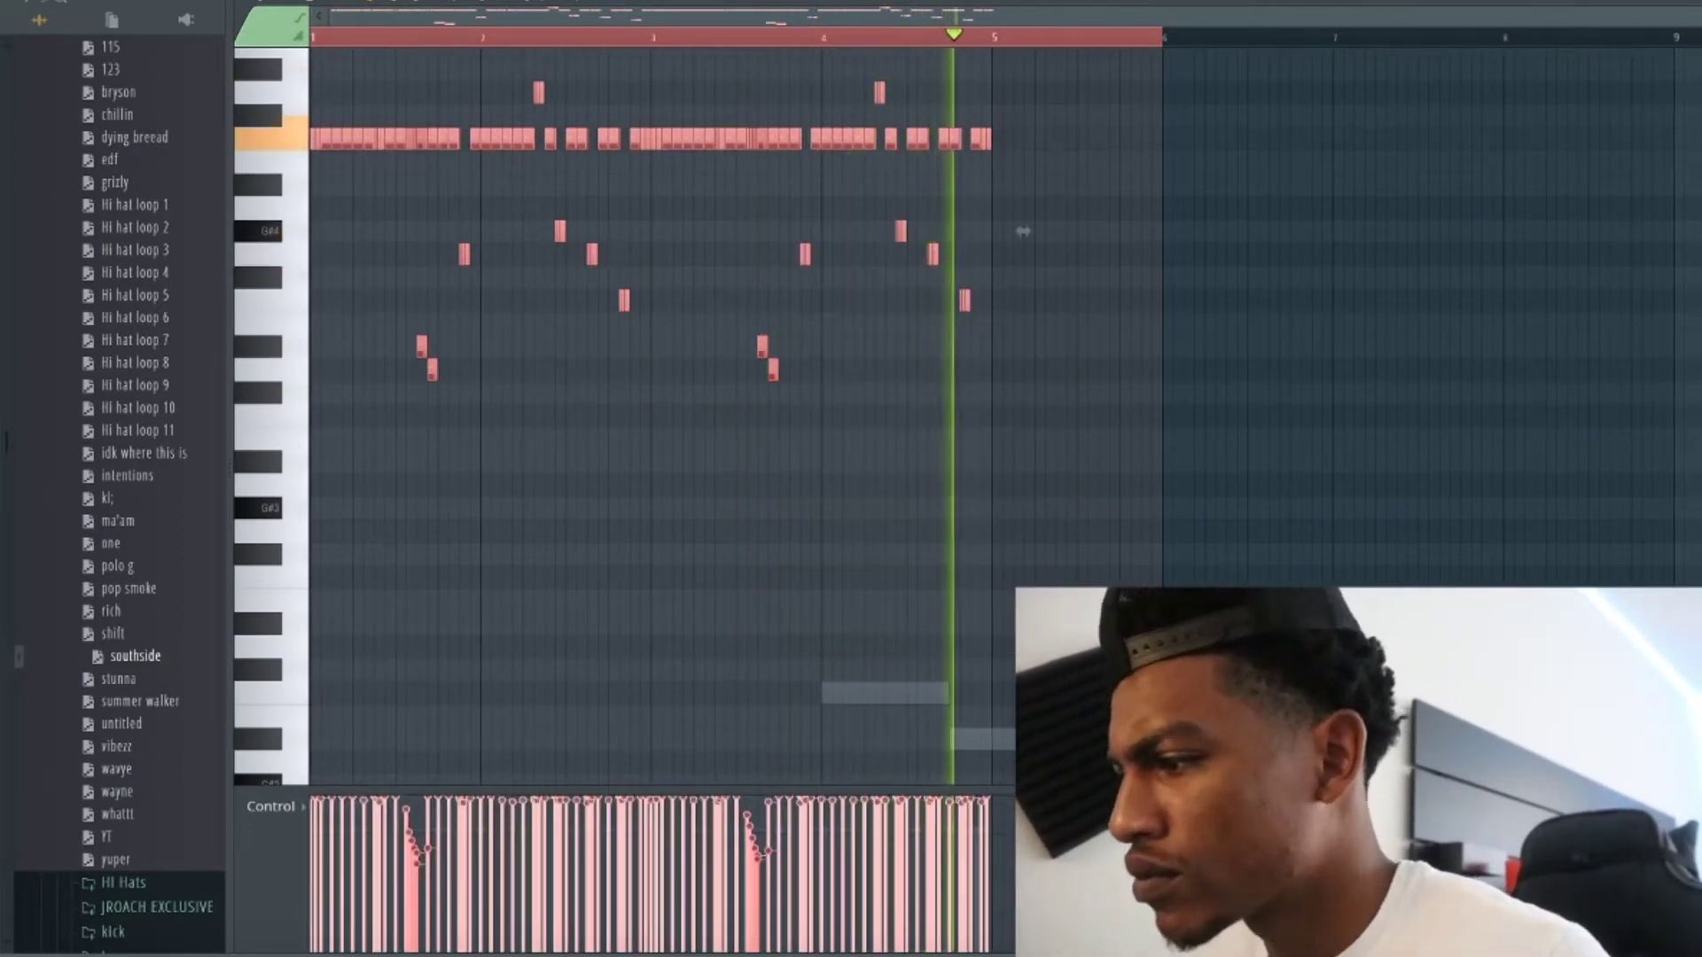
Route the Addictive Keys #2 channel to mixer insert 7.
key("F6")
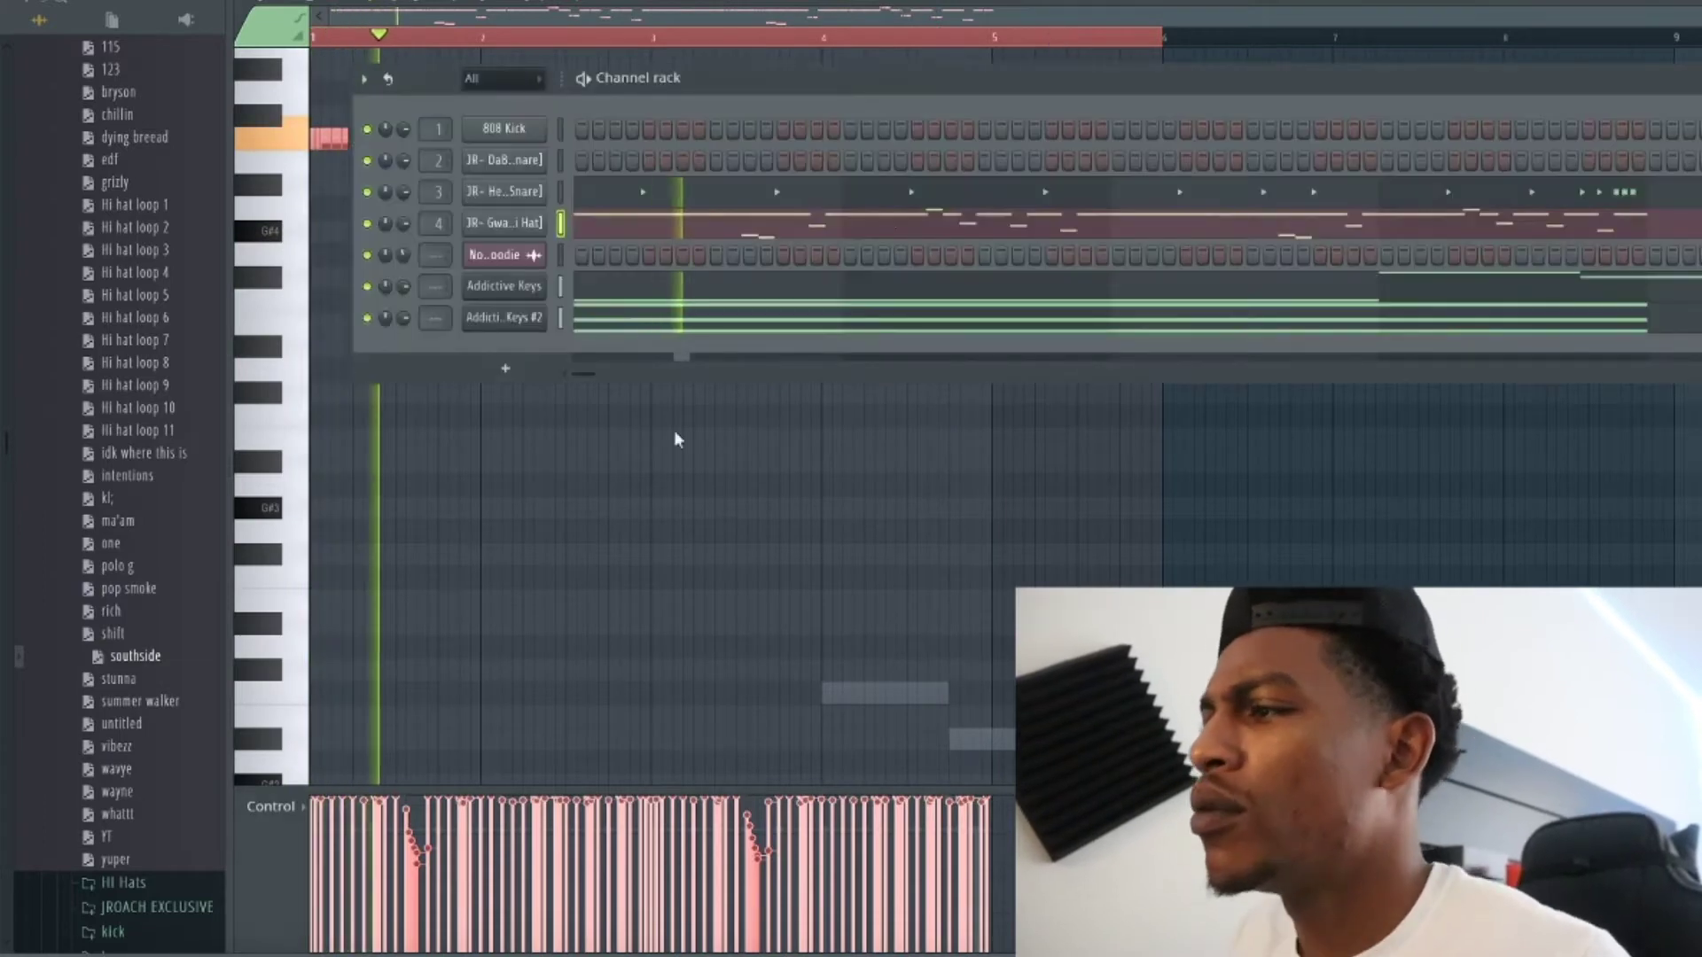
key("F6")
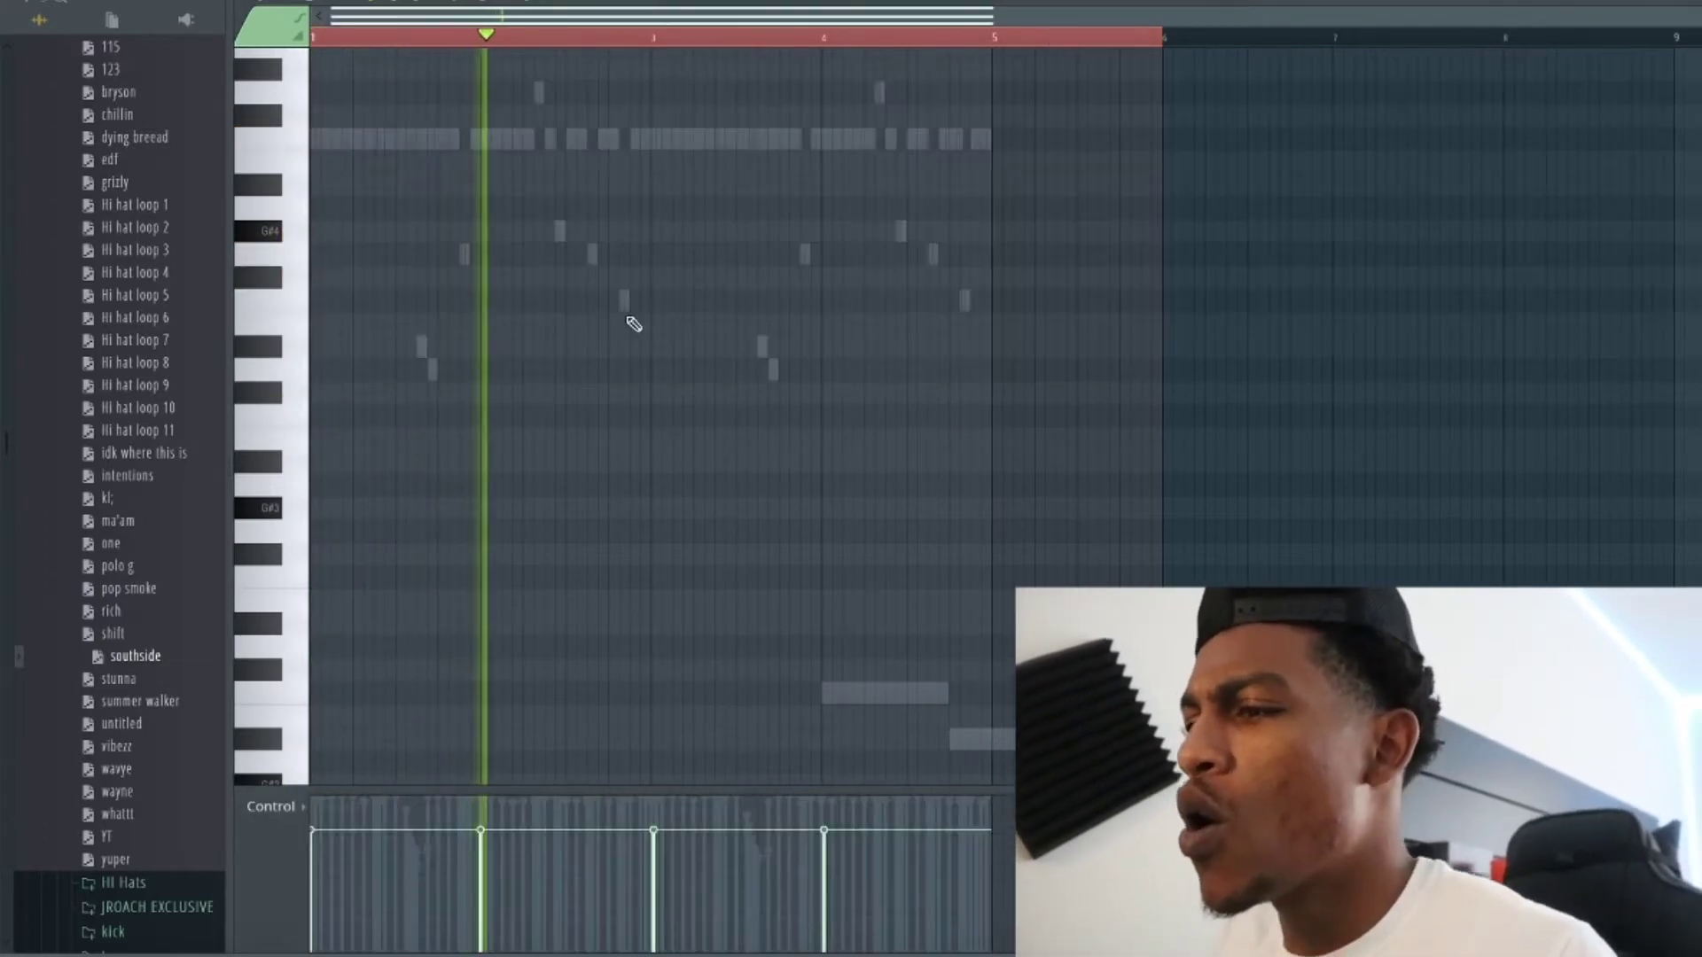
key("F9")
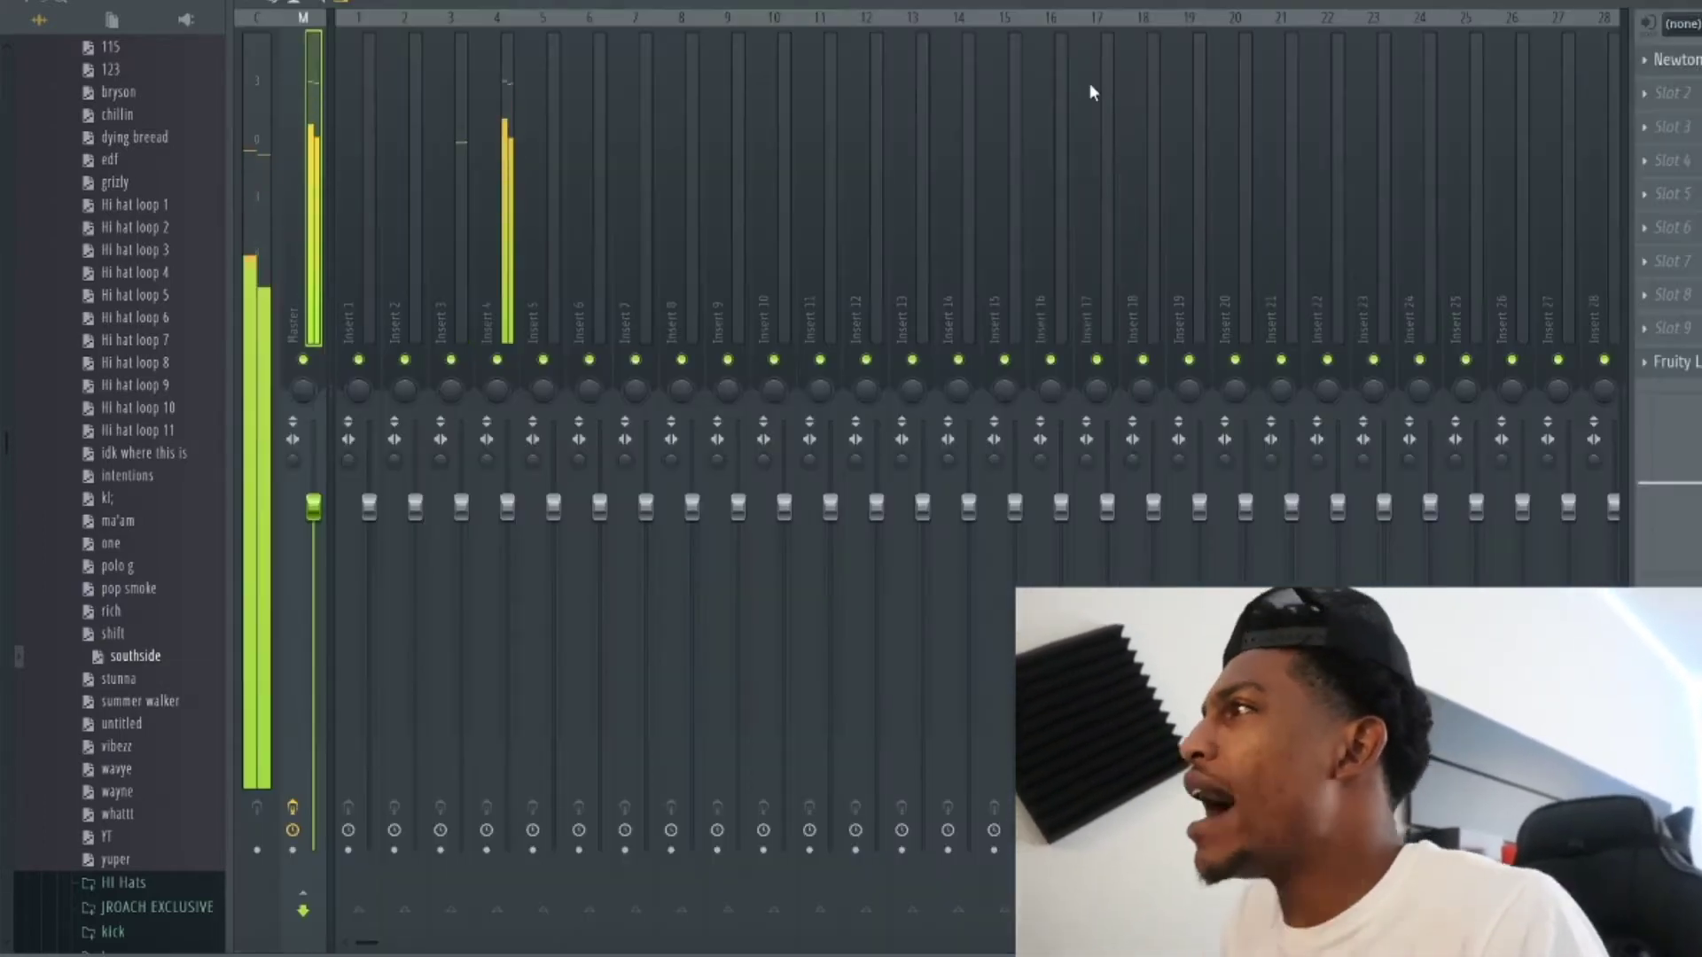
left_click(645, 172)
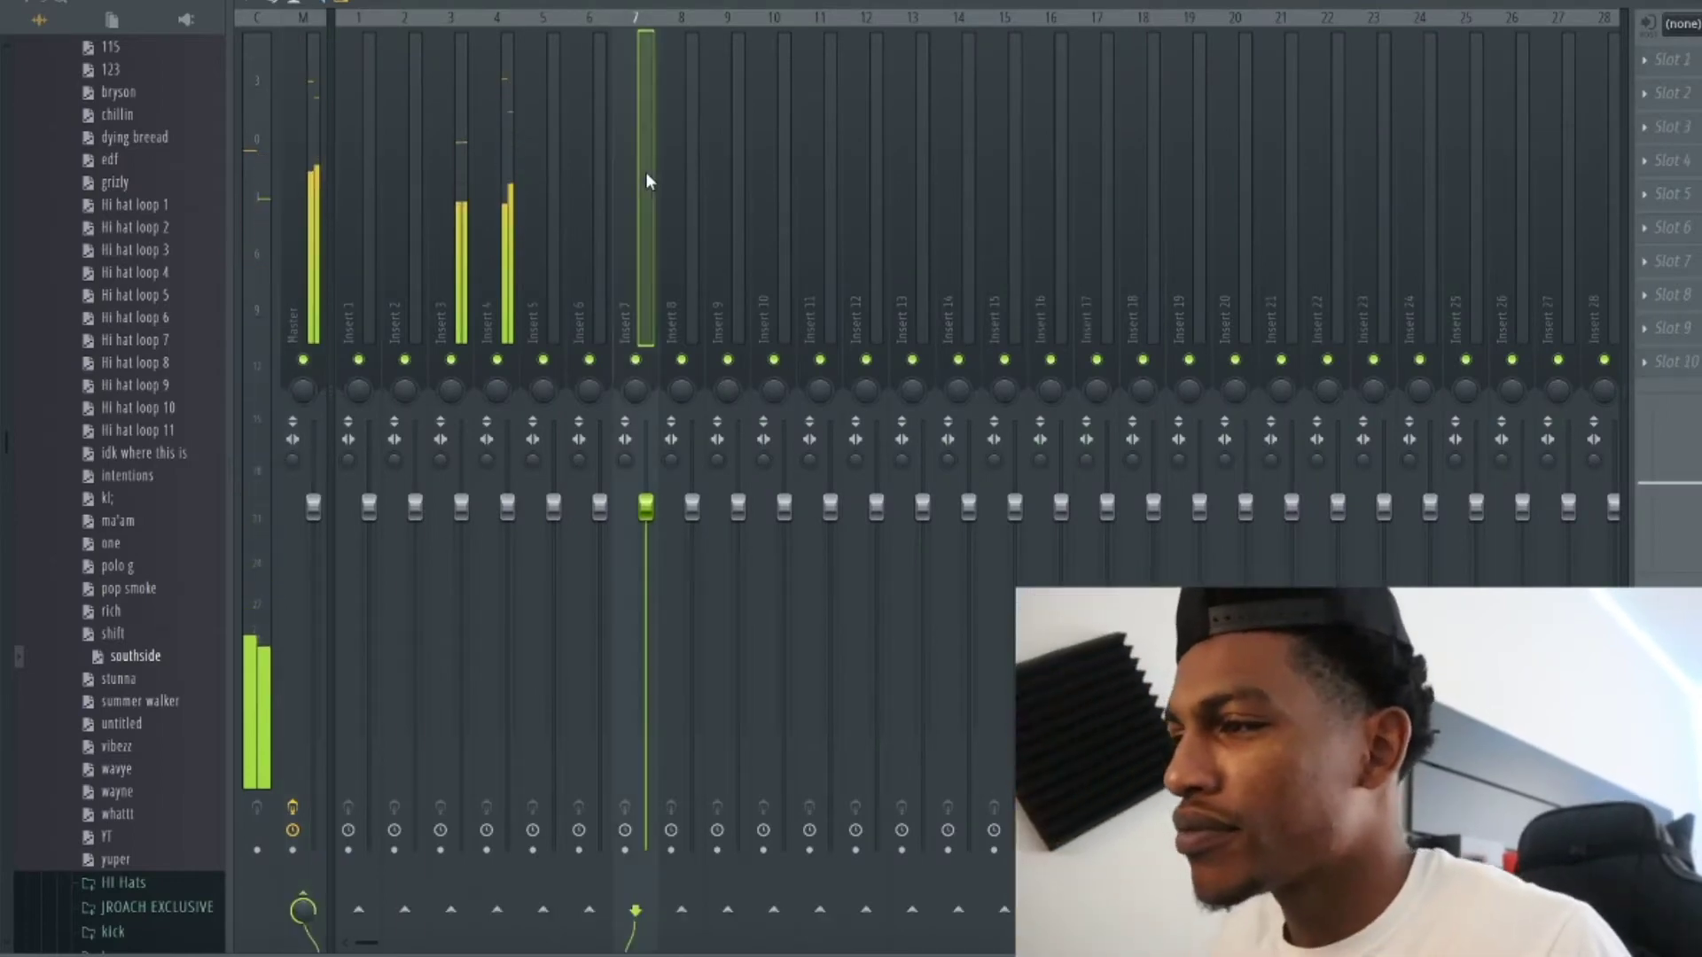
key("ctrl+l")
Load Gross Beat into the first effect slot of the Addictive Keys #2 mixer track.
left_click(1676, 60)
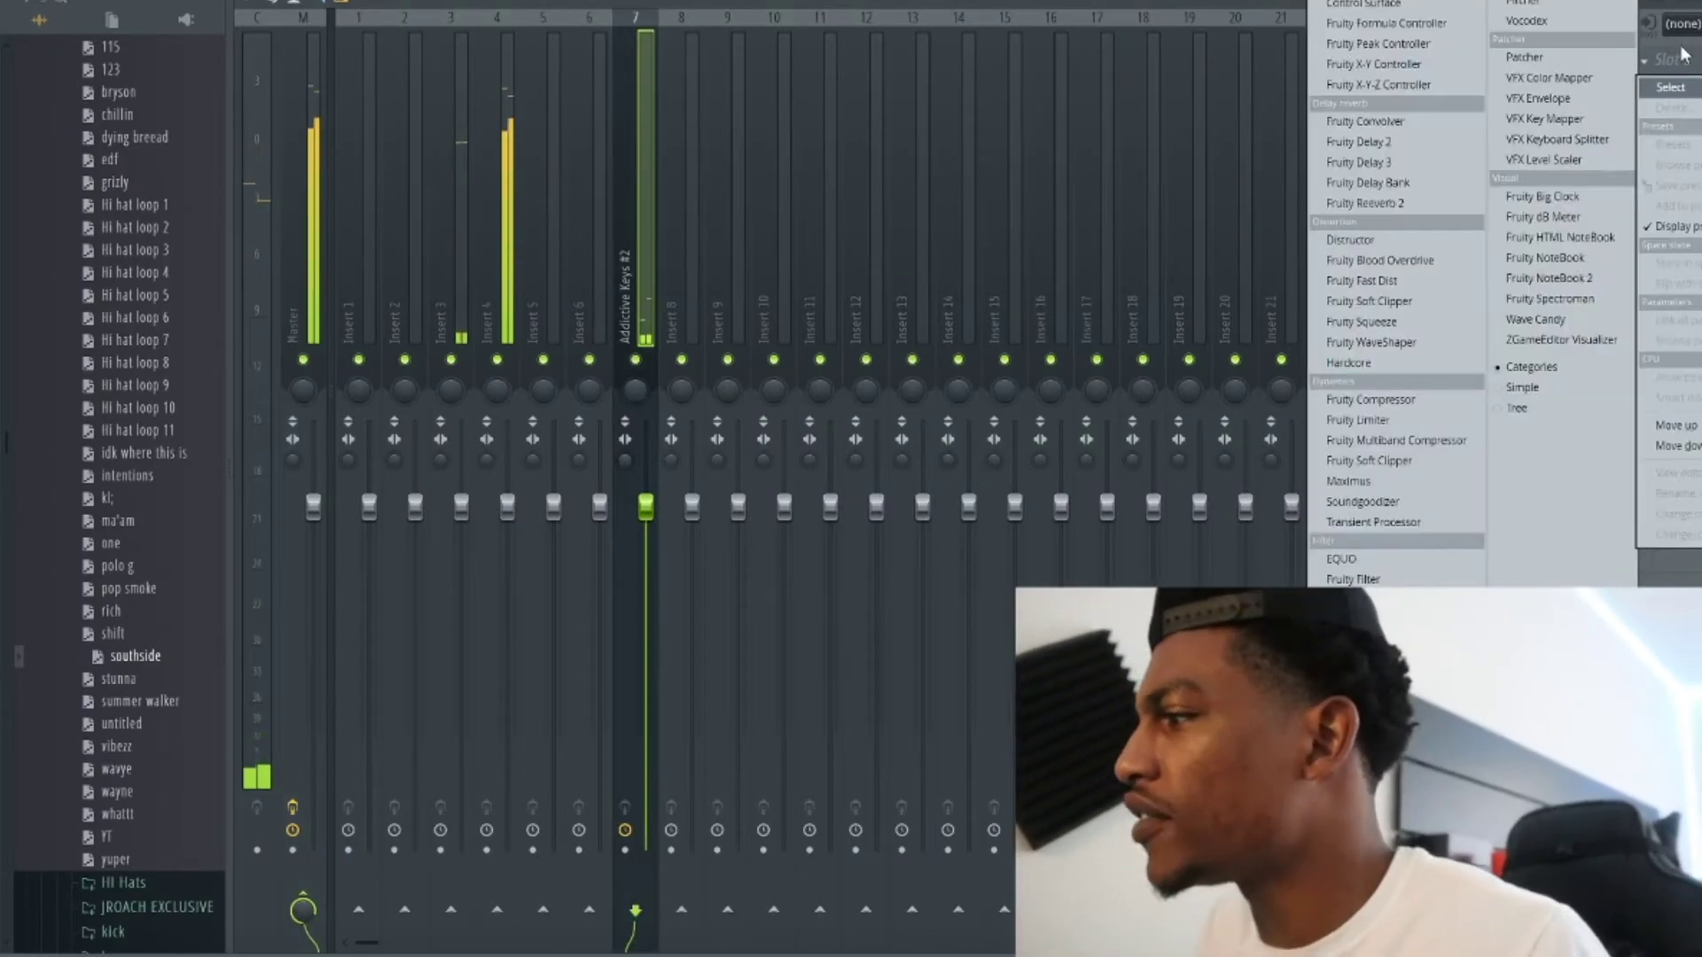
left_click(1675, 43)
left_click(1642, 60)
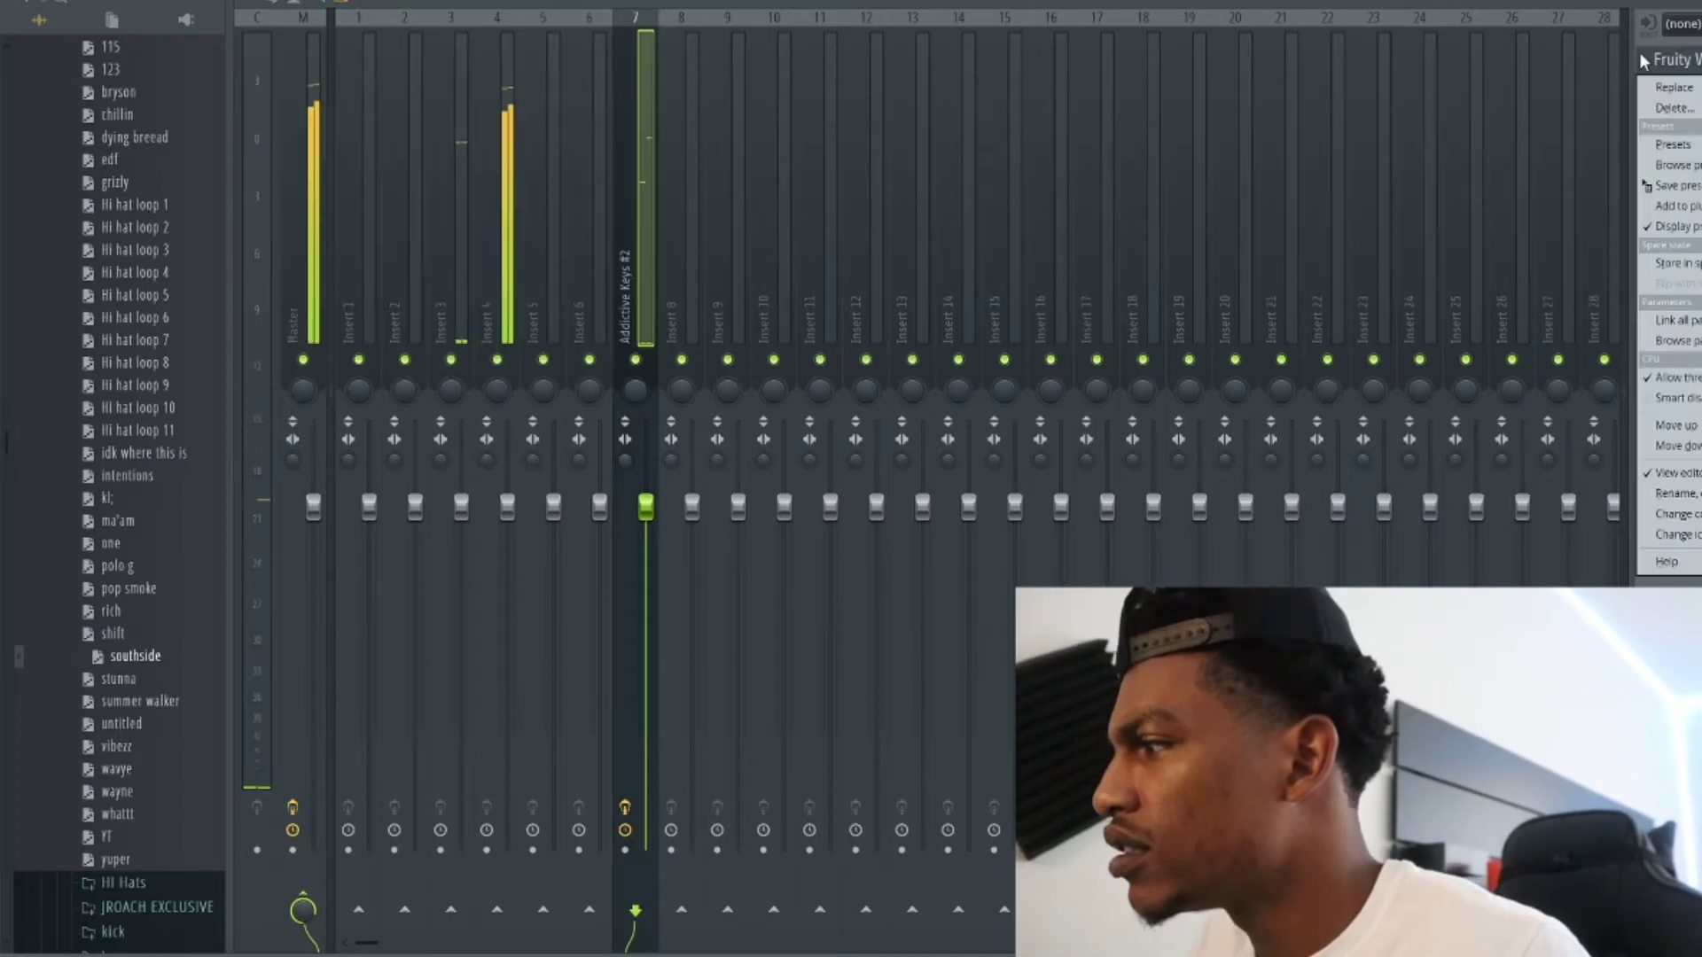
mouse_move(1666, 90)
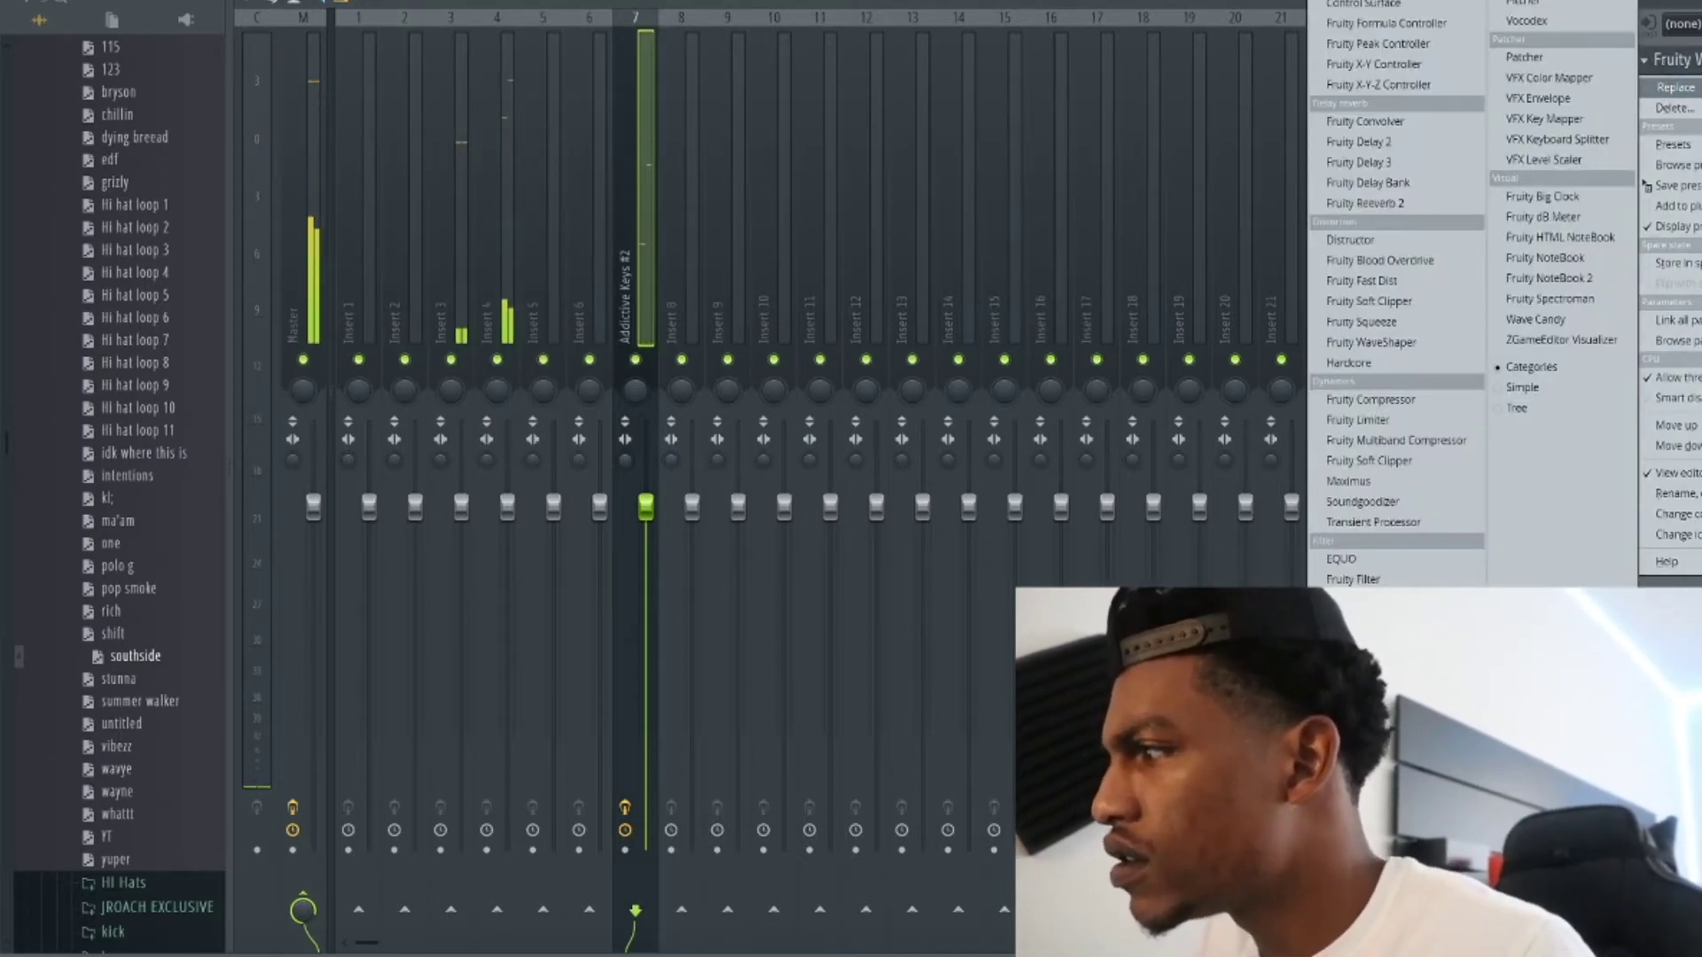
left_click(1411, 2)
Switch Gross Beat to the Flanging preset and choose the WishWash 2 time pattern.
left_click(1024, 43)
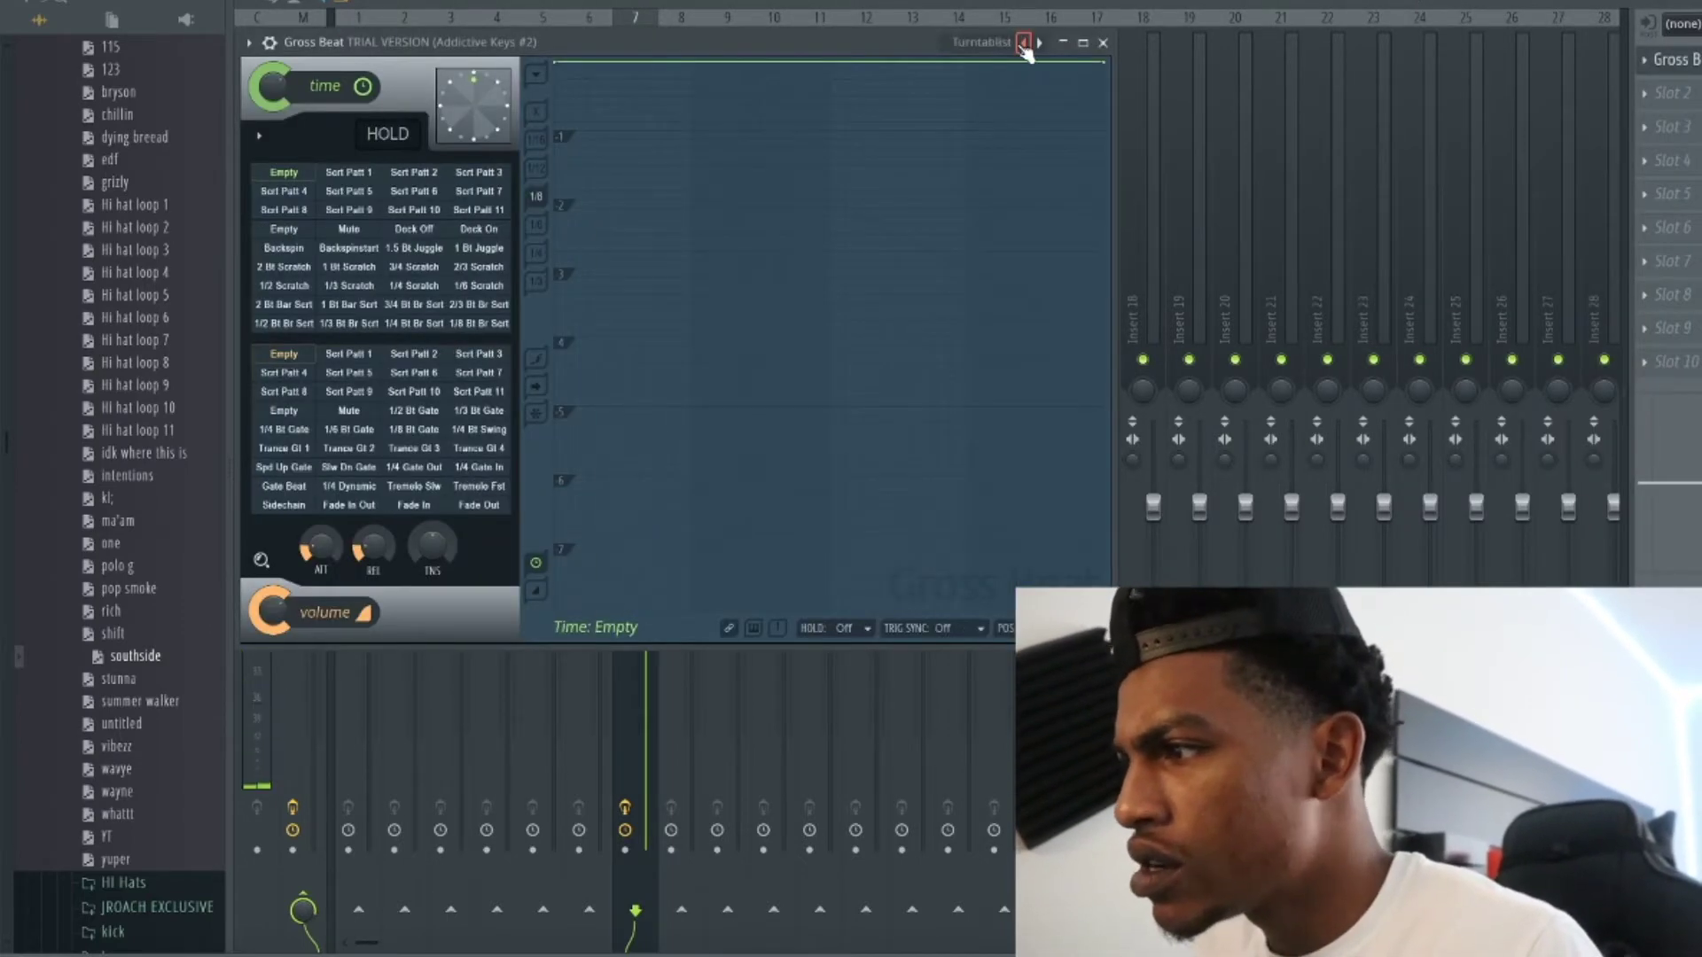
left_click(1039, 44)
left_click(1040, 45)
left_click(1024, 44)
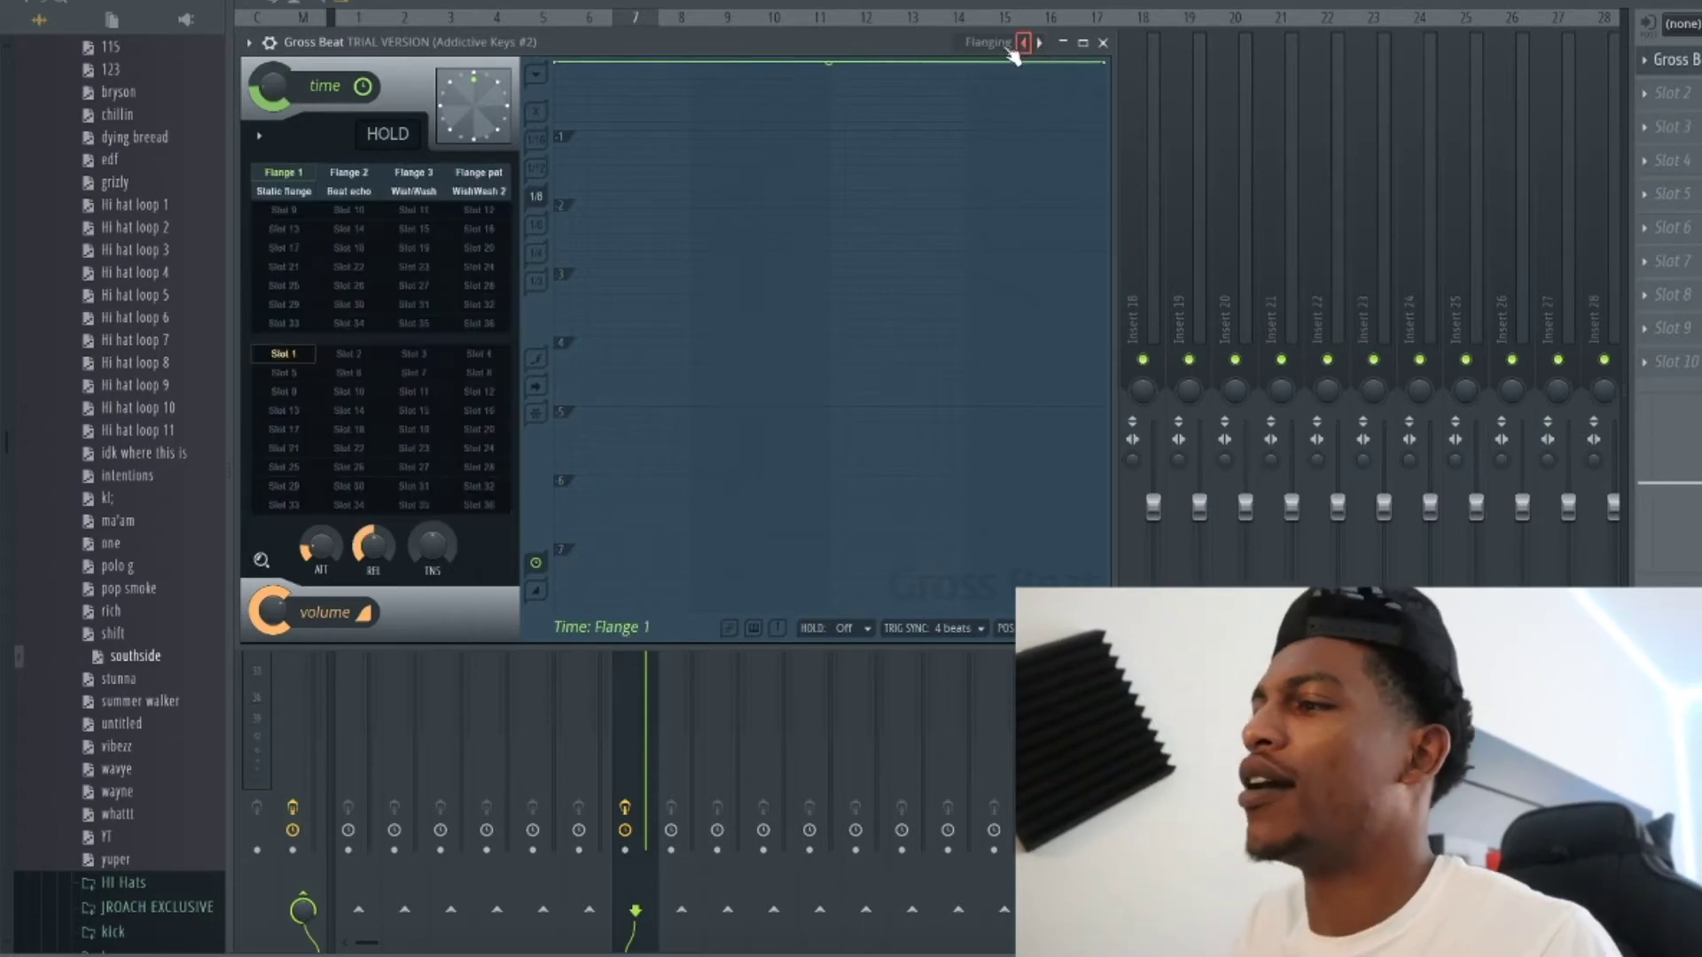
left_click(477, 197)
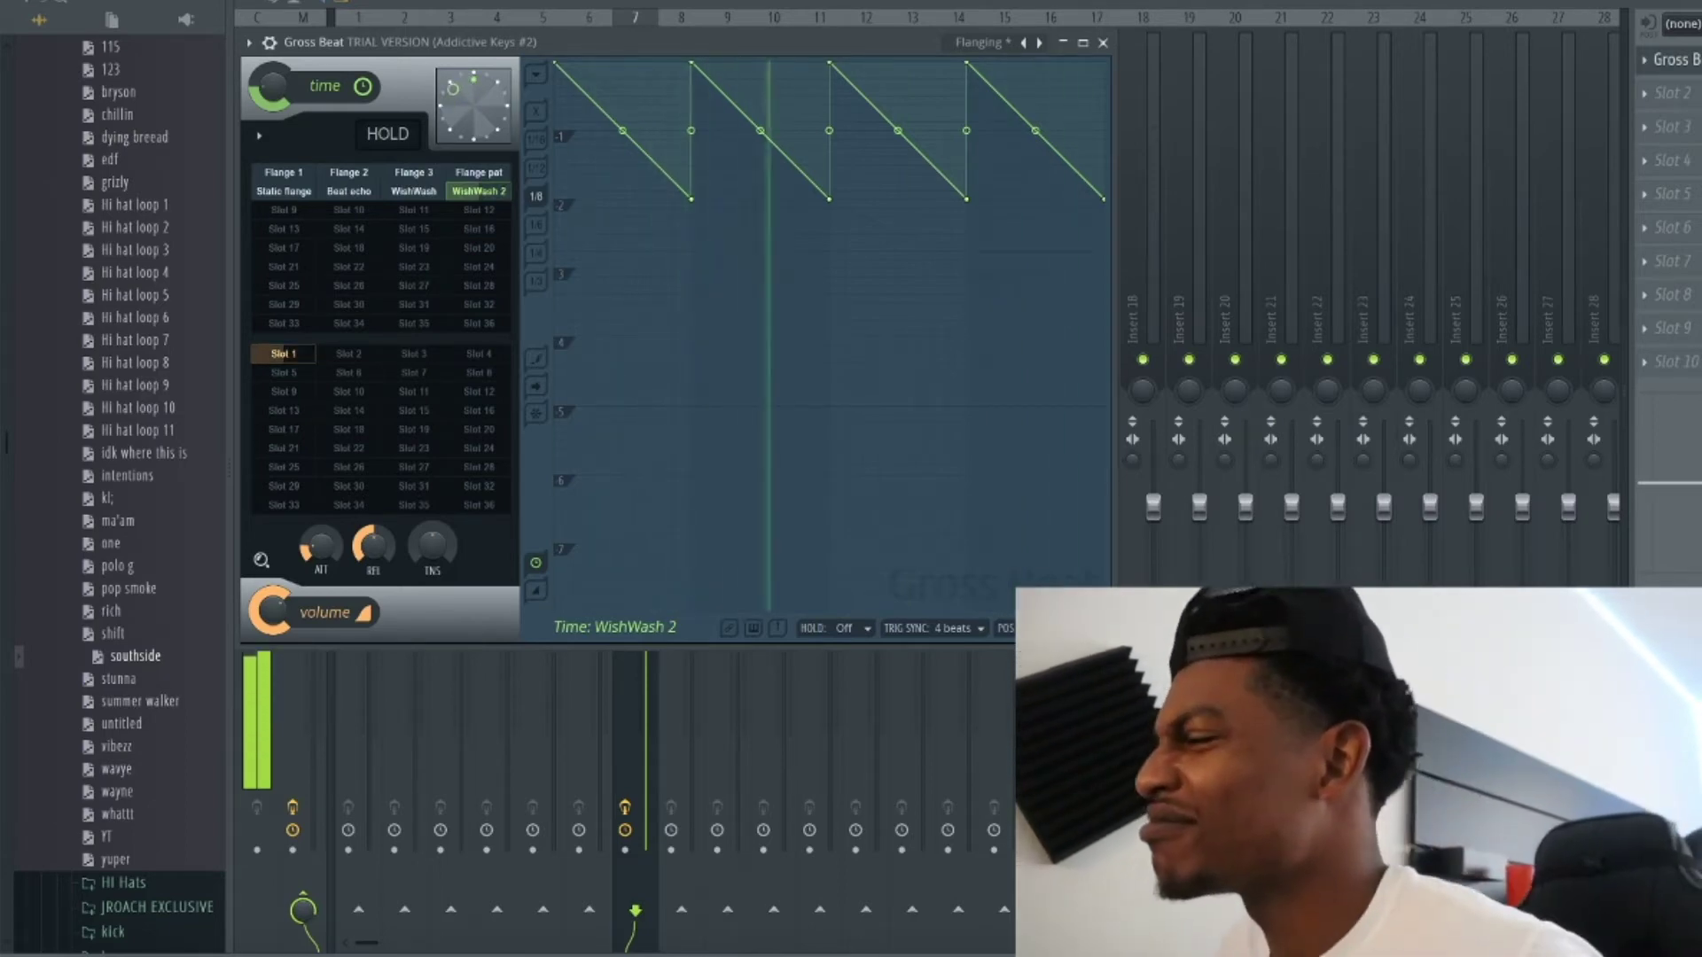
Add an Xpand!2 instrument channel to the beat and open its piano roll.
key("F6")
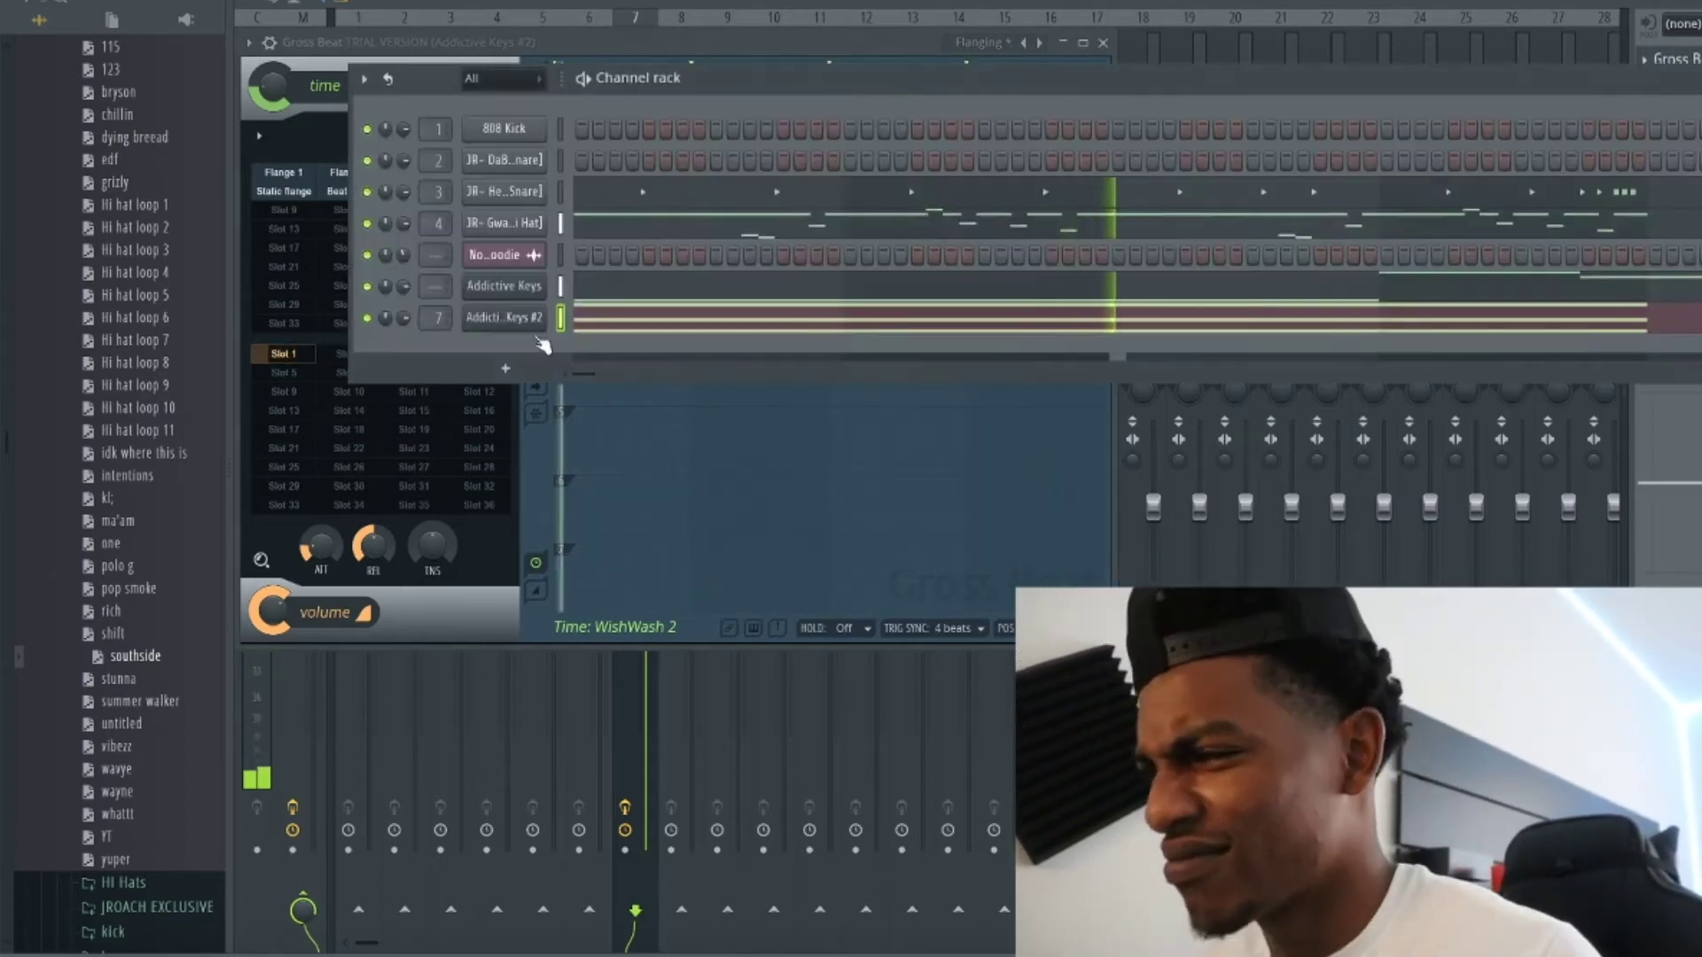
left_click(501, 371)
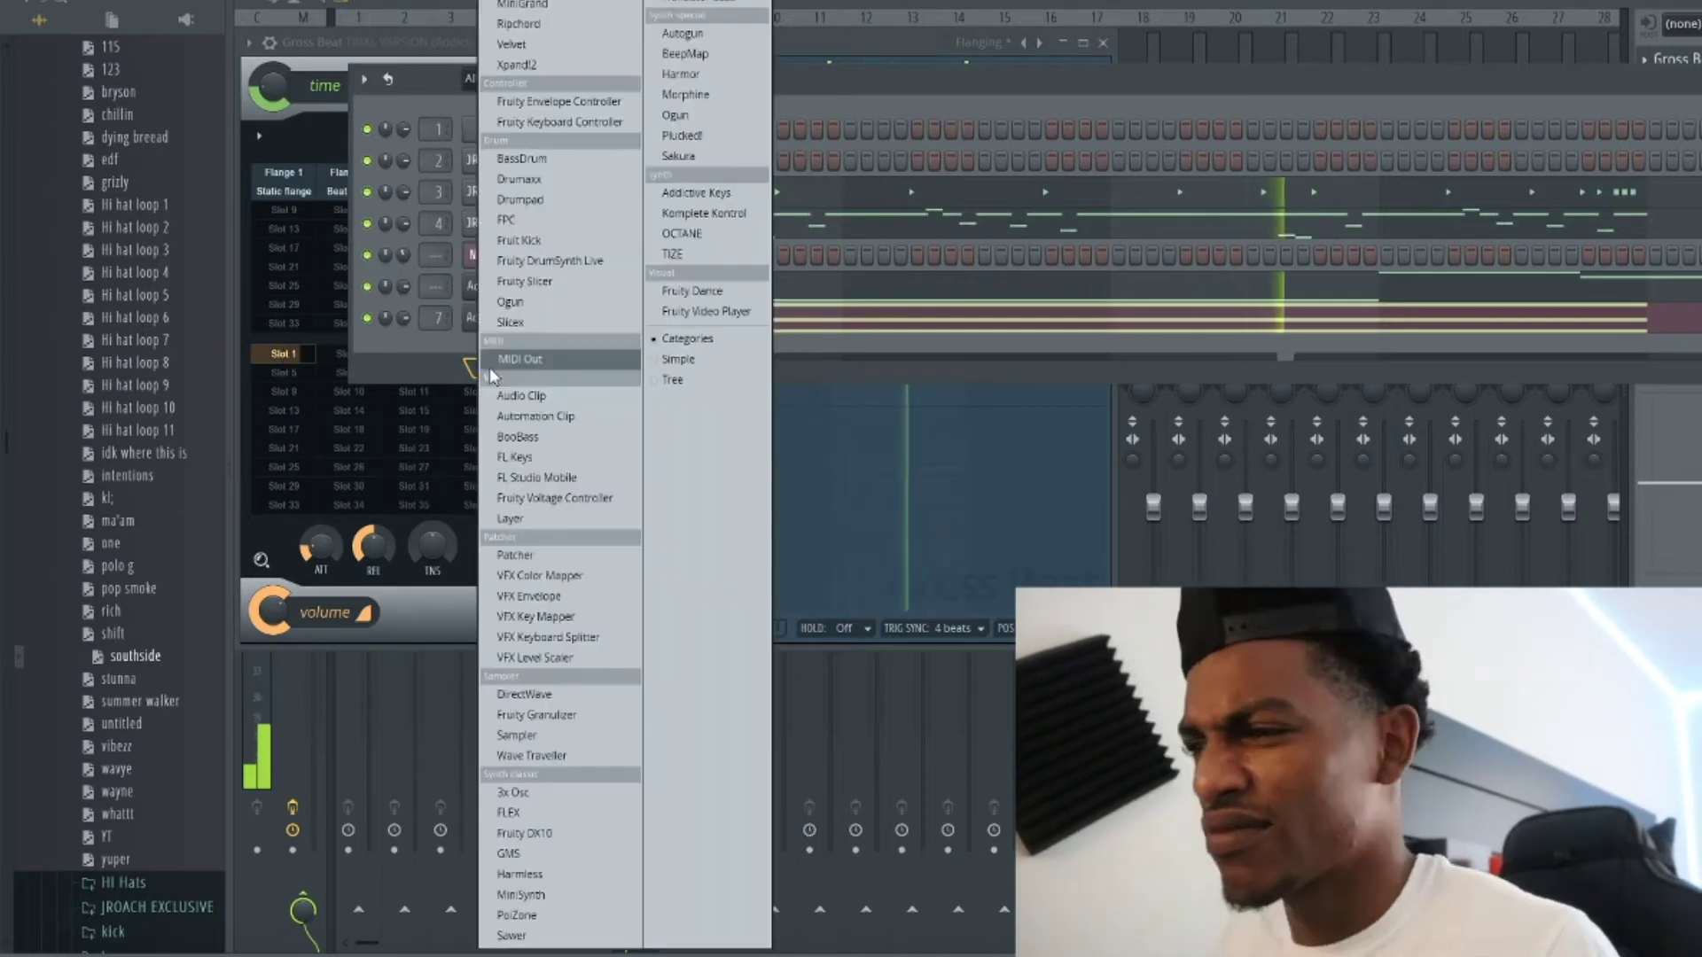
left_click(502, 68)
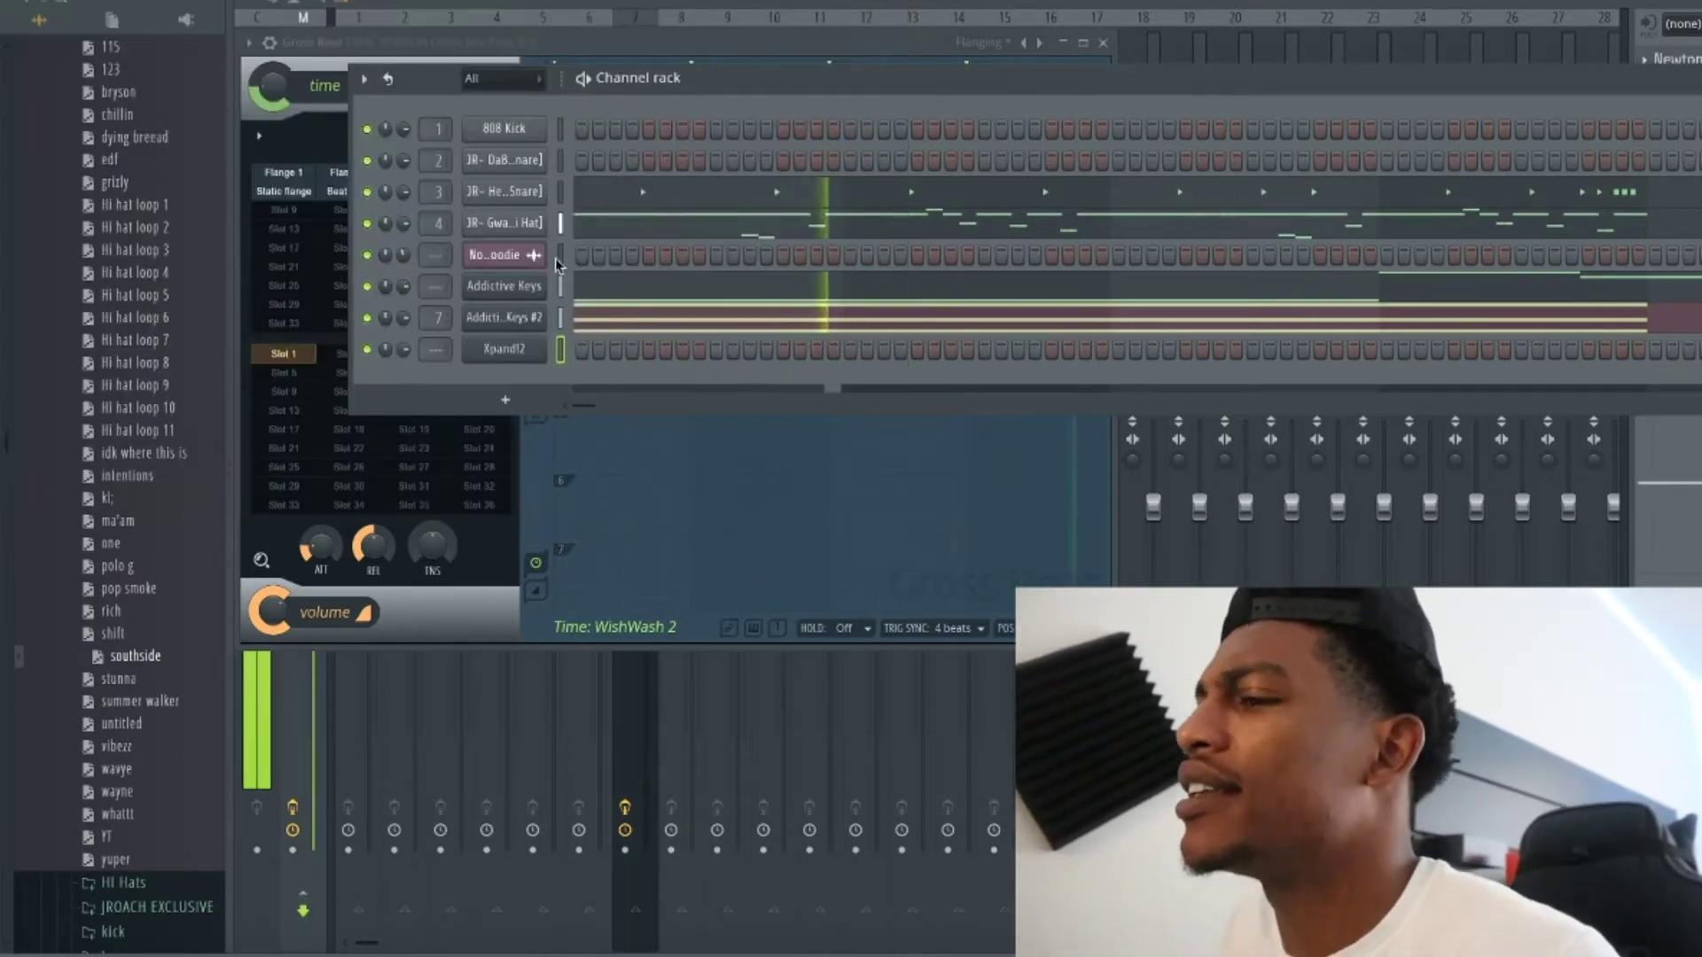
right_click(534, 354)
left_click(588, 348)
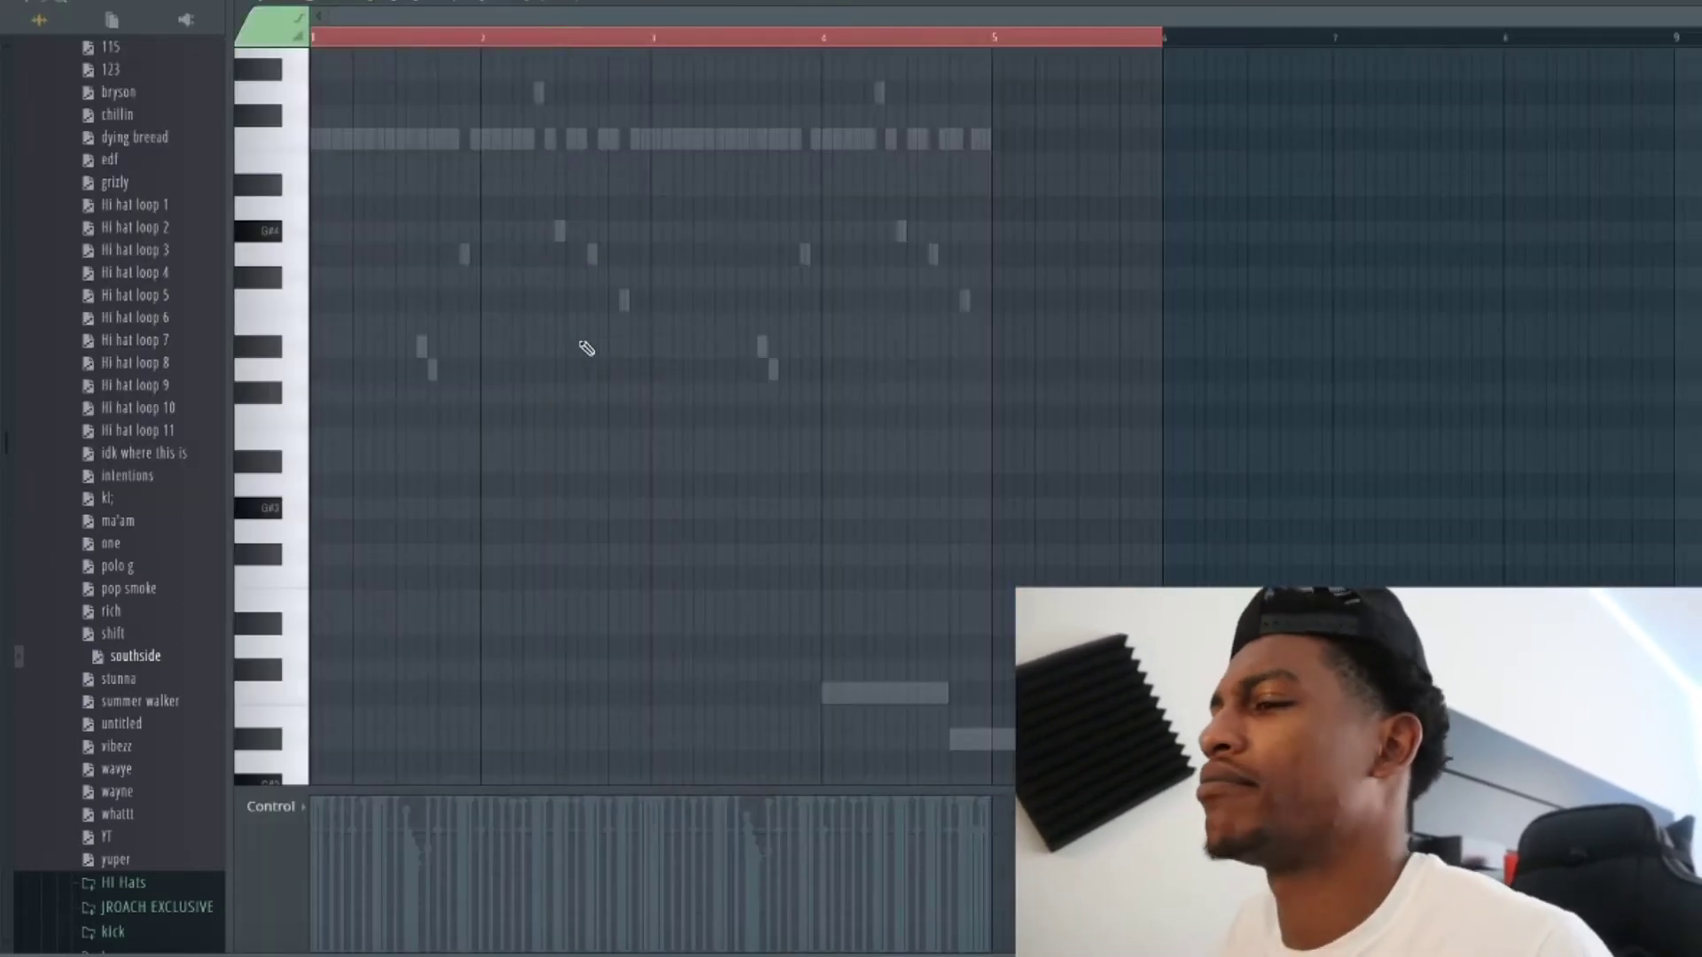
Set part A of Xpand!2 to the Legato-Spiccato MW+ sound from the 014 Strings category.
key("F6")
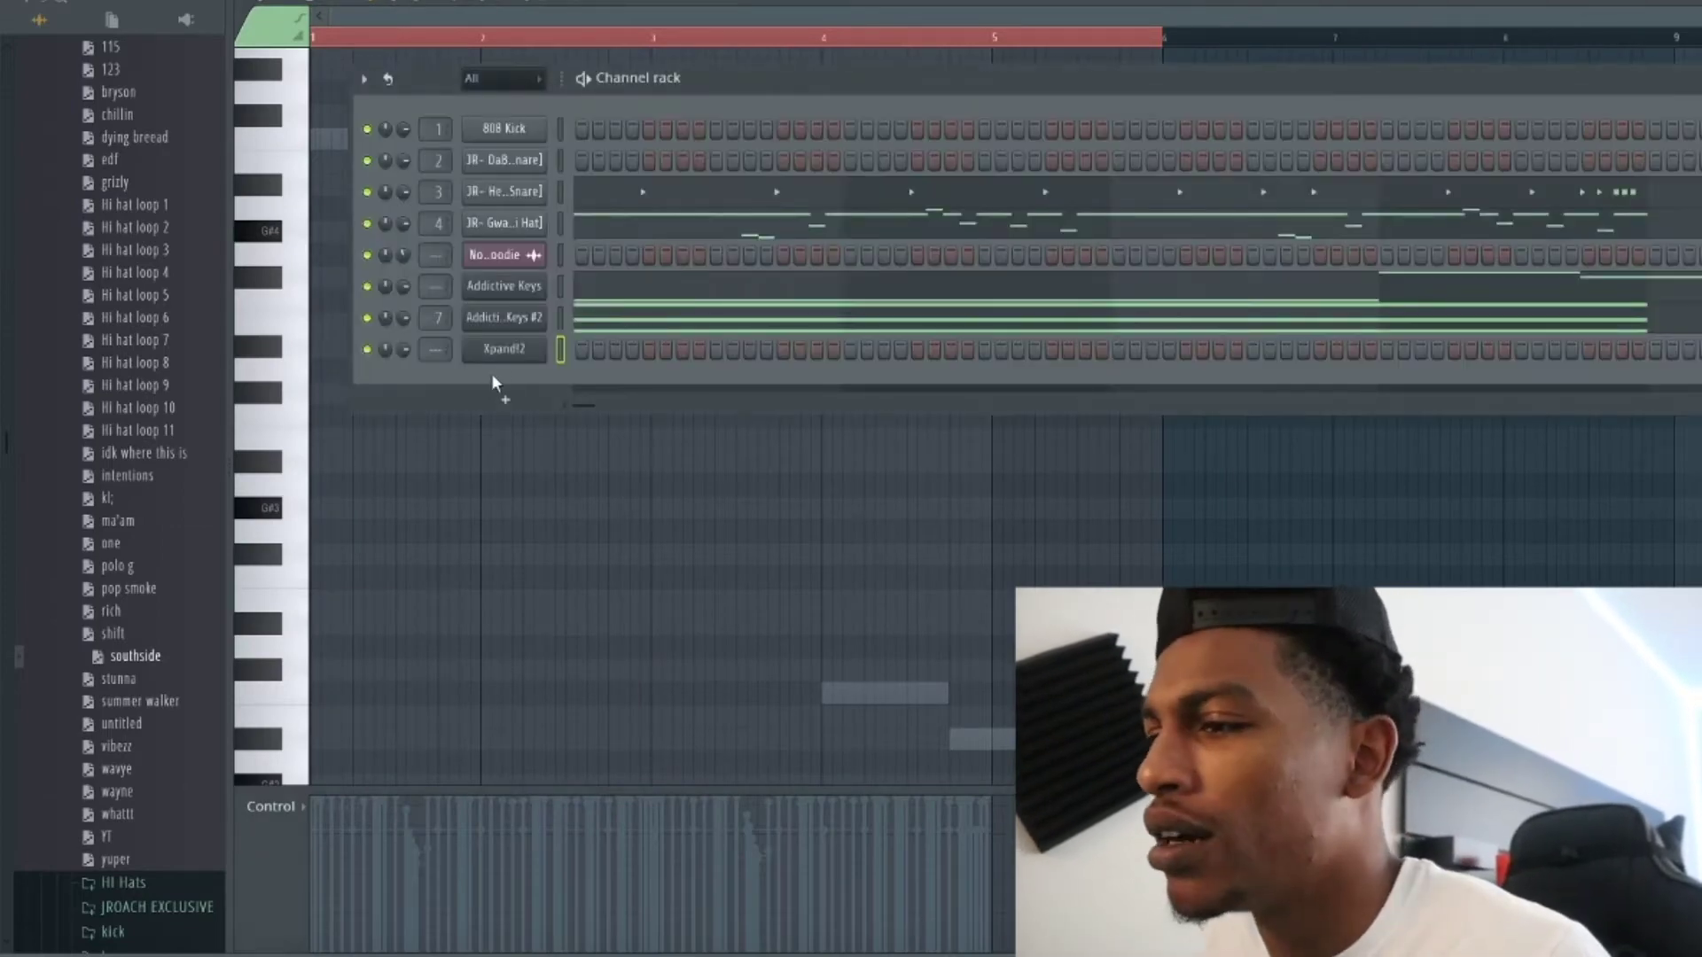
left_click(507, 351)
left_click(212, 114)
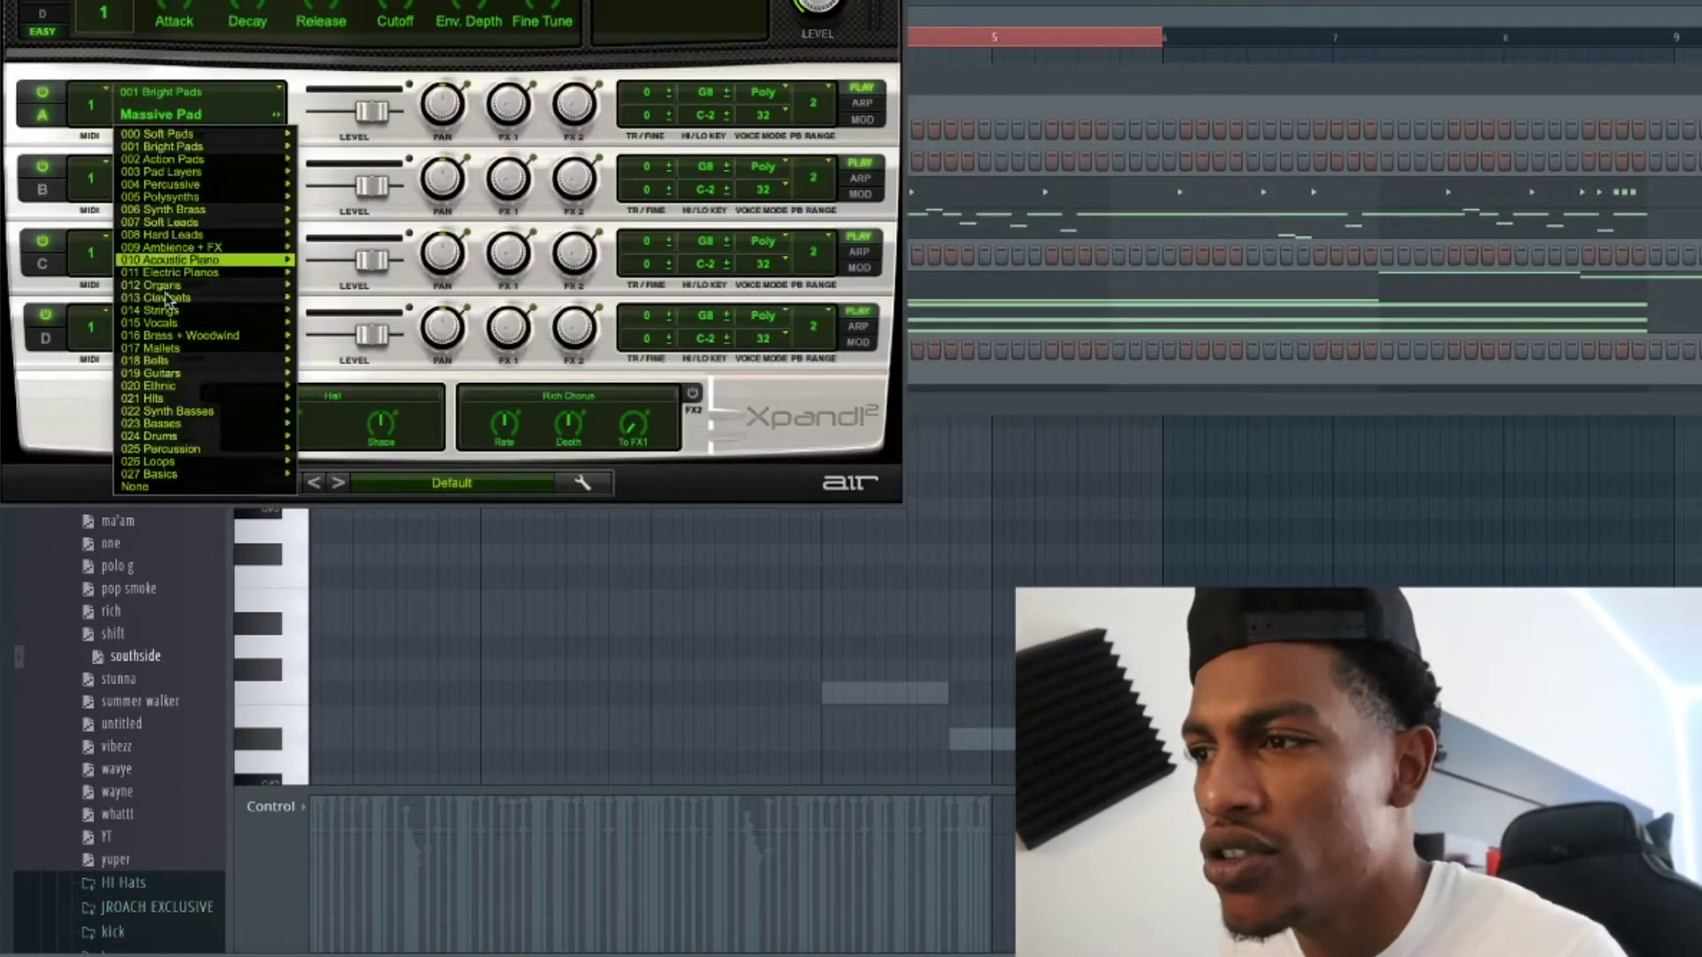
mouse_move(165, 363)
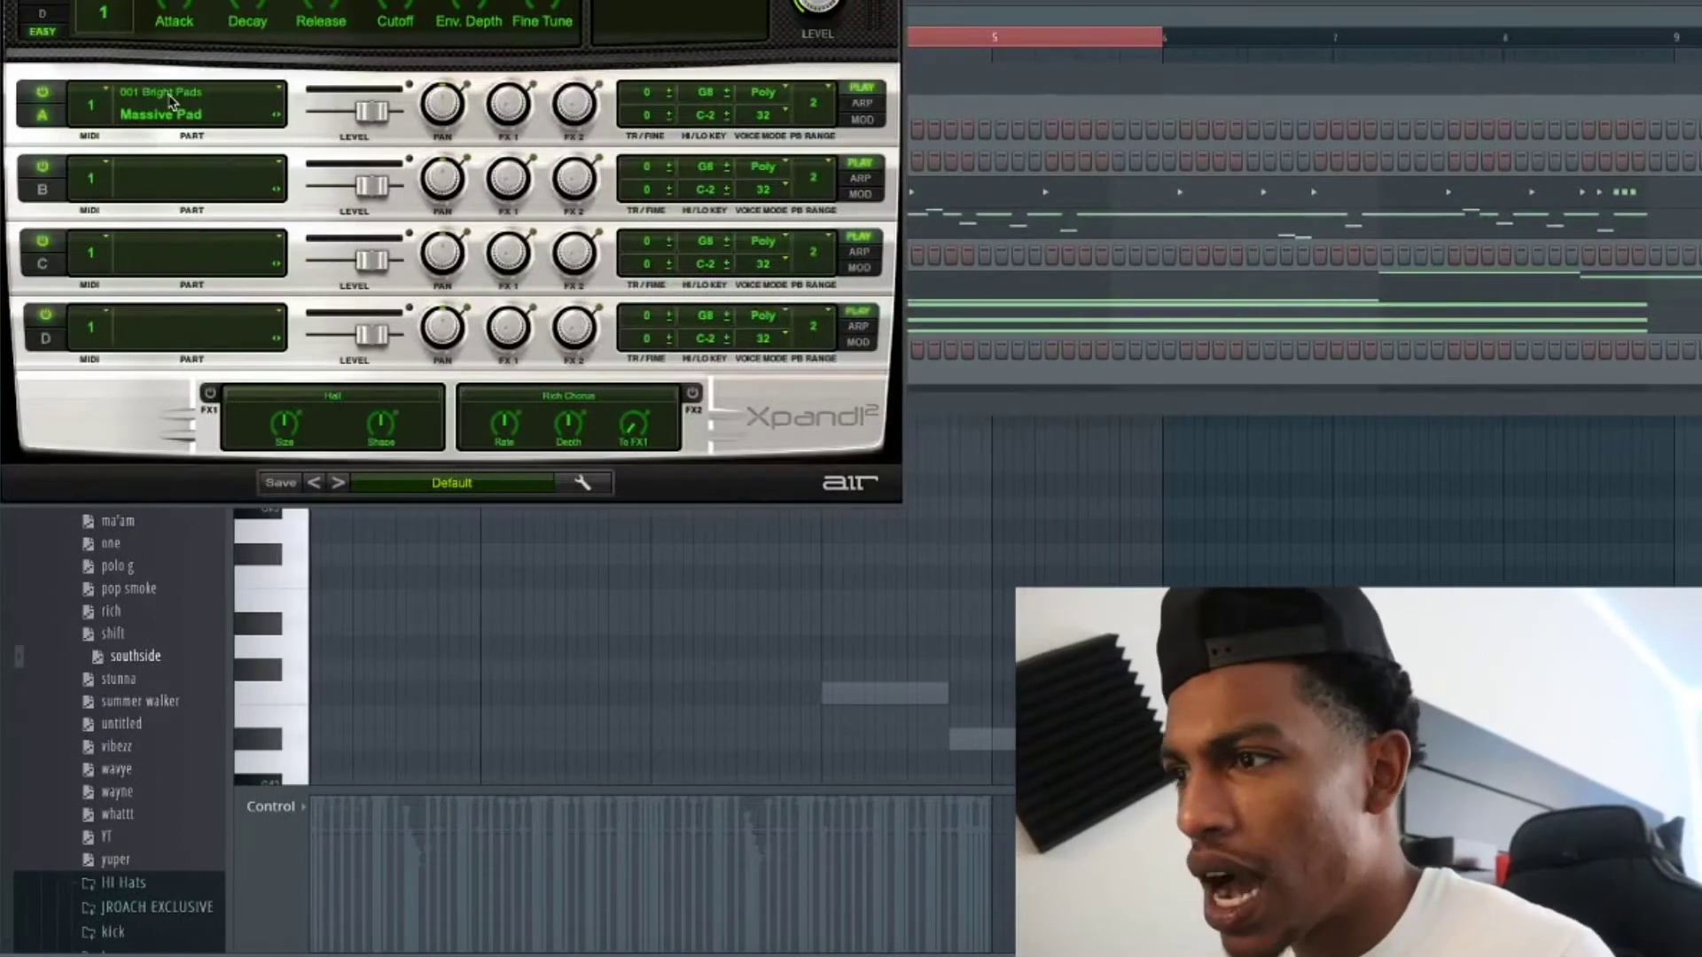
left_click(171, 100)
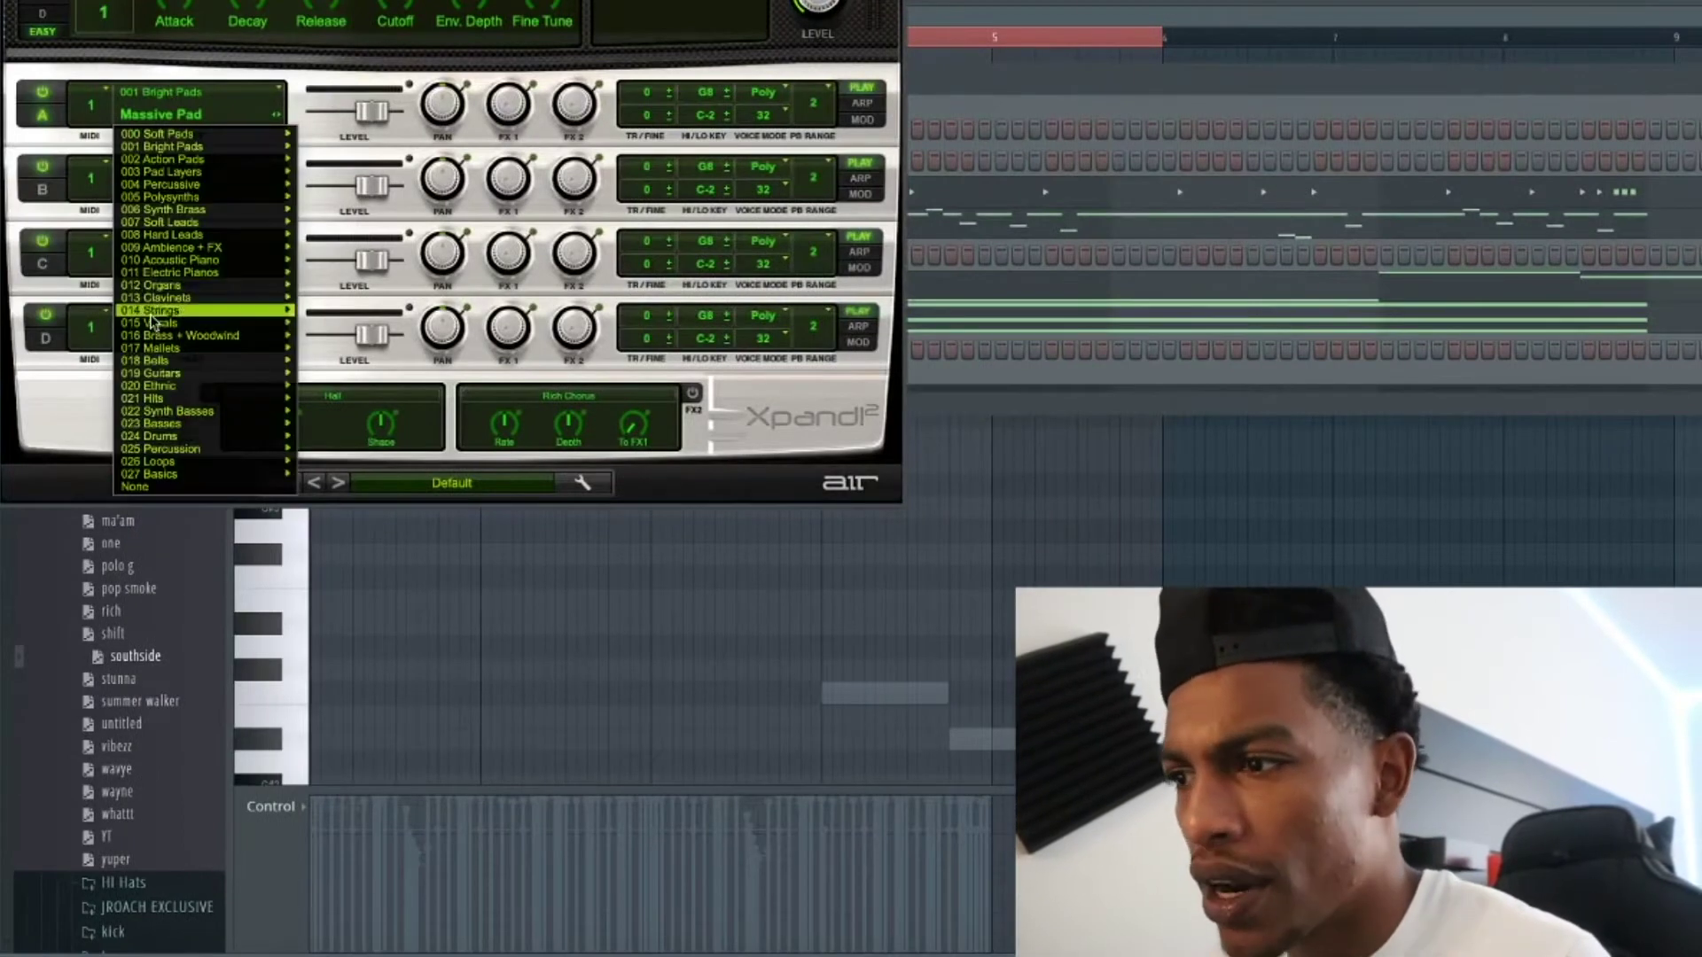
mouse_move(266, 336)
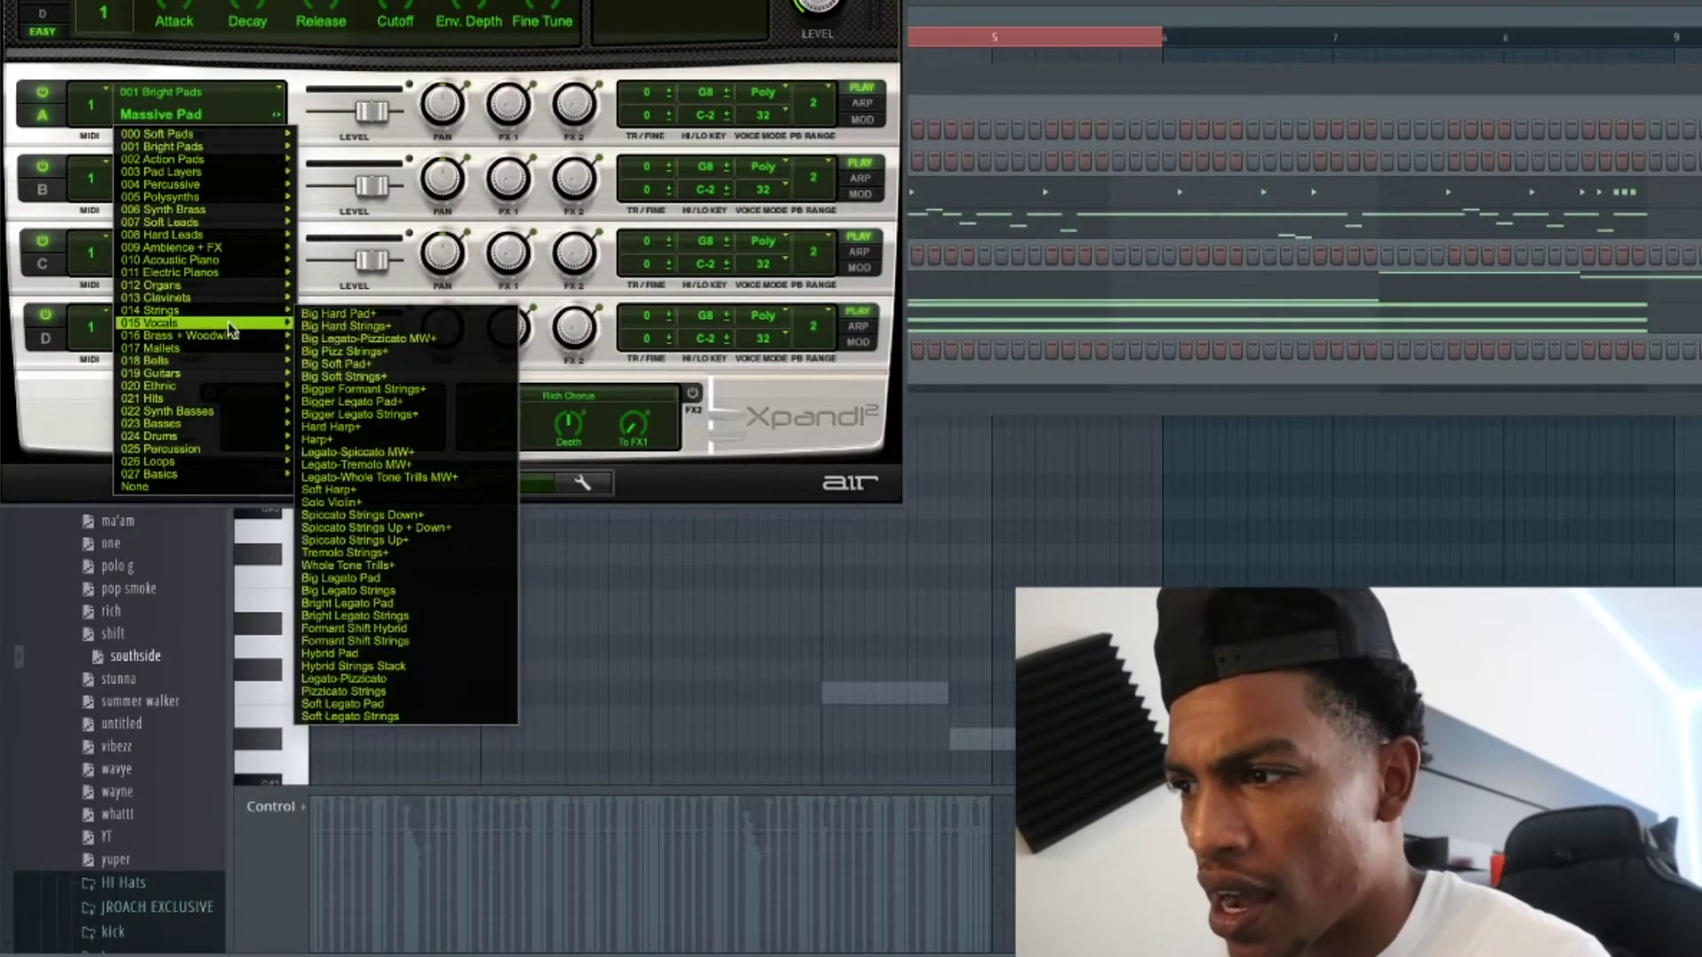
mouse_move(214, 351)
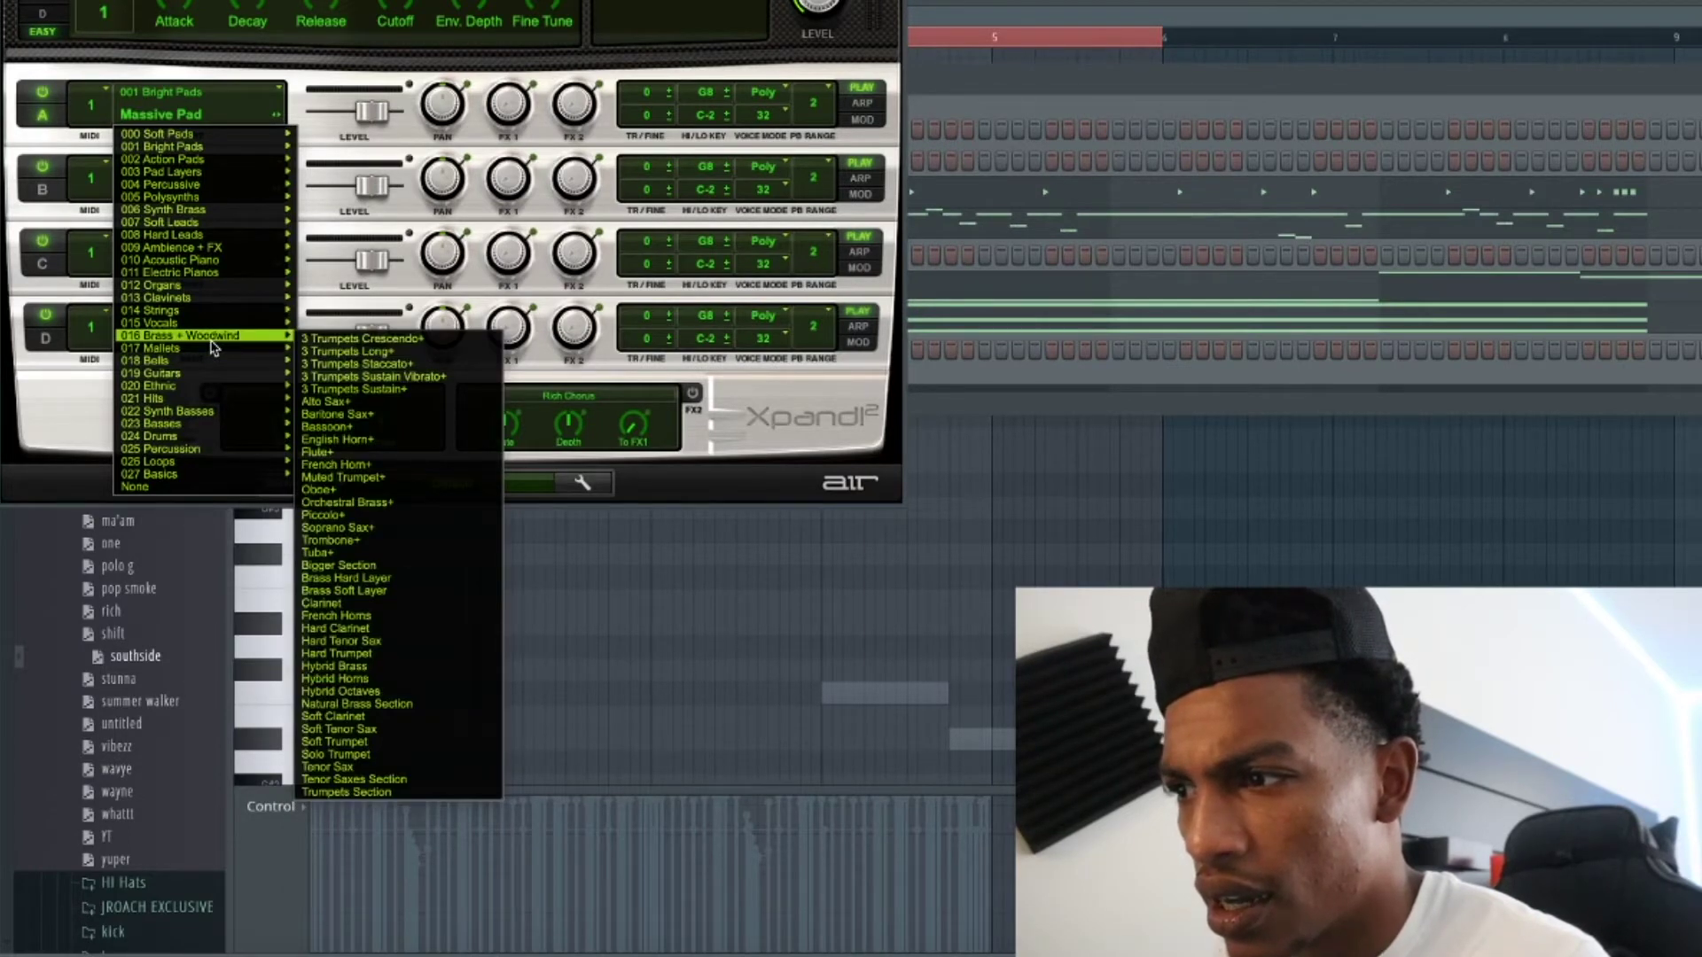
mouse_move(201, 315)
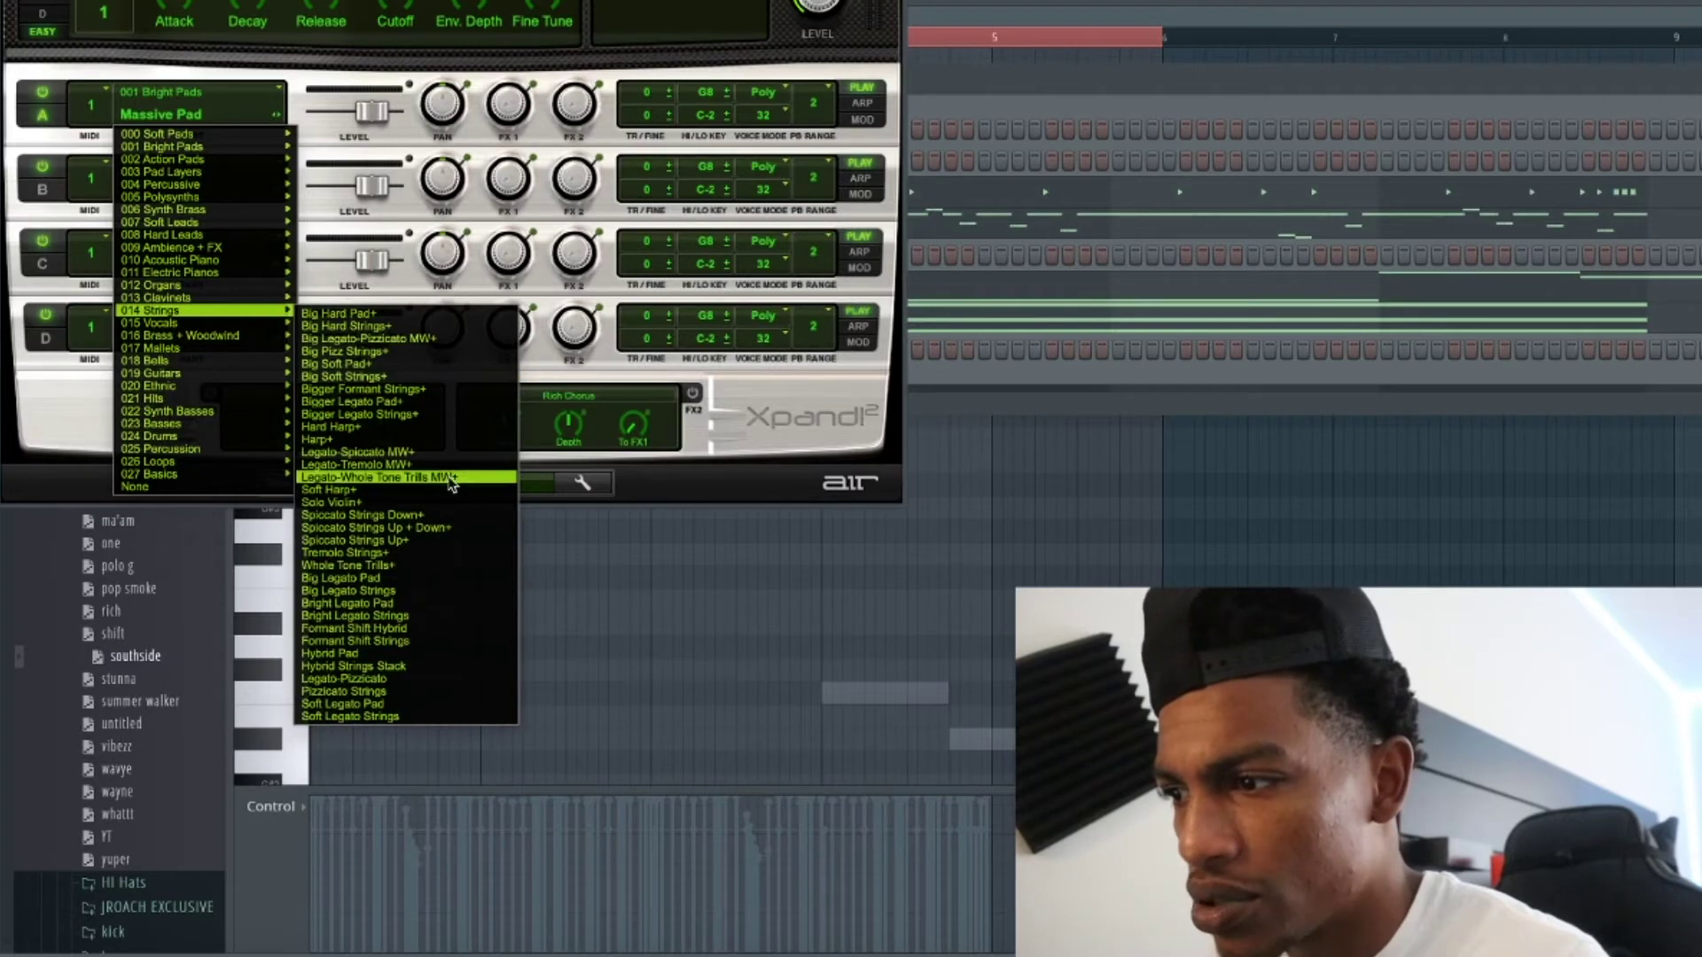
left_click(432, 454)
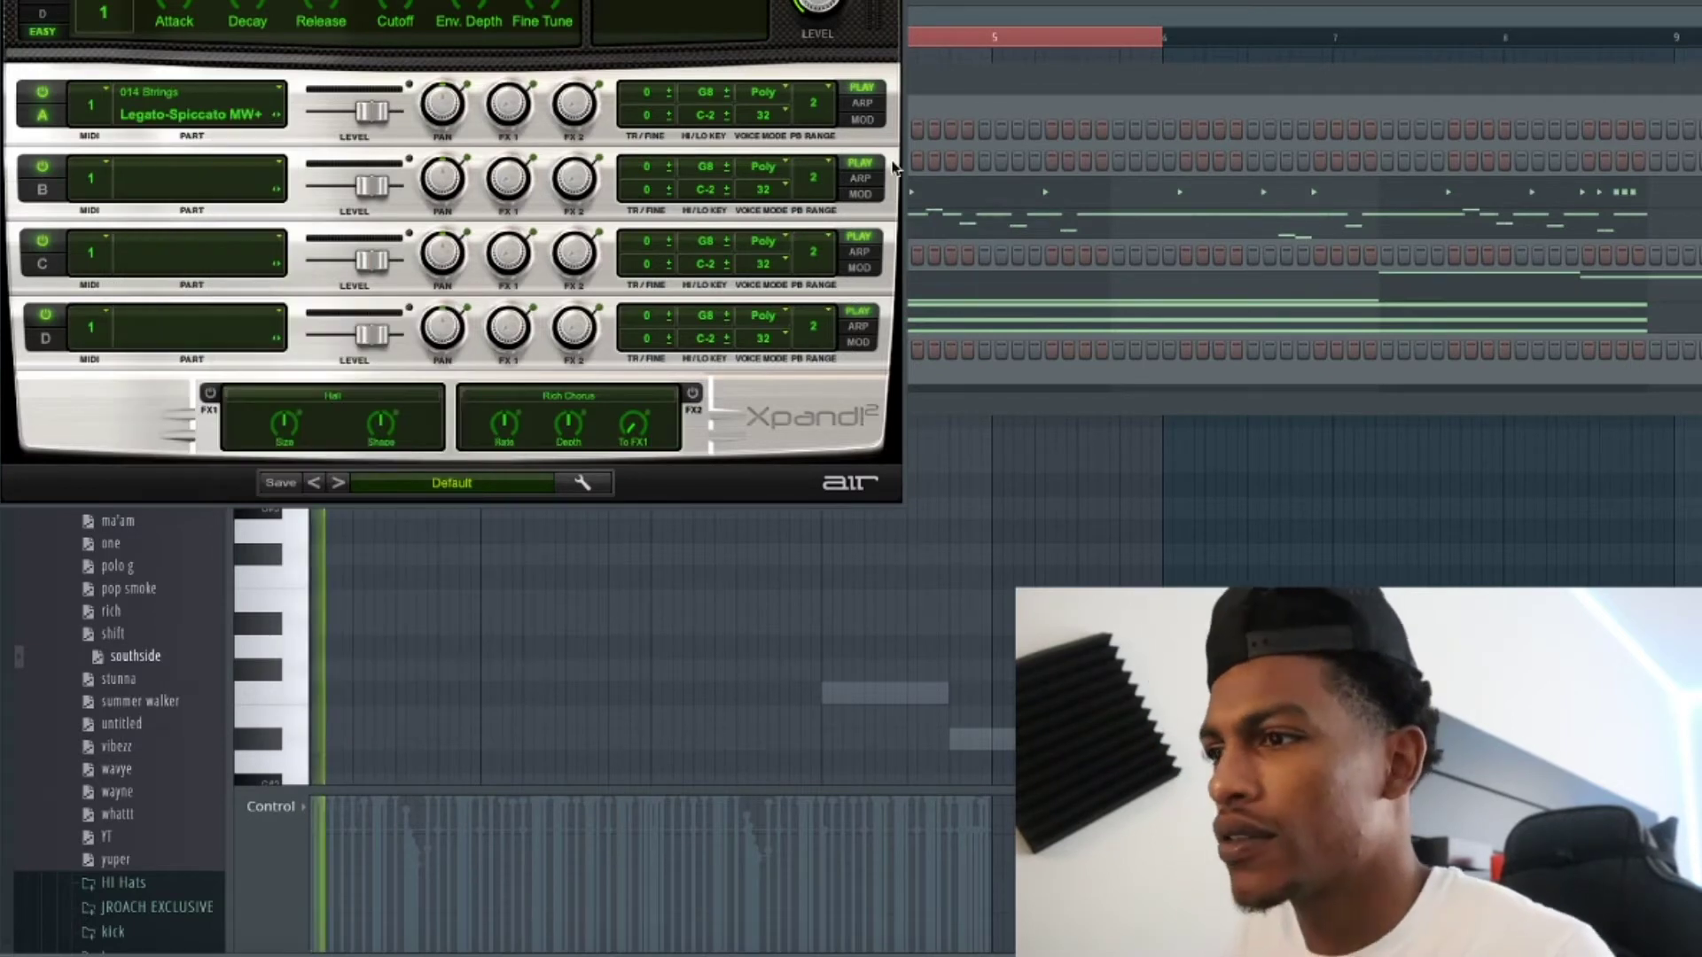
Audition Legato-Tremolo MW+ on Xpand!2 part A and move on to Legato-Whole Tone Trills MW+.
key("Escape")
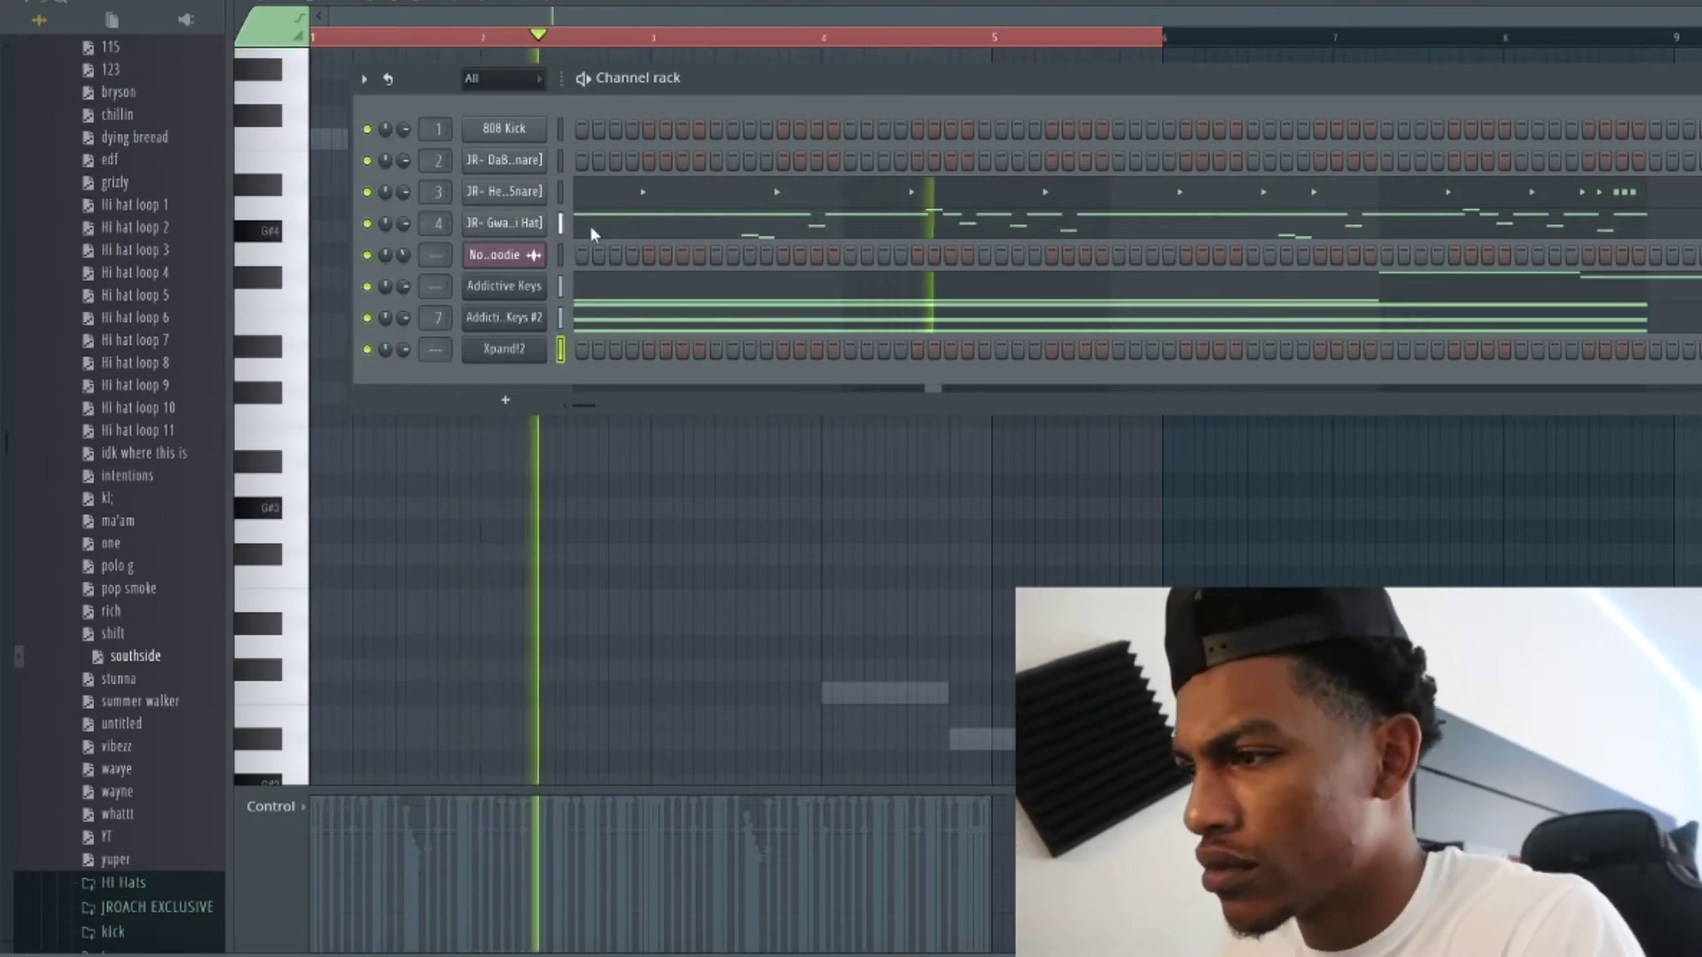
left_click(504, 349)
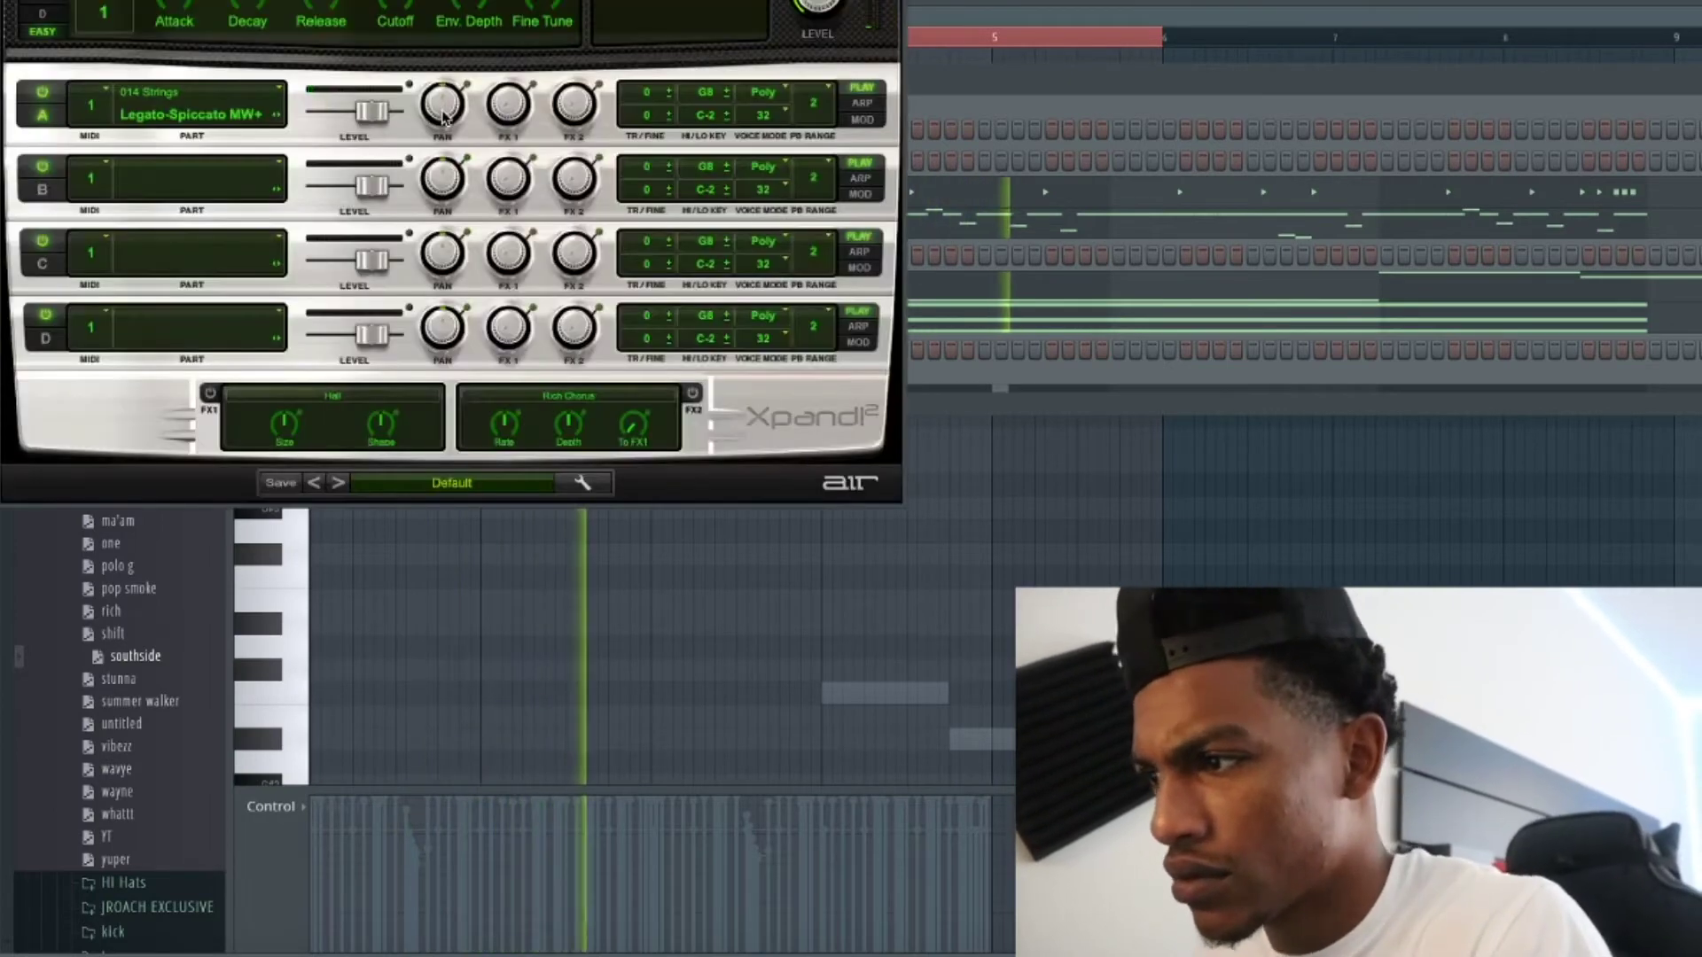
left_click(277, 113)
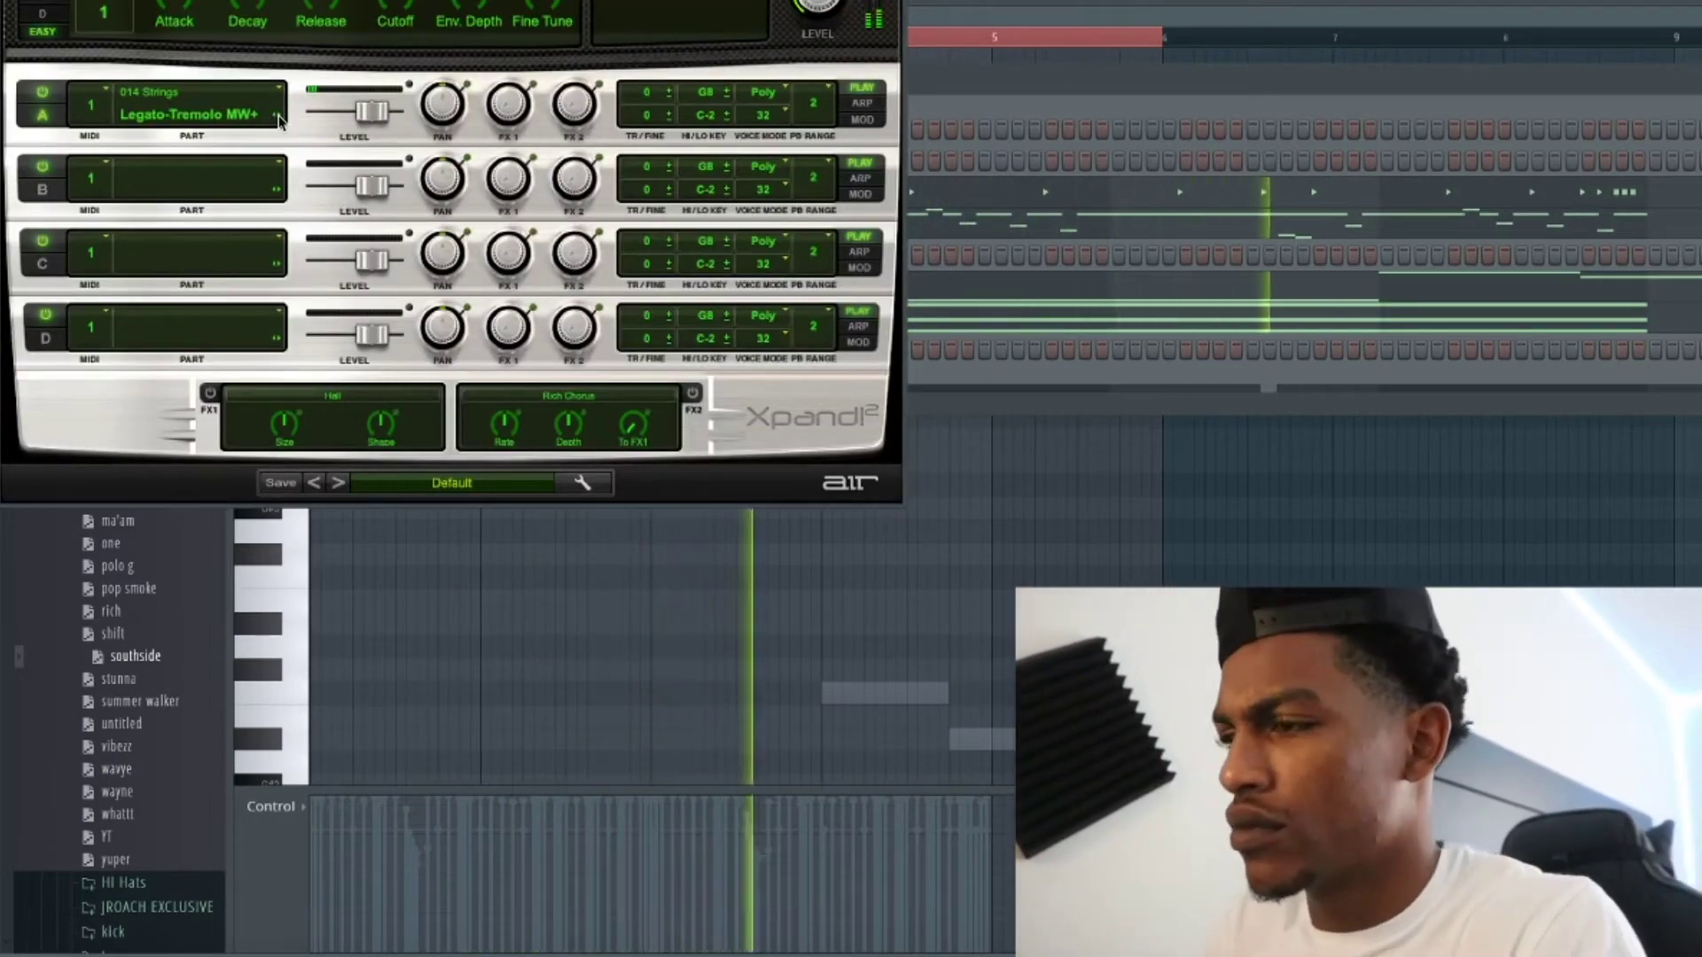
left_click(278, 119)
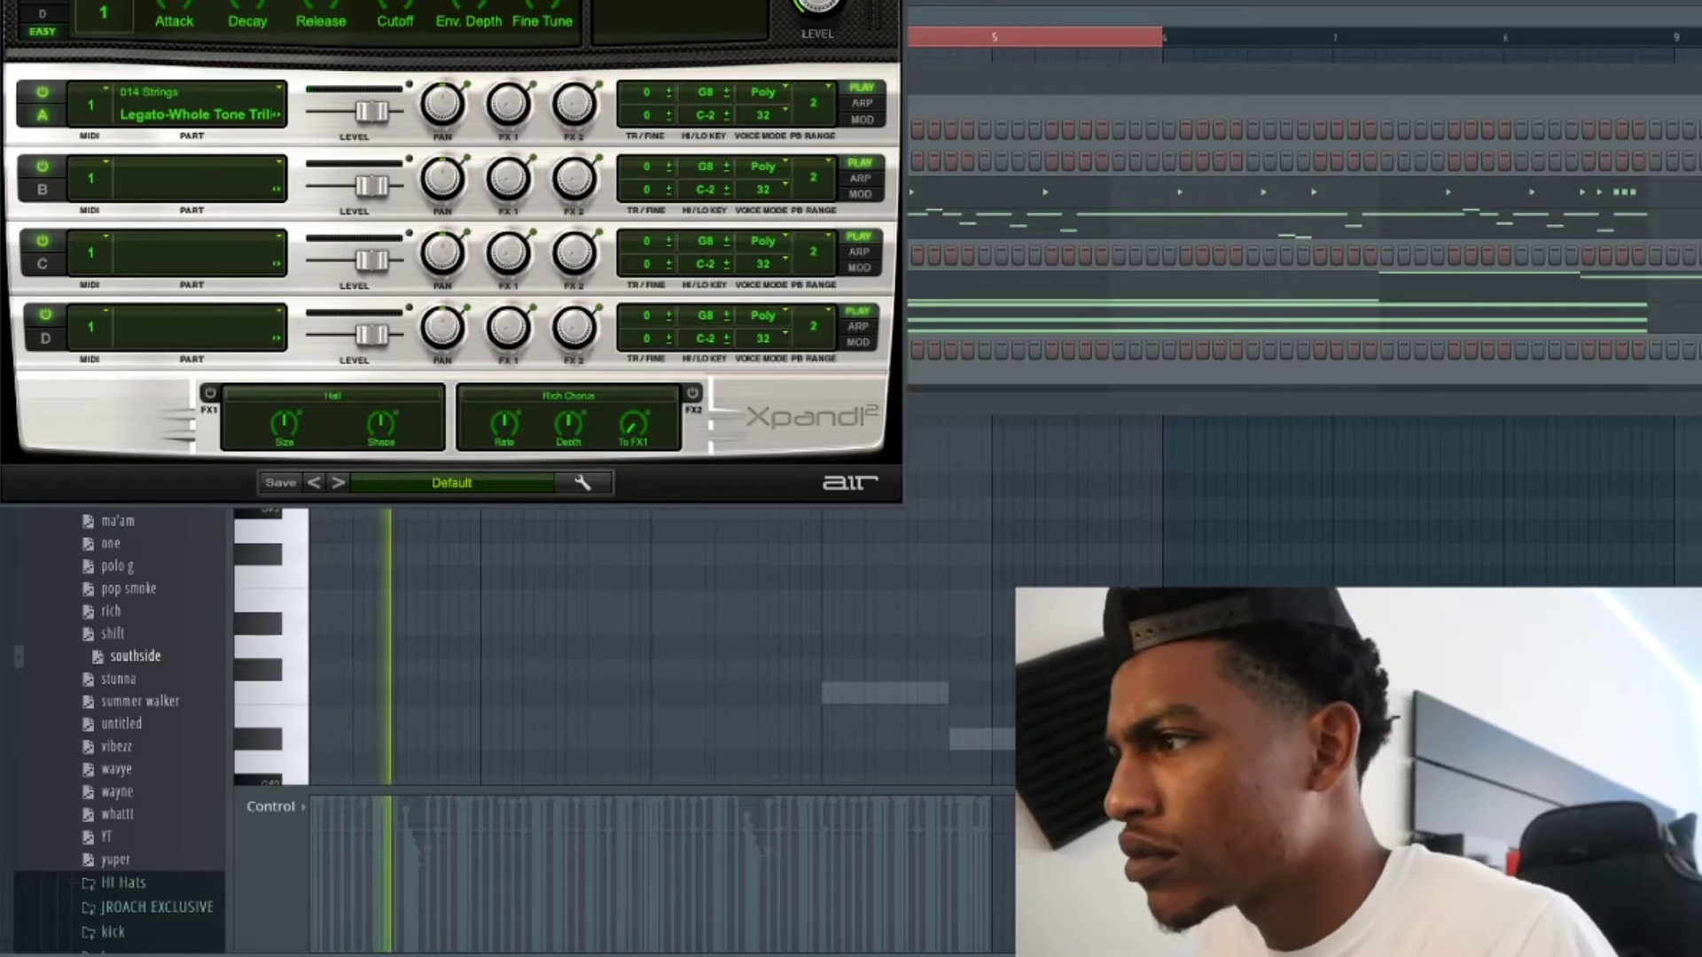
Close the Xpand!2 window and slightly lower the velocities of the hi-hat notes in the piano roll.
left_click(889, 1)
right_click(518, 344)
left_click(609, 345)
right_click(536, 348)
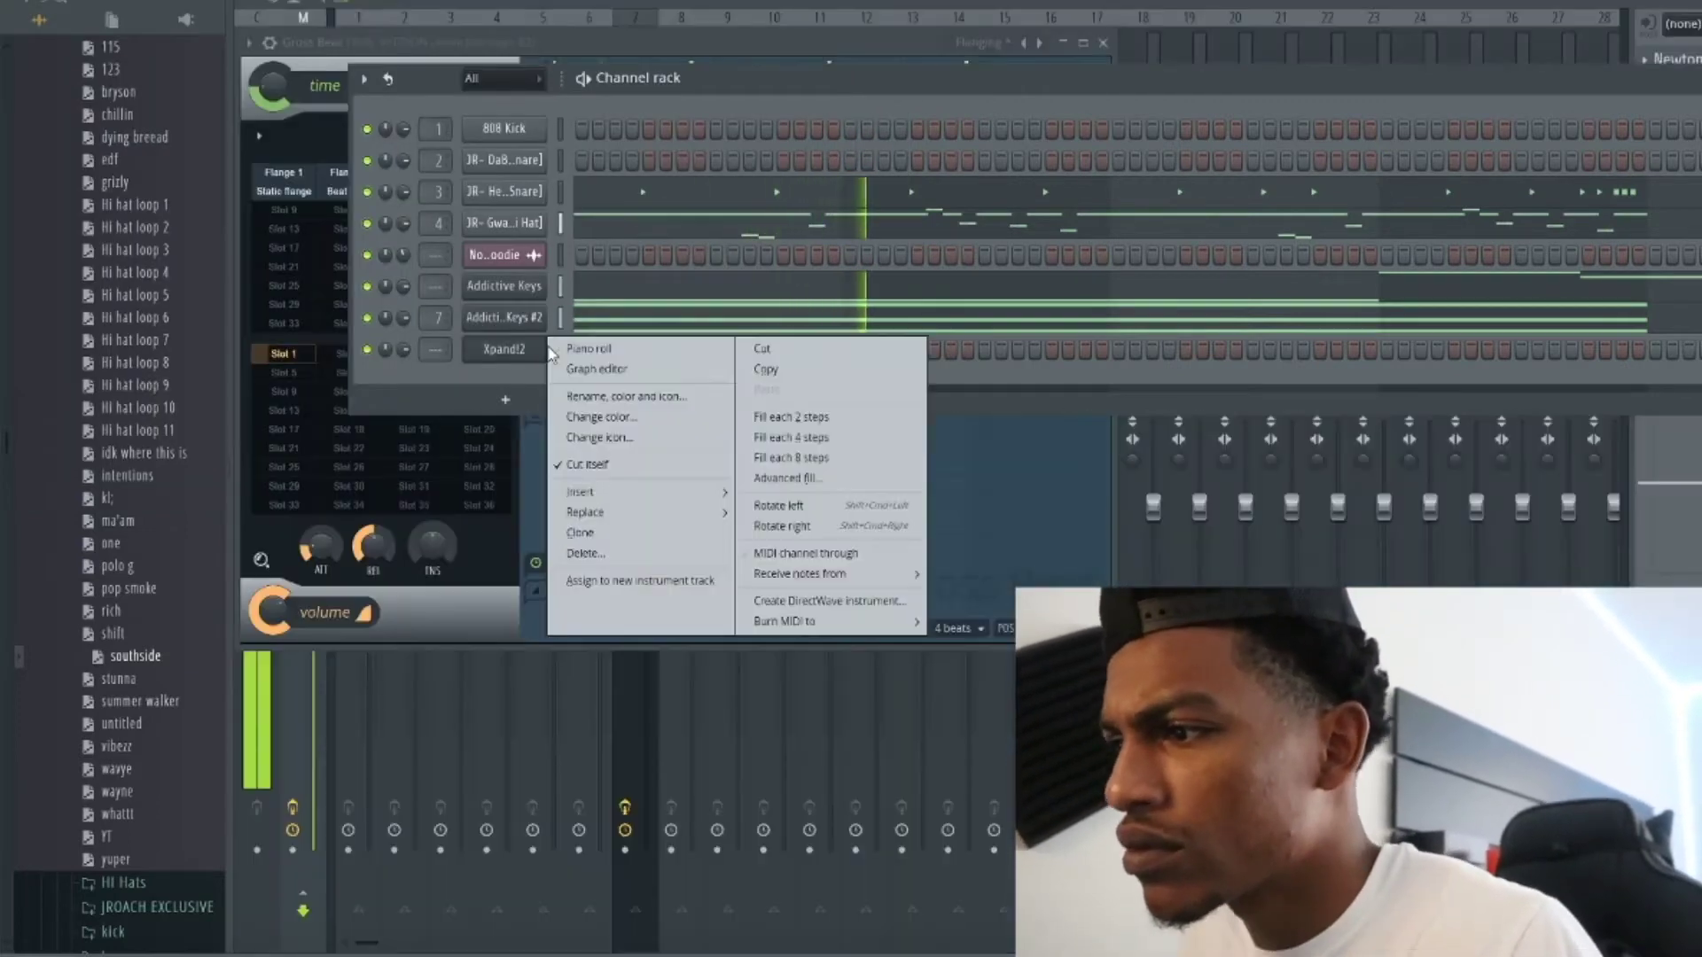
left_click(402, 220)
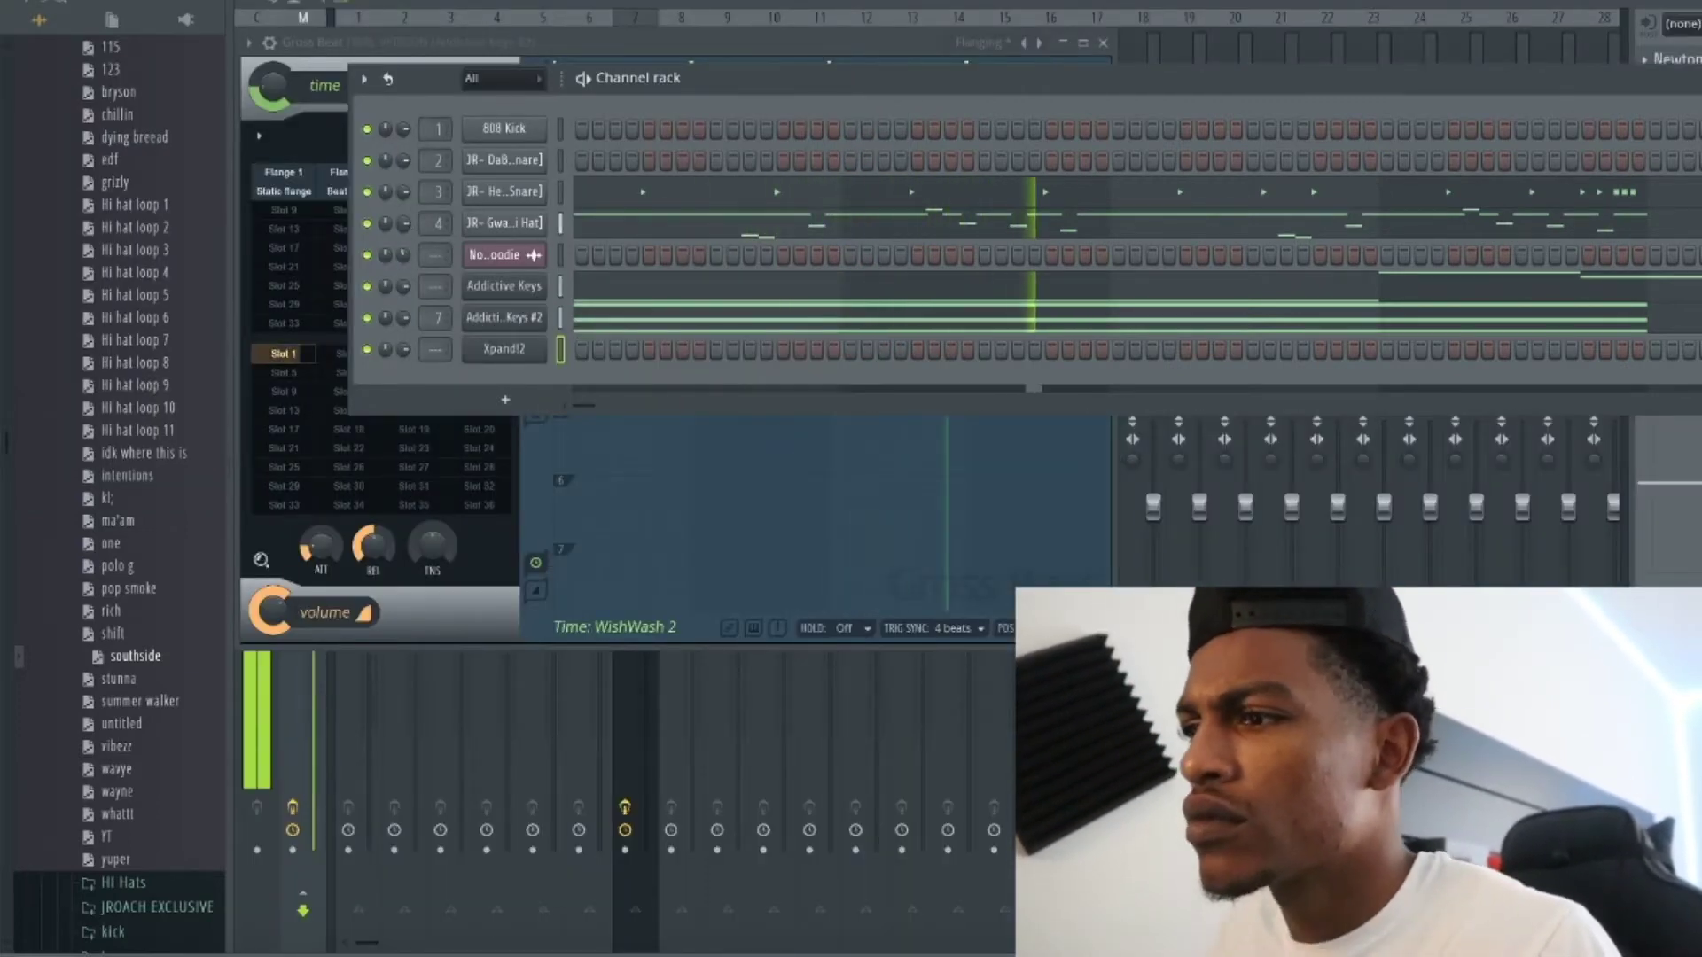
left_click(746, 237)
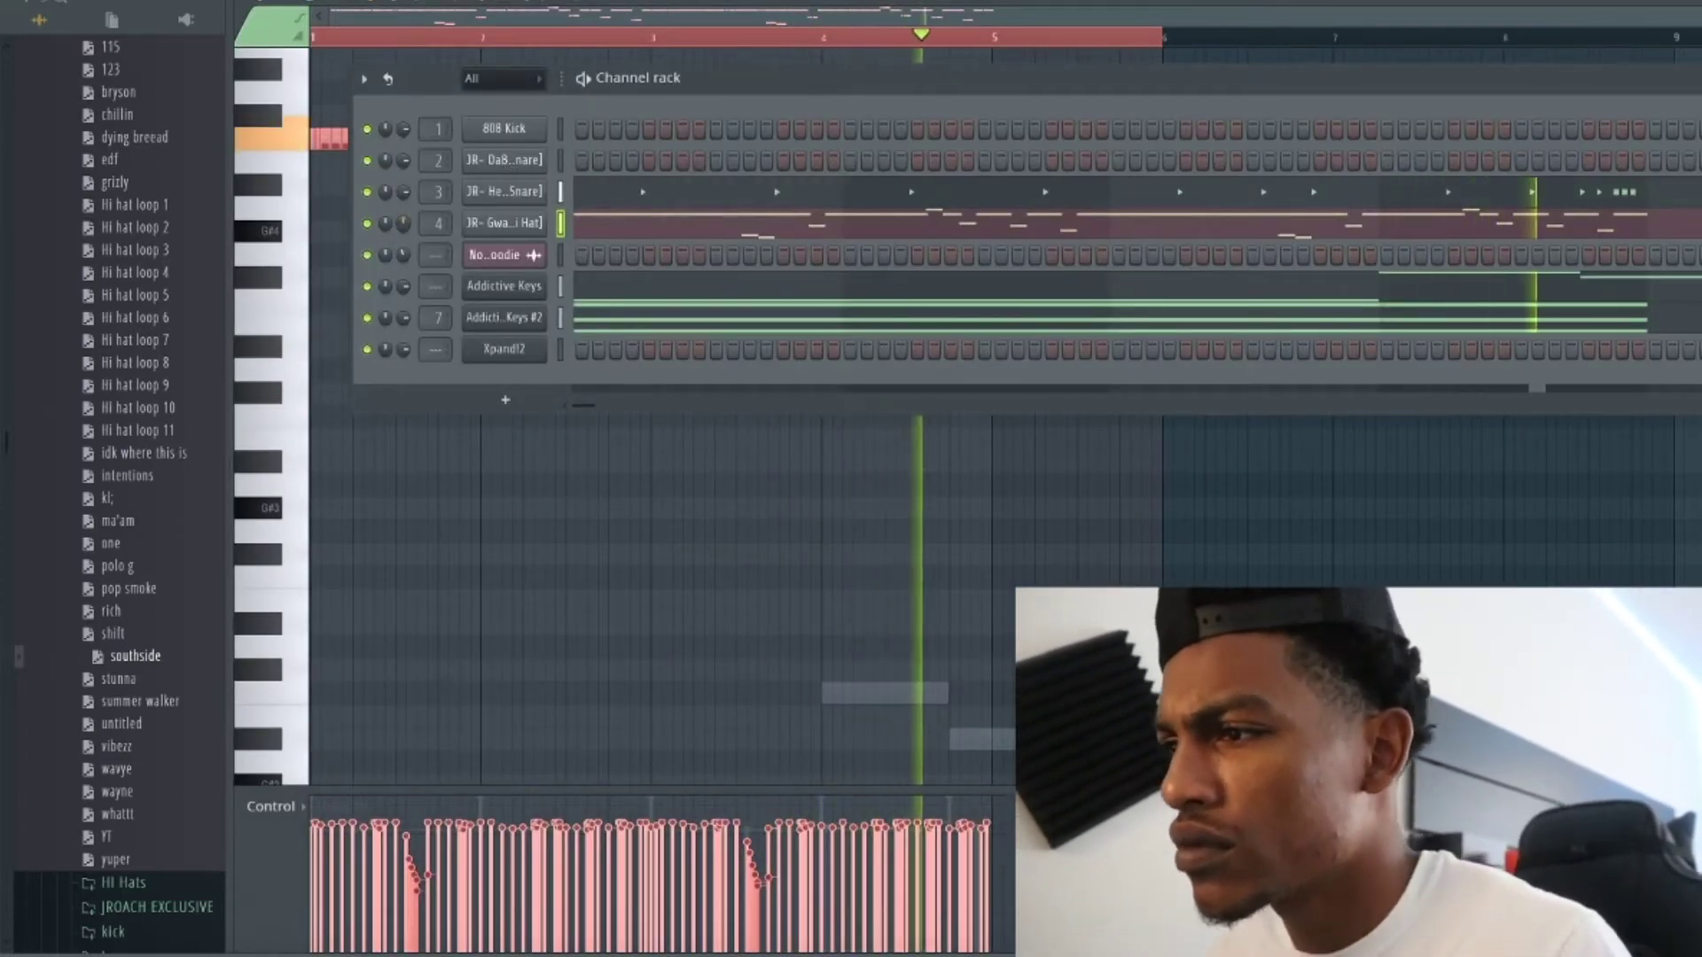
Open the Xpand!2 piano roll, place a one-bar C5 note at bar 1 and play it back.
right_click(465, 338)
left_click(528, 368)
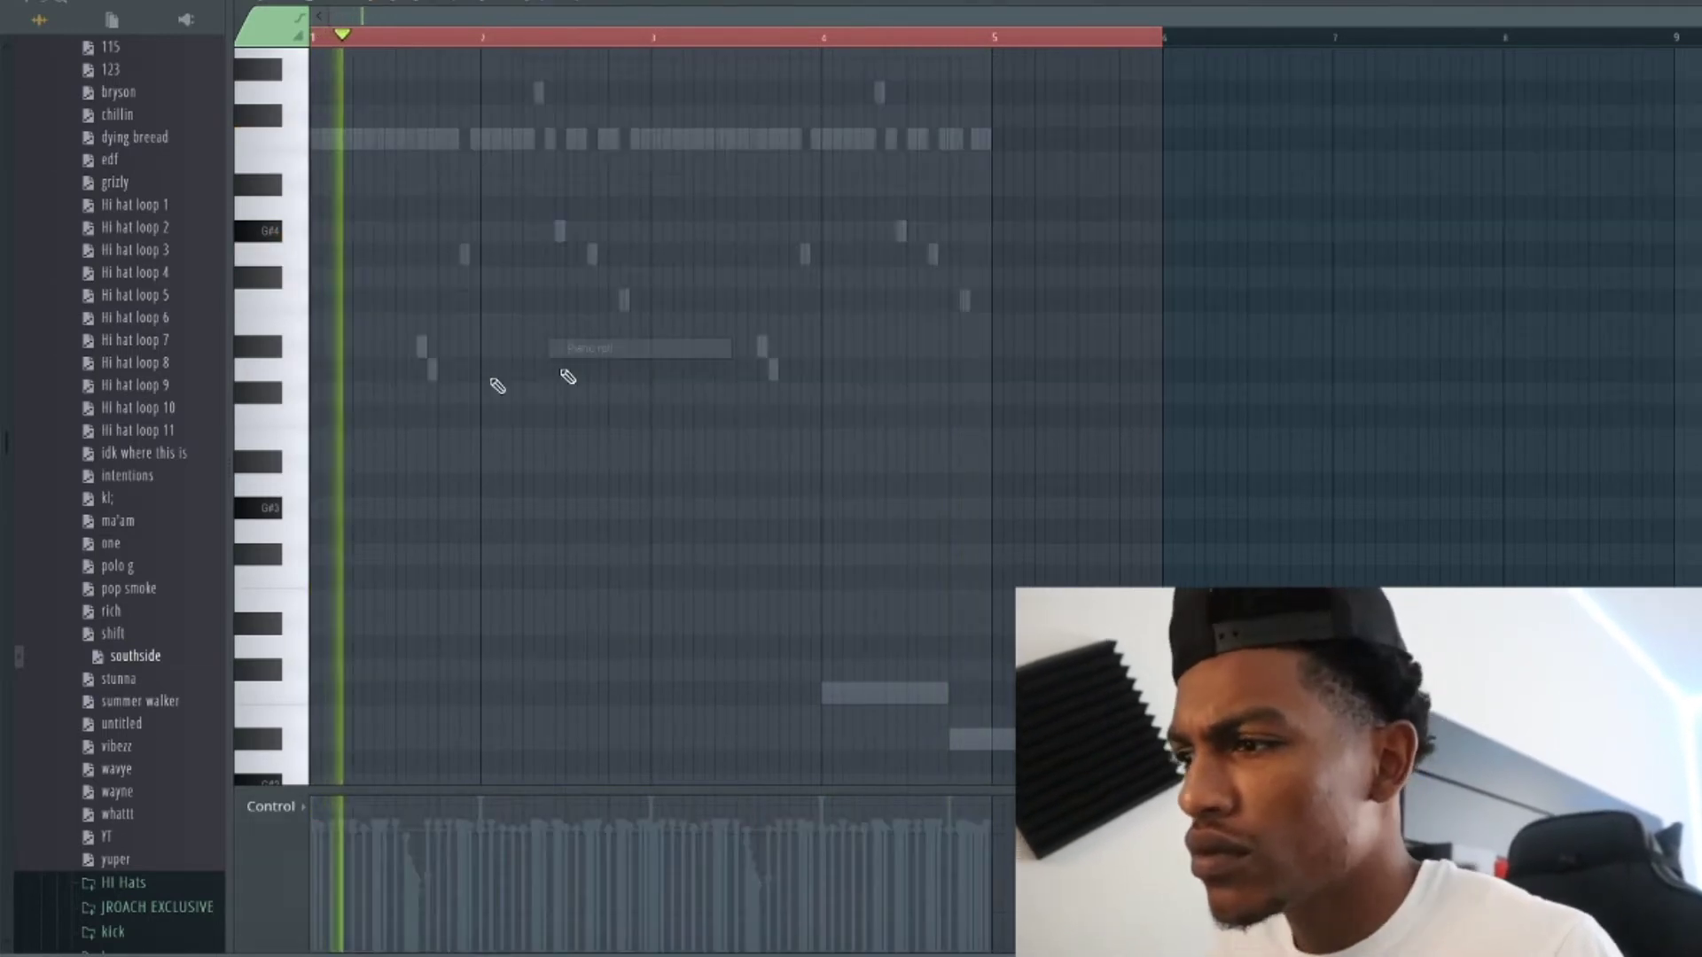
key("space")
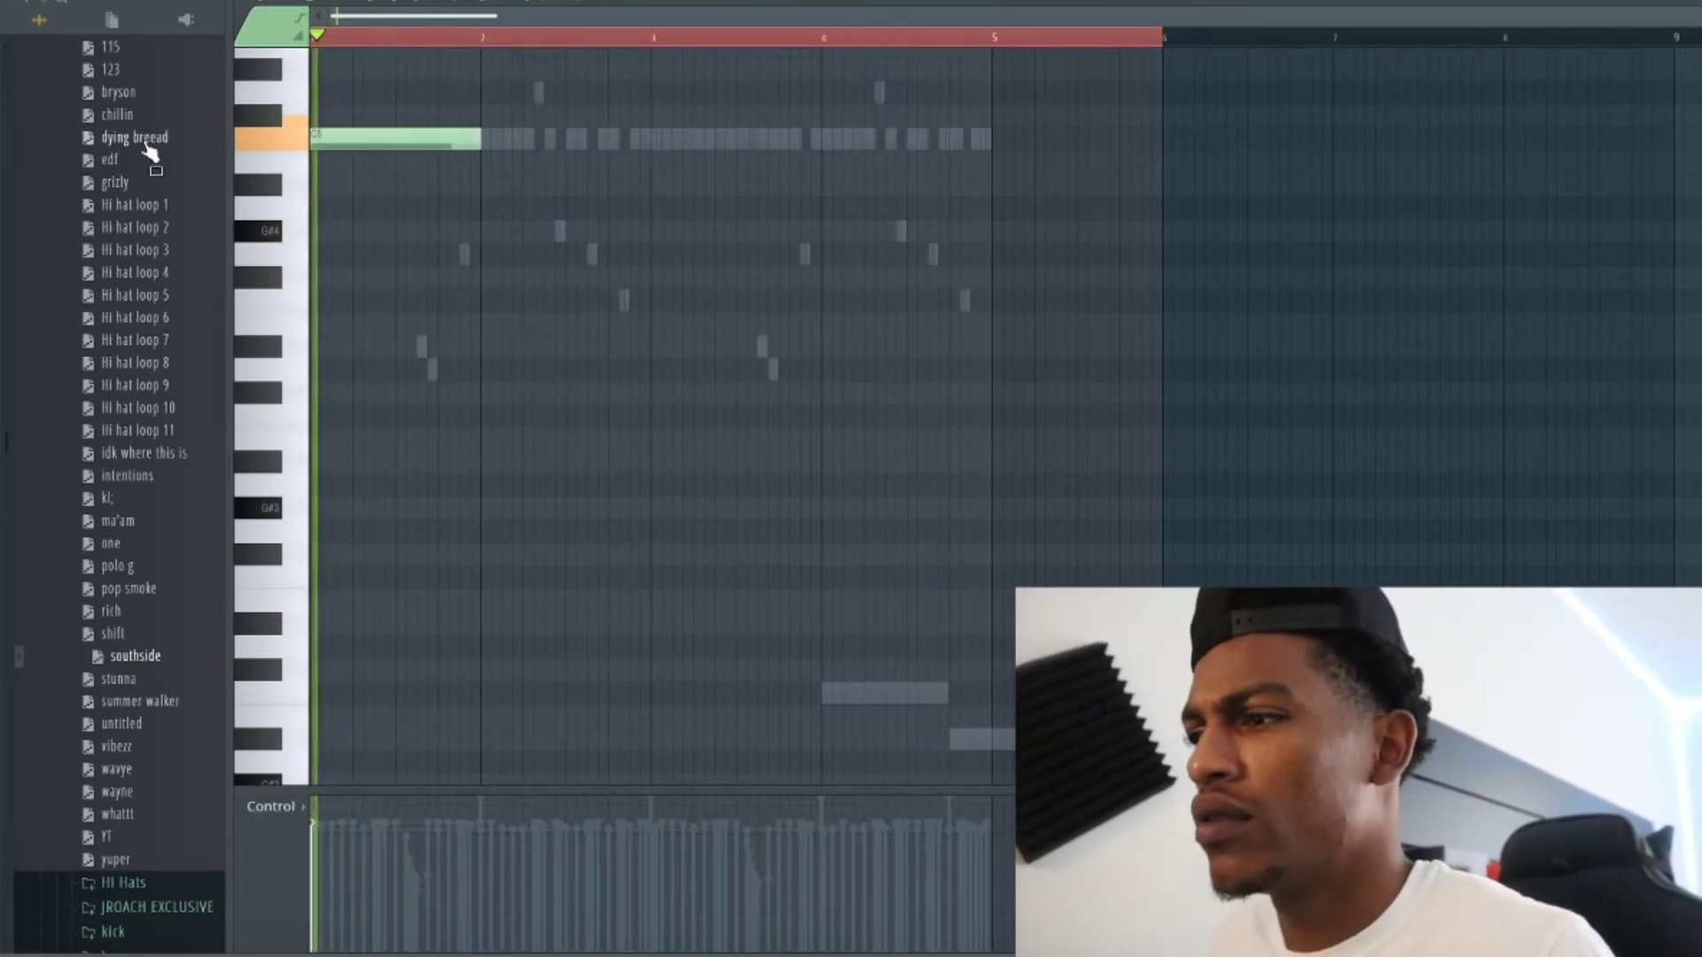
scroll(359, 325, "up", 4)
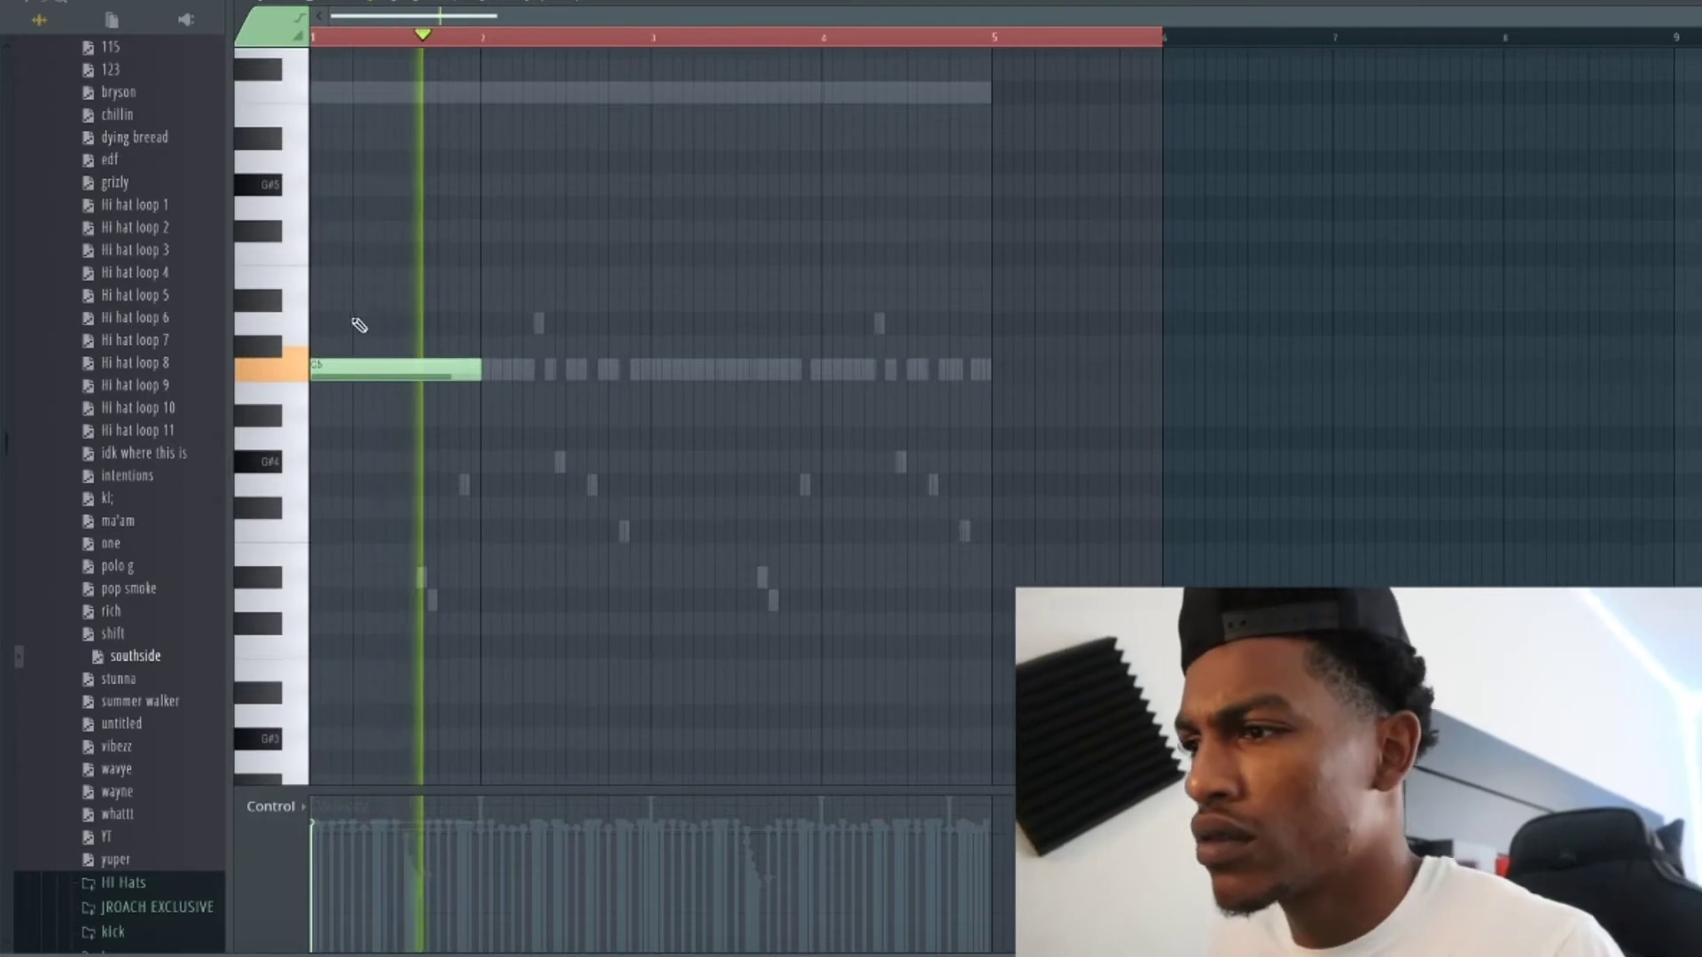
key("space")
Try adding D#5 and D5 notes within the first bar above the C5 note, delete both and play the pattern.
left_click_drag(324, 292, 347, 270)
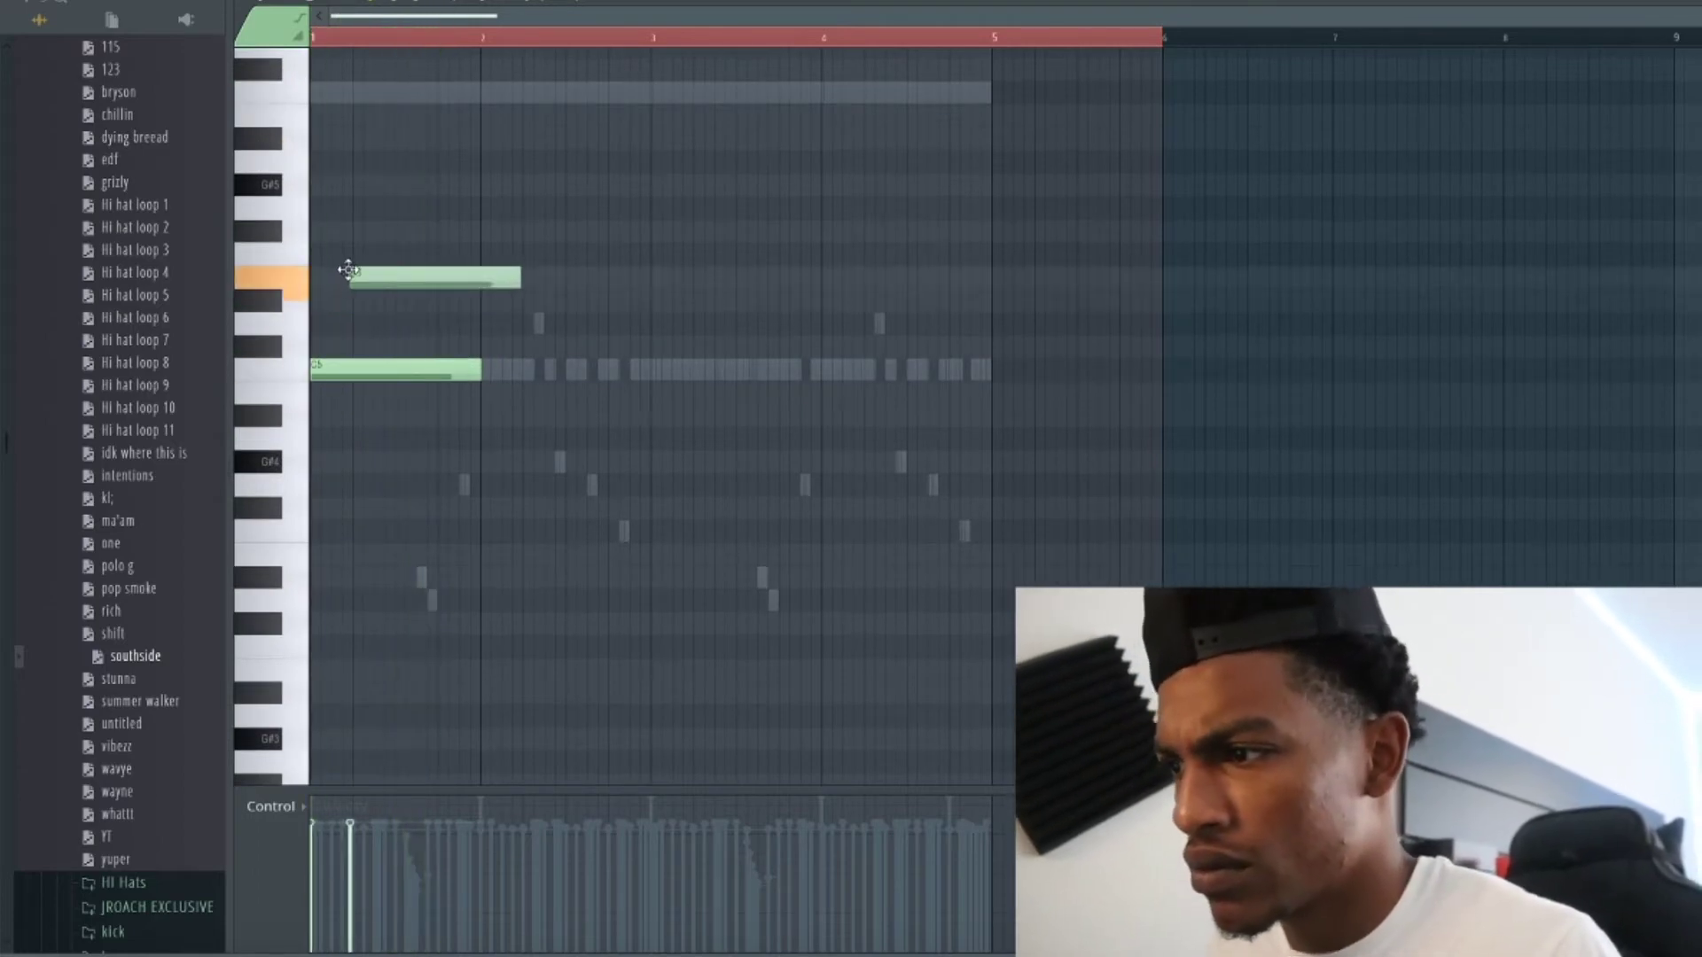
scroll(353, 303, "up", 4)
left_click(409, 321)
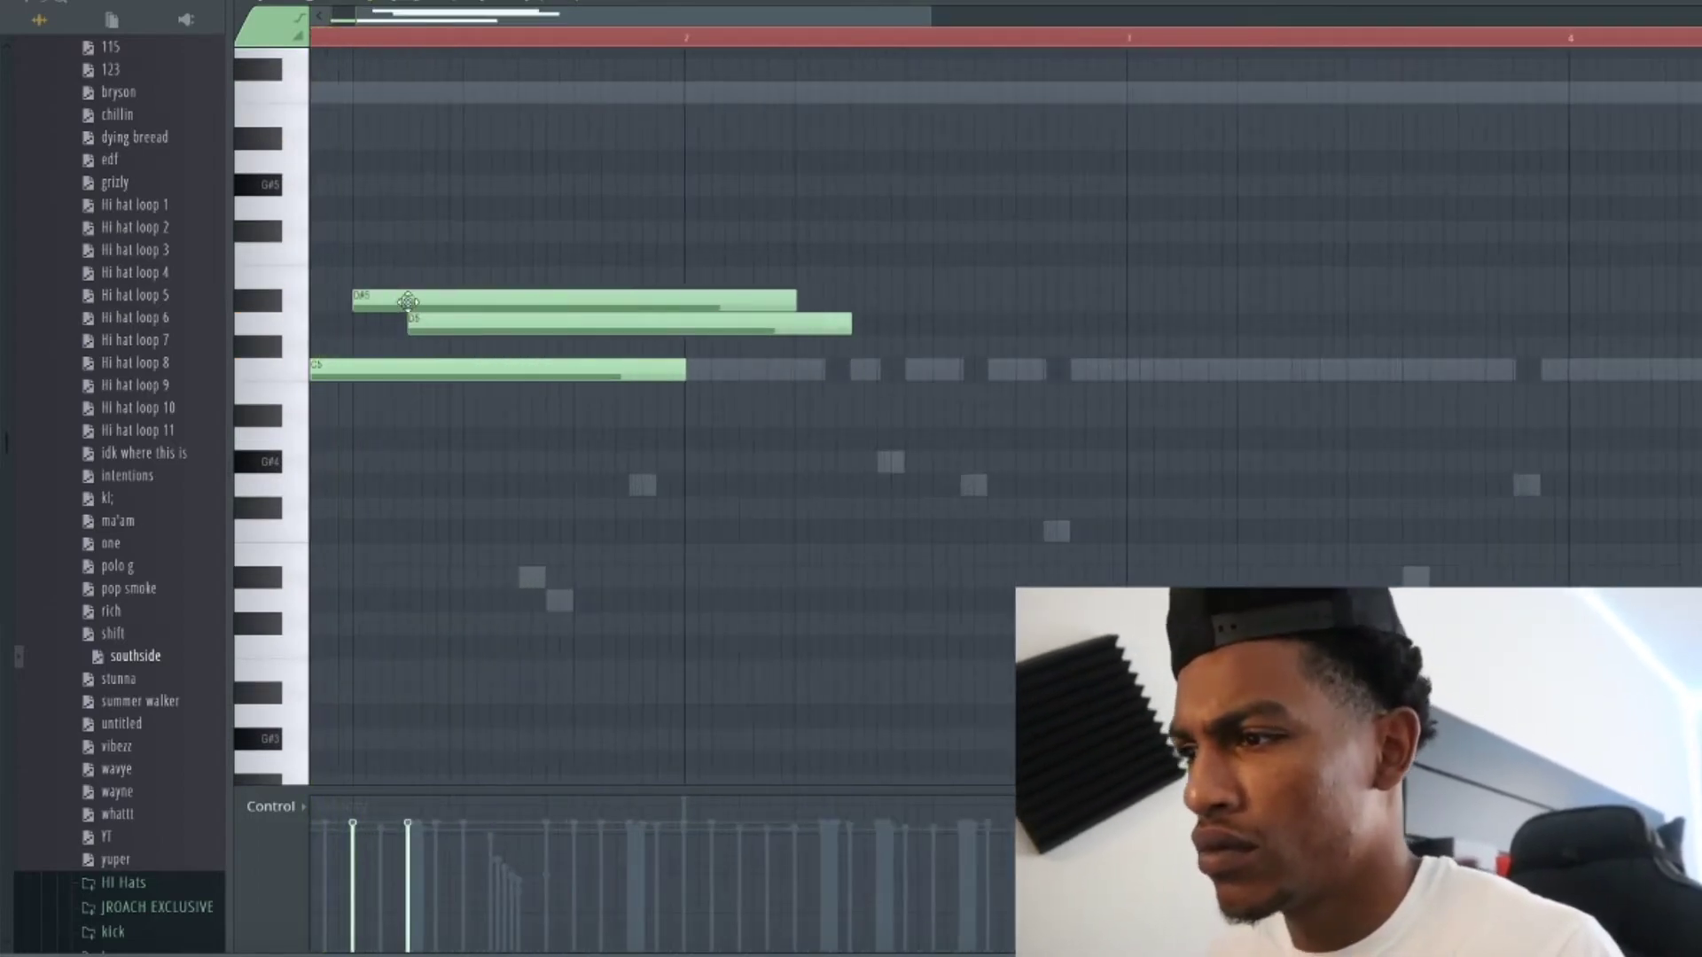
right_click(464, 321)
right_click(447, 302)
key("space")
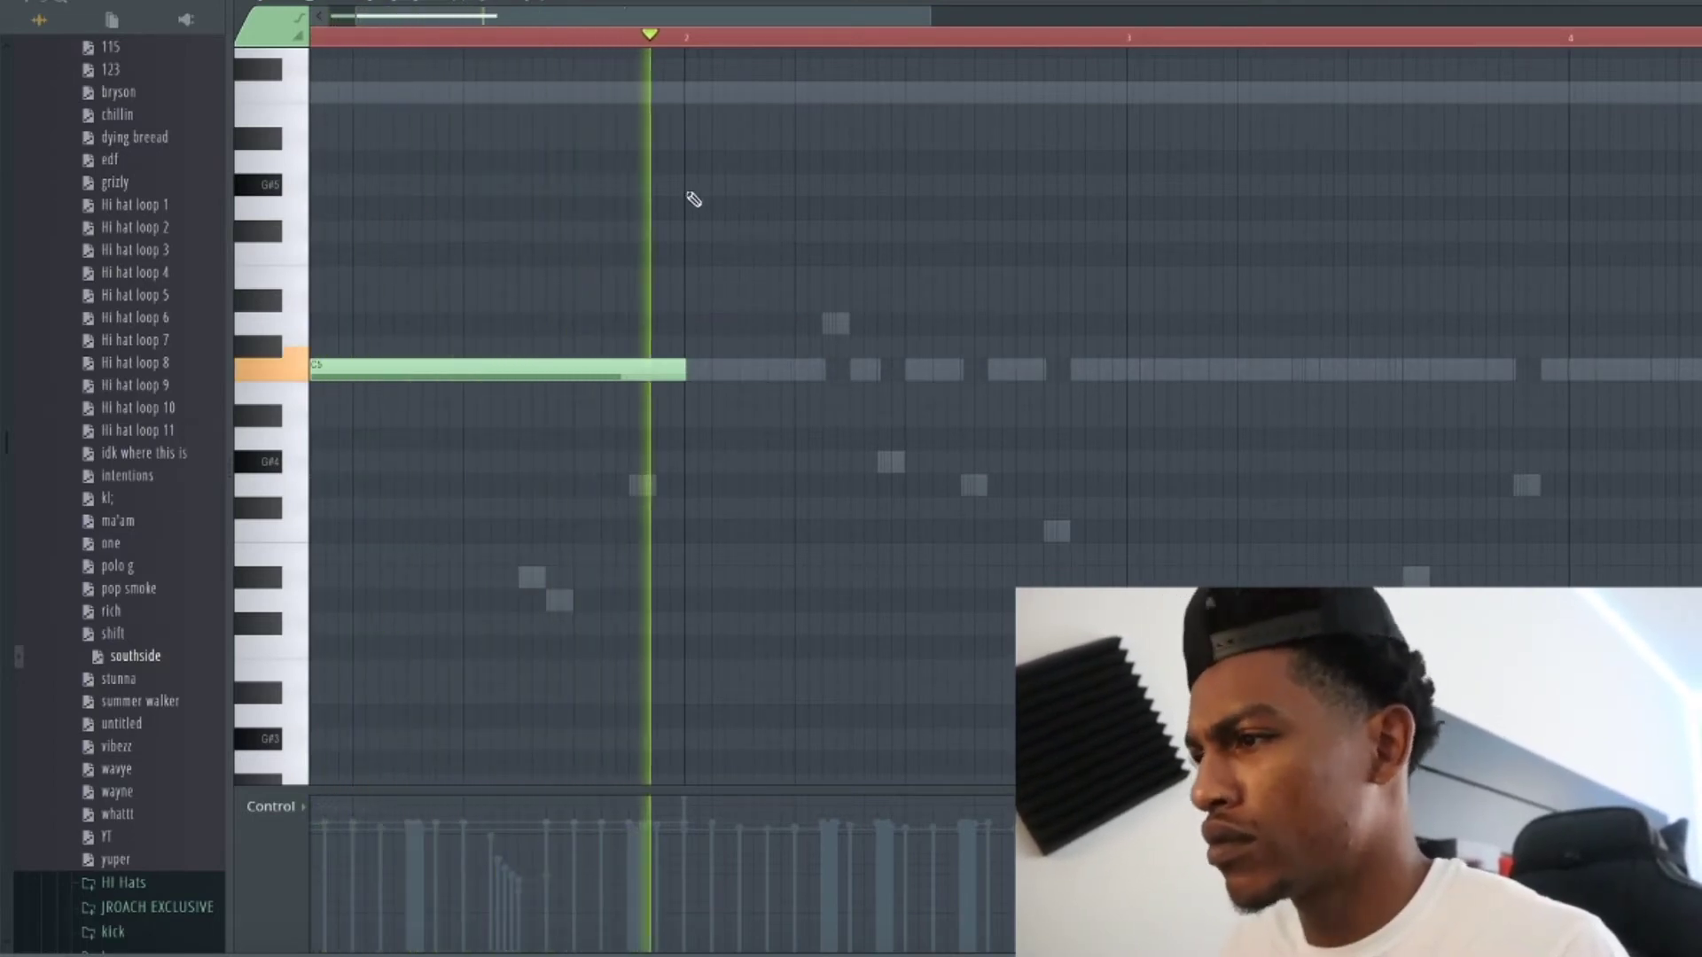
Add one-bar F5, G5 and C5 notes at bars 2, 3 and 4 of the Xpand!2 part and play the pattern.
left_click_drag(688, 186, 680, 249)
key("space")
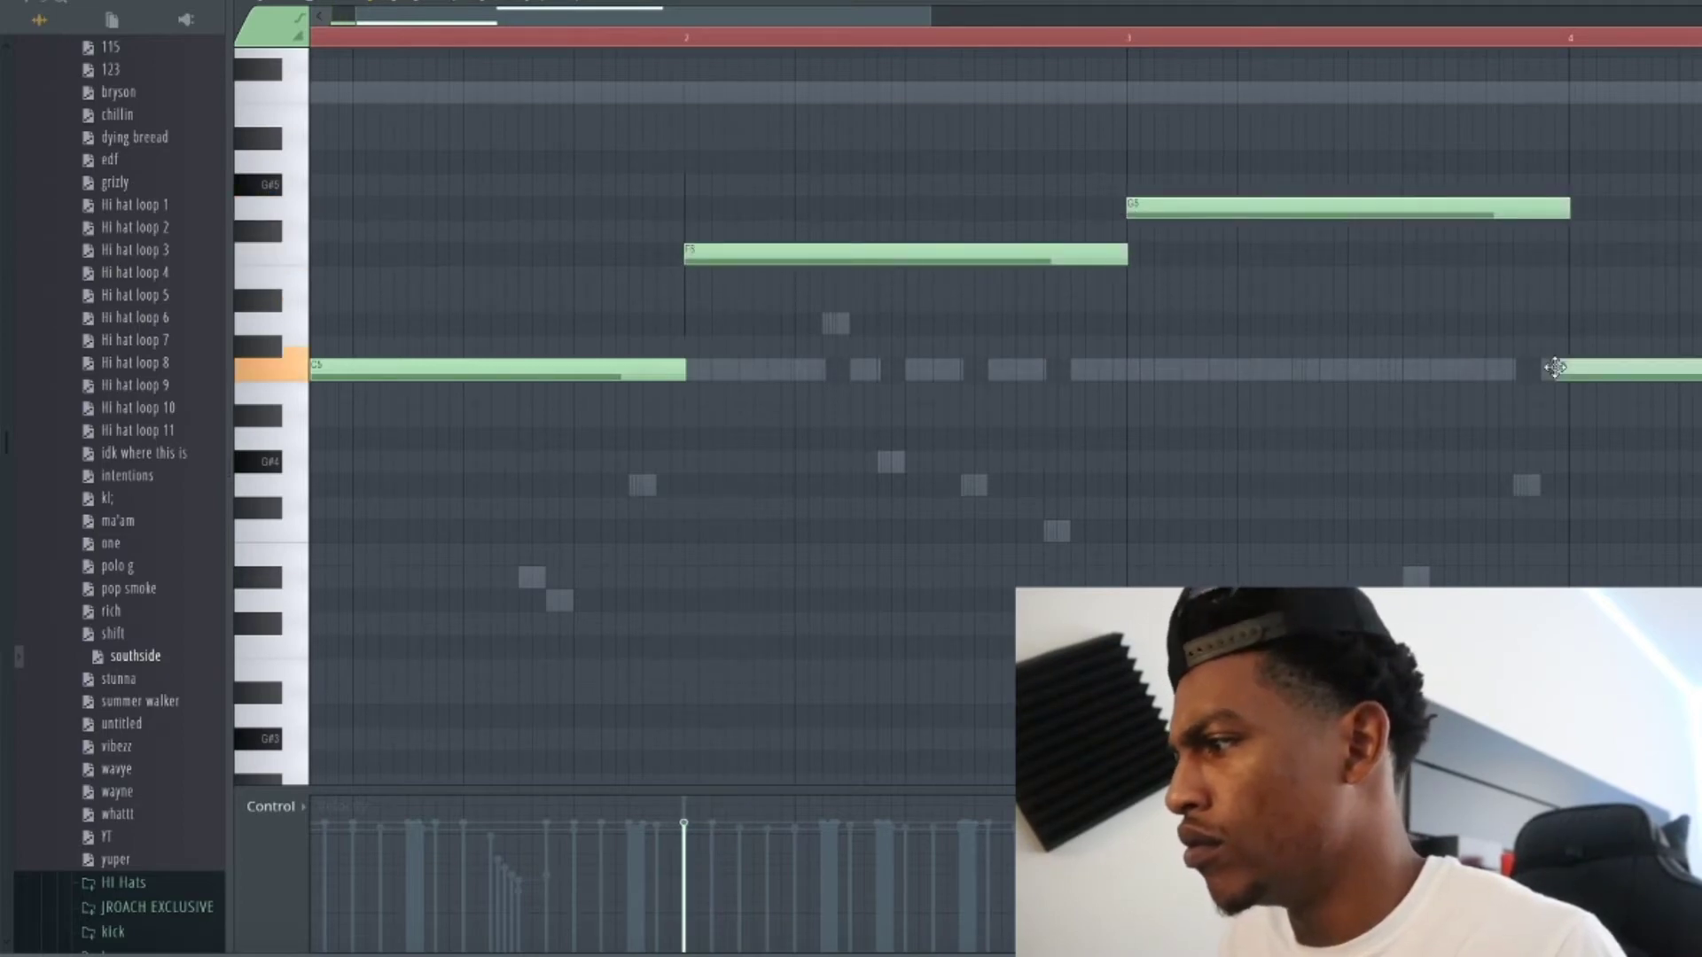
left_click_drag(1568, 366, 1570, 366)
scroll(1570, 366, "down", 2)
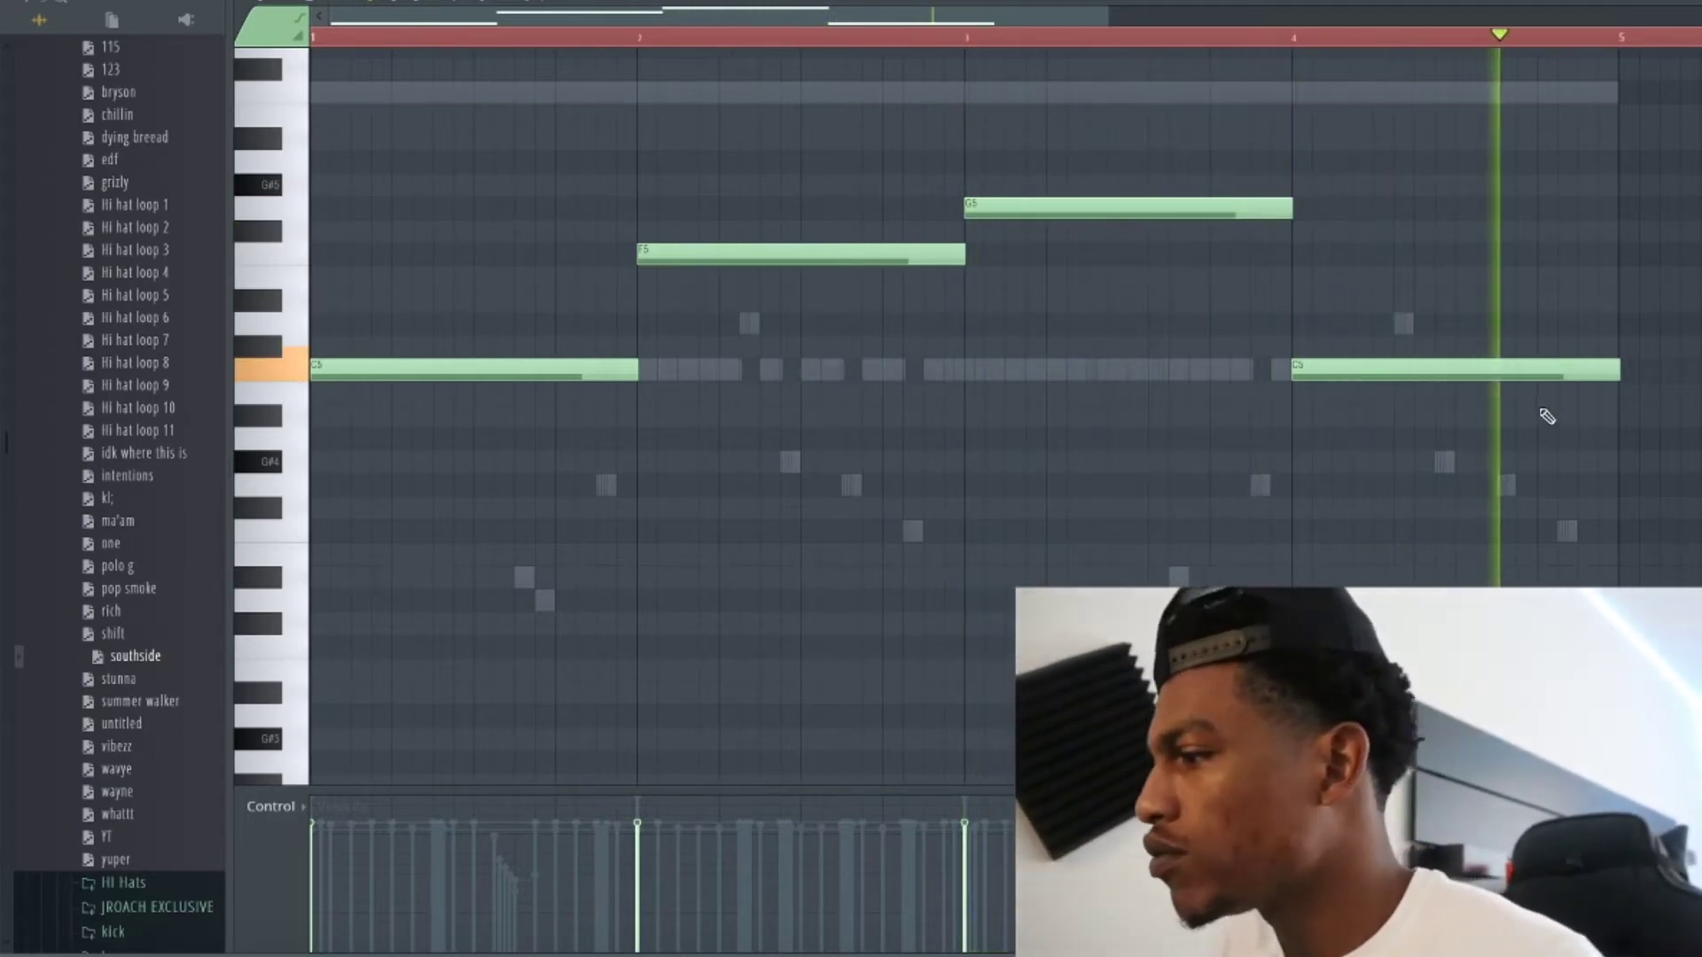
Raise the bar 4 note to G5 and replace the bar 2 note with a one-bar G5.
left_click_drag(1486, 364, 1494, 193)
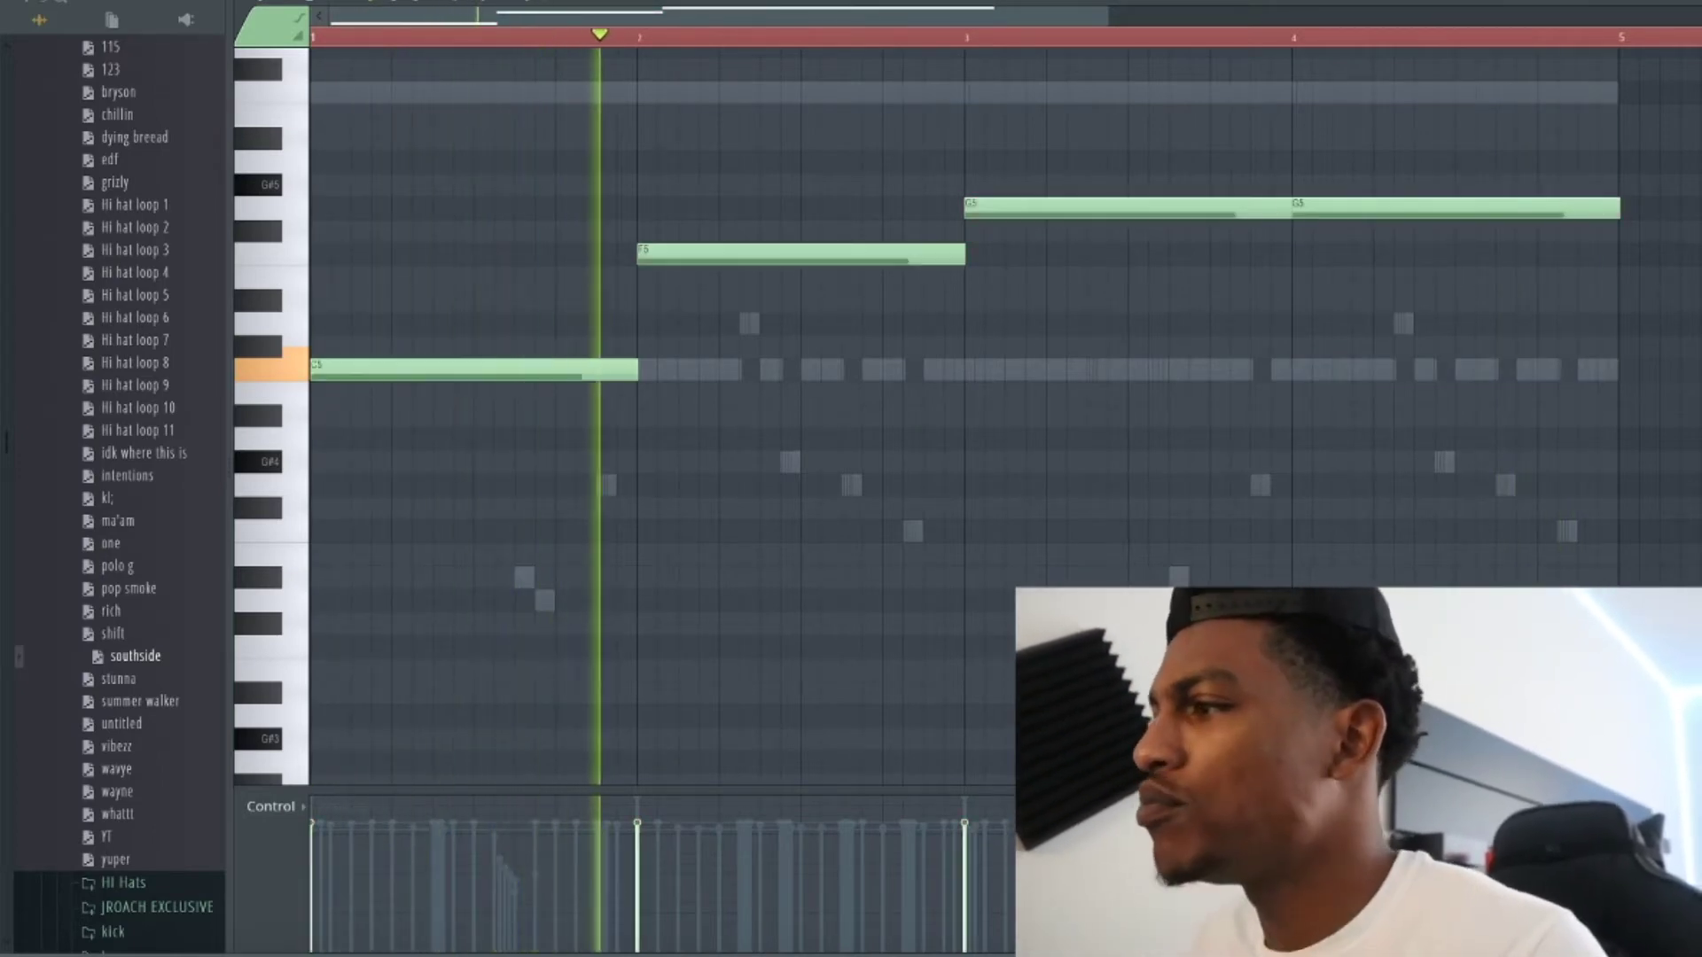
key("F6")
key("F6")
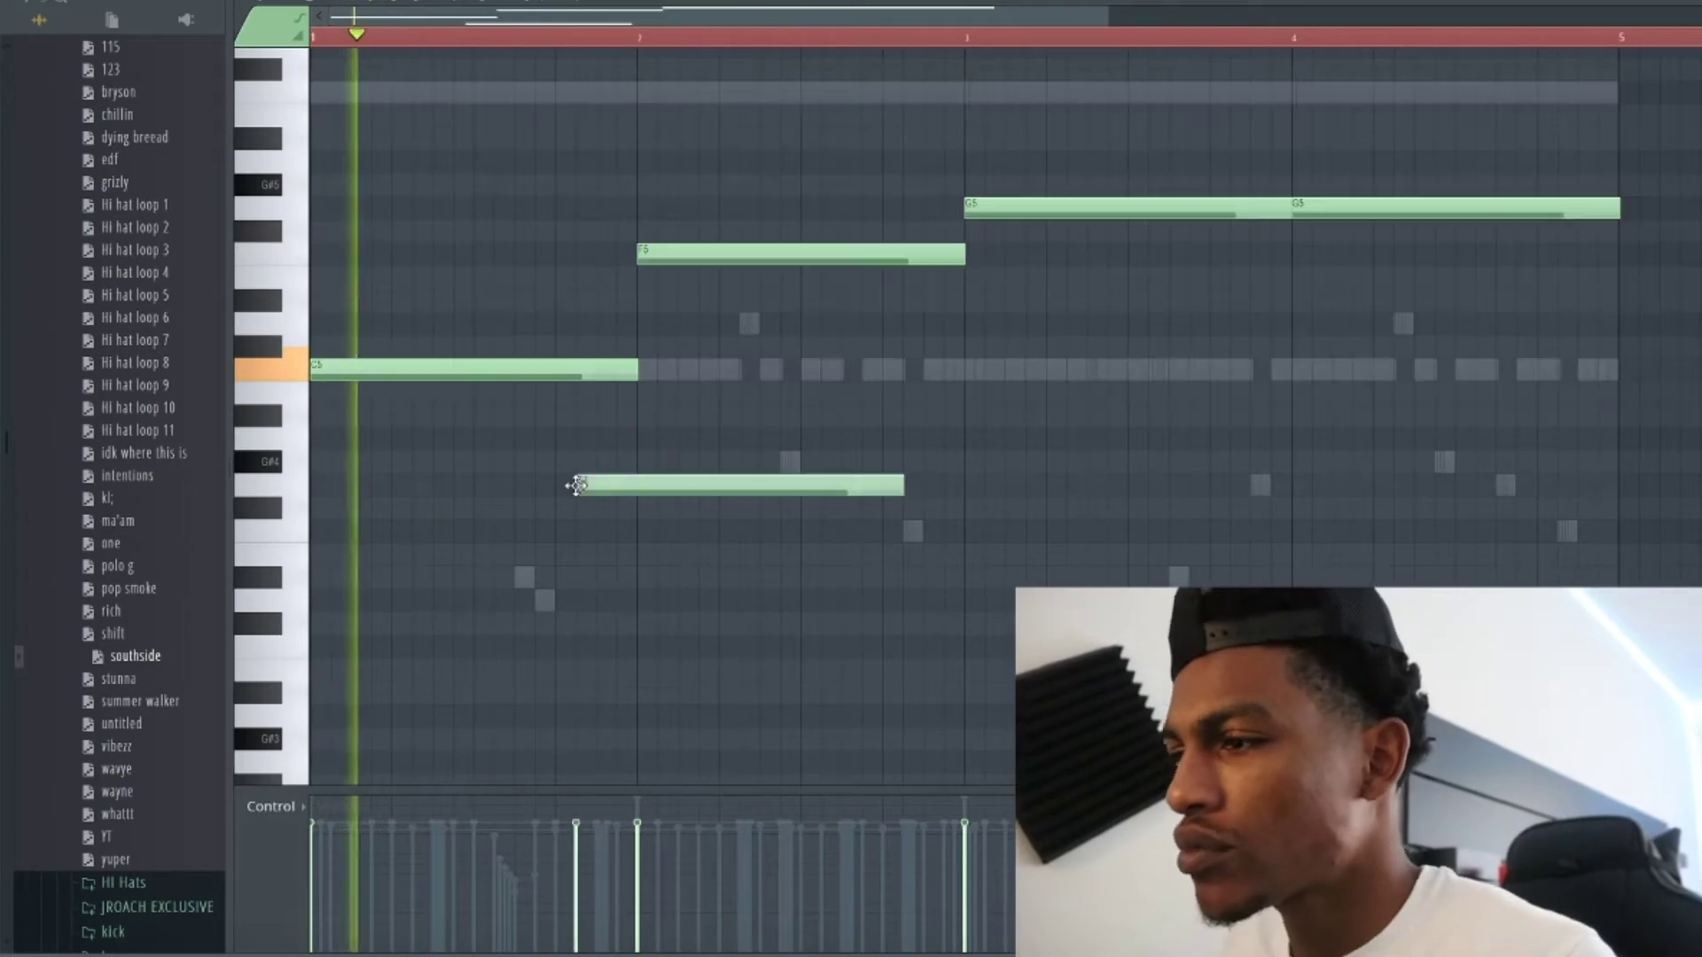
left_click_drag(620, 480, 689, 196)
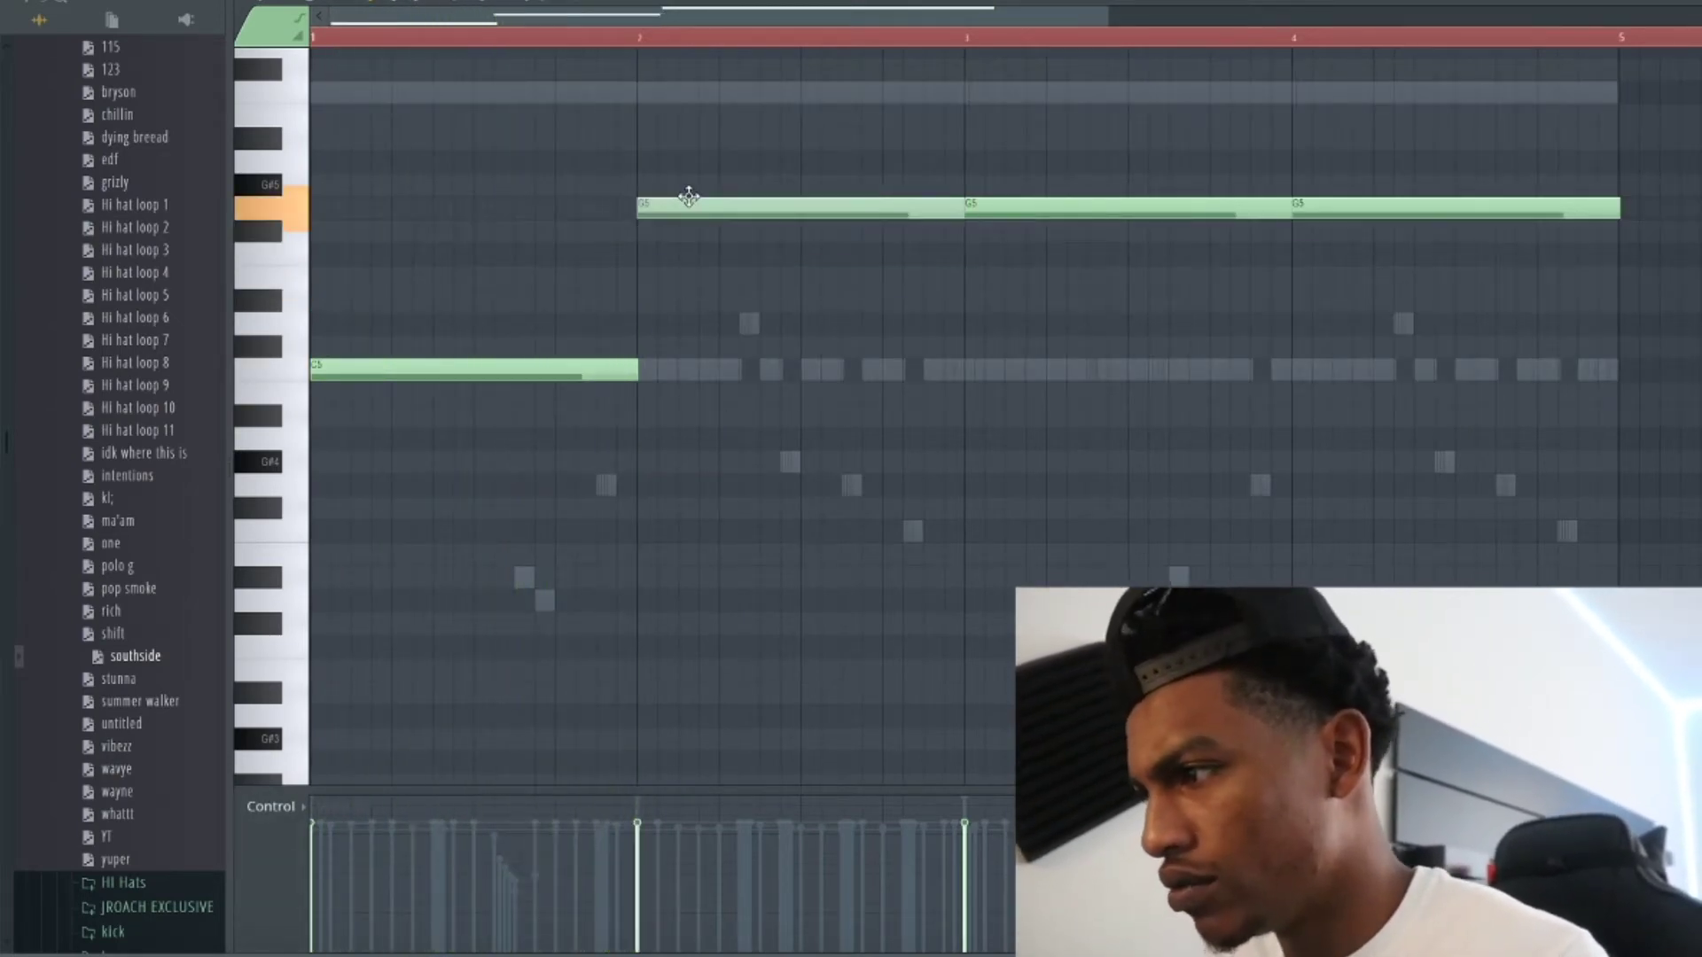
left_click(612, 39)
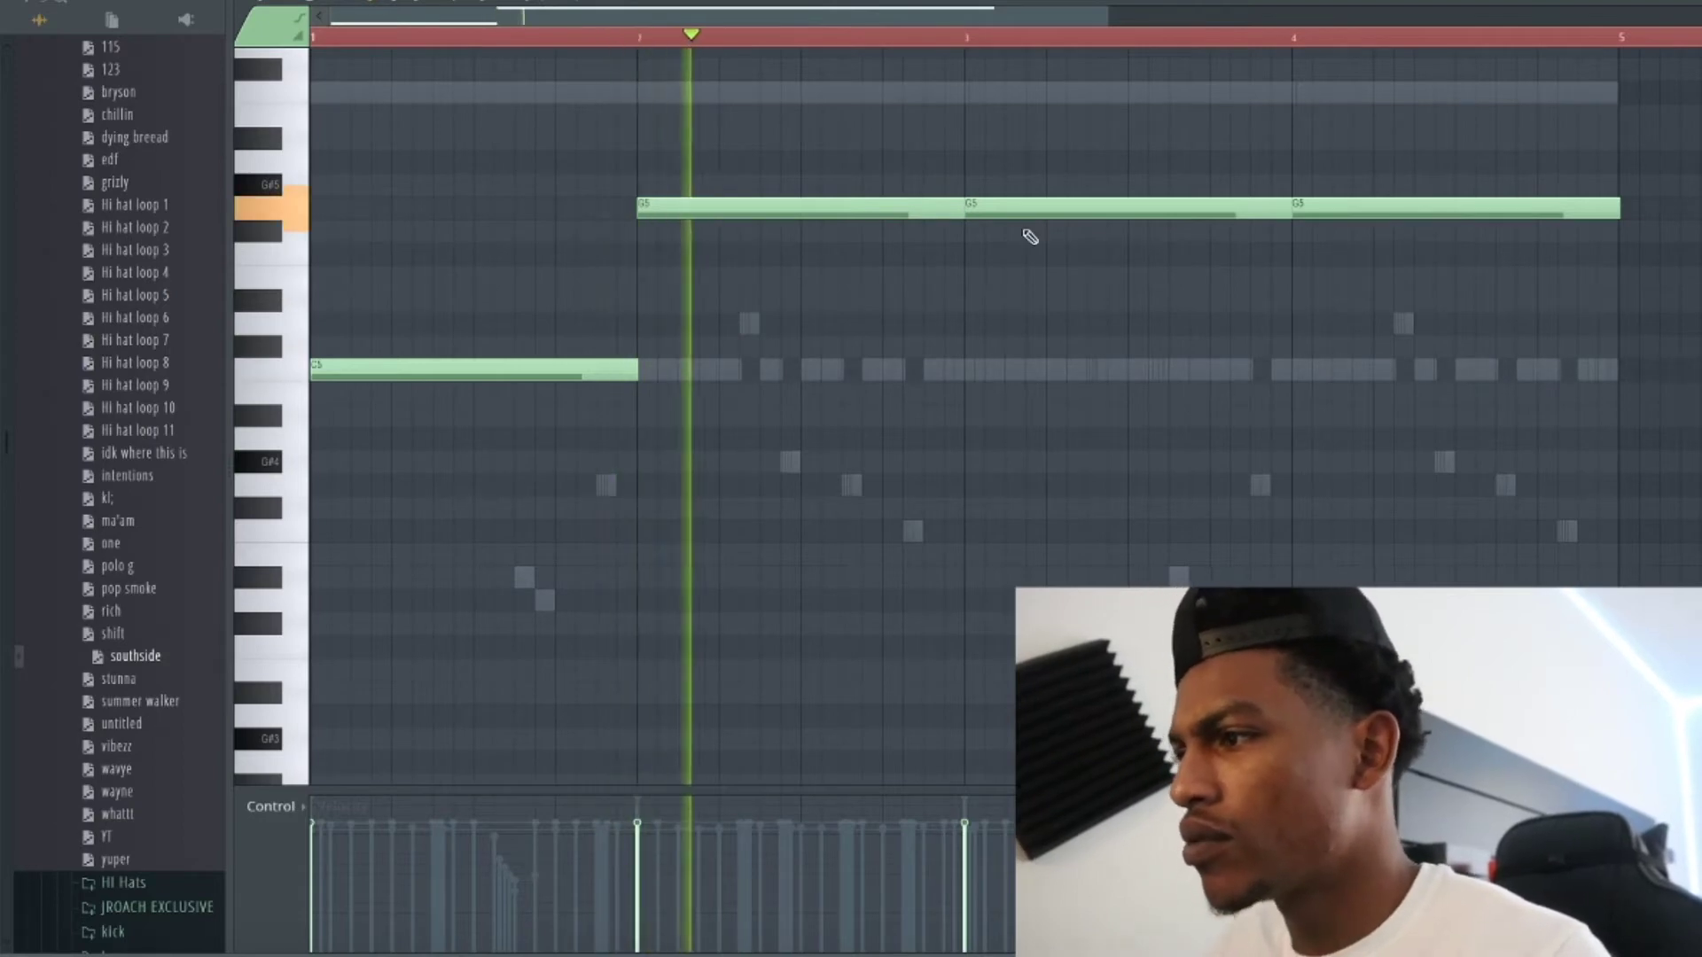
Raise the bar 3 note to G#5 and shift the bar 4 G5 note slightly earlier, playing the pattern back.
mouse_move(1050, 205)
left_mouse_down()
mouse_move(1049, 136)
mouse_move(1051, 191)
left_mouse_up()
key("space")
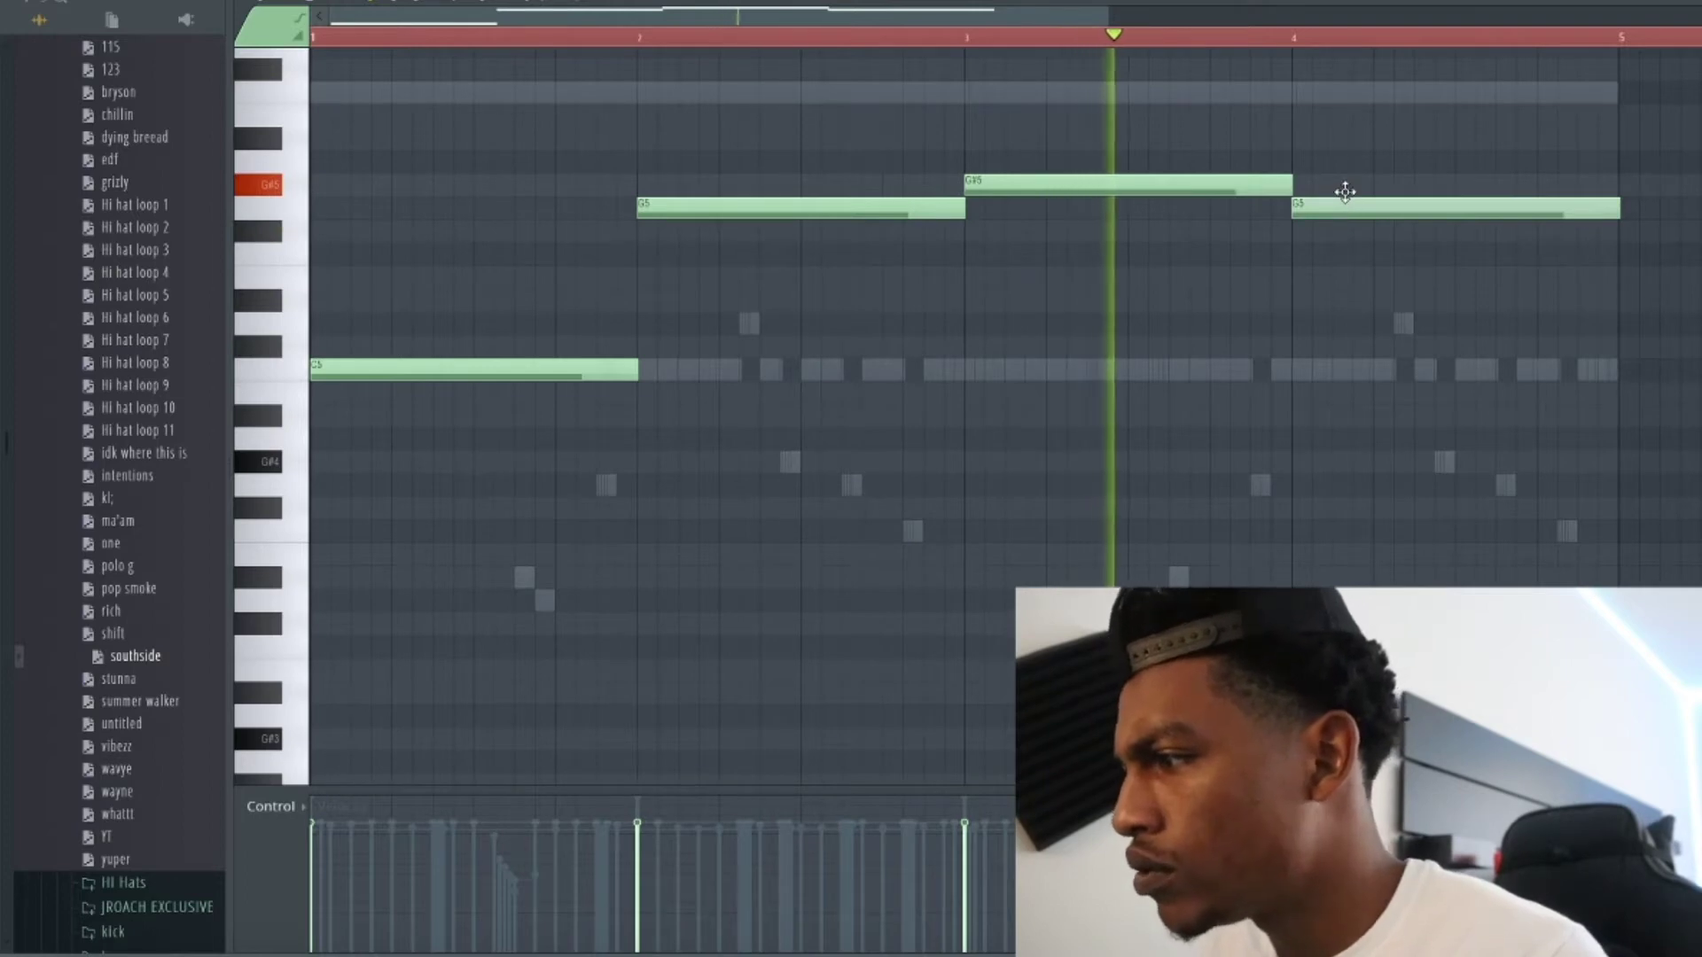
mouse_move(1344, 191)
left_mouse_down()
mouse_move(1345, 238)
mouse_move(1342, 190)
mouse_move(1340, 223)
left_mouse_up()
key("space")
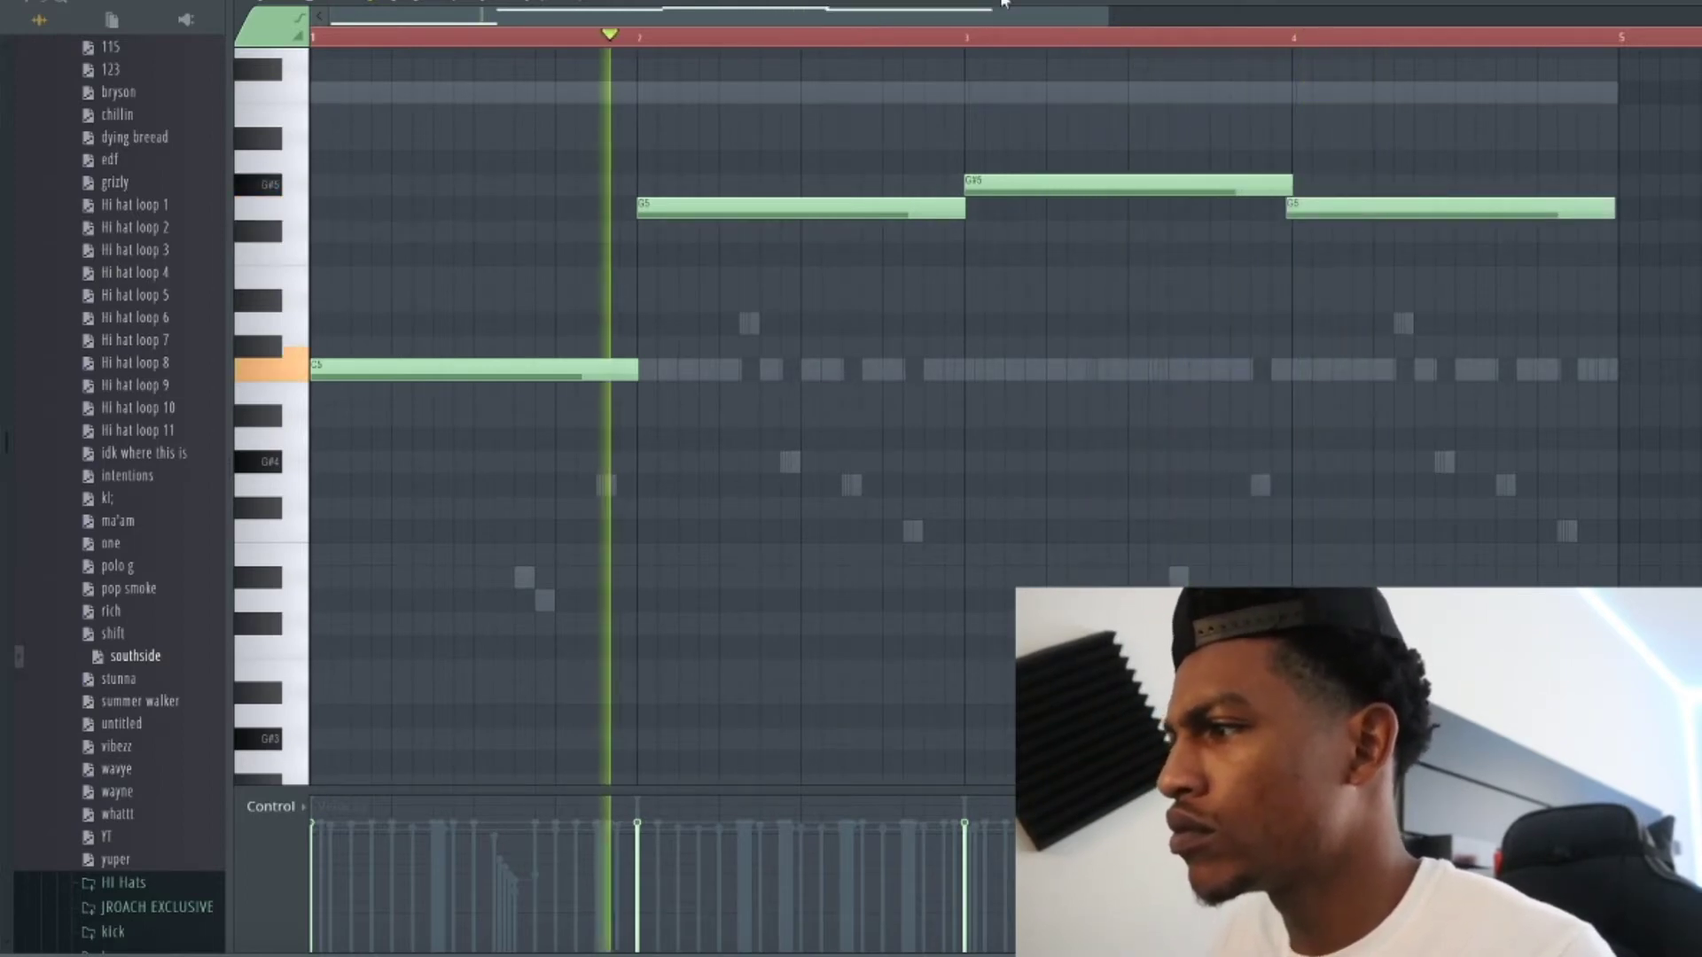
Replay the Xpand!2 melody from the start and bring up the playlist while it plays.
key("space")
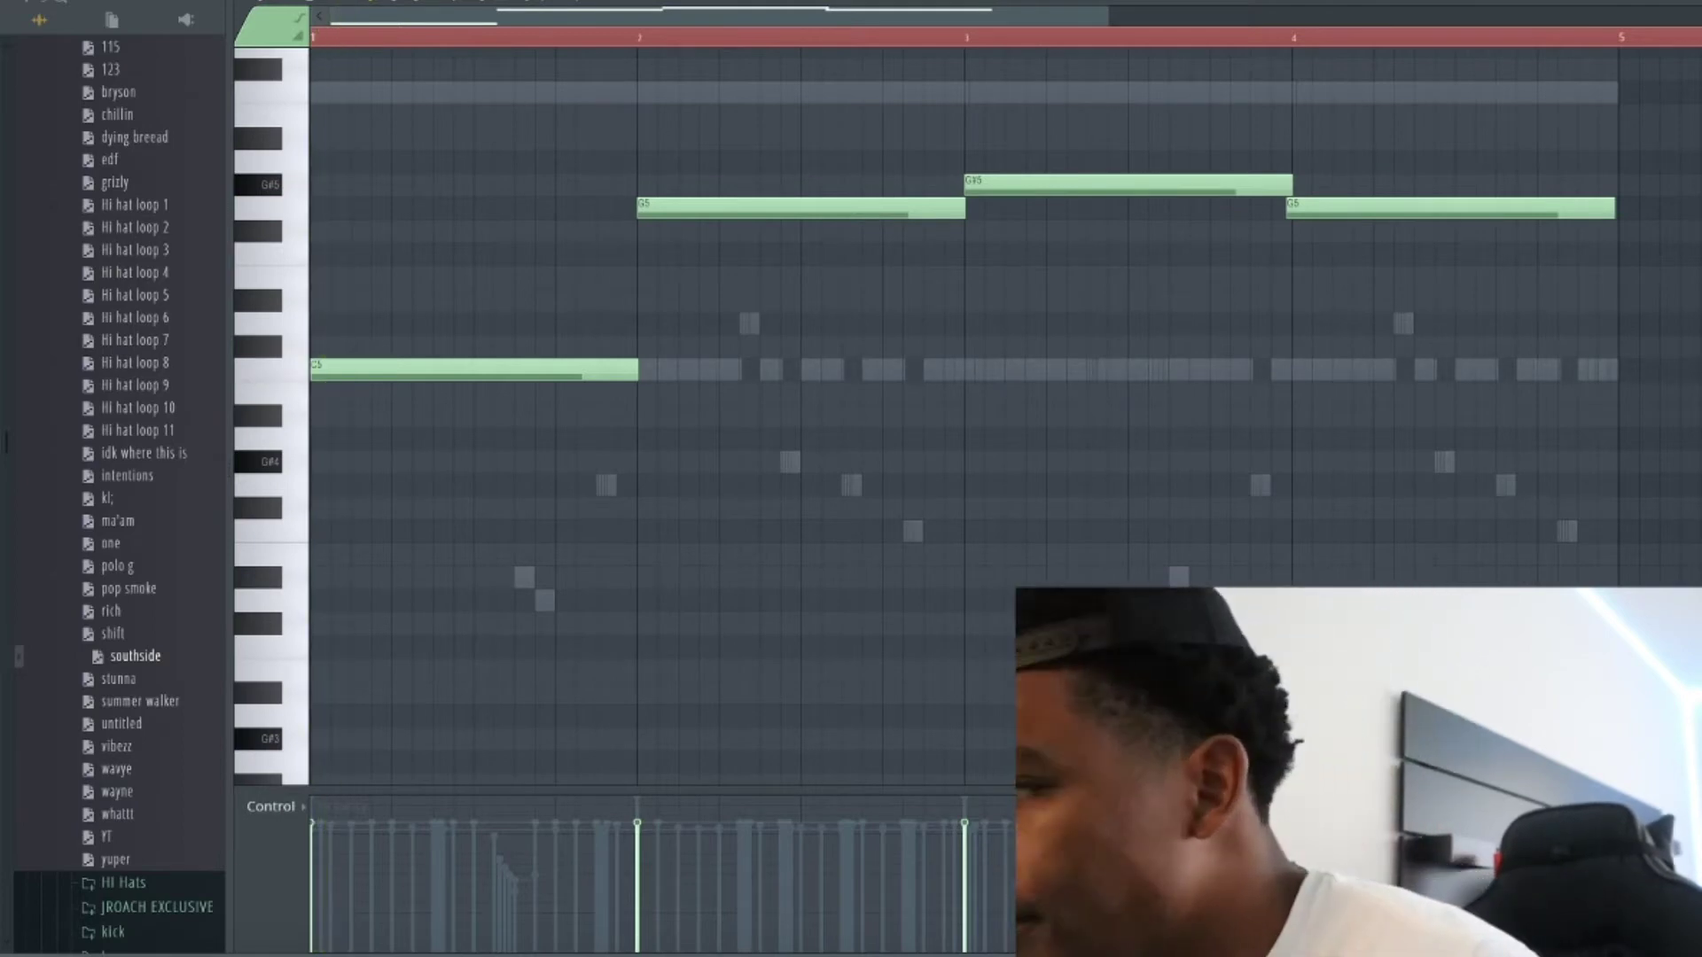
key("space")
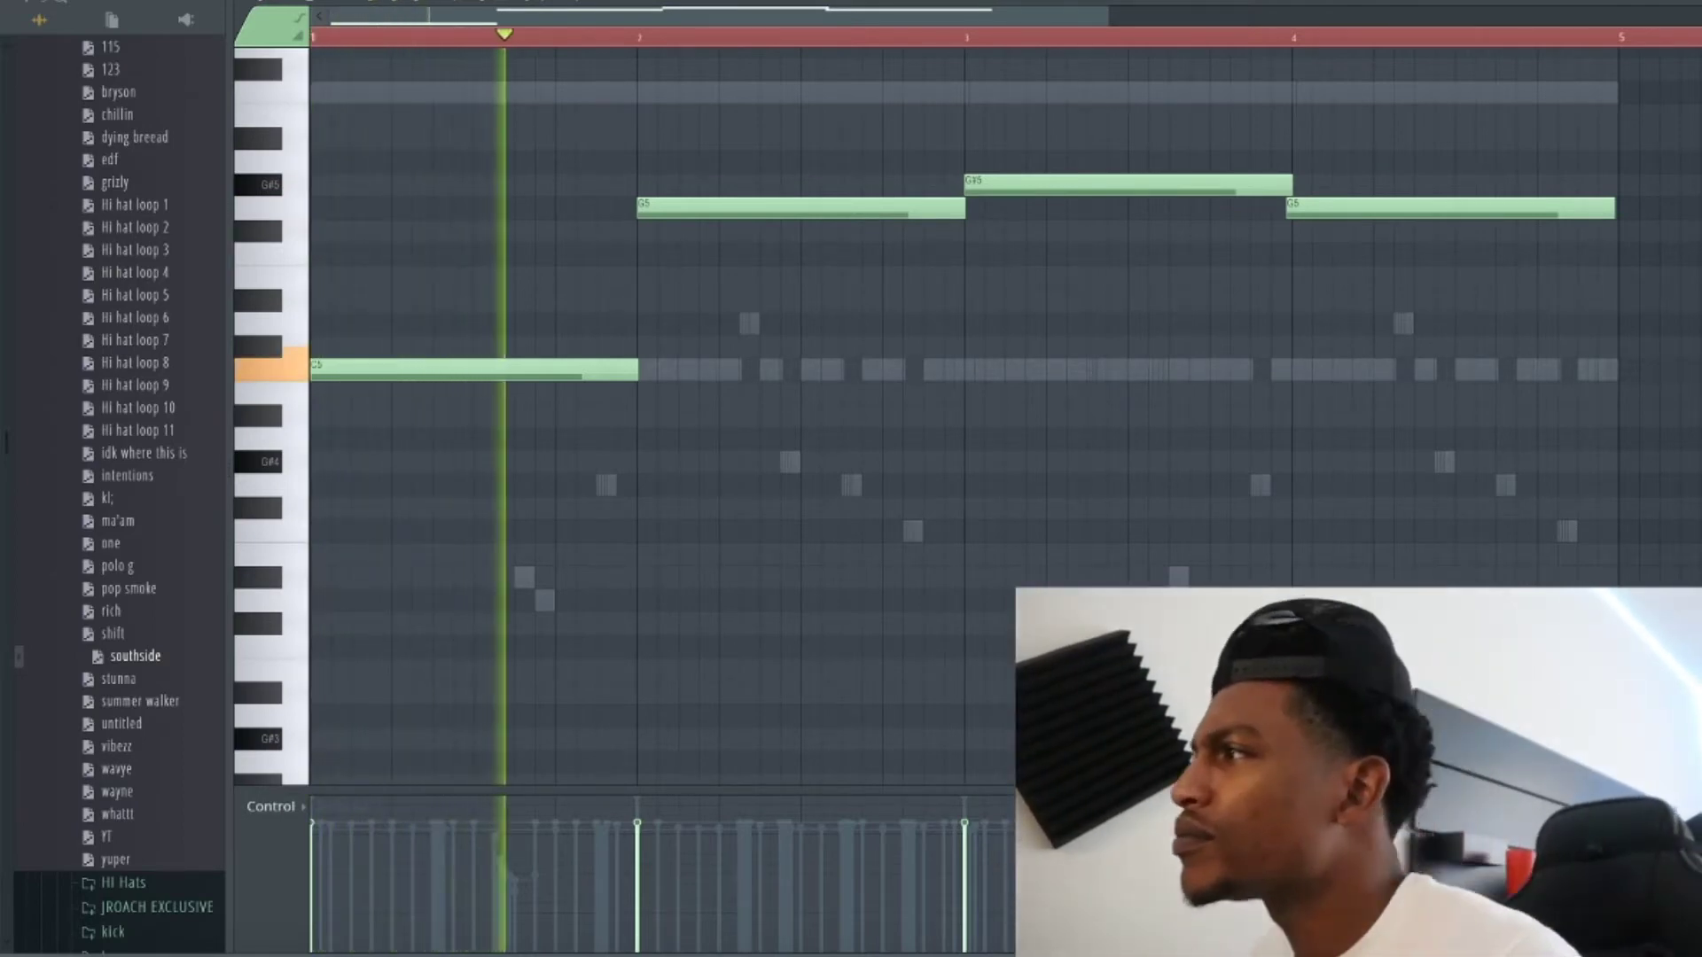
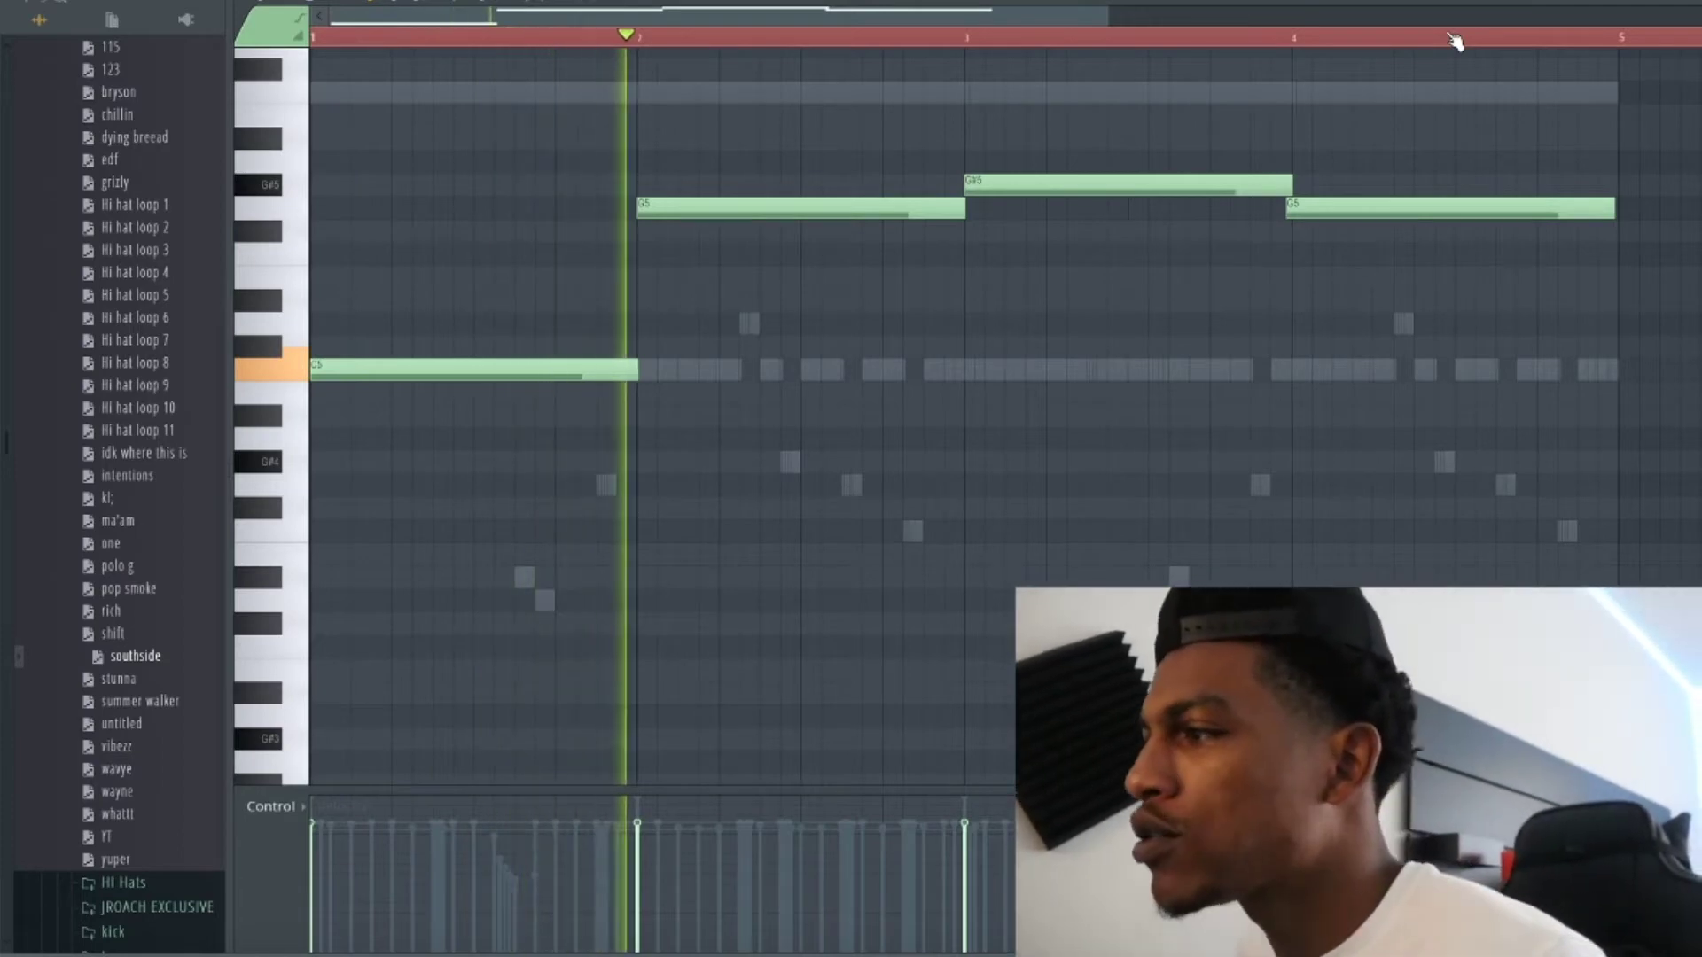
key("F5")
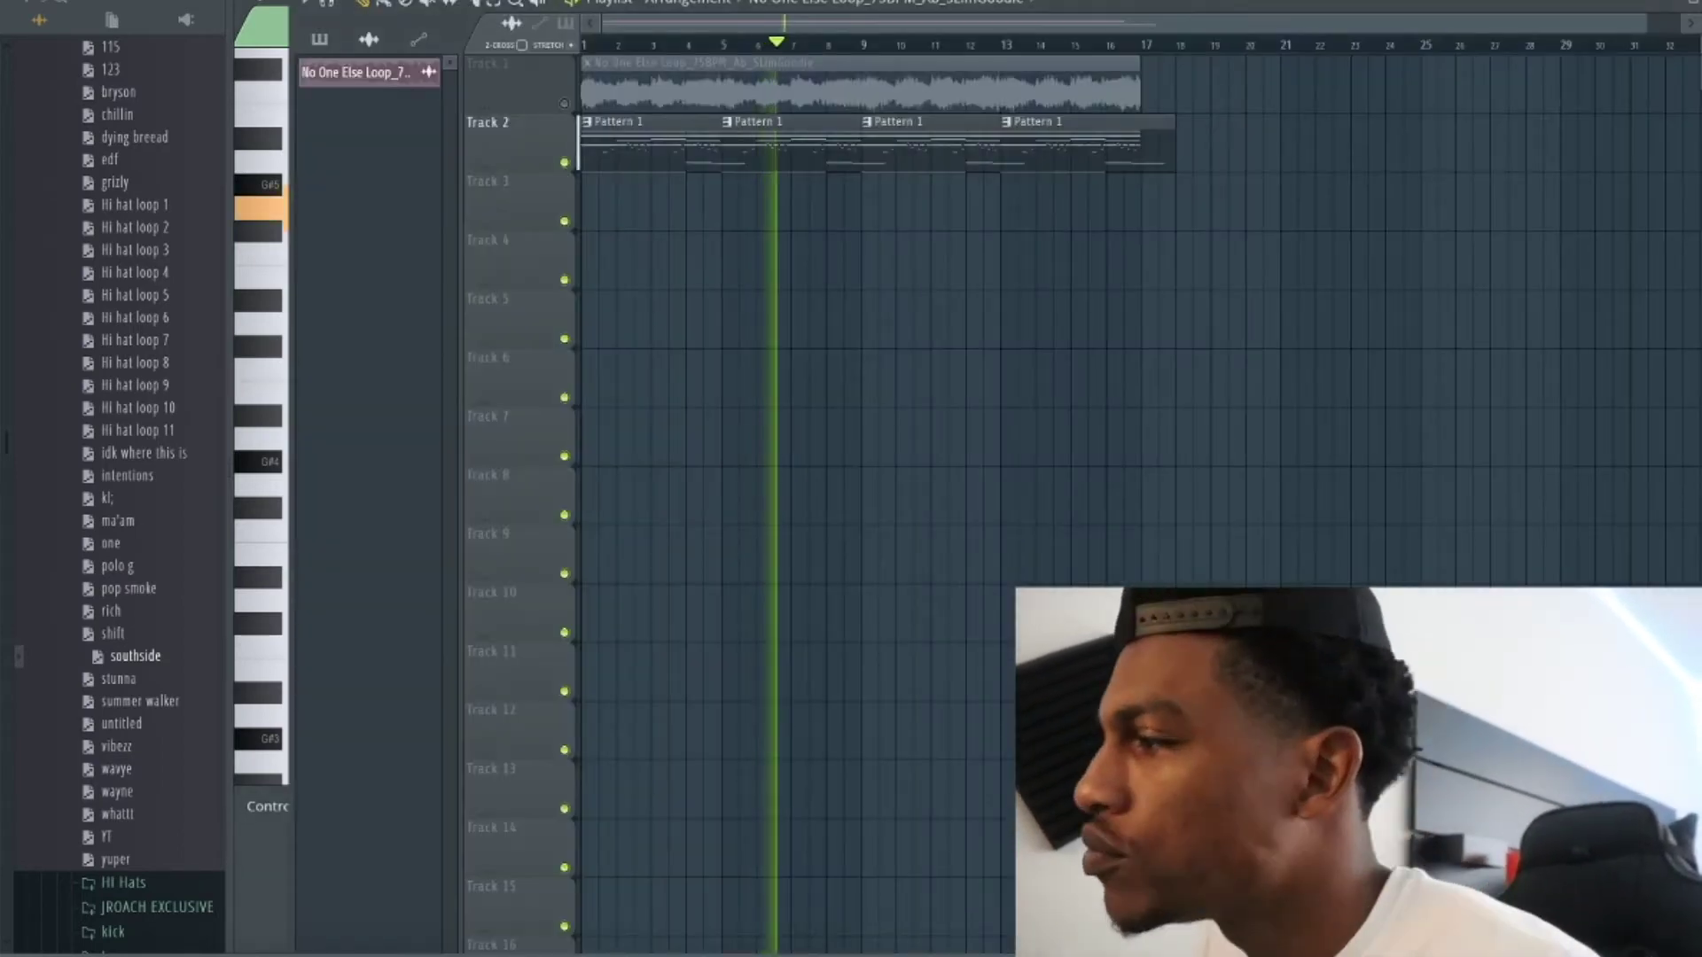
key("F6")
key("F6")
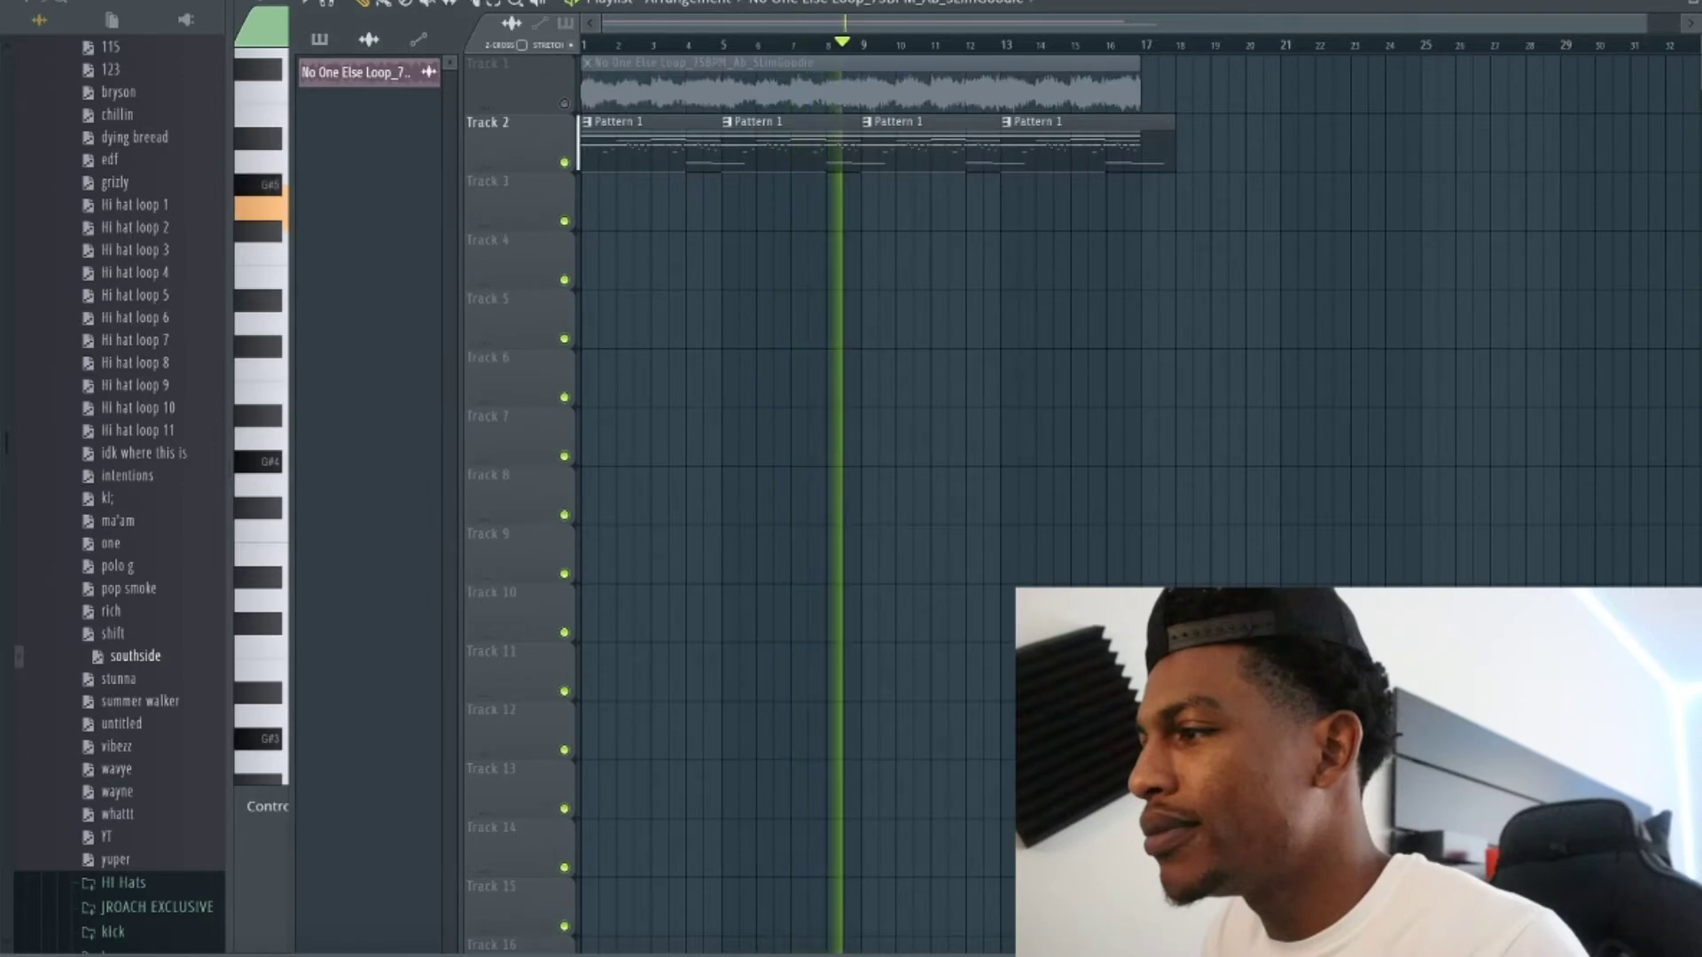
Switch to OBS, move both Video Capture Device sources above pro tools, hide the EOS Webcam Utility one, and return to FL Studio.
key("super+Tab")
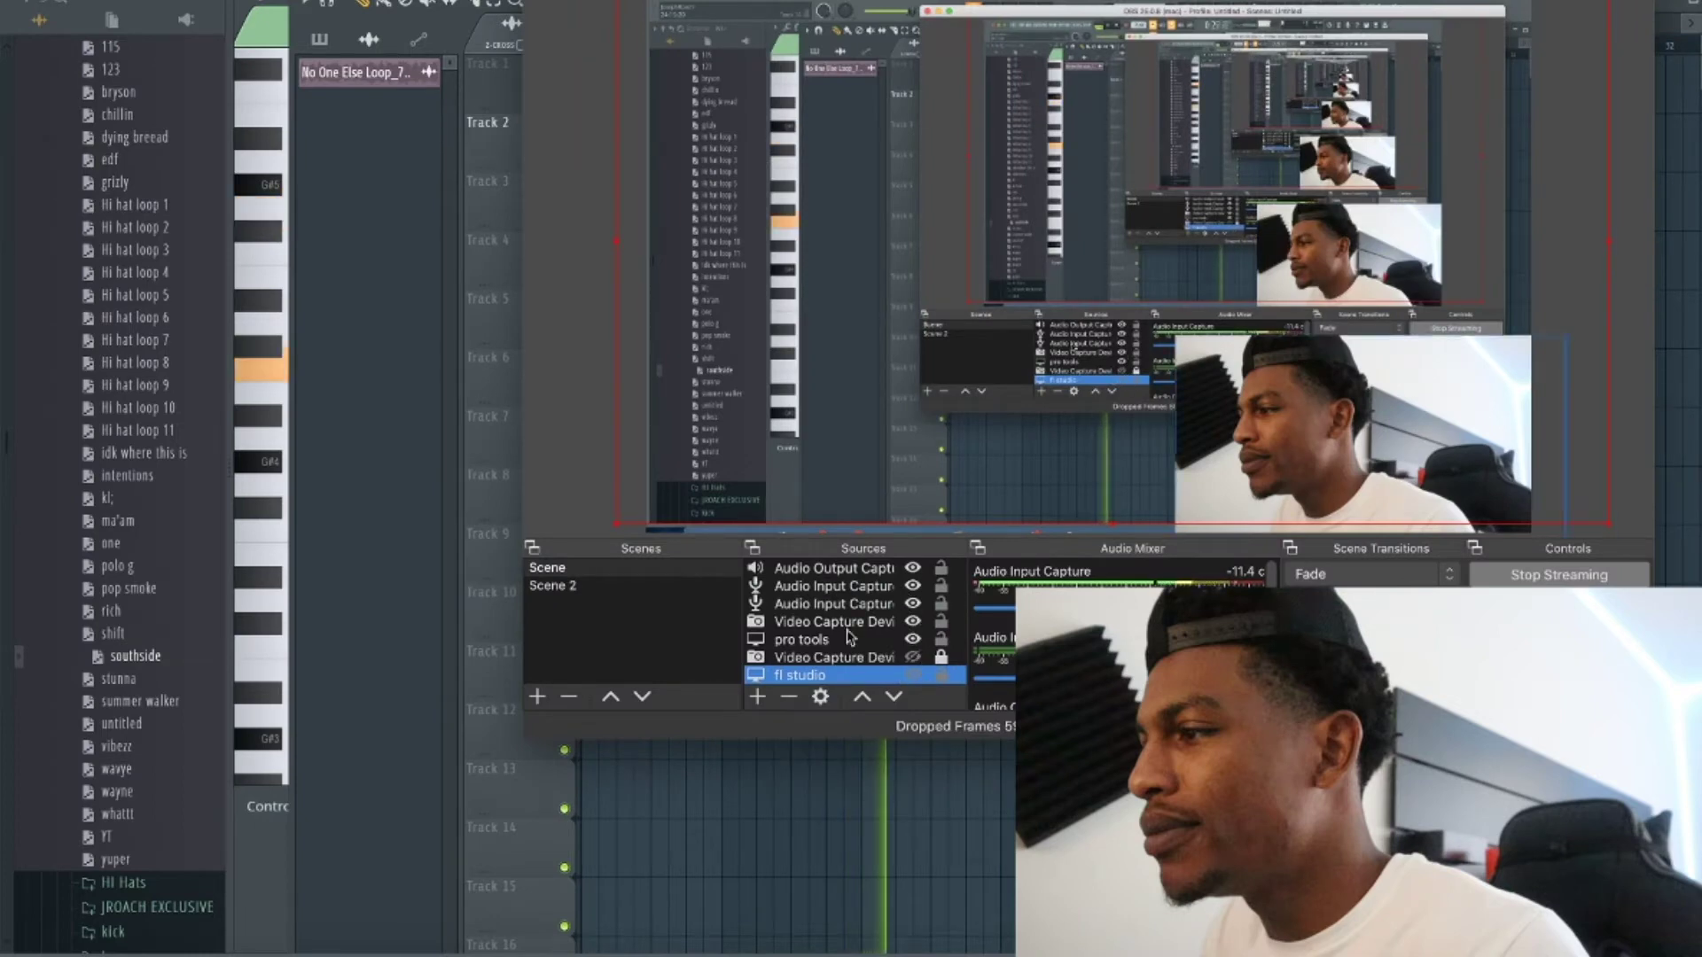
left_click(902, 659)
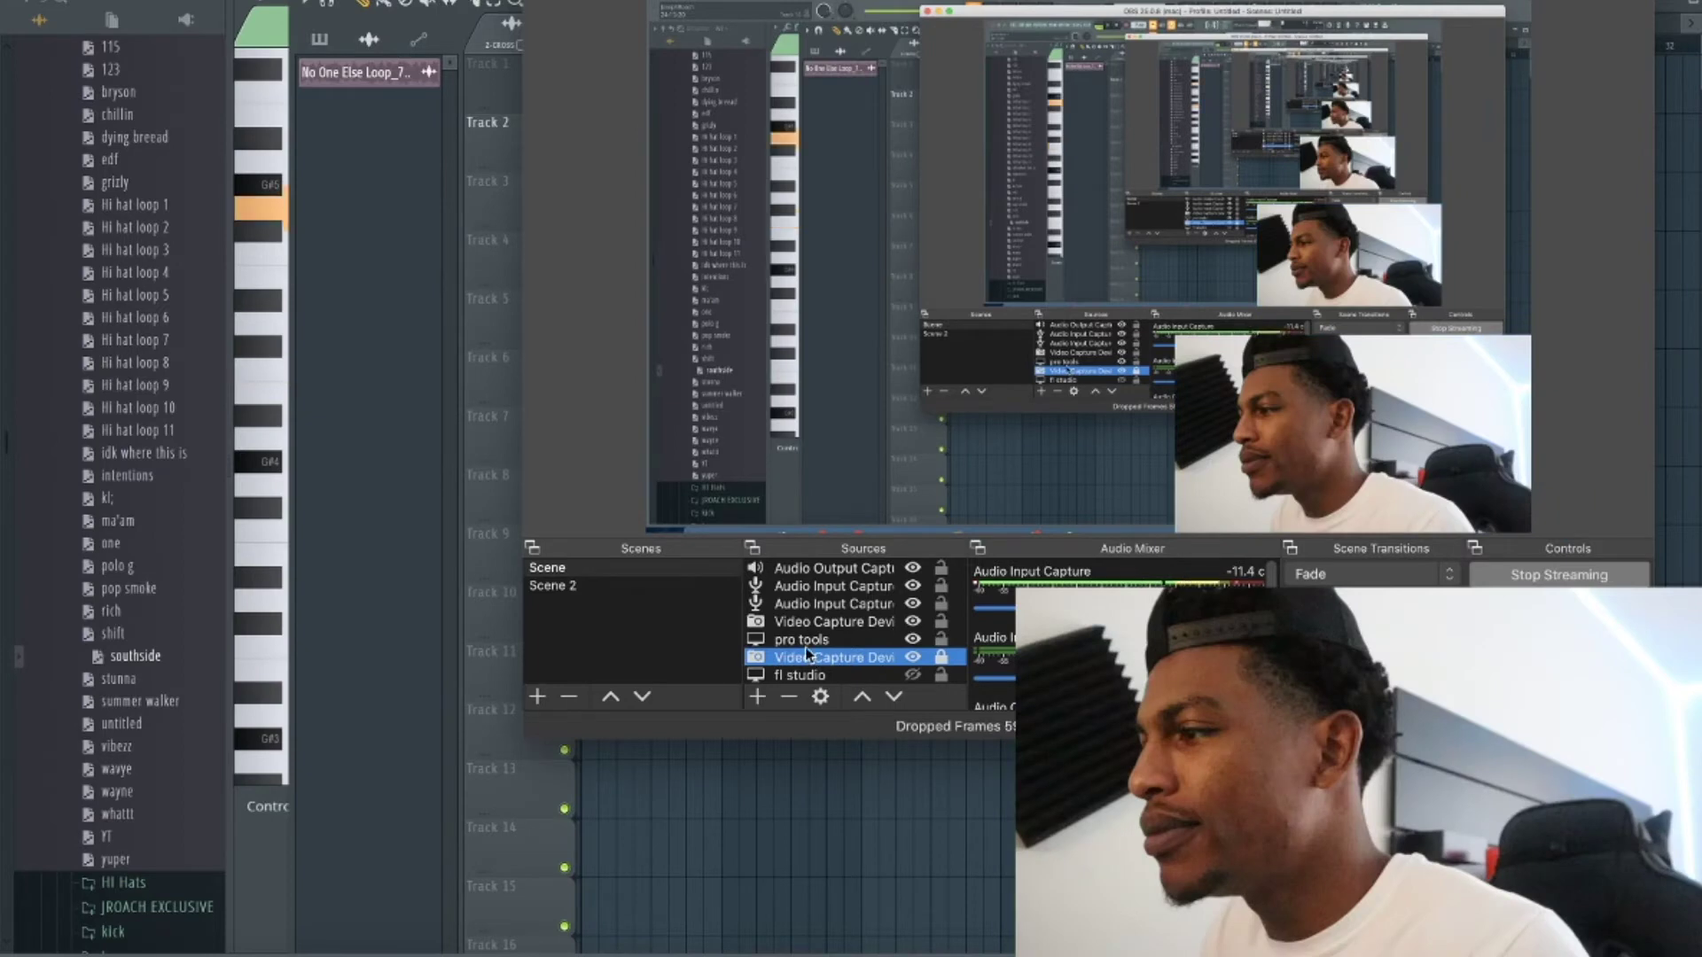
left_click(844, 620)
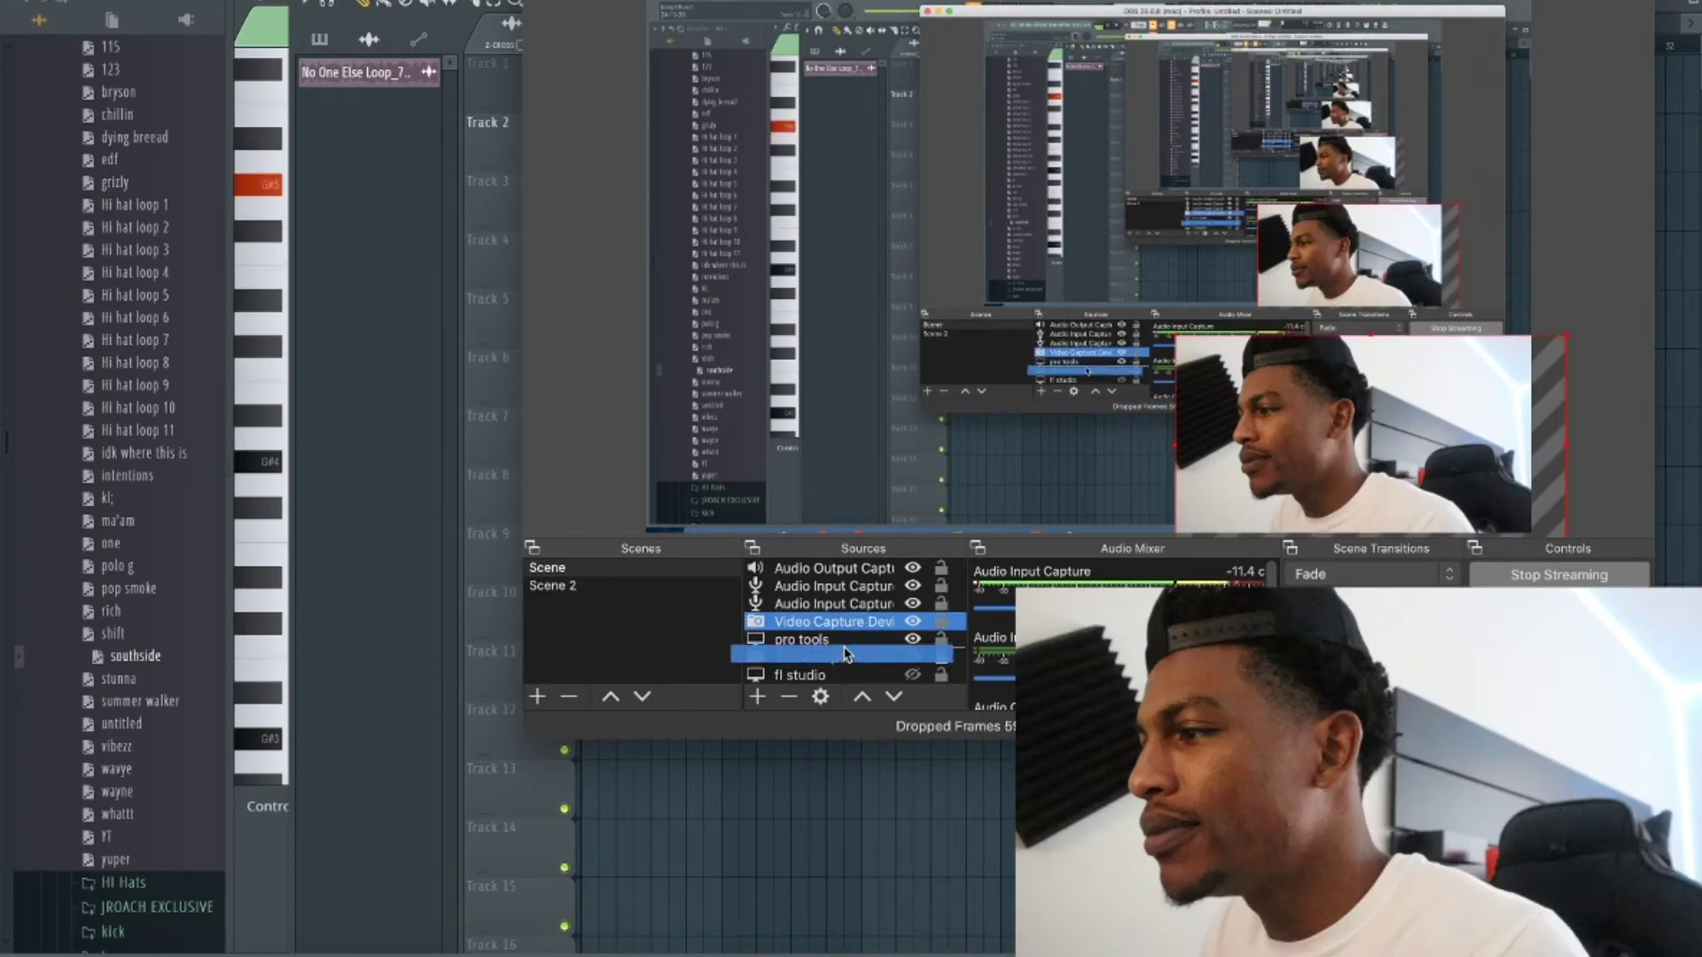
left_click_drag(845, 654, 871, 614)
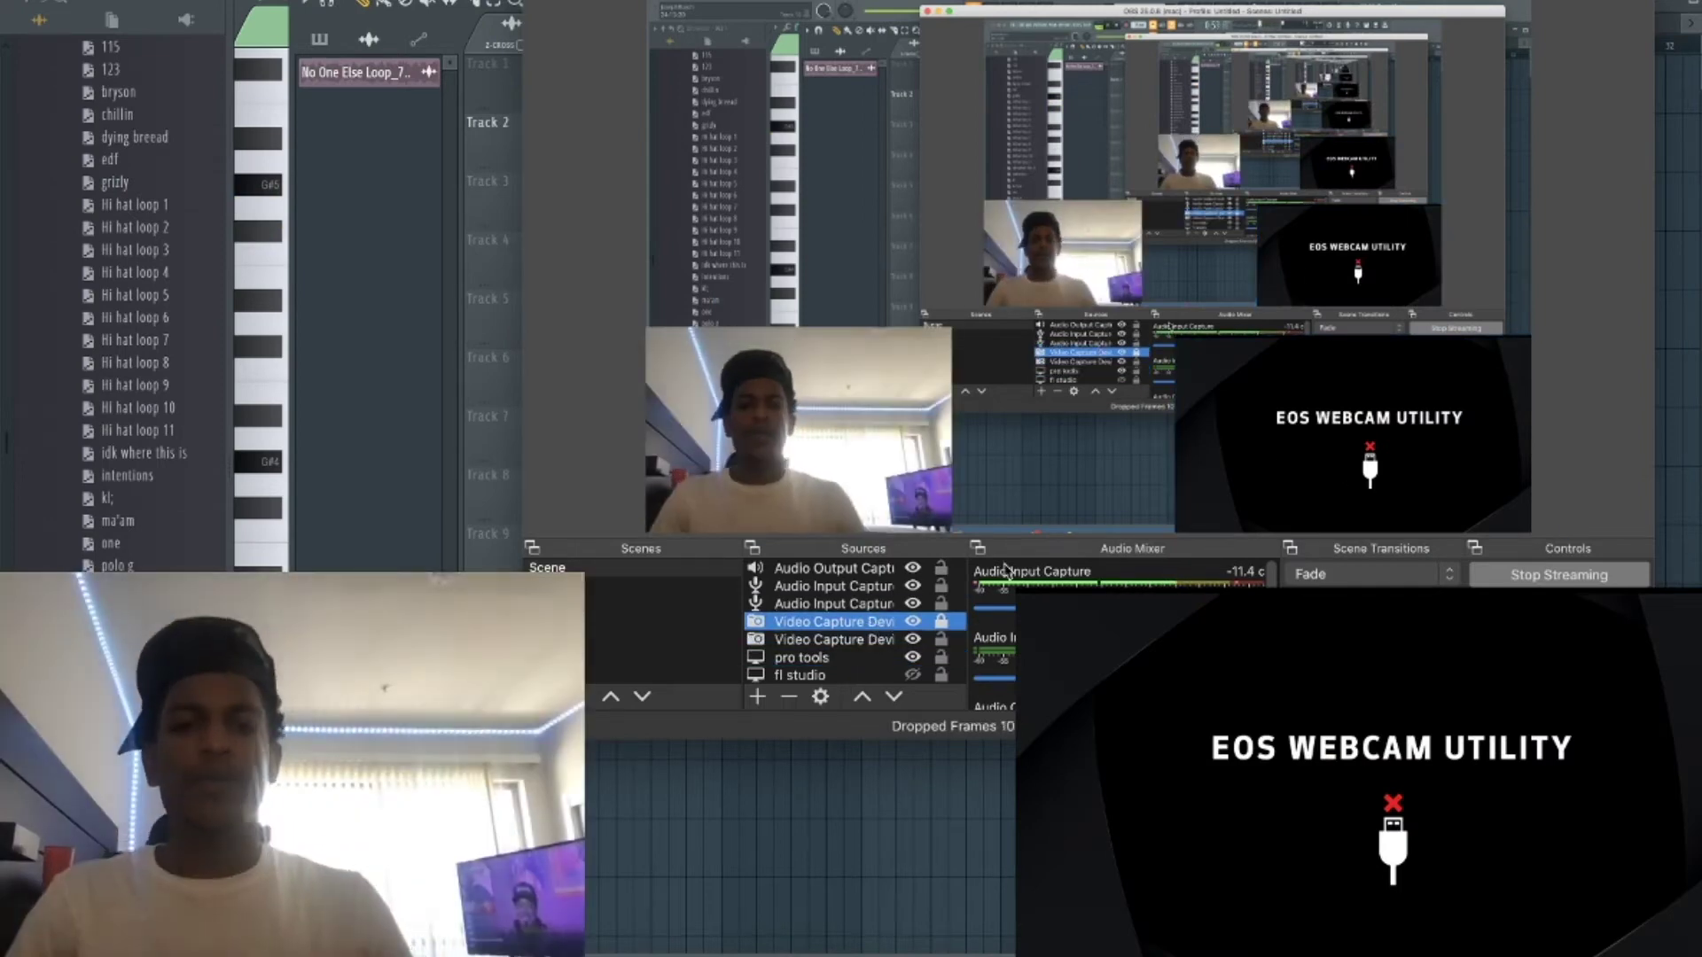
left_click(914, 639)
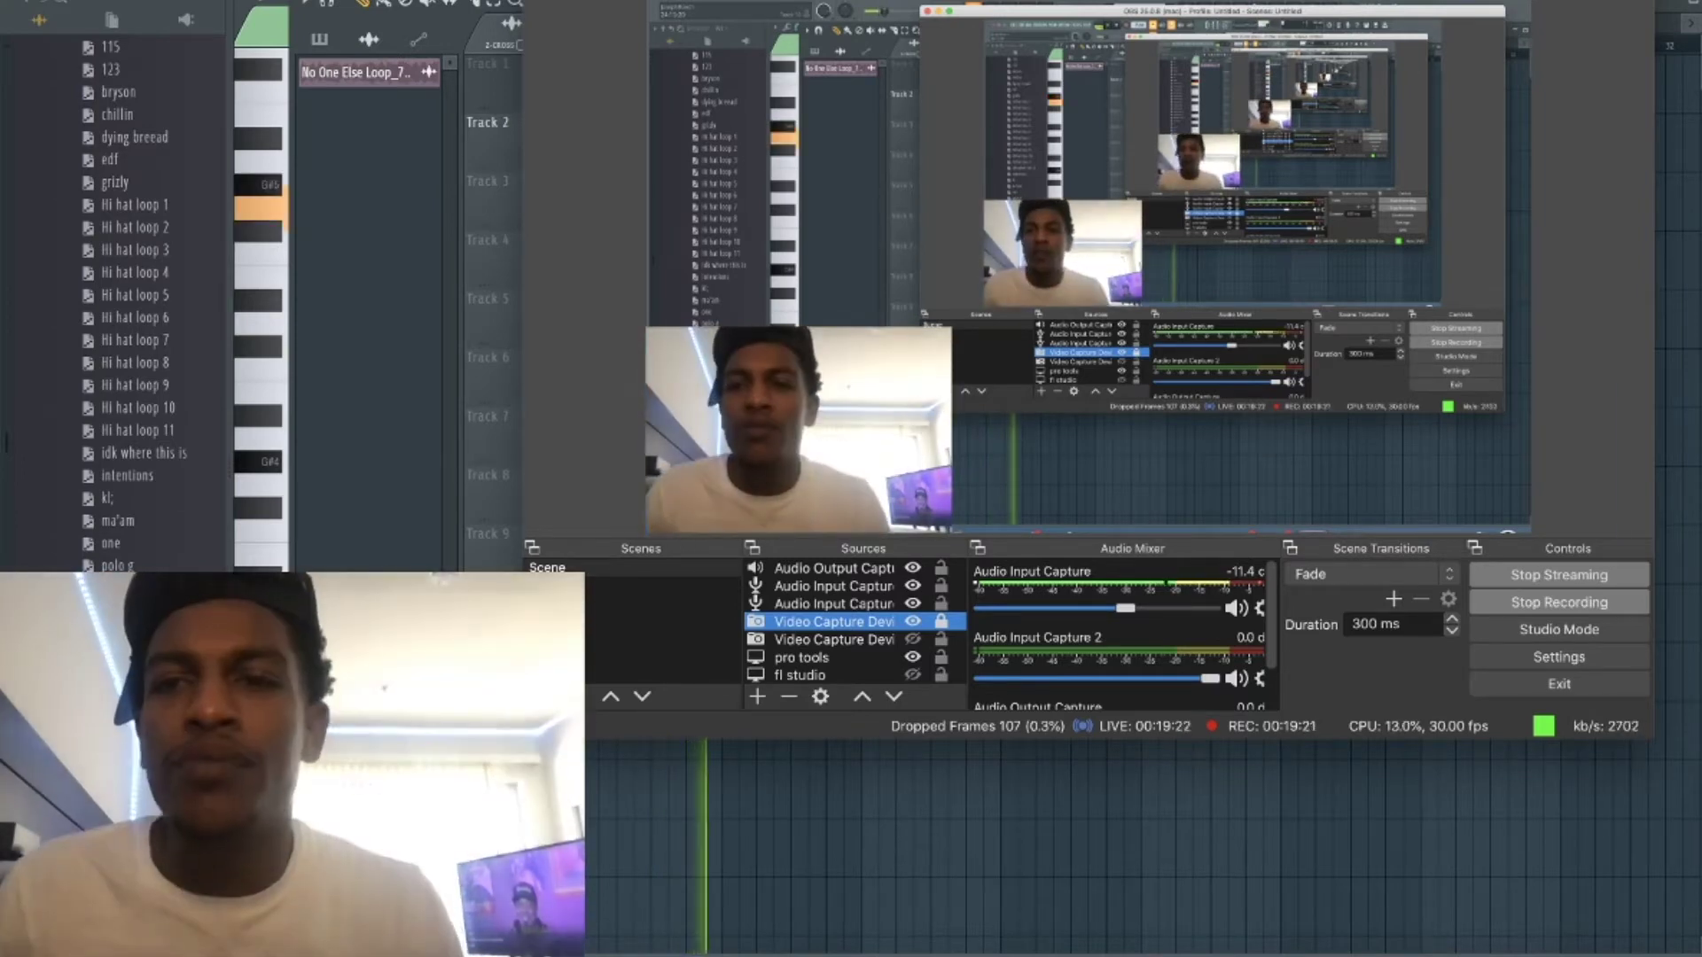
key("super+Tab")
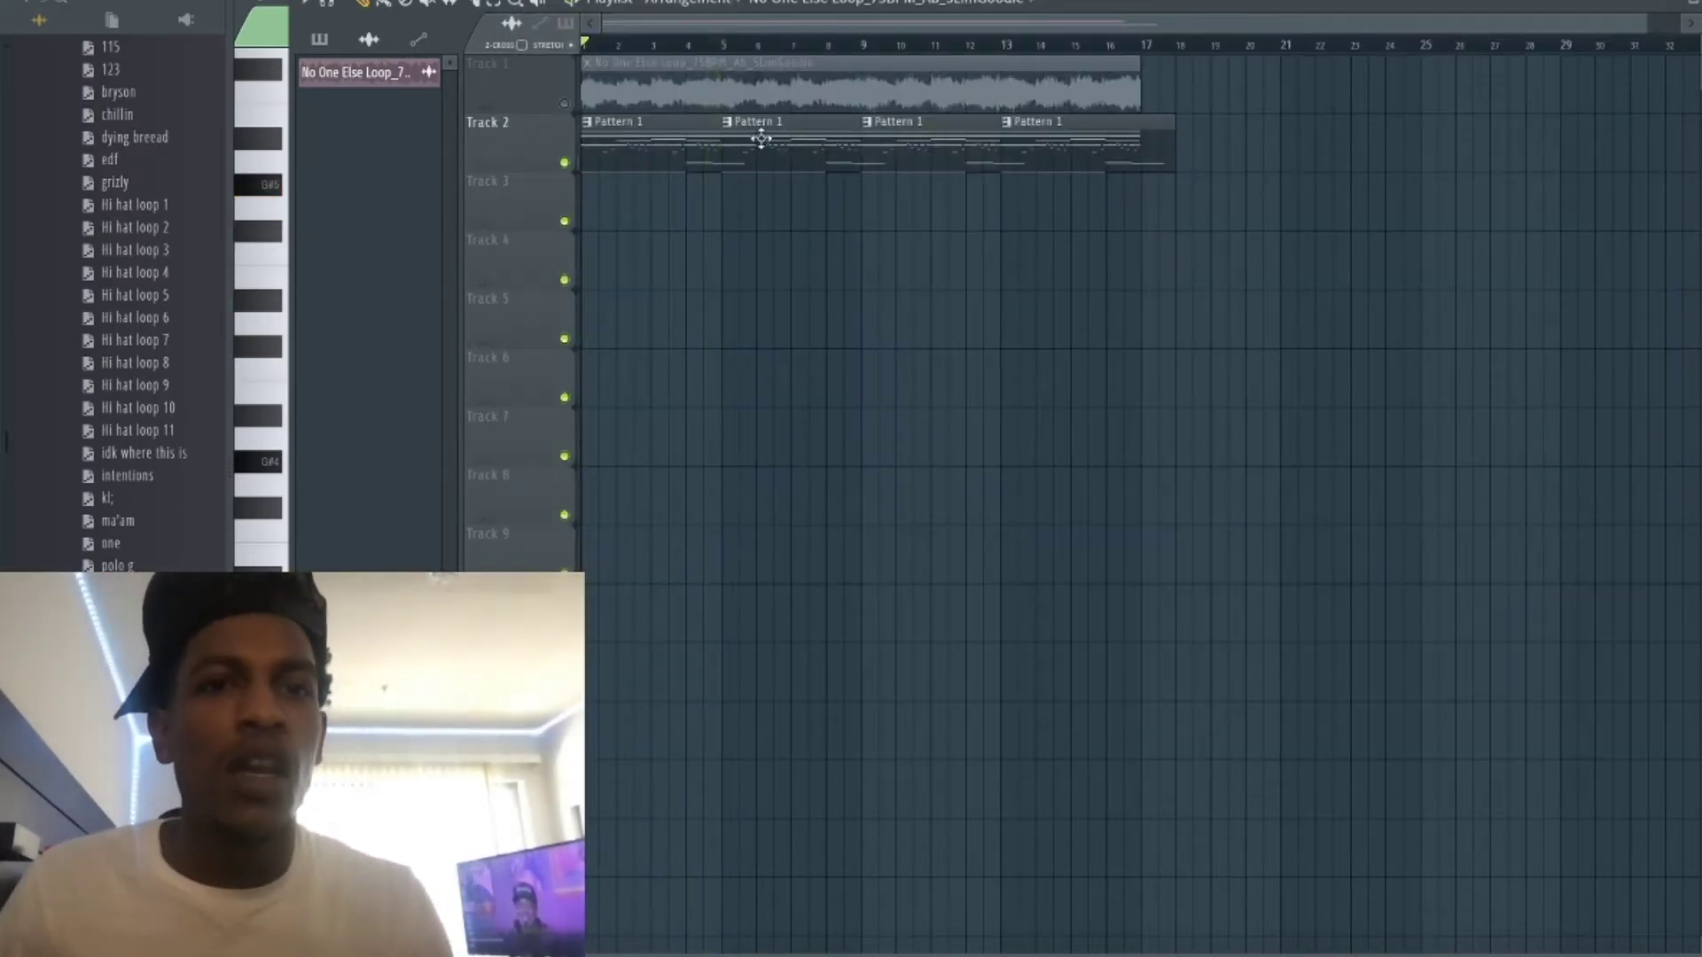
Keep Pattern 1 clips on Track 2 only at bars 5 and 13, unmute Track 1 and play the arrangement.
right_click(760, 133)
right_click(638, 127)
key("space")
left_click(564, 104)
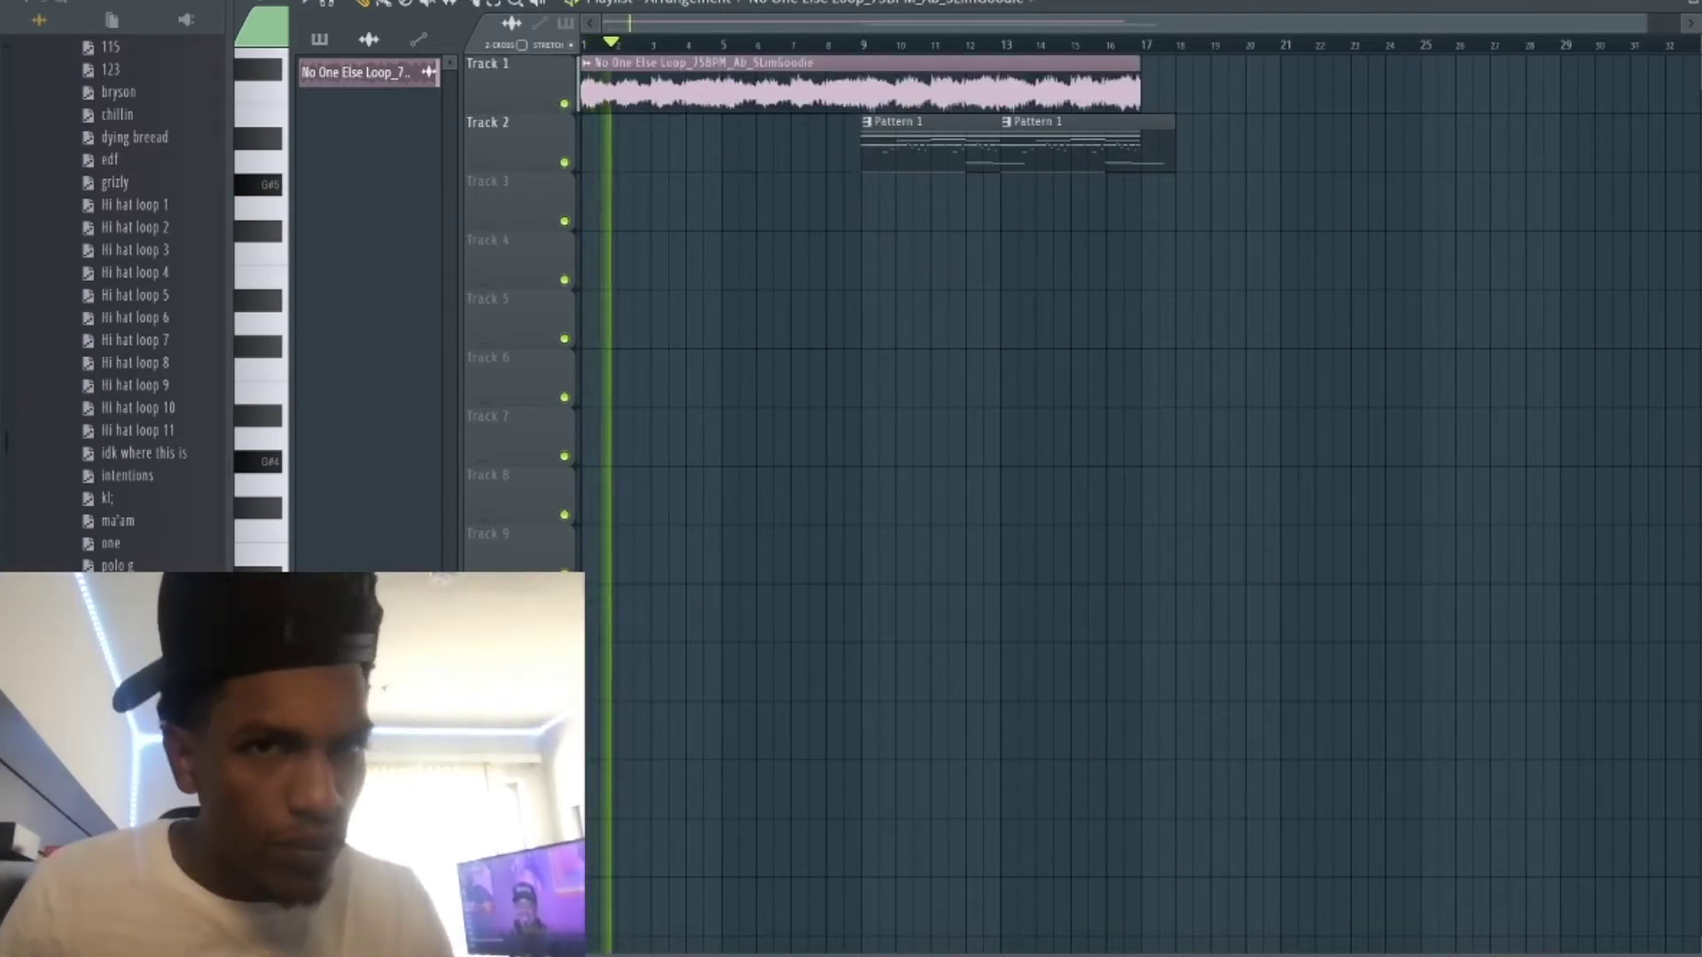
left_click_drag(938, 151, 857, 125)
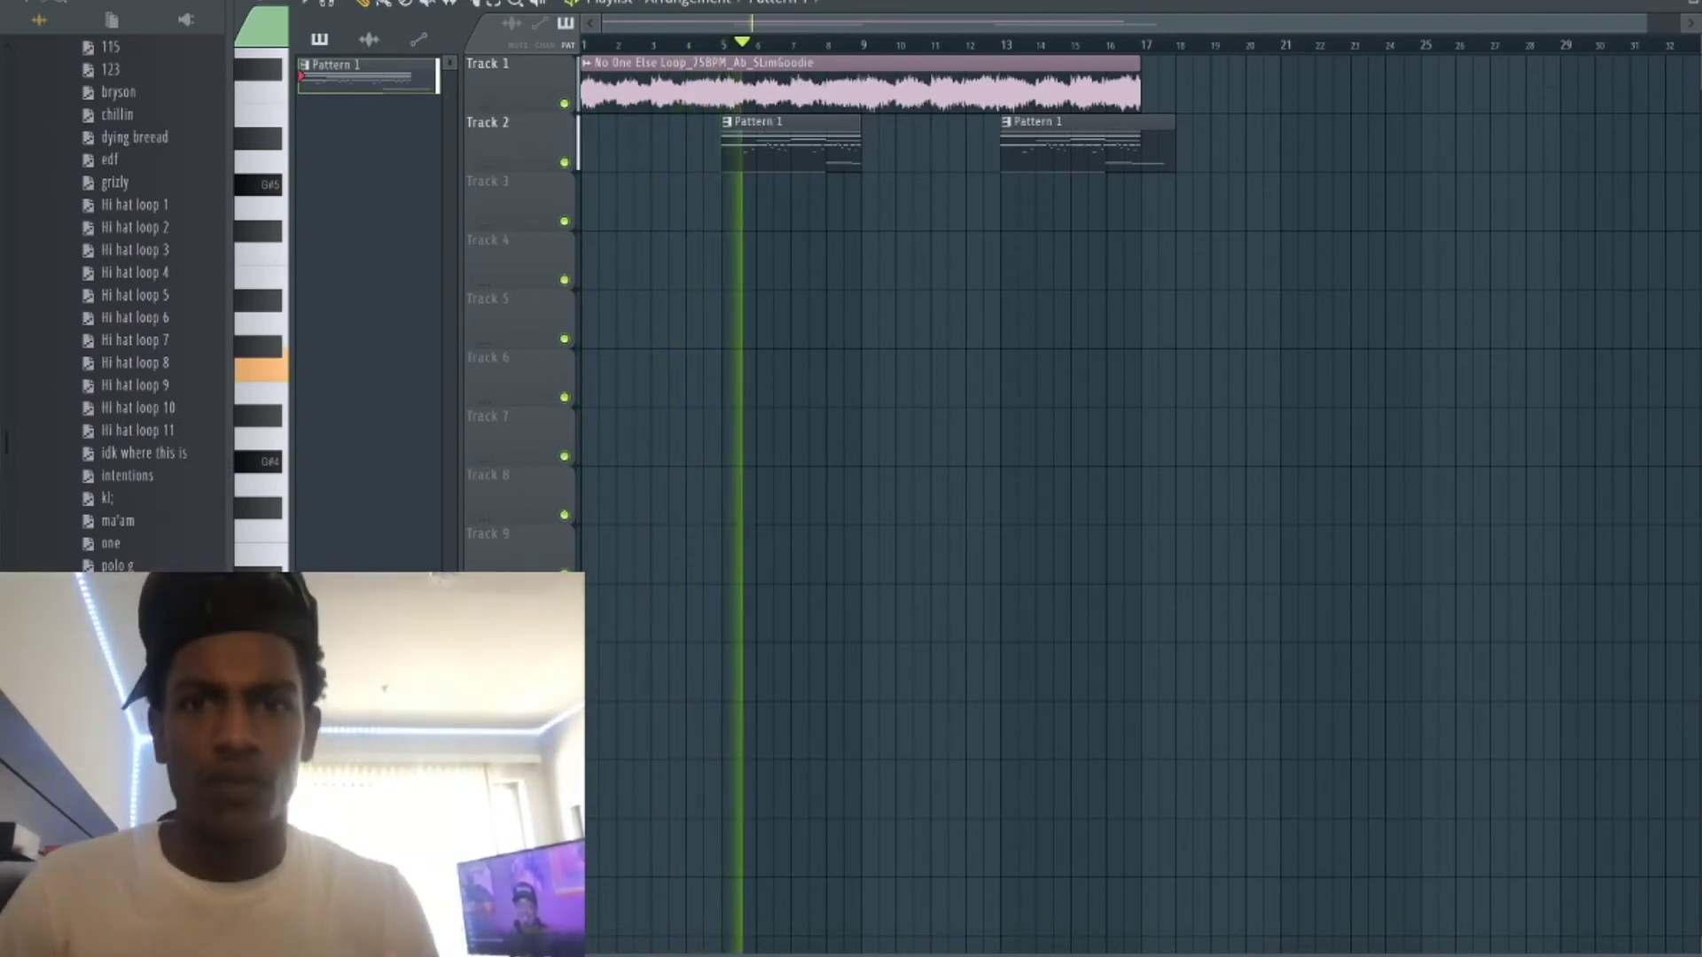
key("space")
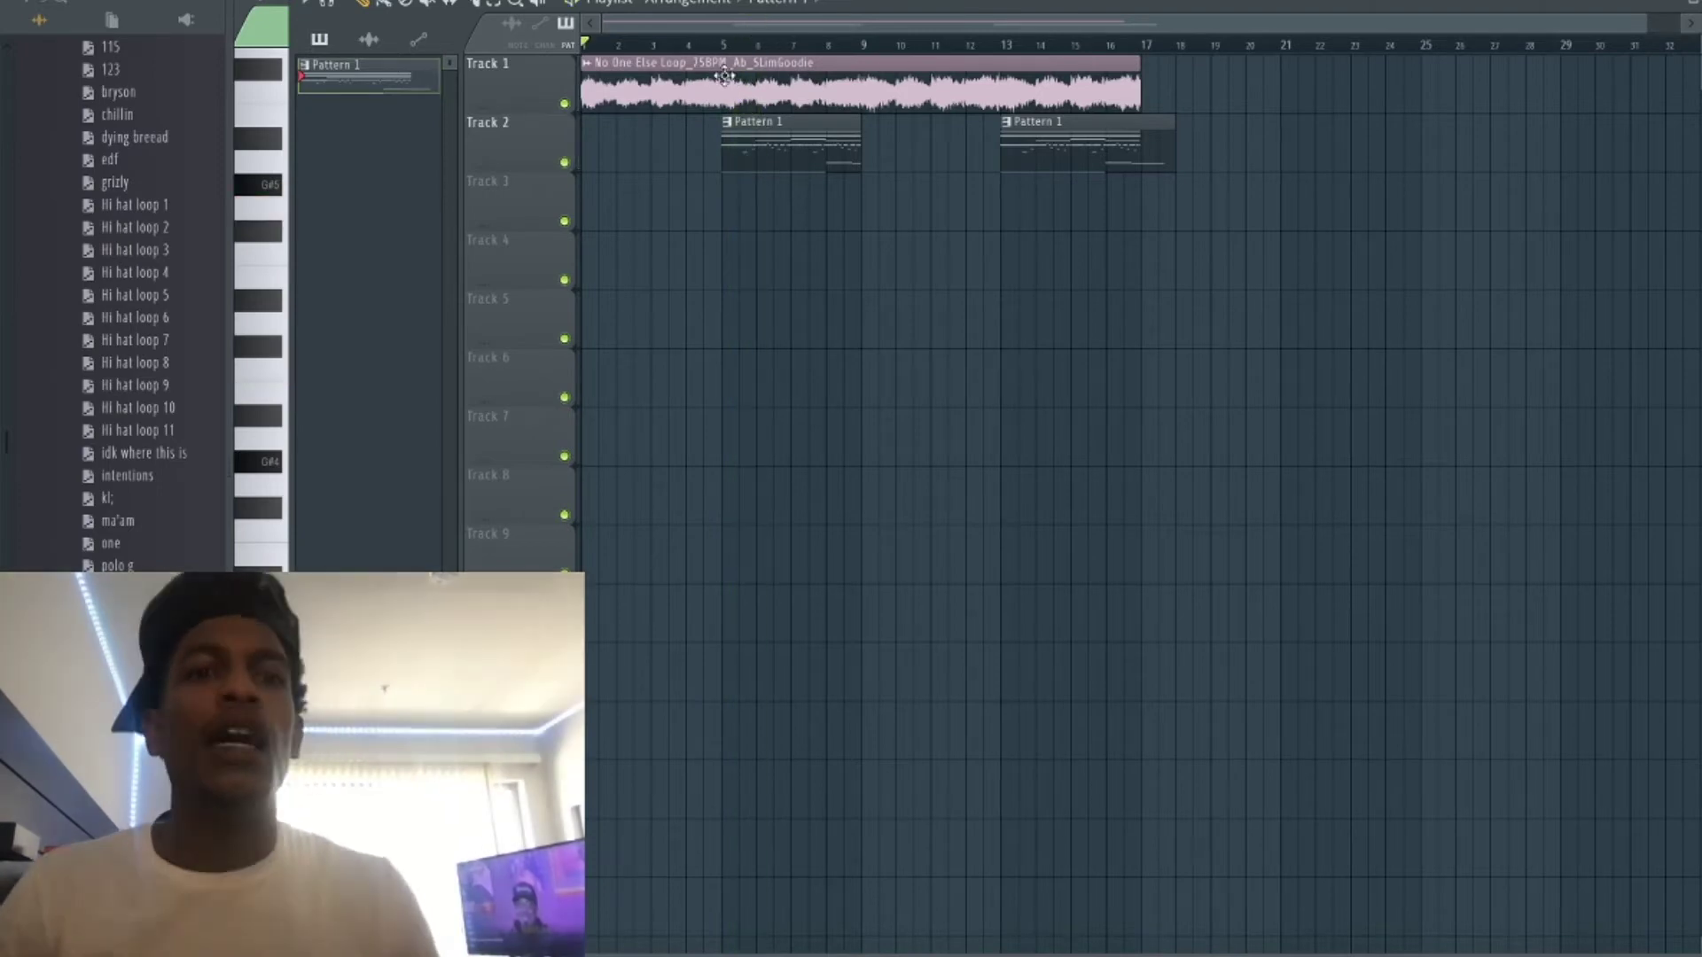
Route the No One Else Loop sample to mixer track 5 and load Fruity parametric EQ 2 in its first effect slot.
double_click(966, 83)
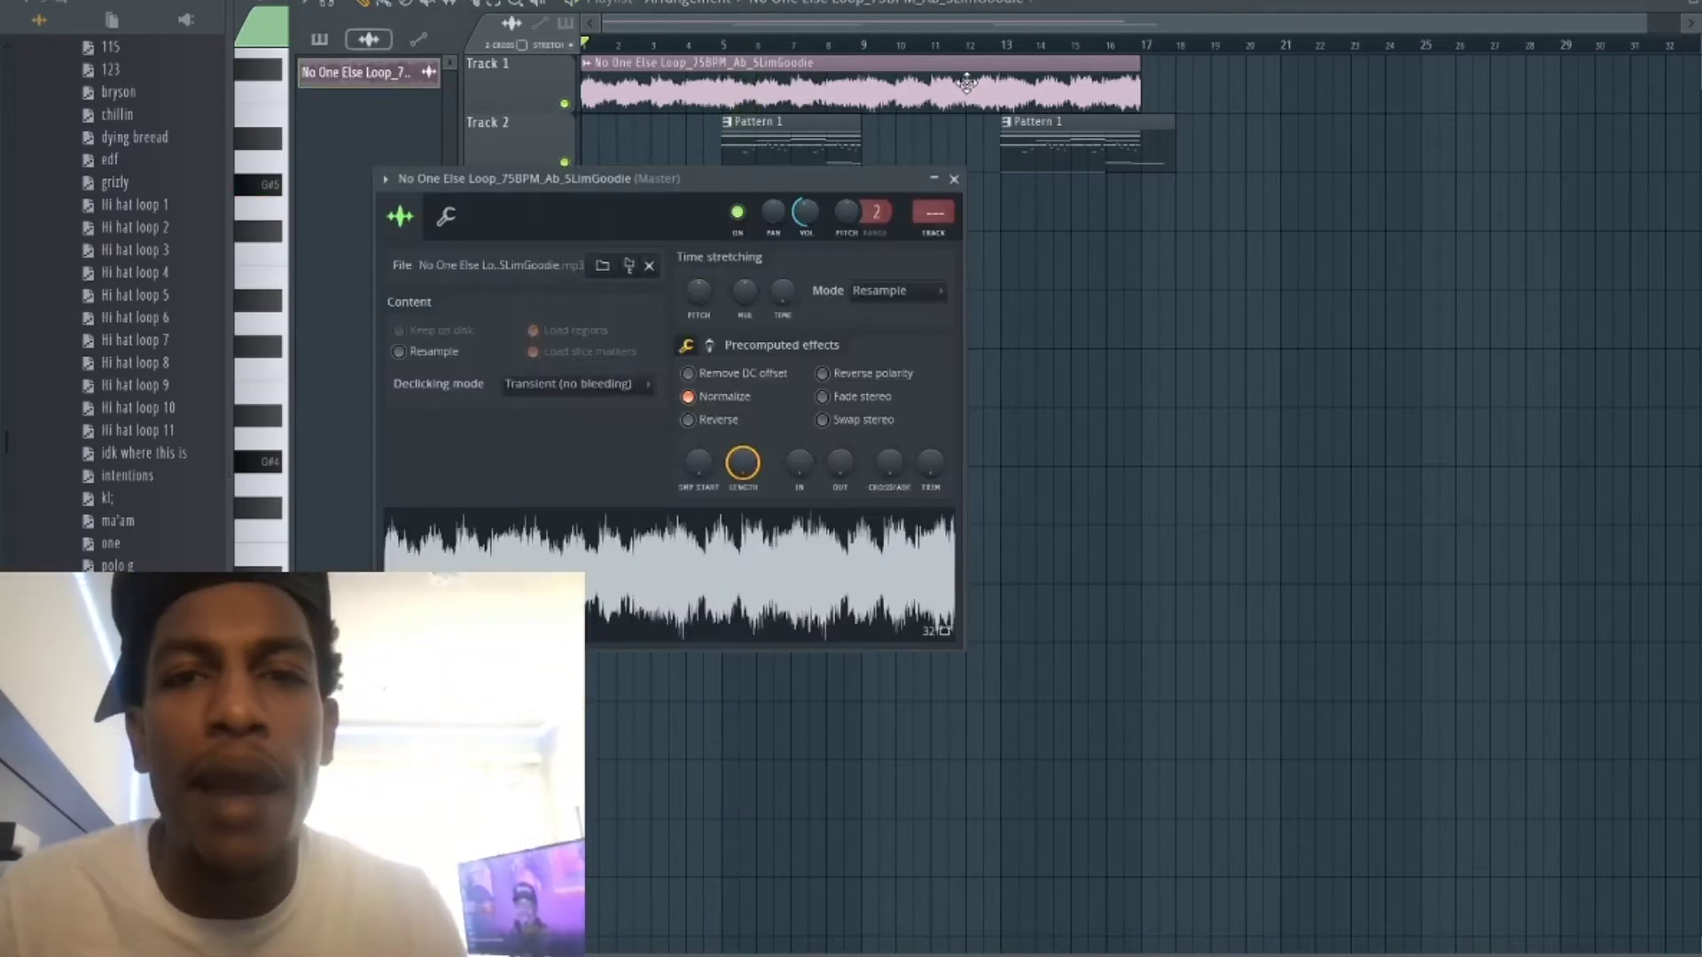
left_click(931, 234)
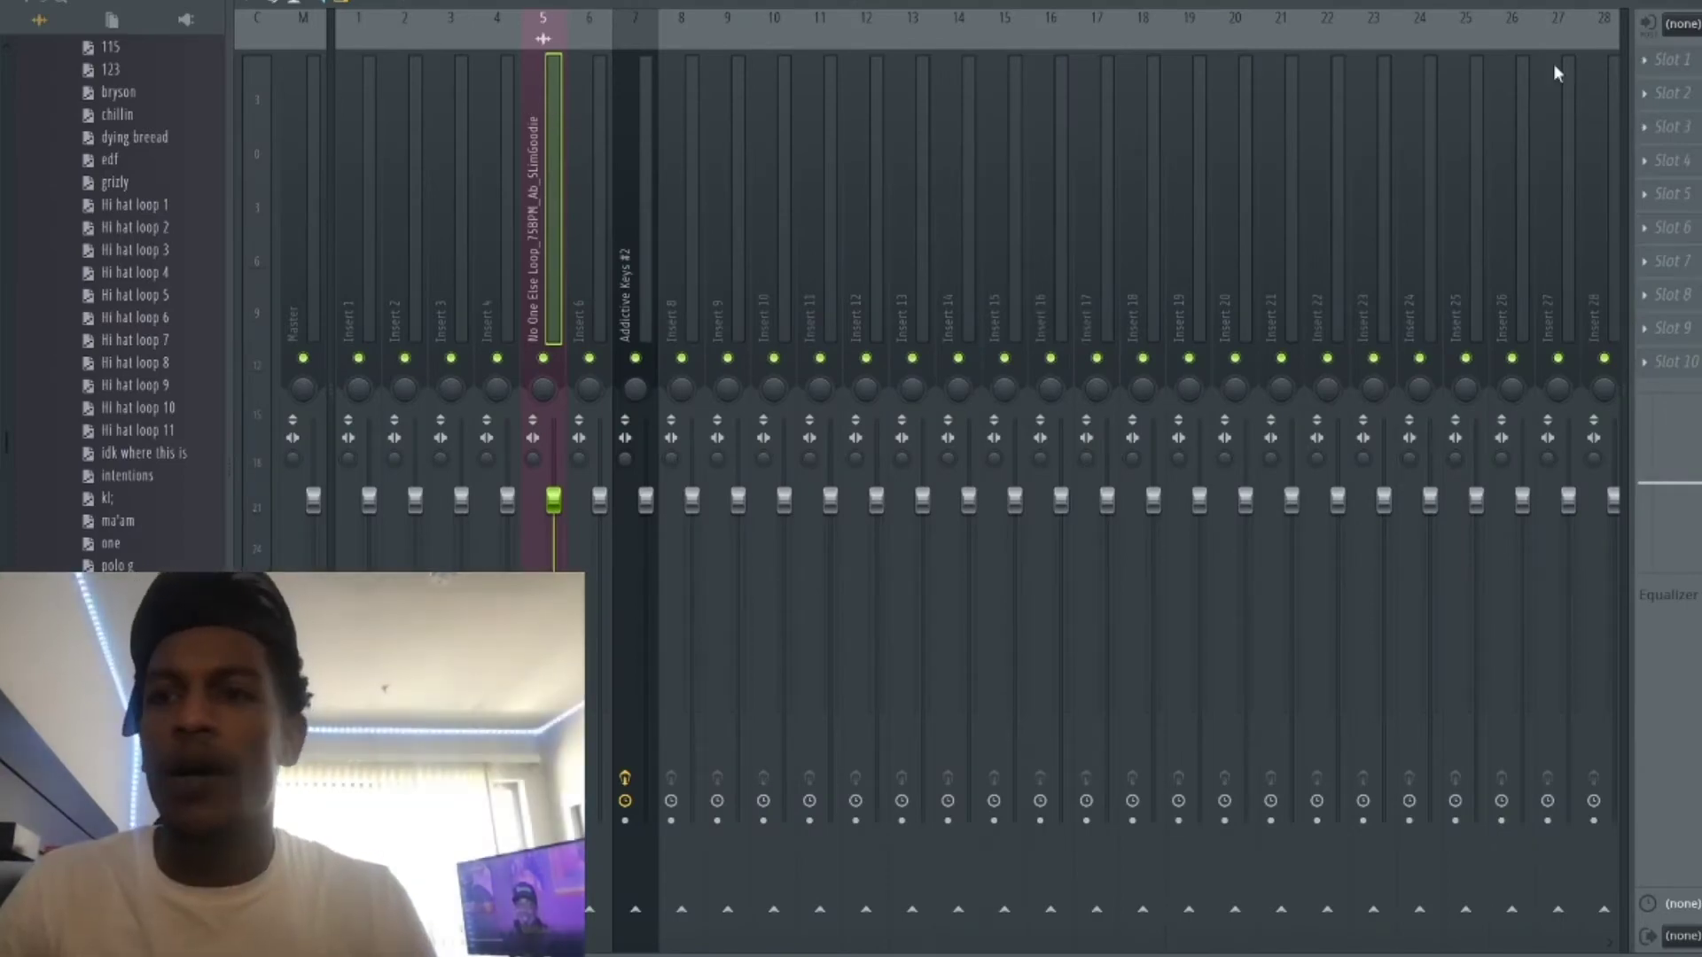
left_click(1689, 62)
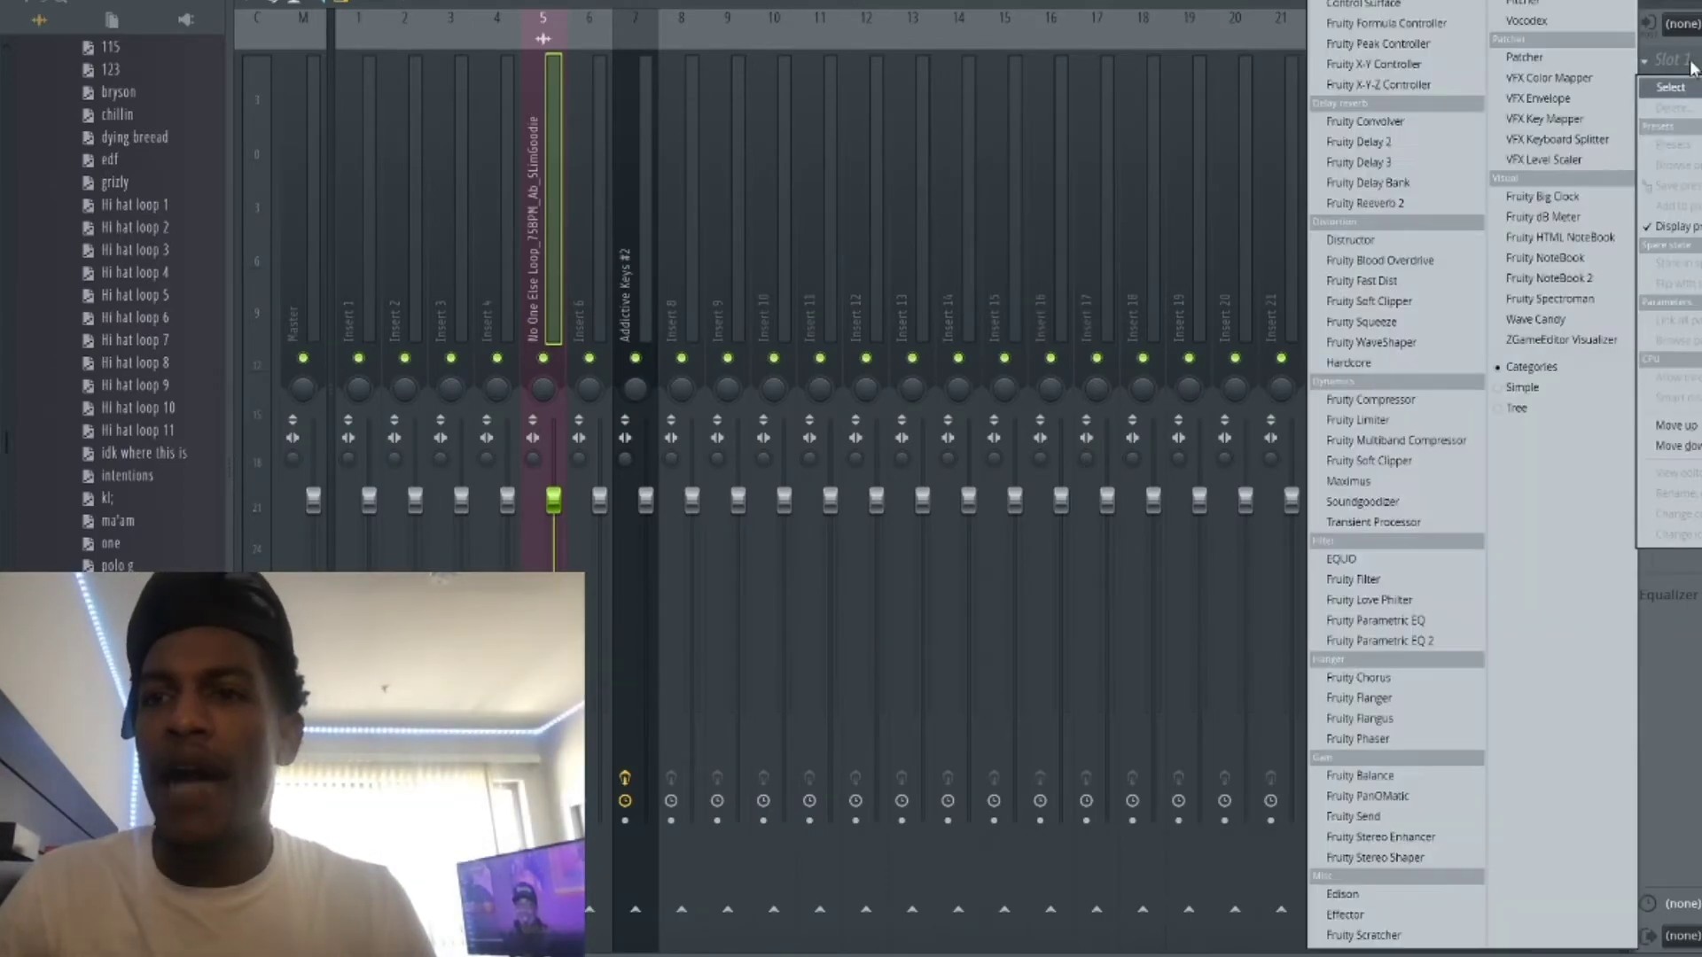
left_click(1400, 643)
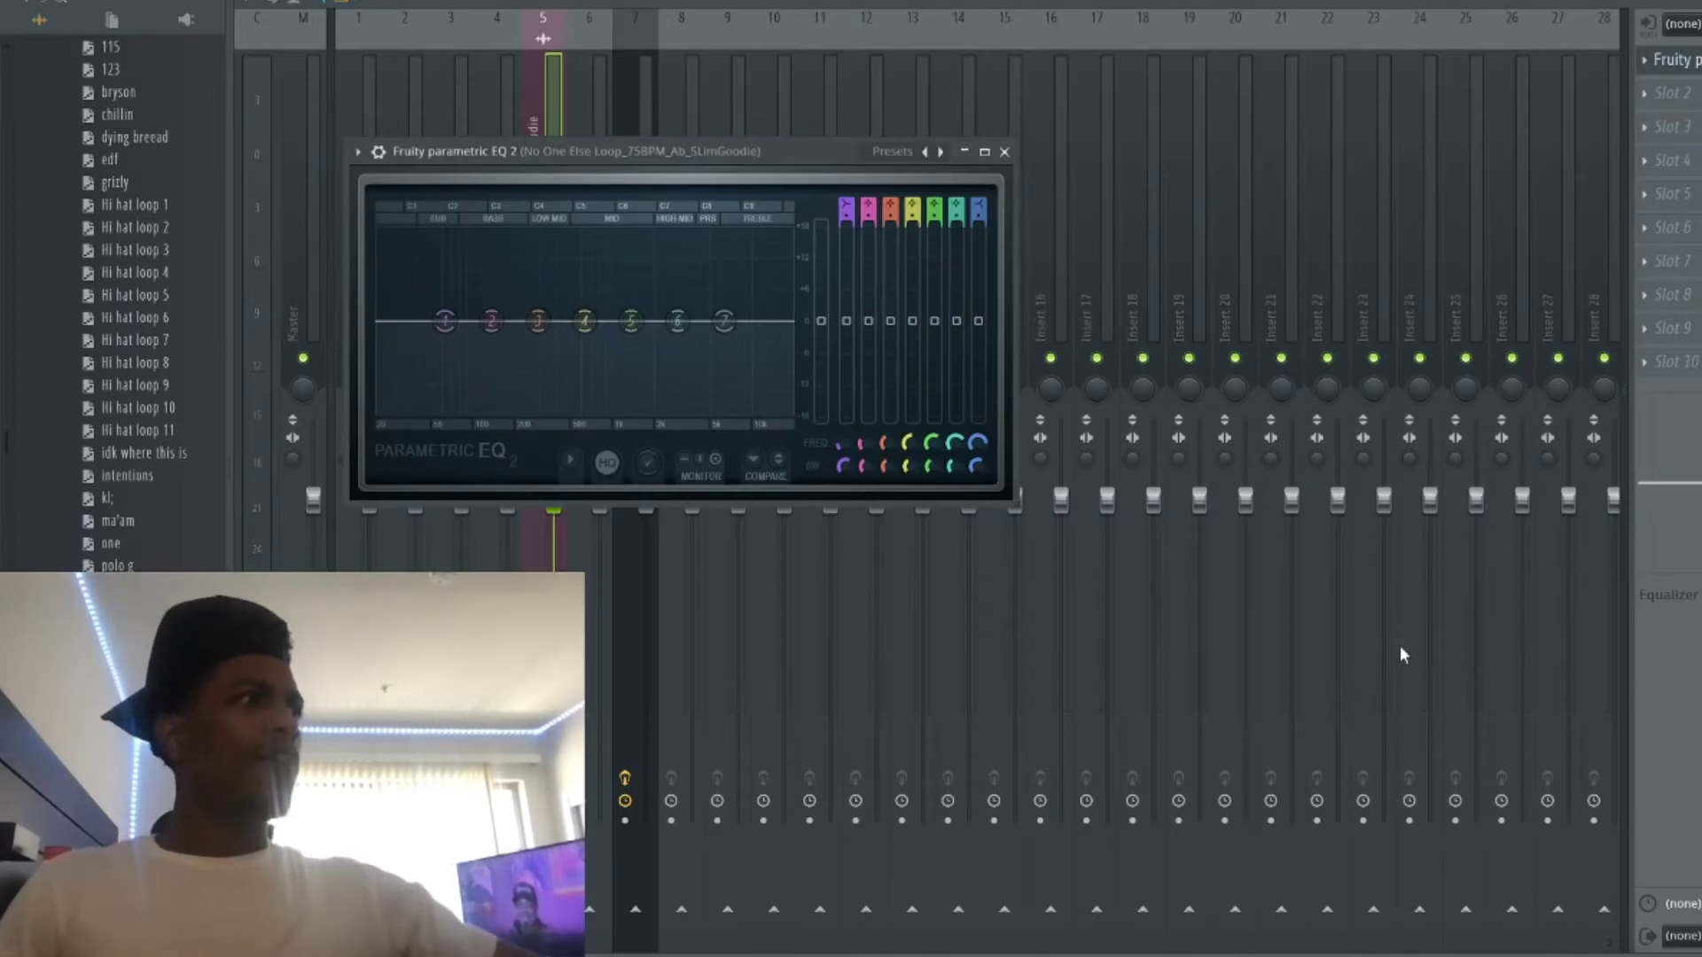
Try cutting the loop's lows with EQ band 1 and its highs with band 7 during playback.
left_click_drag(445, 321, 446, 409)
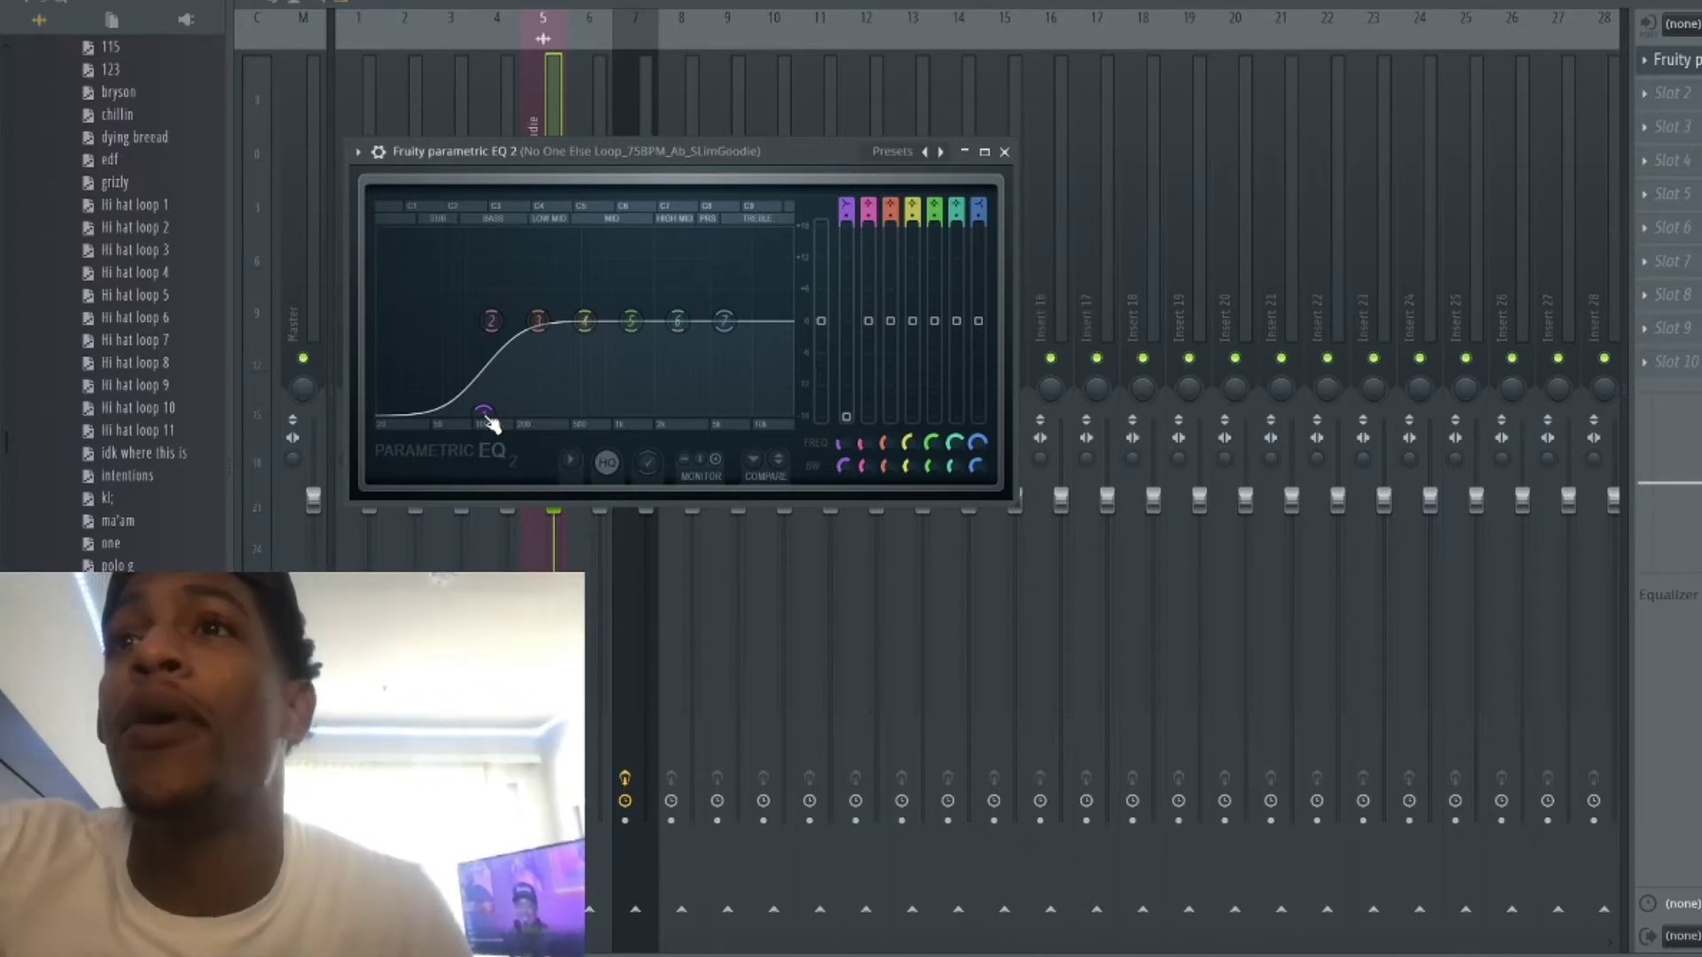
key("space")
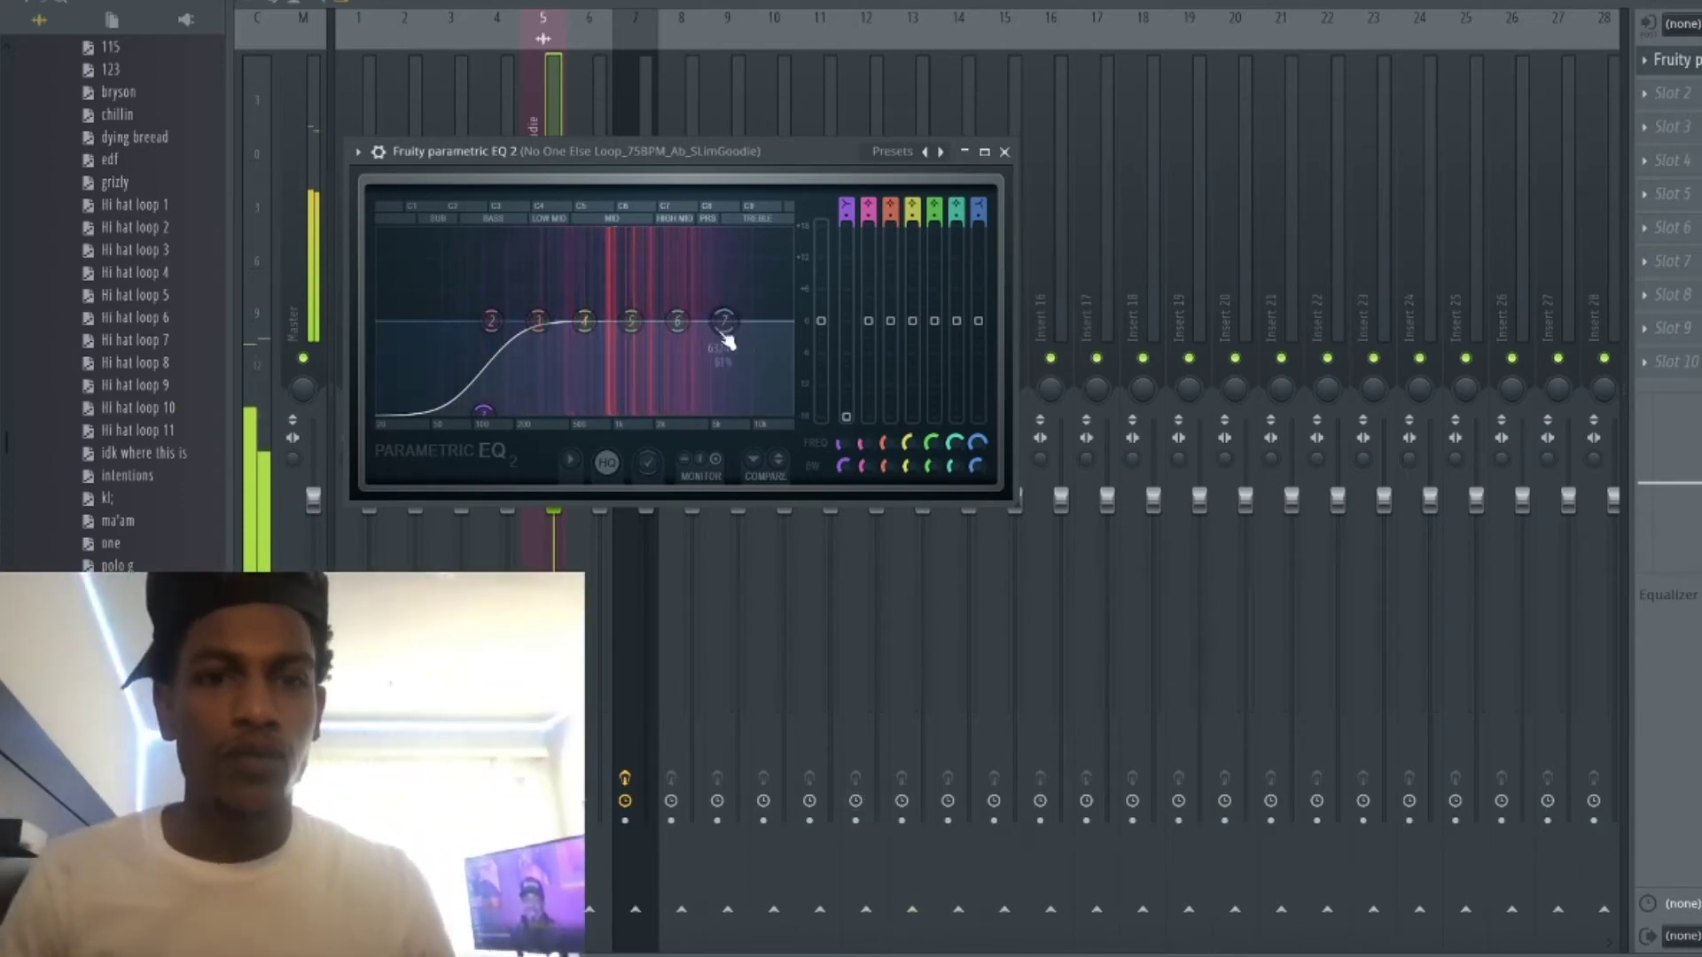
left_click_drag(724, 323, 678, 413)
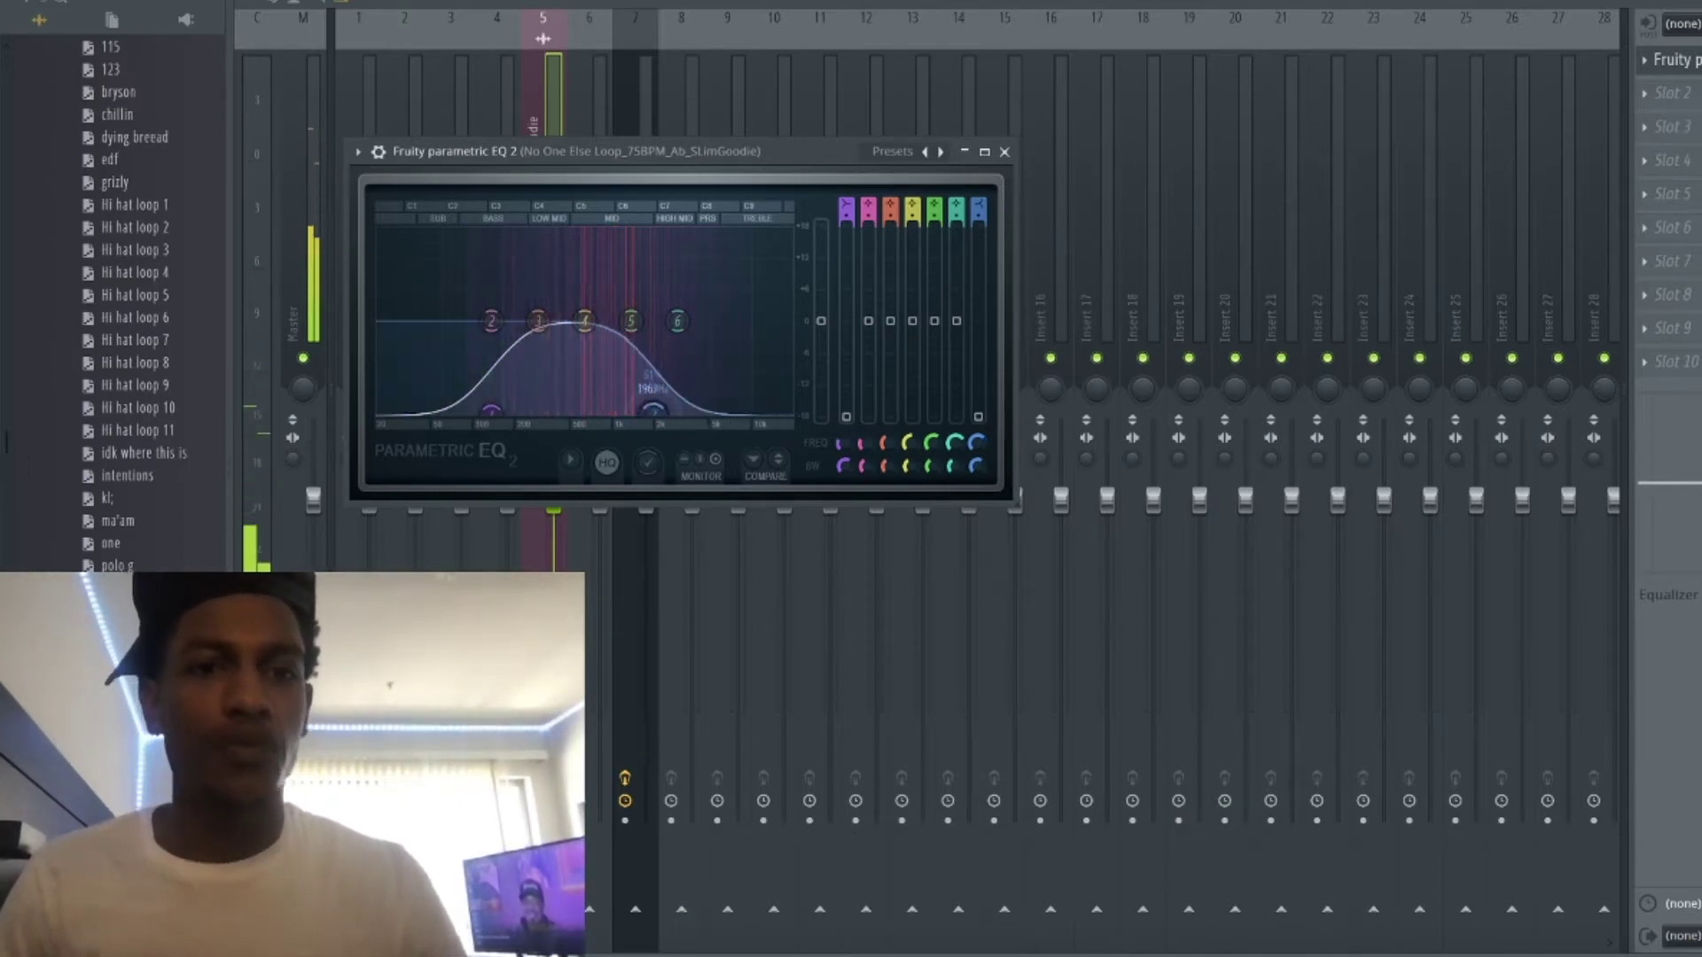
Load the 20Hz + 18kHz cut EQ preset, narrow it to about 200 Hz to 1 kHz, and return to the playlist.
left_click(941, 151)
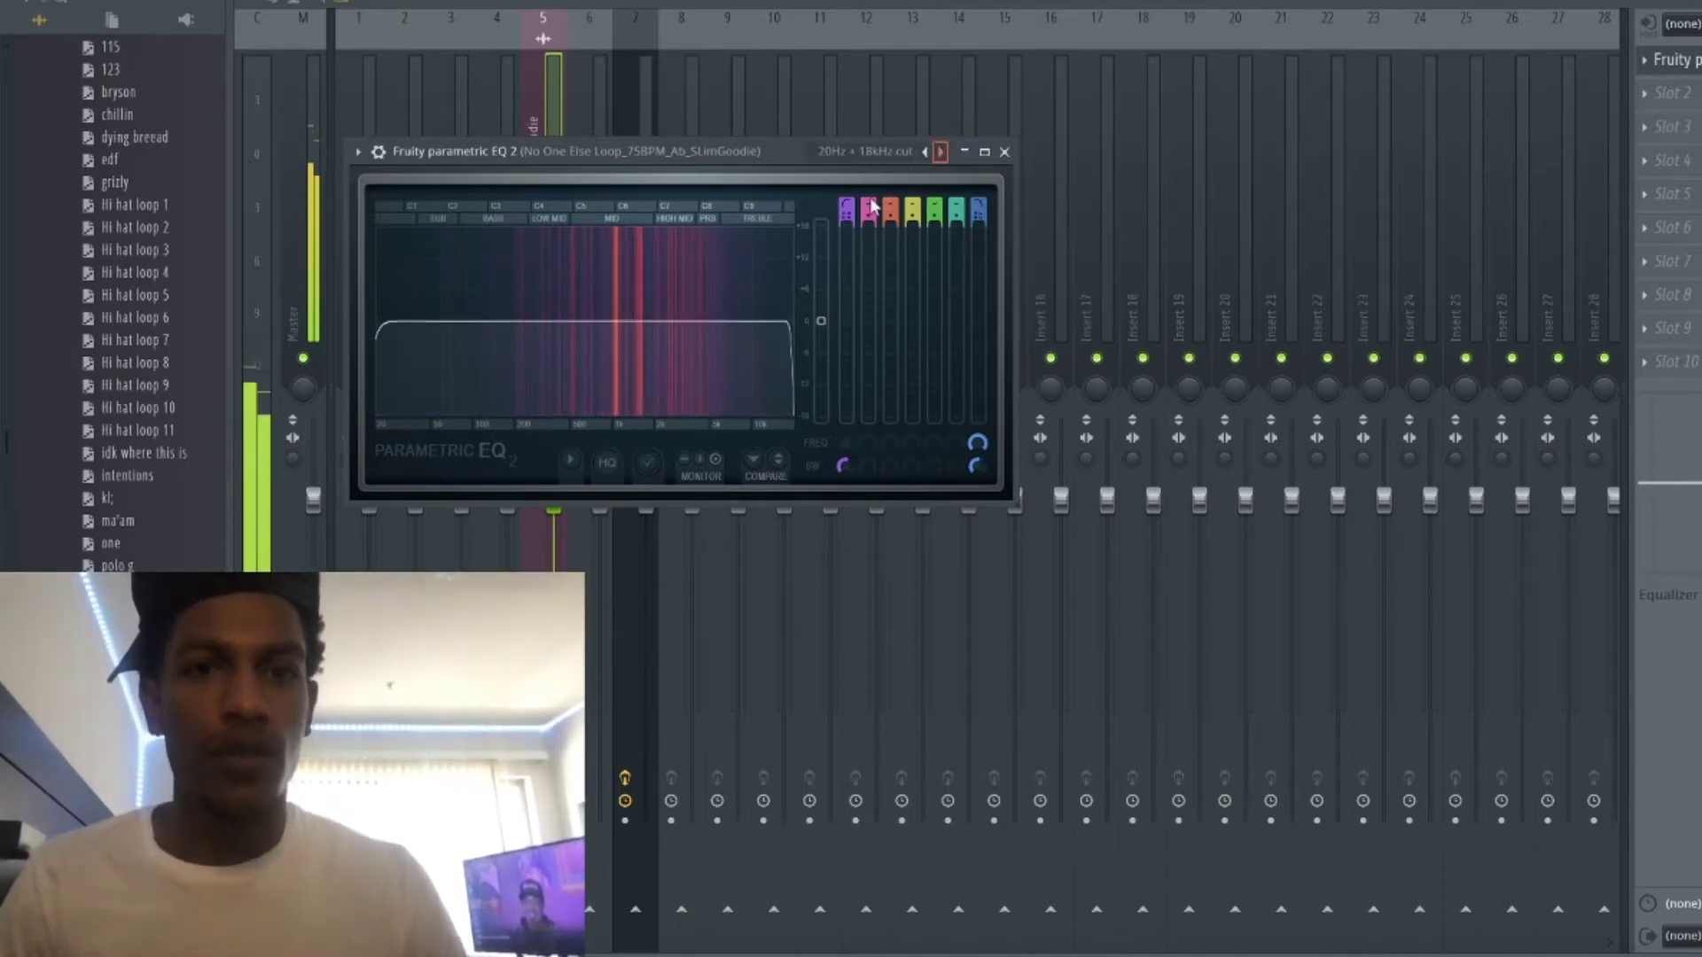
left_click_drag(407, 340, 497, 321)
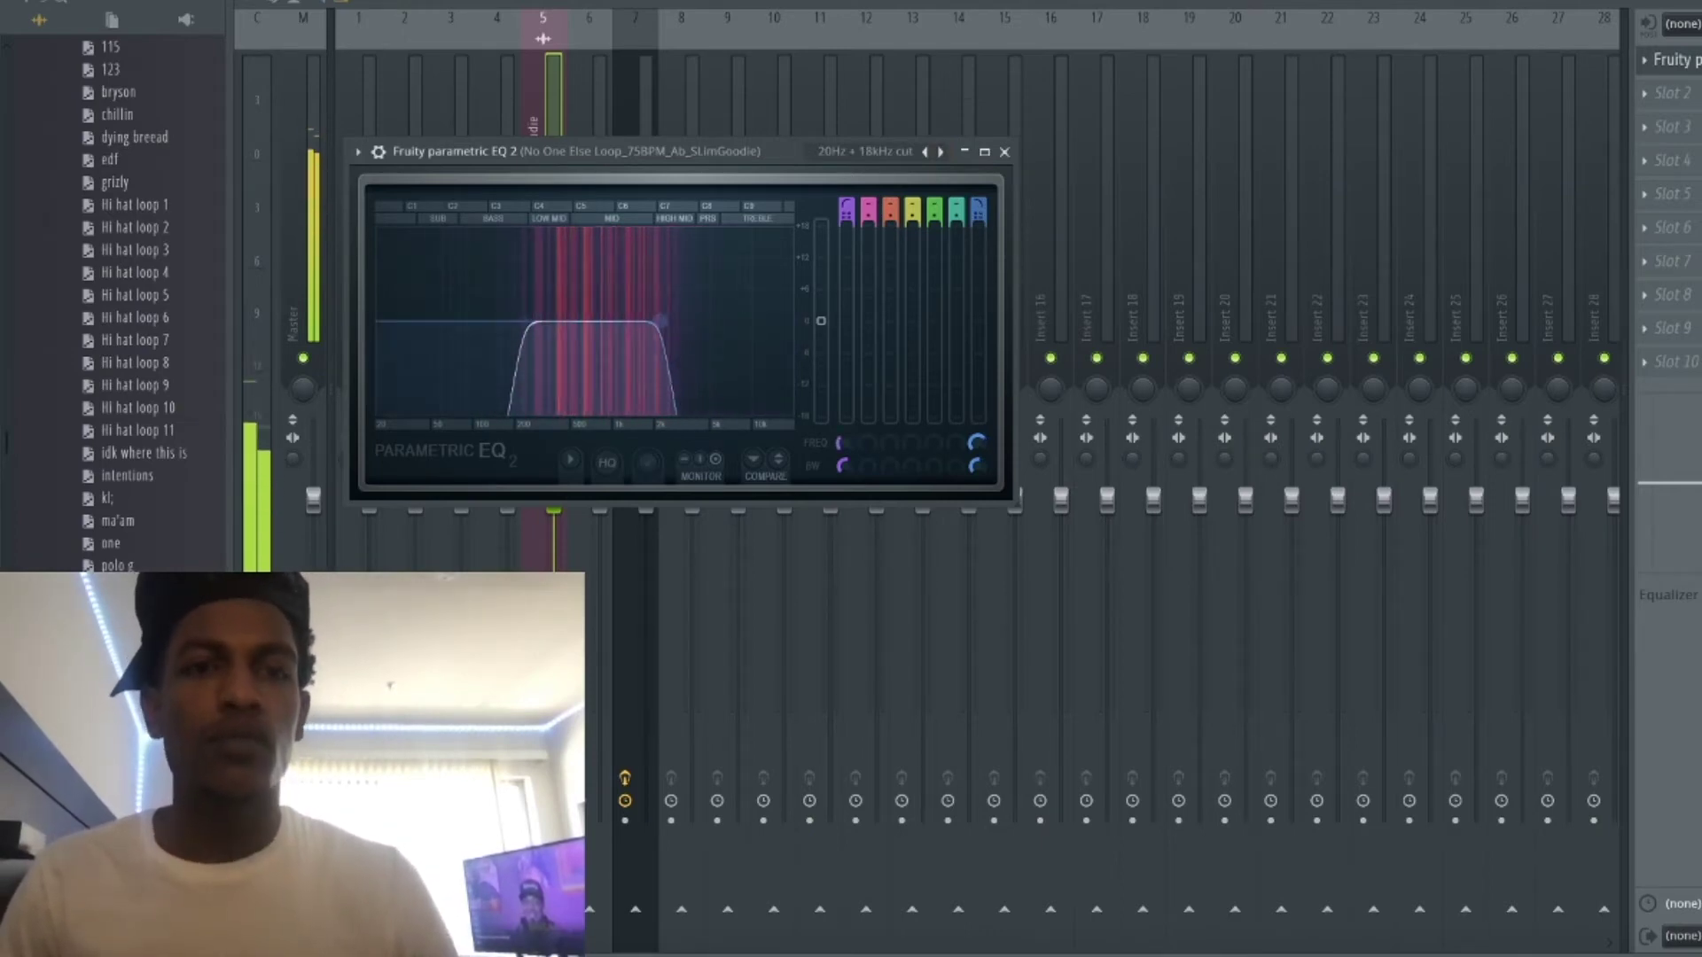
left_click_drag(638, 333, 625, 330)
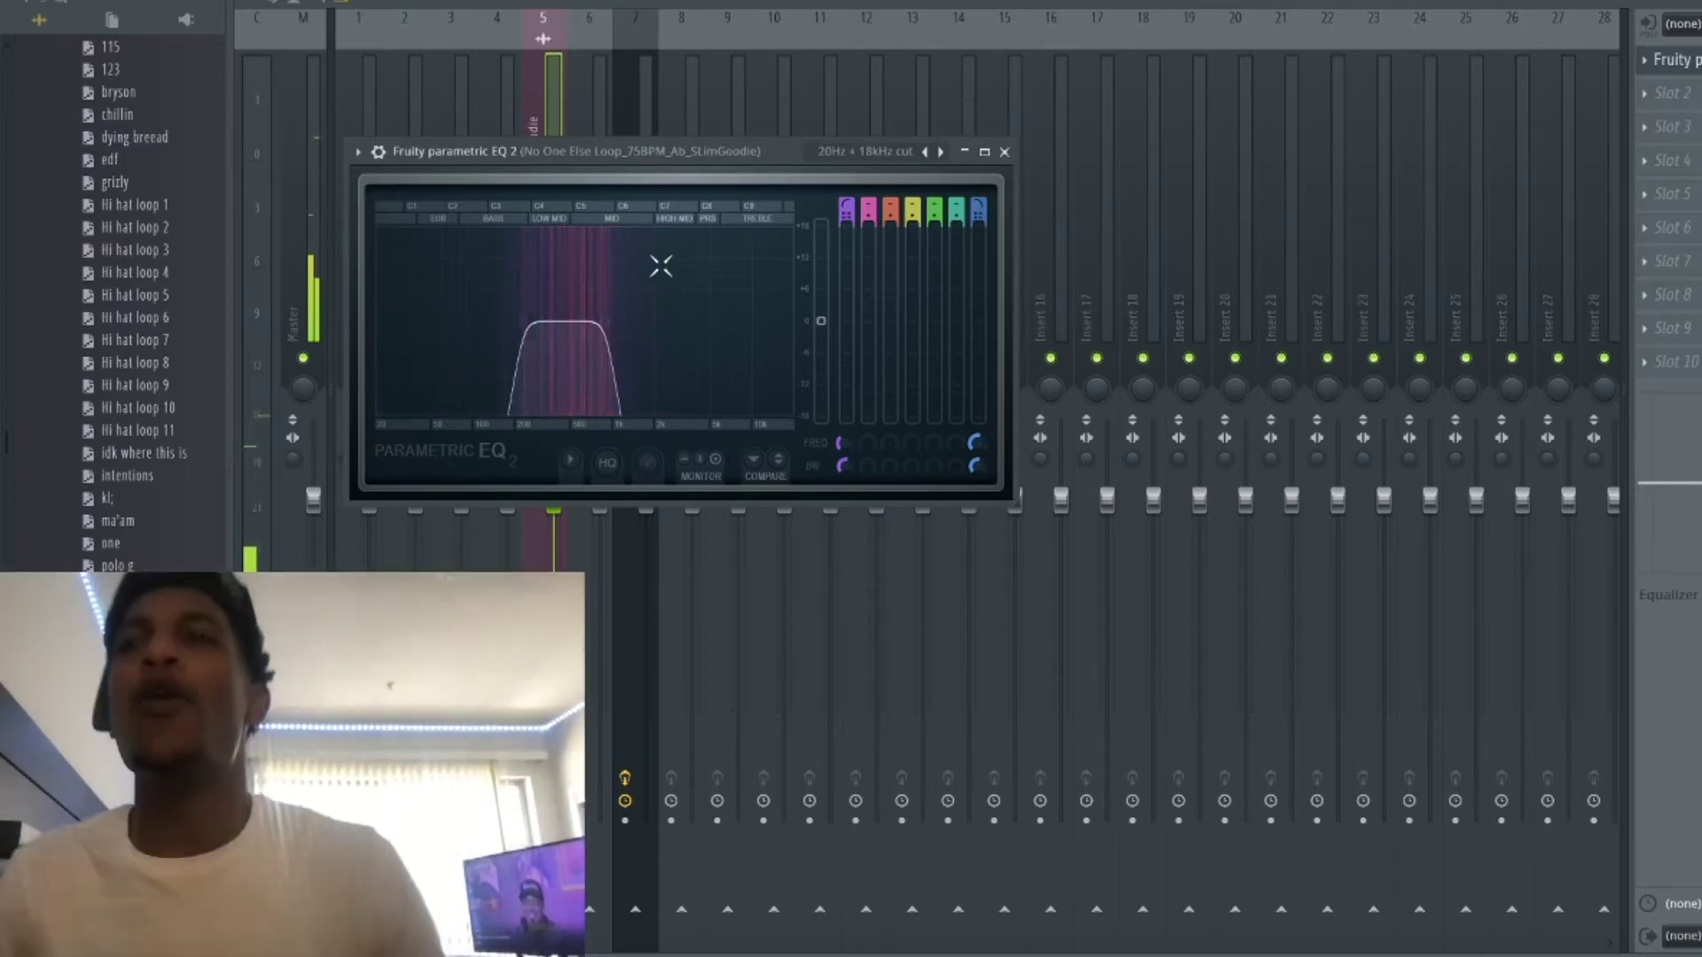
left_click_drag(544, 312, 551, 313)
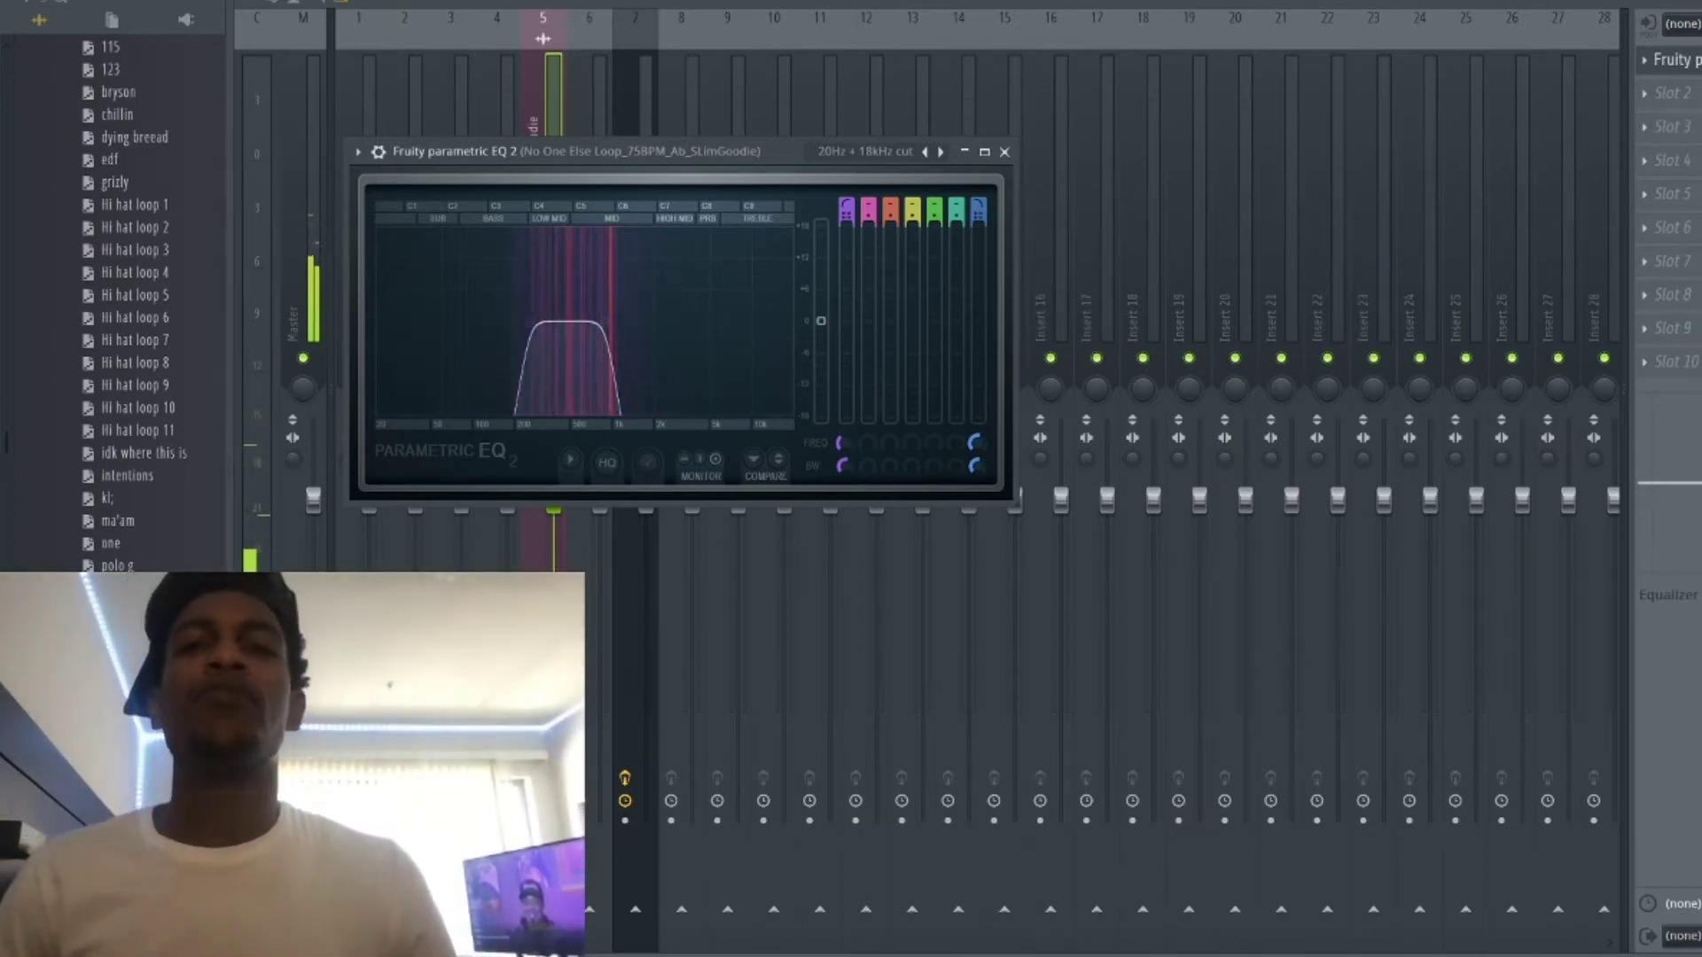
key("F6")
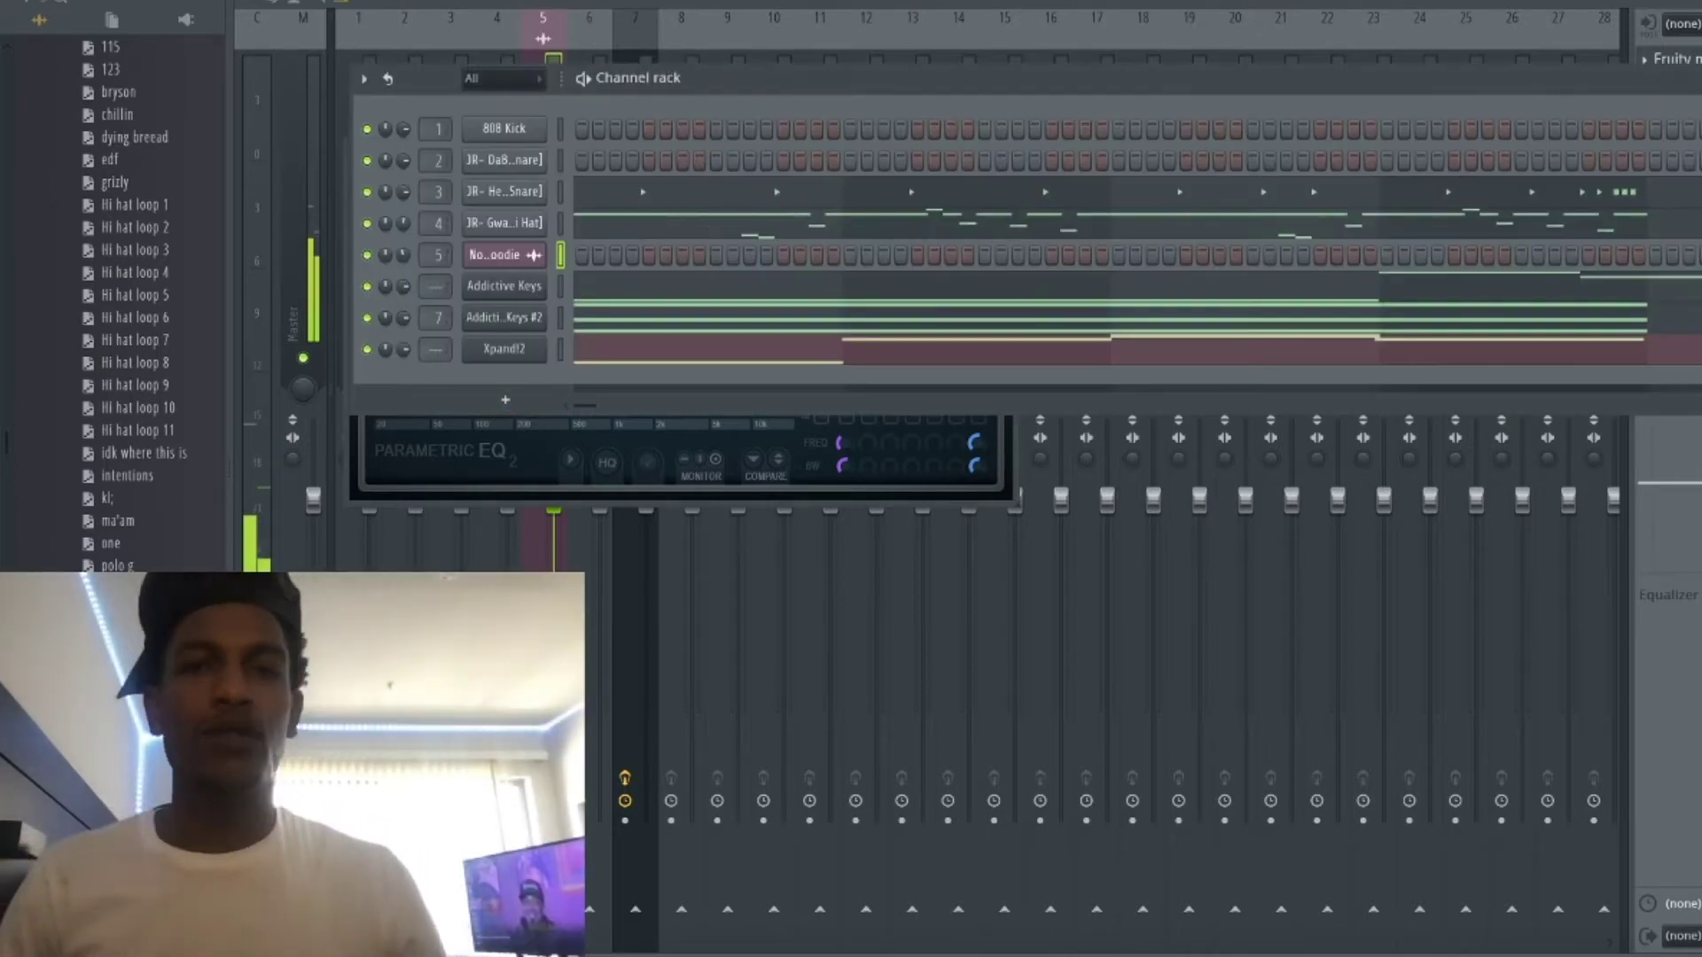
key("F5")
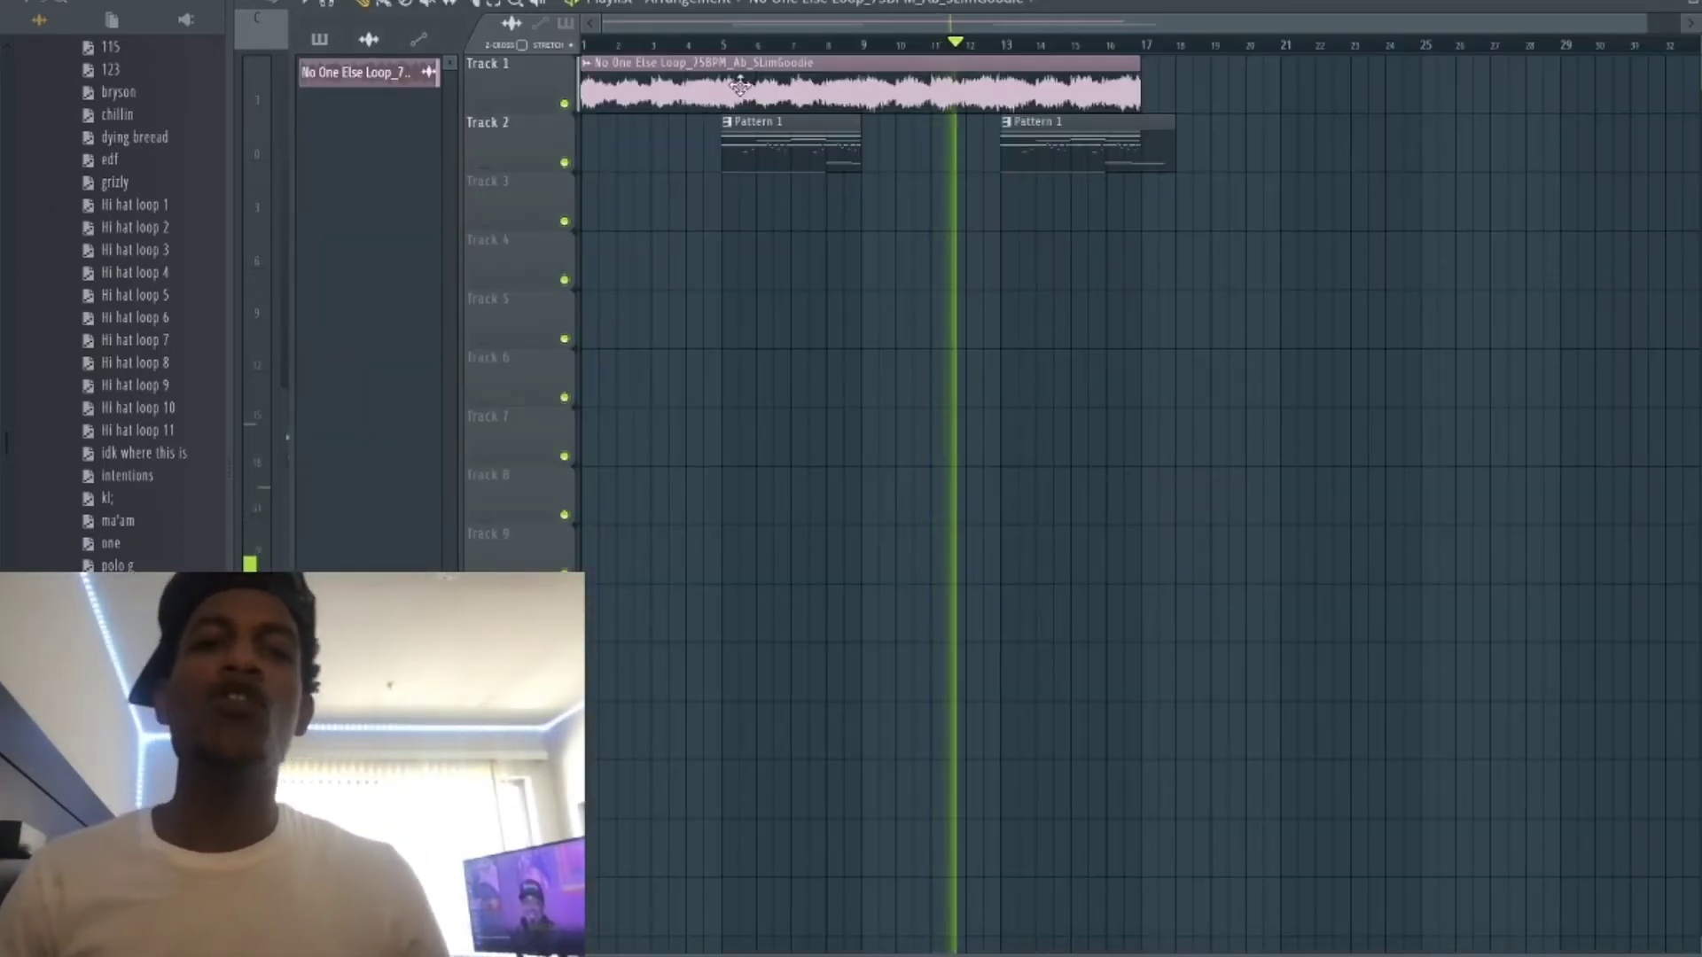
Place Pattern 1 at bar 1 on Track 2, remove its clip at bar 13, and select the clips at bars 1 and 5.
key("space")
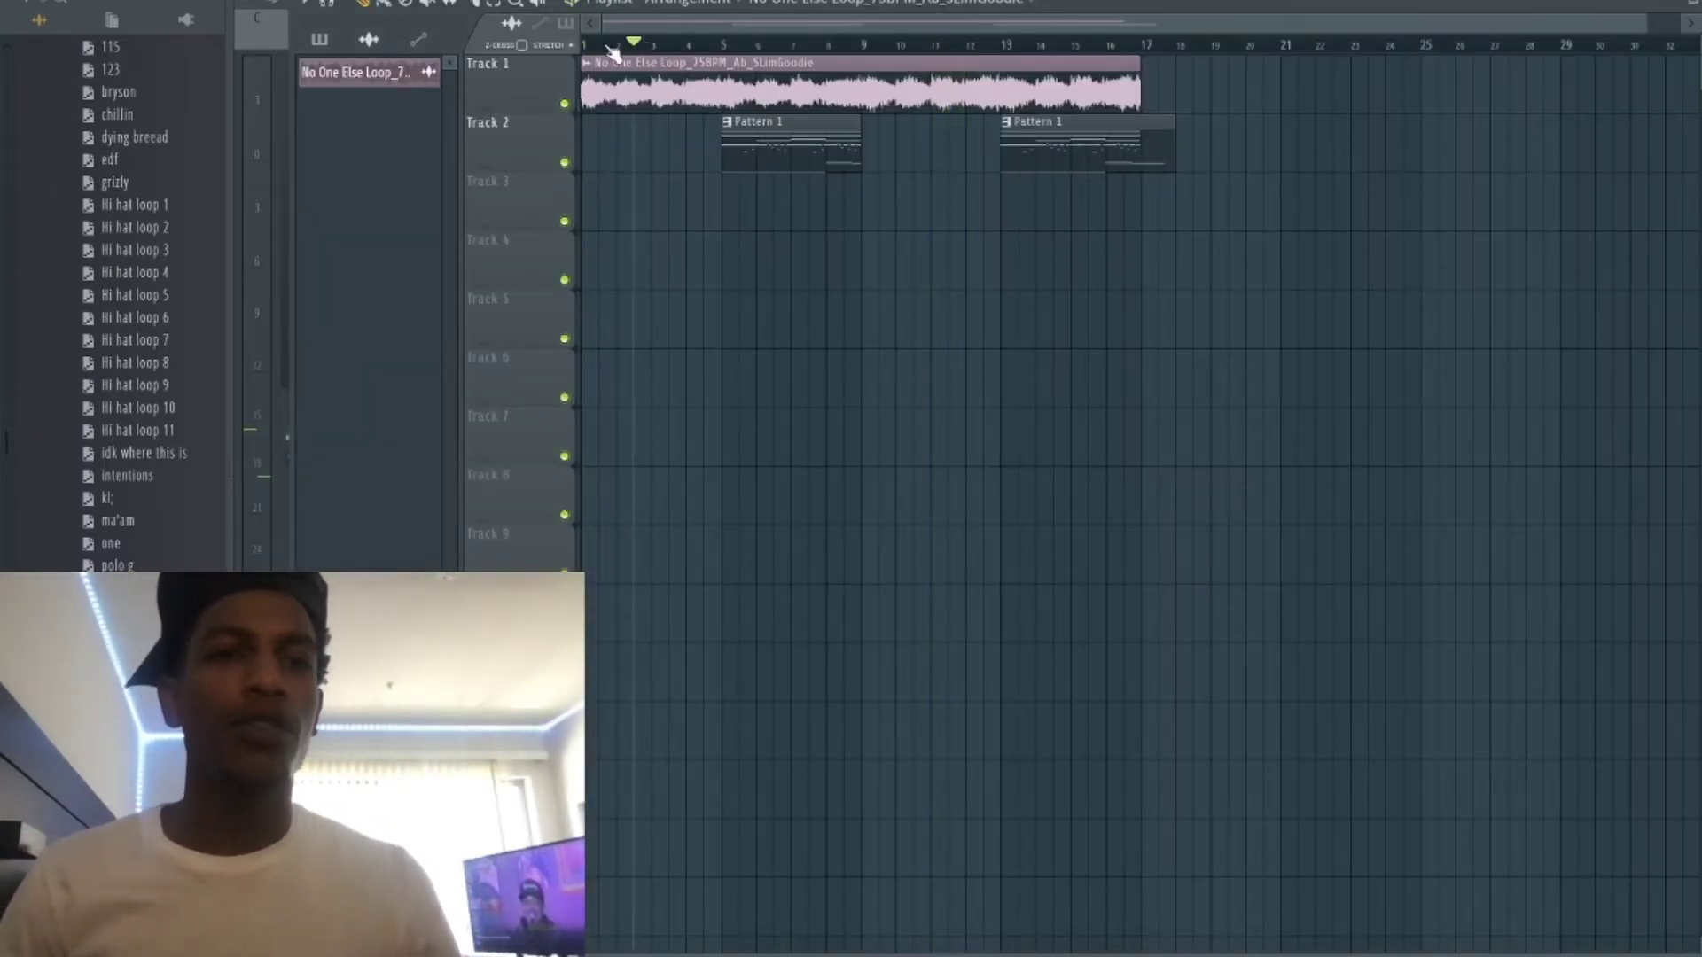
left_click(807, 144)
left_click(664, 144)
key("space")
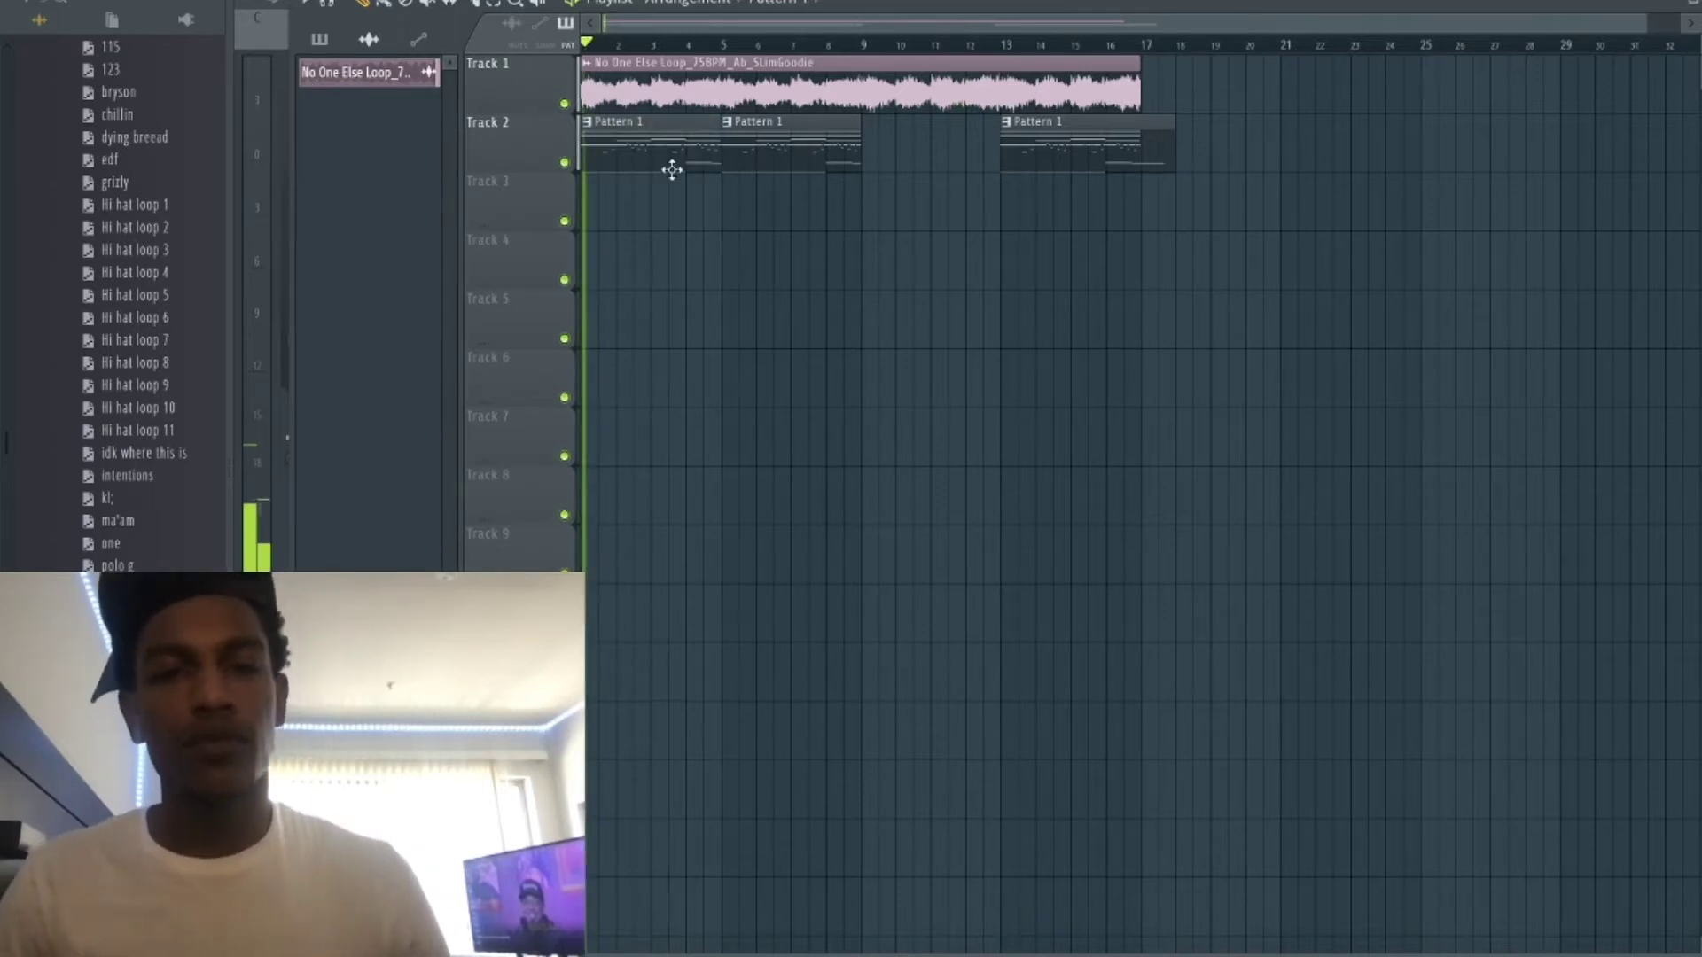
left_click(965, 145)
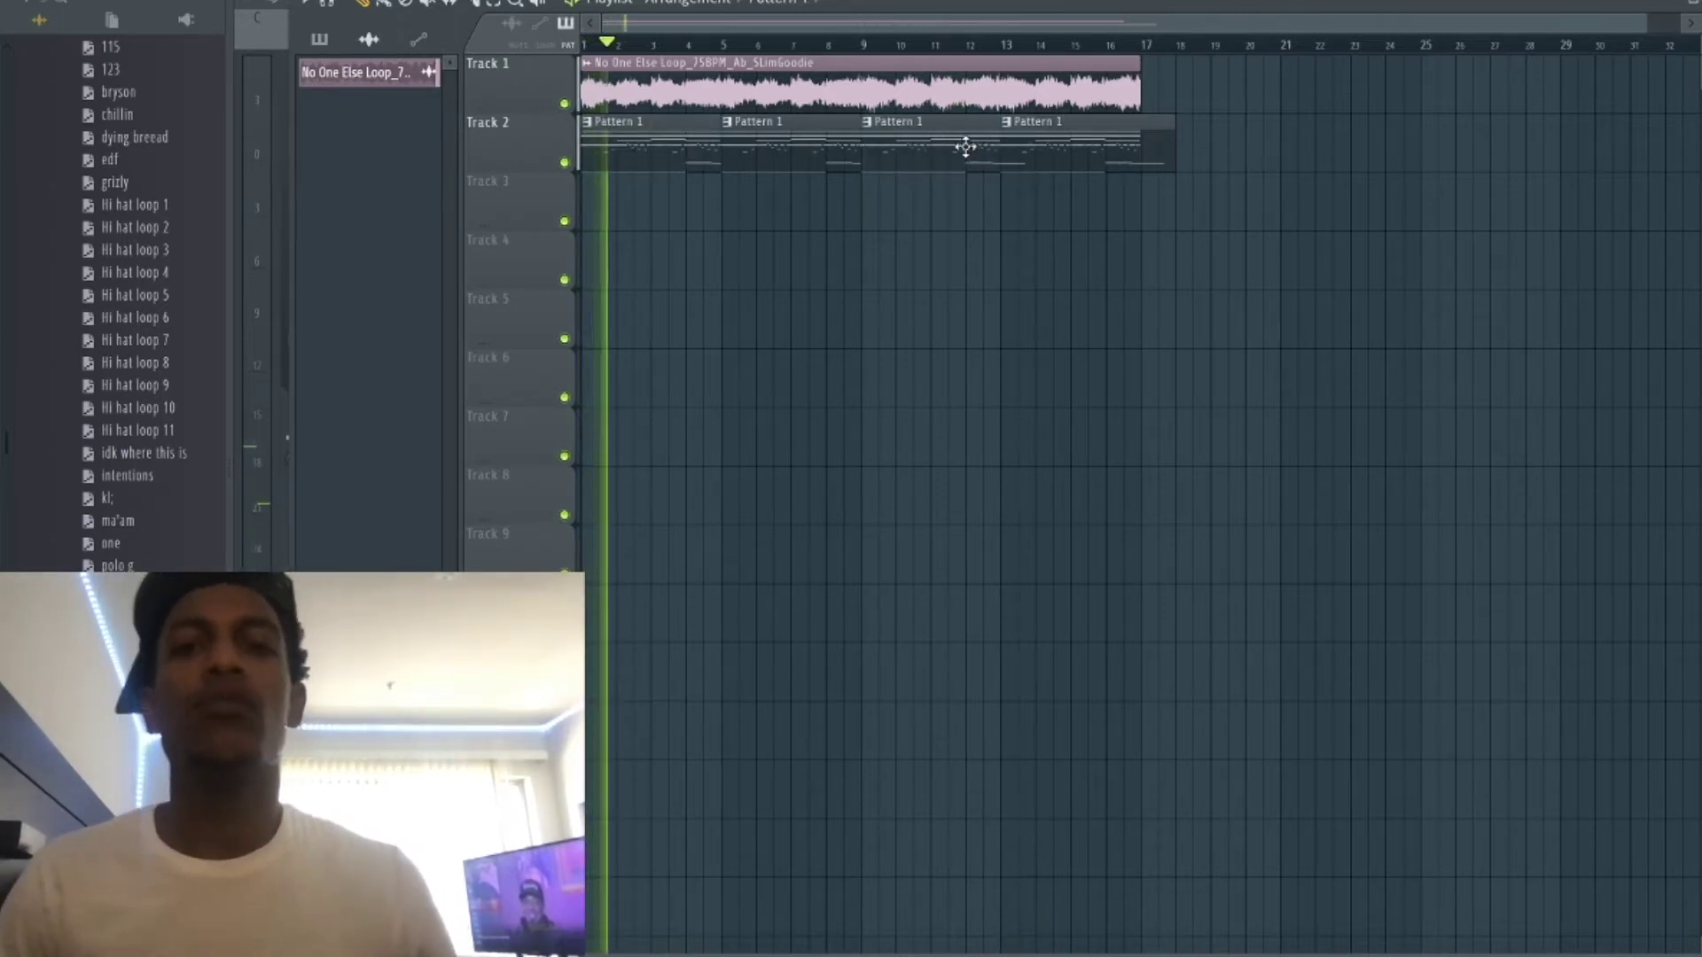
right_click(946, 158)
right_click(1099, 157)
left_click_drag(884, 152, 694, 144)
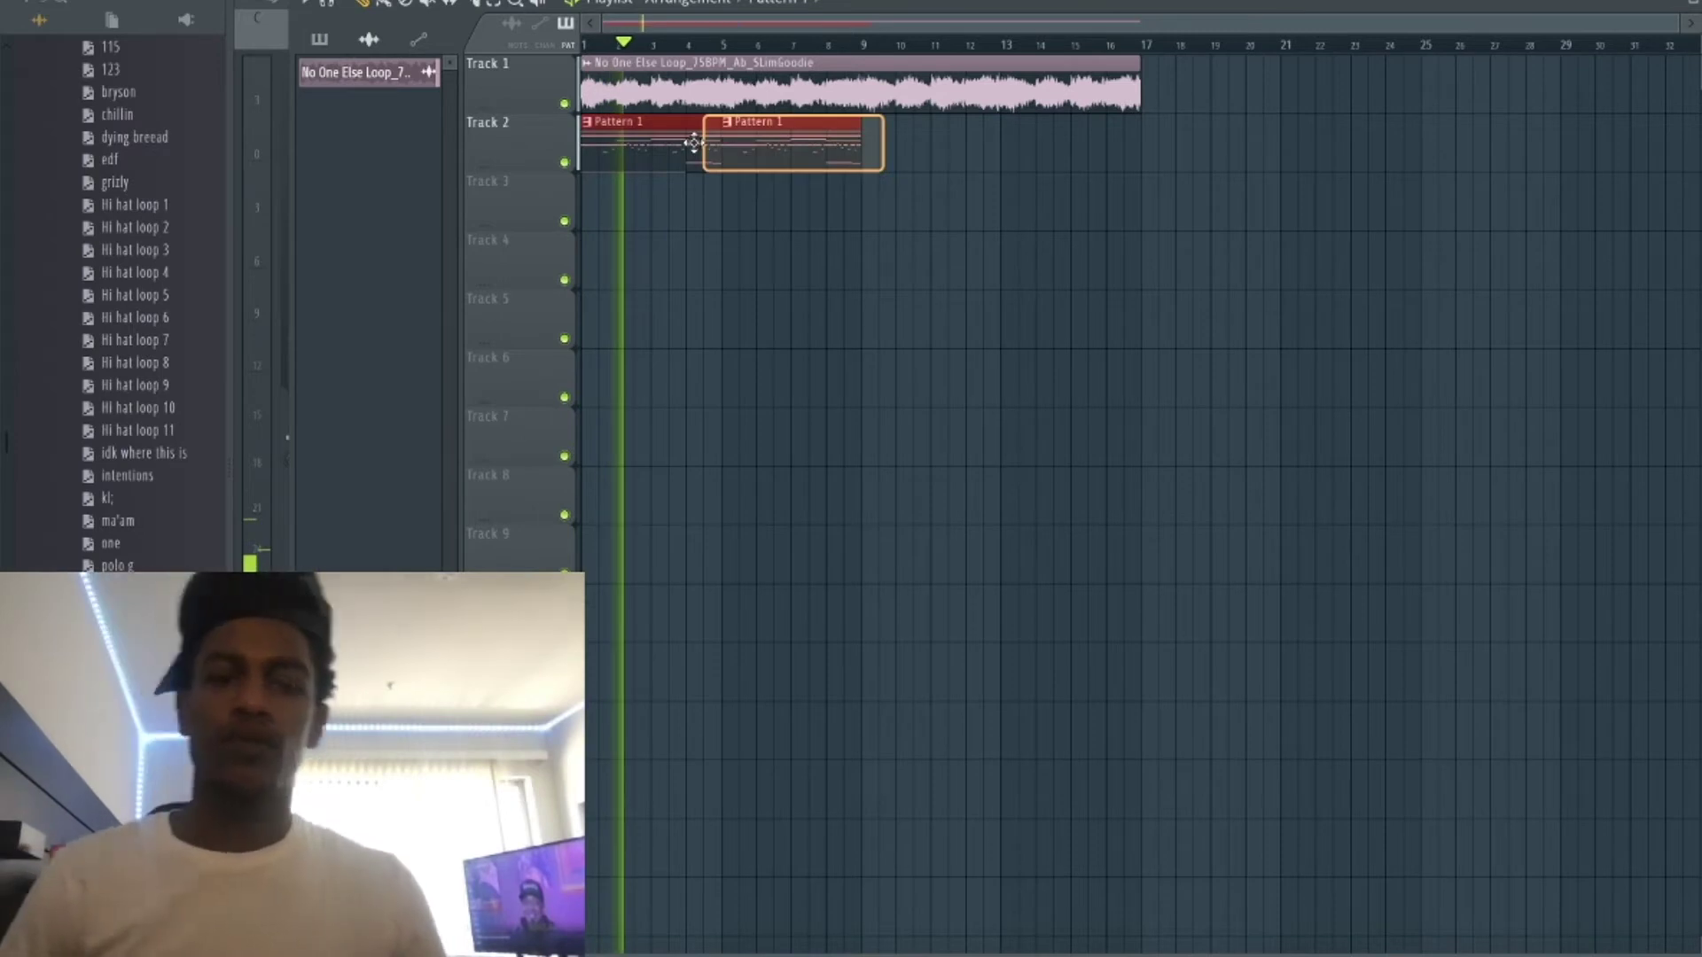
Save the project as "jroach x slimgoodie_ no one elee" in the DB - 4.10.22 folder as an FL Studio song file.
key("super+s")
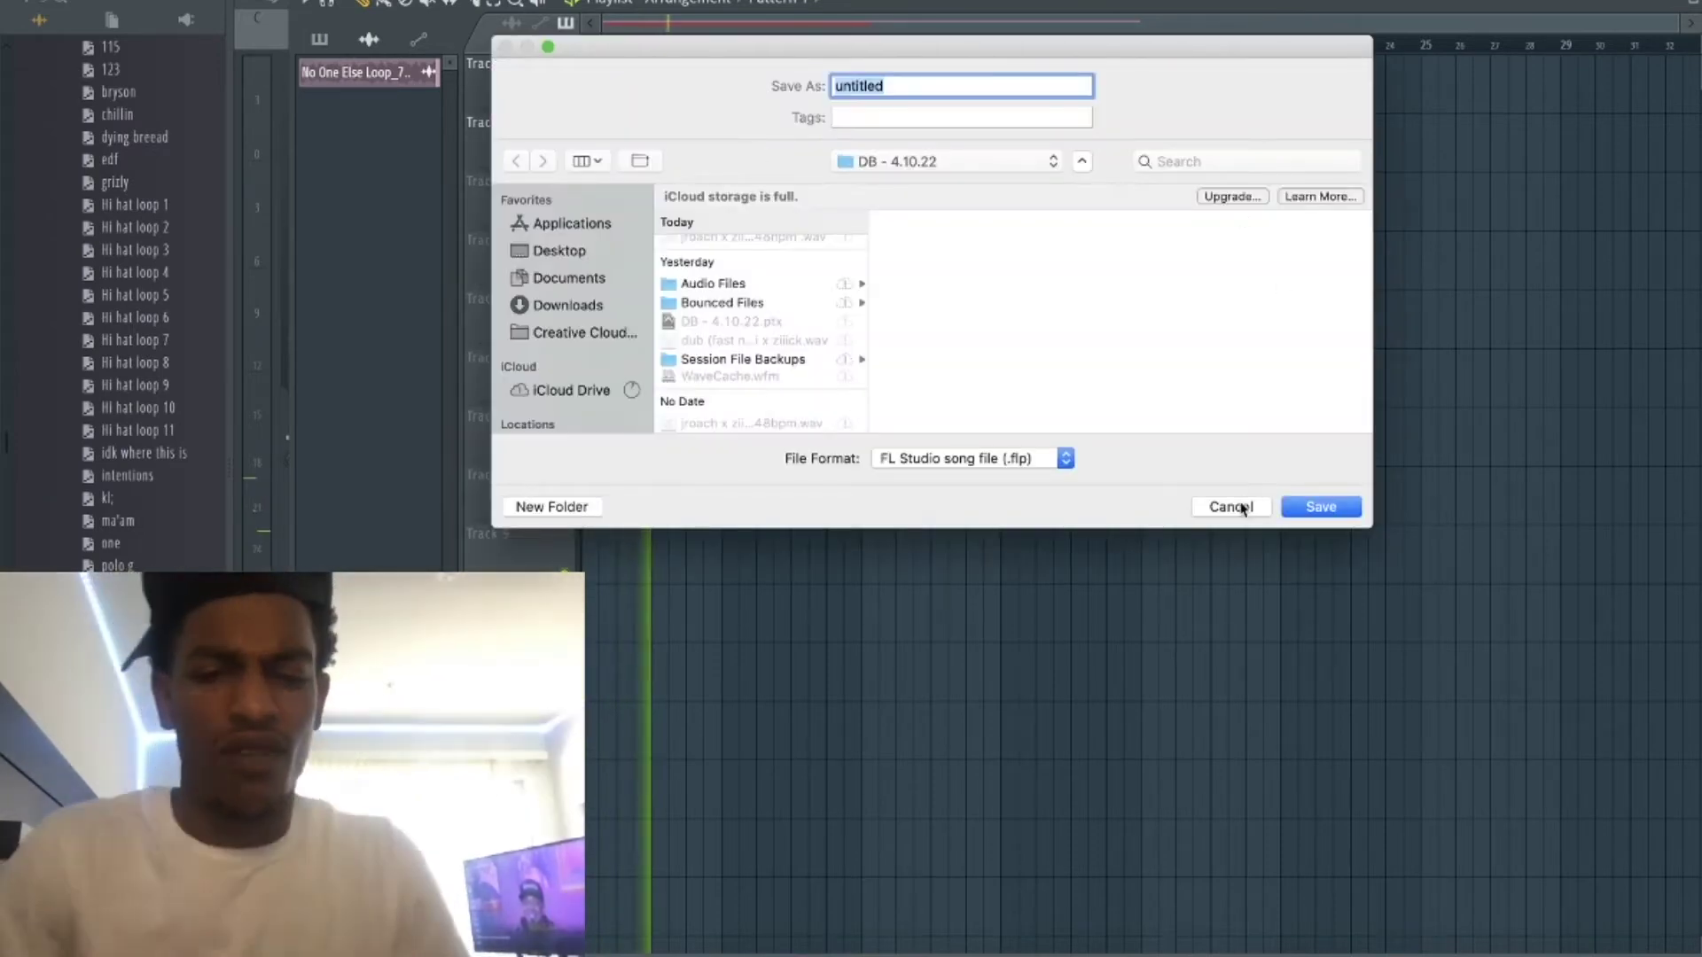
type("jroach x slimgoodie_")
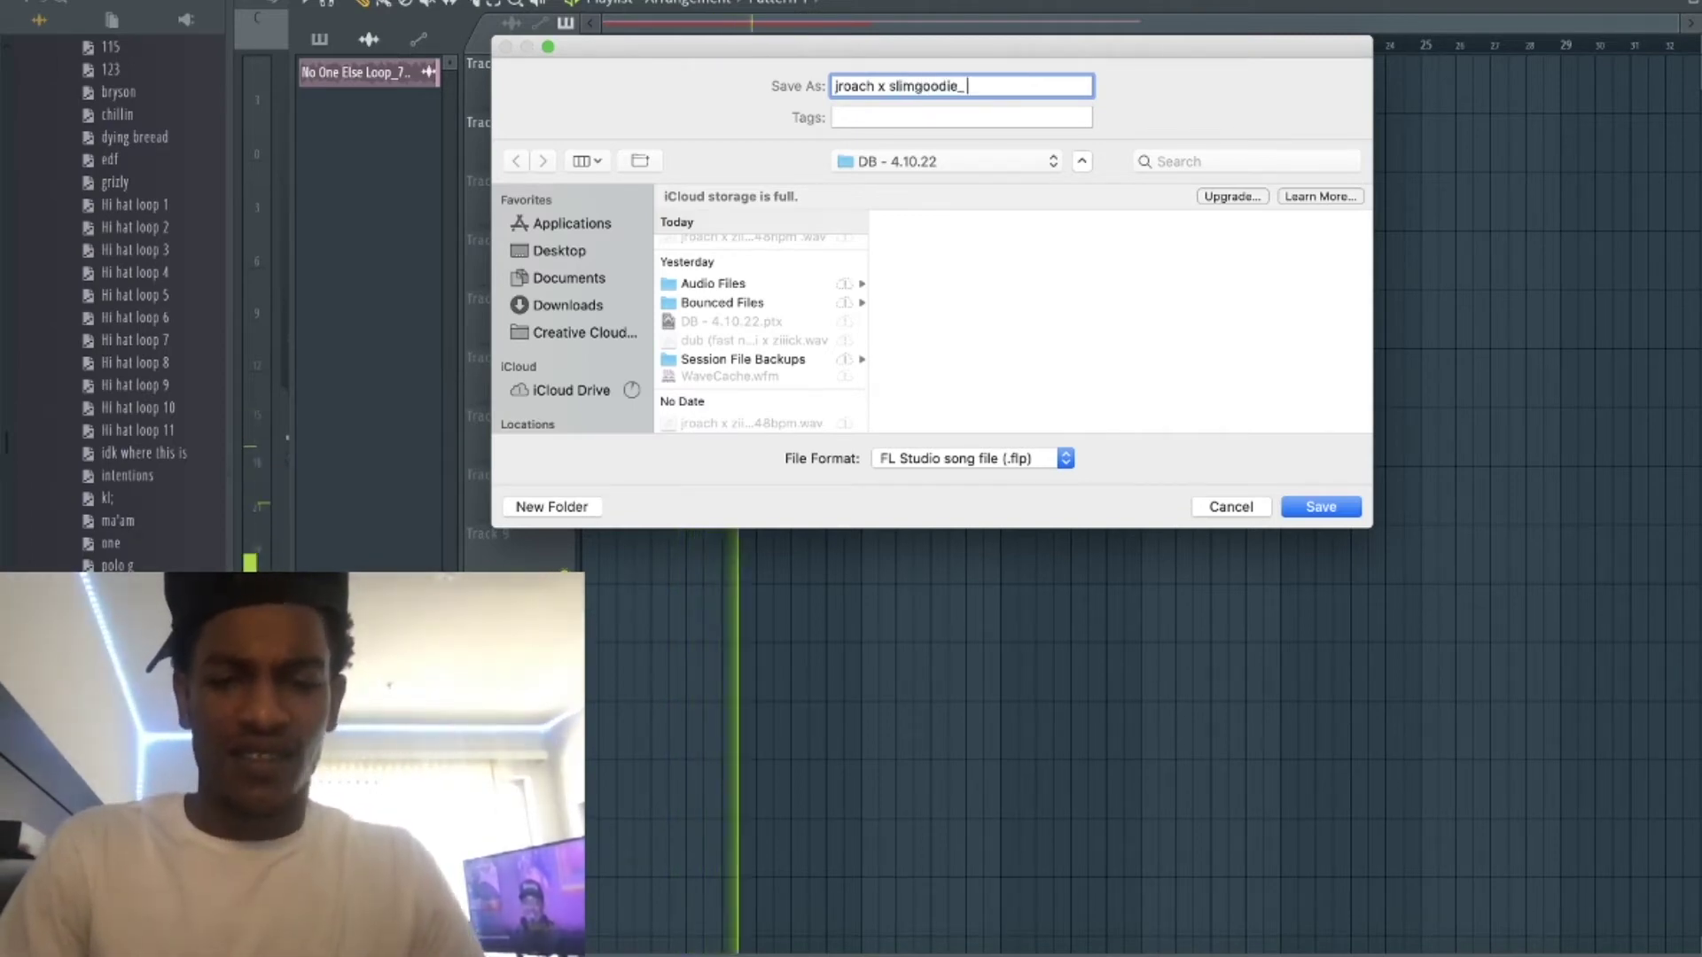
type("s")
key("Return")
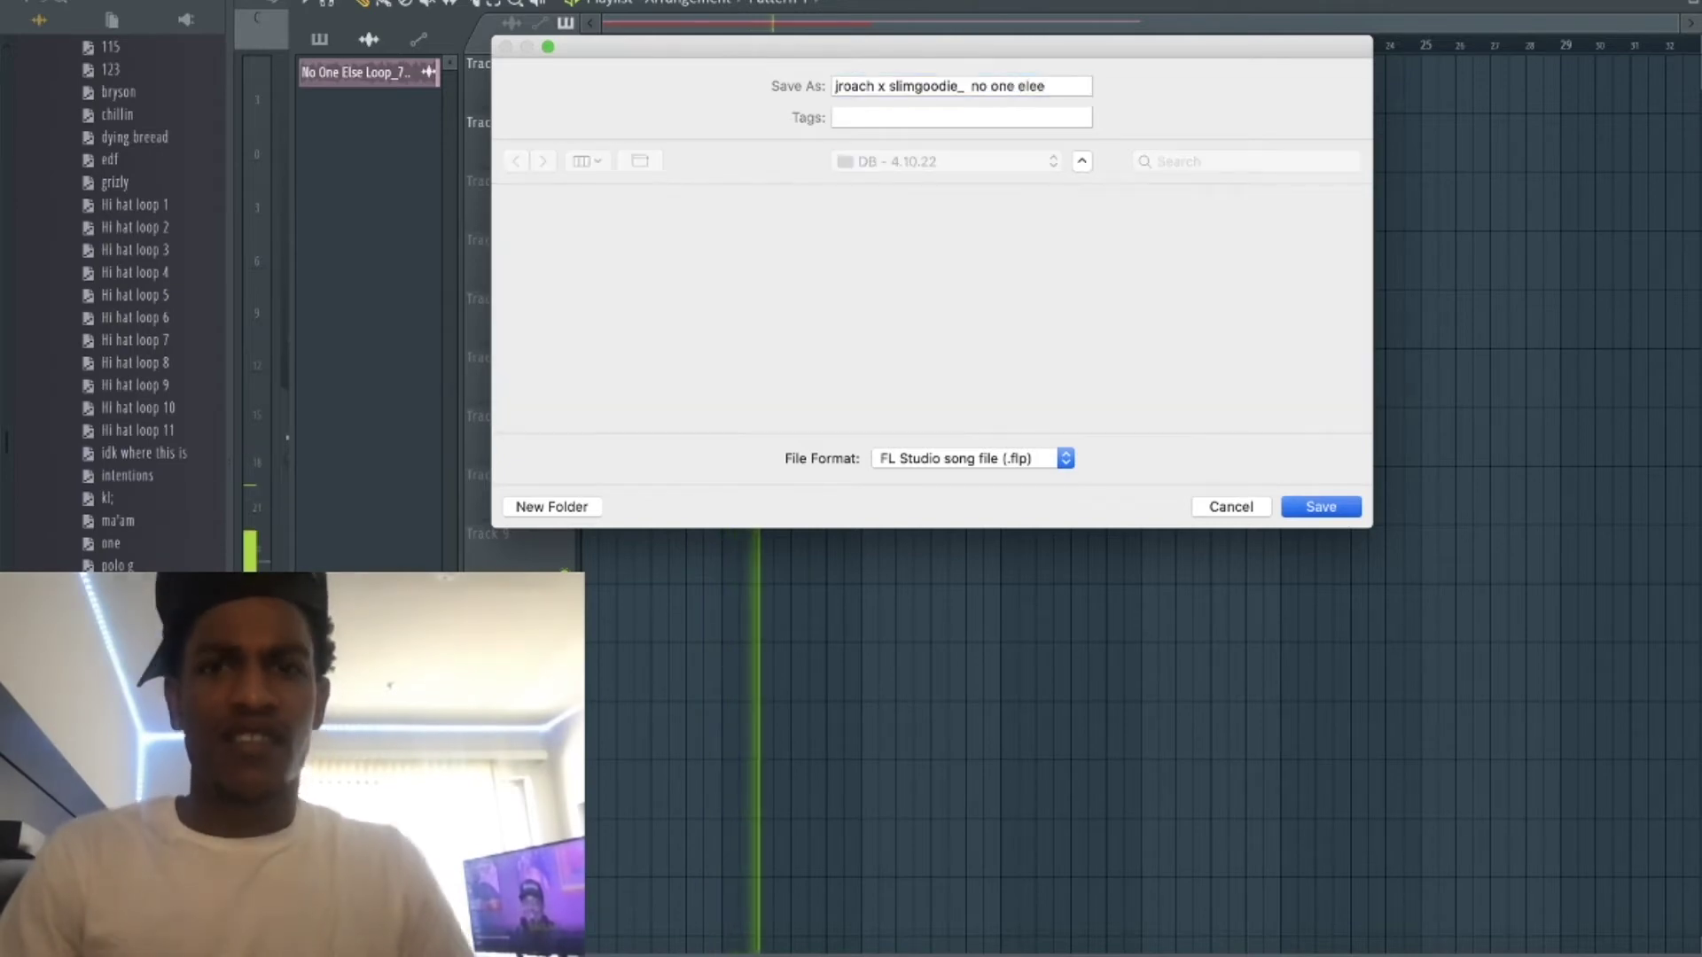
key("Return")
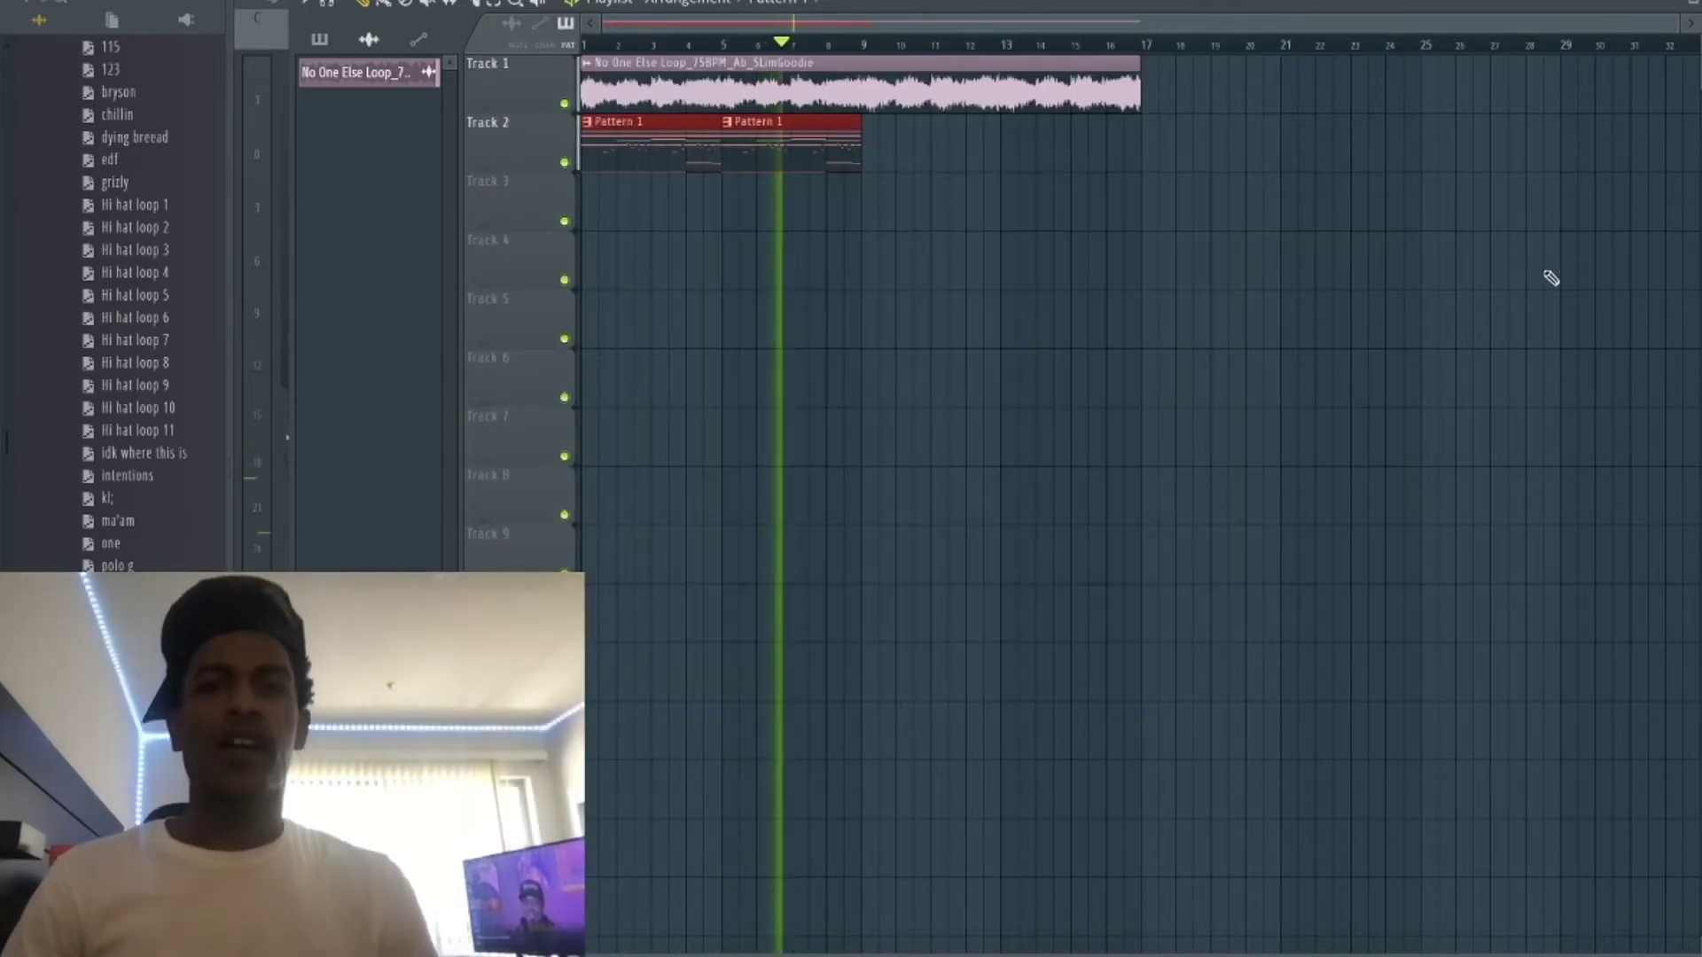
Duplicate the two Pattern 1 clips on Track 2 so they fill bars 9 to 16.
left_click_drag(902, 181, 683, 145)
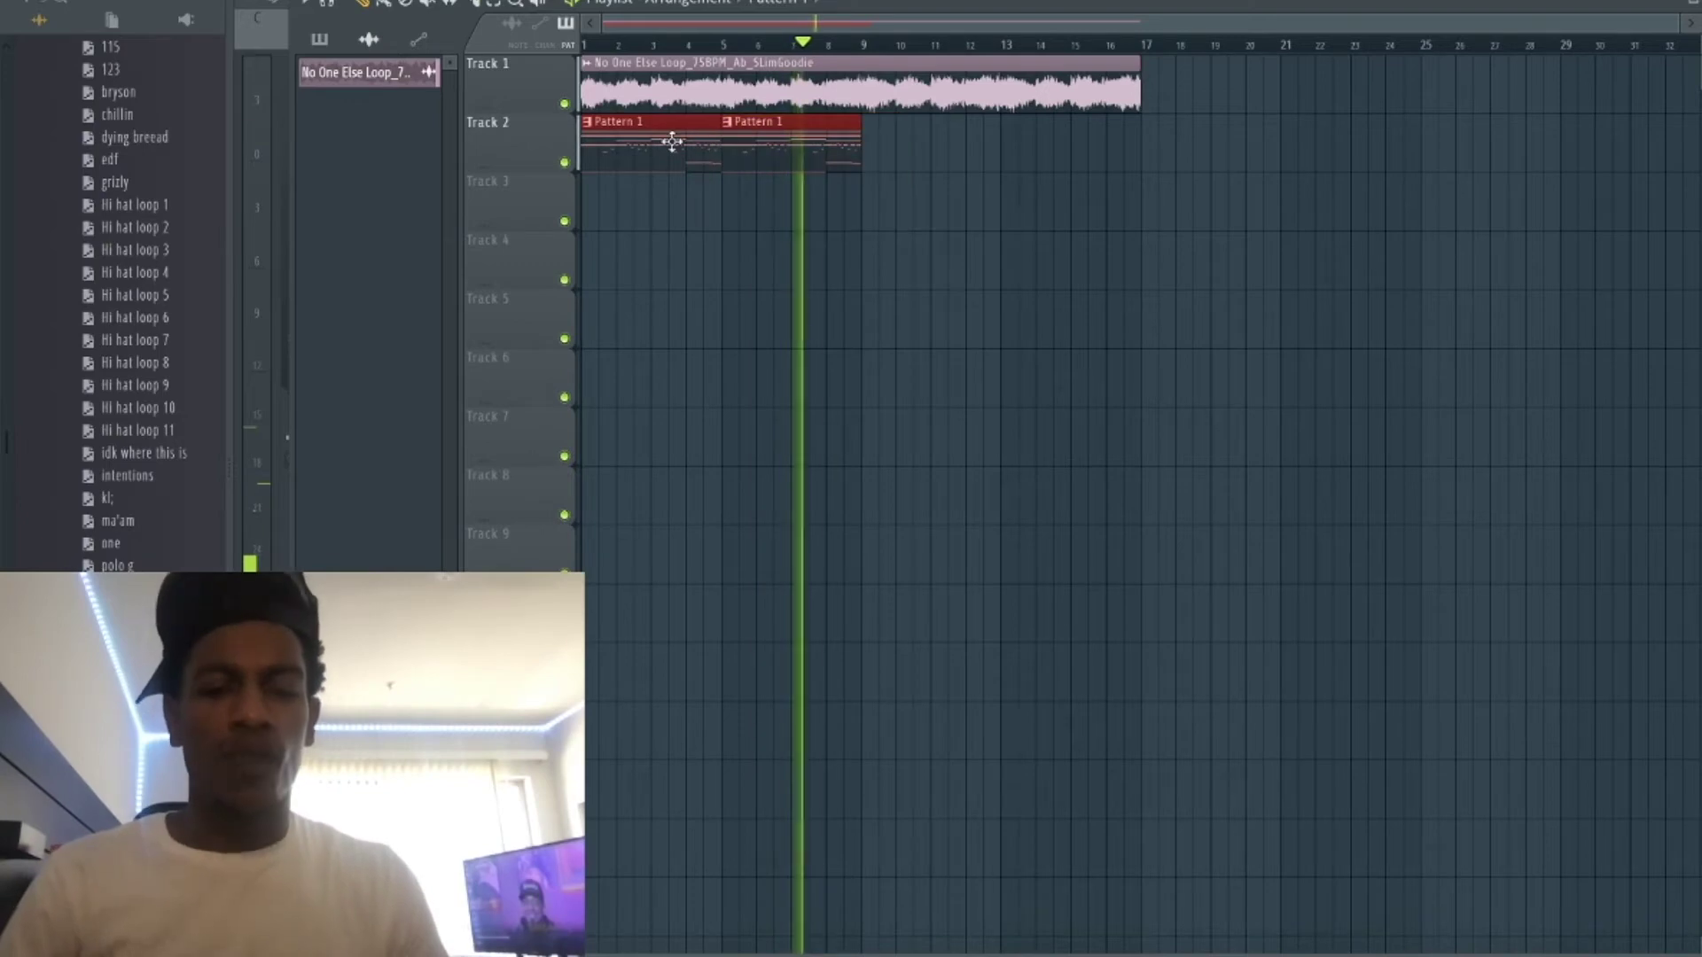
key("ctrl+b")
key("ctrl+d")
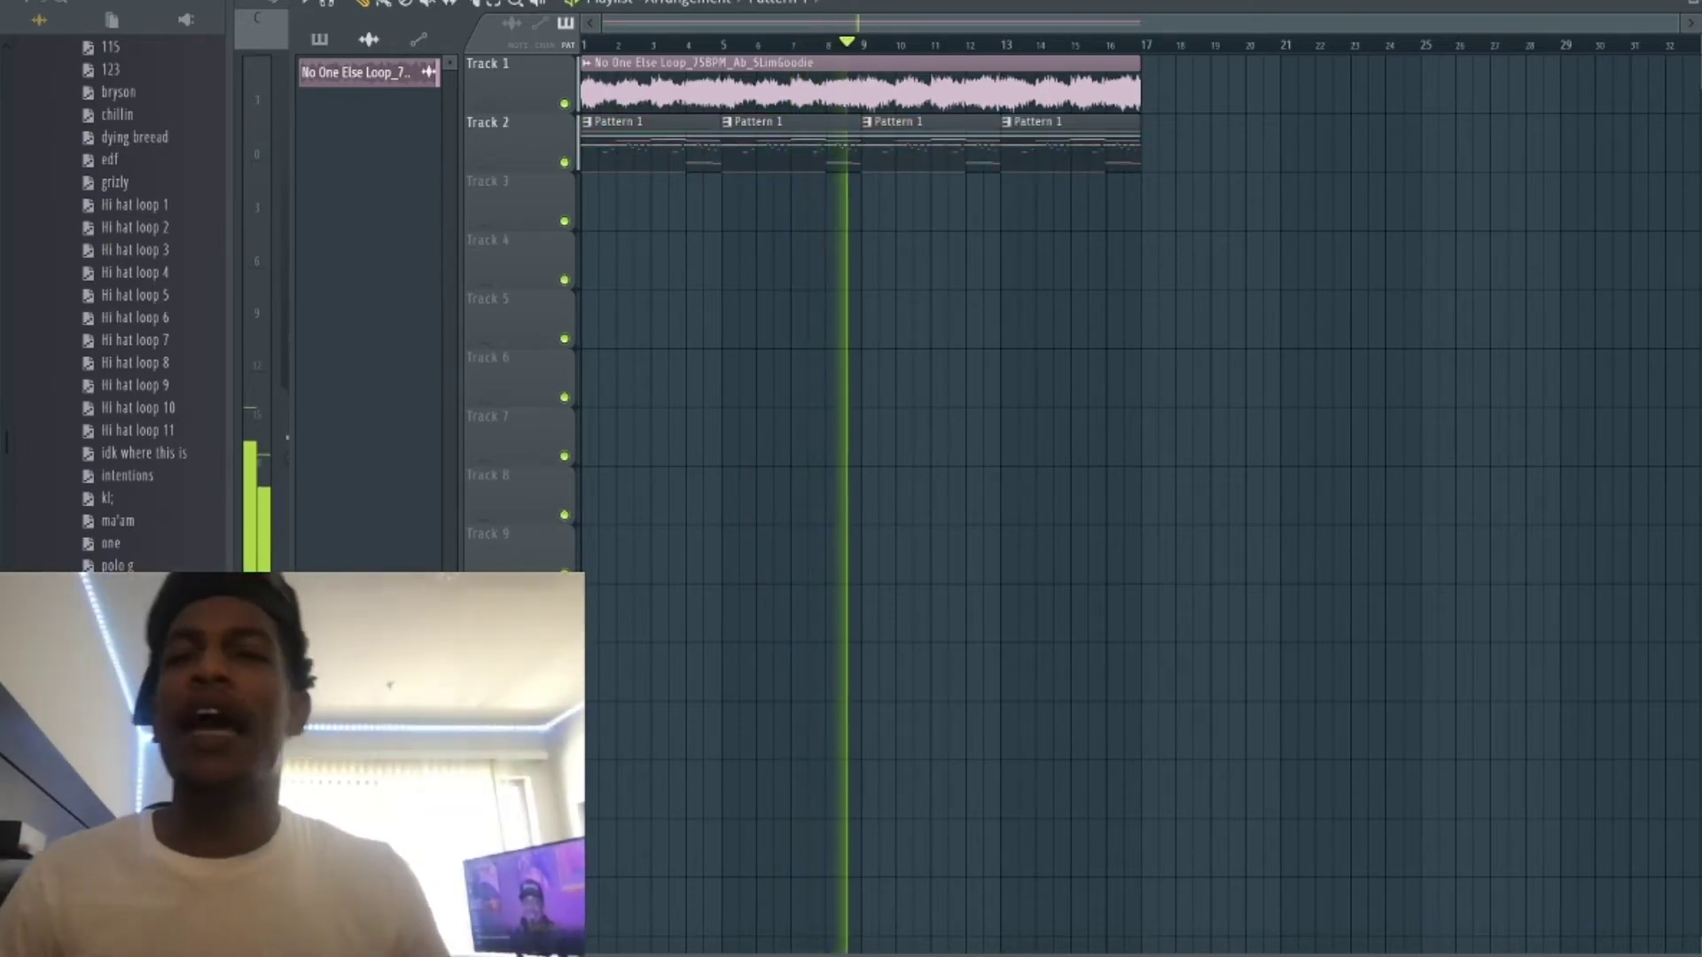
Add the JR-Spinz 808 sample from the Go Crazy drum kit as a new channel and set it to cut itself.
key("F6")
scroll(29, 282, "up", 4)
scroll(30, 282, "up", 10)
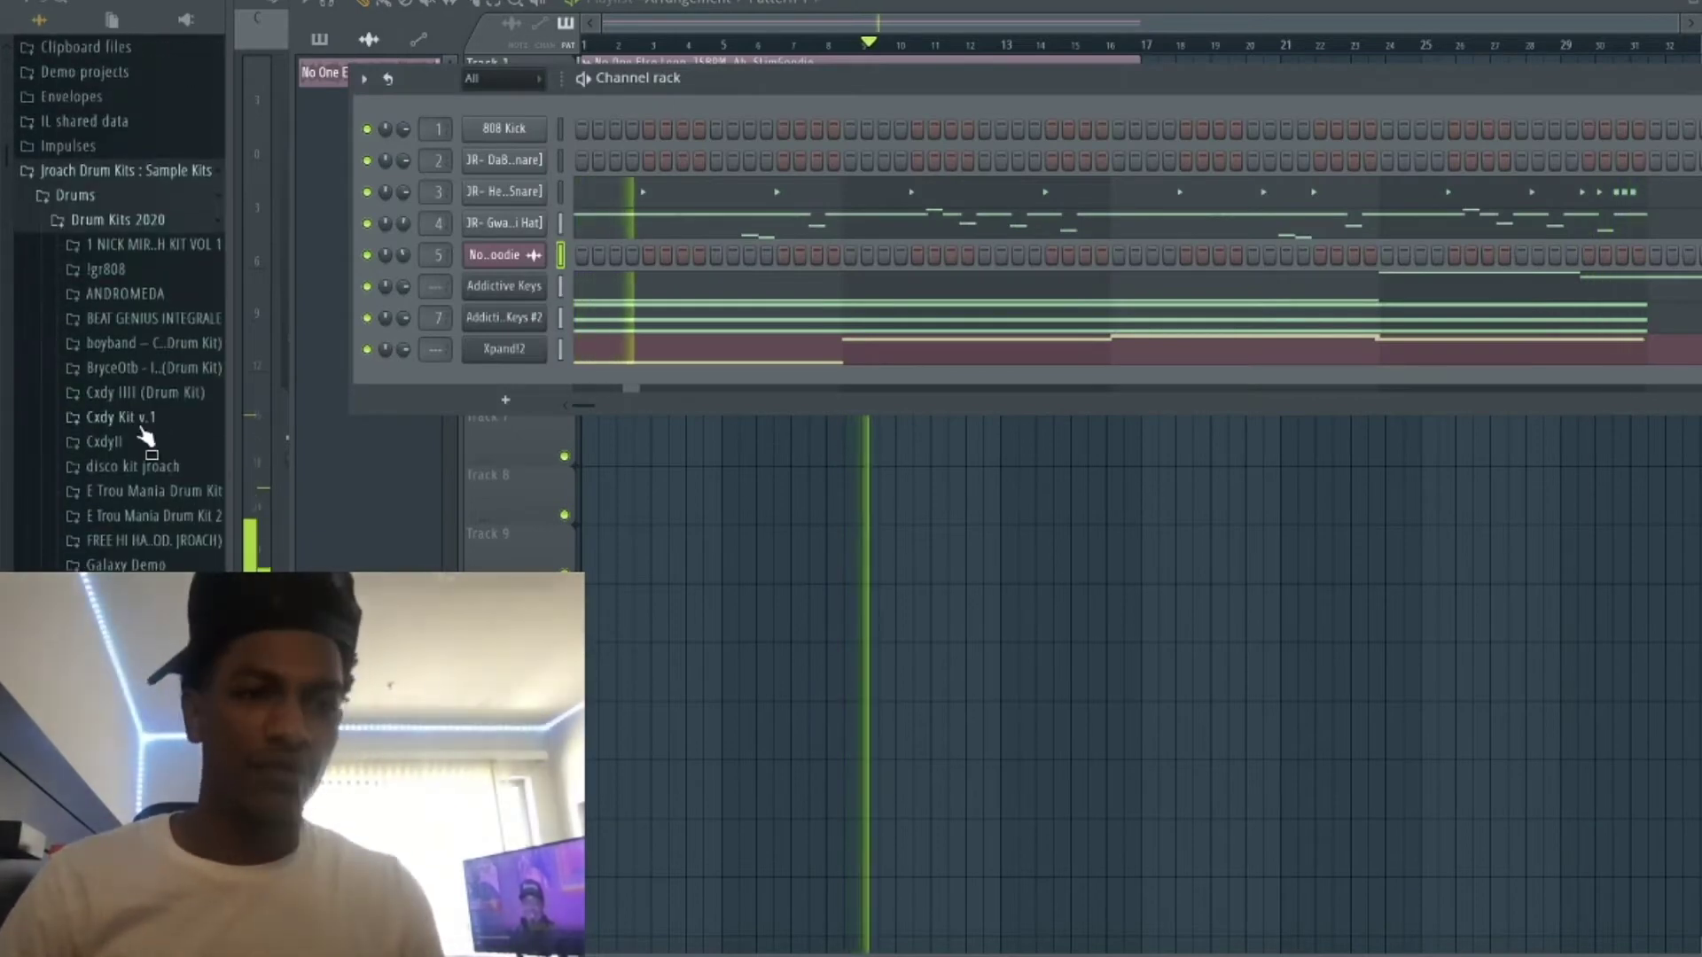
scroll(119, 301, "up", 2)
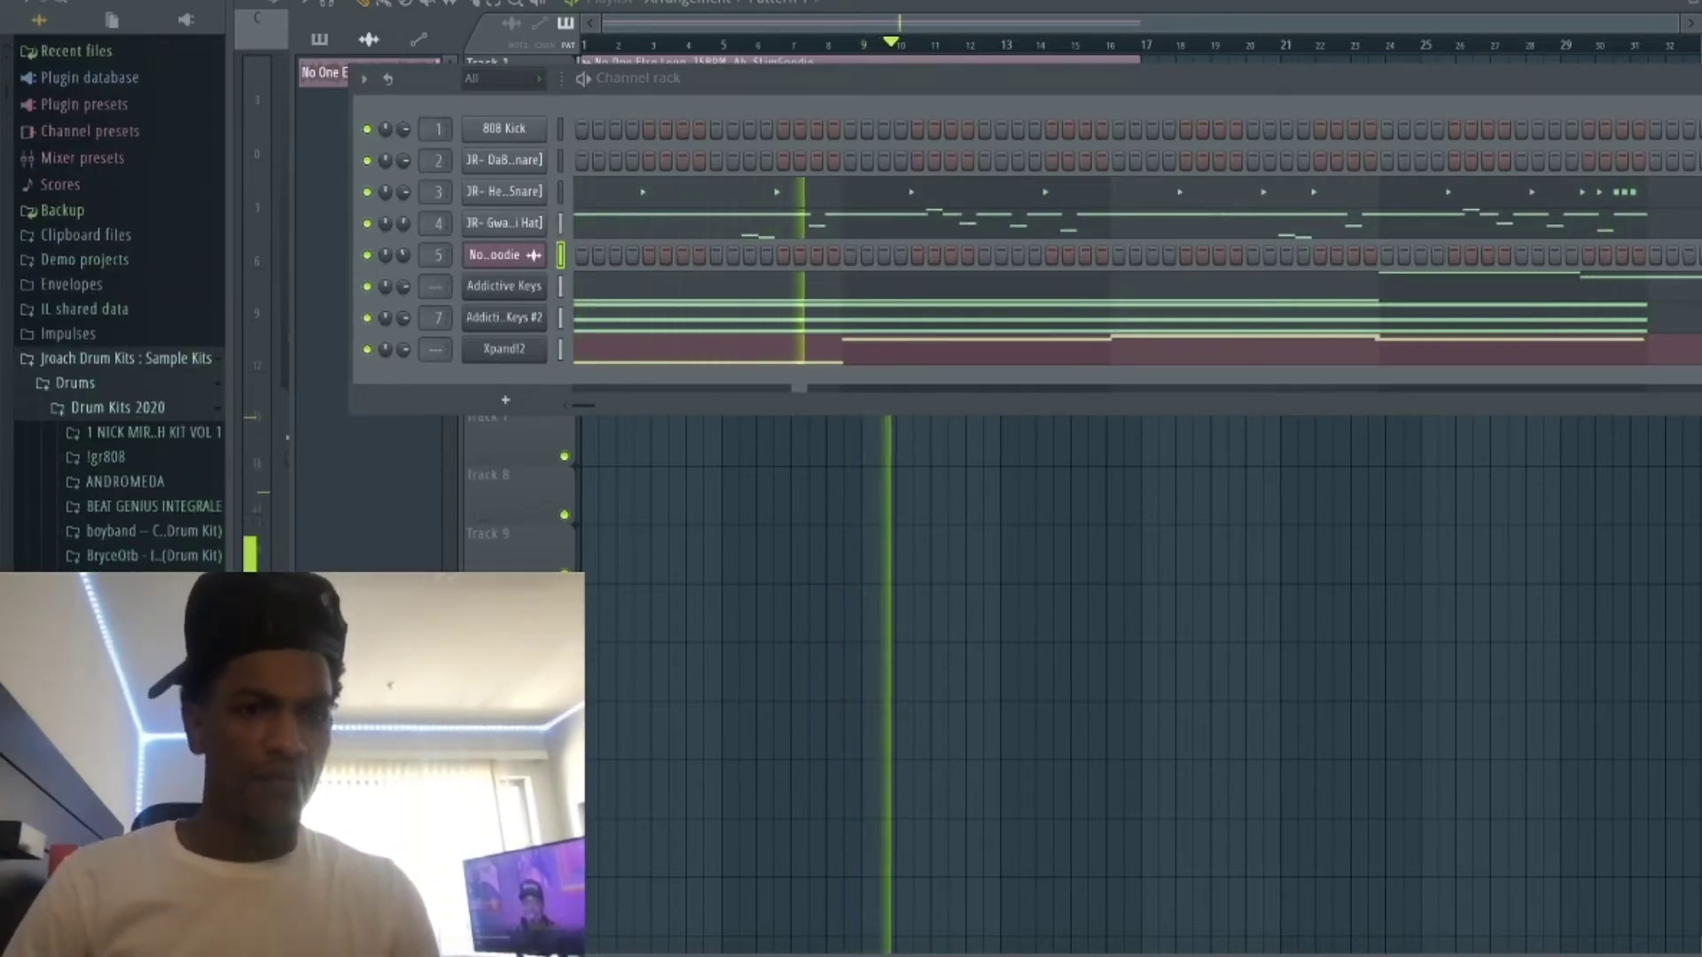
scroll(119, 301, "down", 5)
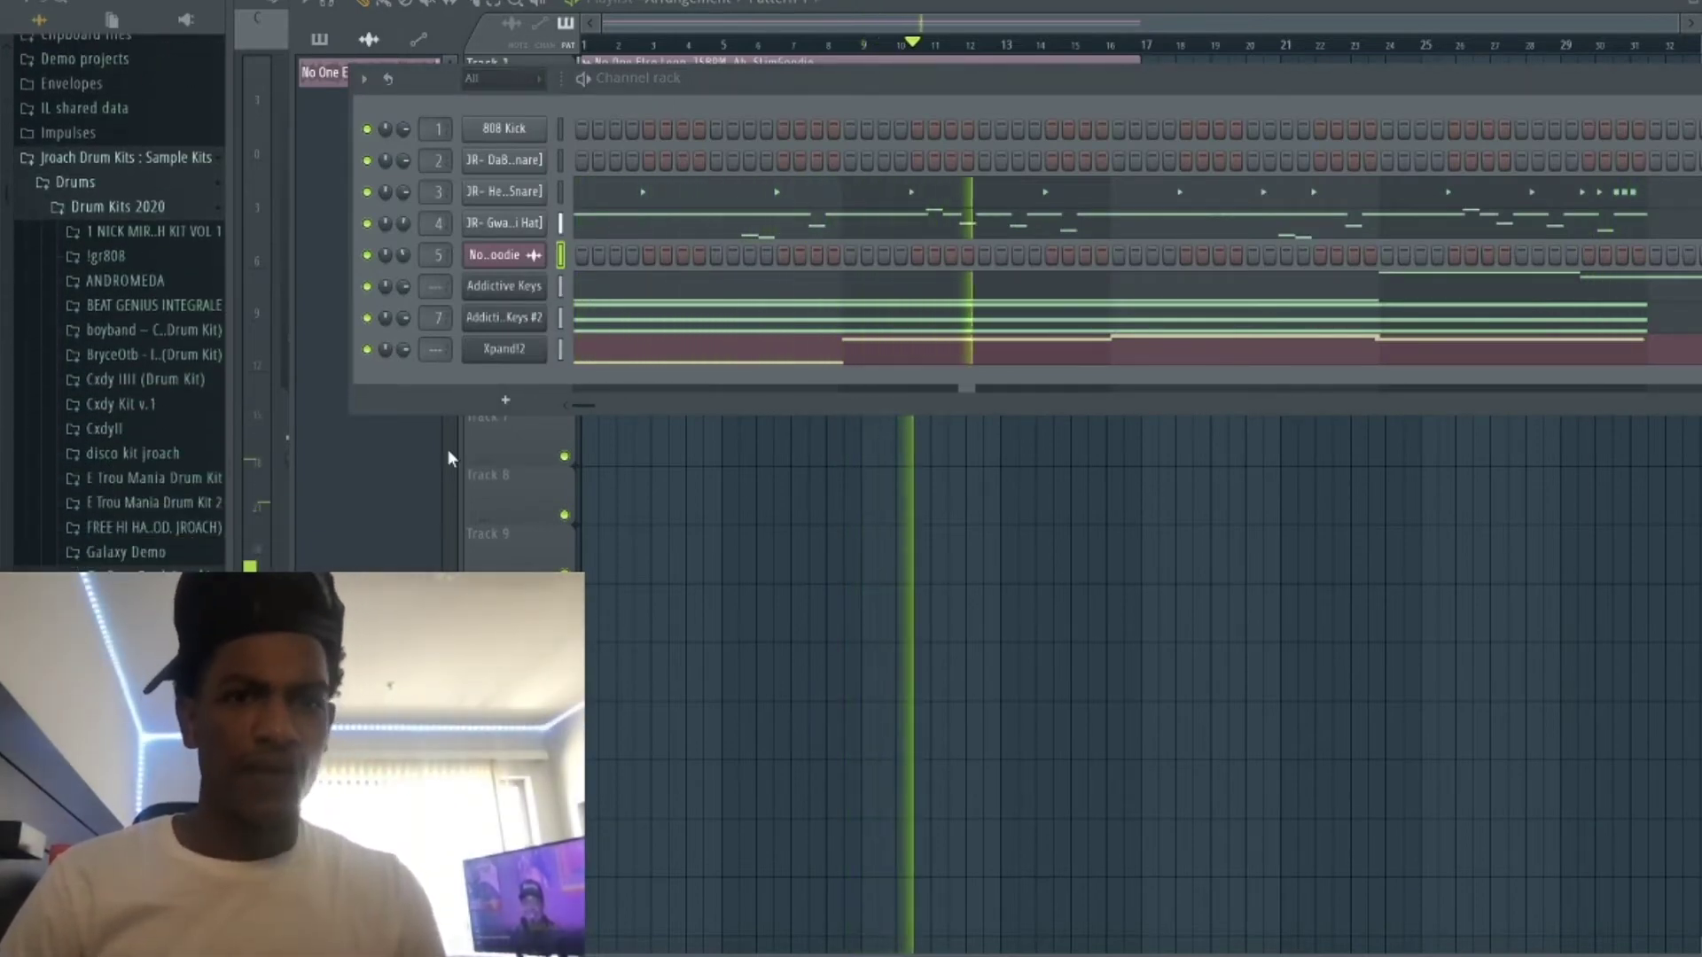
scroll(119, 301, "down", 4)
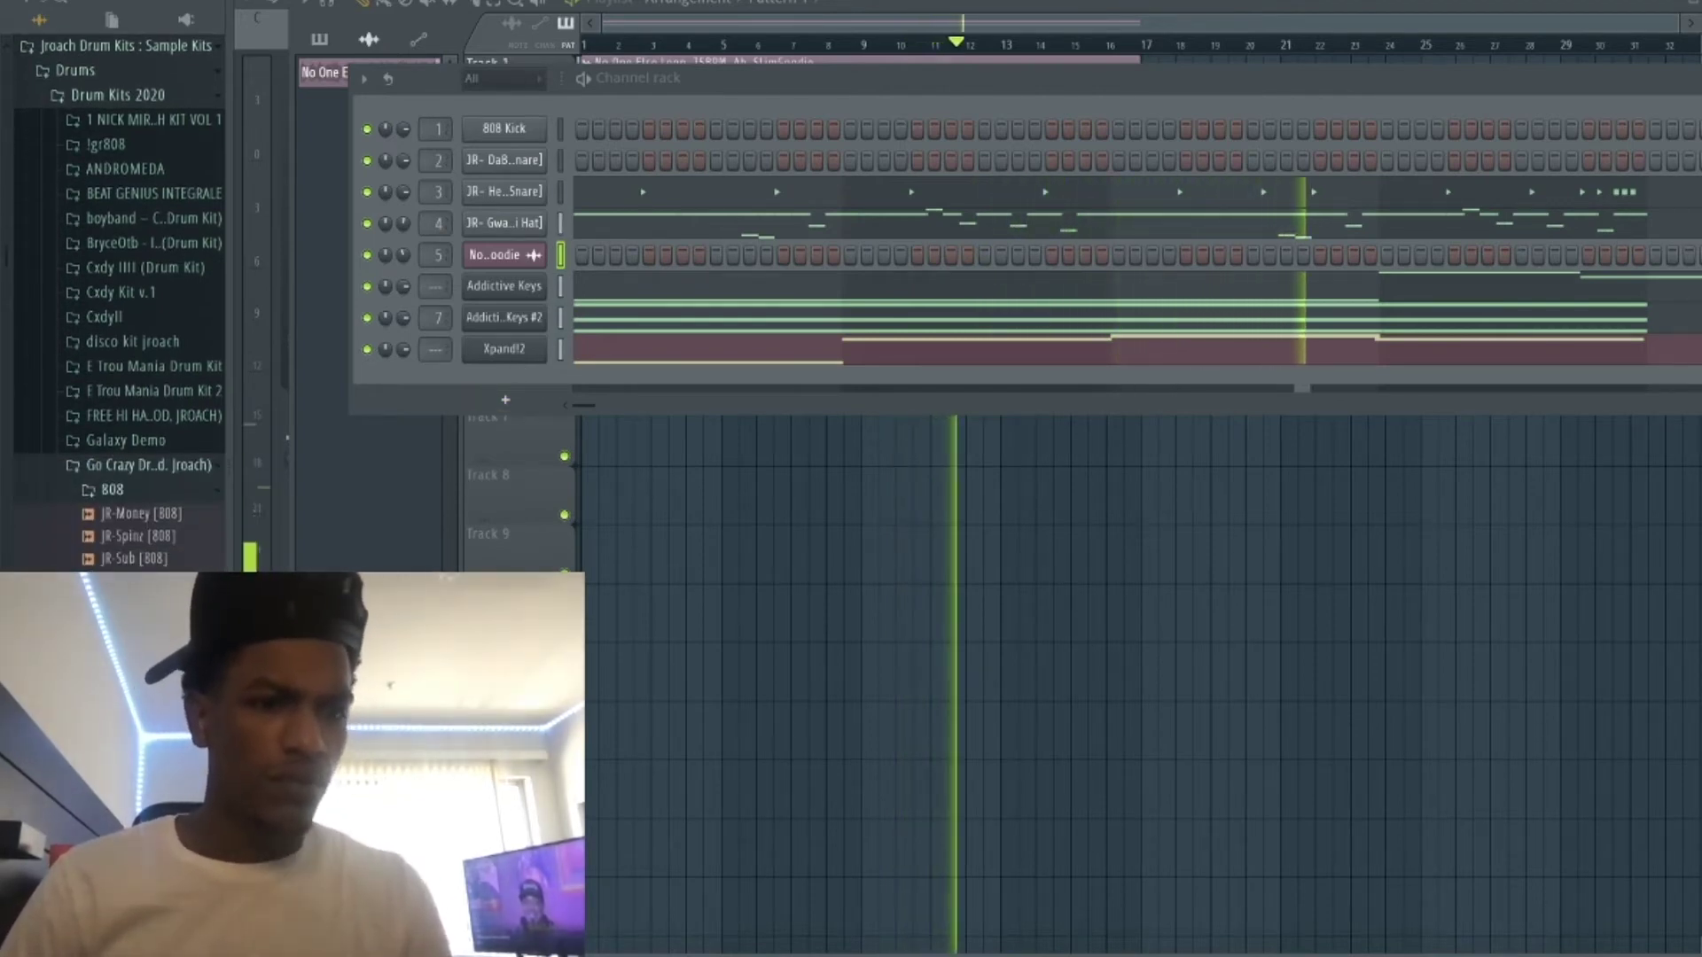
left_click_drag(137, 536, 498, 375)
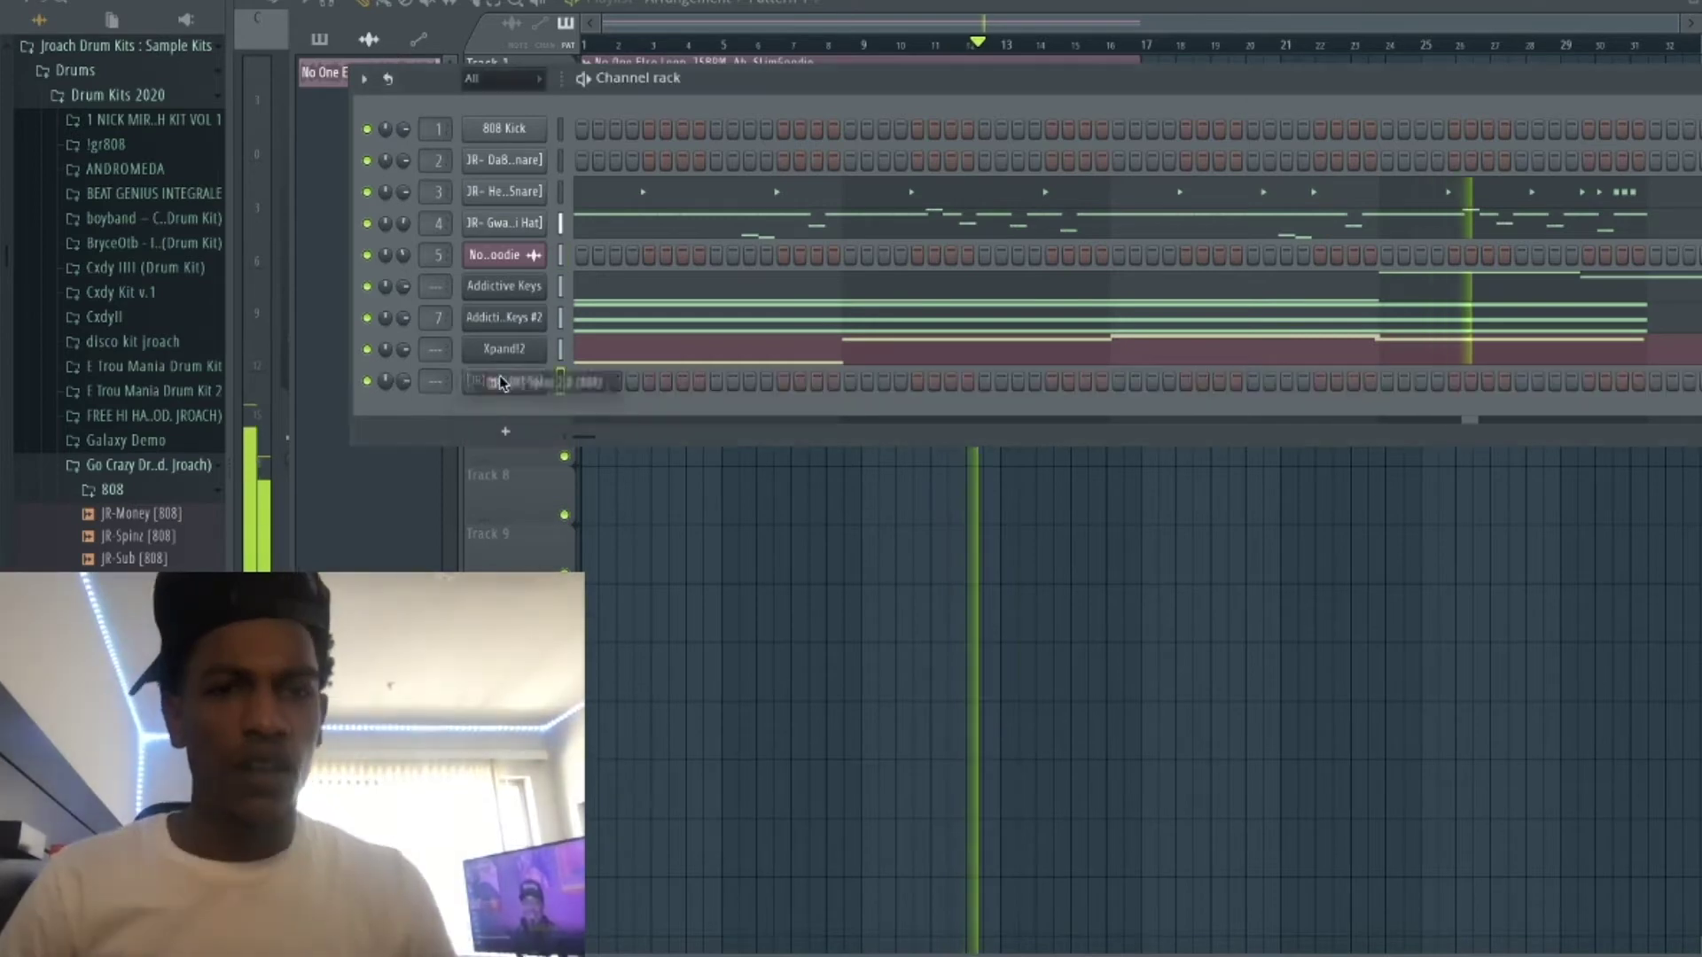
right_click(505, 381)
left_click(631, 514)
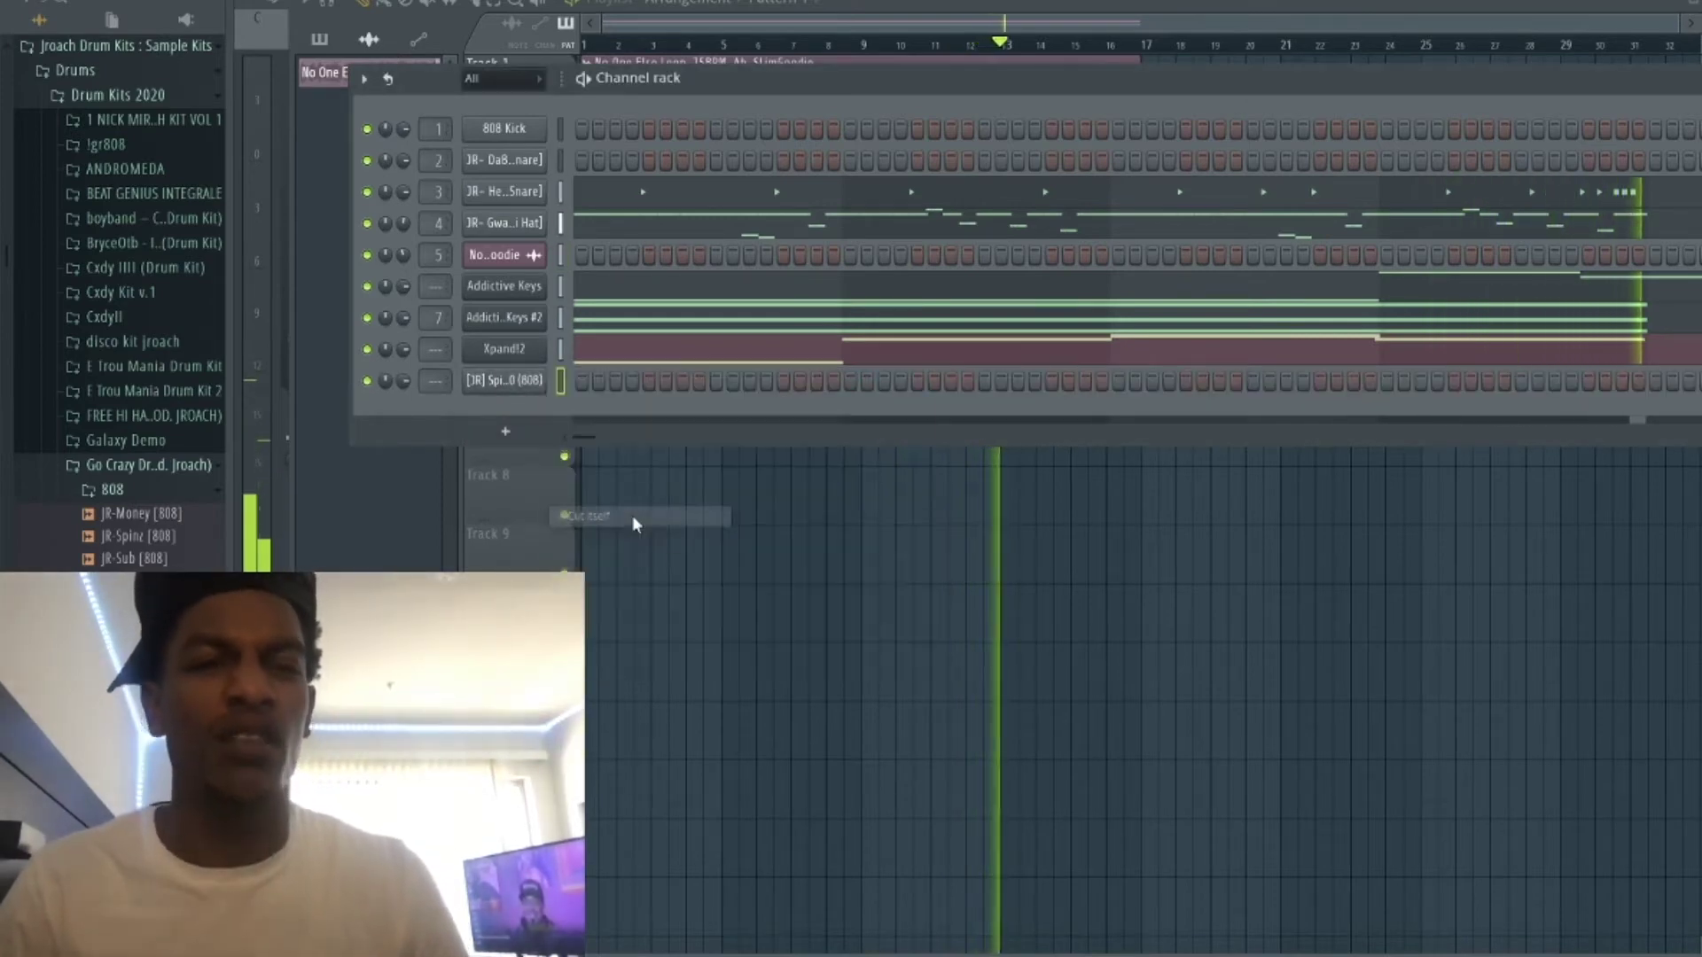
Check the Addictive Keys channel's instrument, close it, and stop playback.
left_click(561, 287)
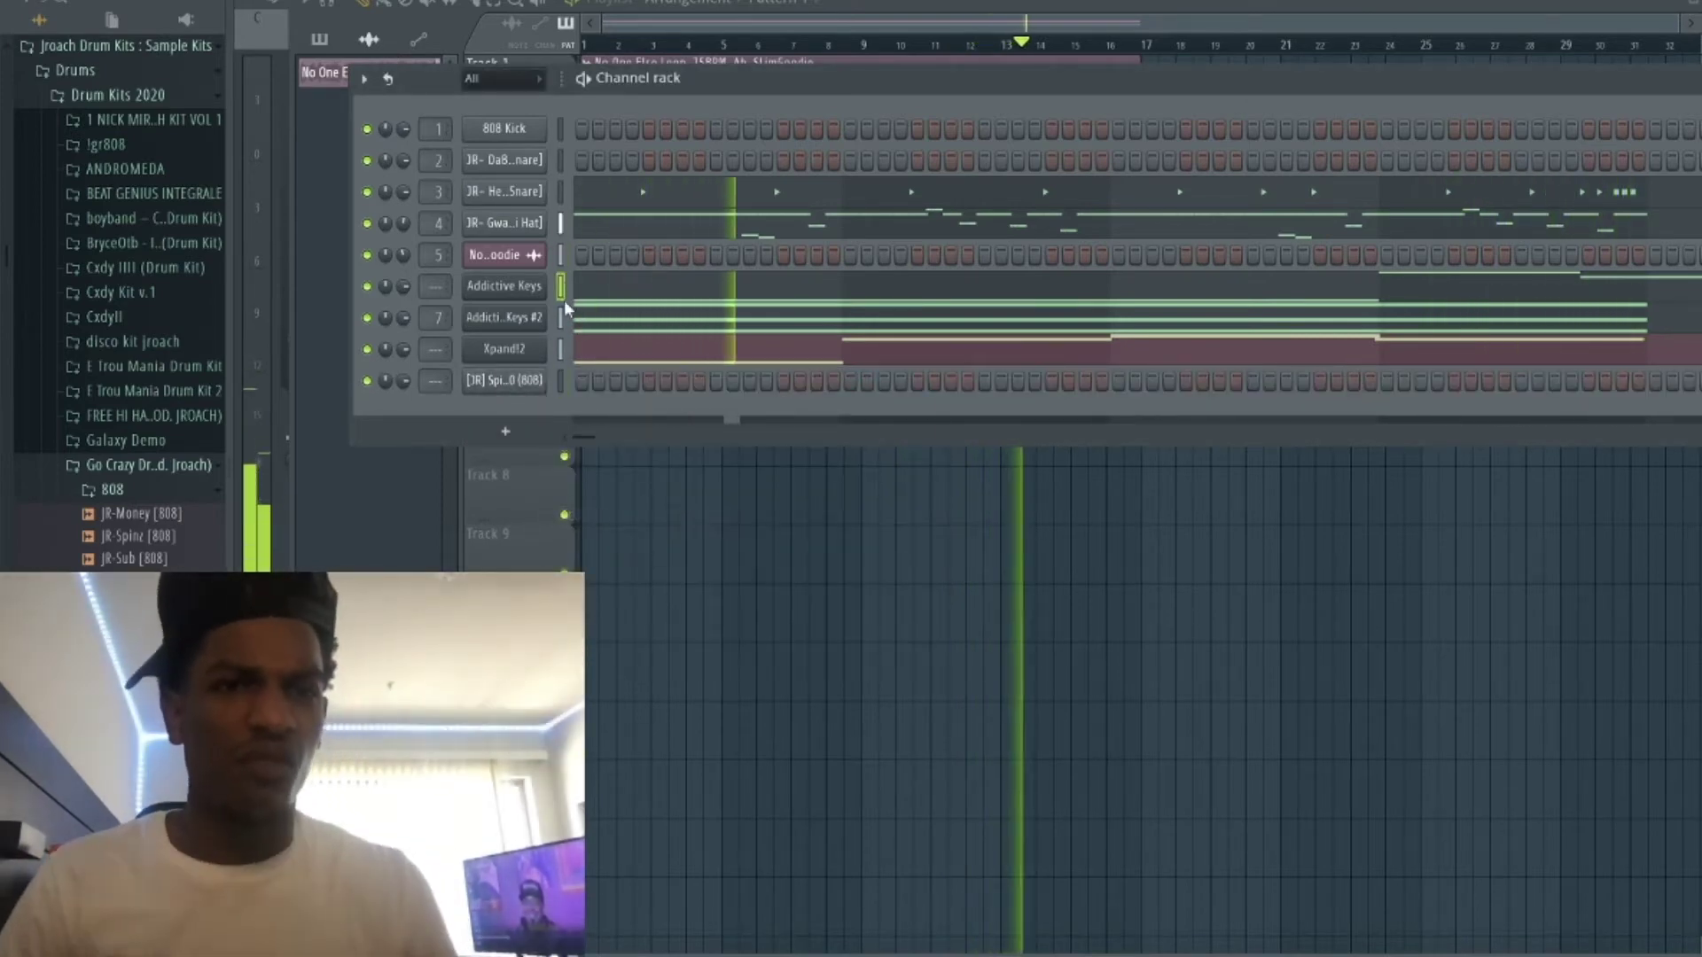
right_click(560, 349)
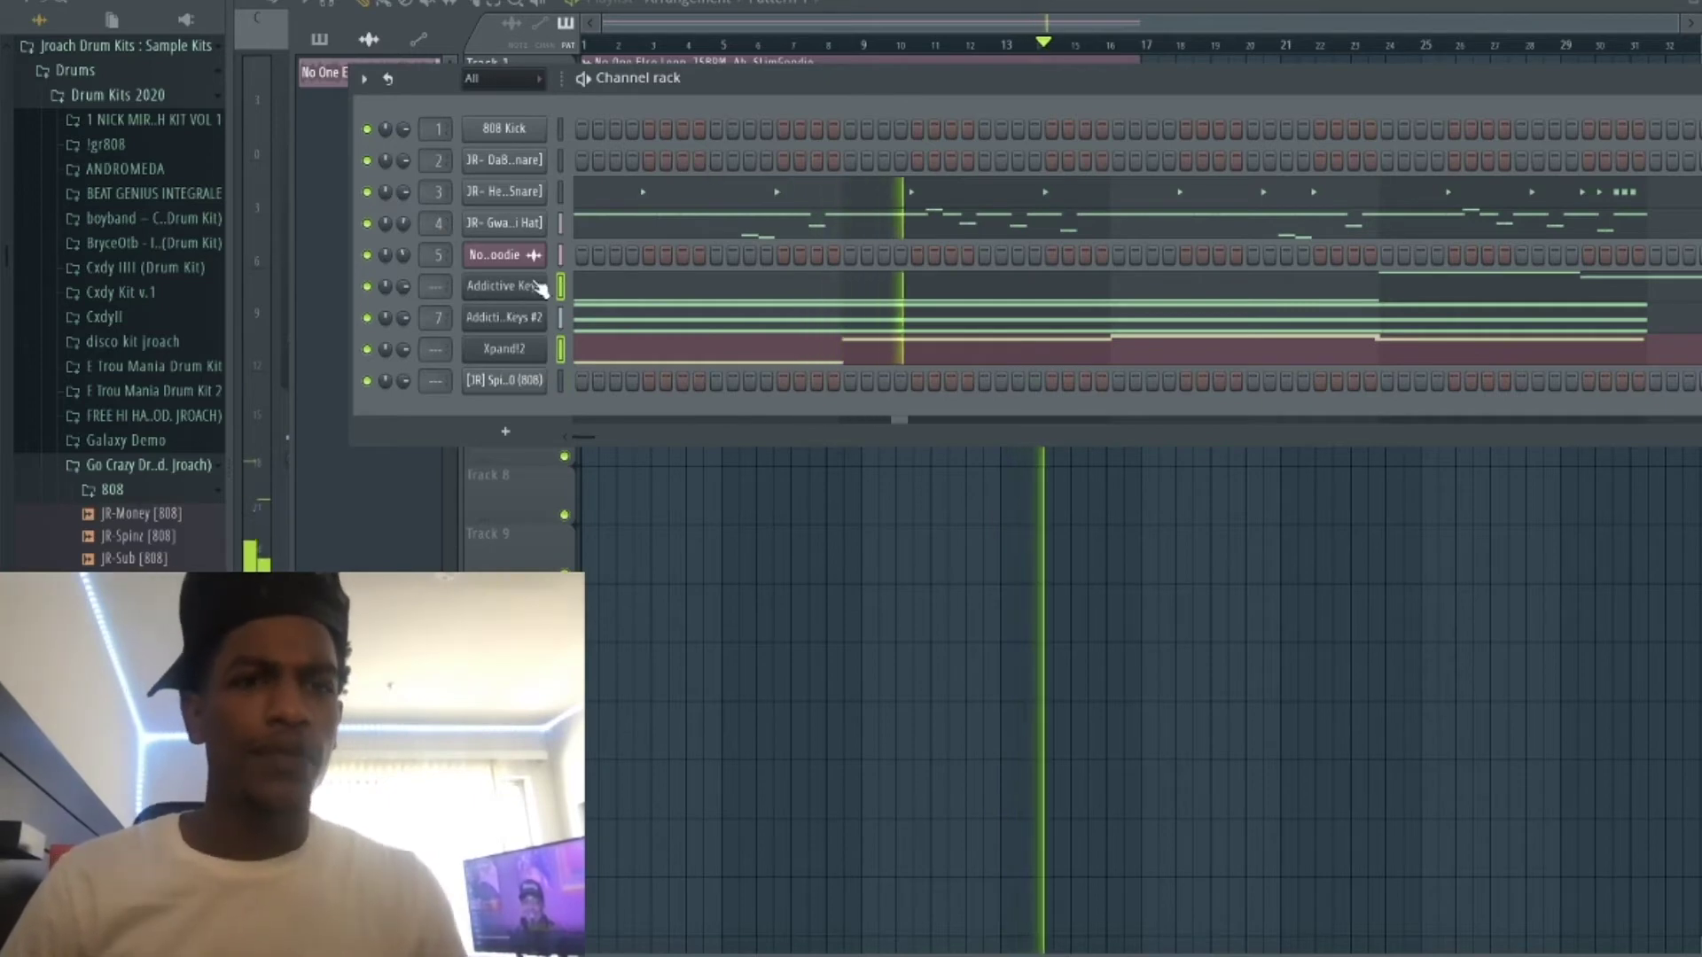
left_click(489, 287)
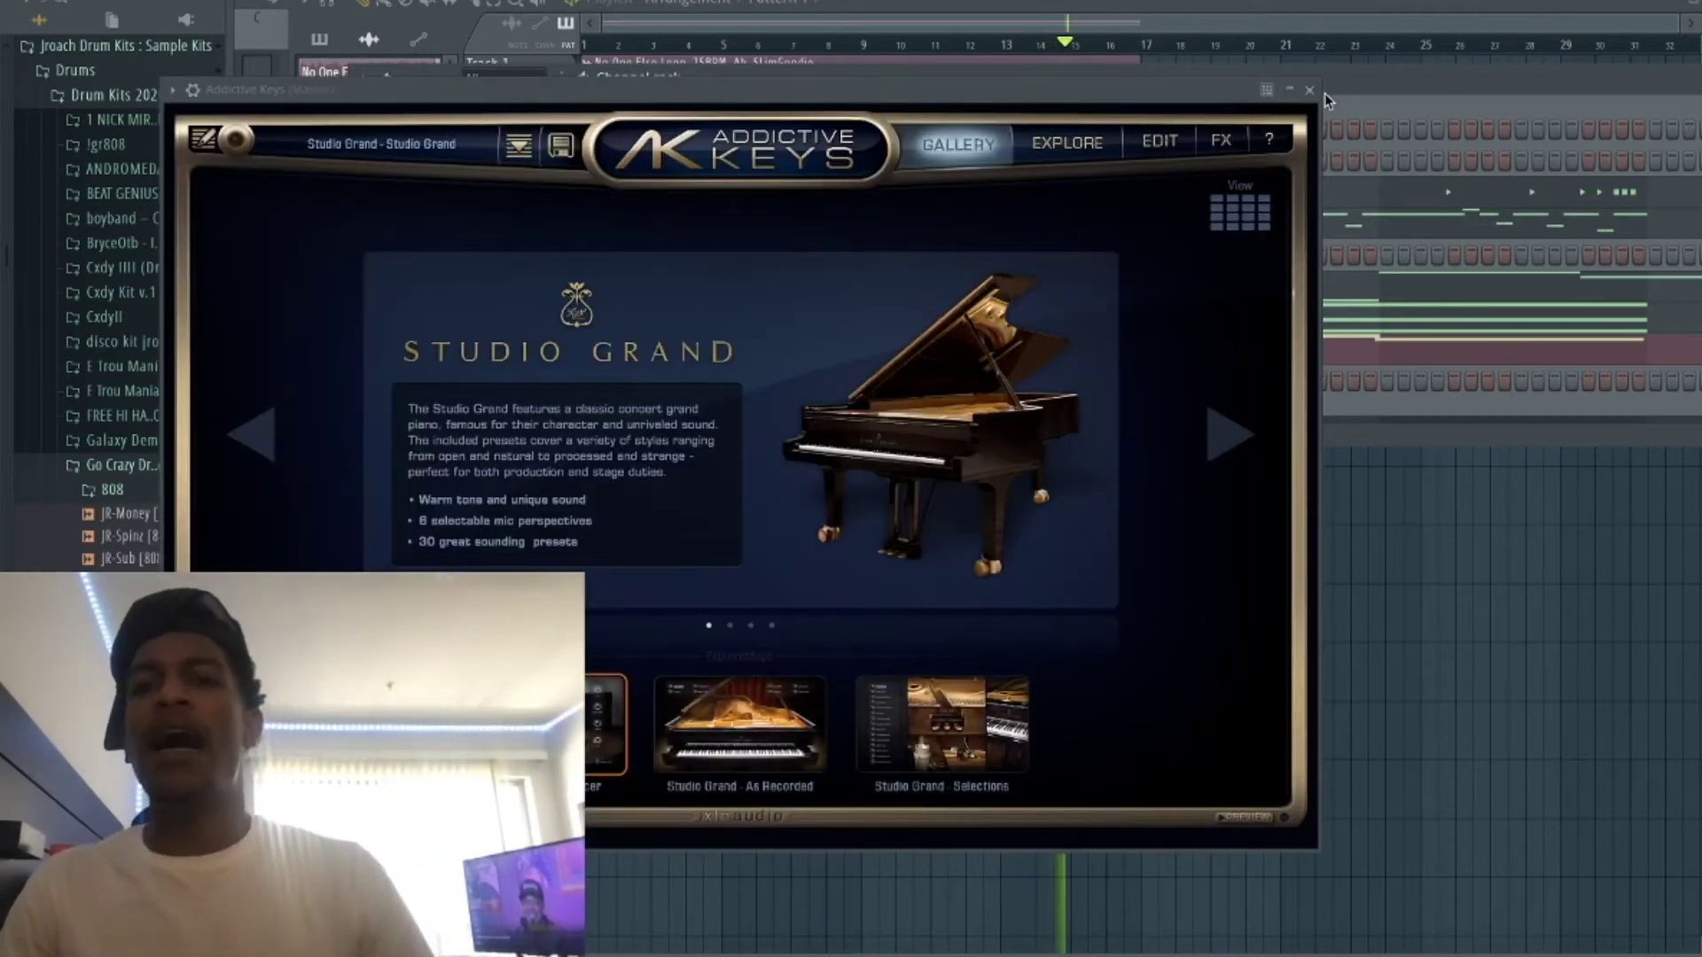
left_click(1310, 90)
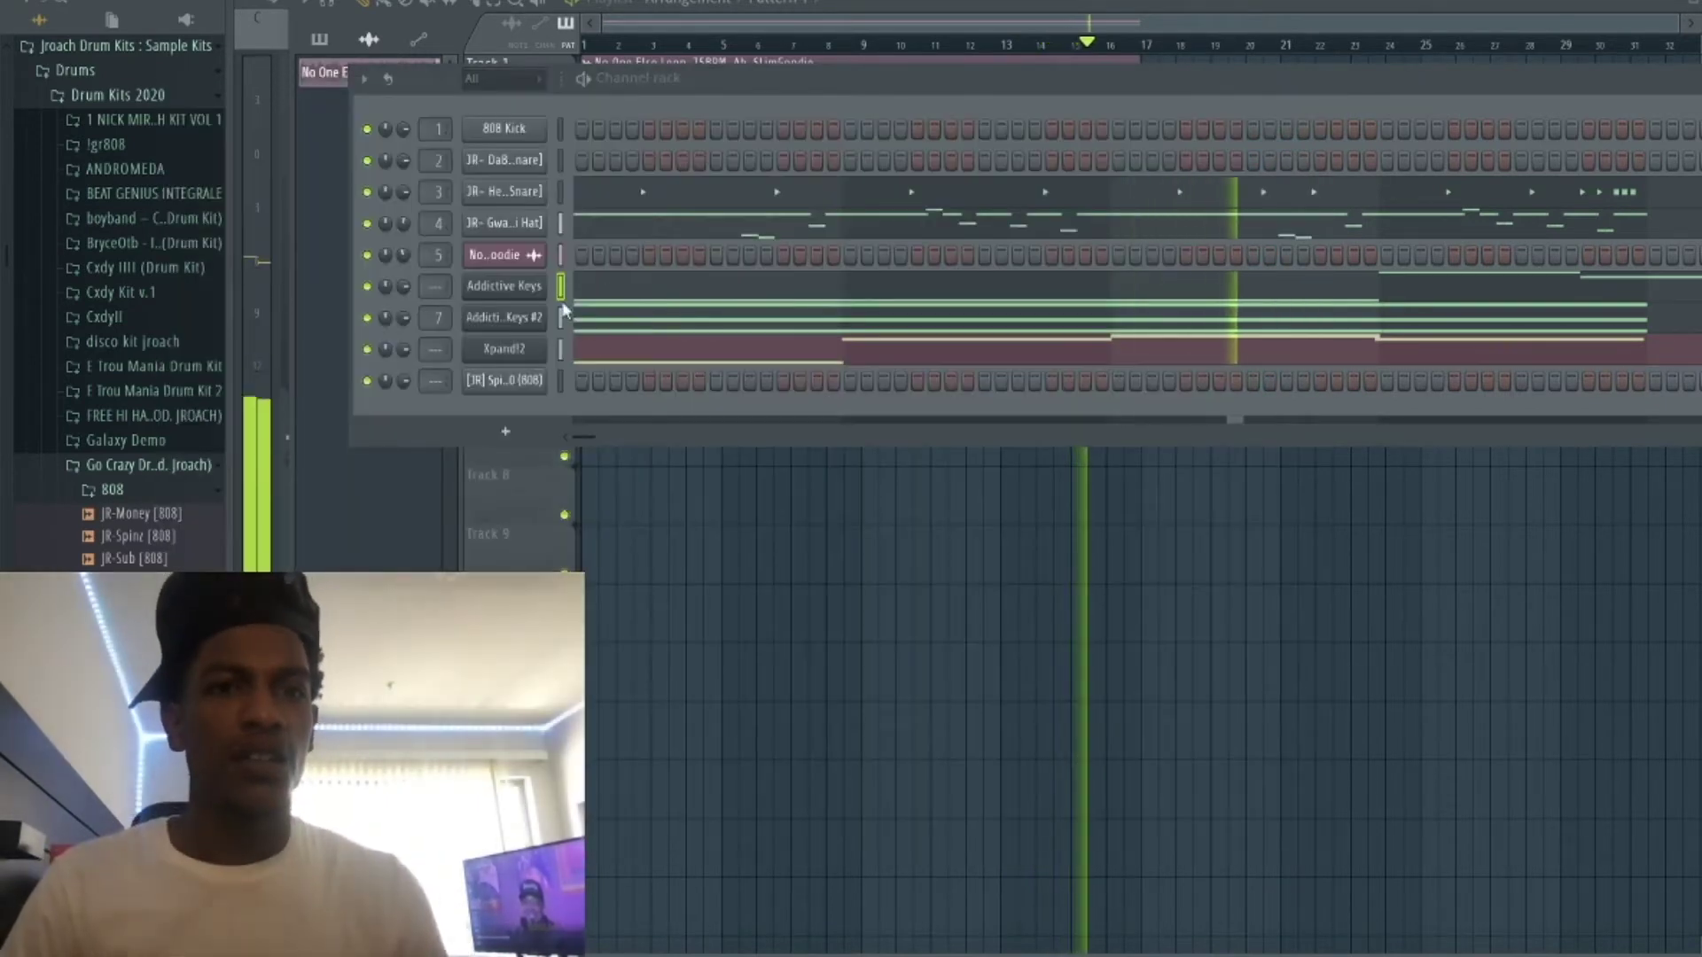
key("space")
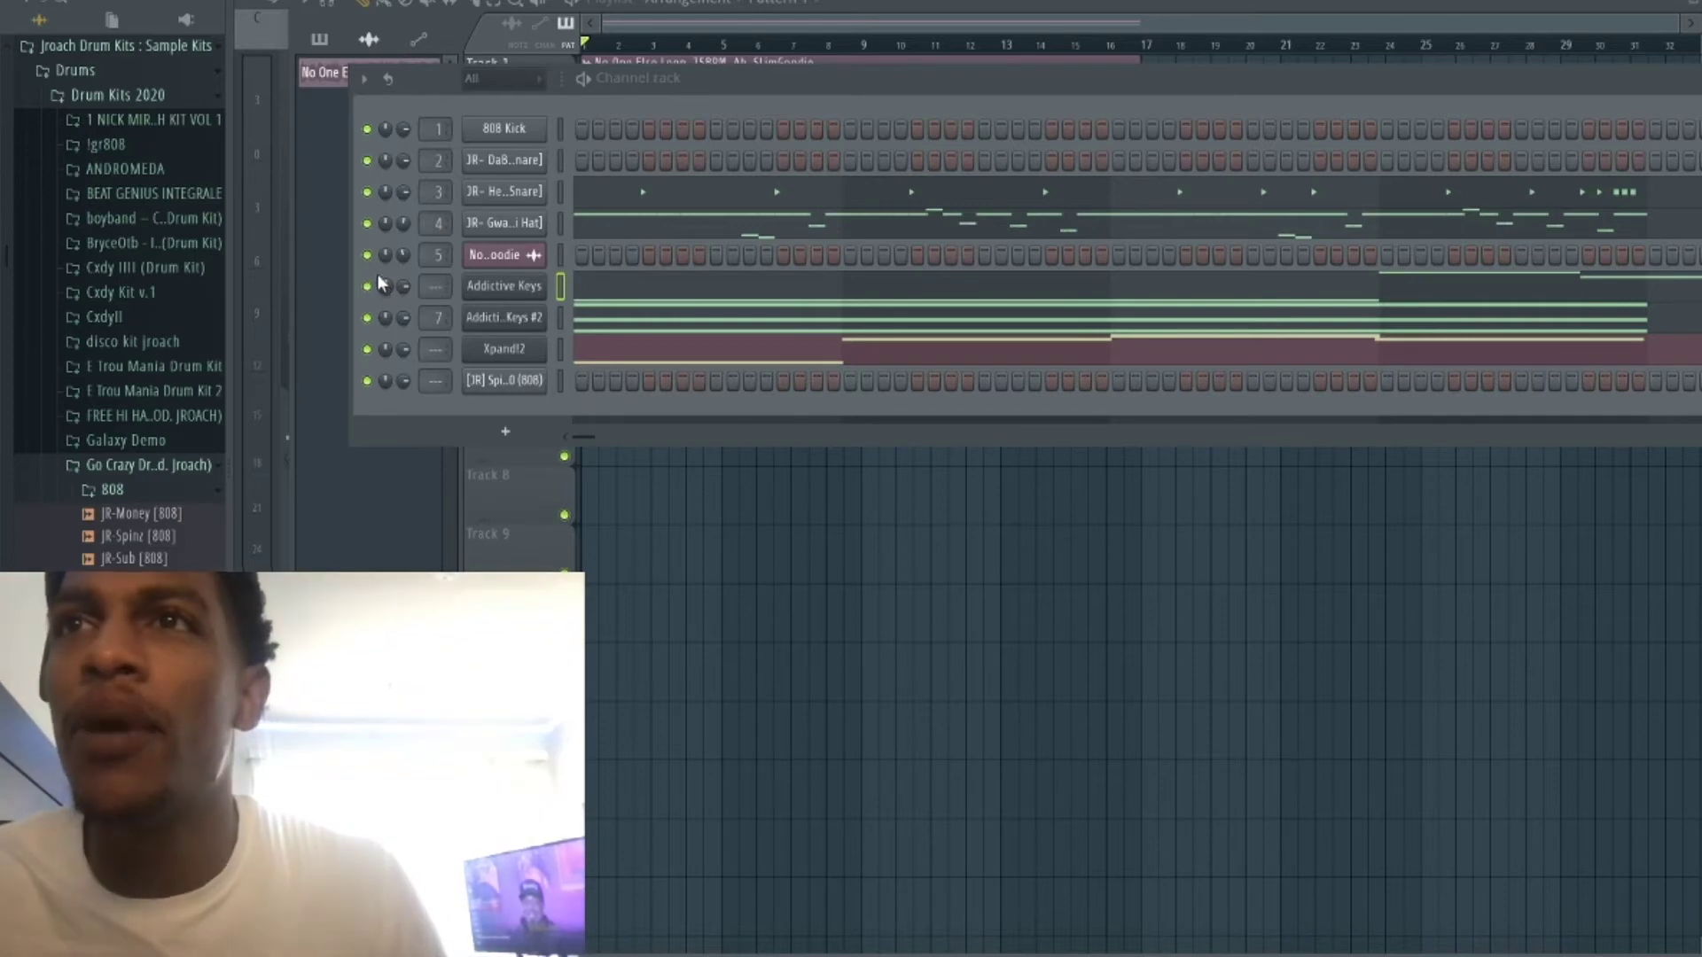
Clone the Addictive Keys #2 channel and close the clone's instrument window.
right_click(539, 325)
mouse_move(621, 460)
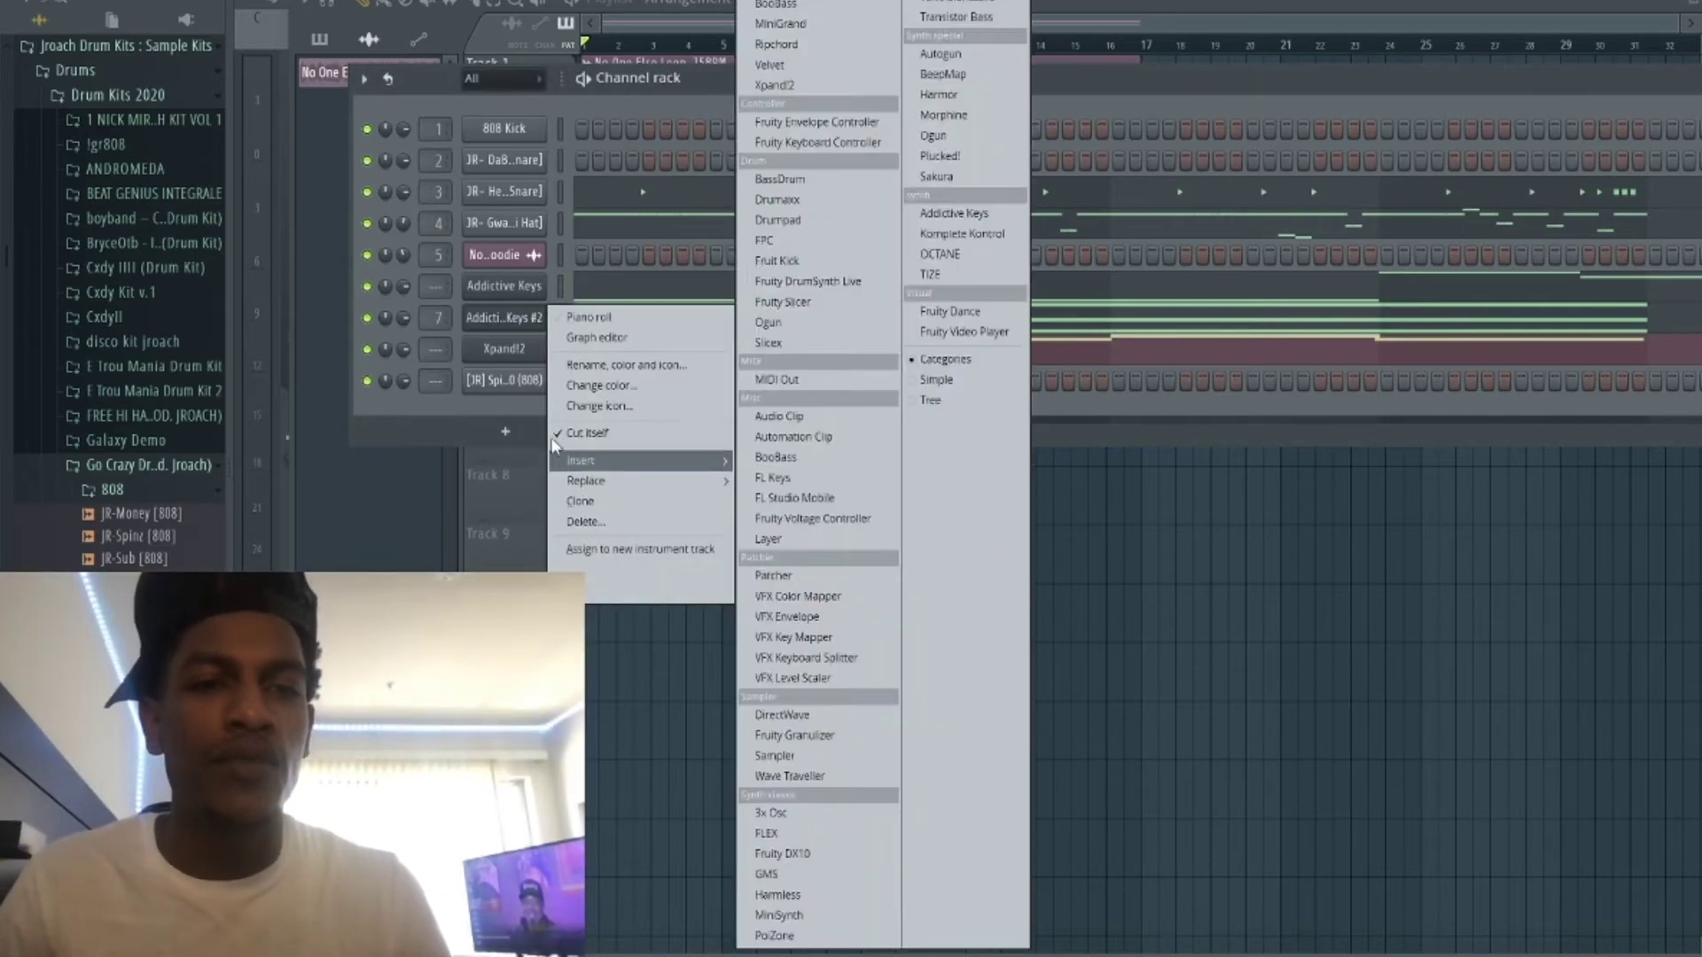
left_click(480, 317)
right_click(523, 335)
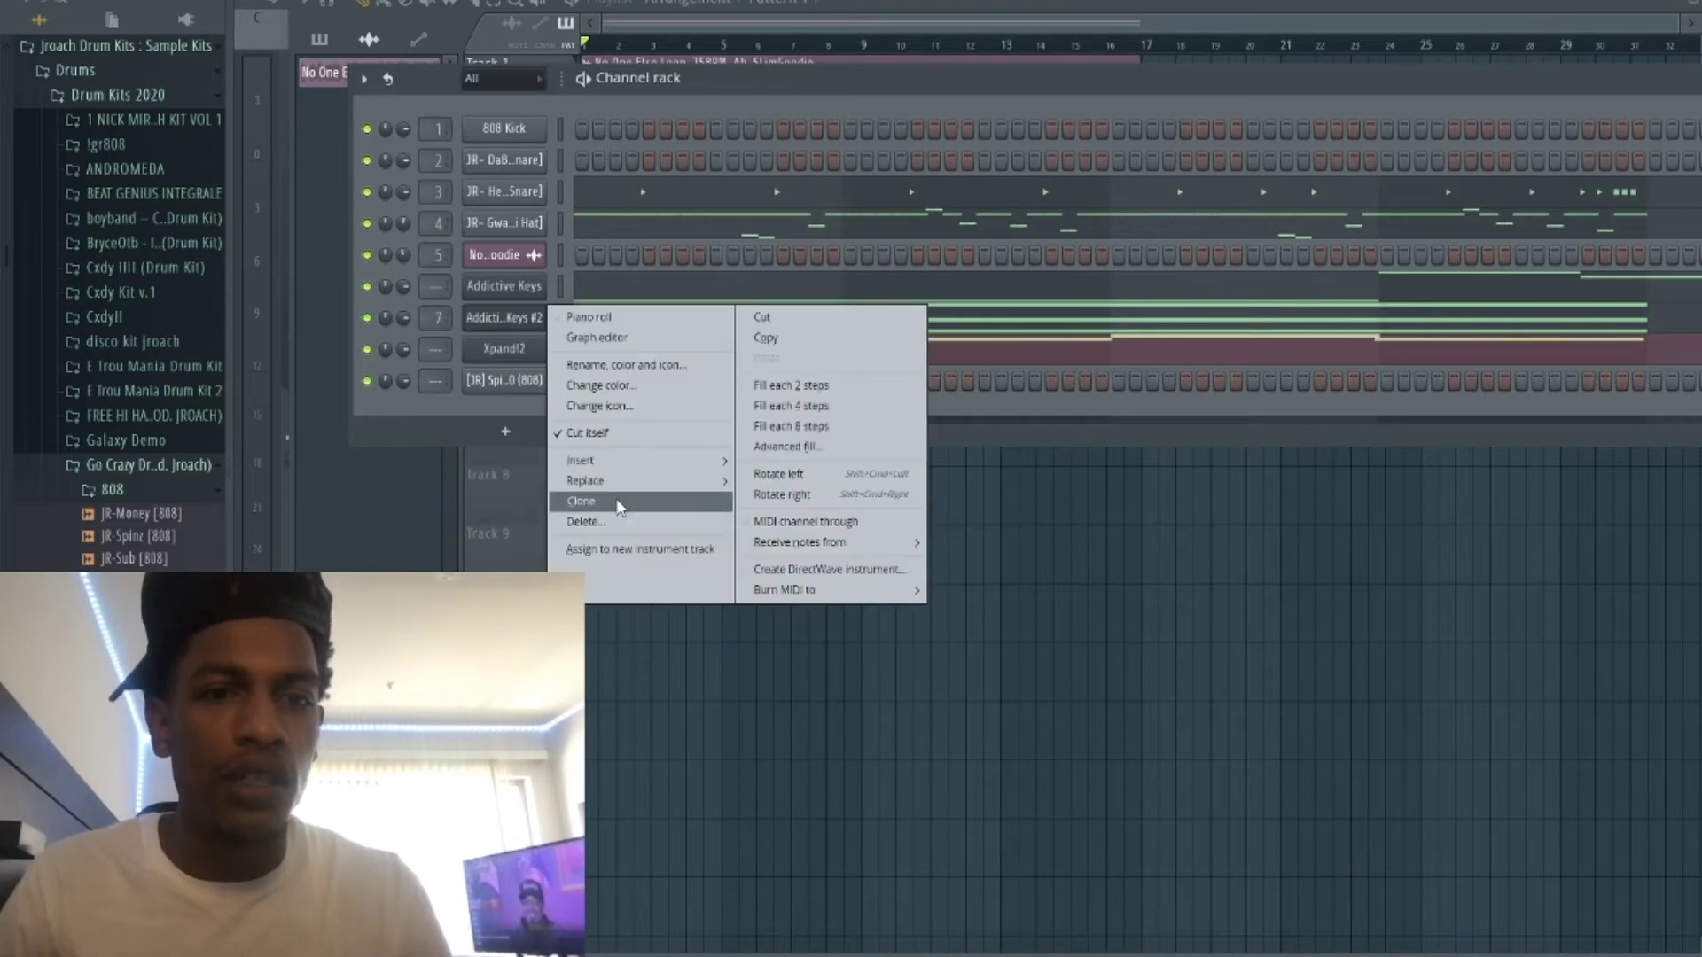
left_click(619, 507)
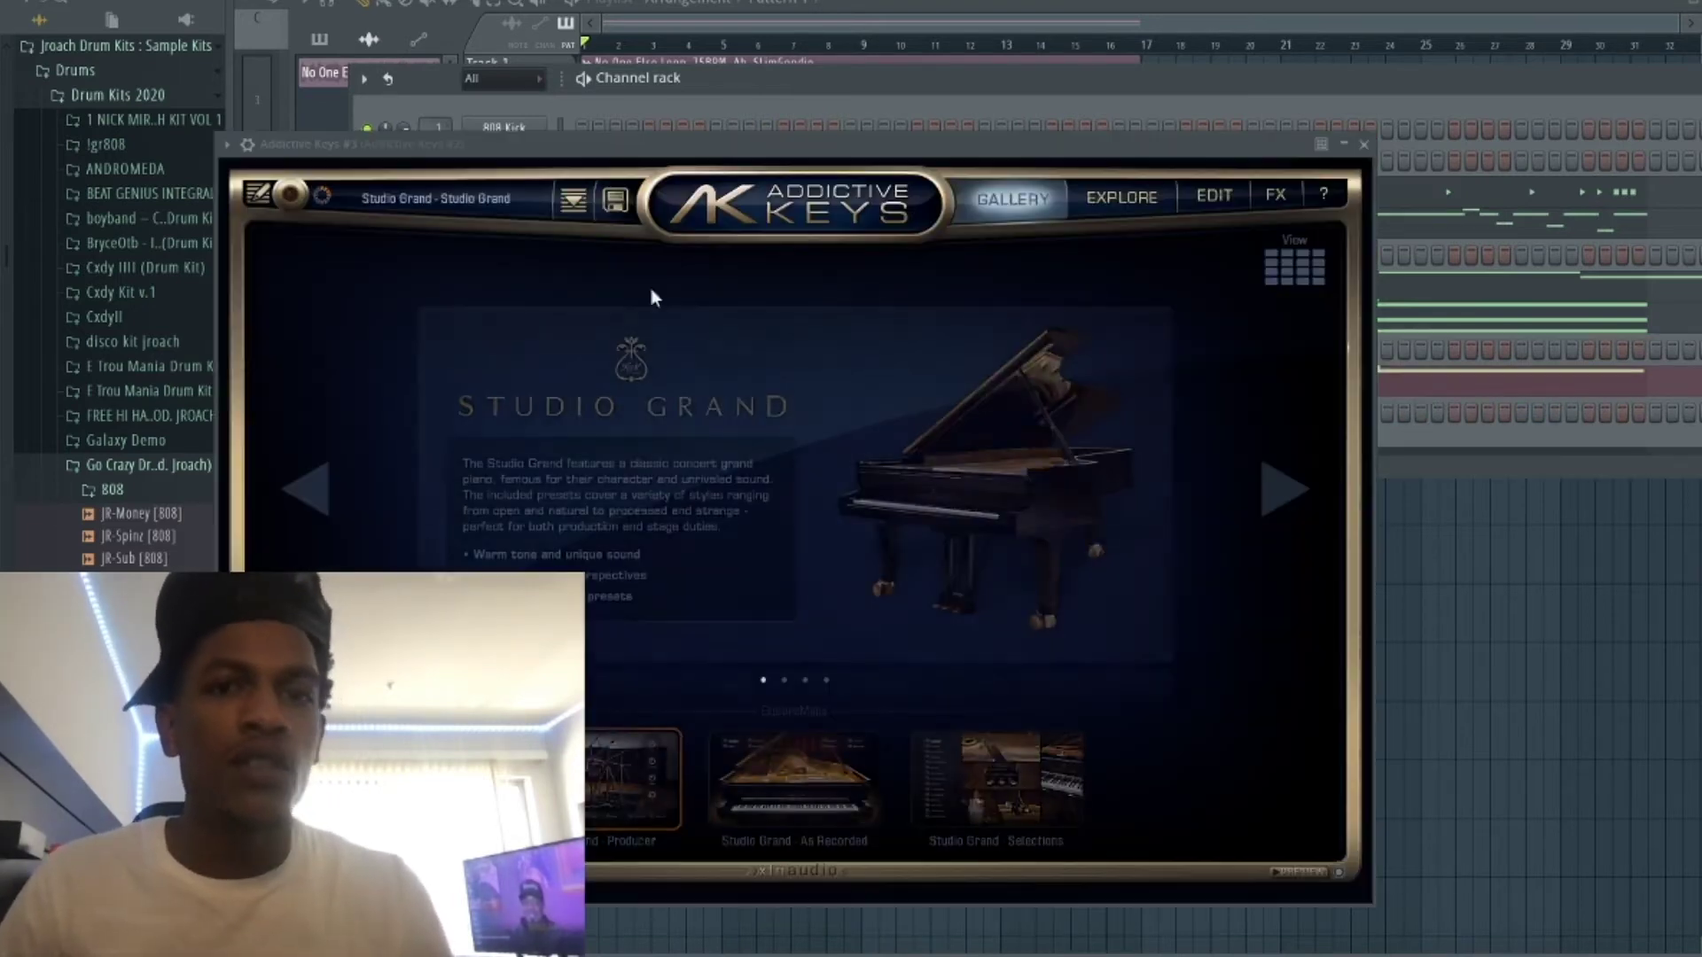
left_click(1366, 145)
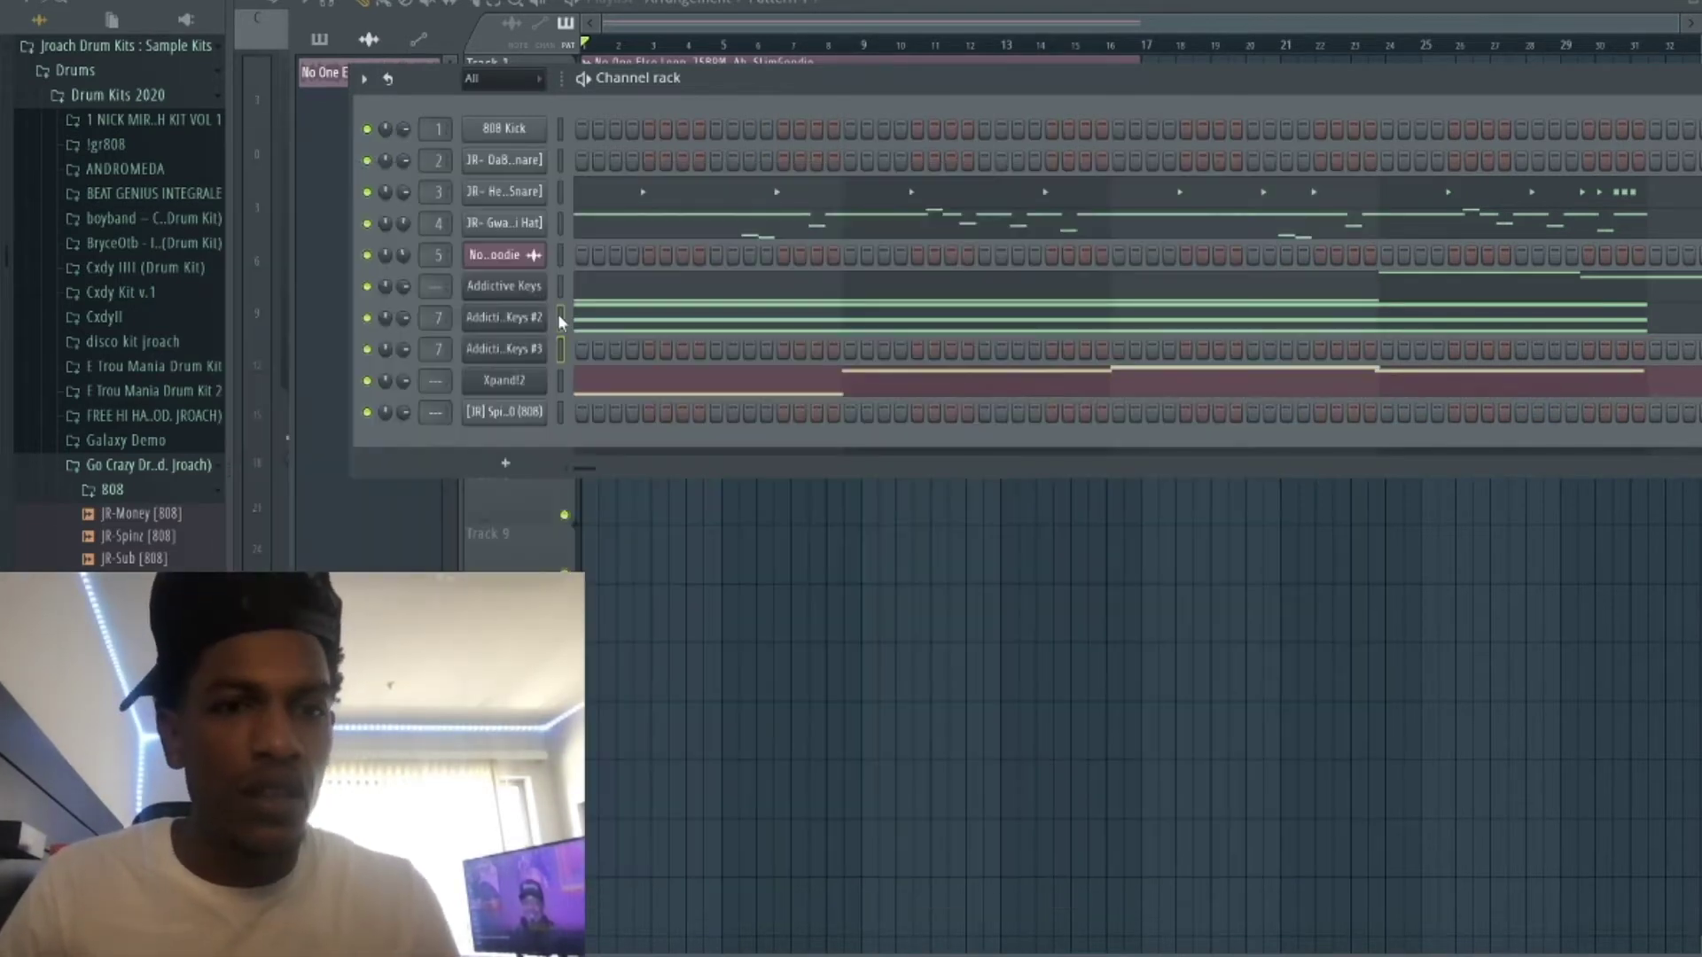
Copy the Addictive Keys #2 notes into the cloned channel, check them in the piano roll, and return to the channel rack.
left_click(527, 351)
left_click(1363, 146)
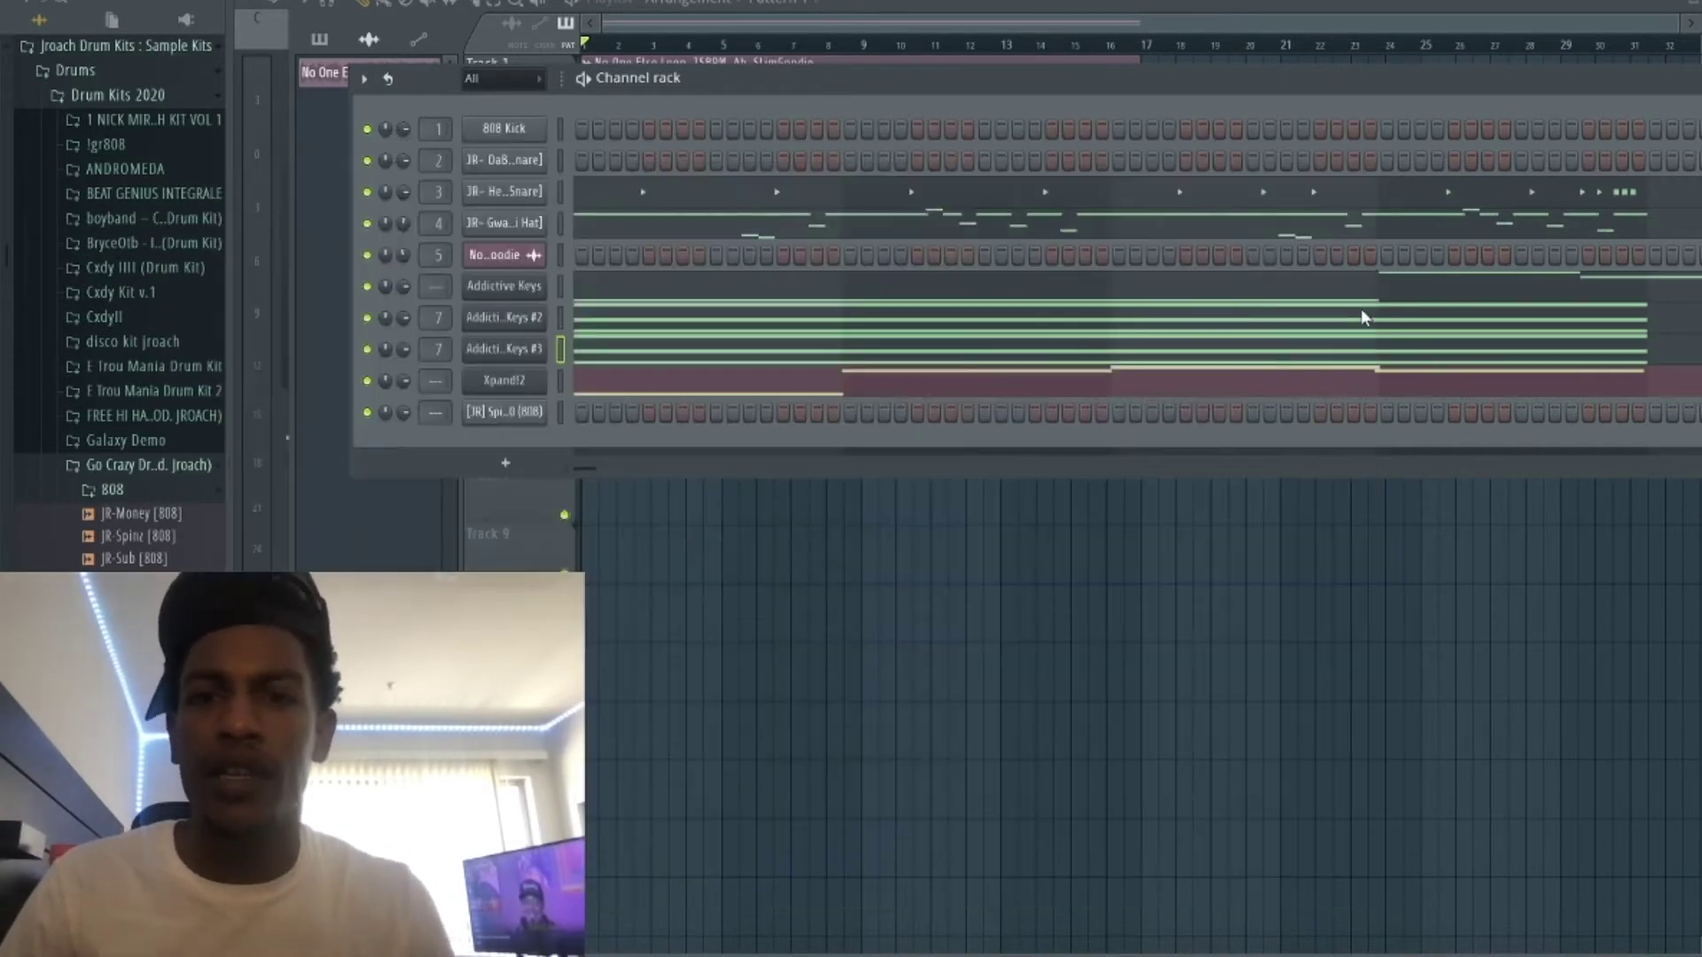
left_click(1360, 308)
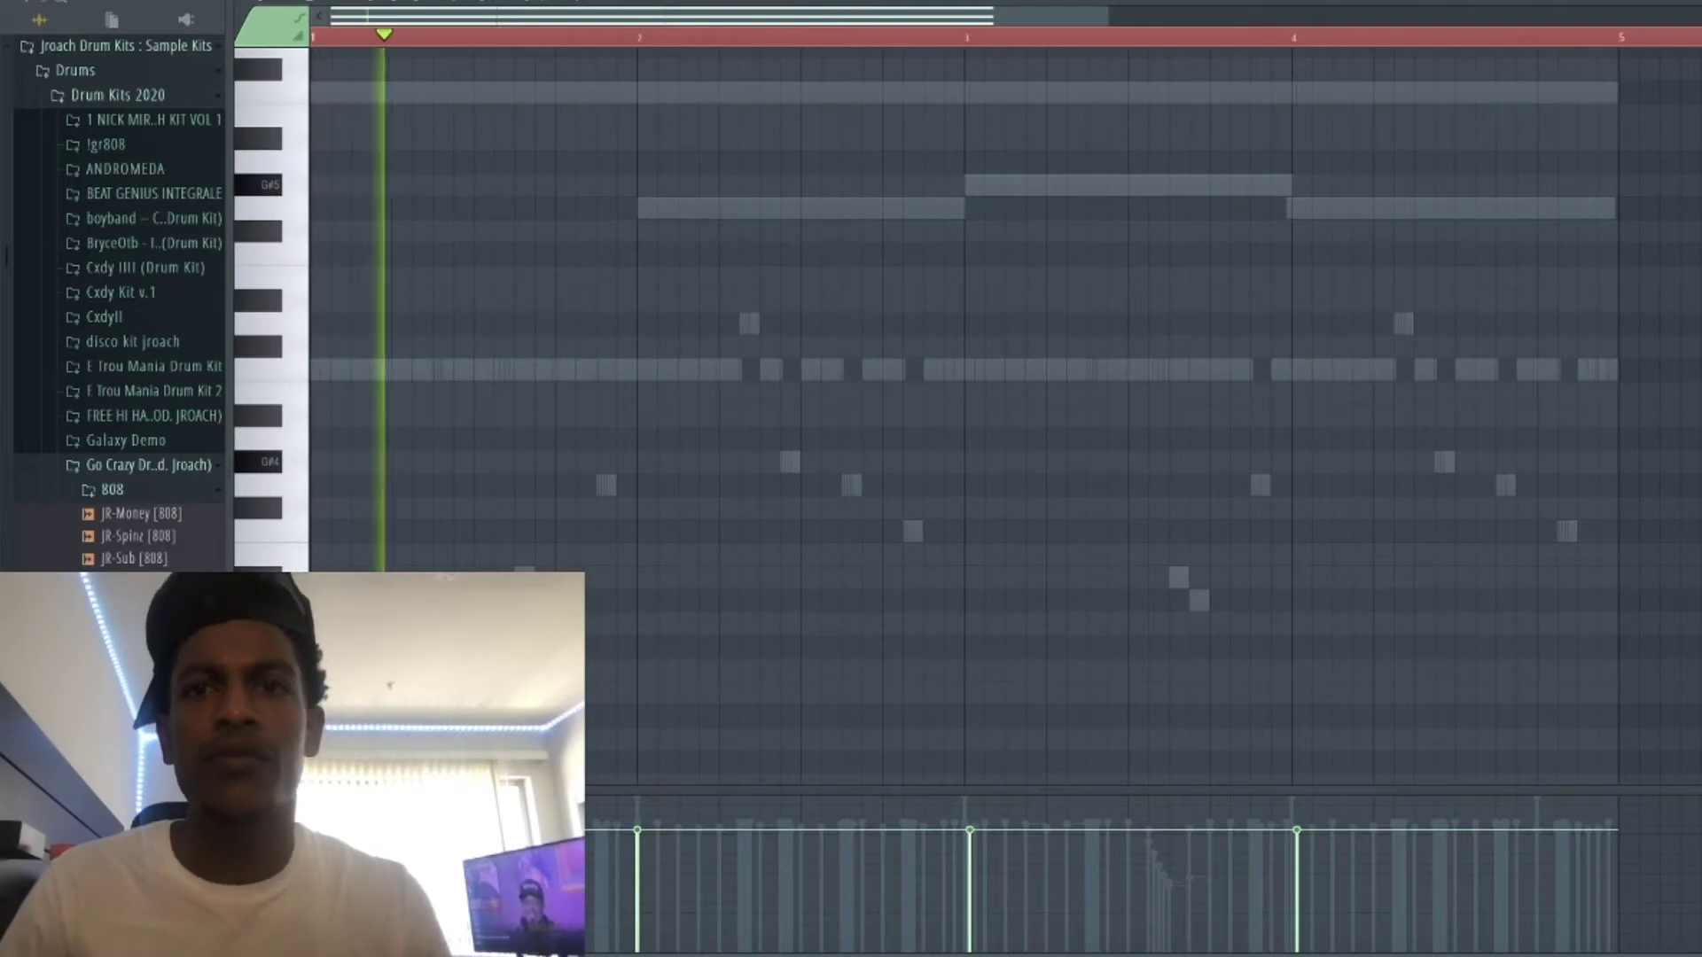
key("F6")
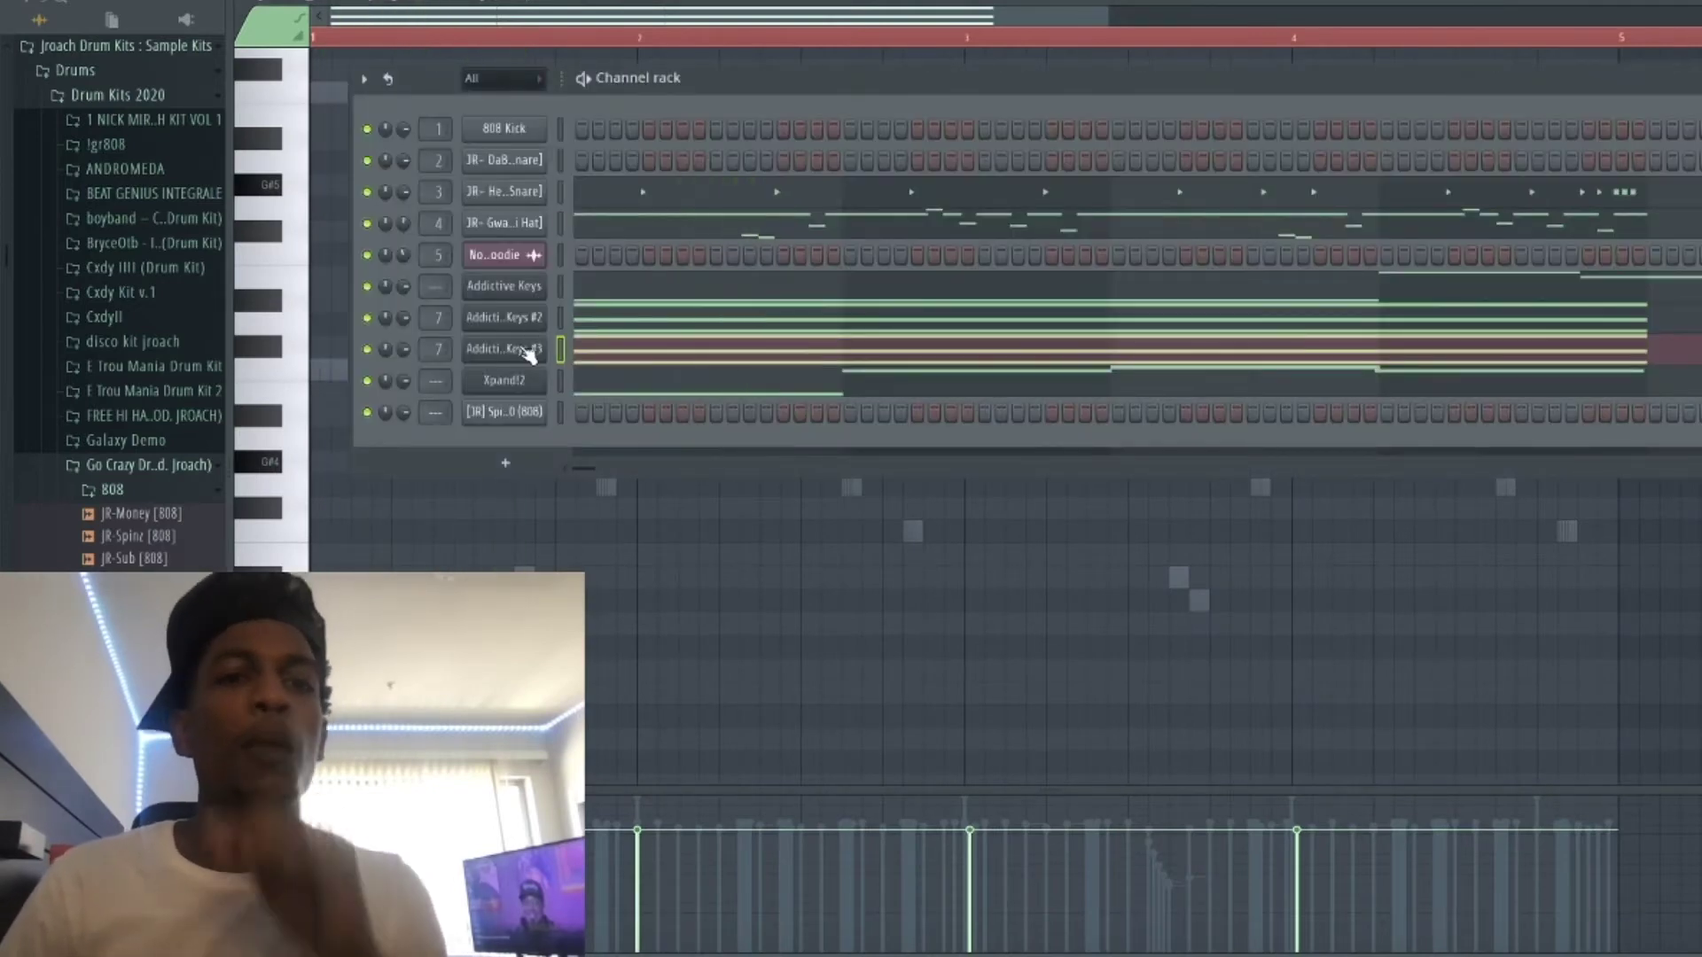
Add another Xpand!2 instrument channel, copy the sustained Addictive Keys #3 chord notes into it and solo it.
left_click(499, 456)
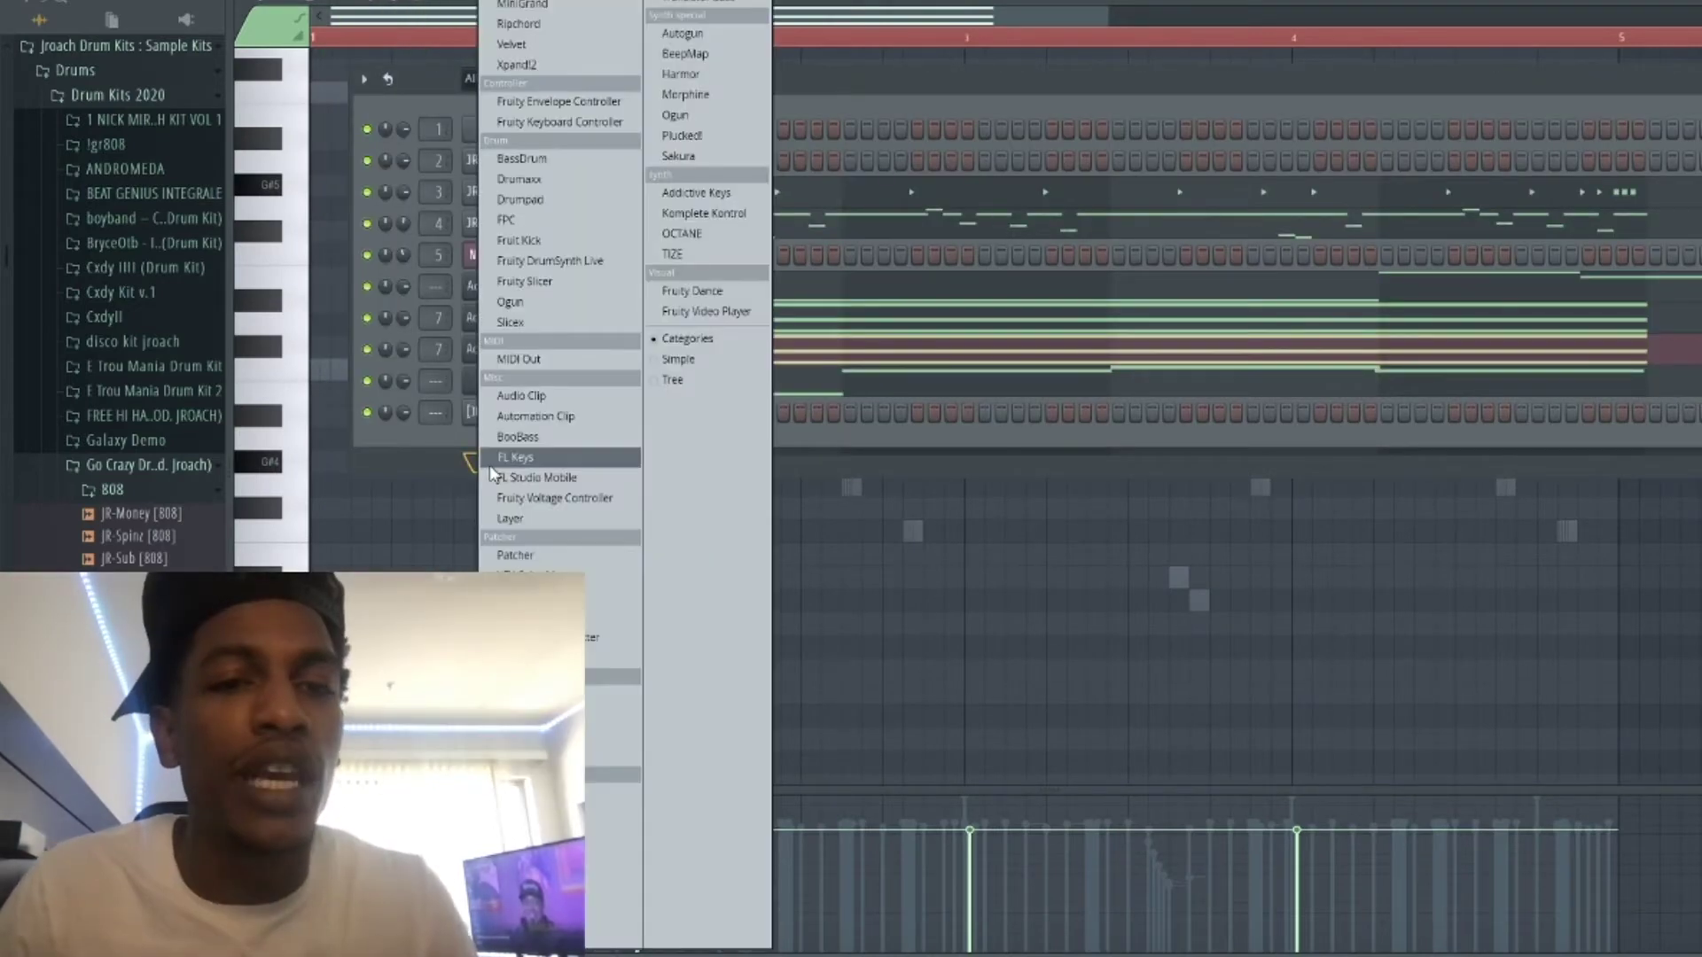
left_click(518, 64)
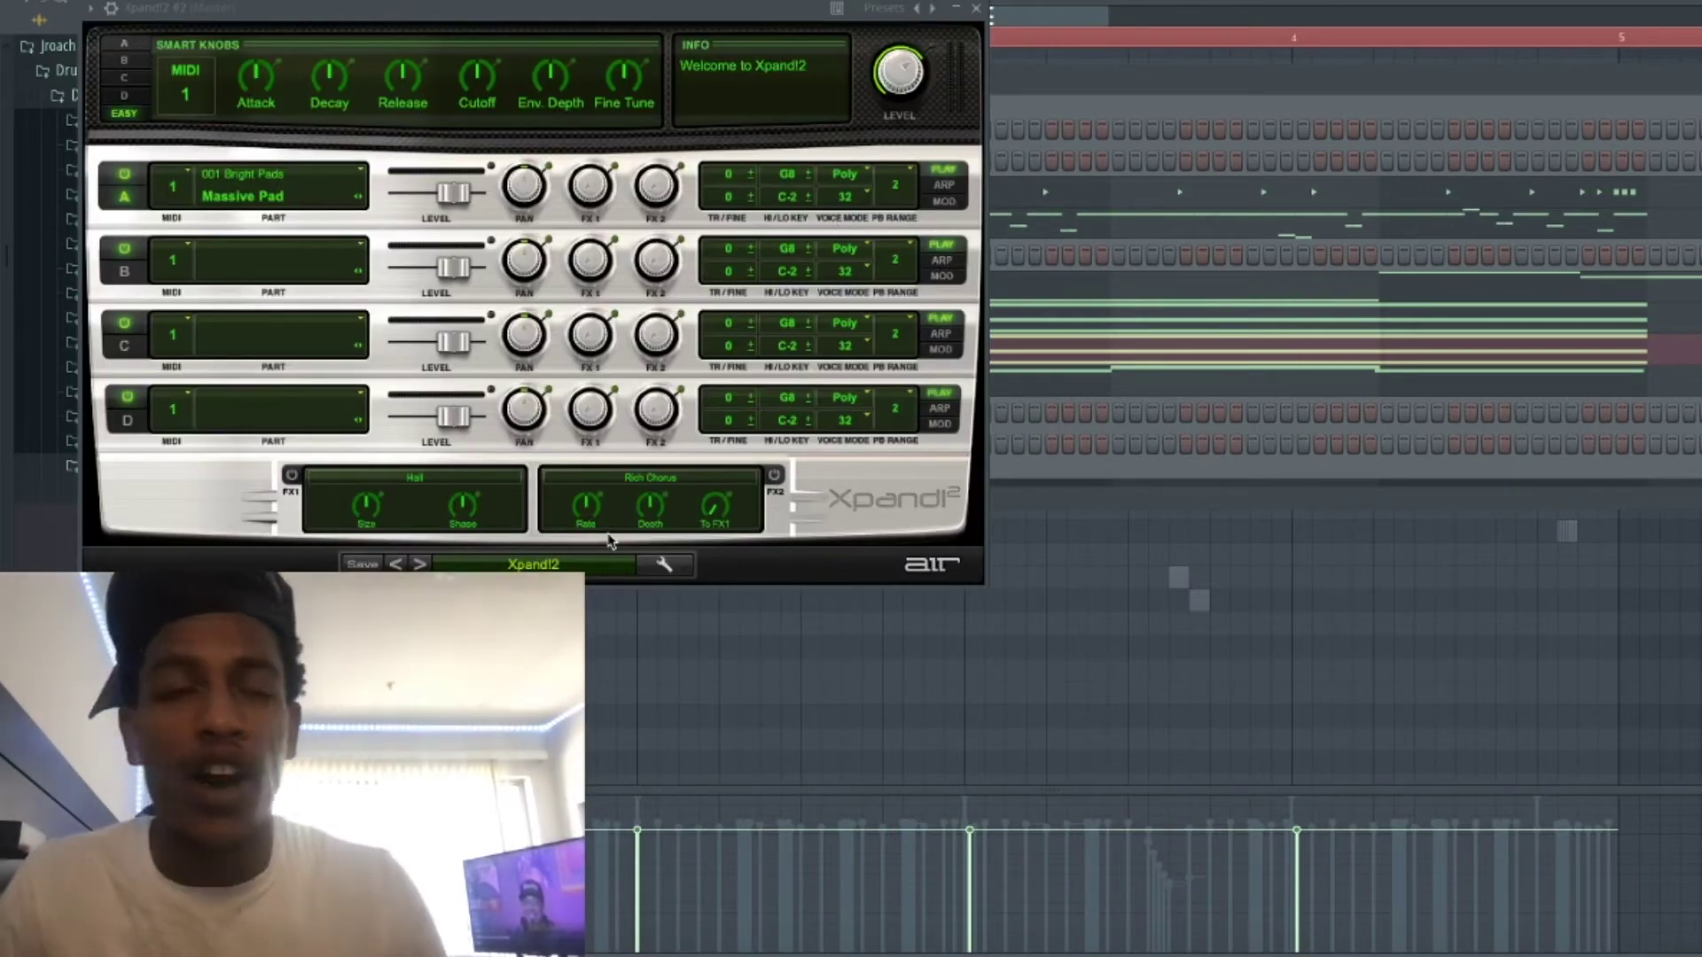
left_click(975, 8)
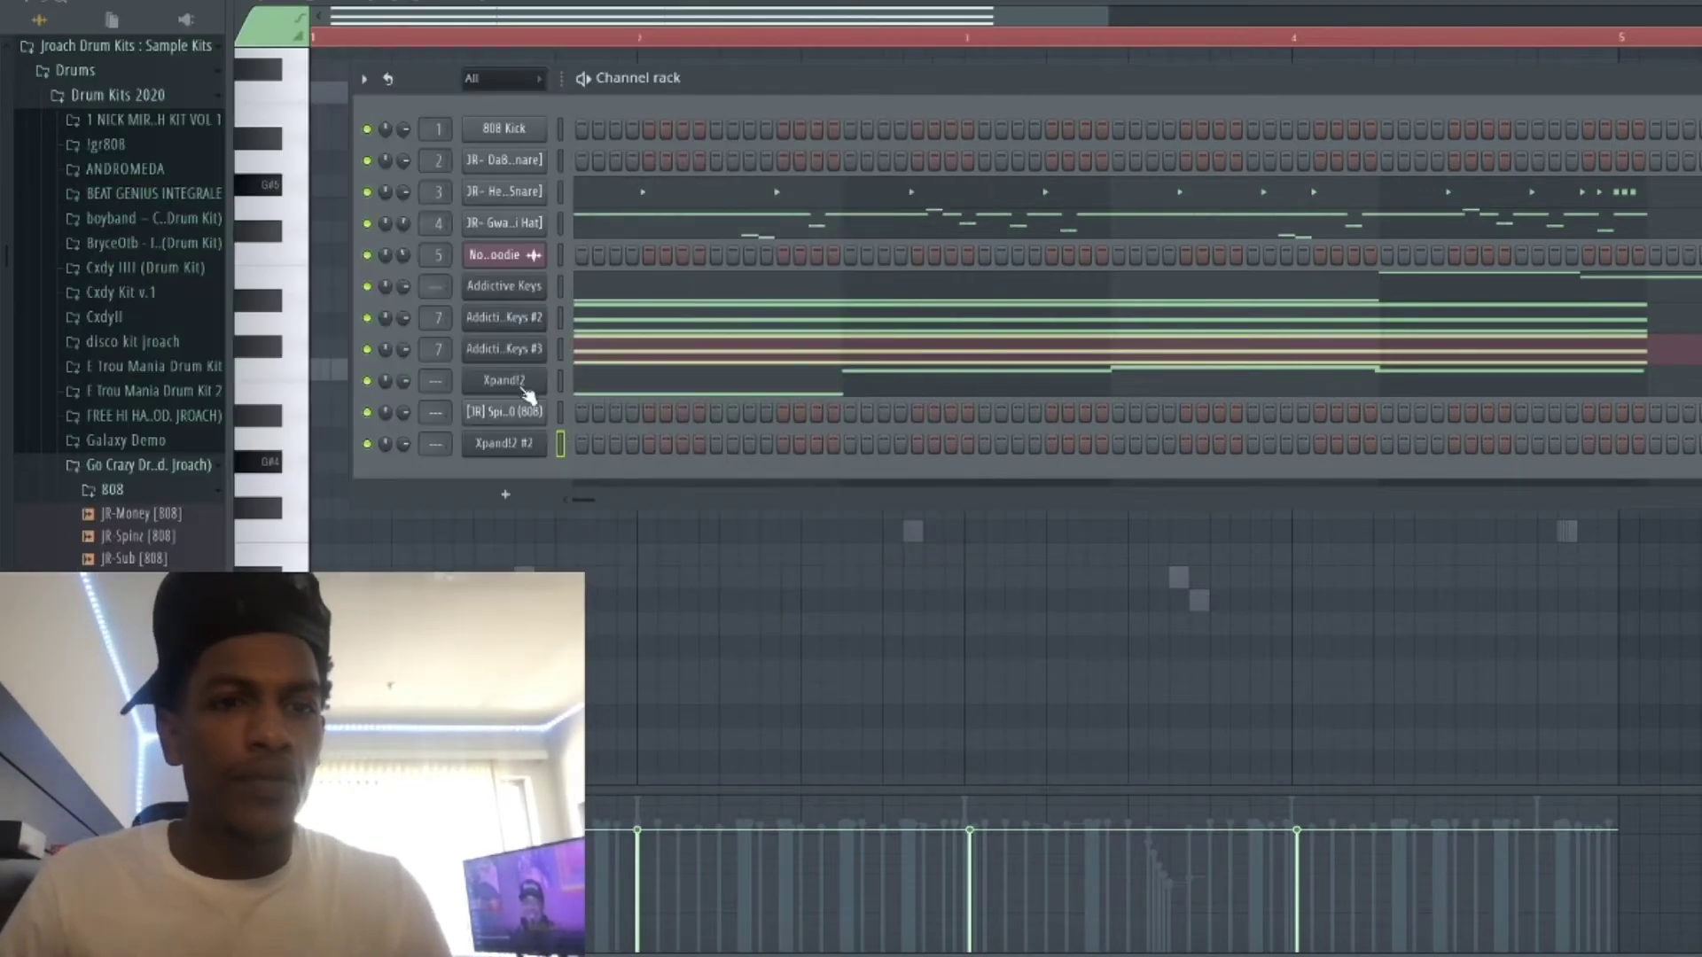
left_click(558, 441)
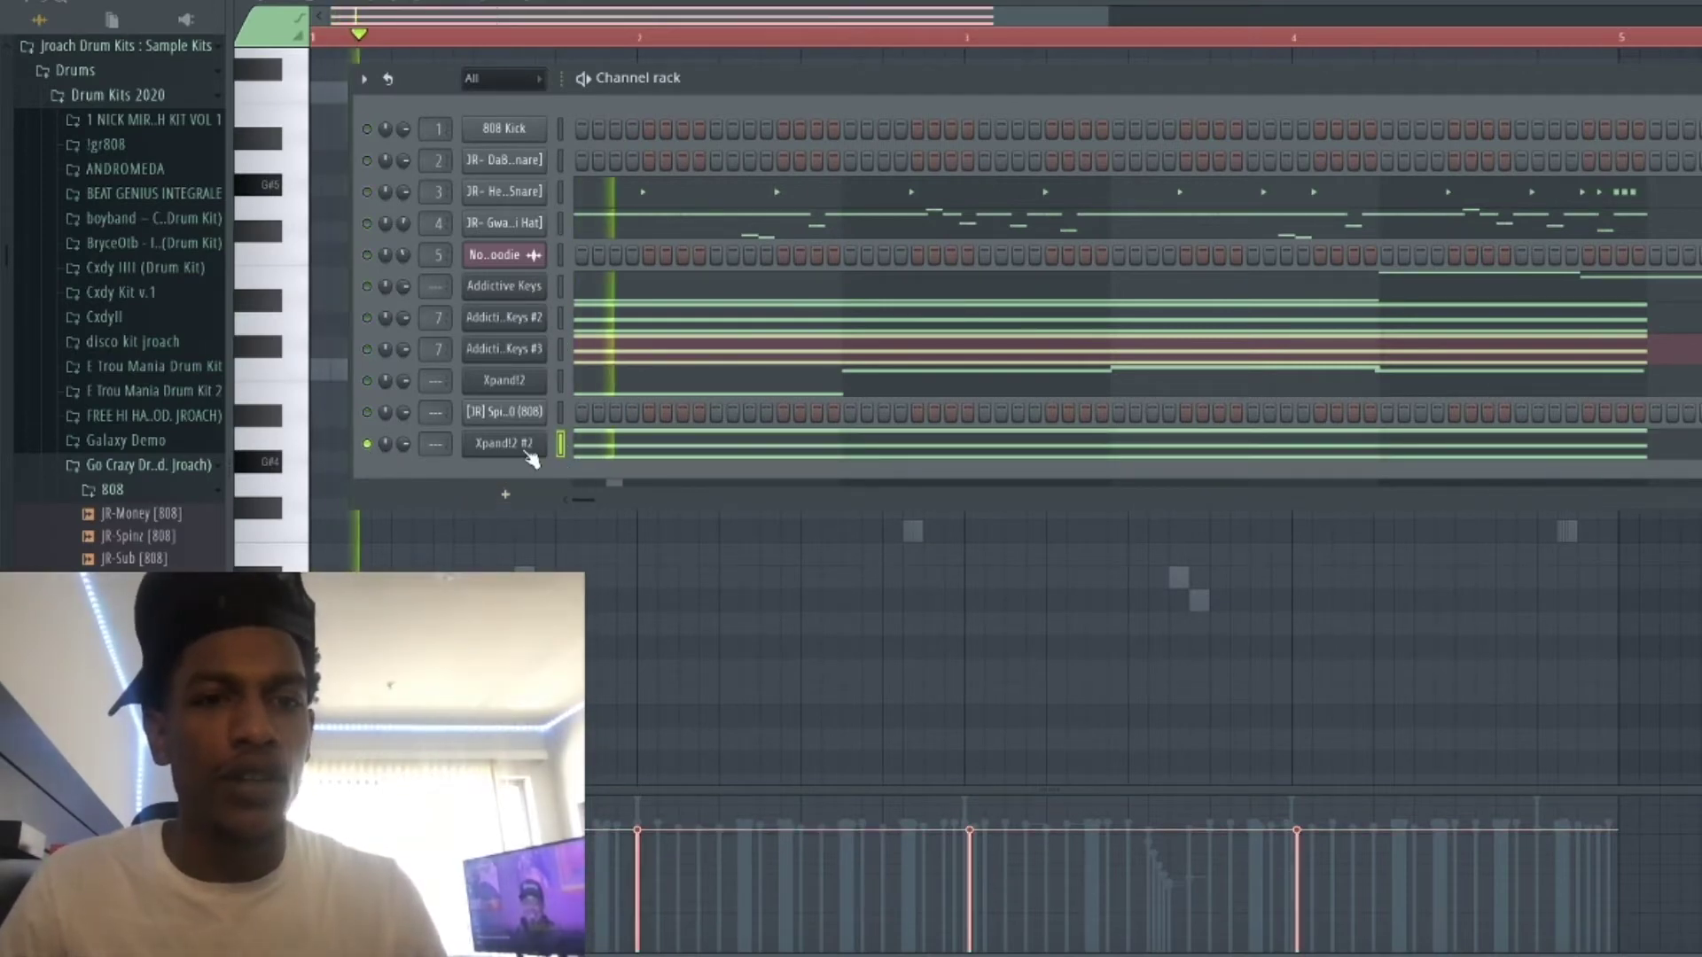
Load the Arp - Cosmic Blunts preset from the Sphere Grid XP bank into Xpand!2 #2, comparing it with Arp - Exoplanet.
left_click(523, 443)
left_click(289, 184)
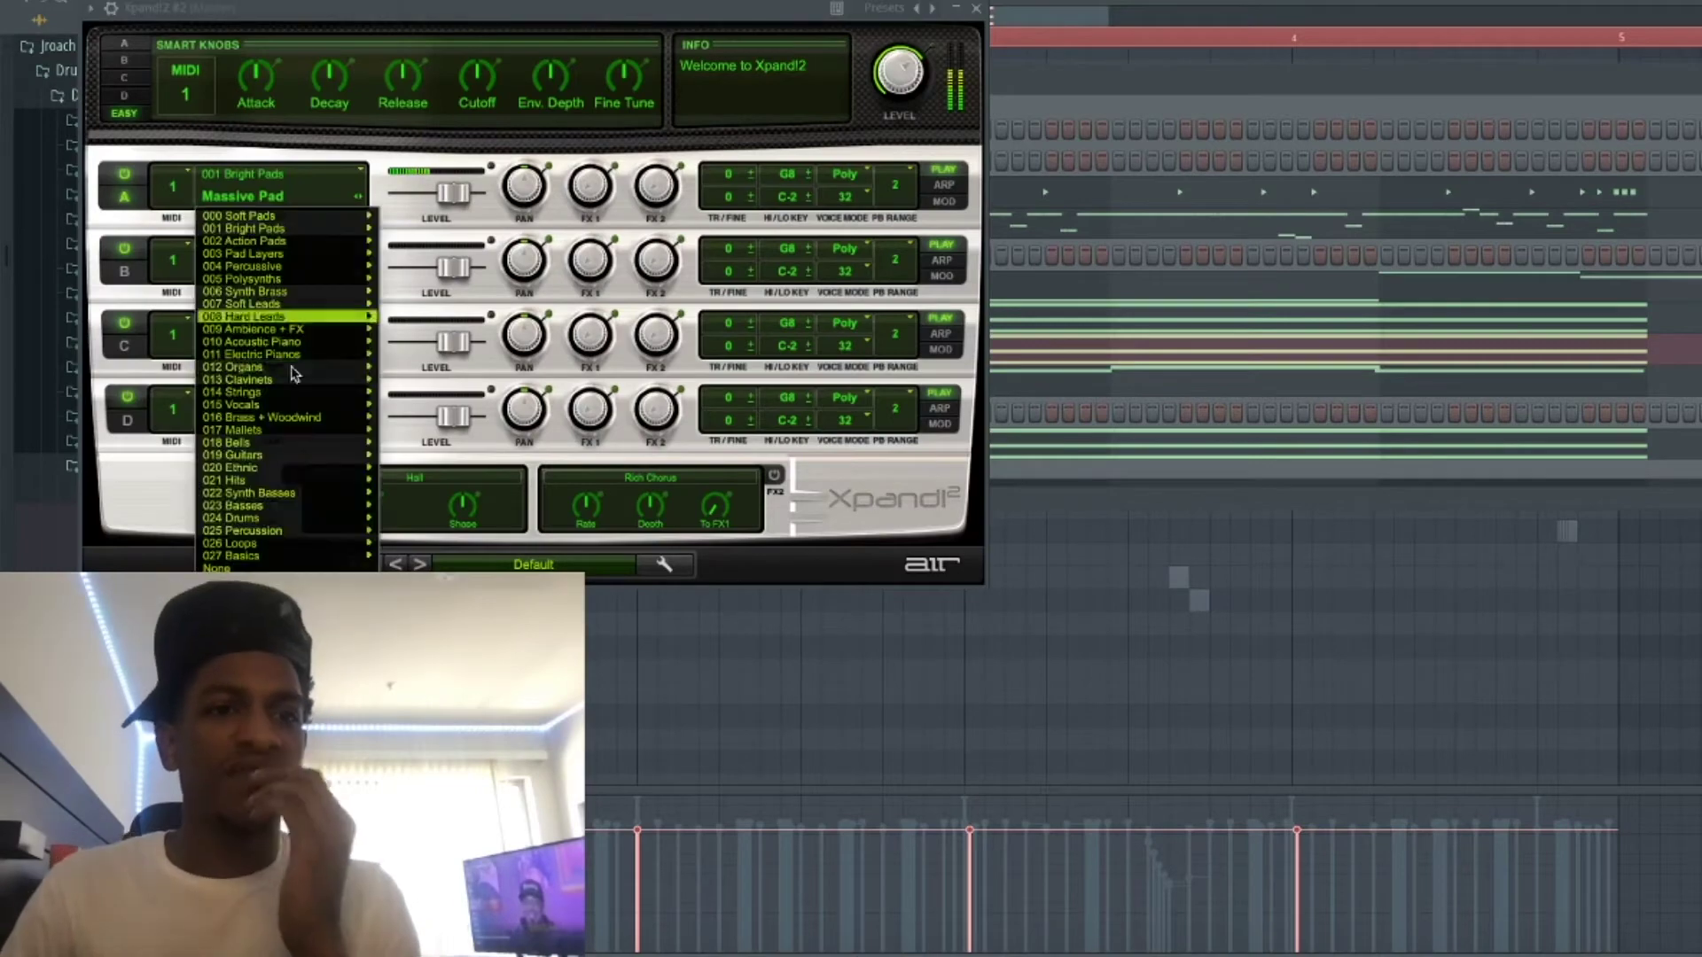
left_click(445, 572)
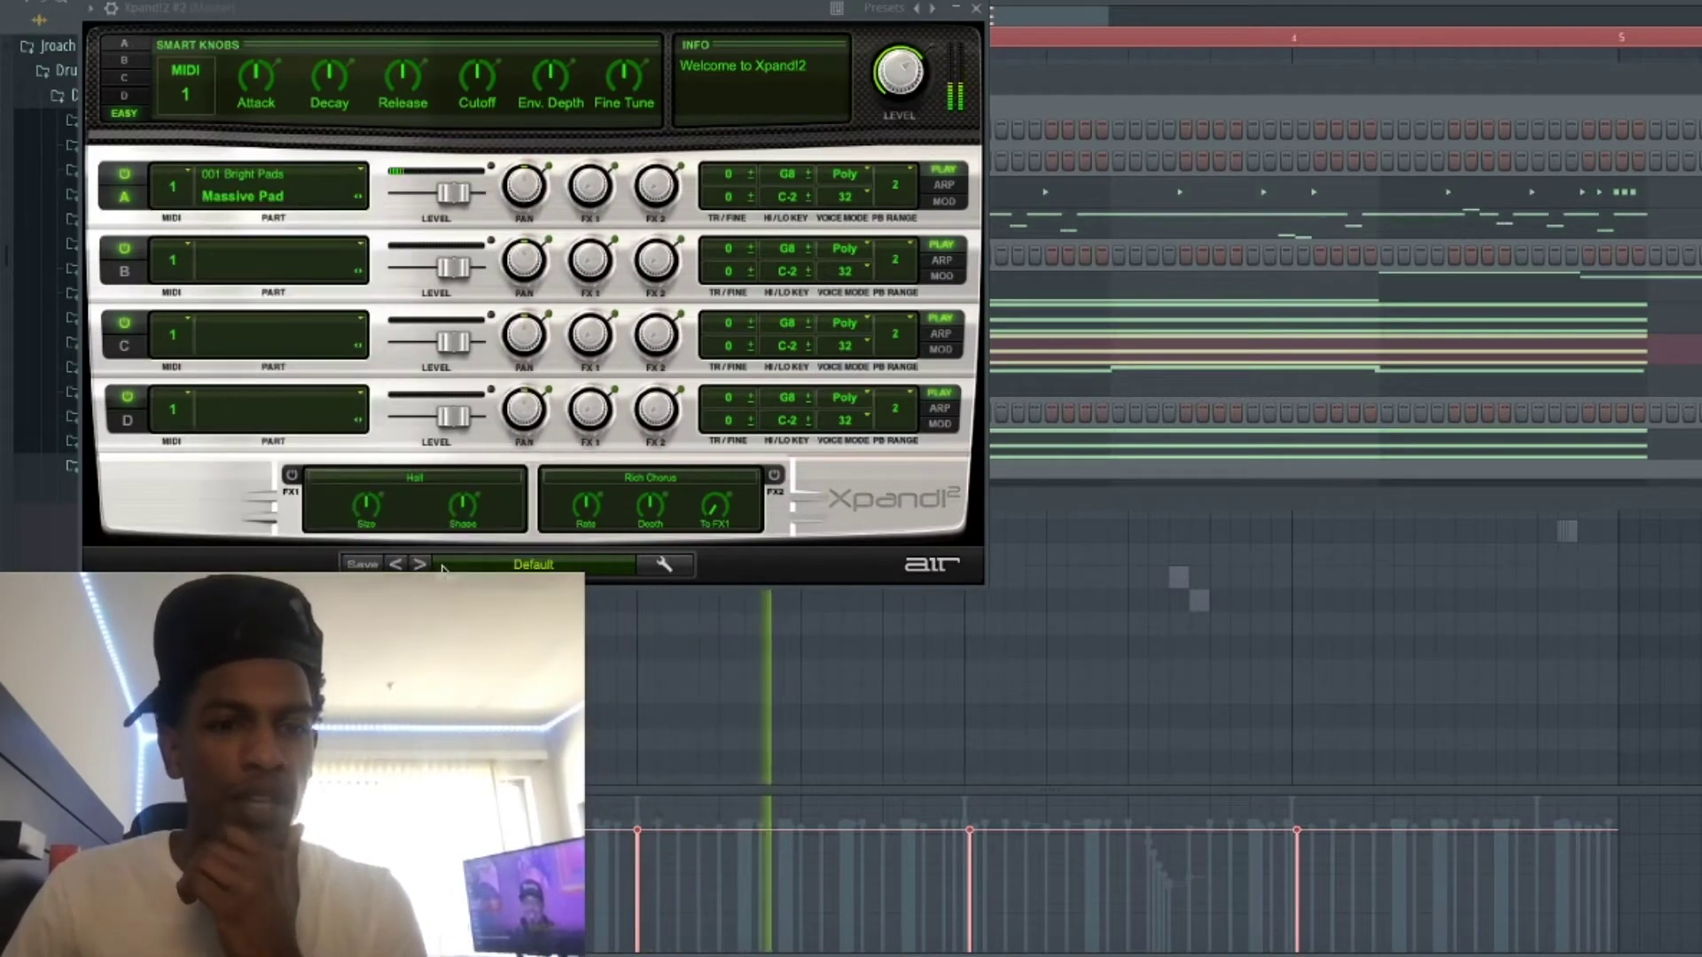
left_click(534, 565)
mouse_move(603, 947)
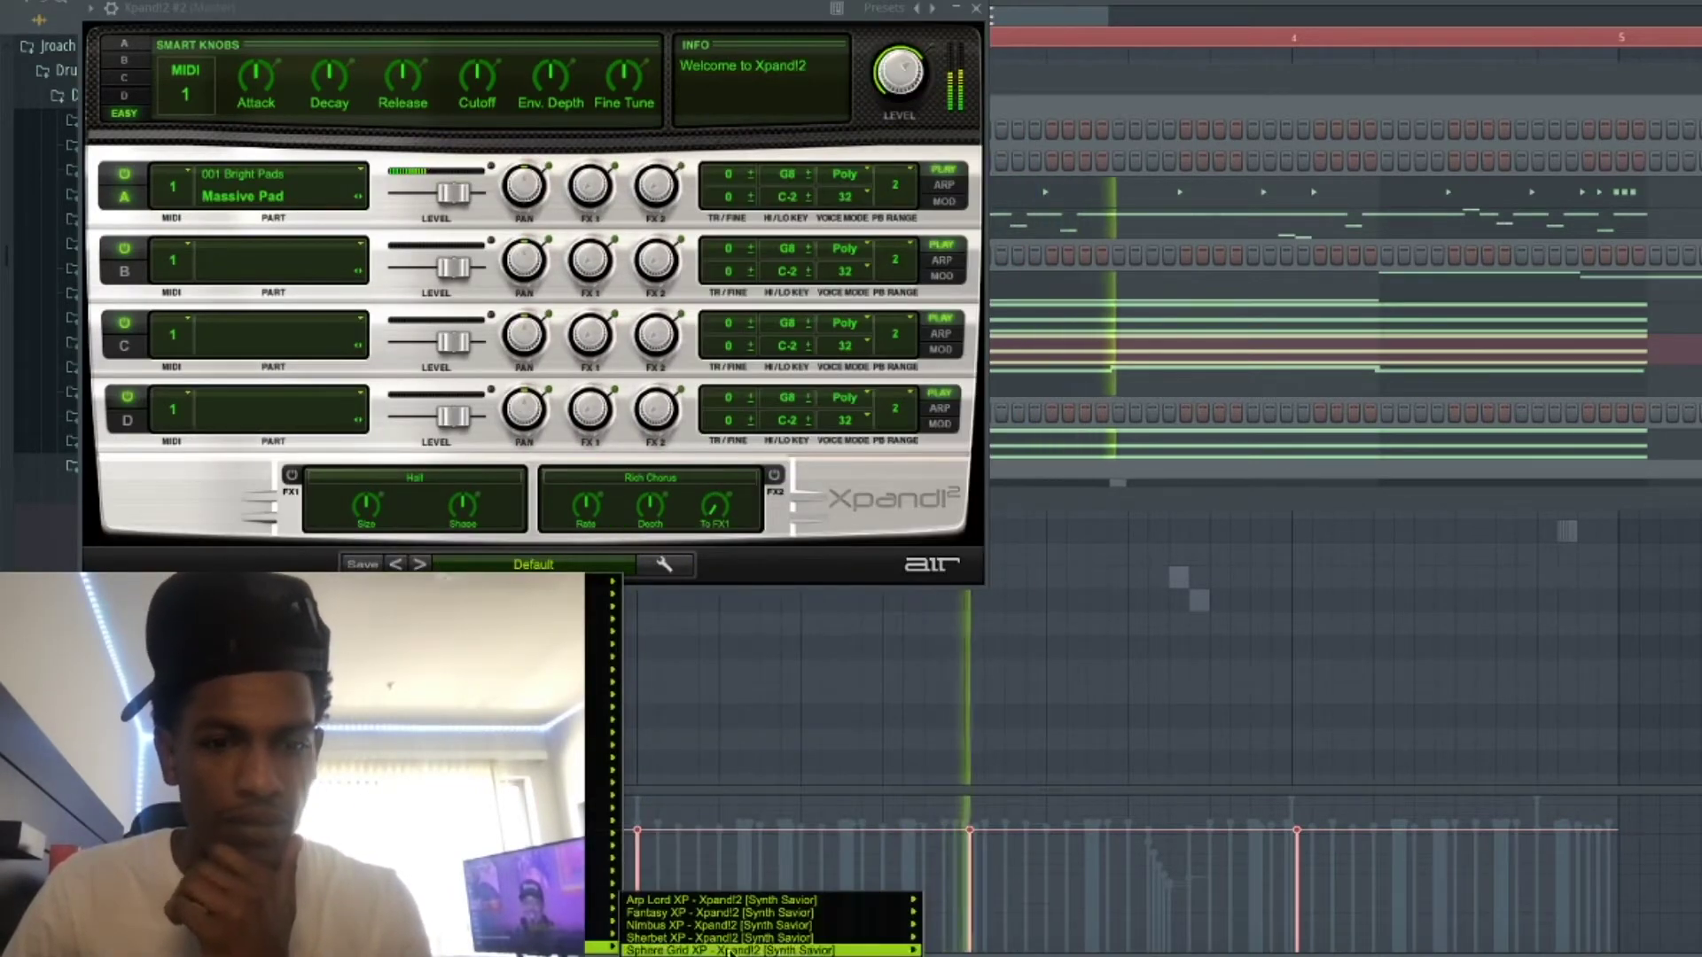
mouse_move(784, 950)
left_click(975, 774)
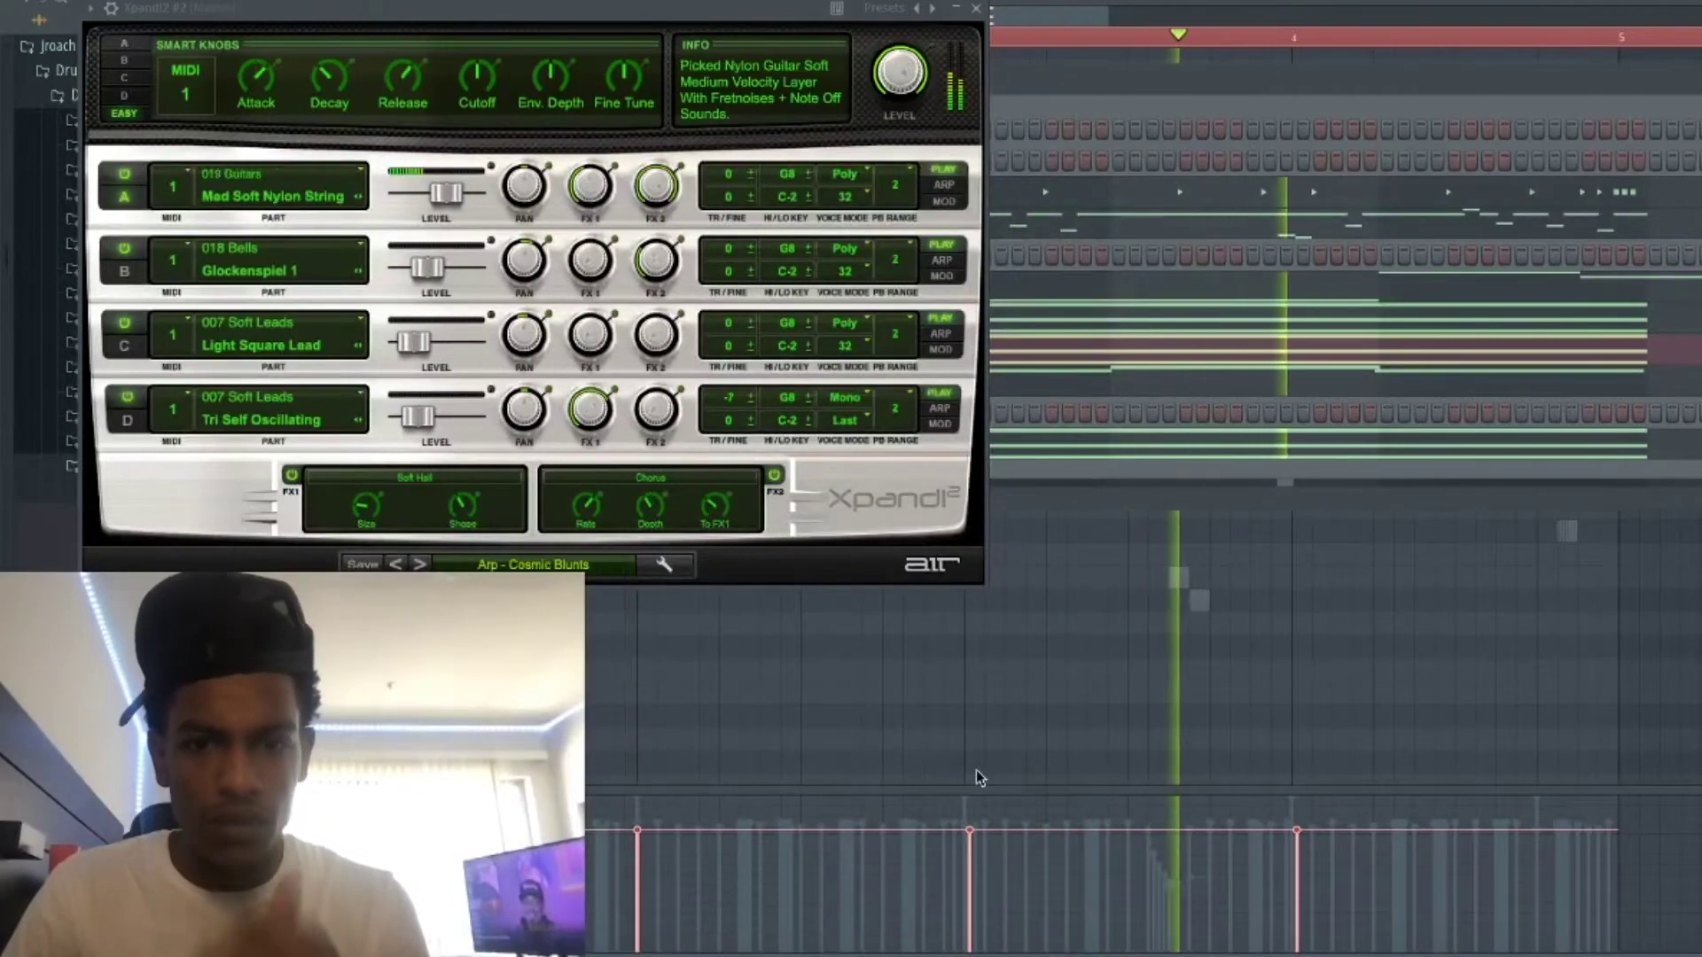
left_click(419, 563)
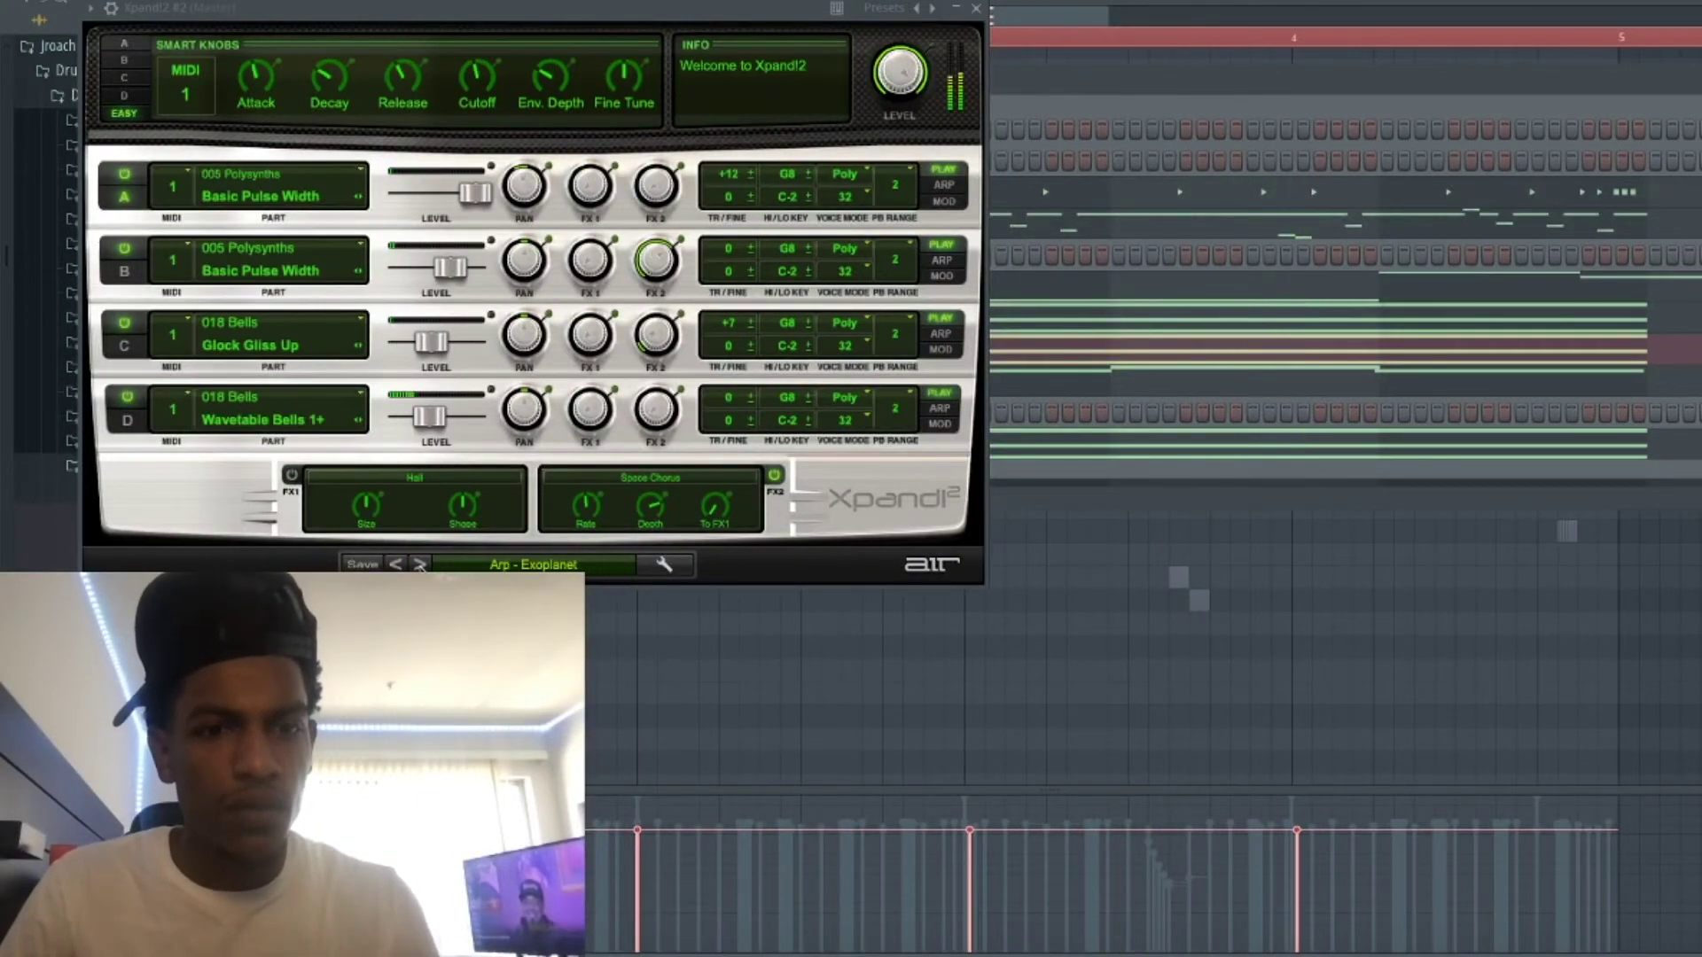
left_click(396, 564)
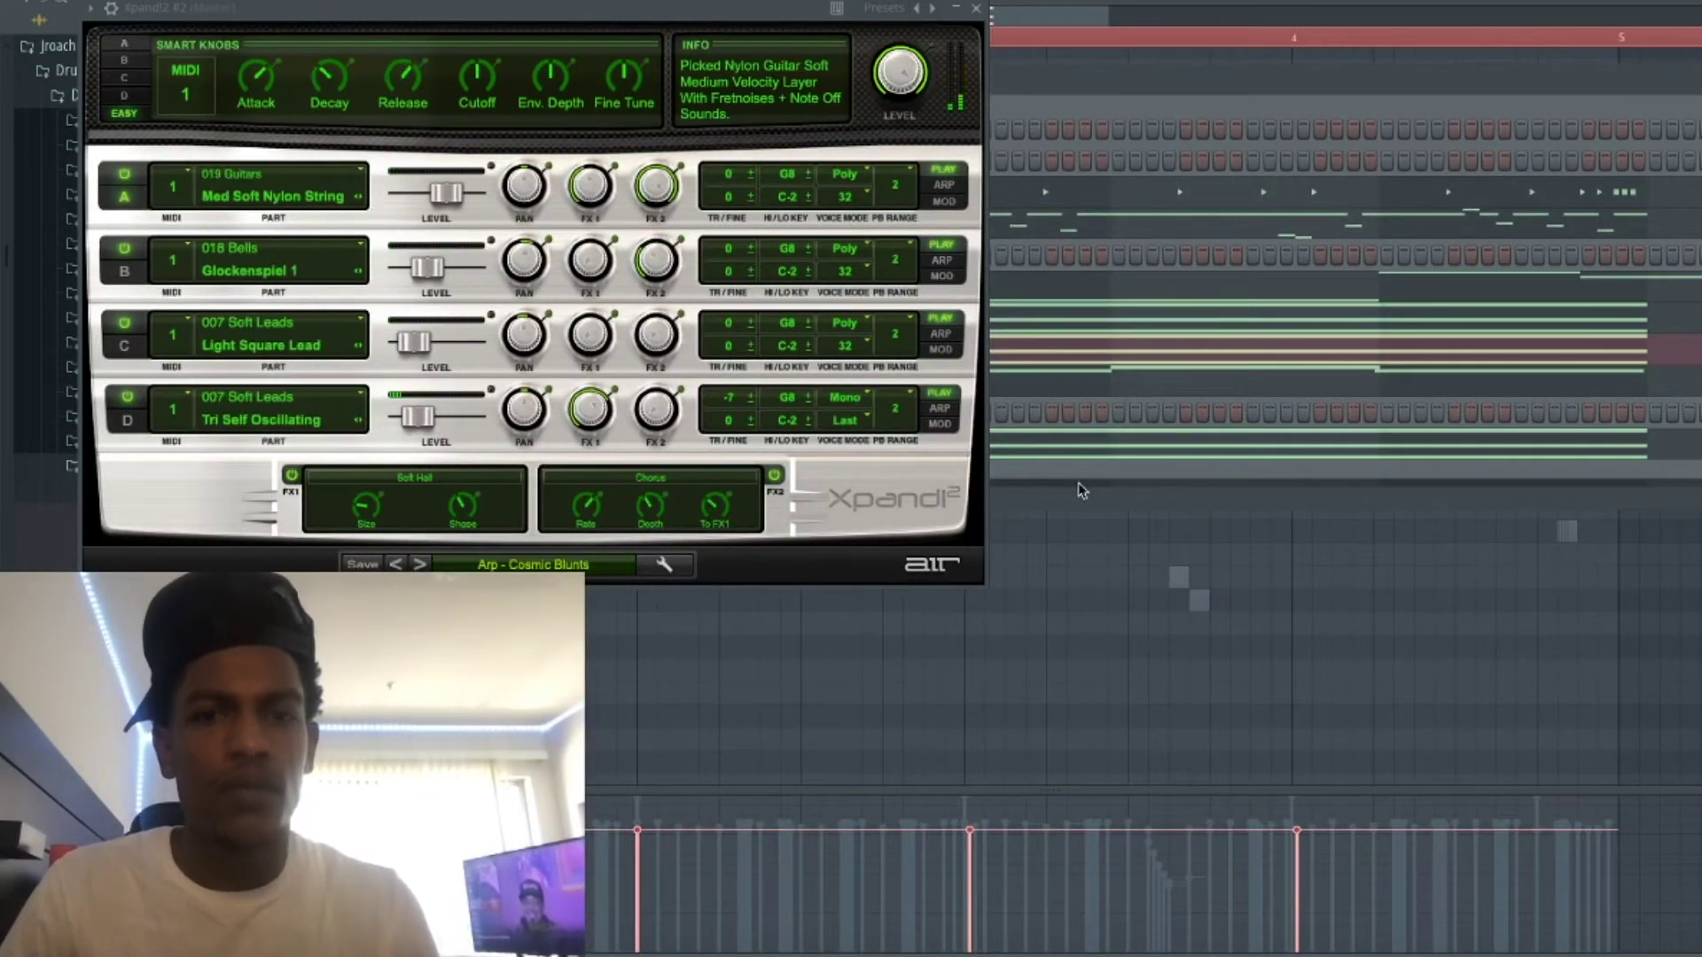
Transpose all of the Xpand!2 #2 chord notes up one octave in the piano roll.
left_click(1151, 458)
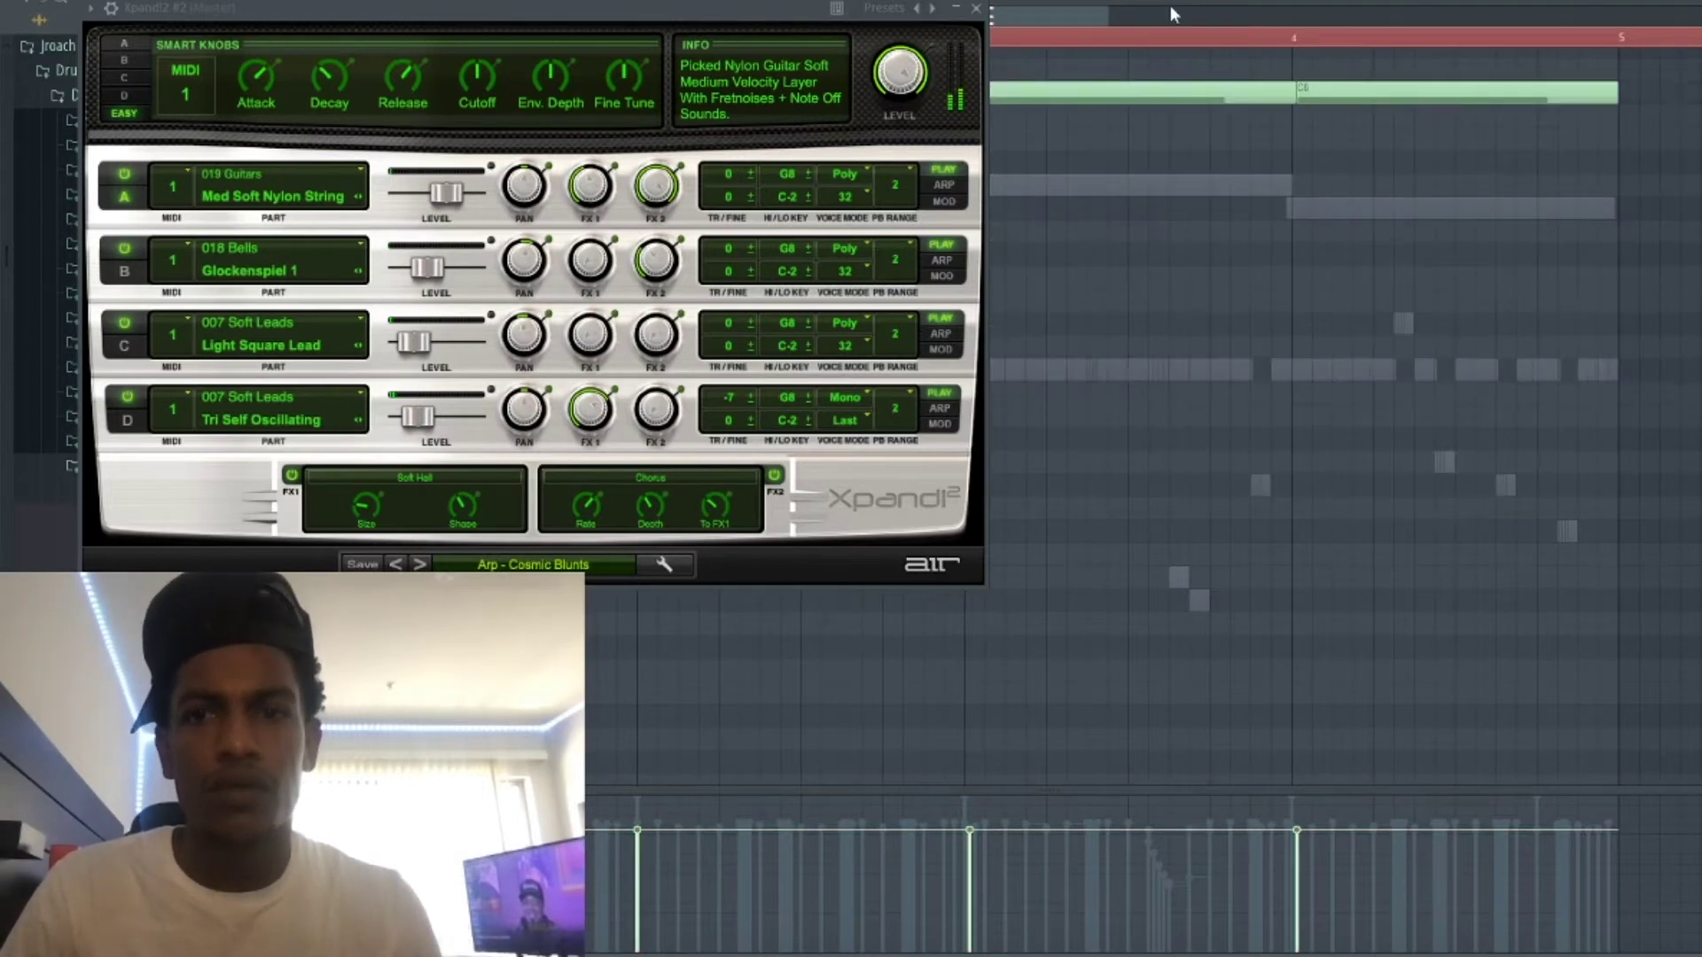
key("ctrl+z")
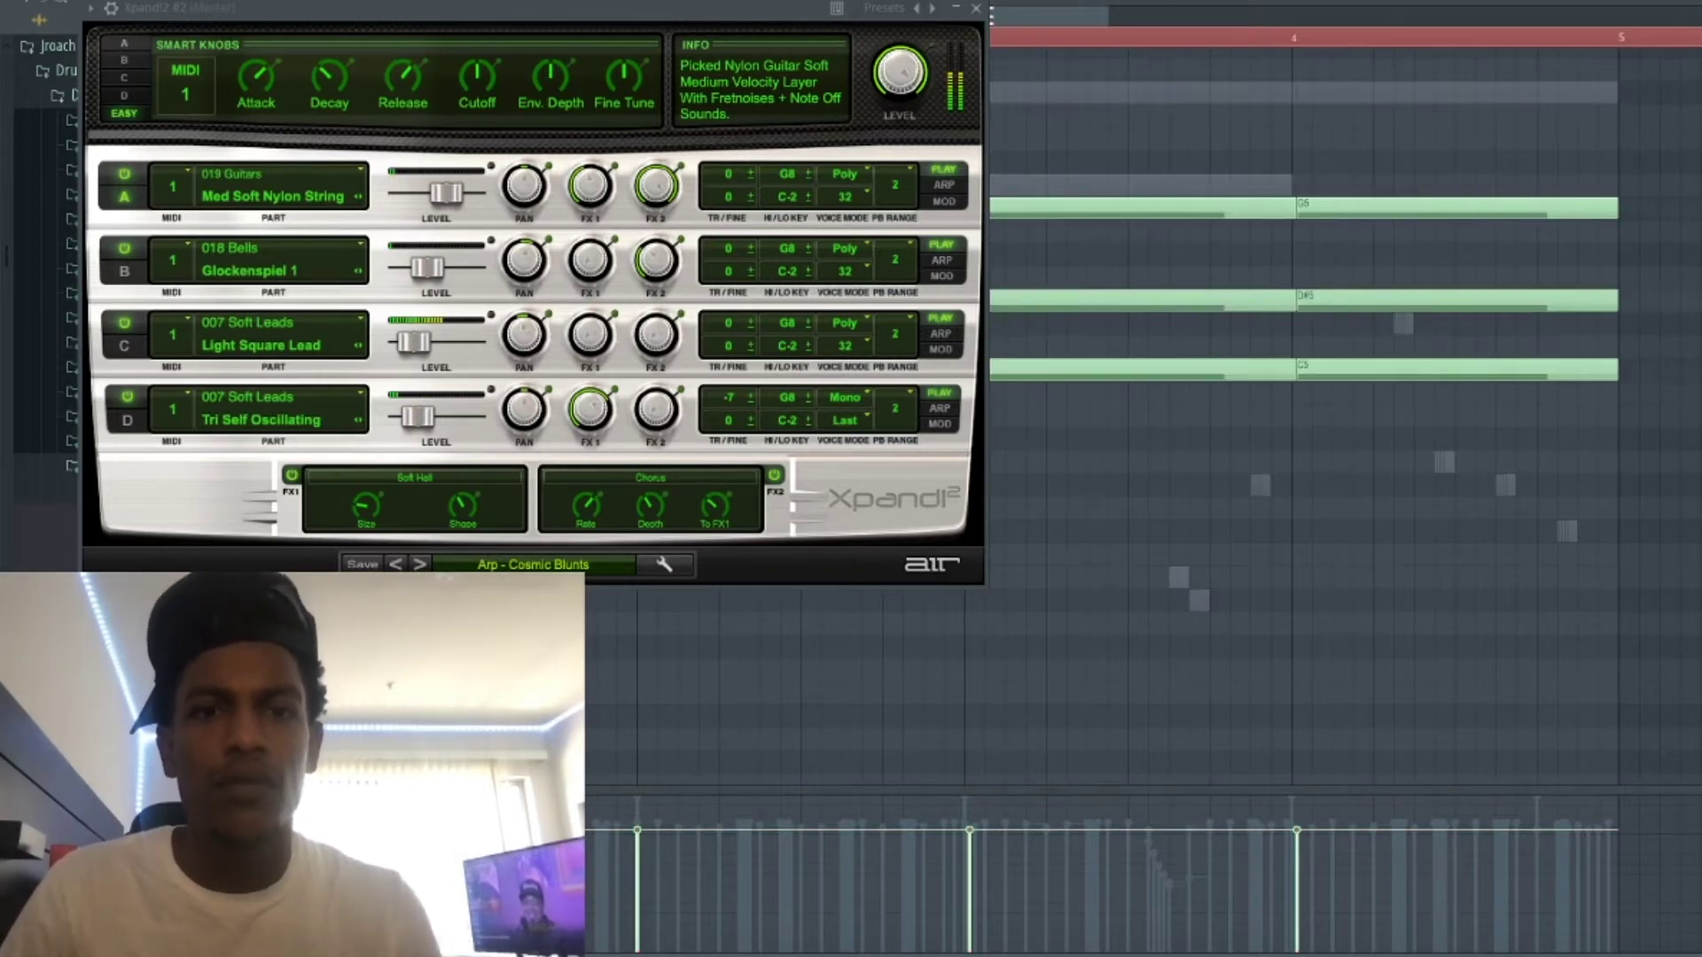
key("ctrl+Up")
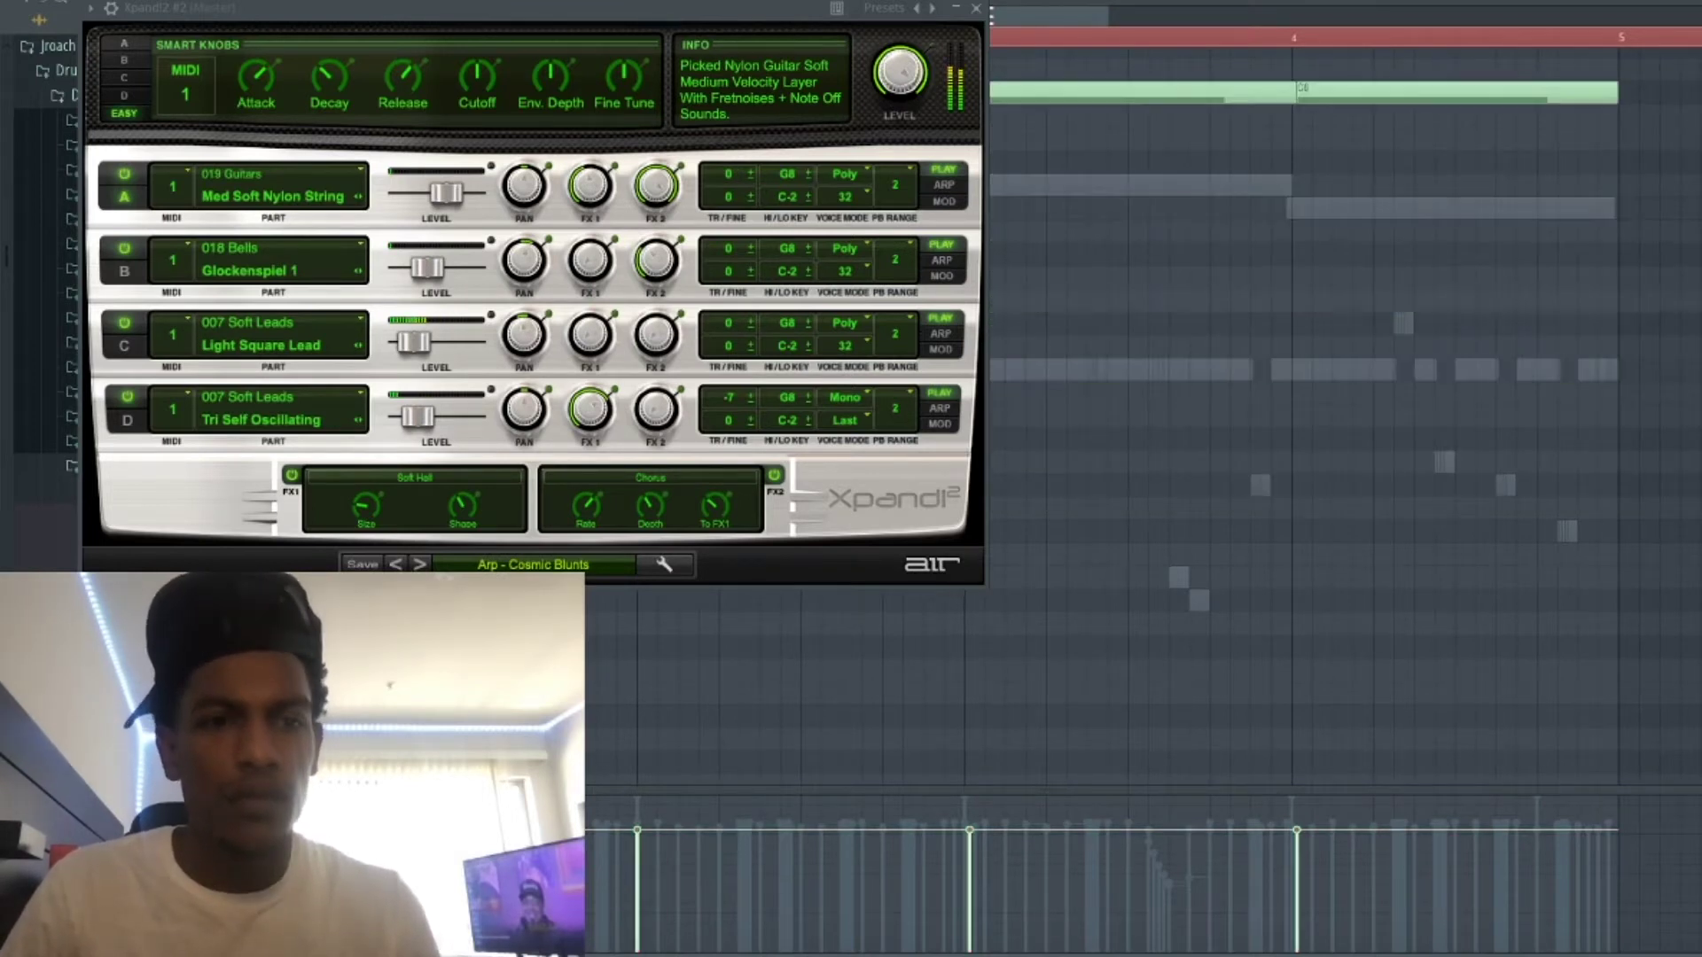
Switch Xpand!2 #2 forward to the Arp - Meteor Shower preset and close the plugin window.
left_click(419, 565)
left_click(418, 564)
left_click(418, 565)
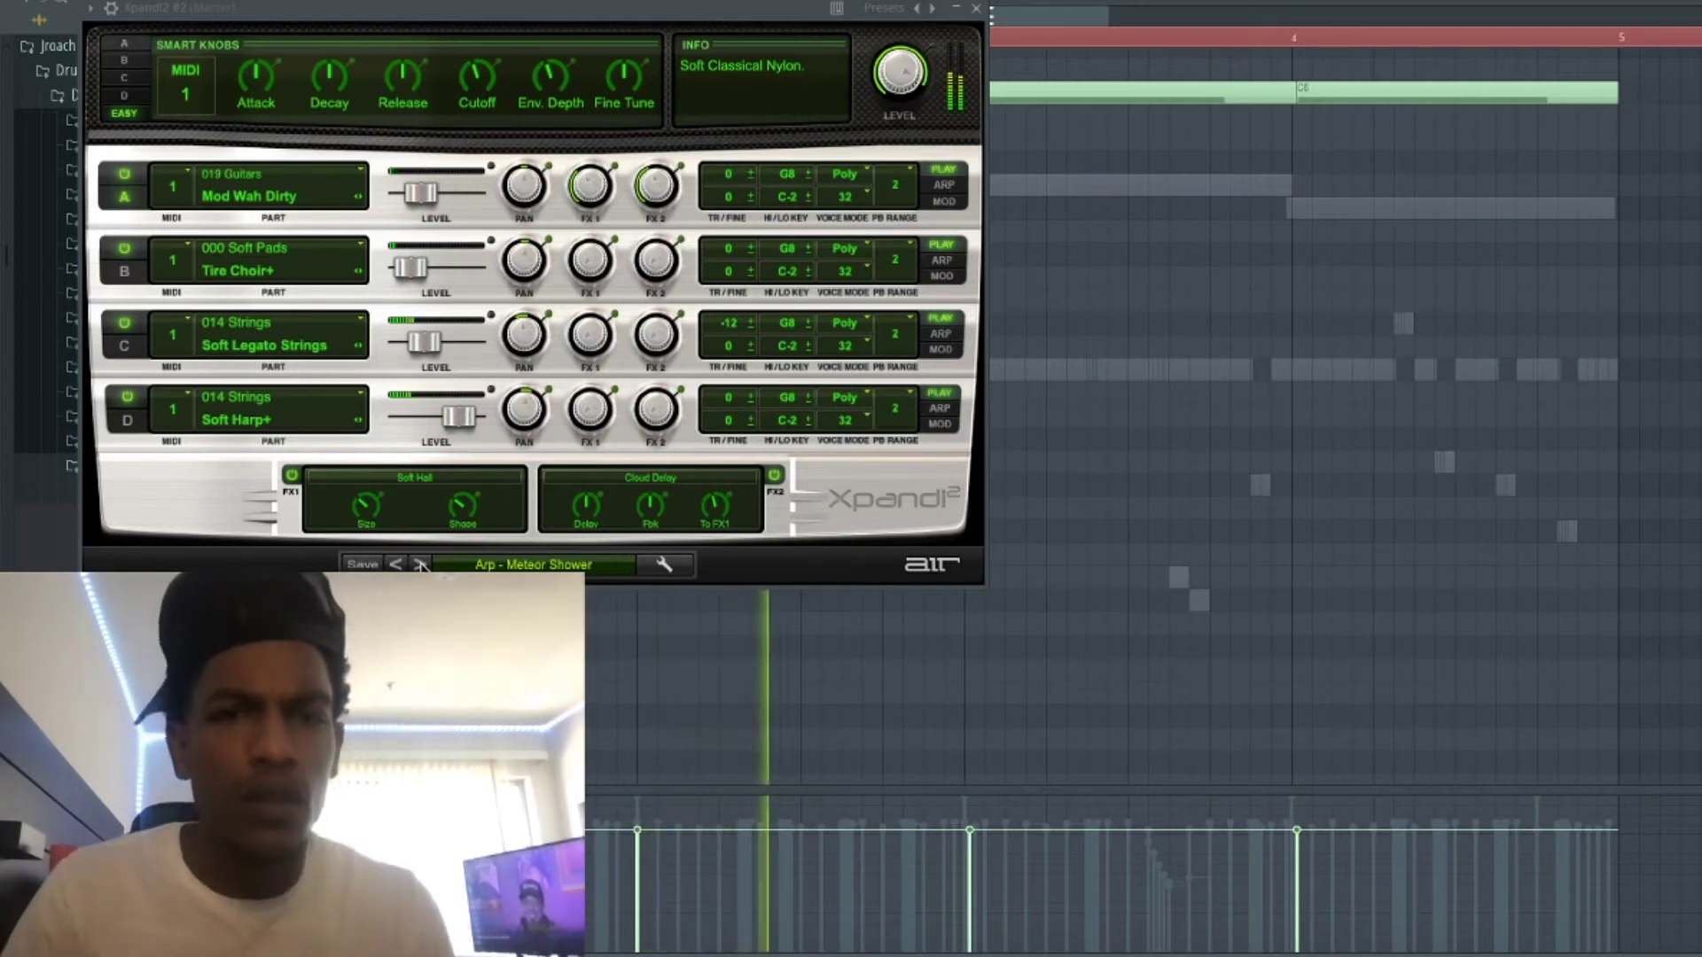
left_click(976, 9)
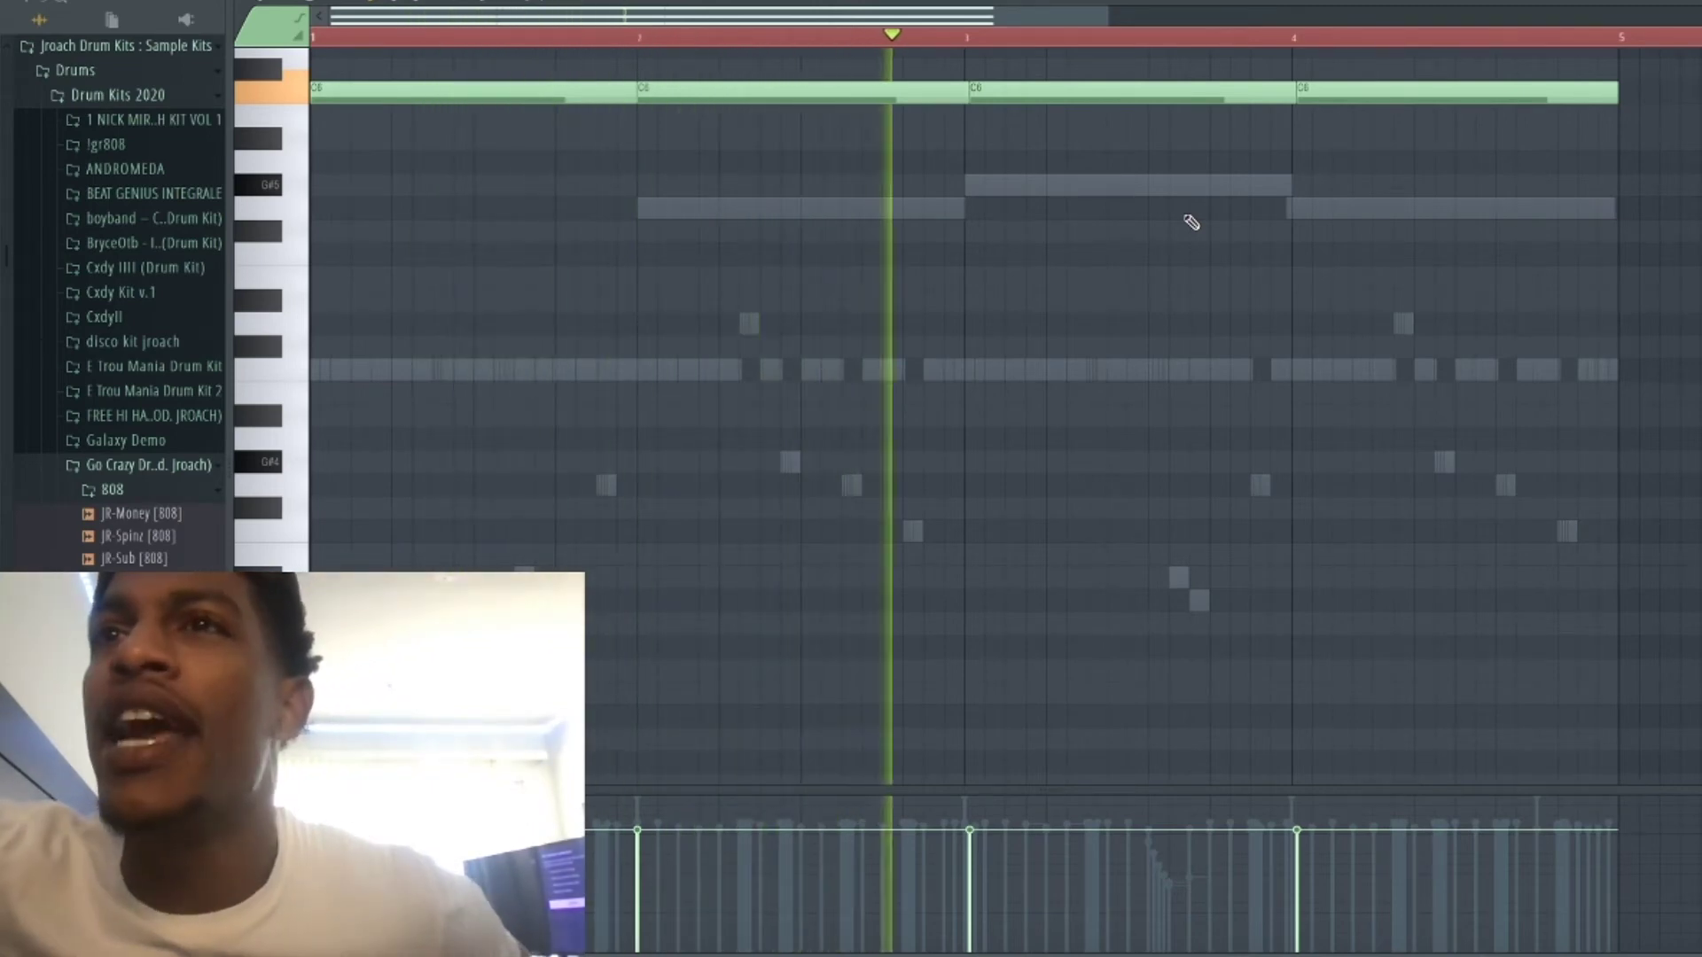
Play back the raised chord pattern and look over all of its notes in the piano roll.
key("space")
key("space")
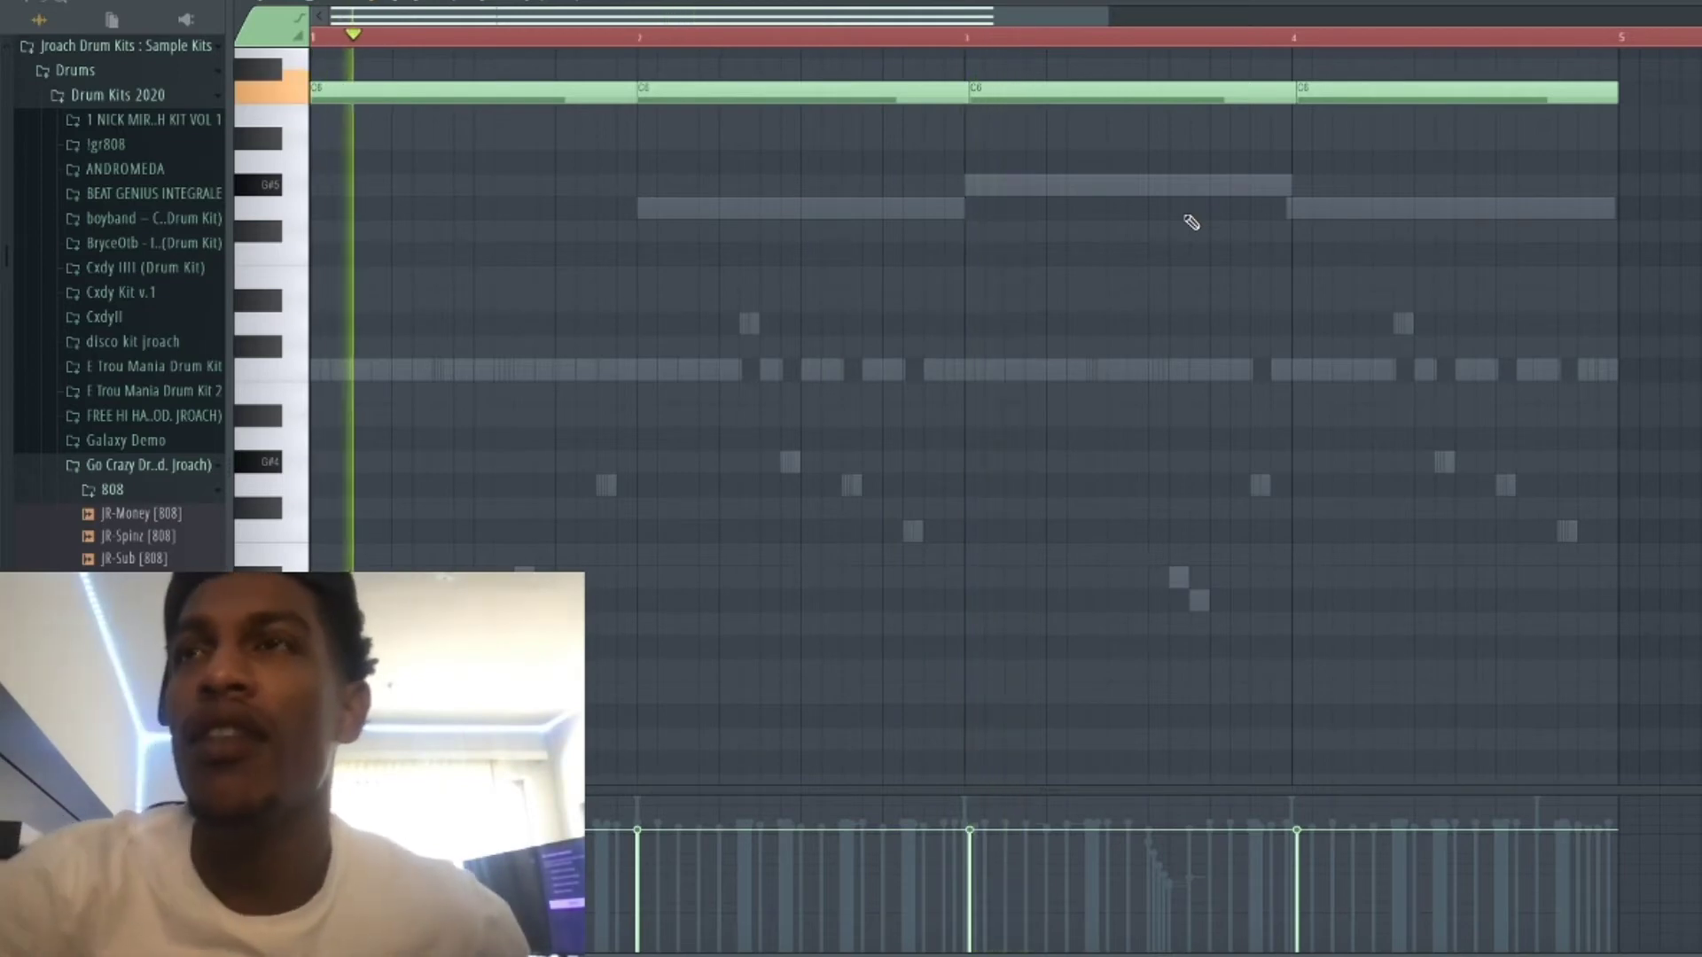
left_click(1356, 255)
right_click(1363, 259)
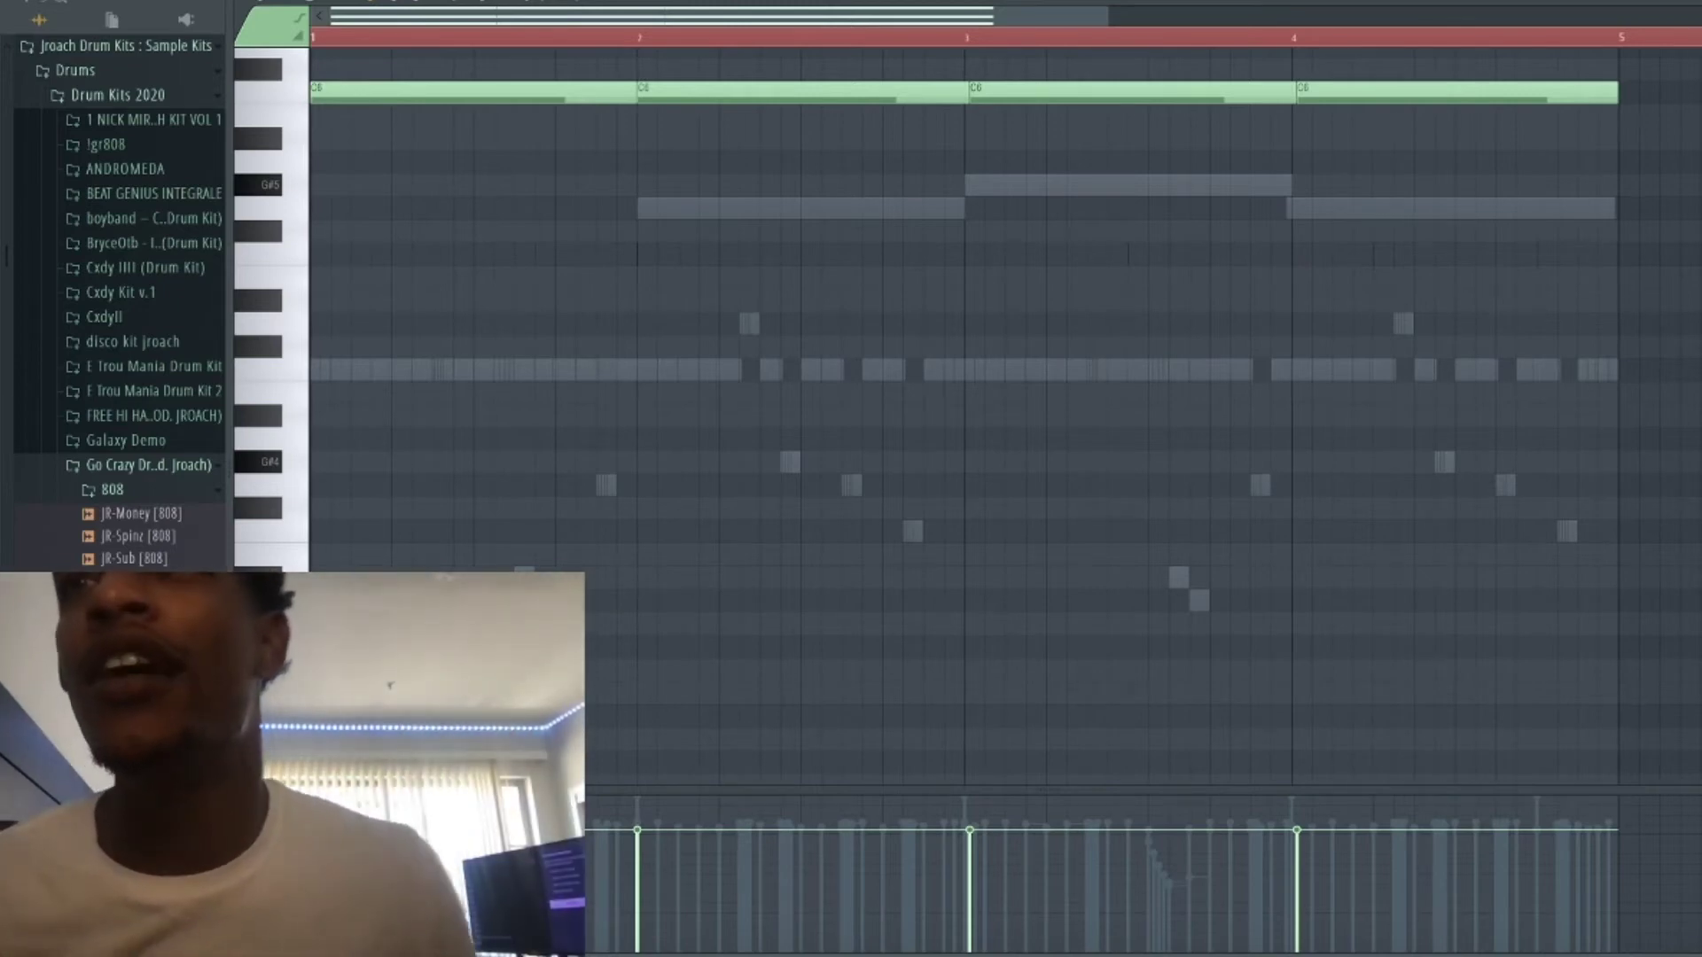
key("space")
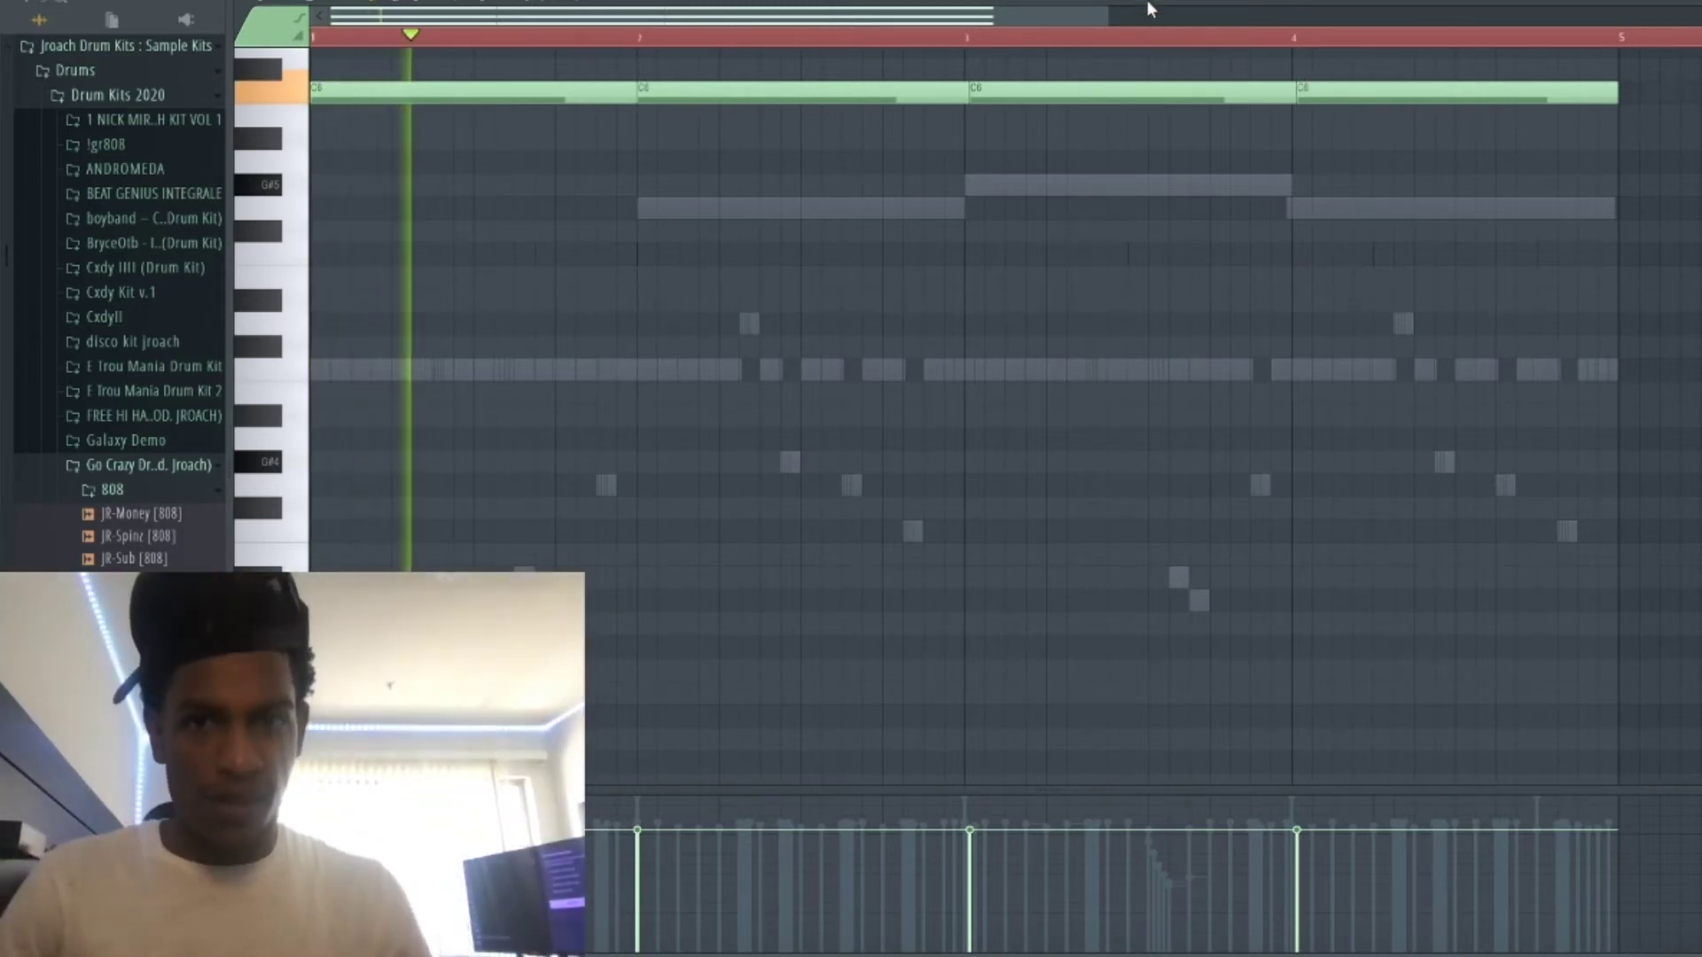
scroll(1166, 248, "up", 7)
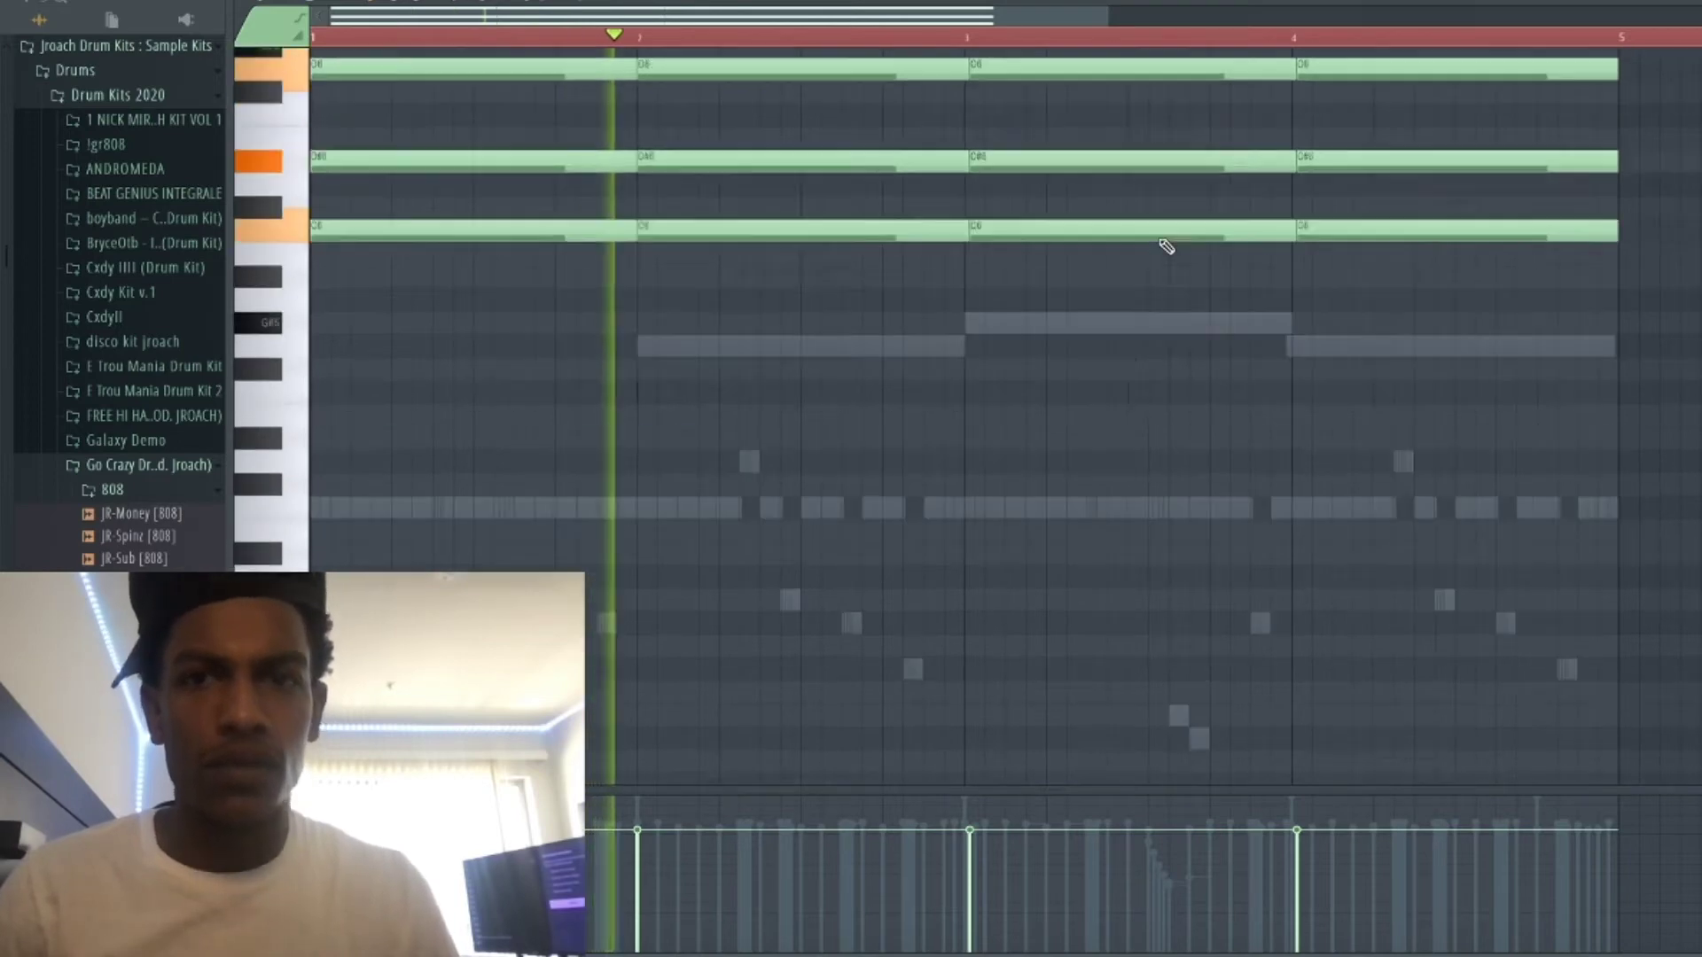
scroll(1405, 669, "down", 3)
left_click_drag(1342, 736, 310, 116)
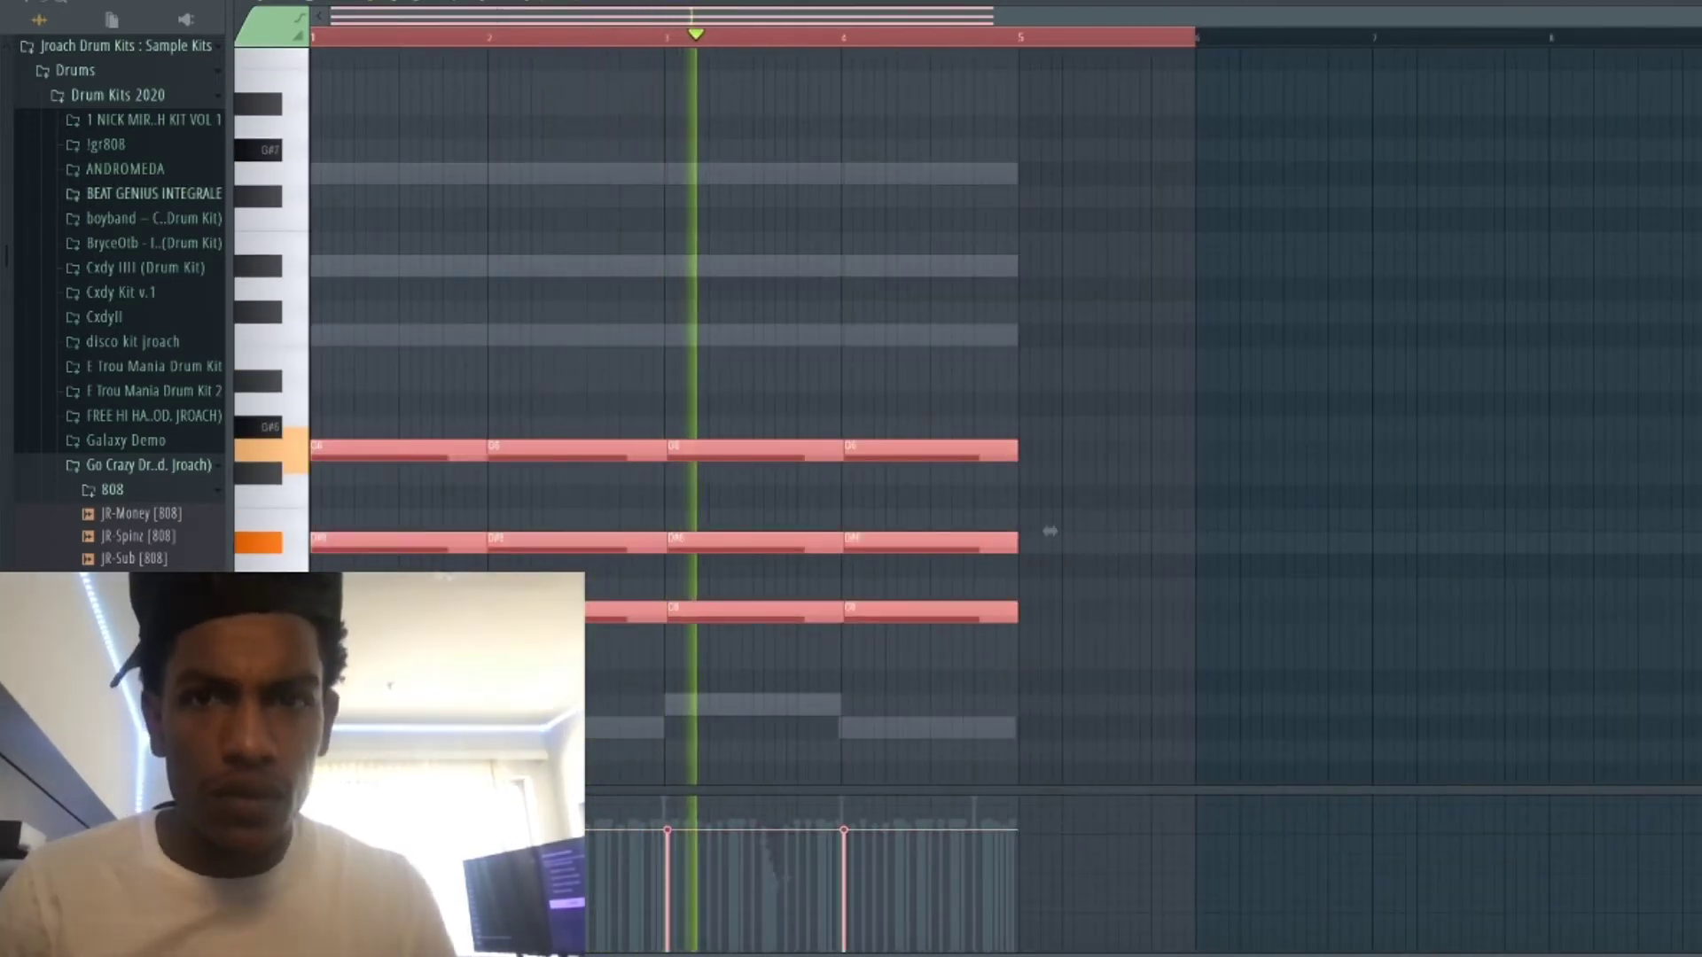
Unmute the first Xpand!2 channel and all three Addictive Keys channels so they play along with Xpand!2 #2.
key("F6")
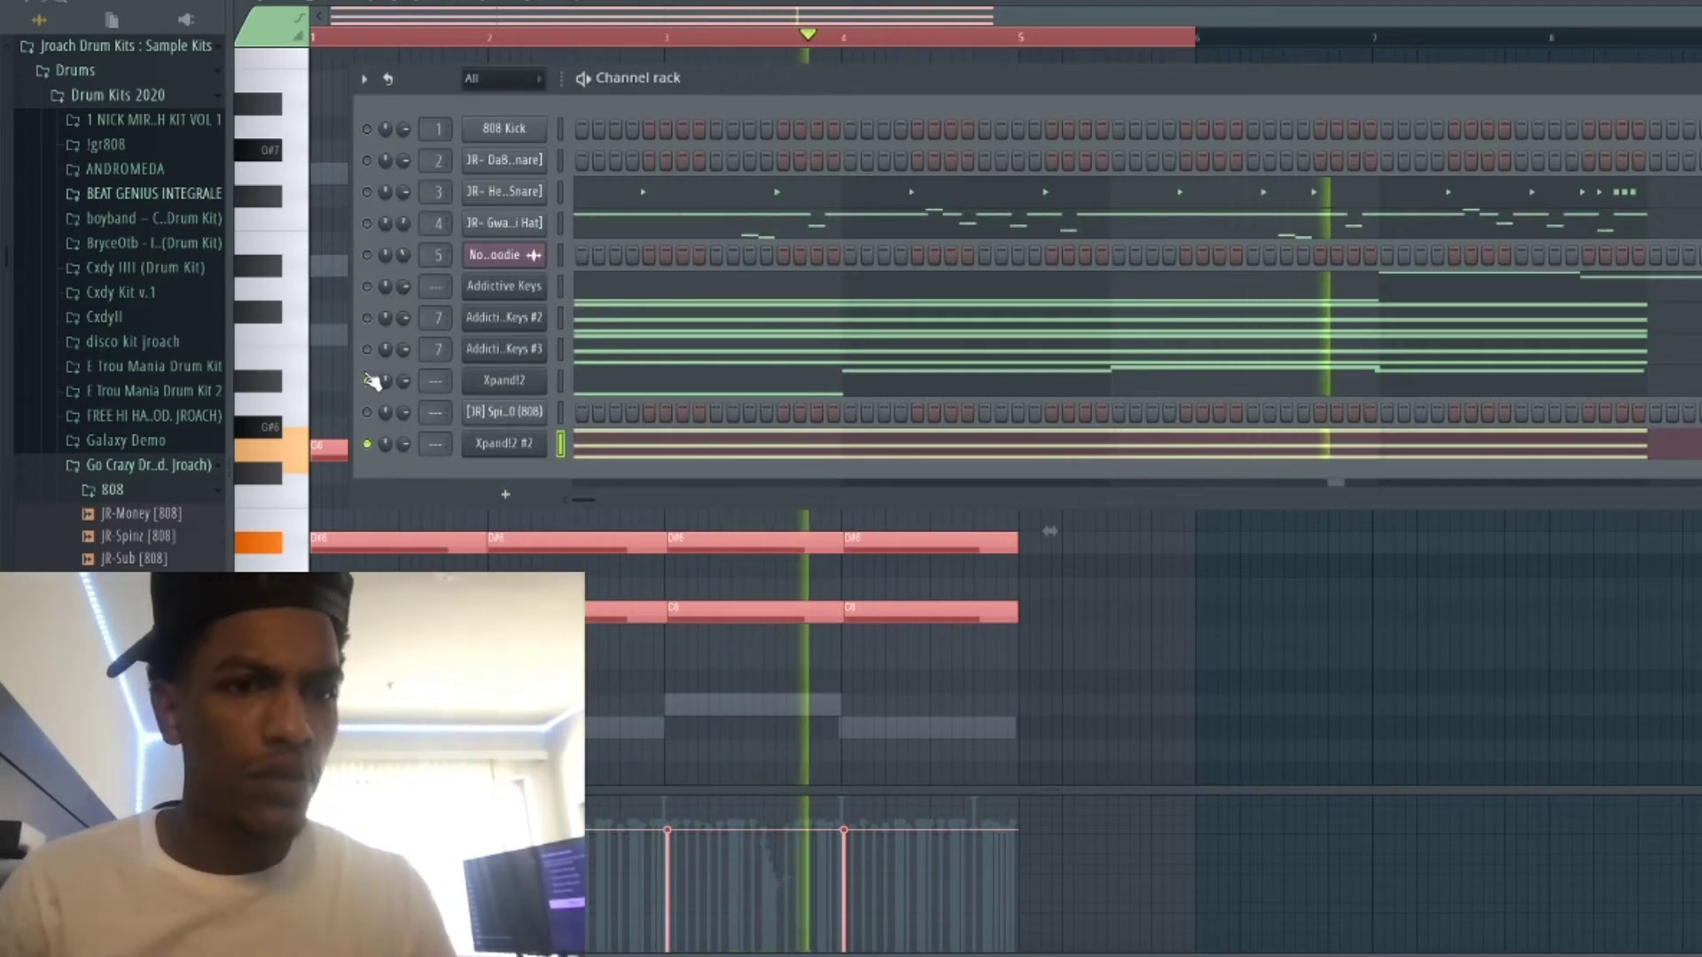
left_click(367, 381)
key("space")
left_click(367, 349)
key("space")
left_click(367, 318)
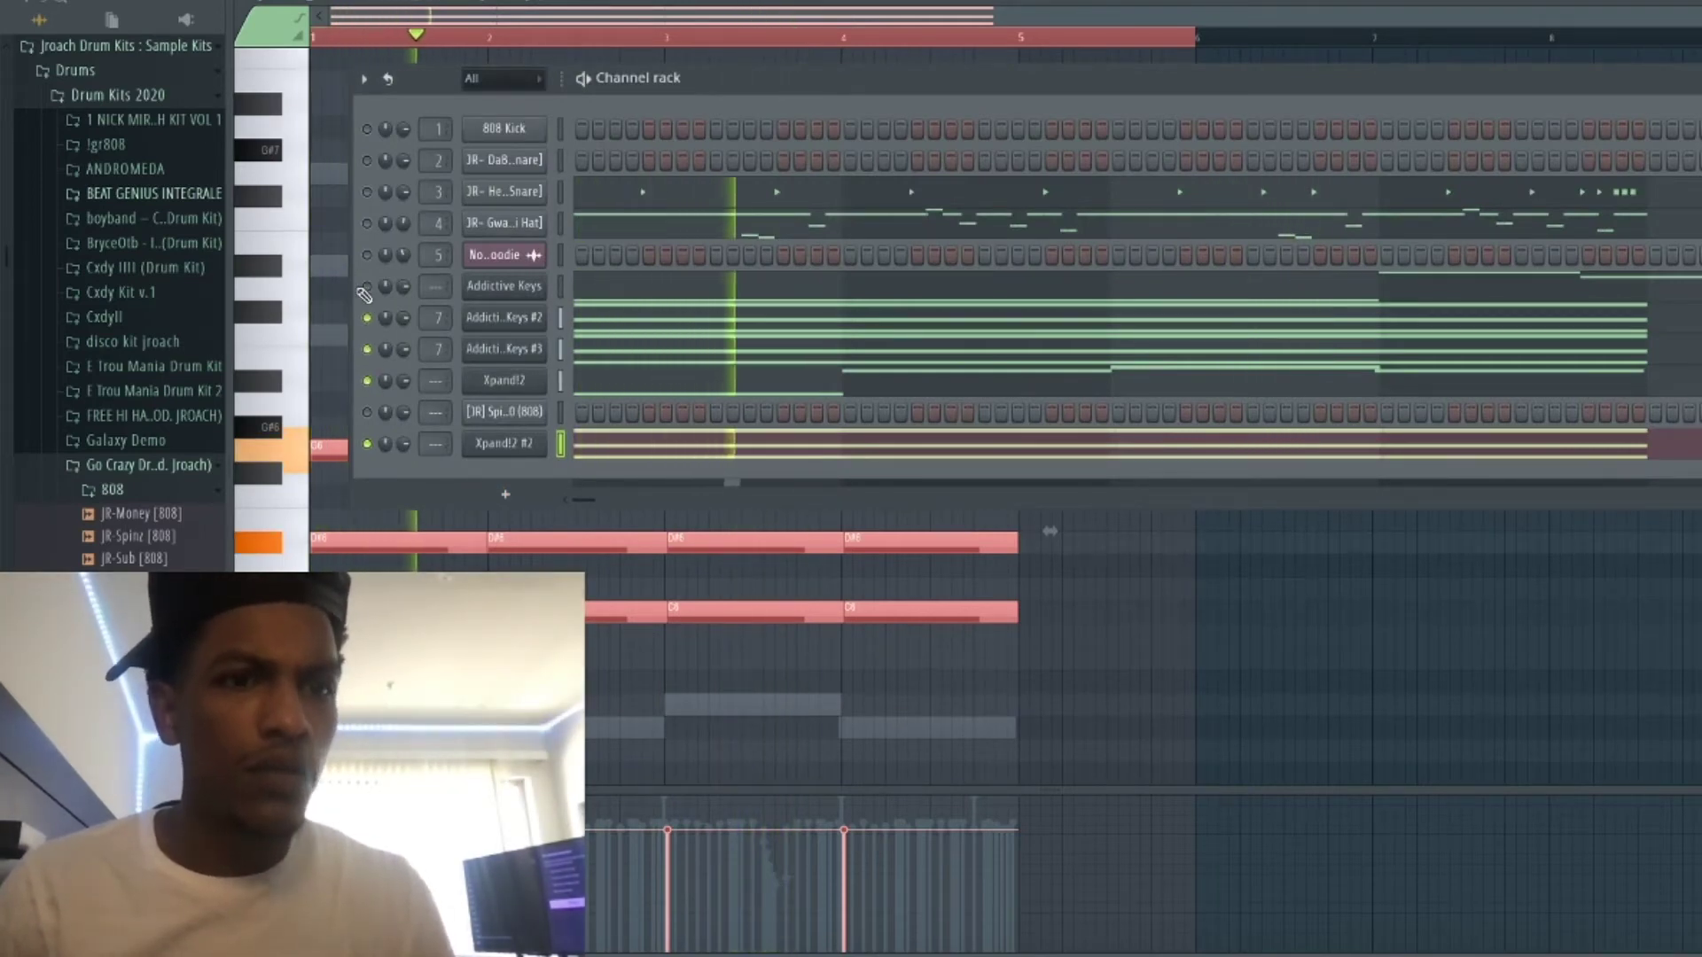
key("space")
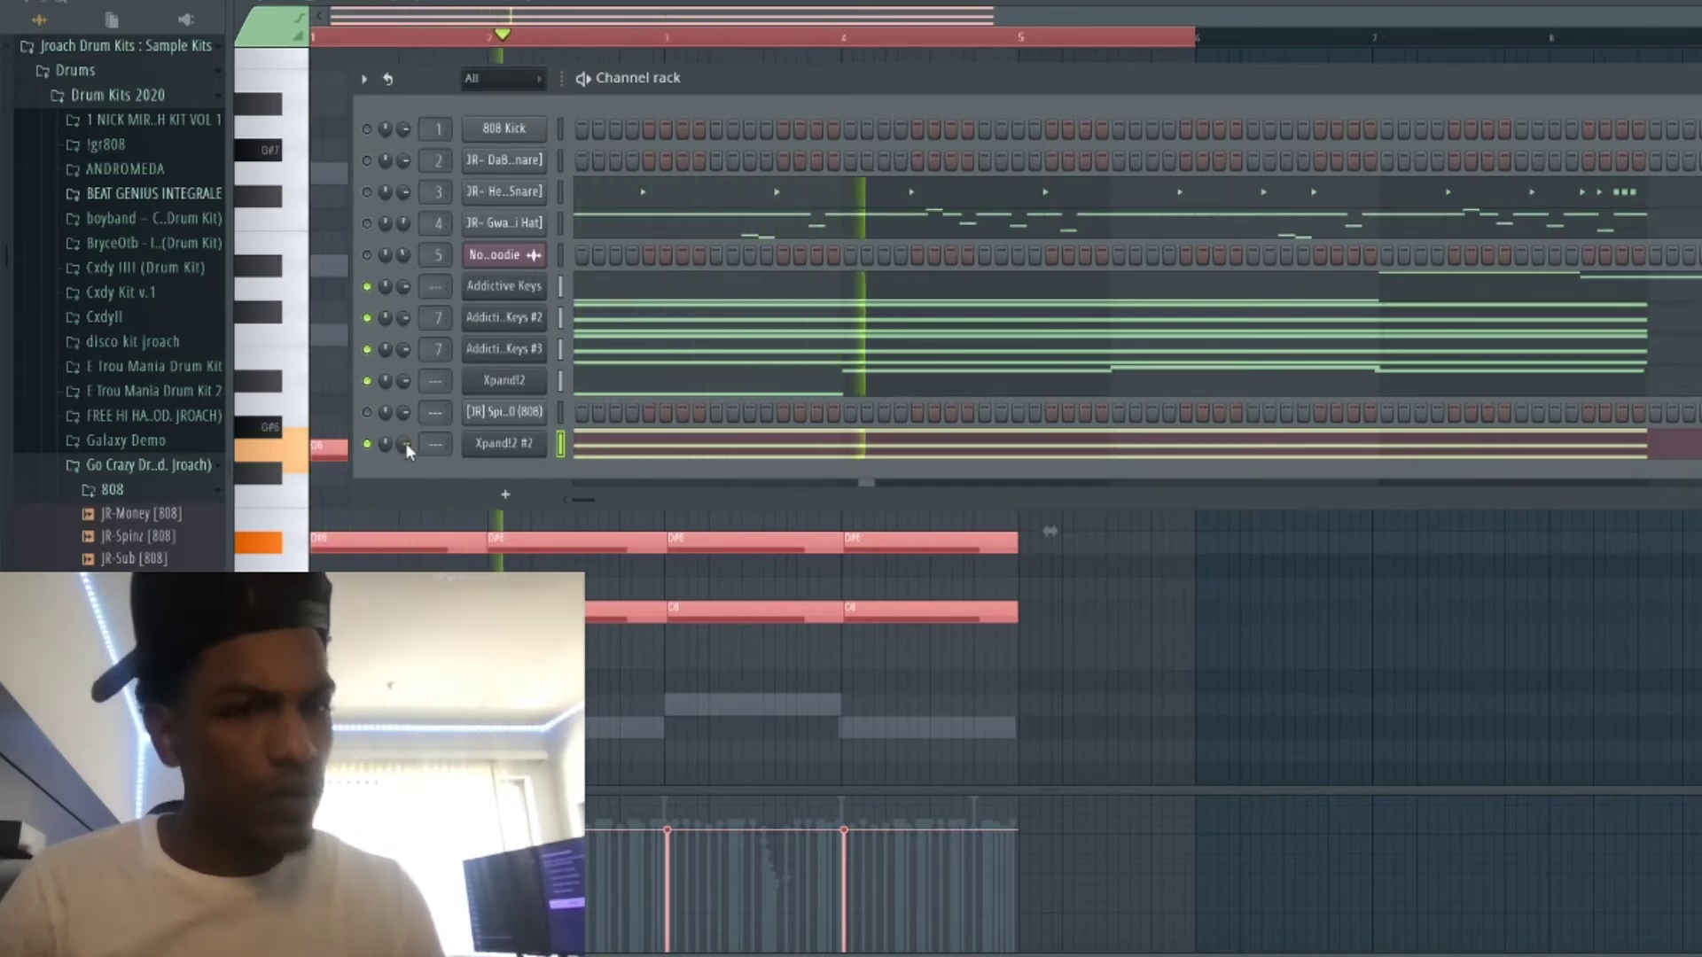
Lower the Xpand!2 #2 channel volume slightly and play it together with the other melody channels.
left_click_drag(406, 444, 406, 453)
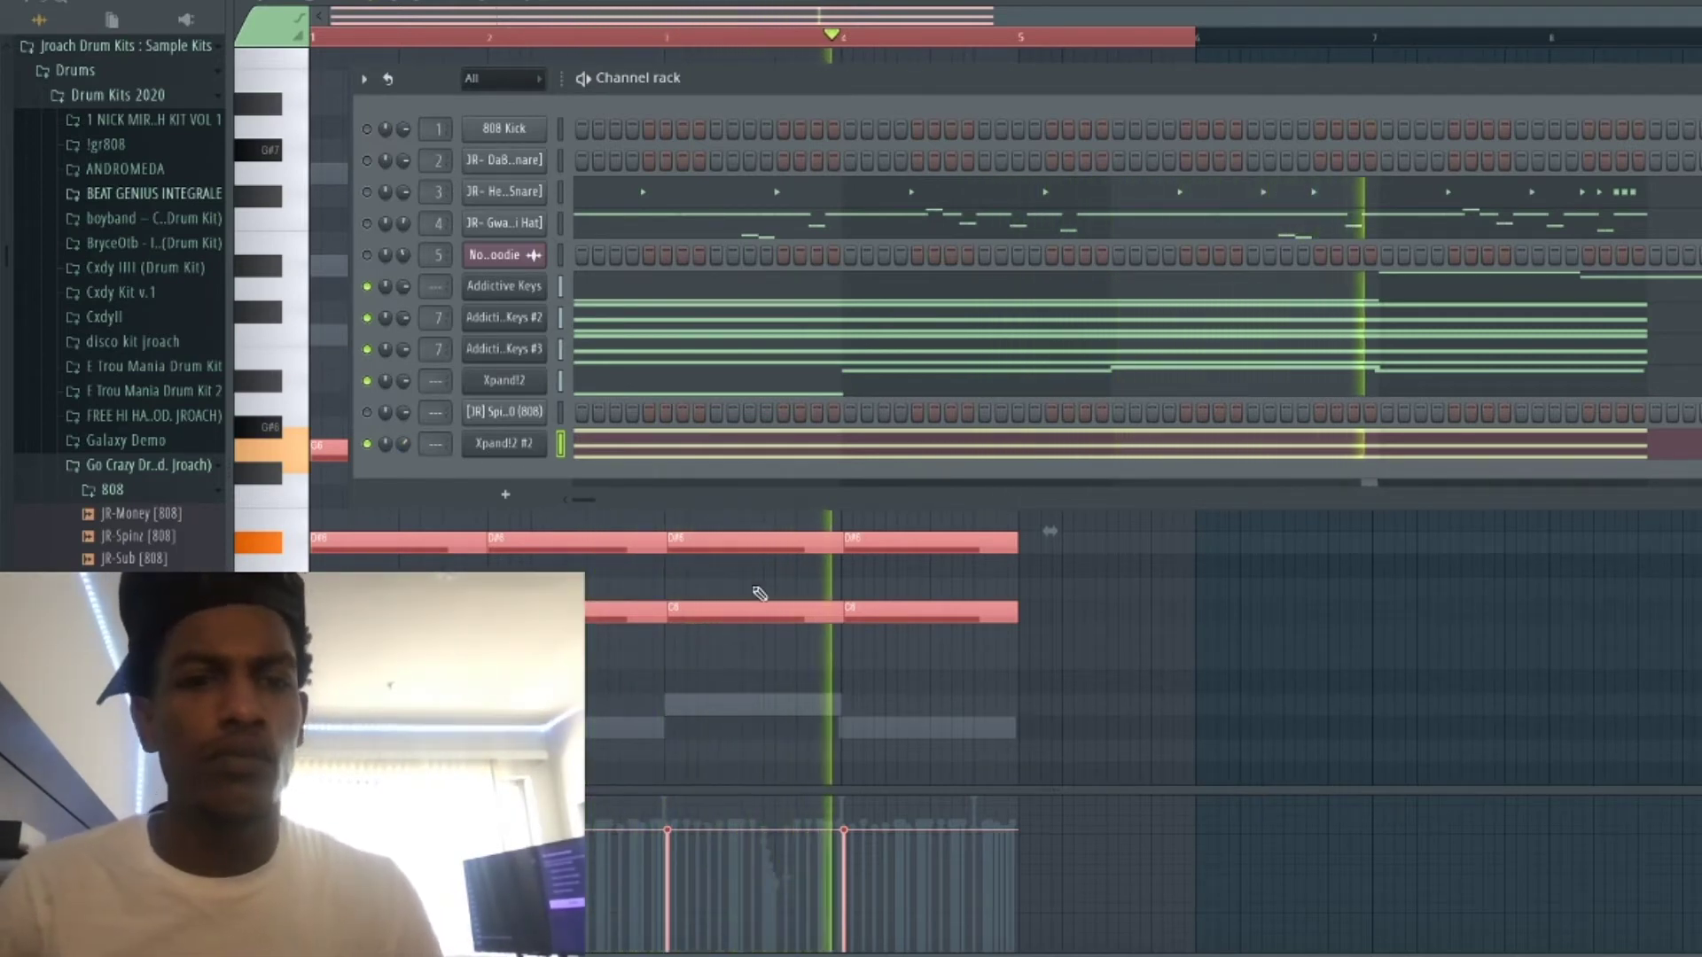
right_click(913, 684)
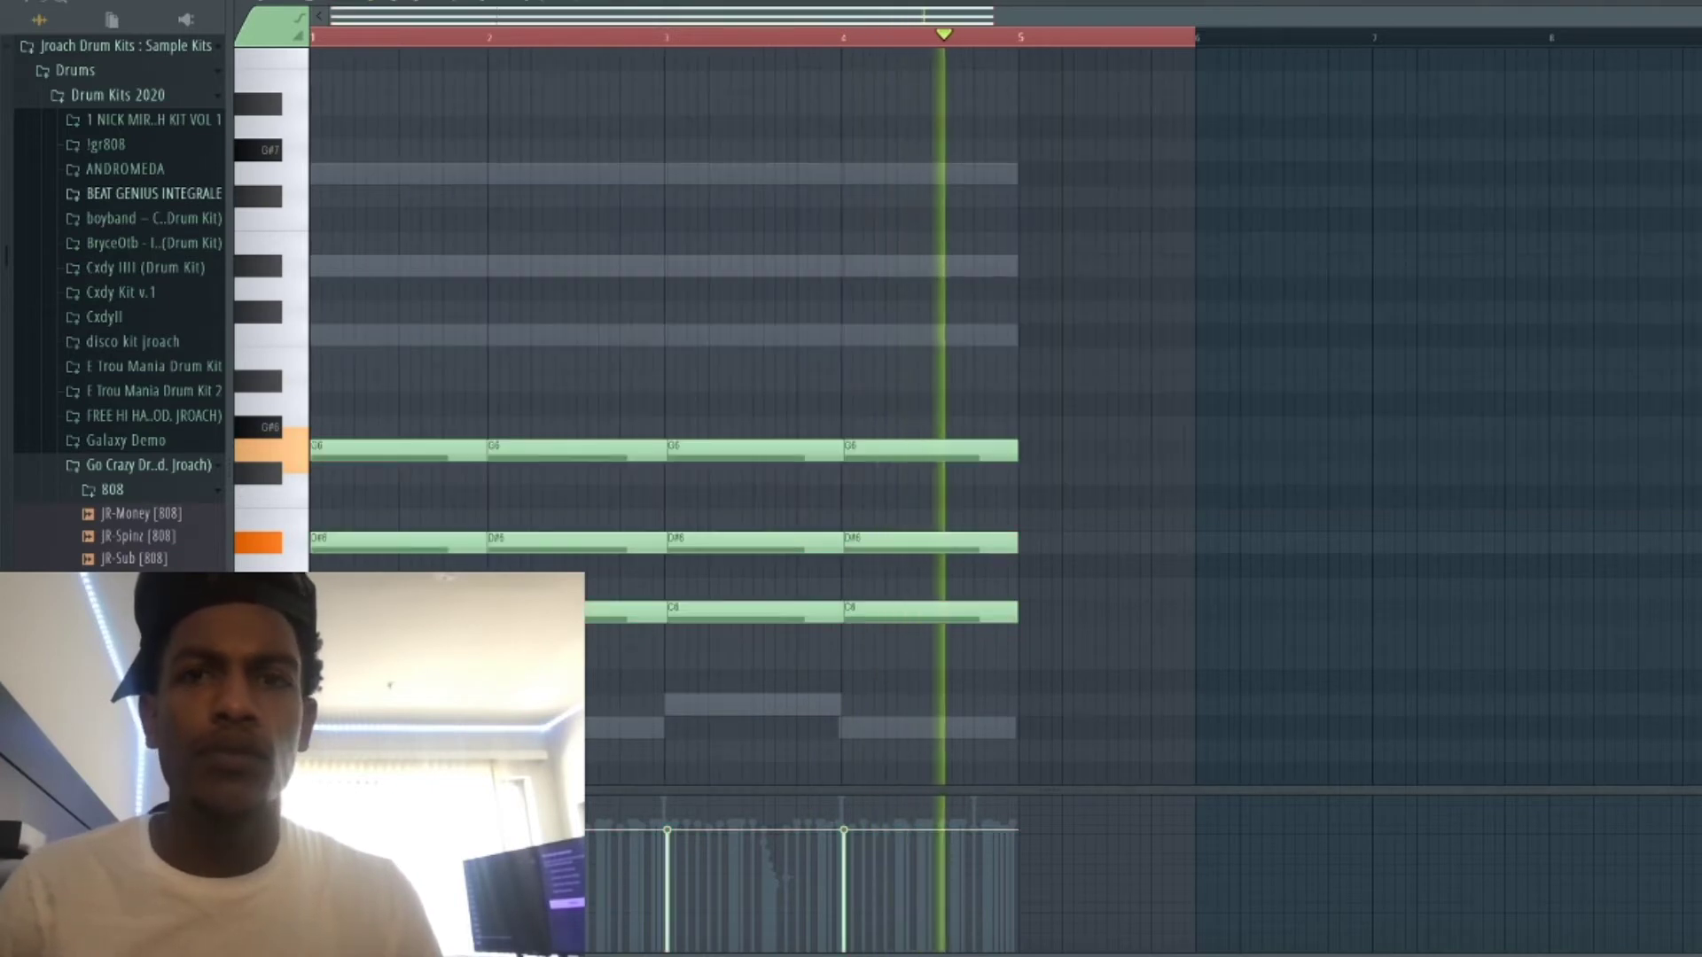
key("F6")
key("space")
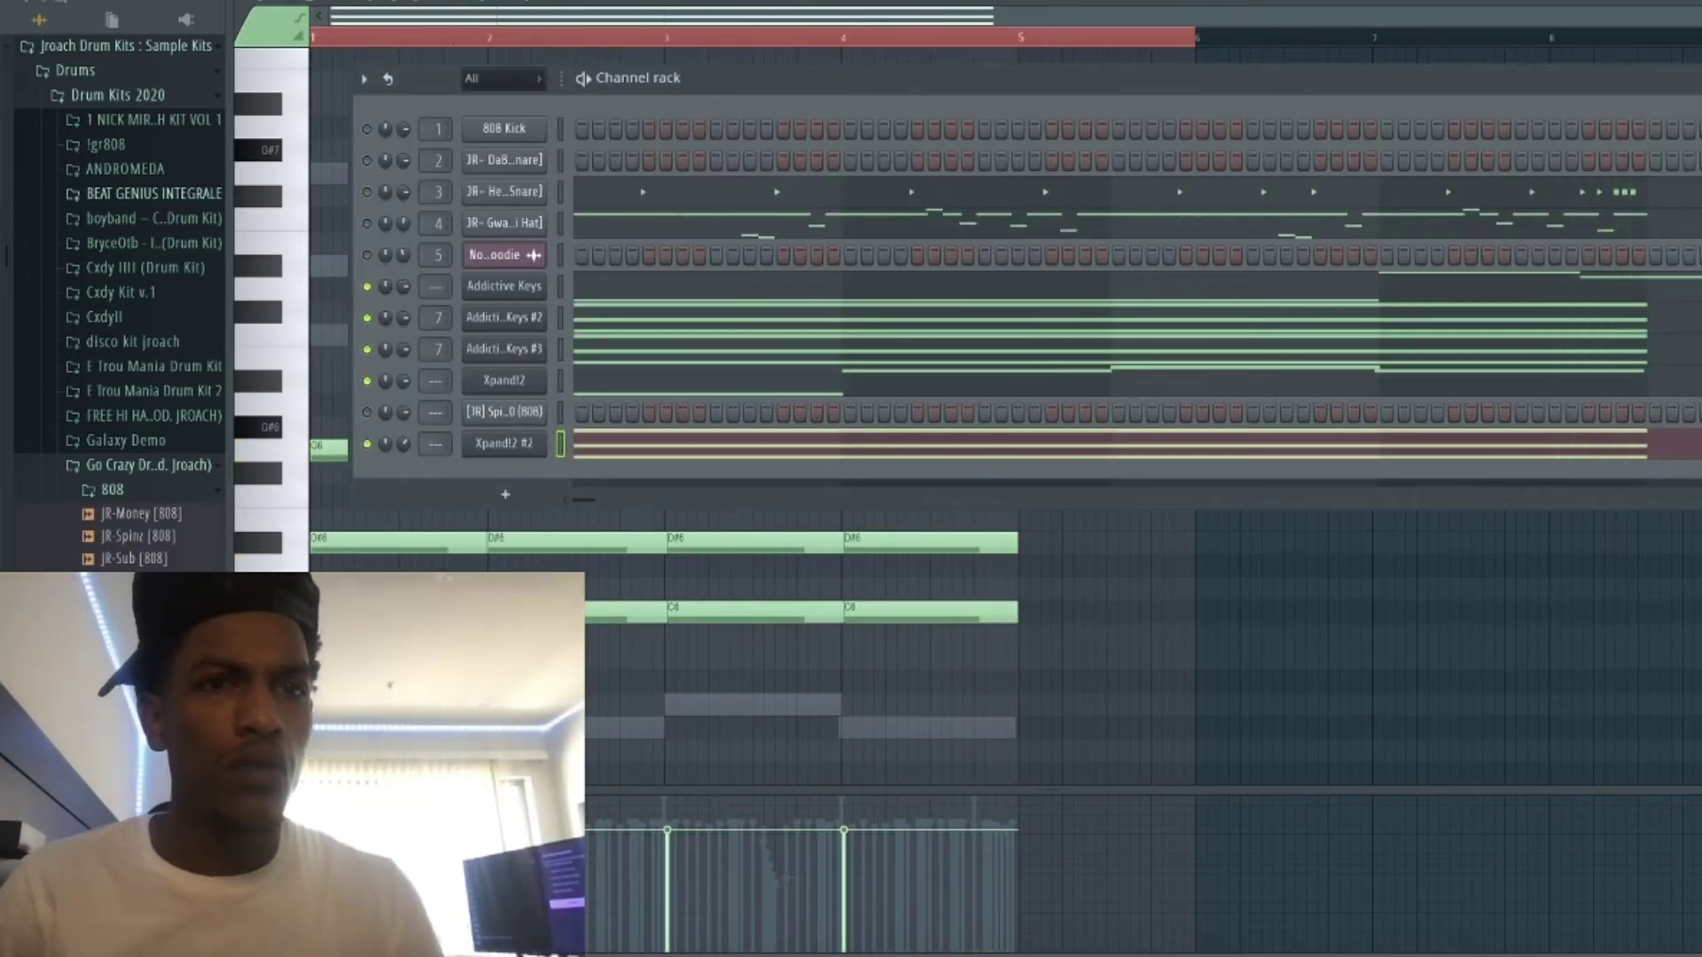
key("space")
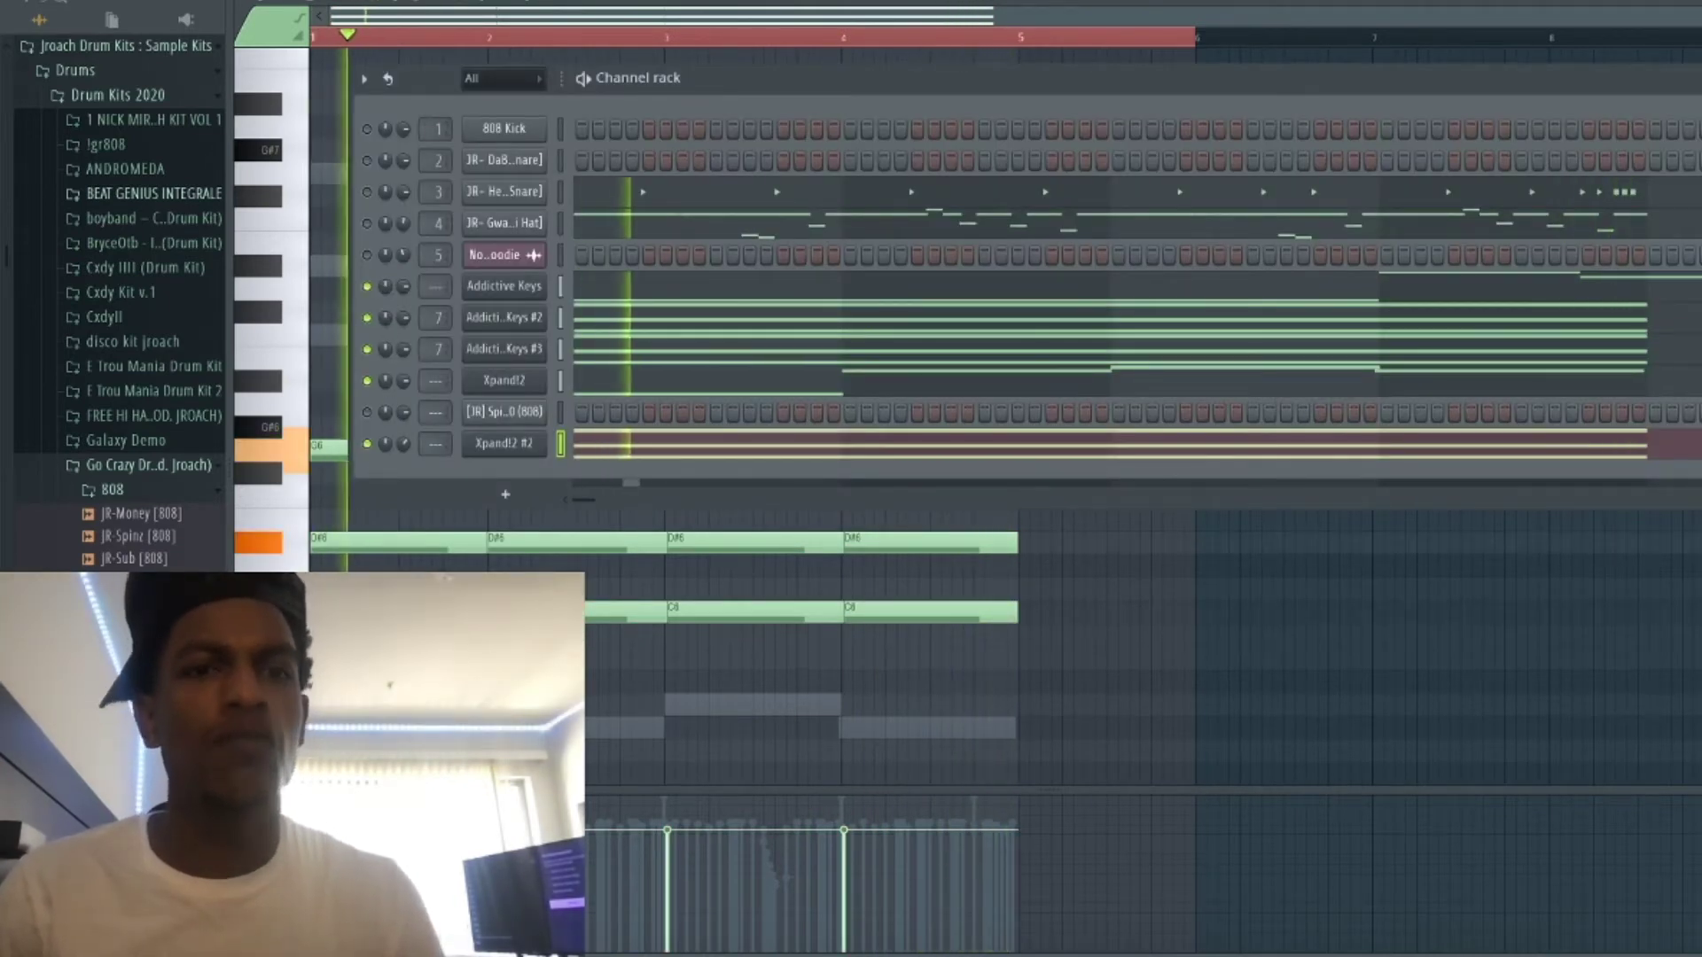
key("F6")
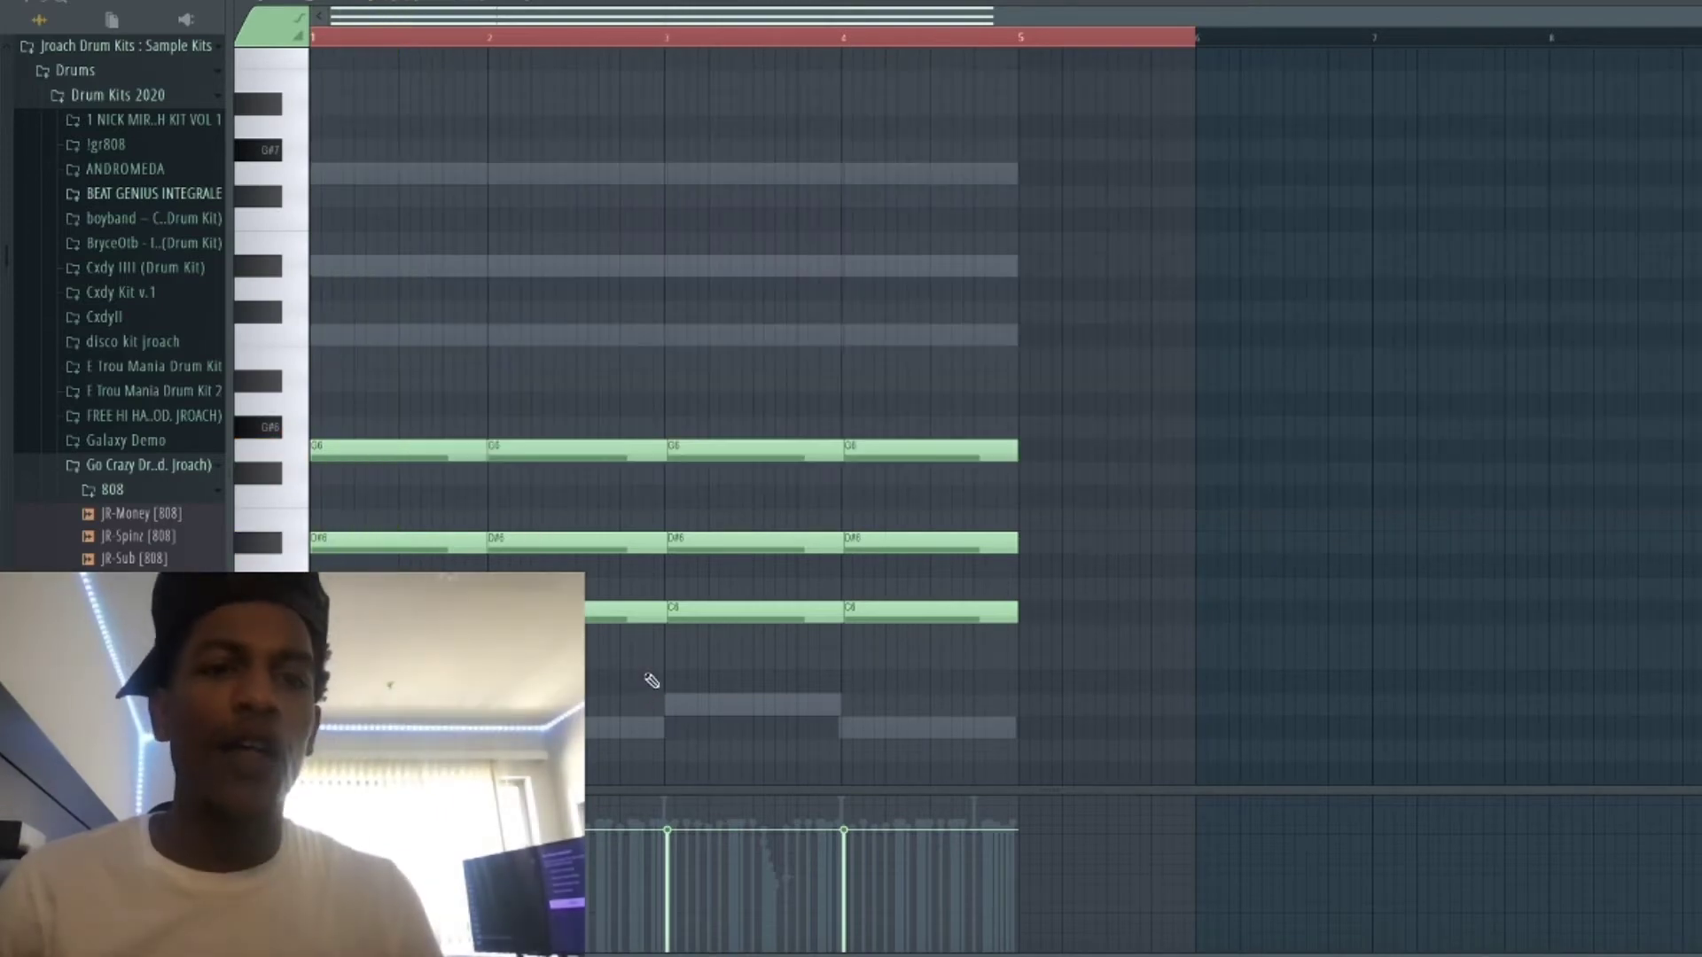
key("F6")
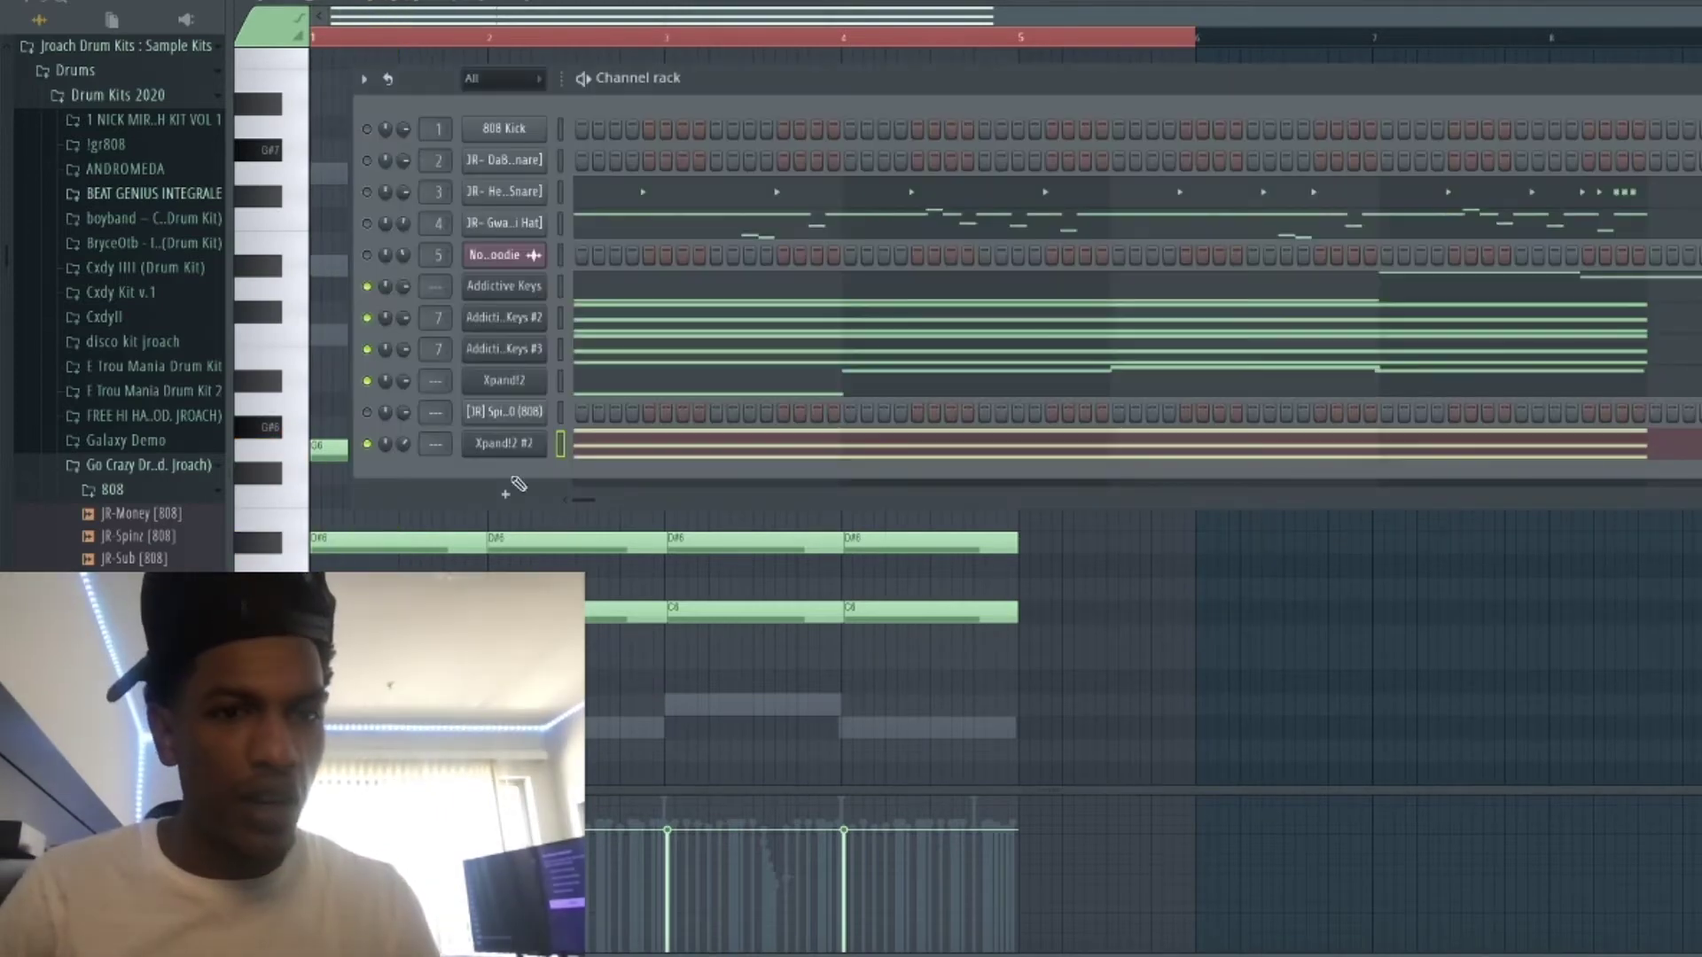
Audition the presets following Arp - Meteor Shower in Xpand!2 #2, from Bell - Luna and Key - Sphere Grid up to Key - The Greys.
left_click(502, 456)
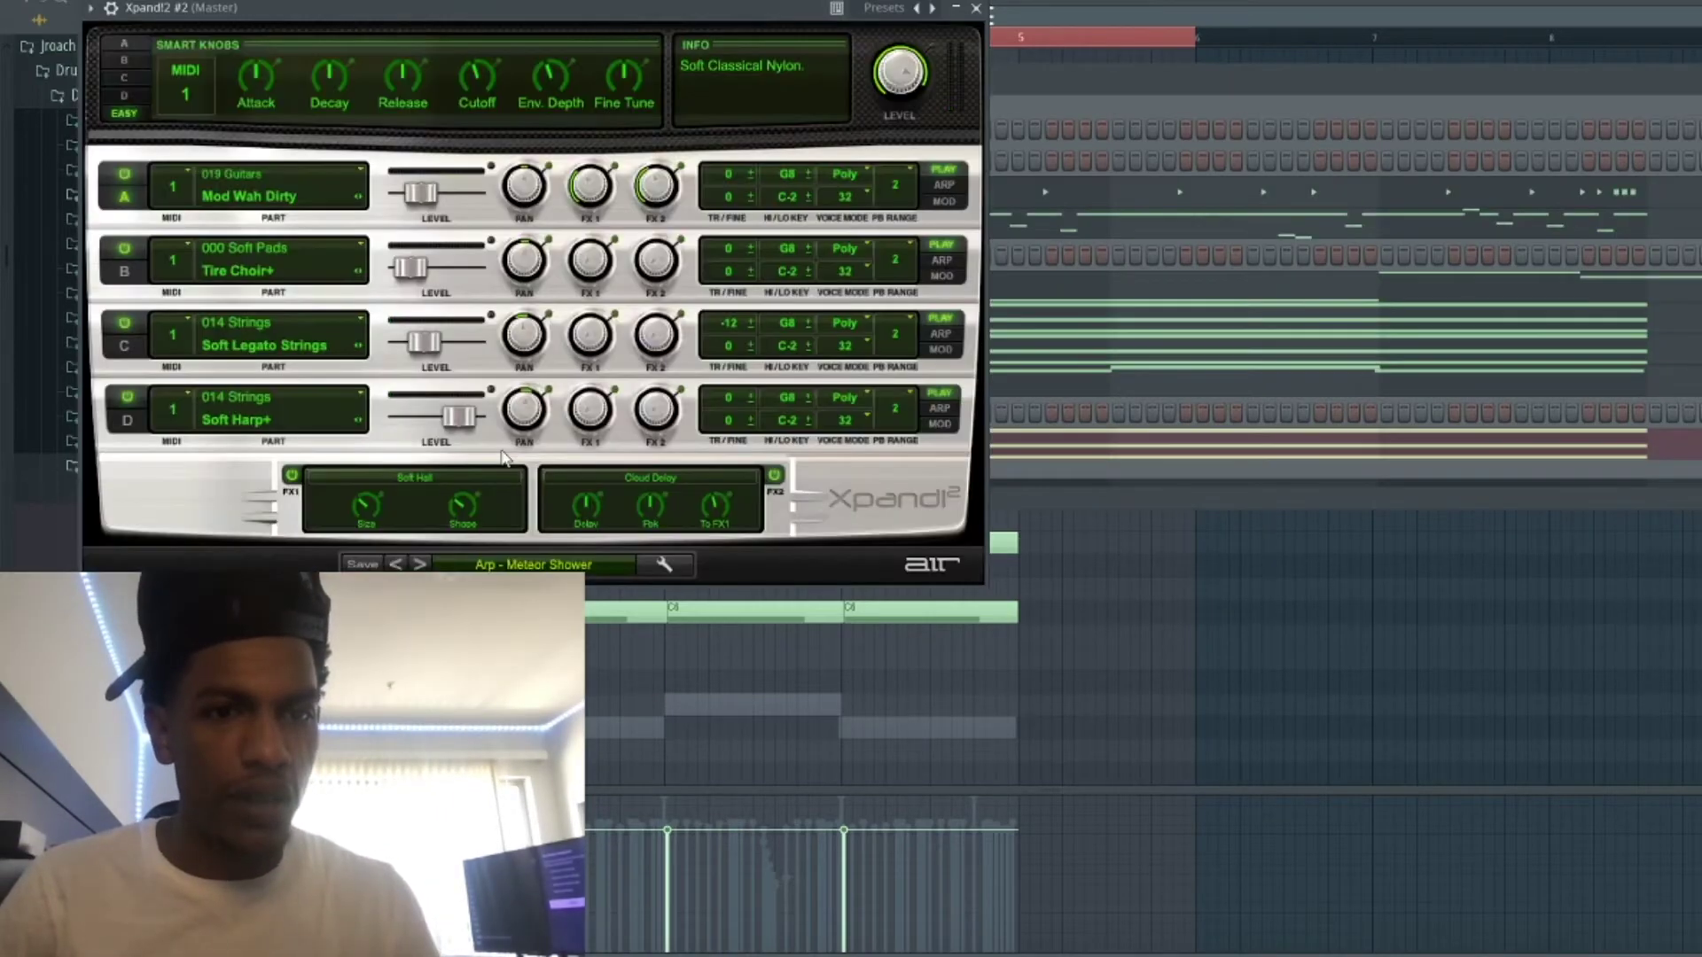
left_click(420, 564)
left_click(421, 565)
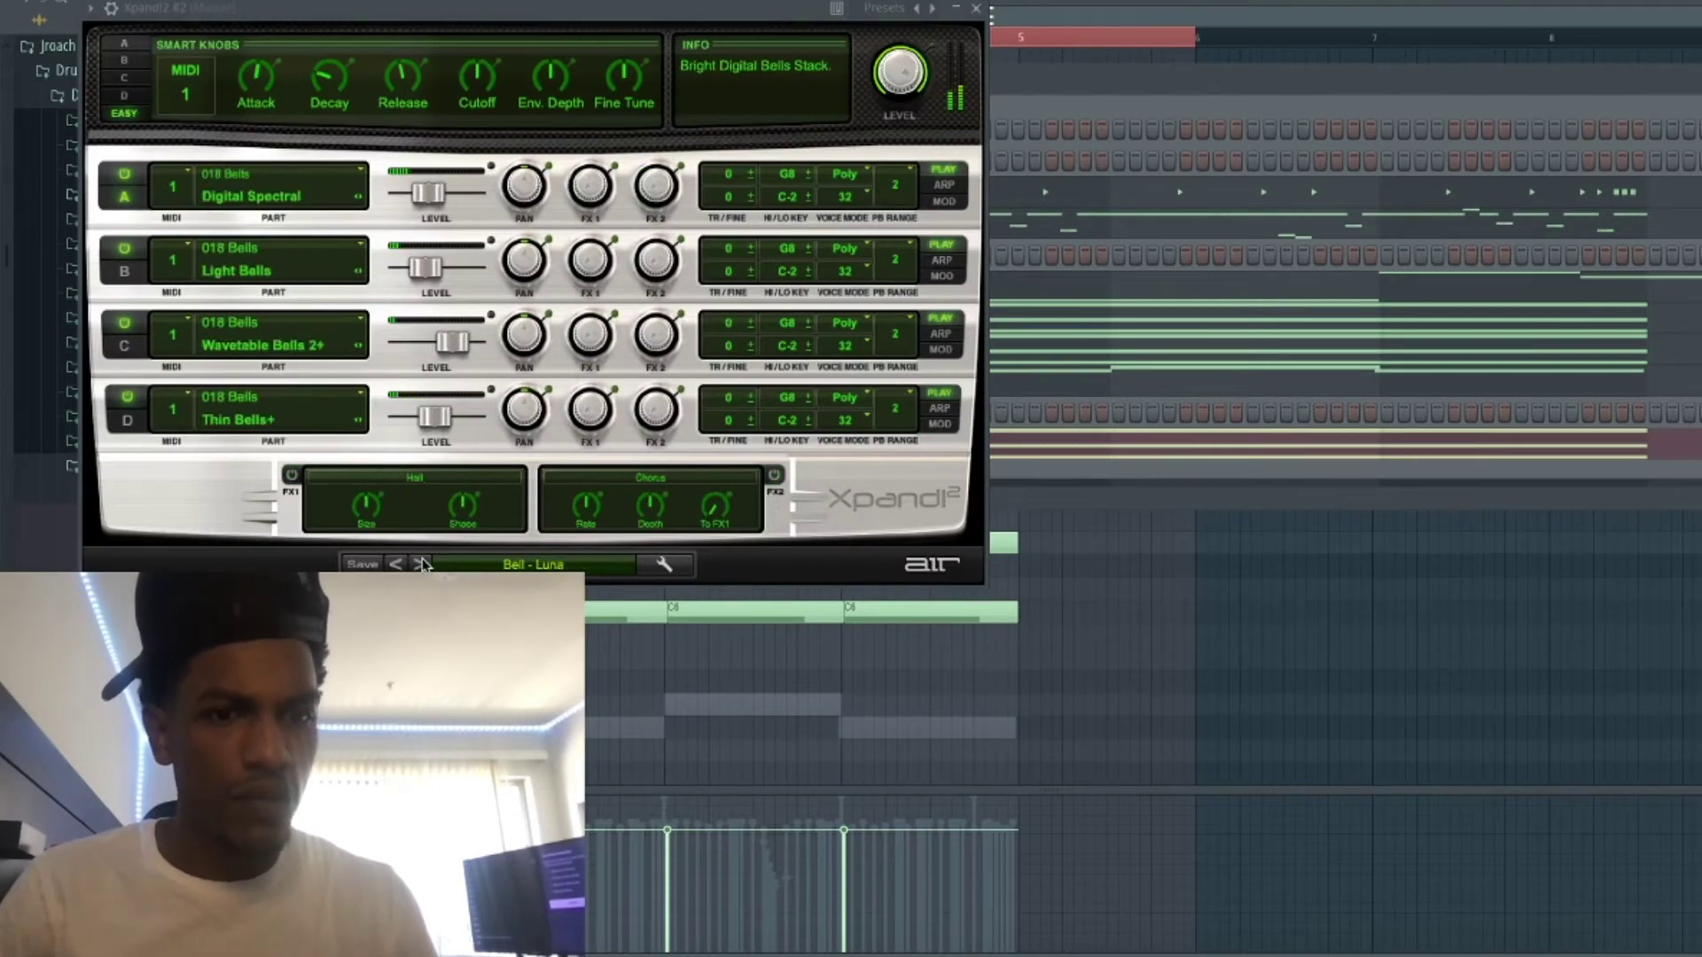
left_click(422, 564)
left_click(422, 564)
left_click(422, 564)
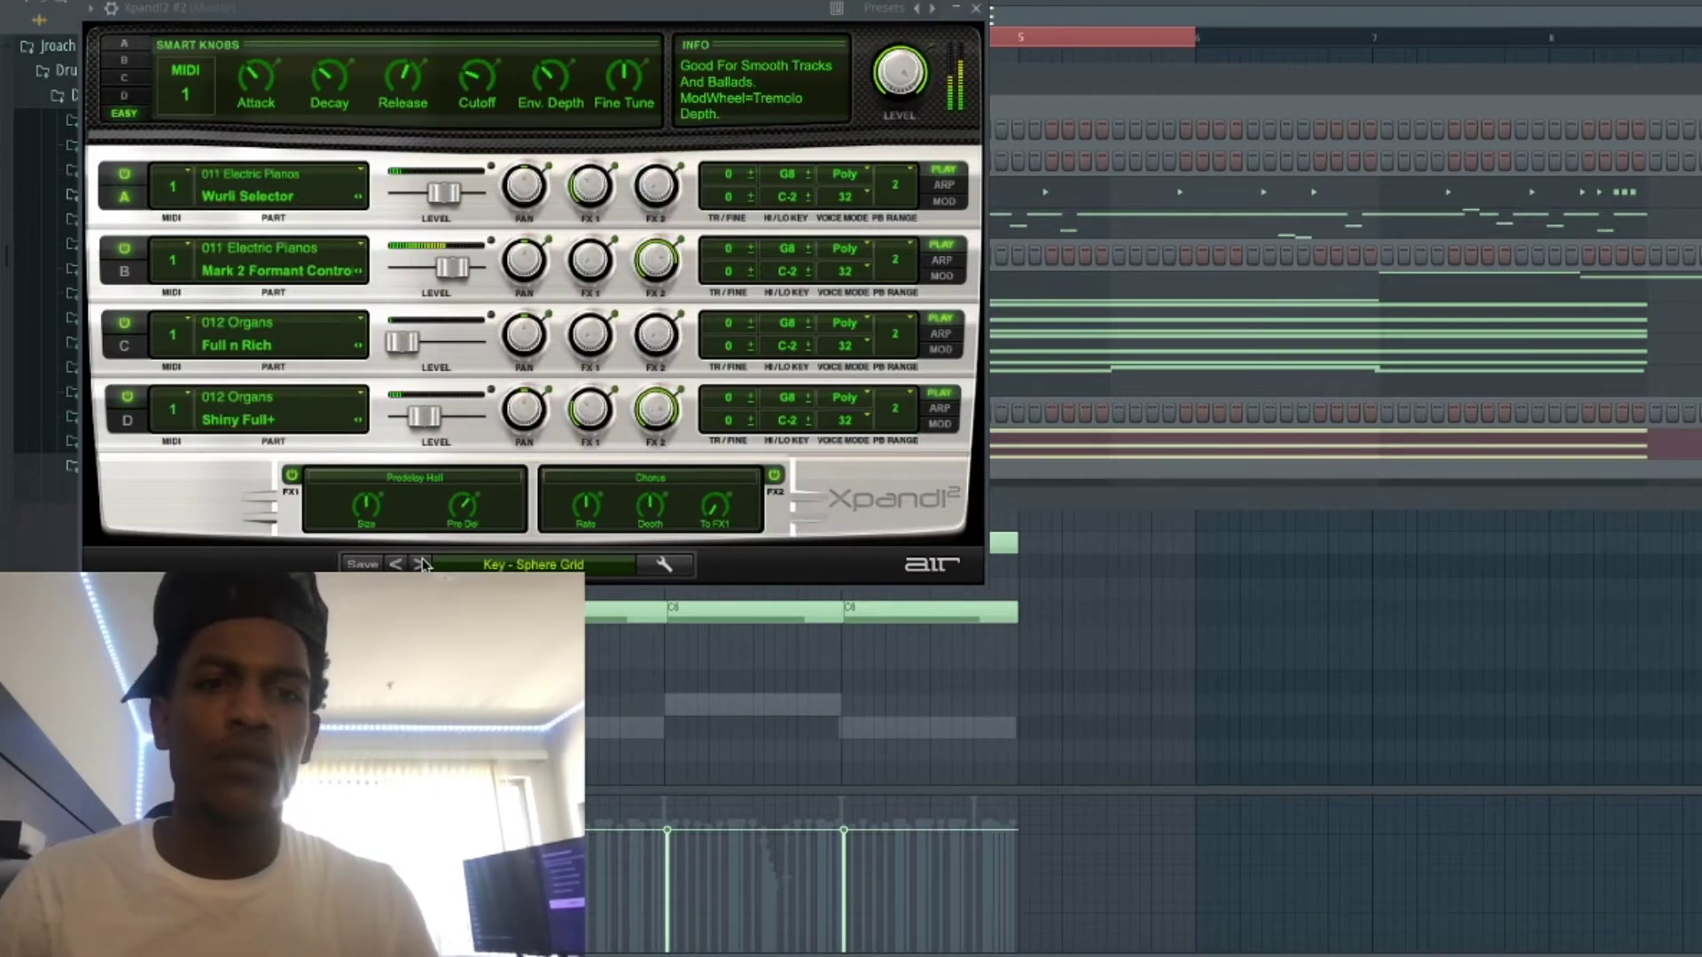
left_click(422, 565)
left_click(380, 565)
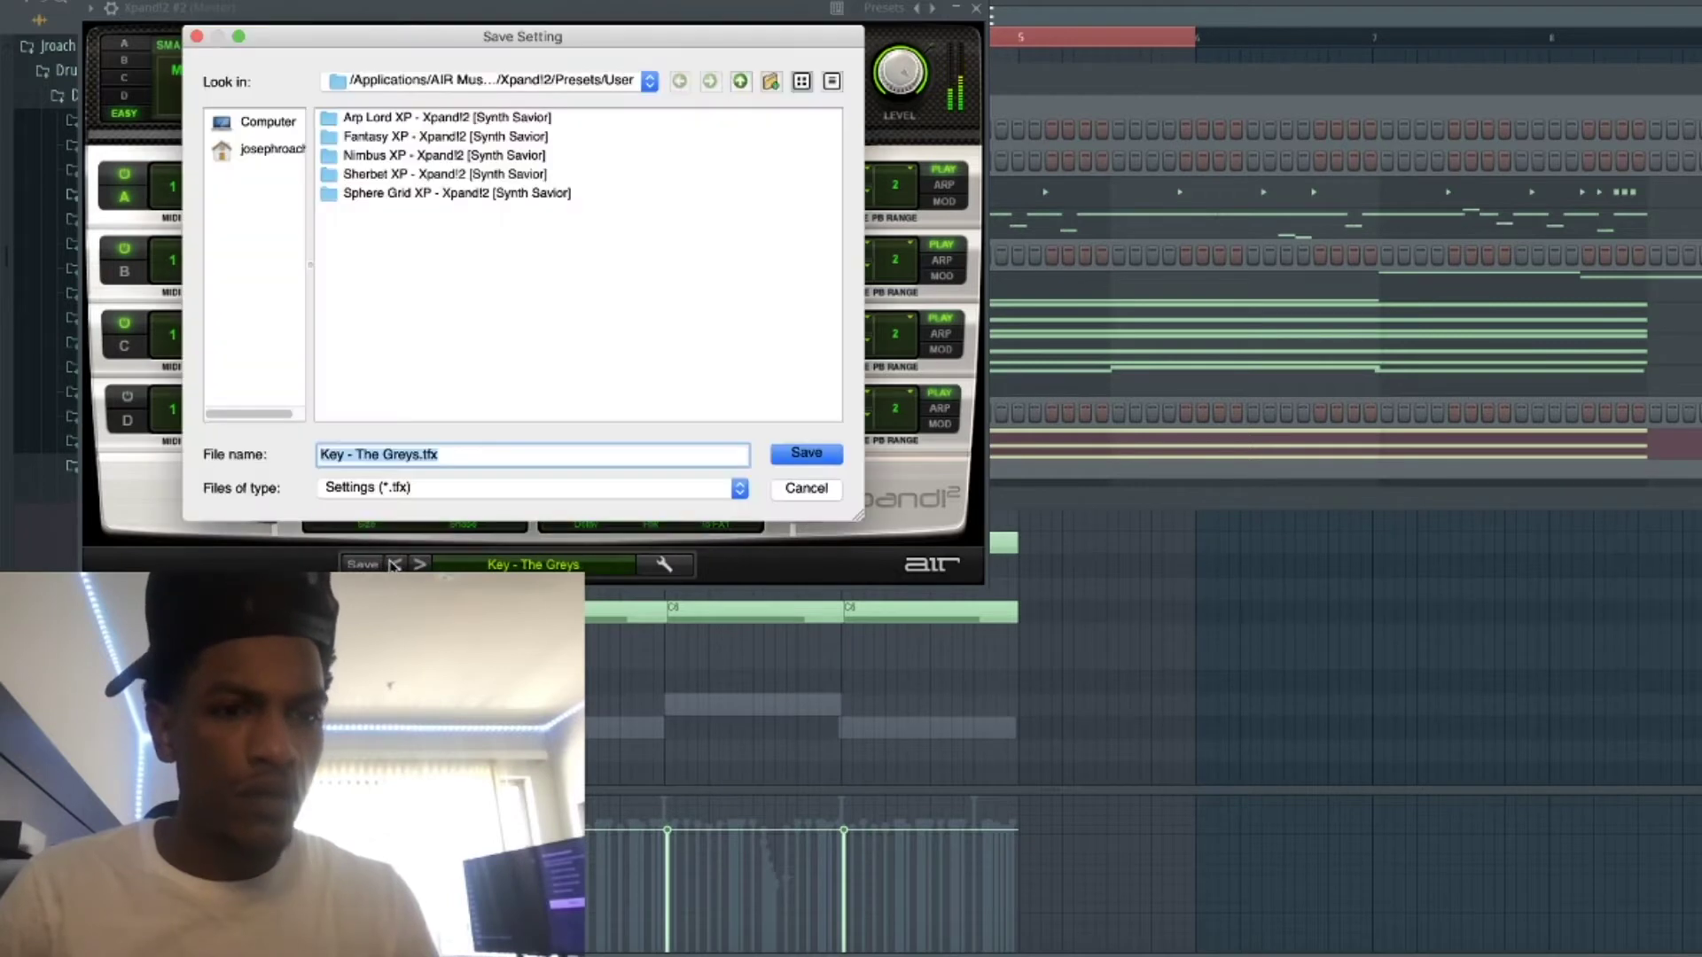
left_click(806, 489)
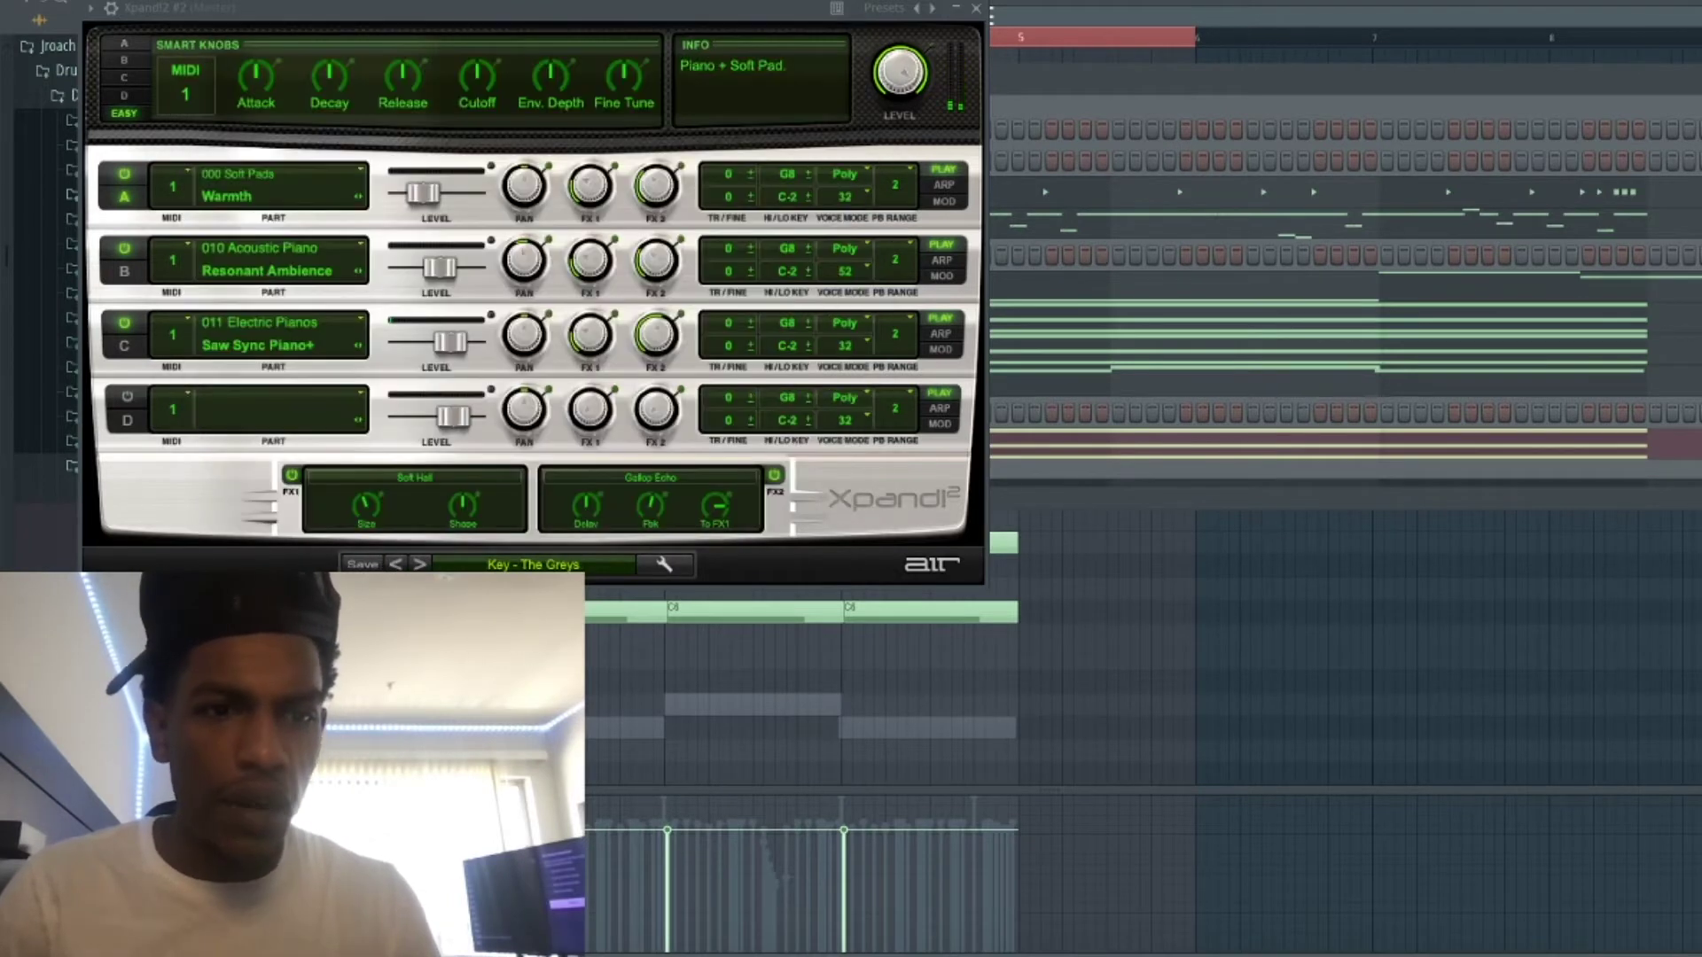
Go back through the Xpand!2 #2 presets to Arp - Exoplanet and play it with the melody.
left_click(391, 565)
left_click(391, 565)
left_click(391, 564)
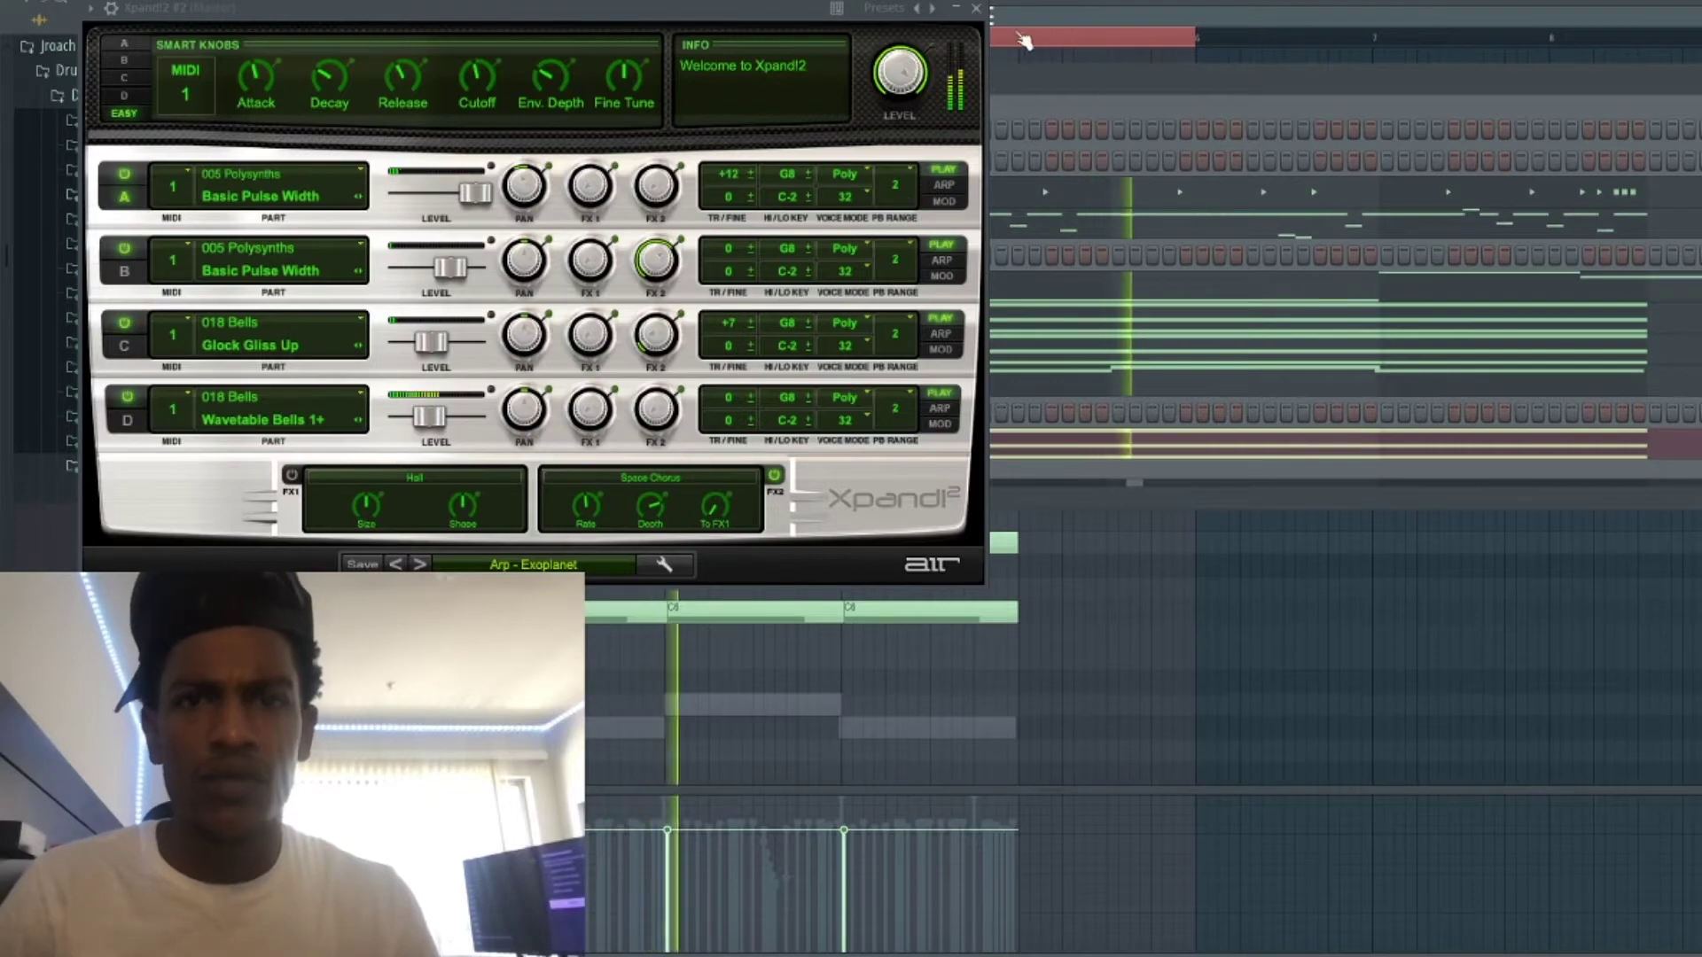
Close the Xpand!2 #2 window and unmute the hi-hat, channel 3 snare, channel 5 loop and 808 channels.
left_click(986, 12)
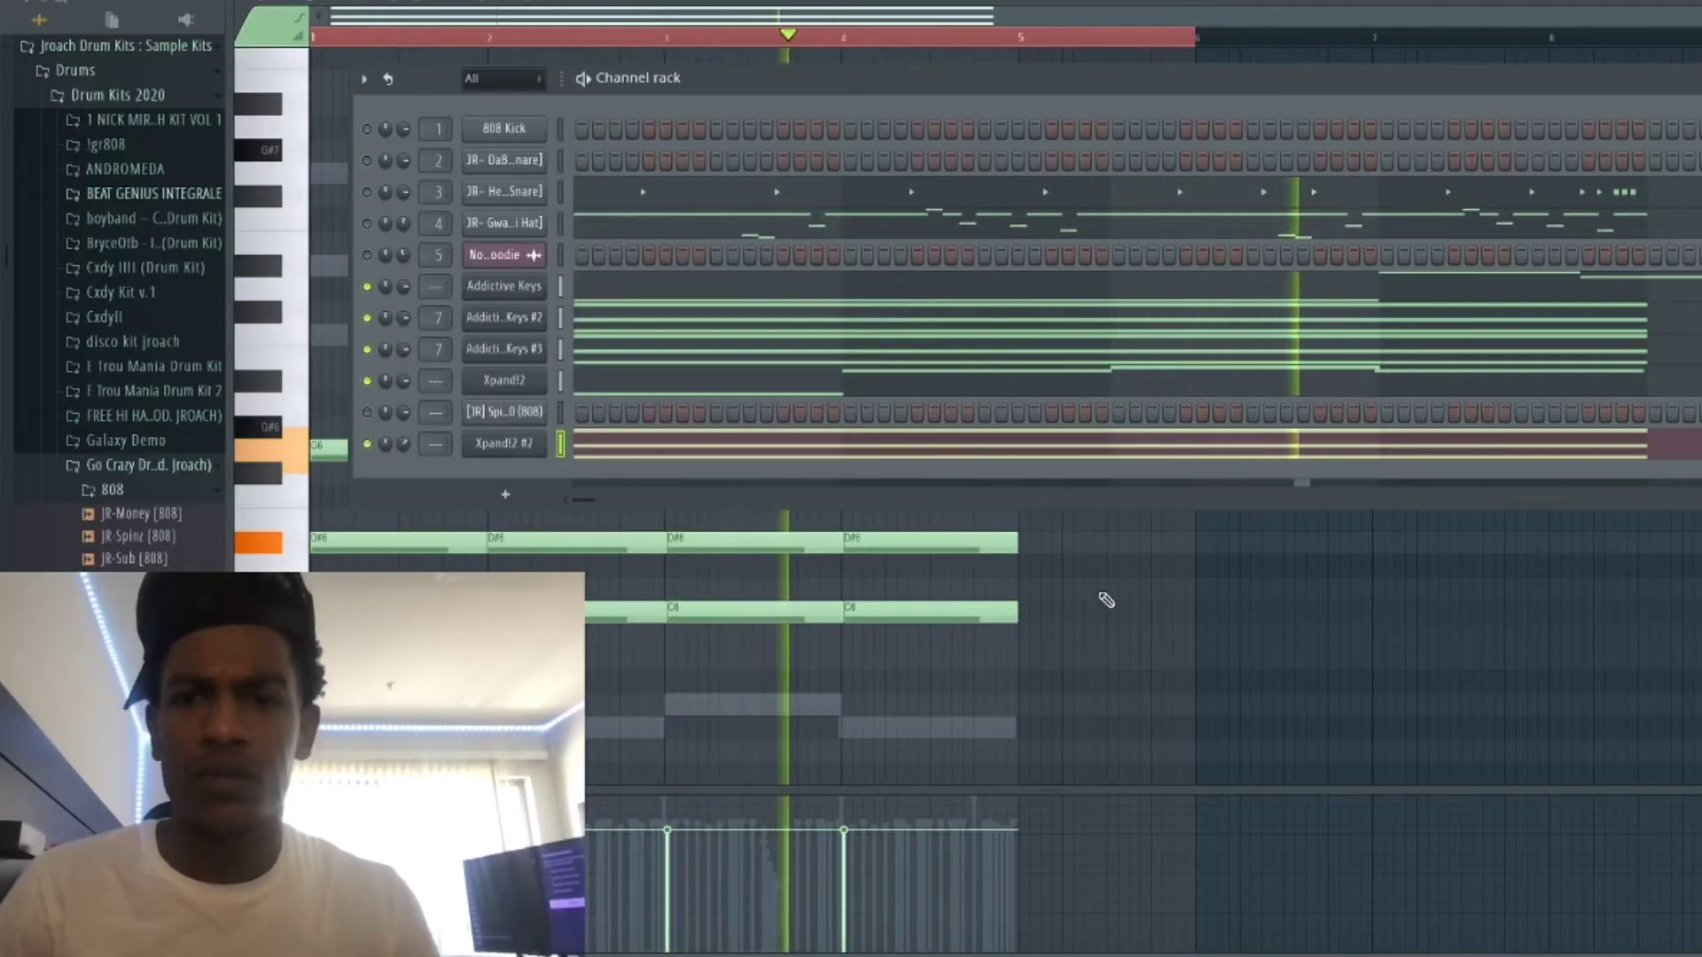
left_click(1042, 537)
key("F6")
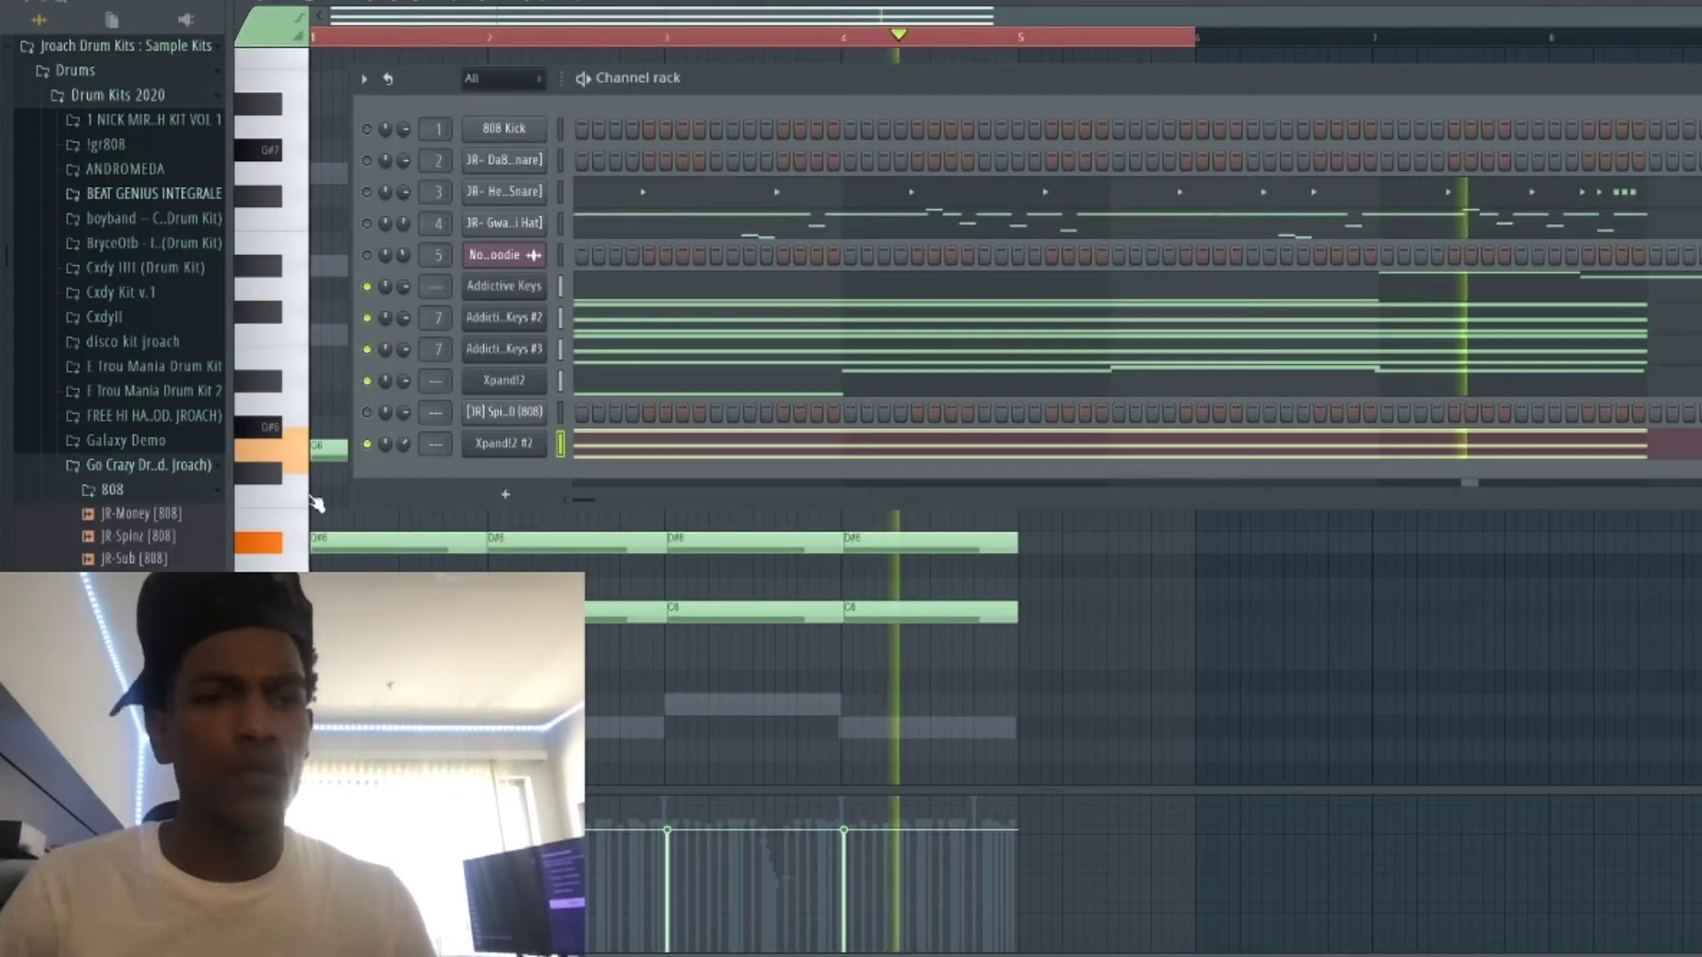
left_click(366, 223)
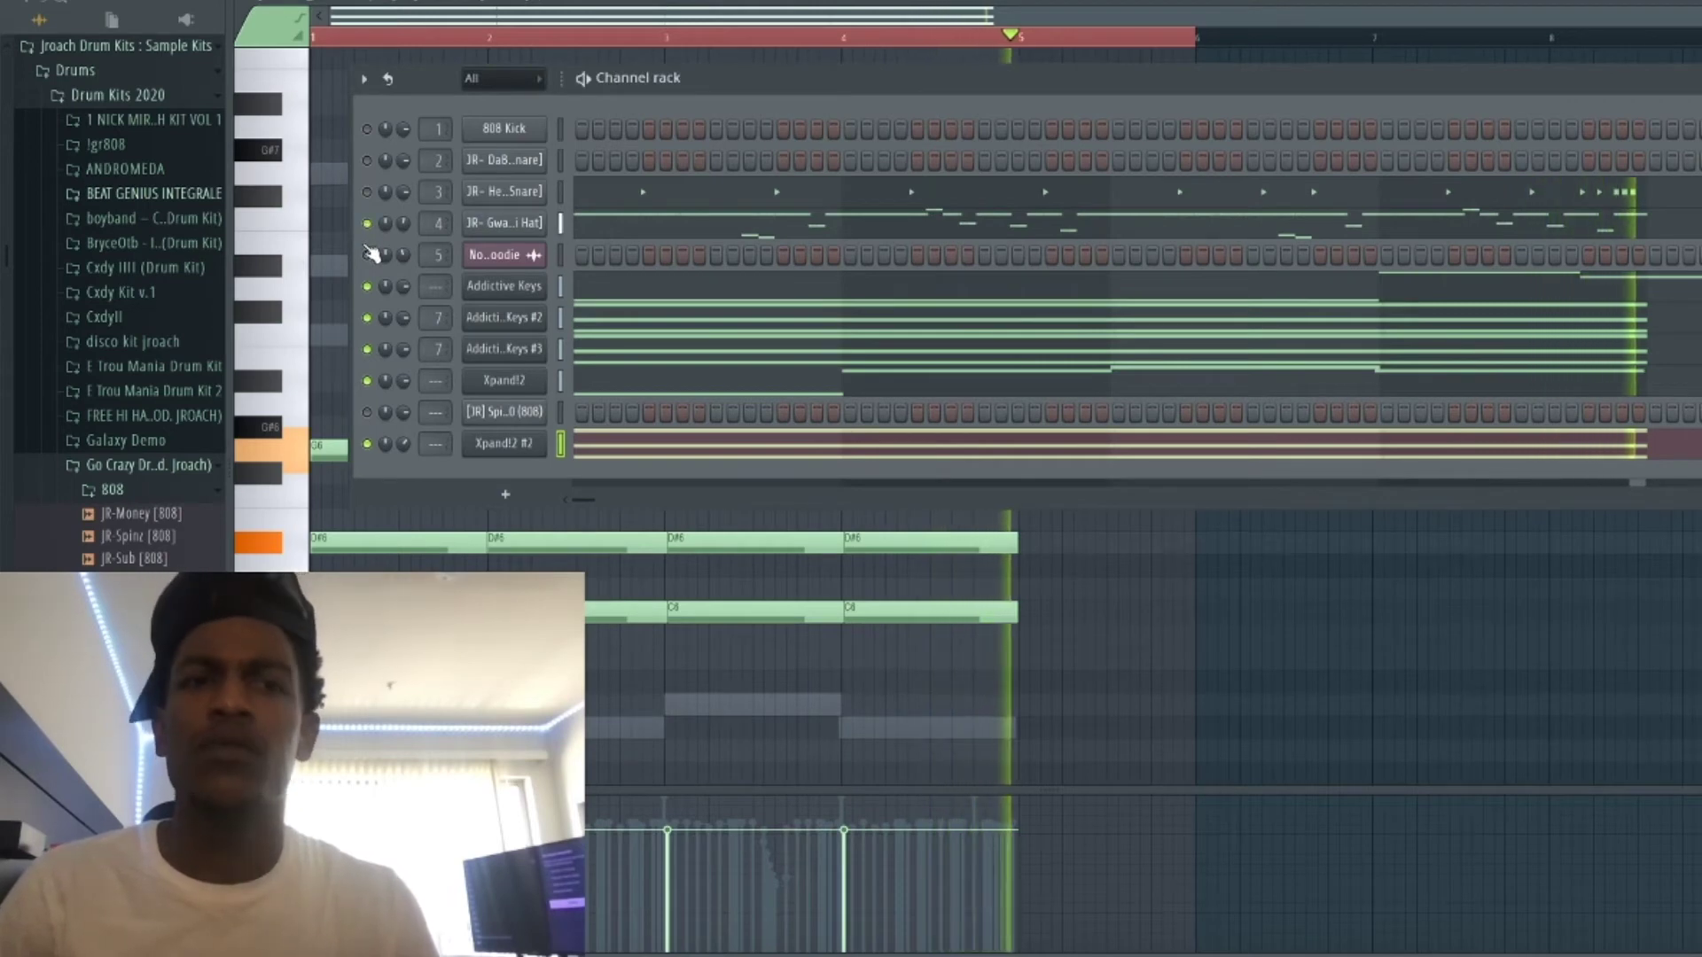
left_click(366, 192)
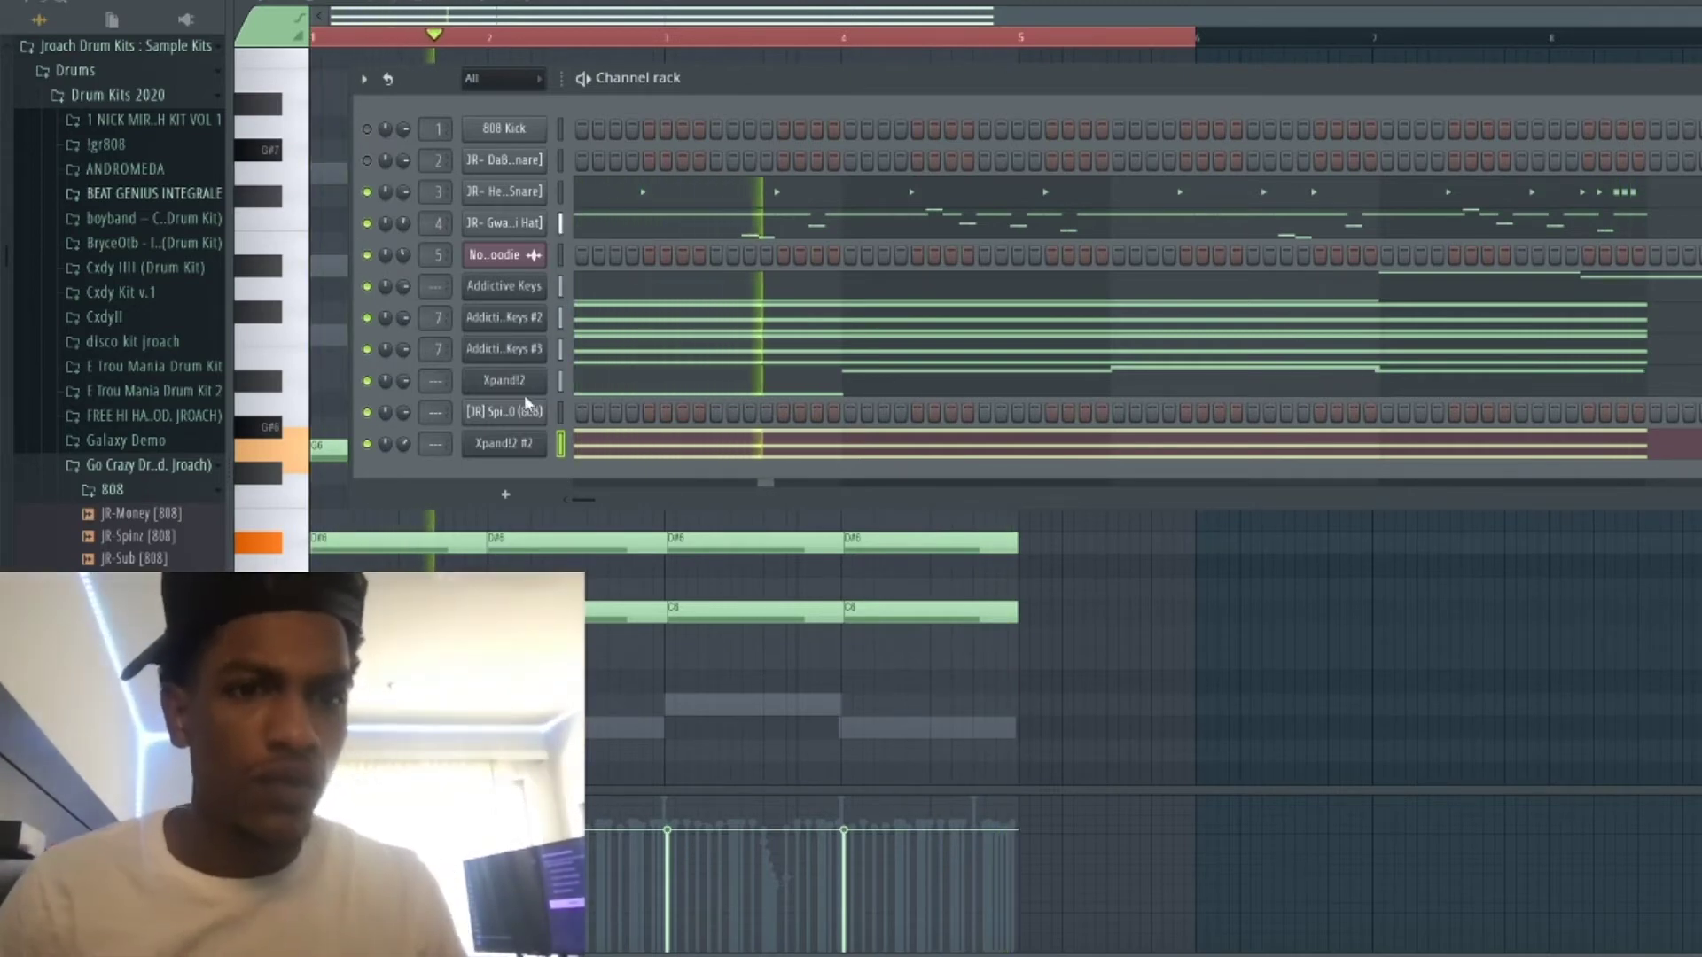
Route Xpand!2 #2 to mixer insert 10 and load Fruity Parametric EQ 2 into its first effect slot.
right_click(527, 410)
left_click(498, 389)
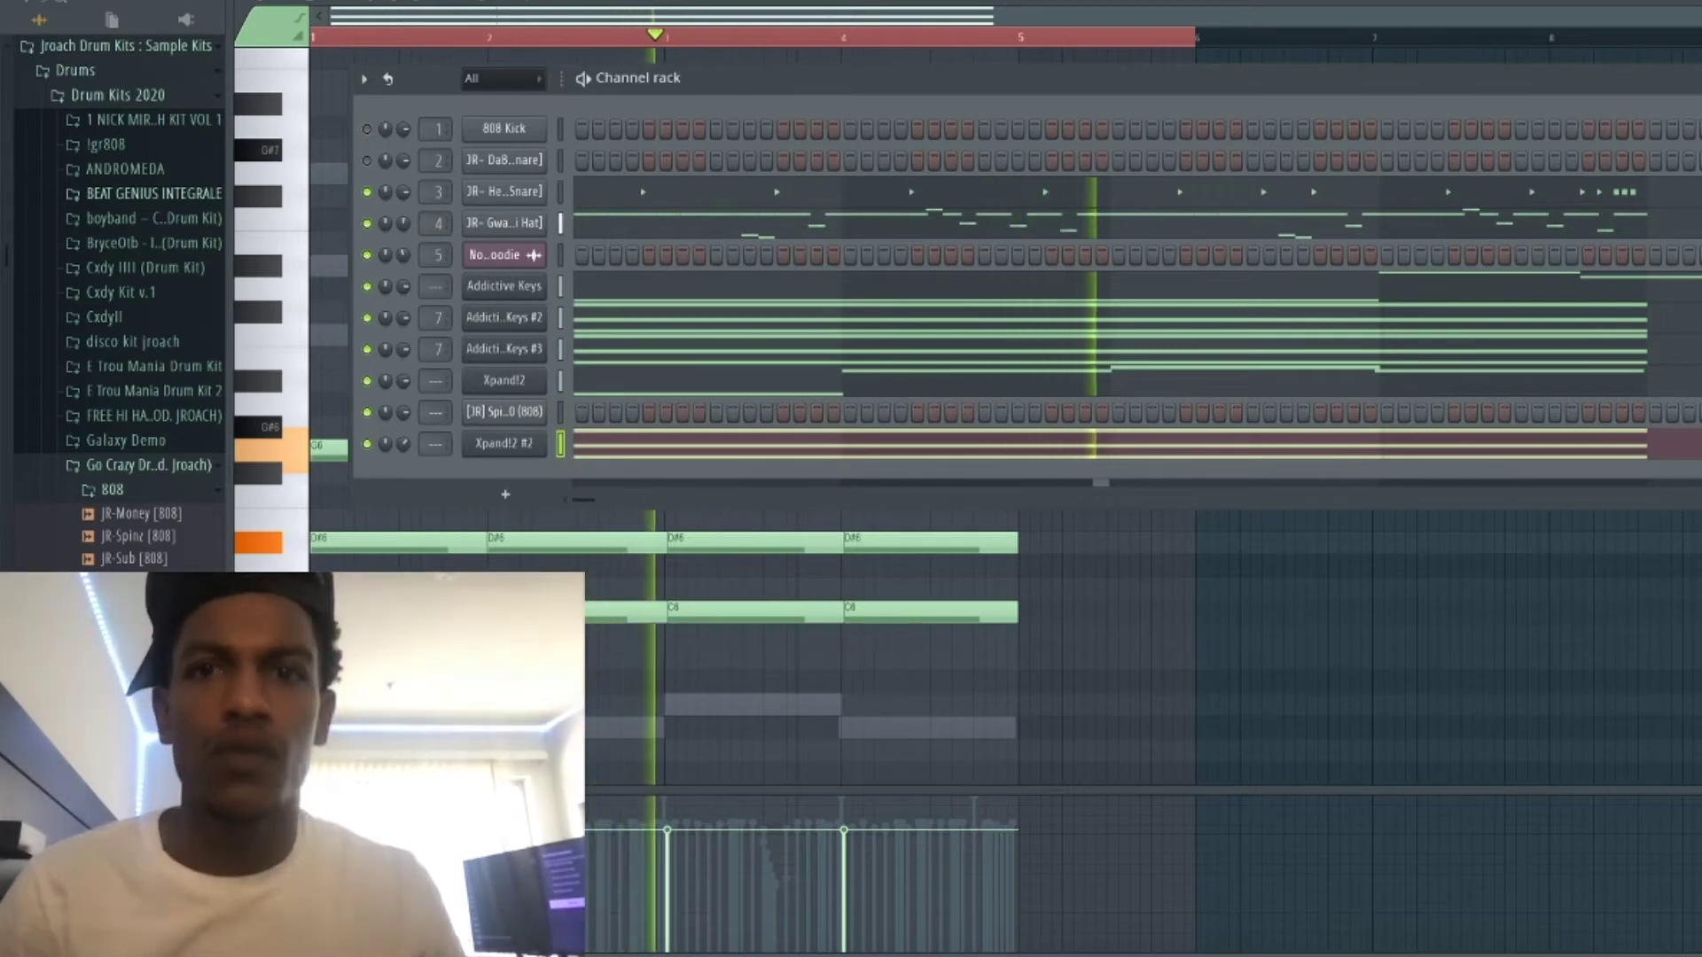
key("F9")
left_click(764, 183)
key("ctrl+l")
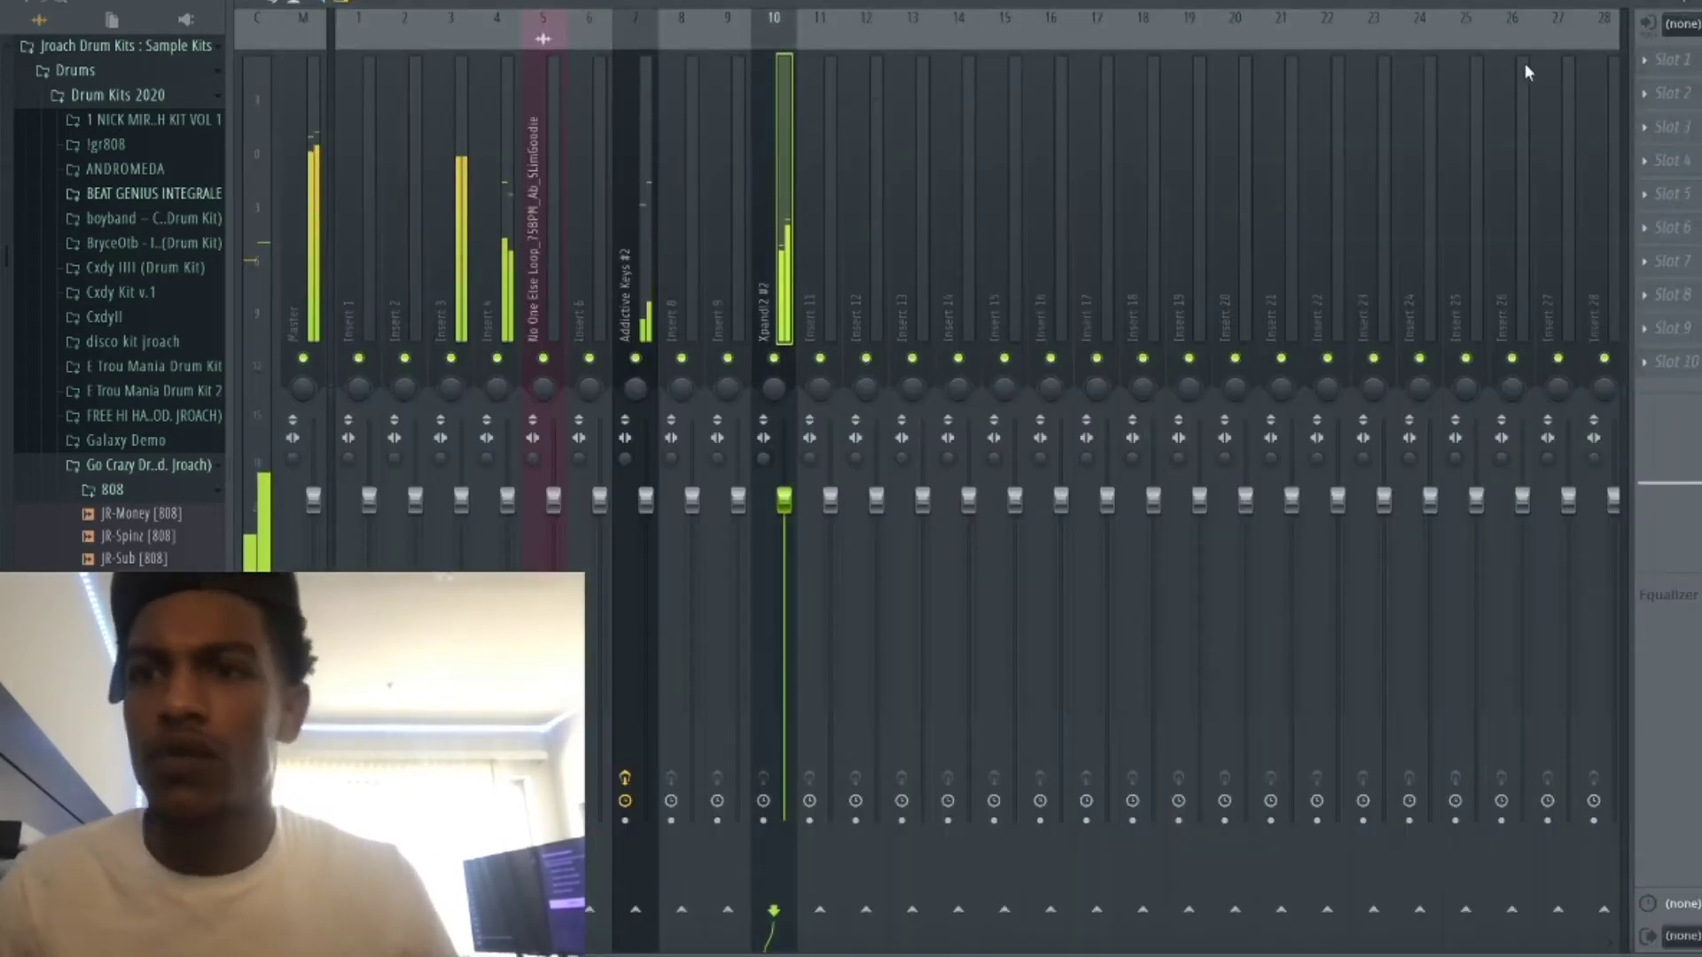
left_click(1695, 62)
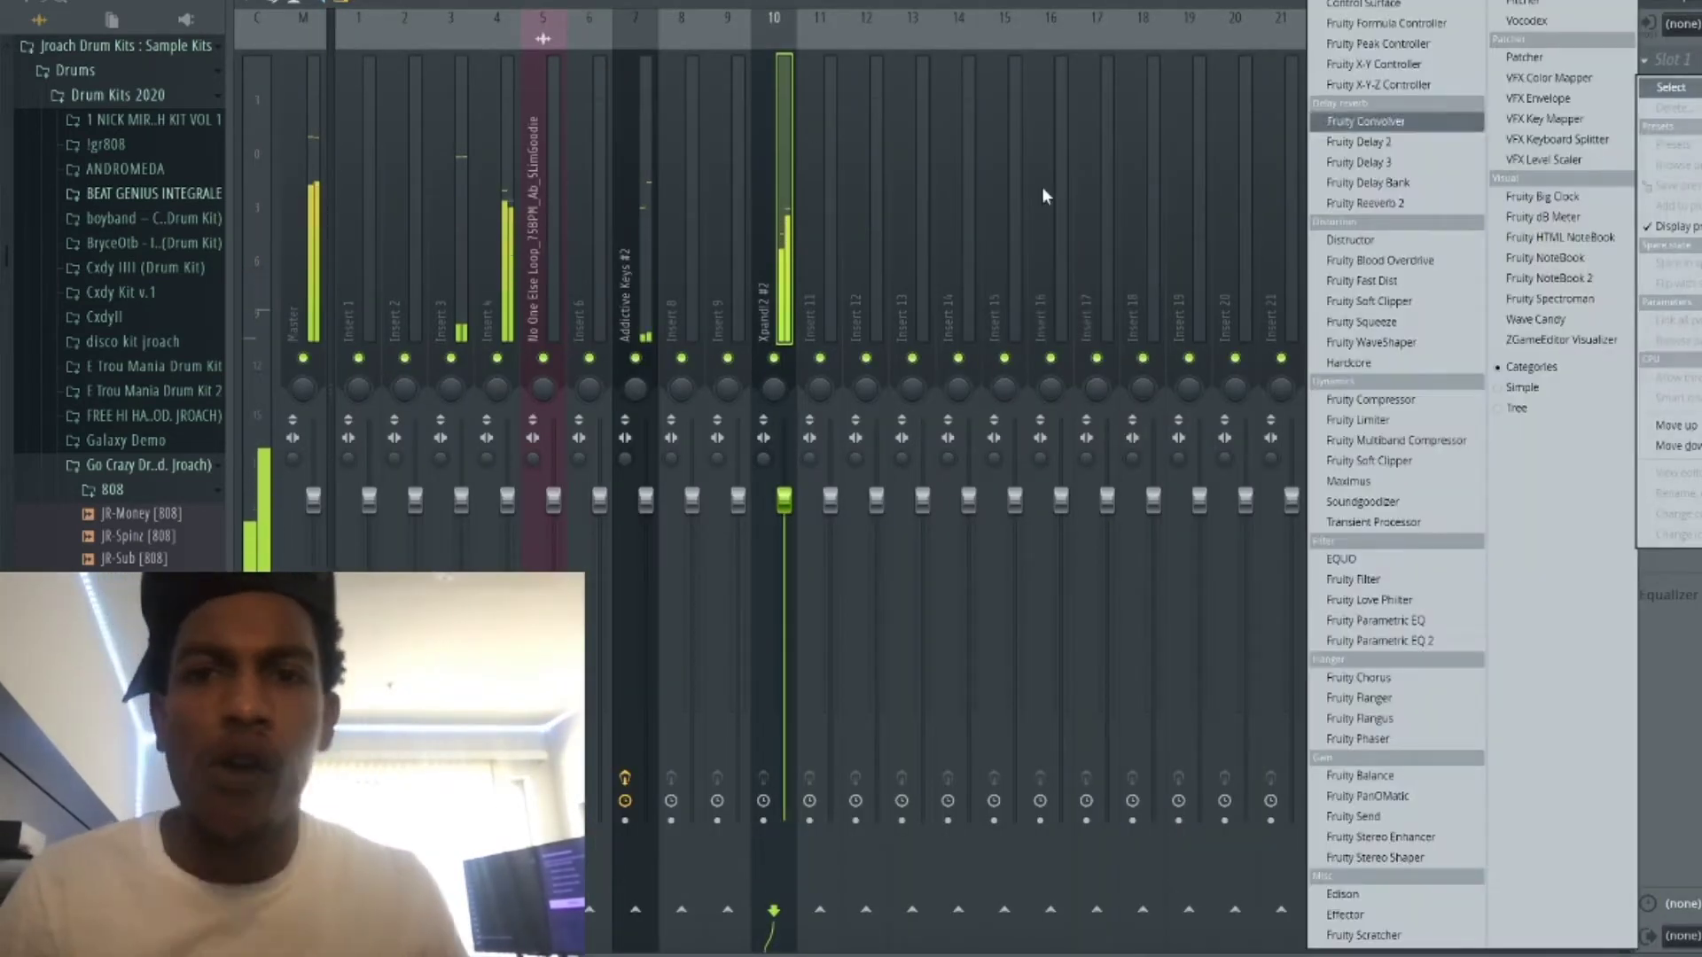
left_click(1383, 640)
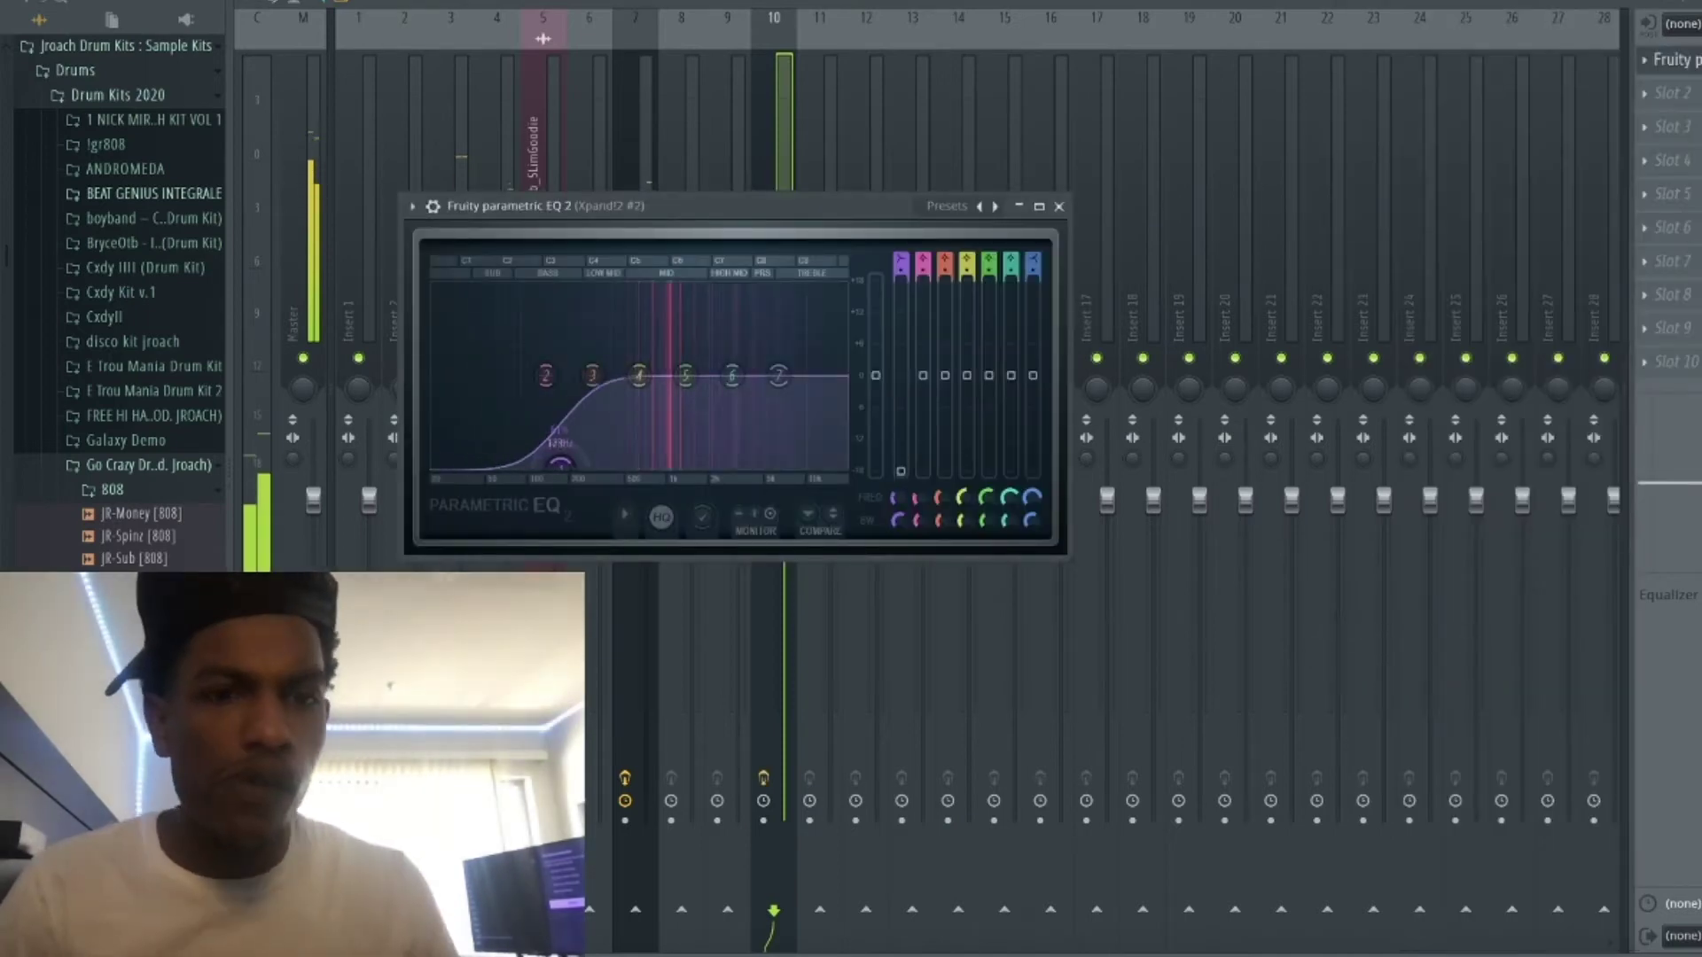
Cut the lows and highs of Xpand!2 #2 with the outermost EQ bands and close the equalizer.
left_click_drag(561, 463, 577, 476)
left_click_drag(778, 375, 713, 467)
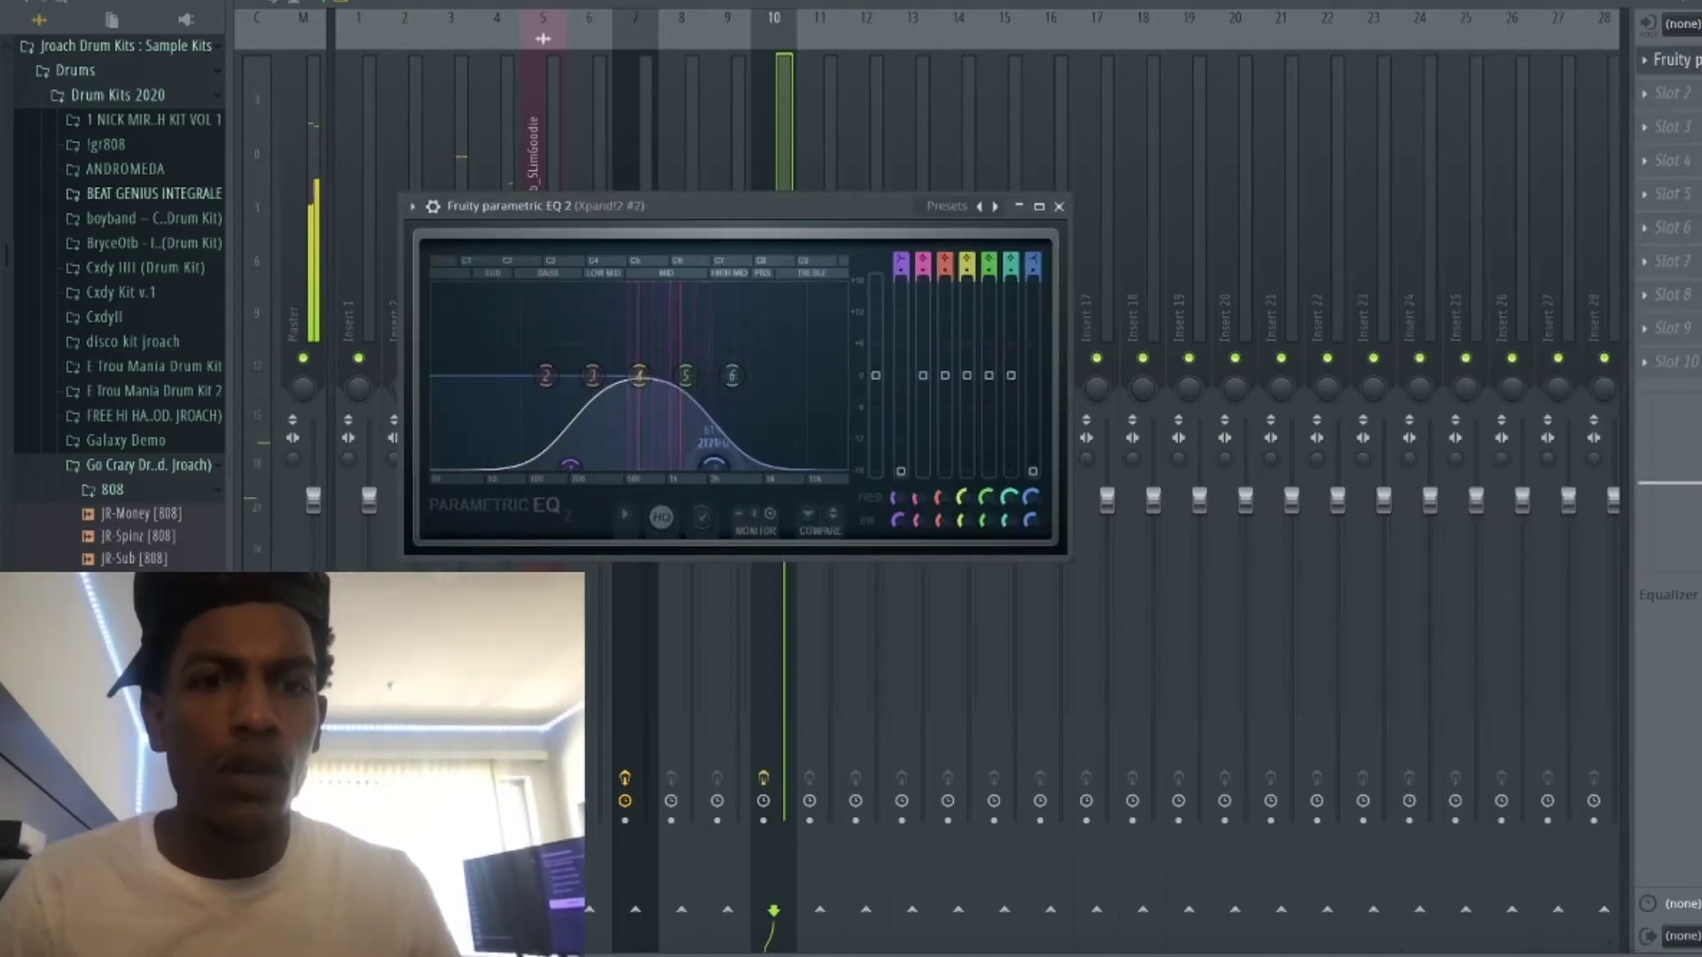
left_click(1059, 207)
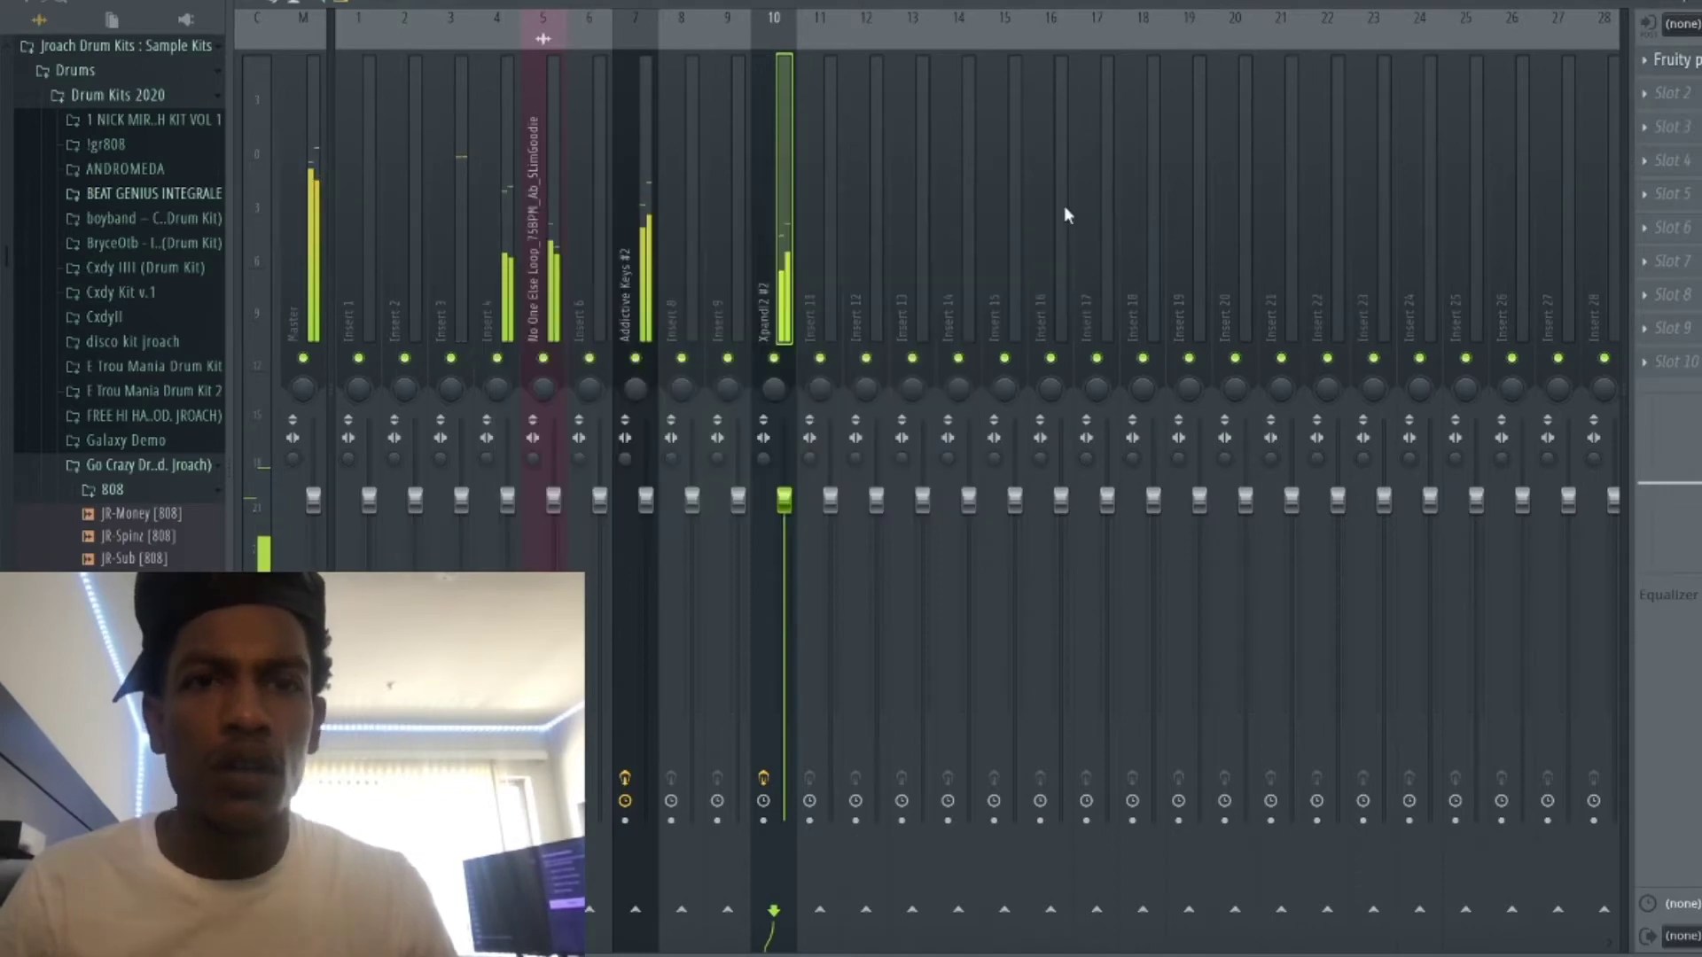
Route Addictive Keys to mixer insert 12 and cut its low frequencies with Fruity Parametric EQ 2 in slot 1.
key("F6")
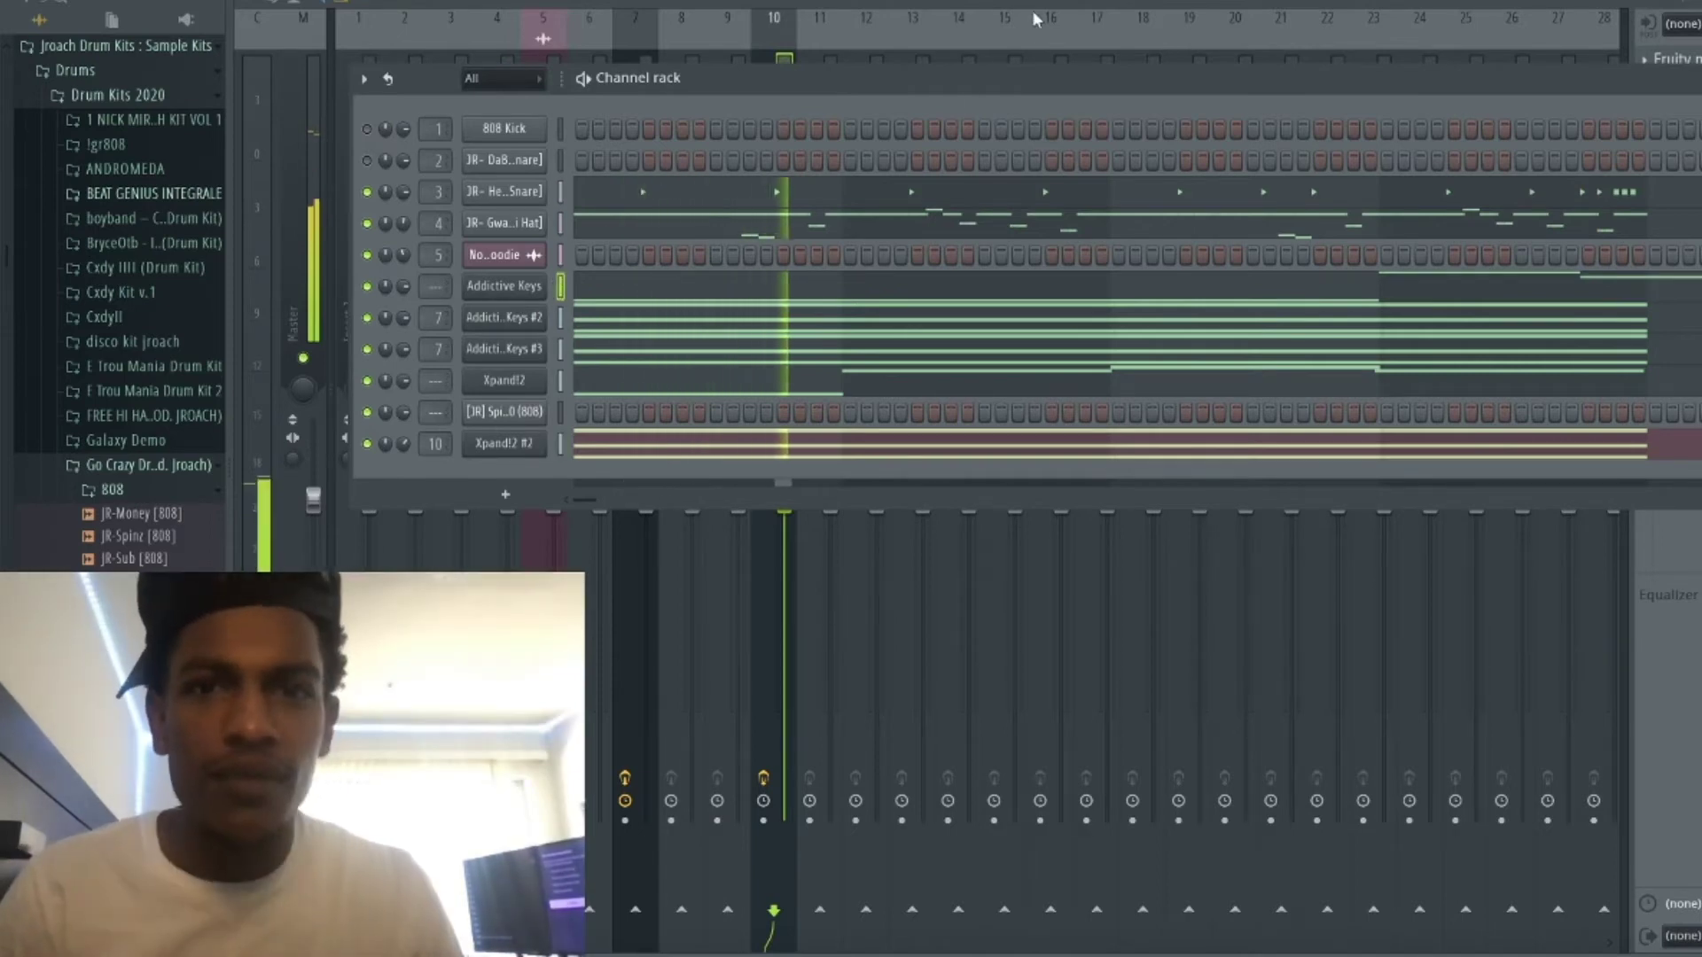
left_click(964, 28)
left_click(874, 58)
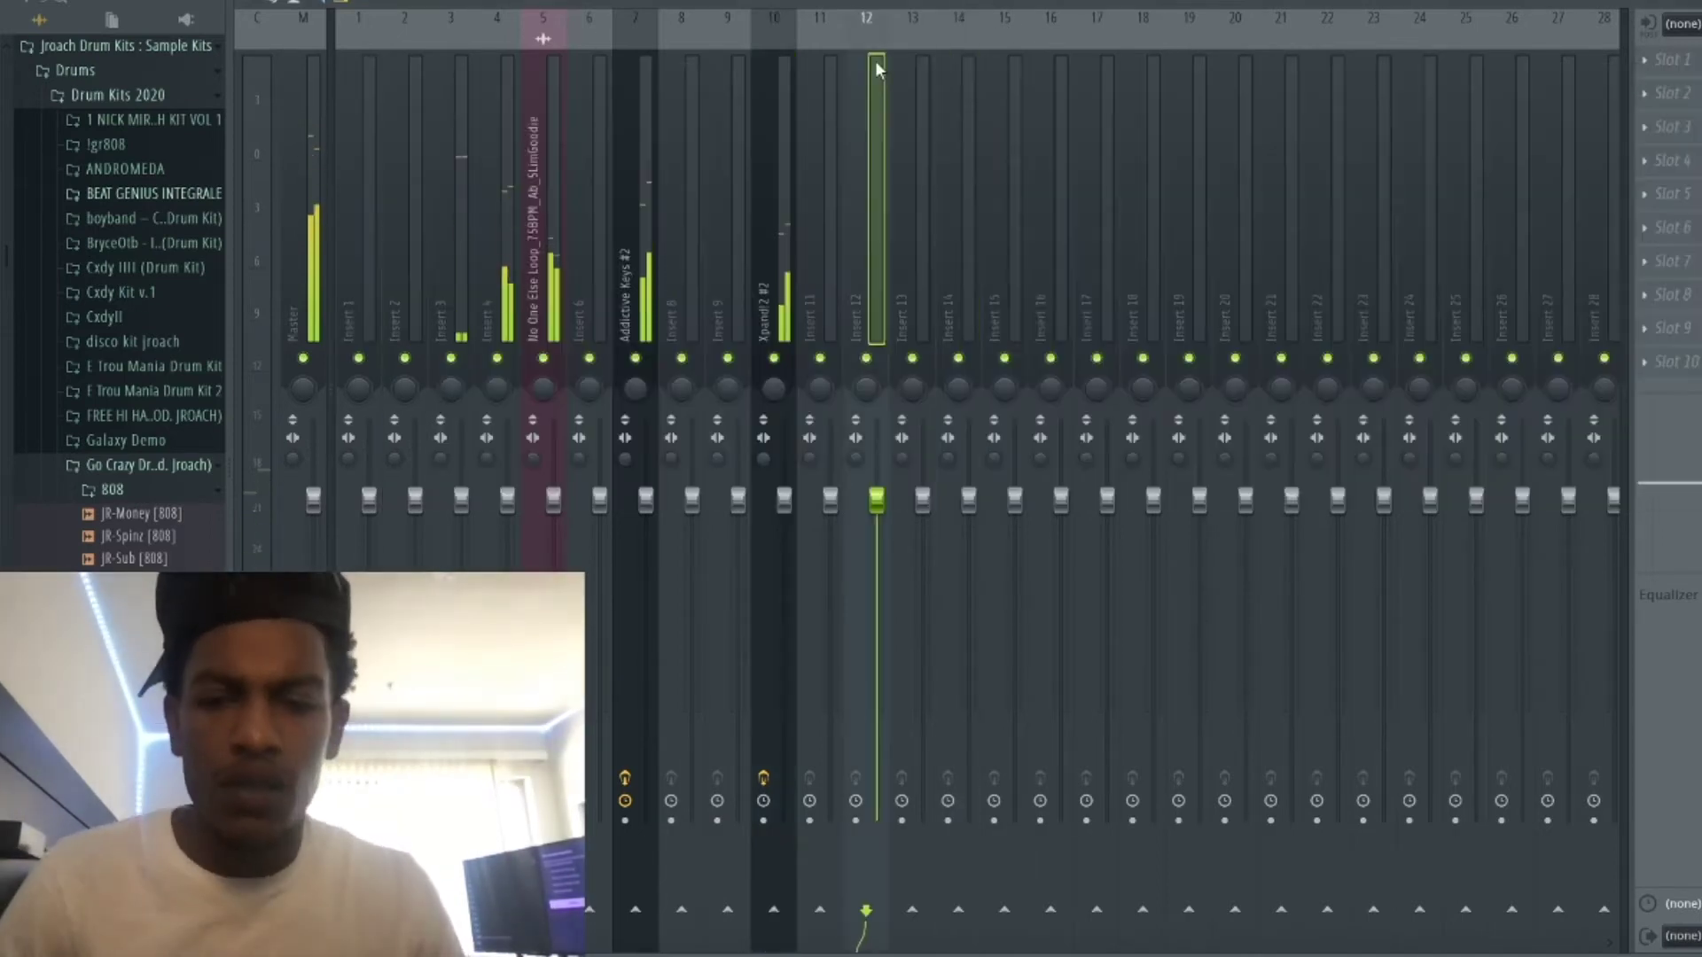
key("ctrl+l")
left_click(1668, 59)
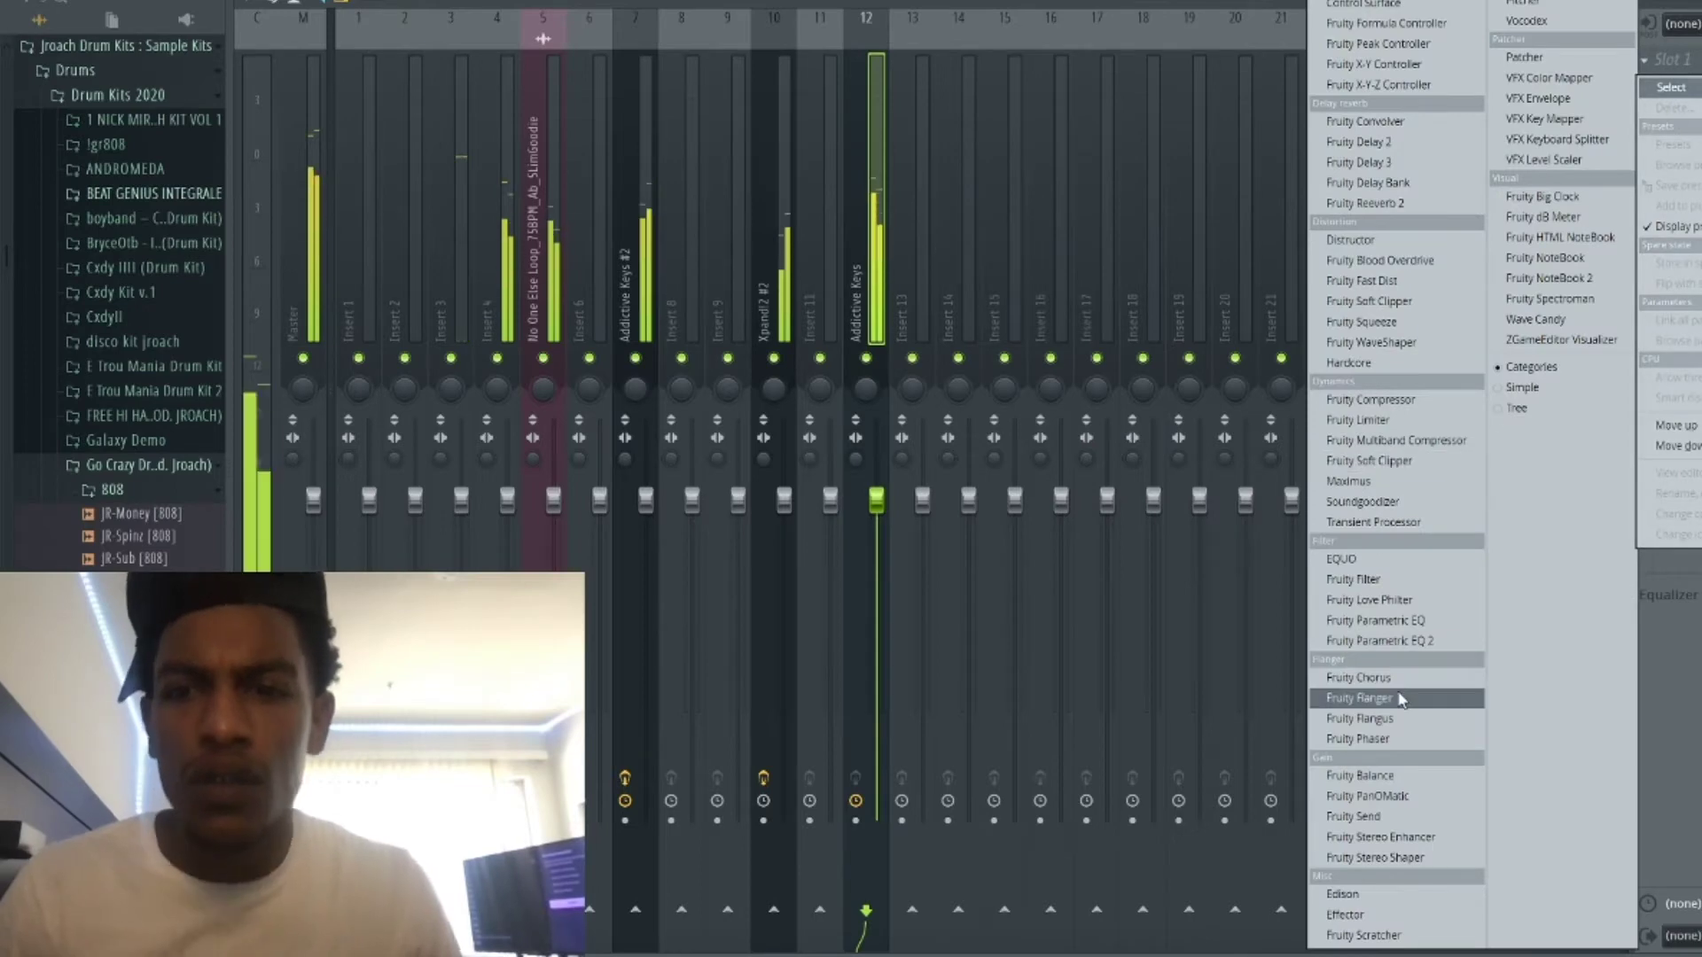
left_click(1388, 649)
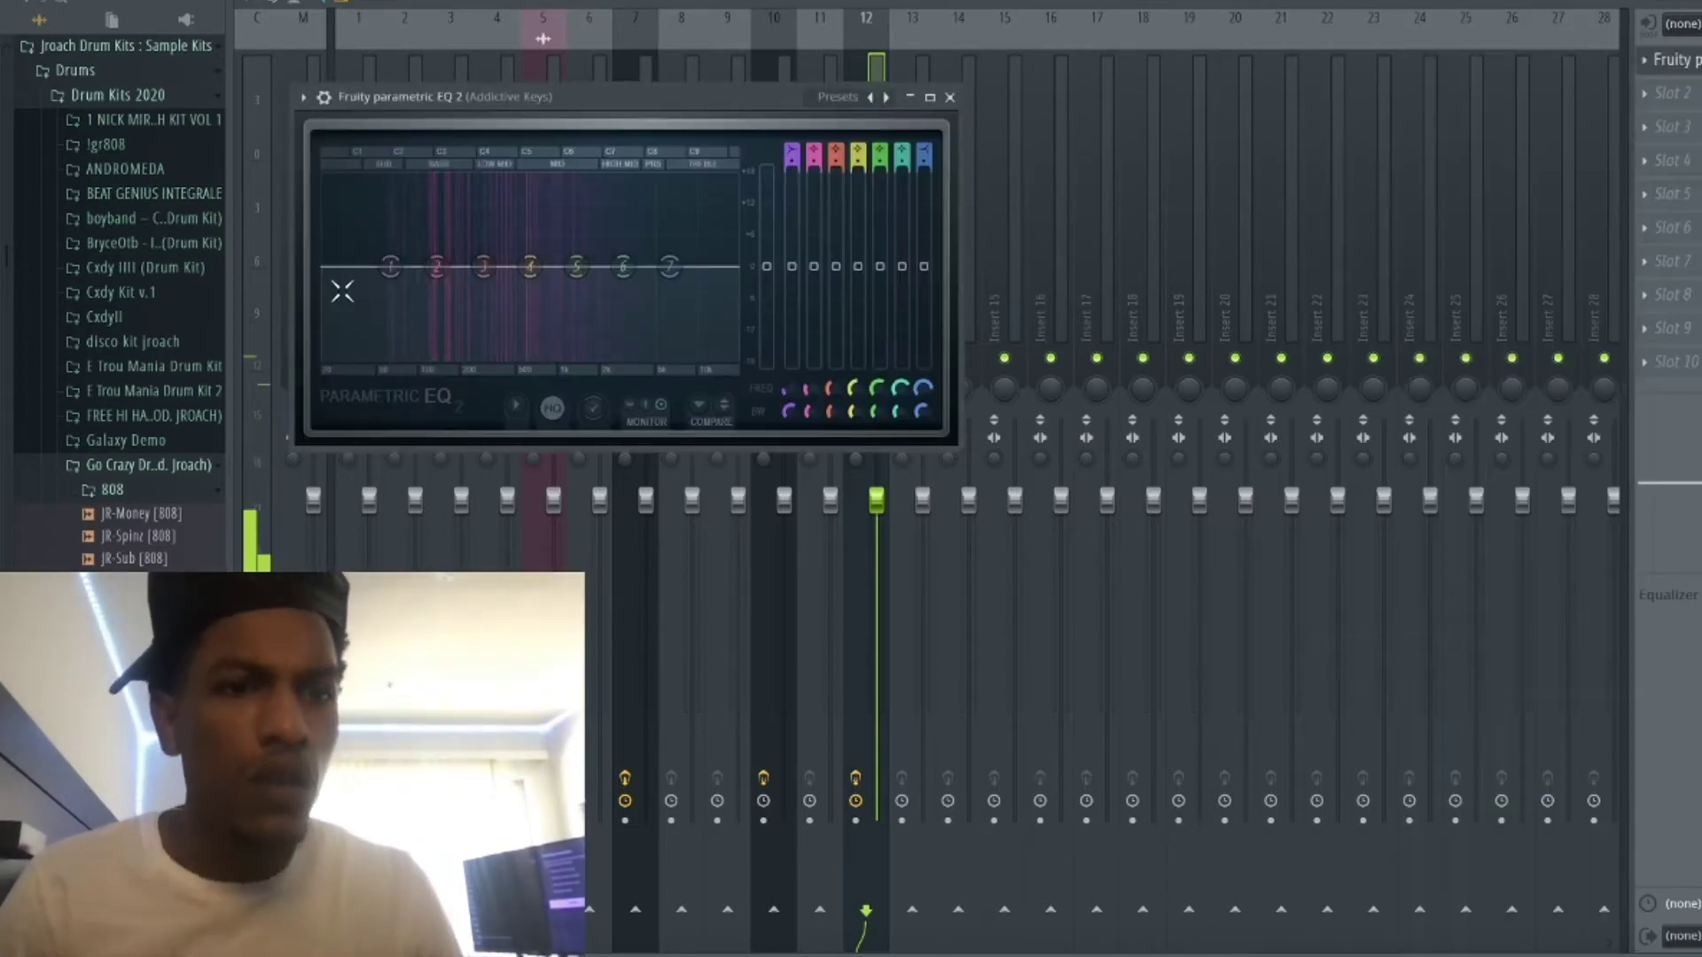
left_click_drag(390, 266, 410, 354)
Route the first Xpand!2 channel to mixer insert 12 as well.
key("F6")
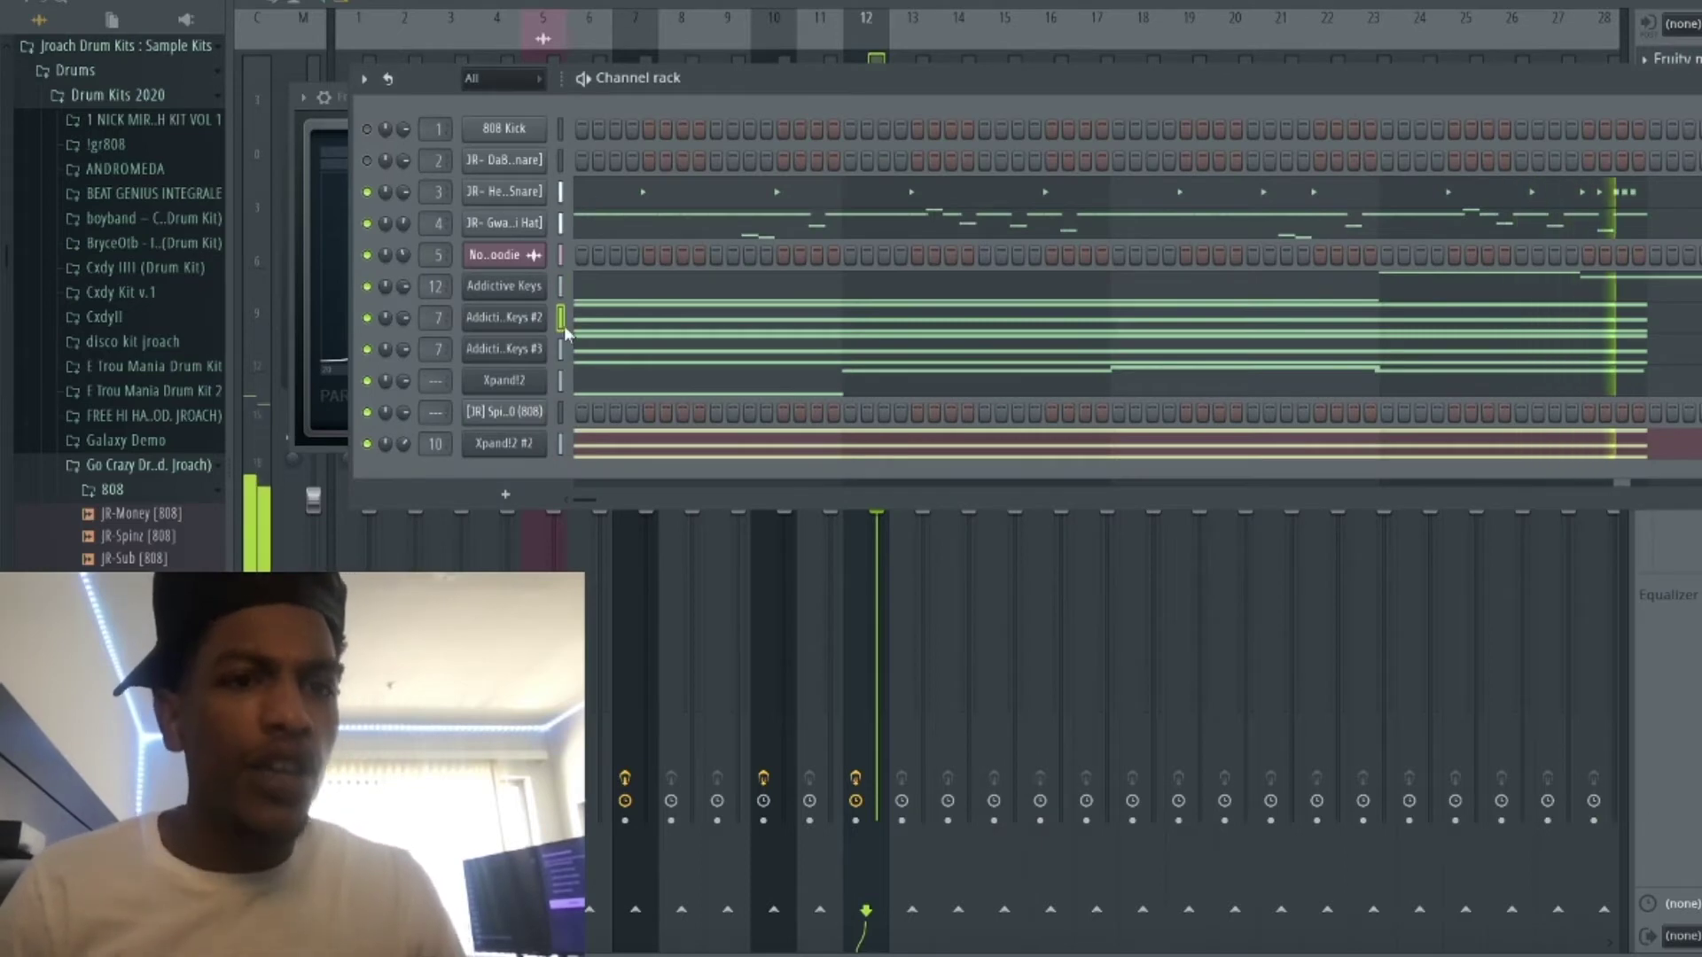
left_click(562, 379)
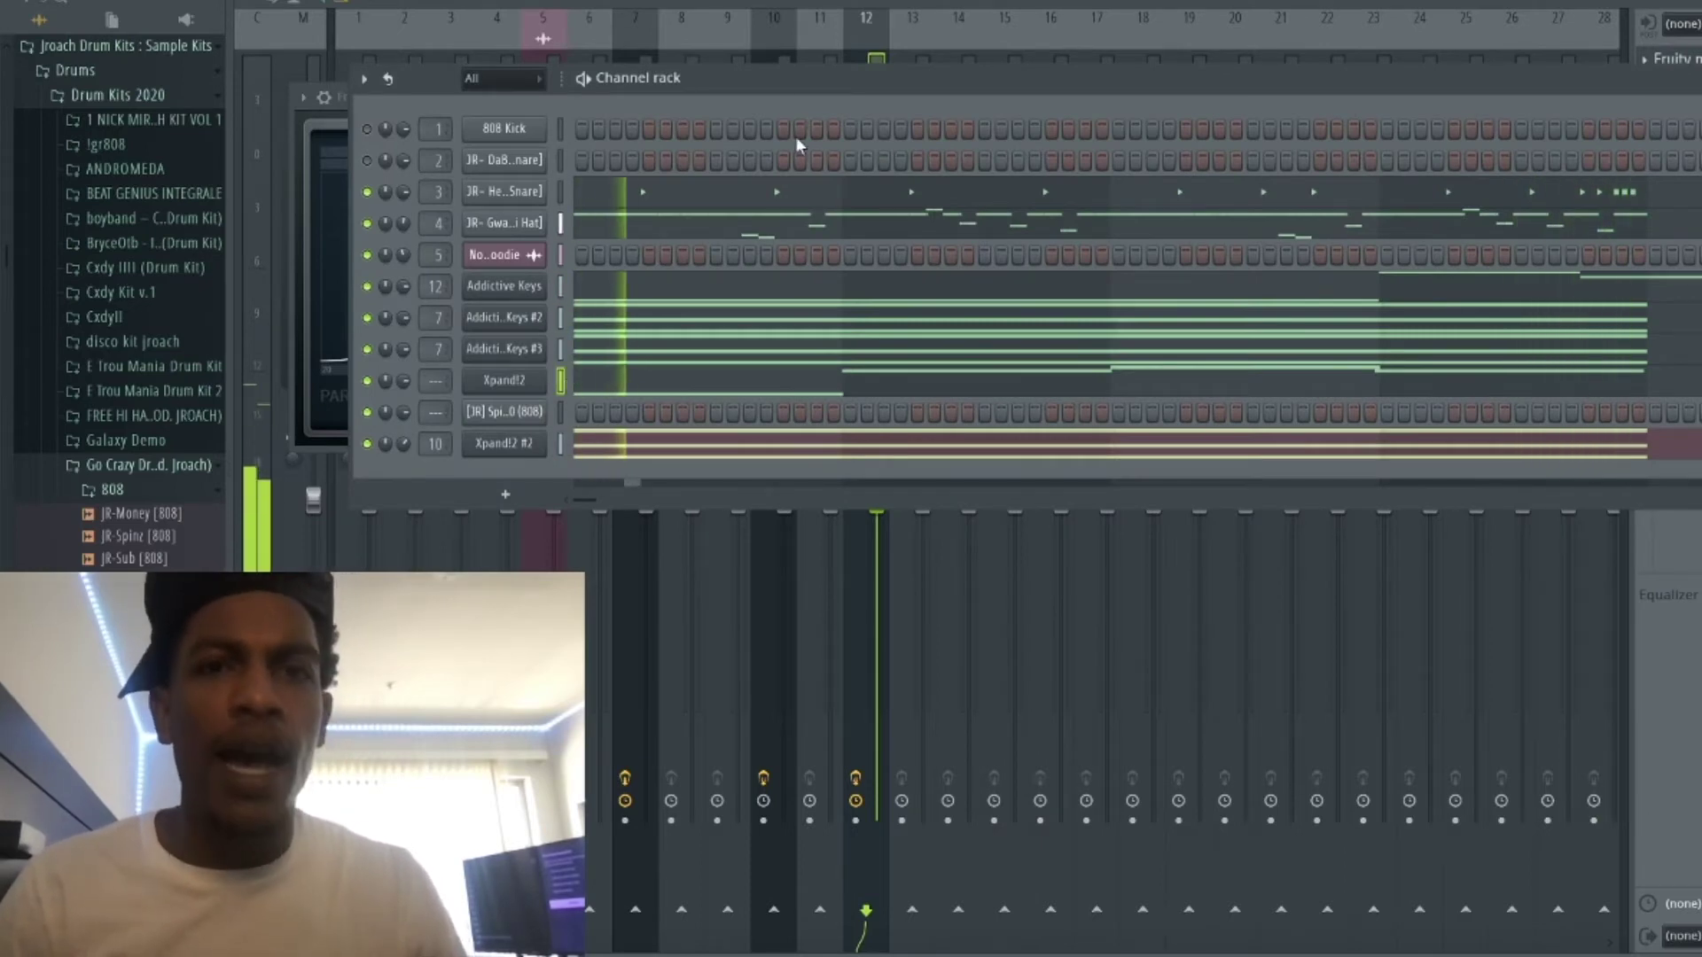
left_click(879, 39)
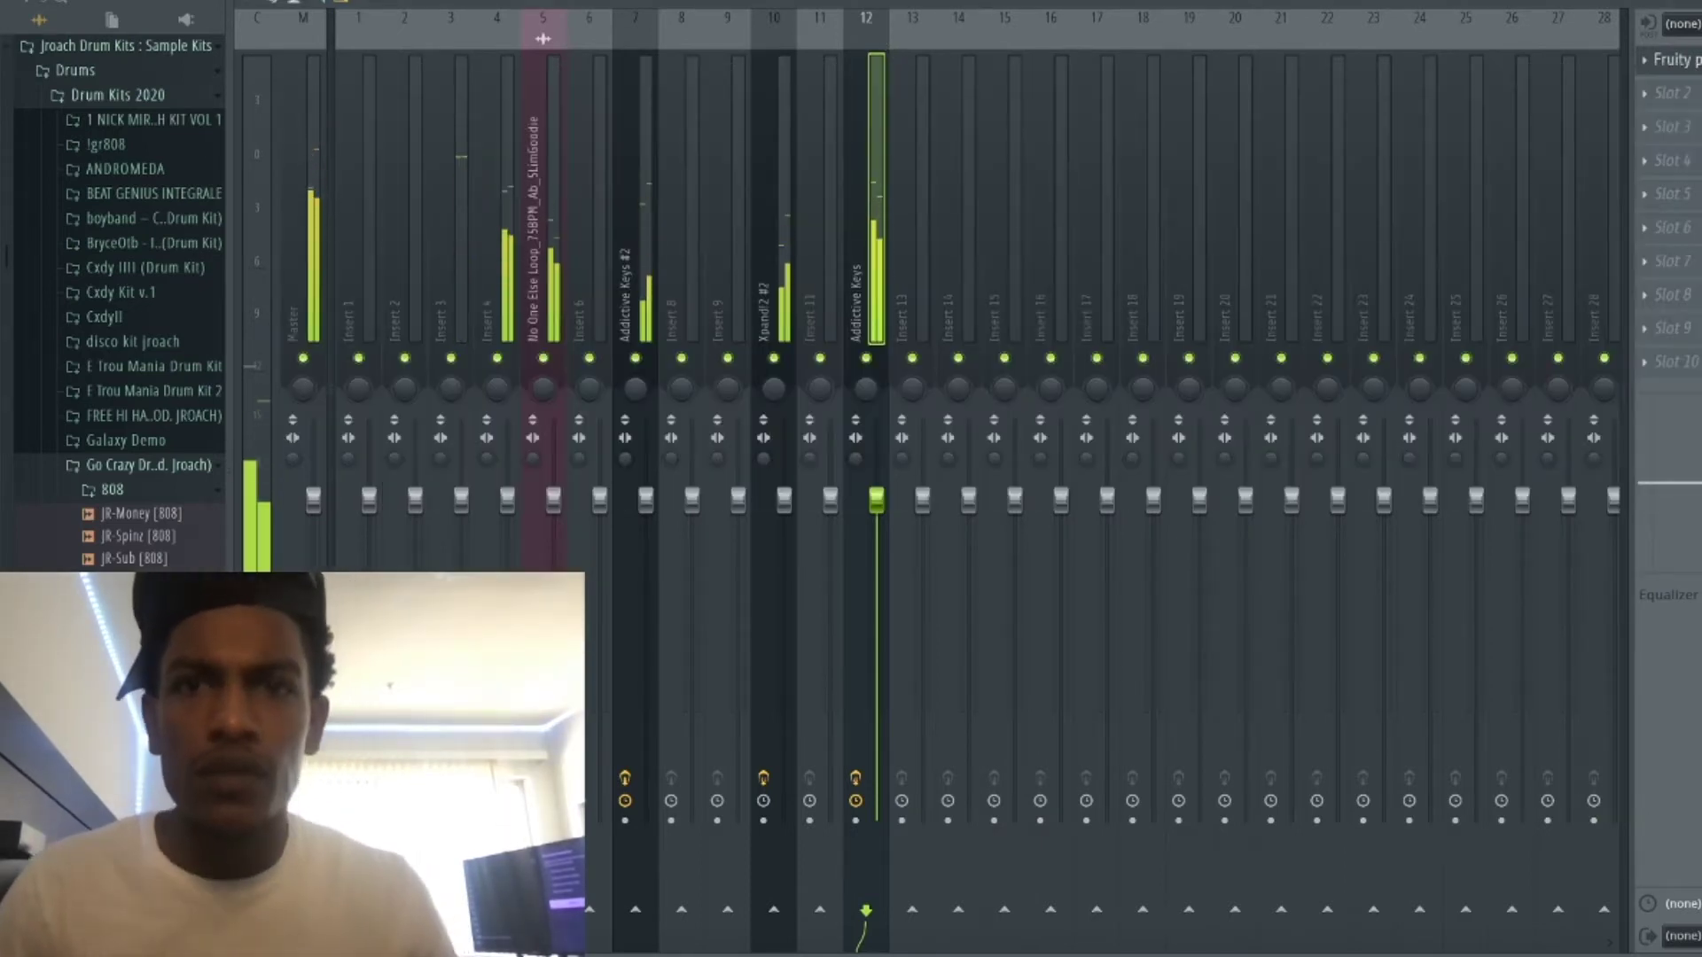
Open the 808 channel's piano roll, place a one-bar C6 note at bar 1 and stop playback.
key("F6")
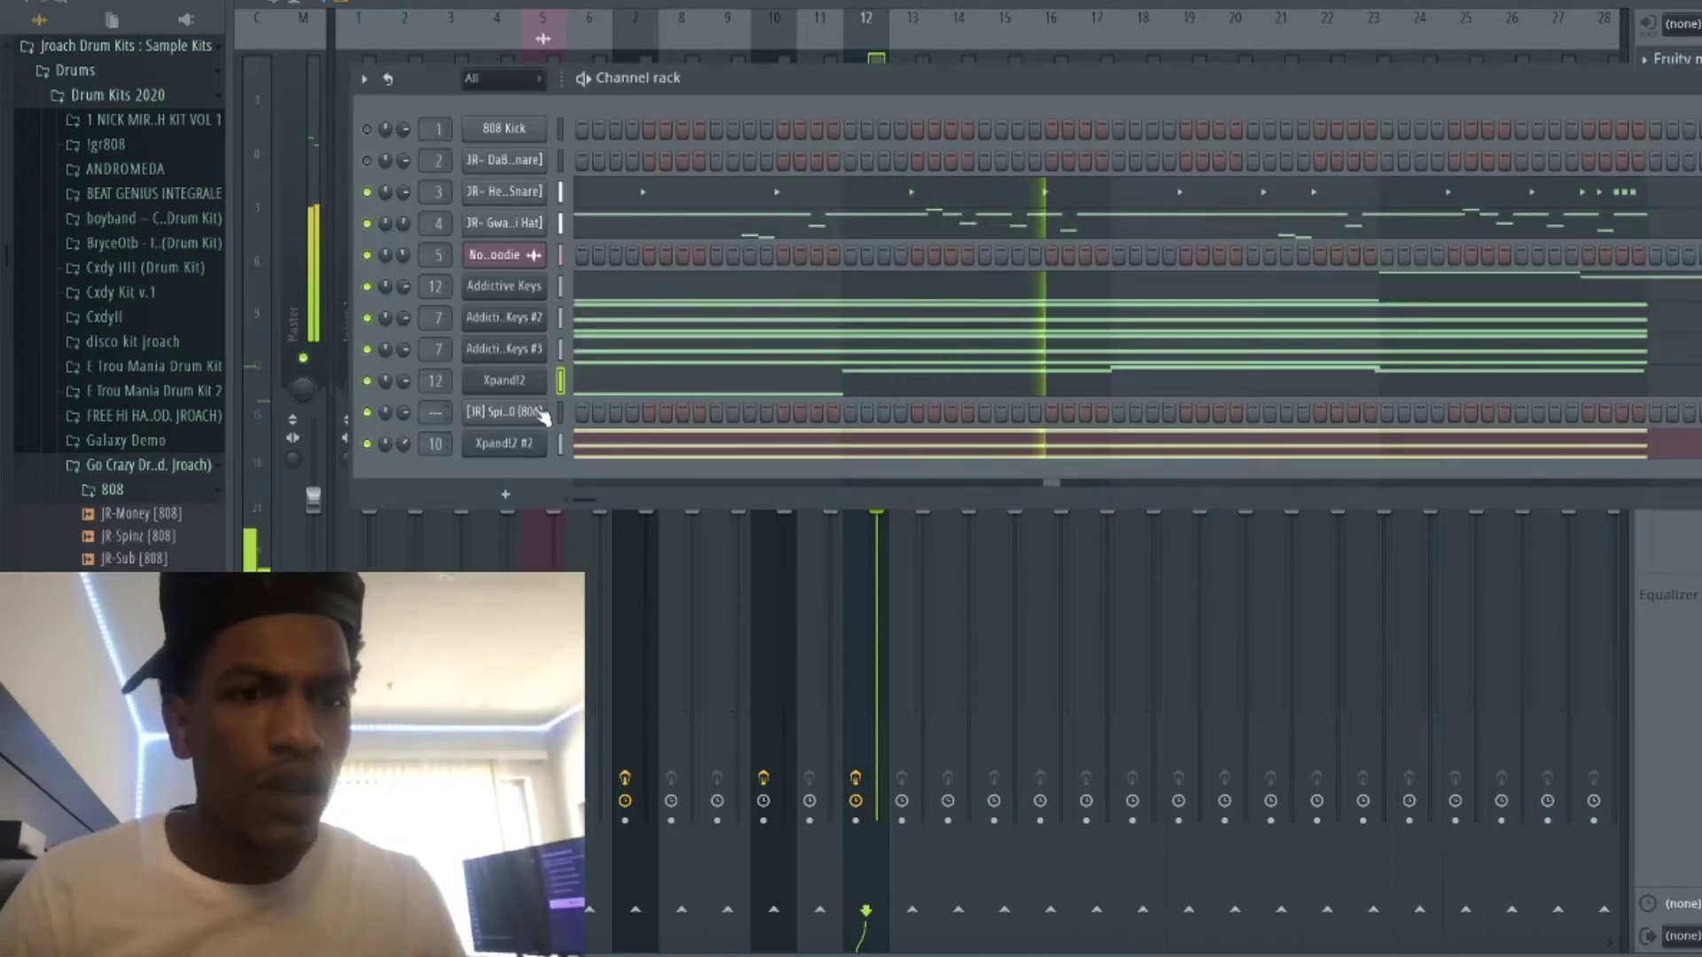
right_click(543, 414)
left_click(614, 415)
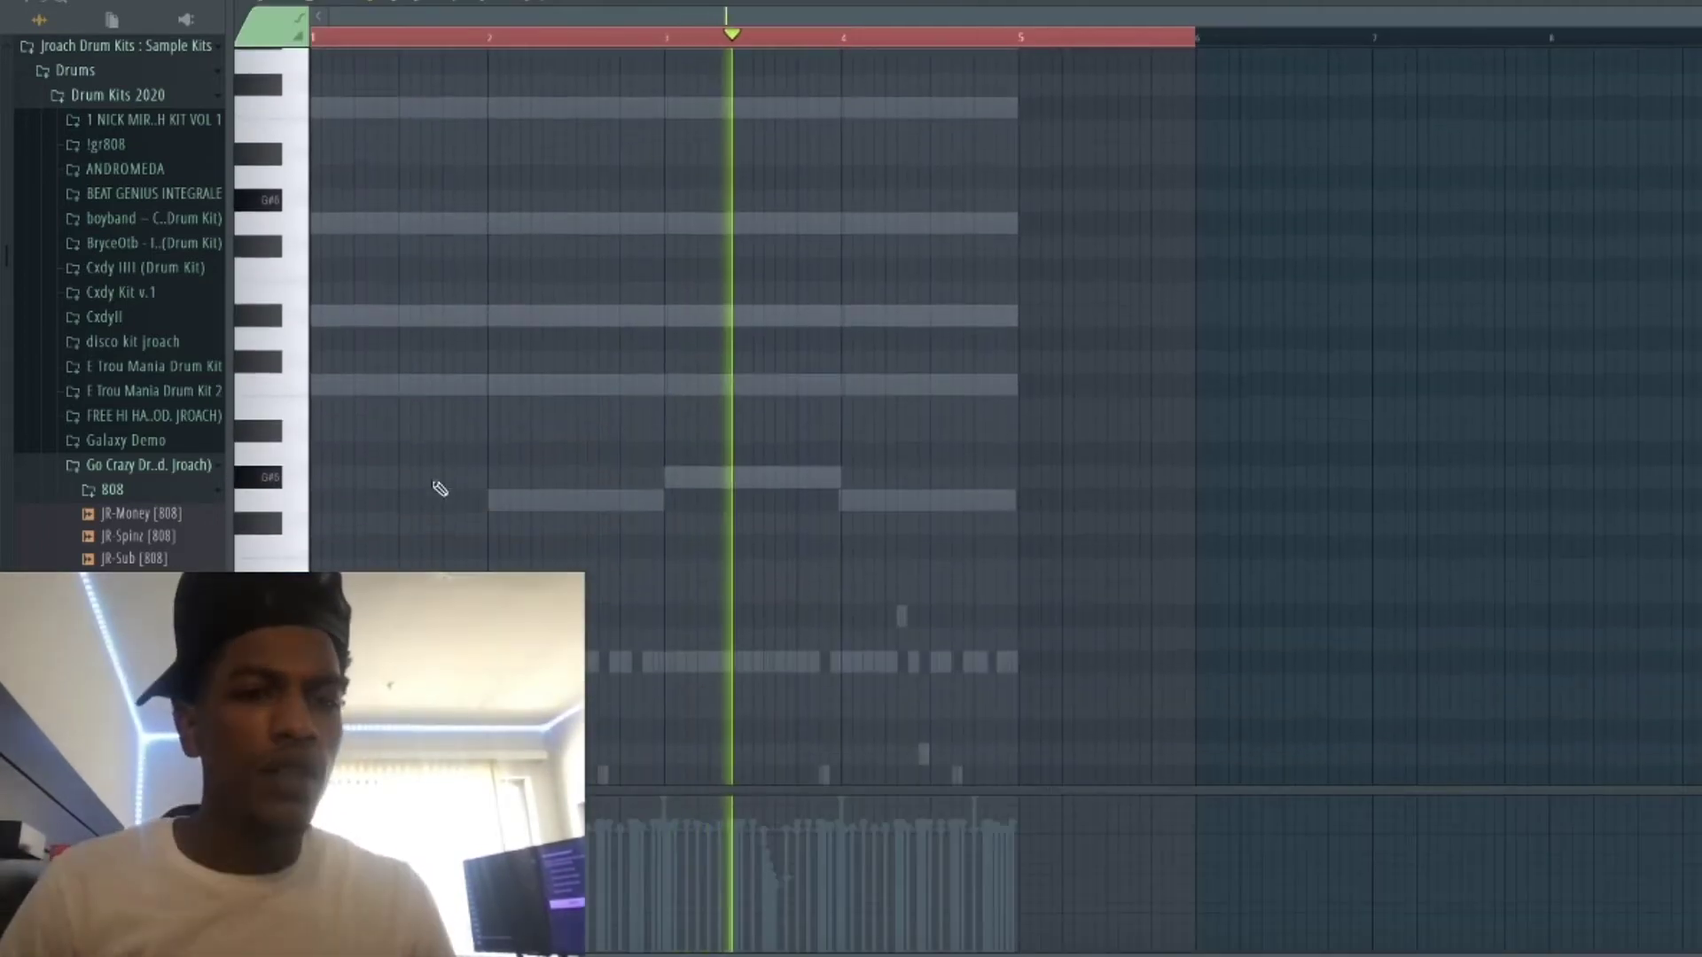
scroll(665, 416, "up", 3)
key("space")
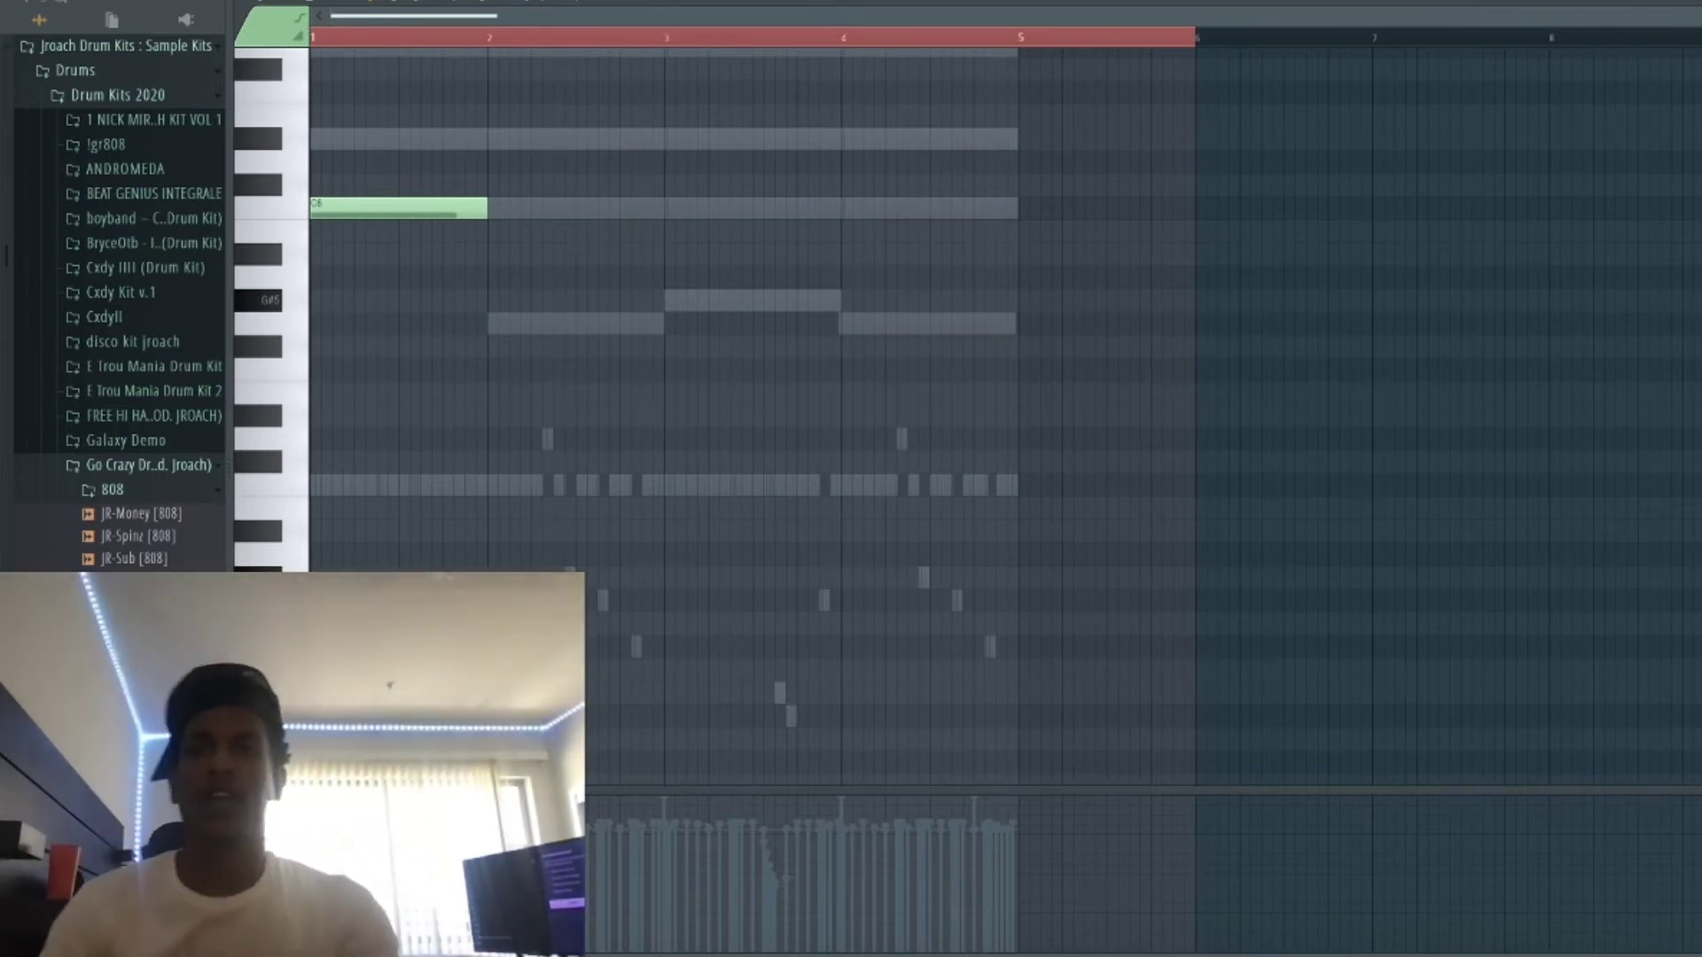
Play the beat with the 808's C6 note, trying the note one octave lower and moving it back up.
key("space")
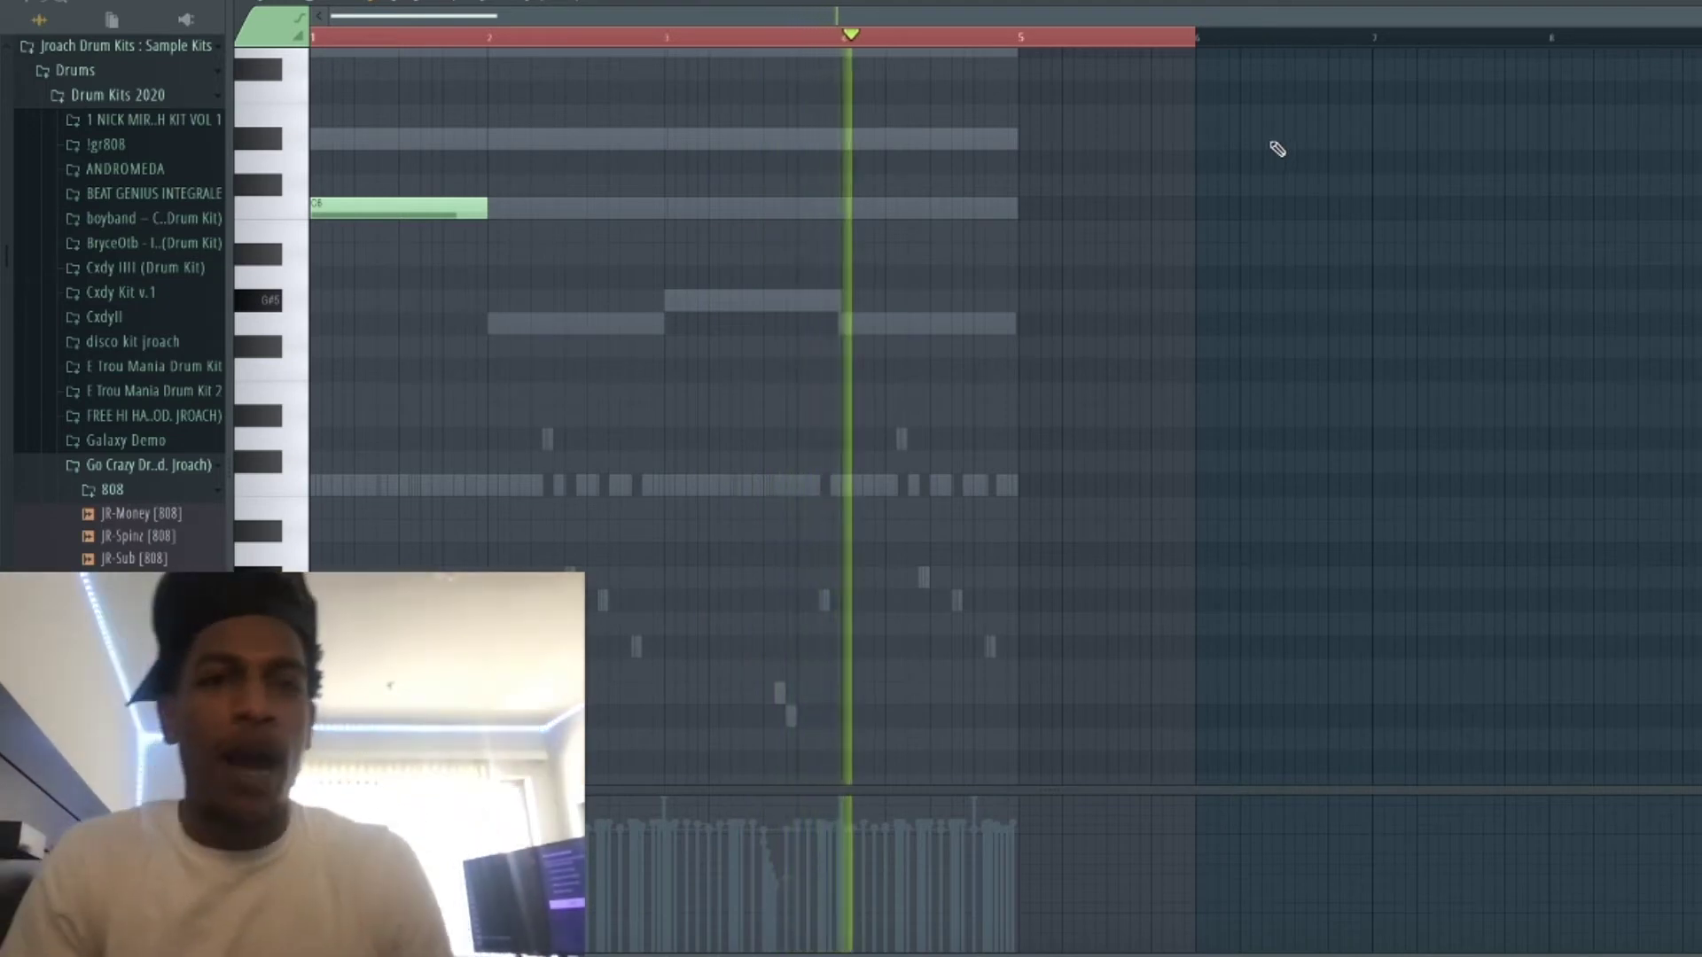
key("ctrl+Down")
key("ctrl+Up")
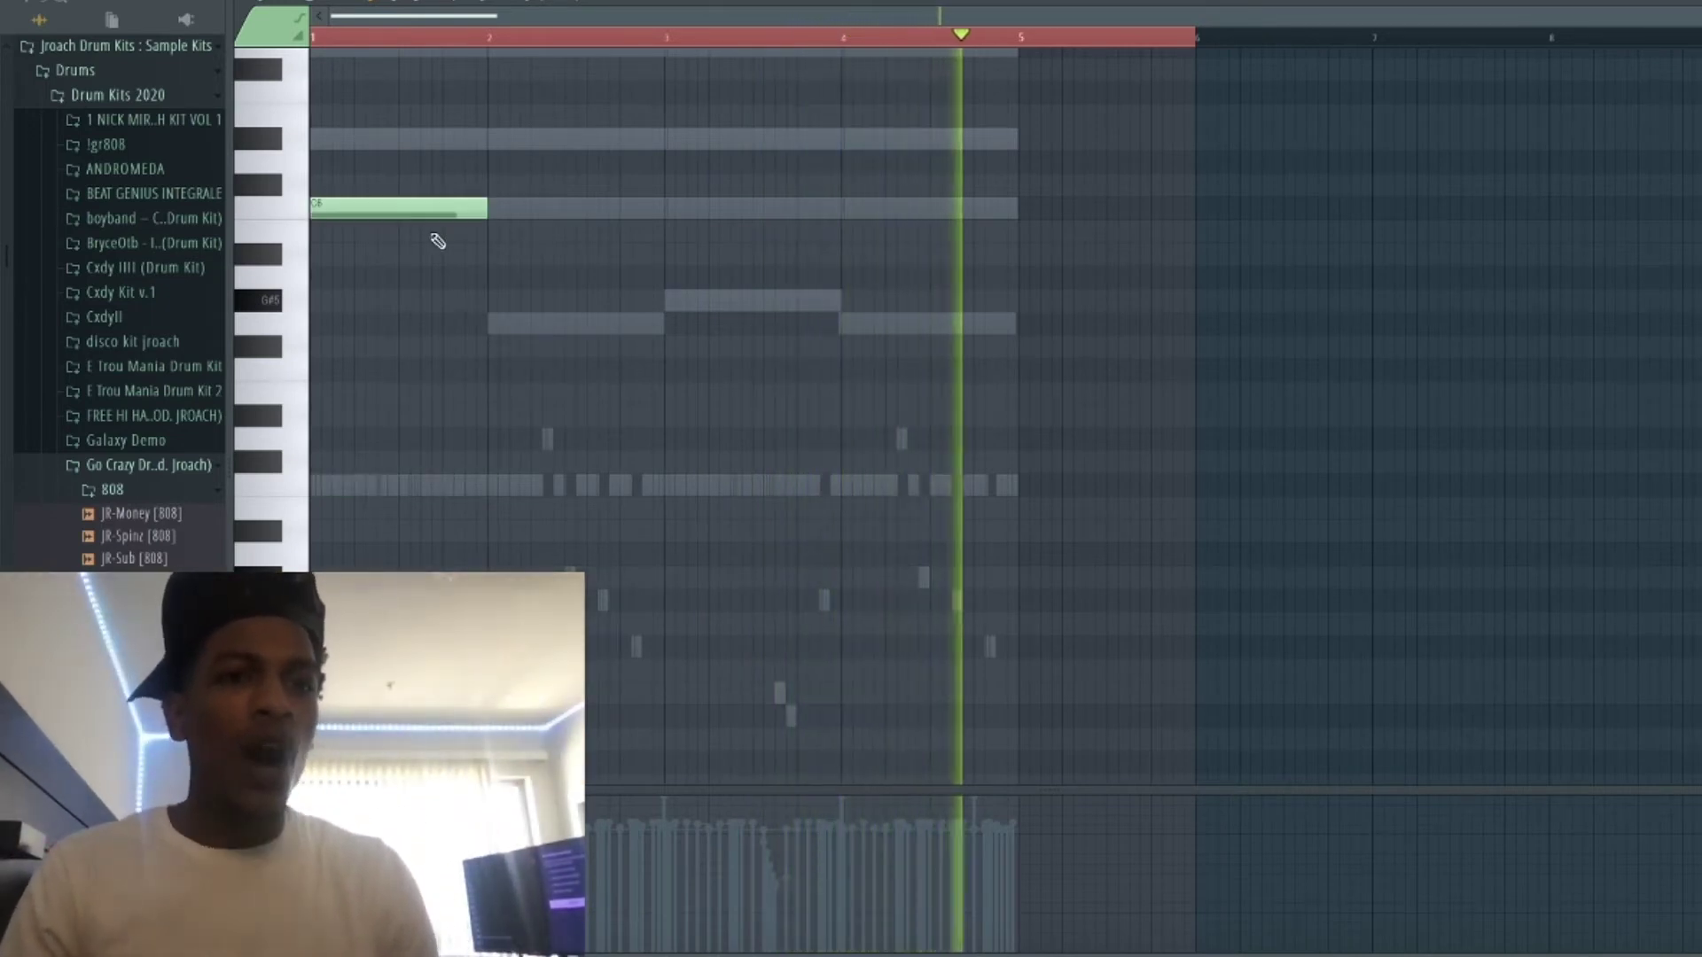
key("space")
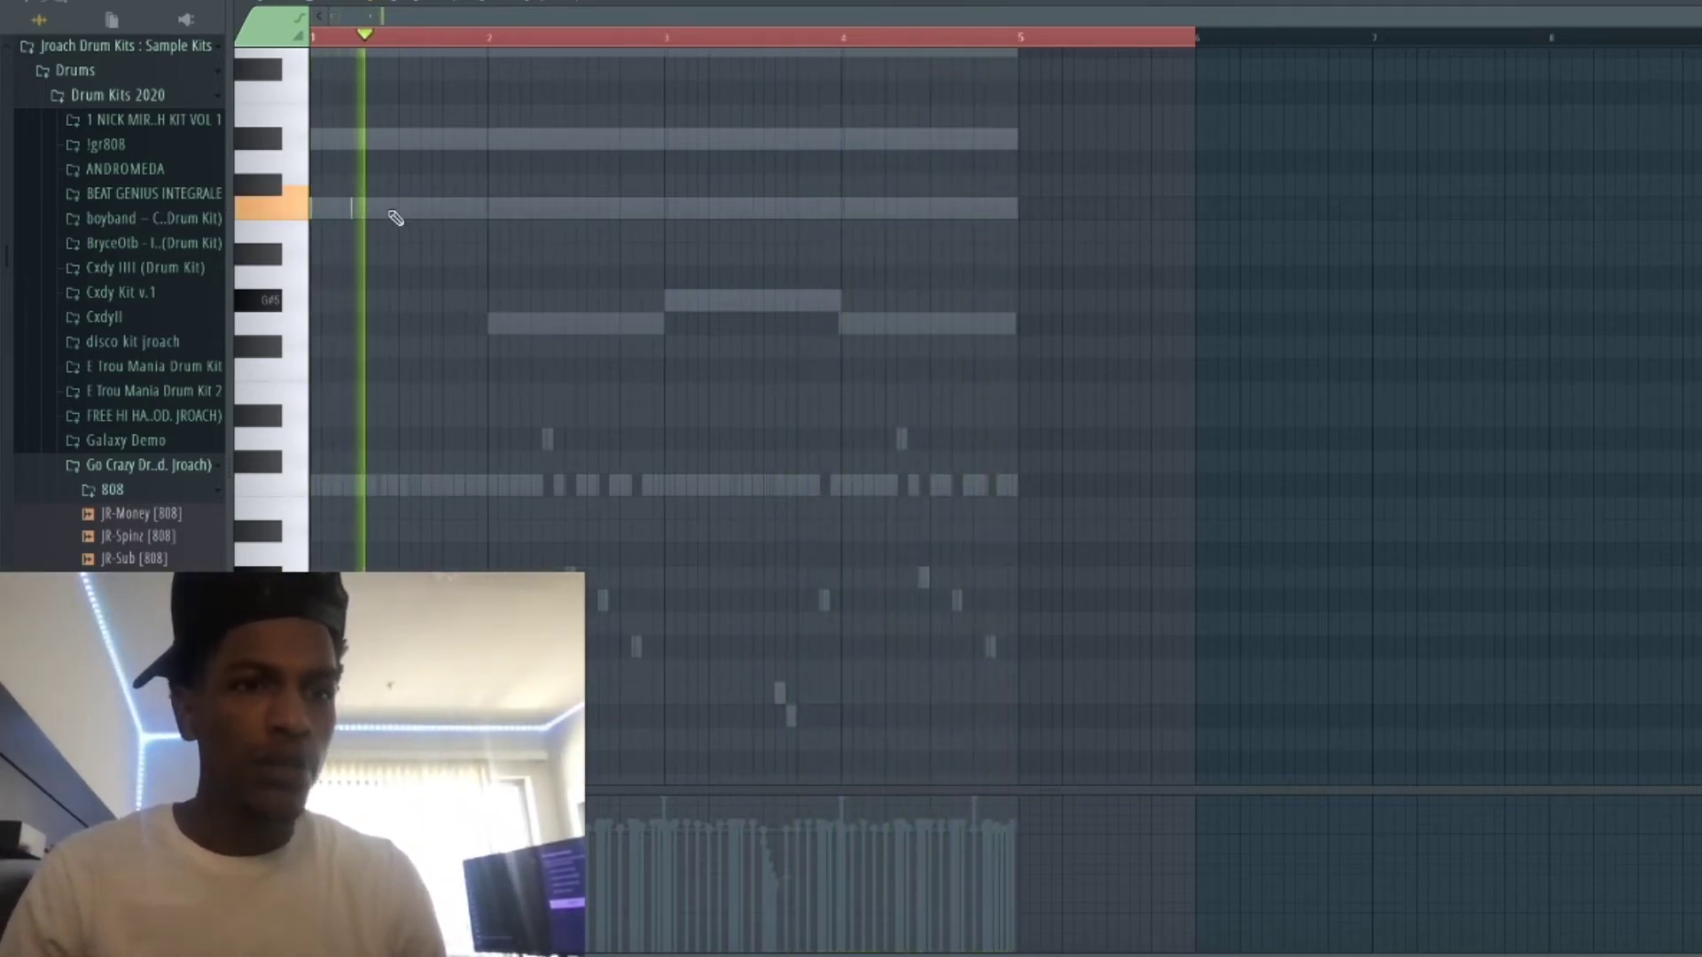
Replace the one-bar 808 note with two short C6 notes in bar 1 and play the pattern.
scroll(395, 218, "up", 2)
right_click(344, 214)
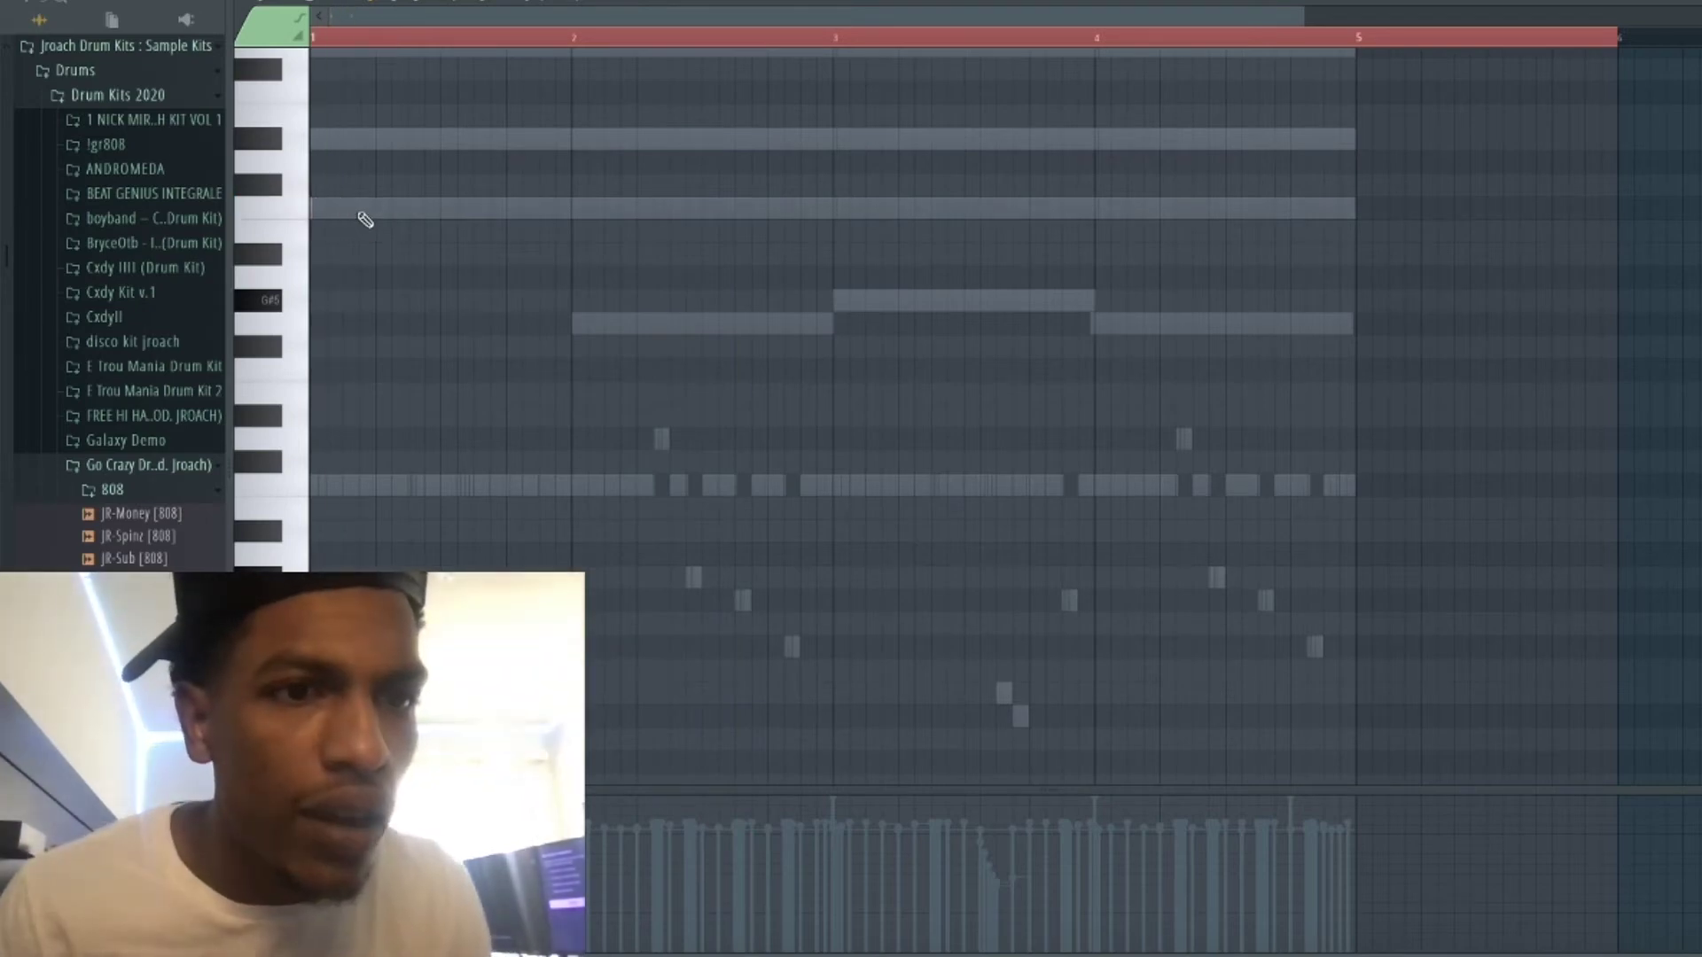
left_click(372, 214)
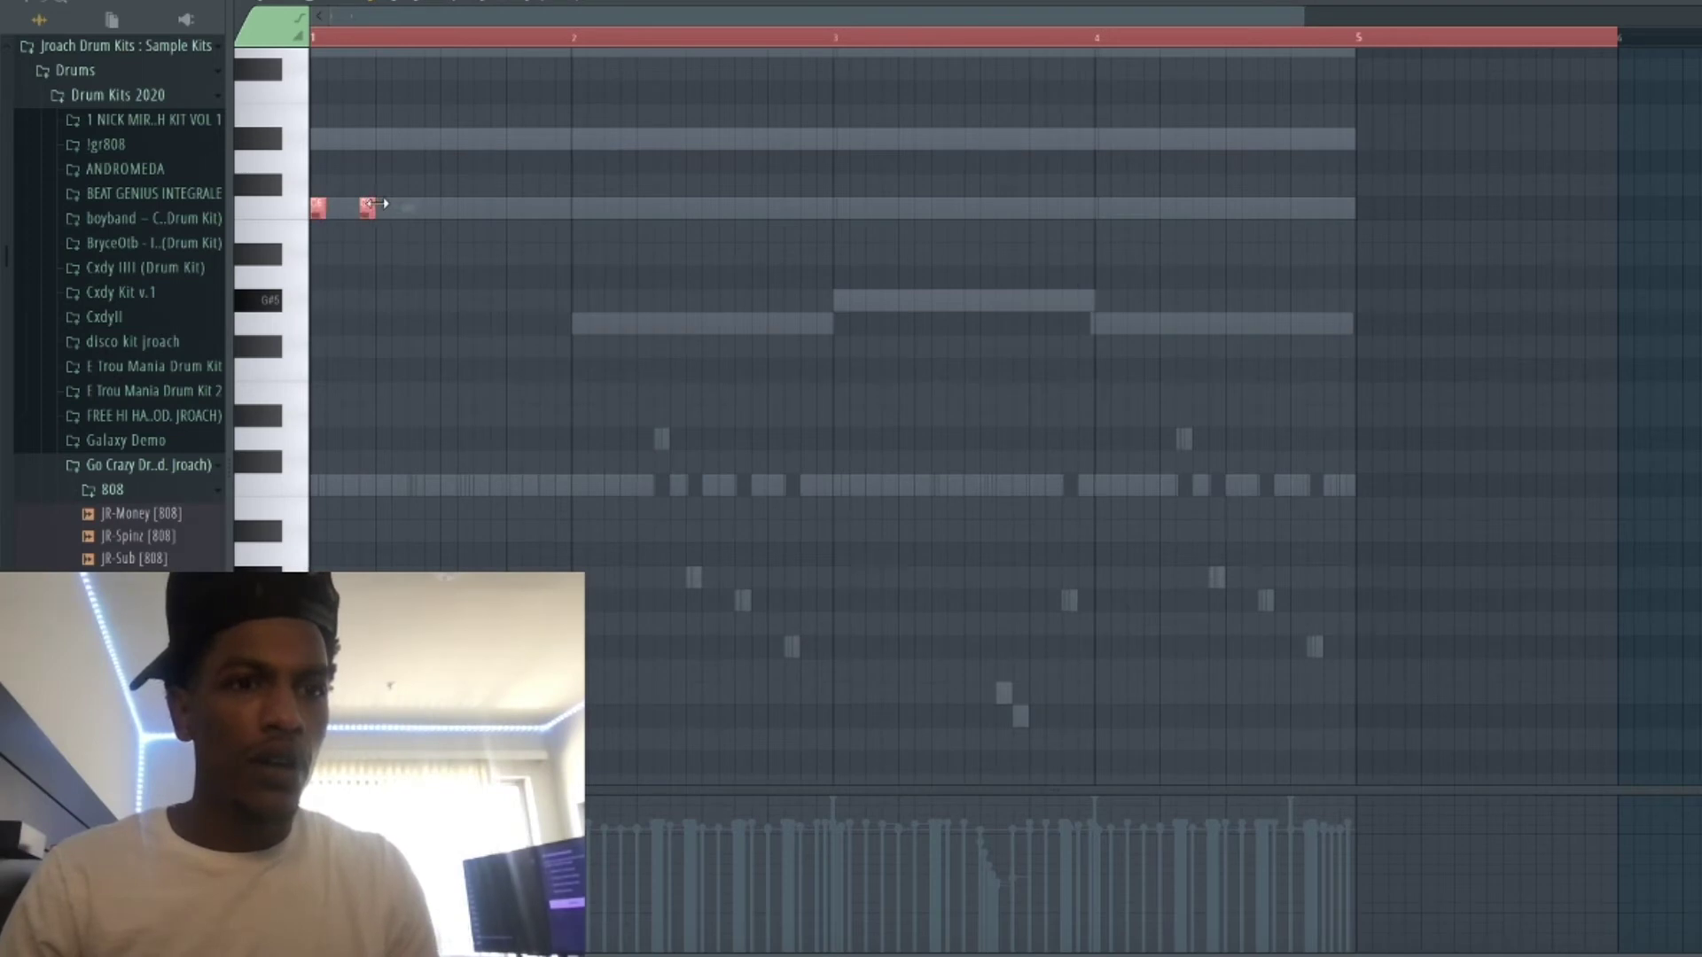
left_click(309, 4)
left_click(314, 133)
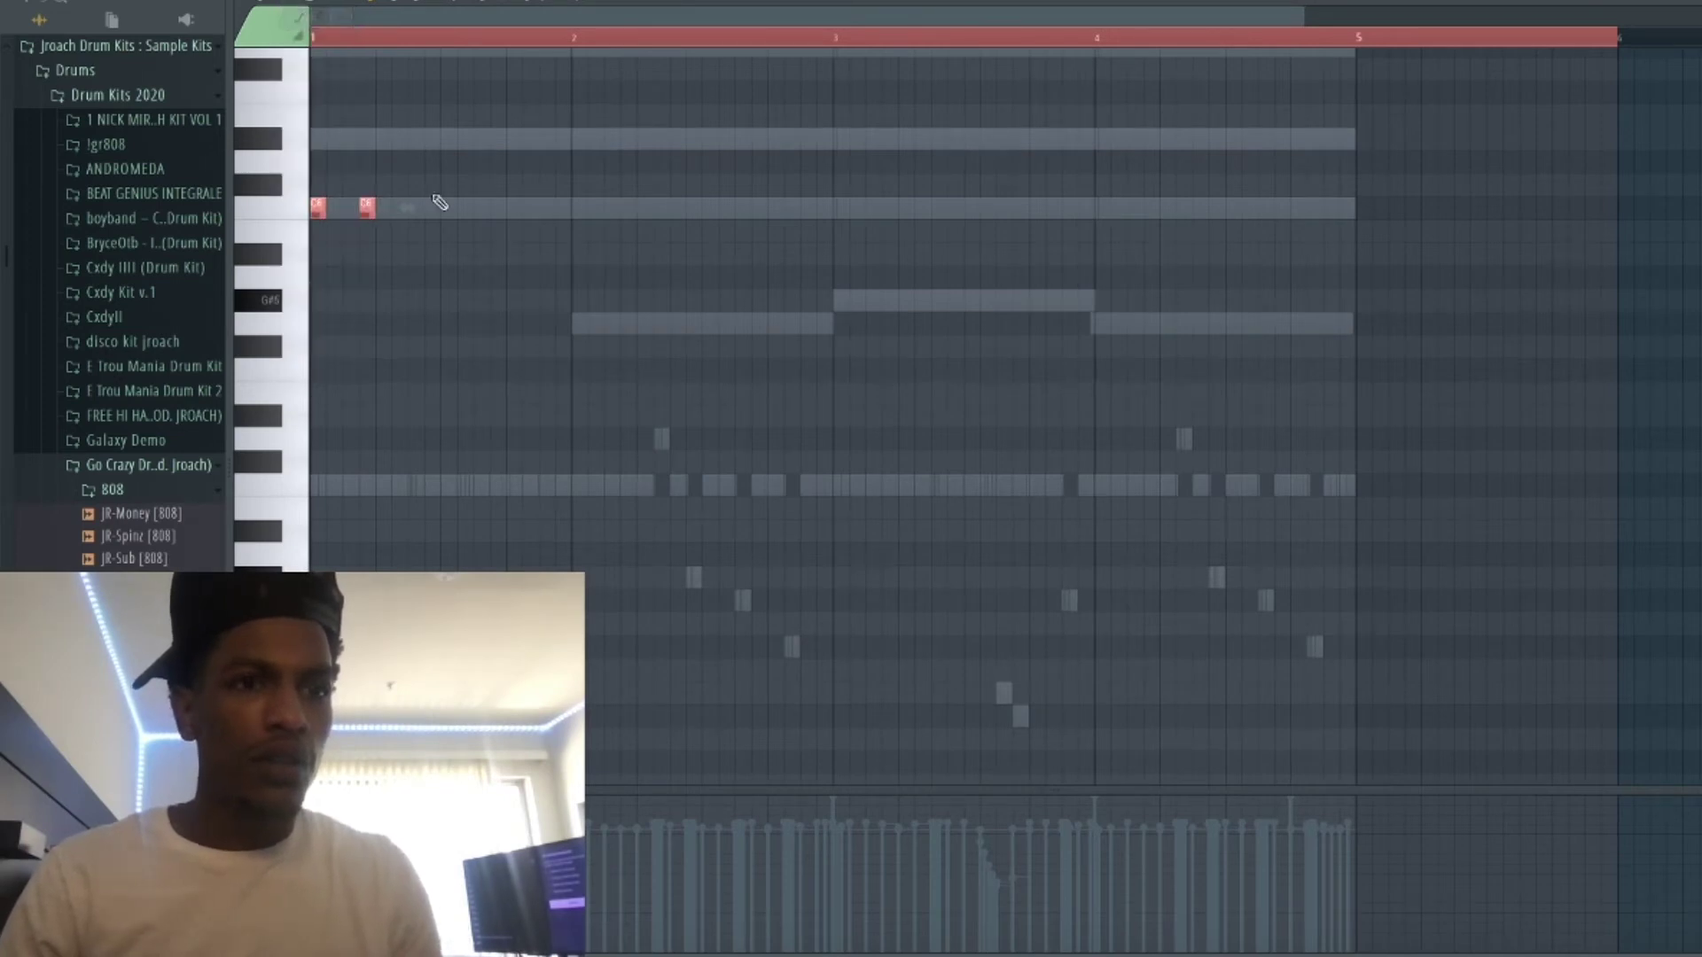
left_click(444, 235)
key("space")
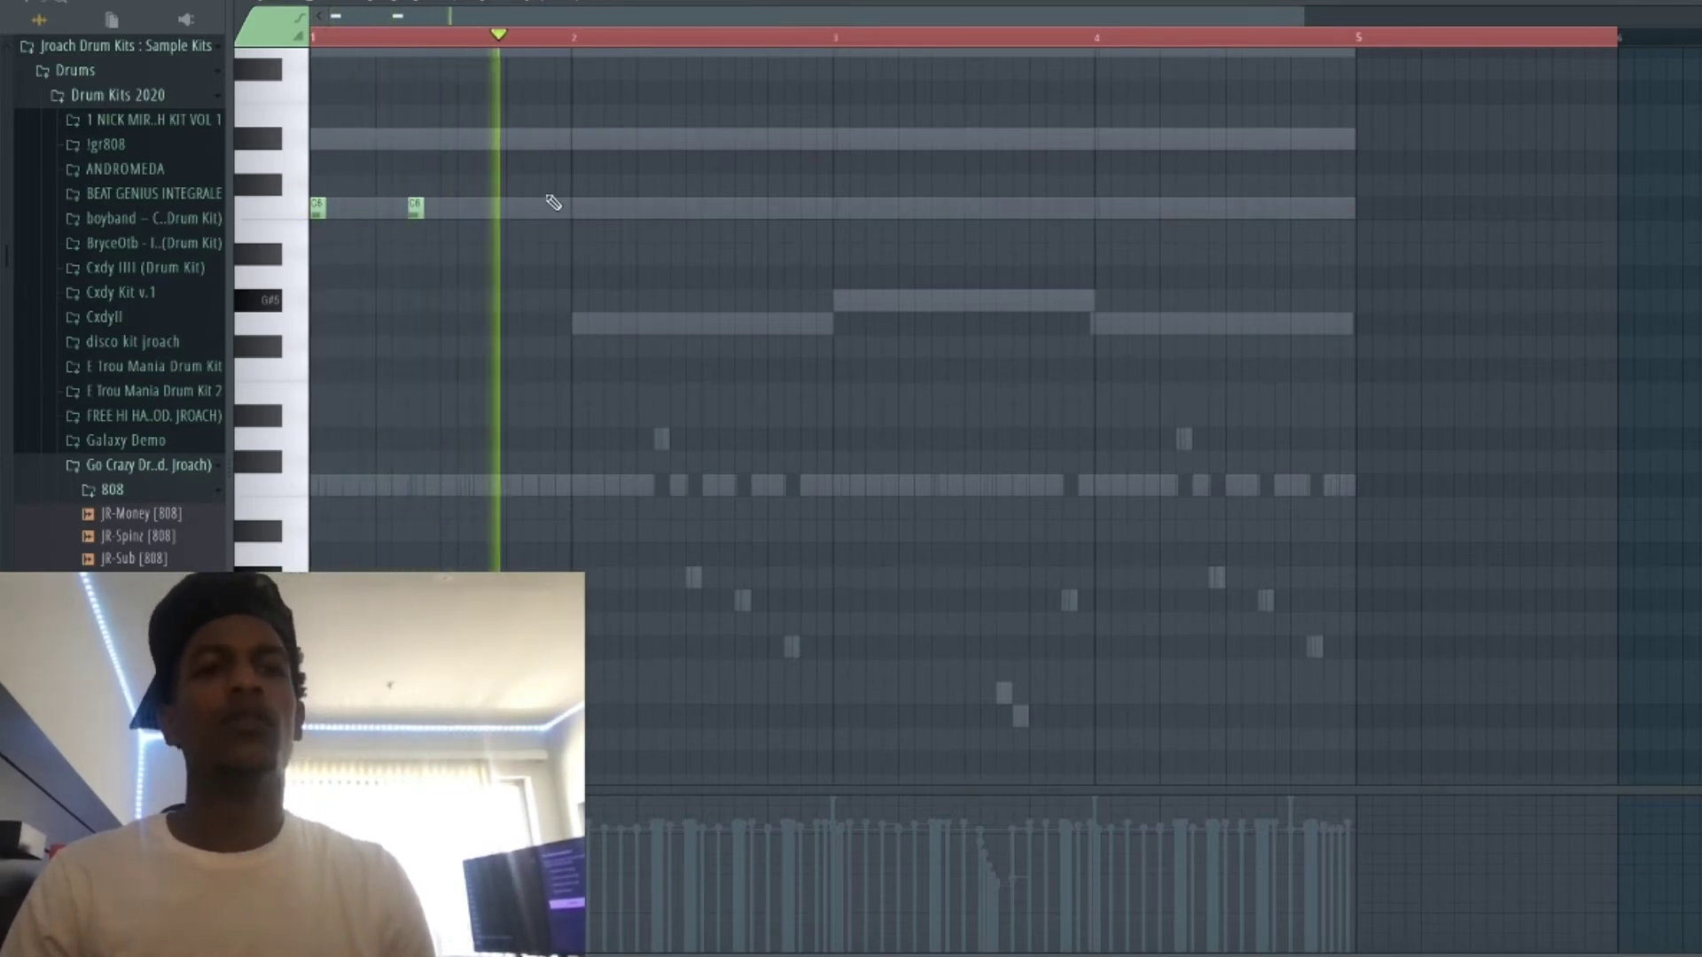
Add two matching short C6 notes in bar 2, a short G5 at its end and a G#5 starting bar 3.
left_click(675, 207)
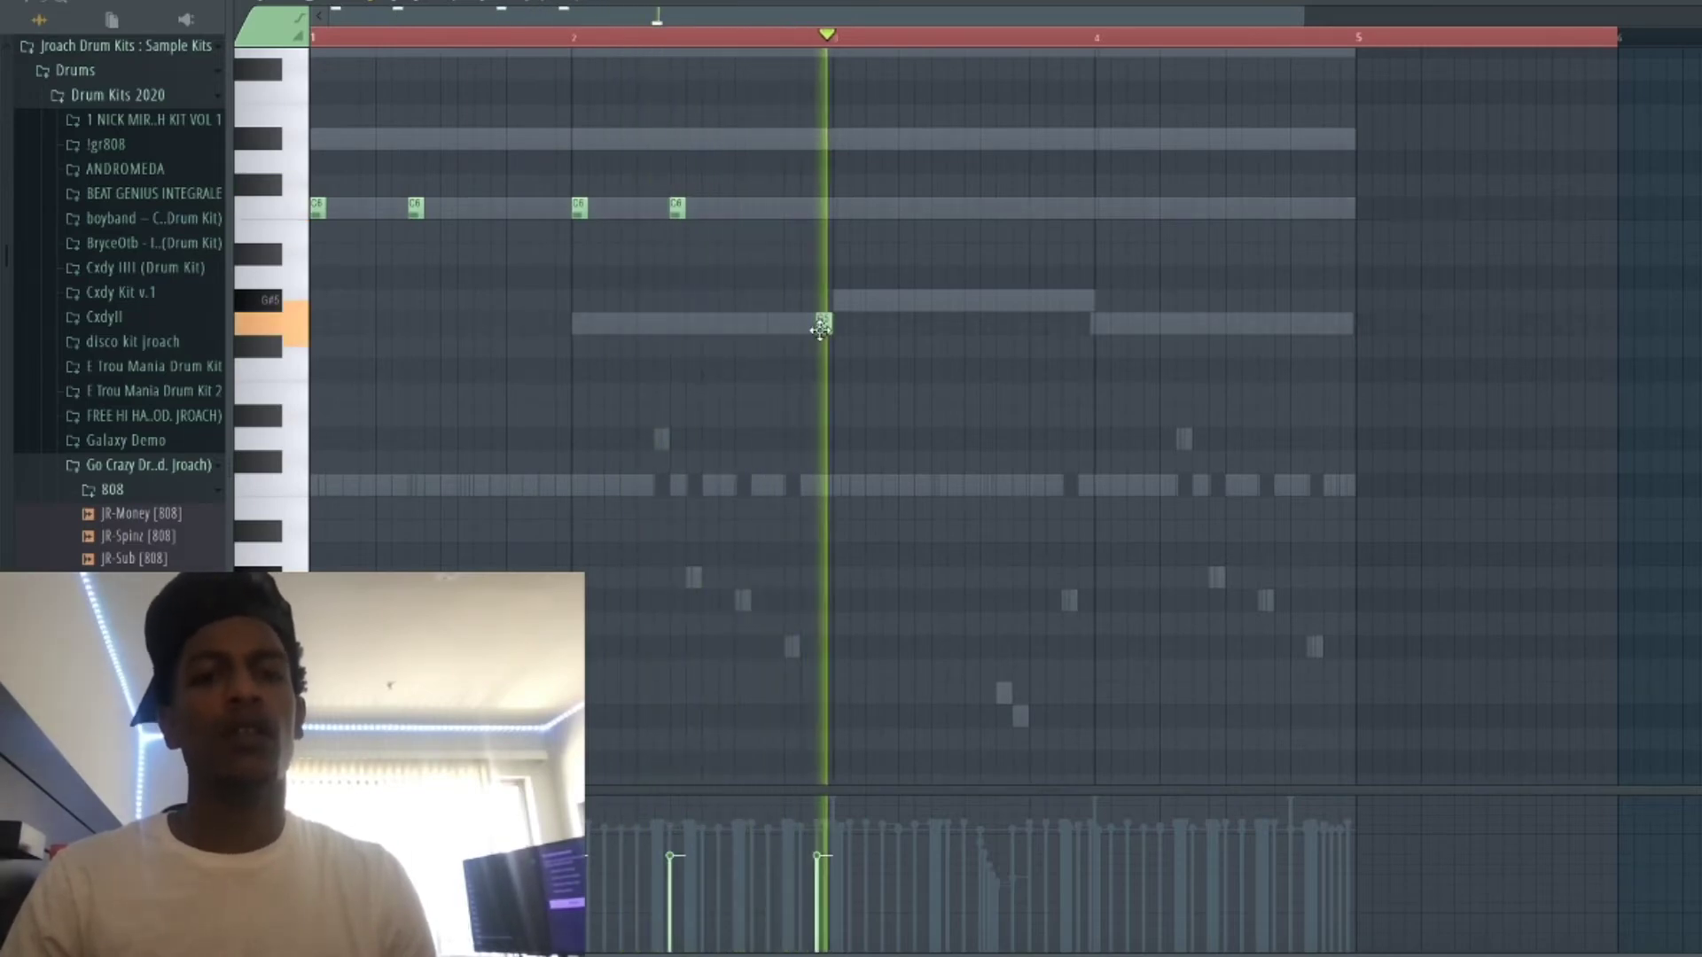
left_click(839, 301)
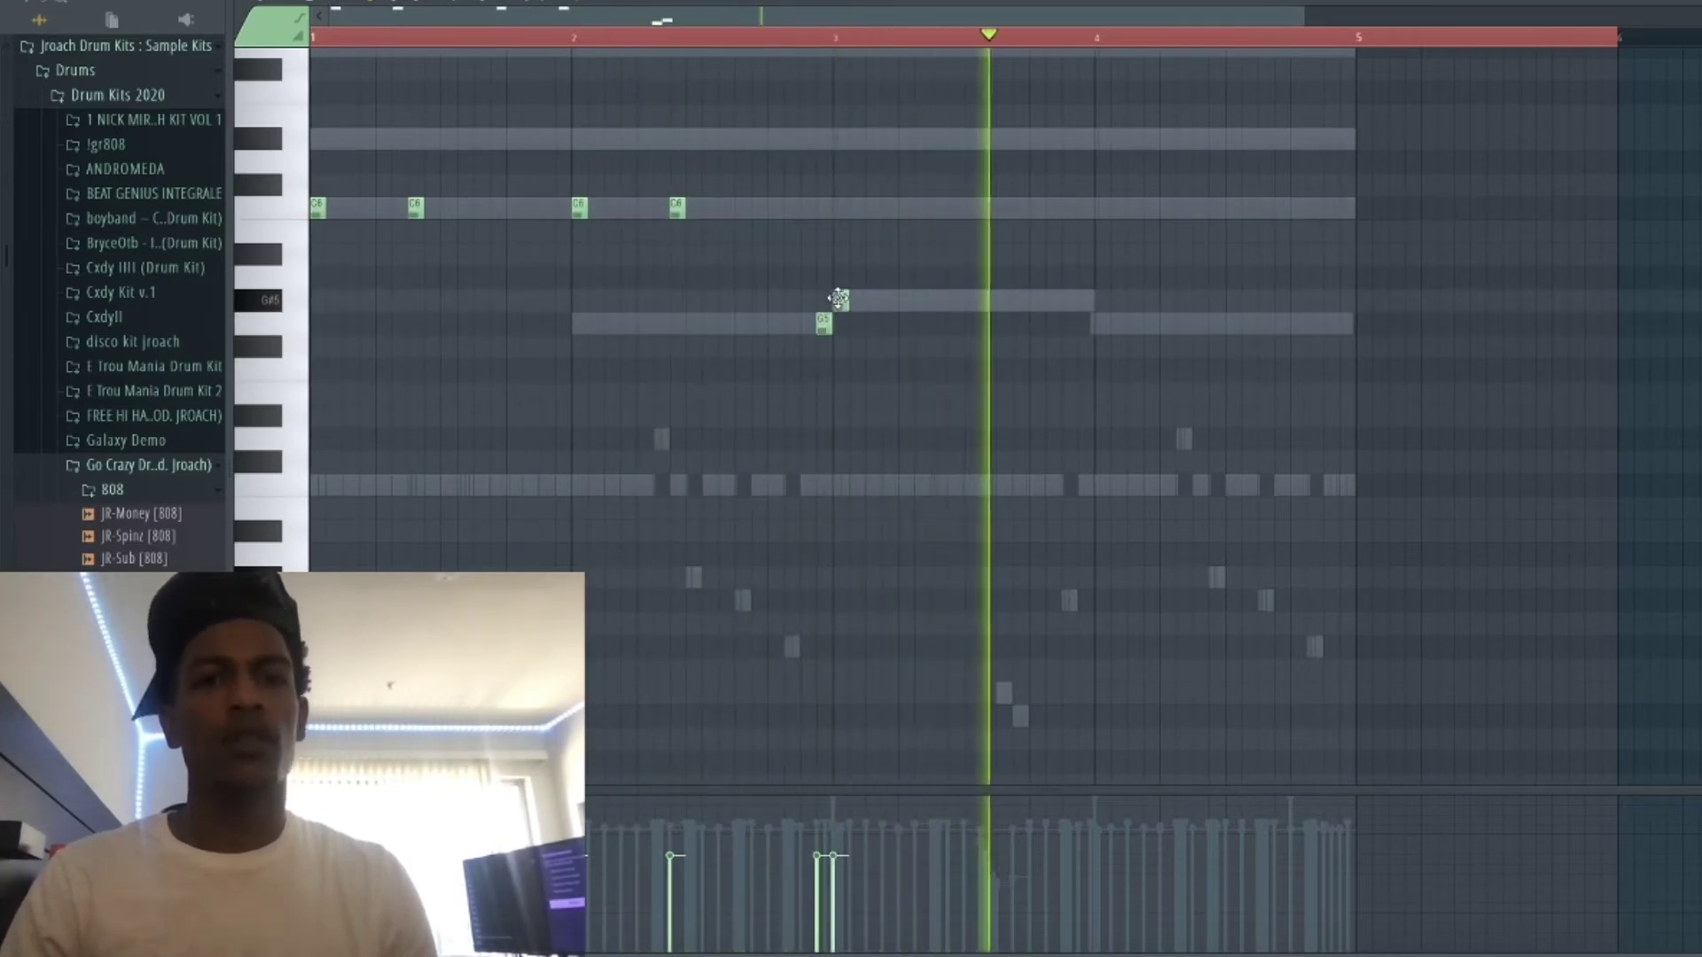
left_click_drag(779, 241, 312, 175)
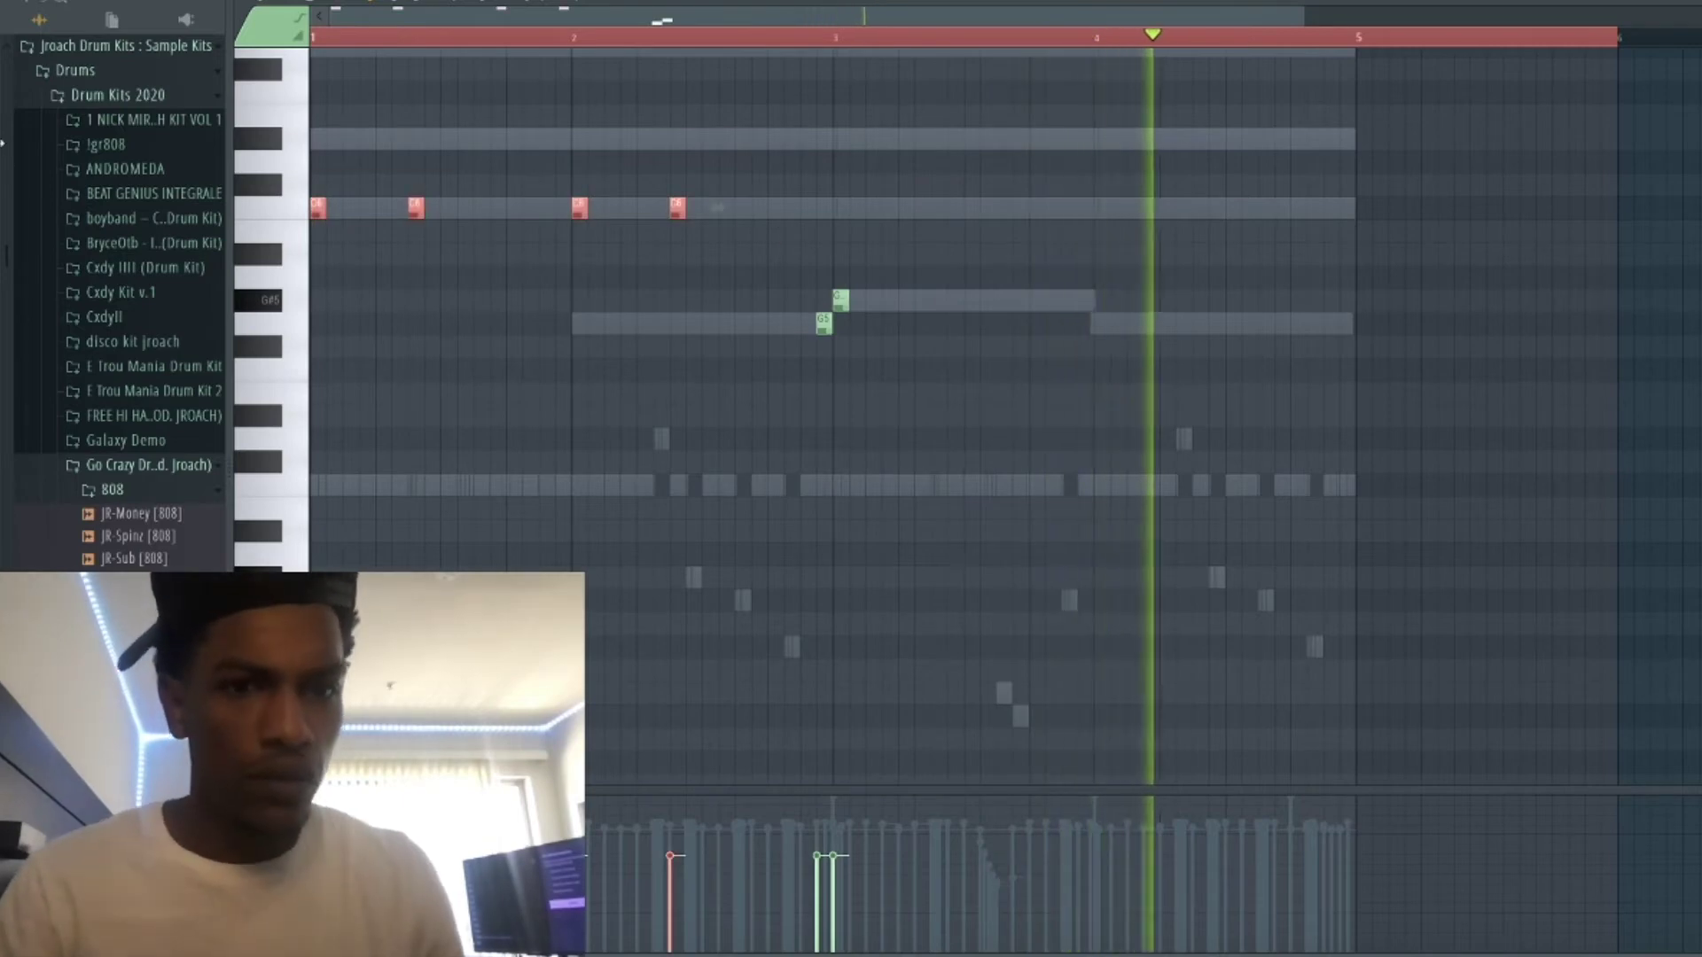
left_click(434, 185, "ctrl")
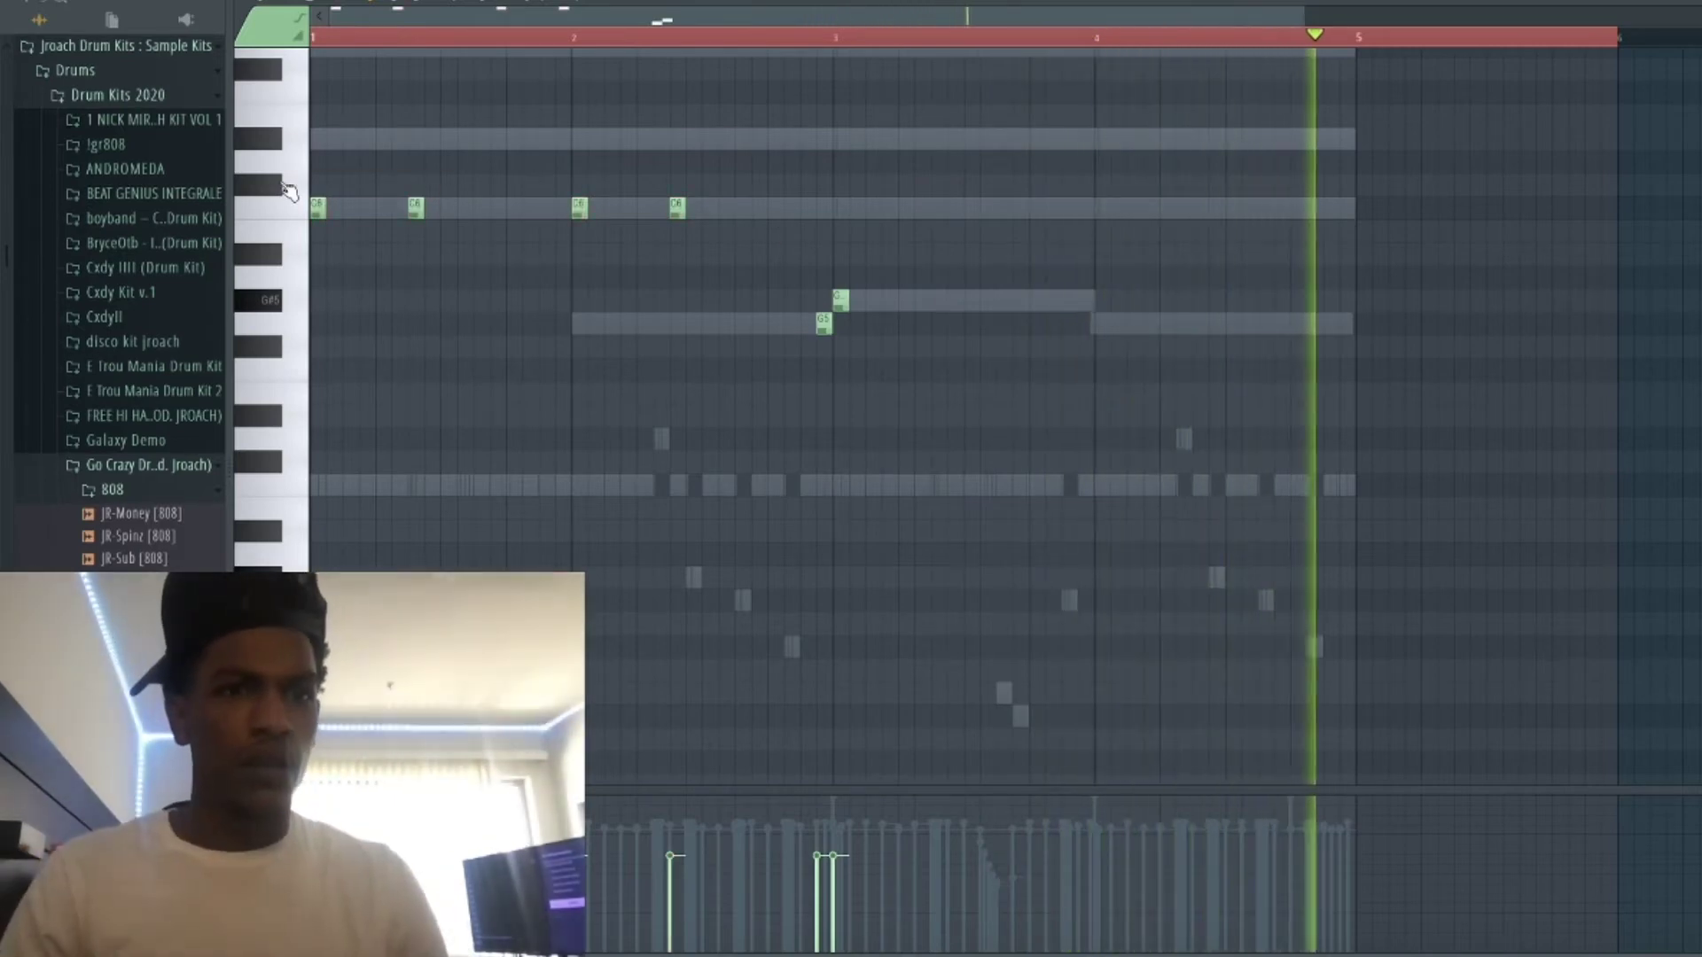
Transpose the two short C6 notes in bar 2 down to G5.
left_click_drag(734, 237, 529, 183)
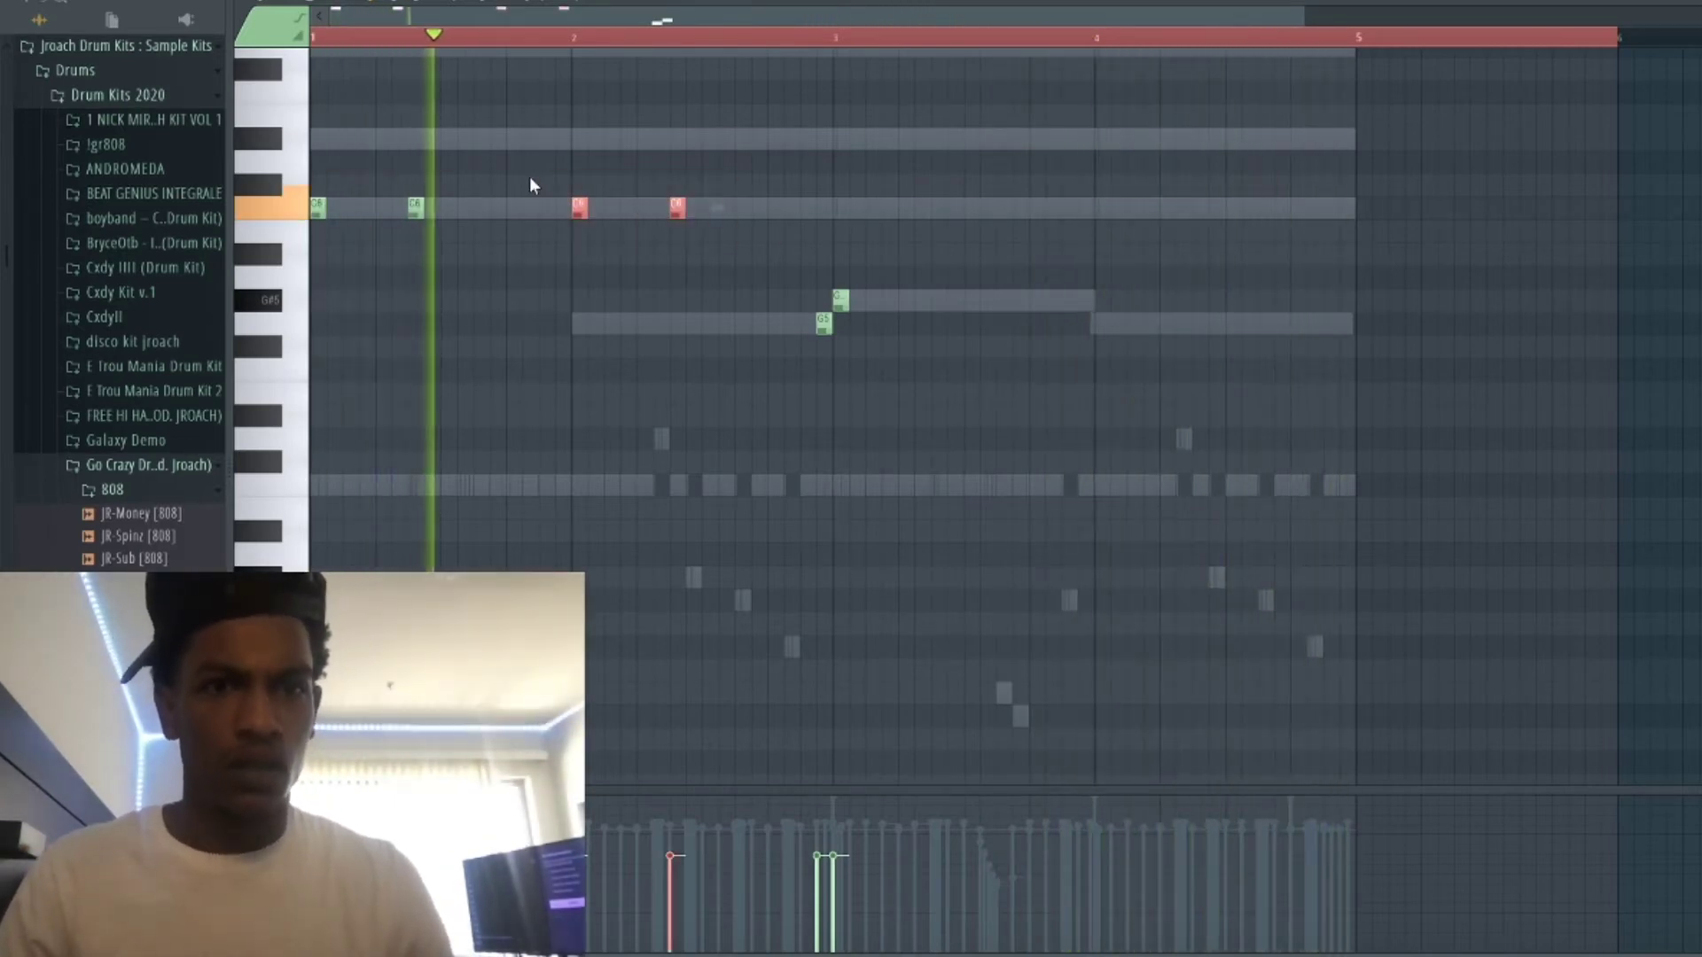
key("ctrl+Down")
key("Up")
key("Up")
key("Up")
key("Up")
key("Up")
key("Up")
key("Up")
key("Up")
key("Down")
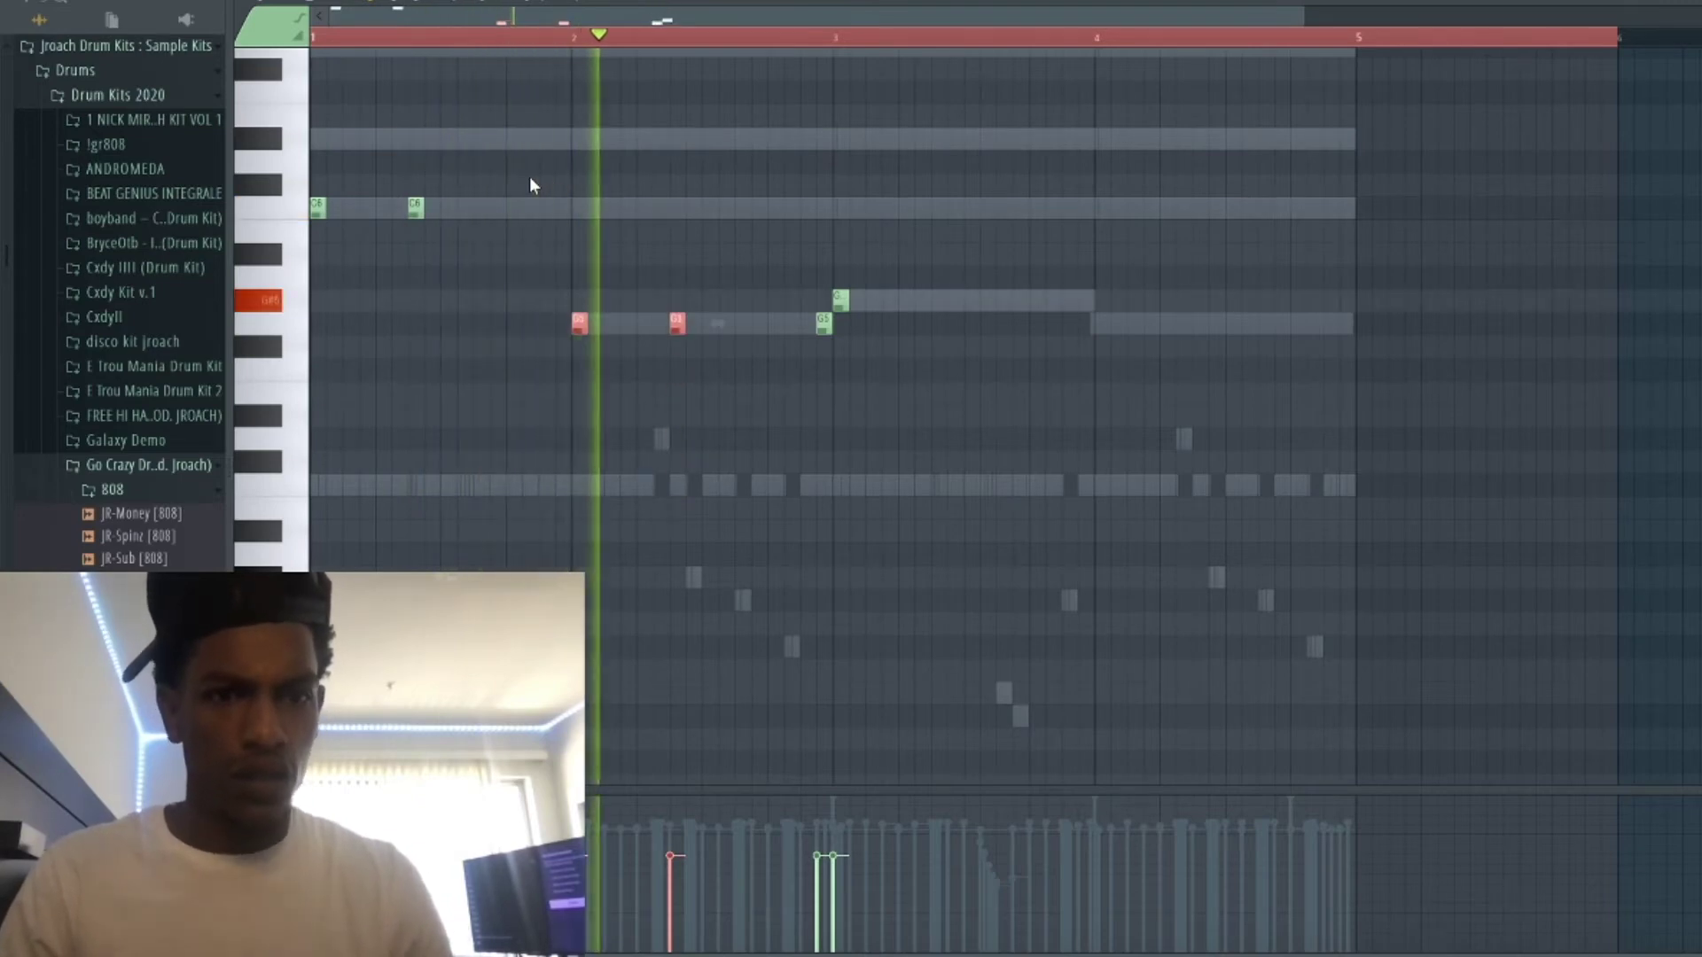
Lower the two short 808 notes in bar 1 by one octave to C5.
left_click_drag(507, 266, 262, 168)
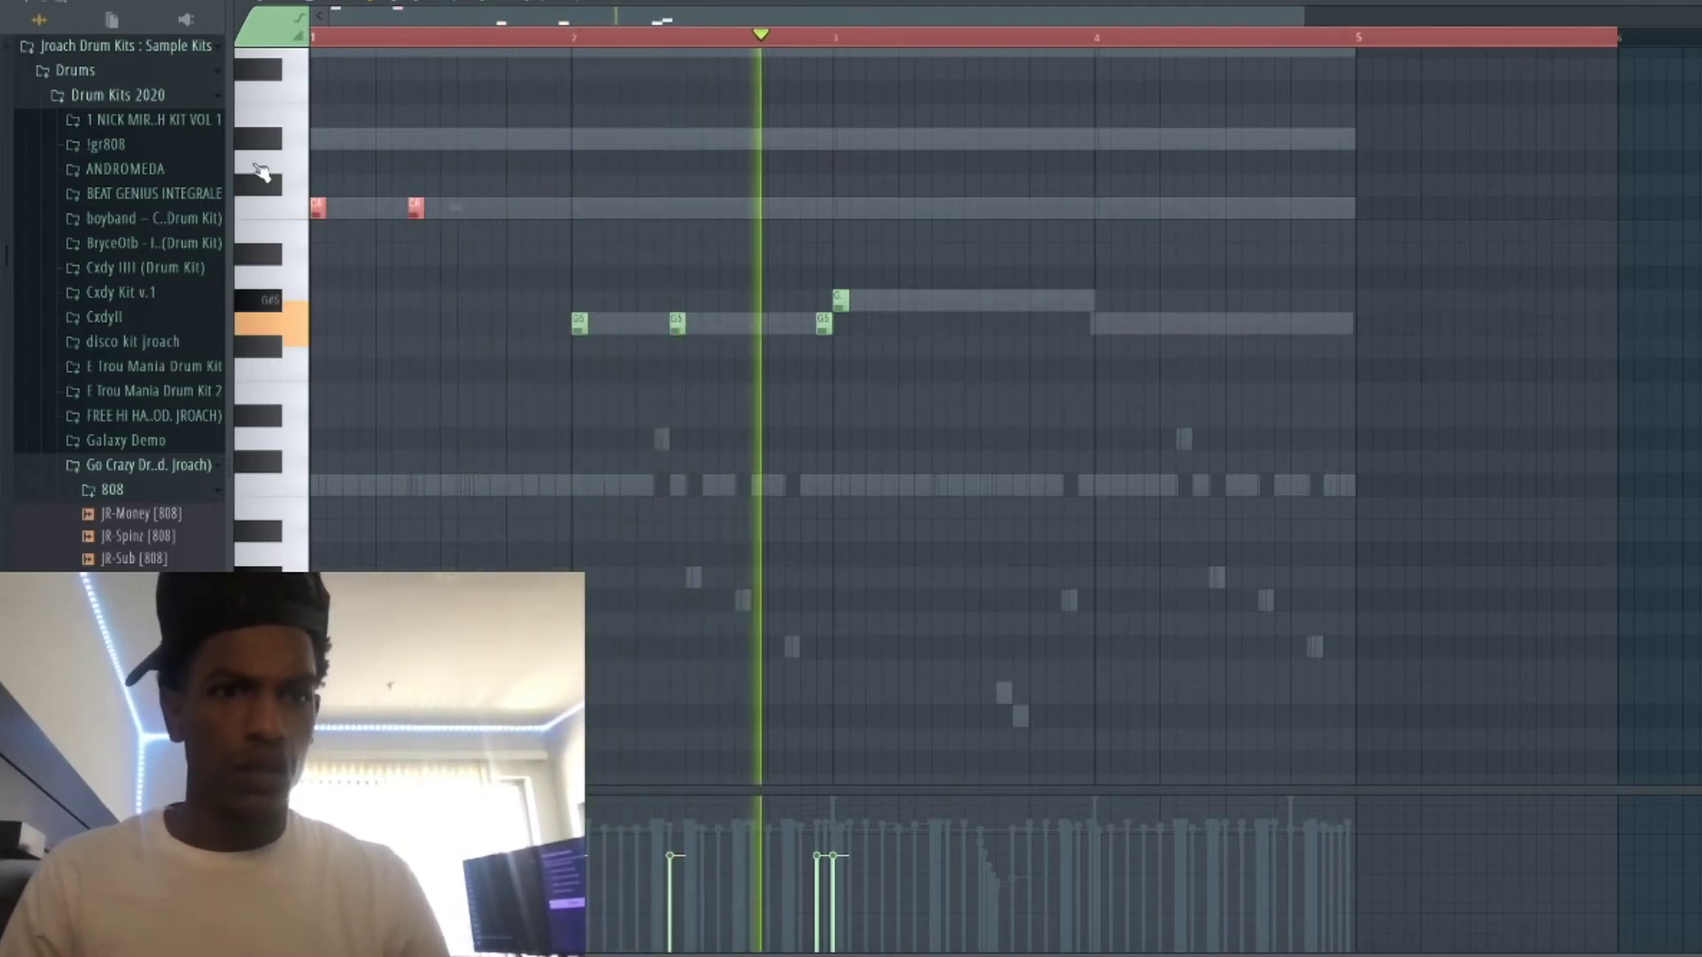
key("ctrl+Down")
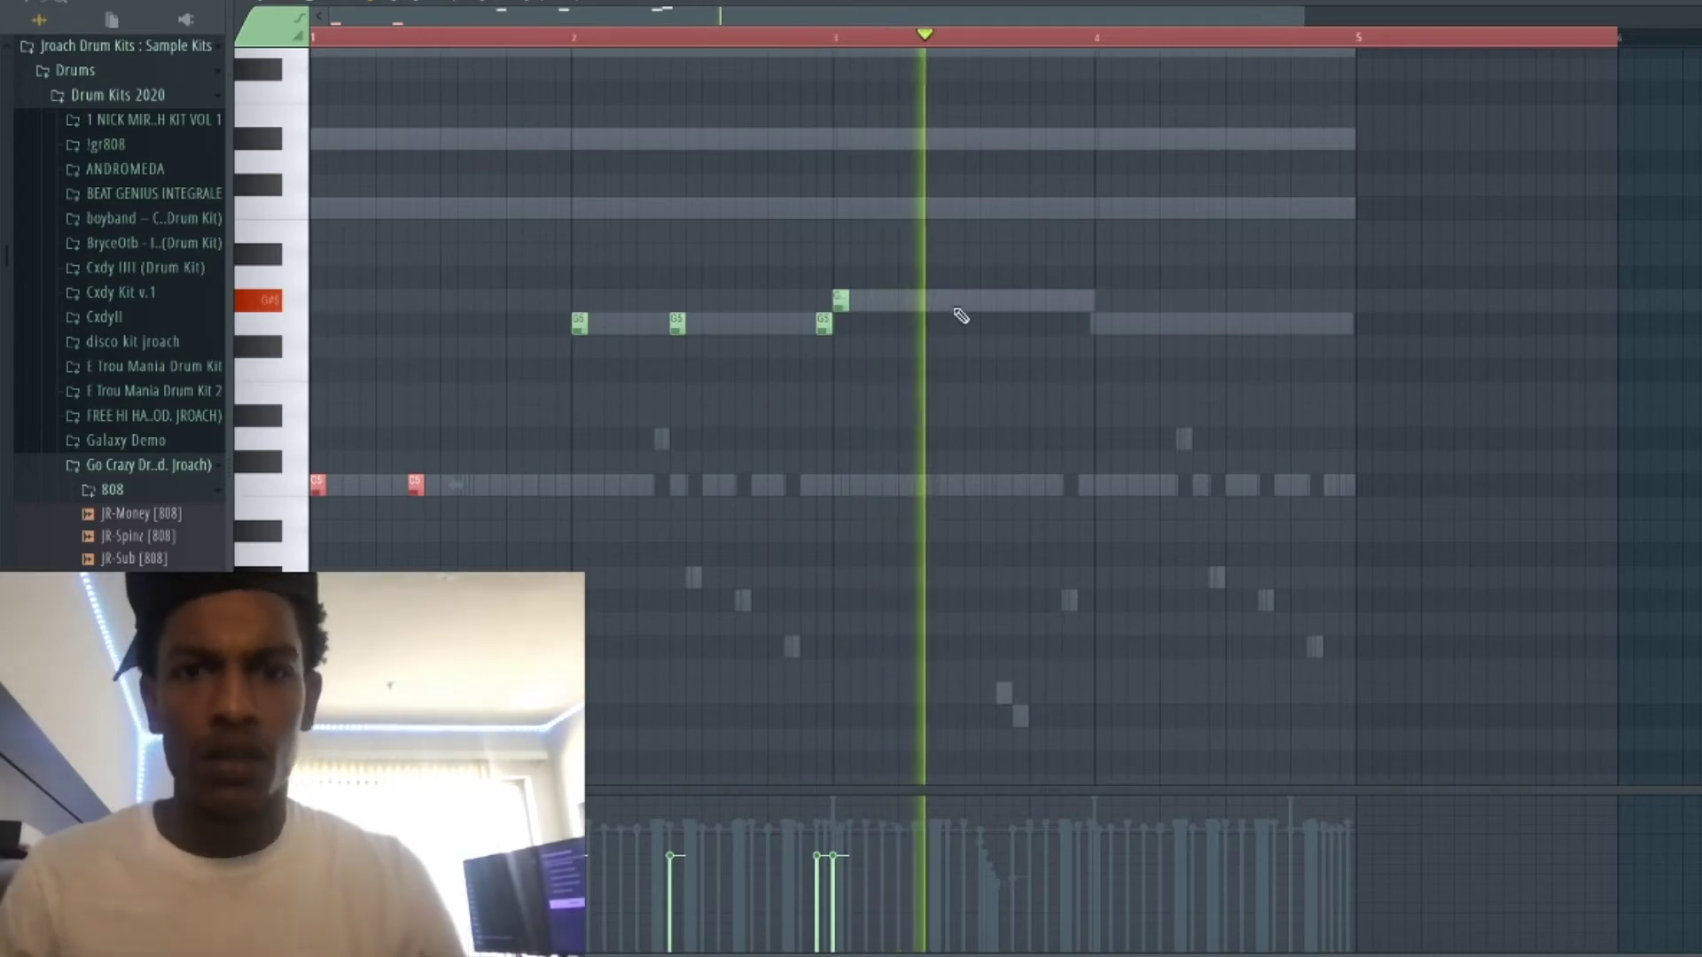
Add a short G#5 note on step 11 of bar 3 and a short G5 note at the start of bar 4.
left_click(986, 301)
right_click(988, 306)
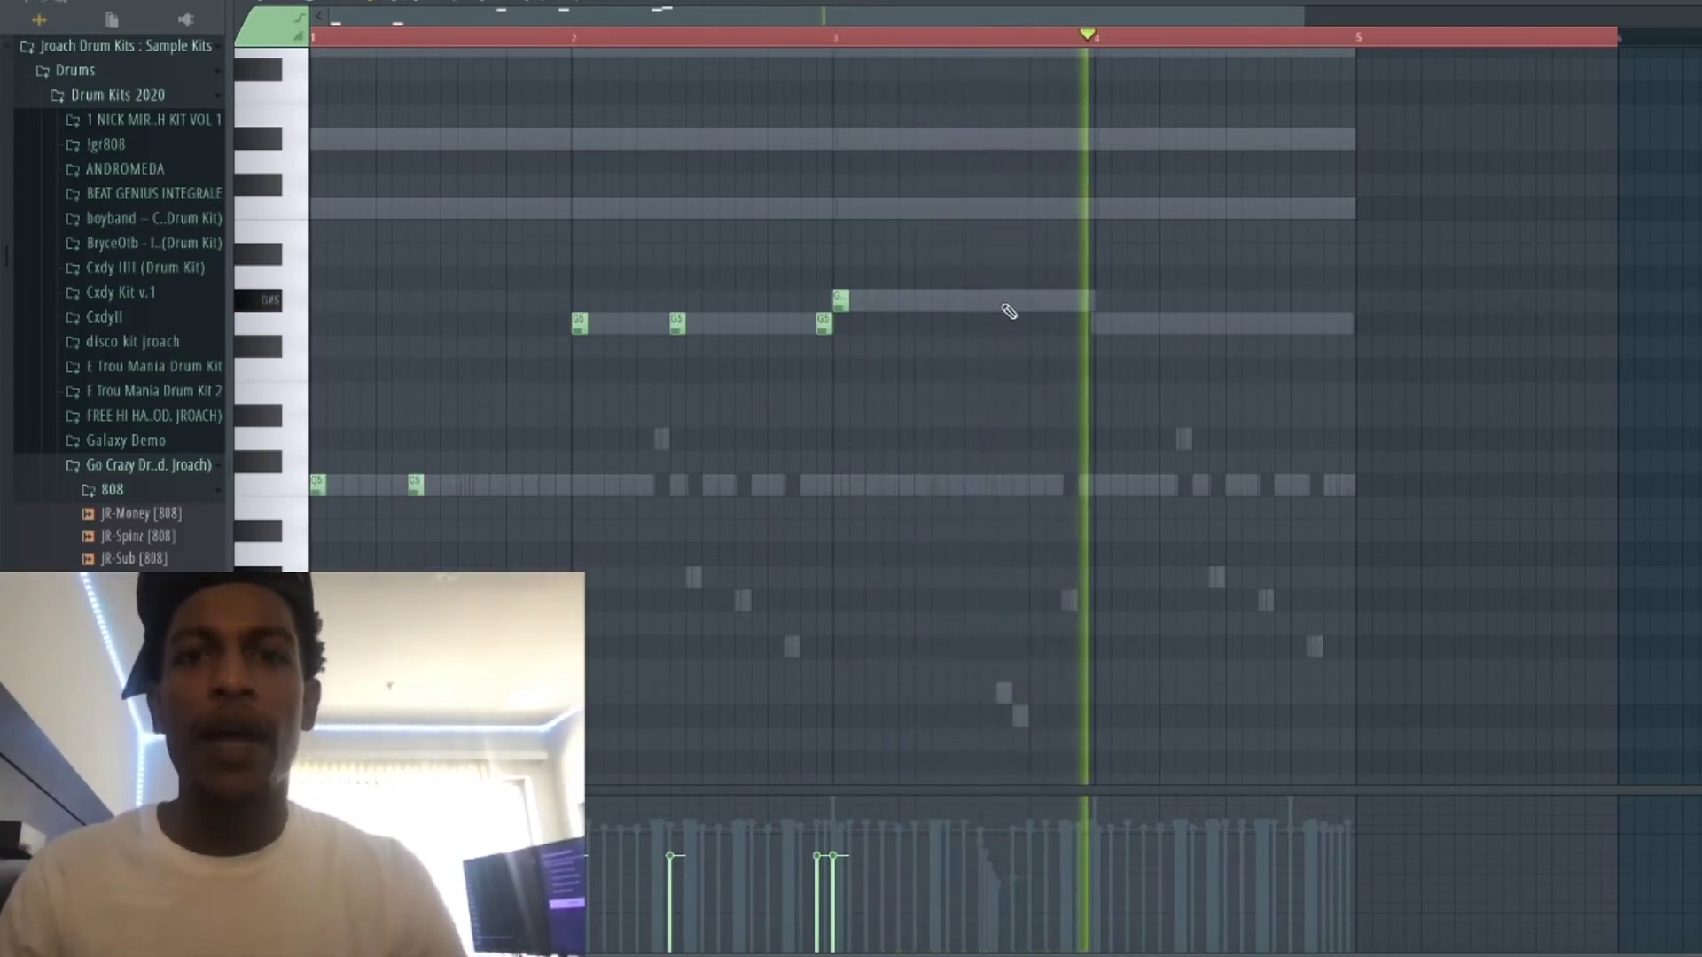
left_click(1003, 304)
left_click(1099, 324)
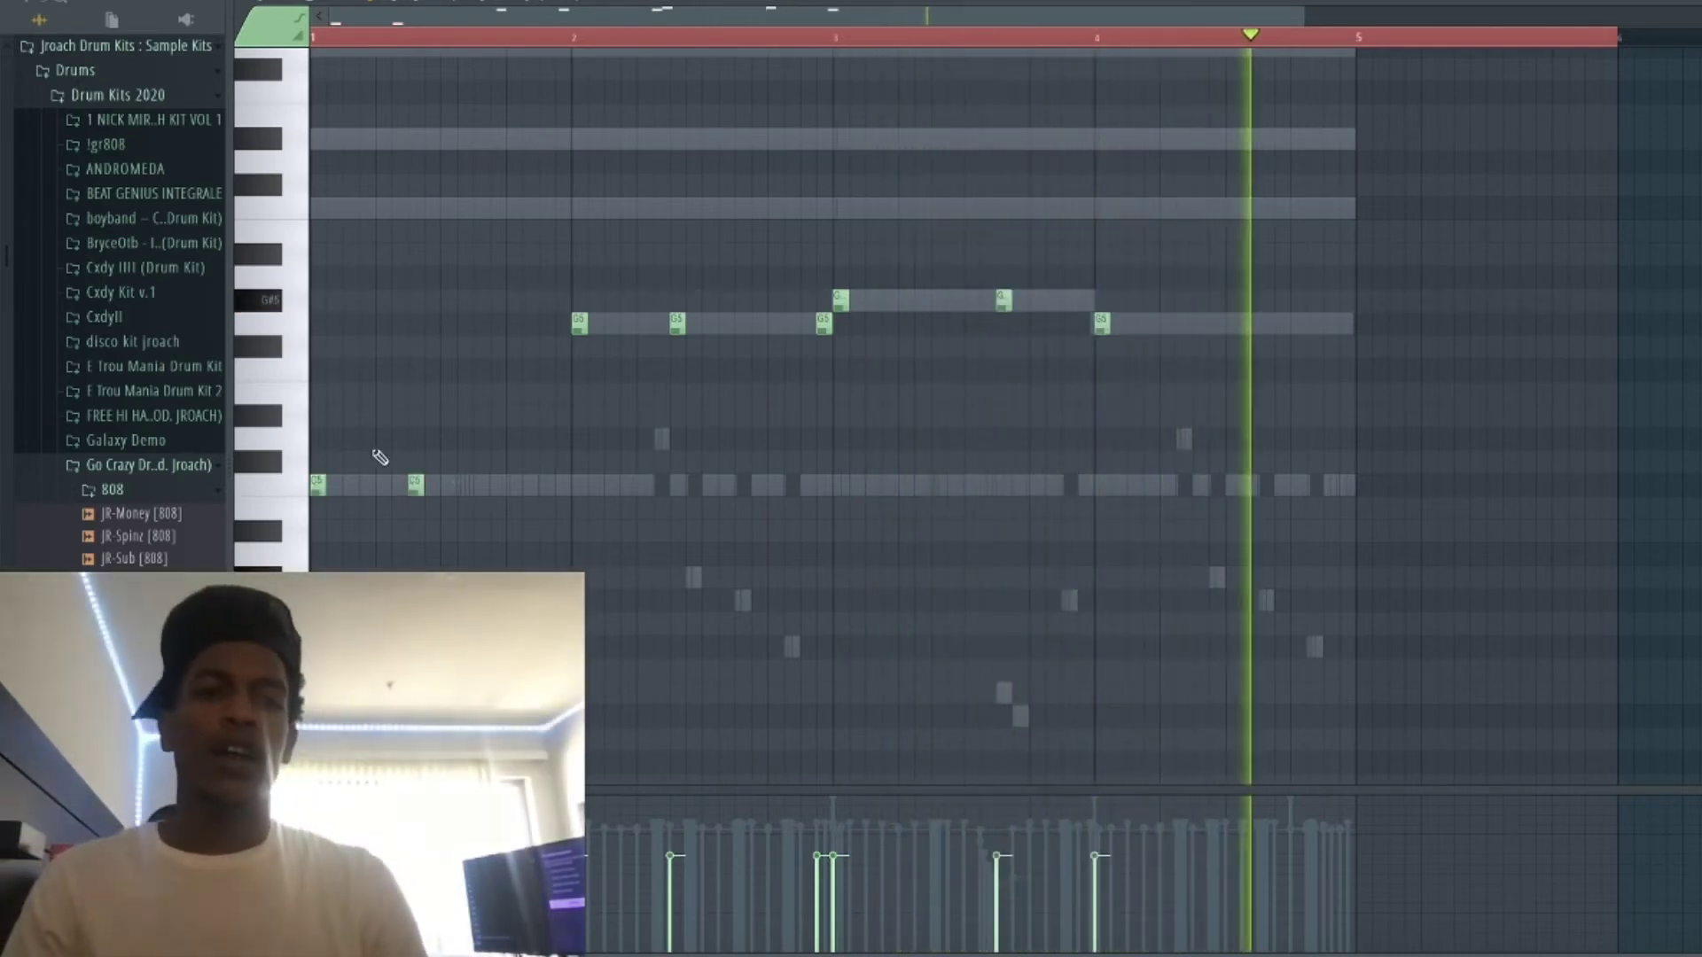
Add short C5 notes on steps 4, 11 and 14 of bar 1 and raise the velocity of all 808 notes slightly.
left_click(364, 485)
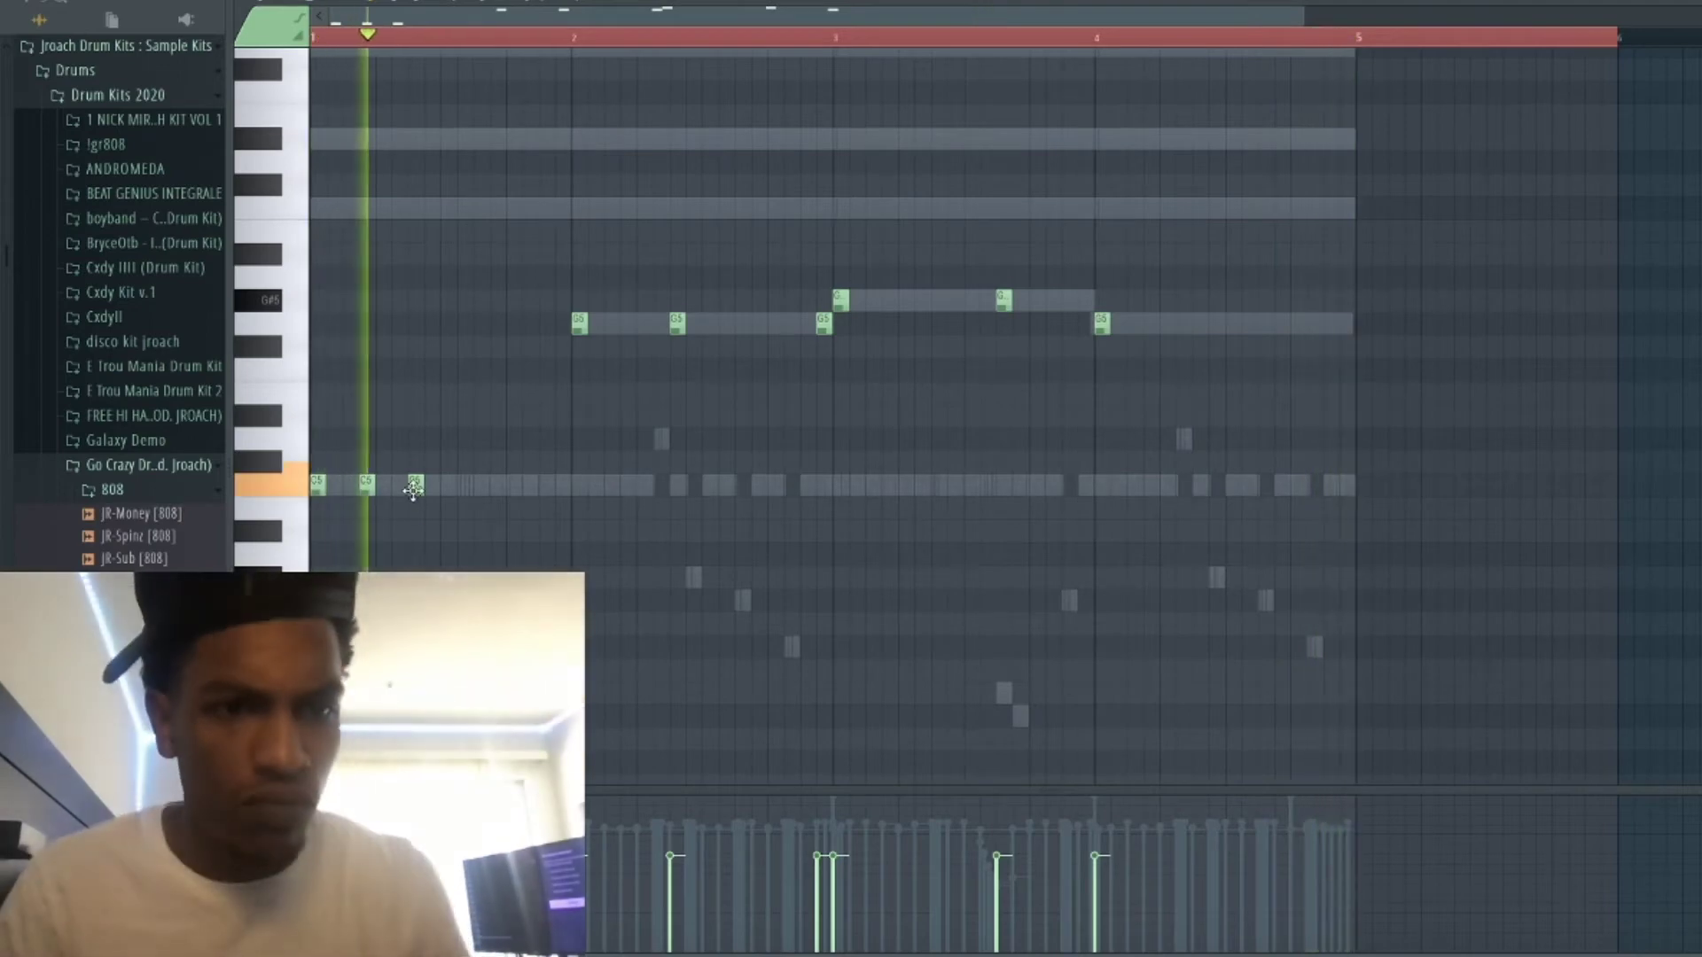
right_click(416, 486)
left_click(411, 486)
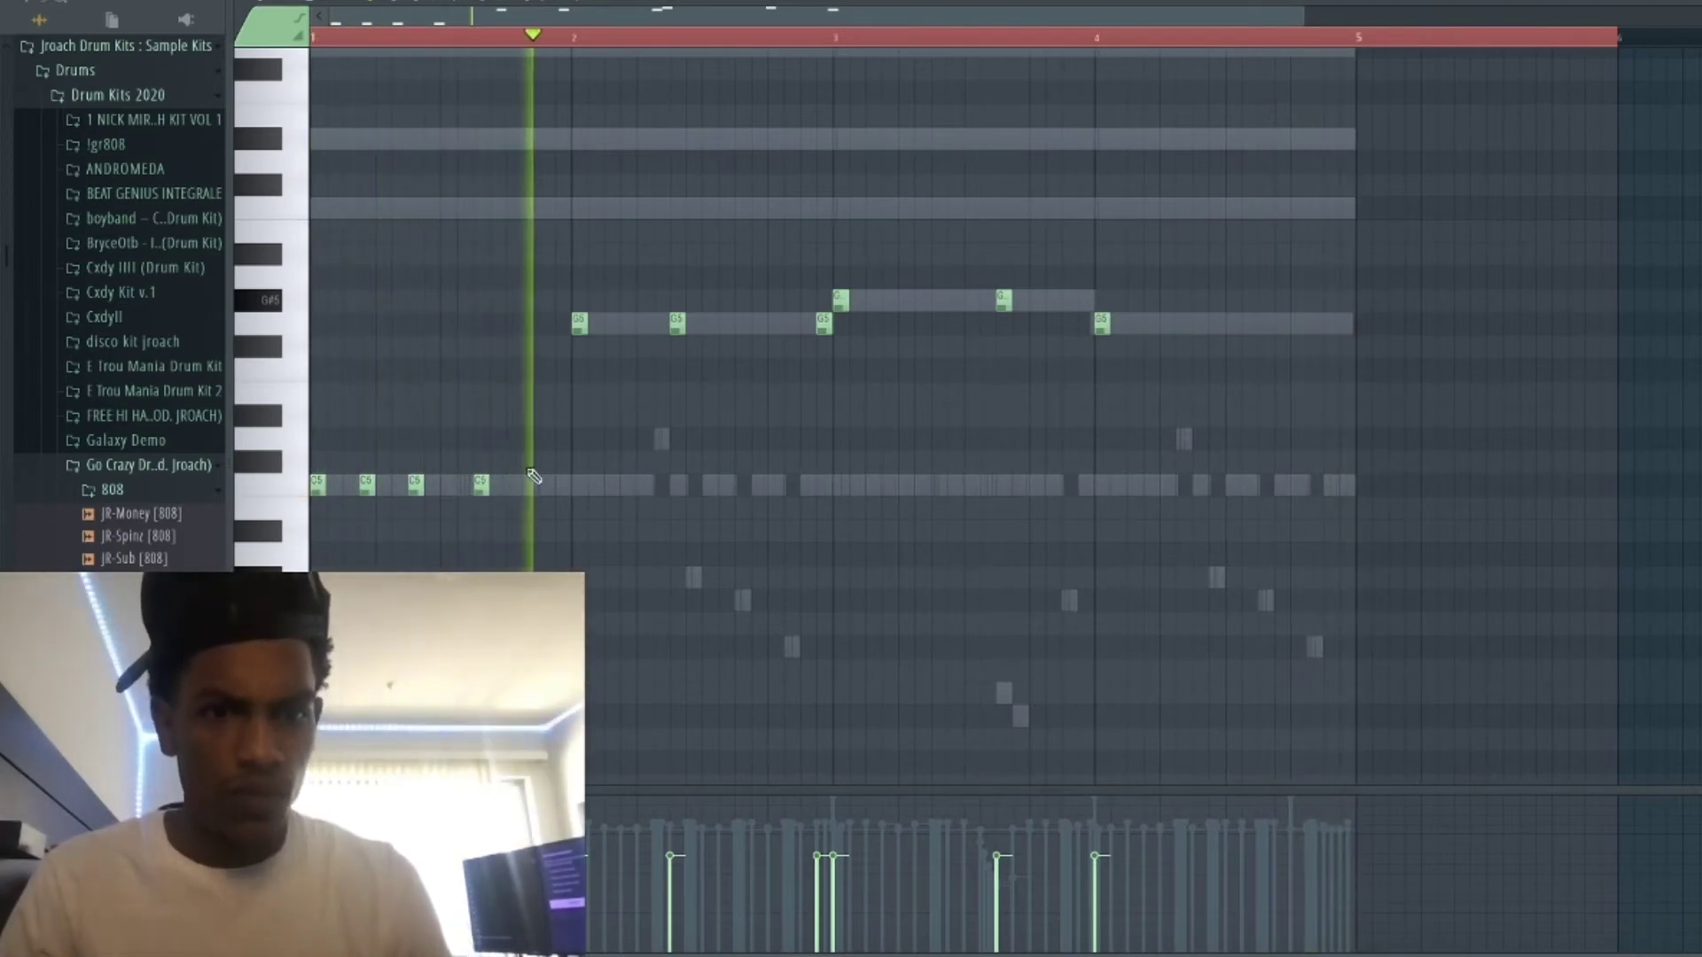
key("ctrl+a")
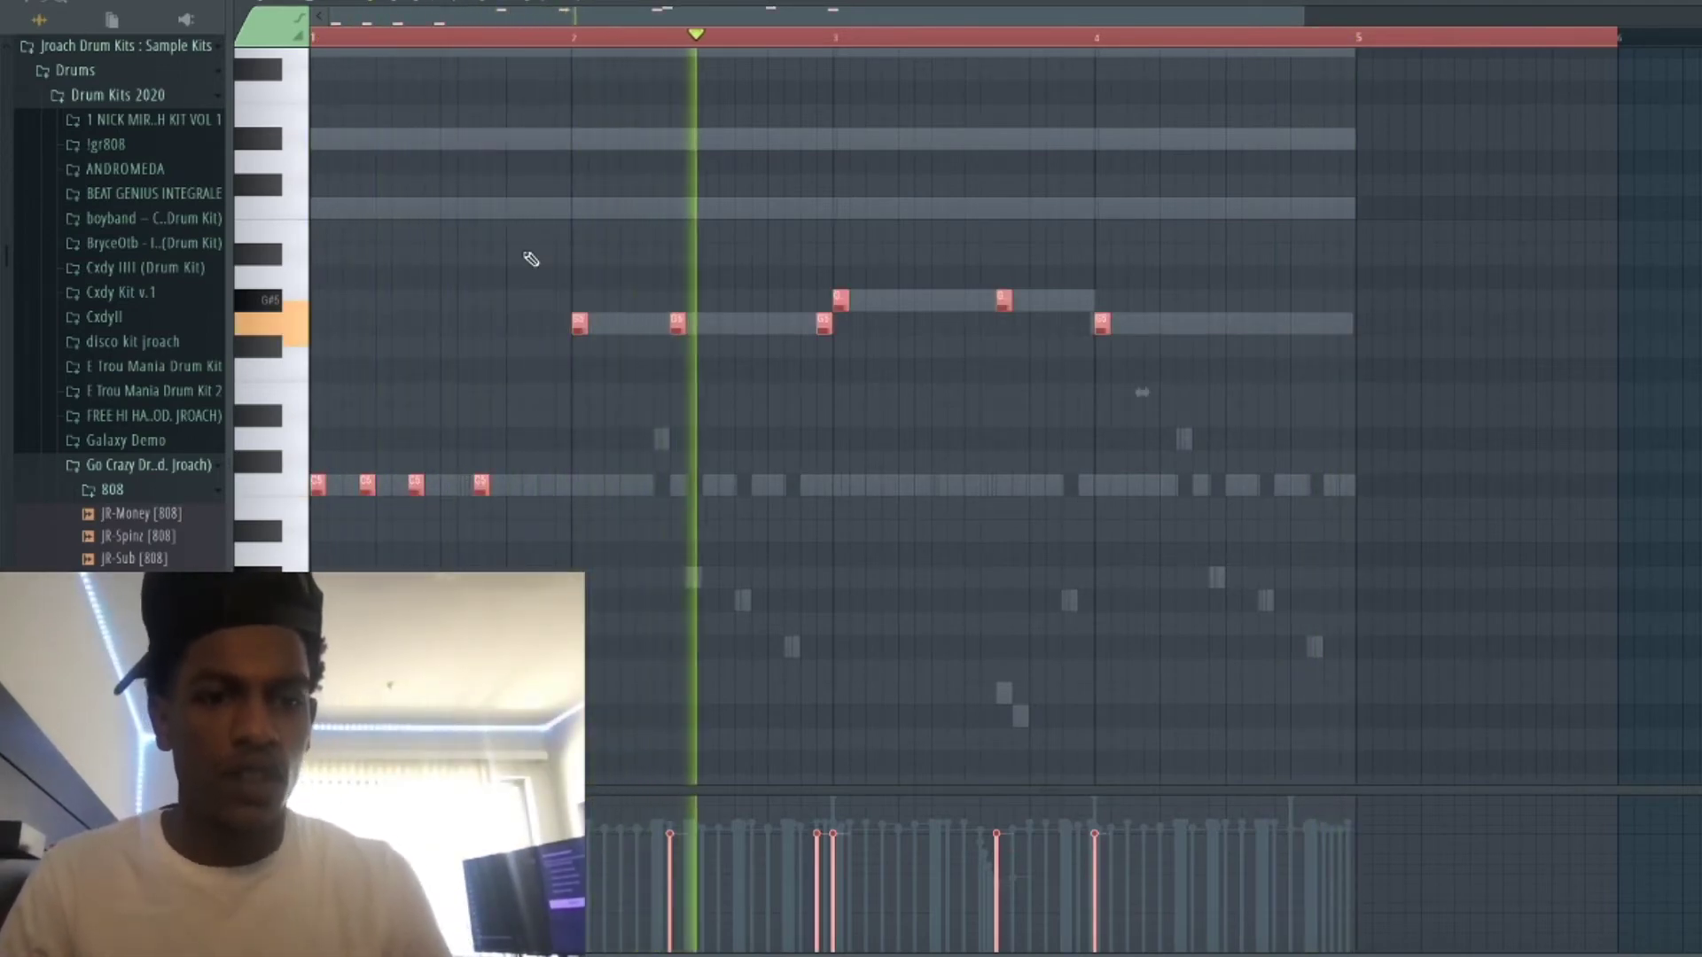
key("space")
key("space")
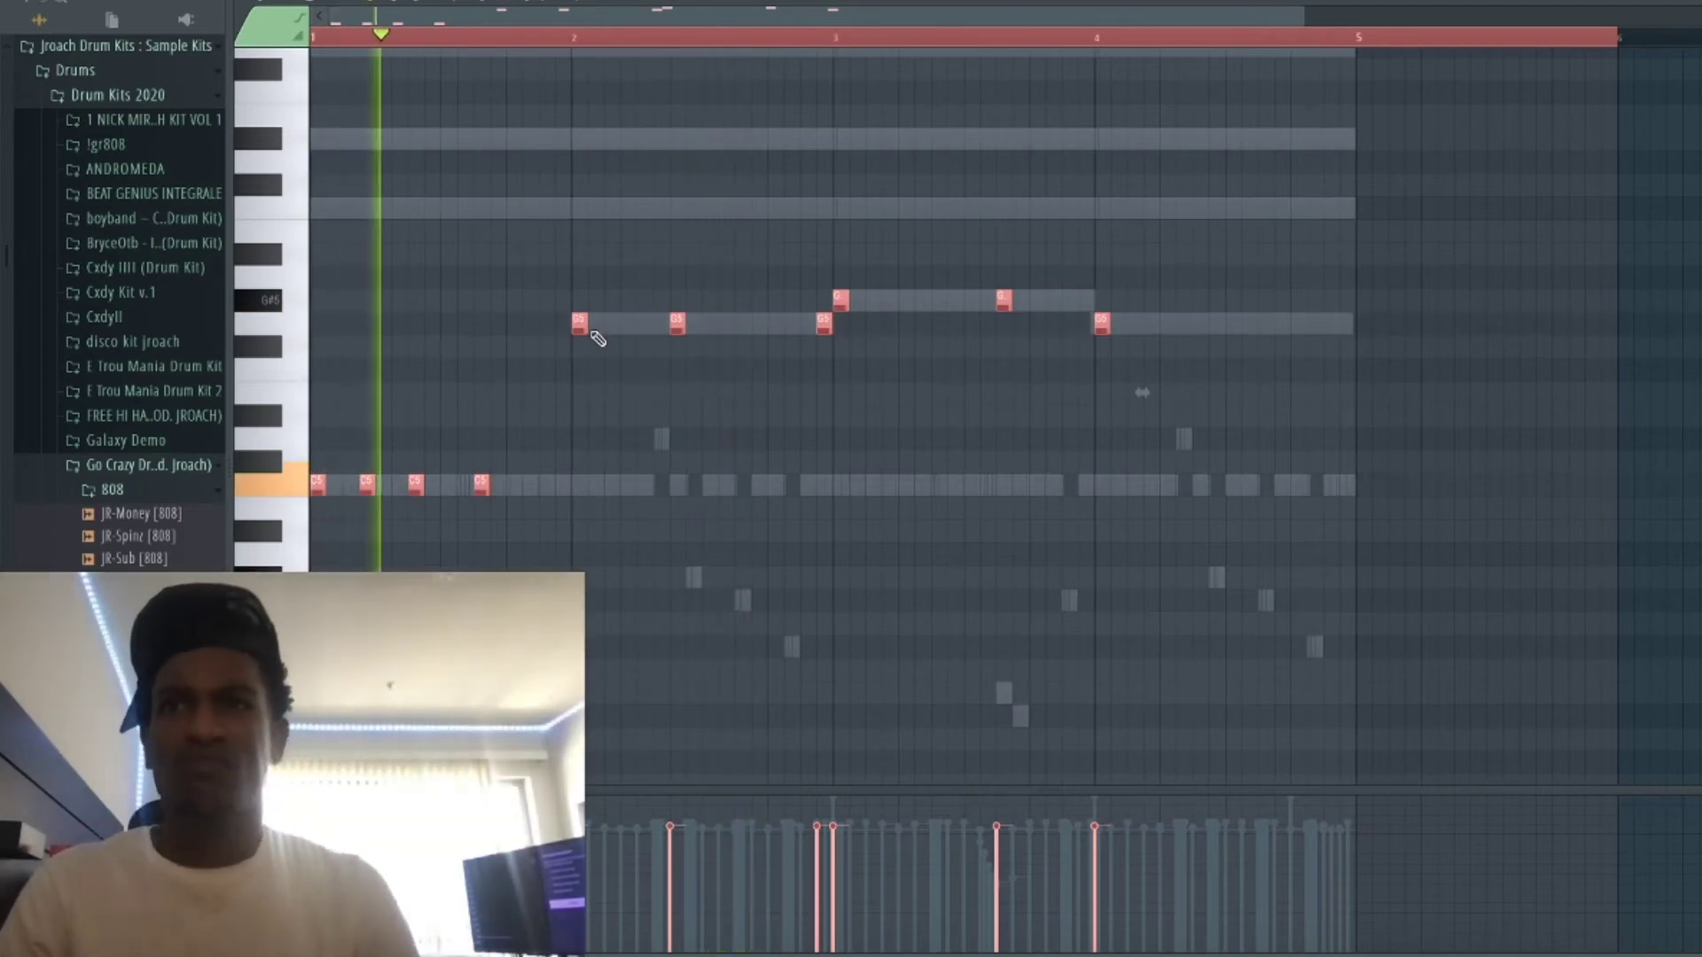
key("ctrl+d")
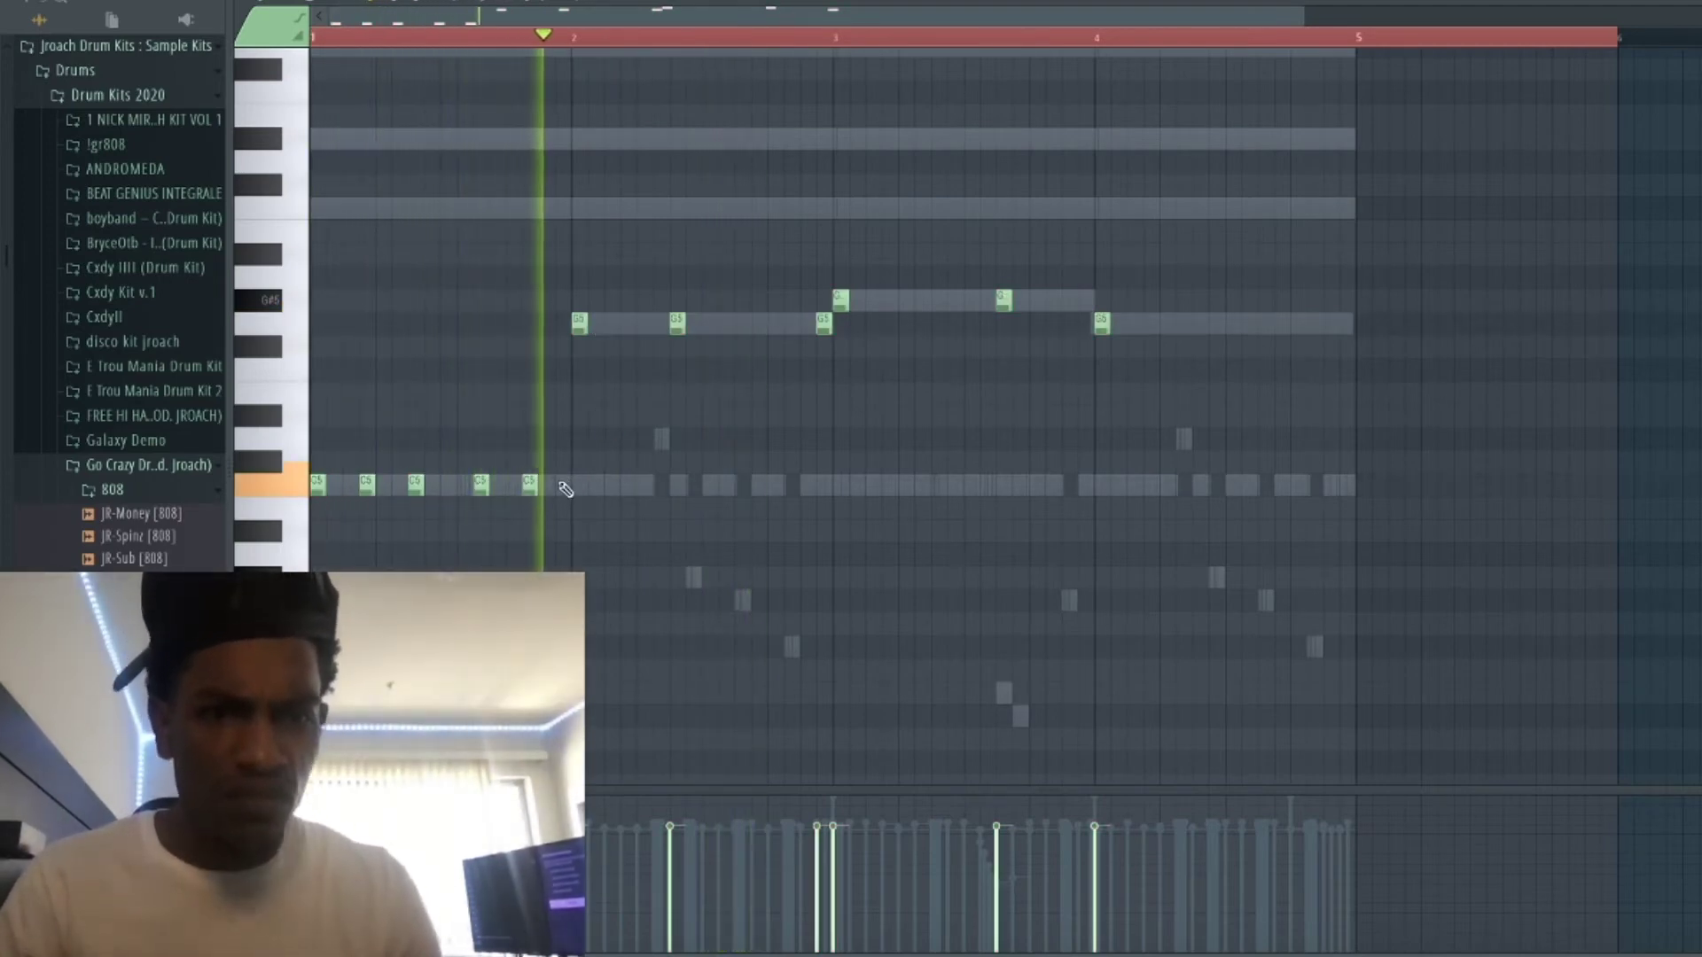
Add short G5, A#5 and C6 notes on steps 11, 13 and 14 of bar 2 and lower all note velocities slightly.
left_click(744, 324)
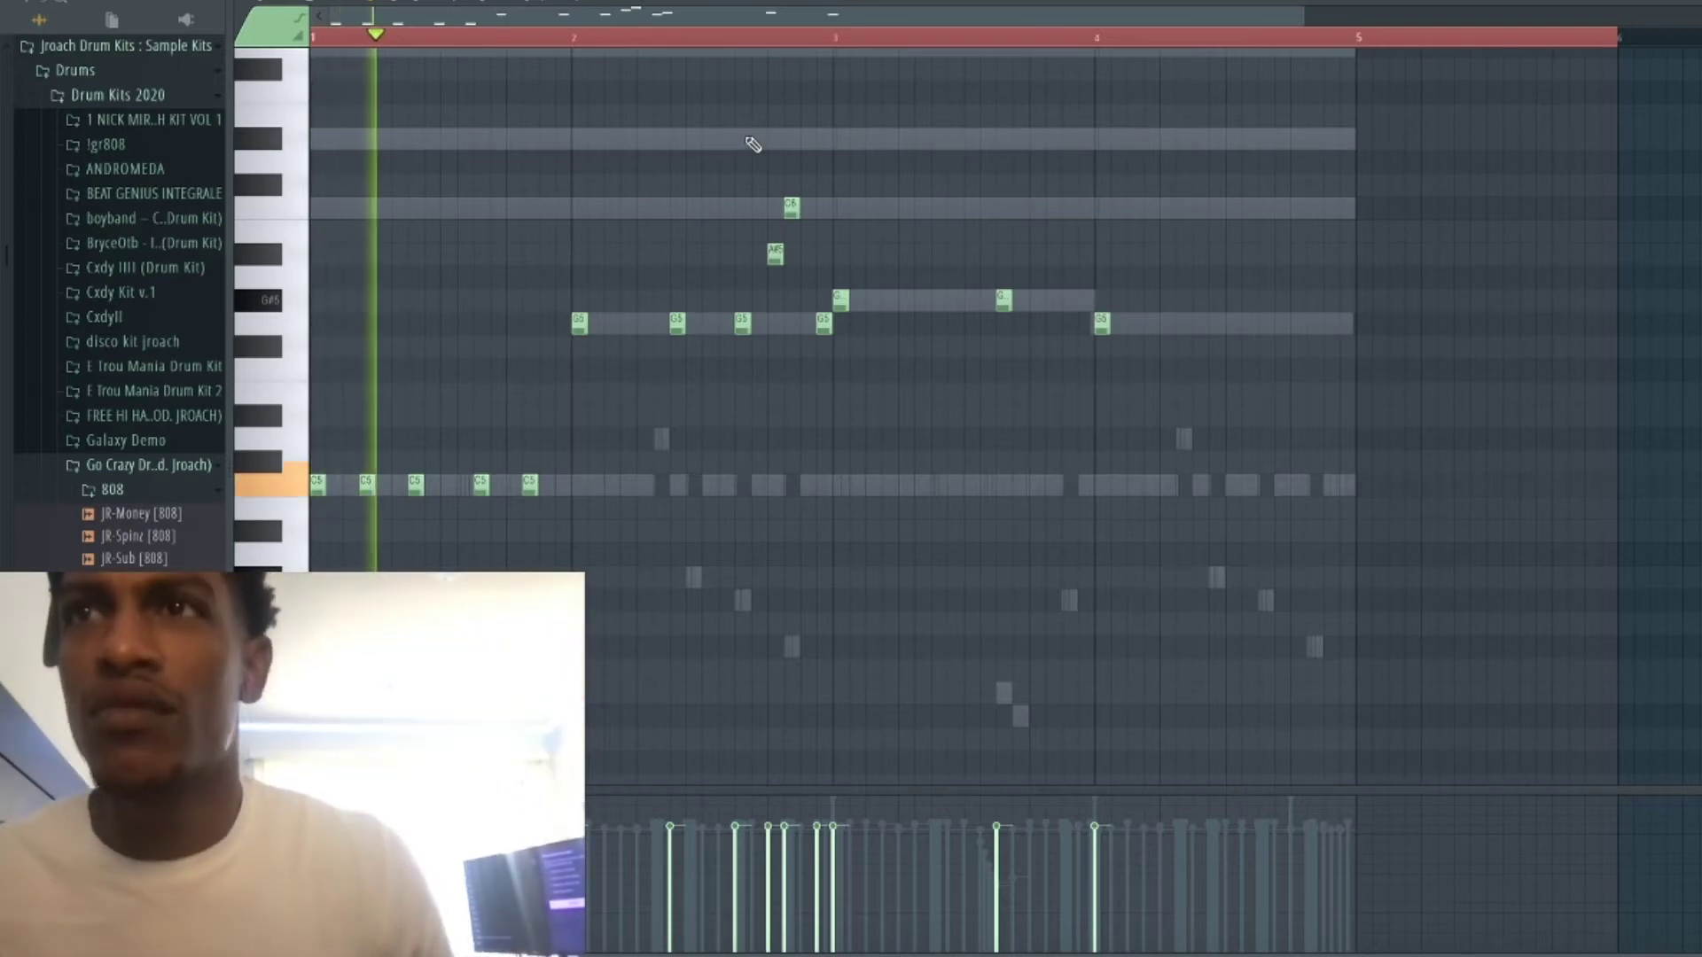
key("ctrl+a")
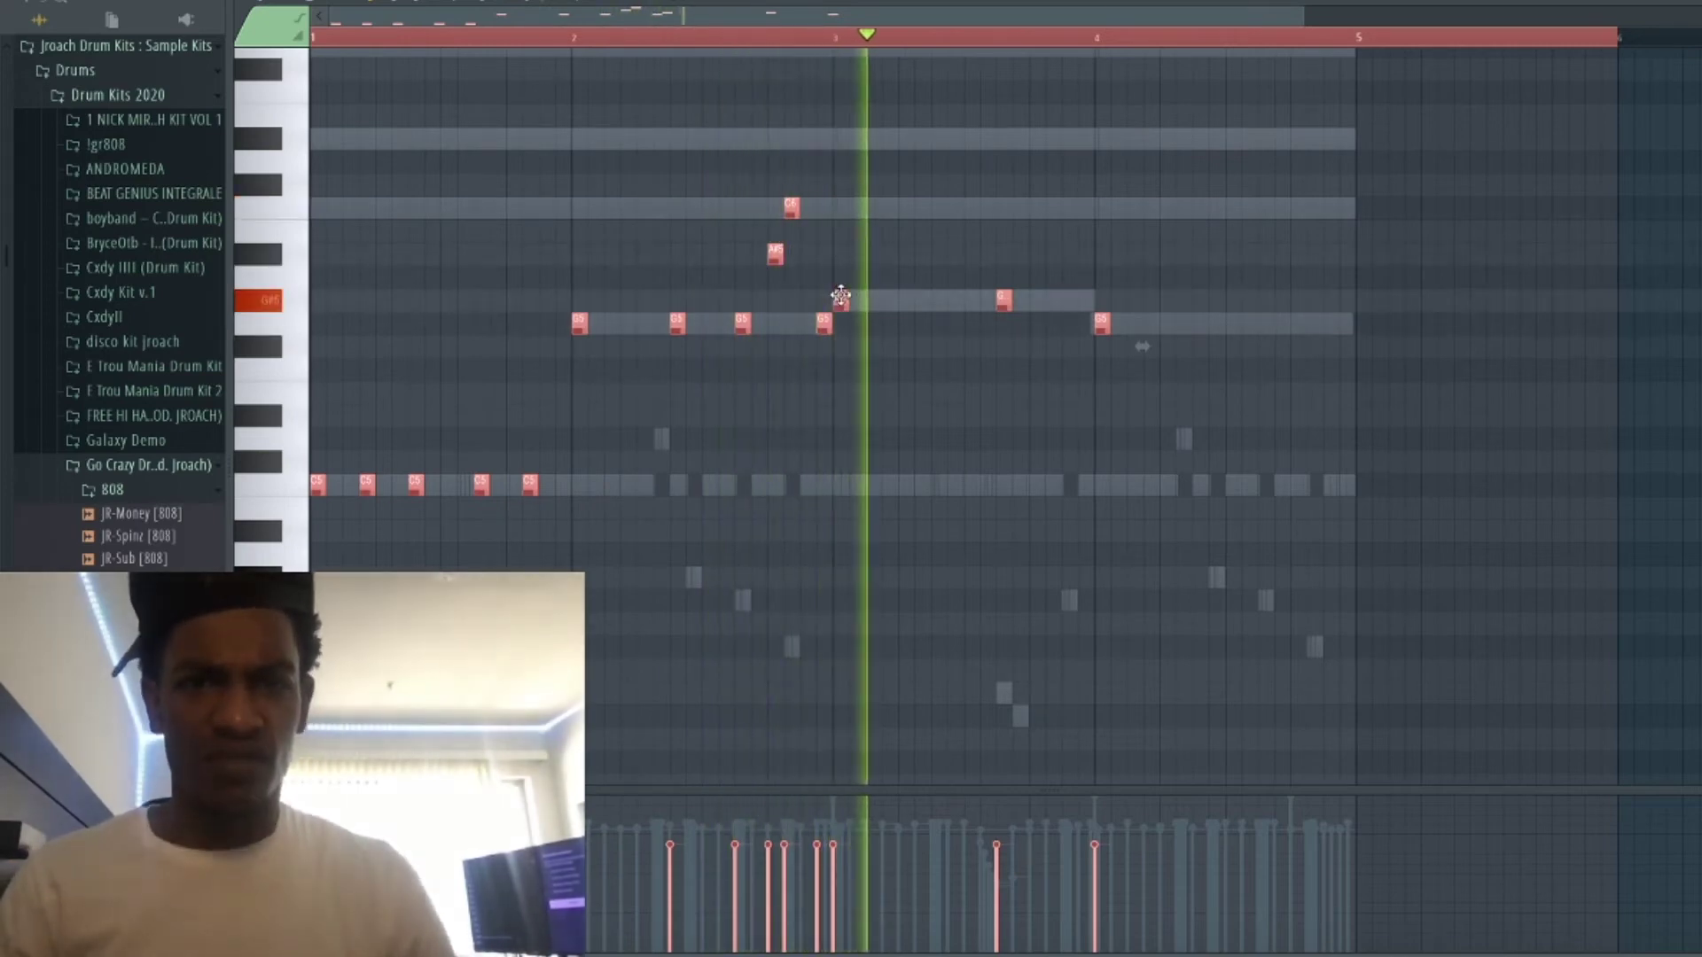
left_click(912, 366, "ctrl")
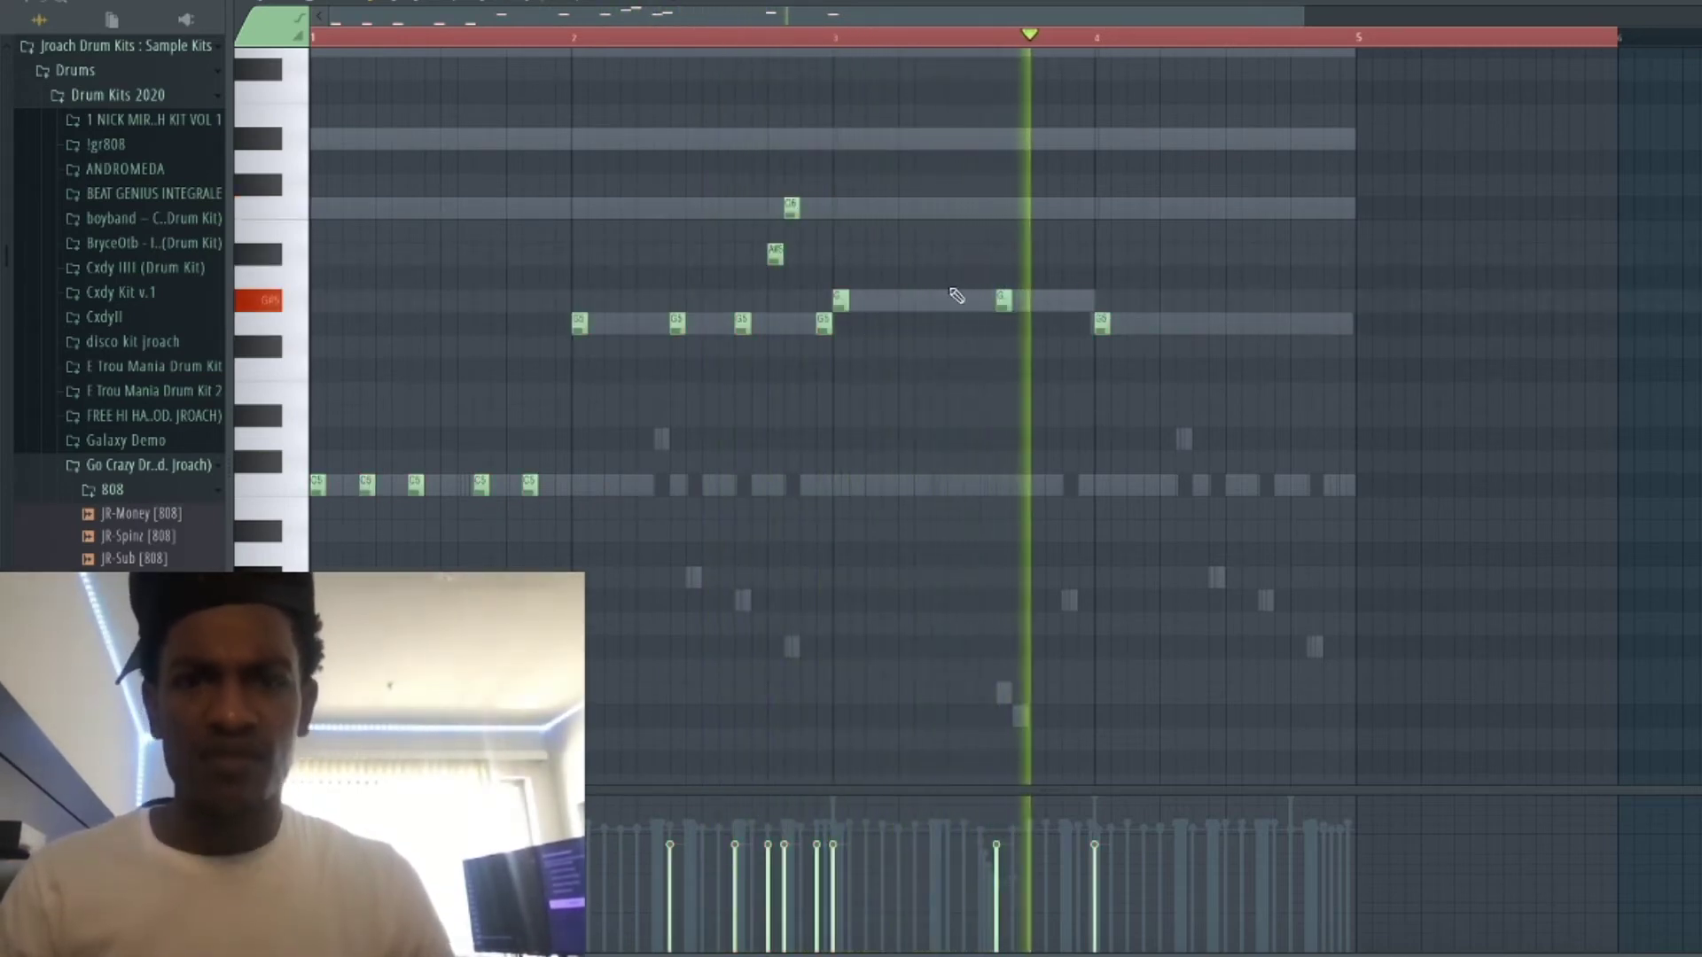
Add short G#5 notes on steps 4 and 7 of bar 3 and short G5 notes on steps 4 and 7 of bar 4.
left_click(889, 299)
left_click(938, 299)
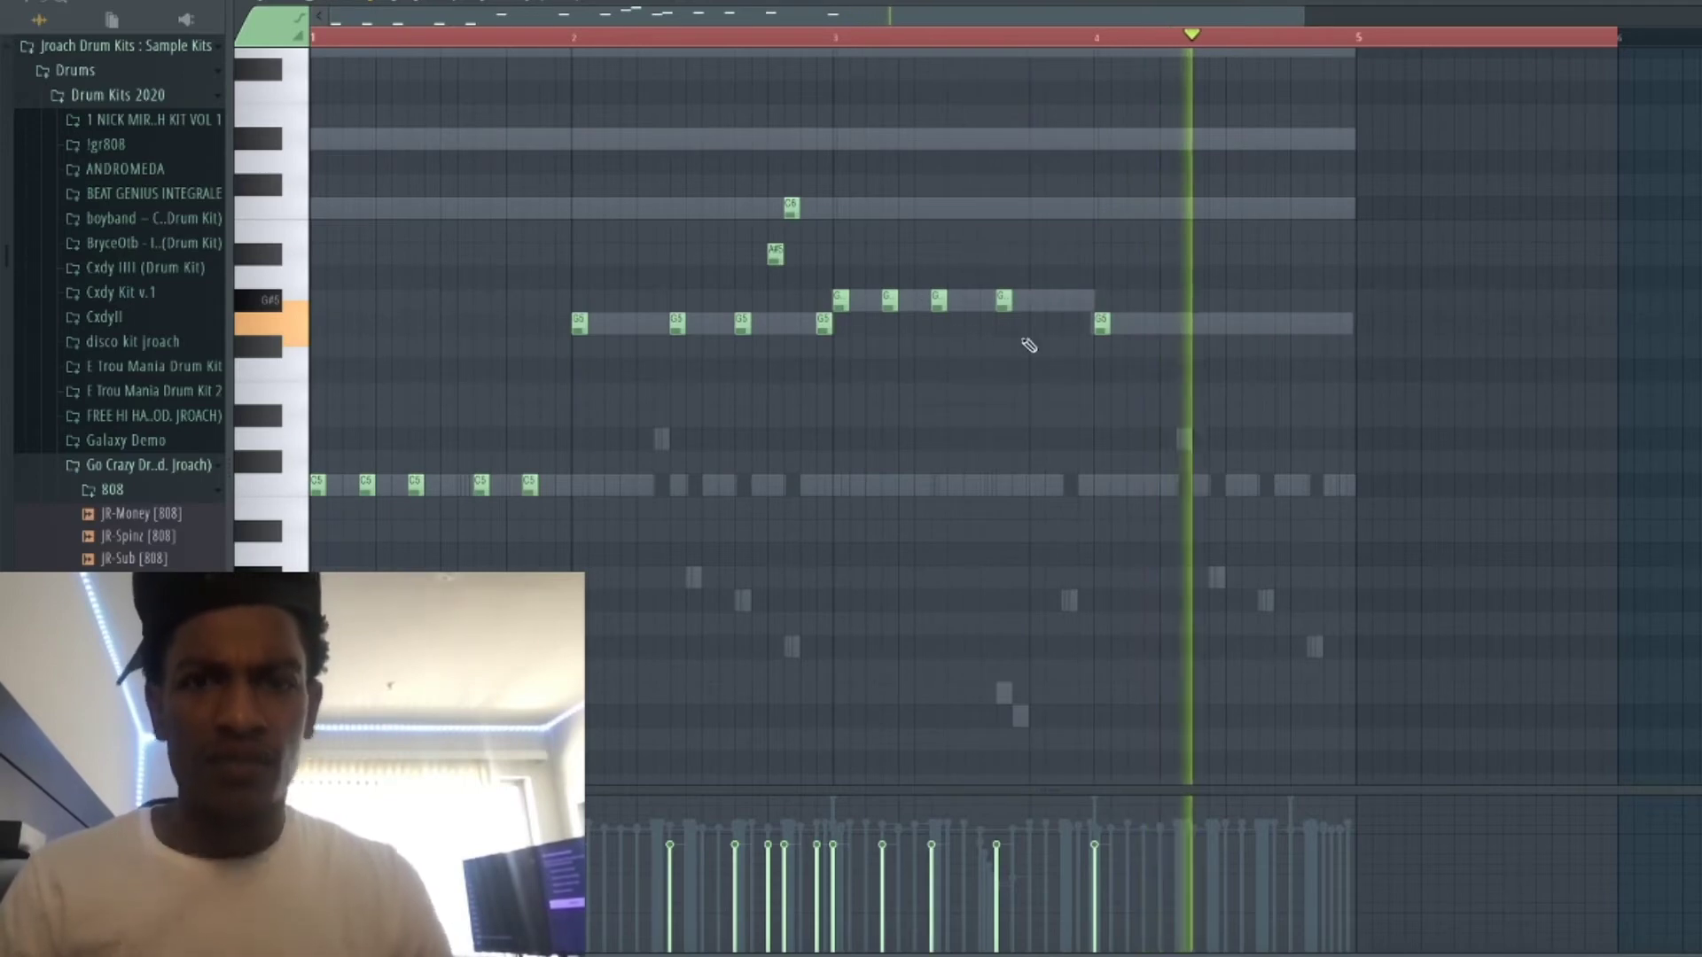
left_click(1150, 323)
left_click(1195, 322)
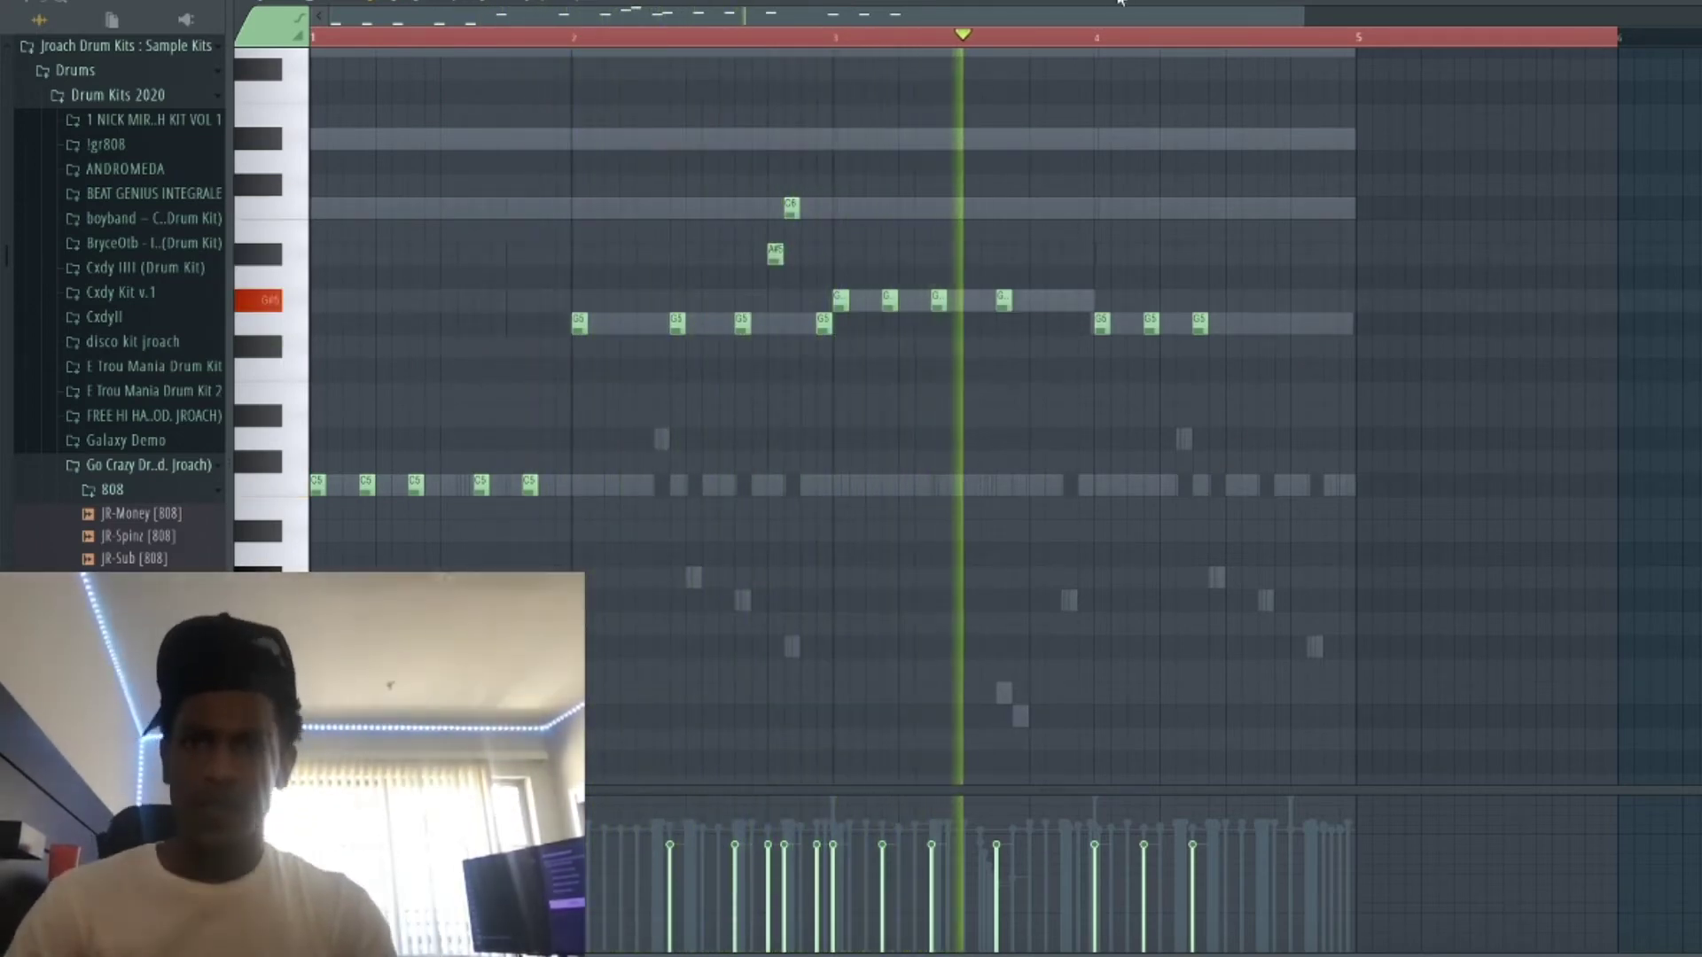
key("F6")
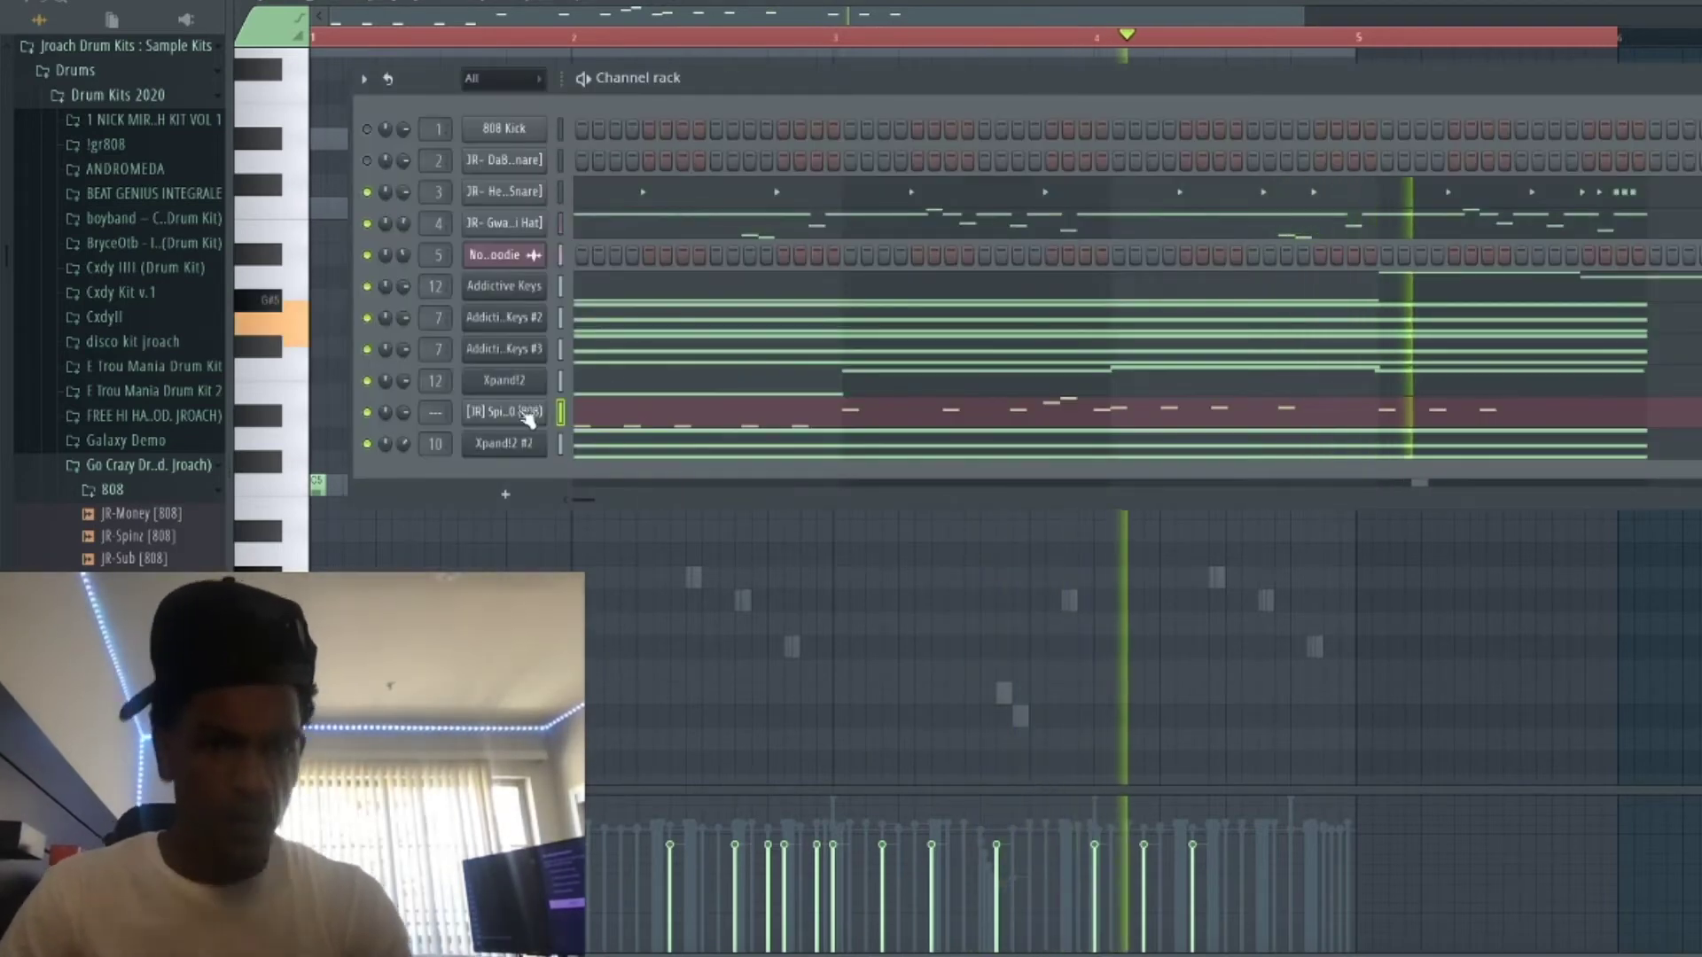
right_click(528, 416)
key("Escape")
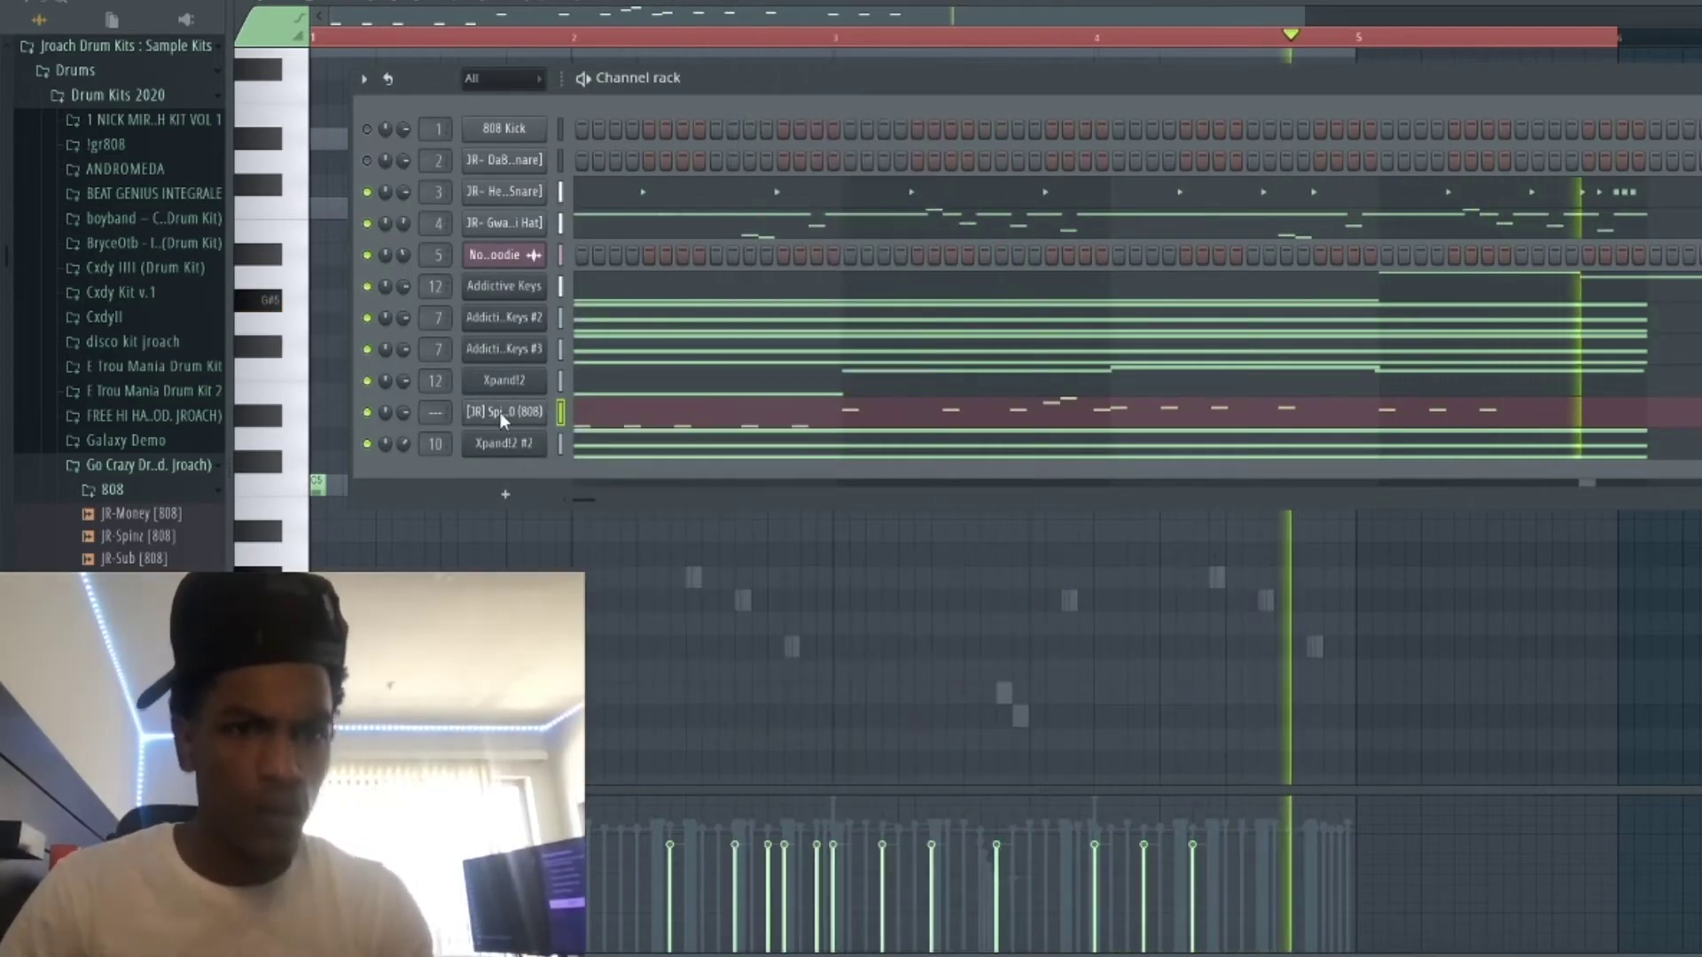
left_click(502, 494)
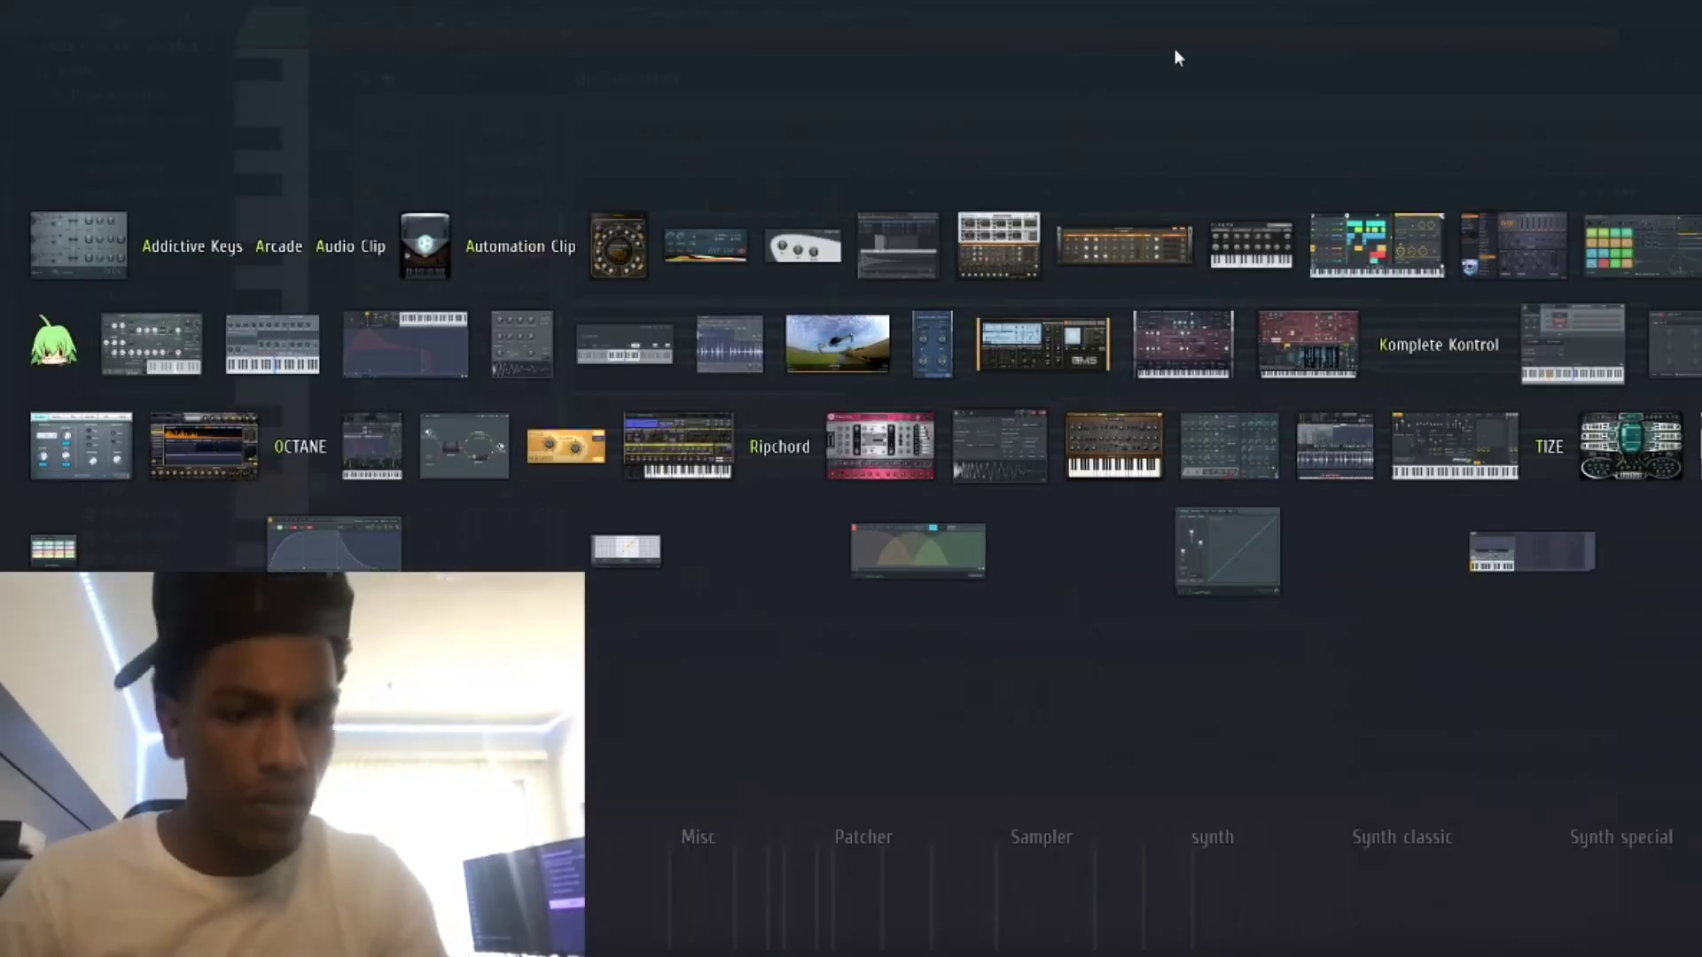
key("Escape")
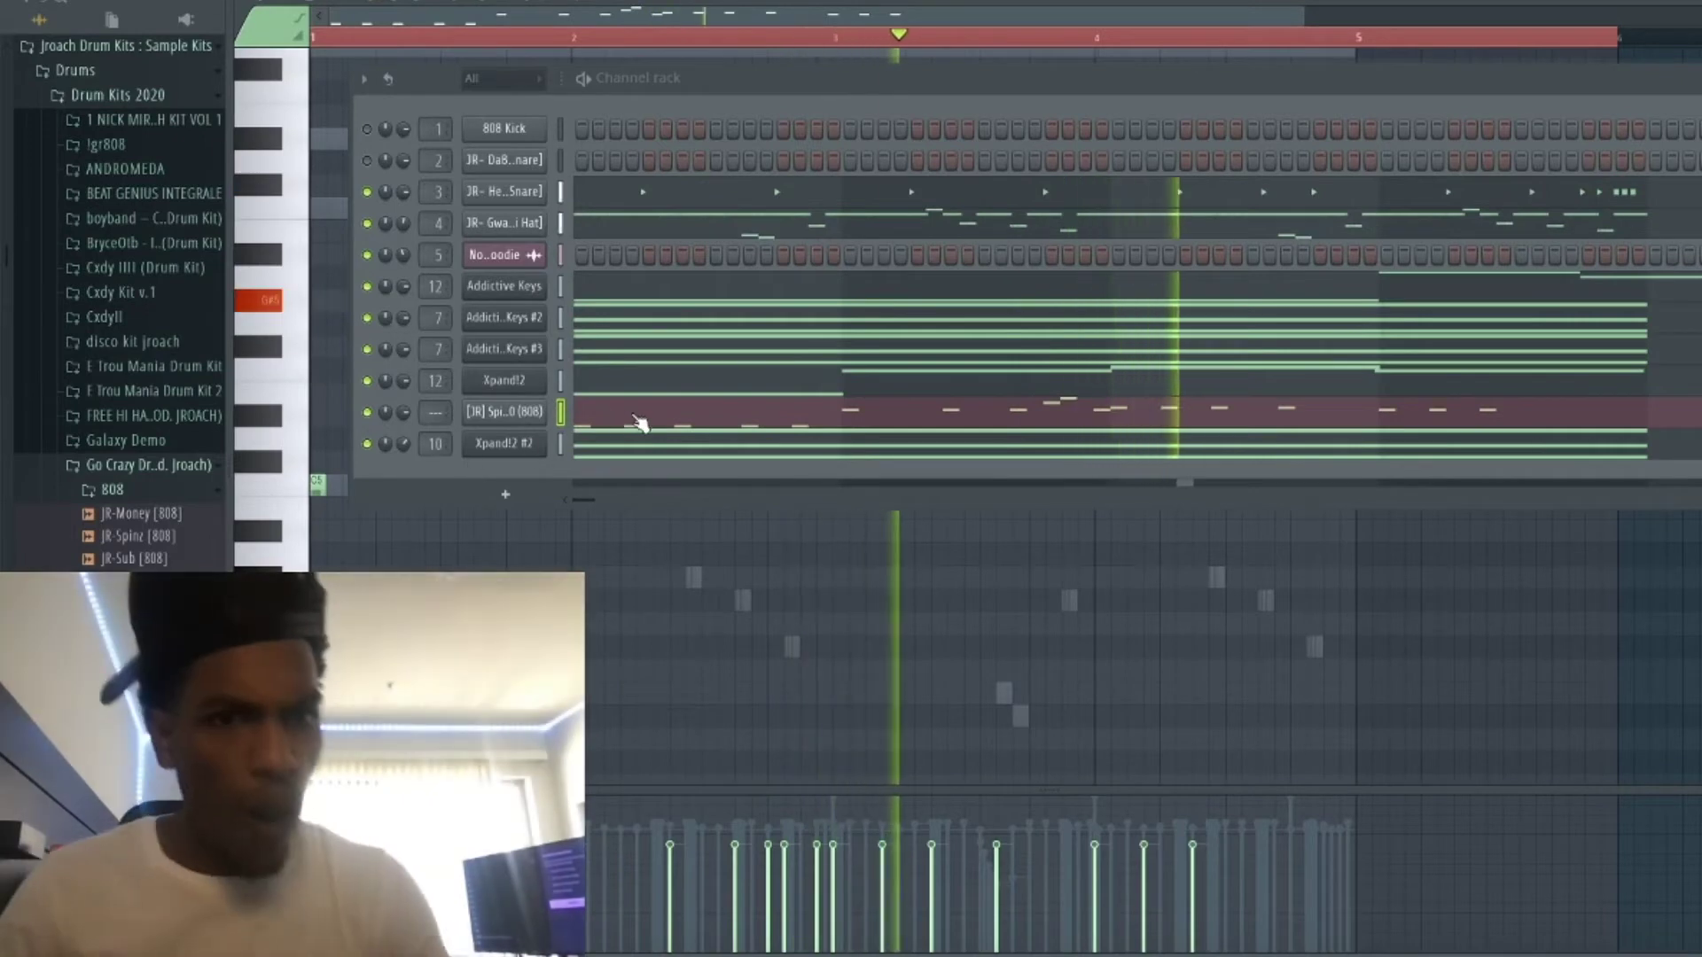
Reopen the 808 channel's notes in the piano roll and transpose all of them up one octave.
left_click(633, 415)
left_click(632, 415)
key("ctrl+Up")
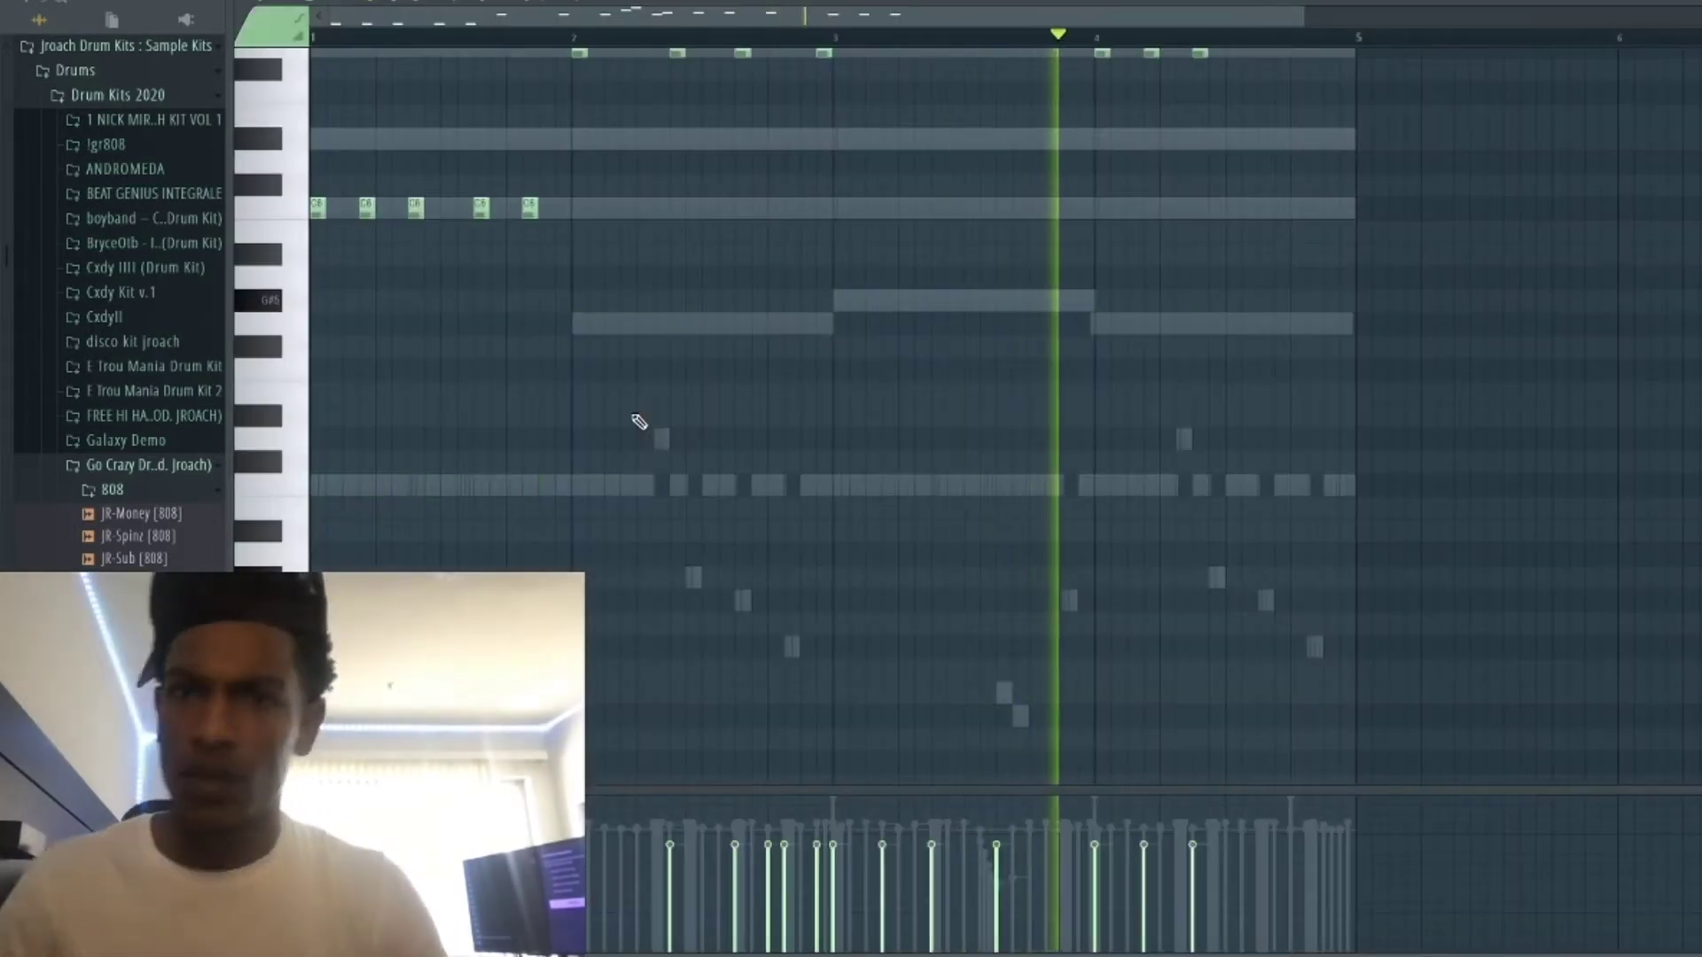
scroll(756, 599, "up", 3)
scroll(762, 605, "up", 3)
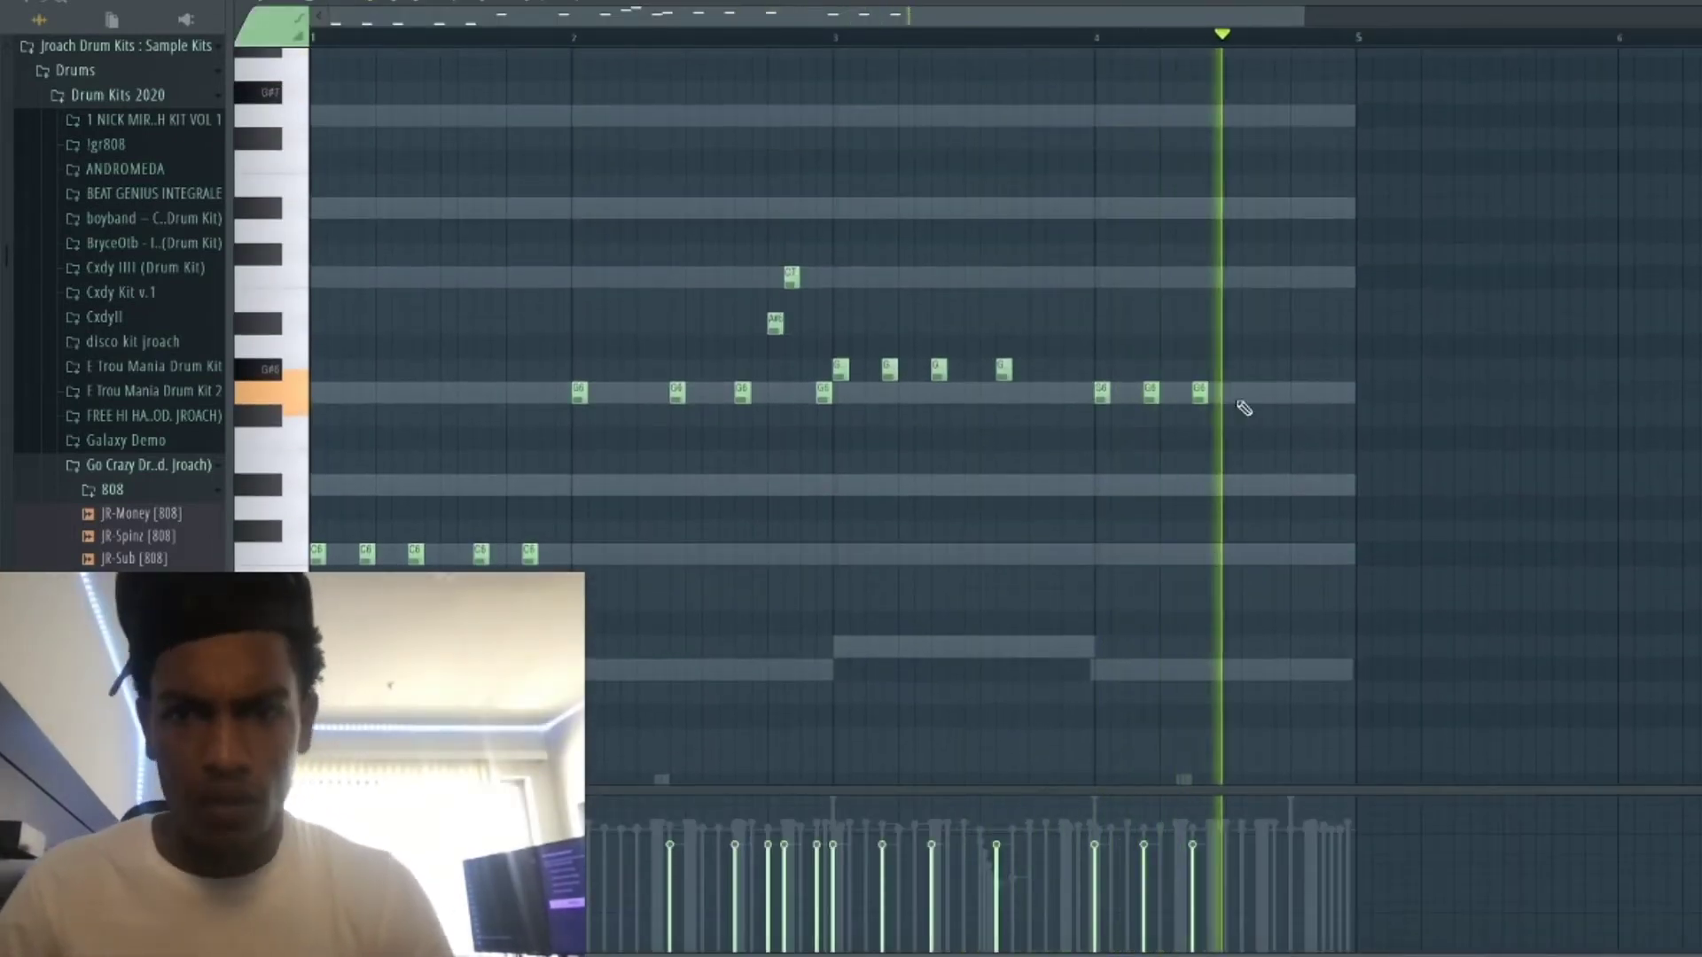
Add a short F6 note on step 10 of bar 4 and play the pattern.
left_click(1062, 42)
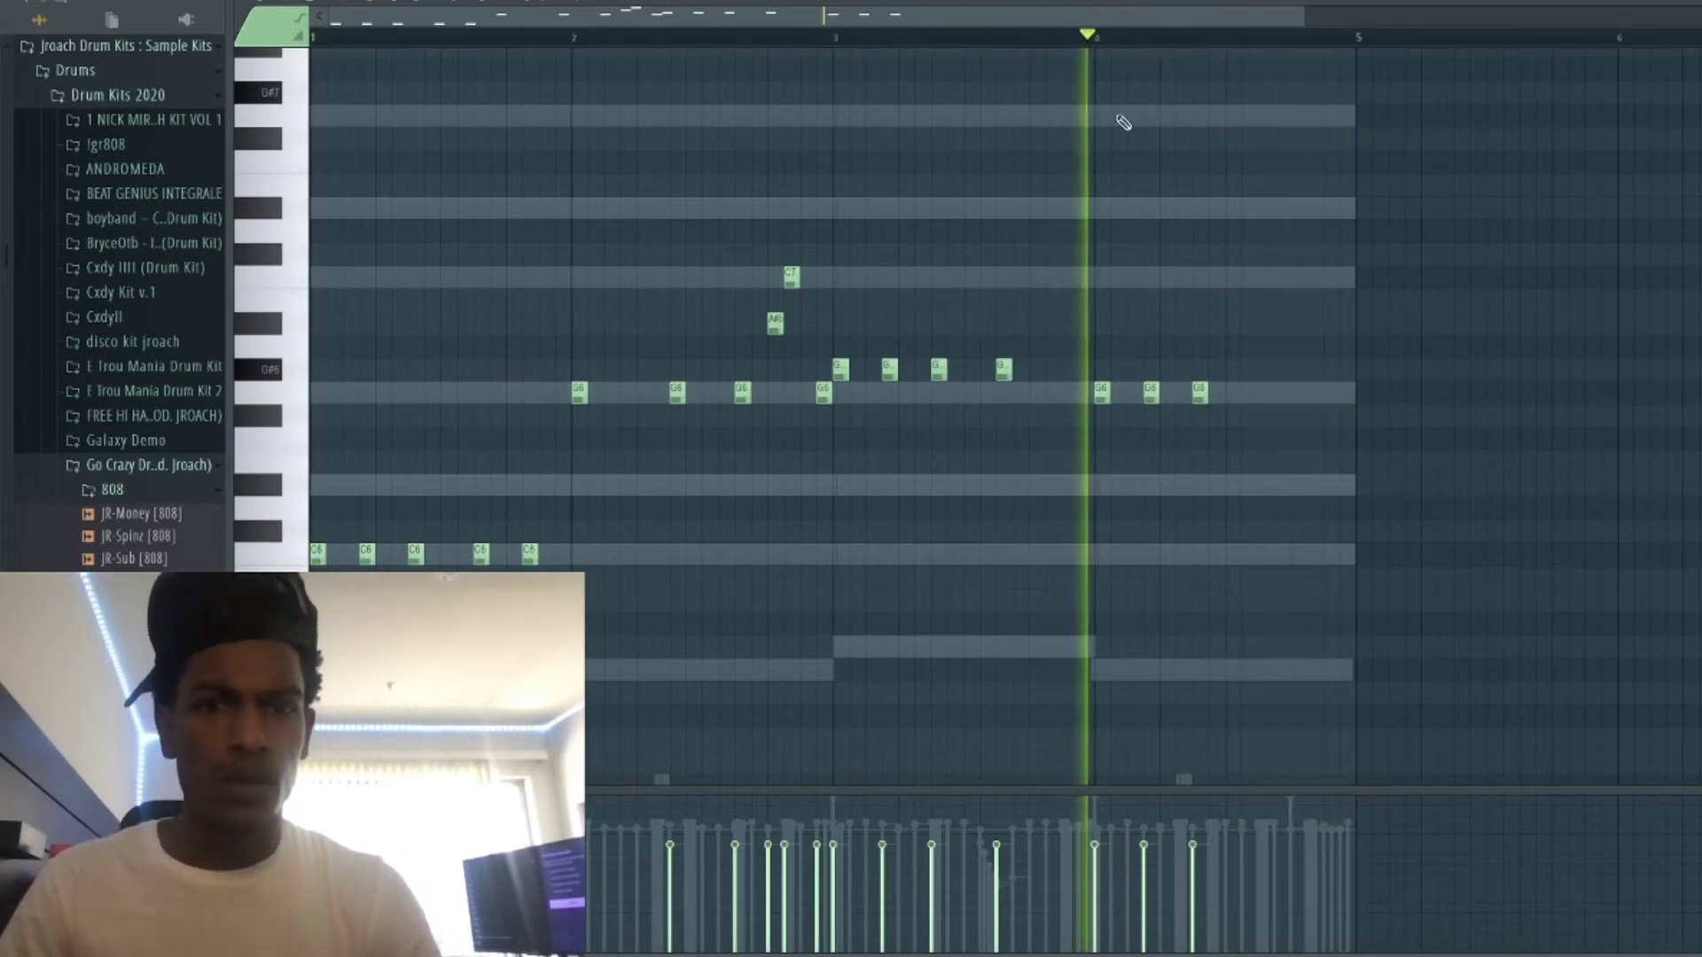
left_click(1261, 392)
key("space")
left_click_drag(1238, 394, 1250, 448)
key("space")
key("space")
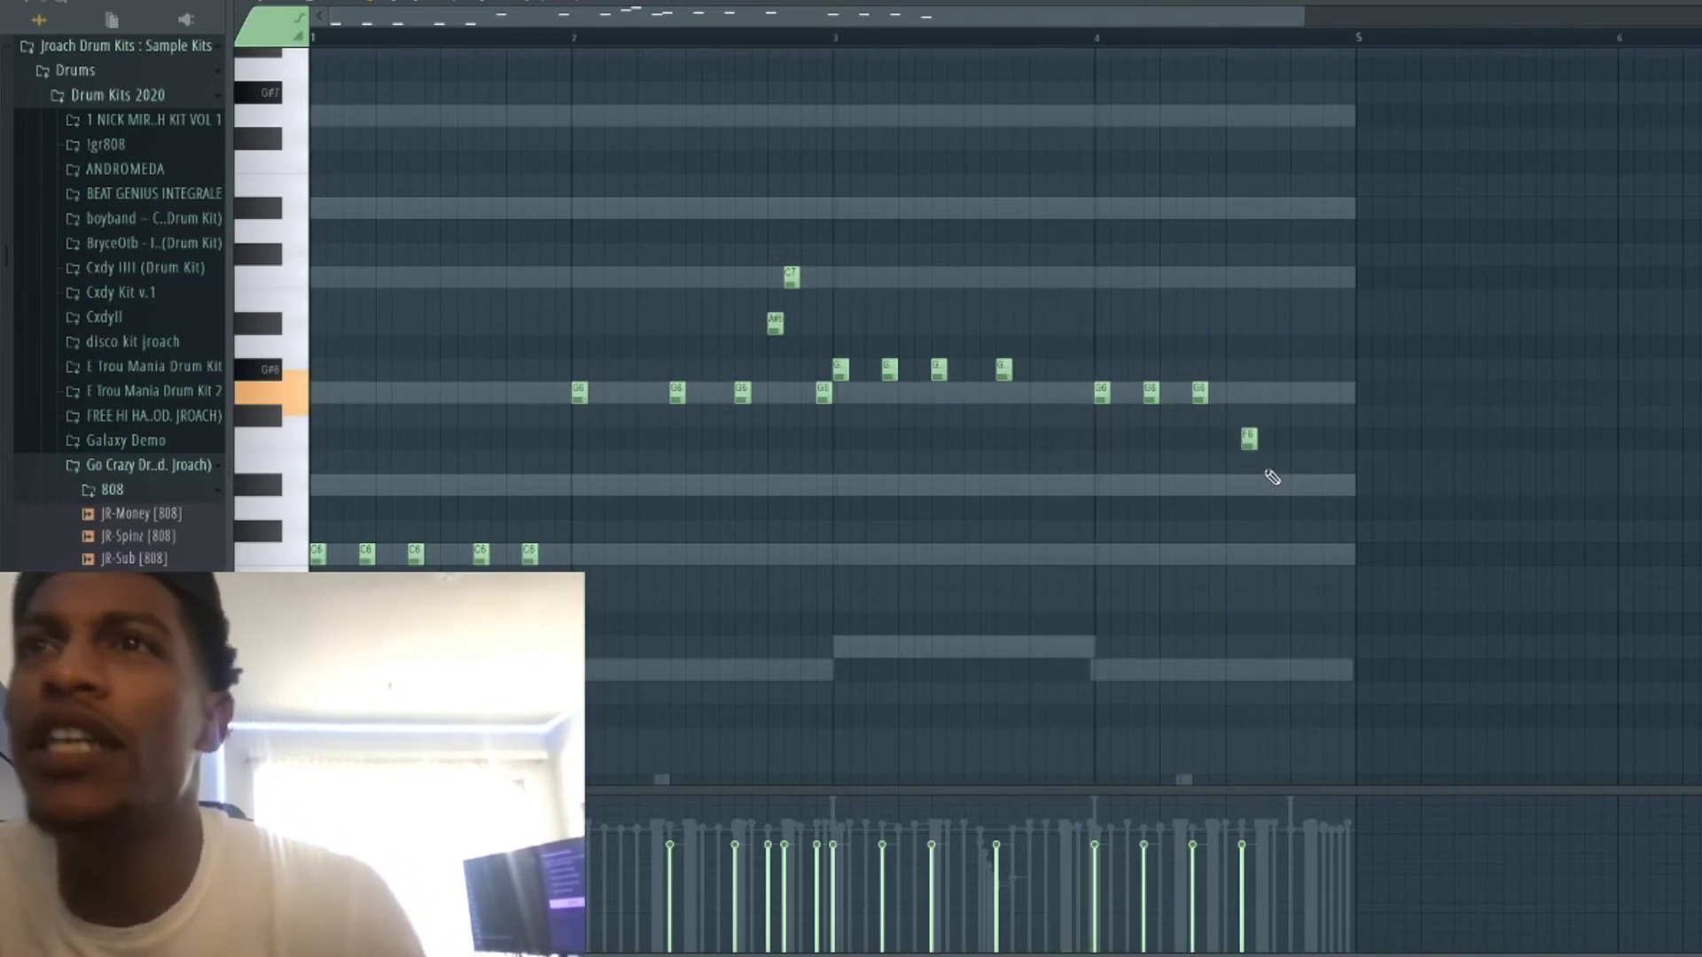
Try the last note in bar 4 at E6 during playback and undo the move.
key("space")
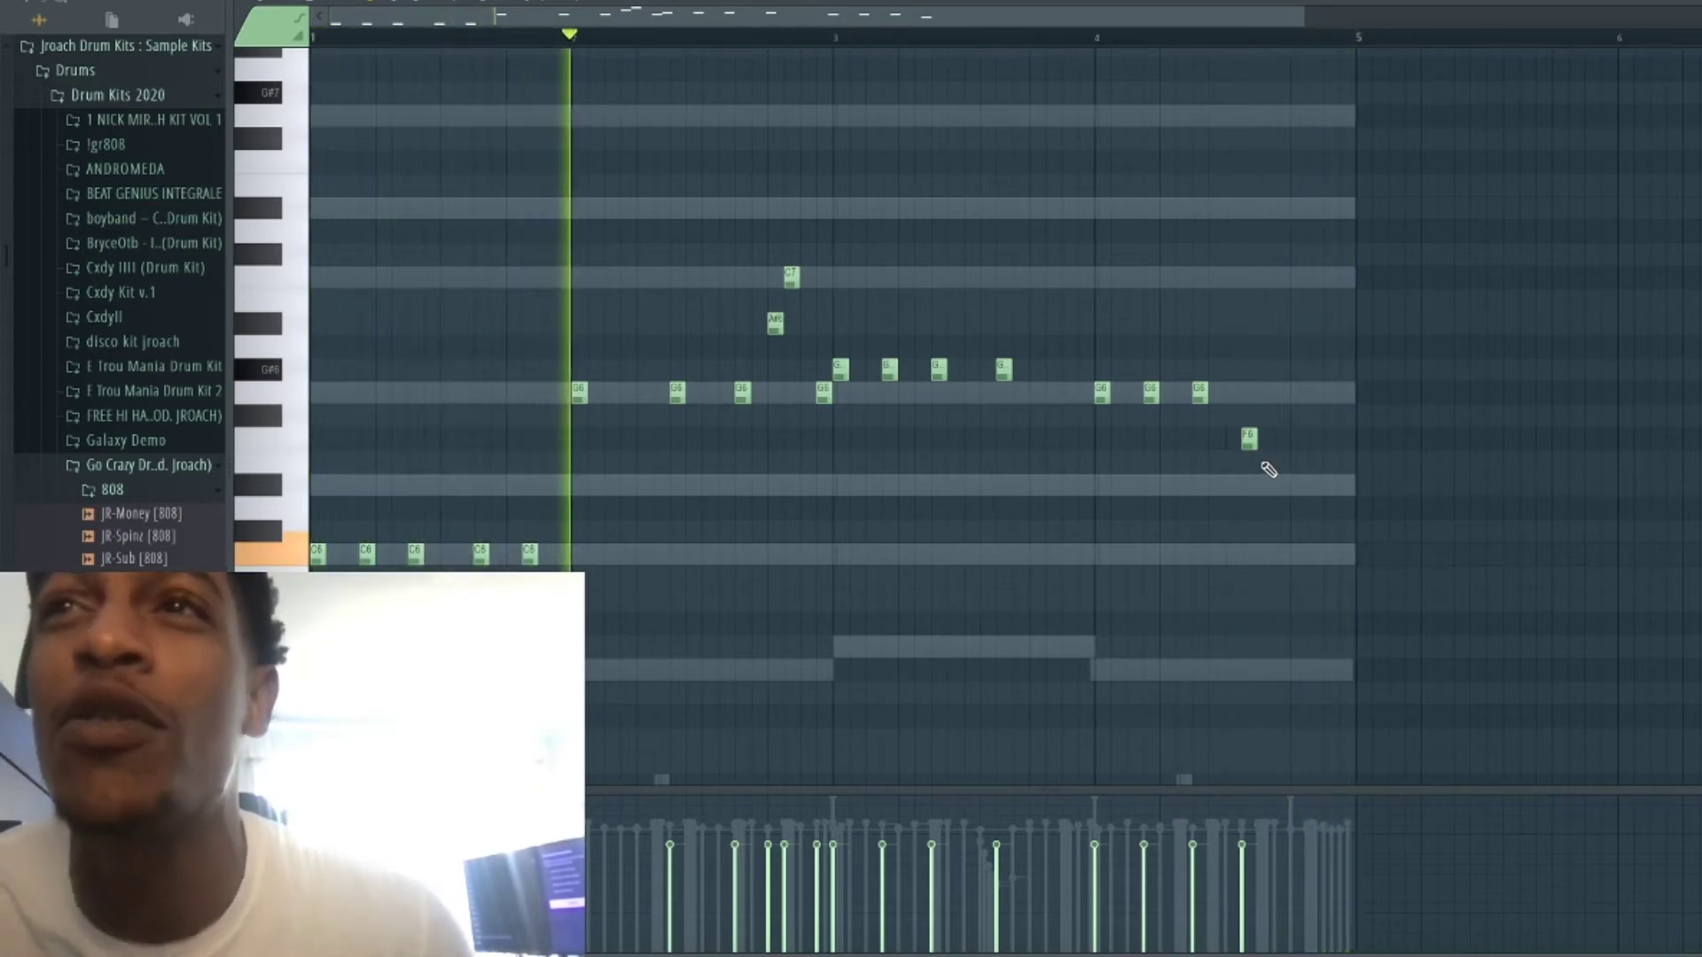
left_click_drag(1247, 438, 1245, 465)
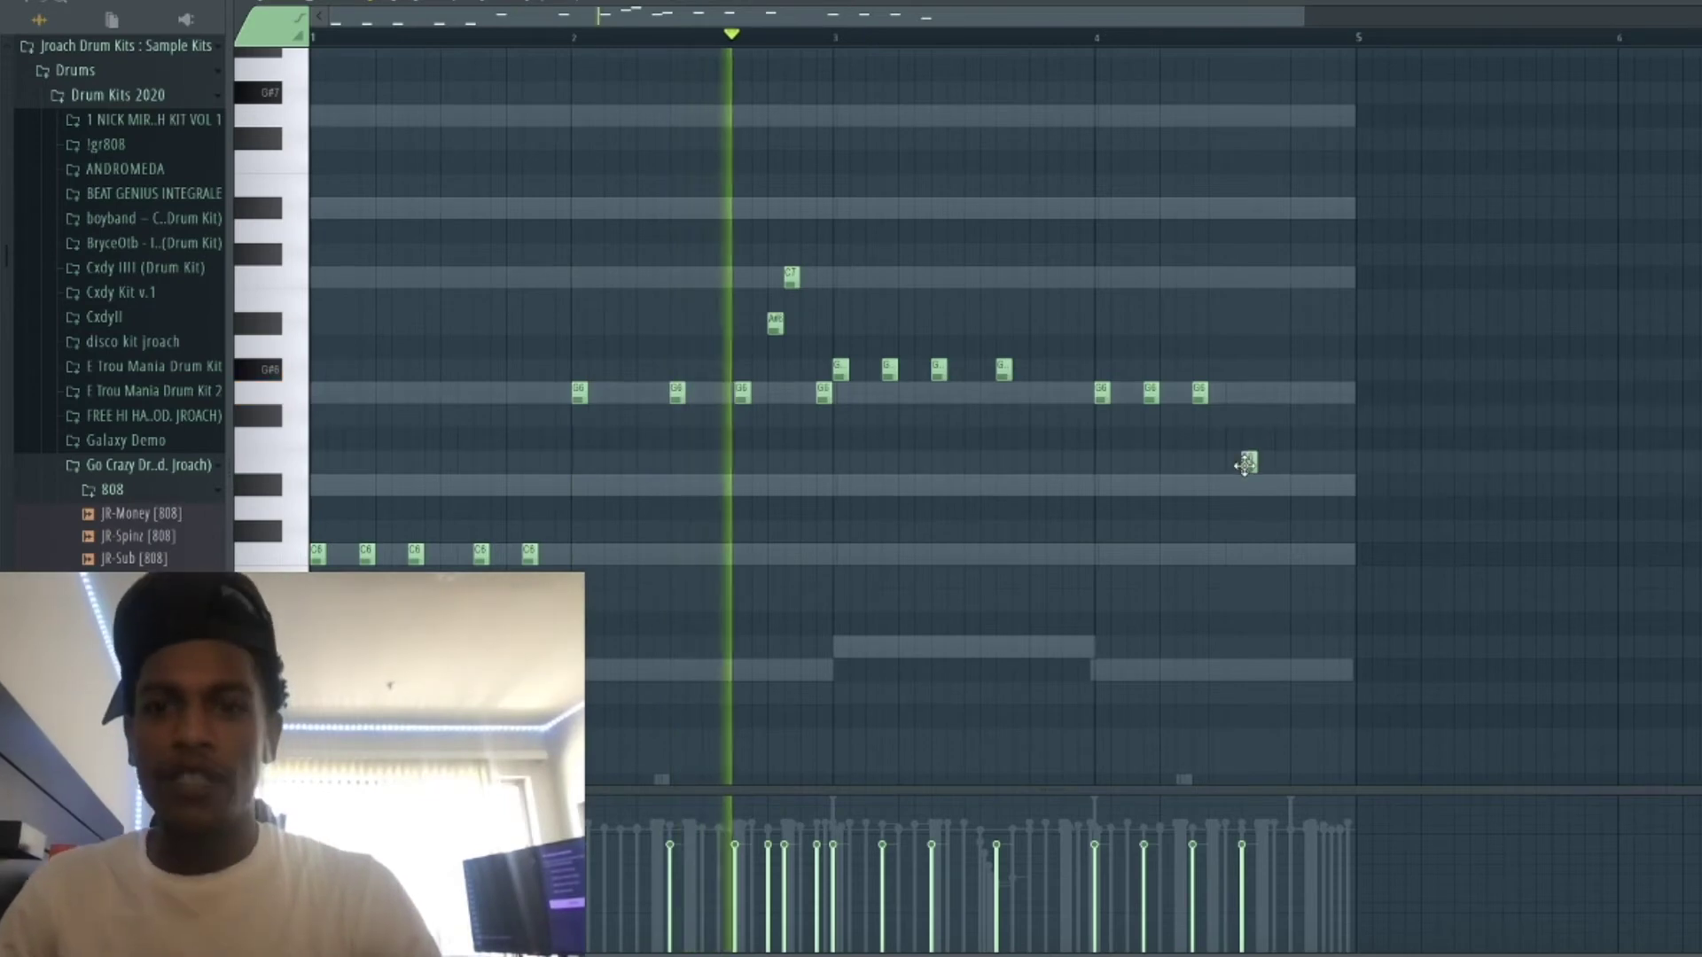
key("ctrl+a")
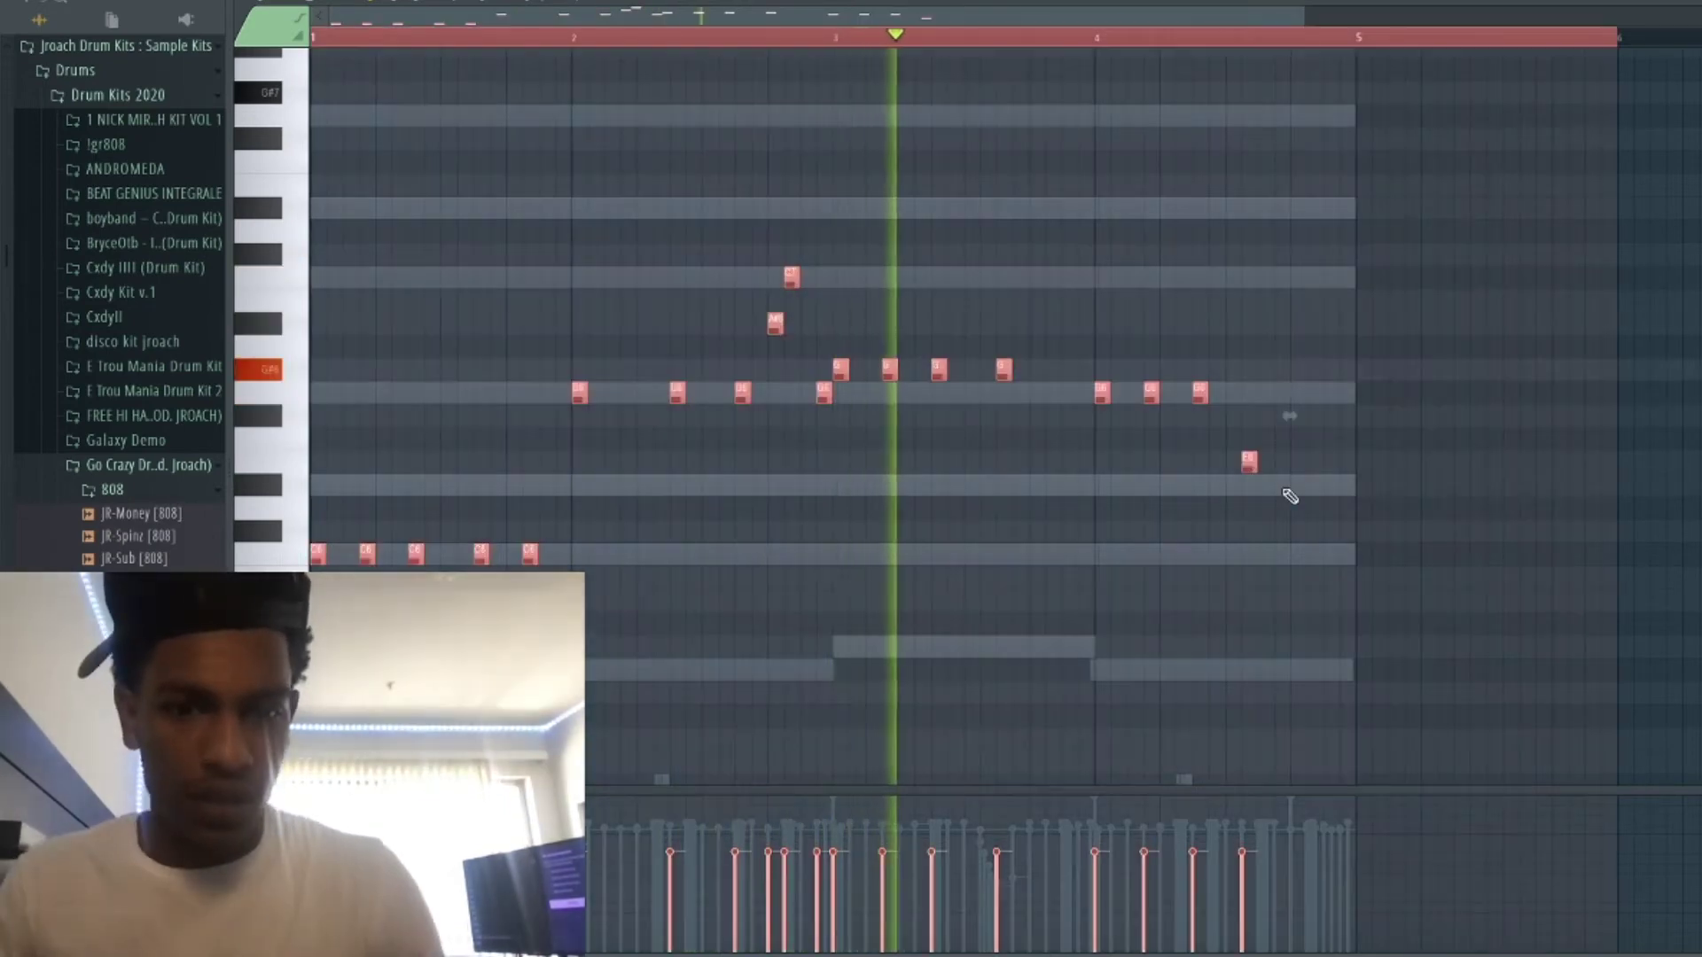
key("ctrl+z")
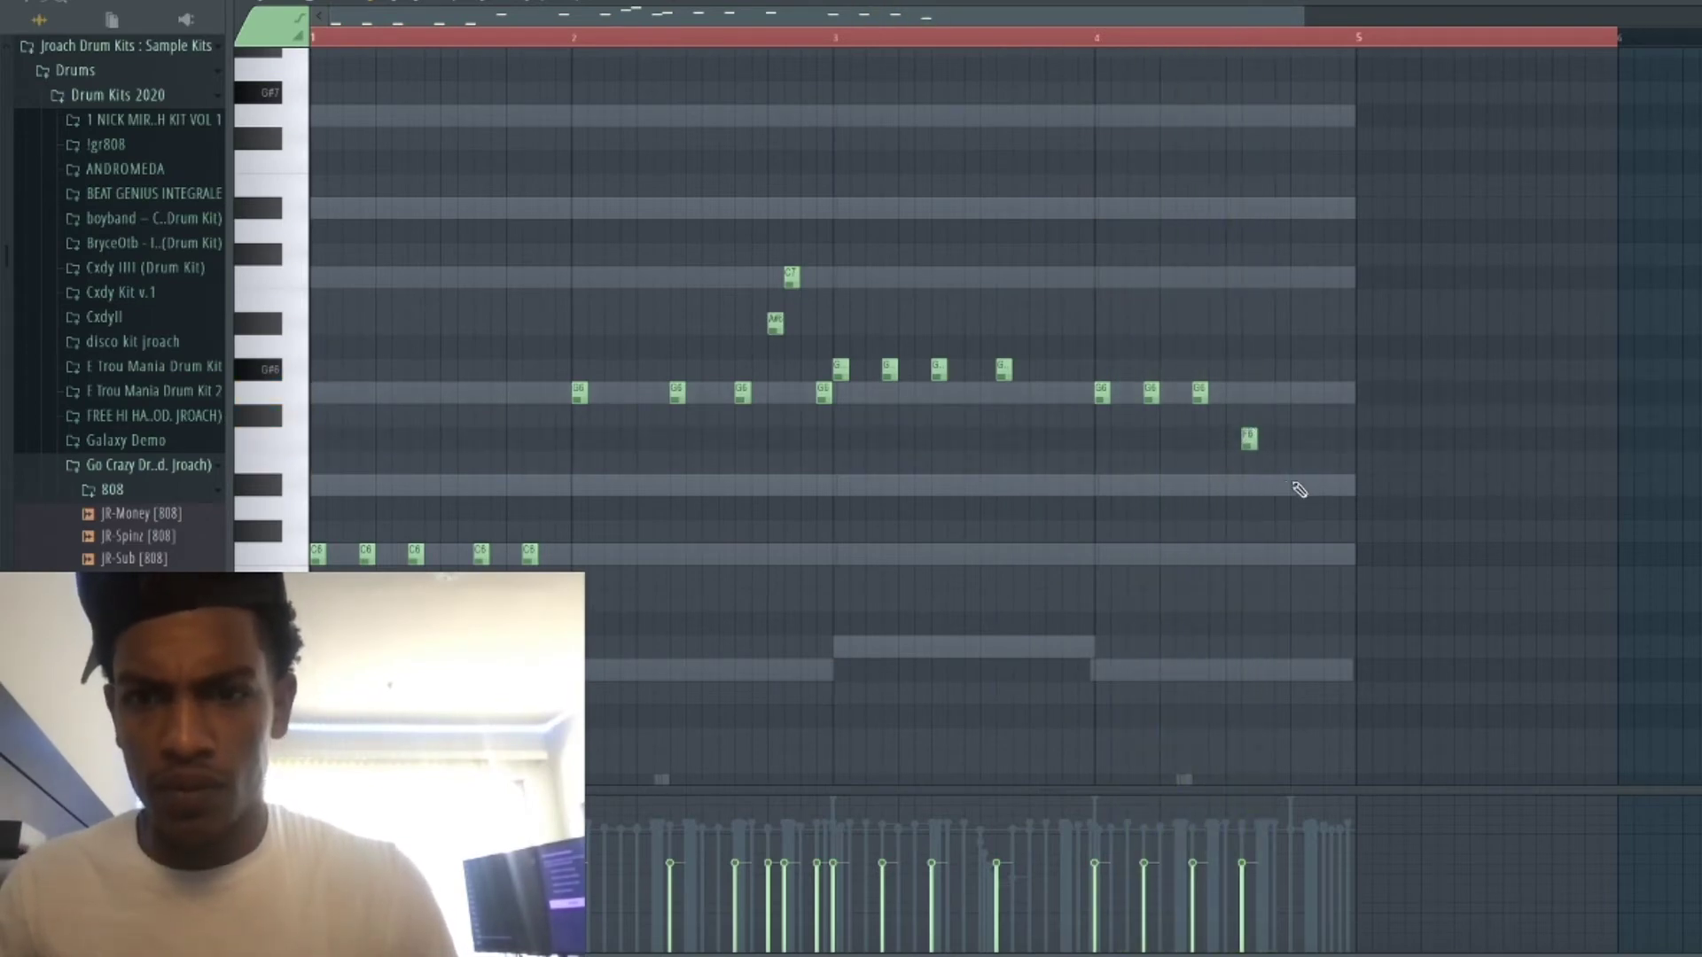
Add short D#6 and C#6 notes on steps 13 and 14 of bar 4 and raise the velocity of all notes slightly.
left_click_drag(1292, 472, 1289, 501)
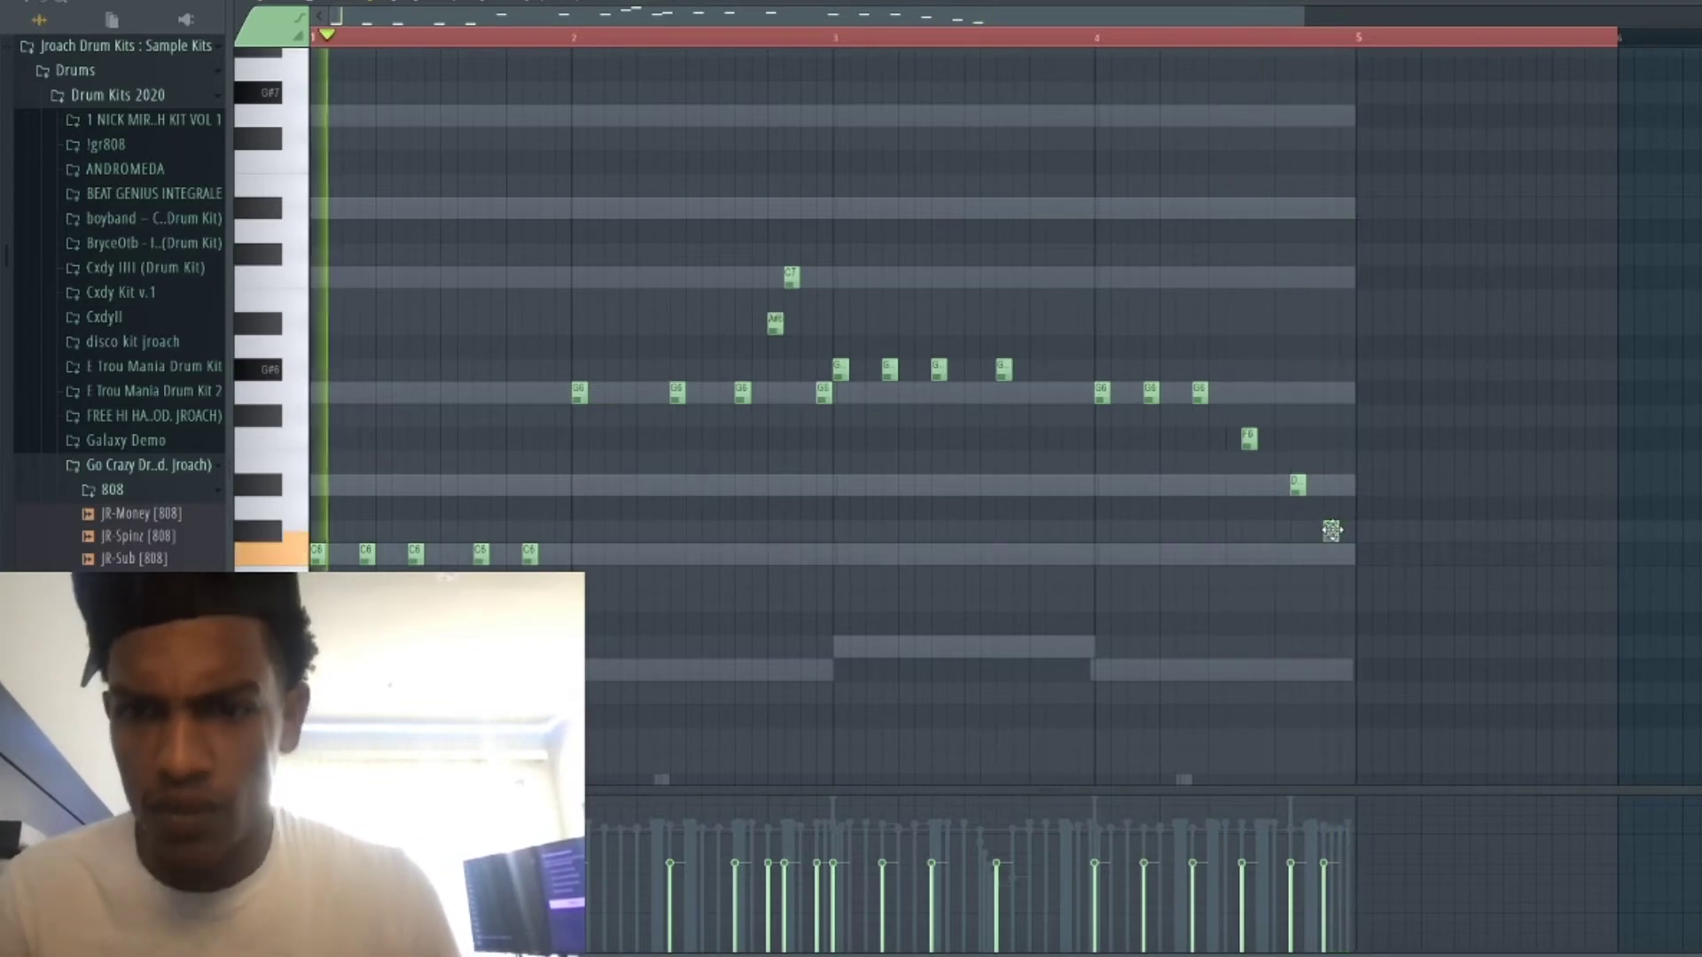
left_click_drag(1329, 530, 1316, 530)
key("ctrl+a")
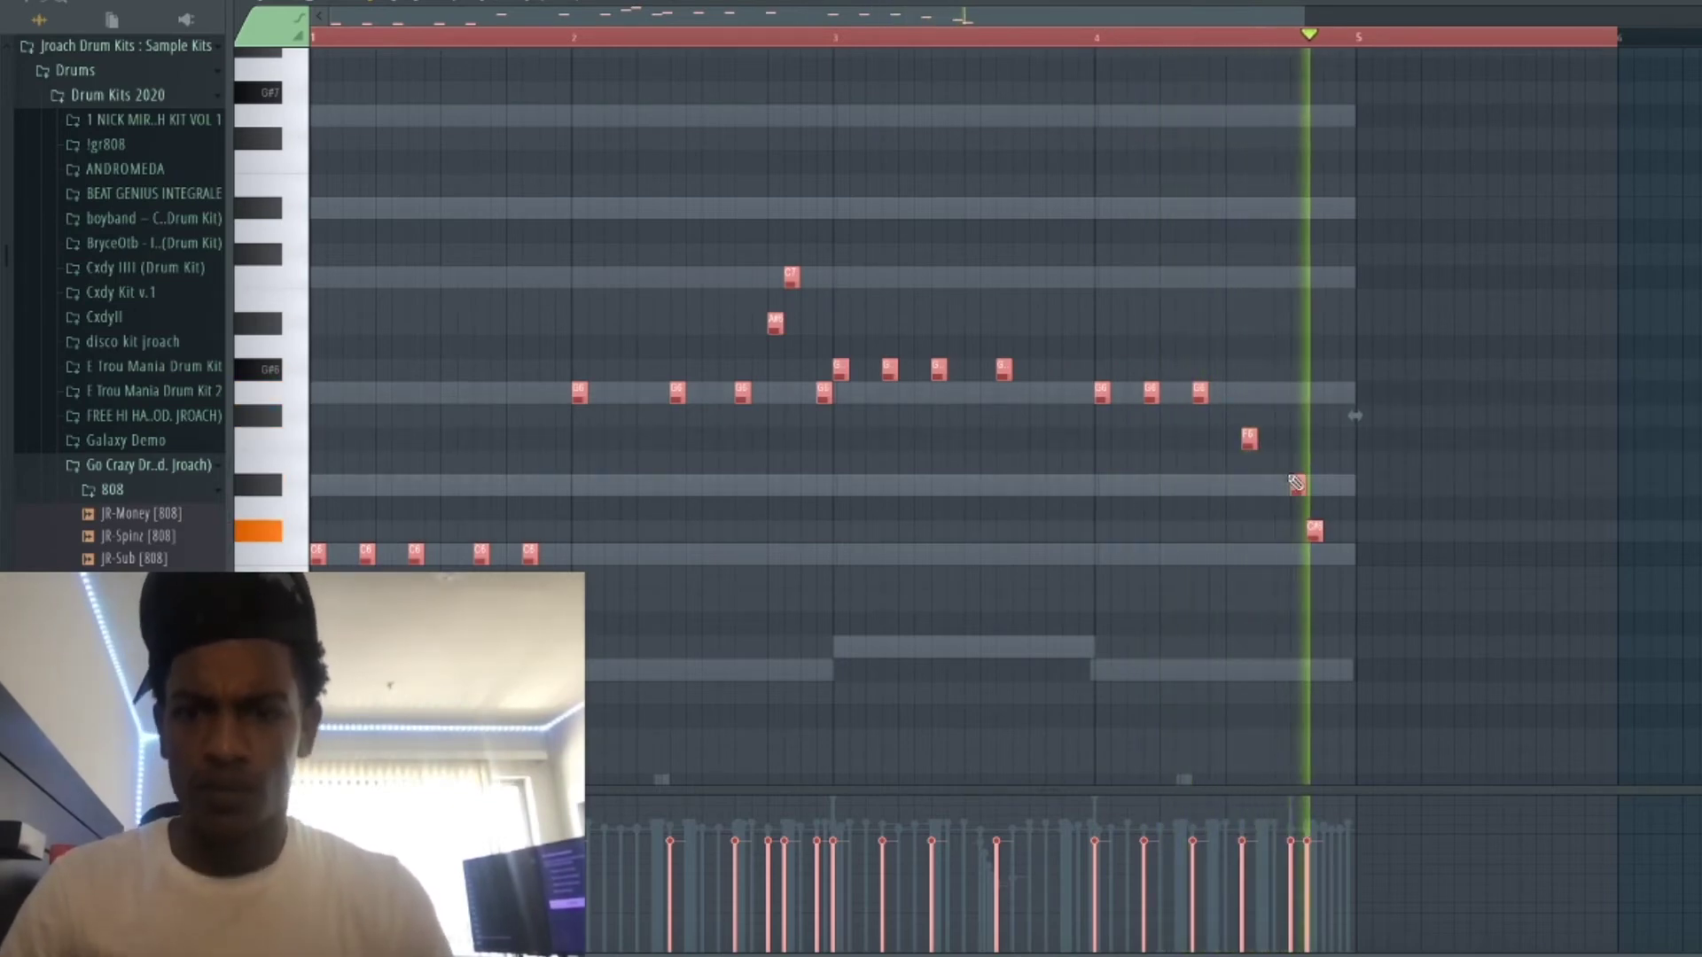
Add a short A#5 note on the last step of bar 4 and transpose all 808 notes down one octave.
left_click(1331, 582)
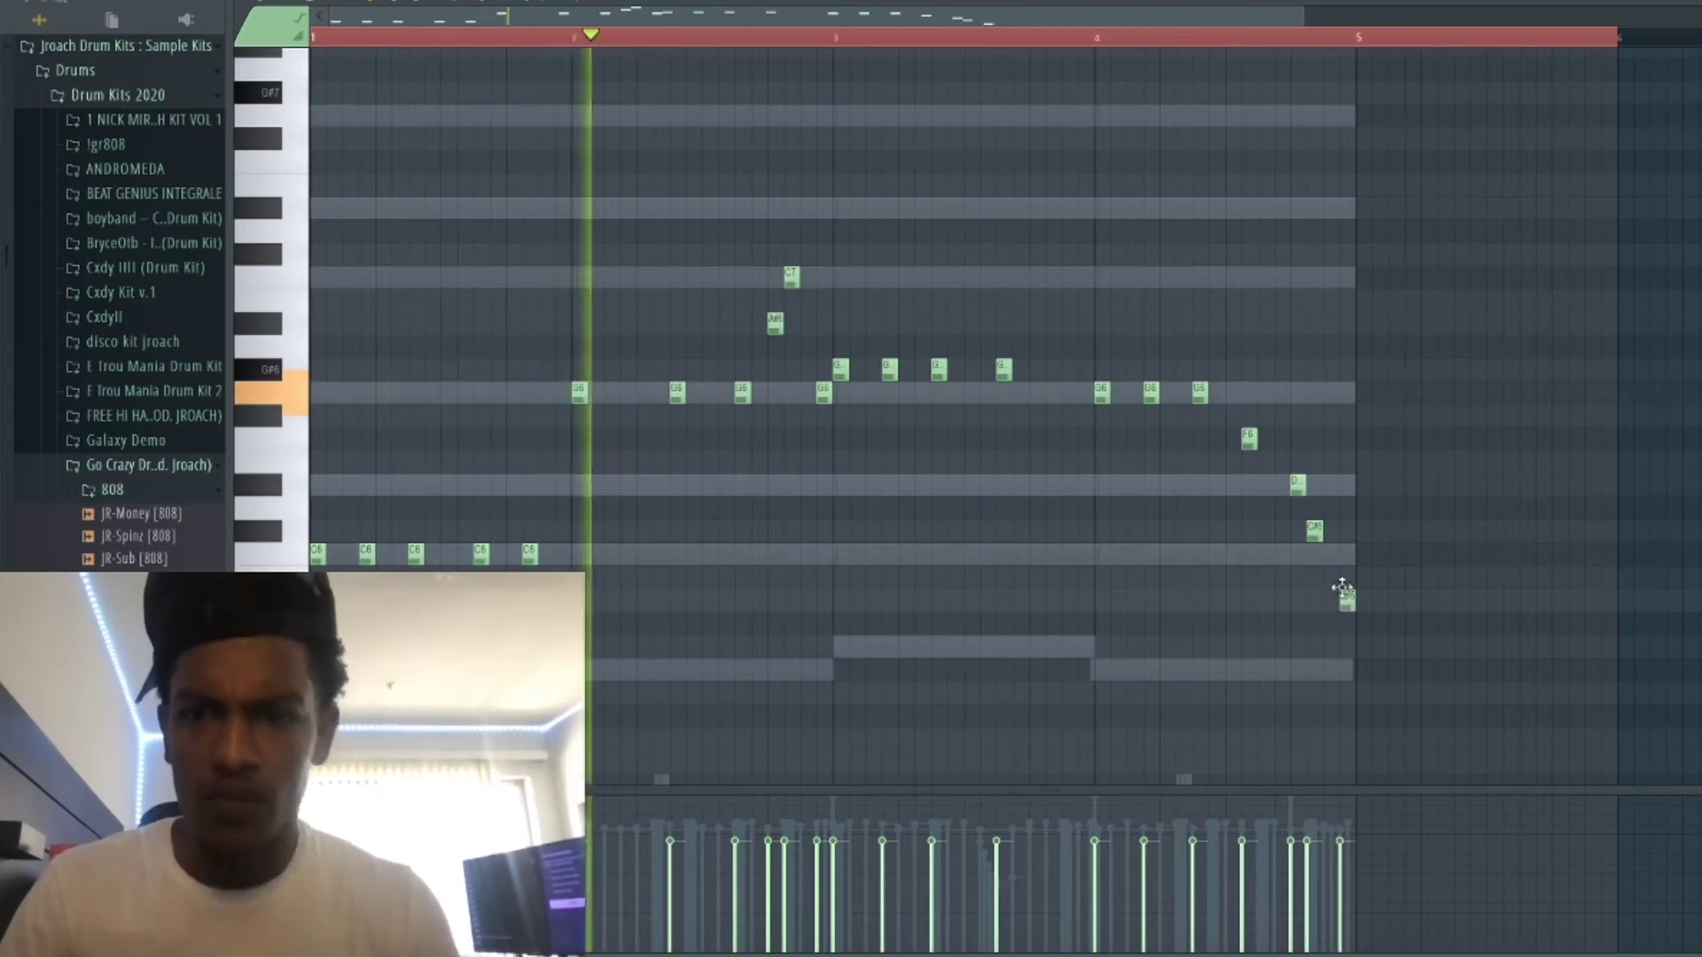
left_click(1345, 601)
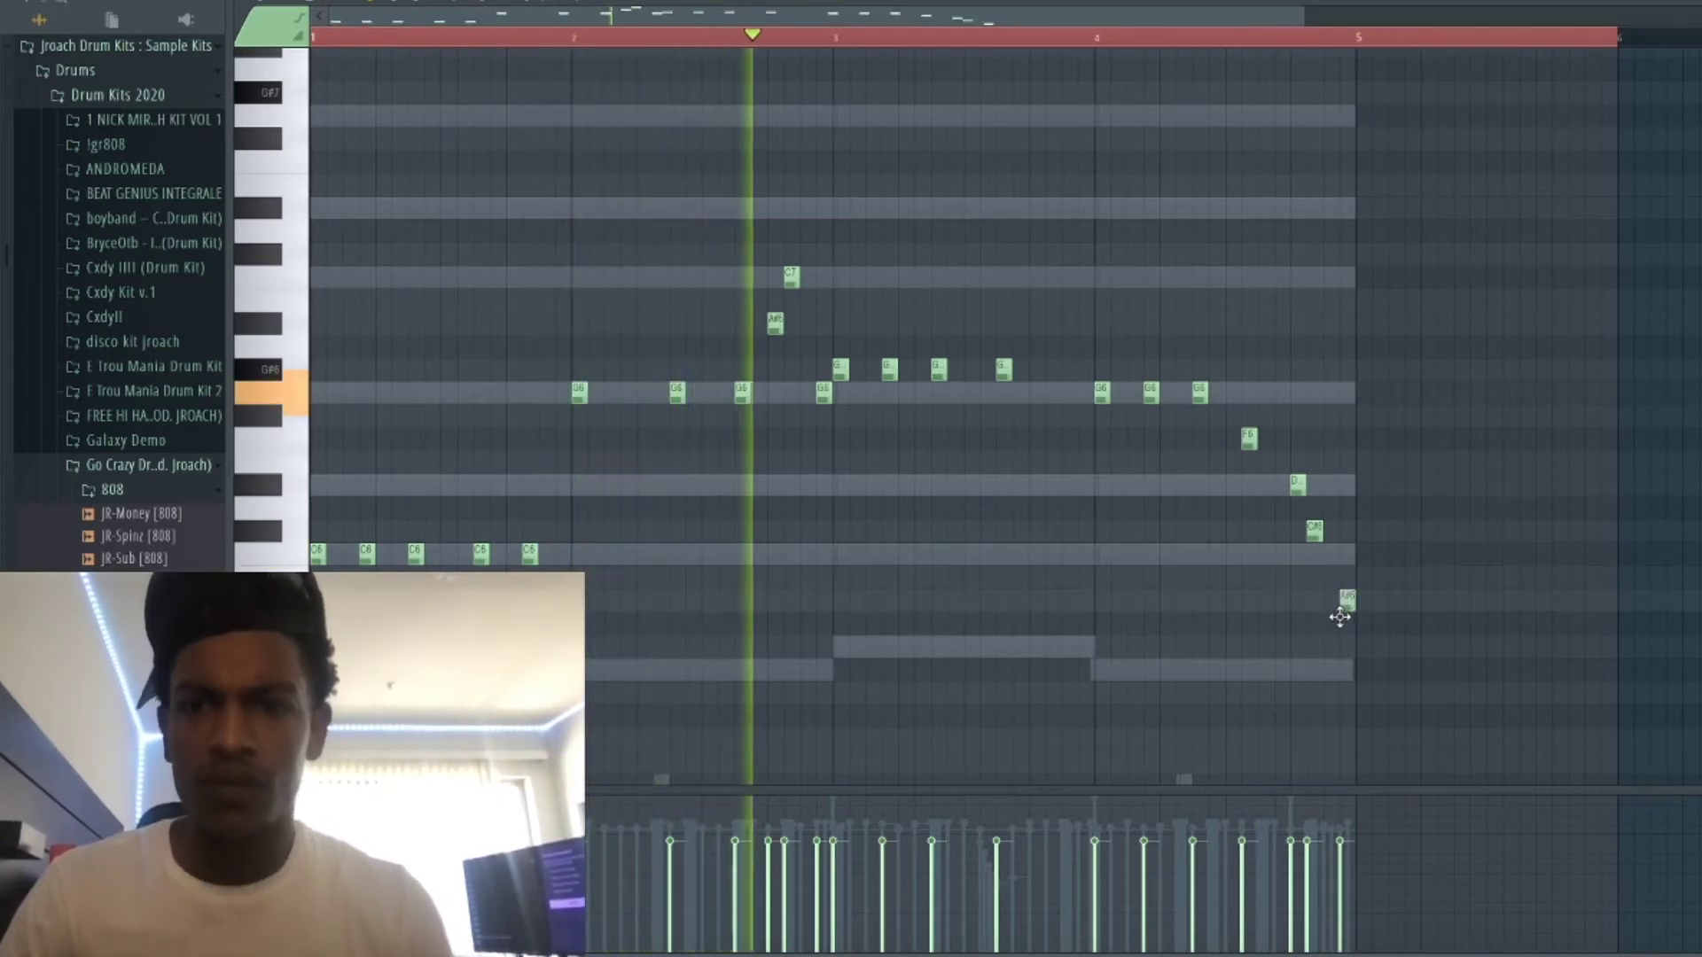
scroll(1028, 189, "up", 4)
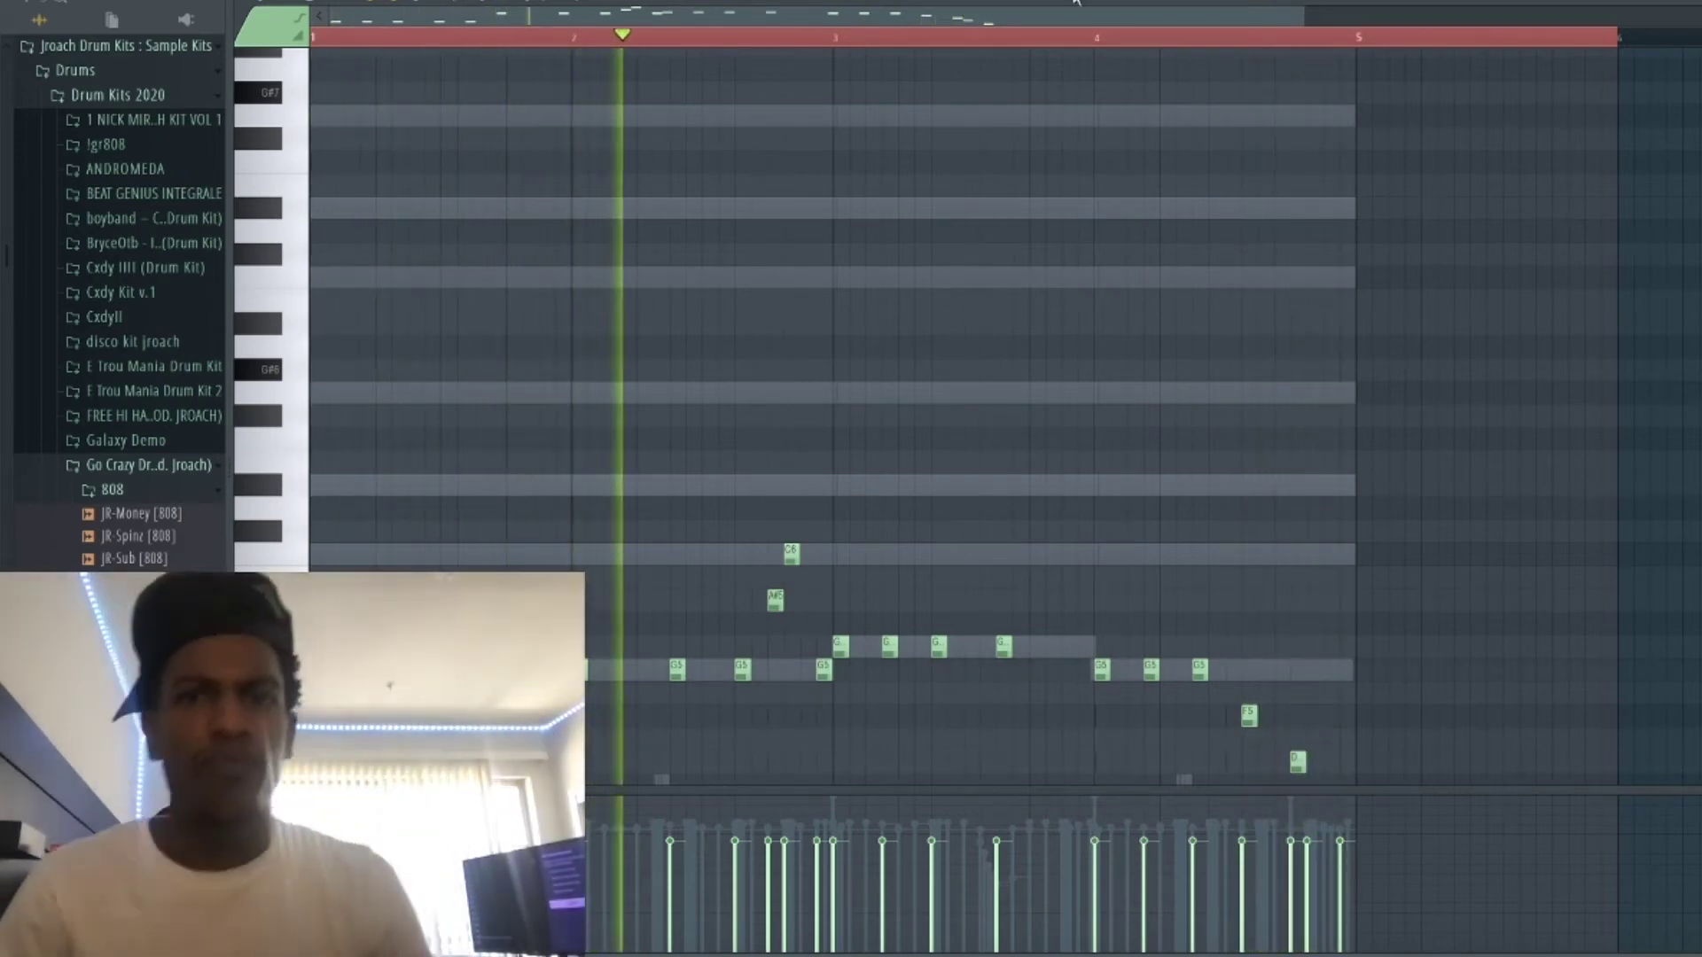
Replace the 808 Kick channel's sample with JR- Bongo [Perc] from the percs folder and place hits on steps 11 and 15.
key("F6")
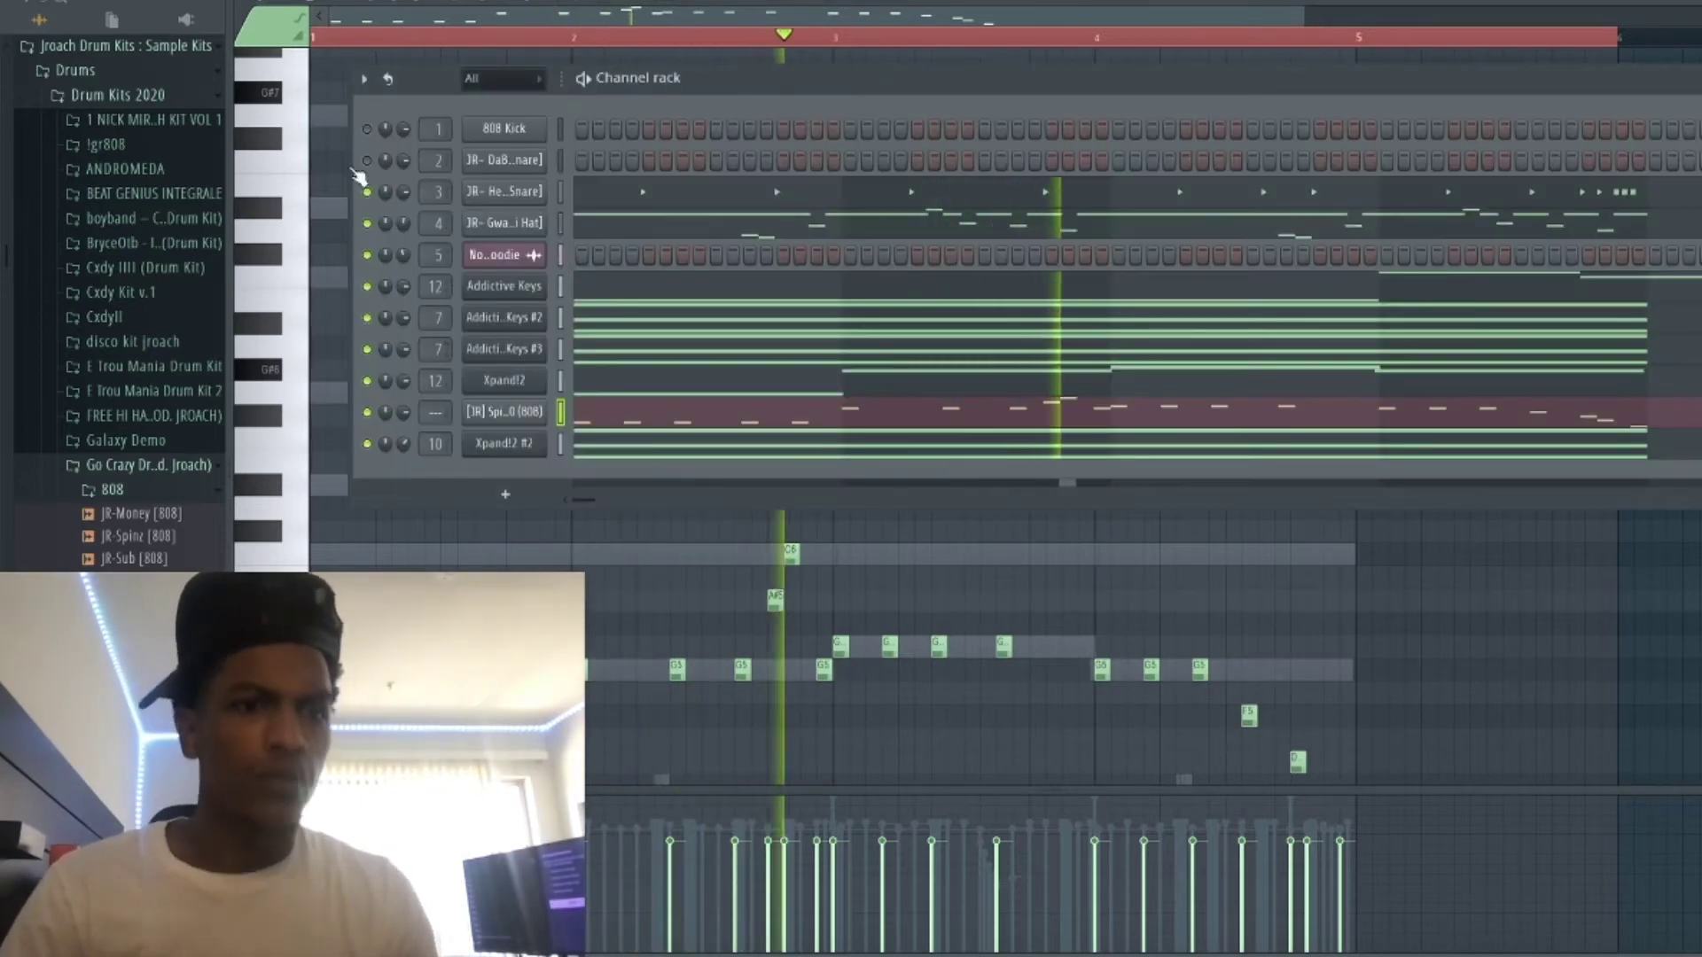
scroll(119, 266, "down", 3)
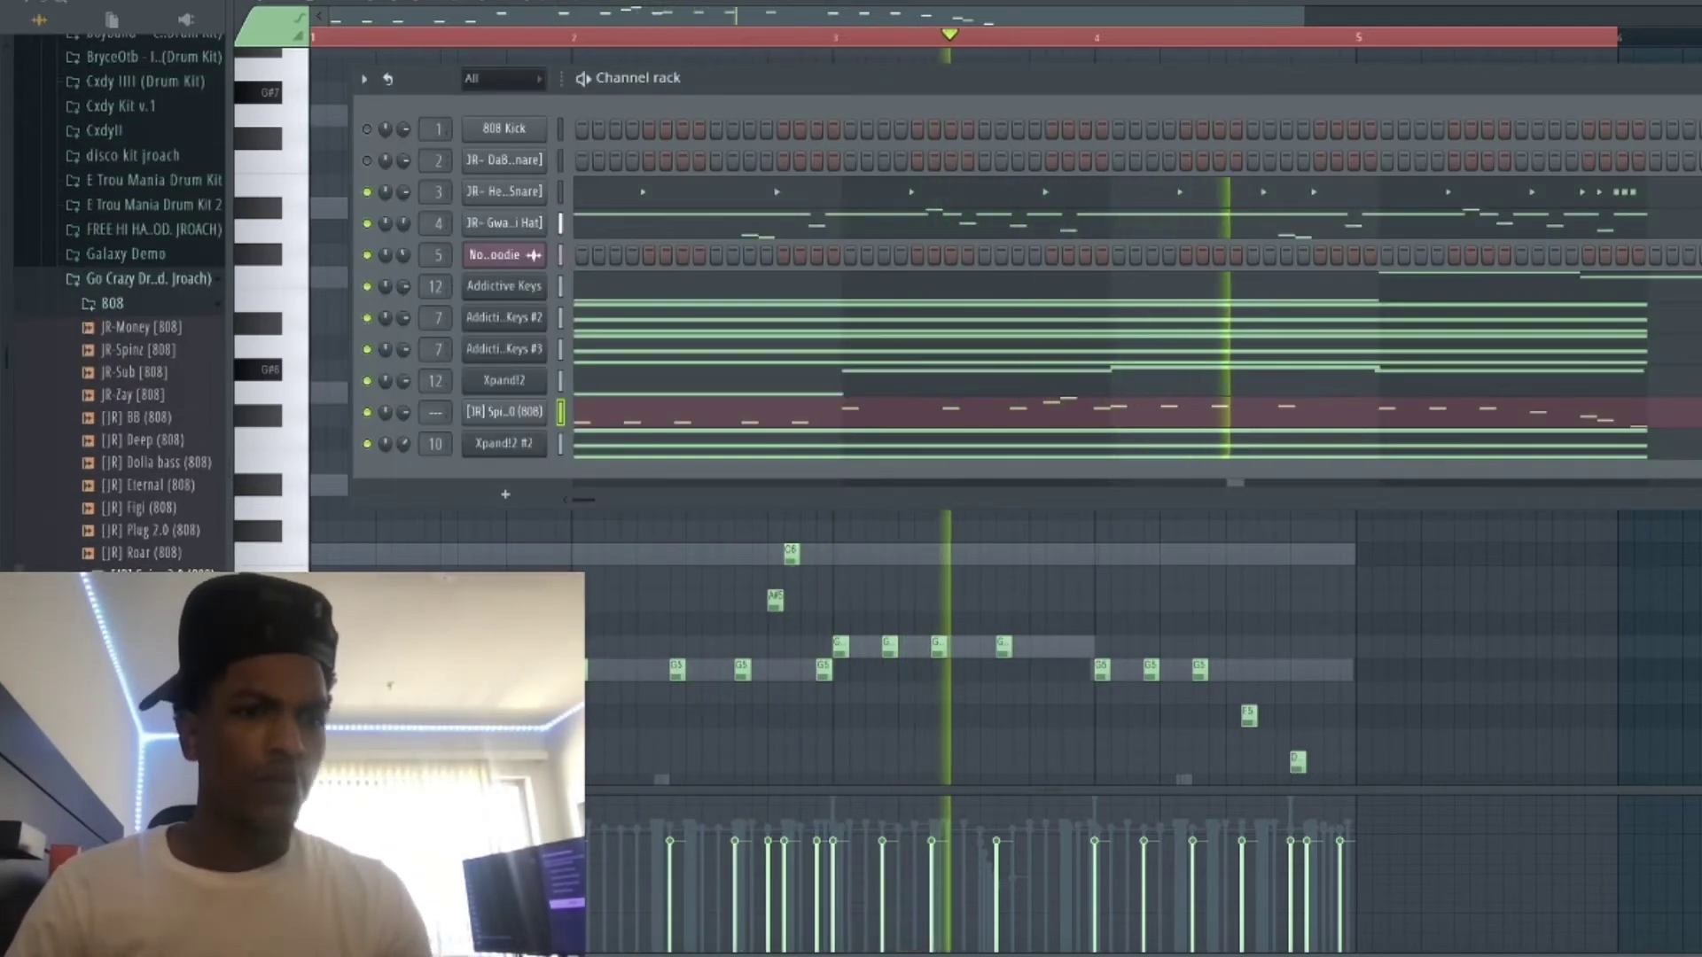
scroll(124, 443, "down", 3)
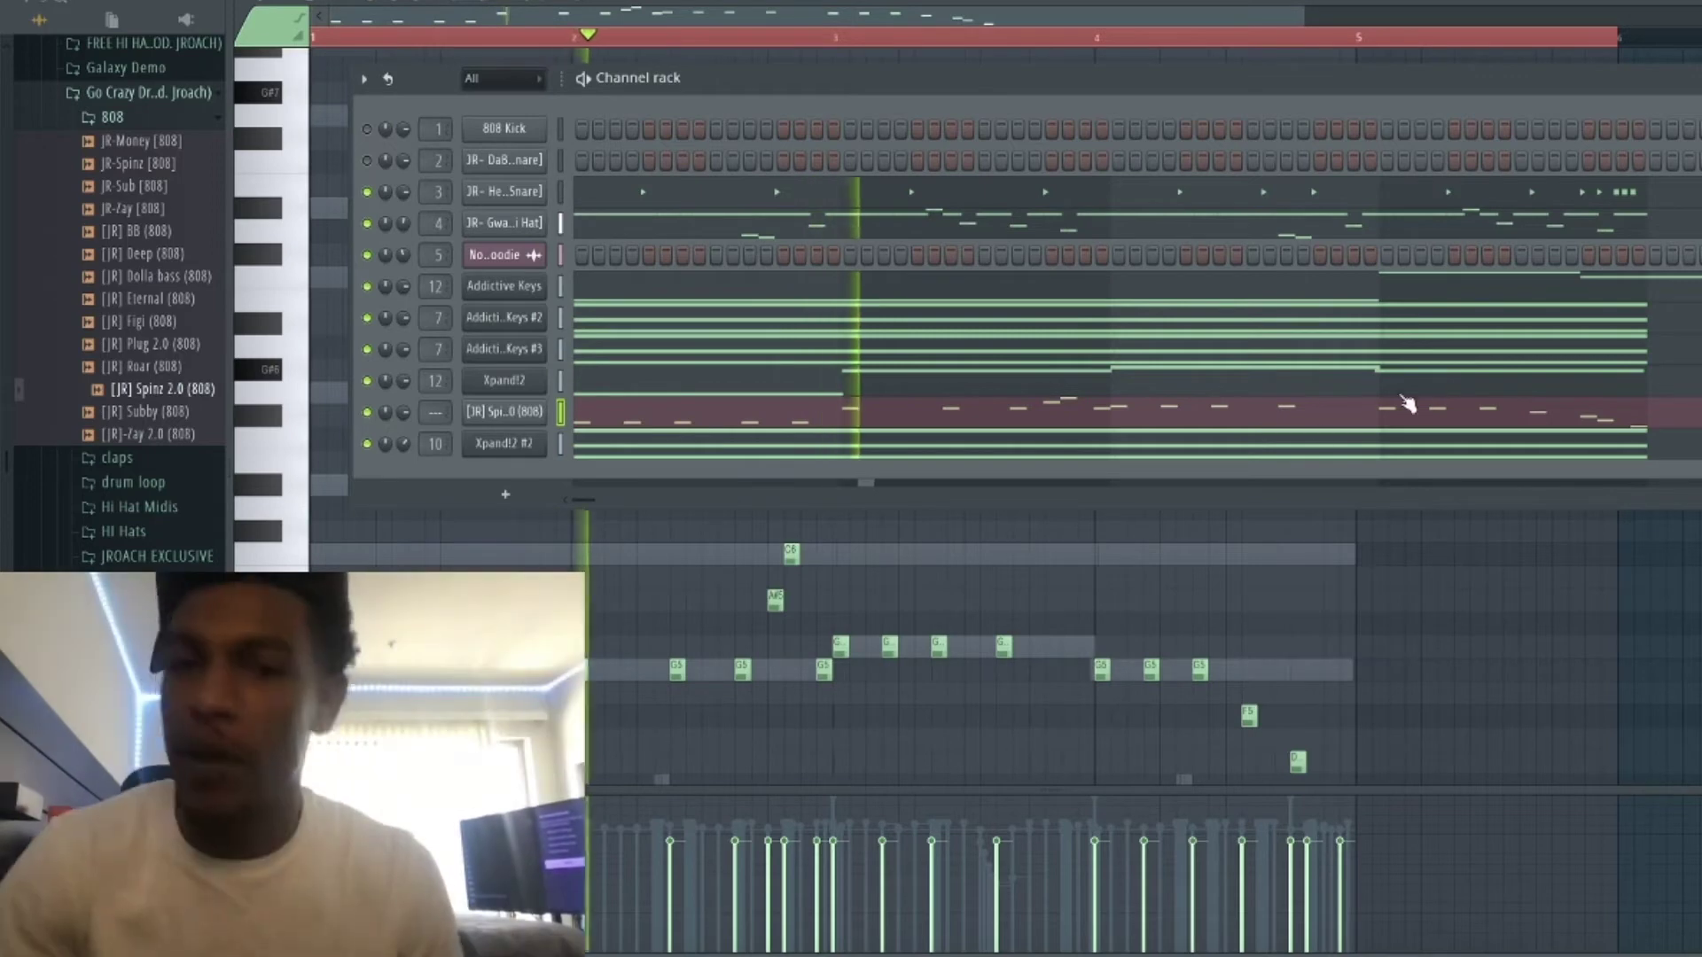
scroll(142, 337, "down", 8)
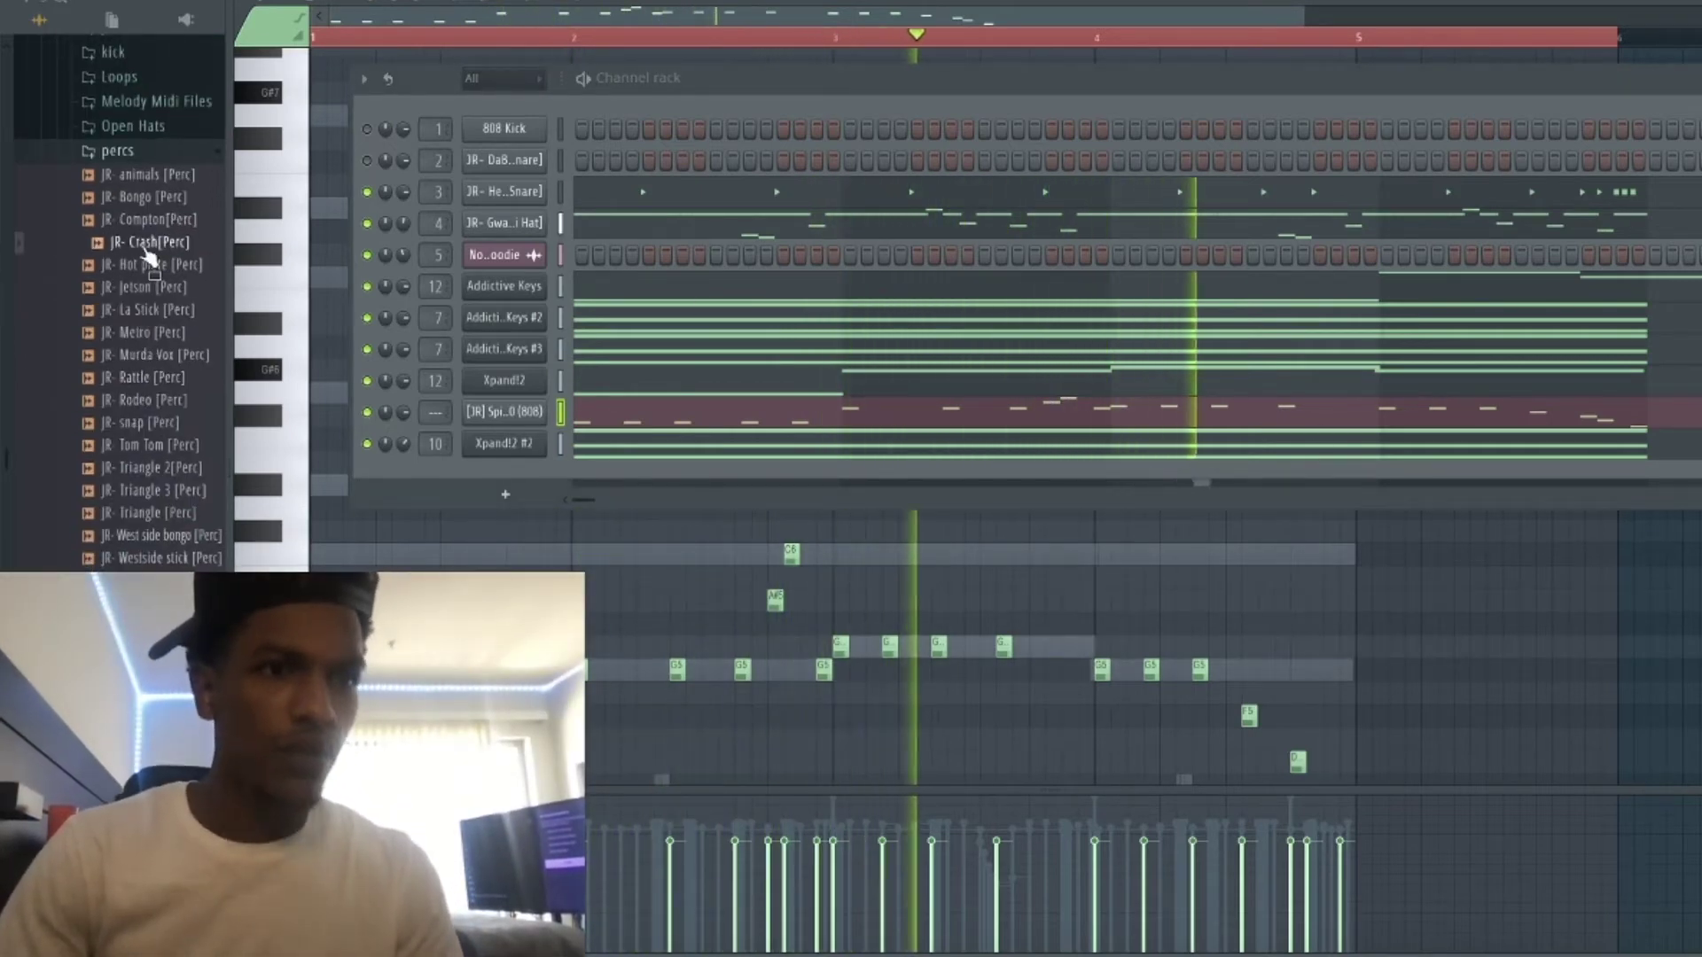
left_click_drag(152, 209, 517, 128)
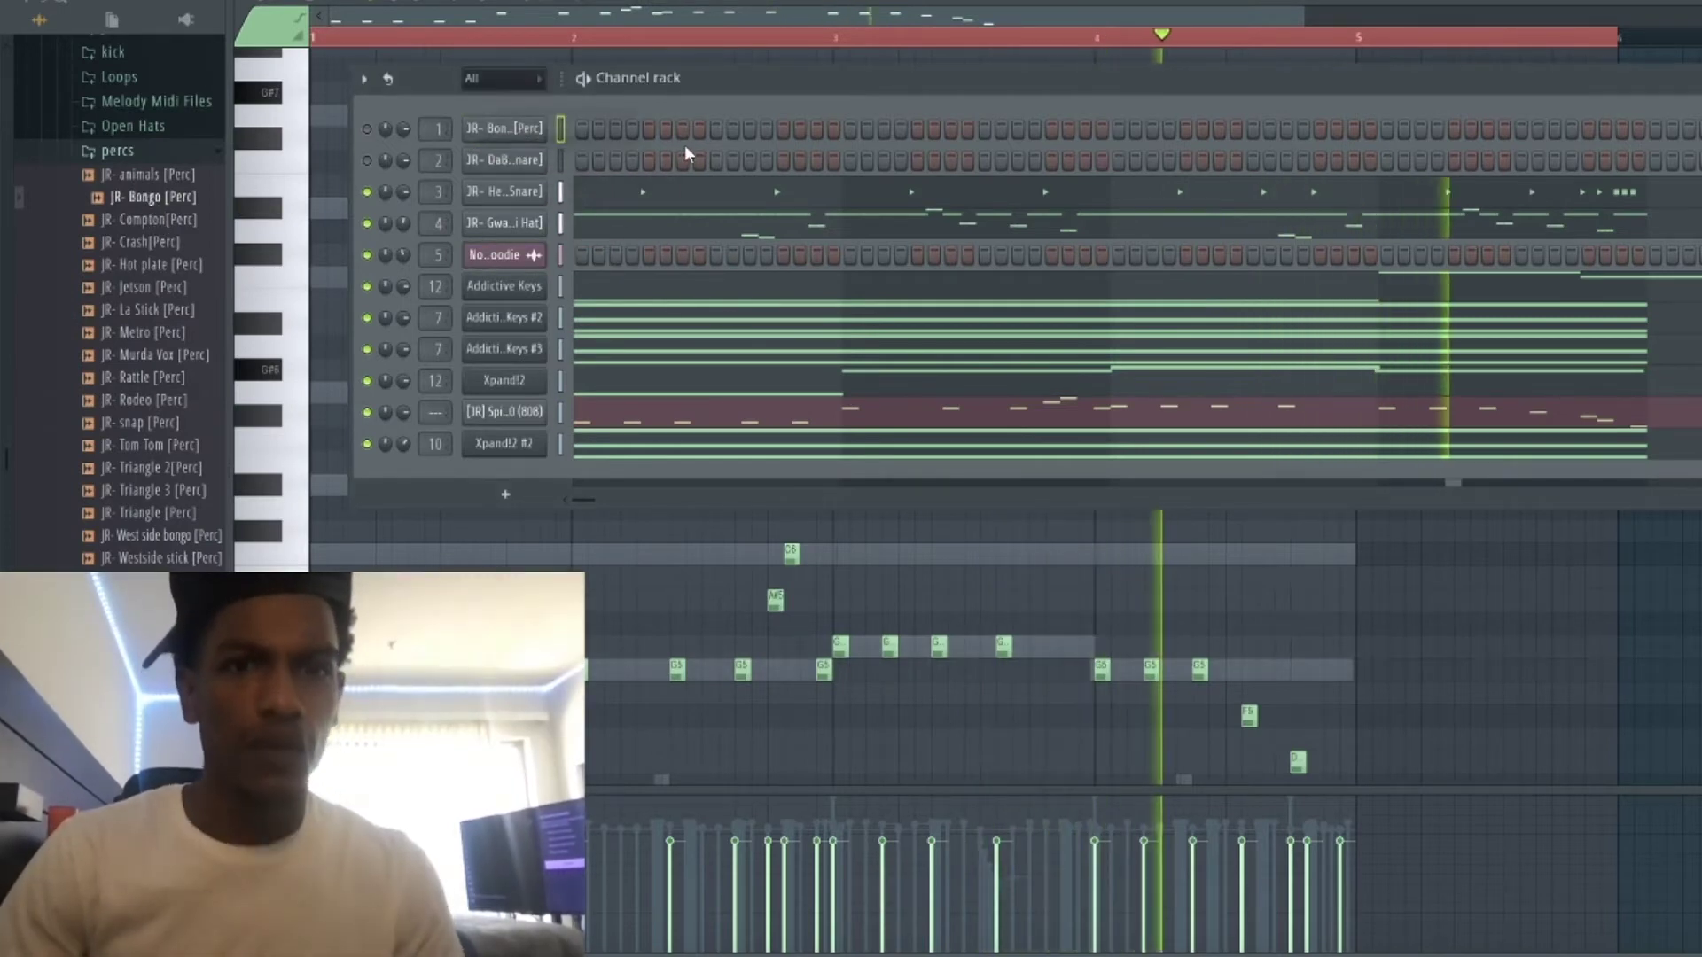
left_click(751, 129)
left_click(816, 128)
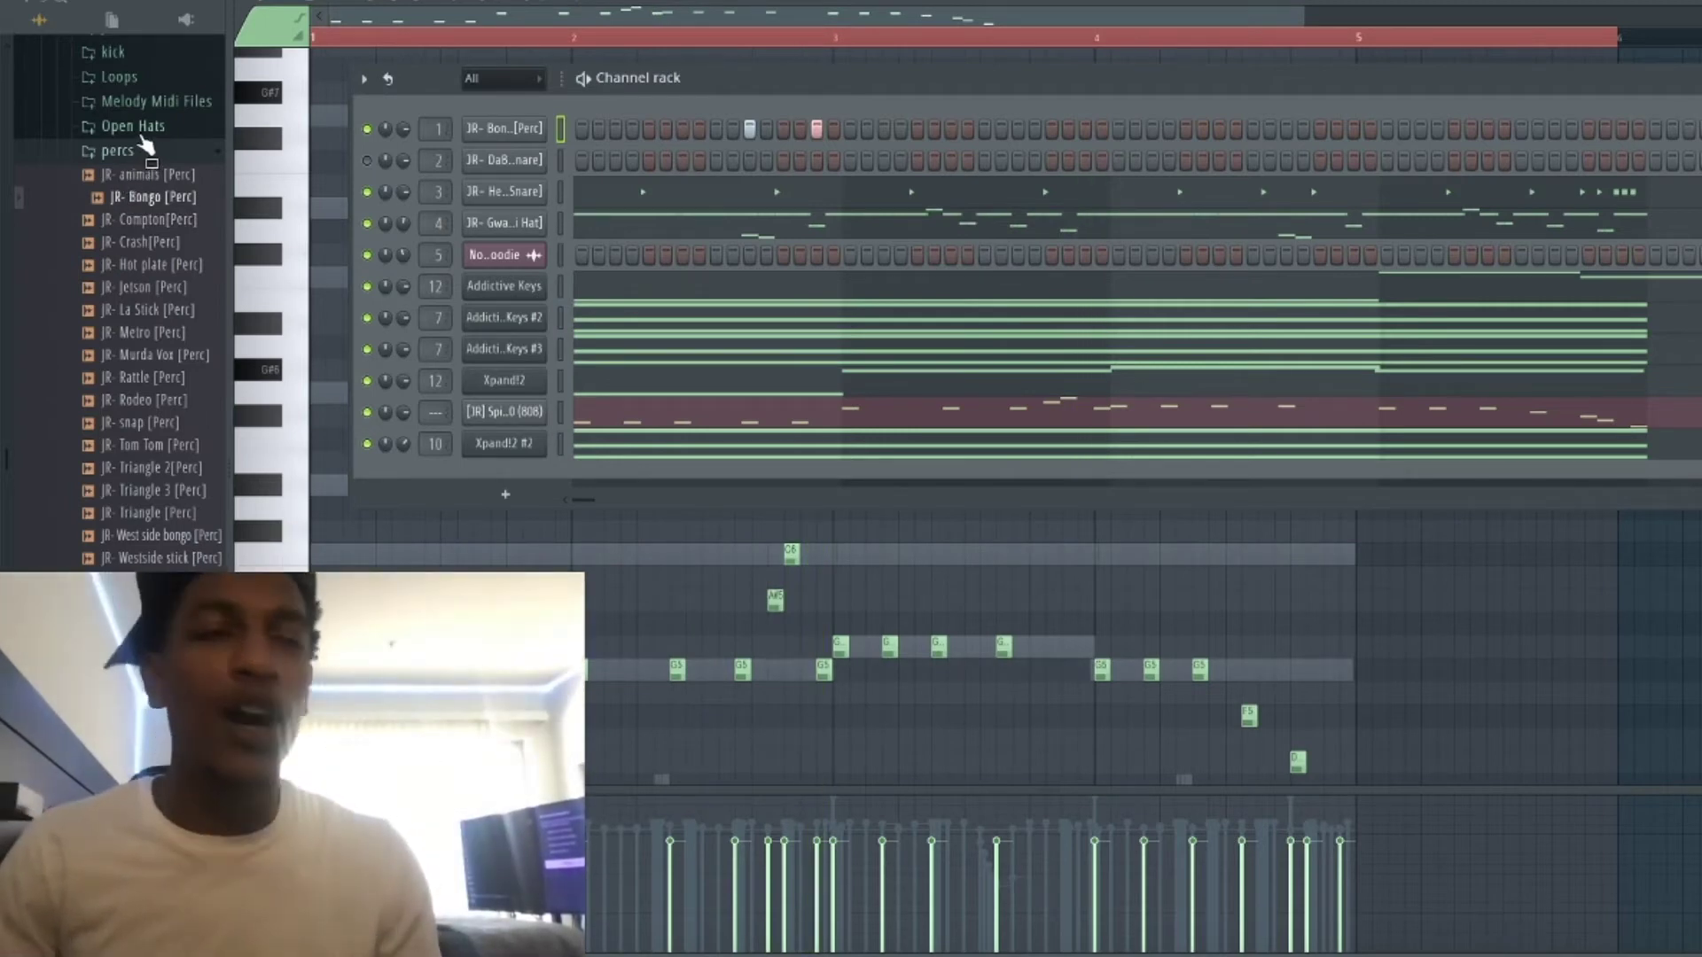
Add [JR] Slatt (Open Hat) from the Open Hats folder as the first channel and fill it with a hit every 4 steps.
left_click(122, 129)
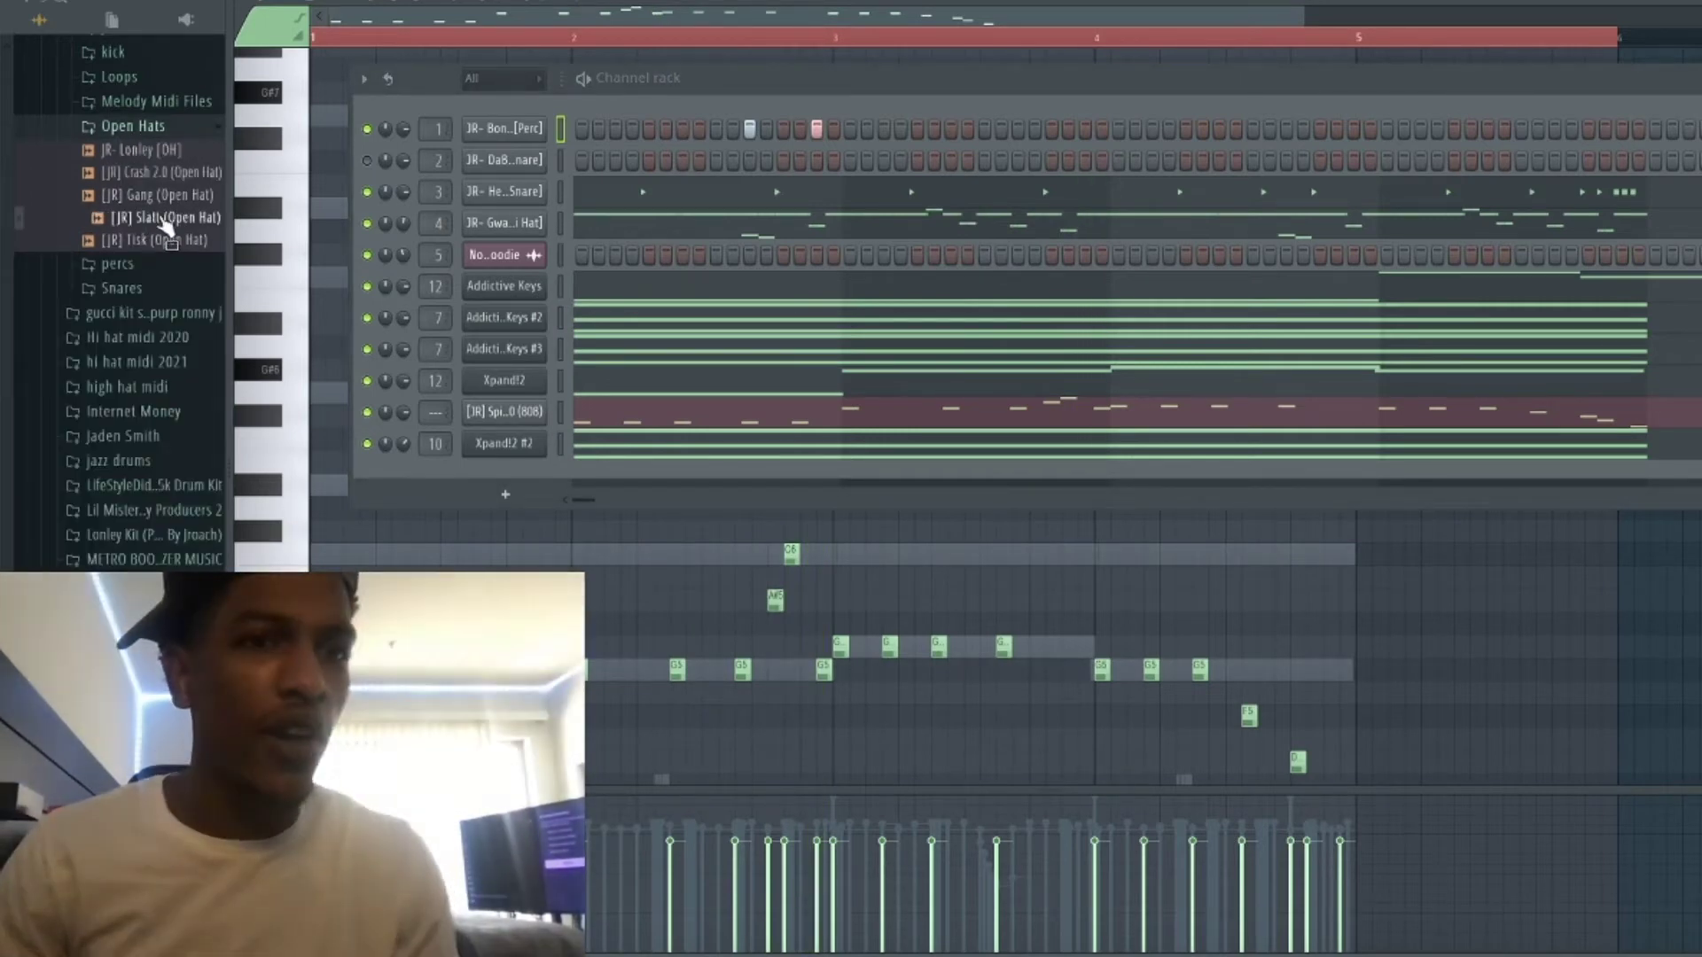
left_click_drag(508, 105, 508, 108)
right_click(512, 124)
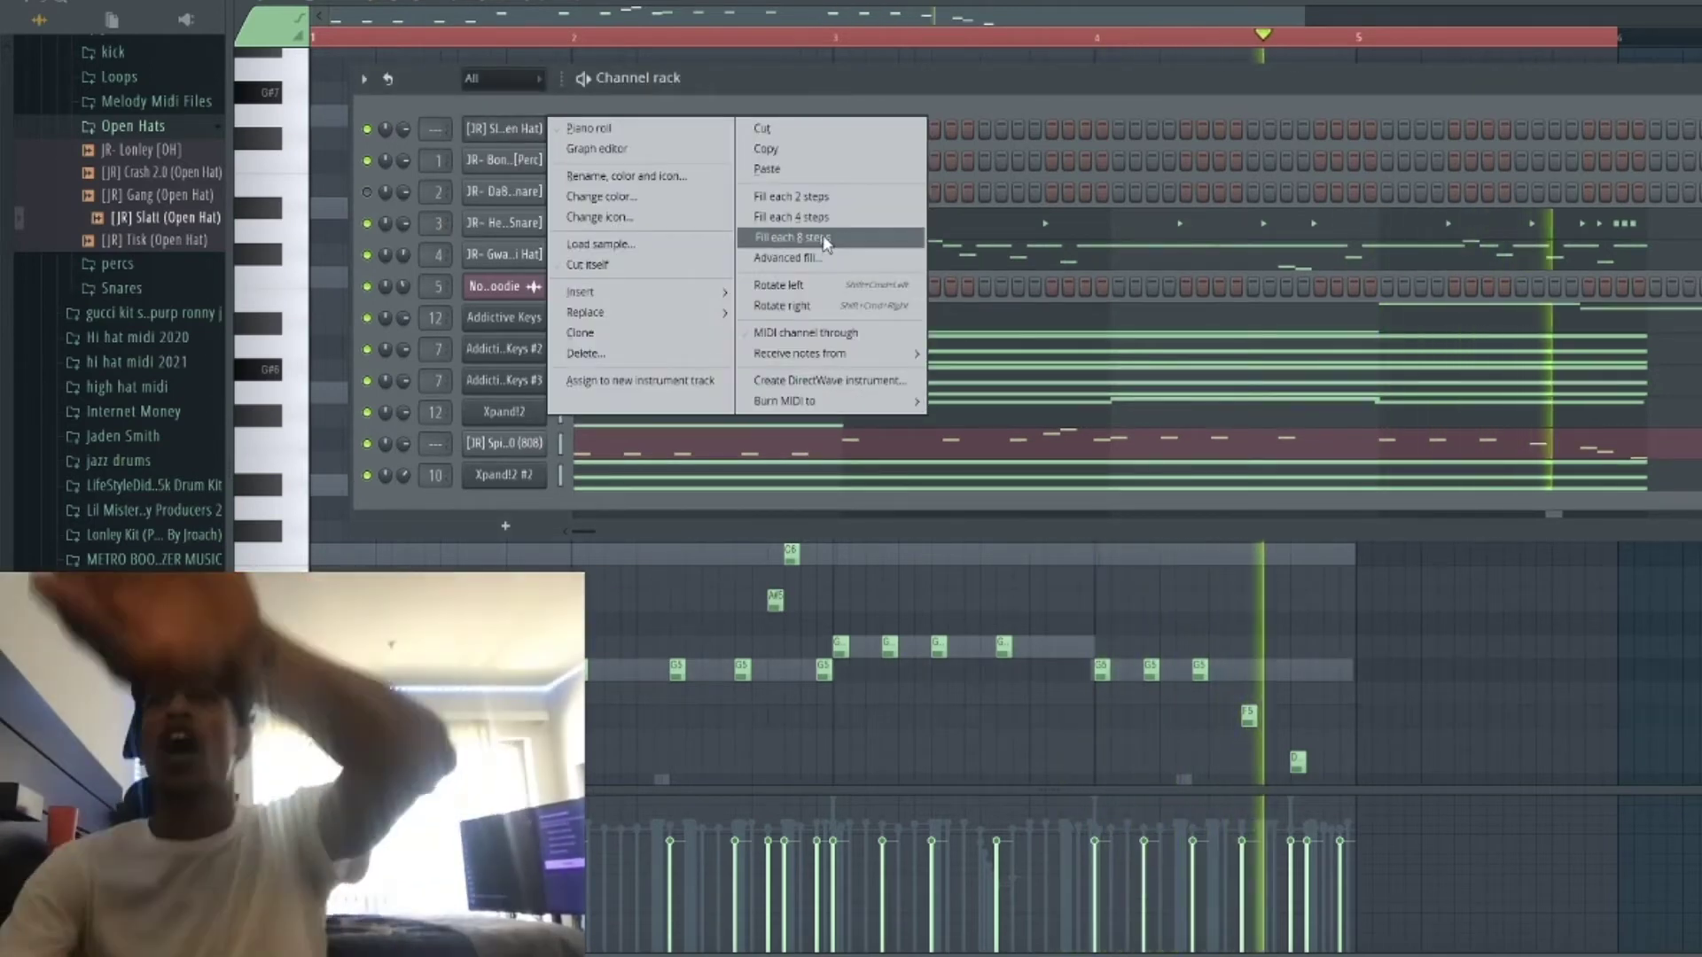
left_click(824, 238)
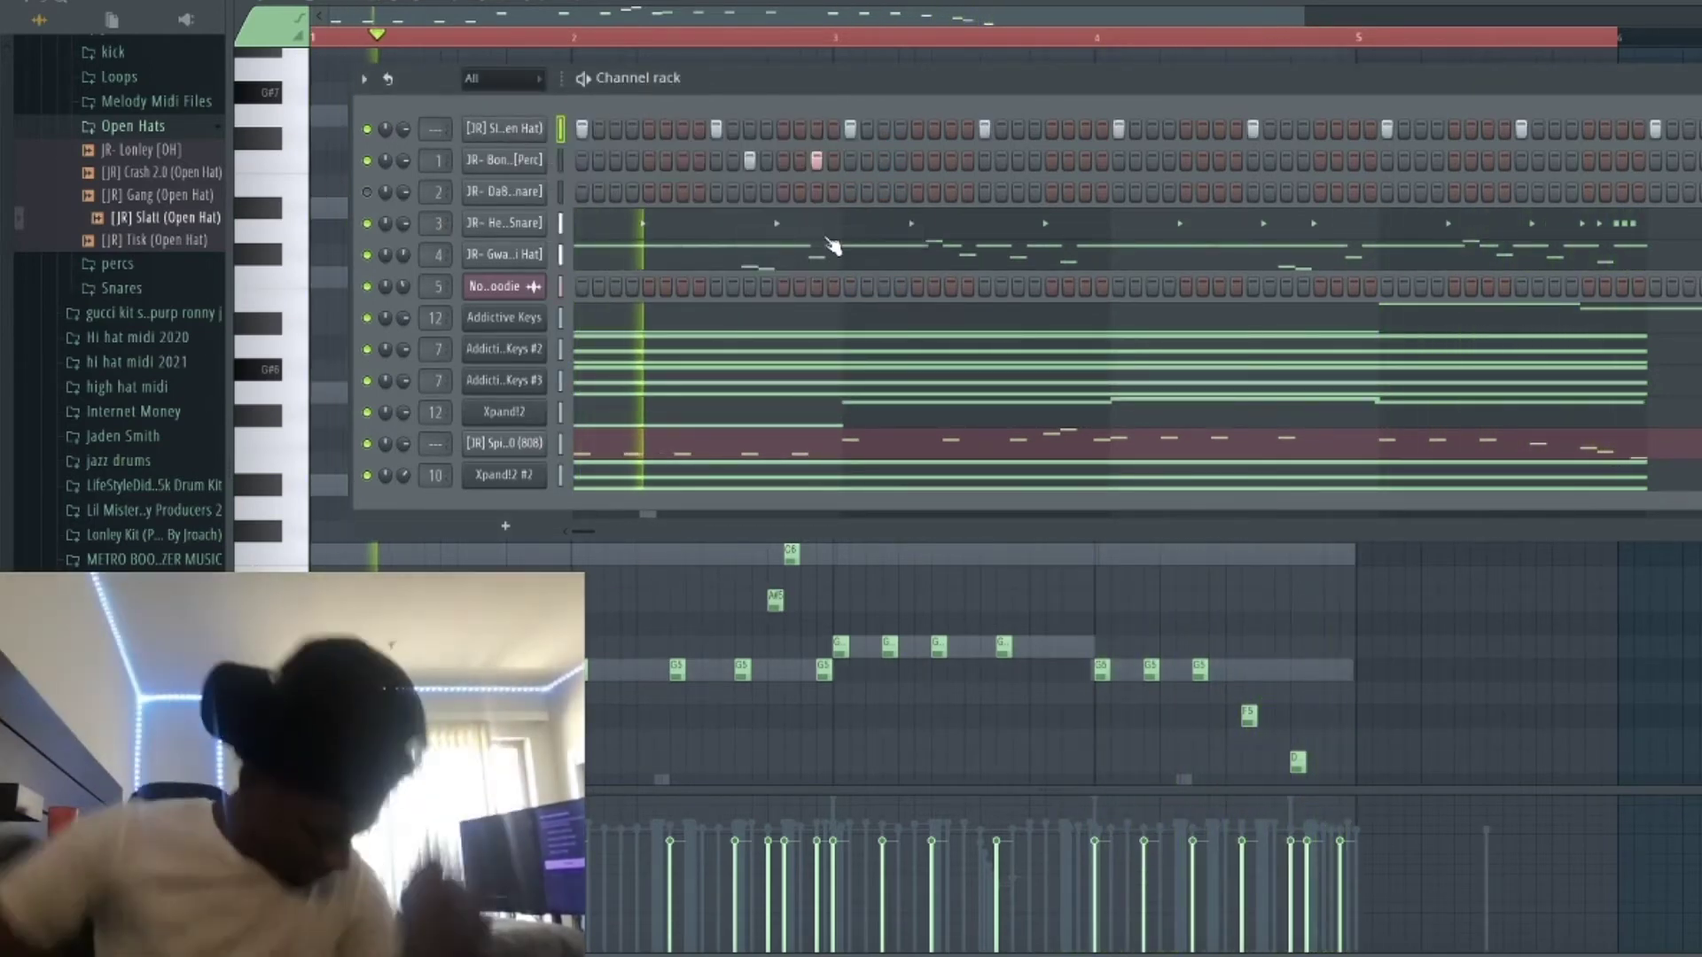
right_click(497, 145)
left_click(882, 219)
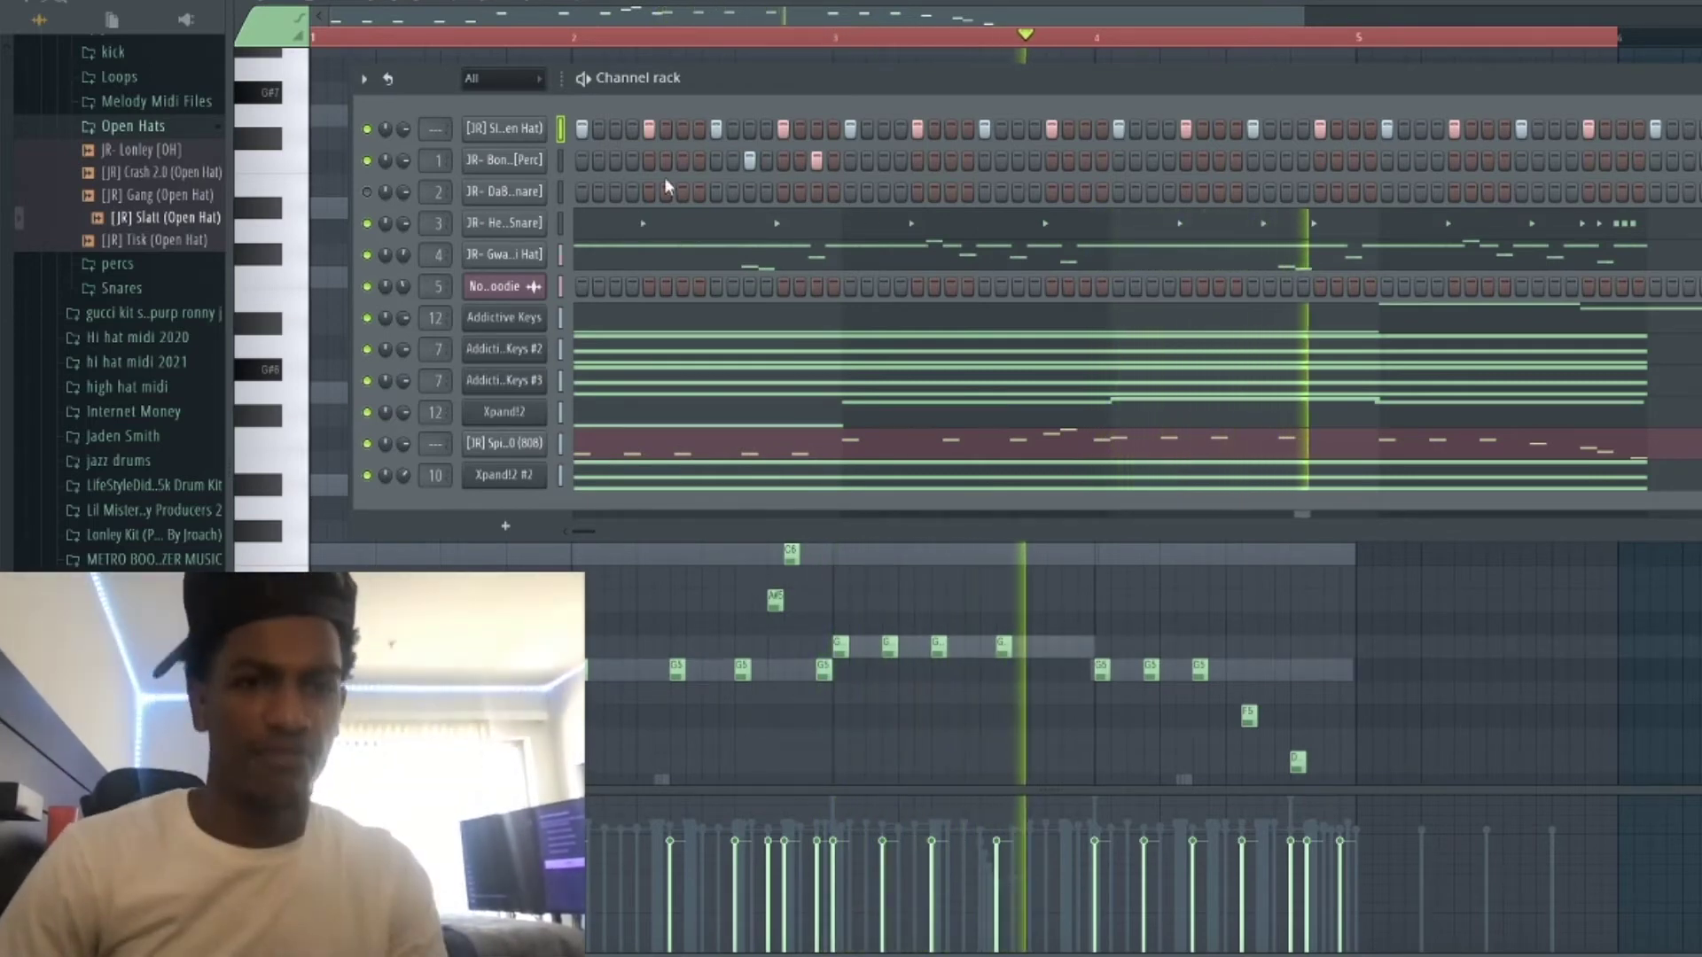
Move the JR- Bongo [Perc] hits to steps 12 and 14 and expand the percs sample folder.
left_click(786, 160)
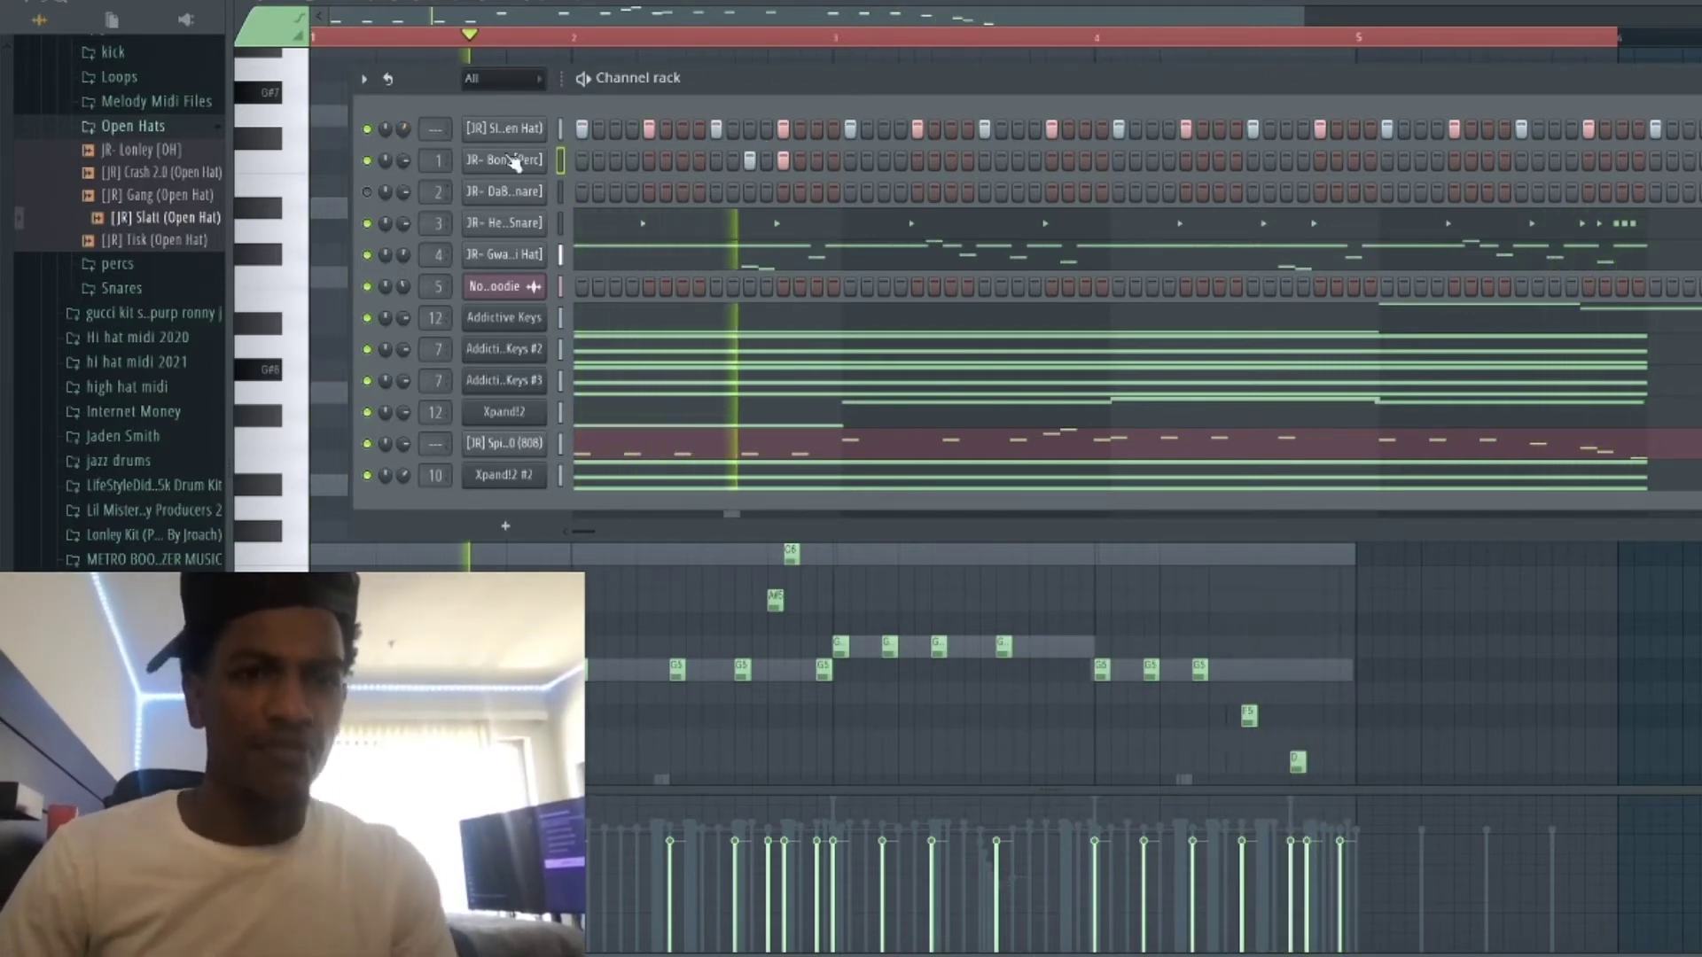
left_click(767, 161)
left_click(799, 160)
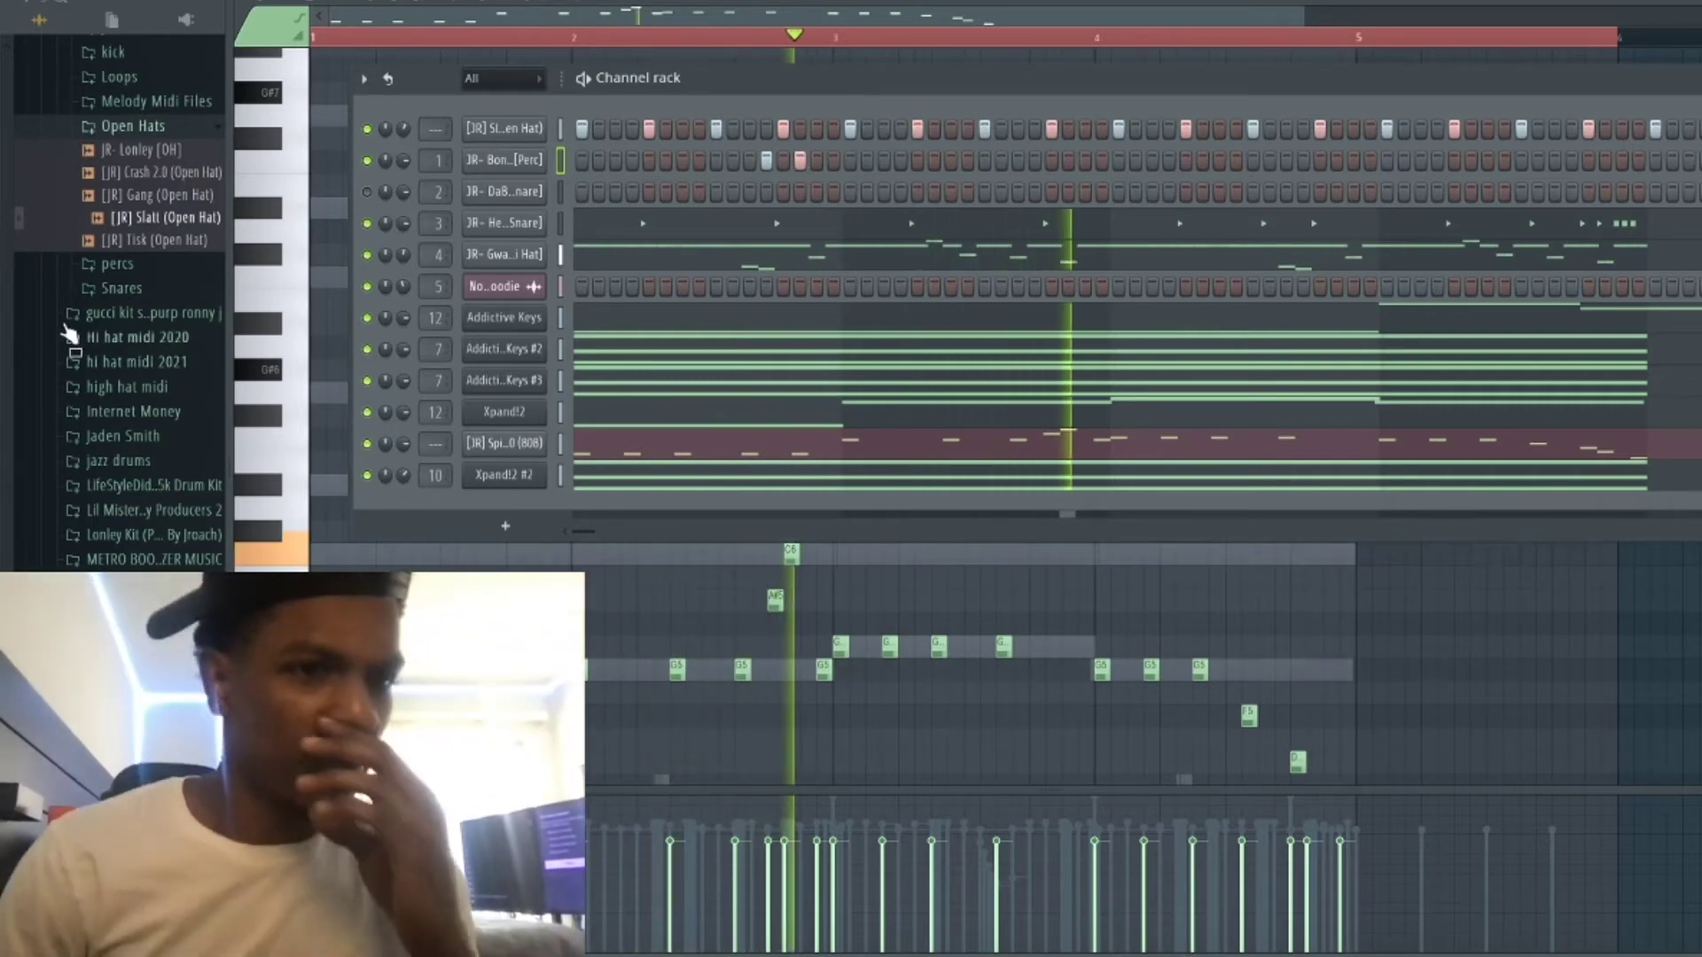
left_click(118, 265)
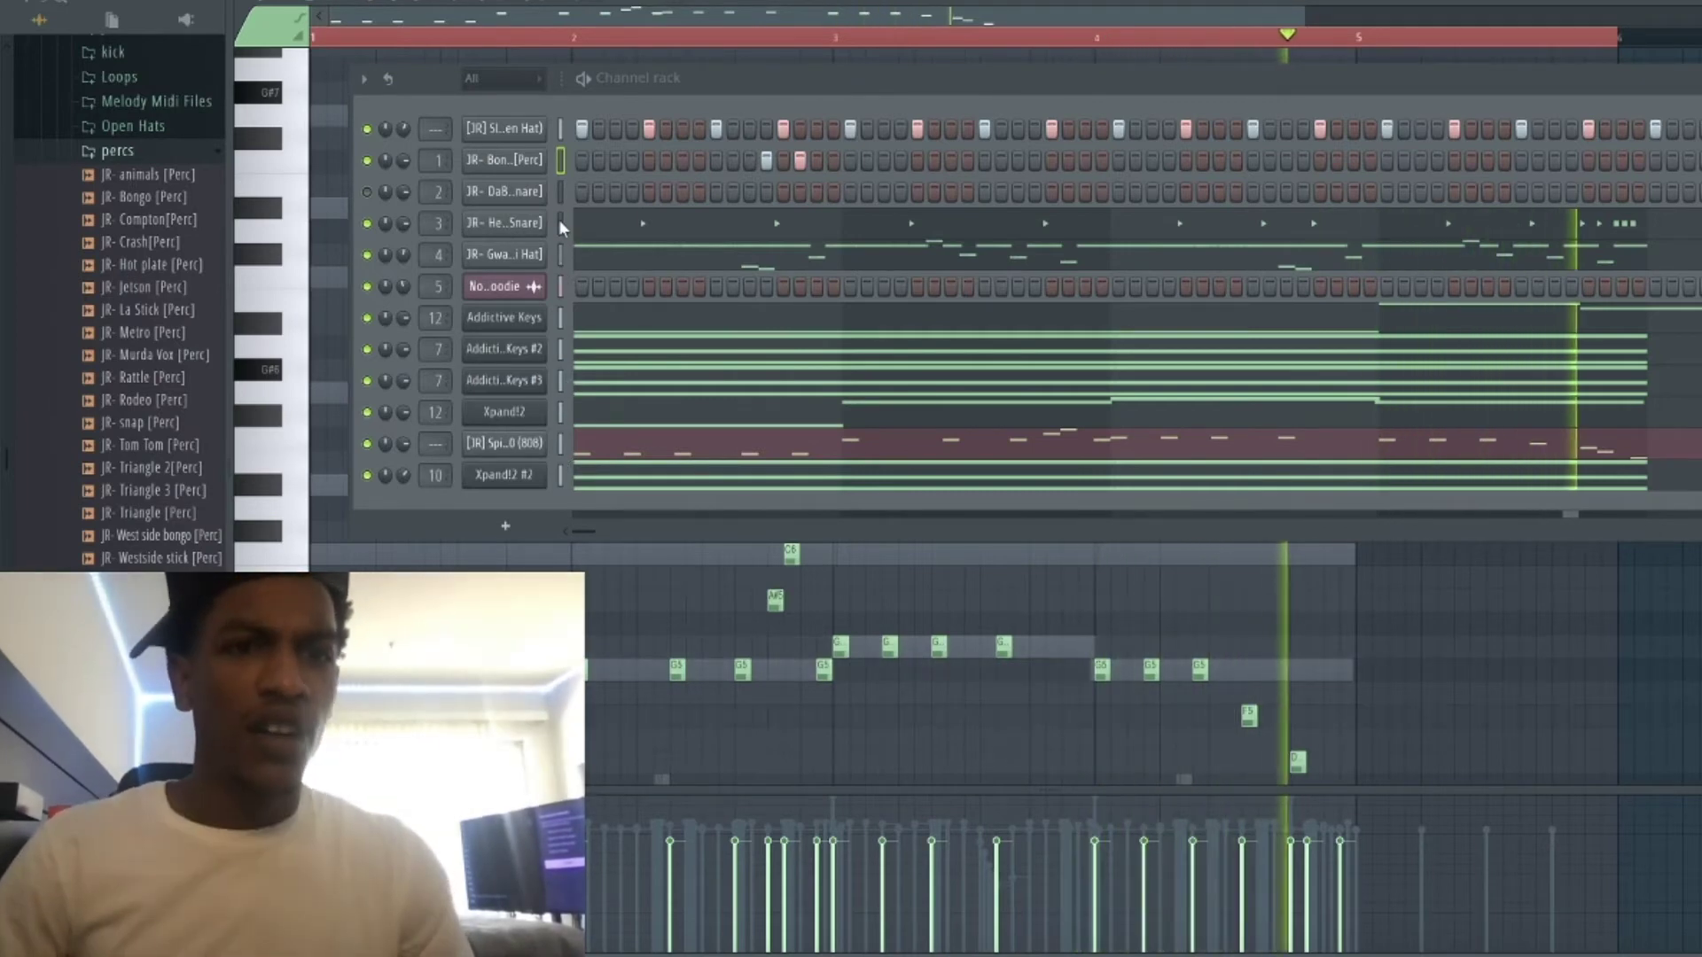
Copy the notes of the JR- He..Snare channel into the JR- DaB..nare channel above it.
left_click(560, 222)
key("ctrl+c")
left_click(562, 189)
key("ctrl+v")
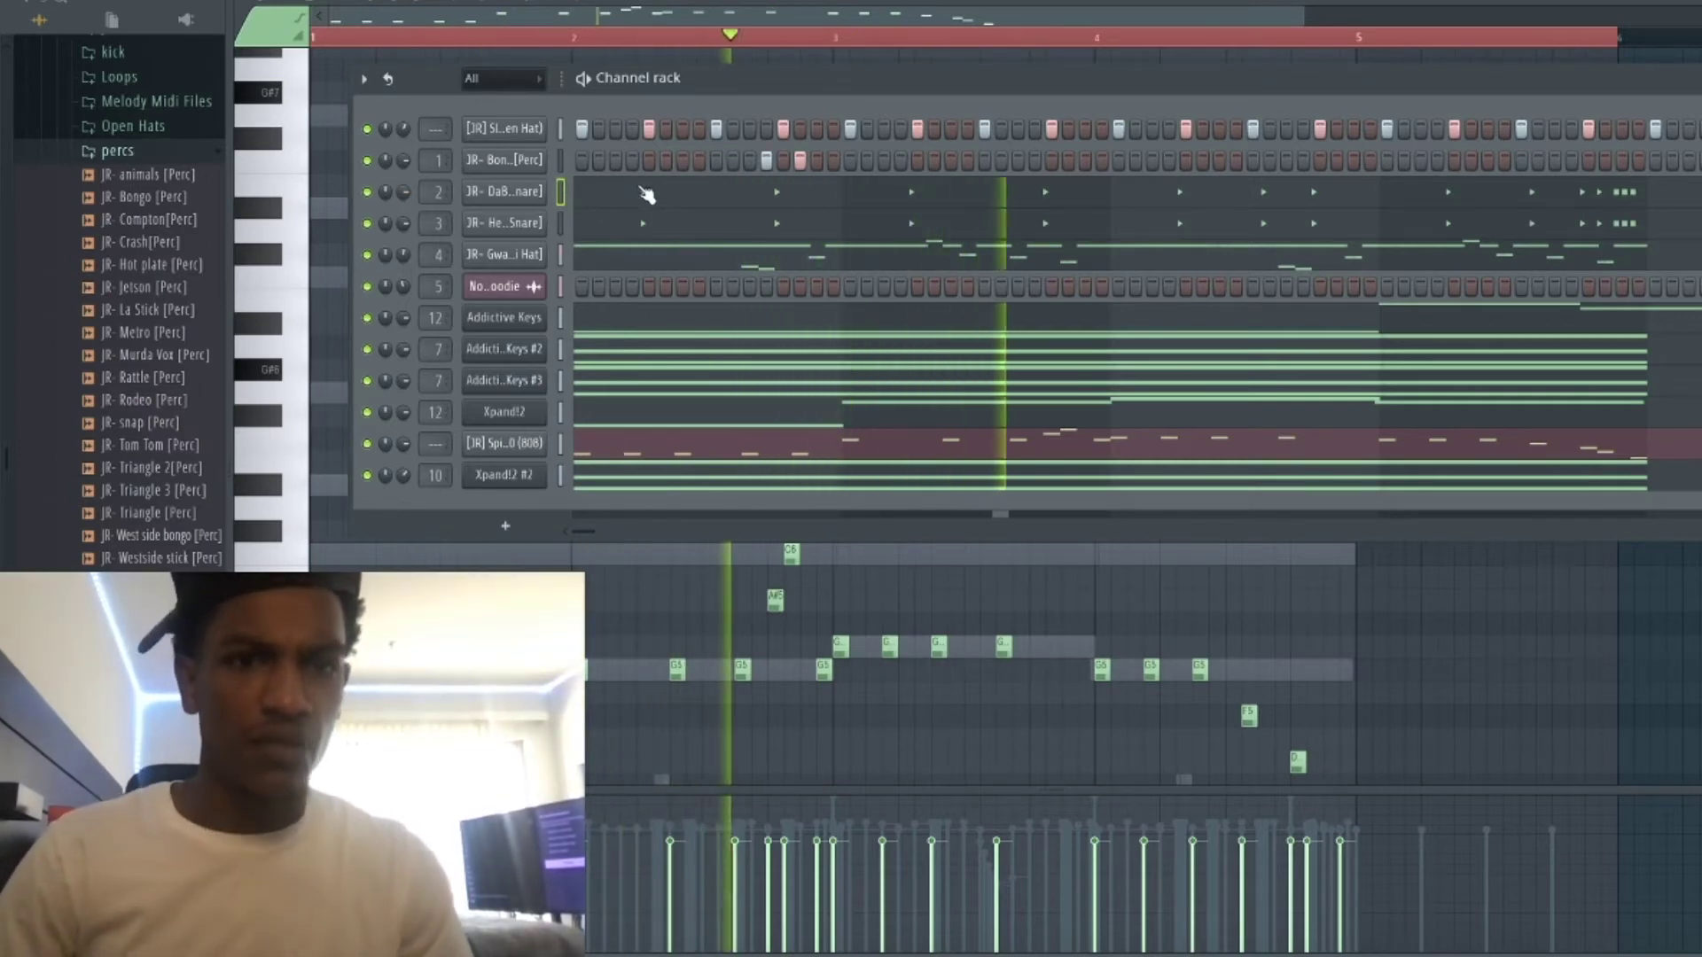
In the JR- DaB..nare part, delete all notes before the closing roll at step 13 of bar 4 and transpose the rest up one octave.
right_click(645, 192)
left_click(647, 199)
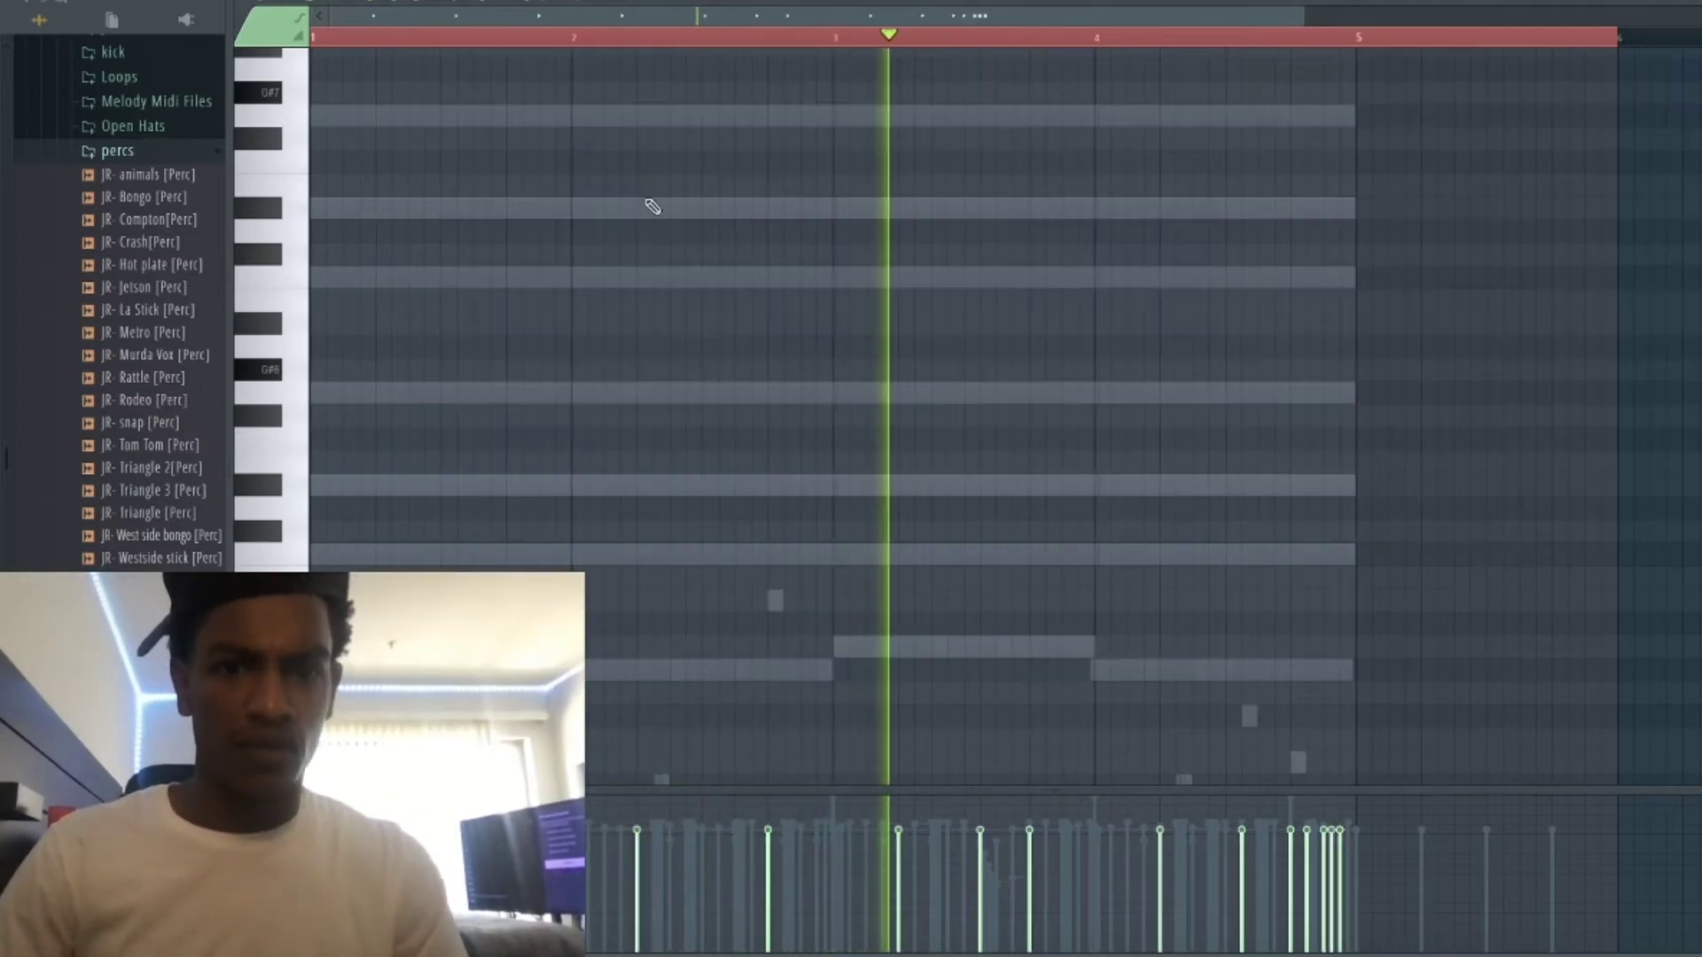
scroll(919, 380, "down", 4)
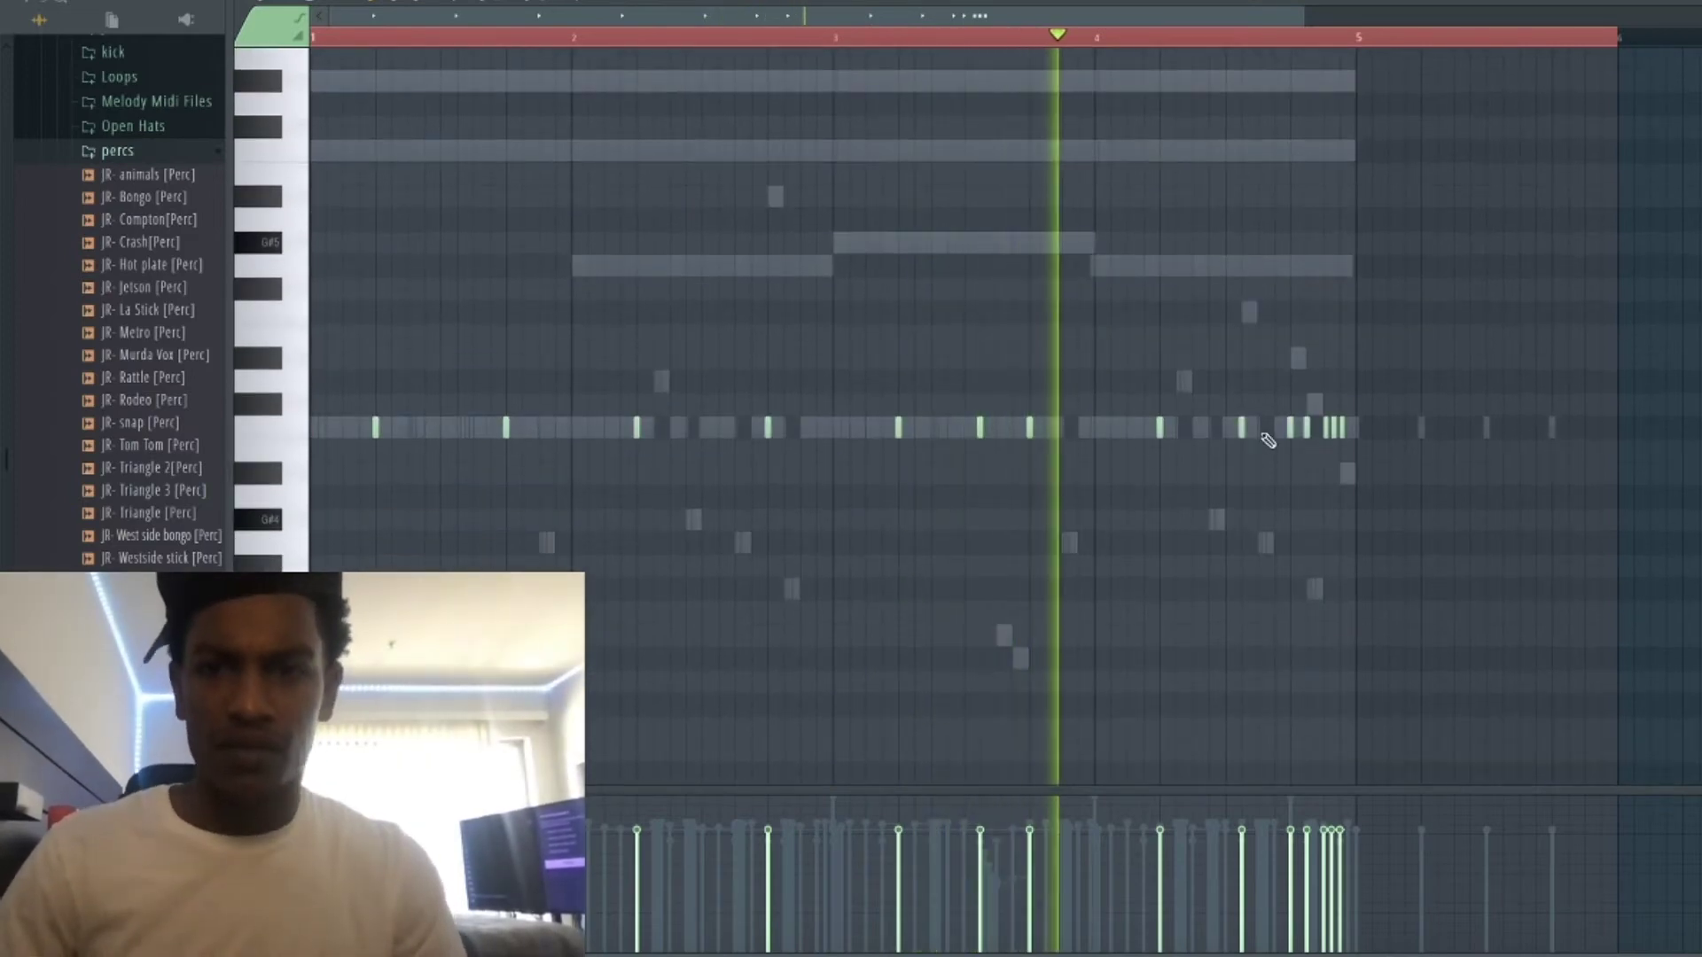
left_click_drag(1272, 434, 3, 401)
key("Delete")
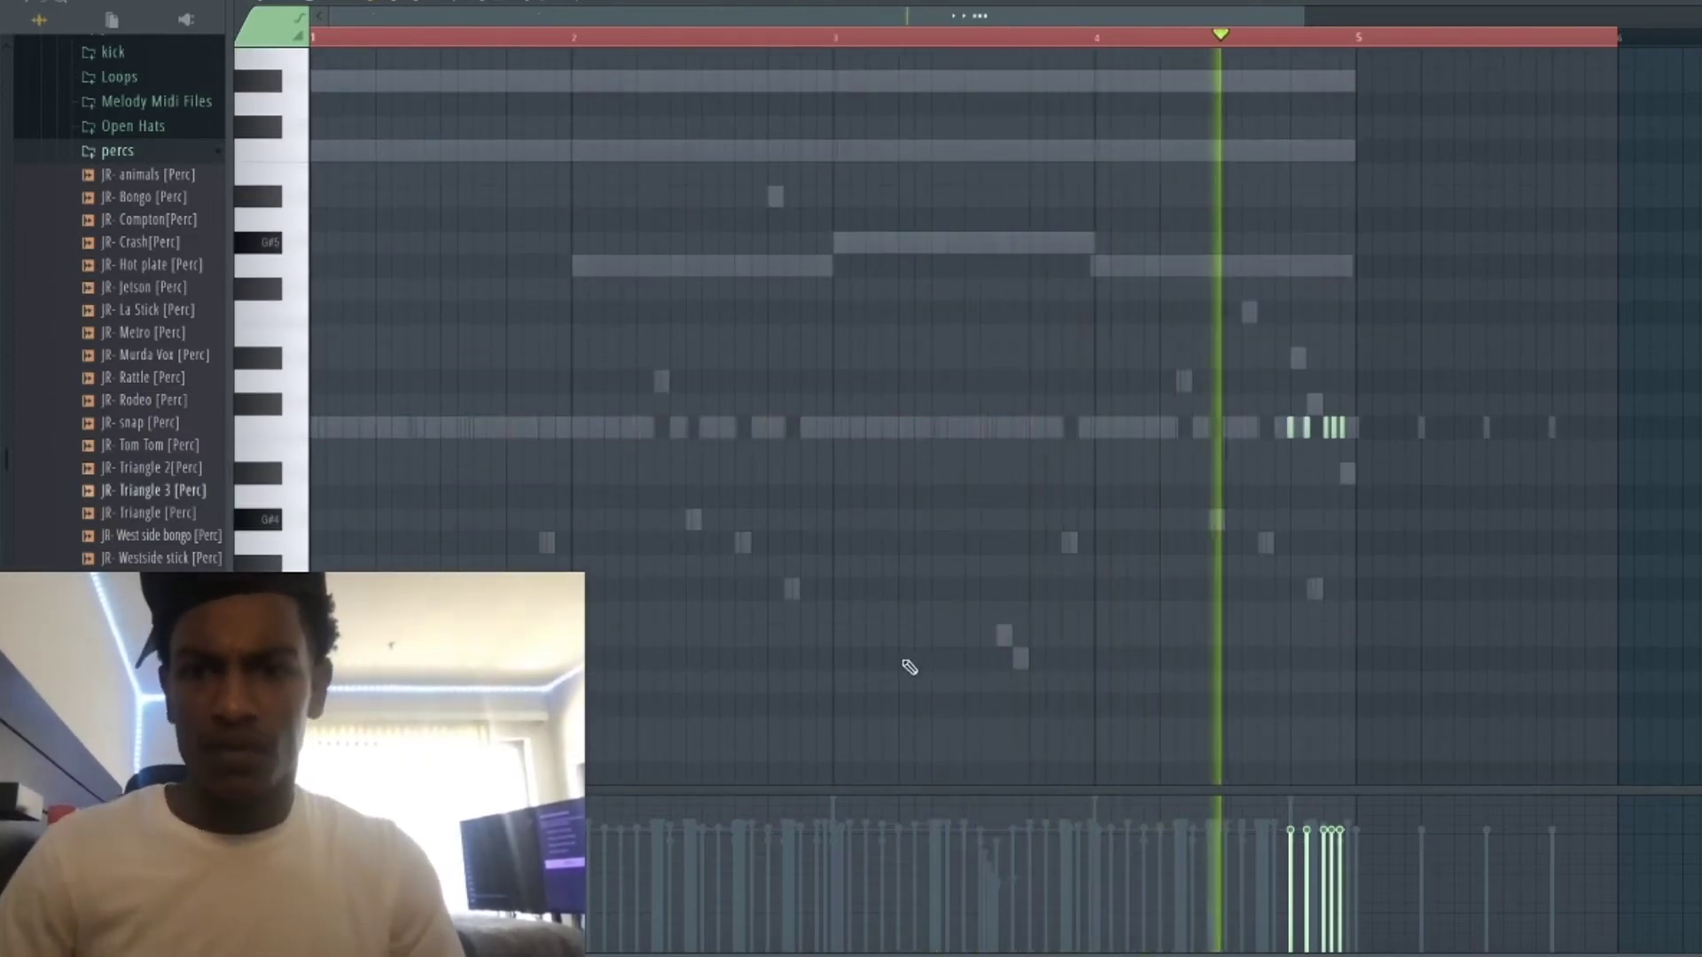
key("ctrl+a")
key("ctrl+Up")
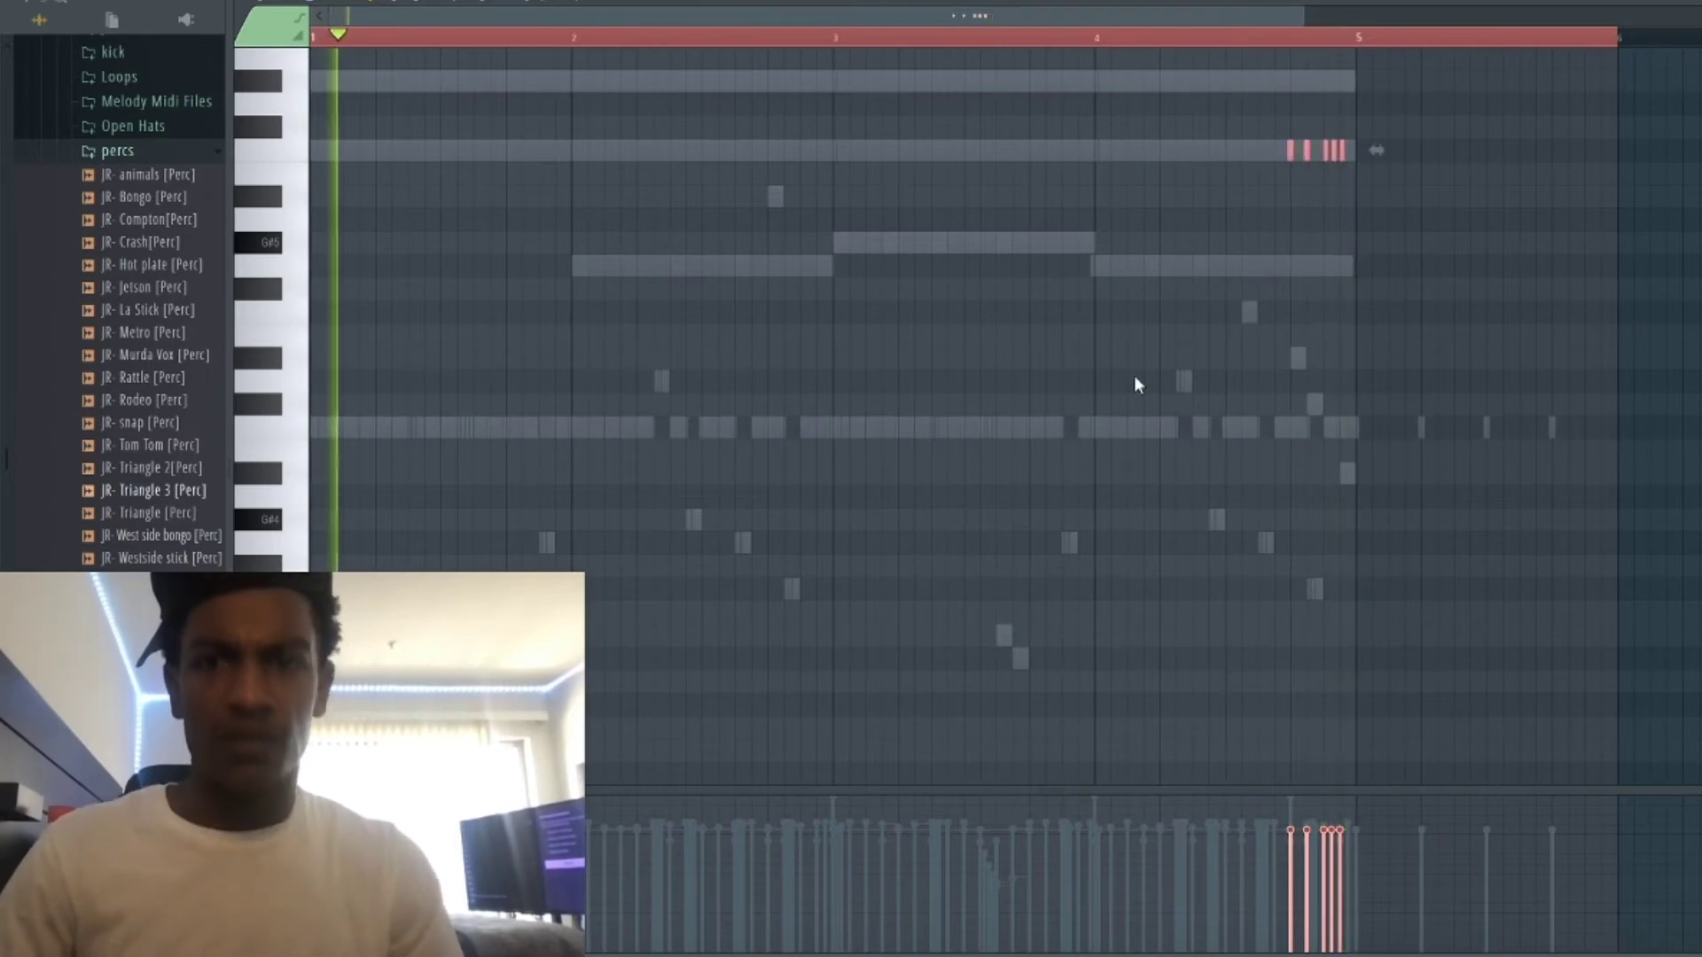
key("ctrl+Down")
left_click(1267, 43)
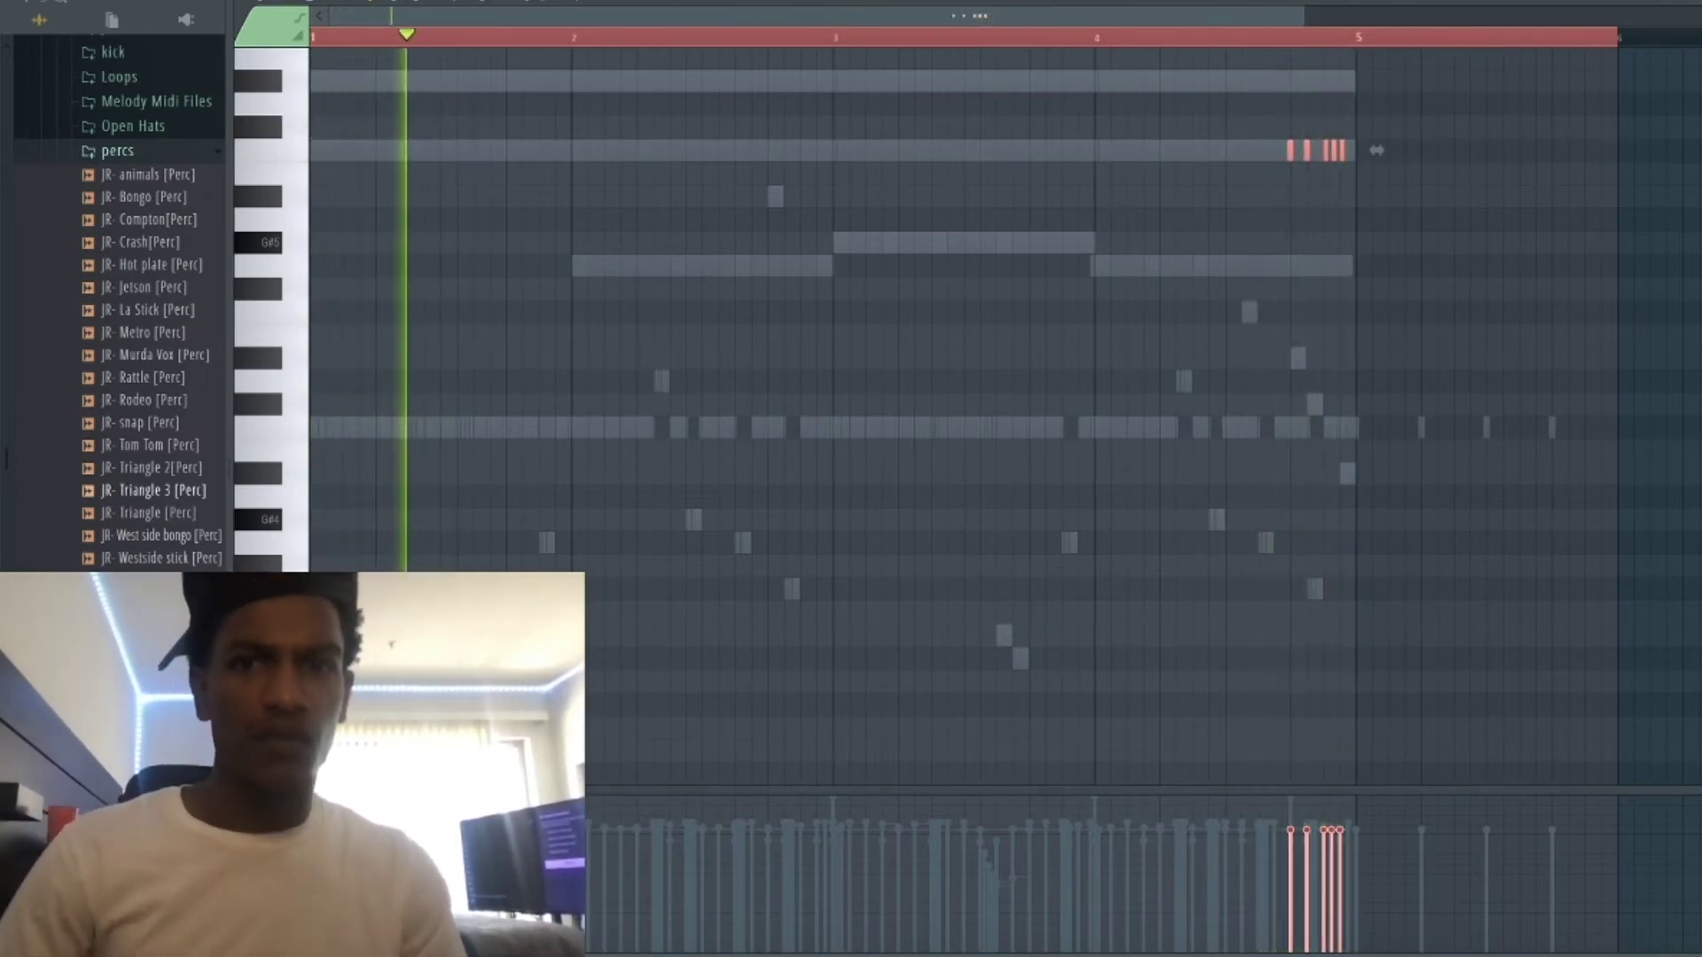
left_click(1075, 3)
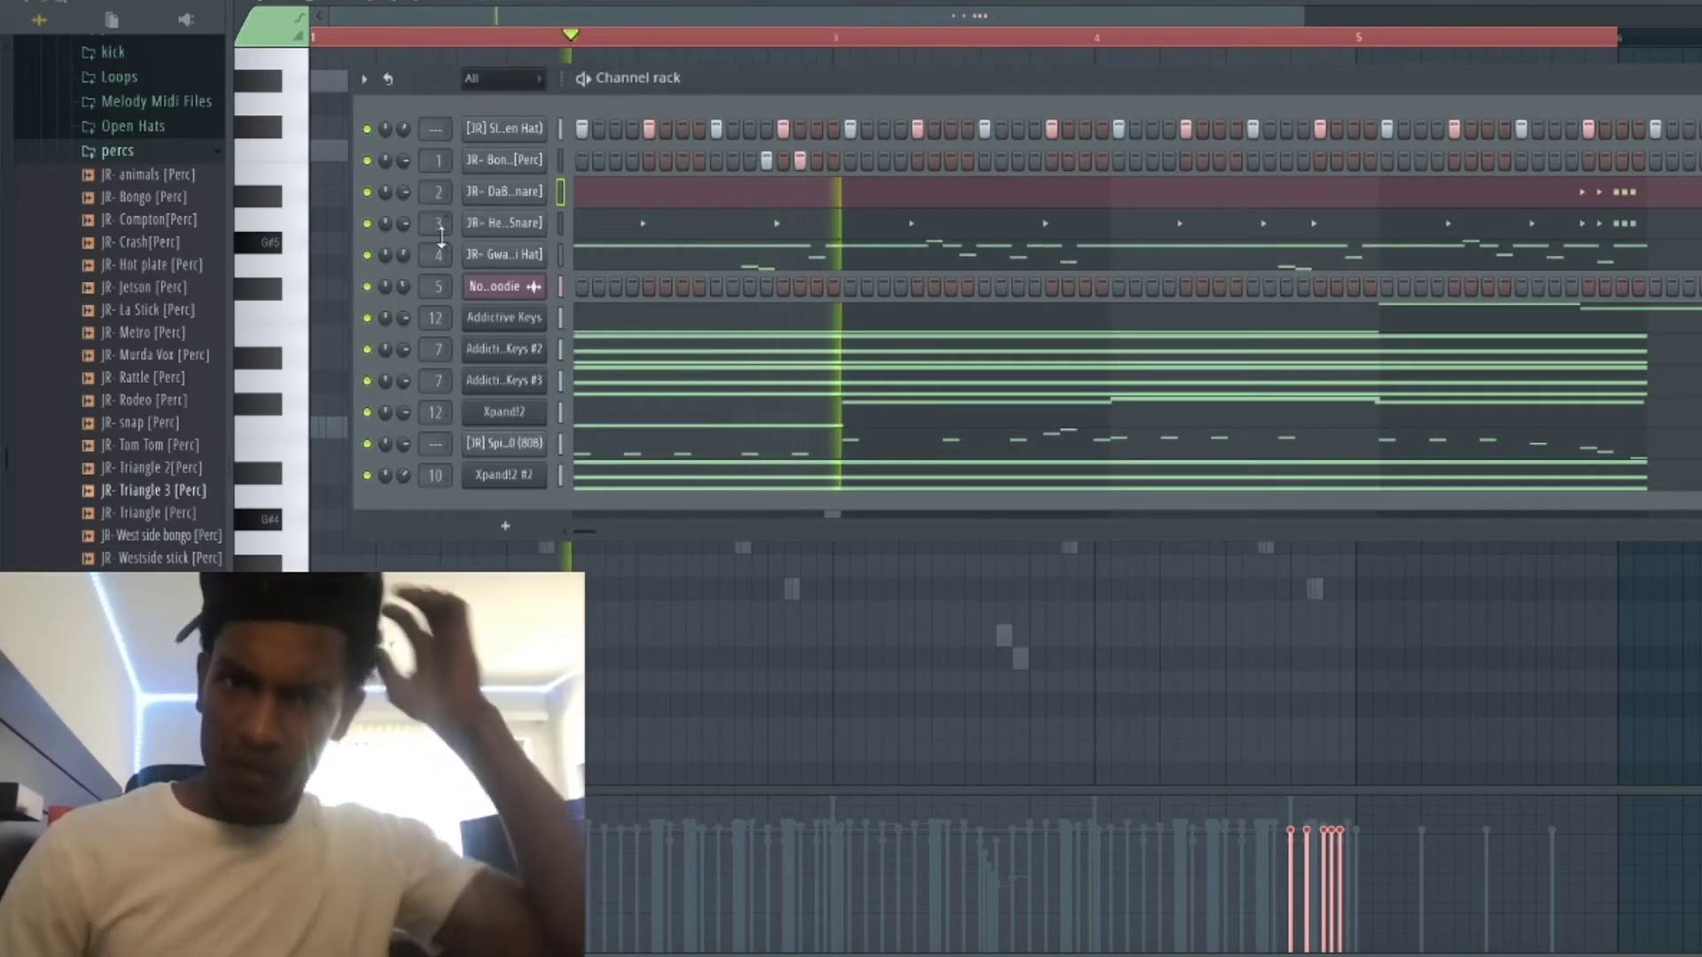
Try and remove a JR- Bongo hit on step 27, and add JR- Triangle 3 [Perc] as the first channel.
left_click(1018, 161)
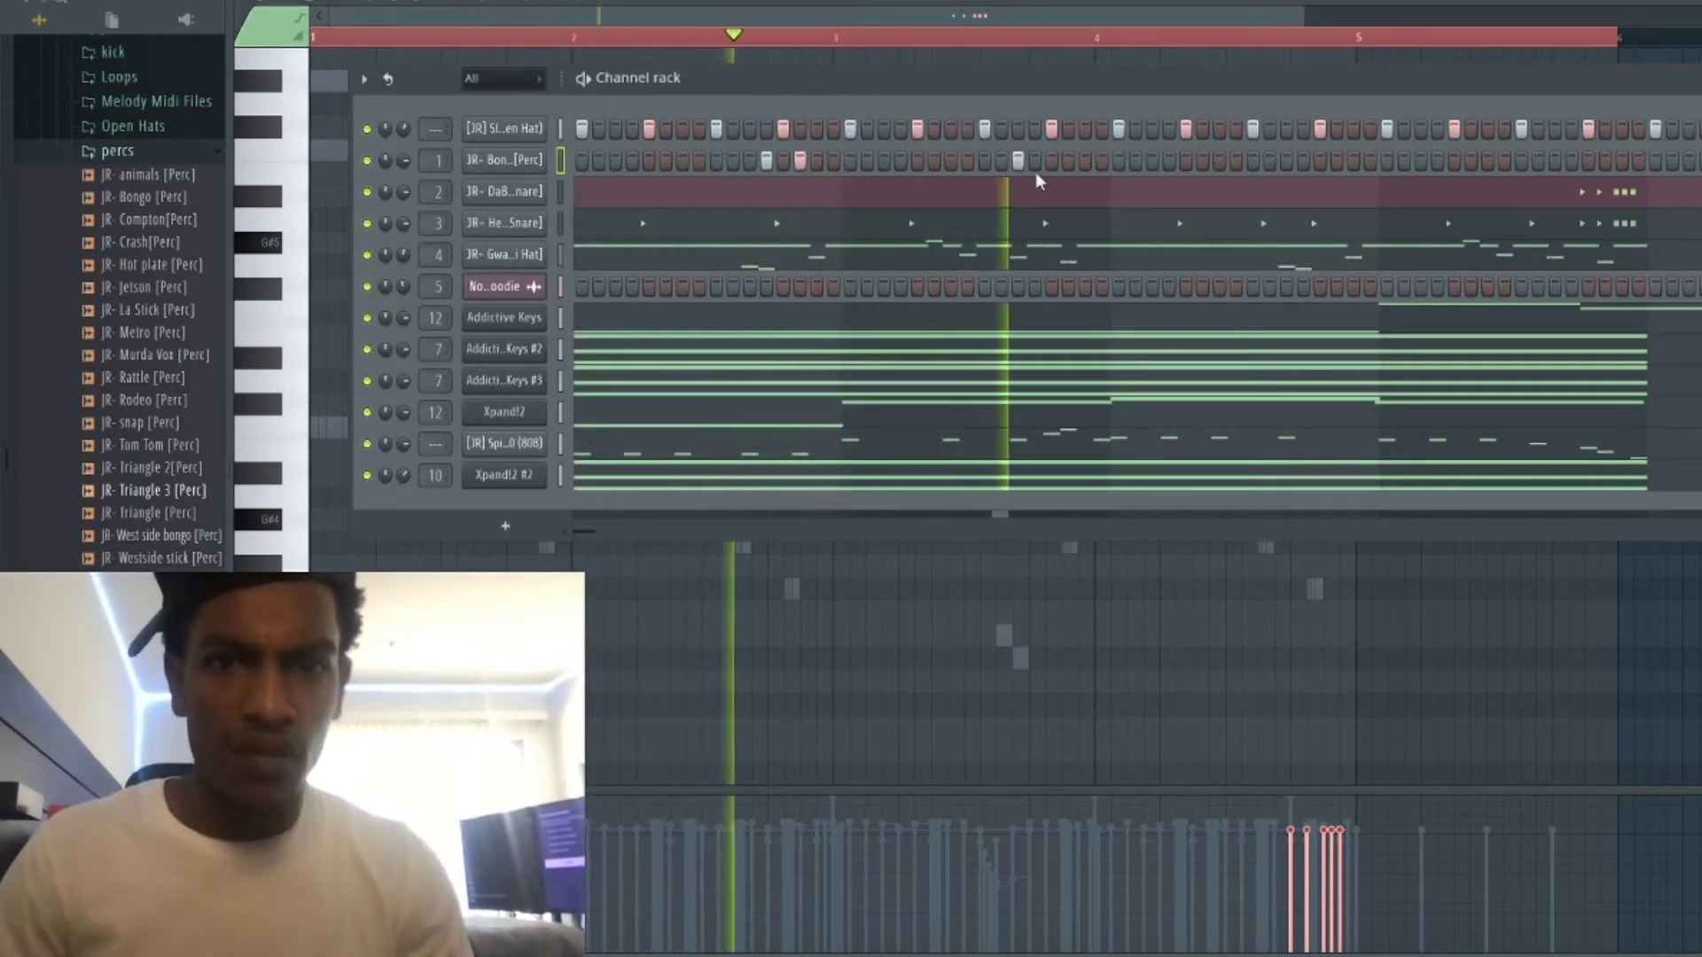
left_click(1017, 161)
scroll(152, 377, "down", 3)
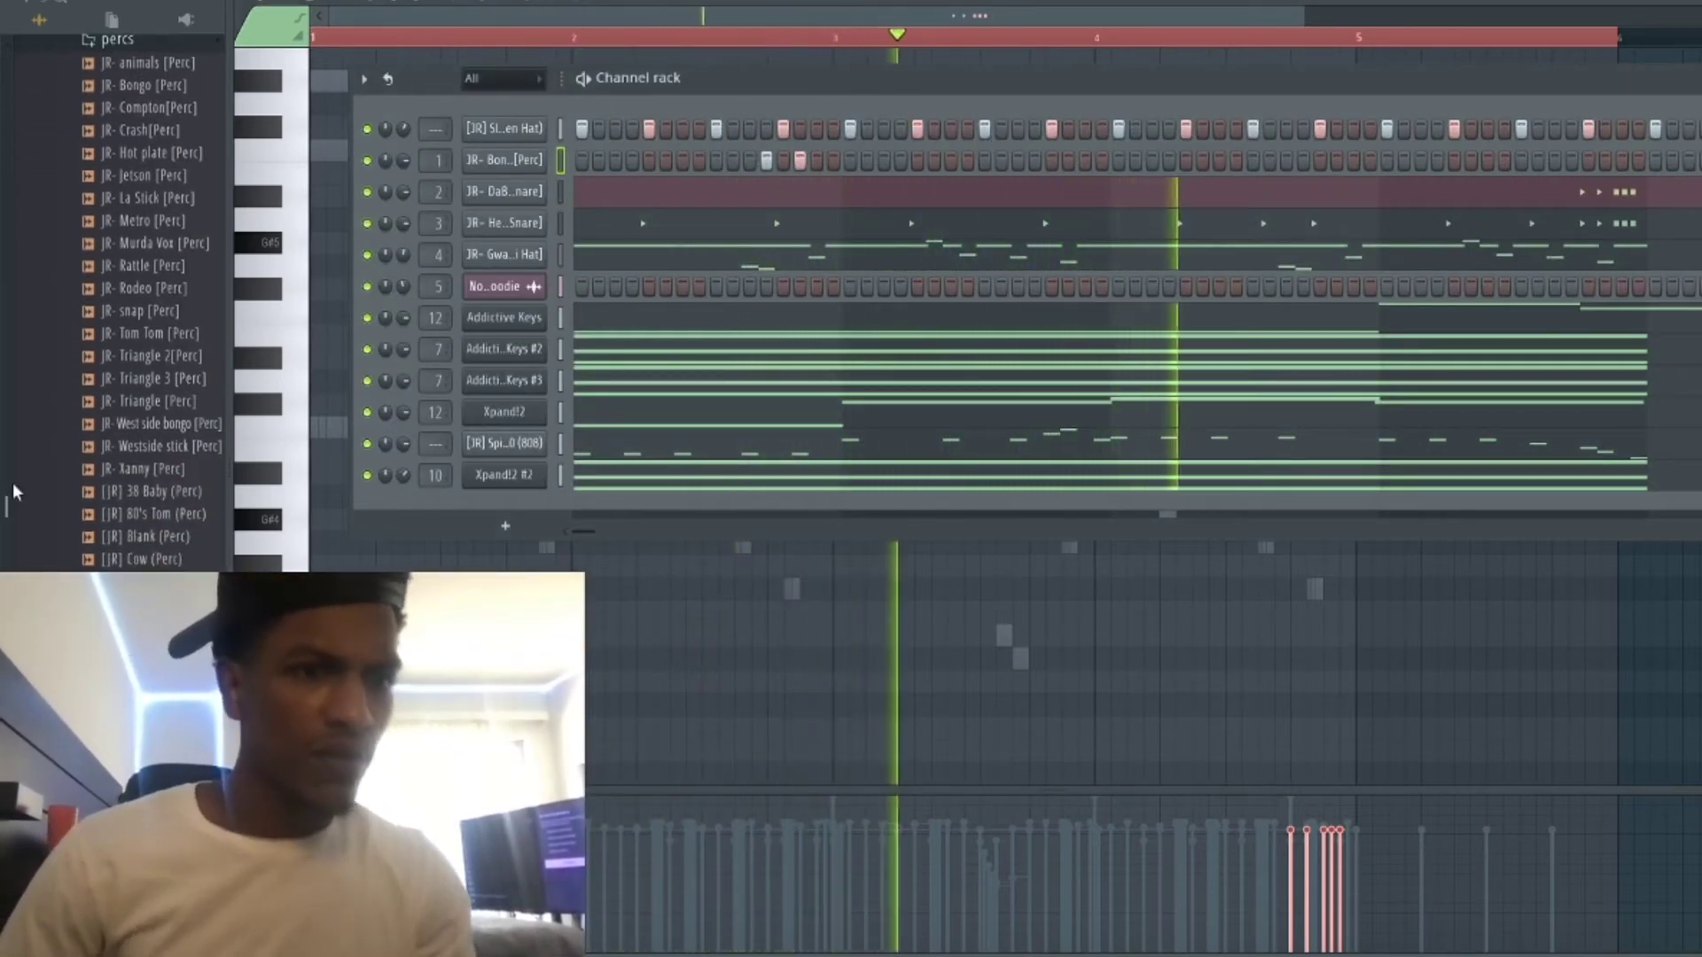
left_click_drag(152, 377, 498, 106)
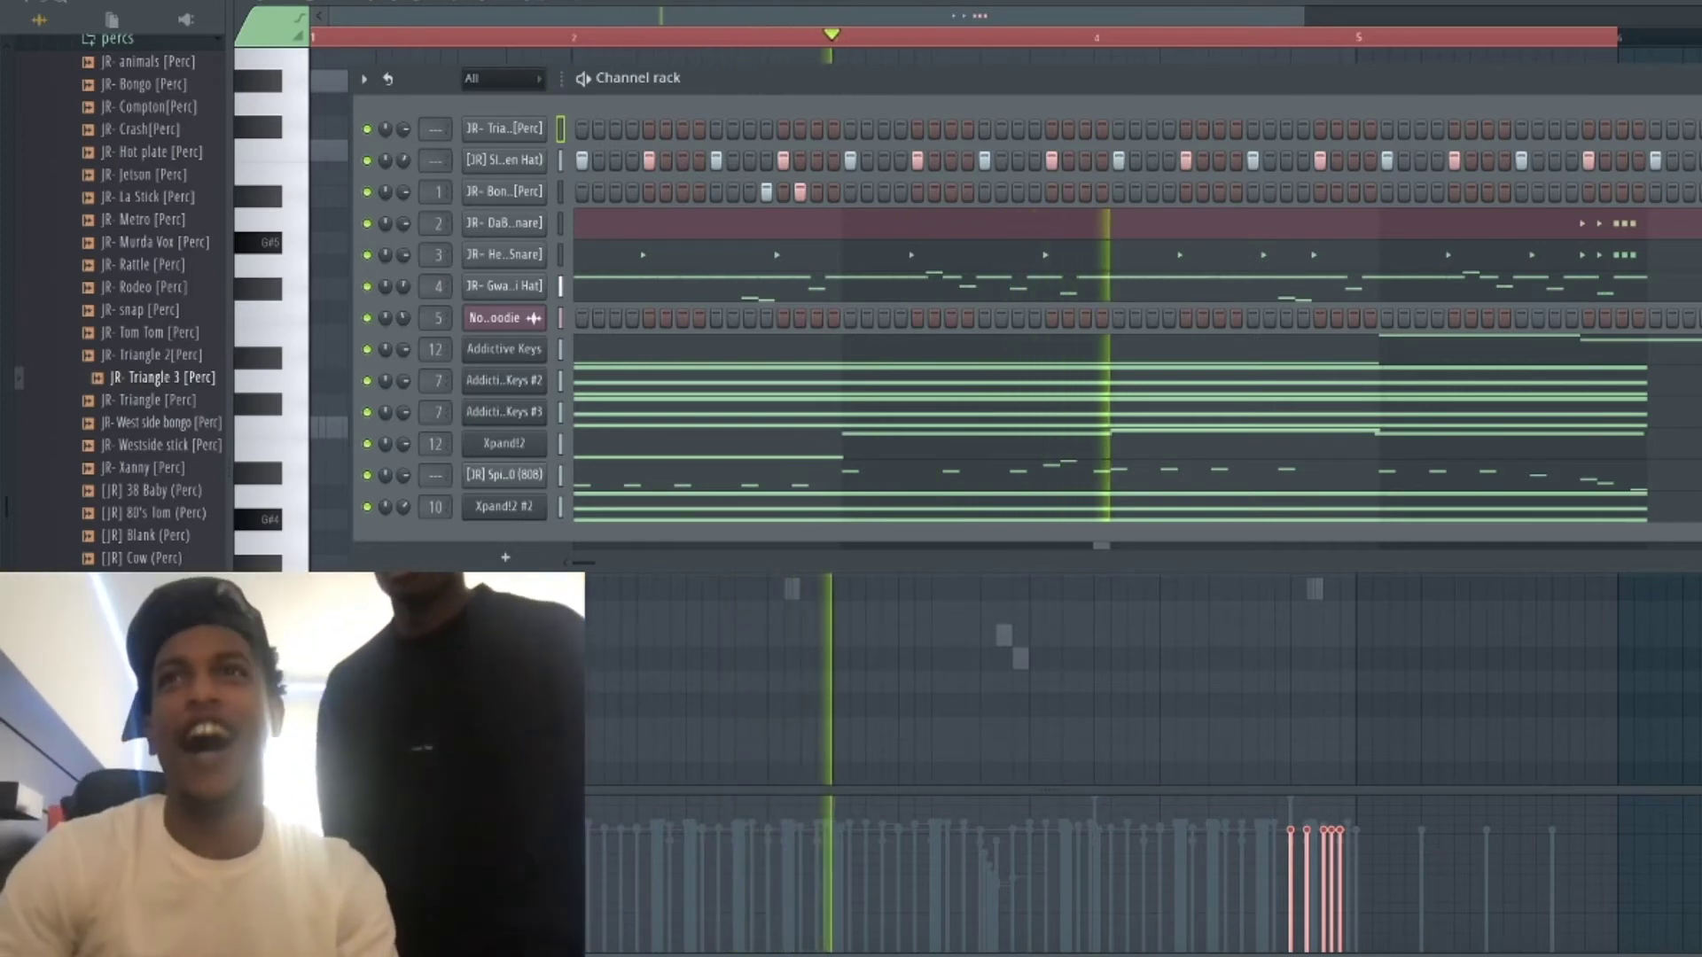
Play the playlist arrangement and check the No One Else loop's mixer track during playback.
key("F5")
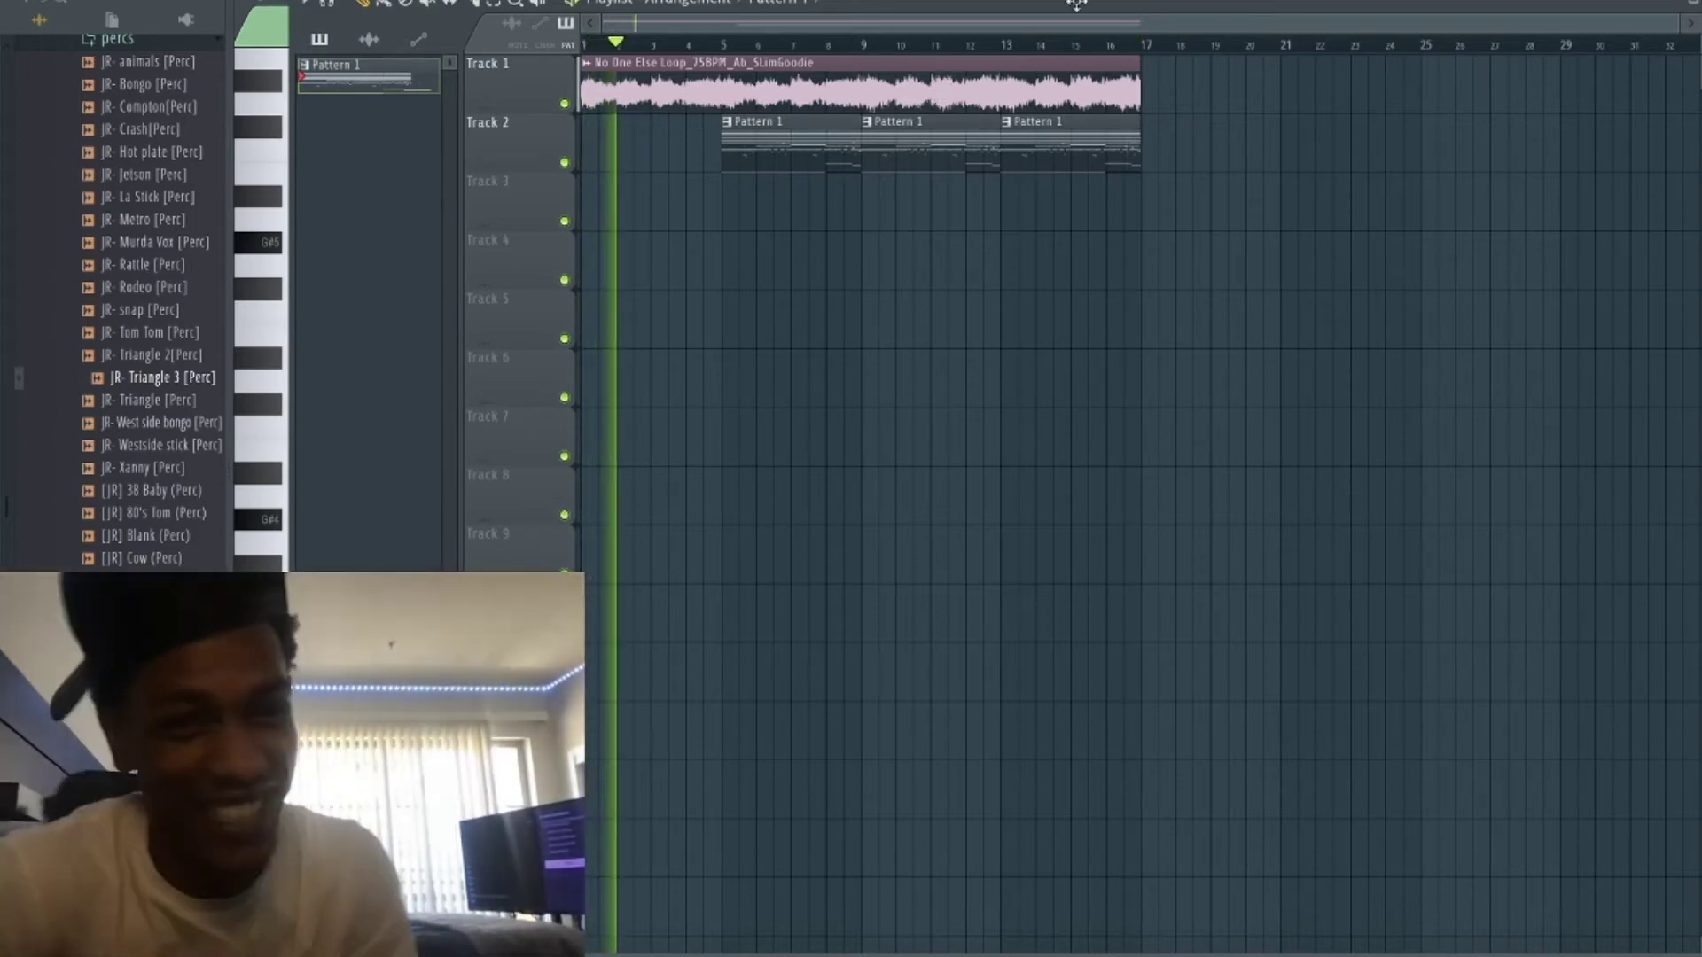
key("F6")
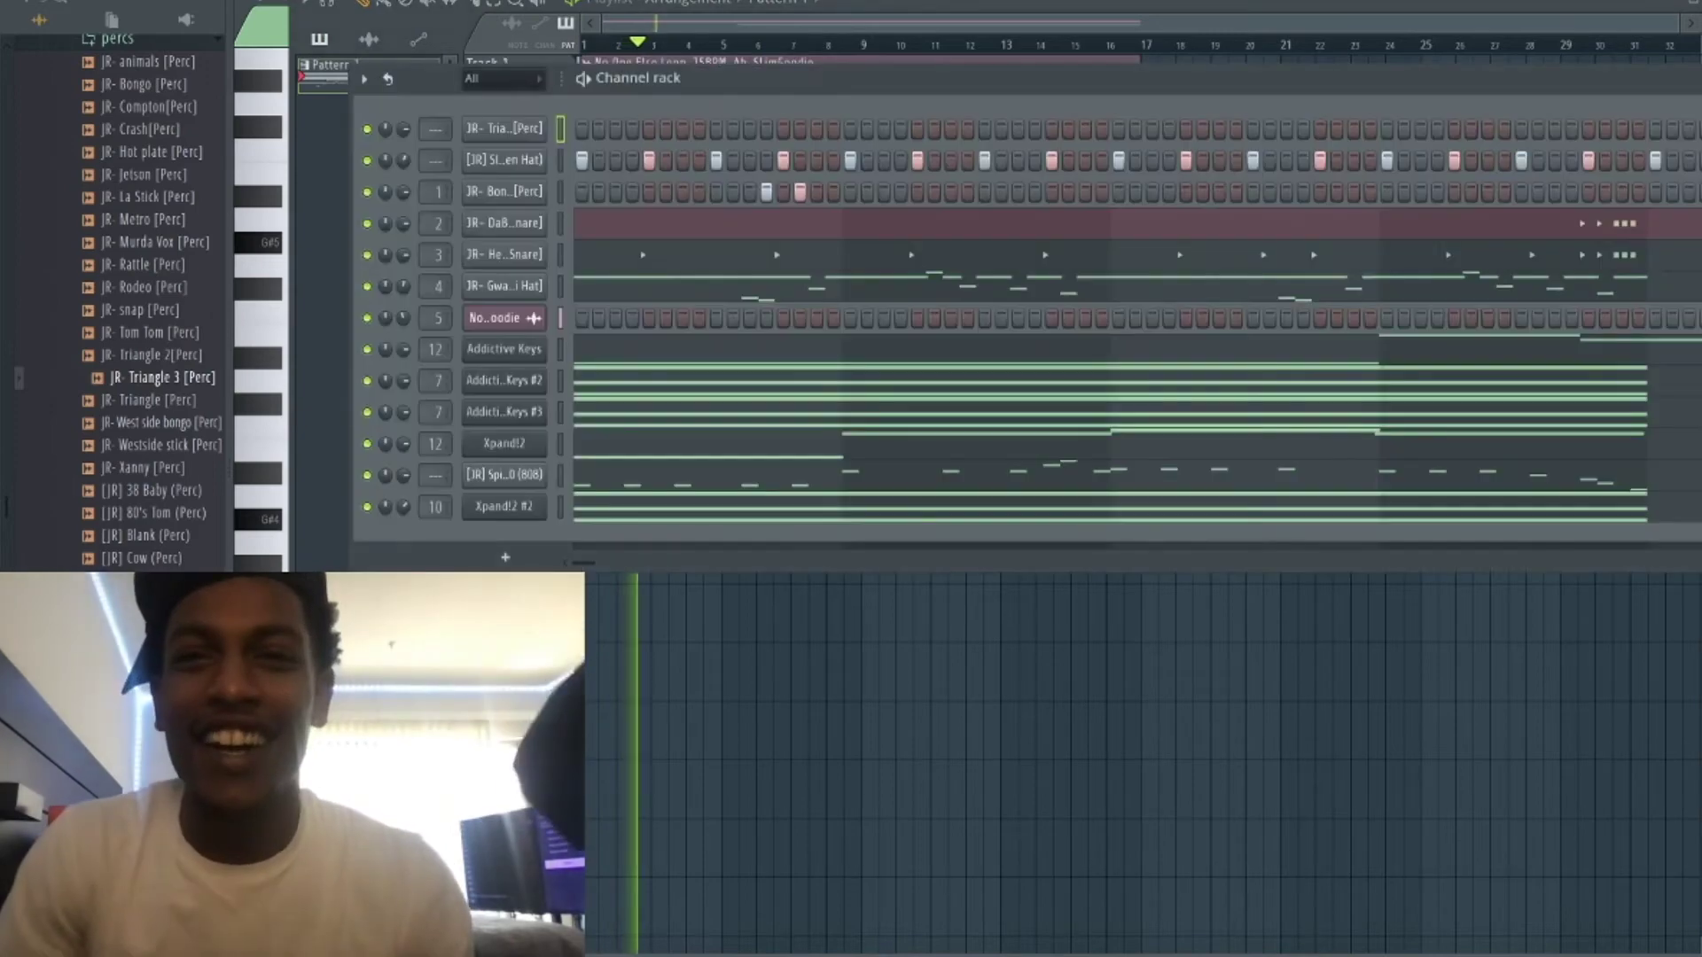
key("F9")
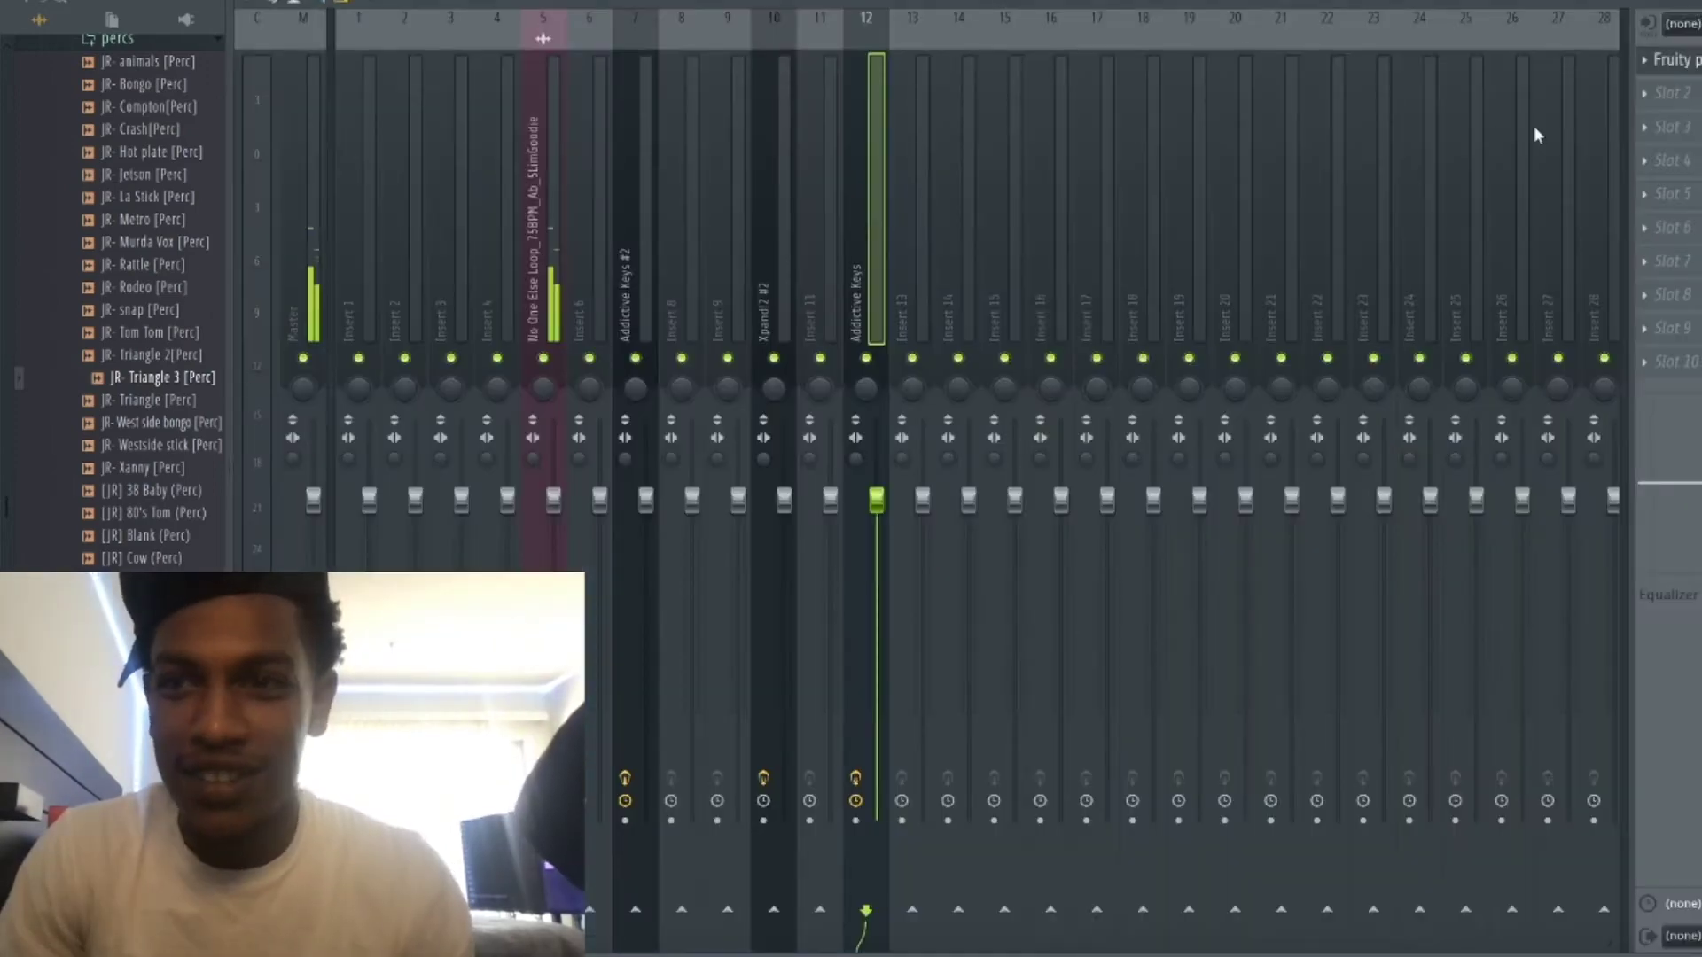
left_click(526, 149)
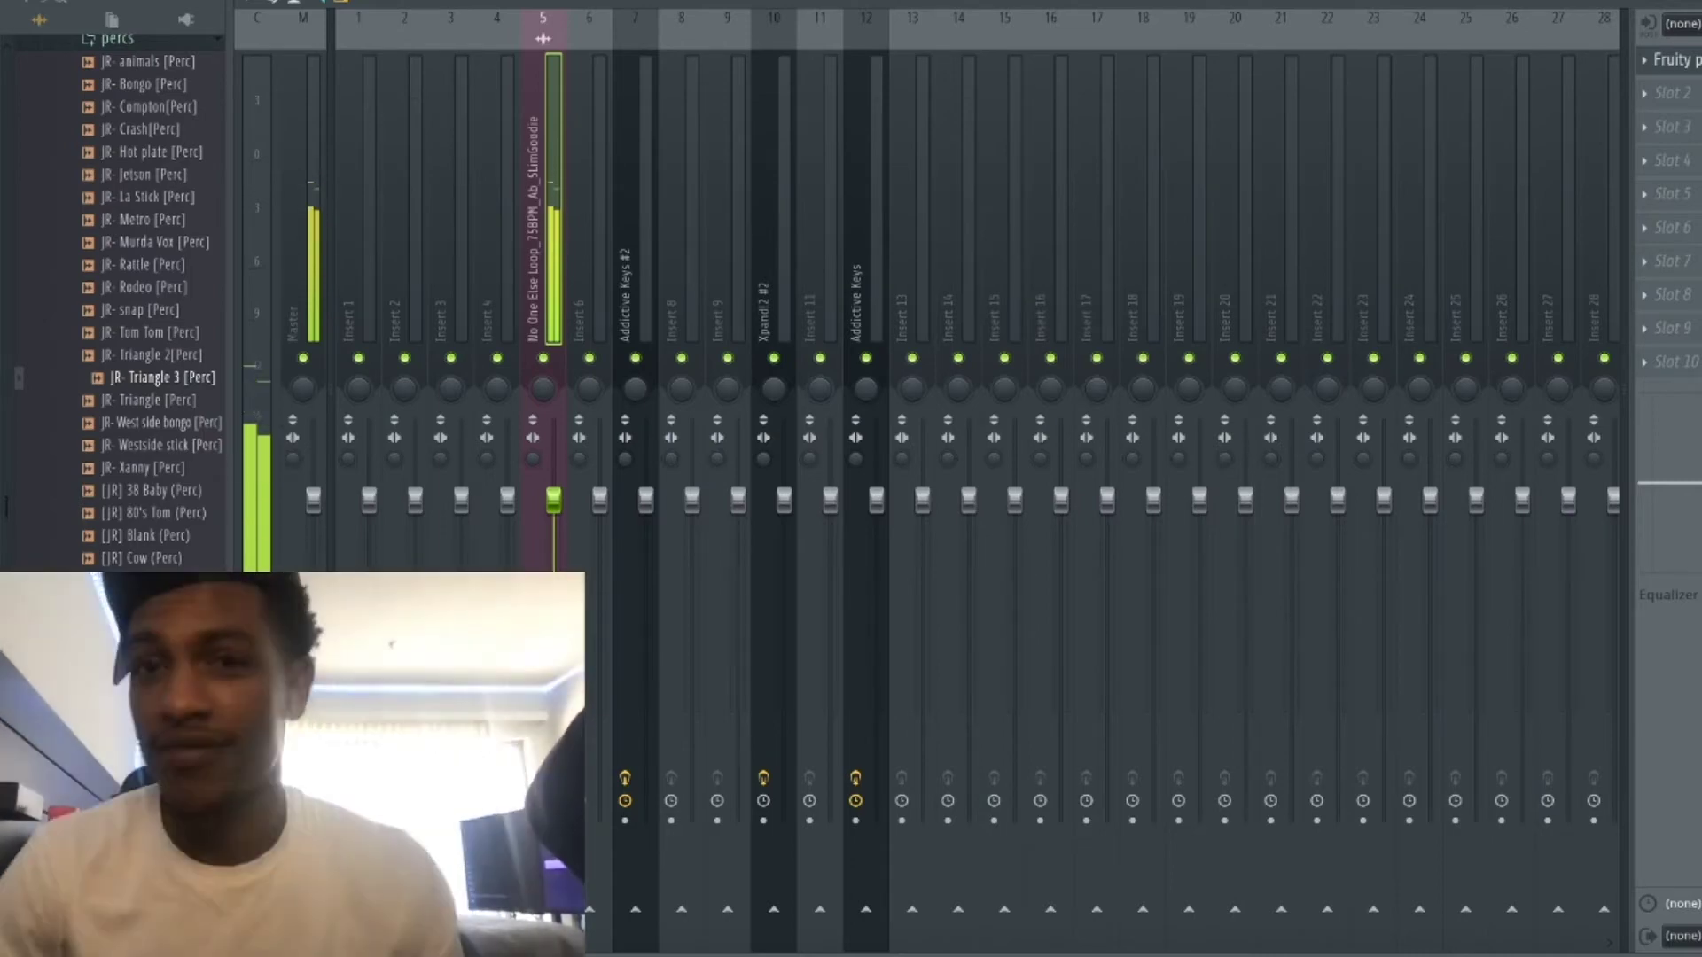
key("F6")
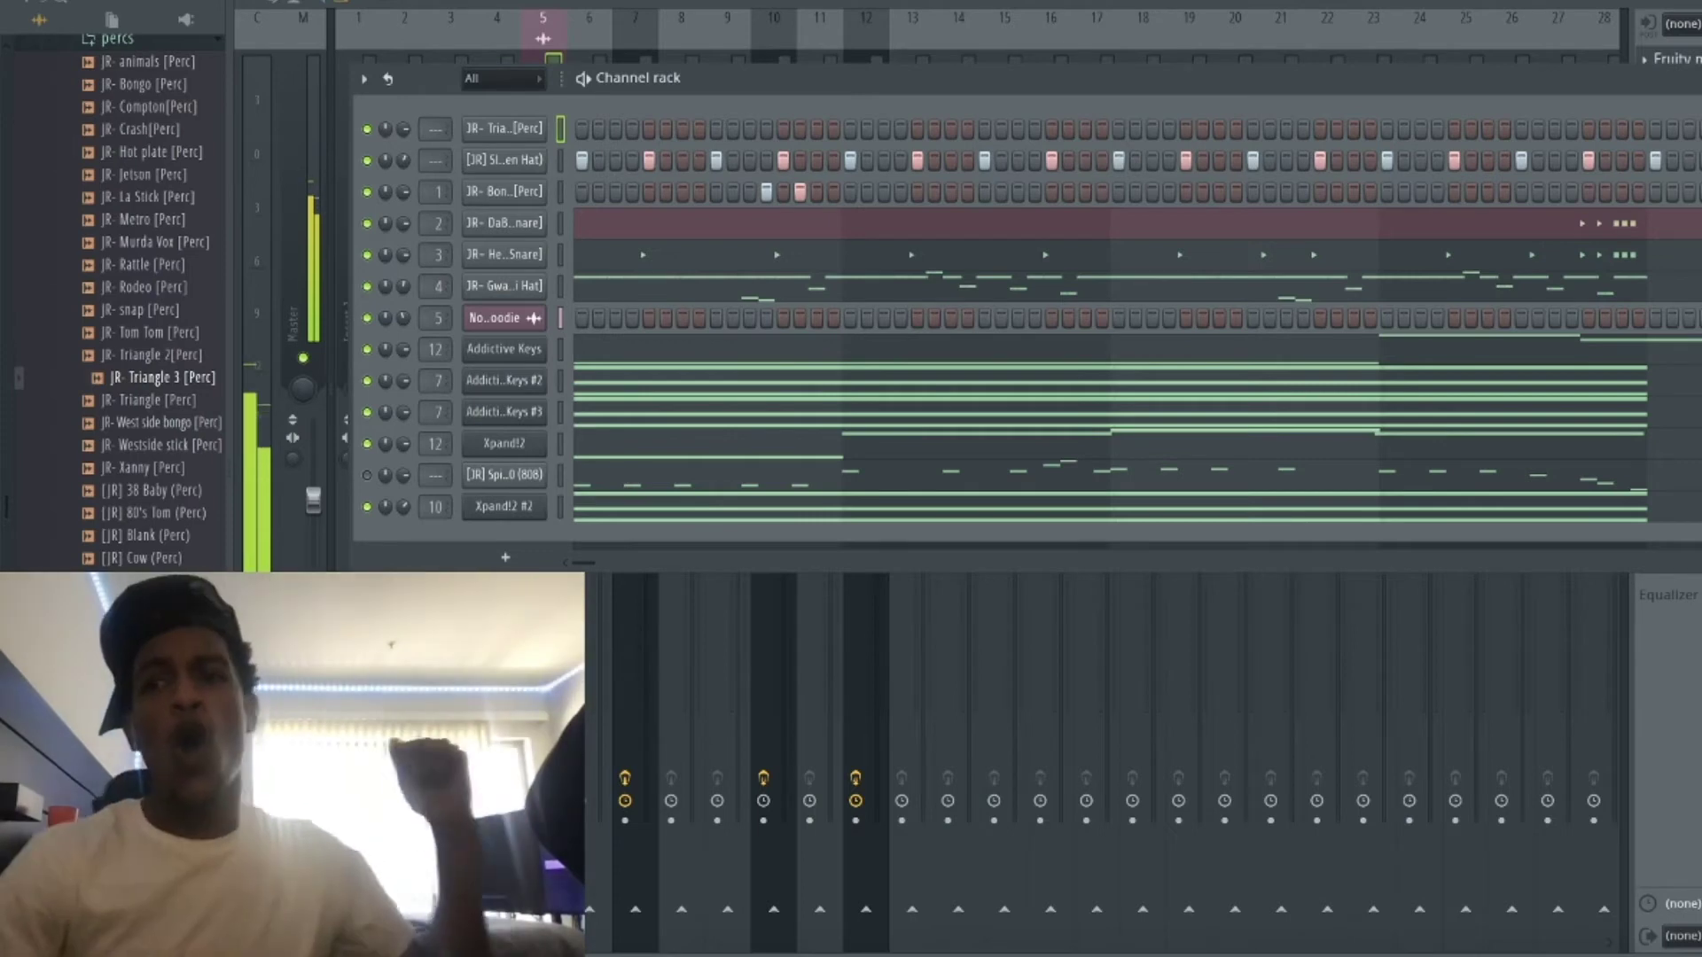
key("F6")
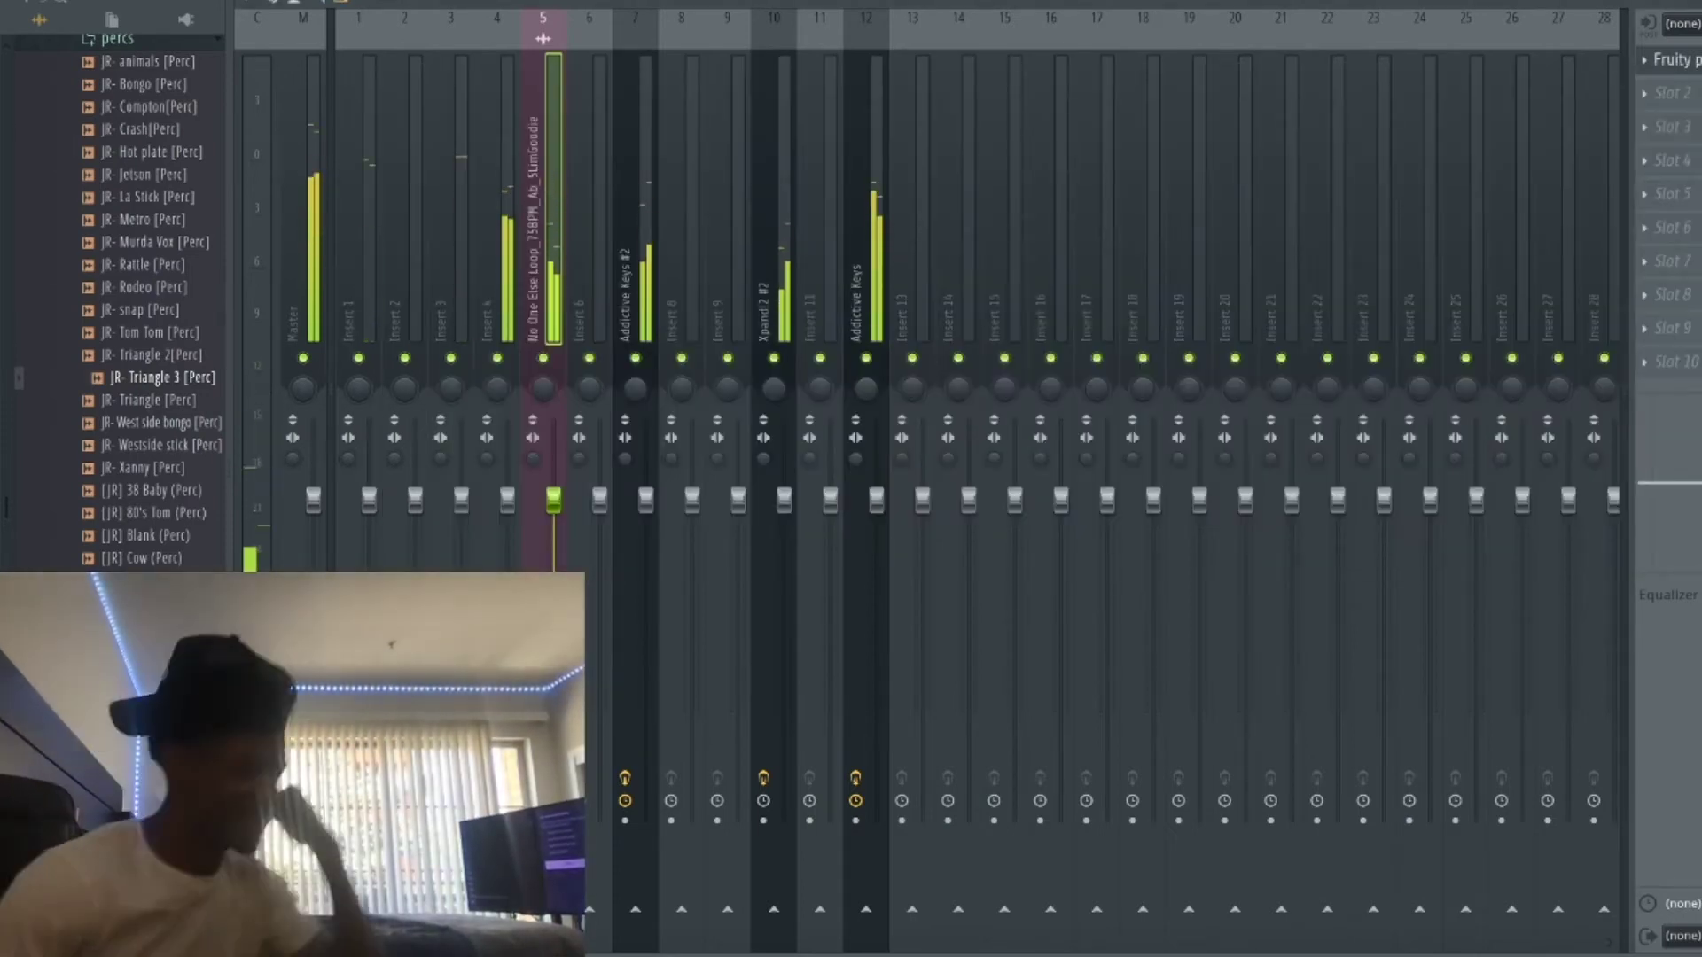
Unmute the 808 channel and move the second JR- Bongo hit to step 15.
key("F6")
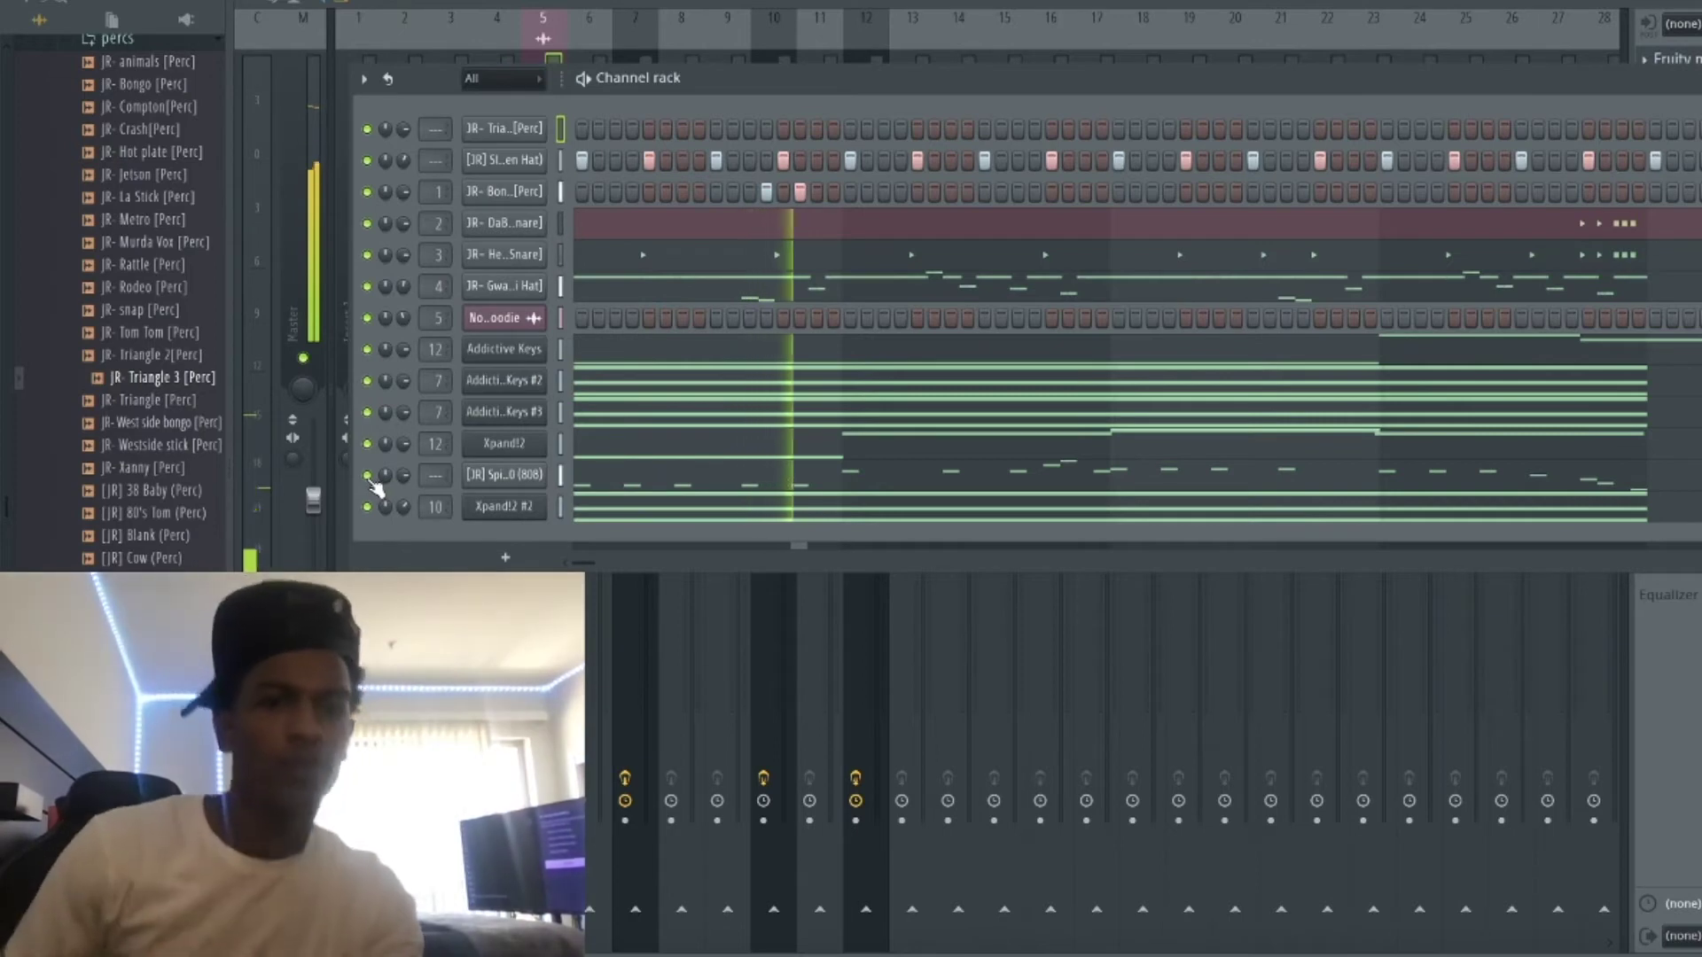
left_click(368, 476)
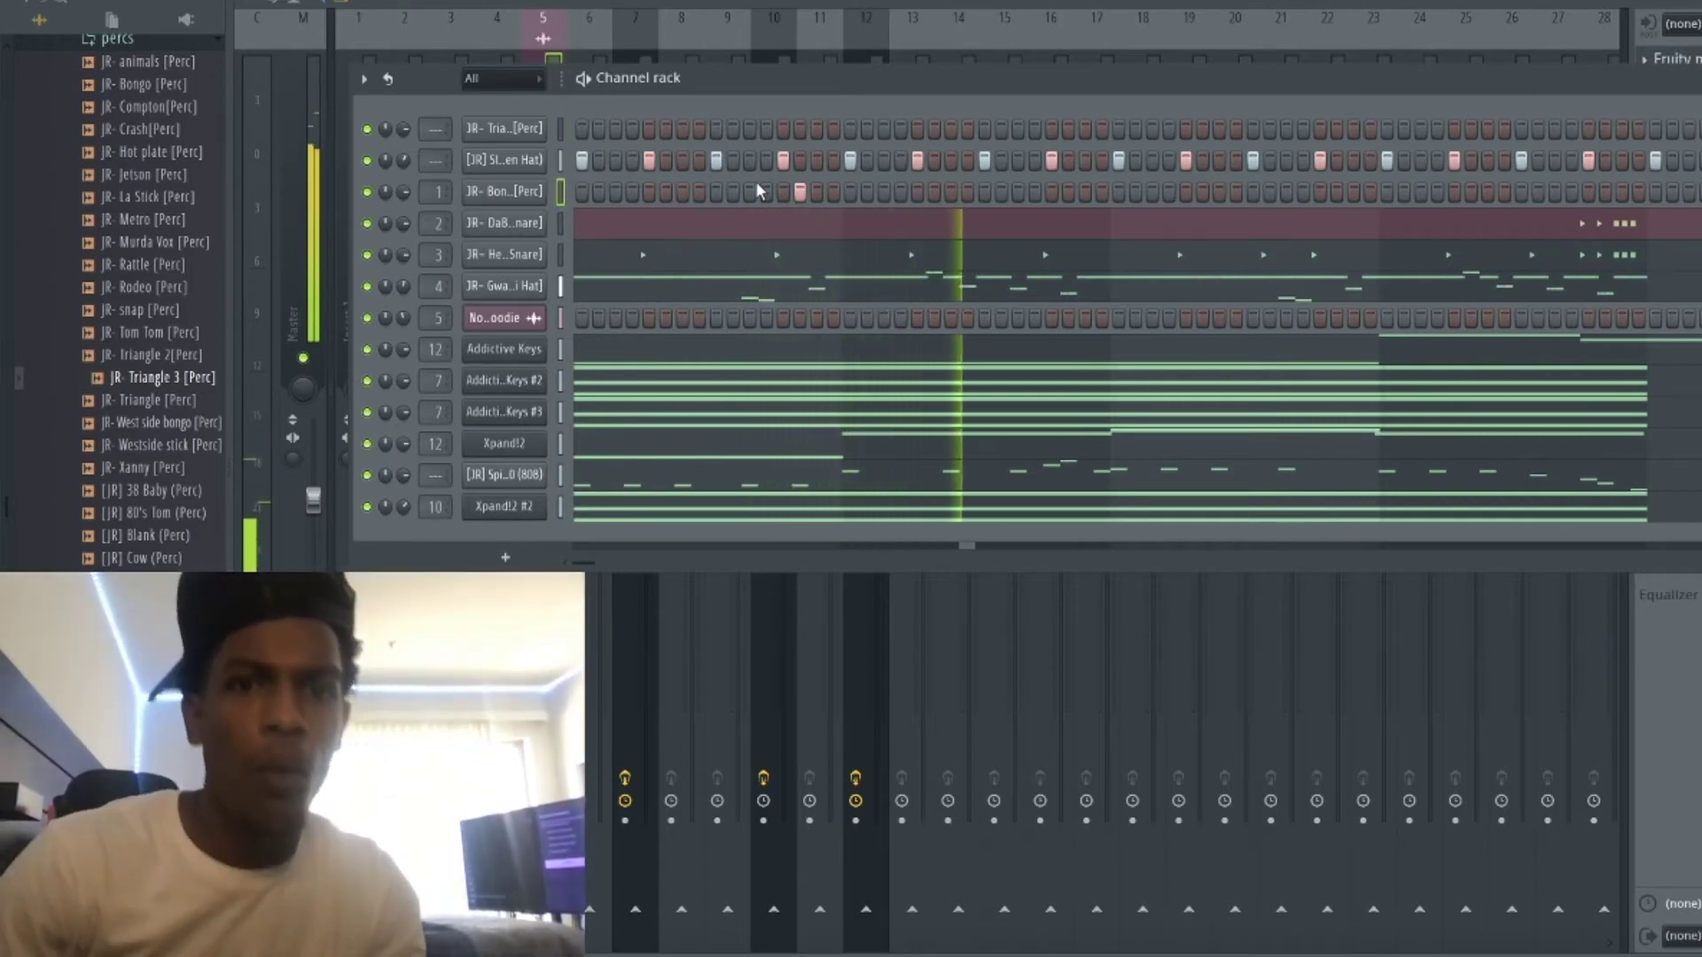
left_click(767, 191)
left_click(801, 191)
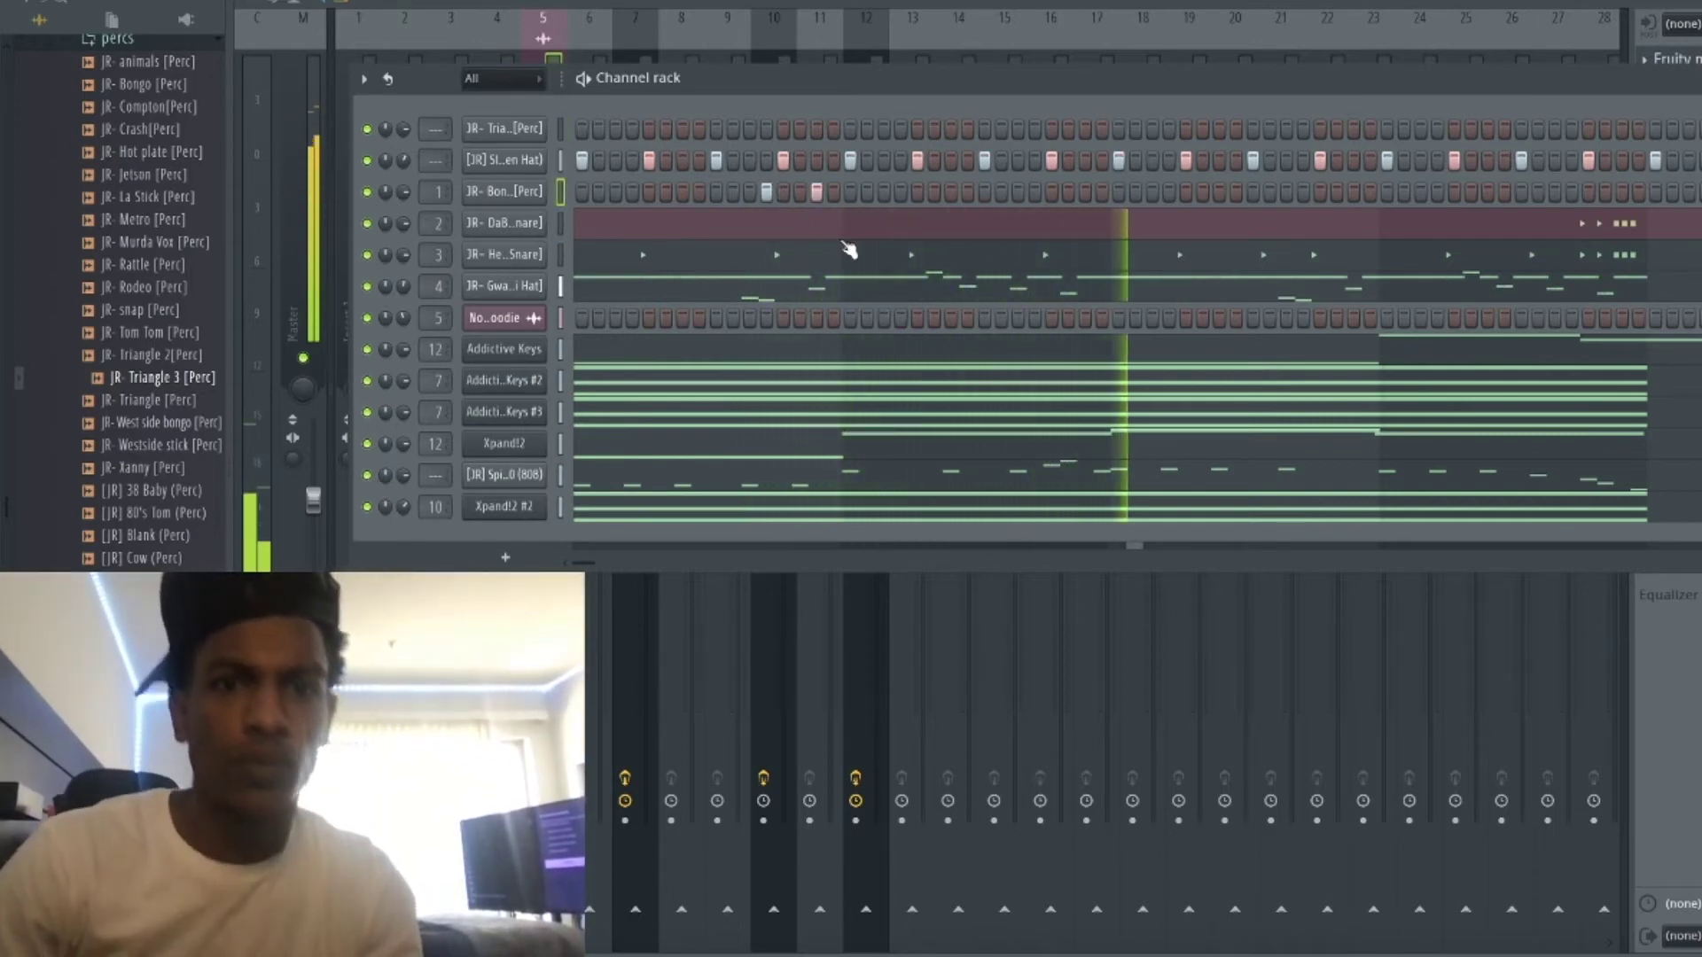
Add short C6 and E5 notes on steps 8 and 11 of bar 4 in the 808 part, playing from bar 4 to check.
left_click(627, 476)
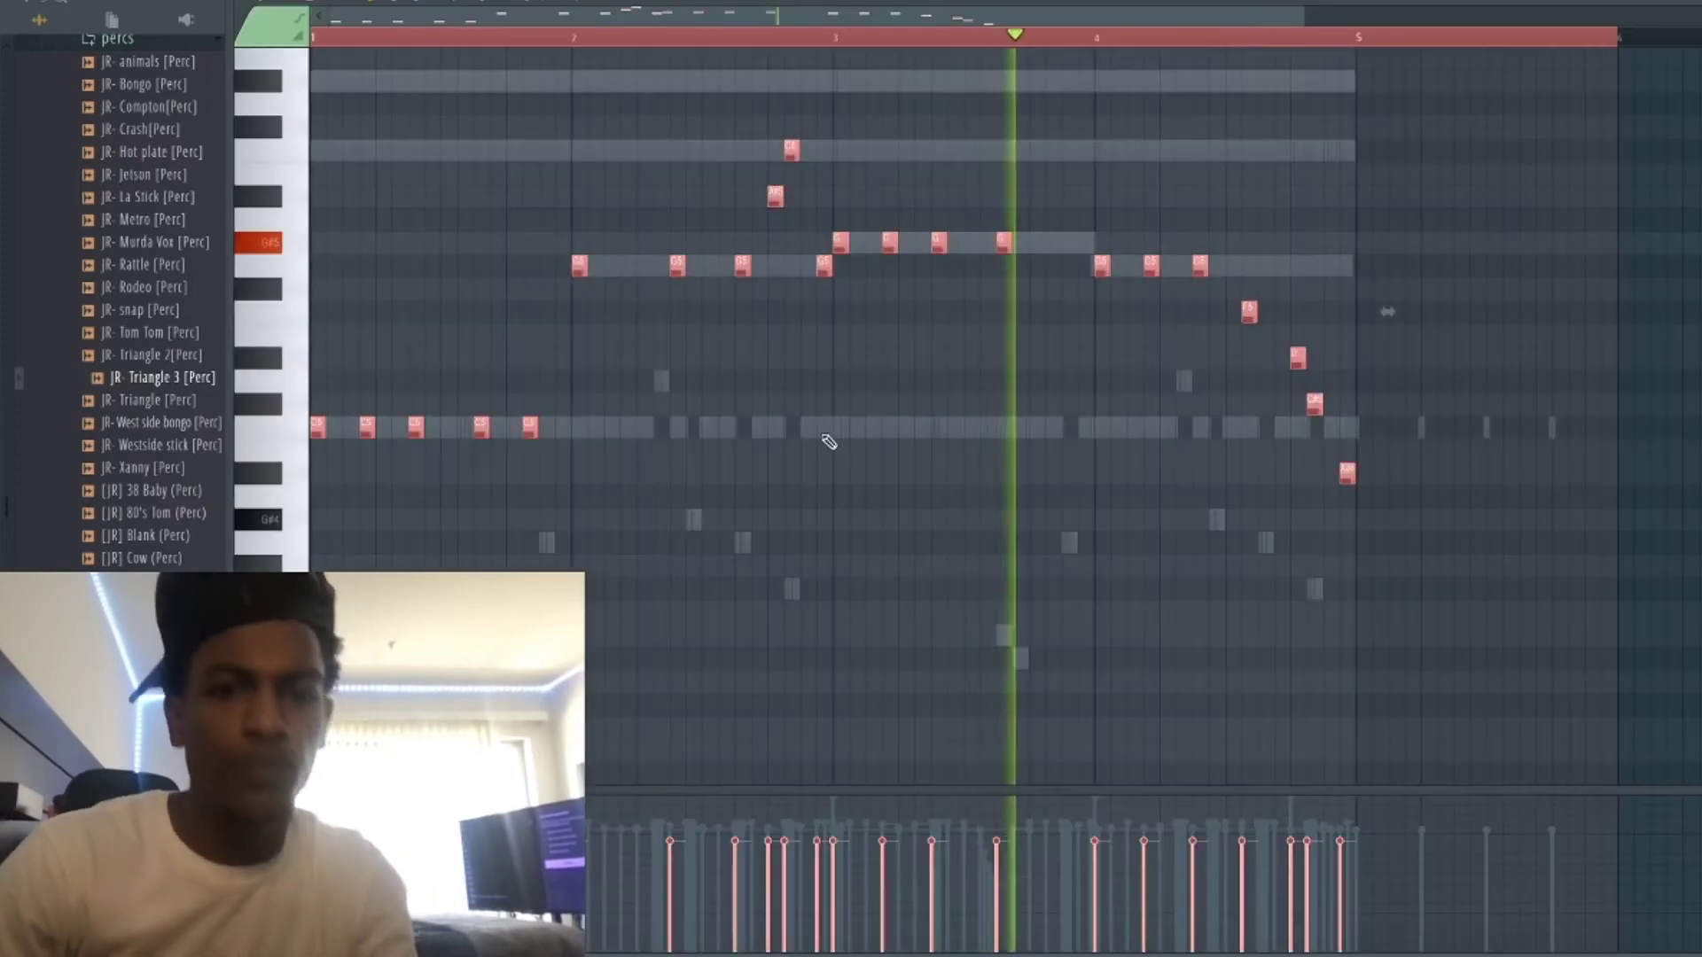
key("F6")
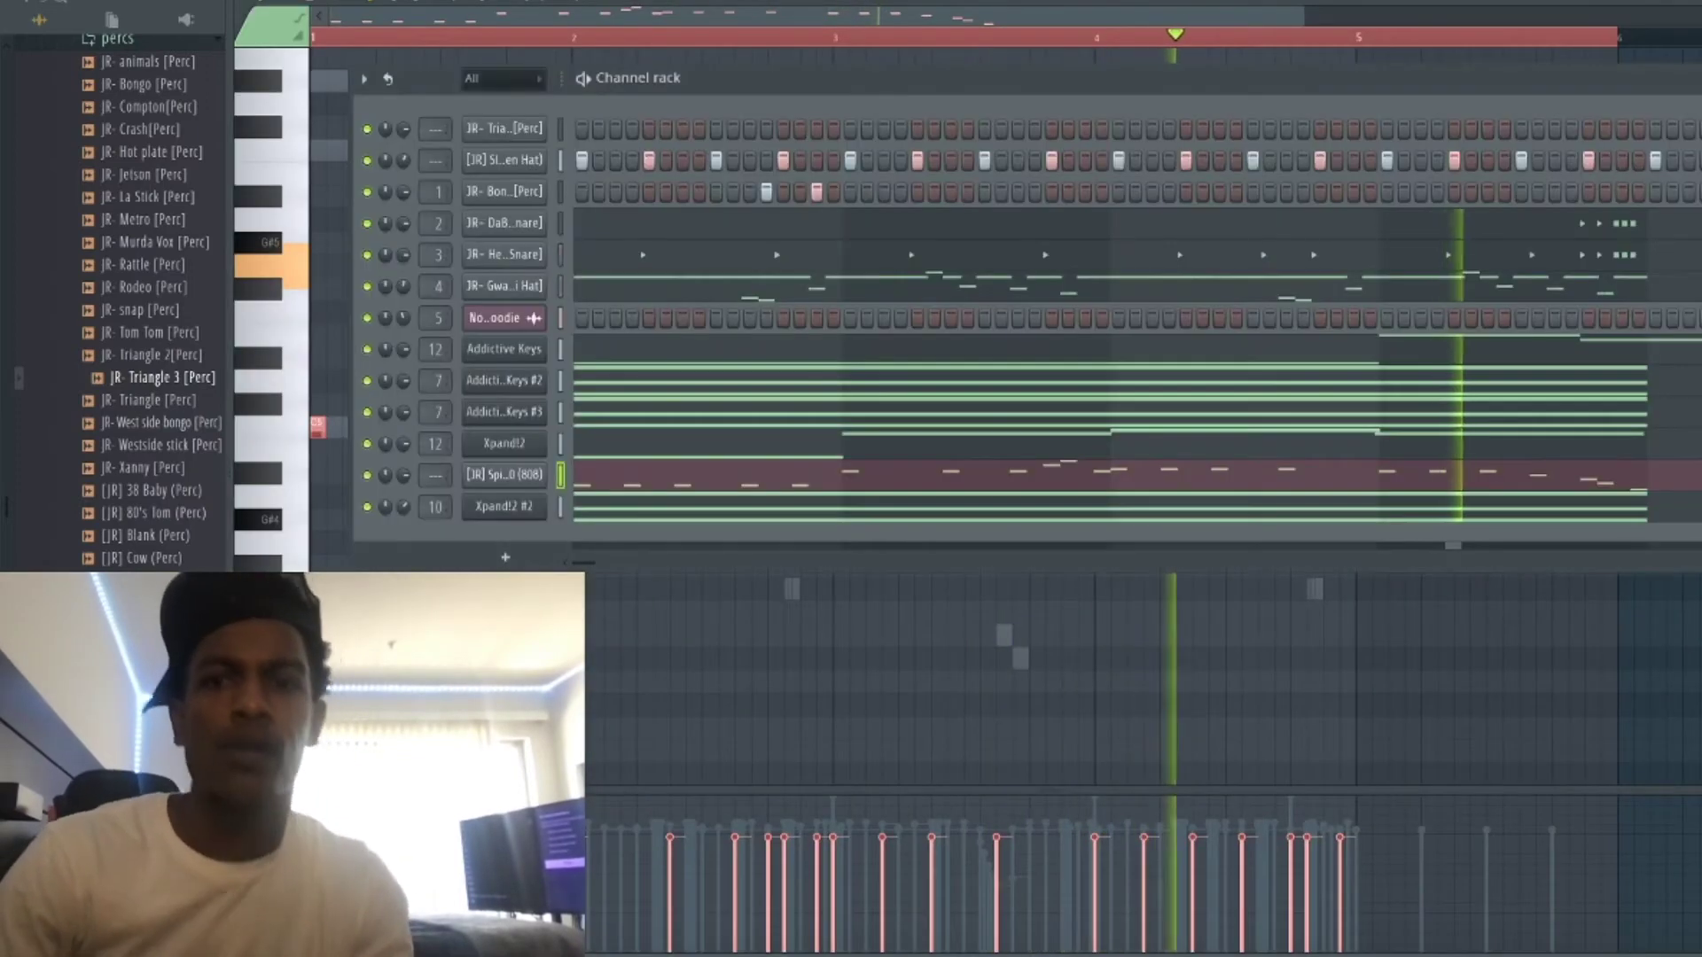
key("F6")
left_click(1109, 55)
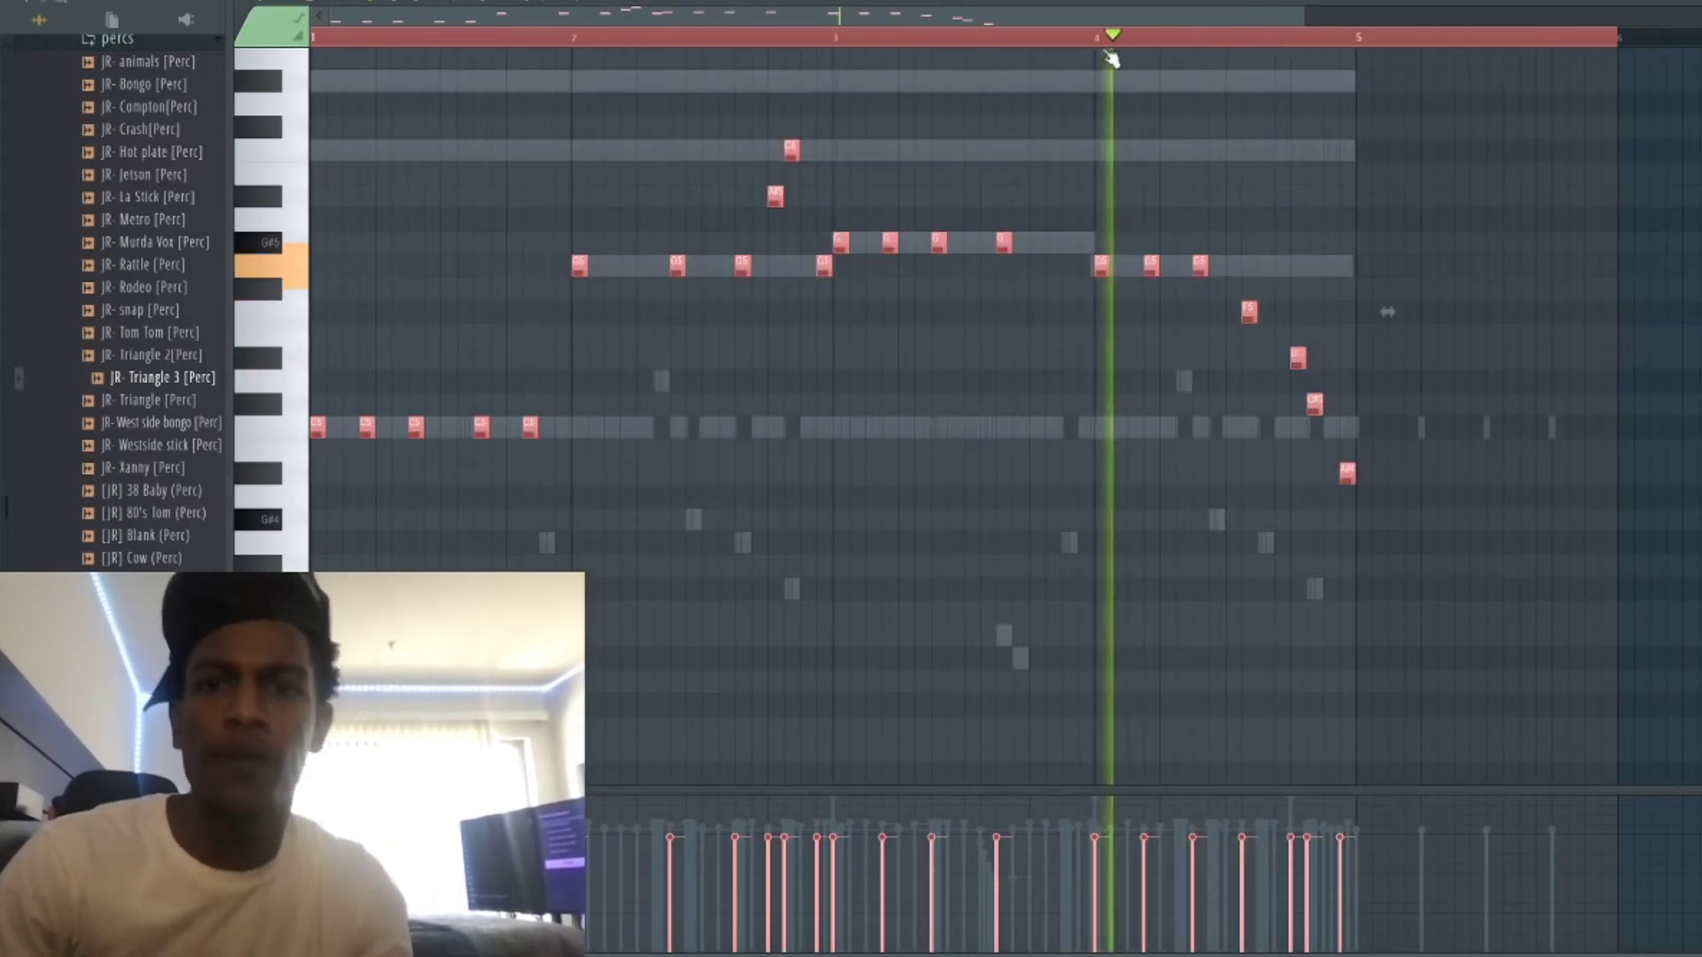
left_click(1215, 149)
key("space")
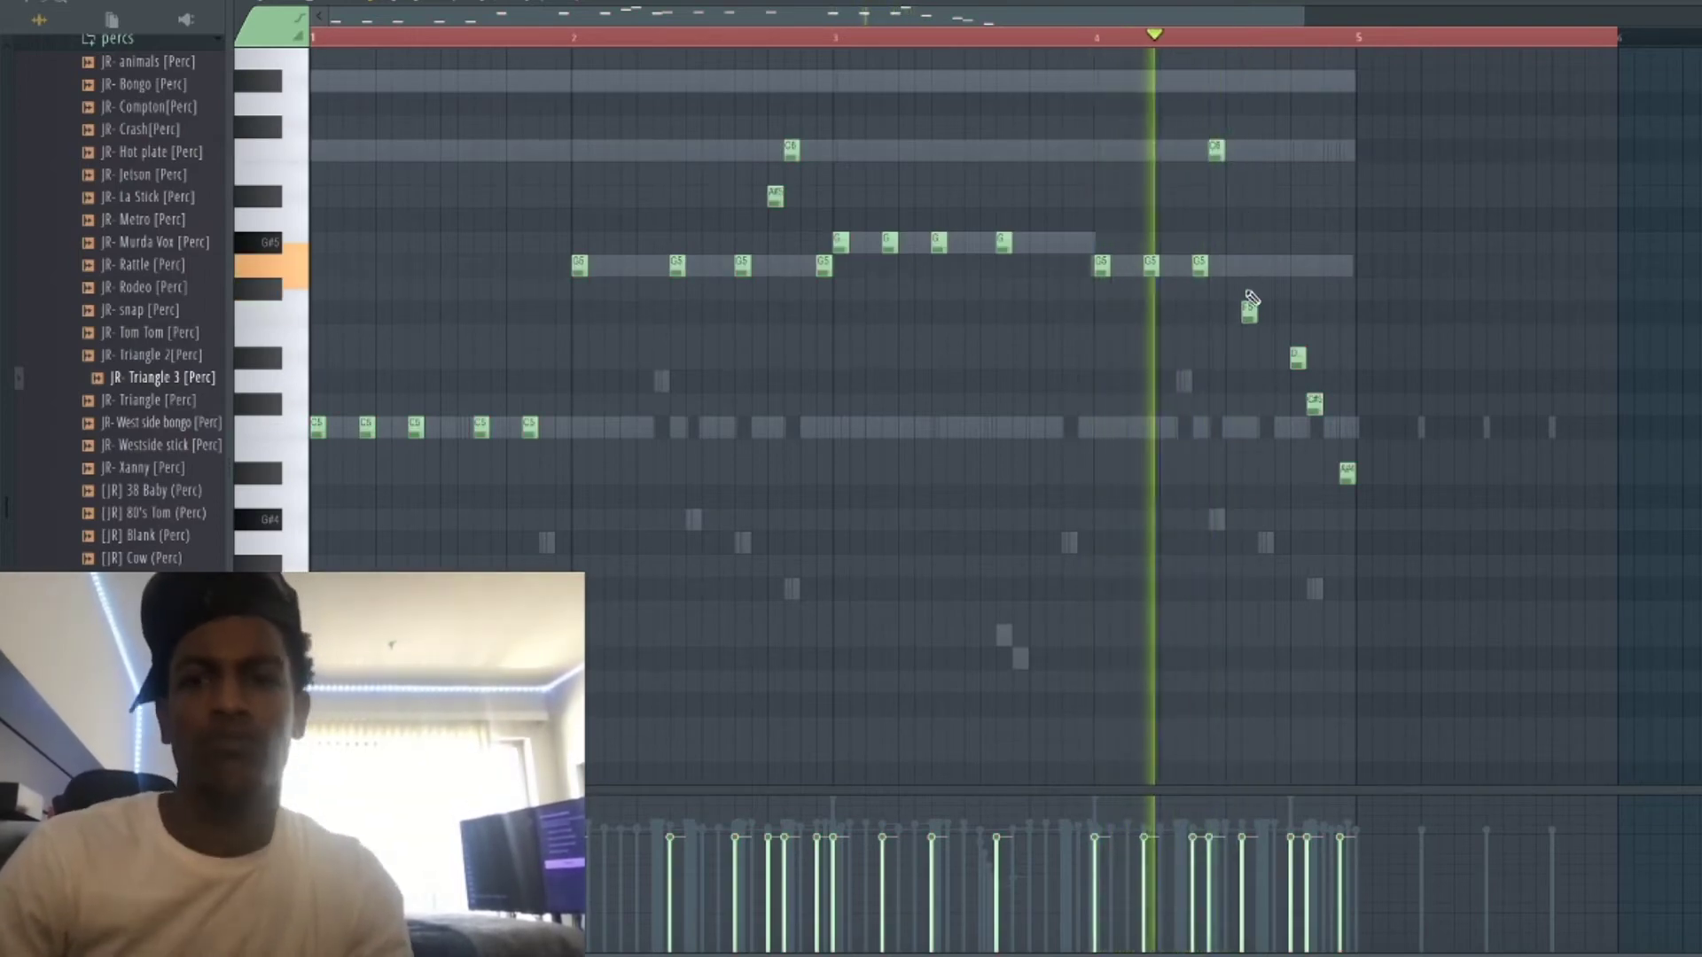
key("space")
key("space")
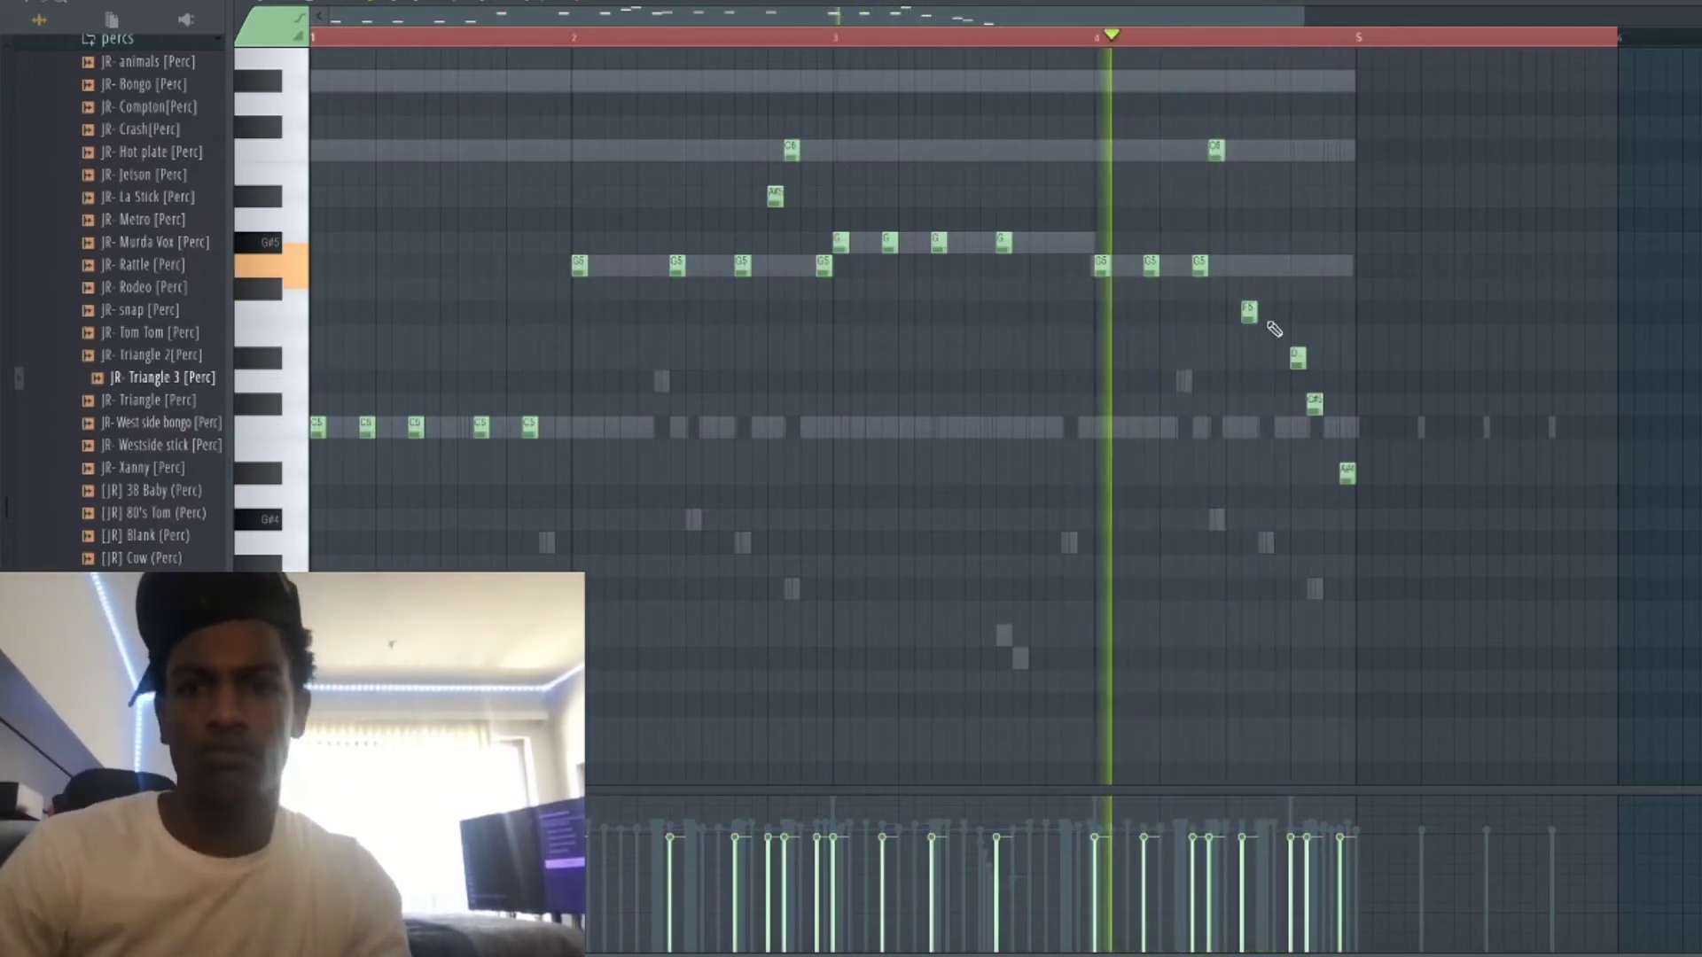
left_click(1265, 334)
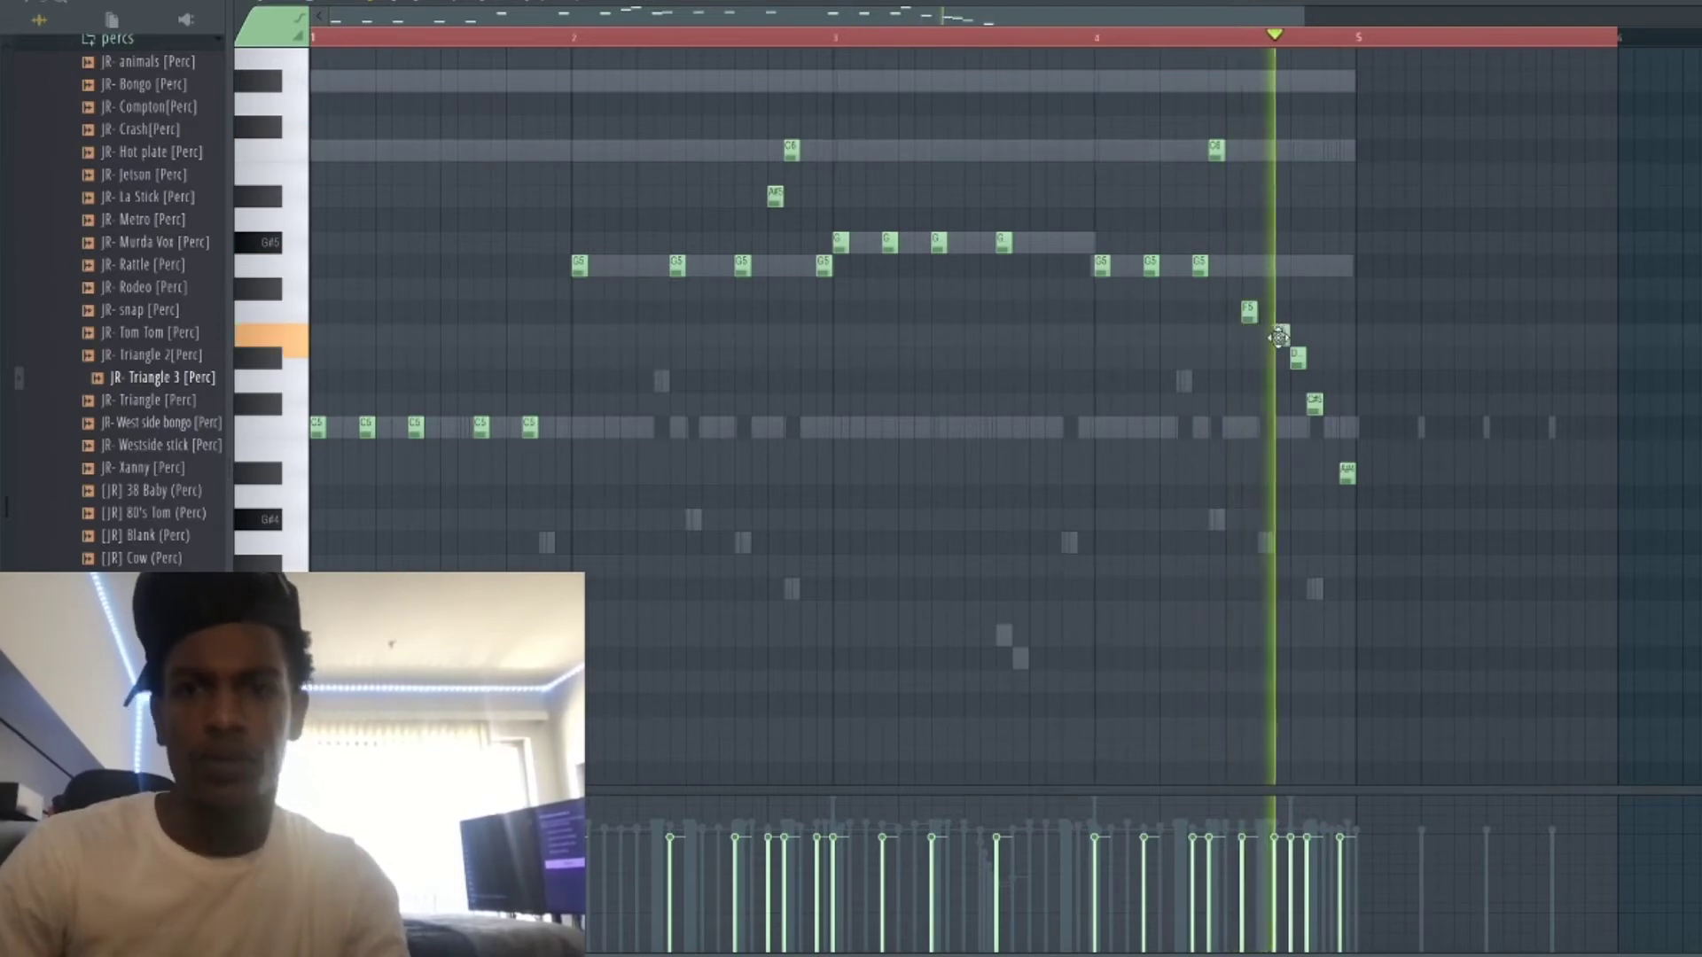
left_click_drag(1305, 324, 1255, 321)
key("alt+u")
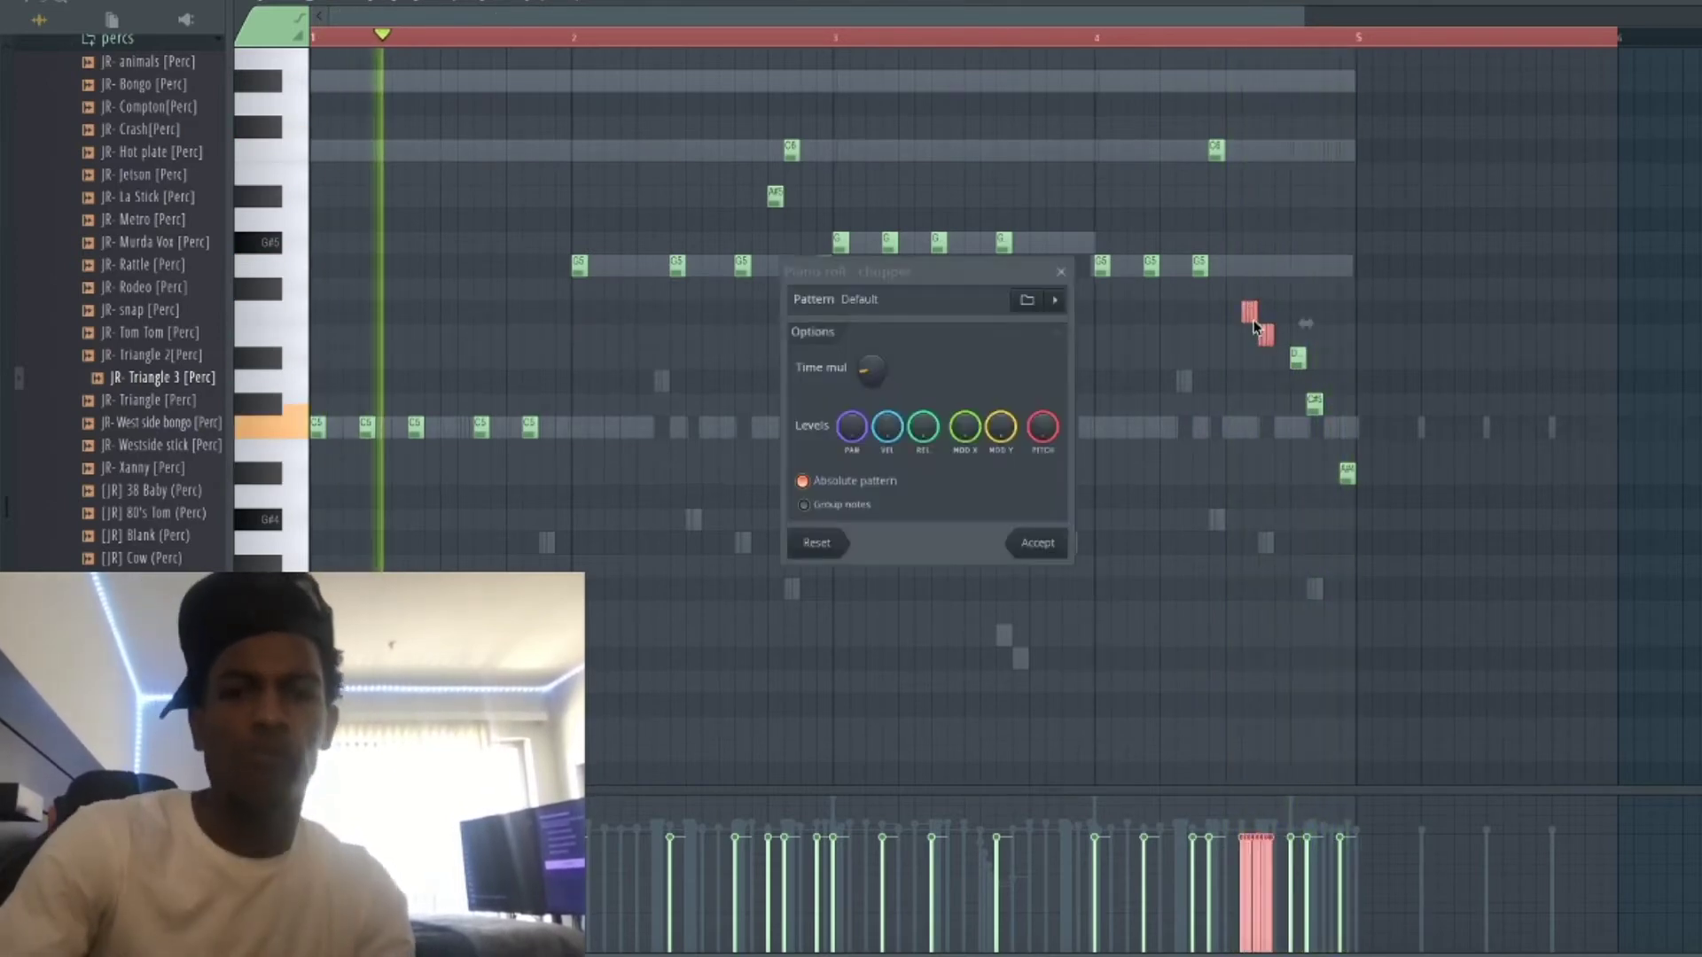
left_click(1060, 273)
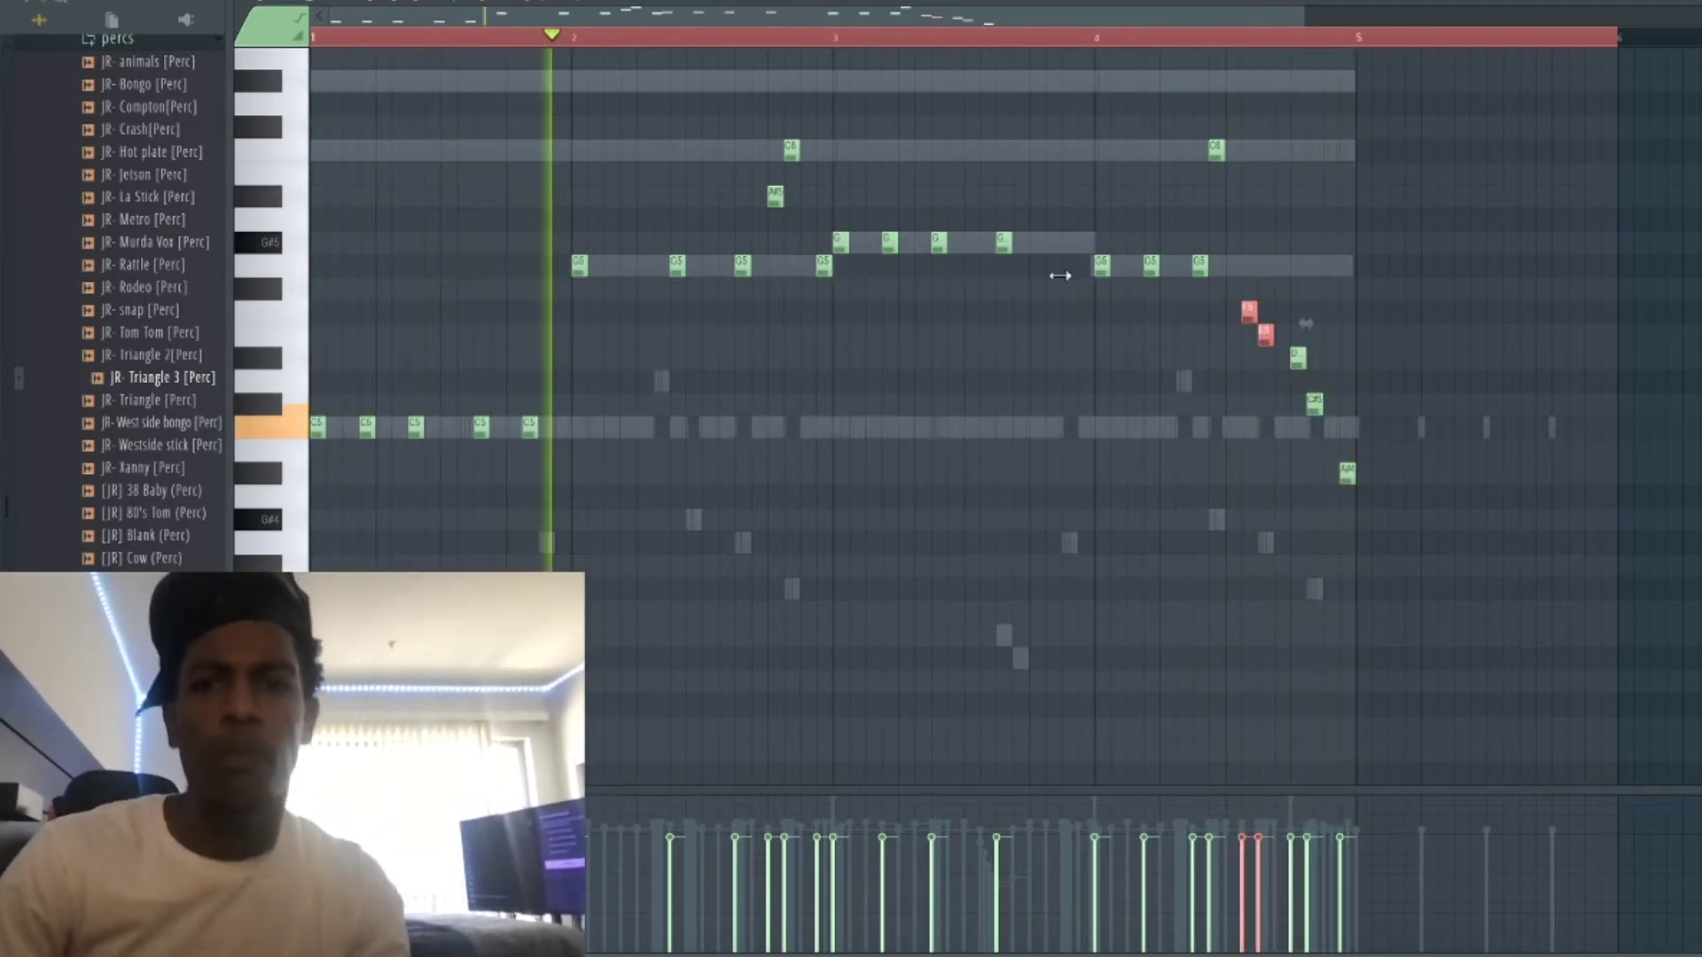
Chop the E5 note on step 11 of bar 4 in the 808 part into a fast roll.
left_click(1310, 364, "ctrl")
left_click(1262, 341, "ctrl")
key("alt+u")
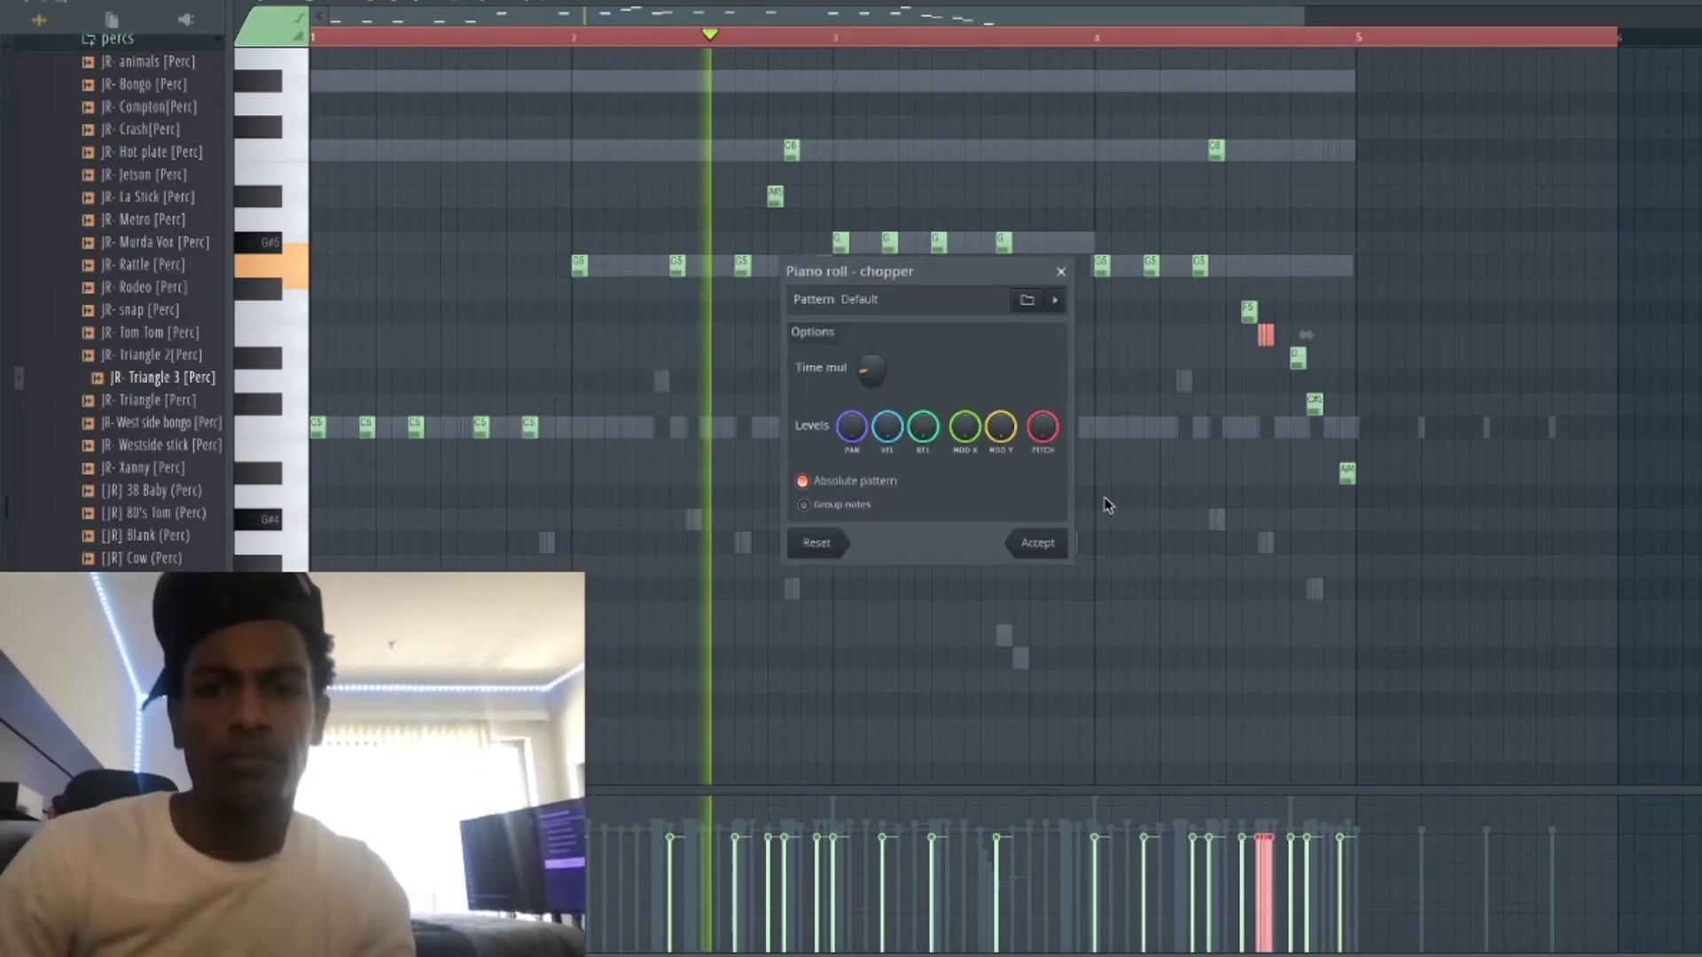
left_click(1037, 543)
scroll(1365, 297, "up", 3)
right_click(1201, 335)
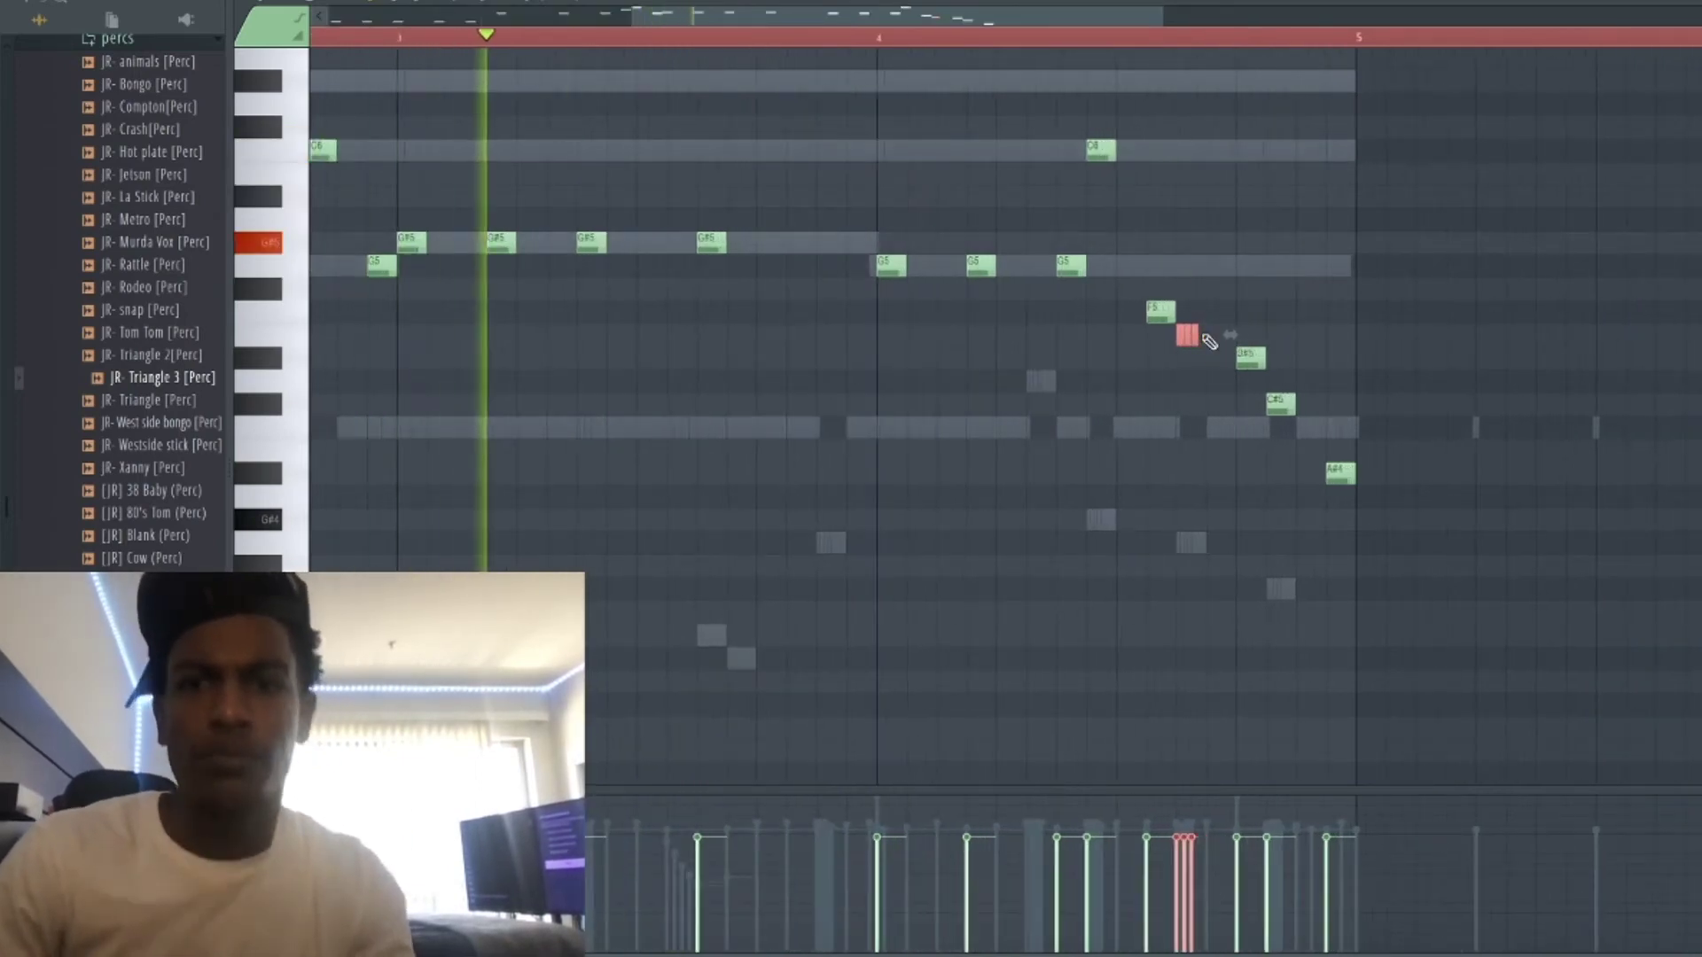
left_click_drag(1204, 372, 1158, 340)
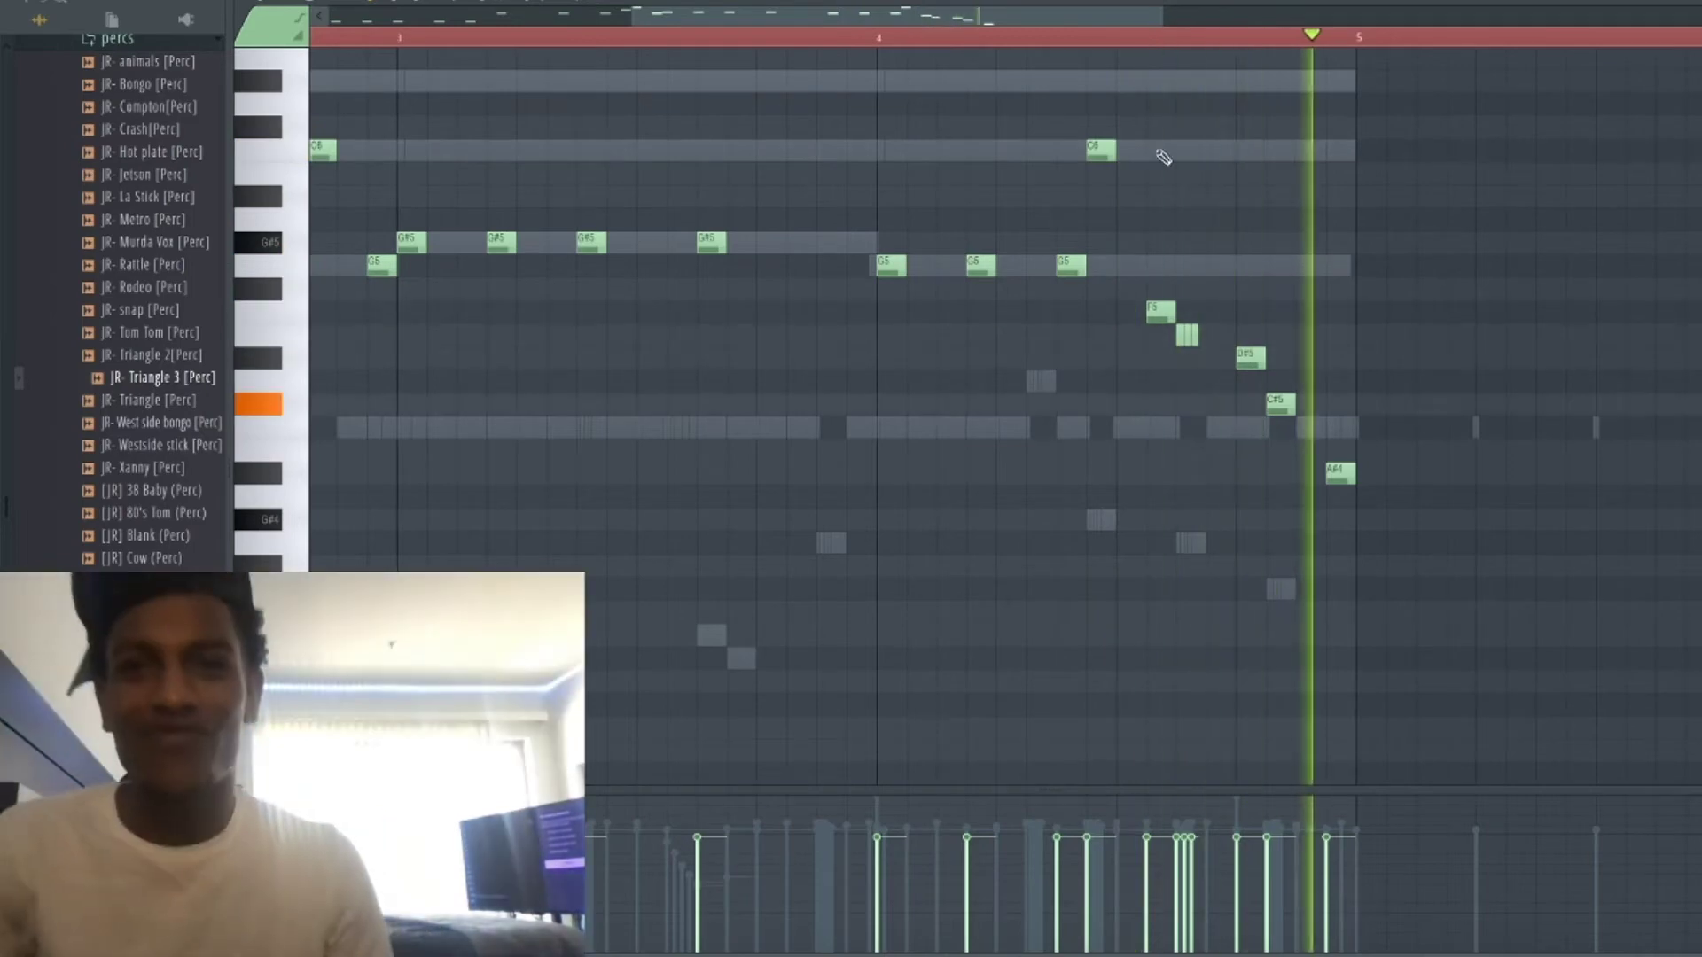
Add another E5 note on step 12 of bar 4, right after the 808 roll, and stop playback.
scroll(1206, 324, "up", 3)
left_click(1160, 340)
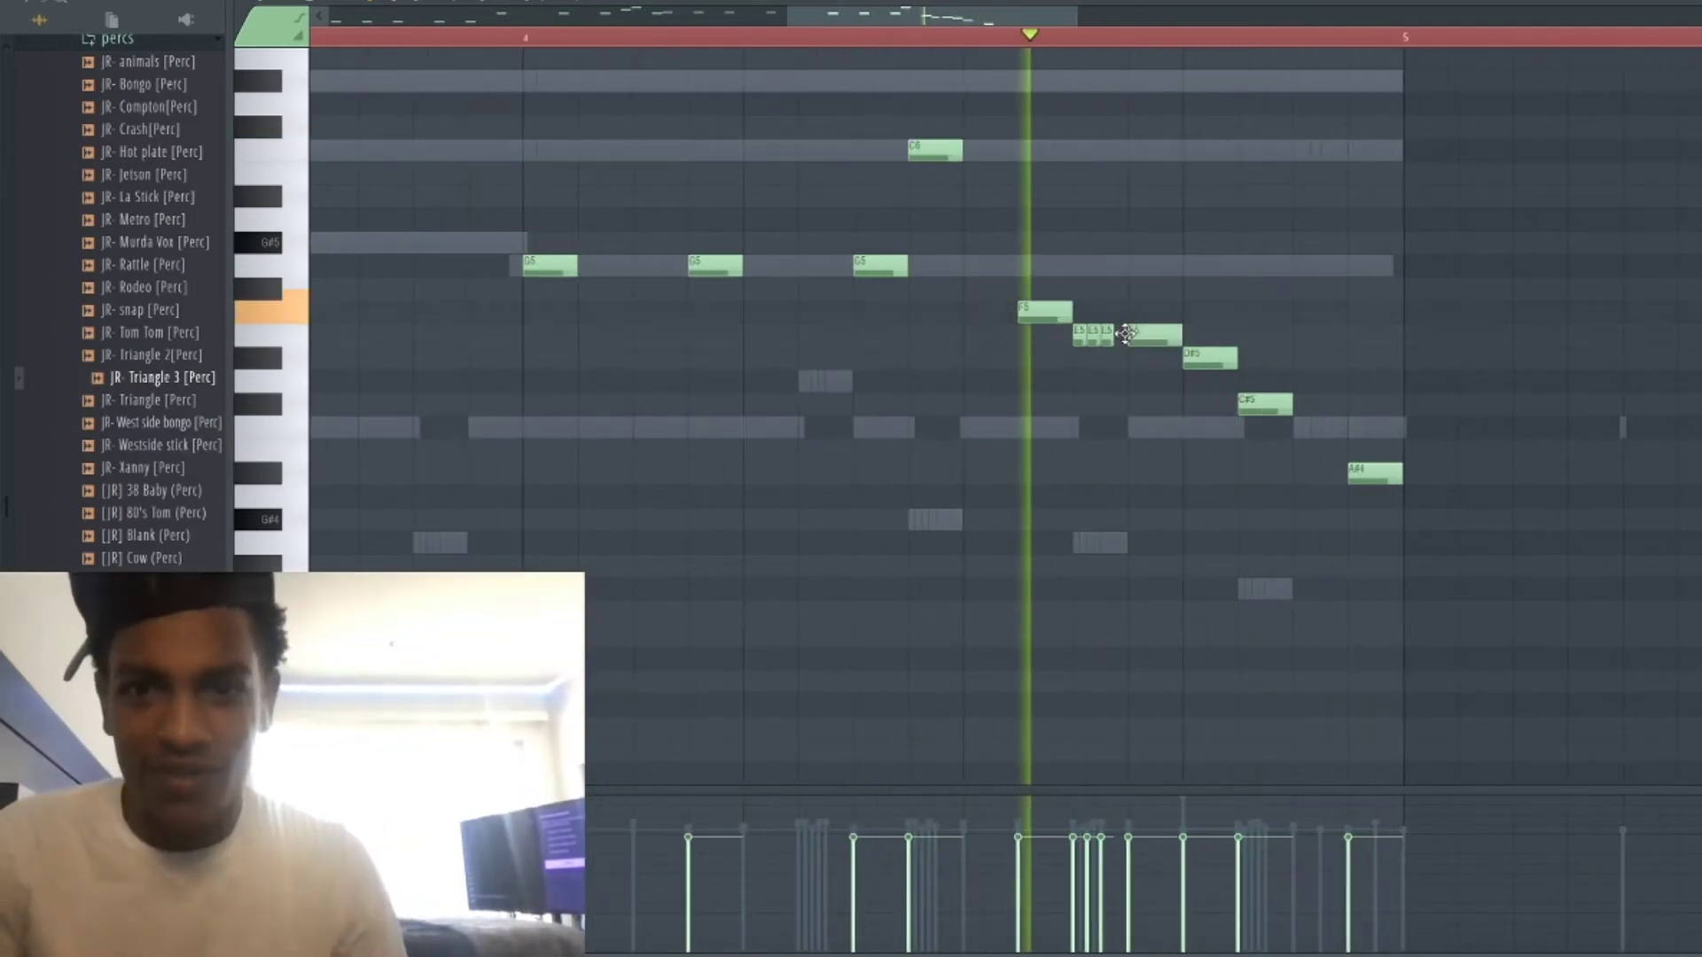
key("space")
scroll(1160, 339, "down", 3)
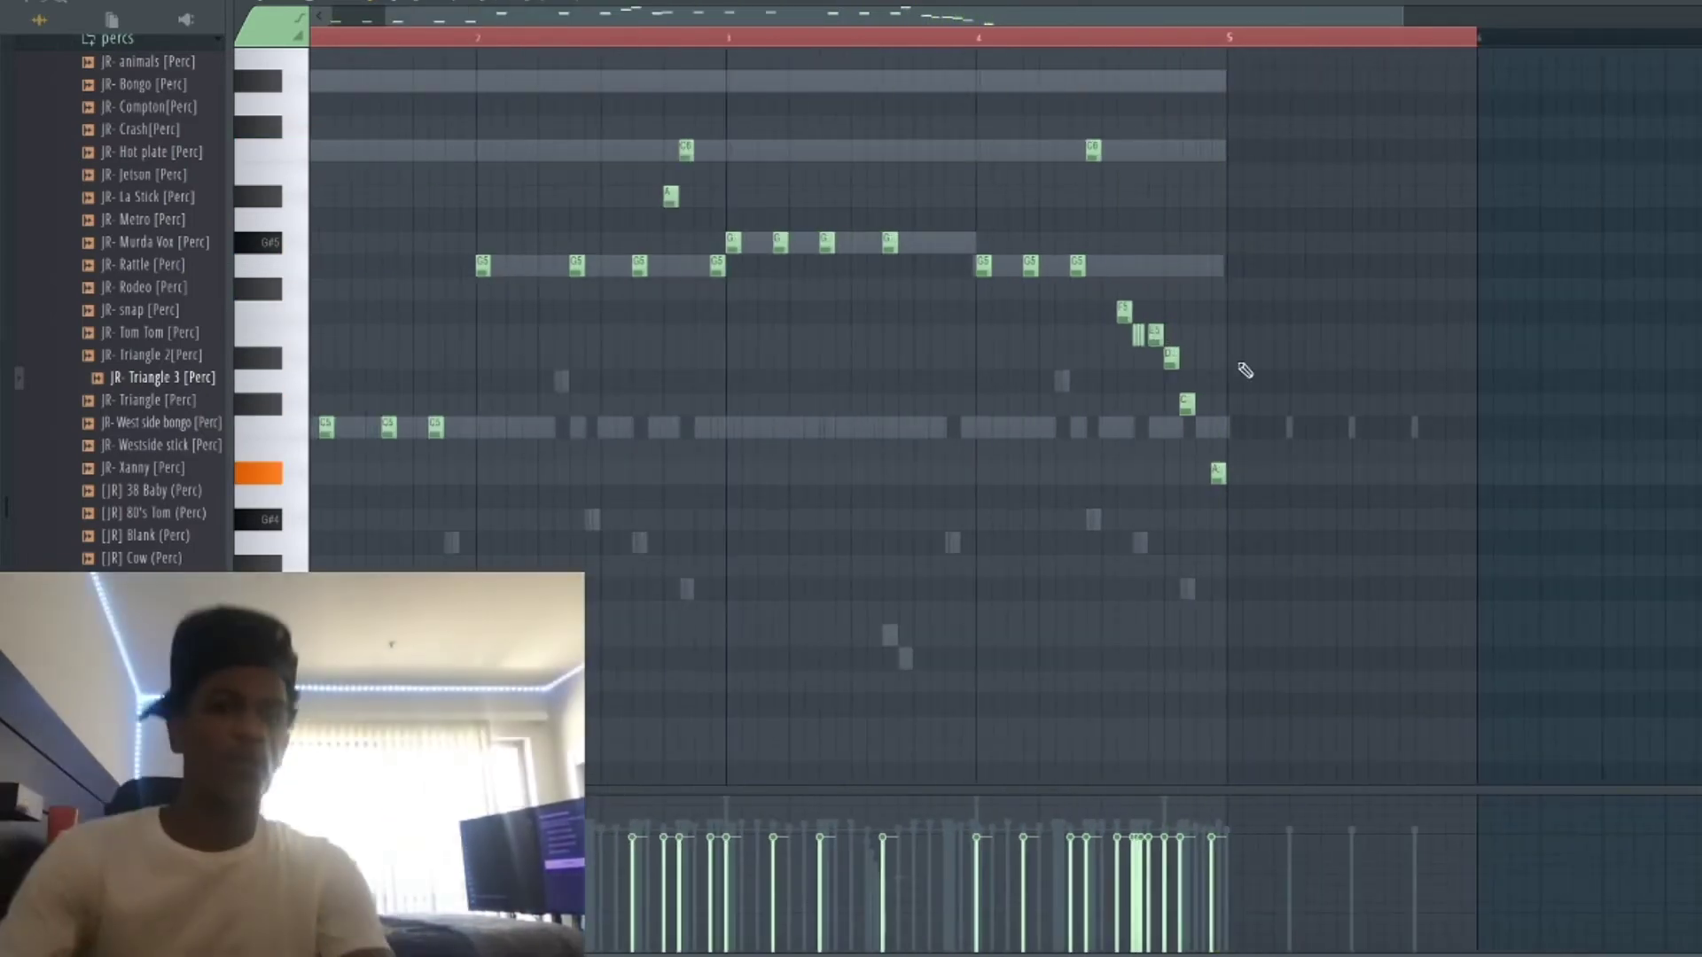
Return to the playlist by way of the channel rack and try to save the project.
key("F6")
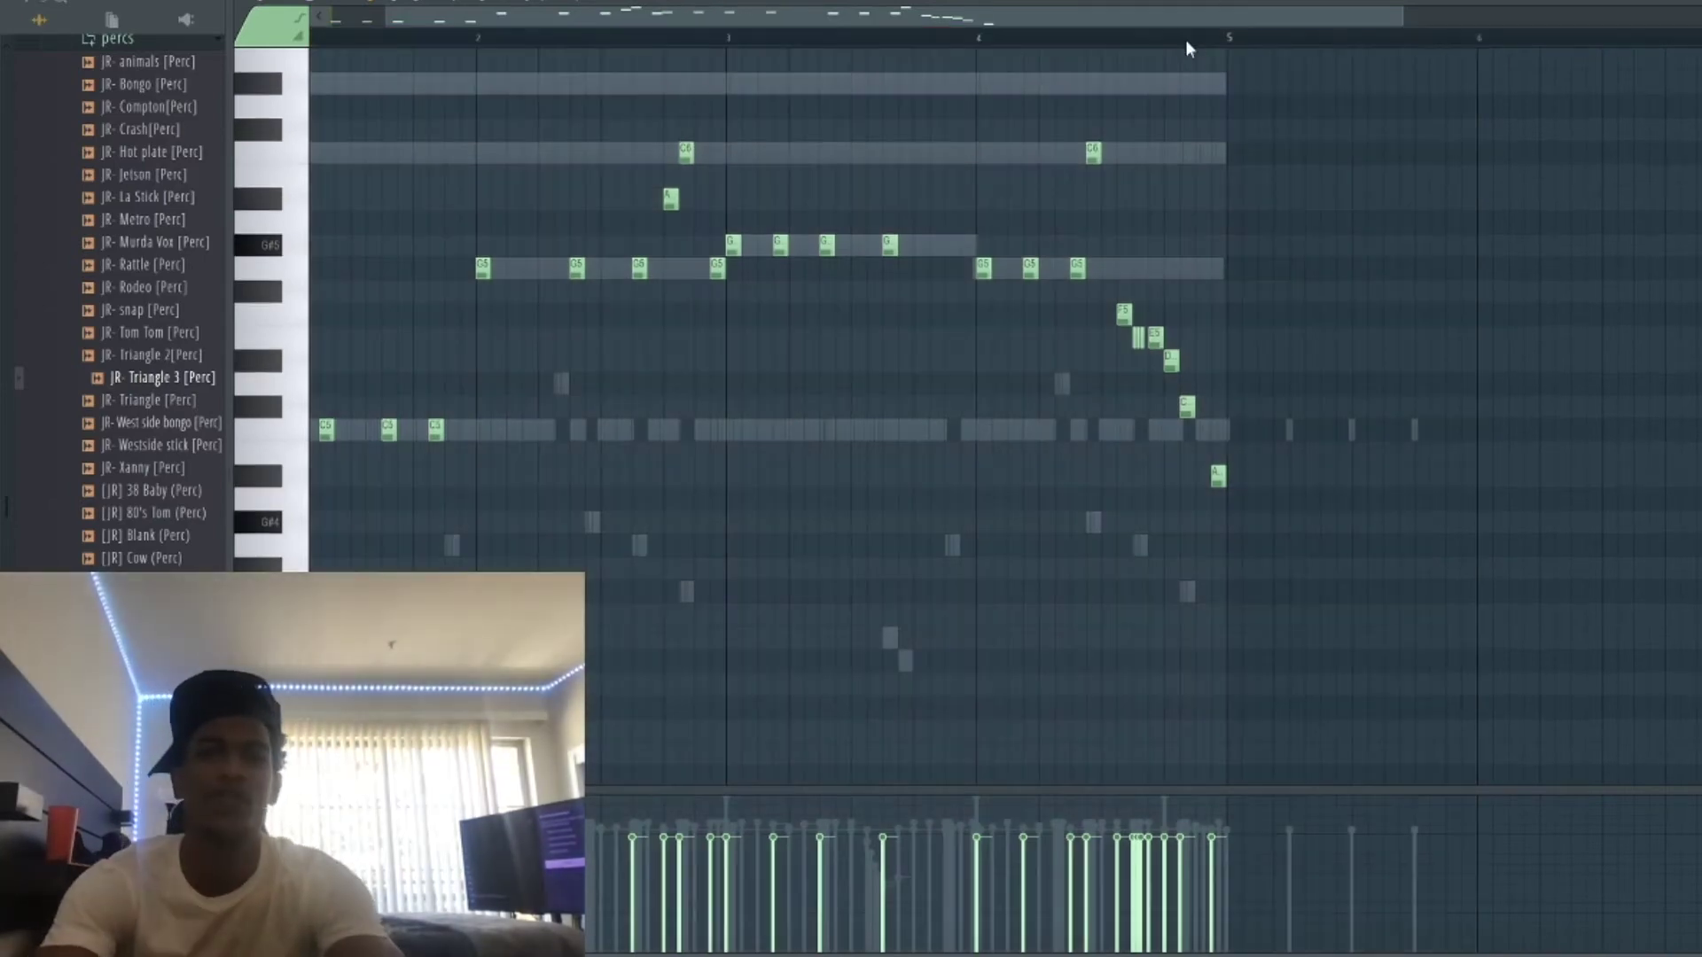
key("F4")
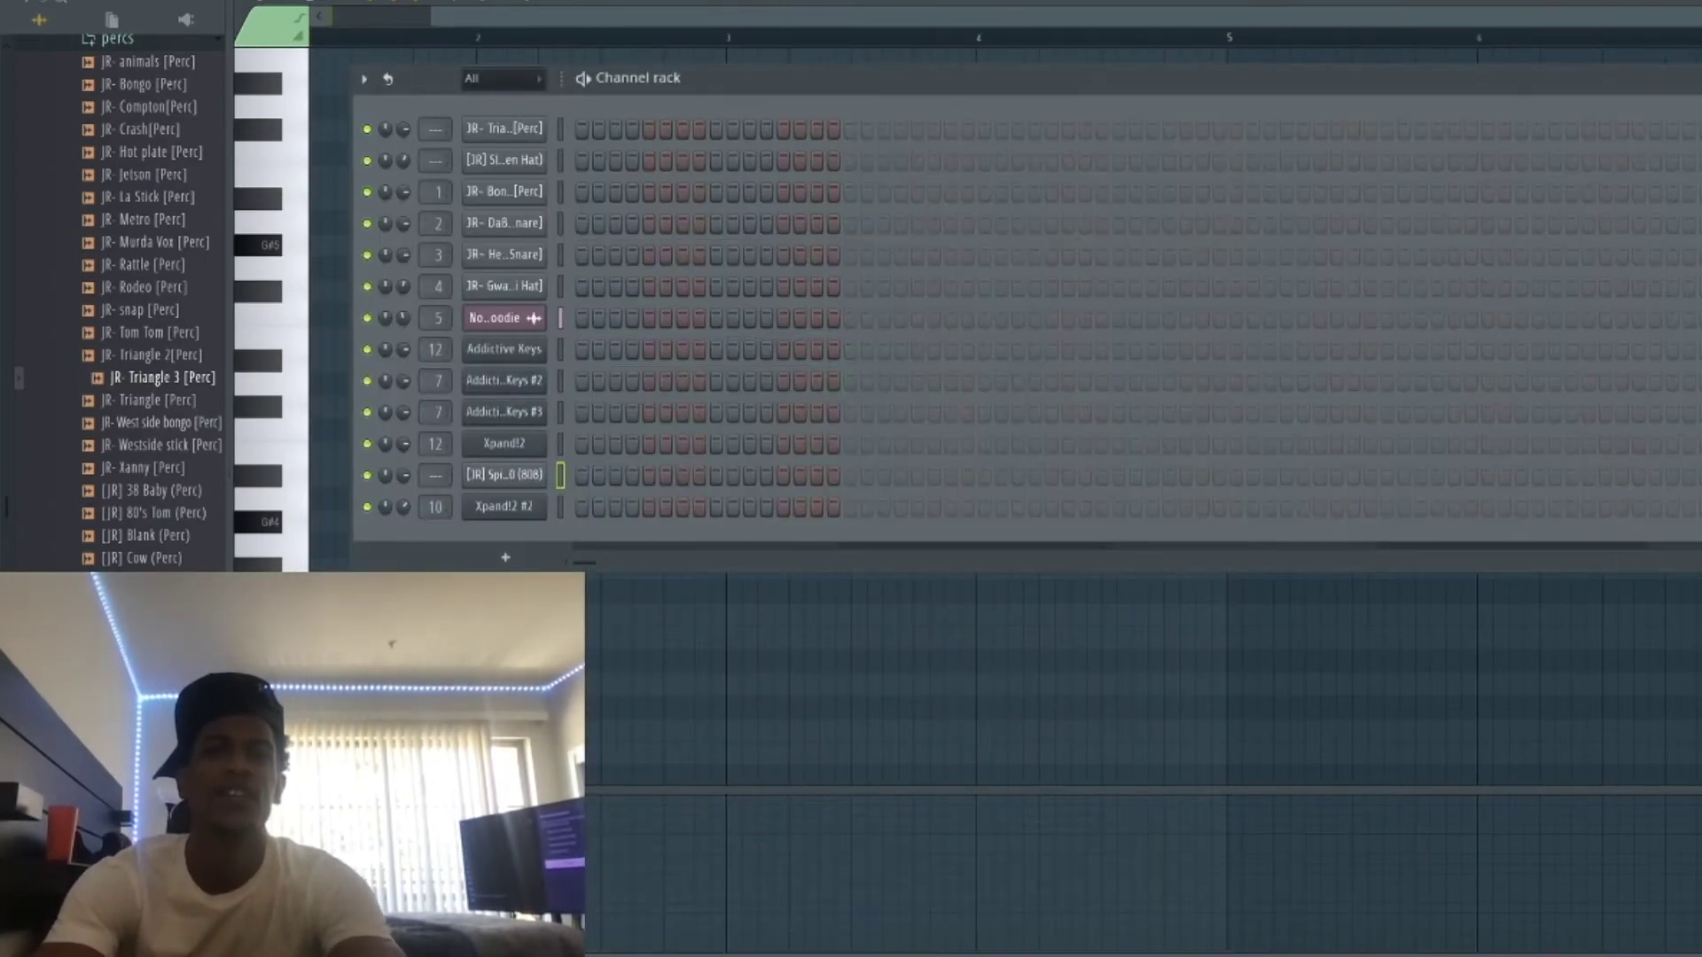
key("F5")
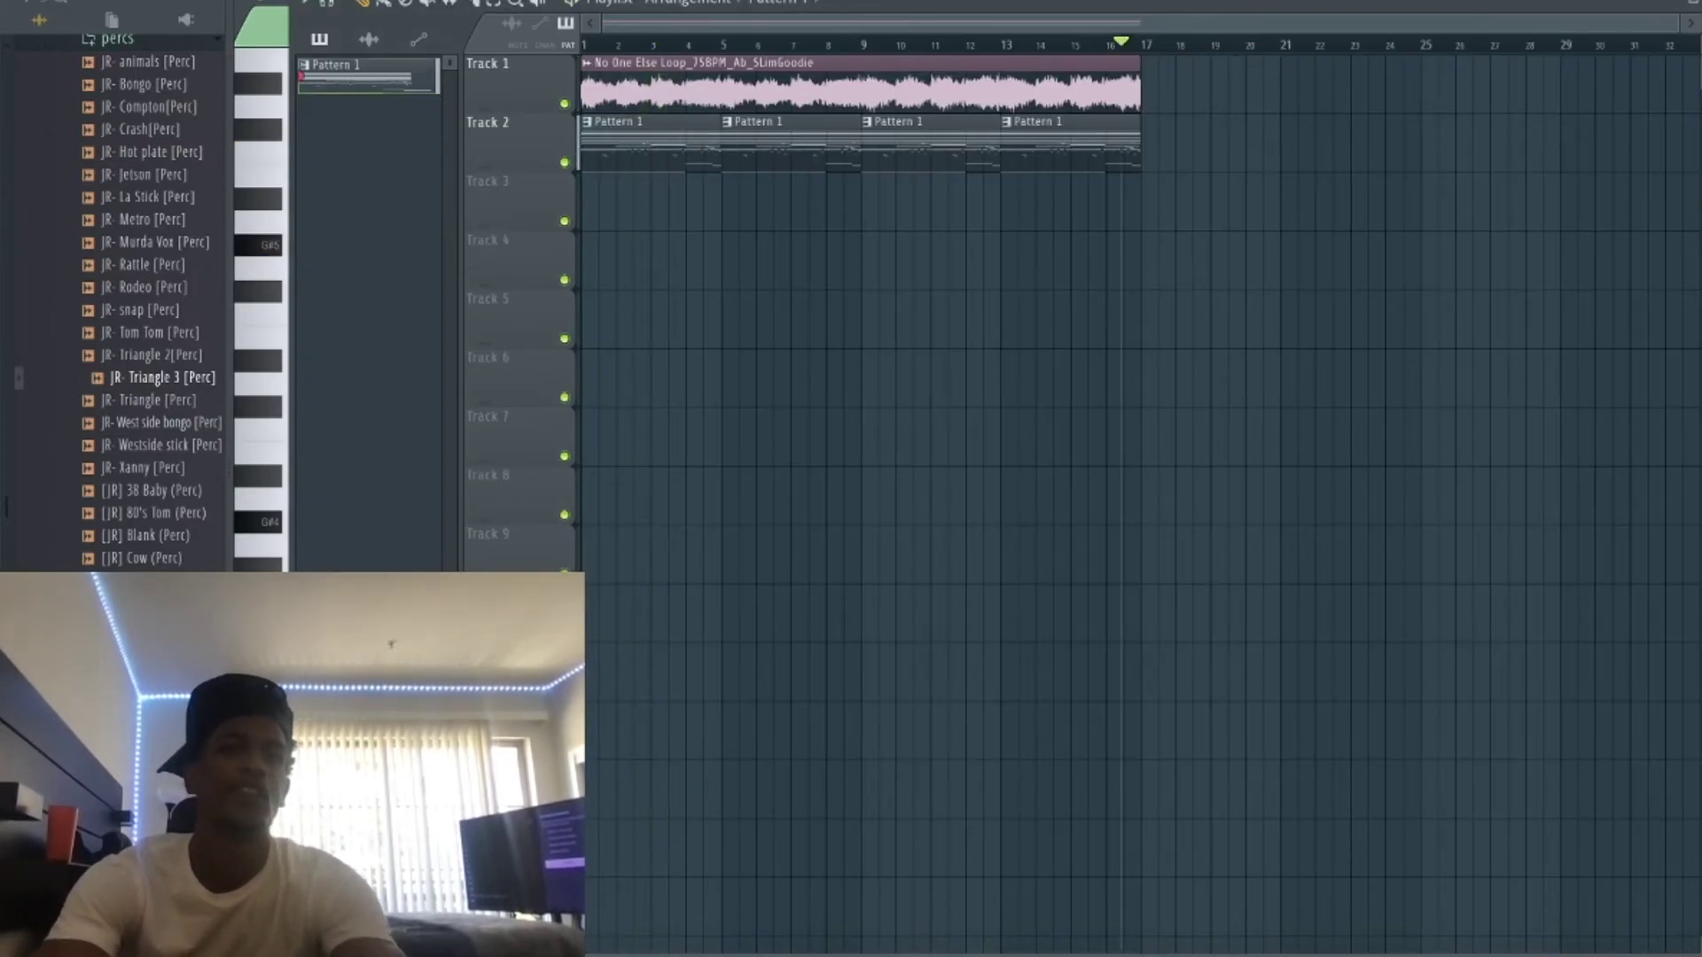
key("super+s")
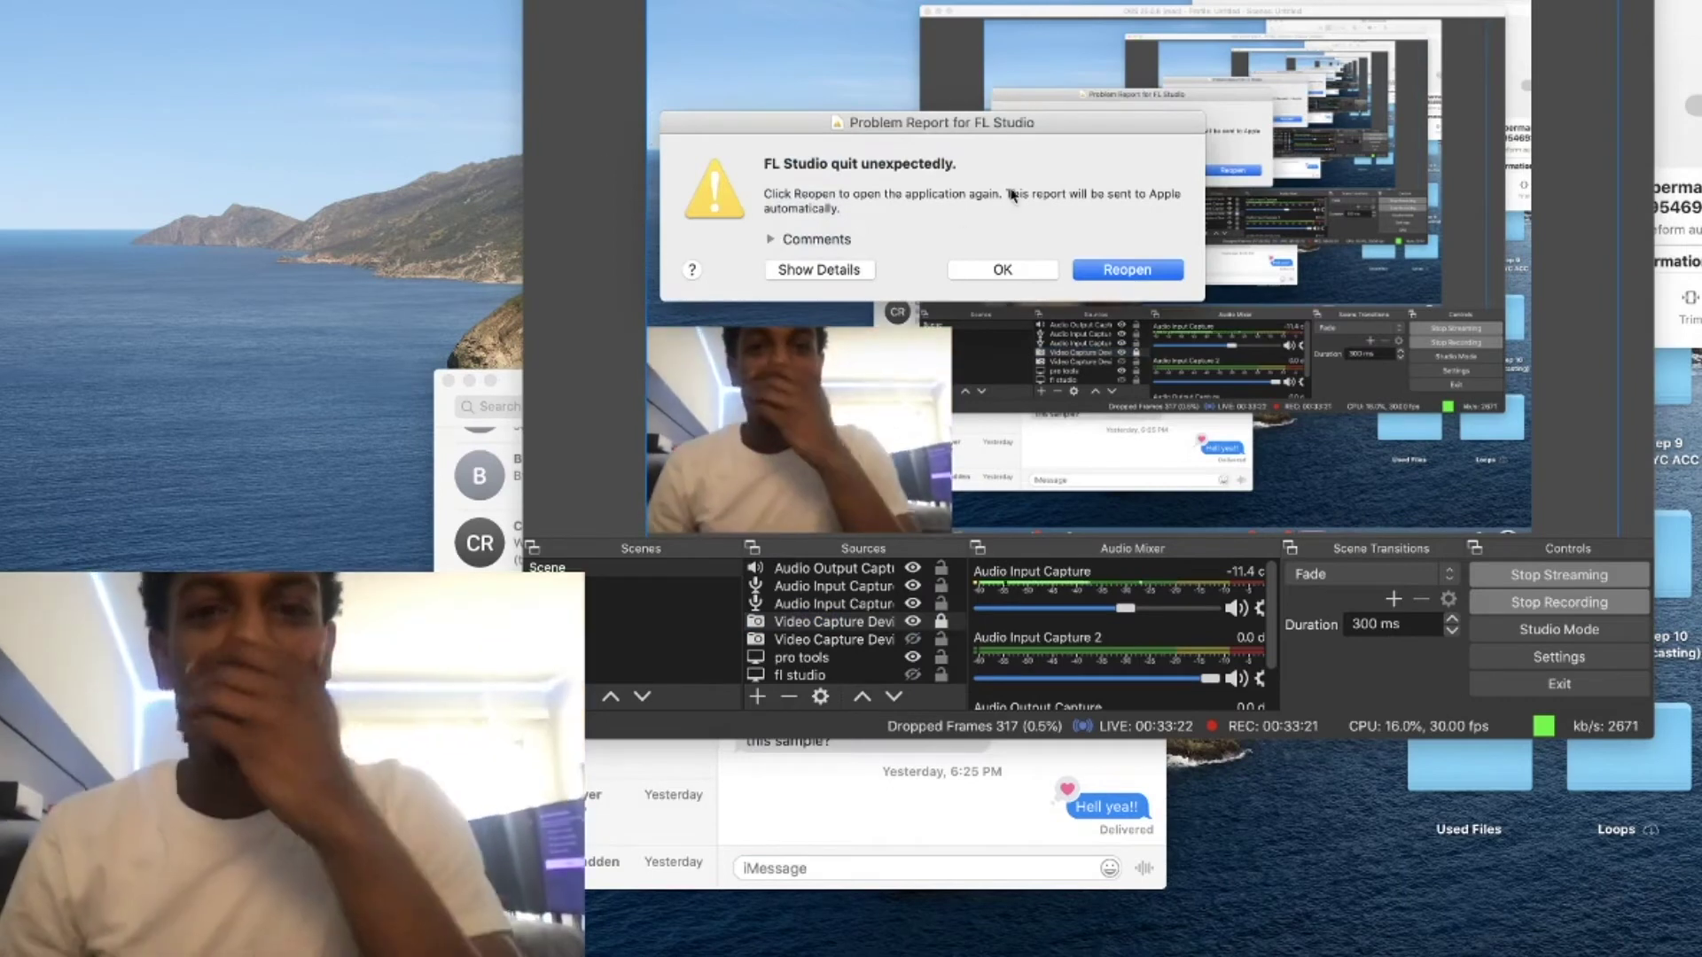
Dismiss the crash report and get back into a freshly started FL Studio.
left_click(1017, 268)
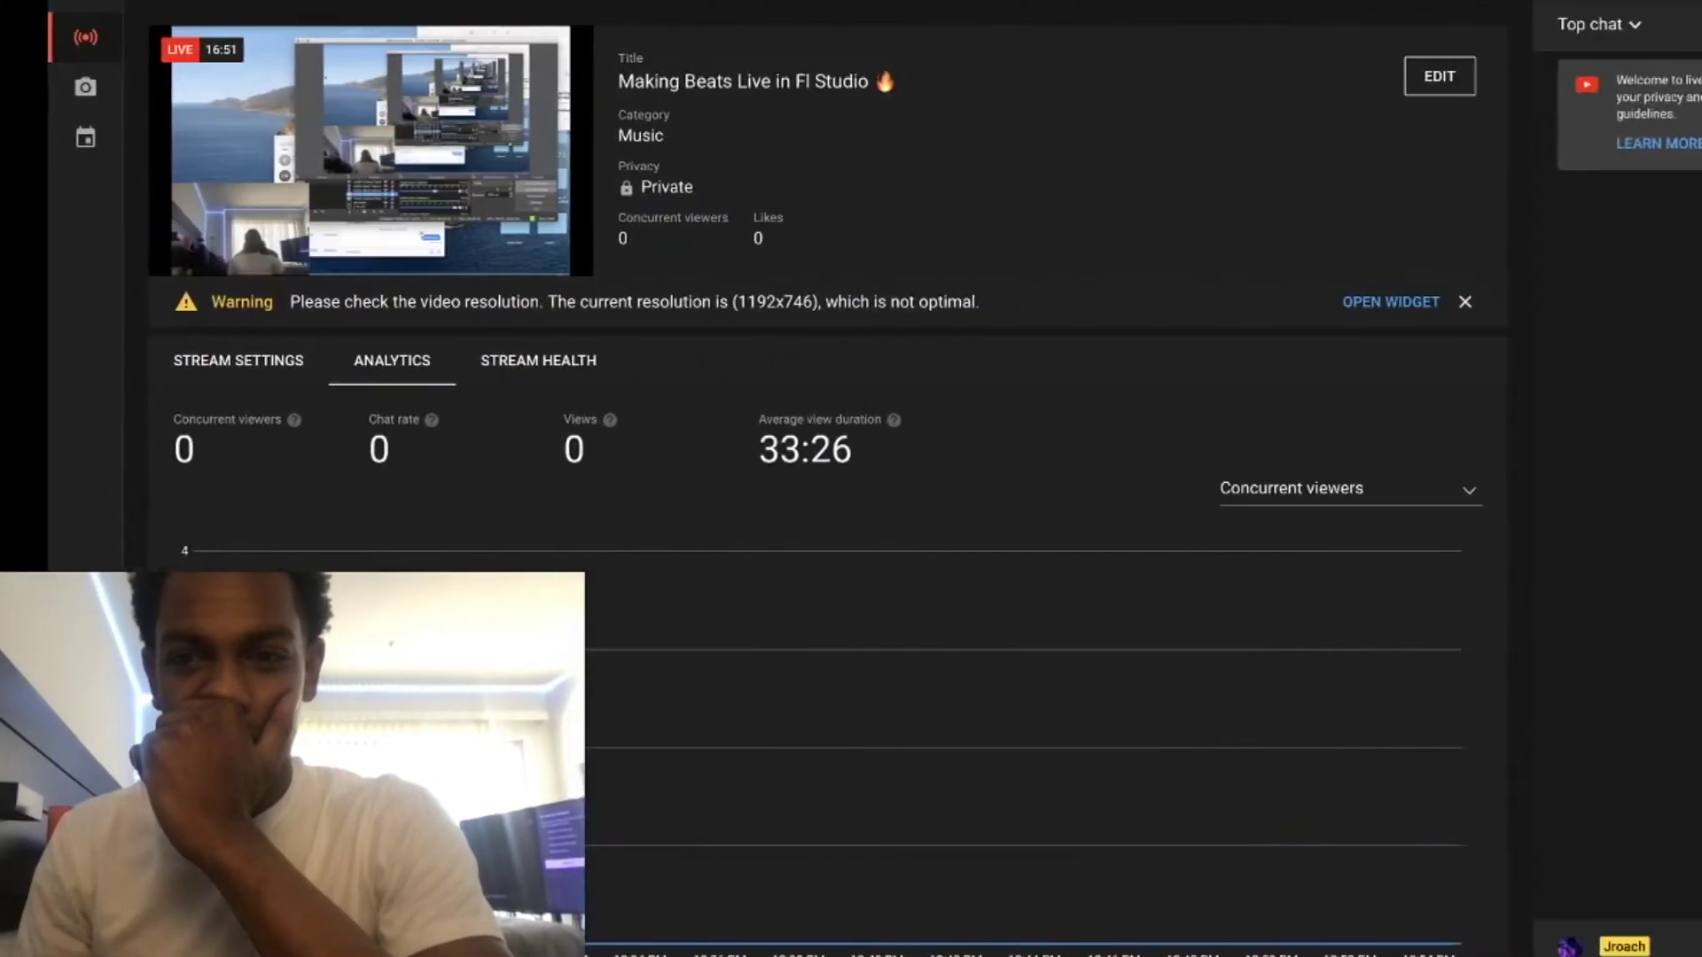
mouse_move(1371, 752)
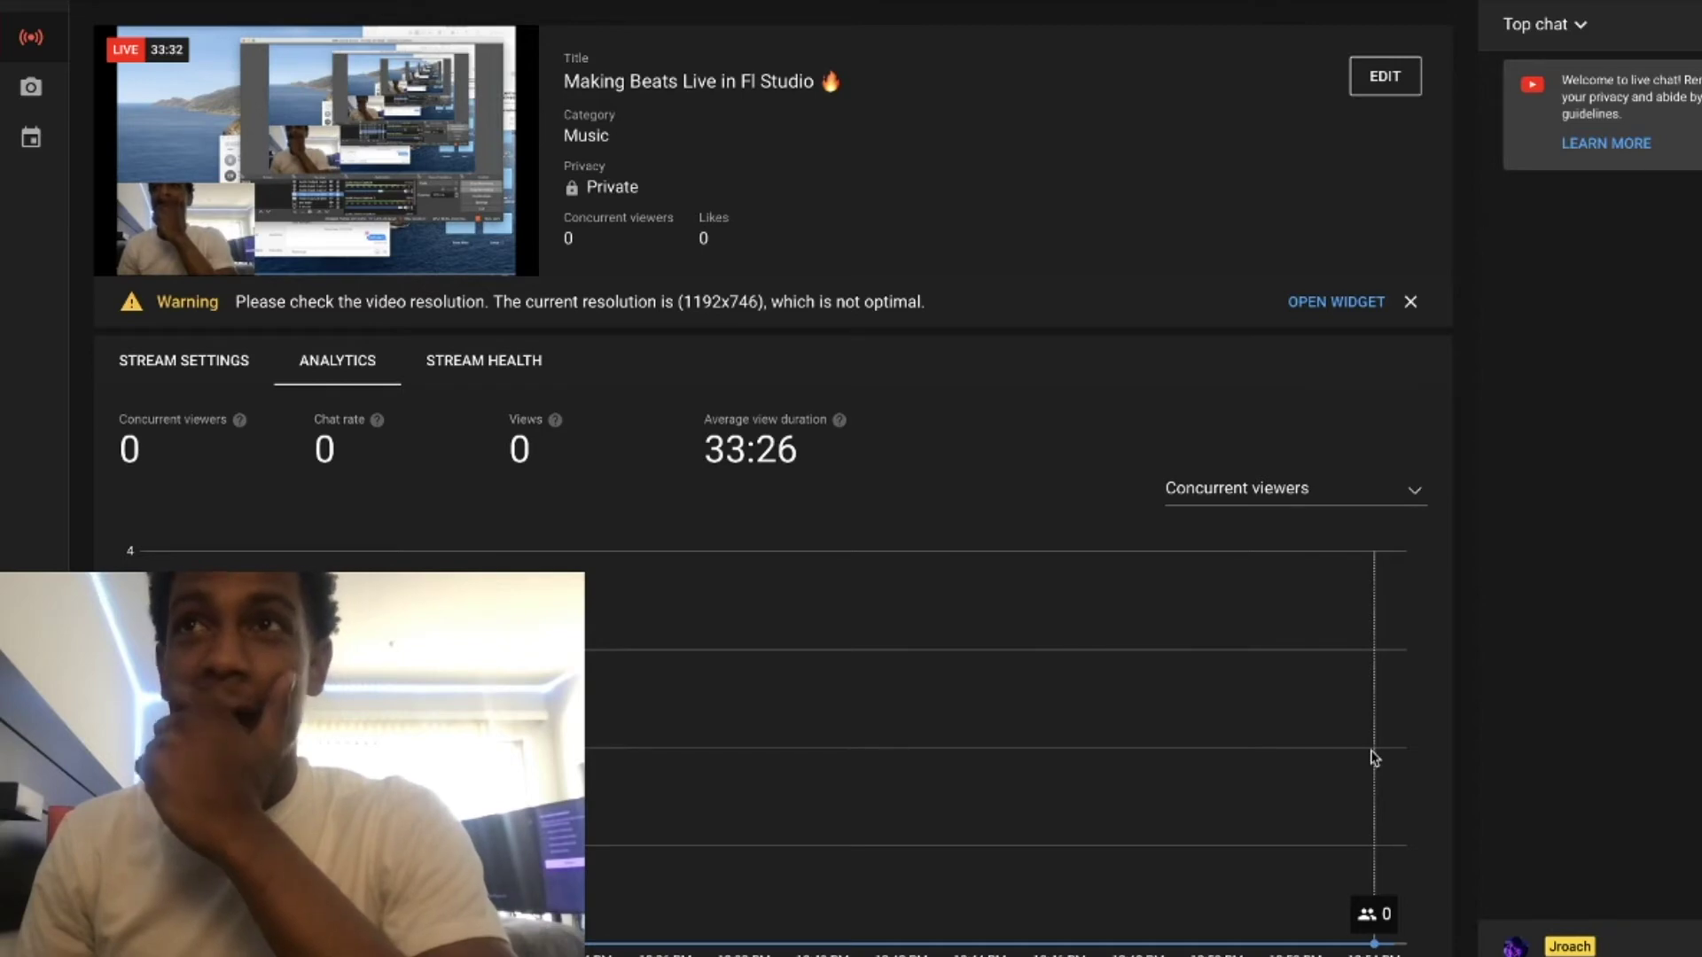
left_click(1350, 955)
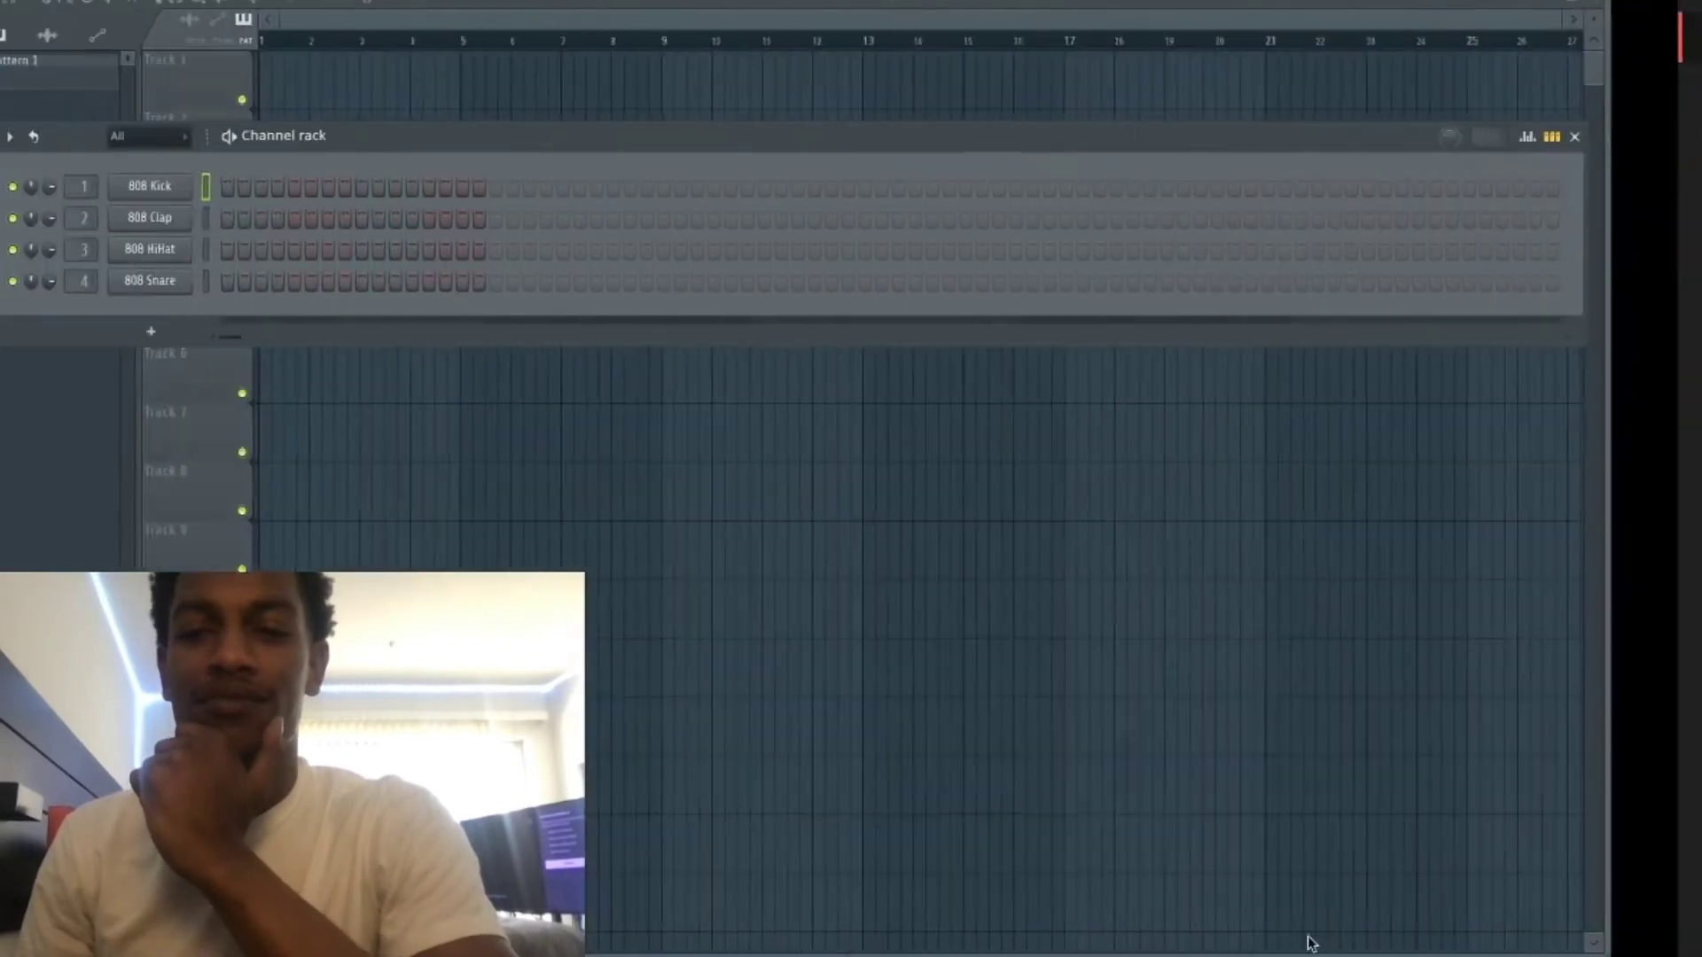
Open the newest project backup, overwritten at 12h55, from the Backup folder and accept the trial plugin warning.
left_click(108, 1)
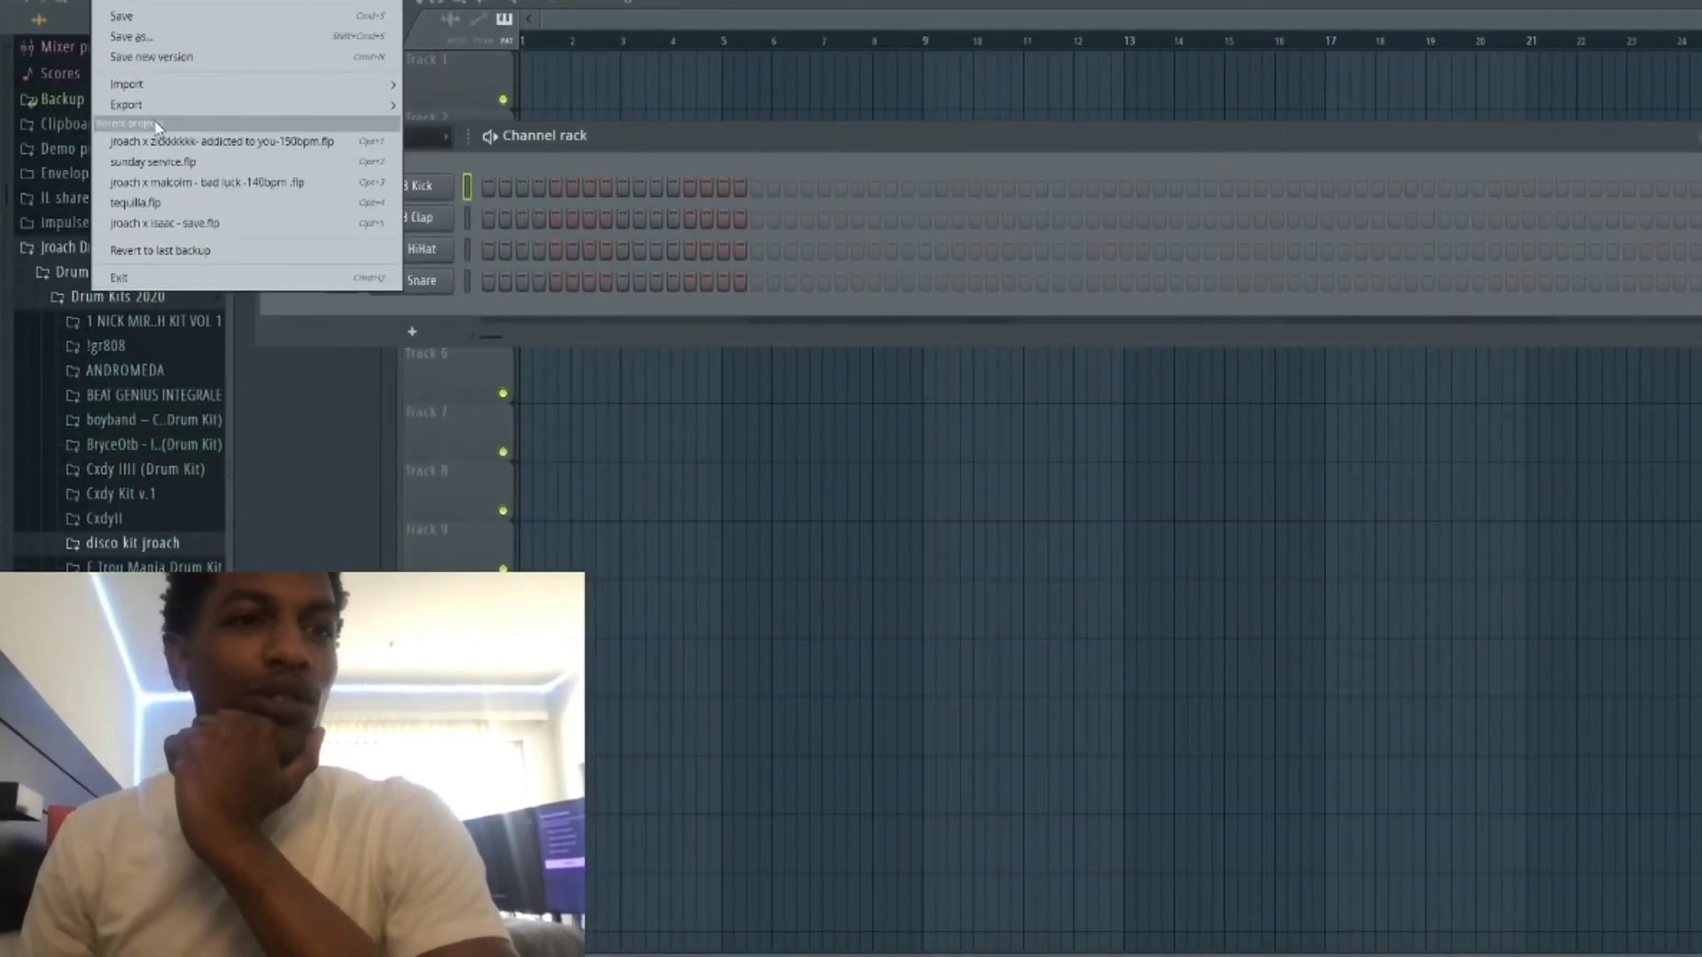
left_click(60, 5)
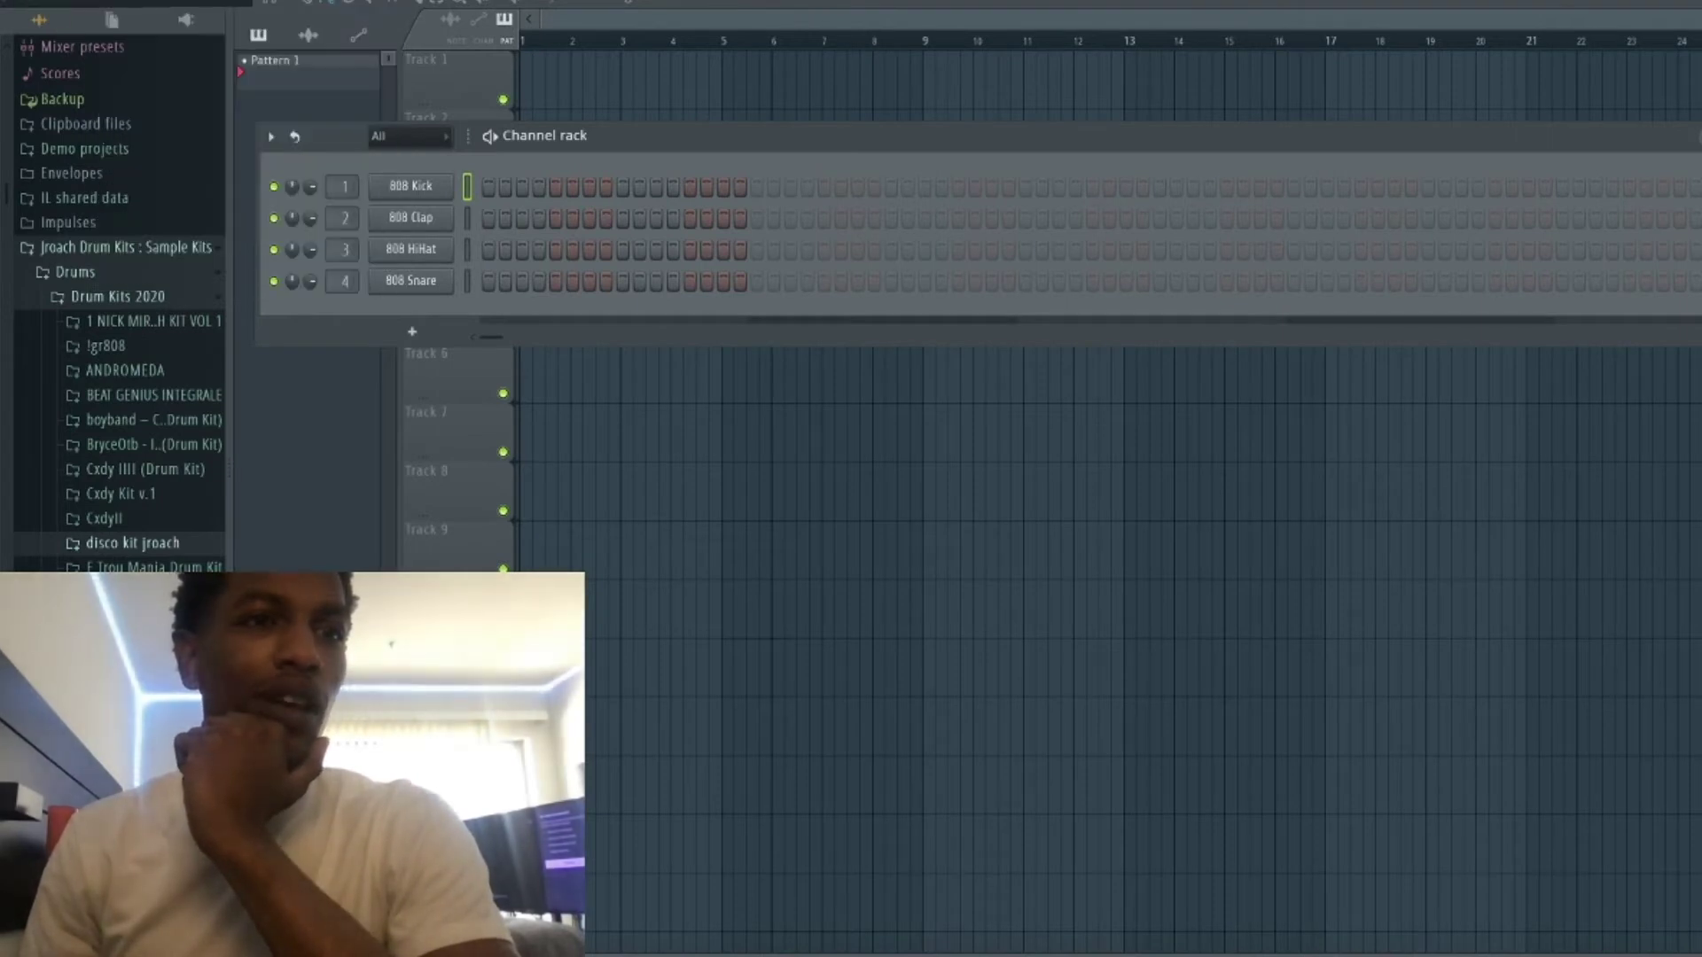
left_click(111, 20)
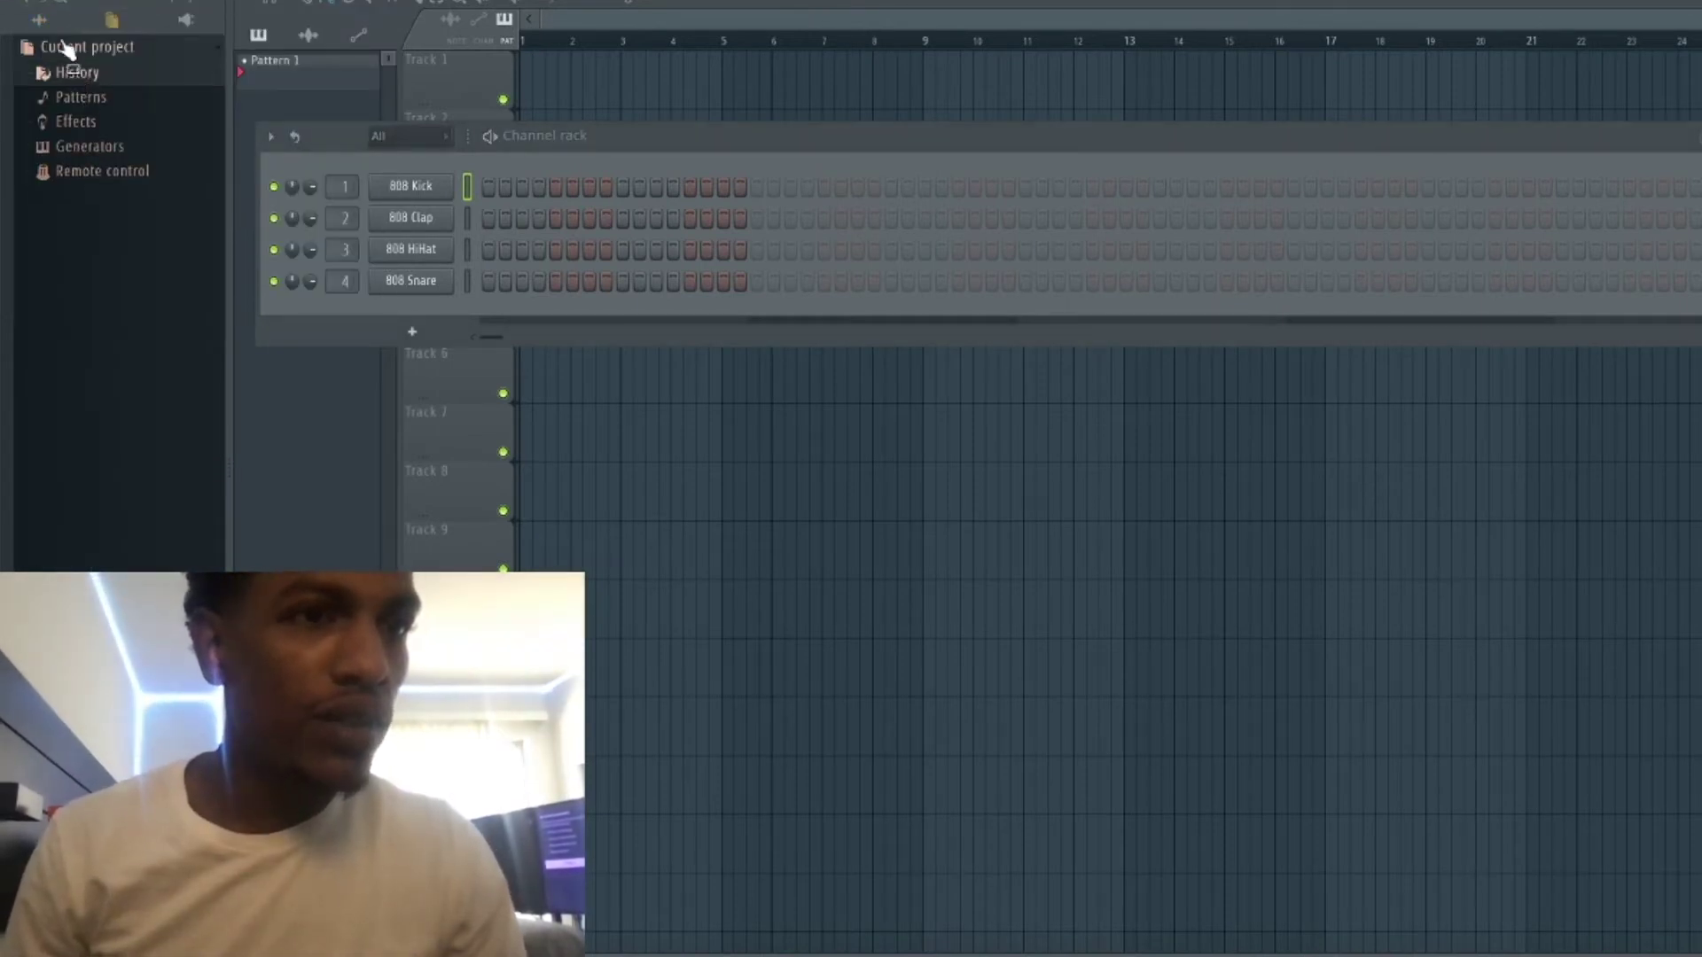
left_click(53, 25)
left_click(91, 94)
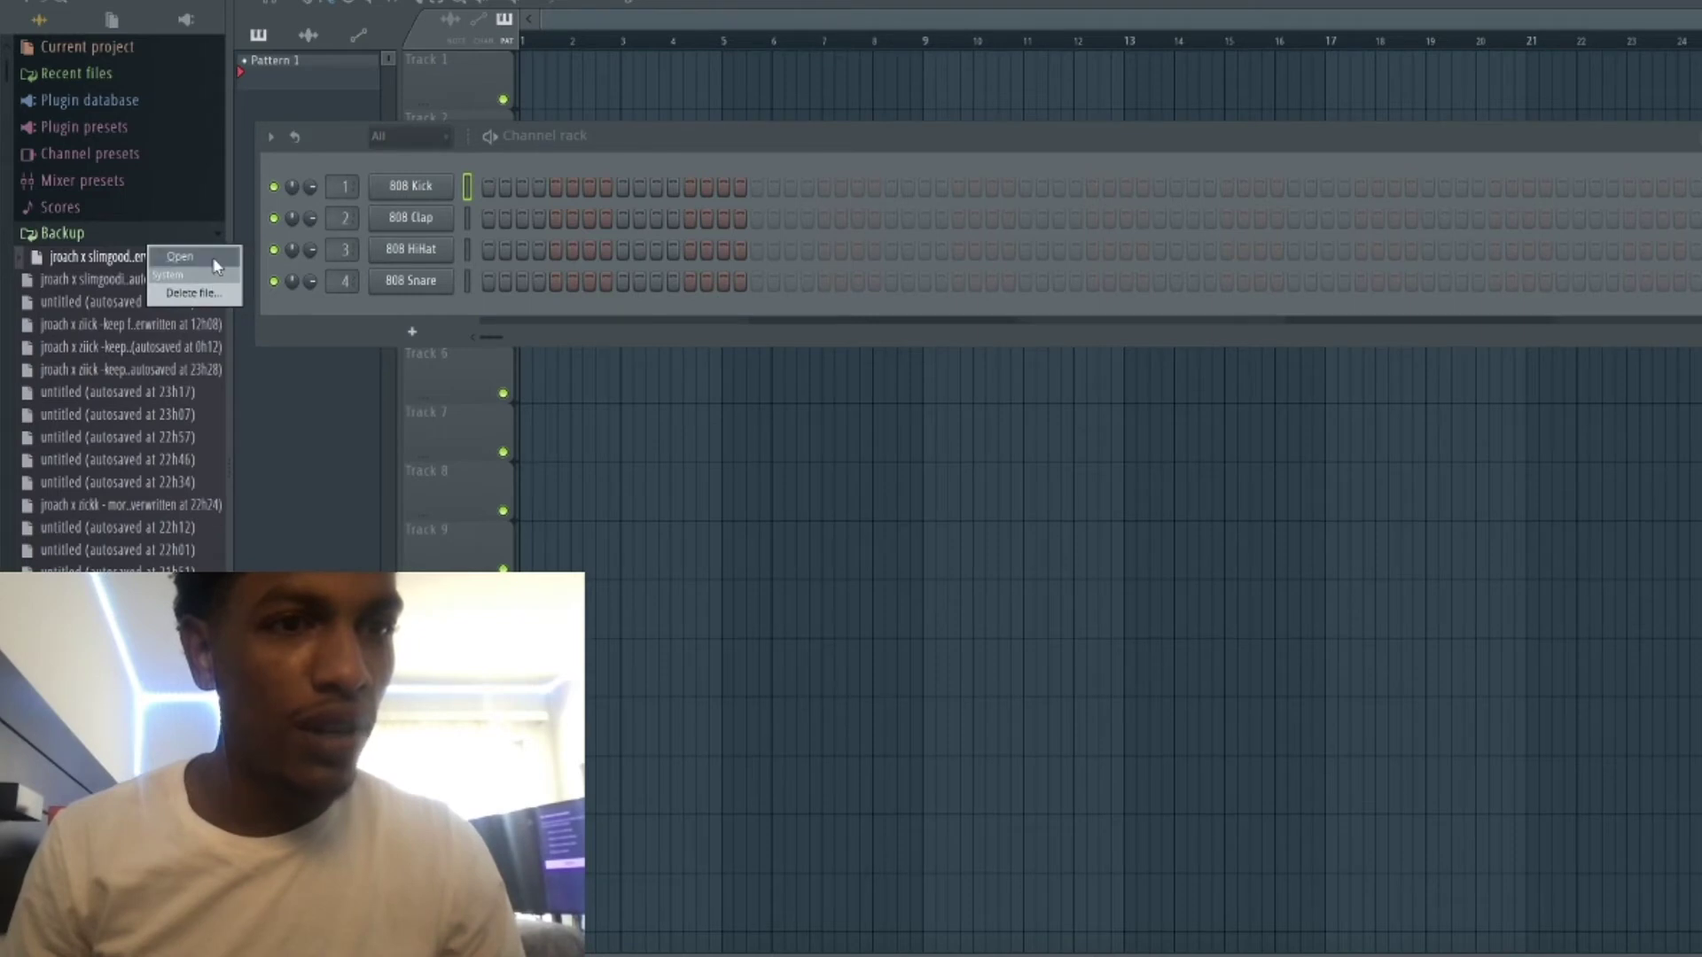
left_click(215, 258)
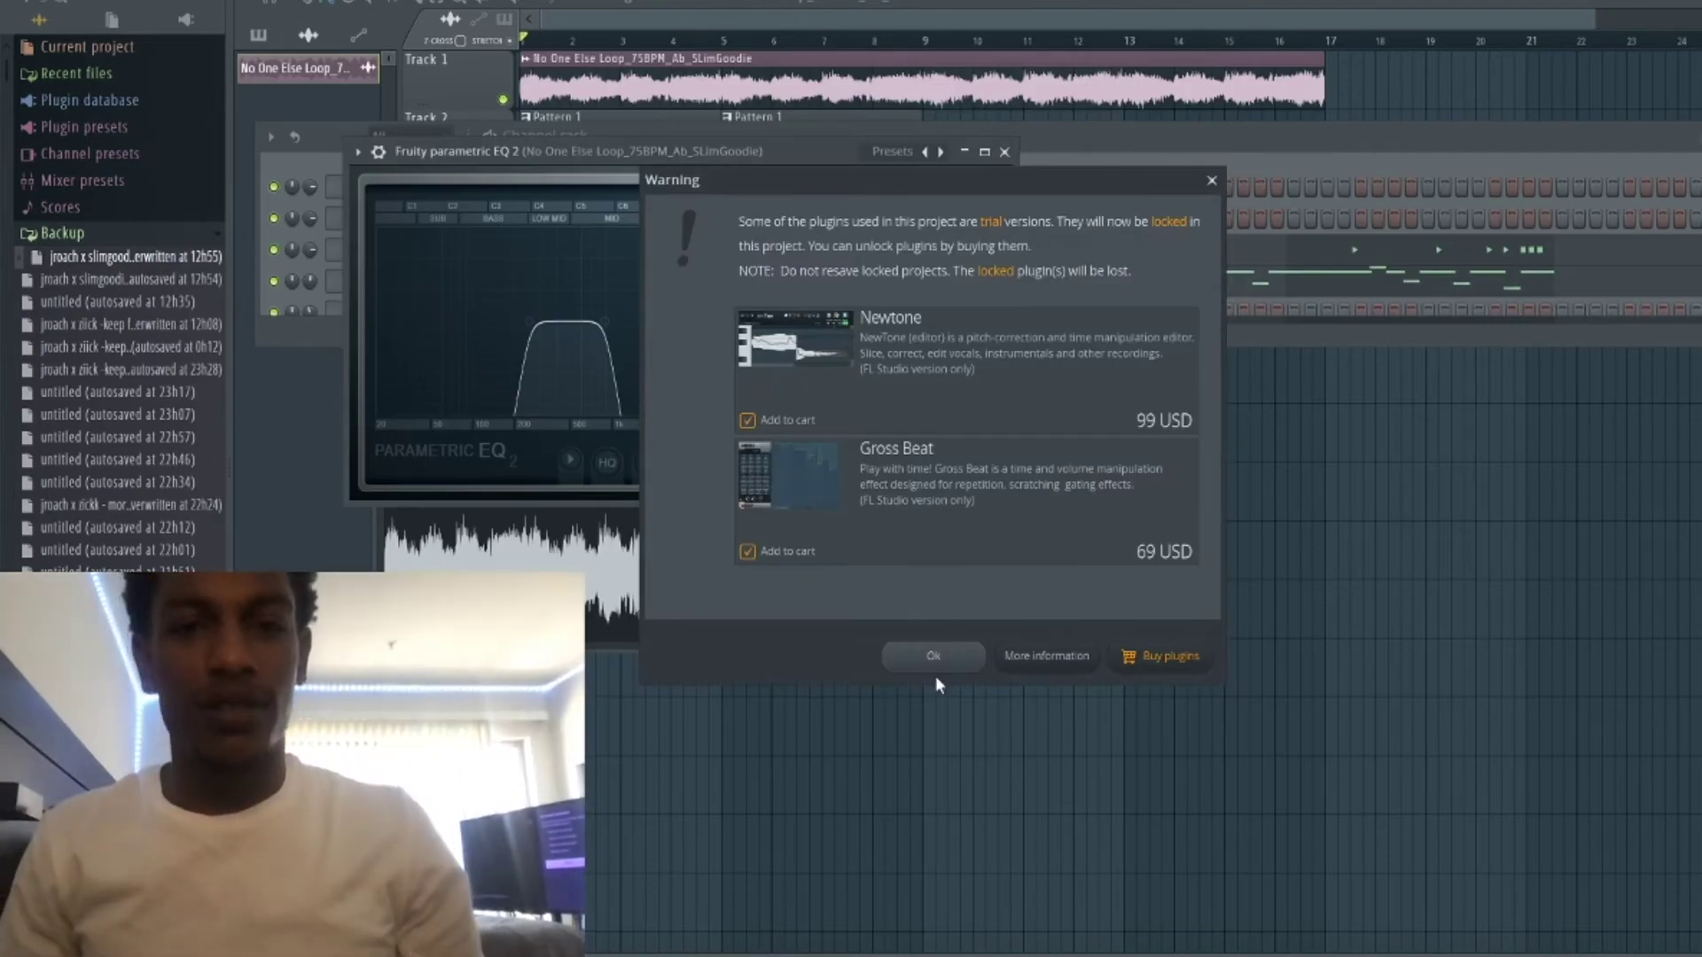
left_click(938, 655)
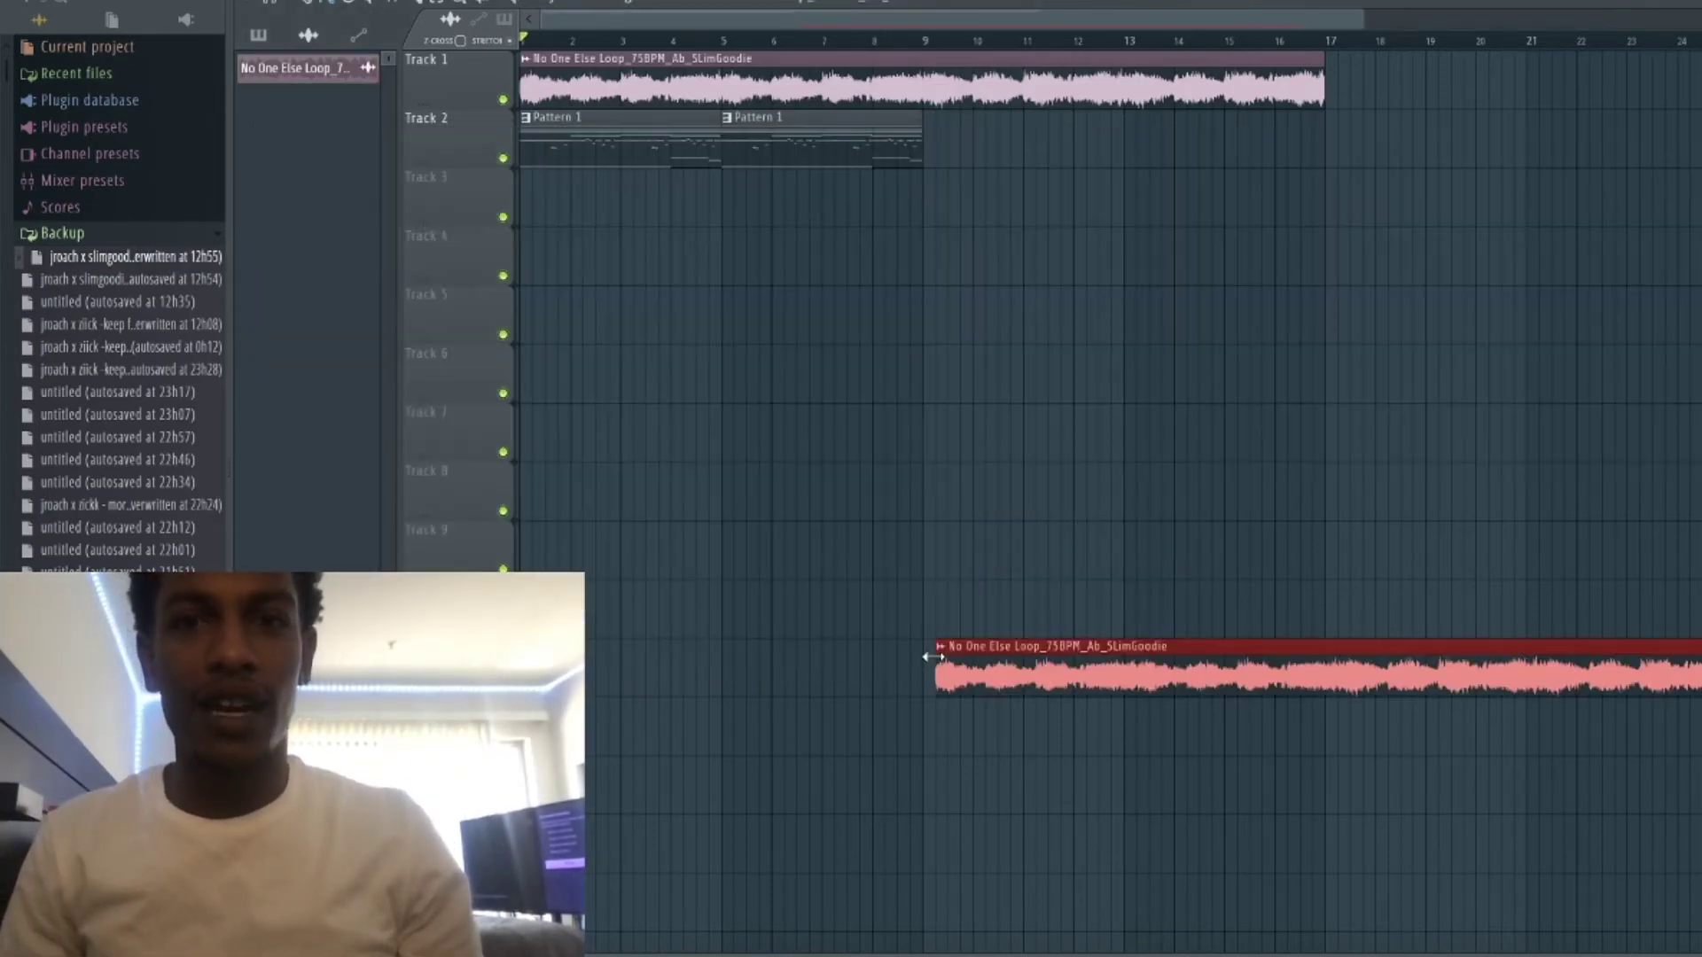
Play the restored project and review its channels, including the Addictive Keys notes, to see which parts need rebuilding.
key("F6")
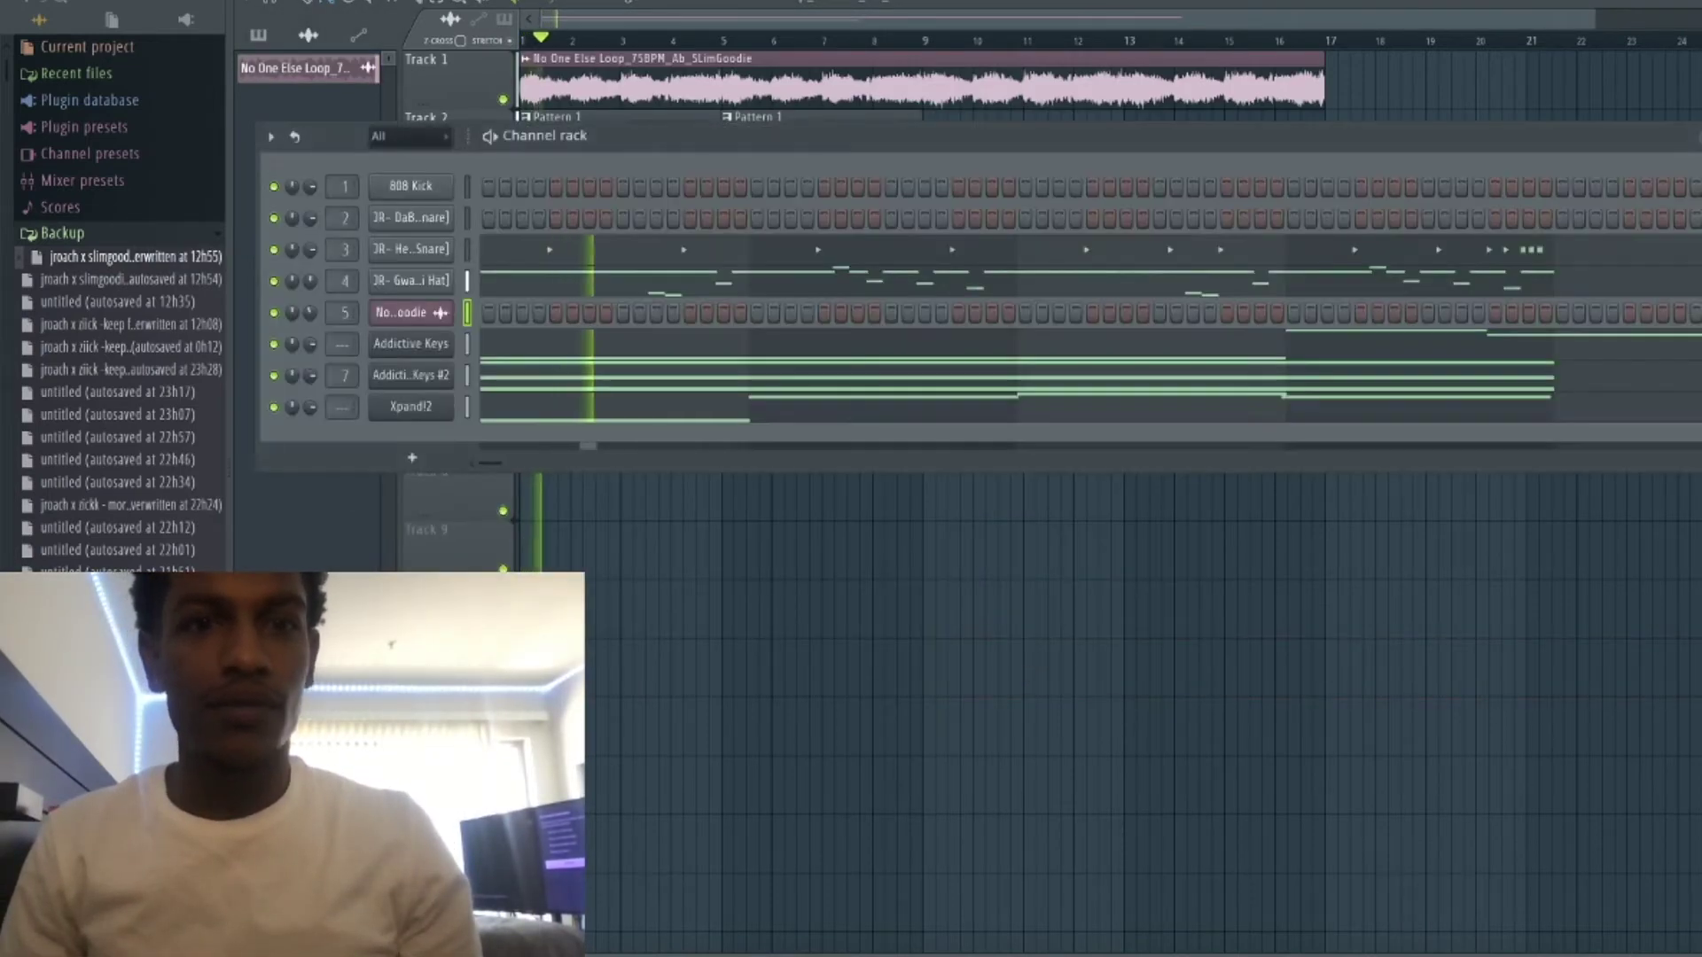
key("space")
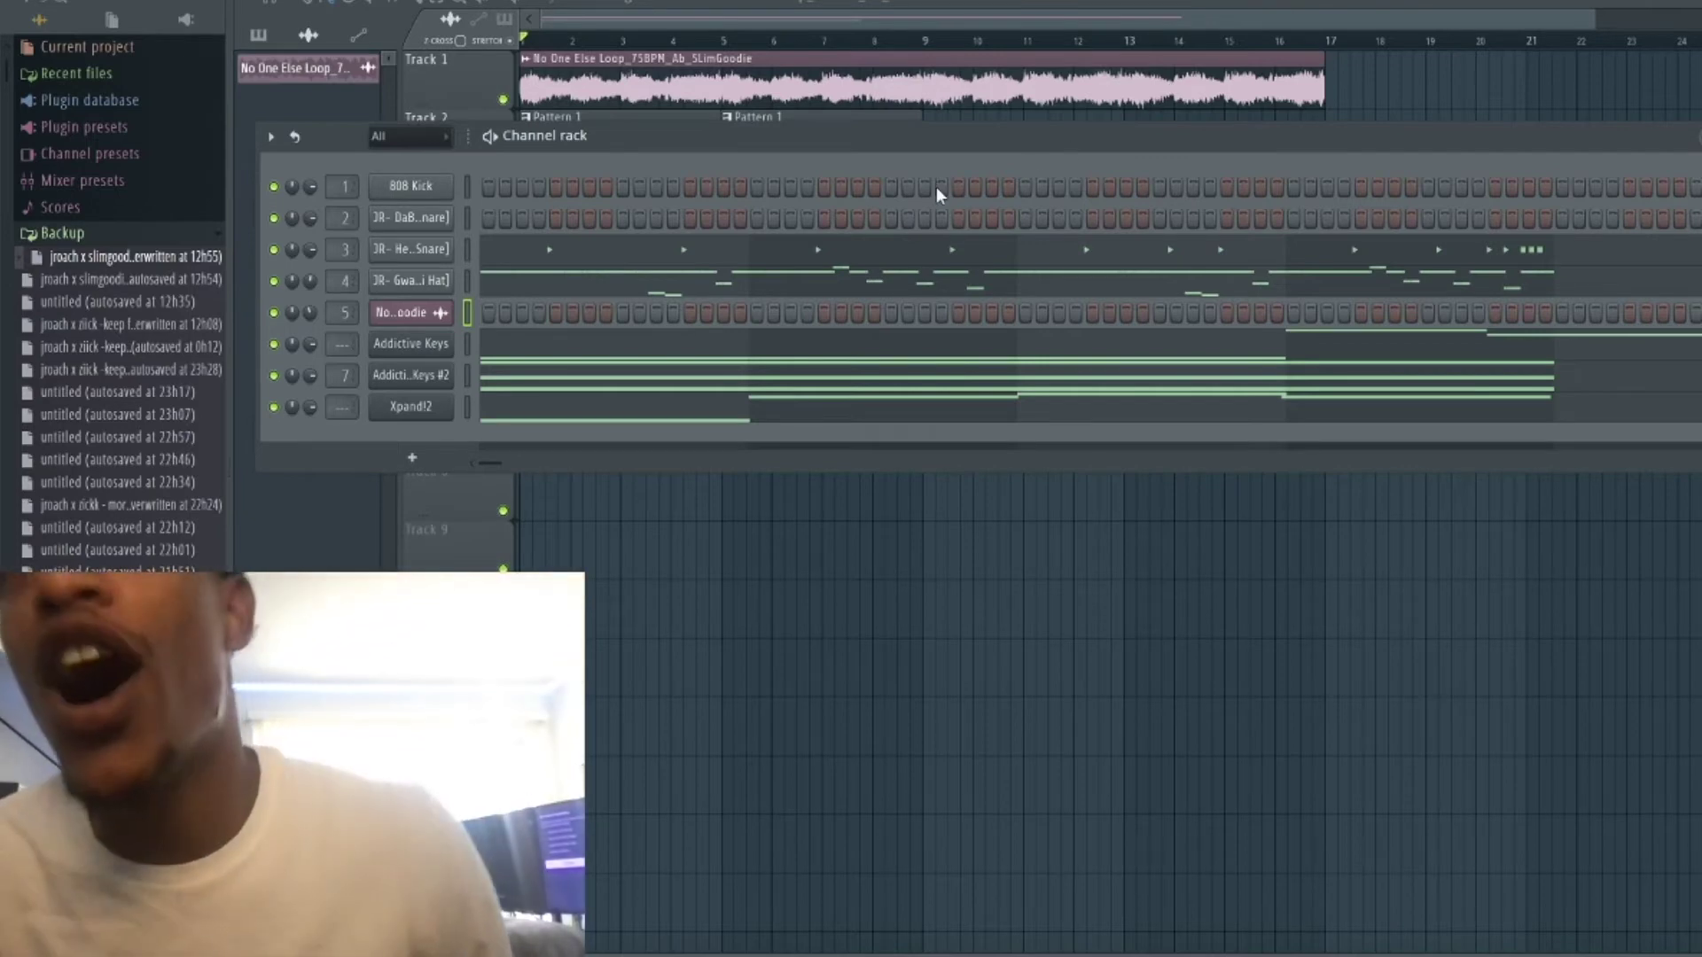
key("space")
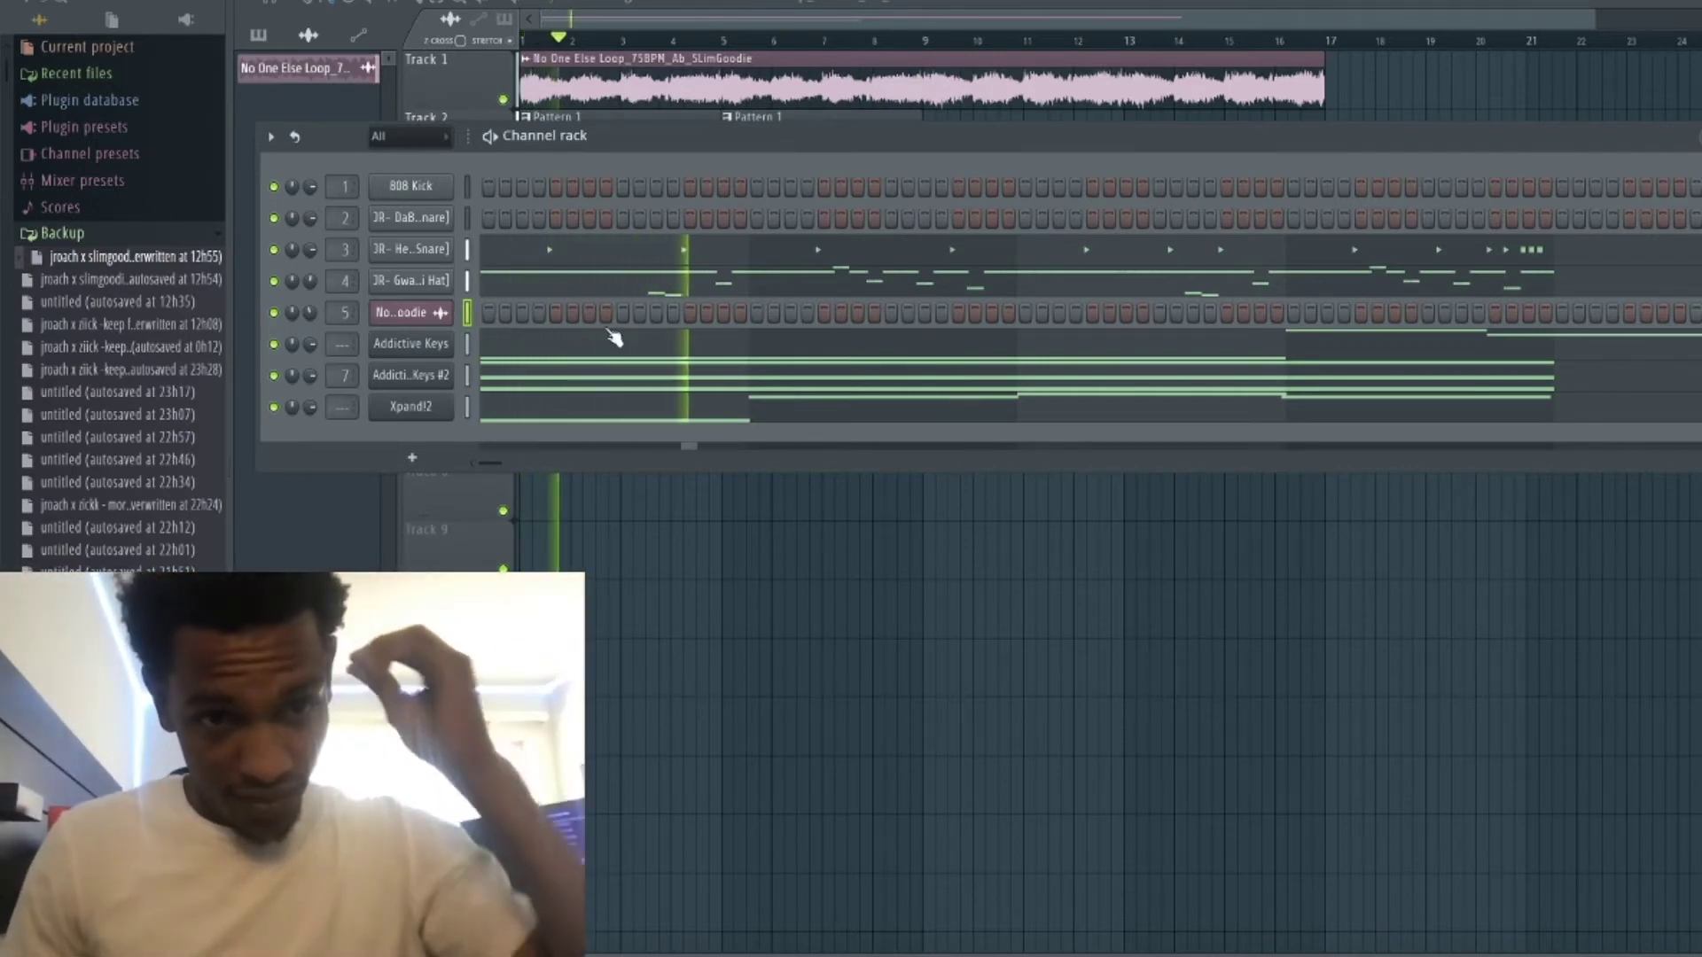
left_click(501, 344)
key("space")
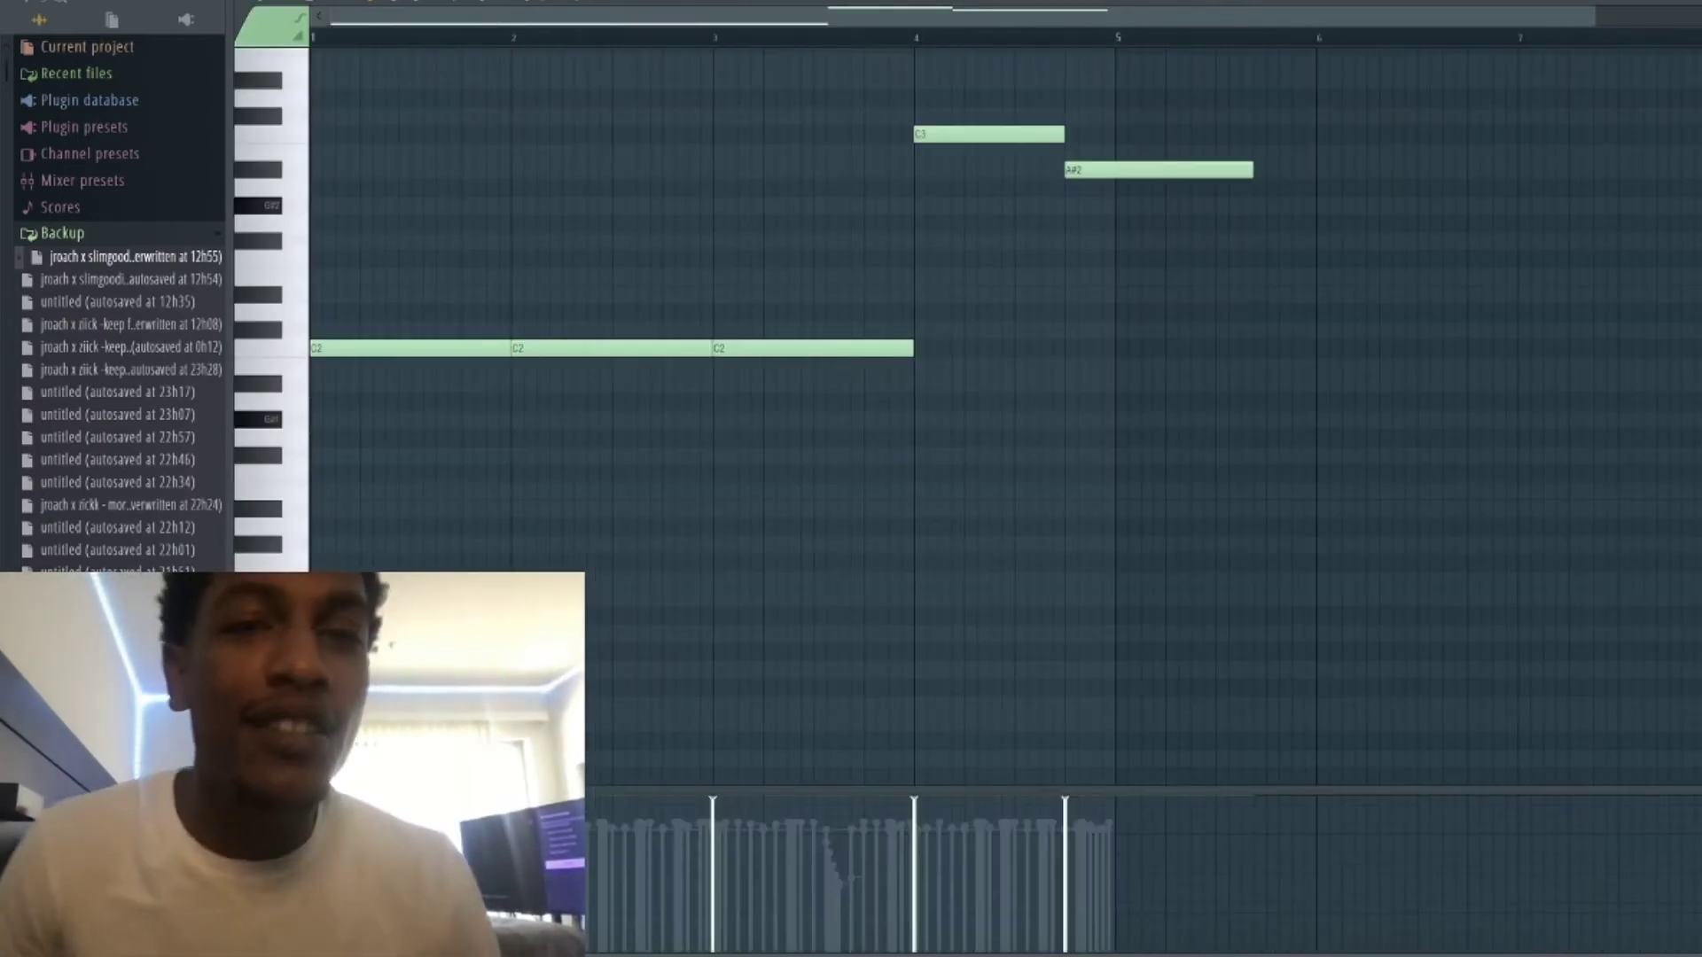
key("F5")
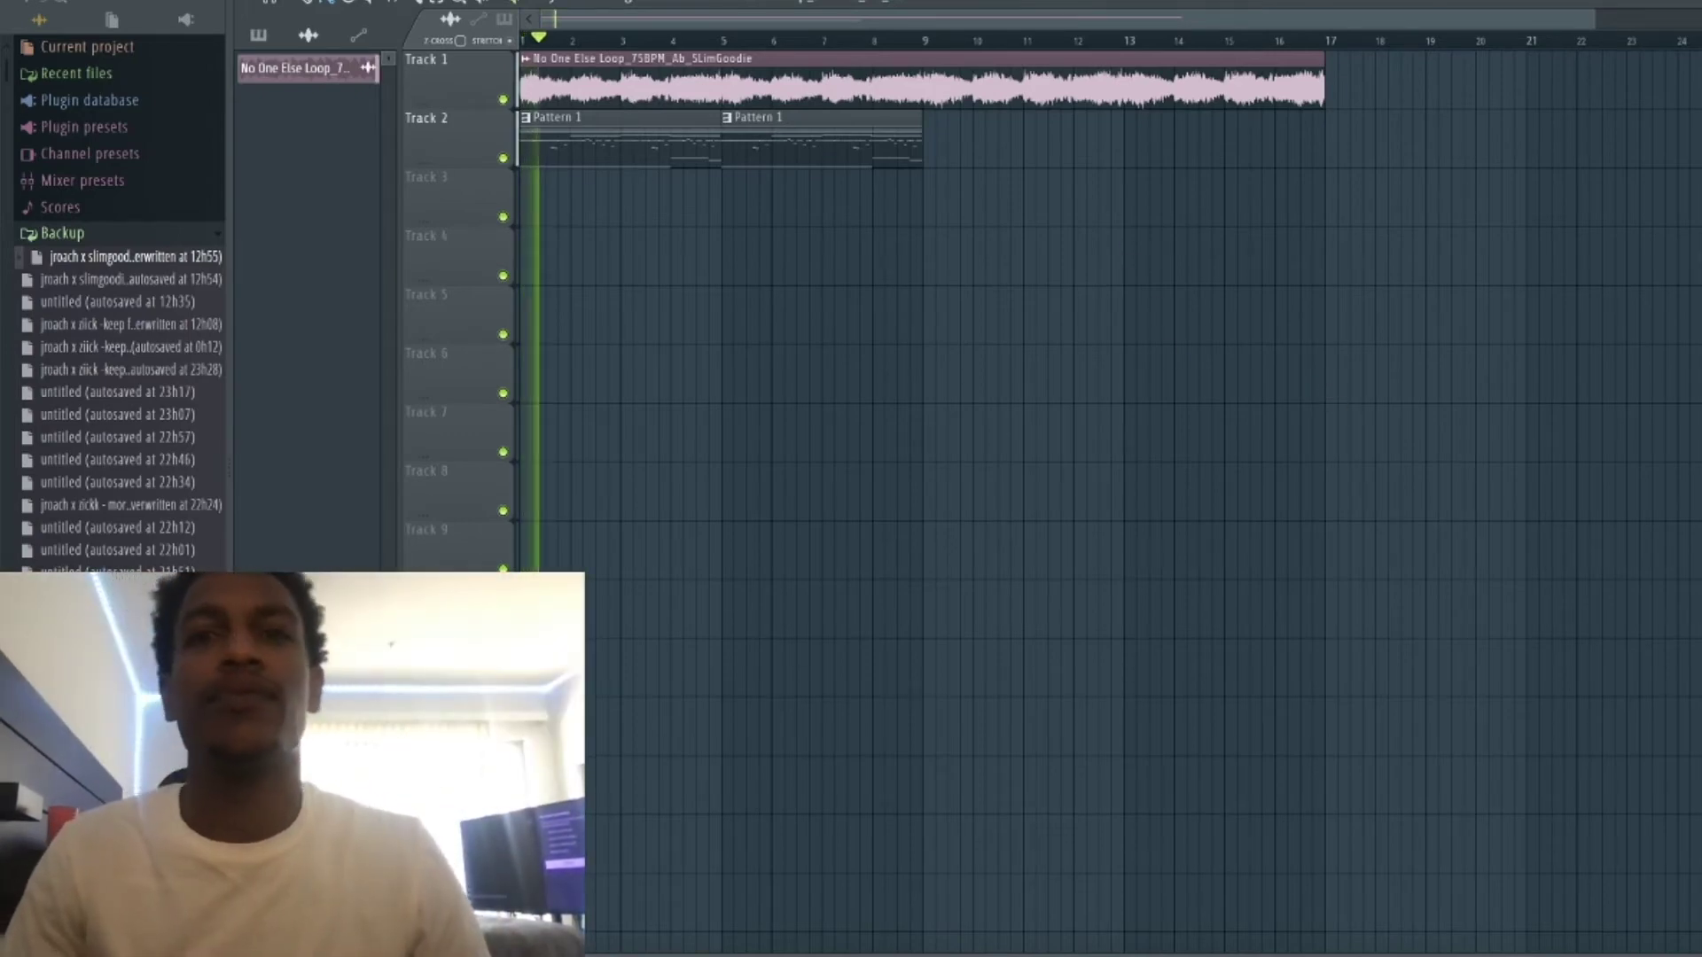
key("F6")
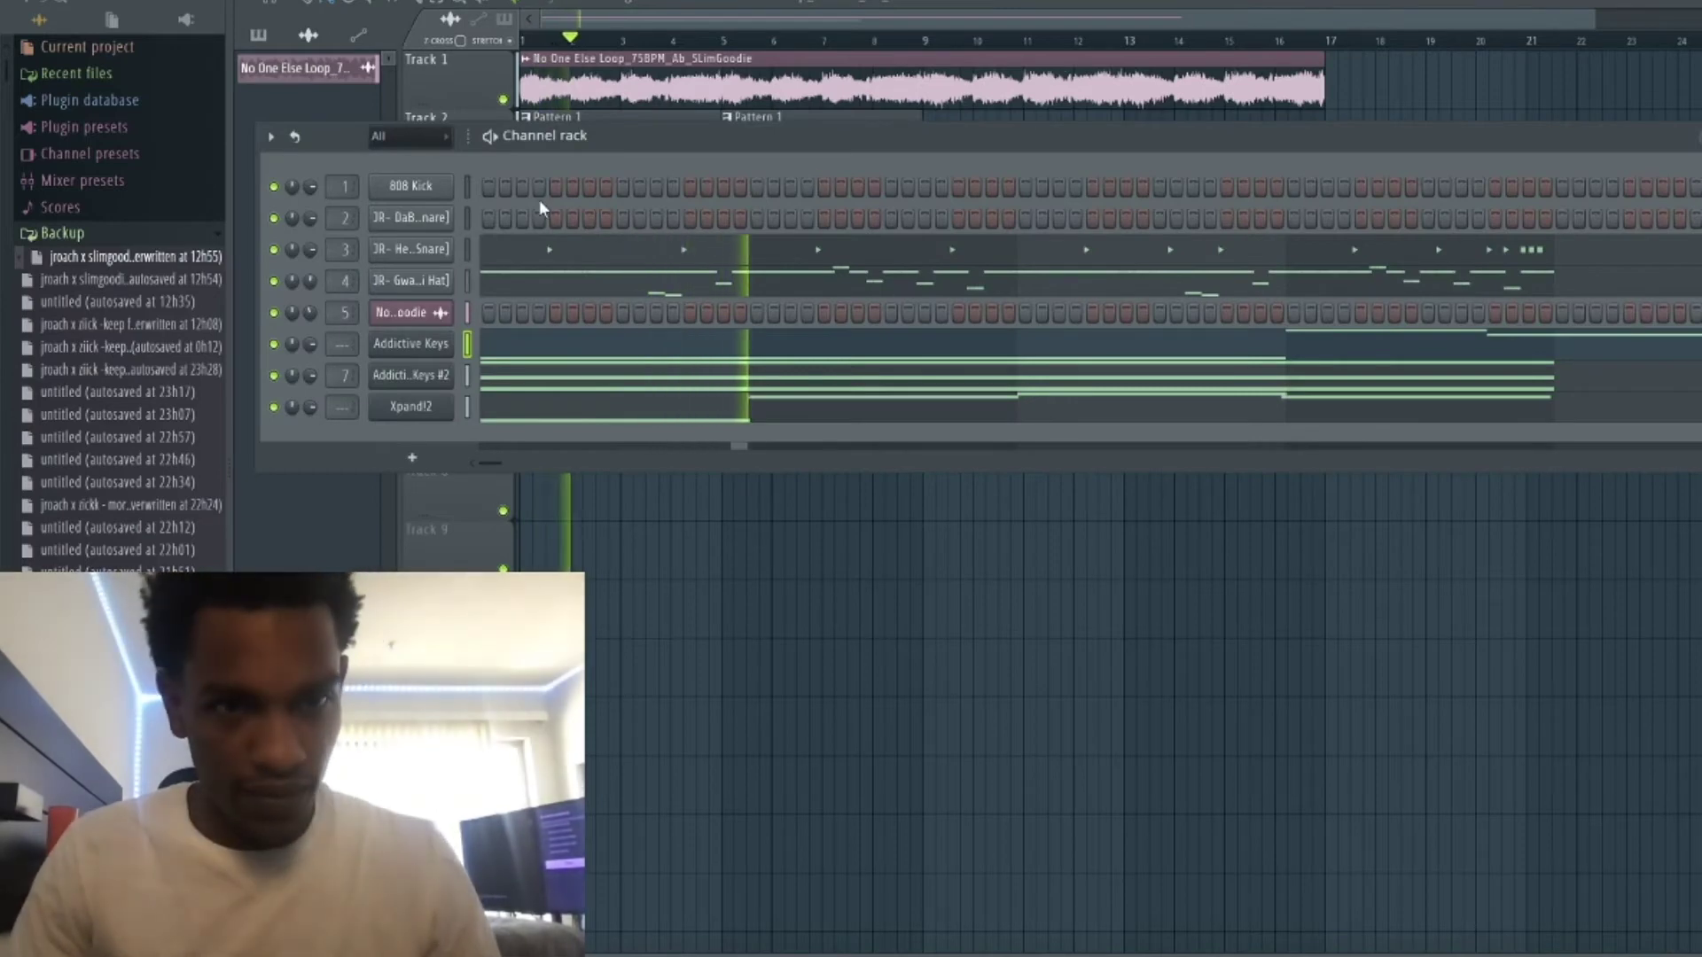
key("space")
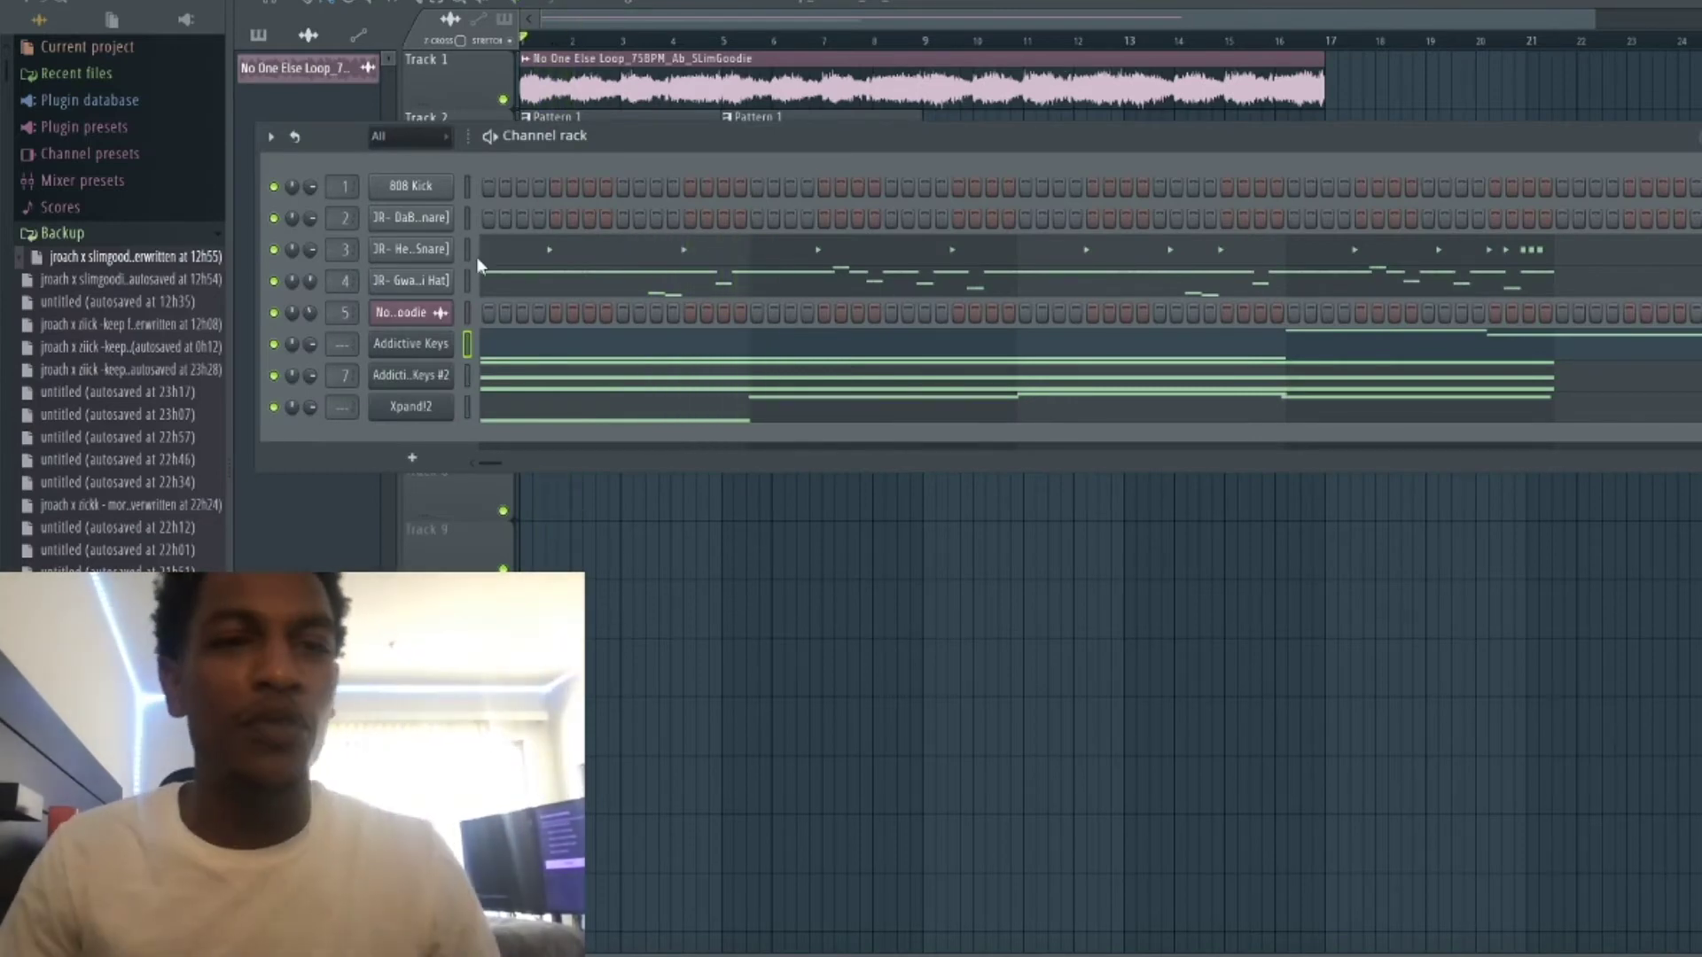
left_click(467, 249)
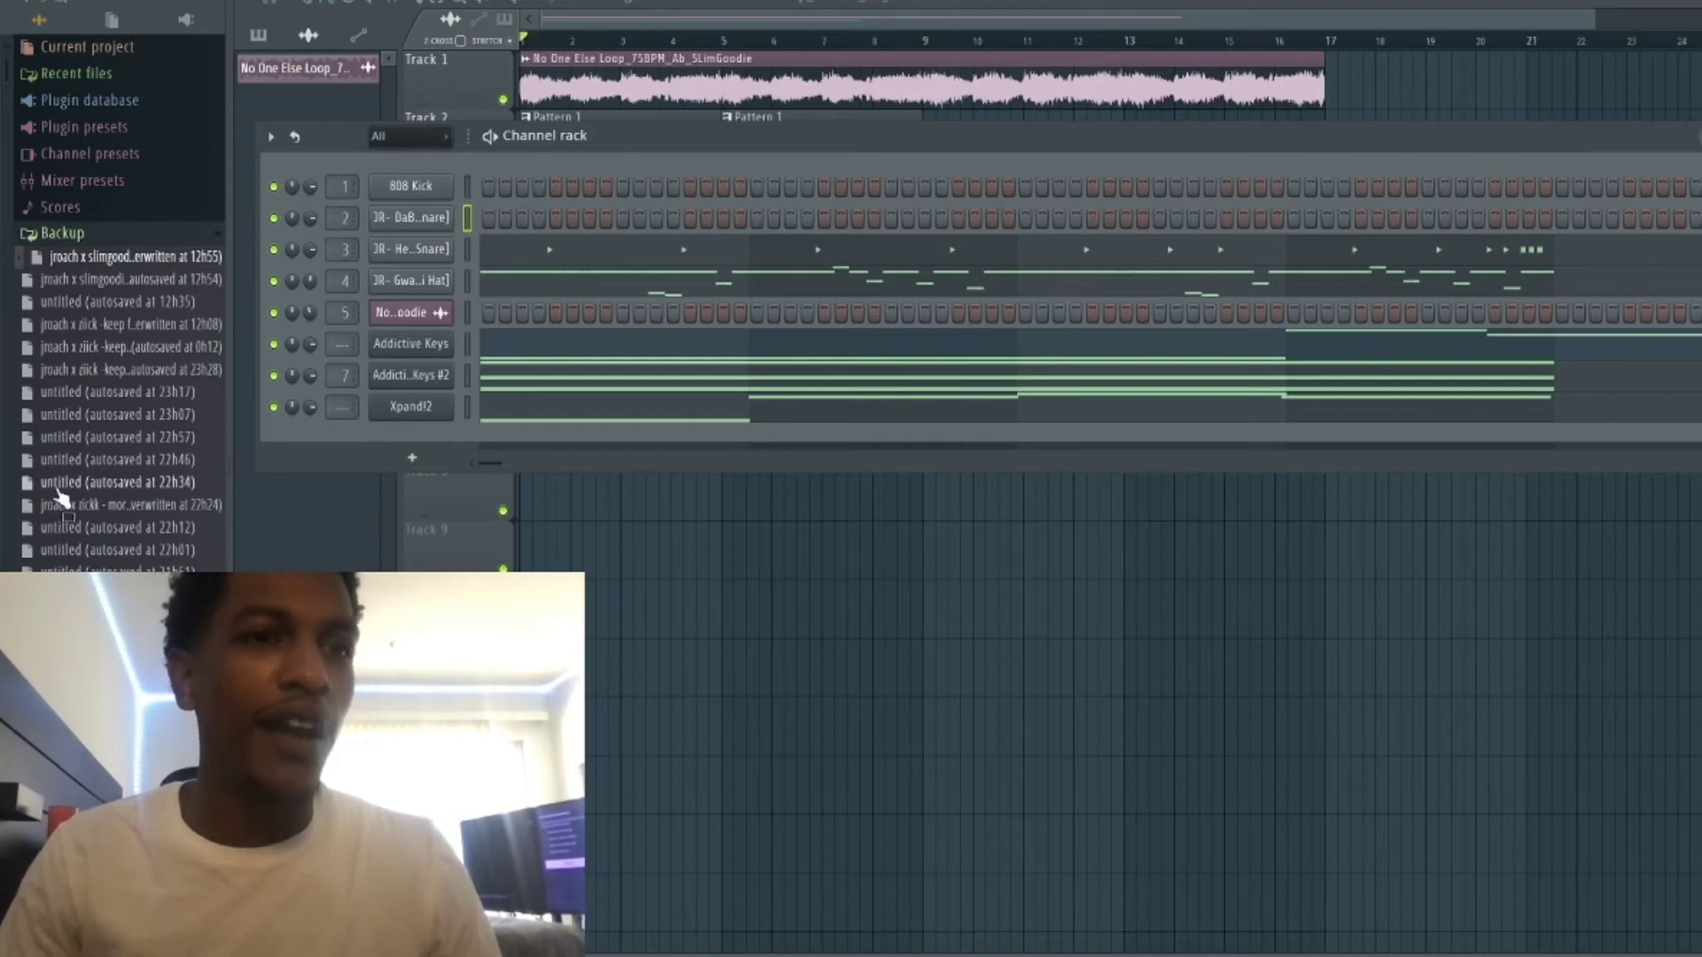
Replace the 808 Kick channel's sound with [JR] Slatt (Open Hat) from the recent files during playback.
left_click(71, 75)
key("space")
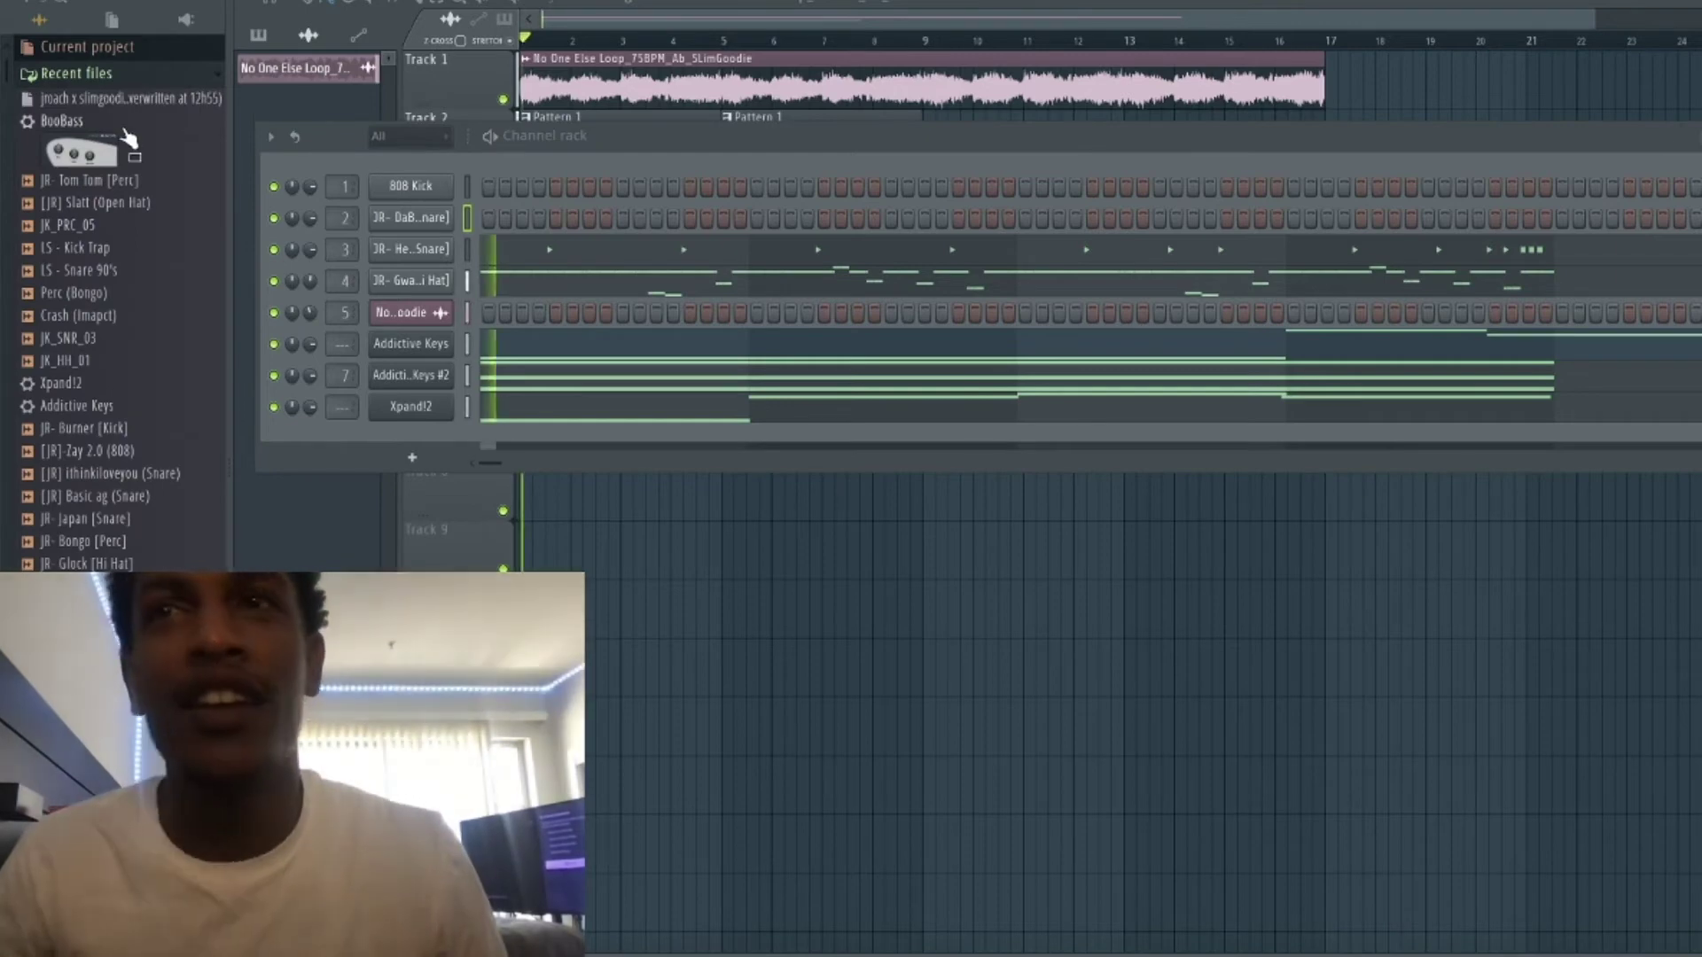
left_click_drag(97, 203, 424, 183)
Fill the open hat channel every 4 steps and lower its volume.
right_click(424, 183)
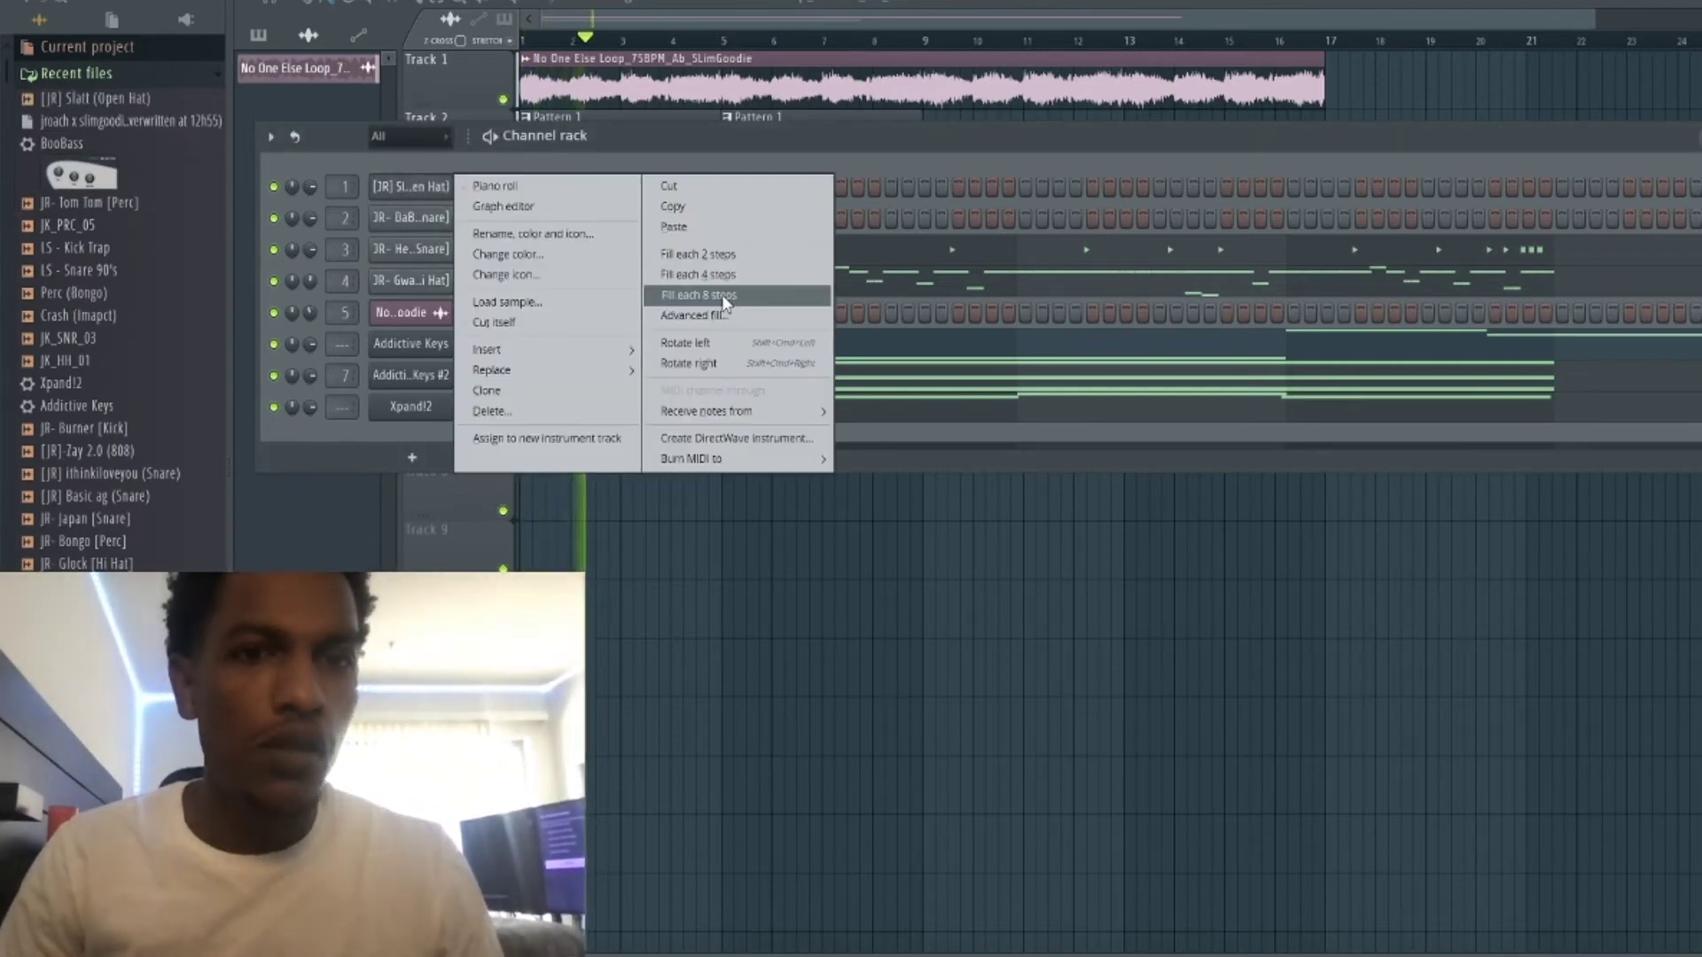
left_click(709, 296)
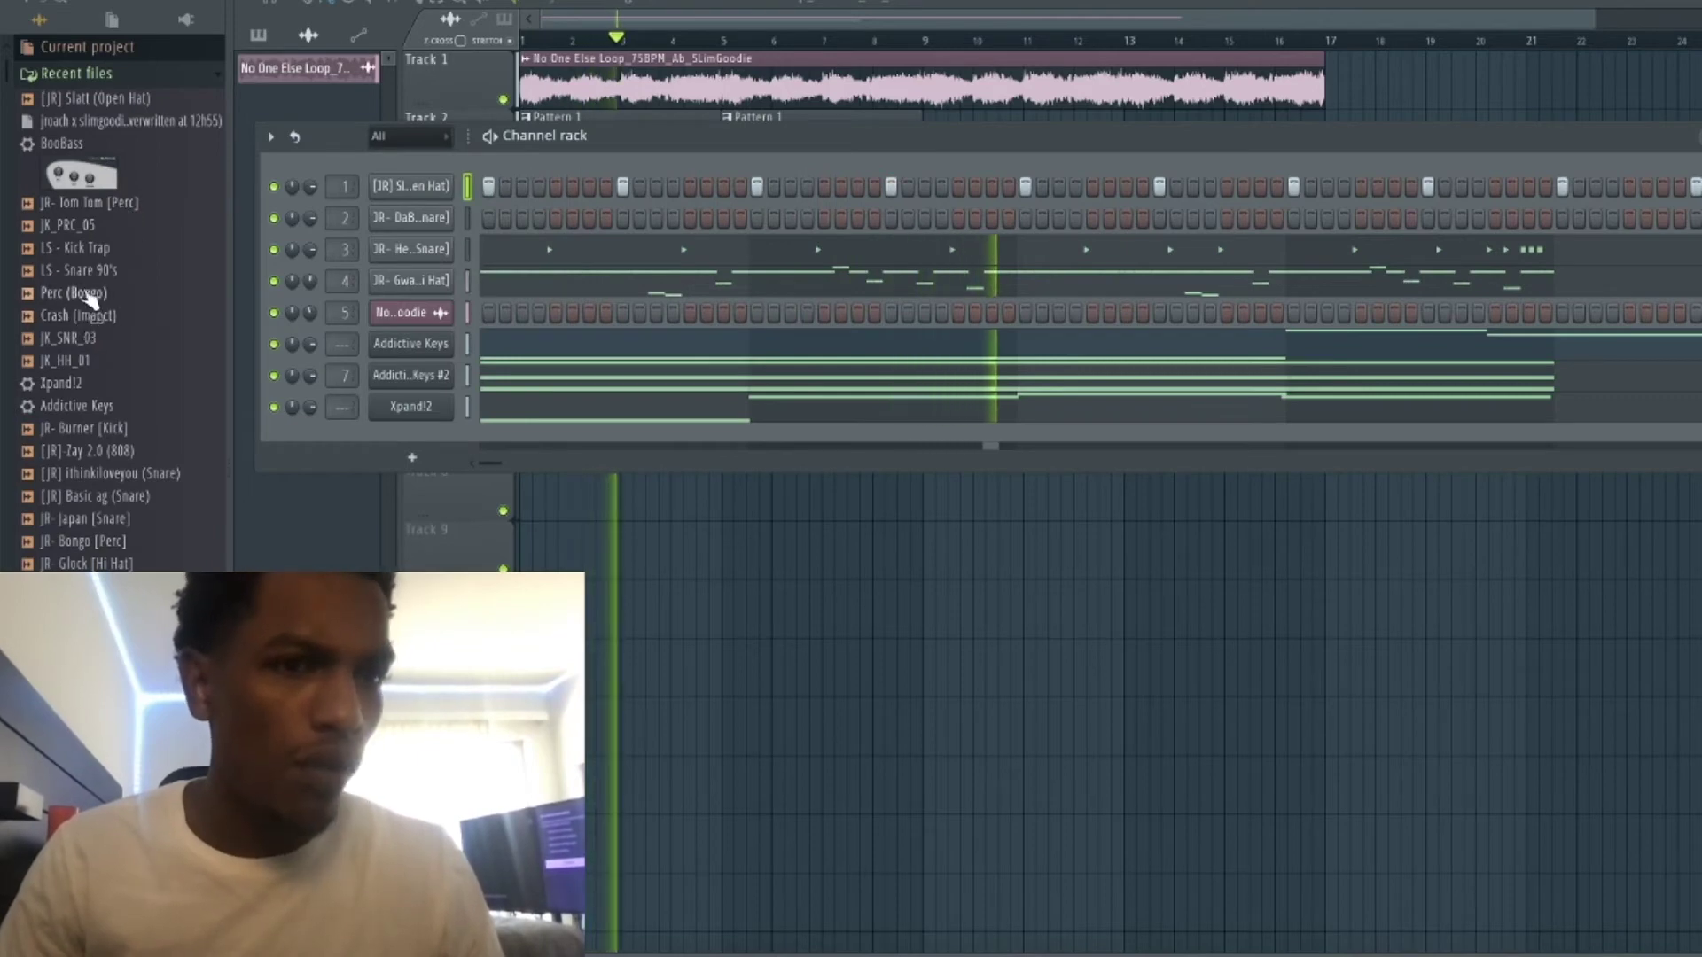
right_click(451, 184)
left_click(697, 274)
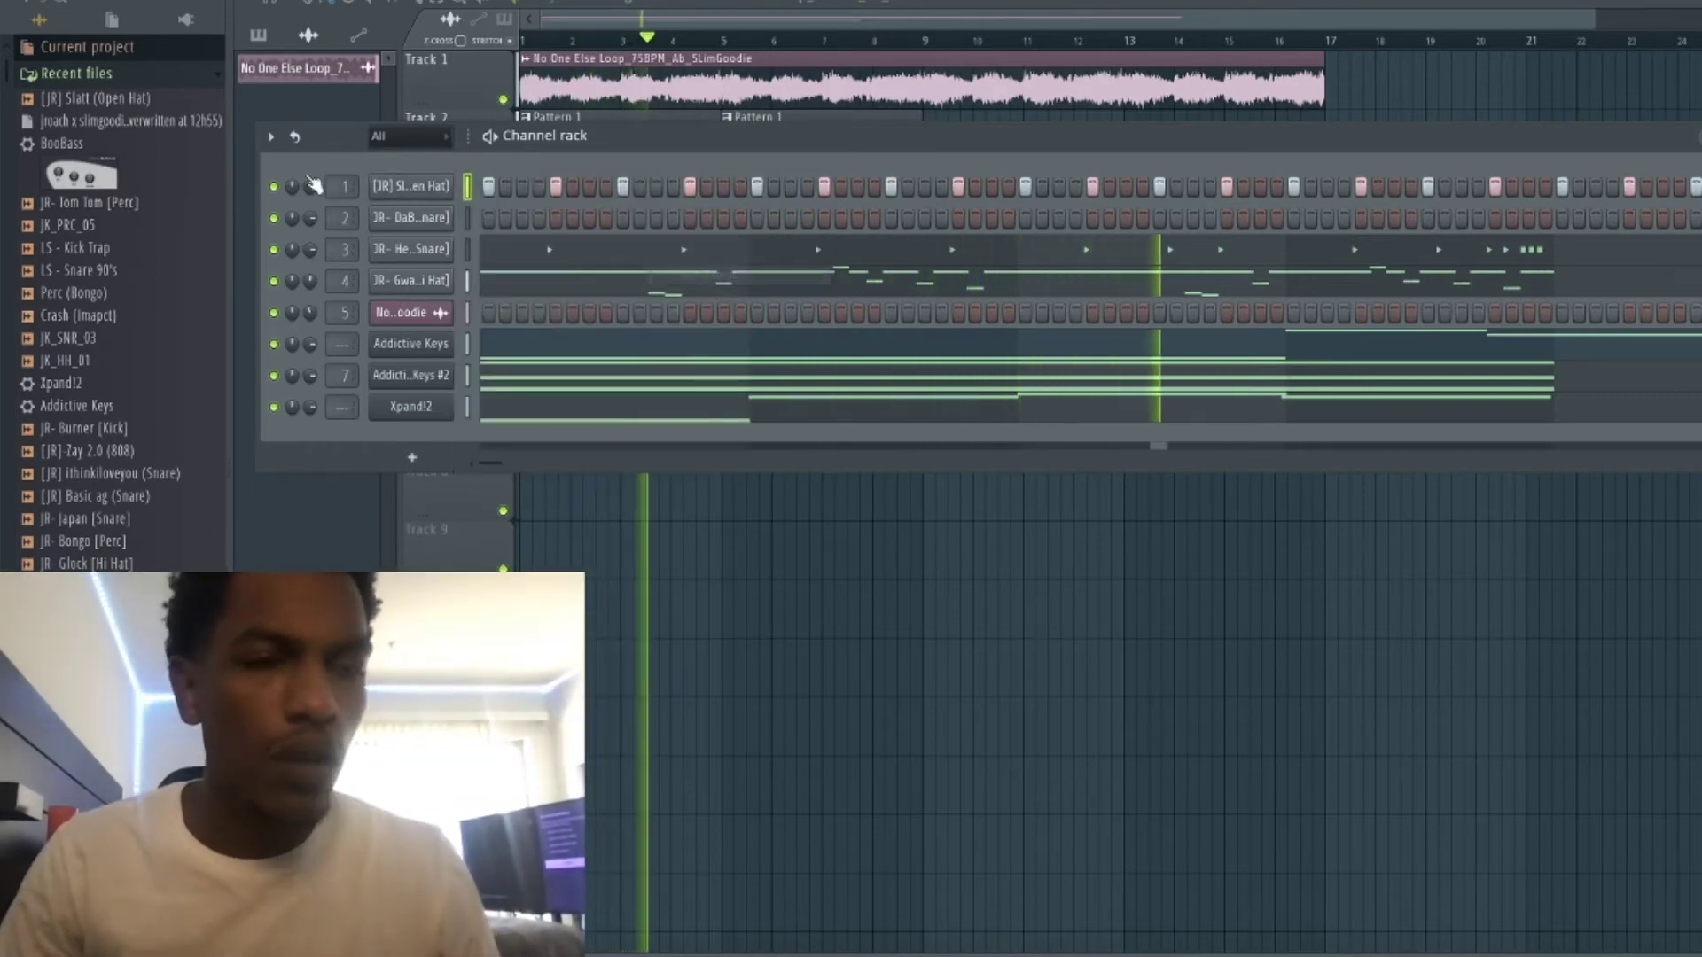
left_click_drag(312, 186, 312, 218)
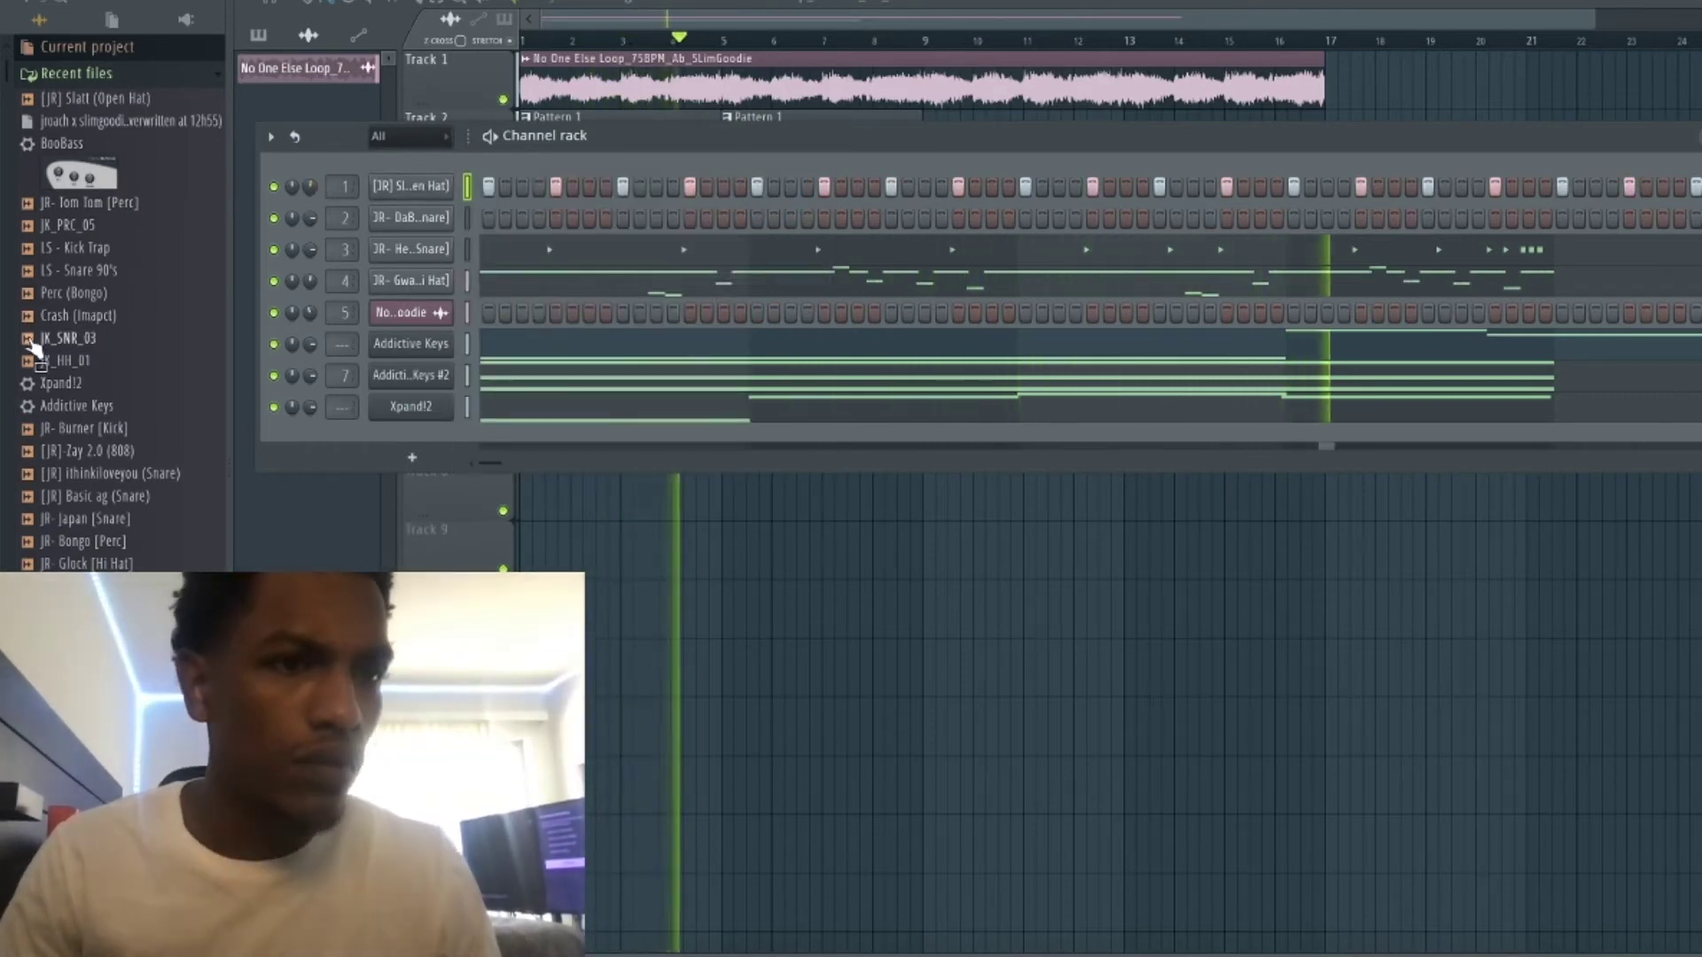
Preview the recent Crash (Impact) and Perc (Bongo) samples and add Perc (Bongo) as the first channel.
left_click(68, 321)
left_click(76, 294)
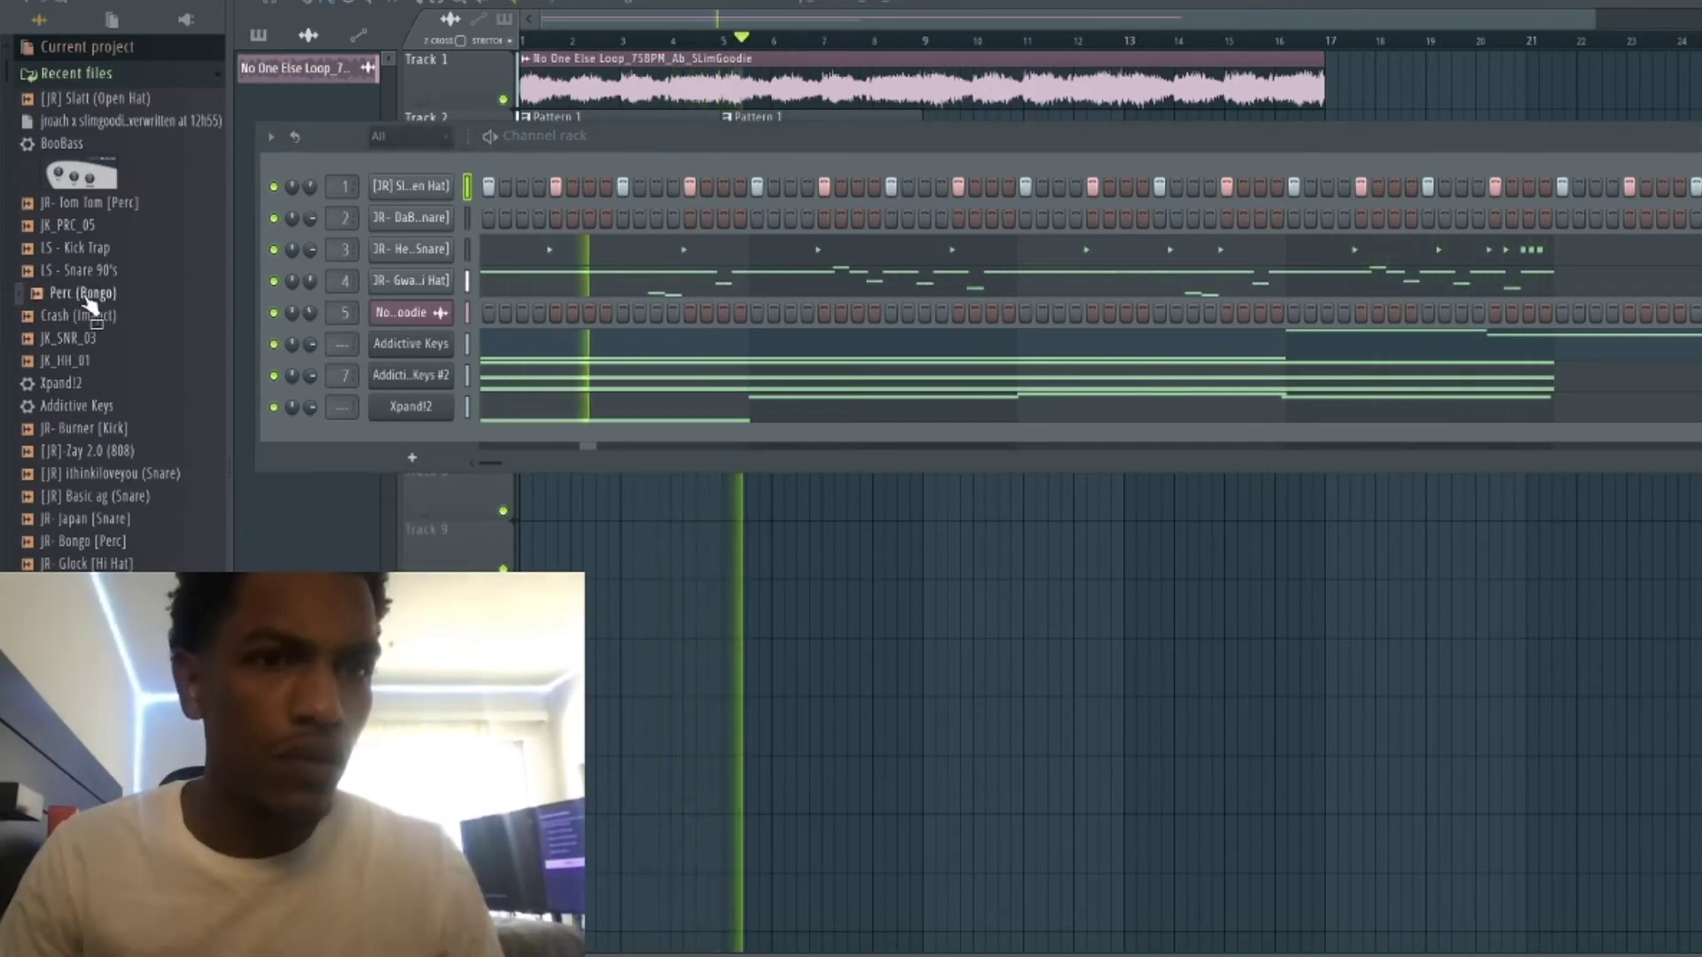
left_click_drag(100, 295, 422, 163)
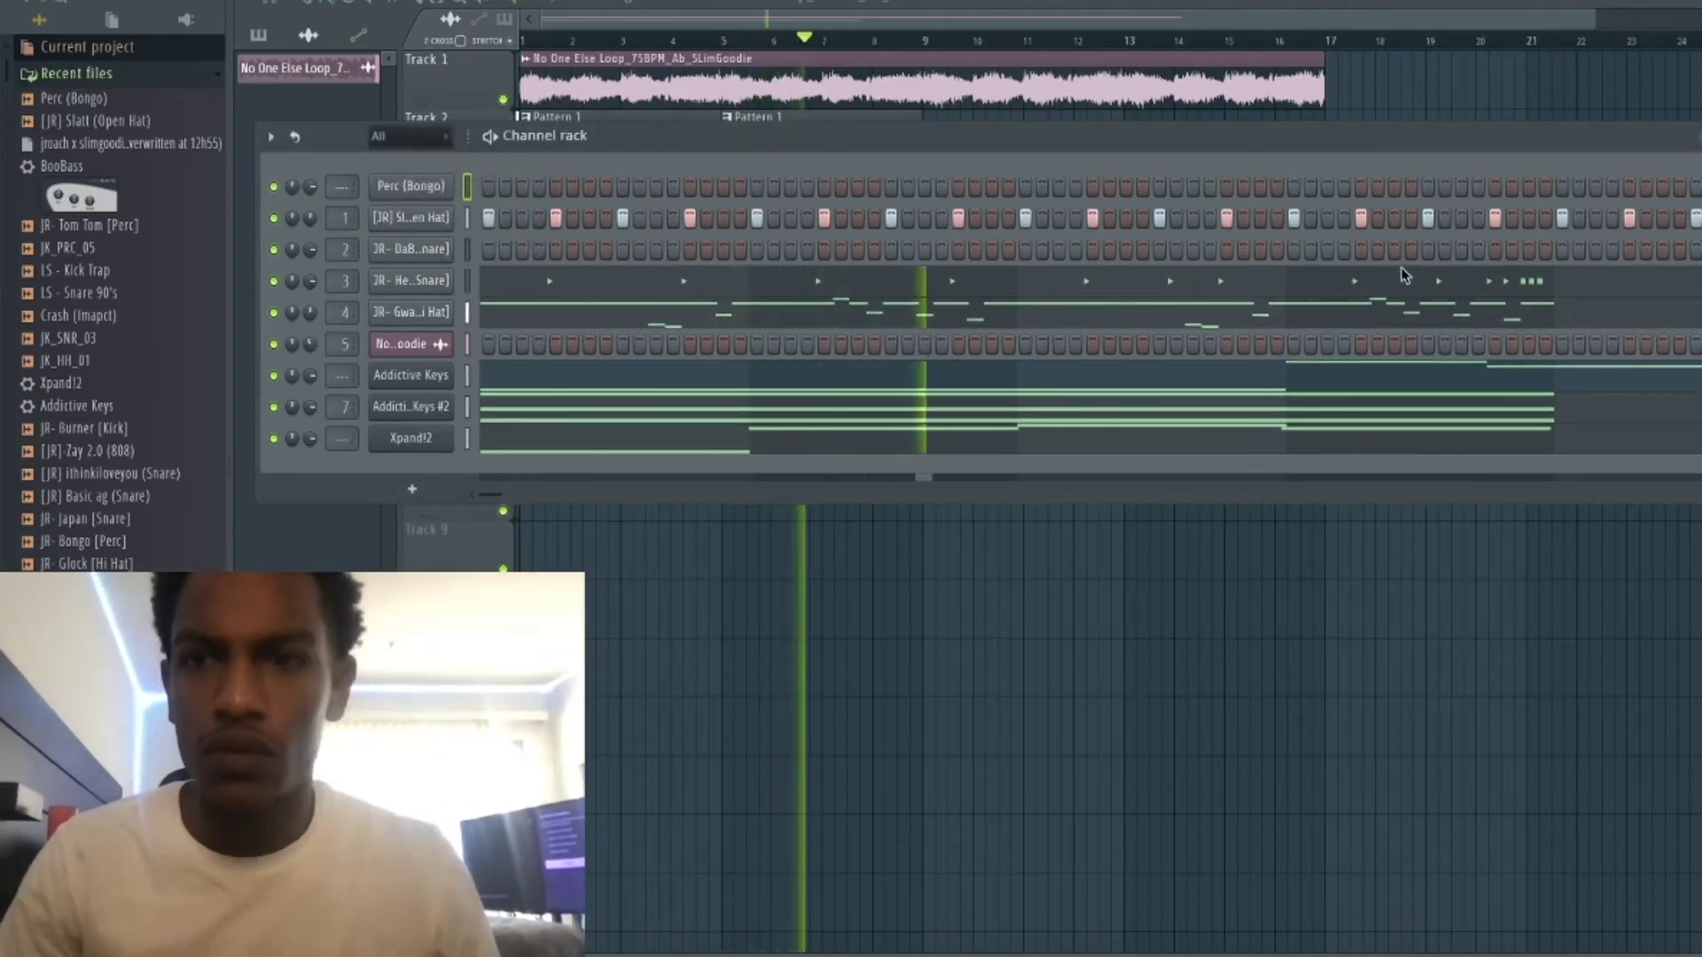
Add hits on steps 32 and 48 of the JR- DaB snare channel.
left_click(1009, 249)
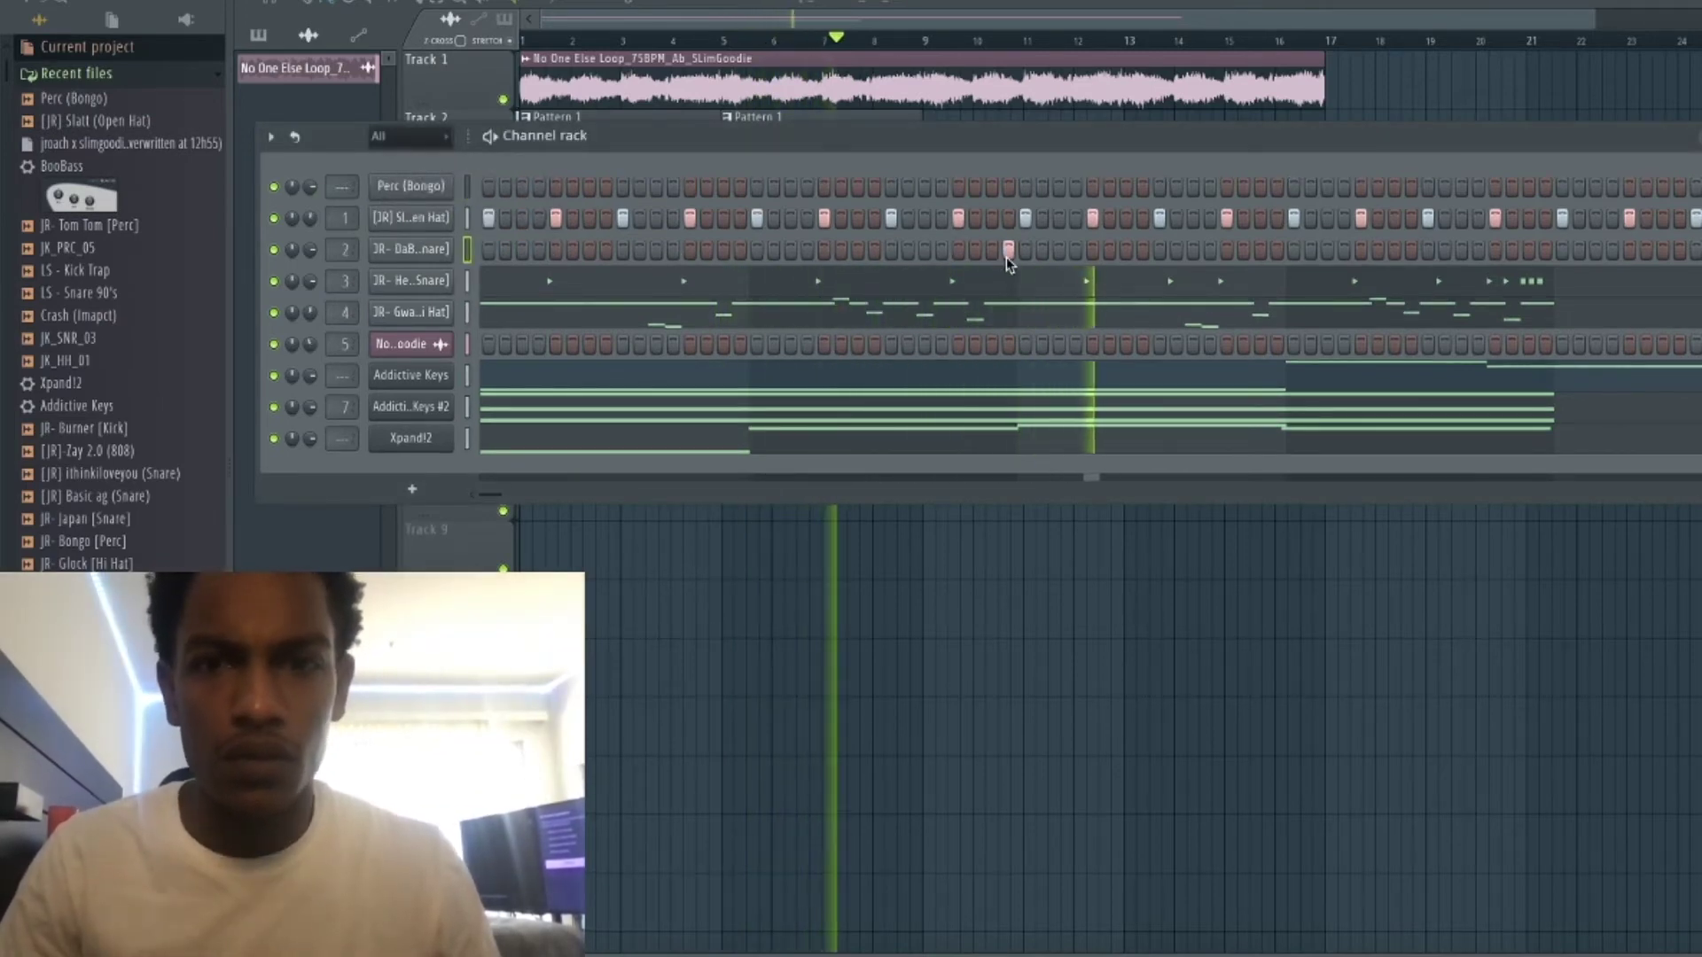
left_click(1277, 249)
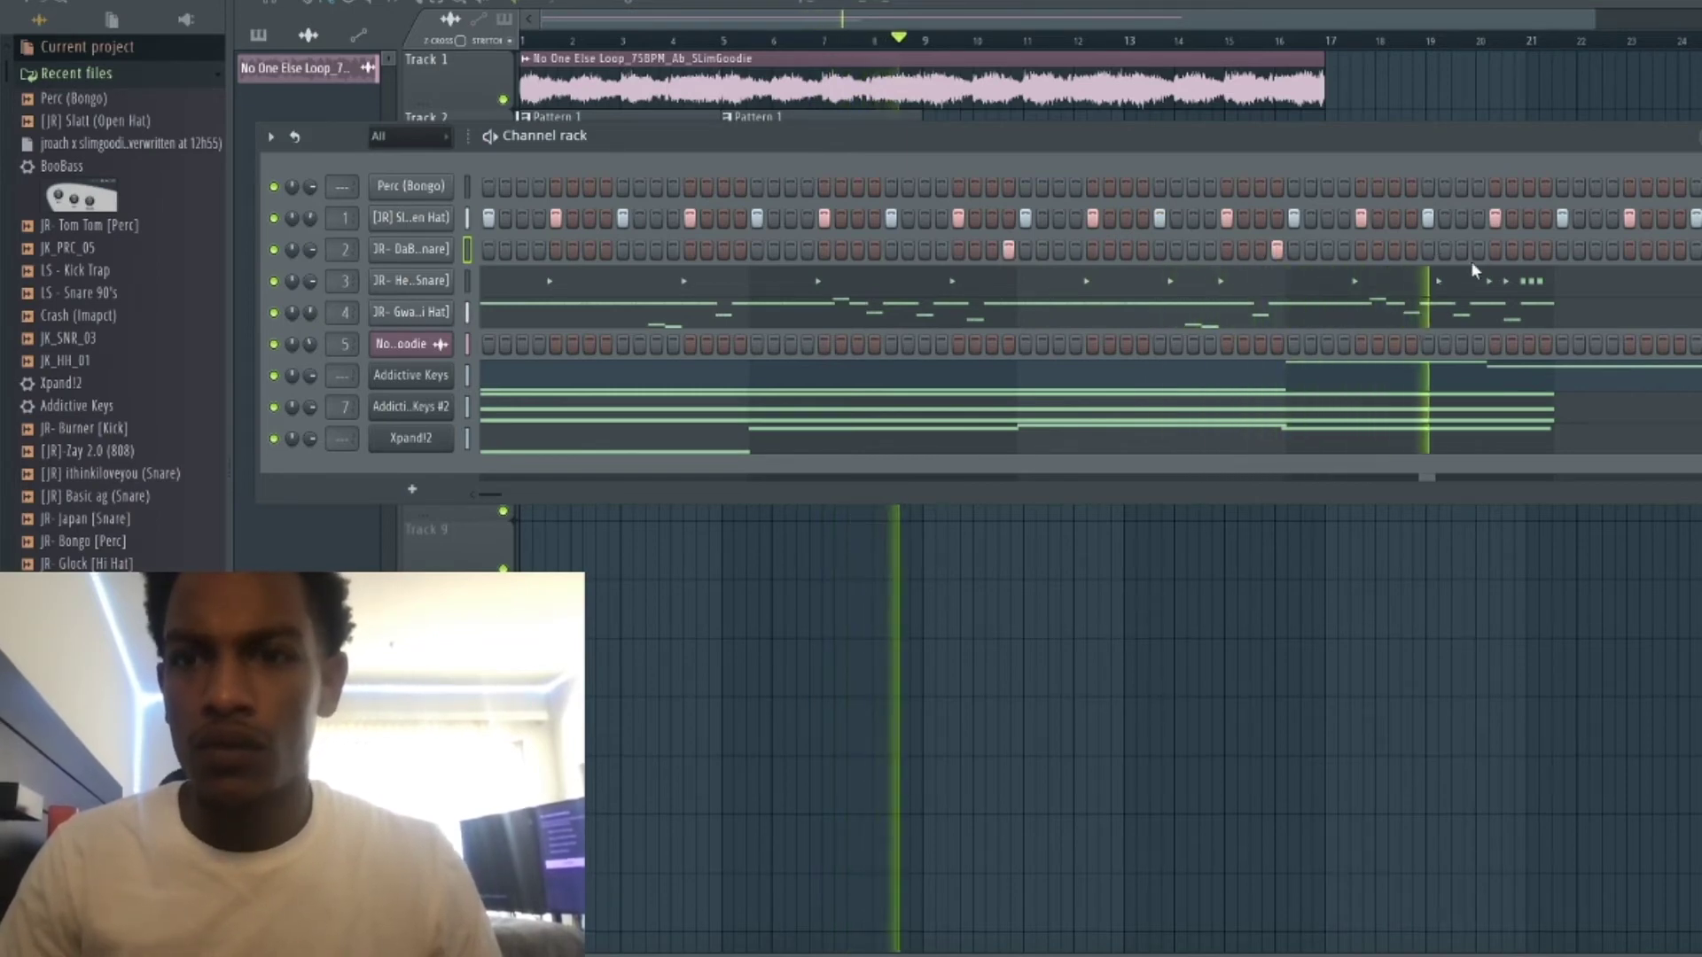
Add an F# note followed by an E note in bar 4 of the JR- DaB snare channel's piano roll.
left_click(1495, 249)
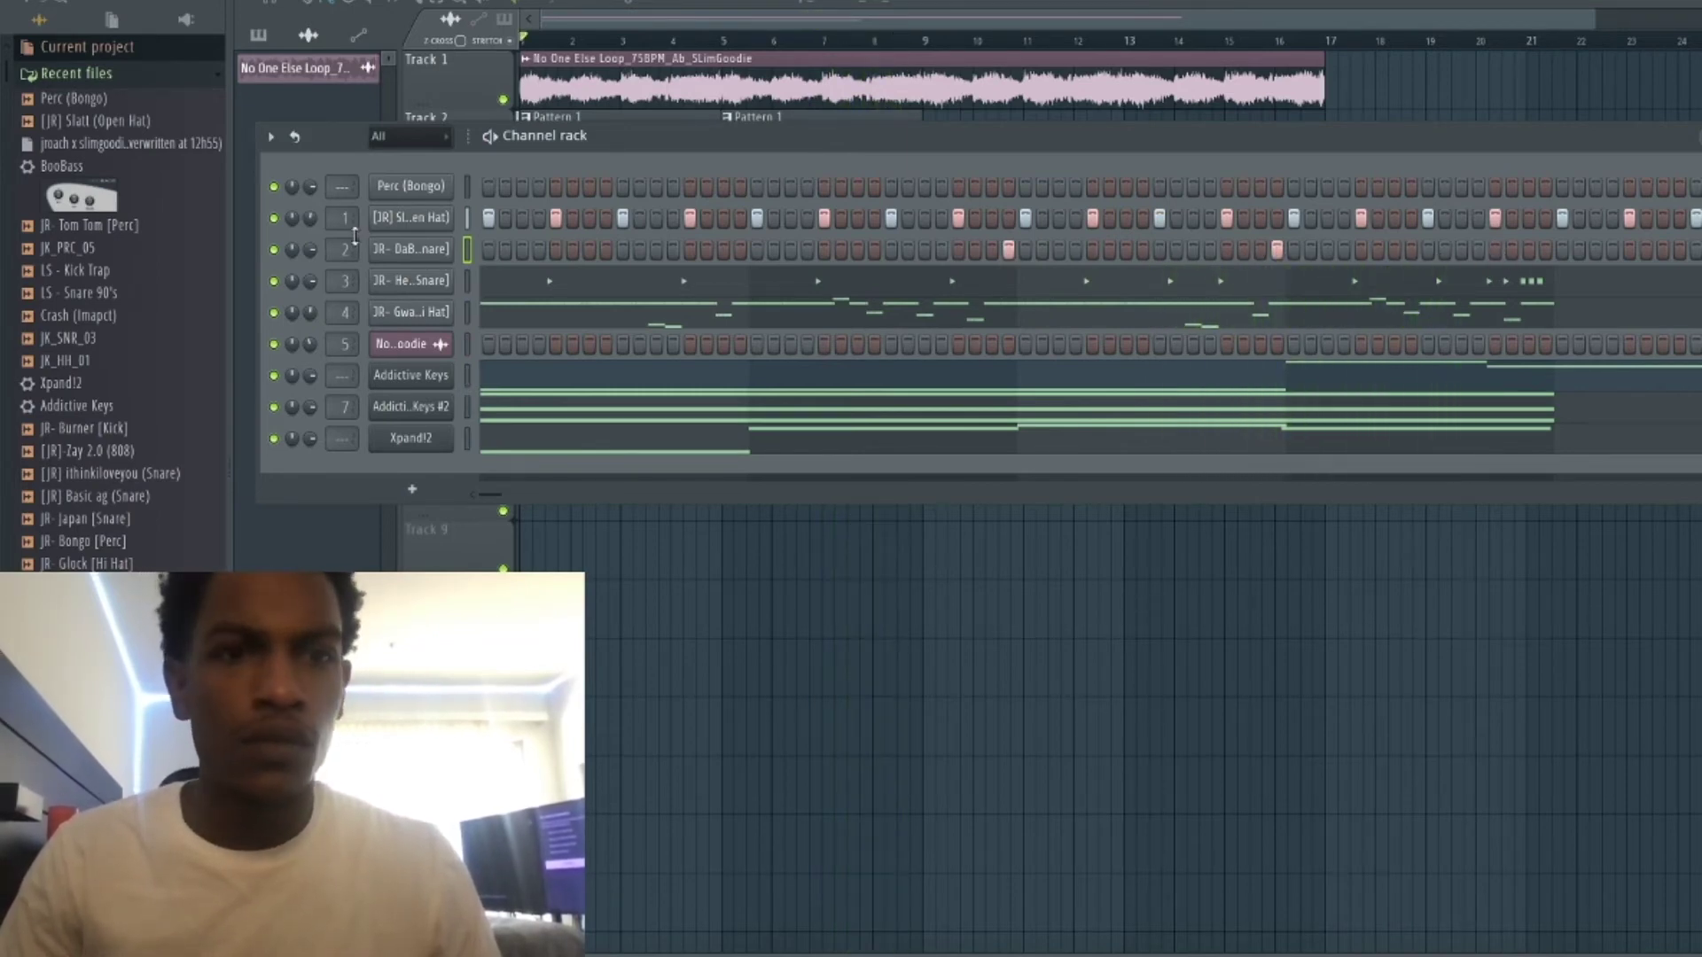
right_click(412, 253)
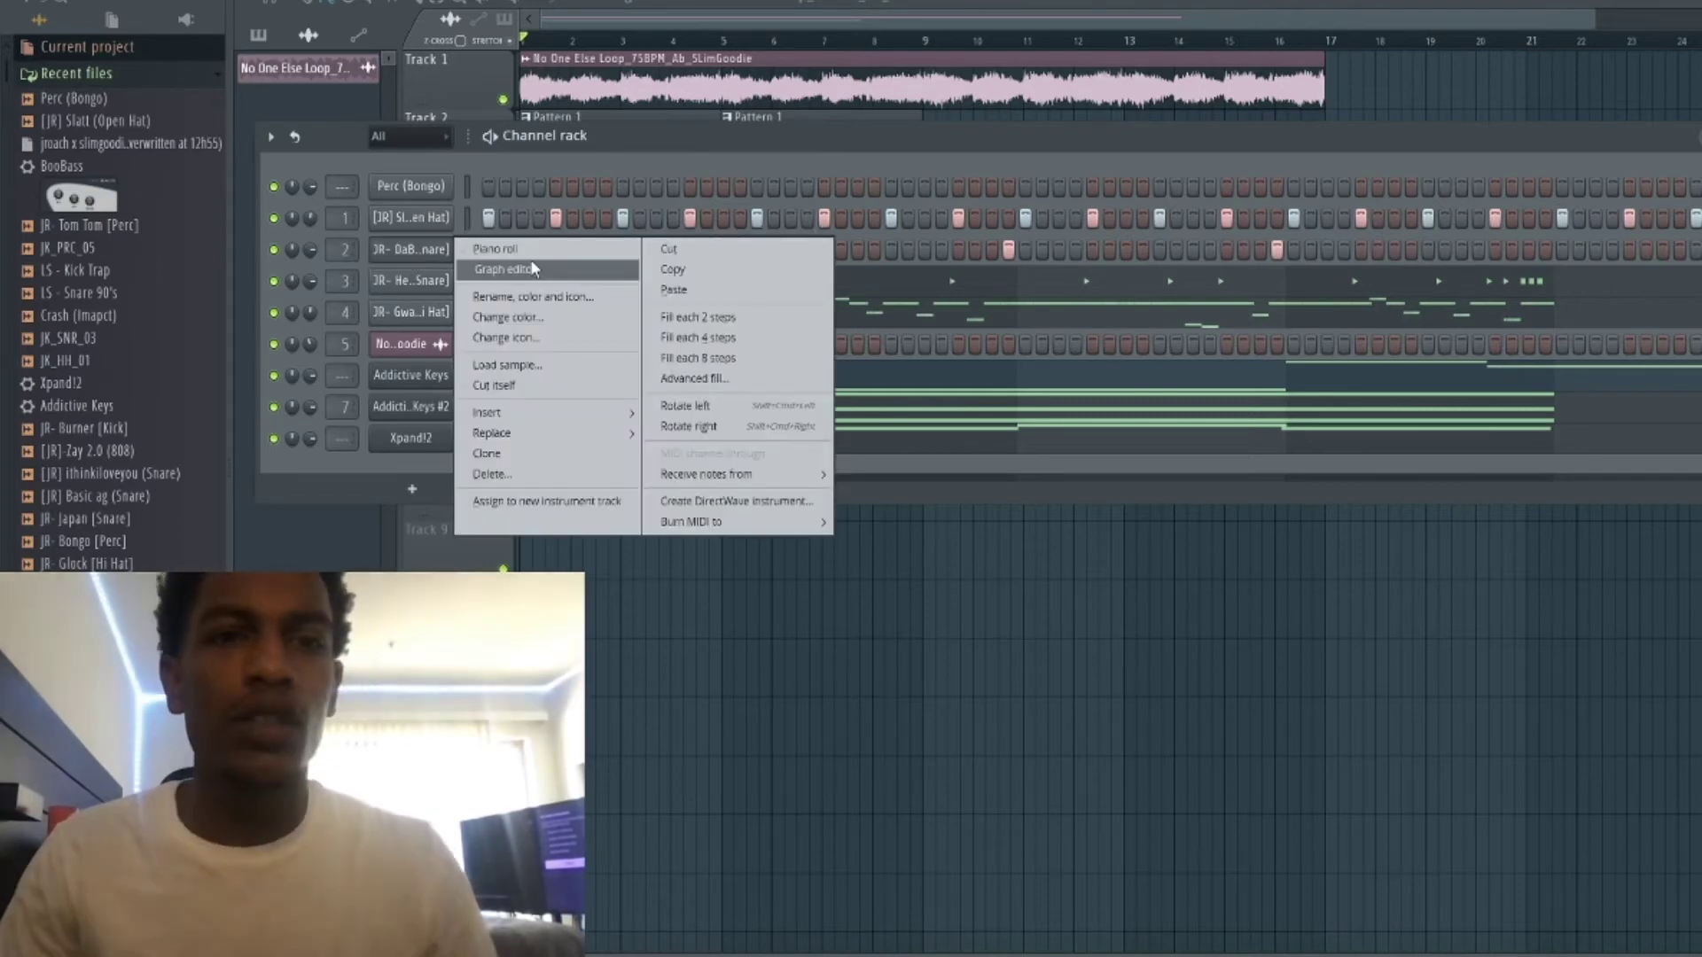
left_click(532, 269)
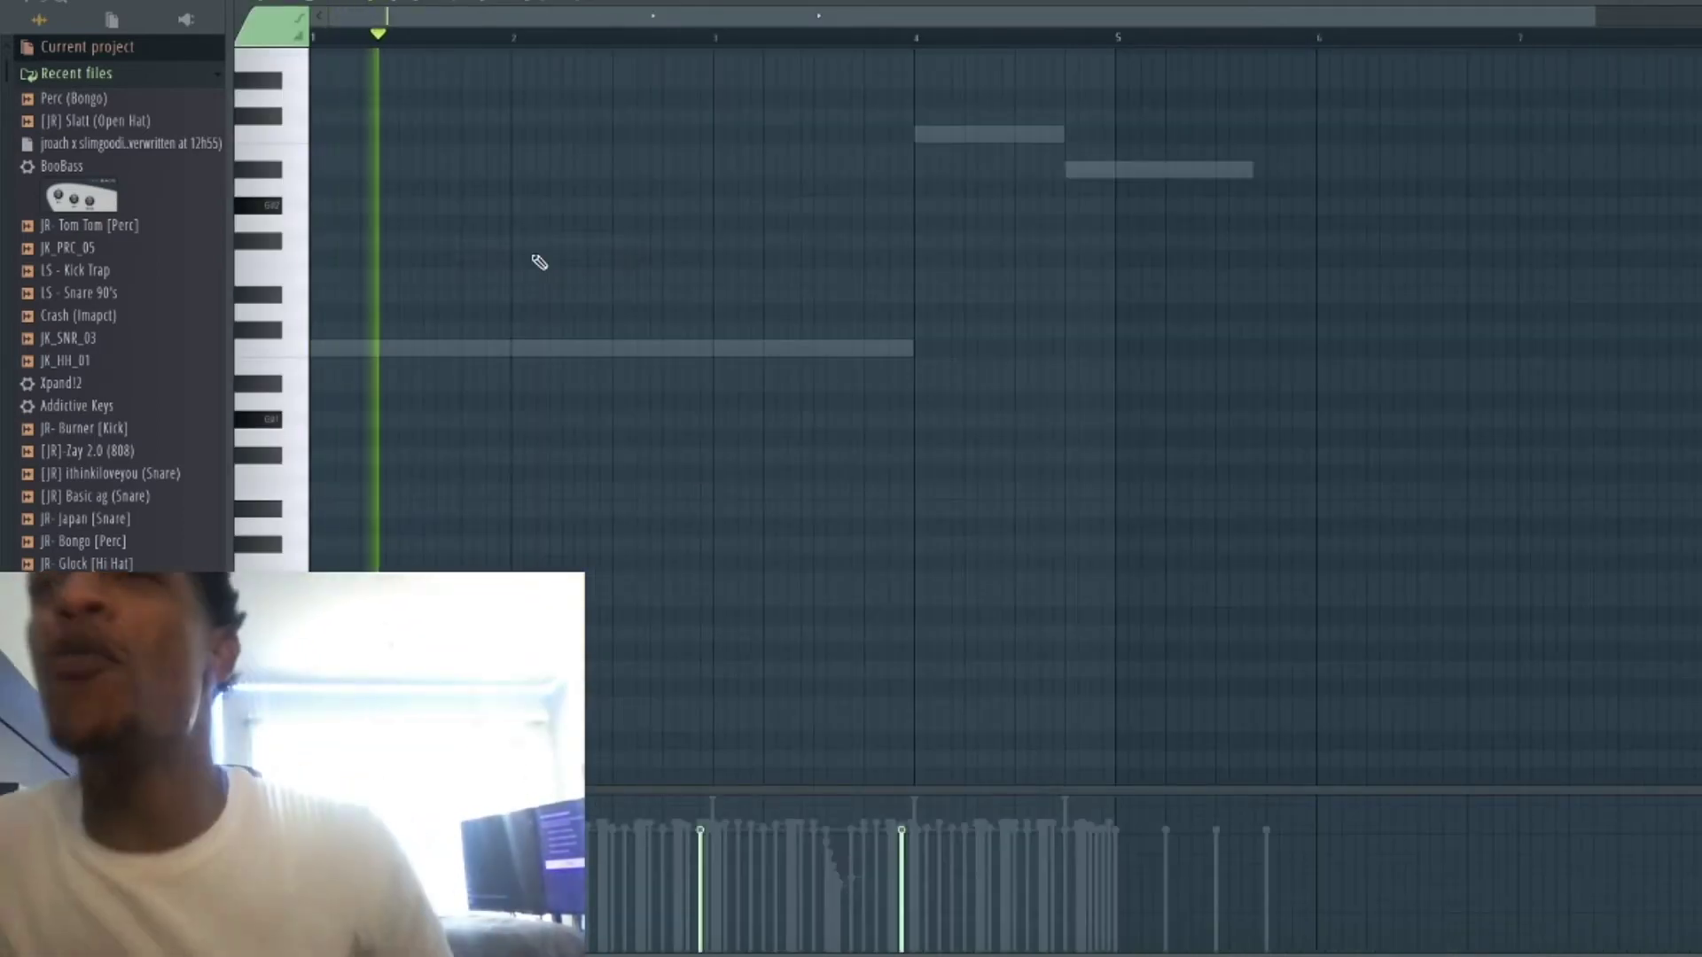
scroll(921, 292, "up", 3)
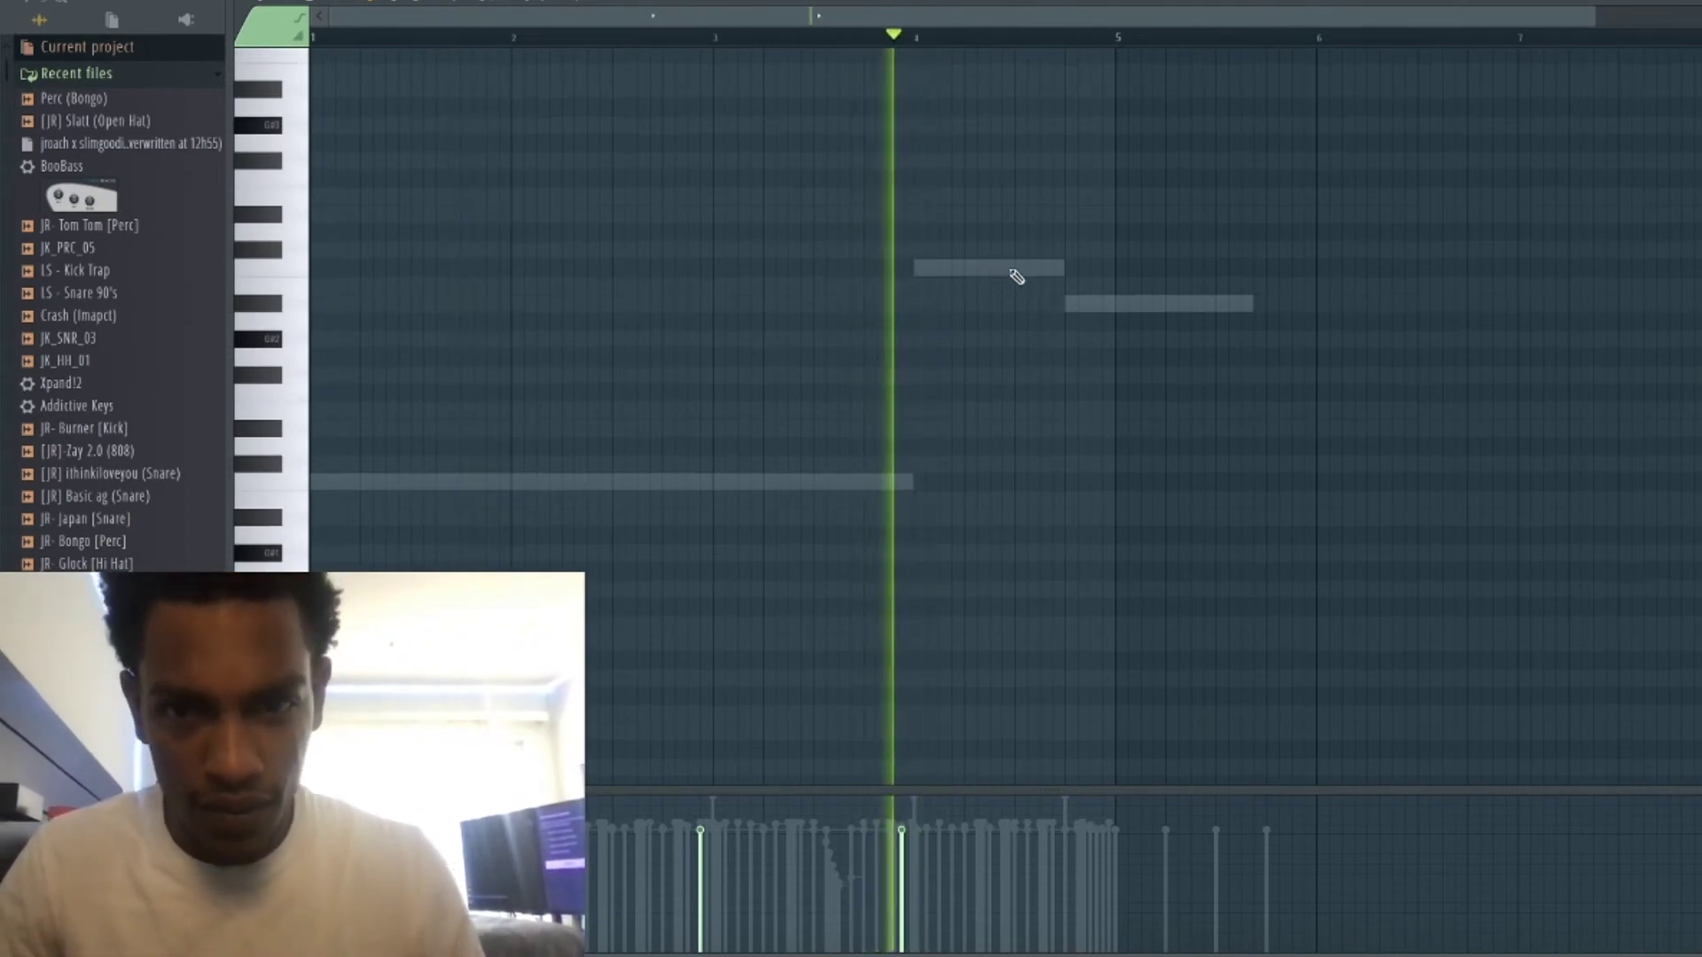
left_click(1019, 160)
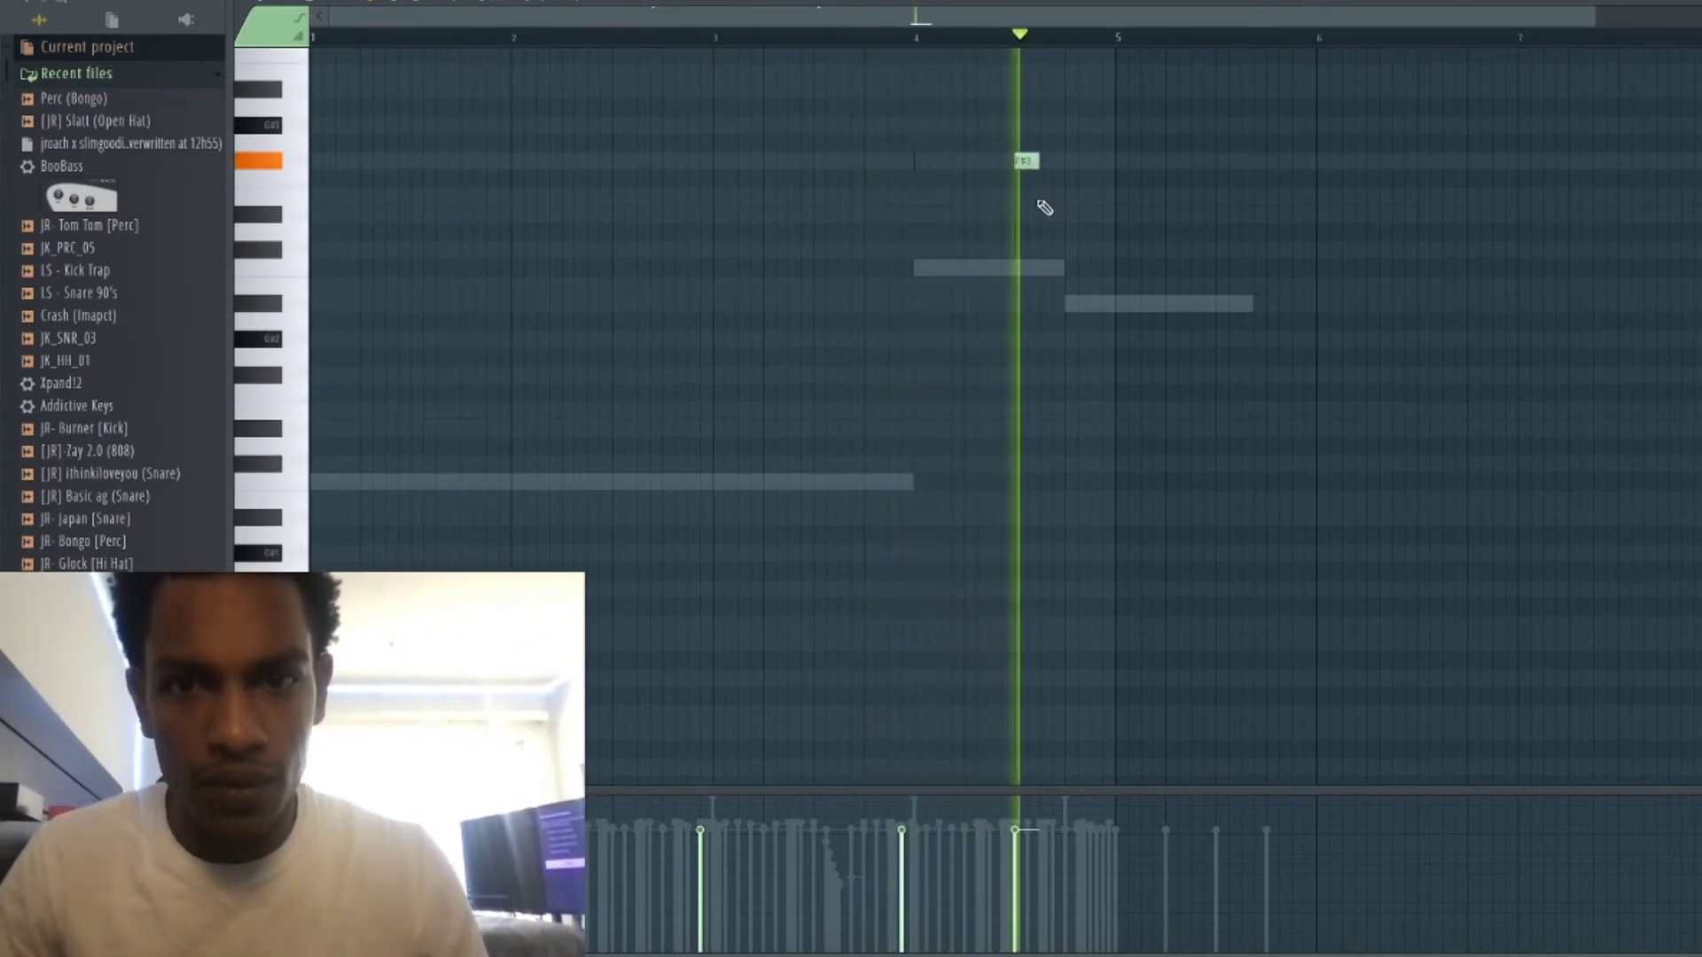
left_click(1045, 195)
Transpose the two new snare notes in bar 4 up two octaves and replay the pattern.
left_click_drag(997, 133, 1095, 211)
key("ctrl+Up")
key("ctrl+Up")
key("space")
key("space")
scroll(1050, 129, "up", 1)
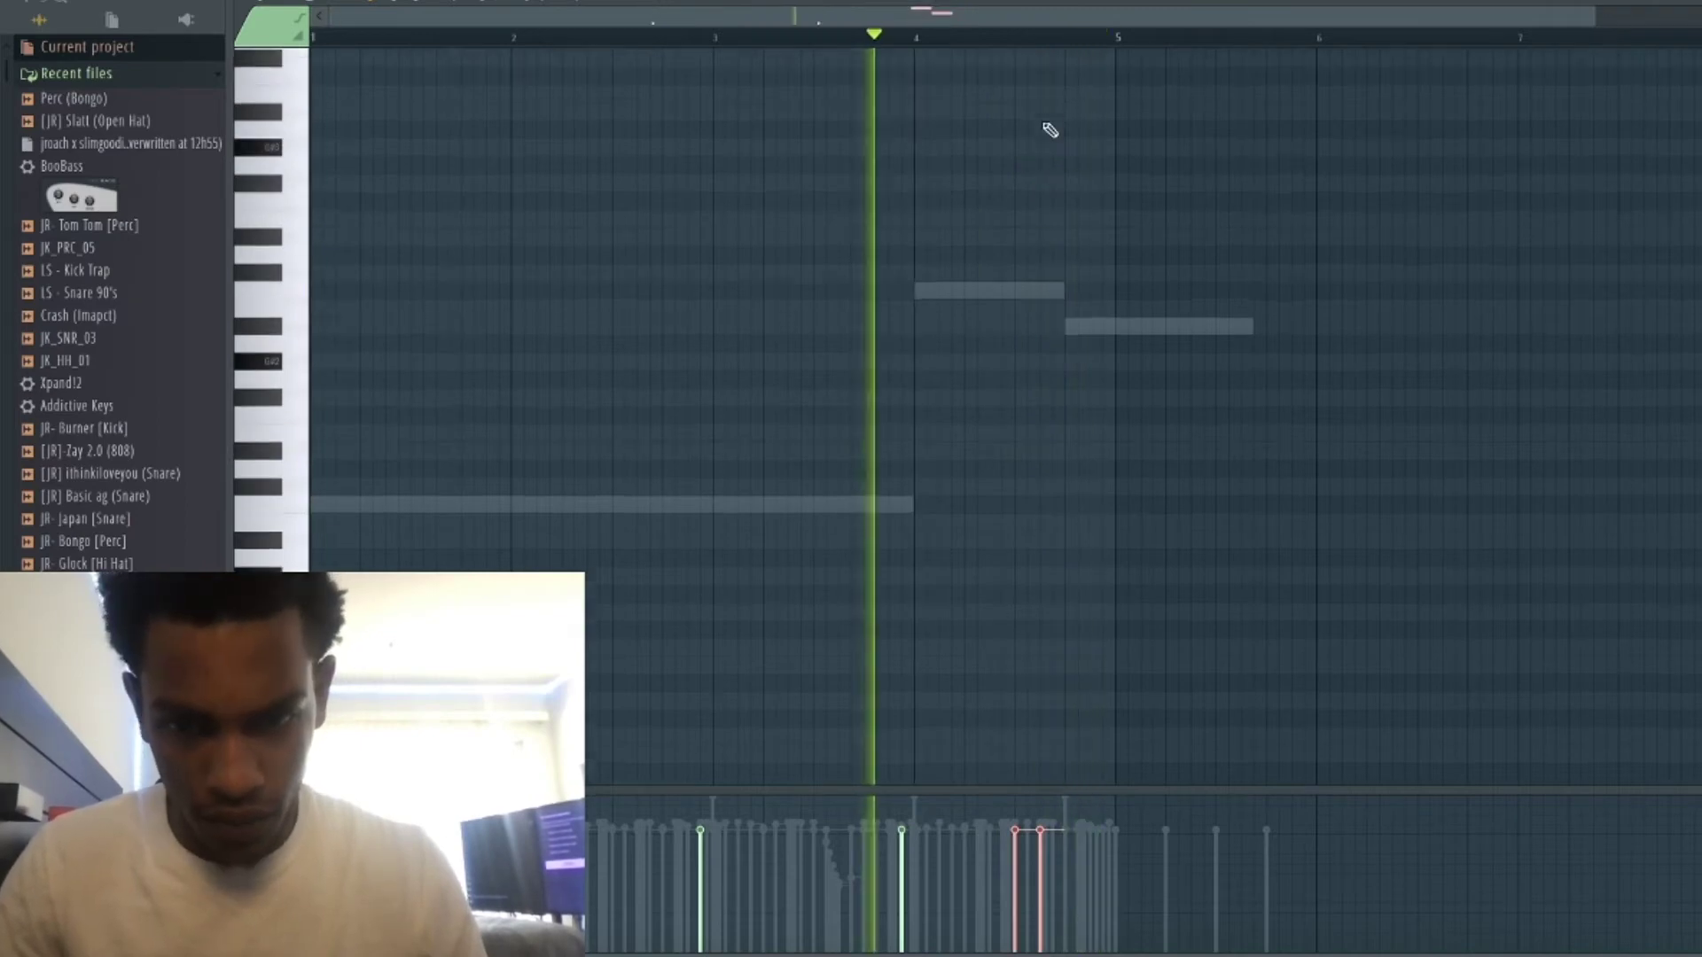
scroll(1132, 558, "up", 3)
scroll(1125, 593, "down", 1)
scroll(1127, 594, "up", 1)
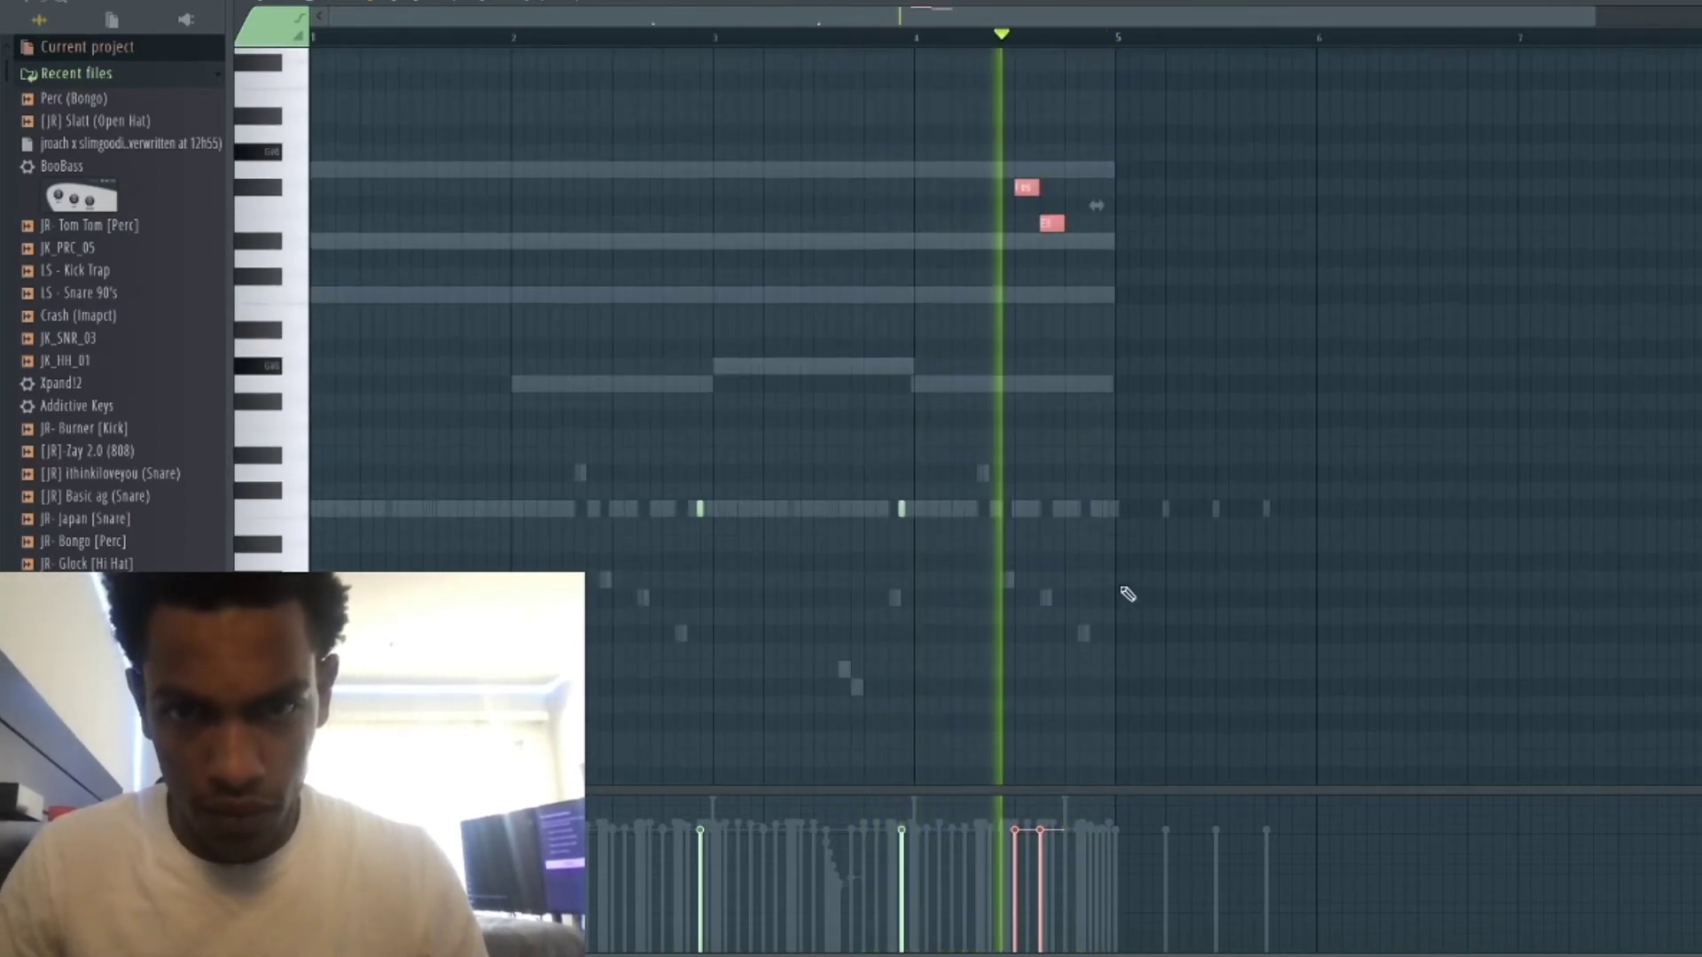
Add a second F#6 and a second E6 so each note of the bar 4 snare fill plays twice.
scroll(1060, 372, "up", 2)
left_click_drag(1023, 330, 1041, 262)
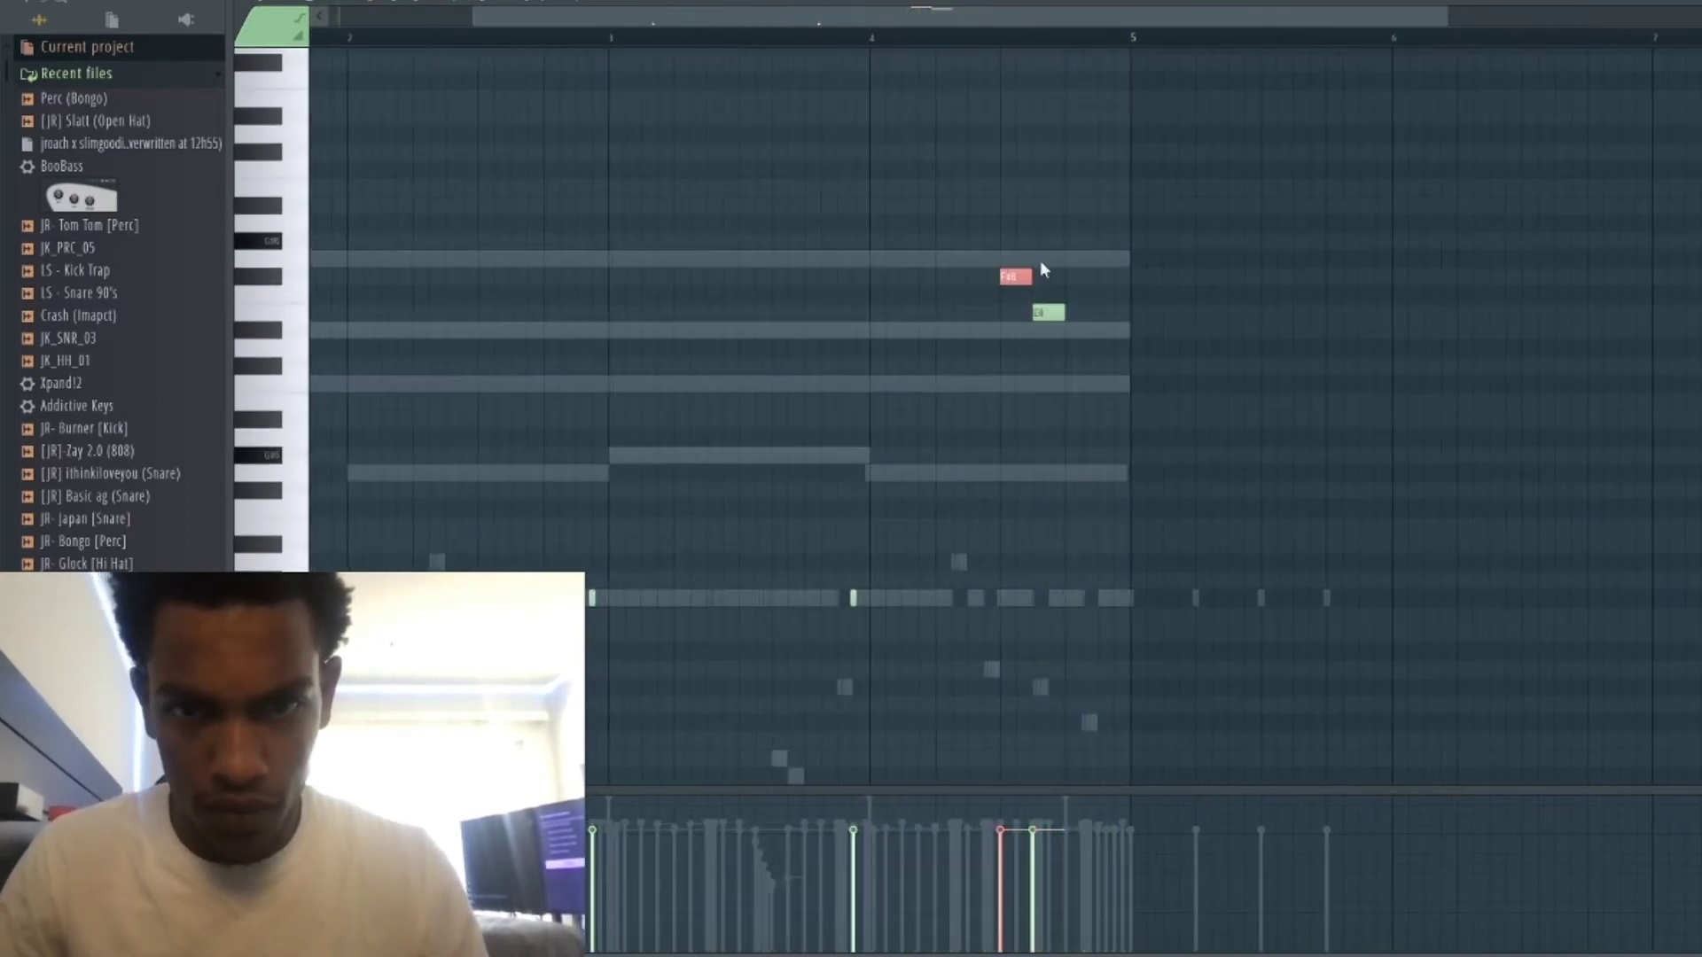
scroll(1046, 268, "up", 2)
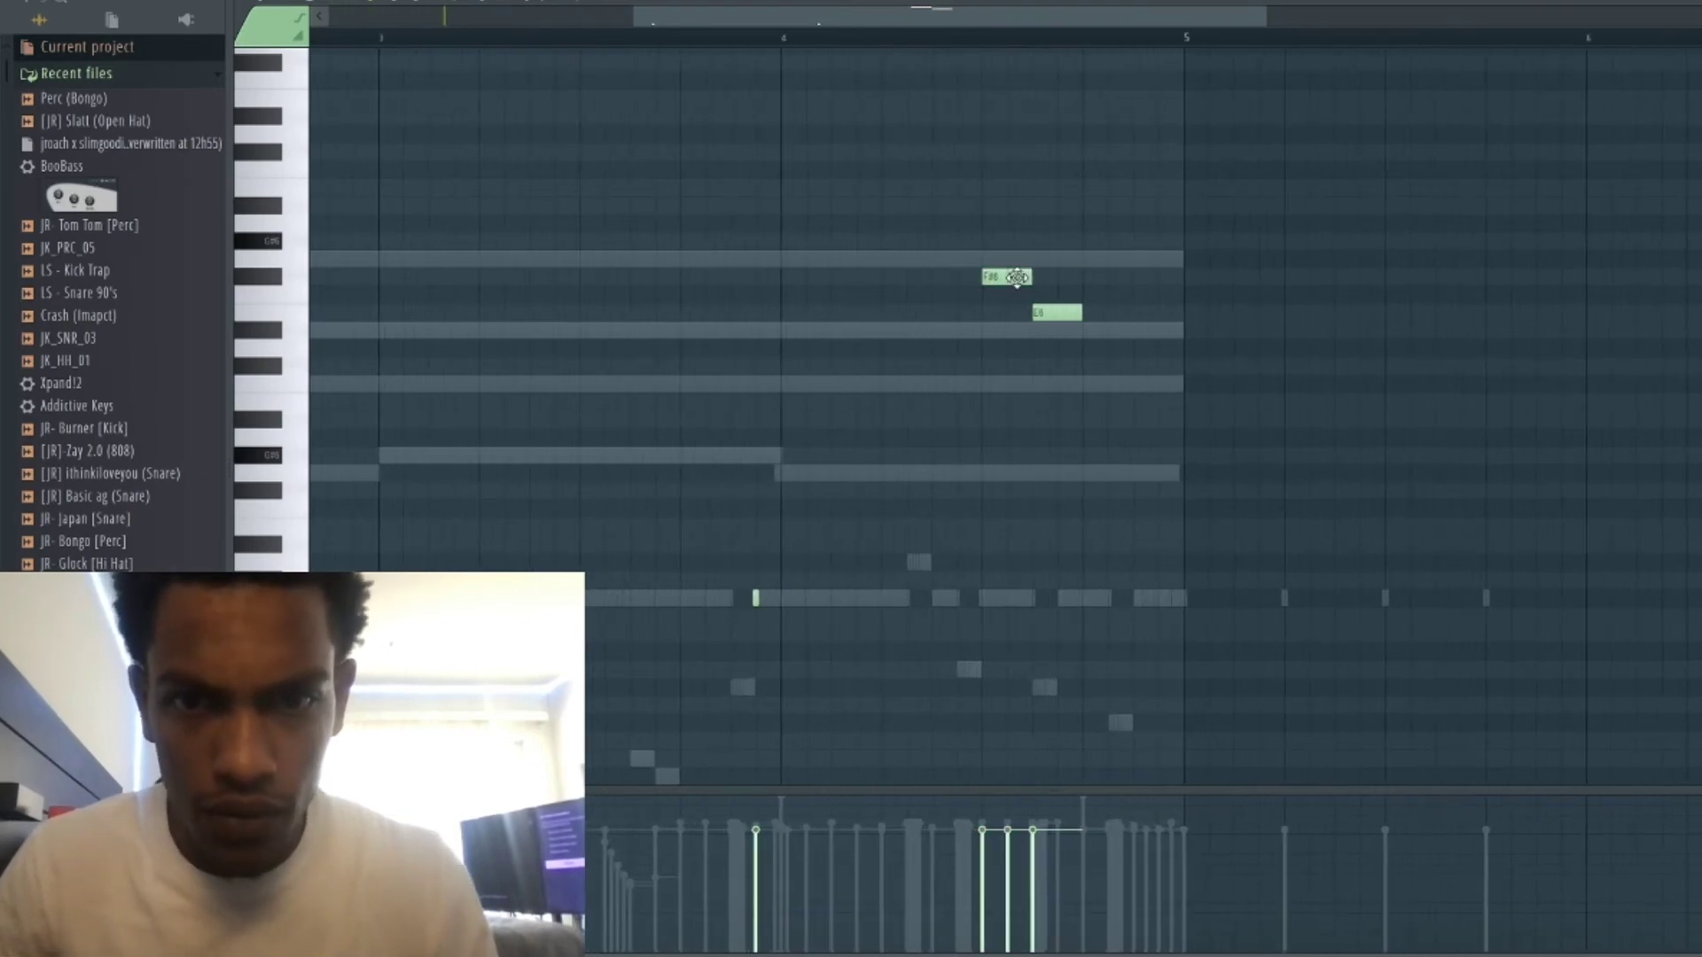
mouse_move(1075, 313)
left_mouse_down()
mouse_move(1049, 313)
mouse_move(1088, 317)
left_mouse_up()
scroll(1025, 230, "up", 3)
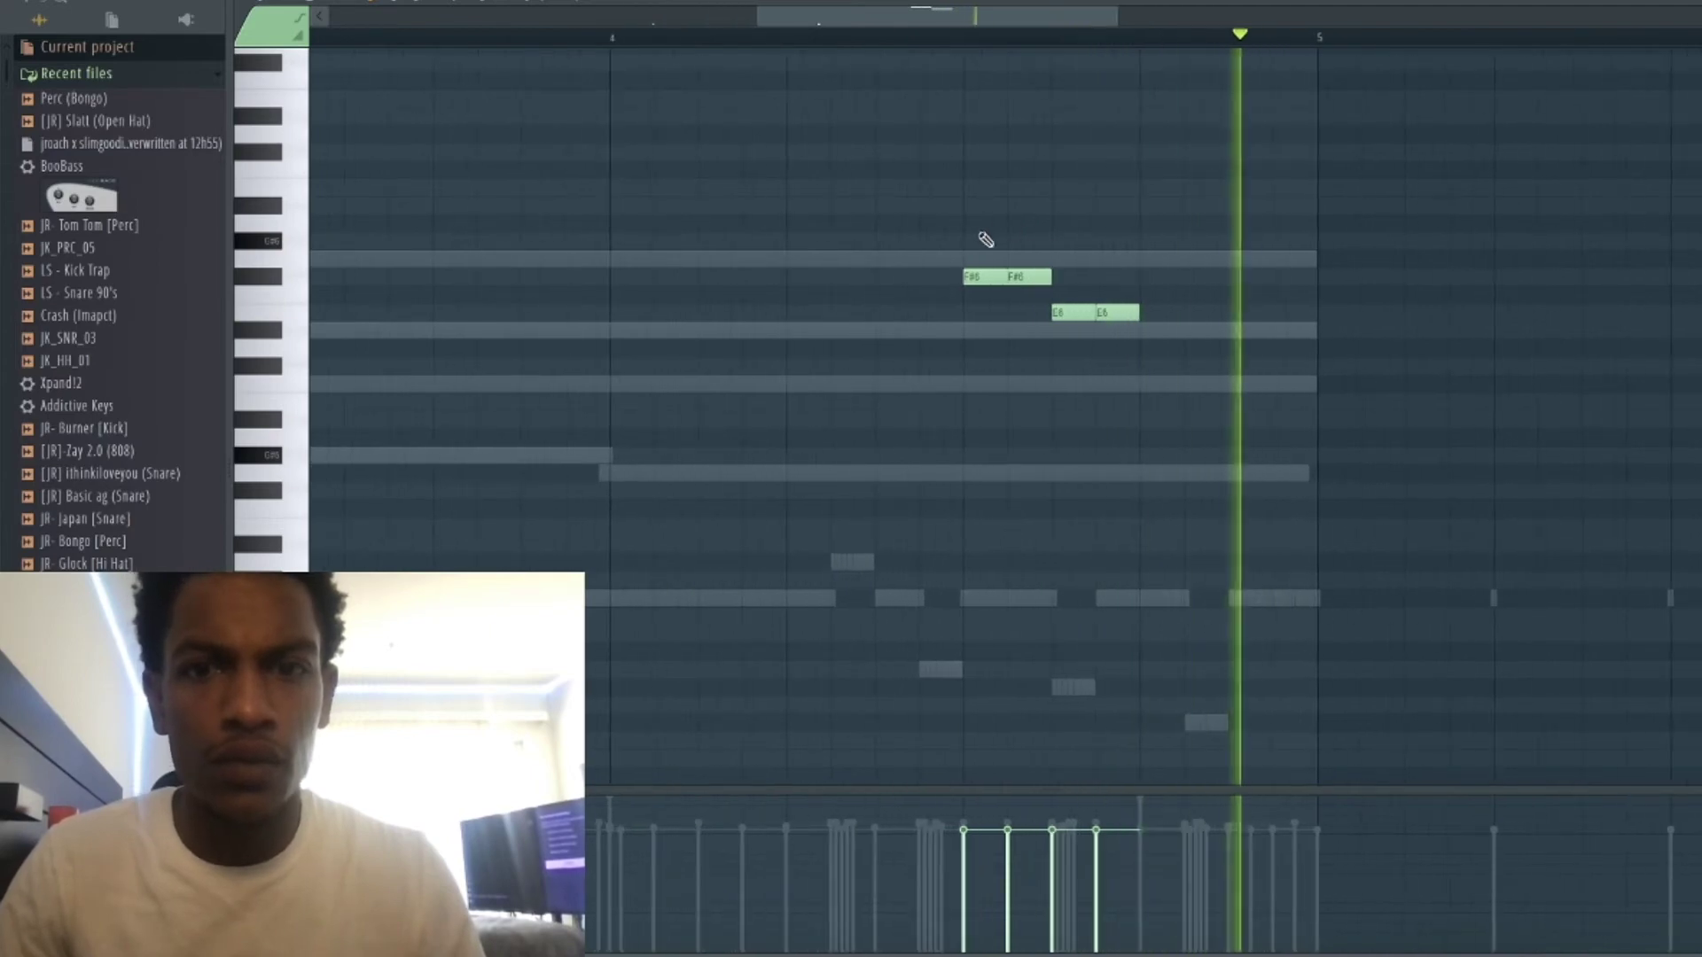
Chop the second F#6 note of the snare fill into a roll with the Default chopper pattern.
key("ctrl+u")
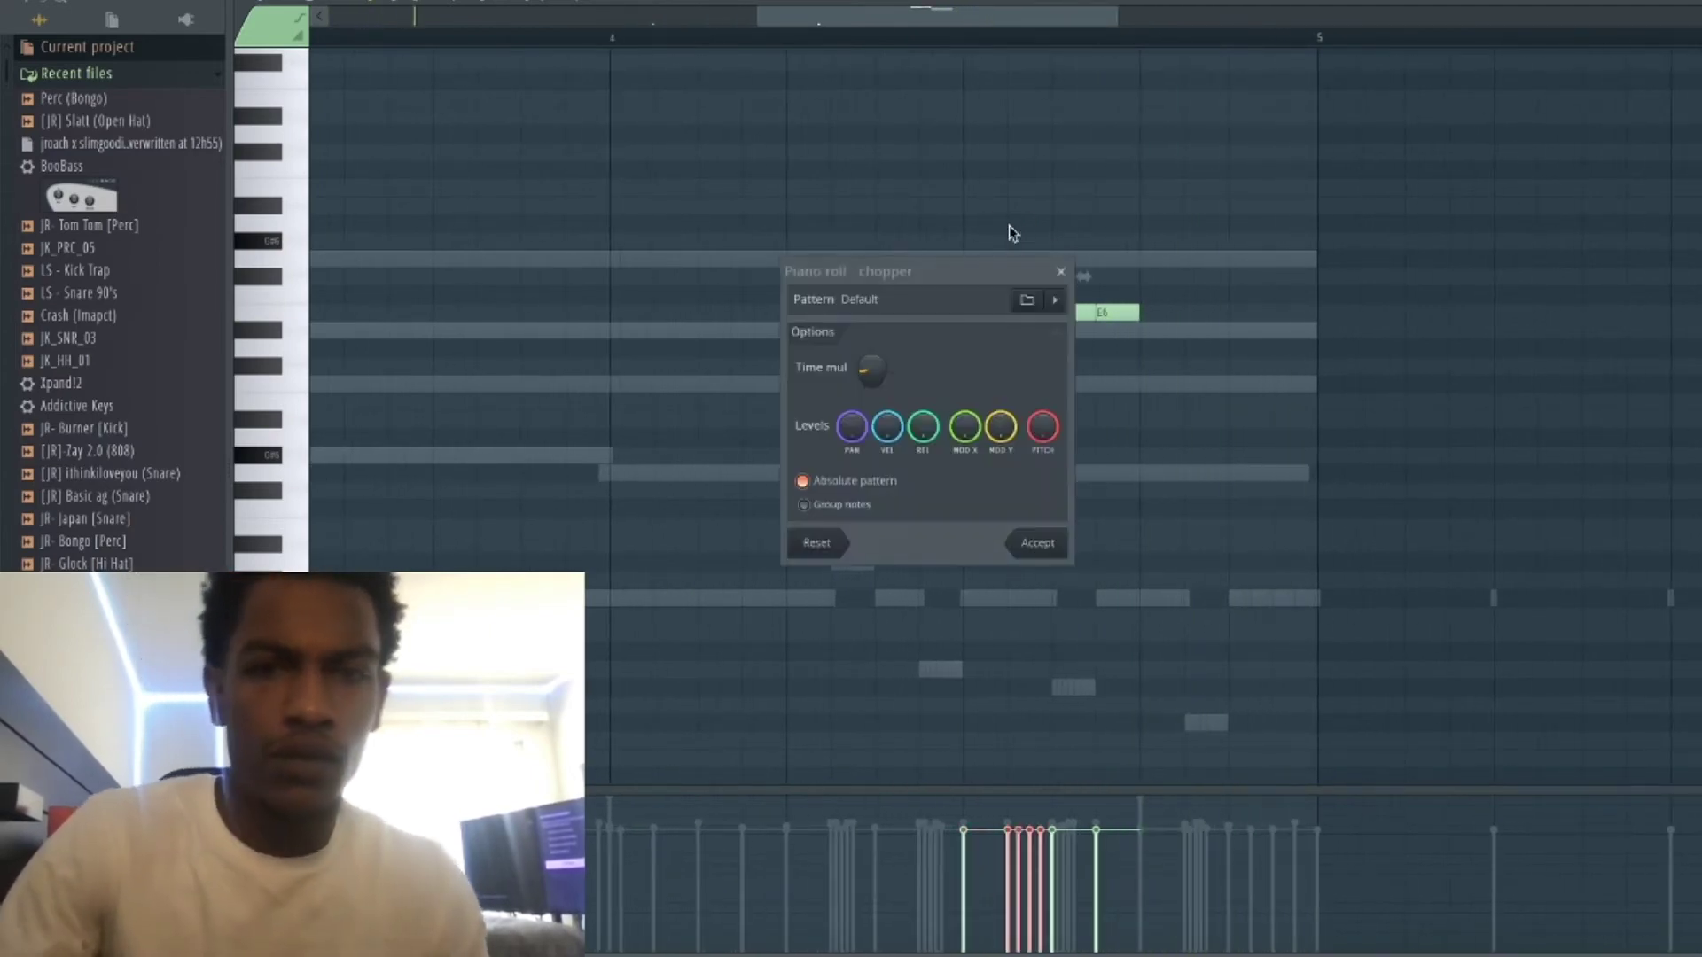
key("space")
left_click(1033, 543)
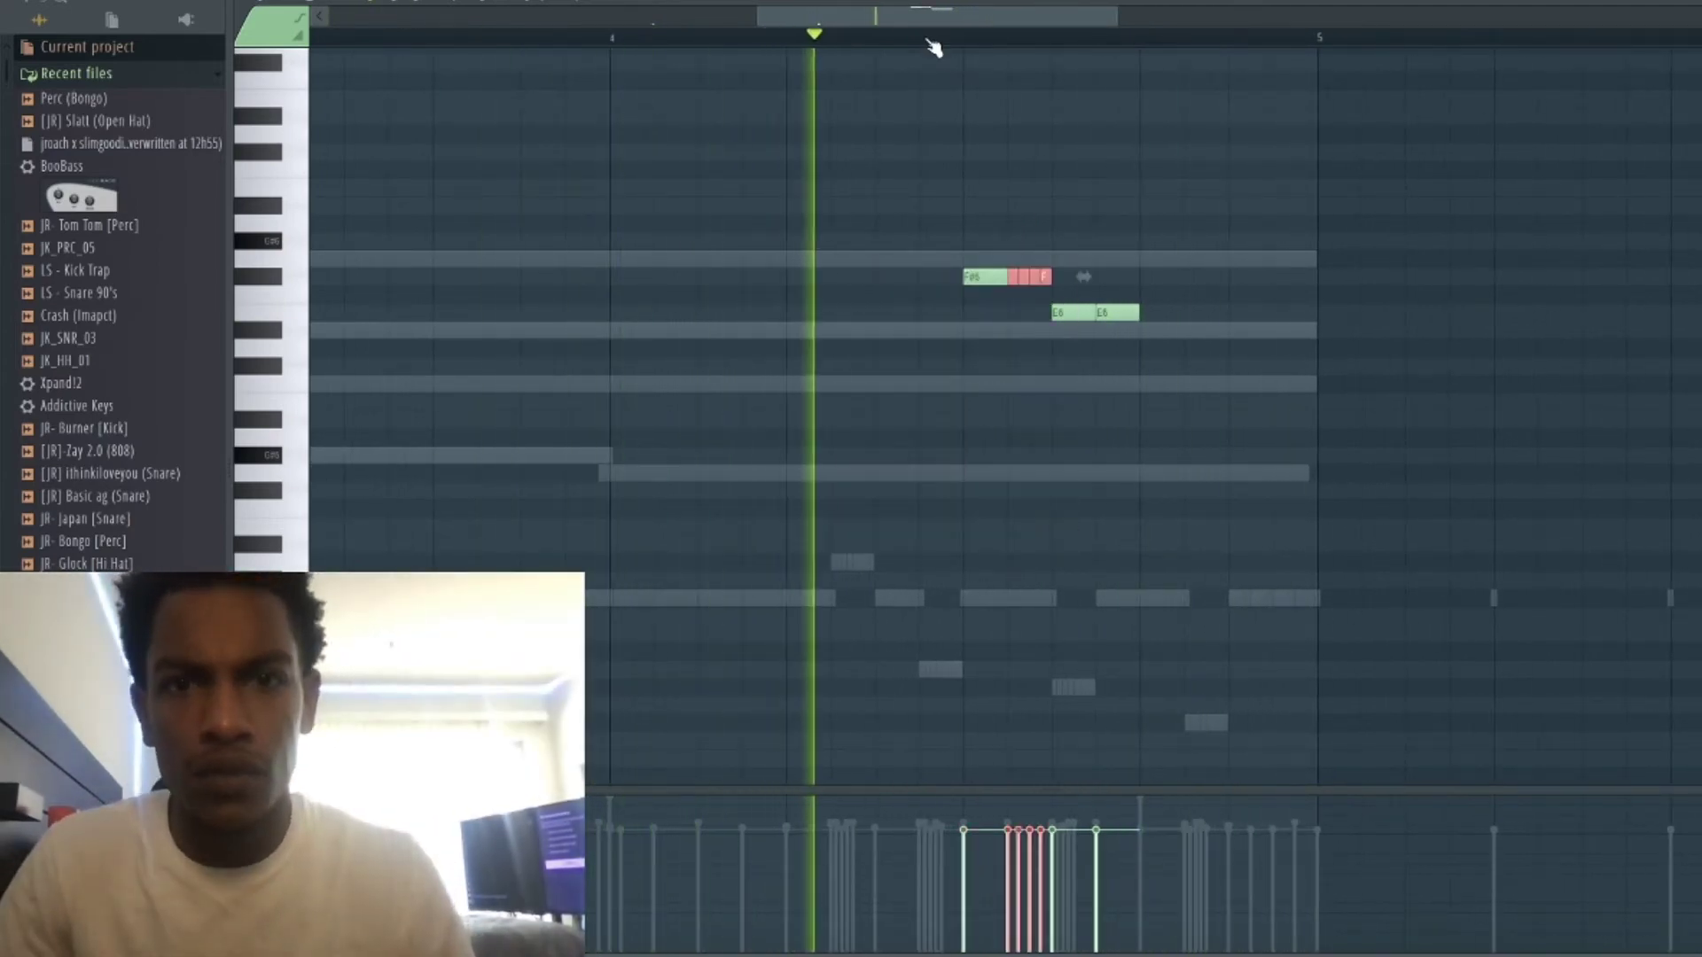
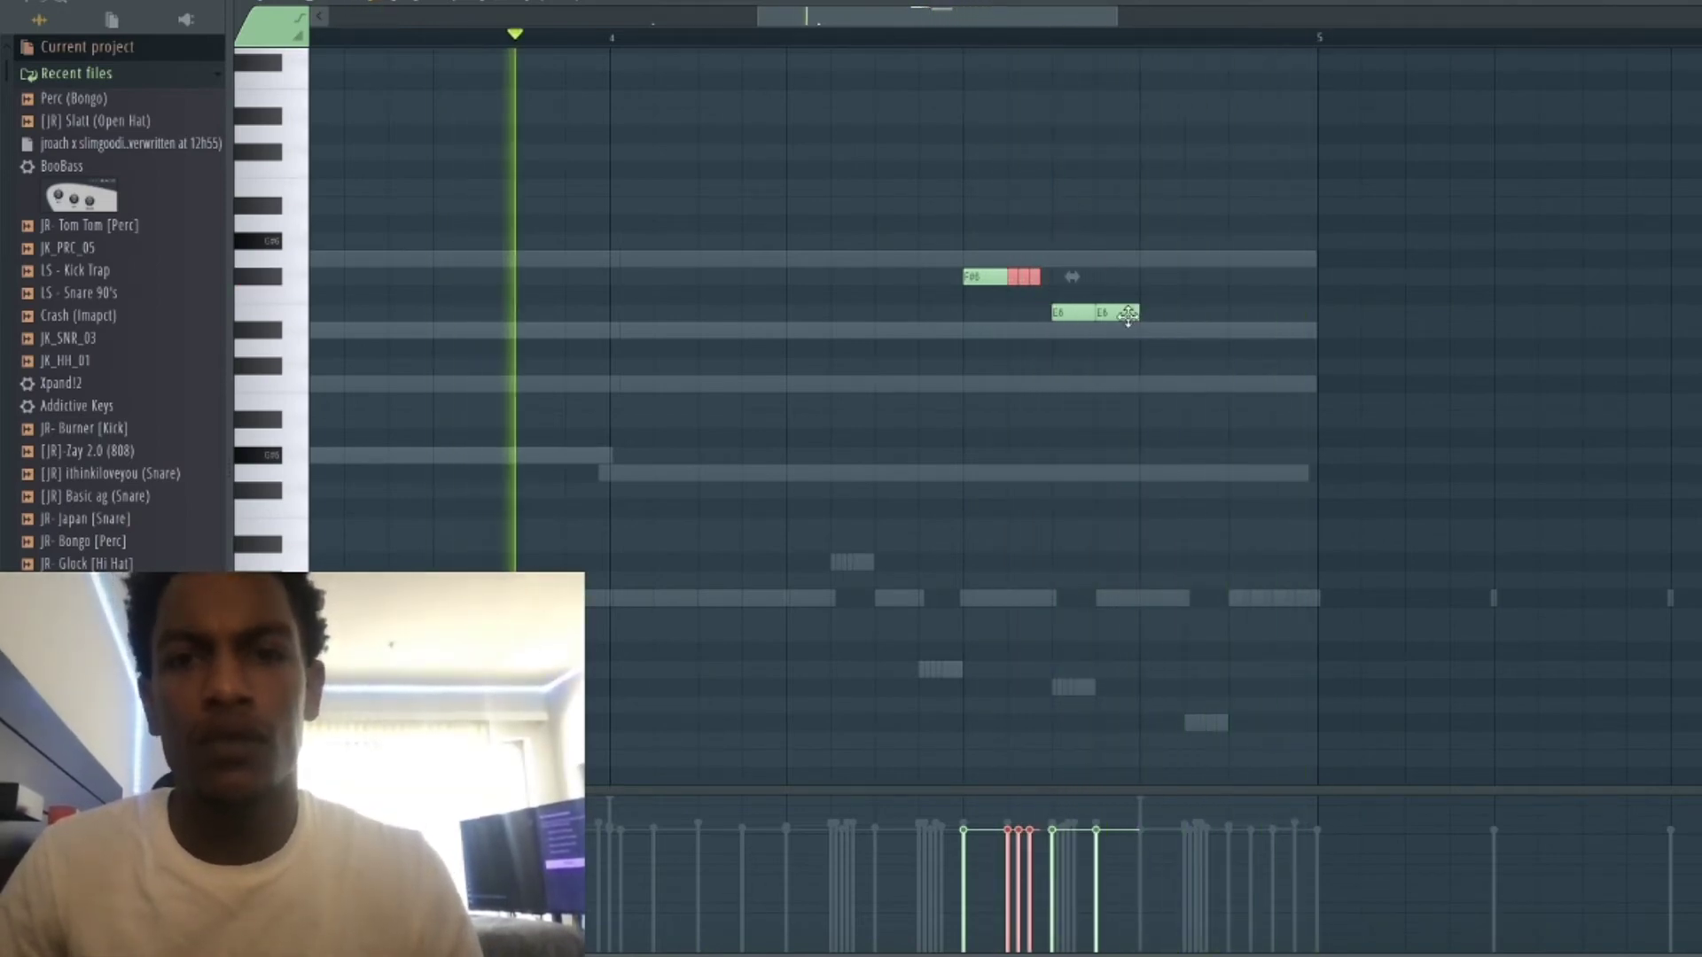
Transpose the whole bar 4 snare fill down one octave.
key("ctrl+a")
key("ctrl+Down")
scroll(1032, 331, "down", 3)
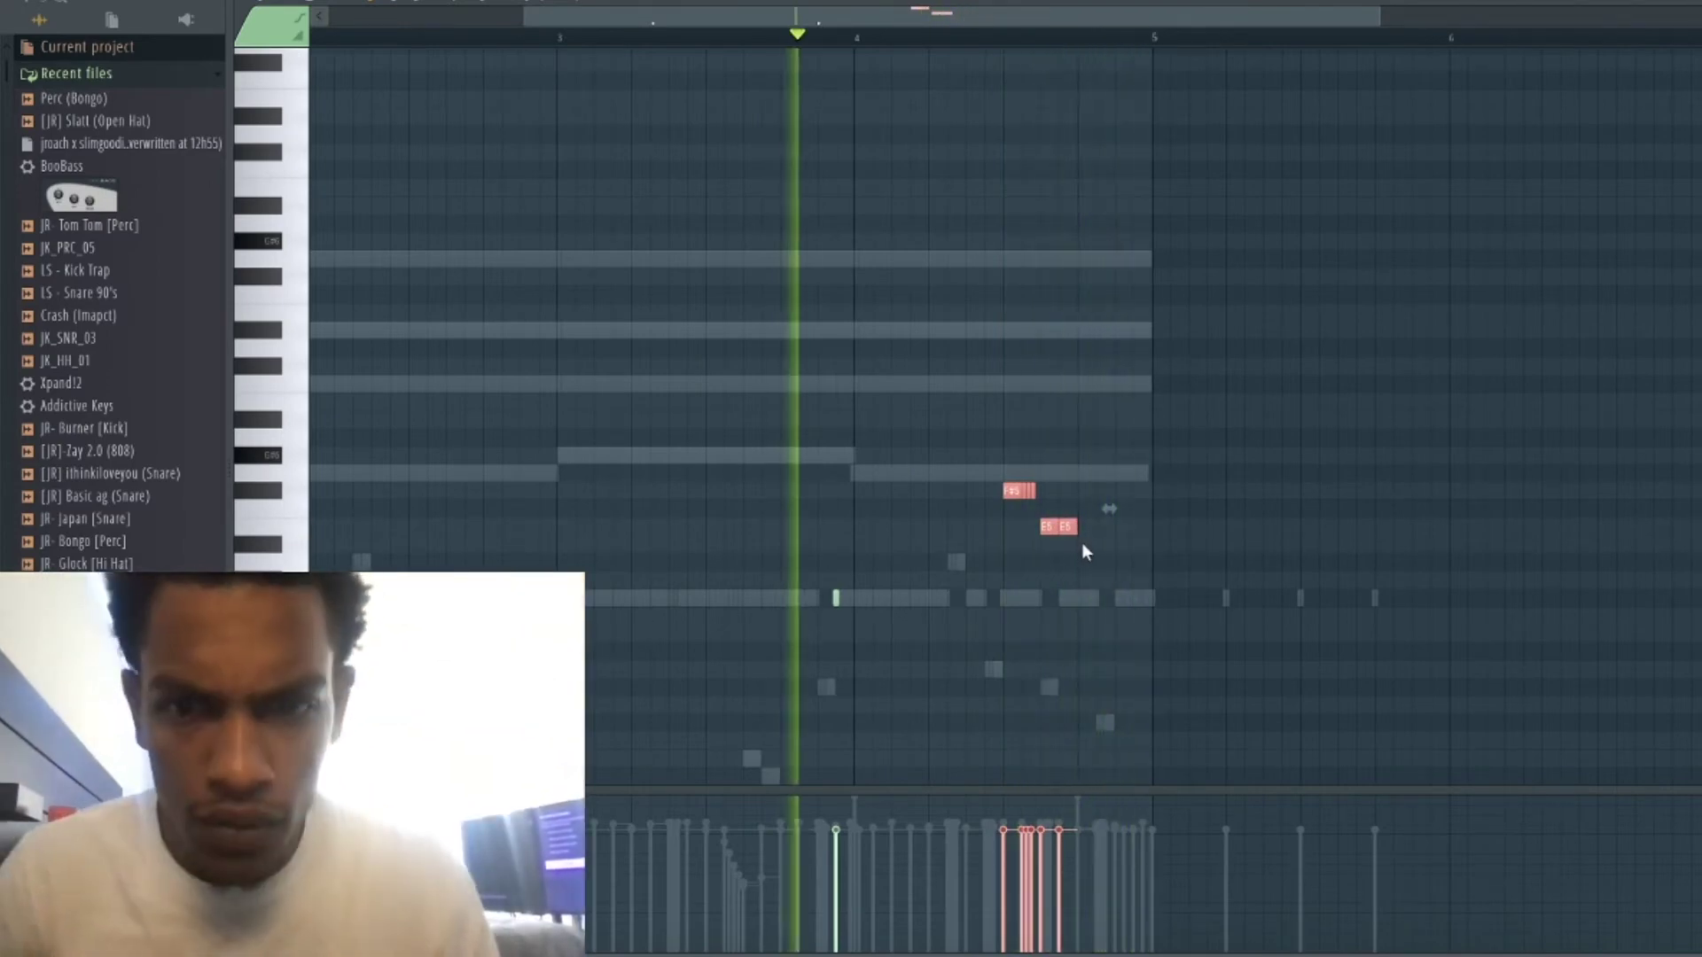
Select the snare fill notes and lower their velocities together, then clear the note selection.
left_click(1082, 557, "ctrl")
key("ctrl+a")
scroll(1044, 413, "down", 2)
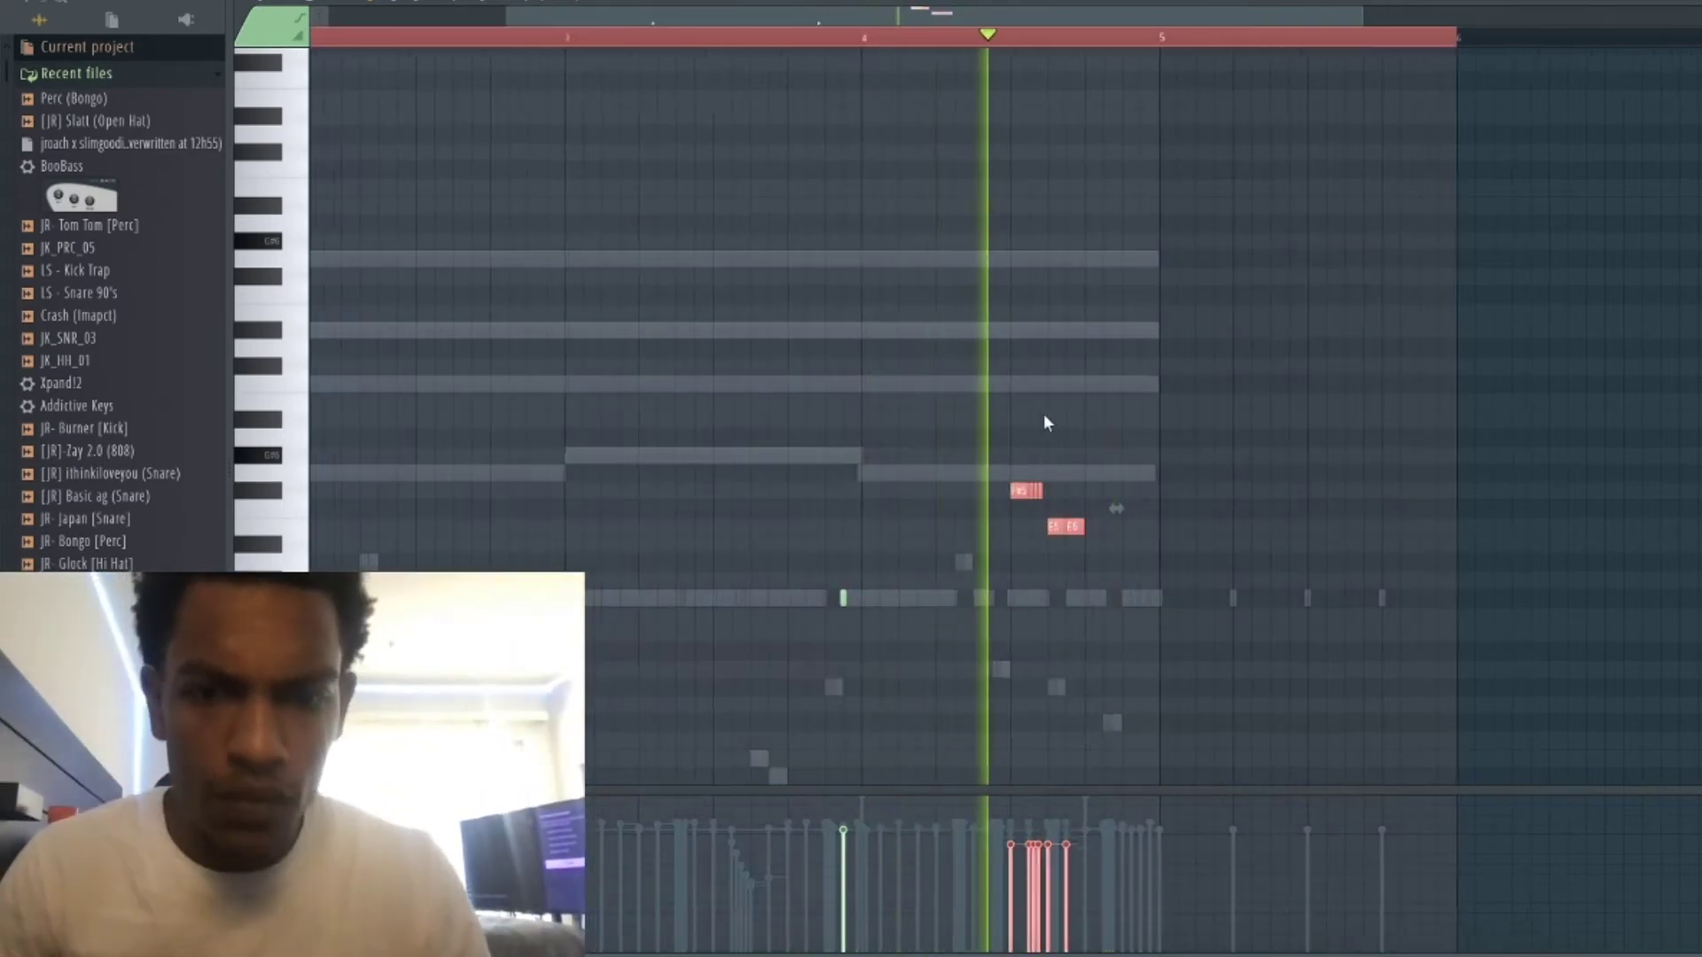
scroll(1044, 413, "down", 2)
left_click(1157, 471, "ctrl")
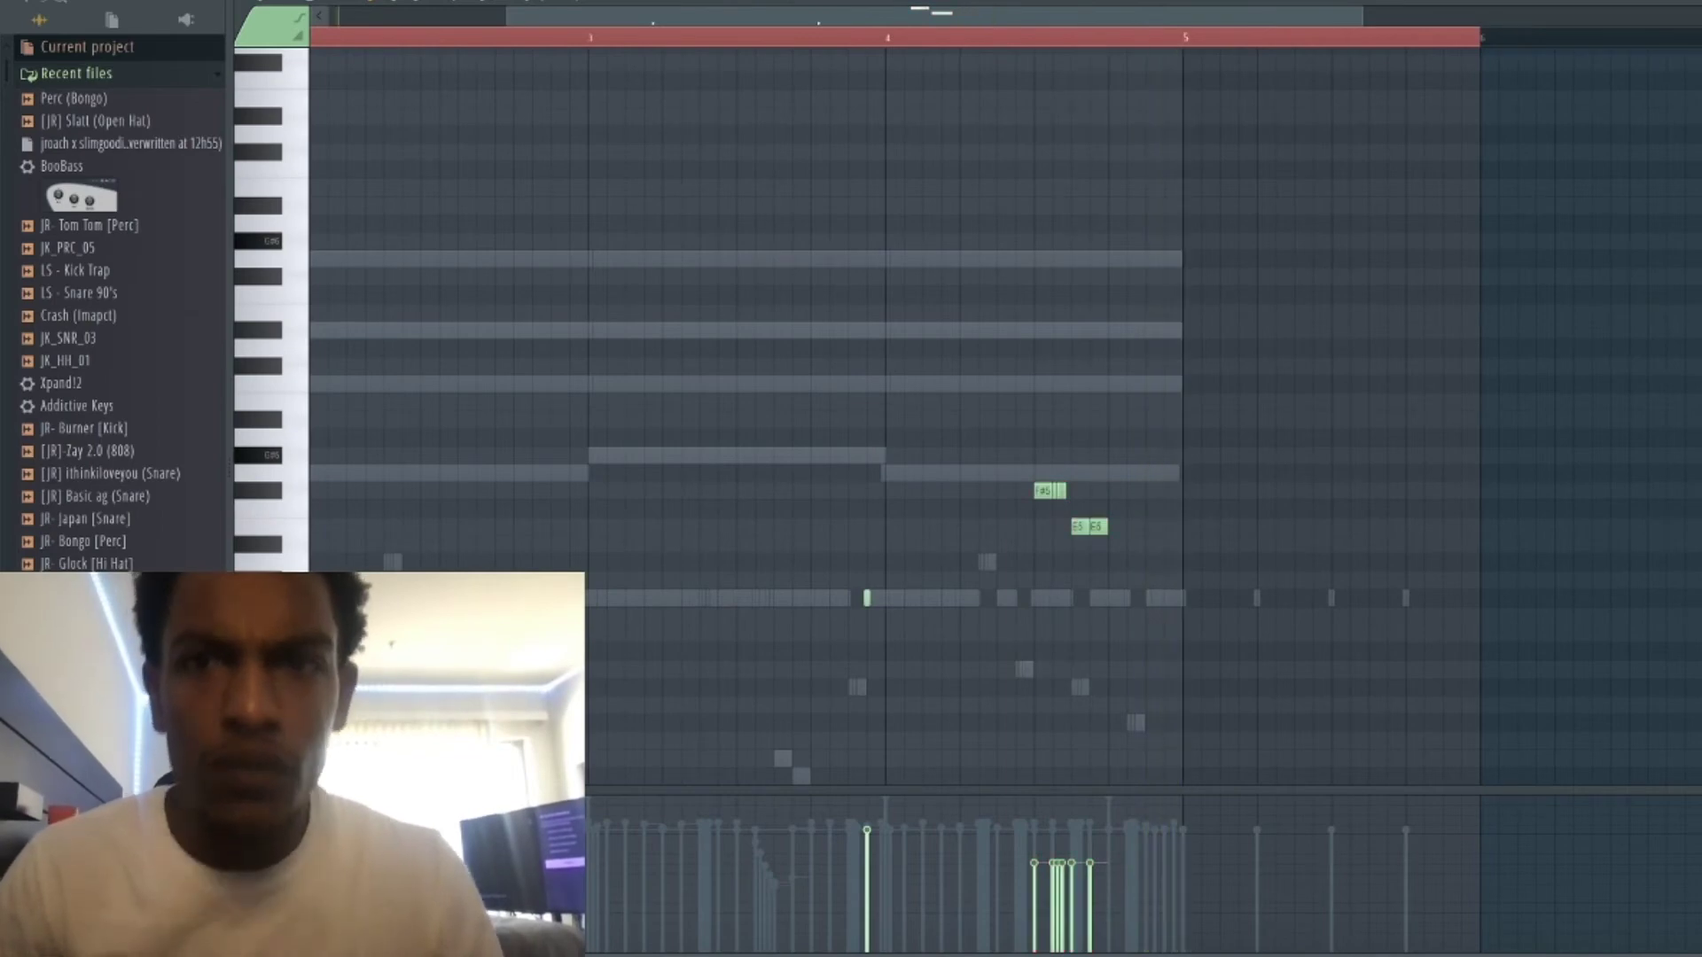
Return to the channel rack and look through the recent files for another sample, checking [JR] ithinkiloveyou (Snare).
key("F6")
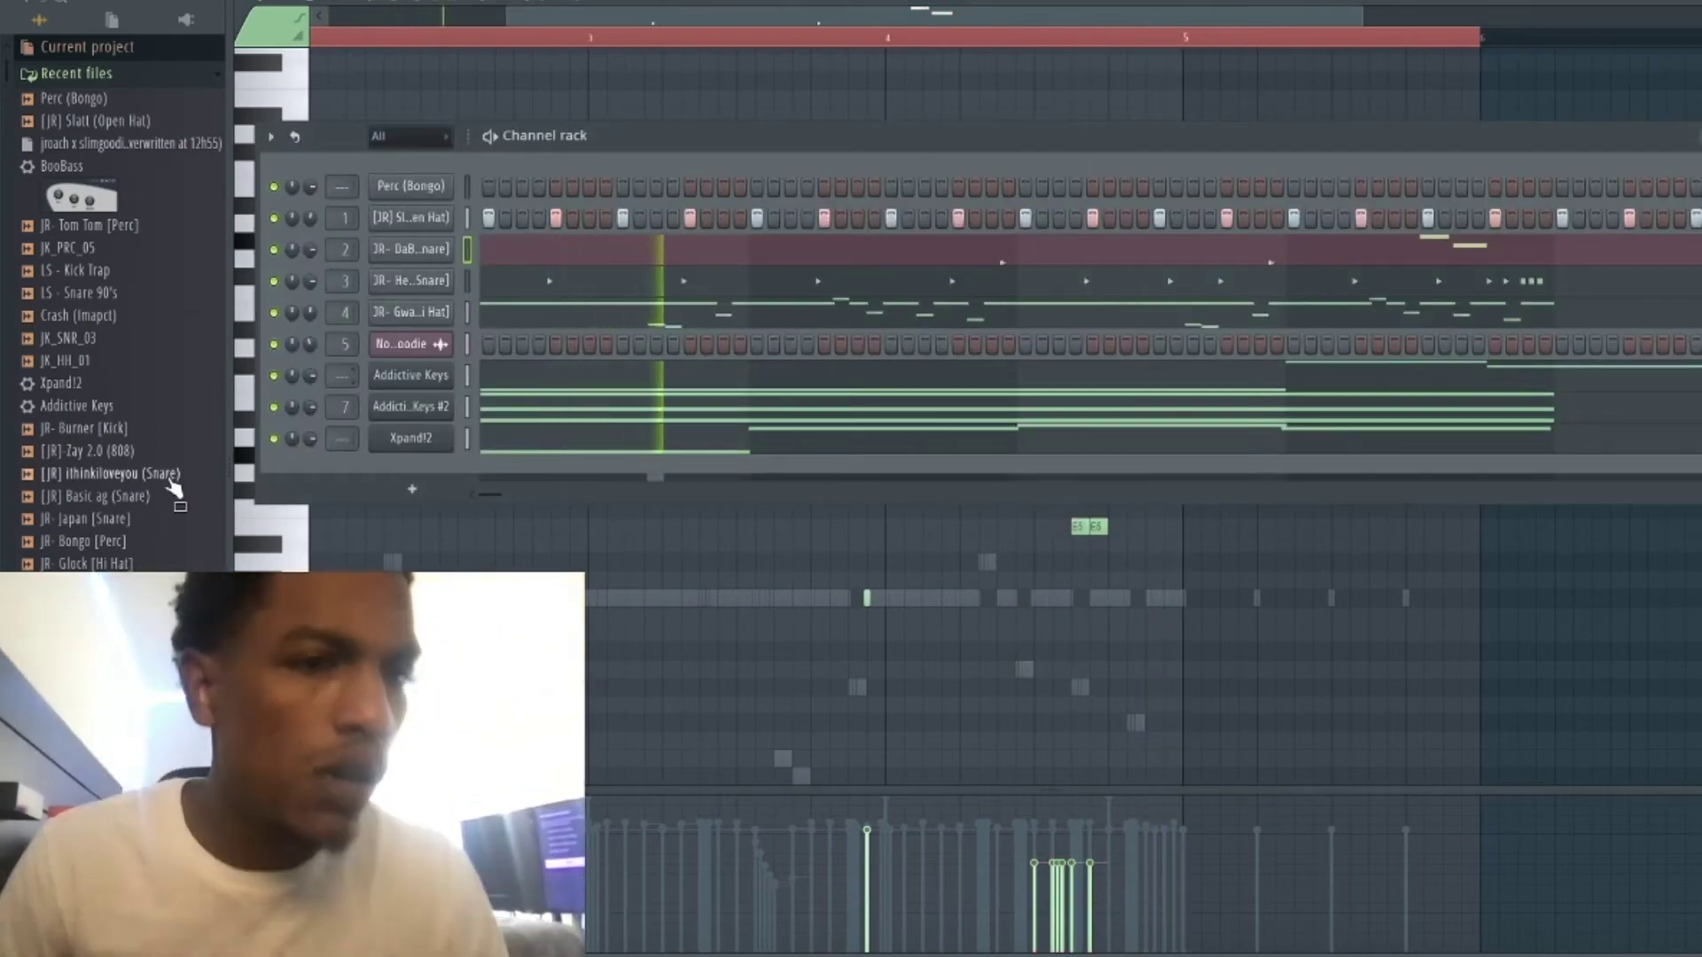
scroll(160, 443, "down", 4)
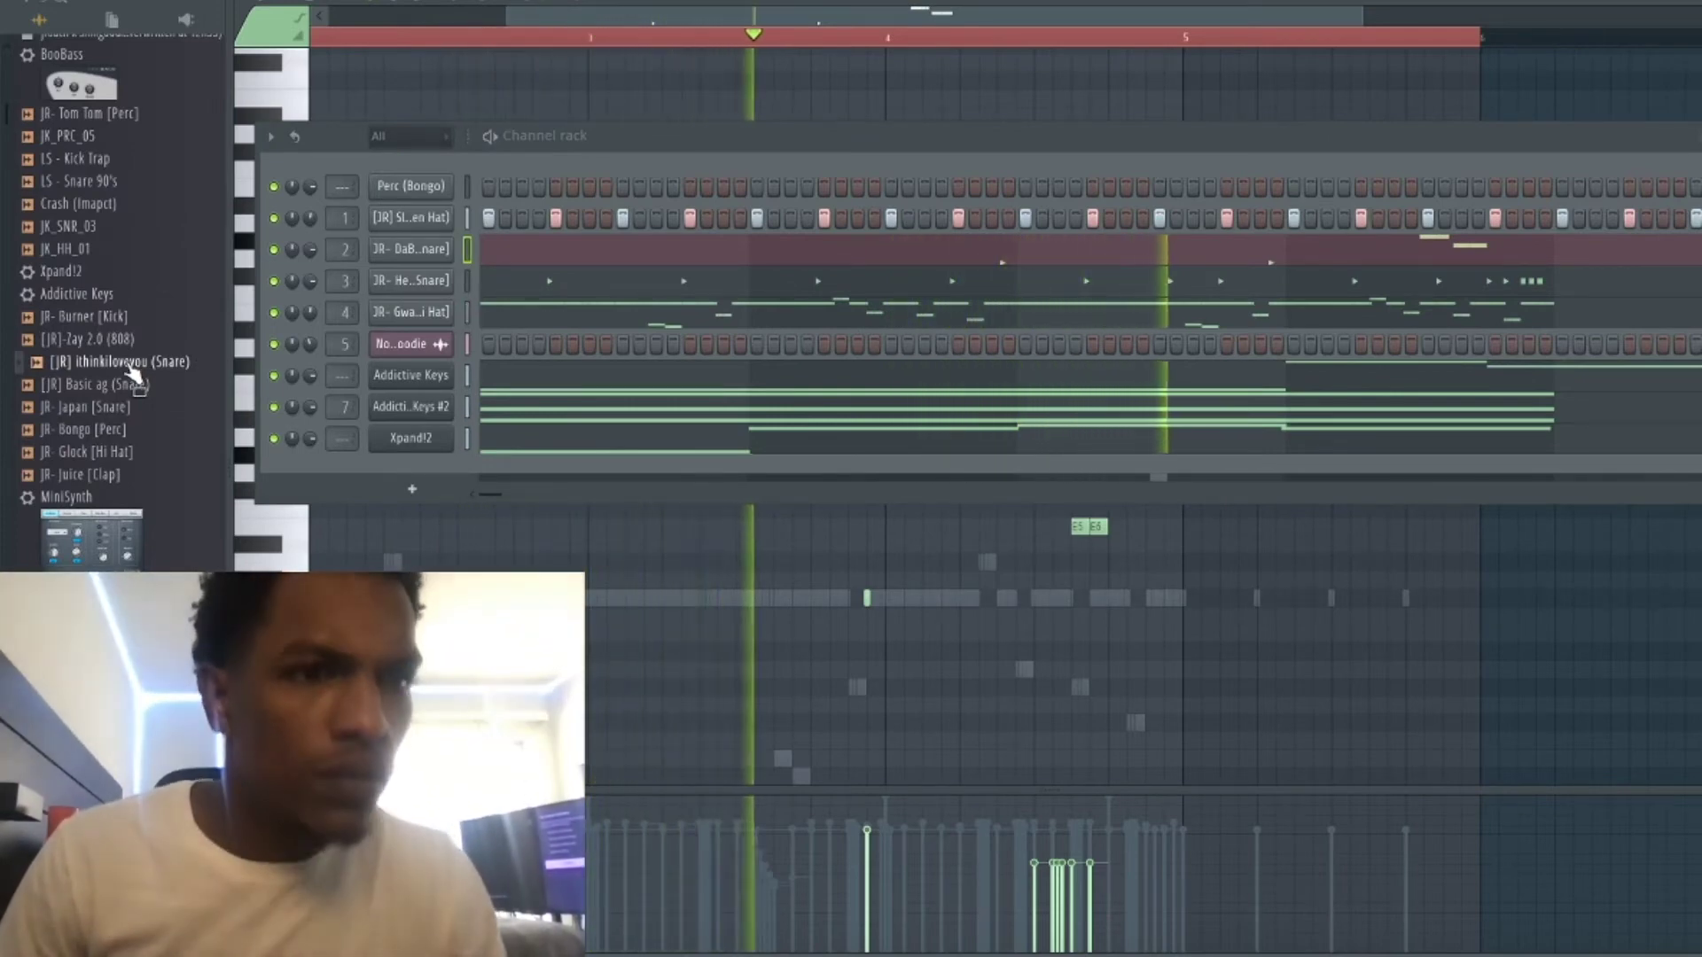
scroll(102, 323, "up", 5)
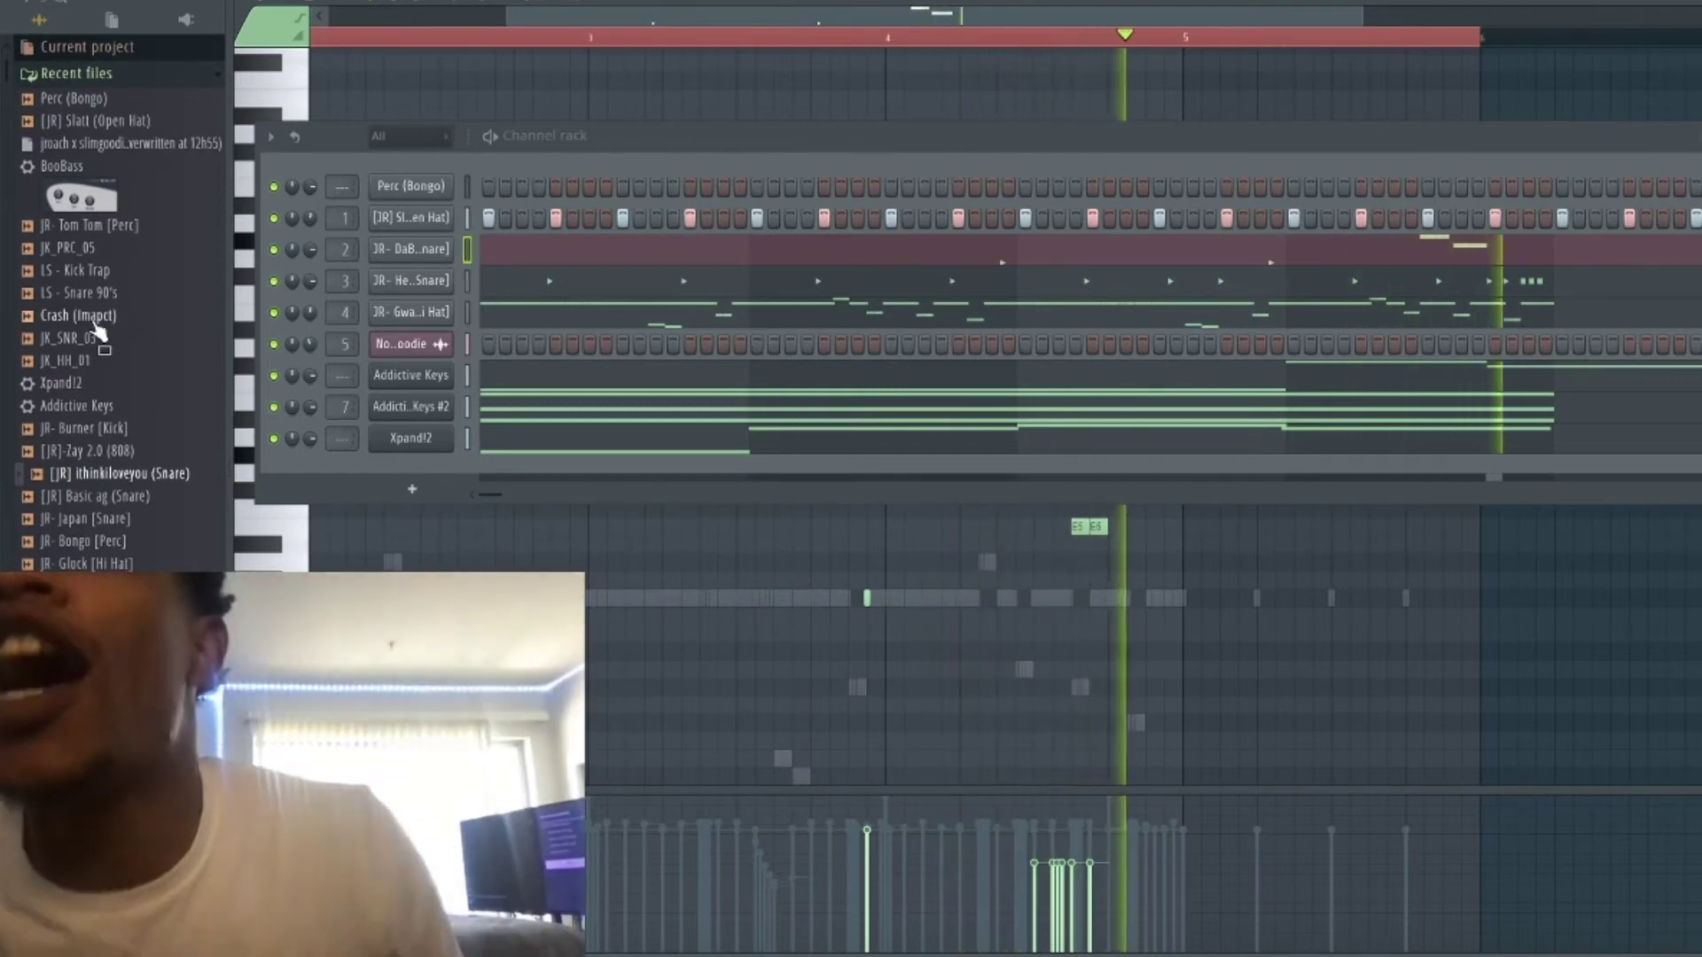
Remove the Pattern 1 clip covering bars 1 to 4 of Track 2 and play the song from the start.
key("space")
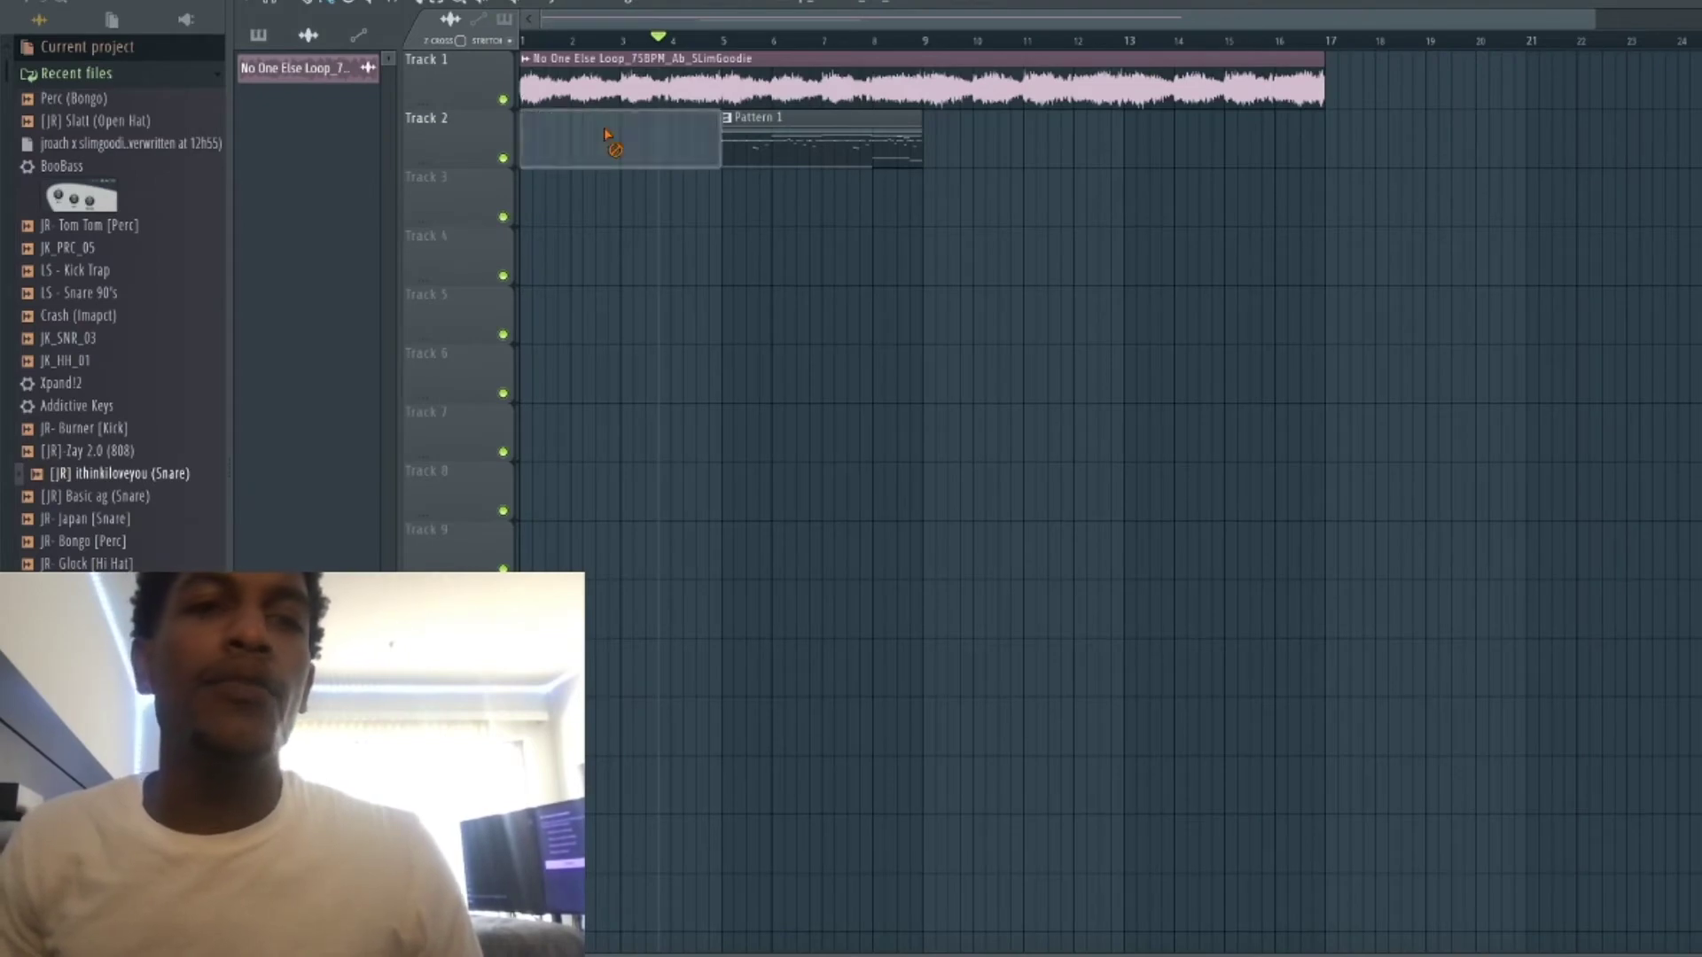
key("space")
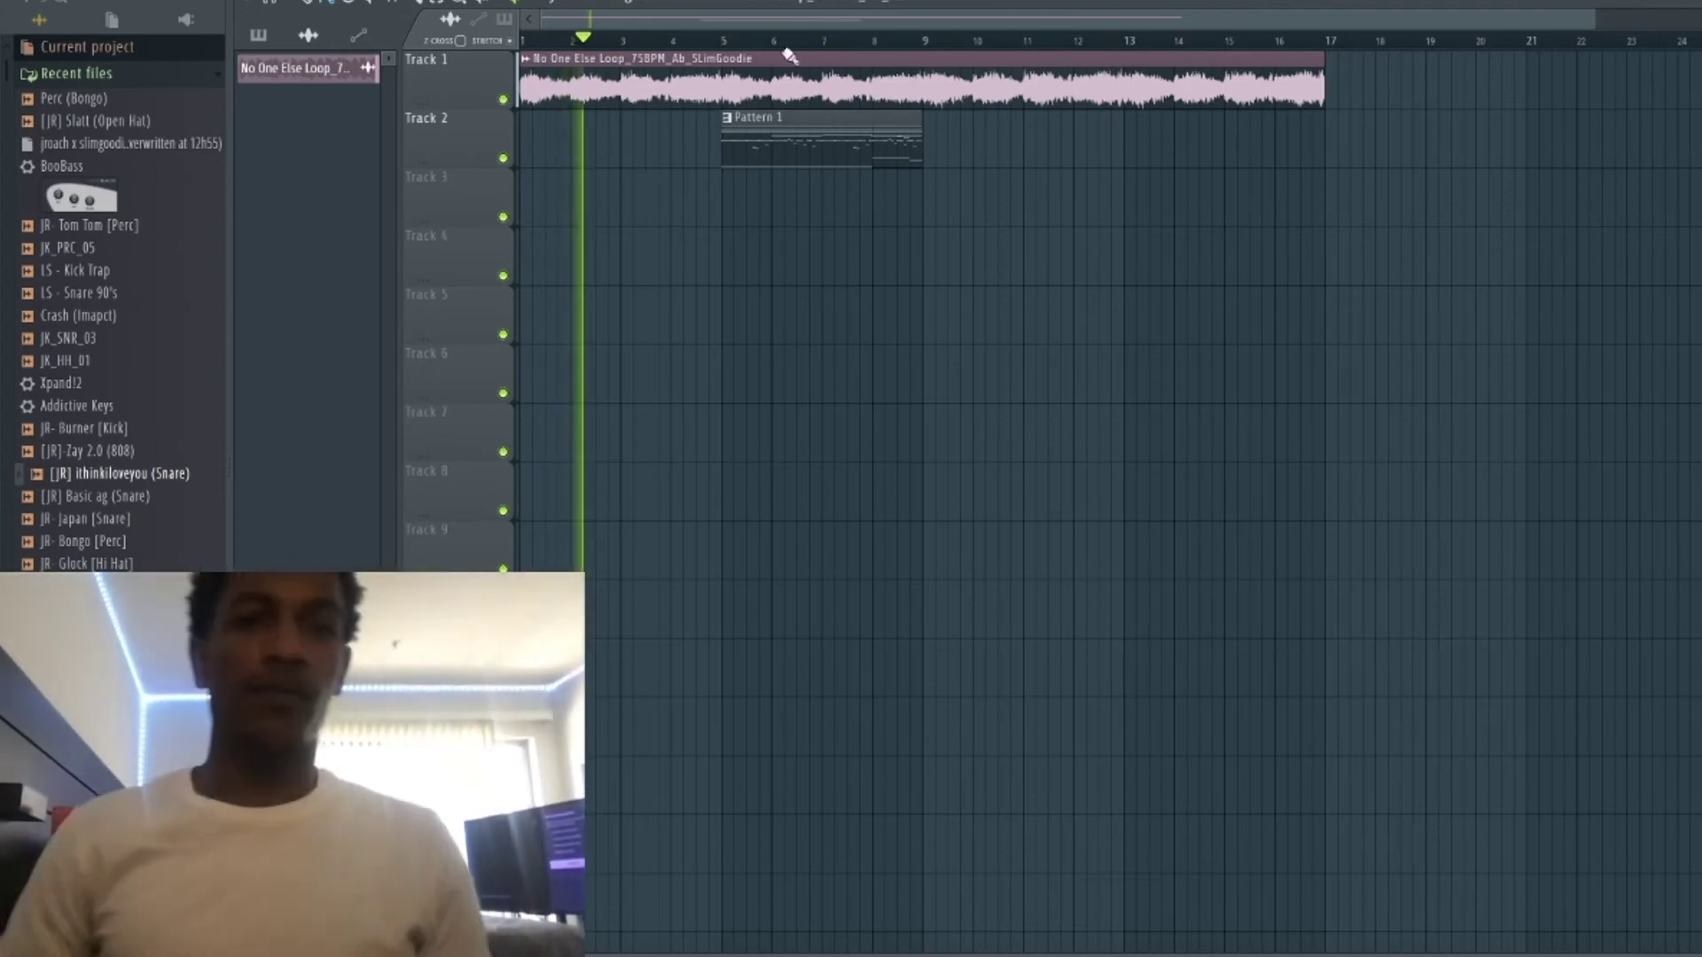
Save the project as an FL Studio song file in the april 2022 folder, named after the two collaborators.
key("super+s")
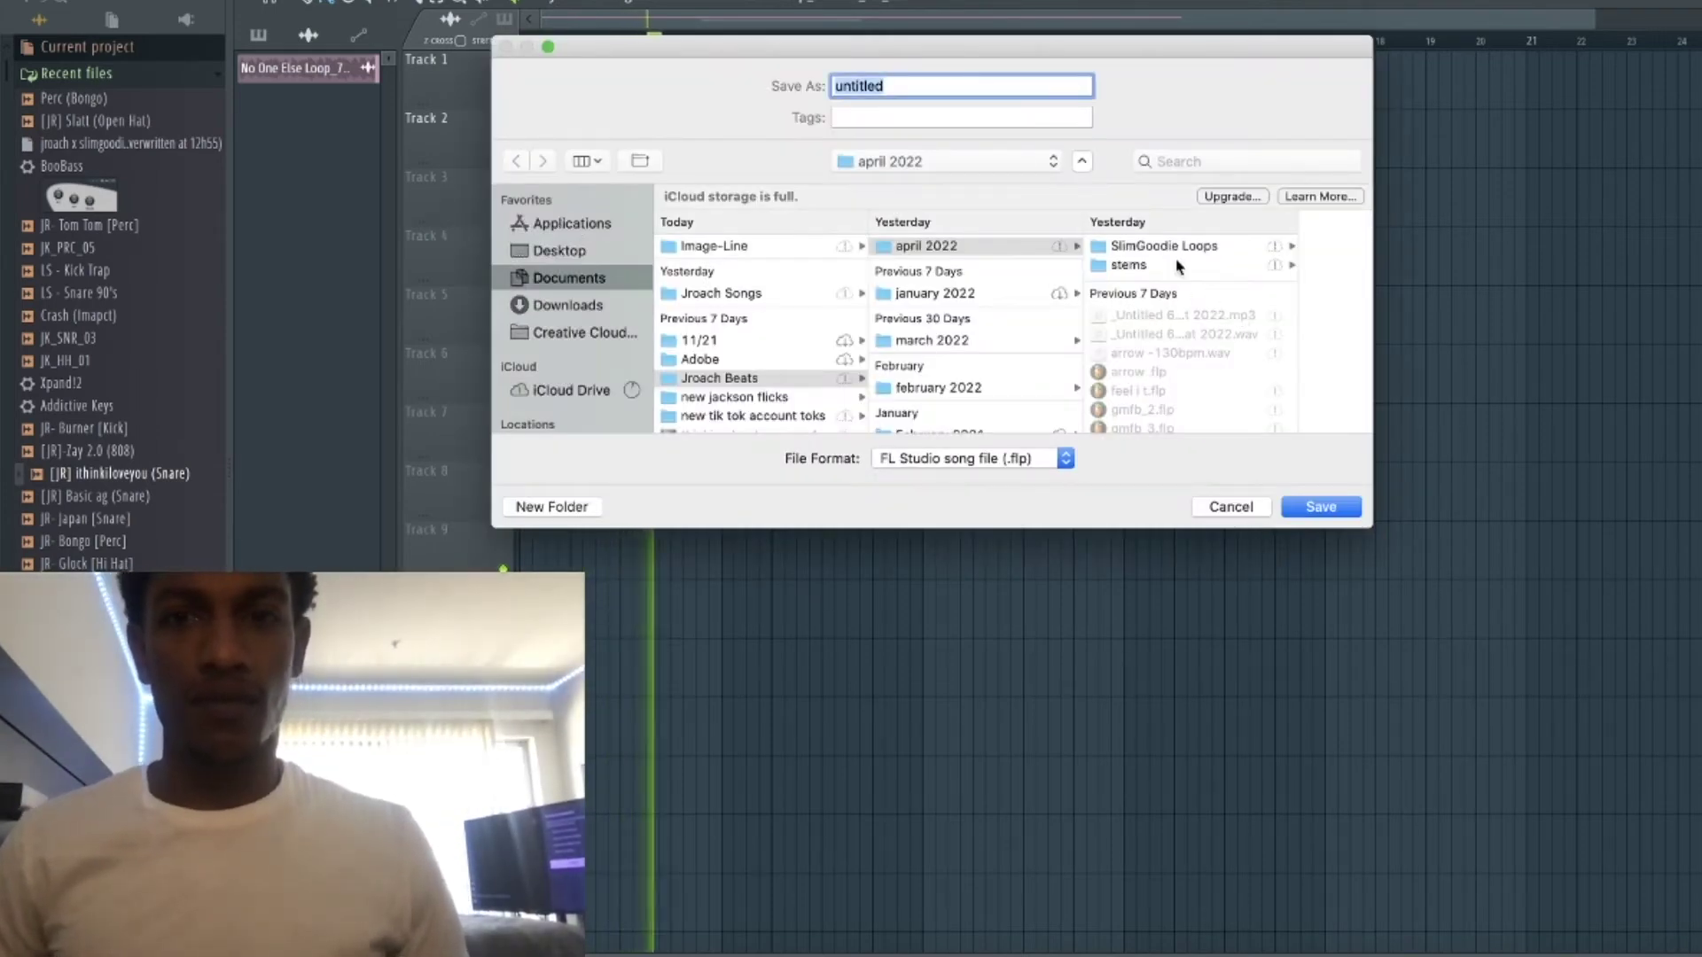
scroll(1186, 282, "down", 5)
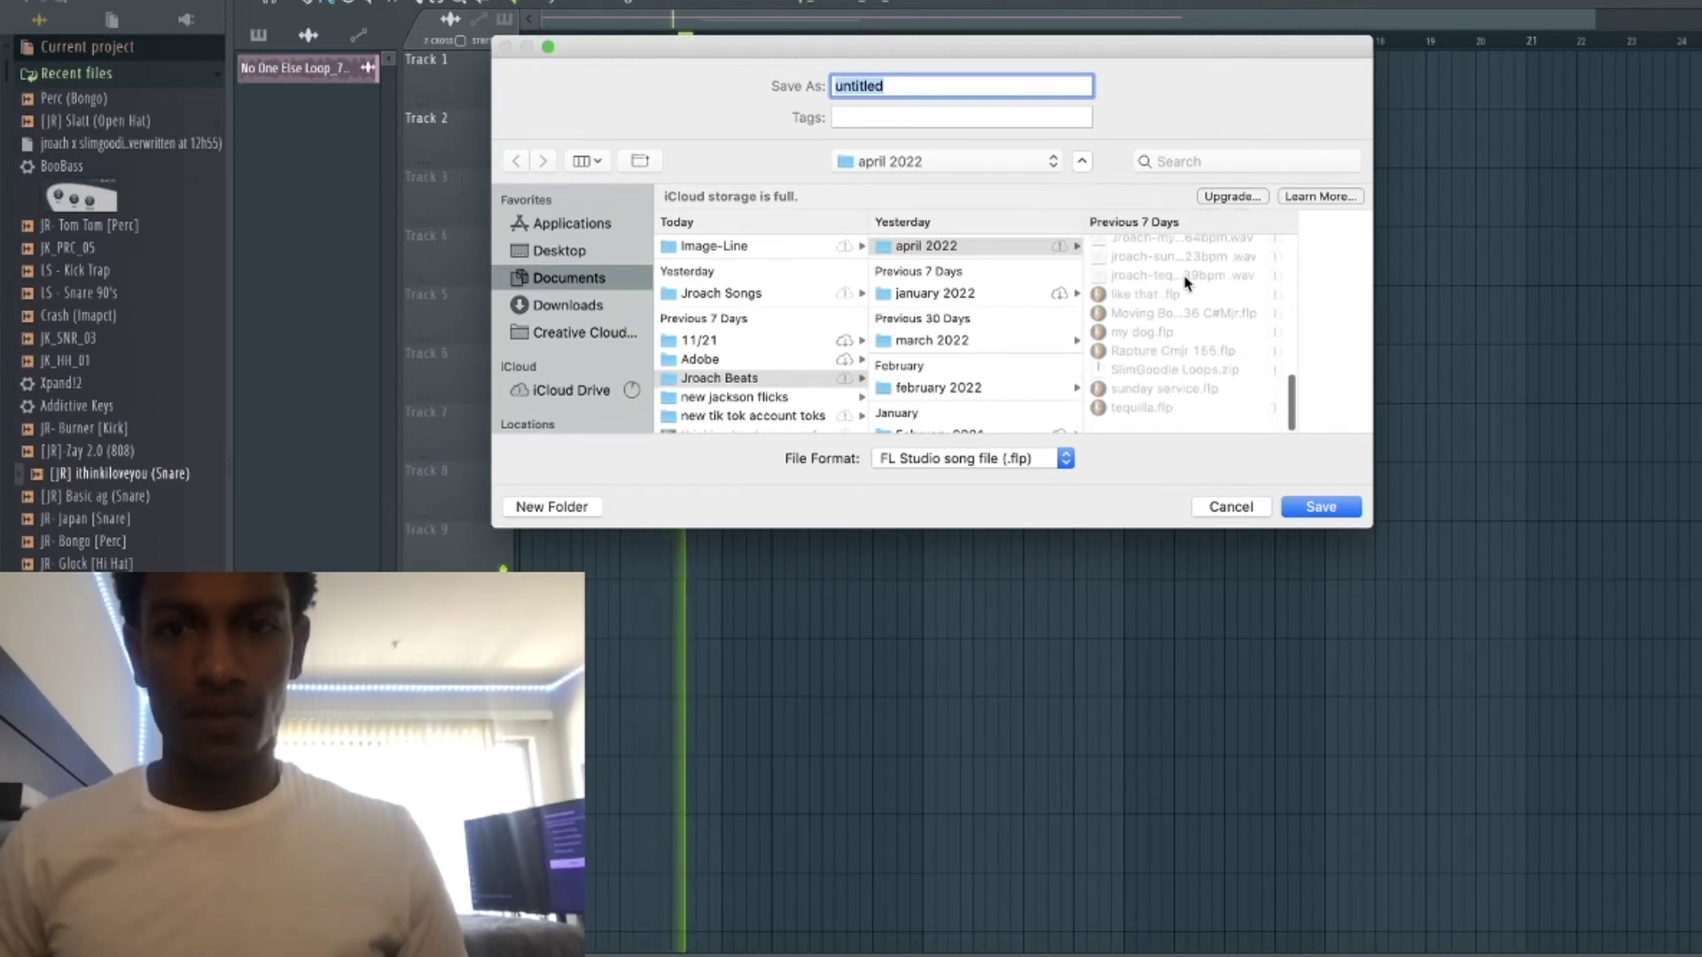
scroll(1186, 282, "up", 5)
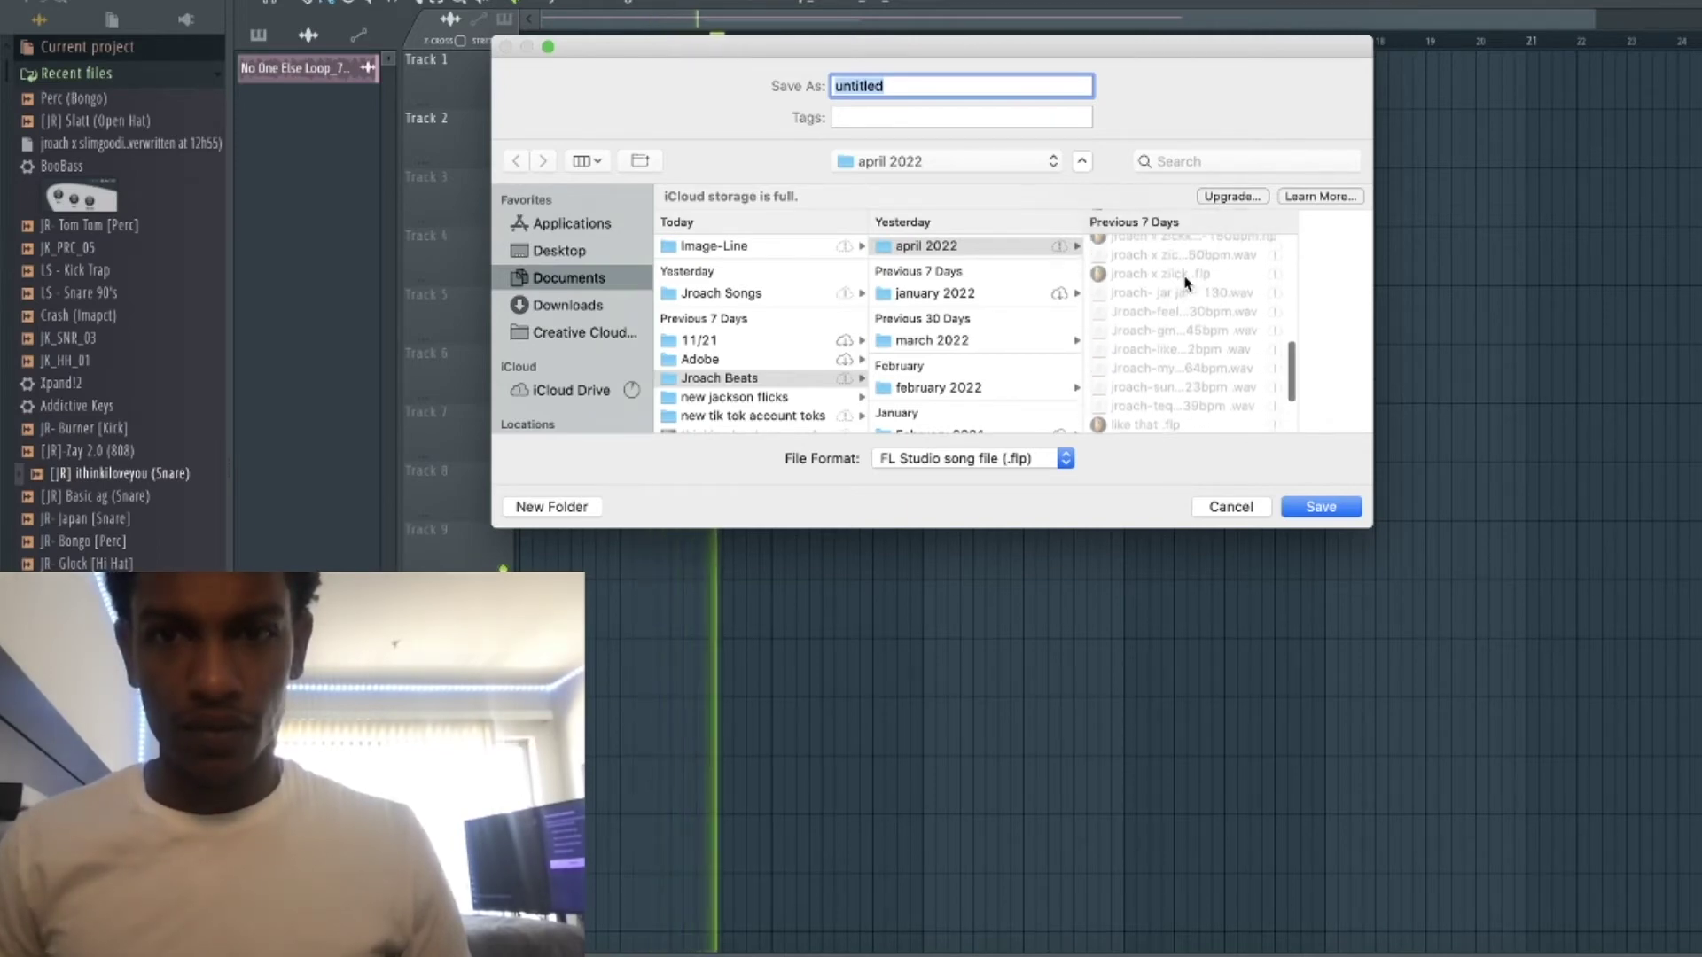
scroll(1187, 326, "up", 5)
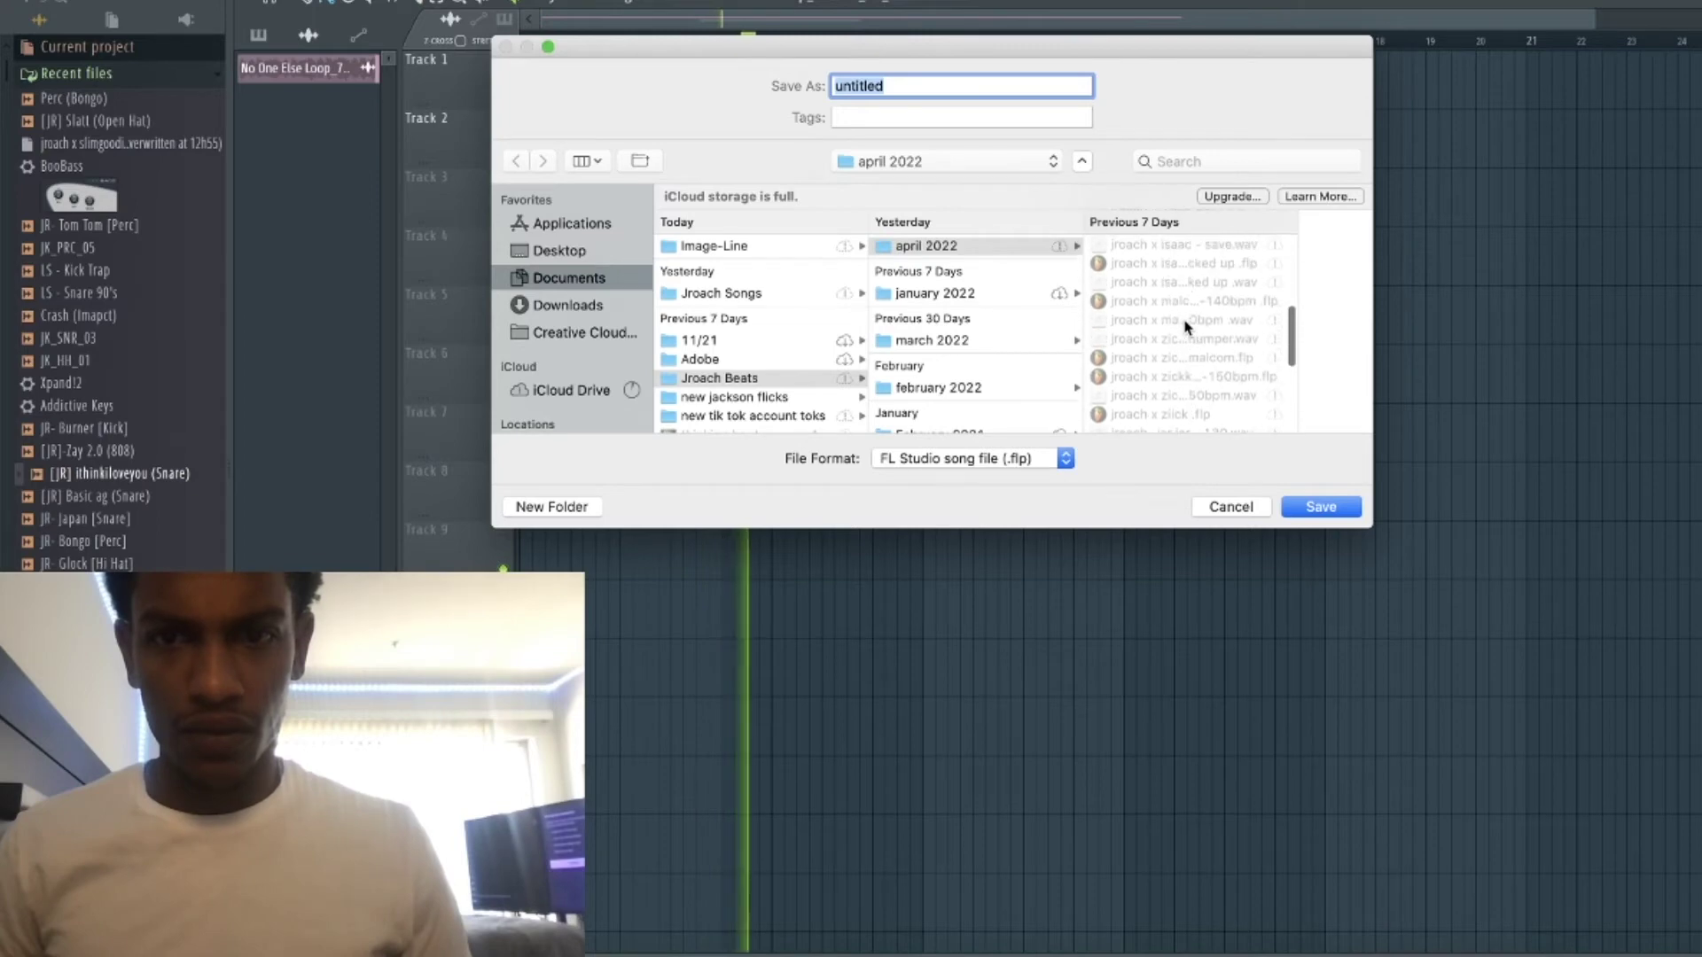
scroll(1186, 327, "up", 6)
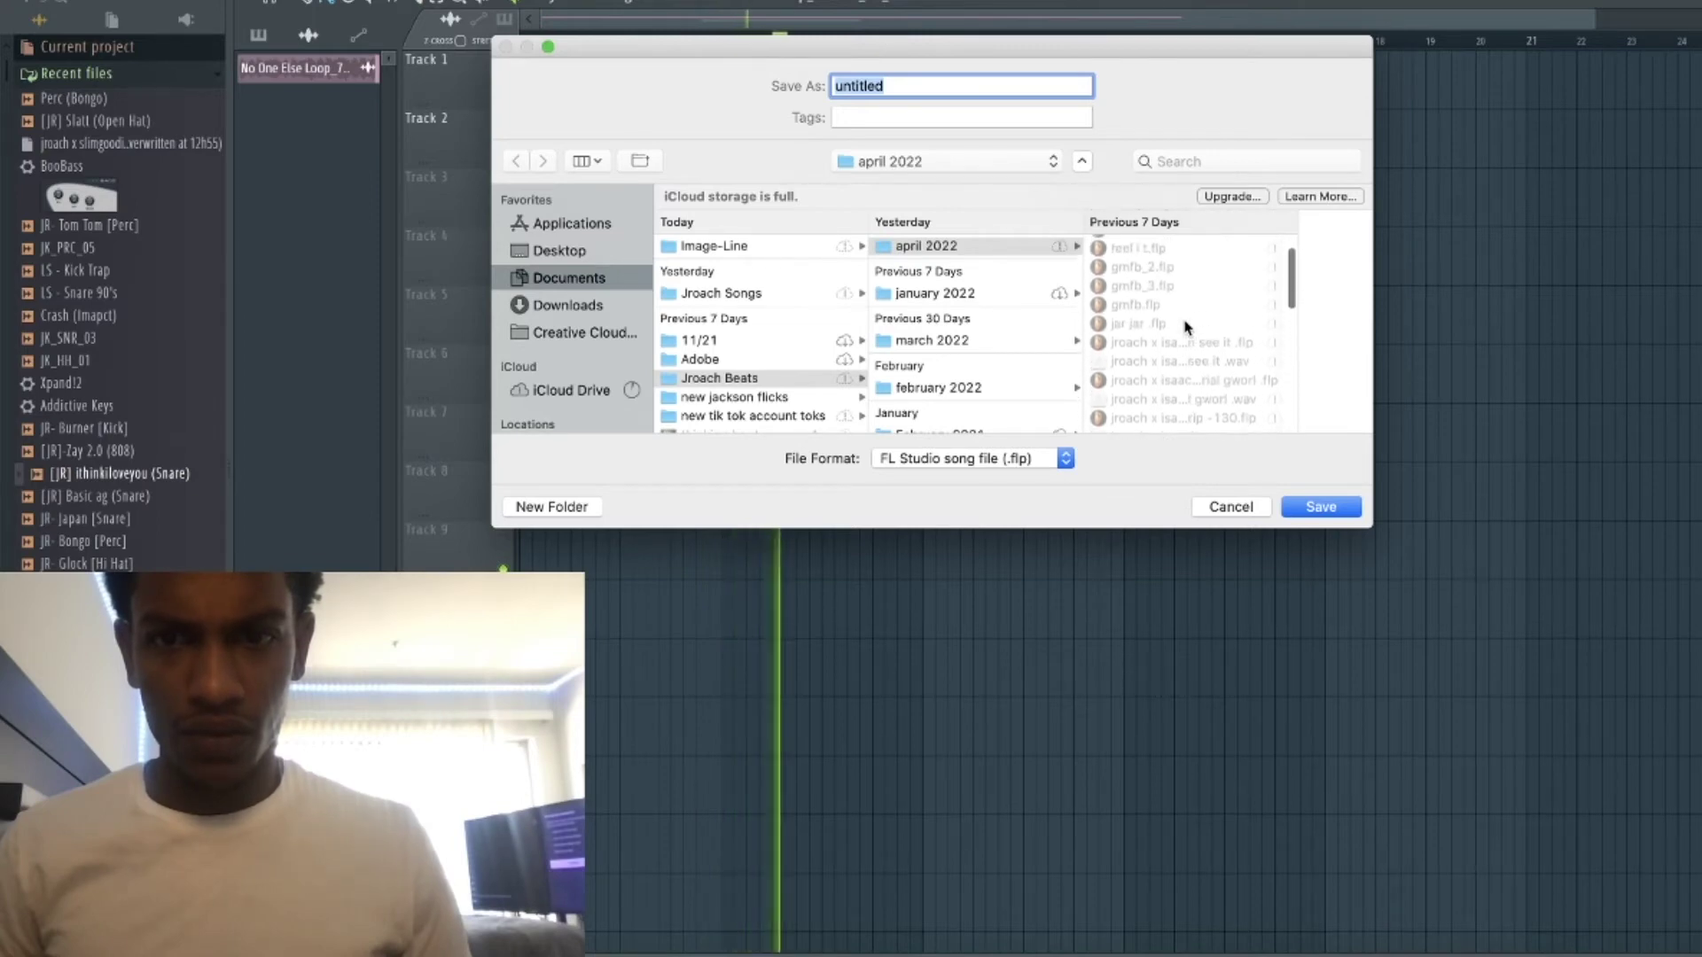
scroll(1178, 326, "down", 4)
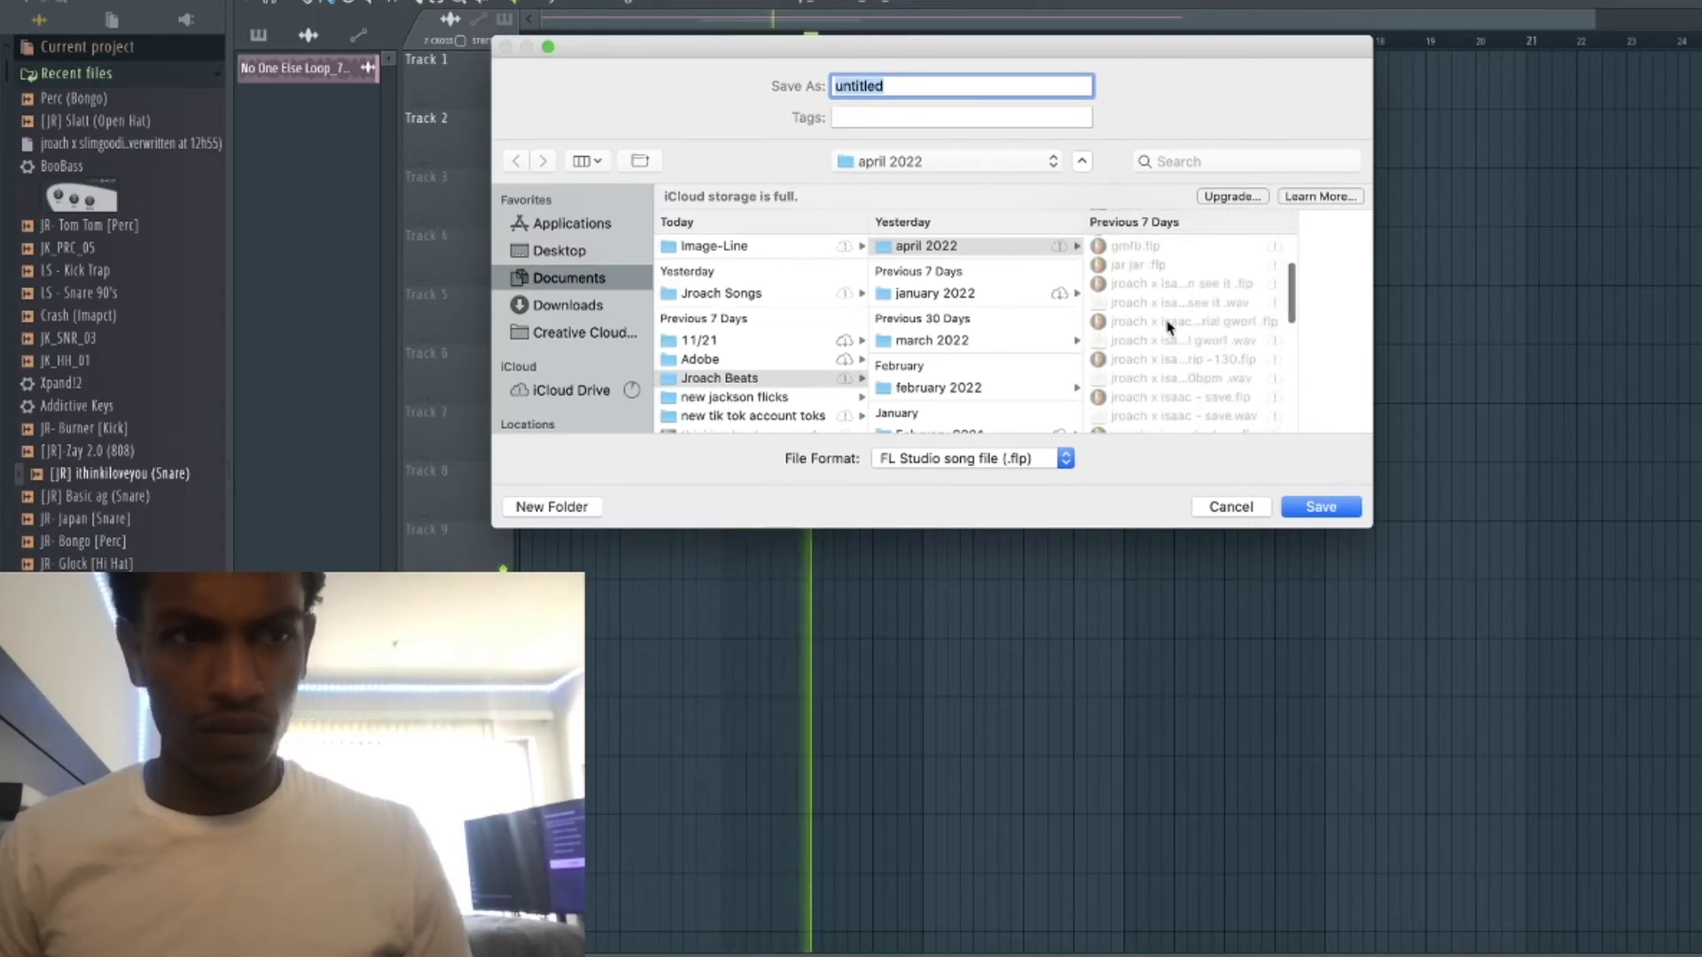
key("BackSpace")
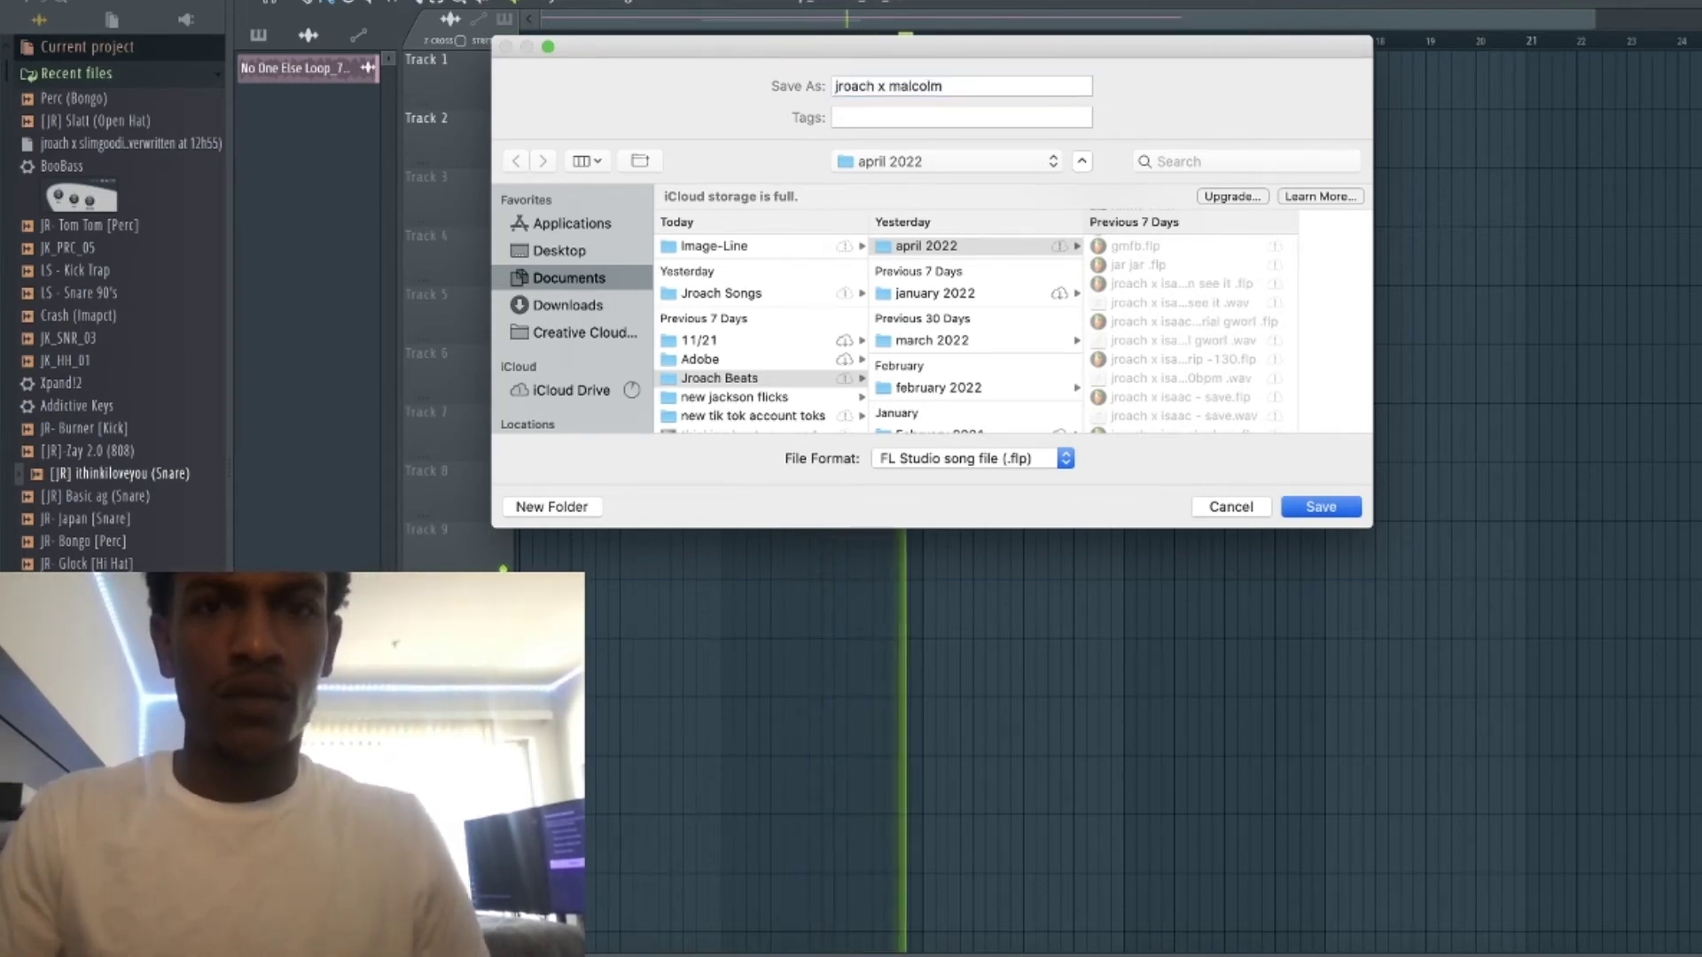
key("Return")
Duplicate the Pattern 1 clip on Track 2 twice so the drums run from bar 5 to the loop's end.
left_click(797, 141, "ctrl")
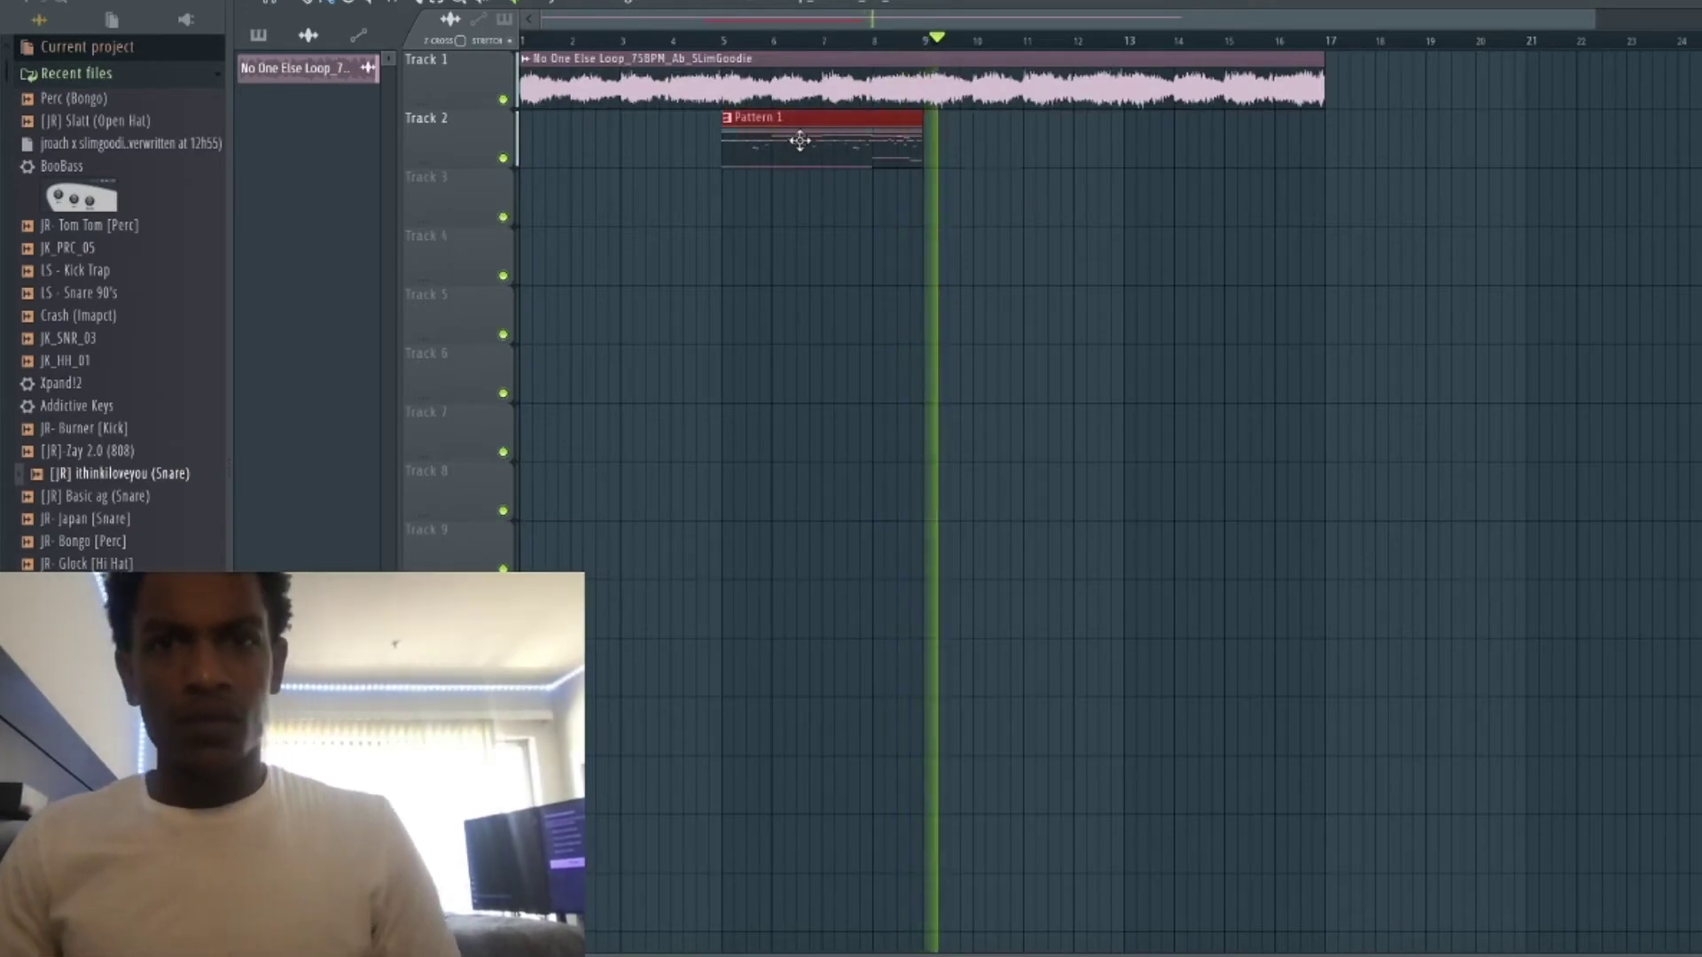
key("ctrl+b")
key("ctrl+b")
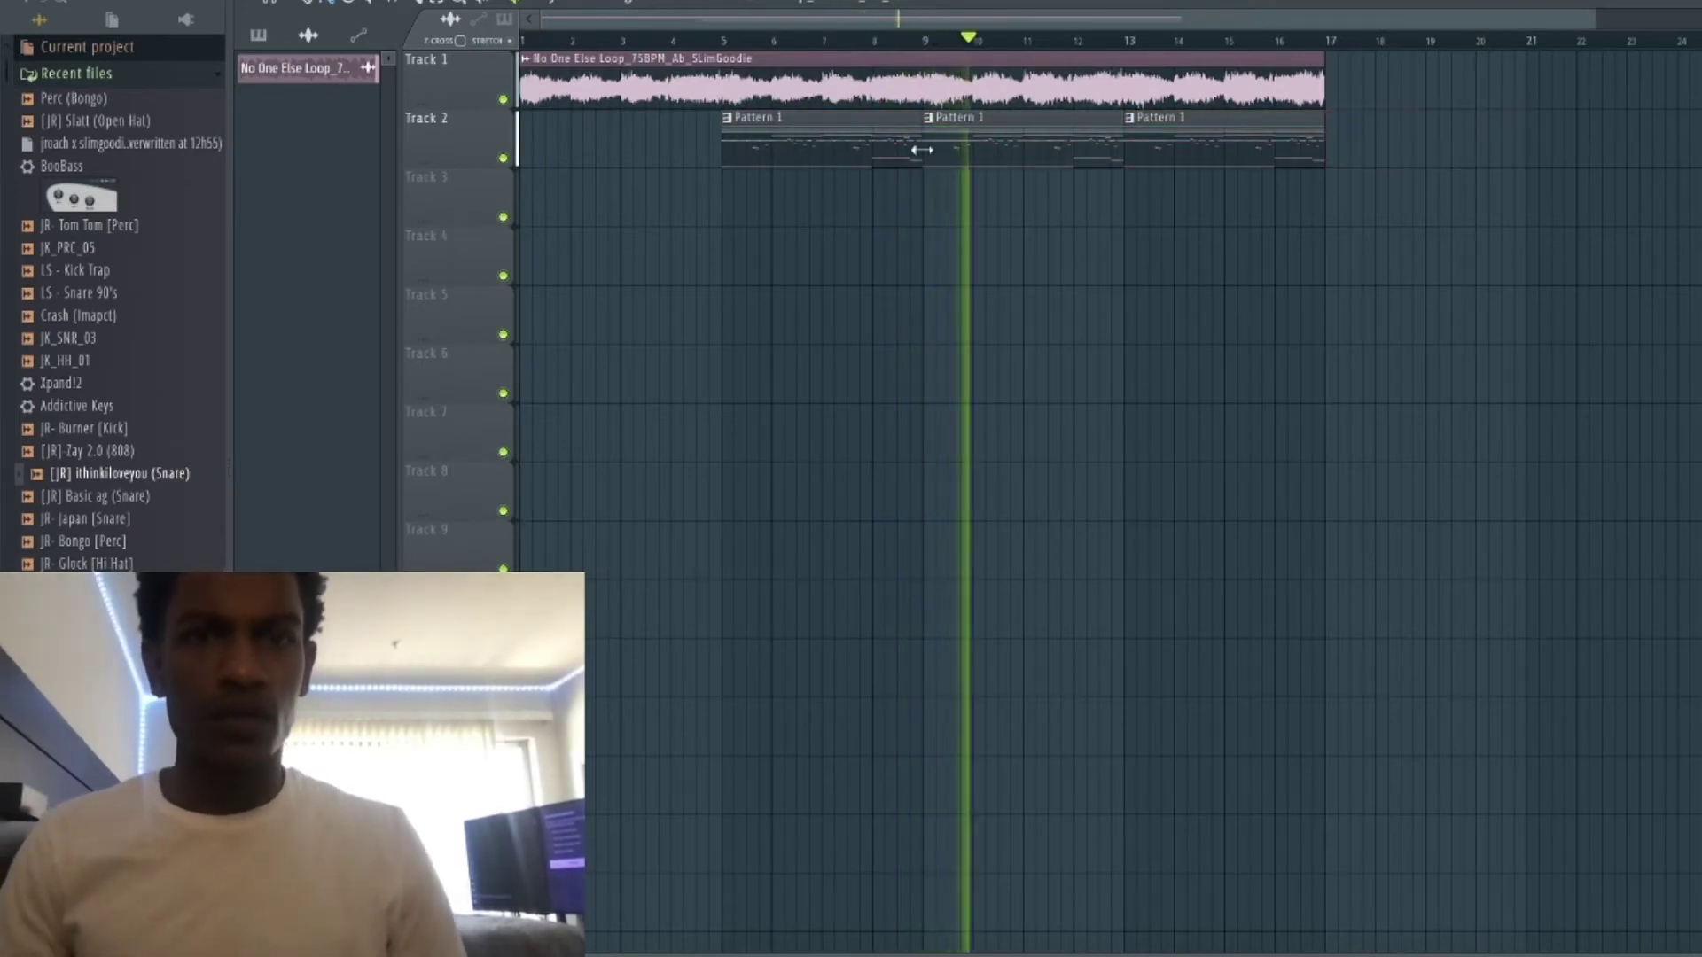
left_click_drag(912, 148, 471, 118, "shift")
Insert Fruity Parametric EQ 2 on the Addictive Keys #2 mixer track and cut its low frequencies with band 1.
key("F9")
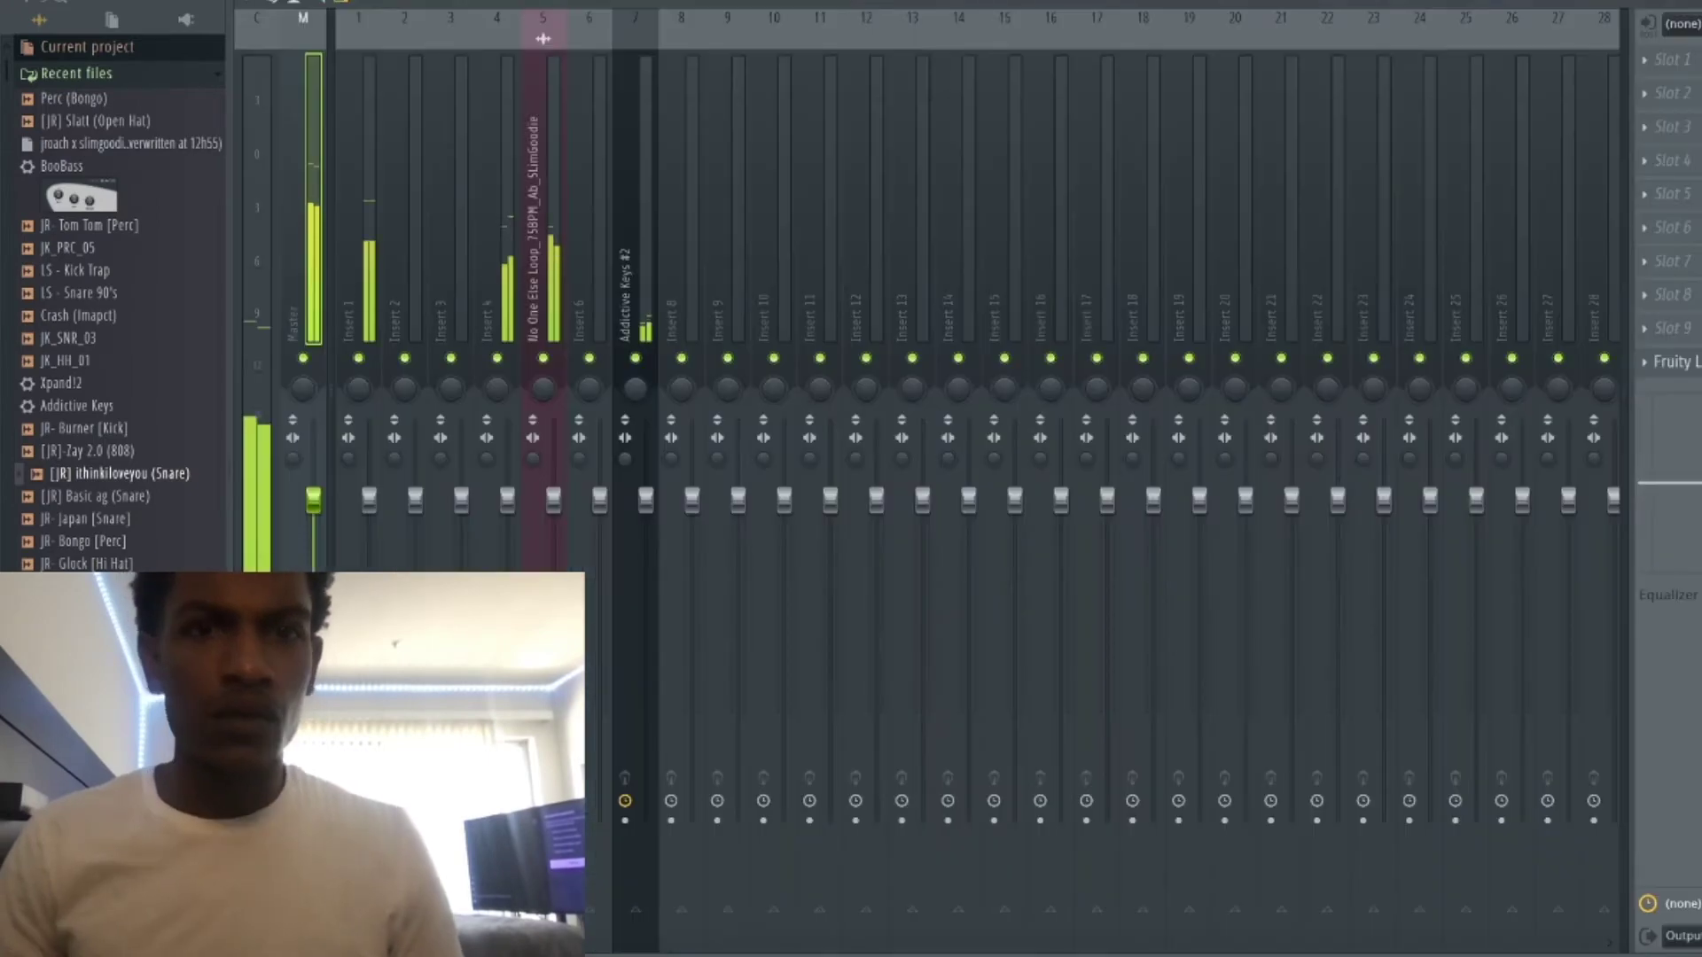
left_click(642, 177)
left_click(1645, 60)
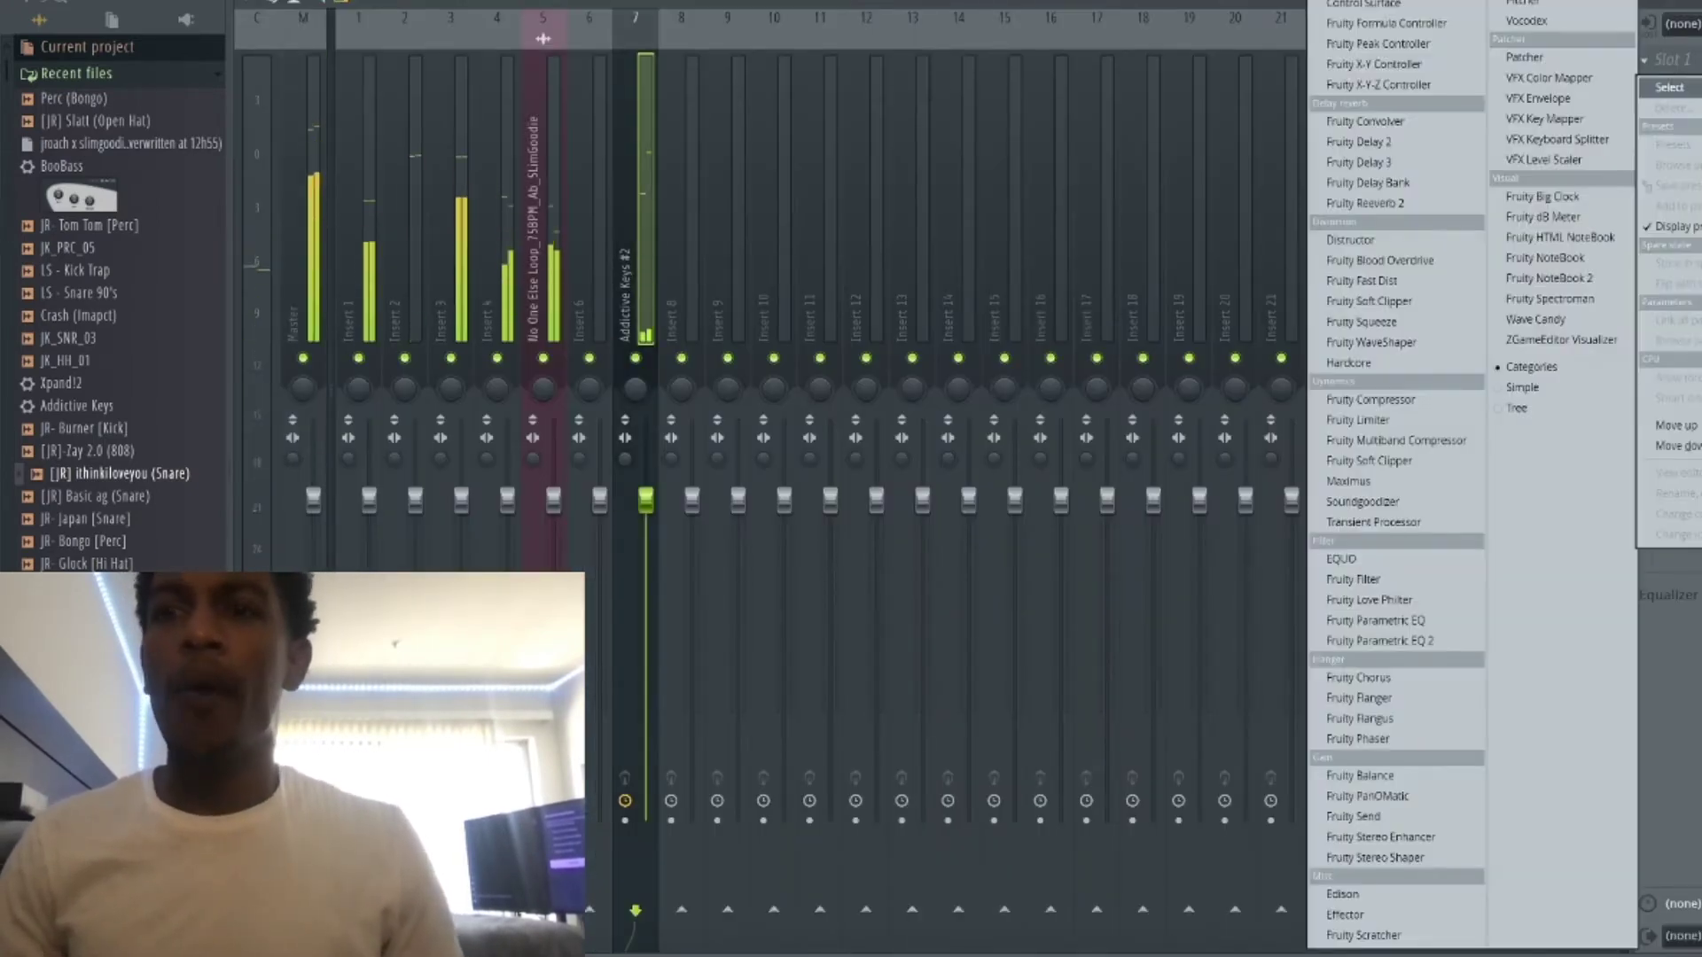
left_click(1400, 657)
left_click_drag(327, 303, 341, 305)
key("space")
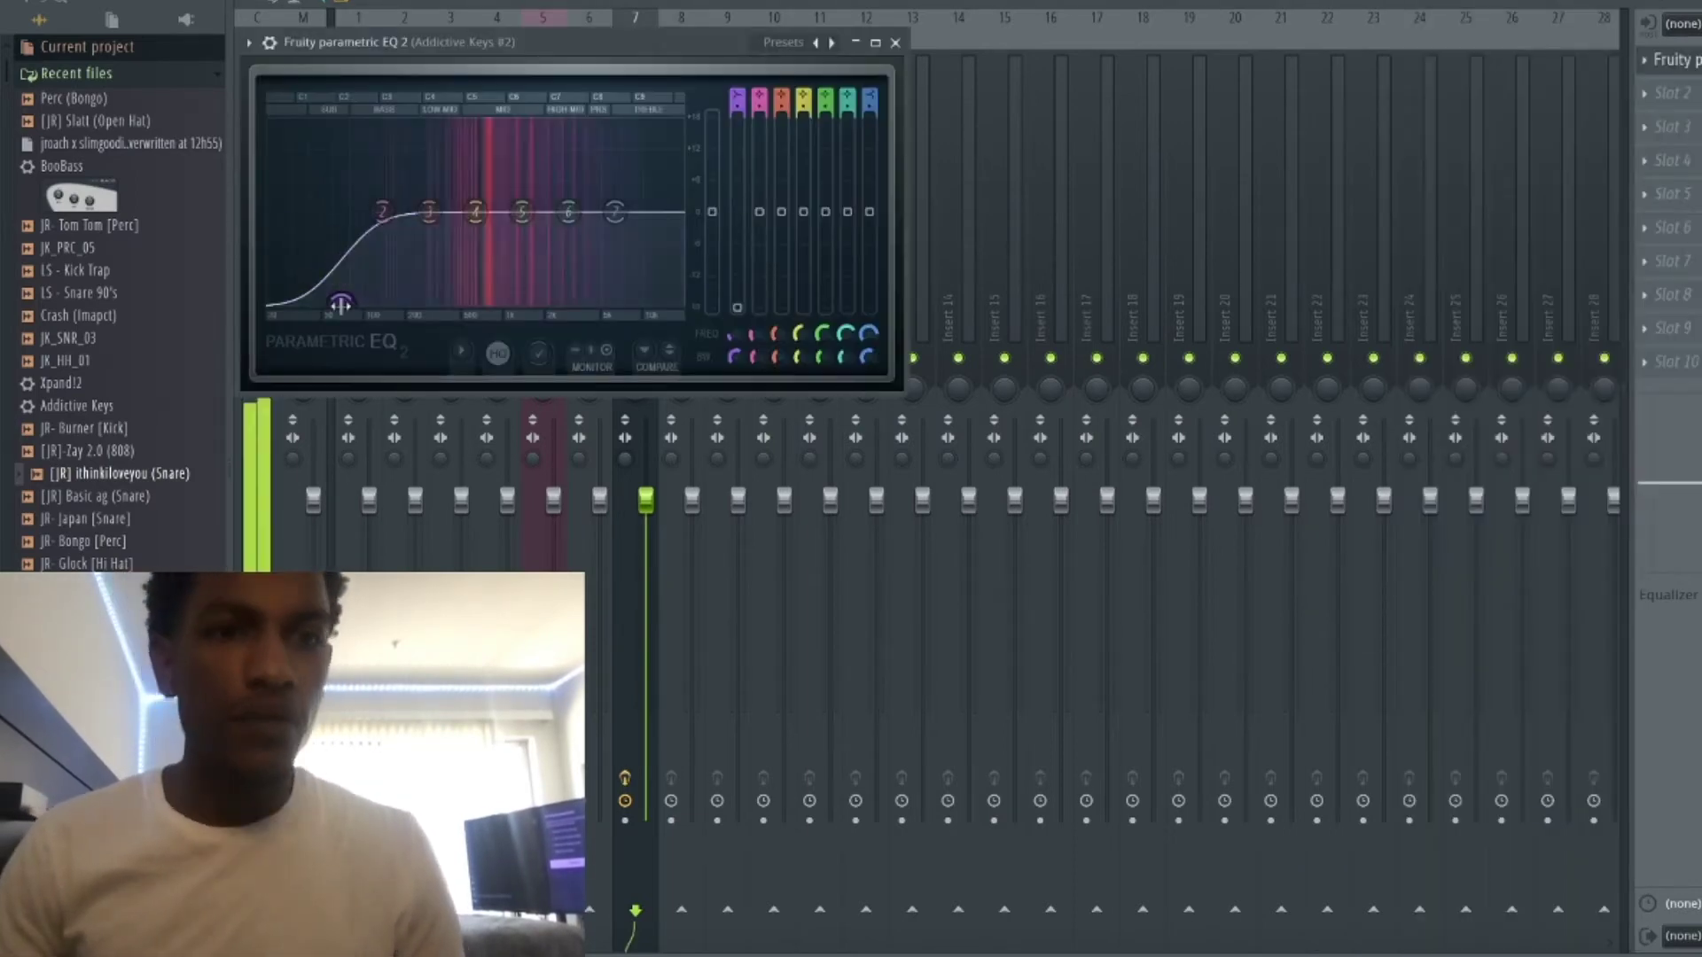
Add Fruity Reeverb 2 in the second effect slot of the Addictive Keys #2 mixer track.
left_click(1646, 93)
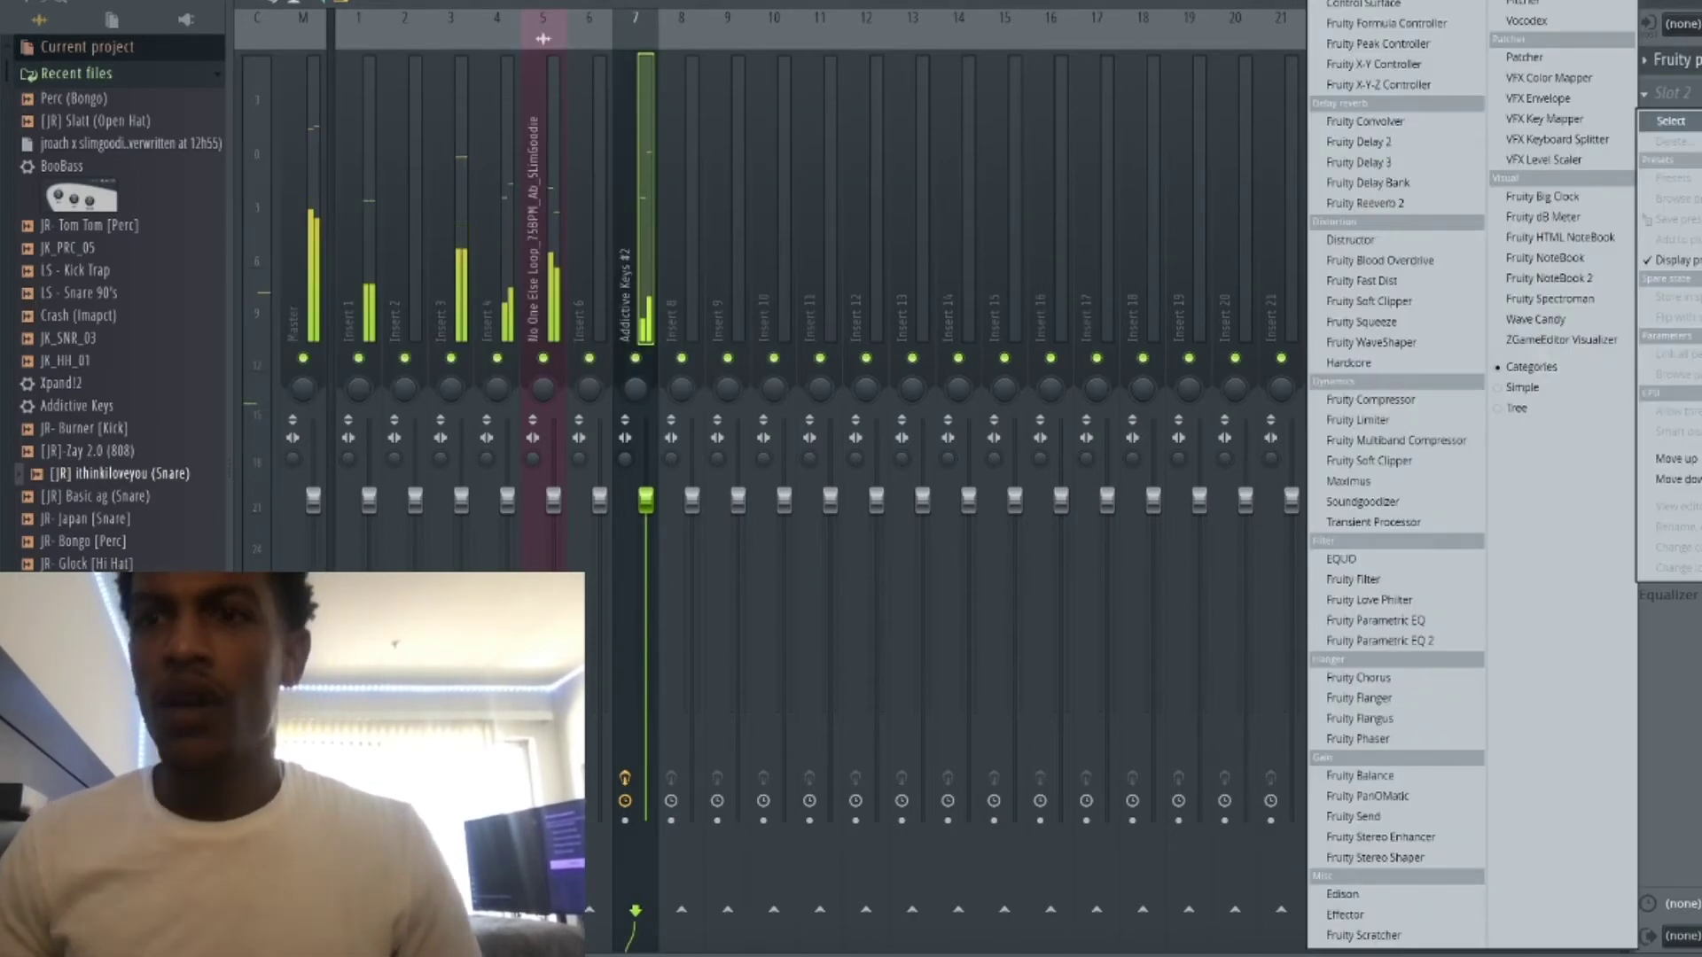
left_click(1418, 207)
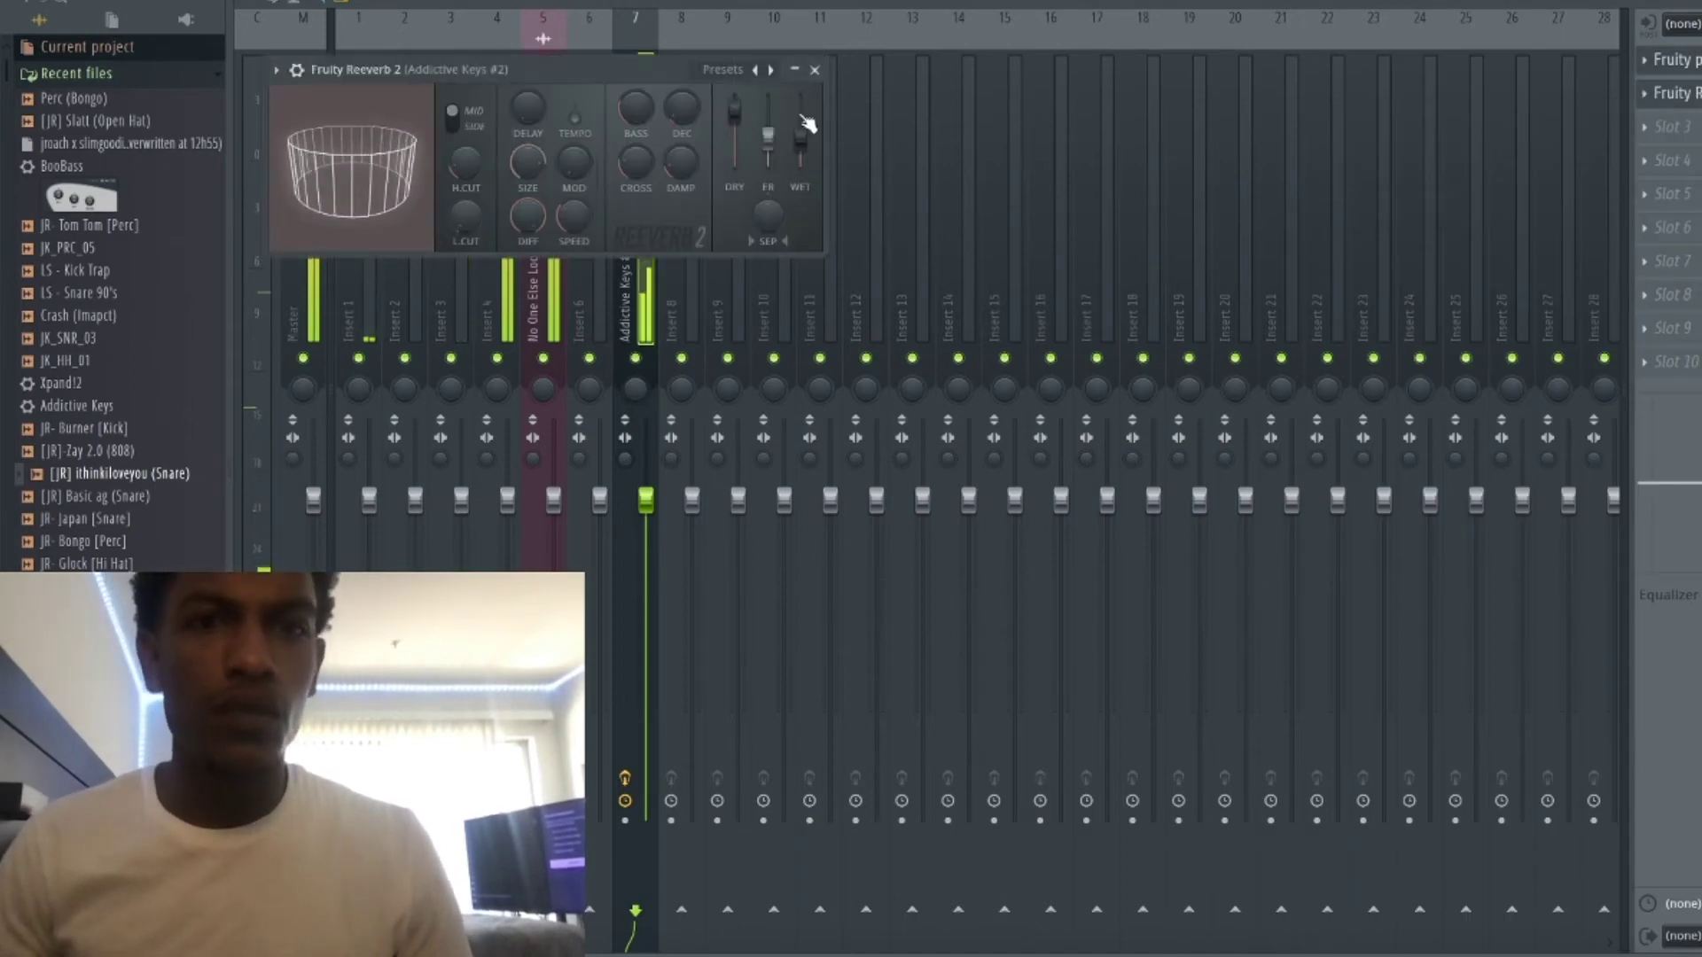
left_click(814, 71)
Route the Addictive Keys channel to mixer track 7 and the Xpand!2 channel to mixer track 9.
key("F6")
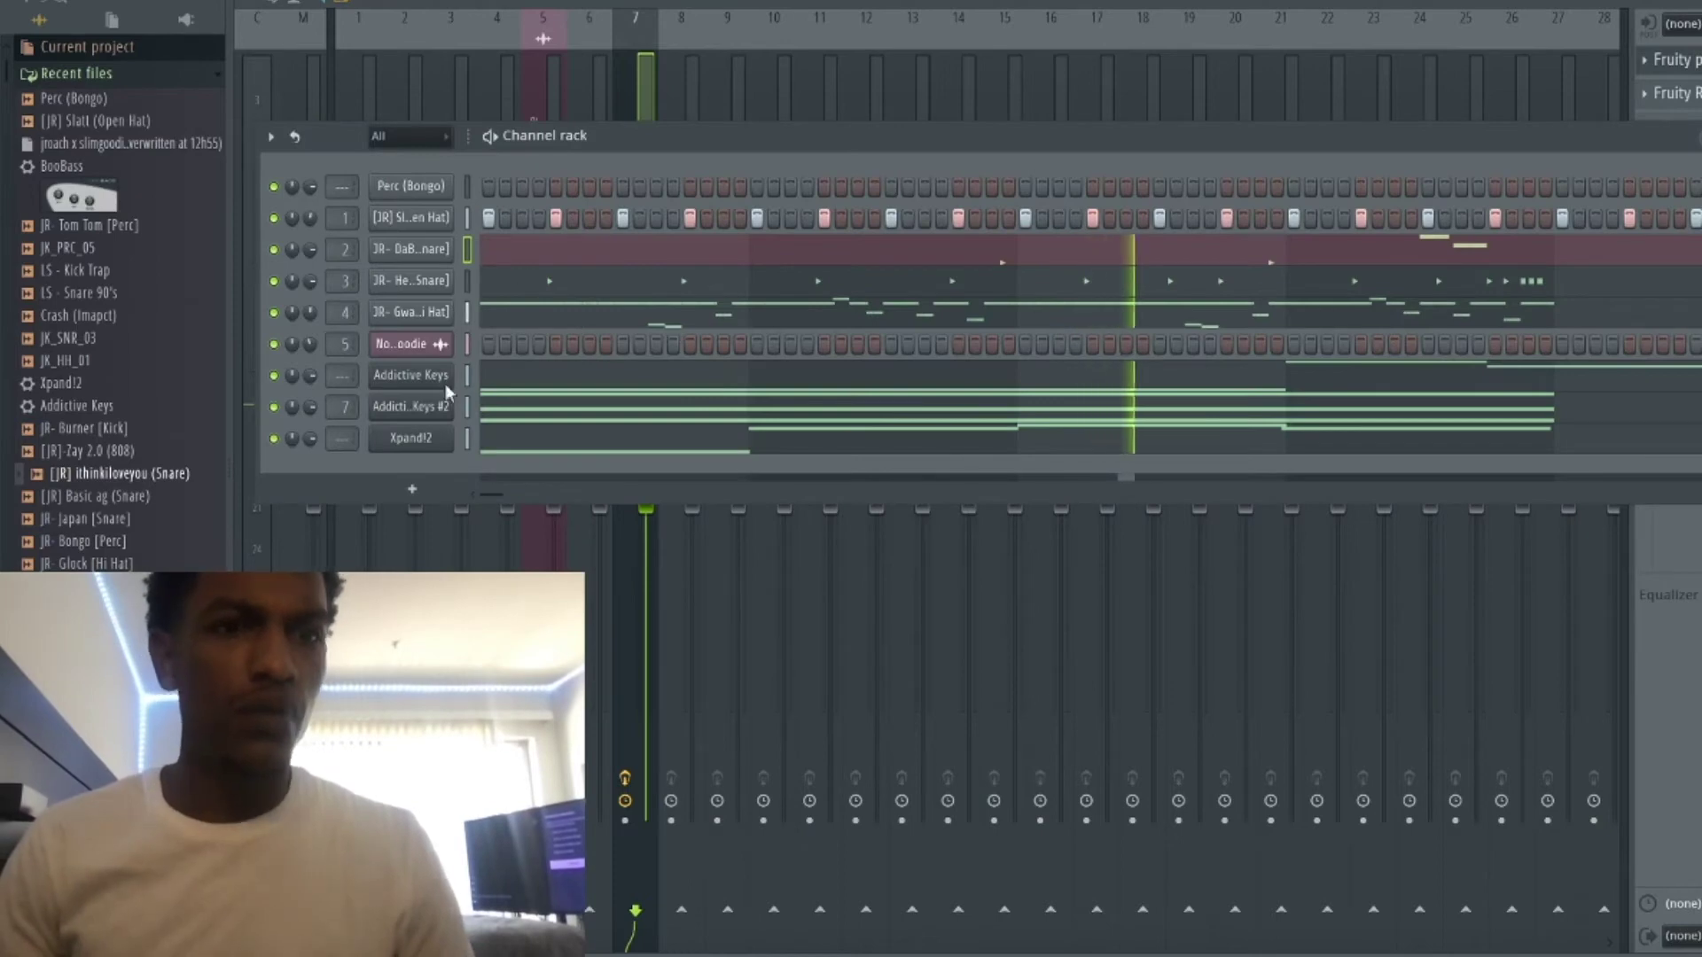
left_click(468, 378)
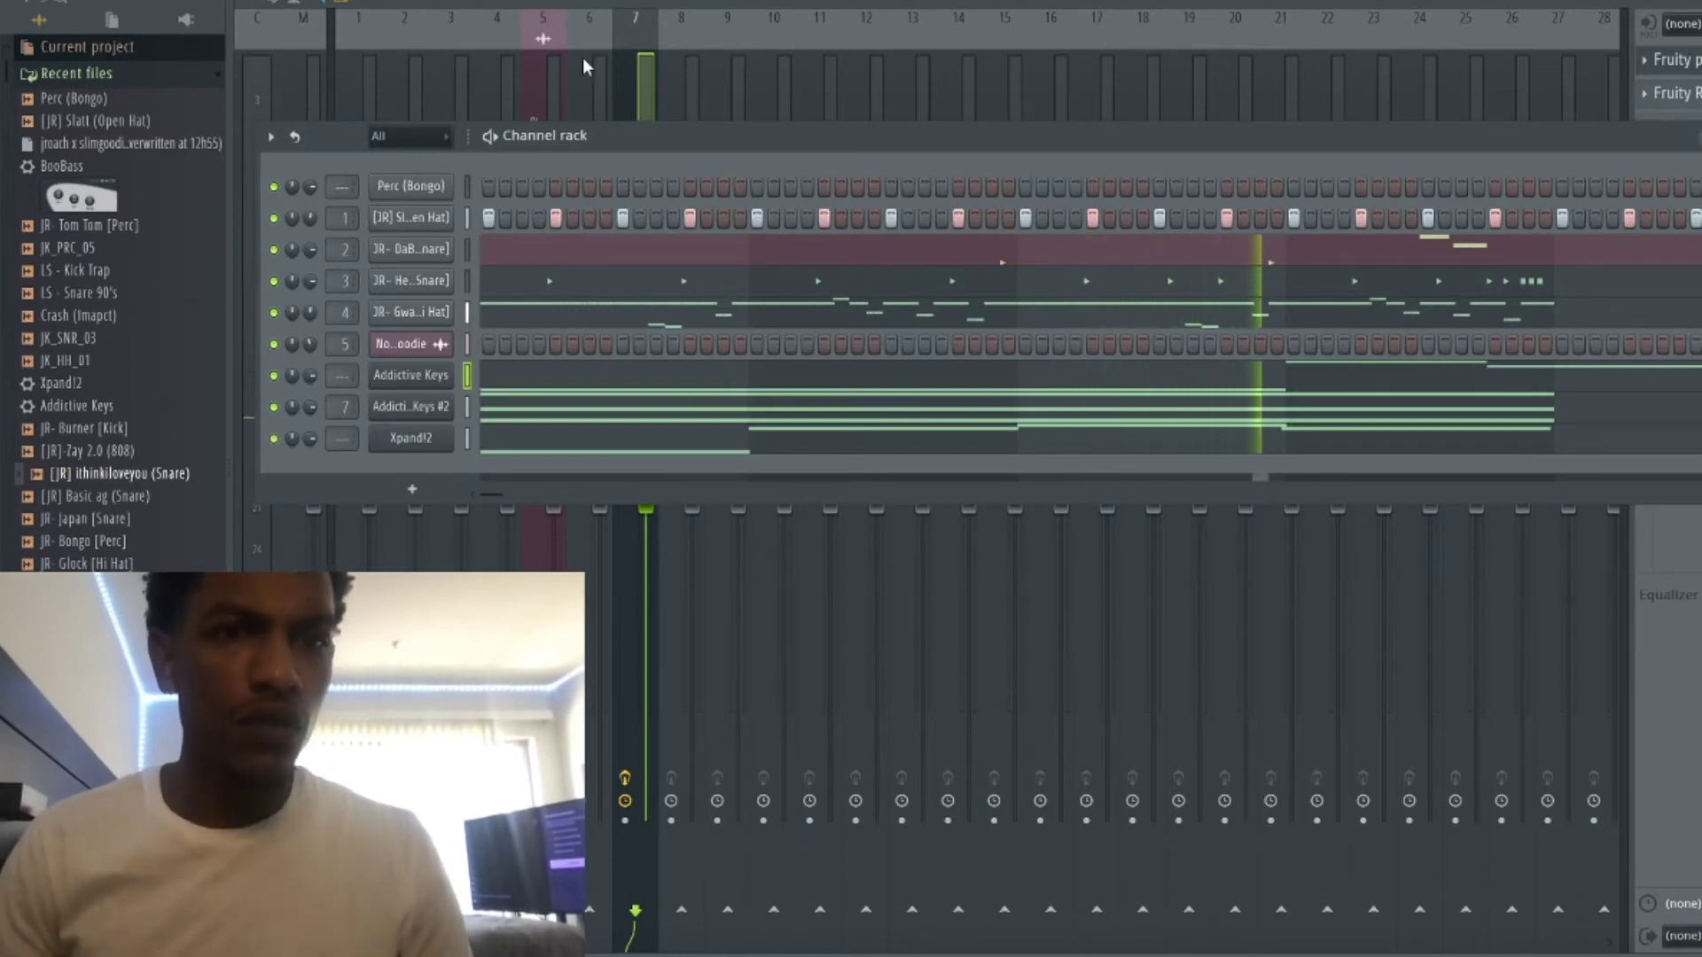
left_click(642, 48)
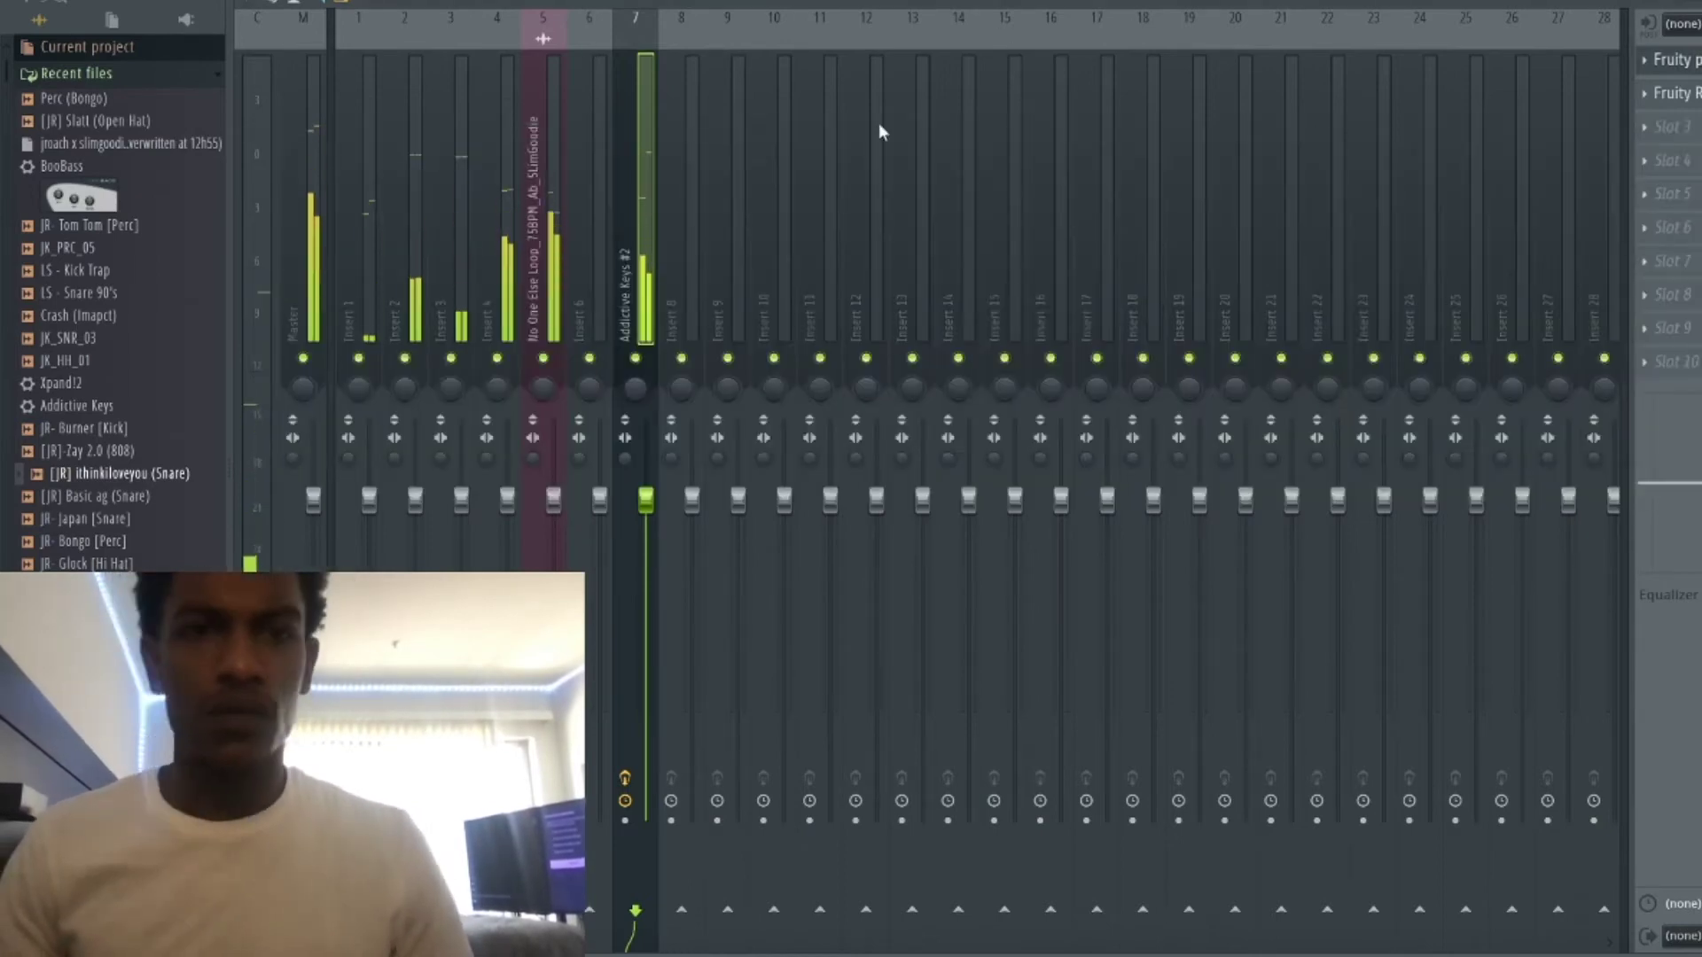
key("F6")
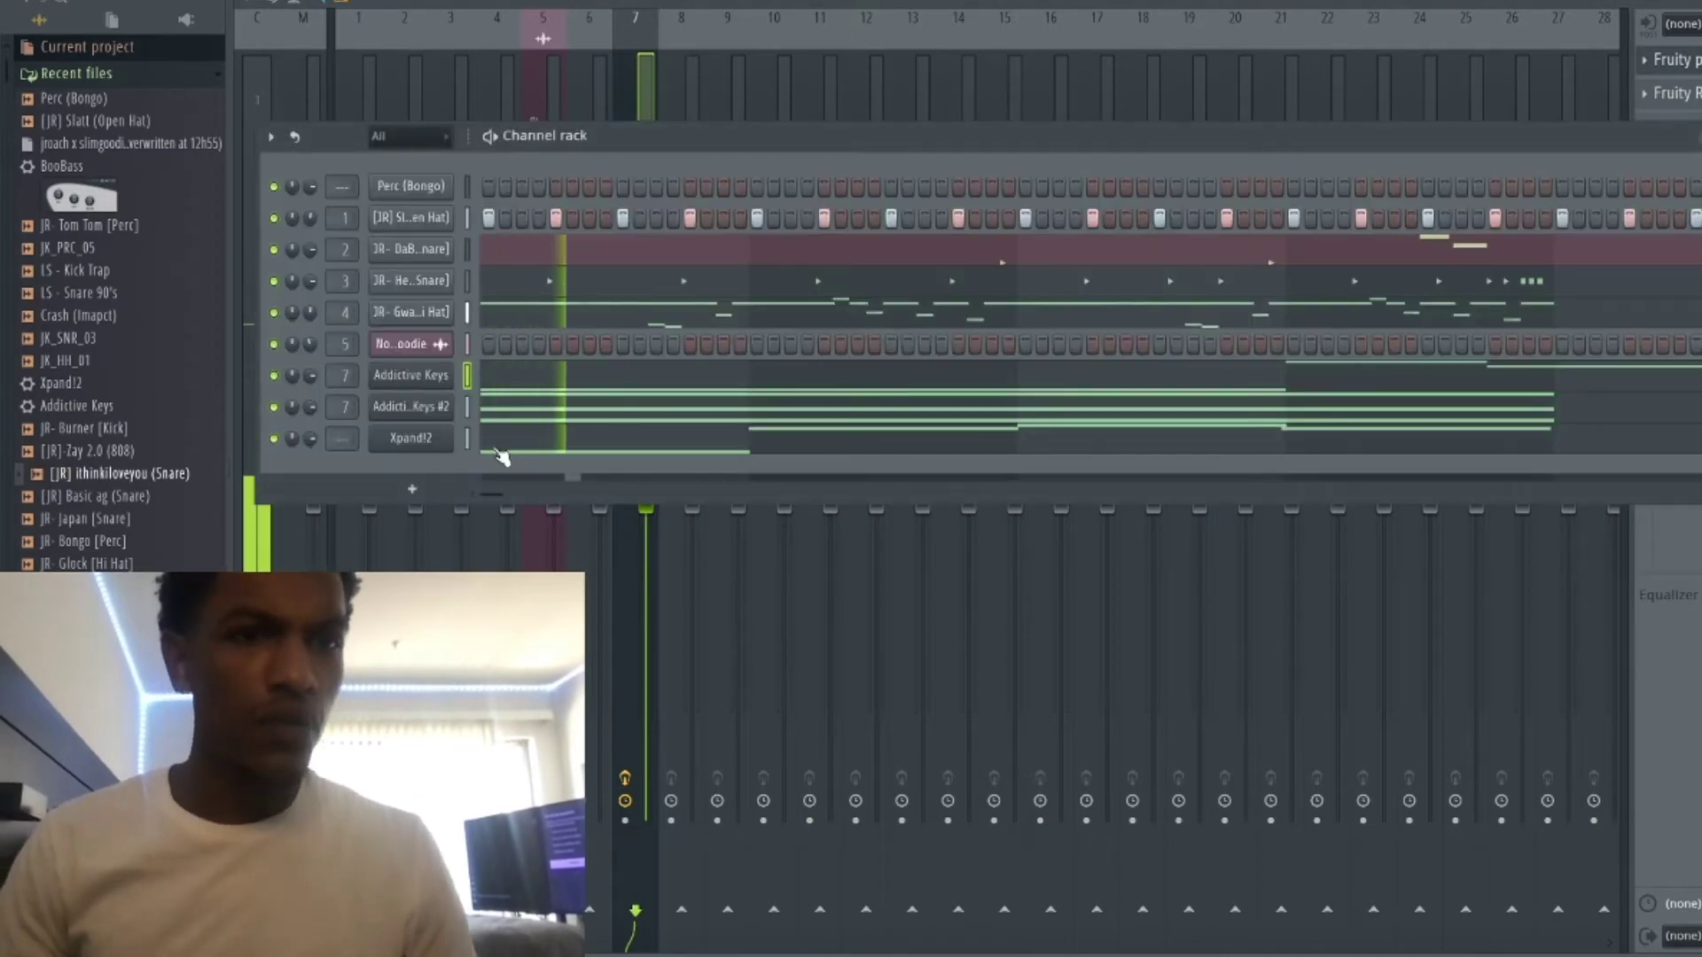
left_click(720, 52)
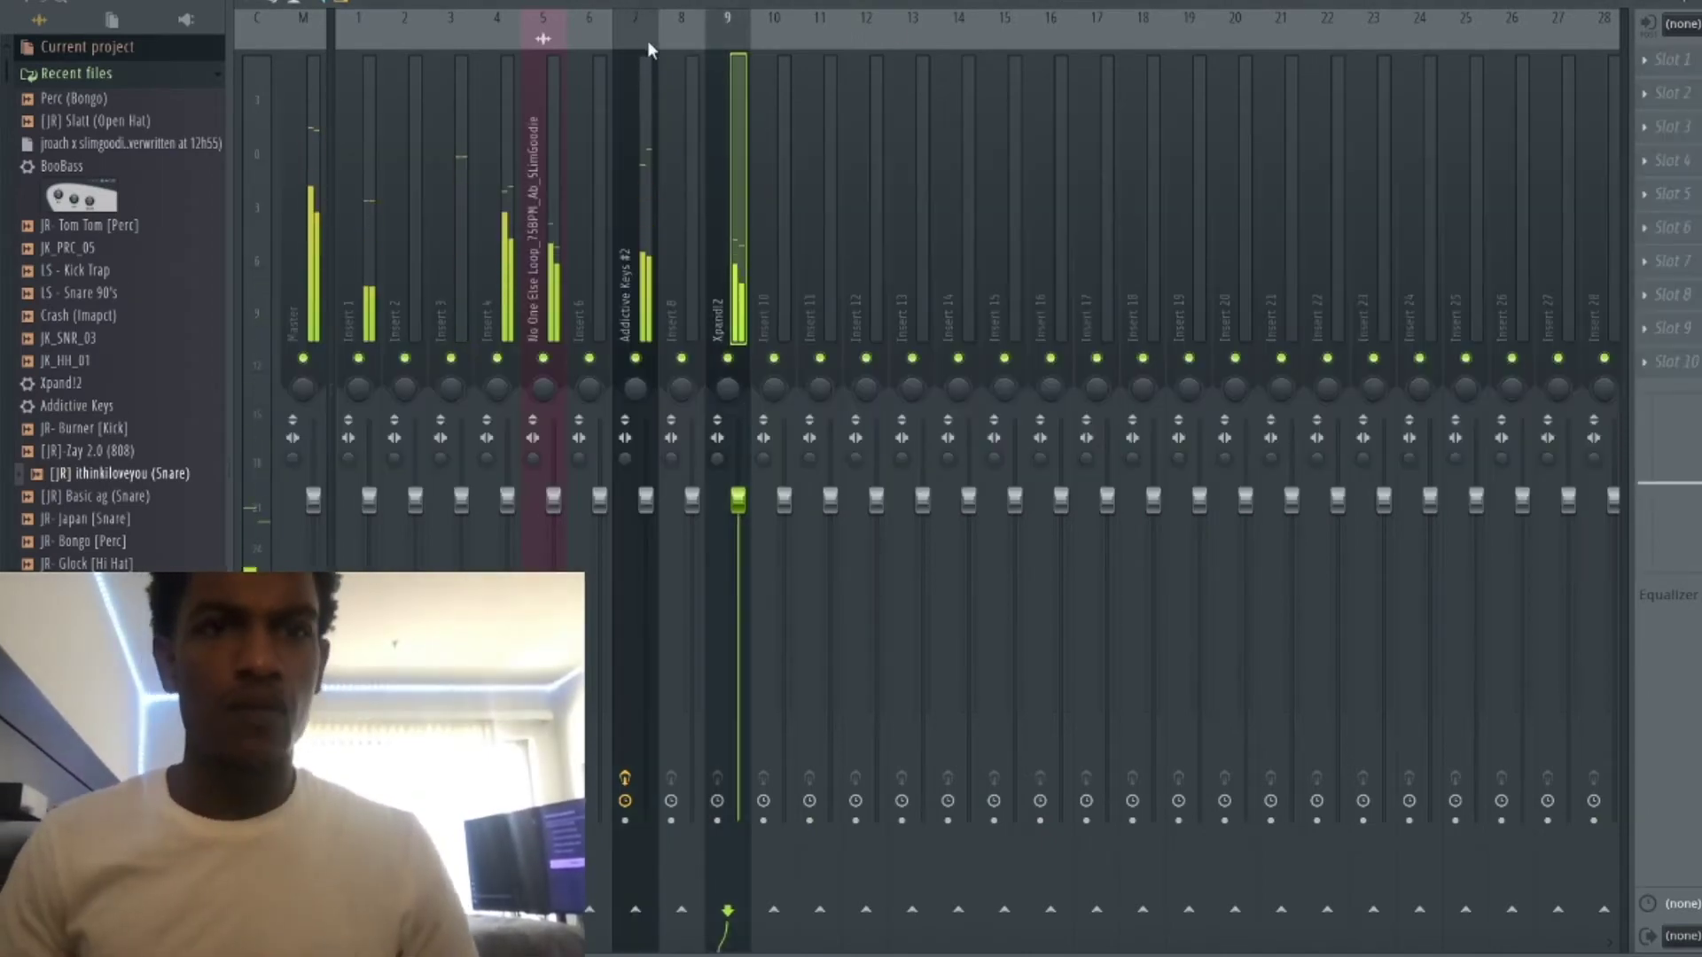
Add Gross Beat in the third effect slot of the Addictive Keys #2 mixer track, using the Flanging preset's WishWash 2 pattern.
left_click(625, 89)
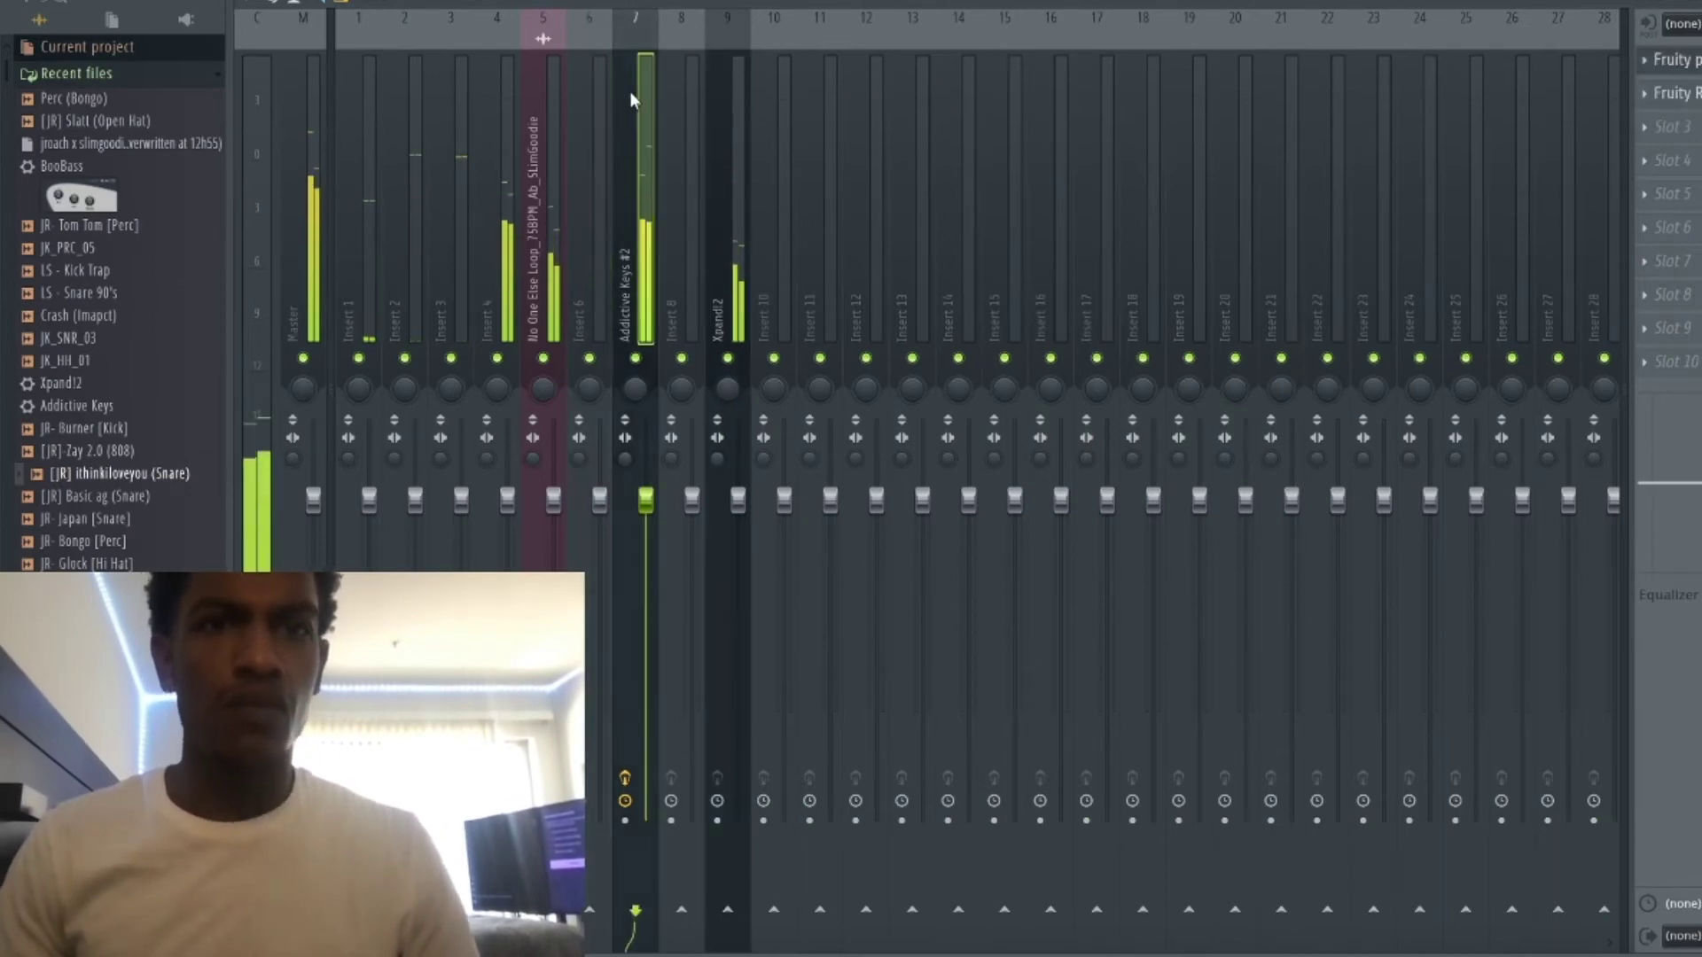
left_click(1694, 133)
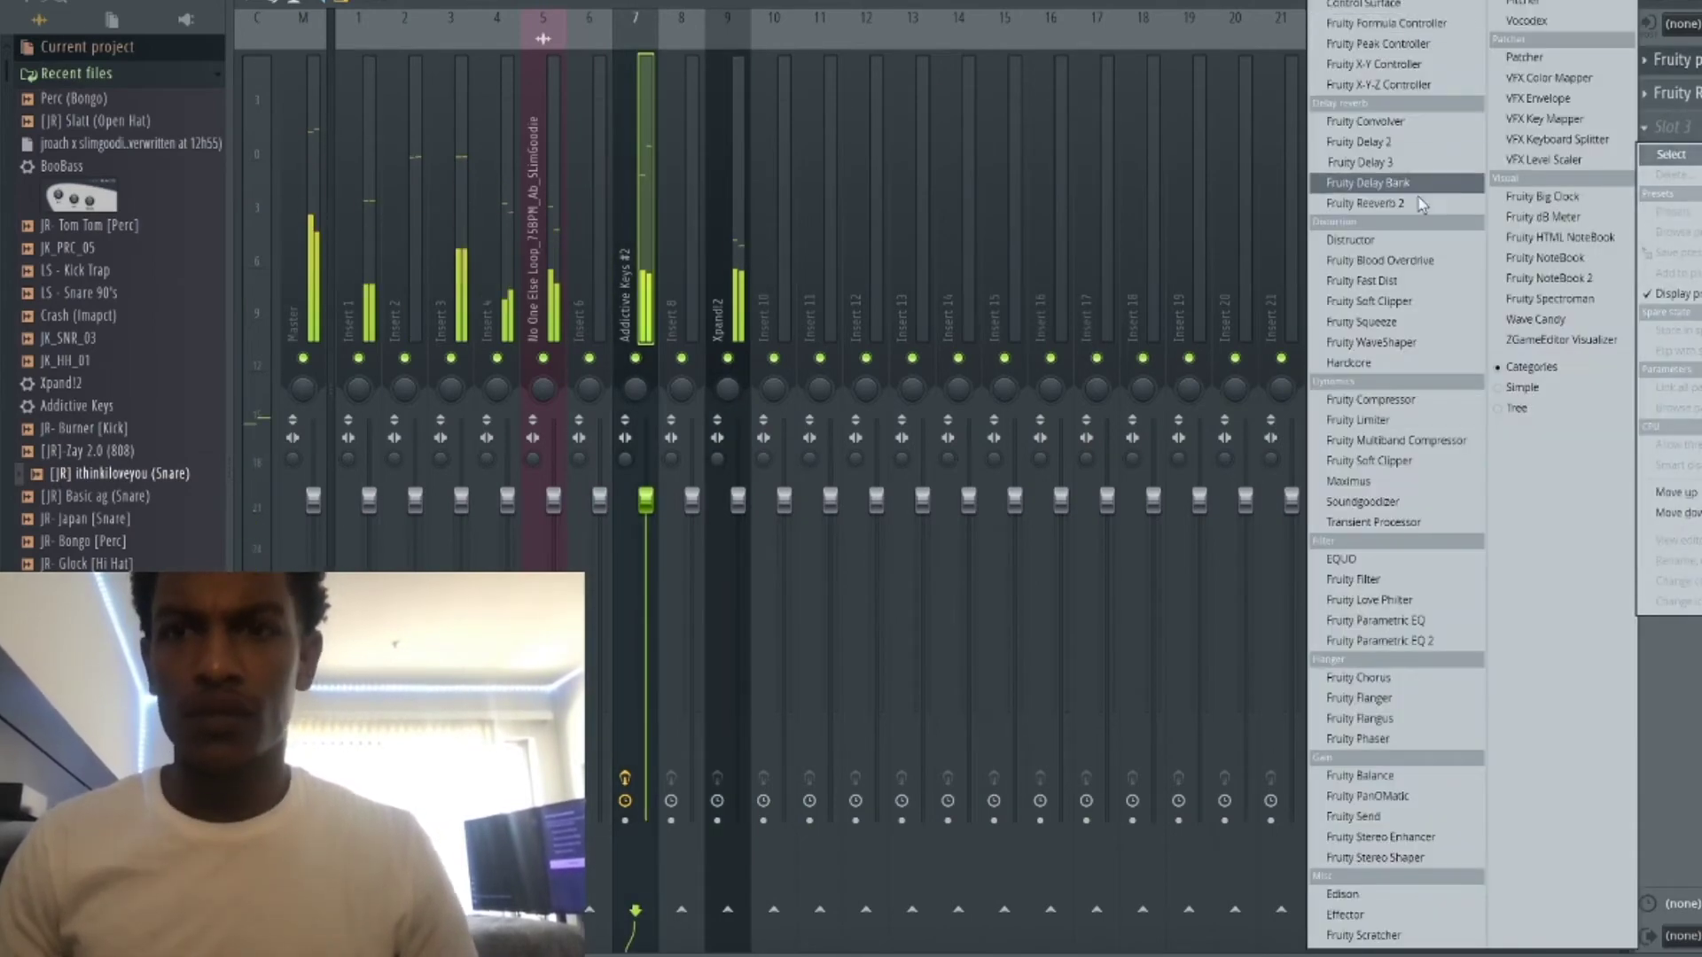
left_click(1527, 2)
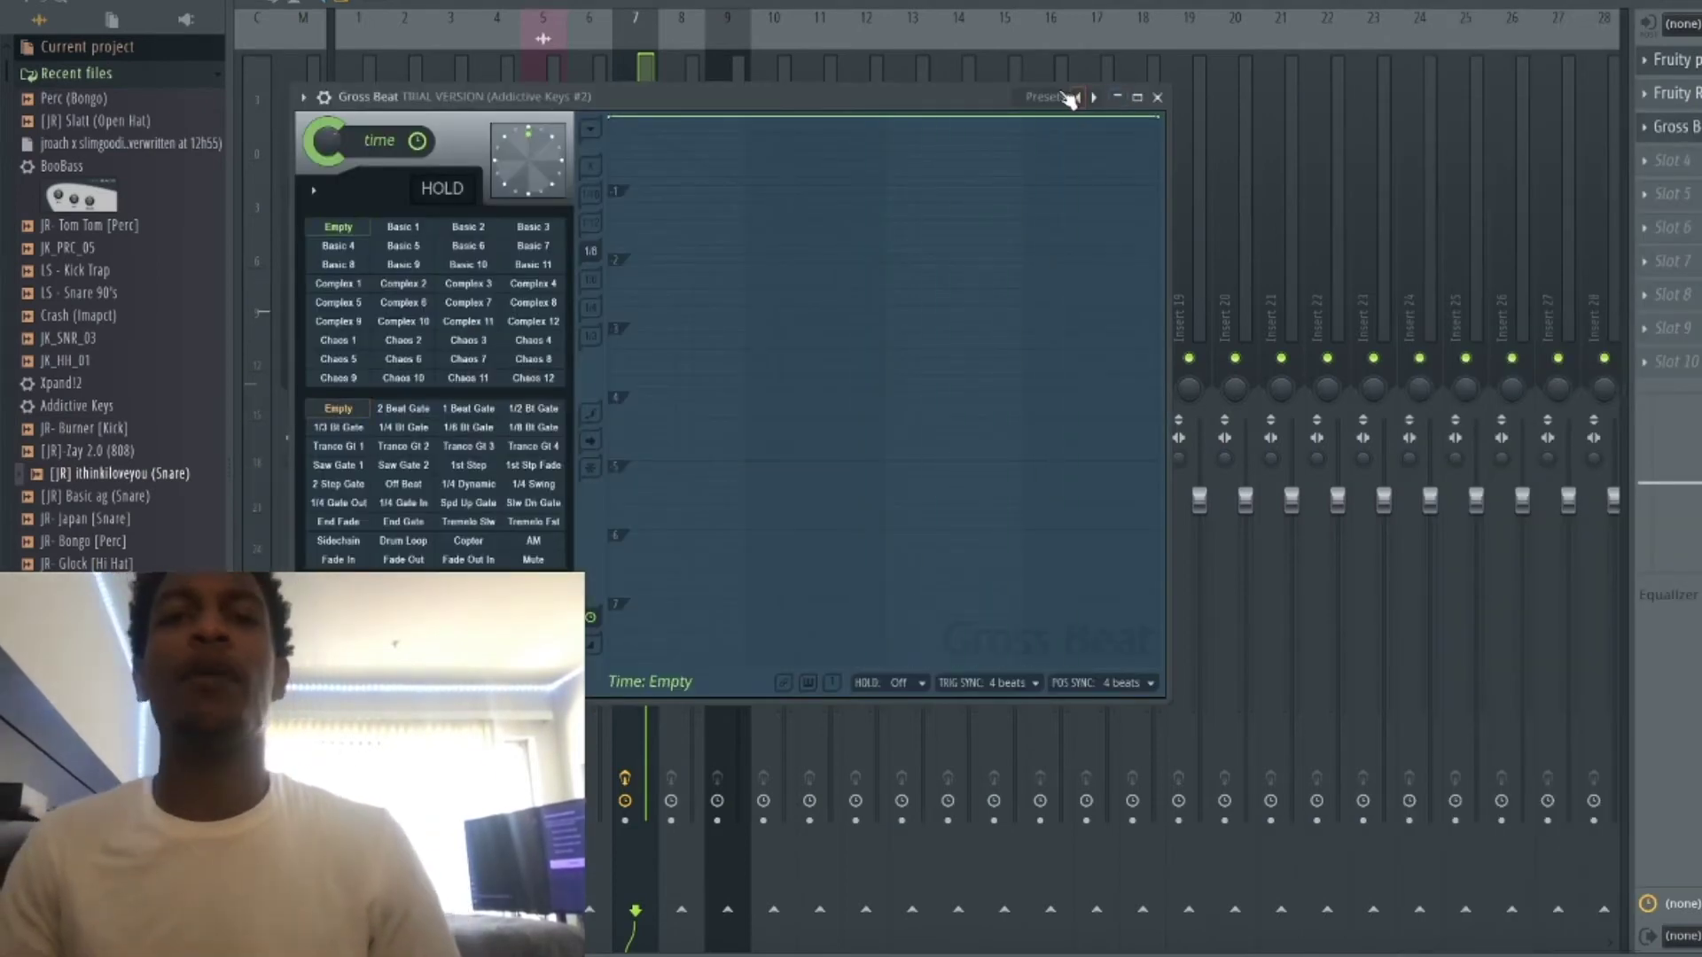
left_click(1072, 97)
left_click(1099, 126)
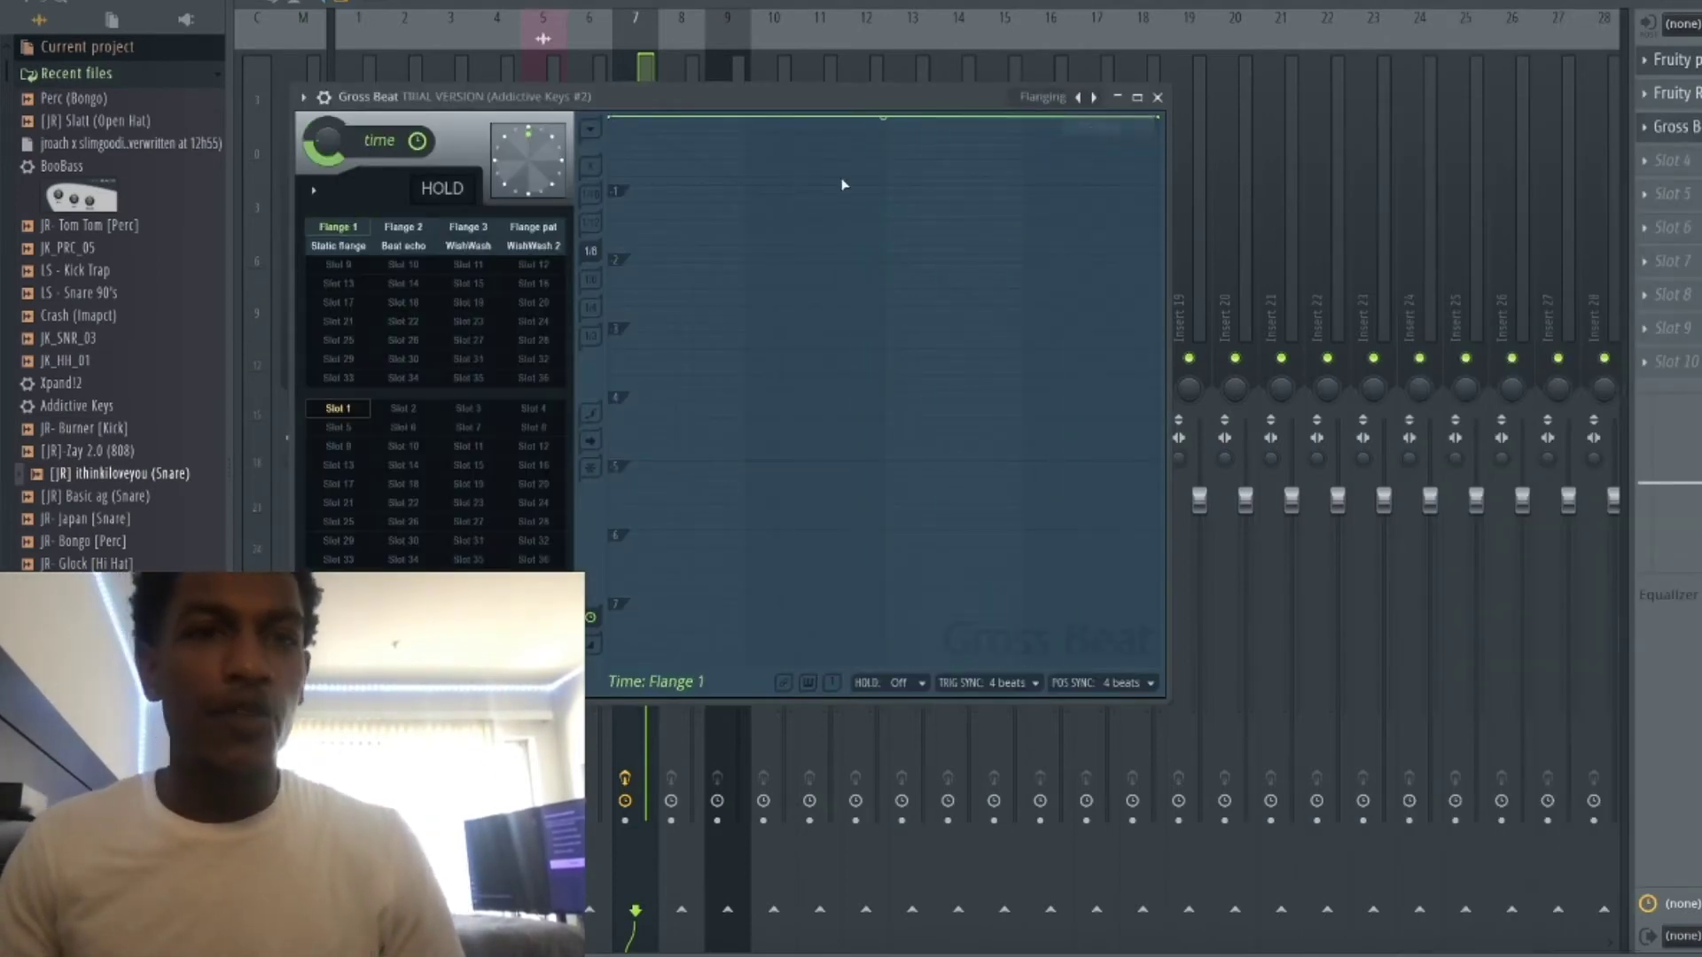
left_click(514, 247)
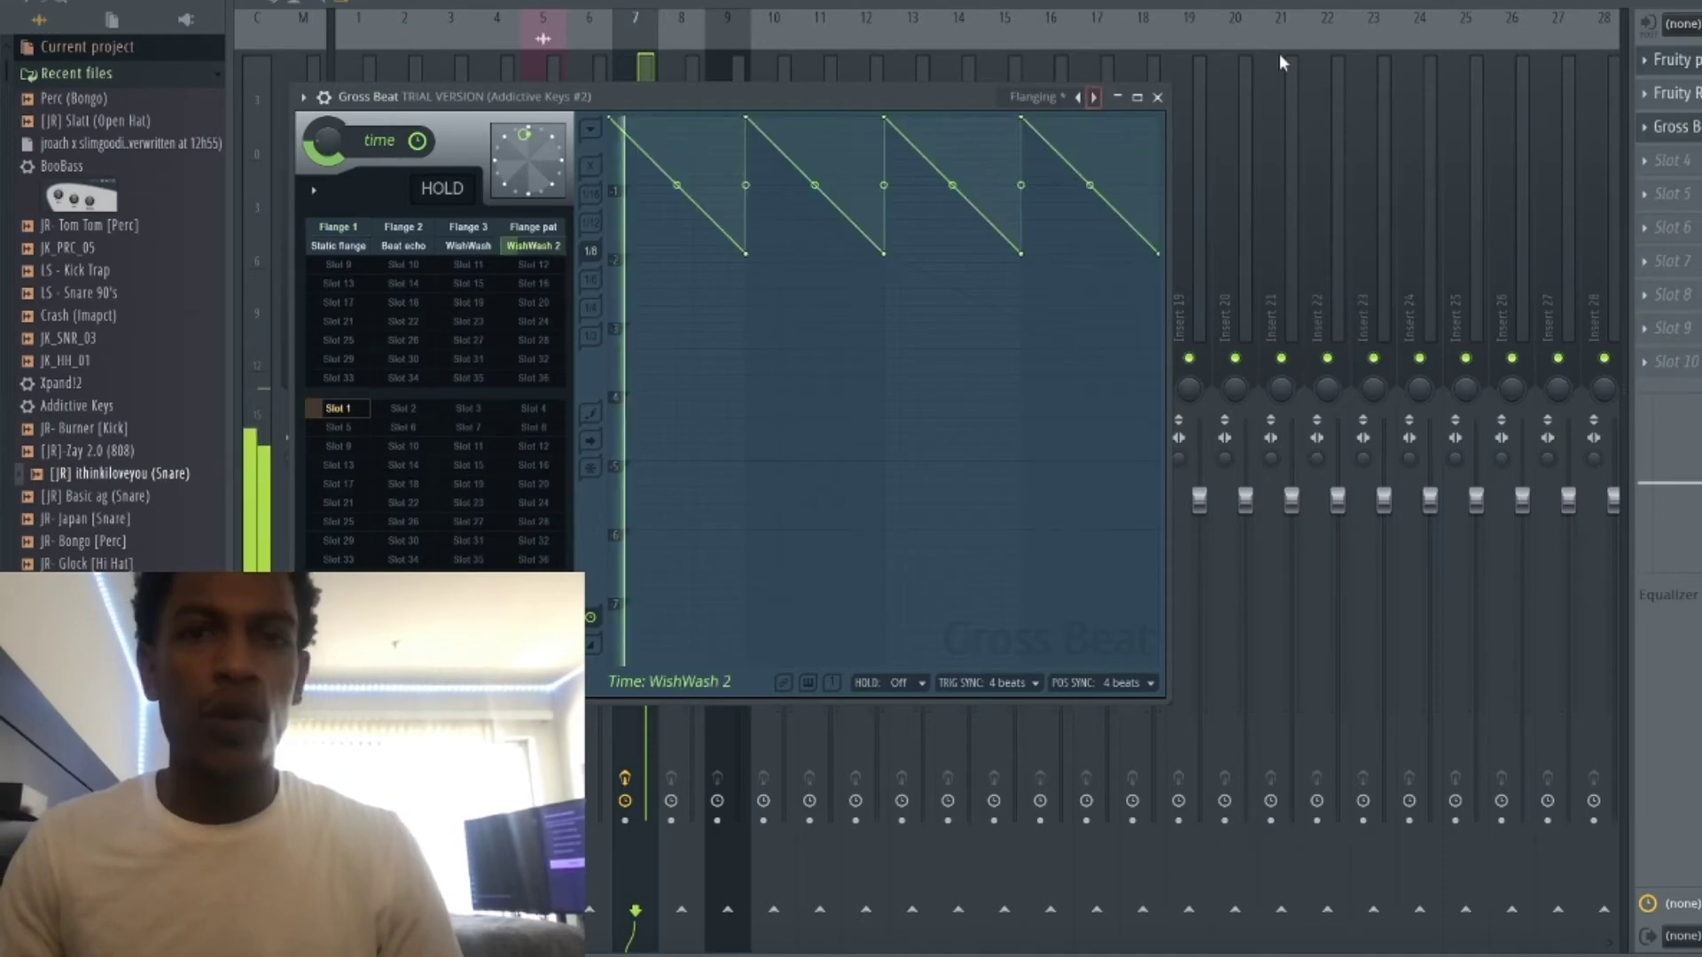
left_click(1156, 96)
Route both the Addictive Keys and Xpand!2 channels to mixer track 10.
key("F6")
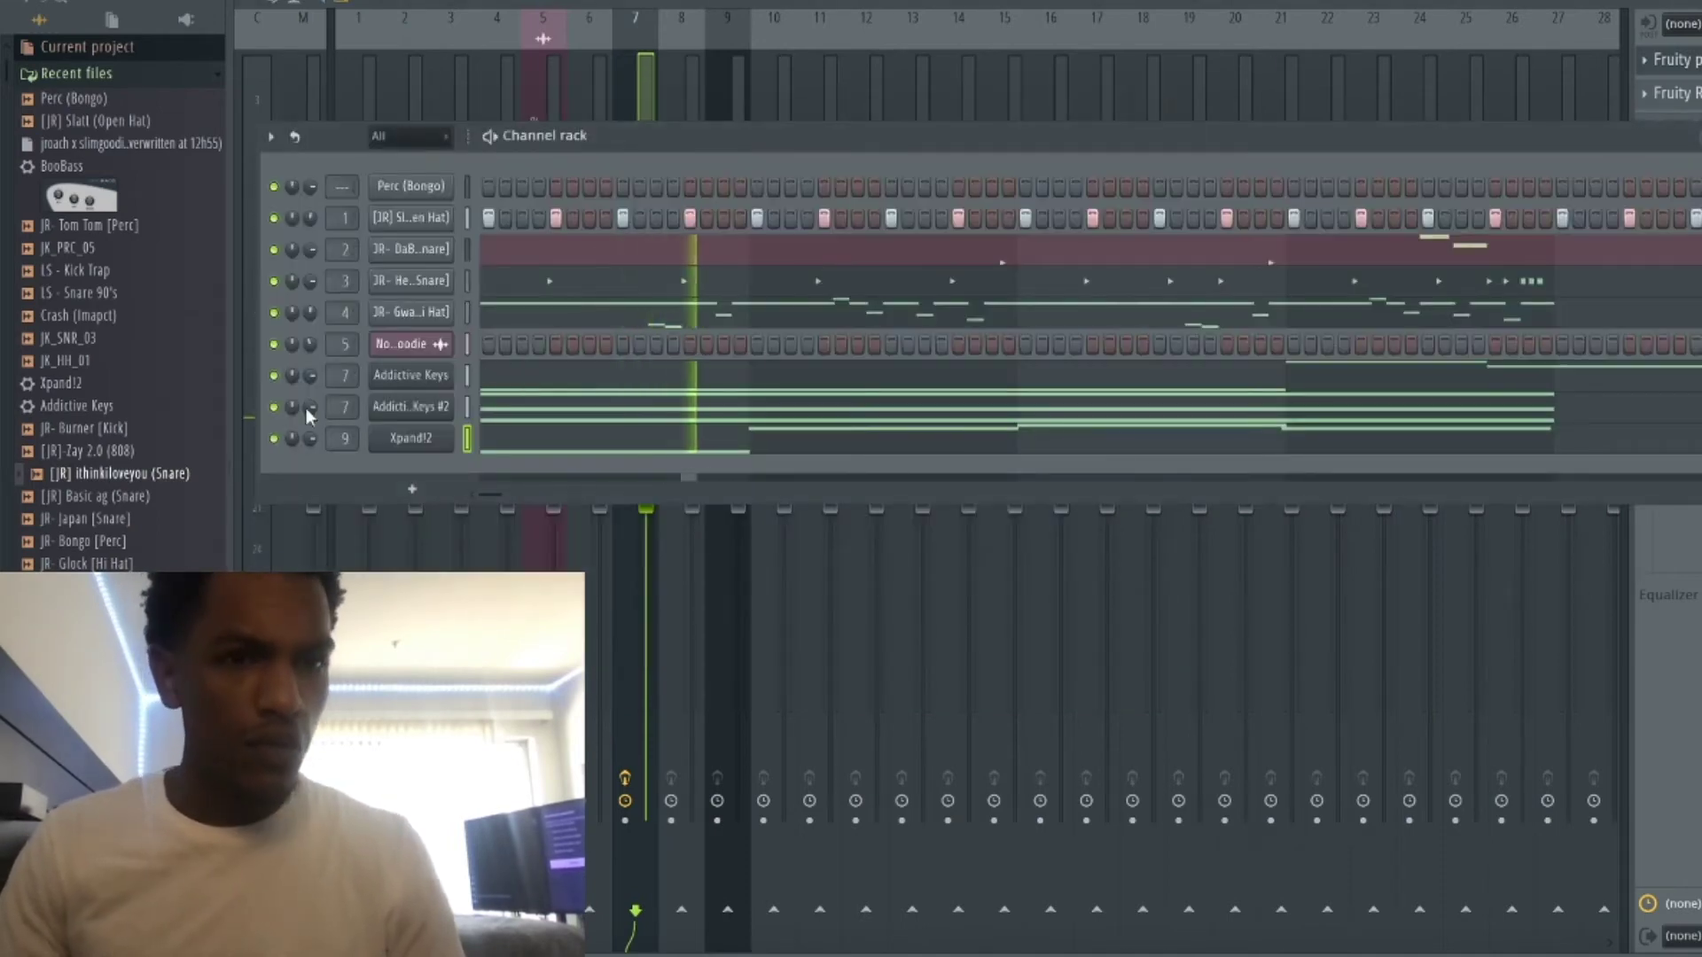
scroll(340, 379, "up", 2)
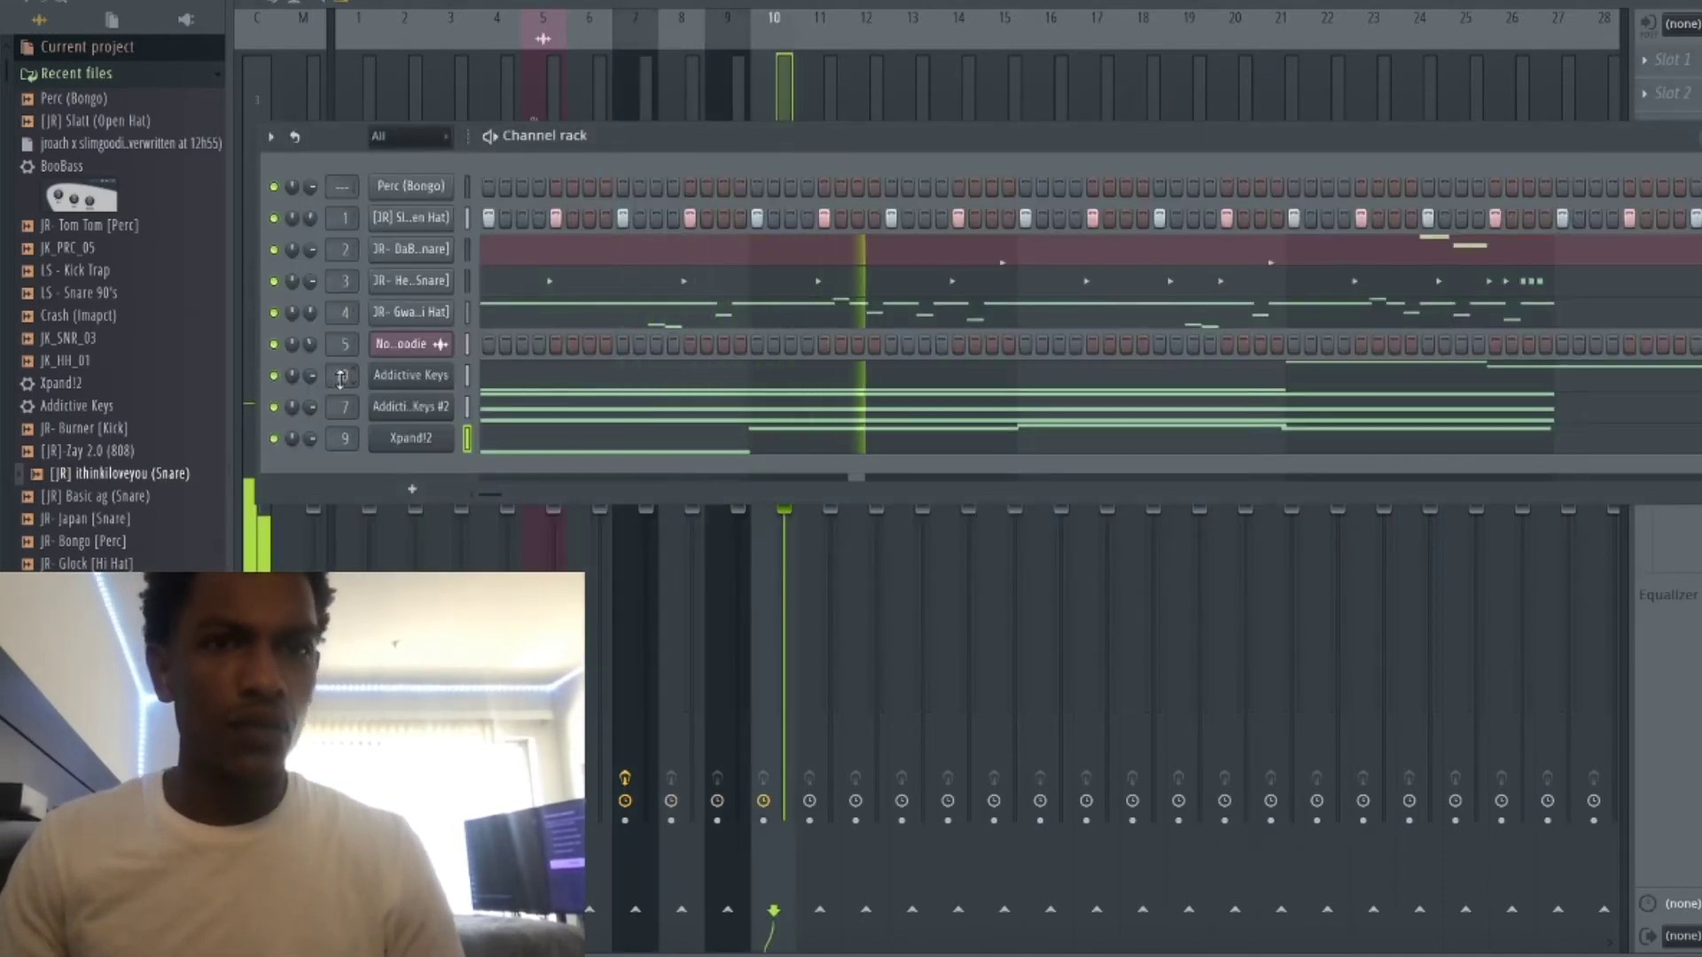
left_click(770, 47)
key("ctrl+l")
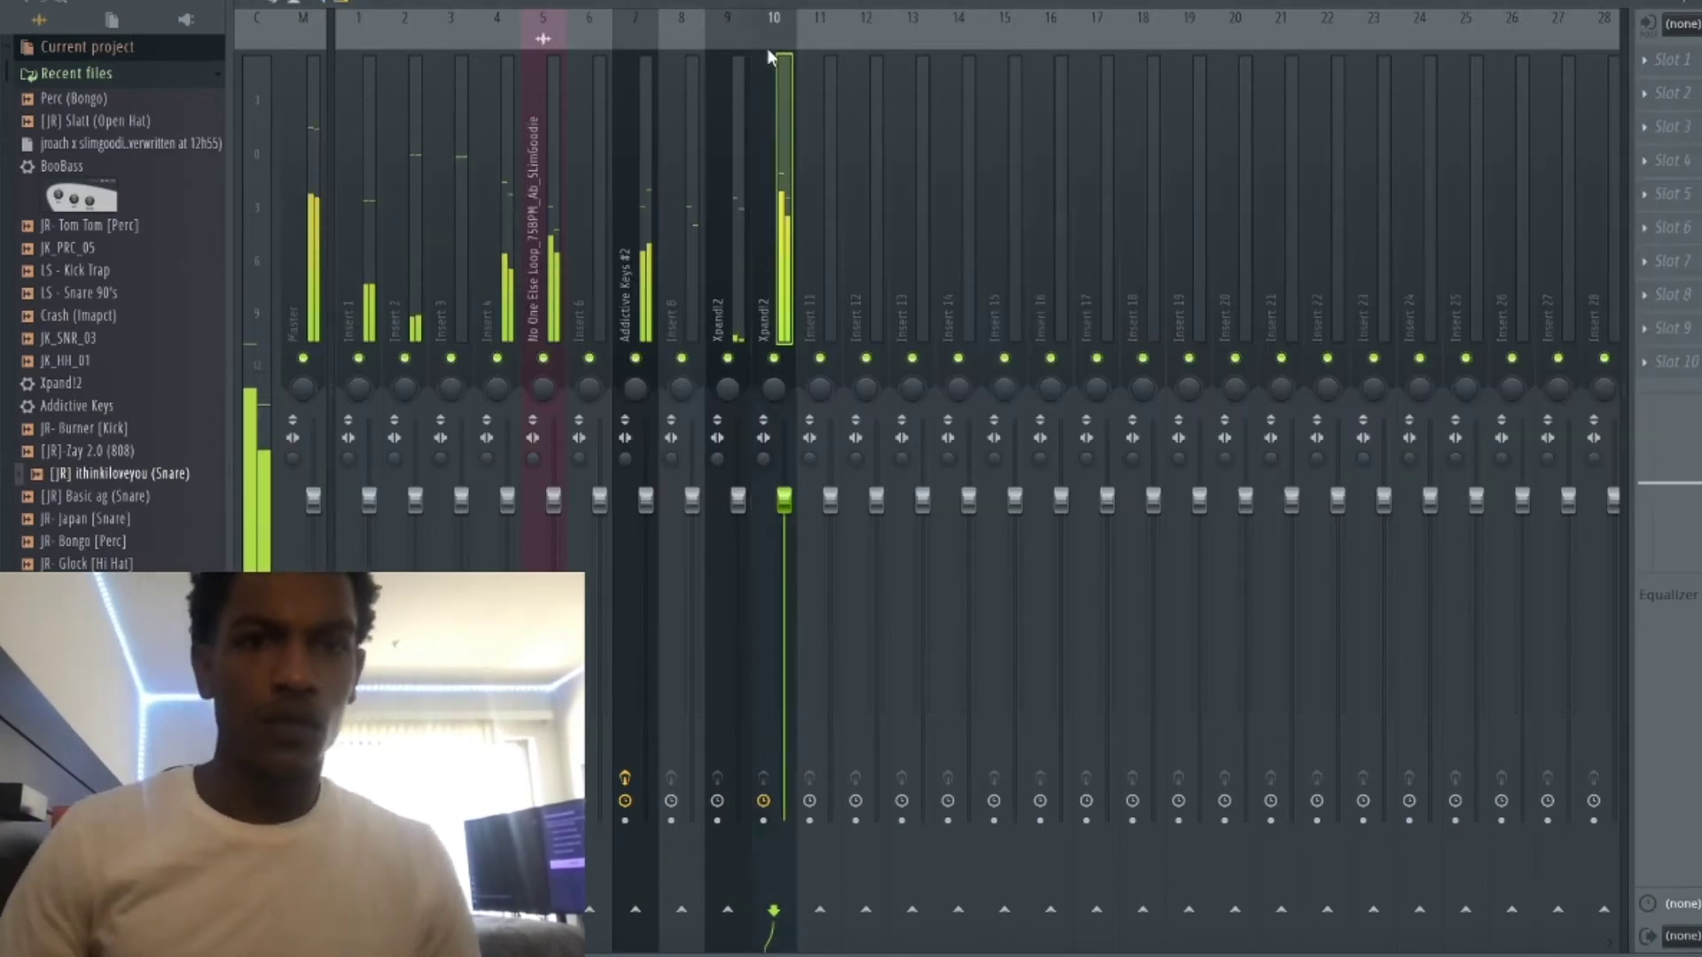
Cut the low frequencies of mixer track 10 with band 1 of a new Fruity Parametric EQ 2, and save the project.
left_click(1646, 60)
mouse_move(1670, 88)
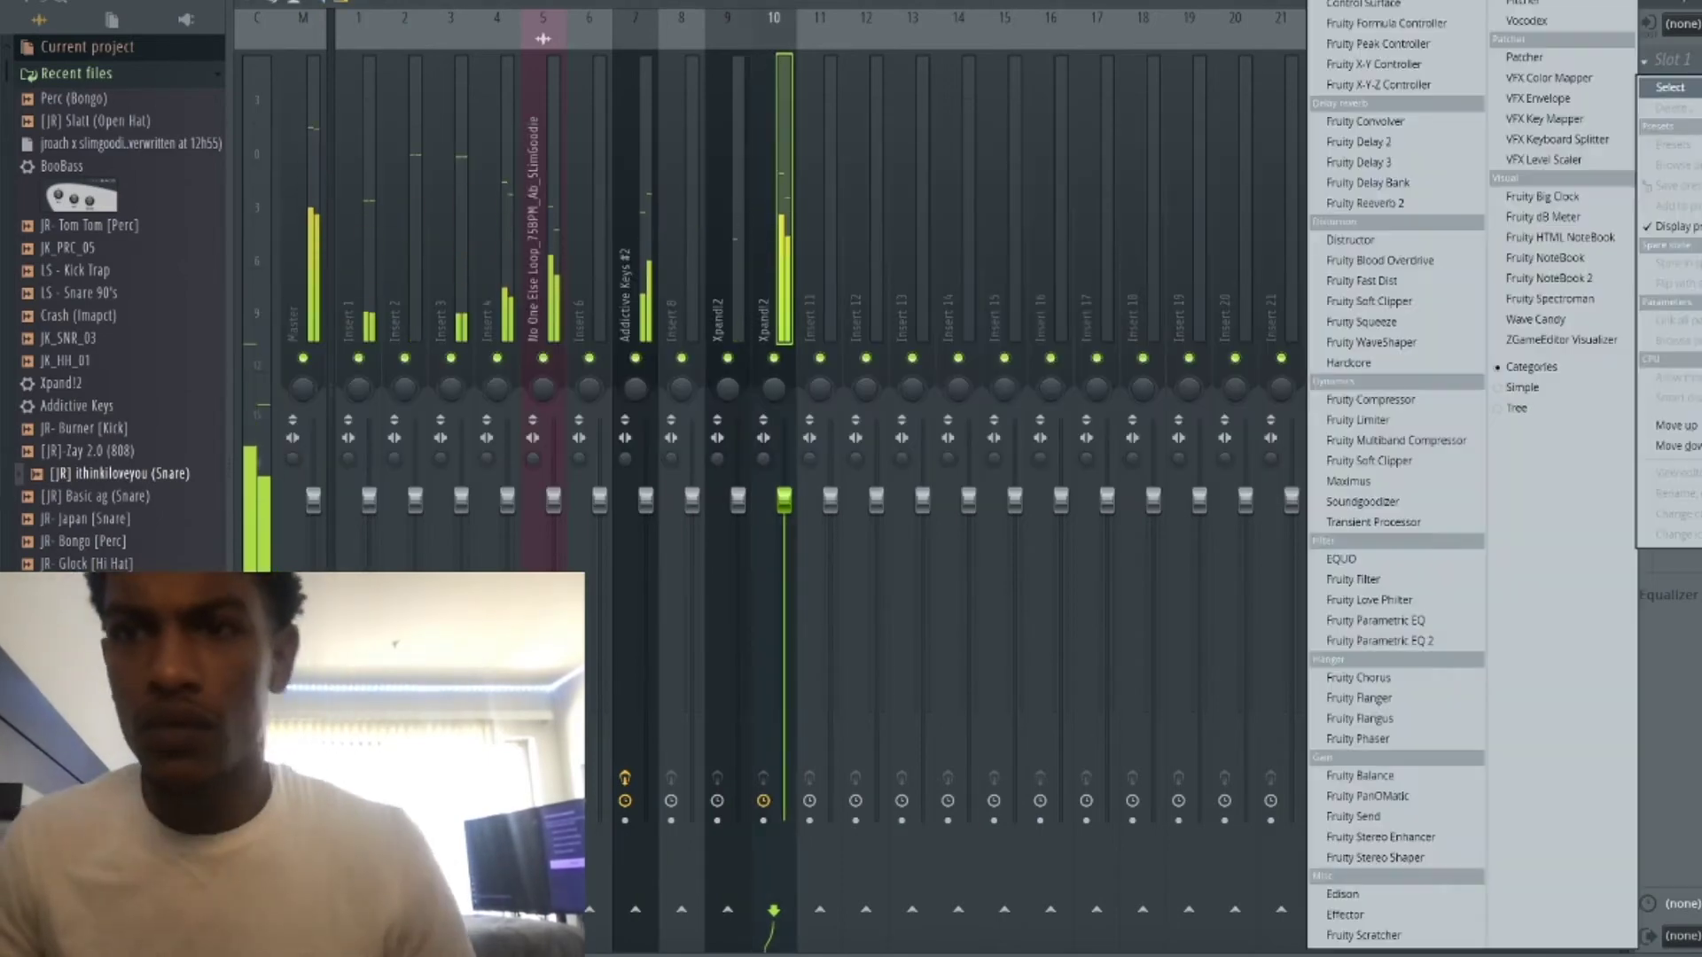
left_click(1380, 650)
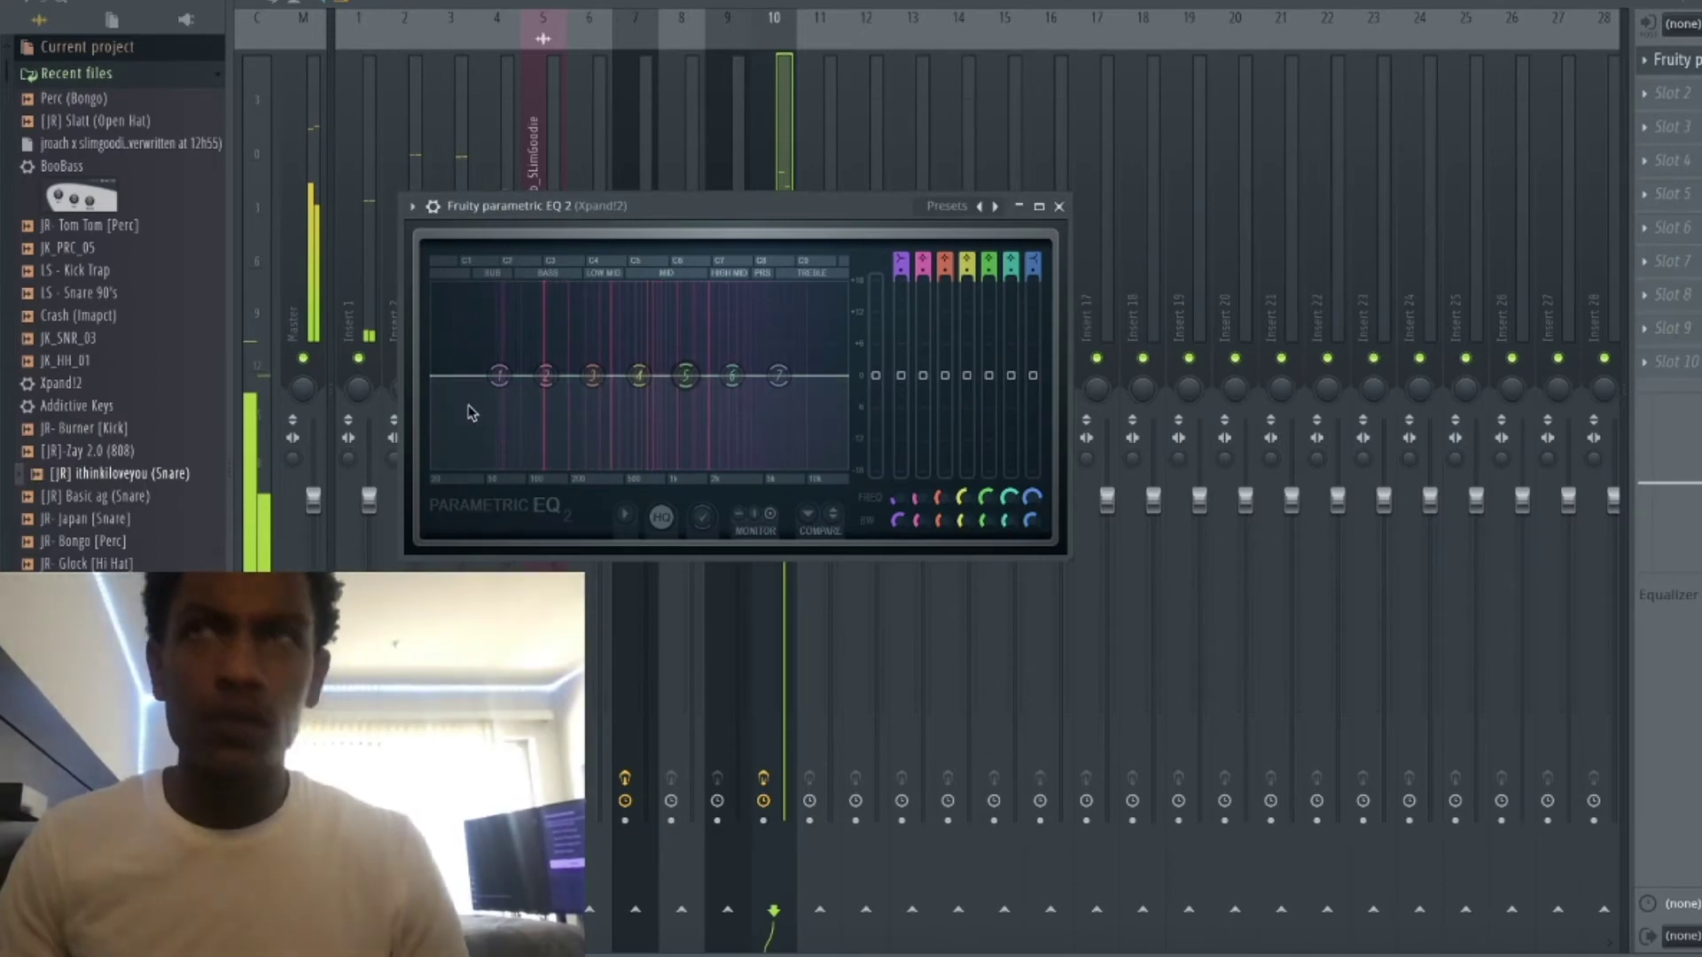
left_click_drag(499, 375, 522, 436)
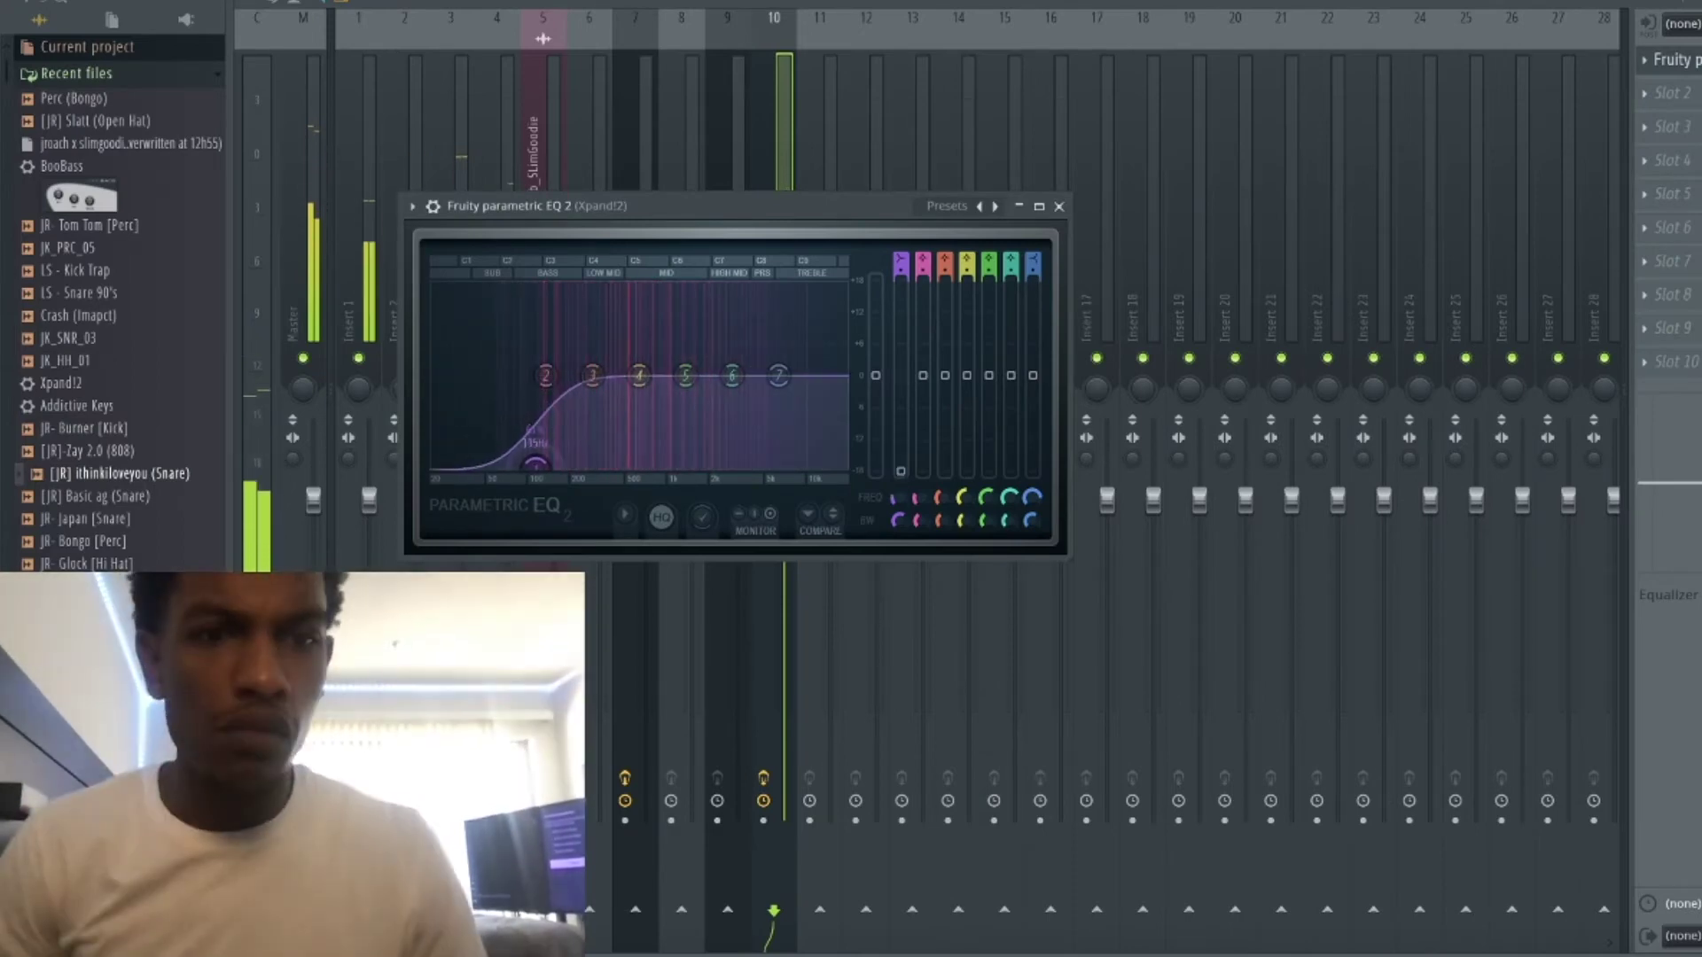
left_click(1058, 205)
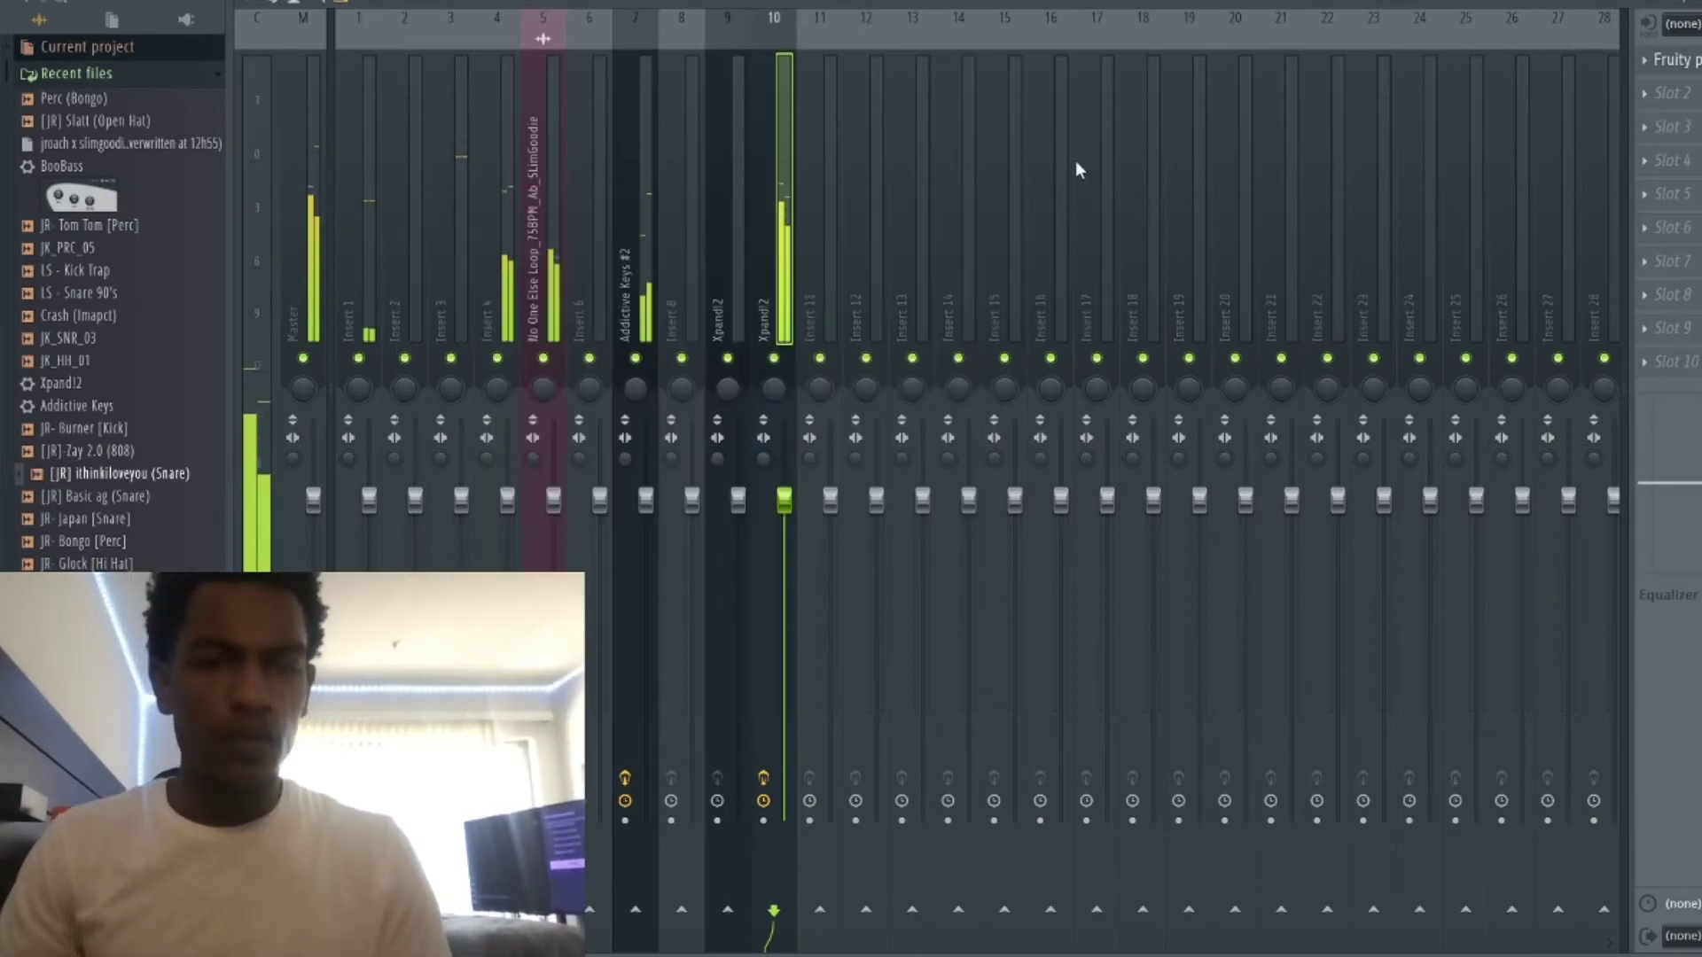
key("ctrl+s")
key("Return")
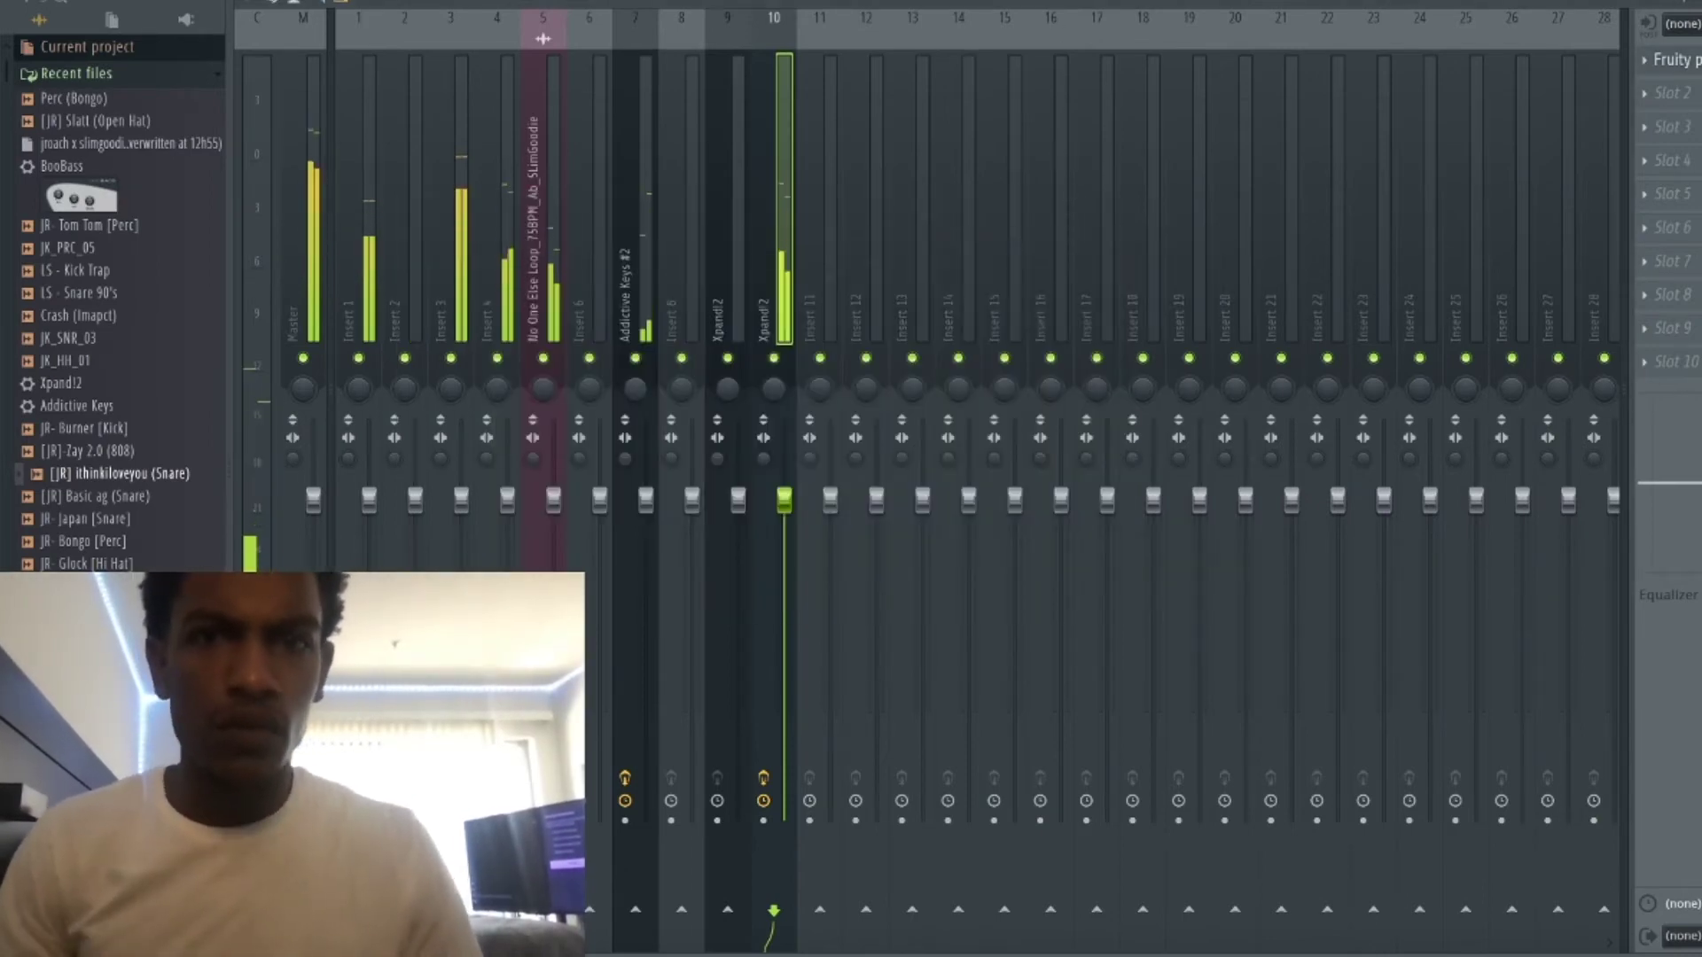
Look through the browser's recent files and the Drum Kits 2020 folder for an 808 sample.
key("F5")
key("F6")
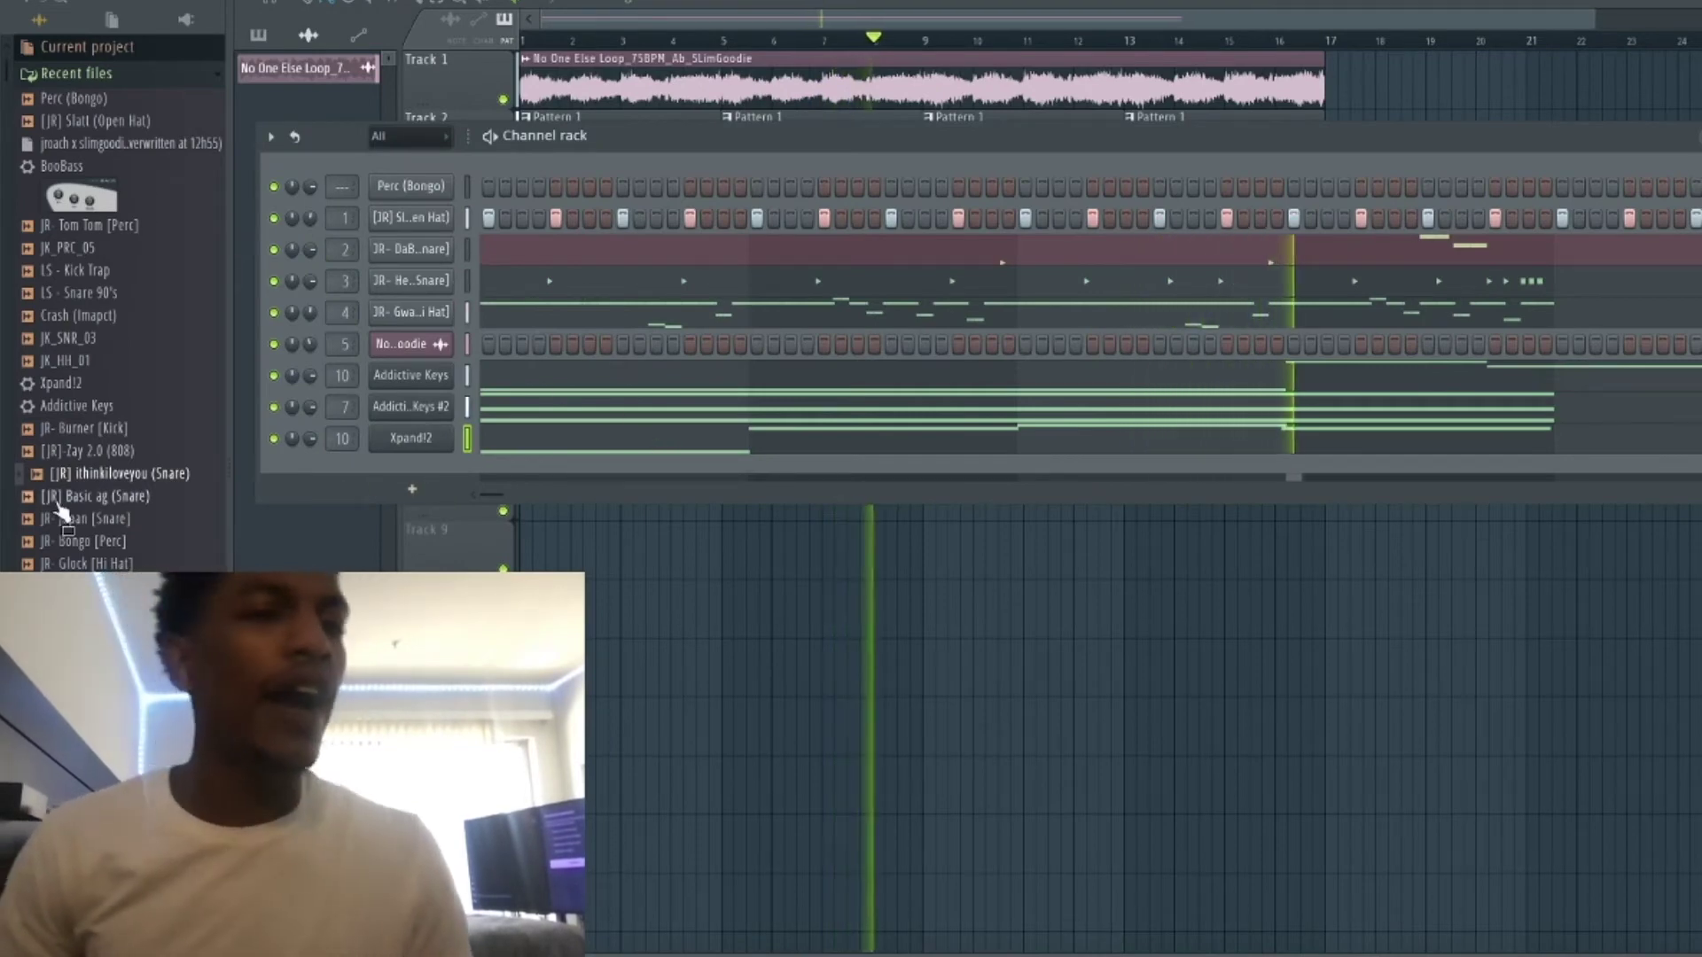
scroll(58, 511, "down", 8)
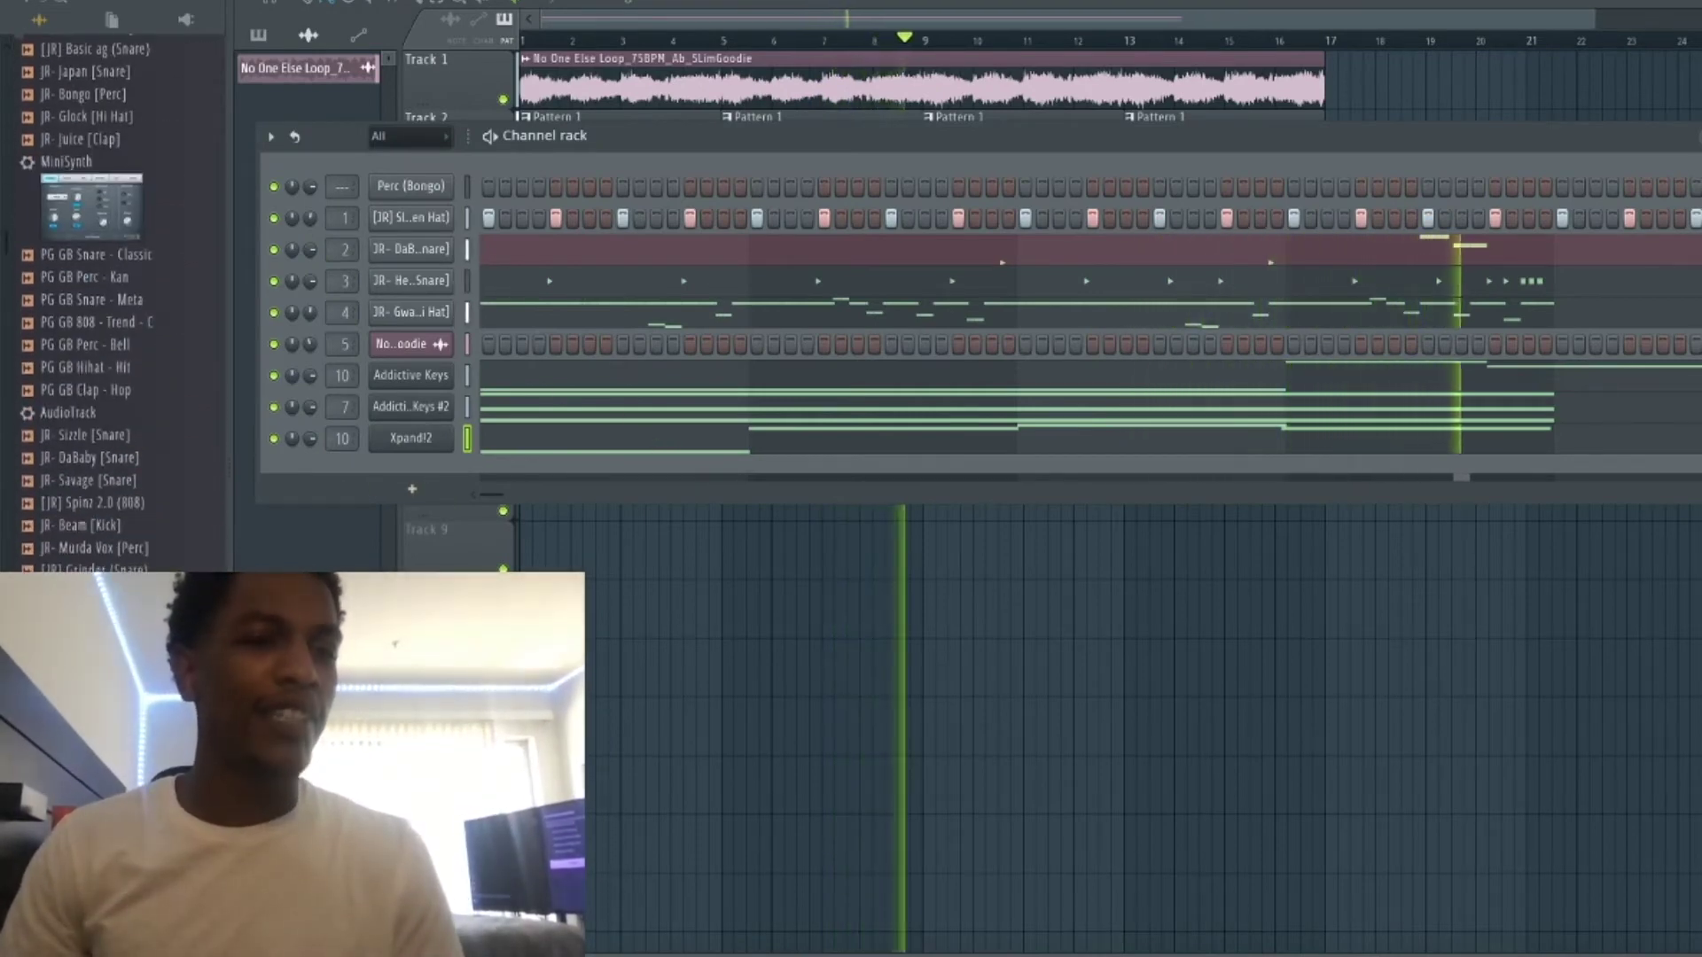
scroll(114, 507, "down", 4)
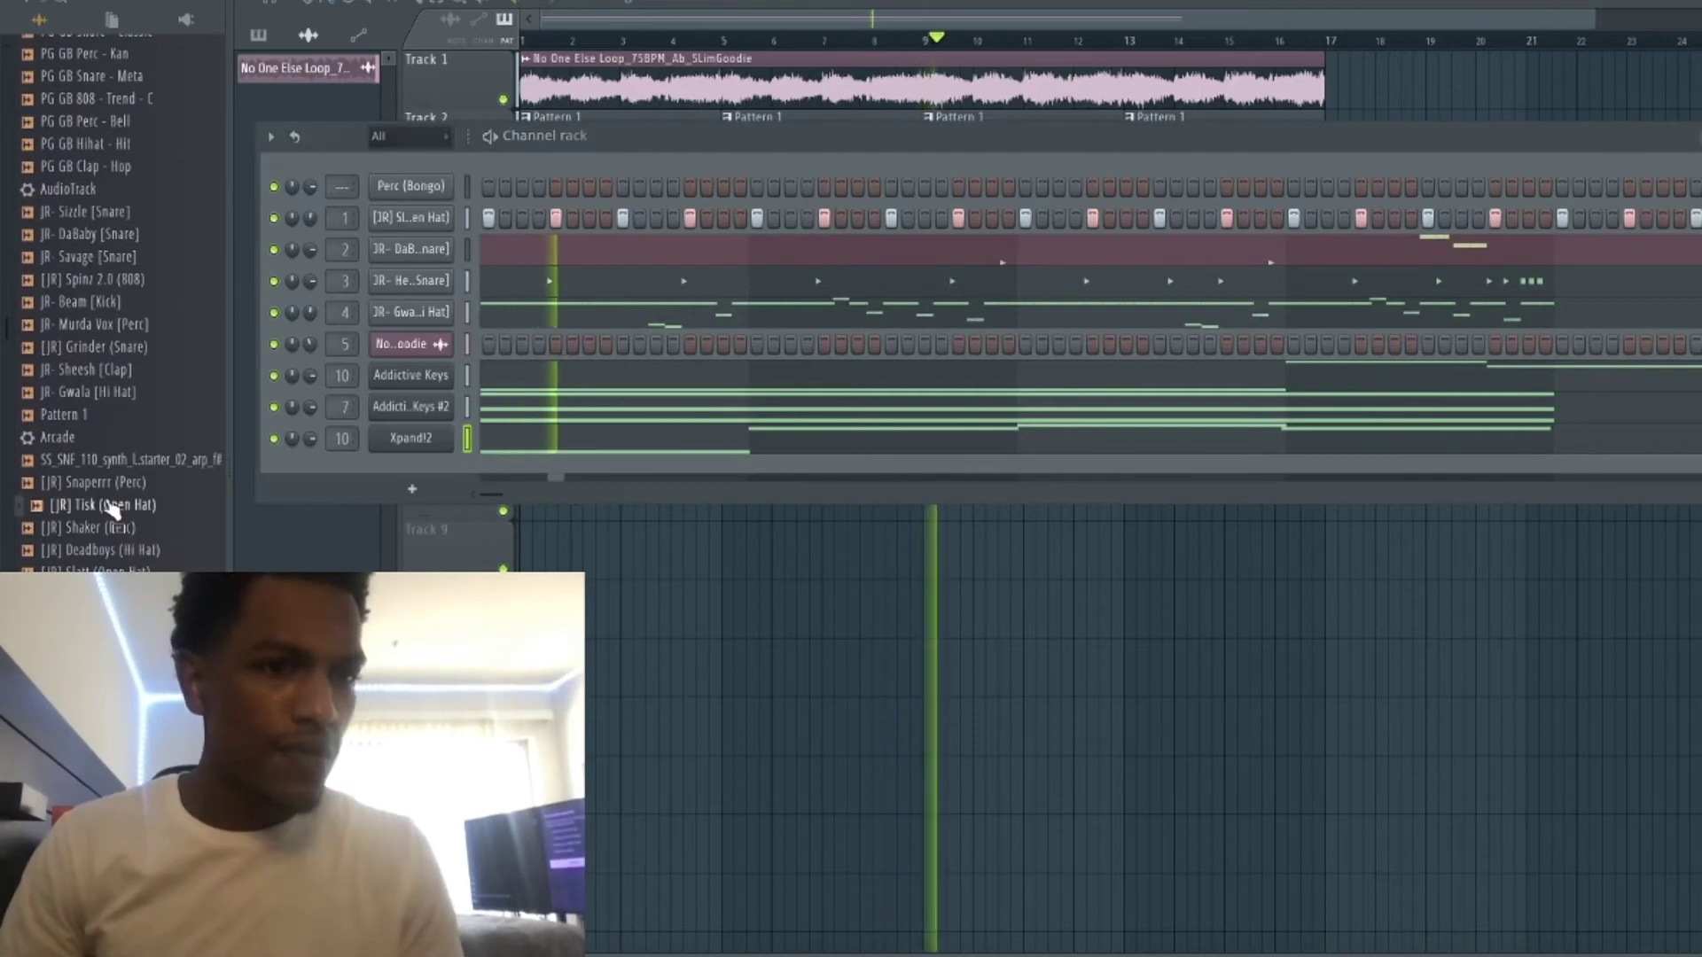
scroll(111, 496, "down", 3)
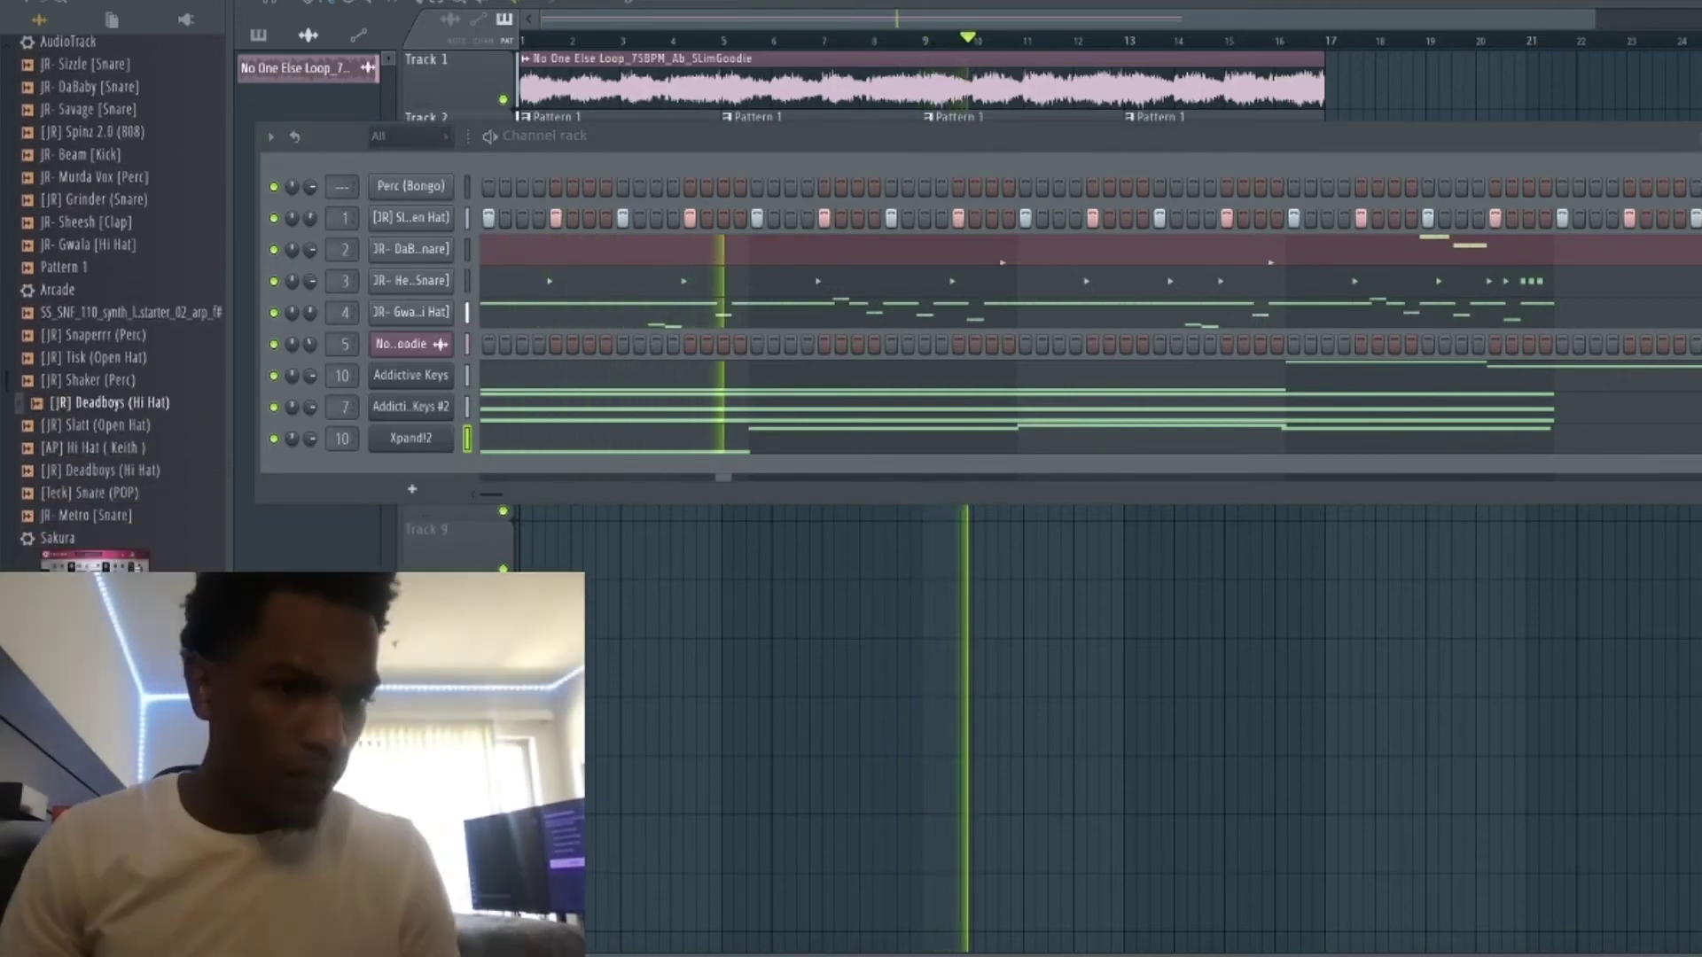
scroll(115, 559, "down", 8)
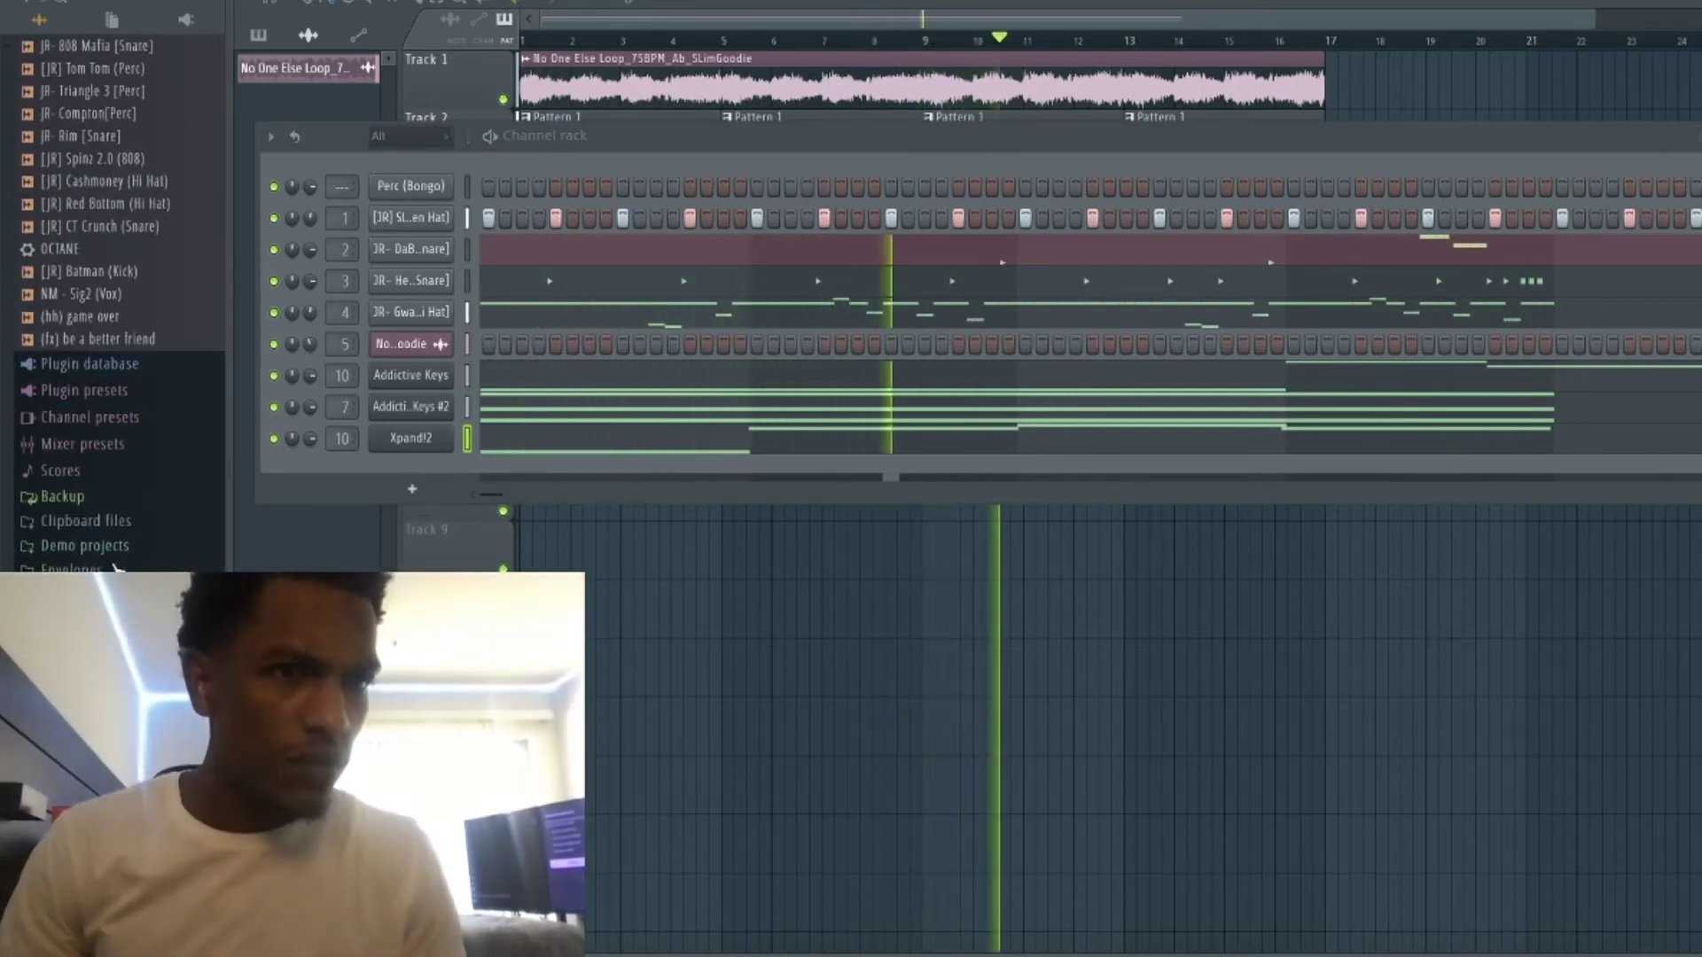
scroll(124, 373, "up", 2)
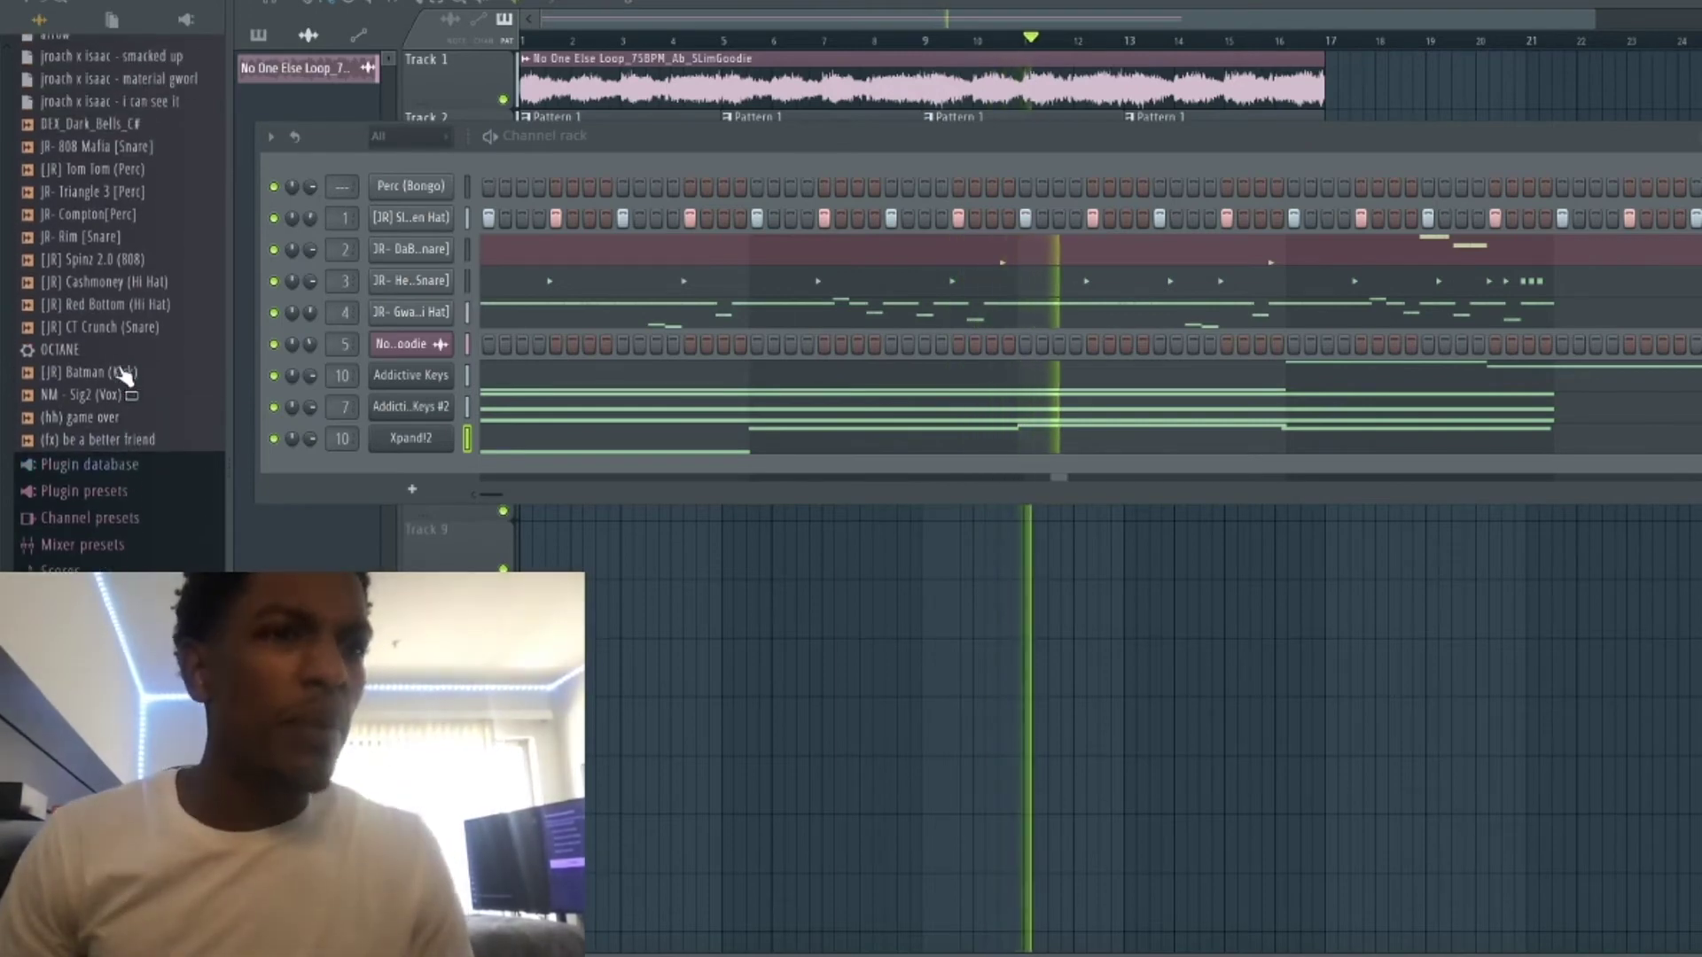
scroll(124, 373, "up", 2)
scroll(106, 448, "down", 3)
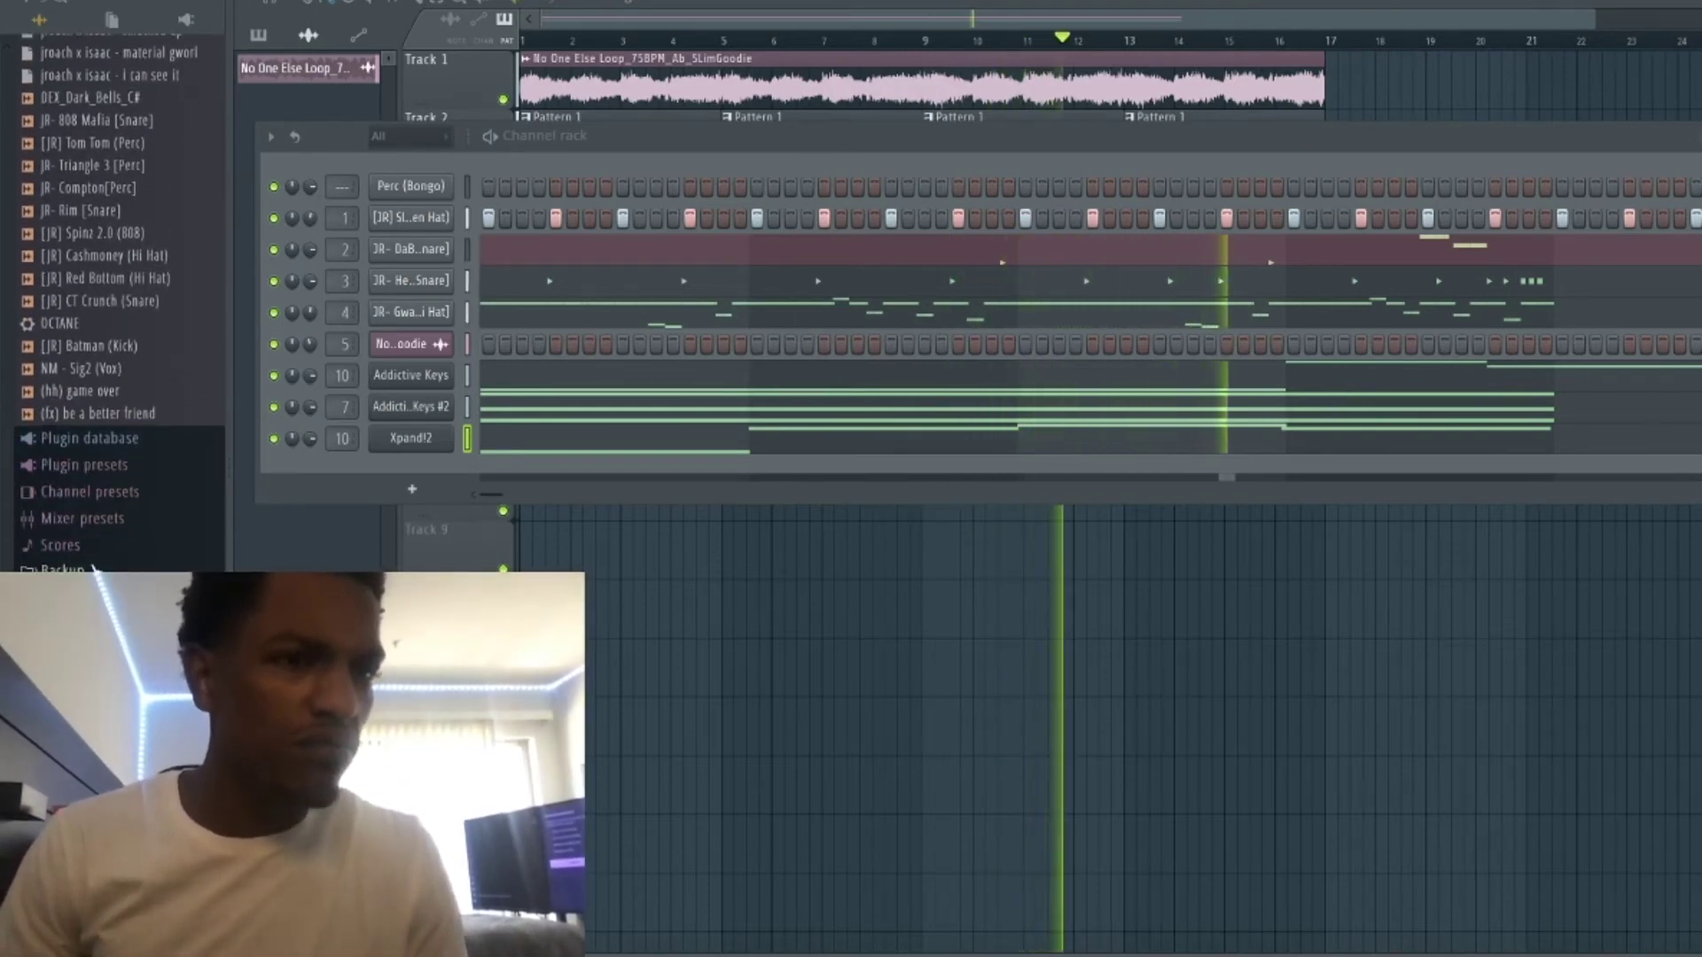
scroll(155, 354, "down", 9)
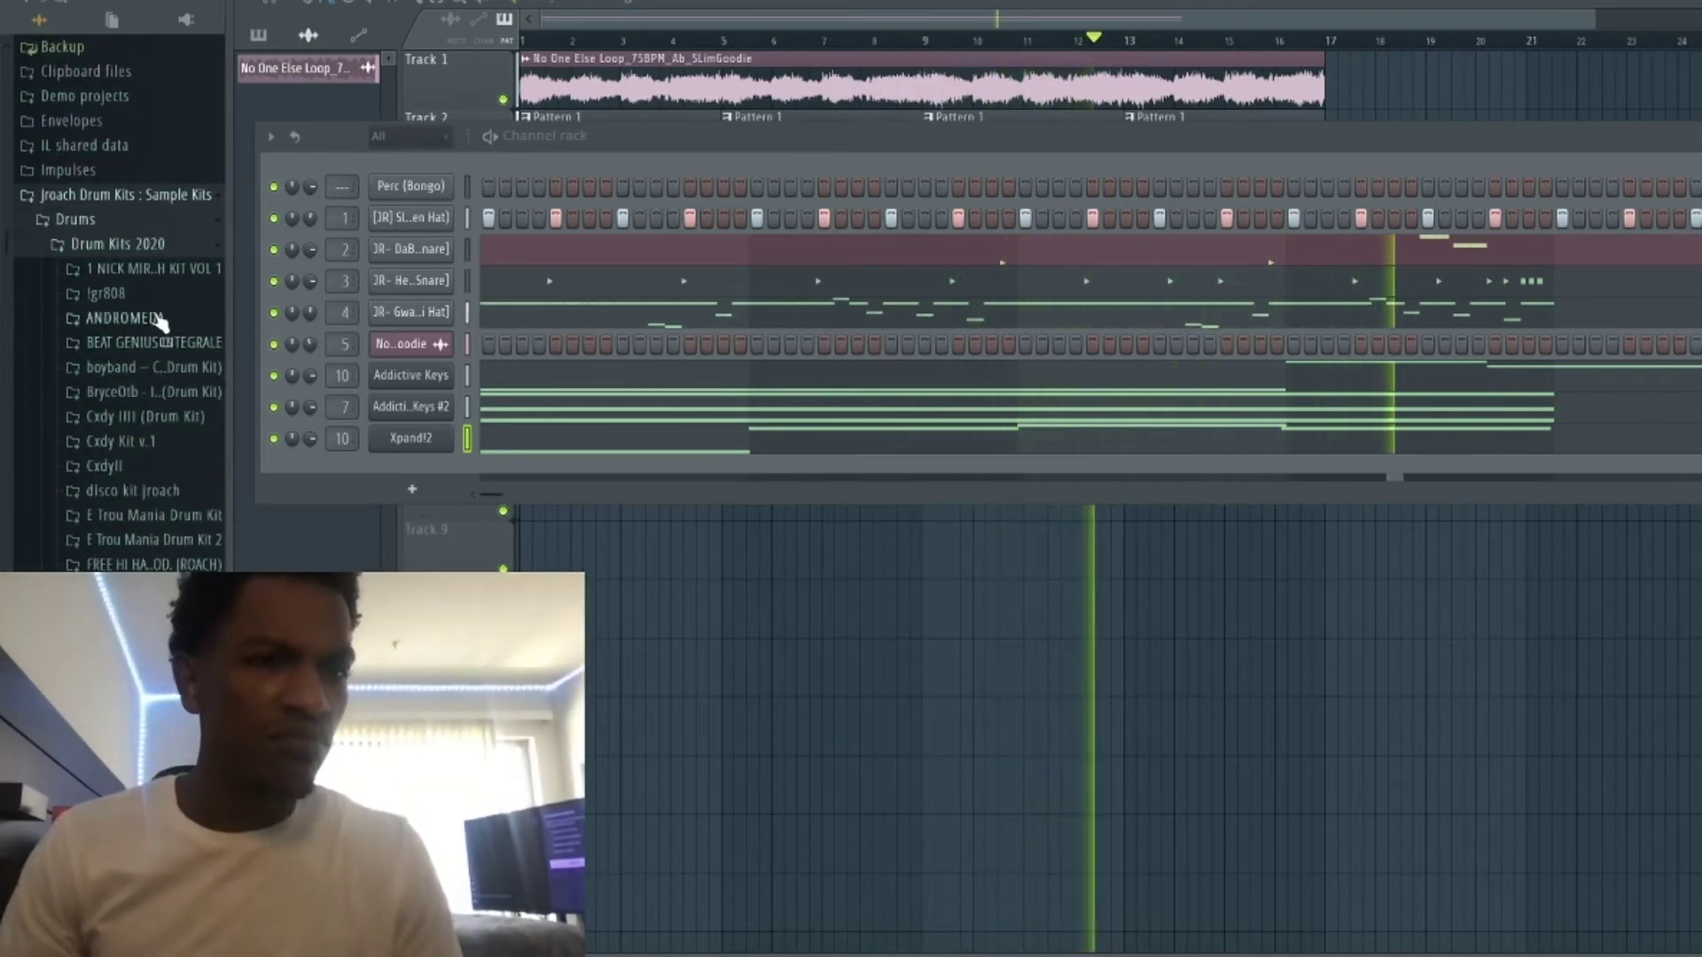
scroll(161, 372, "down", 5)
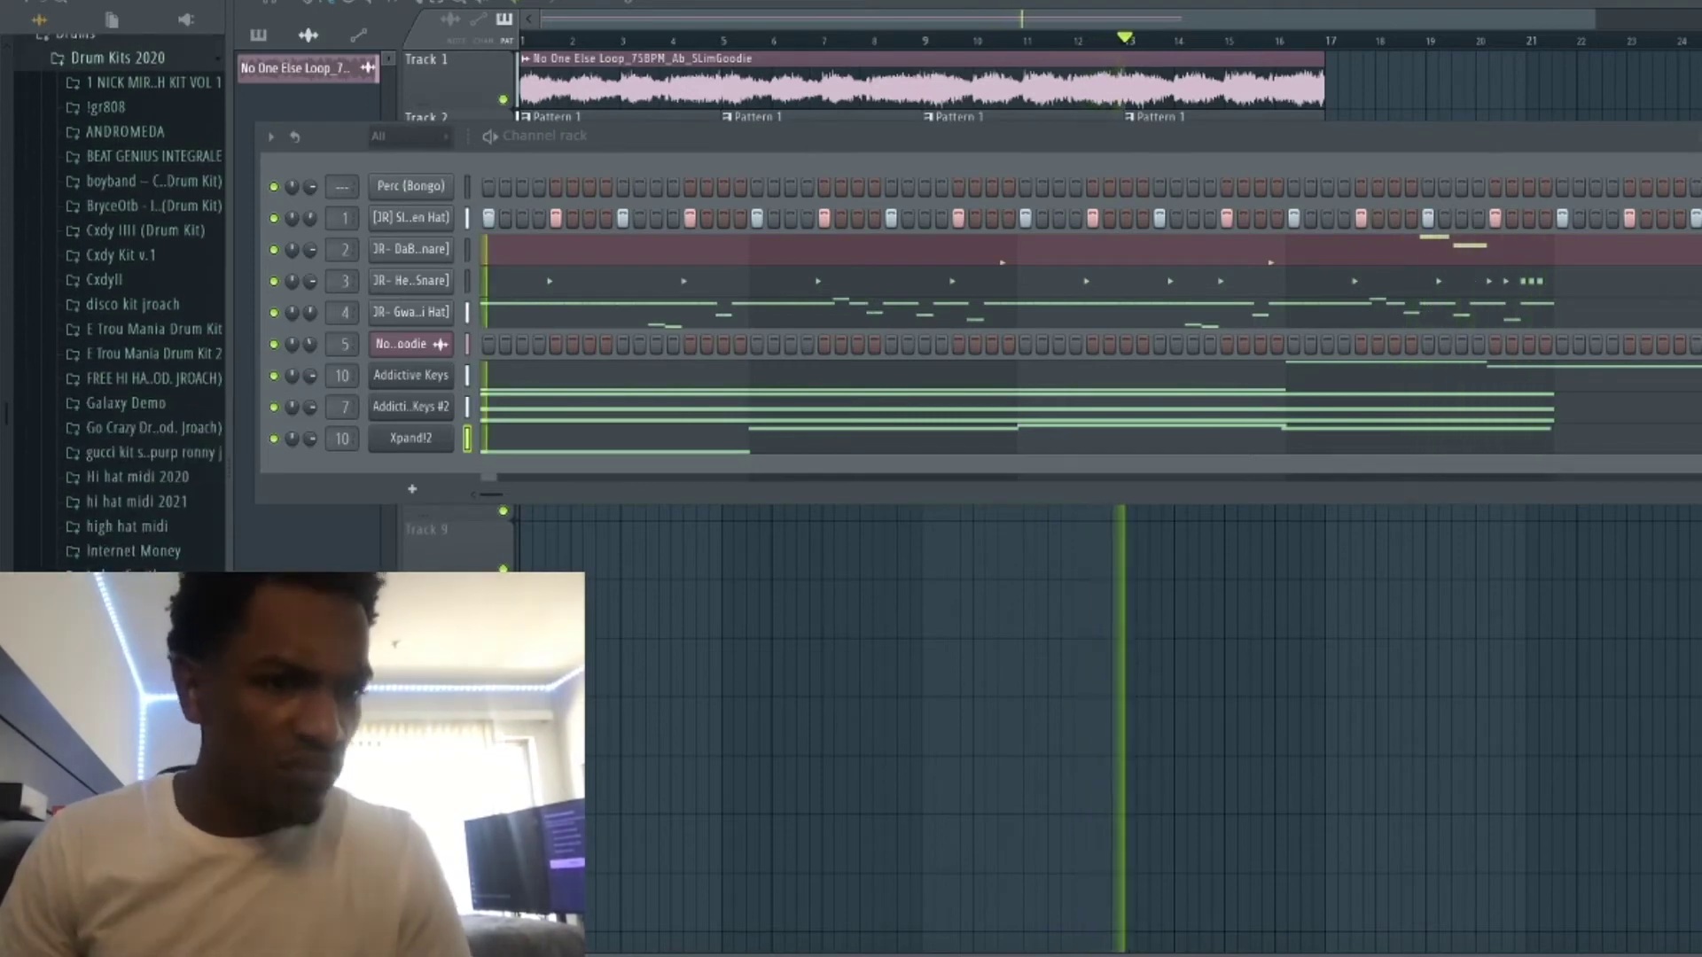
scroll(133, 398, "down", 4)
Check the samples in the 808s folder of Mob Ties Drumkit.
left_click(133, 486)
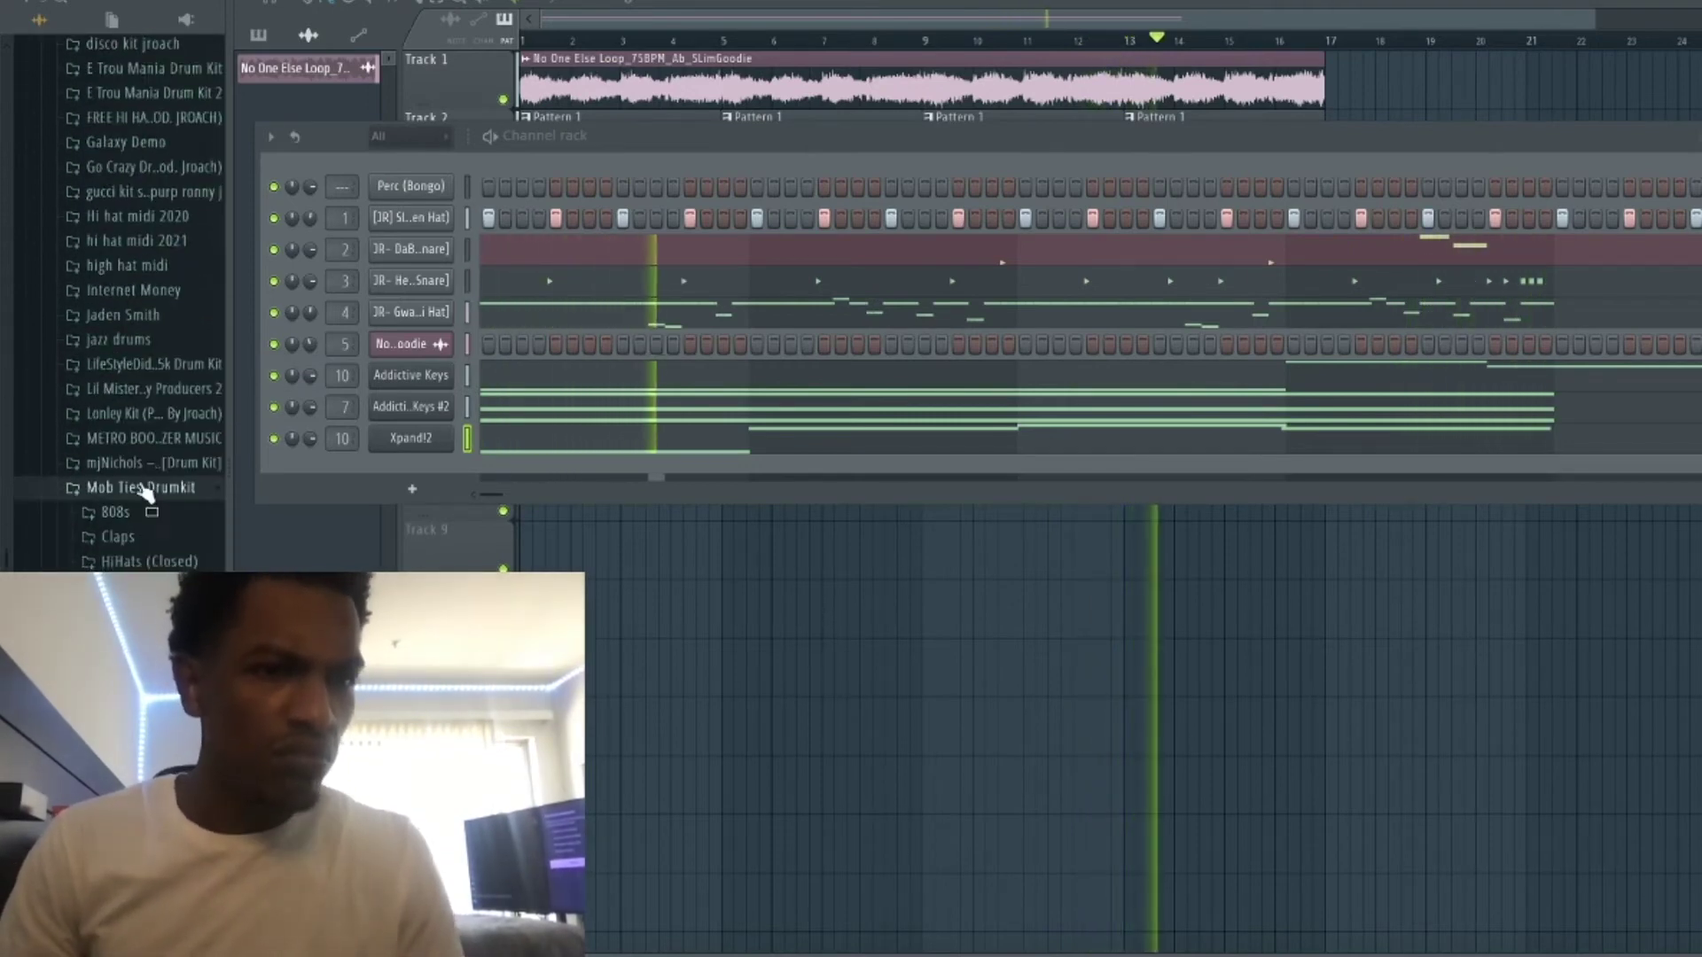
left_click(128, 512)
scroll(127, 511, "down", 2)
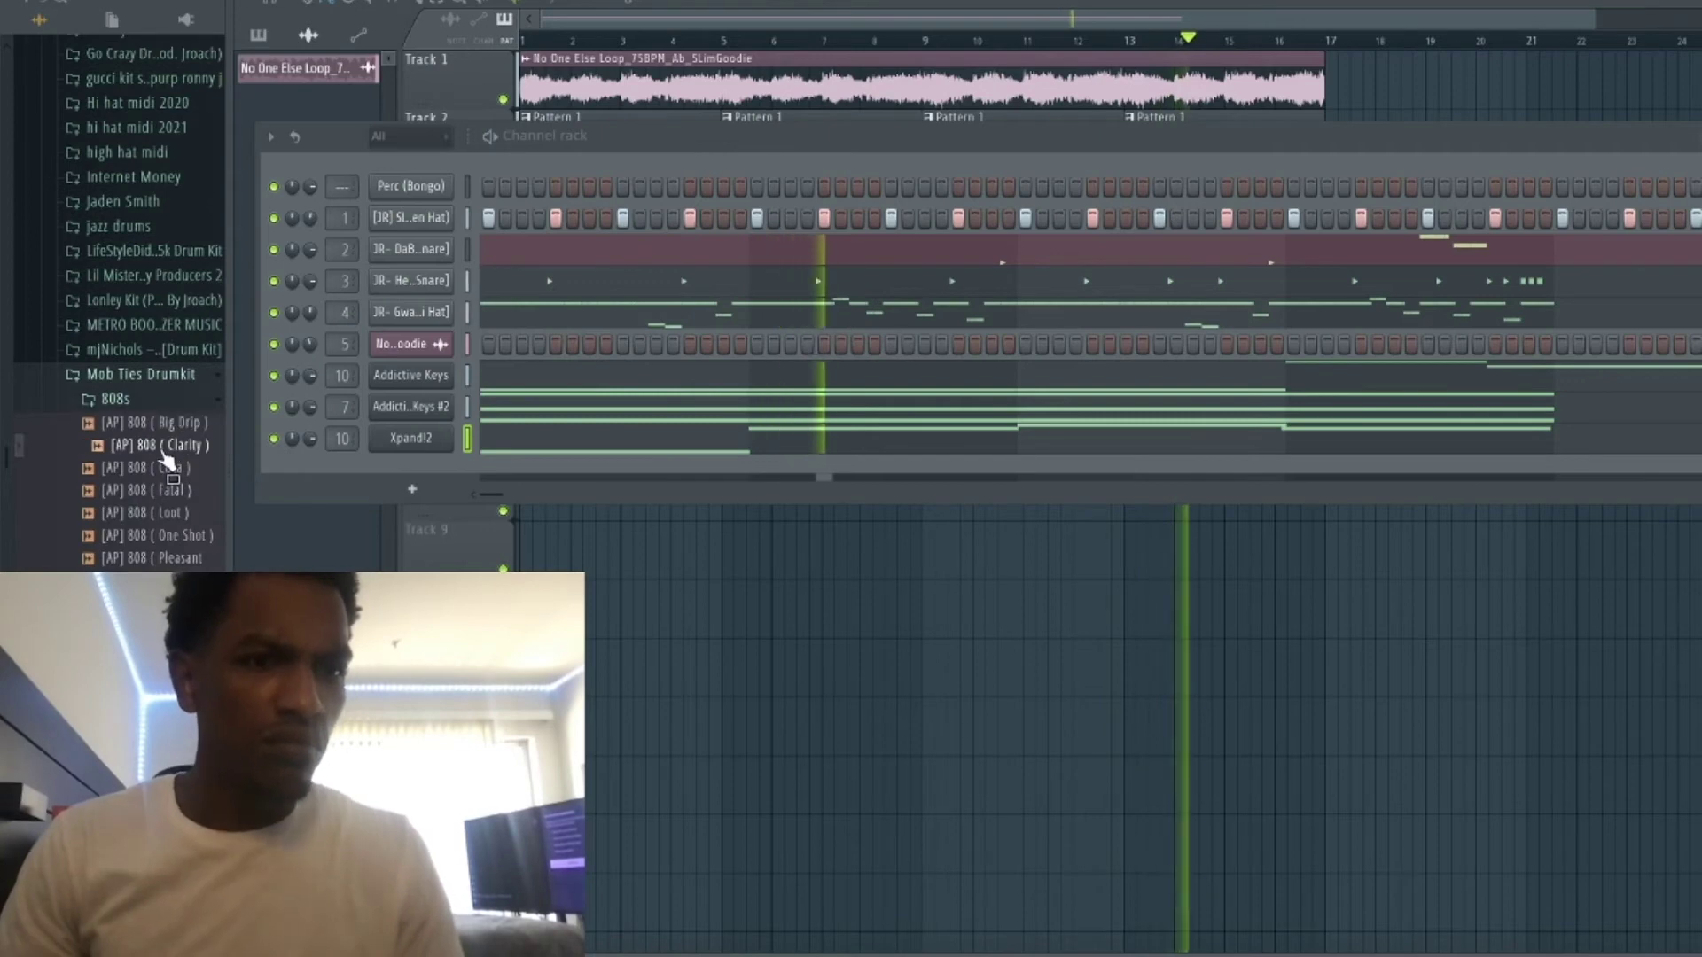
left_click(125, 399)
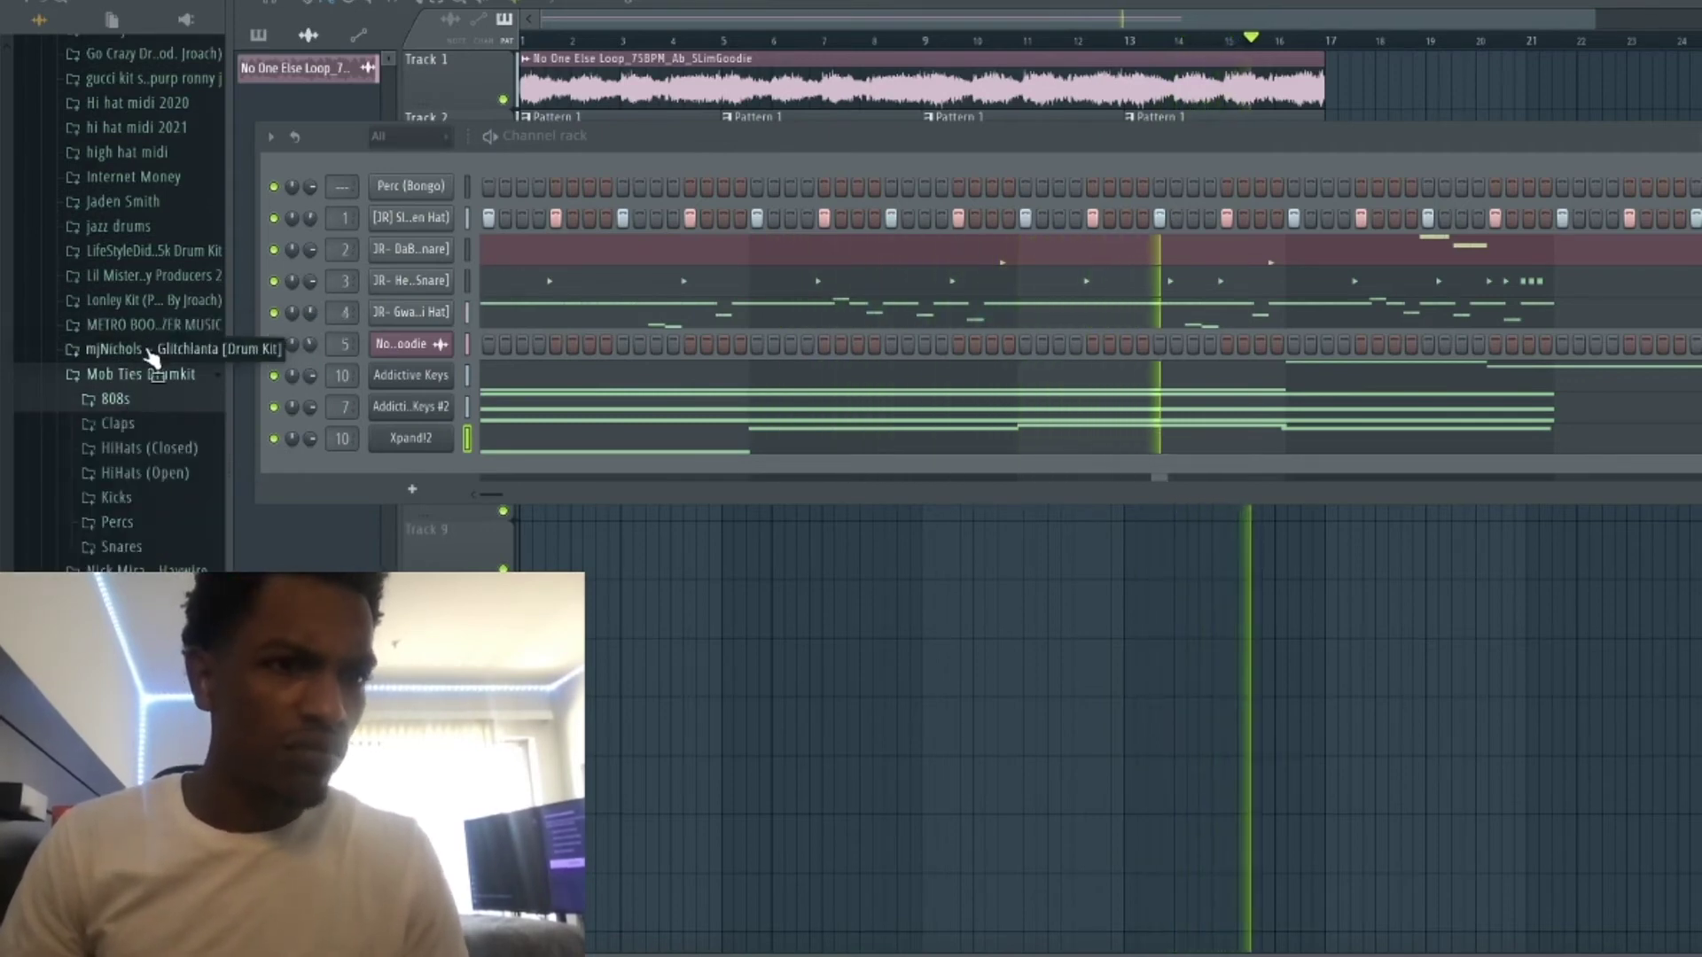
Add the JR-Spinz [808] sample from the Lonley Kit's 808 folder as a new channel below Xpand!2.
left_click(133, 302)
left_click(112, 324)
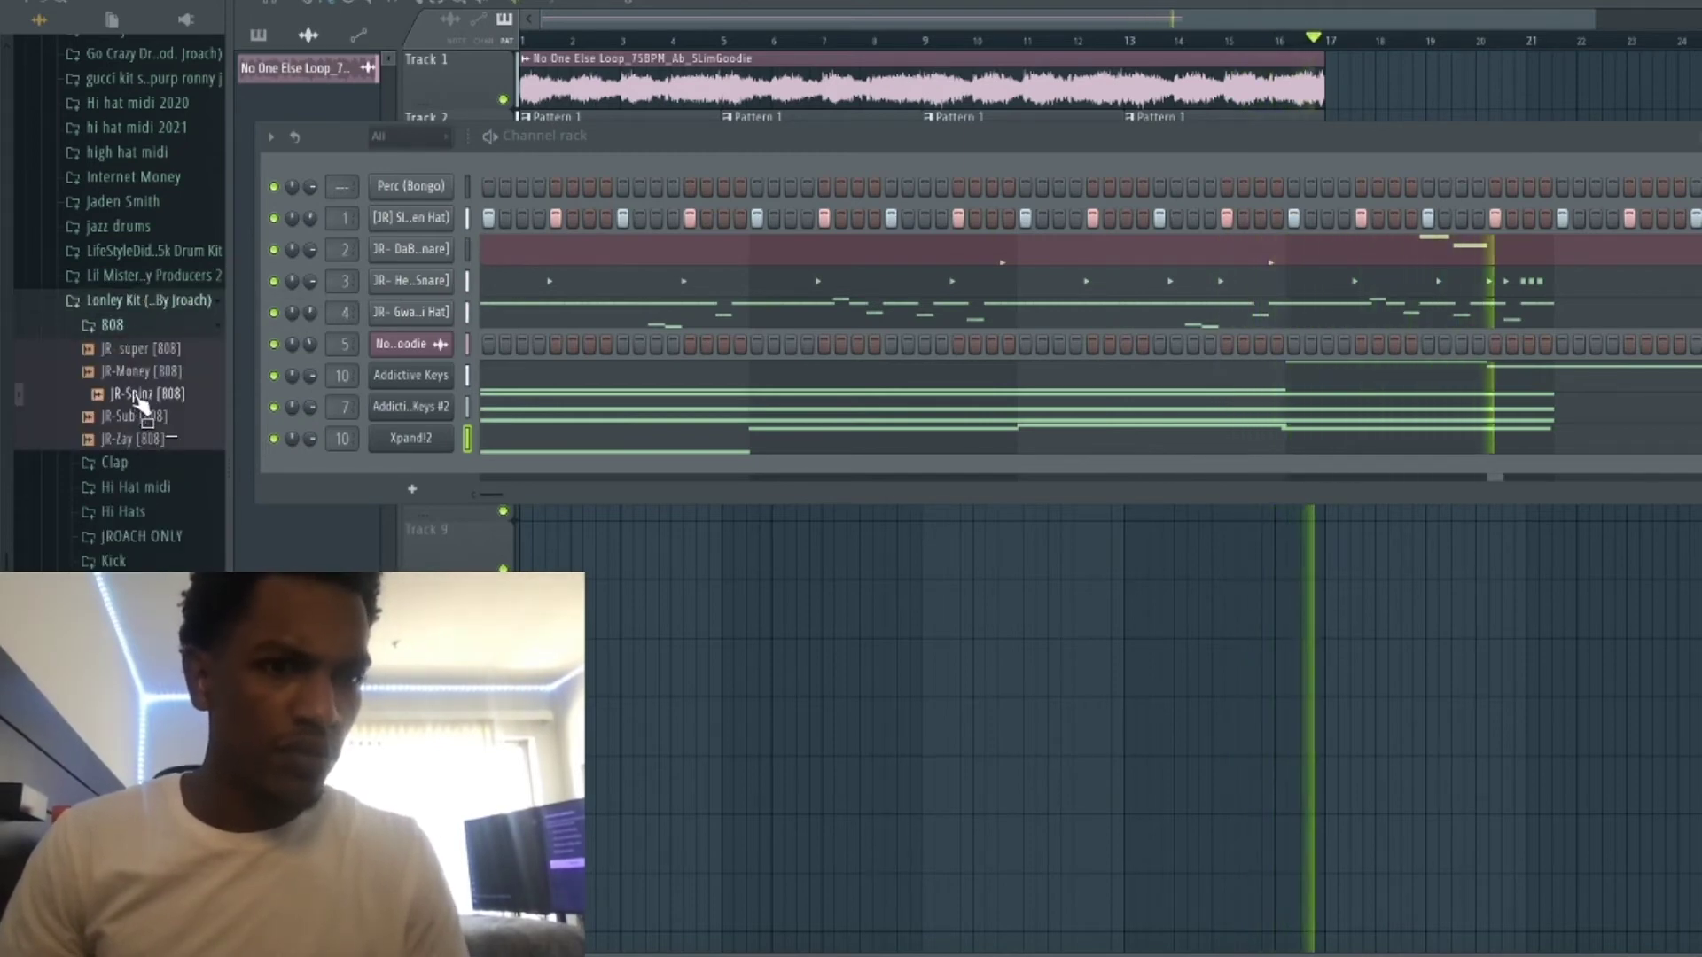
left_click_drag(137, 403, 428, 456)
right_click(447, 466)
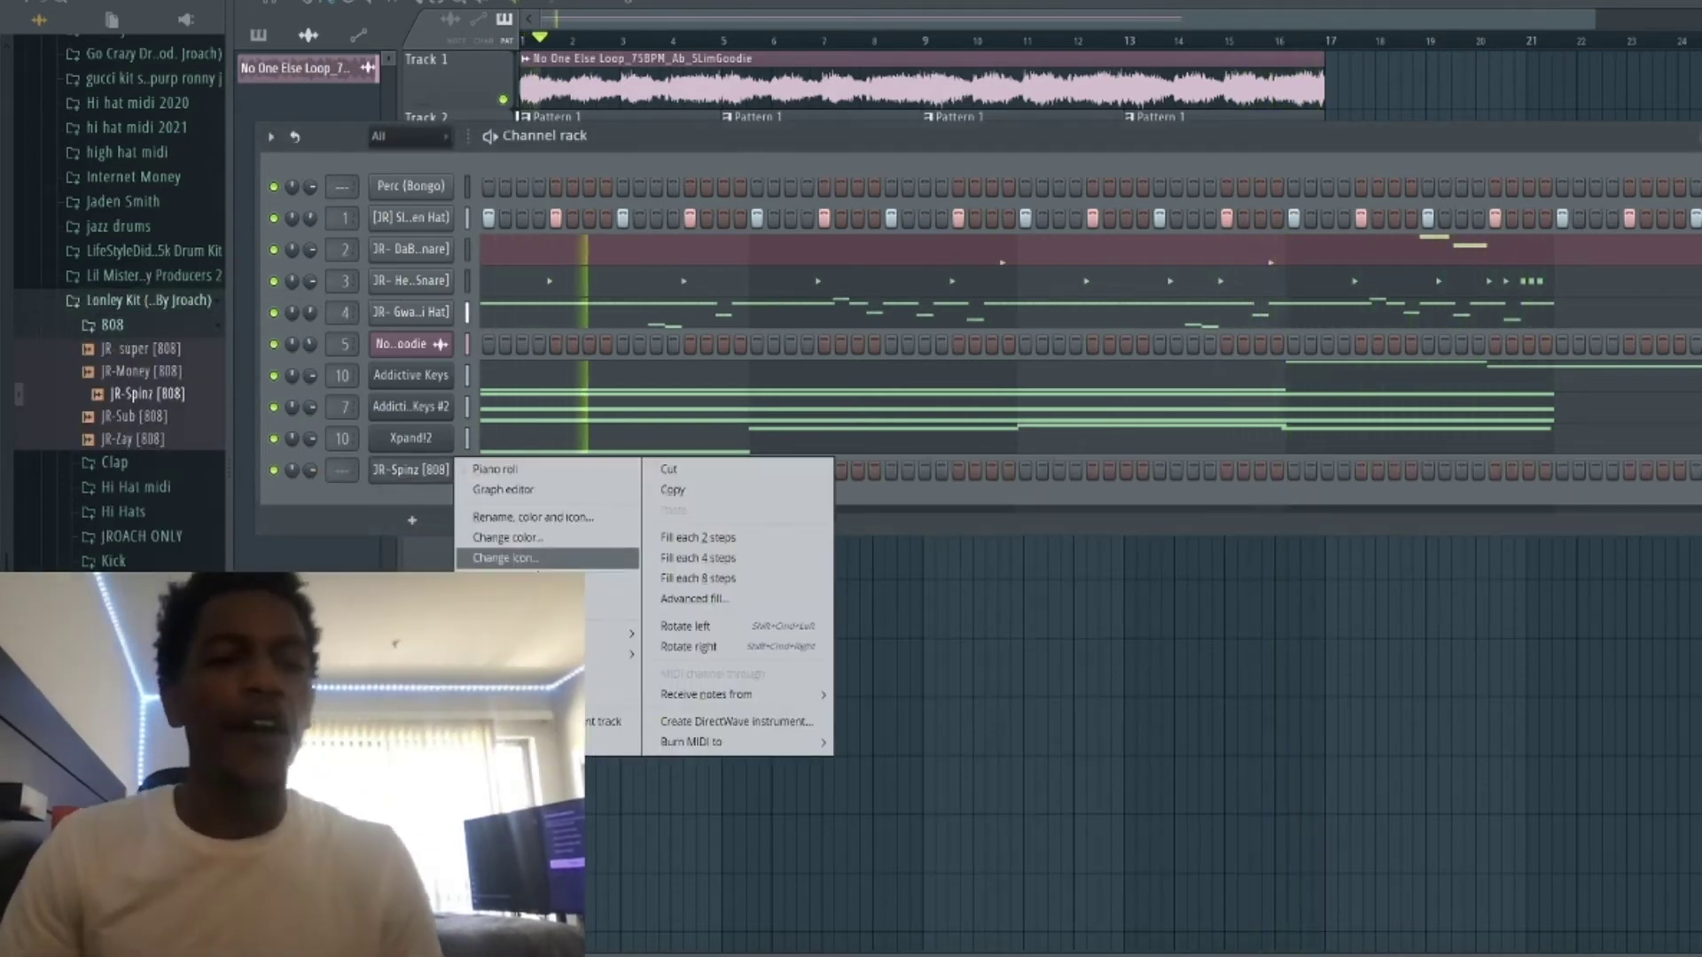
mouse_move(612, 633)
key("Escape")
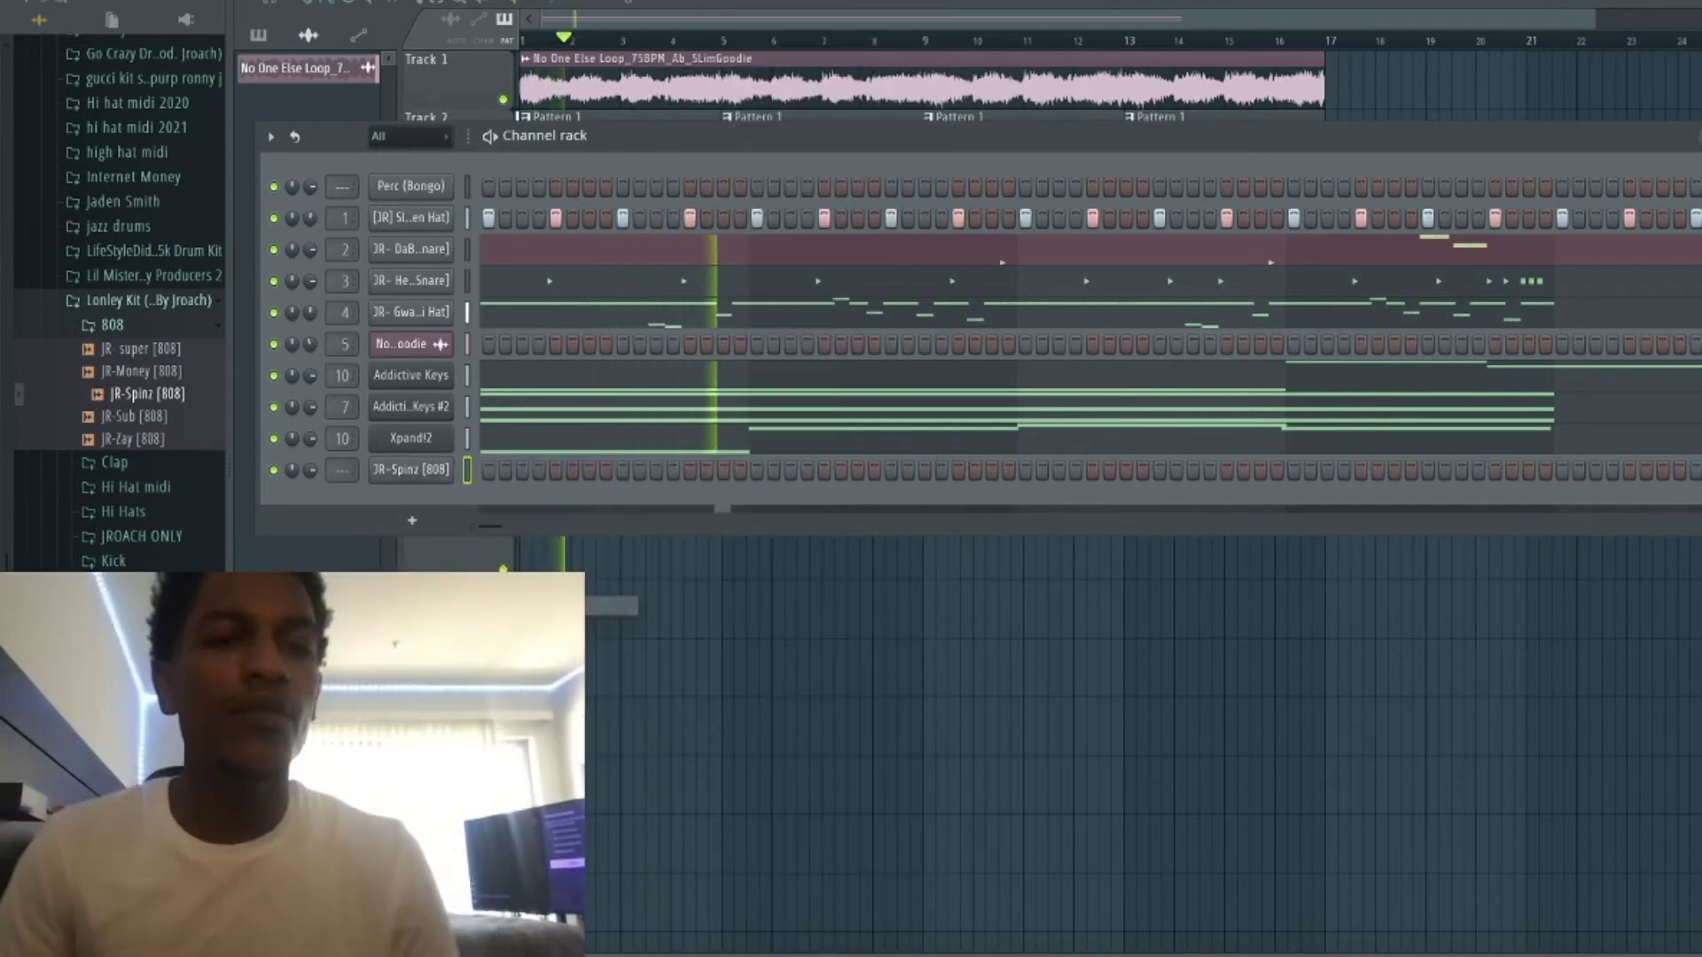
Place five C6 notes across bar 1 in the JR-Spinz [808] channel's piano roll.
right_click(434, 470)
left_click(493, 470)
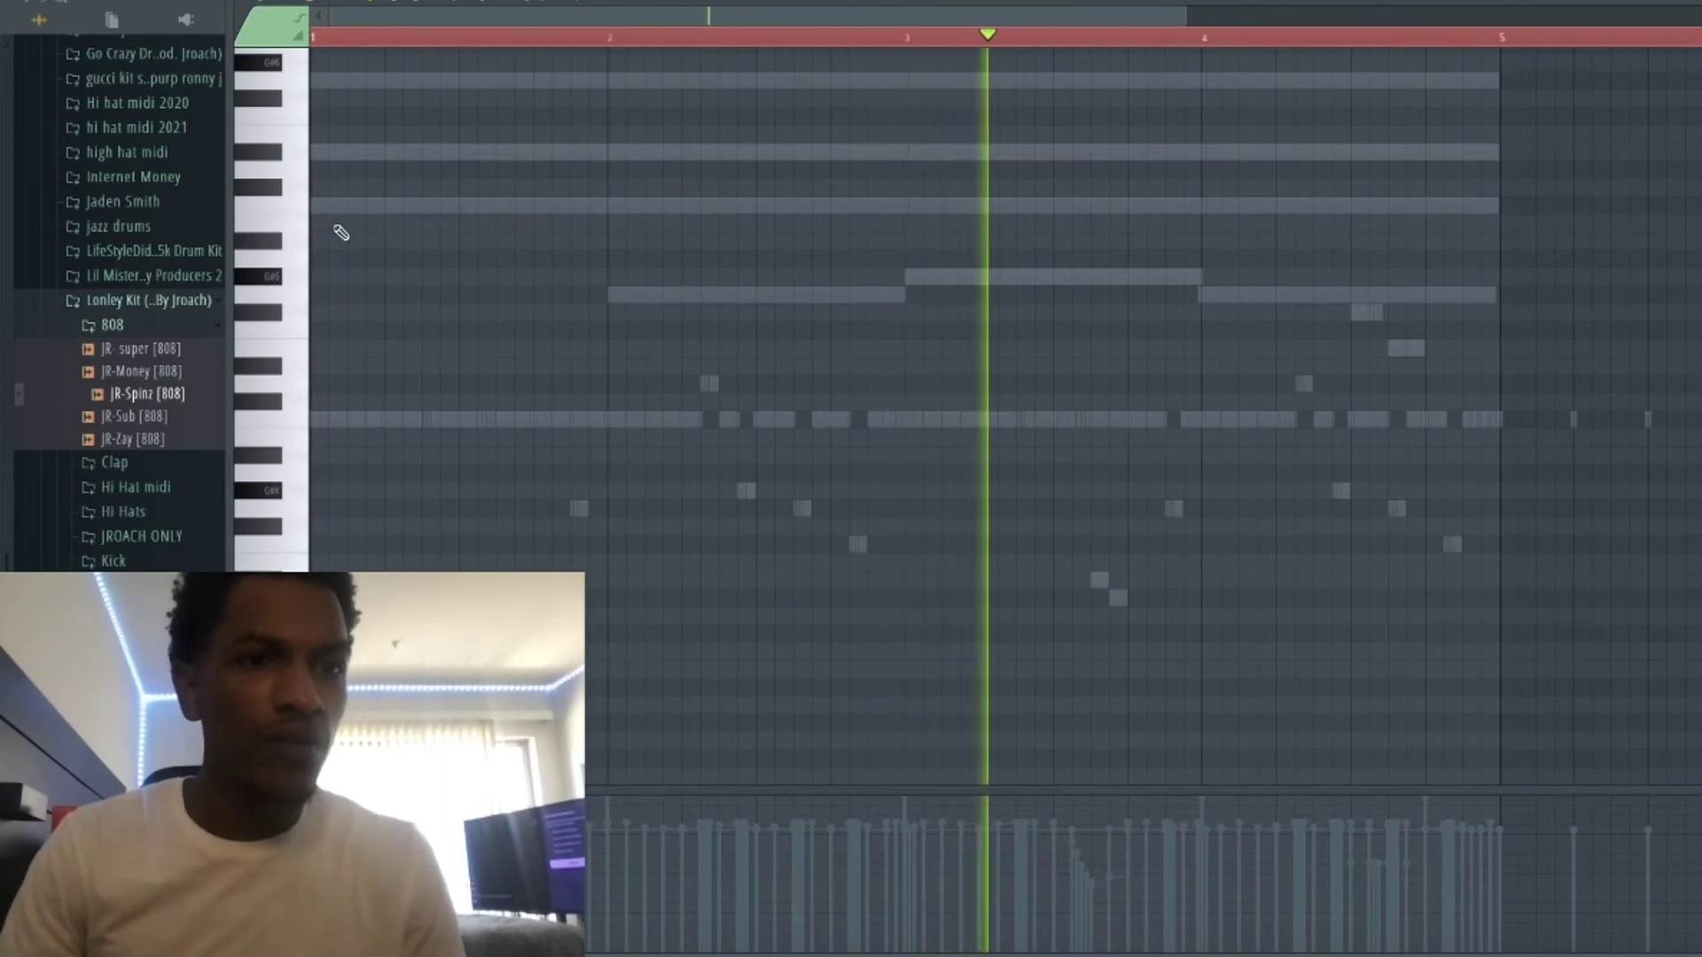
left_click(350, 205)
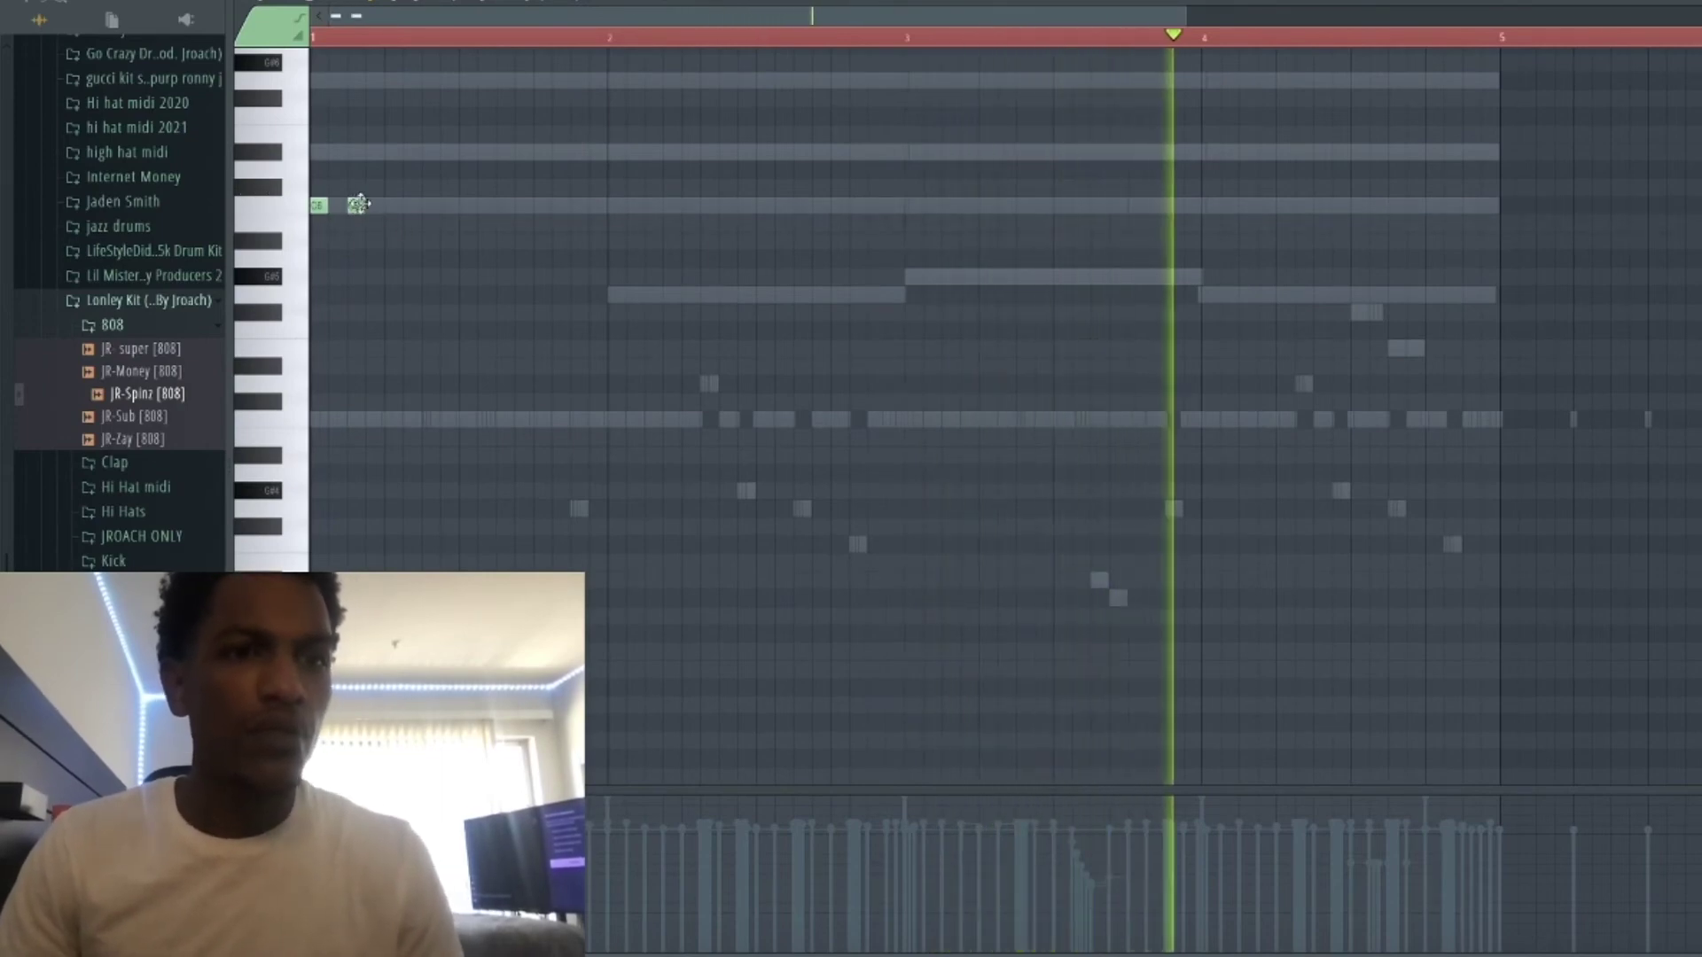
scroll(366, 228, "up", 1)
scroll(381, 229, "left", 1)
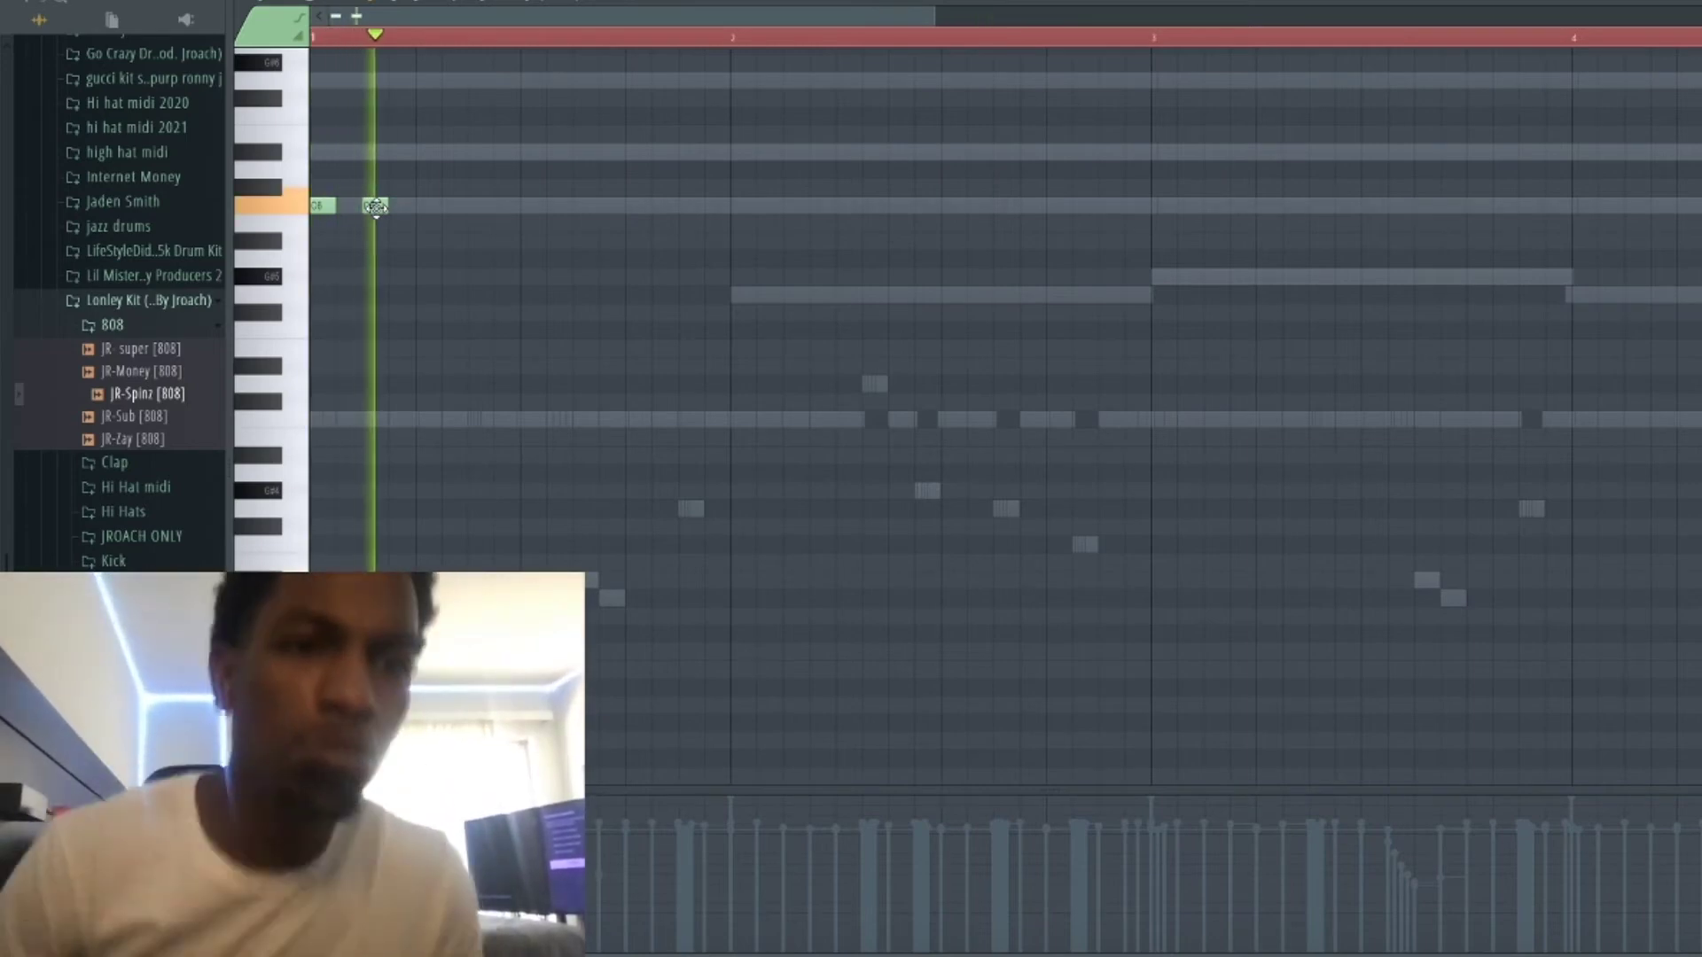
left_click(377, 223)
right_click(381, 220)
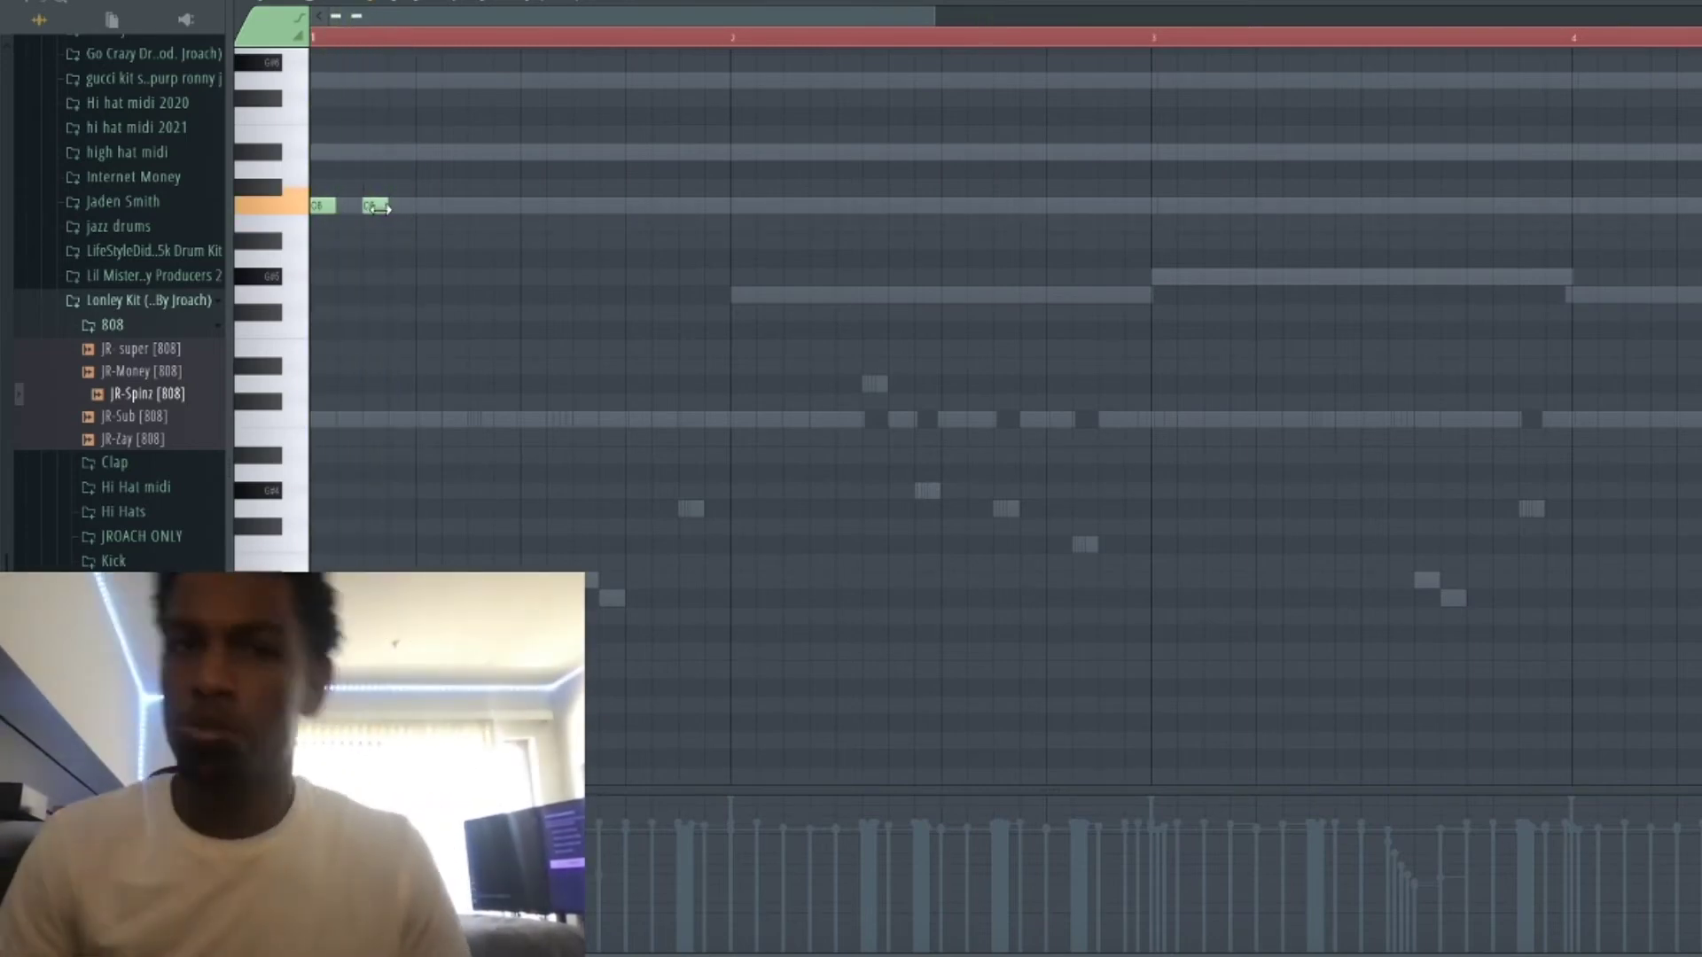
left_click_drag(399, 211, 465, 208)
left_click(500, 206)
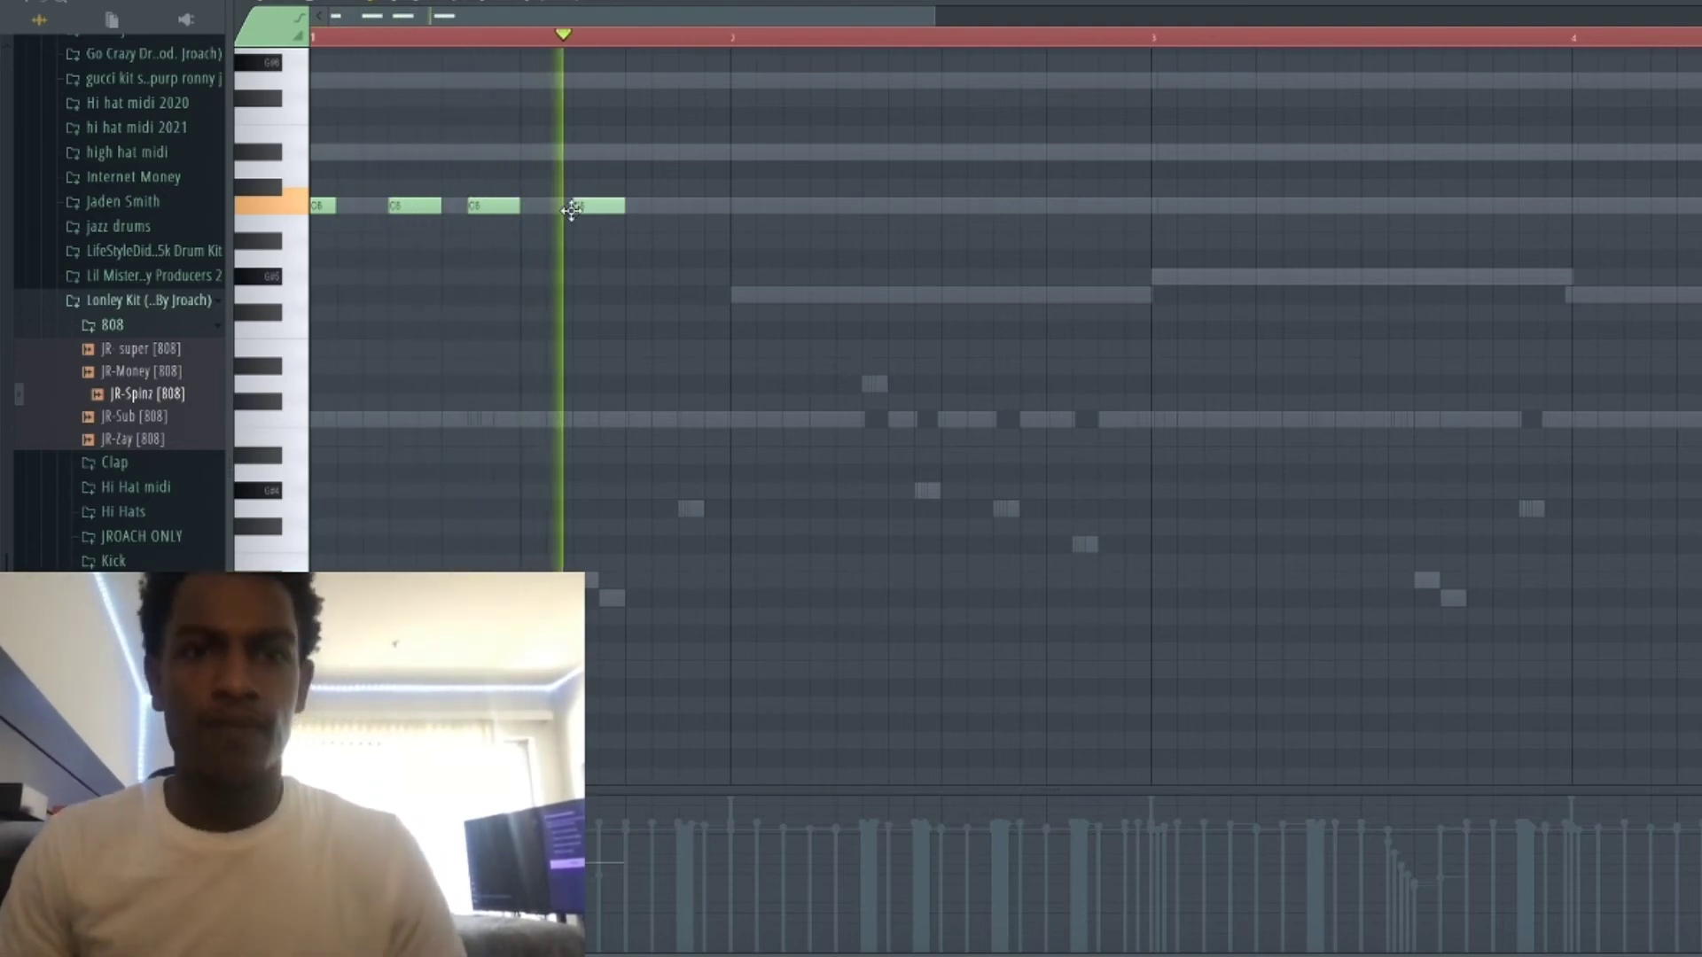
left_click(702, 208)
left_click_drag(703, 208, 676, 211)
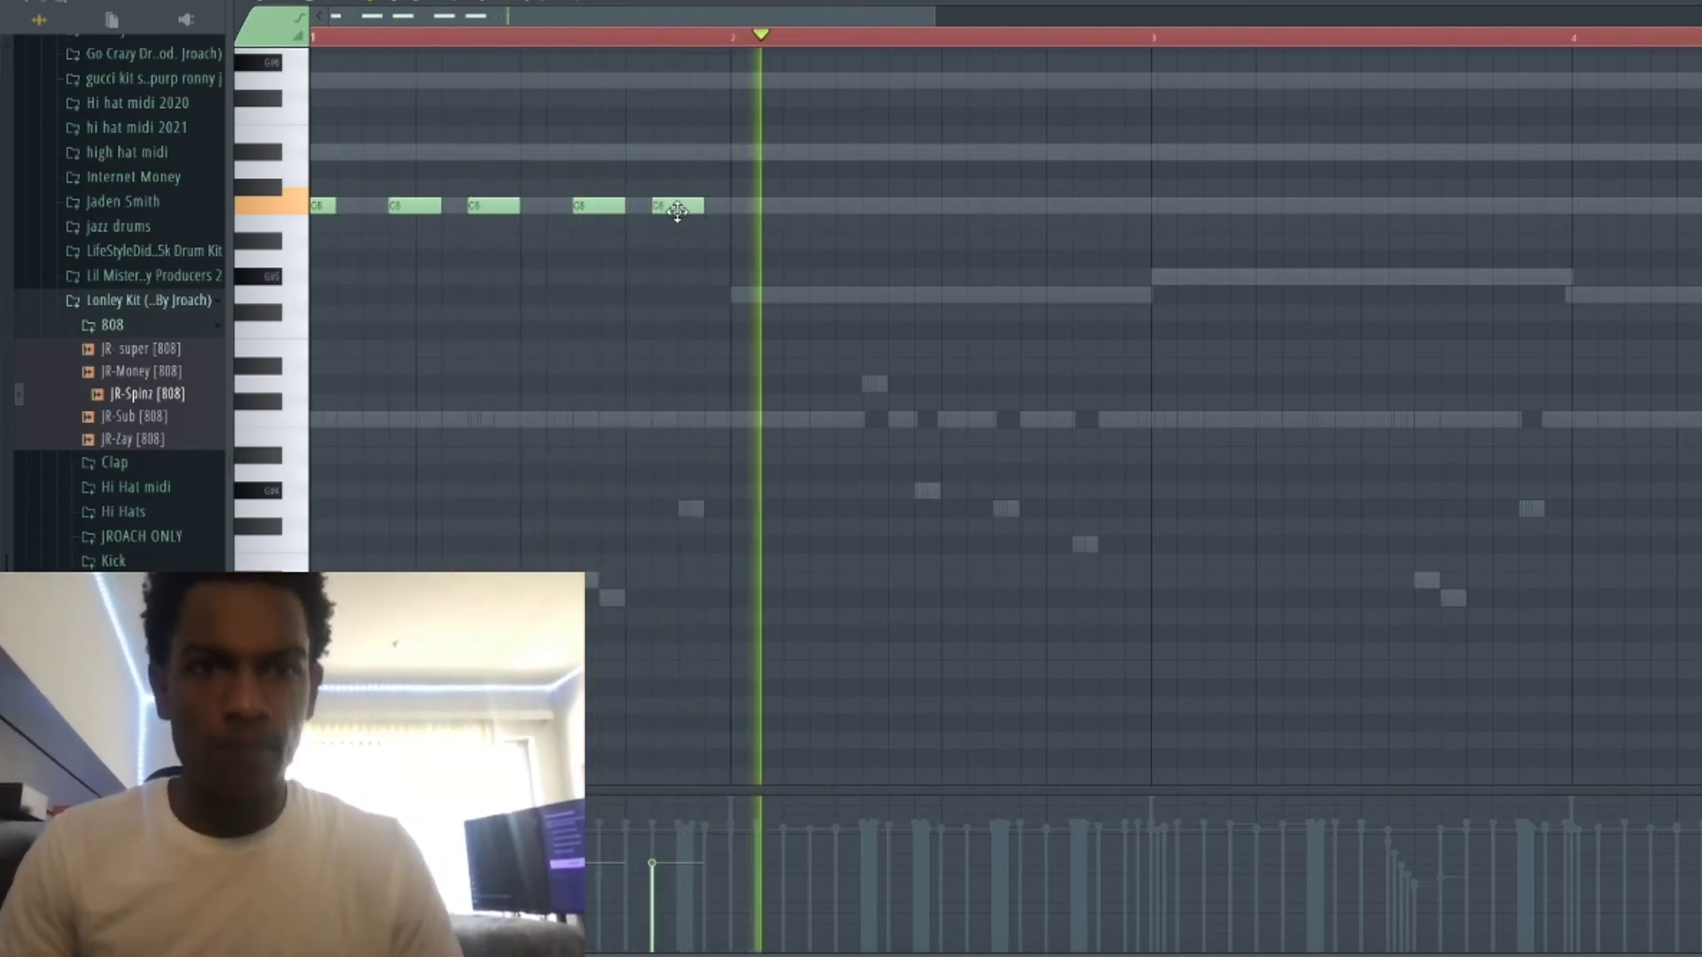
Add five G5 notes across bar 2 of the 808 pattern, following the bass note of the ghost chords.
left_click(740, 295)
left_click(866, 295)
left_click_drag(887, 296, 827, 295)
scroll(896, 317, "up", 1)
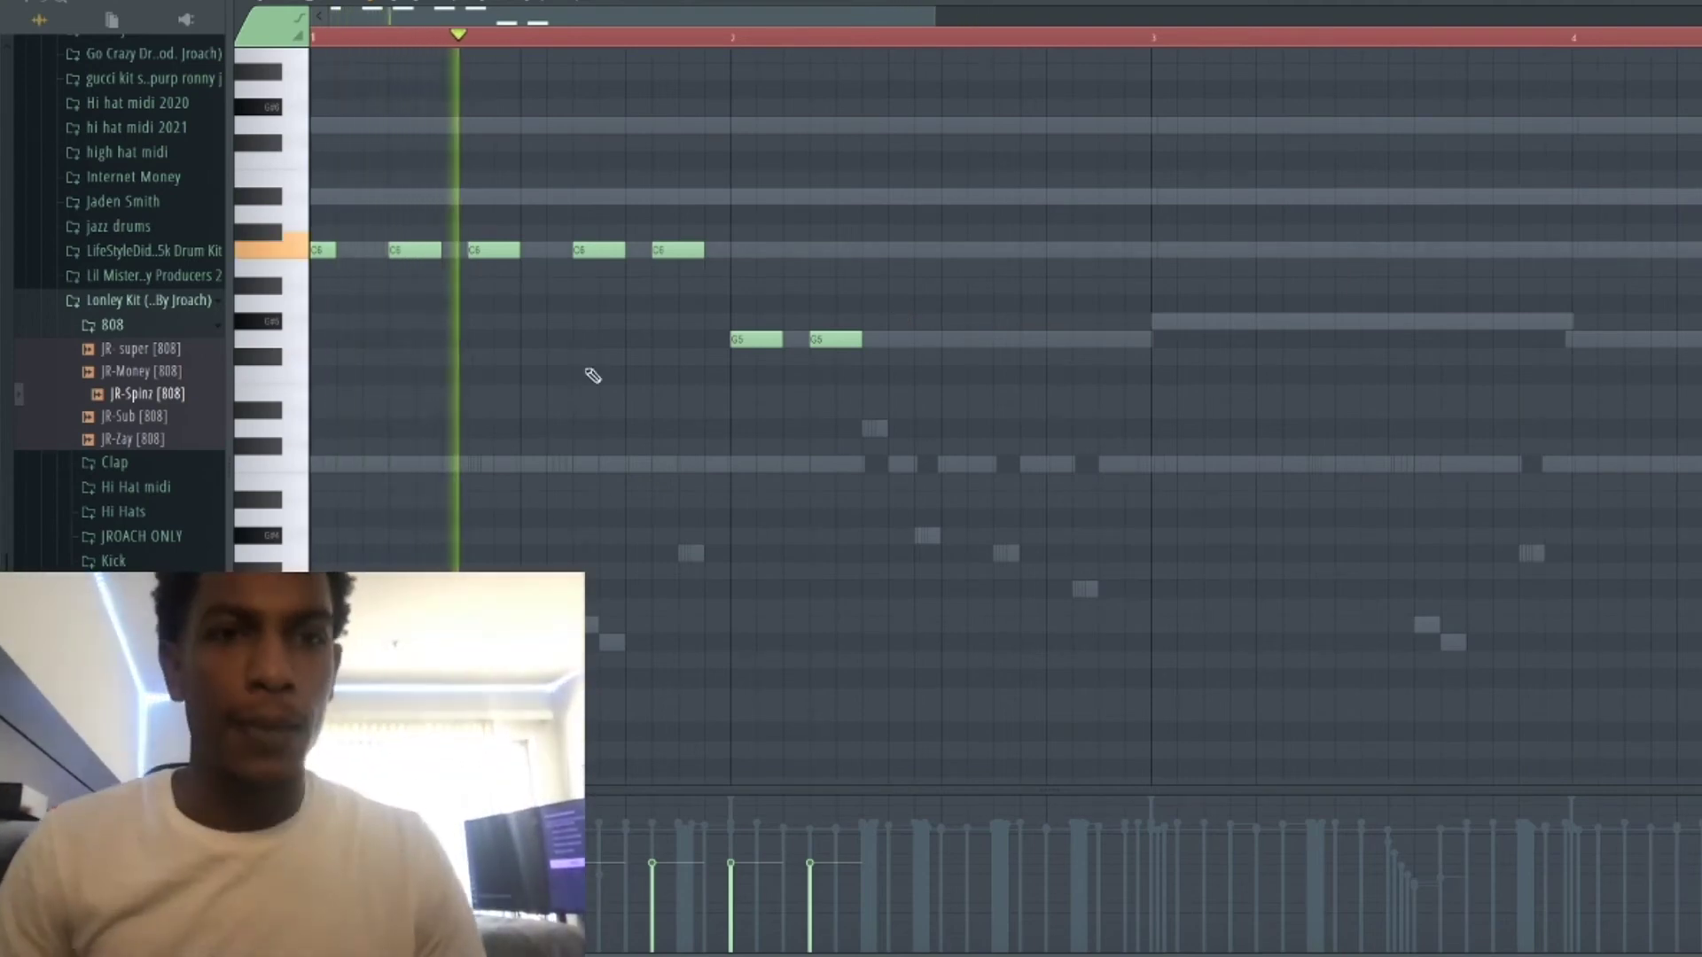
left_click(900, 339)
left_click(997, 340)
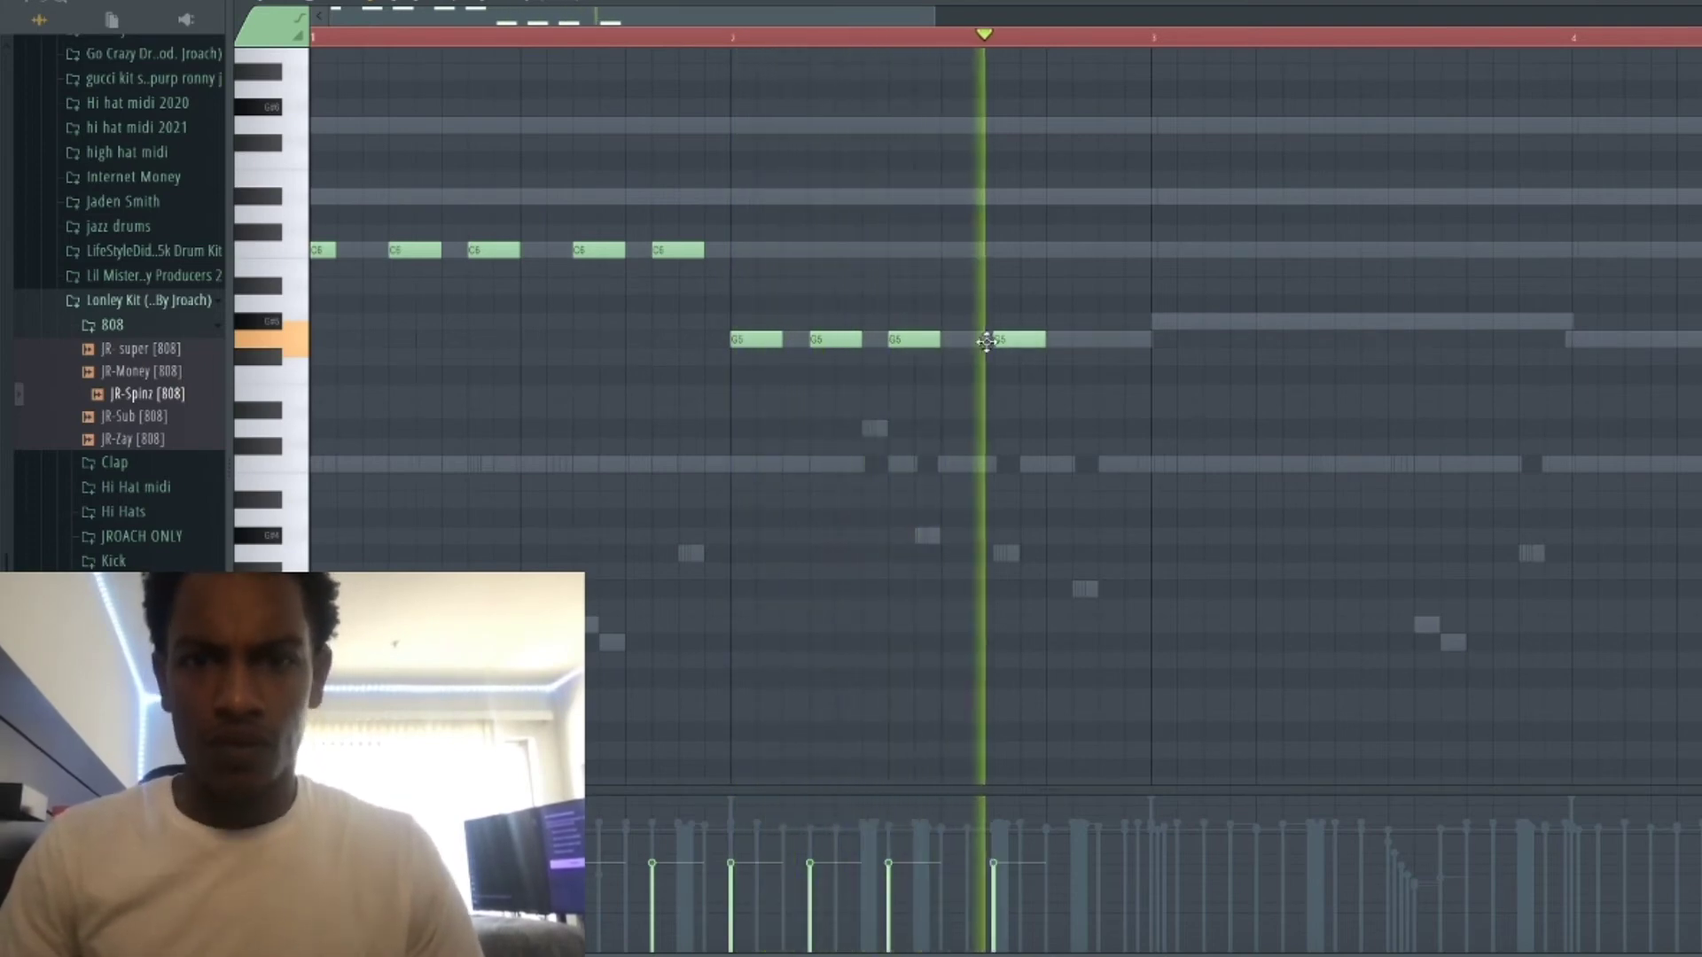
left_click(1092, 339)
Add three spaced G#5 notes in bar 3 and three G5 notes in bar 4 of the 808 pattern.
left_click(1170, 321)
left_click(1266, 321)
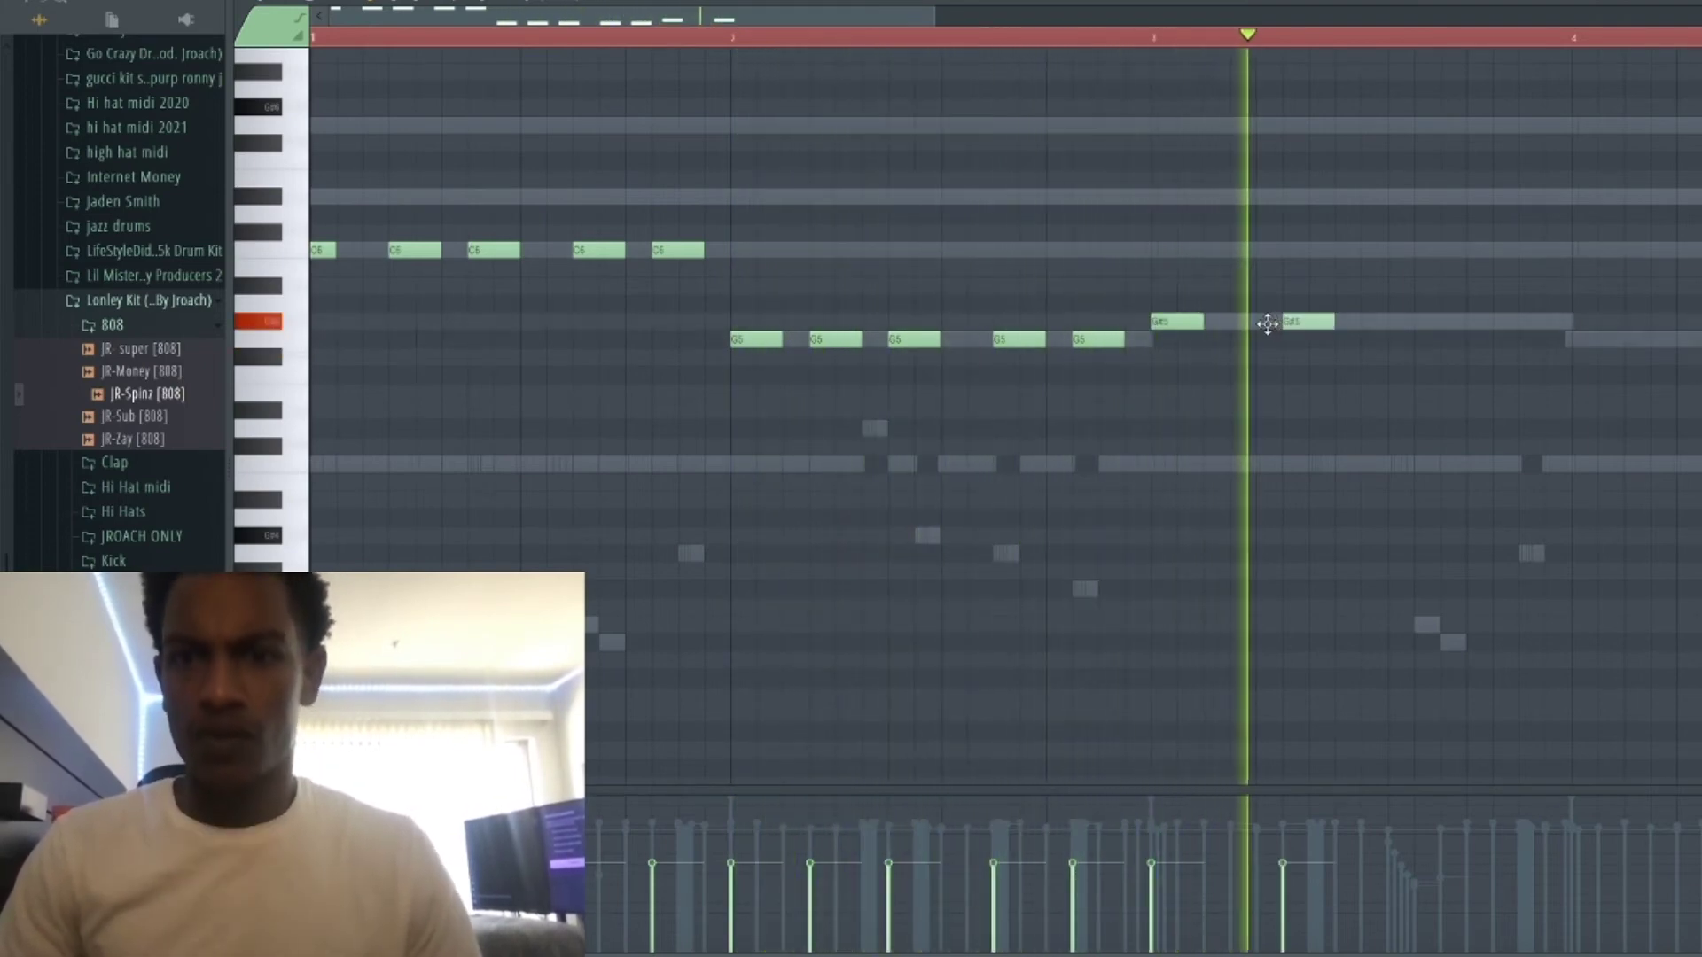
left_click_drag(1253, 322, 1263, 323)
left_click(1415, 321)
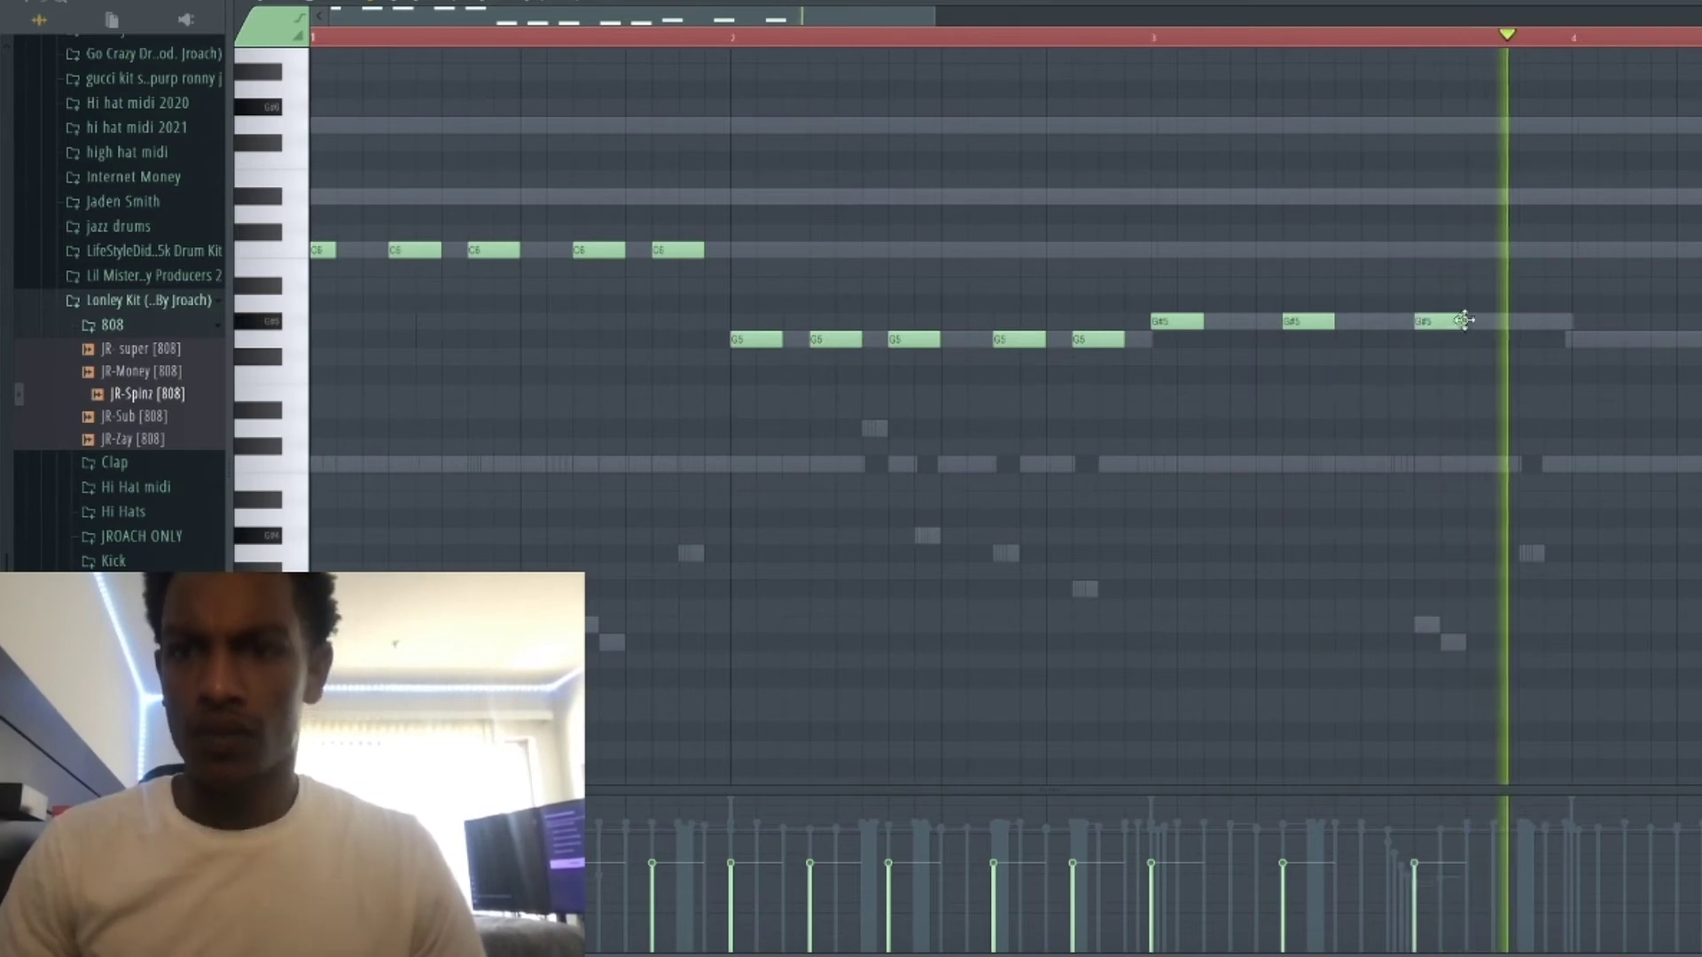
left_click(1572, 340)
left_click(1680, 339)
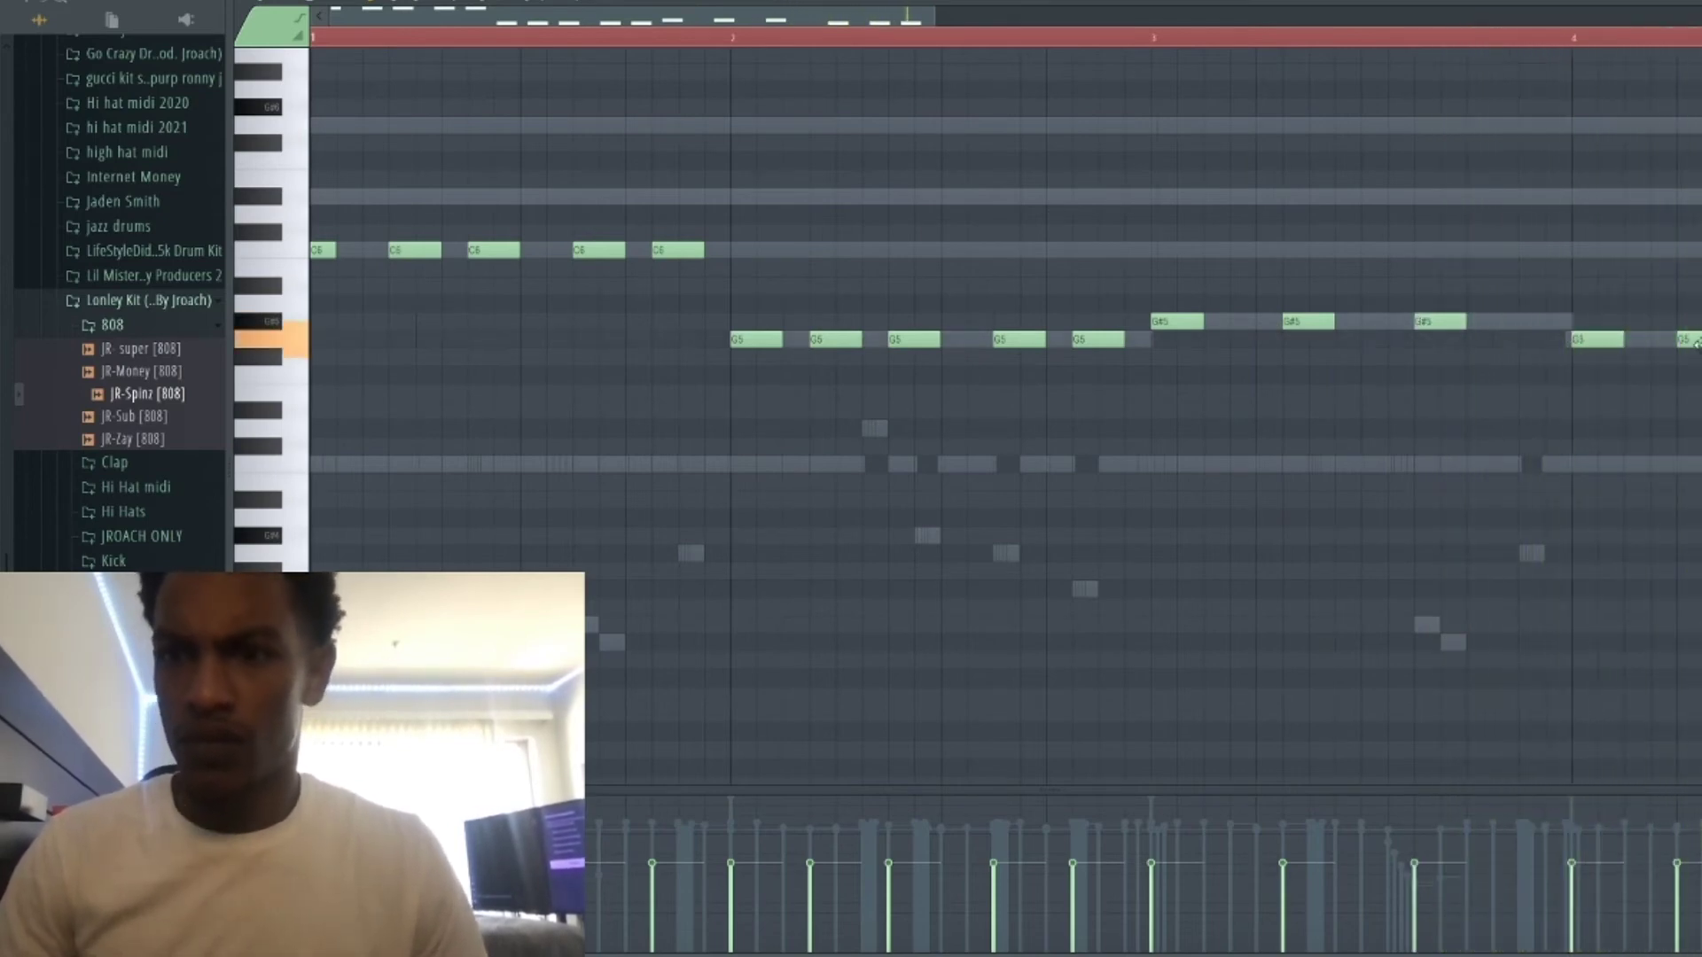
scroll(1666, 343, "down", 3)
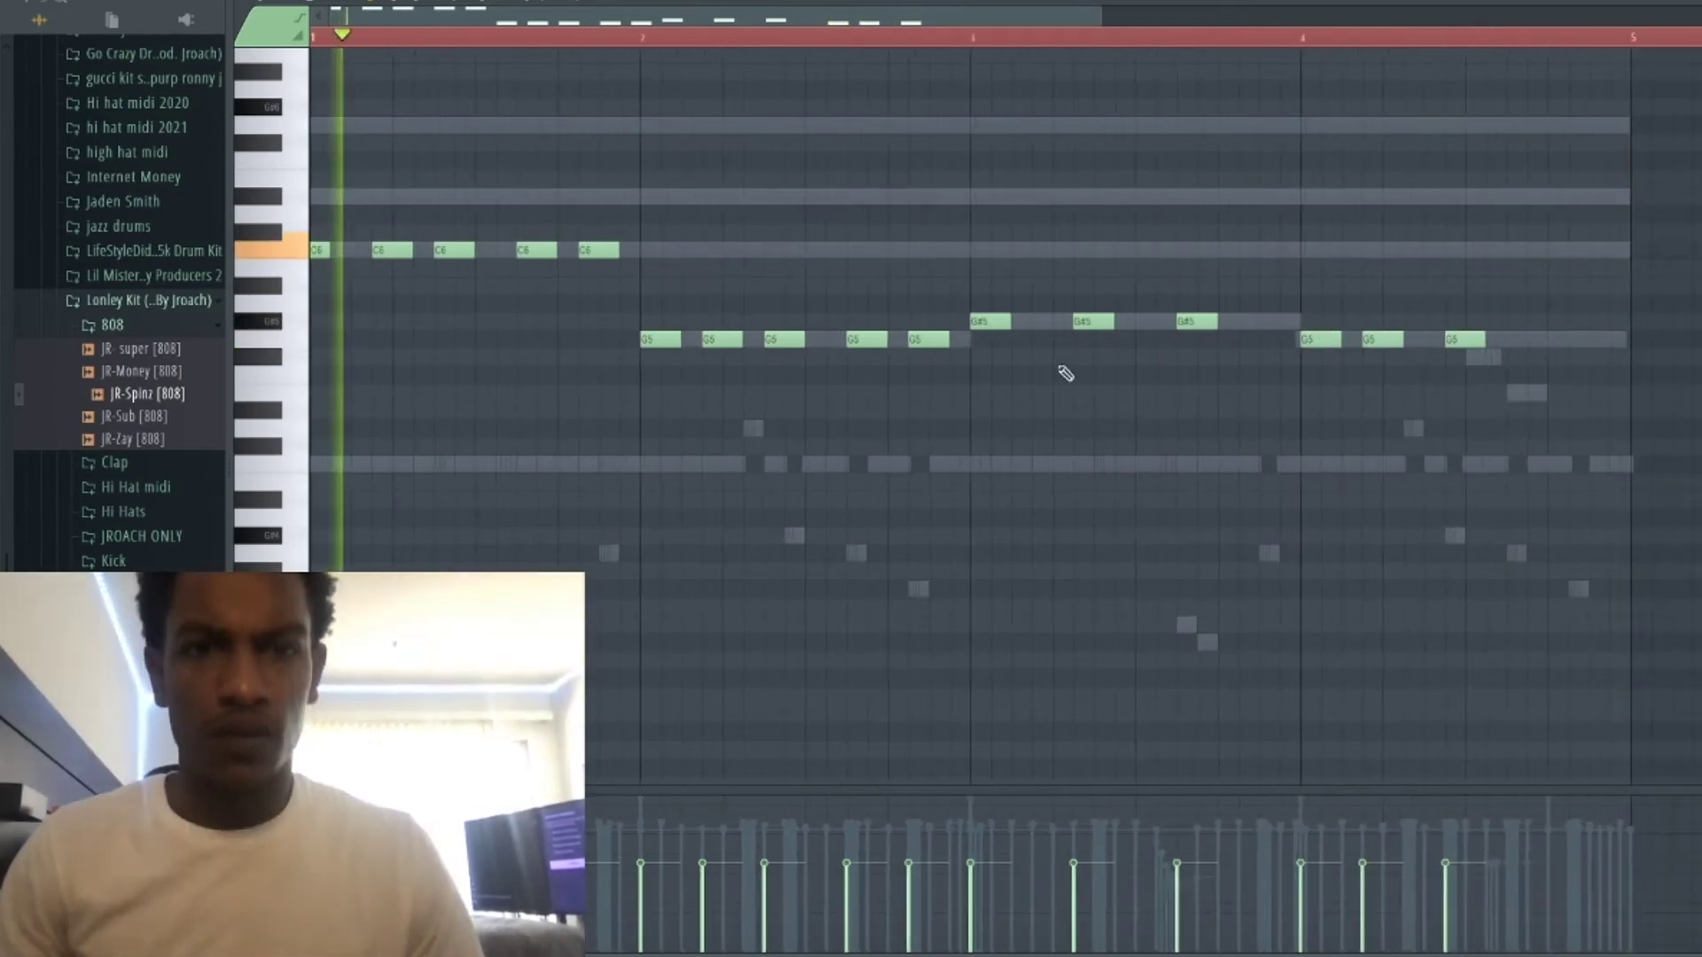
Turn the end of bar 2 into a quick fill of short C6, D#6 and A#5 notes, raising the last G5 to C6.
left_click(634, 127)
right_click(626, 129)
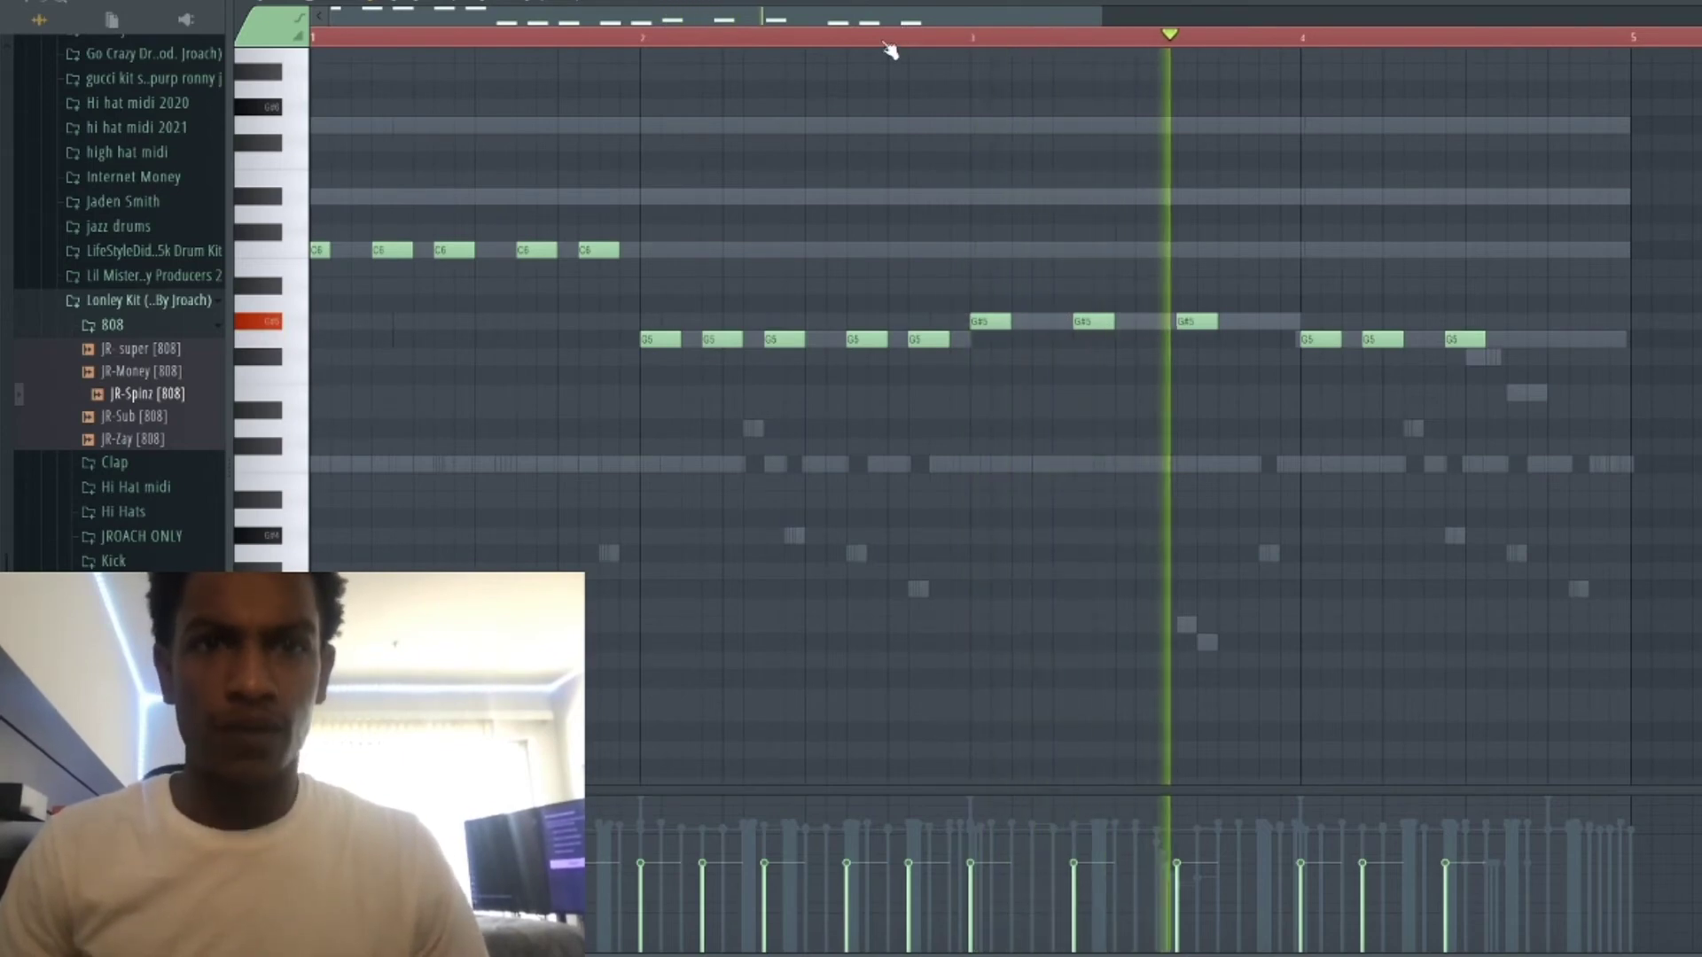
left_click_drag(922, 337, 924, 242)
left_click(936, 197)
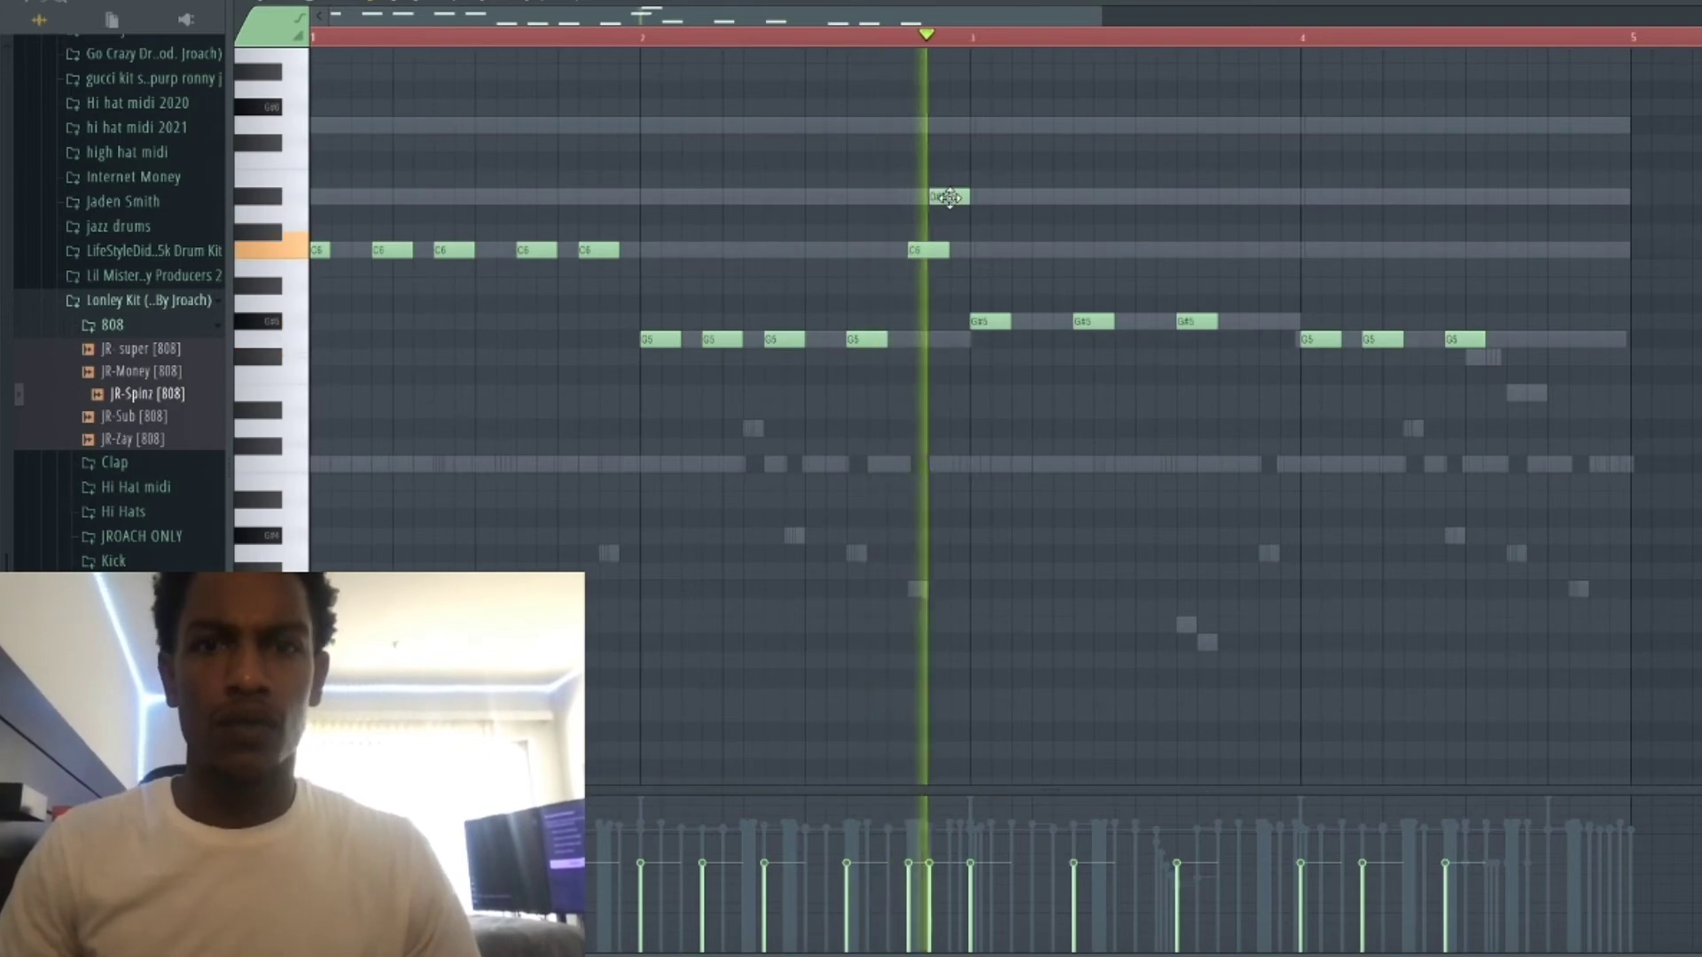
left_click(962, 285)
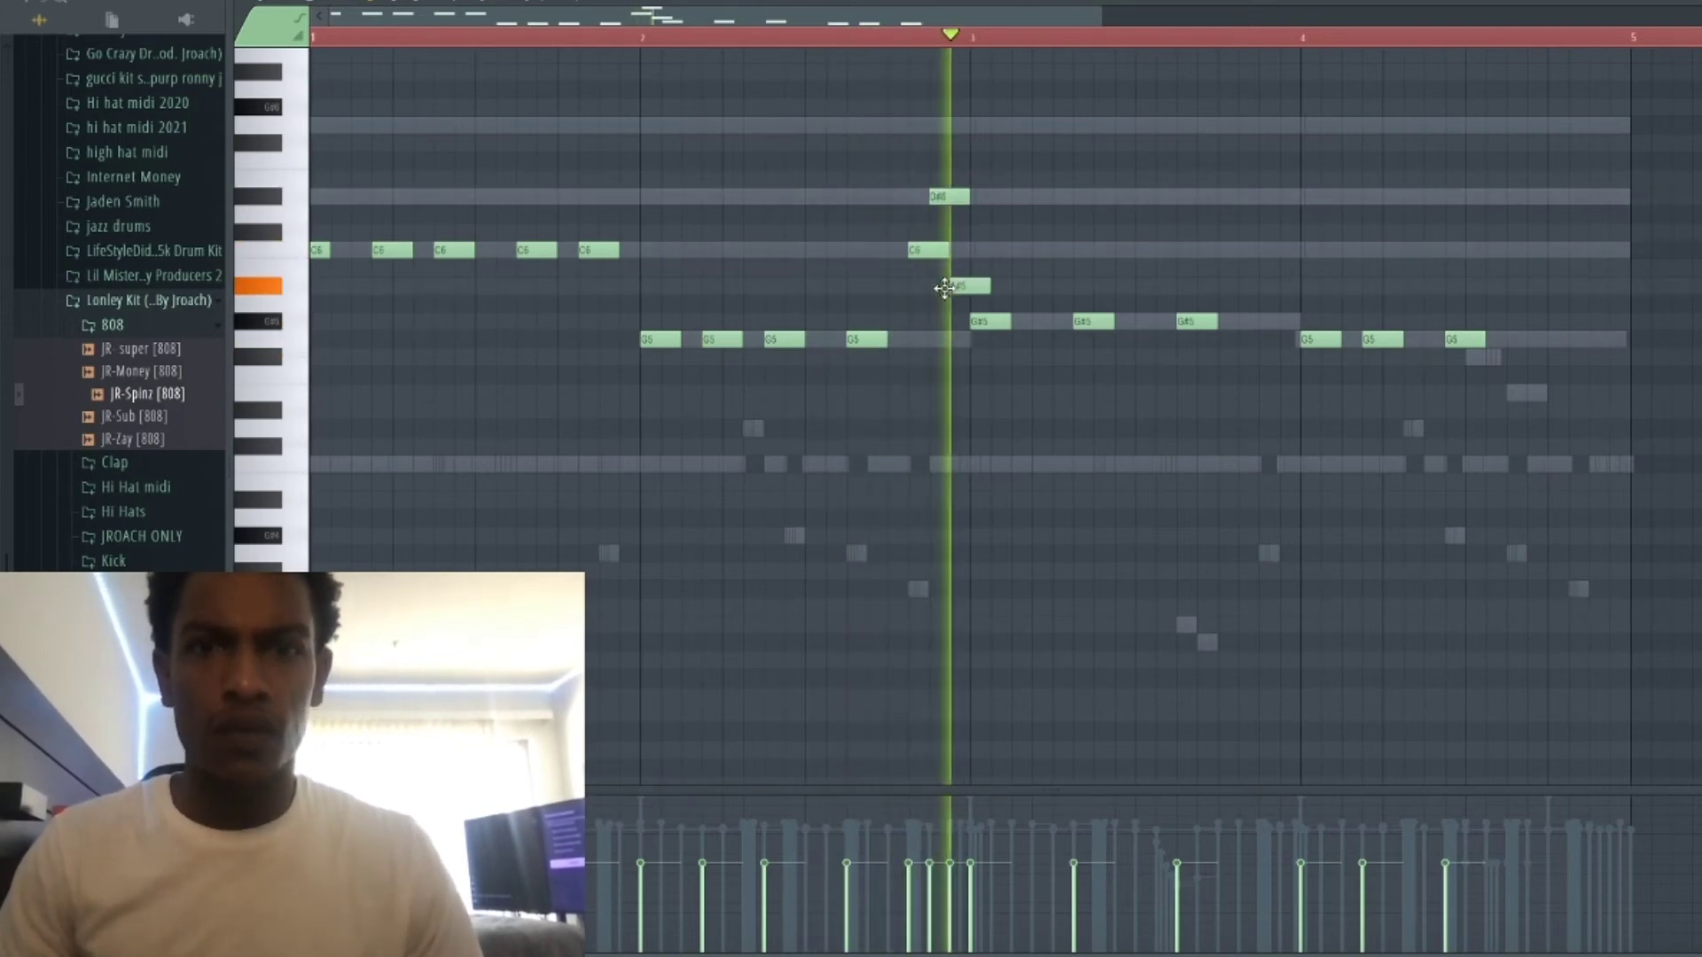
left_click_drag(951, 293, 898, 68)
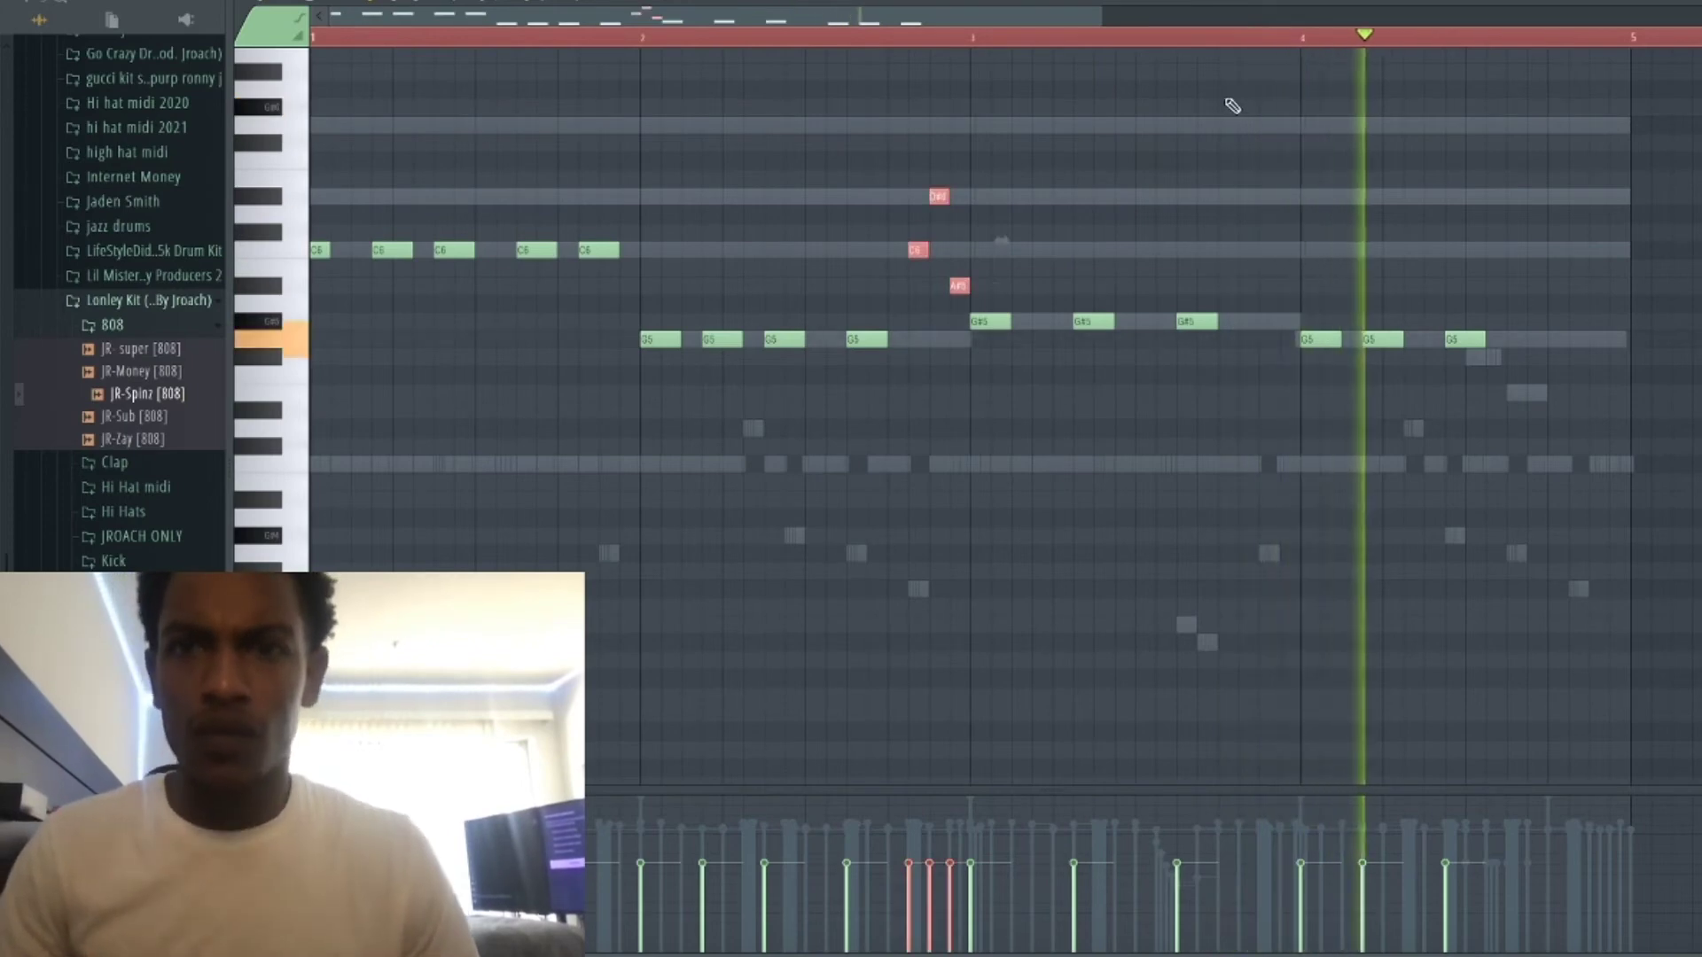
Add a G6 note at the end of bar 3 and finish bar 4 with G5, E5 and D5 notes.
left_click(1225, 125)
left_click_drag(1225, 127, 1266, 127)
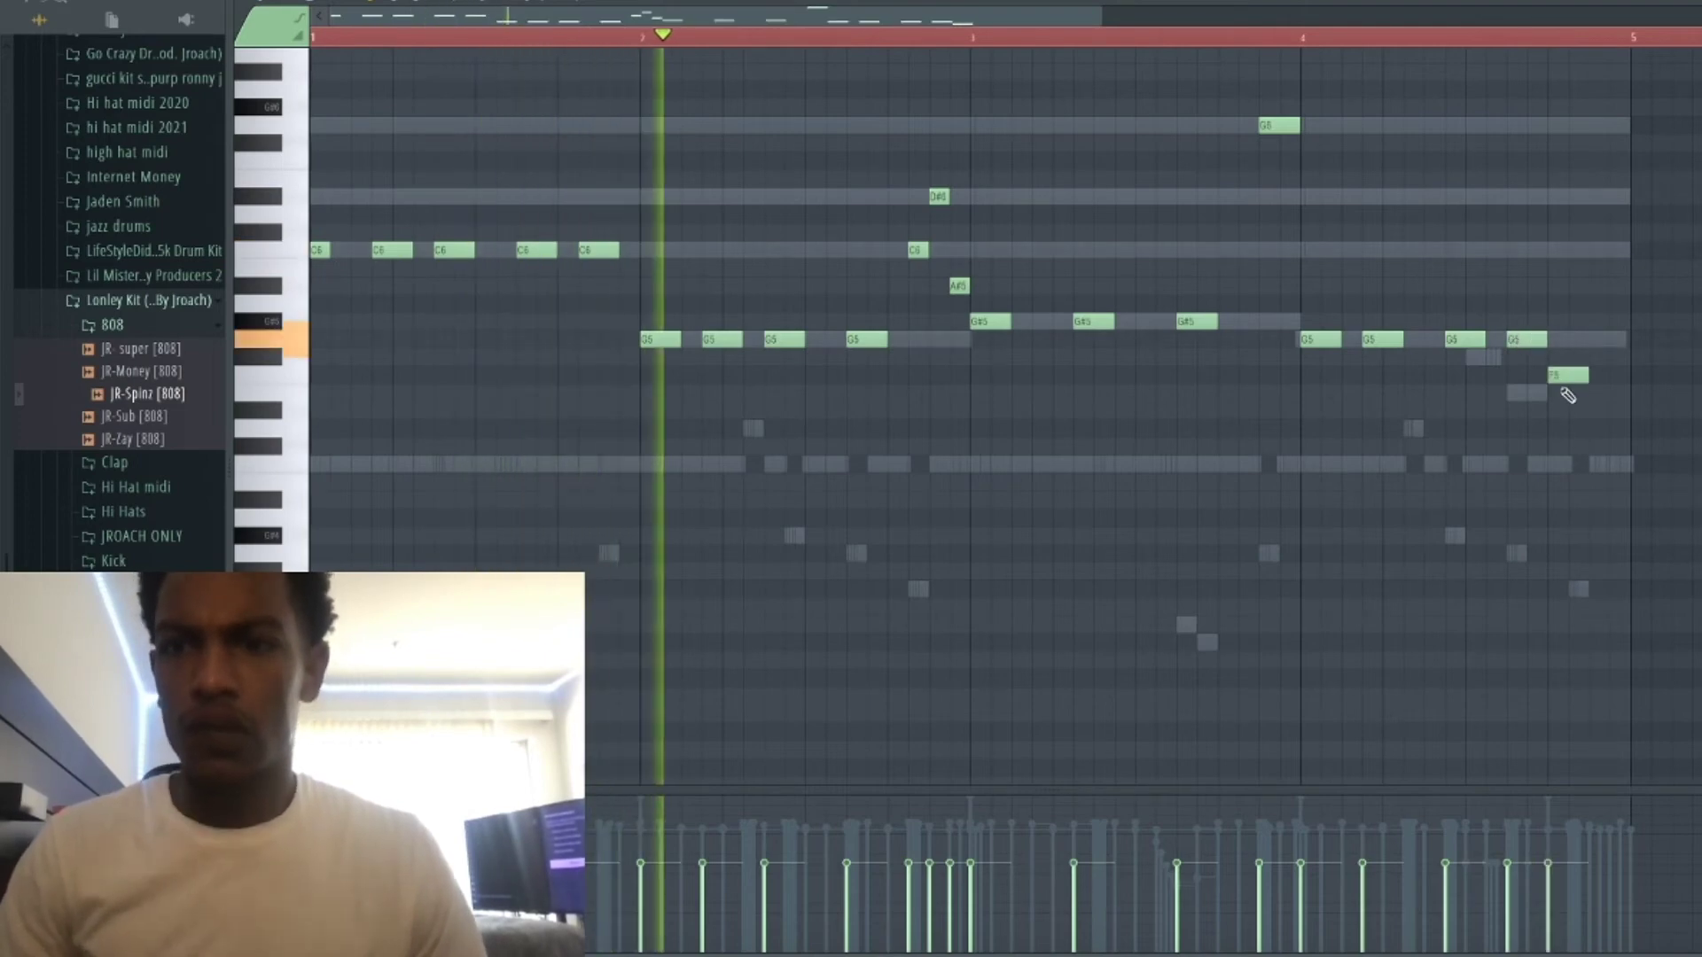
left_click_drag(1560, 395, 1560, 399)
left_click(1595, 429)
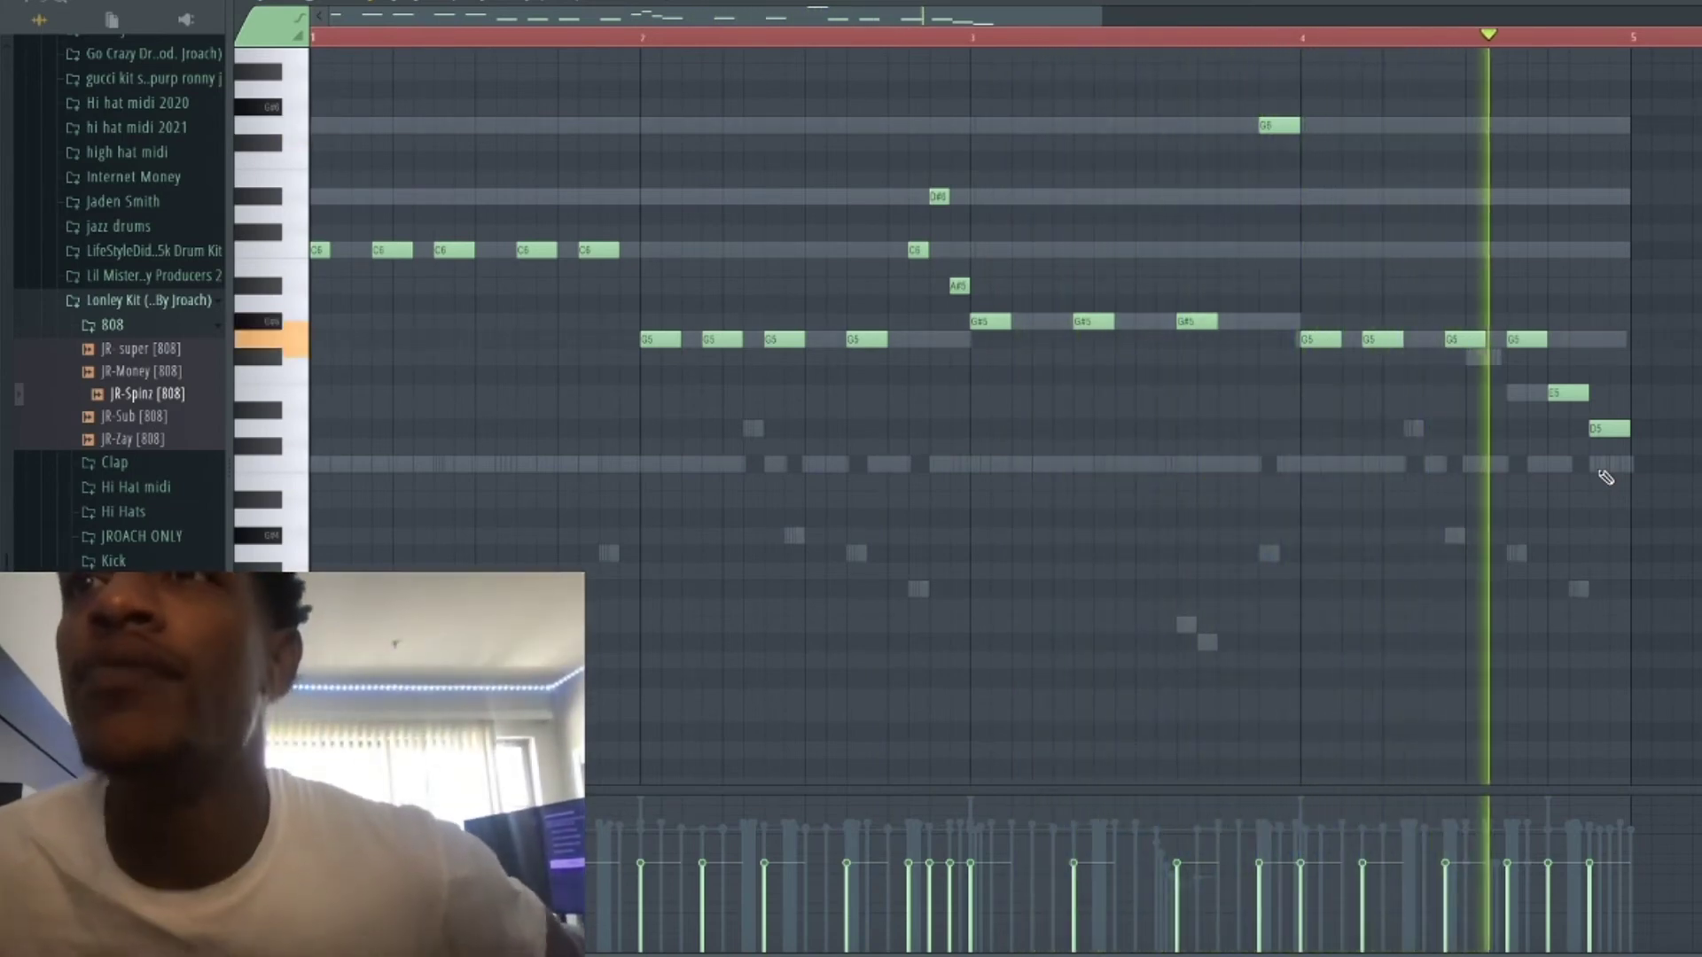
left_click(1353, 38)
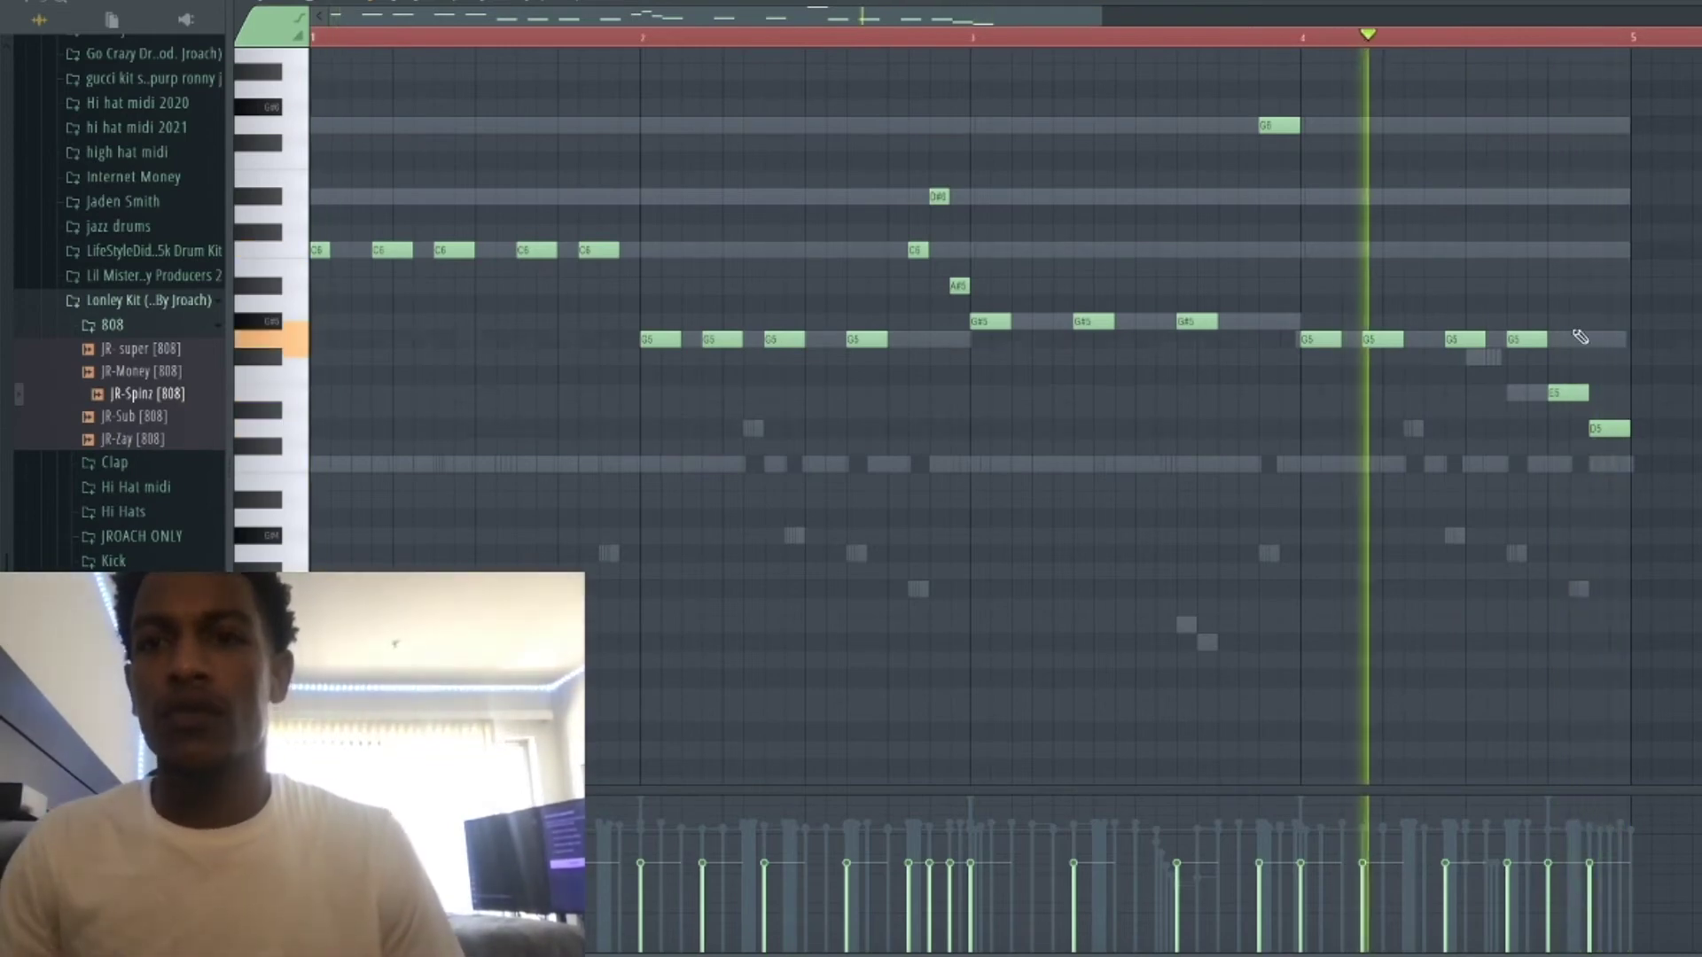
Reposition the closing E5 and D5 notes of bar 4 and add a C5 note at the bar's end.
scroll(1564, 355, "up", 2)
left_click_drag(1516, 377, 1525, 432)
key("space")
key("space")
right_click(1527, 394)
right_click(1527, 376)
left_click(1492, 398)
left_click(1580, 464)
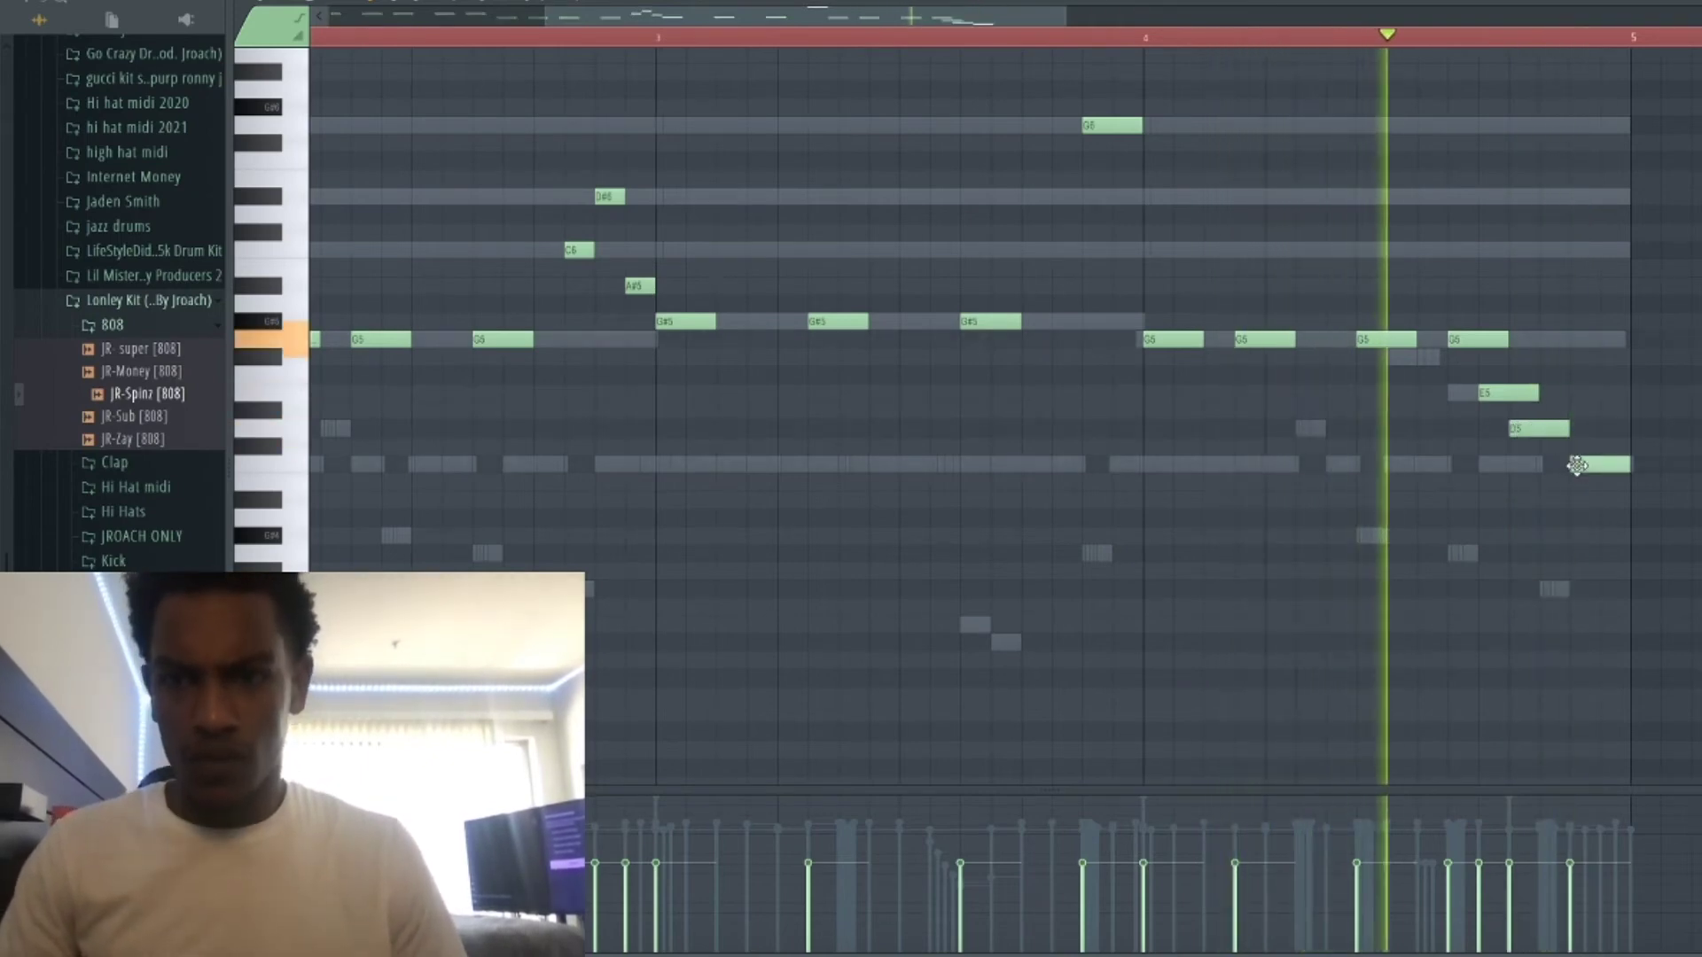
key("space")
key("space")
left_click_drag(1540, 432, 1572, 433)
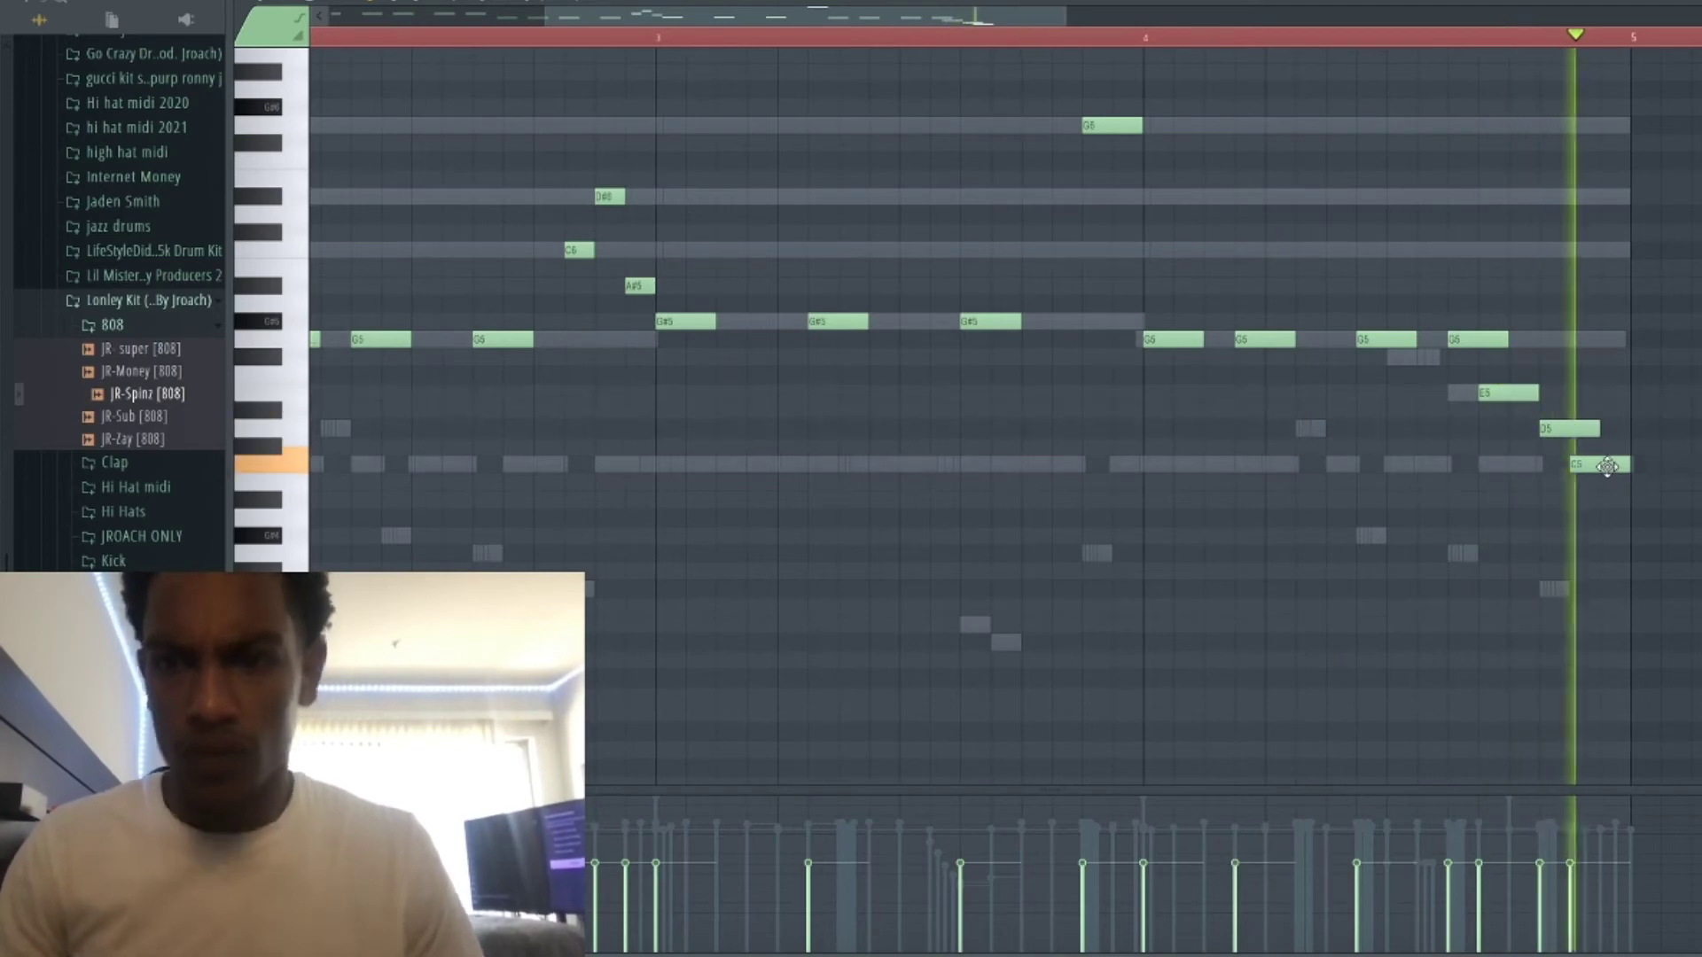
left_click_drag(1494, 435, 1497, 359)
key("alt+u")
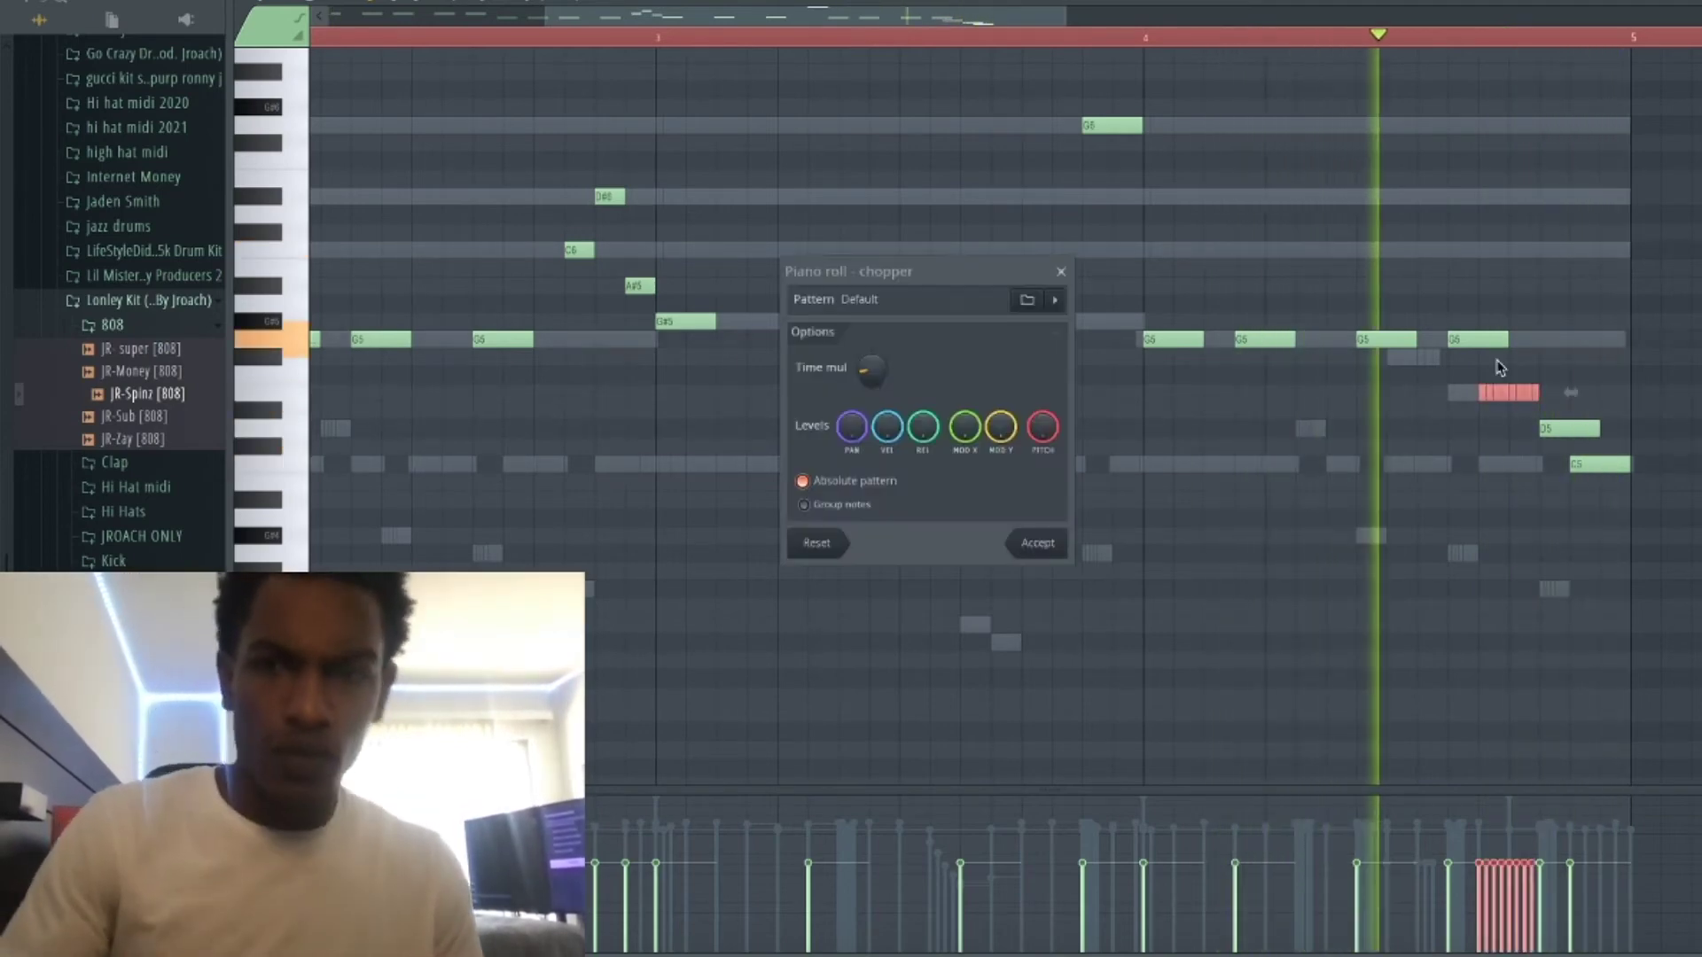
left_click_drag(866, 372, 858, 358)
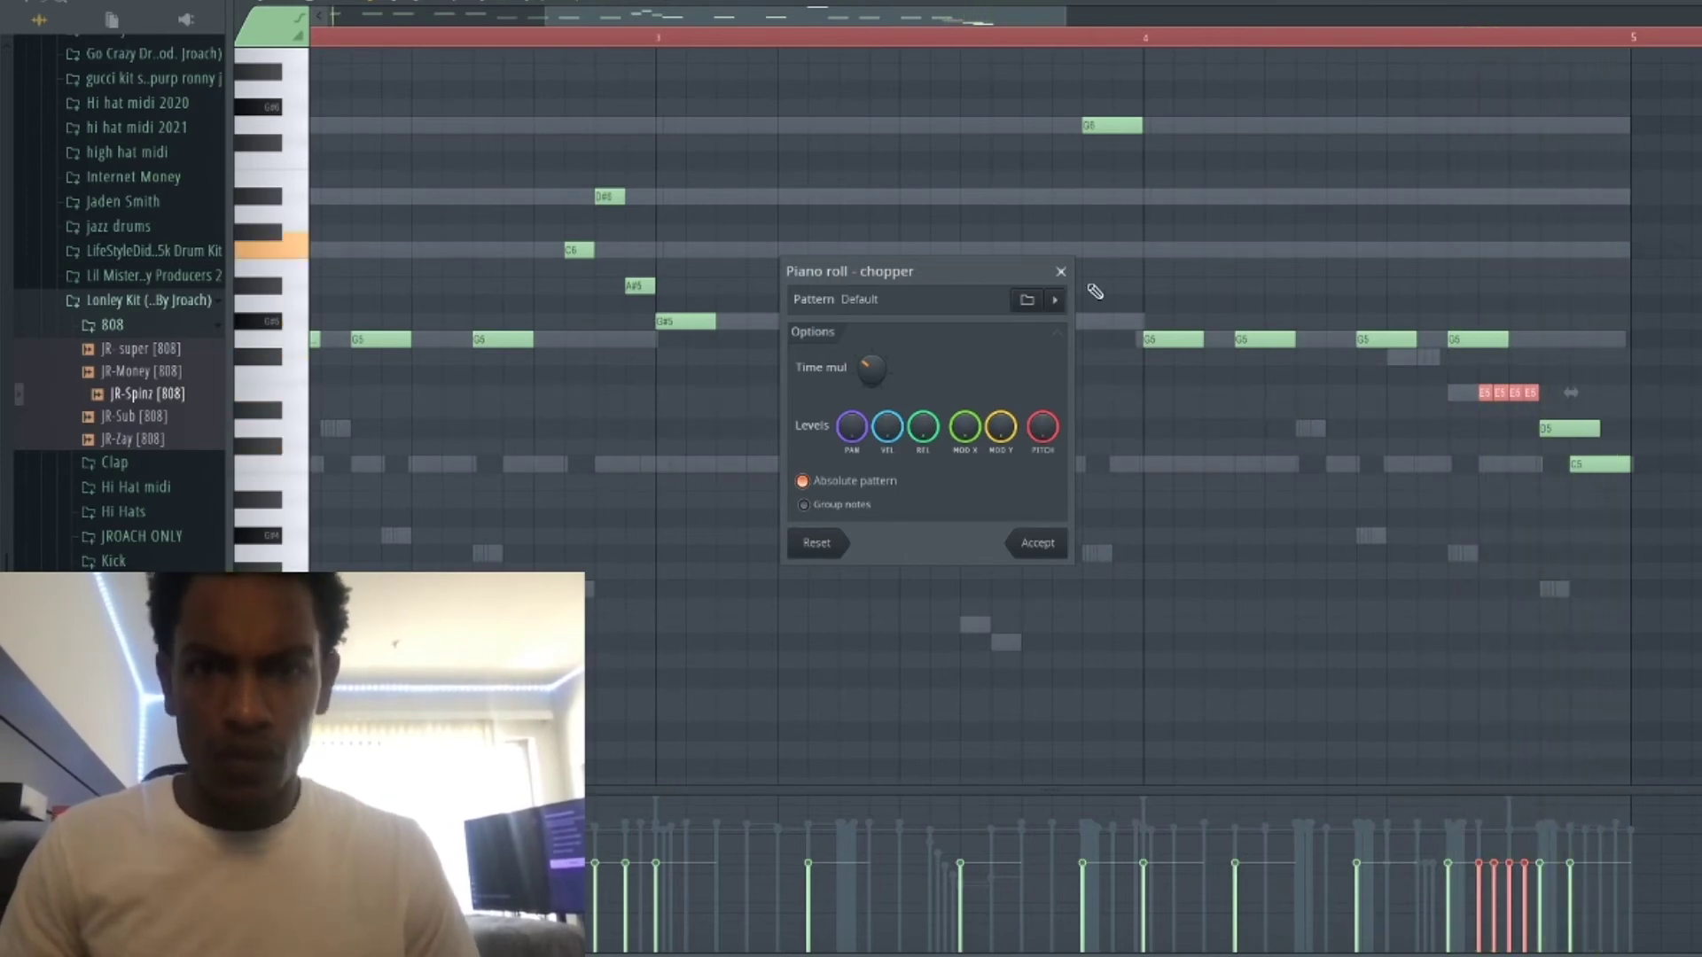
left_click(1060, 271)
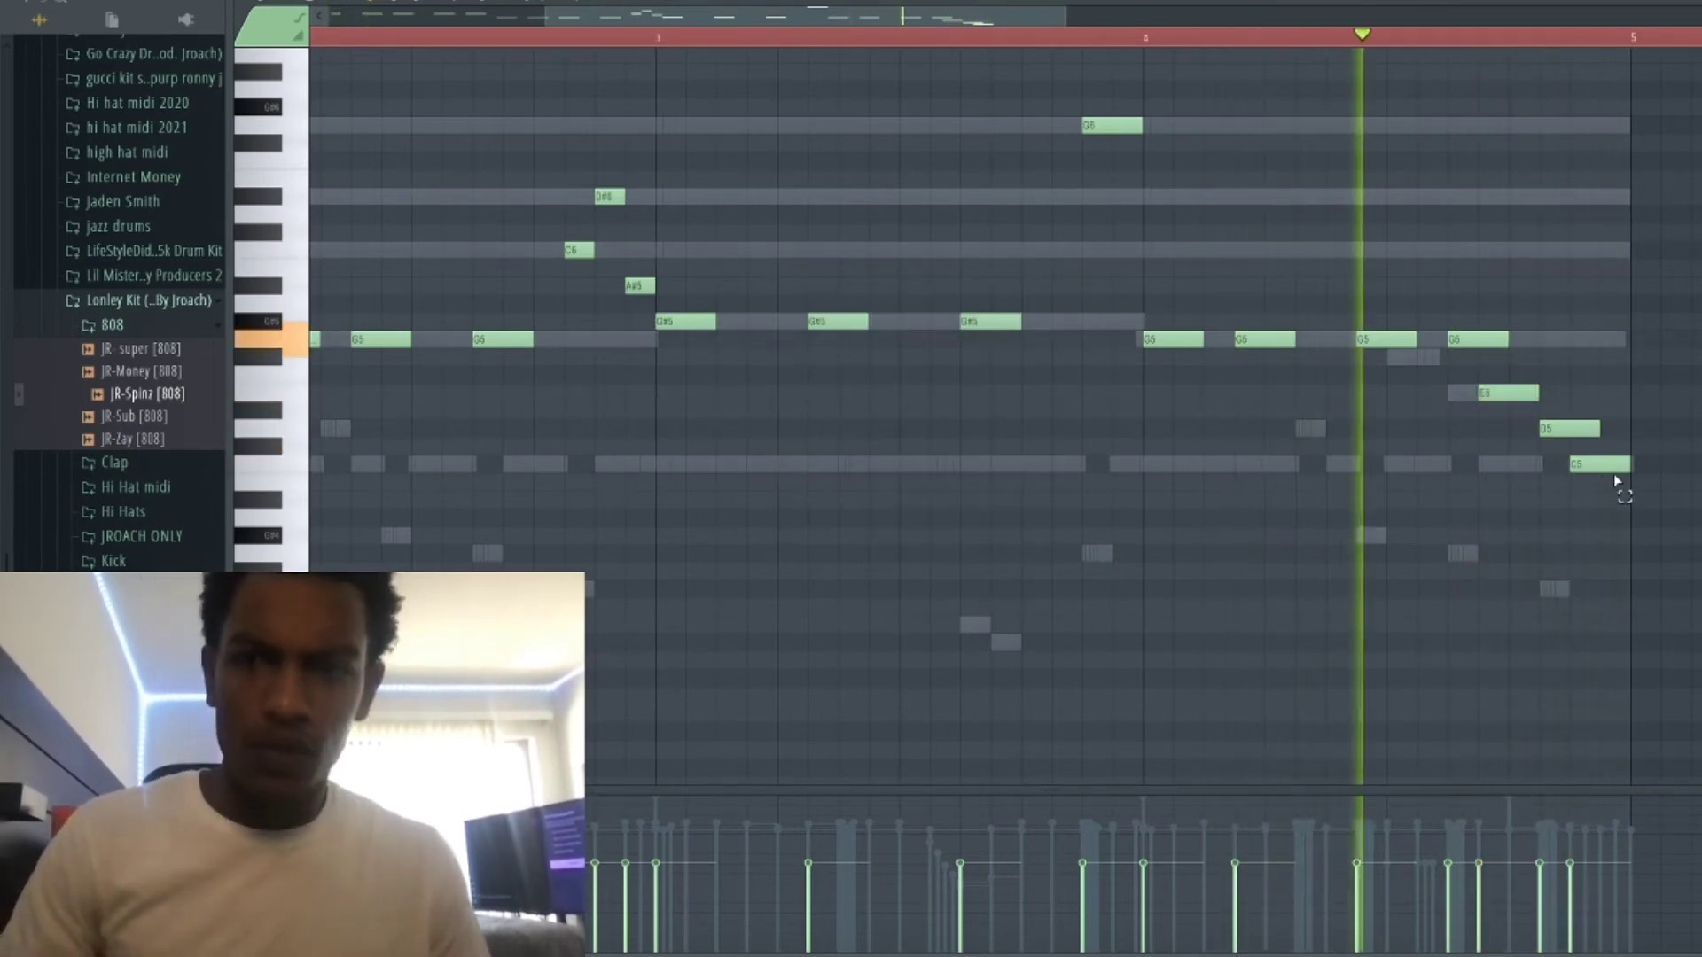
Chop the D5 note near the end of bar 4 into a roll and delete the slices overlapping the C5 note.
left_click_drag(1613, 474, 1571, 419)
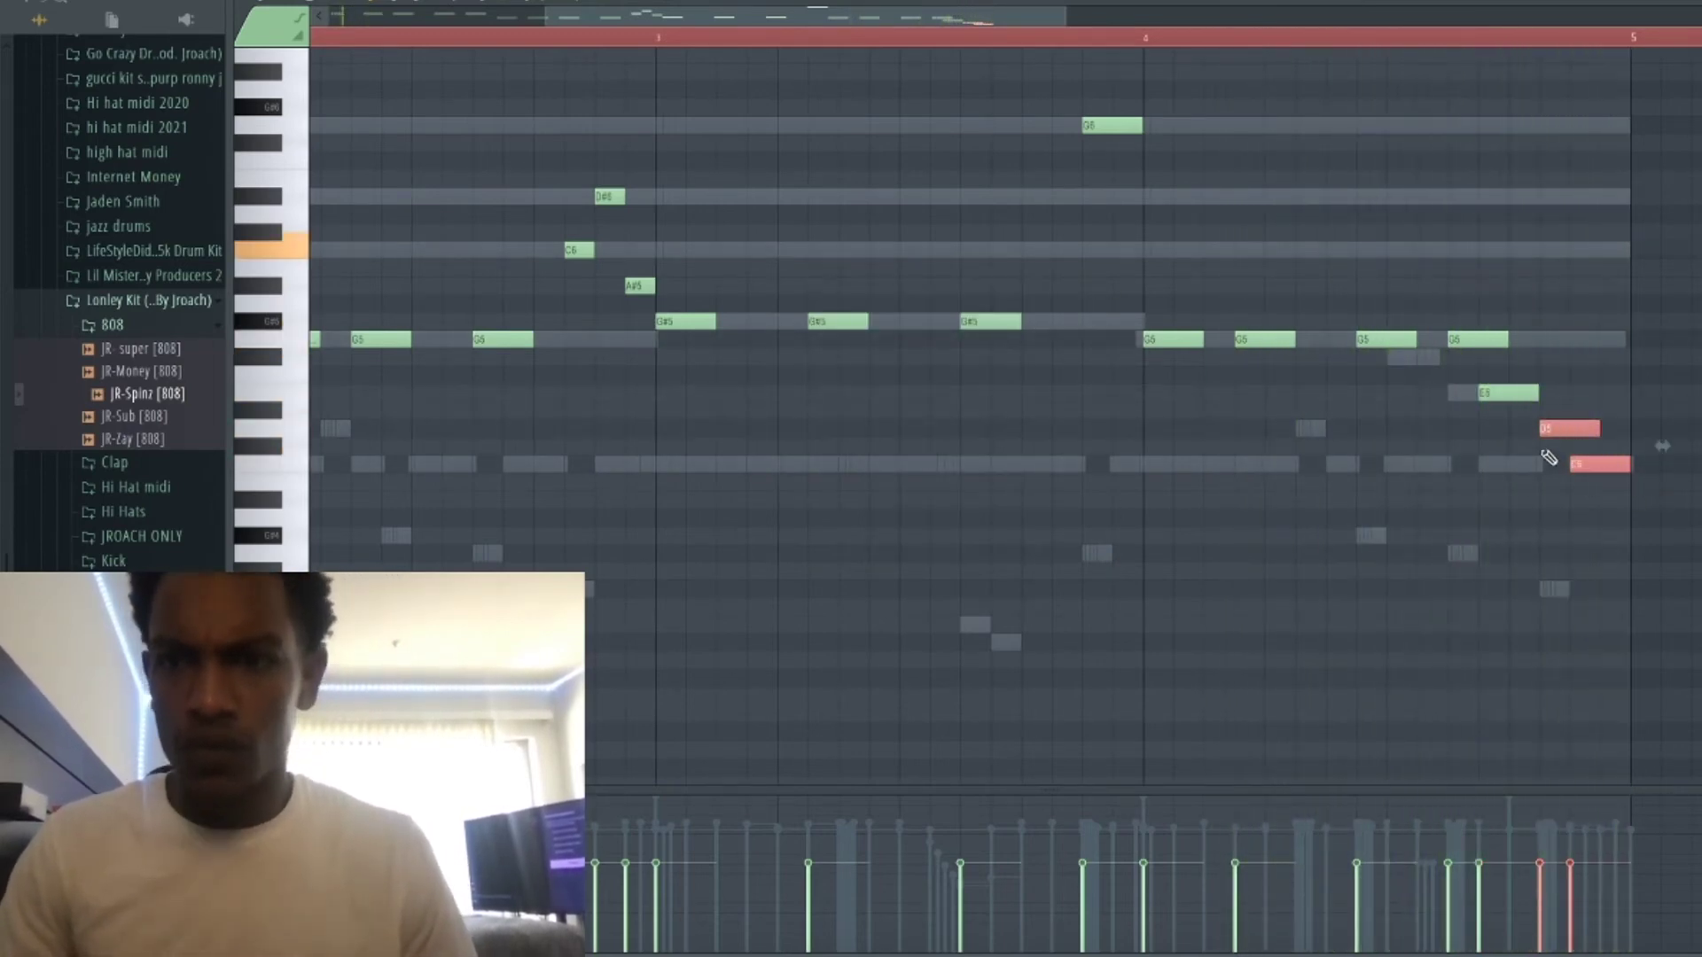
key("alt+u")
left_click(1033, 543)
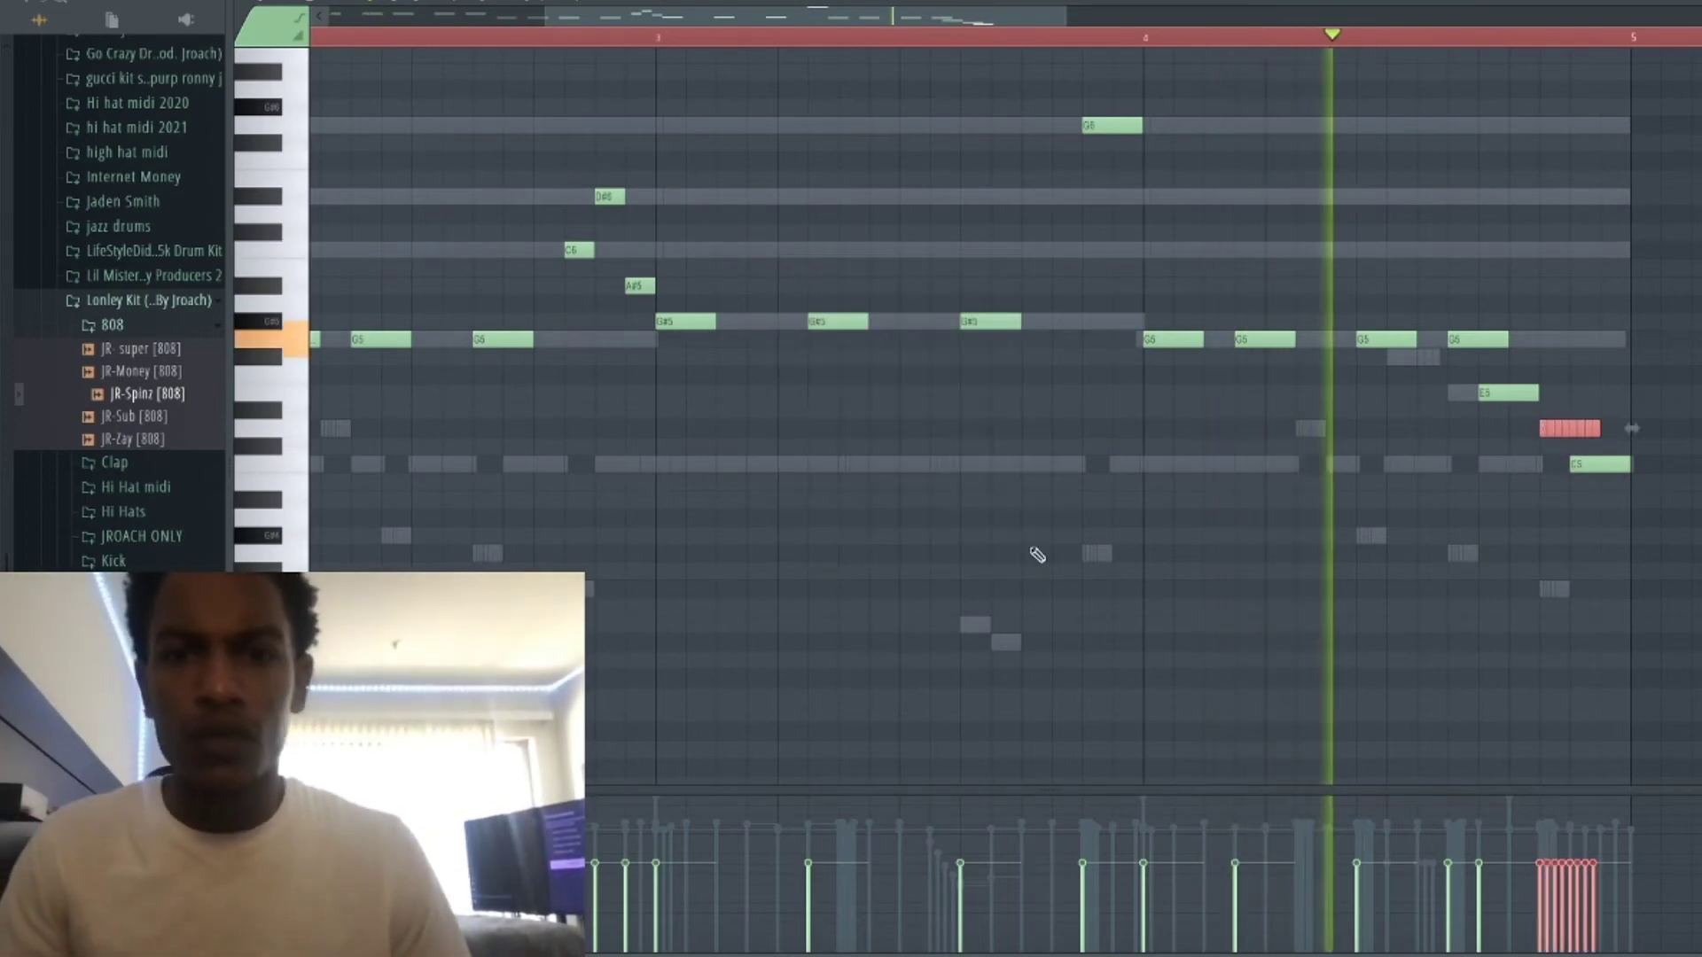
scroll(1583, 404, "up", 2)
right_click(1602, 429)
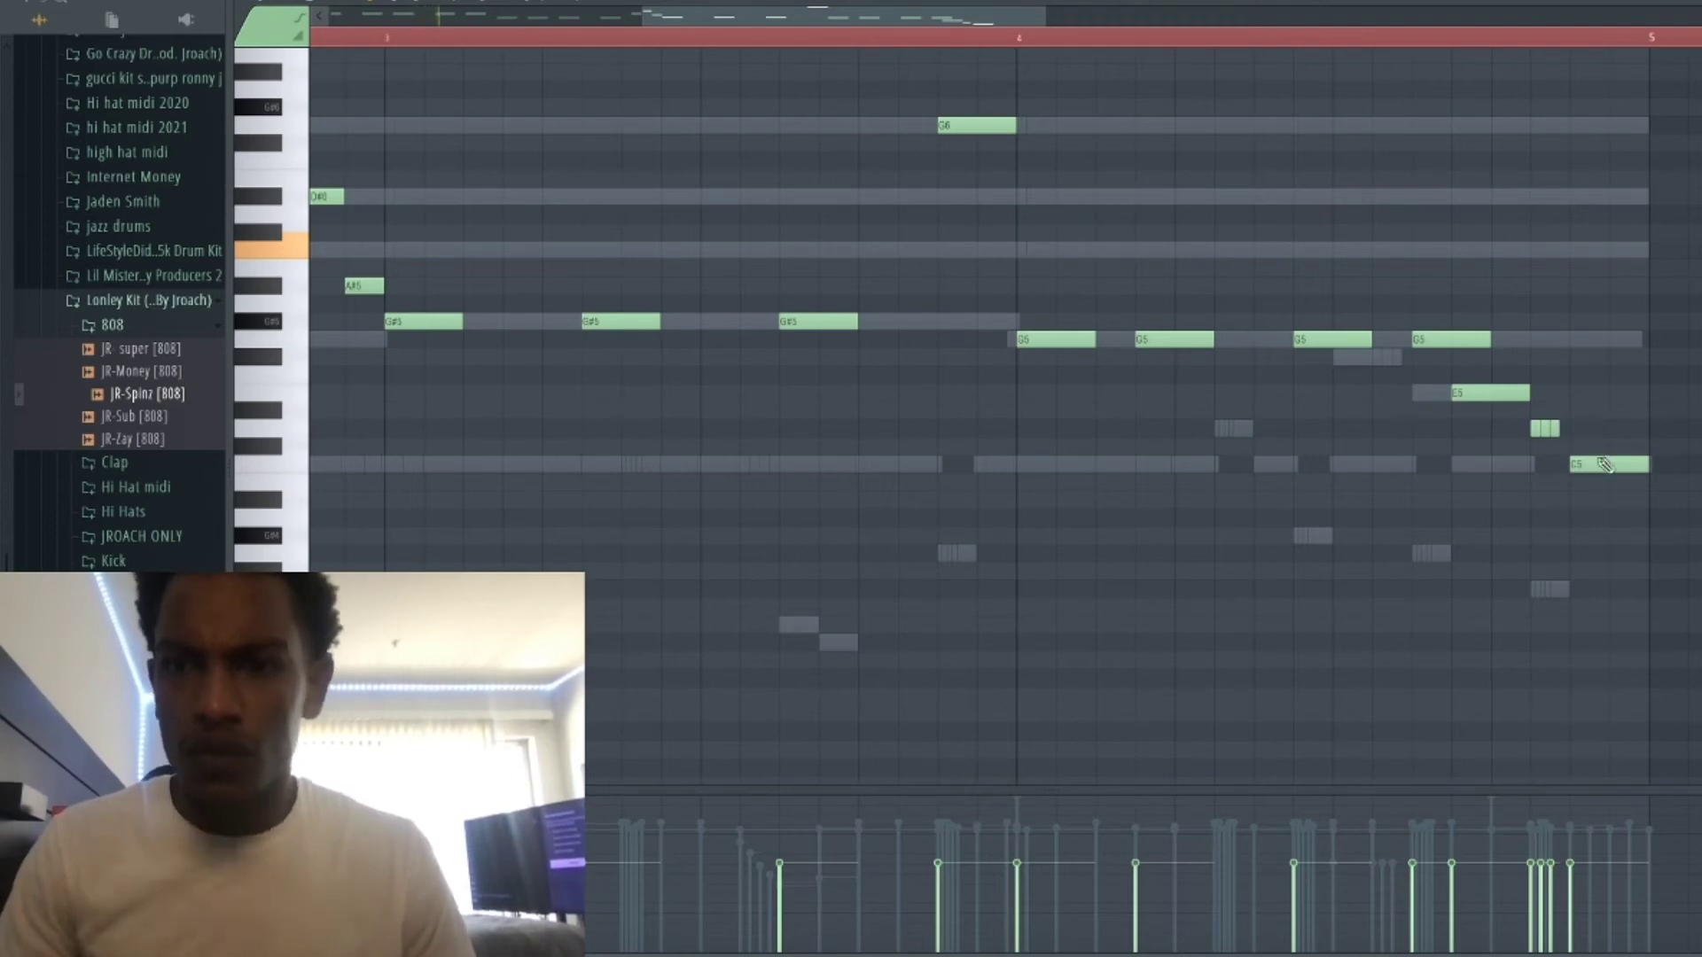
Move the second and third G#5 notes of bar 3 earlier and lower the final note of bar 4 to B4.
scroll(1639, 491, "down", 3)
key("ctrl+a")
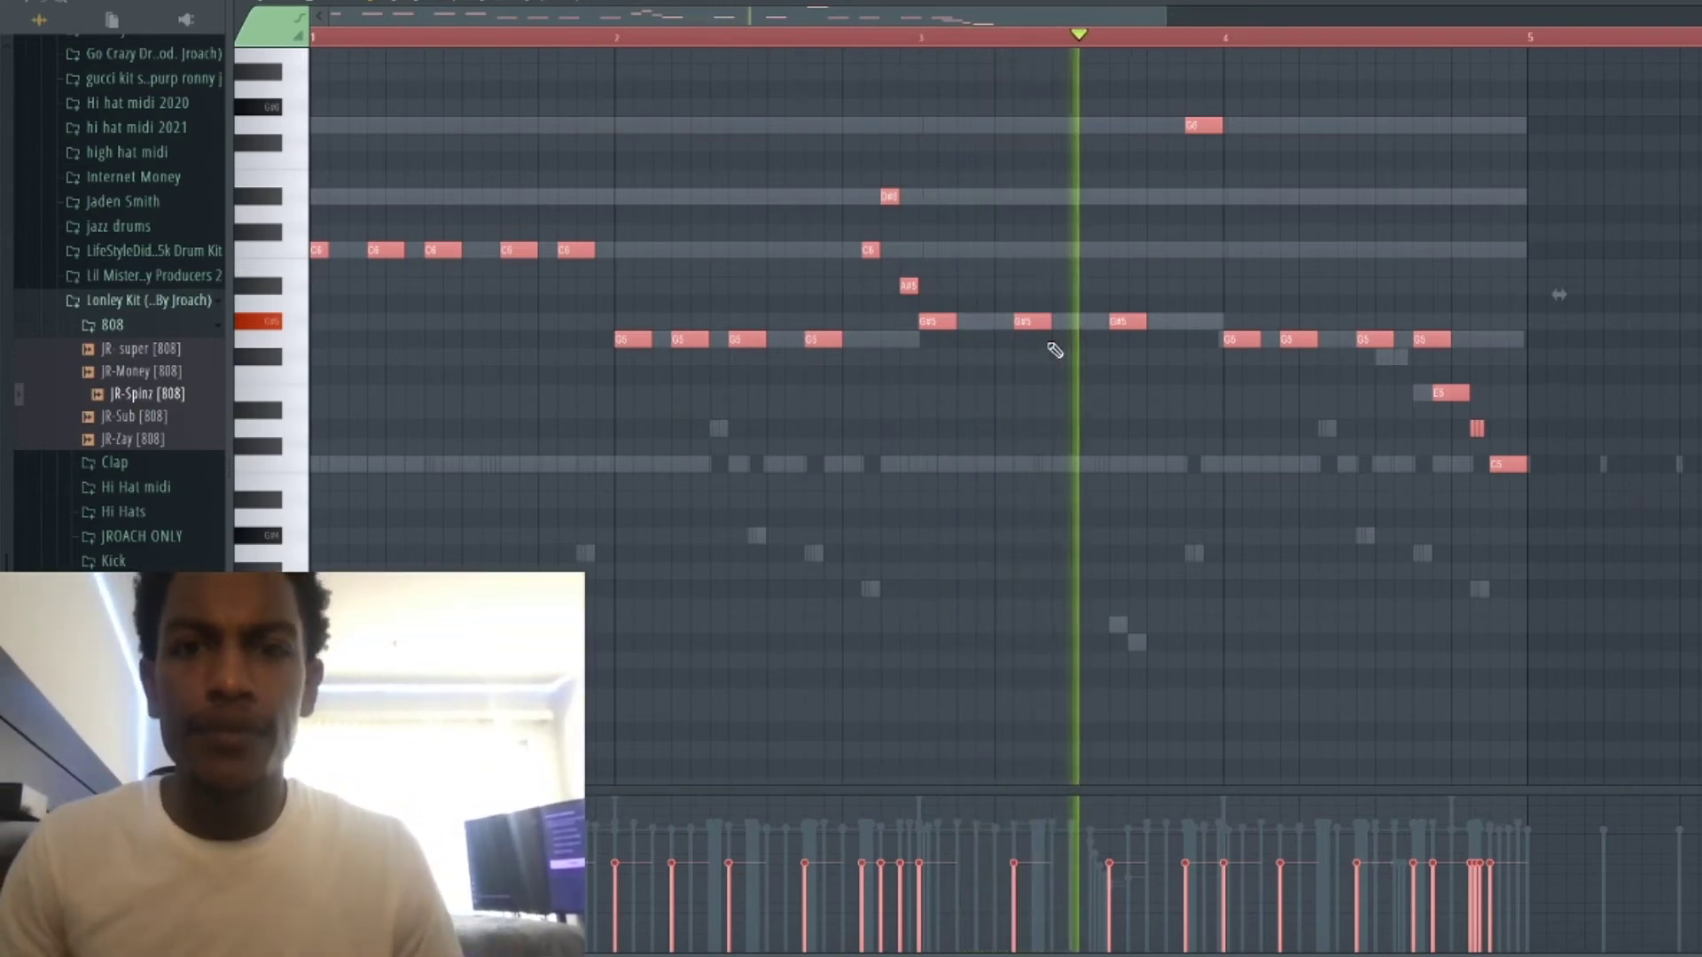
key("ctrl+d")
left_click_drag(1013, 319, 1000, 320)
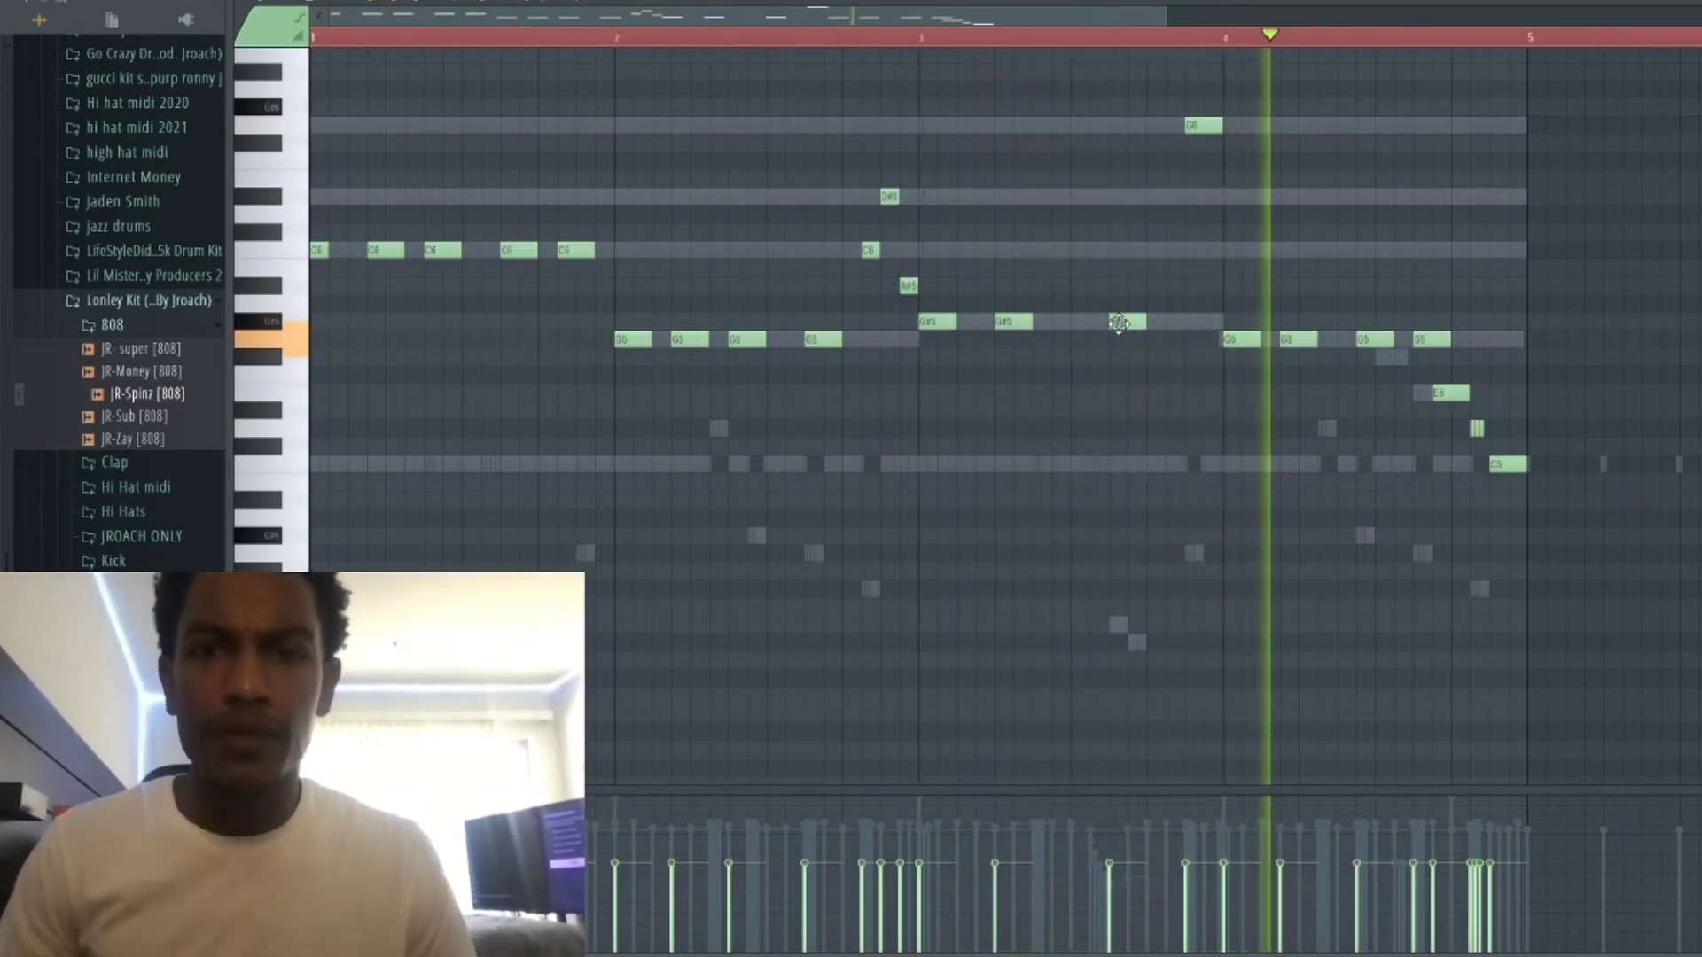
left_click_drag(1120, 322, 1084, 323)
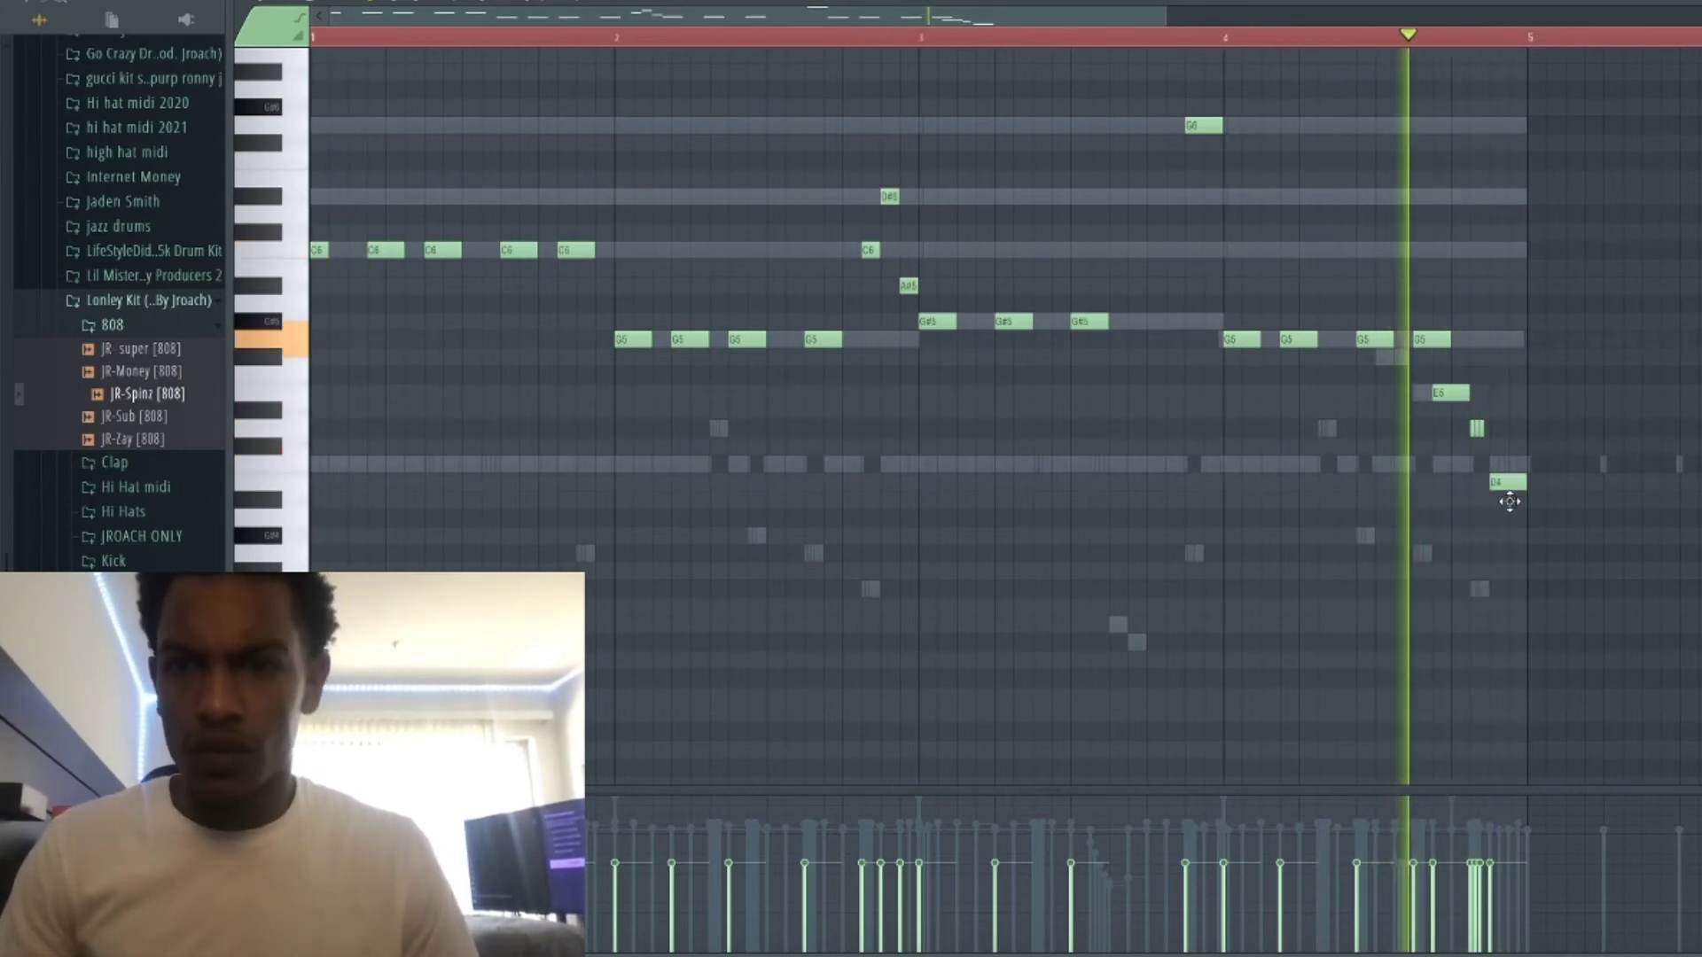
Transpose the whole 808 pattern up two octaves.
key("ctrl+Up")
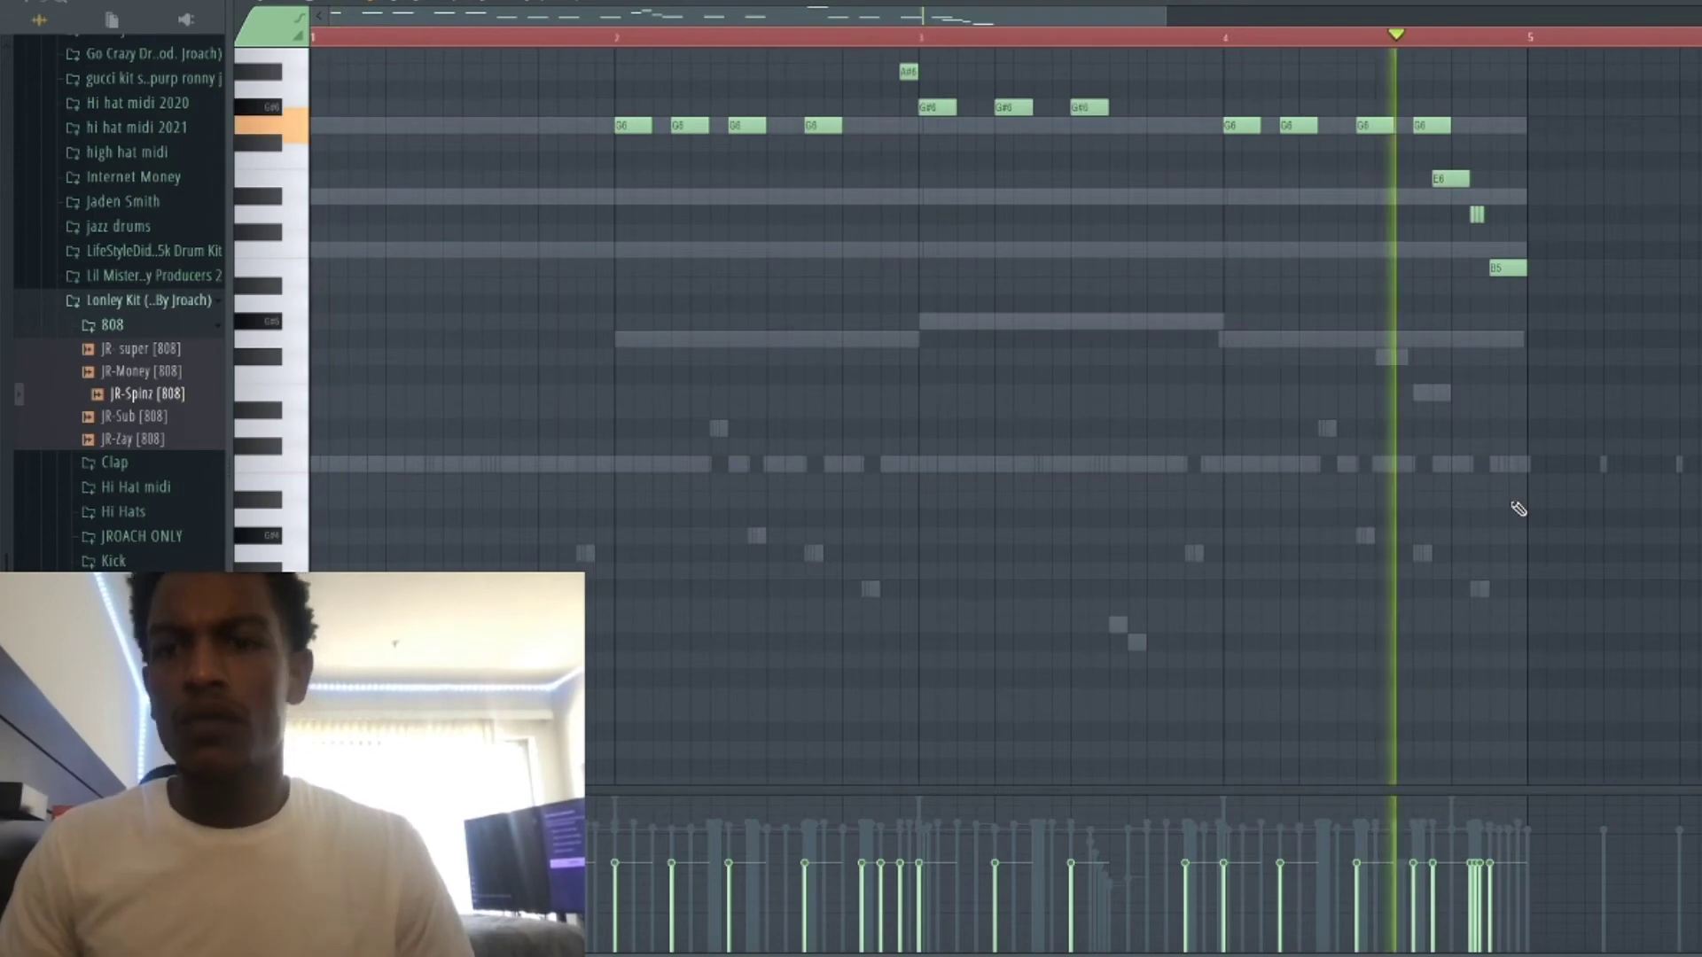
key("ctrl+Up")
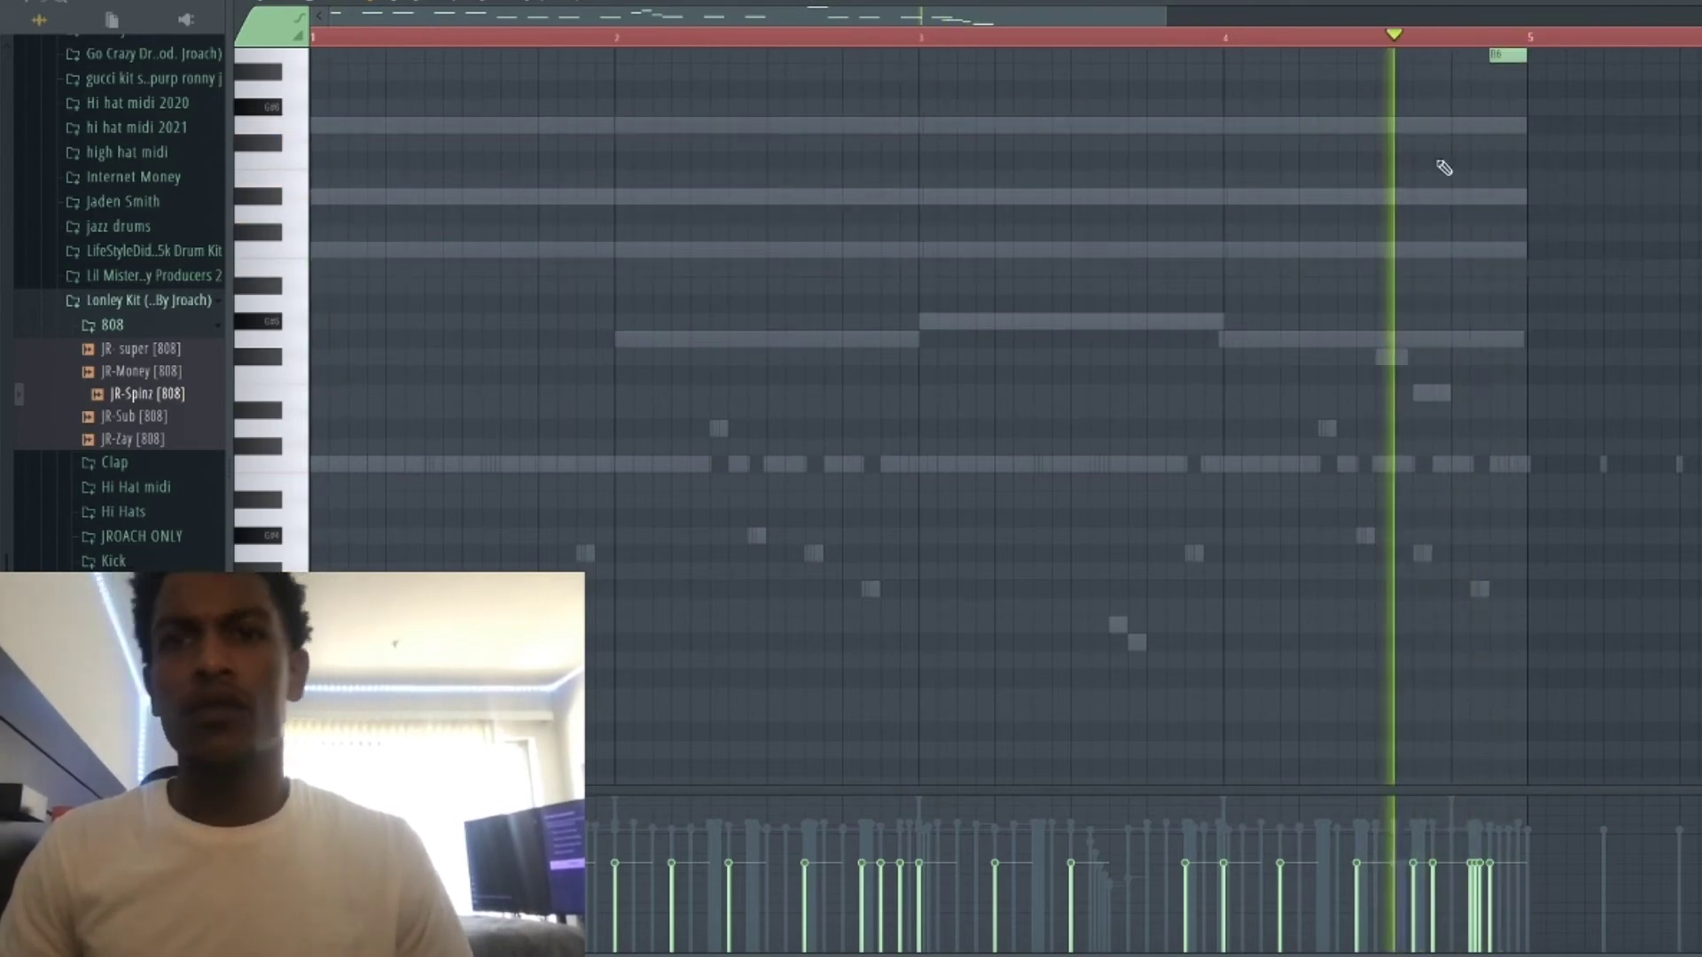
Mute the percussion, hat and snare channels, and reopen the 808's piano roll at the transposed notes.
key("F6")
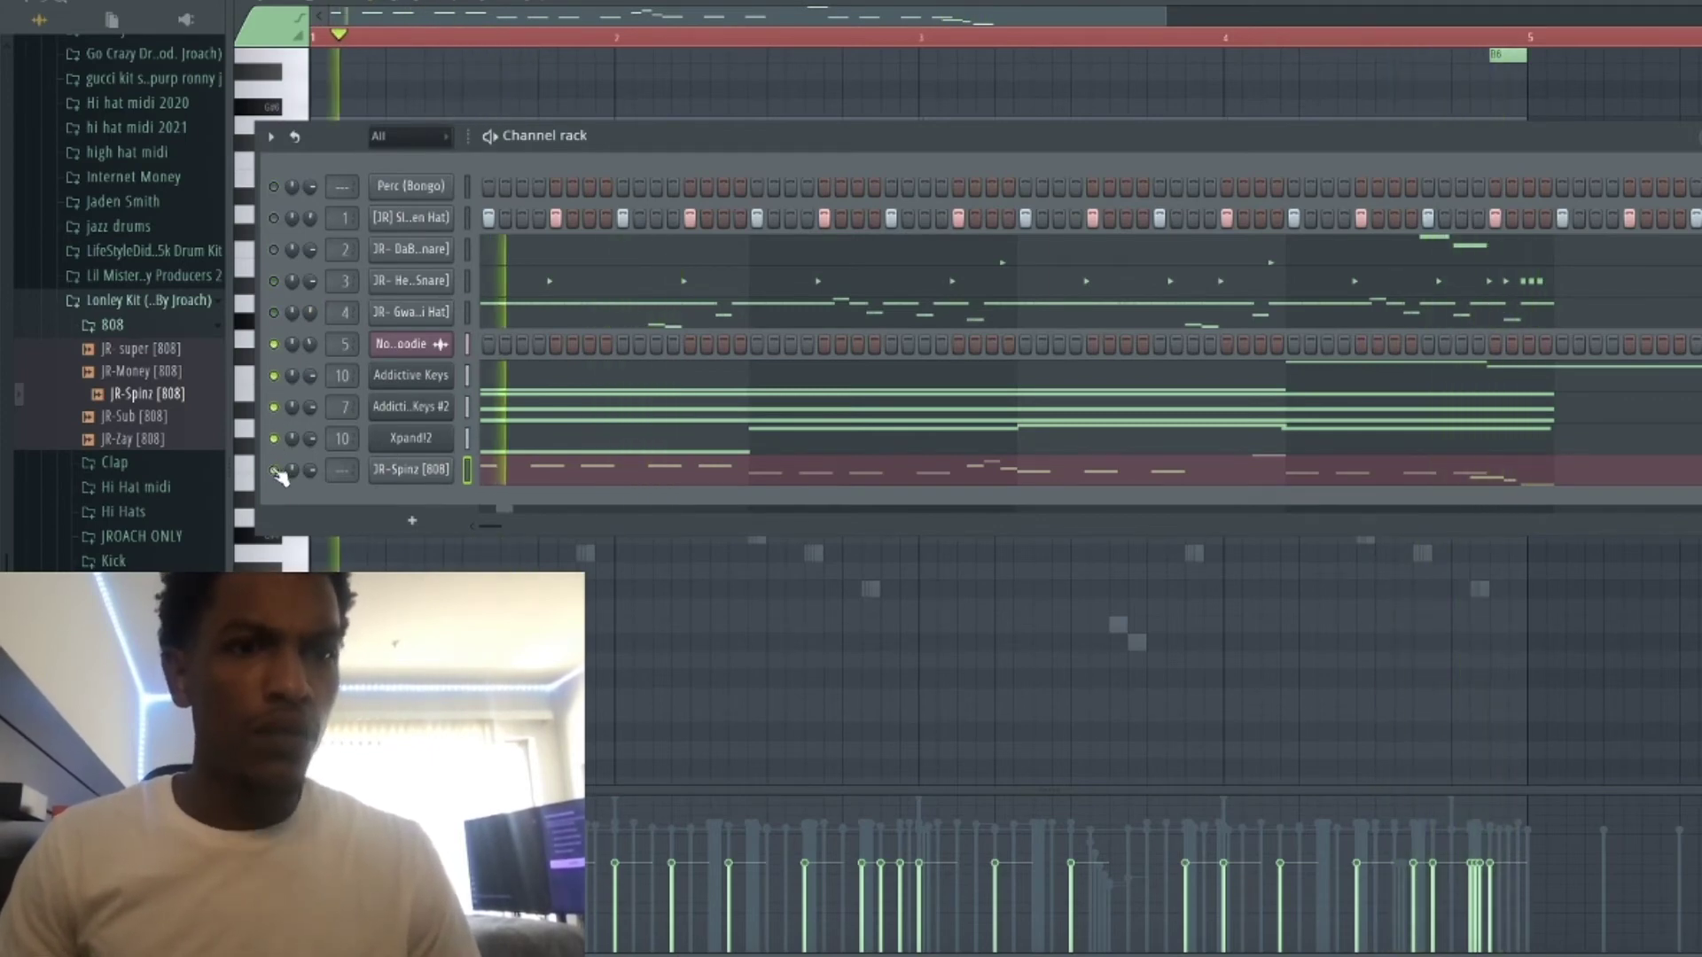
key("F5")
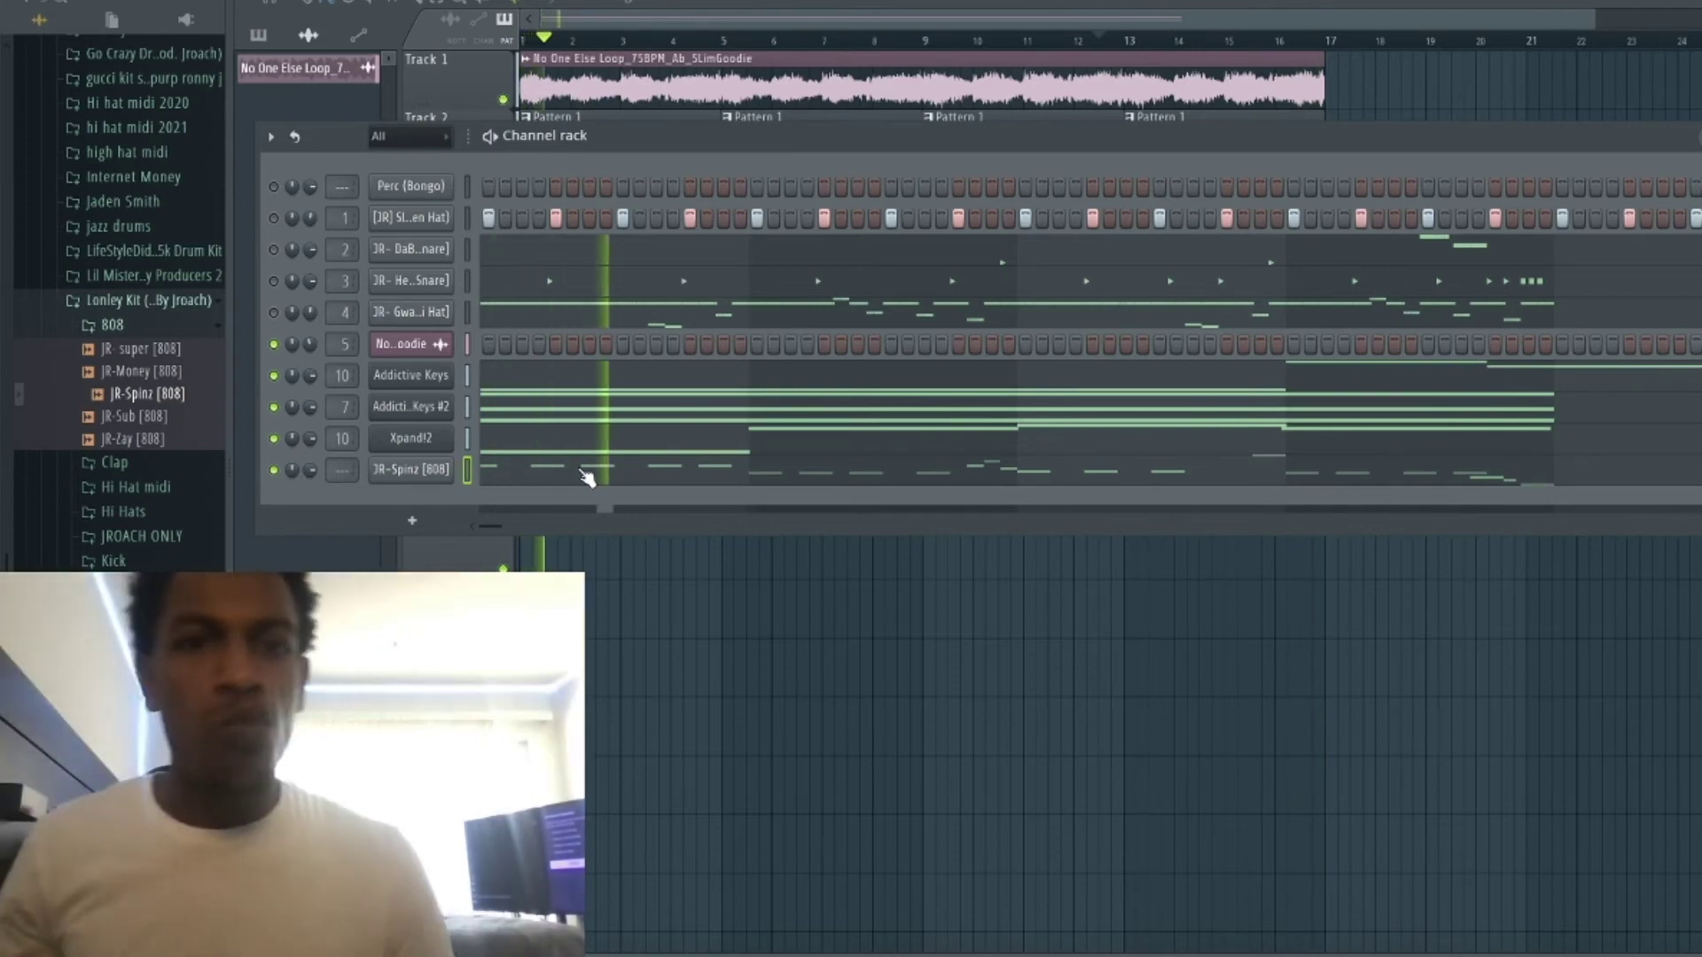
left_click(586, 479)
scroll(630, 444, "up", 5)
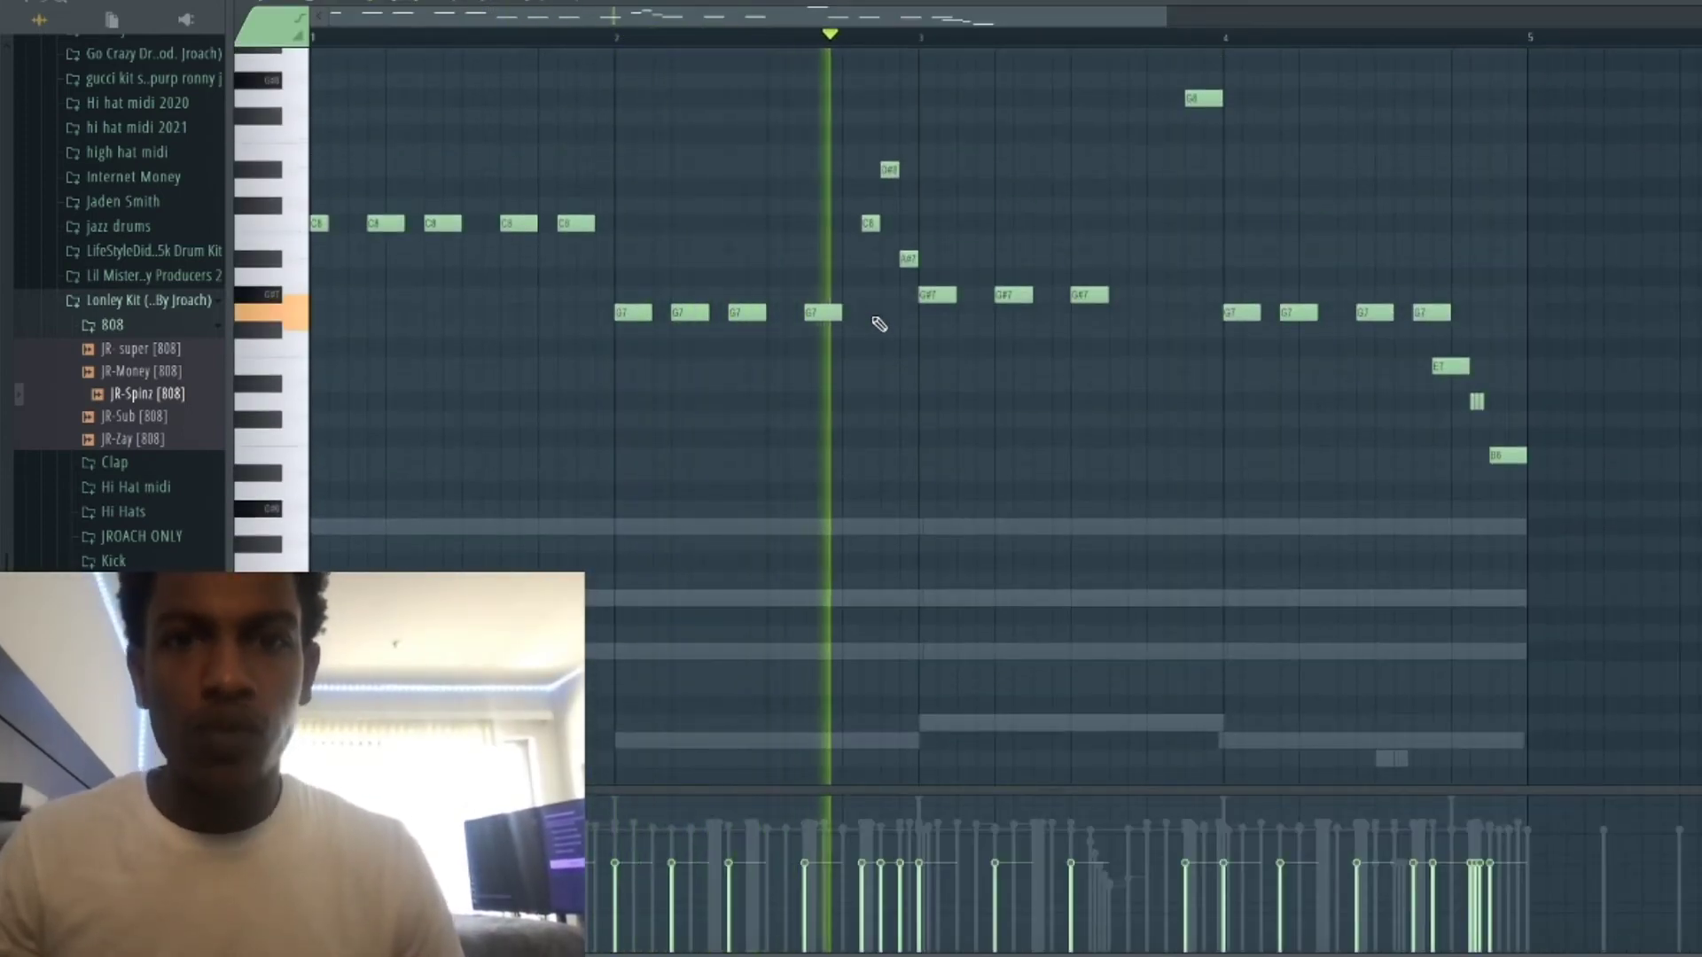
Lower the C8 note near the end of bar 2 to G7 and play the pattern from there.
left_click_drag(894, 244, 853, 188)
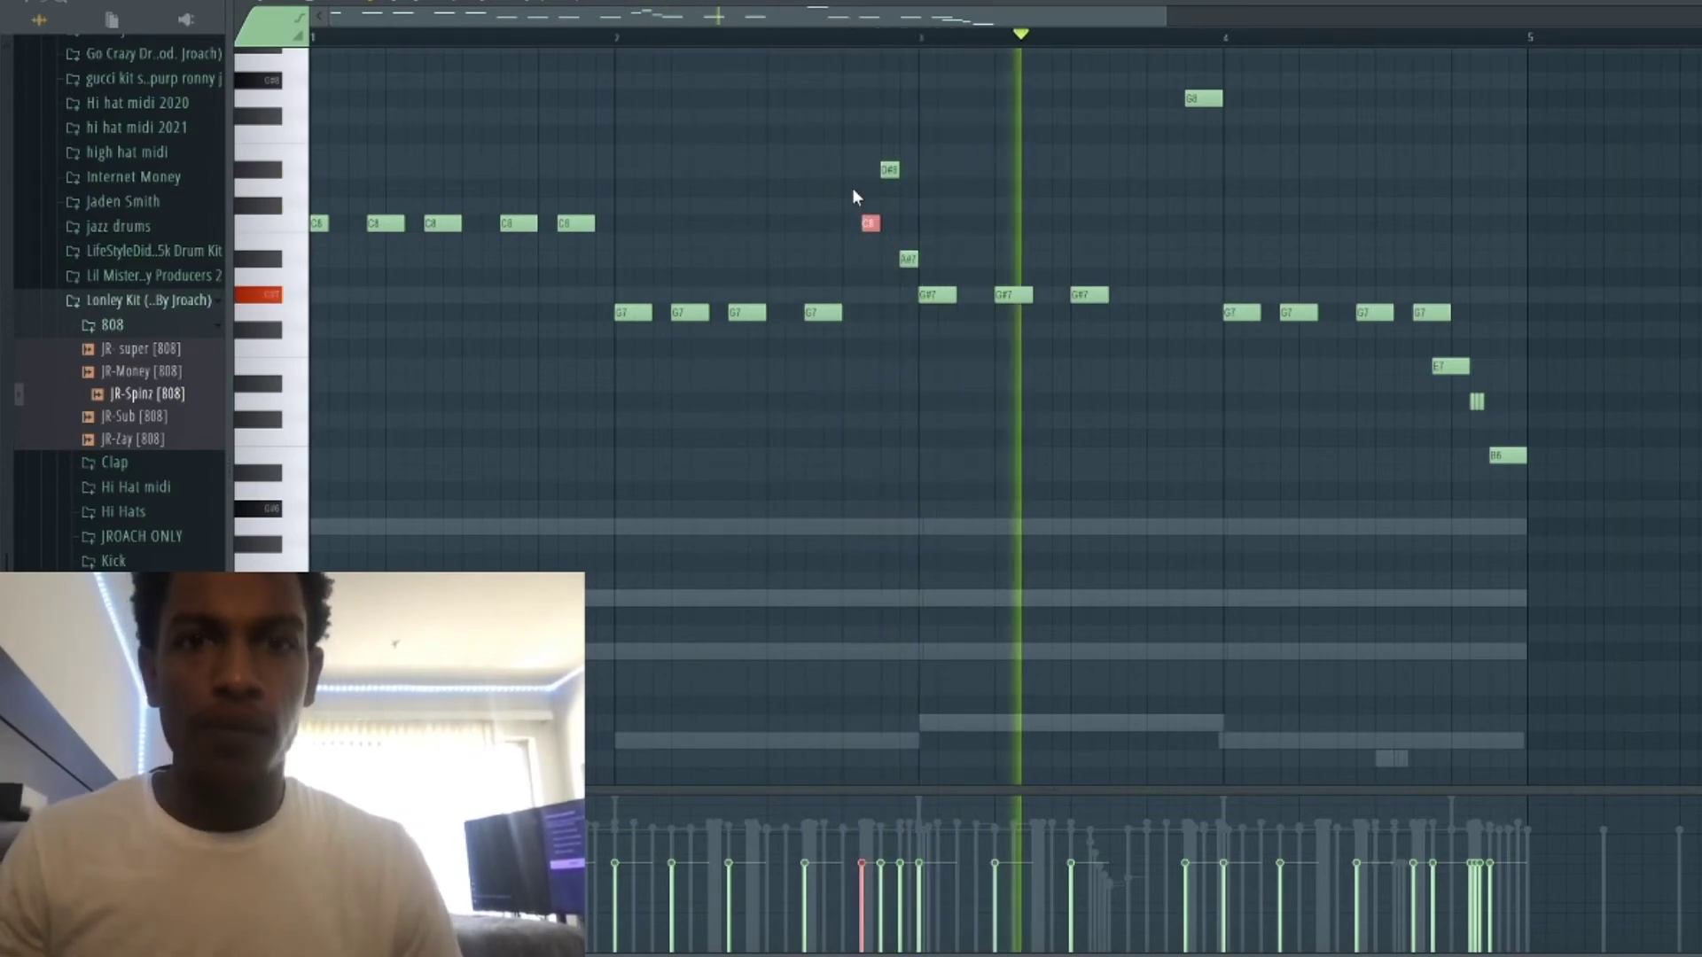
key("shift+Down")
key("shift+Down")
key("shift+Down")
key("Down")
key("Down")
left_click(806, 38)
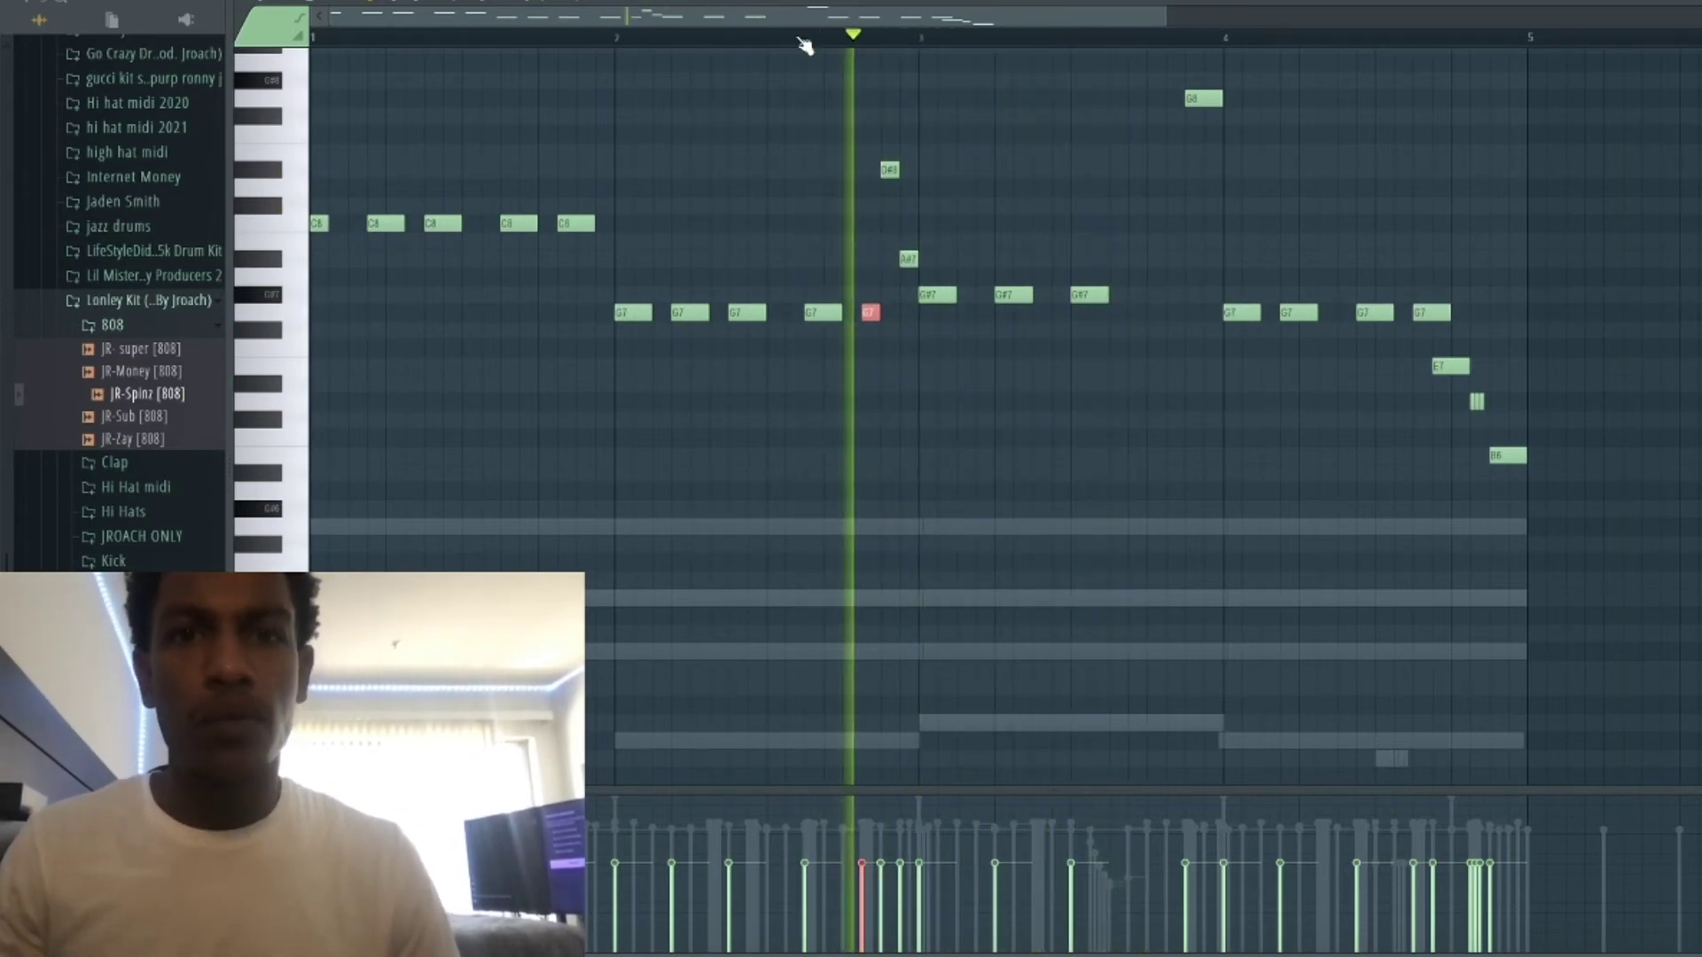
Space the G#7 notes of bar 3 closer together, extend the run to five notes, and shorten the G8 note closing the bar.
right_click(1173, 330)
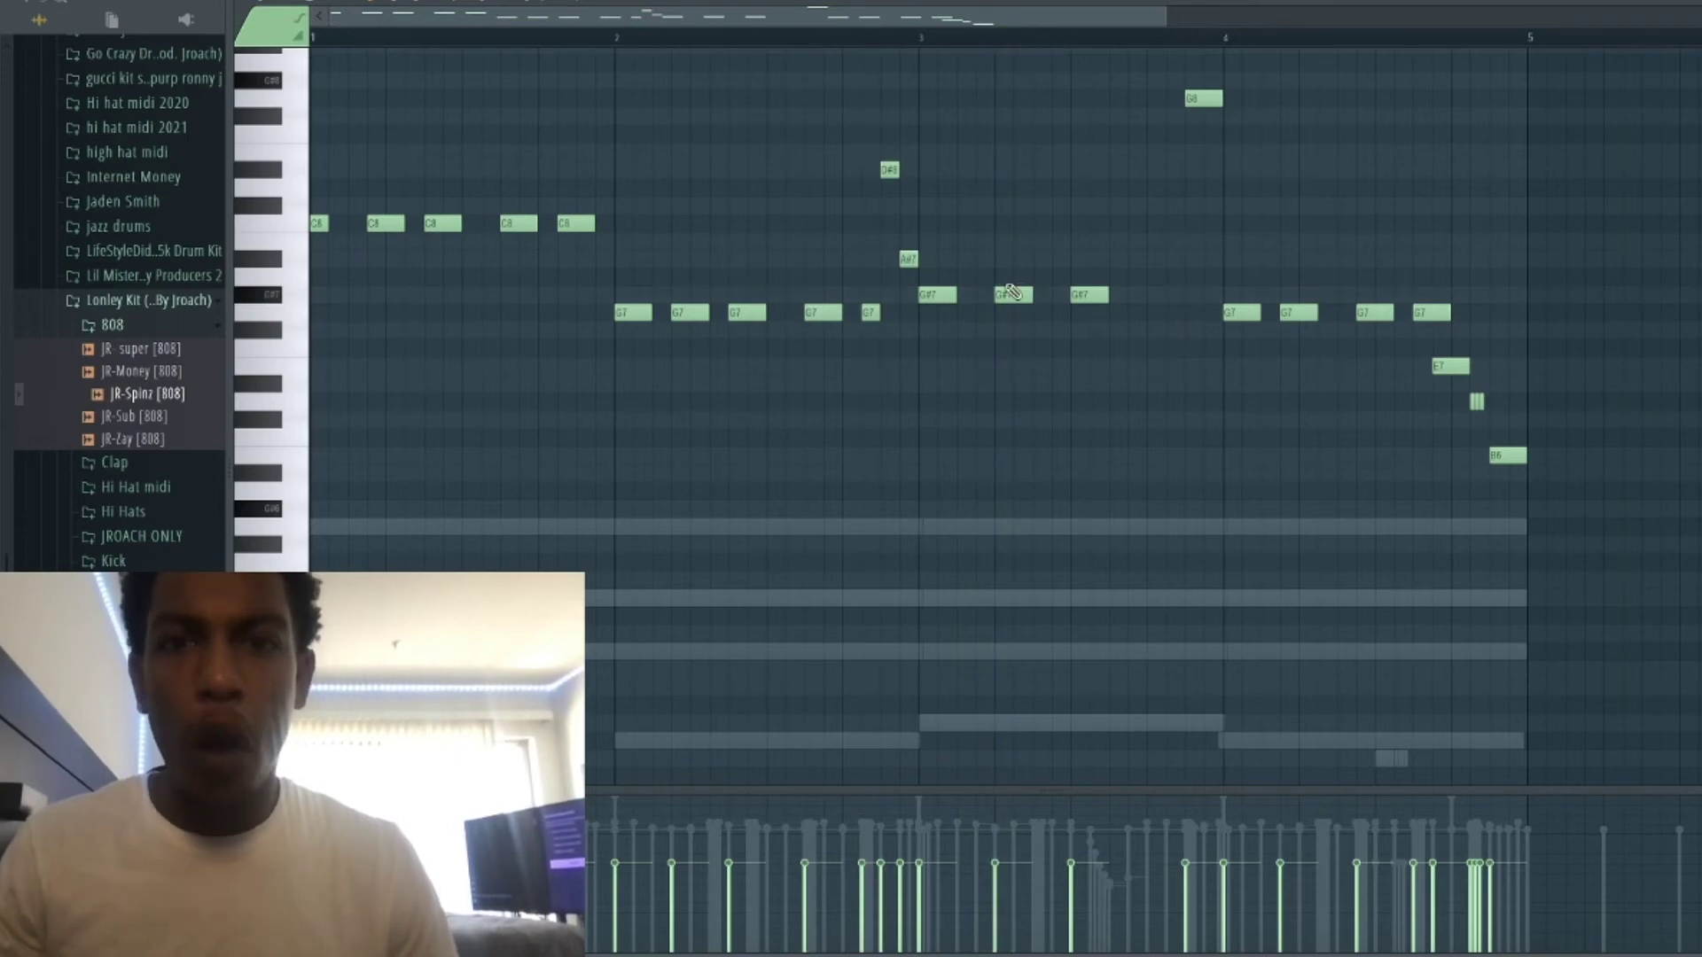
key("space")
mouse_move(1013, 293)
left_mouse_down()
mouse_move(996, 295)
mouse_move(1049, 296)
mouse_move(1029, 296)
left_mouse_up()
left_click(1109, 296)
key("space")
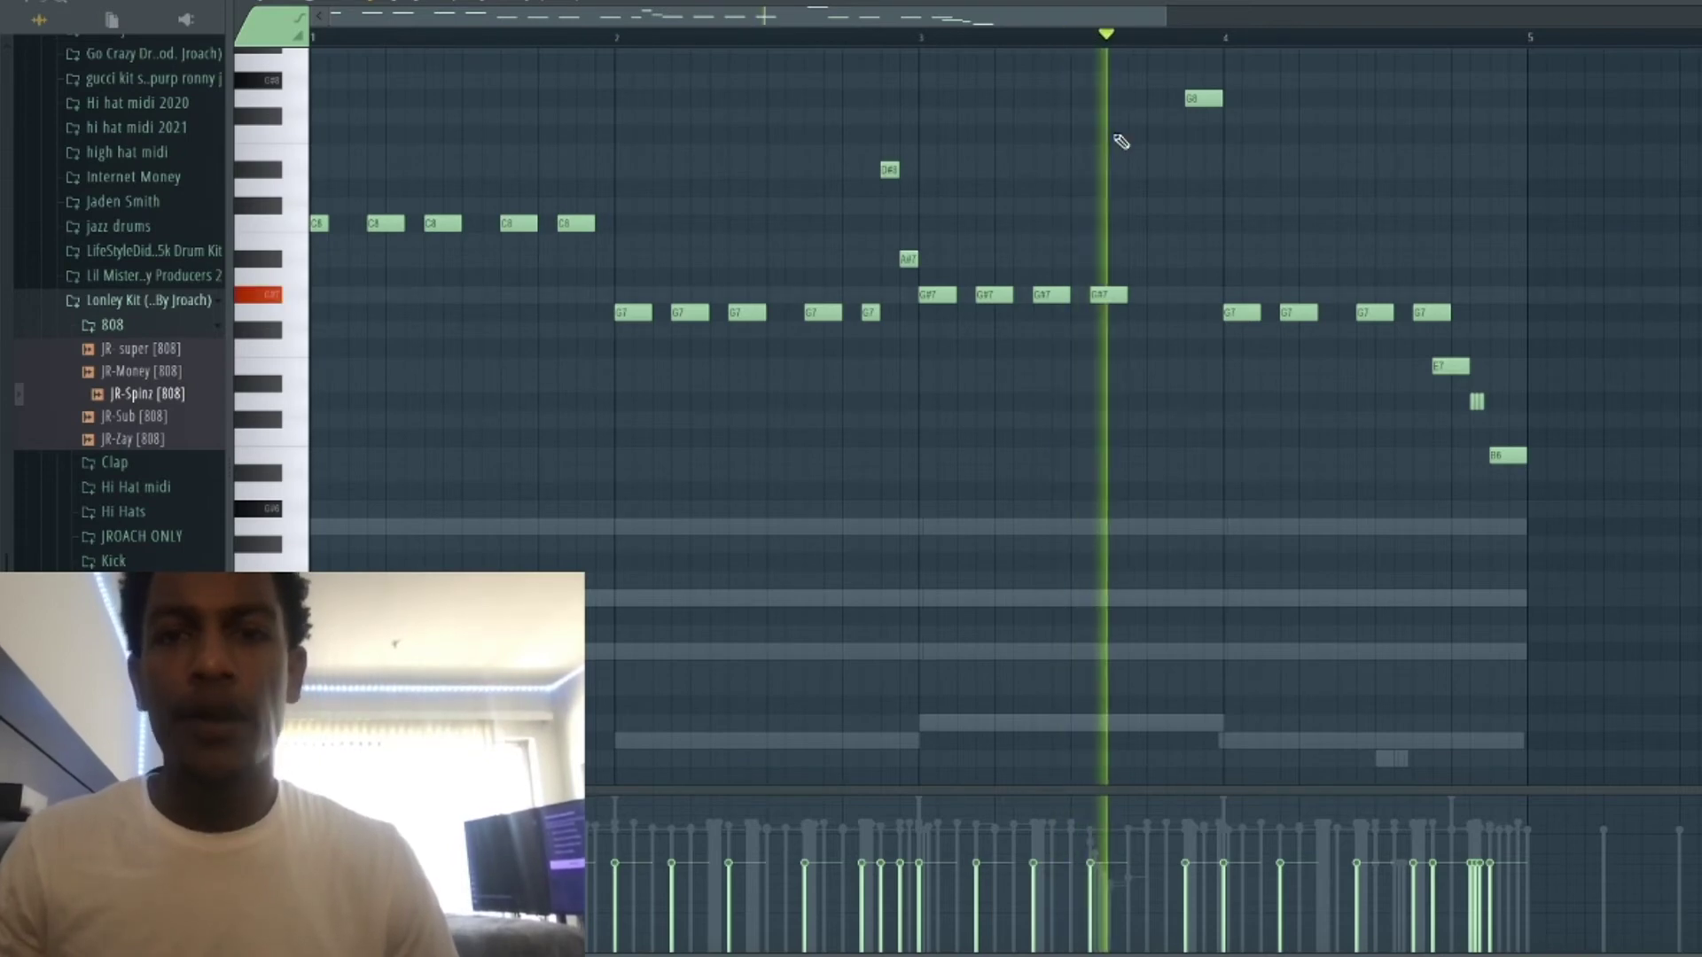
left_click(1145, 295)
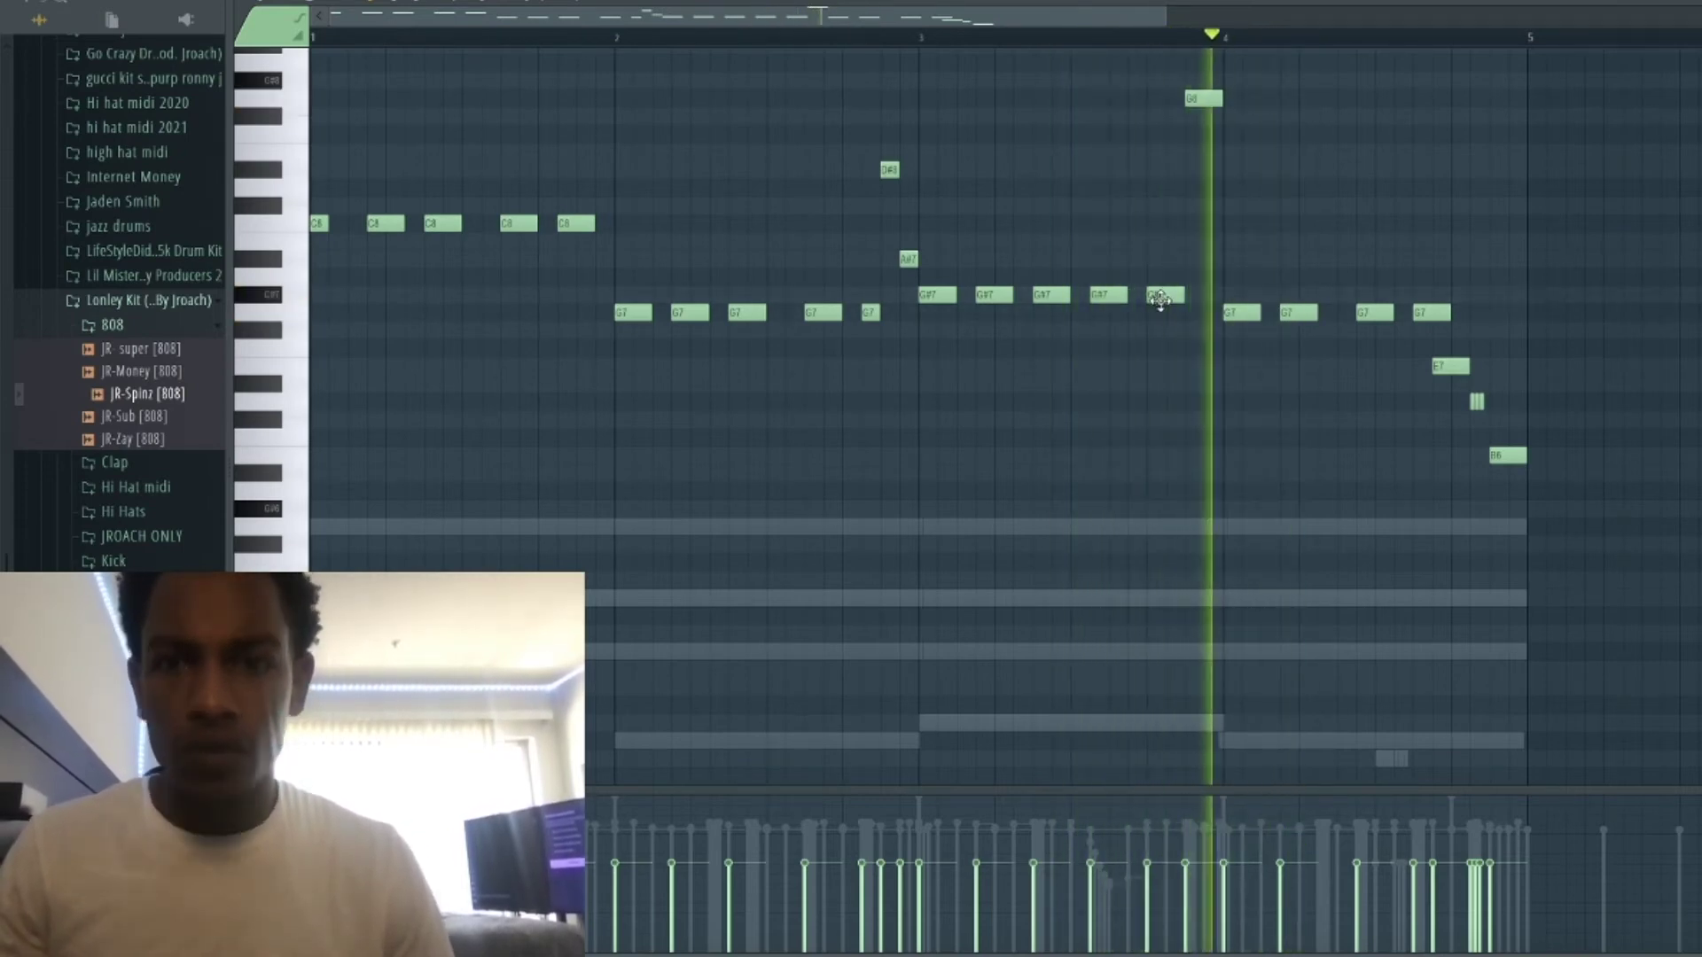
left_click_drag(1198, 91, 1217, 101)
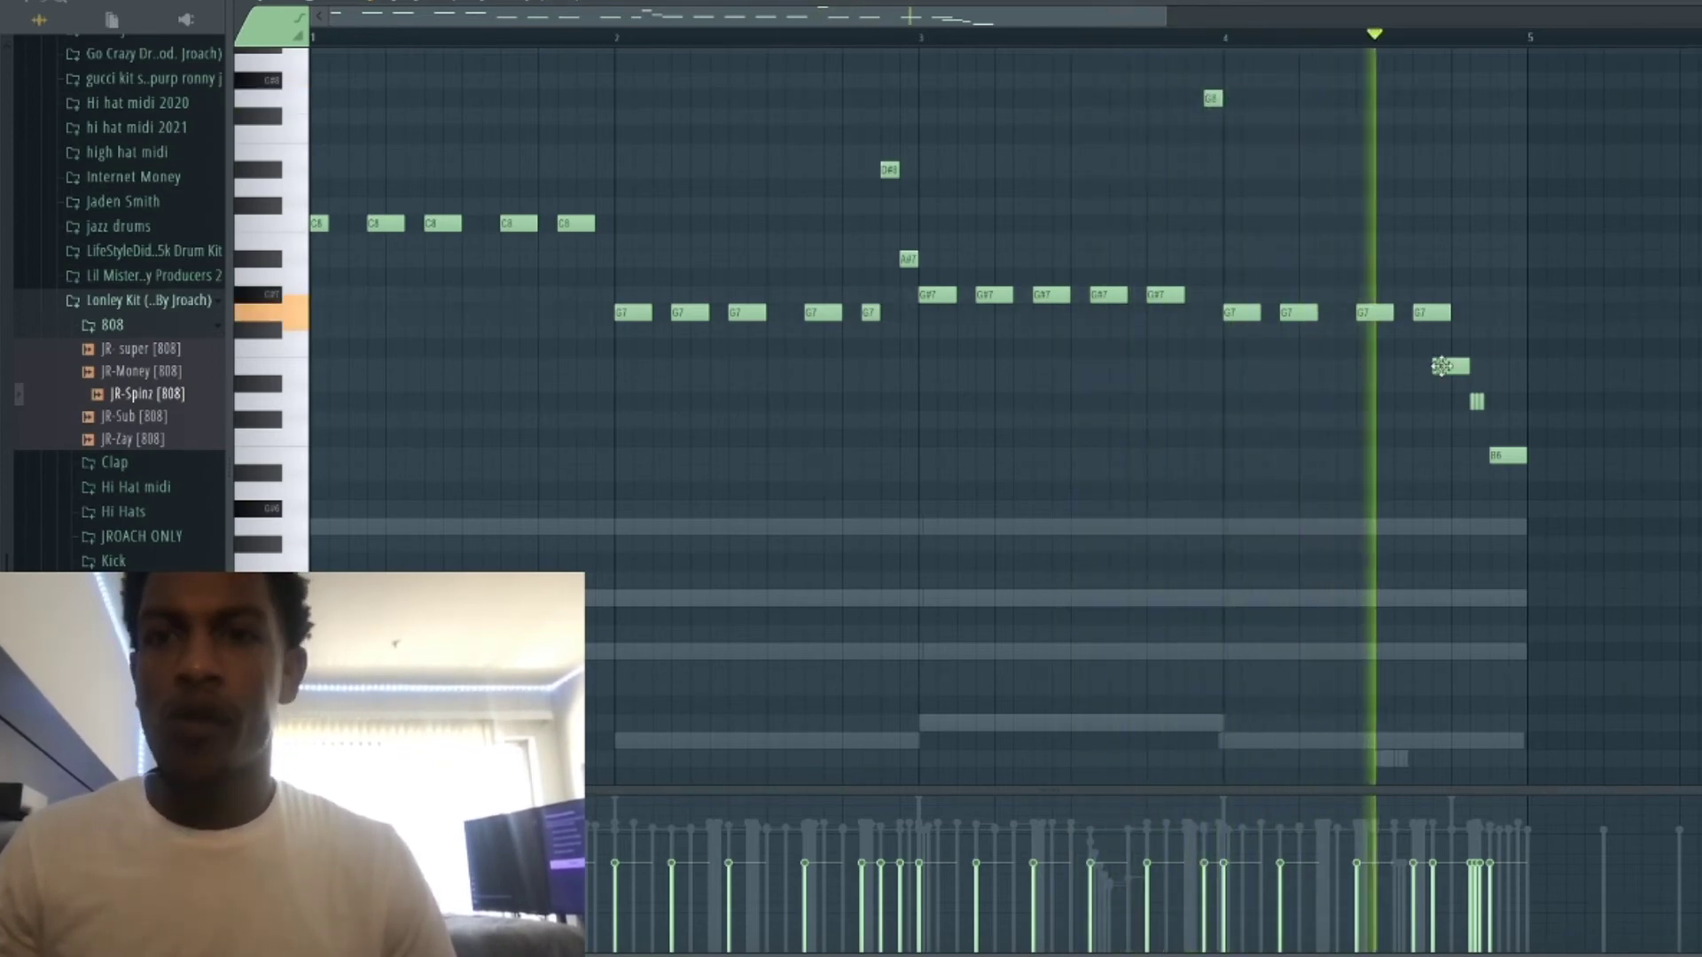
Move the third G7 note of bar 4 one step earlier and replace the fourth with an F#7 note right after it.
left_click_drag(1367, 311, 1353, 307)
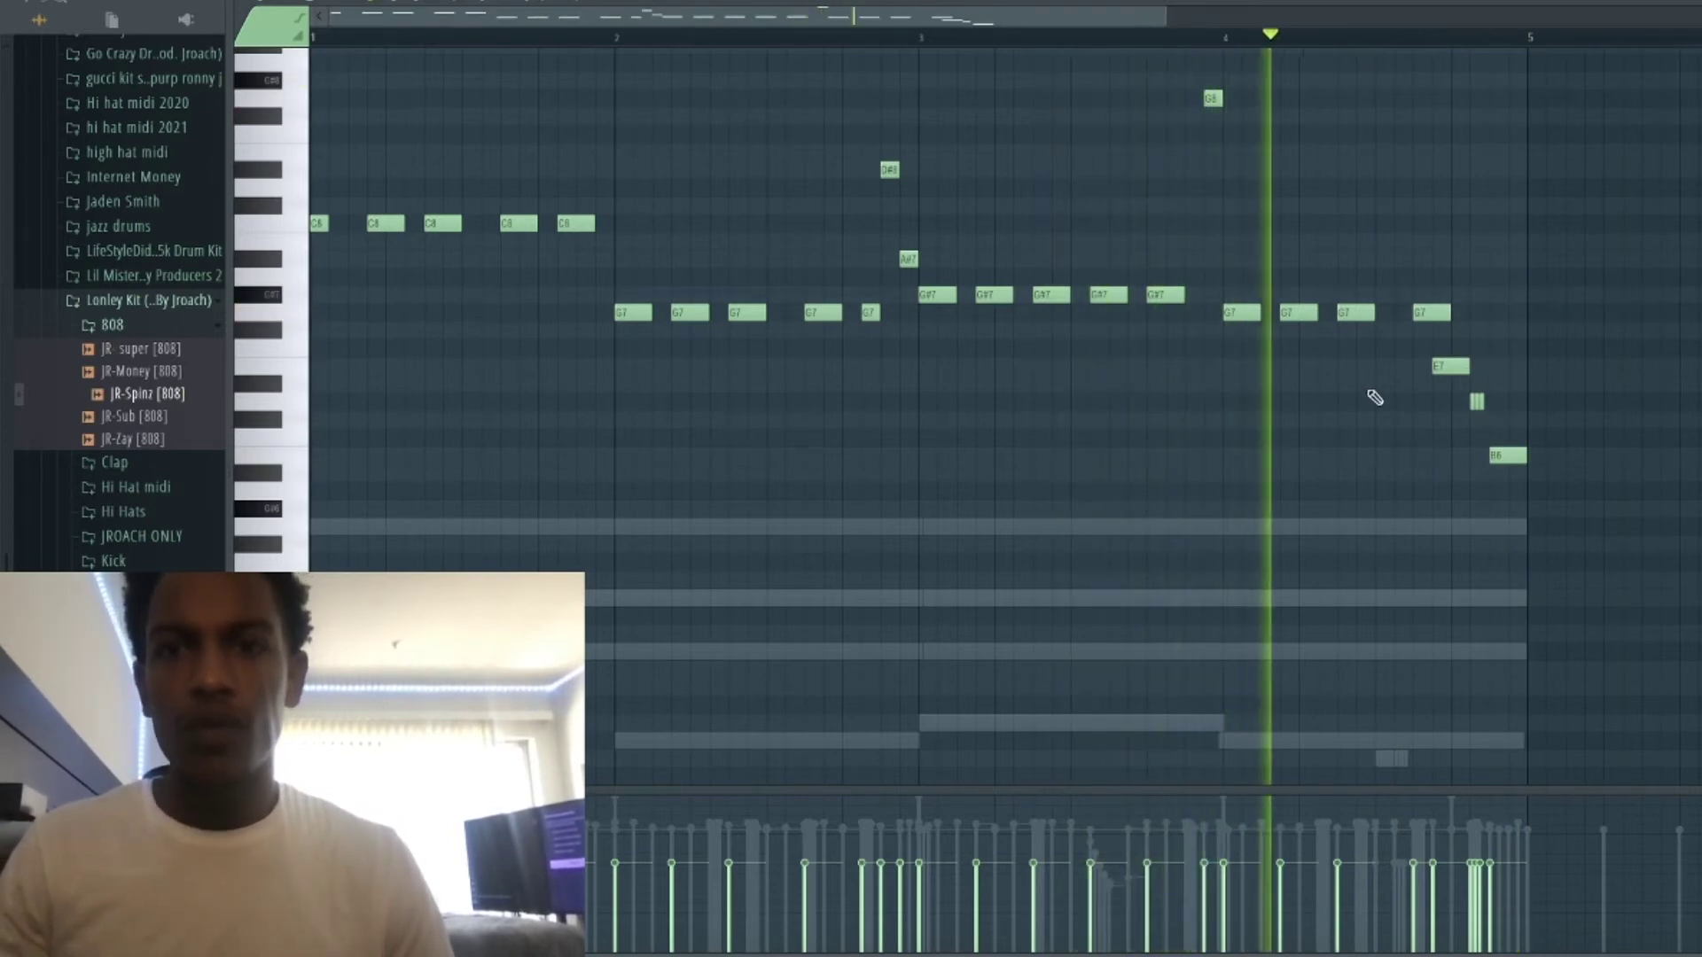
right_click(1351, 310)
key("space")
left_click(1351, 310)
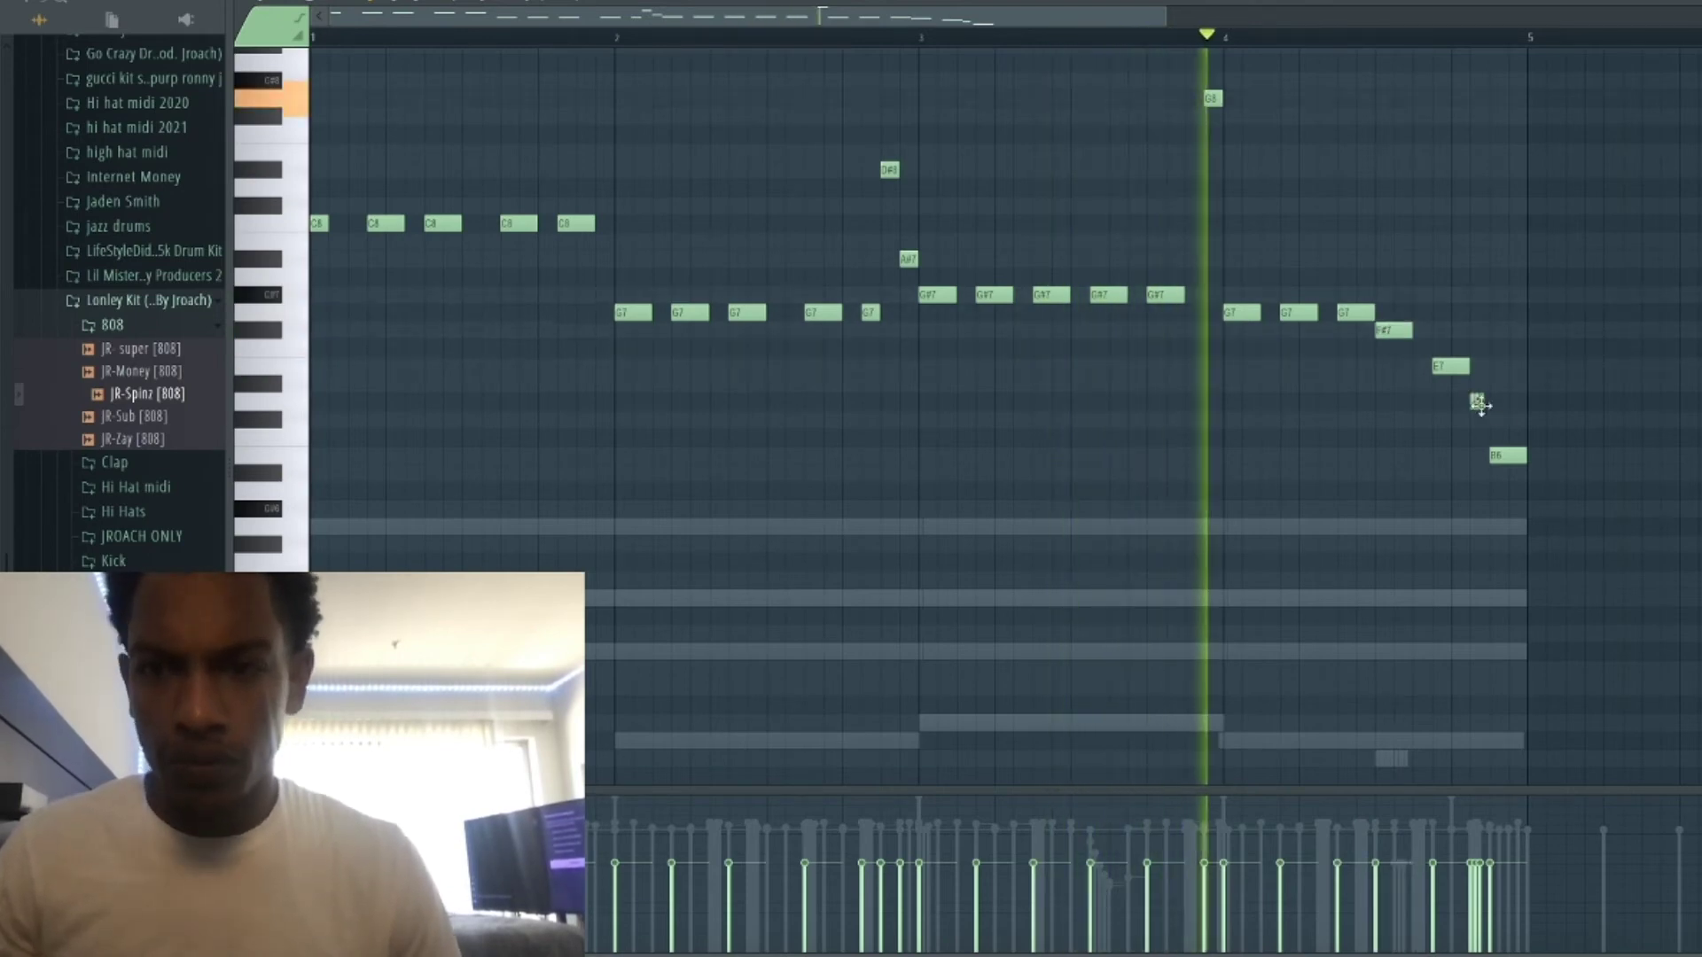
Raise the roll near the end of bar 4 to D#7 and shift the F#7 note one step earlier to F7.
left_click_drag(1490, 405, 1438, 405)
key("shift+Up")
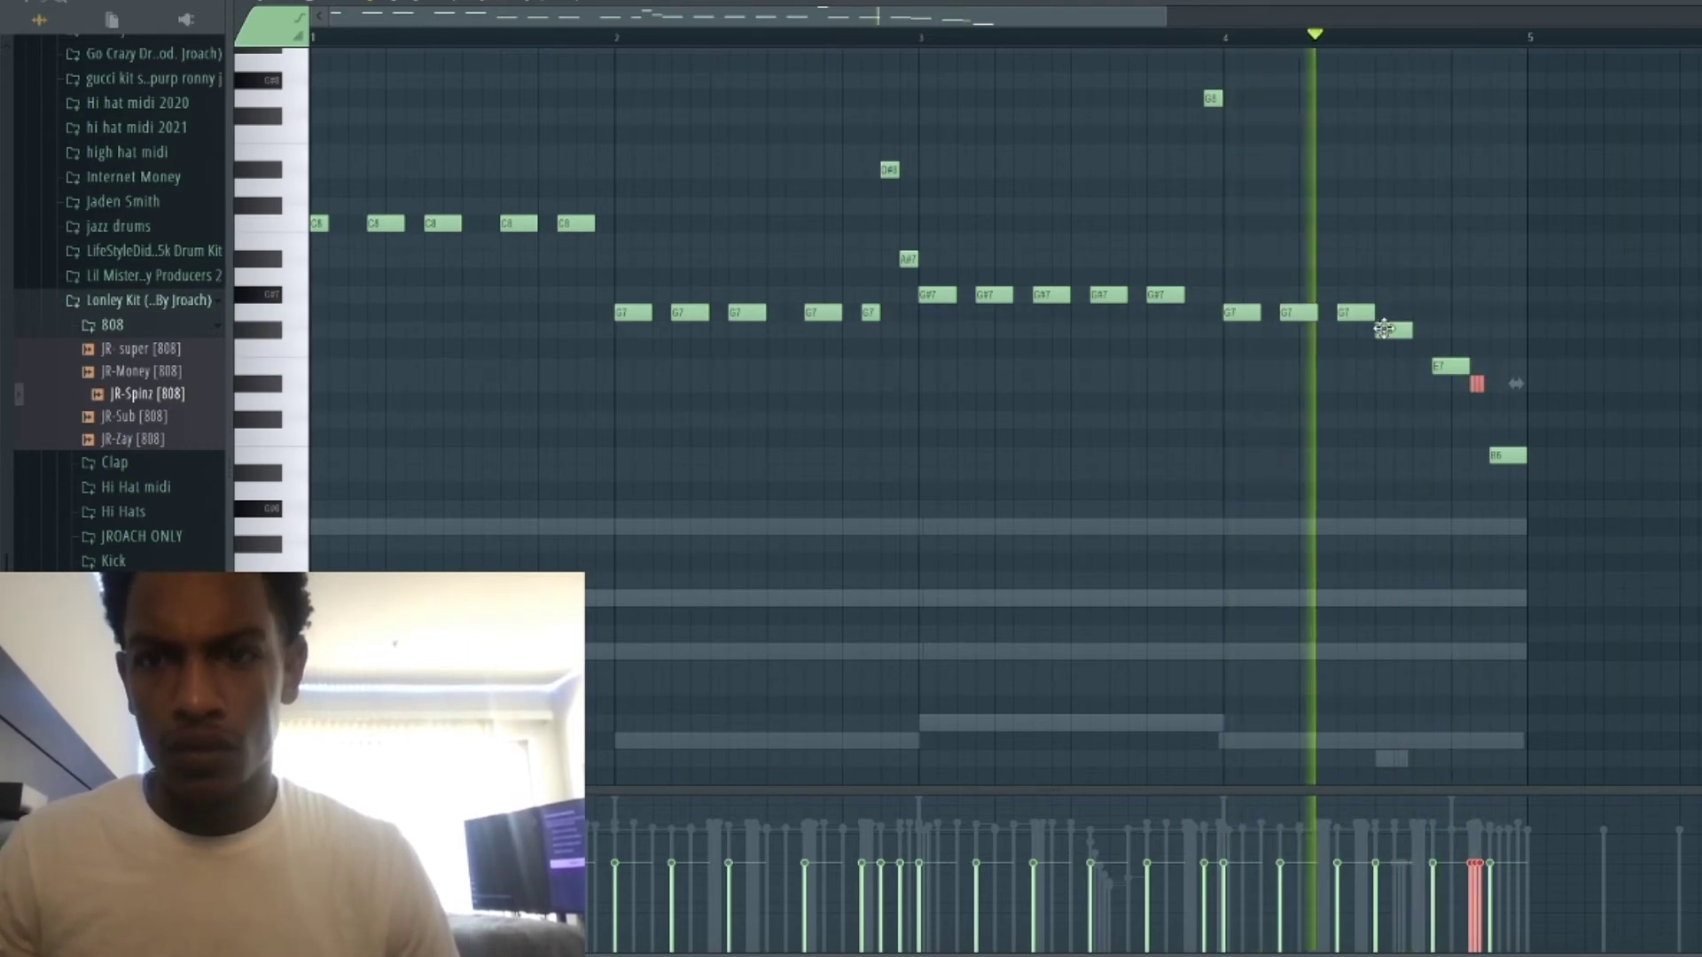
left_click_drag(1391, 330, 1366, 346)
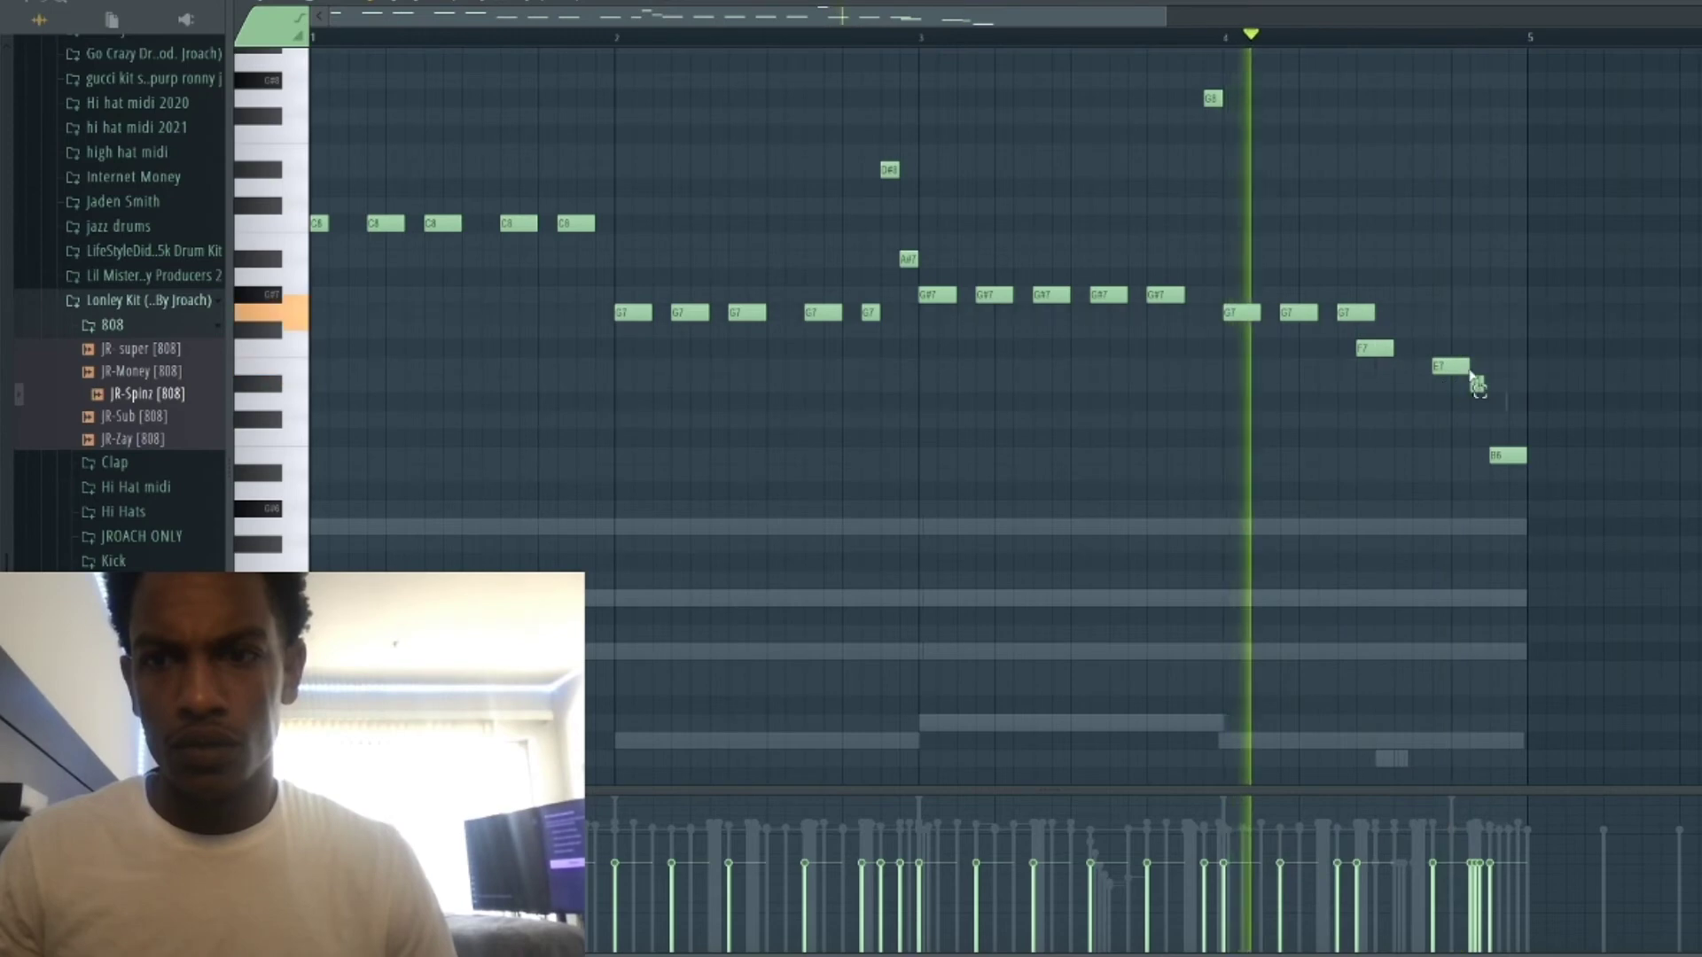
Move the E7 note and the roll in bar 4 one step earlier, lowering them to D#7 and D7.
left_click_drag(1484, 392, 1443, 333)
key("shift+Left")
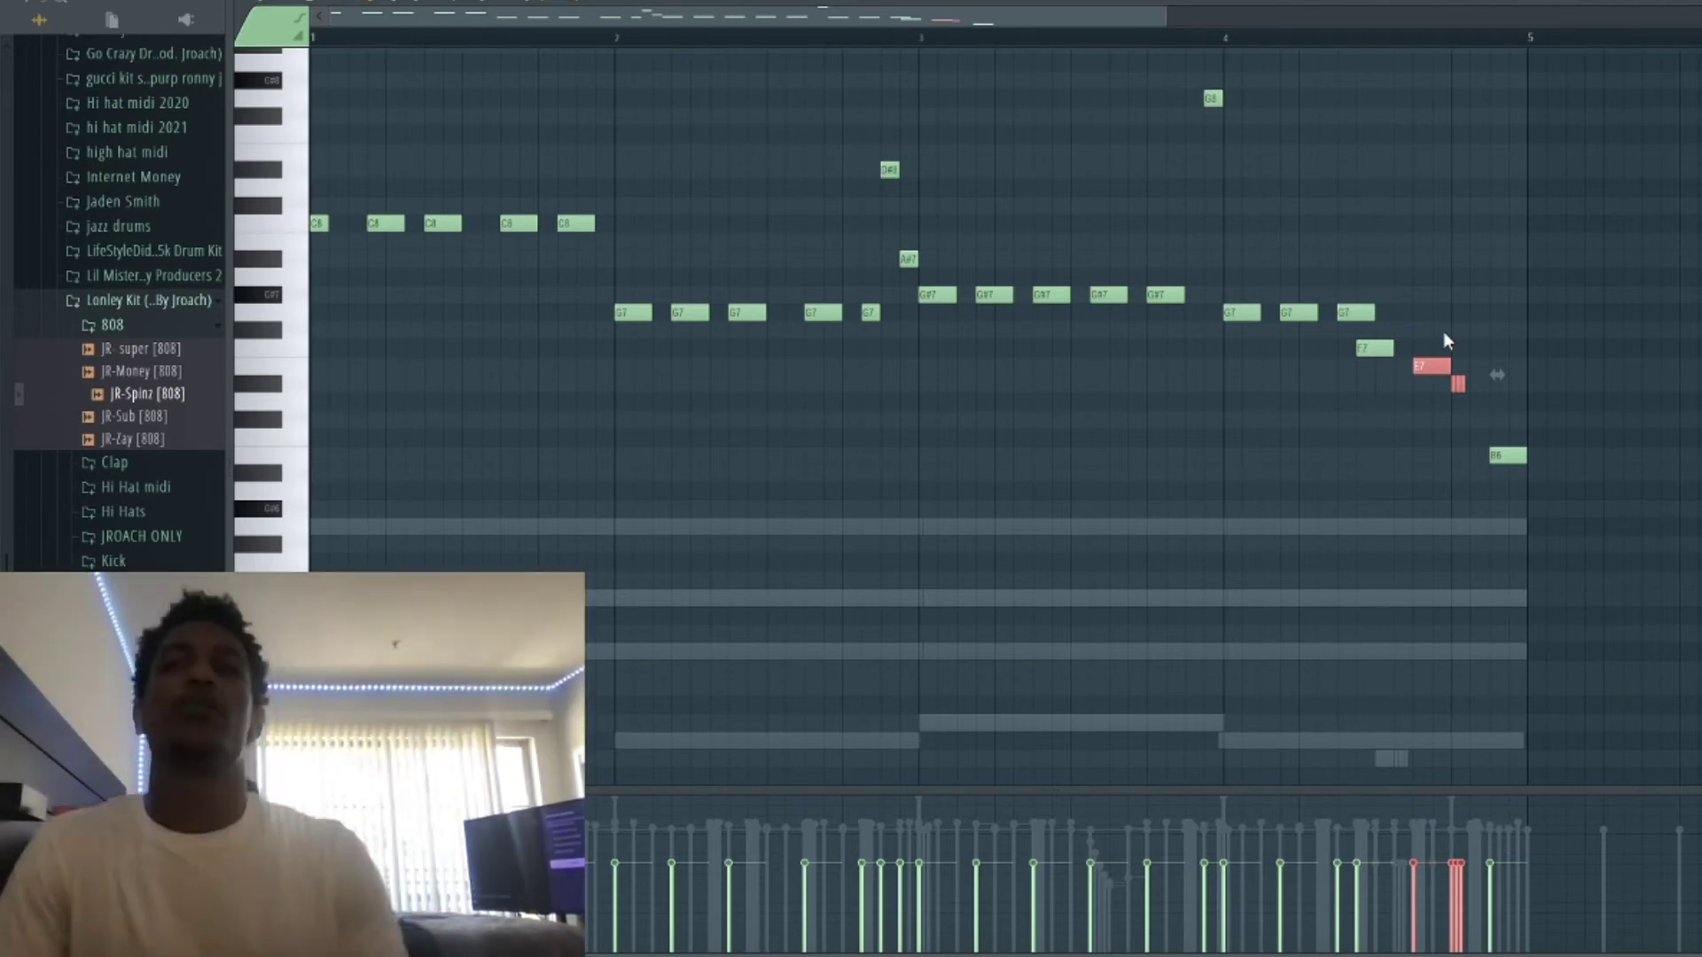
key("space")
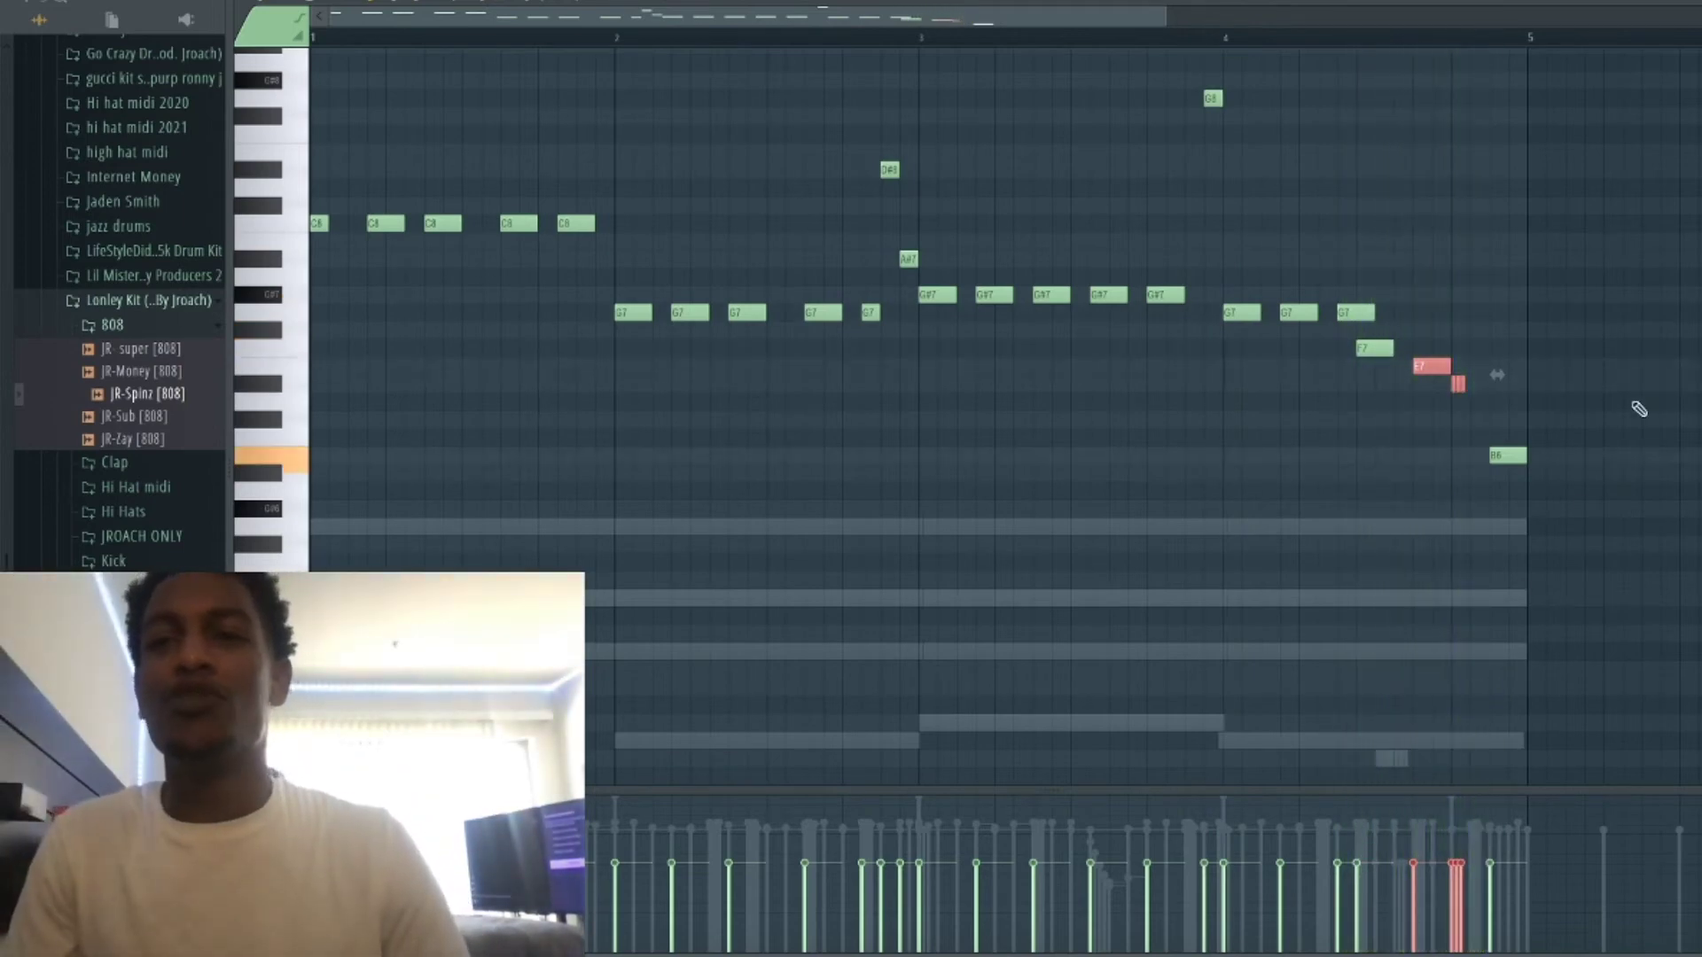
key("Down")
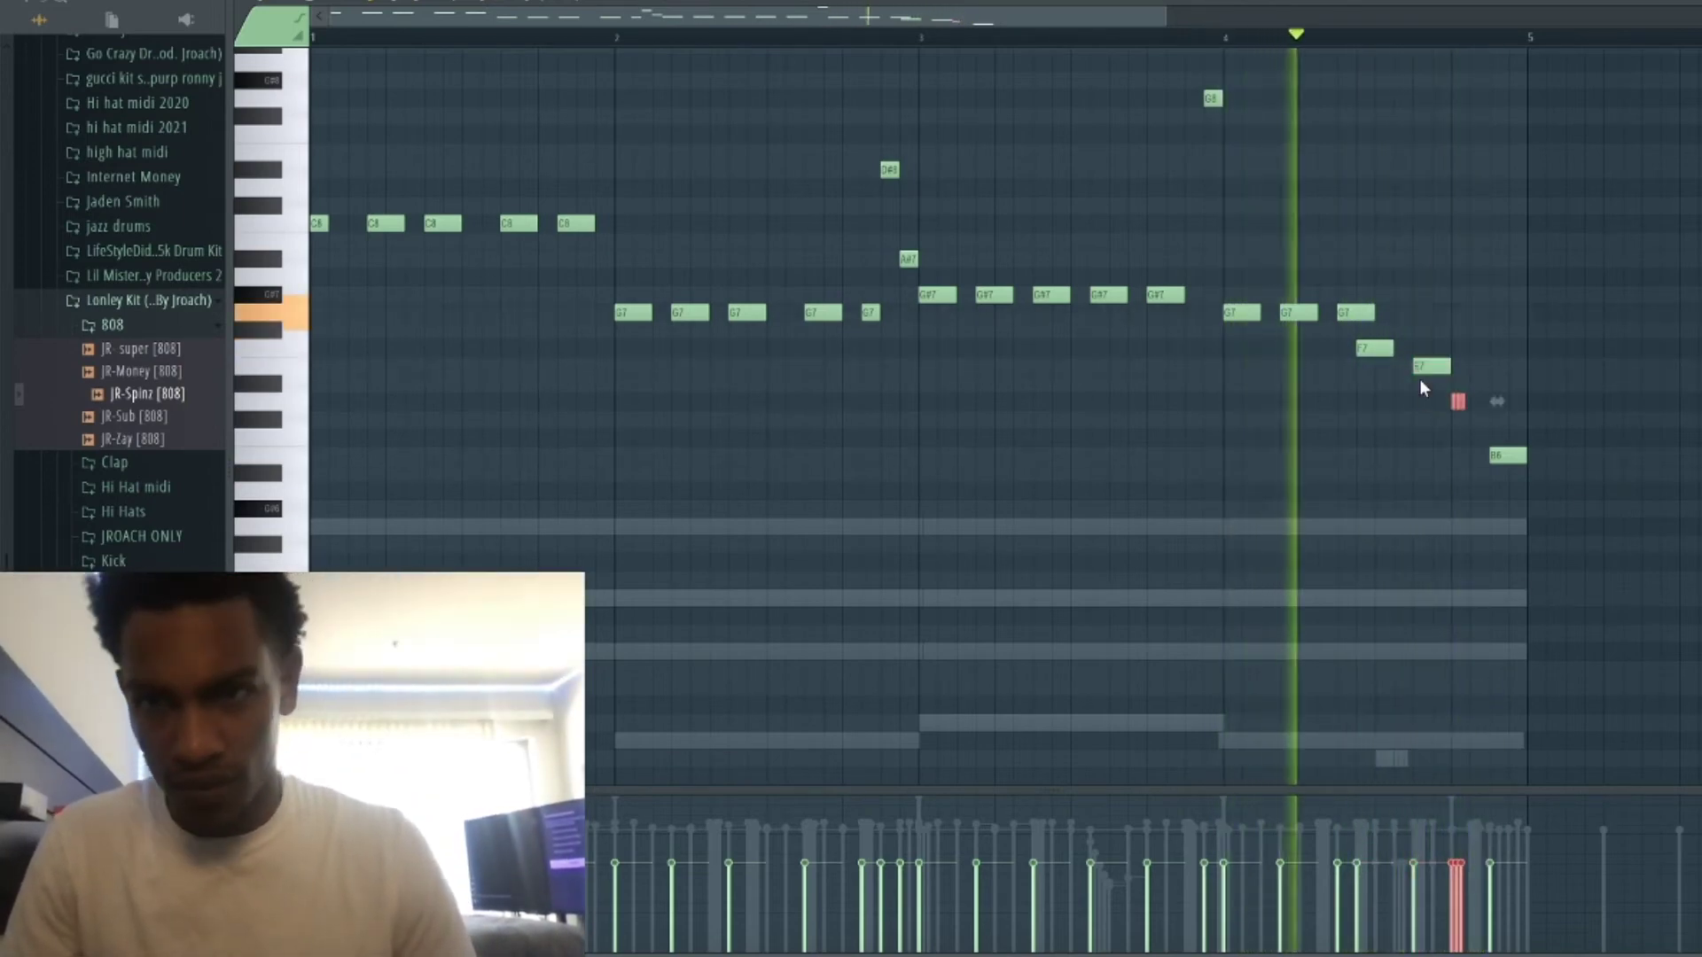
key("space")
key("space")
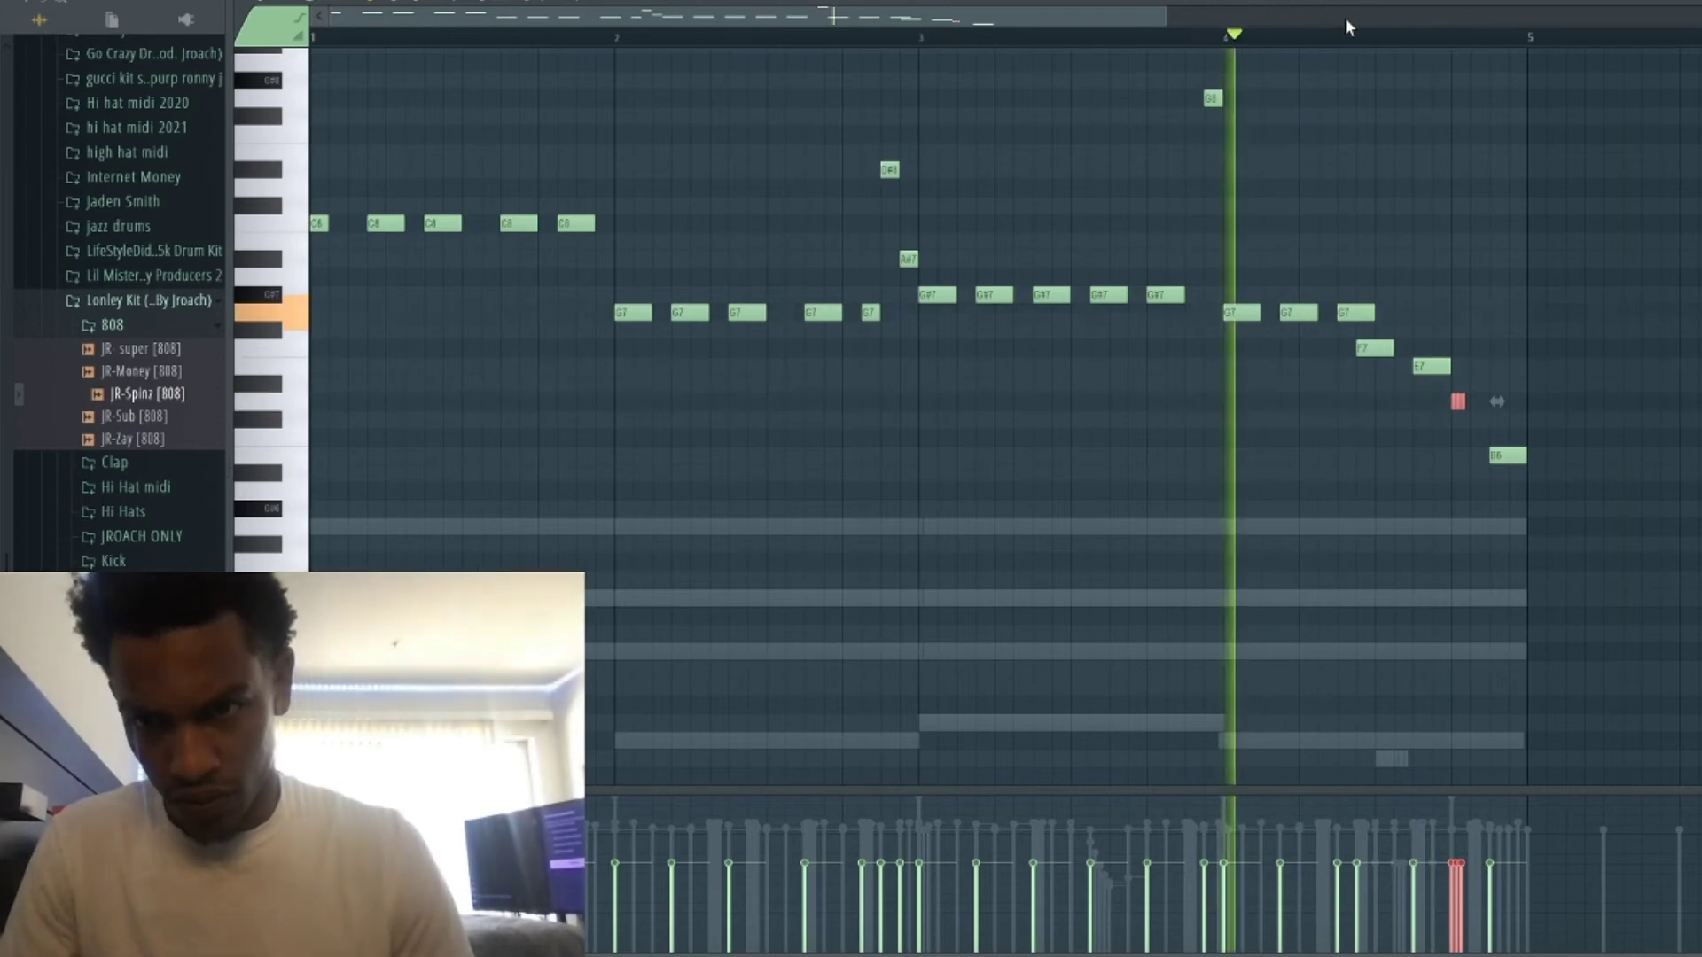
left_click_drag(1444, 381, 1412, 323)
key("Down")
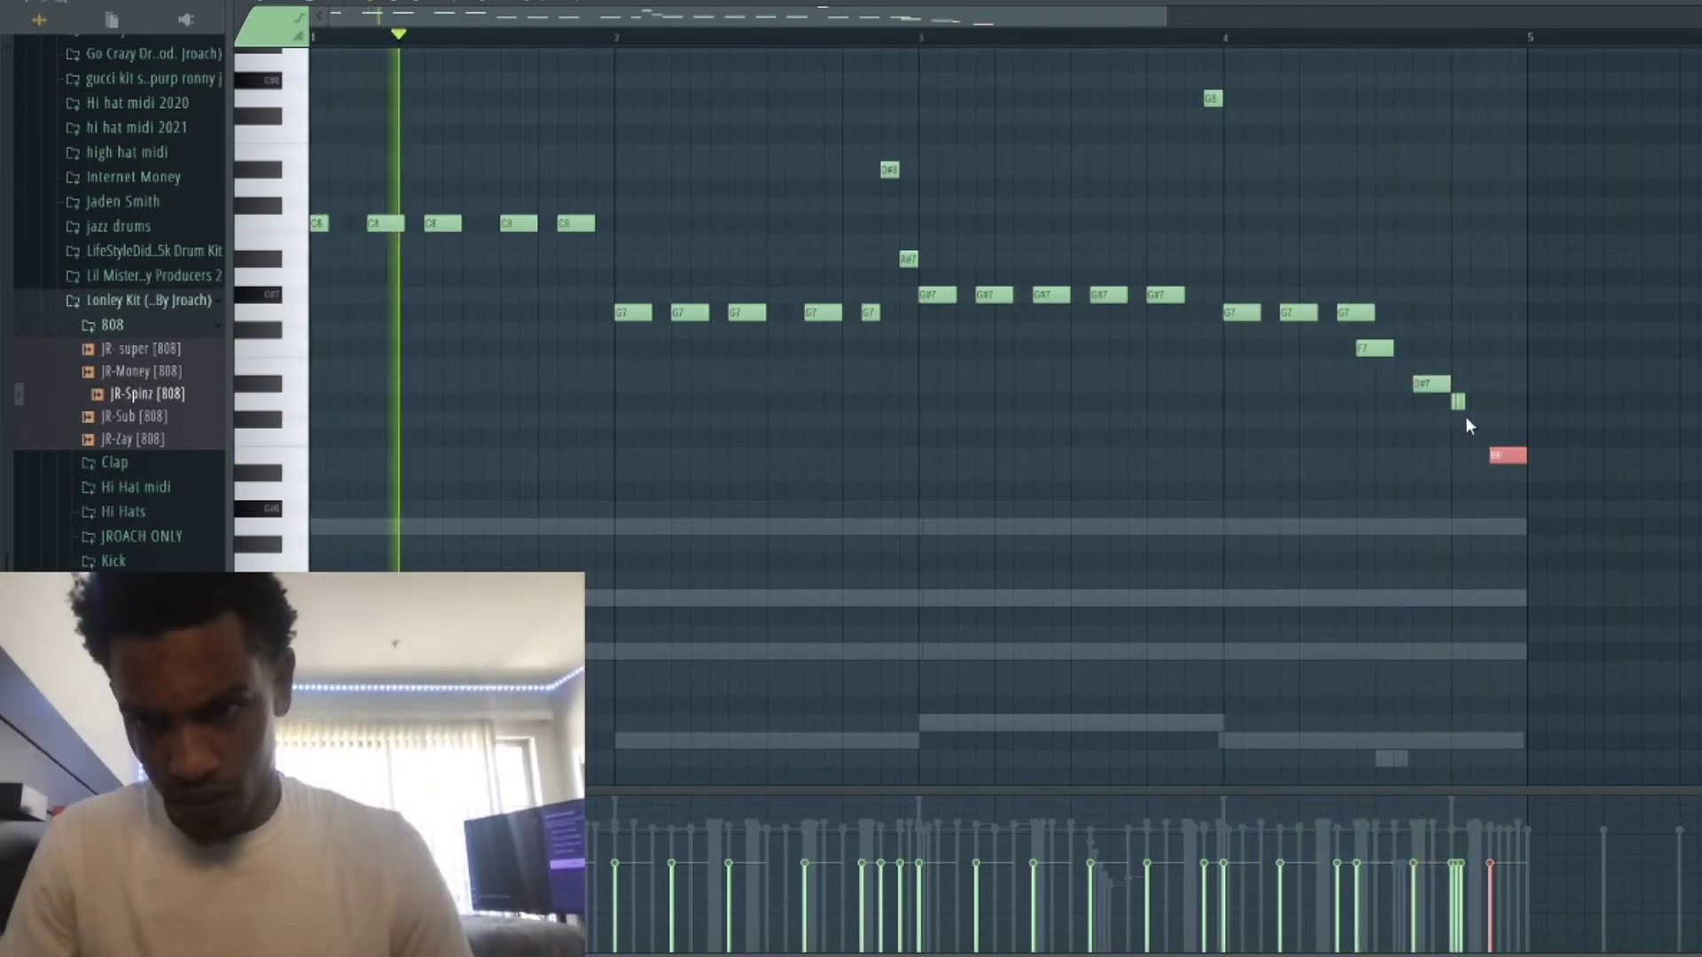
Transpose the whole 808 pattern down two octaves and clear the selection.
key("ctrl+a")
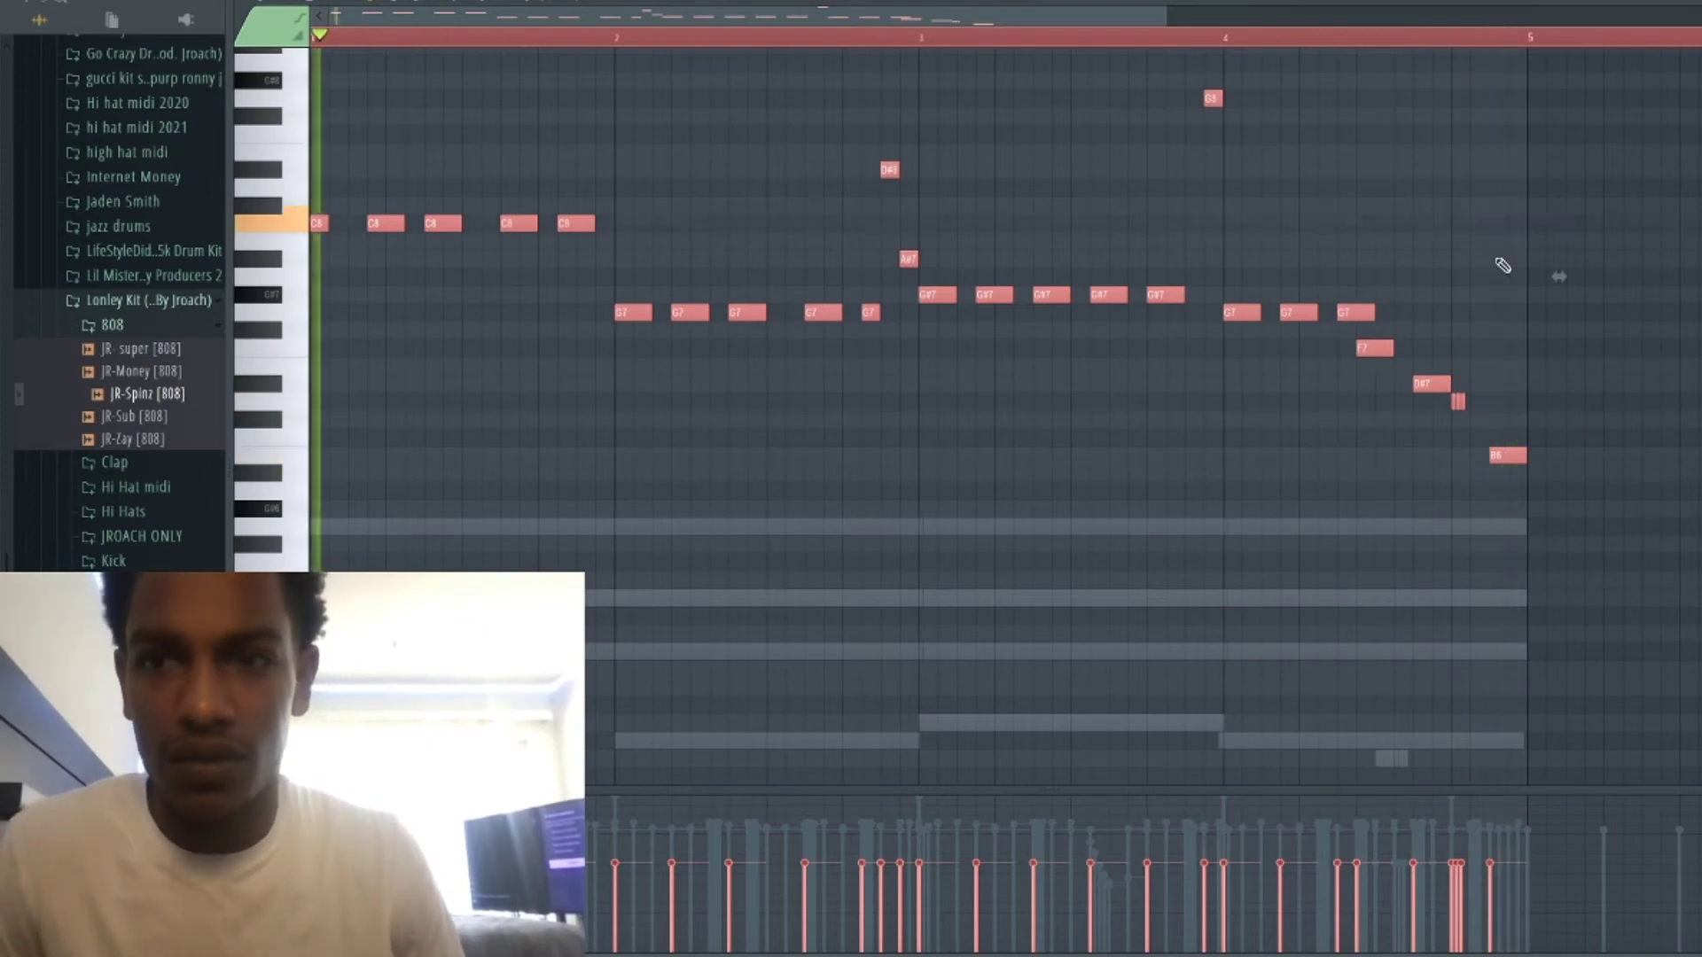
key("ctrl+Down")
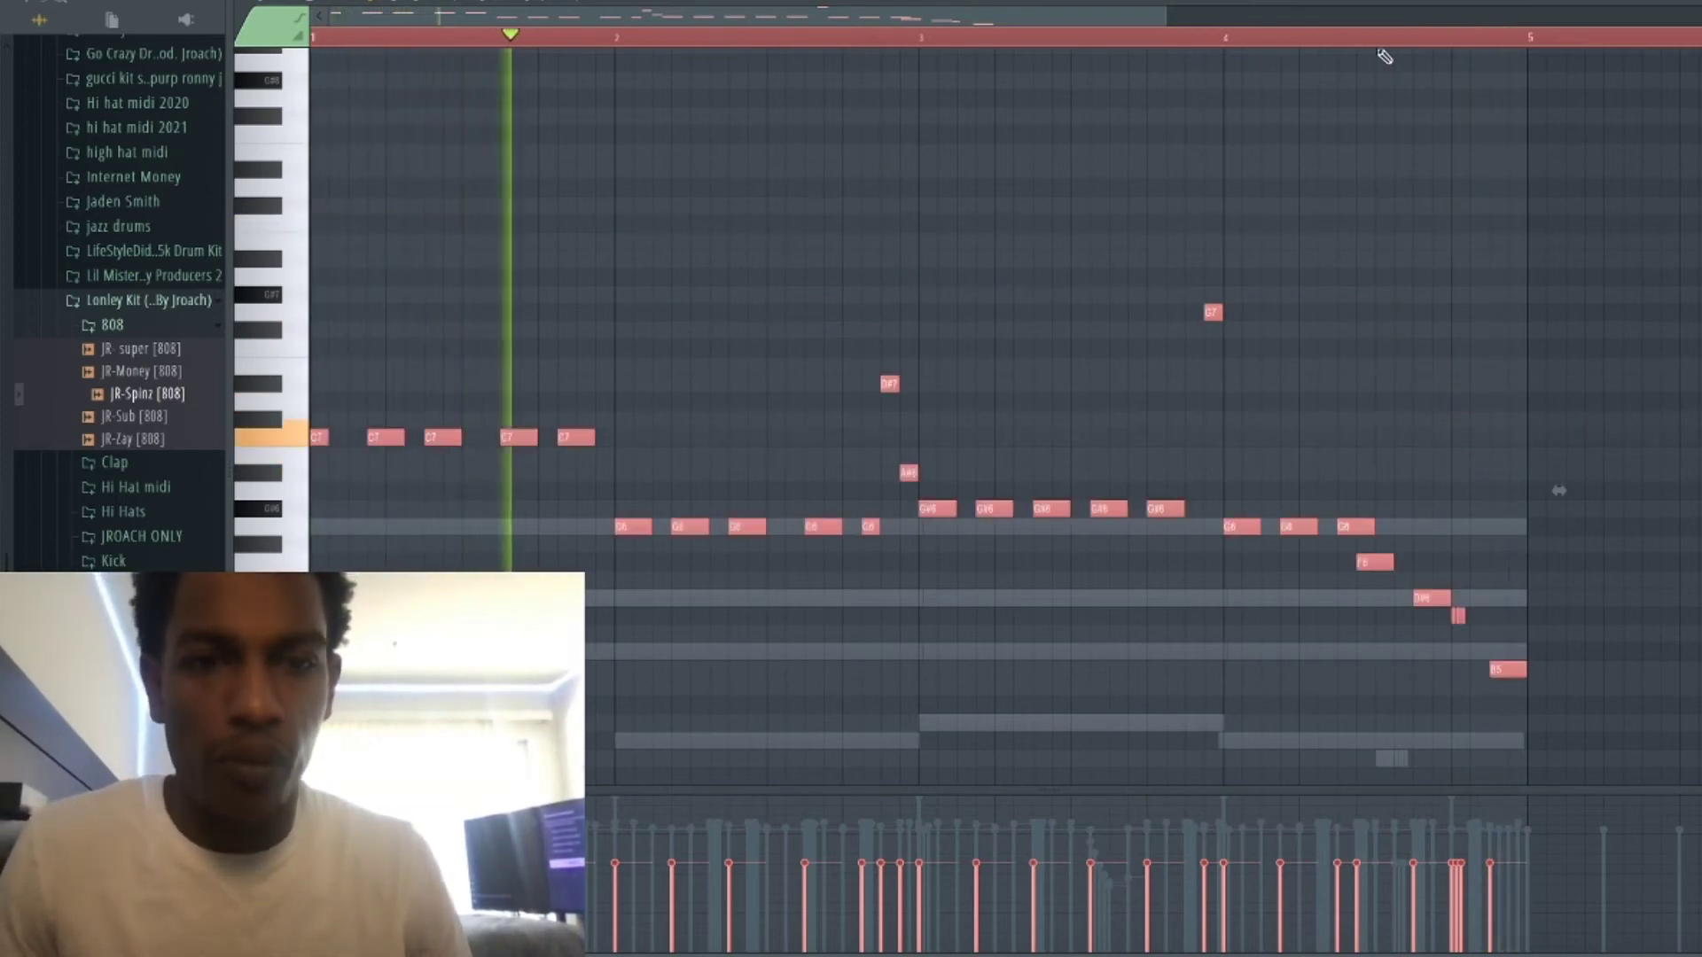
key("ctrl+Down")
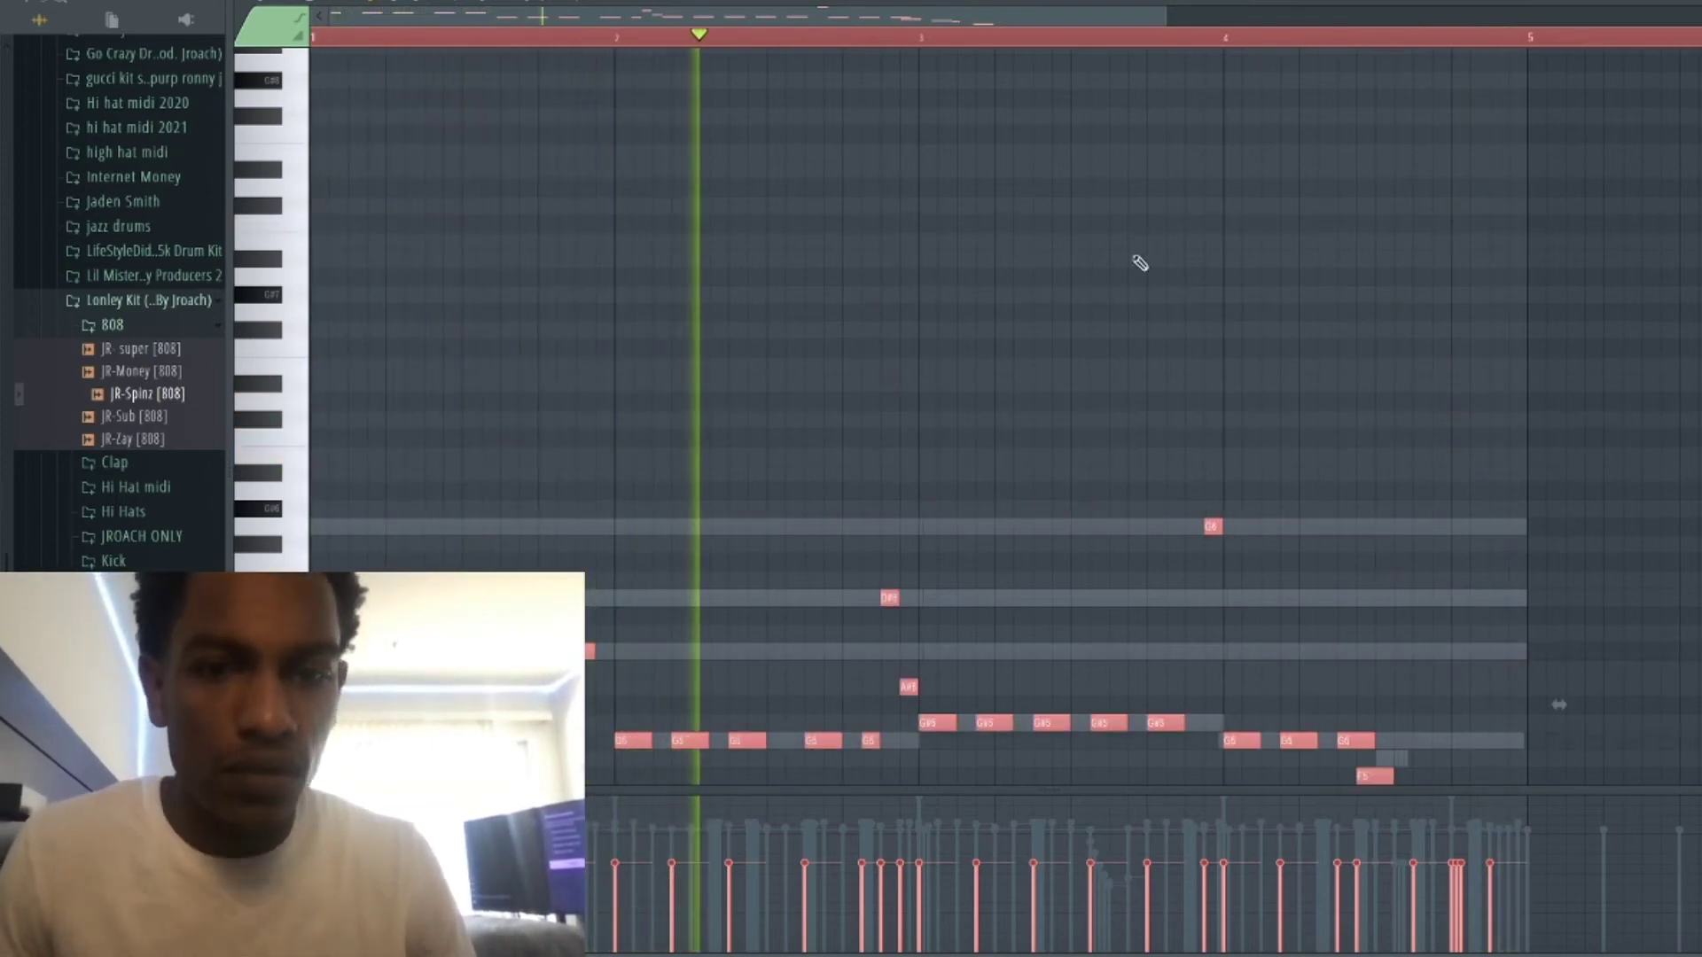
scroll(995, 407, "down", 2)
key("ctrl+d")
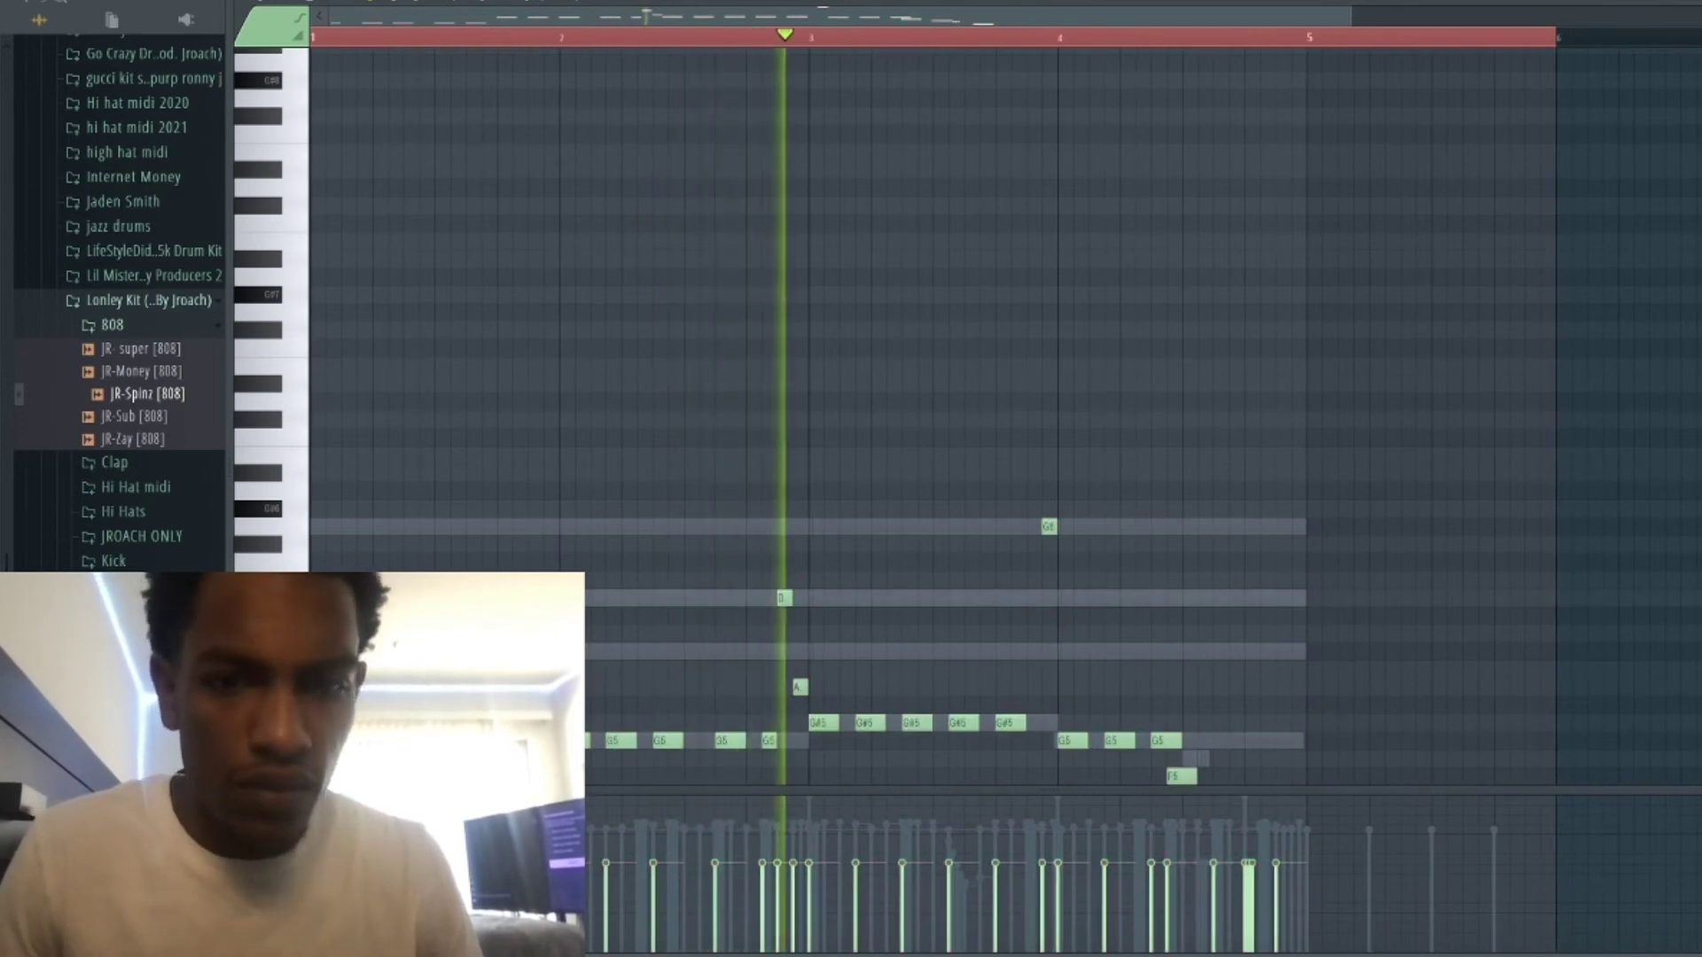
scroll(405, 315, "down", 5)
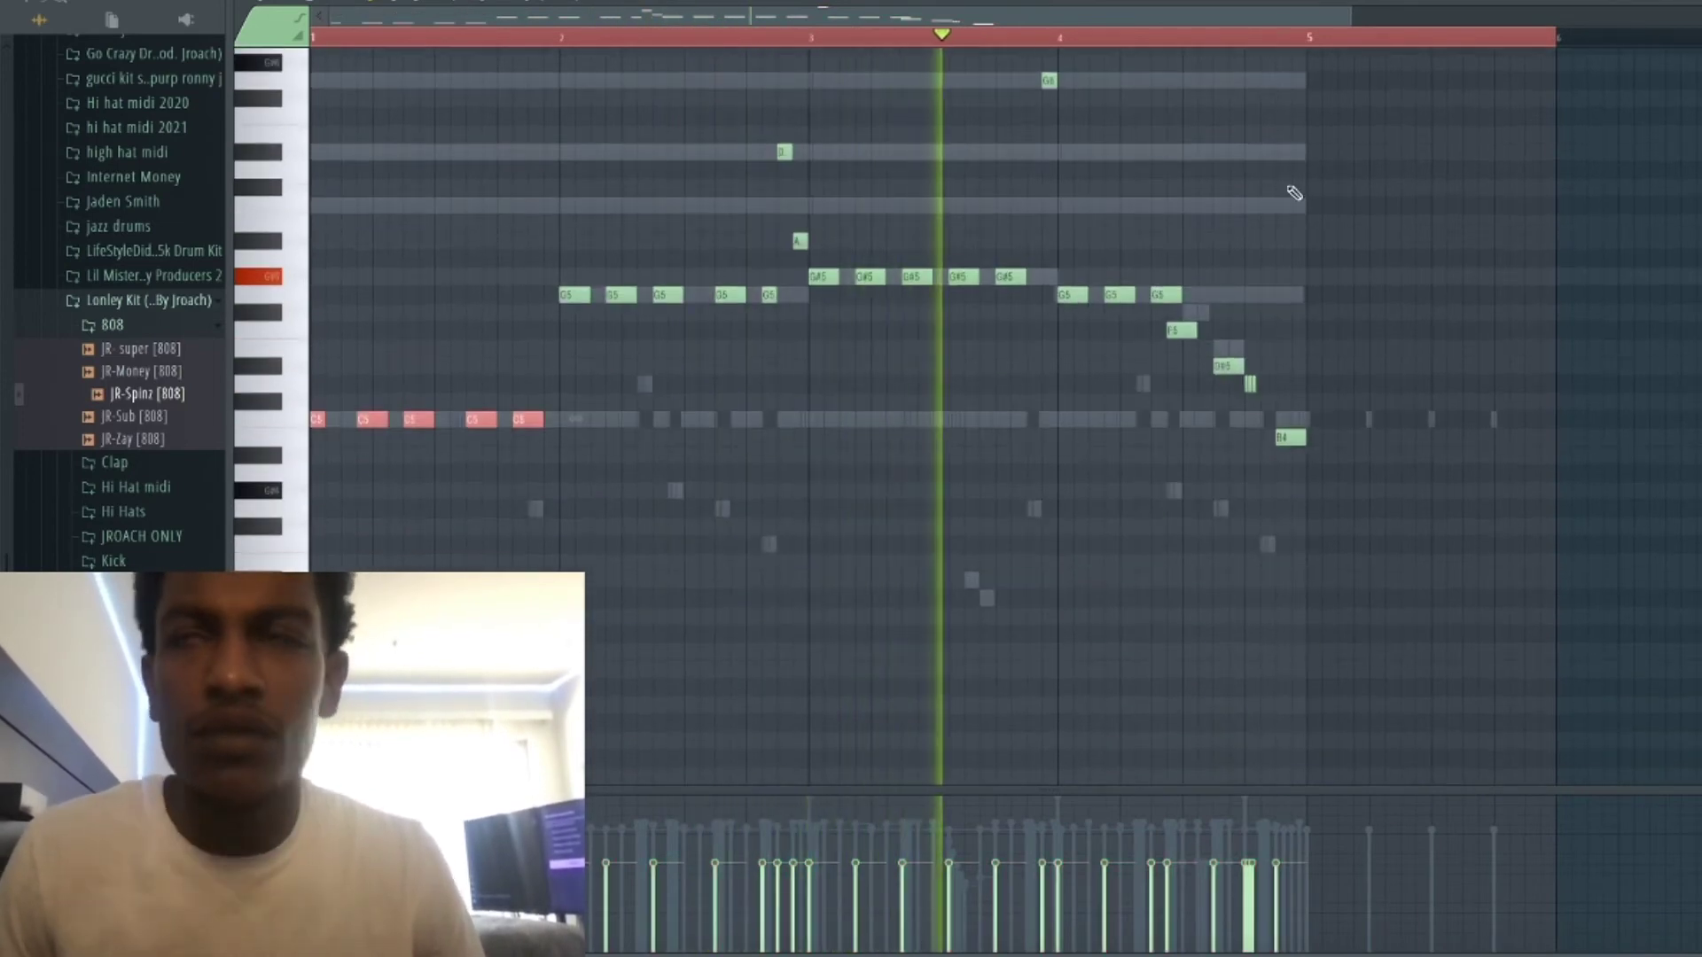
Shift the fourth and fifth G#5 notes of bar 3 one step later and play the bar back.
left_click(766, 35)
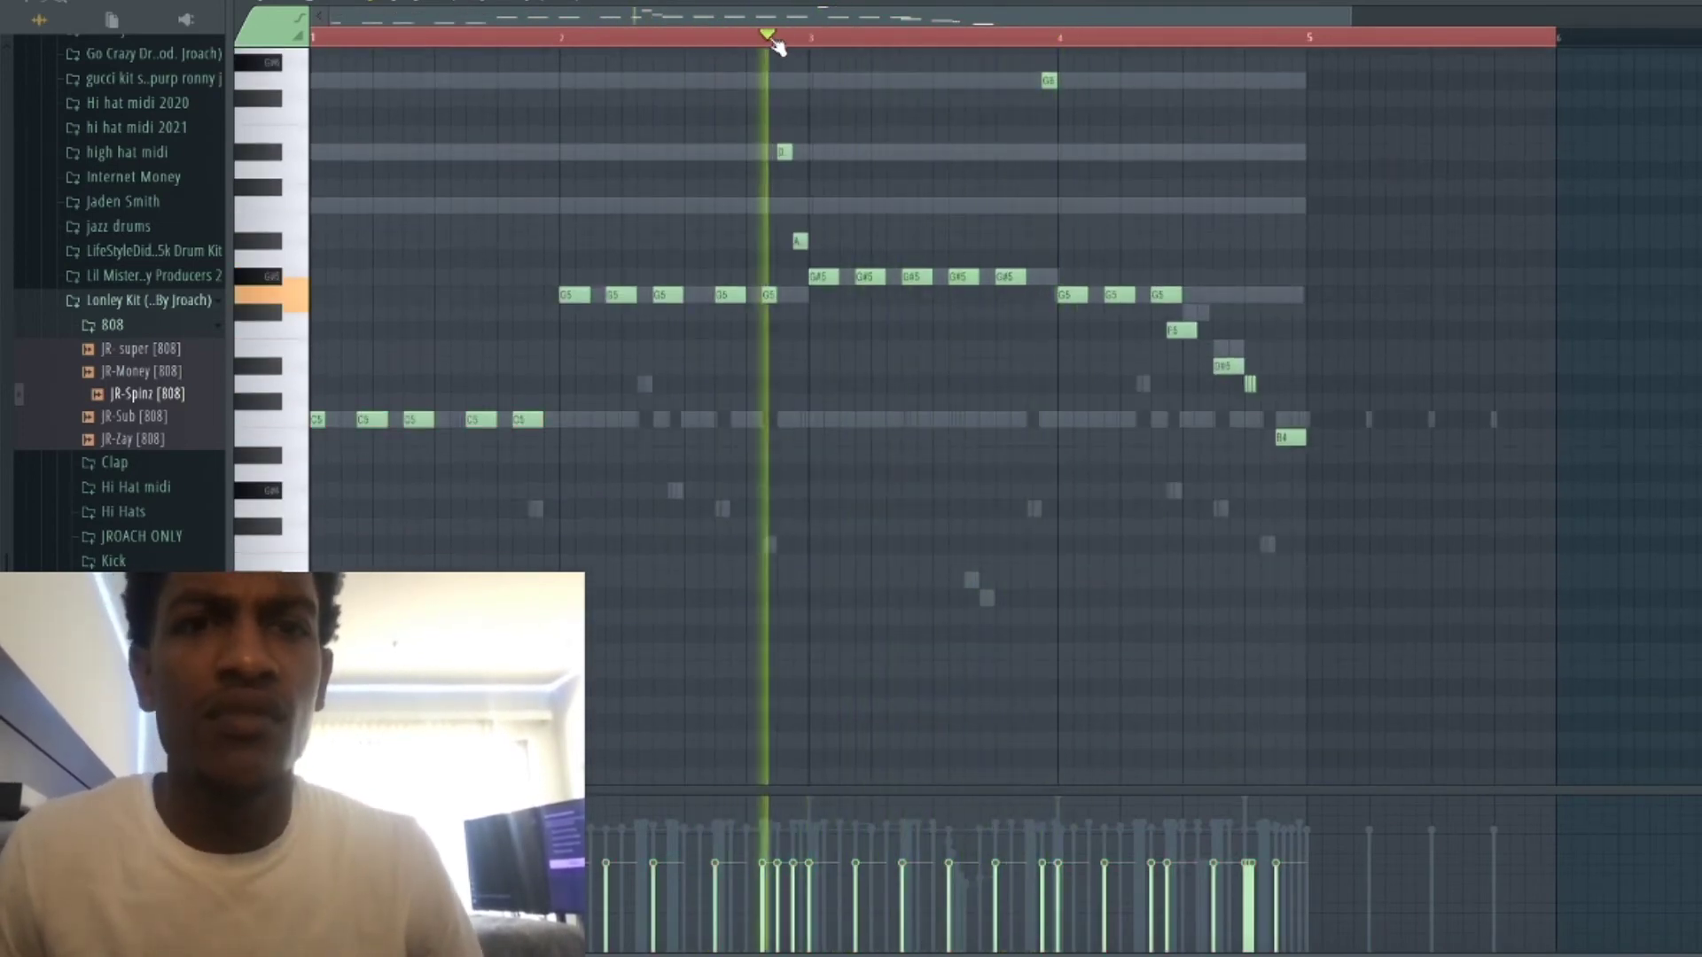
right_click(964, 278)
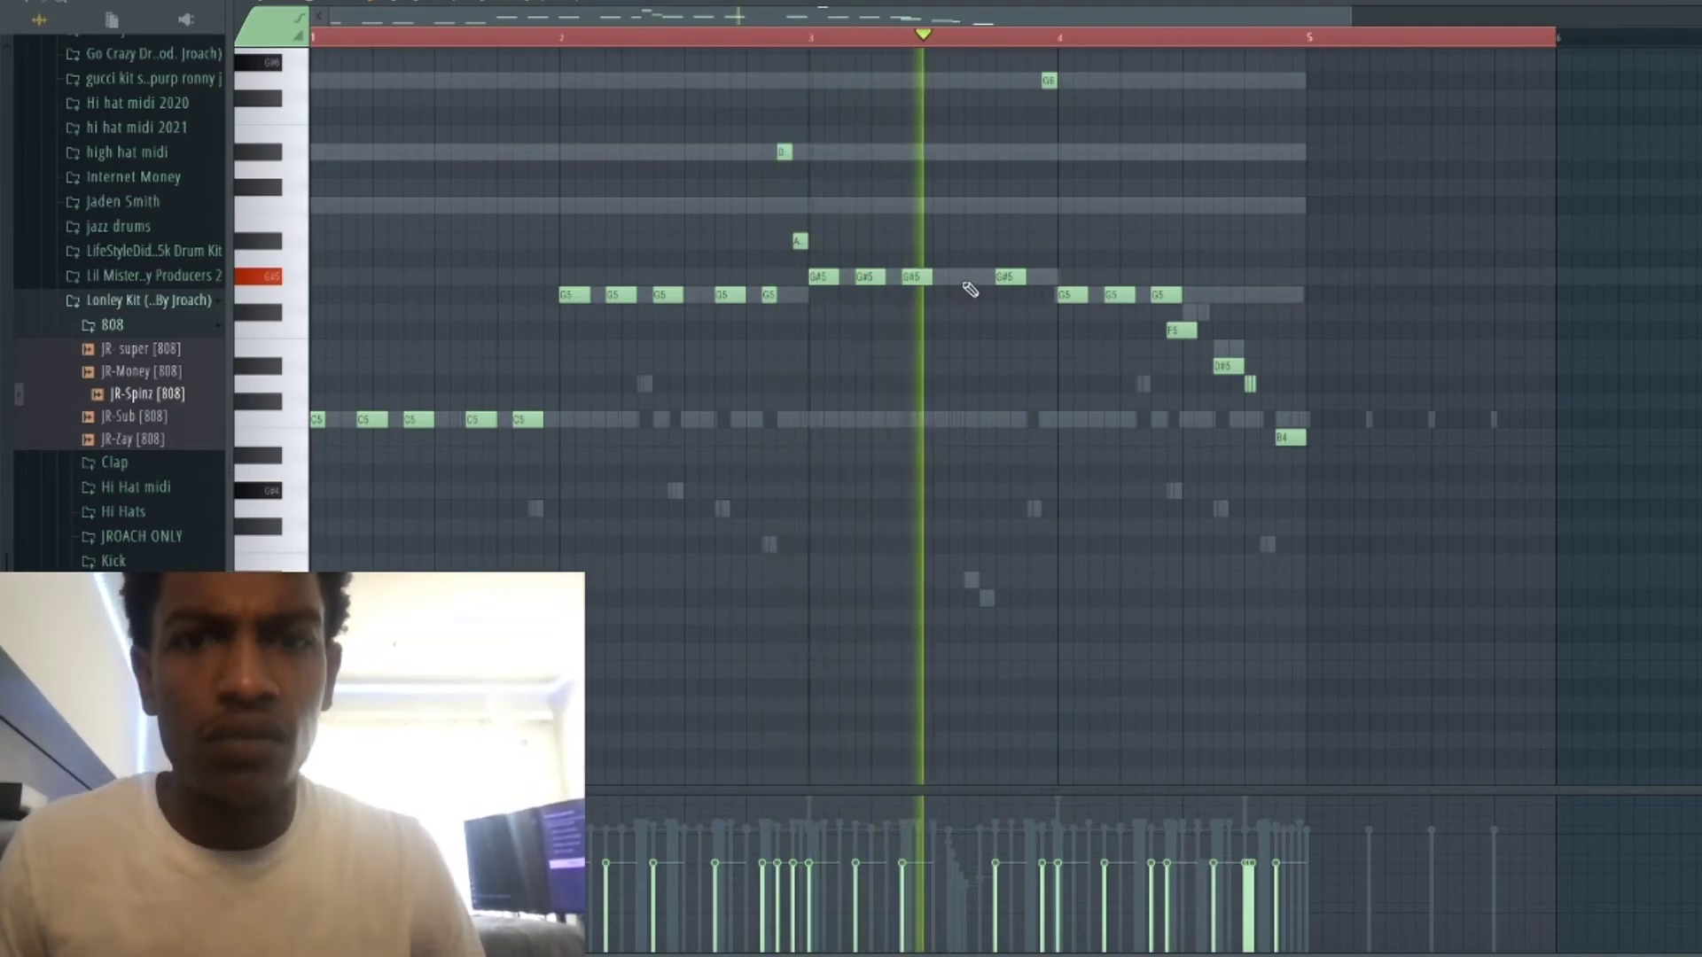
left_click_drag(1009, 280, 1025, 280)
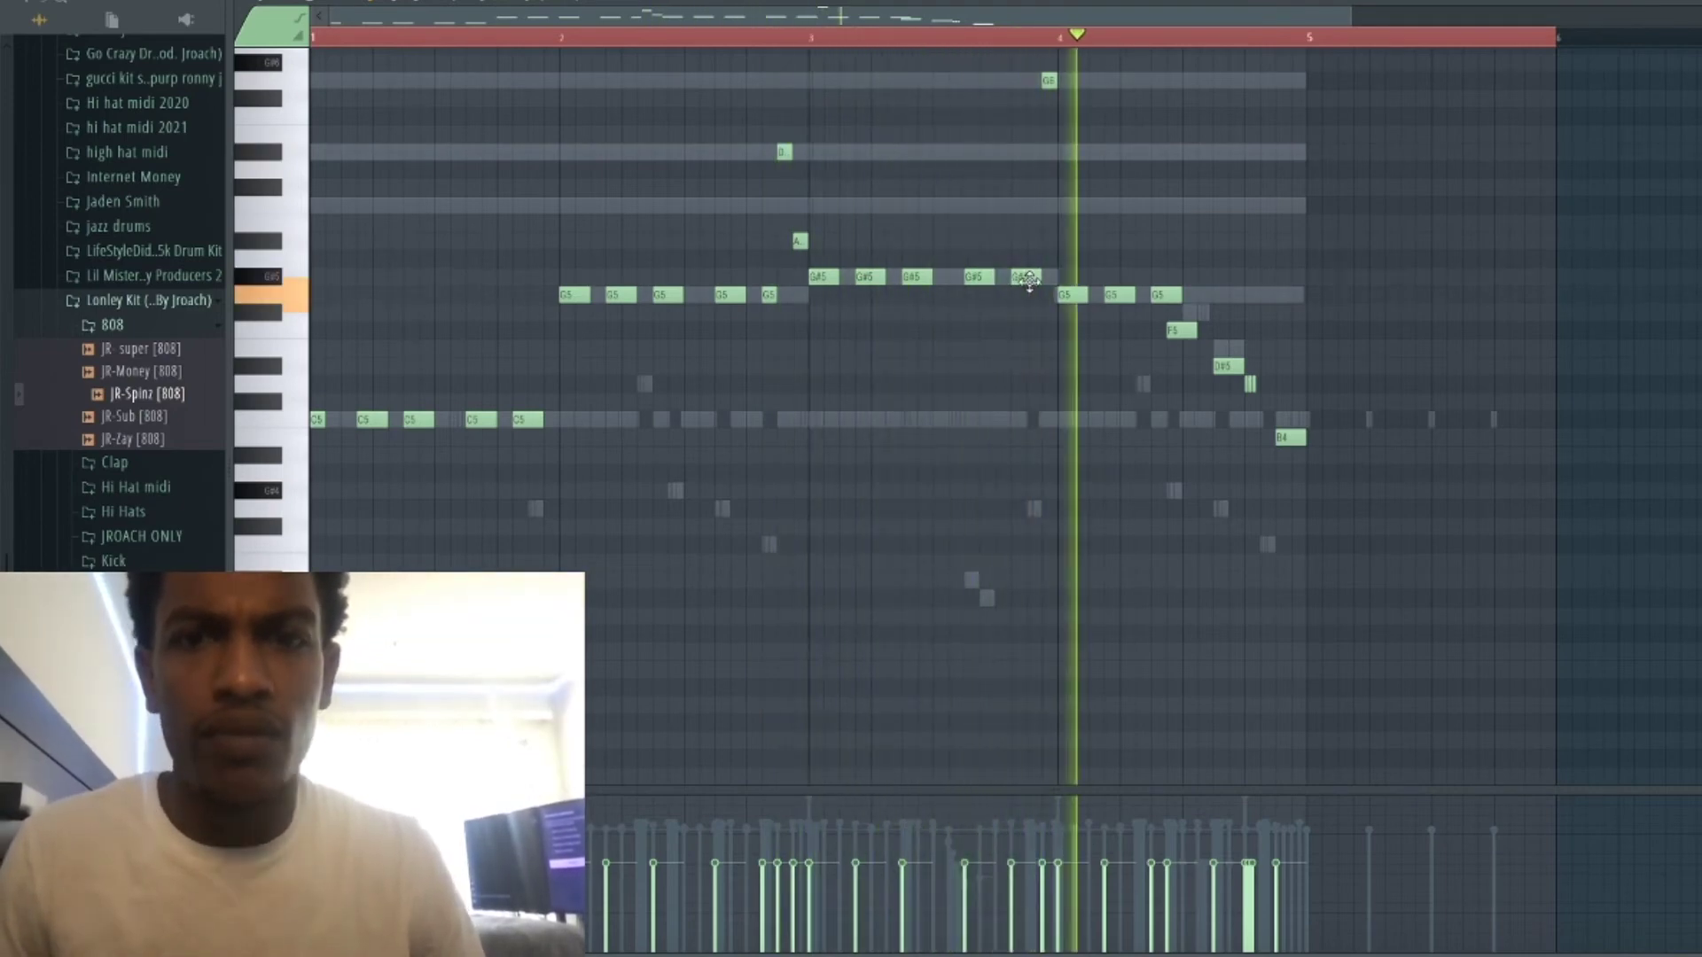
left_click(882, 37)
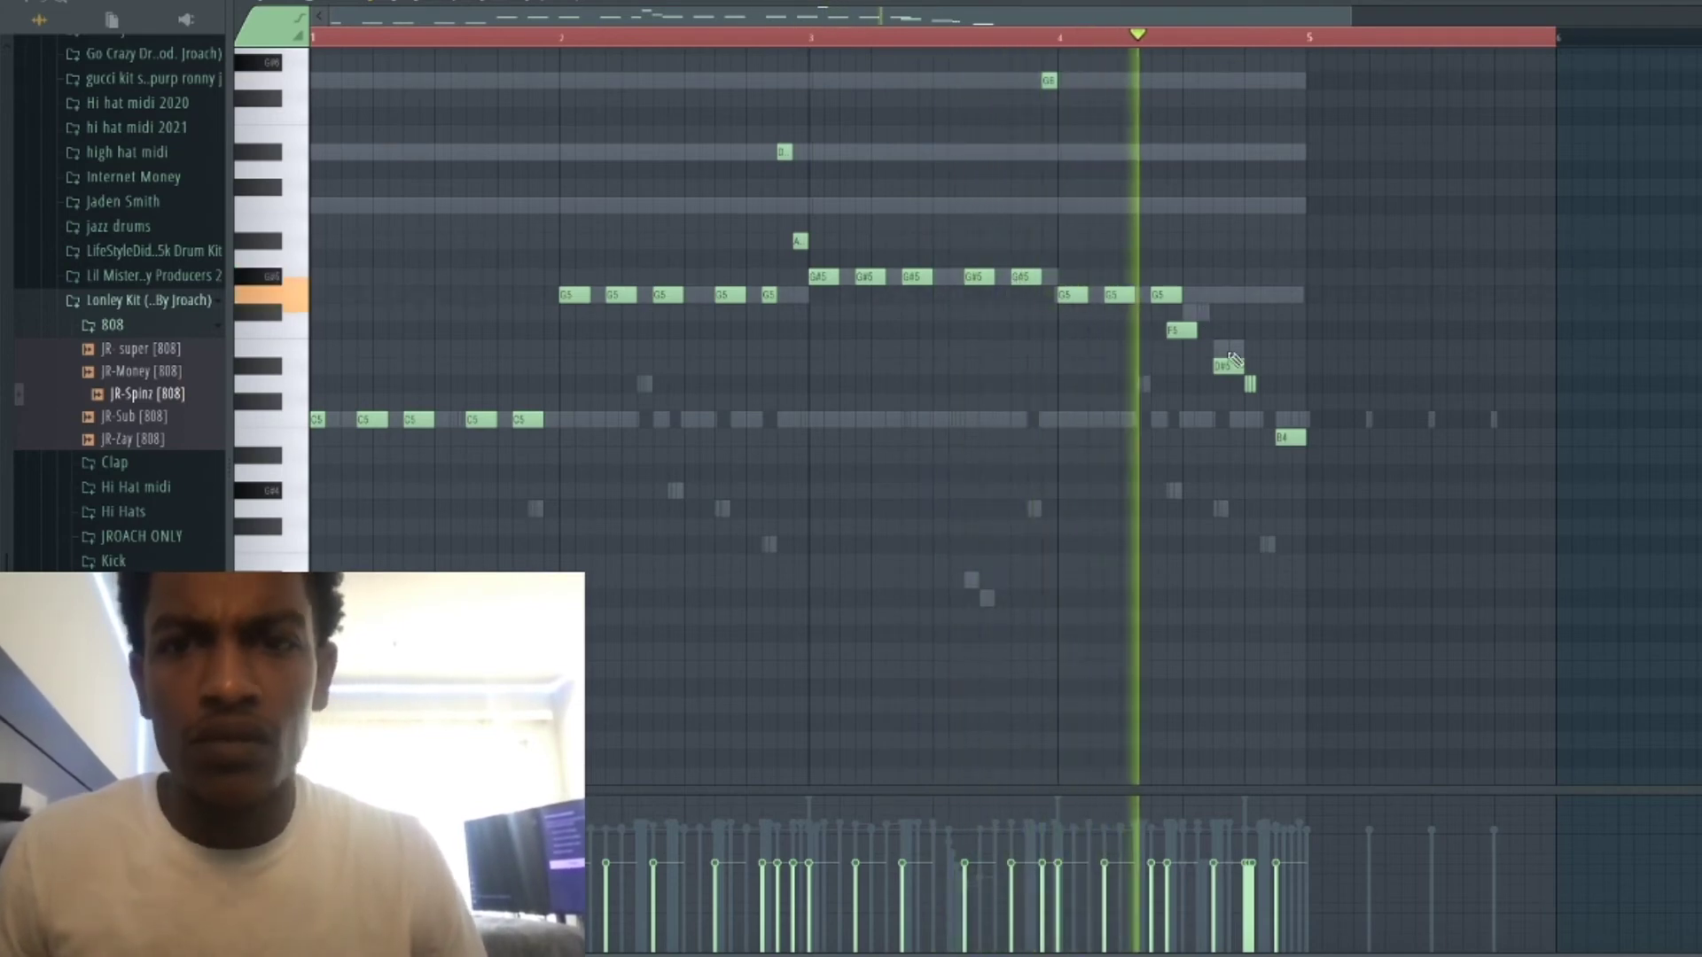
Shorten the third G5 note and the final B4 note of bar 4, and add a D5 note after the roll.
left_click_drag(1179, 297, 1164, 298)
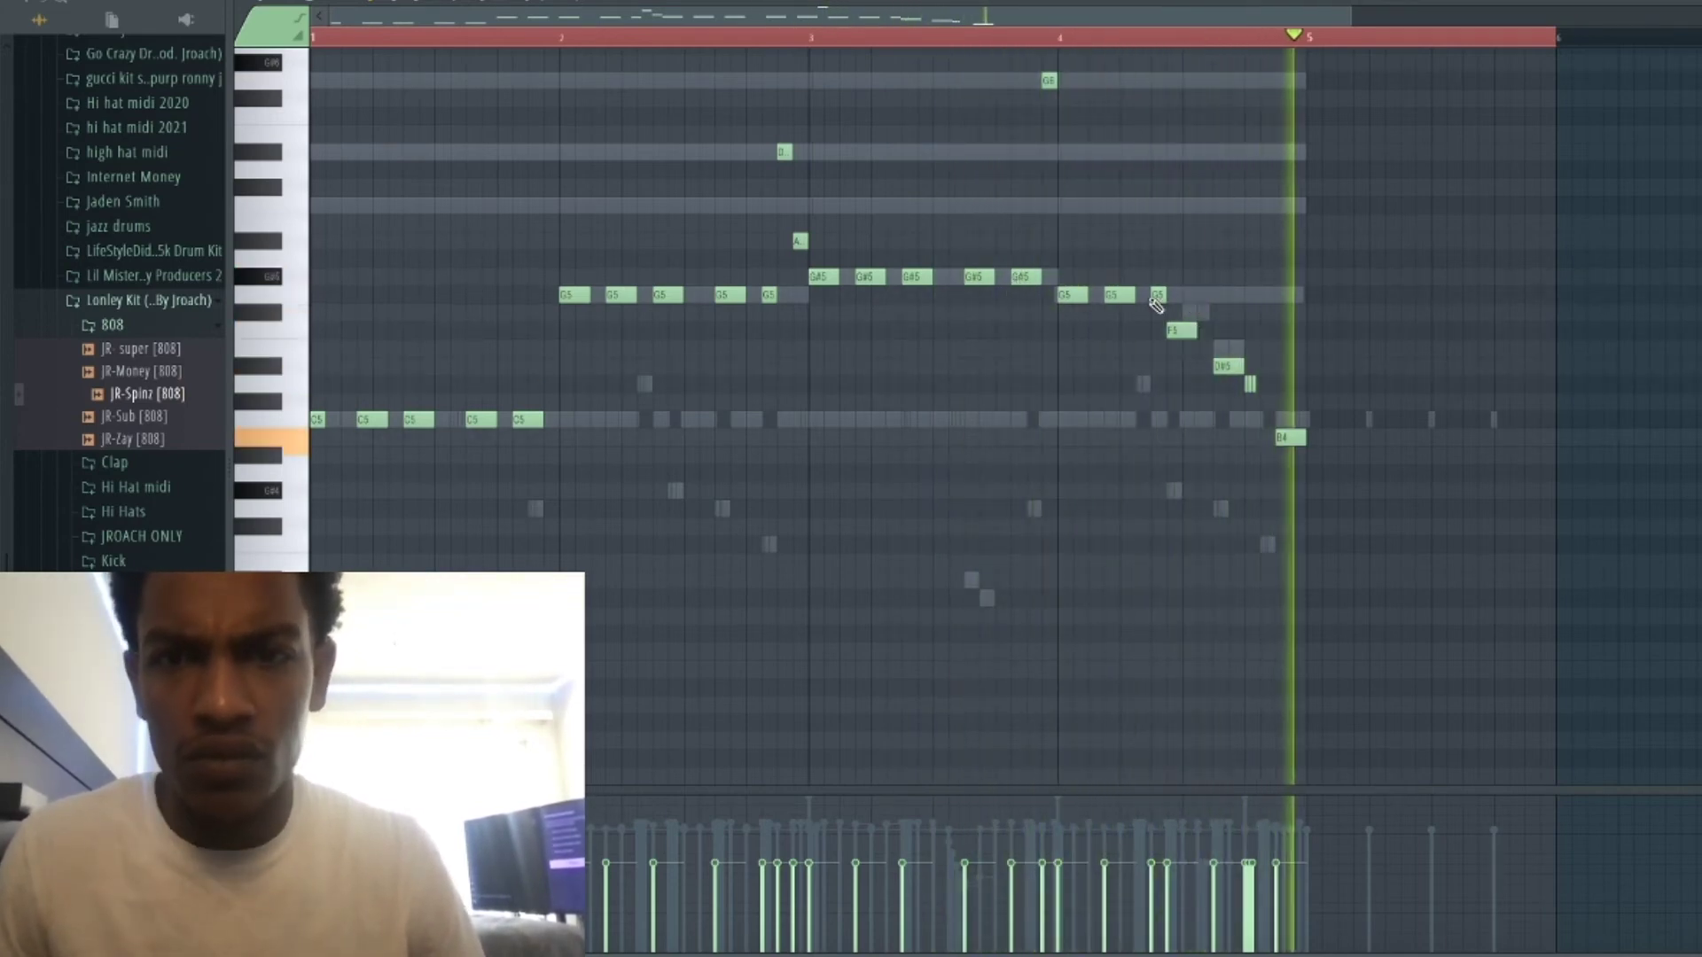
left_click(1196, 34)
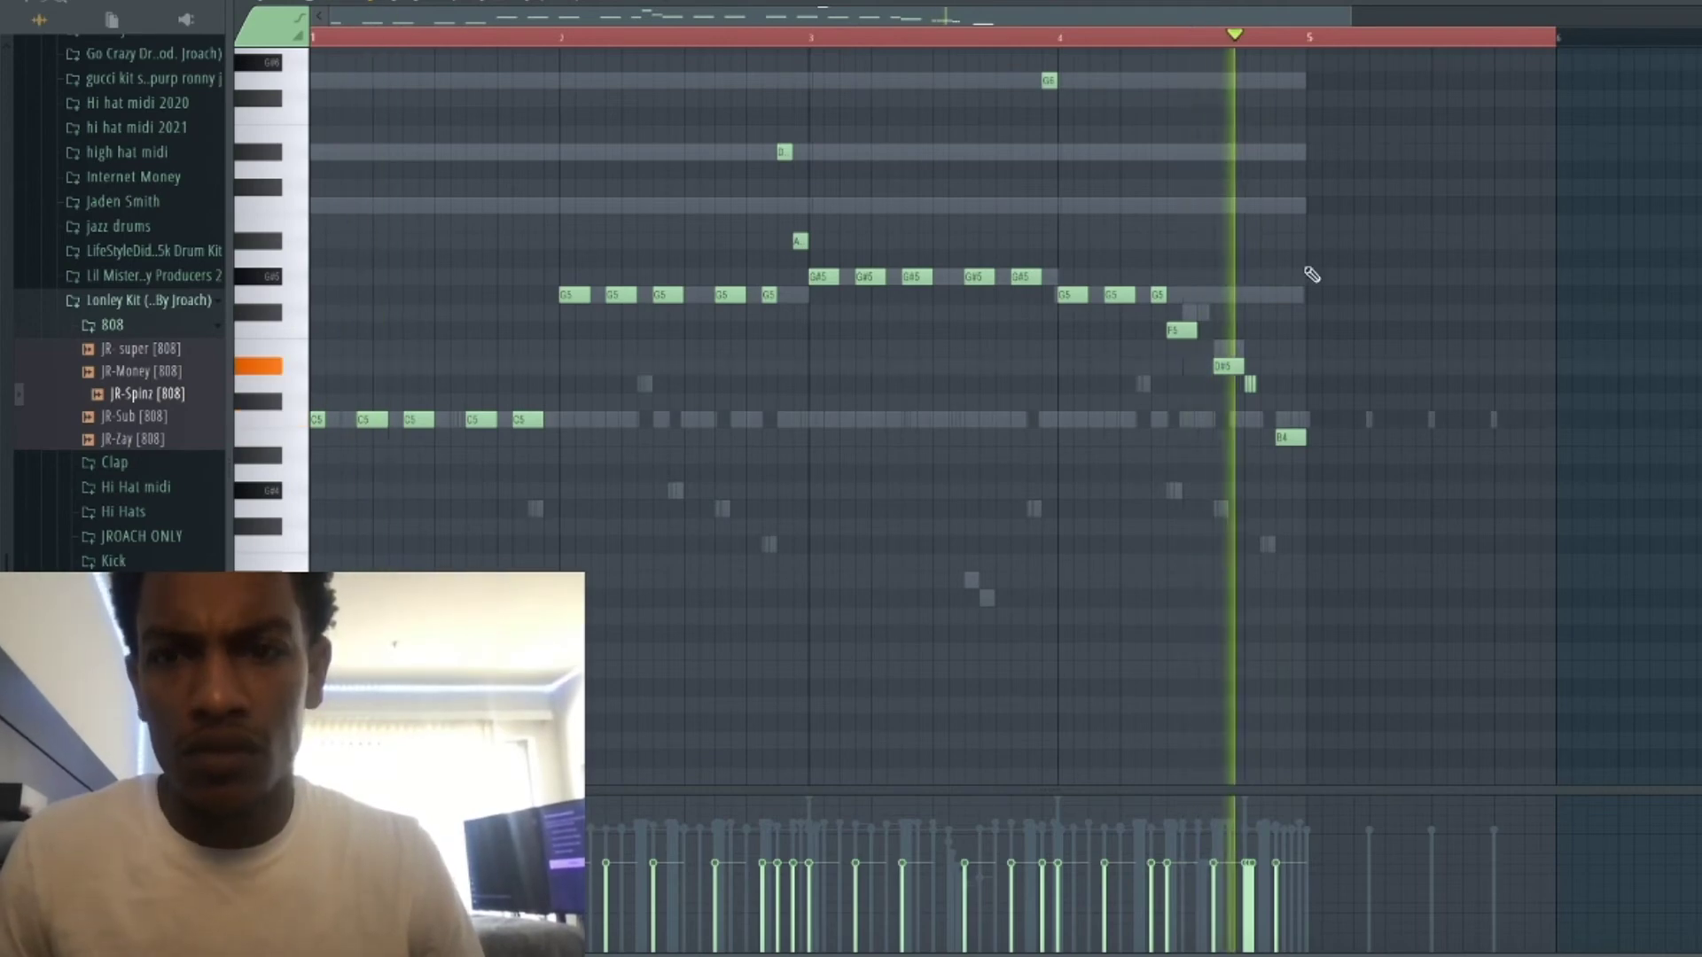
key("space")
key("space")
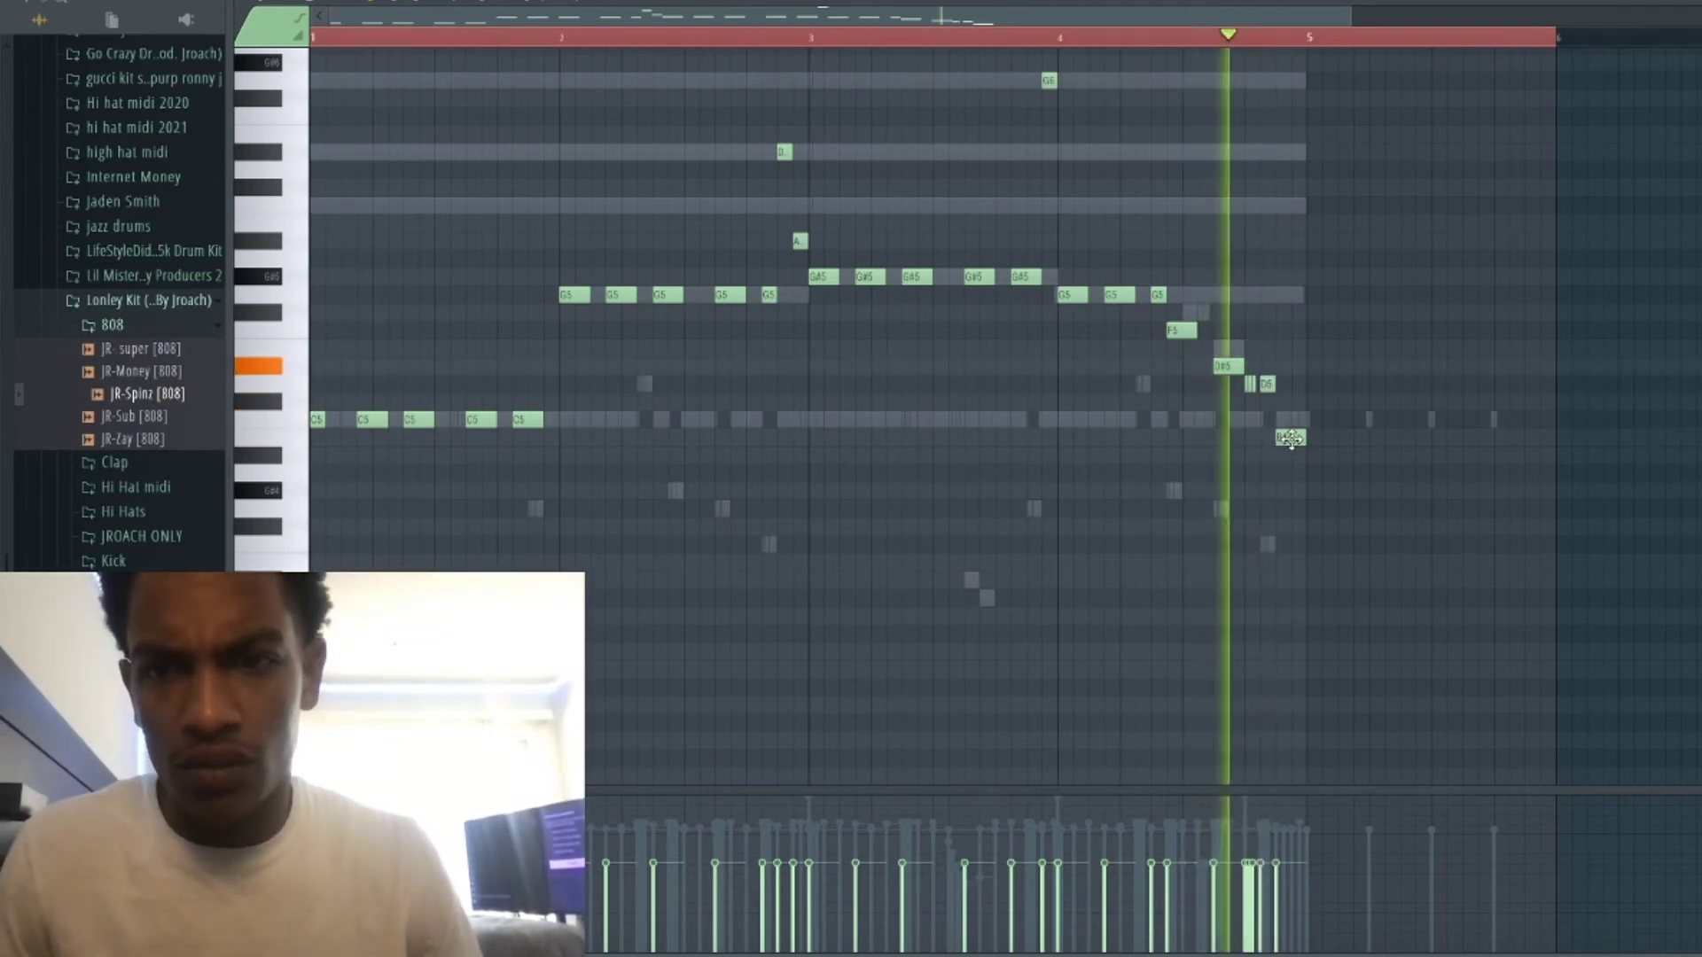
key("space")
left_click_drag(1290, 436, 1276, 436)
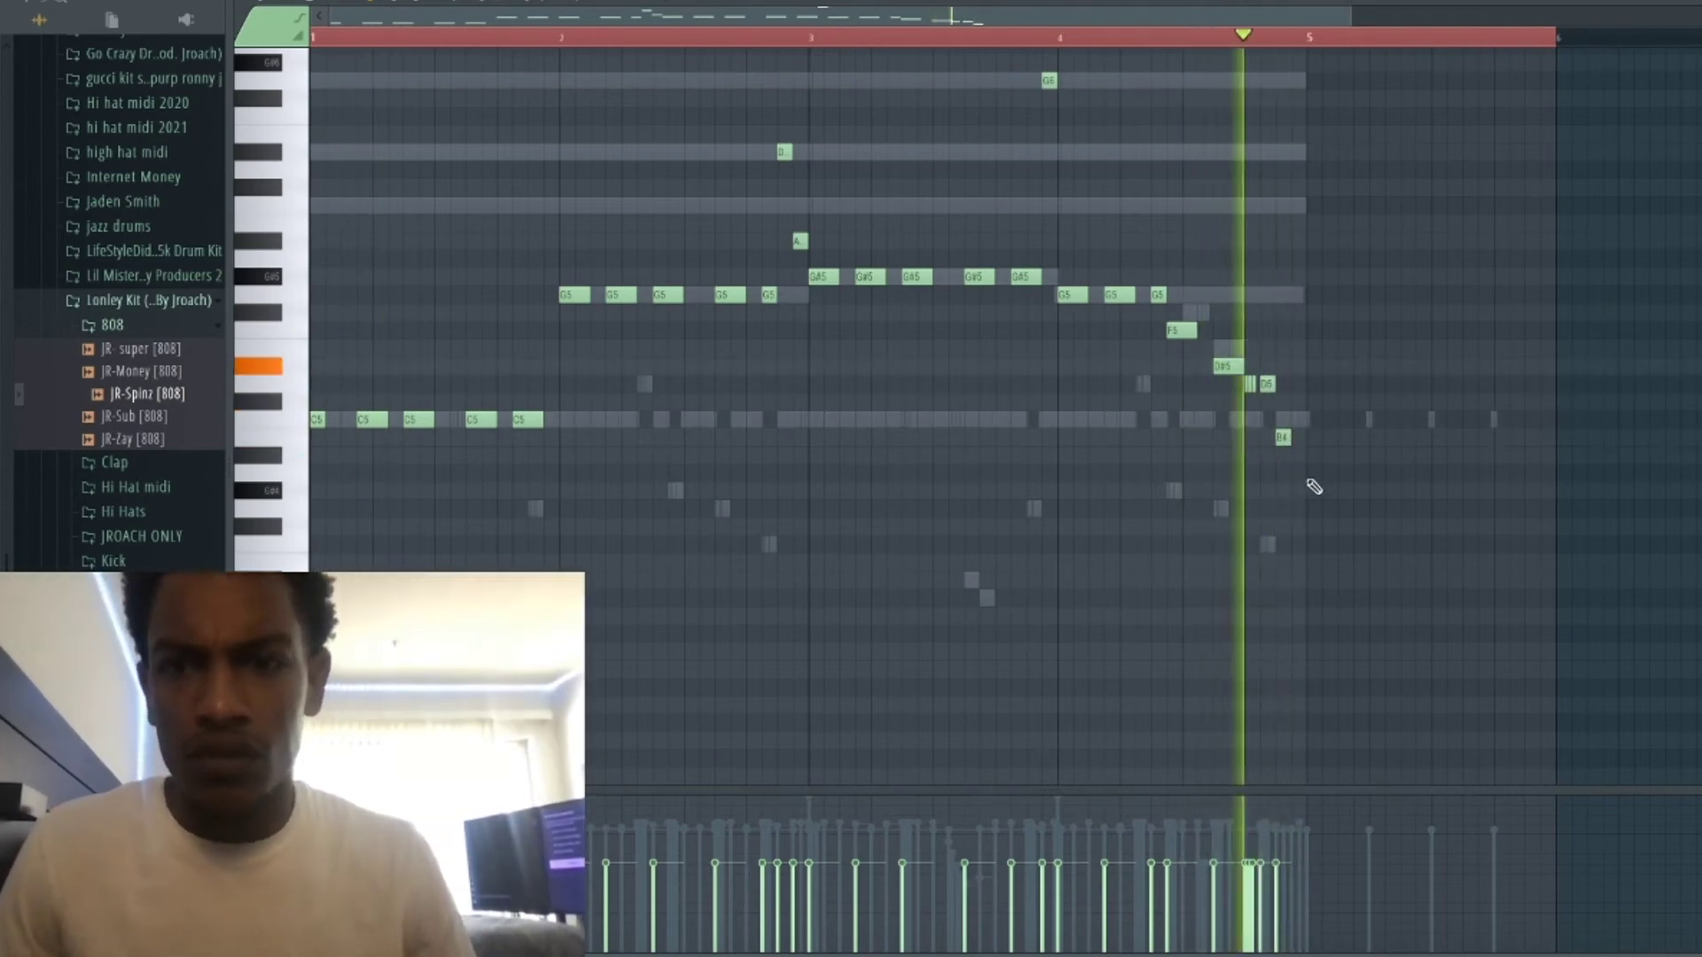
Add a short final 808 note at the end of bar 4 and tune it to G#4 while auditioning the line two octaves higher.
left_click(1297, 472)
key("ctrl+Up")
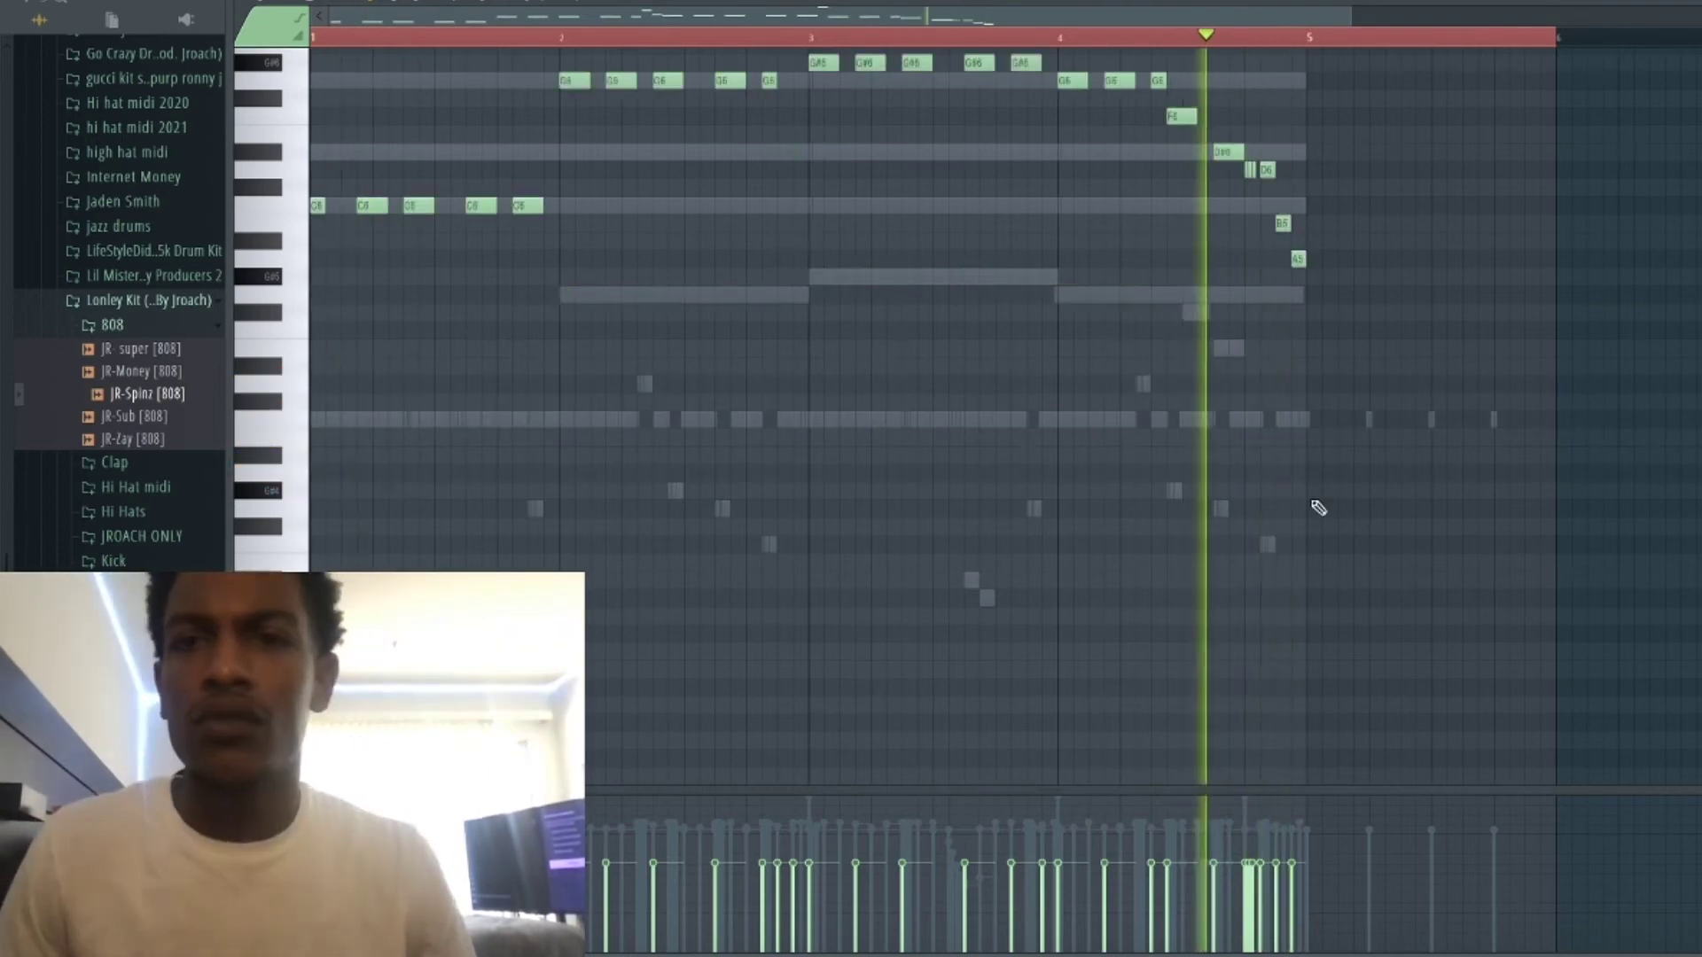
key("ctrl+Up")
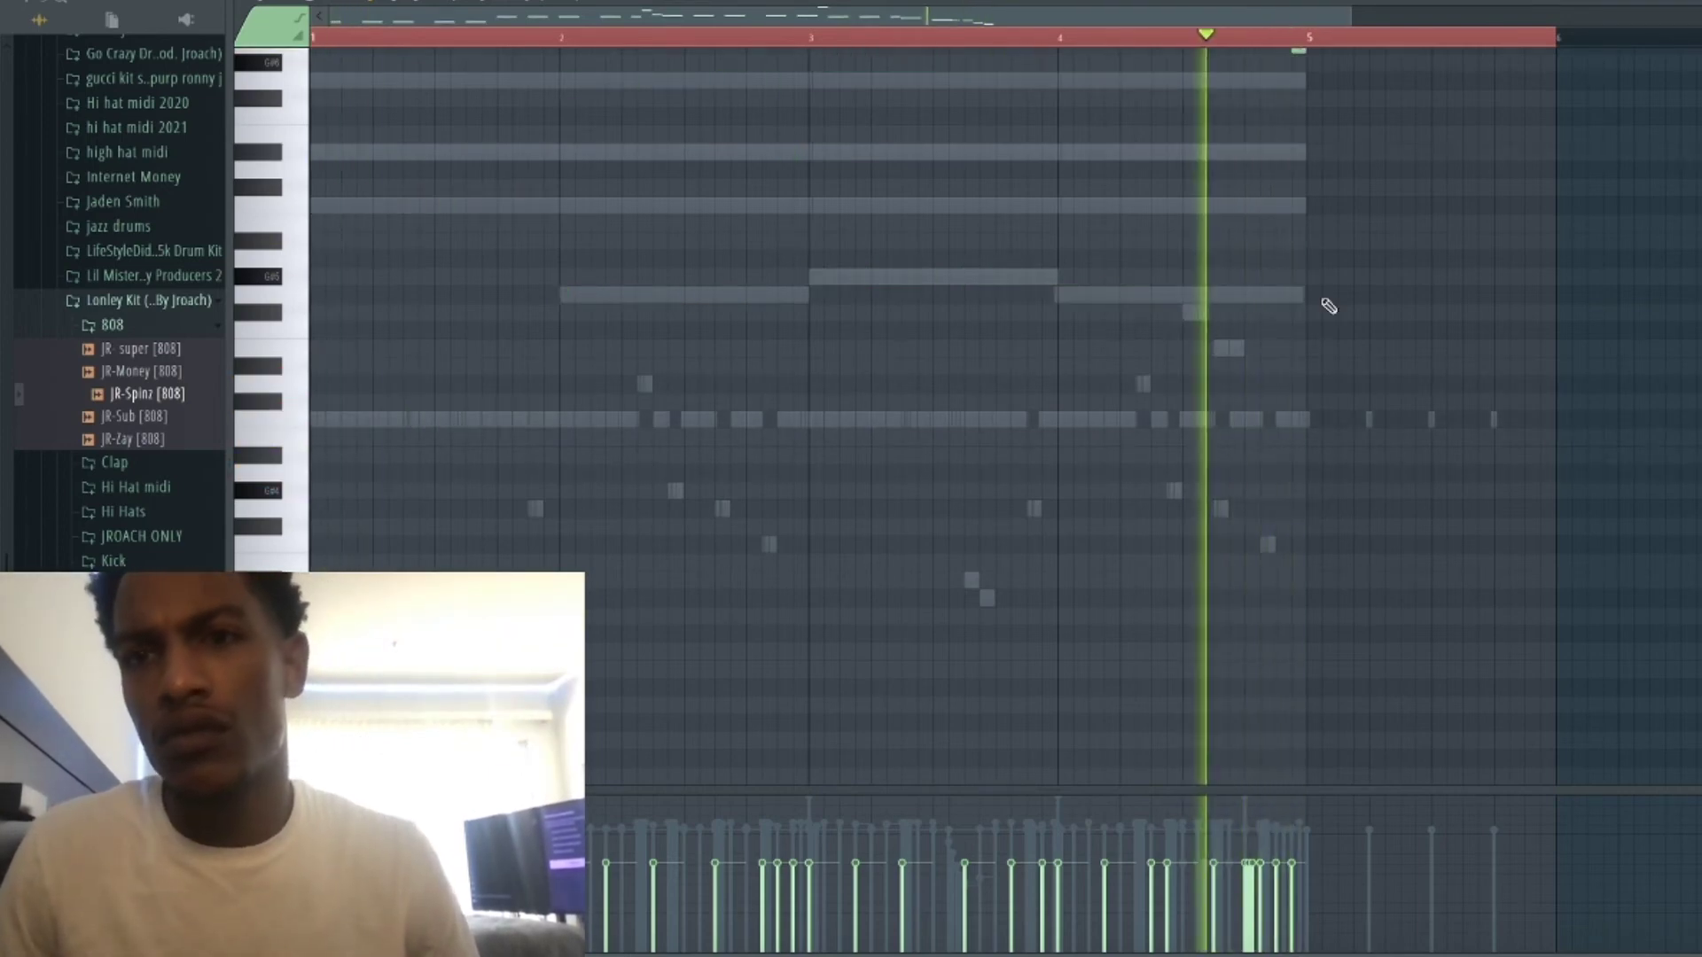
scroll(1293, 164, "up", 4)
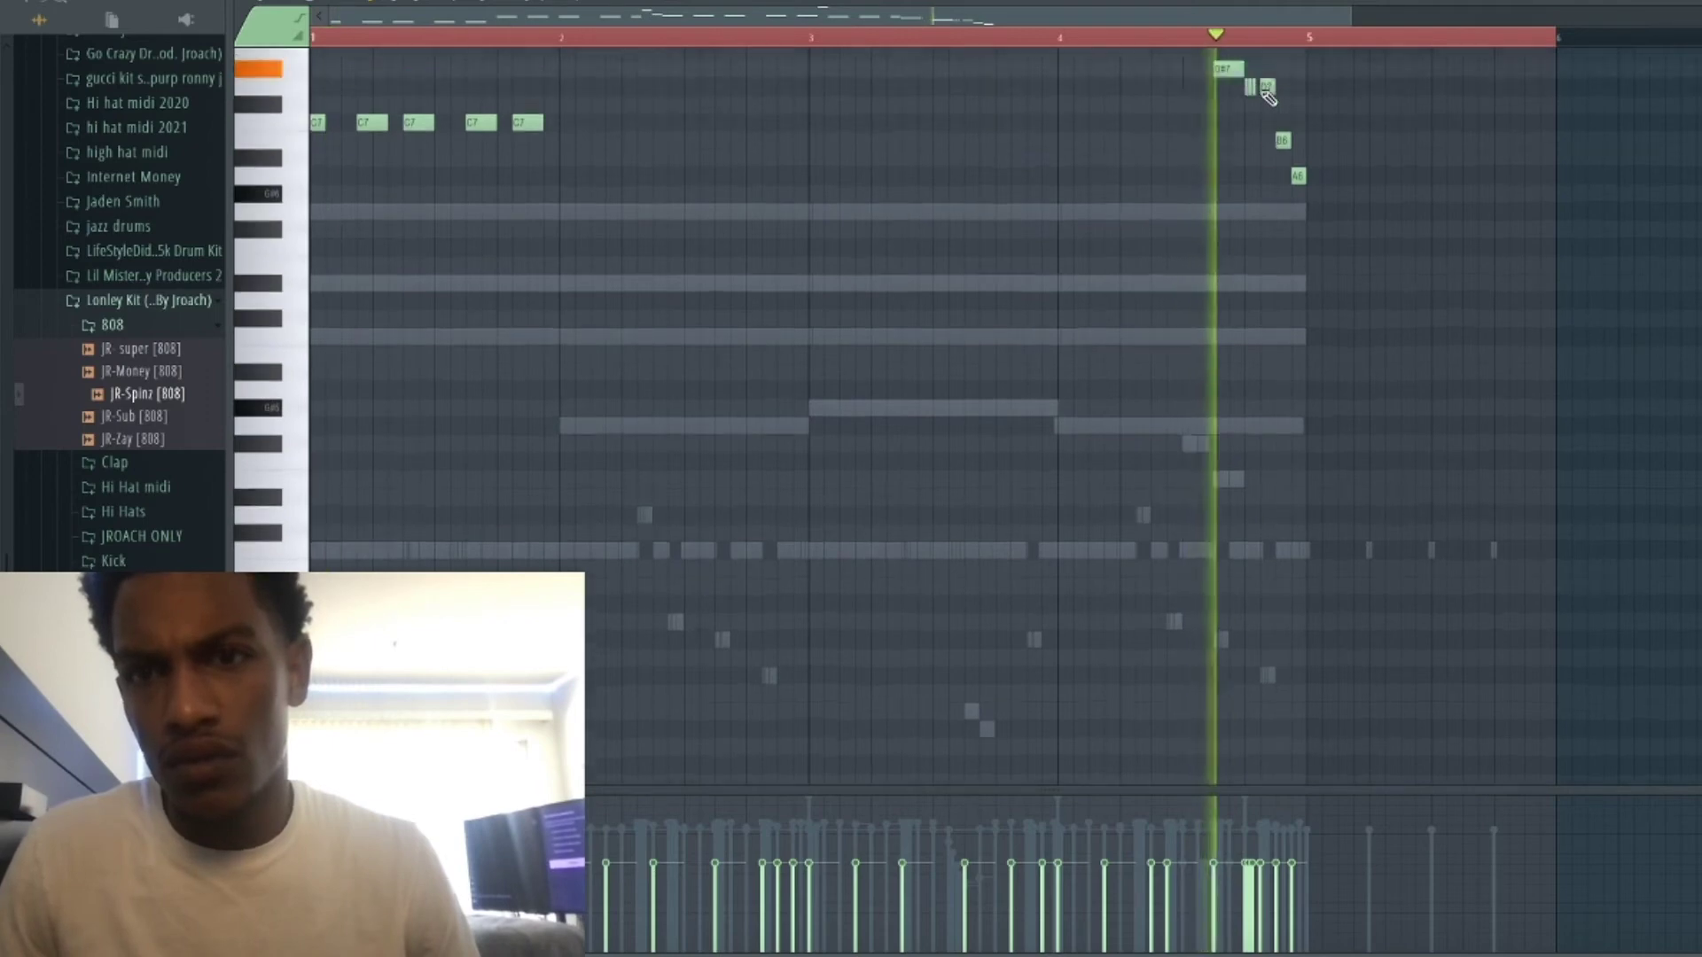
left_click_drag(1226, 141, 1228, 161)
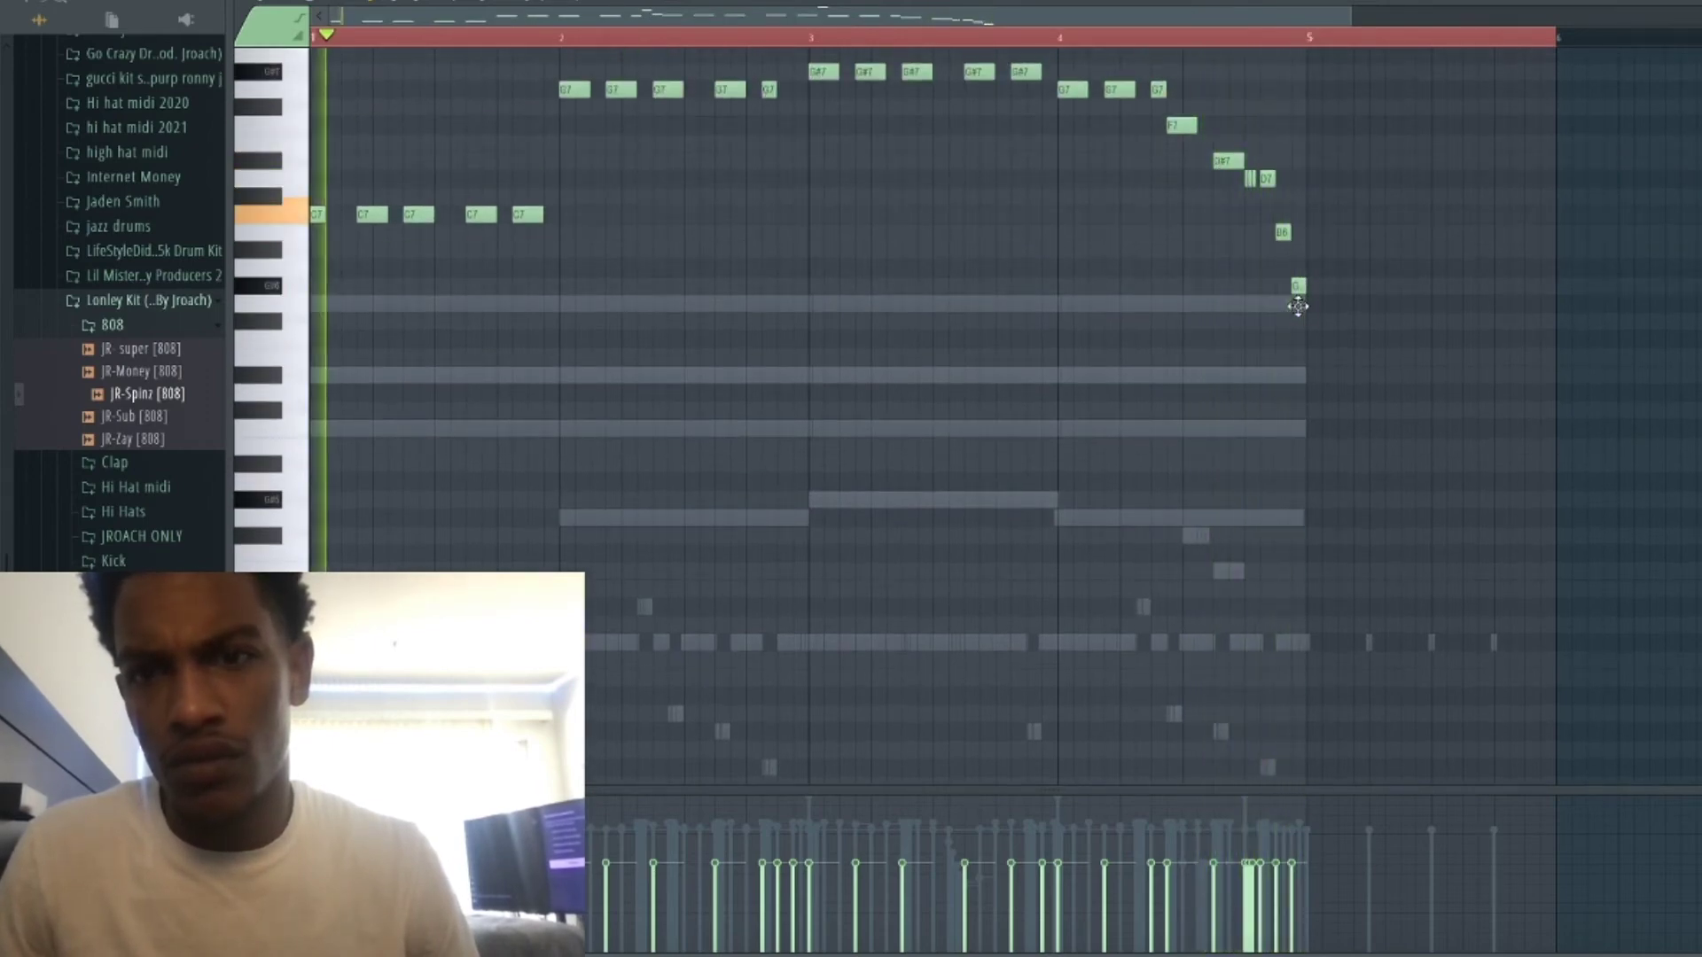
key("ctrl+Down")
key("ctrl+Down")
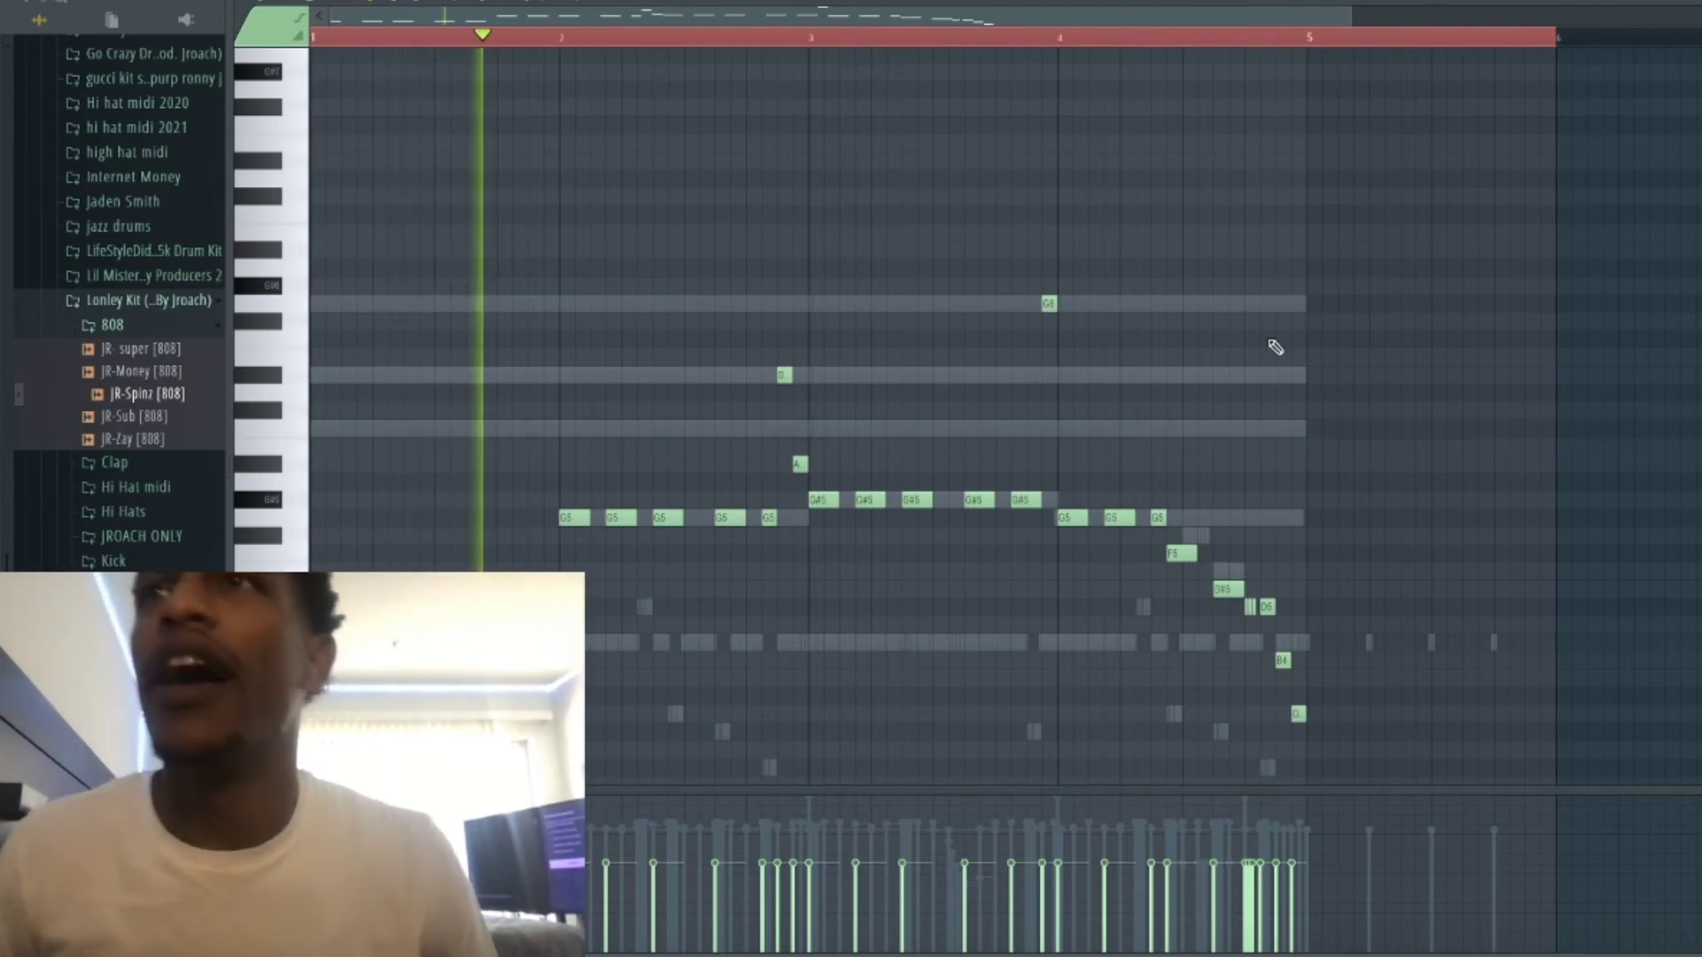
Play back the JR-Spinz [808] line and raise the velocity of all its notes to the maximum.
key("ctrl+a")
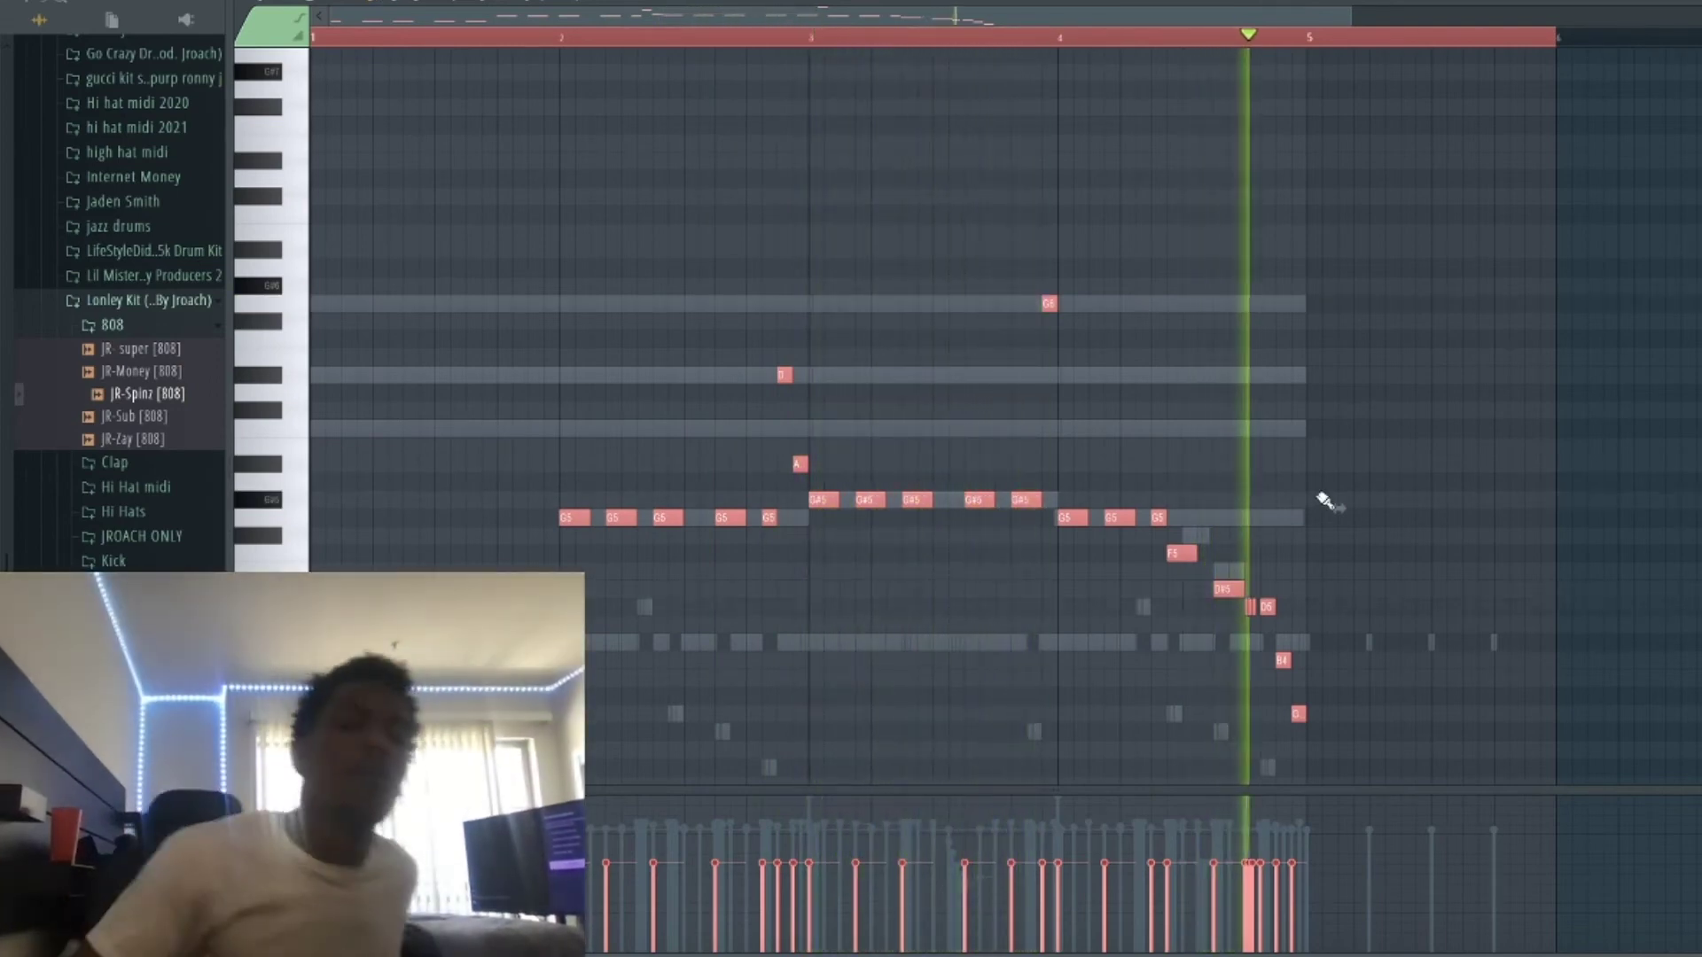
key("space")
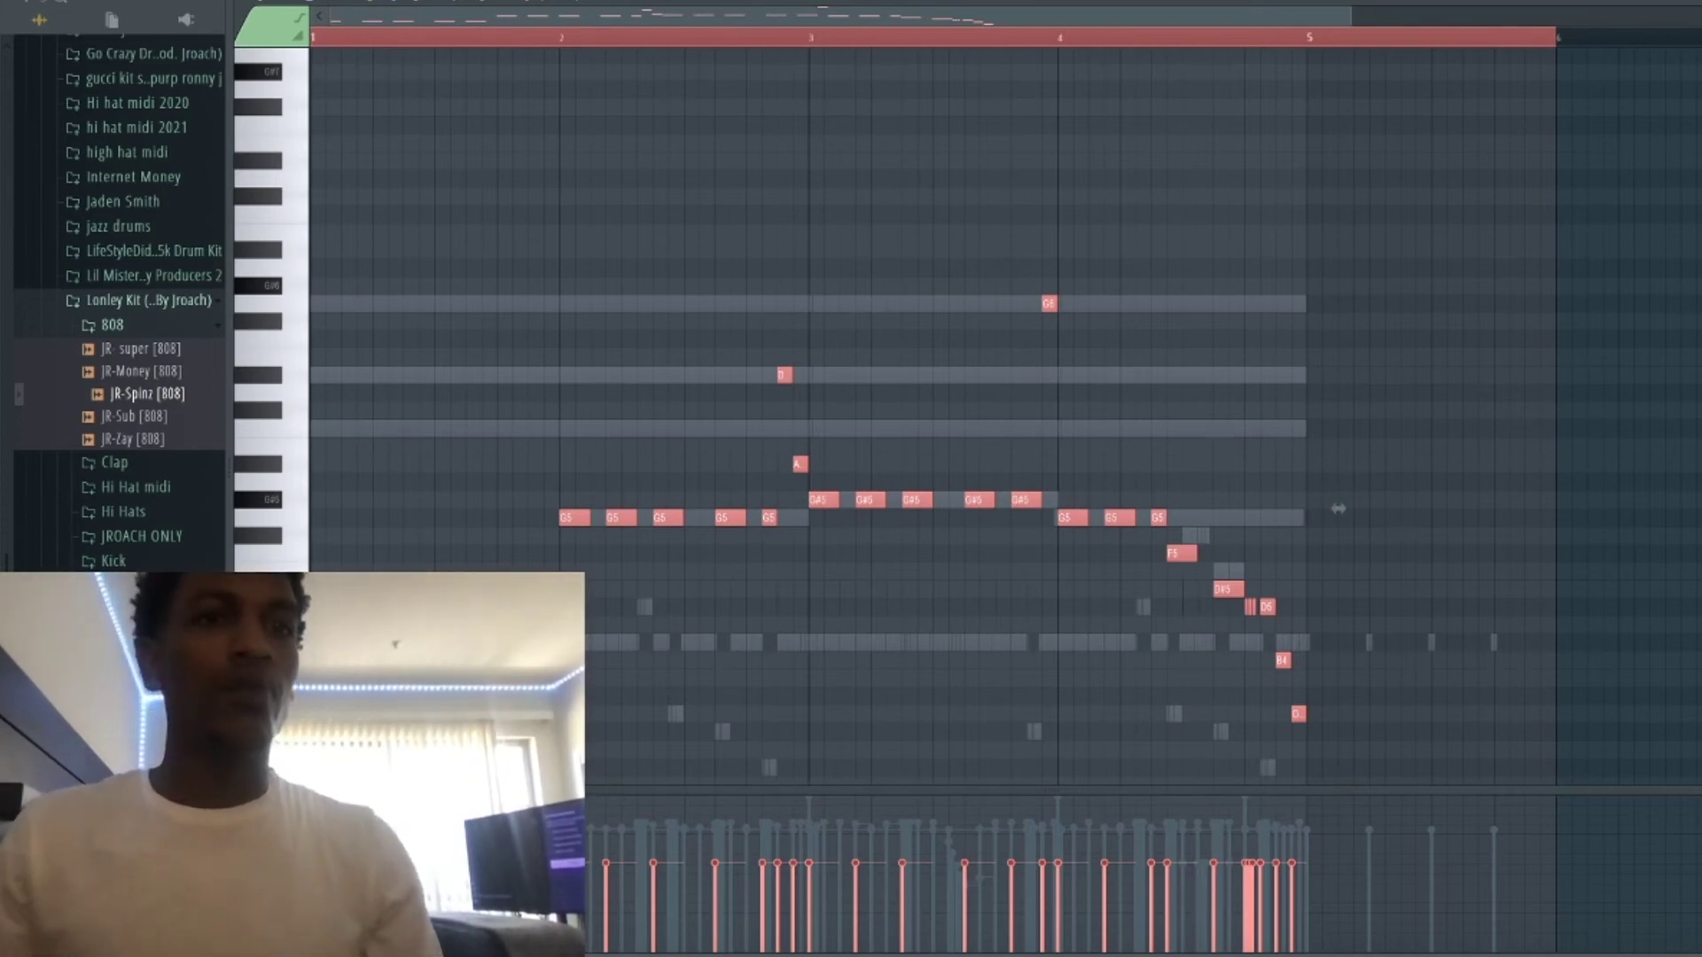
key("space")
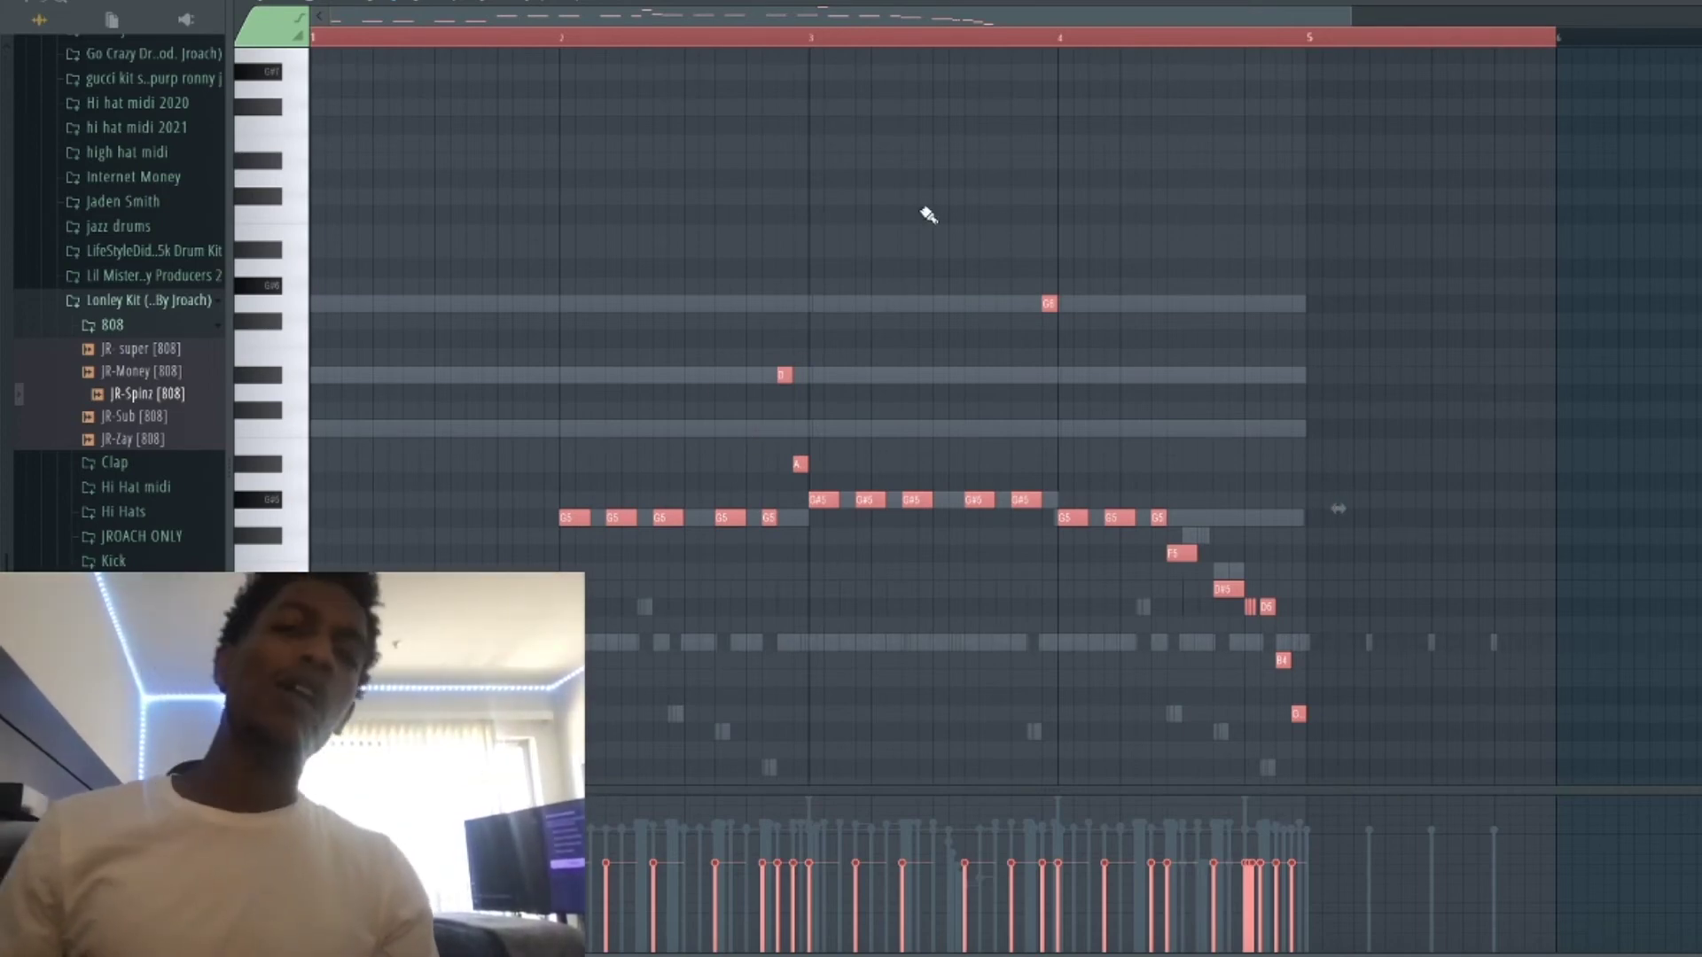
scroll(1306, 416, "down", 2)
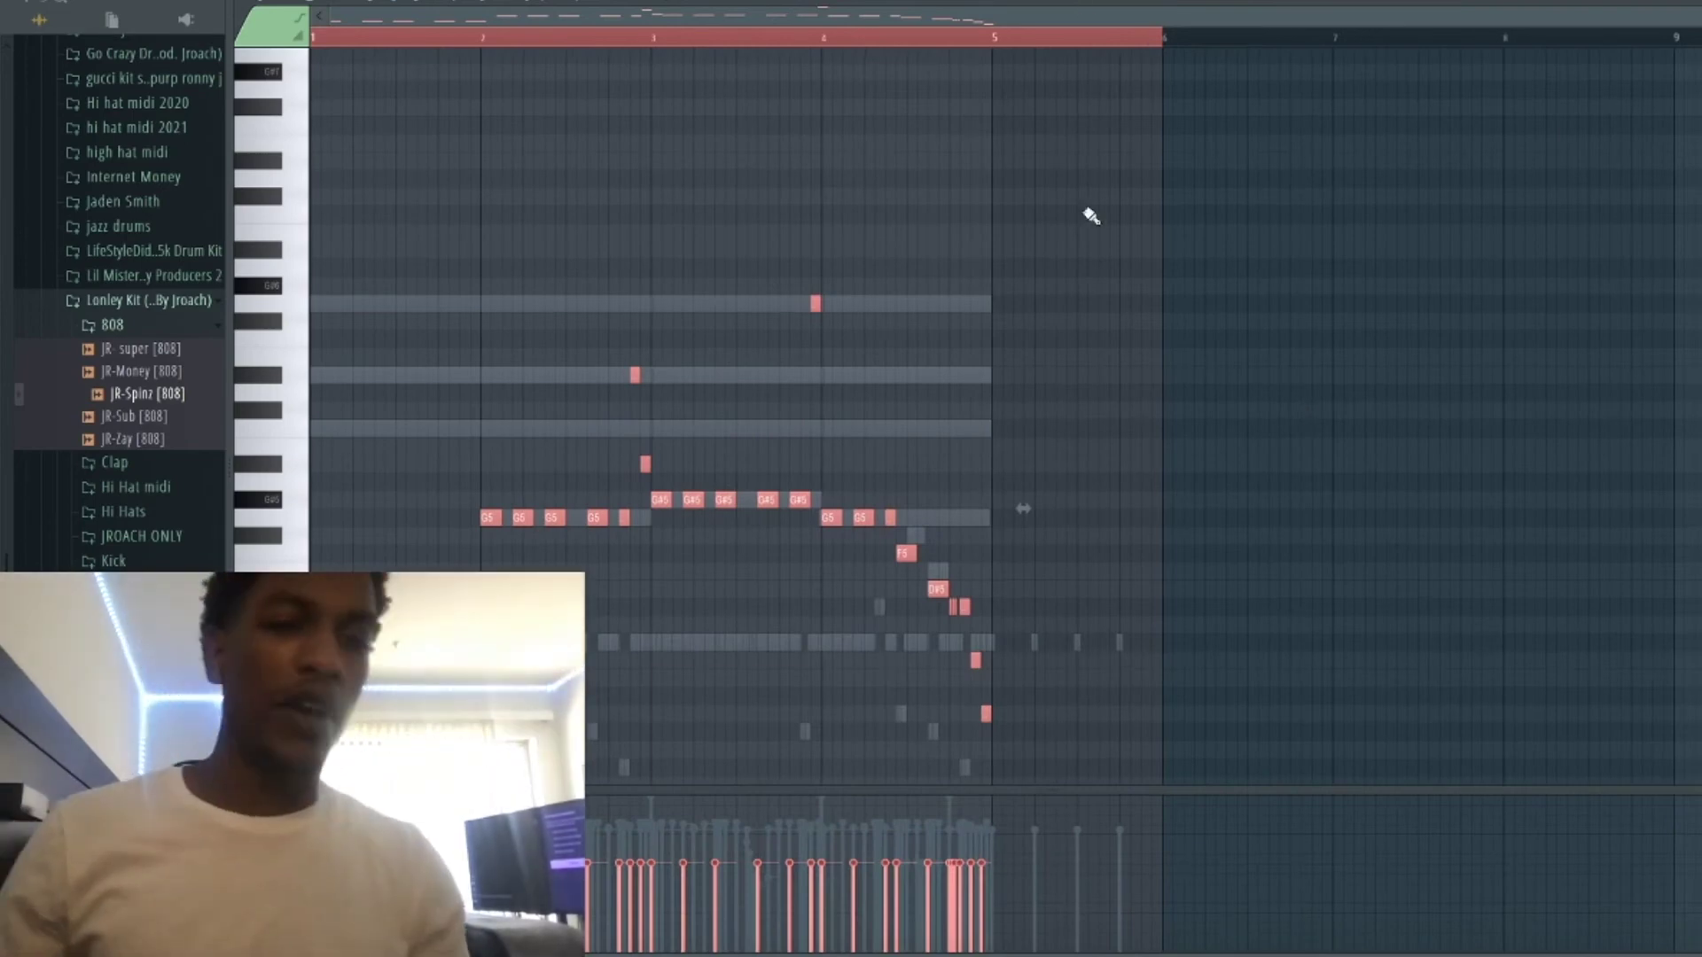
key("F6")
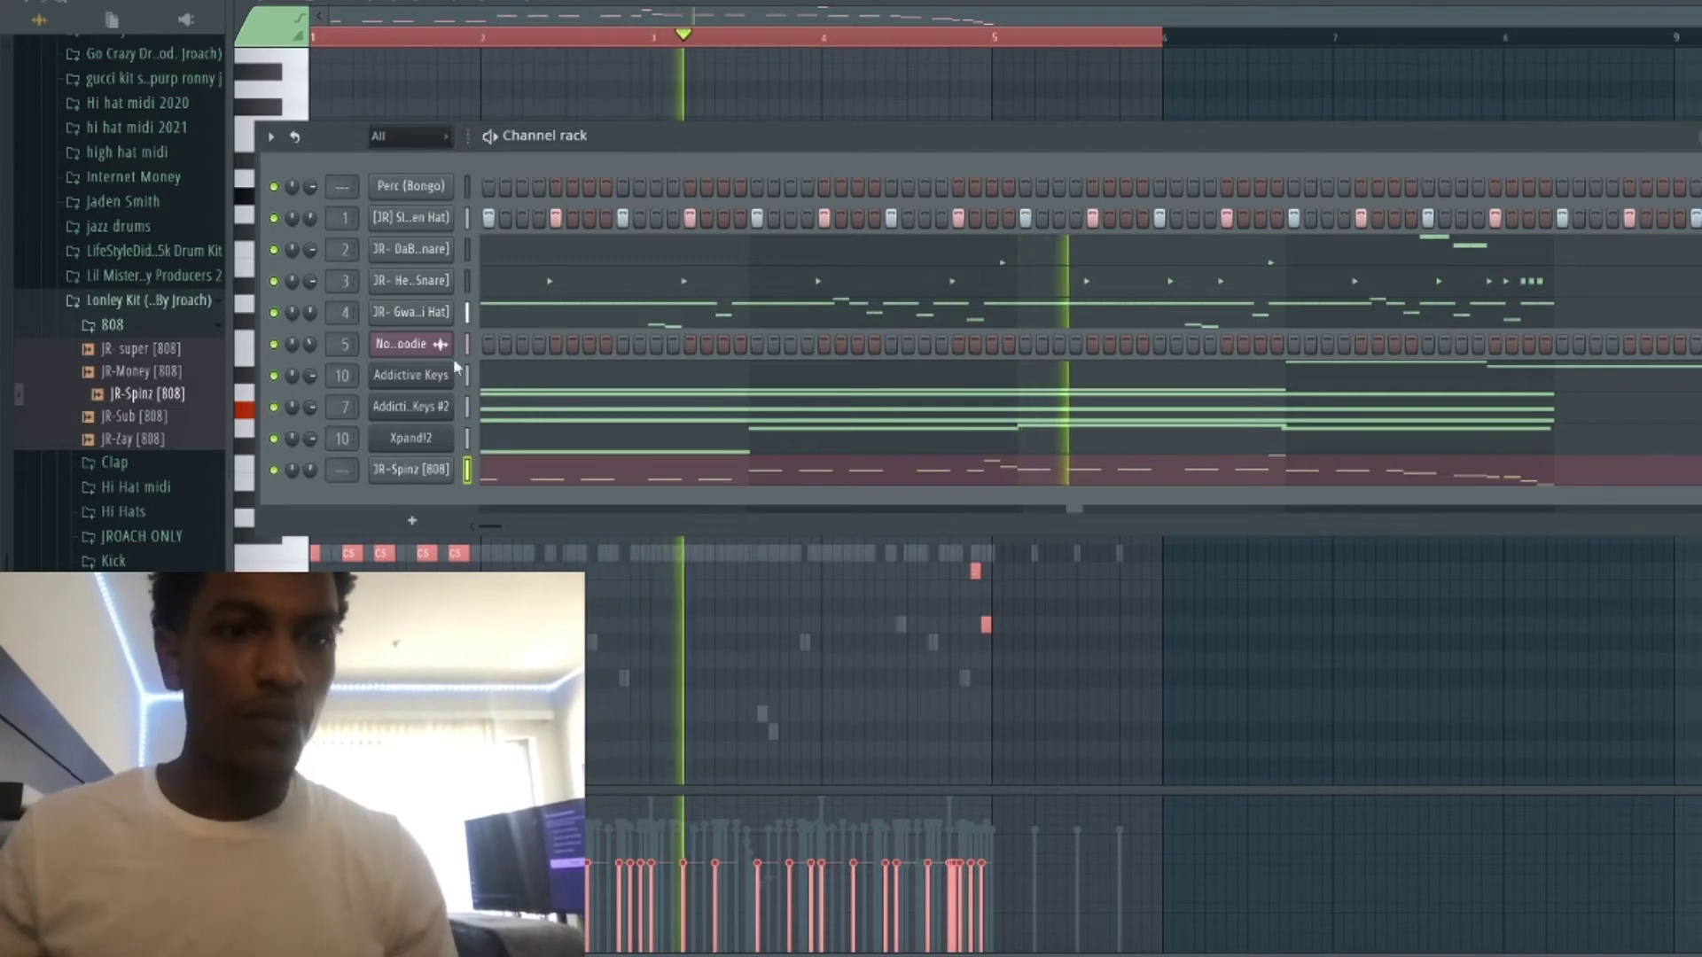
left_click(610, 482)
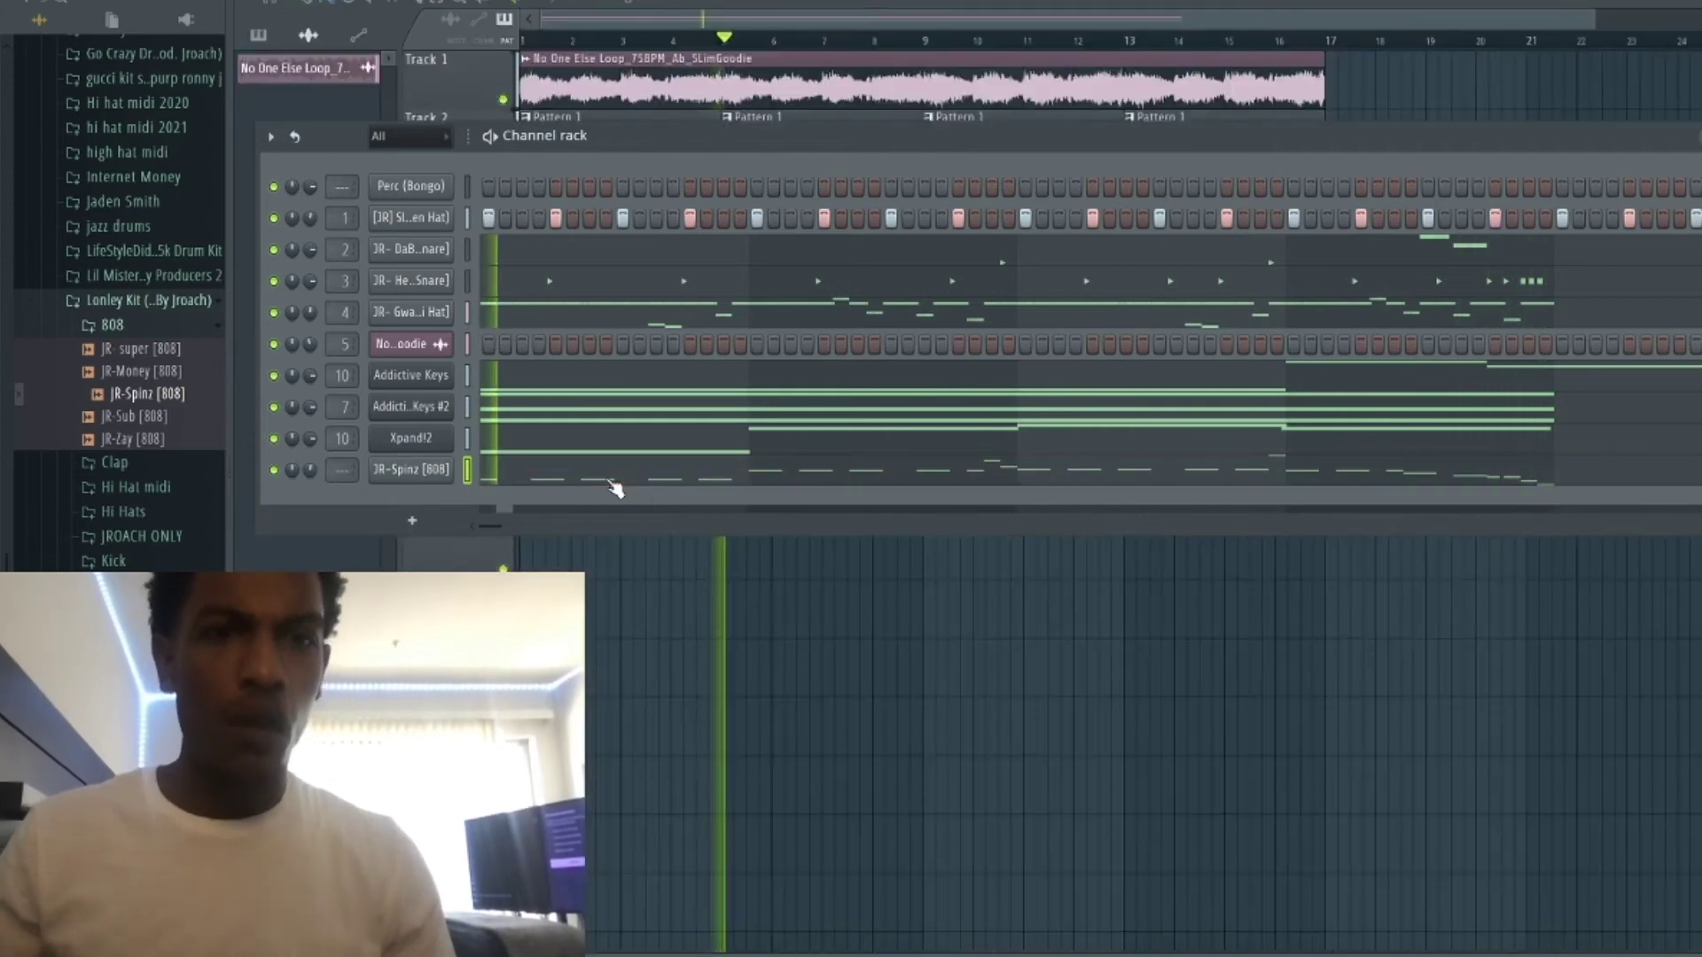
left_click(611, 484)
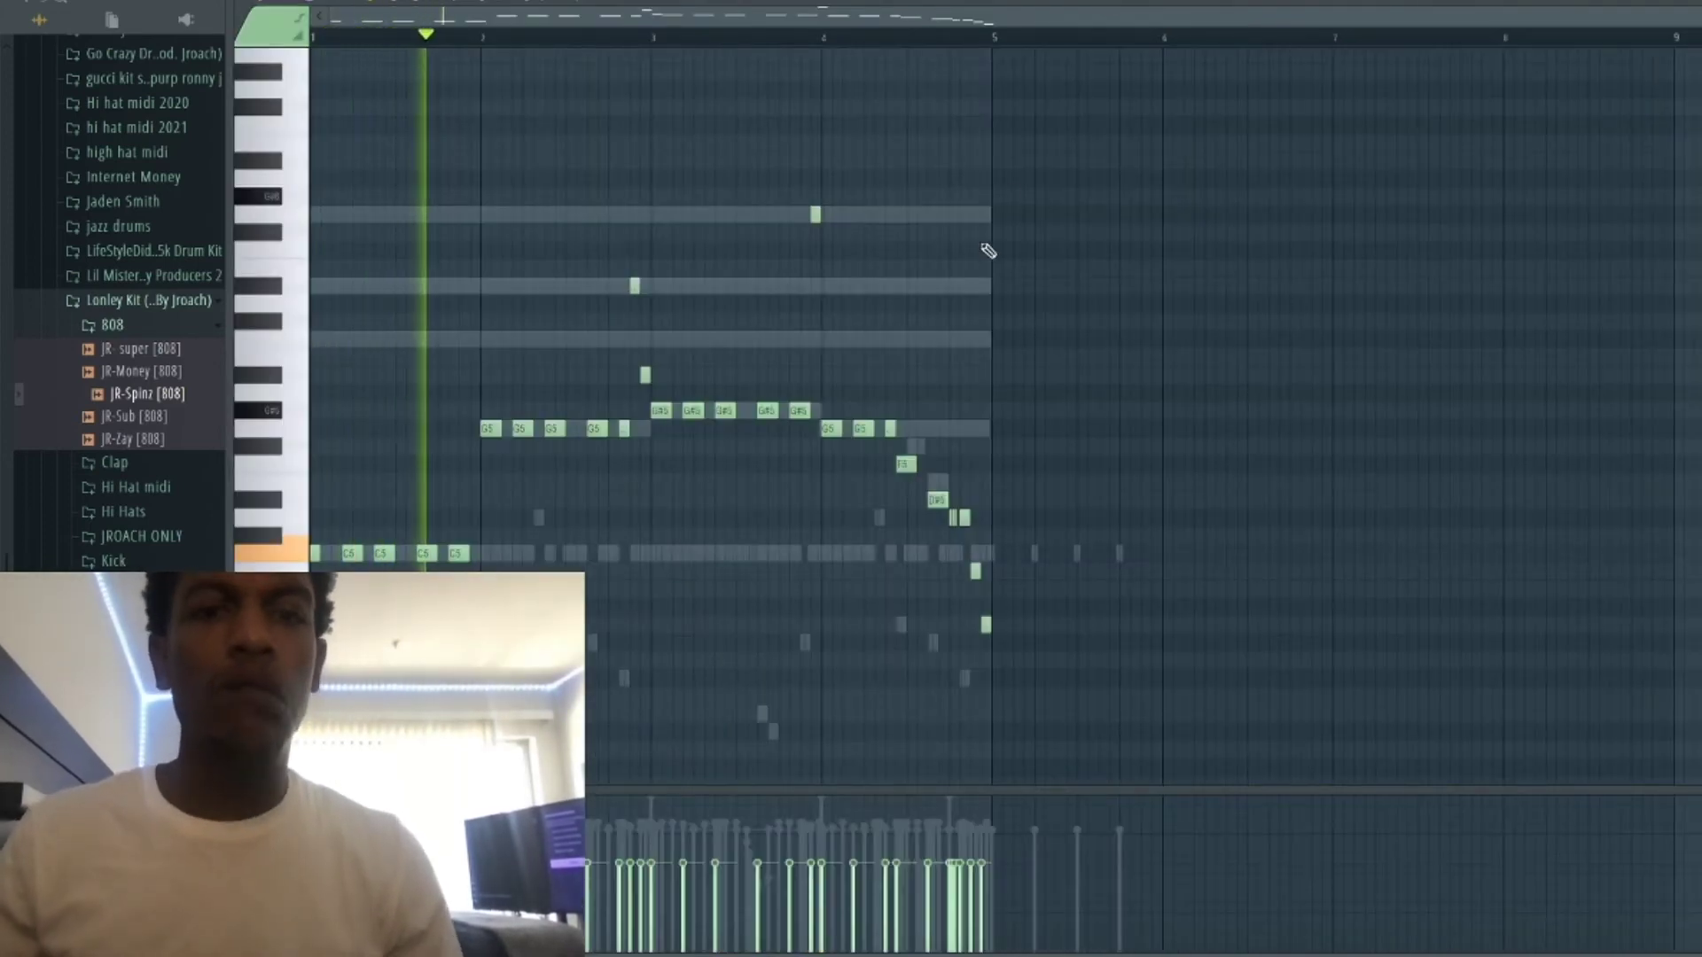
key("ctrl+a")
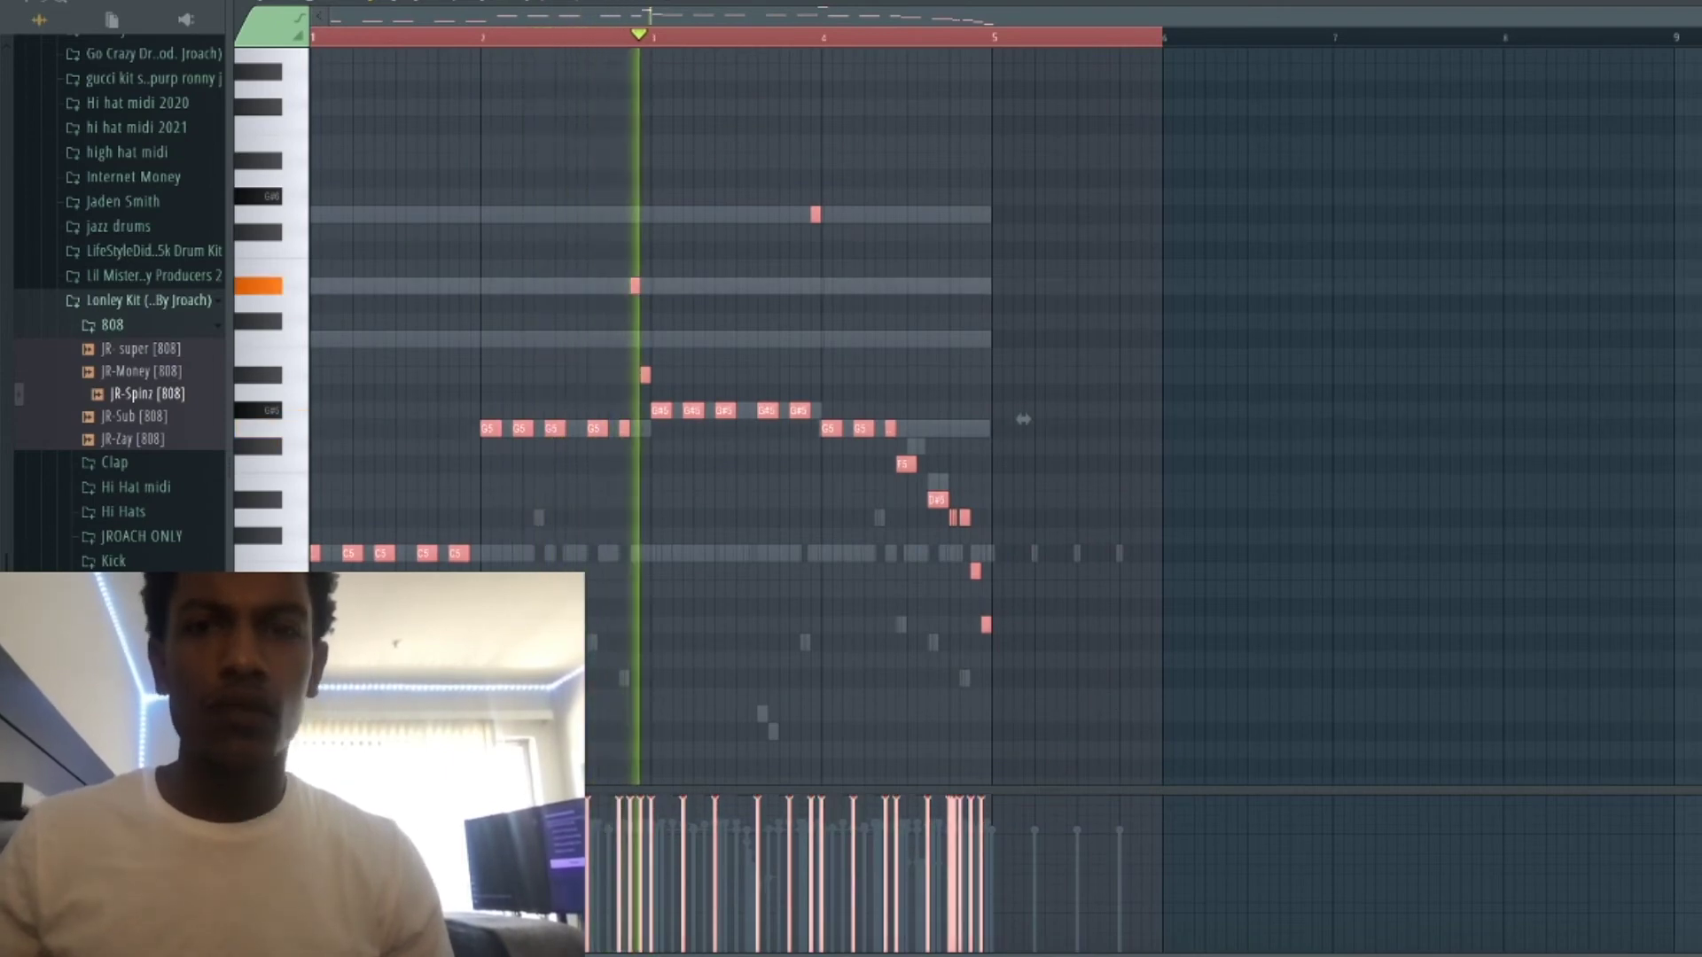
Add the JR- Burner [Kick] sample from the Lonley Kit's Kick folder as a new channel below the 808.
key("F6")
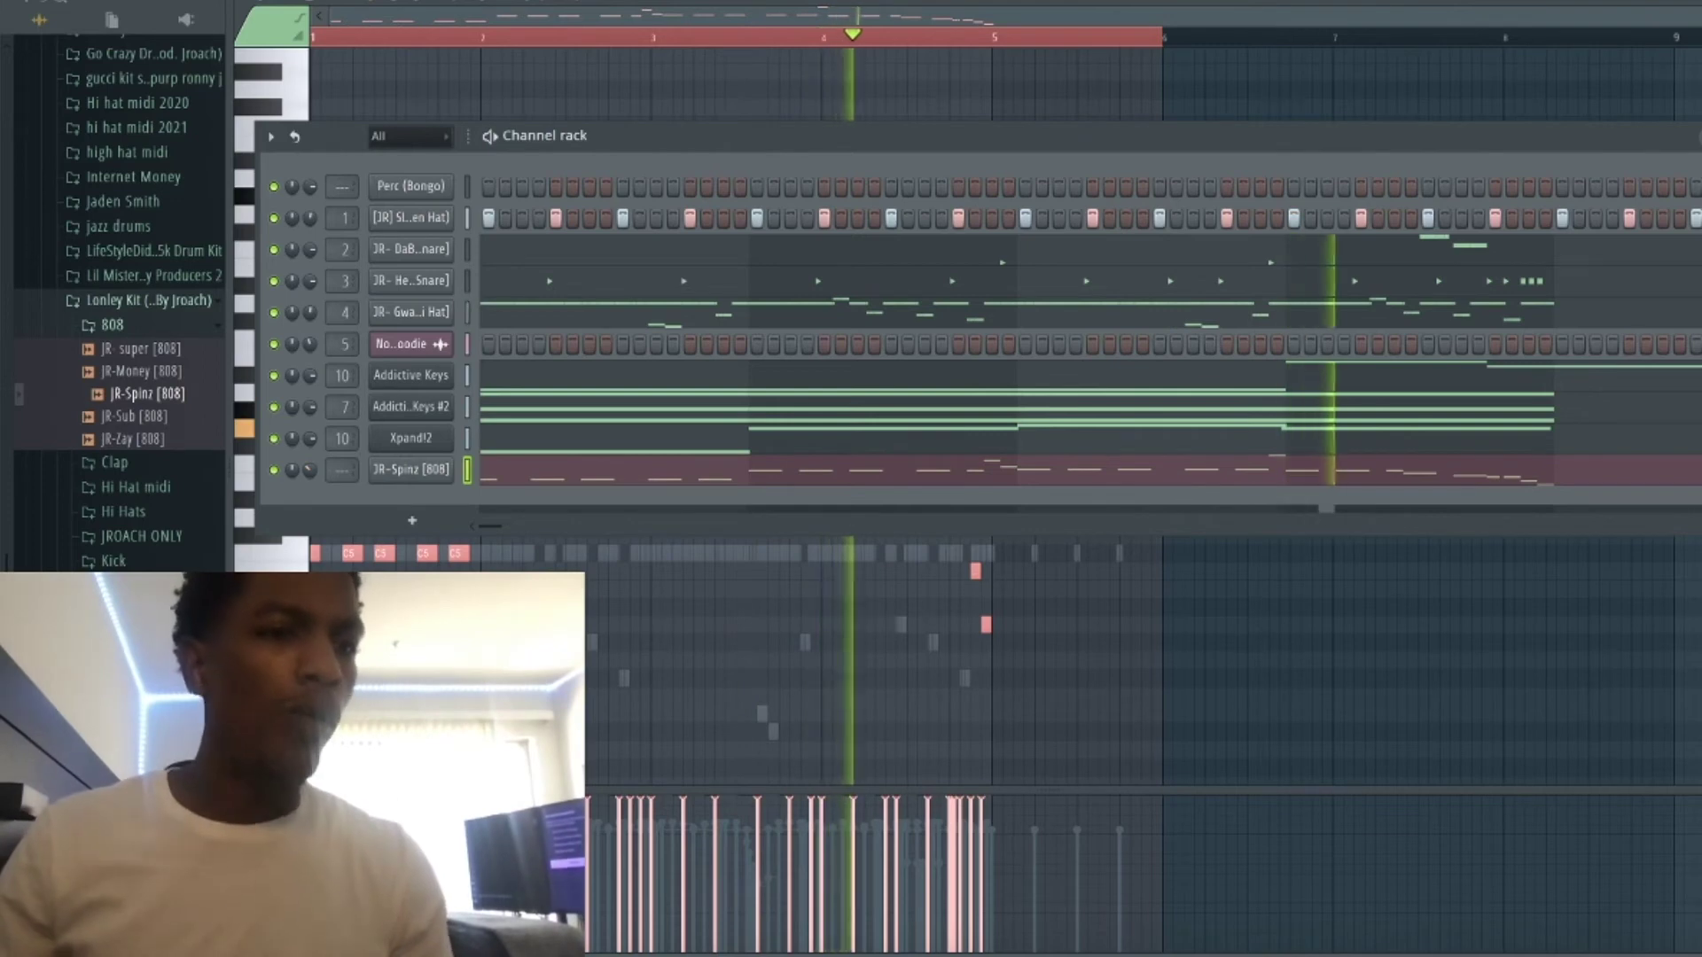
left_click(113, 561)
scroll(138, 564, "down", 1)
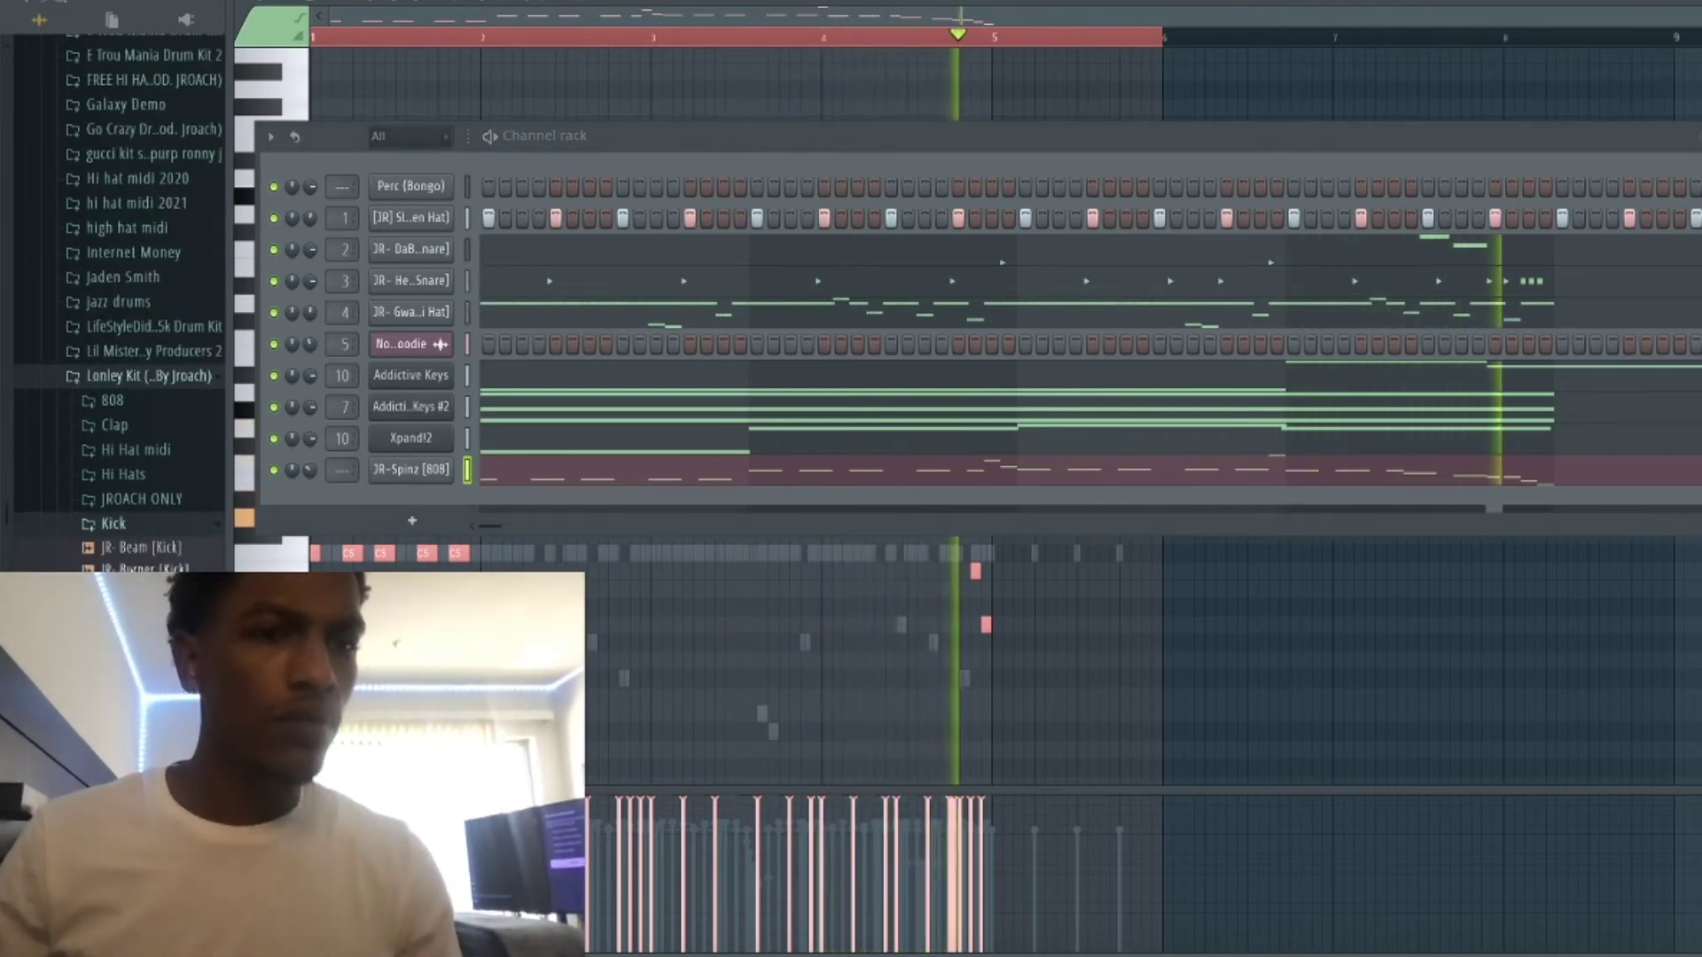
left_click_drag(315, 543, 468, 476)
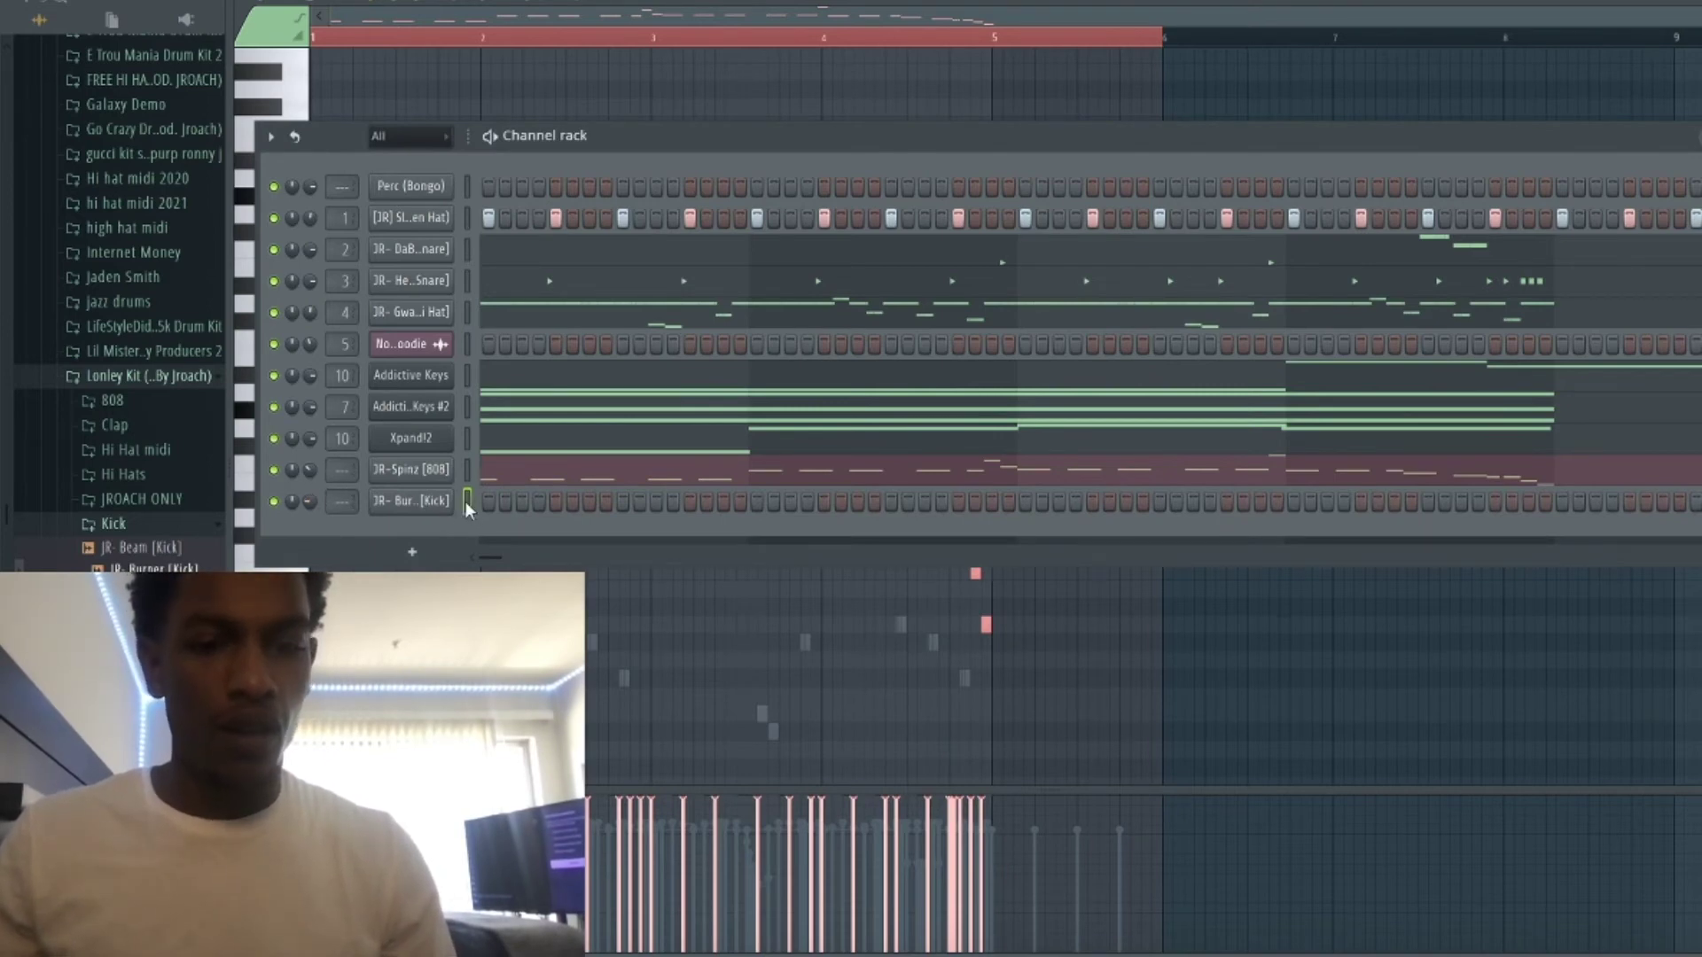
Paste the 808's notes into the JR- Burner [Kick] channel and limit them all to C5.
key("ctrl+v")
left_click(529, 514)
key("alt+k")
key("Return")
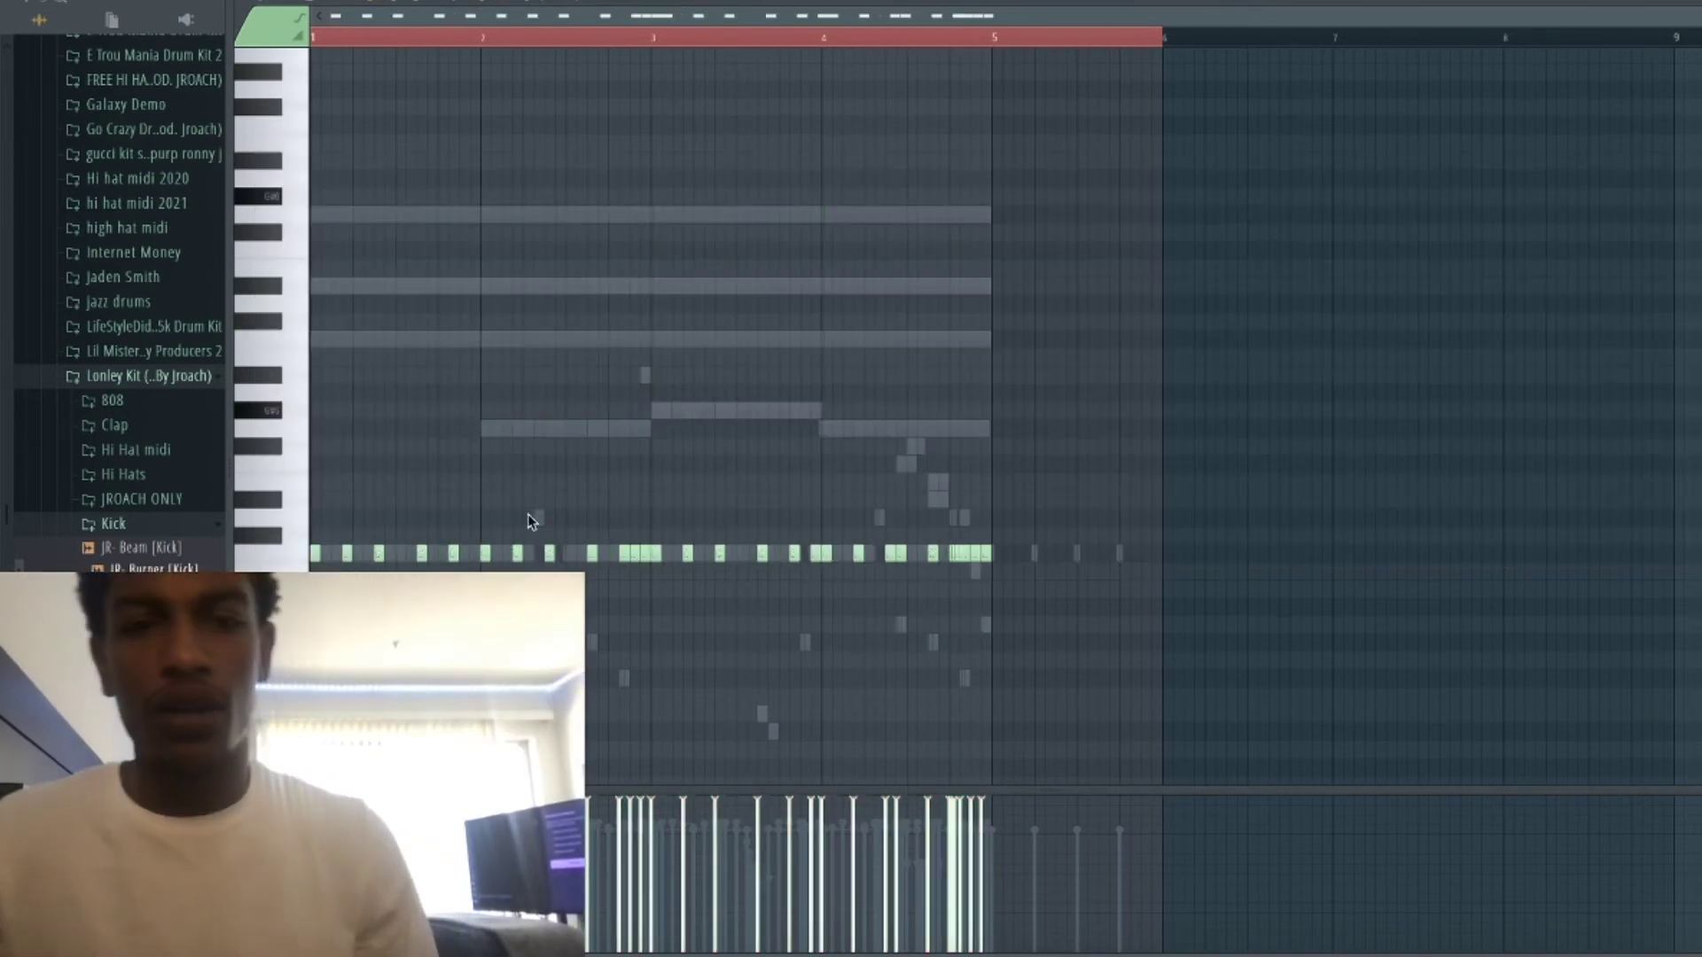
Play the pattern and delete the extra closely spaced kick notes, including the quick ones ending bars 2, 3 and 4.
key("space")
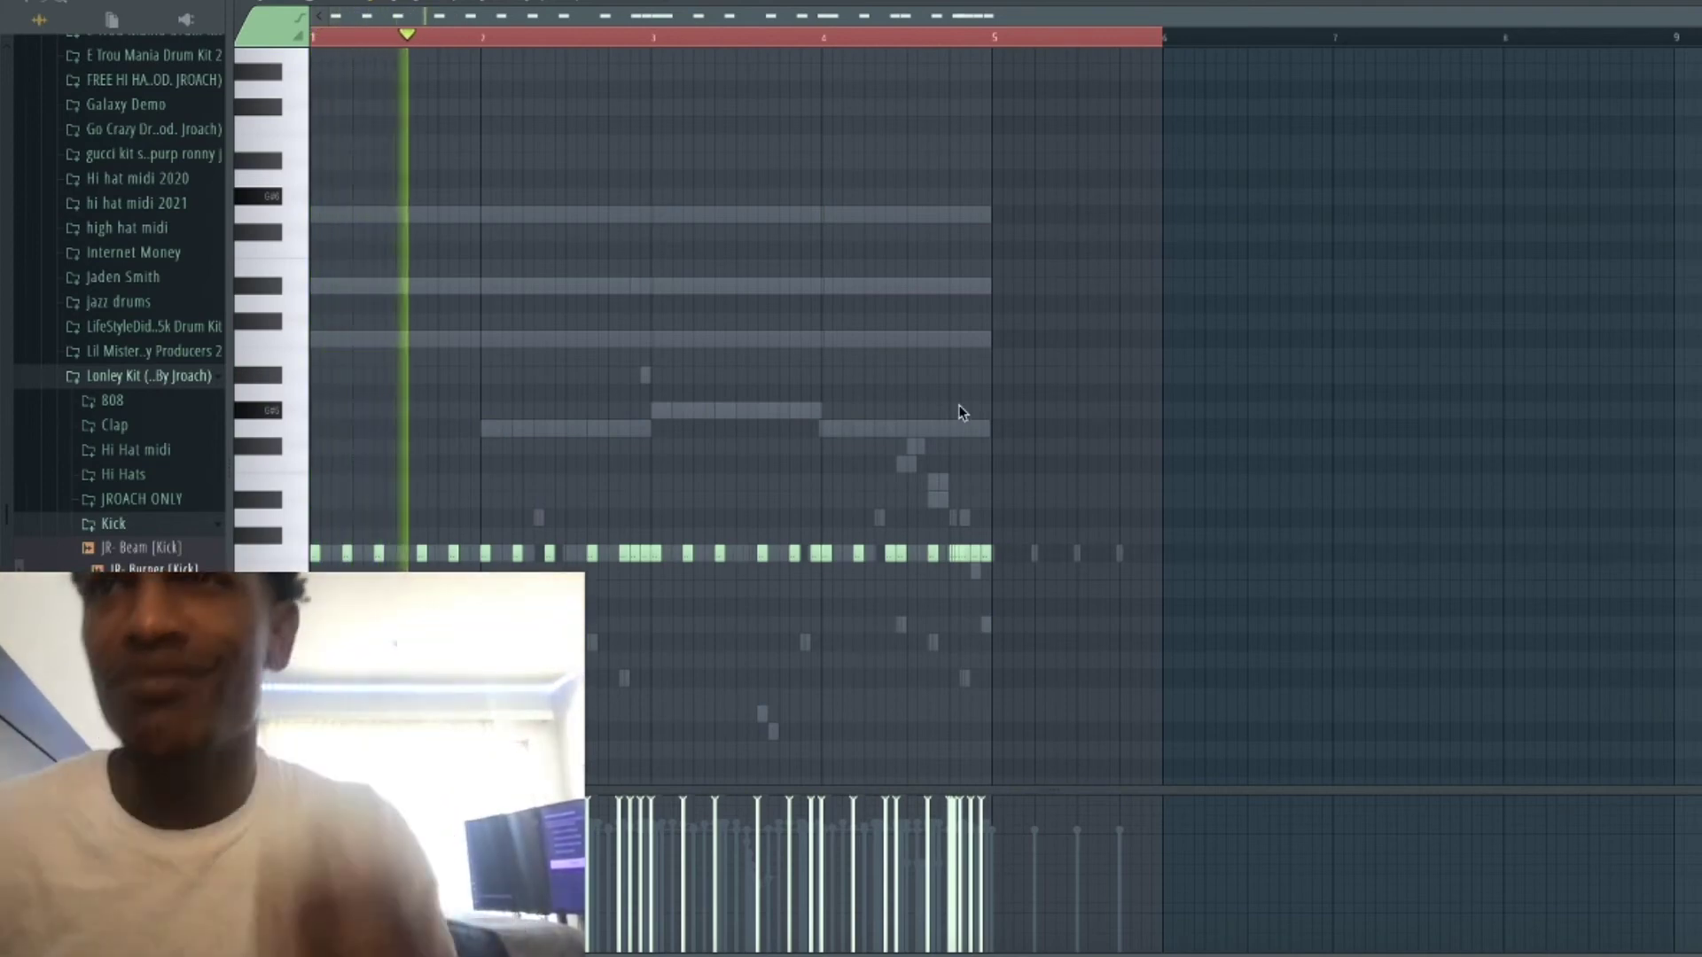
right_click(454, 551)
right_click(634, 556)
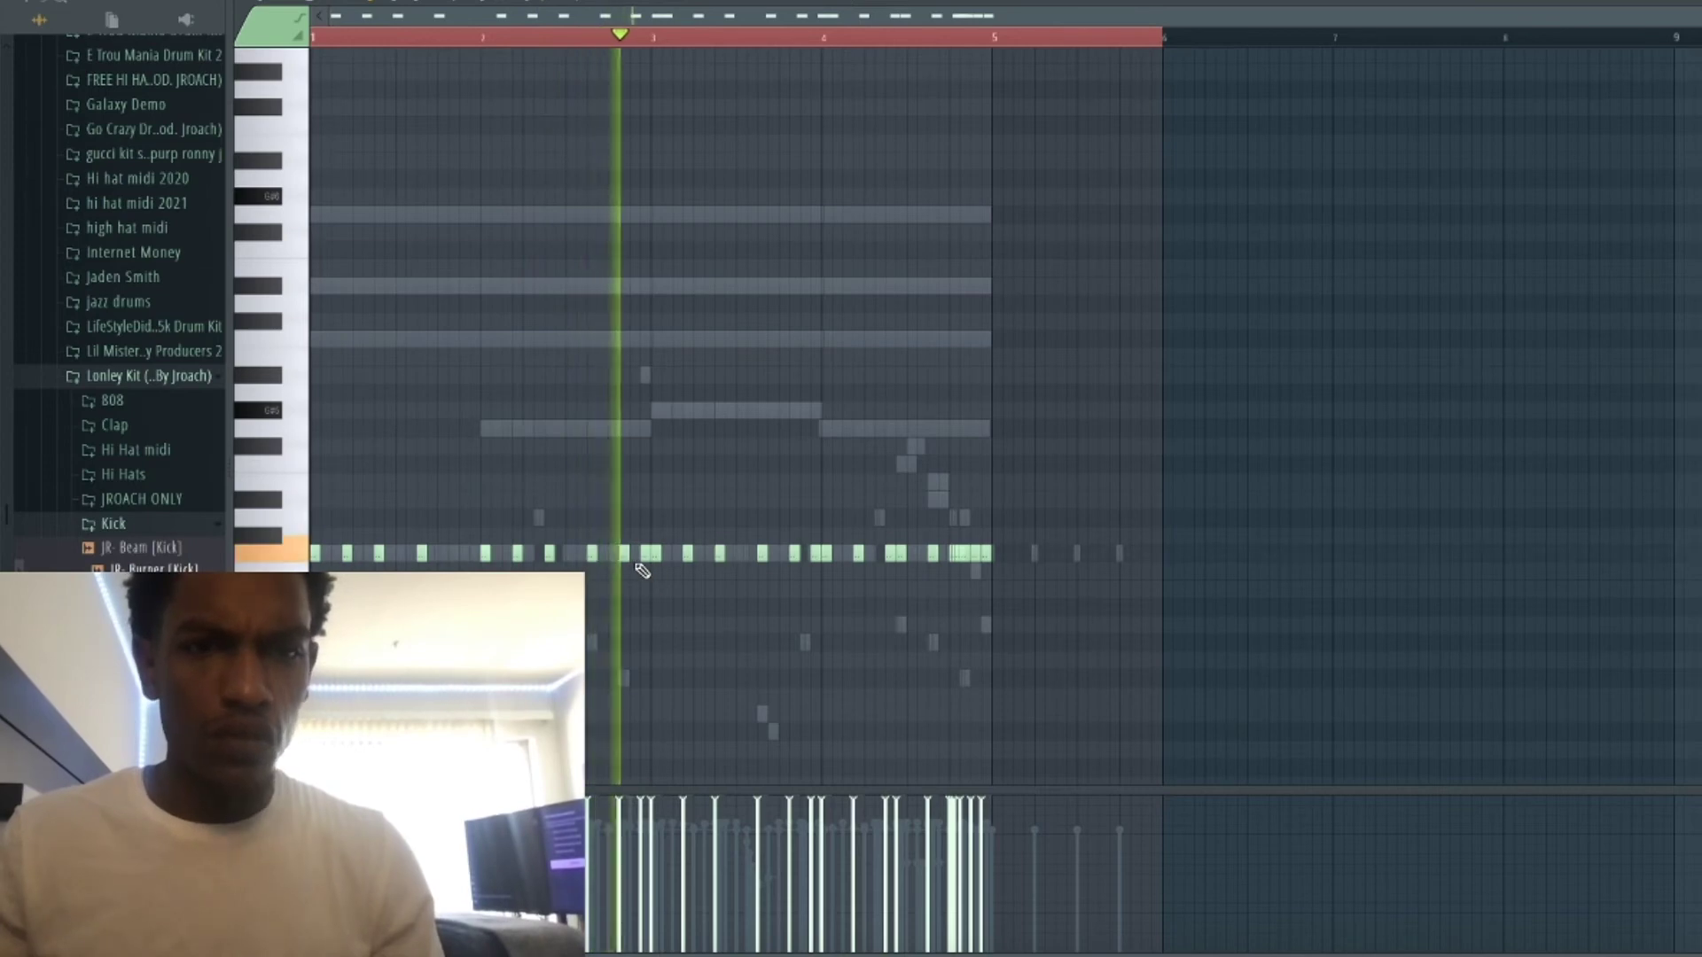
right_click(641, 554)
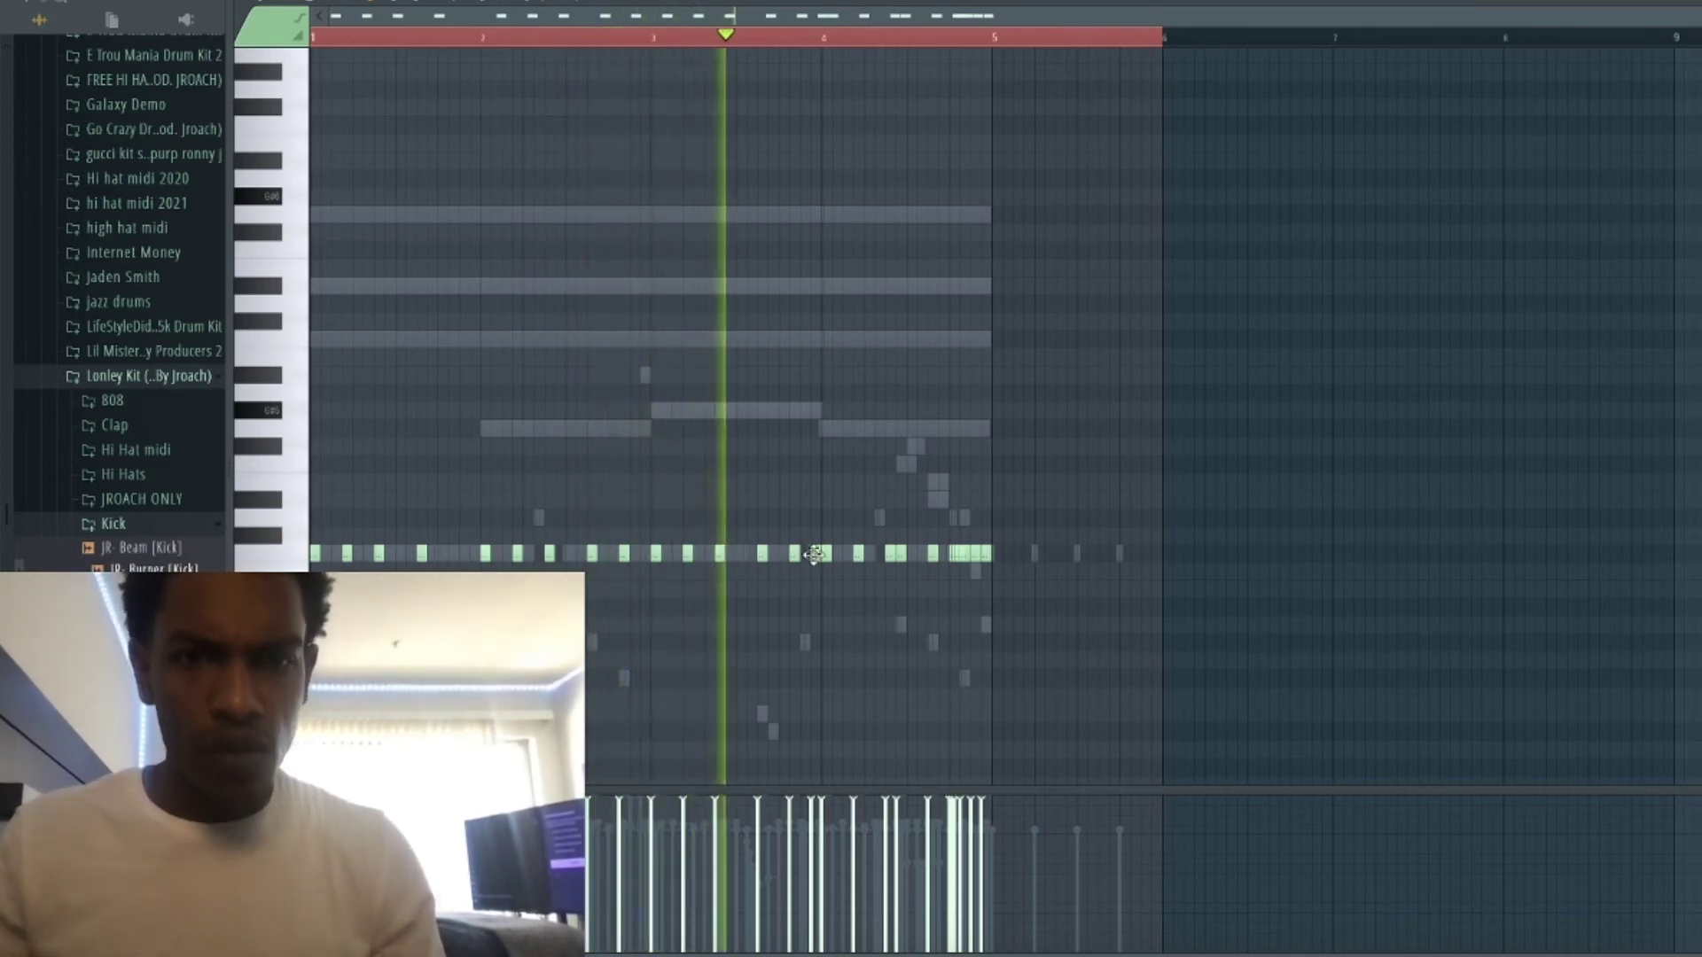
right_click(815, 555)
right_click(956, 560)
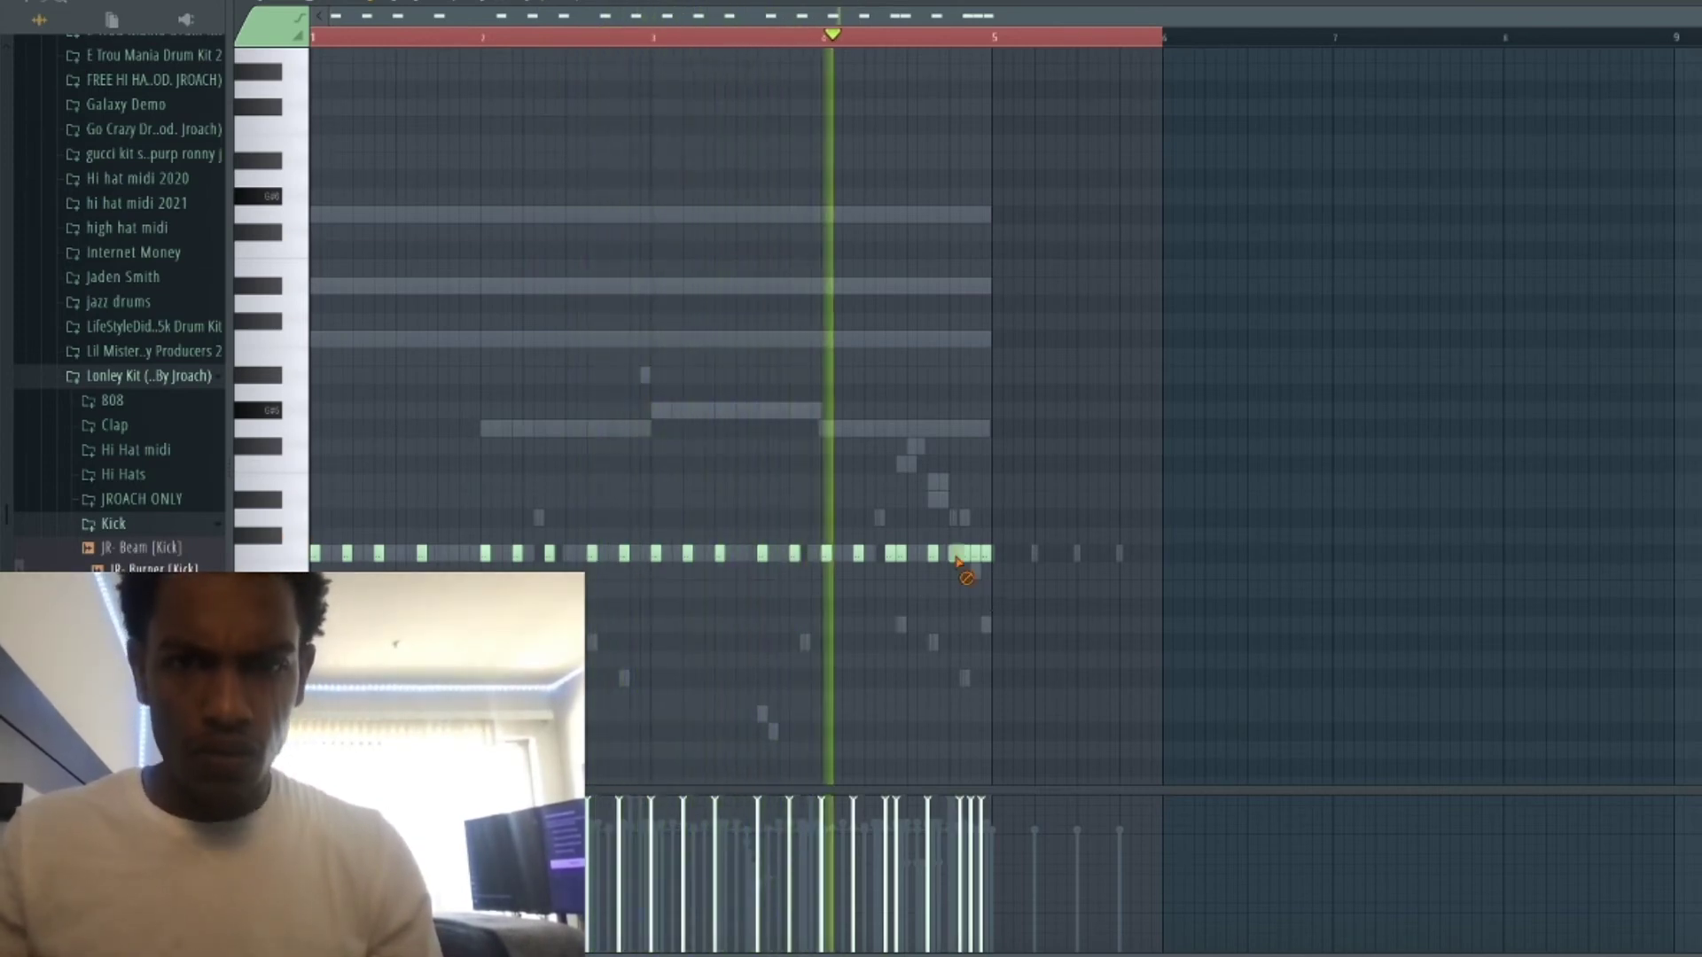
right_click(890, 553)
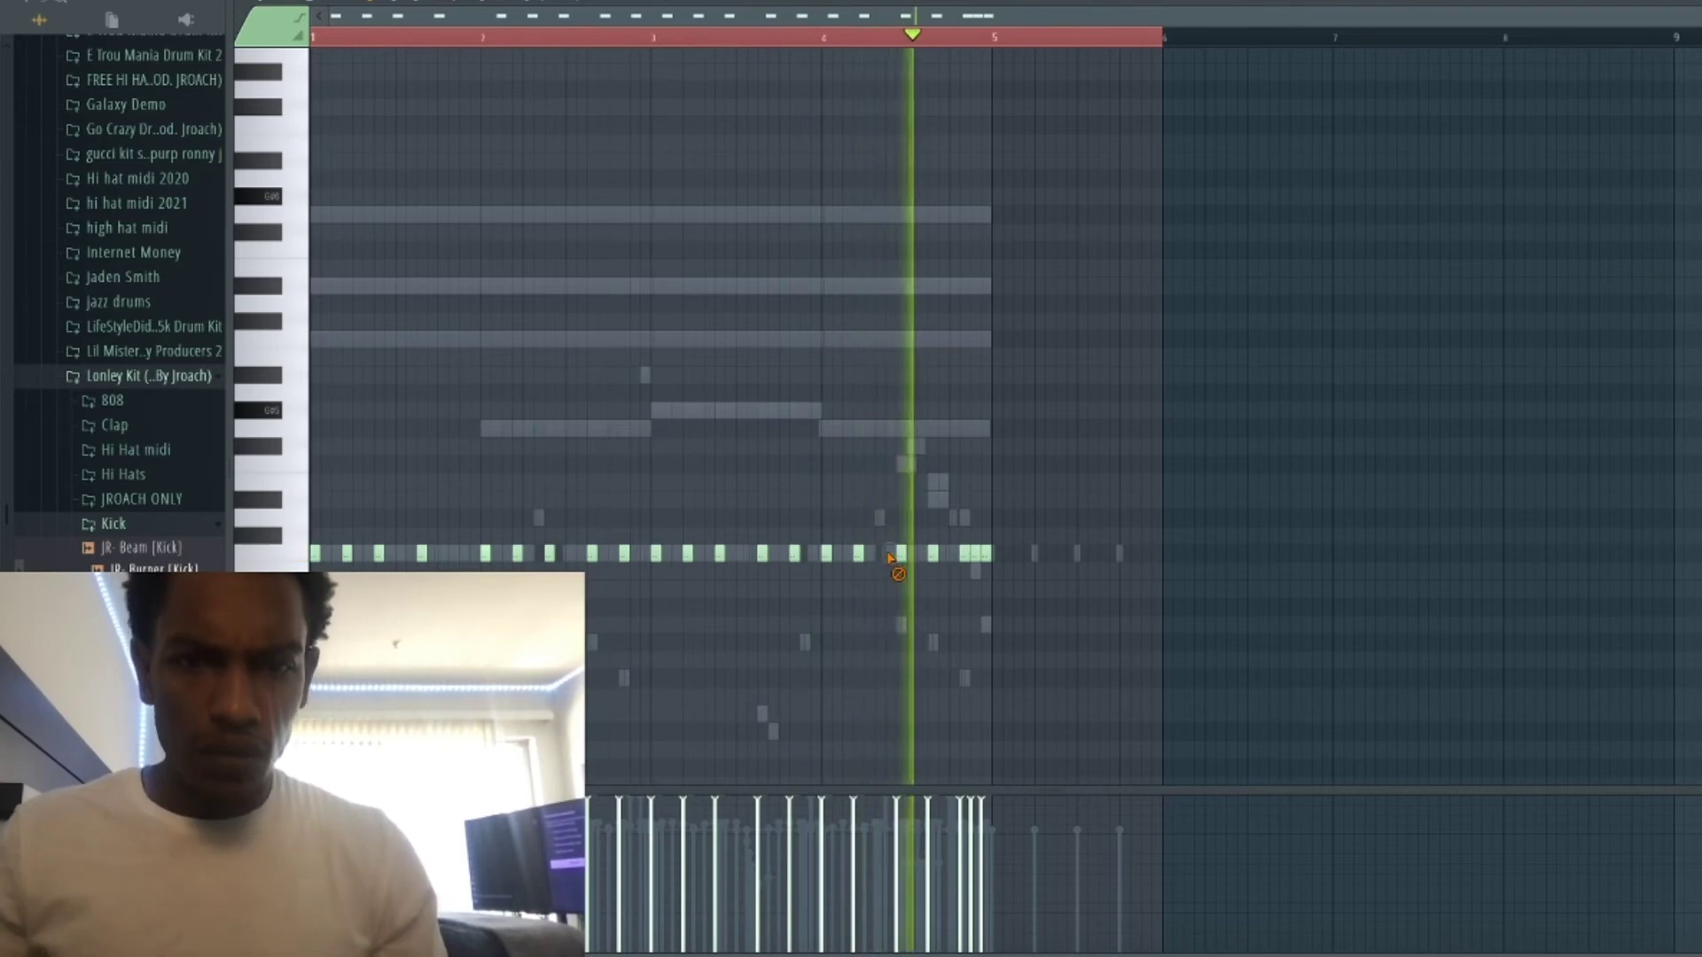
right_click(976, 556)
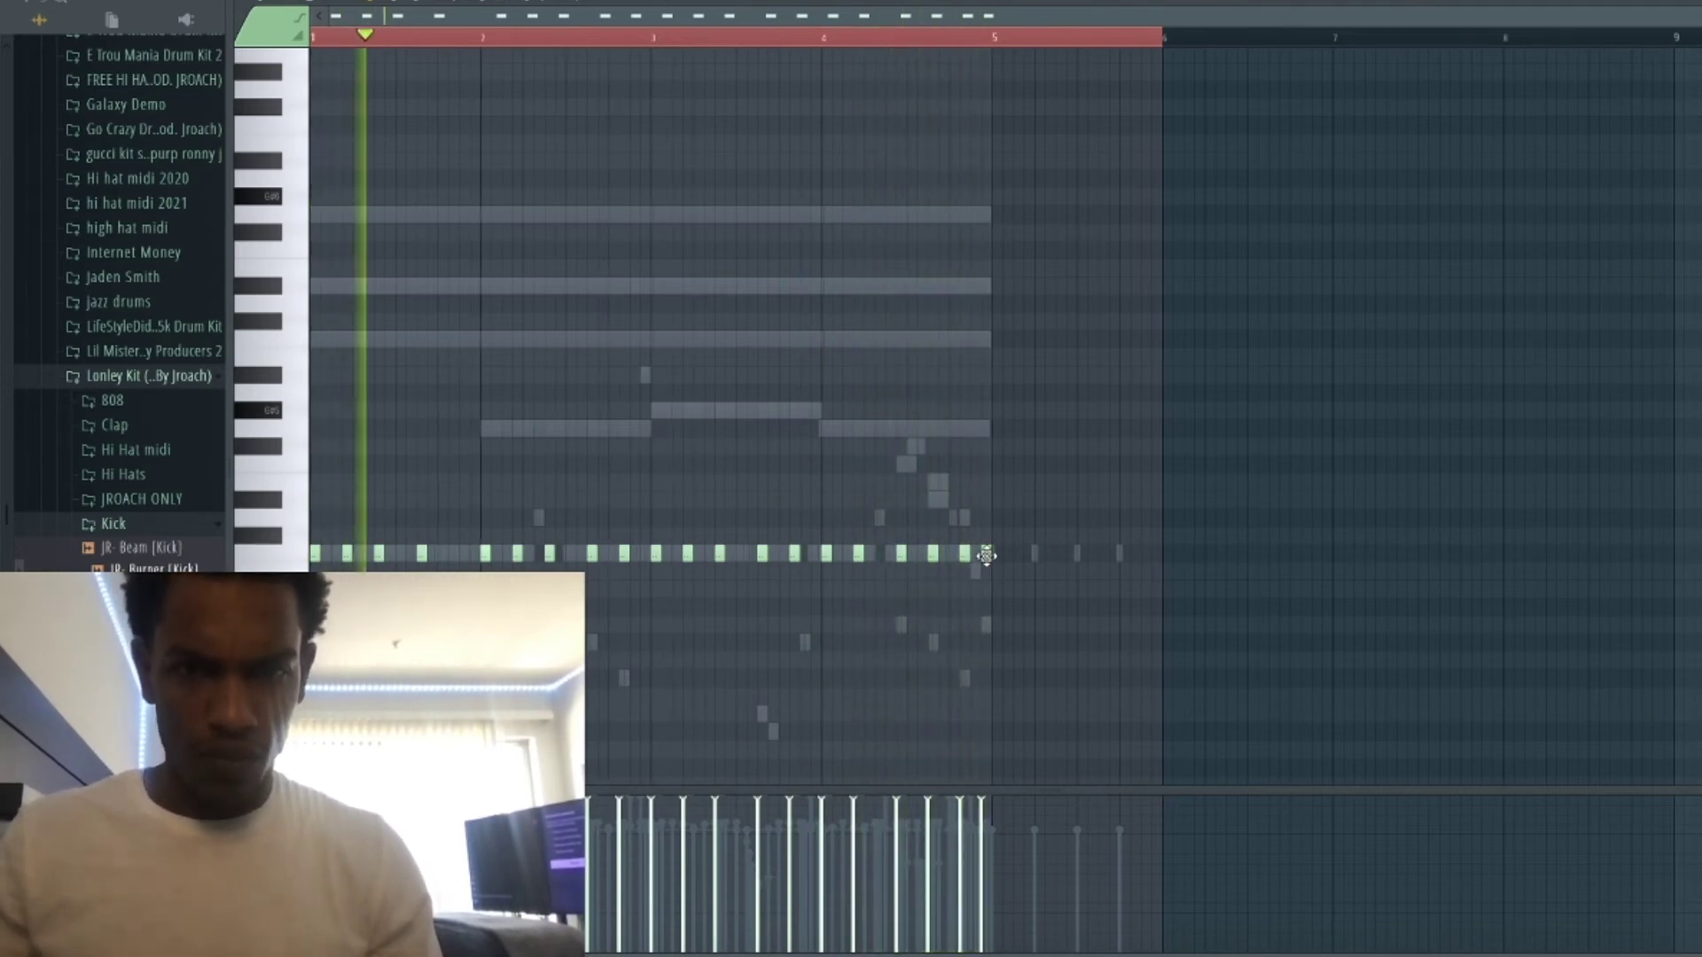
right_click(985, 556)
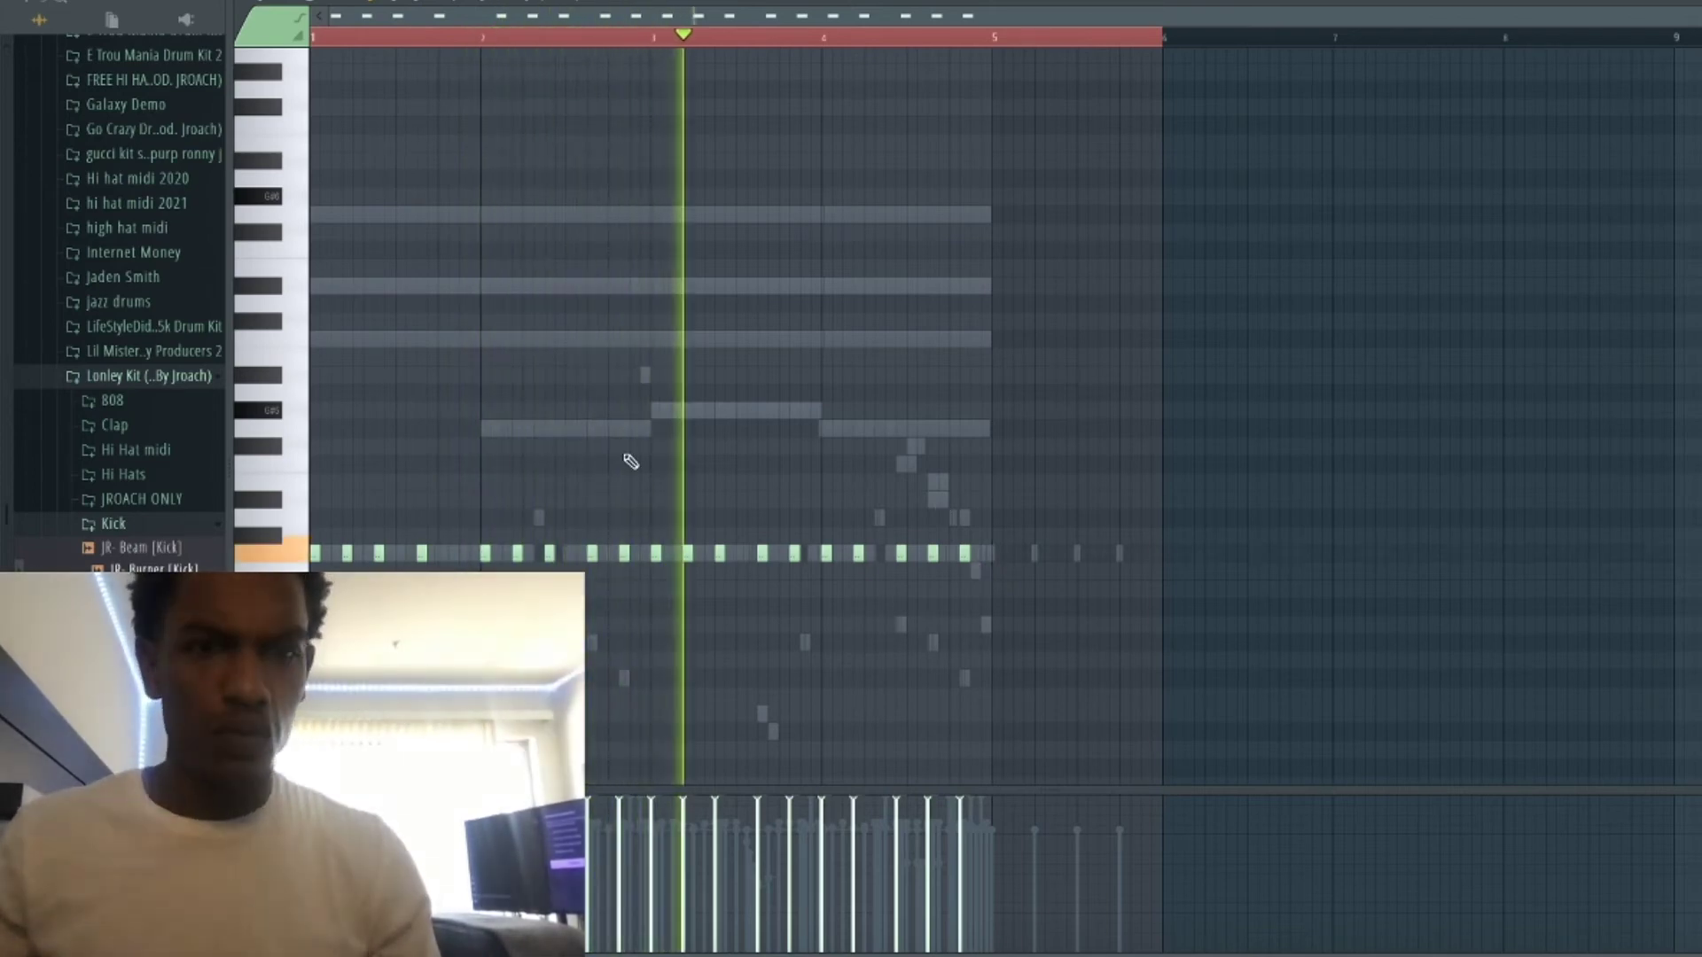
Bring up the JR-Spinz [808] notes in the piano roll and return to the channel rack.
right_click(736, 128)
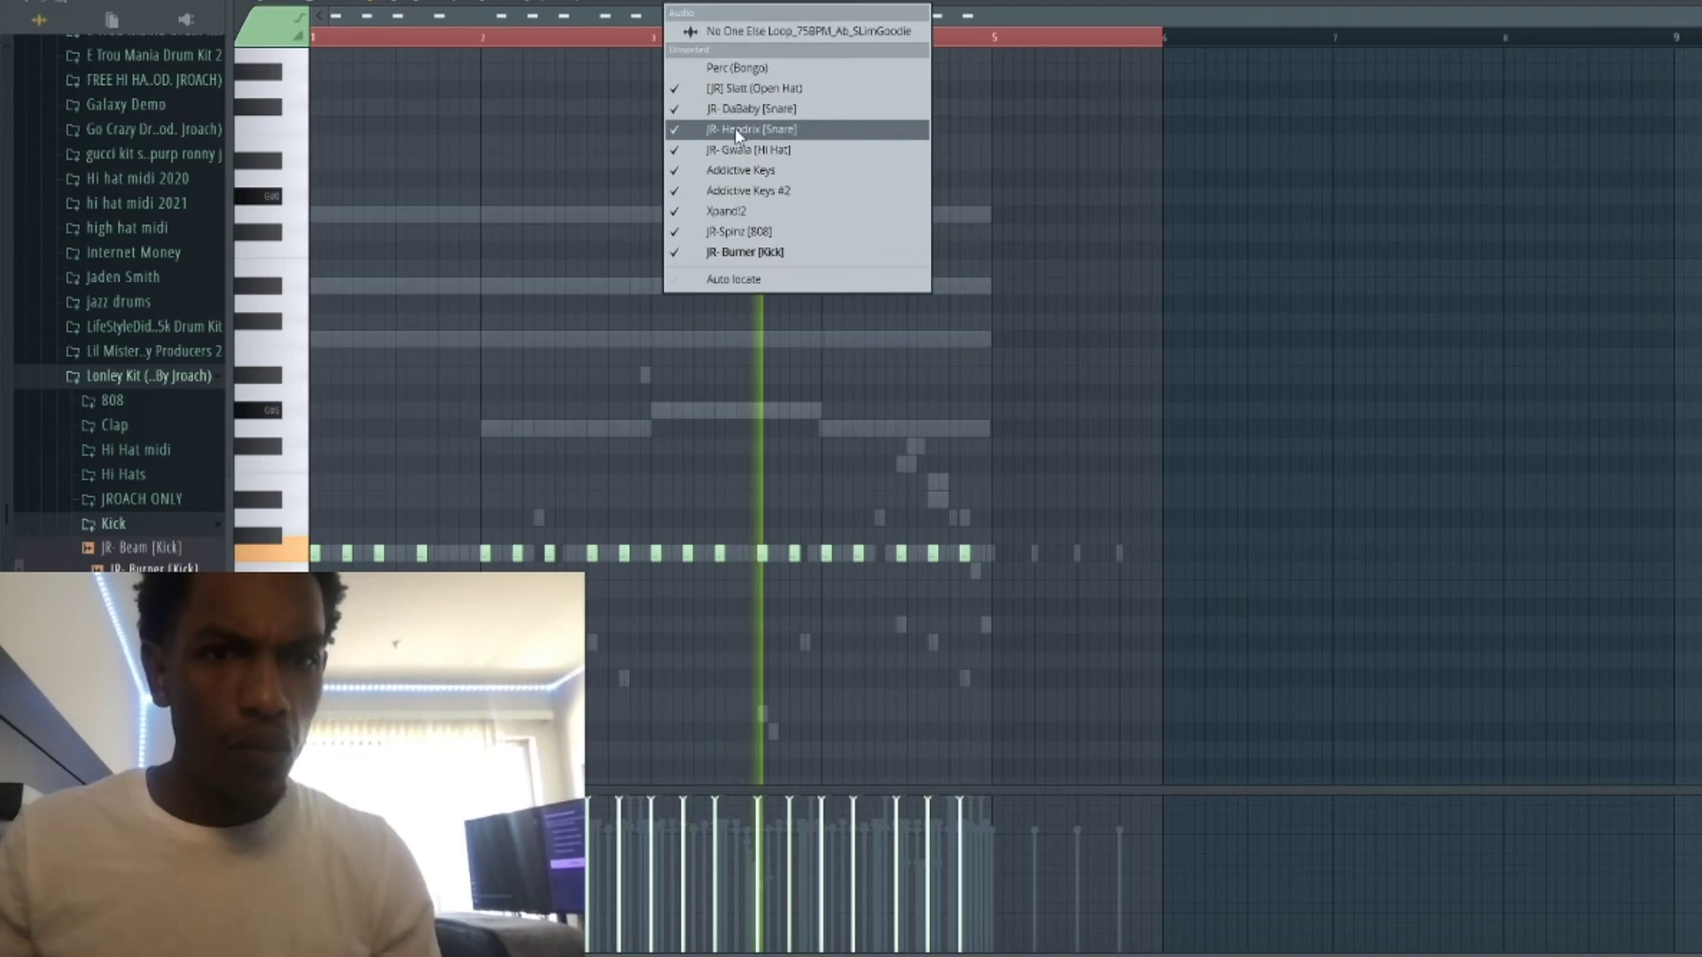
left_click(750, 232)
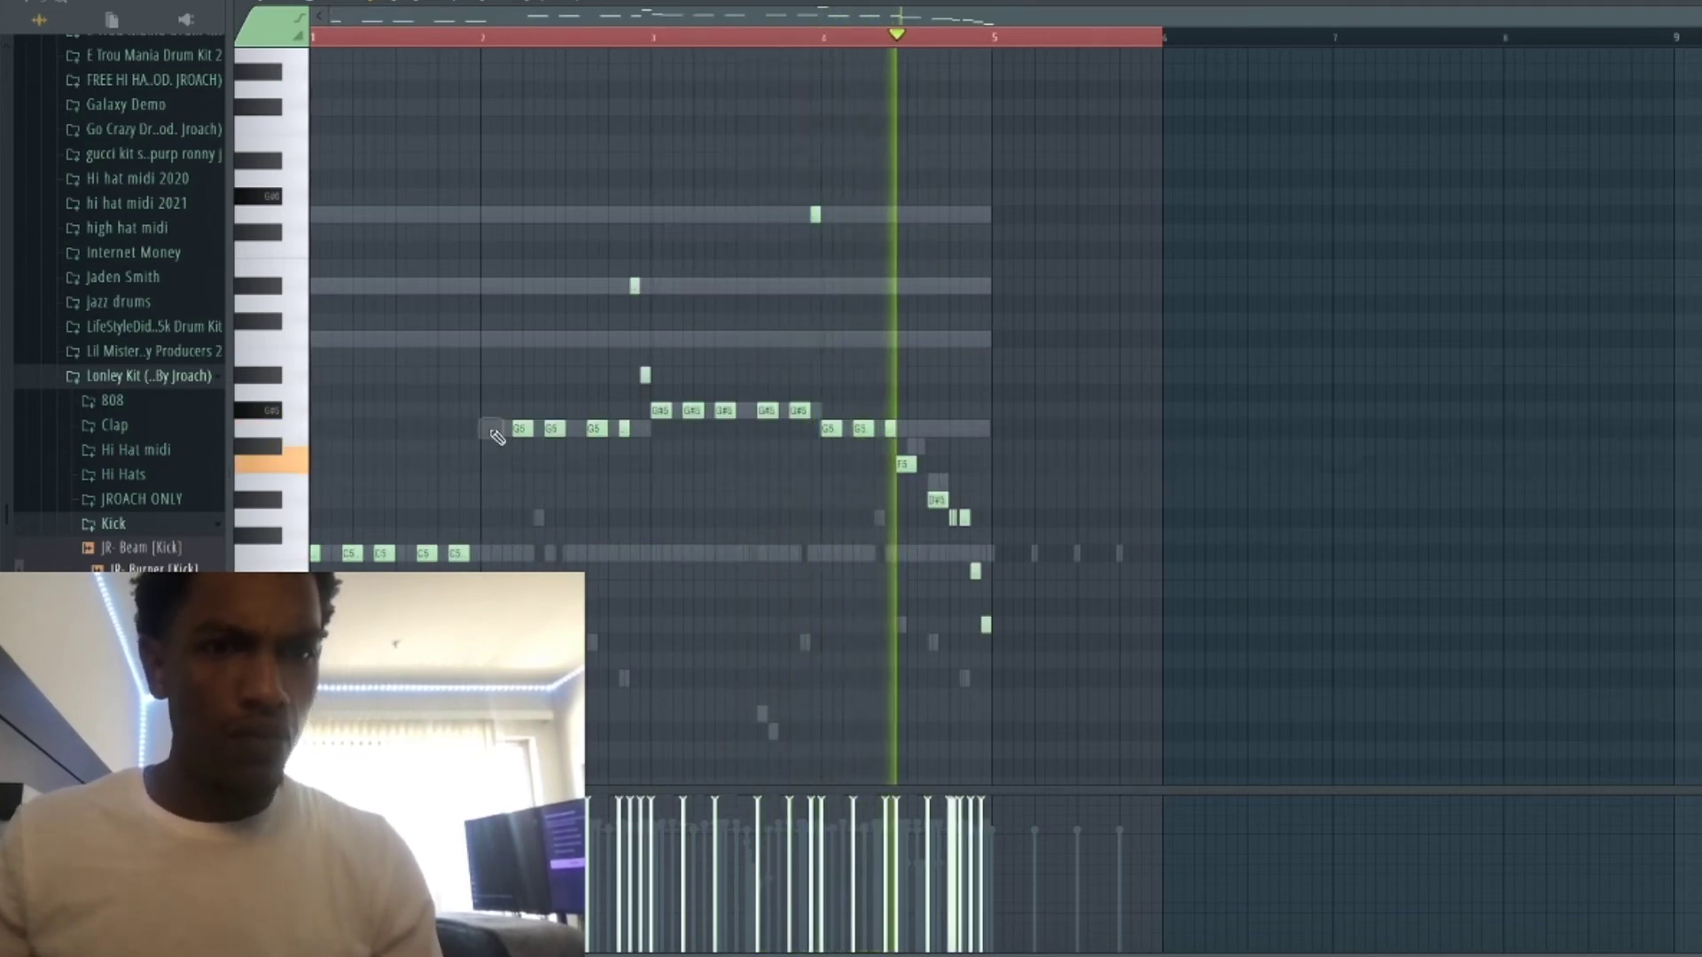
key("F6")
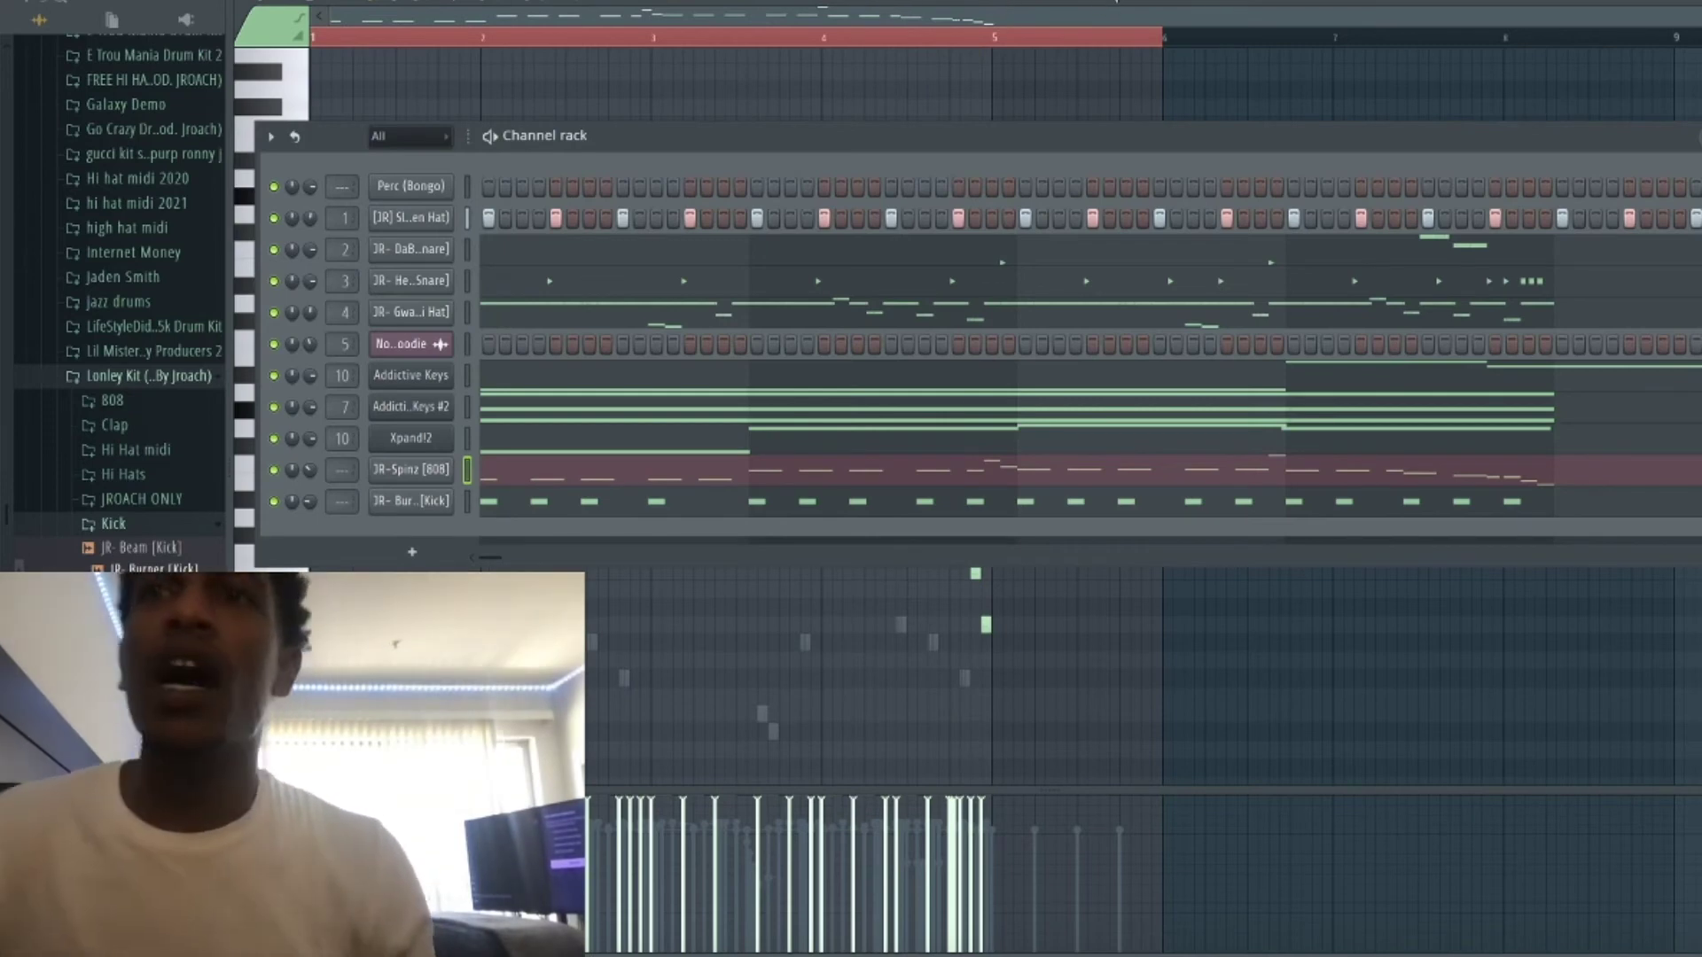
Remove all Pattern 1 clips from Track 2 of the playlist.
key("F5")
right_click(692, 142)
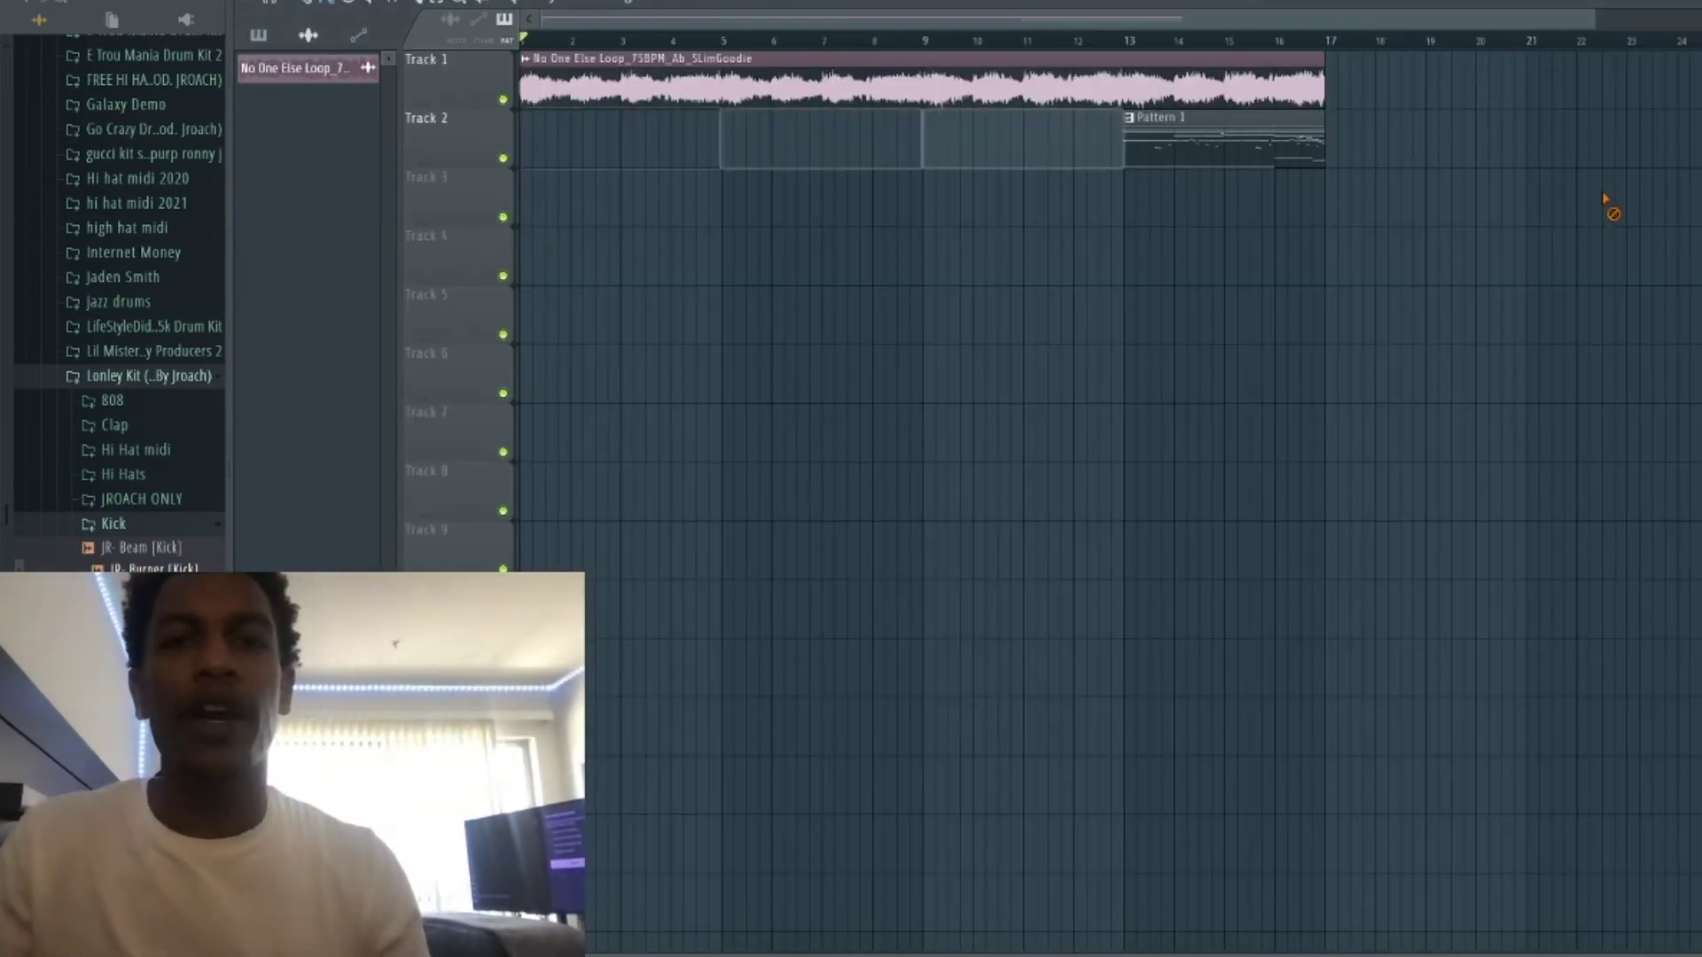
right_click(1291, 154)
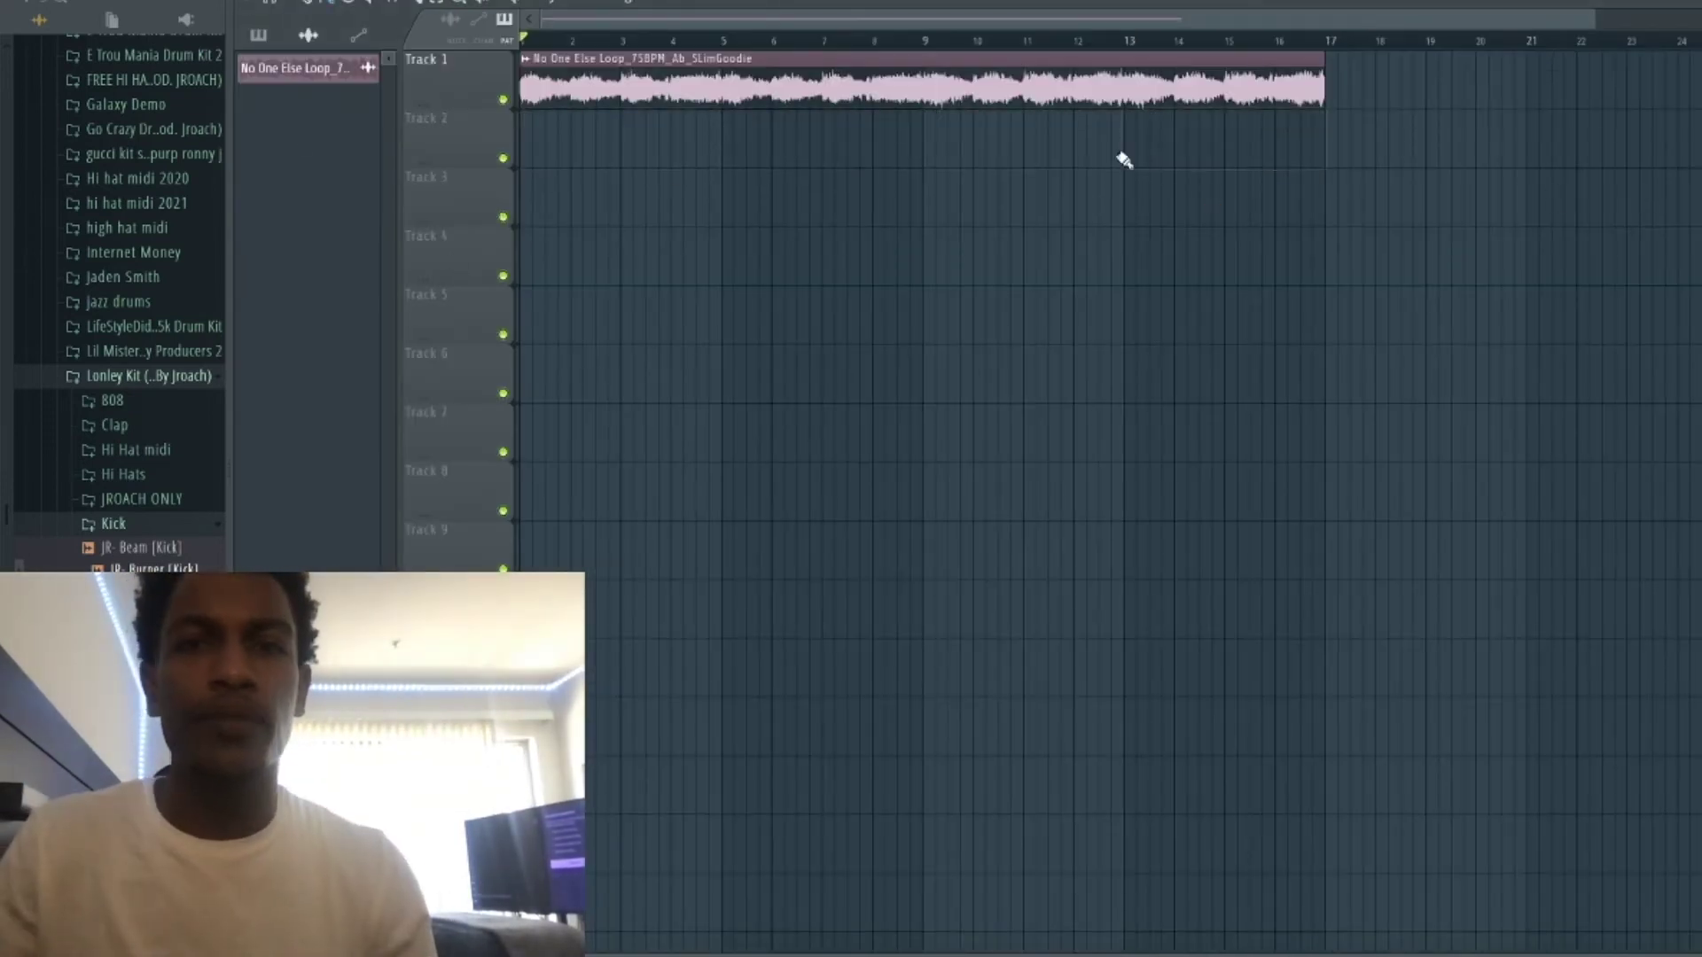
Split Pattern 1 by channel and place the nine resulting patterns on Tracks 2 to 10, starting at bar 1.
right_click(282, 58)
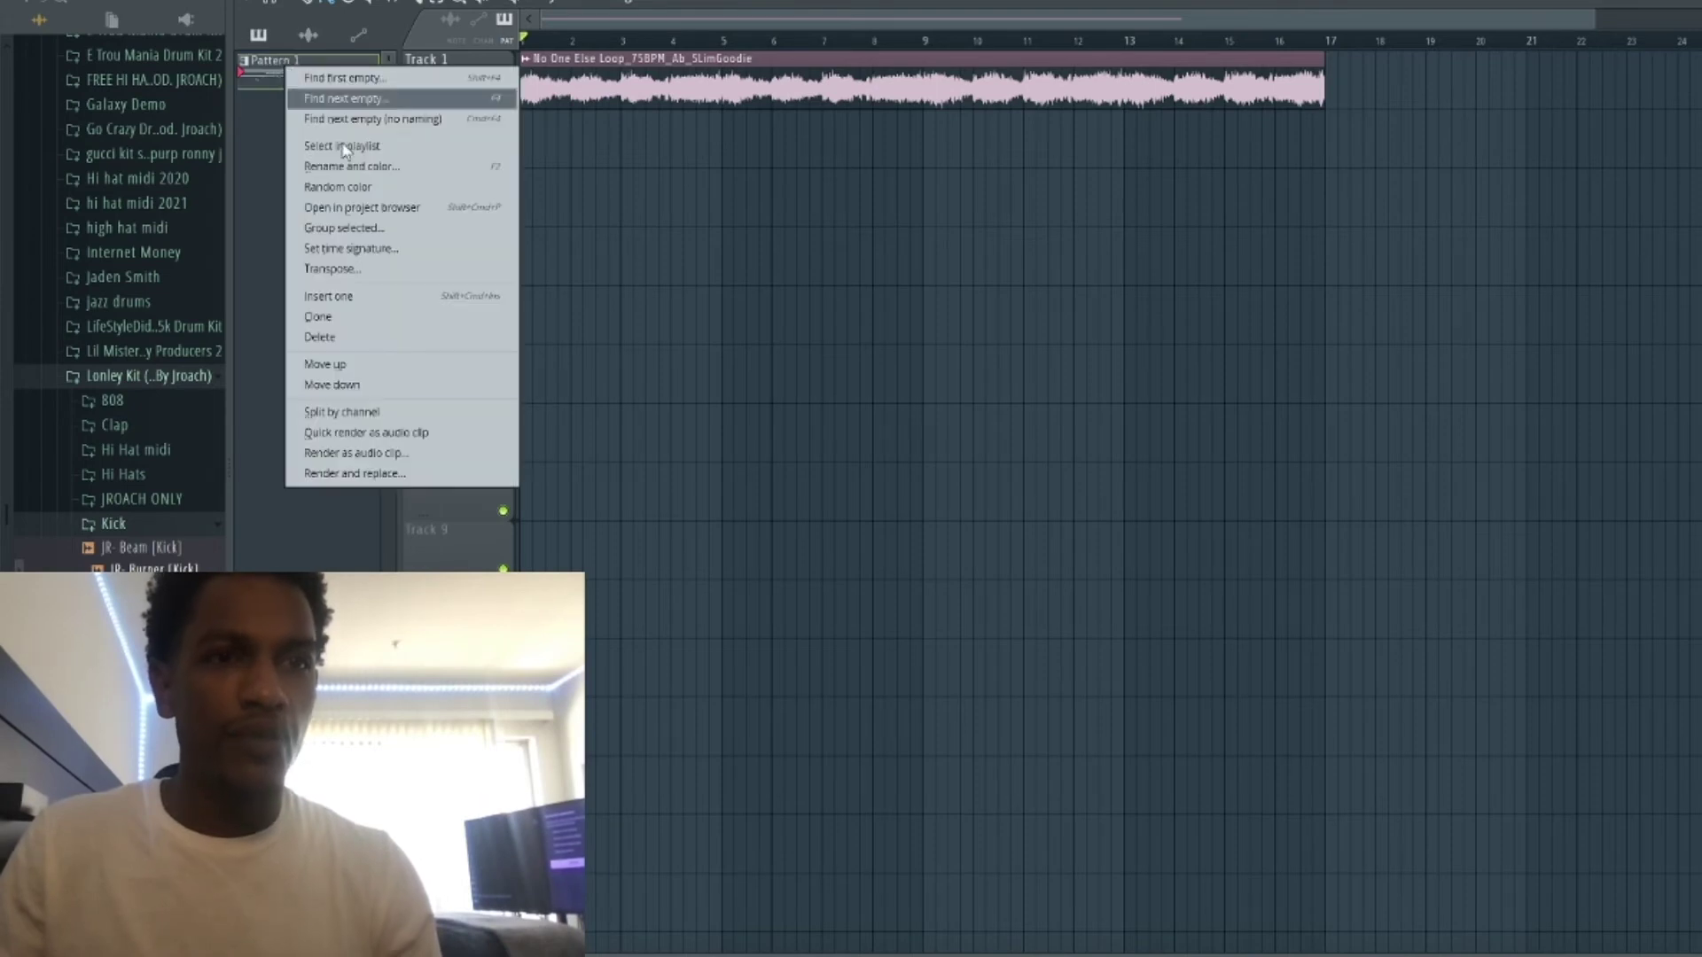
left_click(449, 411)
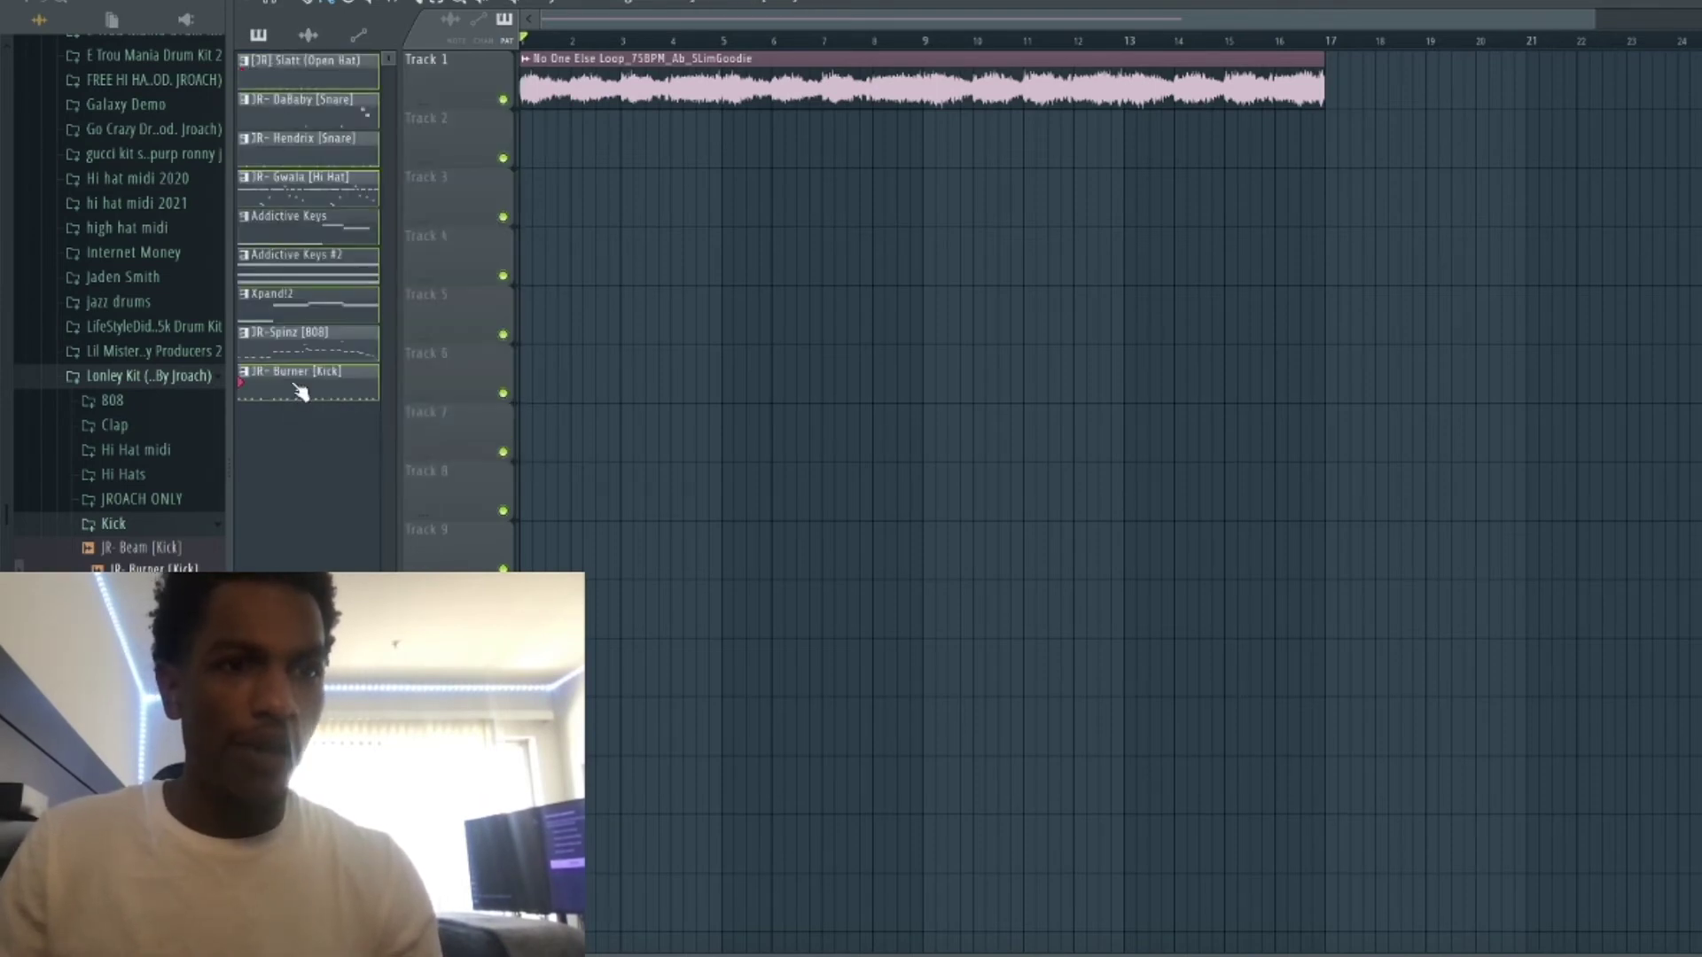
left_click_drag(301, 391, 481, 109)
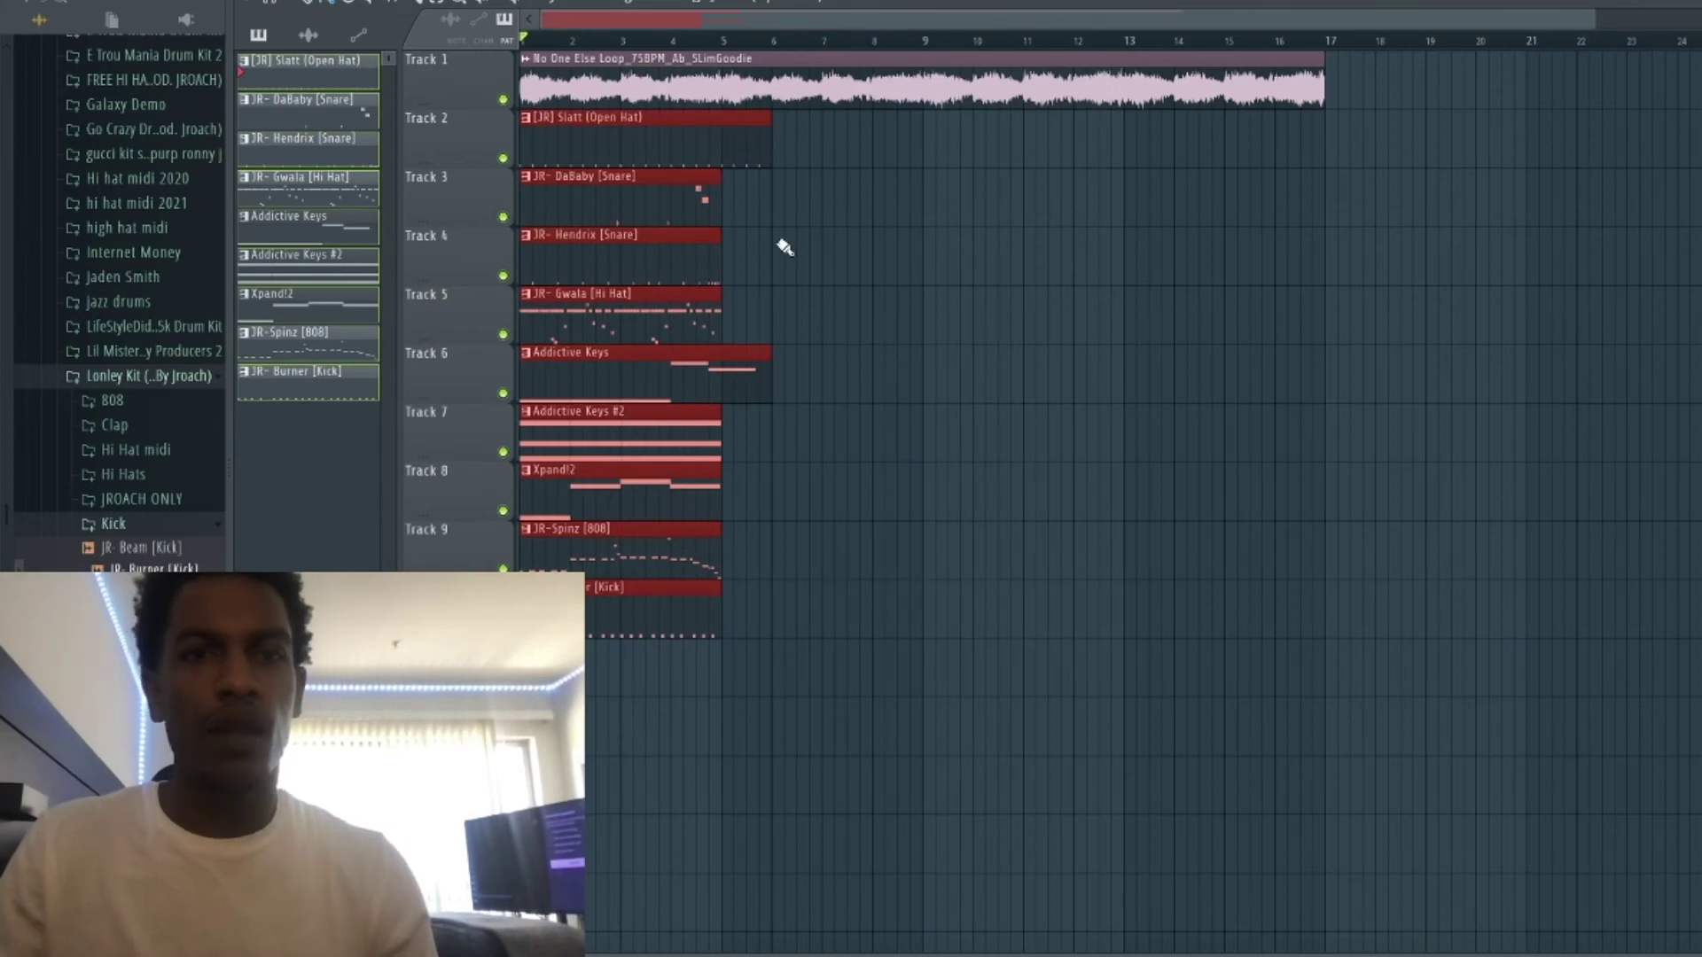
Trim the [JR] Slatt (Open Hat) and Addictive Keys clips to four bars and remove the misaligned copies starting at bar 6.
key("ctrl+b")
left_click_drag(720, 127, 715, 190)
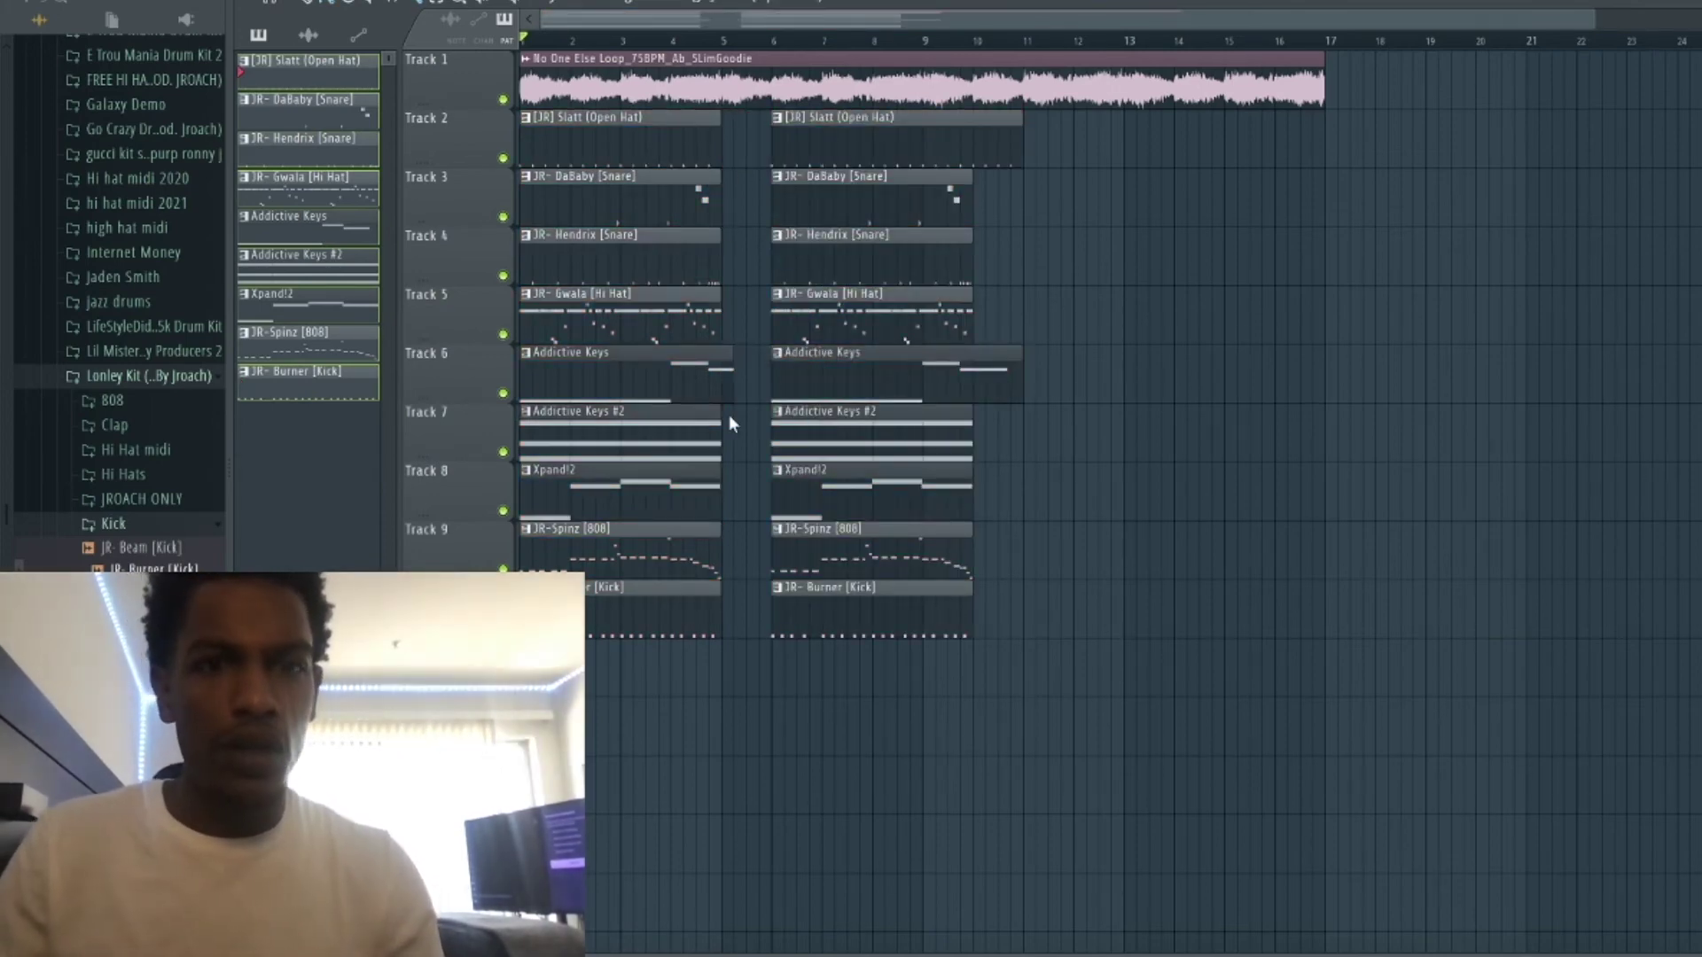
key("p")
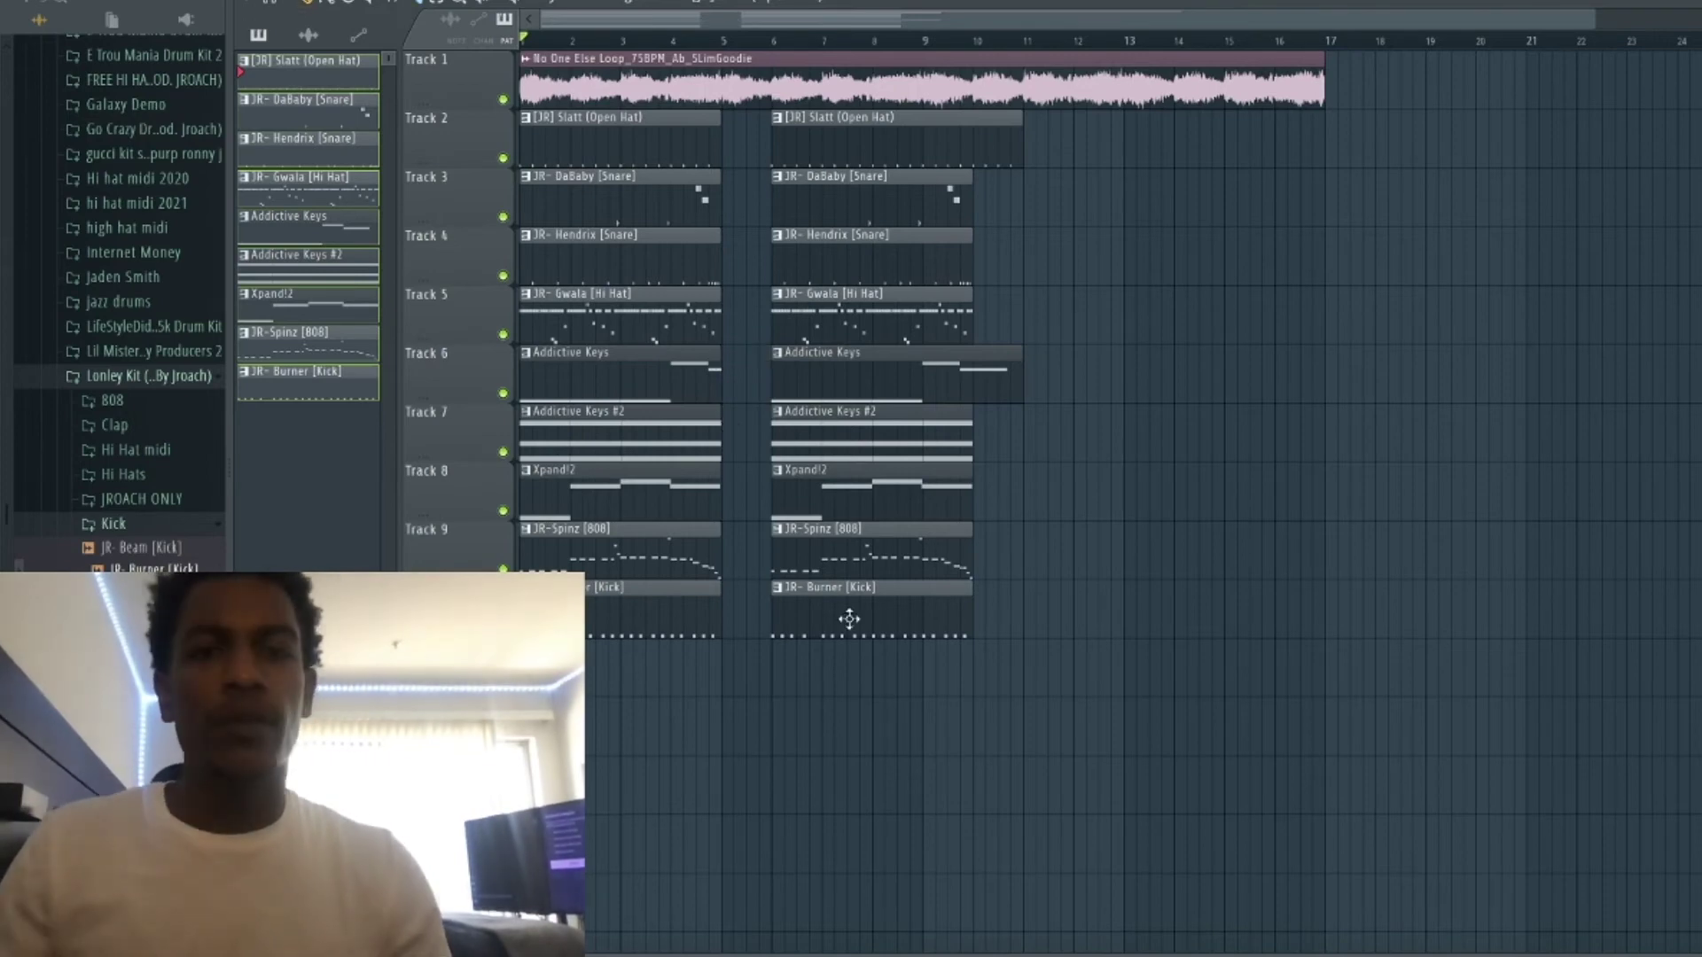
mouse_move(848, 618)
left_mouse_down()
mouse_move(866, 213)
mouse_move(837, 152)
left_mouse_up()
Duplicate the nine four-bar pattern clips three times so they run to the end of the audio loop at bar 17.
left_click_drag(693, 636, 487, 136)
key("ctrl+b")
key("ctrl+b")
key("ctrl+b")
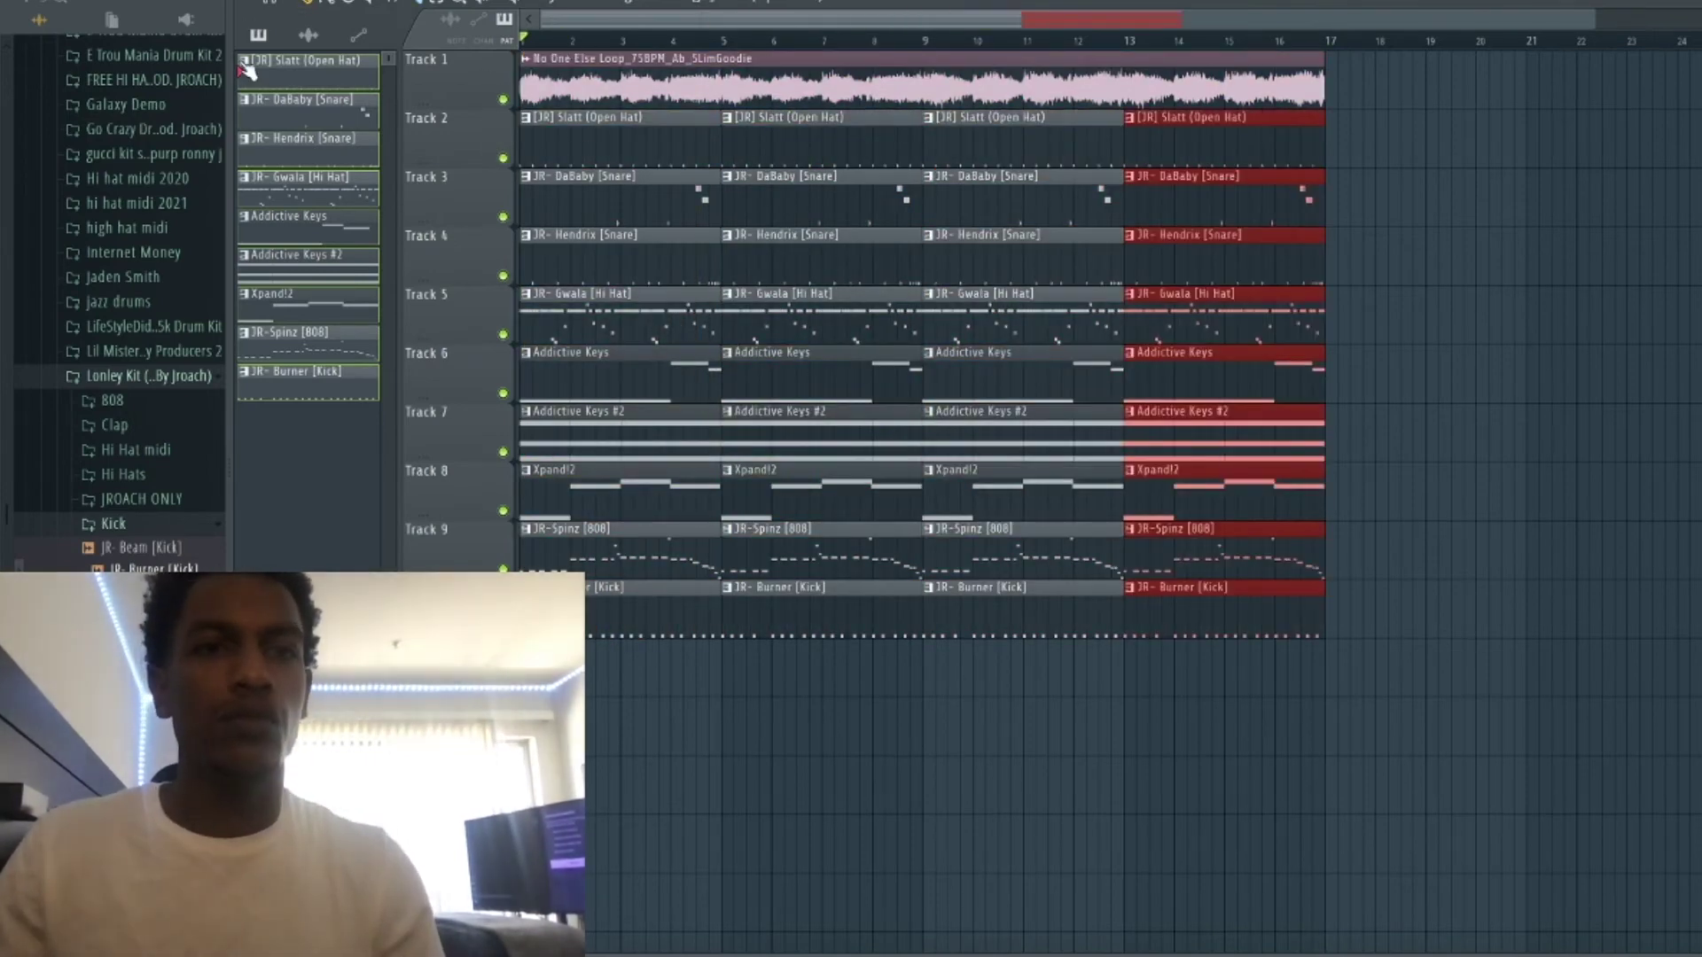
Remove the nine pattern clips on Tracks 2 to 10 from bars 1 to 4, leaving only the audio loop there.
mouse_move(623, 160)
left_mouse_down()
mouse_move(619, 539)
mouse_move(766, 613)
left_mouse_up()
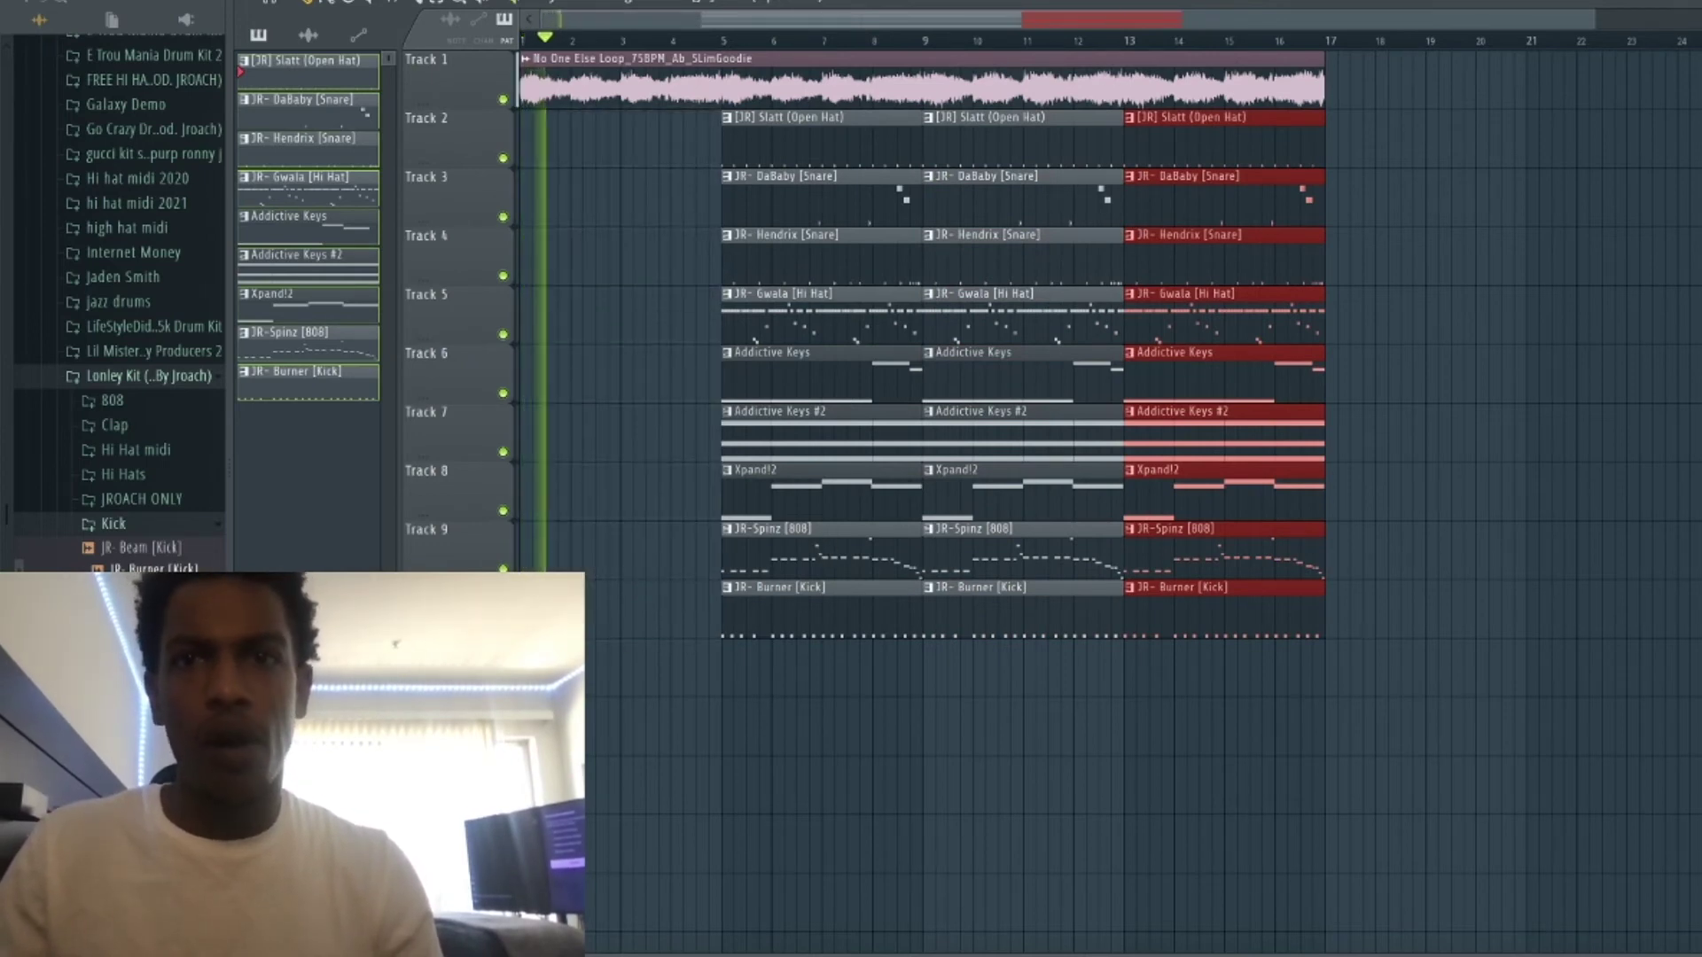
Add an automation clip for the audio loop's EQ mix level, at minimum for bars 1 to 4 and at maximum from bar 5.
key("F9")
left_click(544, 156)
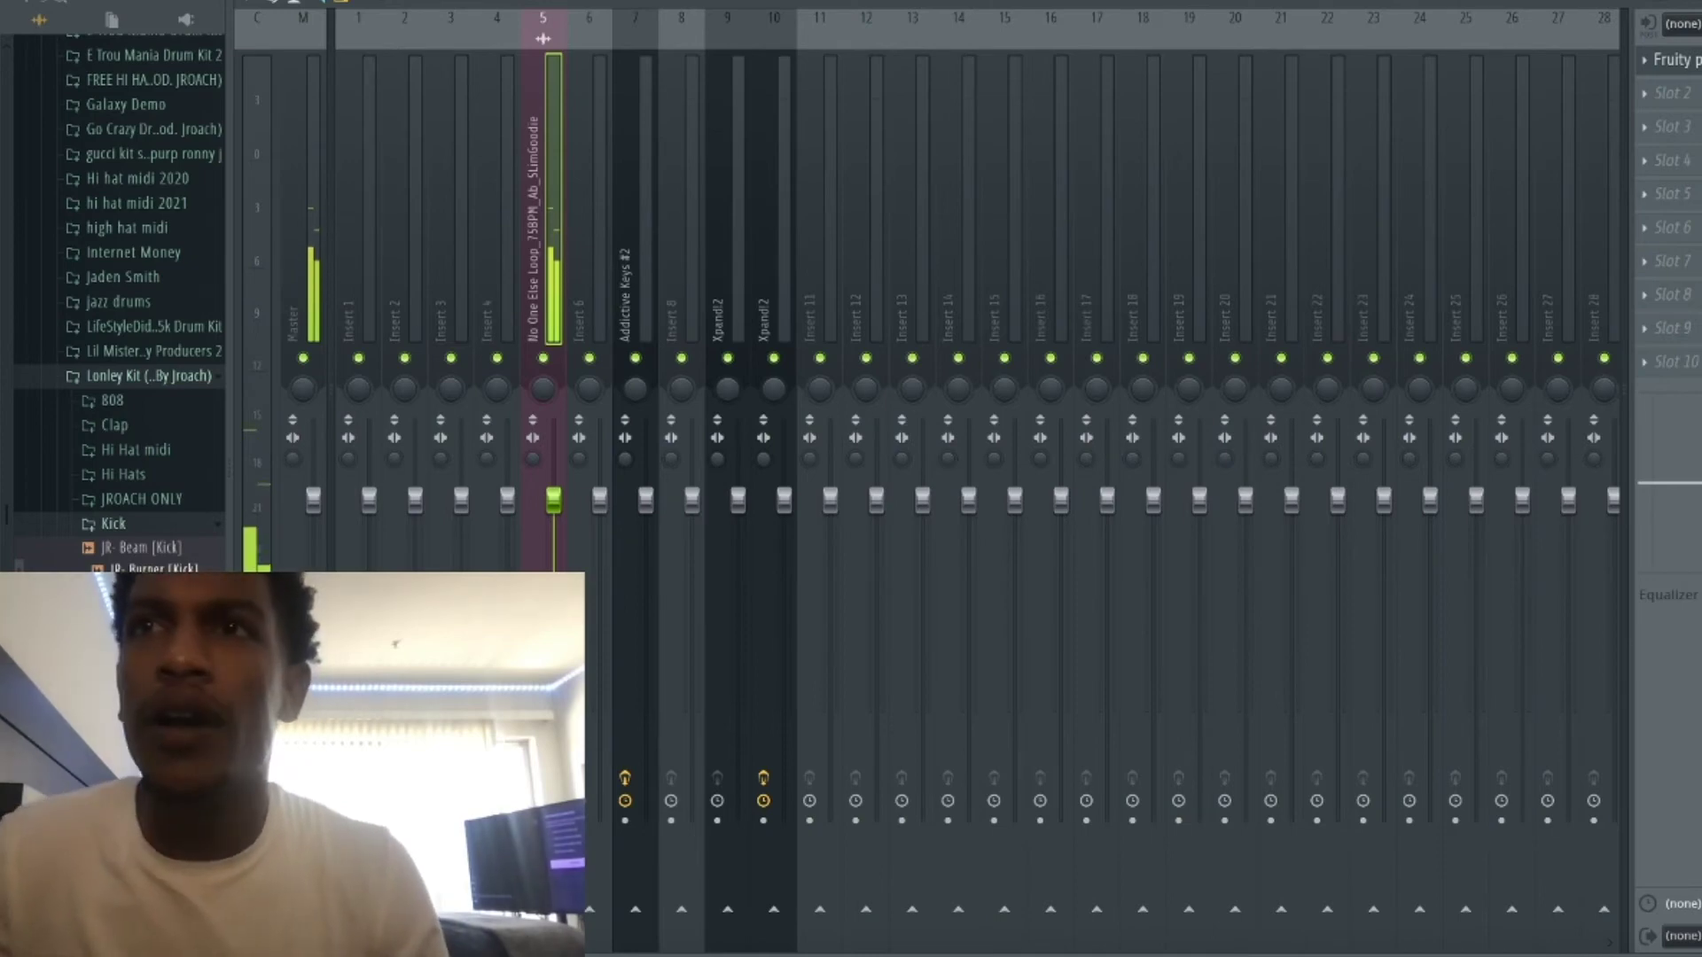
key("F9")
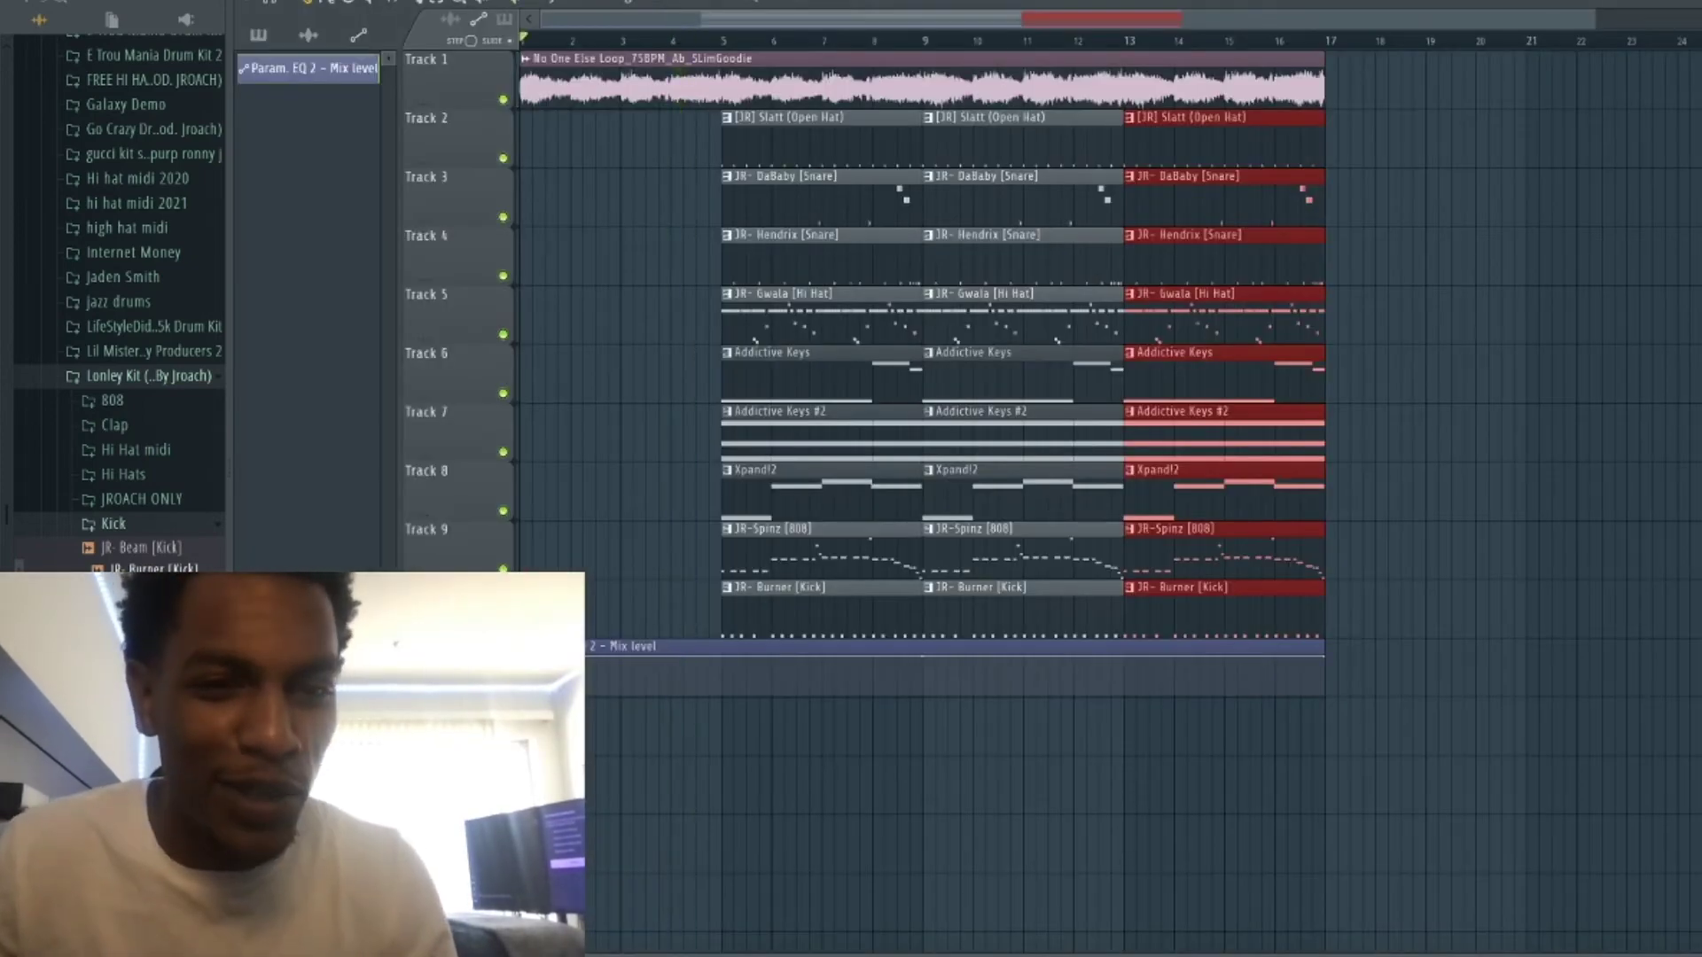
left_click_drag(521, 657, 521, 696)
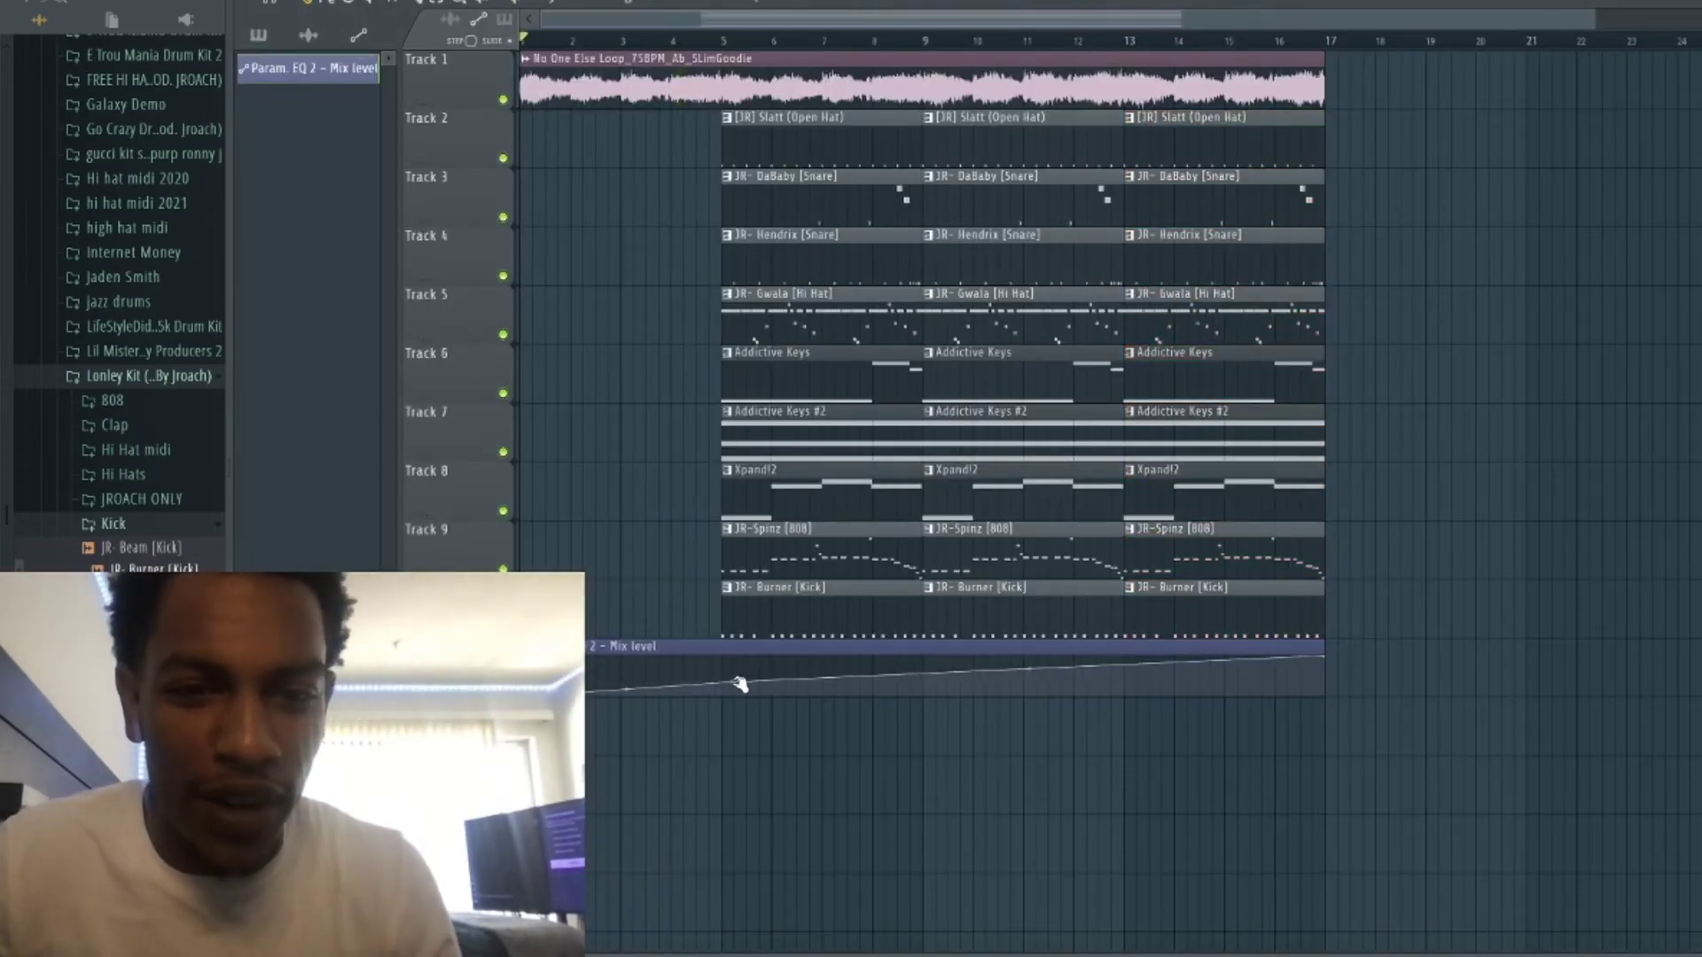
left_click_drag(740, 684, 727, 630)
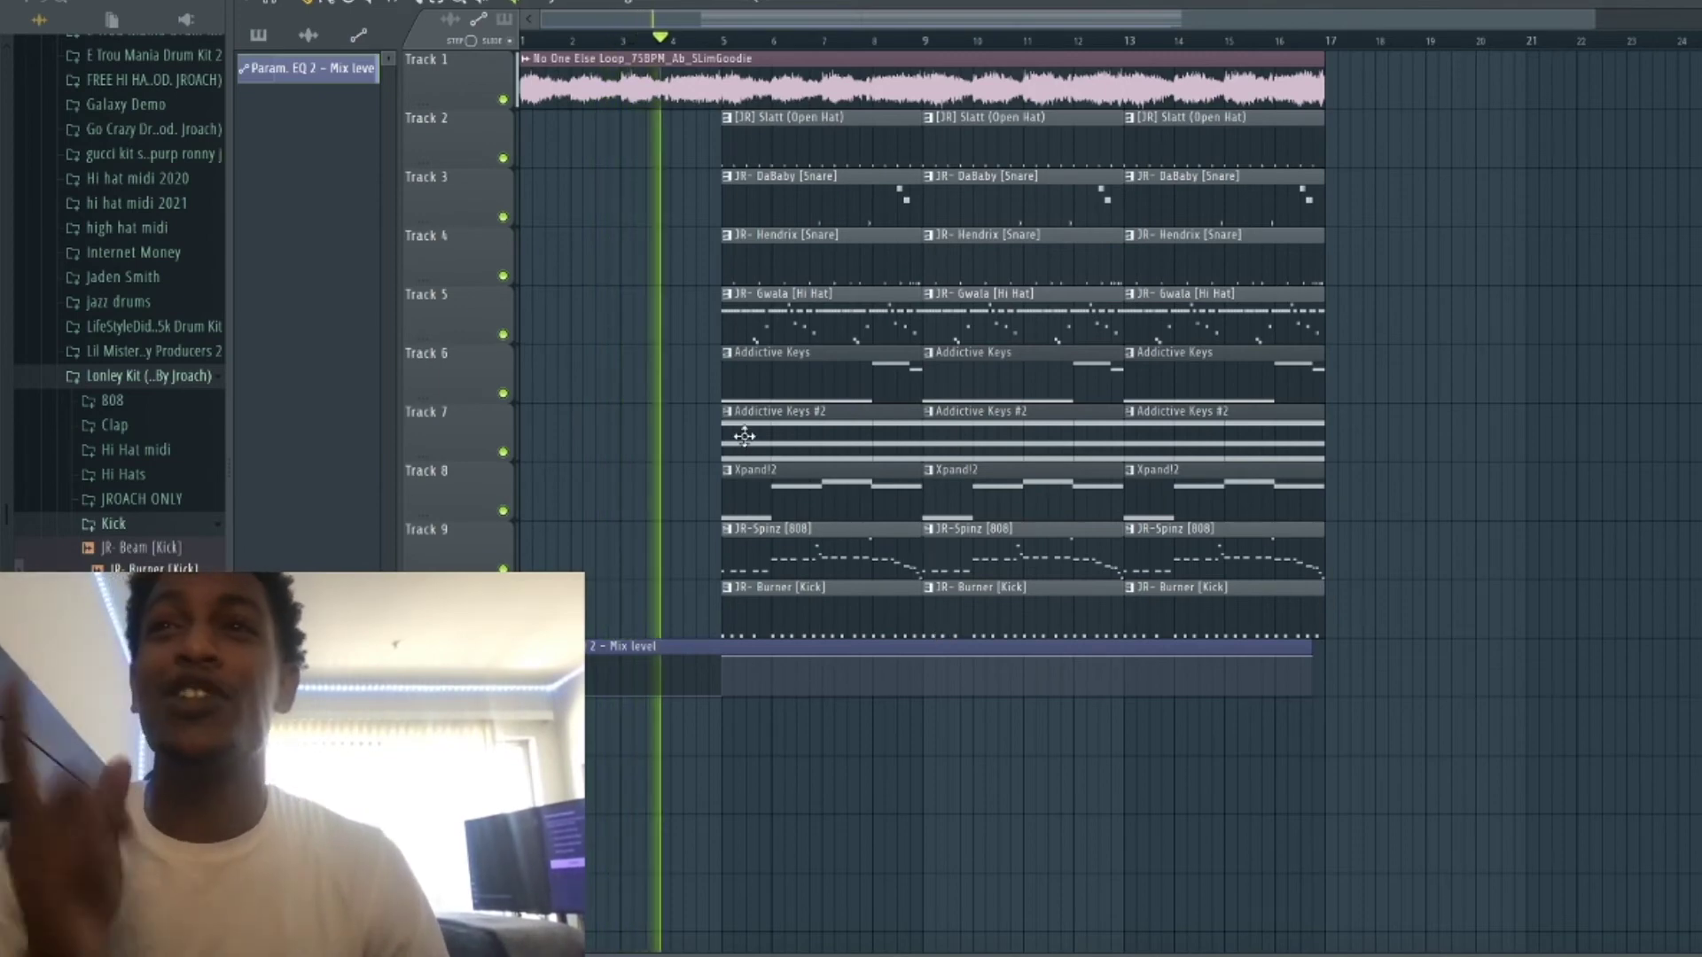
Remove the Xpand!2, Spinz 808, Burner kick, Hendrix snare, DaBaby snare and Slatt open hat clips from bars 5 to 8.
right_click(816, 488)
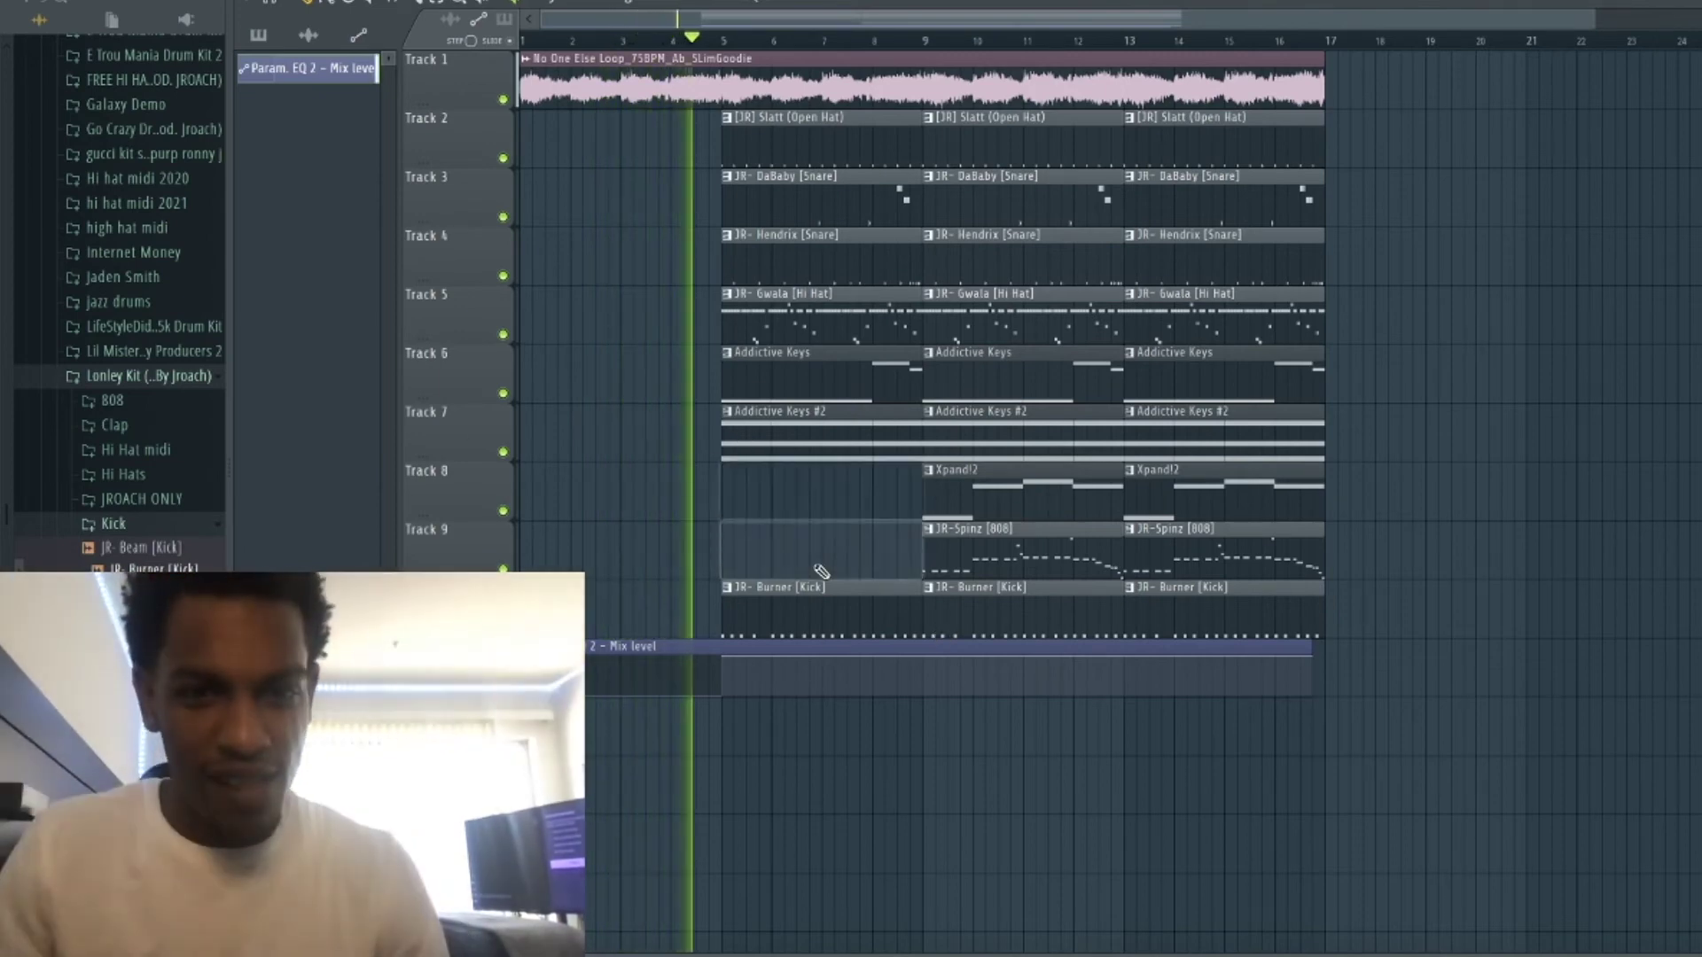
right_click(815, 550)
right_click(816, 611)
right_click(826, 262)
right_click(823, 202)
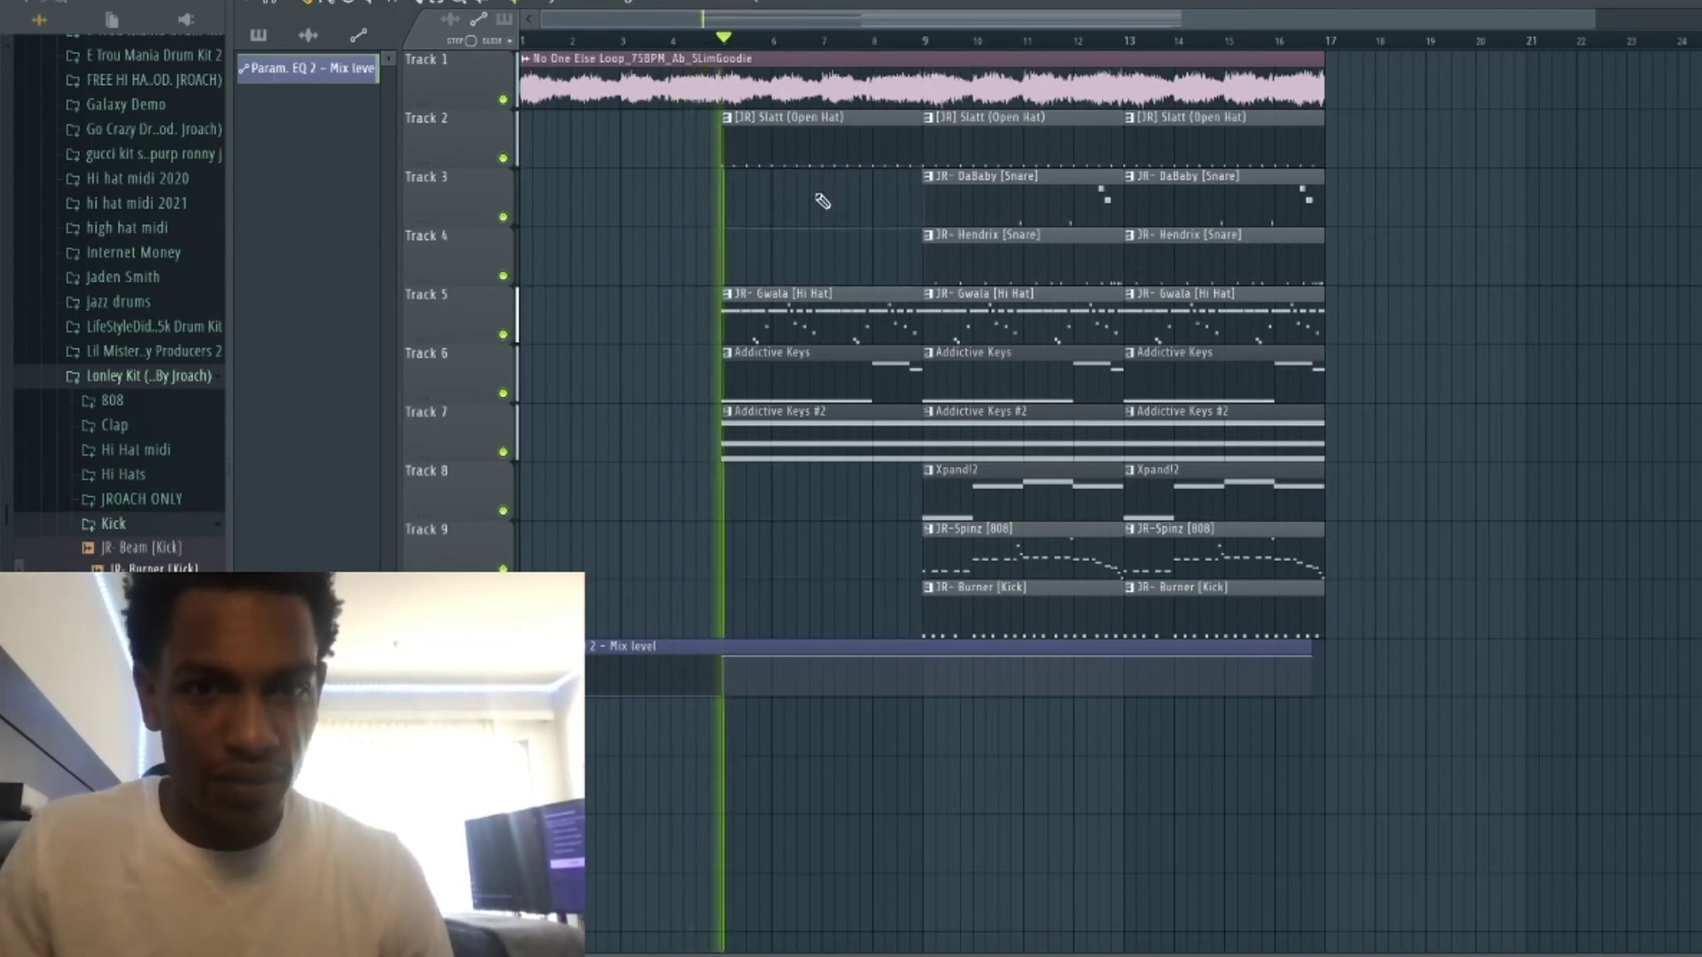
right_click(826, 159)
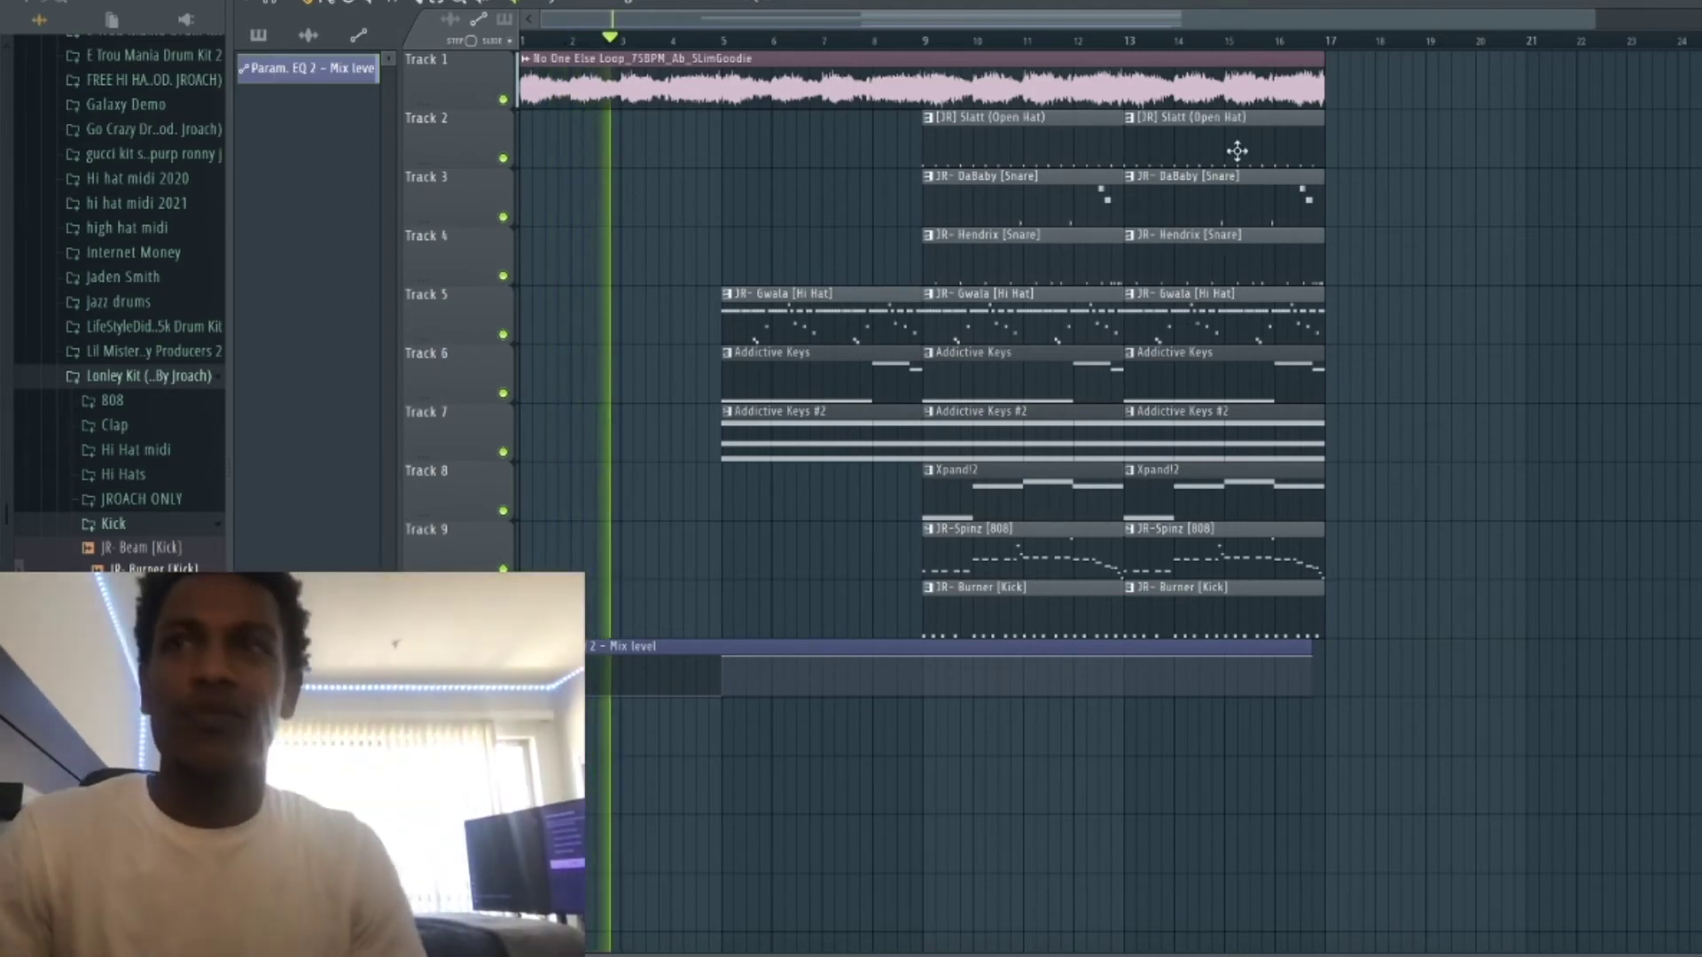
Play the arrangement and remove the Gwala hi-hat clip at bars 5 to 8 and the Burner kick clip at bars 9 to 12.
key("space")
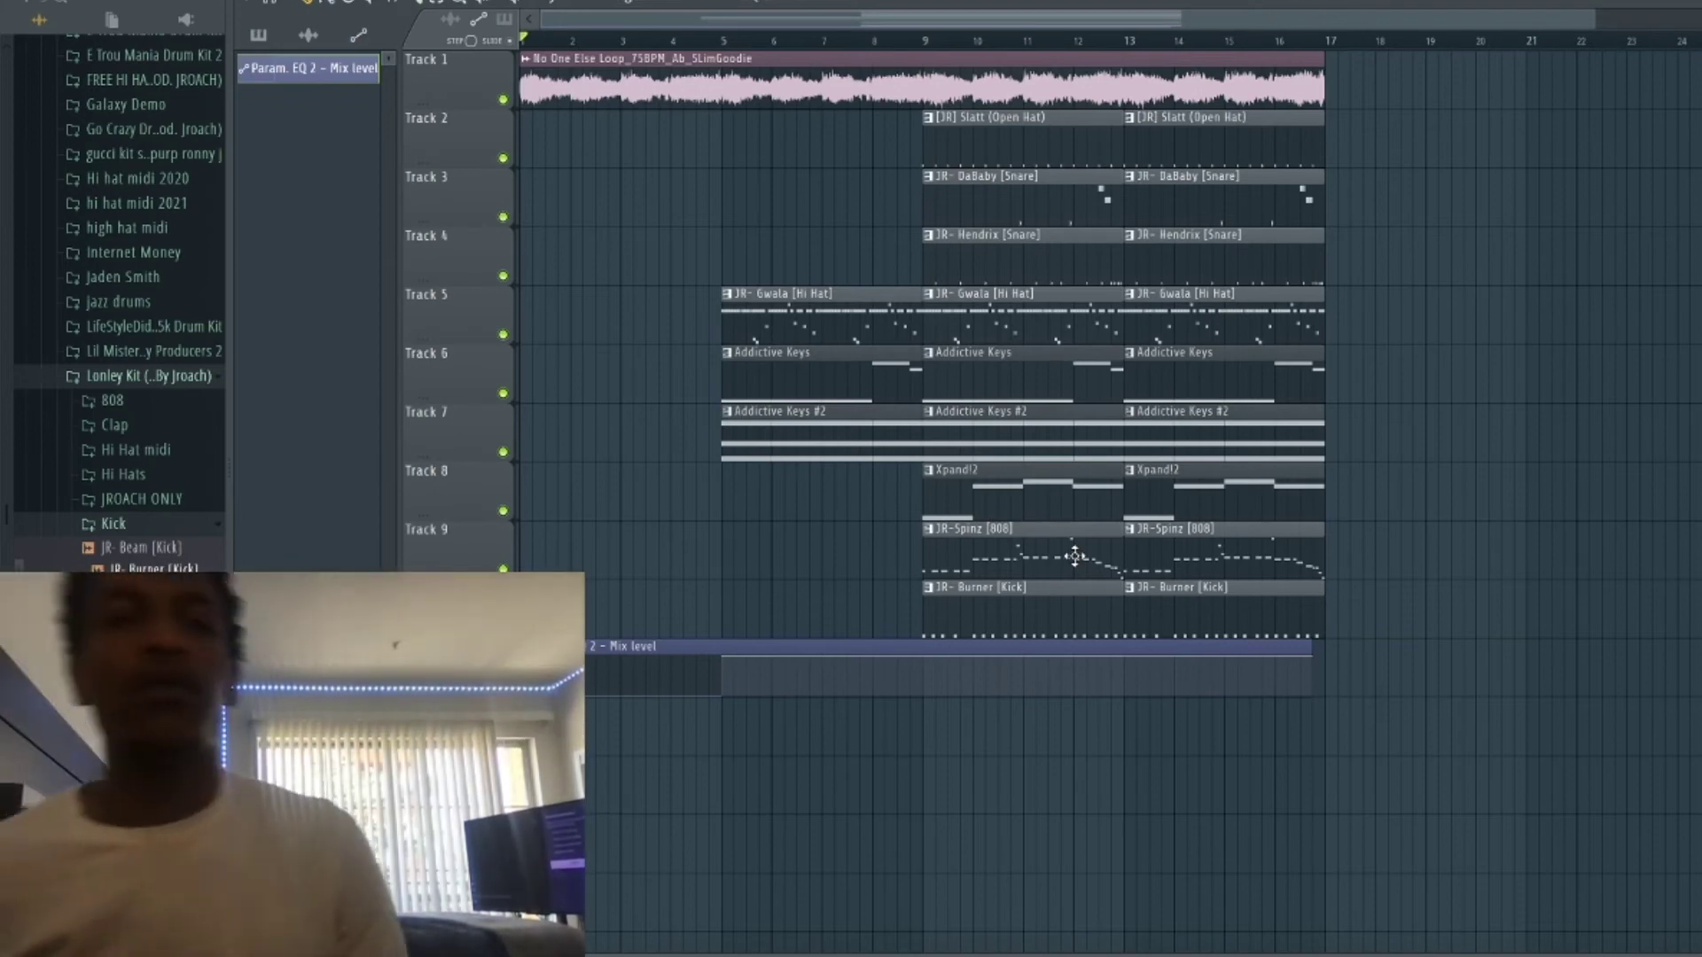
key("space")
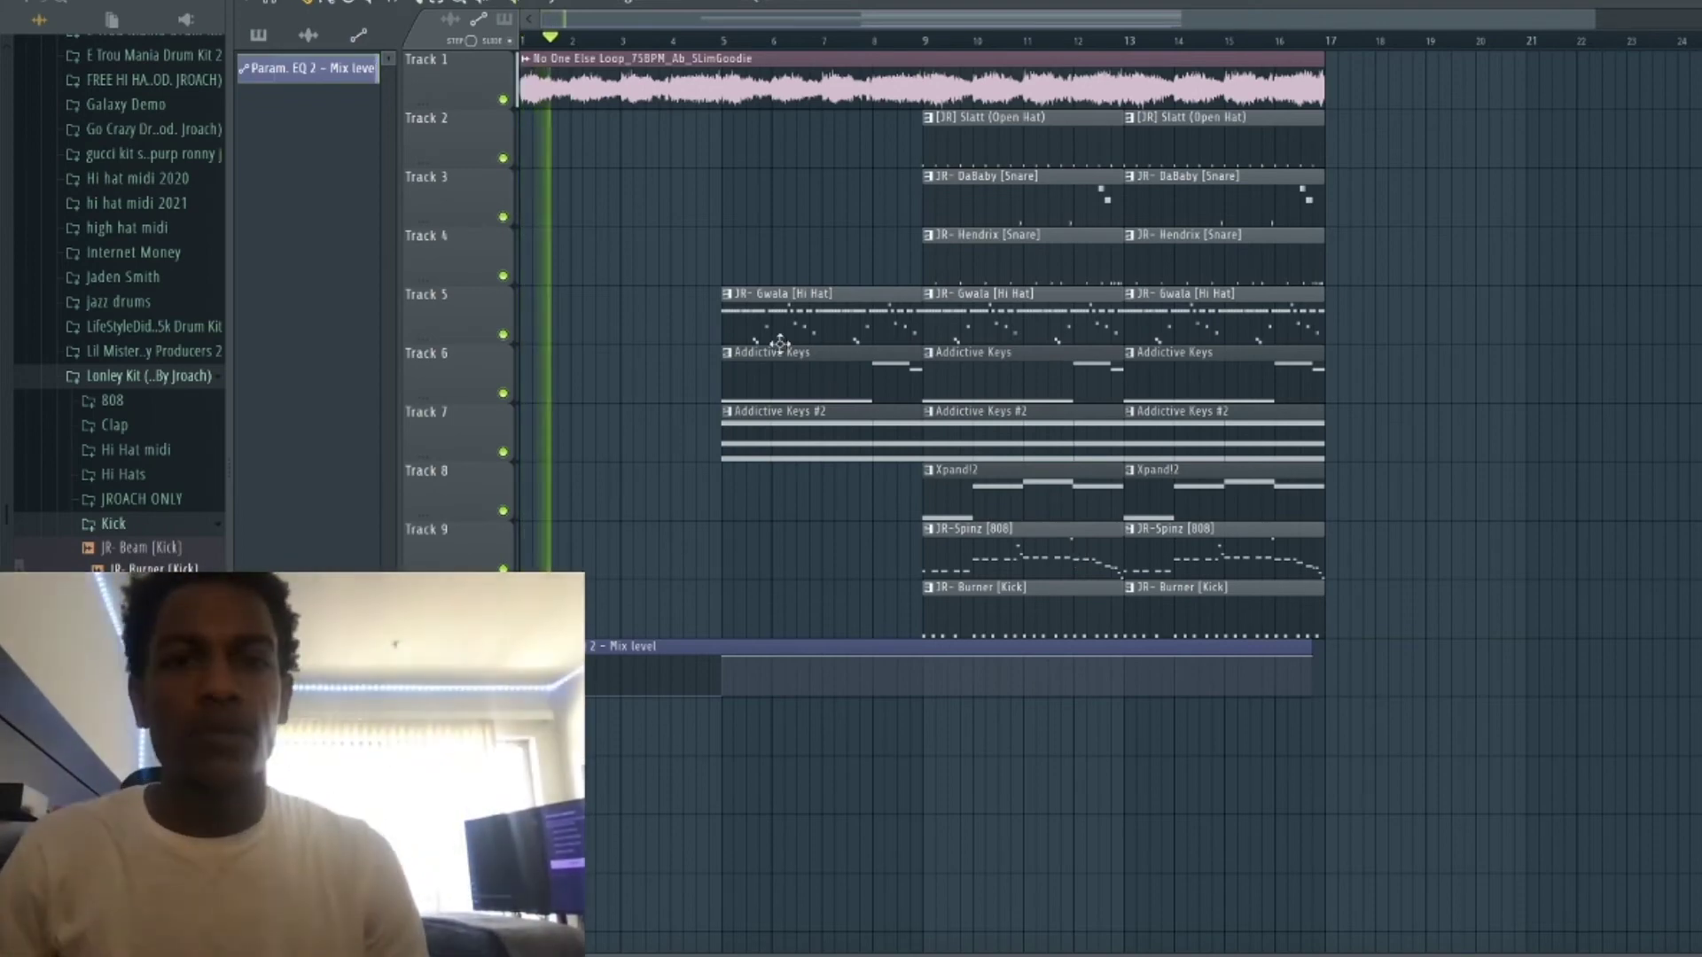
scroll(792, 404, "up", 2)
scroll(856, 649, "down", 3)
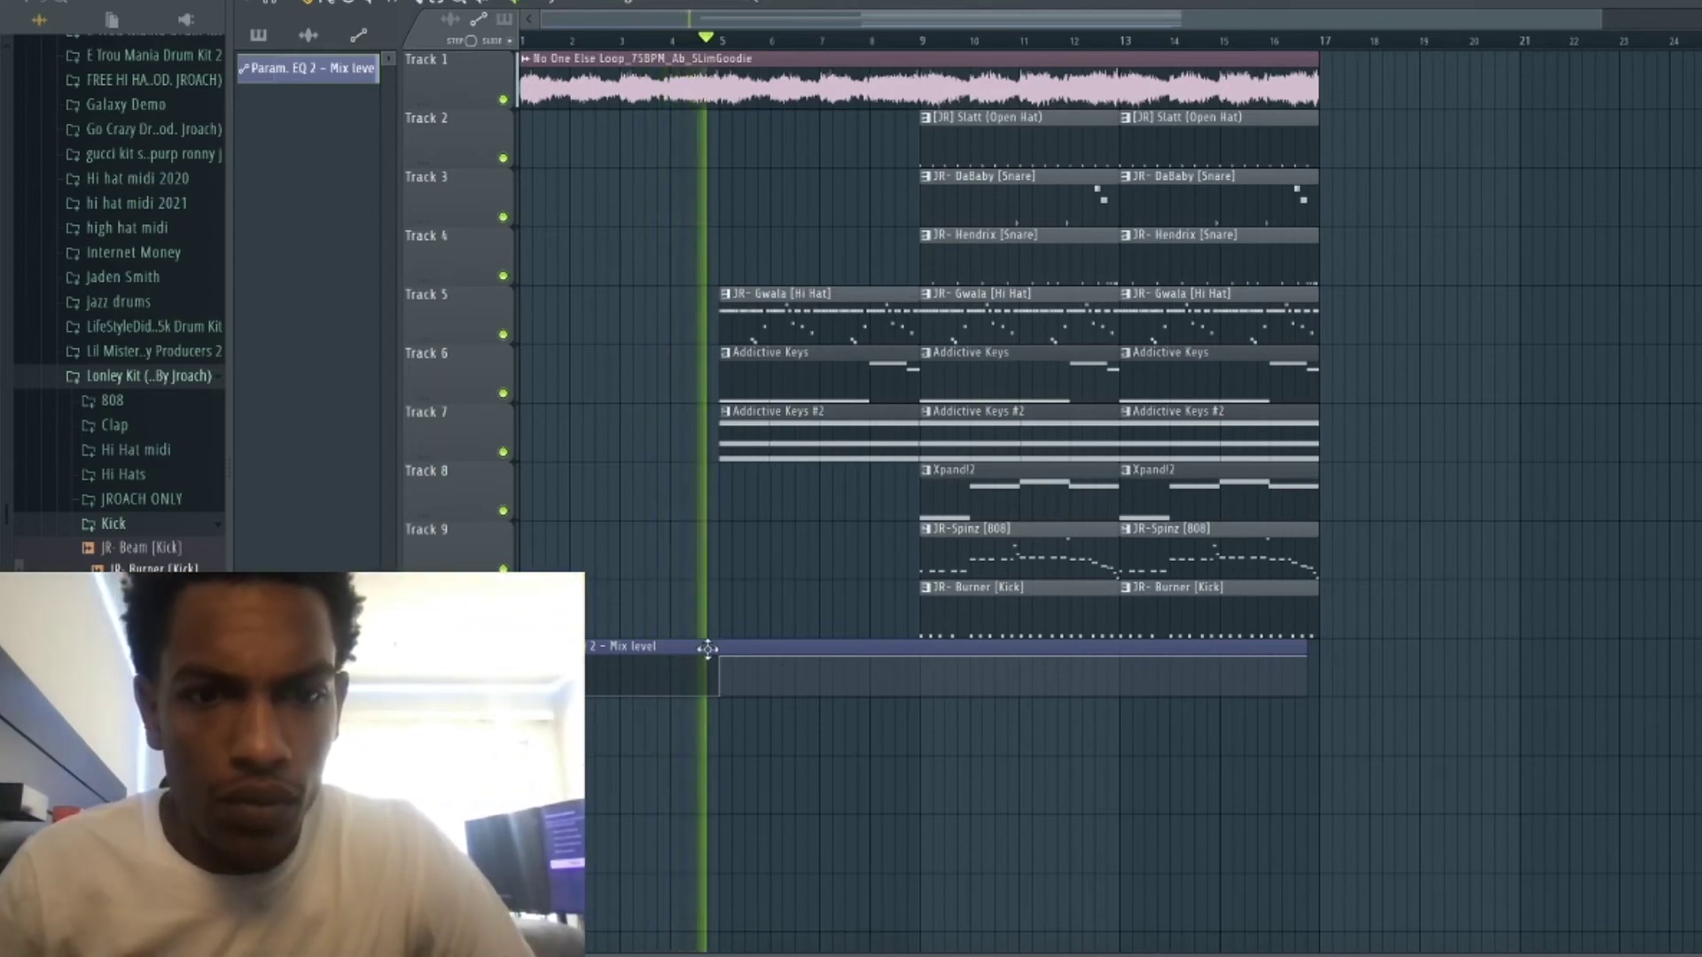
right_click(836, 328)
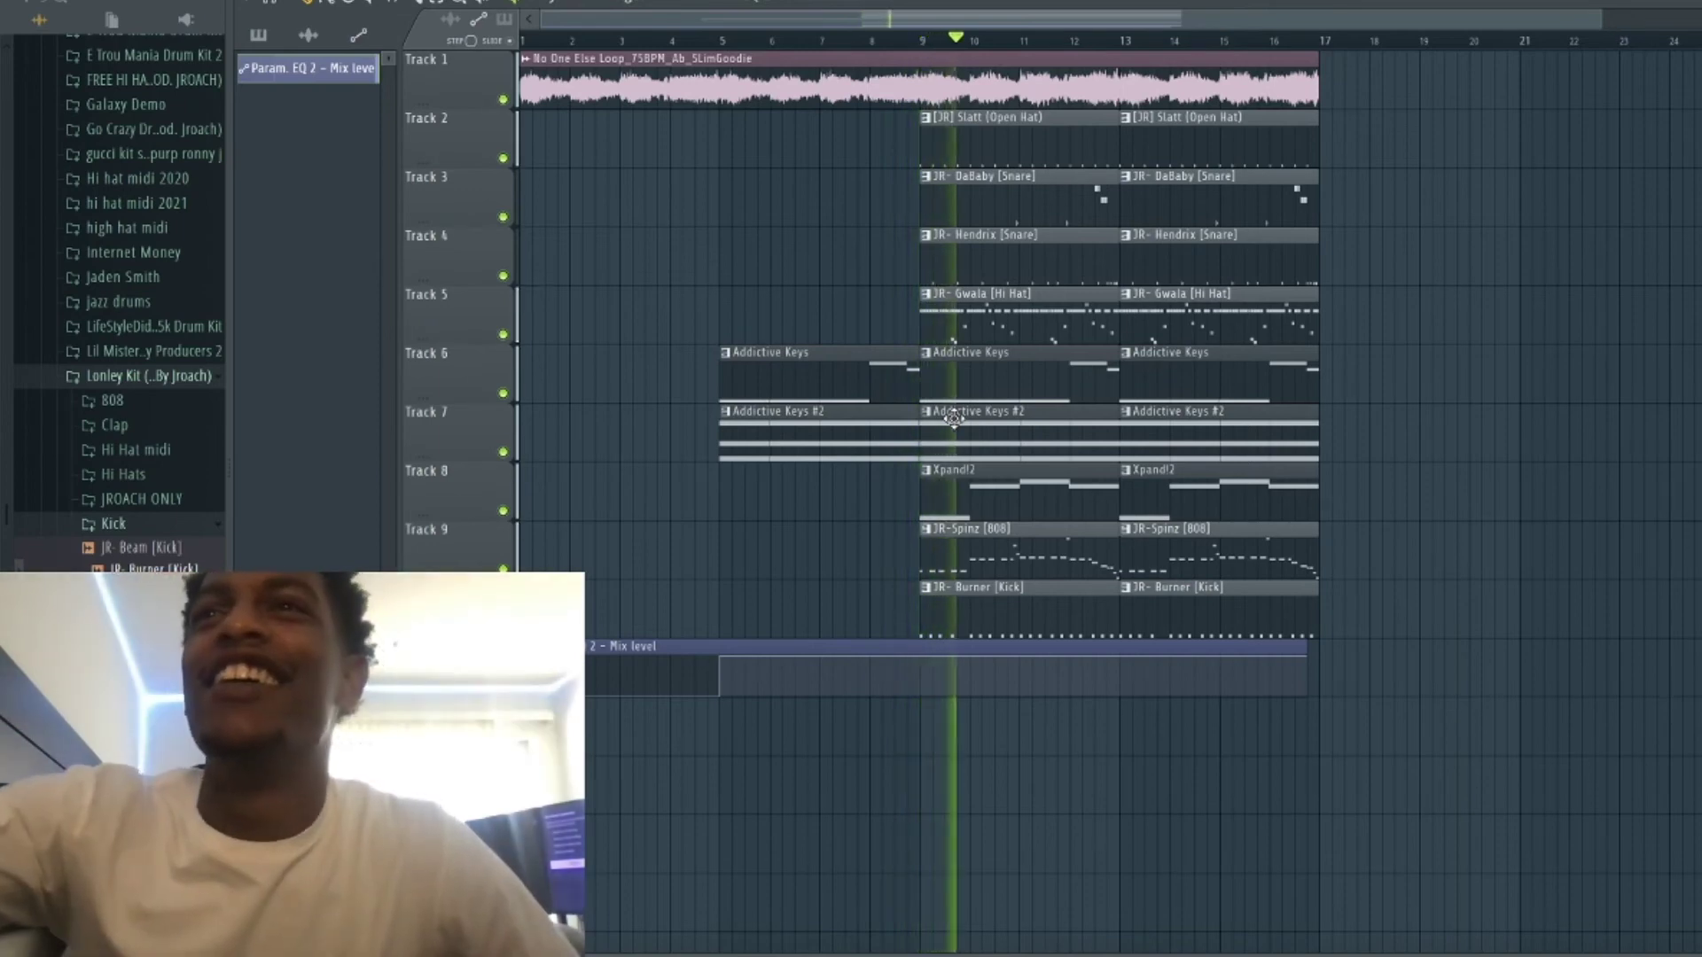
right_click(1011, 602)
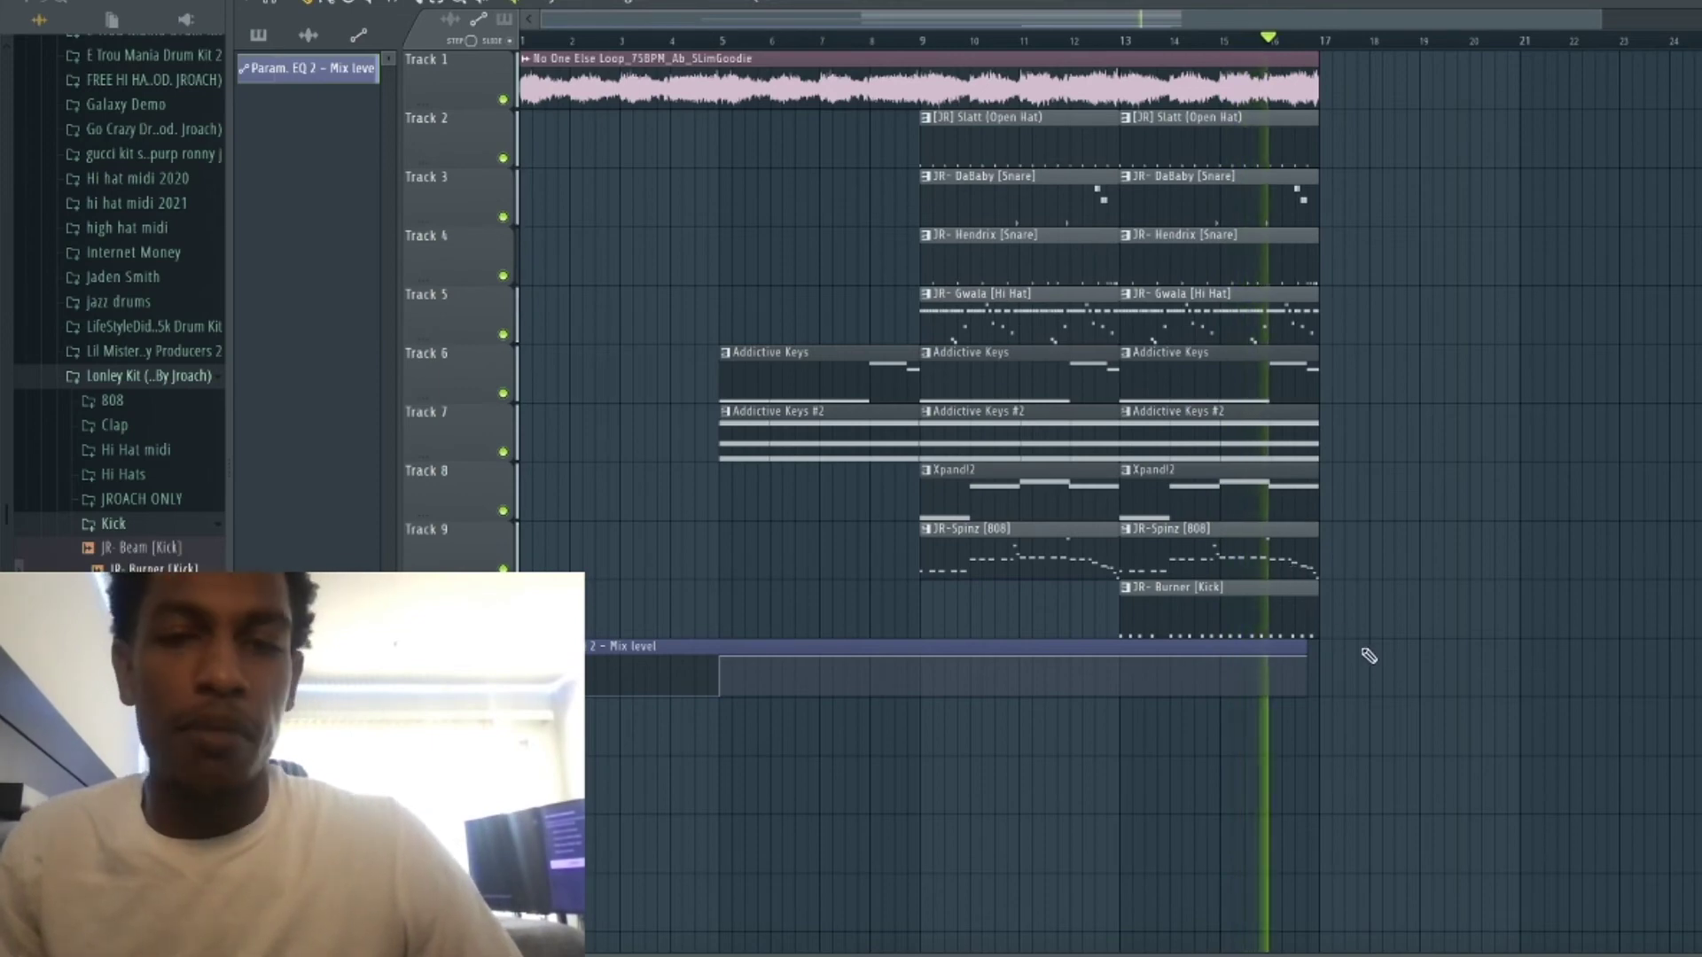
left_click_drag(1140, 460, 1108, 200)
left_click_drag(1414, 614, 1130, 84)
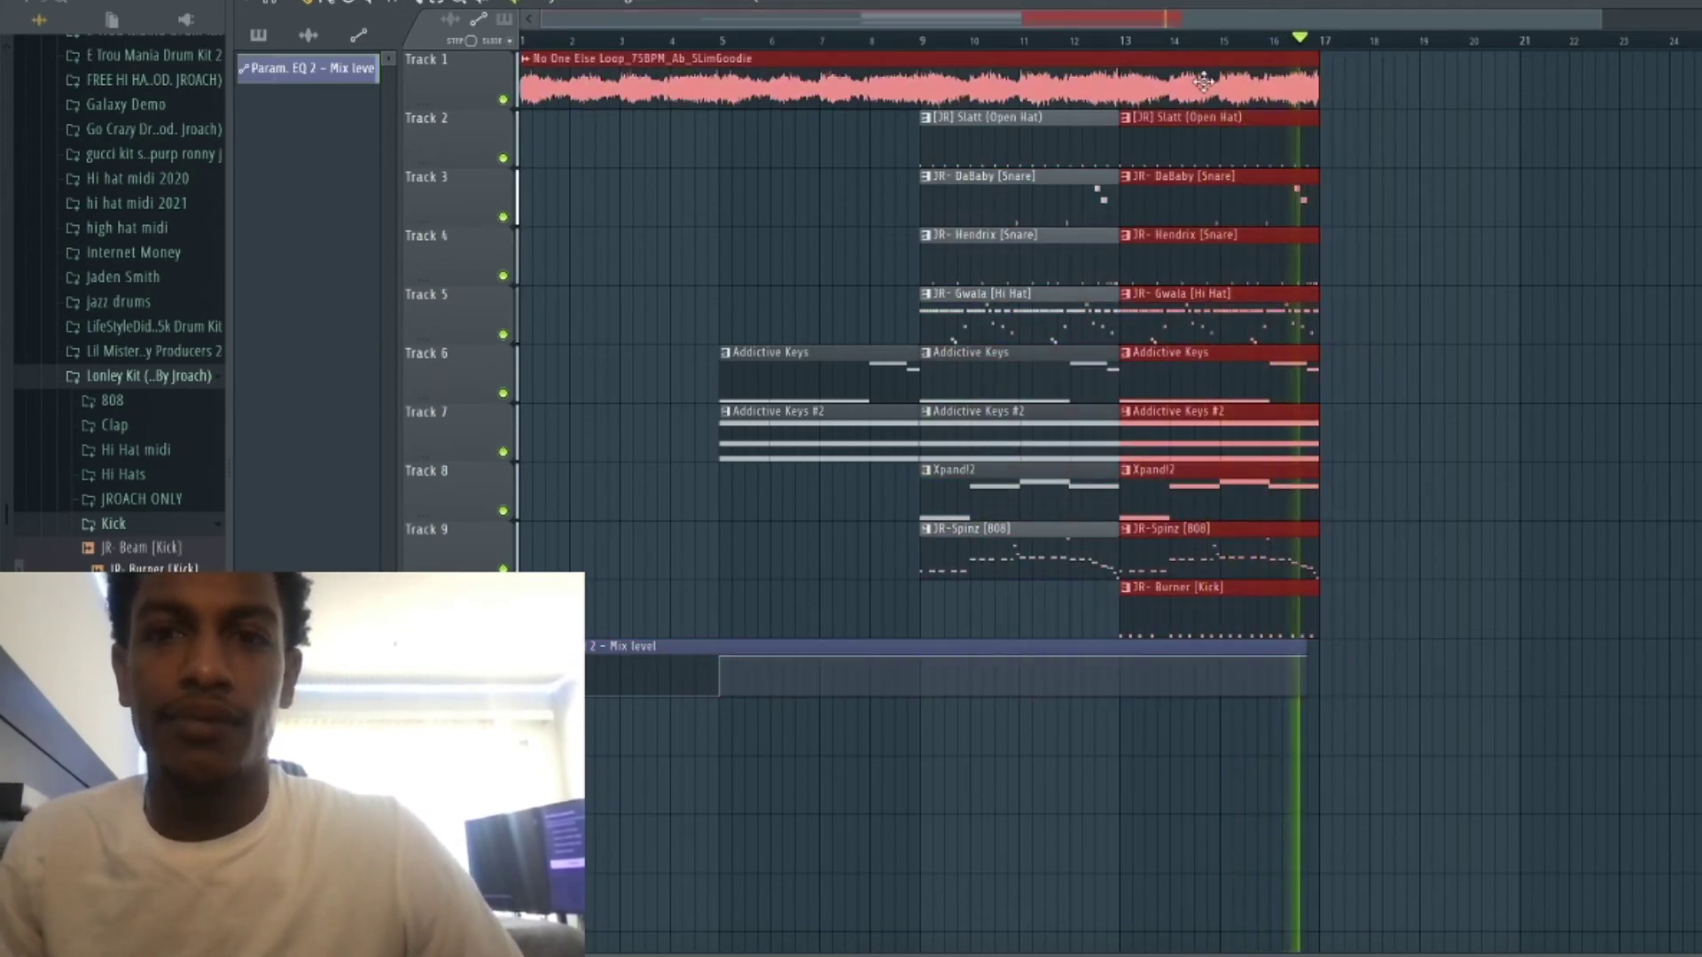
left_click(785, 237, "ctrl")
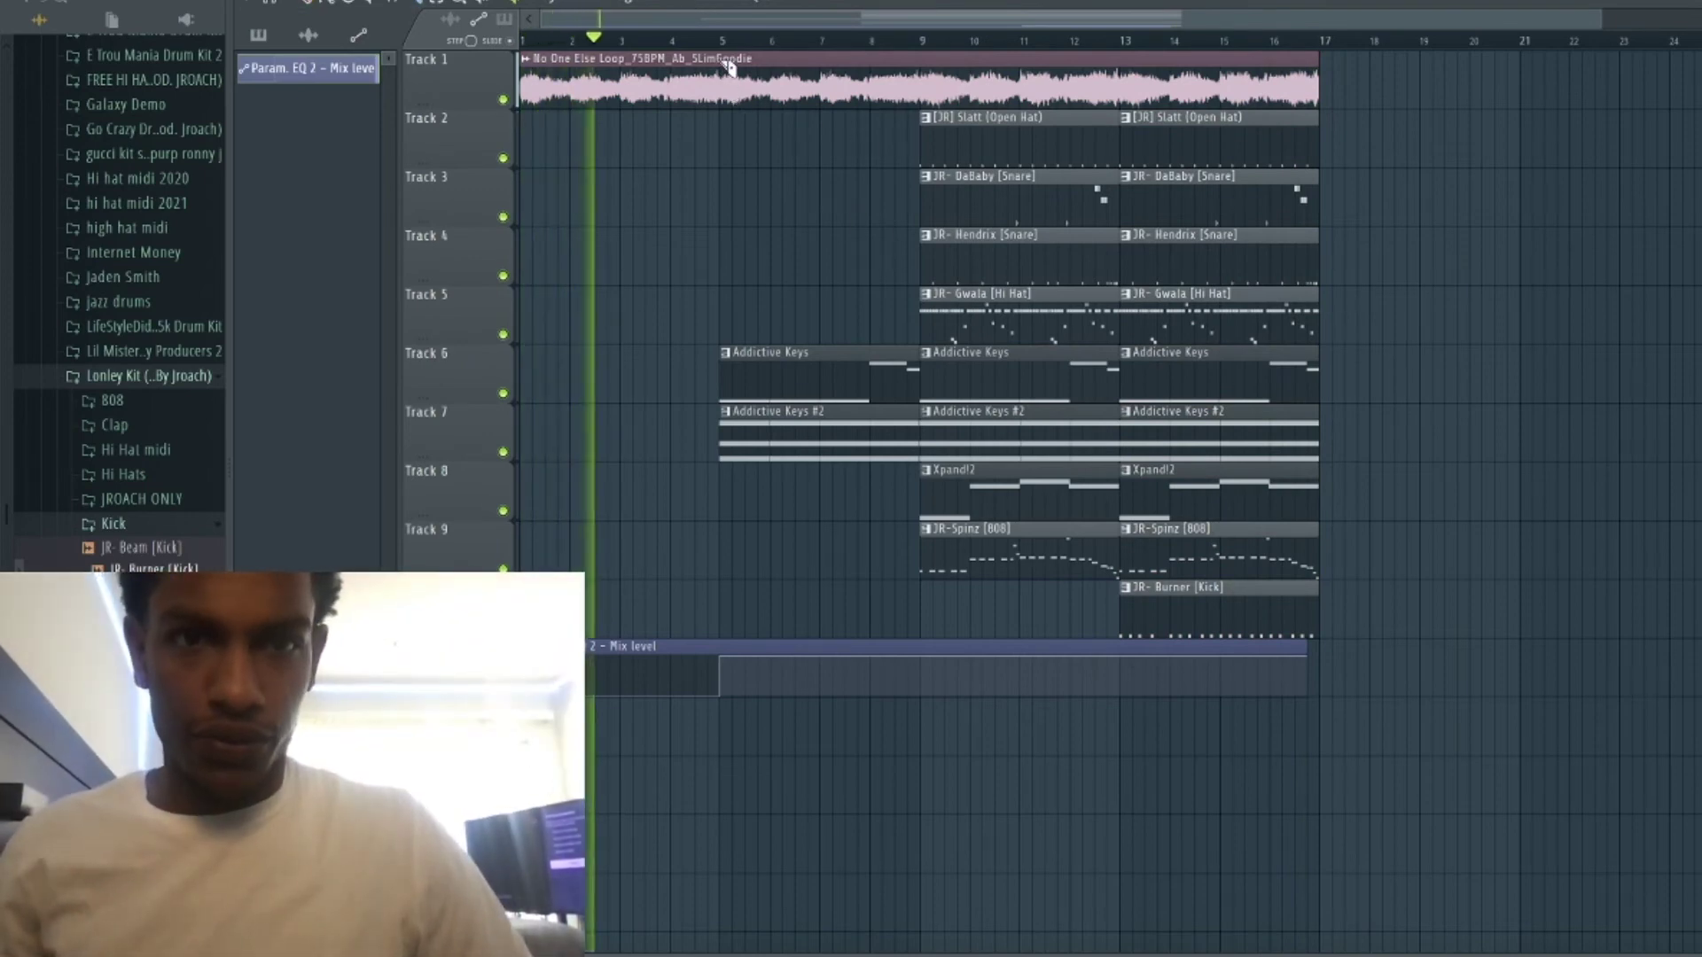
Slice the Track 1 audio loop at bar 13 and place a copy of its last four bars at bar 17.
left_click_drag(1128, 64, 1128, 116)
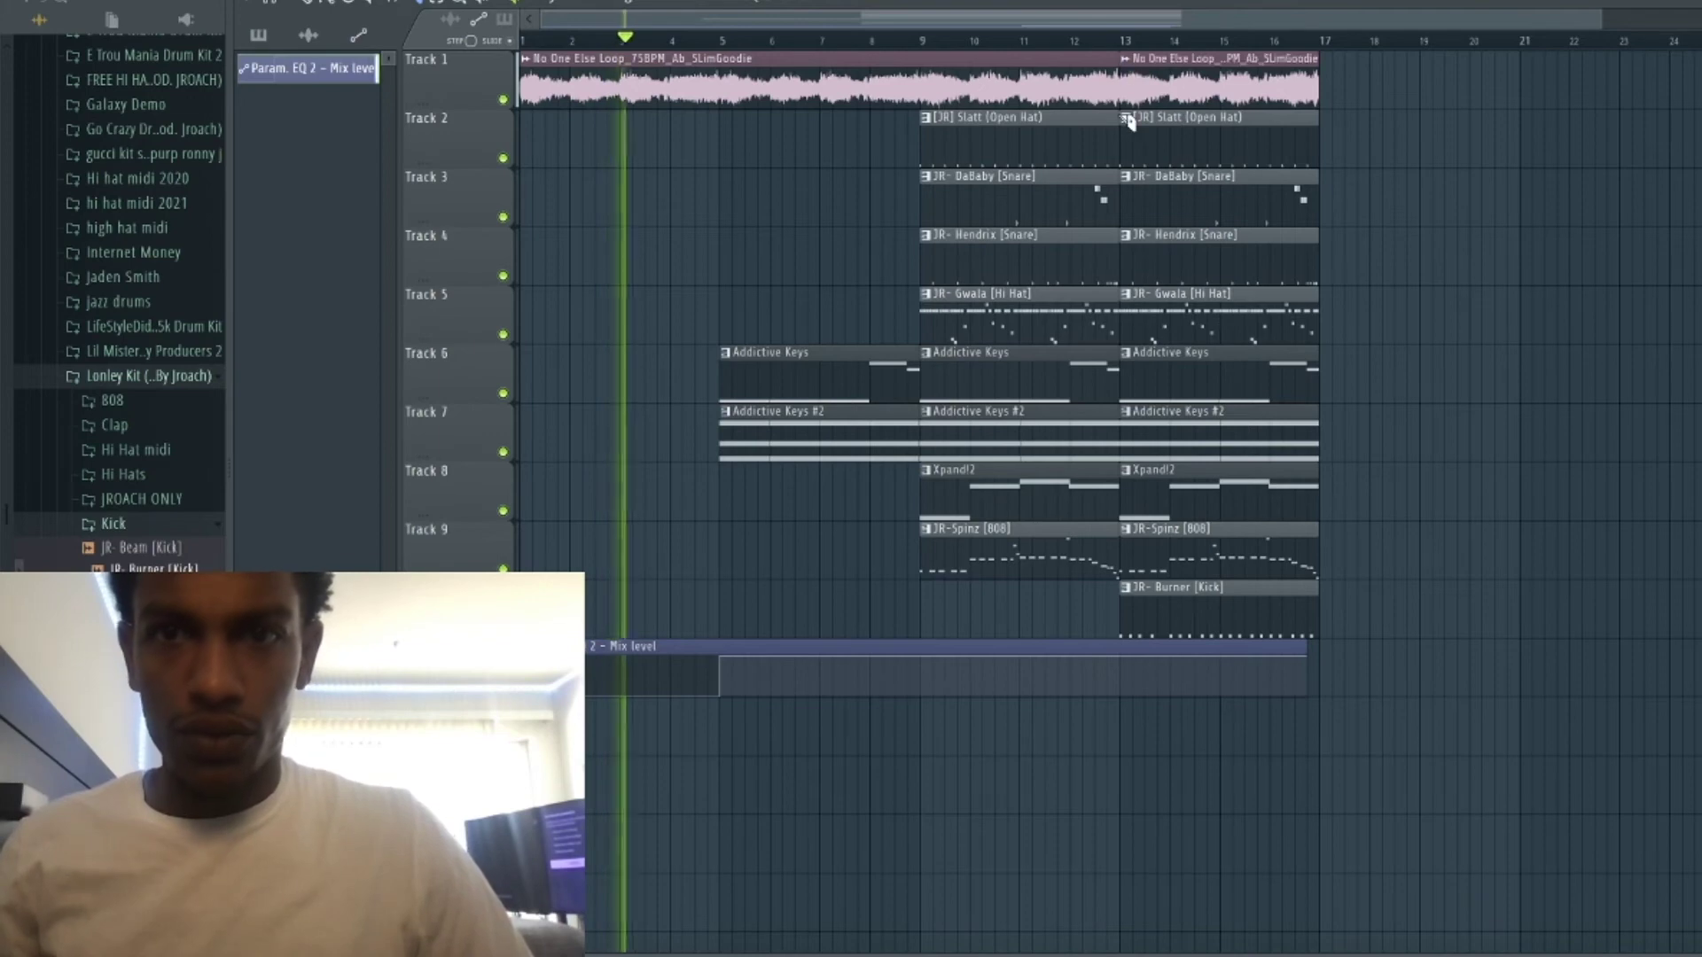
key("p")
left_click_drag(1232, 91, 1436, 118)
Move all pattern clips and the automation clip down one track so that Track 2 is empty, and deselect them.
left_click_drag(1403, 721, 417, 157)
key("shift+Down")
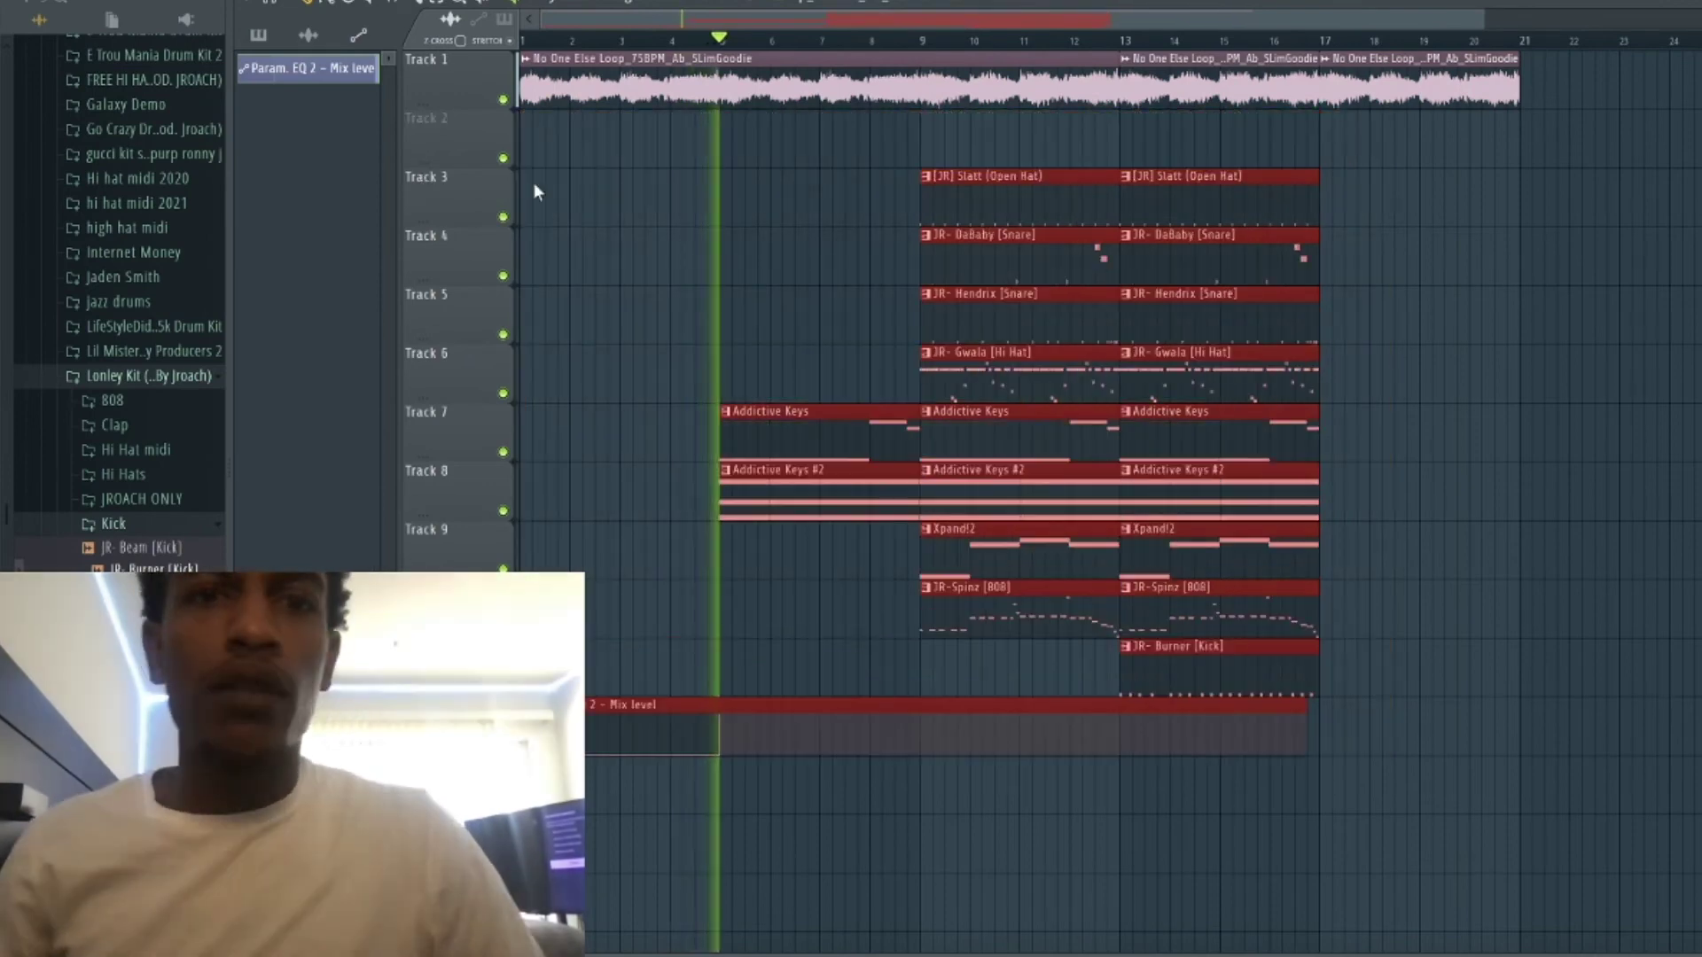
key("ctrl+d")
Slice the audio loop at bar 5 and move its section from bar 5 to bar 13 down to Track 2.
key("c")
left_click(736, 75)
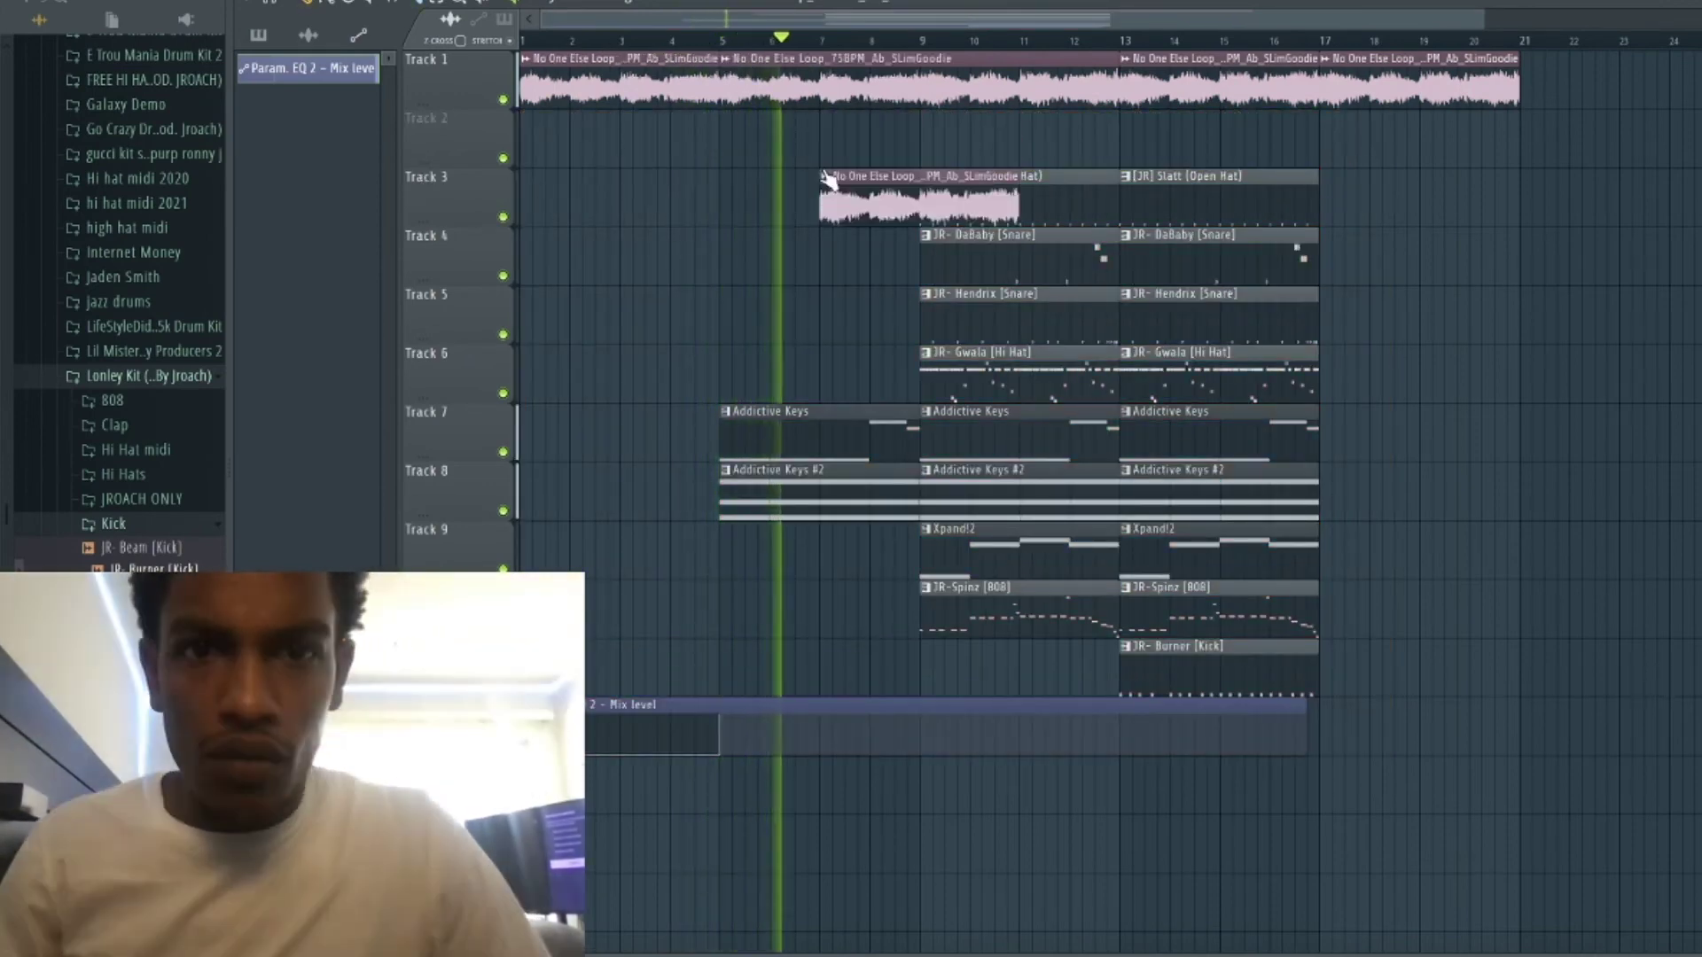
left_click_drag(787, 84, 787, 150)
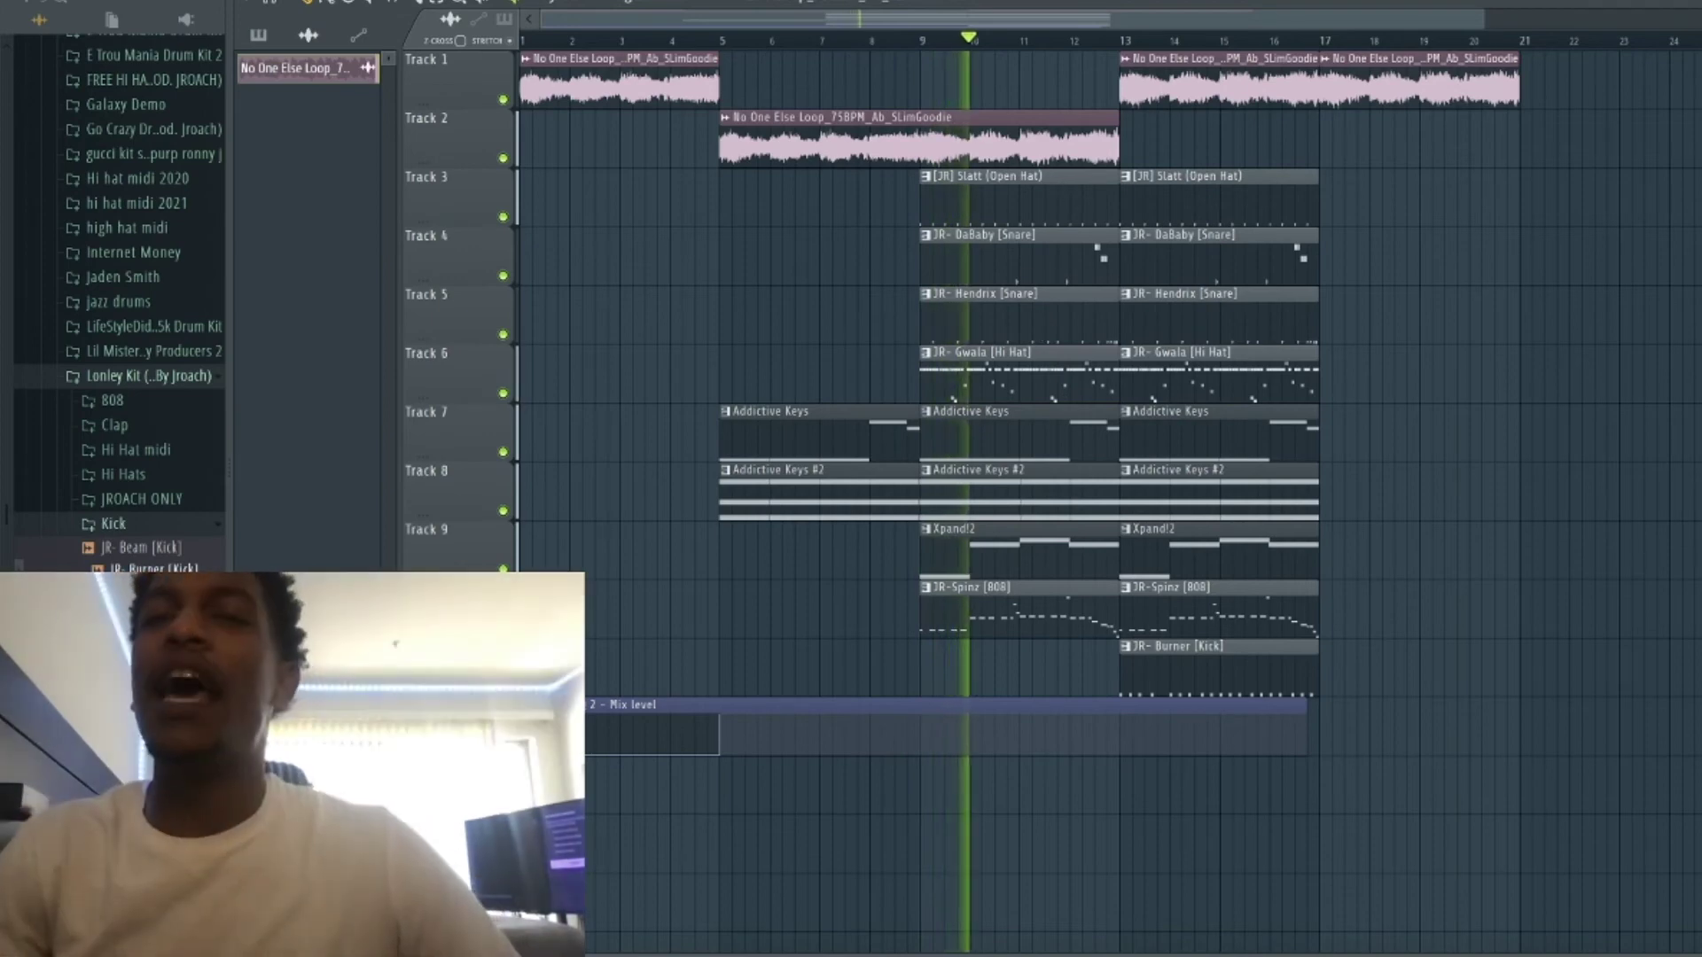
Stop playback and load Gross Beat into effect slot 2 of the audio loop's mixer insert 5.
key("space")
double_click(831, 139)
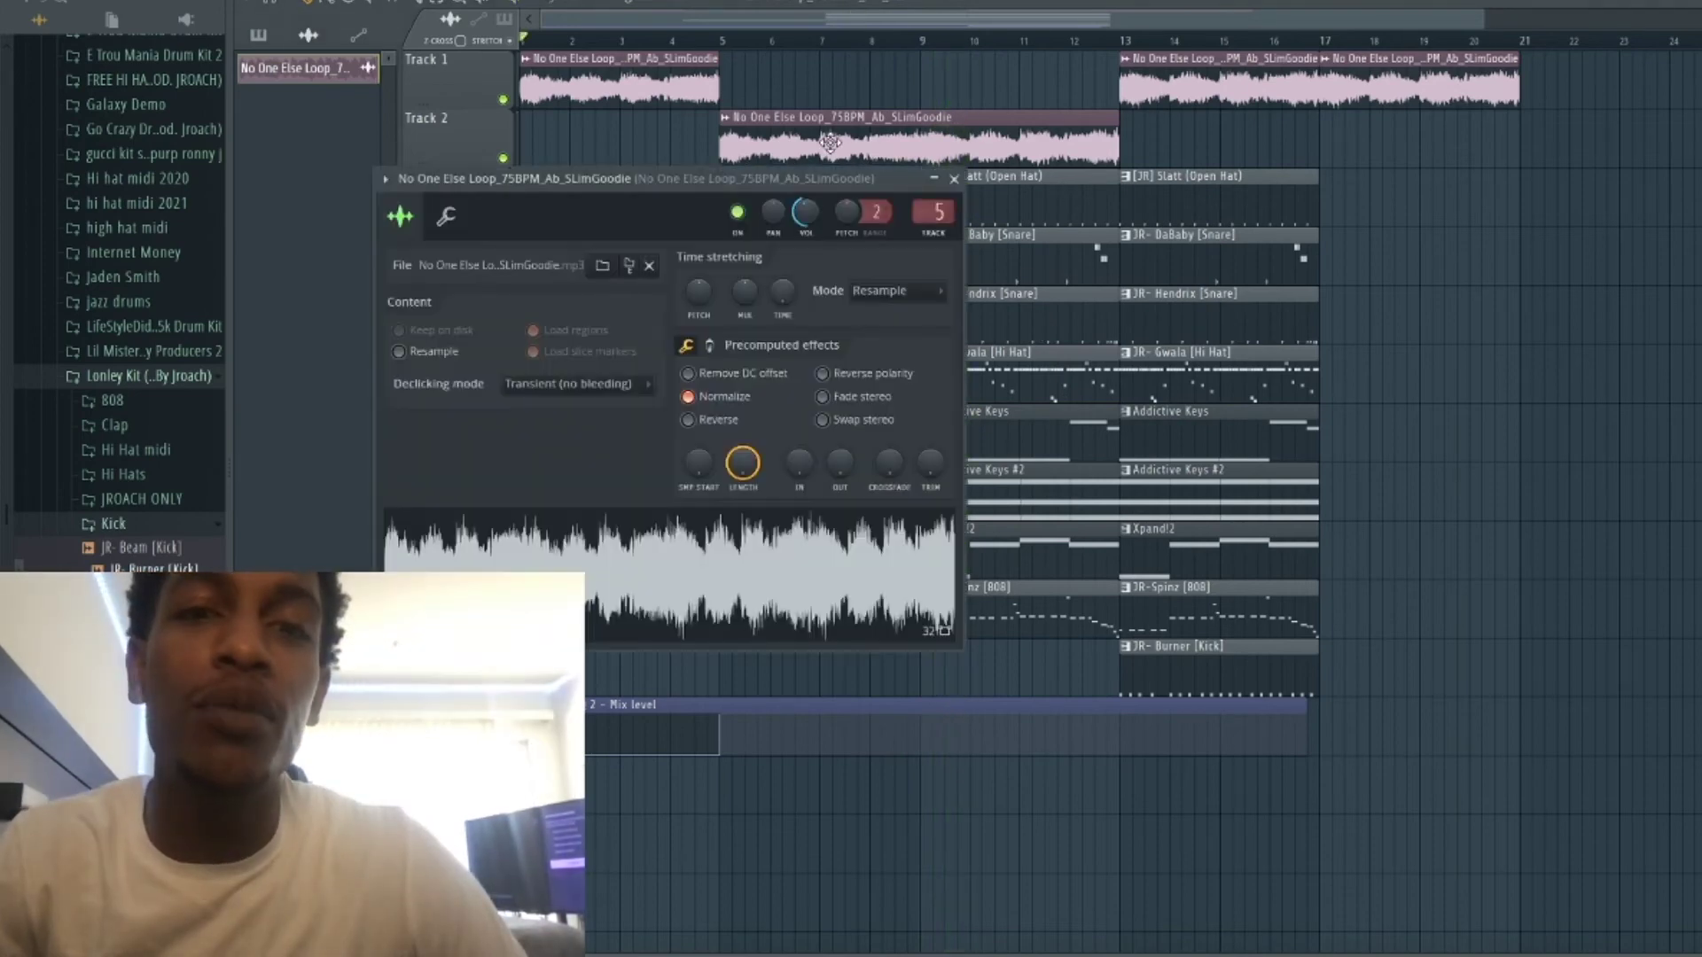
key("F6")
key("F9")
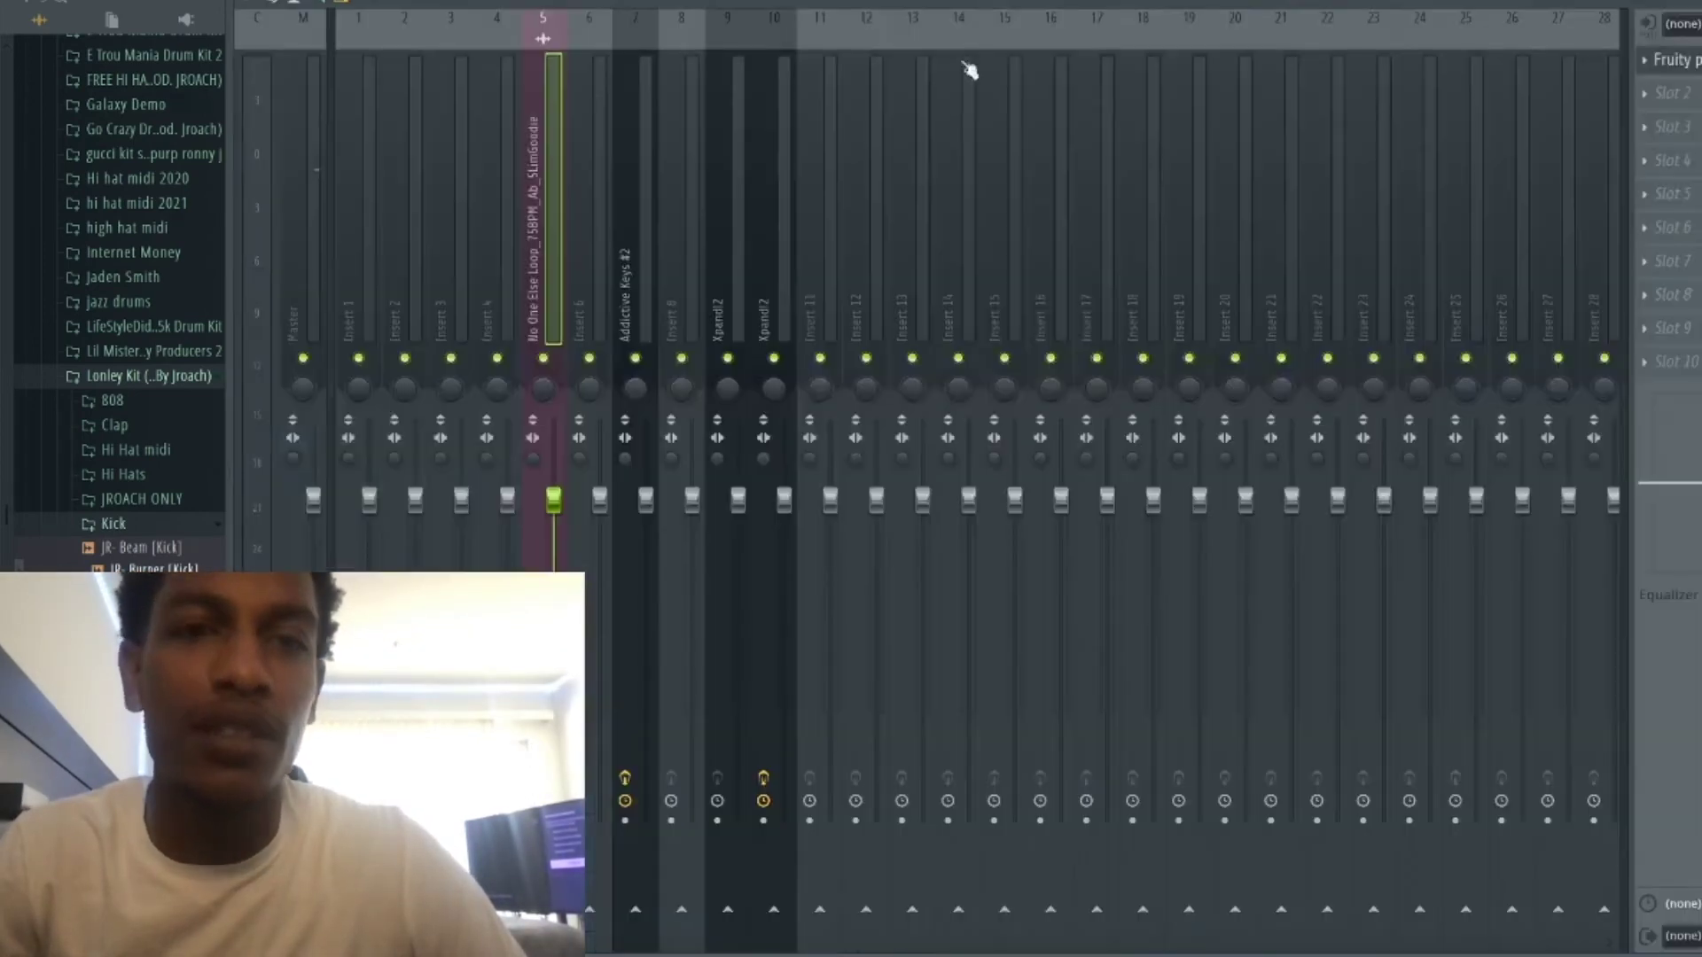
left_click(1670, 93)
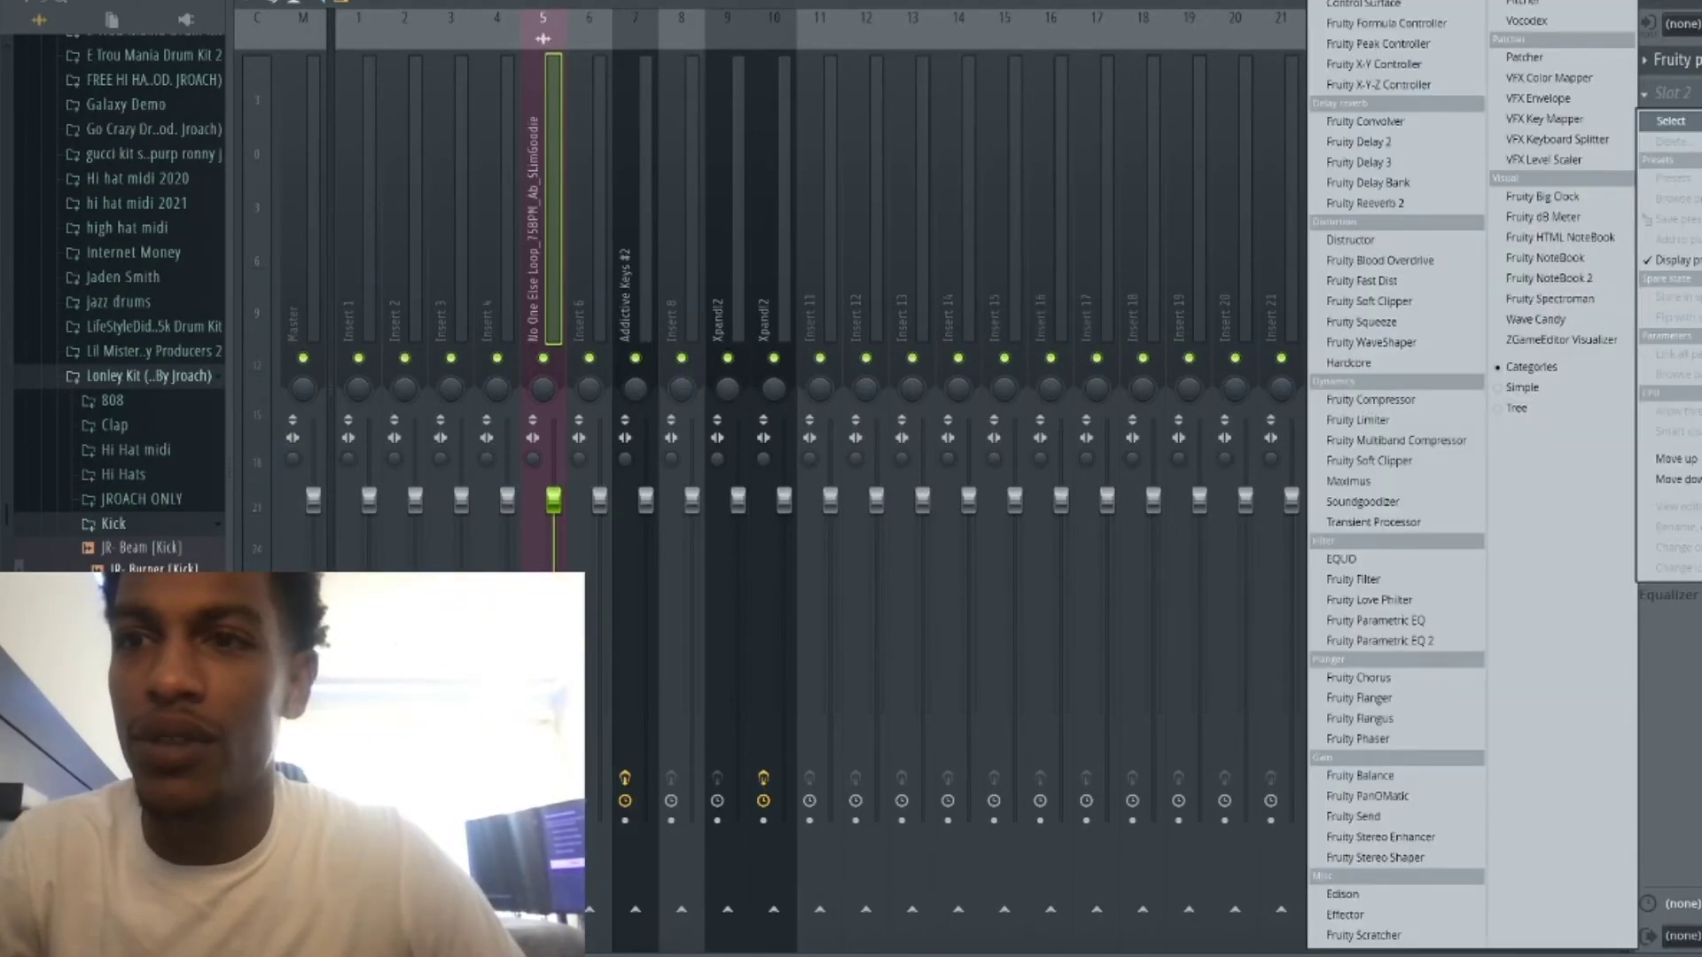
left_click(1526, 1)
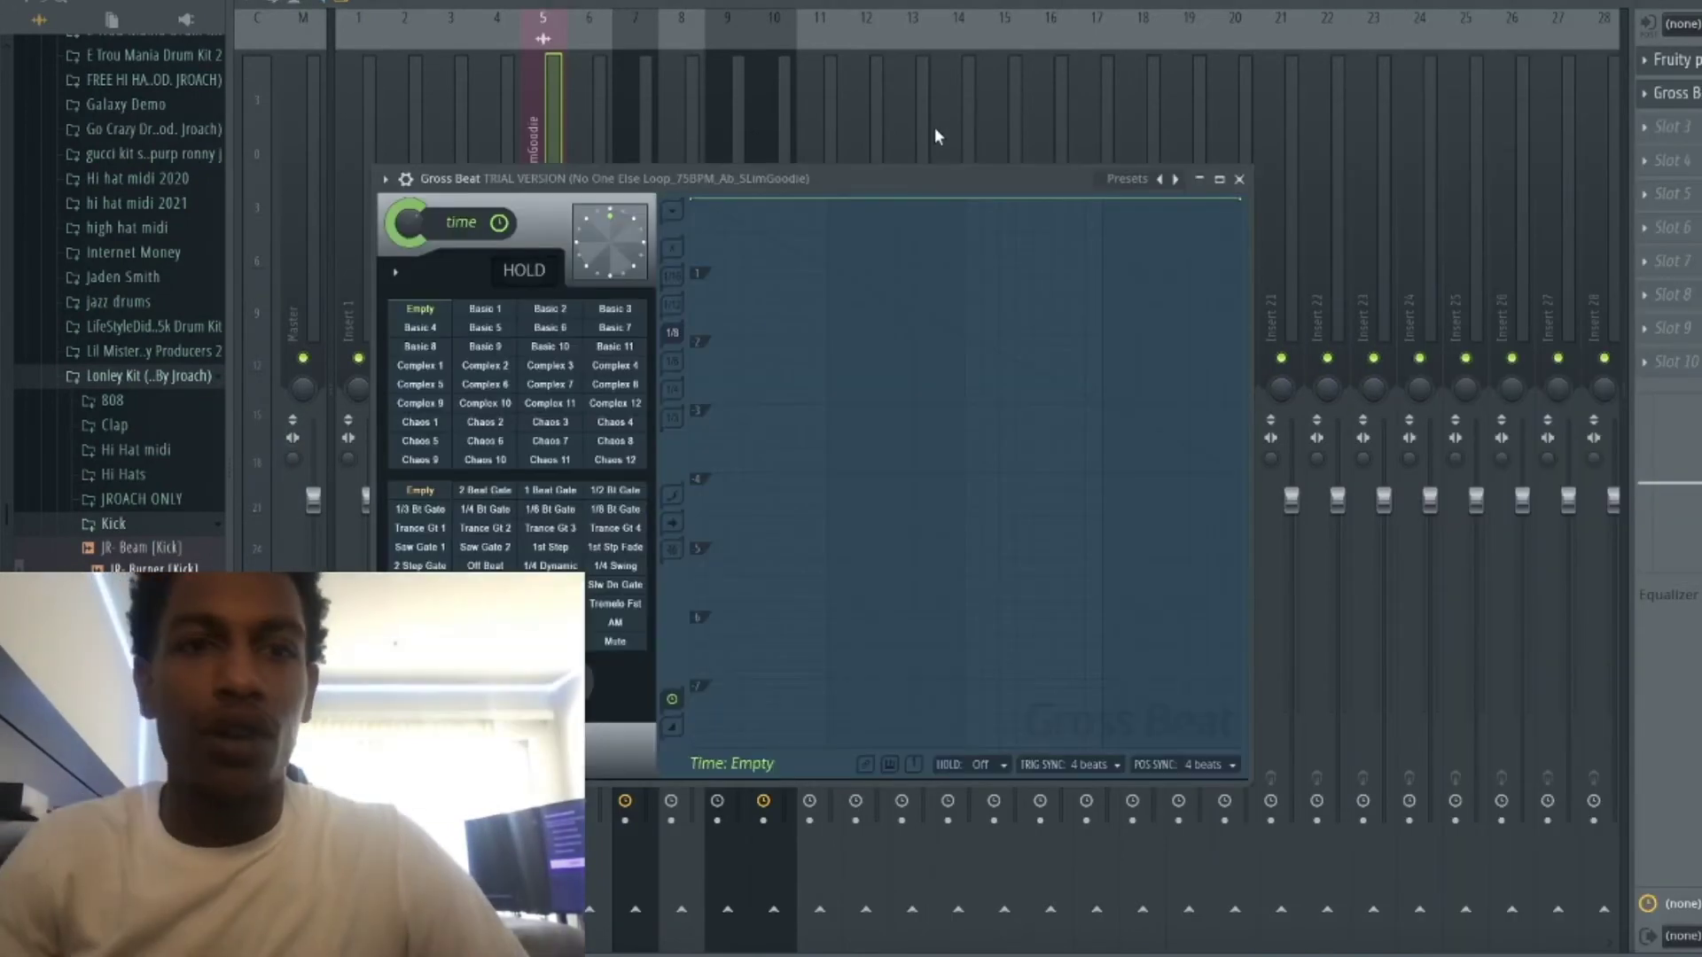
Audition Gross Beat's default Basic, Complex and Chaos time slots on the audio loop, including Basic 11, Complex 9, Chaos 10 and Basic 10.
left_click(1131, 183)
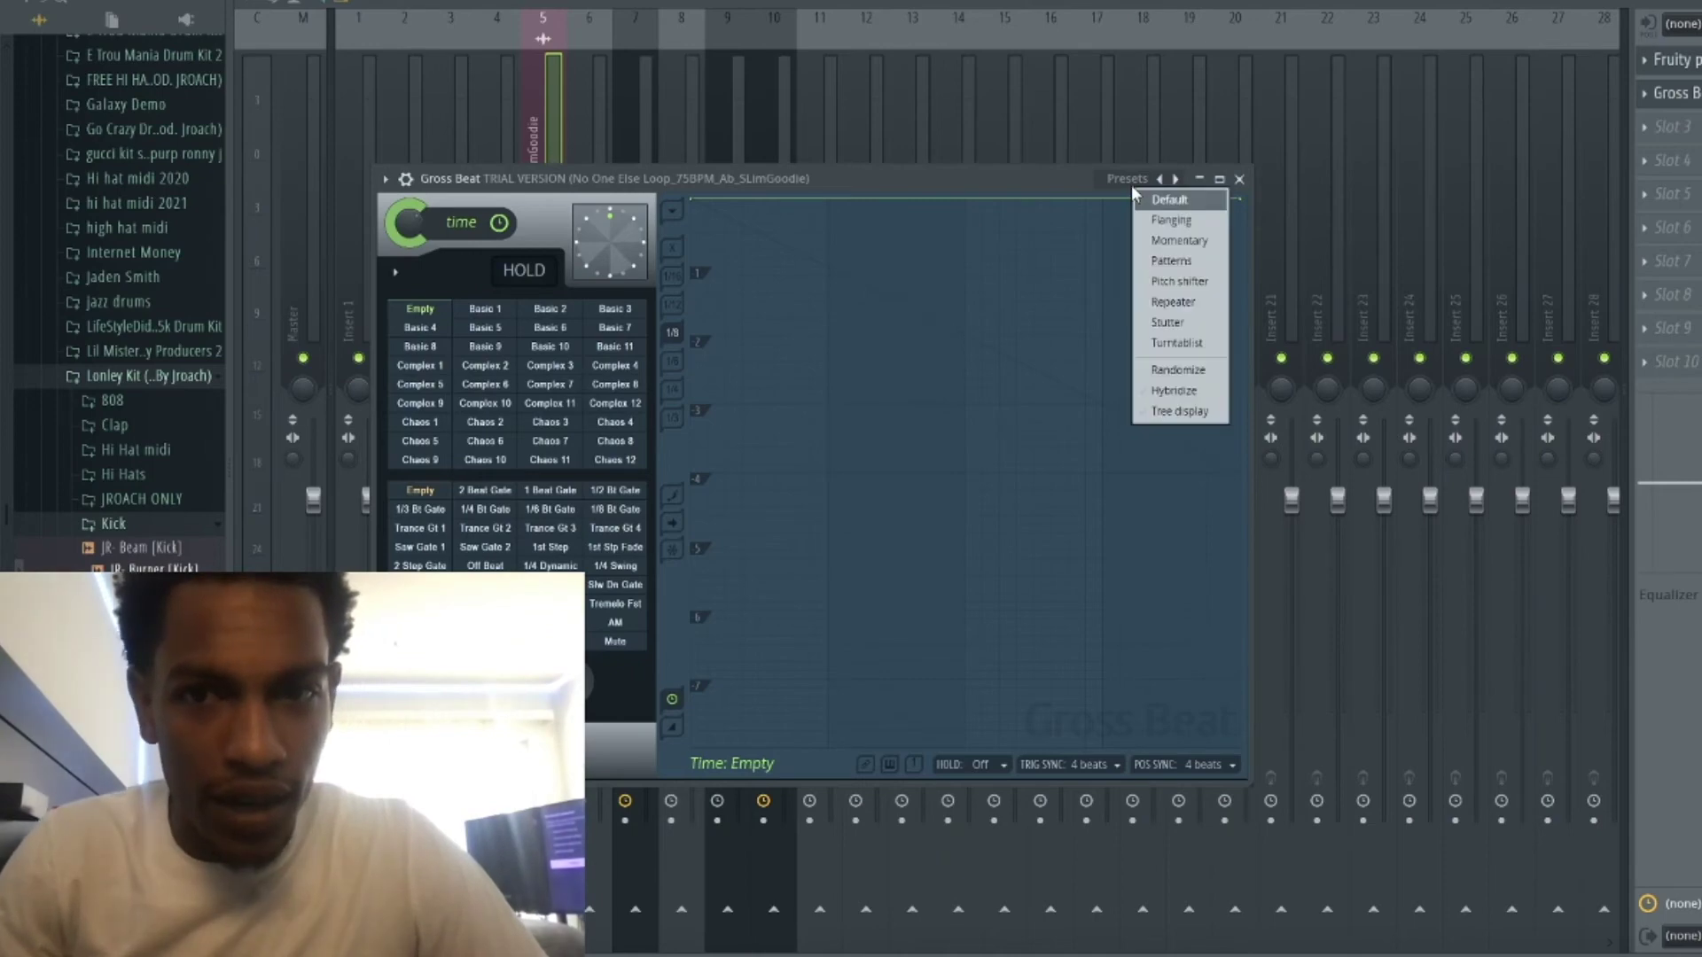
left_click(558, 365)
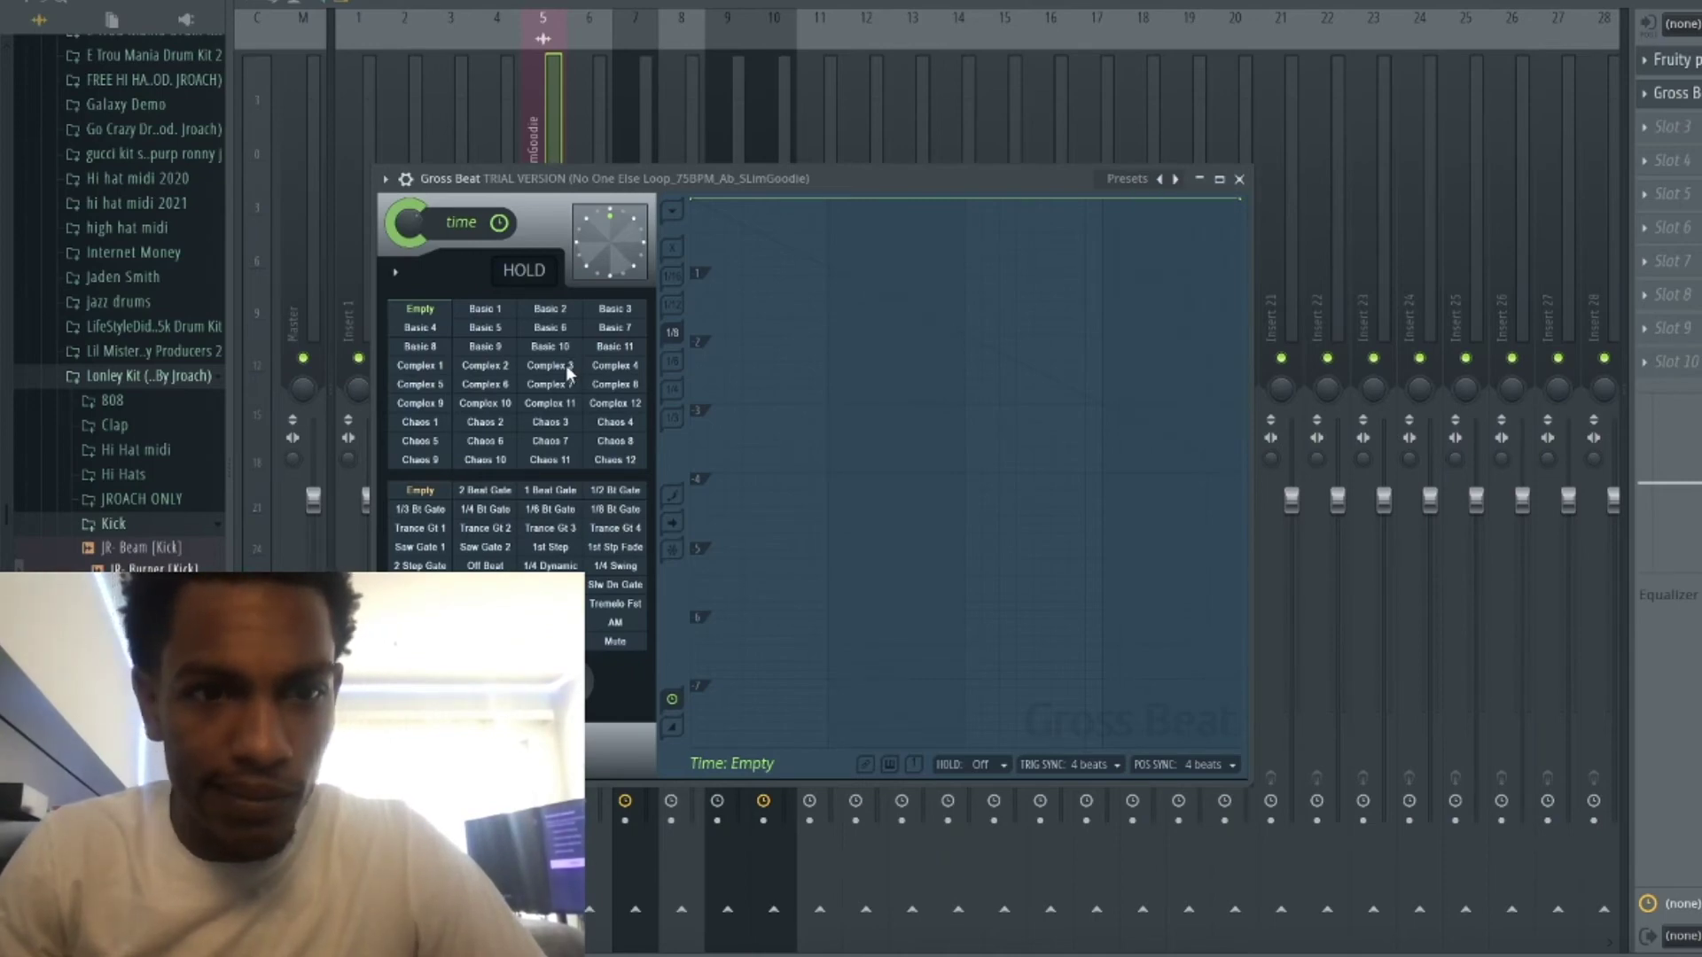
left_click(550, 366)
left_click(615, 348)
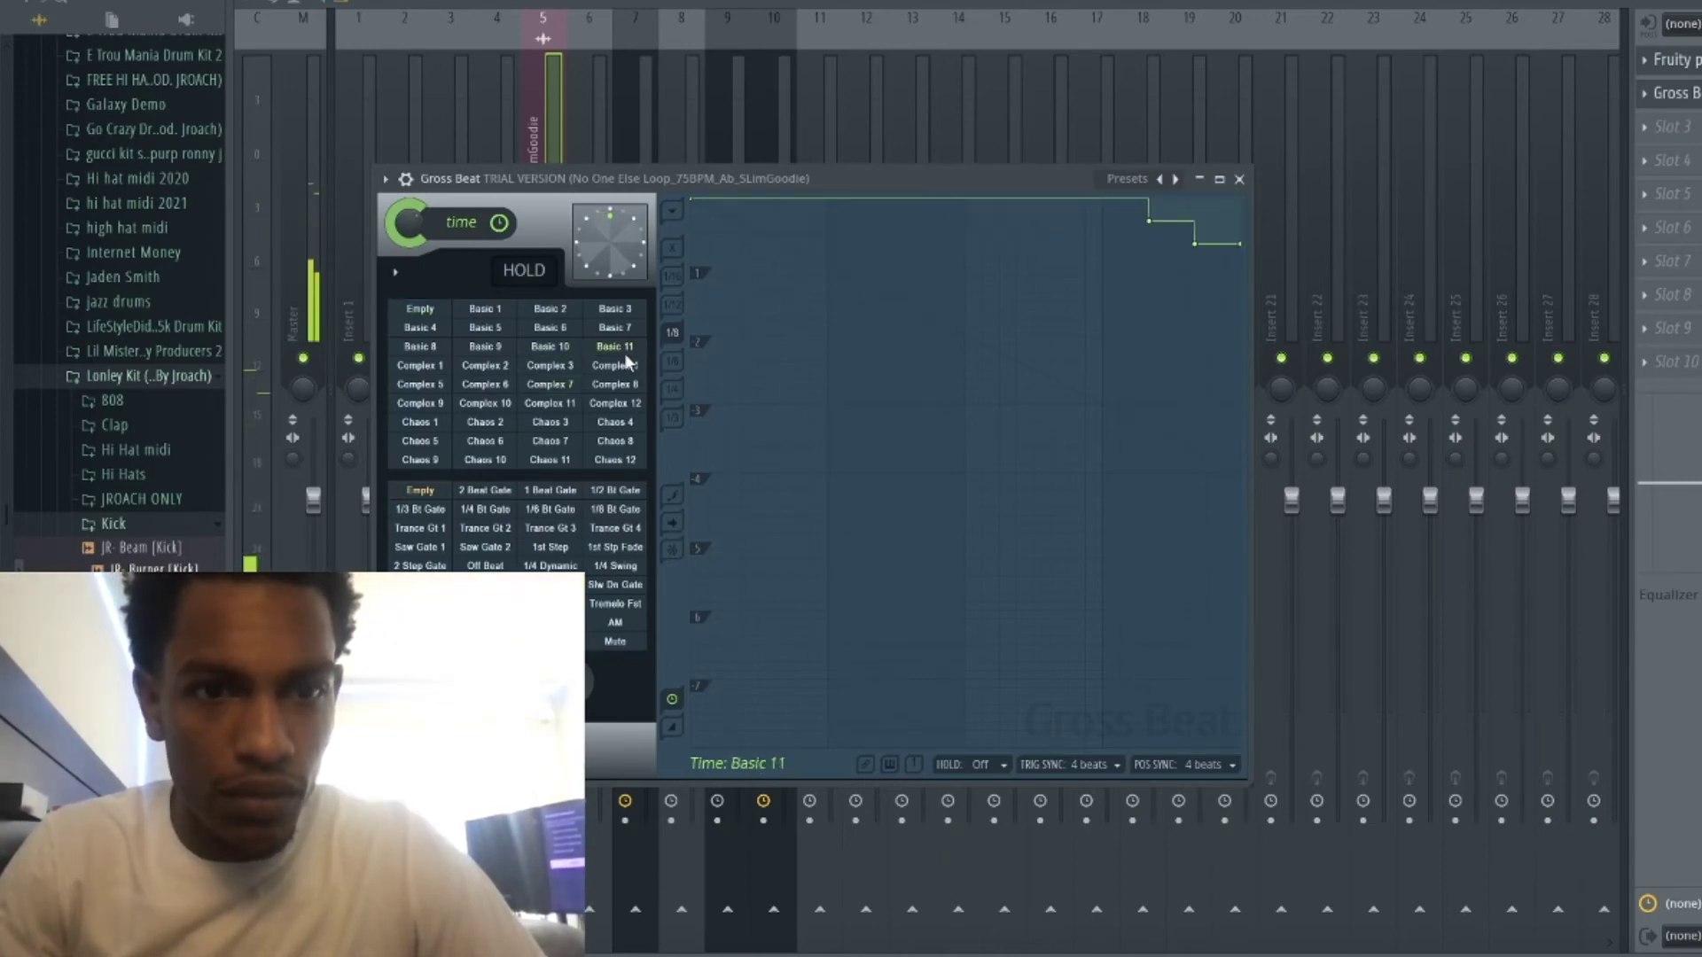
left_click(616, 404)
left_click(618, 418)
left_click(528, 407)
left_click(447, 402)
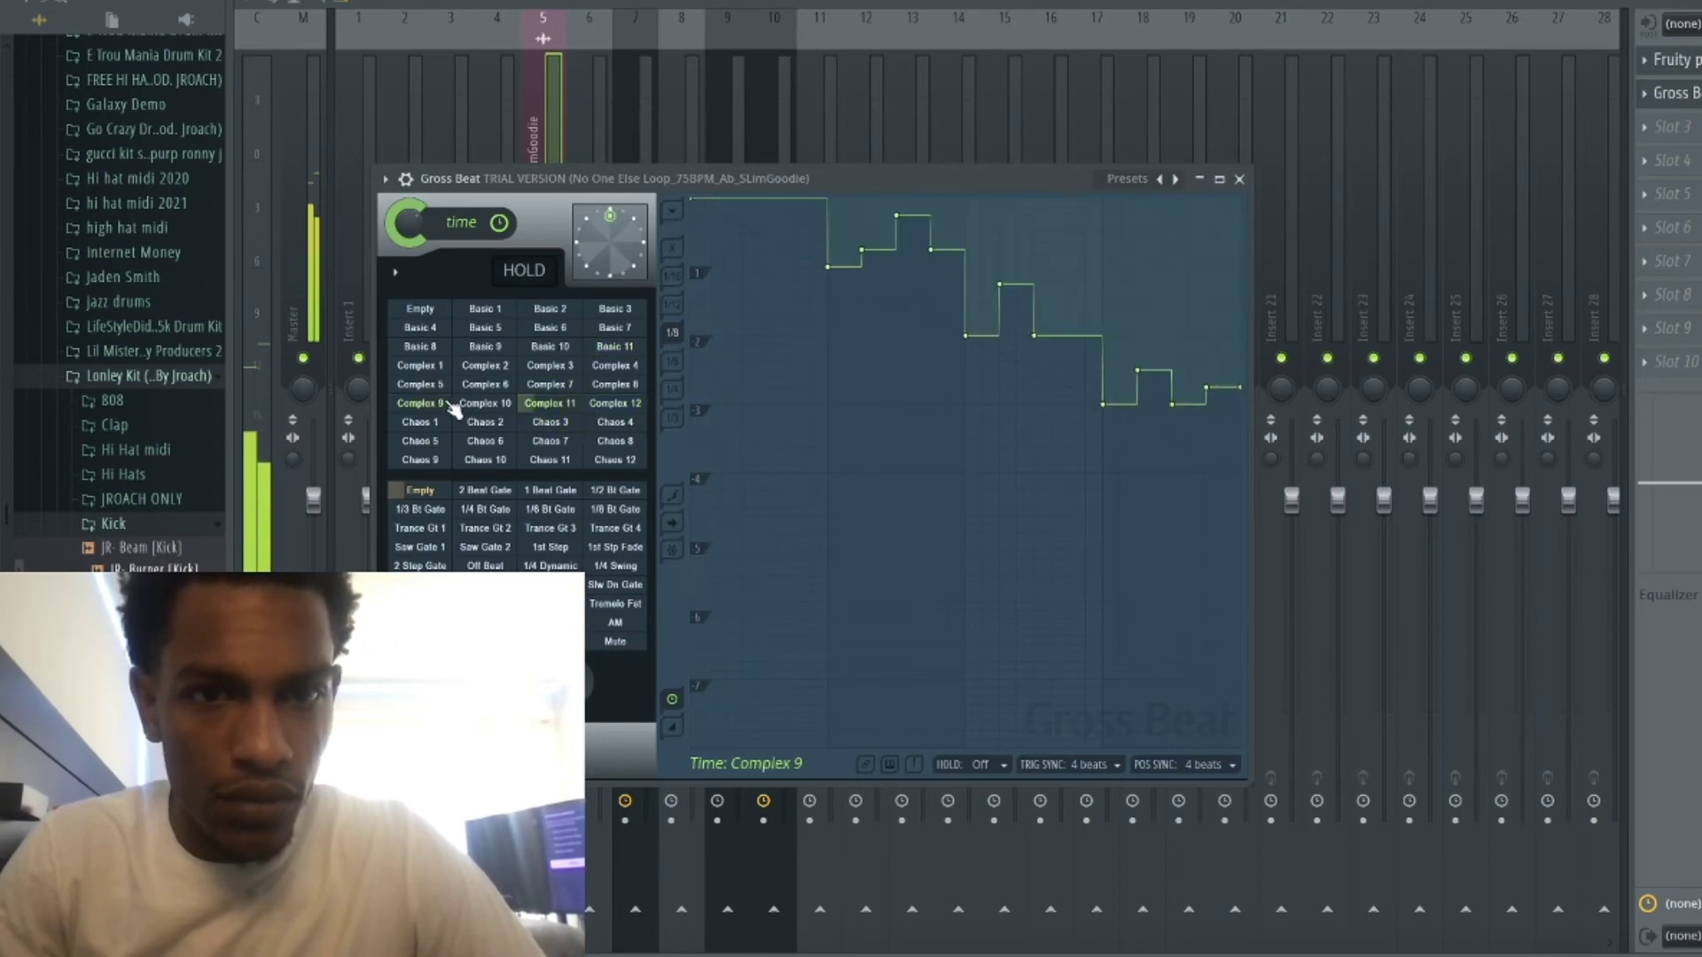
left_click(447, 427)
left_click(487, 438)
left_click(484, 459)
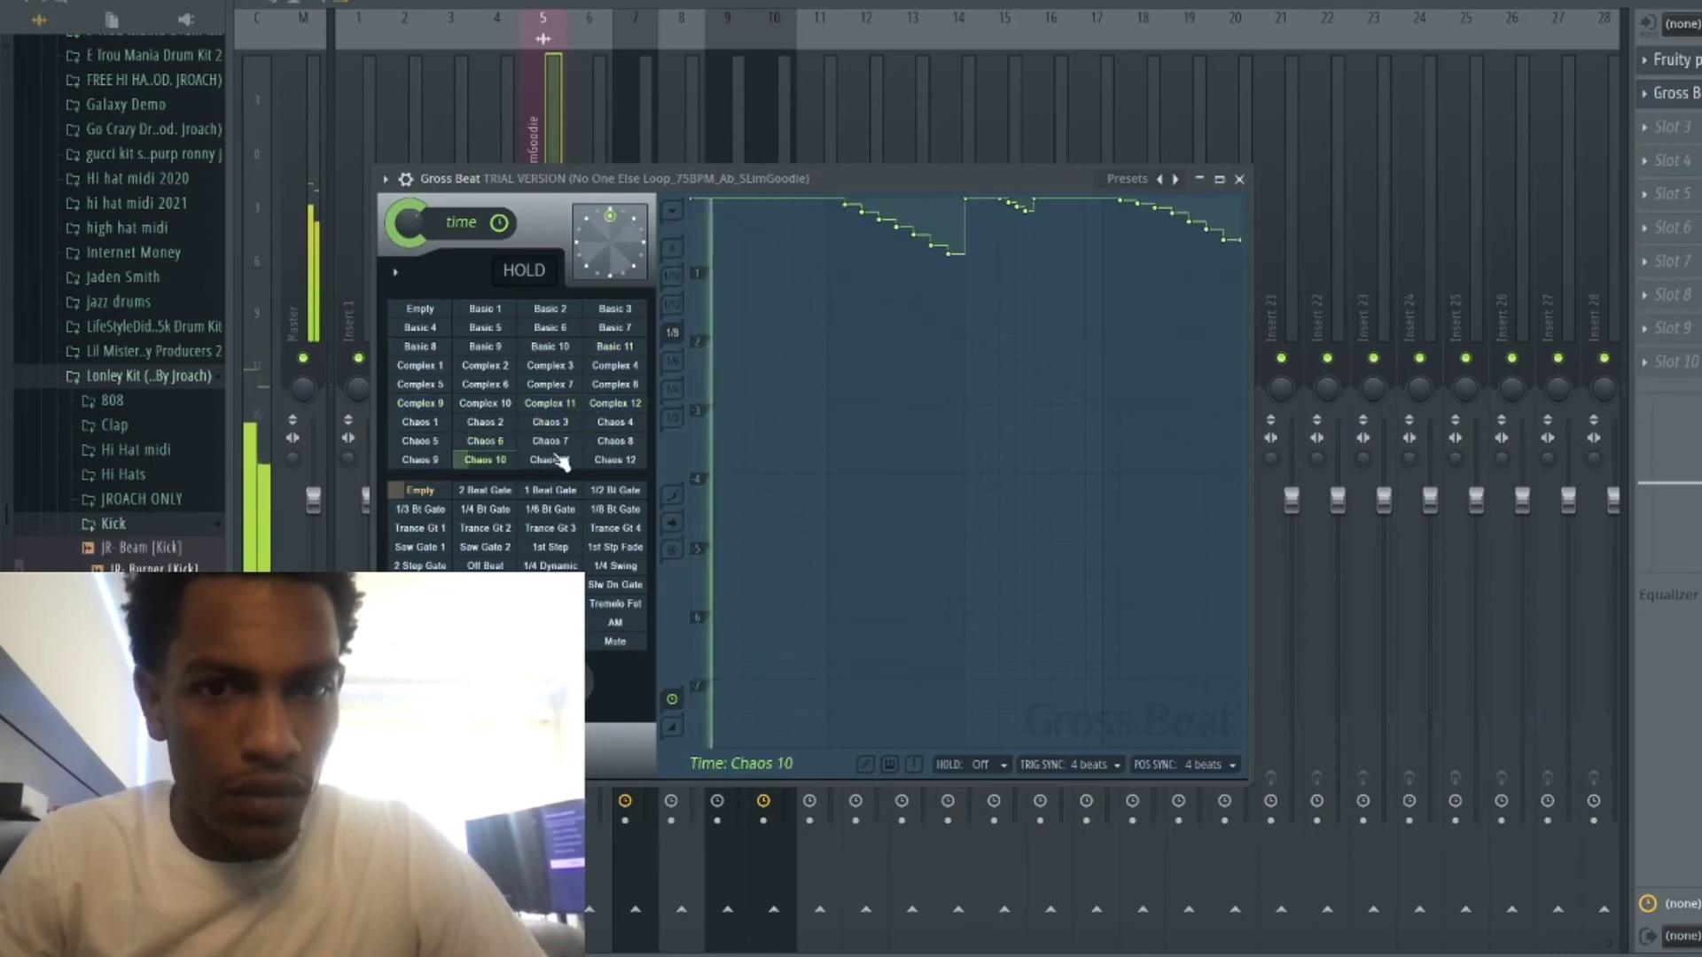
left_click(549, 459)
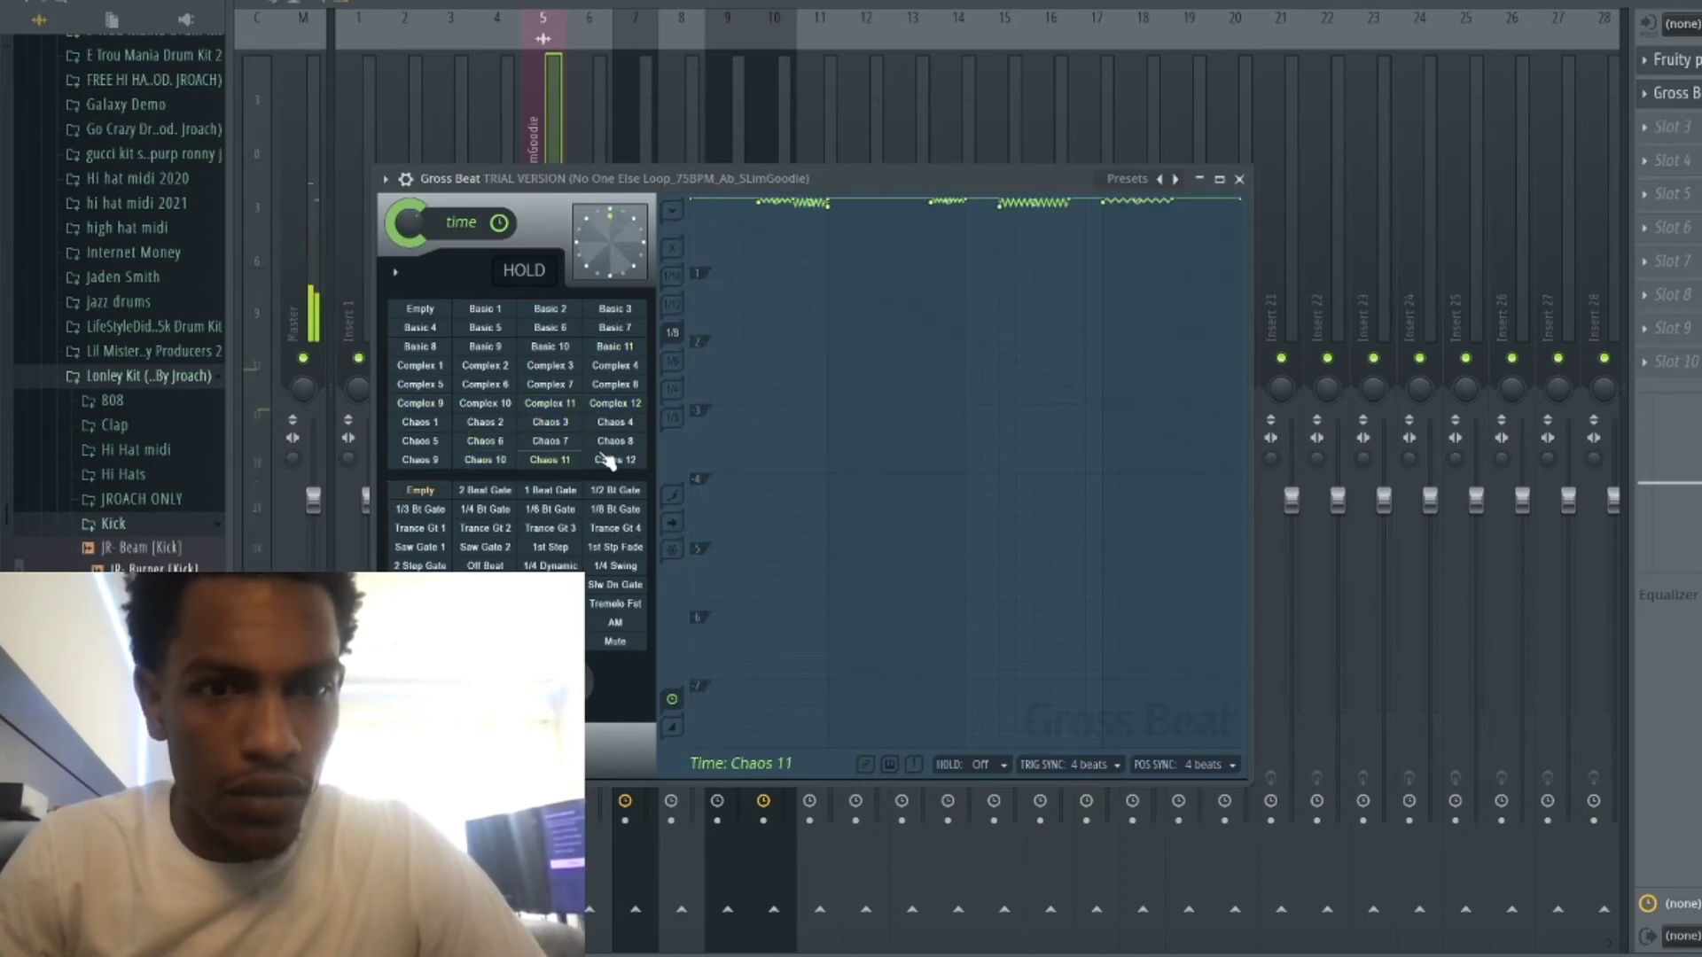
left_click(477, 405)
left_click(425, 385)
left_click(420, 349)
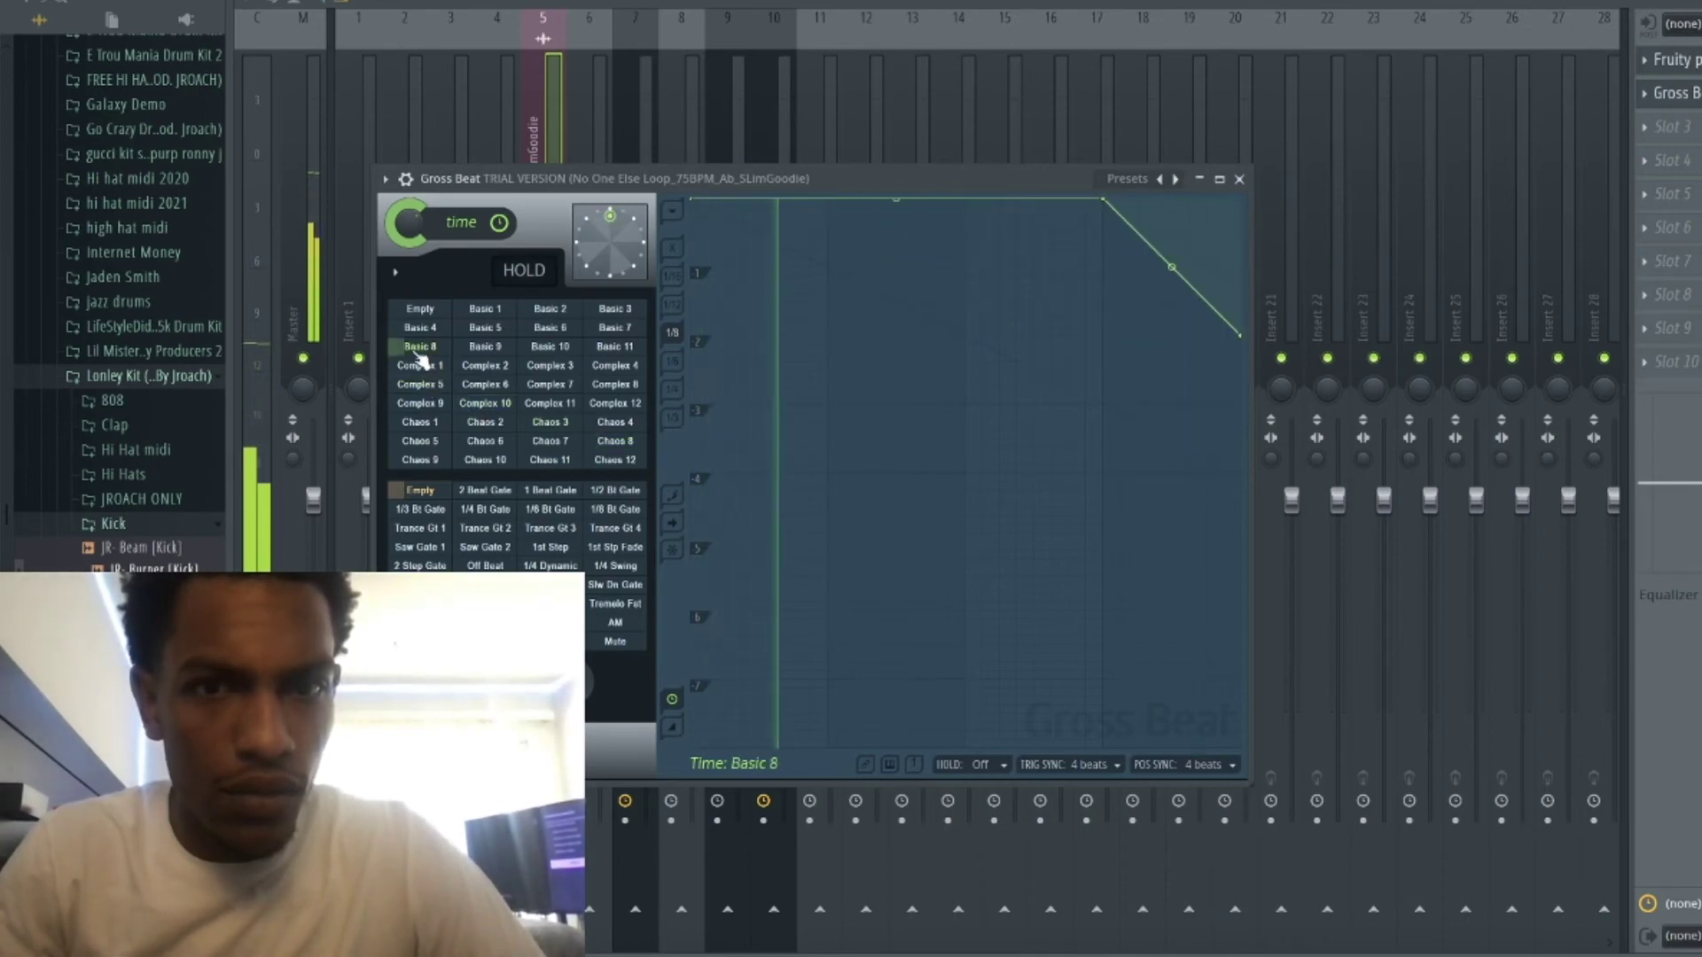
left_click(485, 347)
left_click(547, 347)
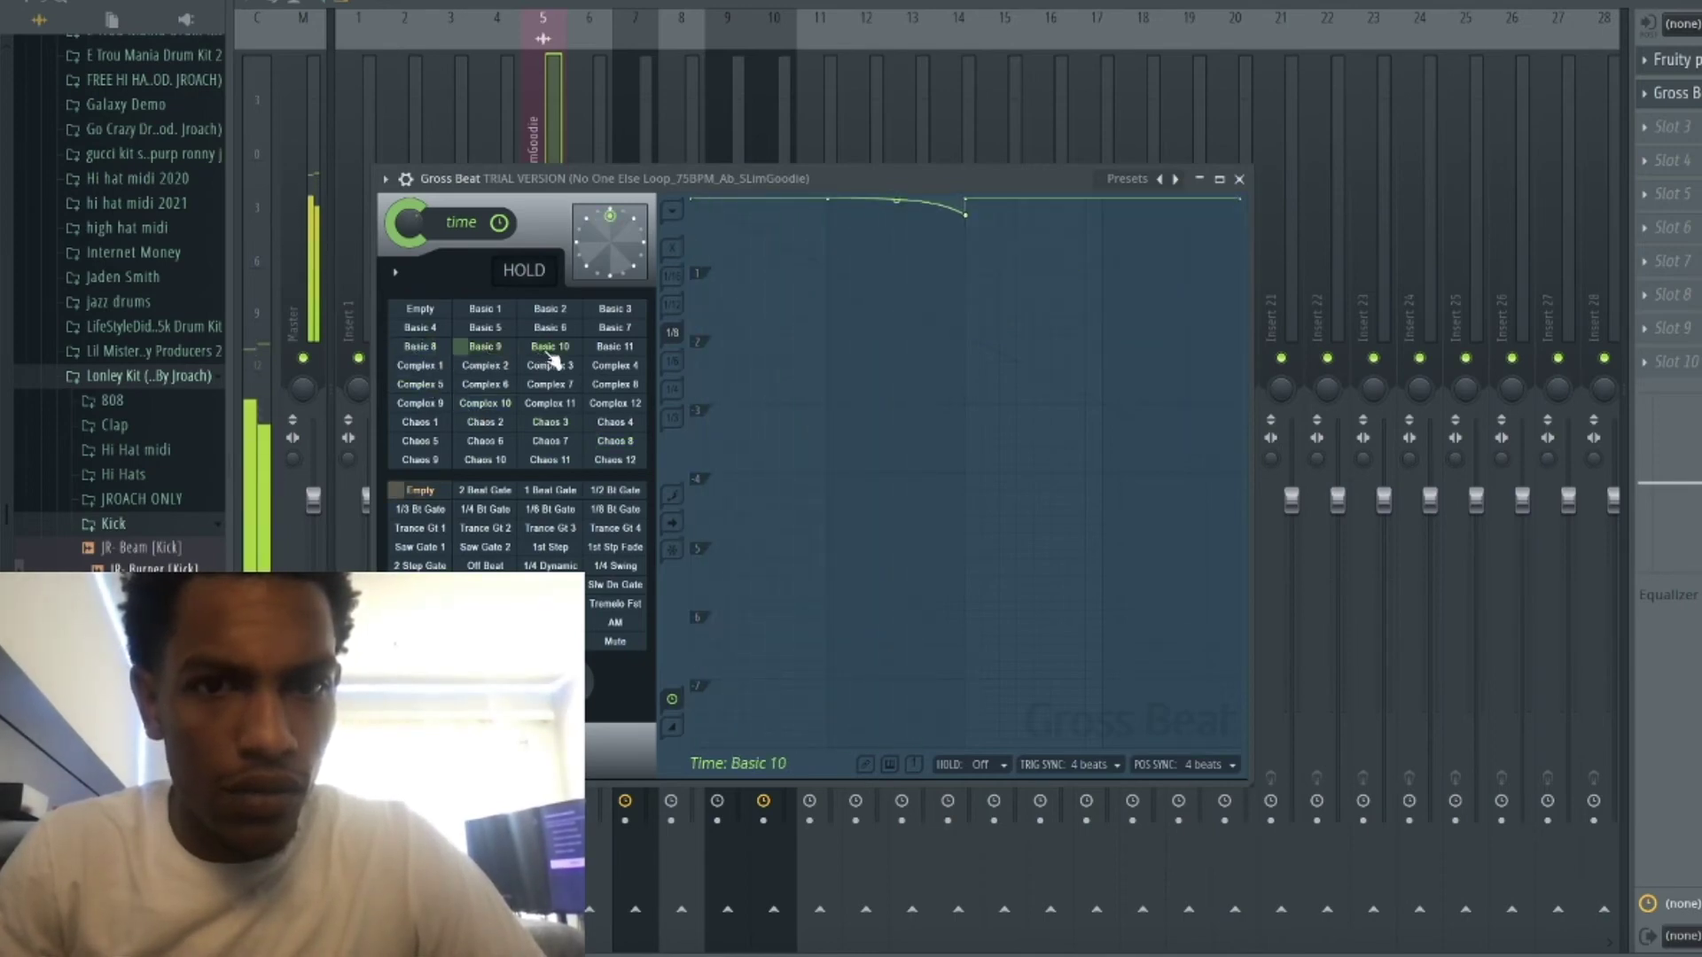
Load Gross Beat's Momentary preset, try the 1/2 Speed time slot and choose Slow Tripplet, and close the plugin with playback stopped.
left_click(1174, 179)
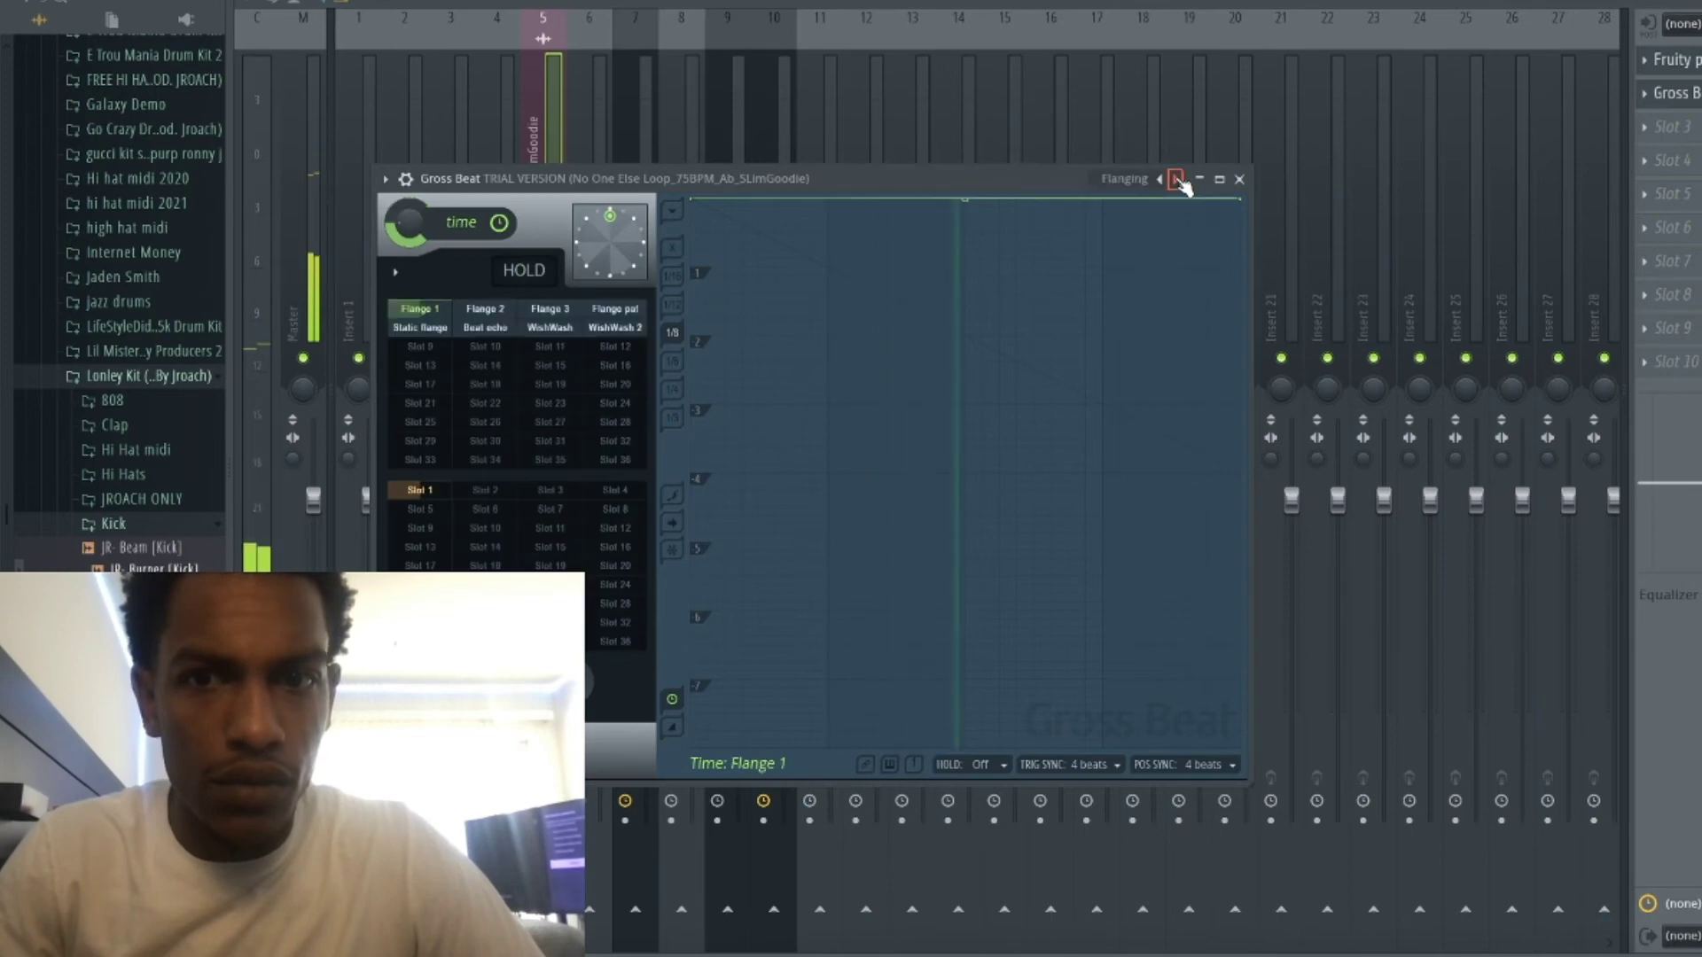
left_click(1174, 179)
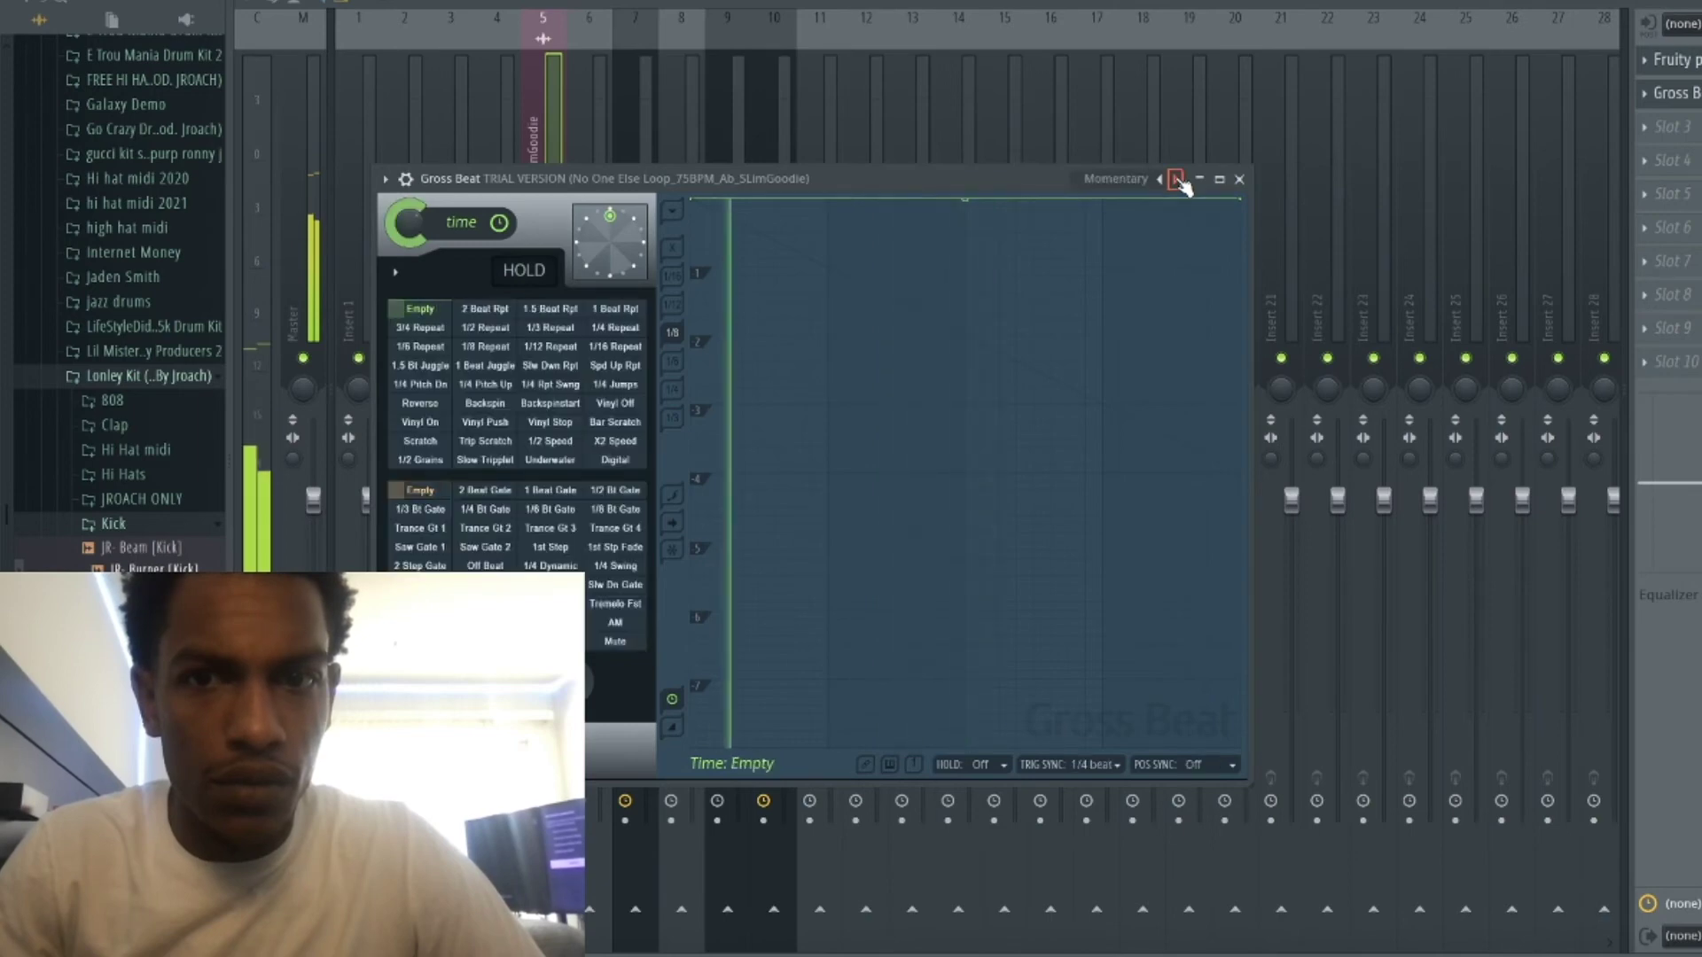
left_click(551, 442)
left_click(485, 460)
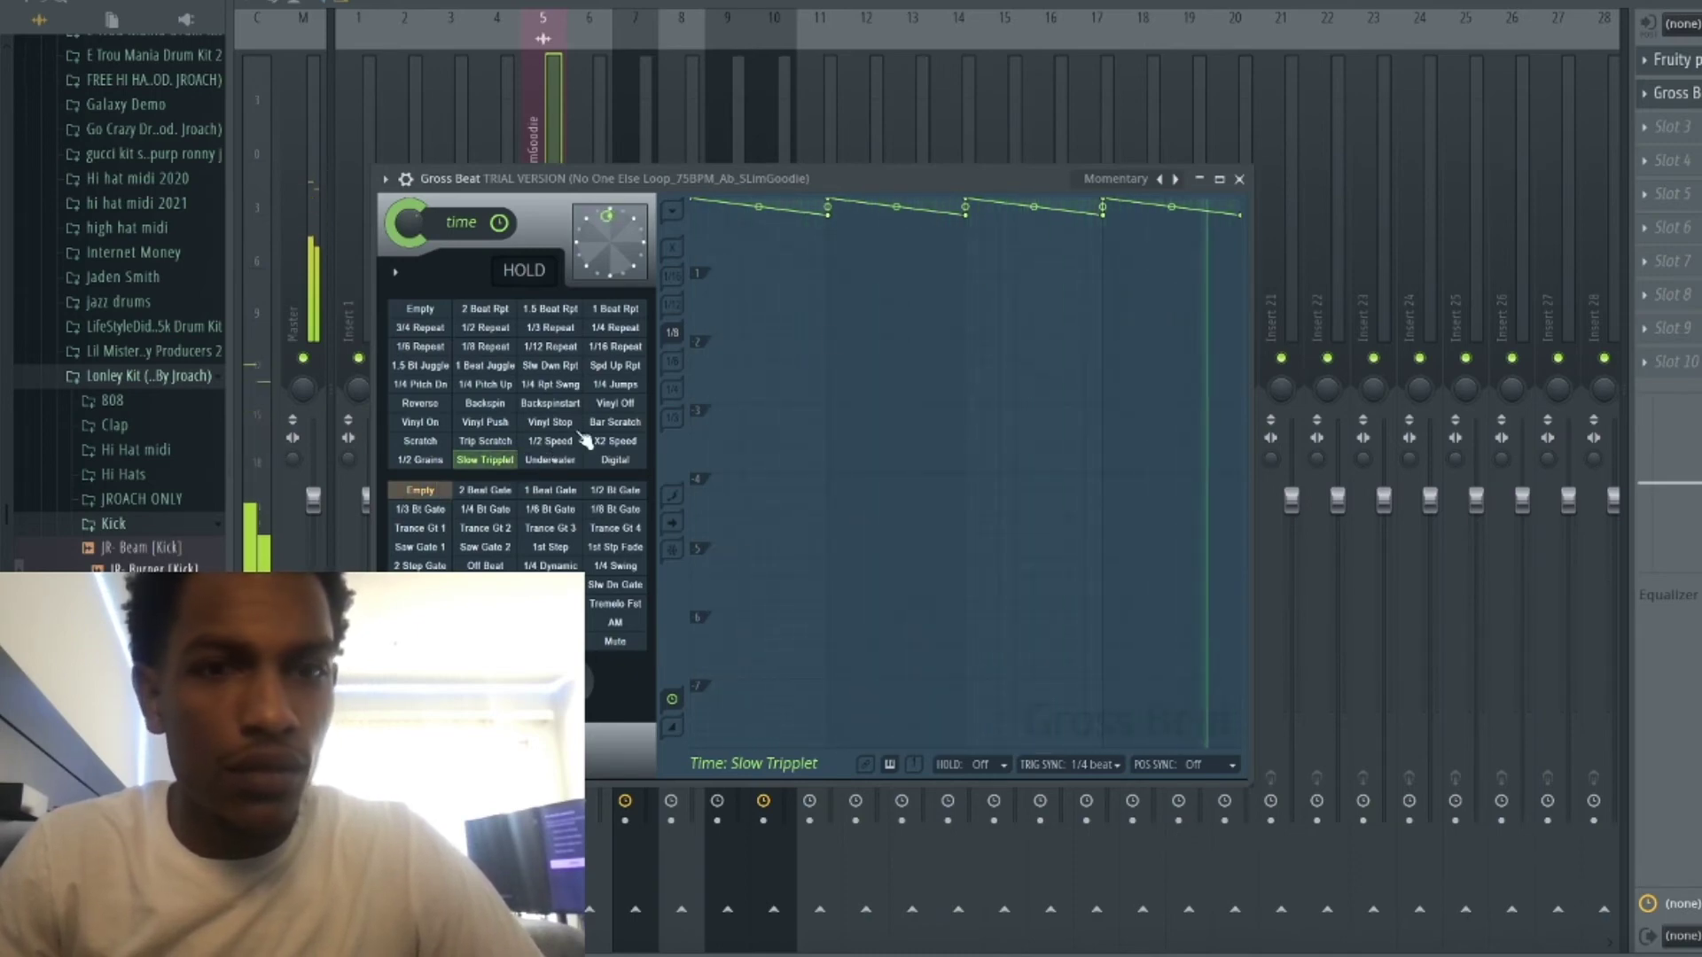
key("space")
key("Escape")
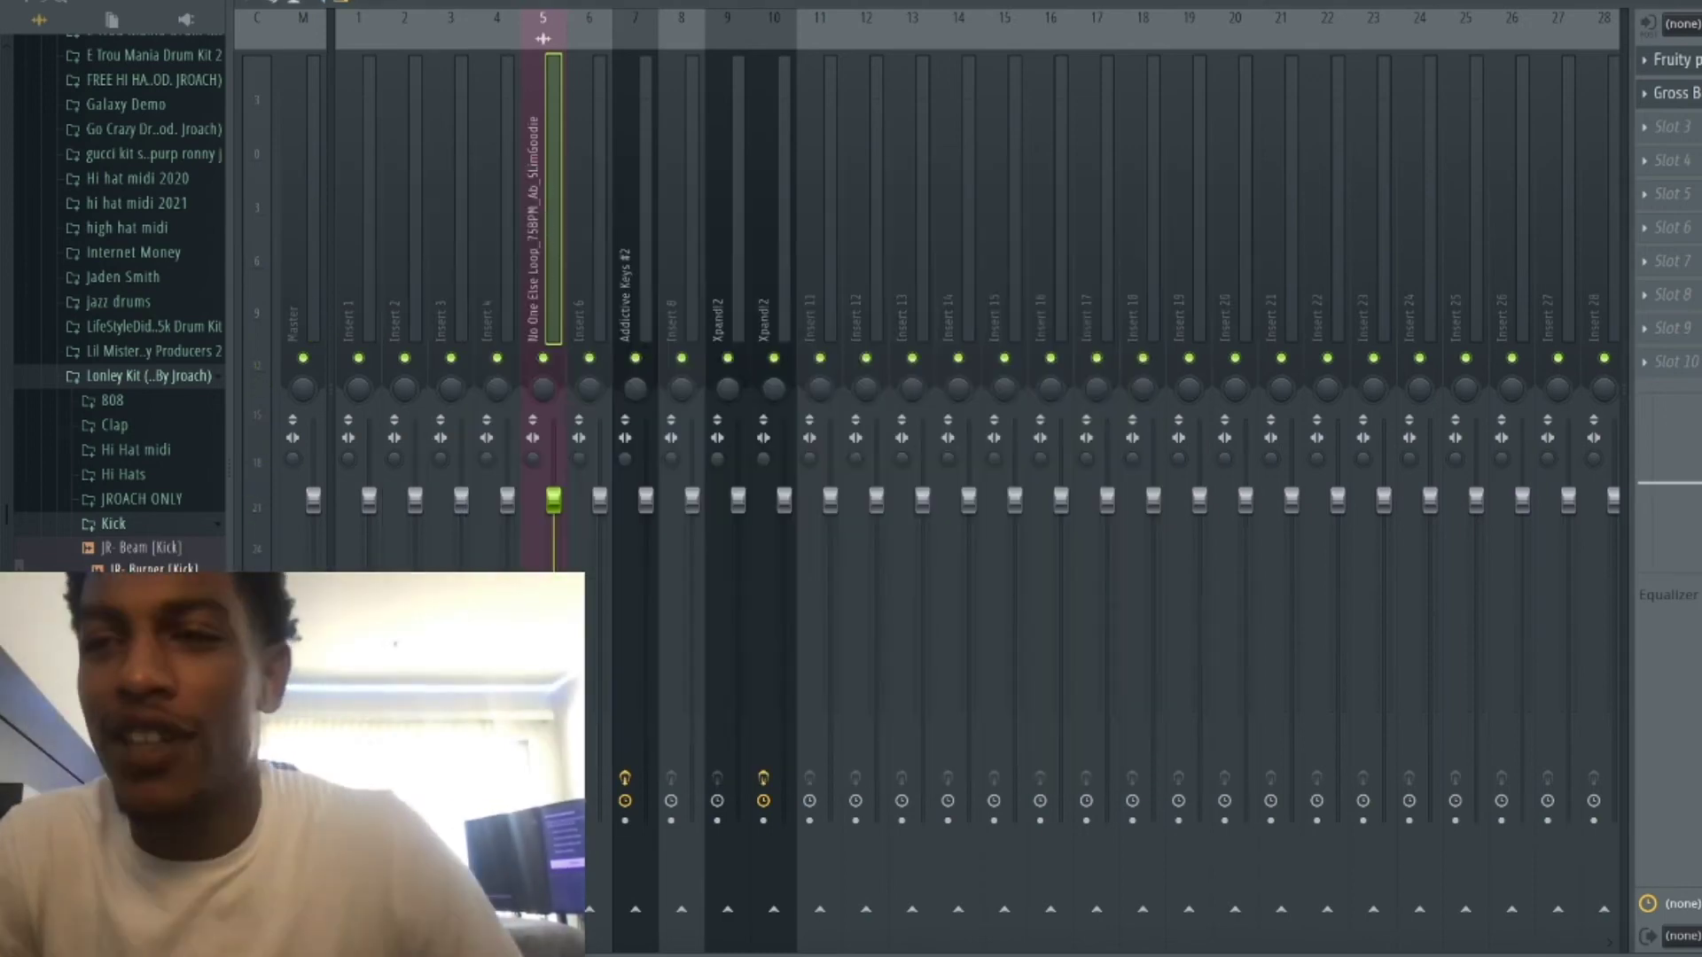
Shape the Gross Beat mix level automation in the playlist to stay at maximum until bar 4 and ramp down to minimum at bar 5.
key("F9")
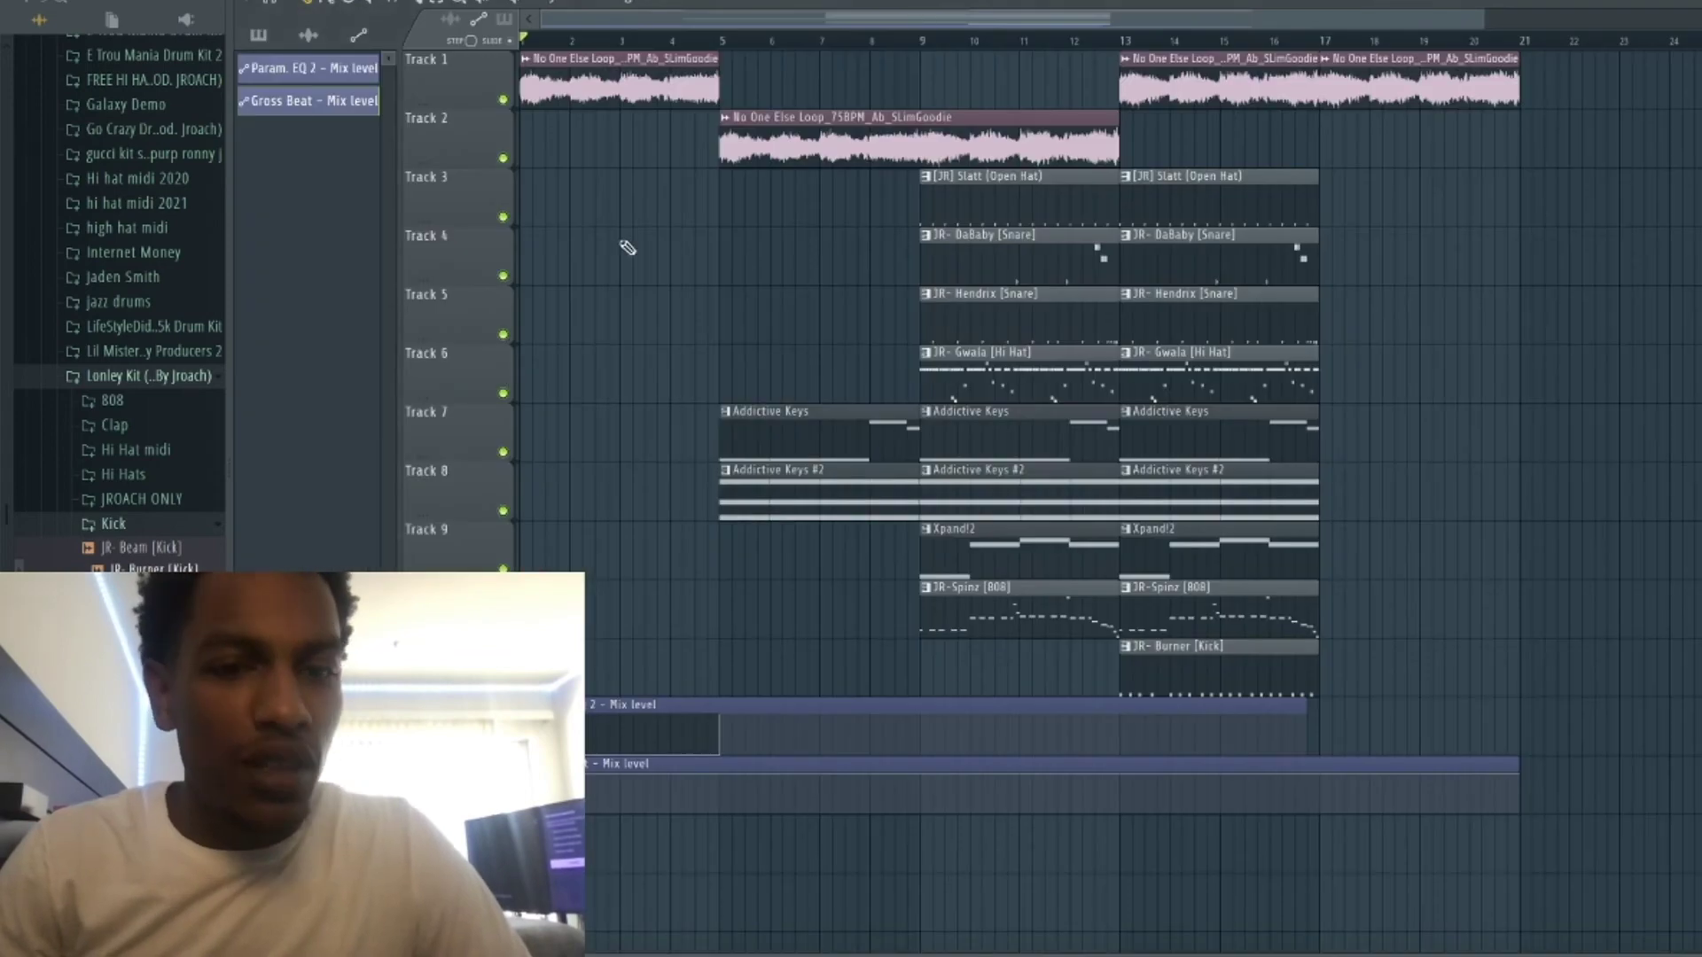
left_click_drag(521, 774, 521, 814)
key("space")
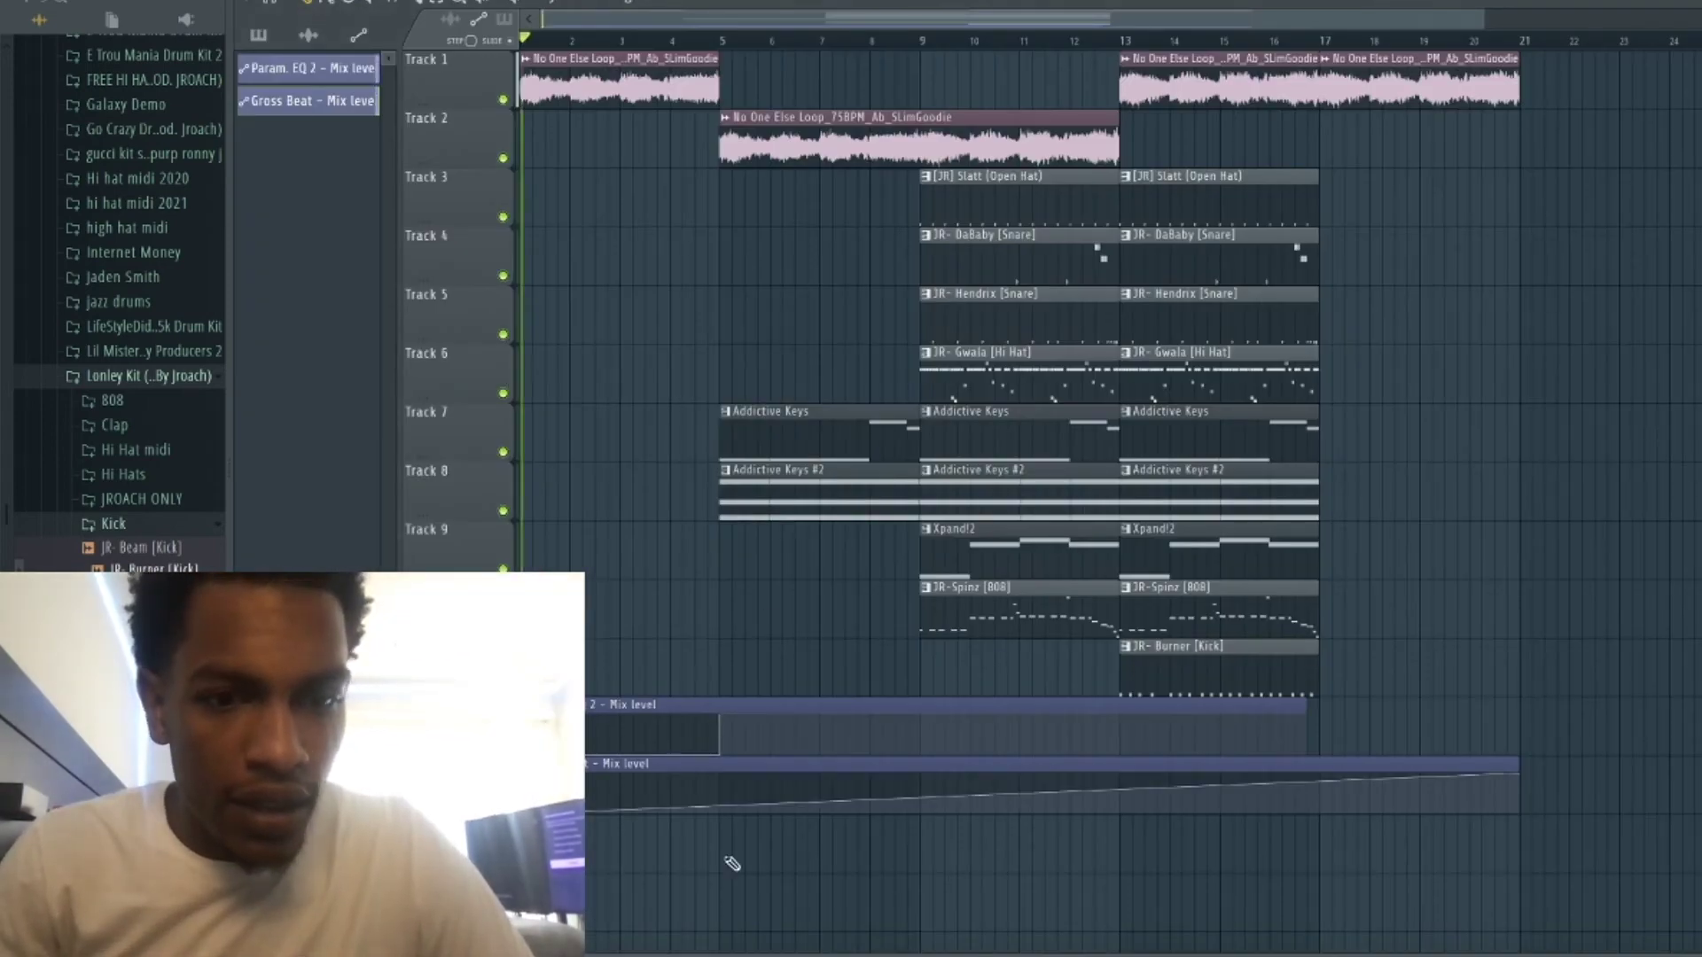
right_click(733, 805)
left_click_drag(733, 804, 523, 744)
left_click_drag(741, 769, 727, 846)
left_click_drag(725, 787, 672, 775)
key("space")
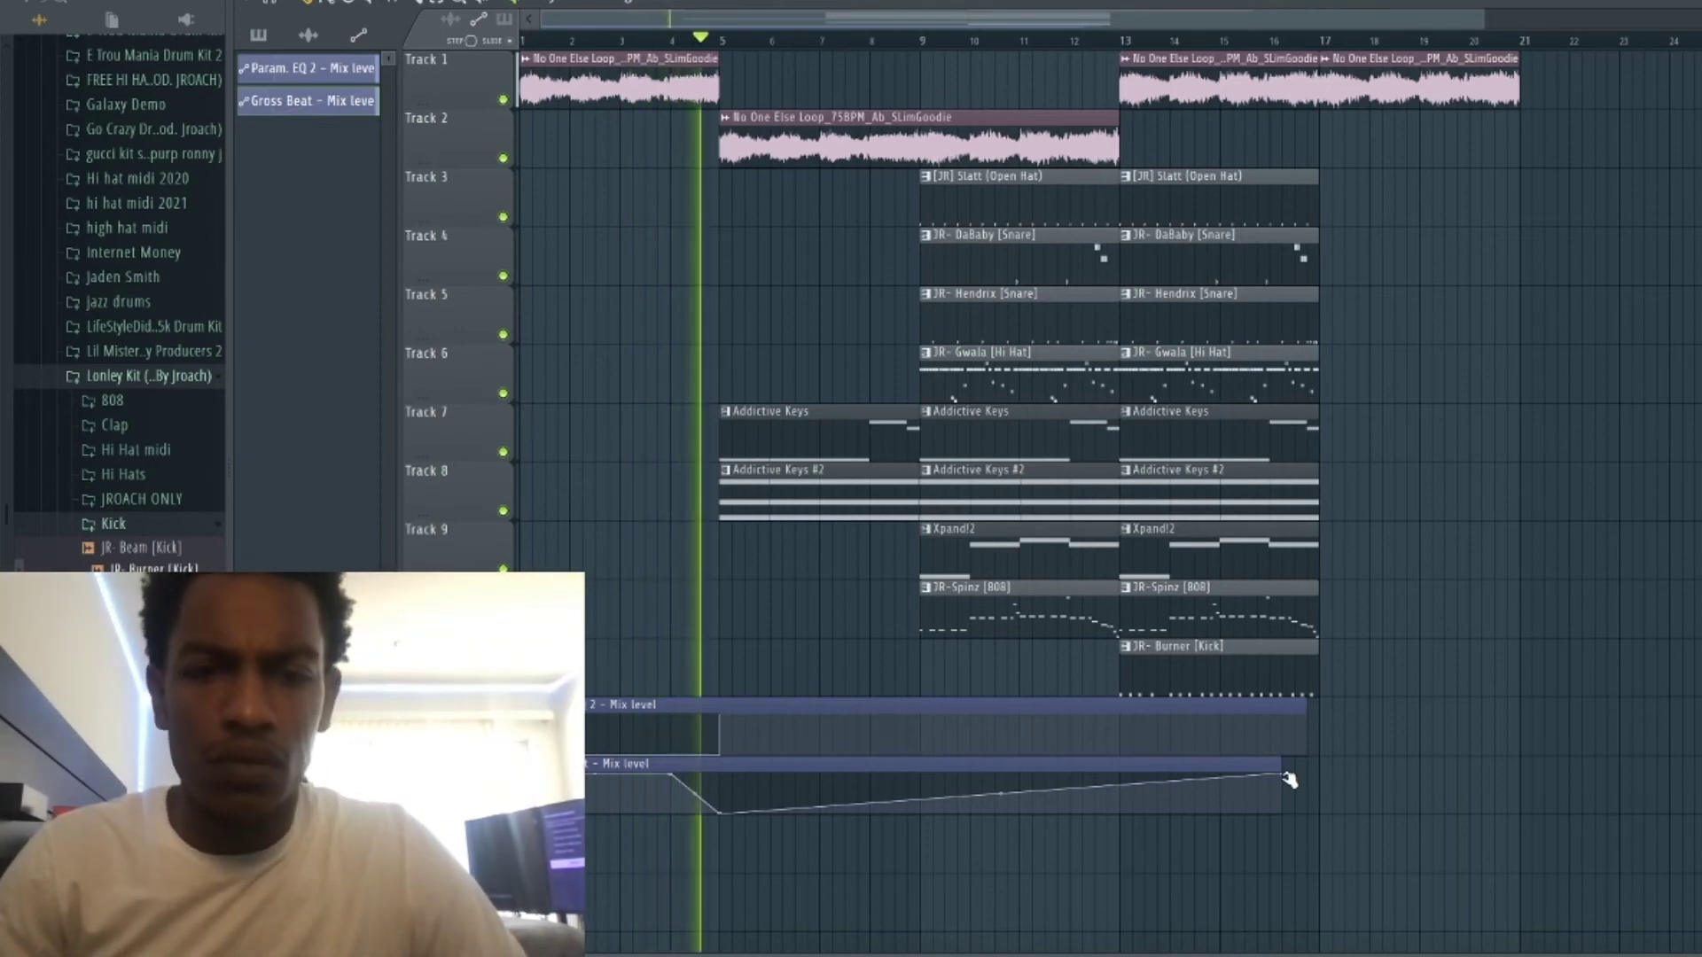
Lower the end point of the Gross Beat automation to minimum, extend its clip and the EQ automation clip to bar 17, and stop playback.
left_click_drag(1287, 780, 1288, 854)
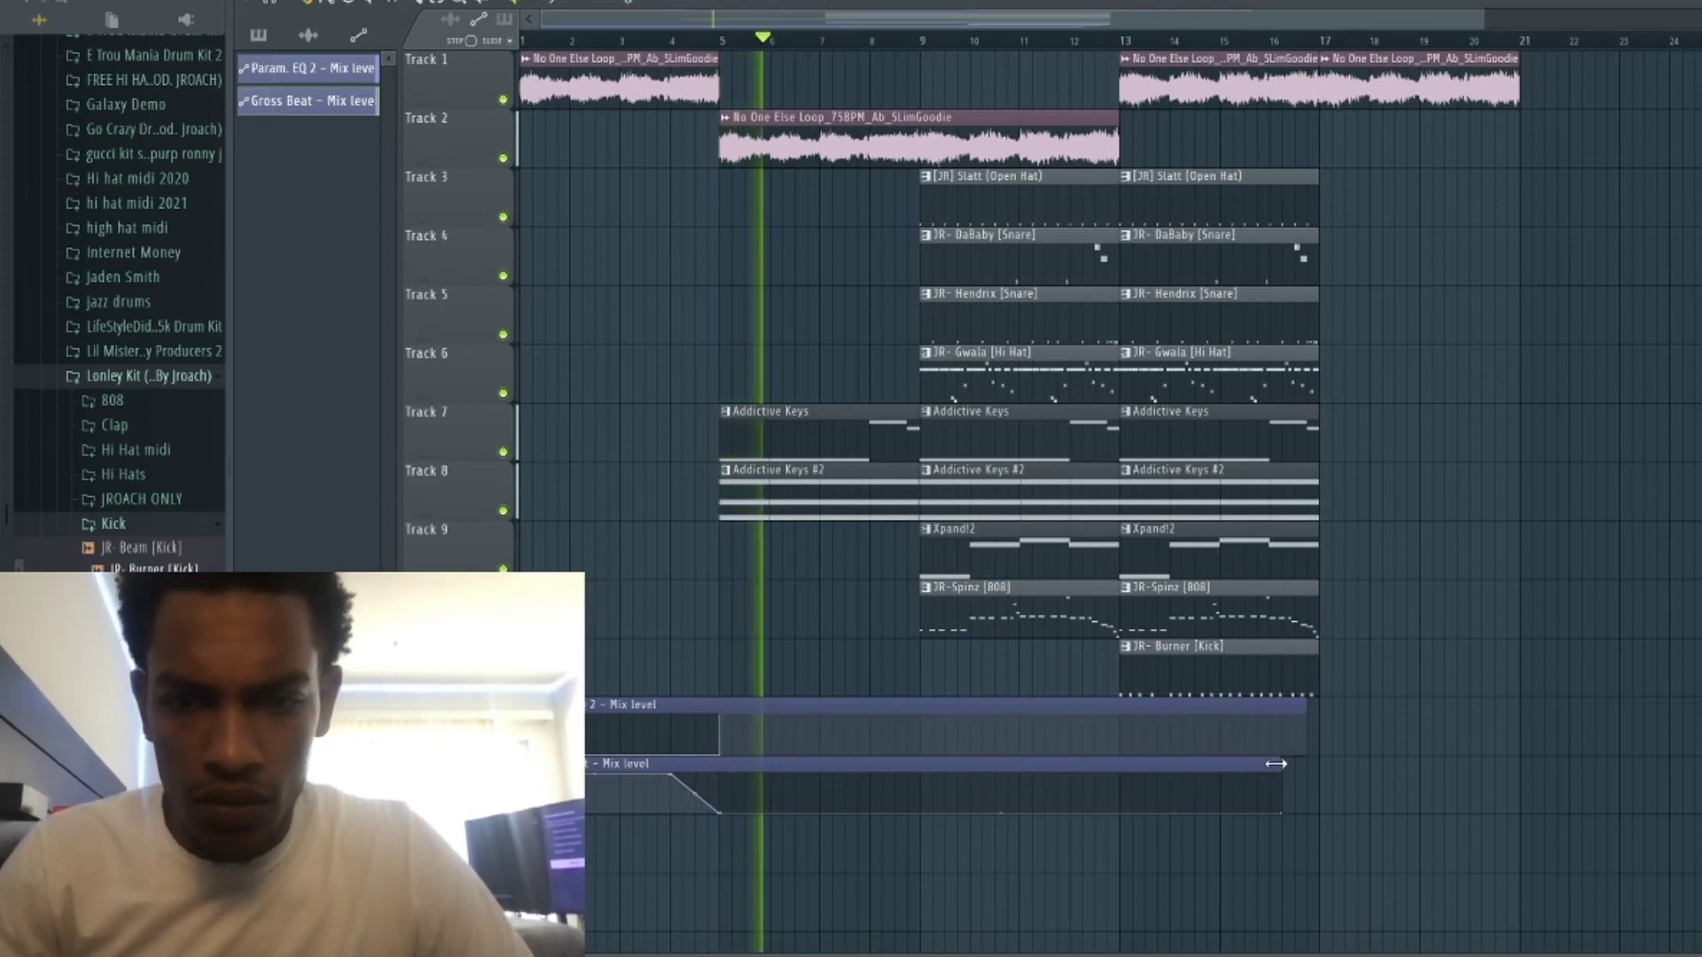
left_click_drag(1279, 764, 1312, 764)
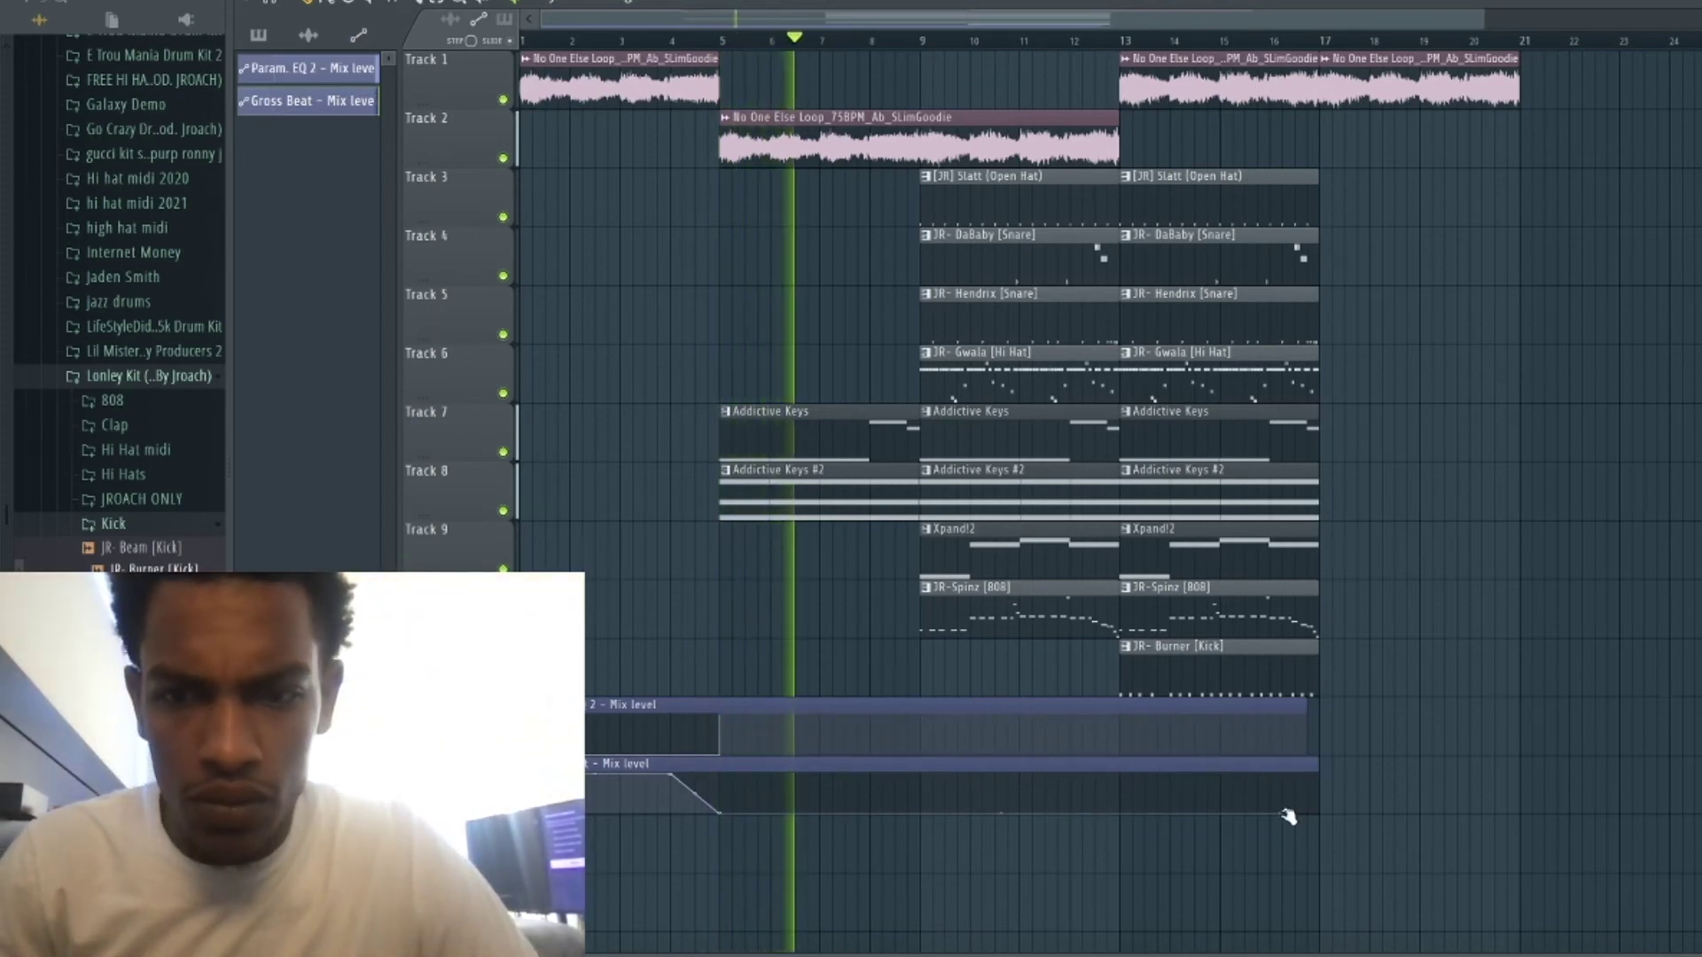
left_click_drag(1303, 696, 1318, 697)
key("space")
Load a second Gross Beat into effect slot 3 of the audio loop's mixer insert 5.
key("F9")
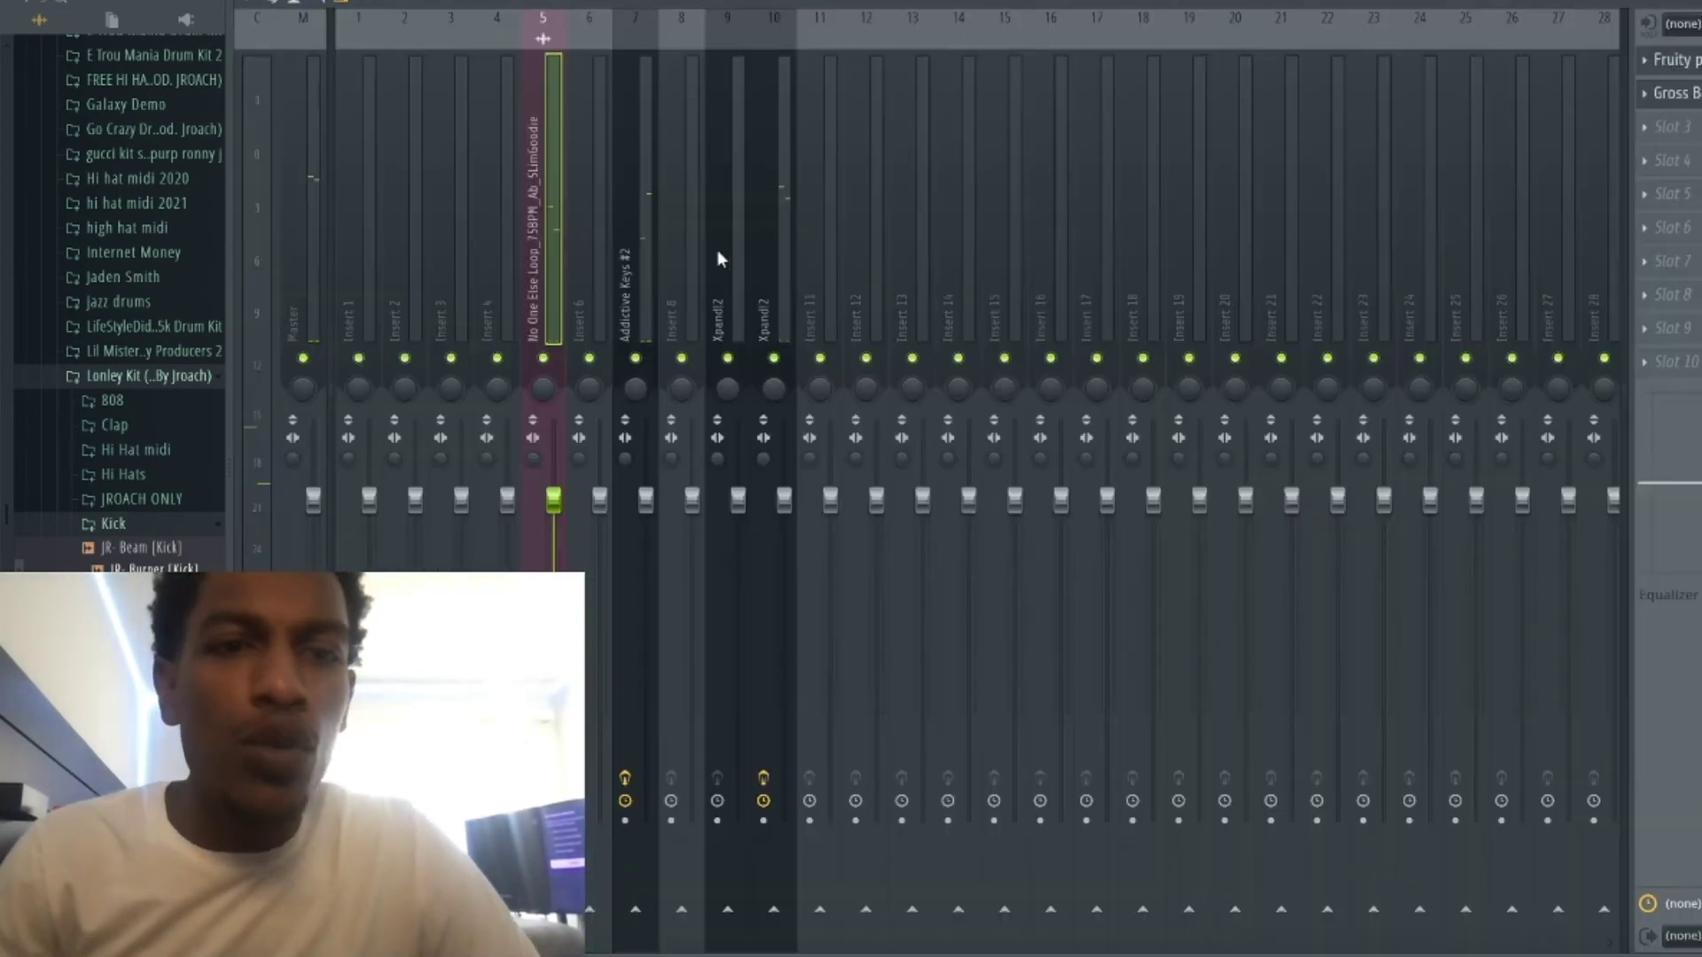
left_click(1693, 127)
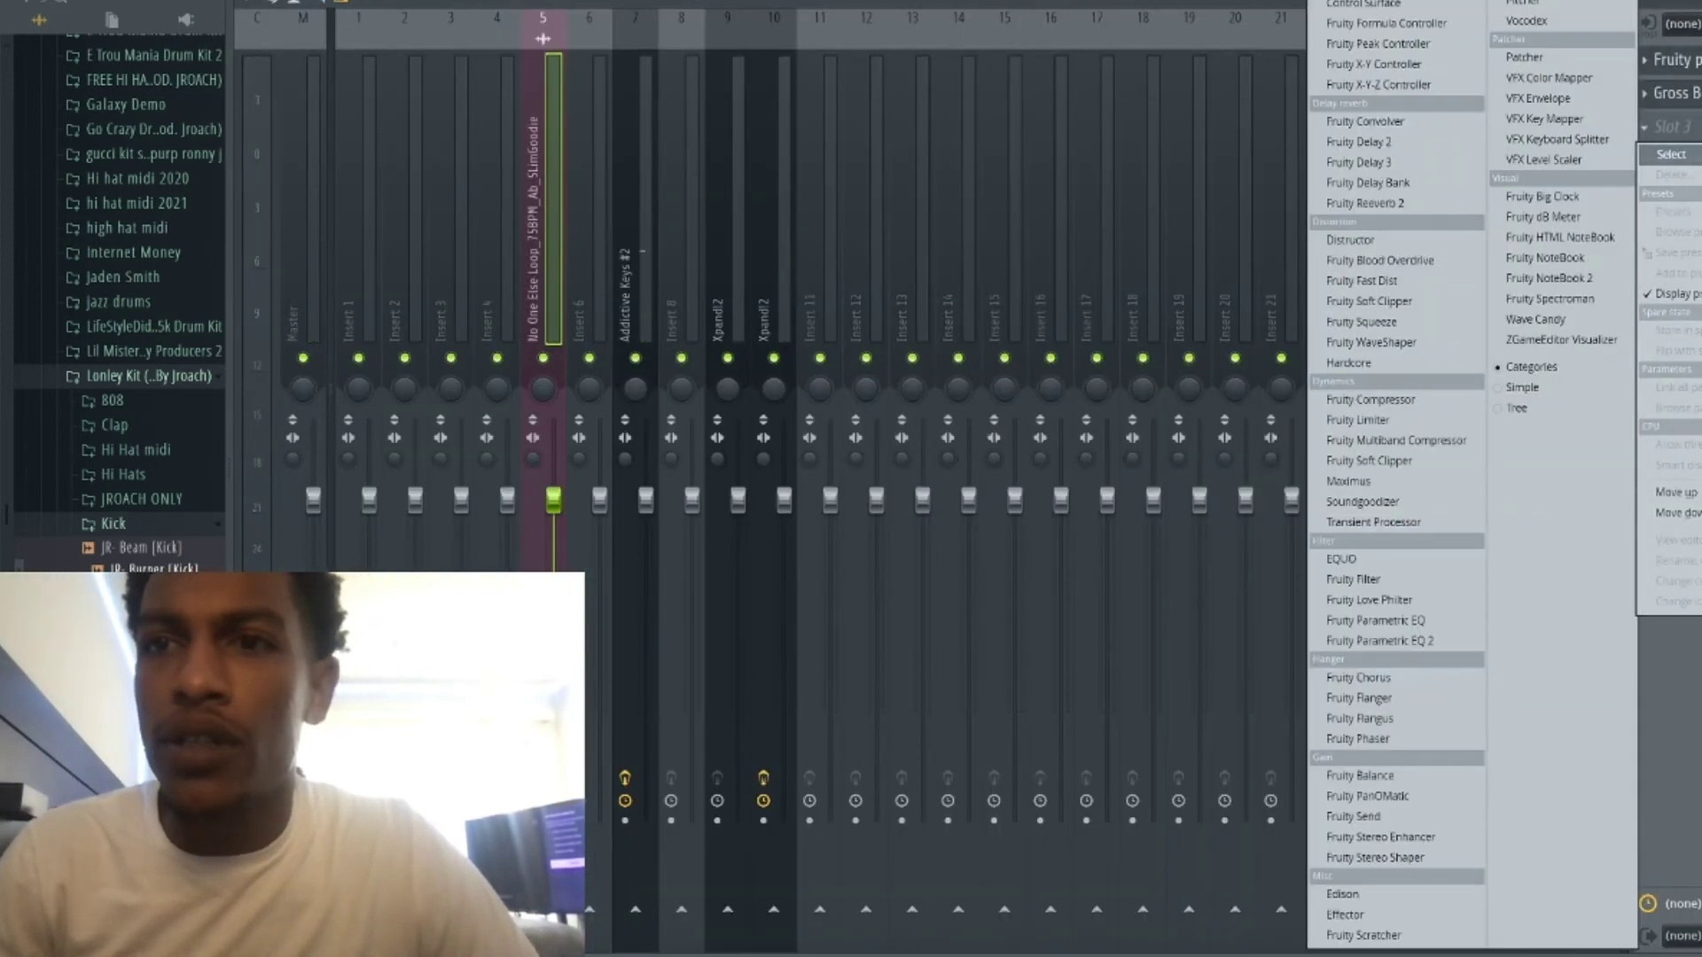
left_click(1526, 1)
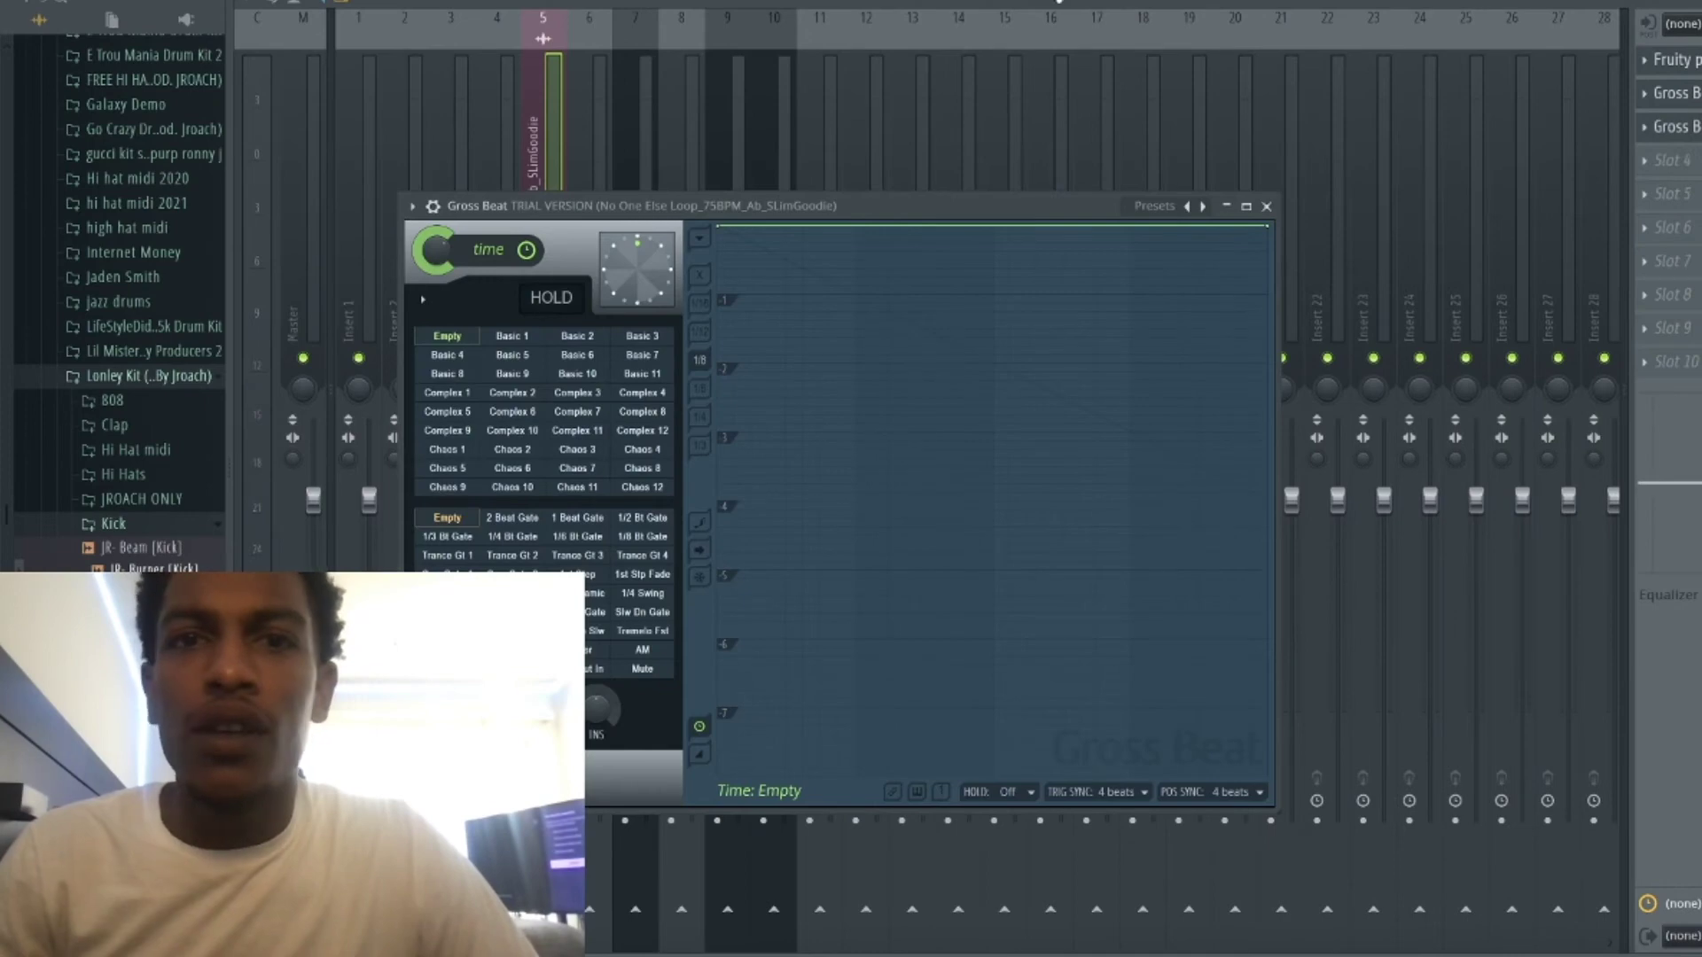
Try the Momentary preset's Trip Scratch and Slow Tripplet time slots in the second Gross Beat.
left_click(1149, 209)
left_click(1190, 259)
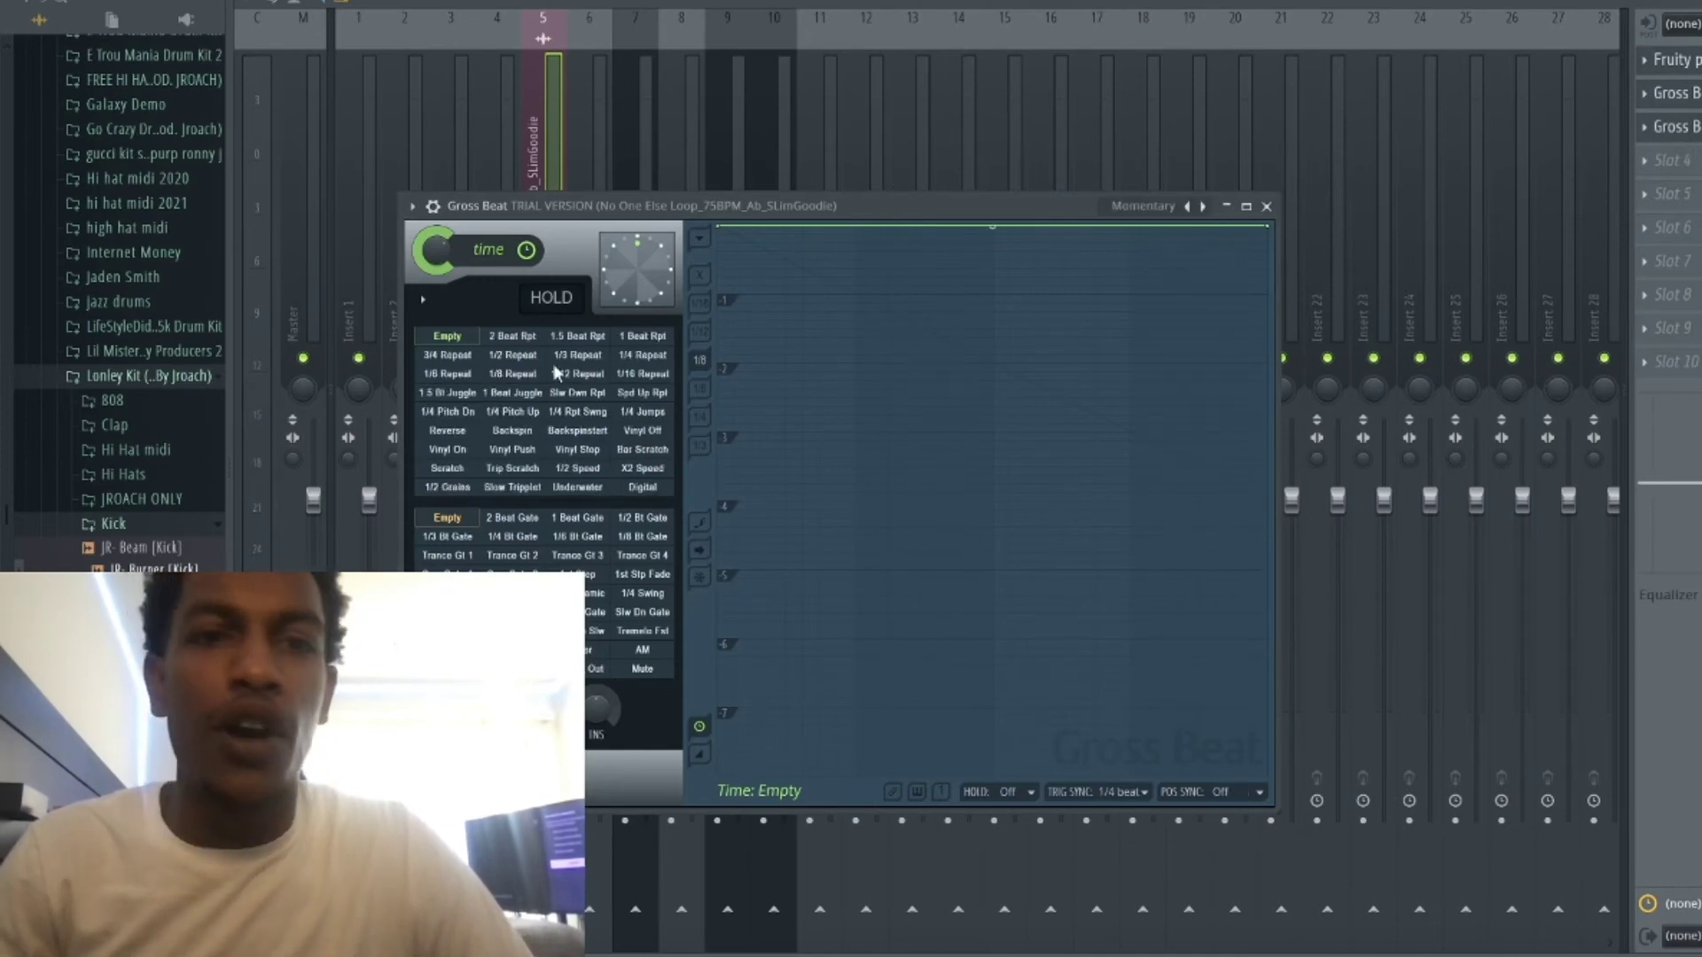
left_click(514, 475)
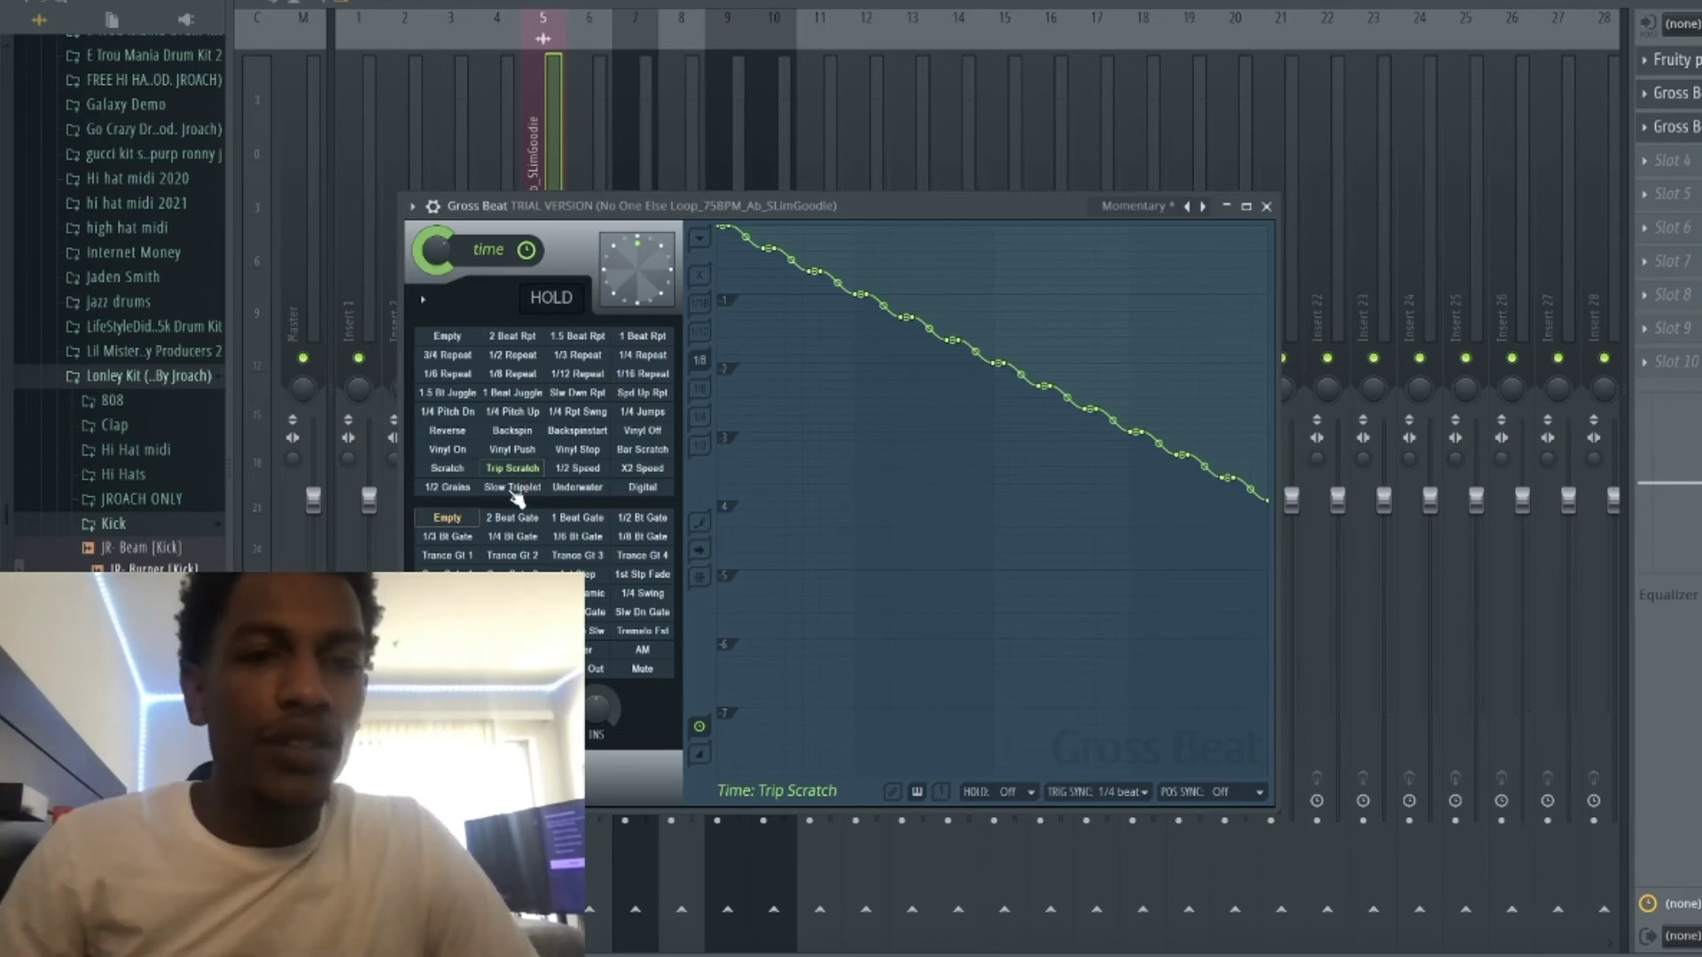
left_click(514, 486)
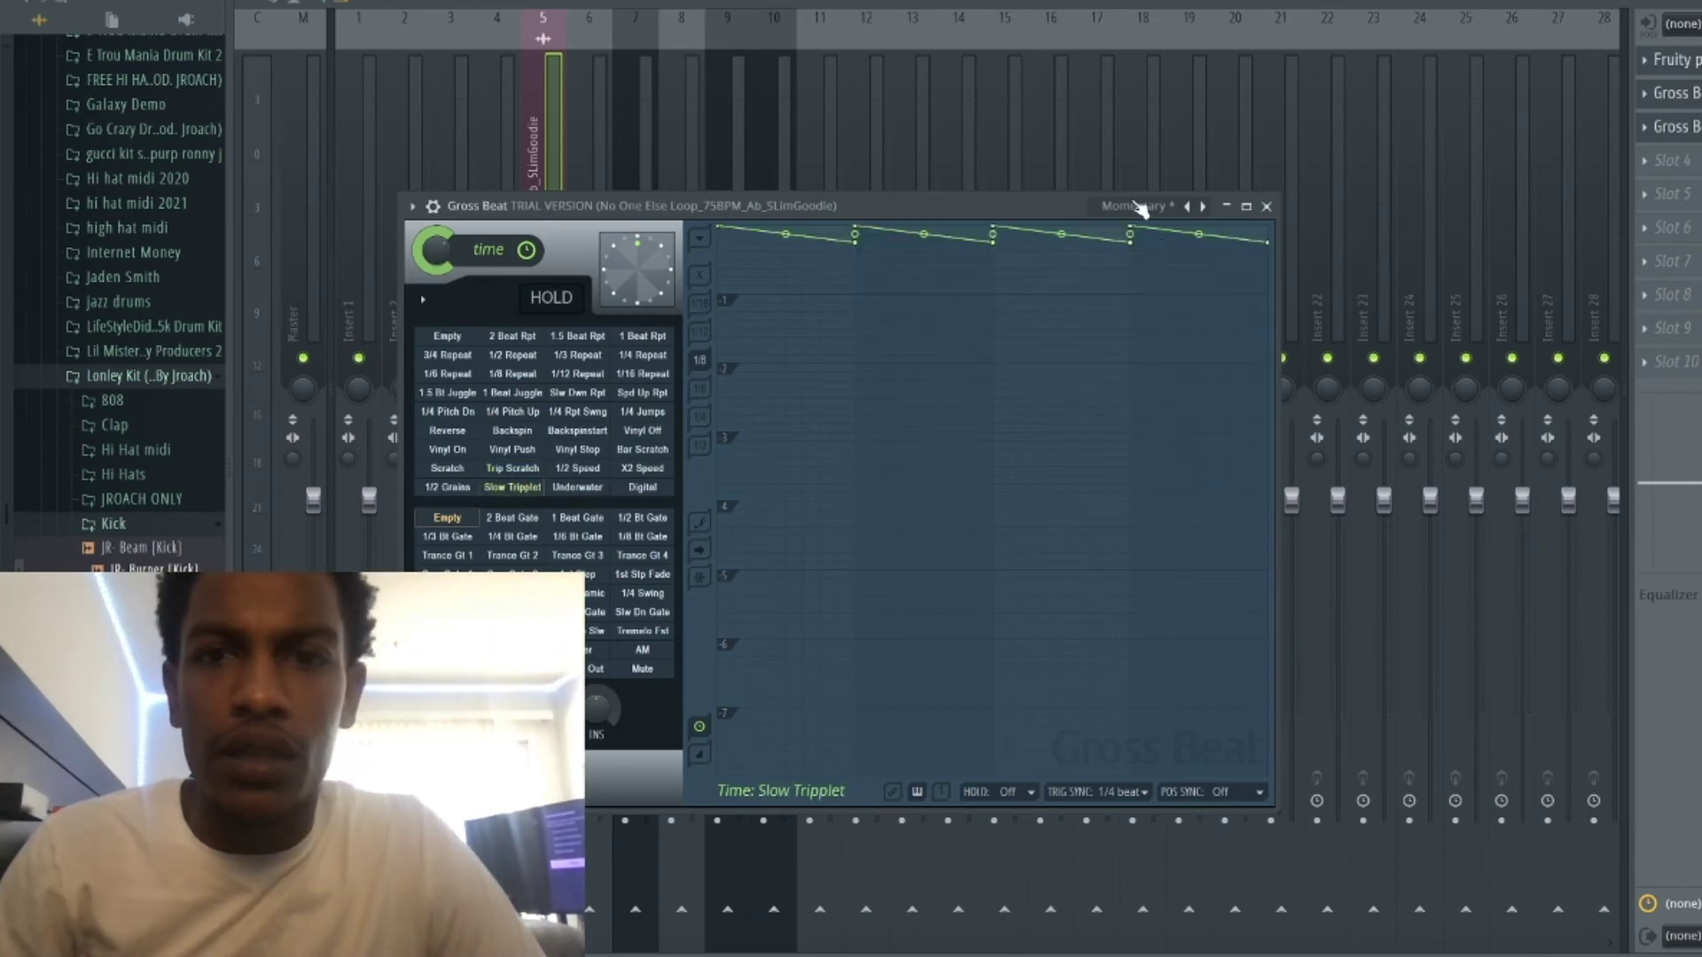
left_click(1138, 206)
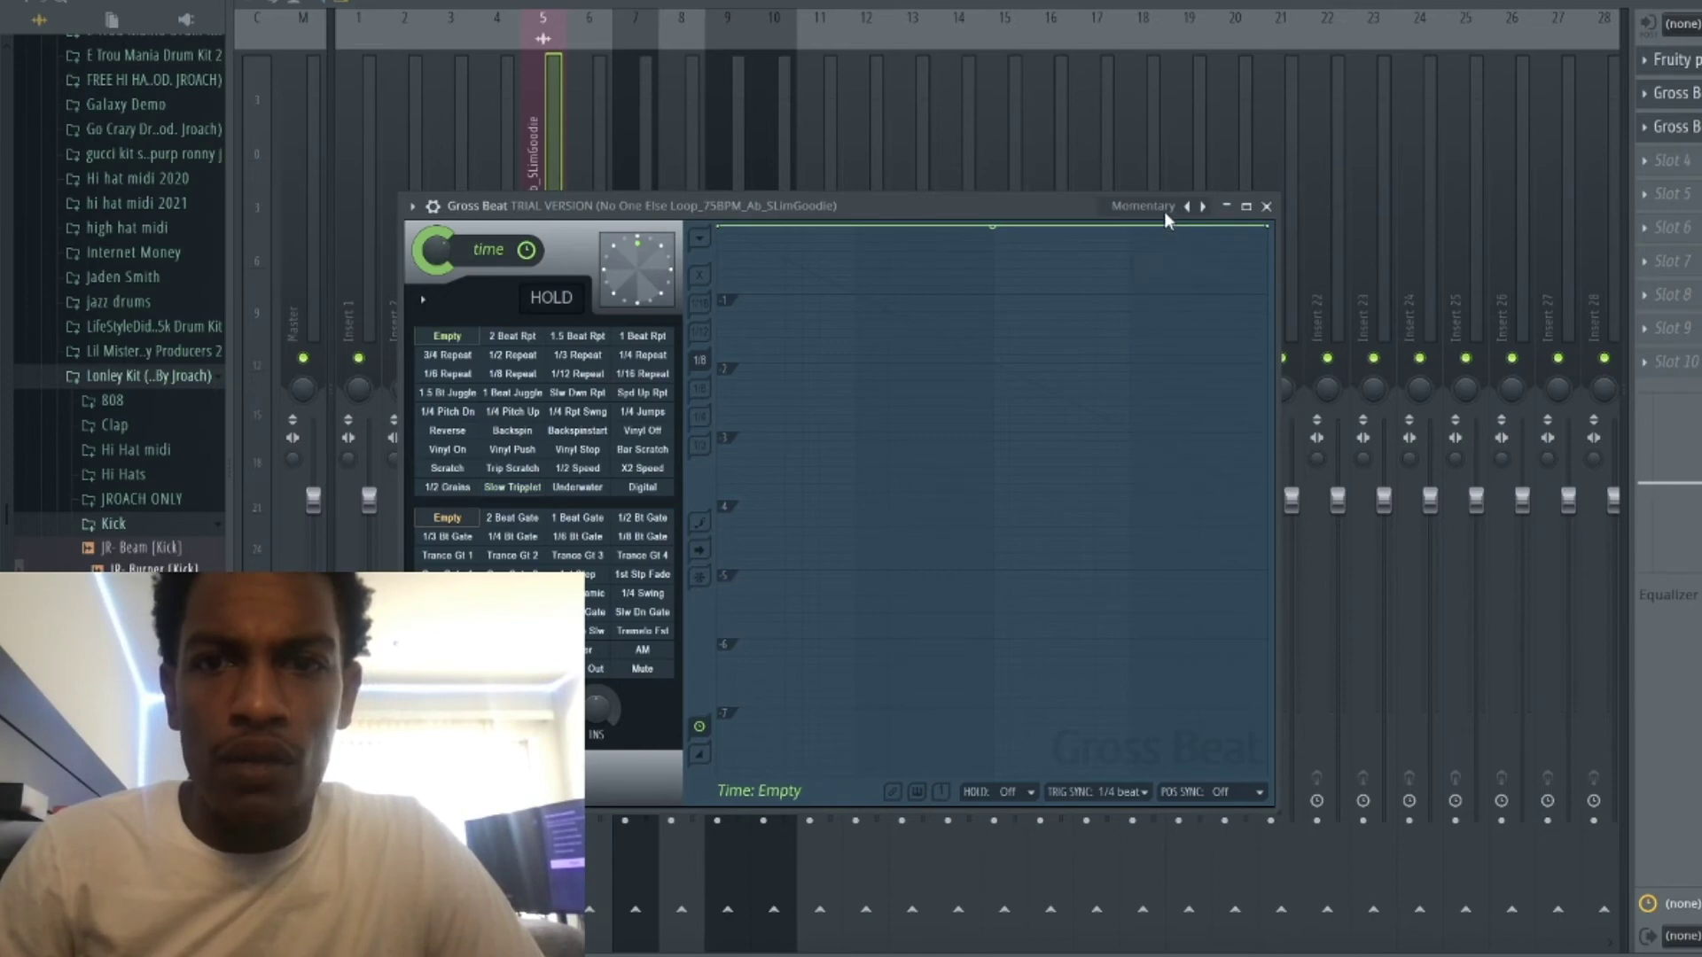
Load the Flanging preset in the second Gross Beat, choose the WishWash 2 time slot and close the plugin.
left_click(1163, 218)
left_click(1197, 243)
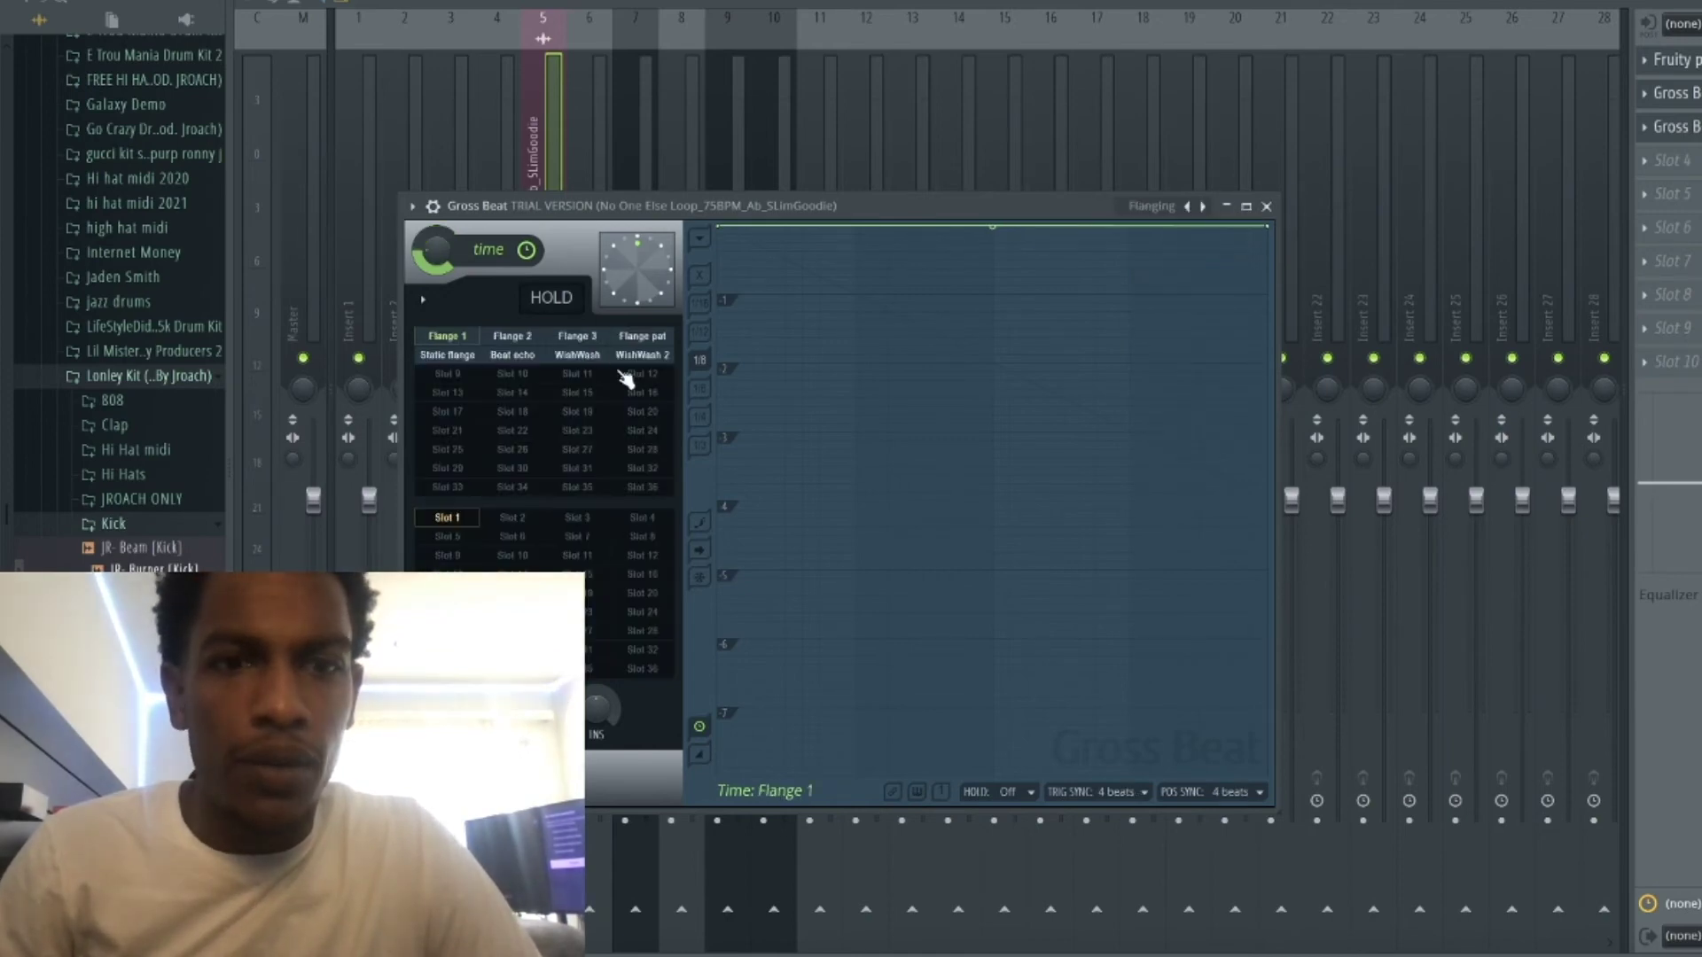
left_click(642, 354)
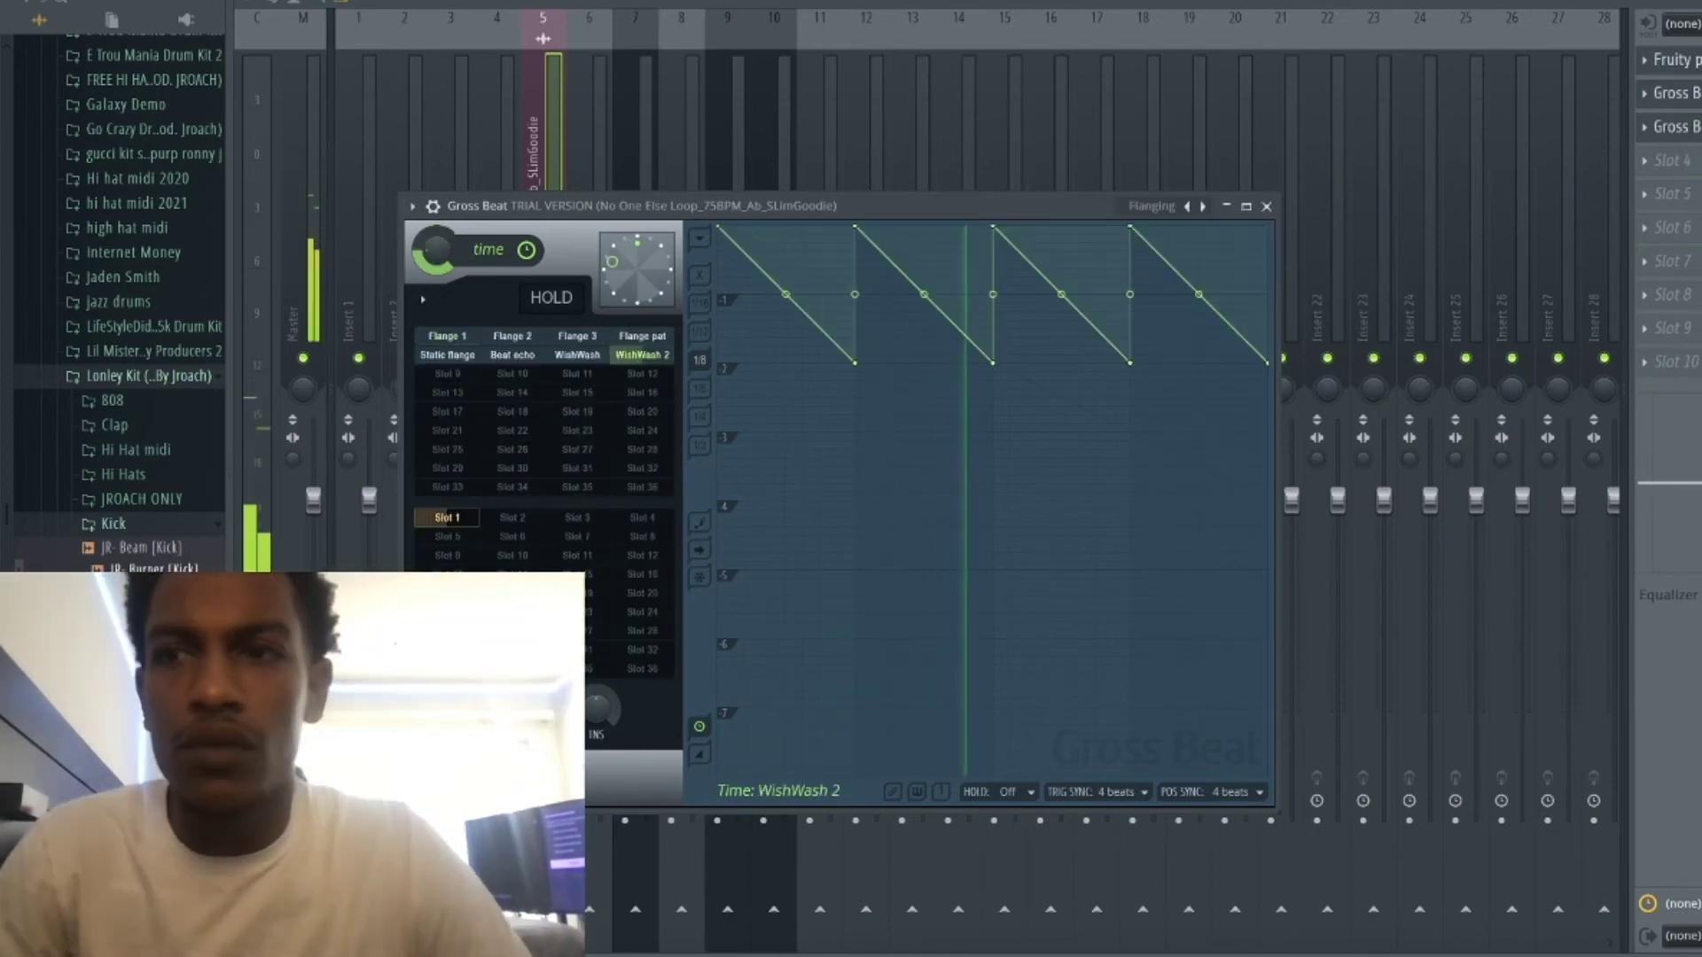
key("Escape")
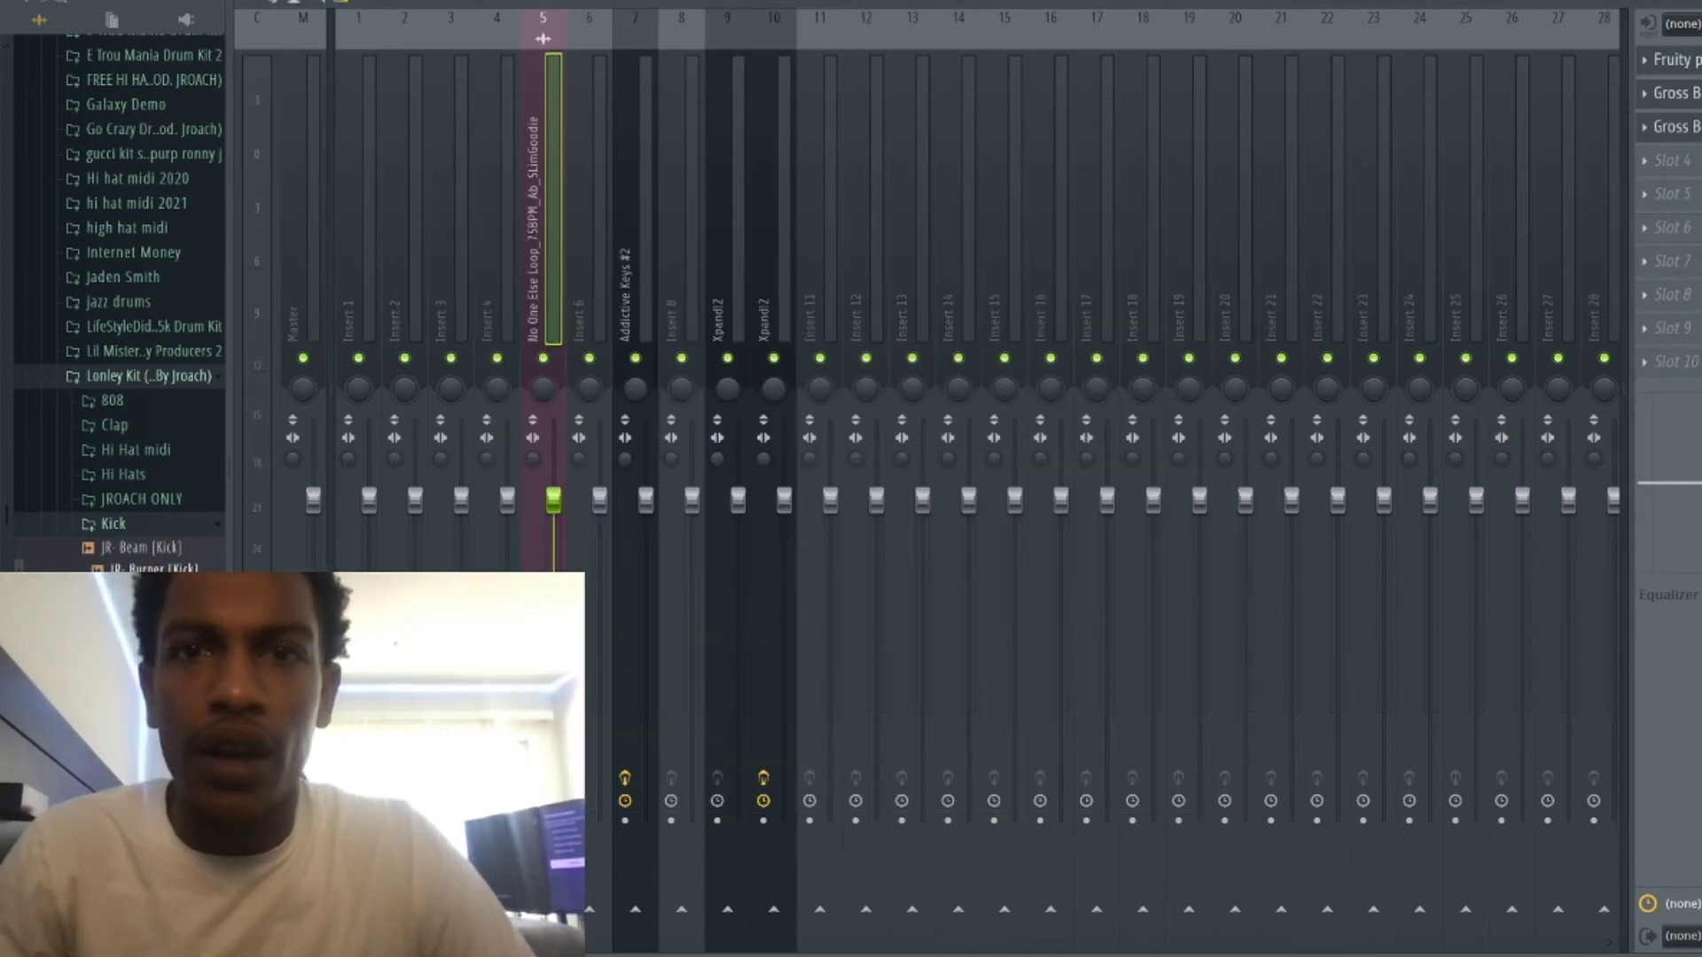
Automate the second Gross Beat's mix level to stay at minimum until bar 4 and rise to maximum at bar 5, and play the arrangement.
key("F9")
left_click_drag(522, 834, 522, 872)
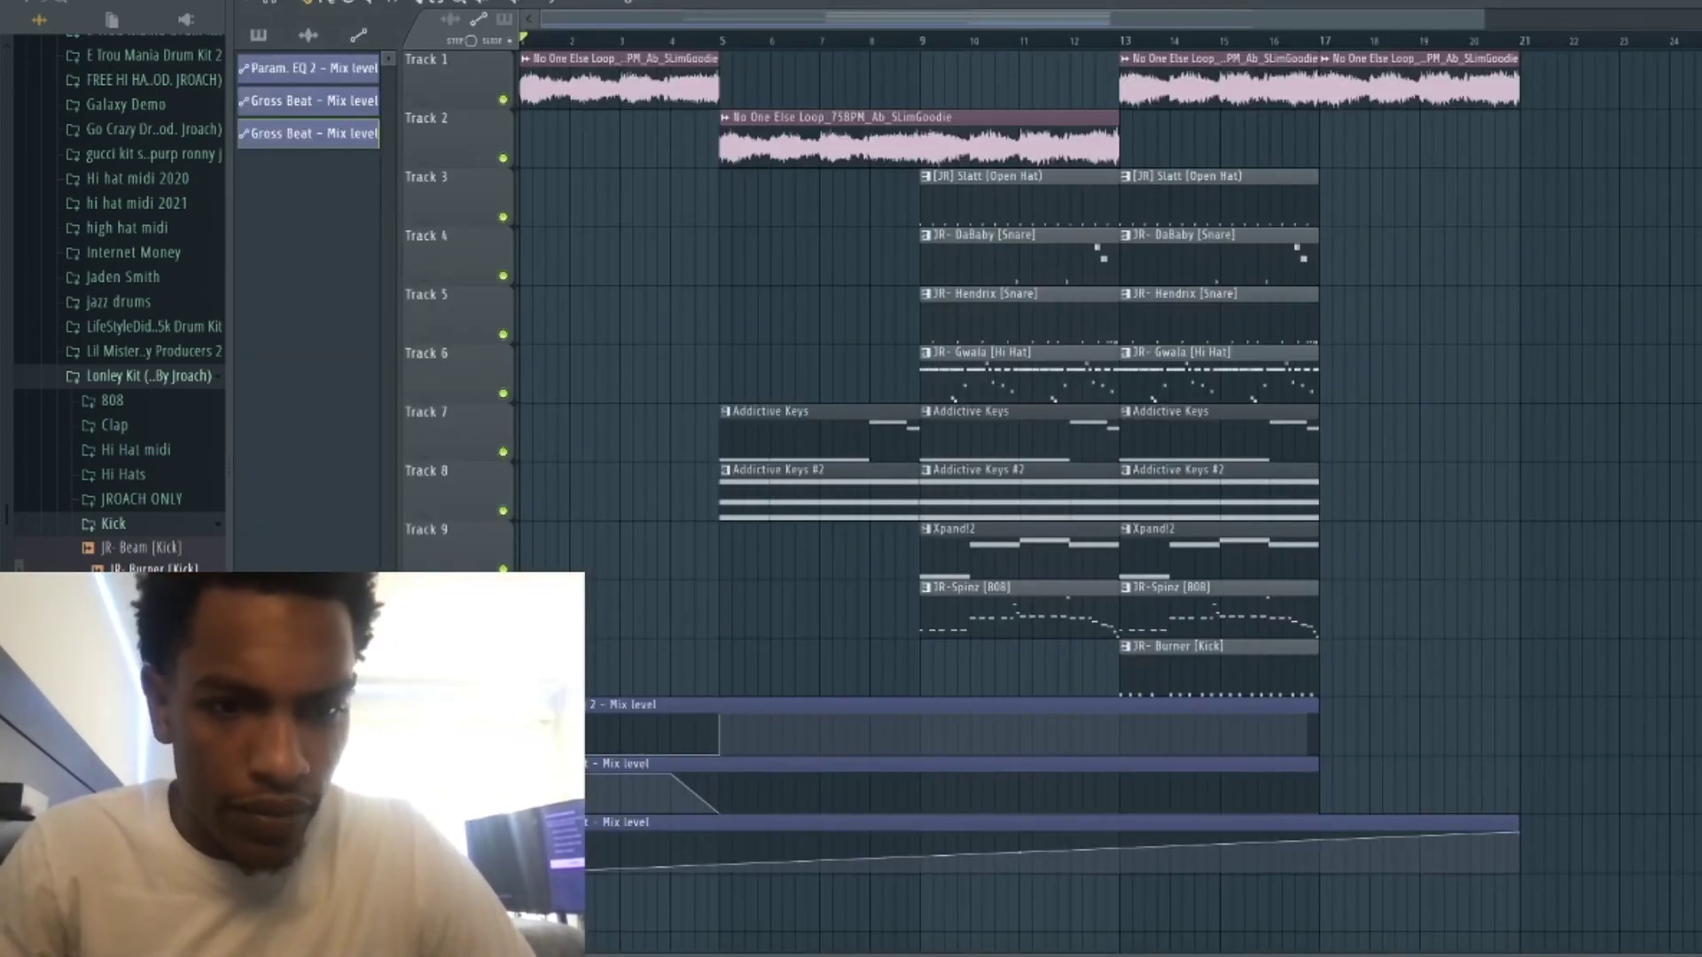
left_click(725, 823)
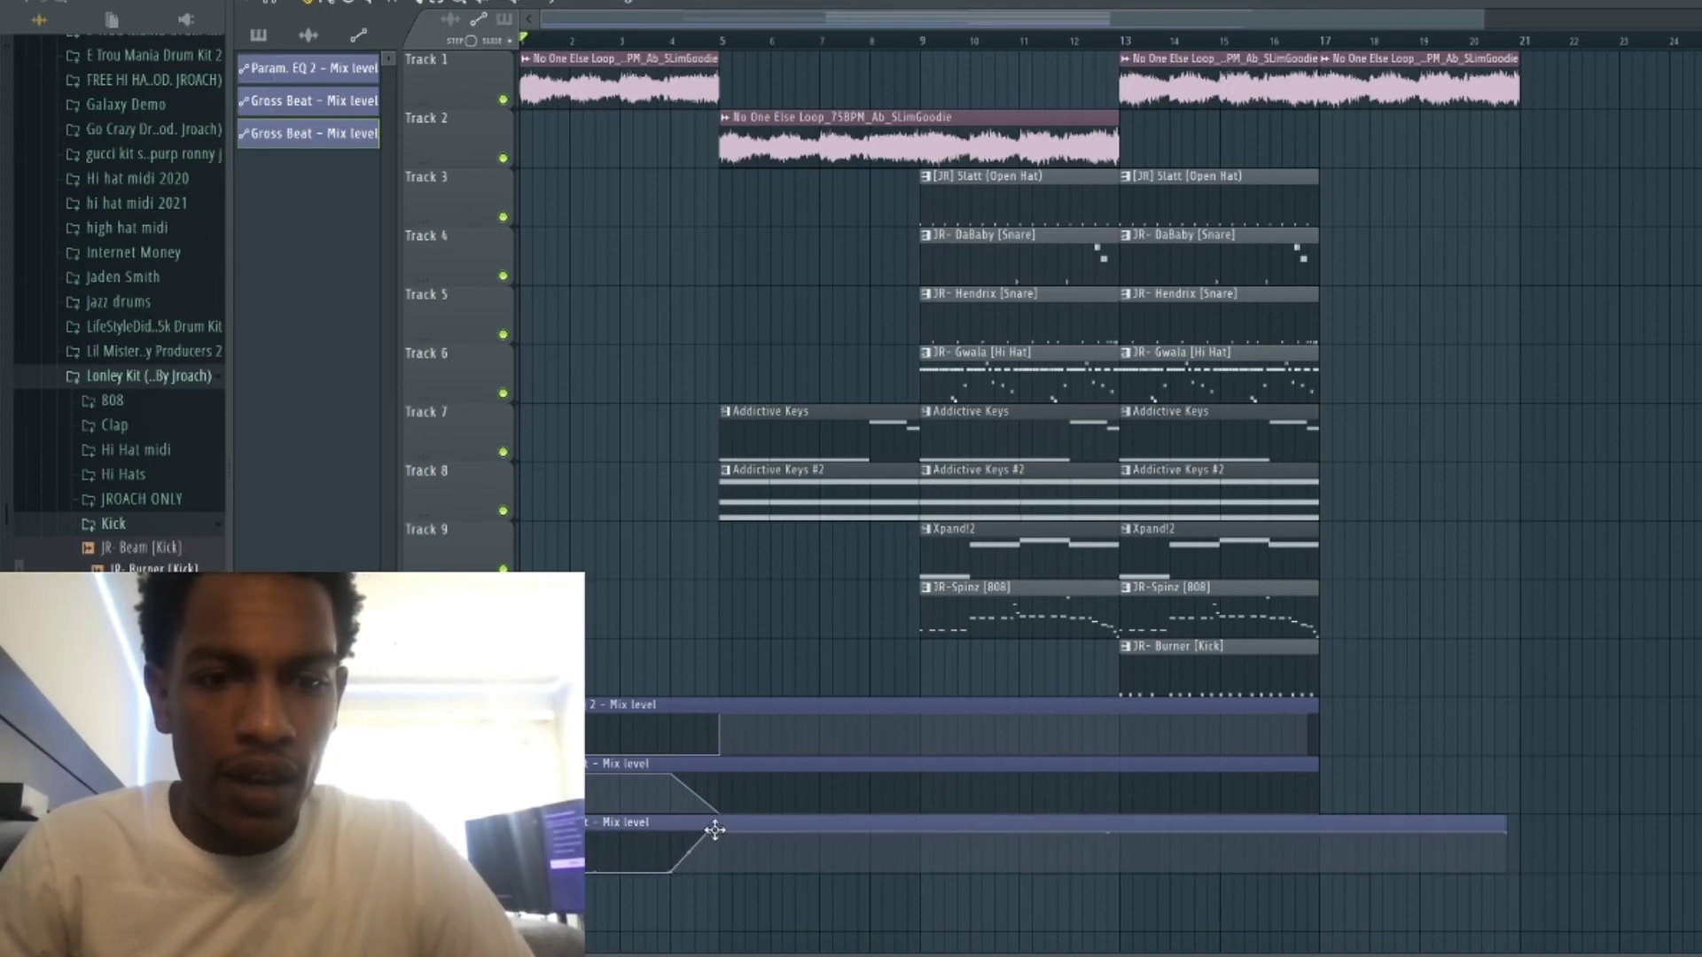
left_click_drag(728, 830, 674, 840)
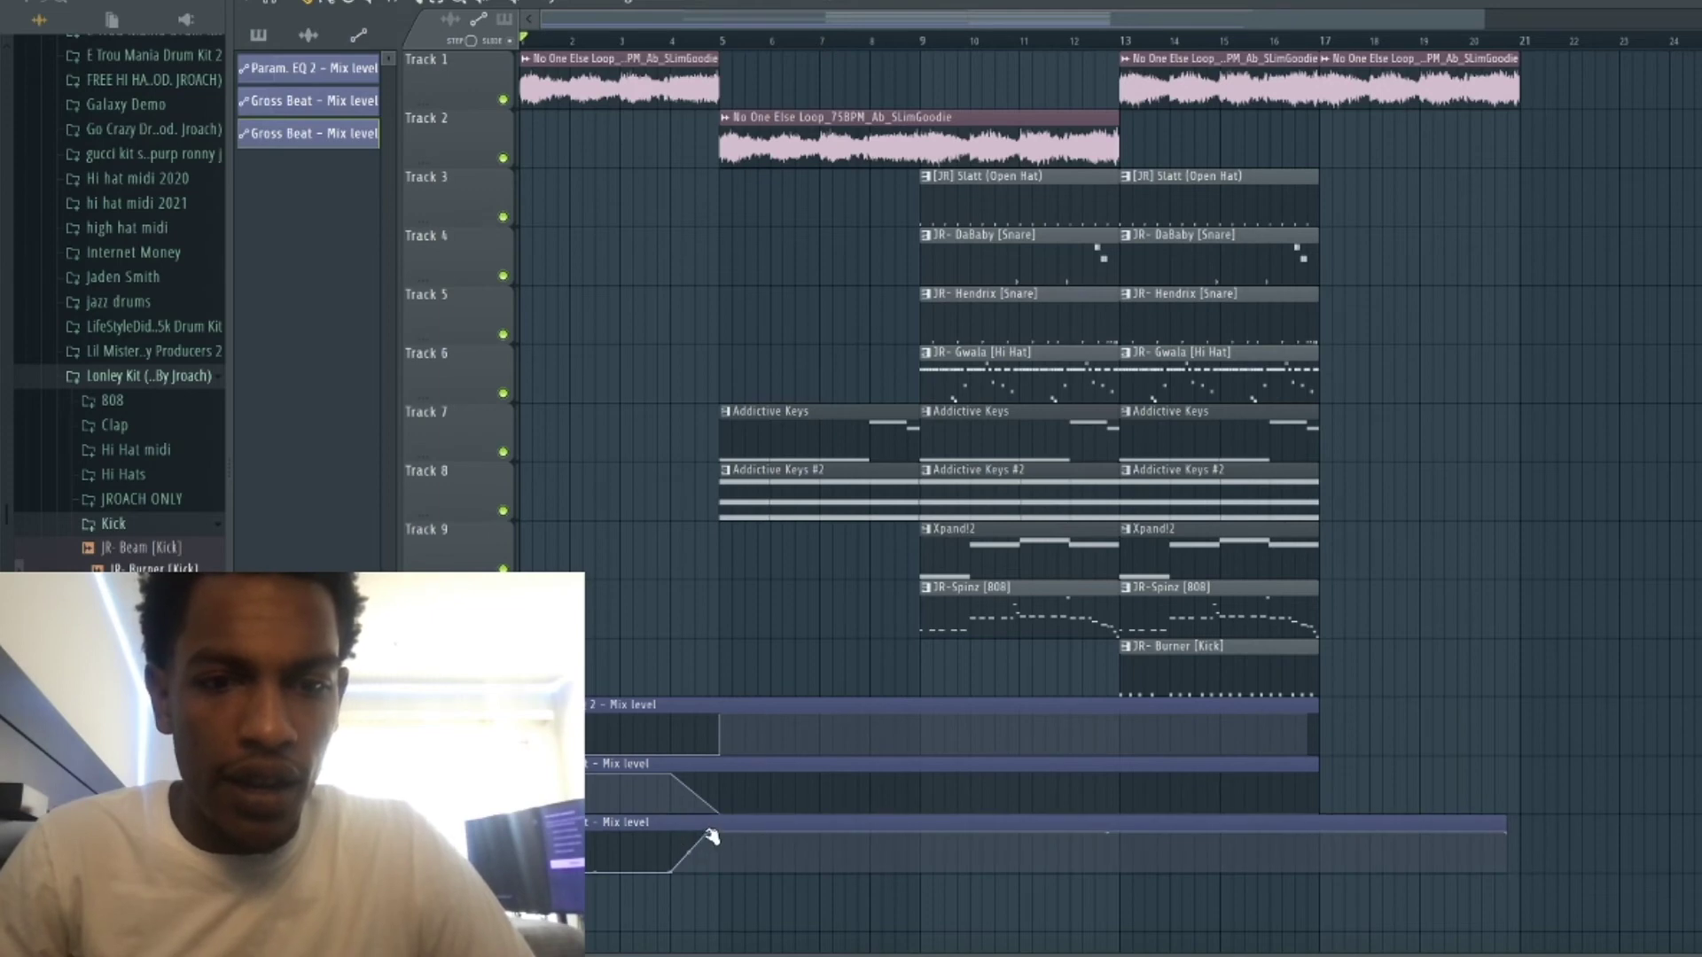
key("space")
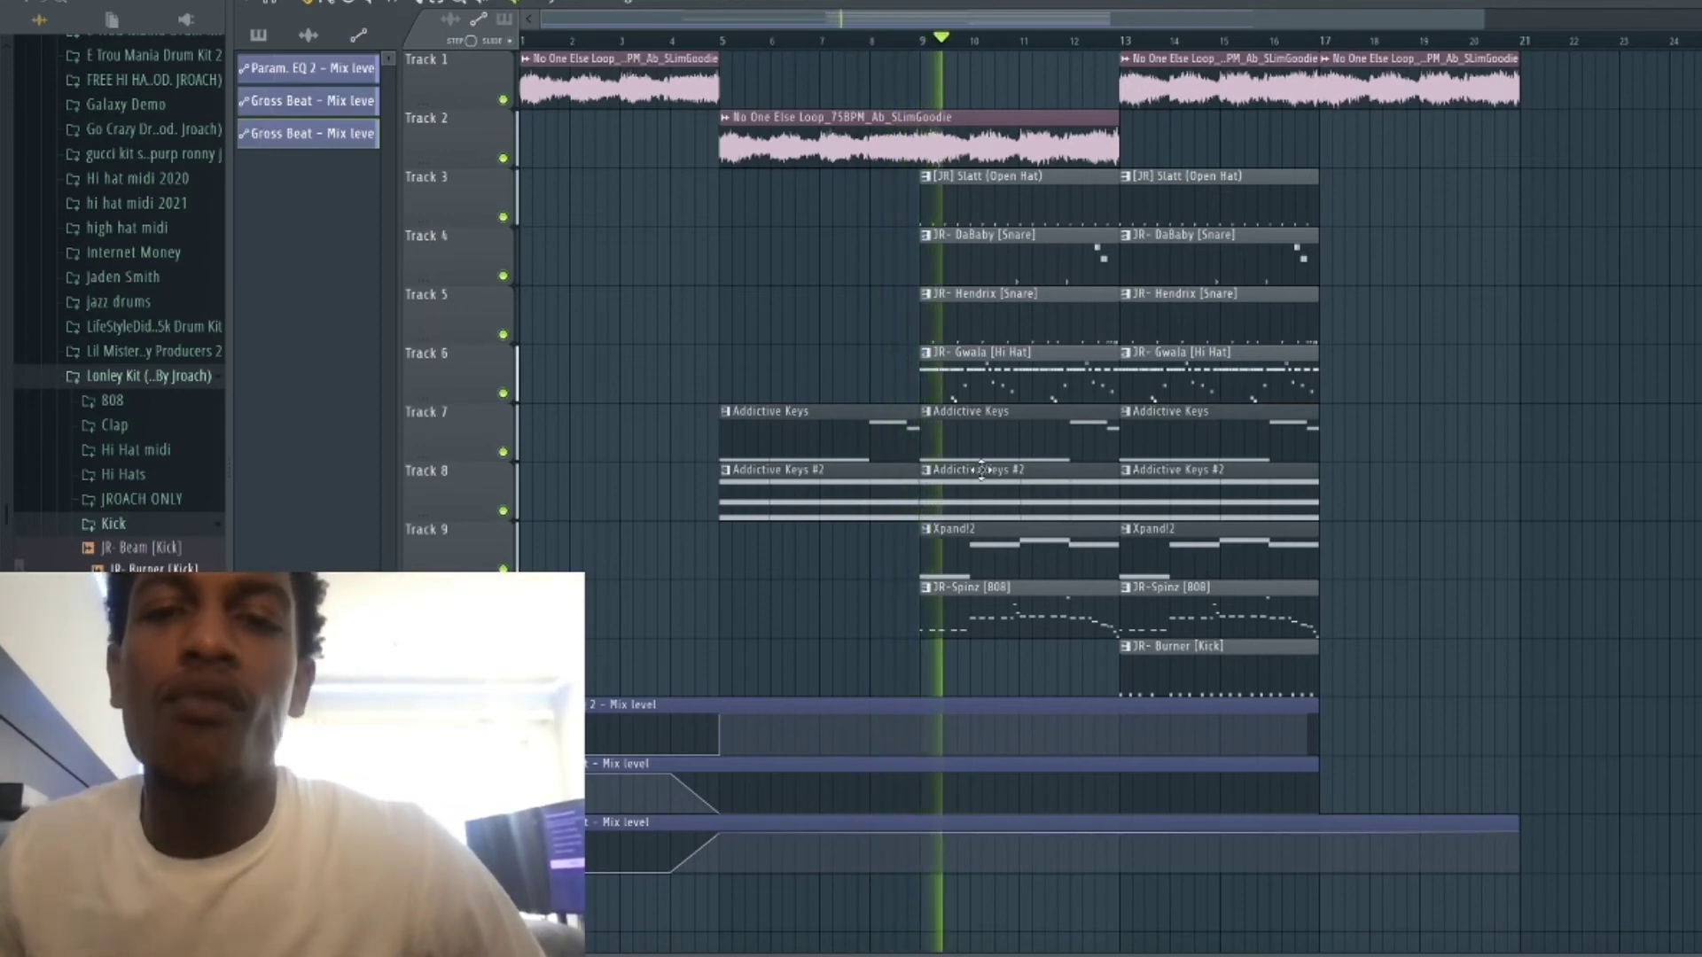
key("F6")
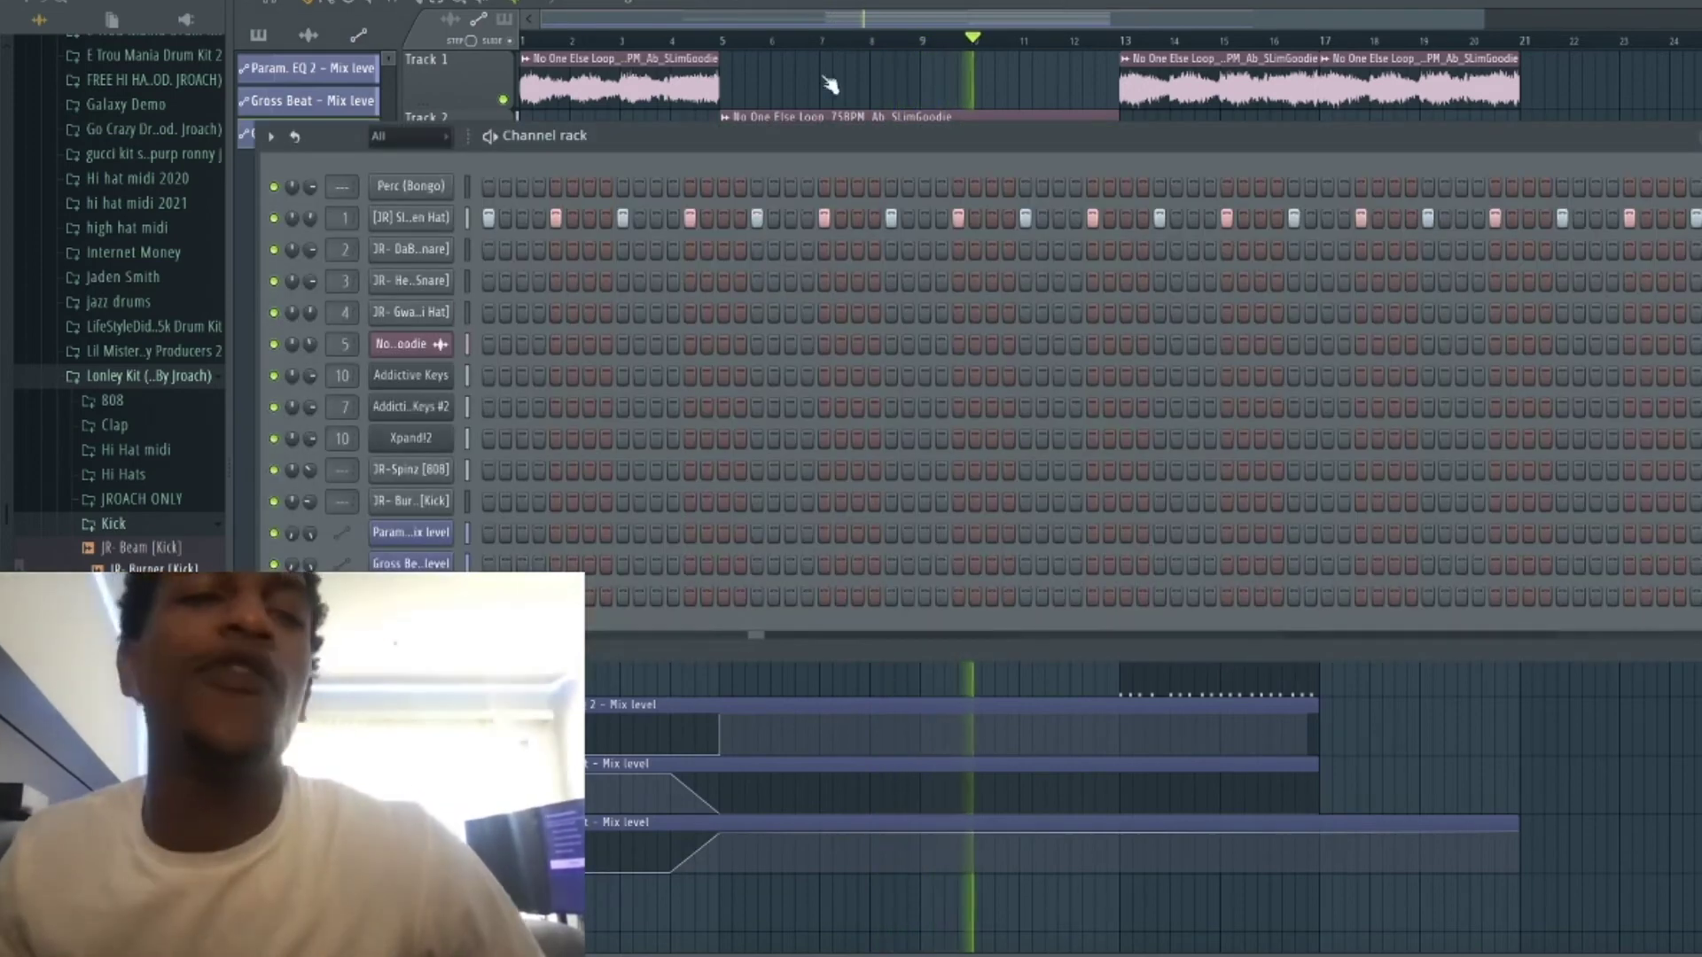
left_click(411, 629)
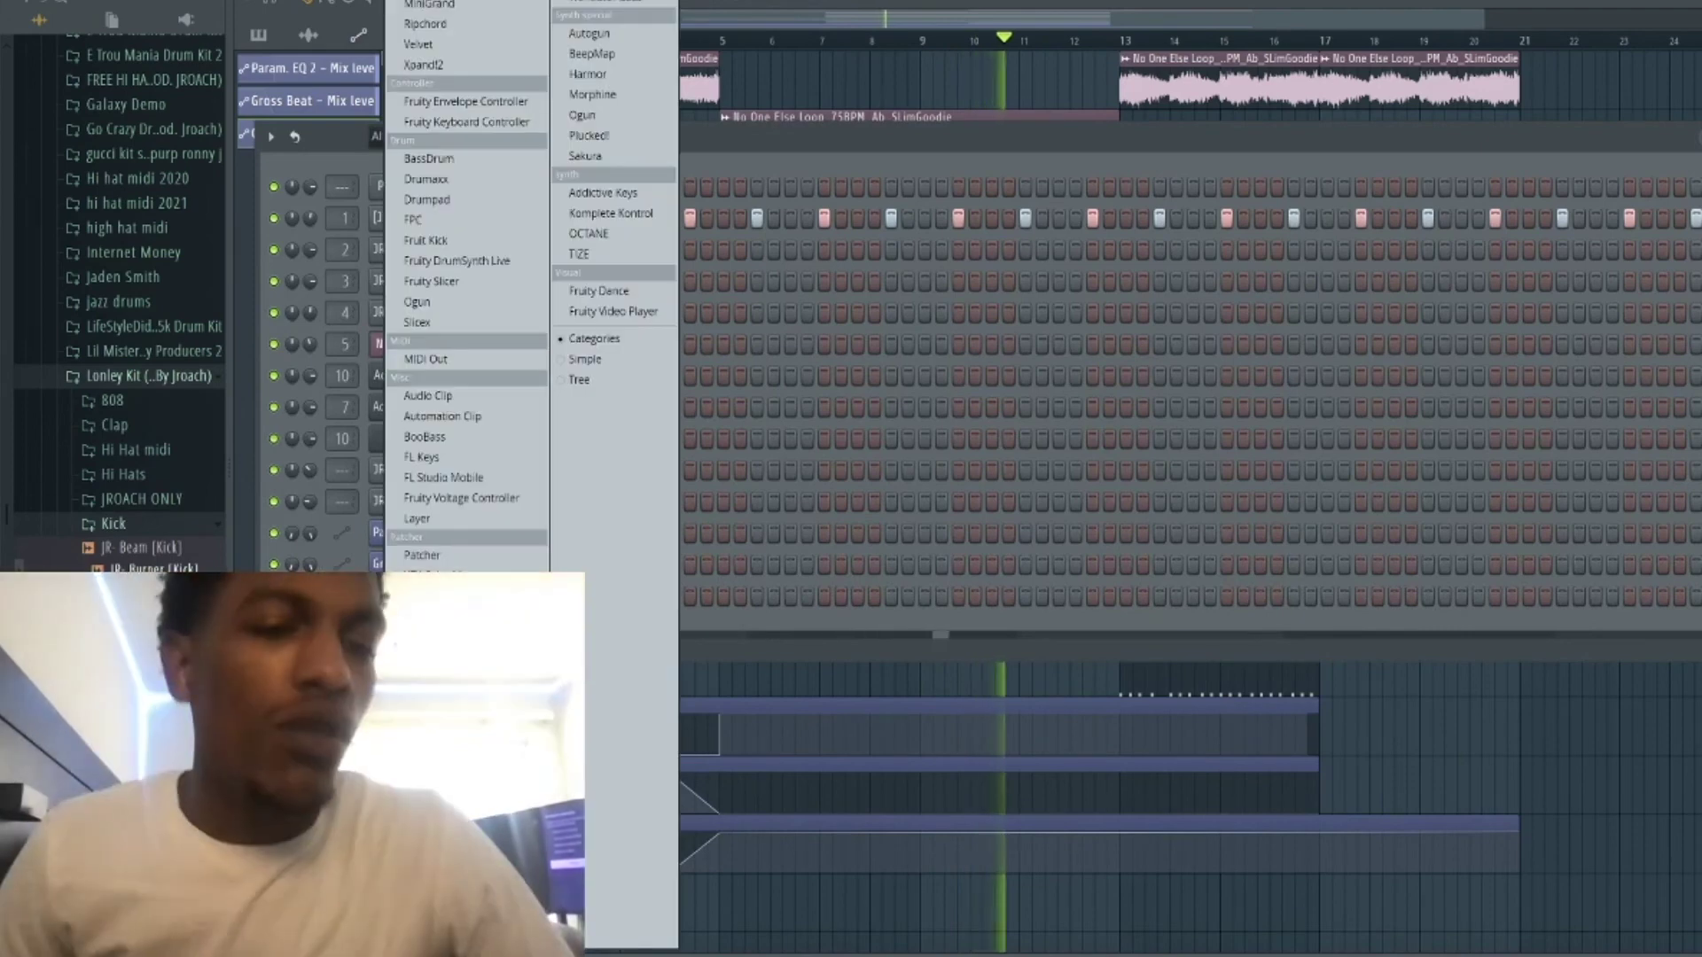
key("Escape")
key("F6")
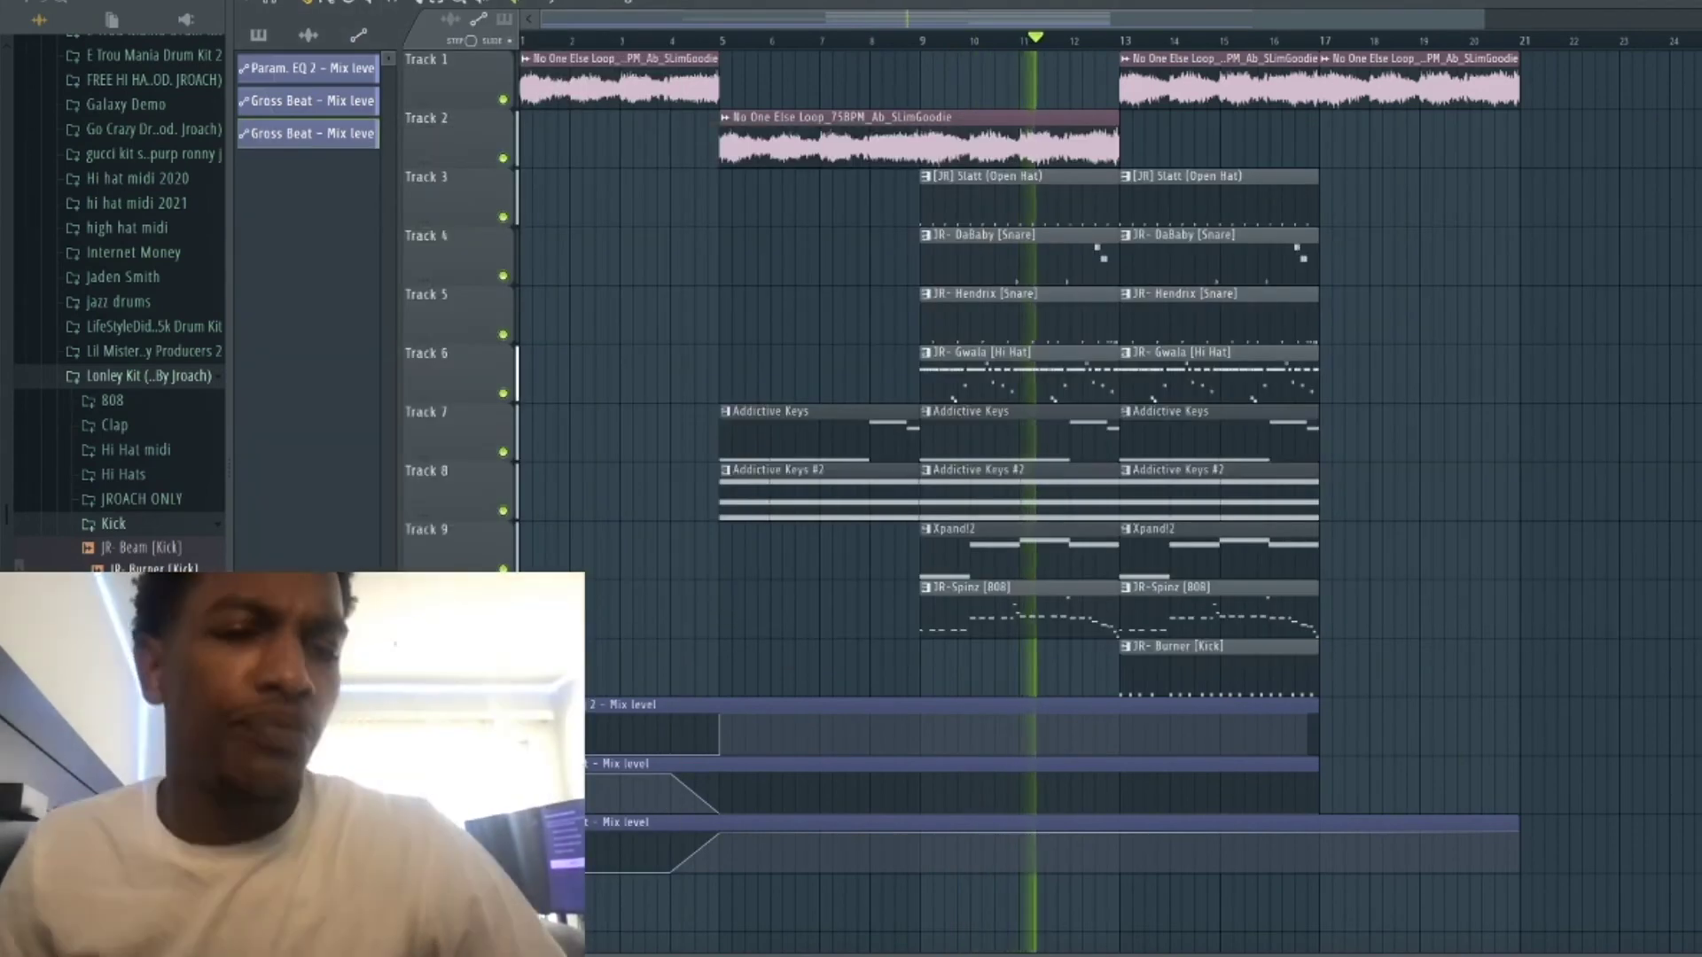
Duplicate the pattern clips on Tracks 3 to 8 from bar 13 to bar 17, and delete the audio loop clip at bar 17.
left_click(258, 34)
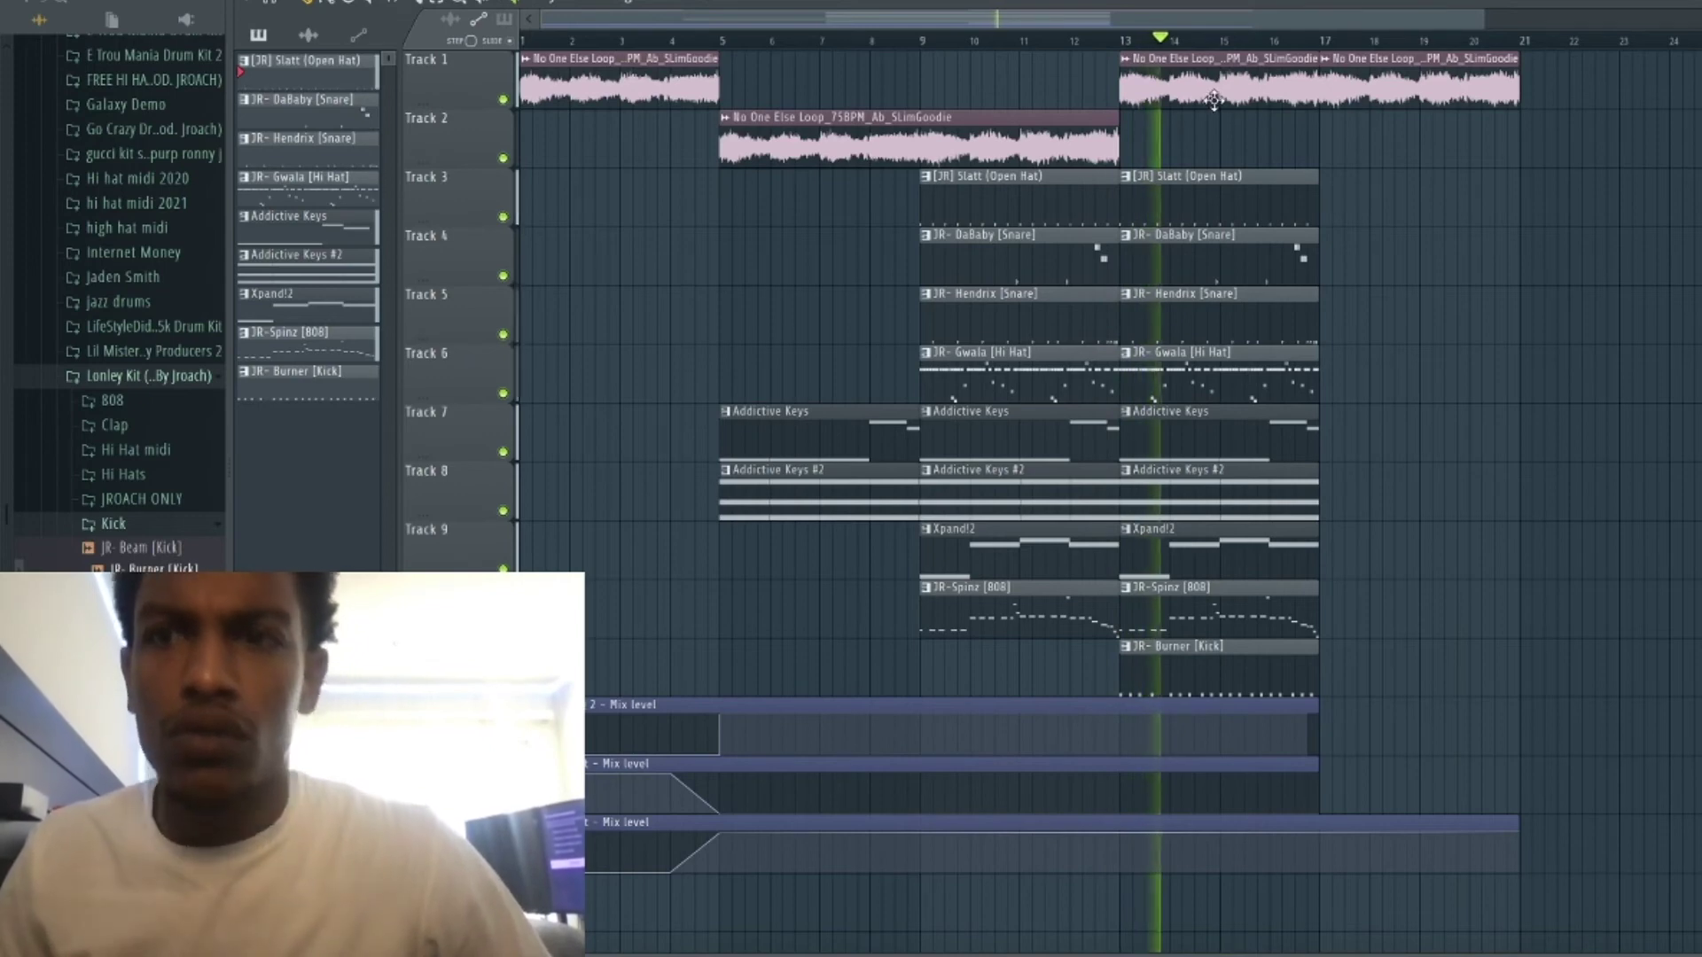
left_click_drag(1347, 518, 1117, 182)
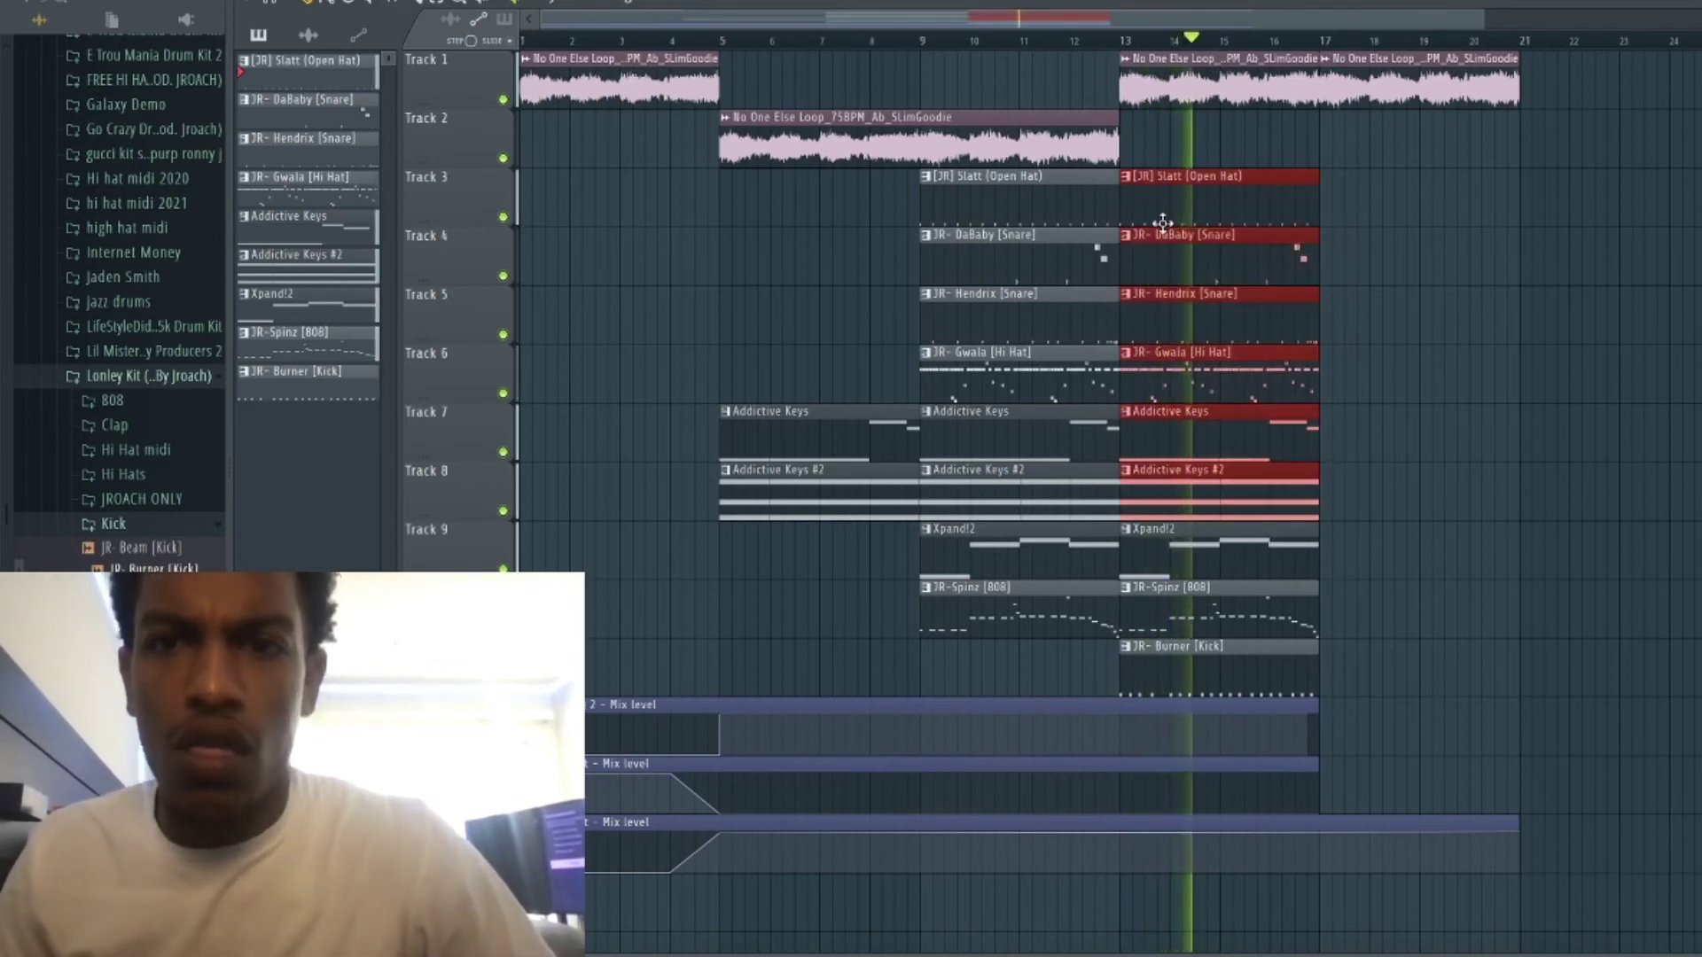
key("ctrl+b")
right_click(1388, 98)
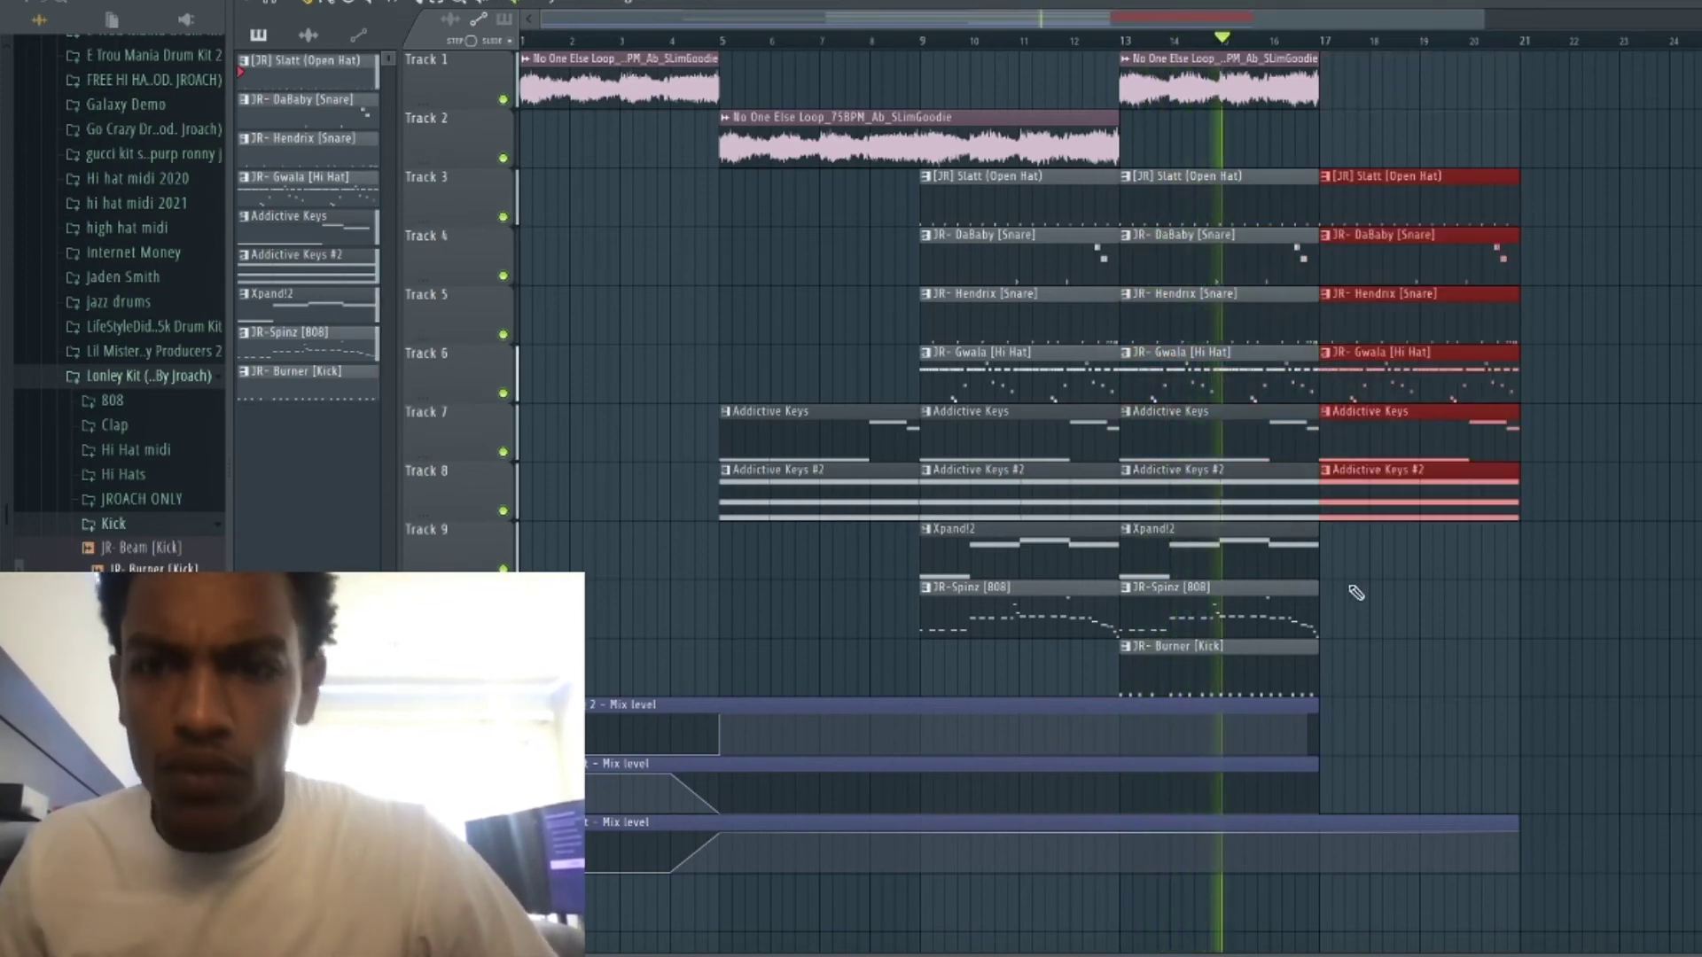
Duplicate the Xpand!2 and JR-Spinz 808 clips to bar 17, and delete the DaBaby snare and Slatt open hat clips there.
left_click_drag(1334, 634, 1118, 523)
key("ctrl+b")
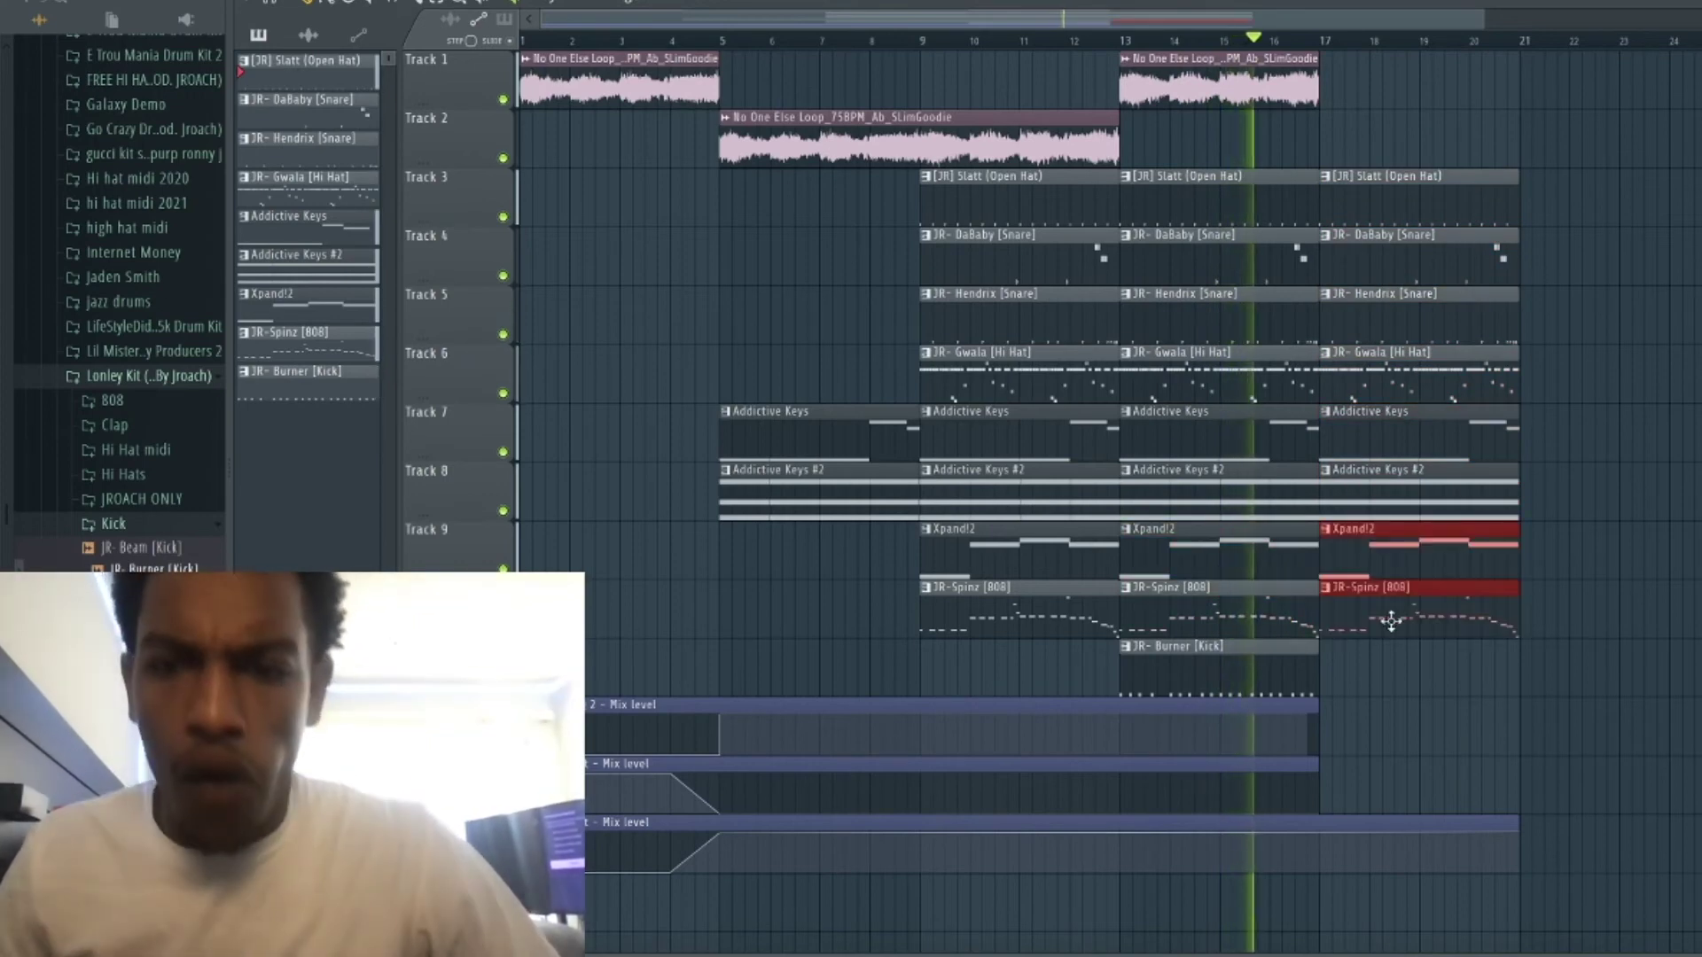
right_click(1402, 255)
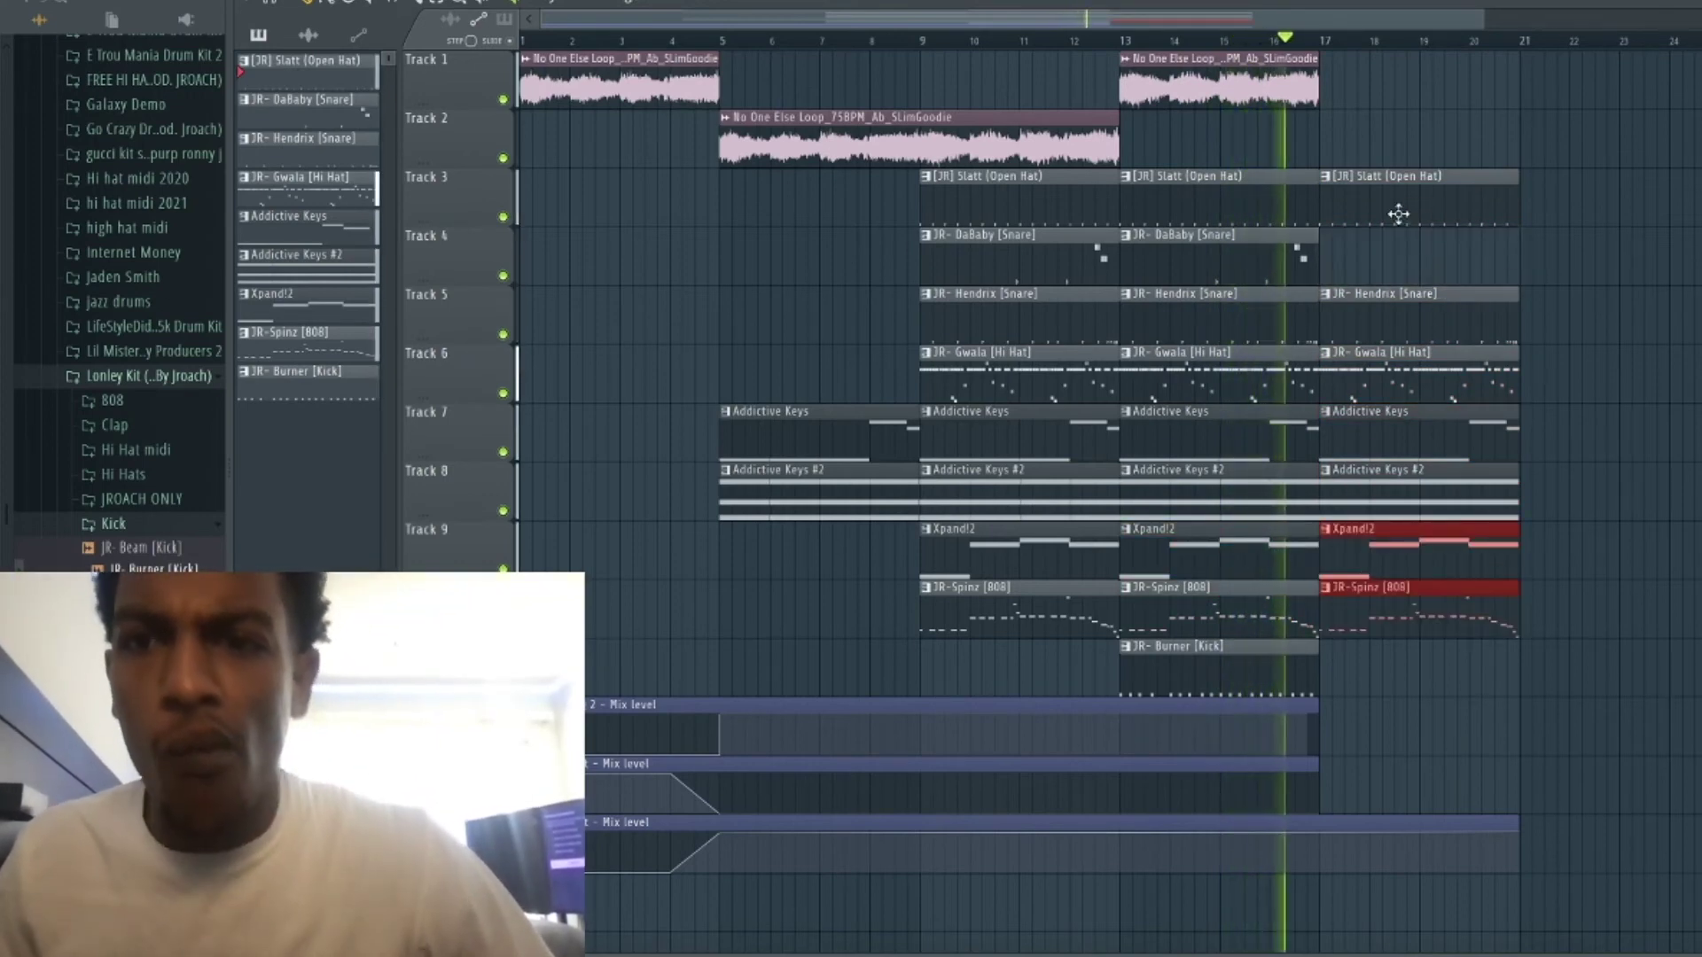
right_click(1398, 213)
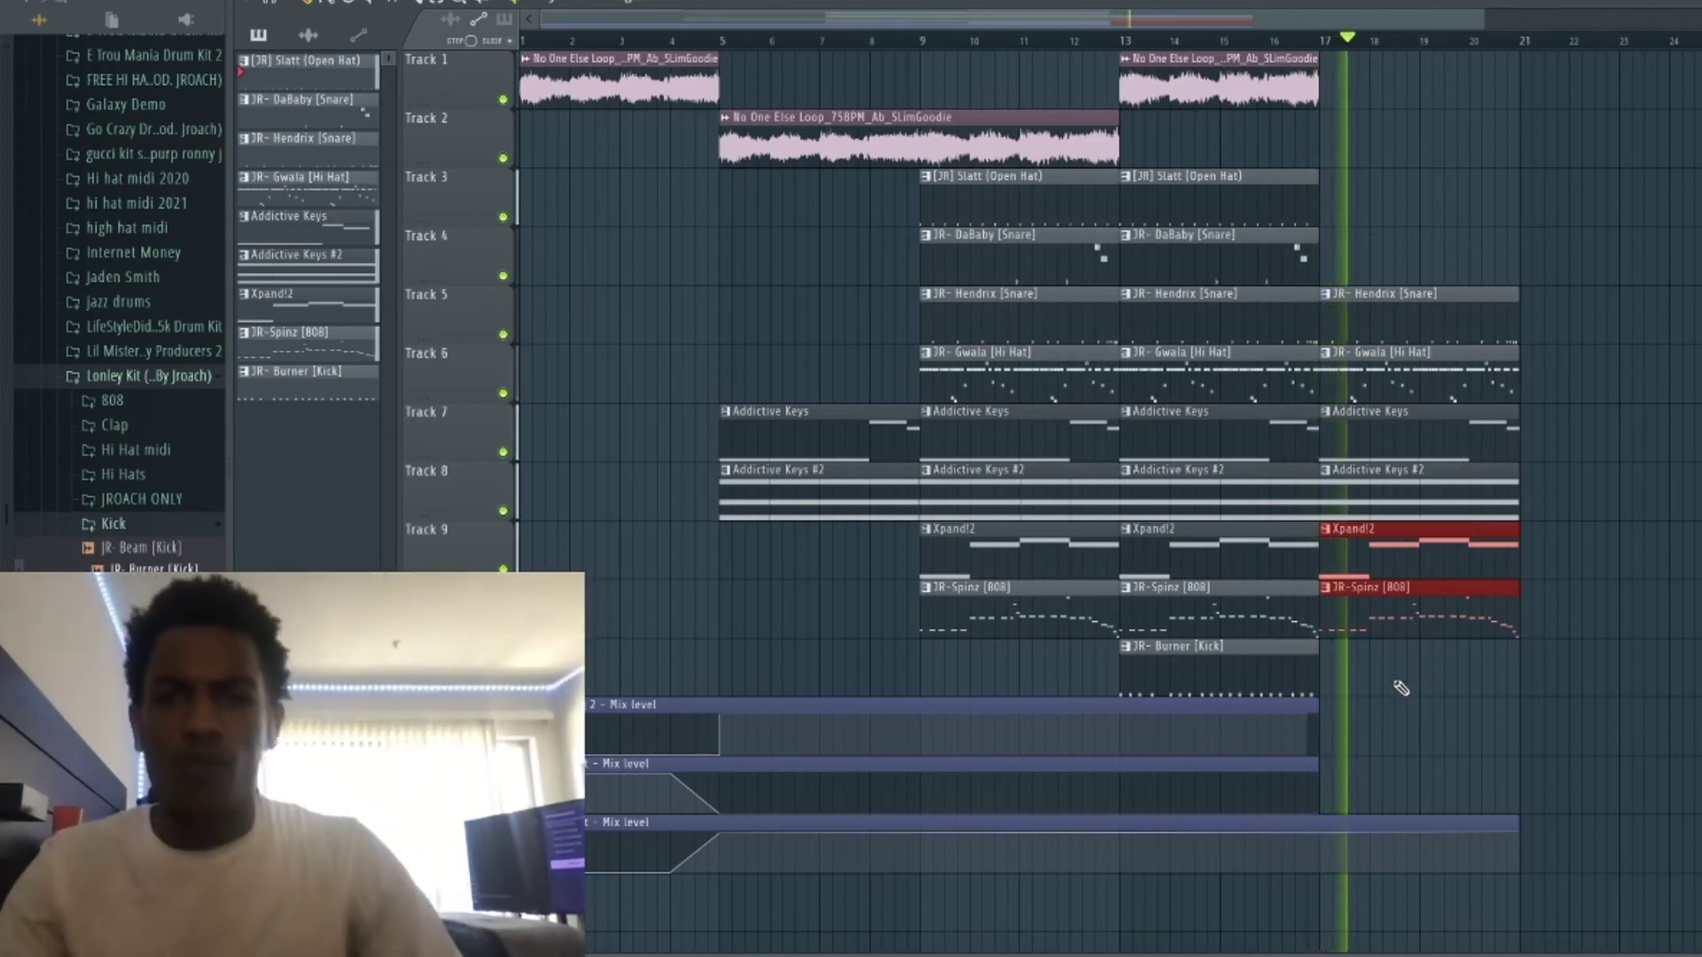
Duplicate the remaining pattern clips of the bar 17 section, from the Hendrix snare to the 808, to bar 21 and stop playback.
left_click_drag(1491, 789, 1444, 89)
key("ctrl+b")
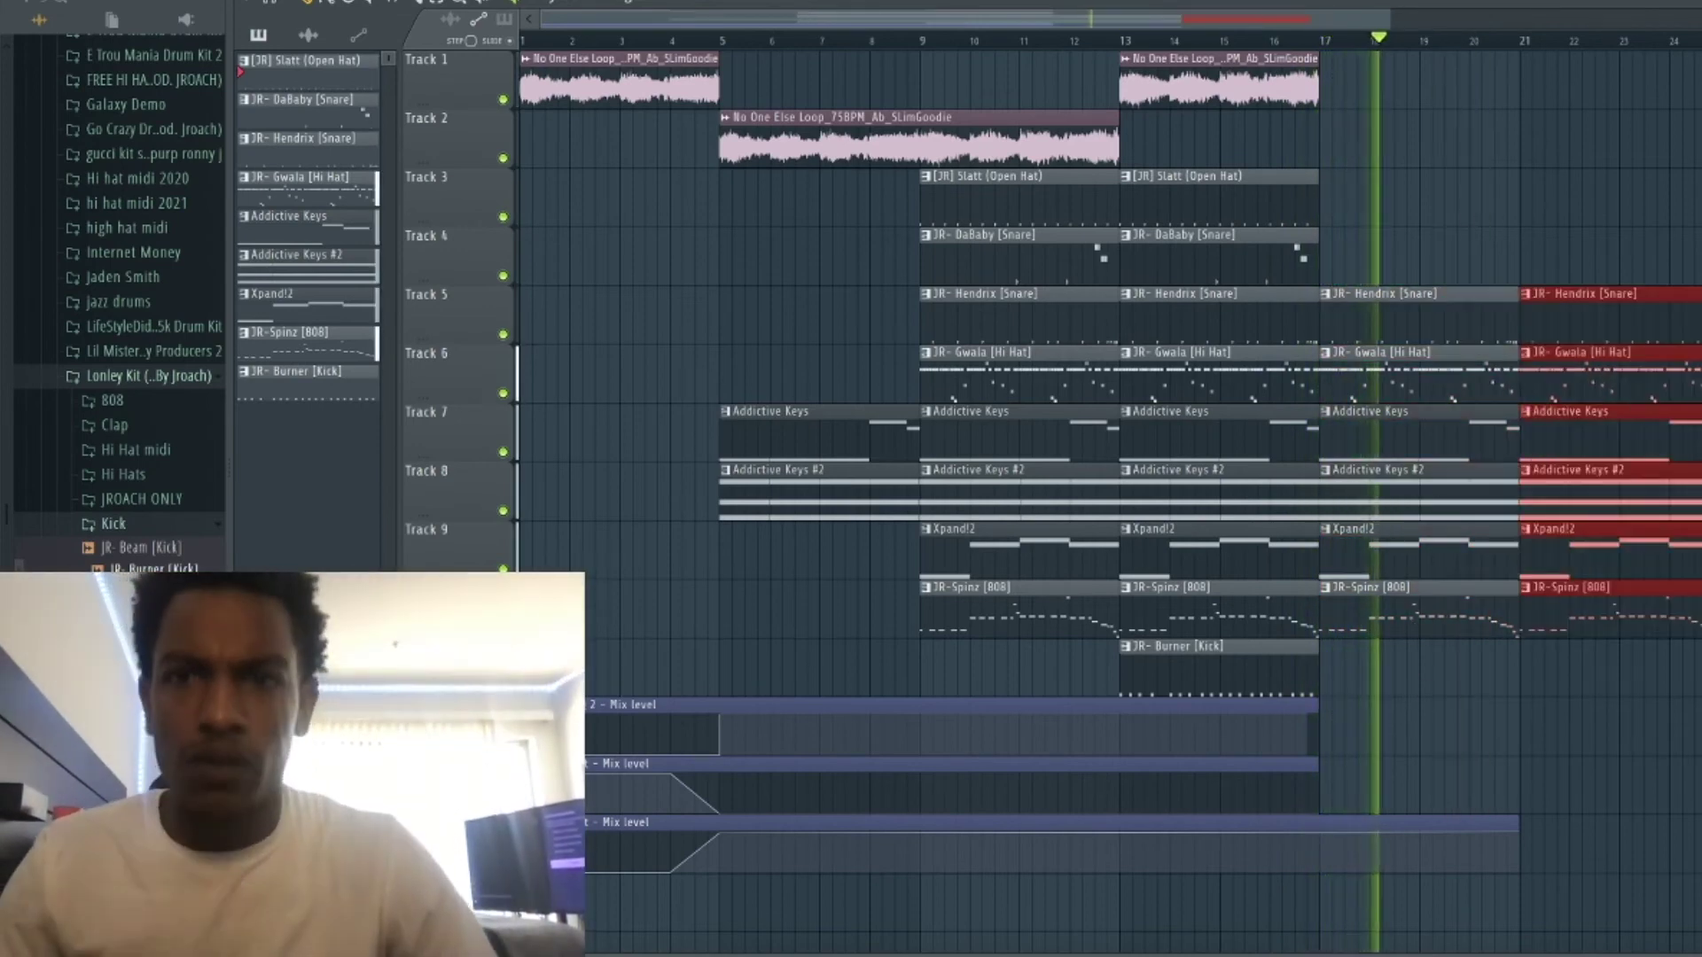
key("space")
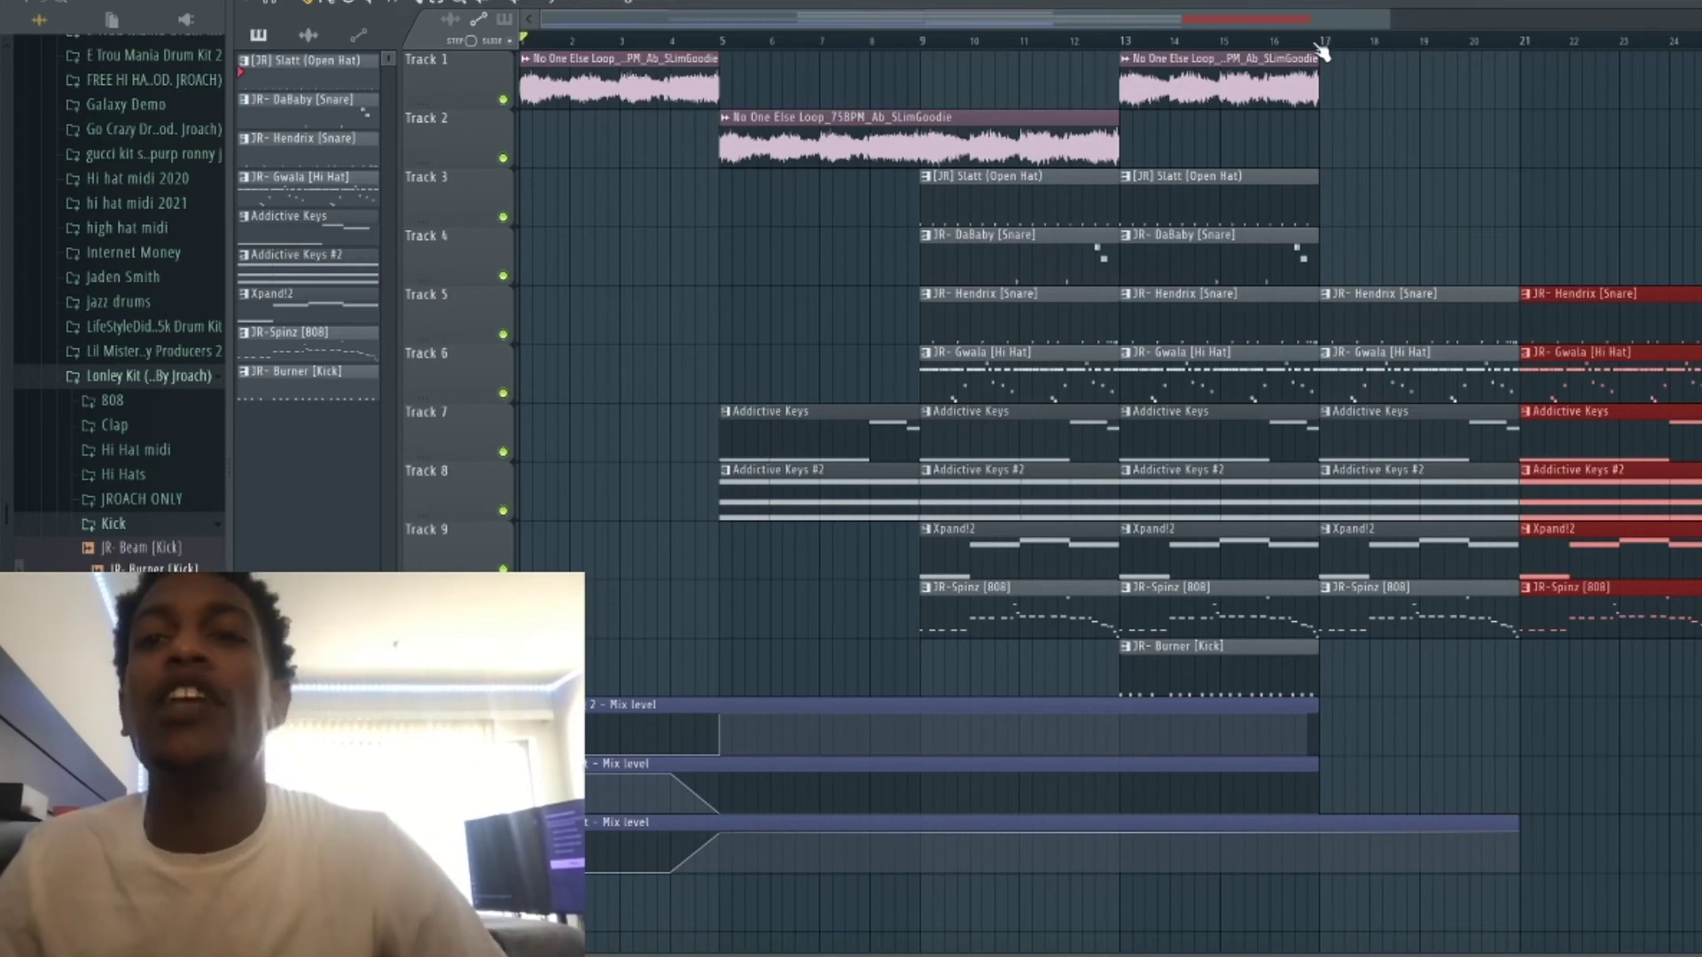
Try deleting the Xpand!2 clip at bar 17 on Track 9 and audition the section without it.
key("space")
left_click(1397, 555)
right_click(1398, 555)
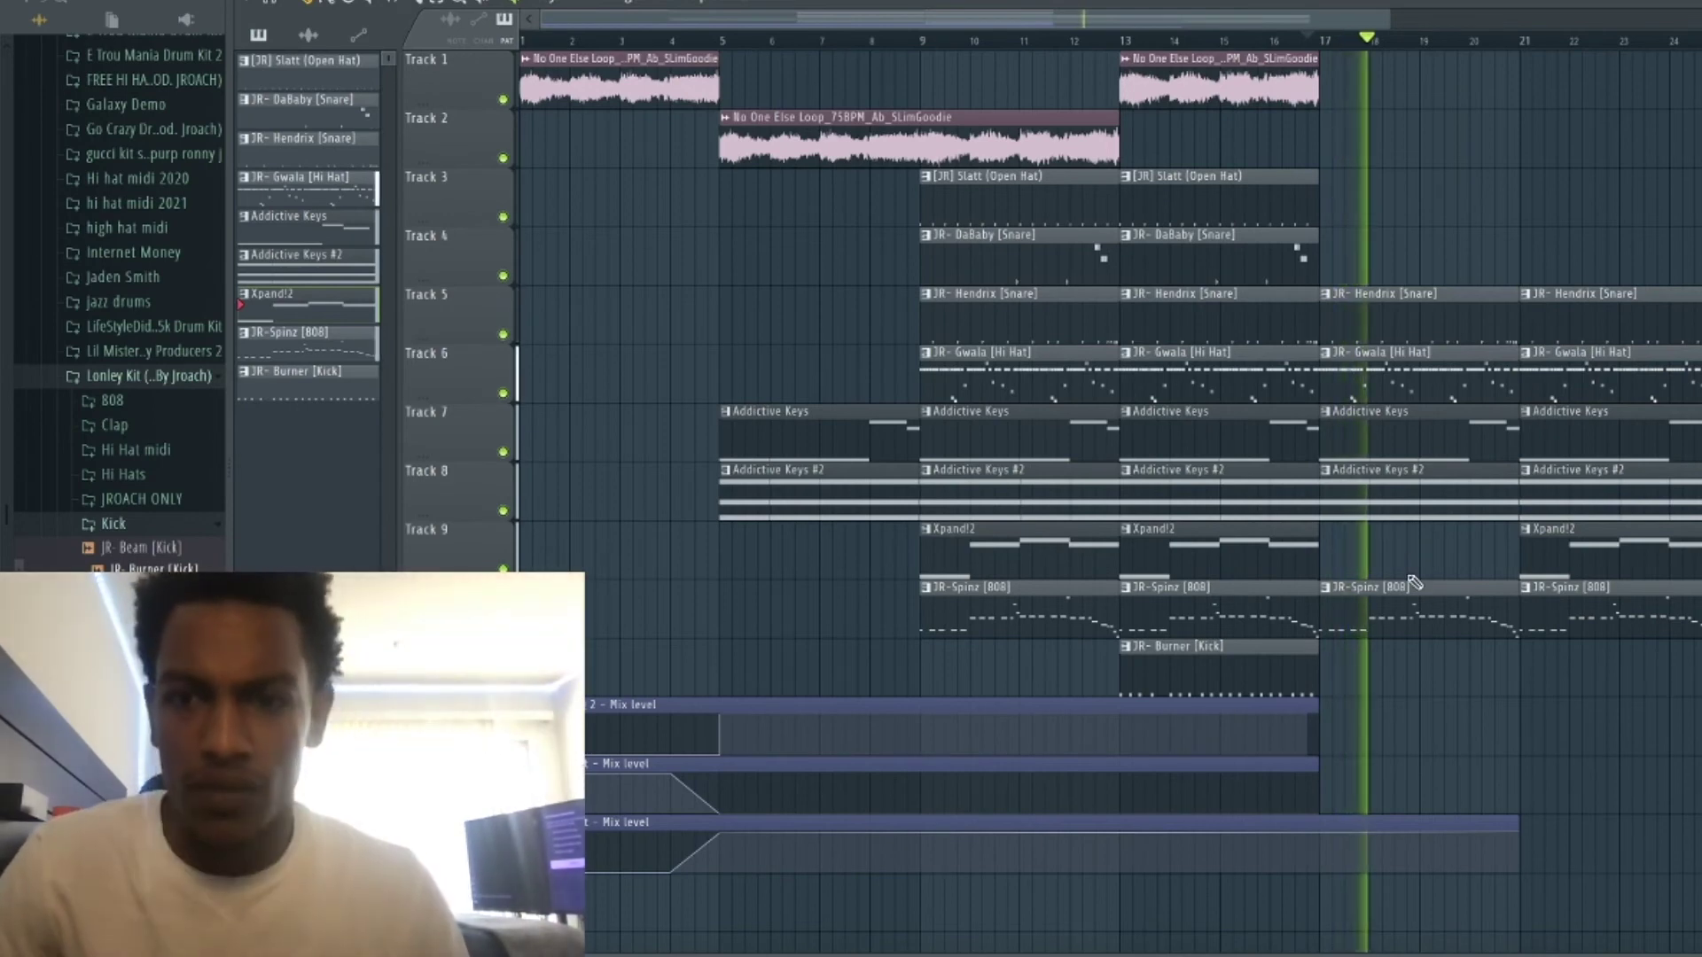
key("space")
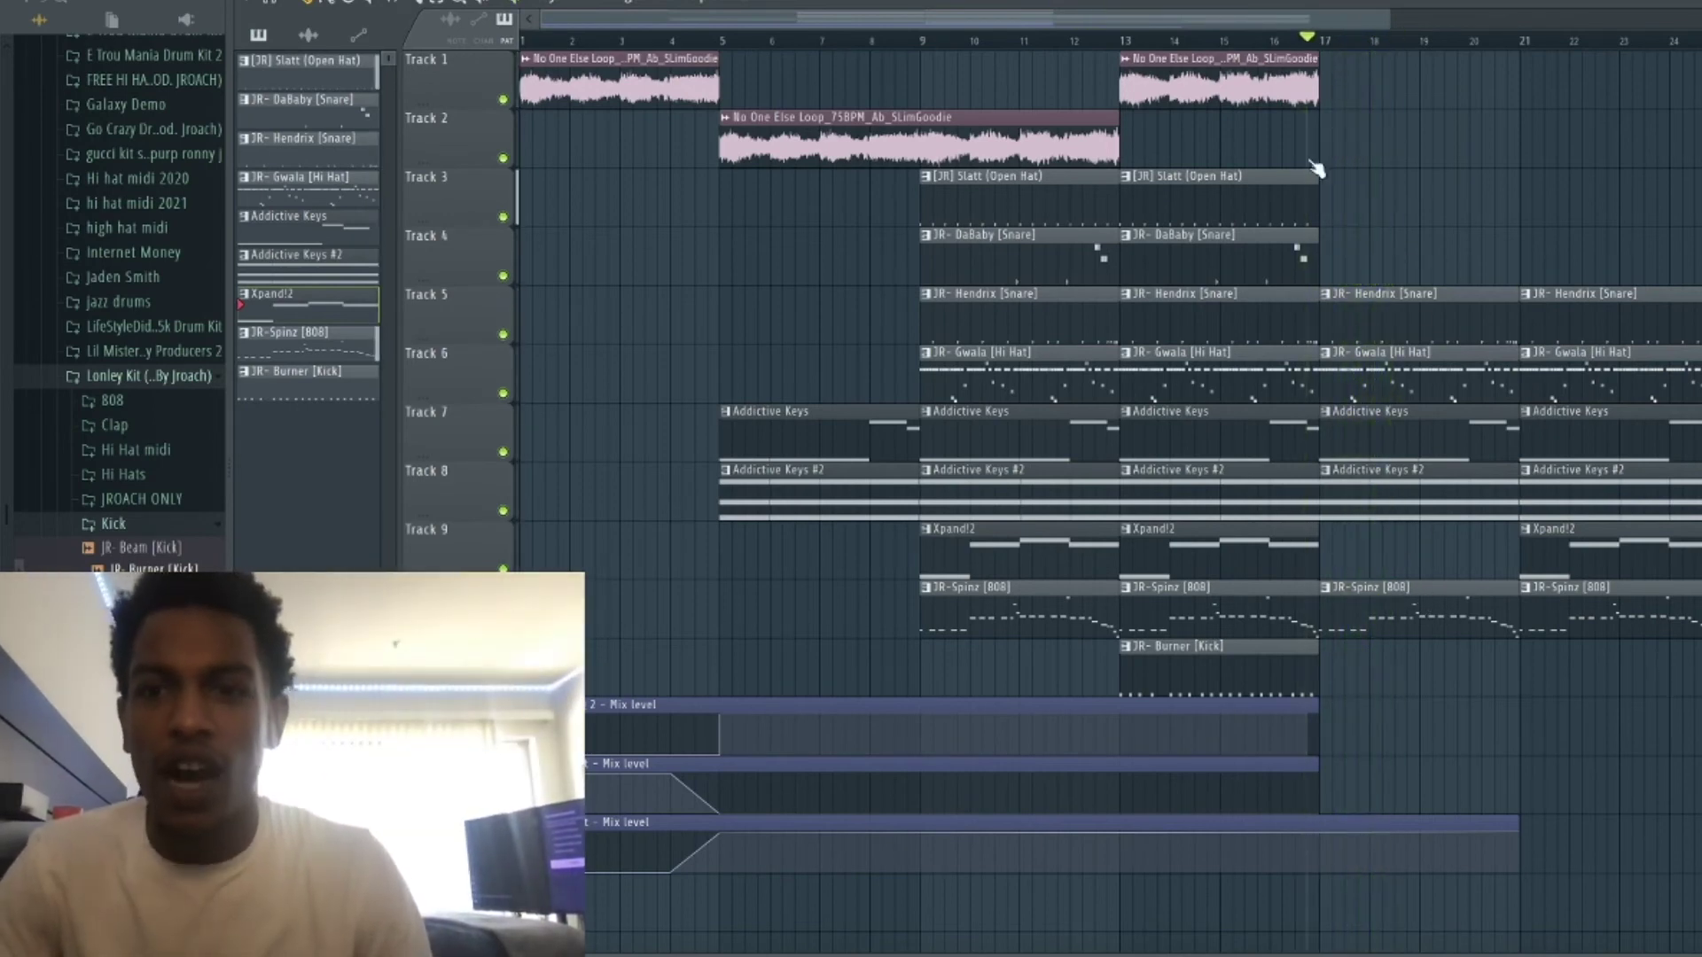
Place the Xpand!2 clip at bar 17 on Track 9, make it a unique pattern and open its notes.
left_click(1398, 553)
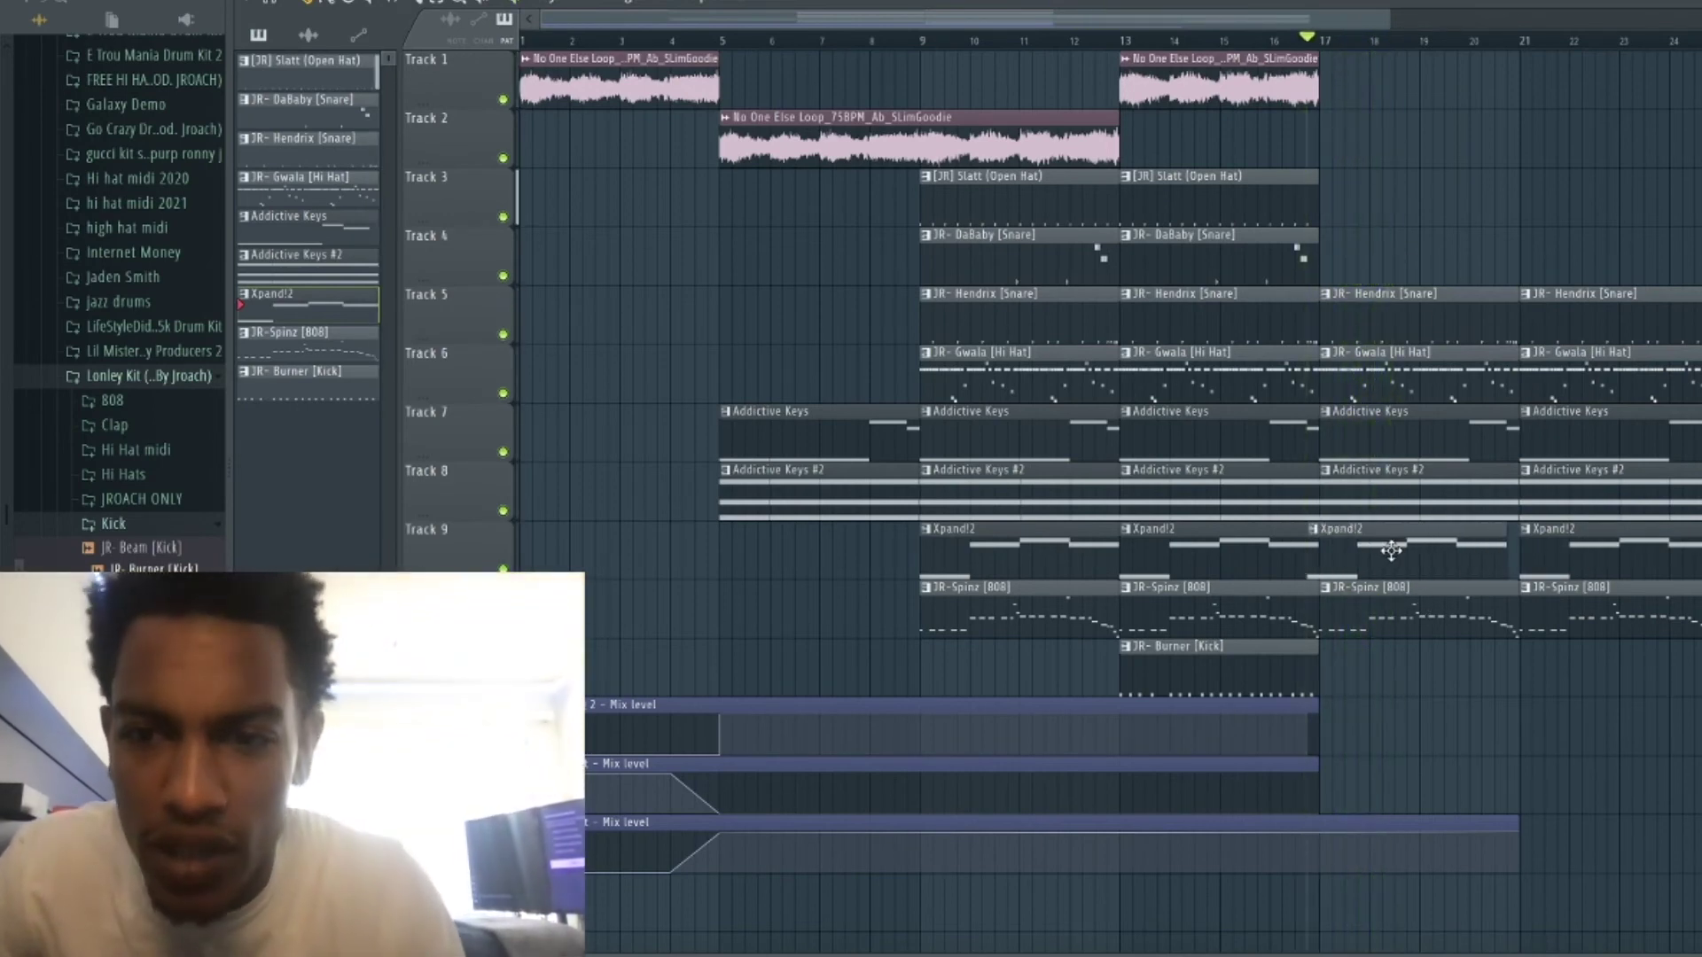
right_click(1333, 543)
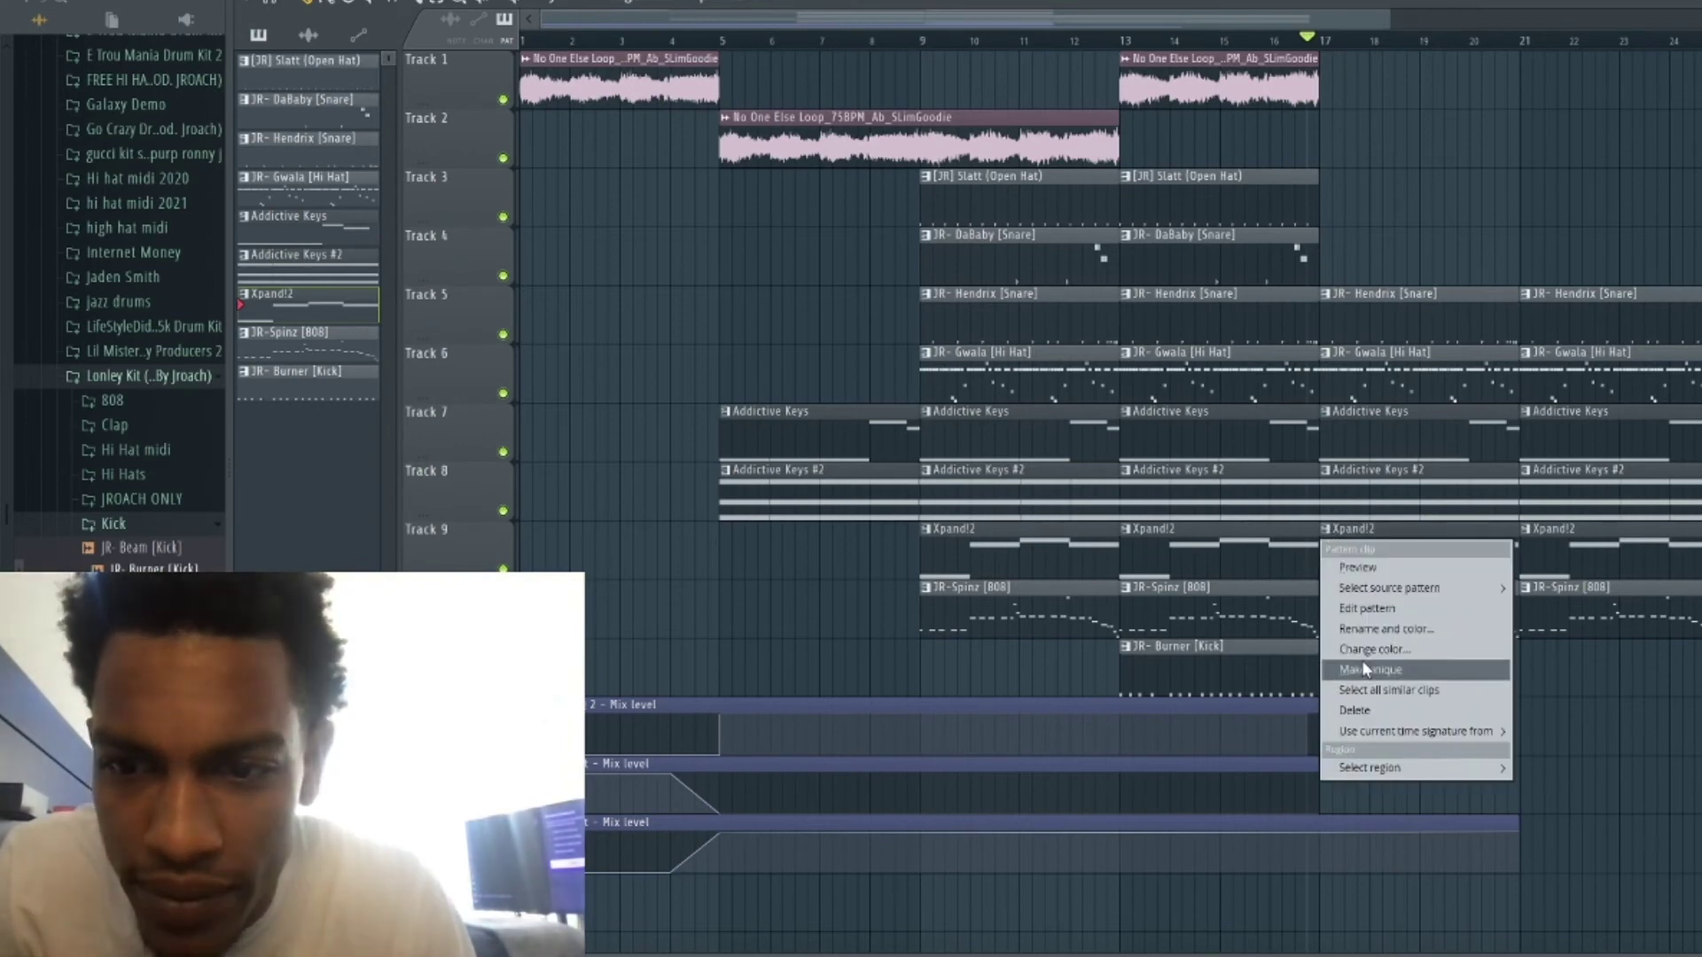
left_click(1365, 669)
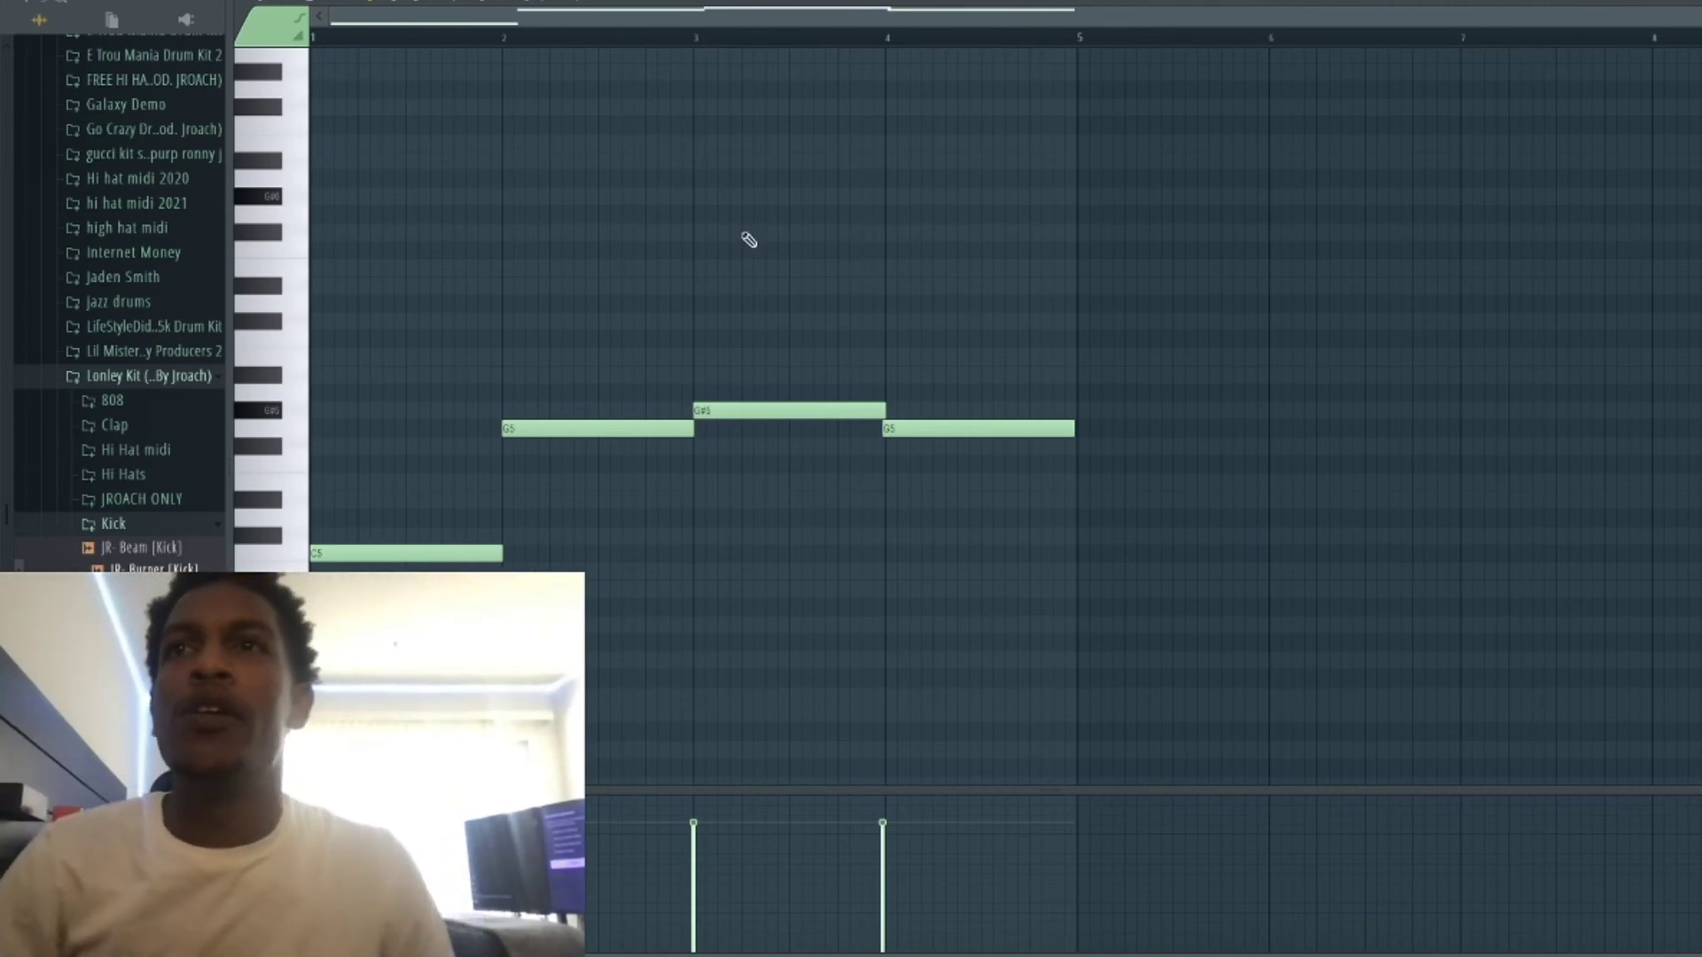
Lower the notes in bars 2, 3 and 4 to C5 and audition the pattern.
left_click_drag(537, 429, 542, 569)
key("space")
left_click_drag(747, 415, 741, 562)
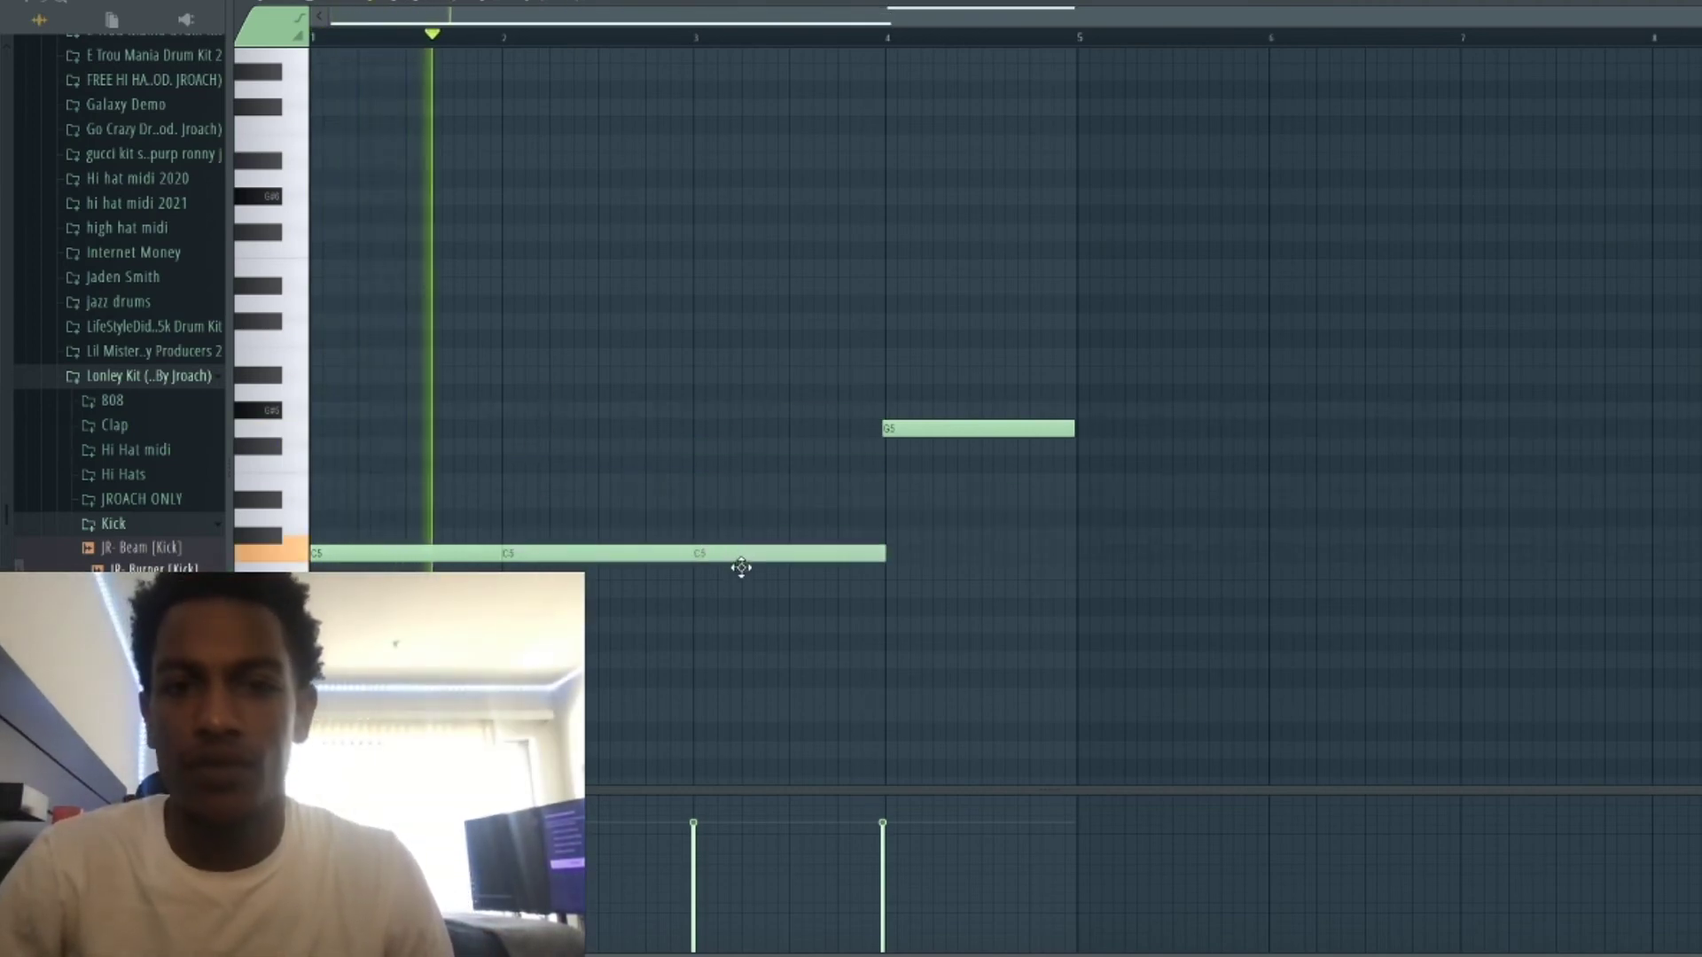
left_click_drag(944, 425, 950, 569)
key("ctrl+a")
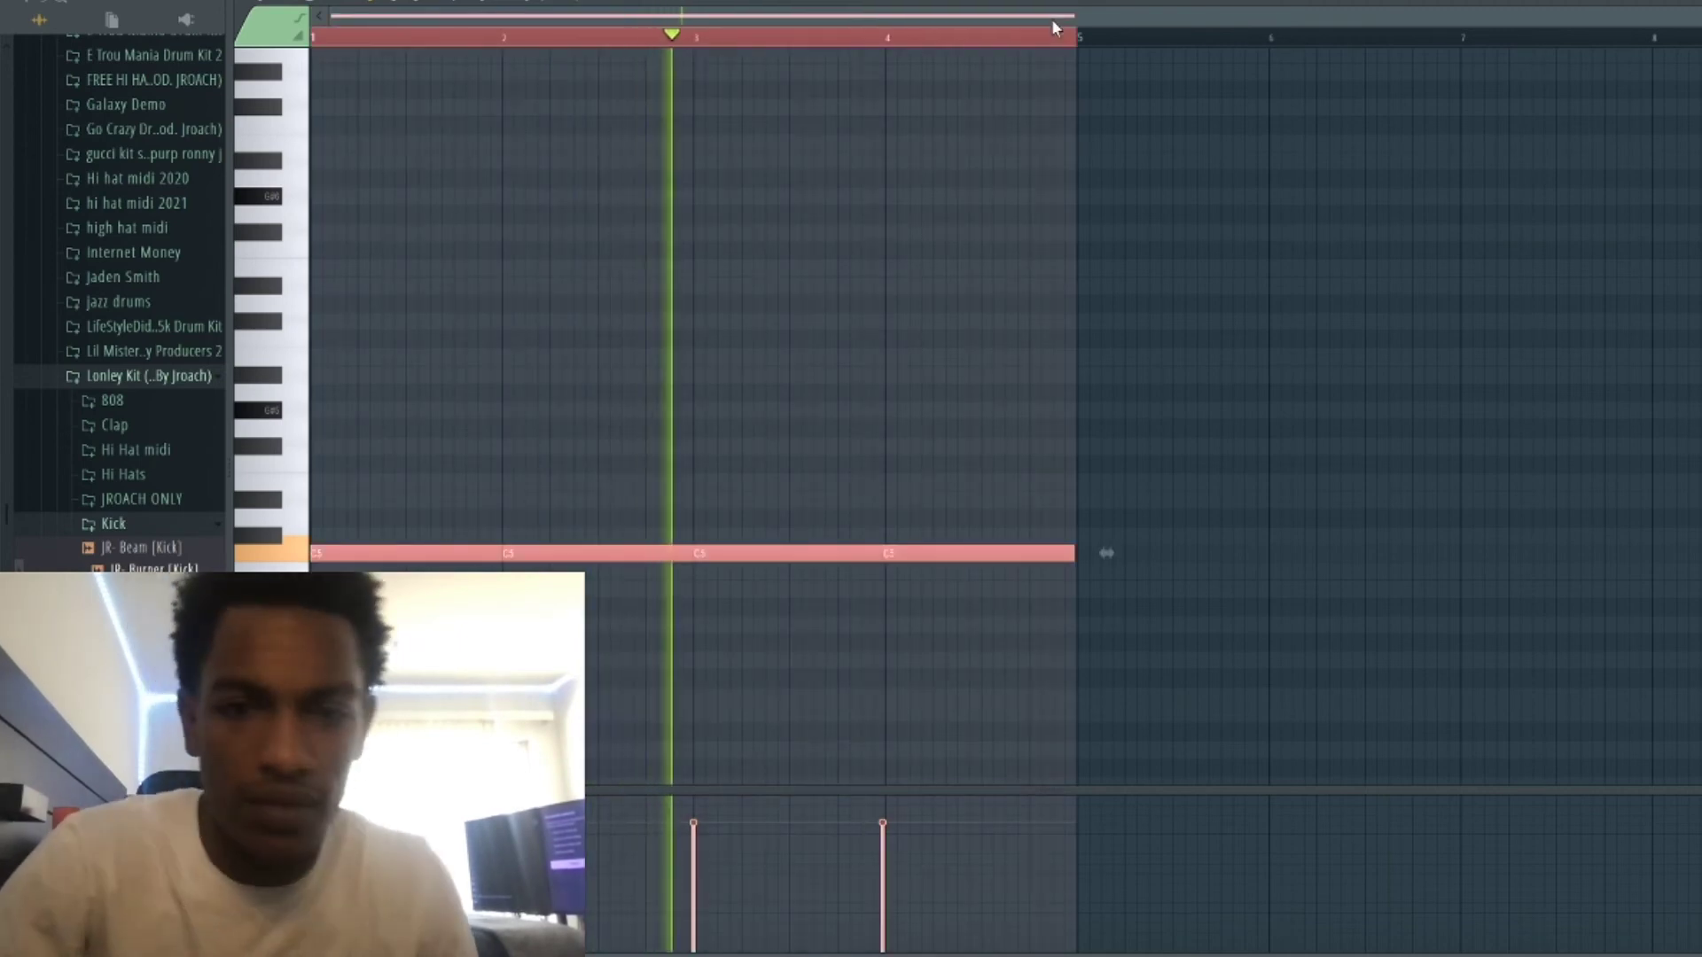
left_click(1081, 143)
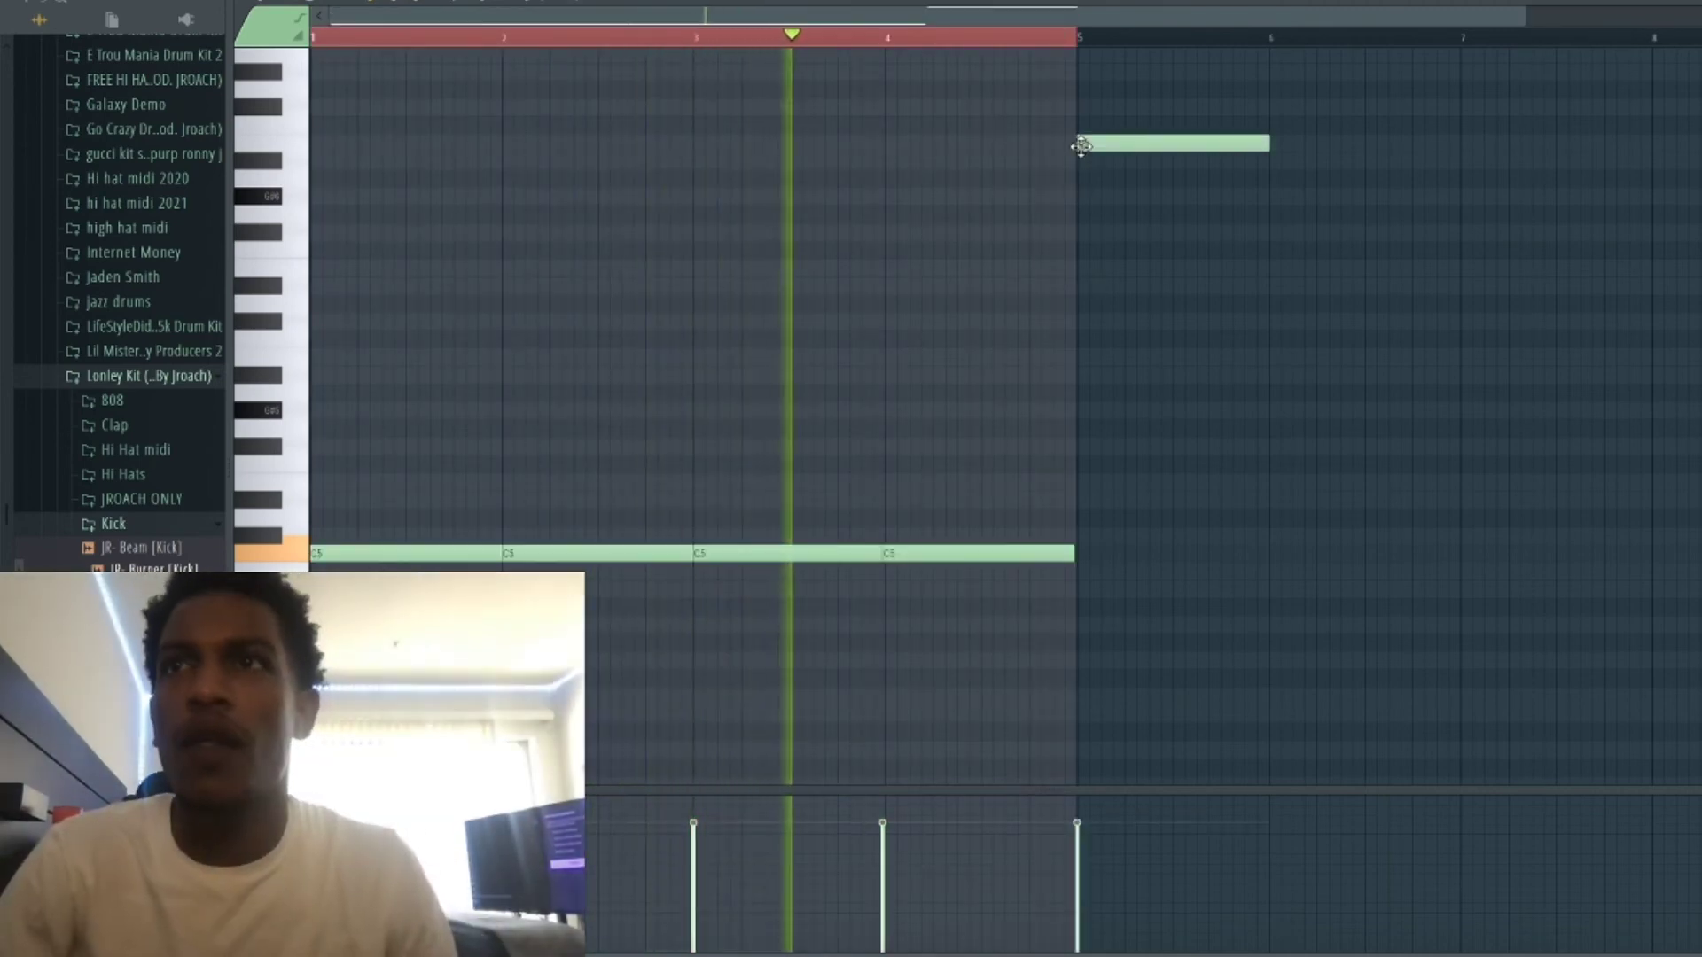
key("space")
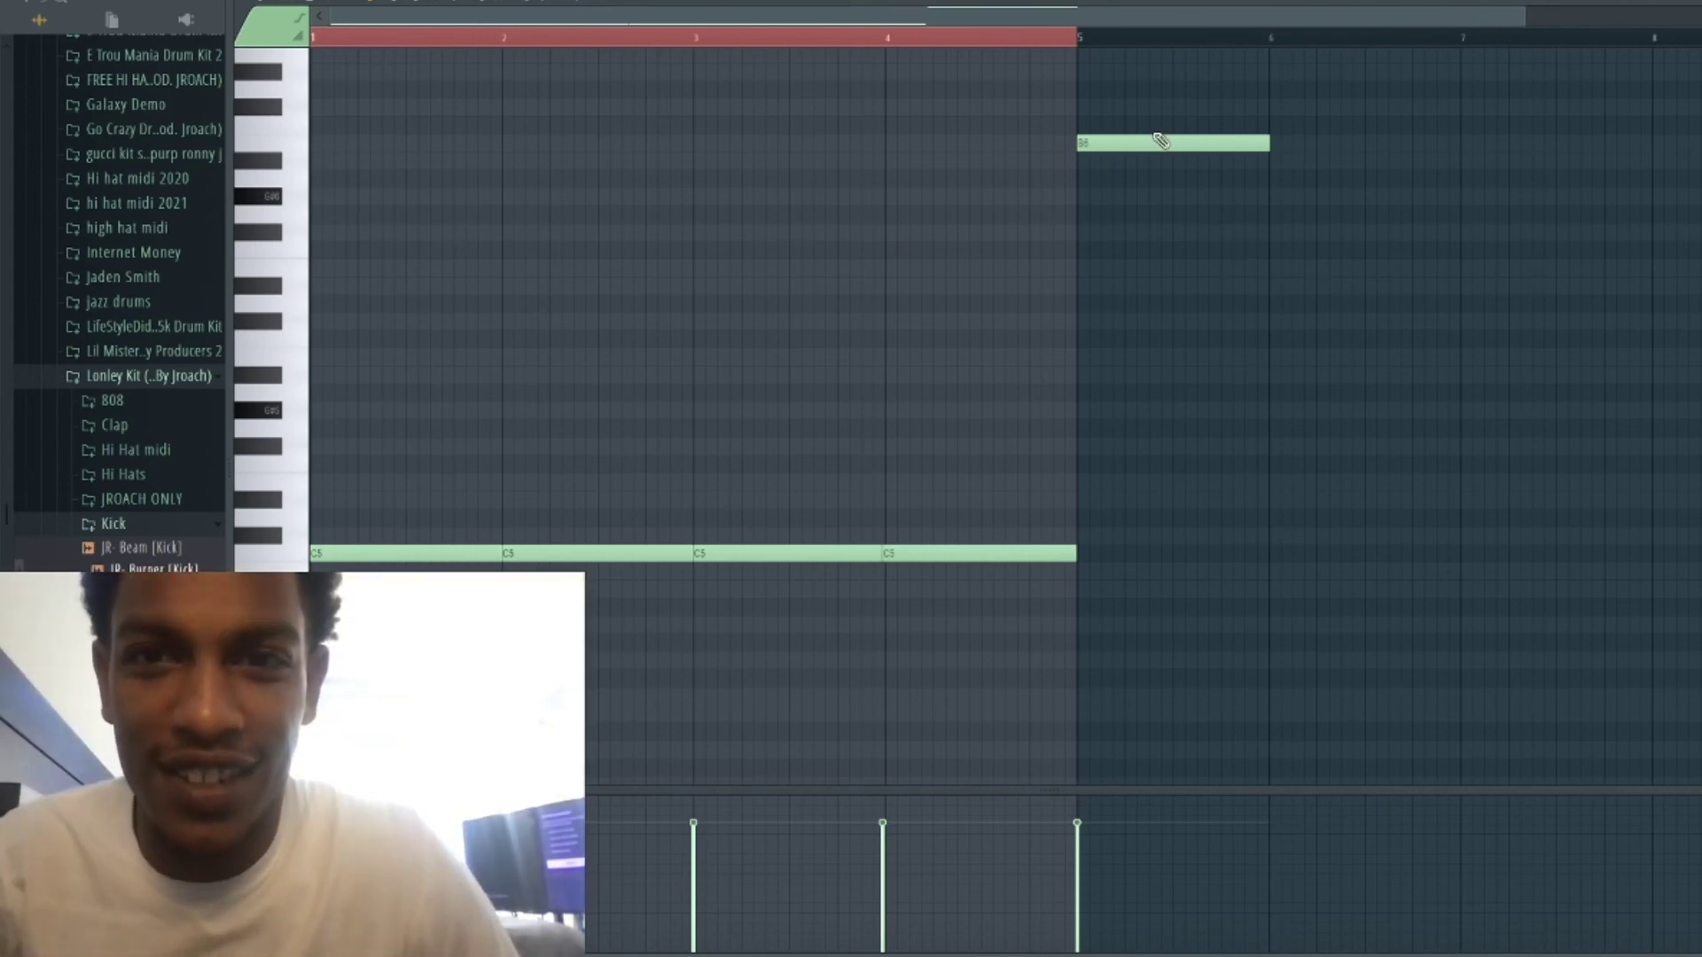
right_click(1160, 140)
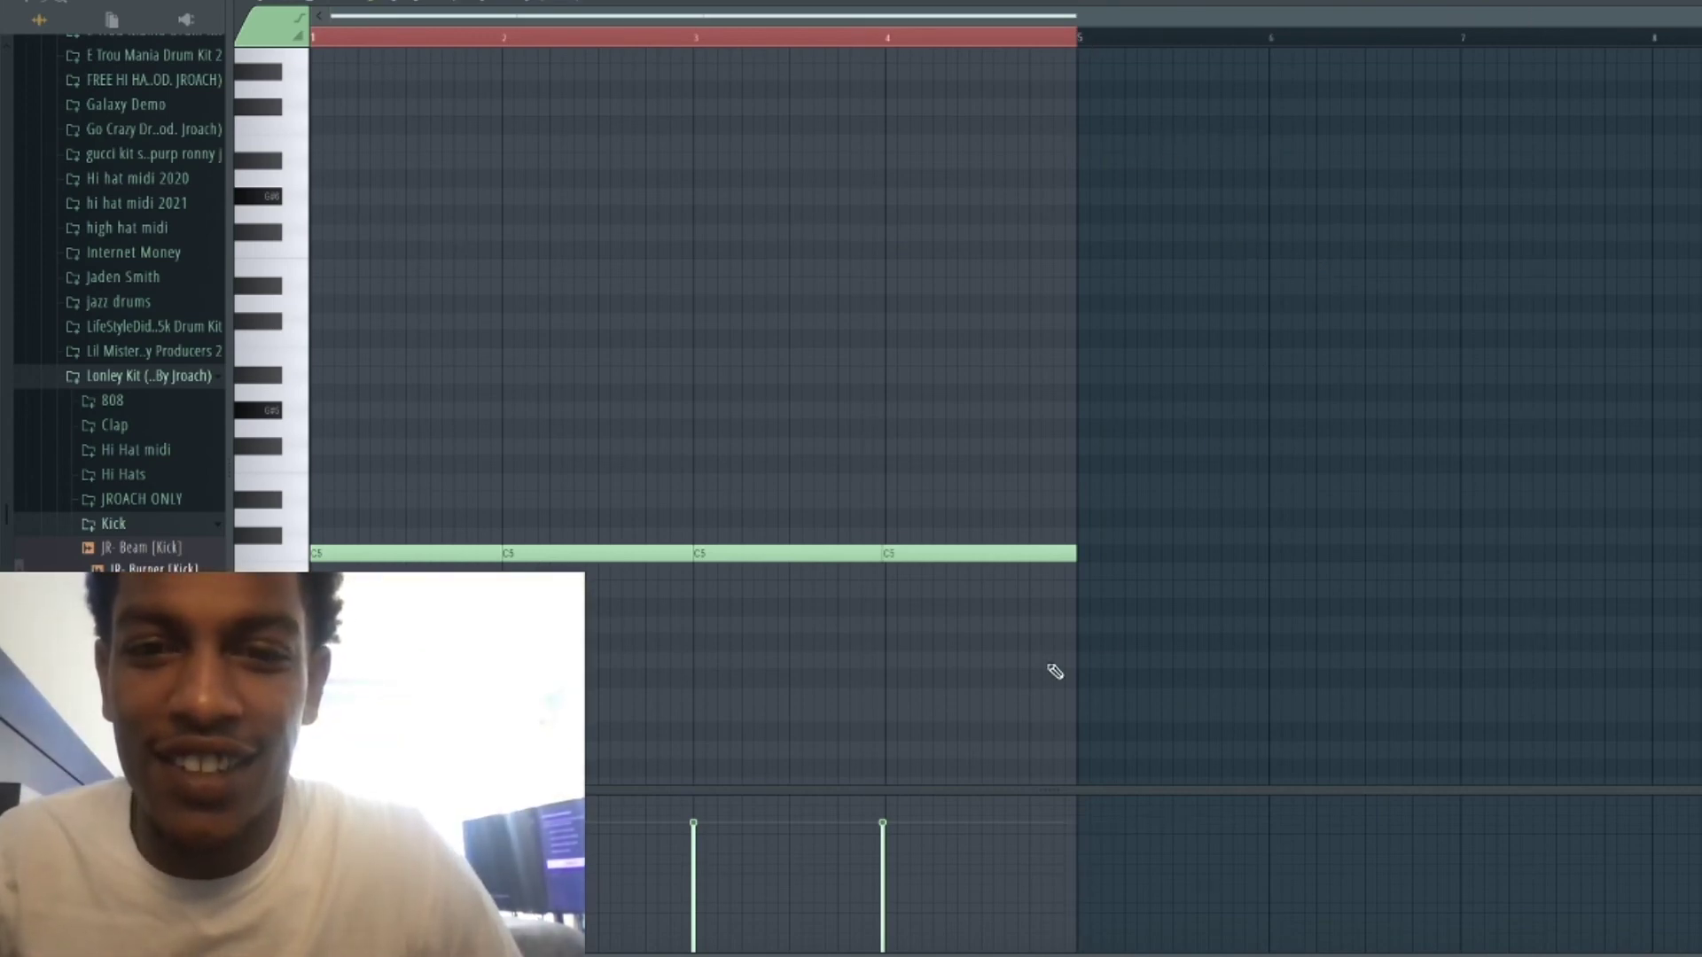
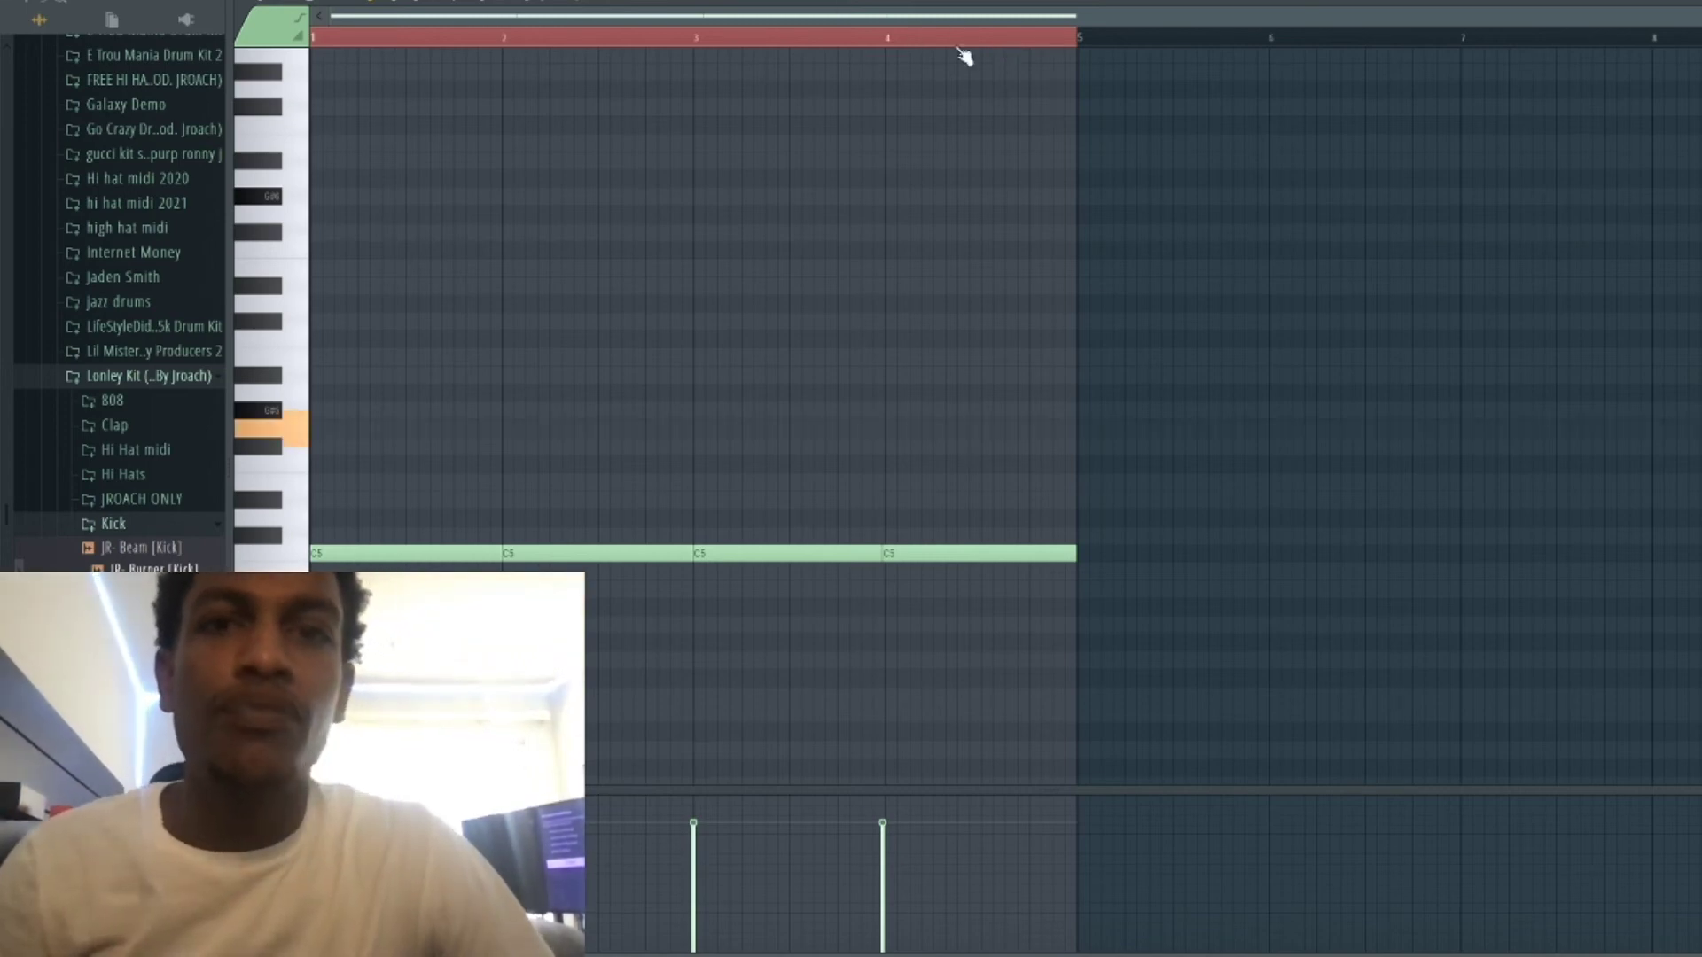
Duplicate the playlist clips of bars 17 to 24, from the Hendrix snare down to the 808, to bar 25.
key("space")
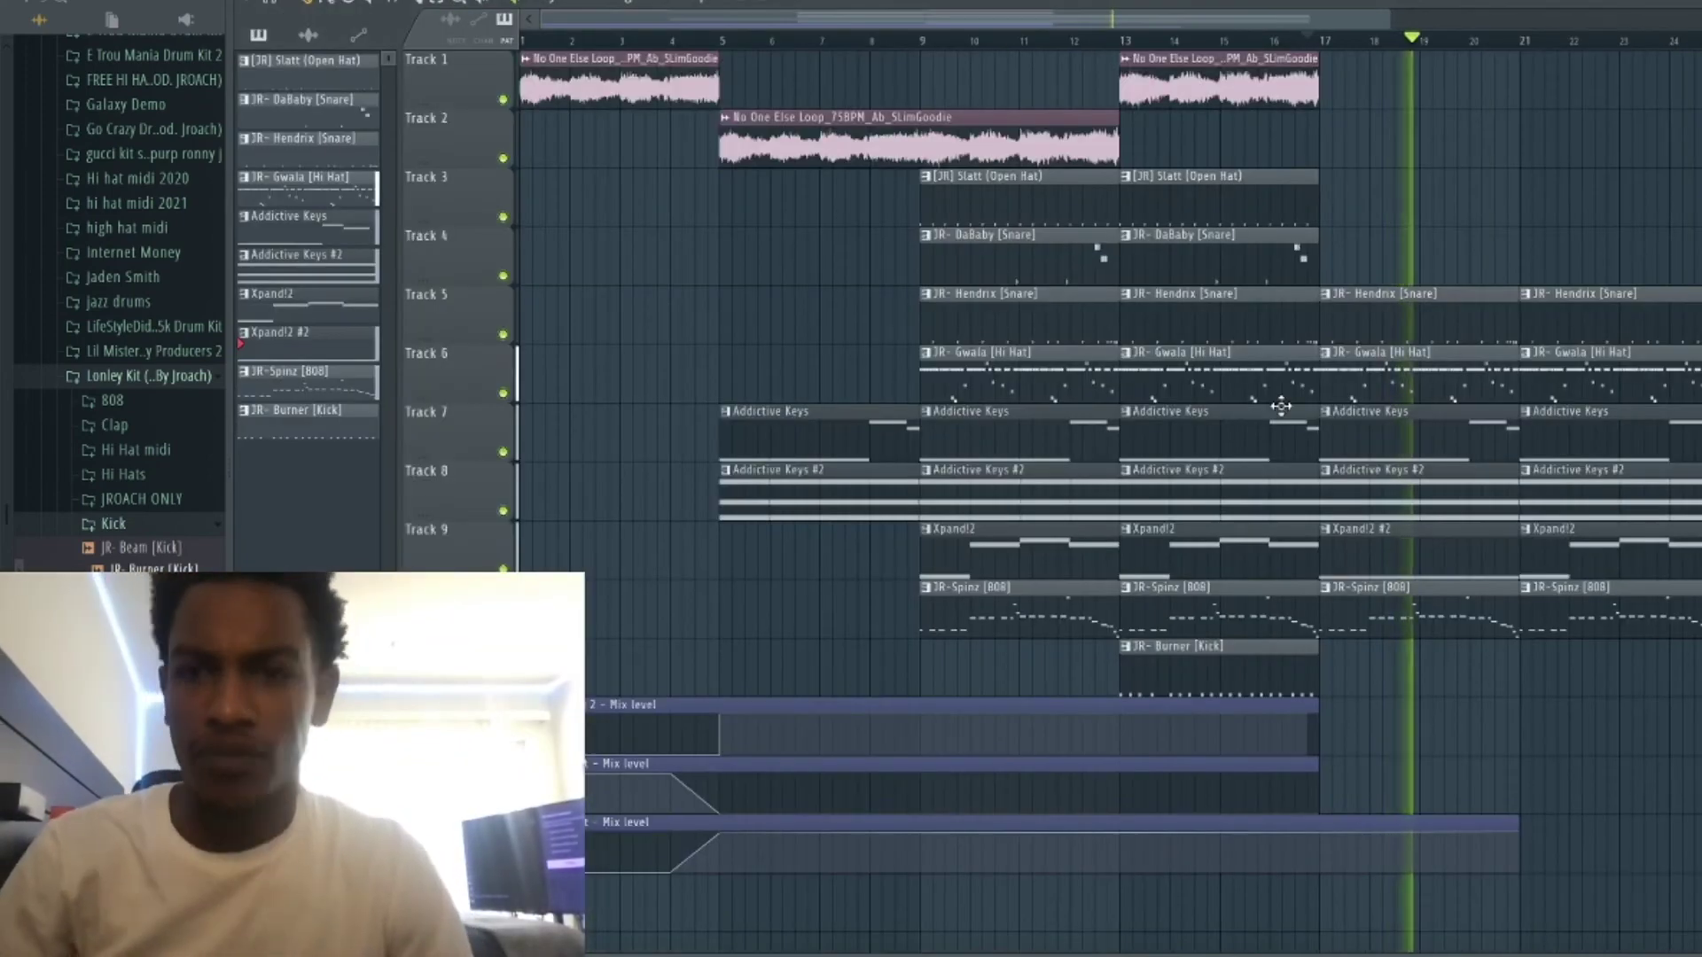
scroll(1108, 443, "down", 2)
left_click_drag(1023, 78, 1022, 78)
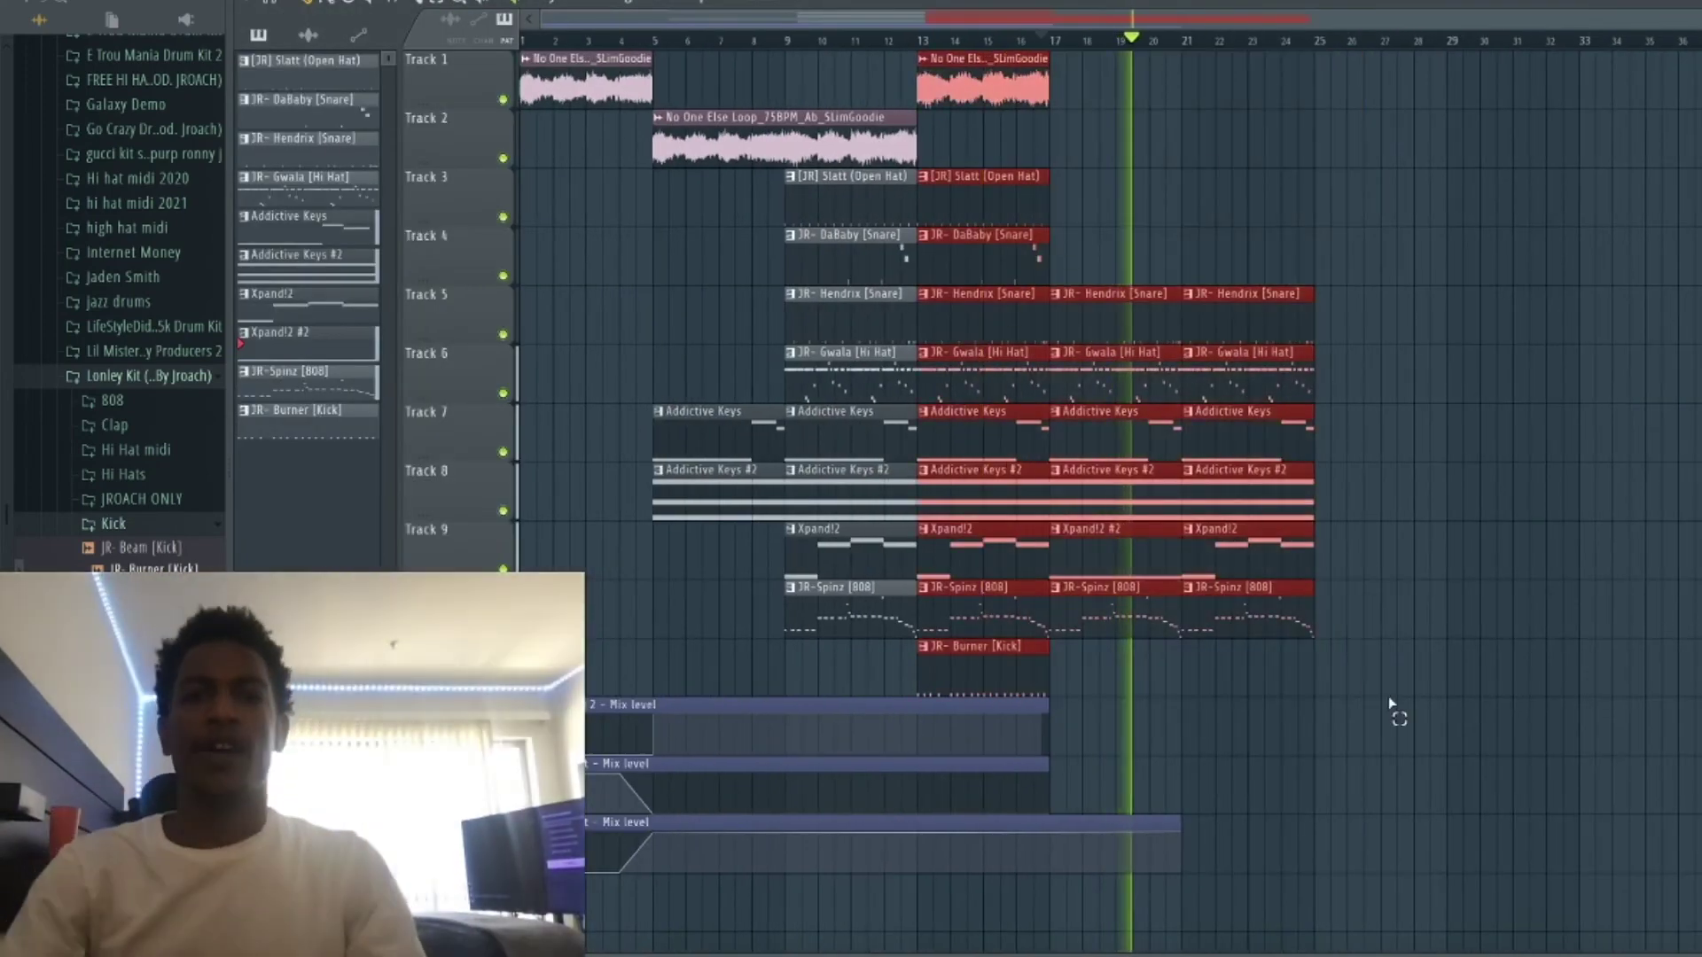
left_click_drag(1396, 710, 1135, 123)
key("ctrl+b")
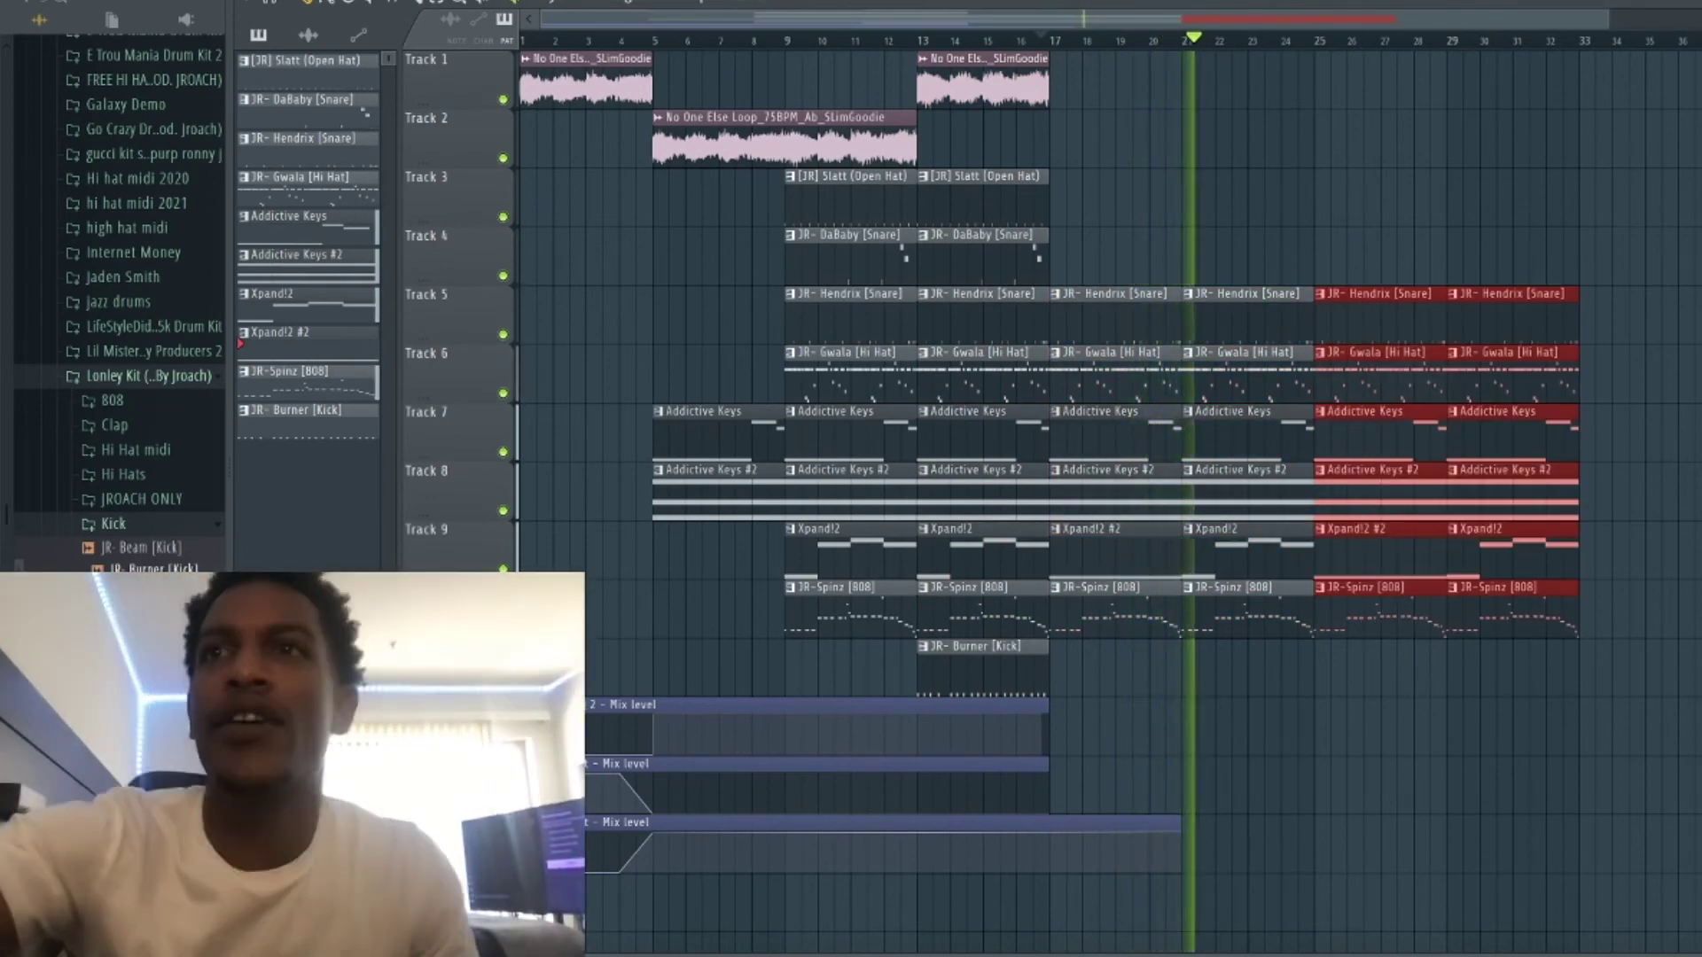
Audition the arrangement from bar 17 and save the project.
key("space")
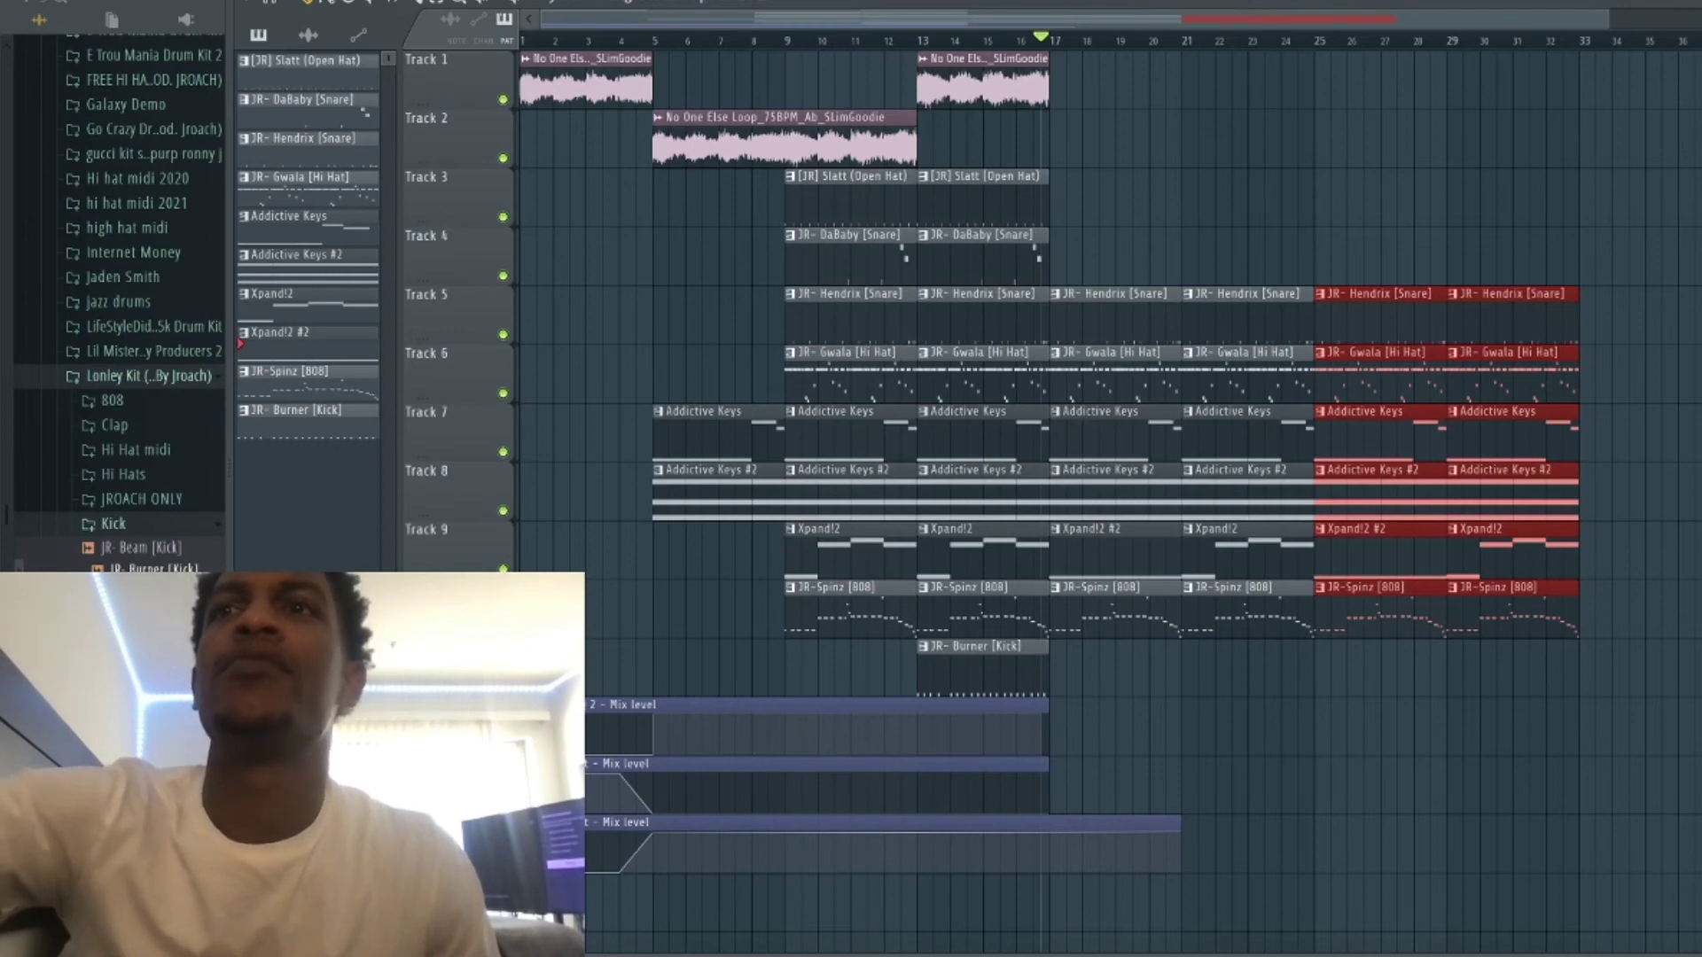
key("space")
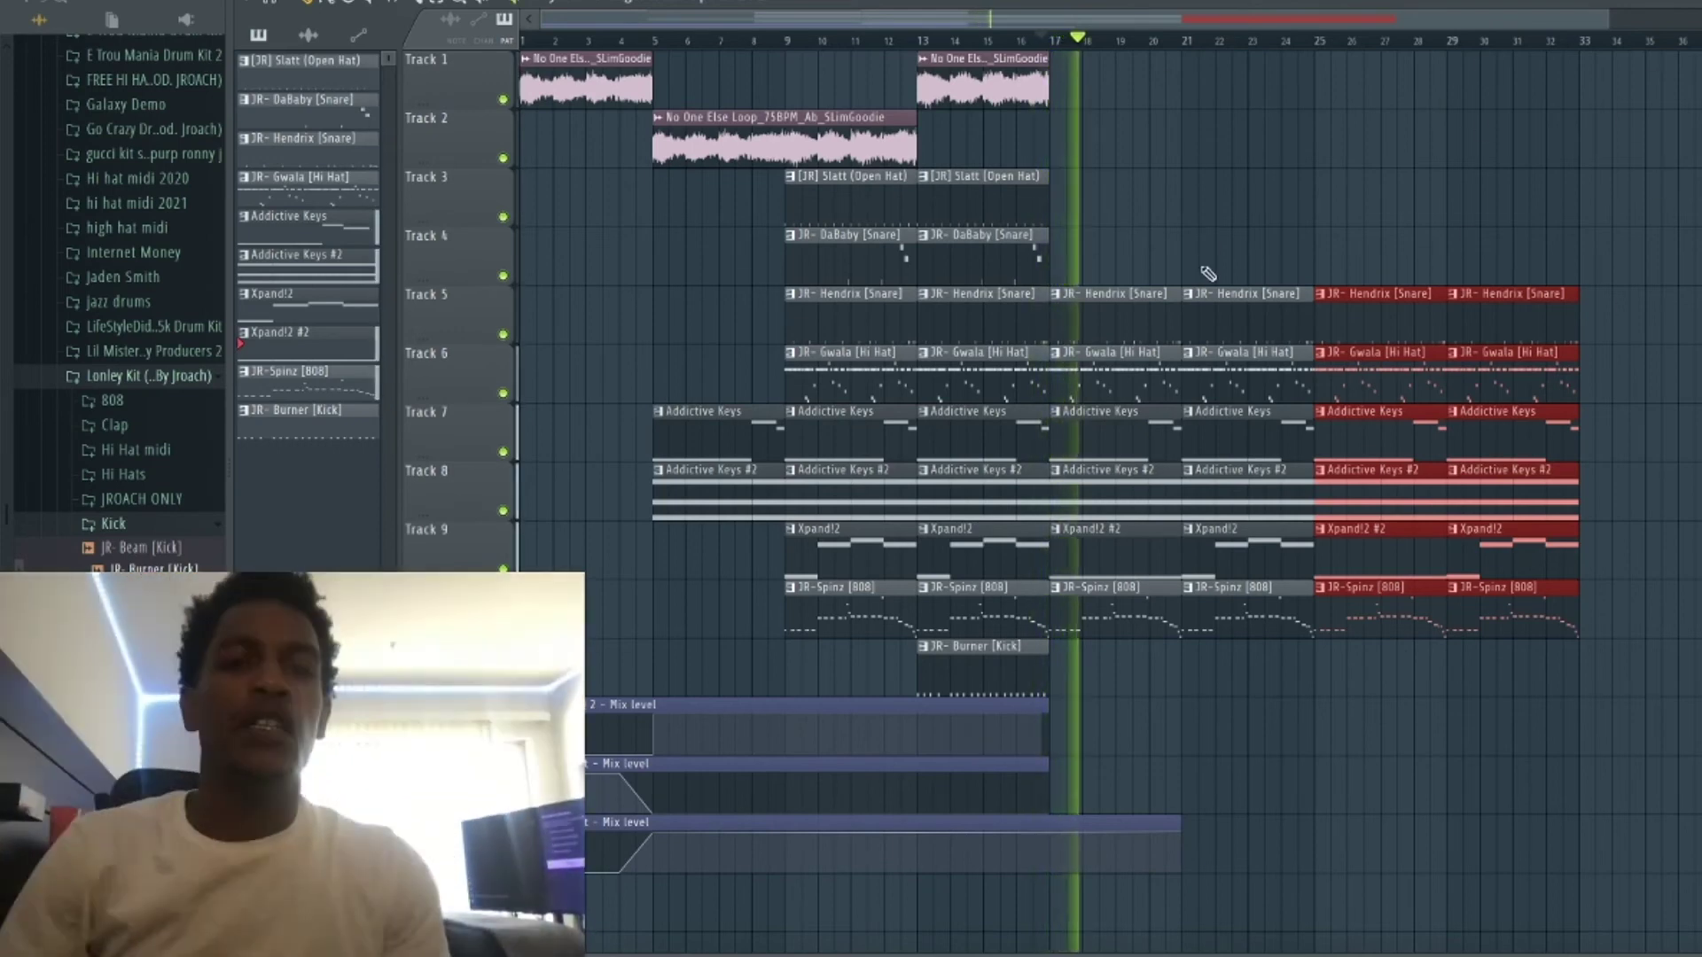
key("space")
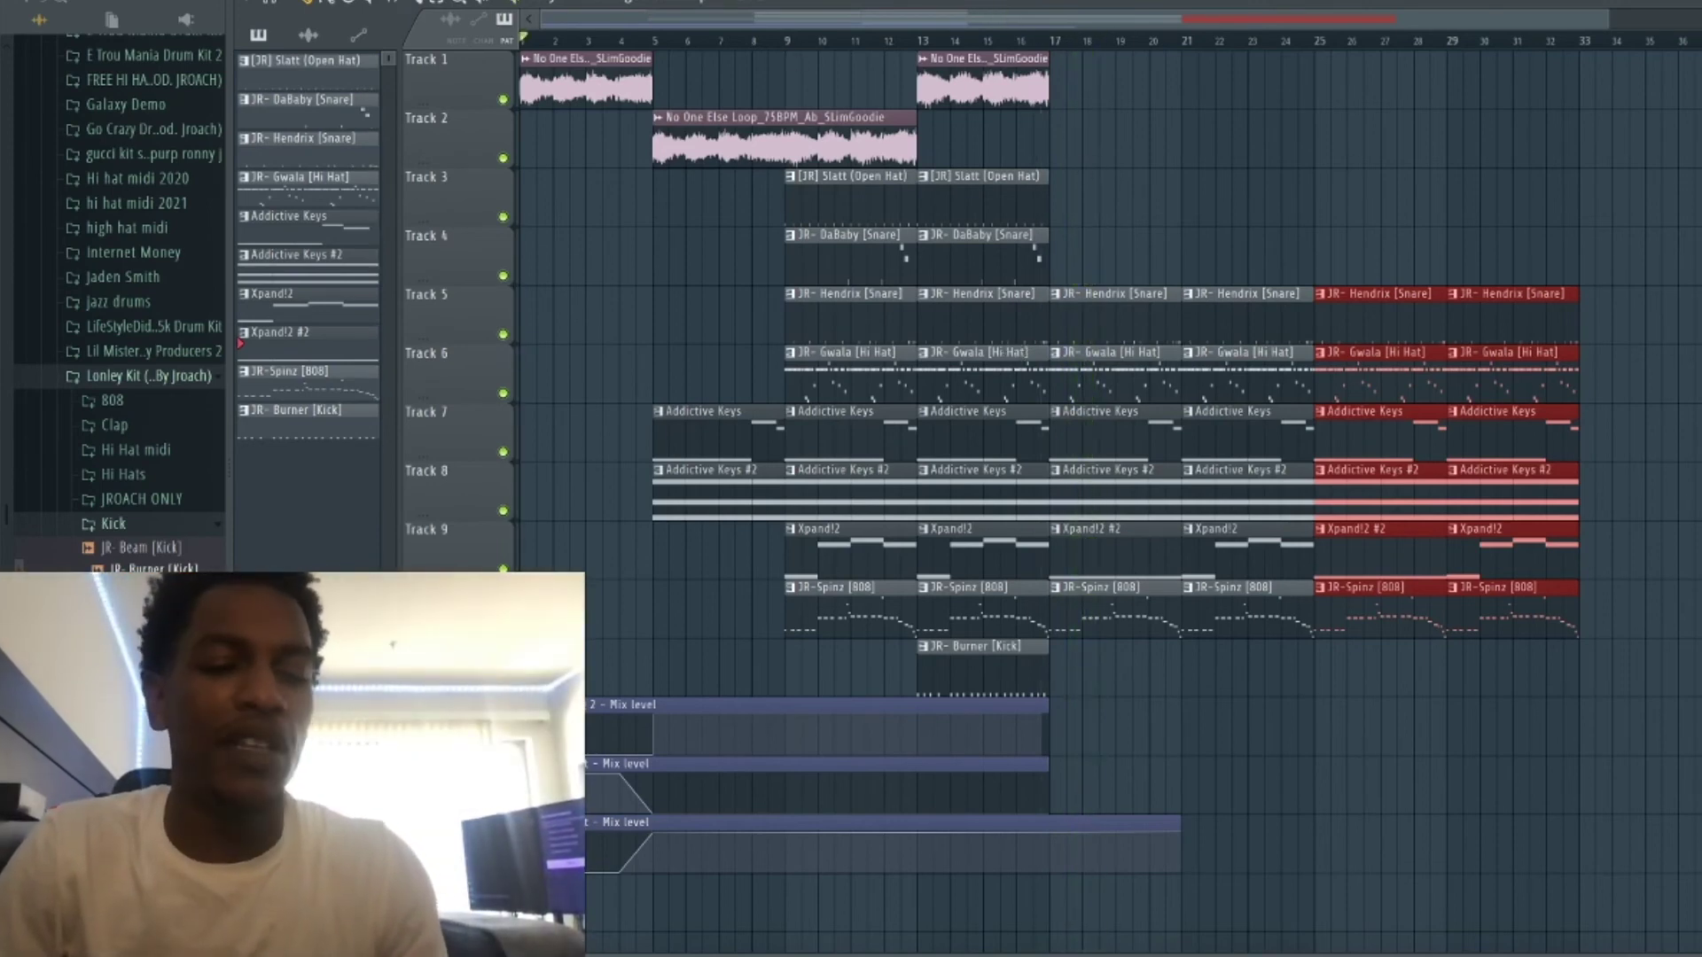
key("ctrl+s")
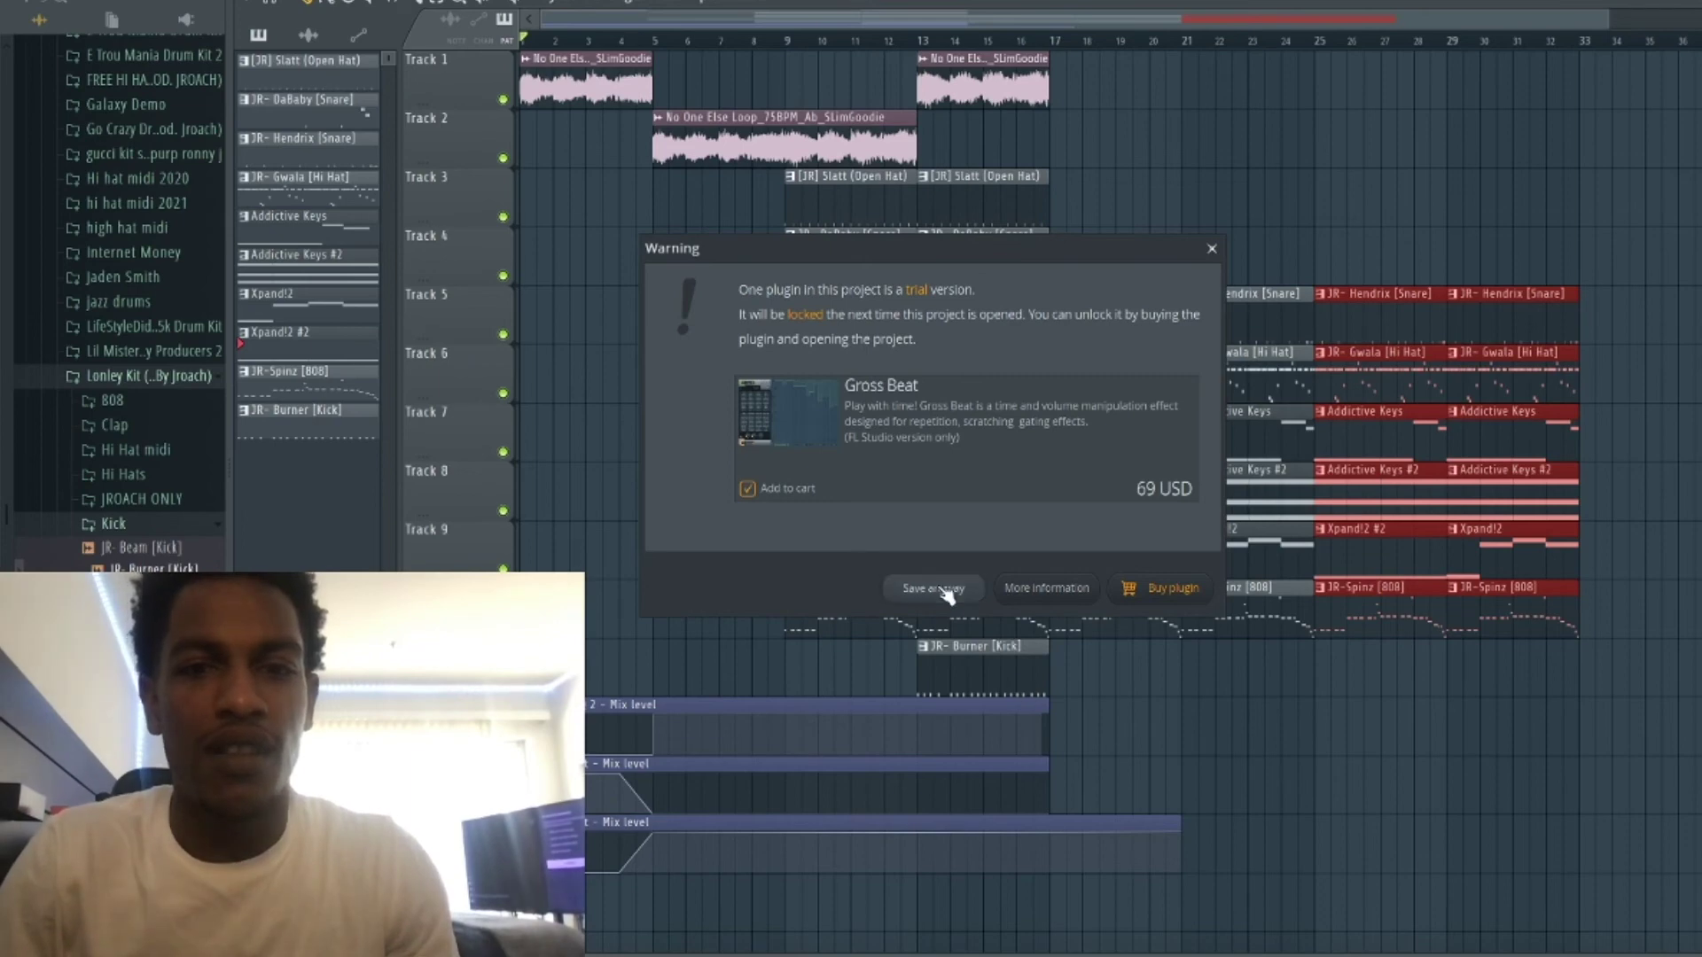
left_click(935, 589)
Create a pattern named synth and place its clips at bars 1 and 5 on the empty track below the automation clips.
scroll(18, 545, "up", 1)
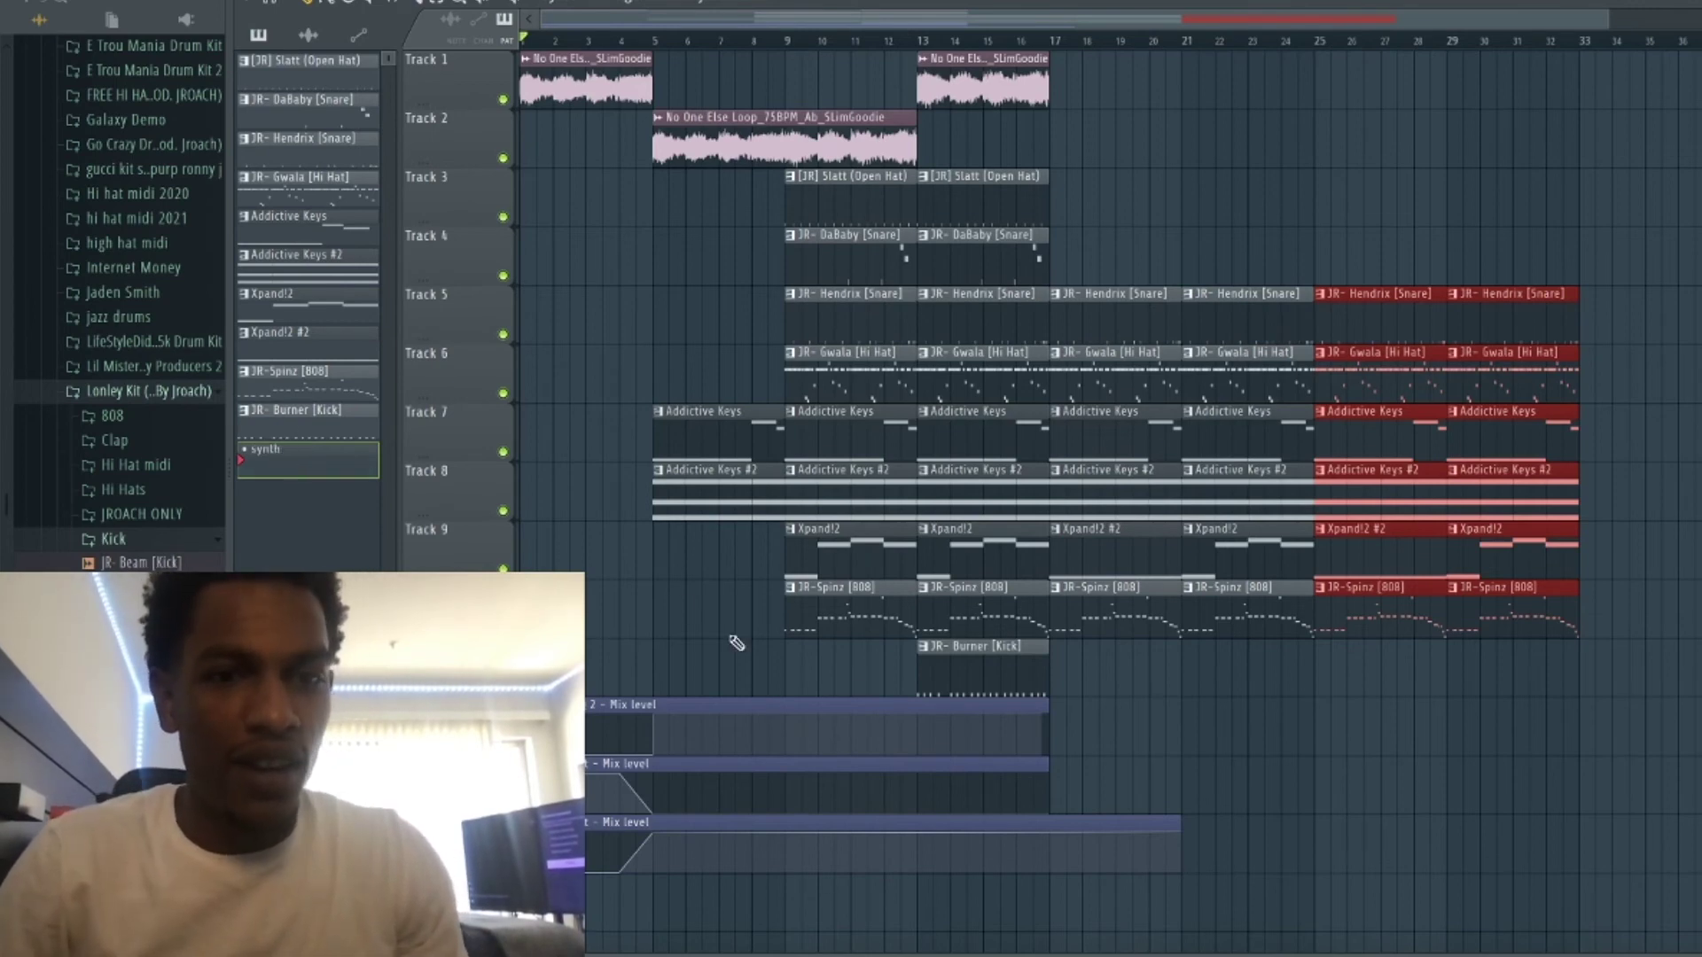
left_click(590, 660)
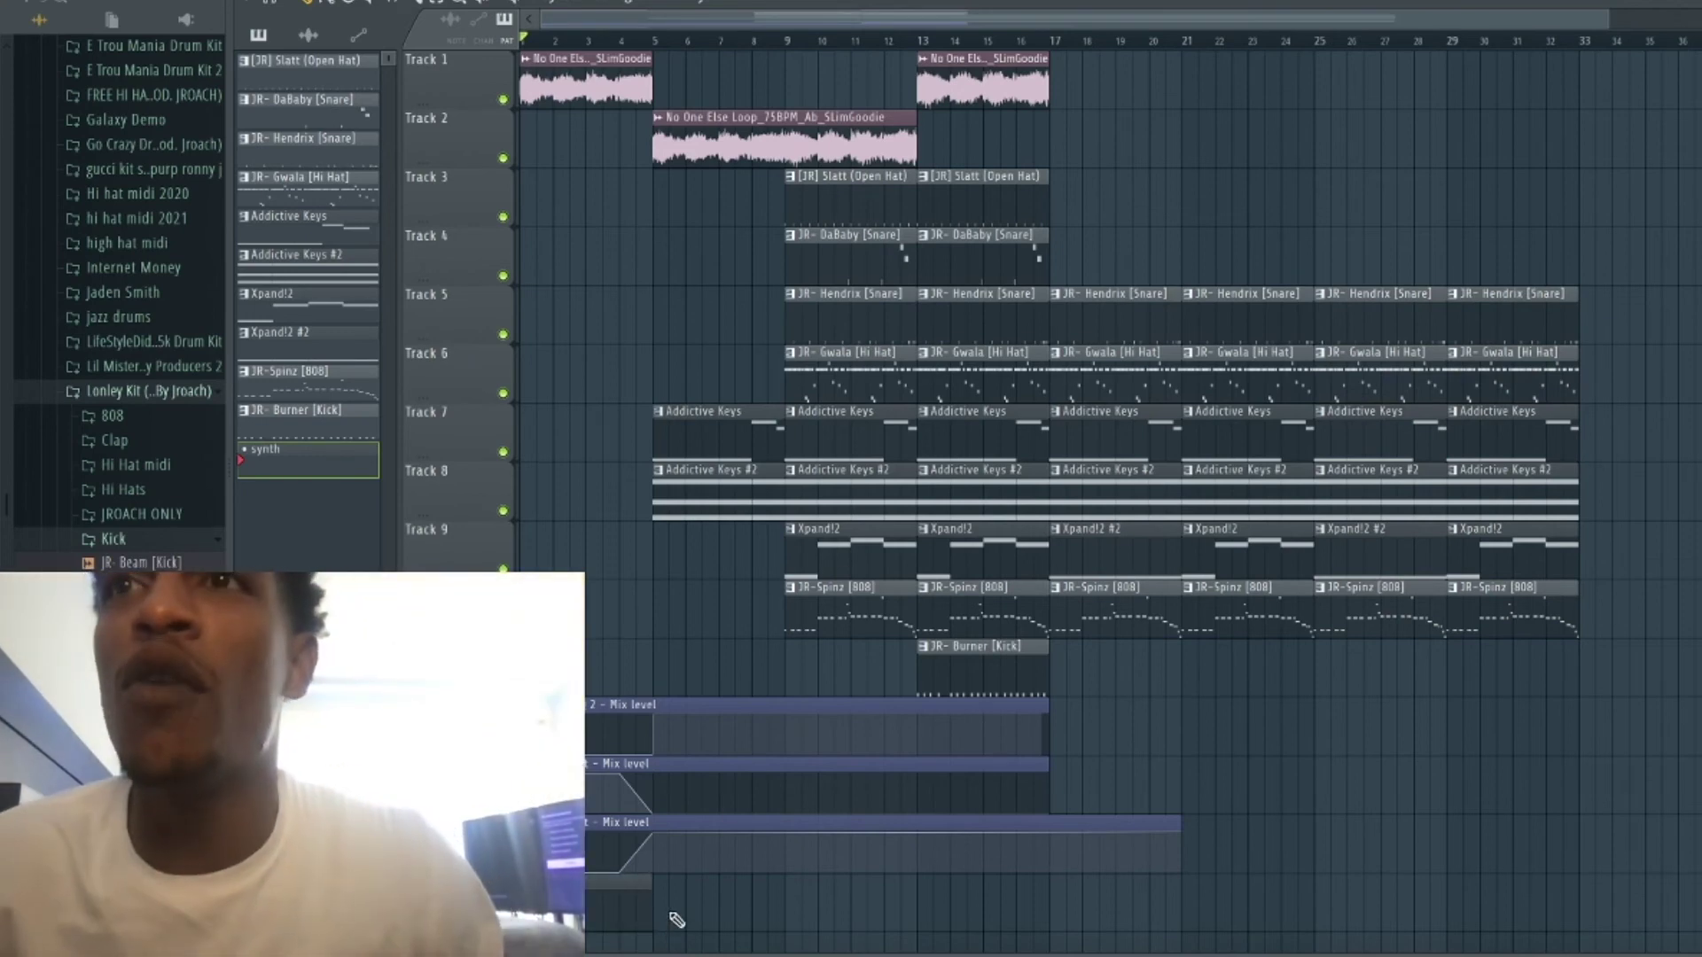
key("space")
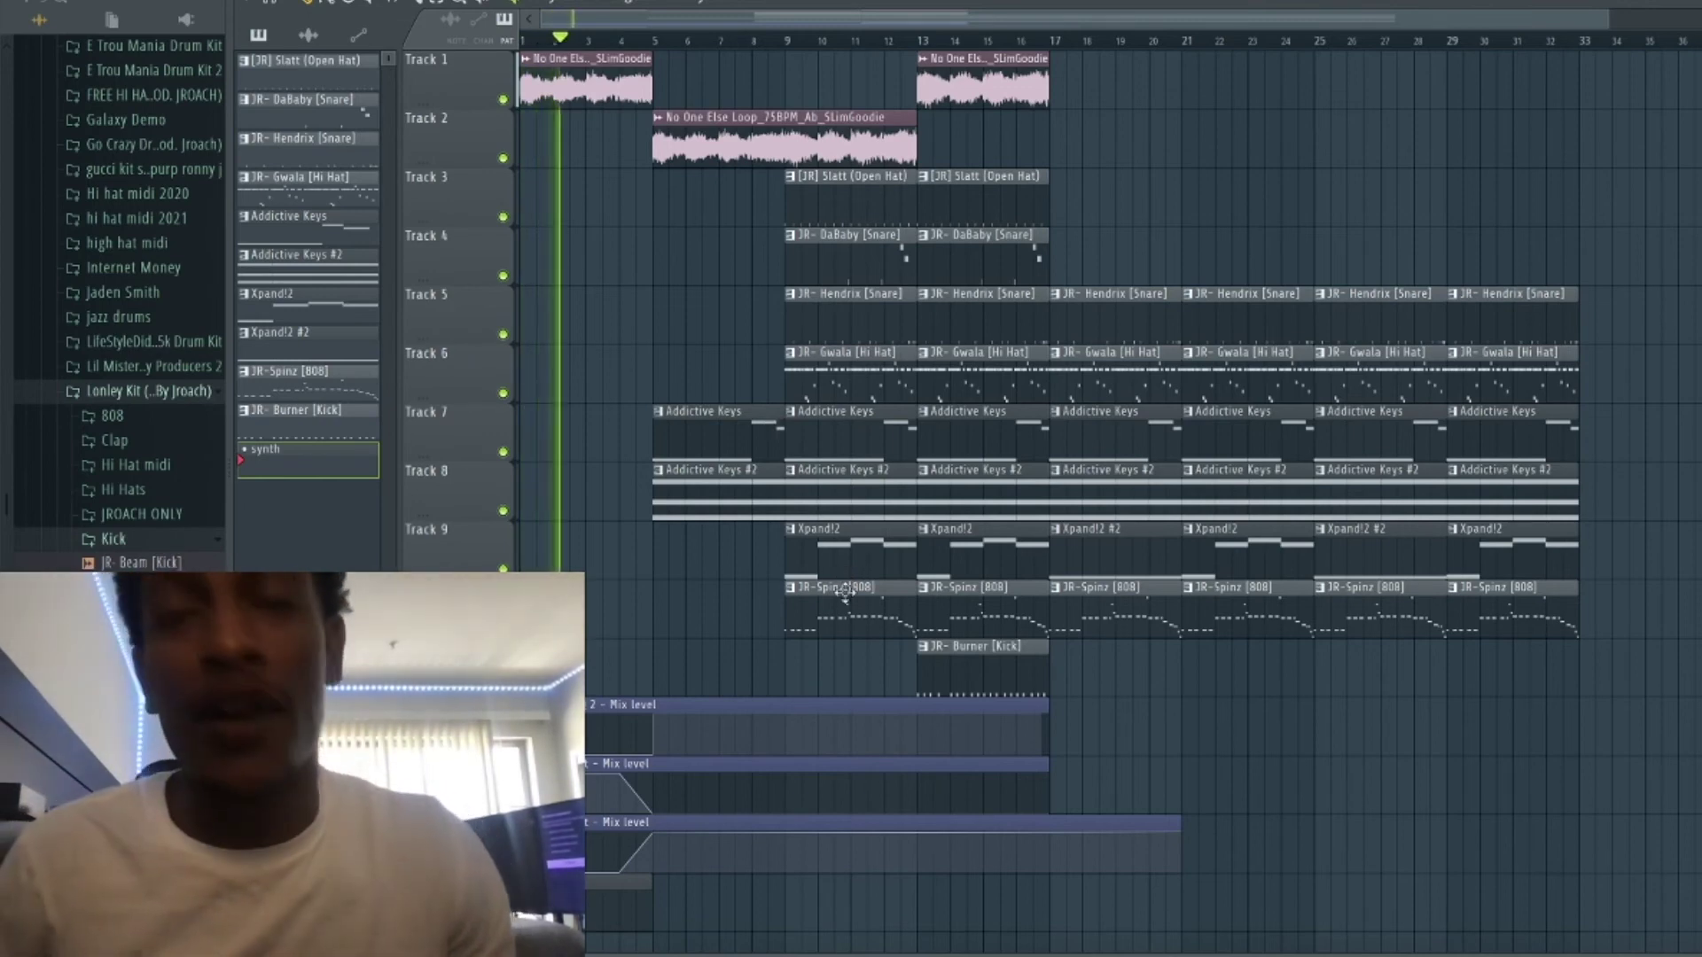
left_click_drag(648, 922, 653, 922)
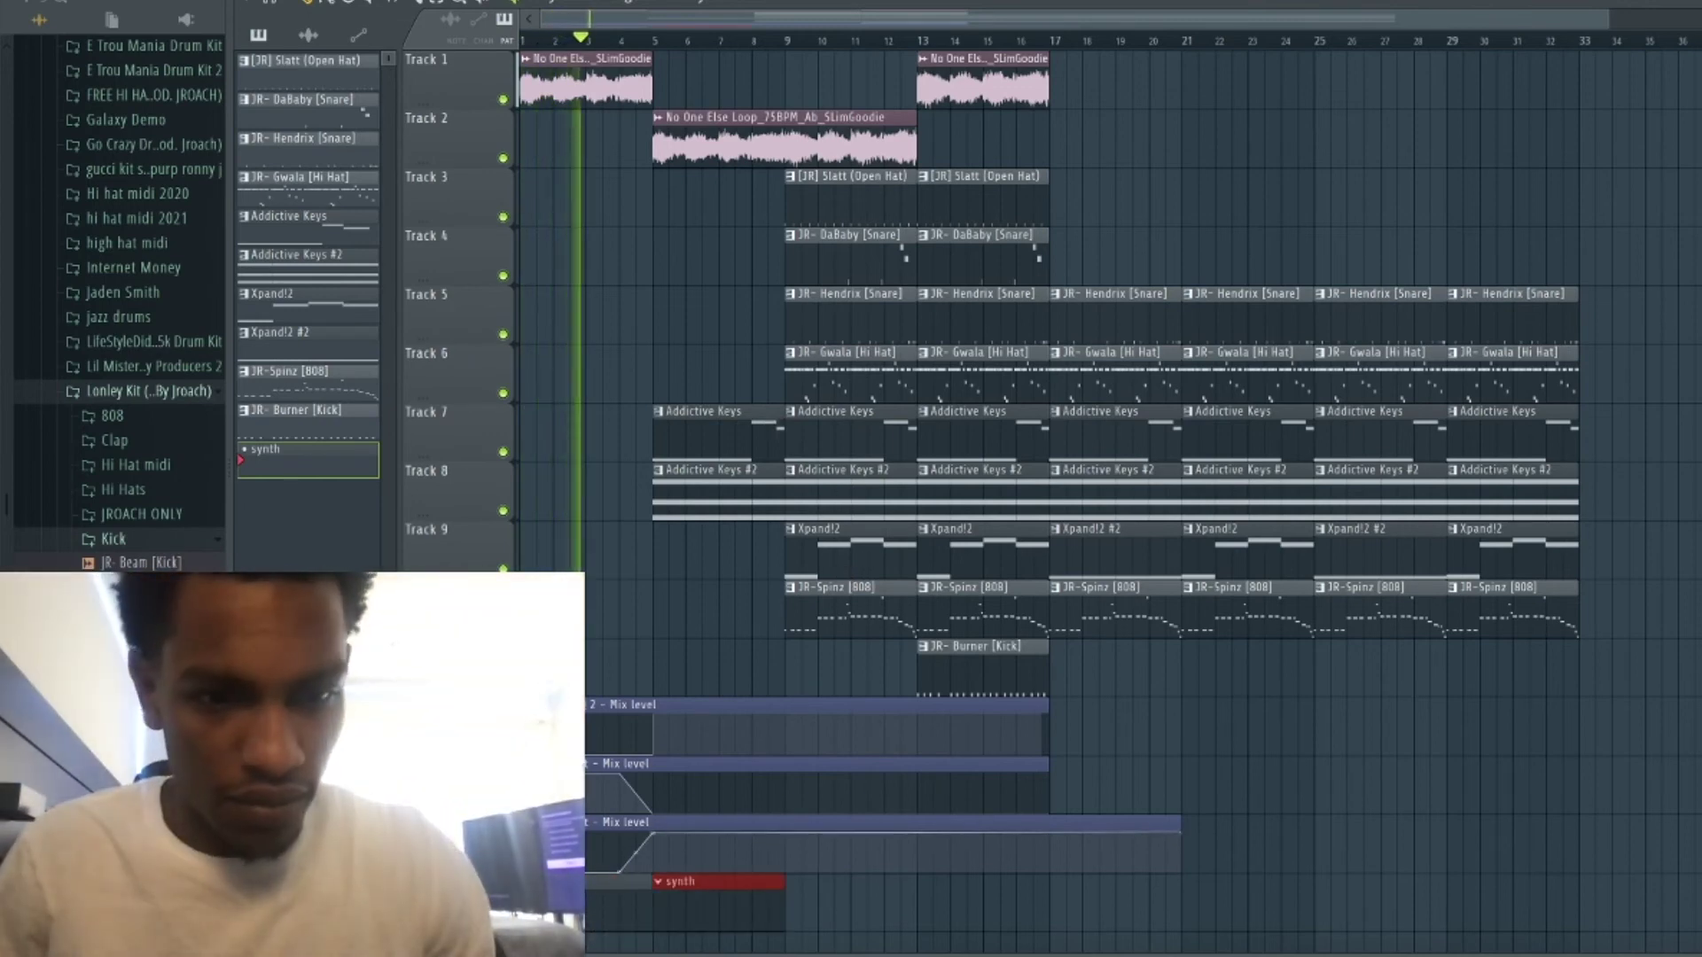
key("space")
Add a Sytrus instrument channel and load its Synth preset.
key("F6")
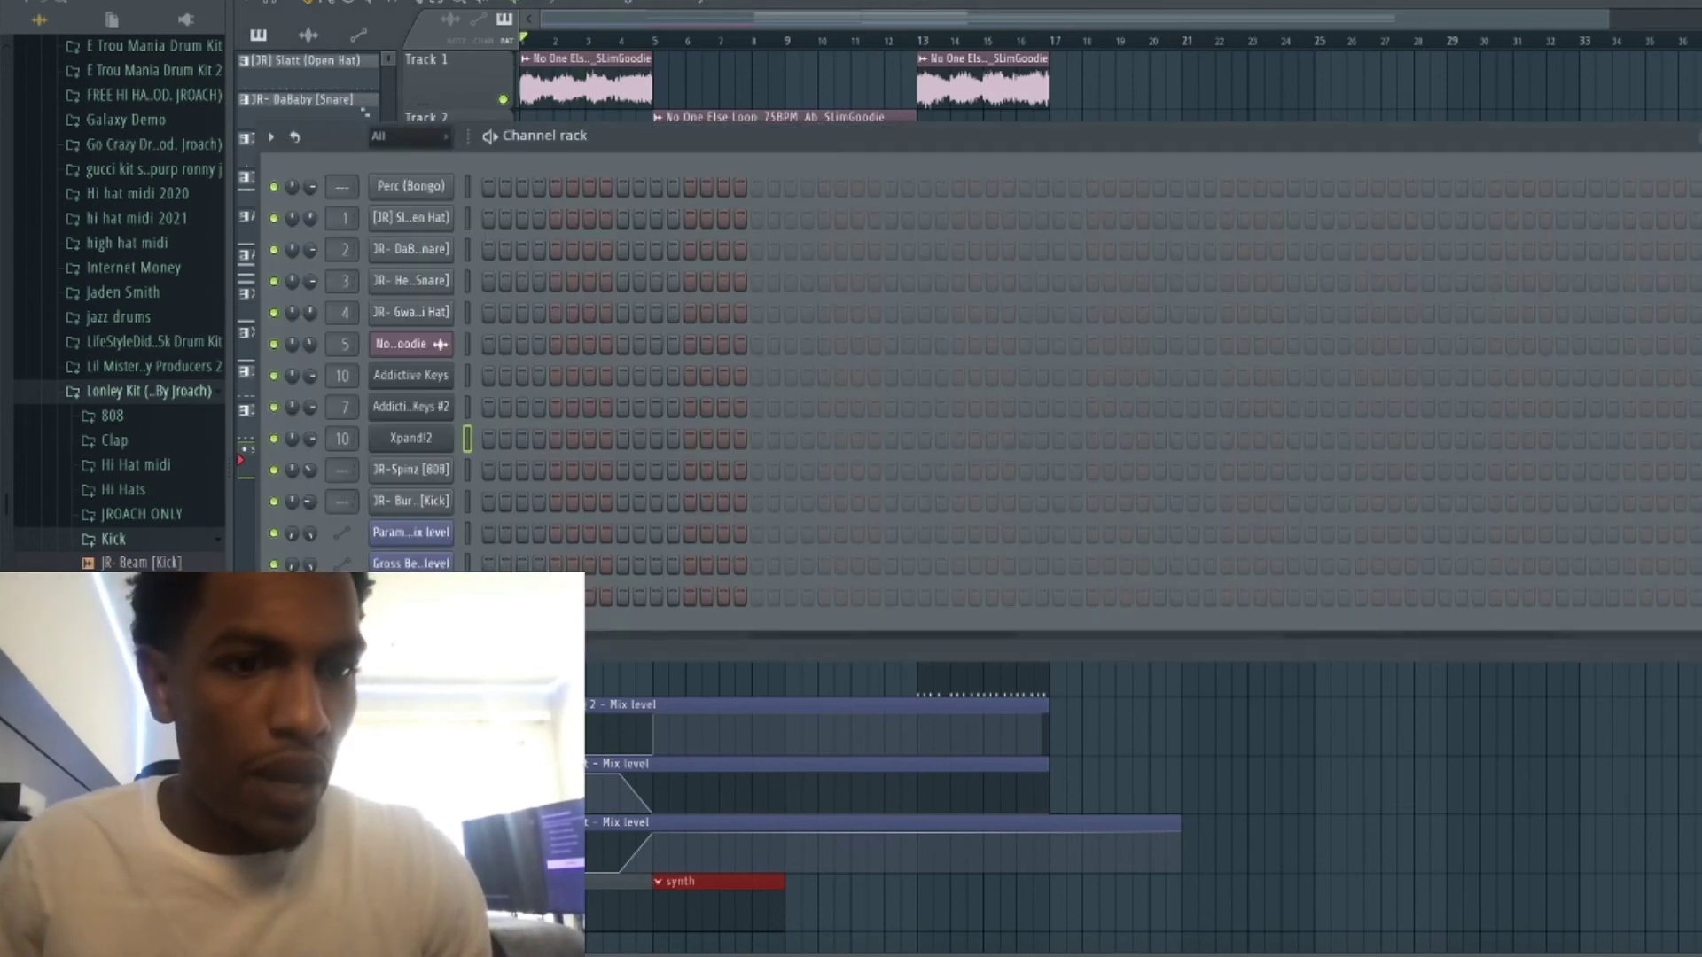
left_click(388, 642)
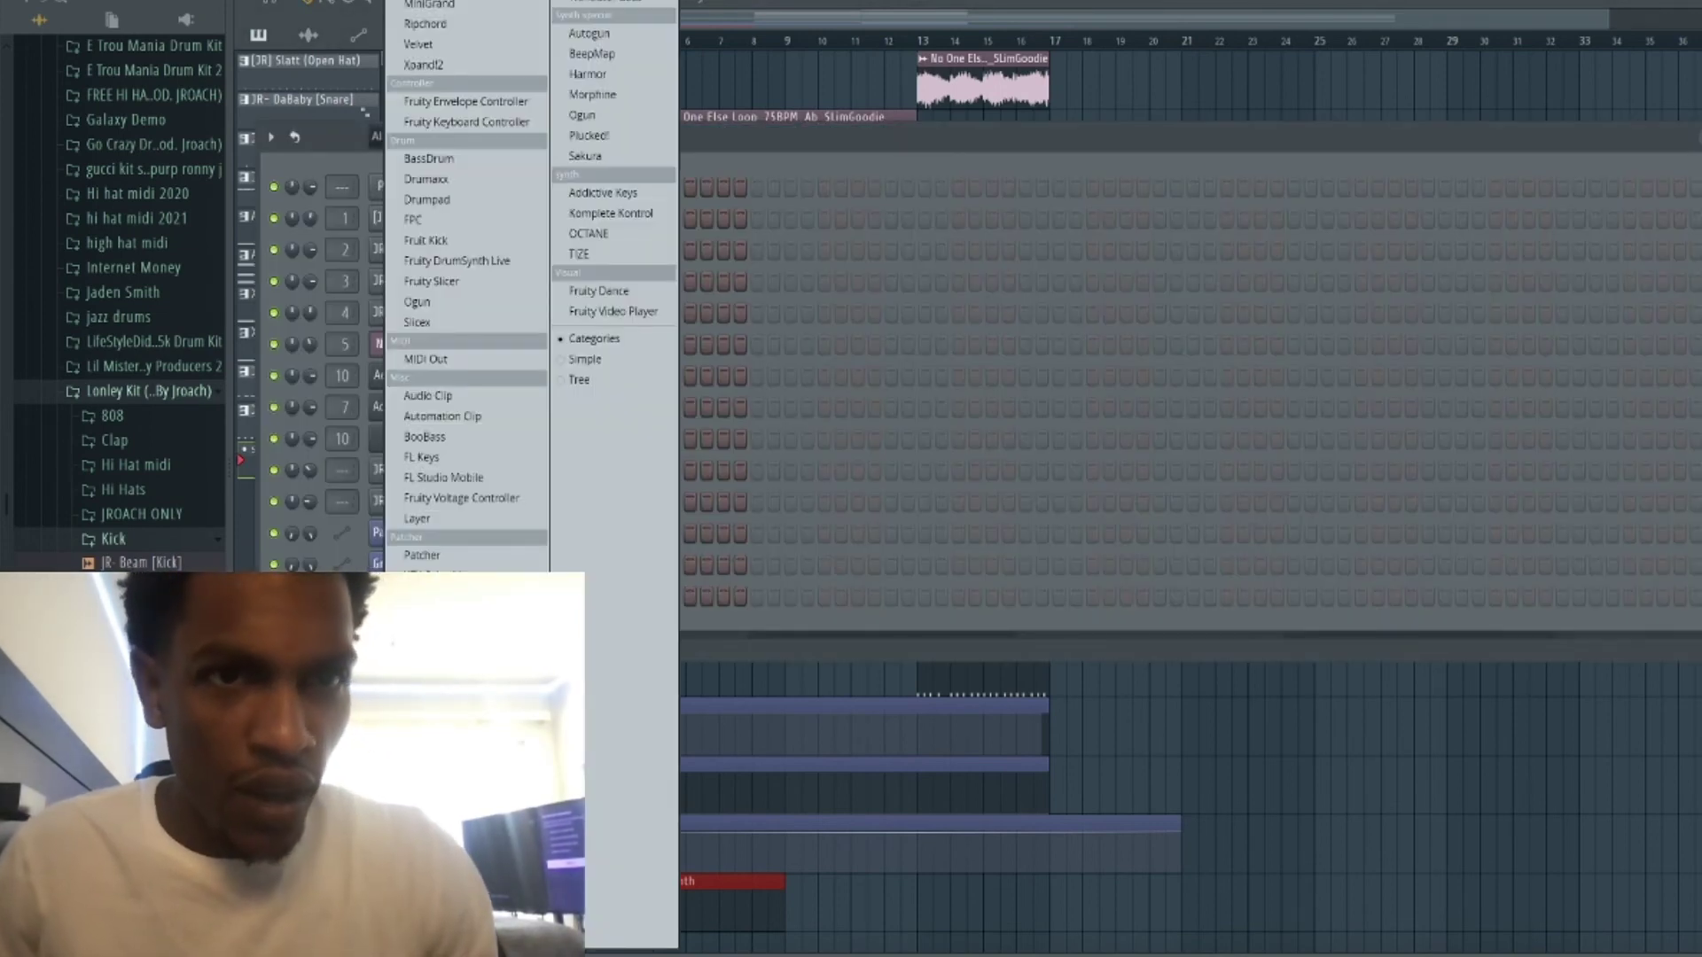
left_click(588, 1)
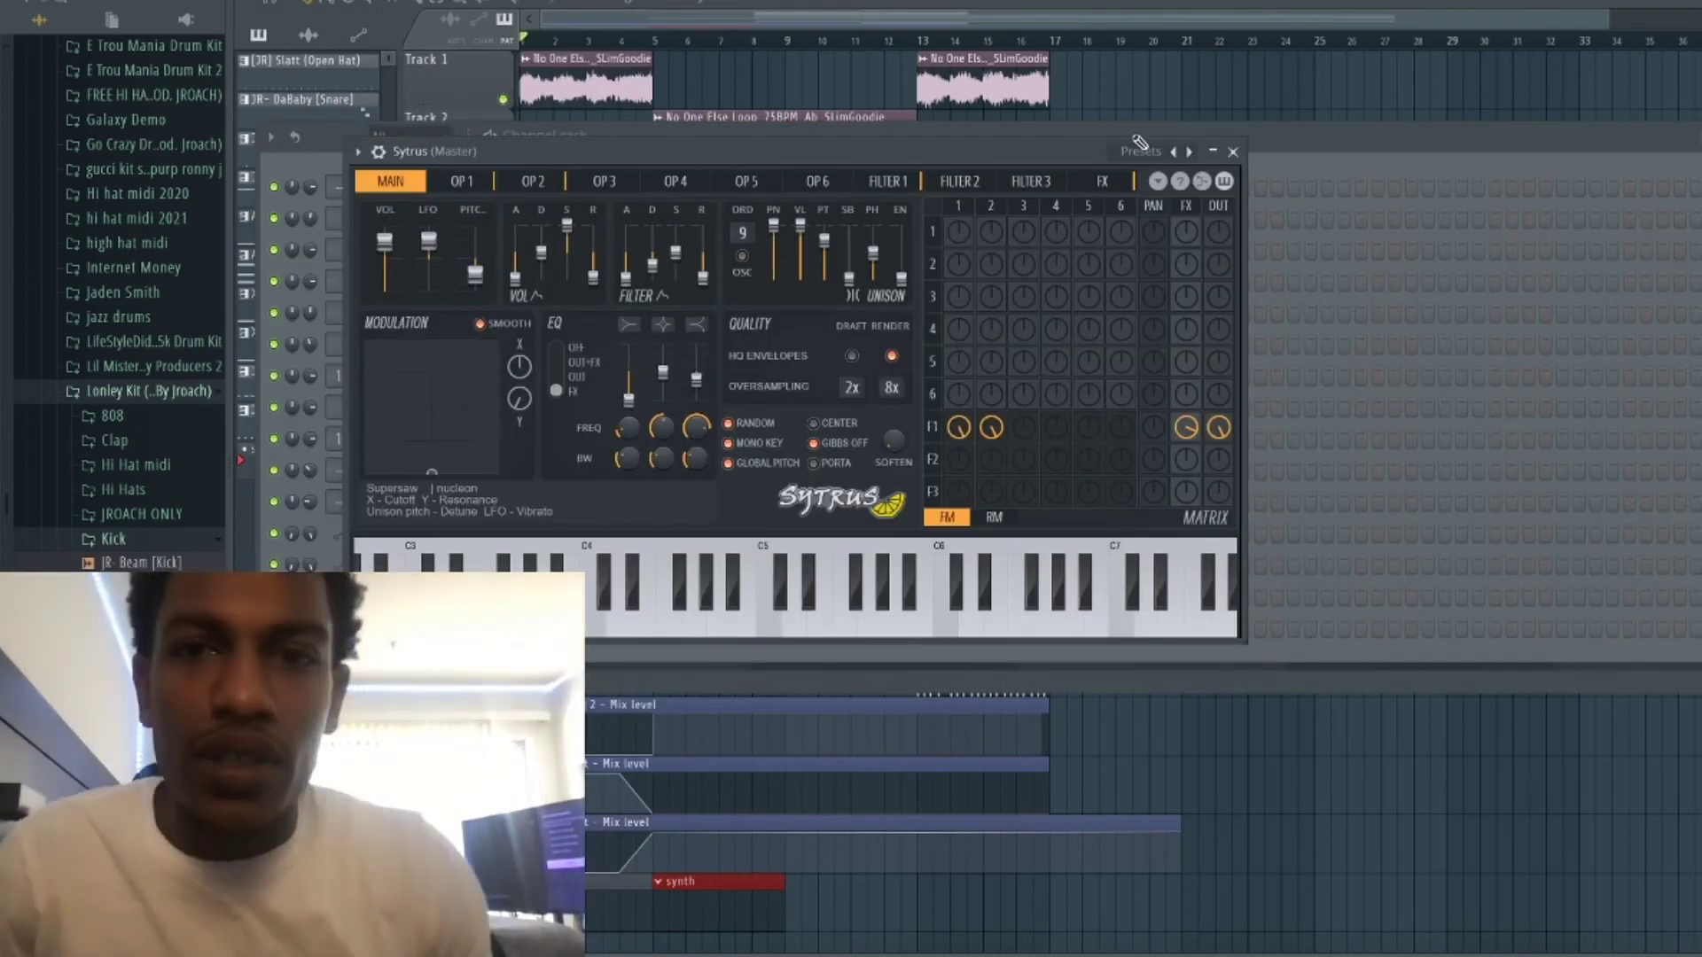
left_click(1139, 146)
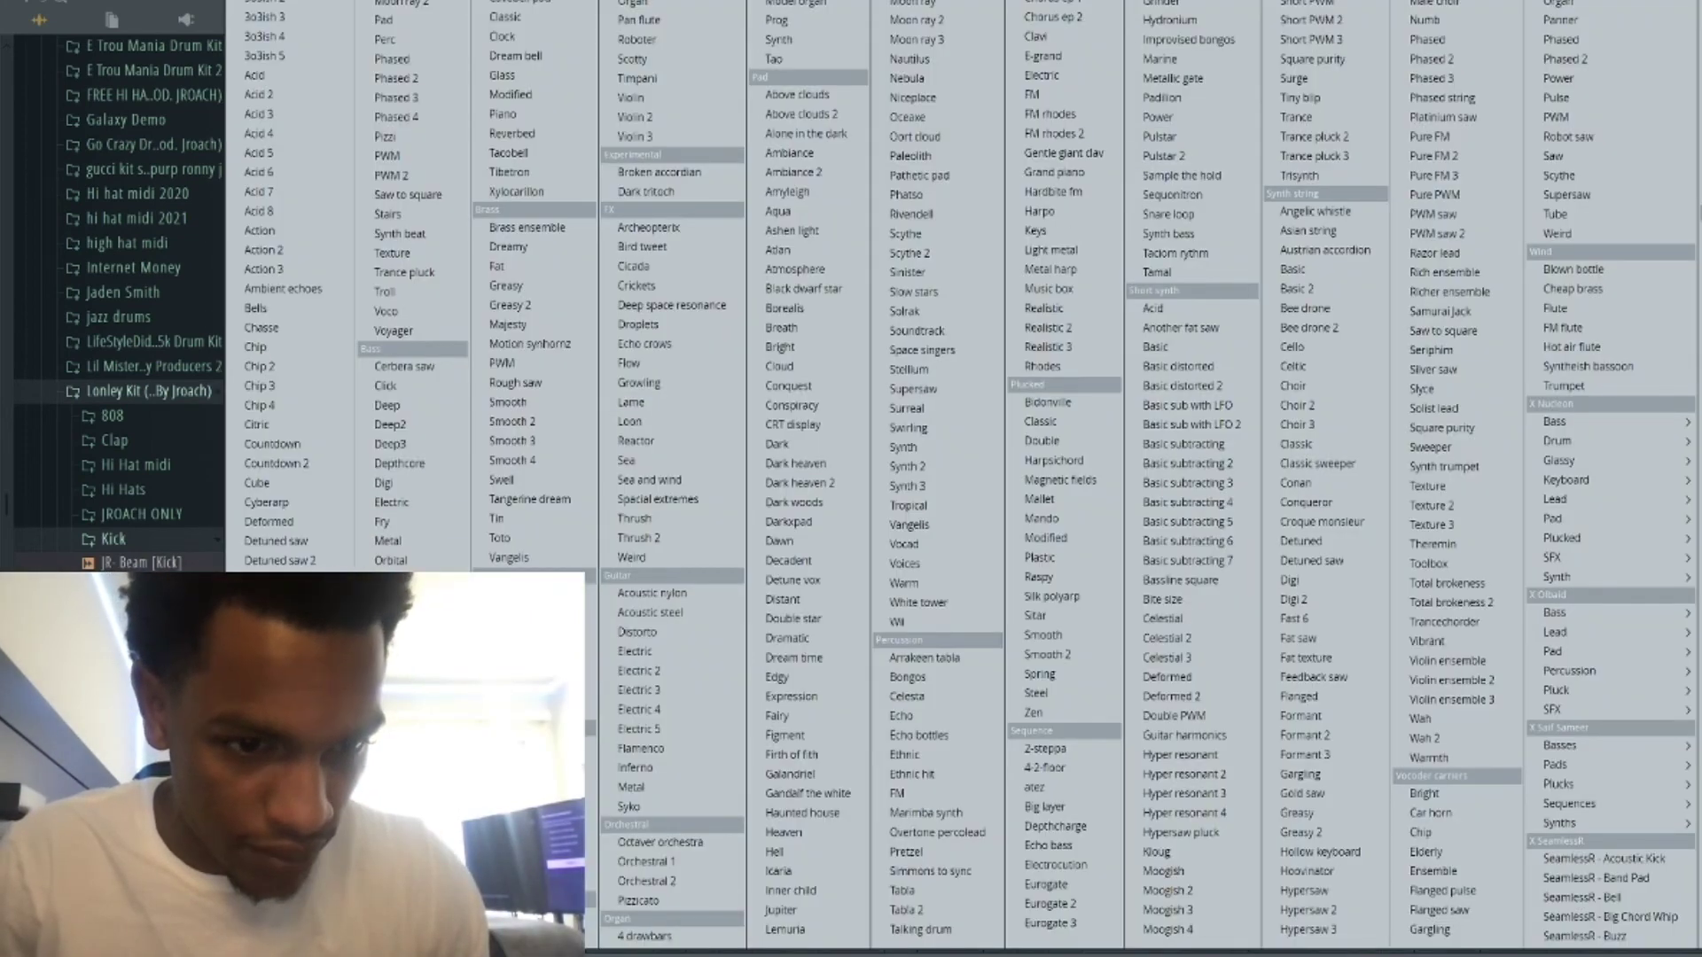
left_click(388, 773)
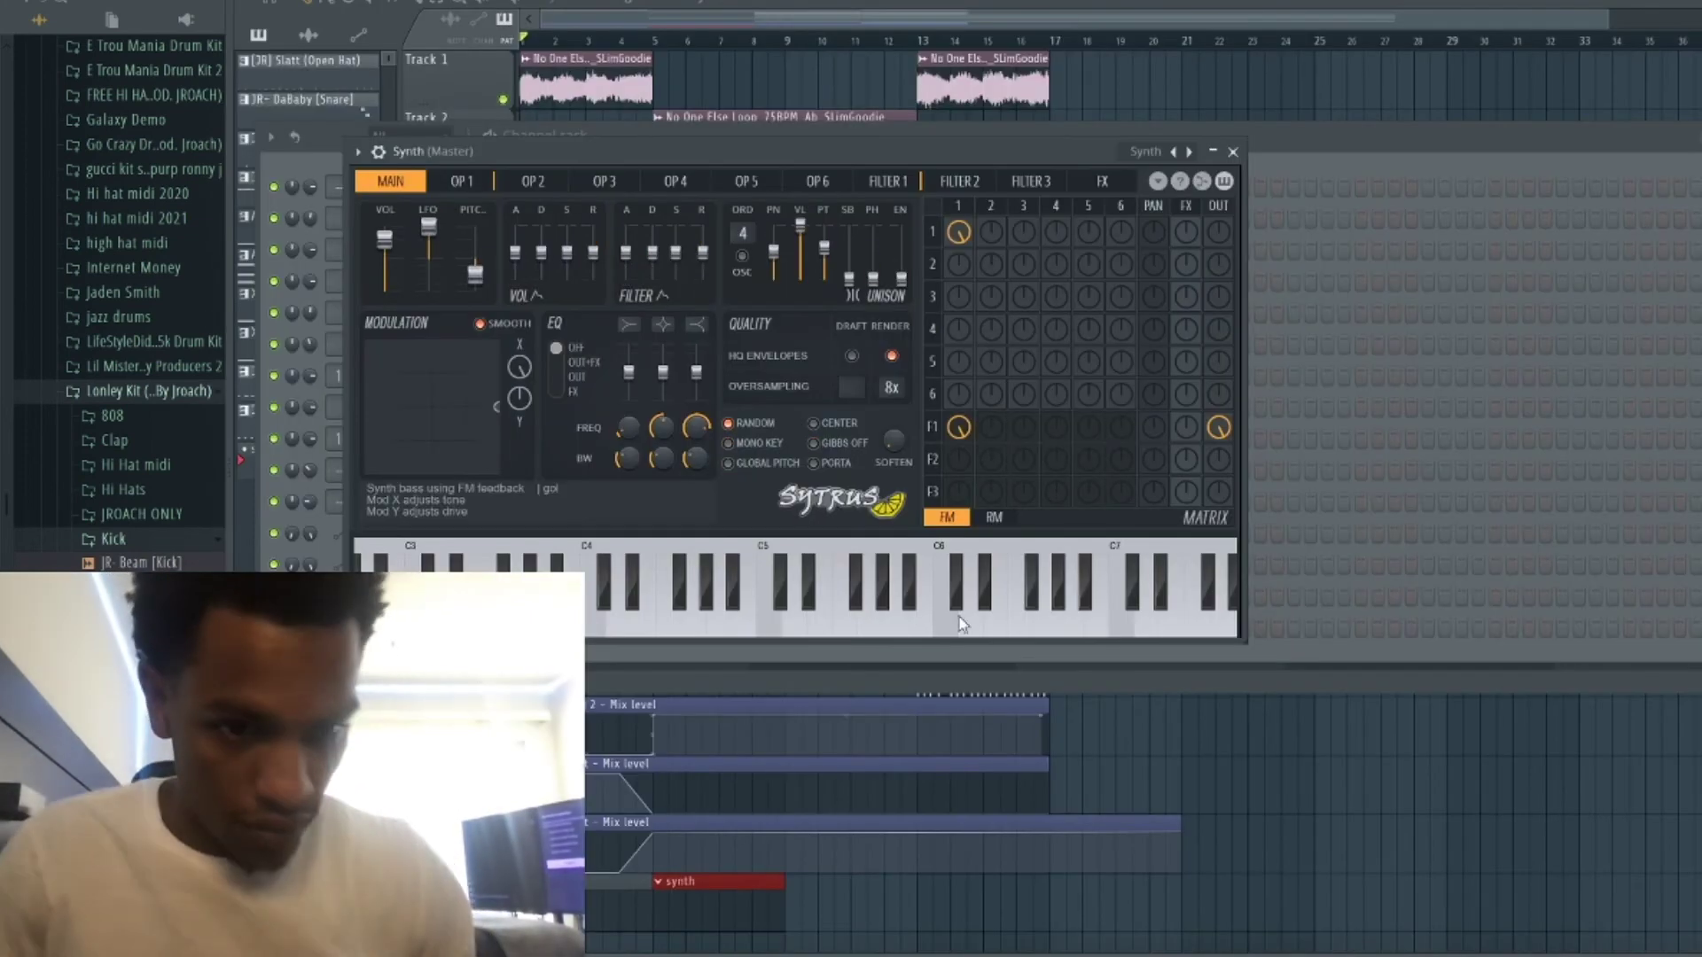
left_click(1233, 152)
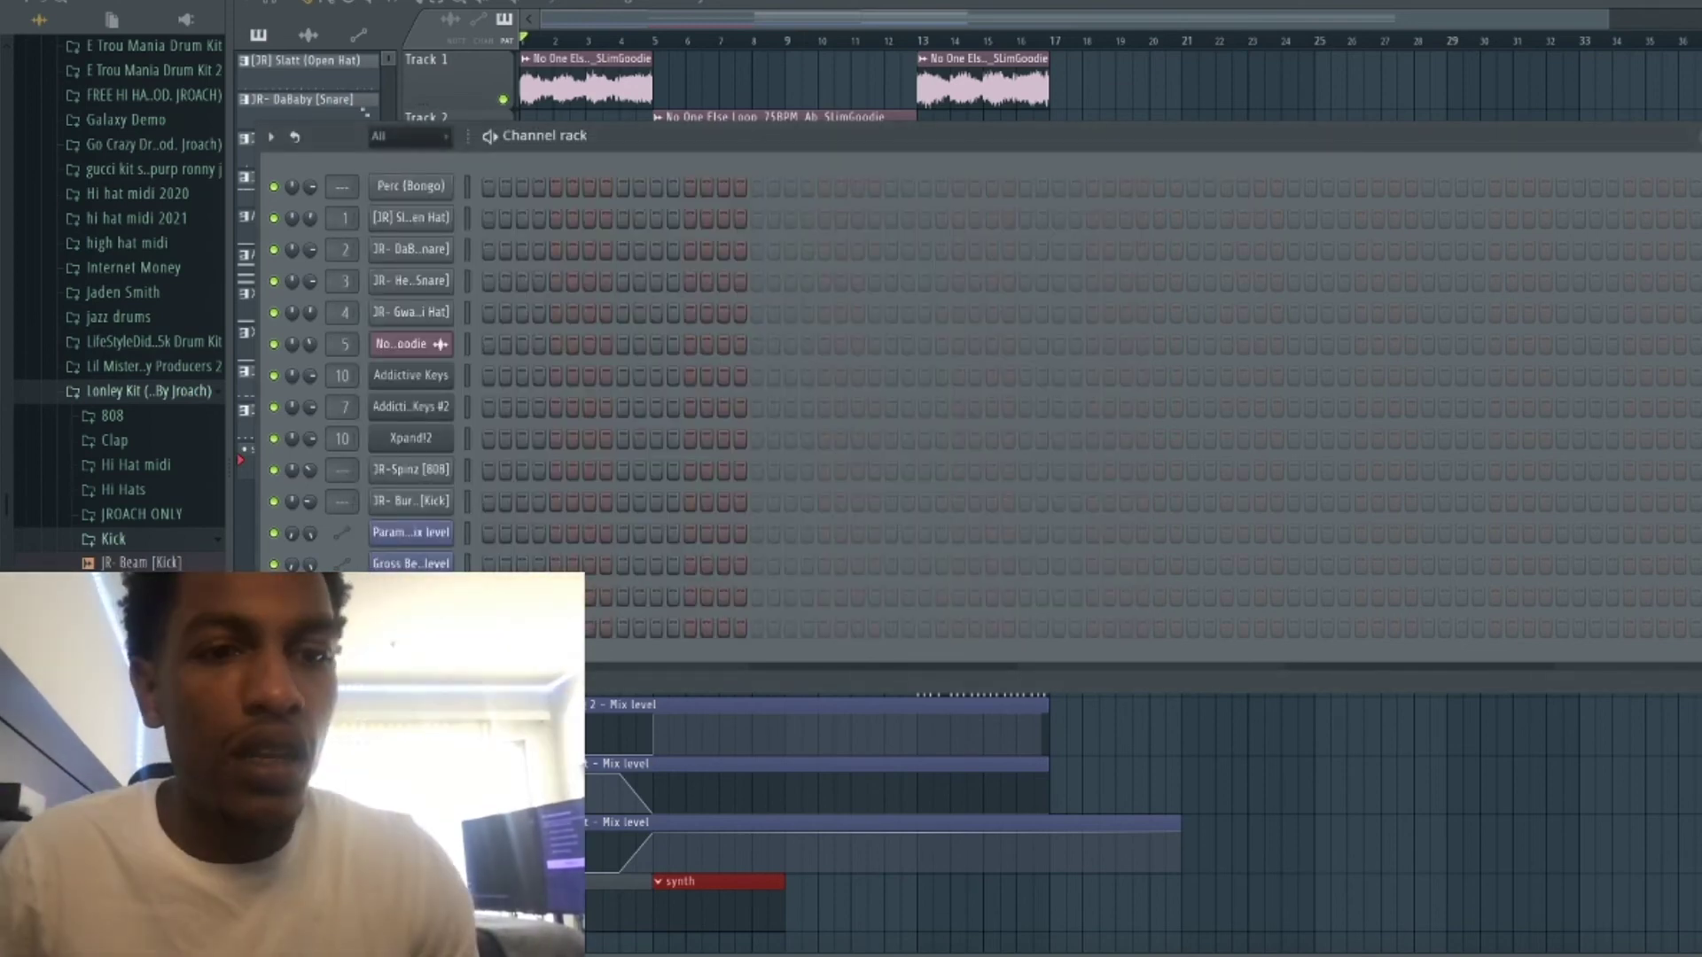
Open the notes of the Sytrus channel, try a one-bar F5 note in bar 1, lower it and audition it.
right_click(443, 621)
left_click(474, 626)
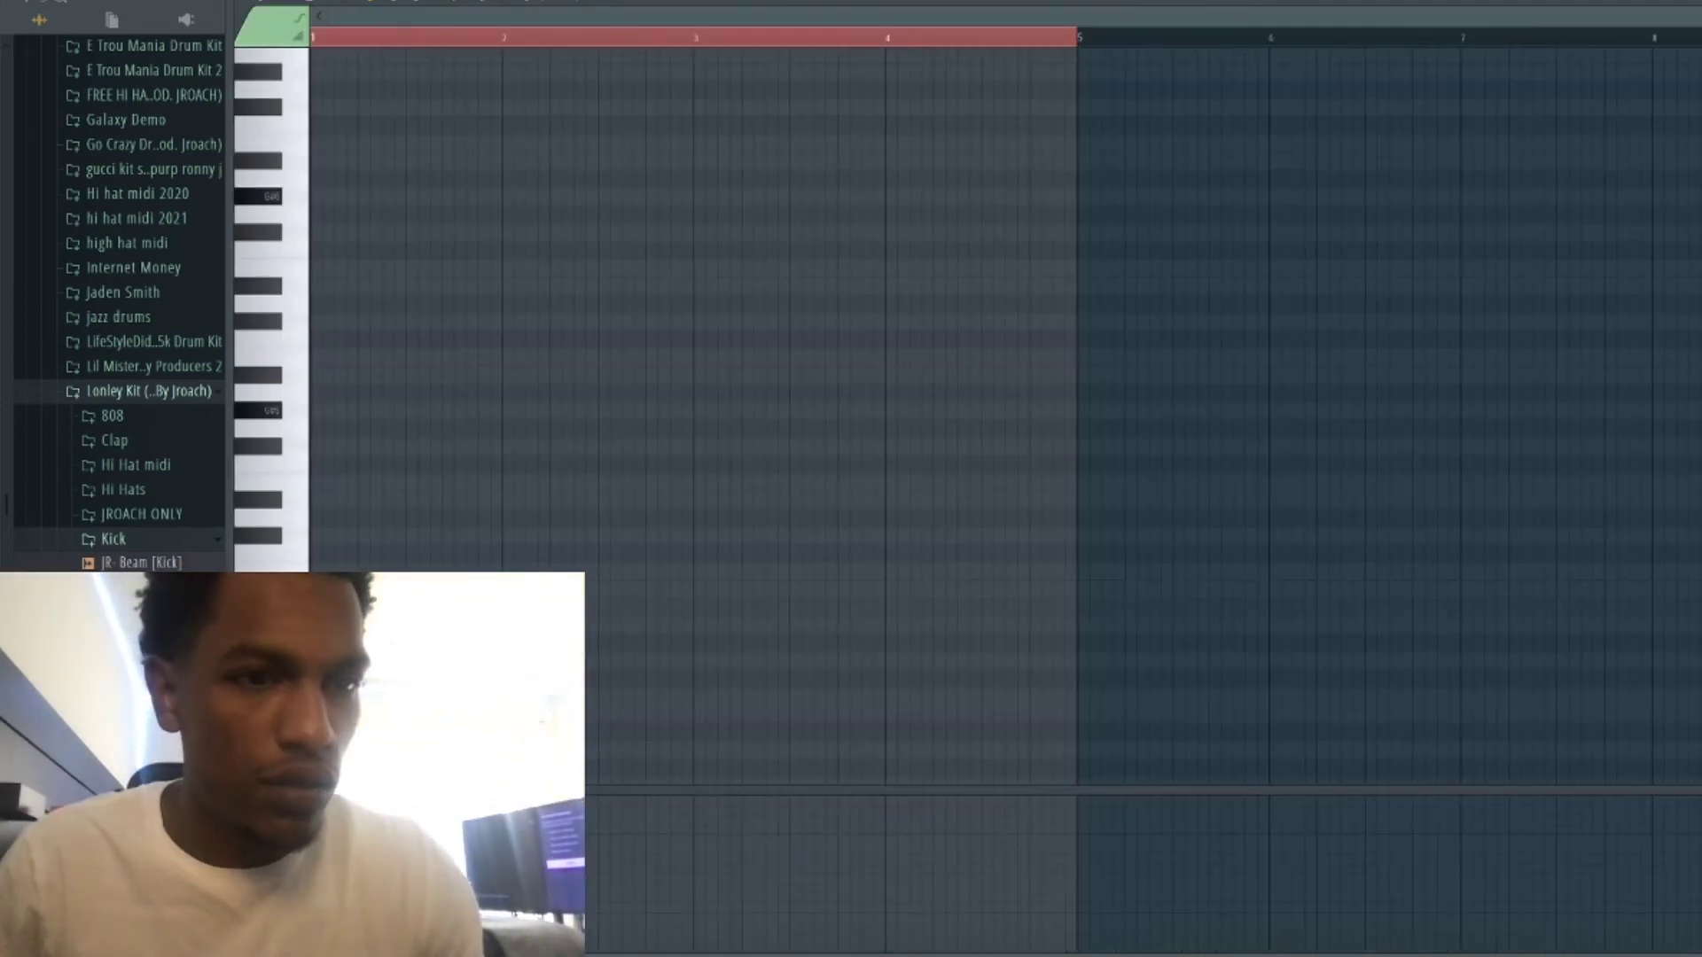
left_click_drag(321, 485, 270, 455)
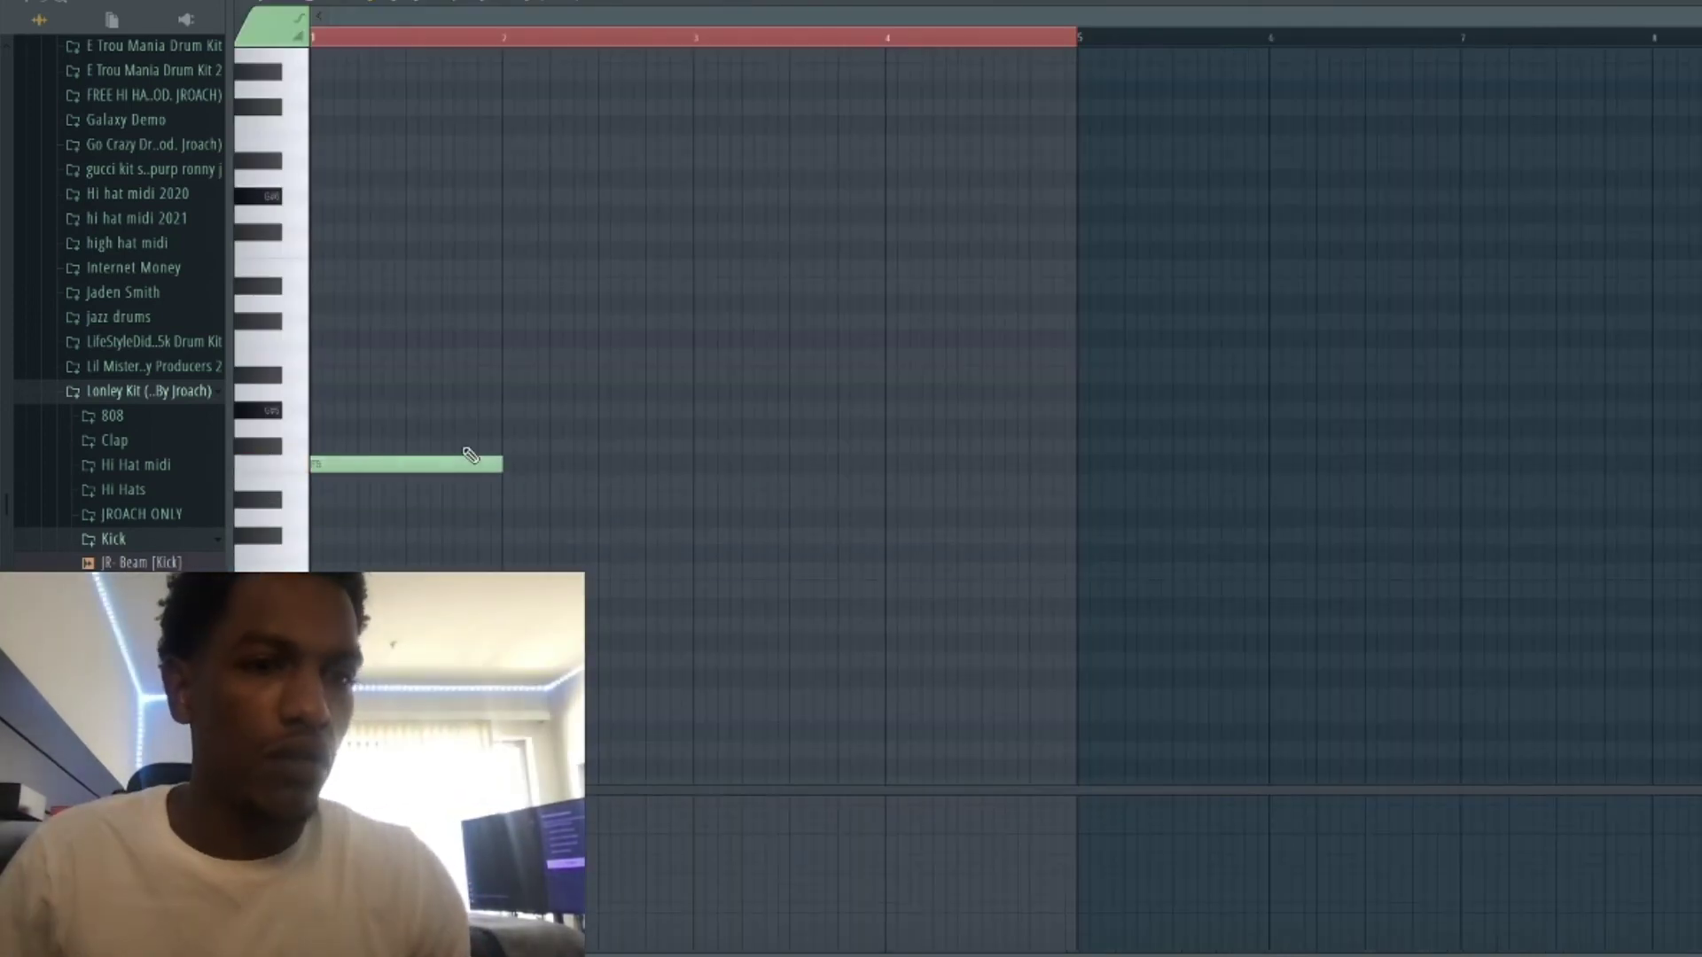
key("space")
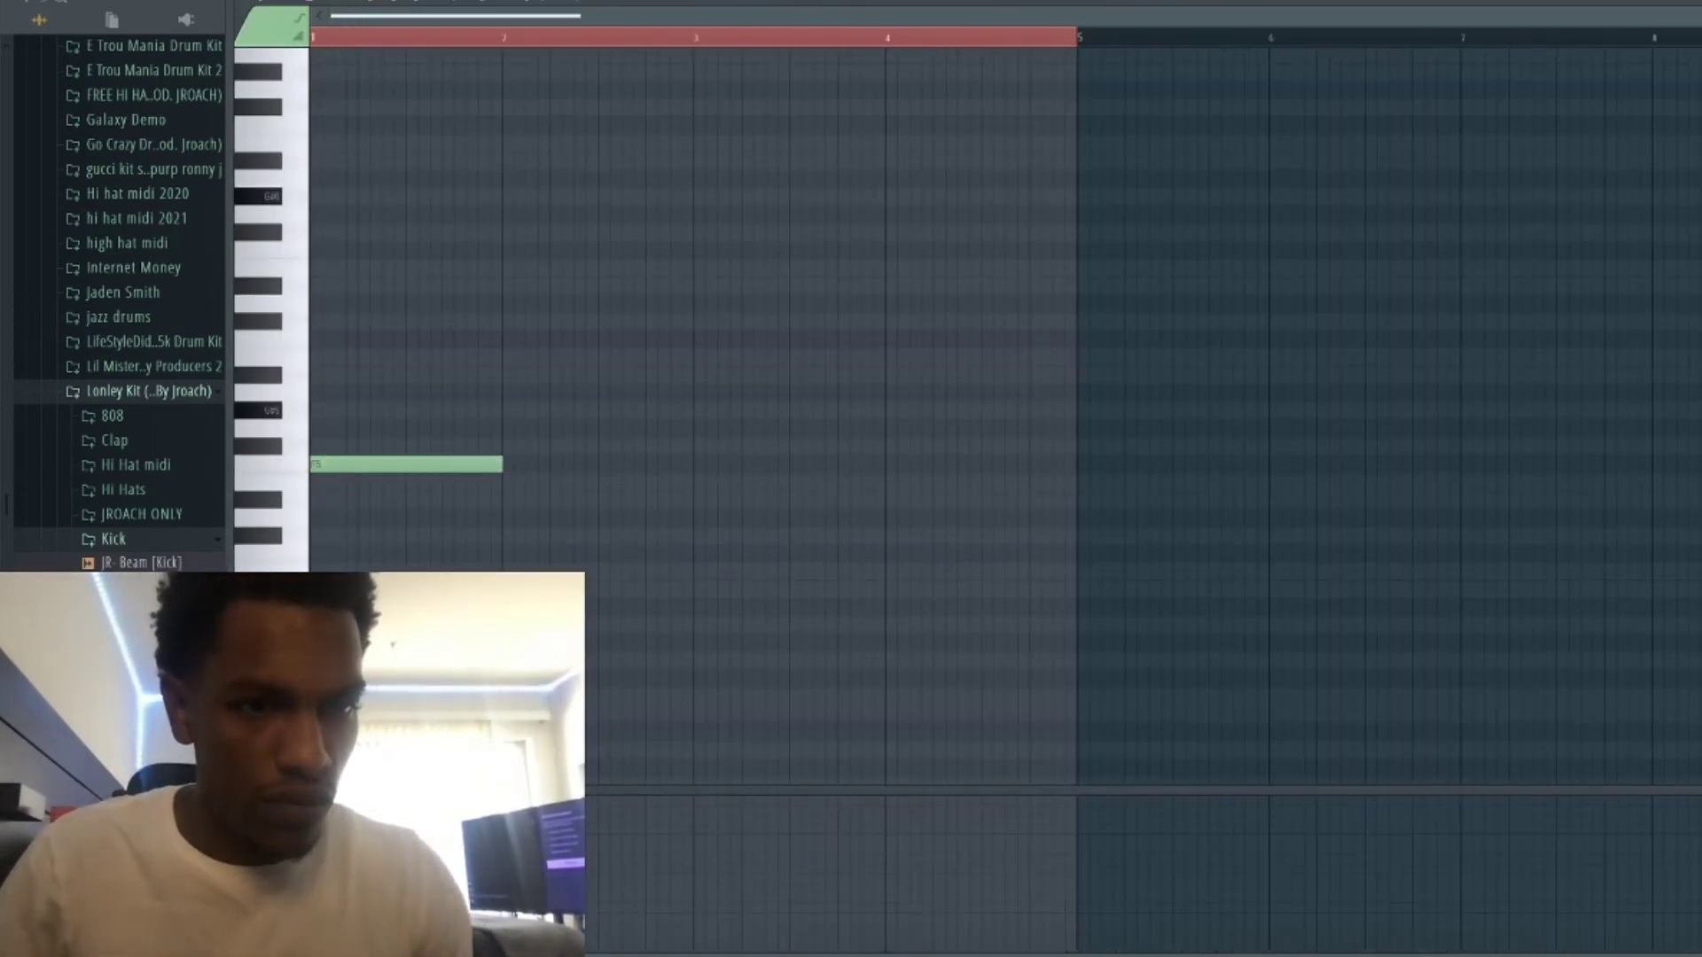
left_click_drag(427, 464, 426, 608)
key("space")
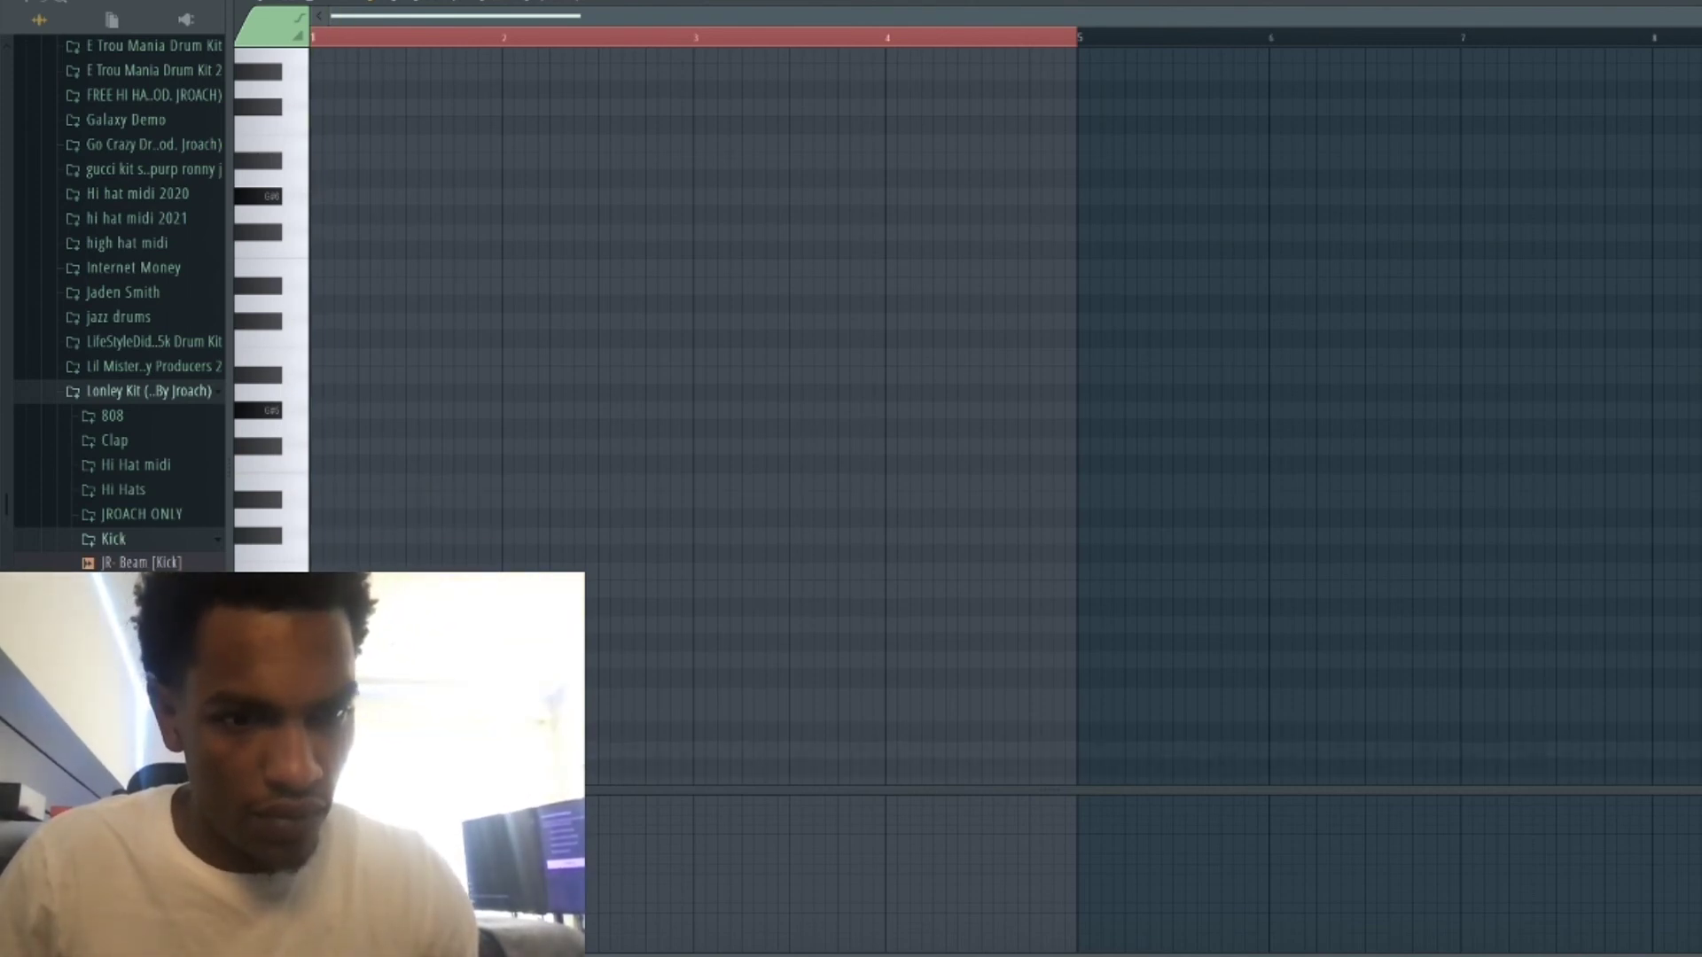
key("space")
scroll(627, 517, "down", 3)
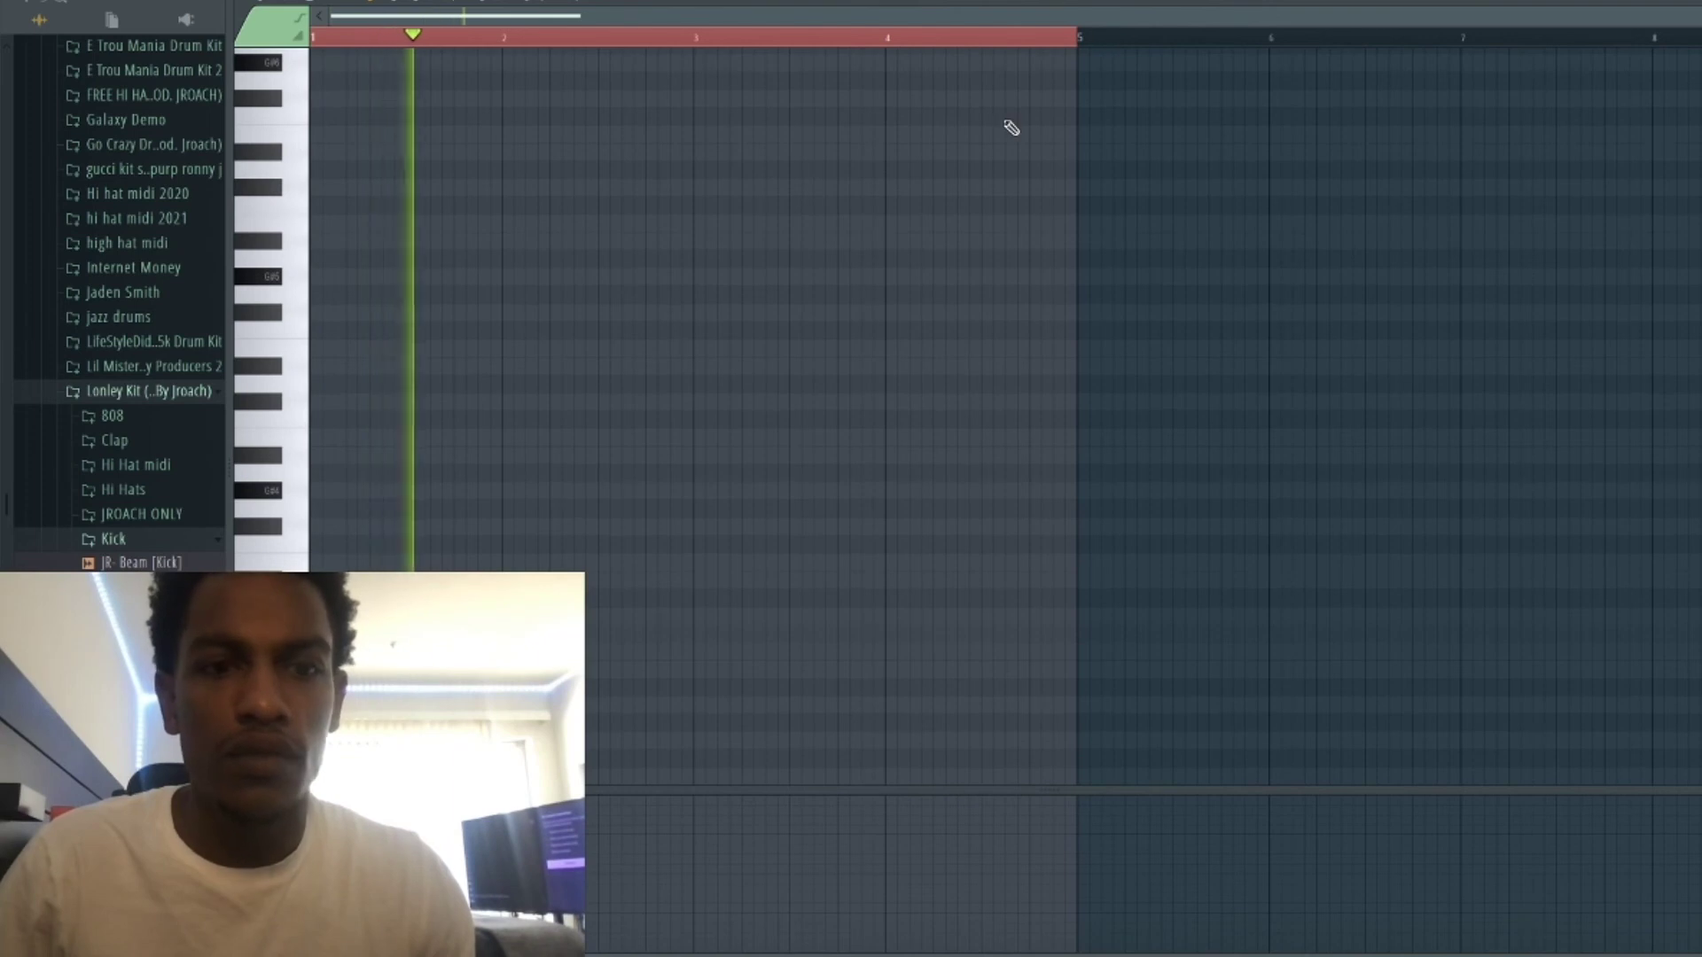
Try the bar 1 note an octave higher at C5, return it to C4 and audition it.
key("space")
key("space")
key("space")
key("space")
key("space")
key("ctrl+Up")
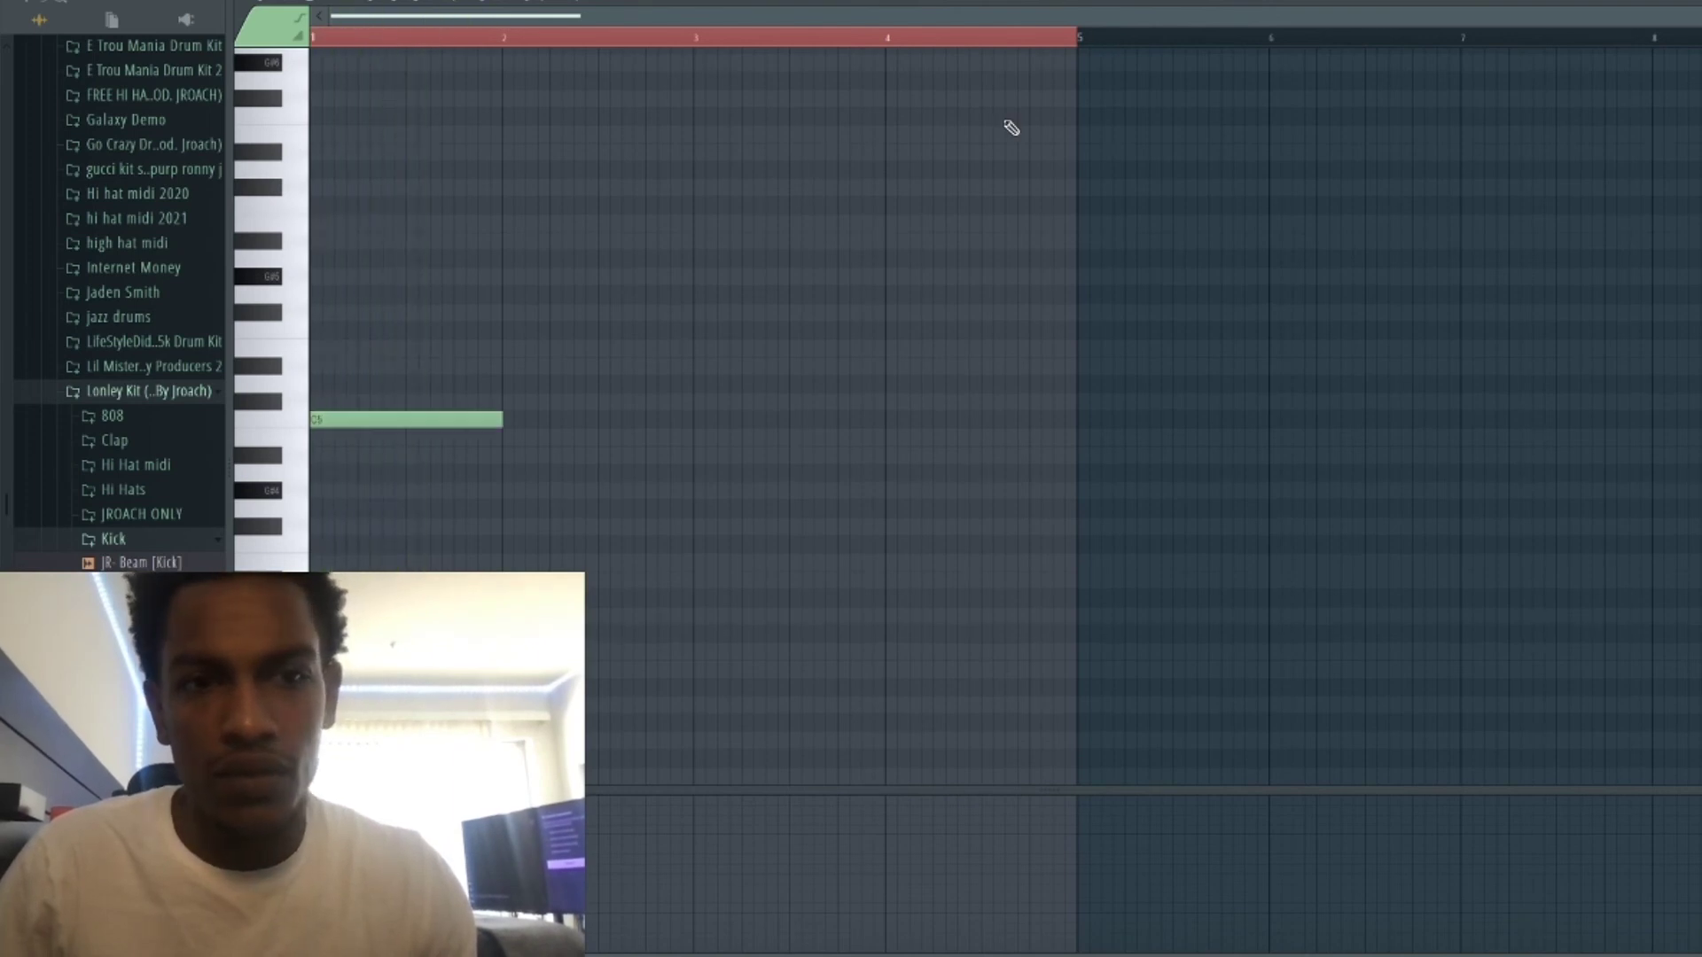
key("space")
key("ctrl+Down")
key("space")
key("space")
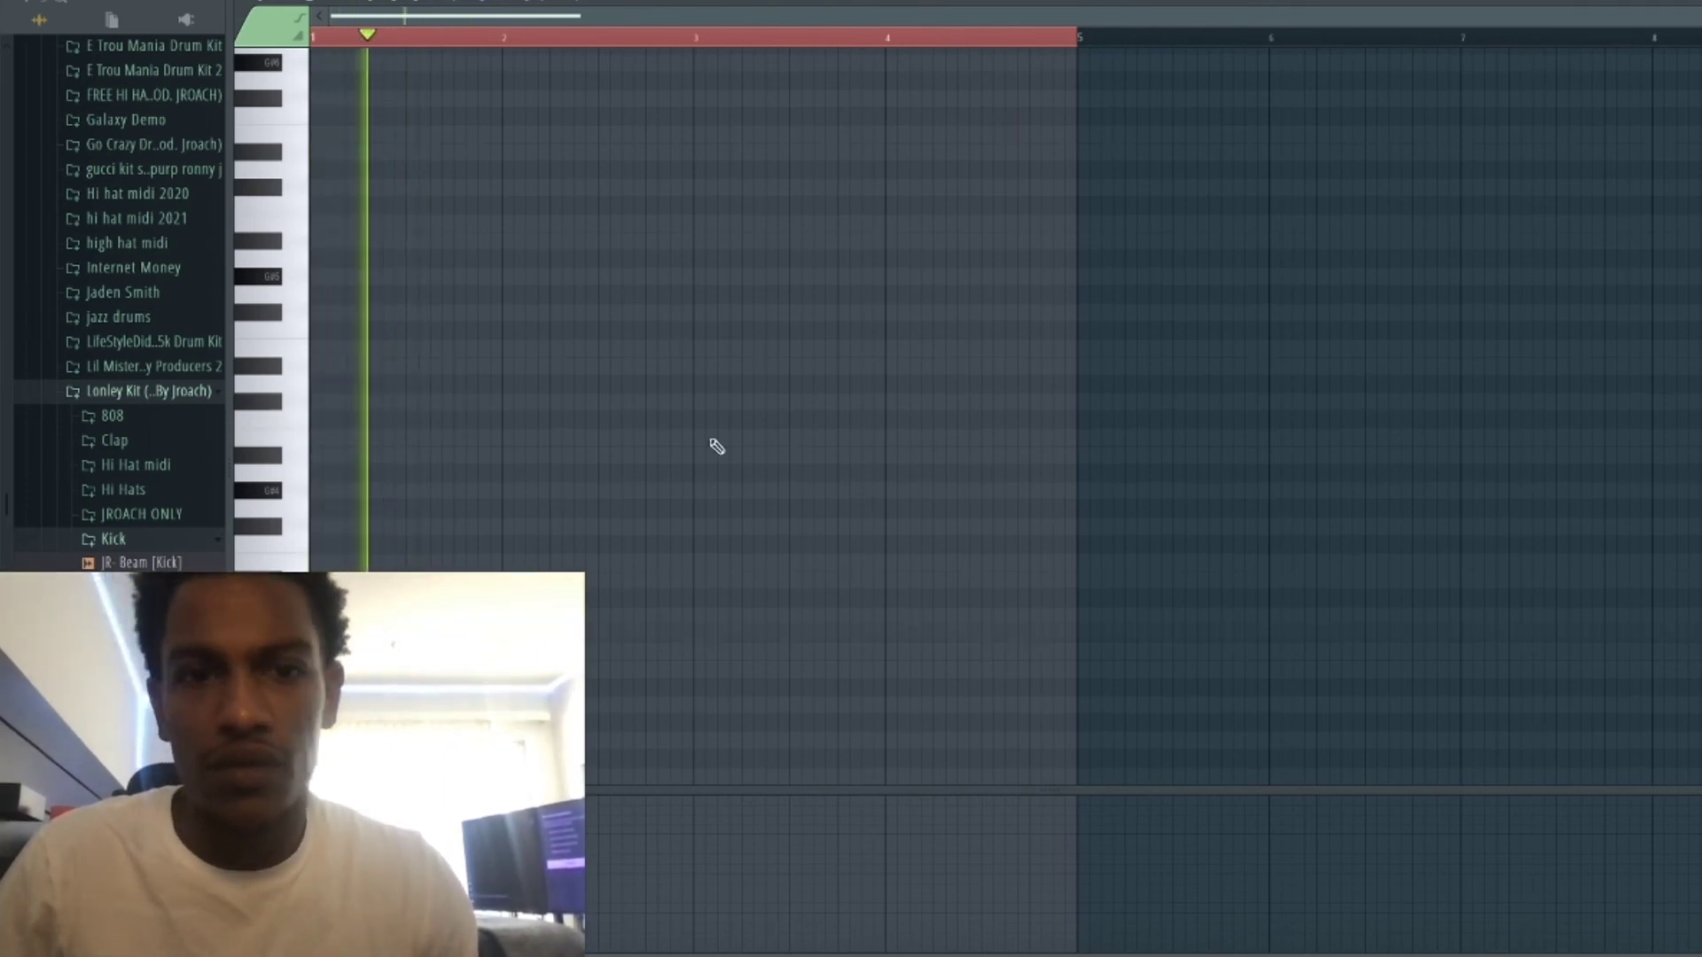
Clear the time selection and duplicate the C4 note so one-bar notes fill bars 1 to 4.
key("ctrl+b")
key("Delete")
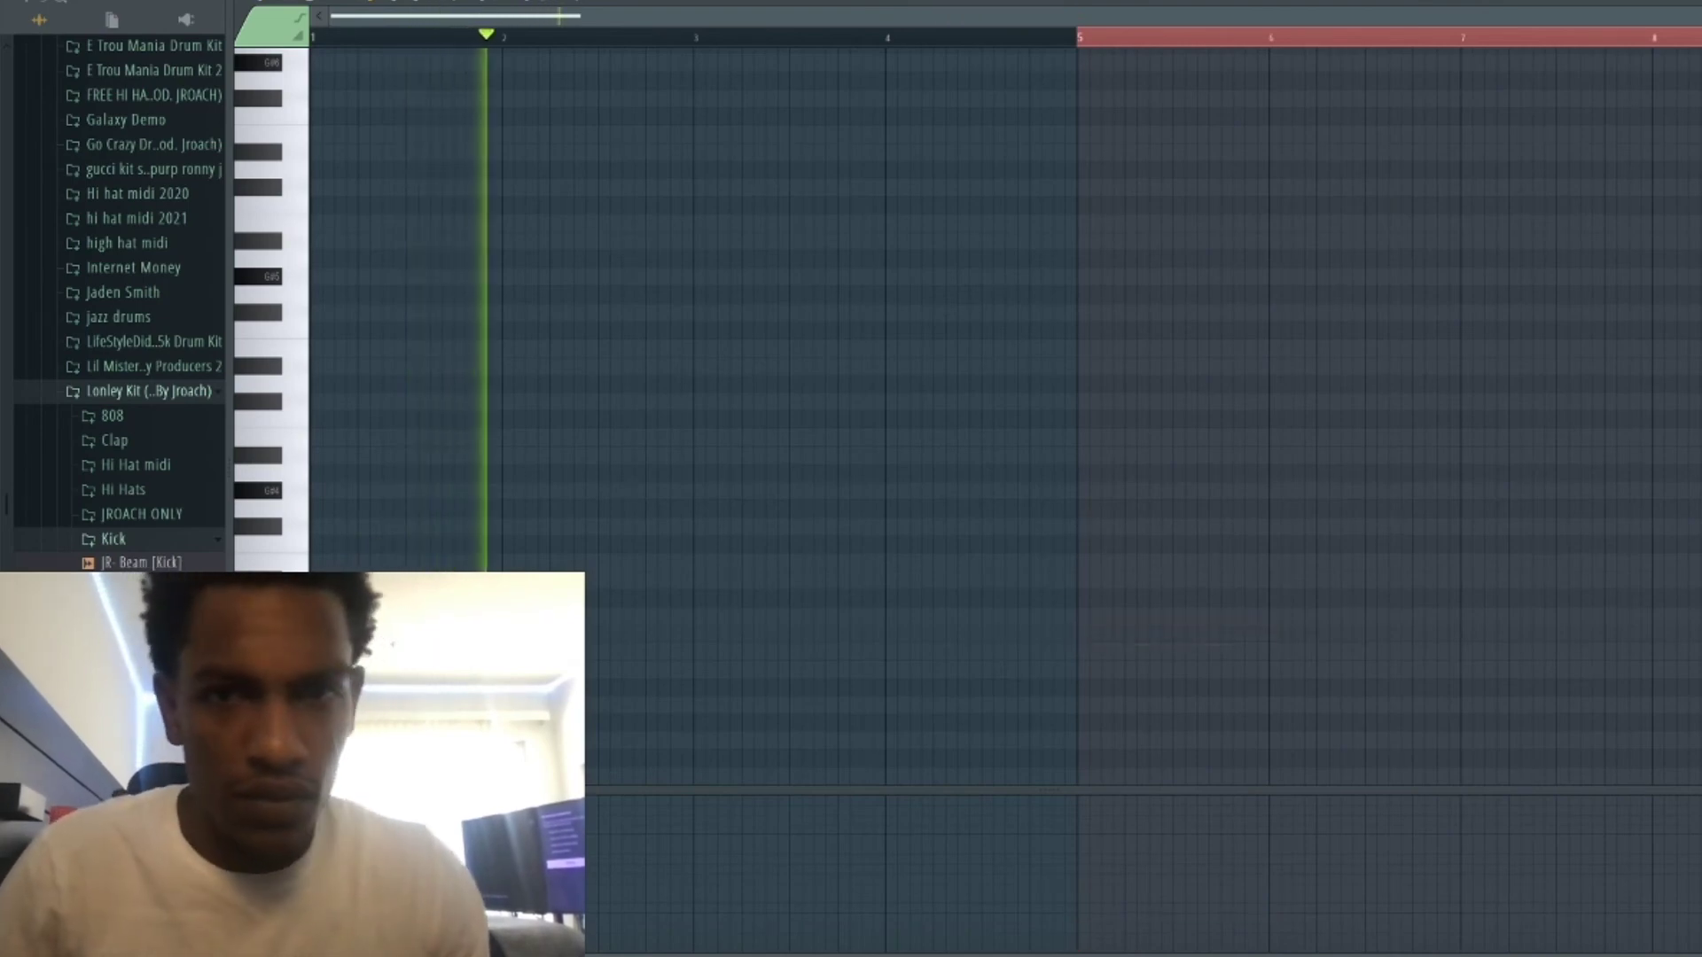
right_click(1368, 43)
key("ctrl+b")
key("ctrl+b")
key("ctrl+b")
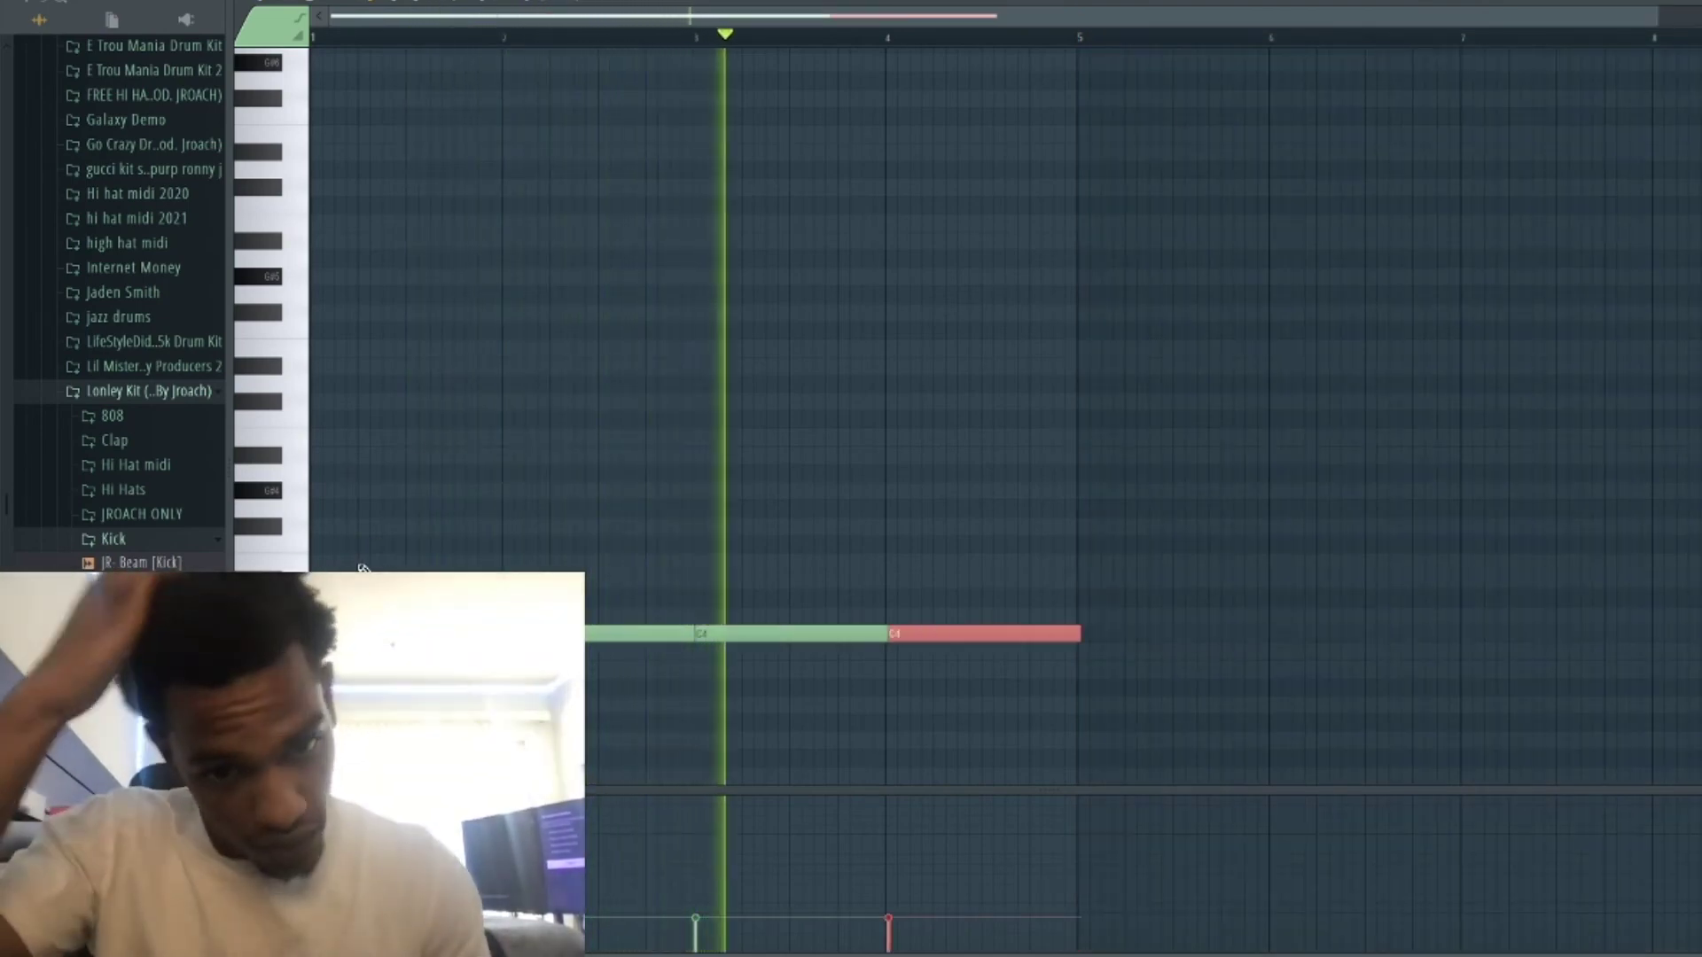
Delete all C4 notes from the synth pattern and return to the playlist.
key("Delete")
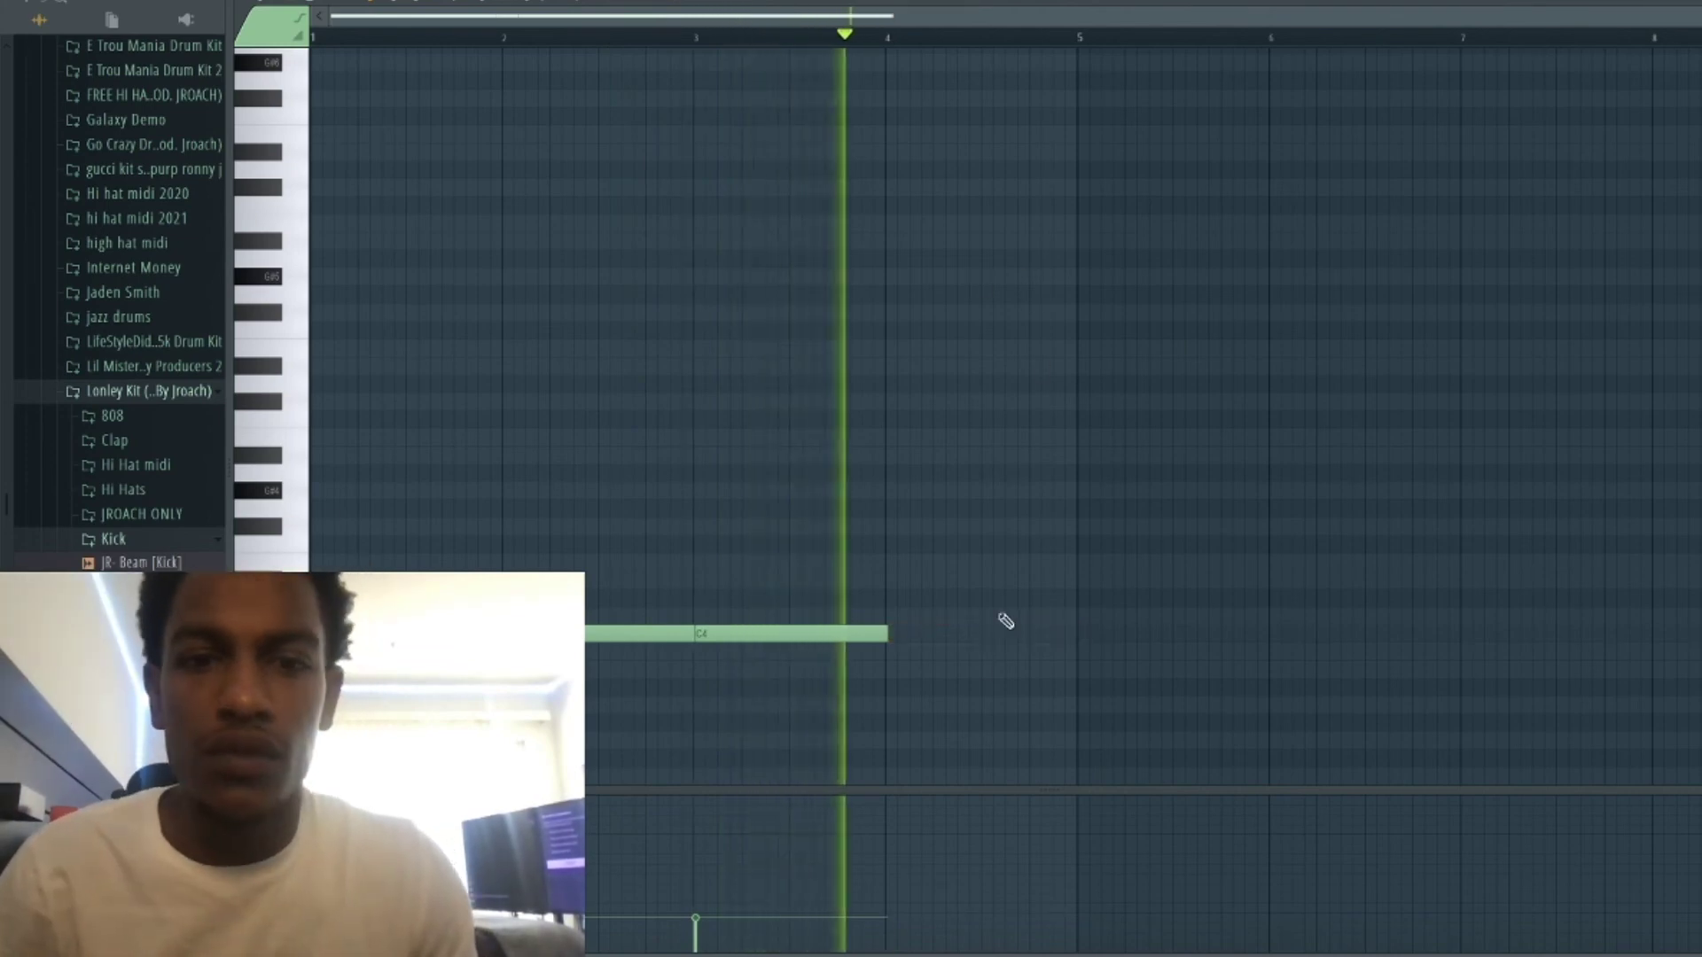
right_click(882, 633)
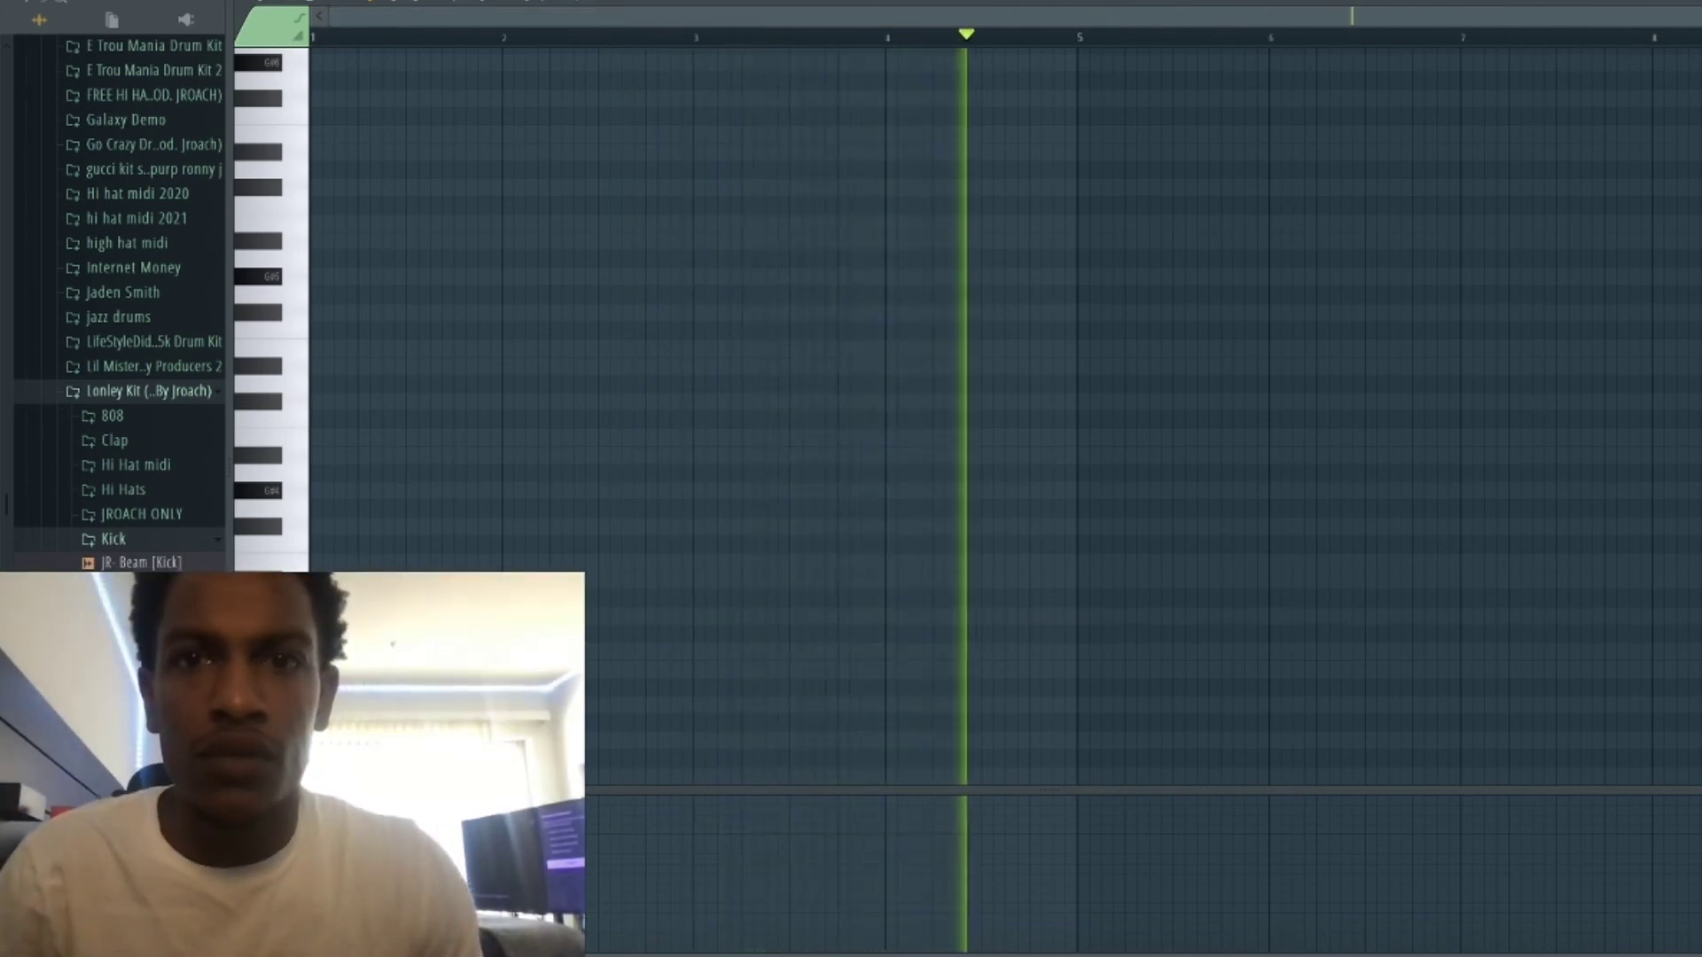
key("F5")
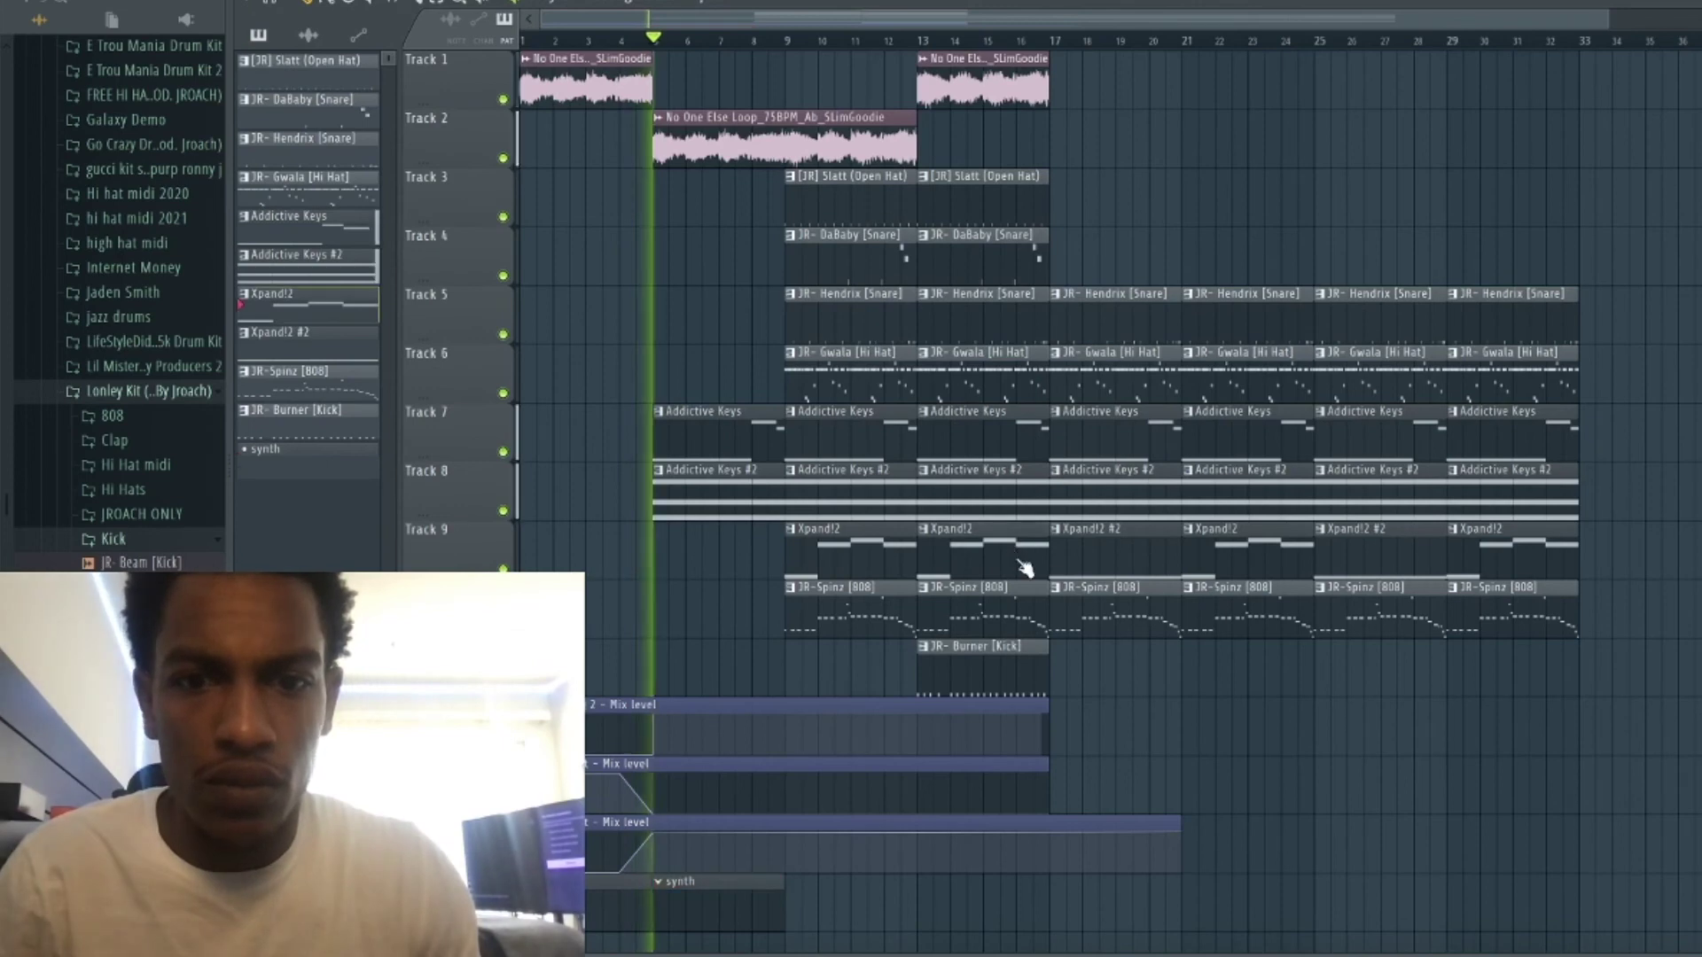
Copy the Xpand!2 melody notes and paste them into the Sytrus channel of the synth pattern.
key("F7")
key("F5")
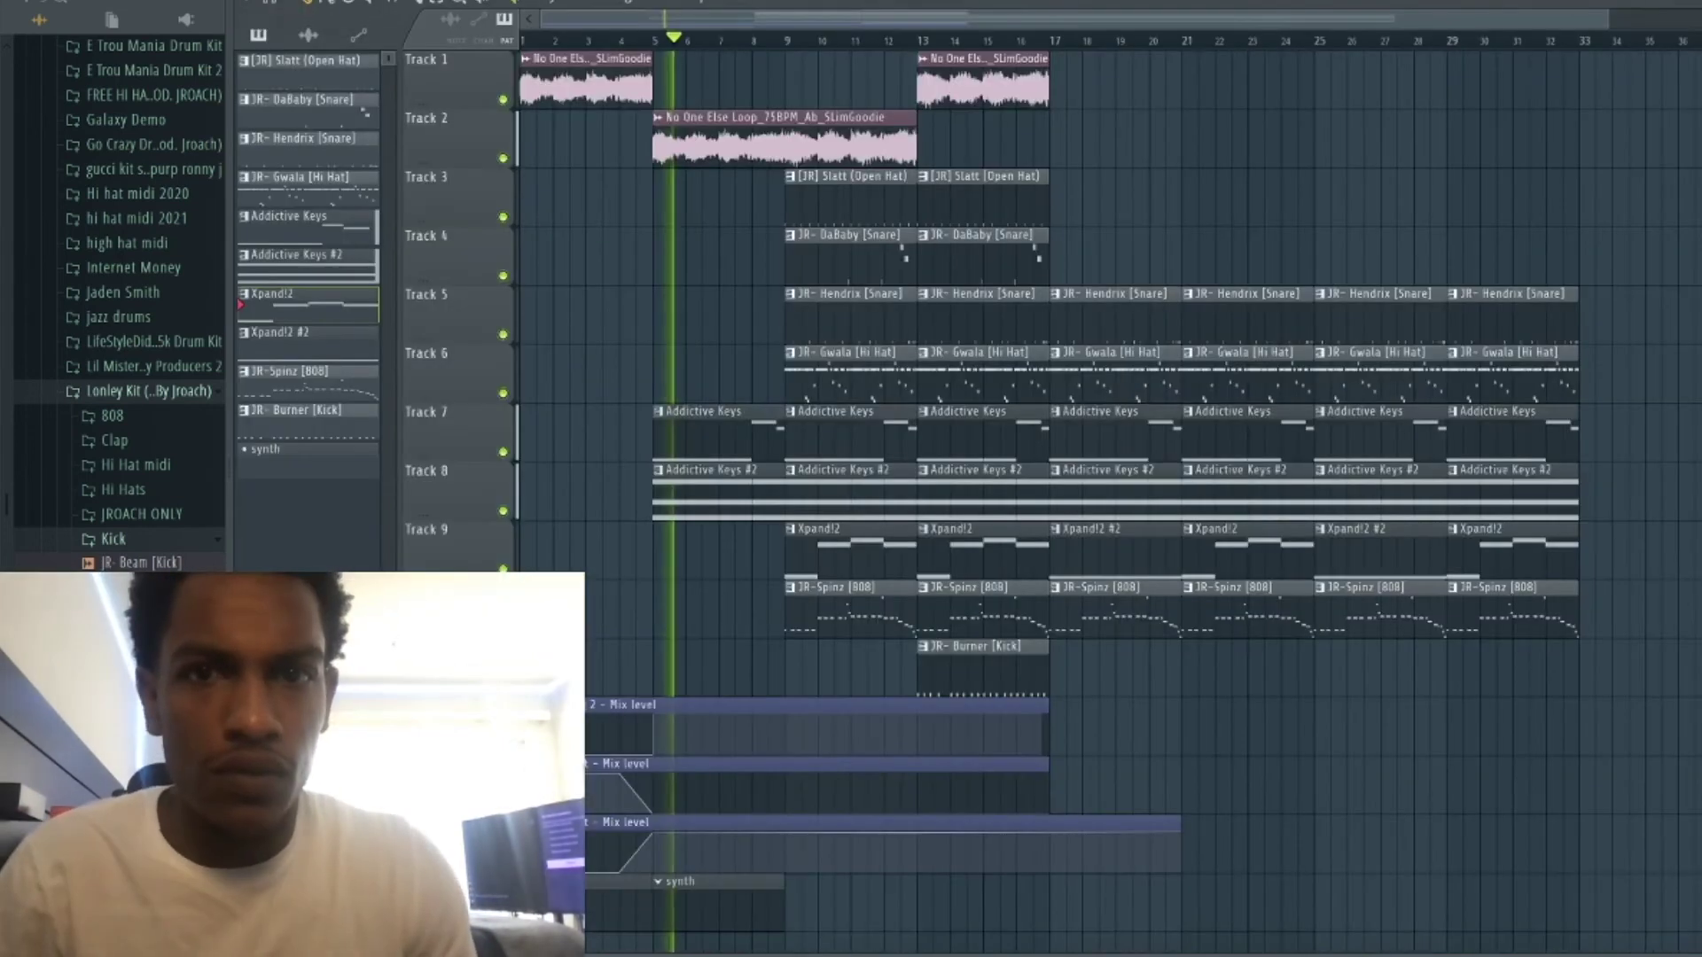
double_click(689, 895)
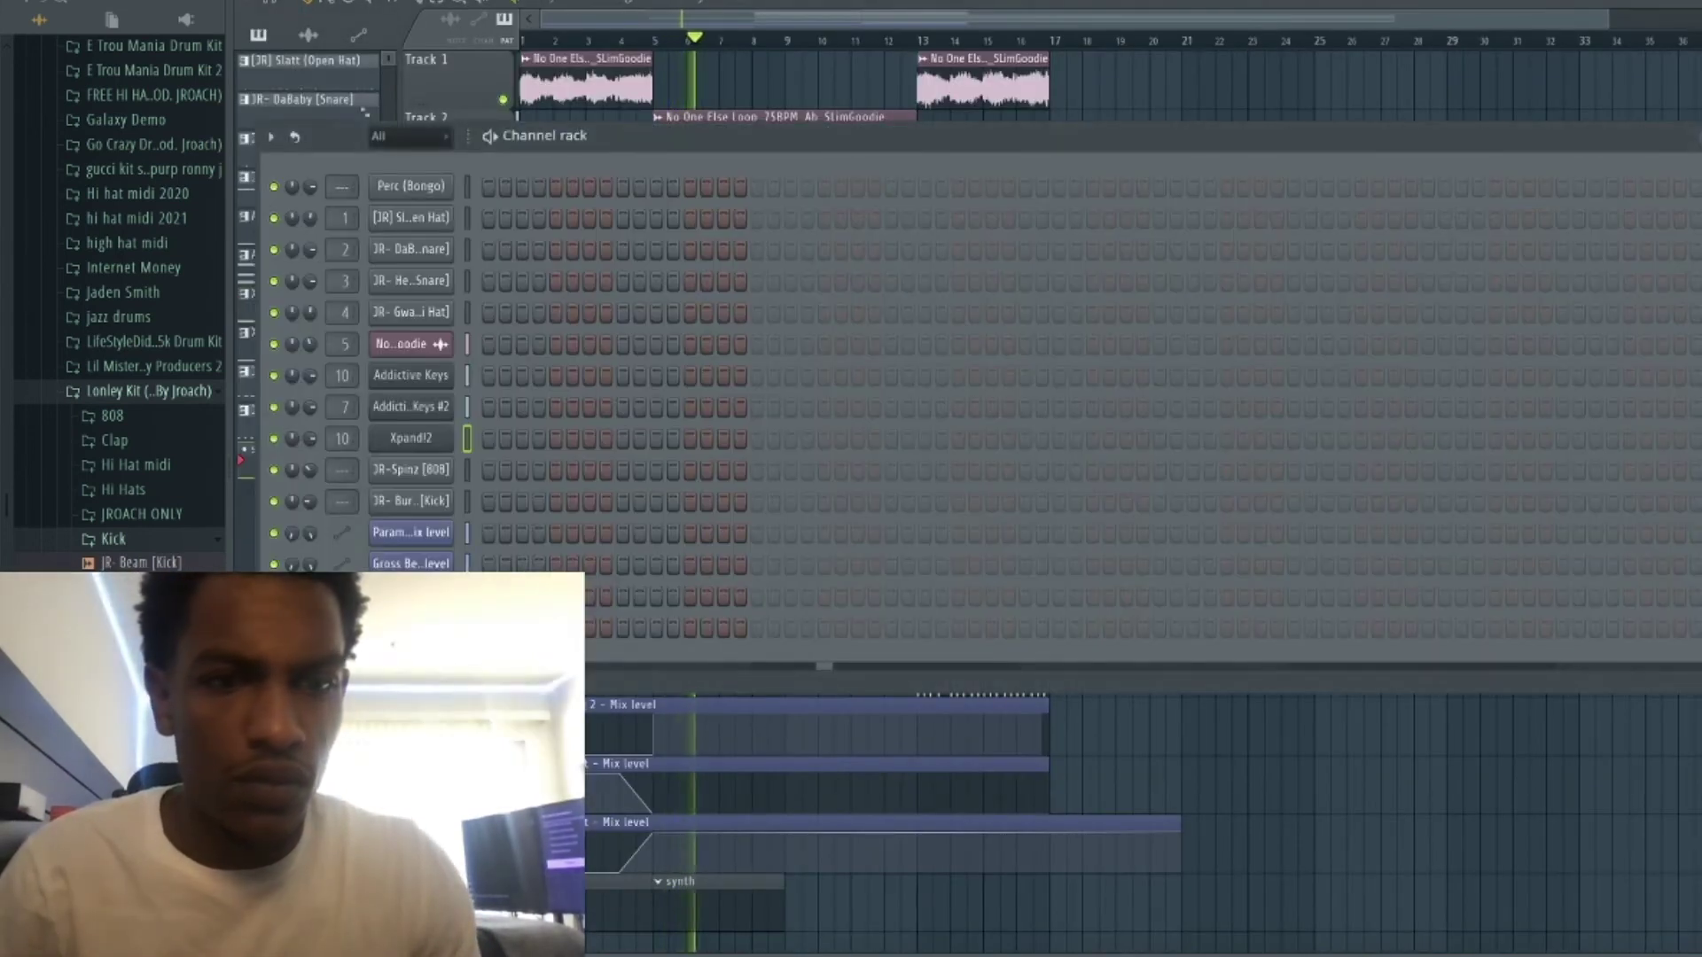
right_click(418, 613)
left_click(461, 627)
key("ctrl+v")
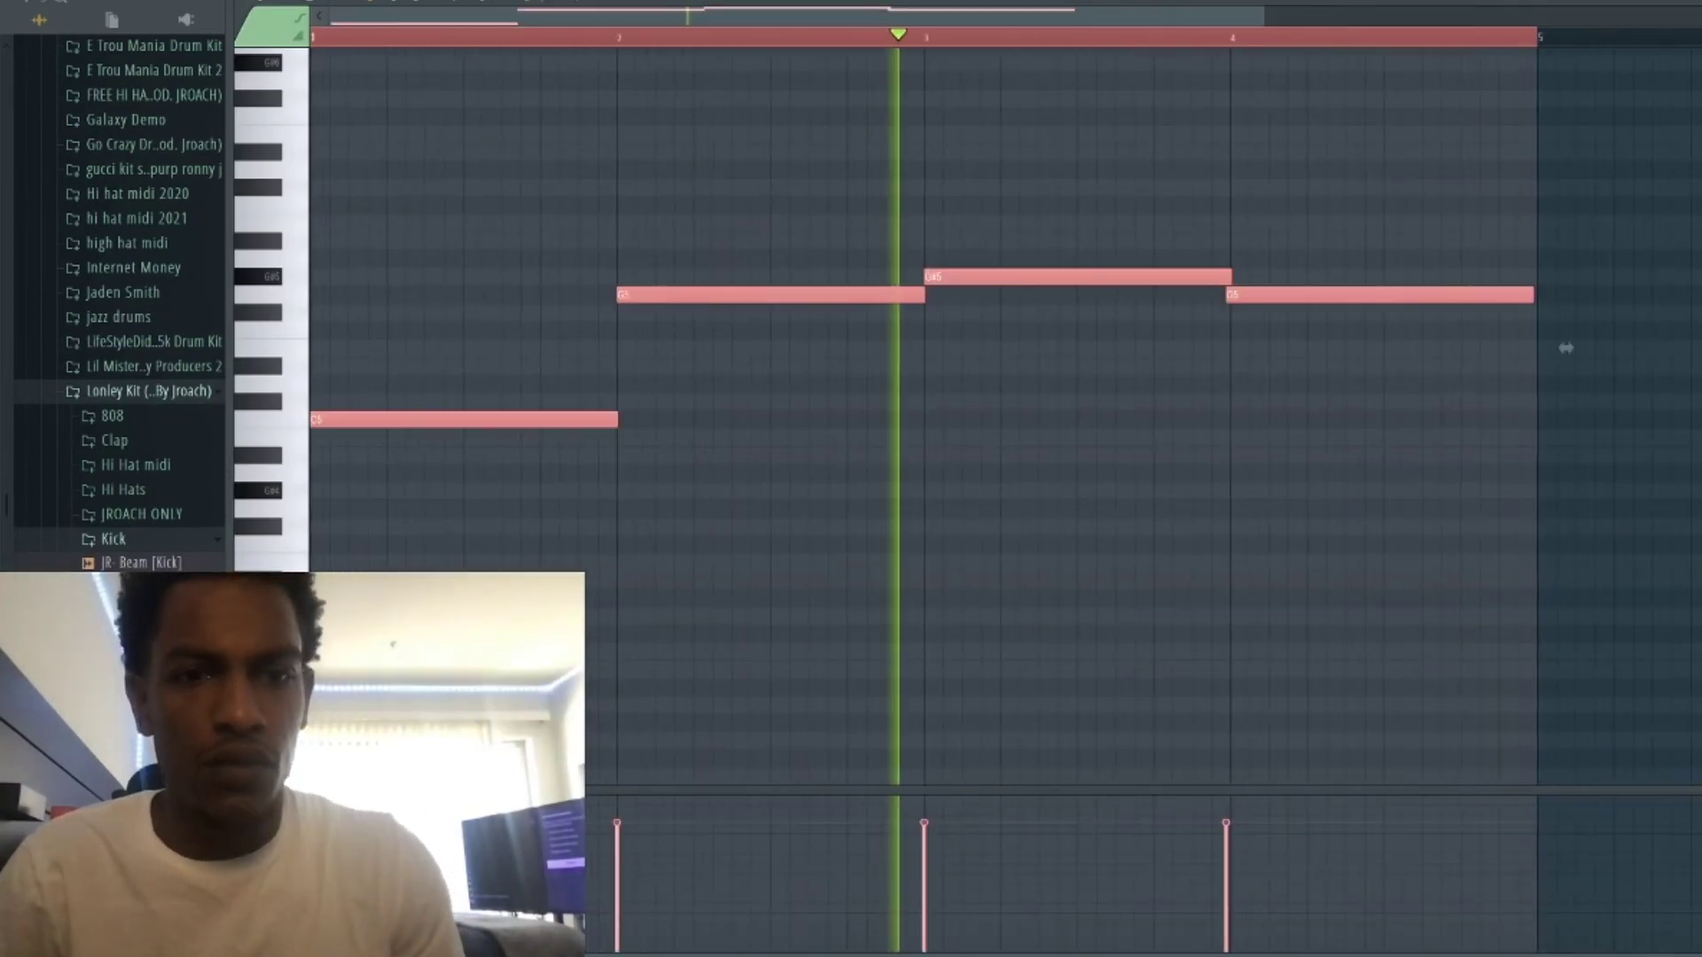
Transpose the pasted synth notes down by octaves, audition them and return to the playlist.
key("ctrl+Down")
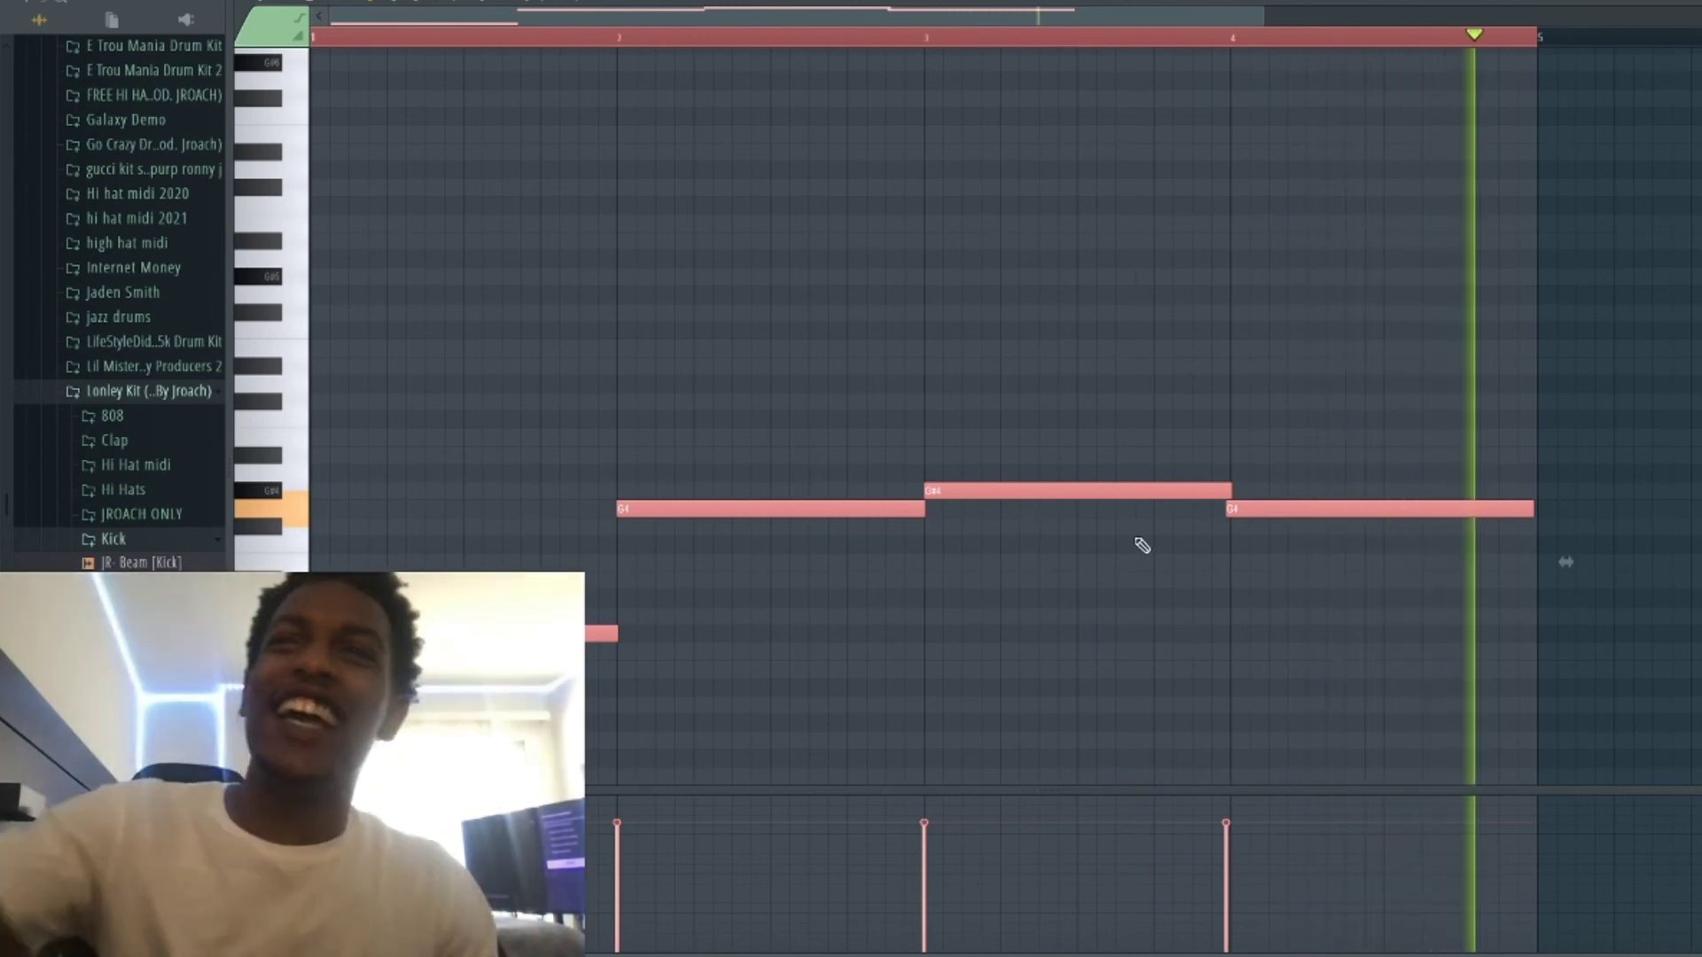
key("space")
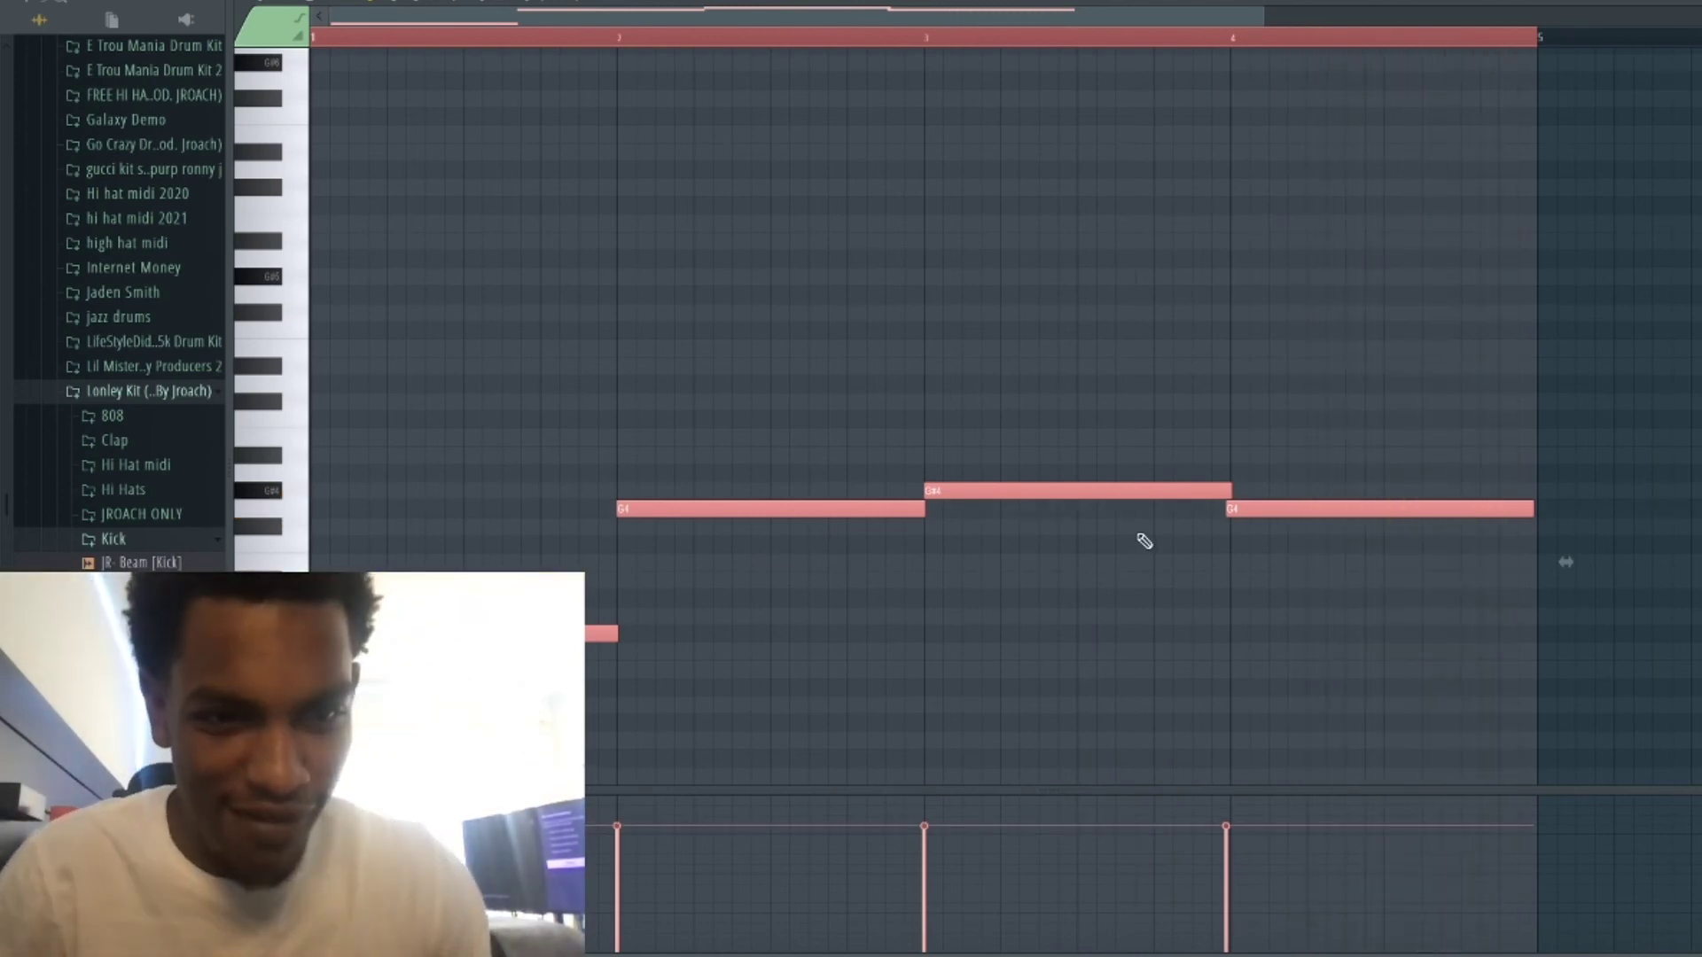
key("ctrl+Down")
key("F7")
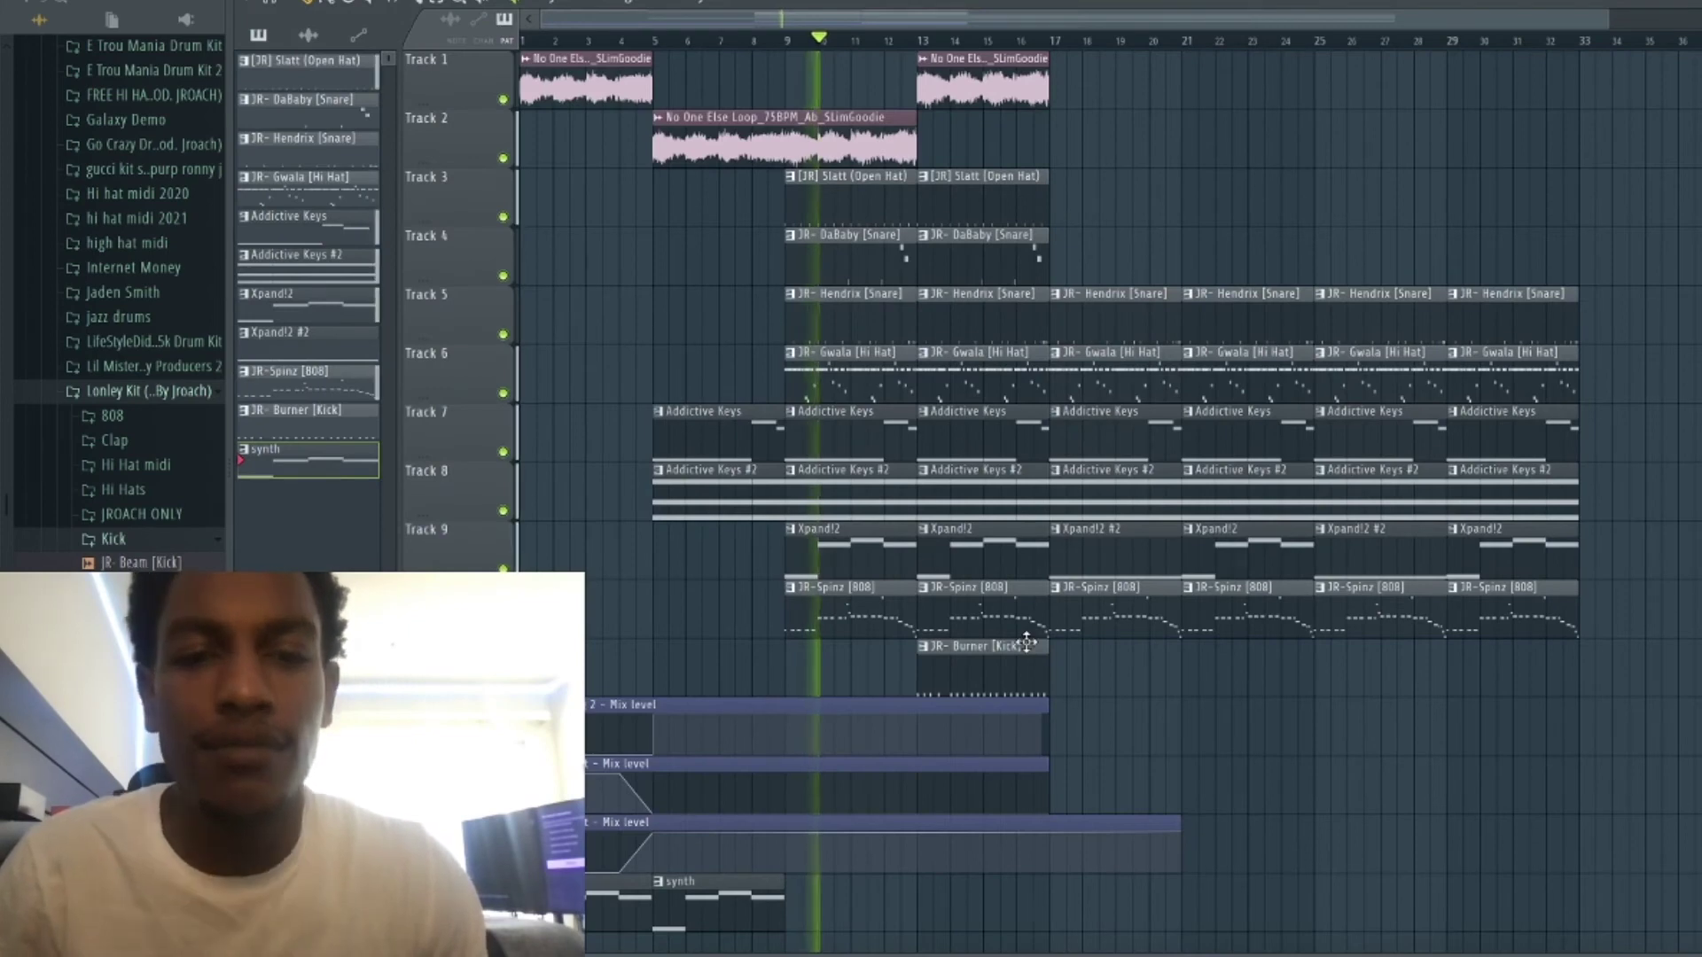
Duplicate the synth clips along their track through bar 32.
scroll(1027, 642, "down", 1)
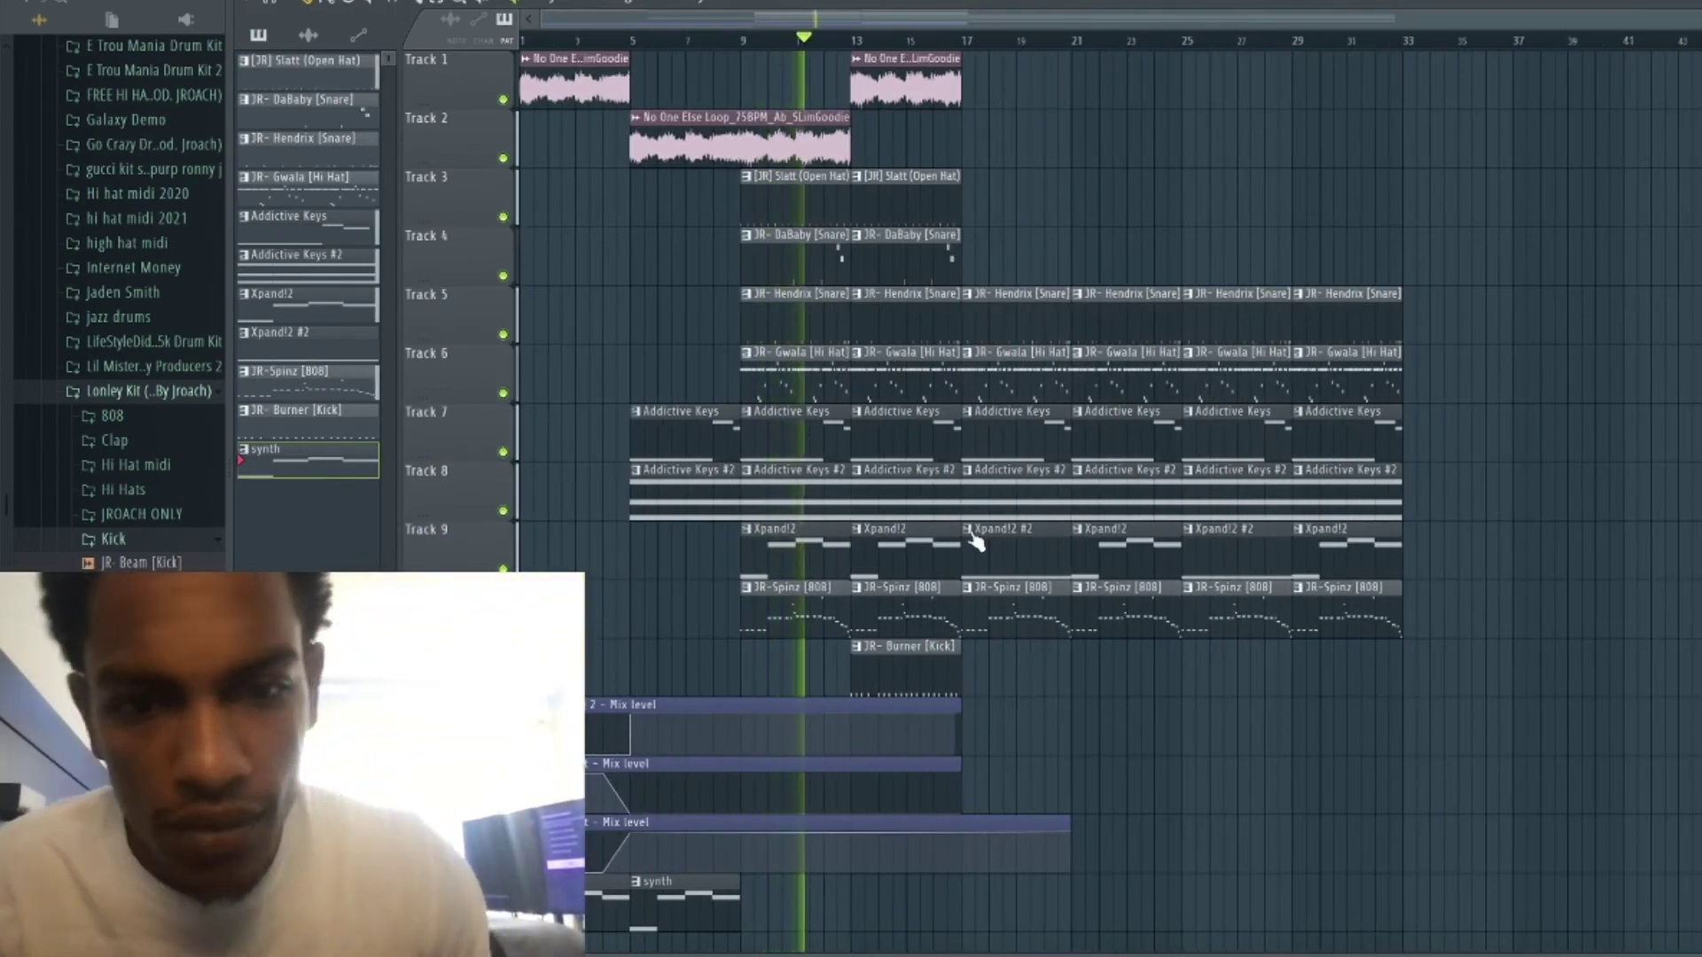
left_click_drag(774, 891, 604, 909)
key("ctrl+b")
key("ctrl+b")
key("ctrl+b")
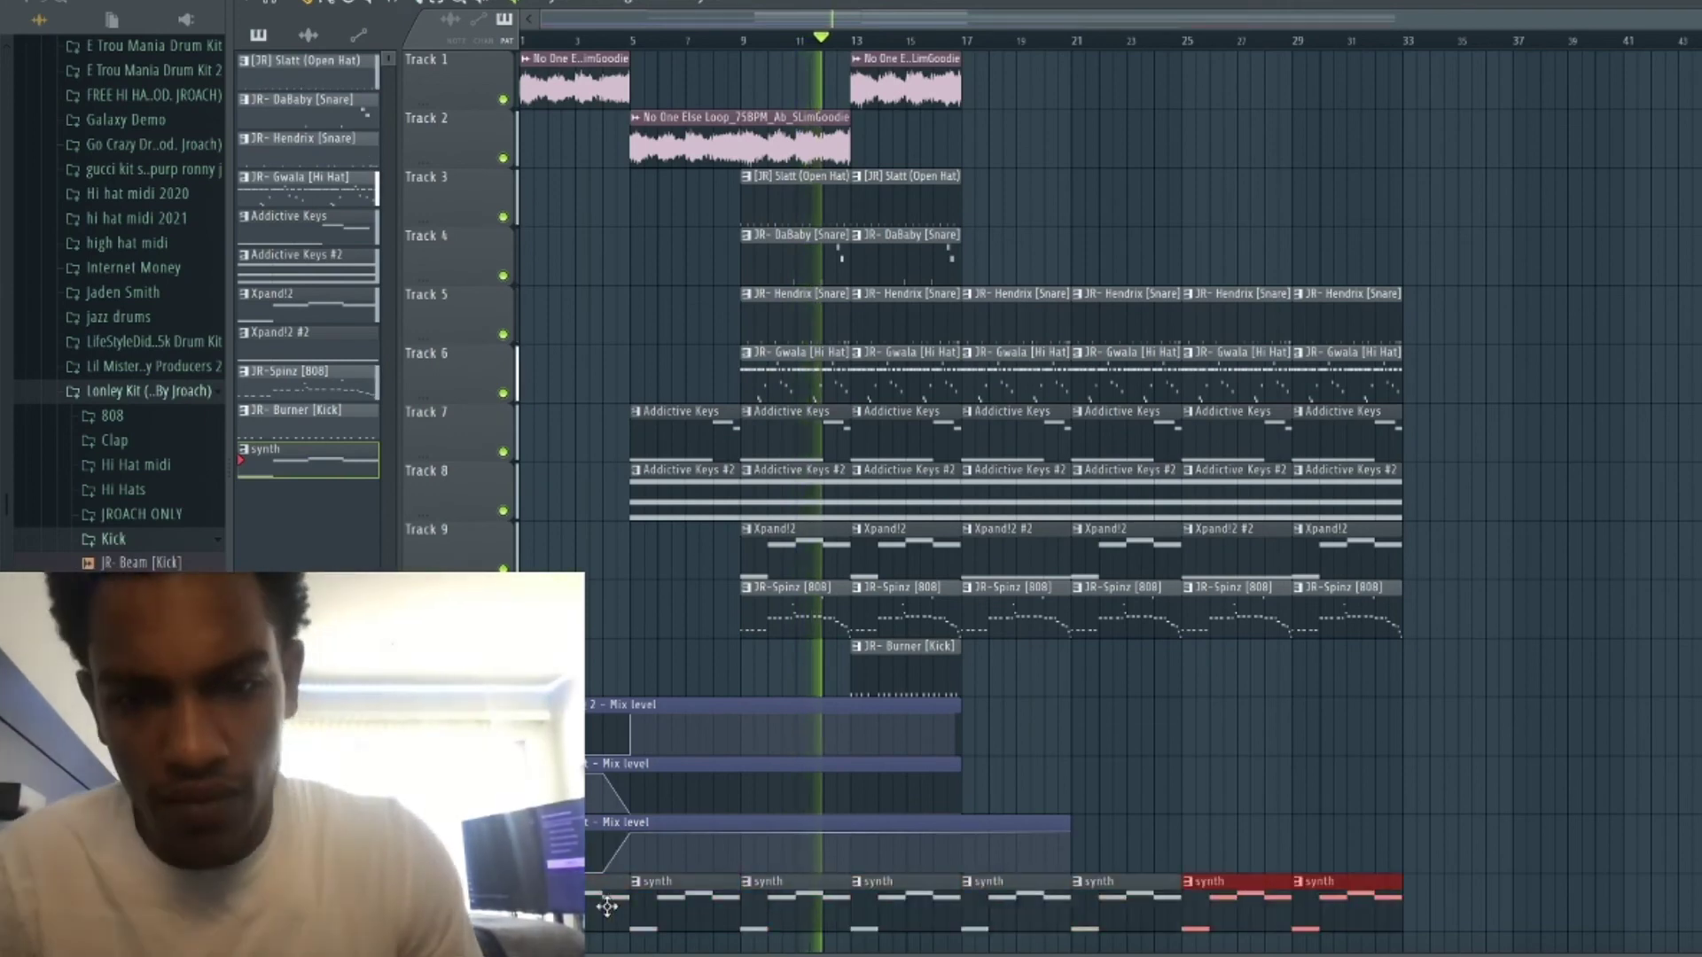
Delete the synth clips in bars 5 to 20.
right_click(979, 898)
right_click(904, 911)
right_click(790, 924)
right_click(699, 920)
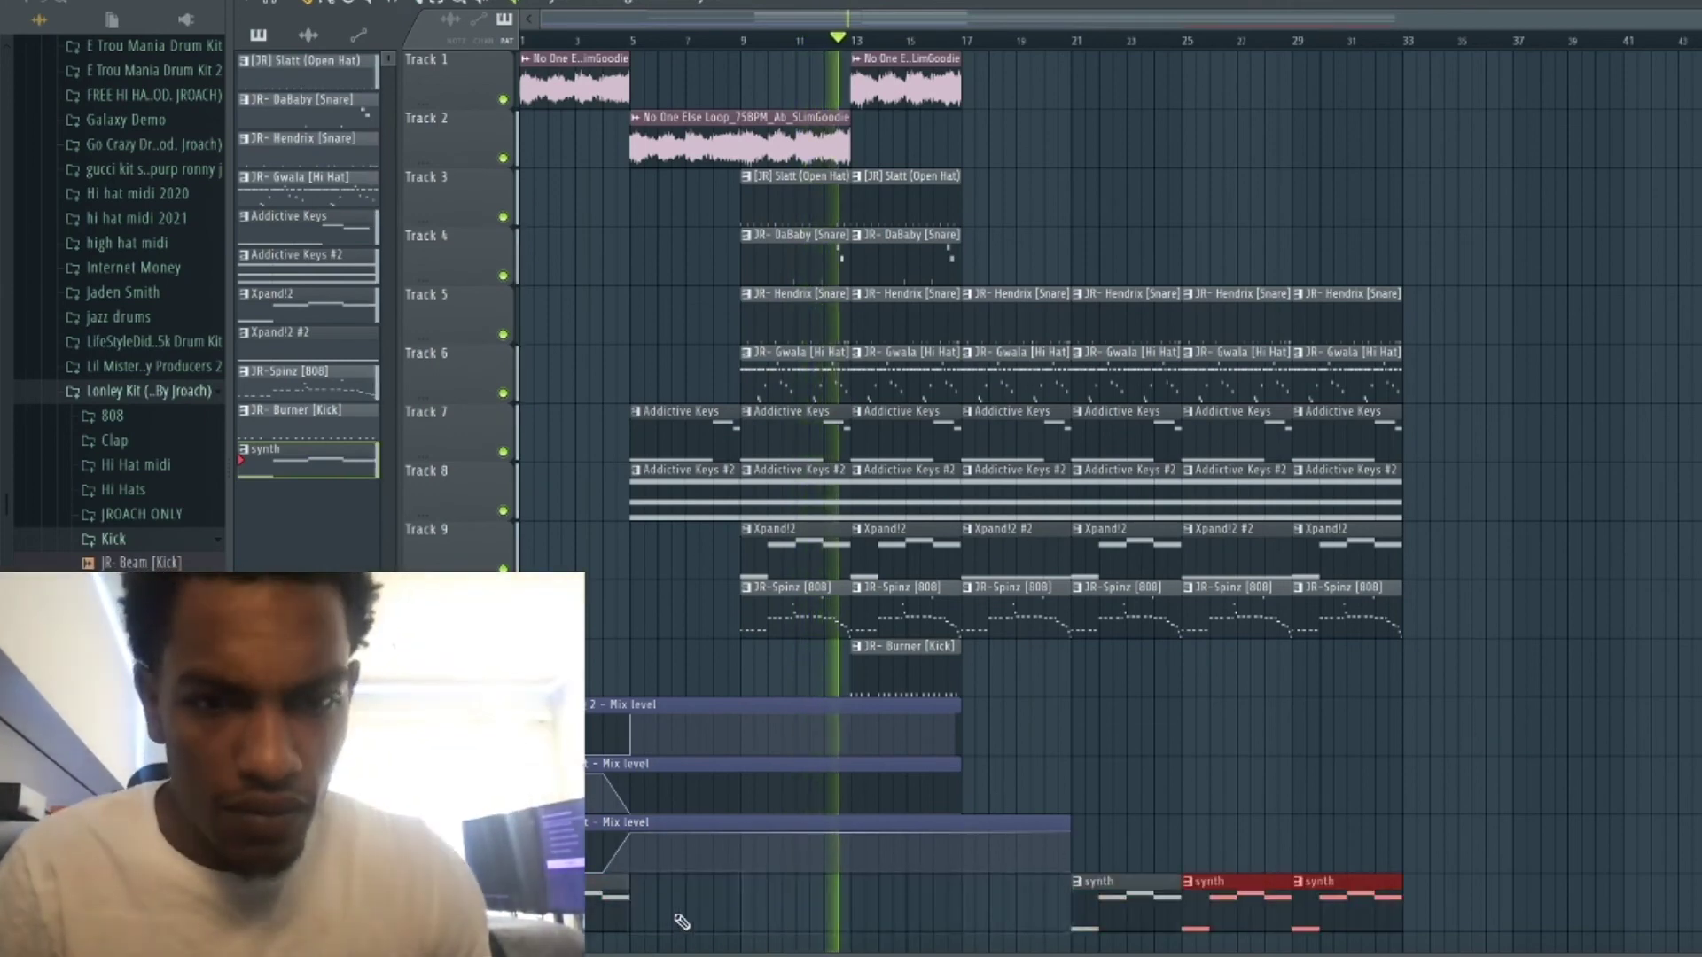
Reset playback to bar 1 and audition the arrangement from bar 17.
left_click(586, 39)
left_click(524, 39)
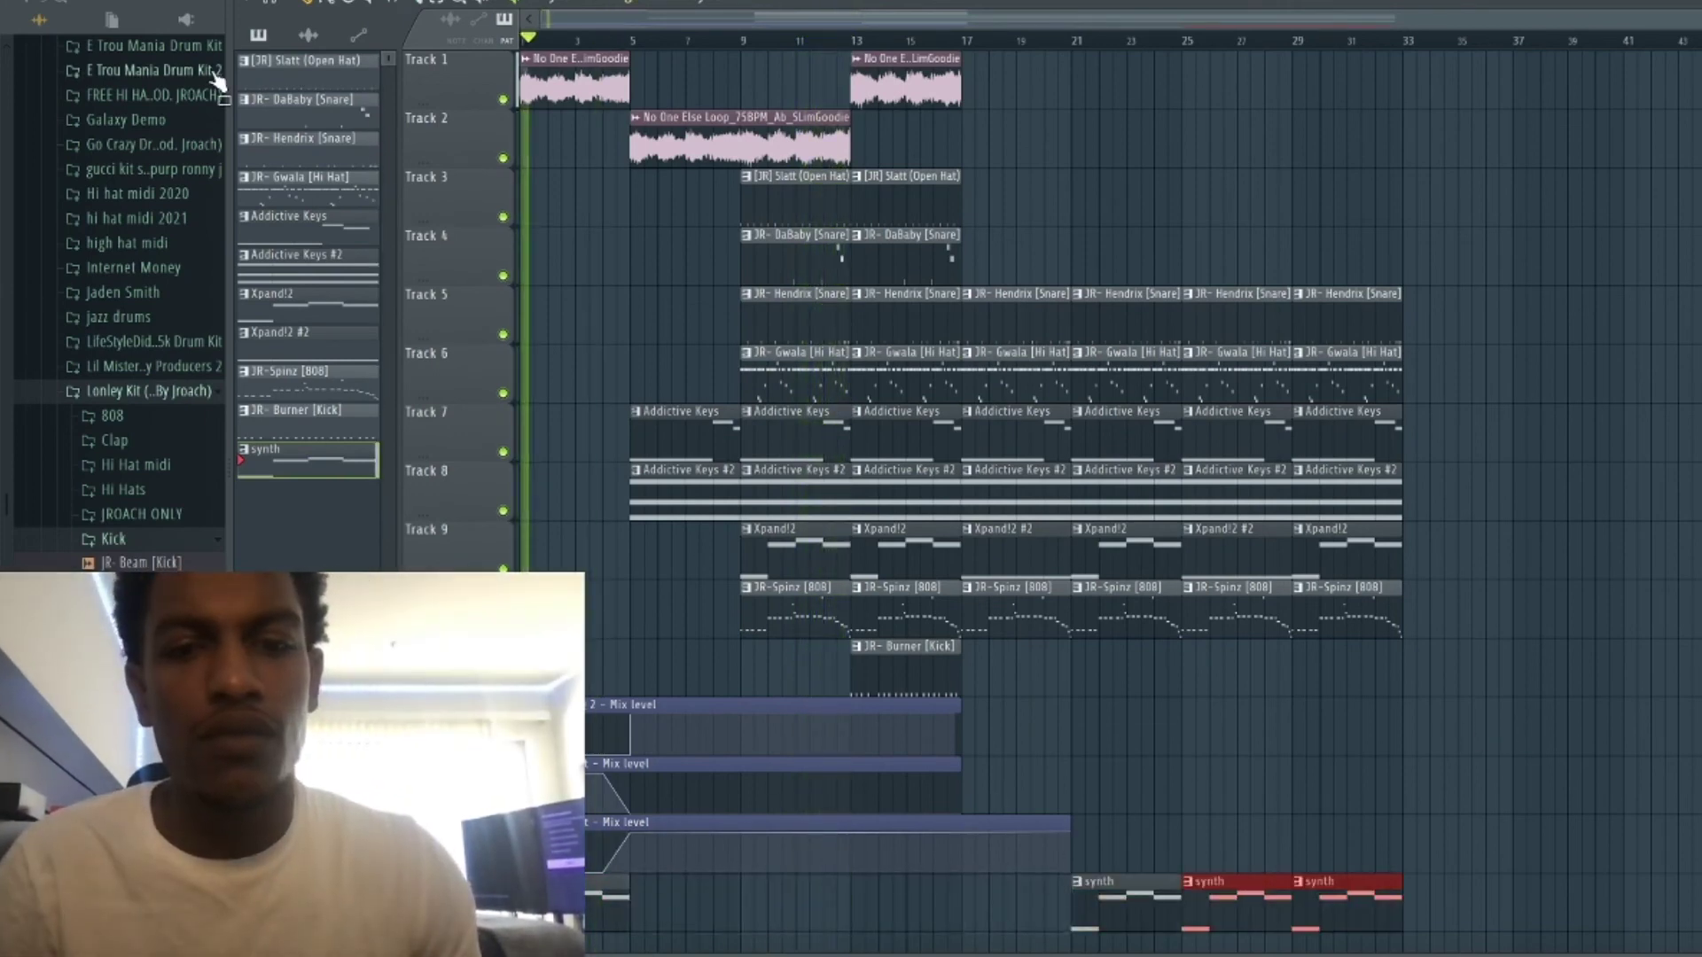
key("space")
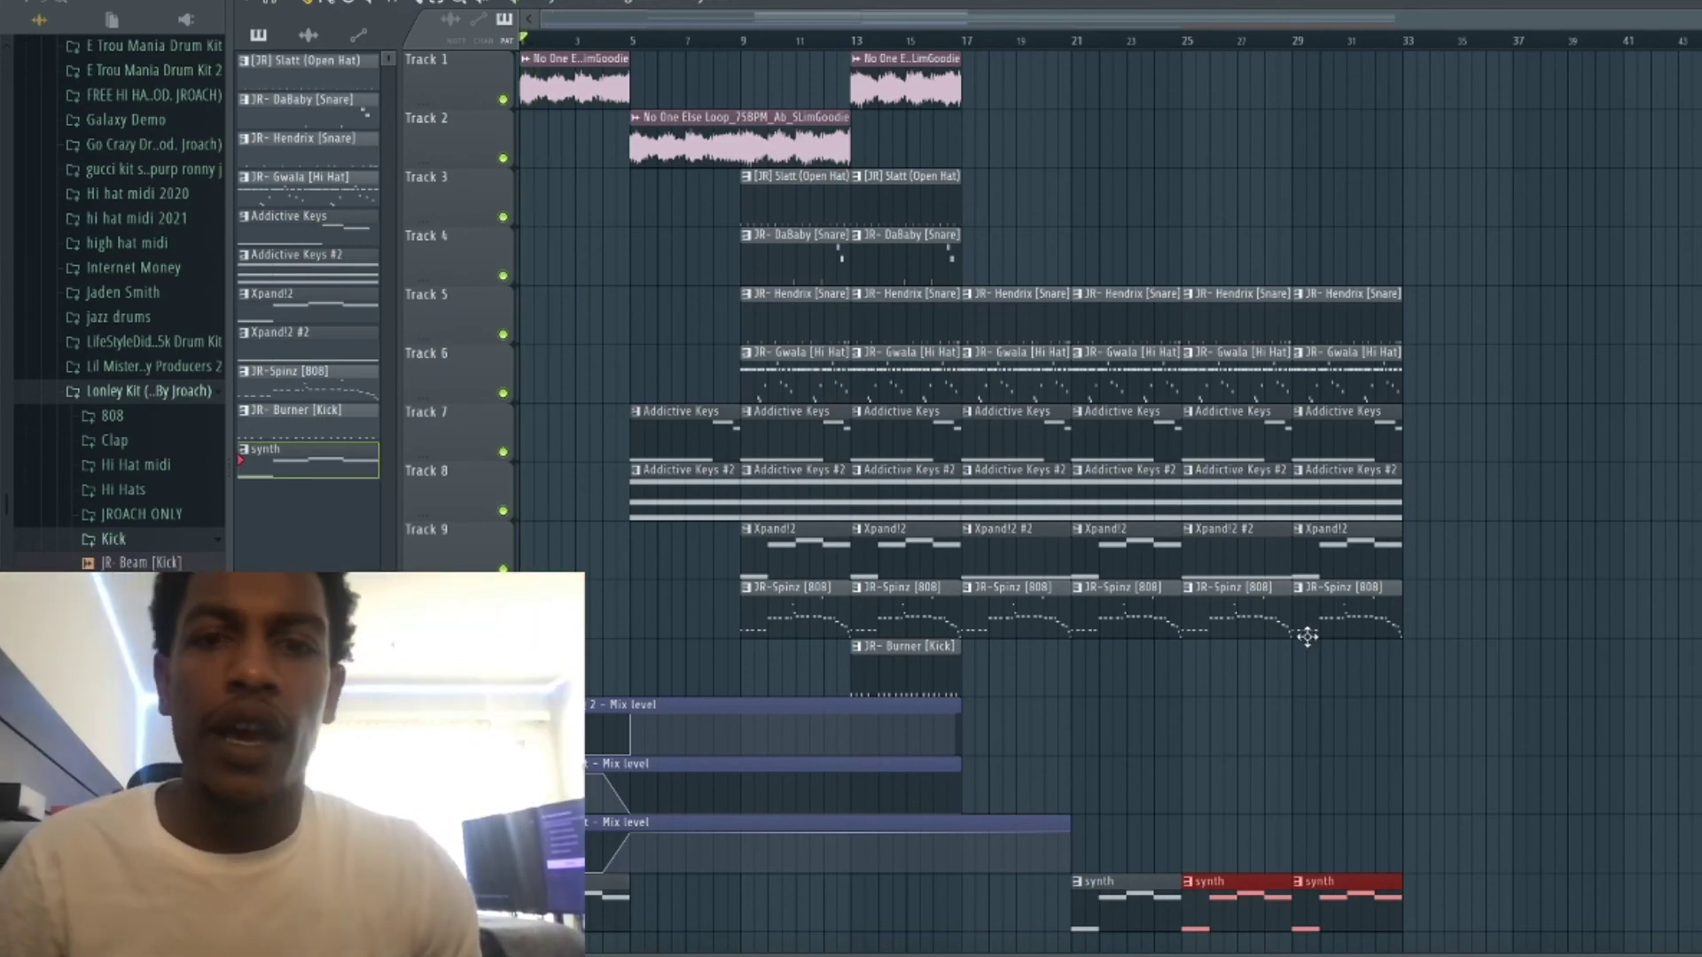
left_click(971, 40)
key("space")
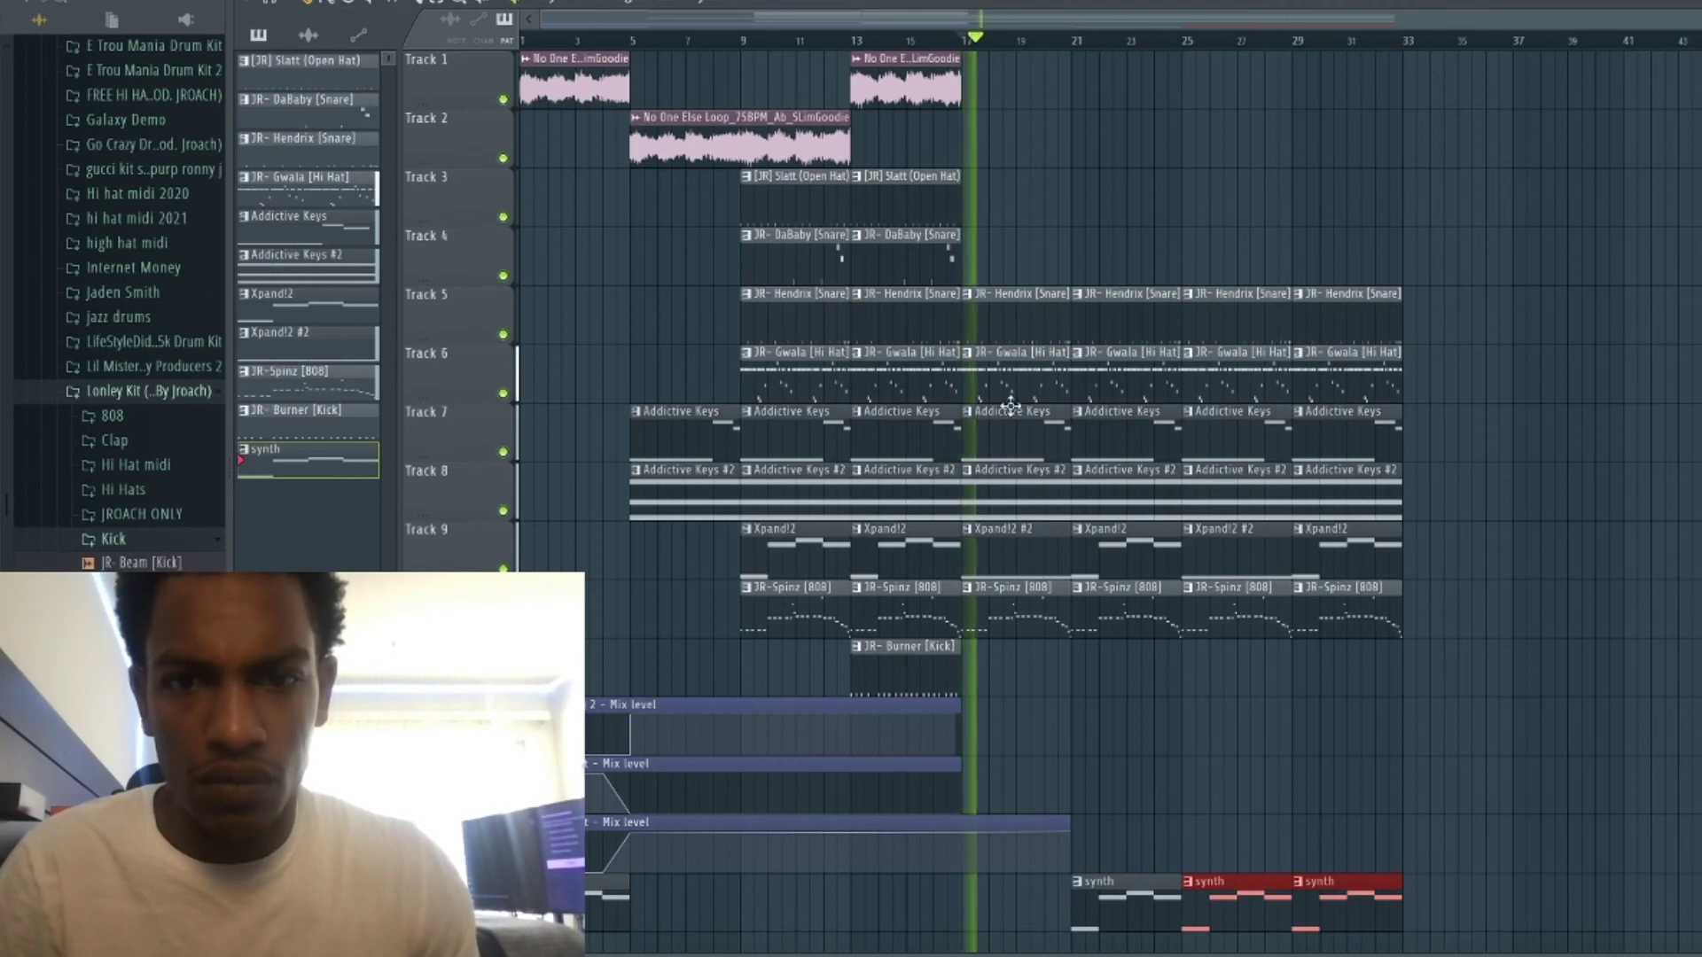
Delete the drum, keys, Xpand!2 and 808 clips from bar 25 on, and replace the bar 21 Xpand!2 clip with Xpand!2 #2.
scroll(1013, 316, "up", 3)
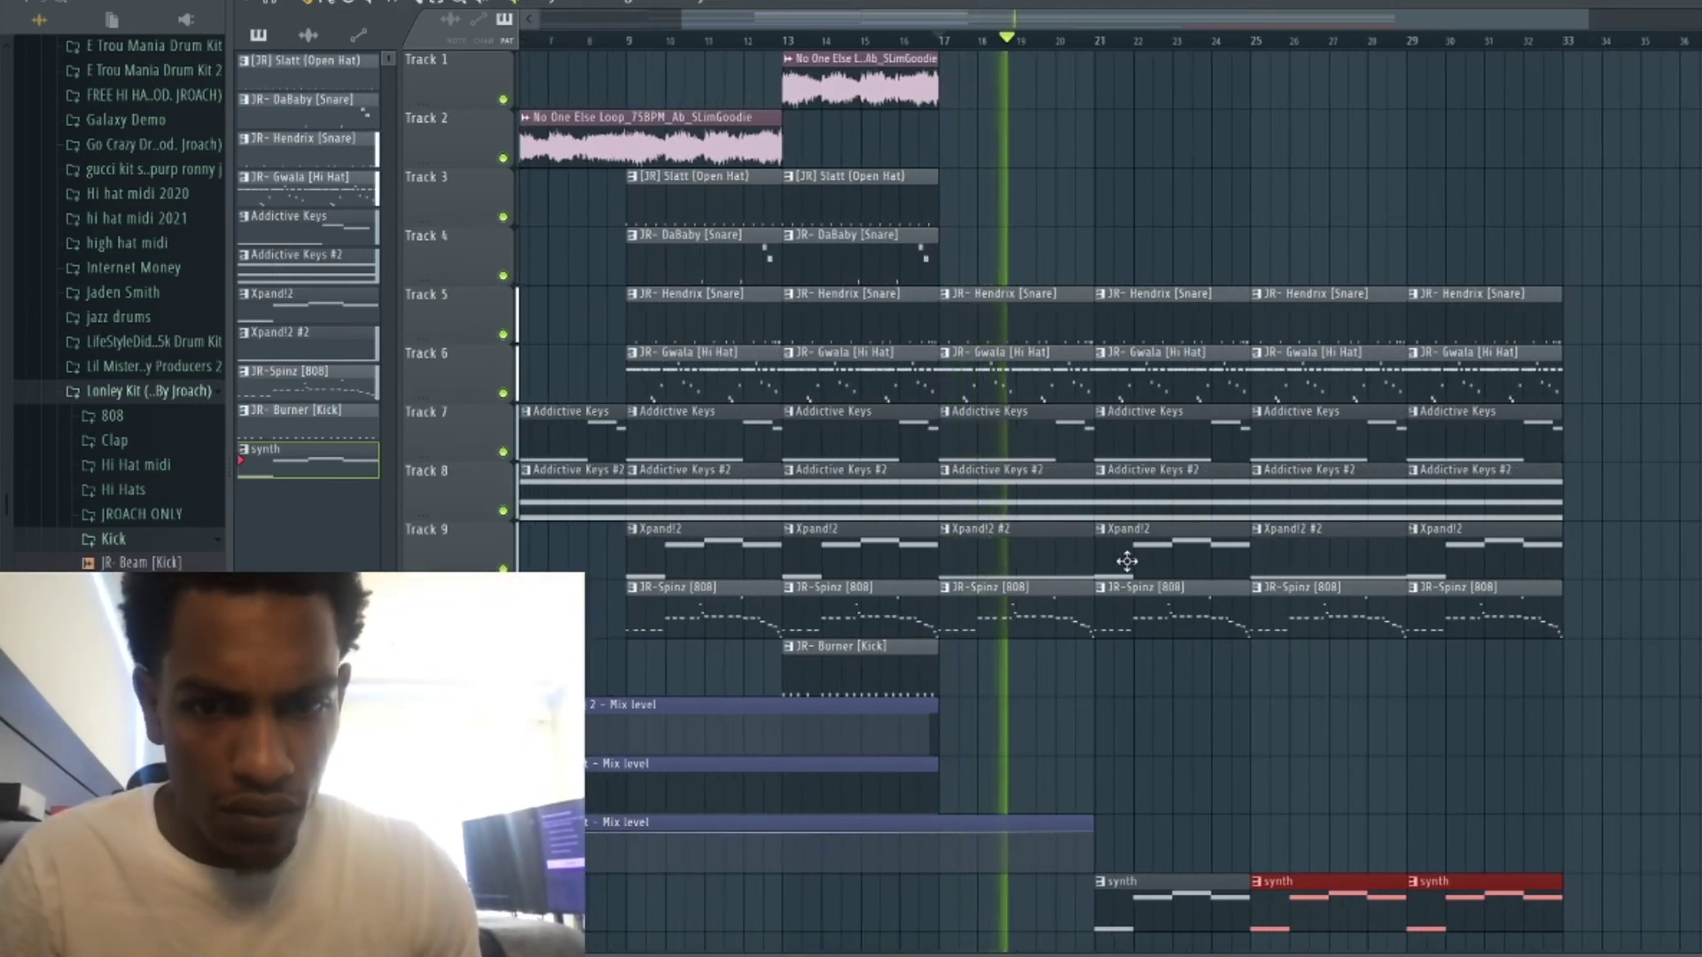
mouse_move(1301, 606)
left_mouse_down()
mouse_move(1338, 346)
mouse_move(1466, 653)
mouse_move(1496, 284)
left_mouse_up()
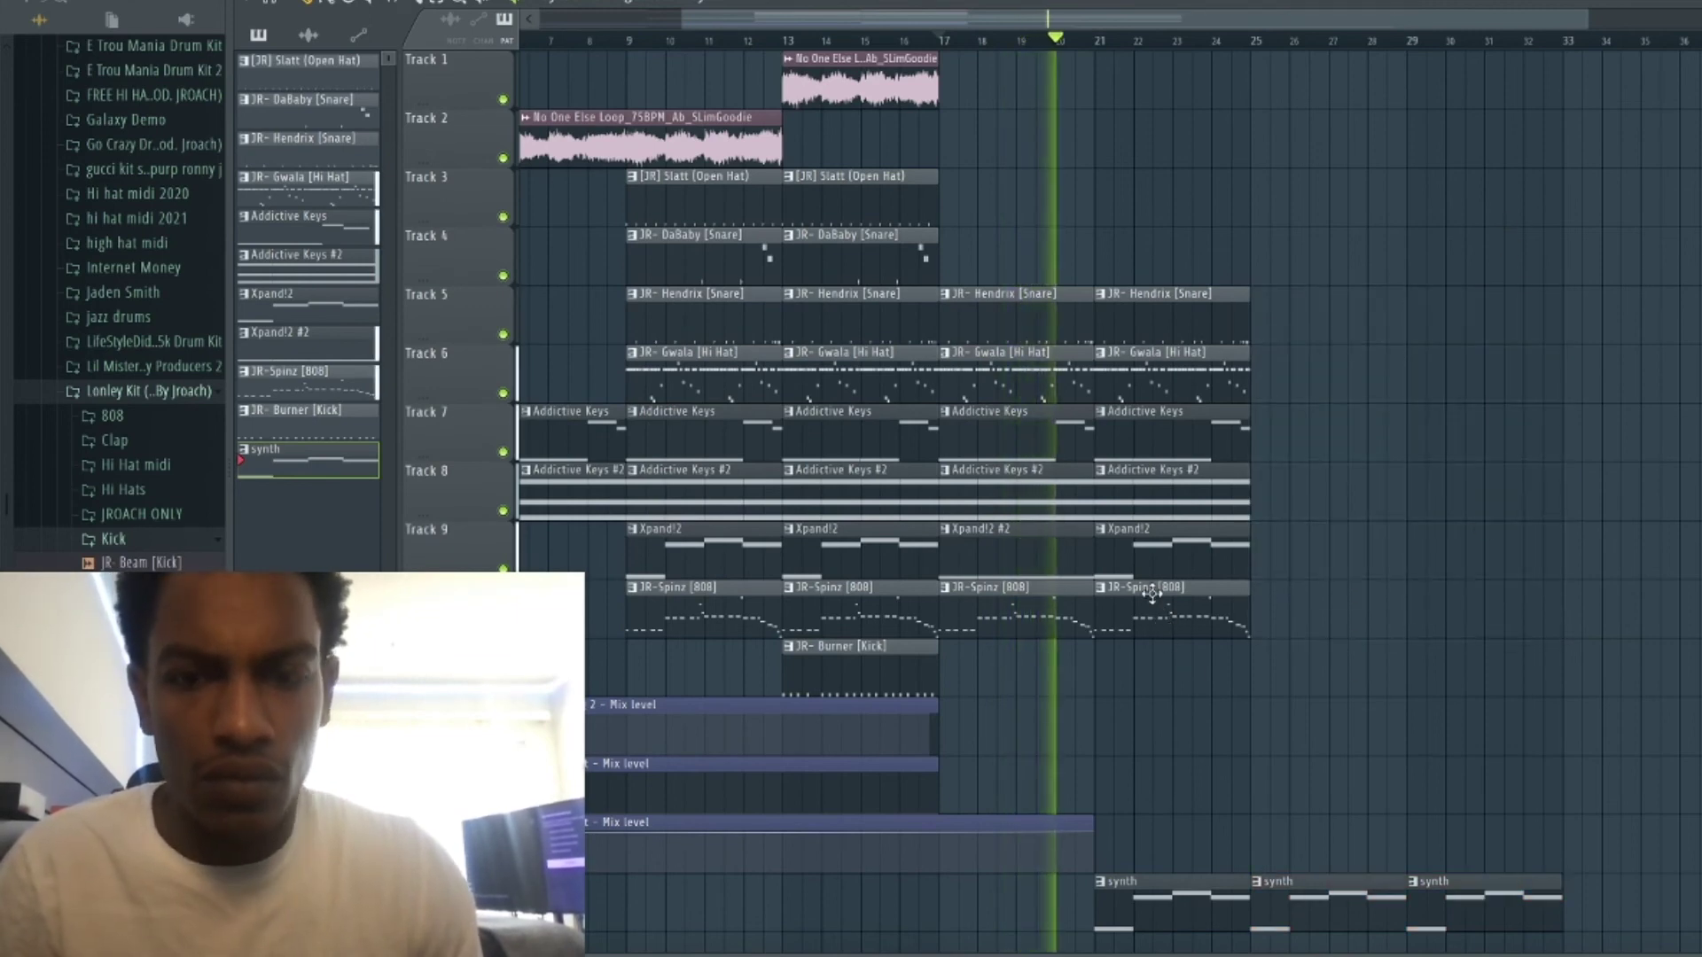
right_click(1164, 568)
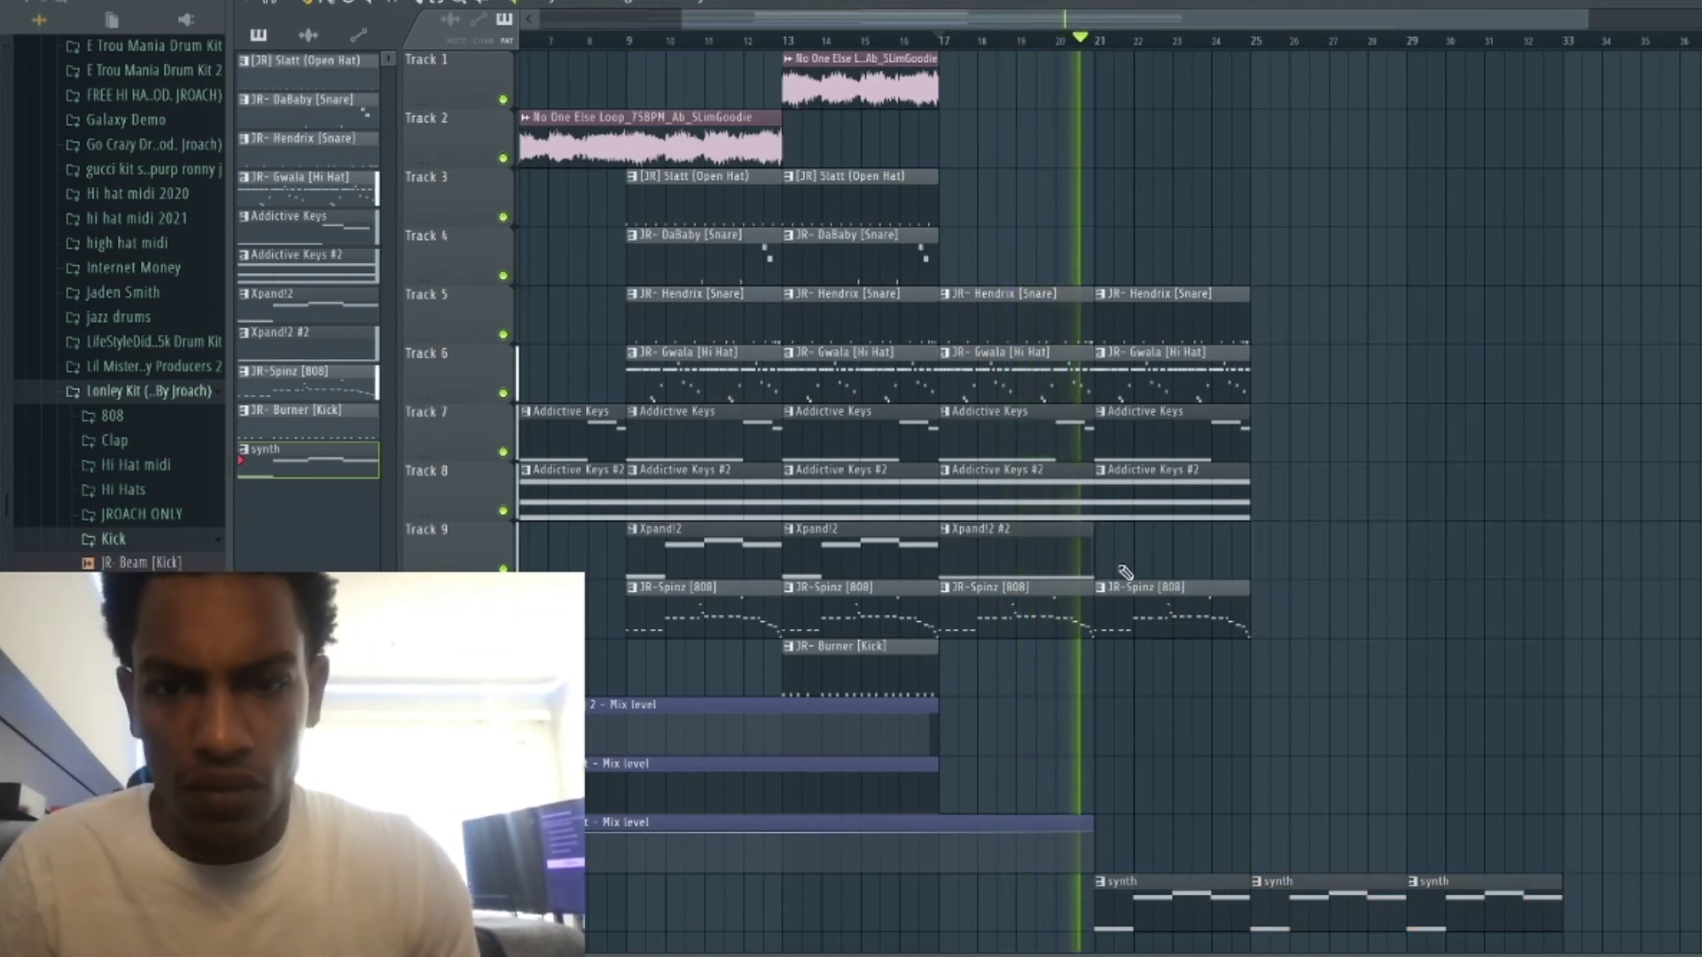
left_click(1028, 560, "shift")
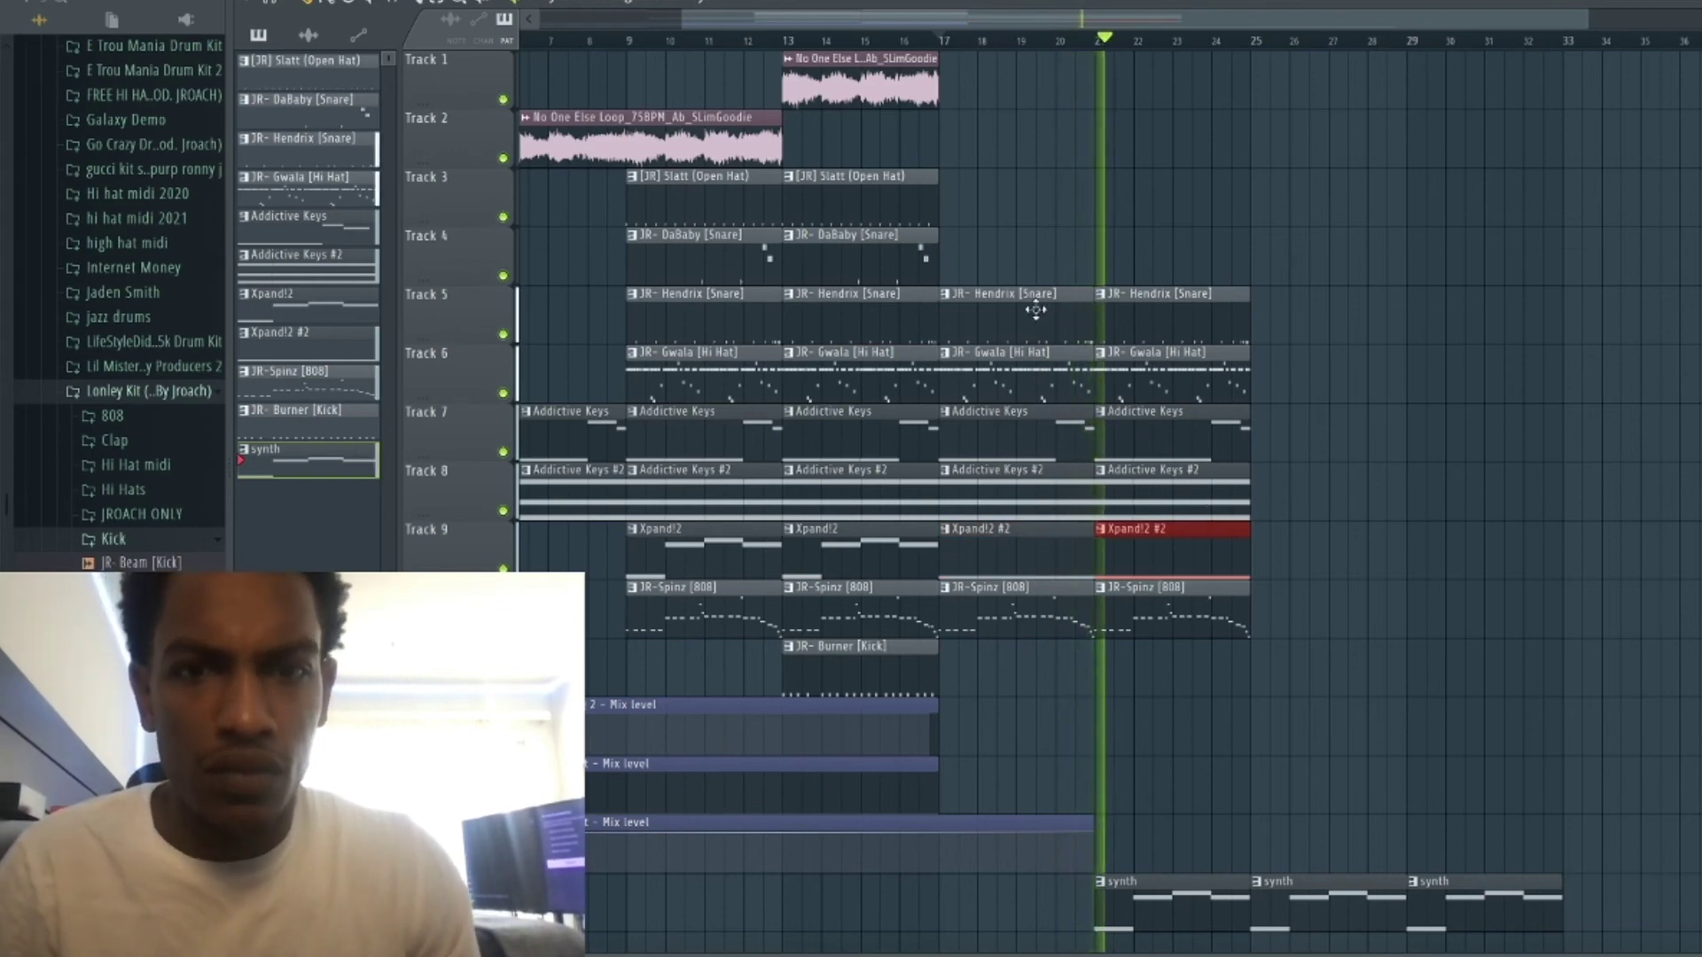
Delete the bar 21 synth clip and duplicate the Slatt open hat and DaBaby snare clips to bars 21 to 24.
right_click(1170, 911)
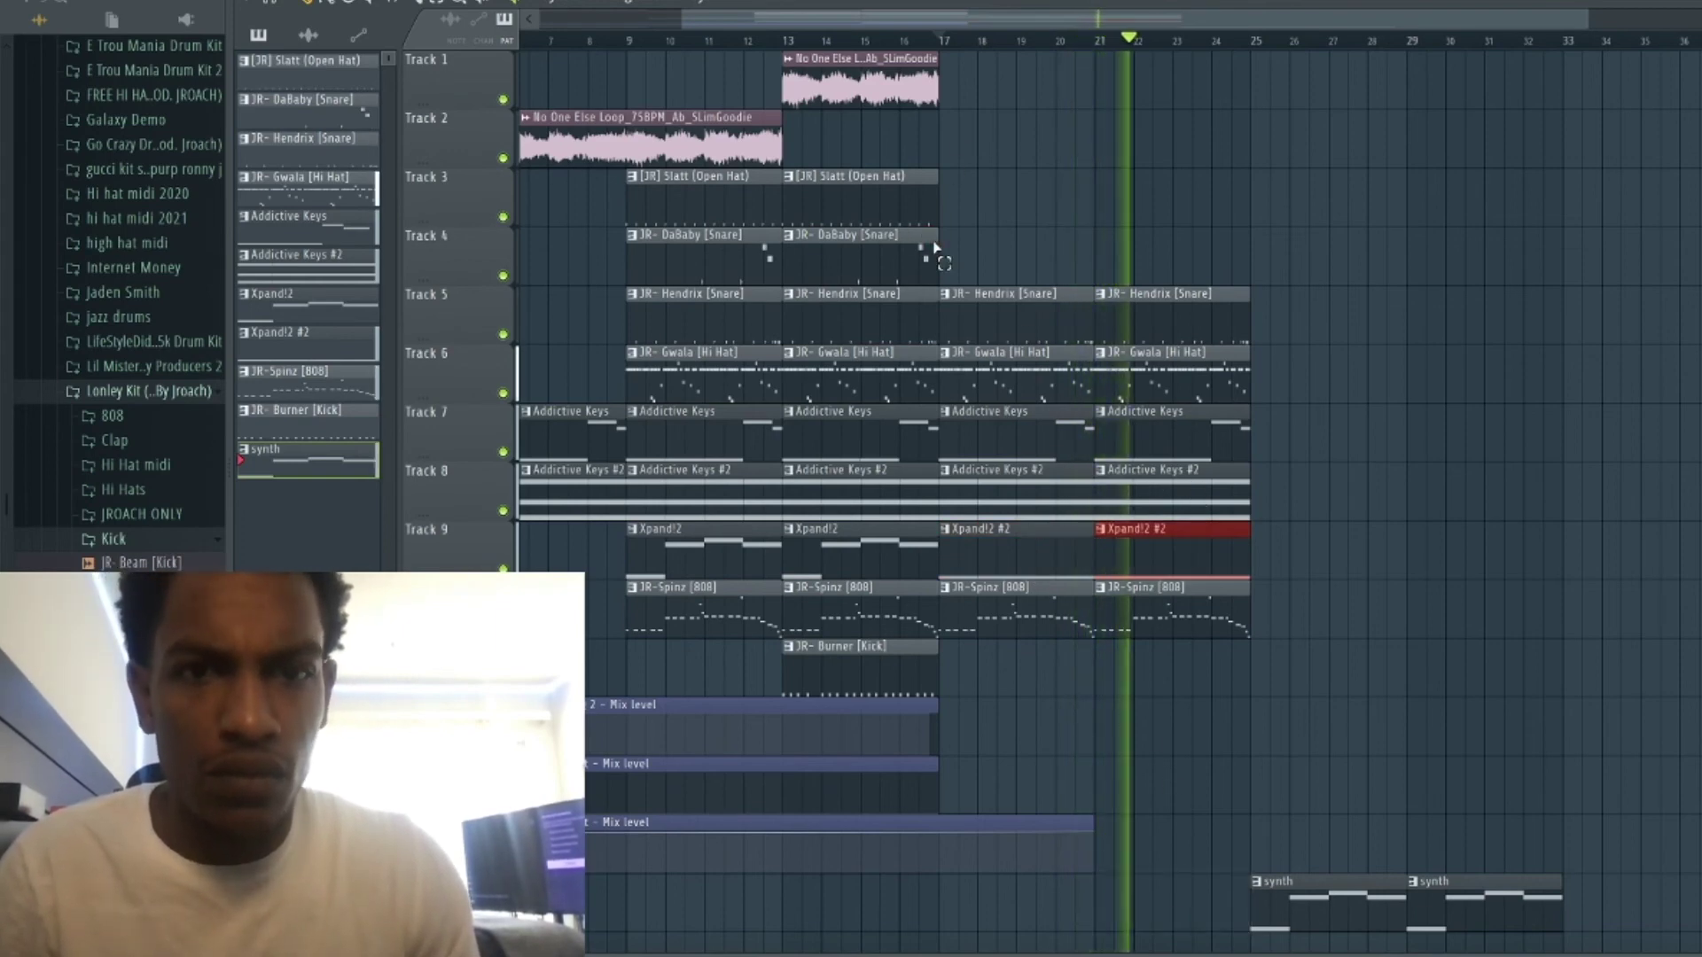
key("ctrl+b")
mouse_move(935, 257)
left_mouse_down()
mouse_move(874, 195)
mouse_move(1033, 209)
left_mouse_up()
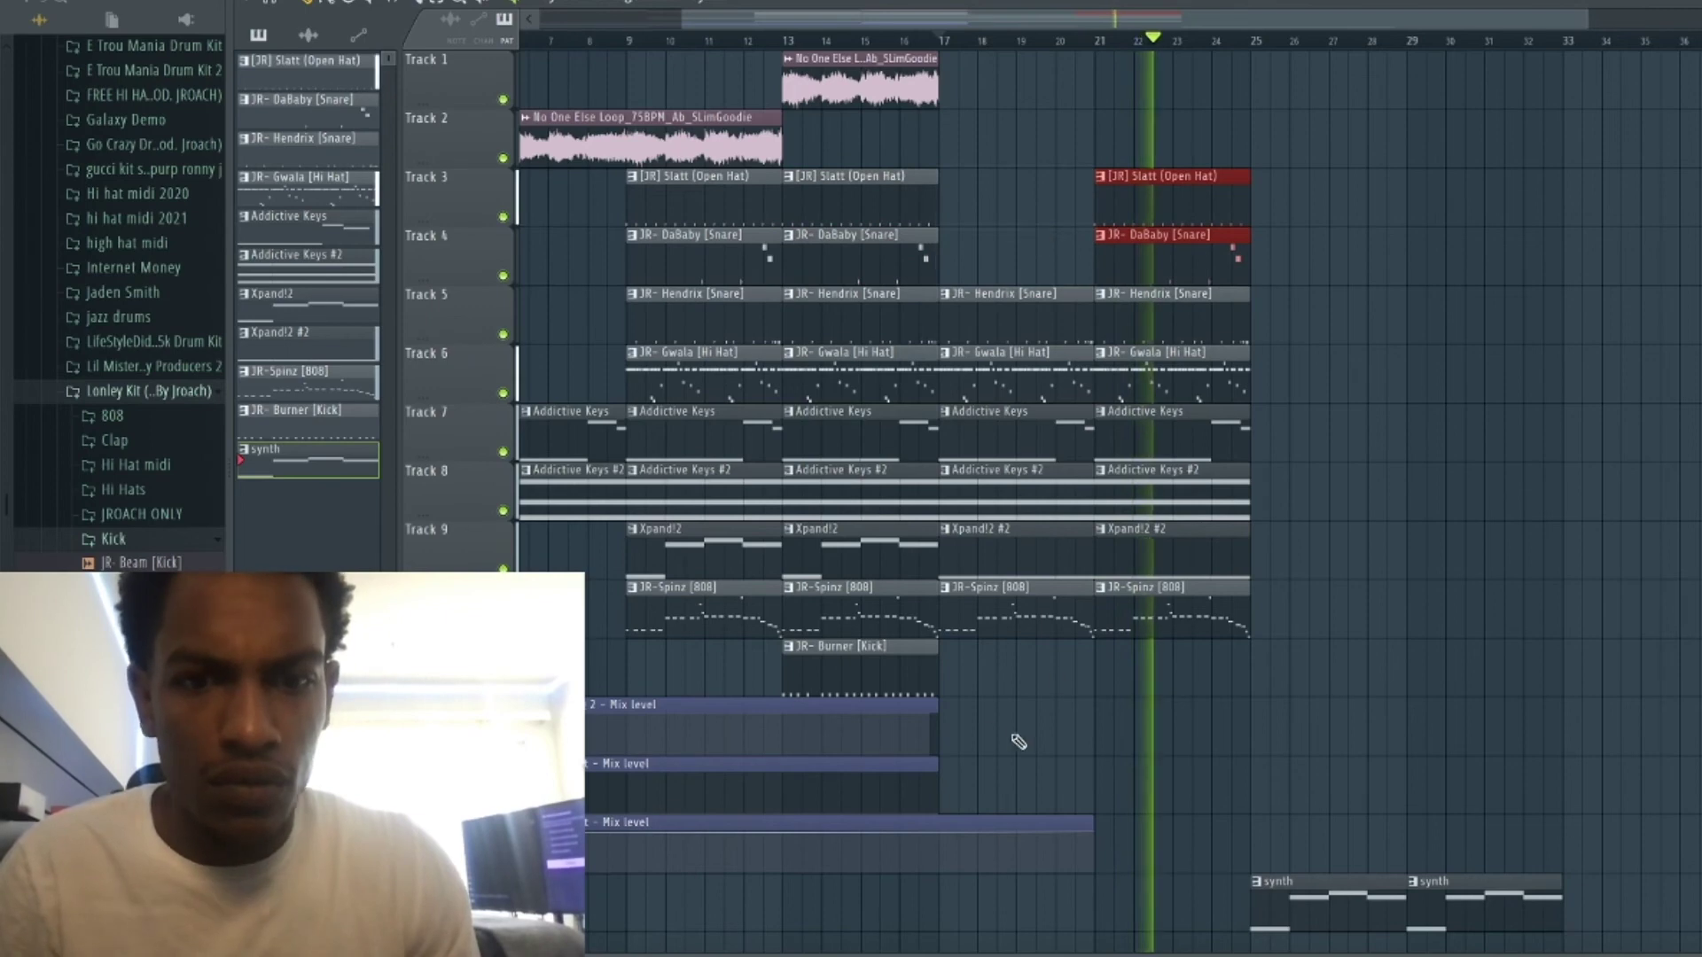
Duplicate the Burner kick clip to bar 21, leaving bars 17 to 20 without a kick.
left_click(855, 660)
key("ctrl+b")
key("ctrl+b")
left_click(987, 669)
right_click(1024, 670)
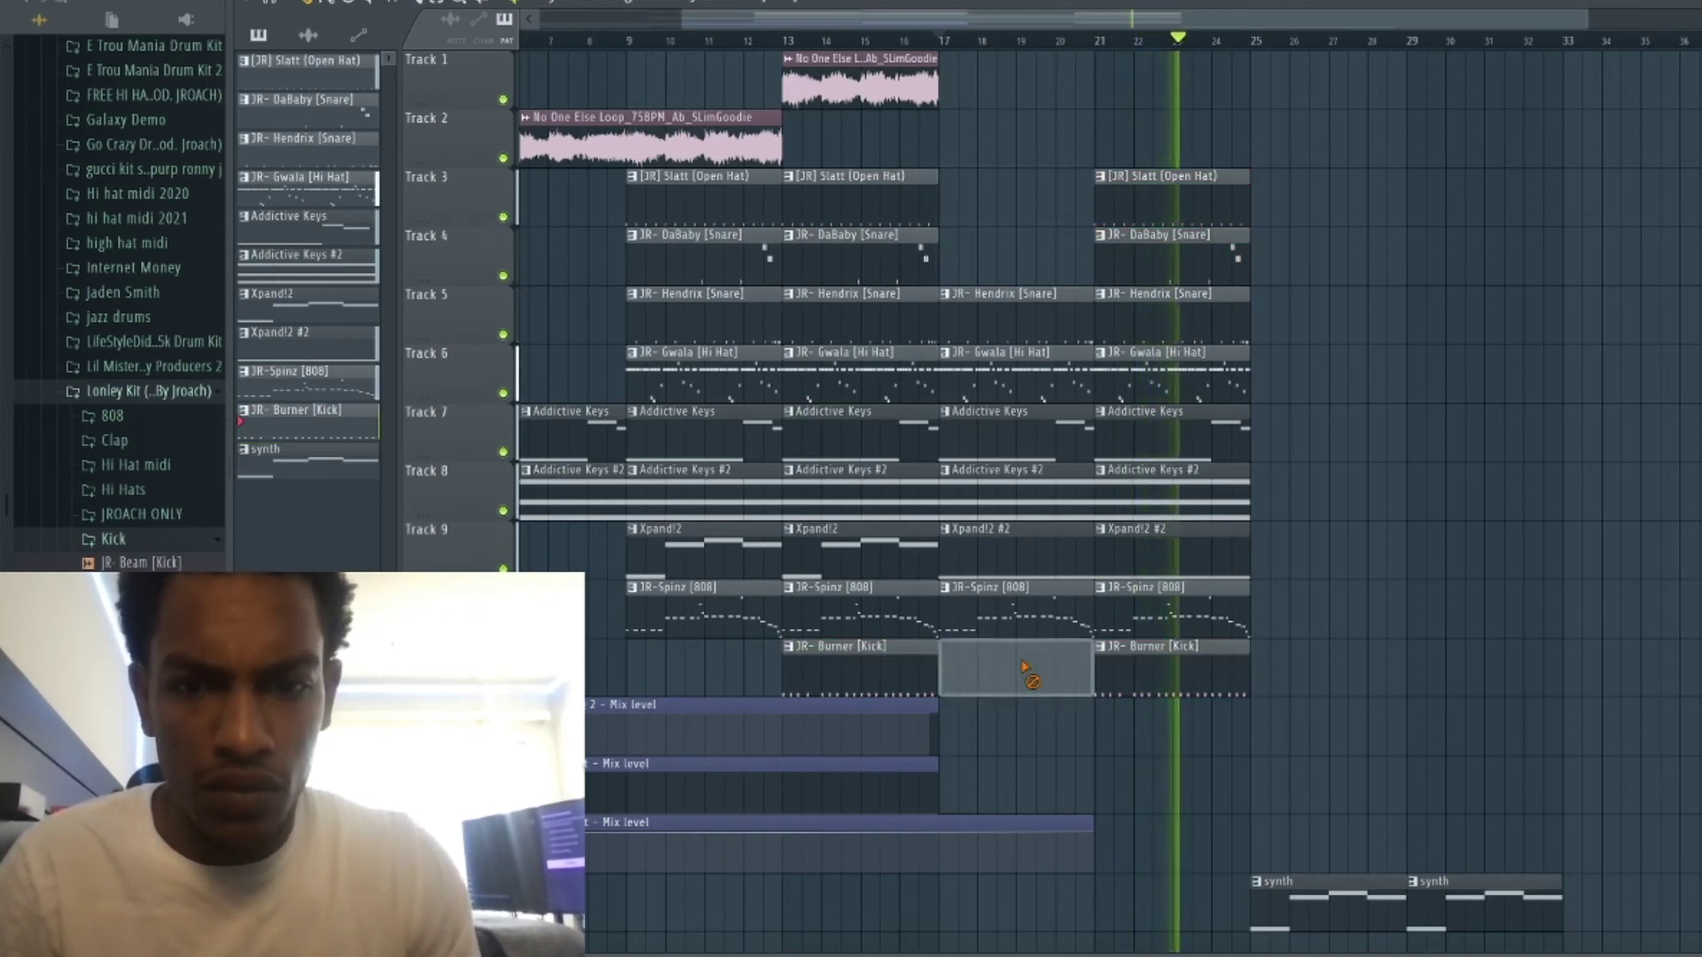
Delete the remaining synth clips at bars 25 and 29.
scroll(1259, 882, "down", 3)
right_click(1303, 908)
right_click(1436, 911)
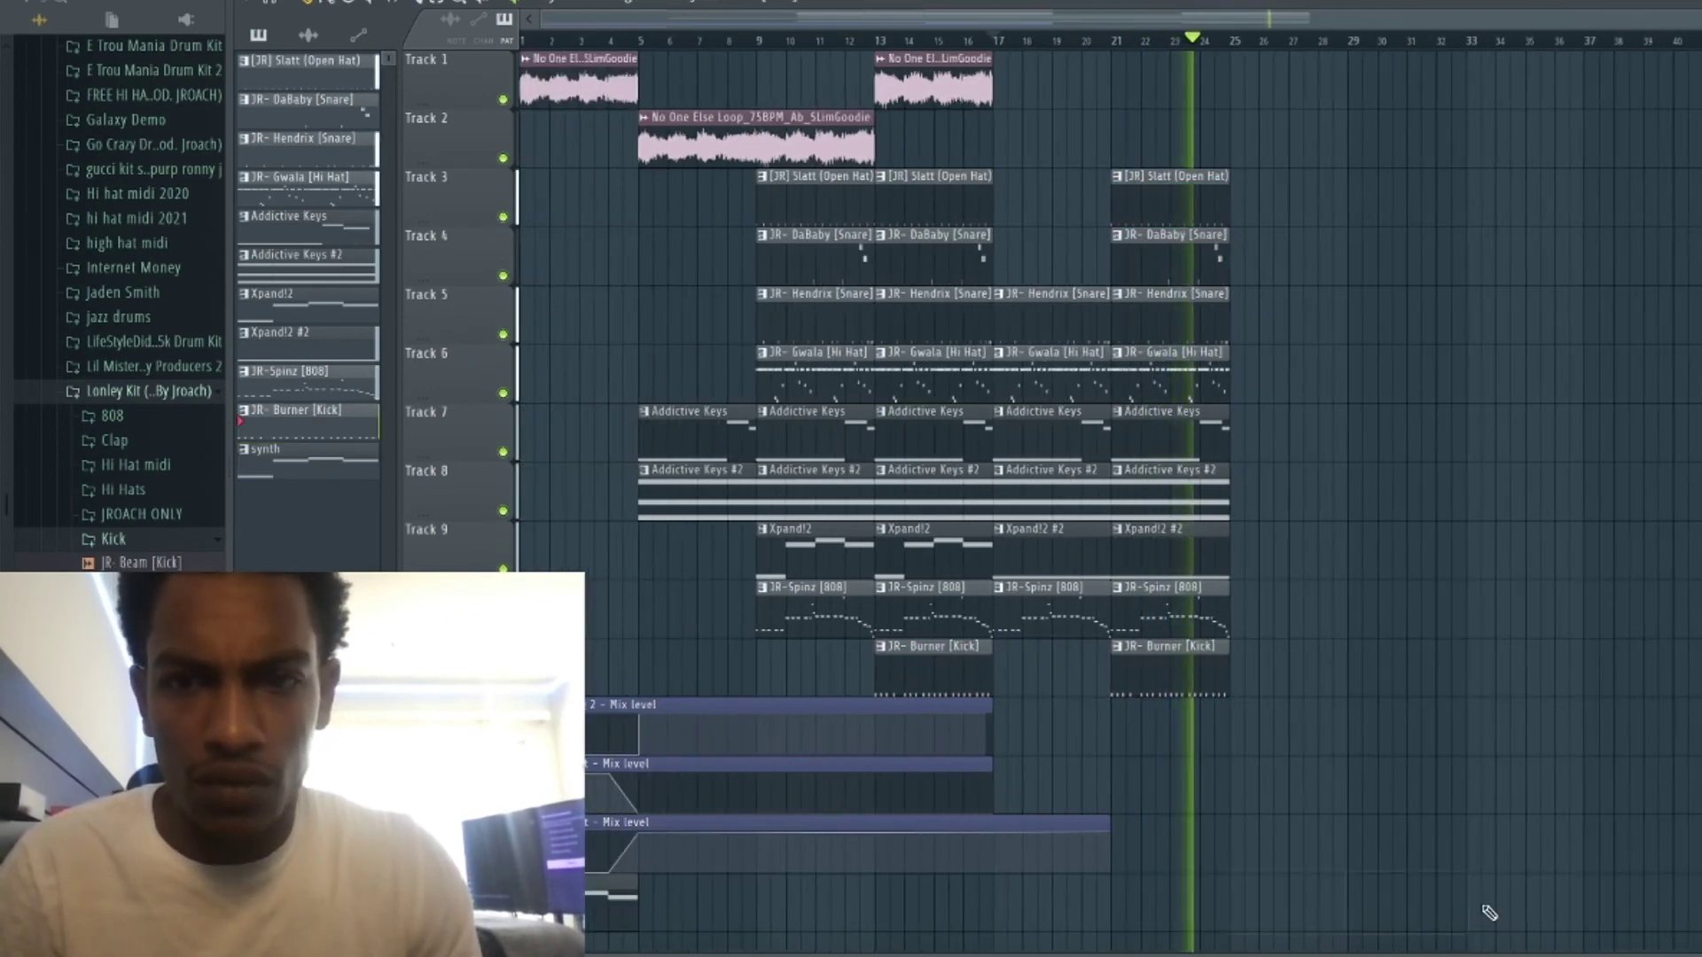
Clear the clip selection and audition the intro from bar 1.
left_click_drag(1334, 897, 537, 82)
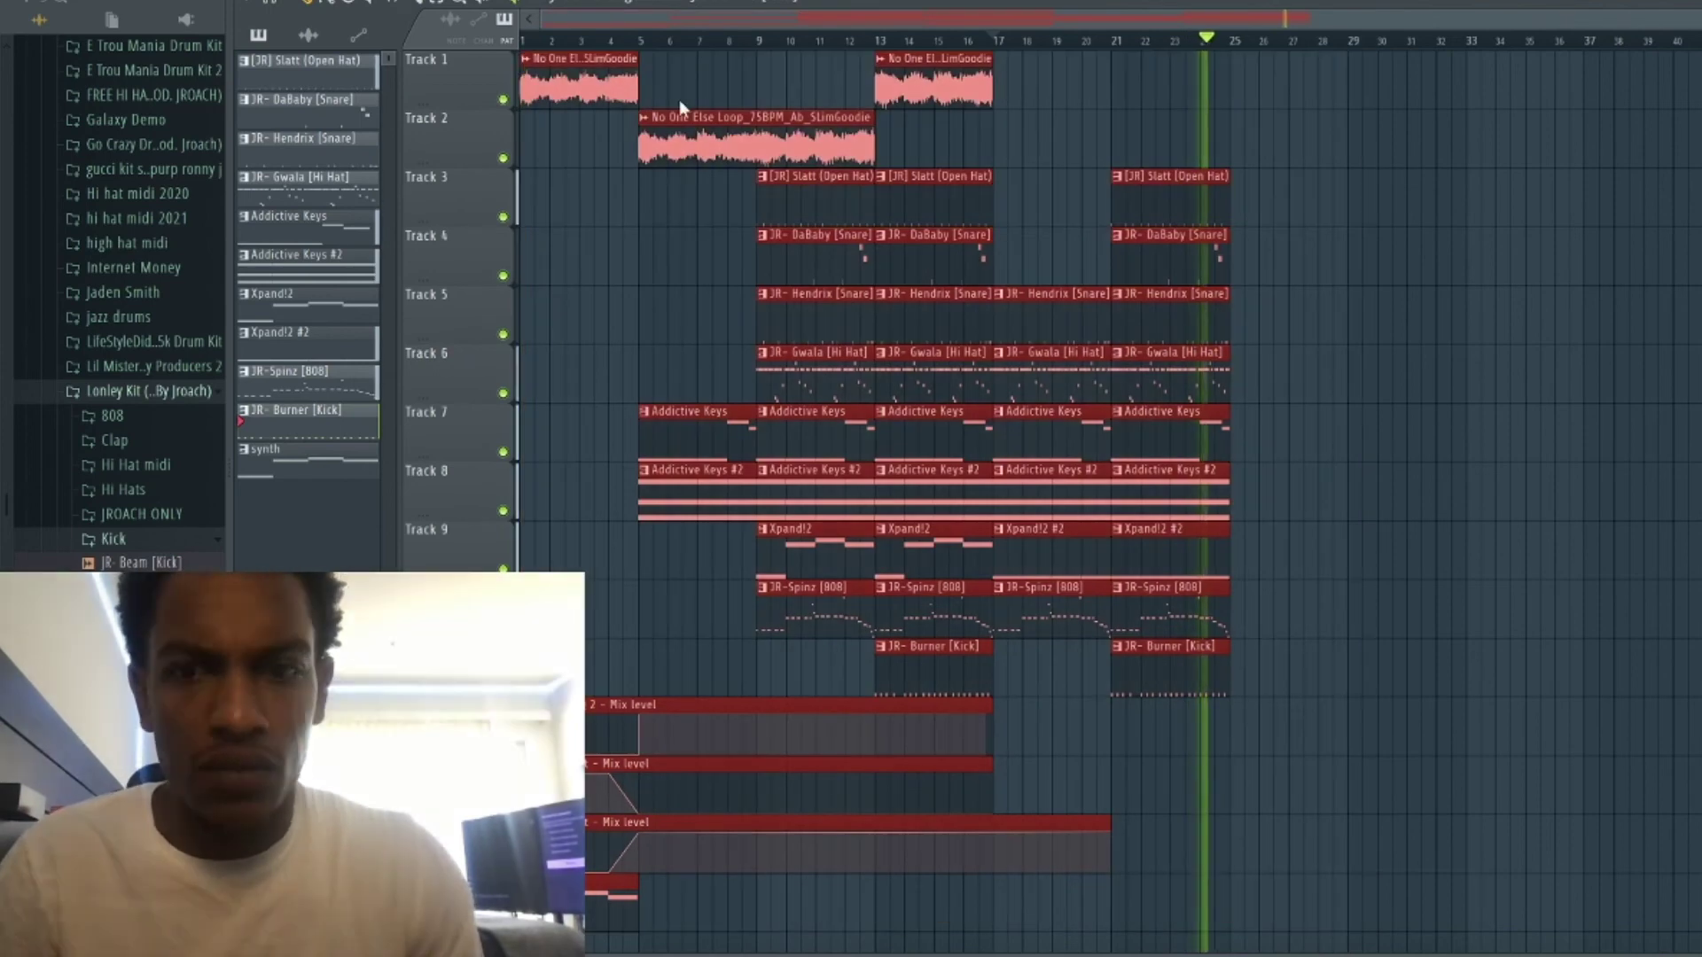
left_click(1541, 524, "ctrl")
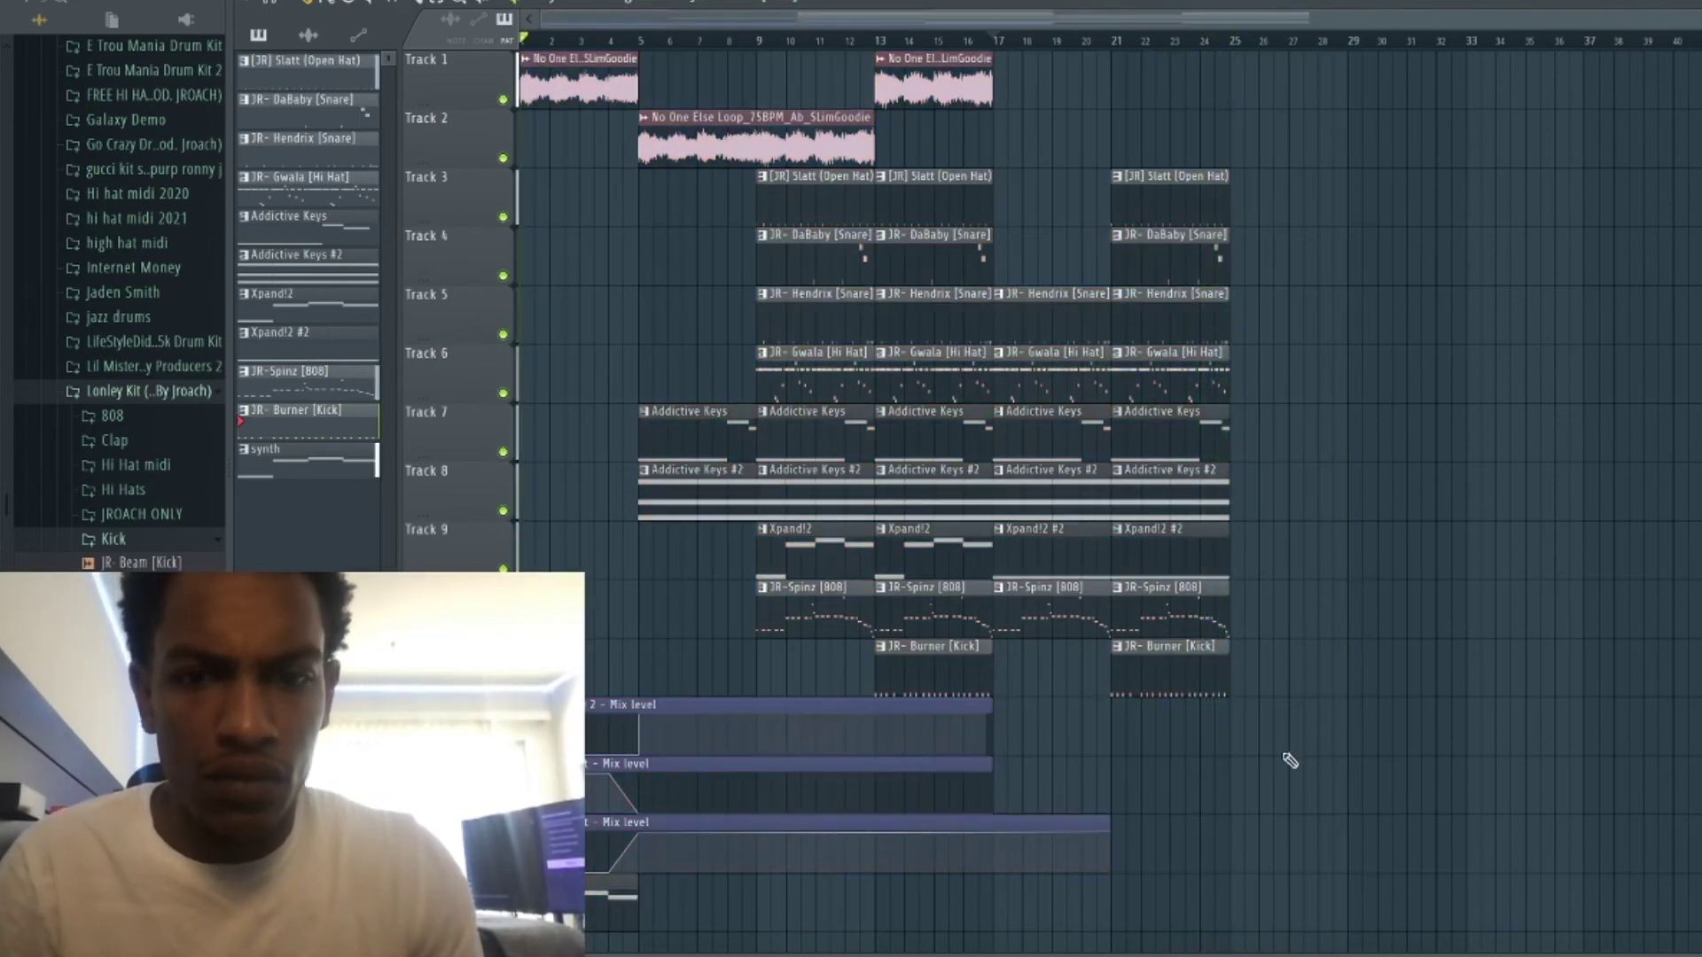
key("space")
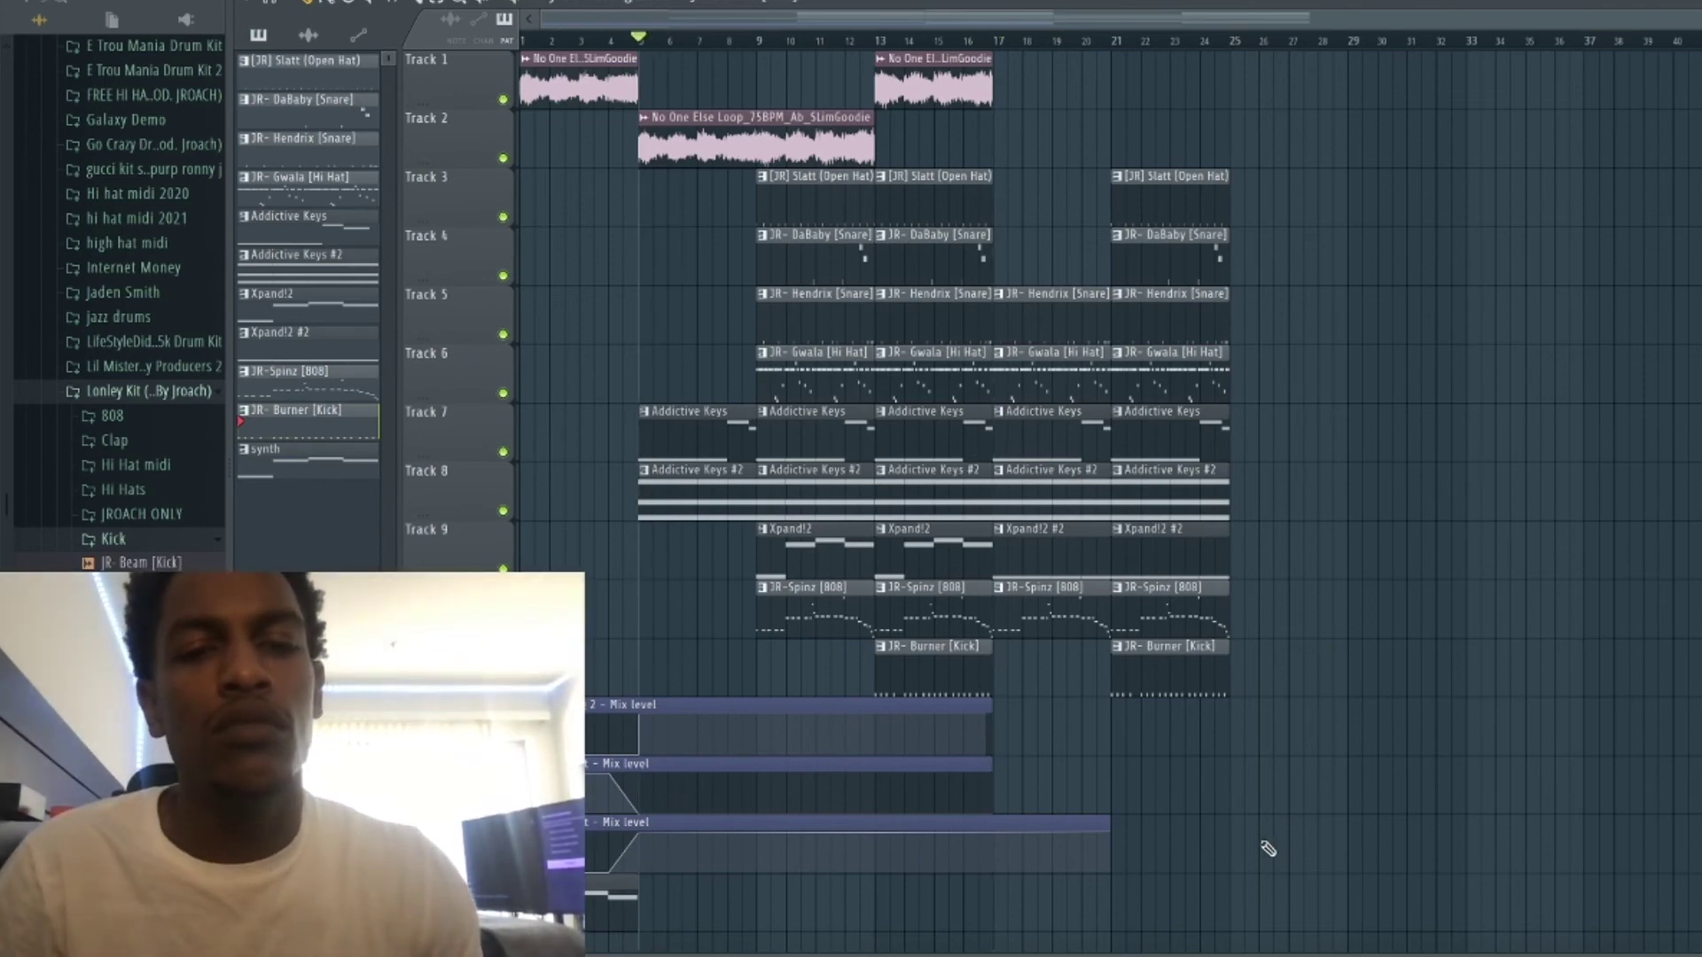
left_click_drag(1343, 931, 519, 519)
key("ctrl+b")
key("ctrl+z")
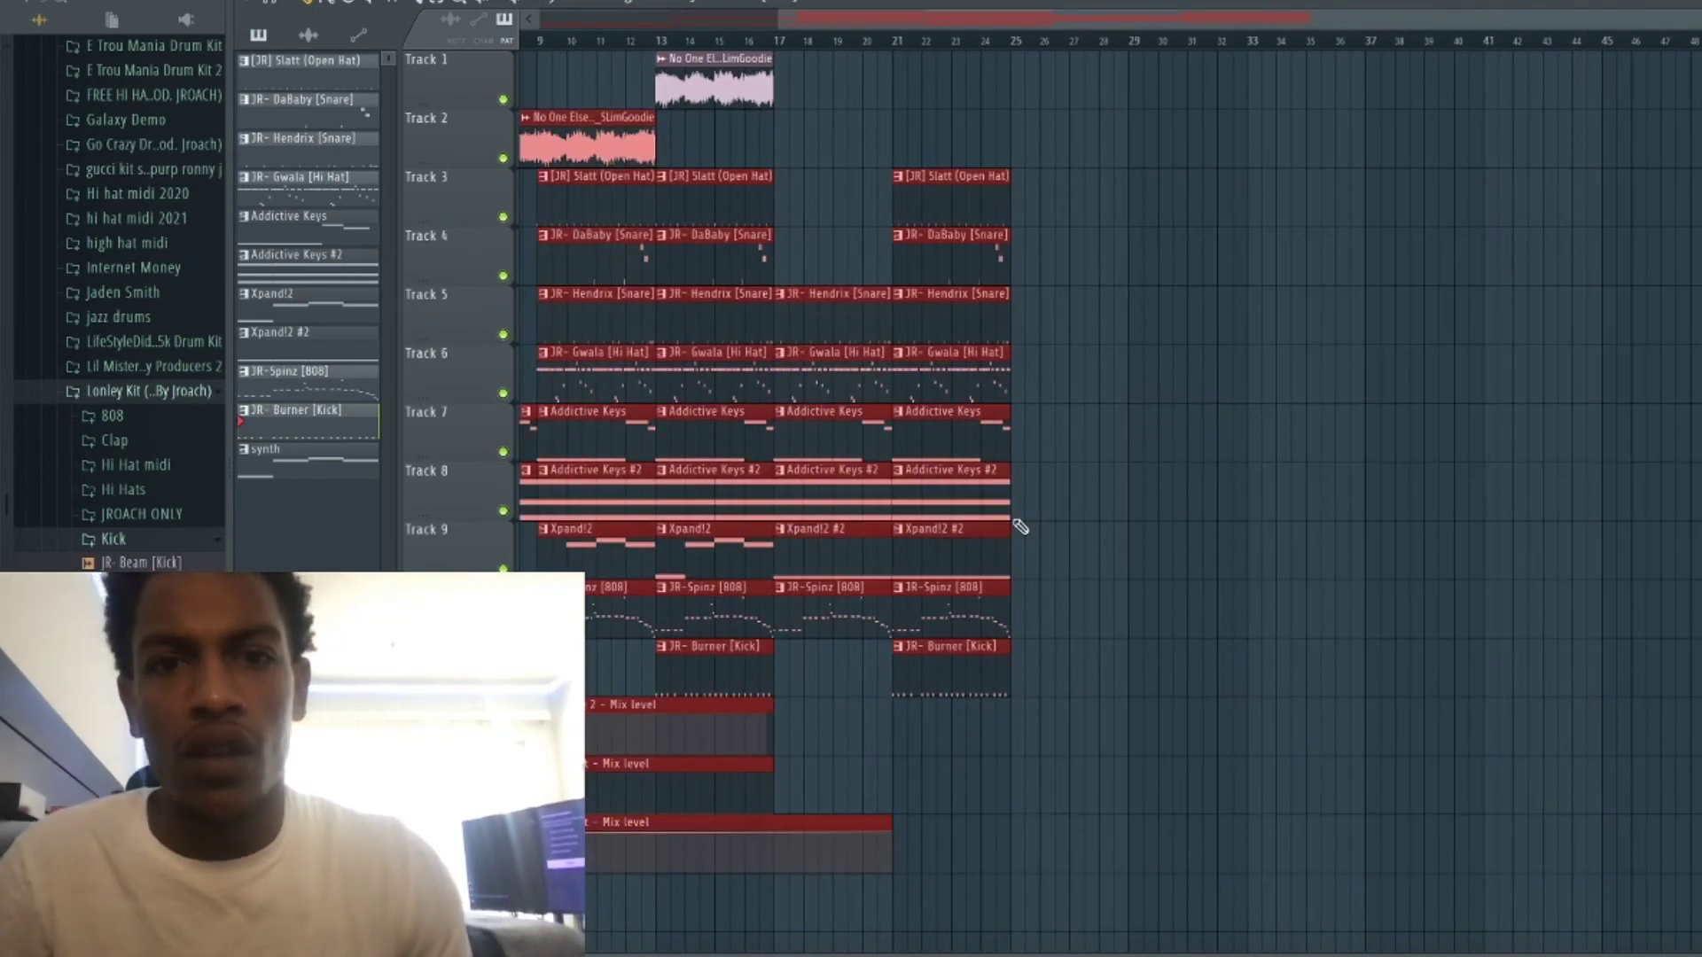
Duplicate the arrangement of bars 1 to 24, including its automation clips, into bars 25 to 48 and save the project.
scroll(1080, 182, "left", 3)
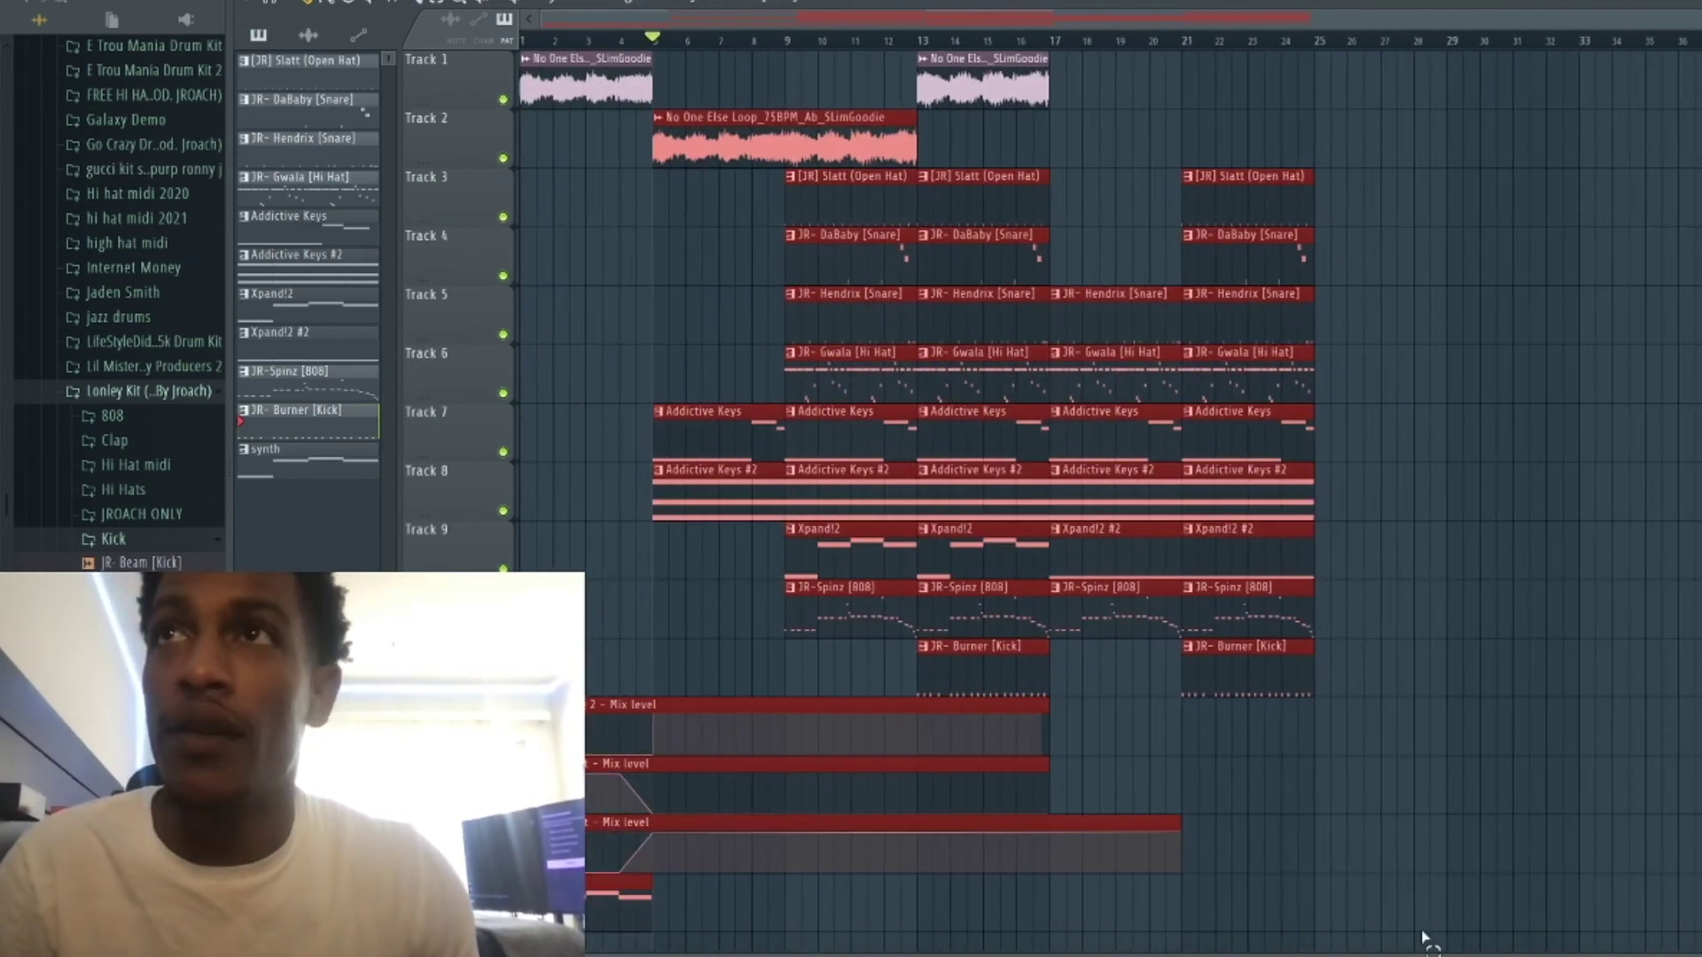
key("ctrl+b")
scroll(975, 496, "down", 3)
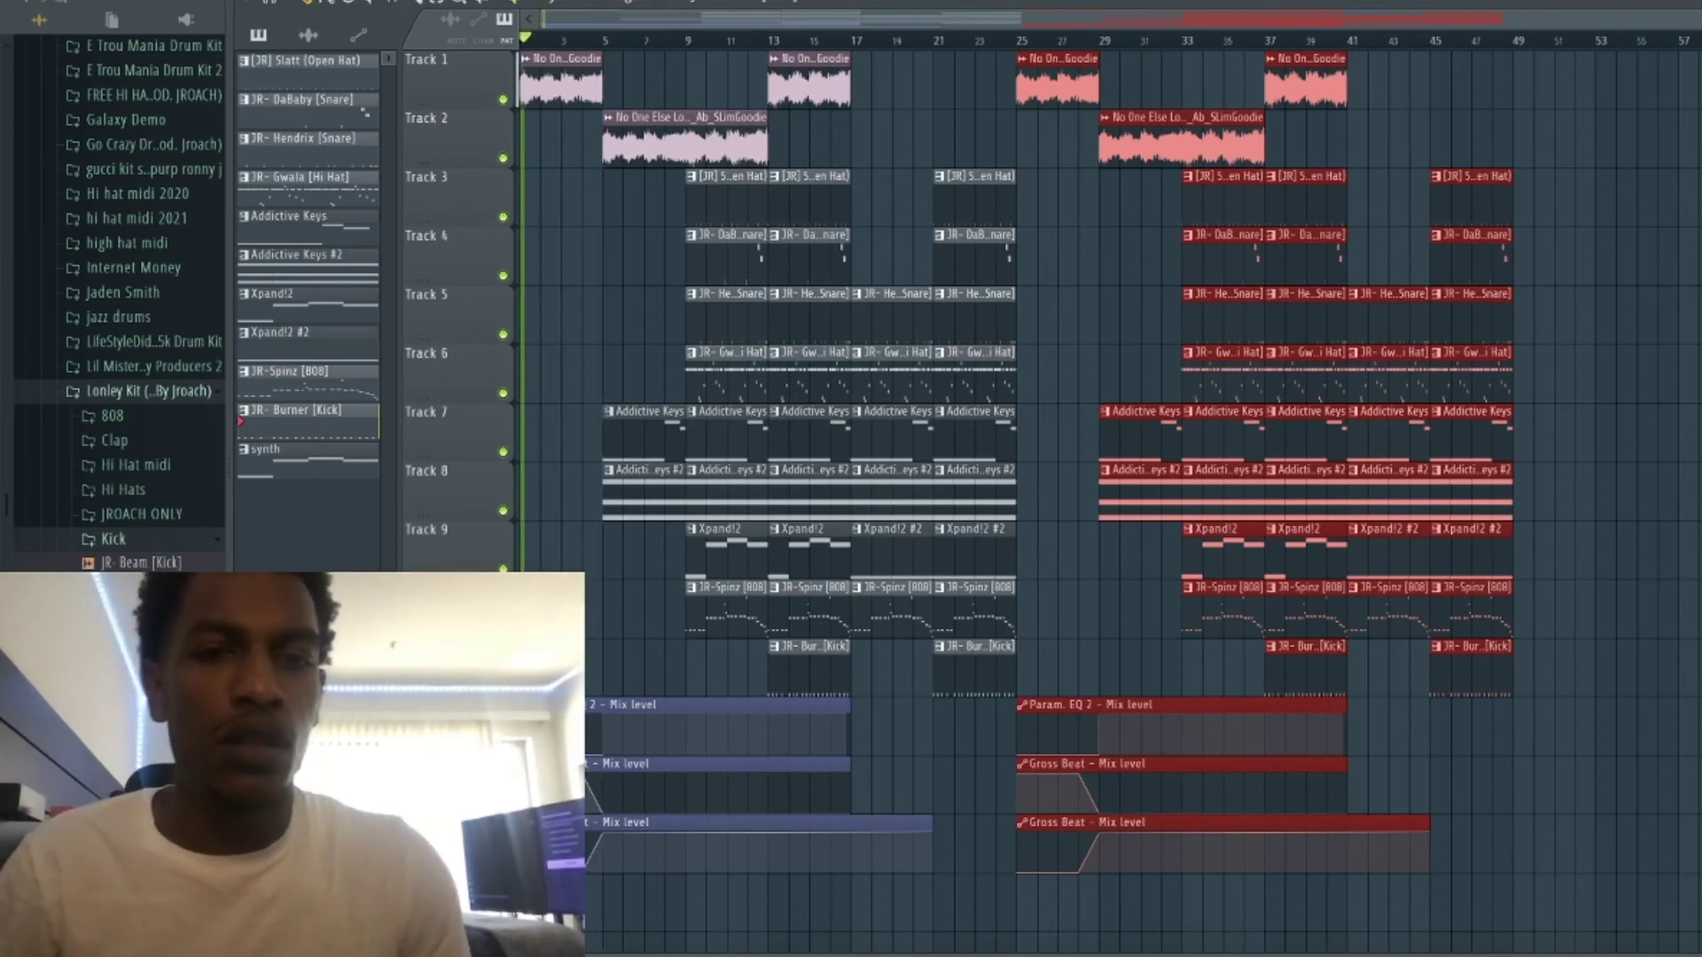
key("ctrl+s")
key("Return")
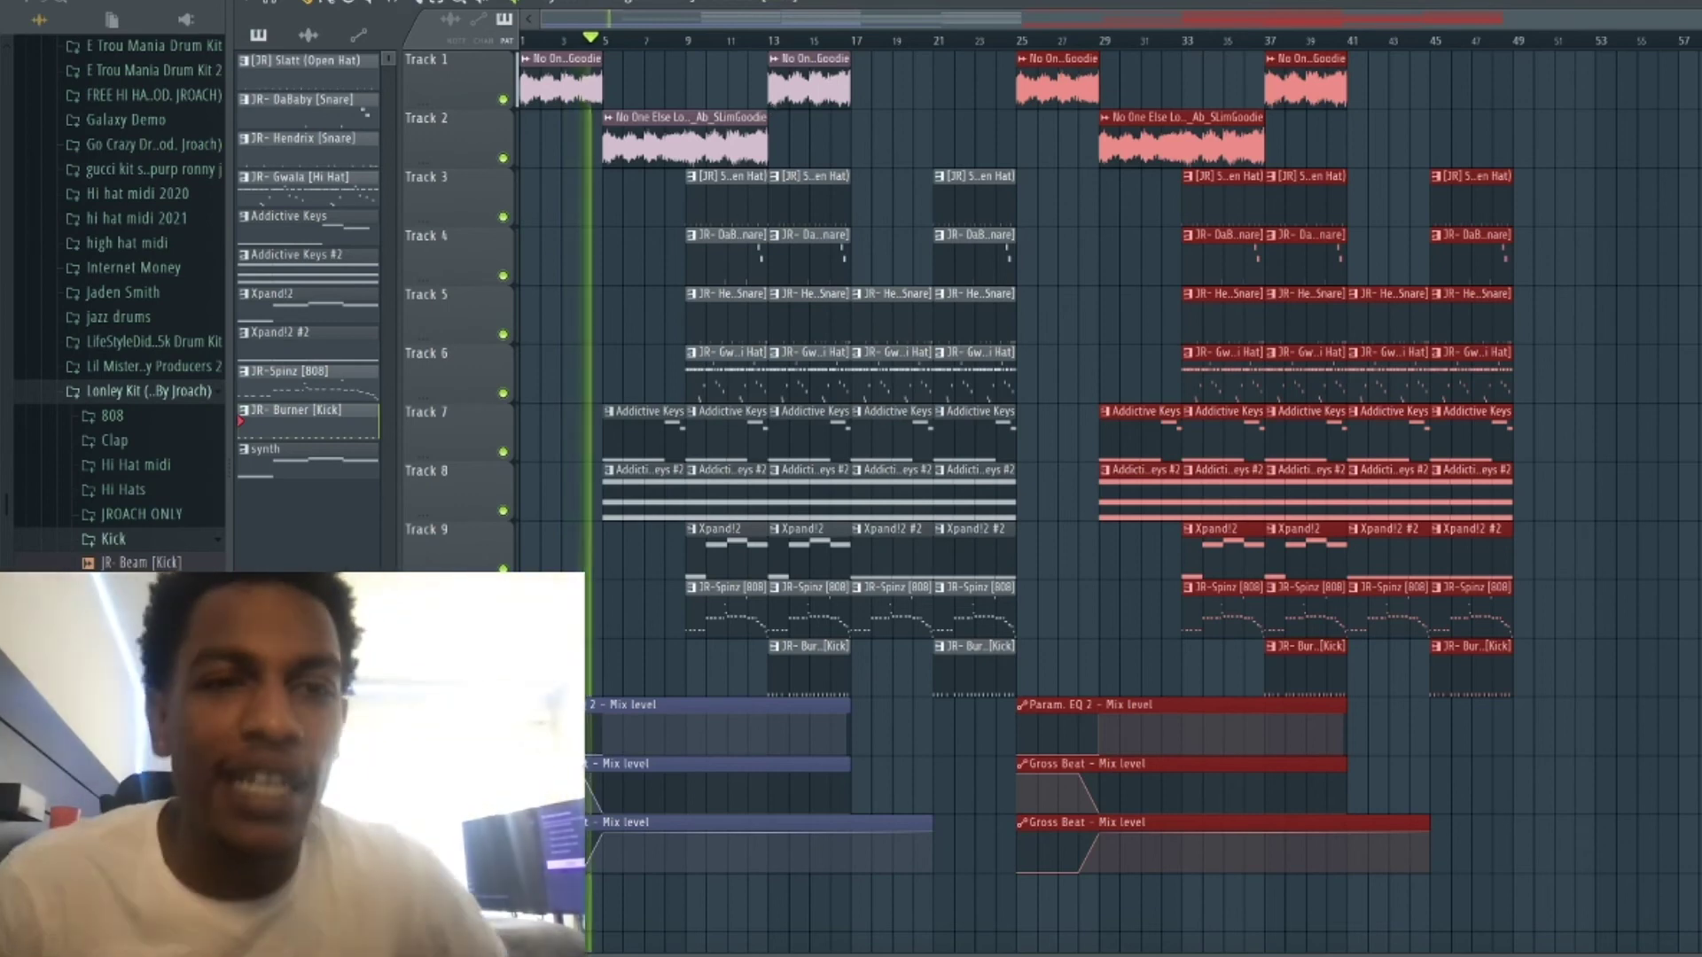
Place a synth pattern clip at bar 1 and change its Sytrus preset to Sub bass.
left_click(296, 448)
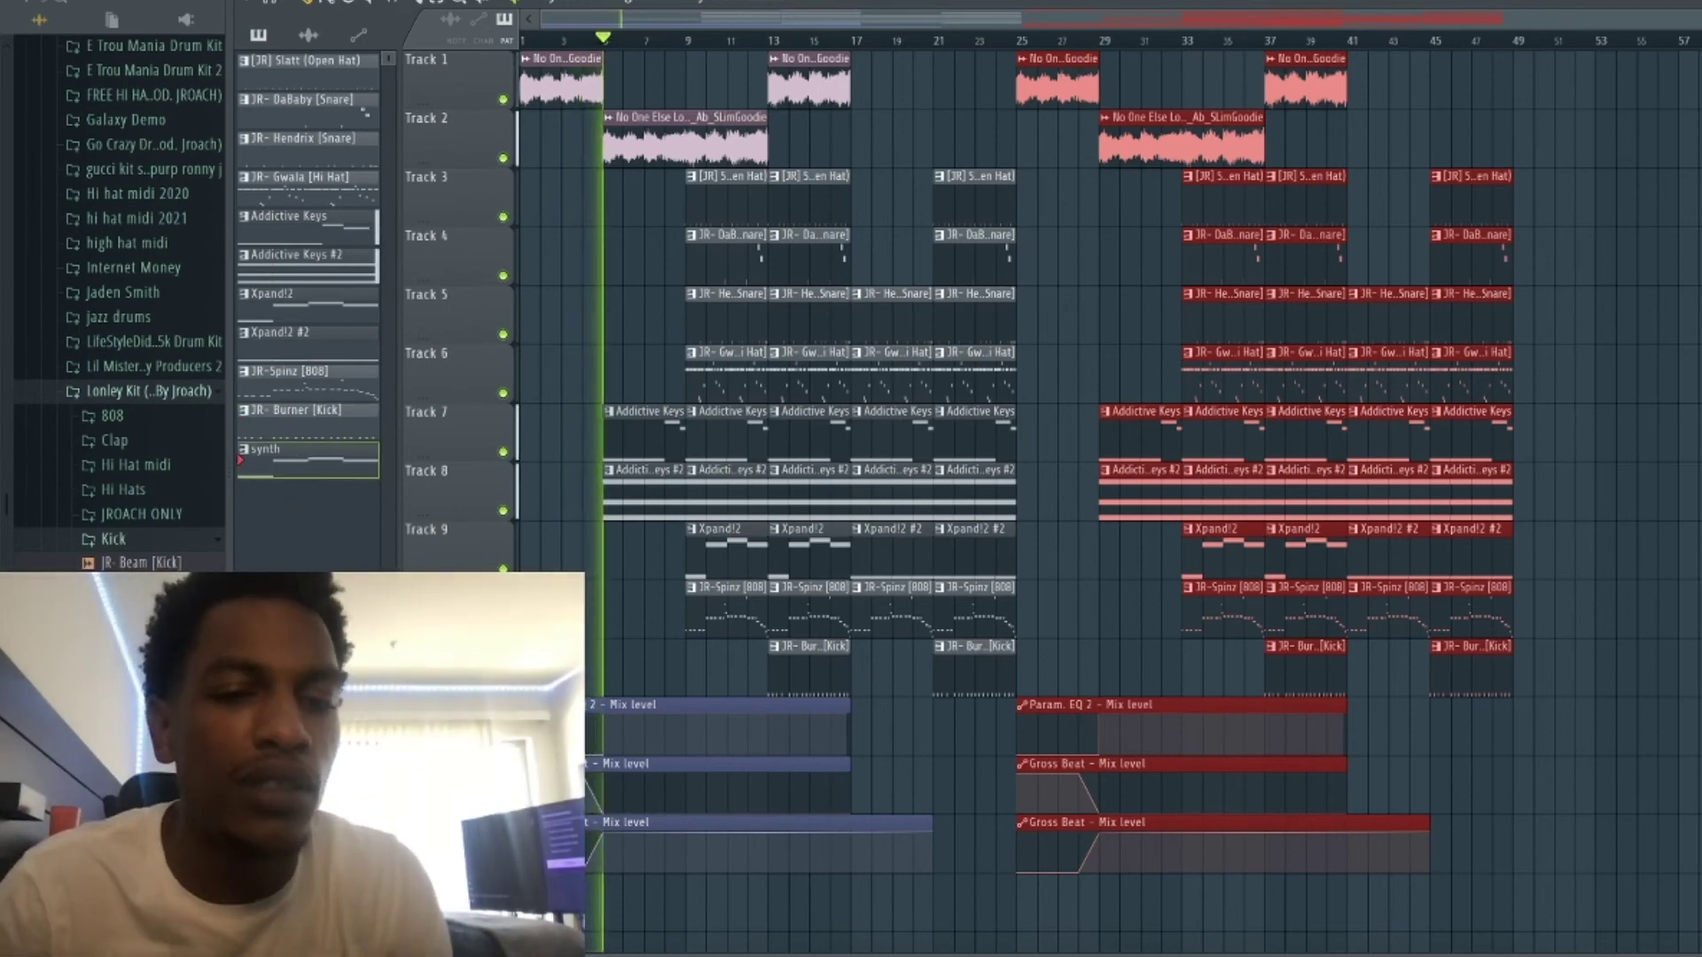
left_click(530, 902)
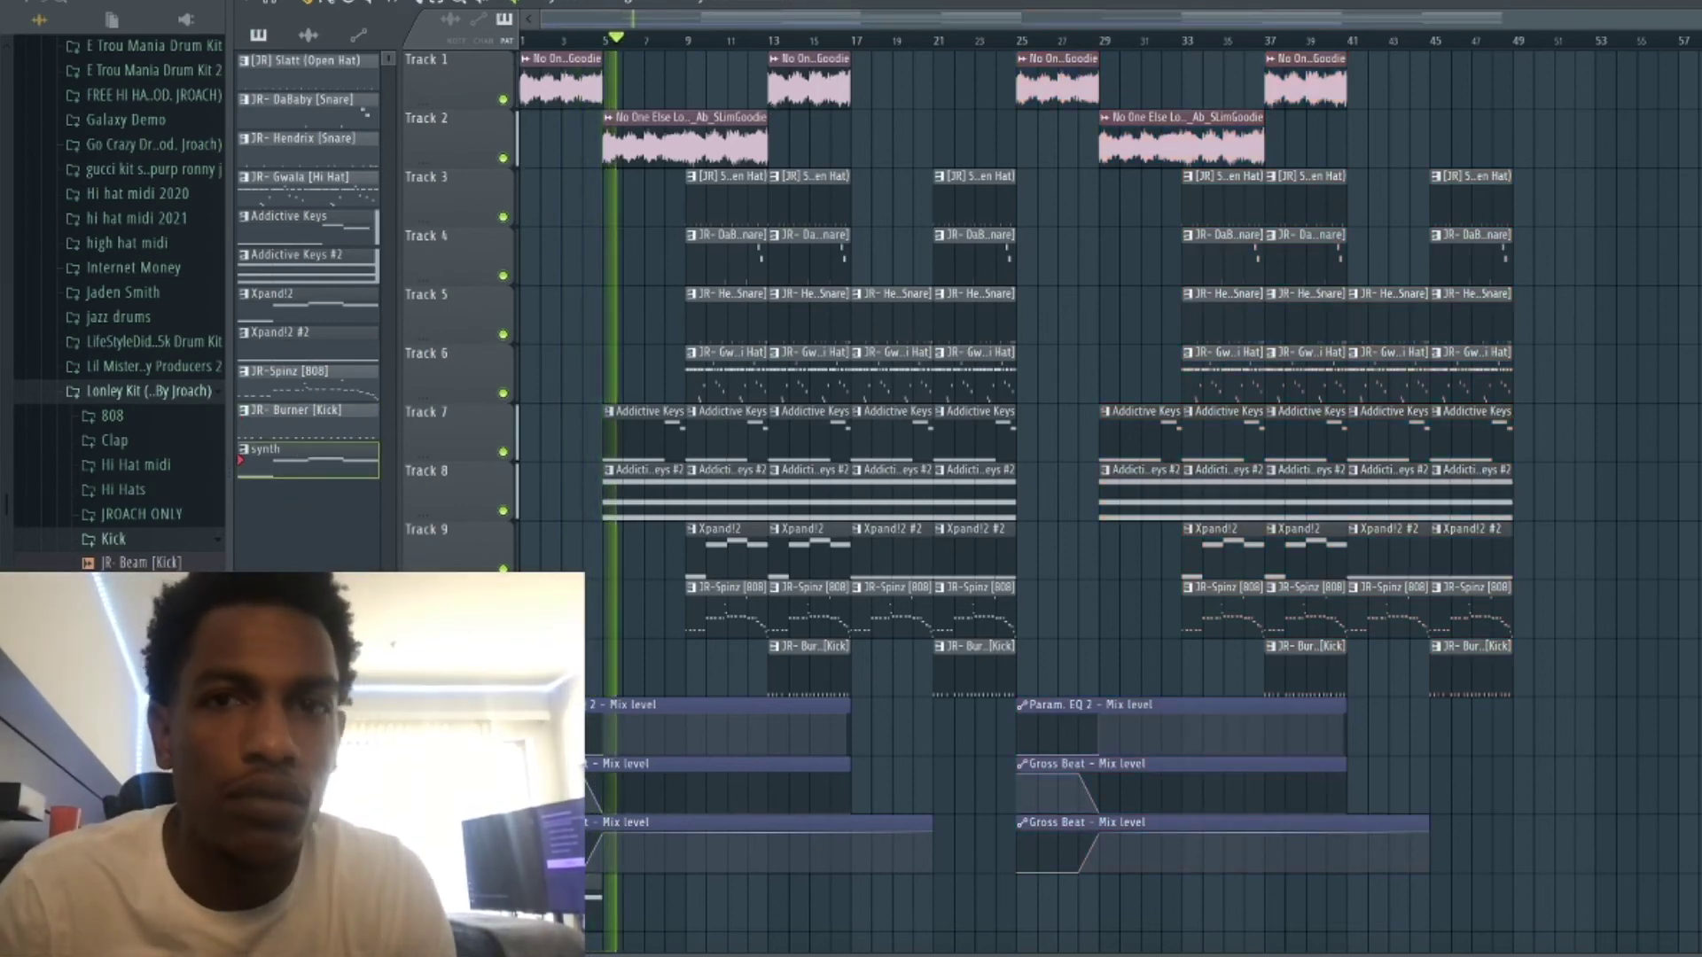
key("F6")
left_click(410, 627)
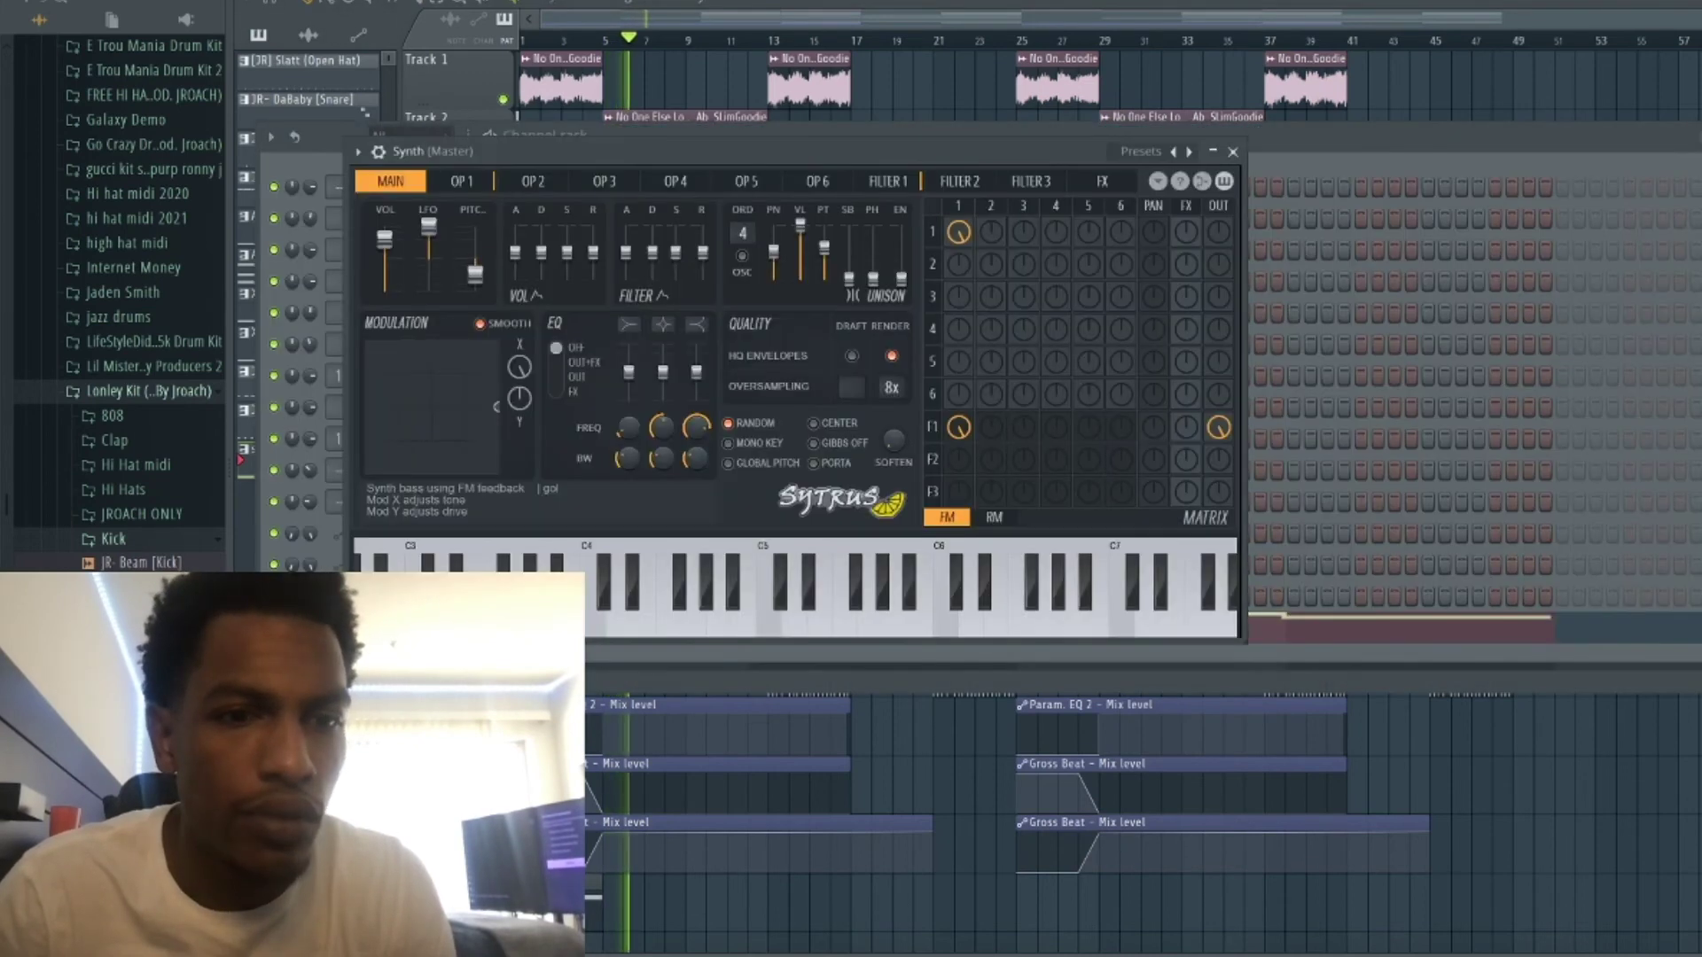
left_click(1143, 153)
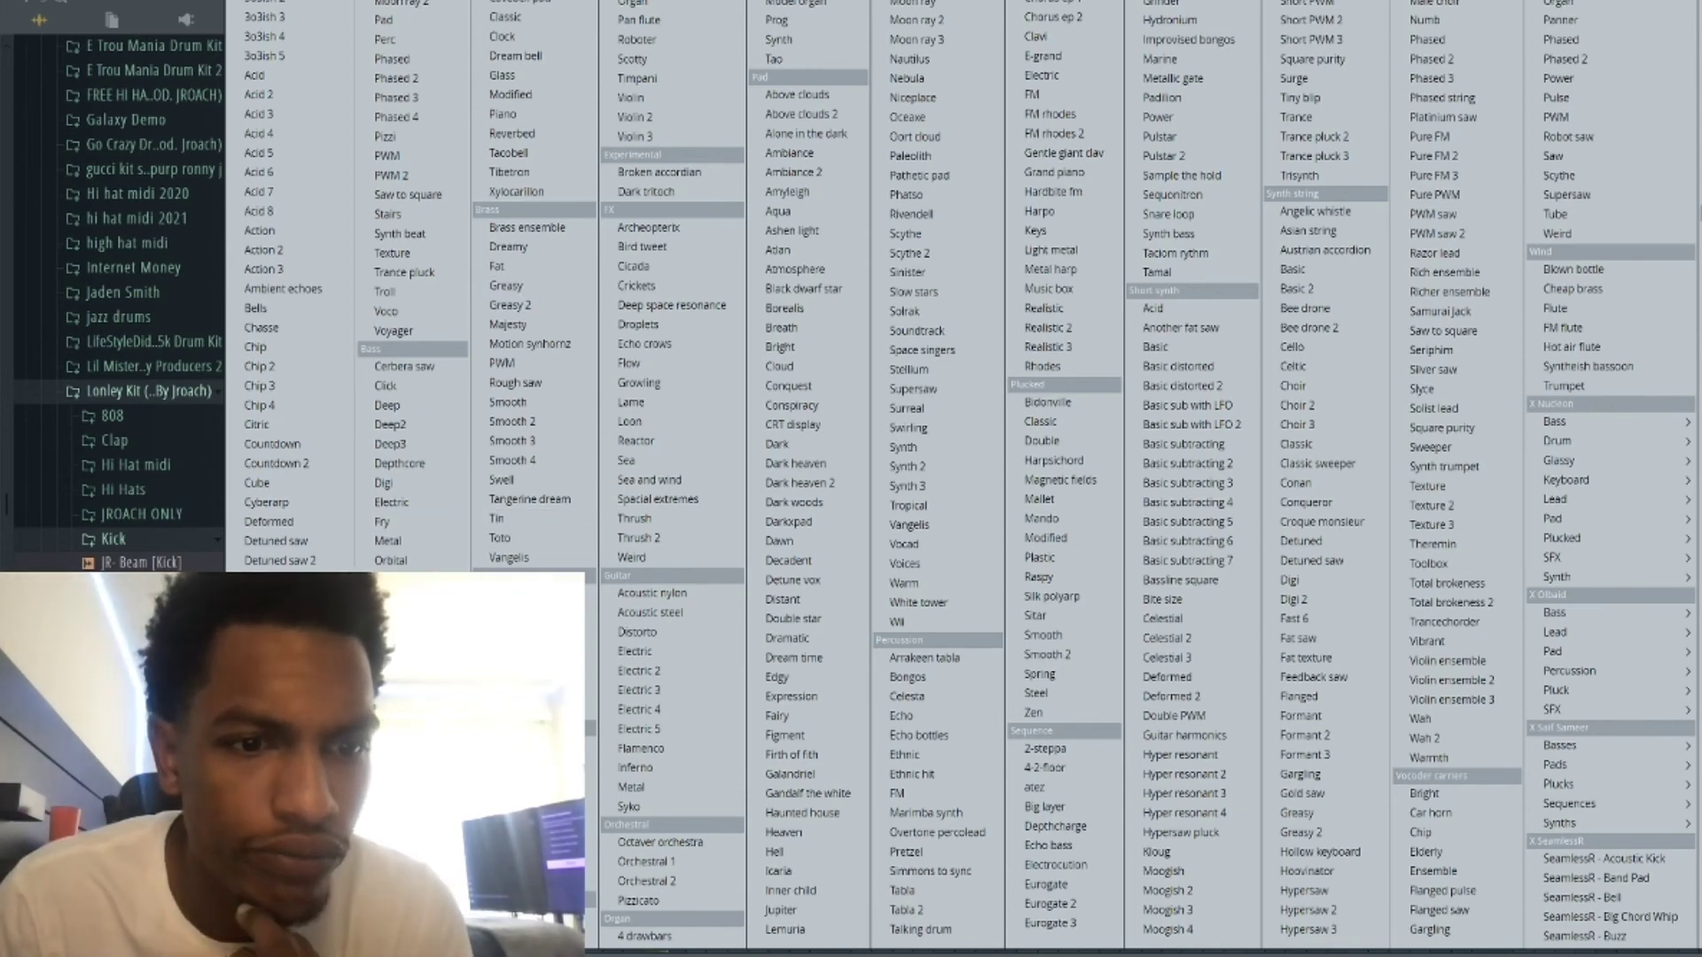
left_click(391, 753)
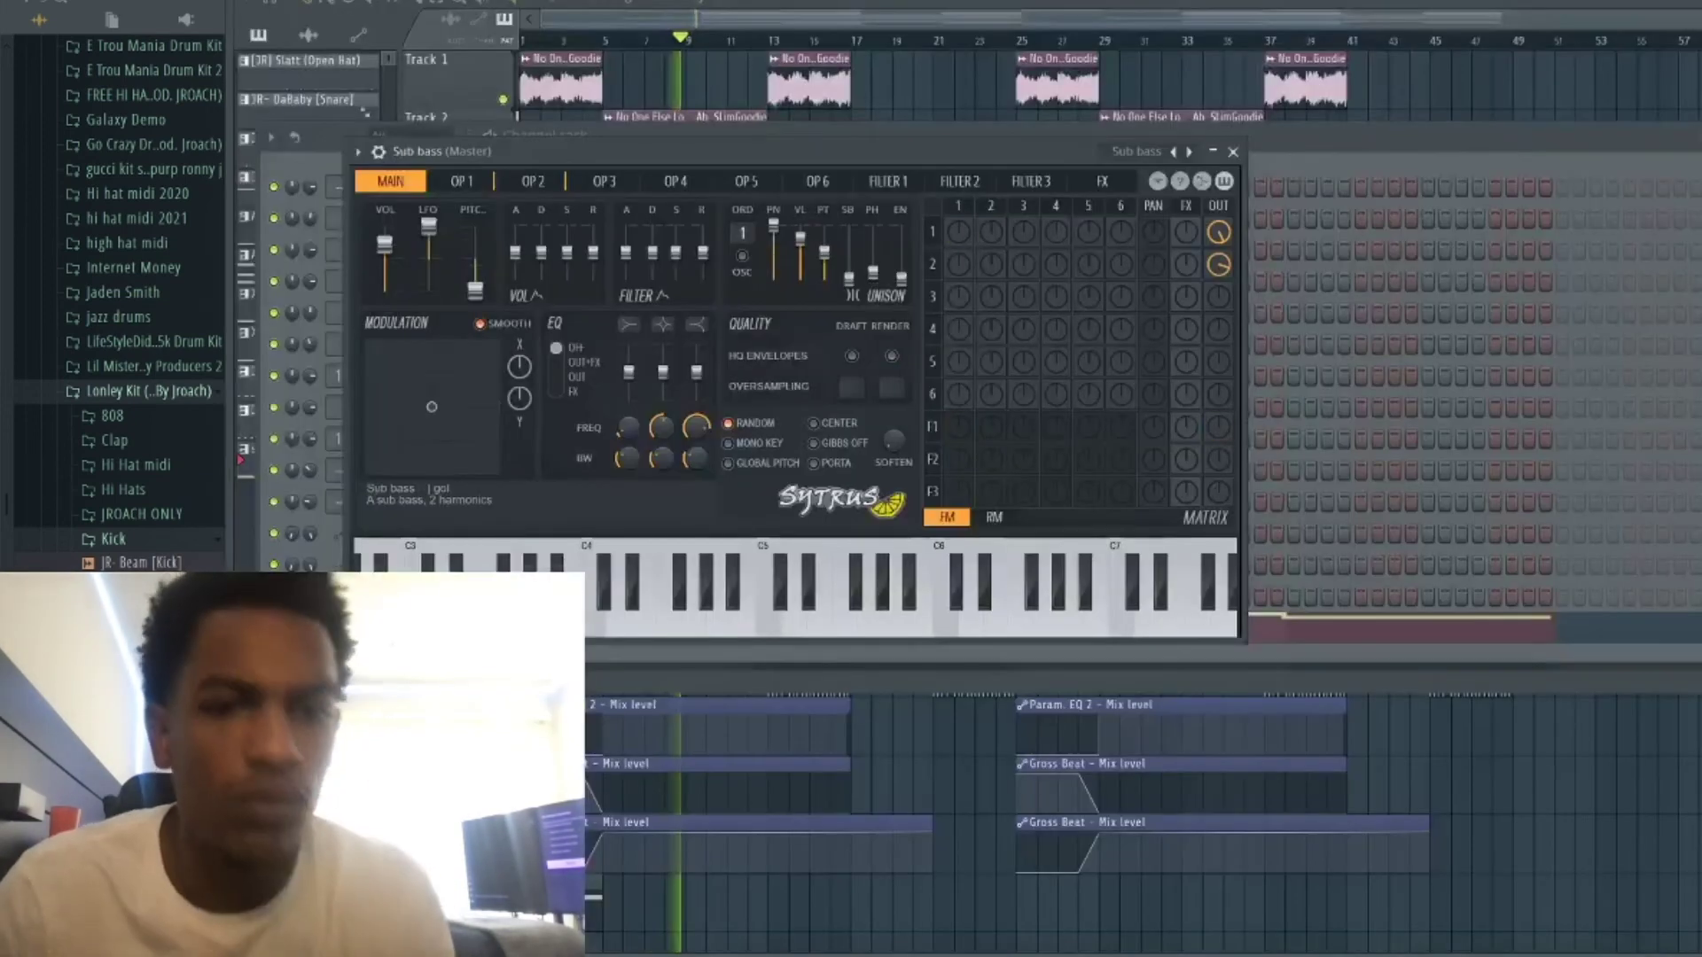
left_click(1287, 9)
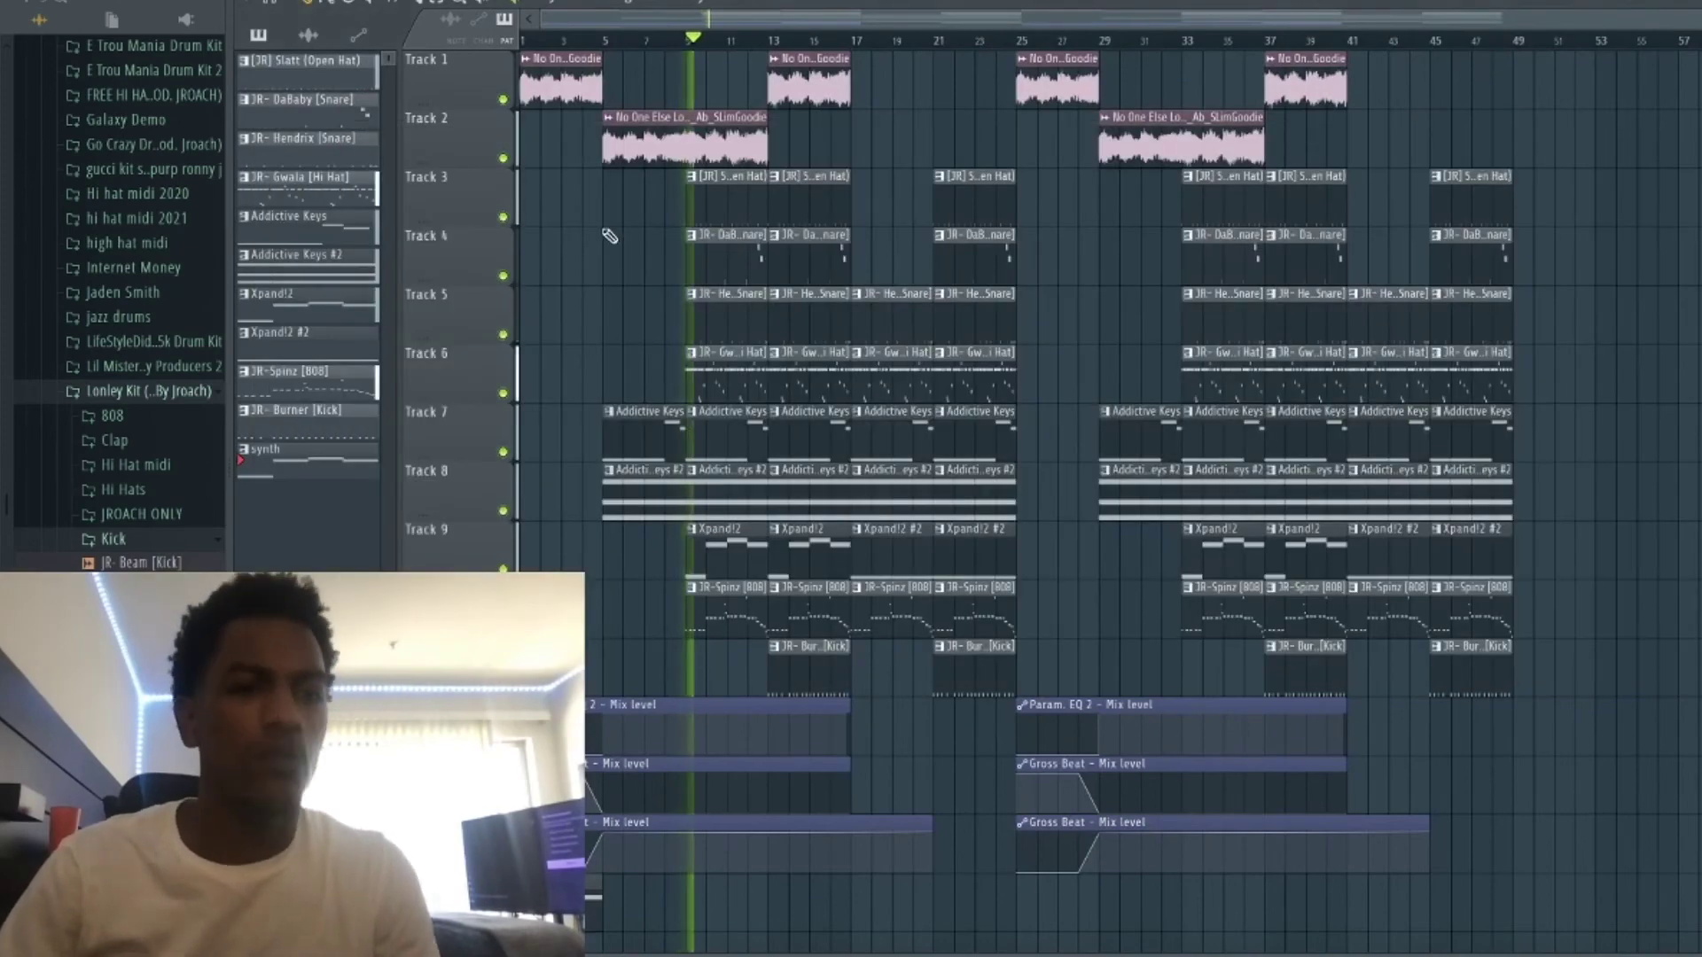
key("F6")
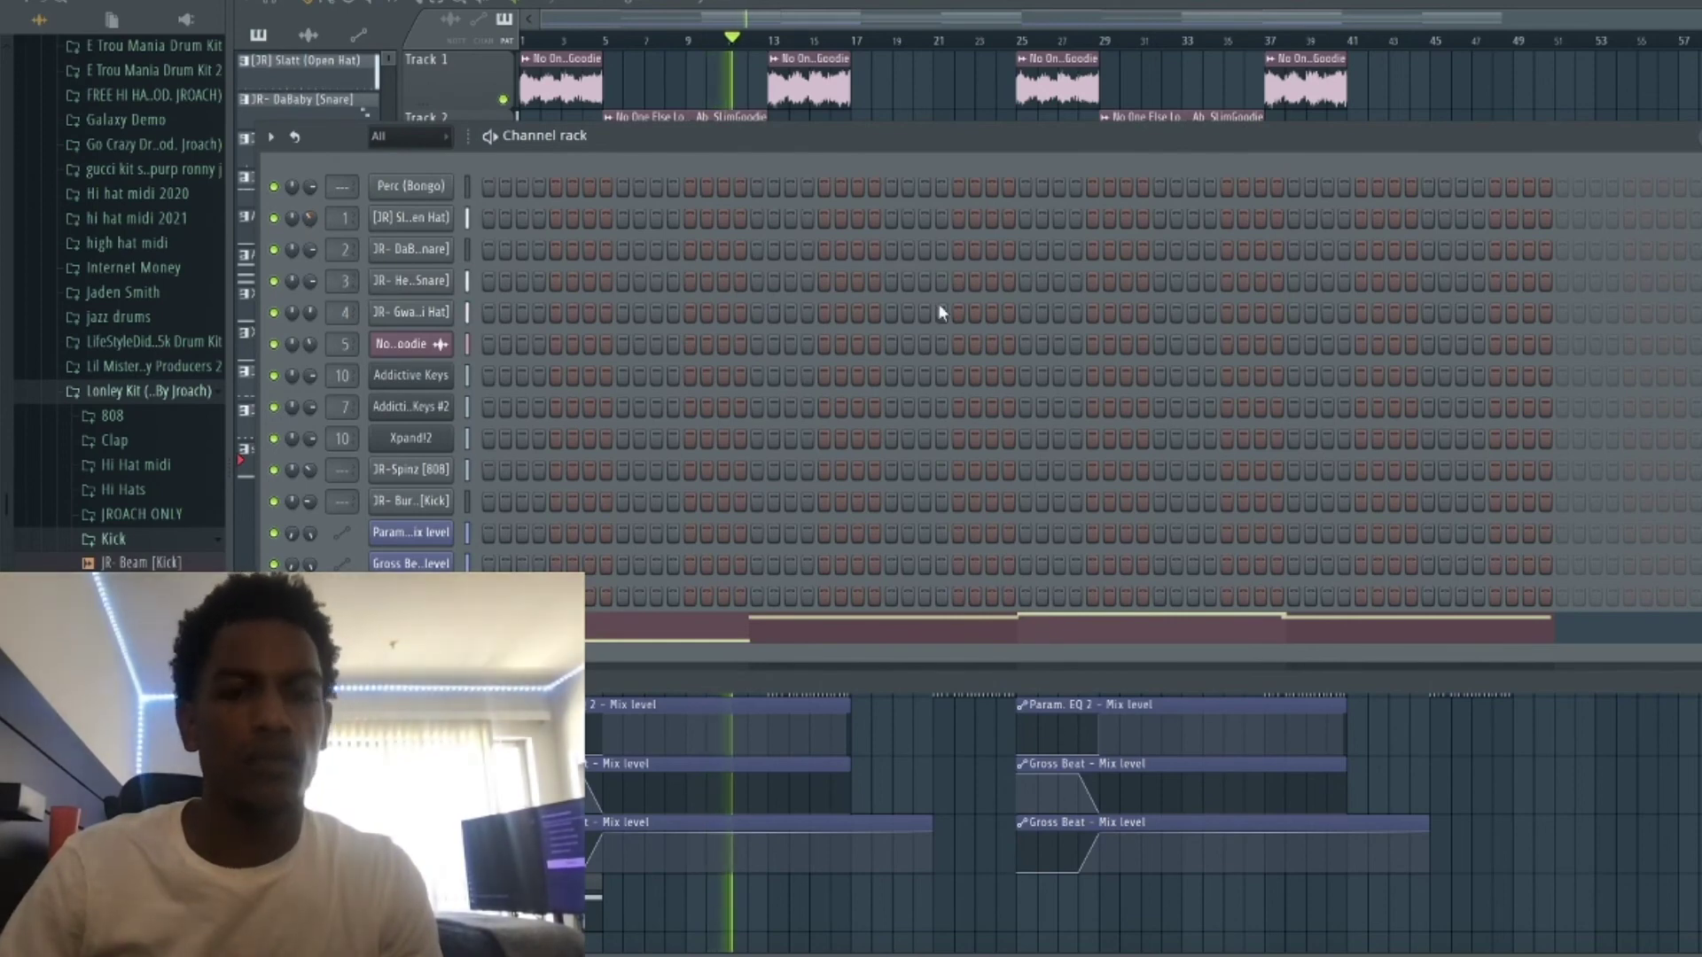
key("F6")
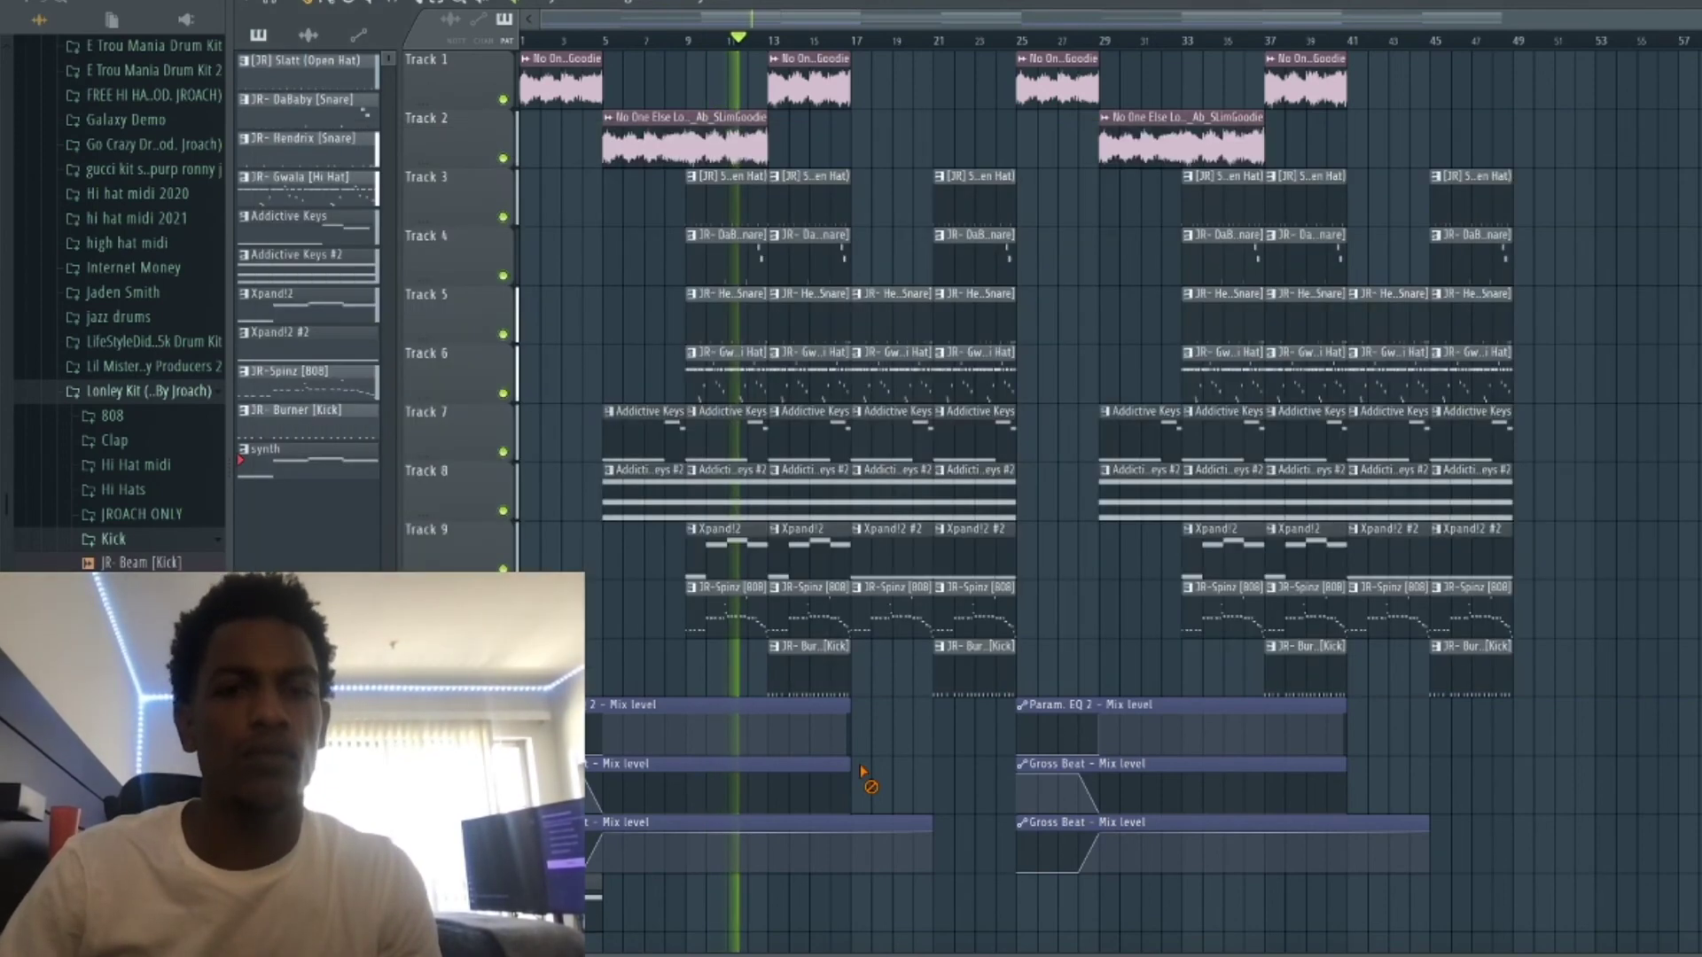
Raise all notes of the JR- Hendrix snare pattern by one semitone and audition the arrangement from bar 1.
double_click(733, 317)
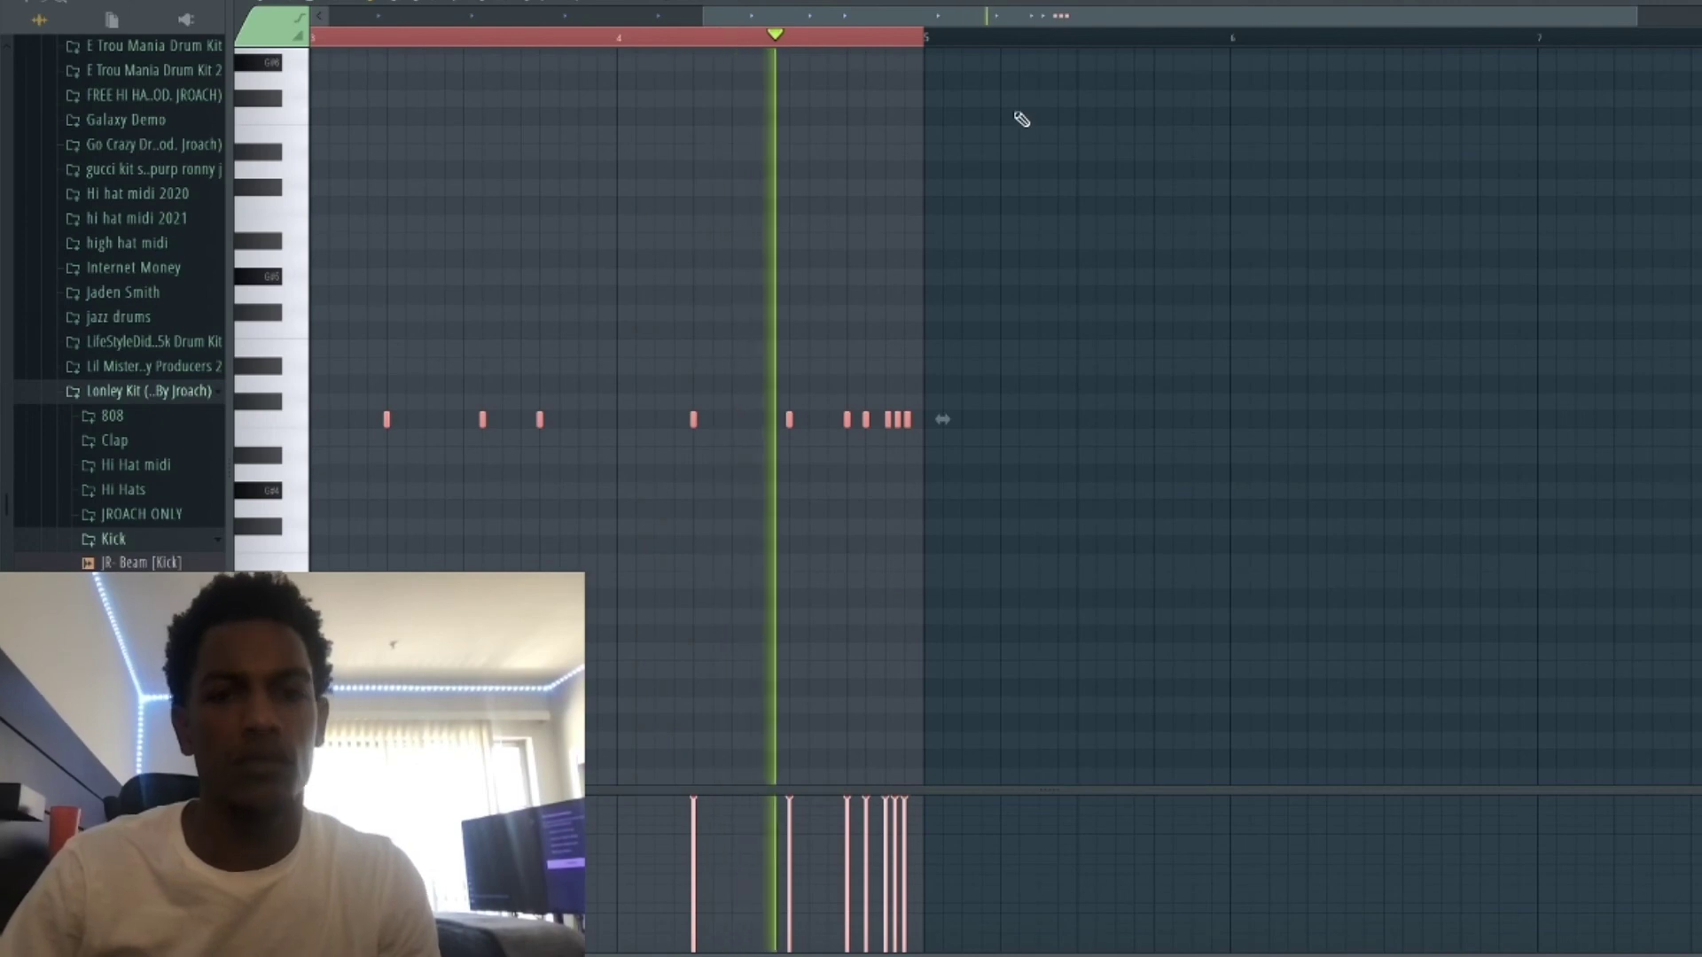
key("shift+Up")
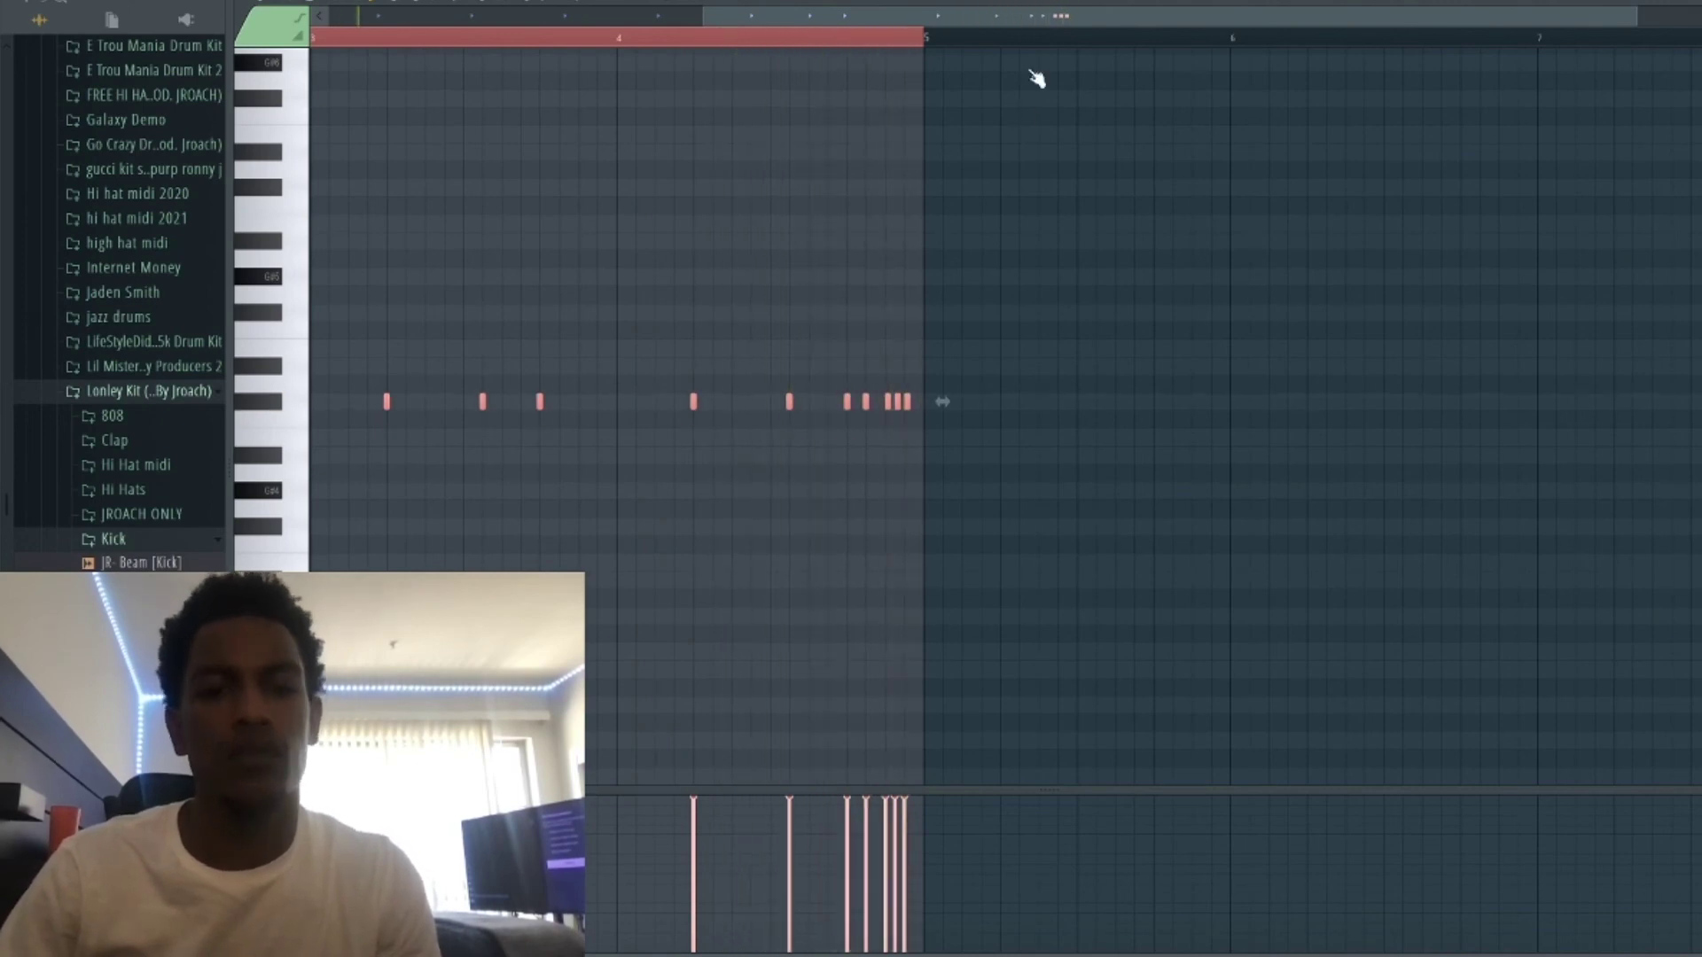
left_click(1021, 589)
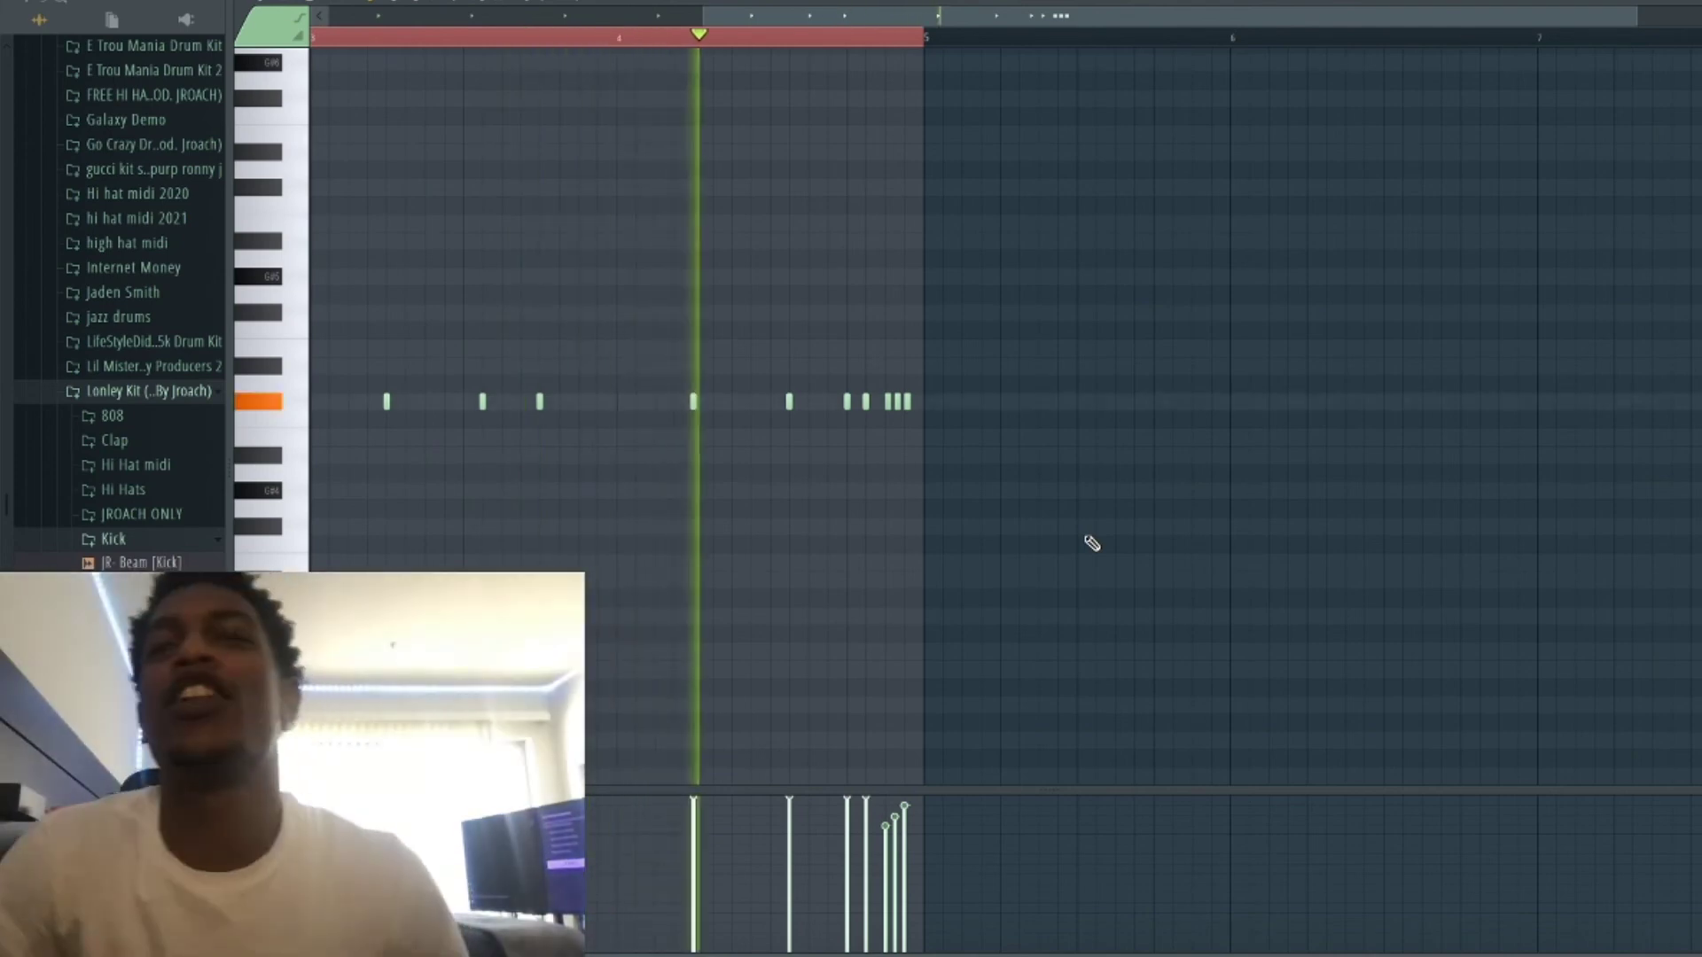
key("space")
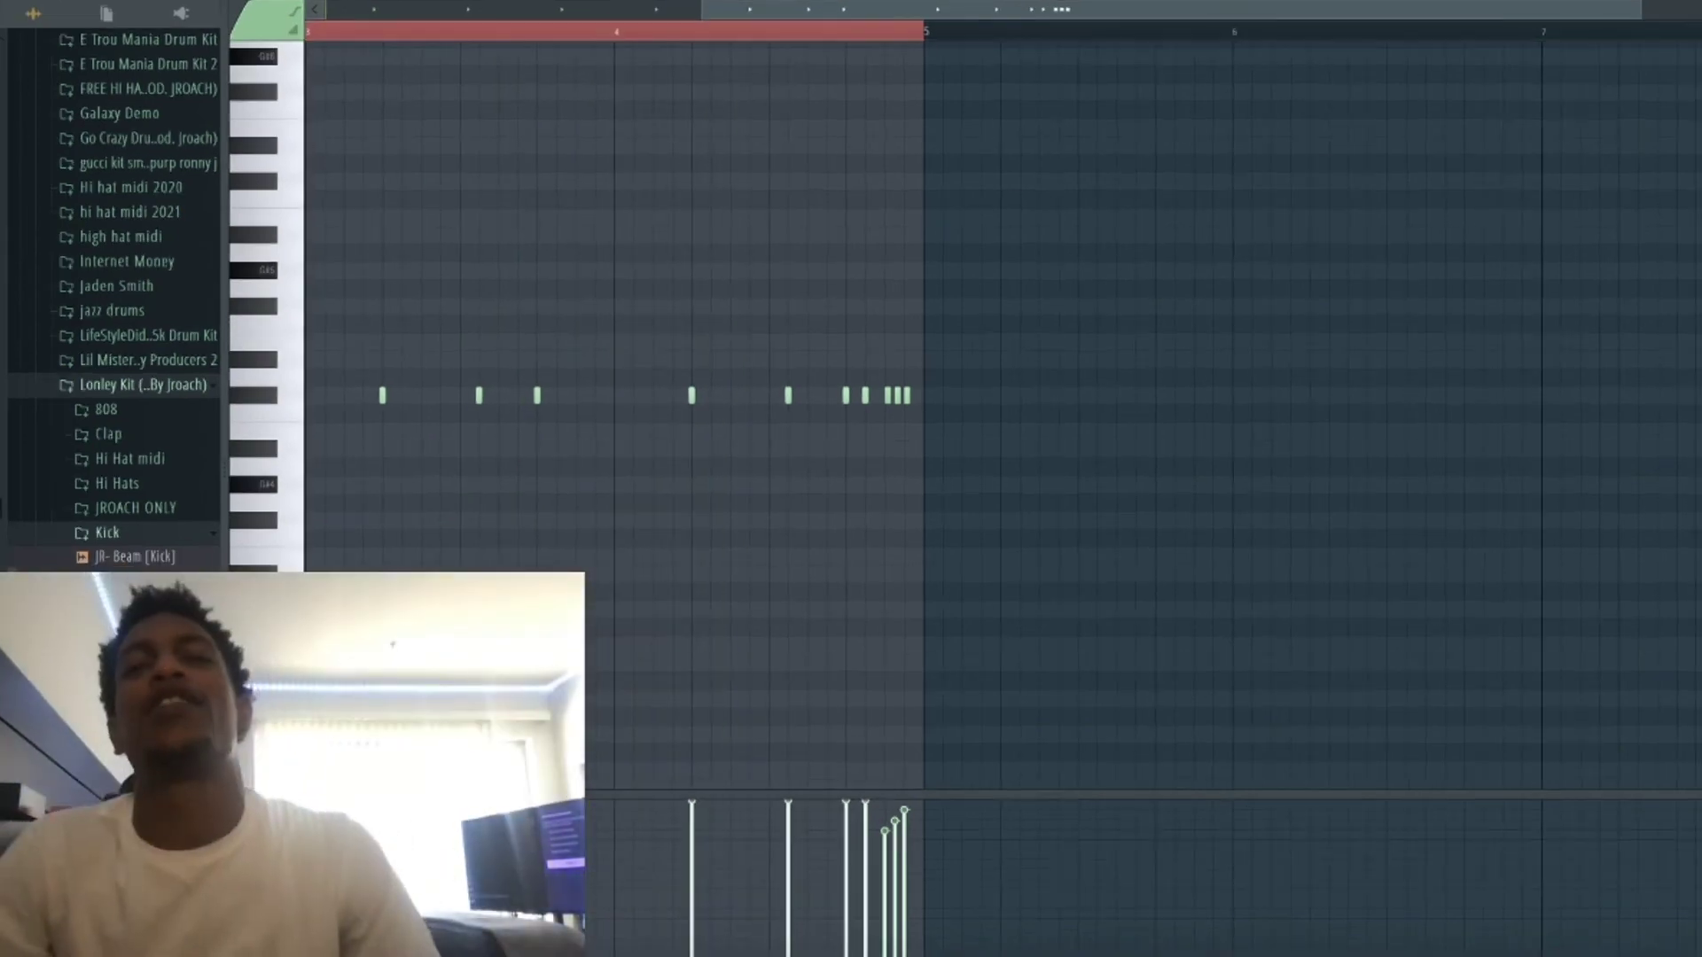
key("Escape")
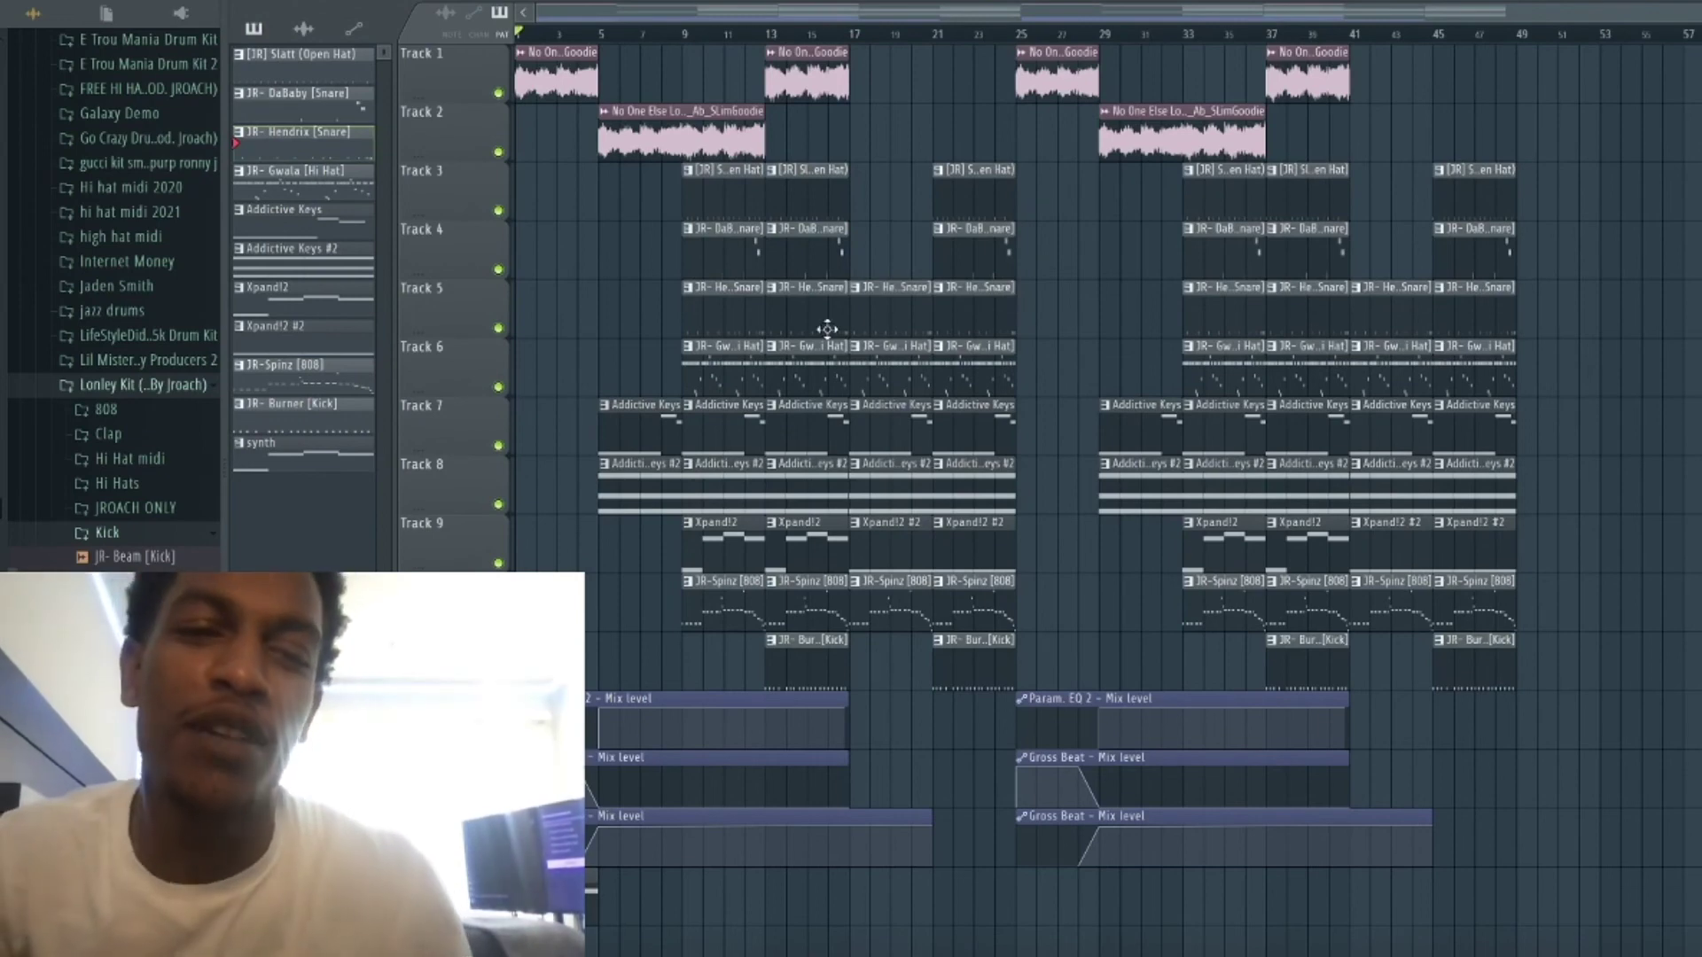
key("space")
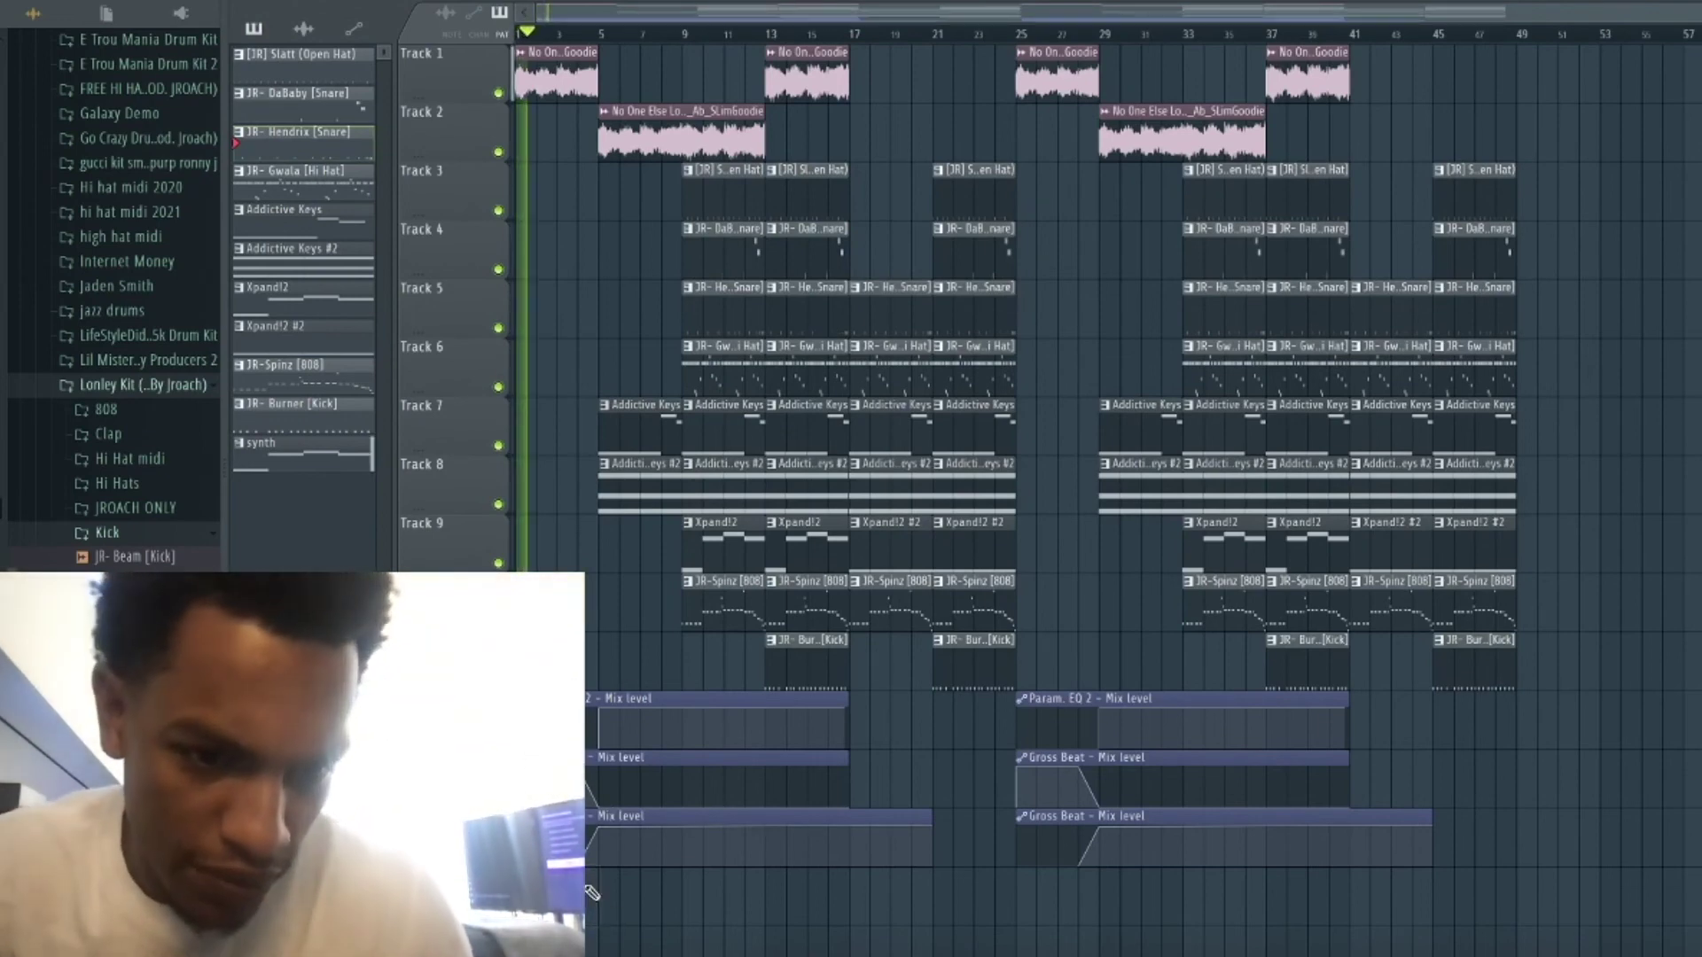
key("space")
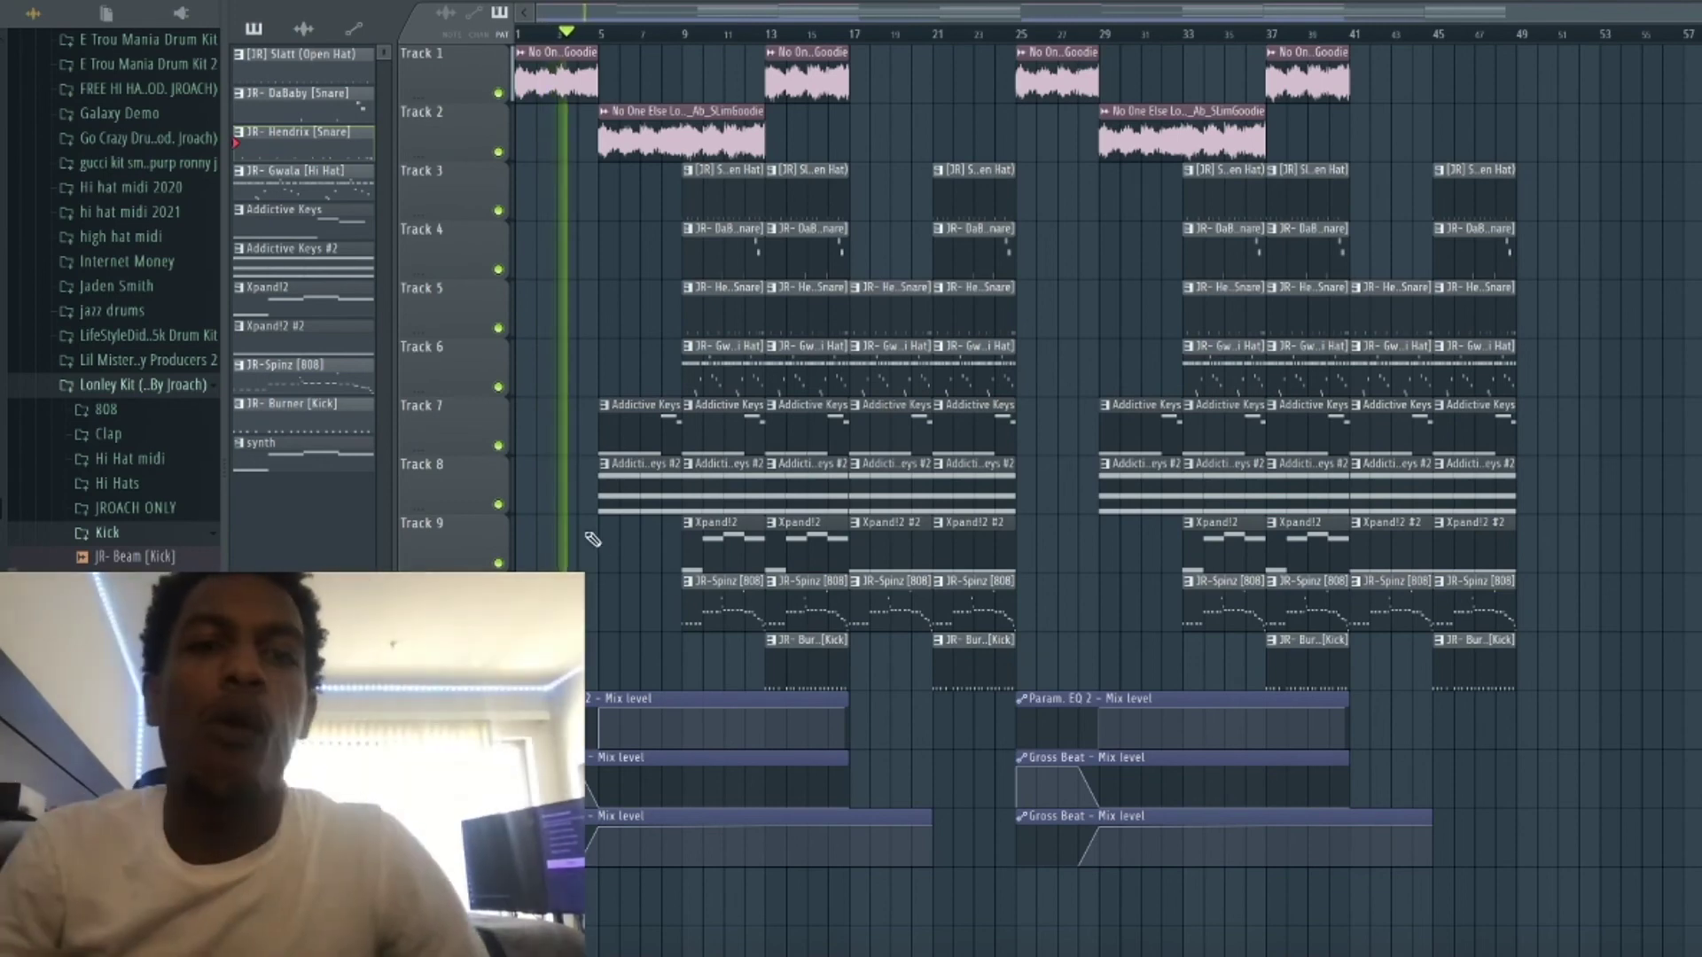
Randomize the velocities of the Addictive Keys #2 chord notes and return to the playlist.
double_click(645, 493)
key("ctrl+a")
key("alt+r")
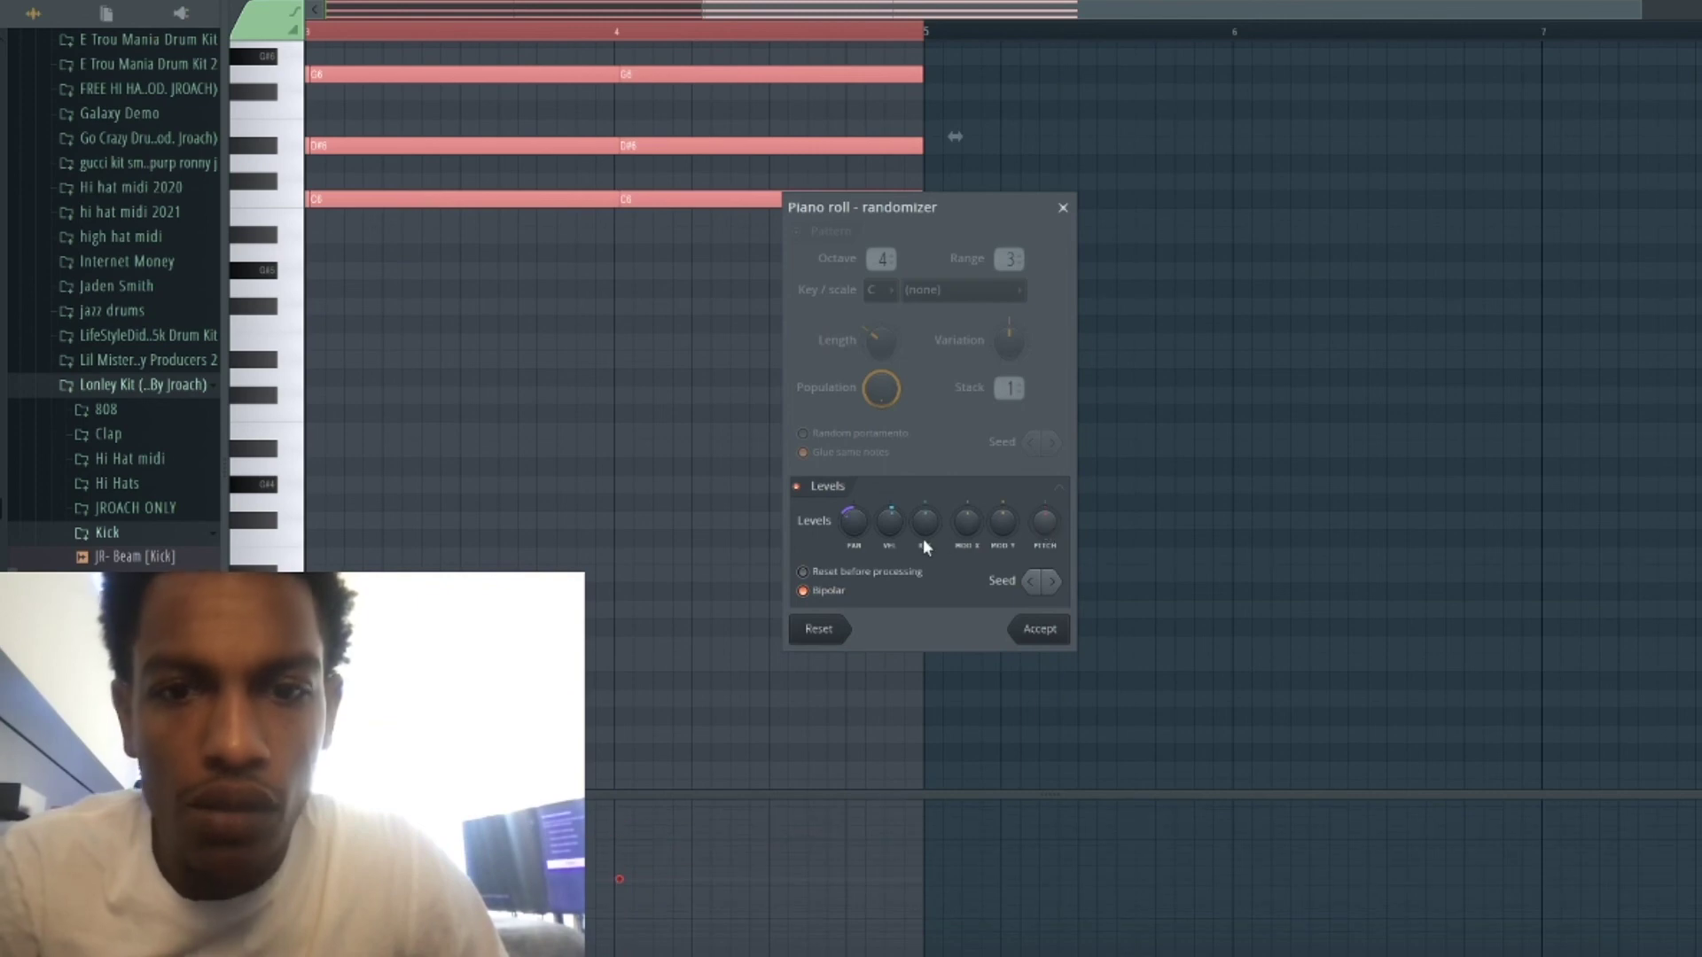
key("space")
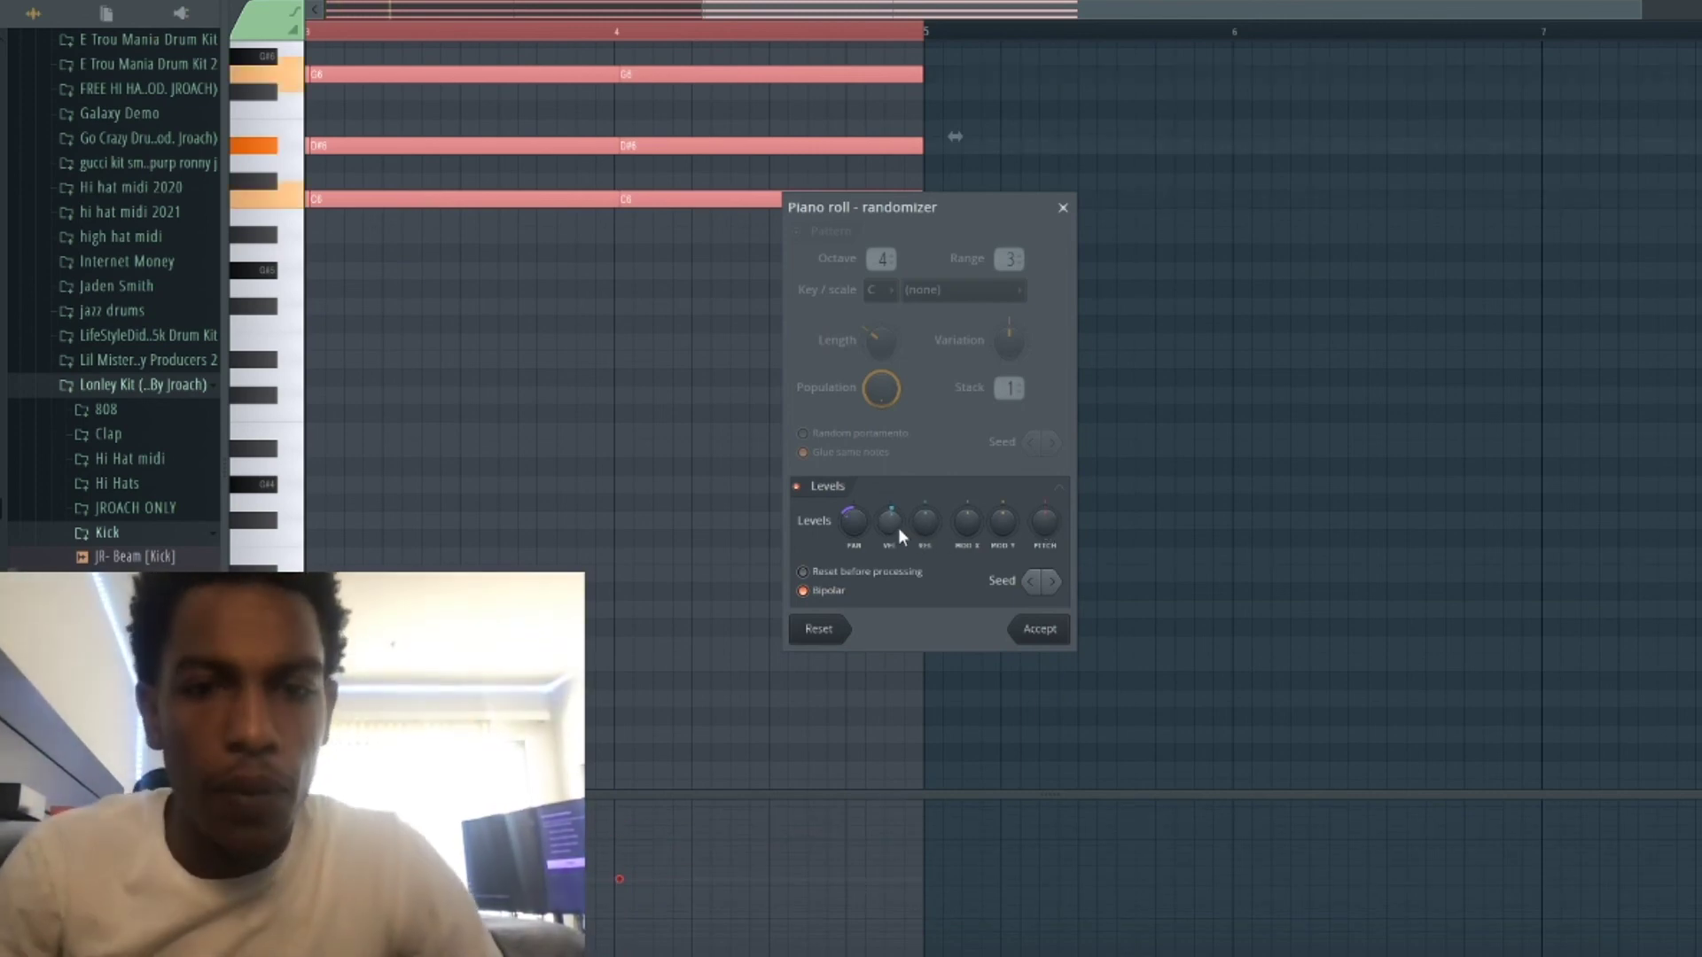
left_click_drag(896, 527, 896, 507)
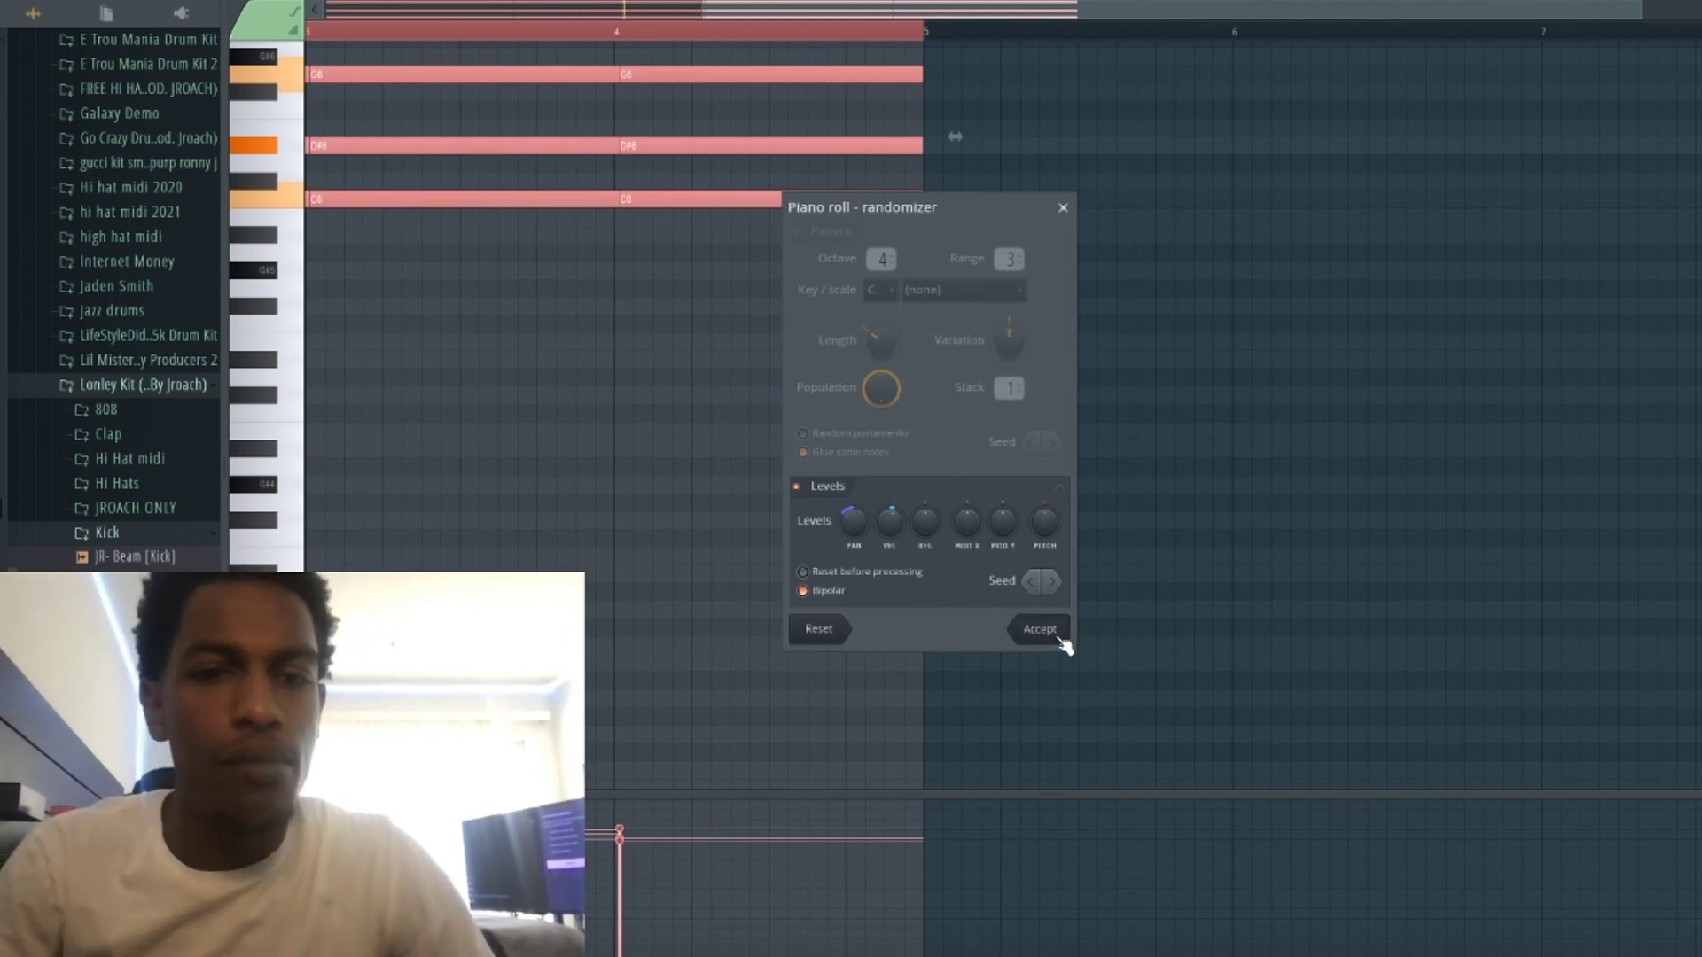
left_click(1059, 636)
key("F6")
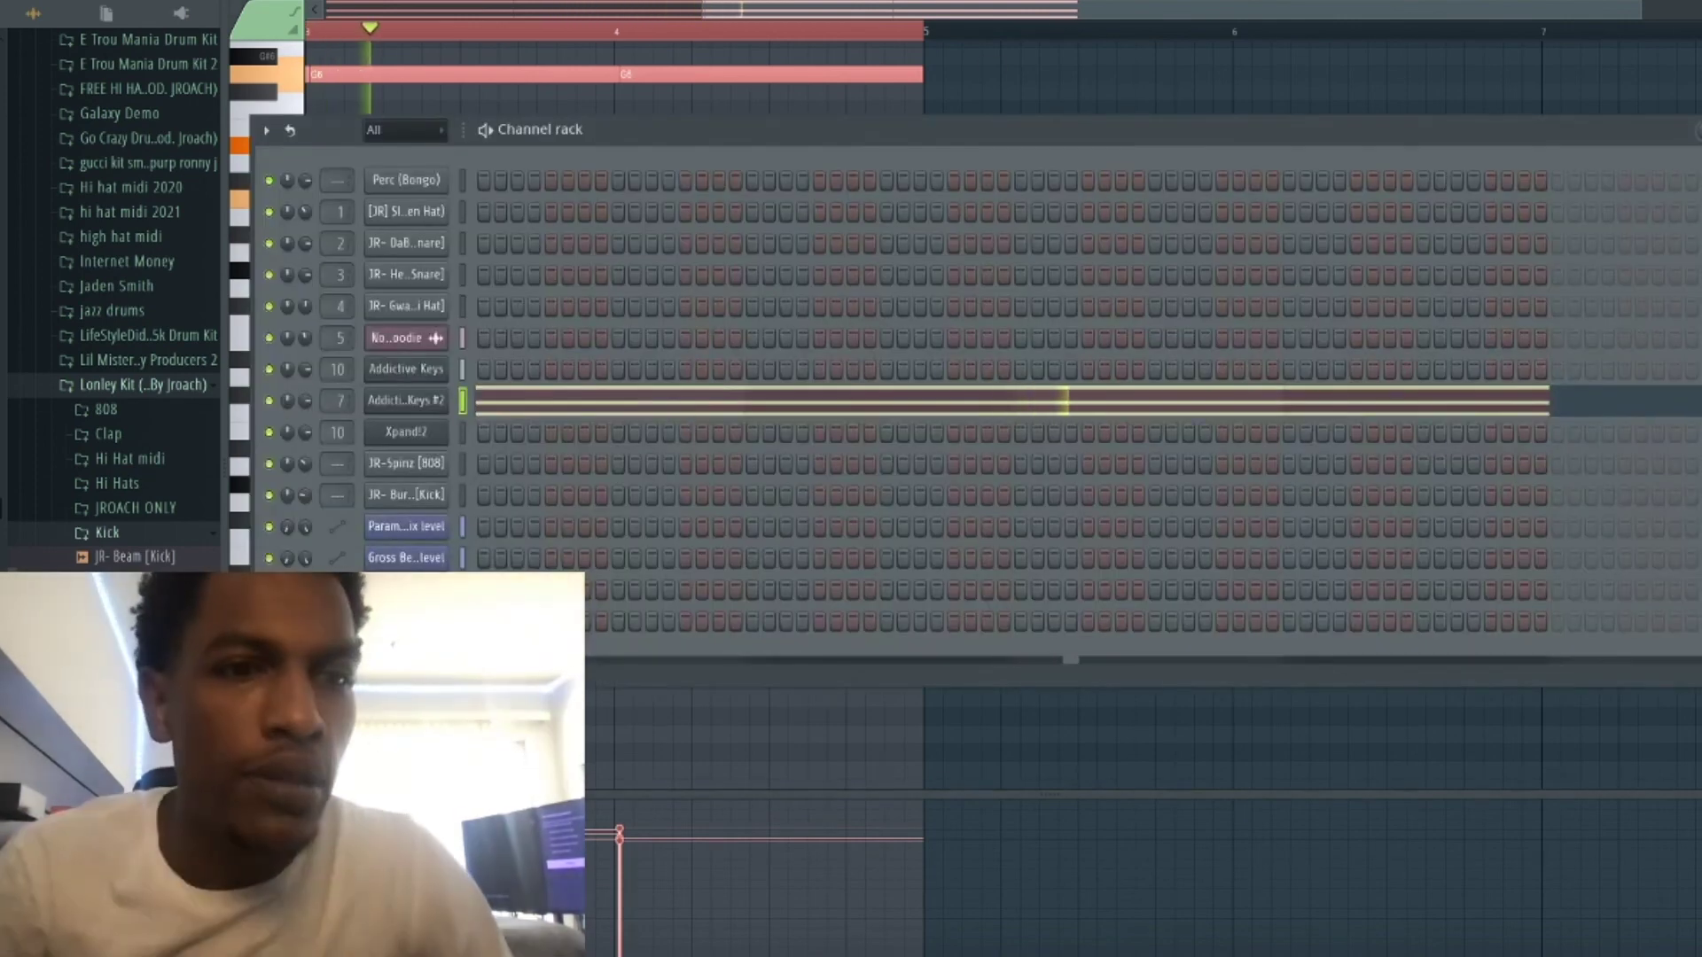
key("F5")
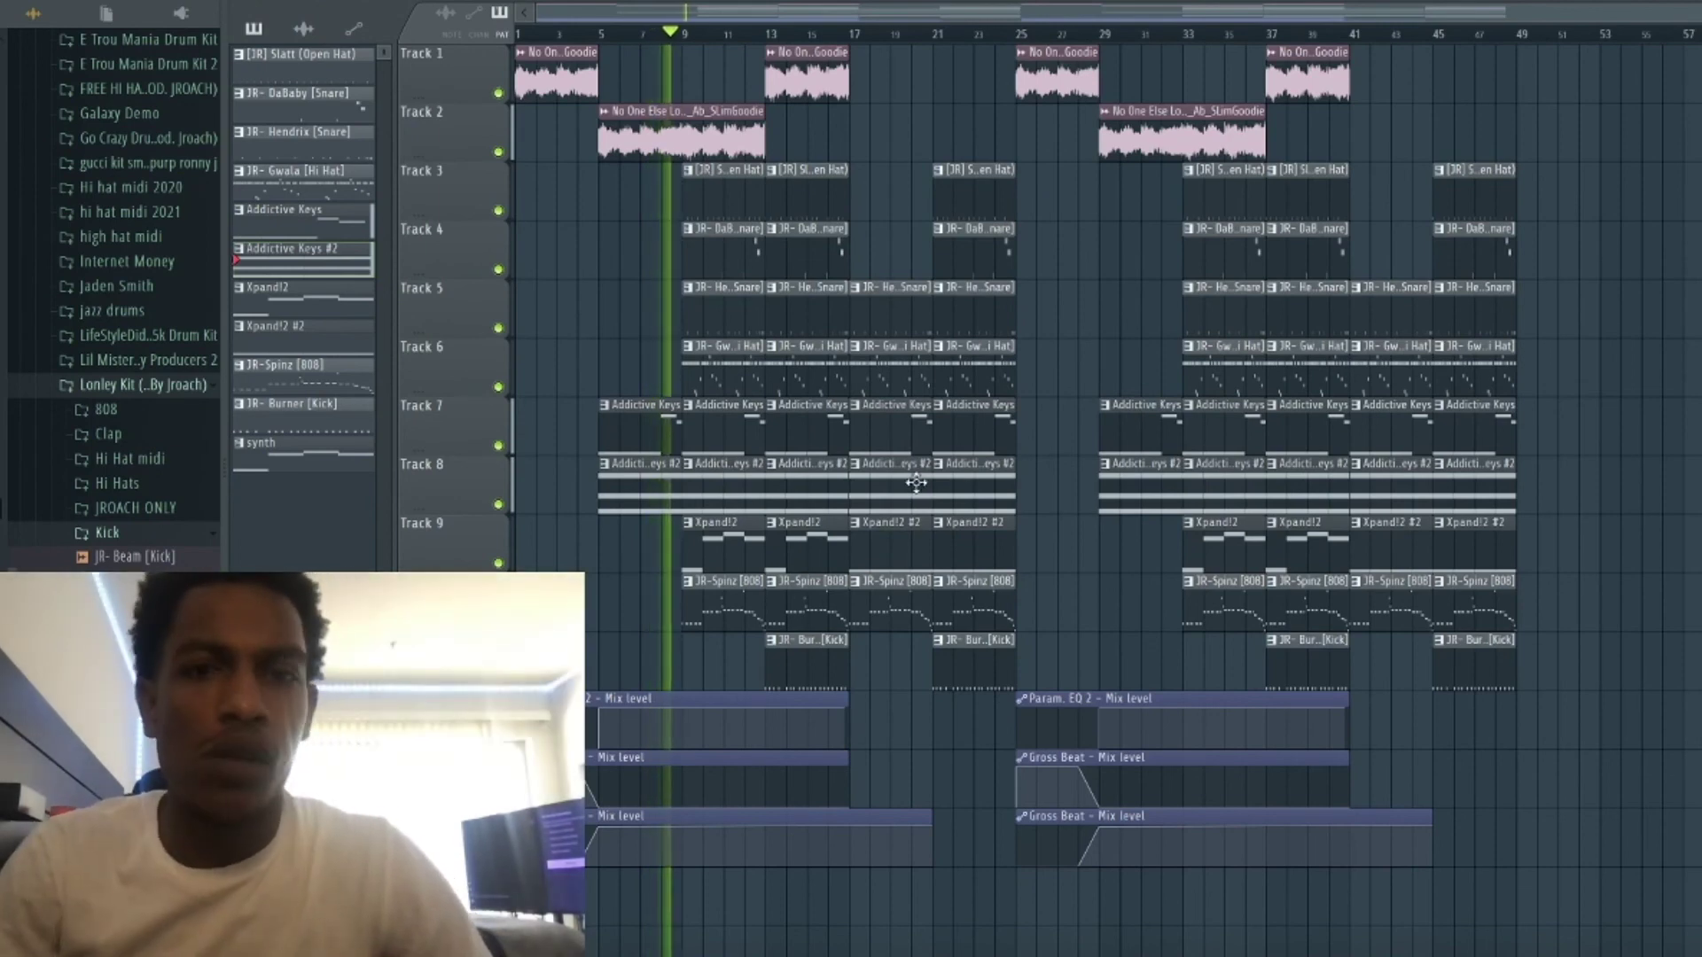
left_click(860, 469)
left_click(1104, 611)
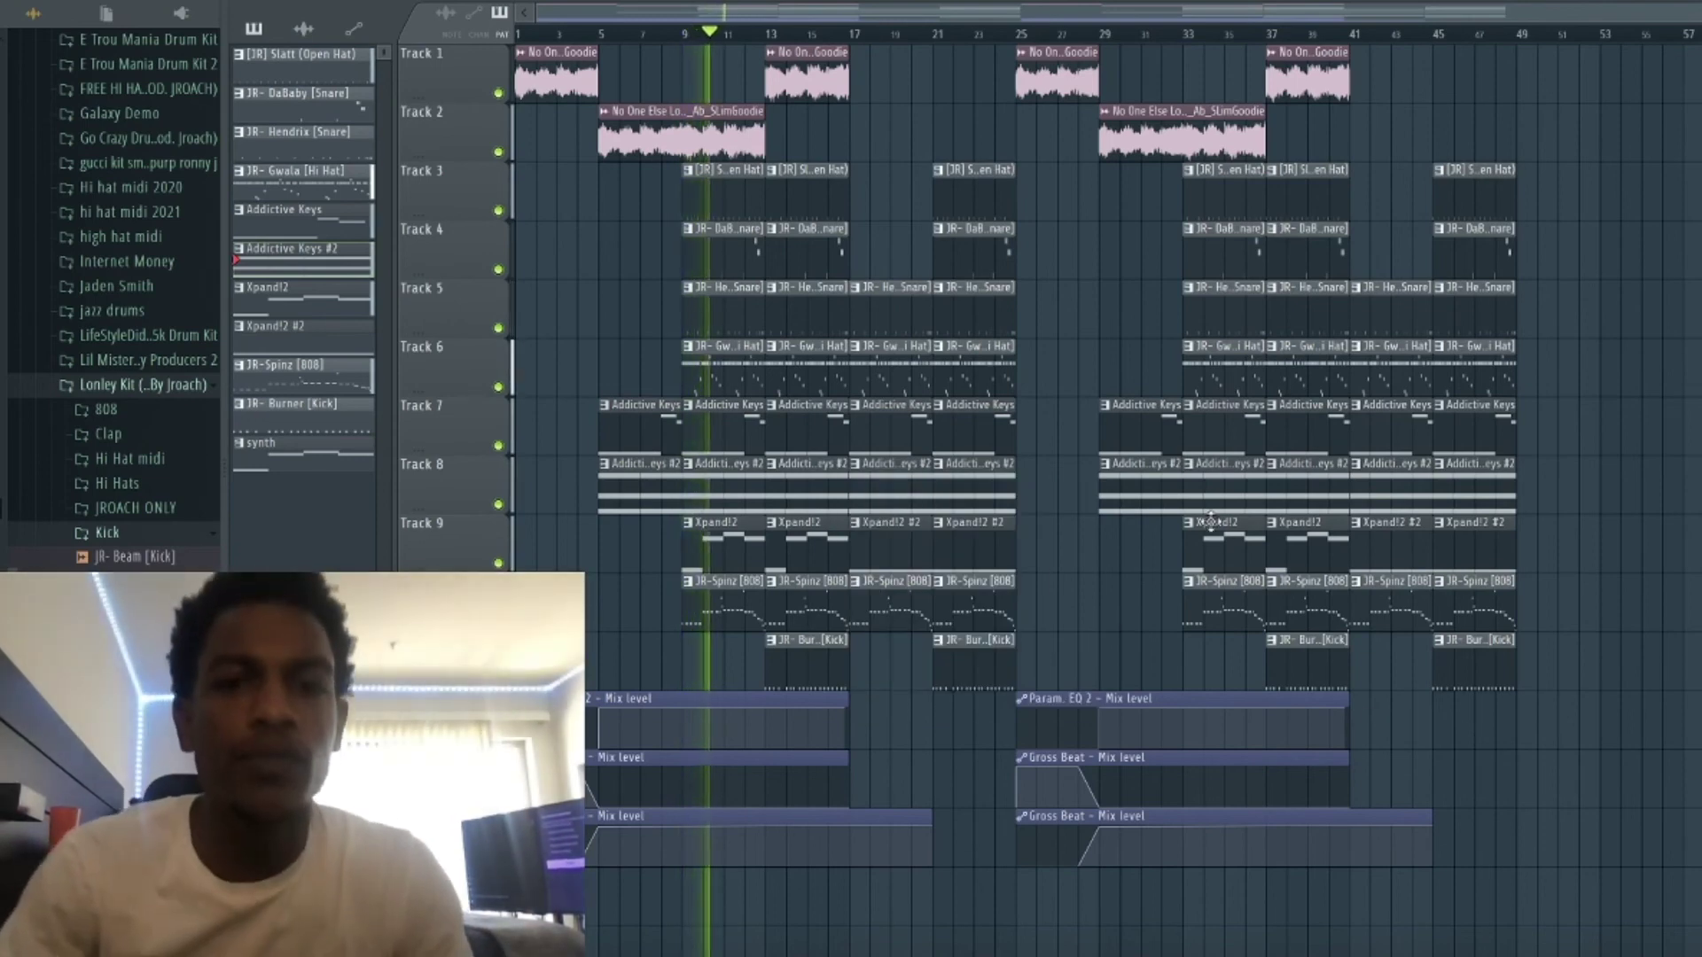
left_click(860, 468)
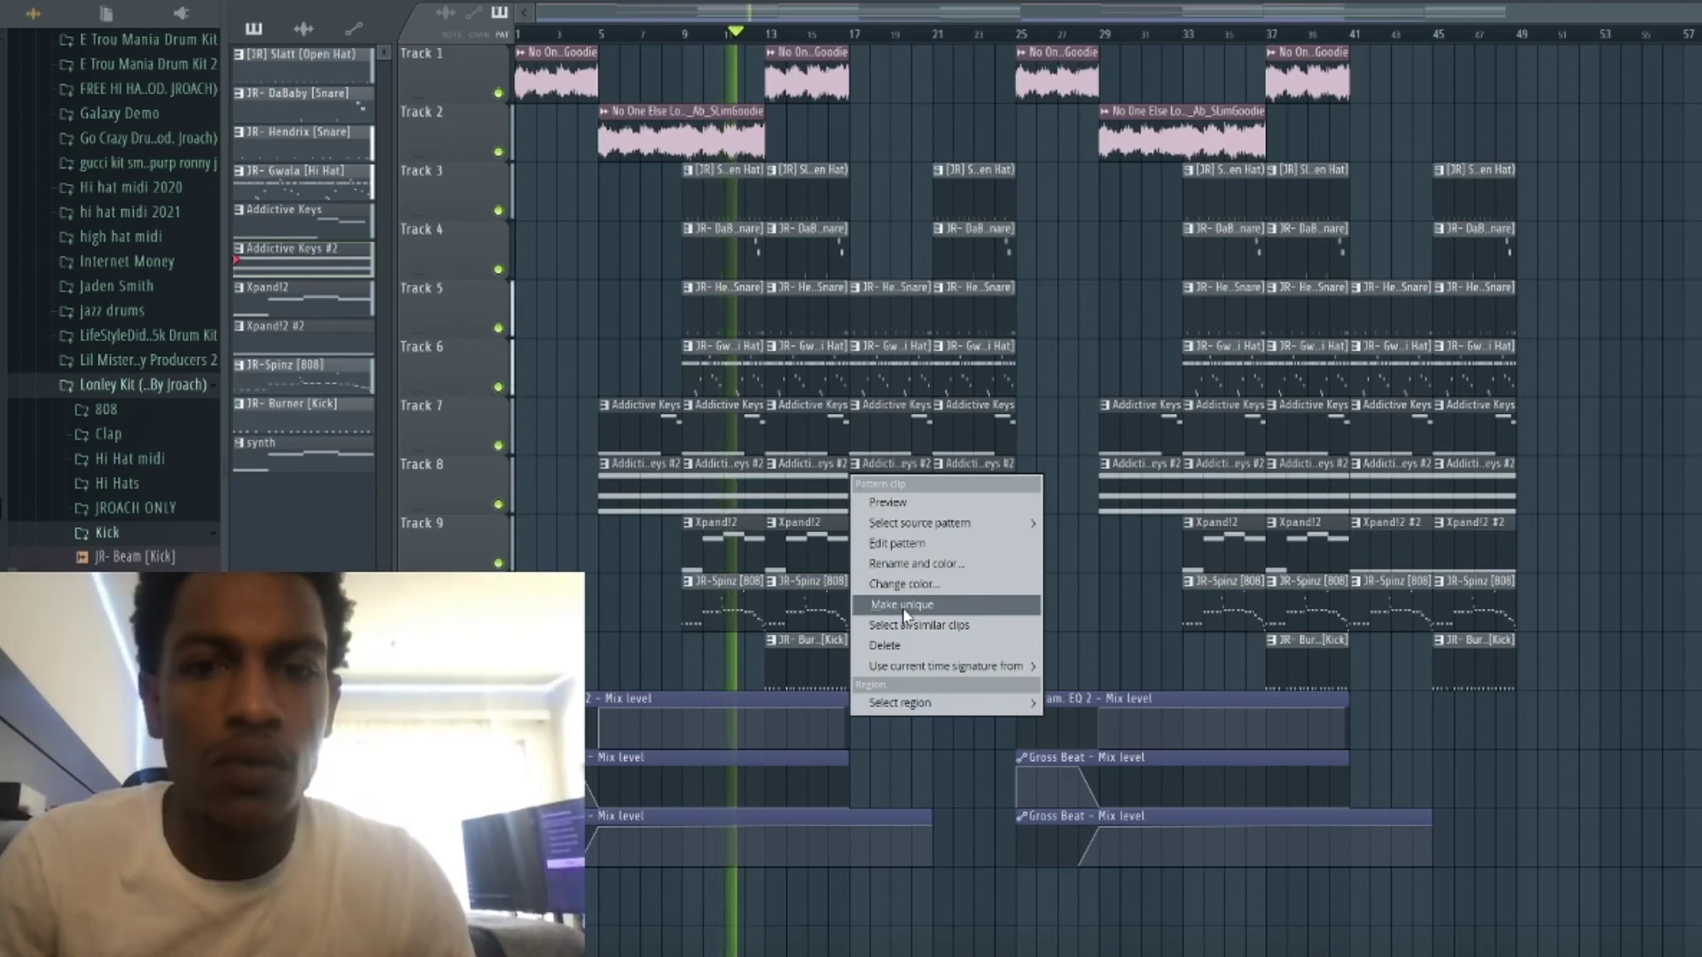
left_click(1066, 570)
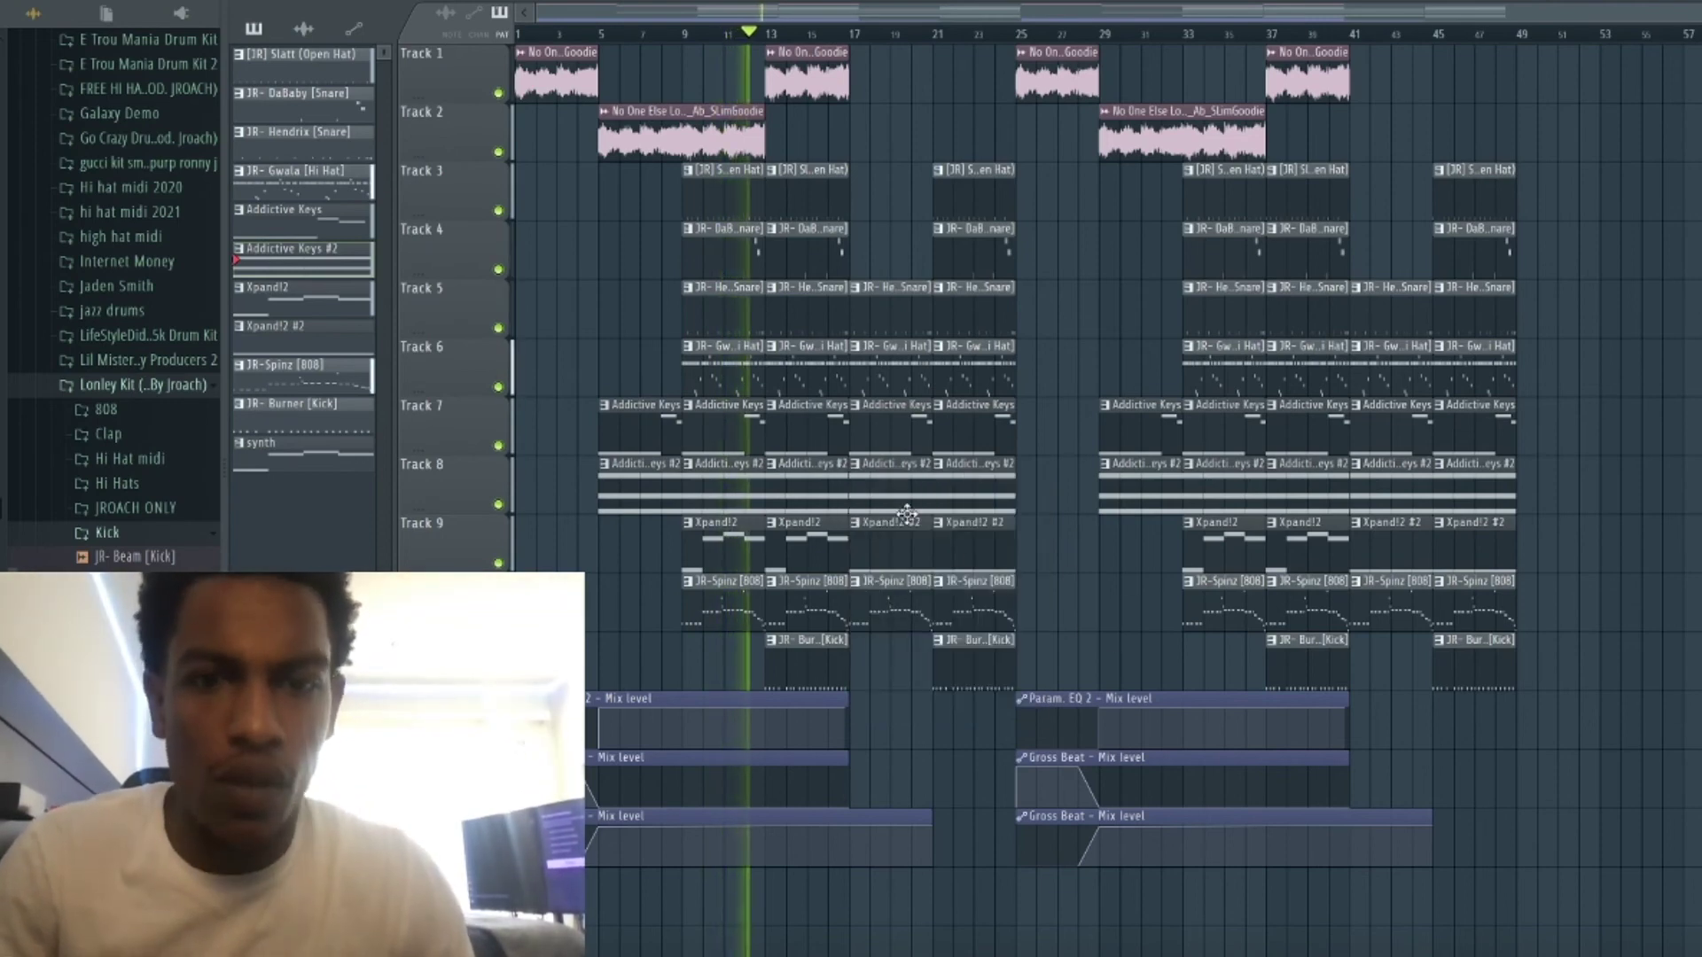
Shift every clip from track 9 onward one track down and place an Addictive Keys #2 clip on track 9 at bar 17.
left_click_drag(1675, 953, 528, 538)
key("shift+Down")
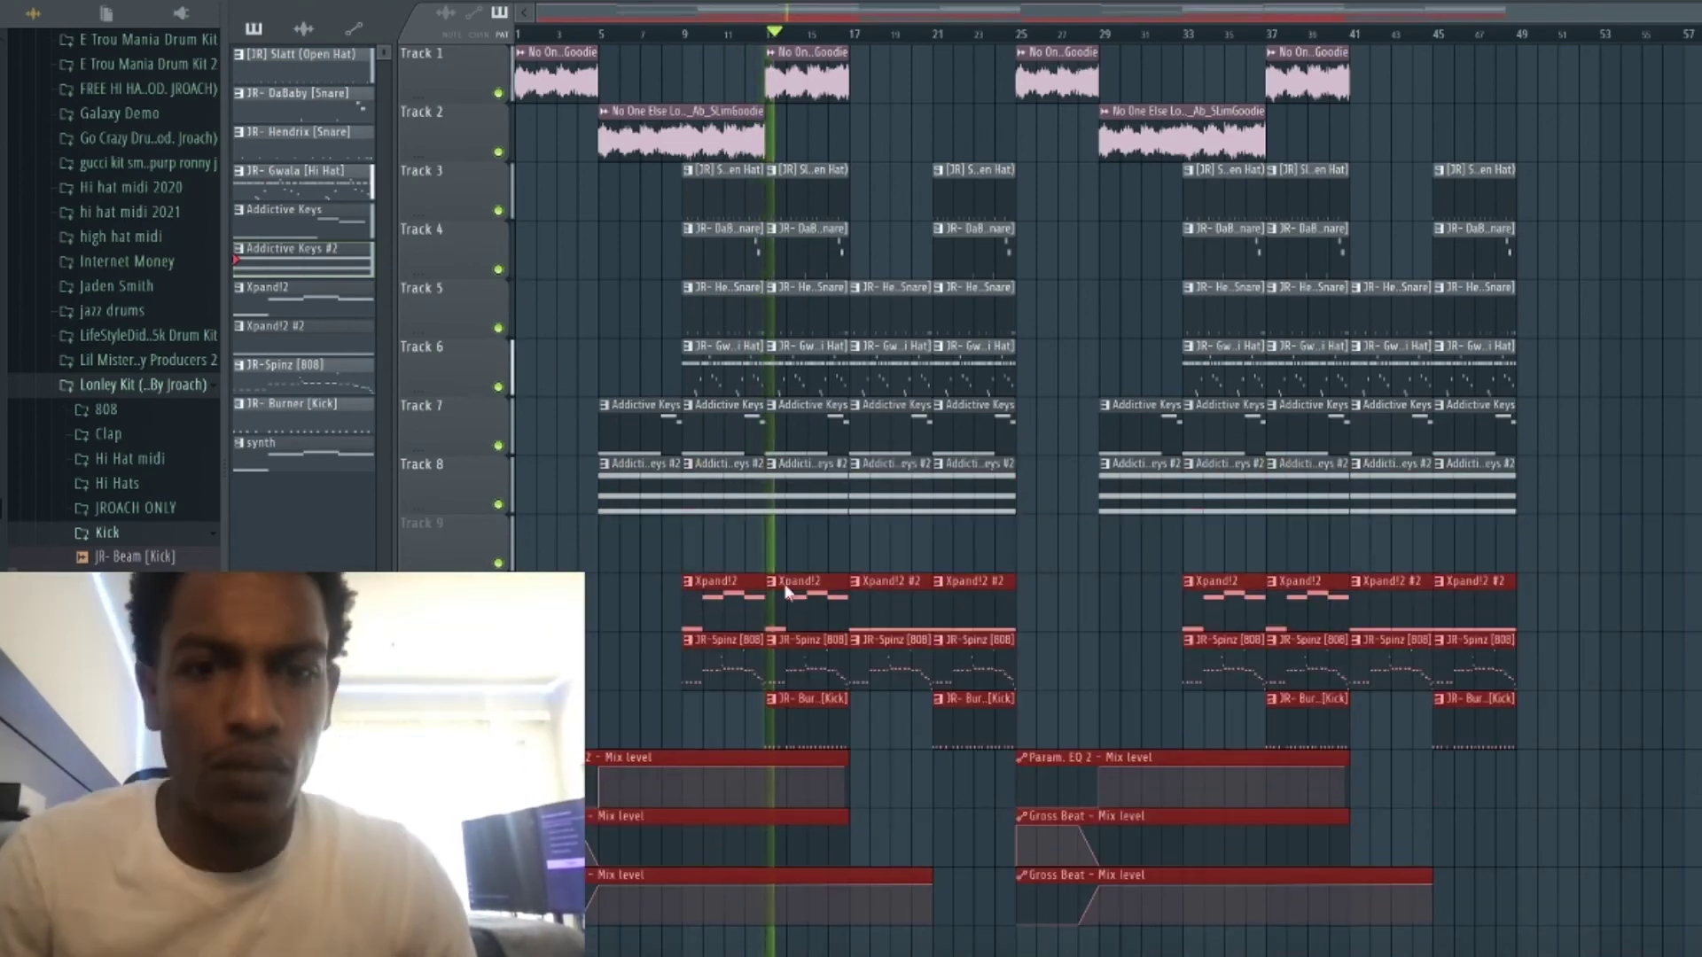
left_click(903, 539, "ctrl")
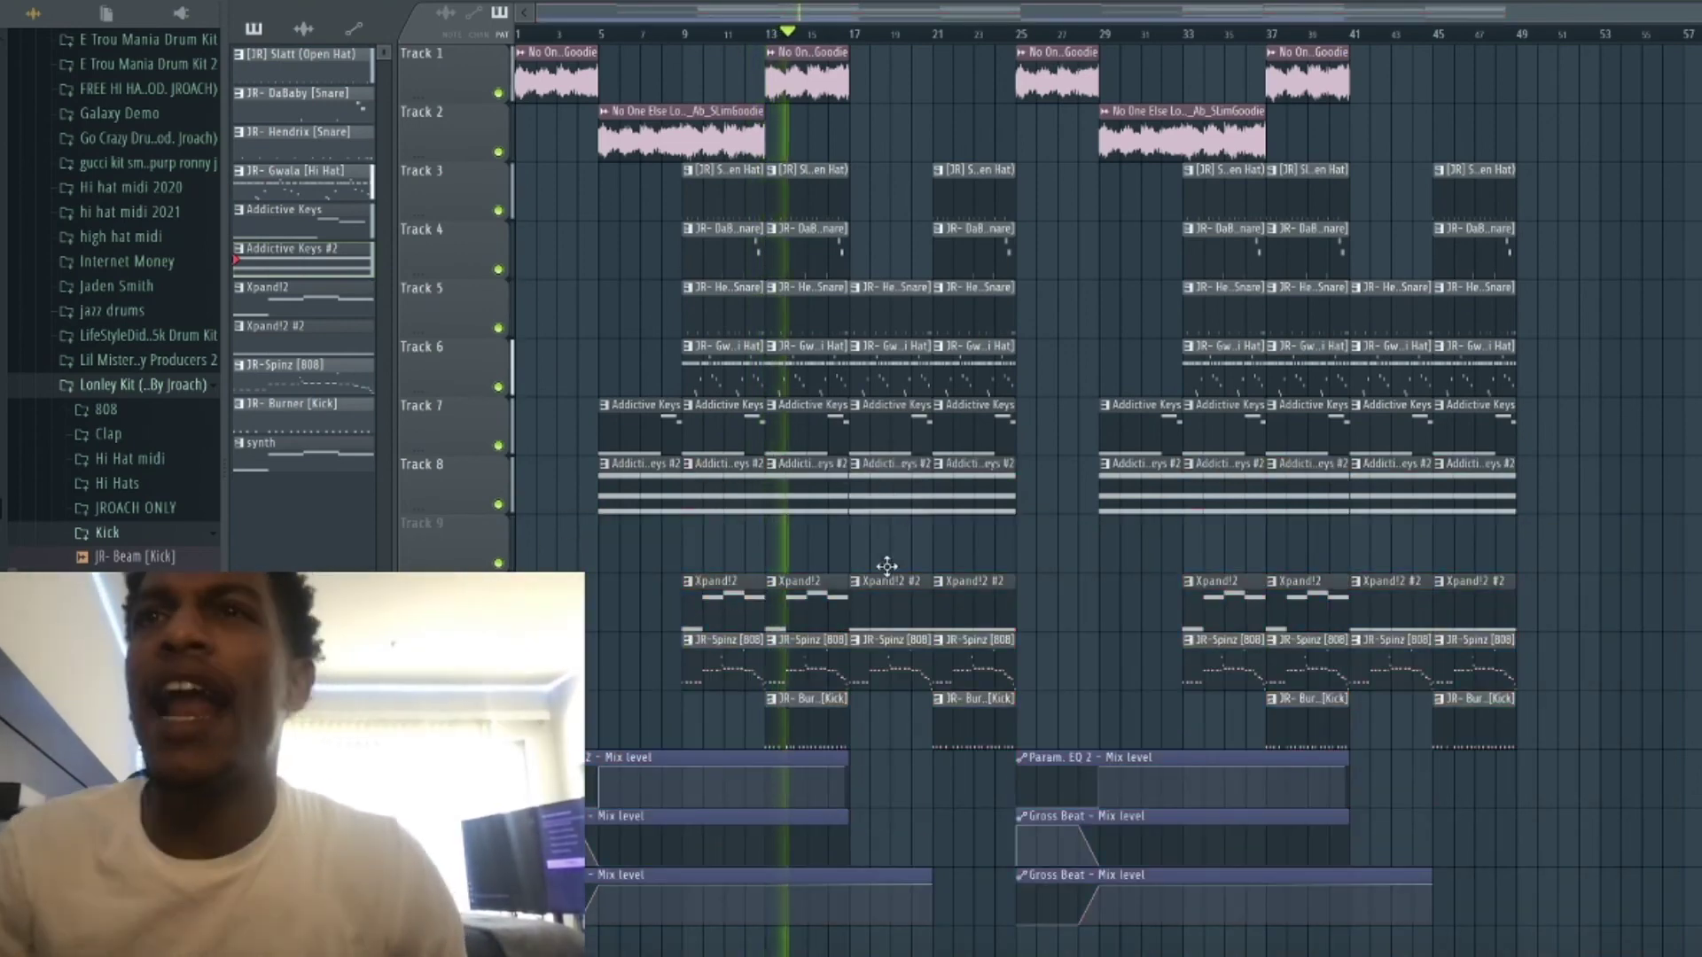
left_click(888, 565)
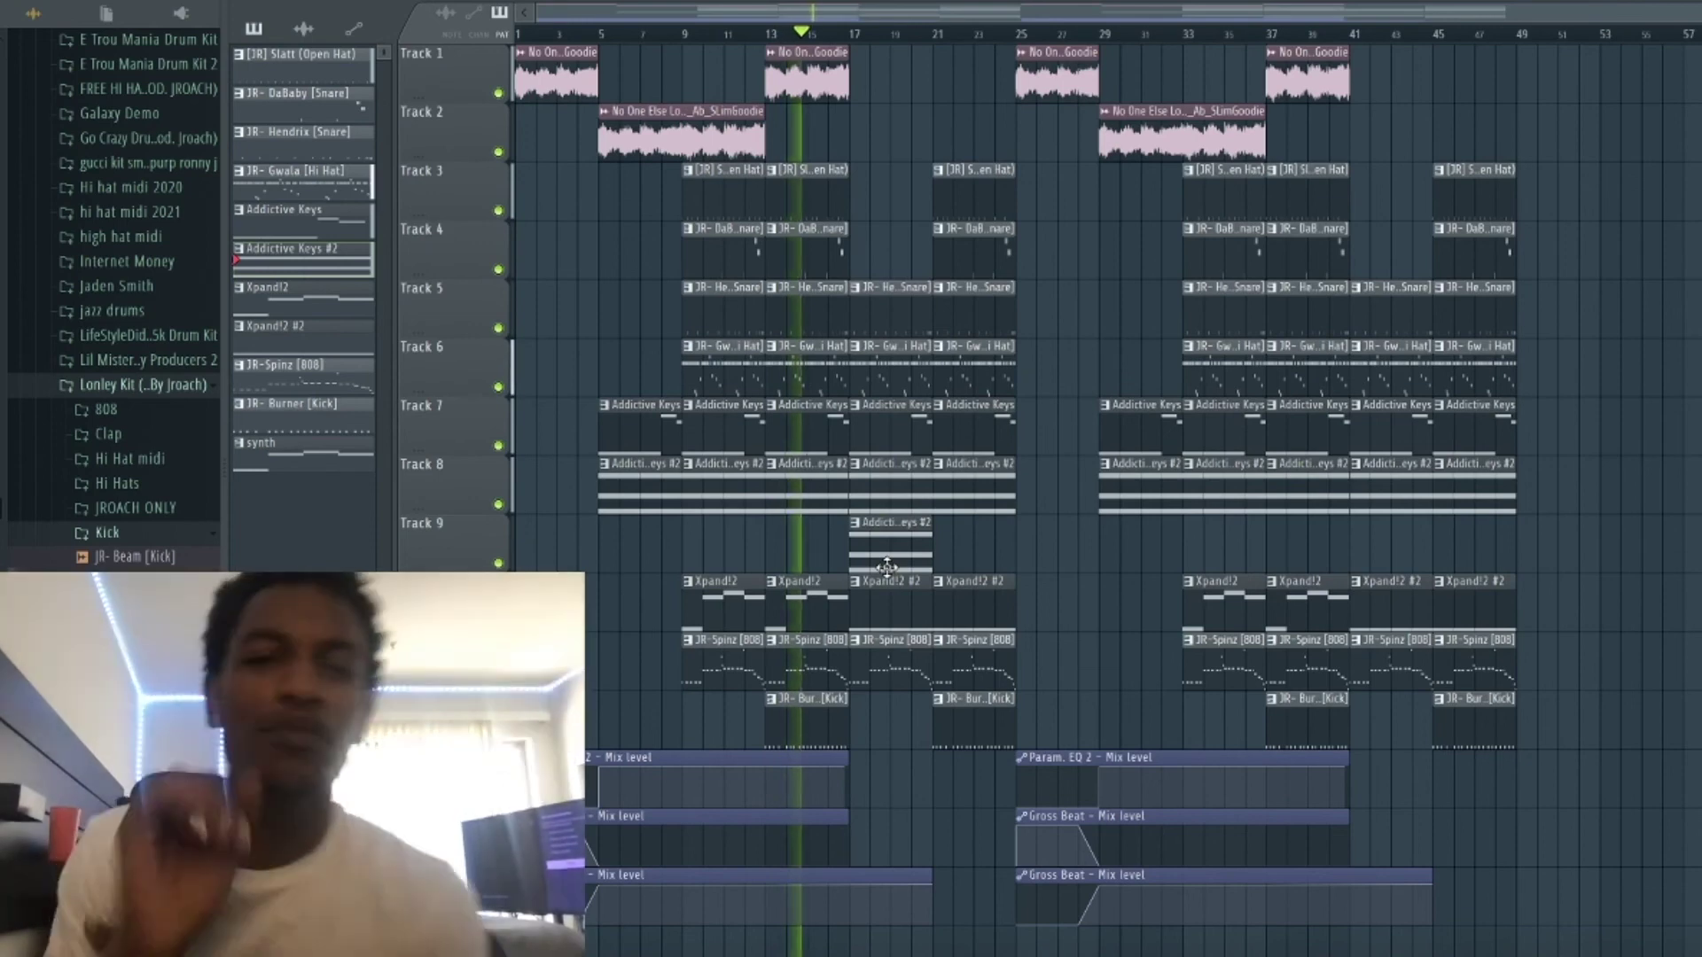
Delete the Addictive Keys #2 clip on track 8 at bar 17 and make the track 9 copy unique.
right_click(875, 485)
right_click(855, 528)
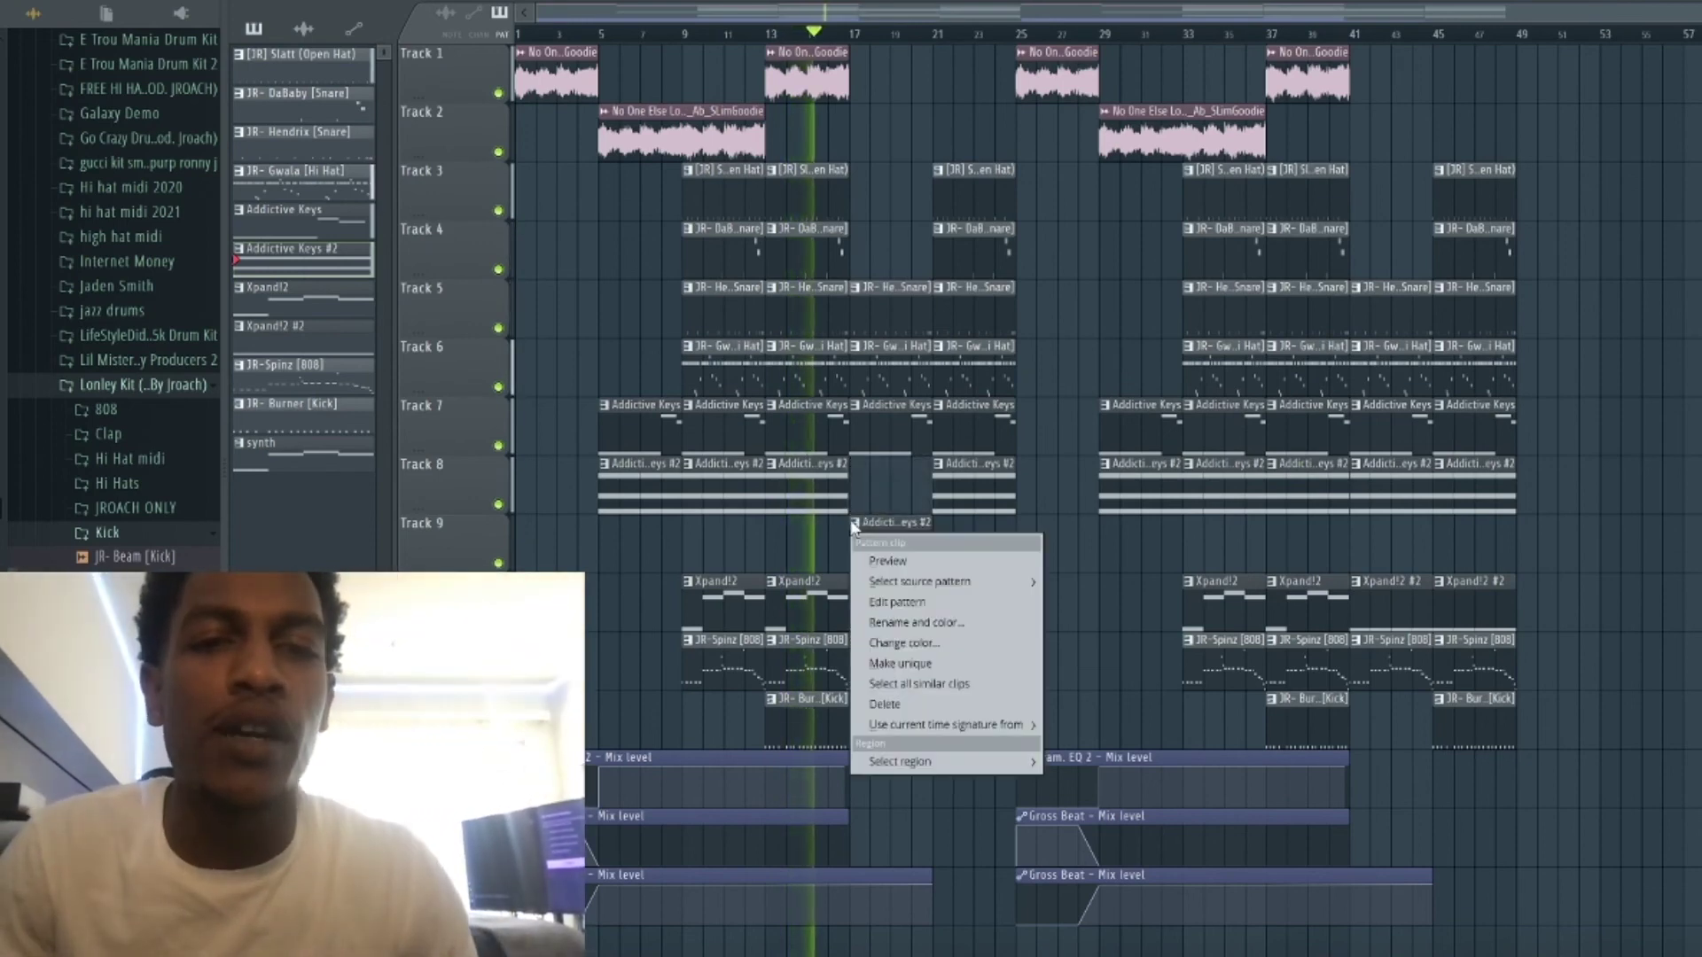
left_click(896, 664)
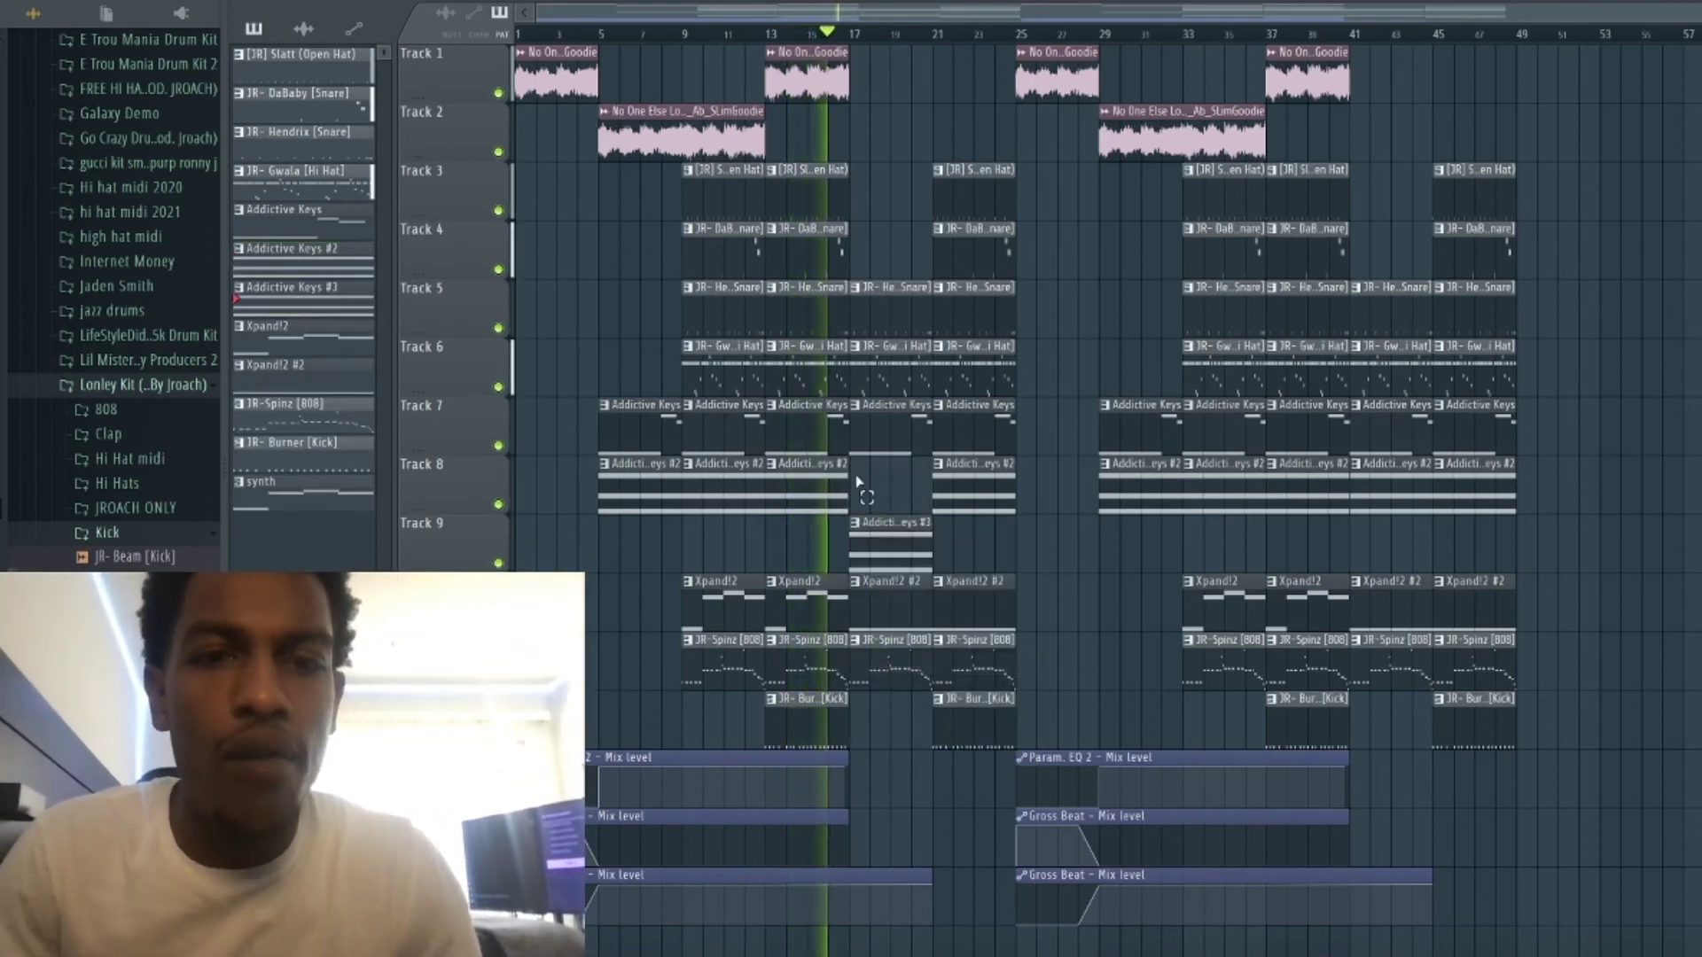
key("ctrl+v")
Clear the chord notes from the unique Addictive Keys pattern and draw a one-bar G7 note at bar 1.
double_click(904, 544)
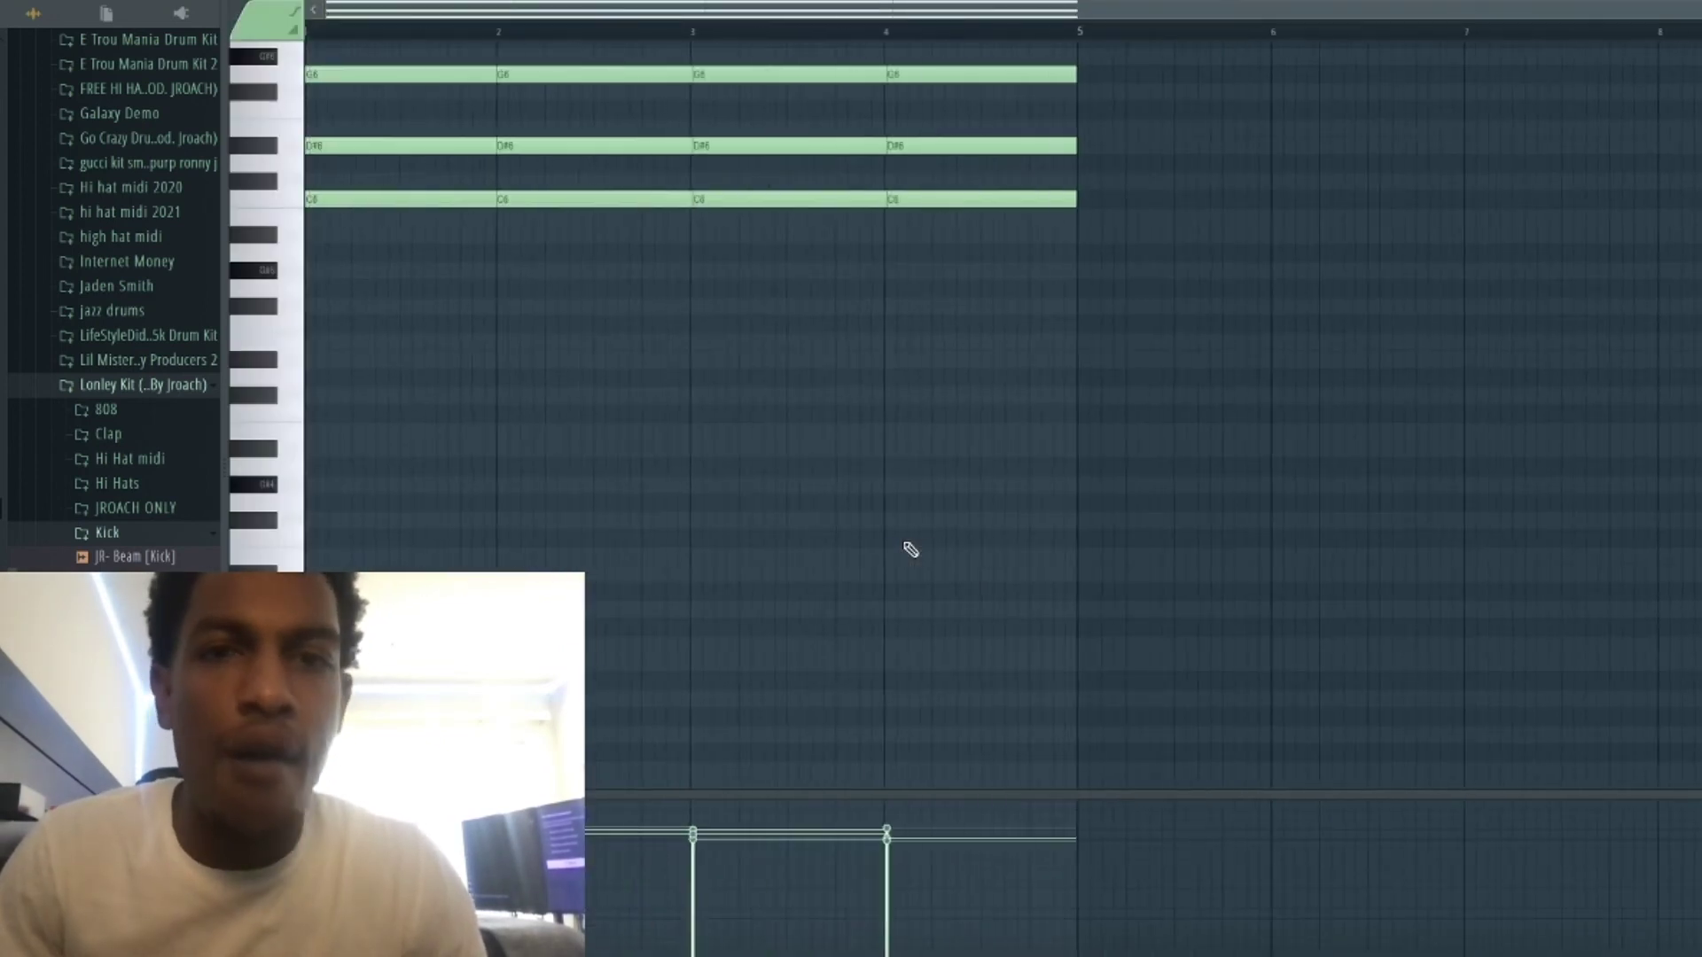
scroll(905, 544, "up", 5)
key("ctrl+x")
mouse_move(323, 351)
left_mouse_down()
mouse_move(282, 296)
mouse_move(257, 359)
mouse_move(234, 242)
mouse_move(238, 262)
left_mouse_up()
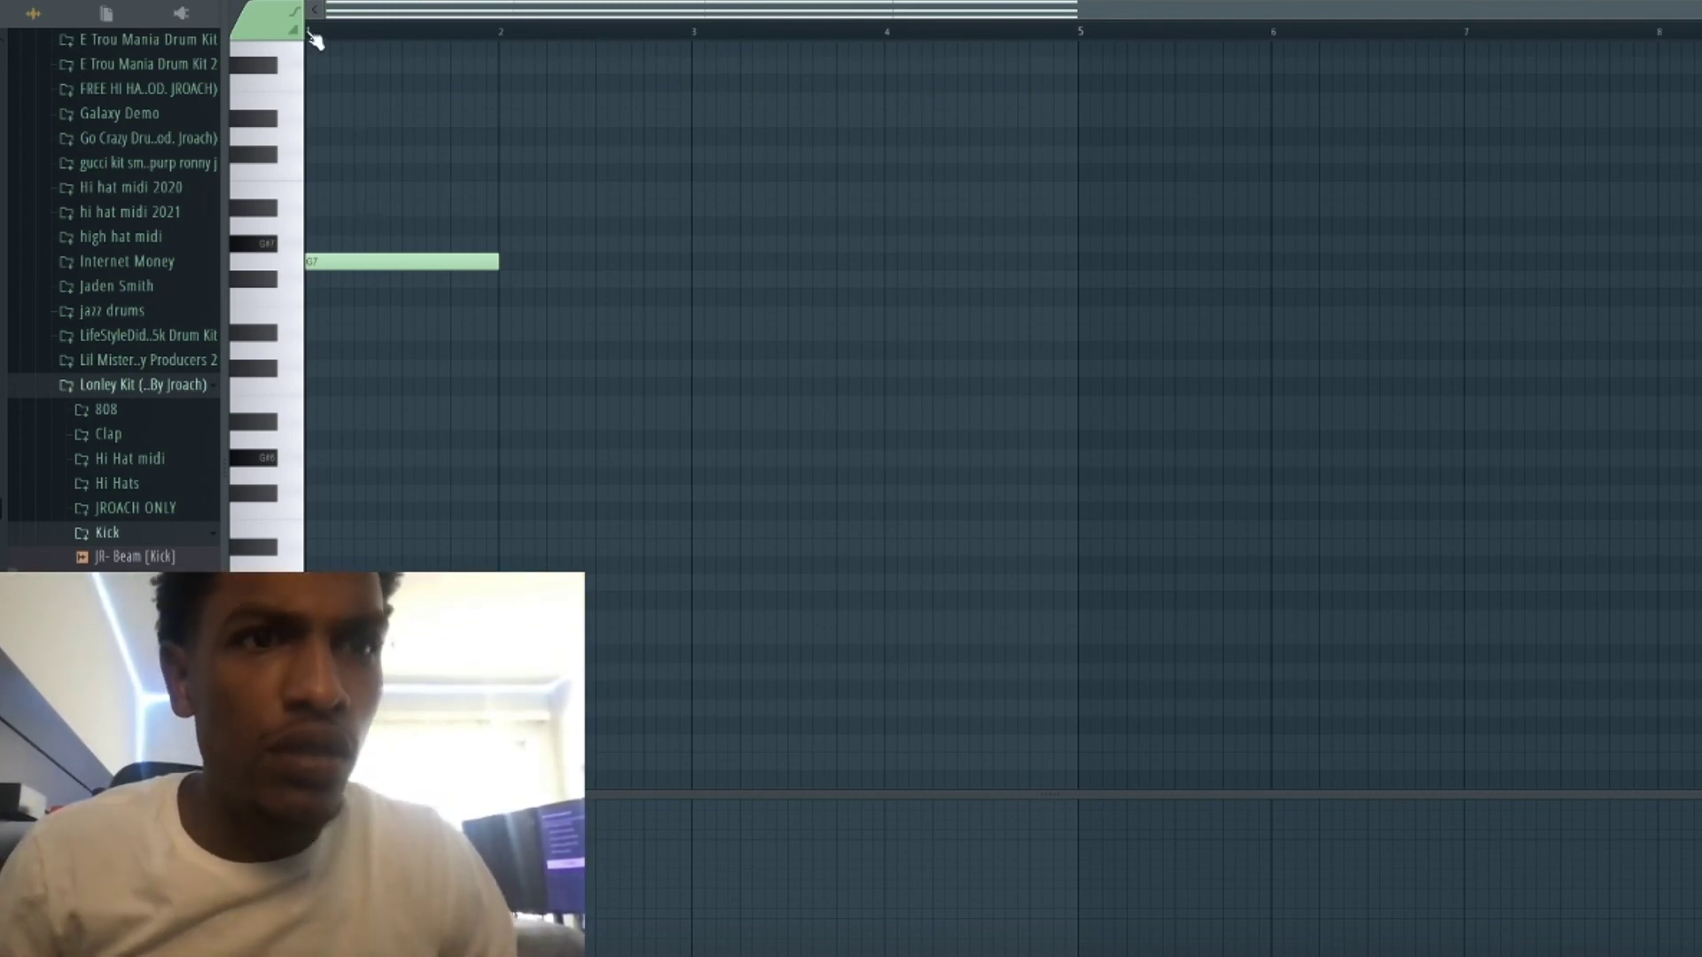
Add descending D#7, D7 and C7 notes with staggered starts after the G7 note and audition the run.
key("space")
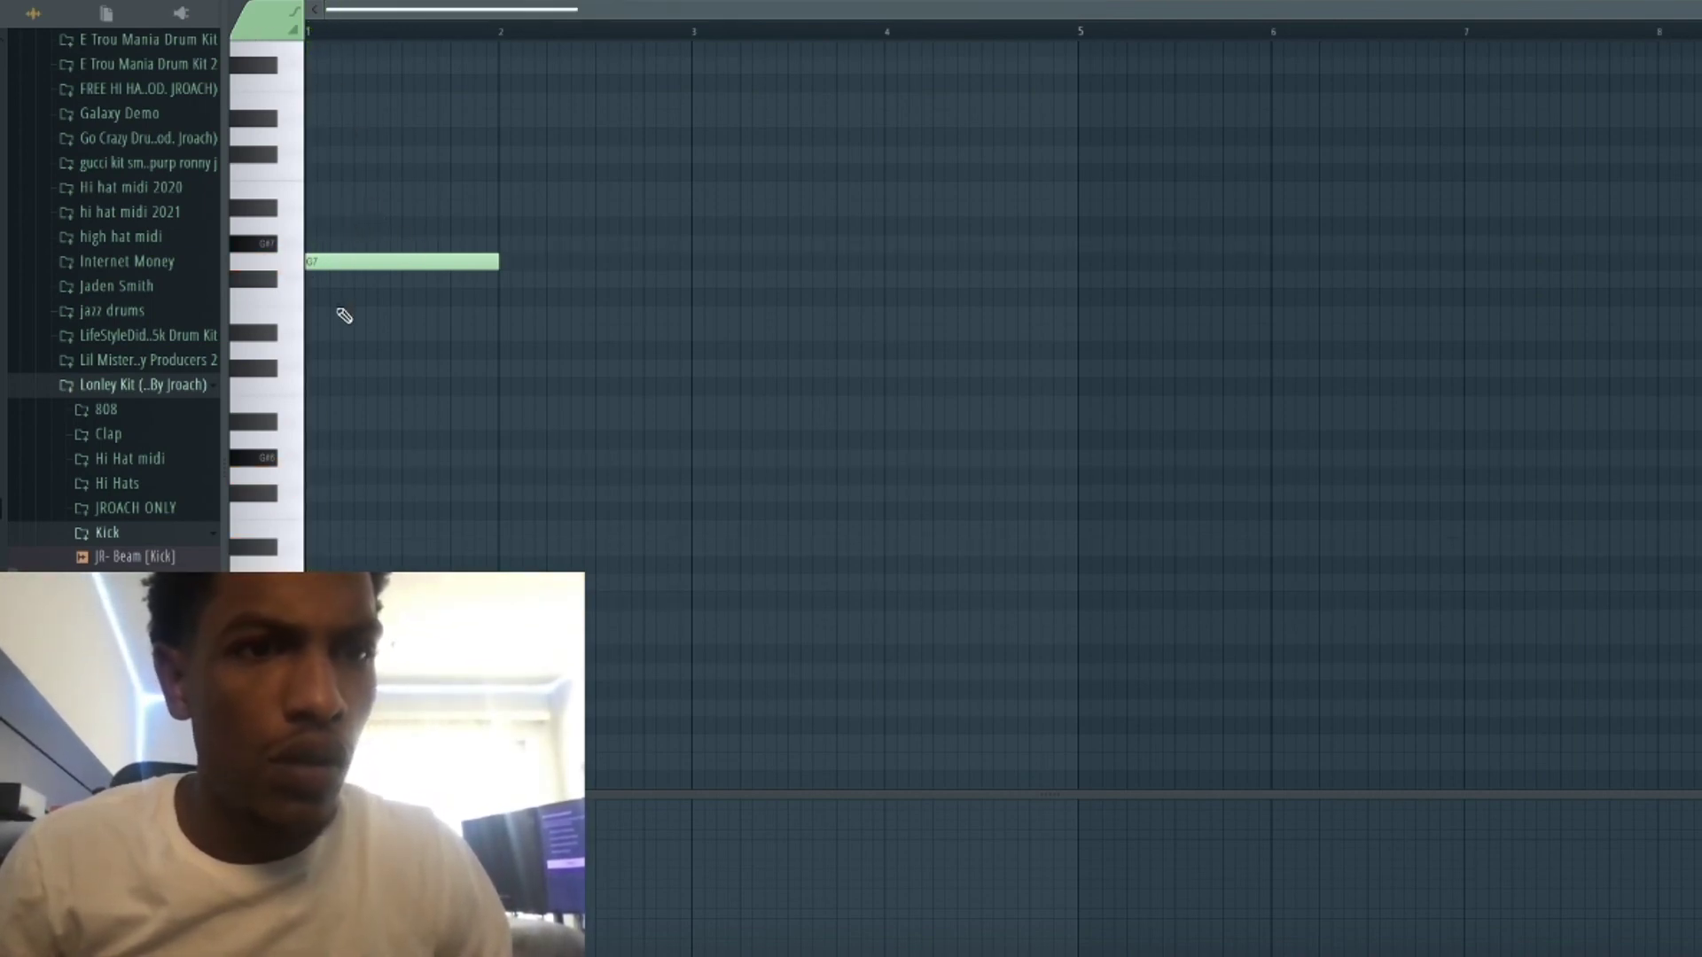
mouse_move(343, 316)
left_mouse_down()
mouse_move(323, 351)
mouse_move(324, 327)
left_mouse_up()
key("space")
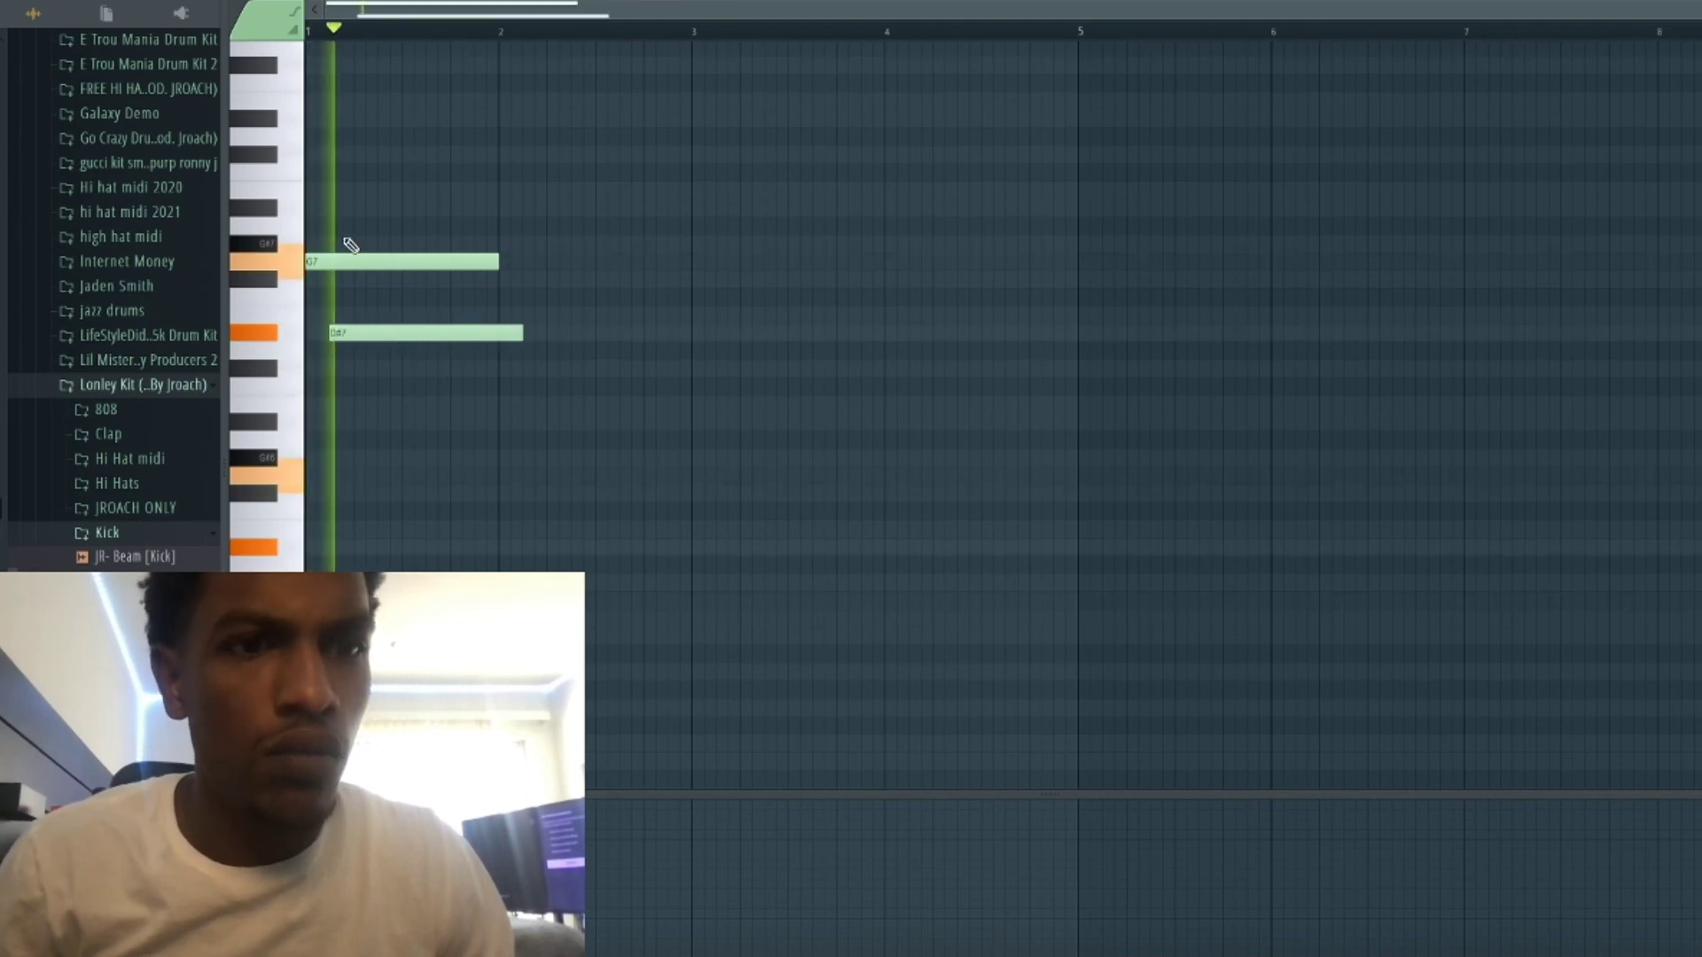
left_click_drag(368, 370, 367, 352)
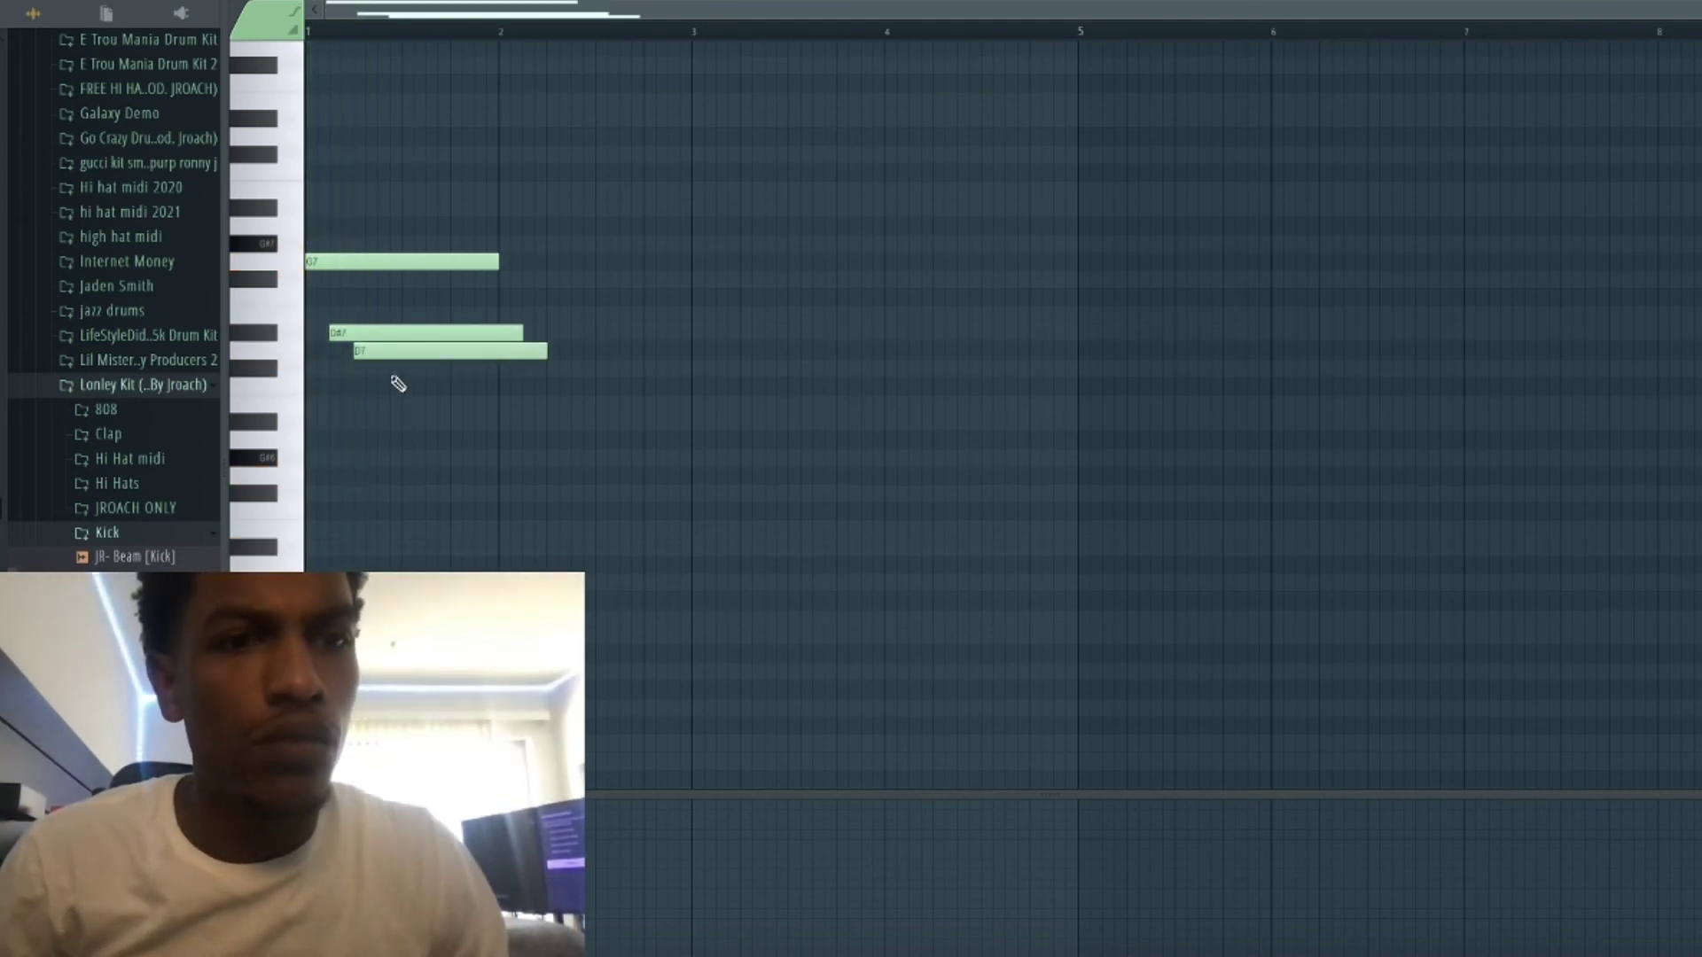
key("space")
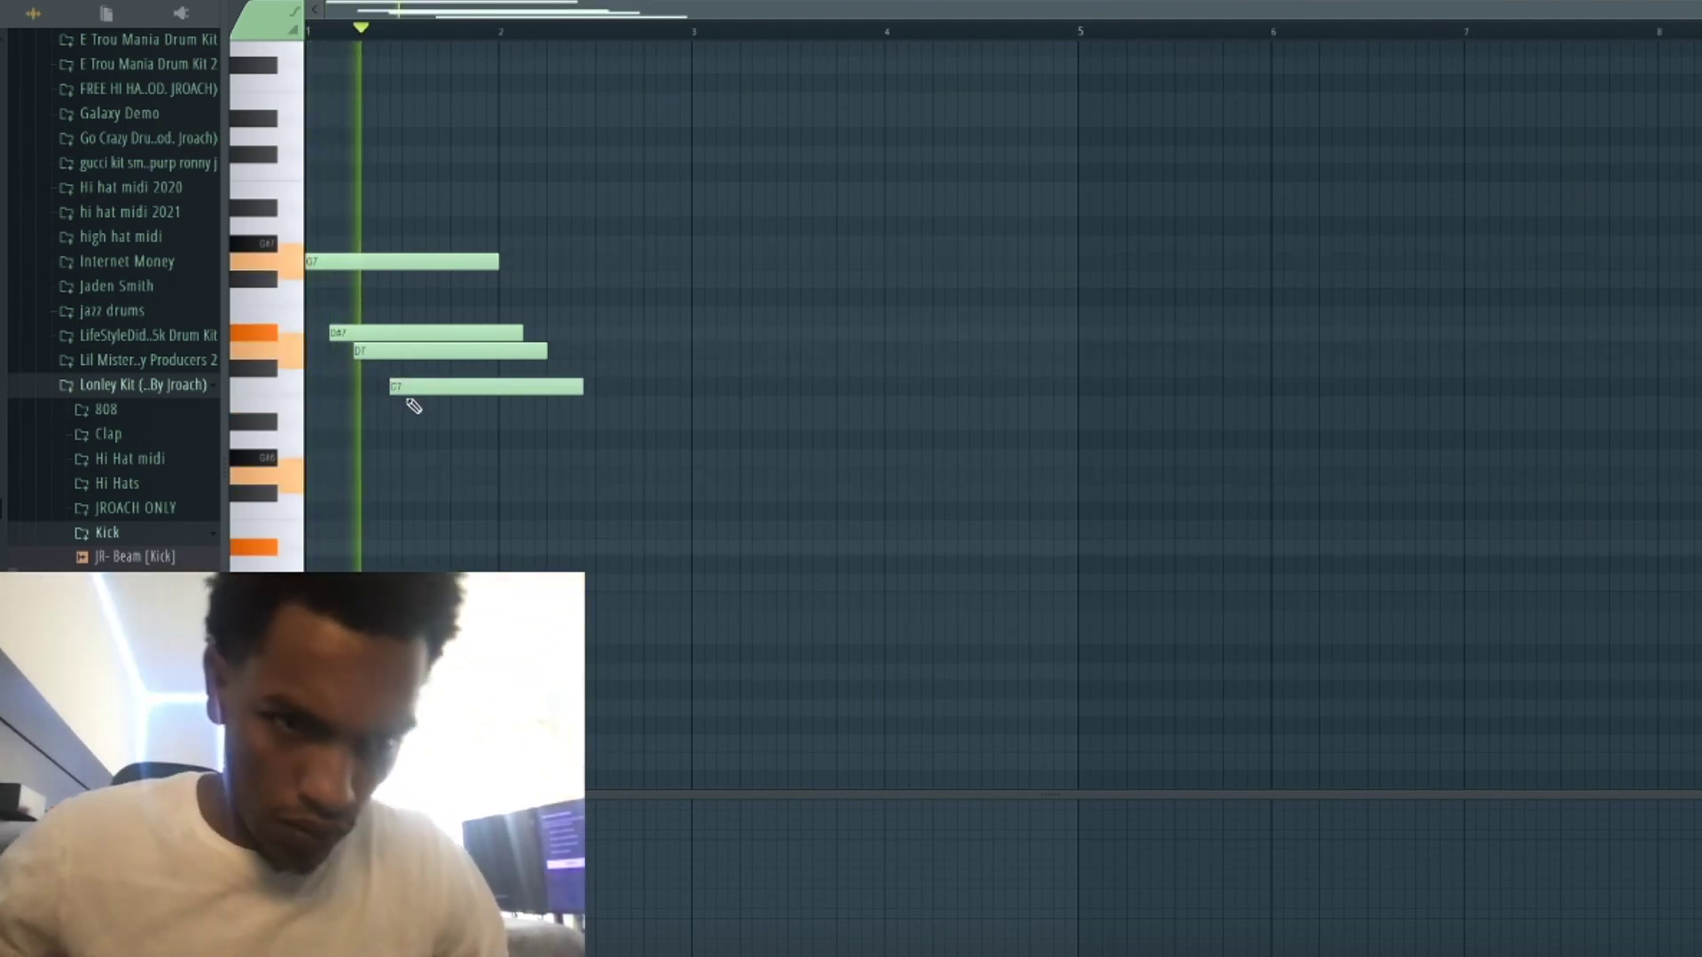
key("space")
key("space")
Shorten the four descending notes to one step each, spaced two steps apart from the start of bar 1.
left_click_drag(403, 387, 319, 93)
key("space")
key("space")
key("shift+d")
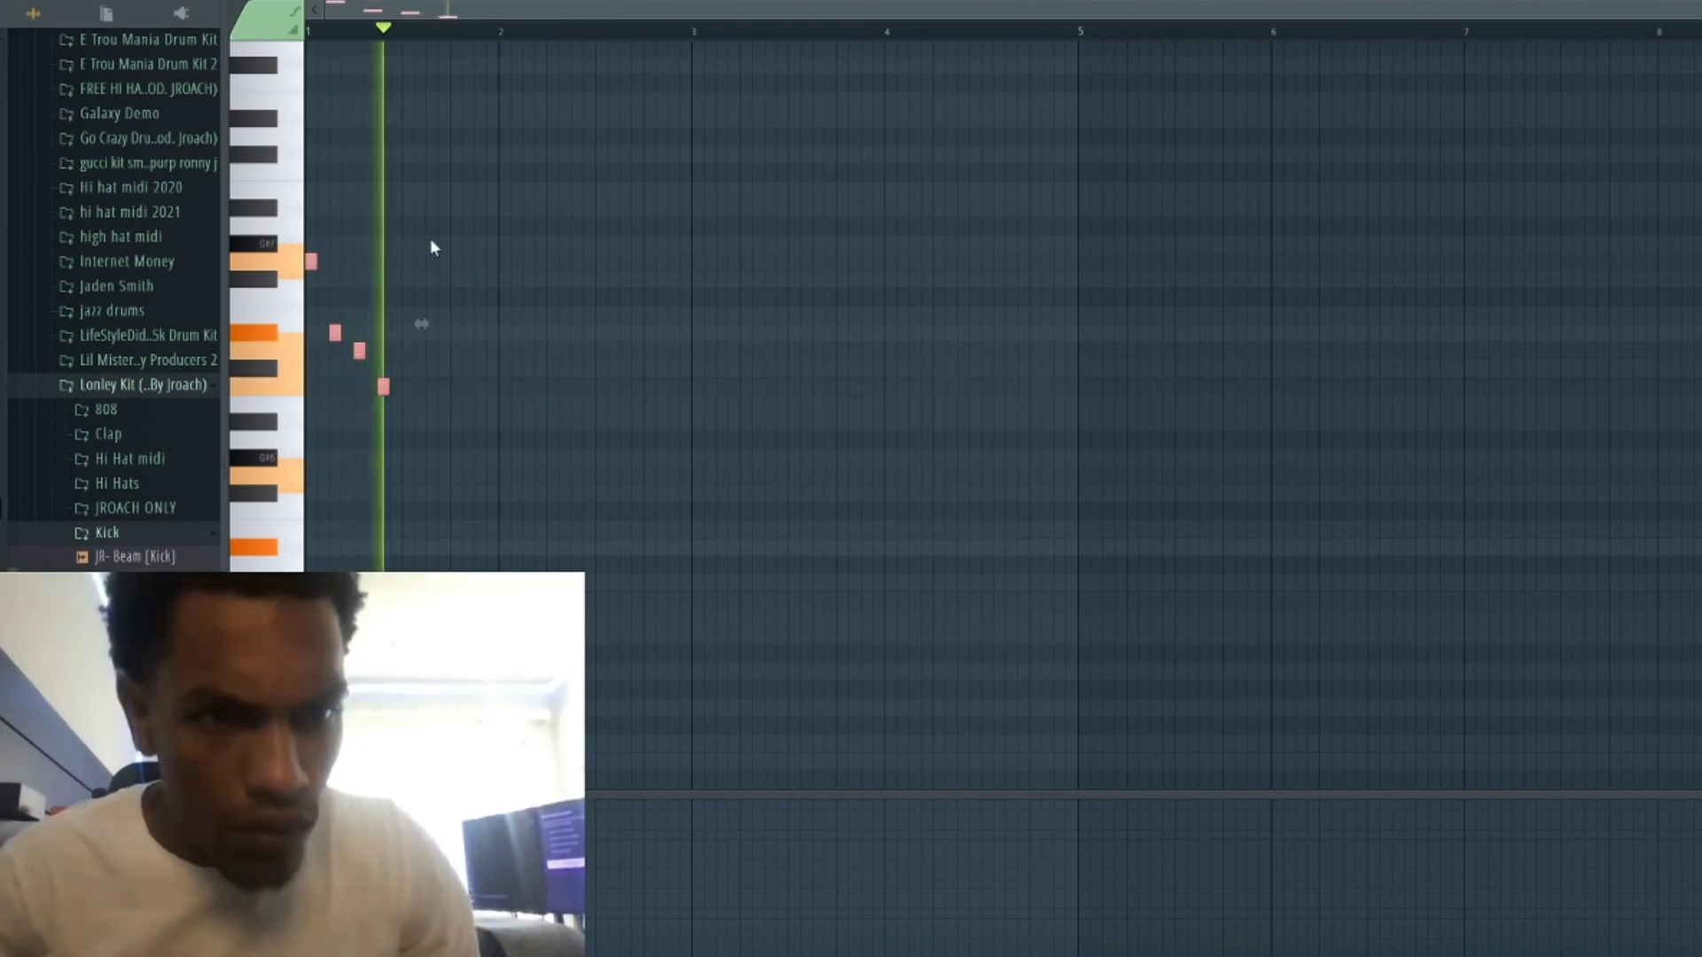
Duplicate the four-note run into the second half of bar 1 and flip the copy vertically so it ascends.
right_click(446, 390)
left_click_drag(433, 413, 305, 149)
key("space")
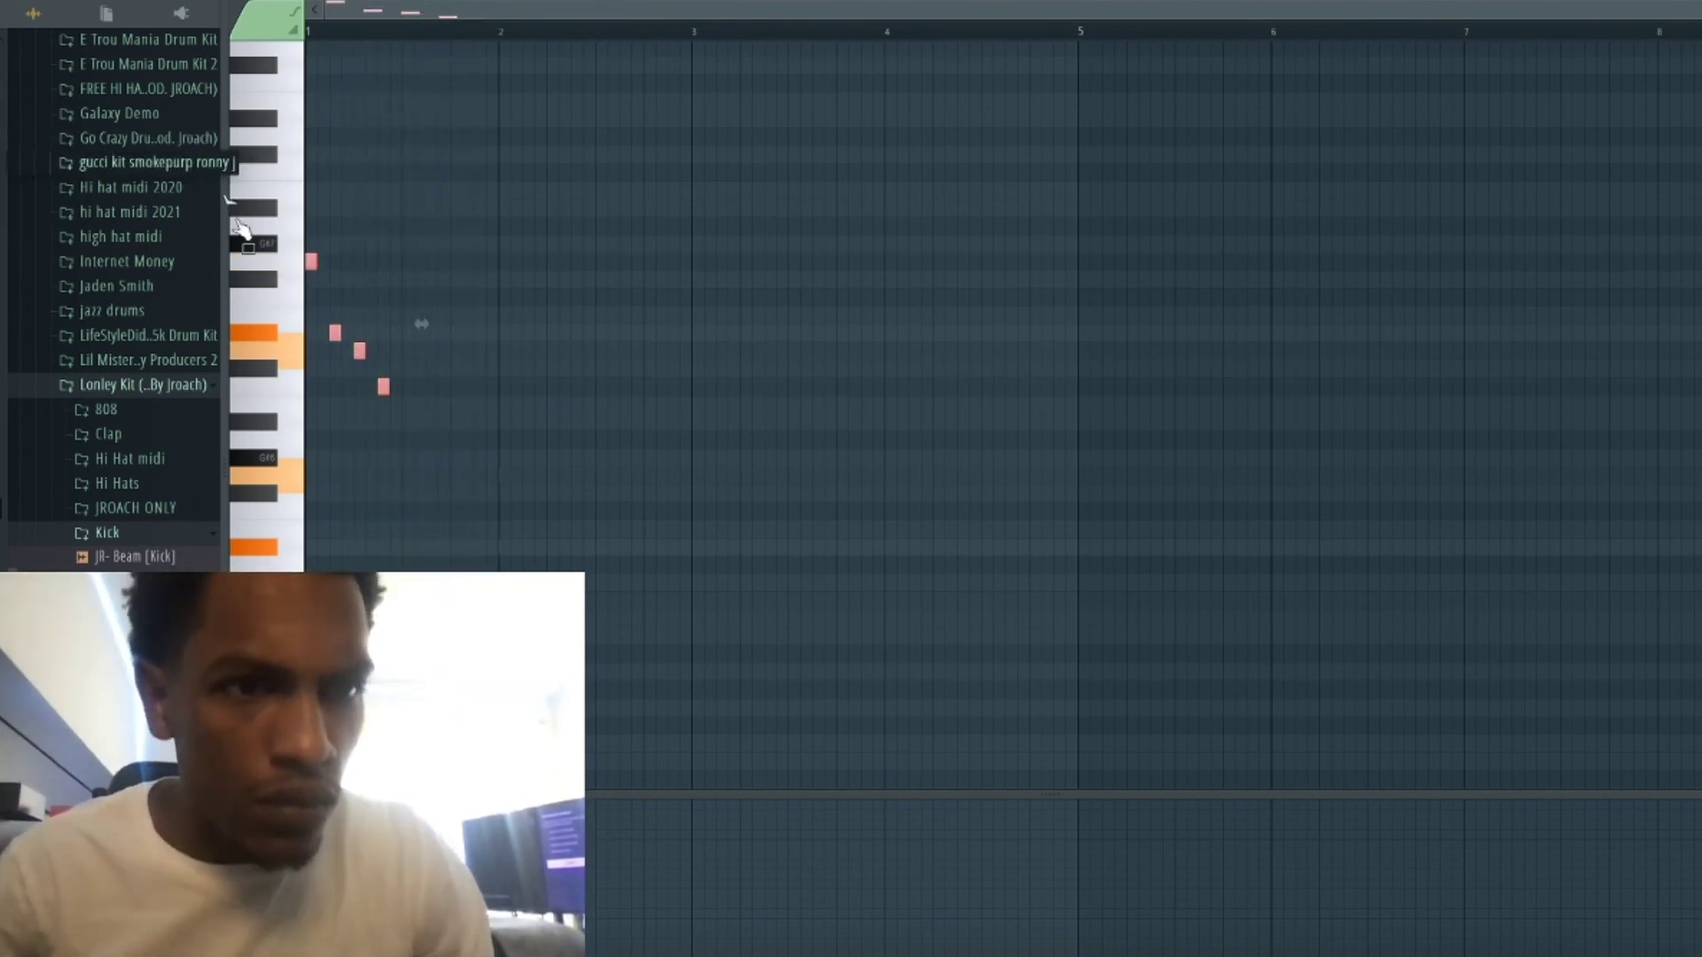
left_click_drag(335, 333, 431, 333)
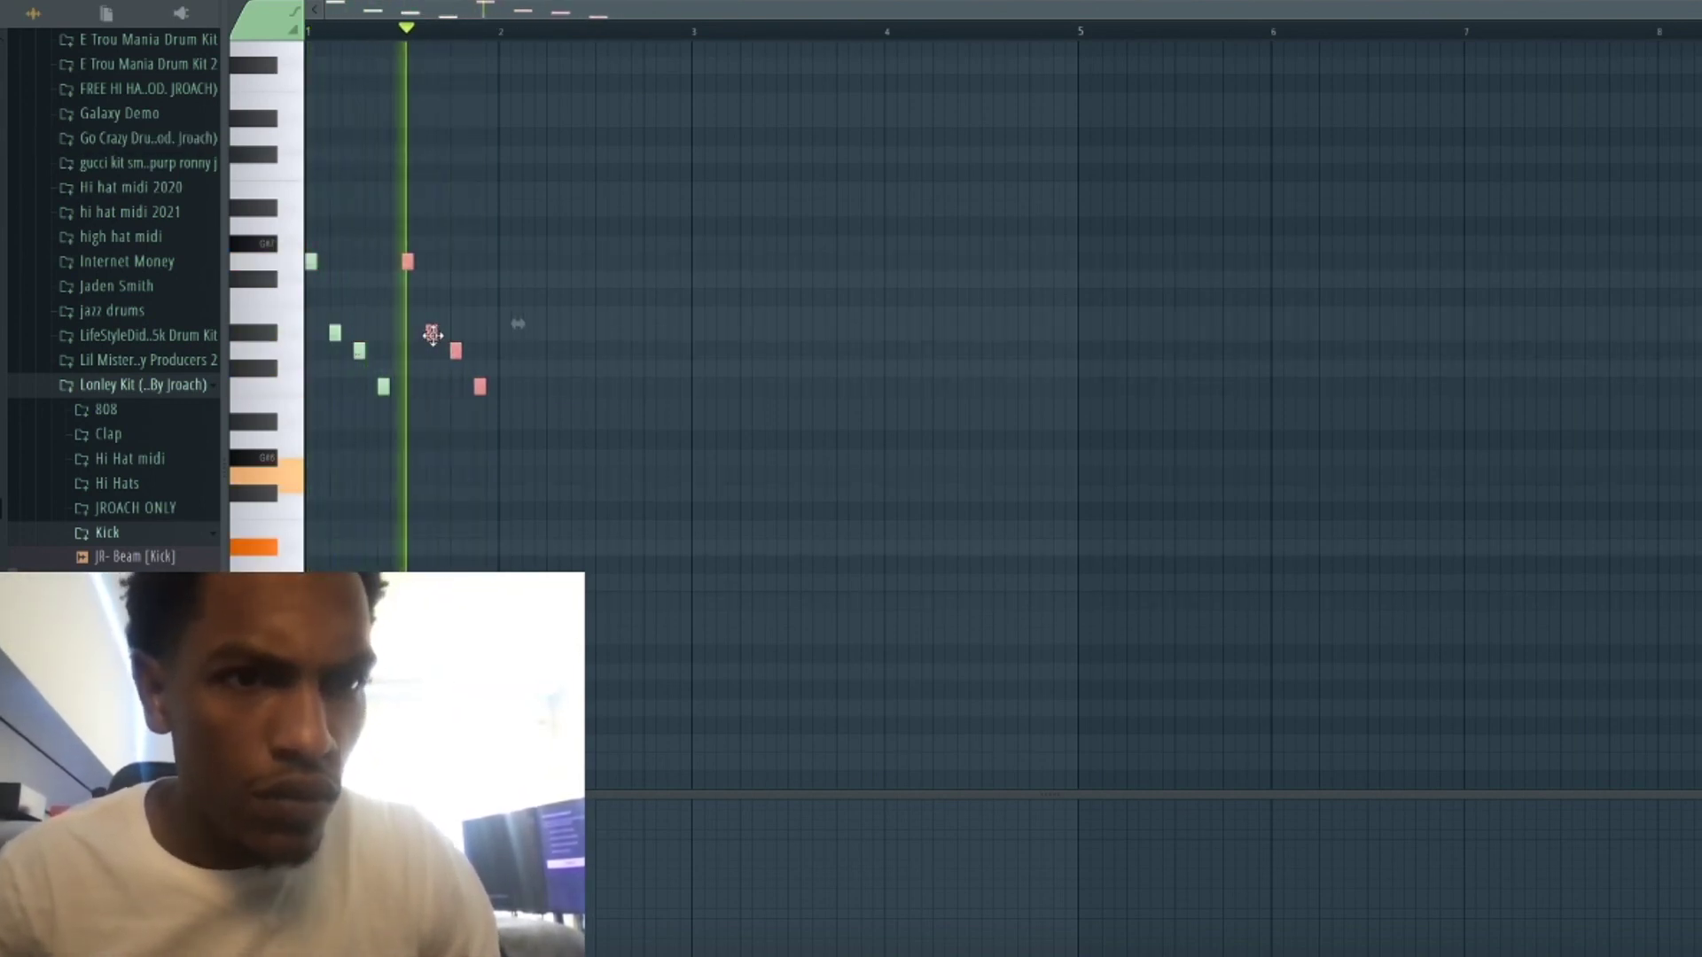
key("alt+y")
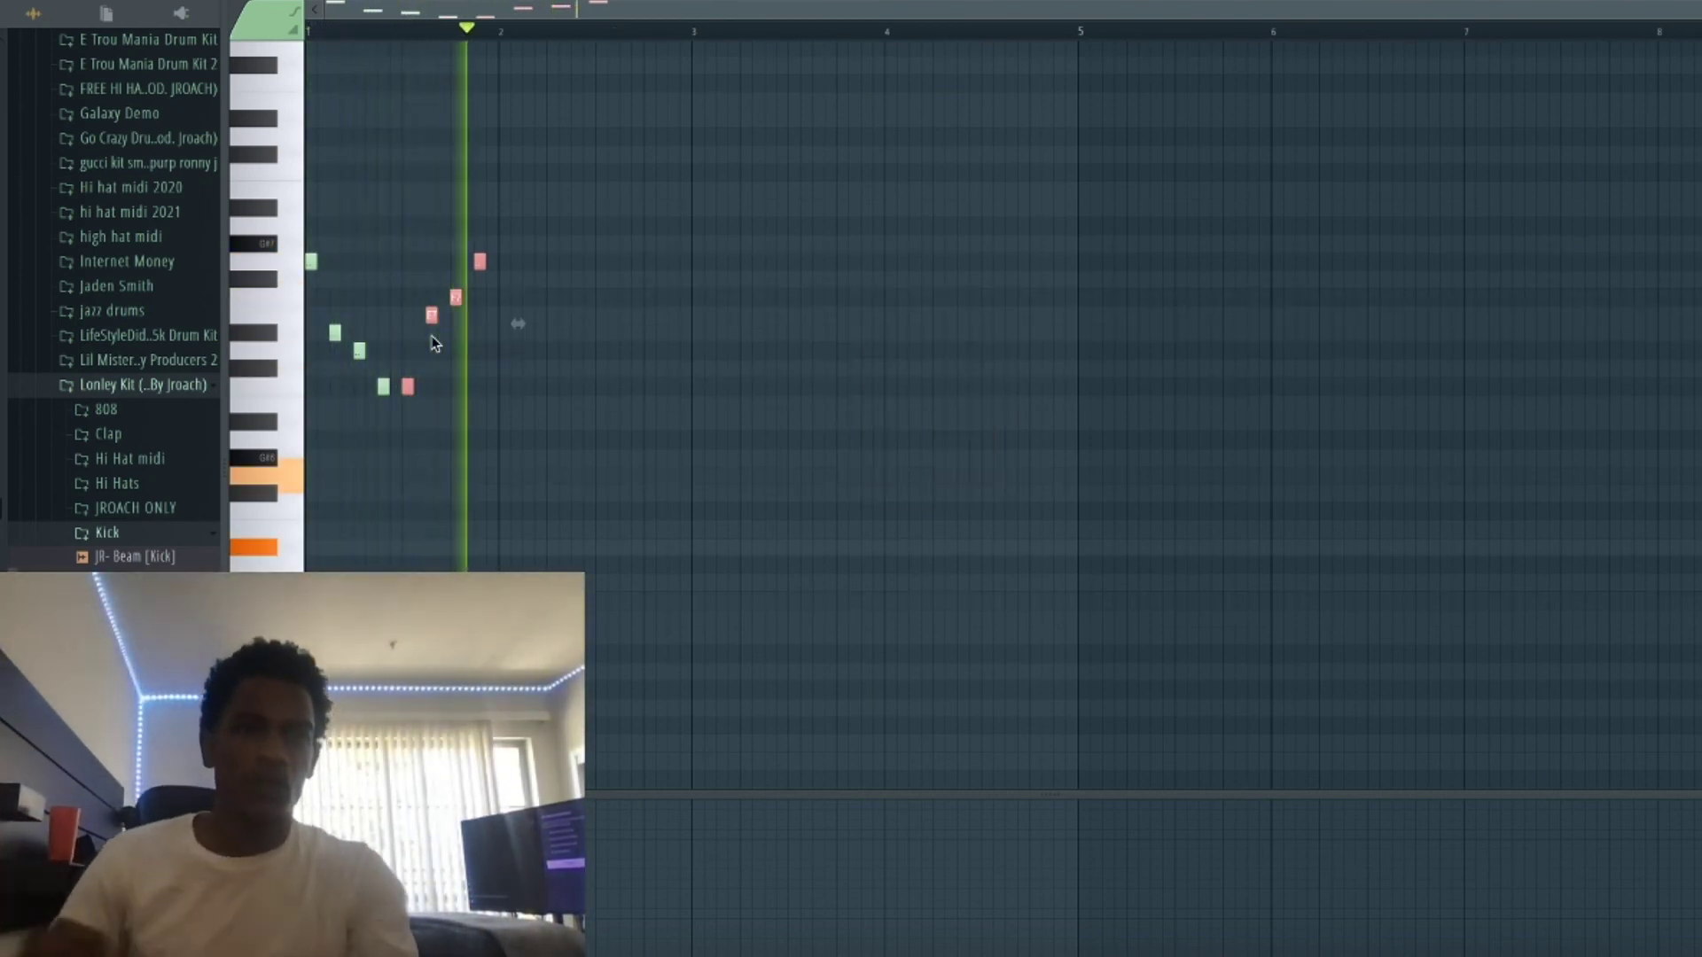
Lower the two middle notes of the ascending run to D7 and D#7 and audition the melody.
left_click(427, 318)
key("shift+Down")
key("shift+Down")
key("shift+Up")
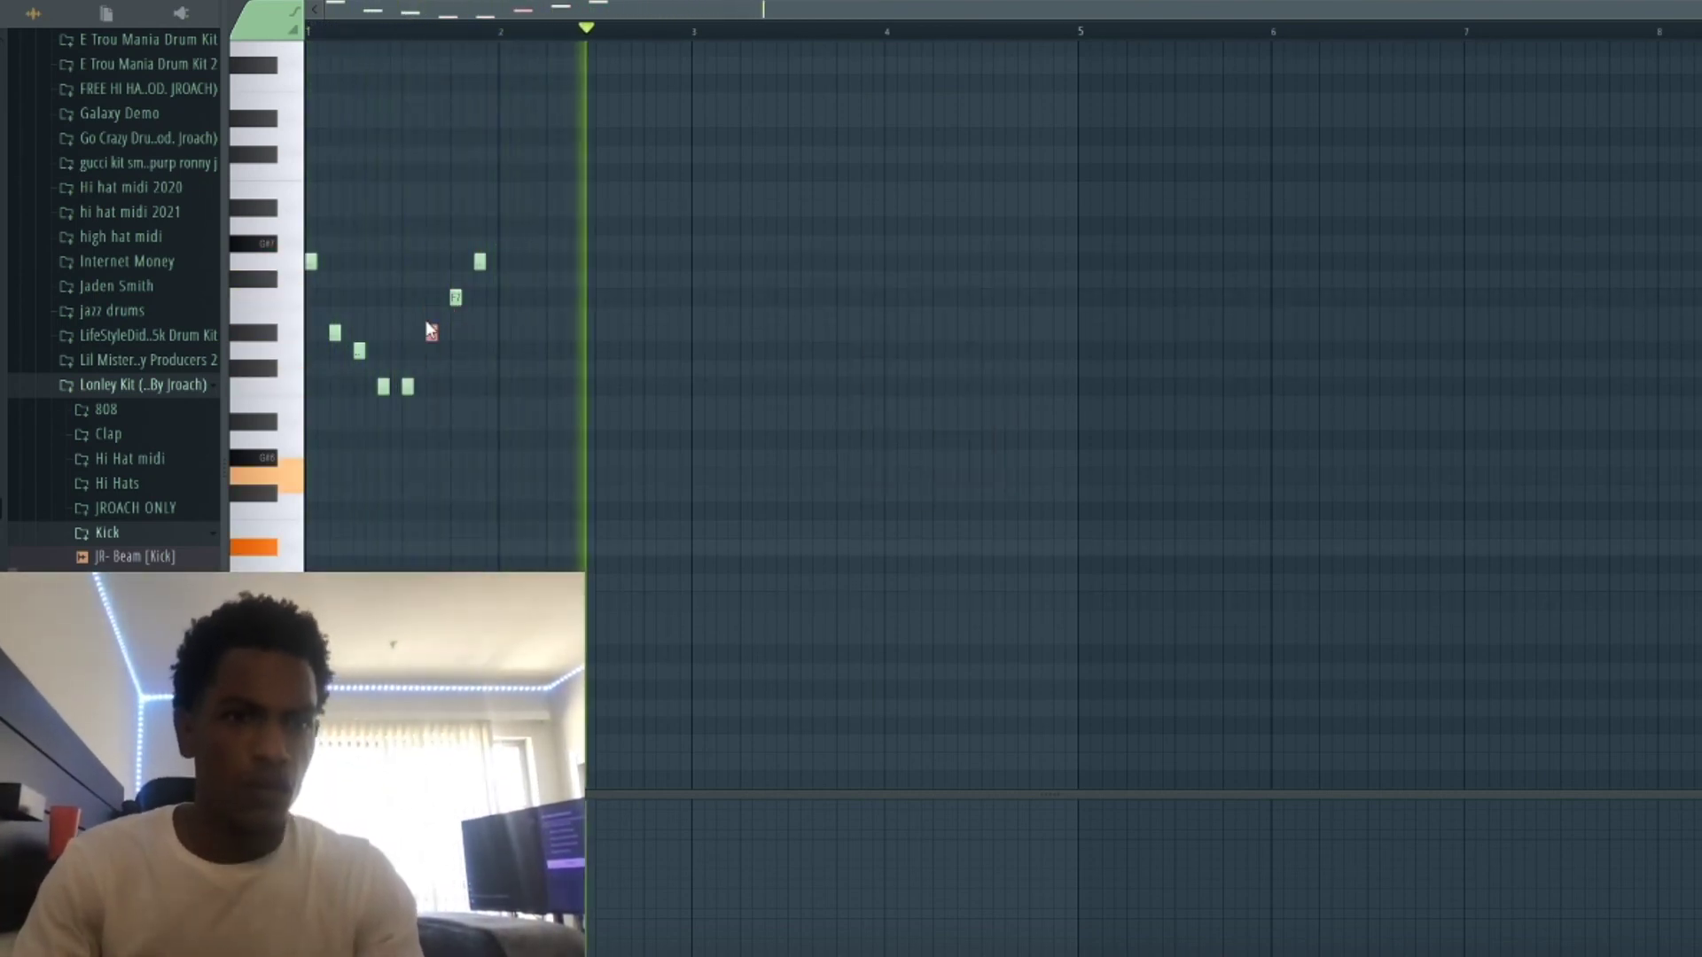
left_click_drag(483, 336, 462, 241)
key("shift+Down")
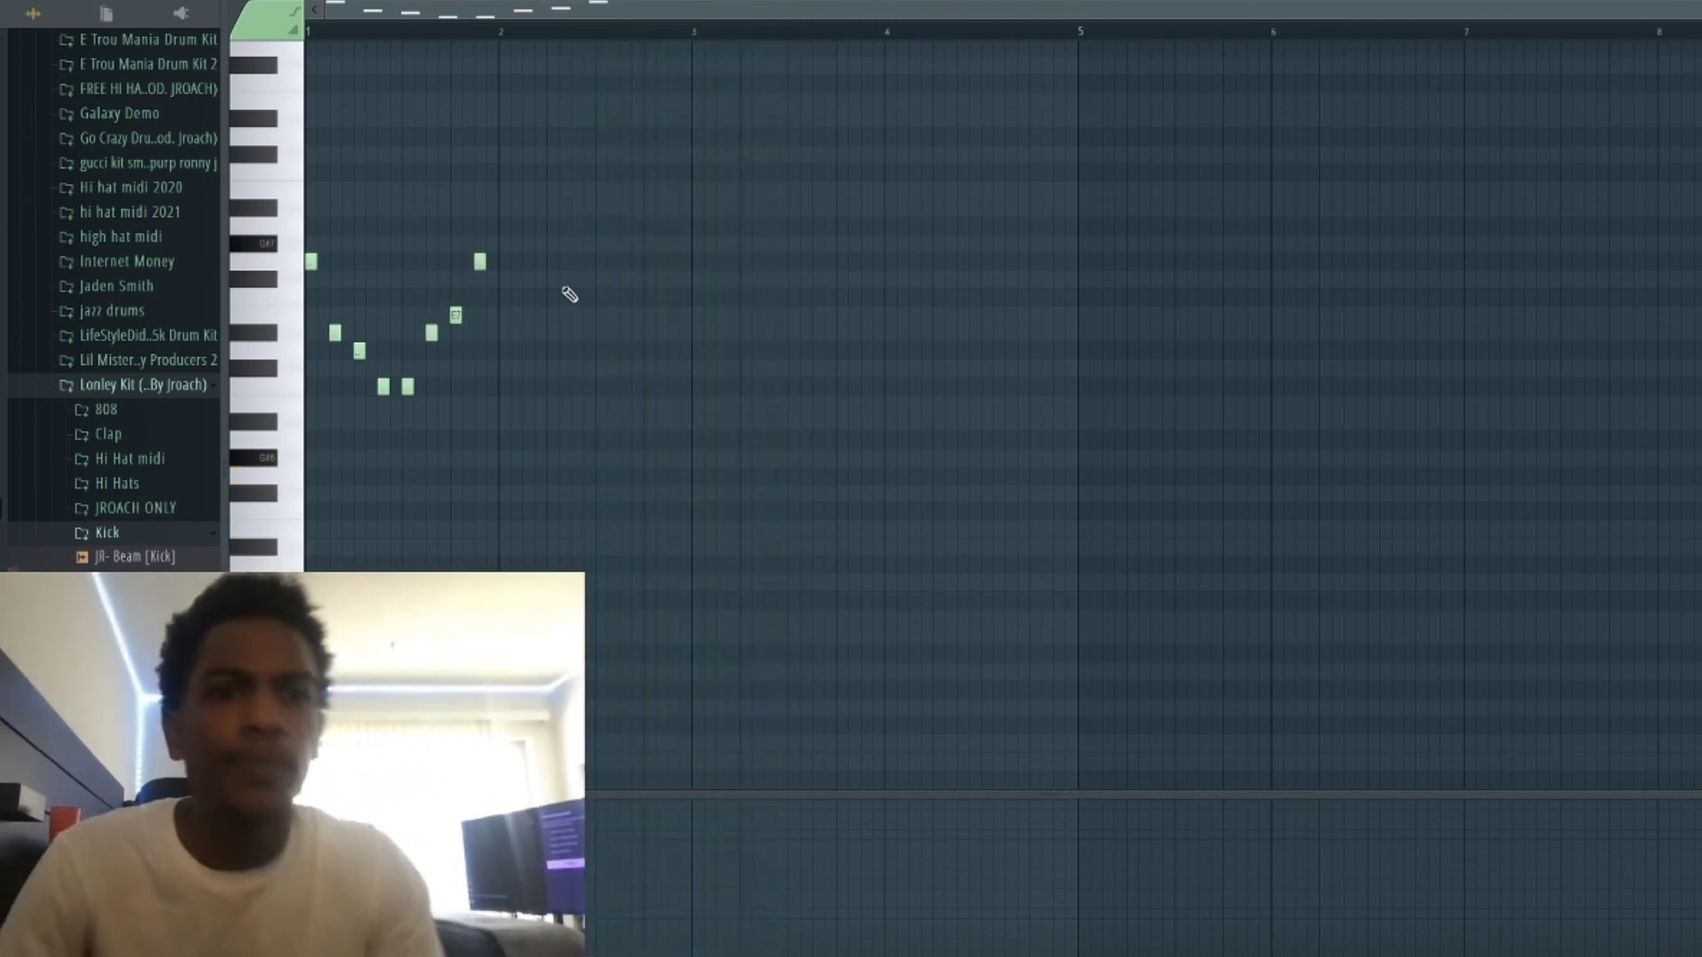
key("space")
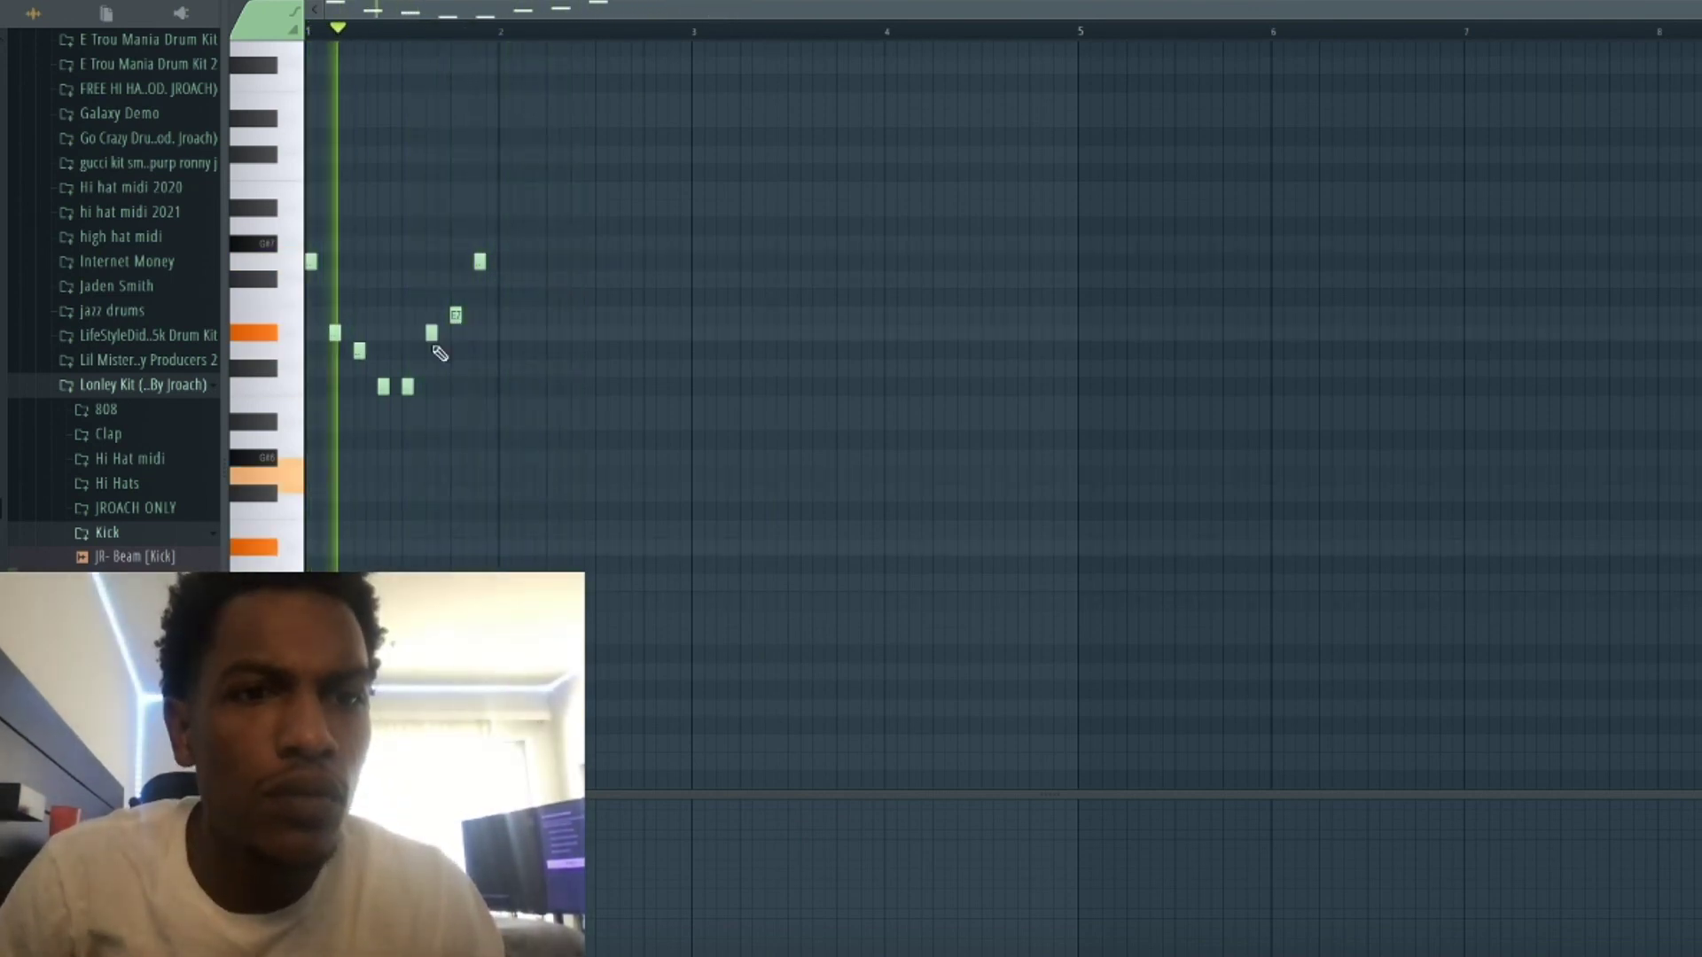
mouse_move(434, 332)
left_mouse_down()
mouse_move(431, 355)
mouse_move(453, 334)
left_mouse_up()
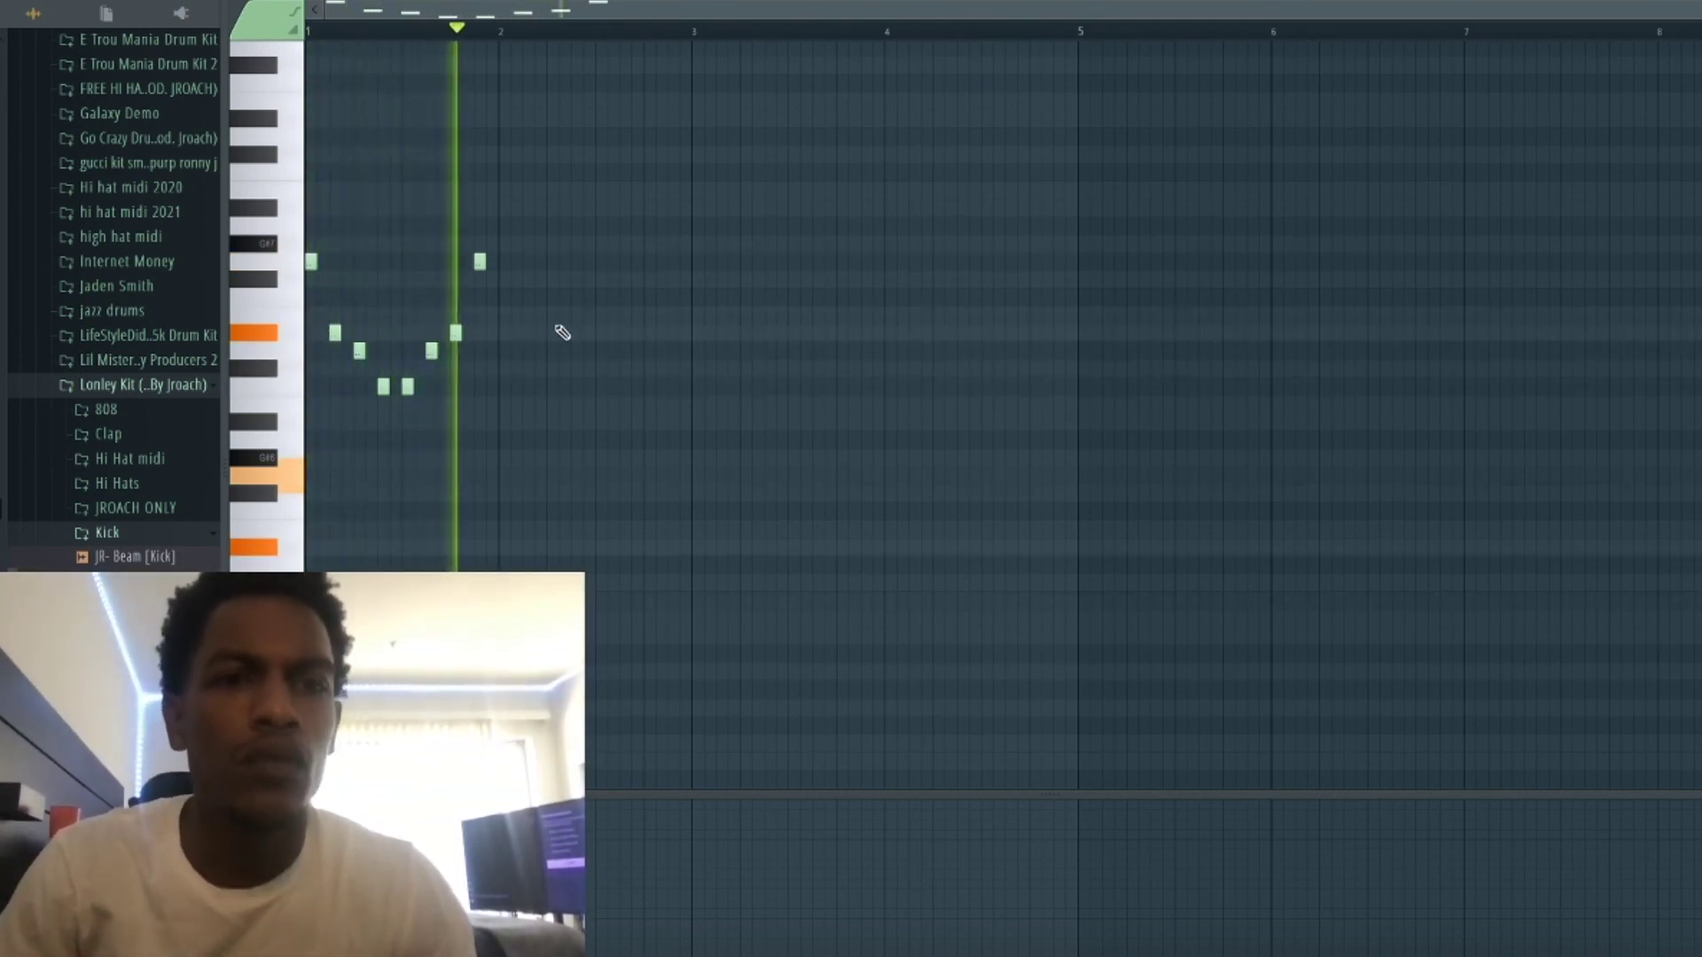
Repeat the full bar 1 phrase through bars 2 to 4, deleting the extra copy in bar 5.
key("ctrl+a")
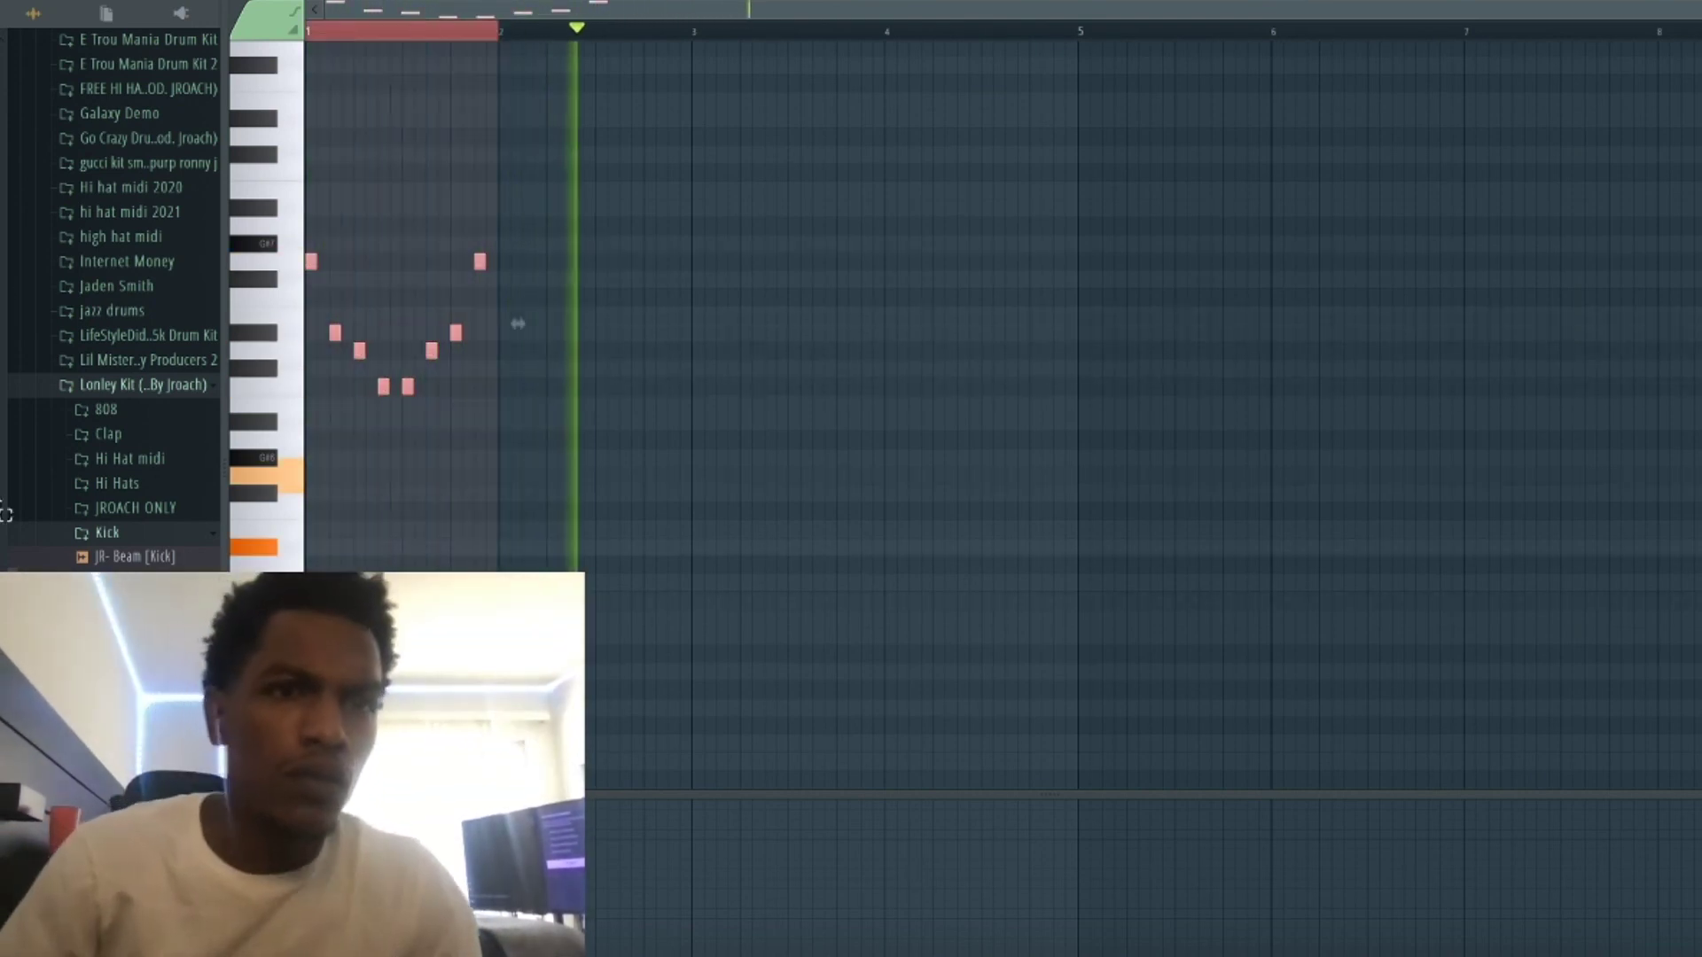
key("ctrl+b")
key("ctrl+b")
key("ctrl+b")
key("ctrl+b")
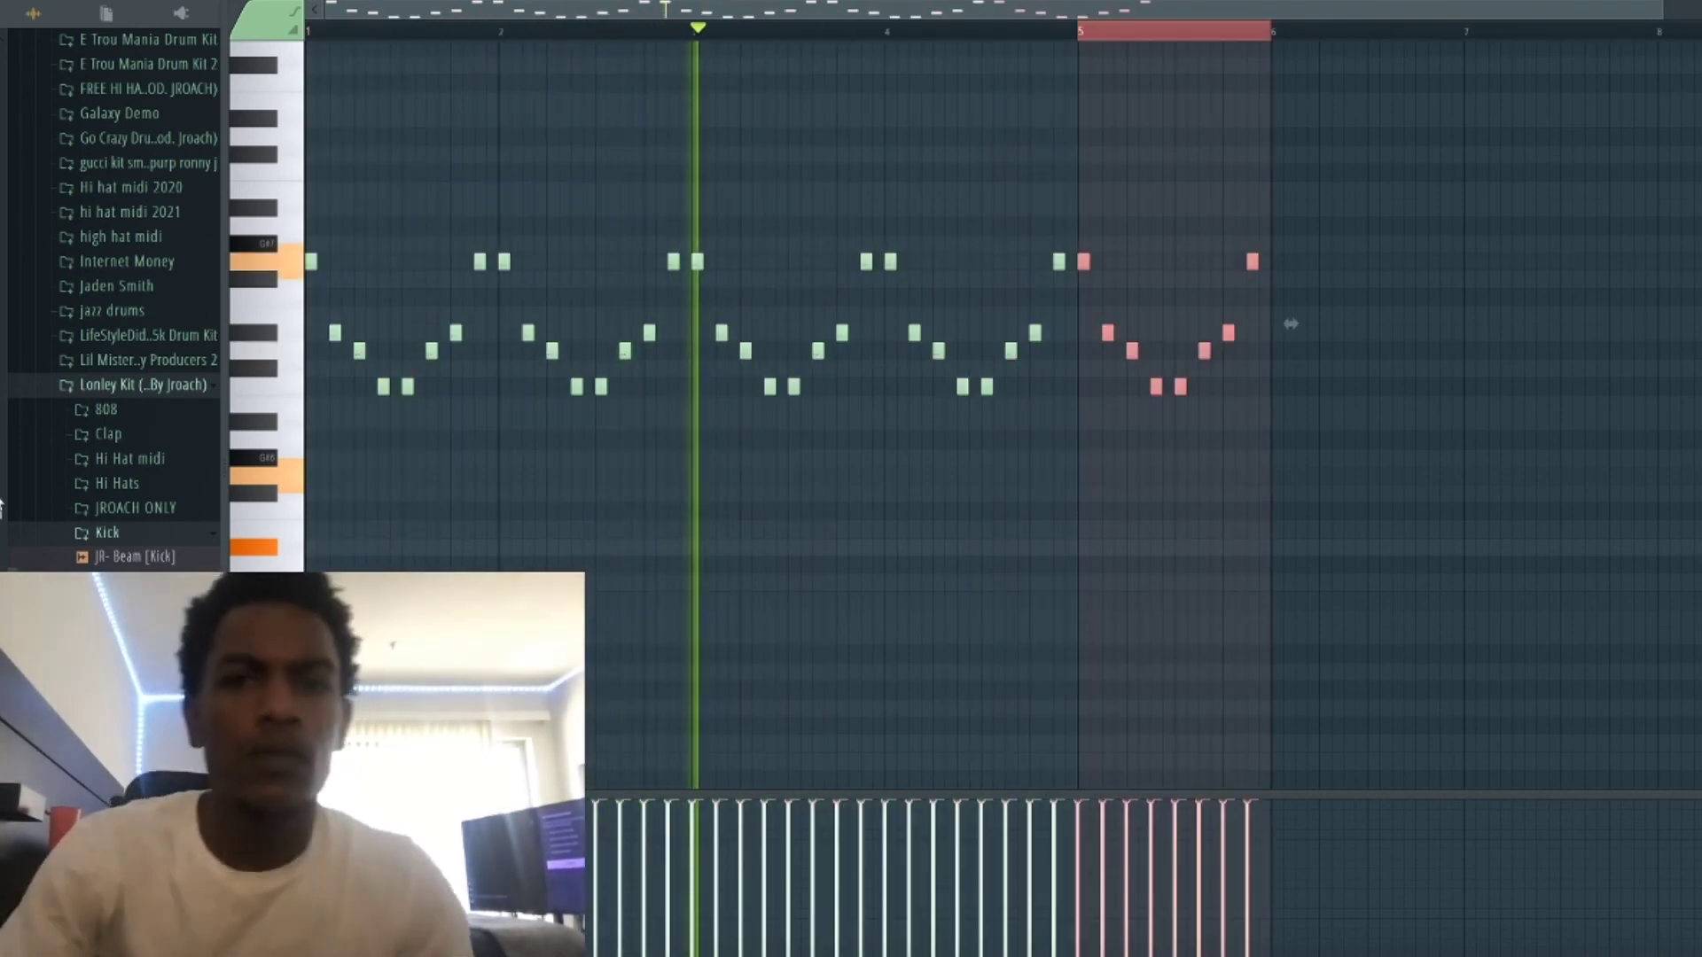
key("Delete")
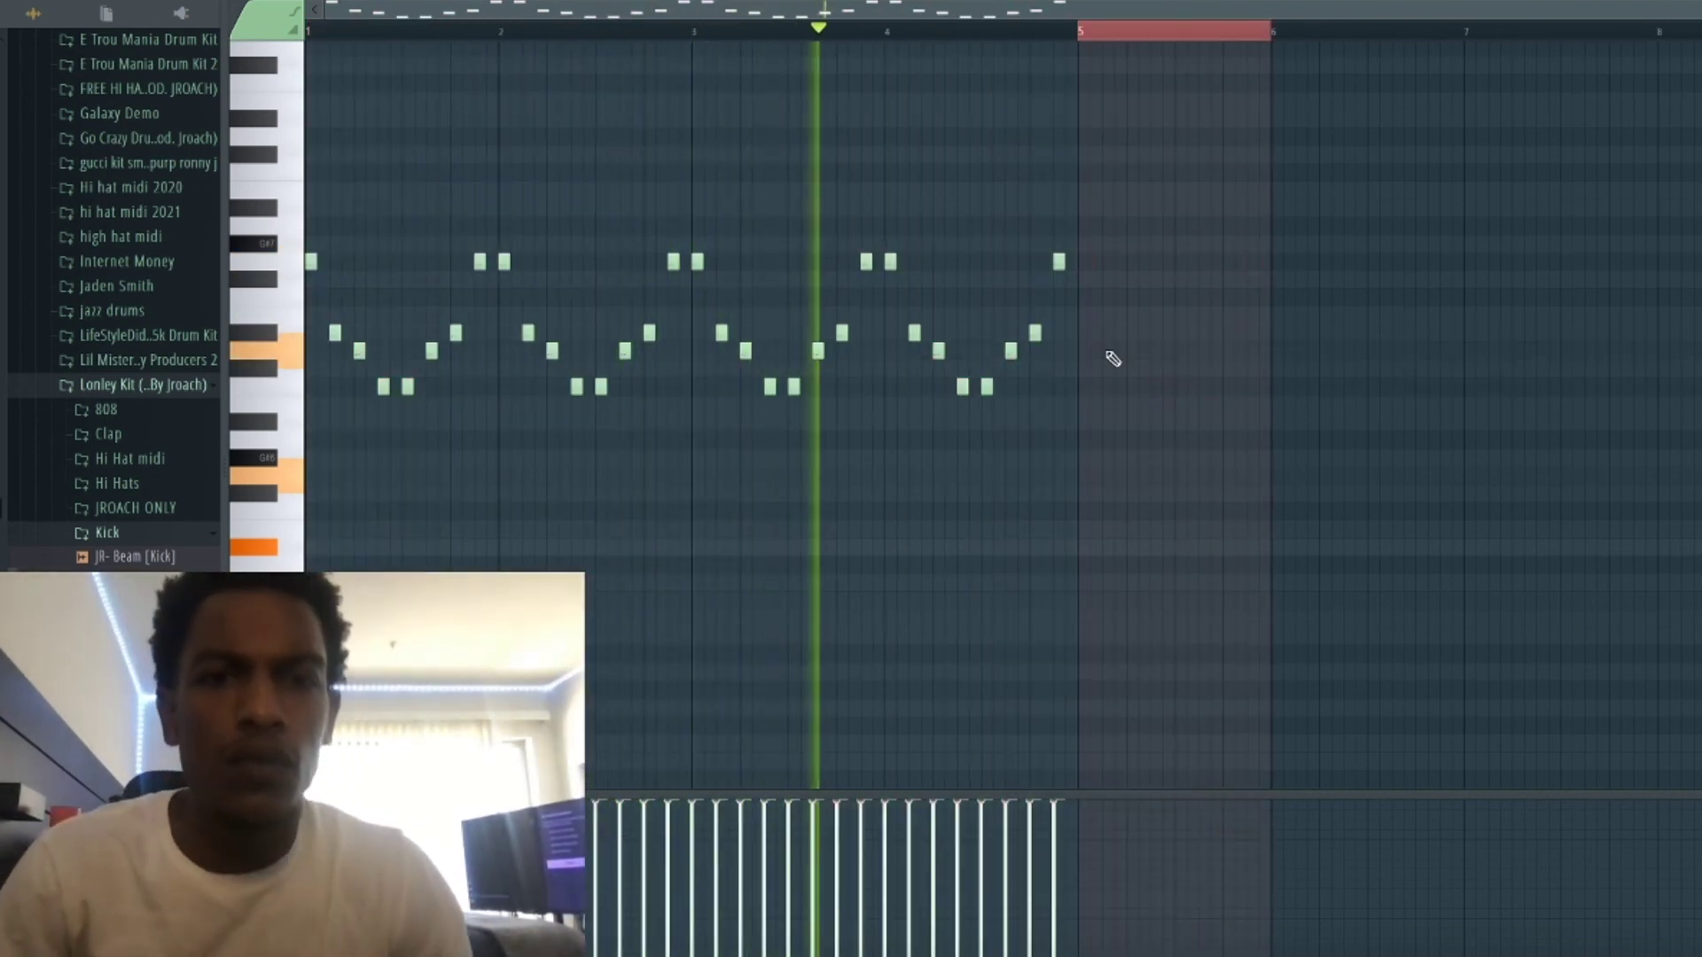
key("space")
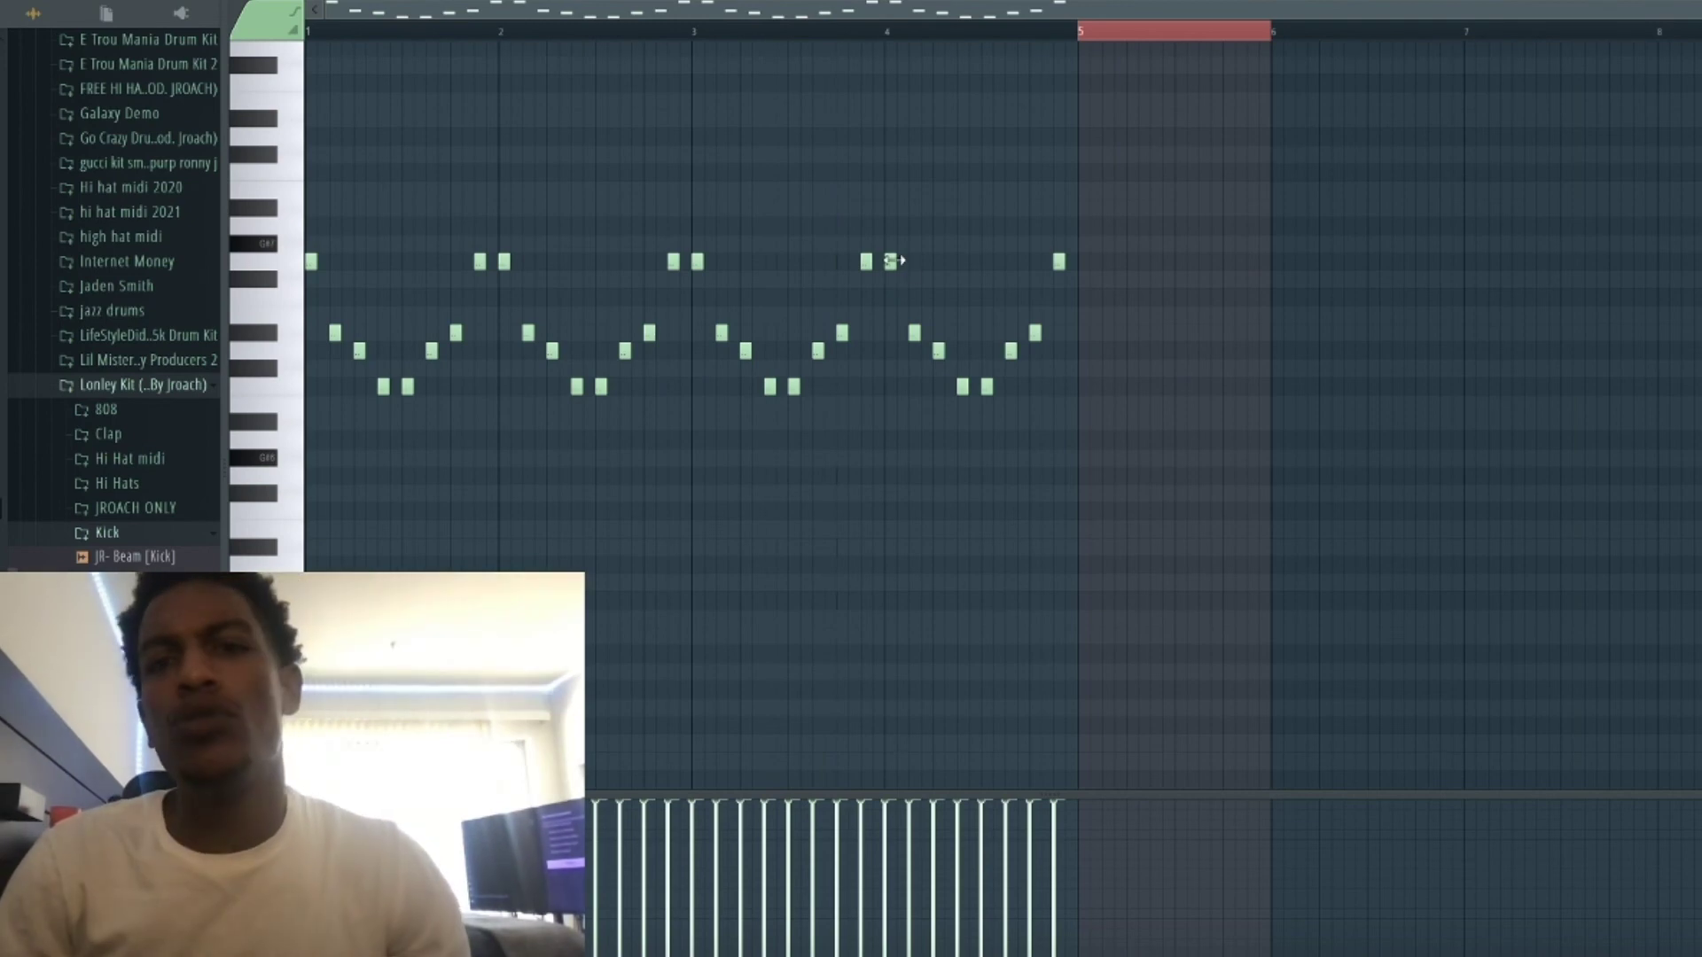
Lower the first note of bar 4 to C7 and audition the passage from the end of bar 3.
left_click(833, 31)
key("space")
key("space")
mouse_move(890, 403)
left_mouse_down()
mouse_move(891, 421)
mouse_move(891, 372)
left_mouse_up()
key("space")
key("space")
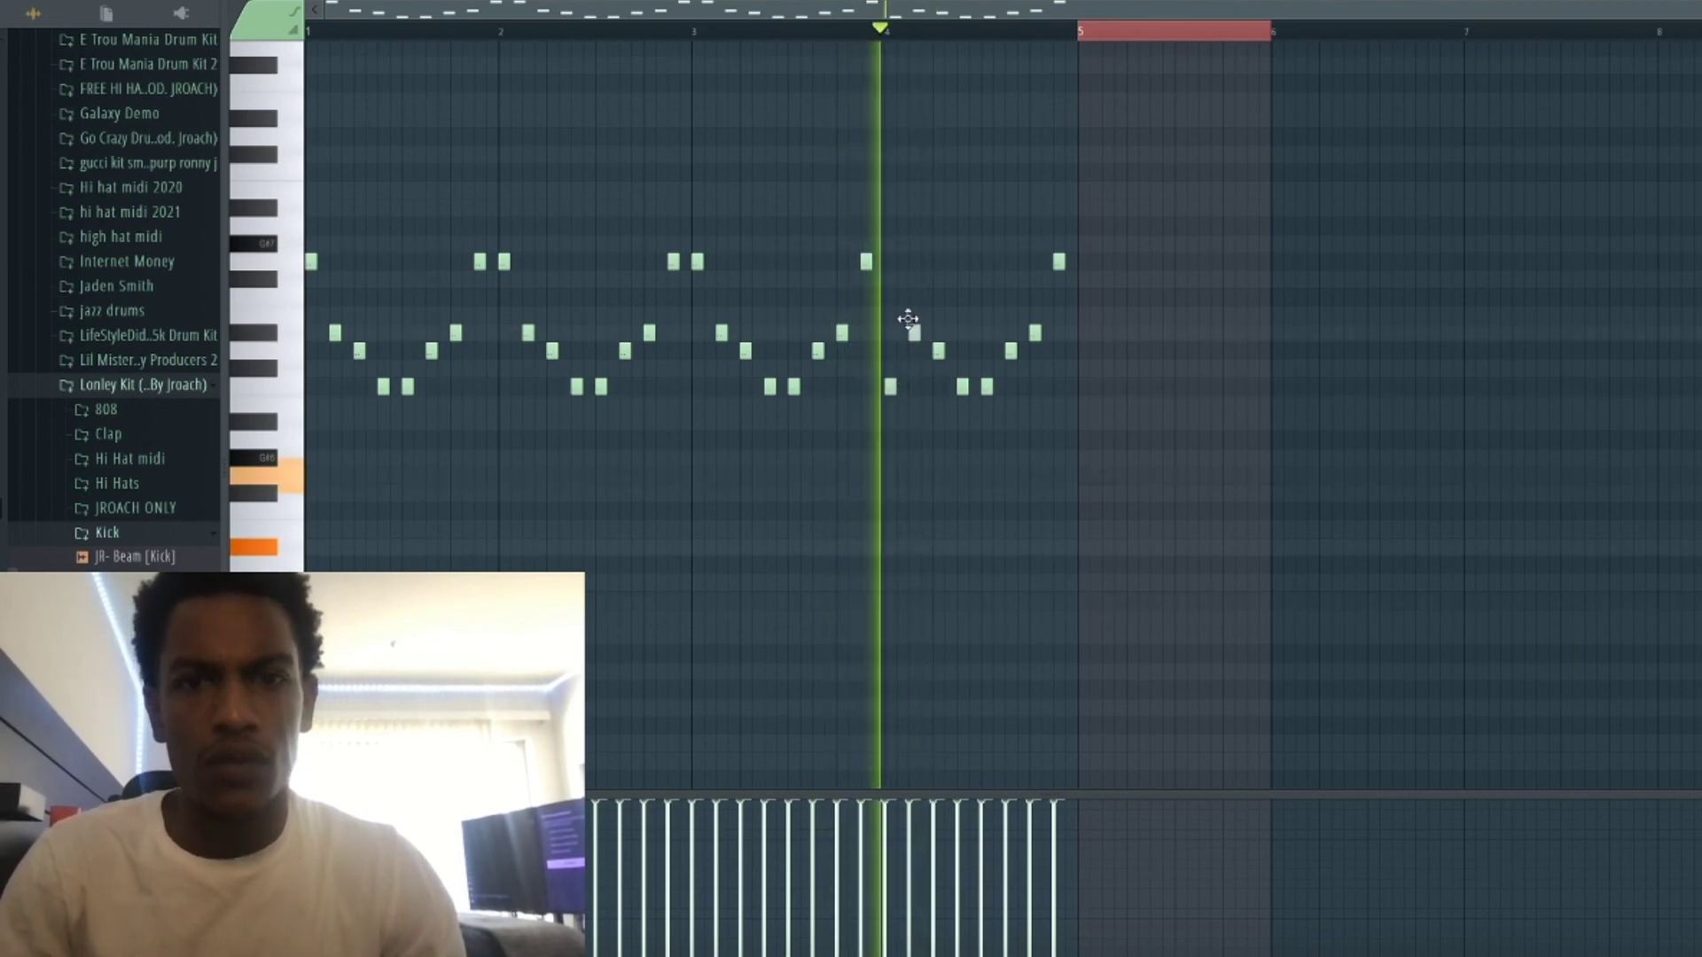
Set the second and third notes of bar 4 to D7 and D#7 and audition the change.
key("space")
left_click(914, 322)
key("space")
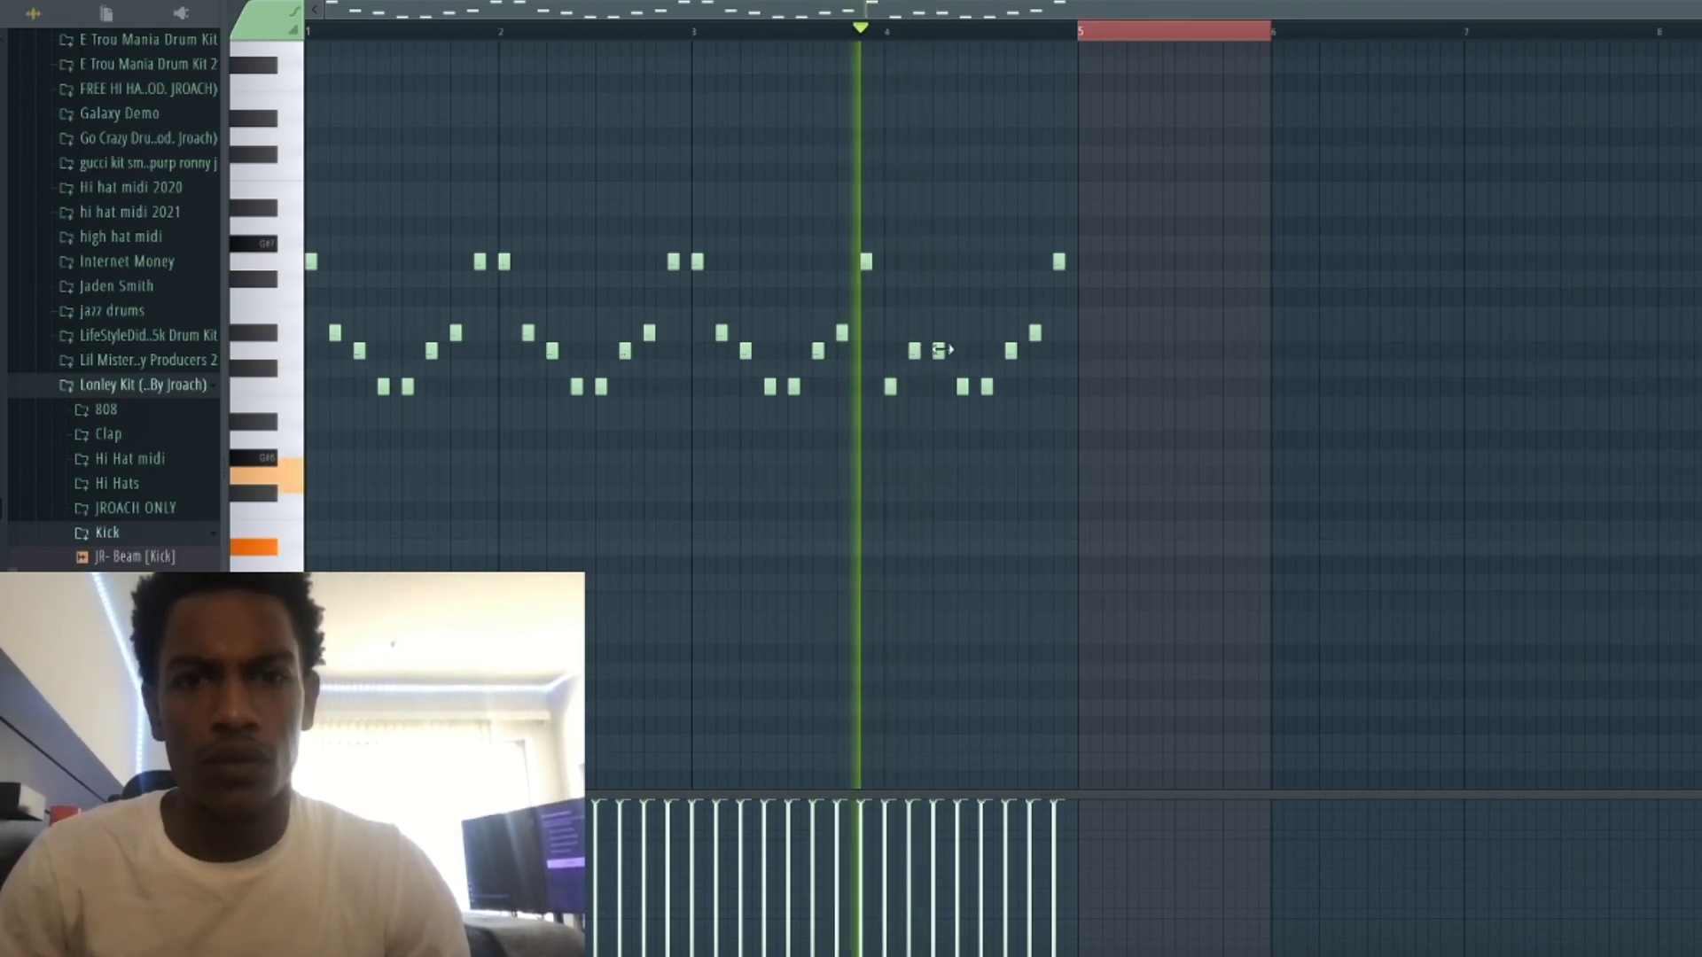
left_click_drag(939, 350, 938, 330)
key("space")
key("space")
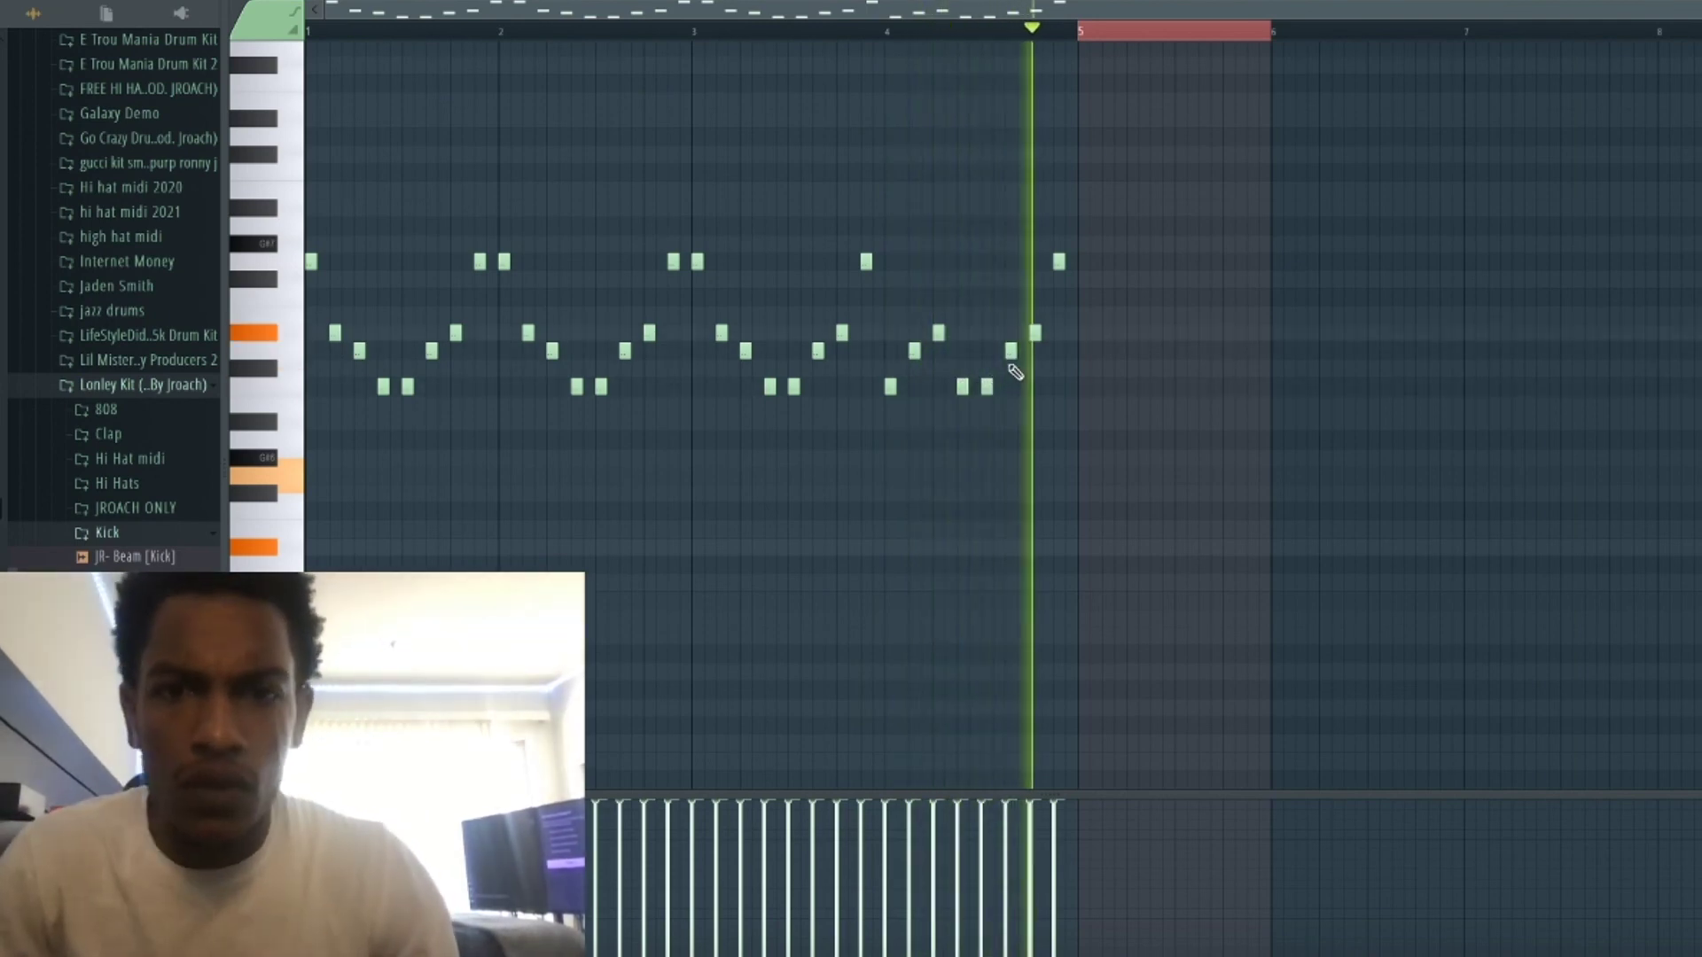
Lower the last note of bar 4 to C7 and audition the ending.
key("space")
key("space")
left_click_drag(1055, 261, 1057, 369)
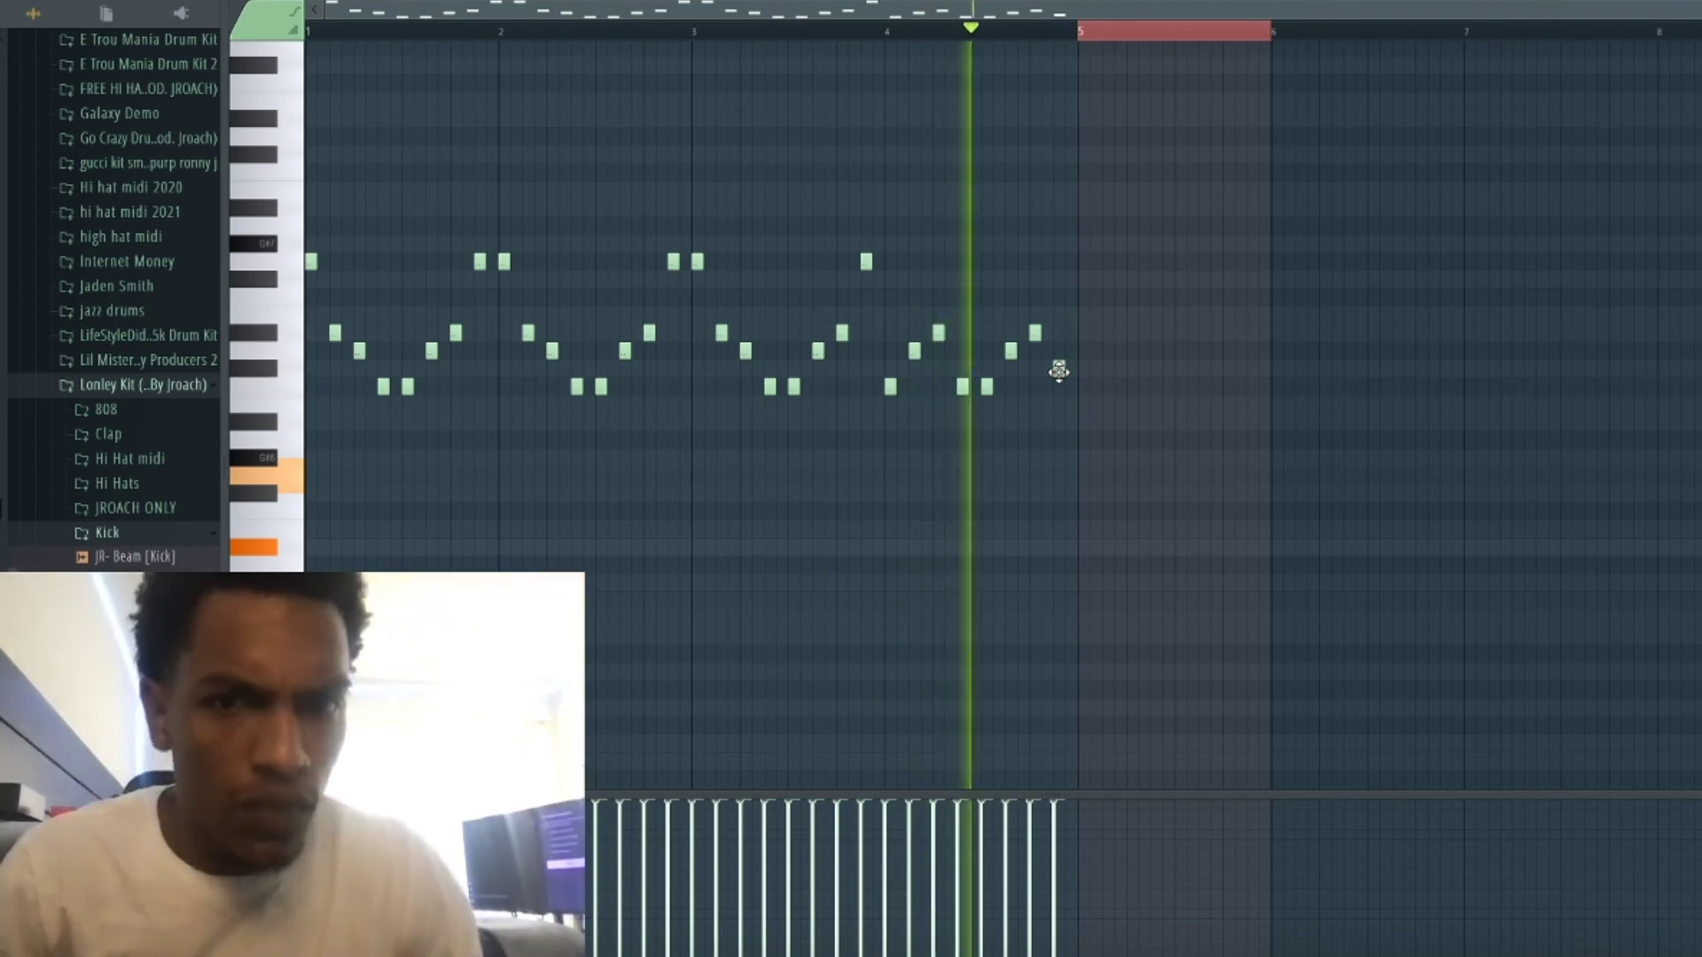
key("space")
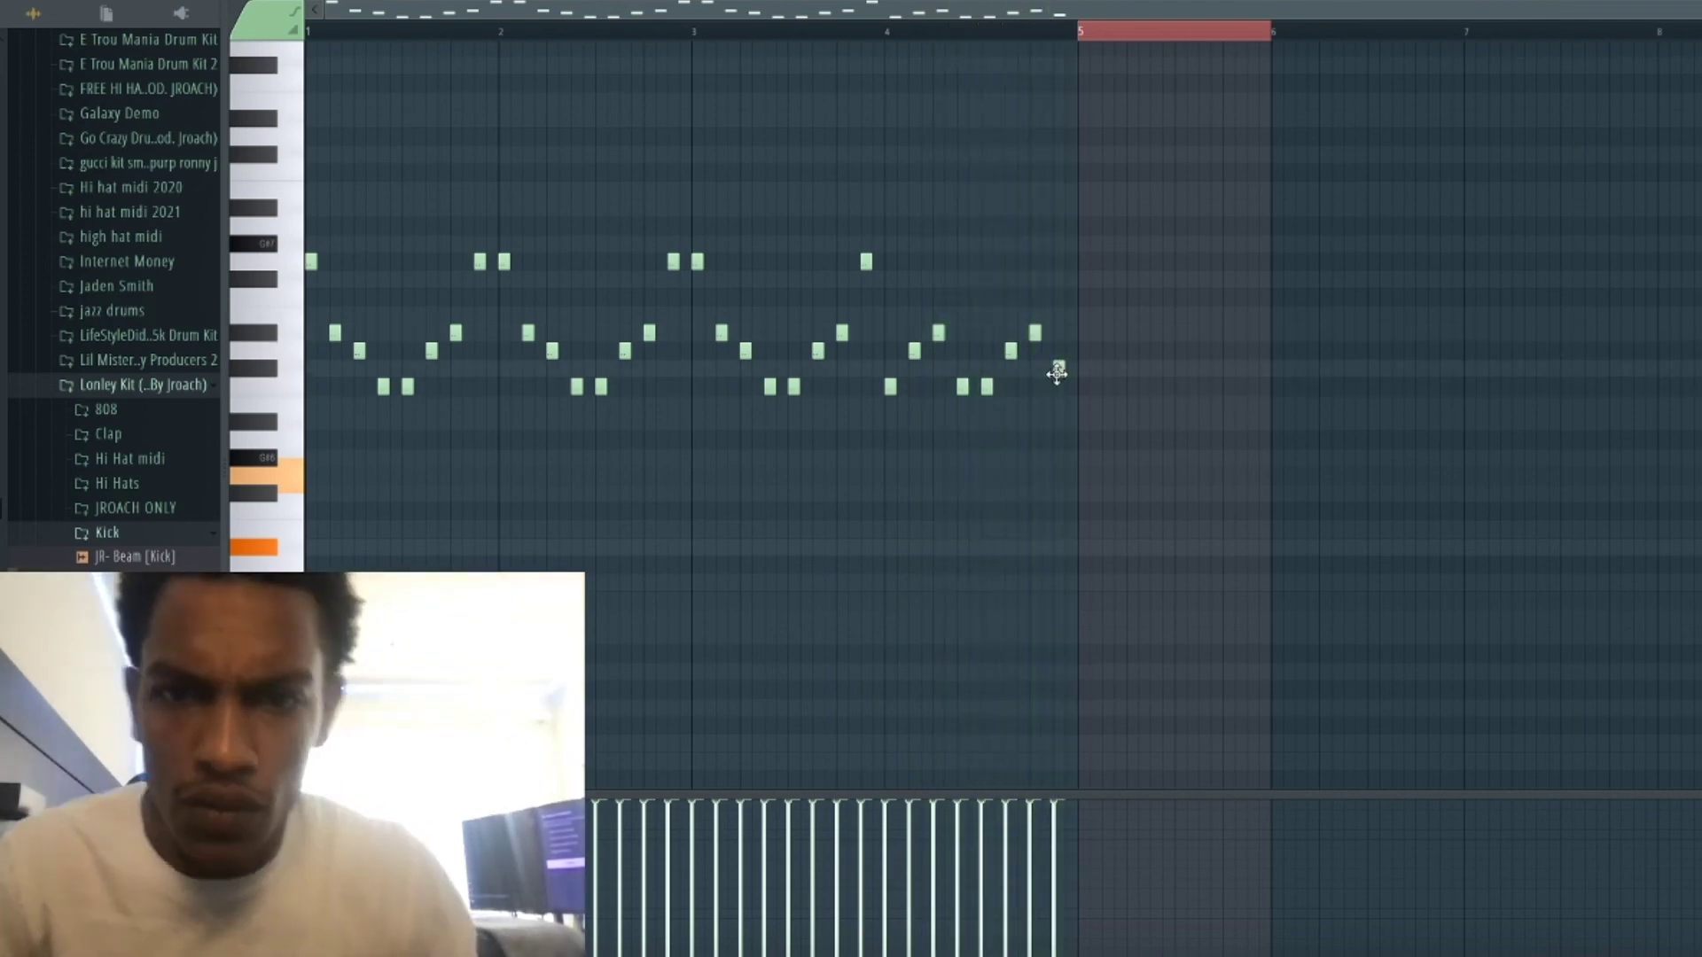
Place Addictive Keys #3 clips on track 9 of the playlist at bar 21 and across bars 29 to 48, leaving bars 25 to 28 empty.
key("F6")
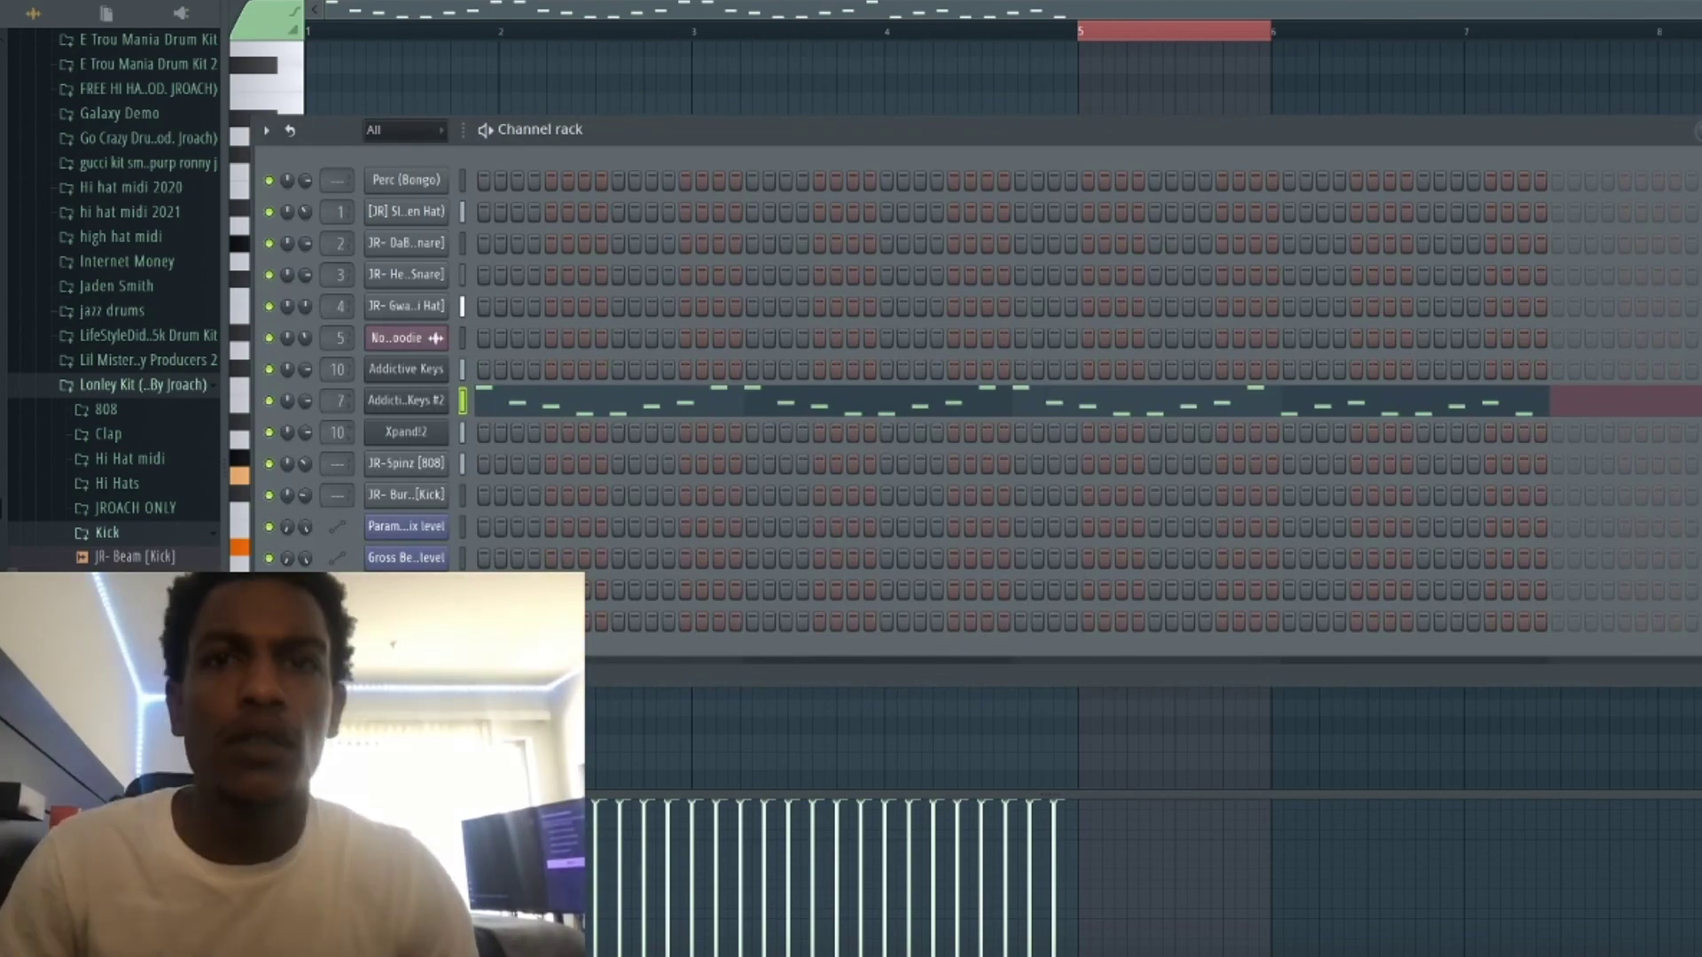
key("F5")
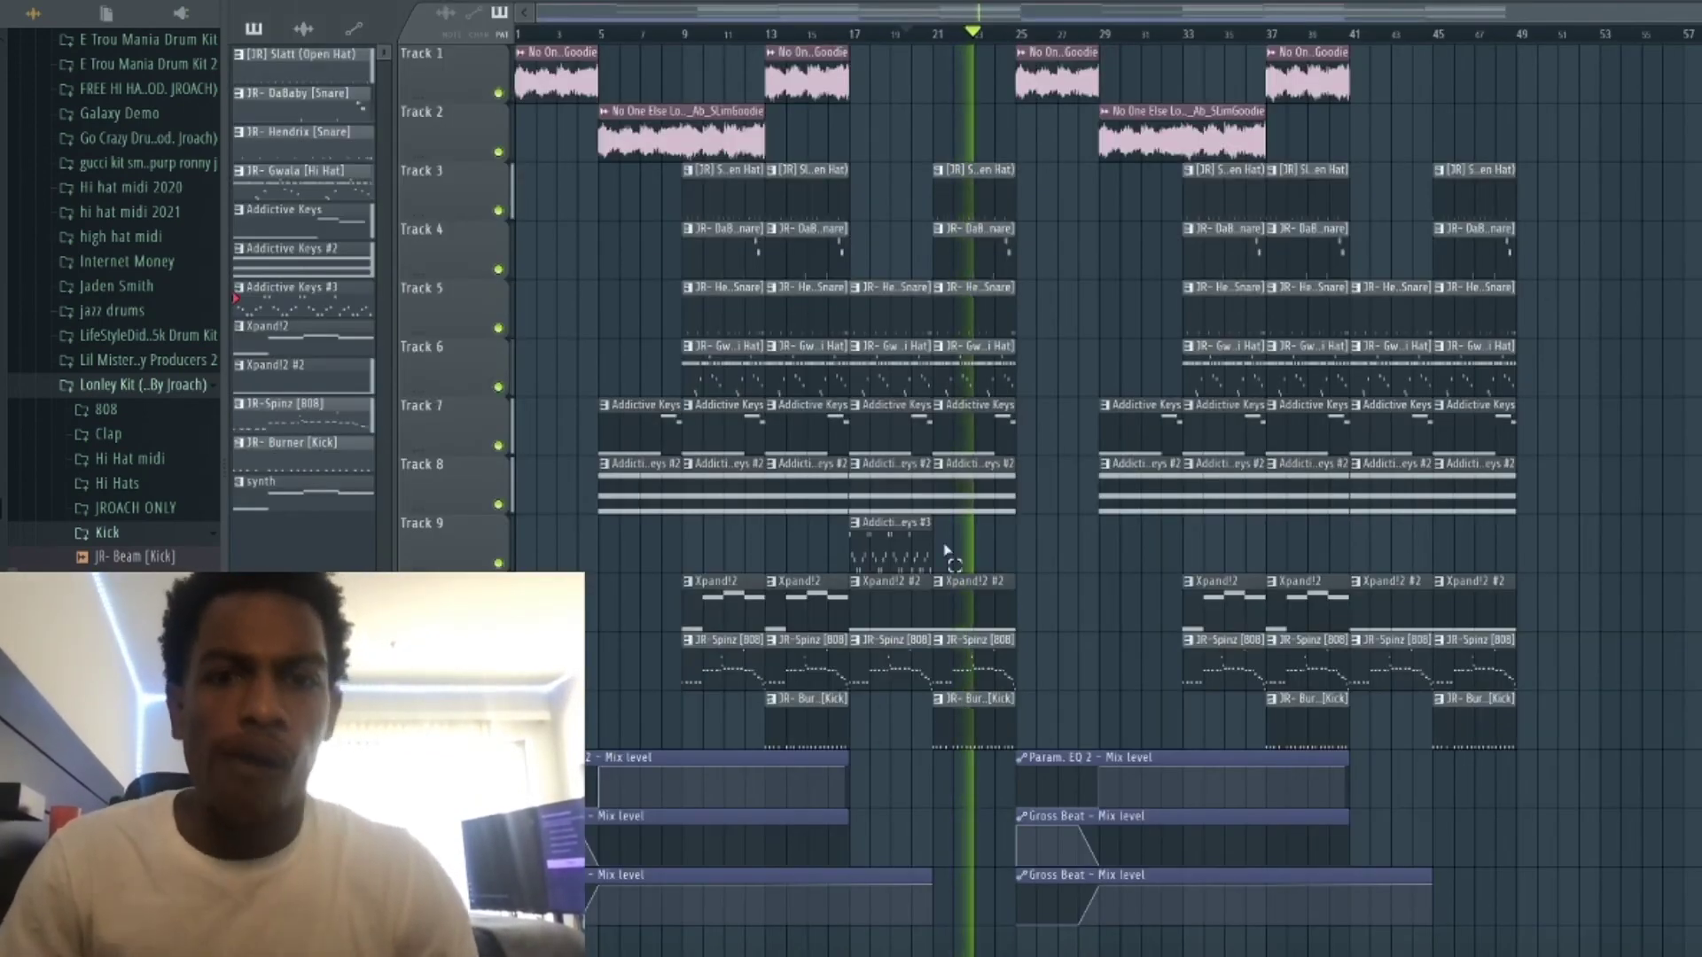
left_click_drag(946, 552, 1181, 543)
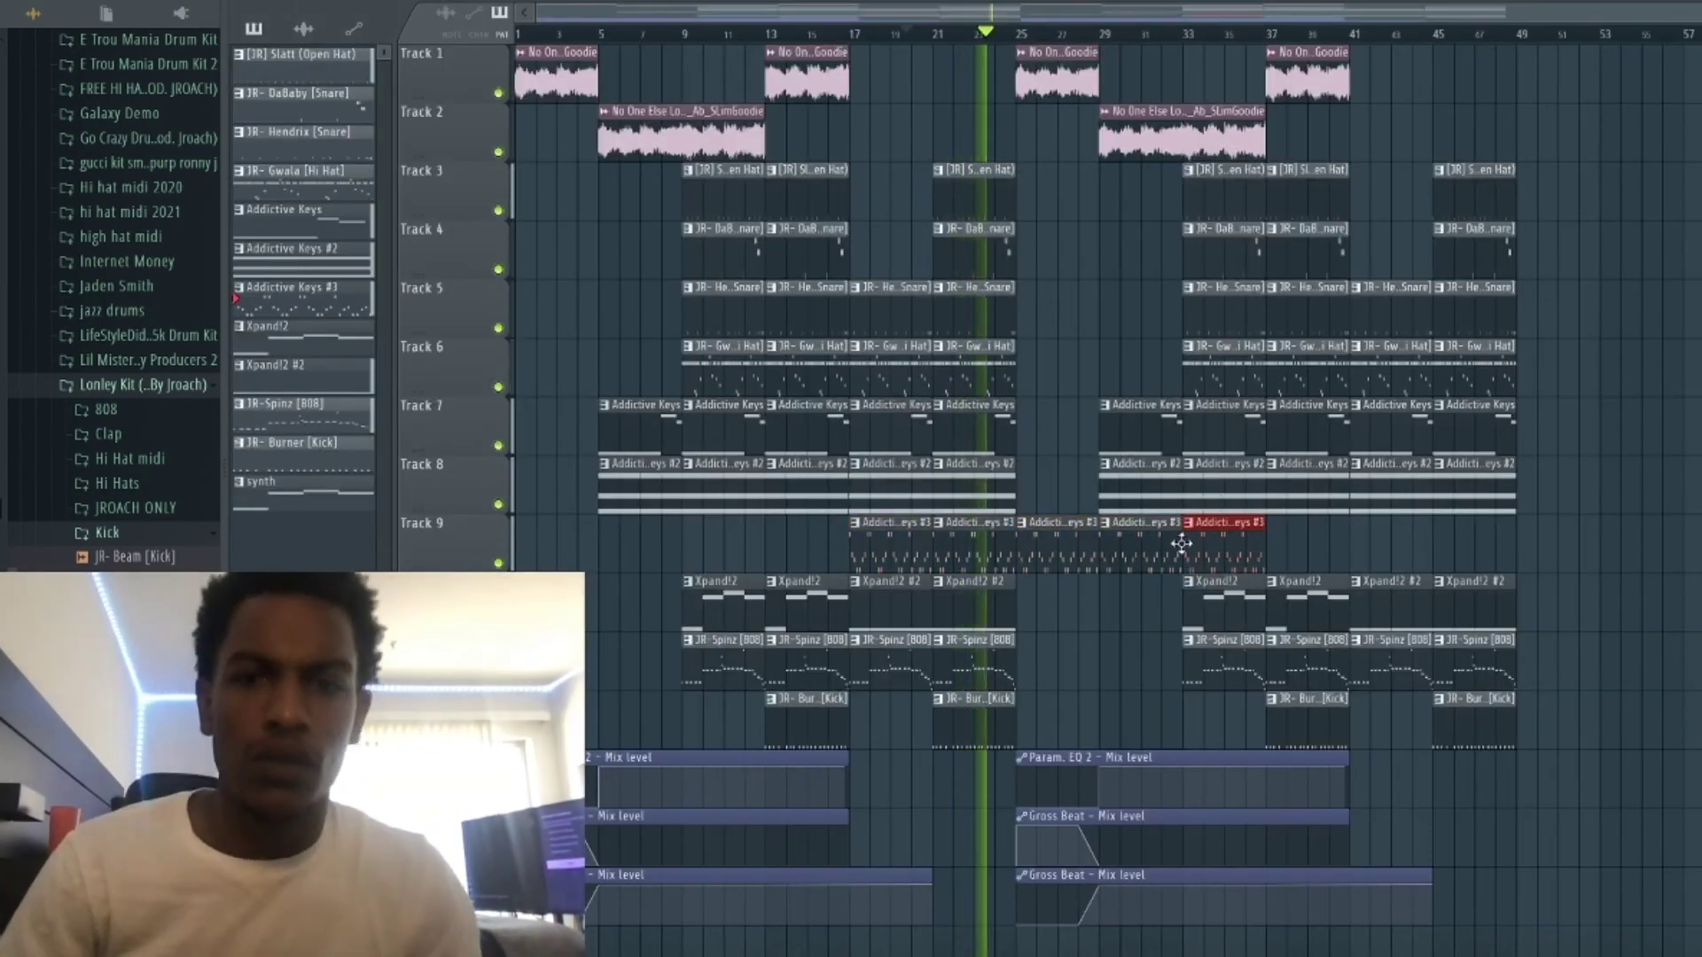
right_click(1064, 547)
right_click(1144, 551)
right_click(1232, 564)
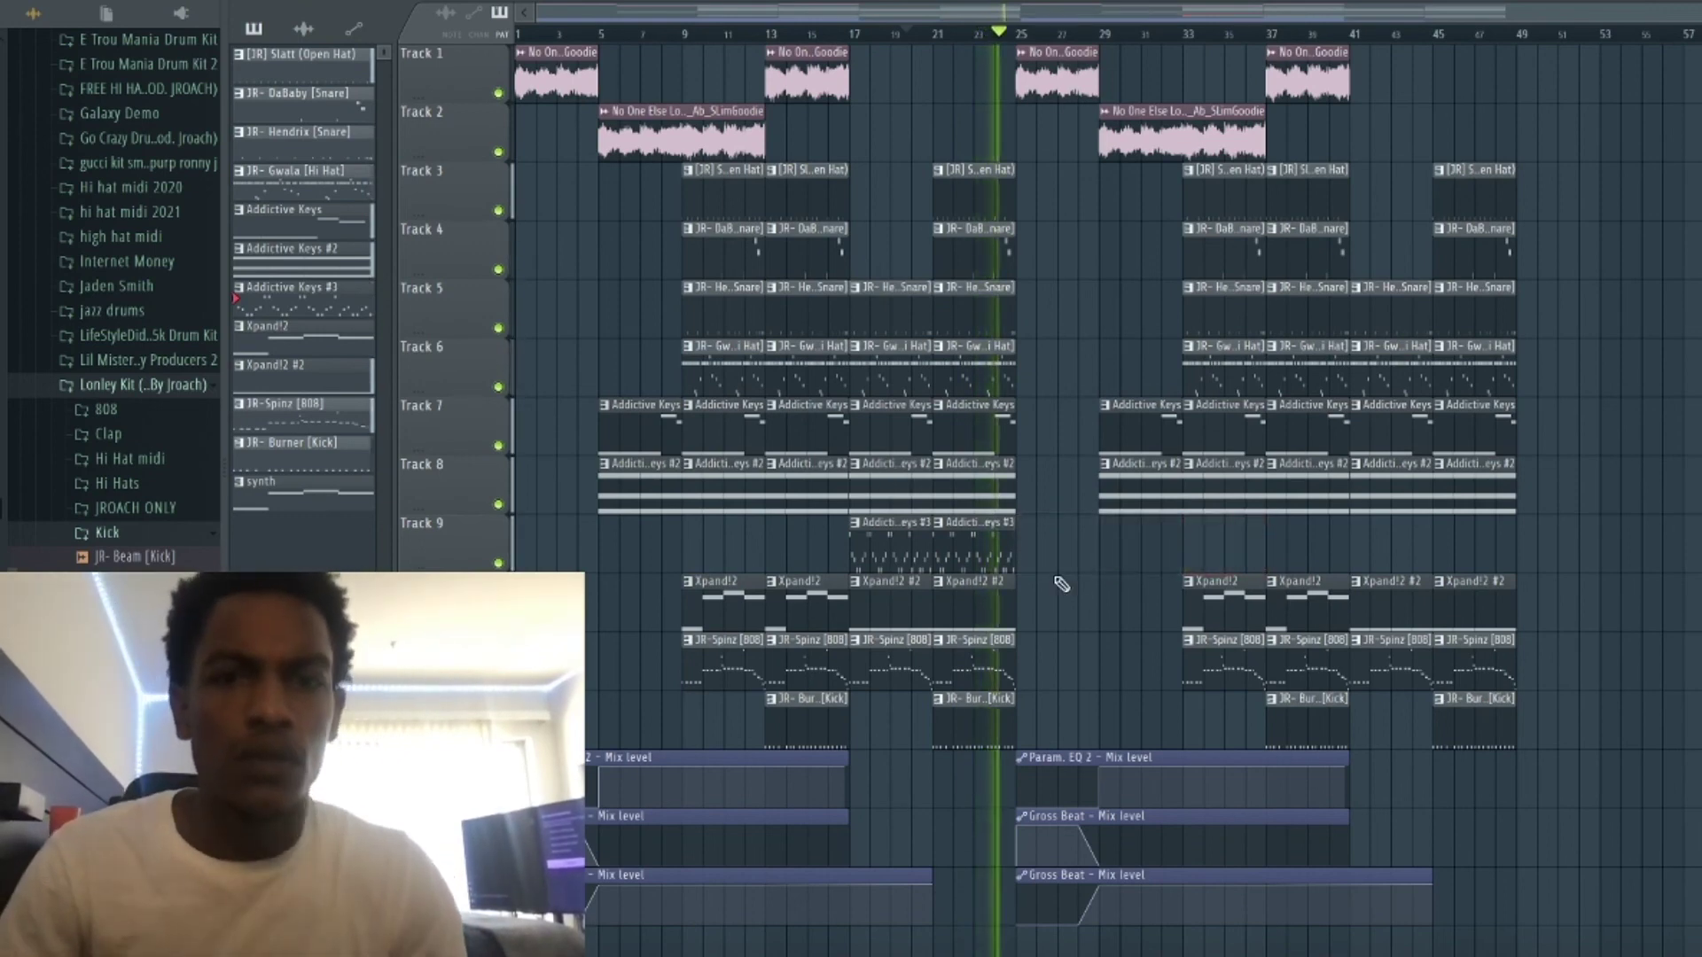
mouse_move(979, 563)
left_mouse_down()
mouse_move(1312, 545)
mouse_move(1292, 511)
left_mouse_up()
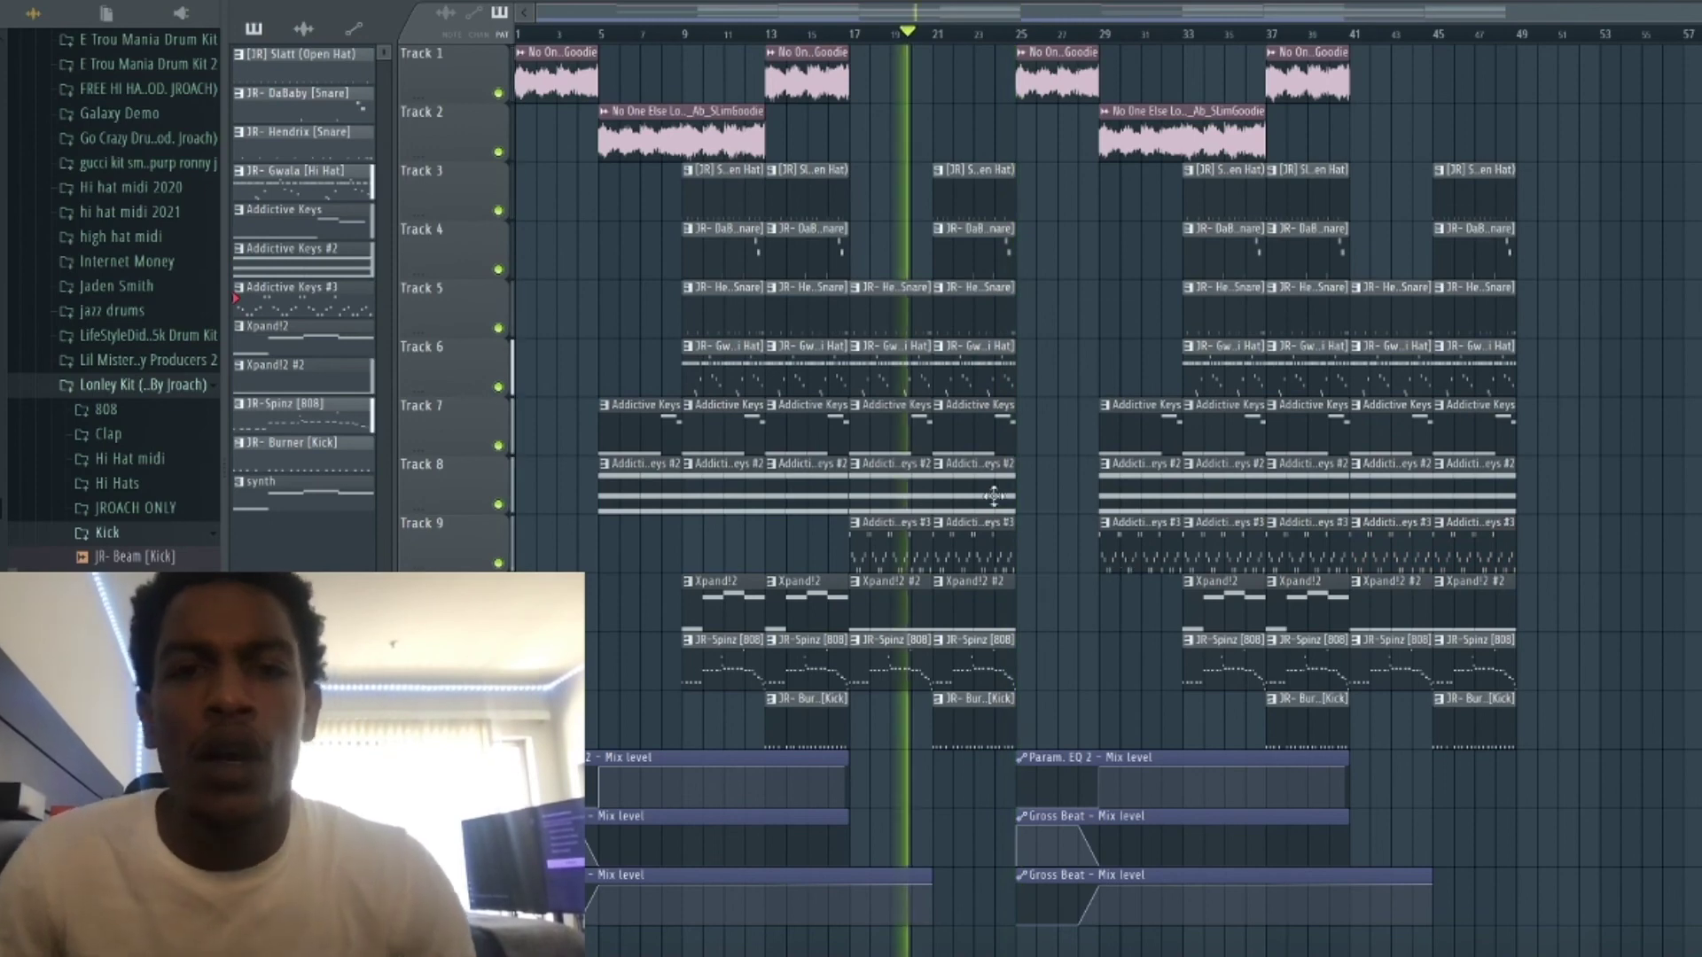
Add Addictive Keys #3 clips on track 9 at bars 5 and 9 while playing the arrangement from bar 7.
left_click(640, 36)
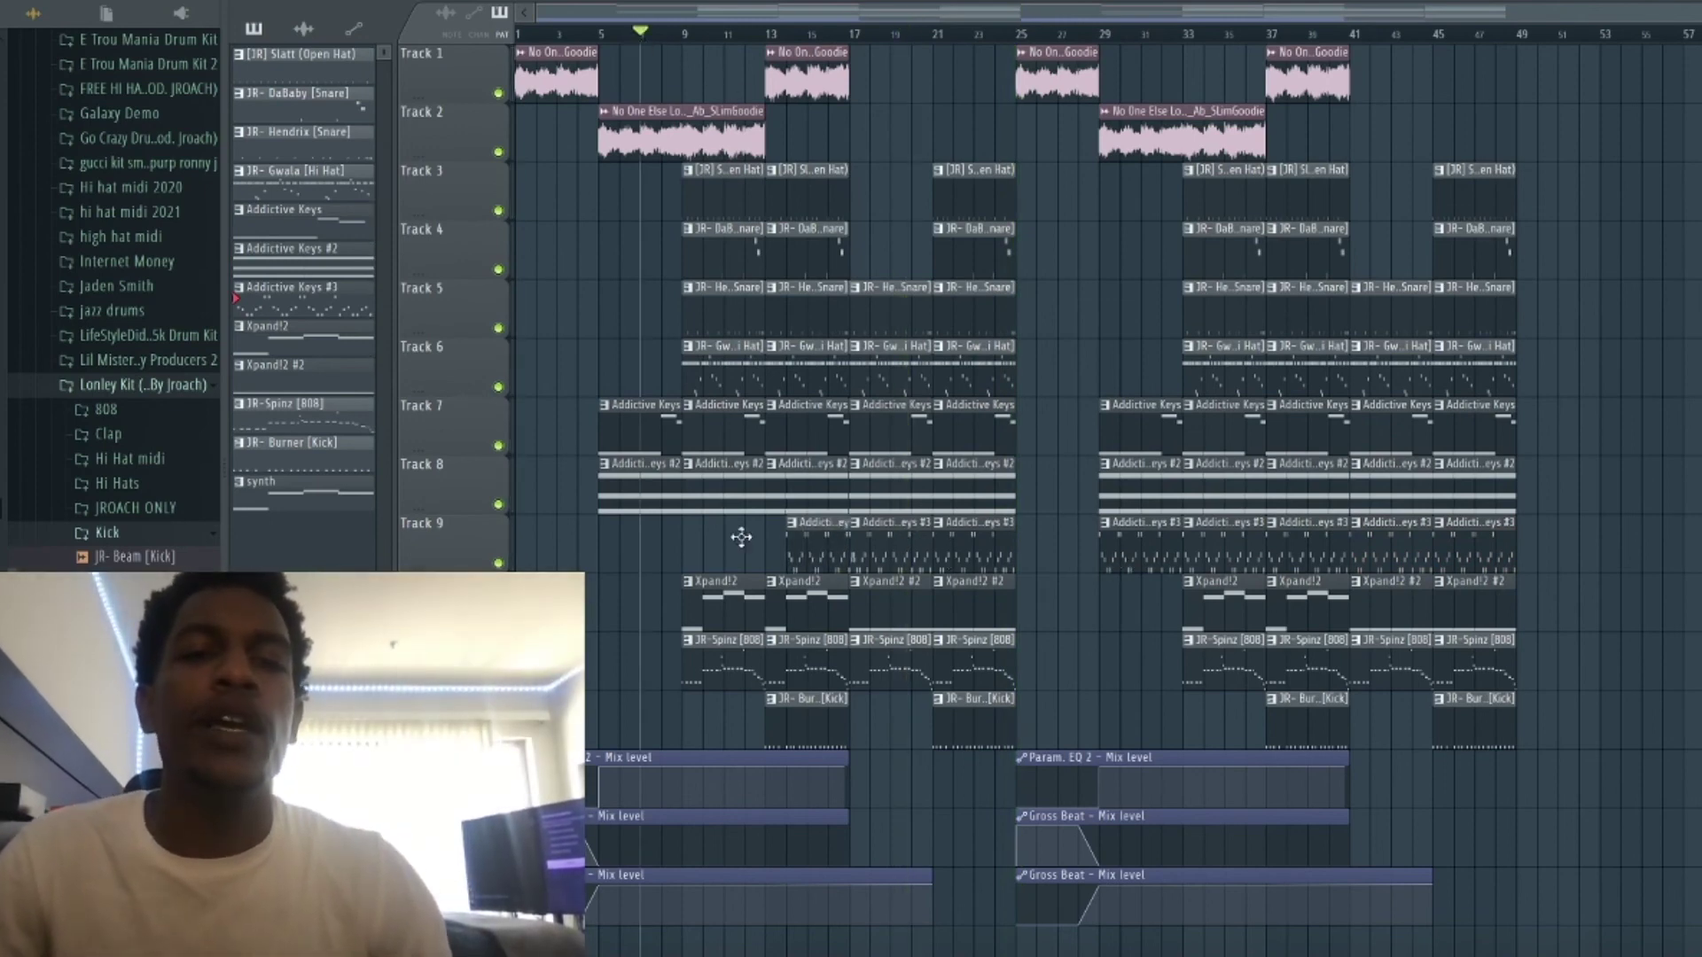
key("space")
left_click_drag(716, 547, 561, 546)
key("ctrl+b")
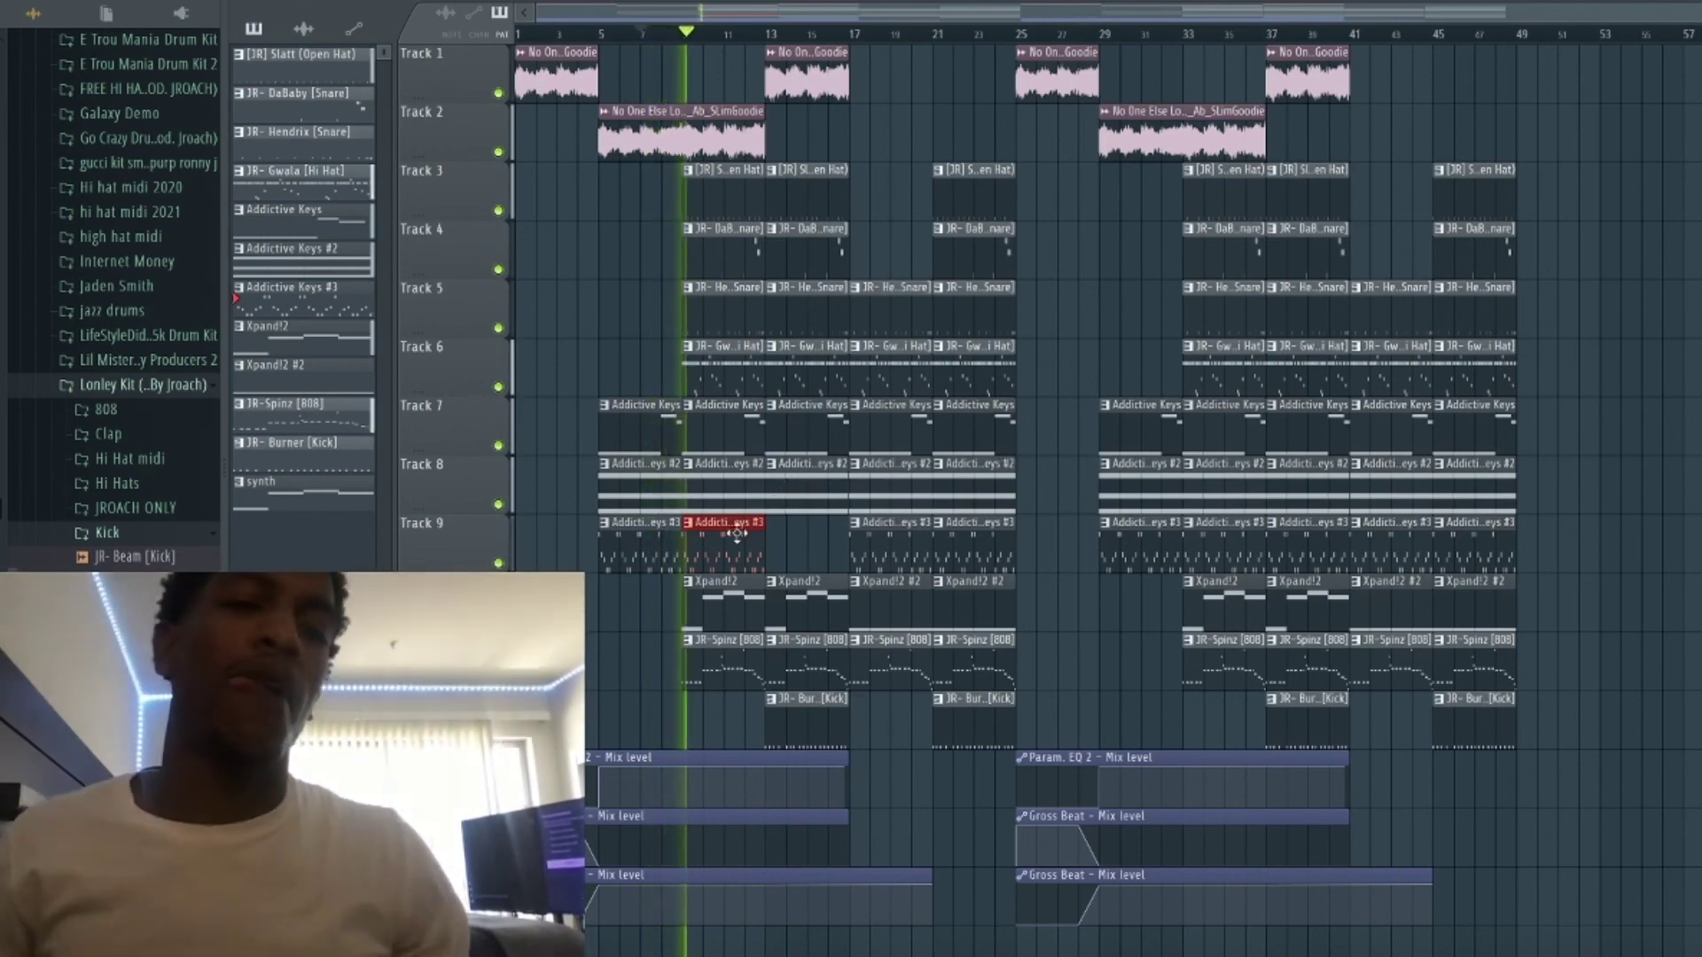
Randomize the note velocities in Addictive Keys #3 and add a copy of all its notes one octave lower.
key("F6")
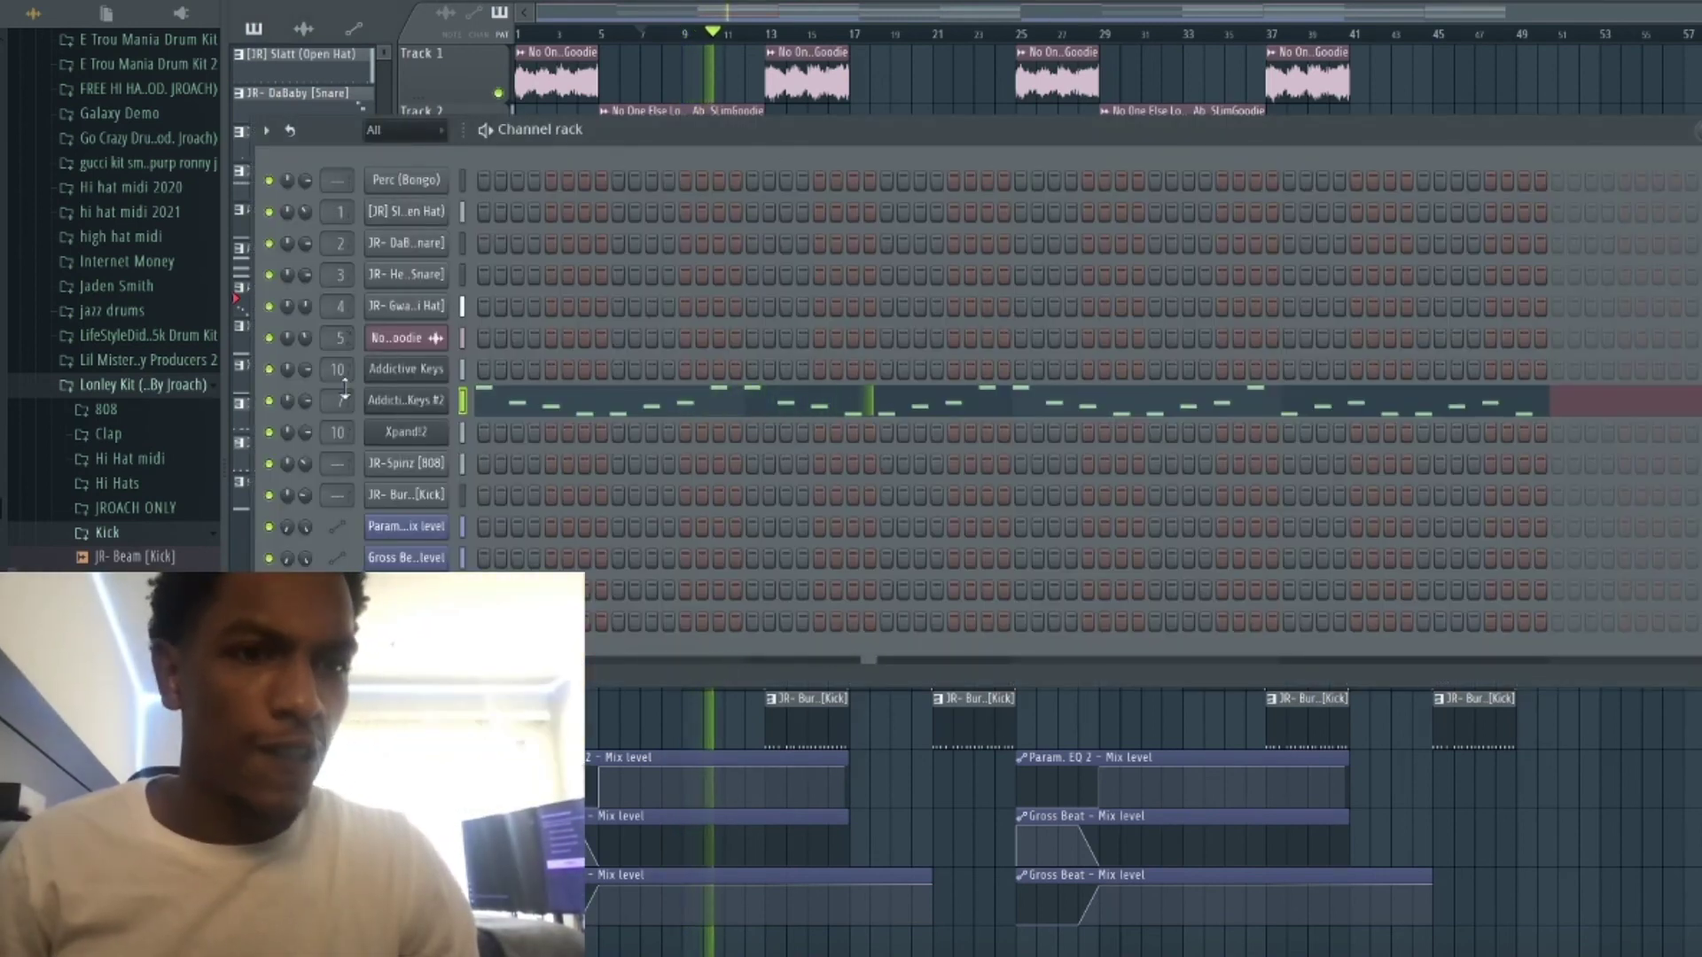
key("F6")
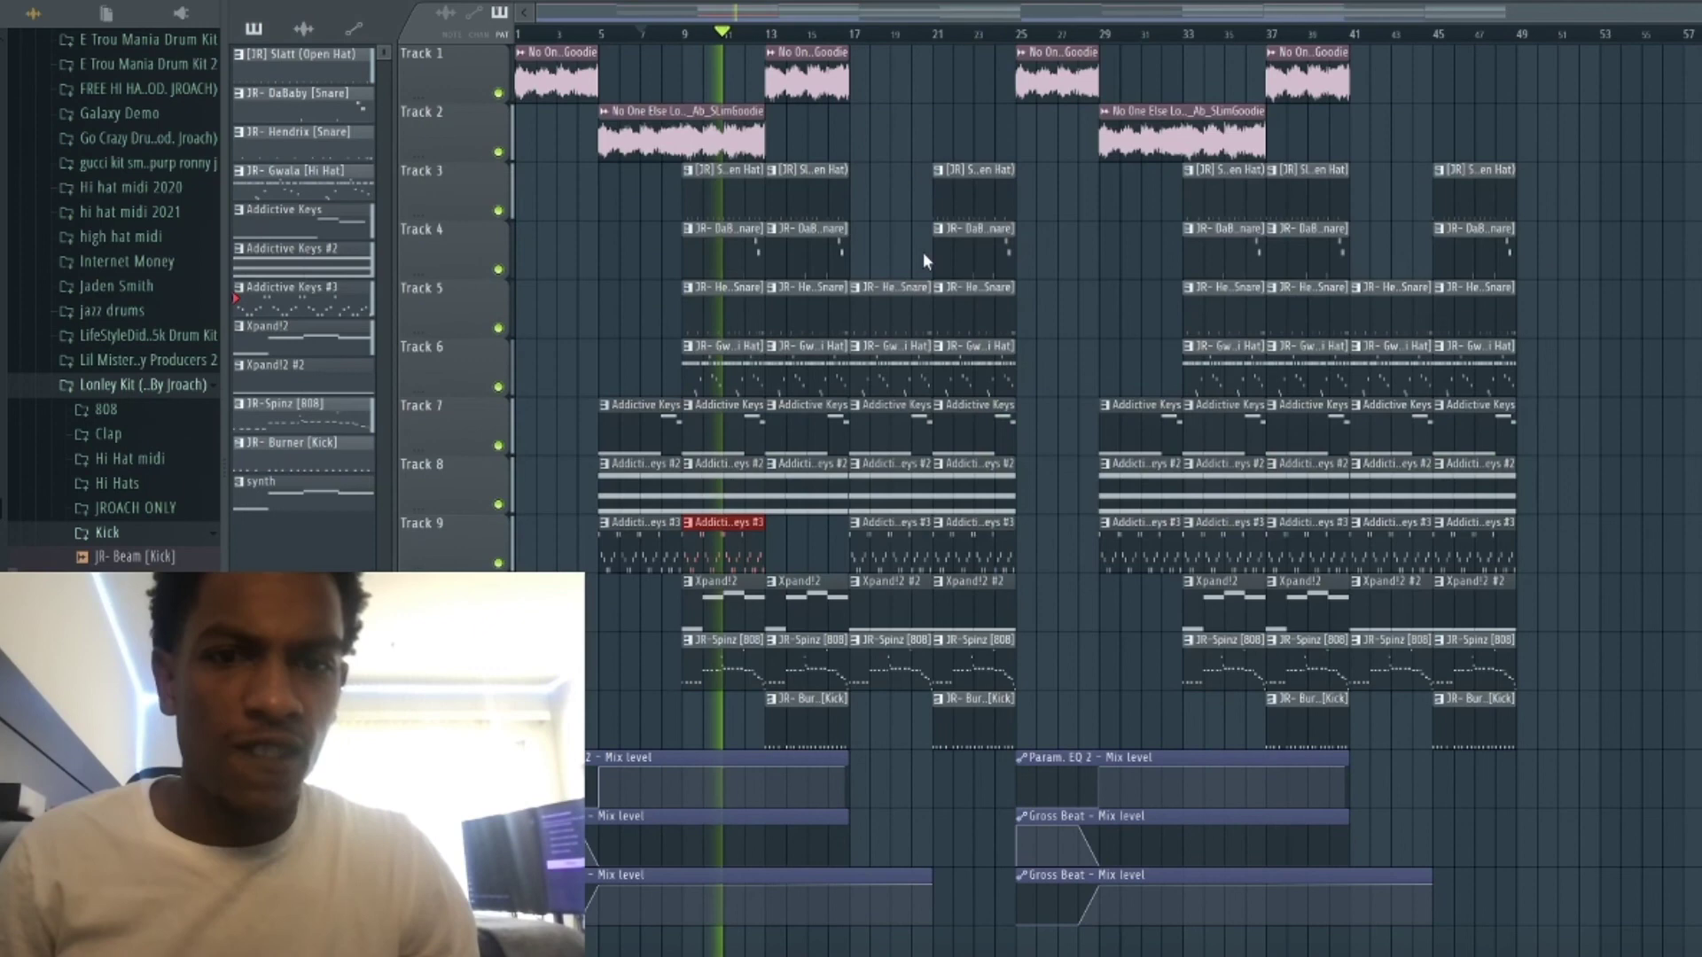
double_click(752, 563)
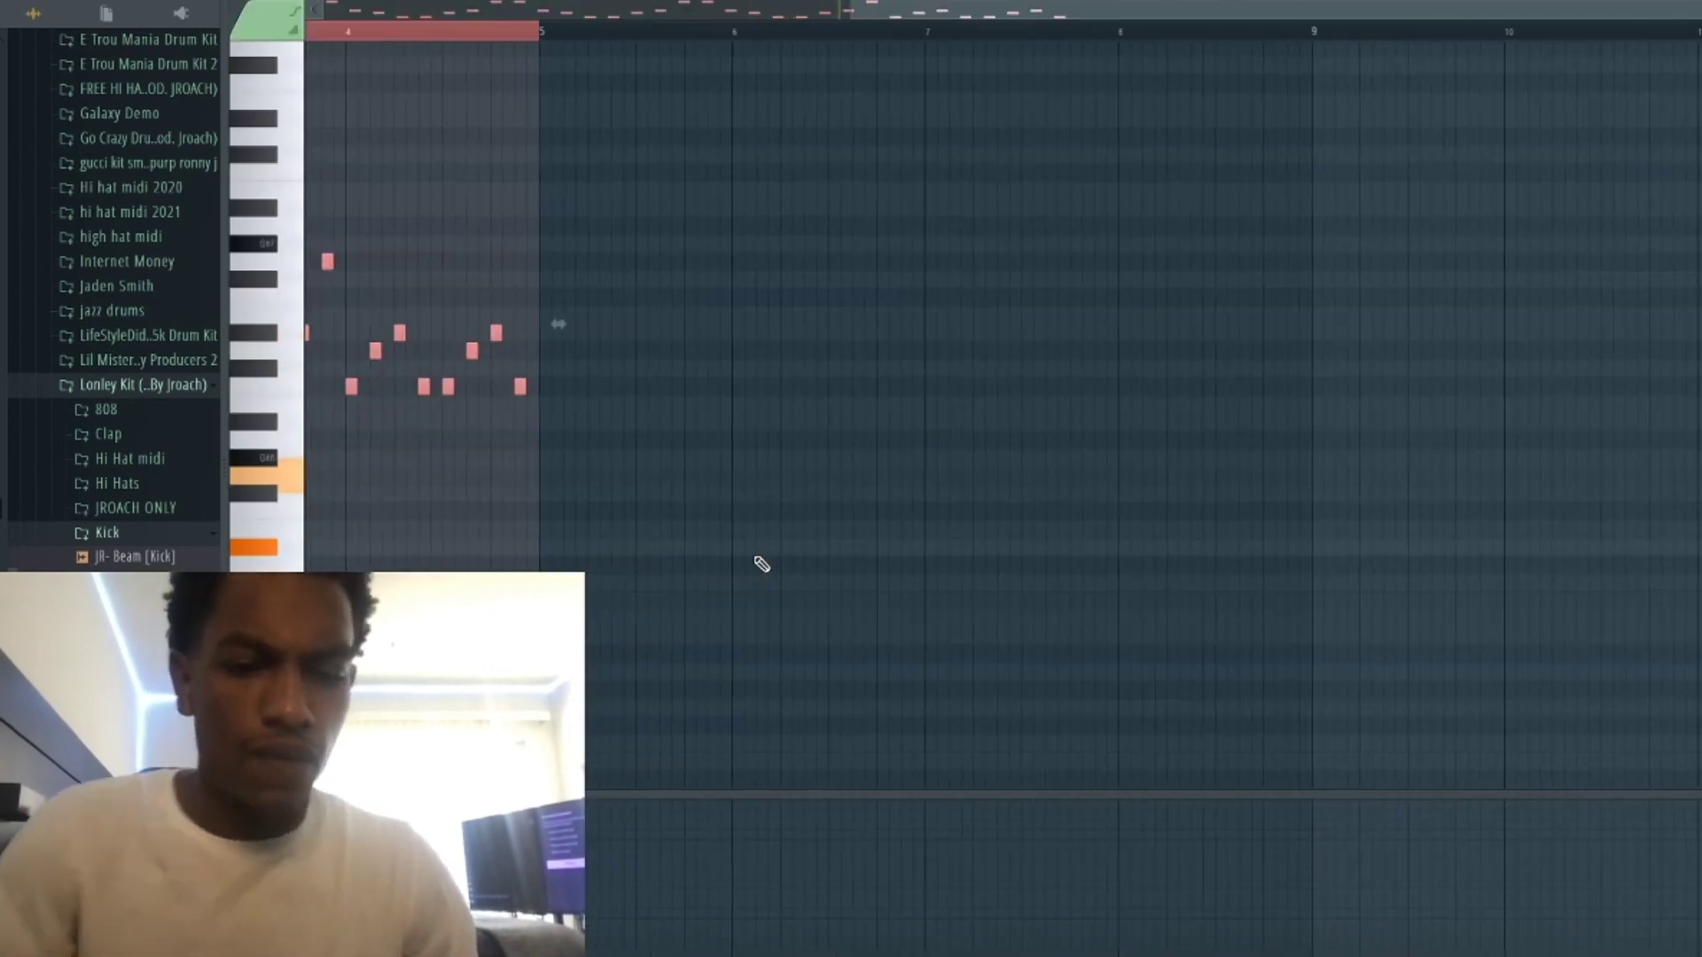
key("alt+r")
key("Escape")
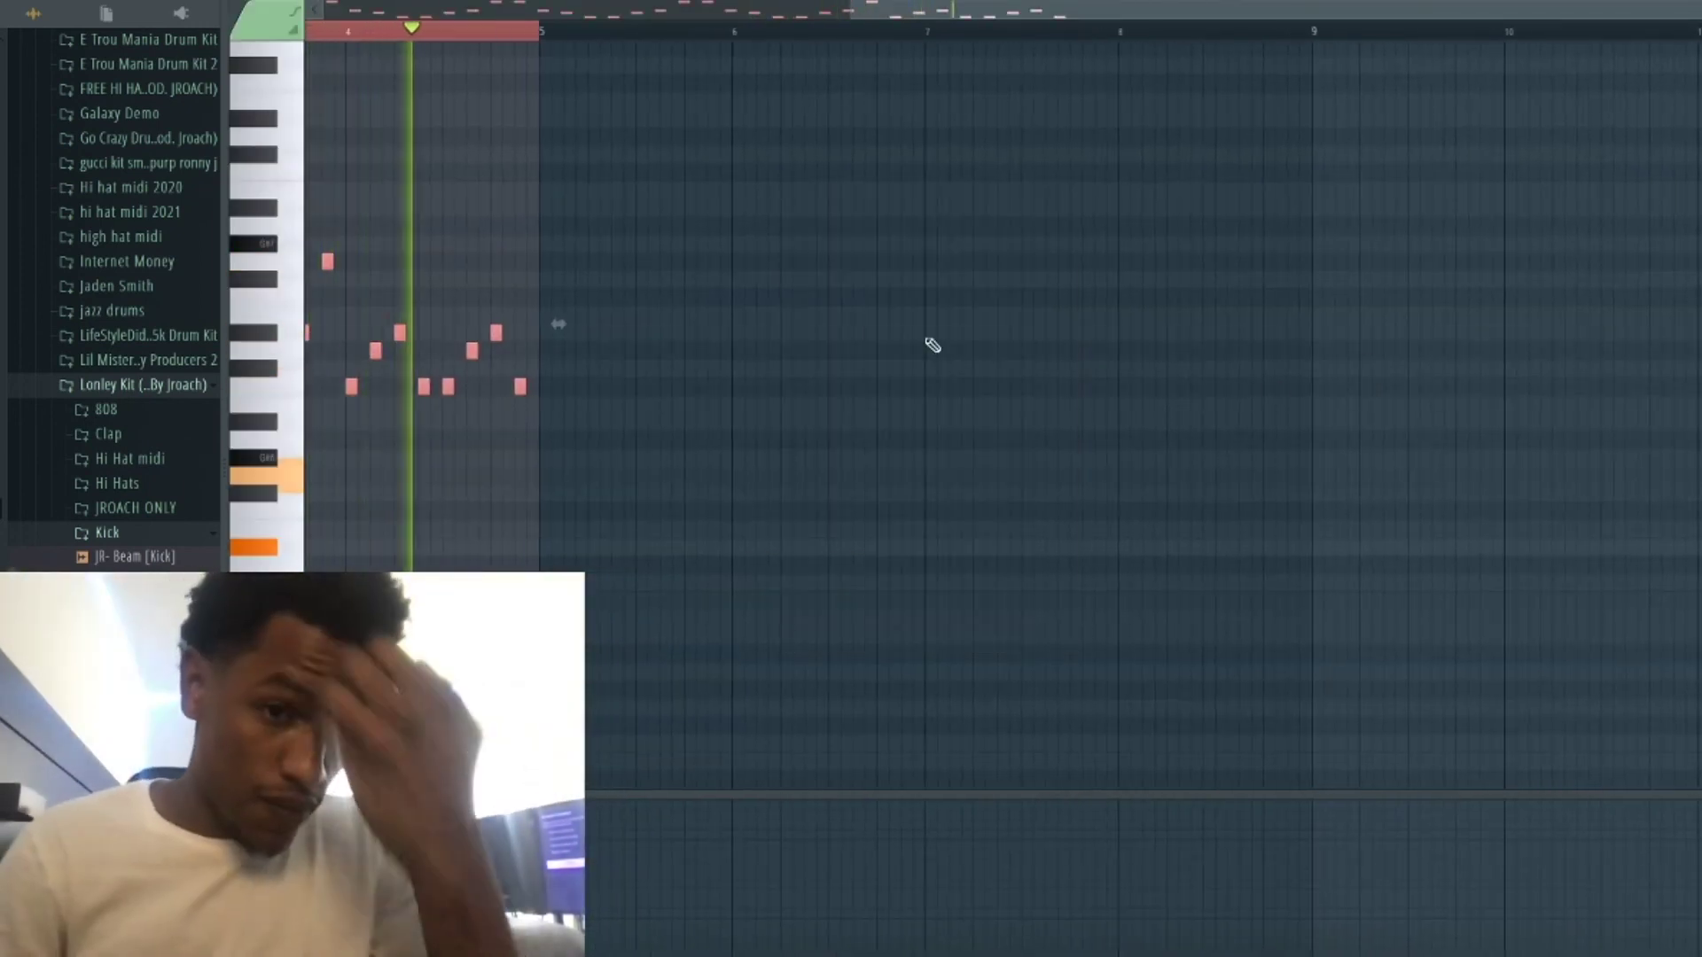
left_click(448, 385, "shift")
key("ctrl+Down")
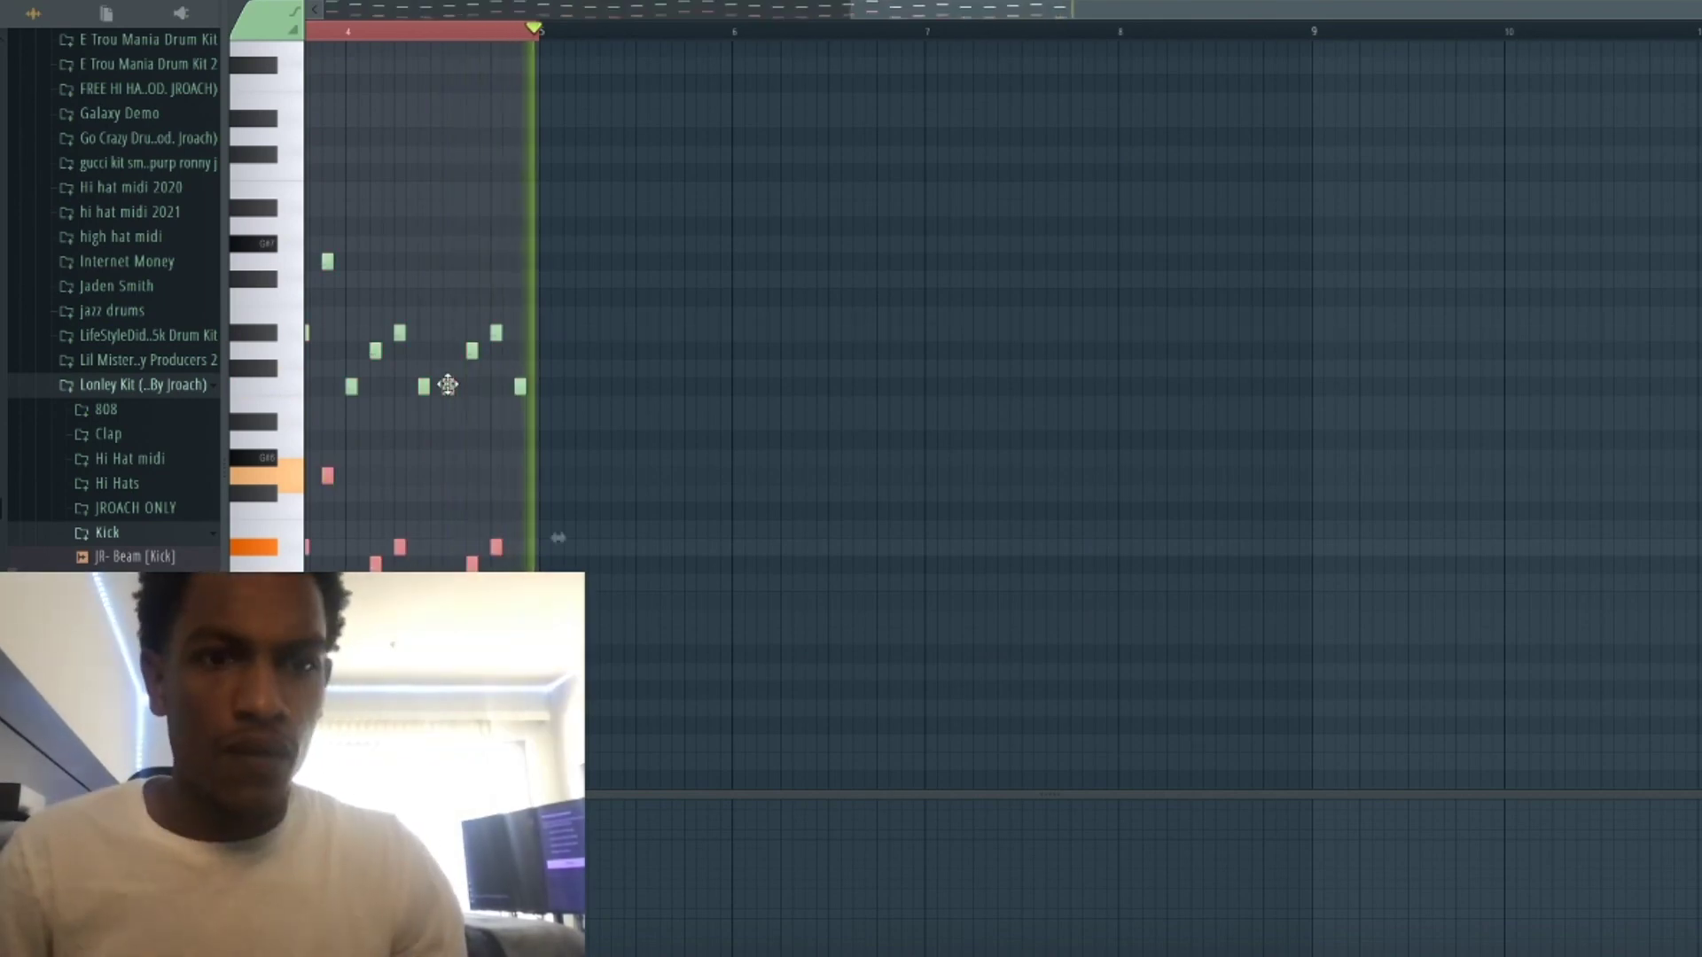
Add an Addictive Keys #3 clip at bar 13 on track 9 and remove the one at bar 17.
key("Escape")
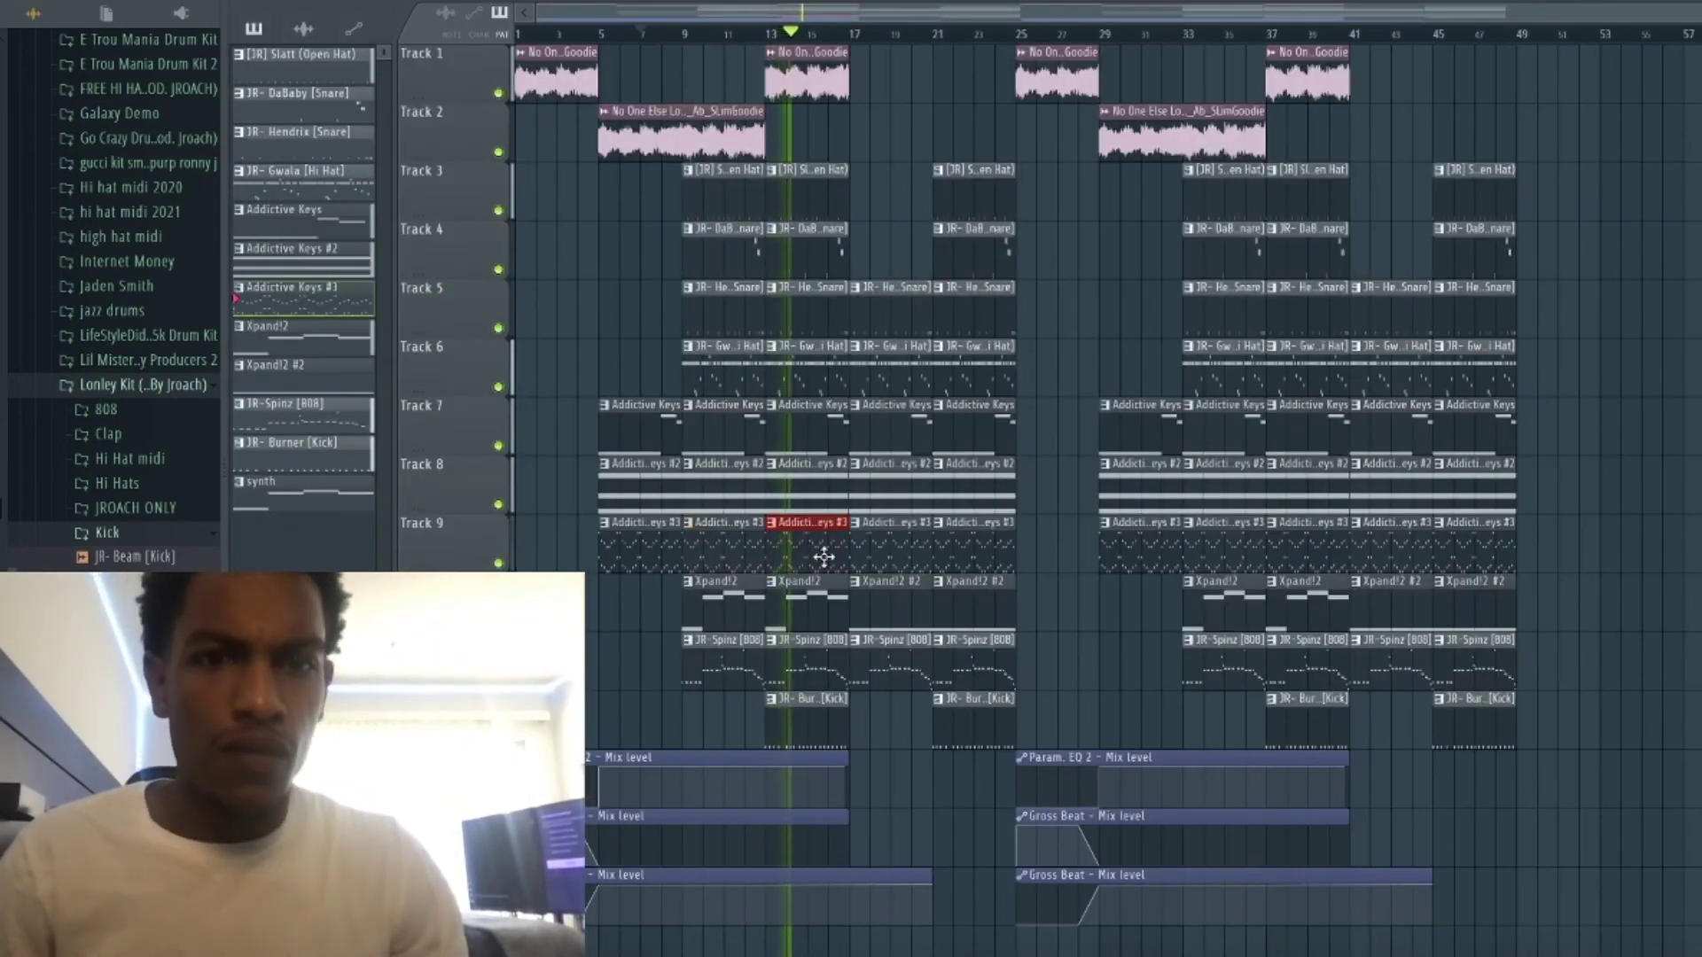
right_click(889, 539)
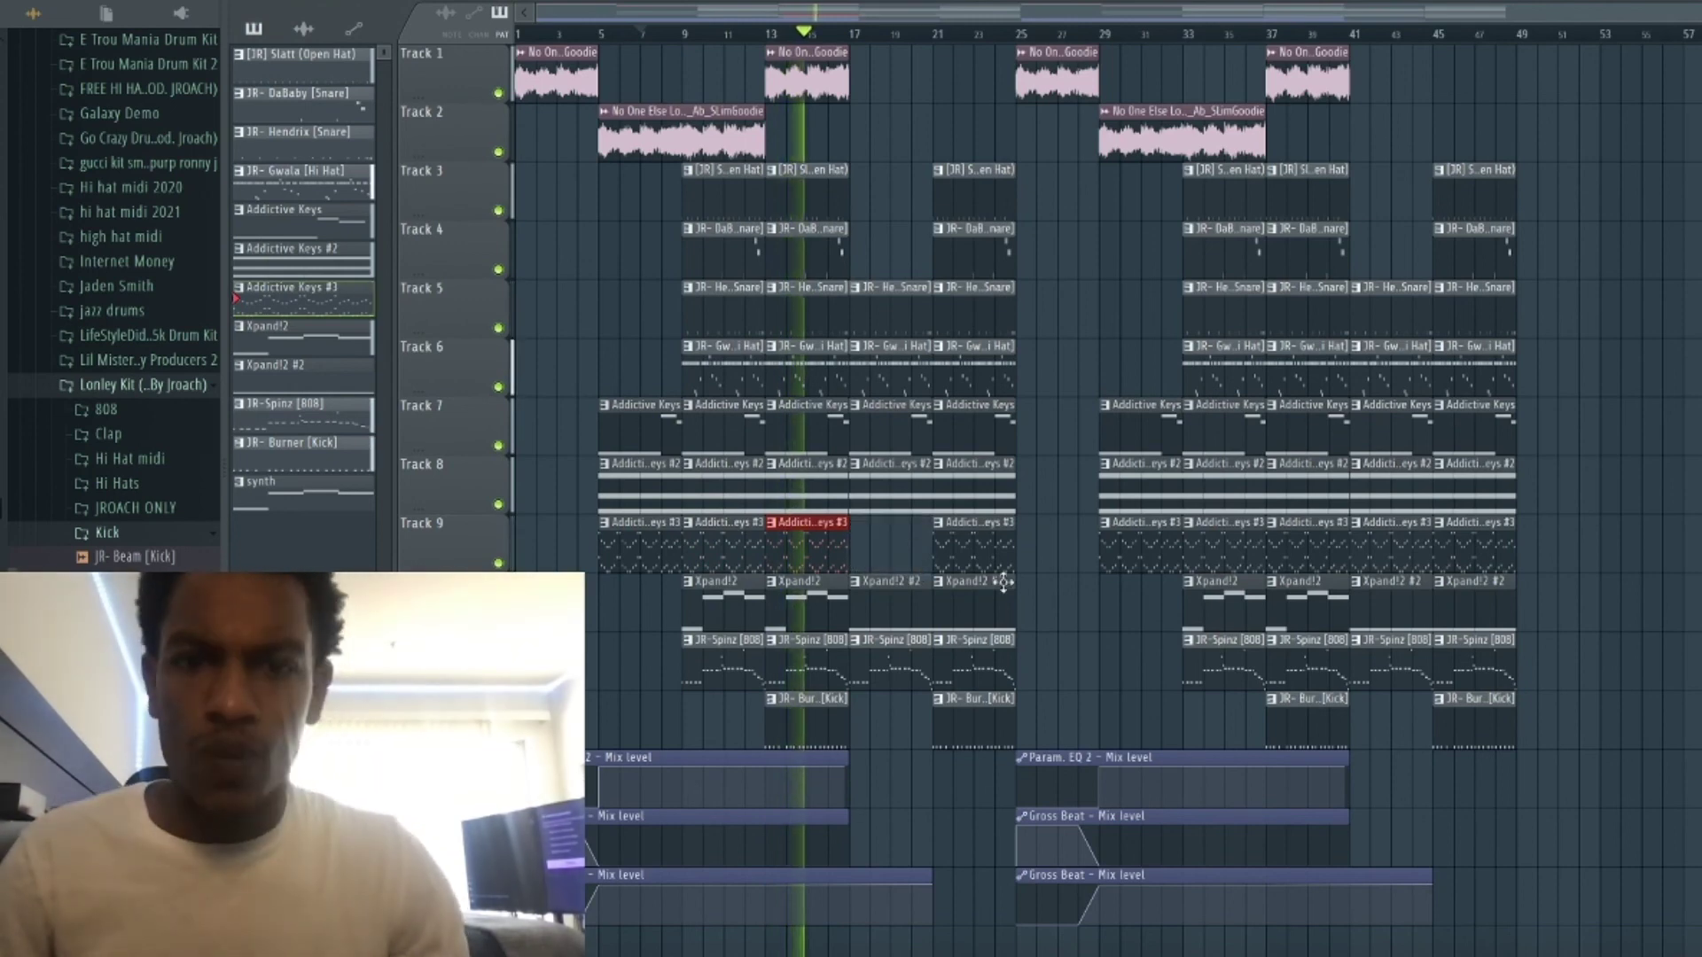
Check the Fruity Reeverb 2 settings on the Addictive Keys #2 mixer insert.
key("F9")
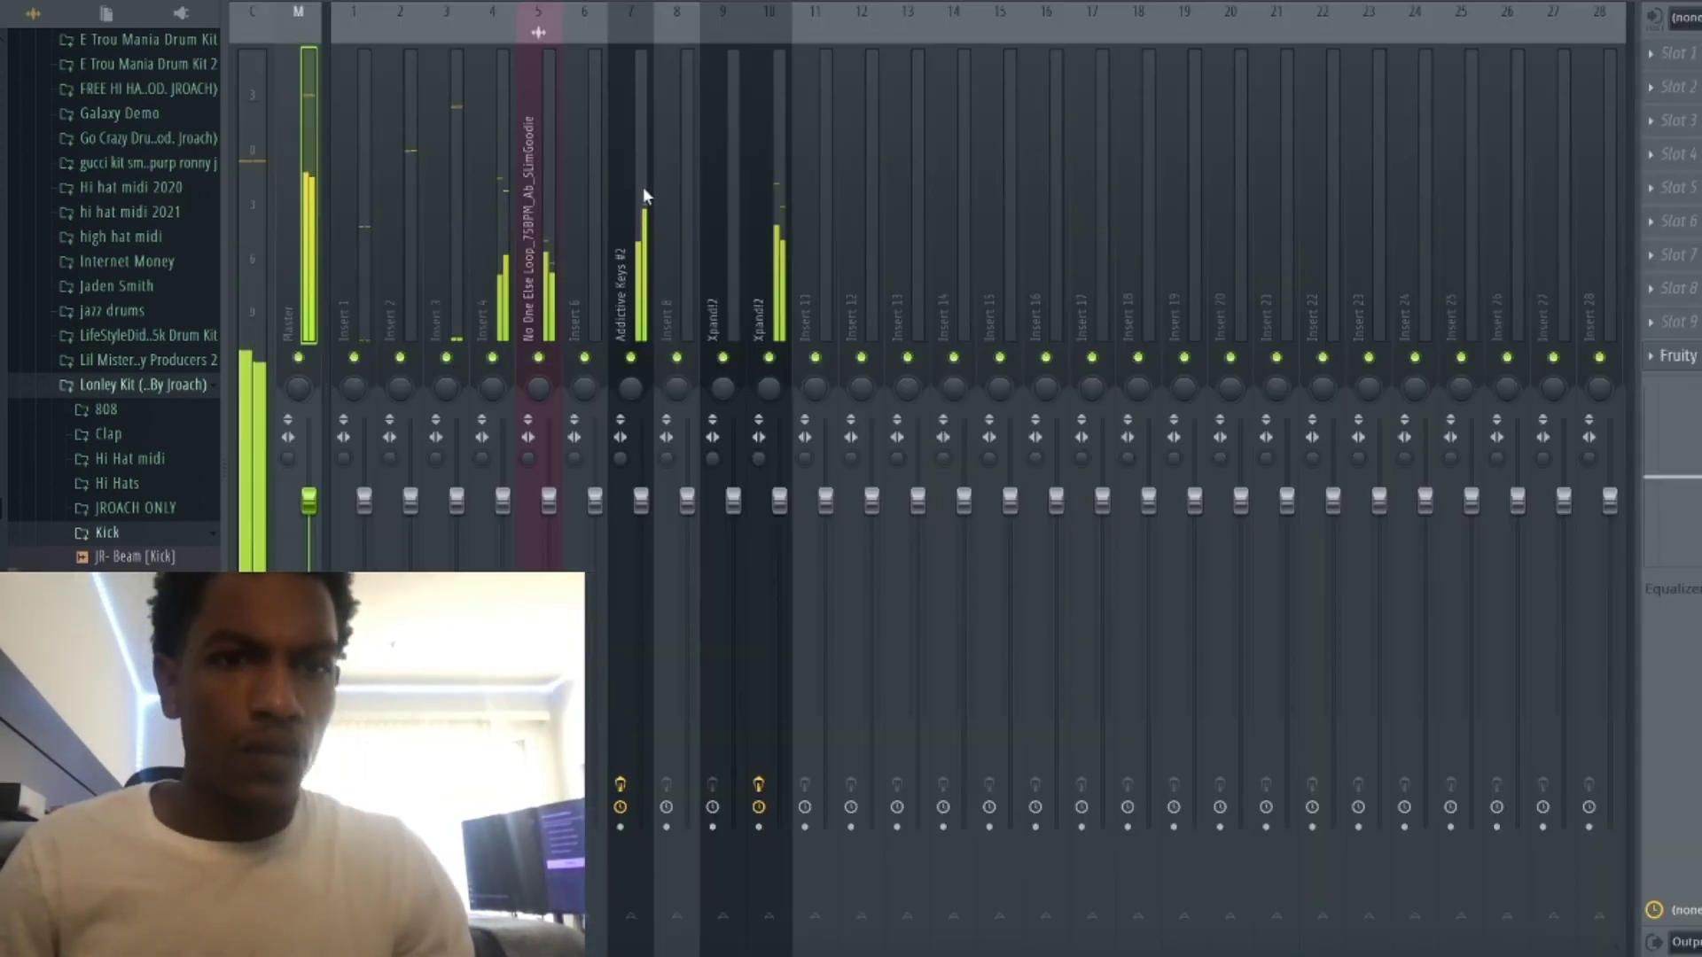
left_click(624, 112)
left_click(1675, 87)
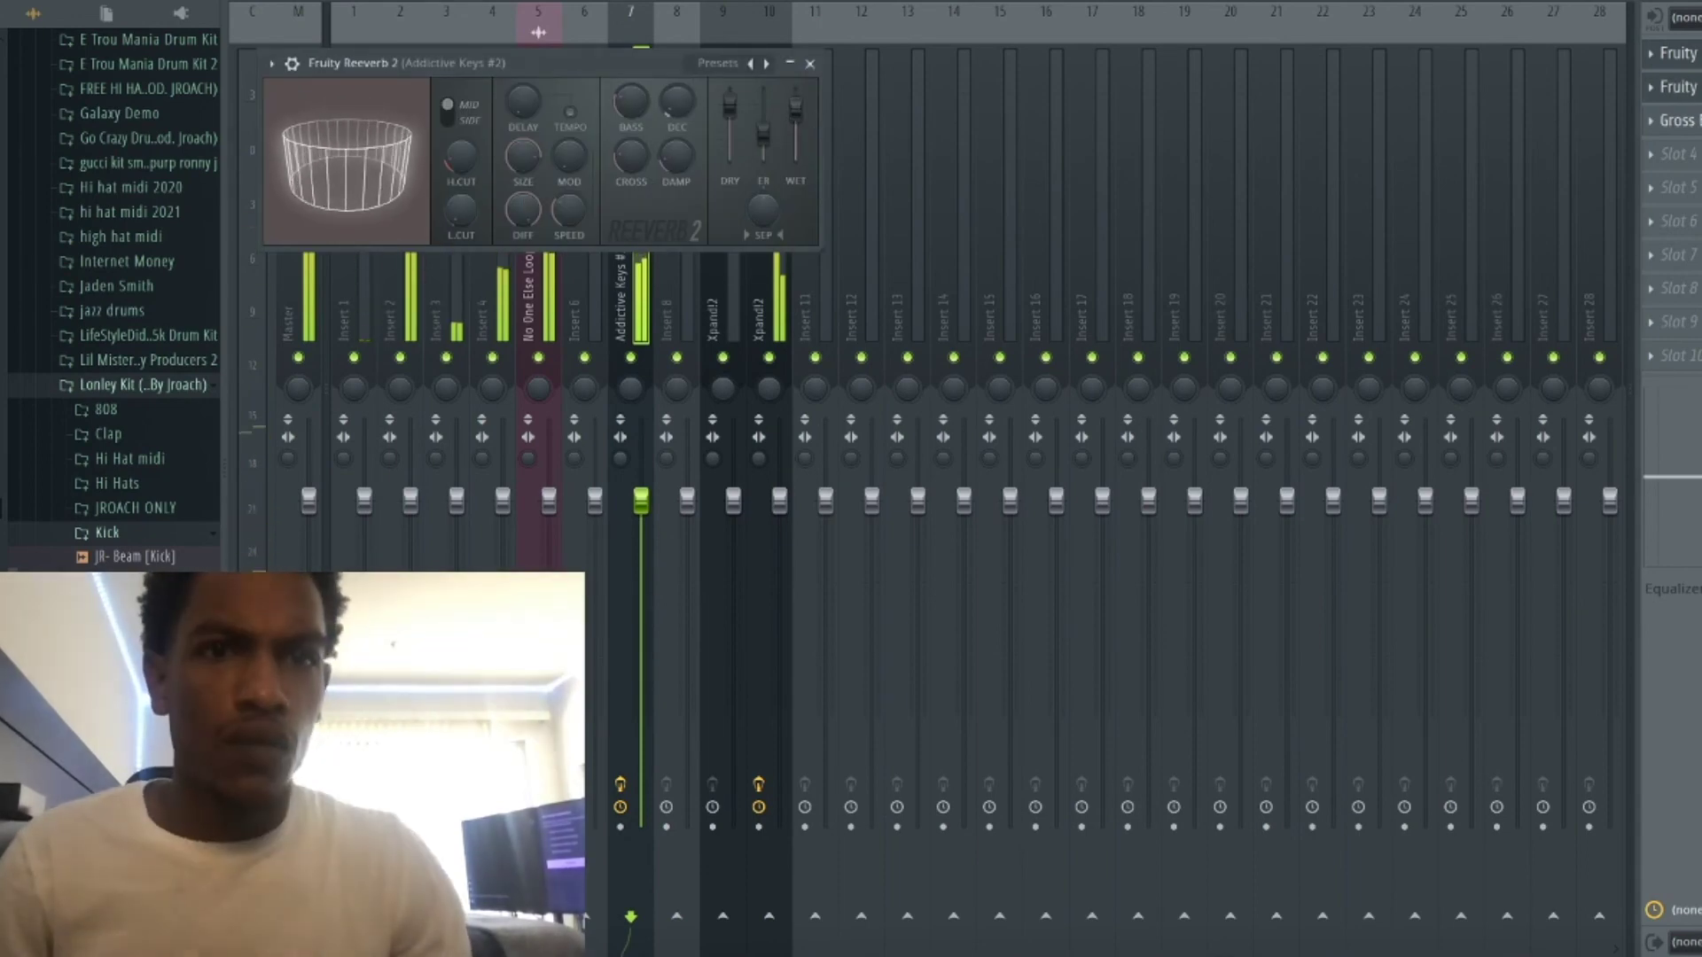
left_click(809, 63)
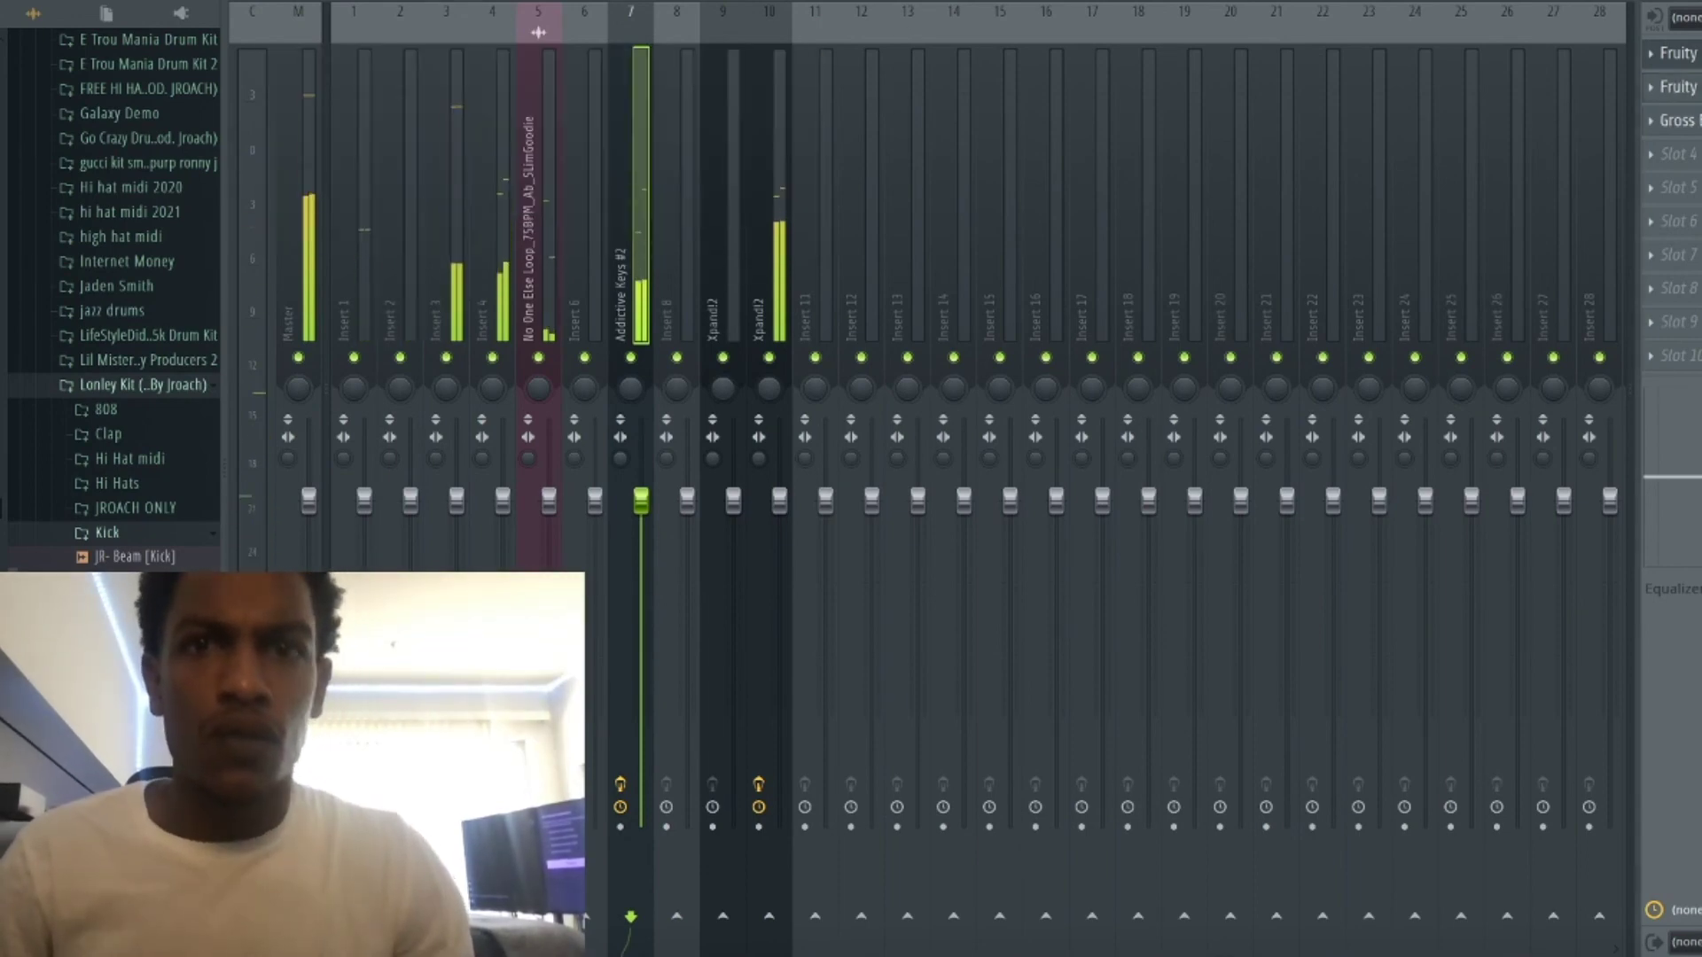
Make the track 9 melody clip at bar 21 a unique pattern and delete its upper-octave notes.
key("F5")
left_click(949, 526)
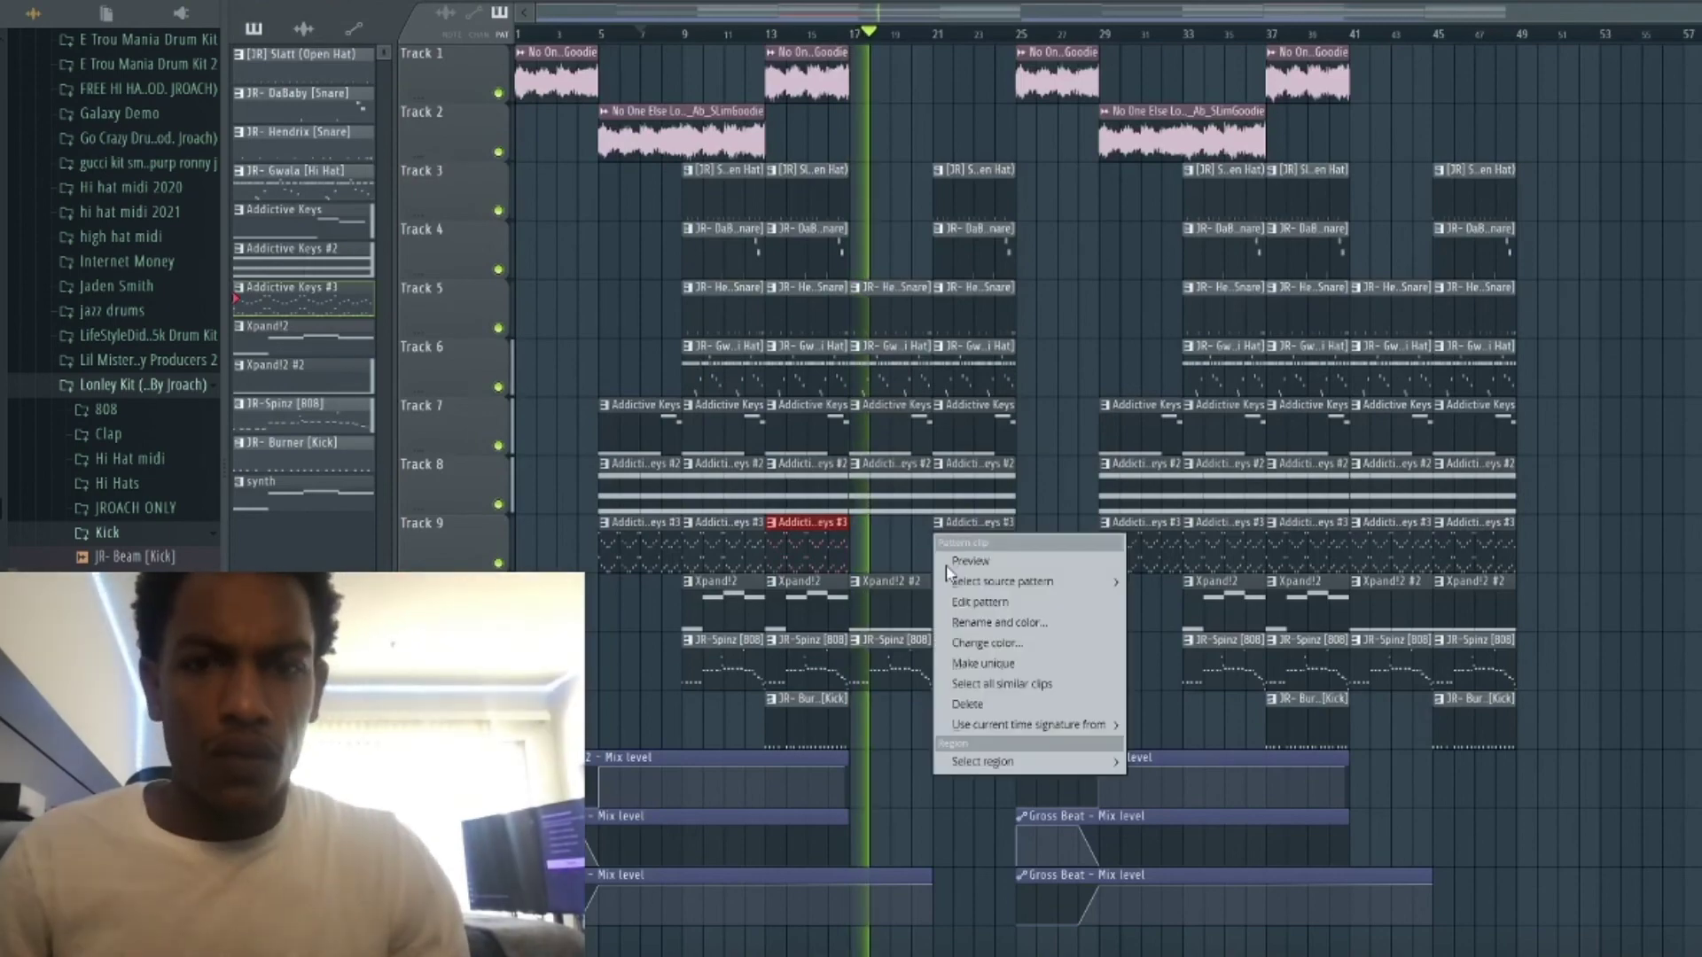
left_click(995, 649)
key("F7")
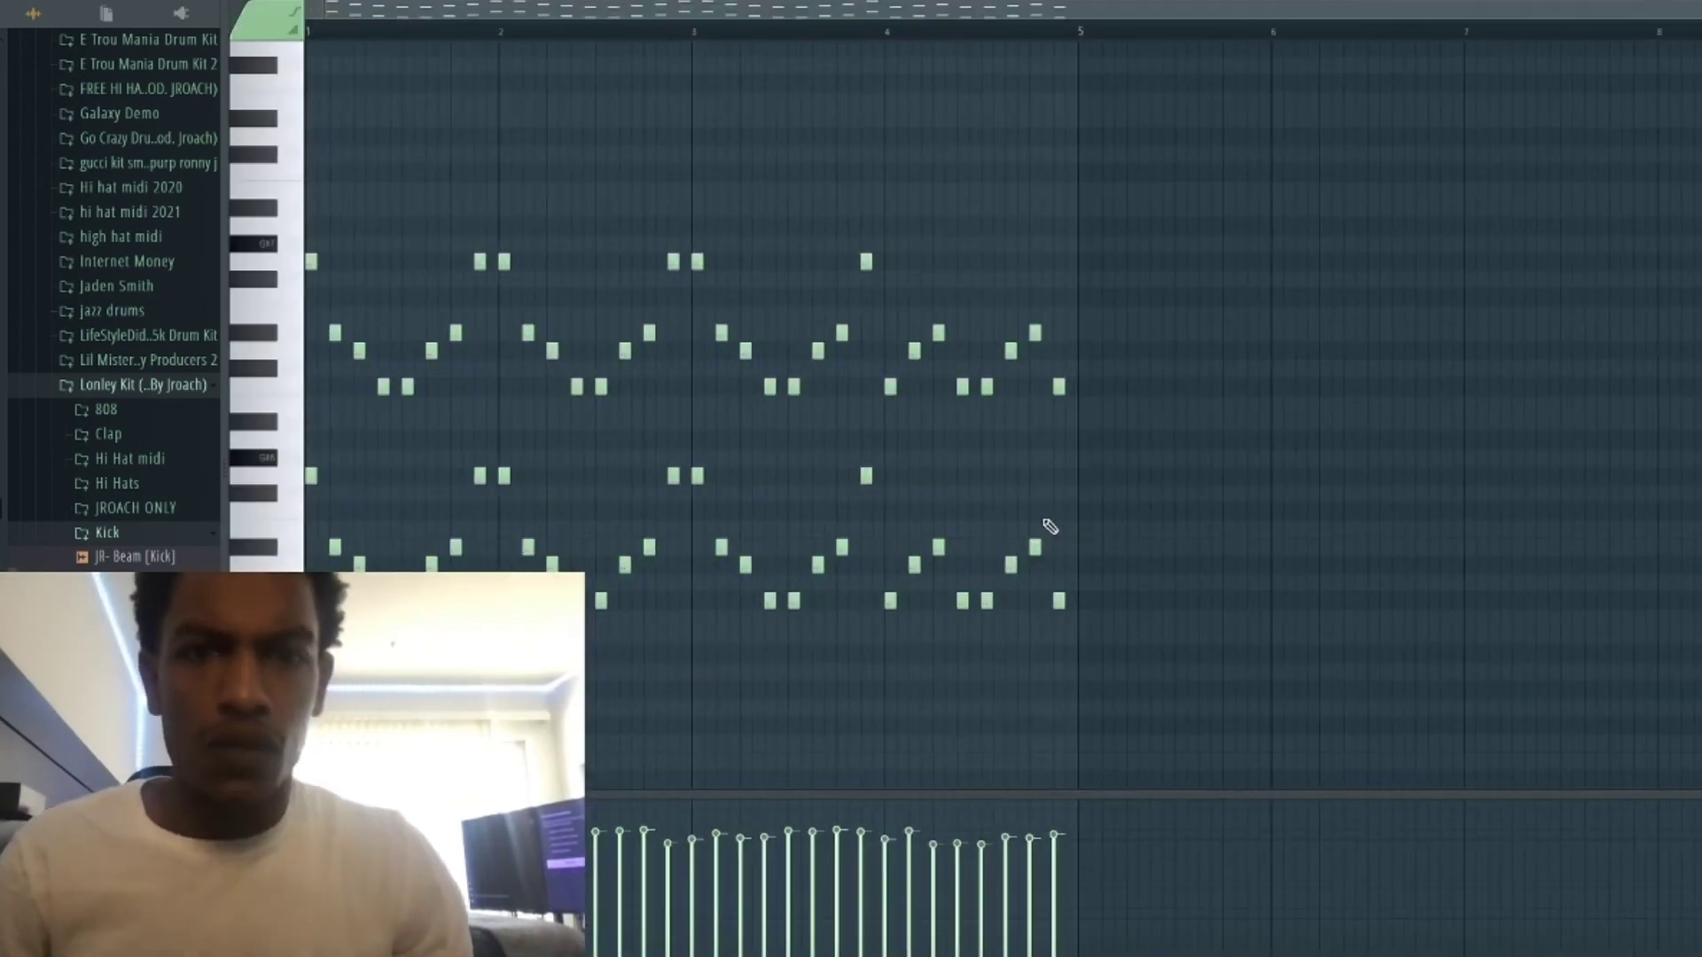
left_click_drag(1177, 425, 305, 35)
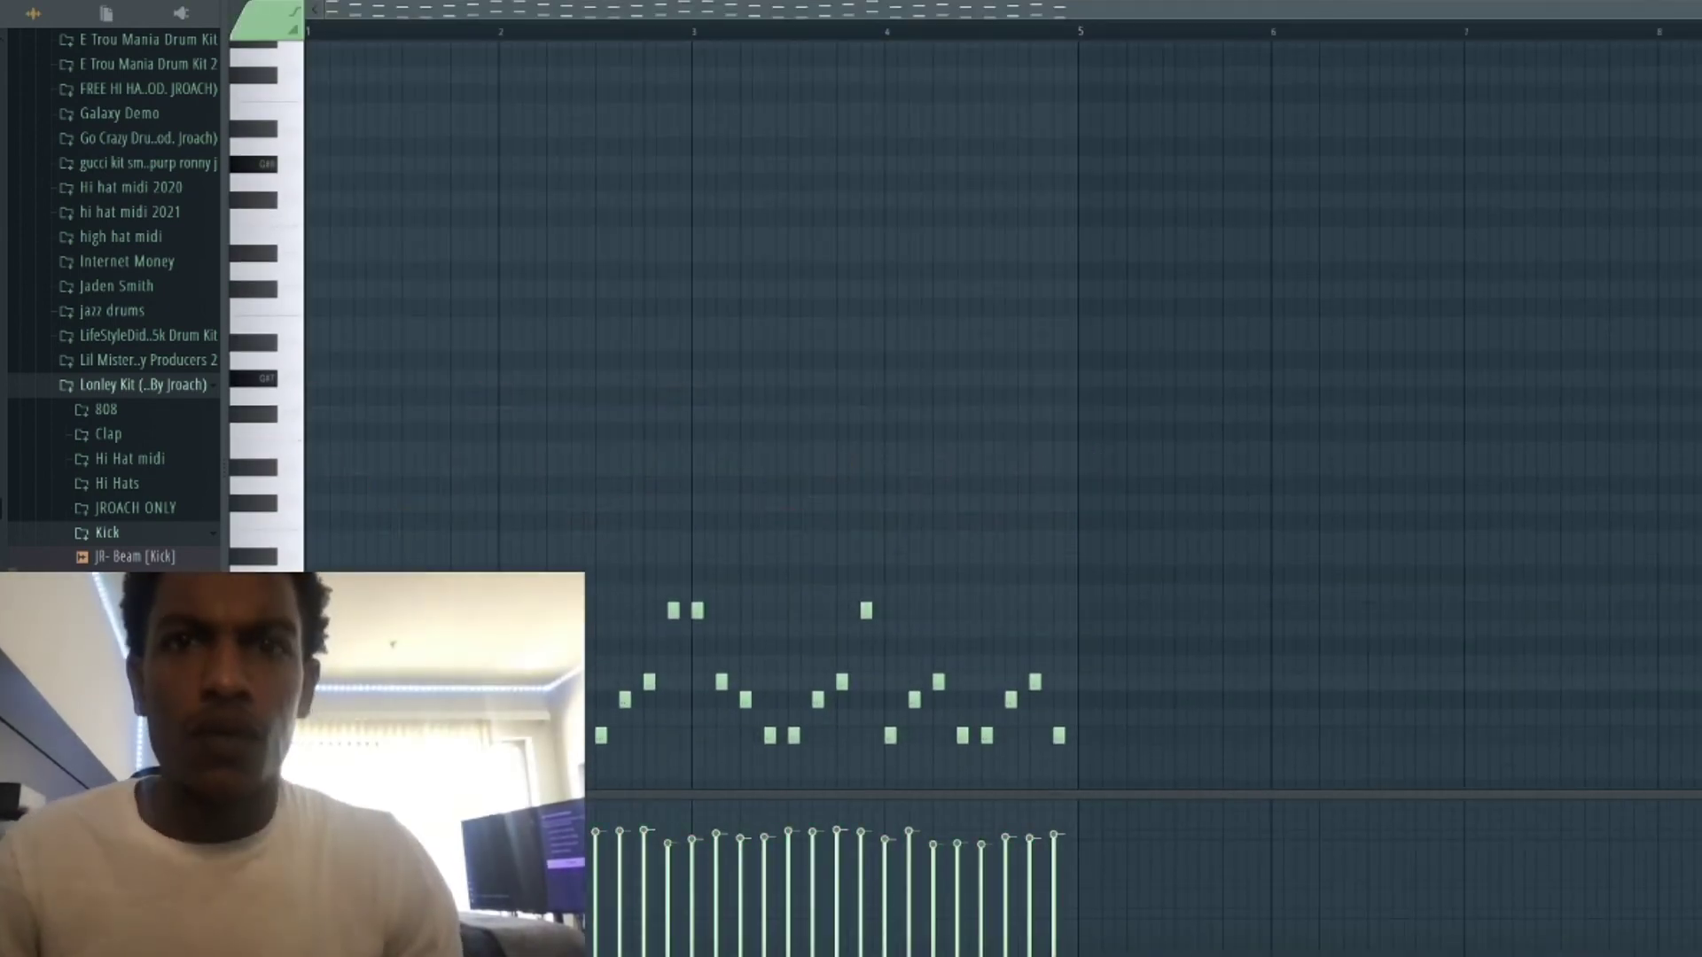
key("F7")
scroll(1096, 521, "down", 1)
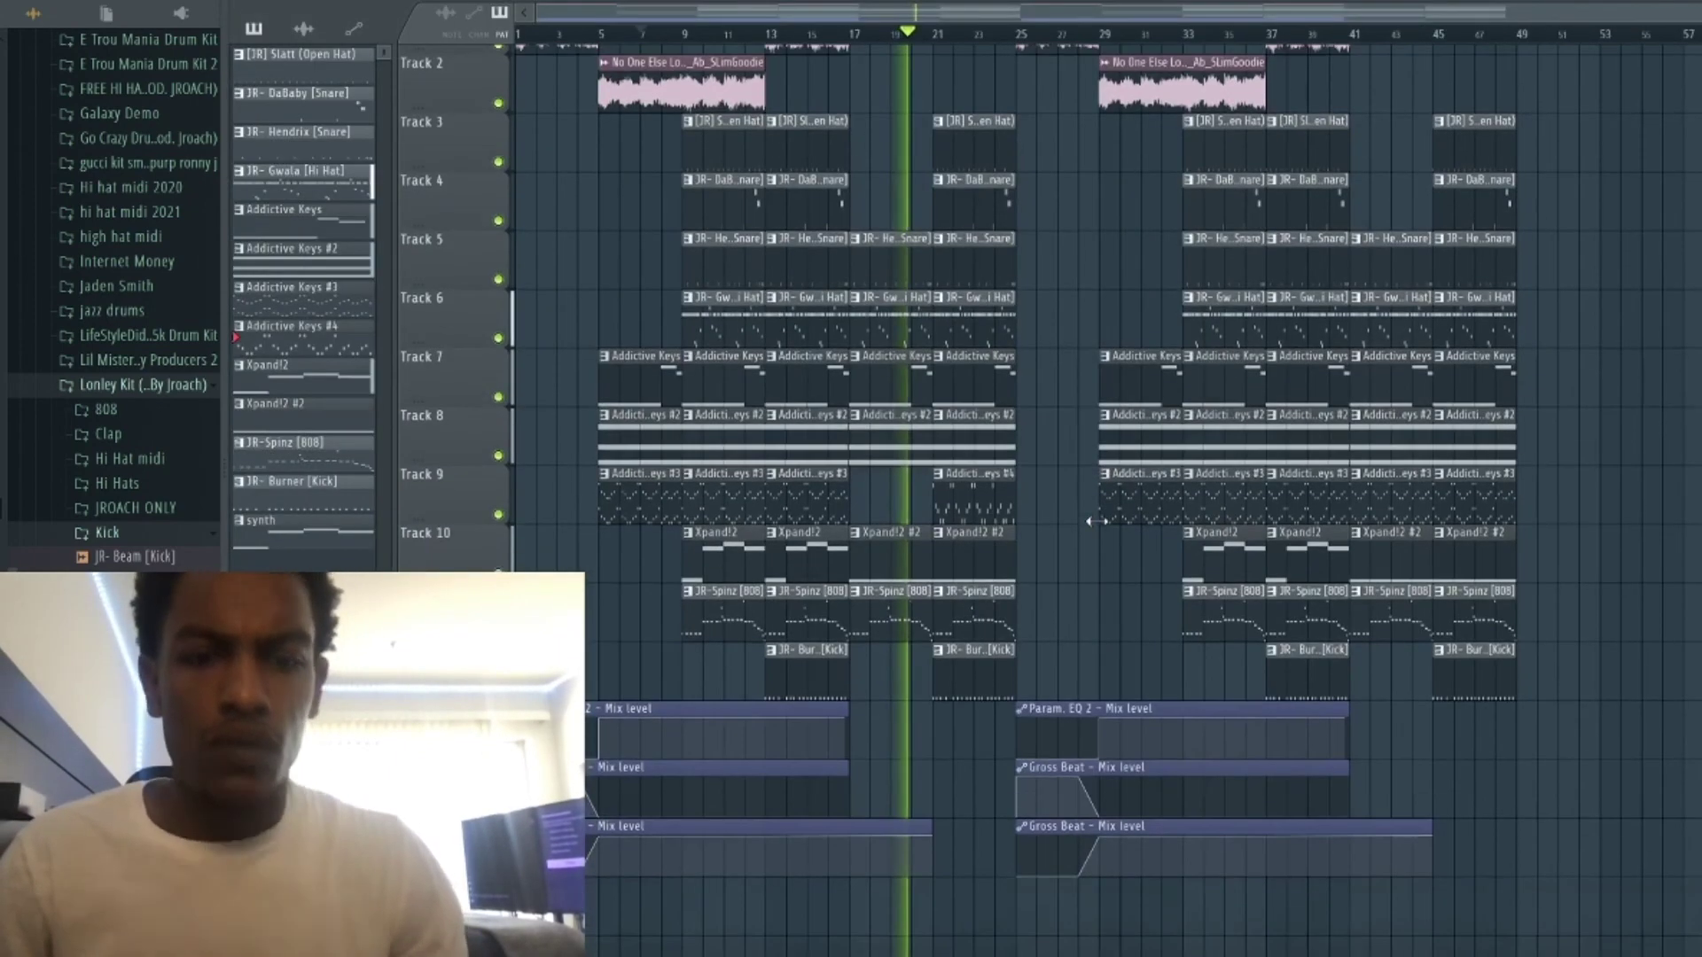
key("space")
key("Return")
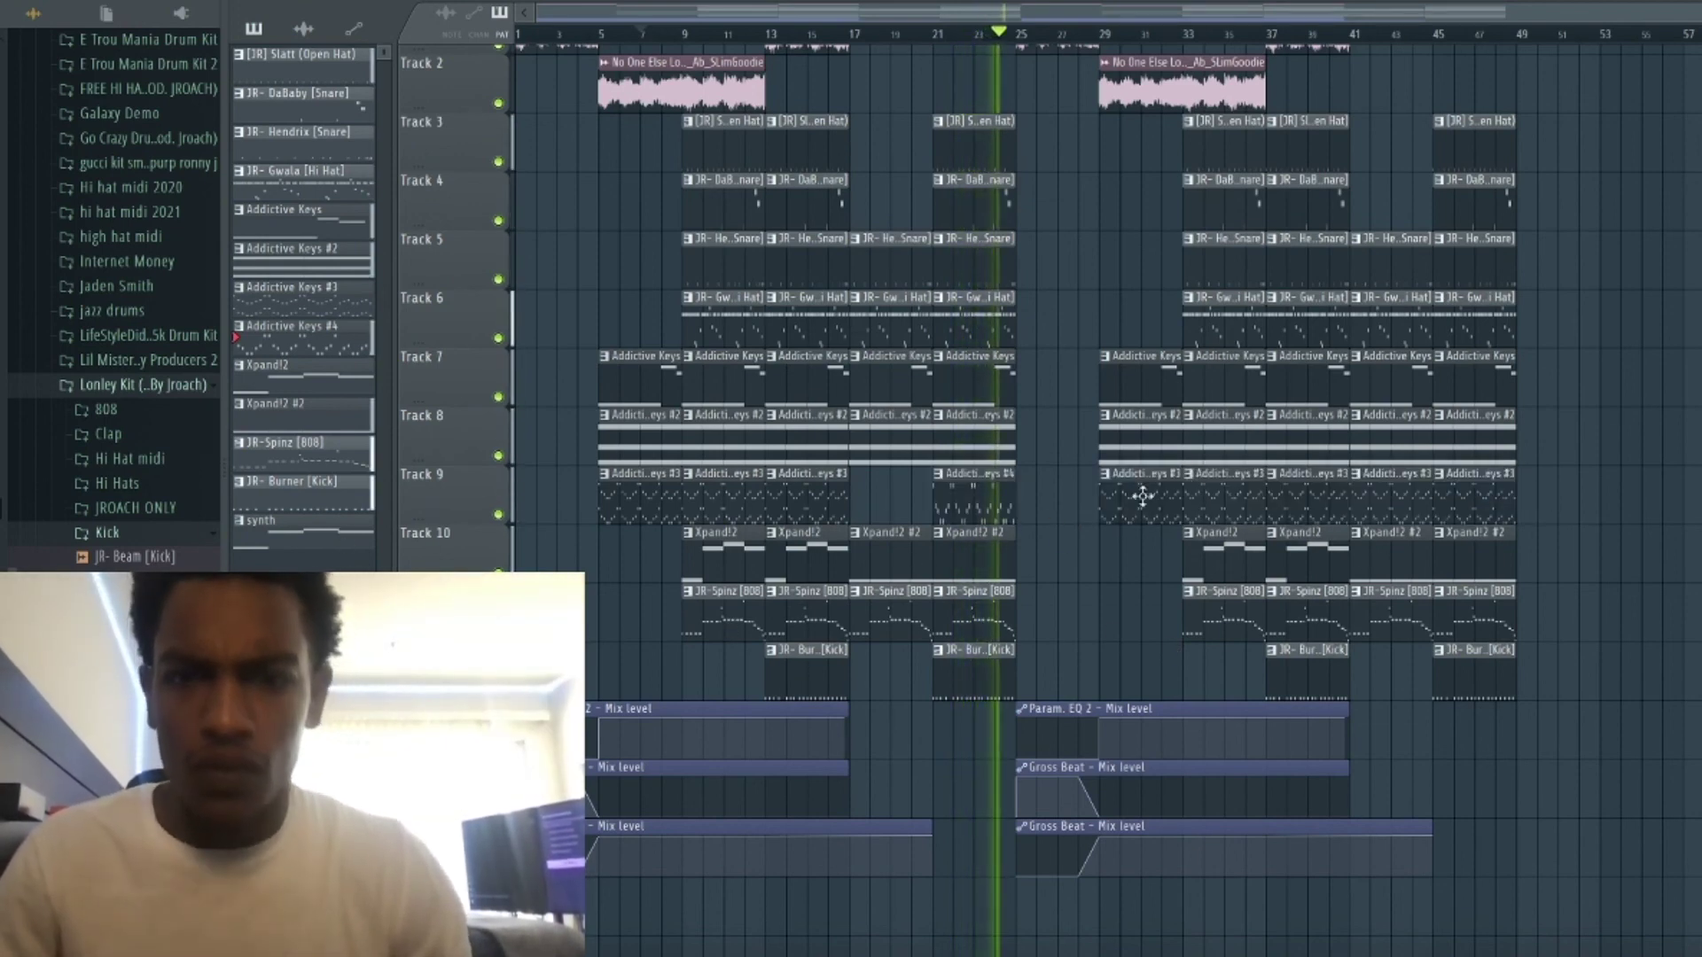
Replace all clips from bar 25 onward with a duplicate of the updated first half.
left_click_drag(1596, 933, 1069, 13)
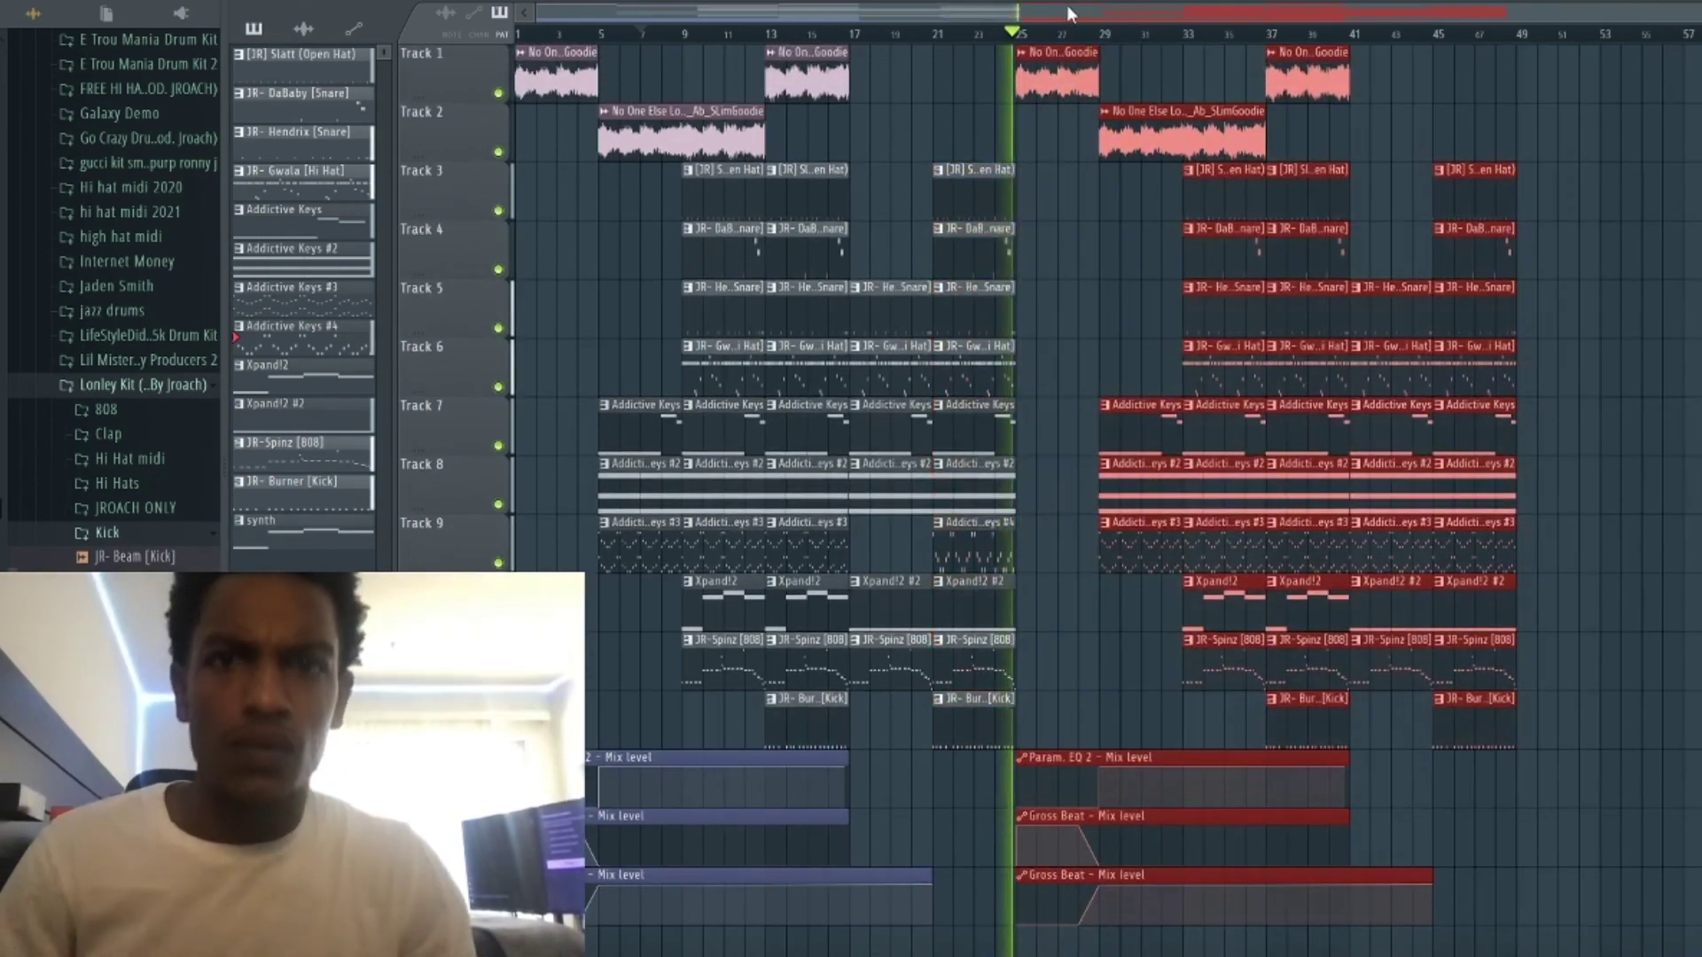
key("Delete")
key("space")
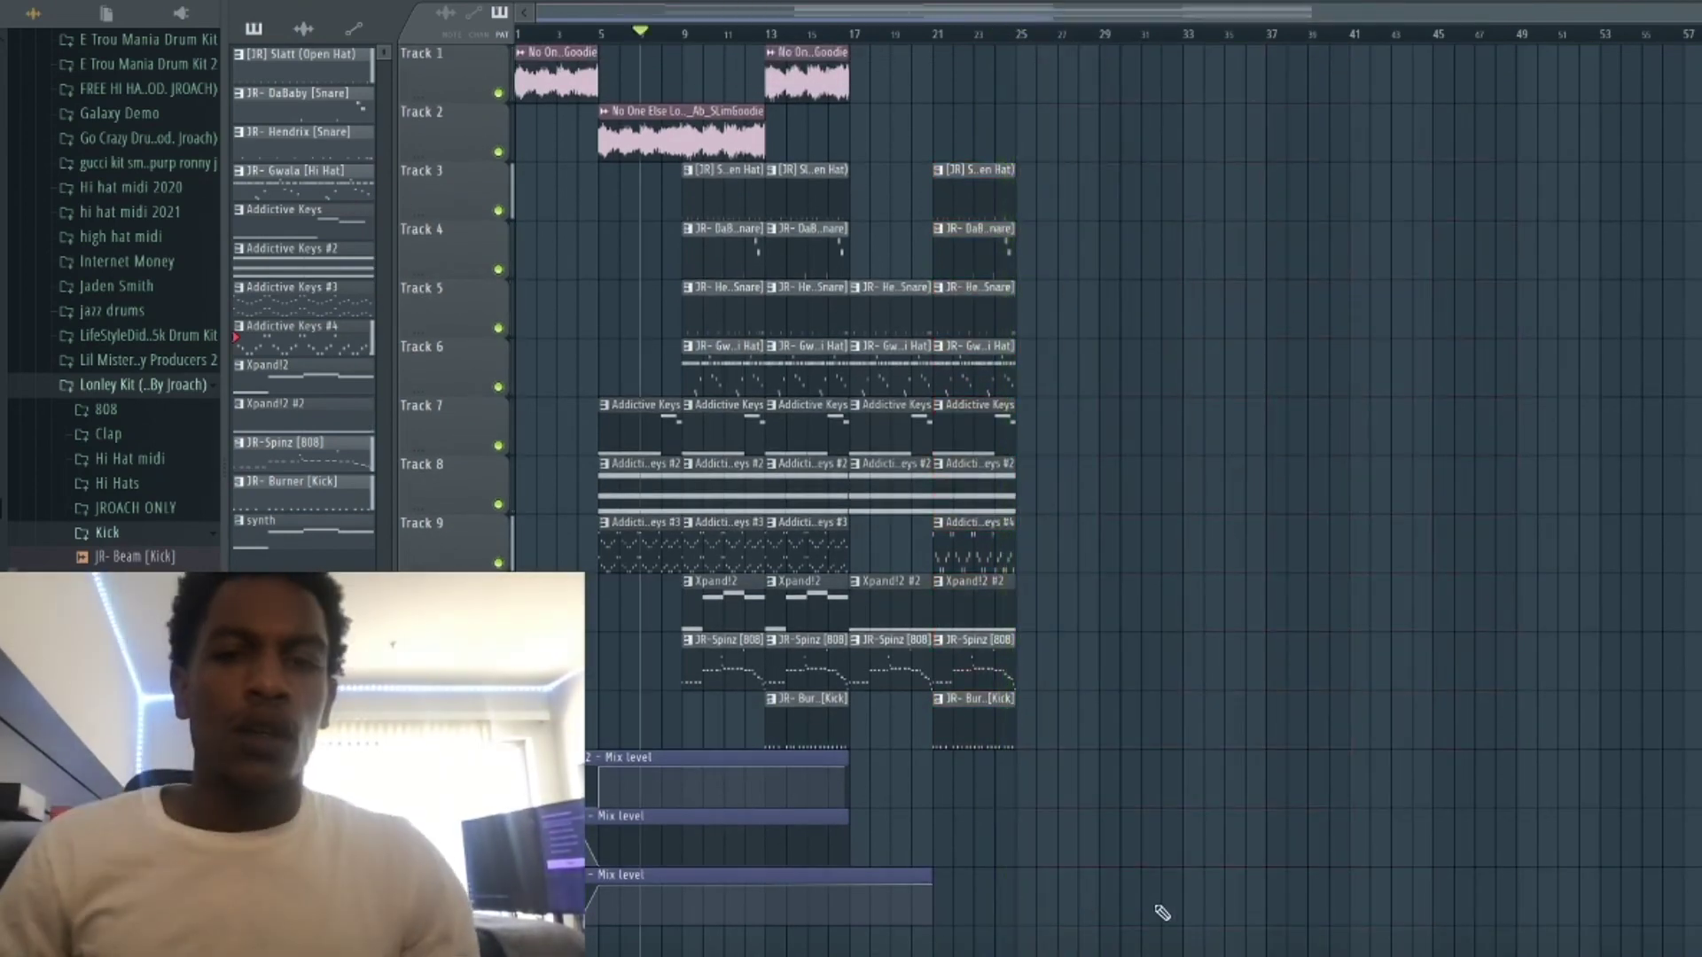
key("ctrl+a")
key("ctrl+z")
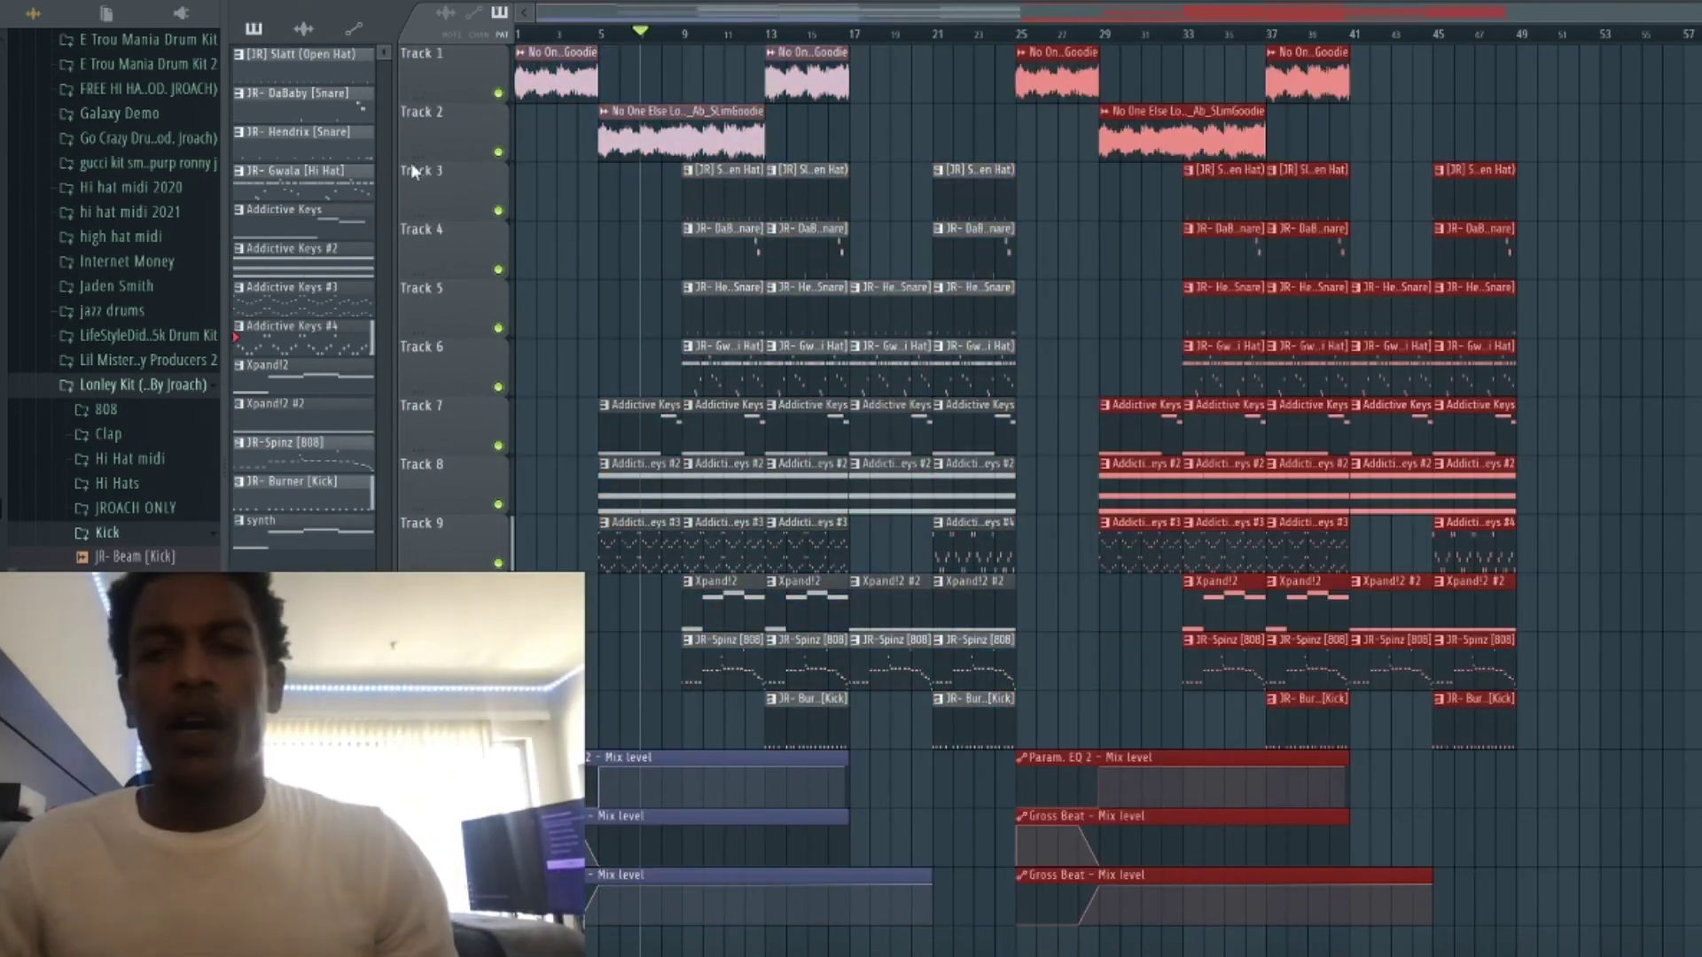
left_click(1582, 173)
key("ctrl+z")
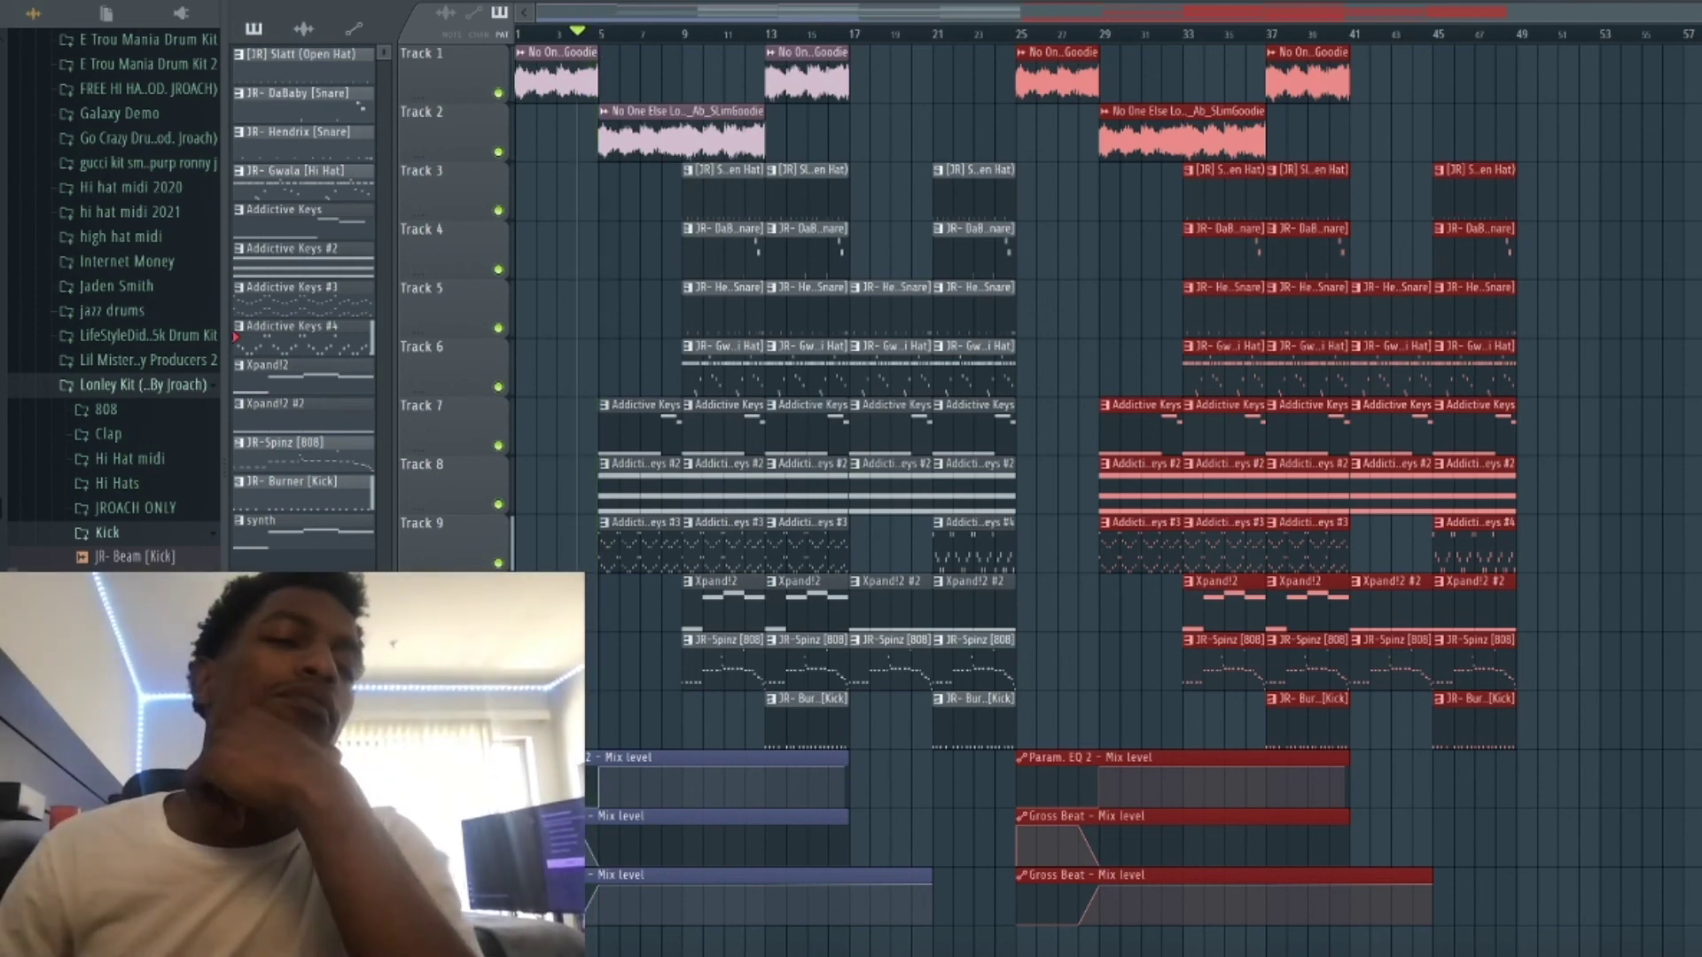
Play back the playlist arrangement from bar 4 to review the first half.
scroll(114, 300, "up", 3)
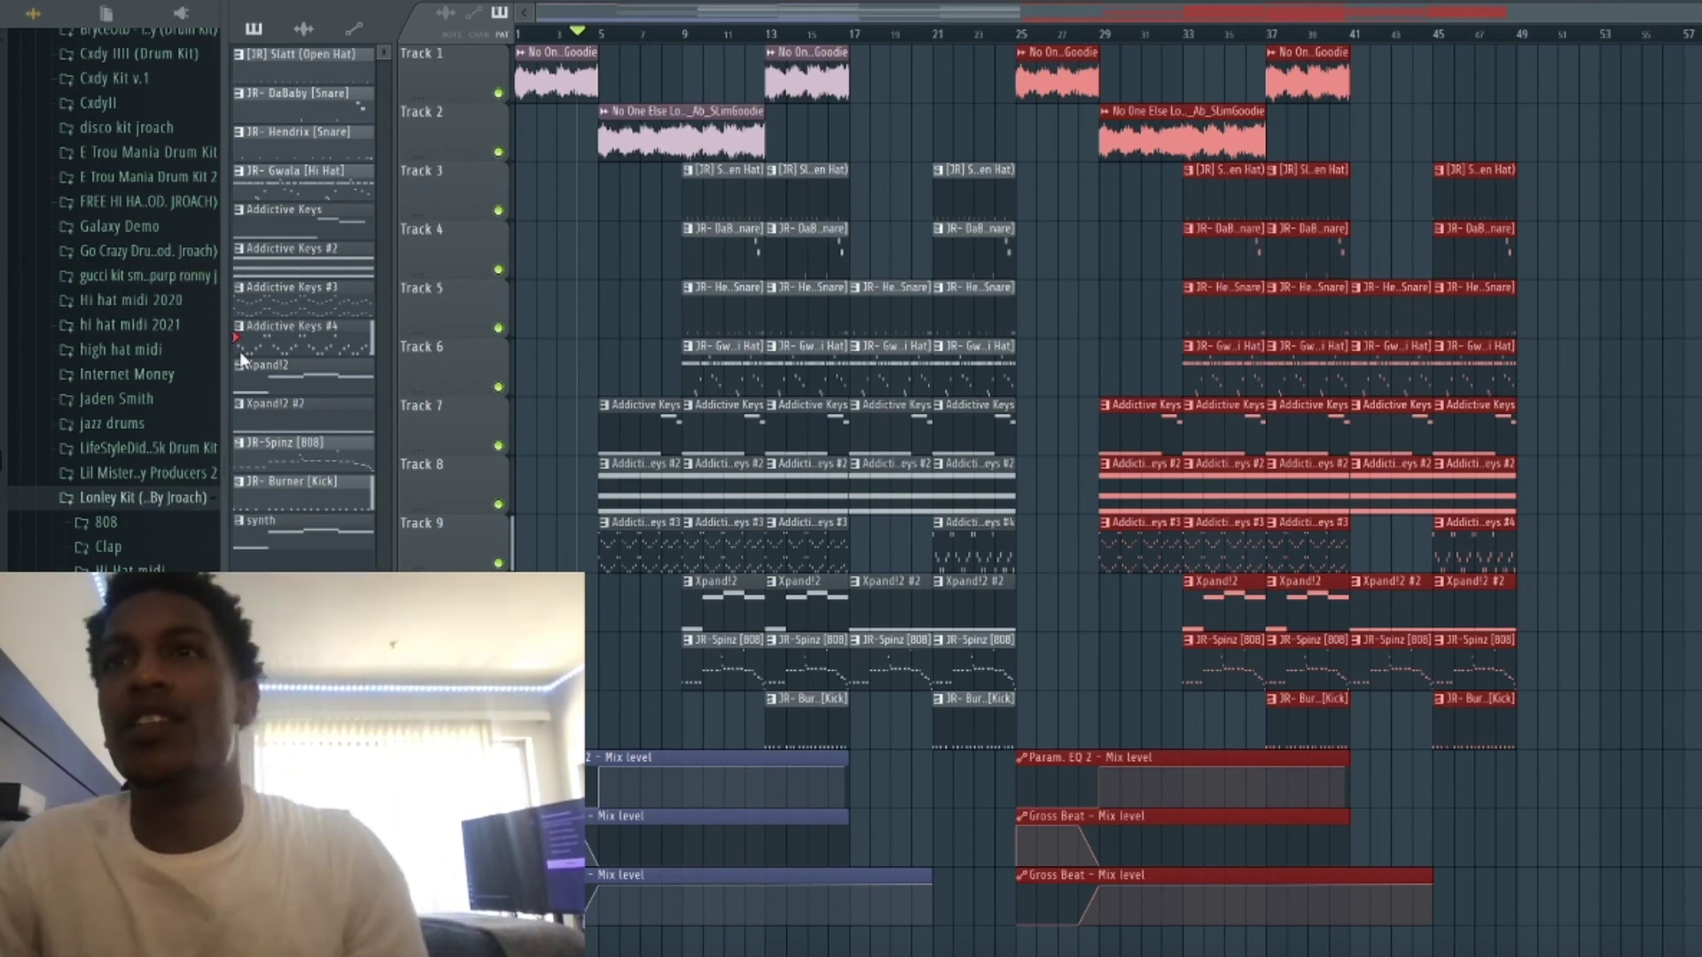
key("space")
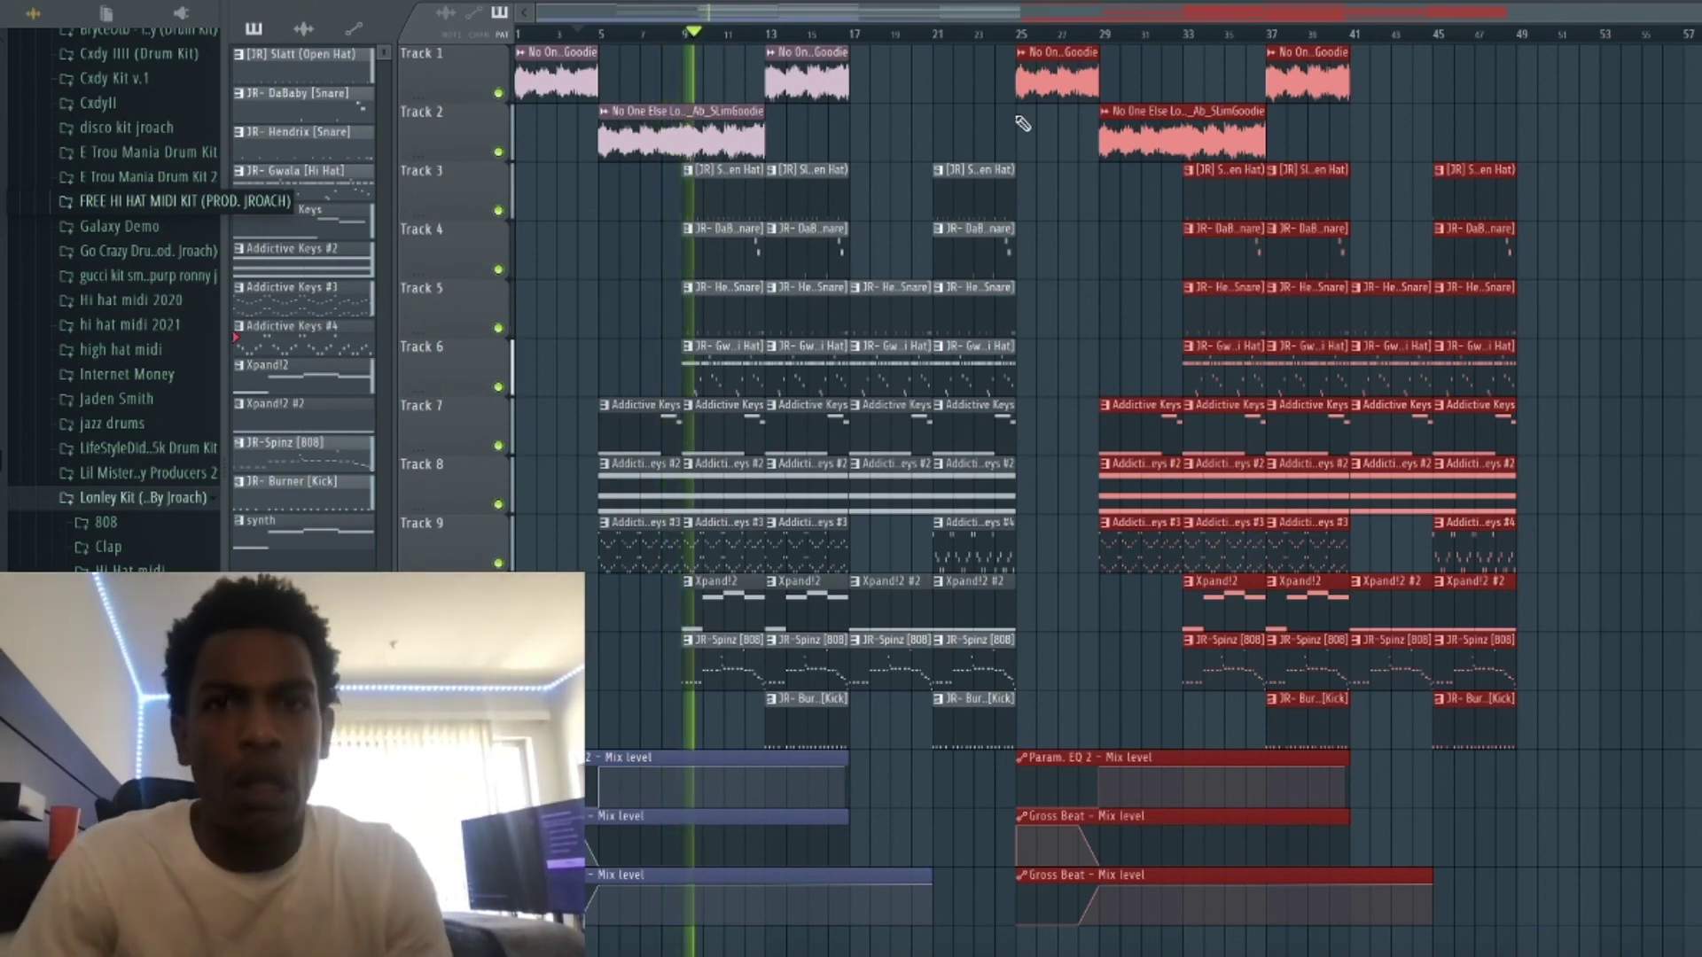
key("space")
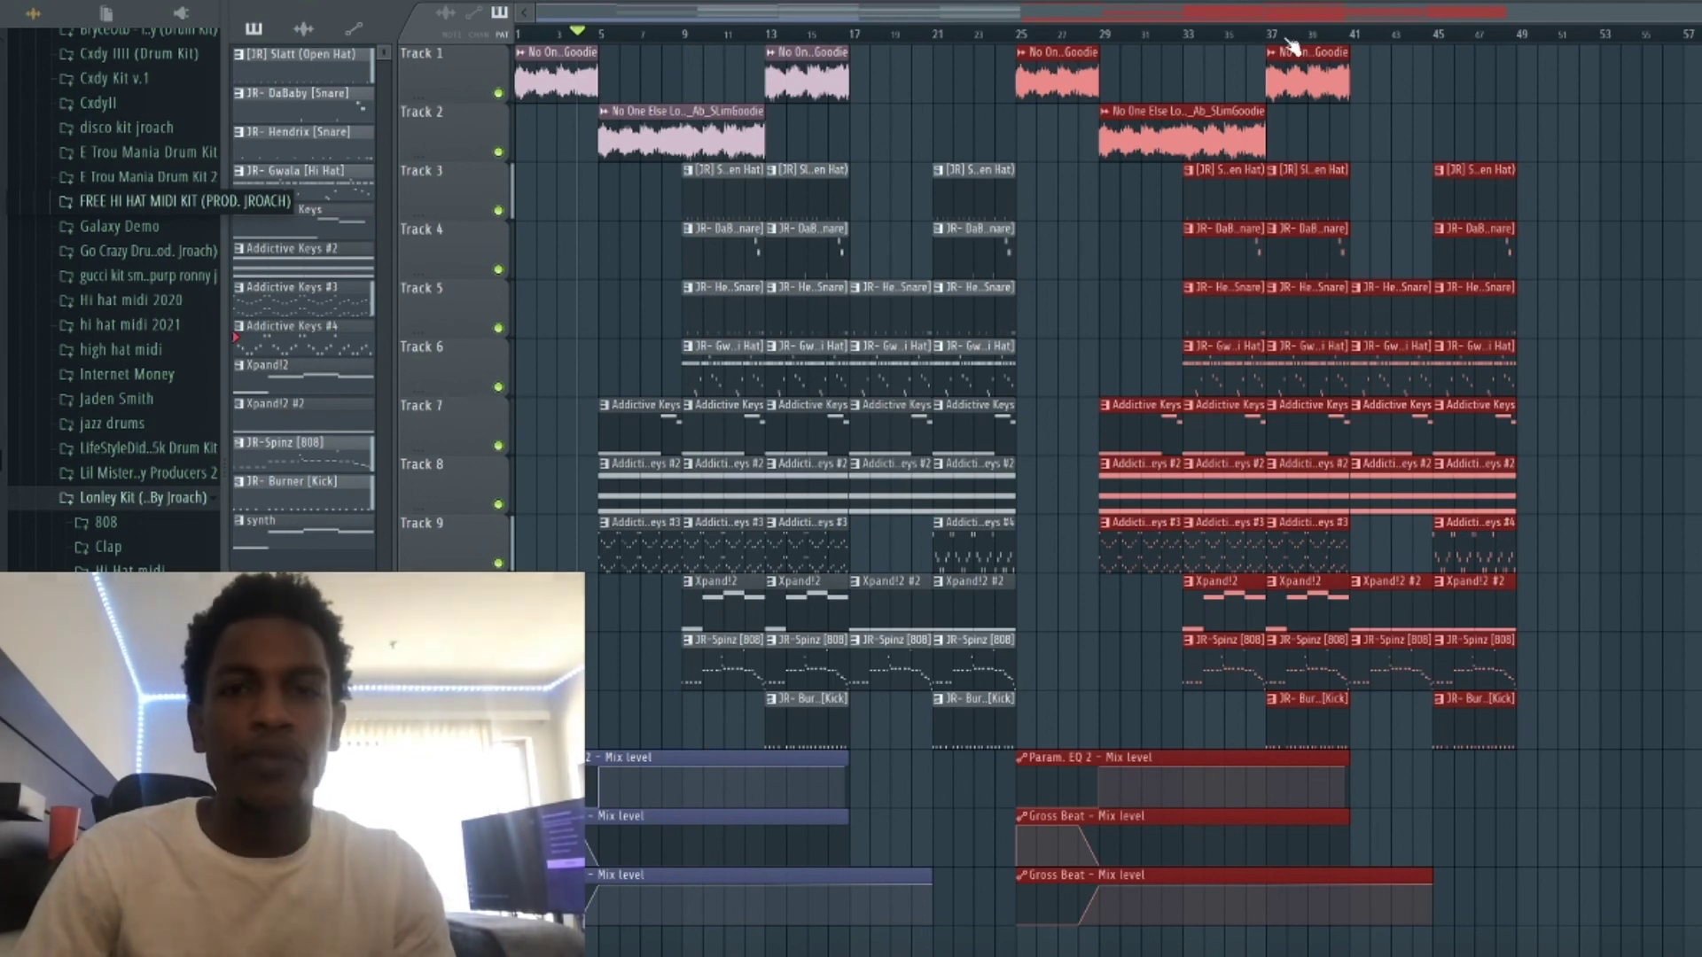
Inspect the notes of the Addictive Keys #3 clip on track 9 in the piano roll.
key("F6")
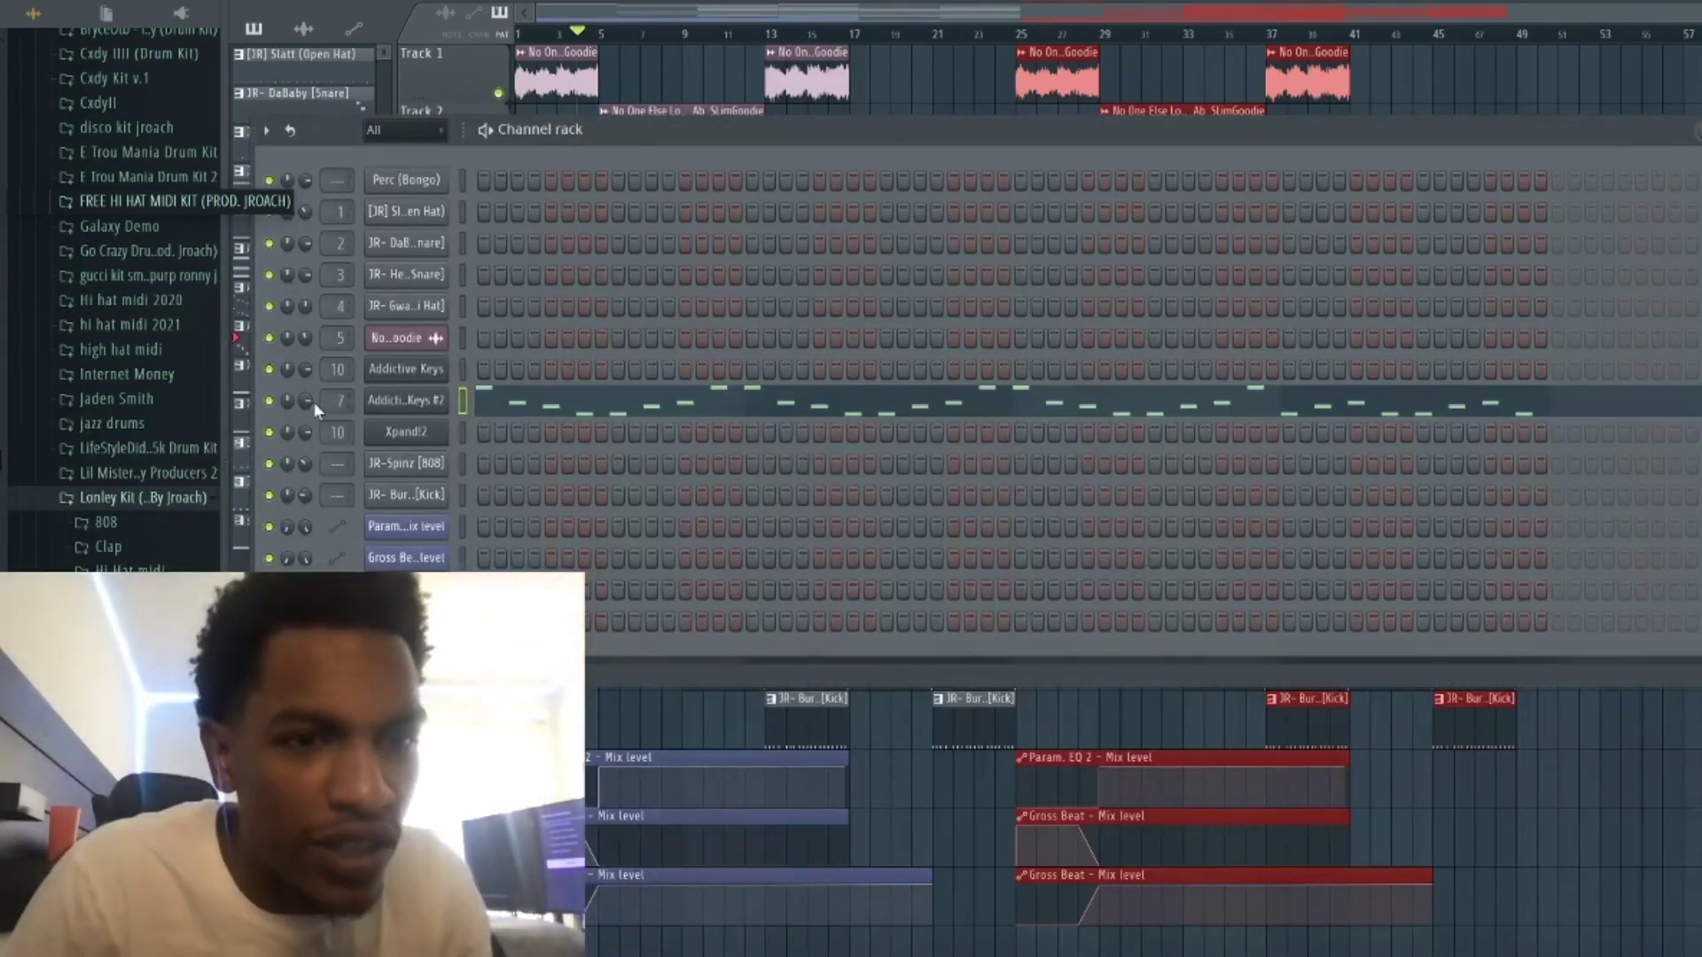
left_click(651, 749)
double_click(700, 570)
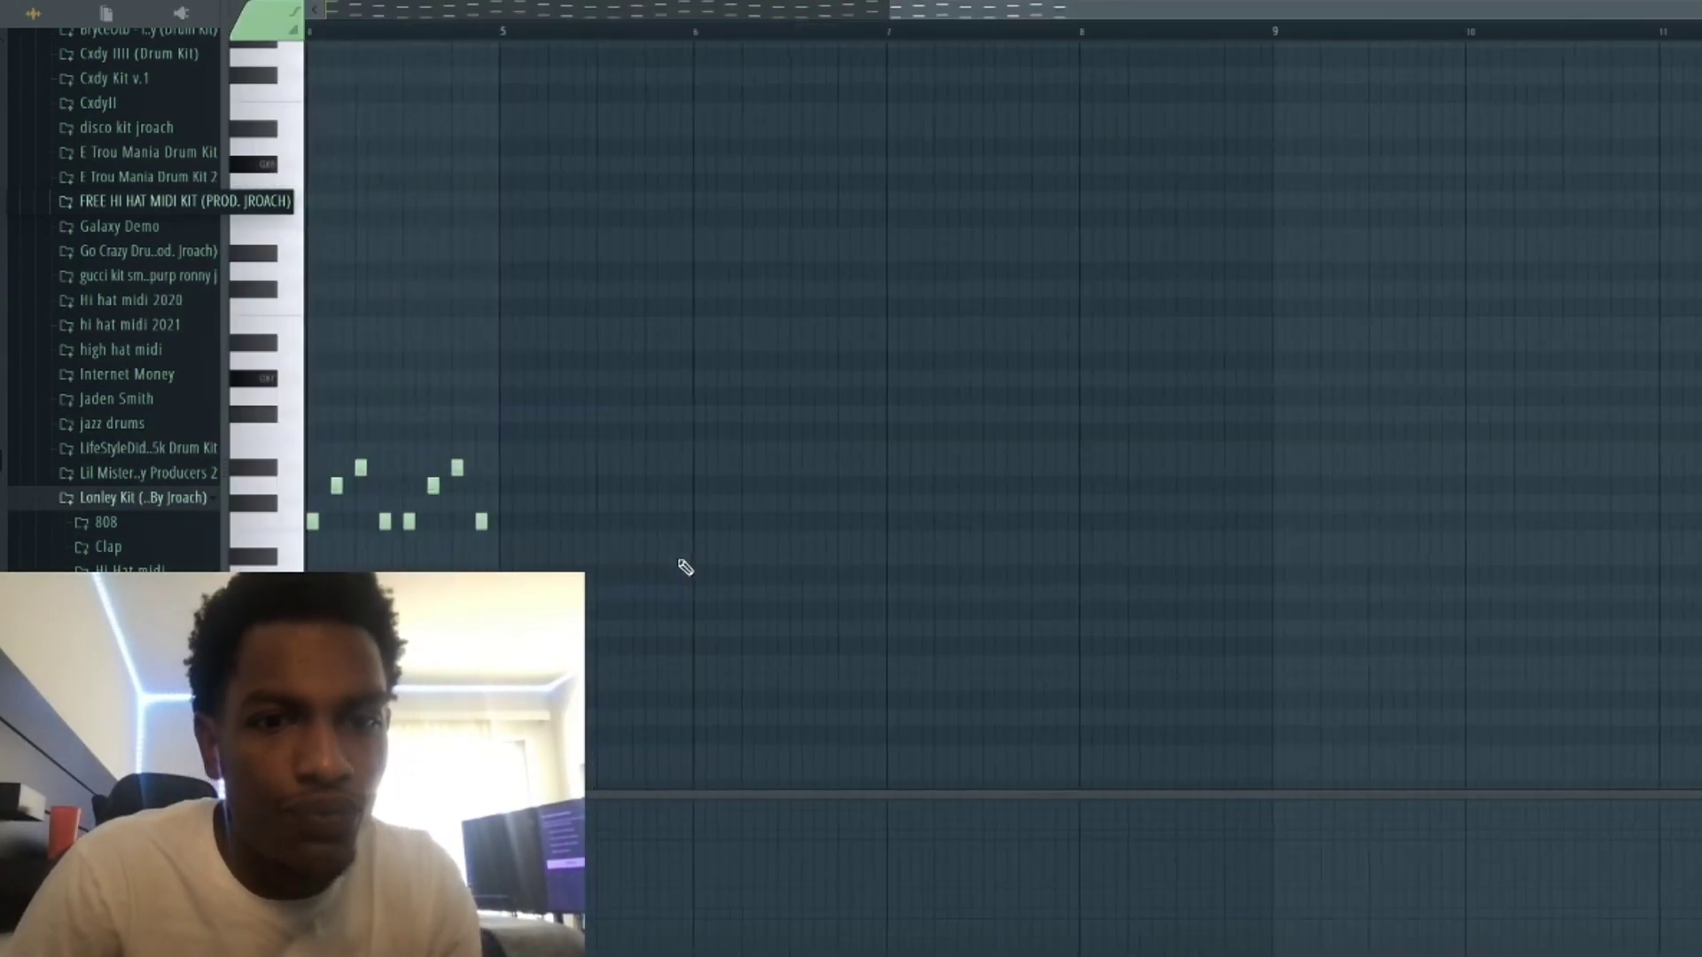
key("ctrl+a")
key("F7")
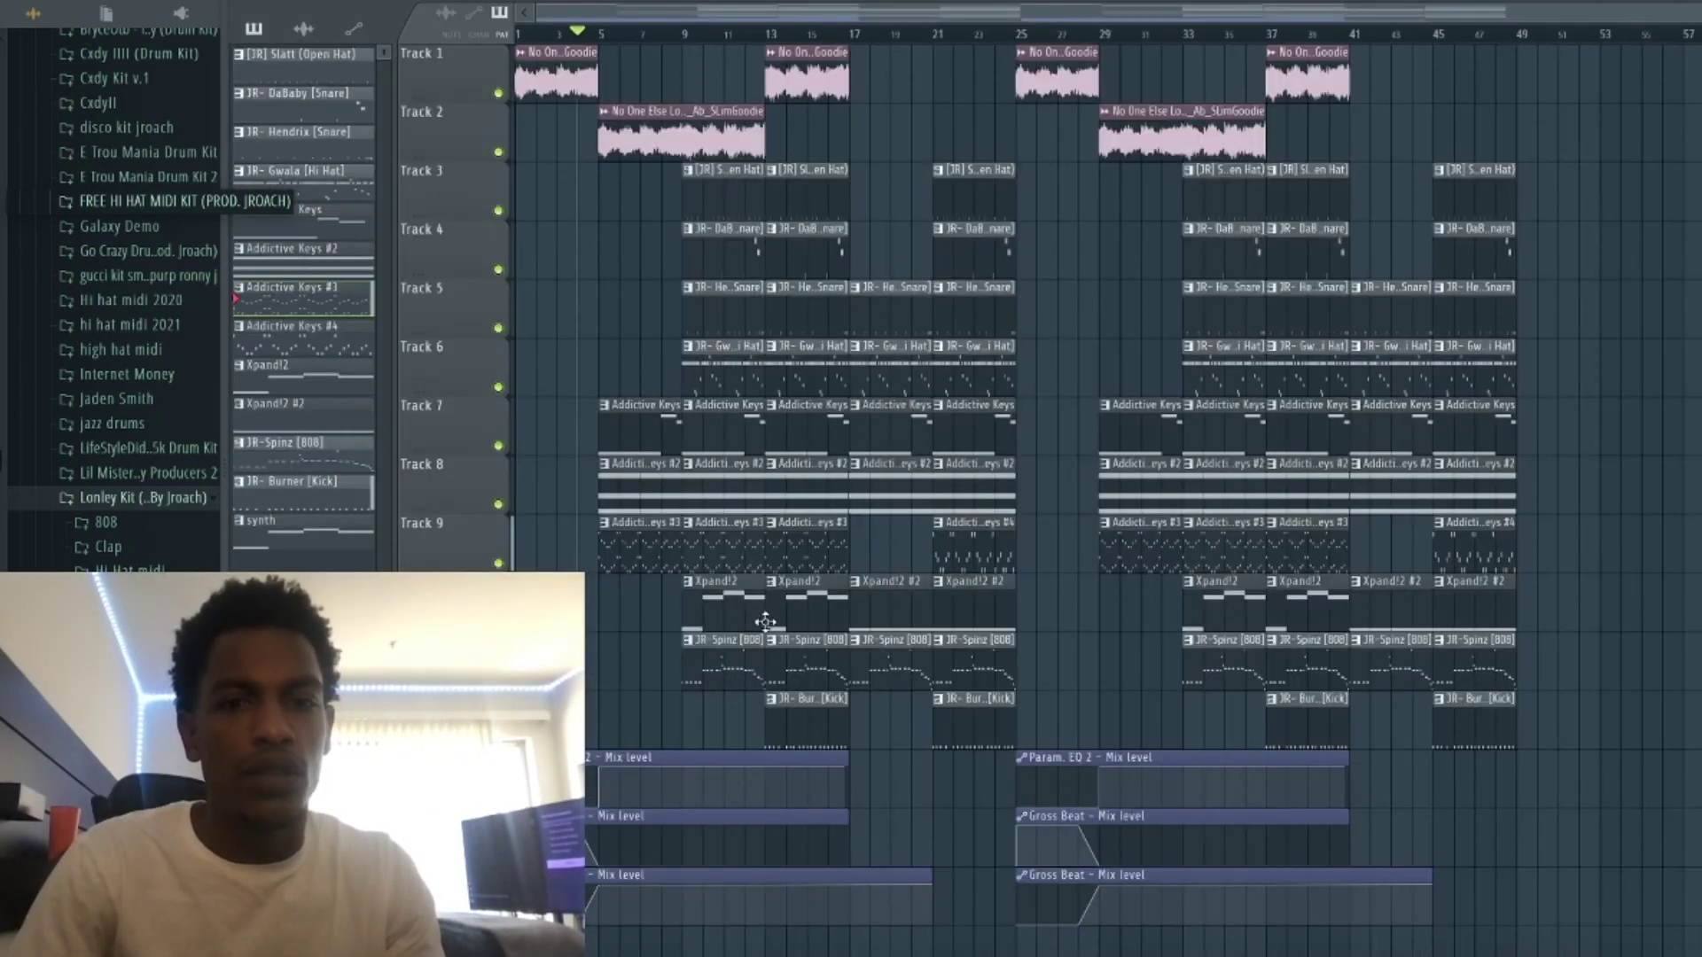
Check the Addictive Keys #3 pattern in the channel rack and the Master track in the mixer.
key("F6")
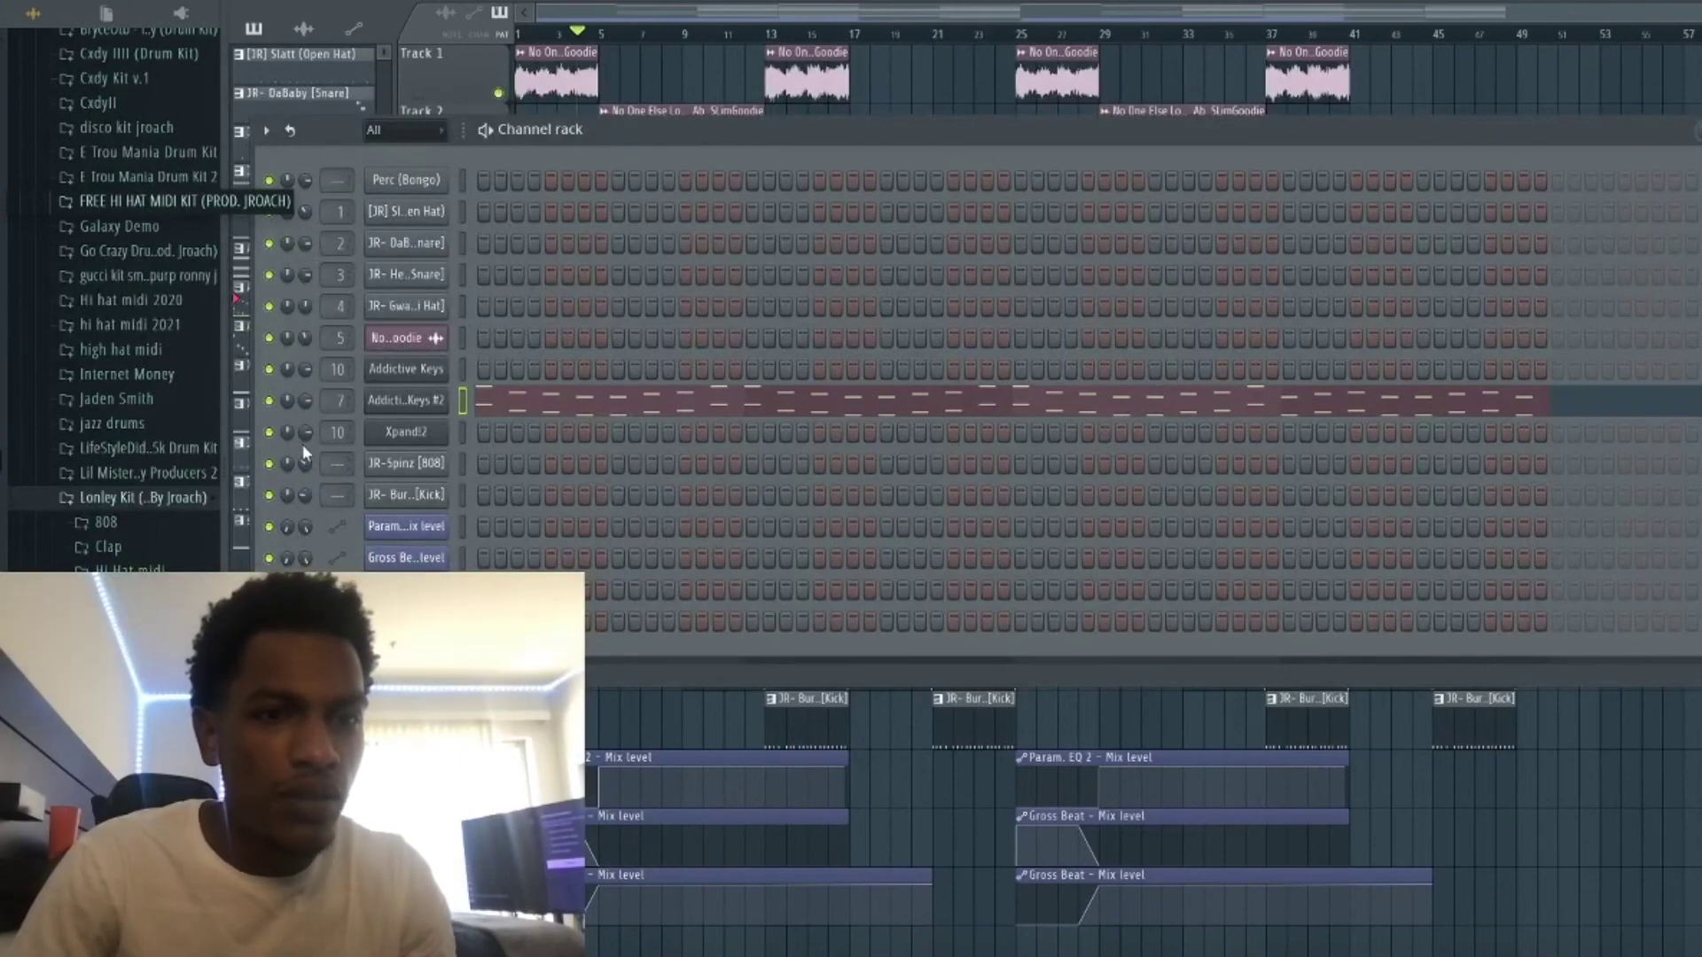
key("F6")
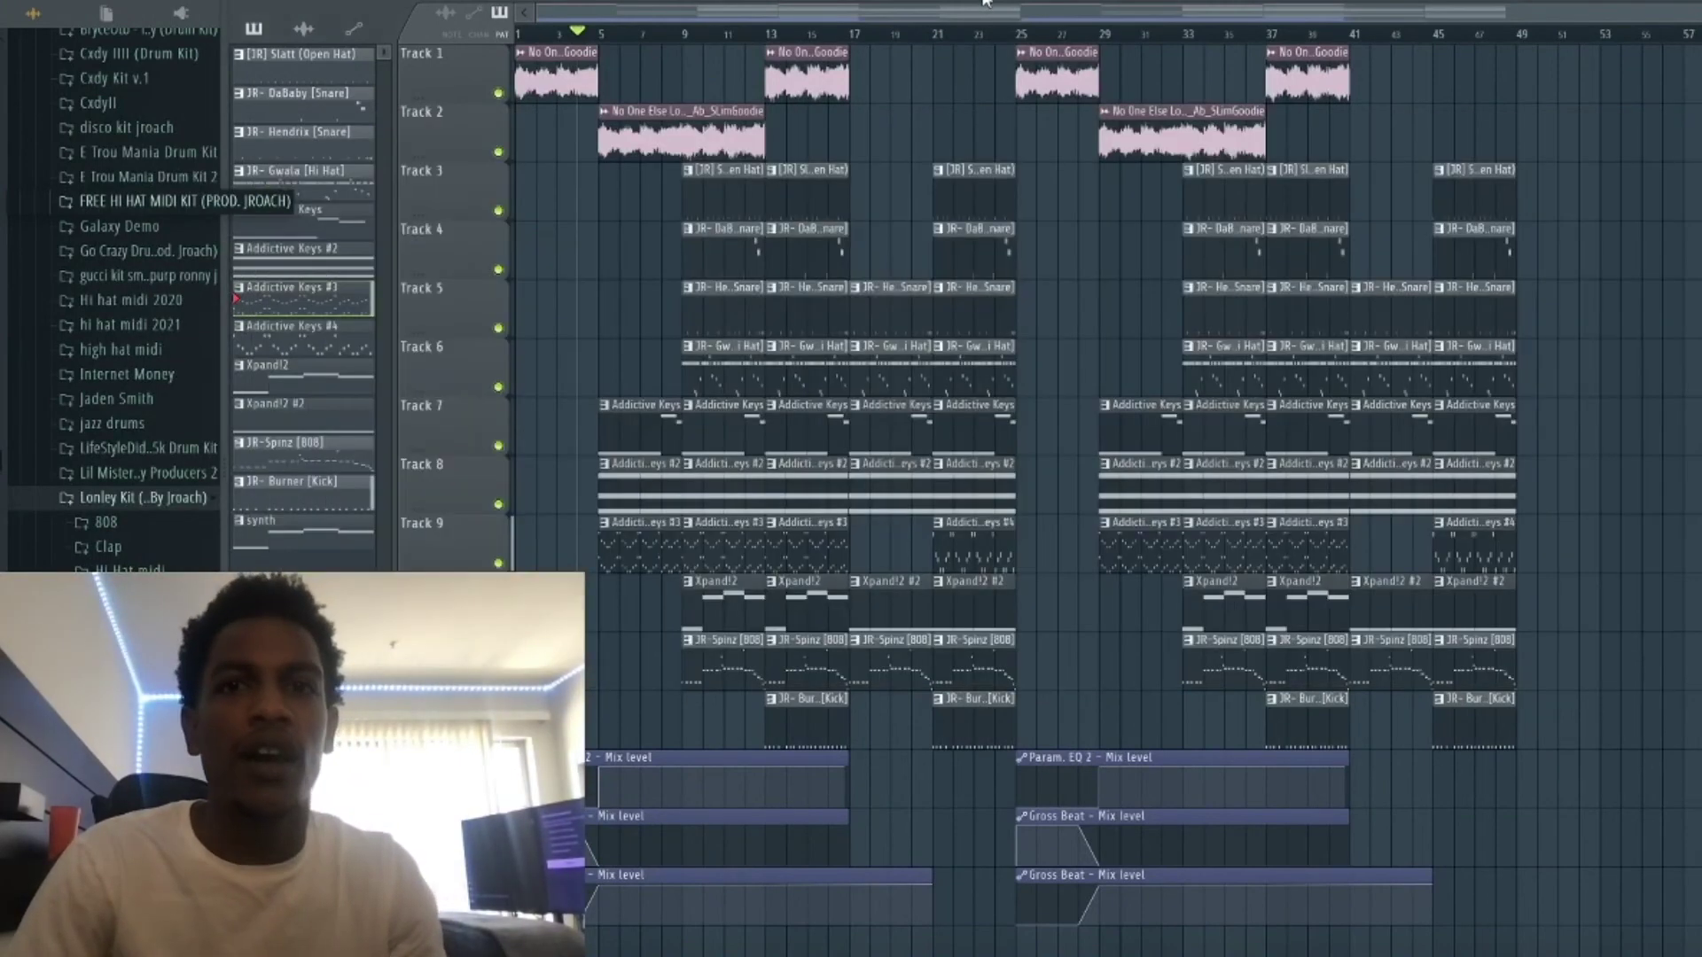
key("F9")
left_click(309, 128)
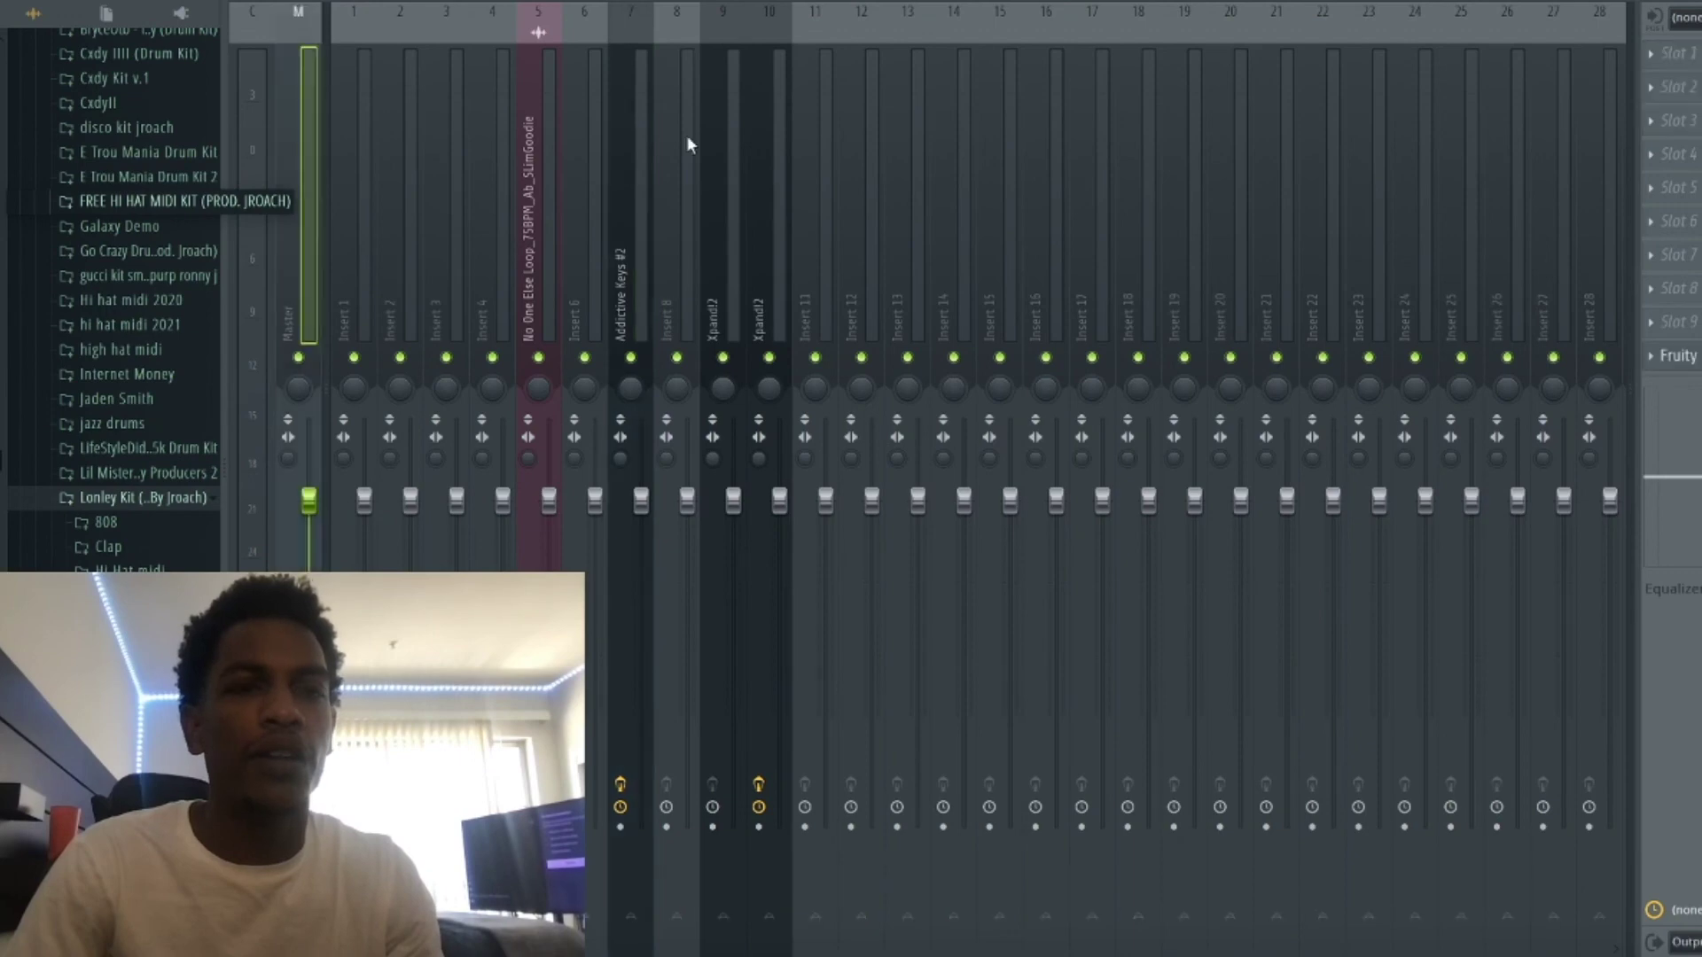
key("F9")
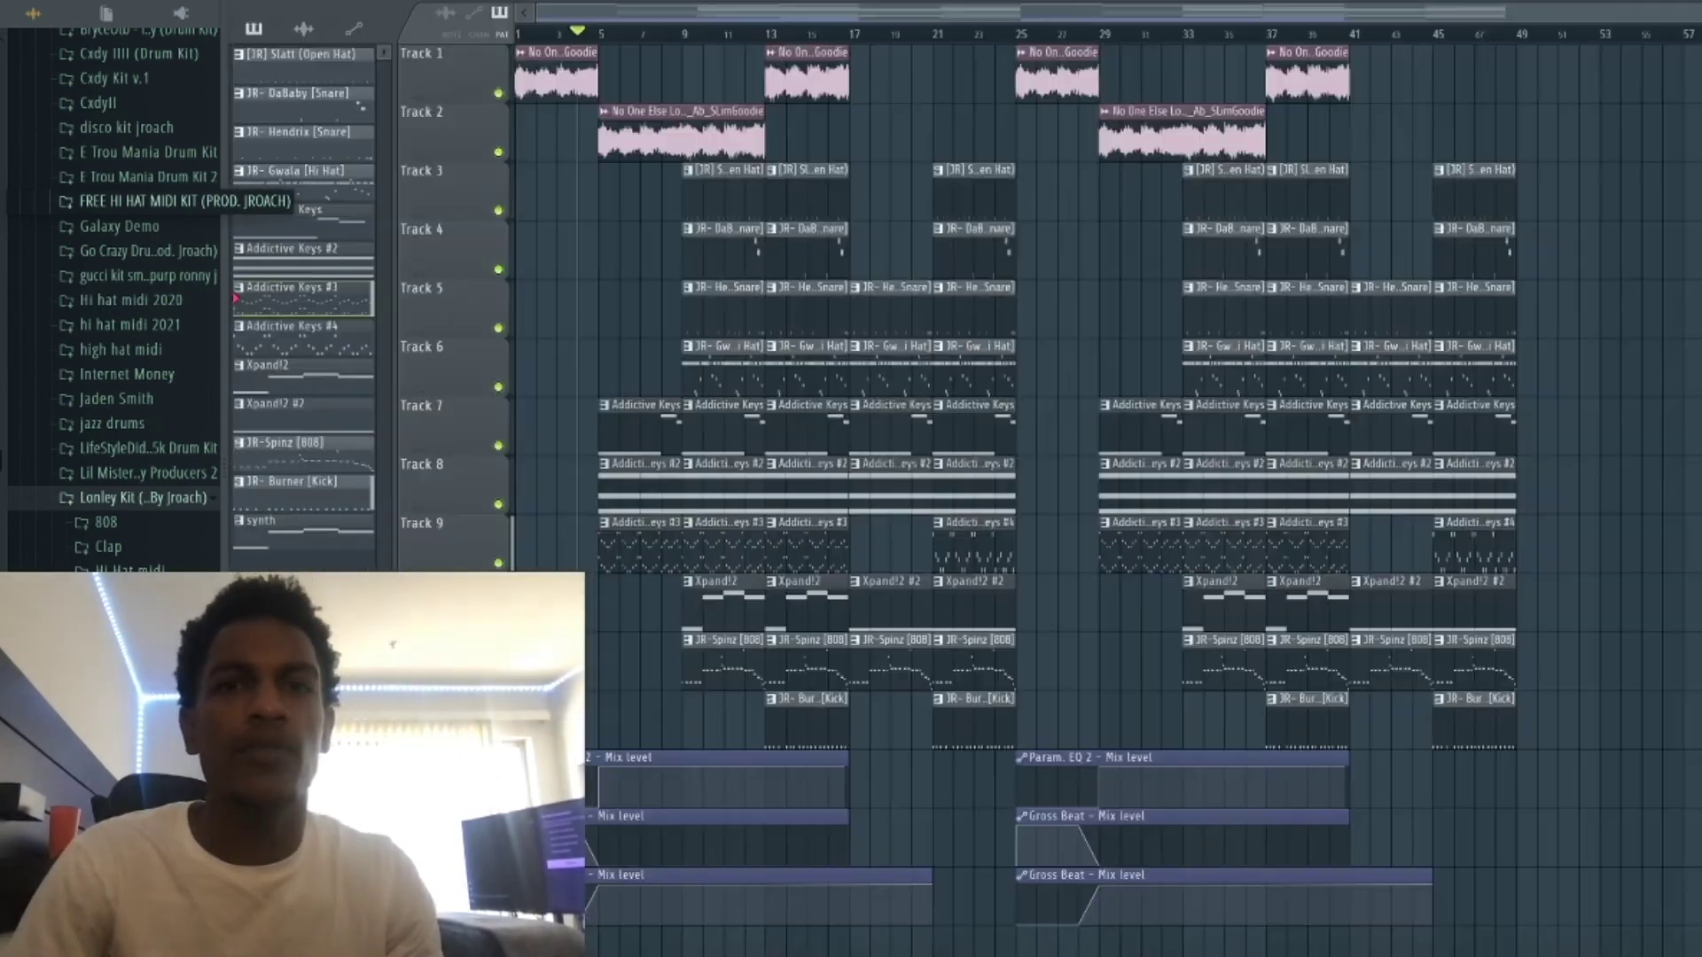
Export the full song as a WAV file, adding "- noone else -75bpm" to the suggested file name, and start rendering.
left_click(86, 0)
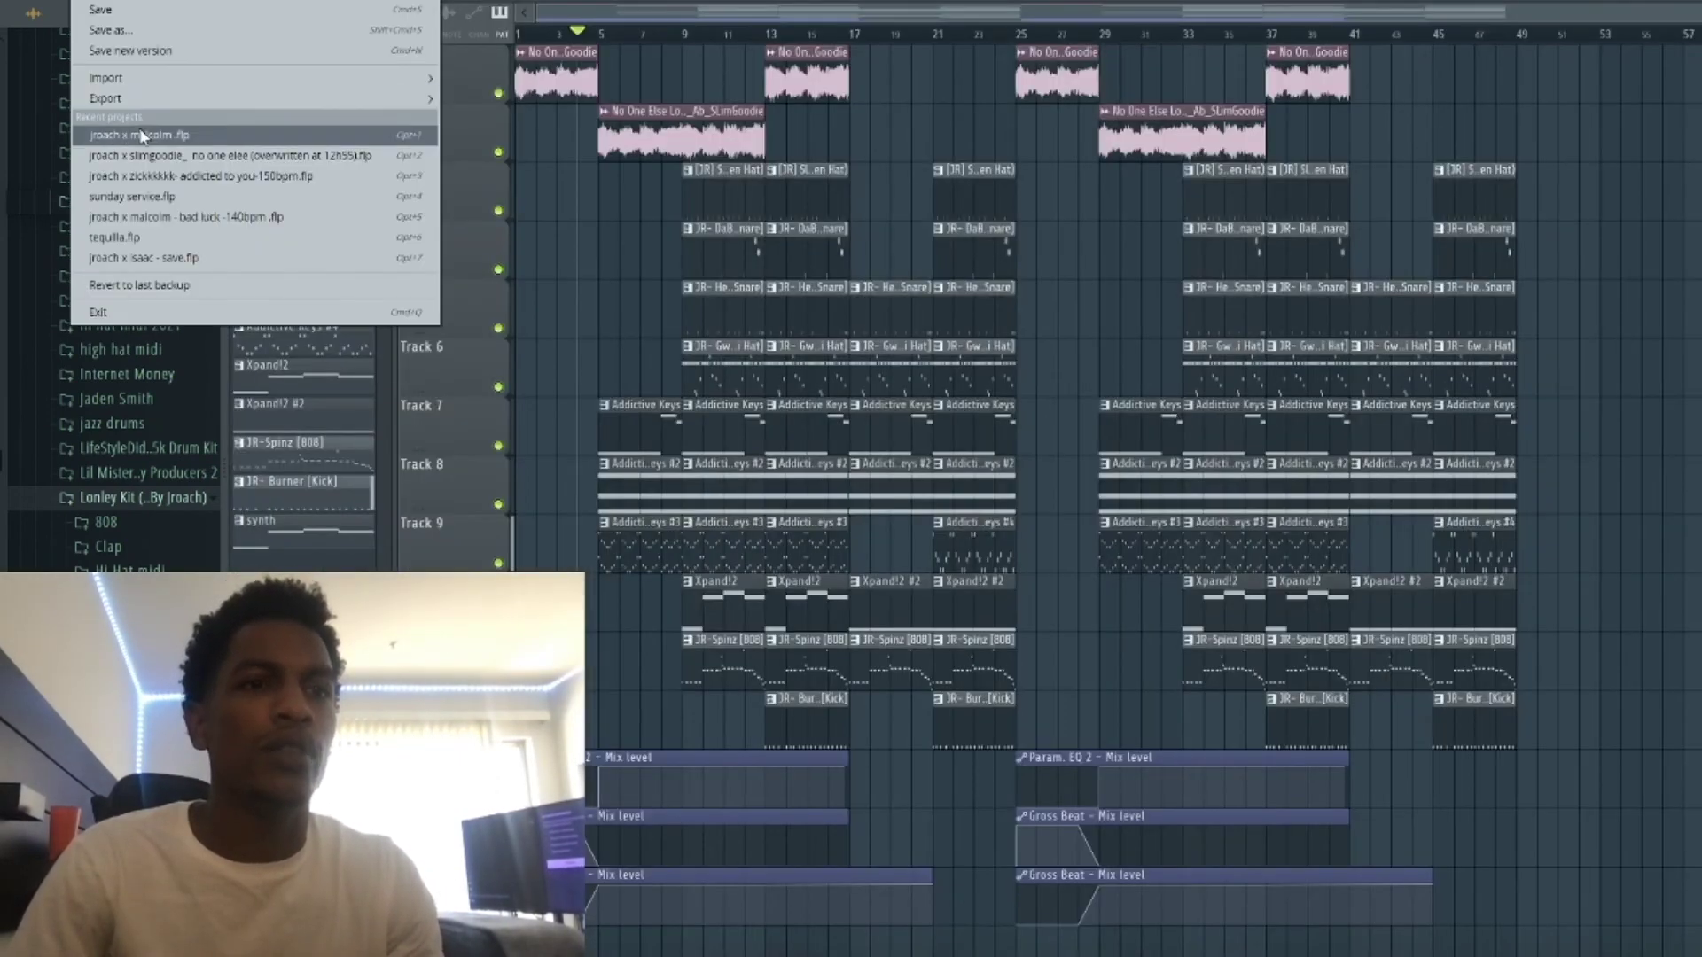
mouse_move(156, 103)
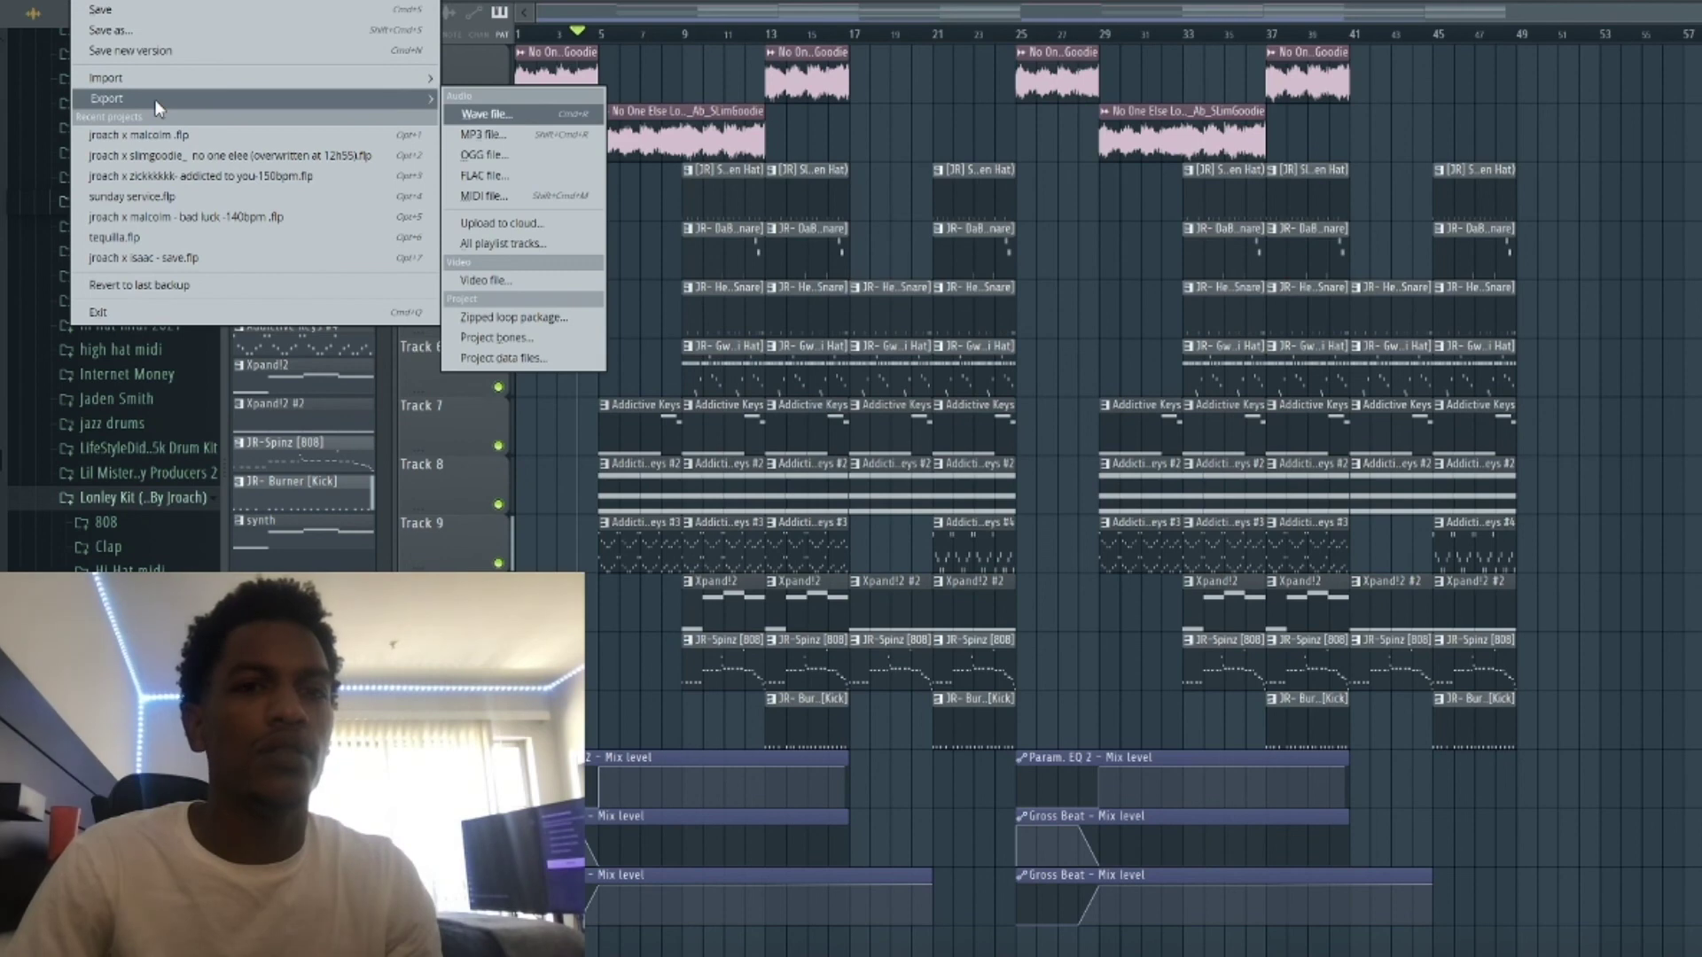
left_click(537, 116)
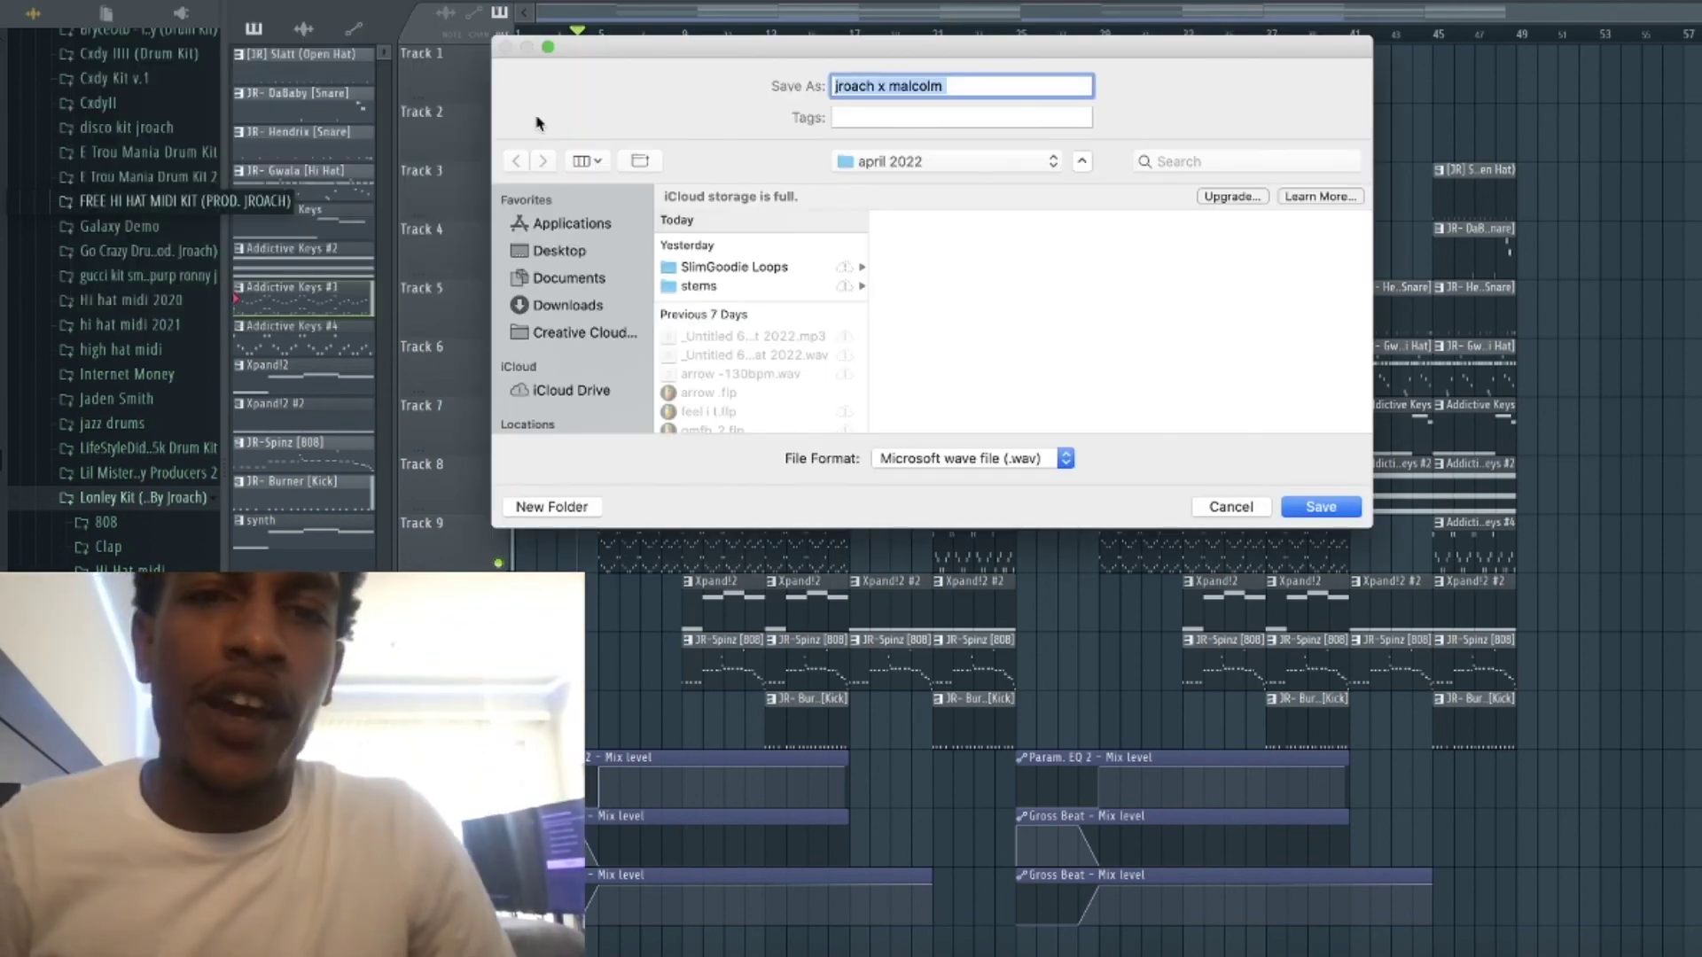
key("Right")
type("- no")
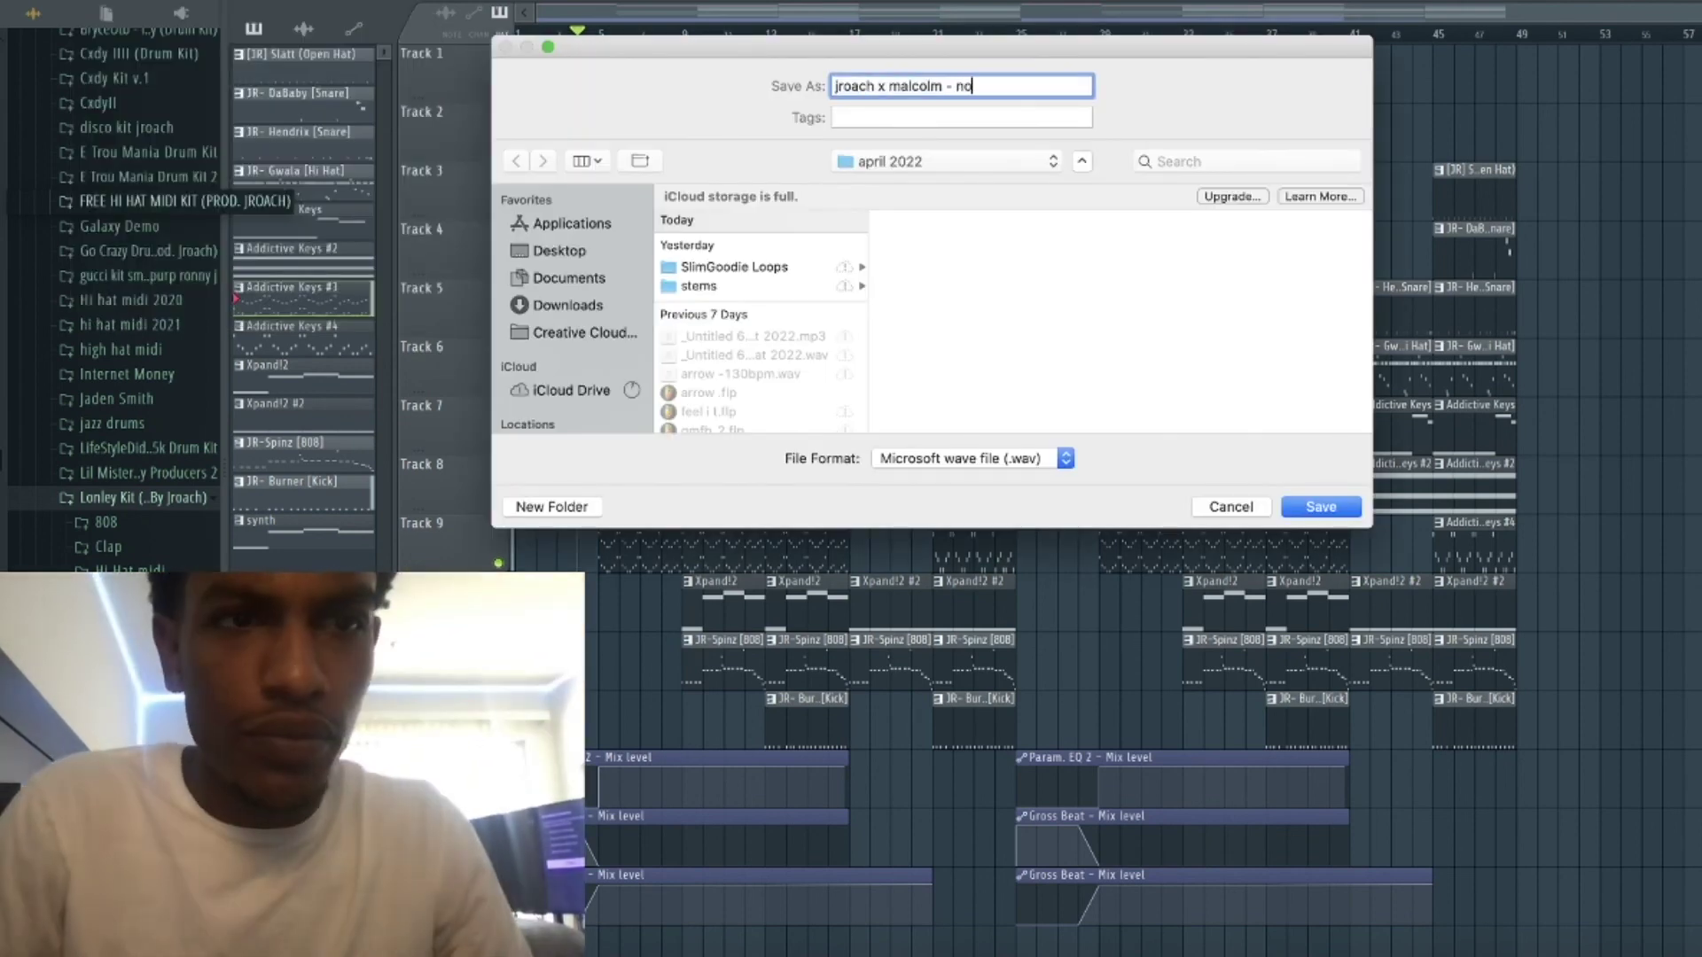
type("one el")
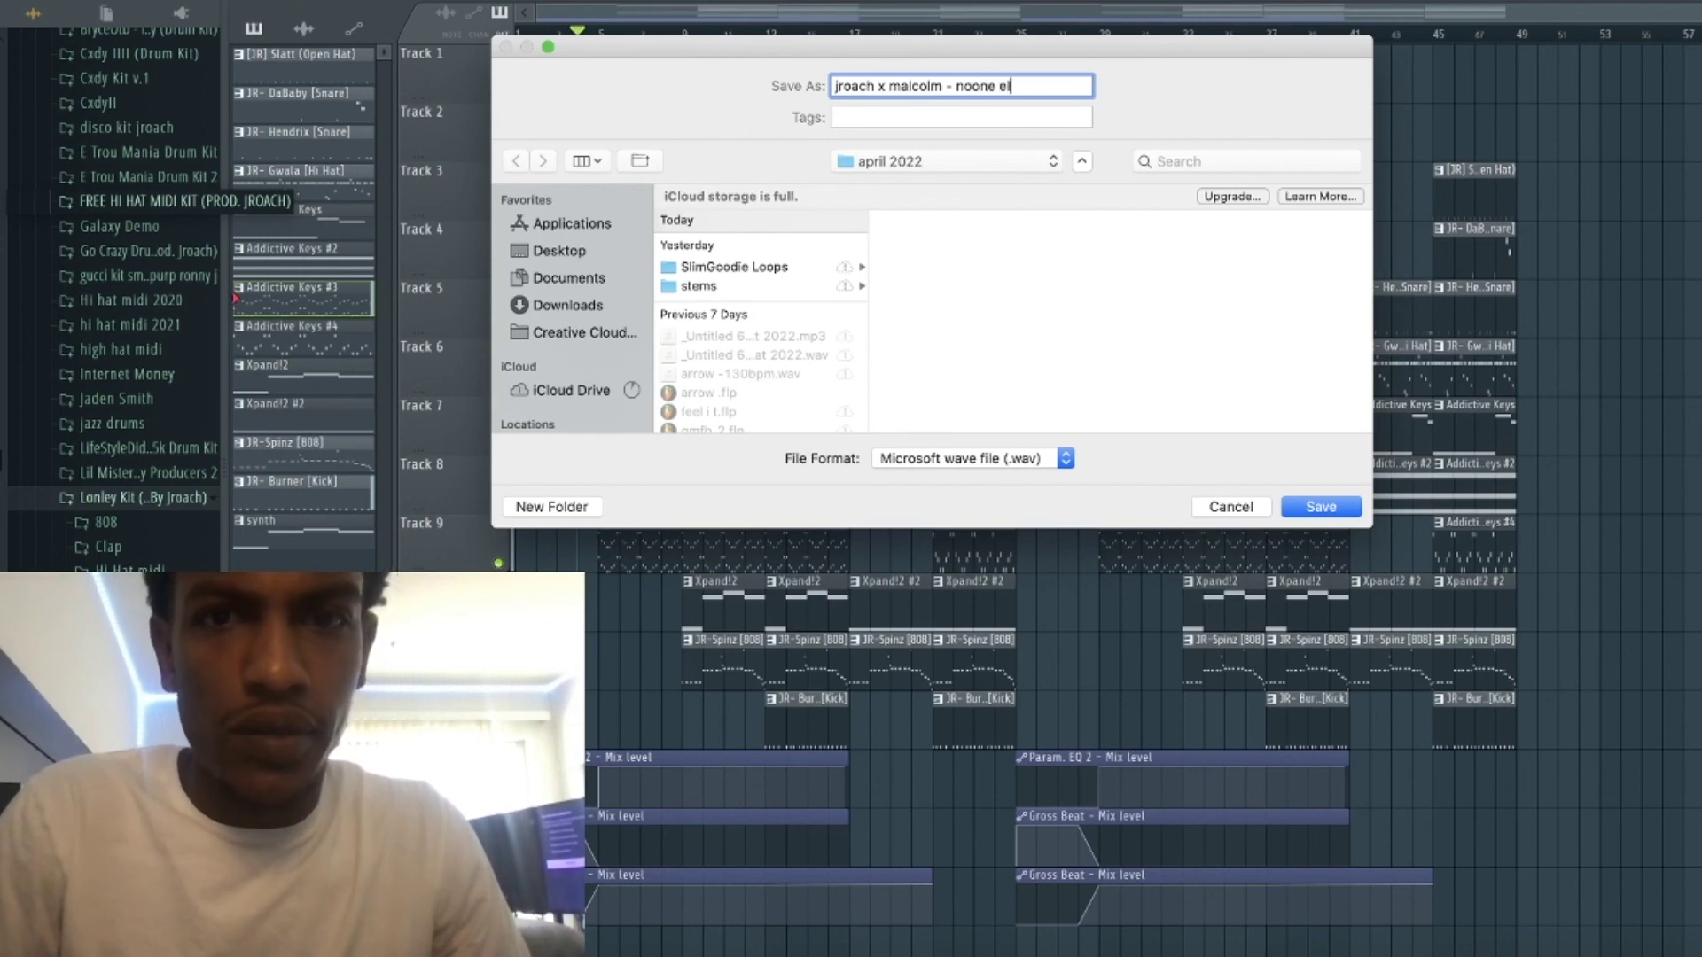
type("se")
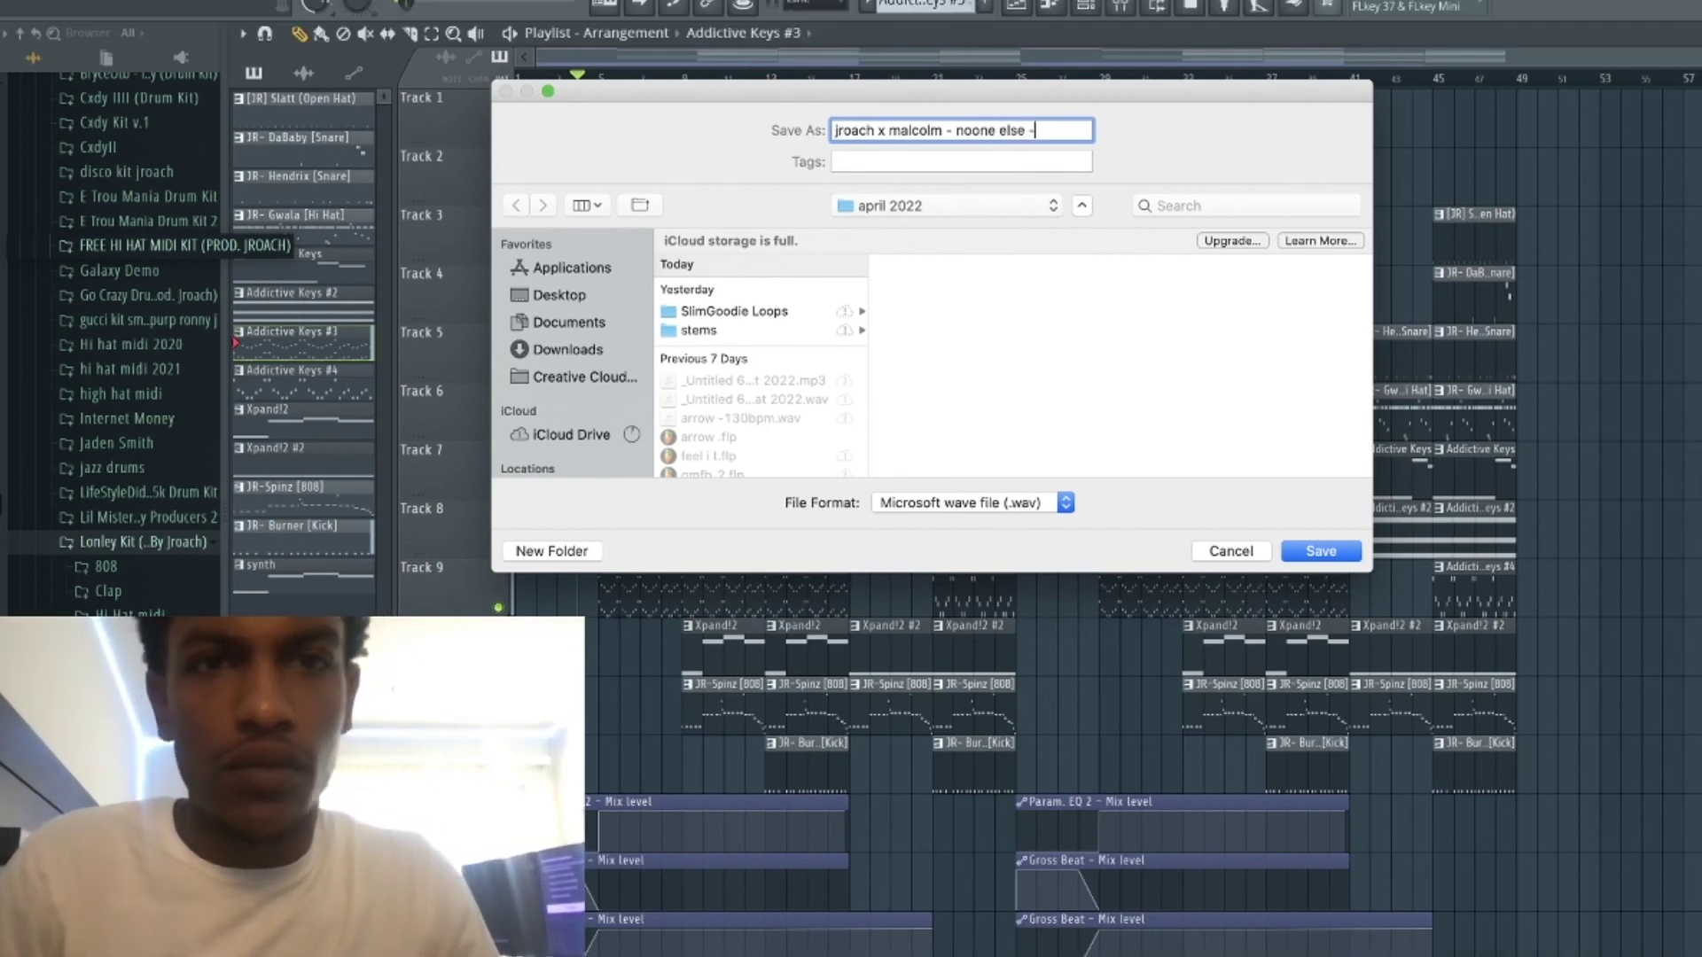
type(" -")
type("75b")
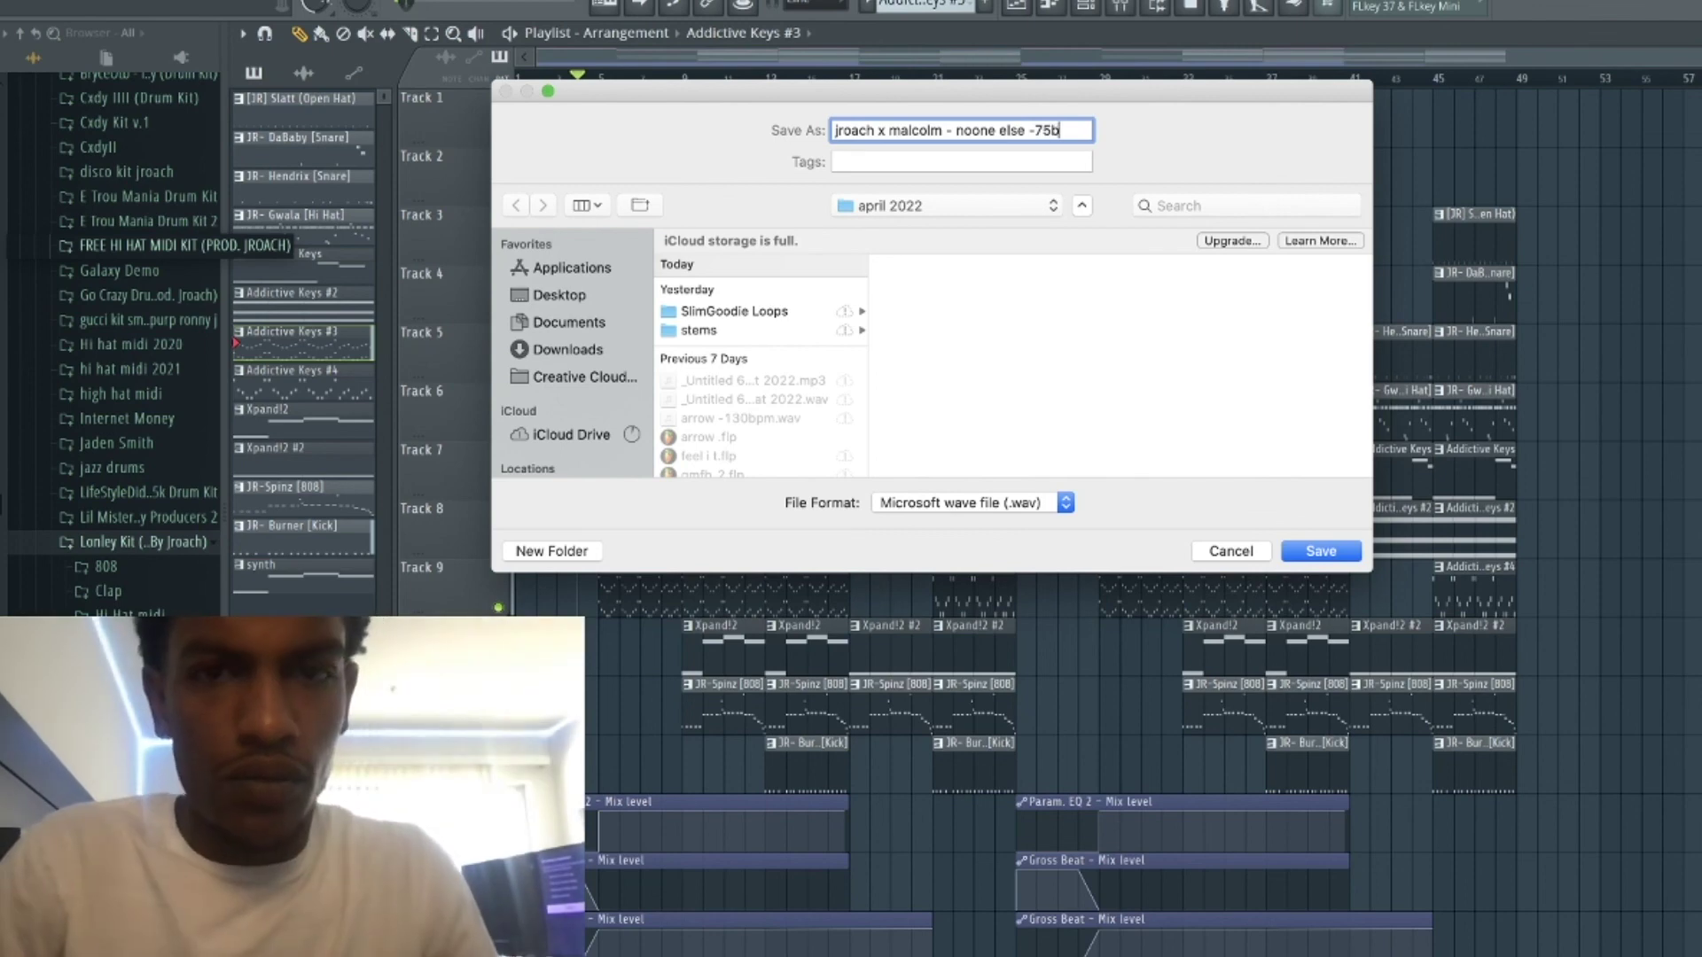
type("pm")
key("Return")
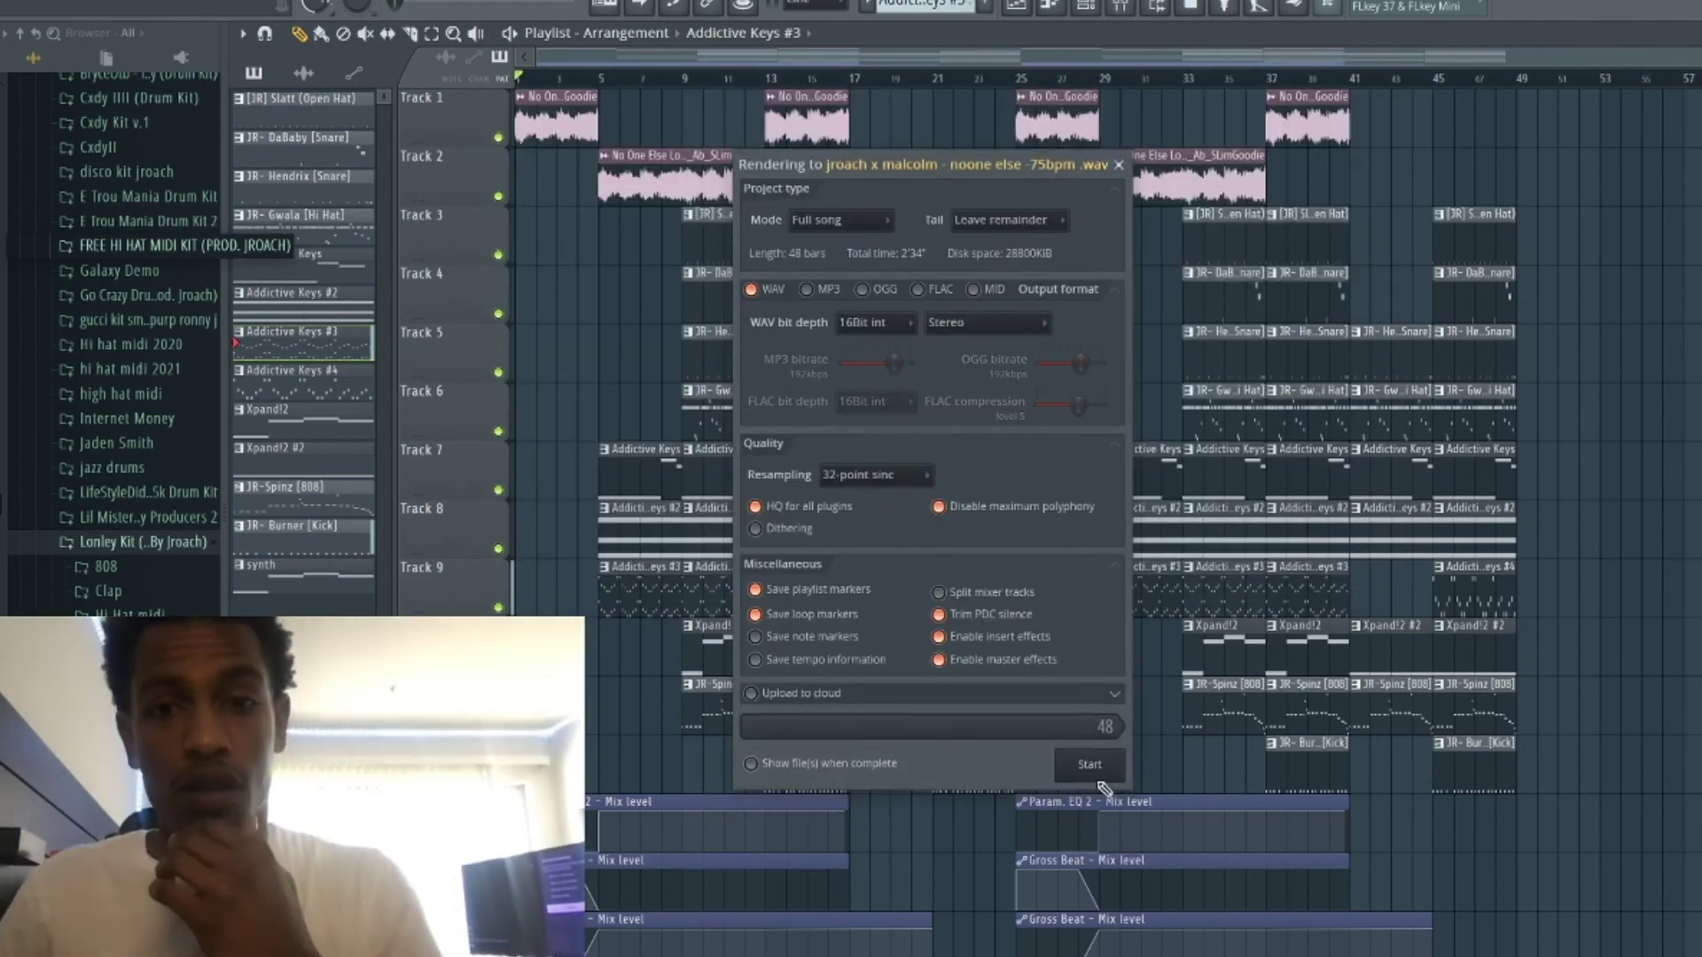
left_click(1110, 771)
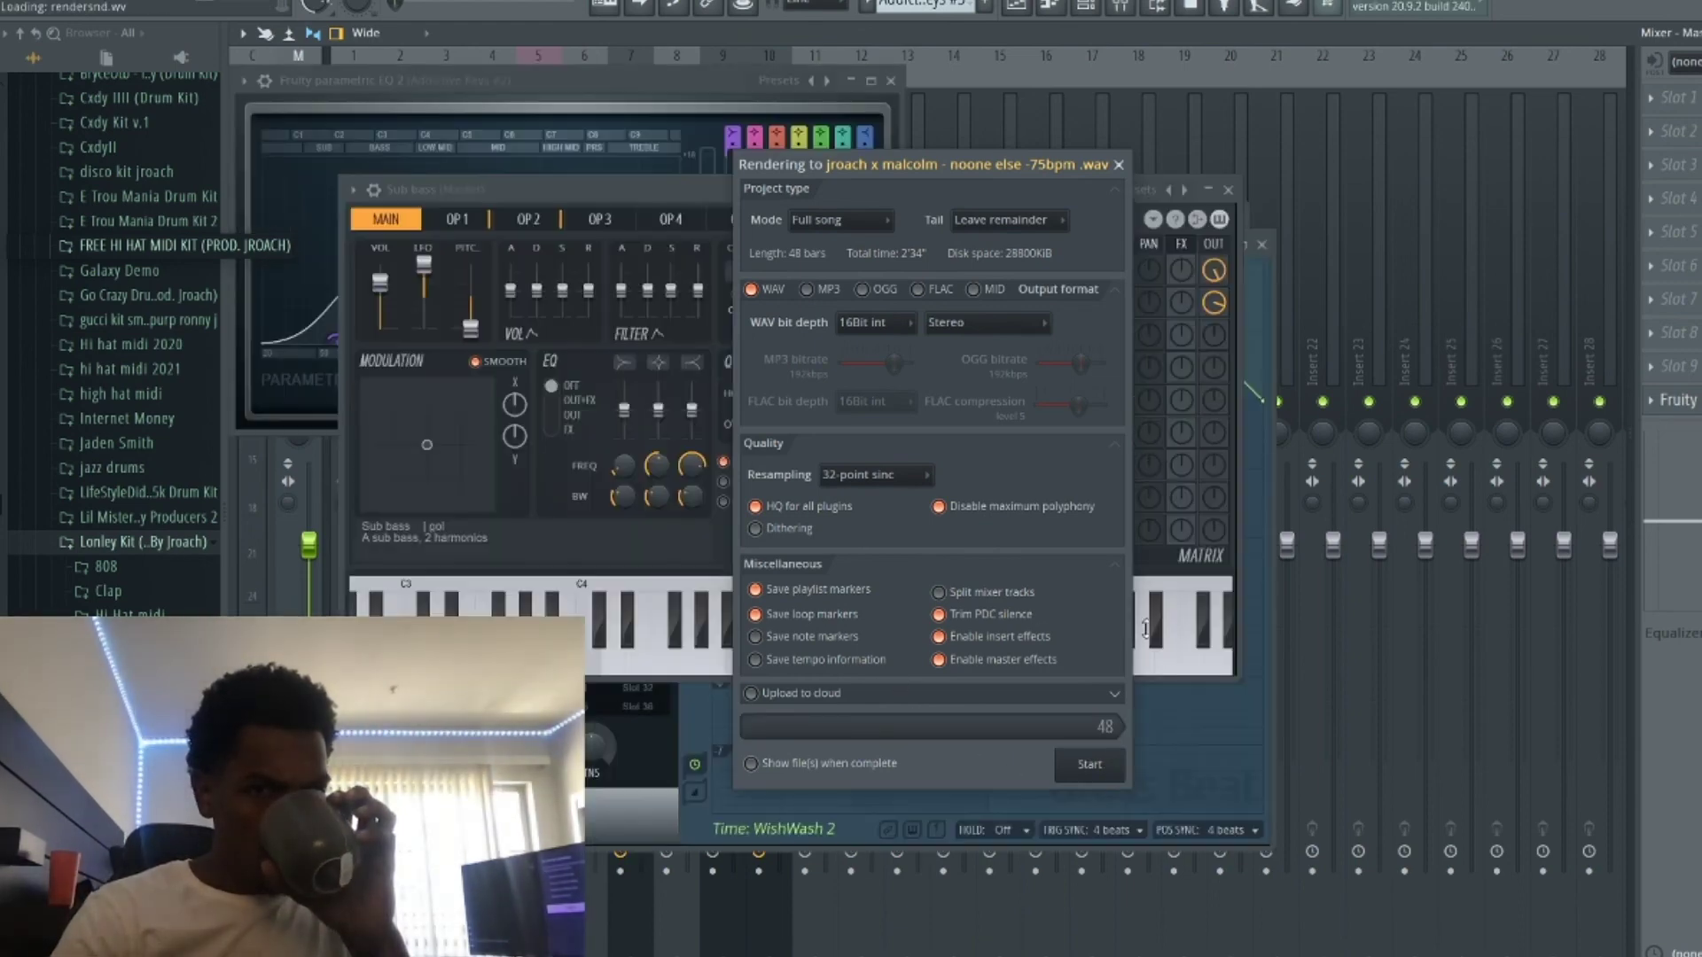
Start a new project, saving the current project's changes anyway despite the trial plugin, and show the empty playlist.
left_click(87, 2)
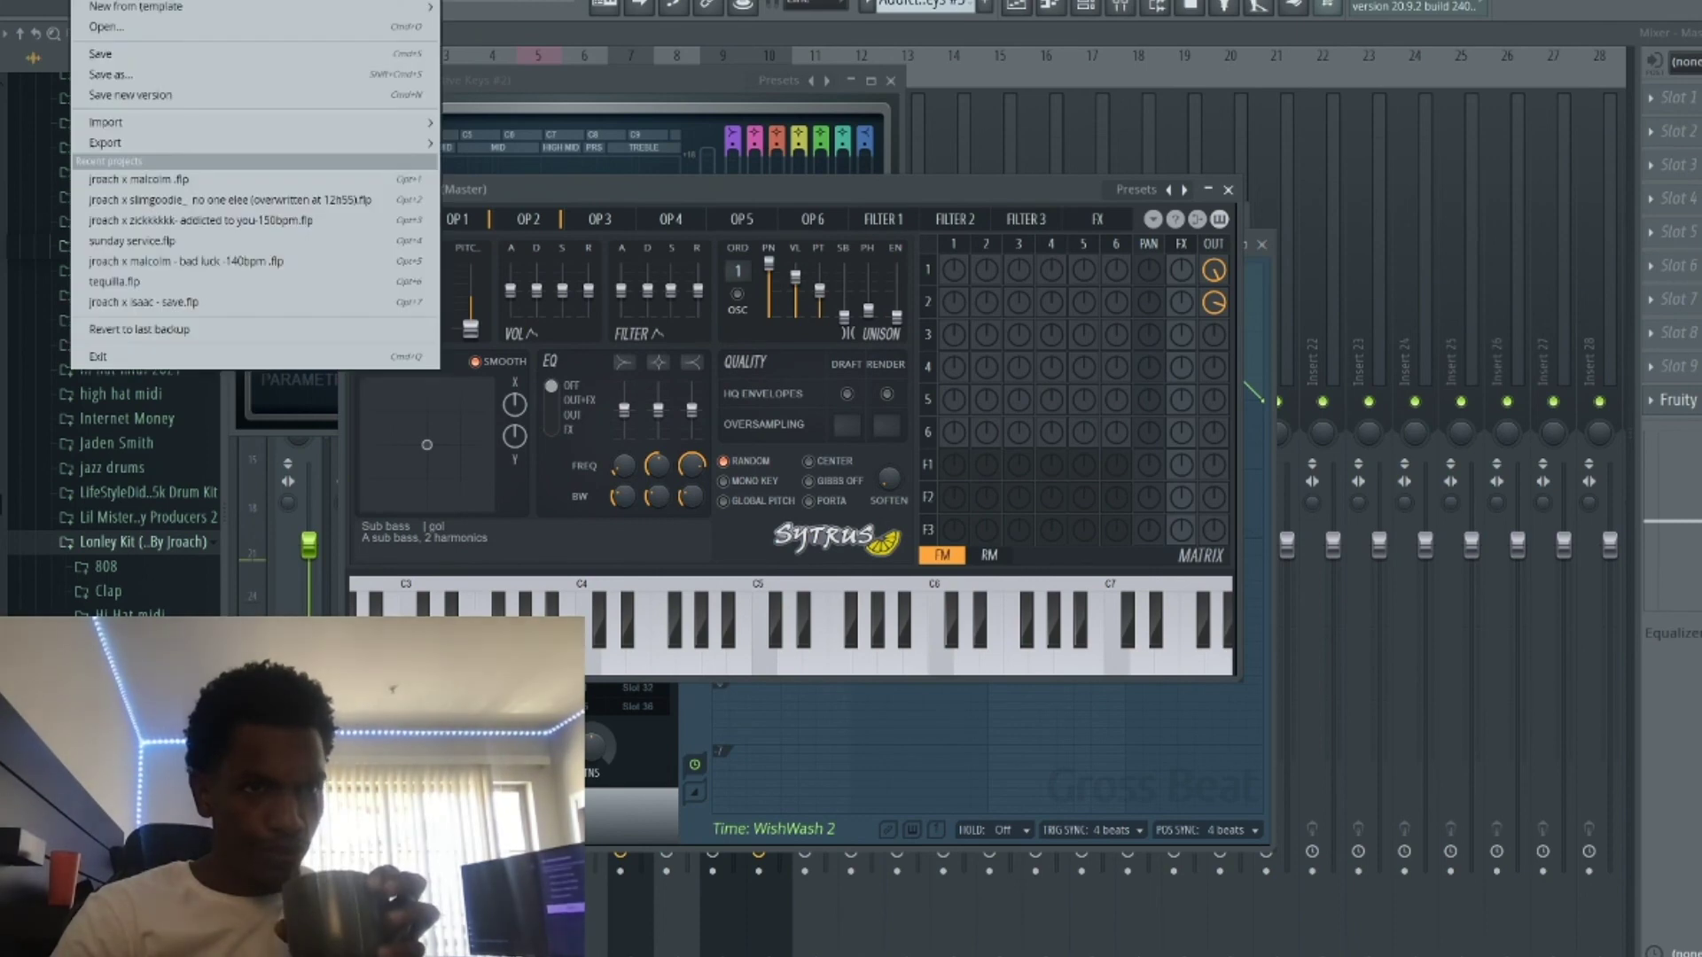
left_click(87, 2)
left_click(87, 2)
left_click(102, 0)
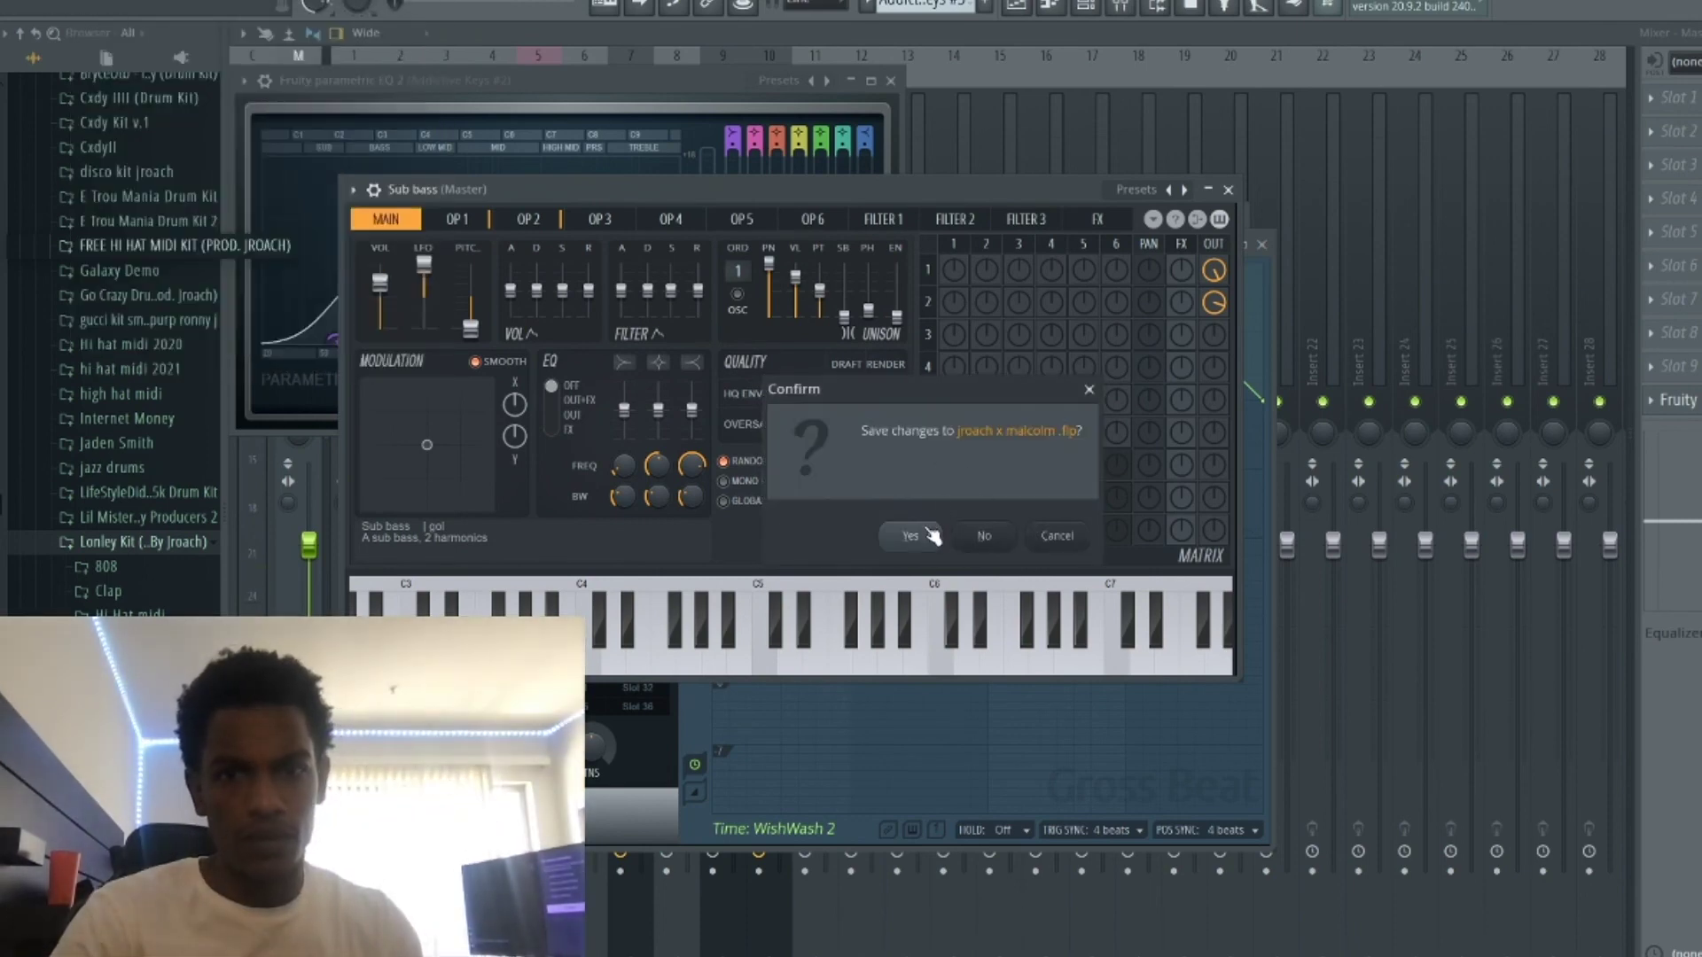
left_click(931, 535)
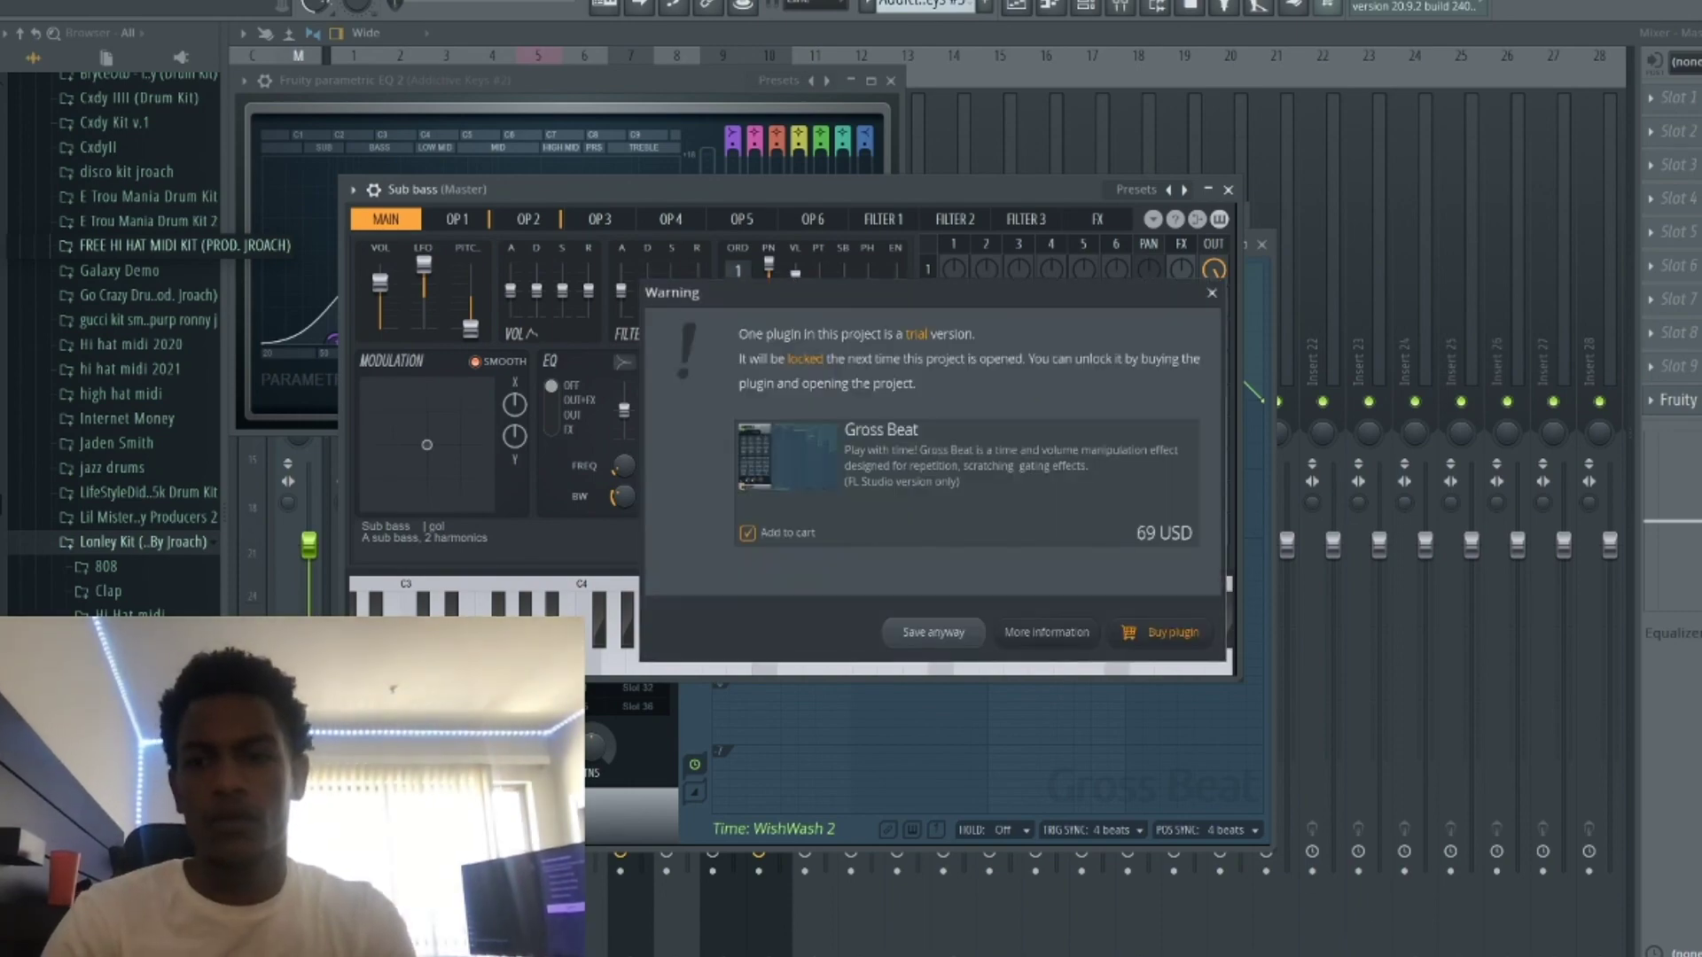
left_click(933, 632)
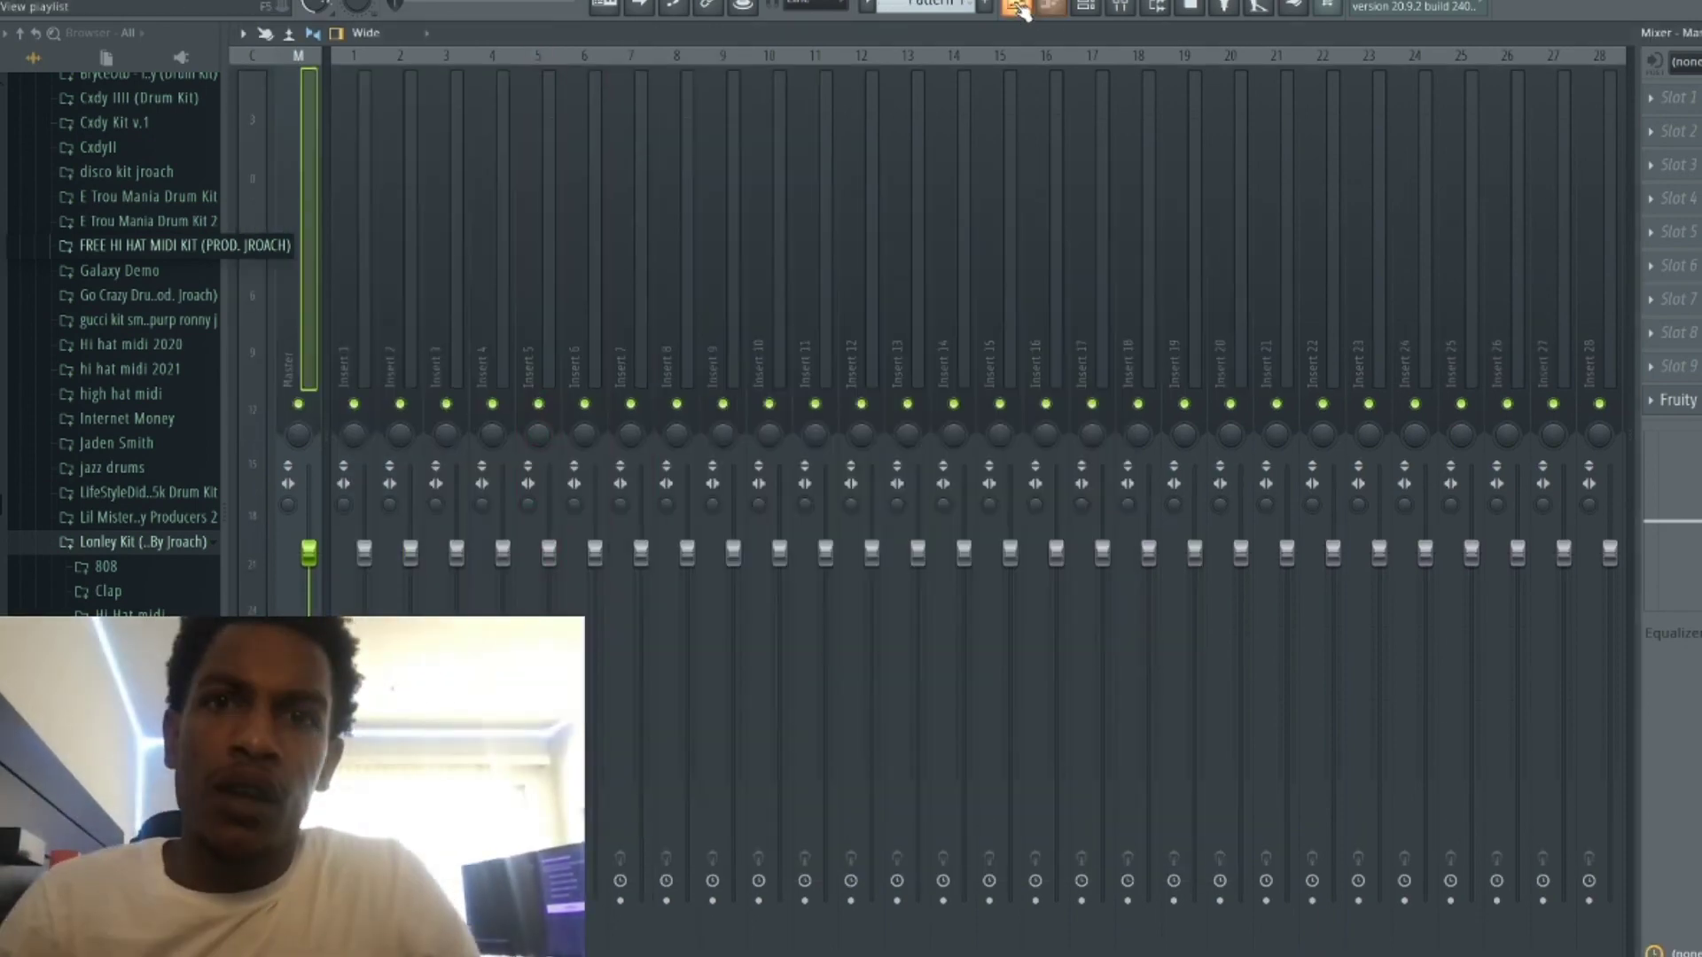
key("F5")
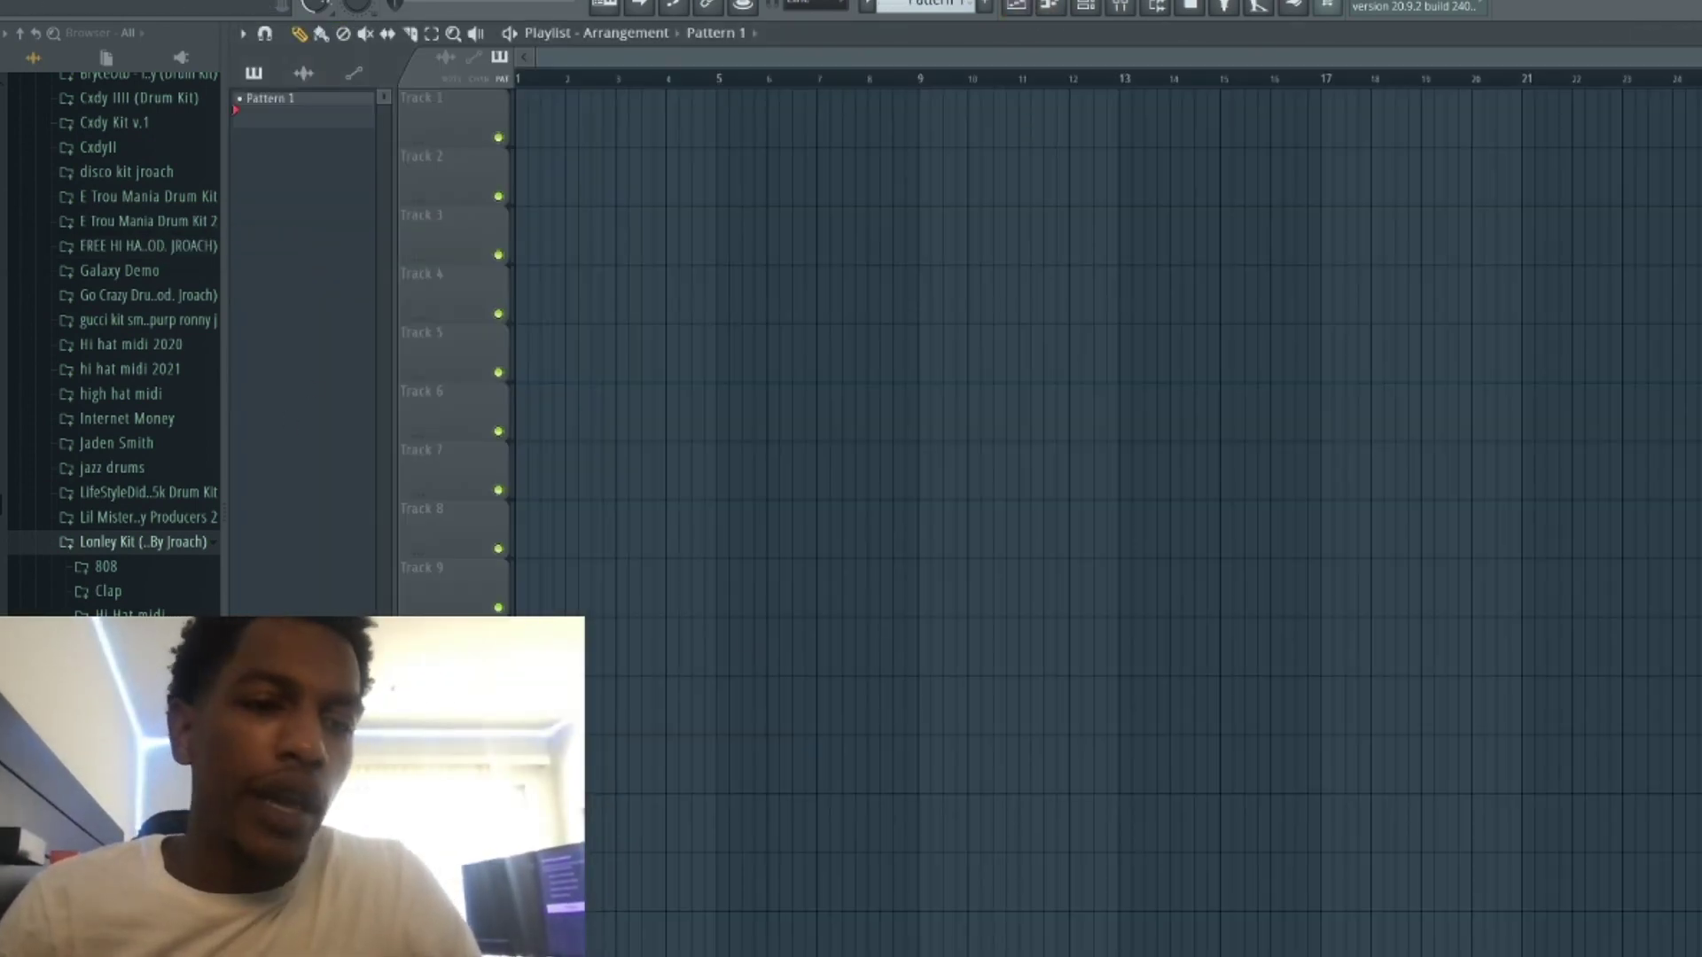
Switch to Finder and open the april 2022 folder inside Jroach Beats in Documents.
key("super+Tab")
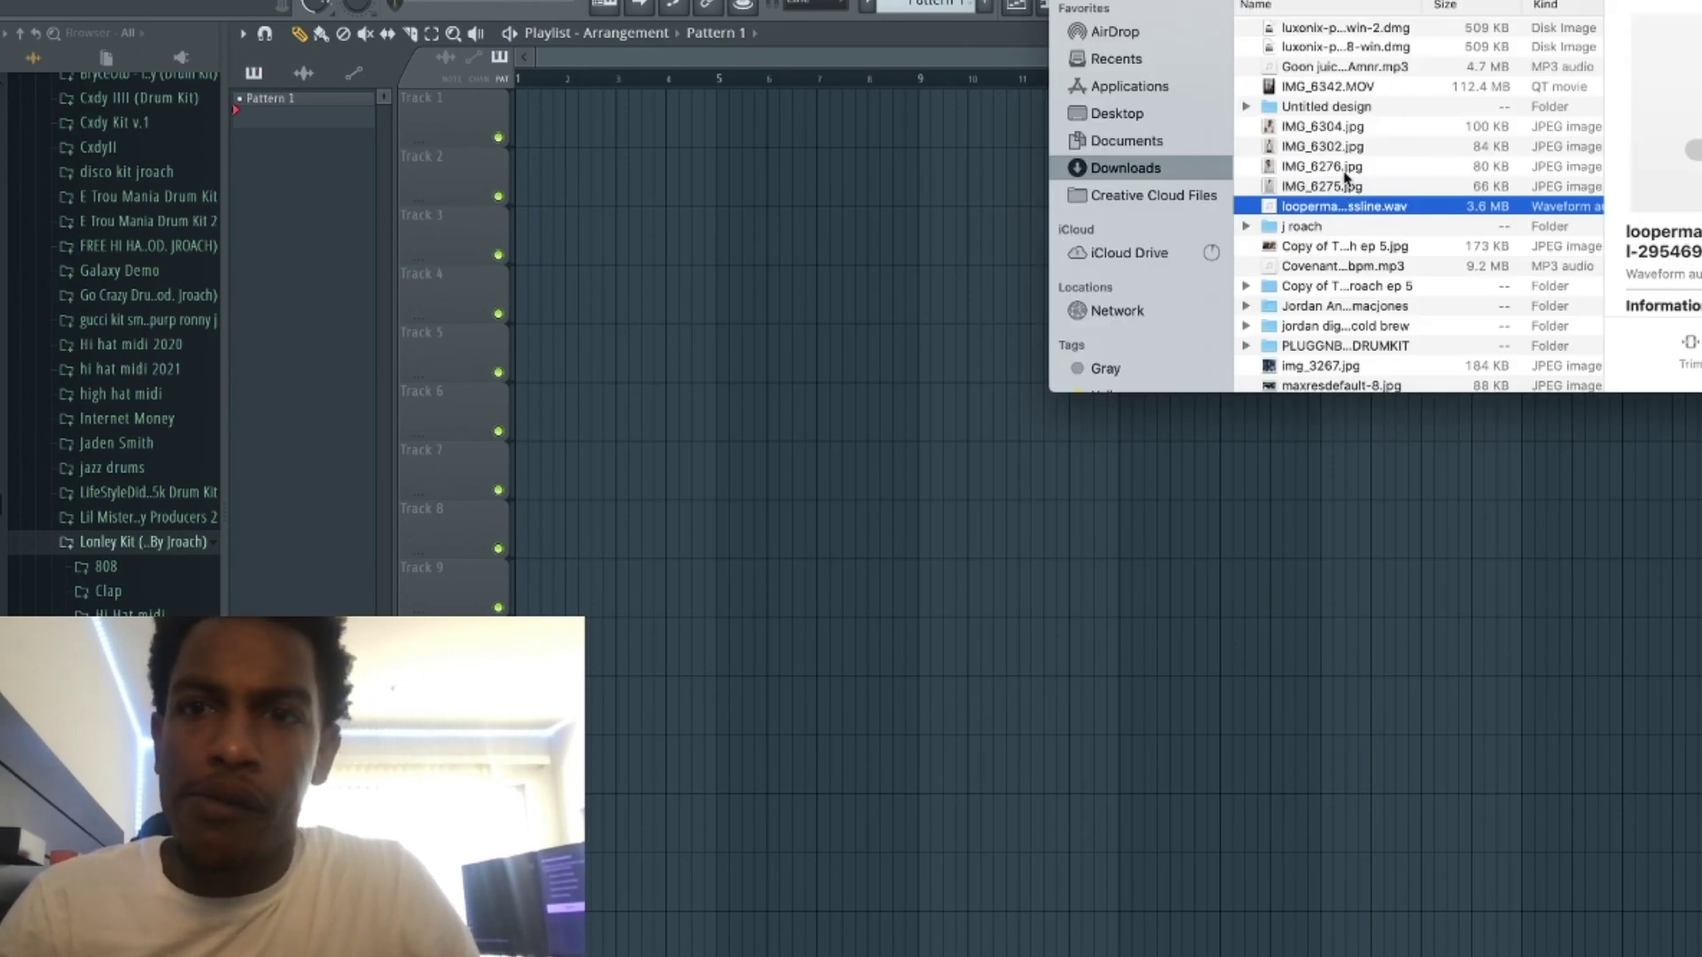
left_click(1119, 116)
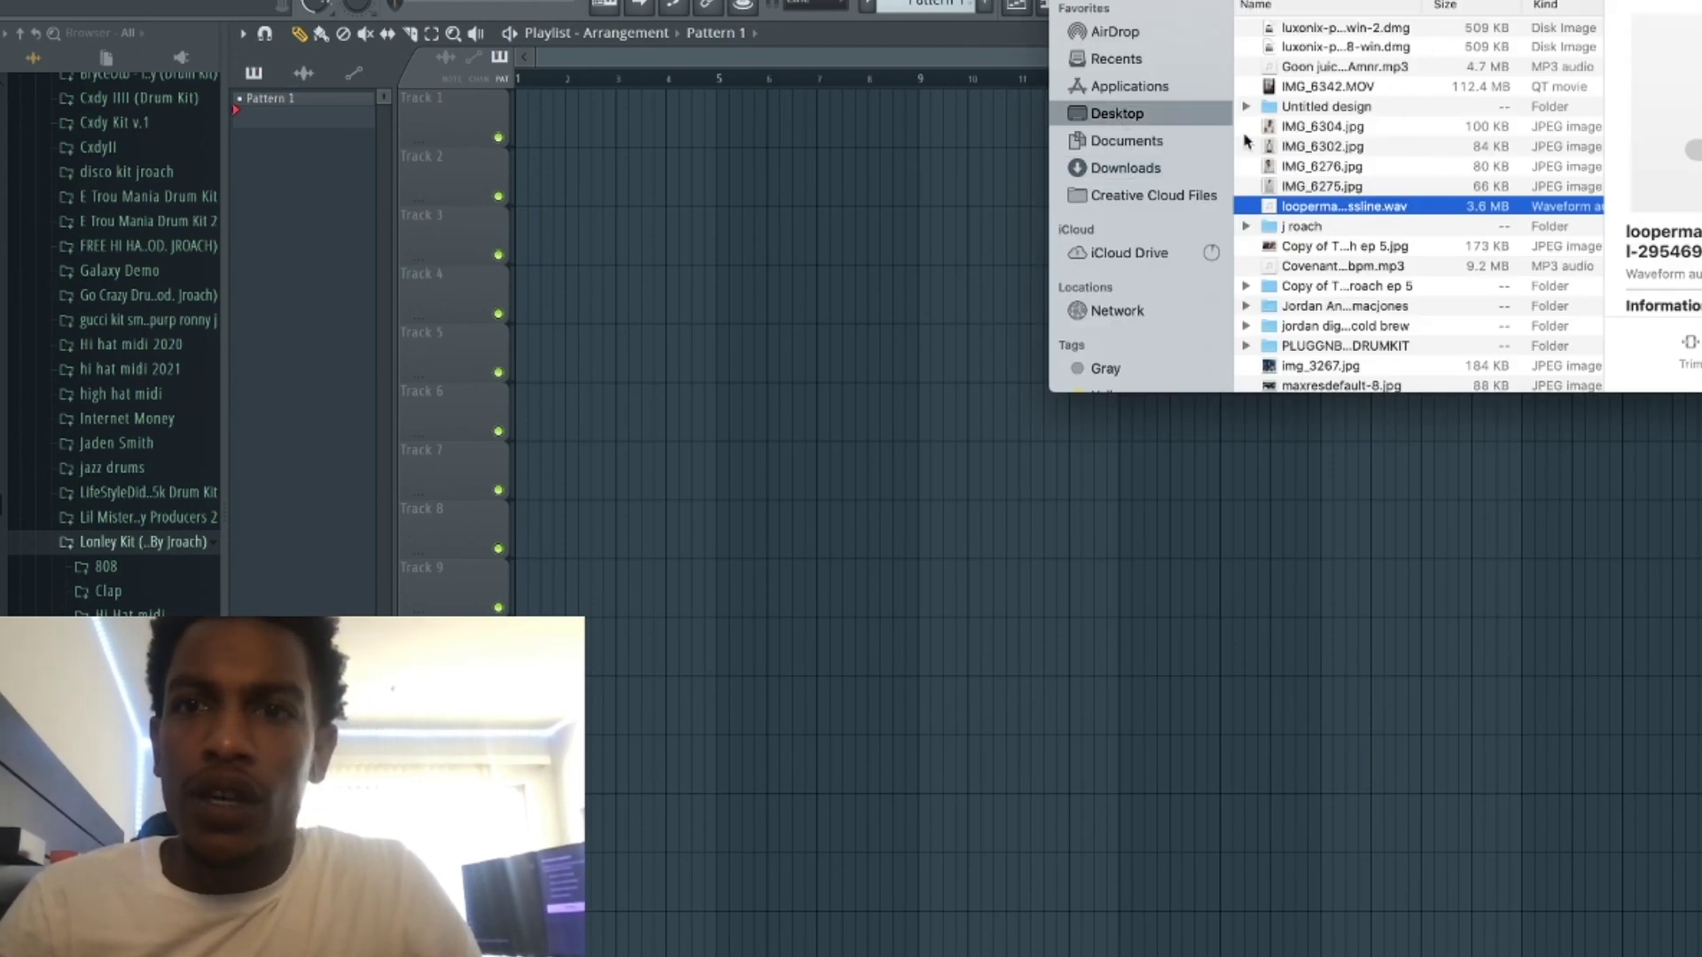
left_click(1208, 142)
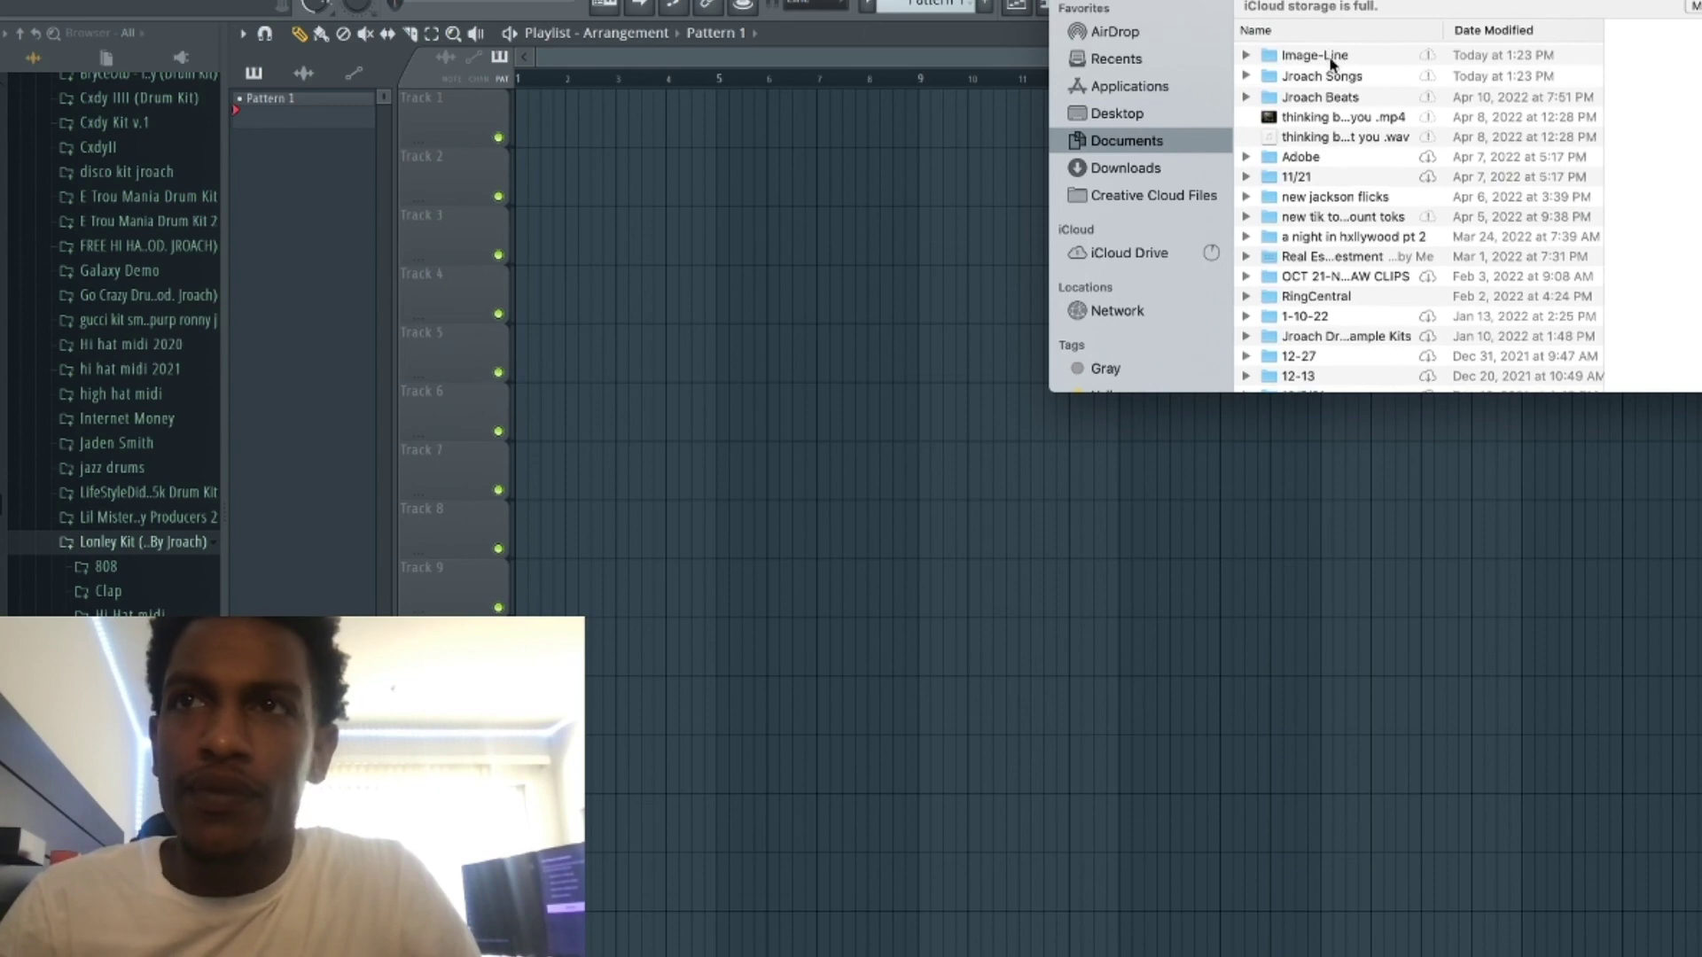
double_click(1330, 93)
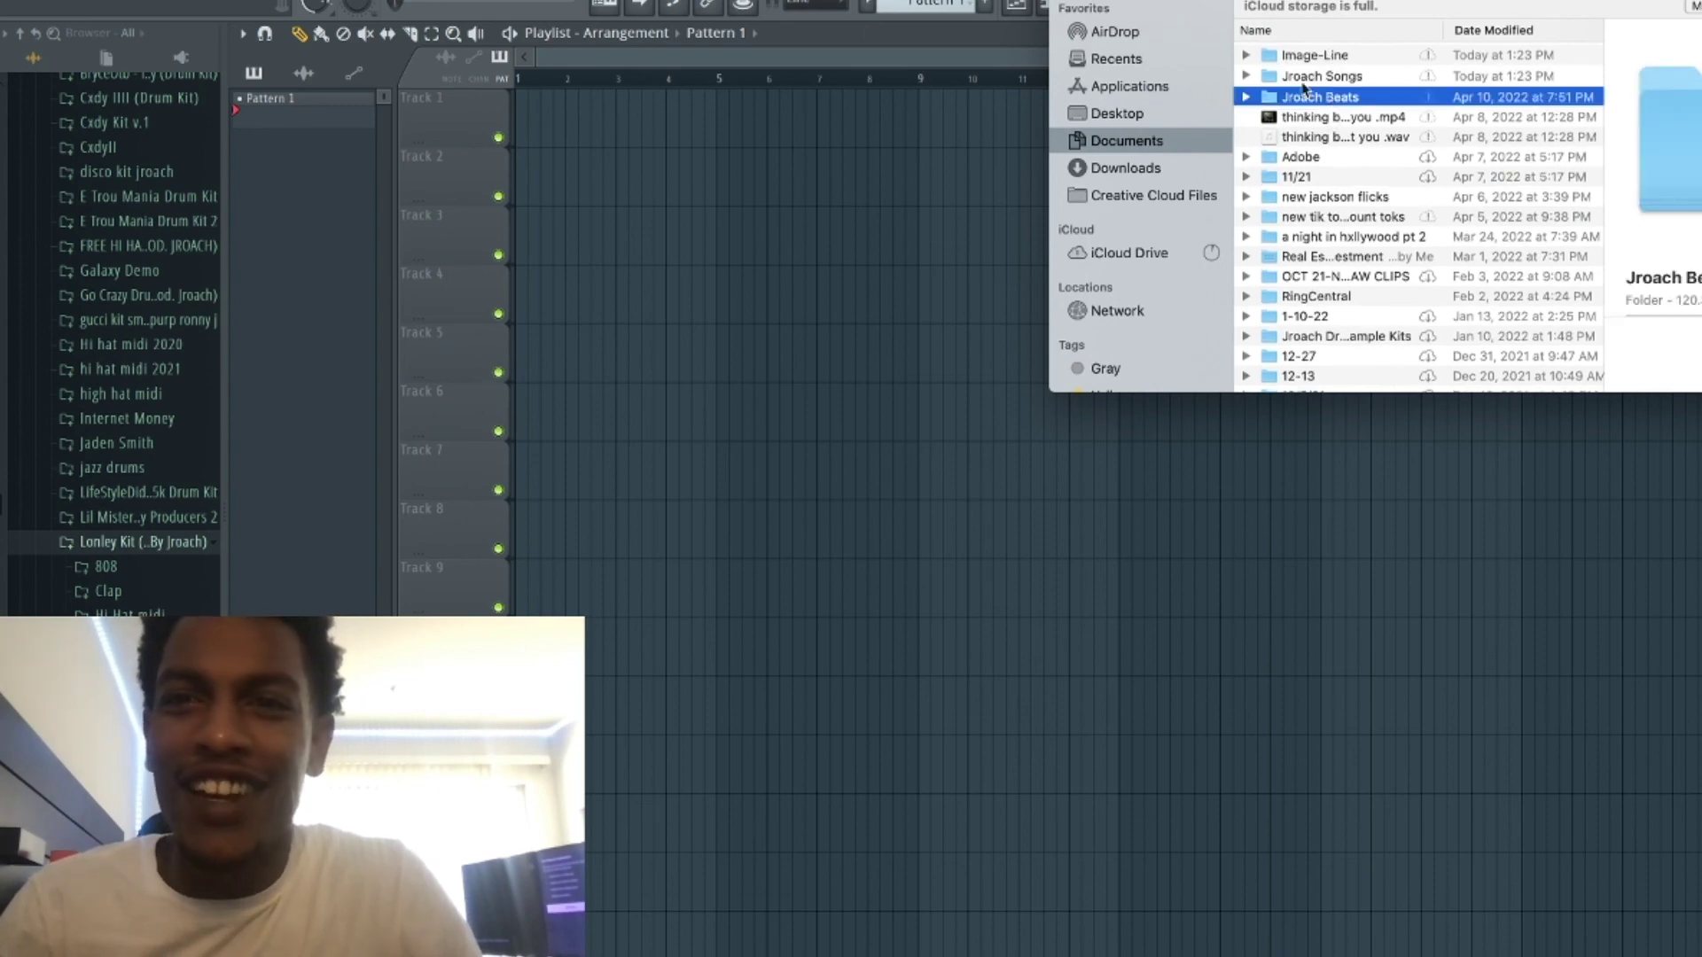
double_click(1313, 57)
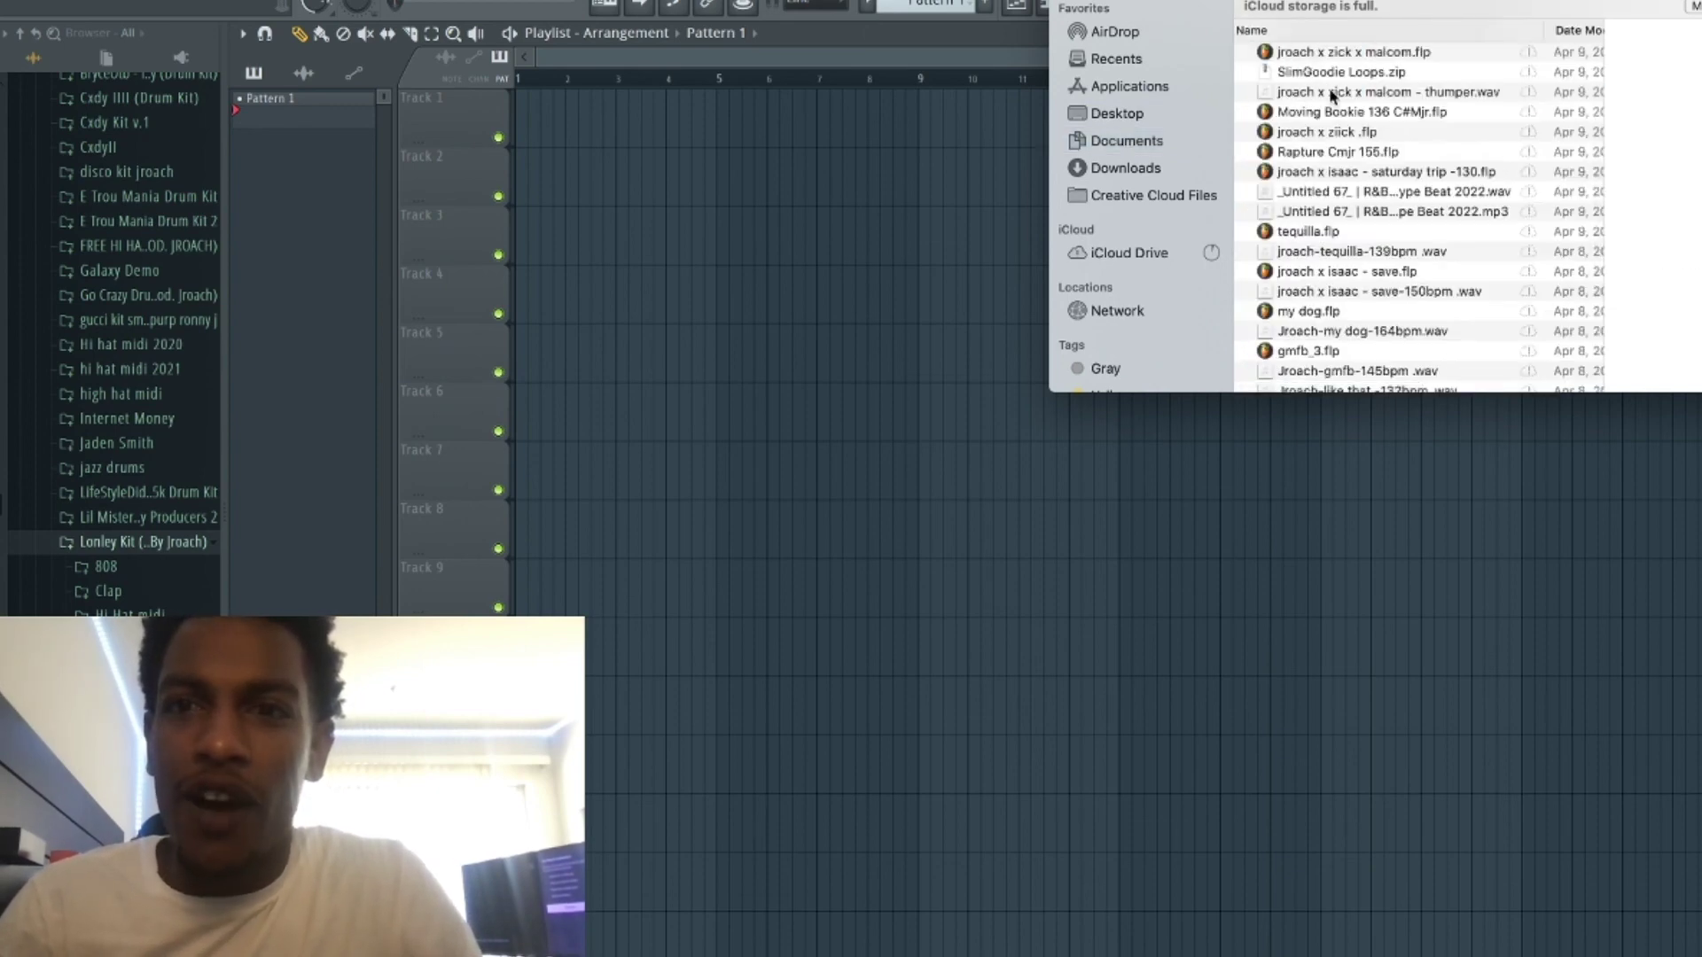
Preview the thumper WAV briefly, and listen to the exported "noone else -75bpm" WAV in Quick Look.
left_click(1332, 95)
key("space")
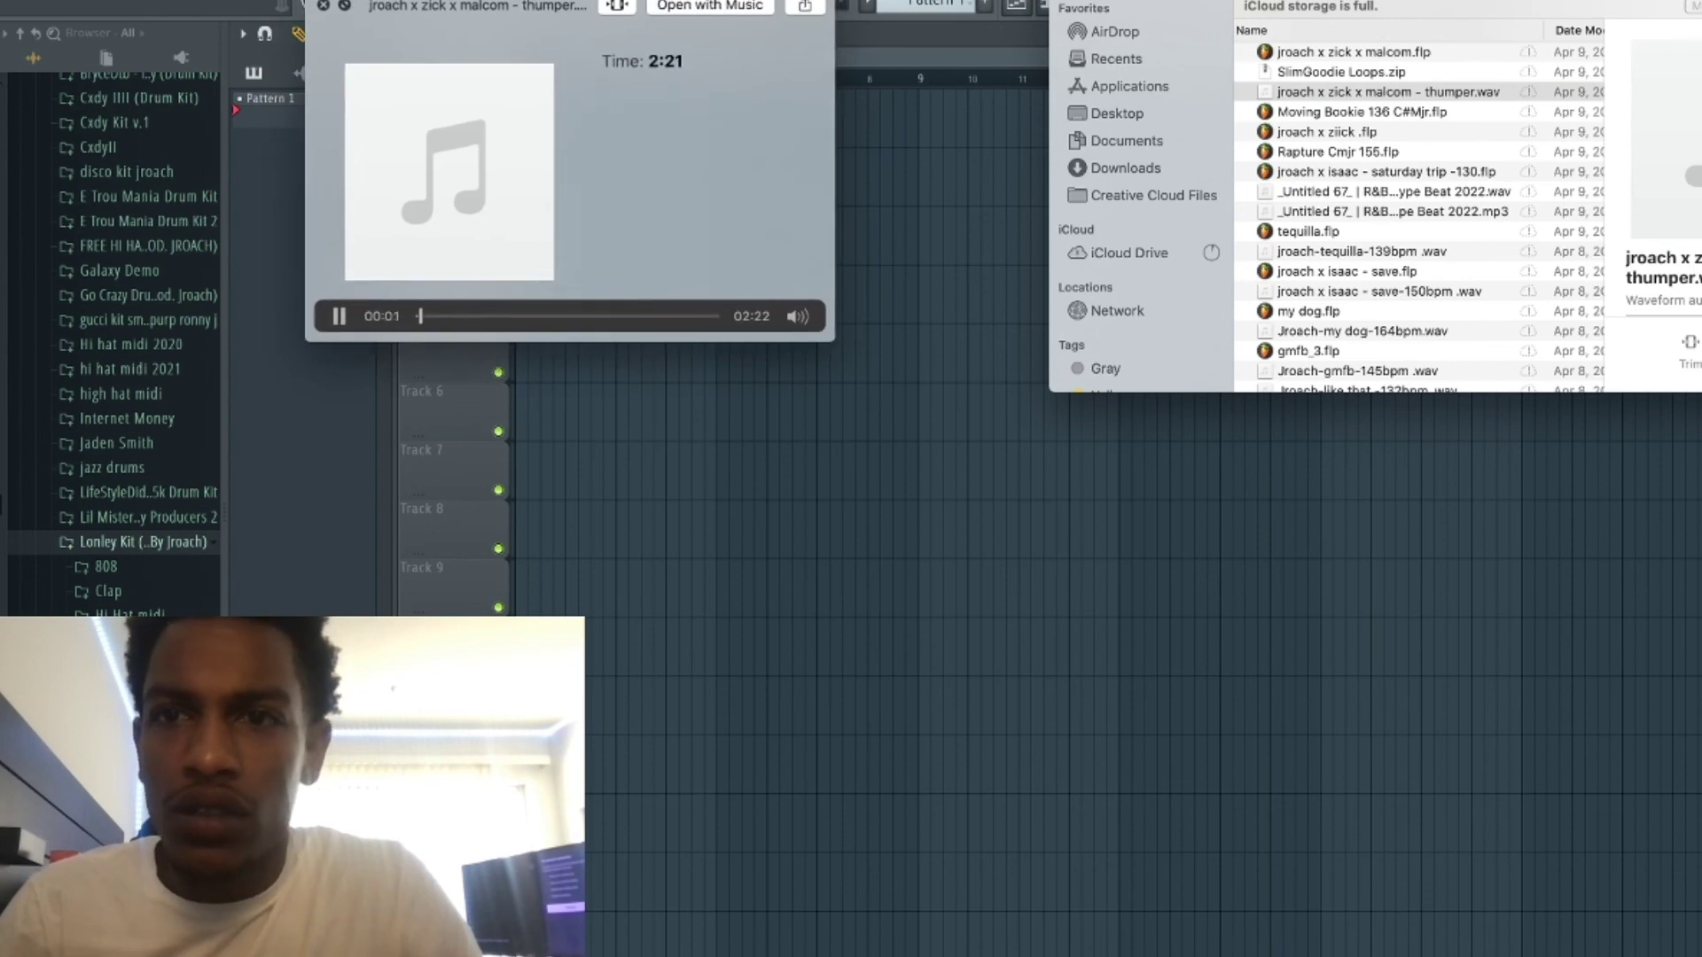
key("Up")
scroll(1563, 183, "up", 5)
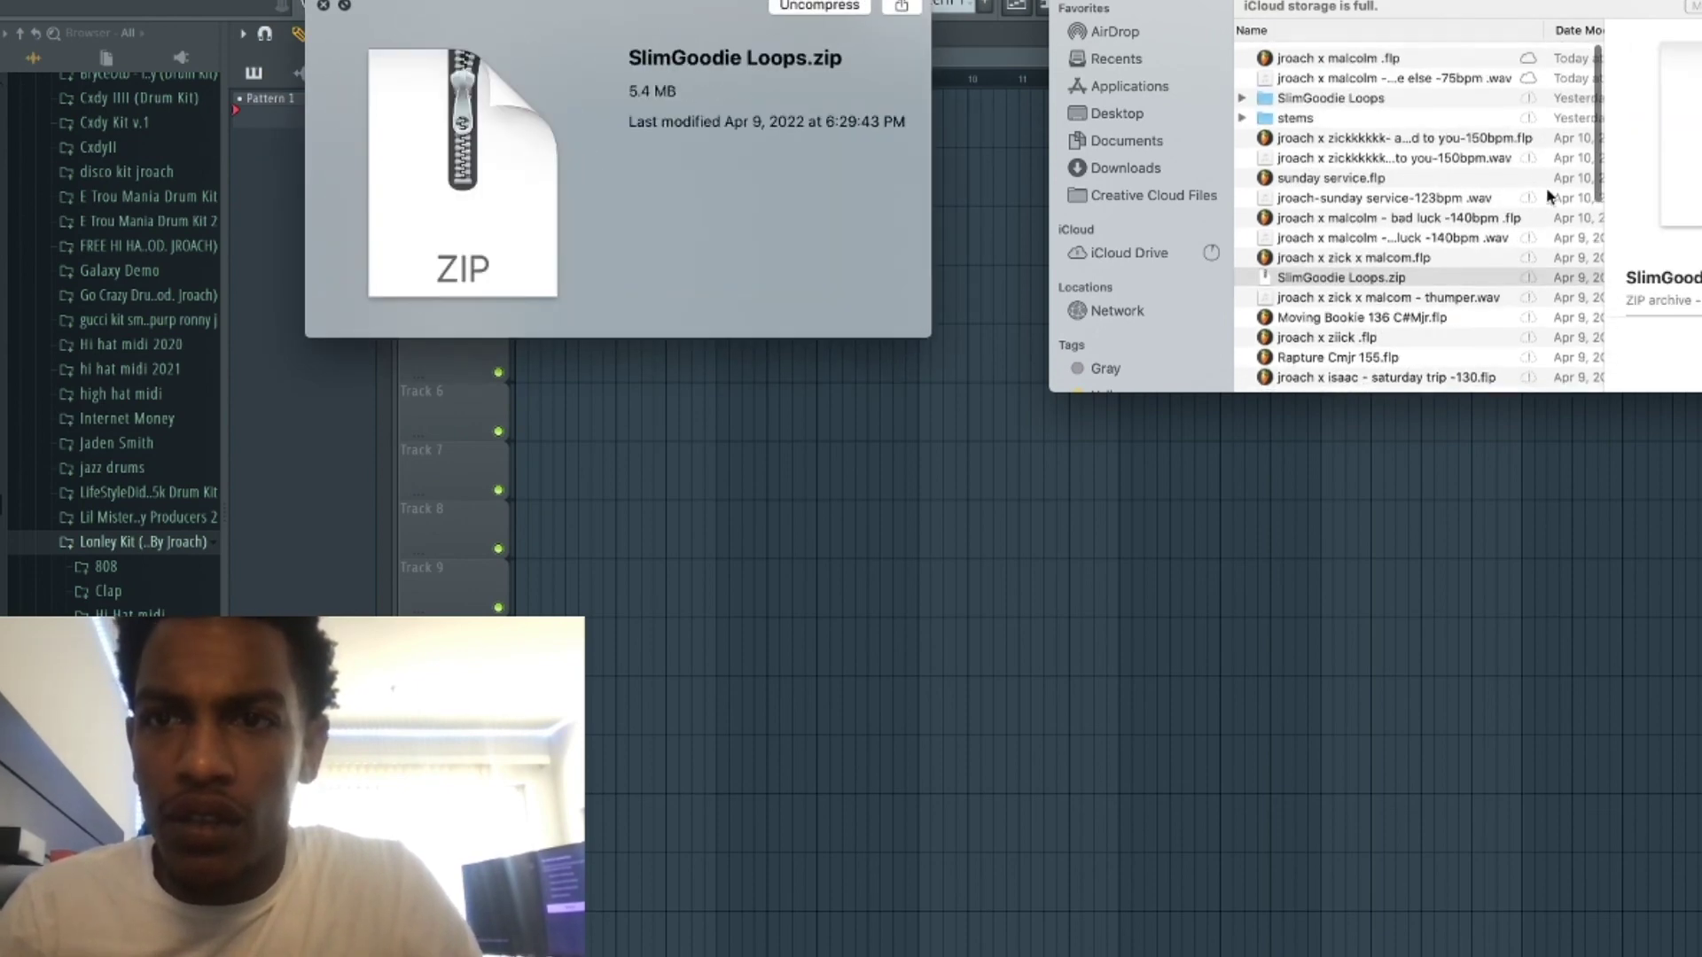
left_click(1365, 95)
left_click(1362, 80)
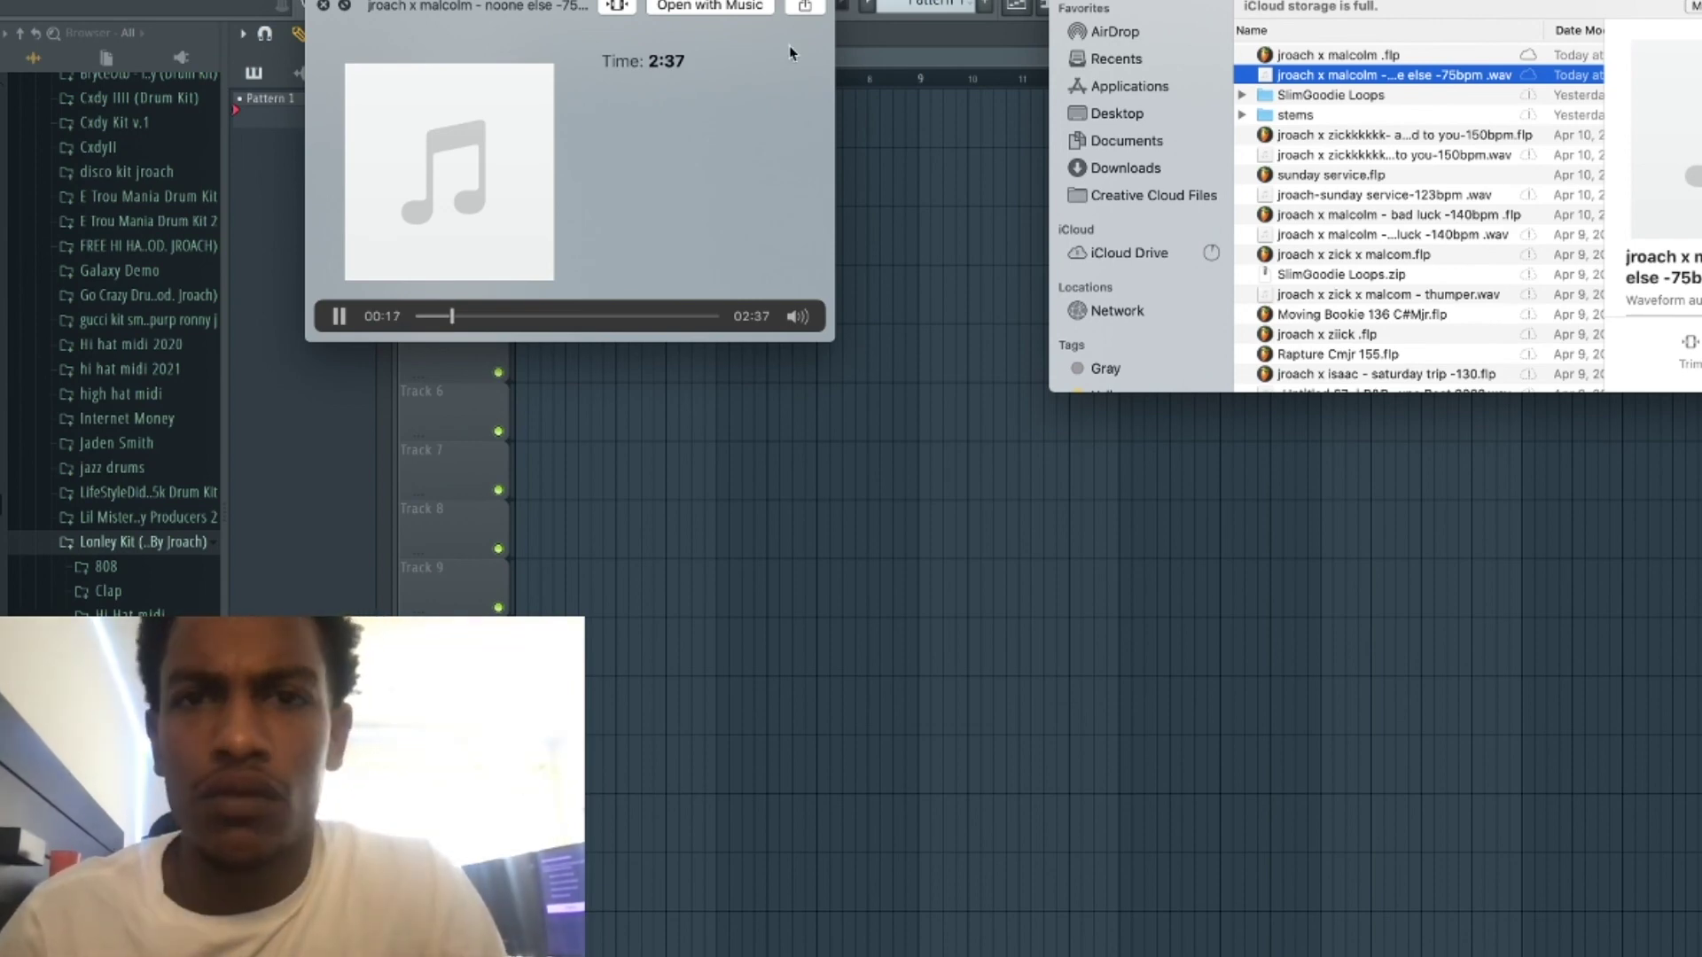
Open the Rapture Cmjr 155.flp project in FL Studio and display its channel rack.
scroll(1454, 290, "down", 3)
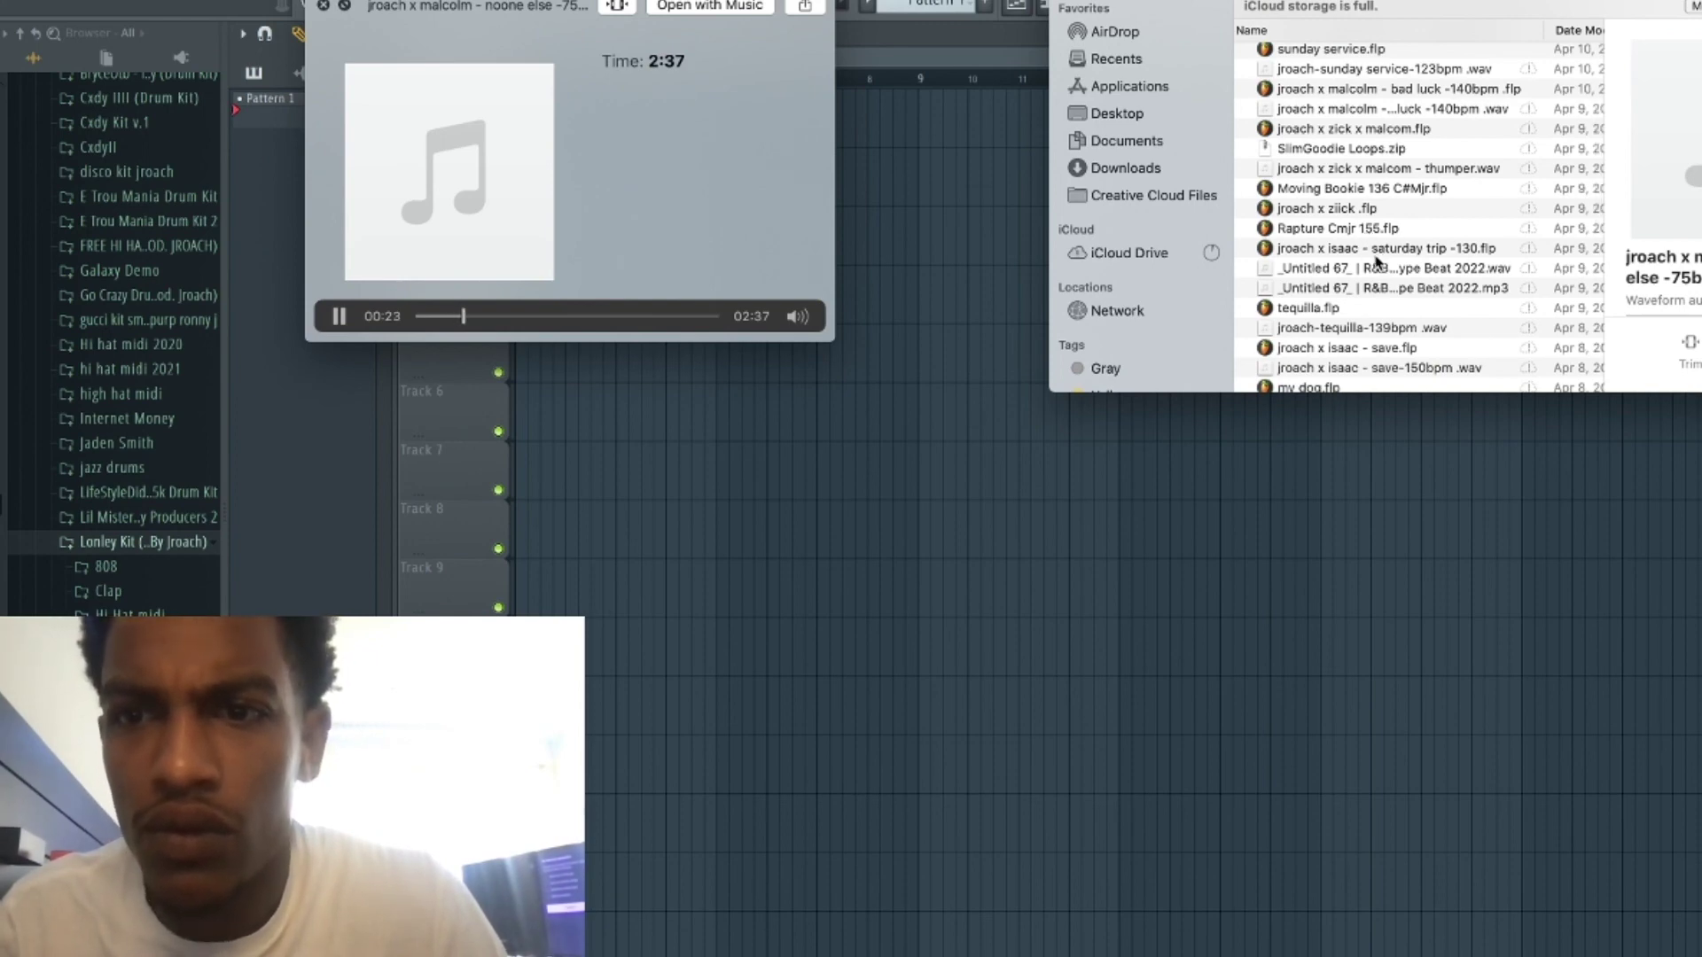
double_click(1348, 227)
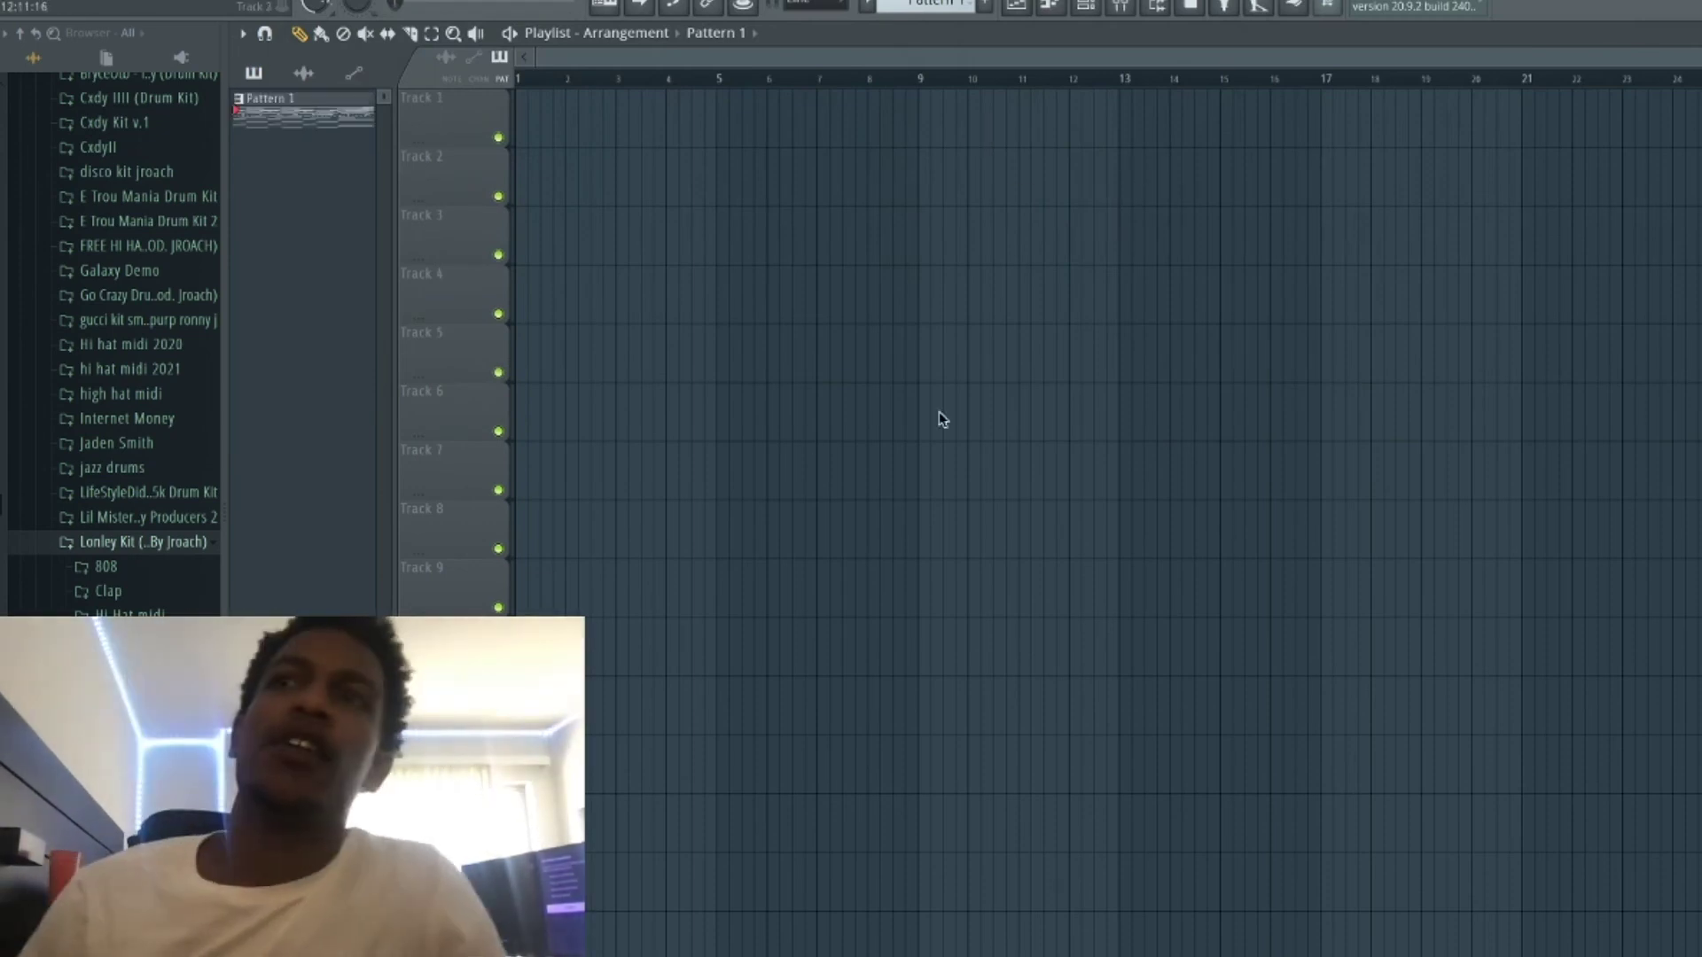
left_click(1085, 8)
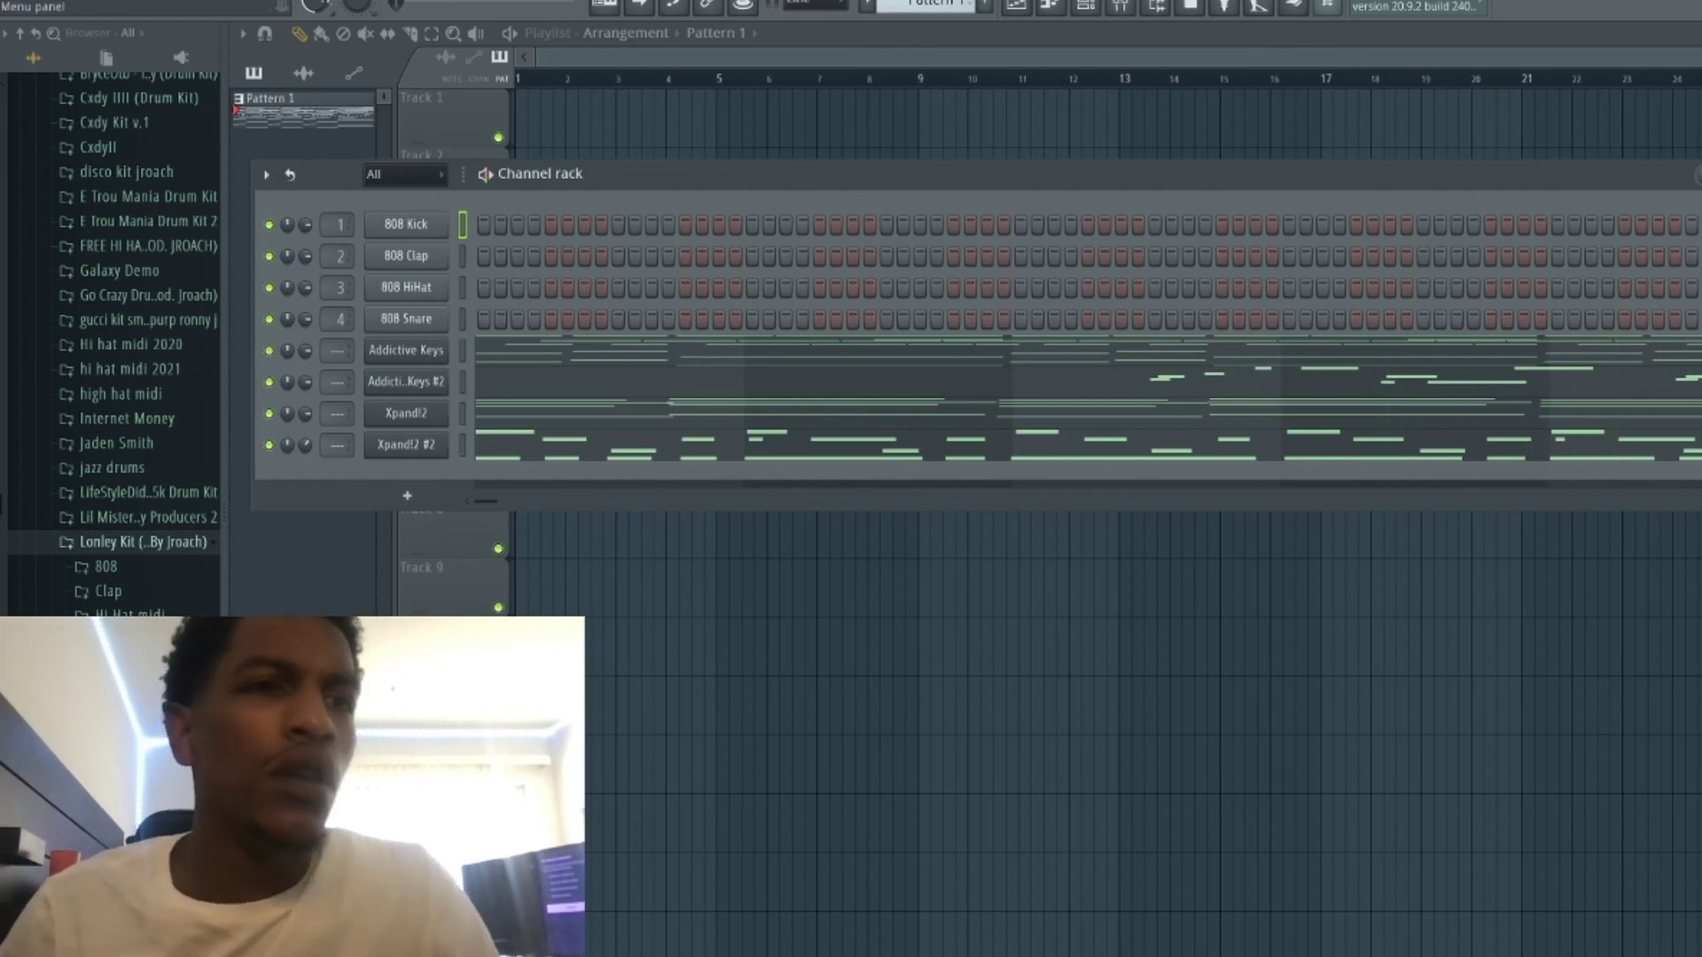
Switch to Finder, open the jroach x ziick .flp project instead, play its arrangement and leave only the playlist showing.
left_click(84, 3)
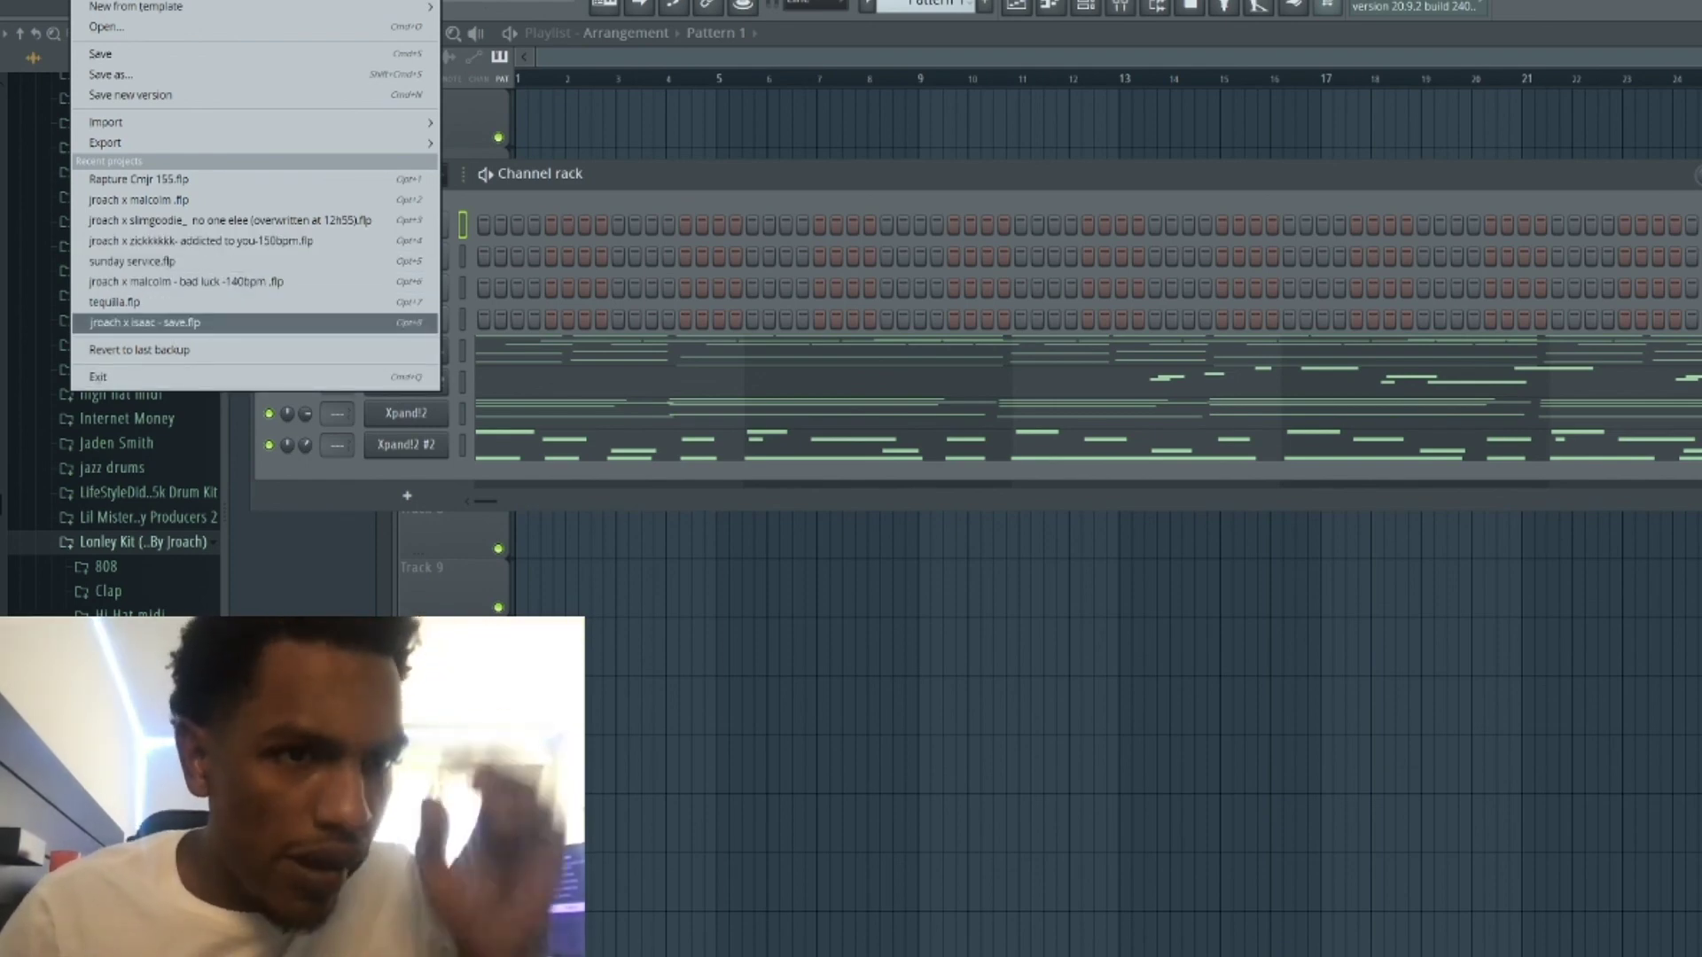
key("super+Tab")
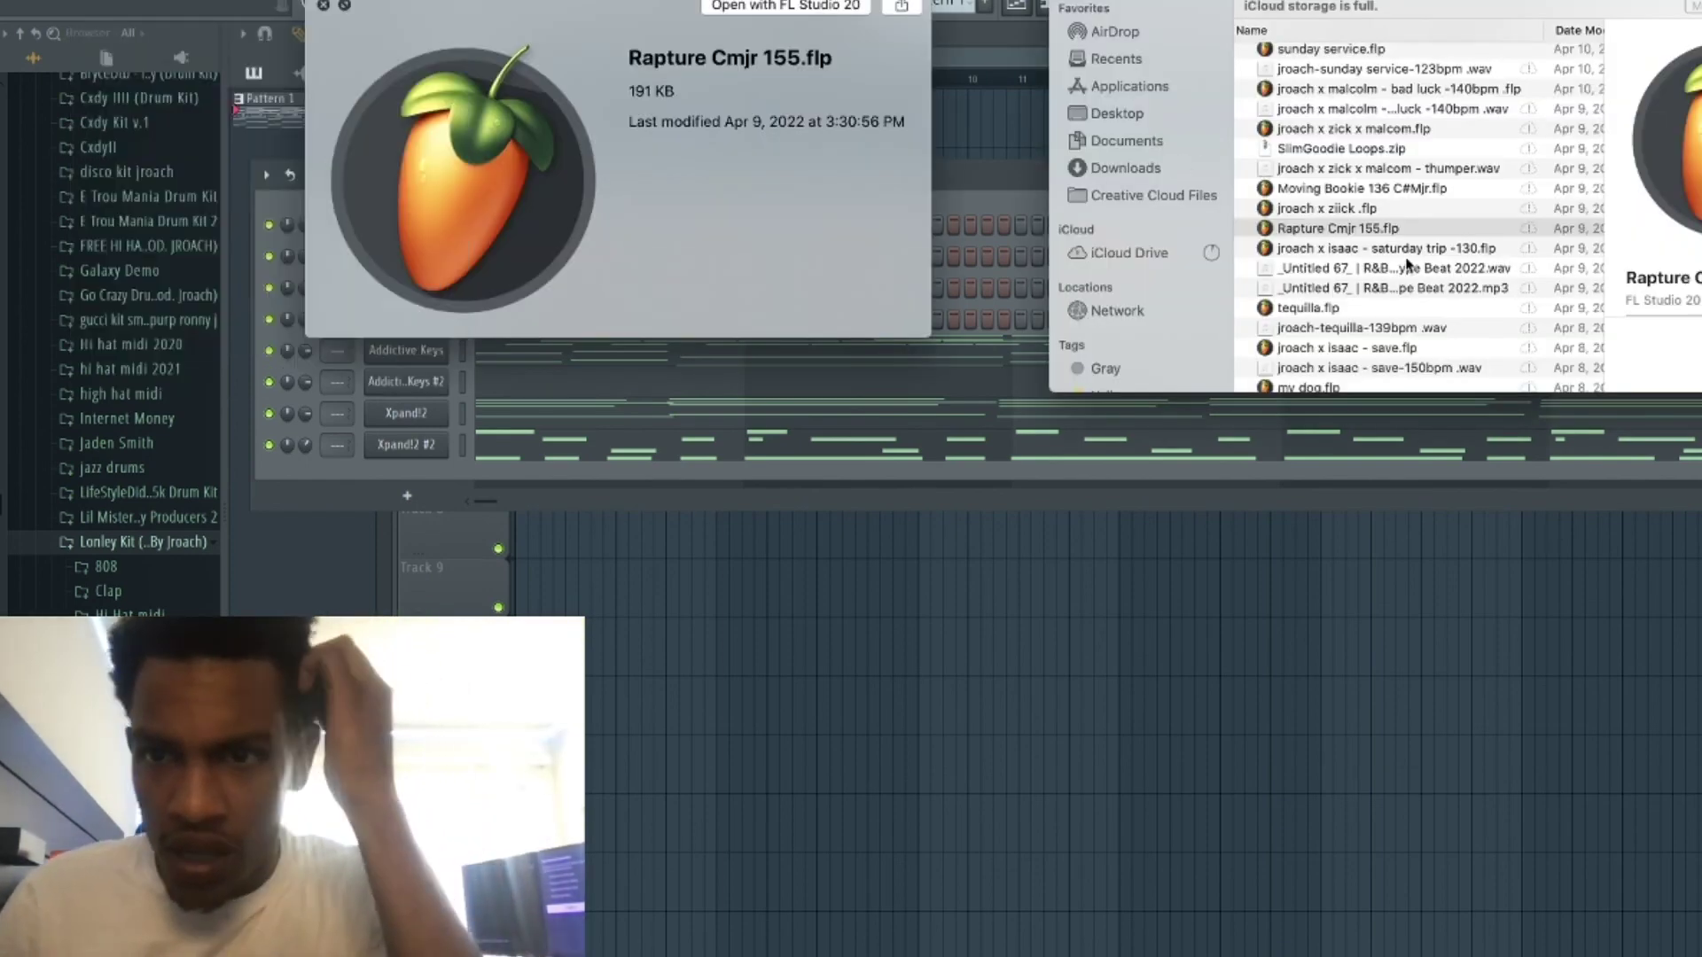
double_click(1385, 211)
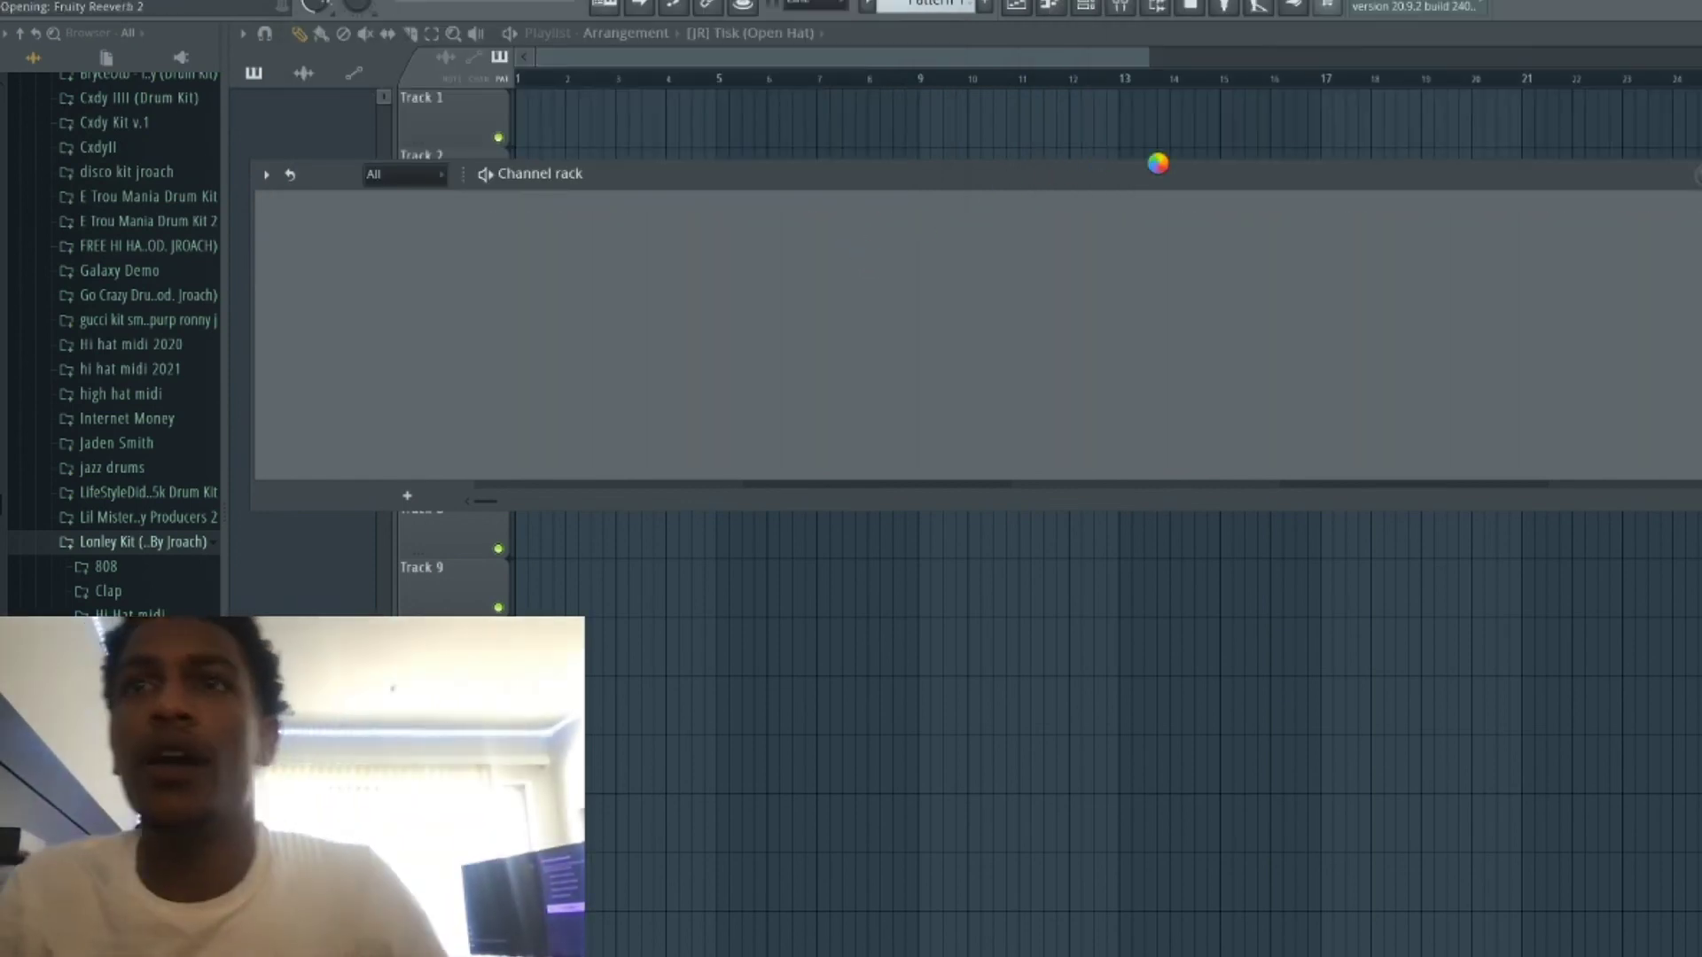
key("space")
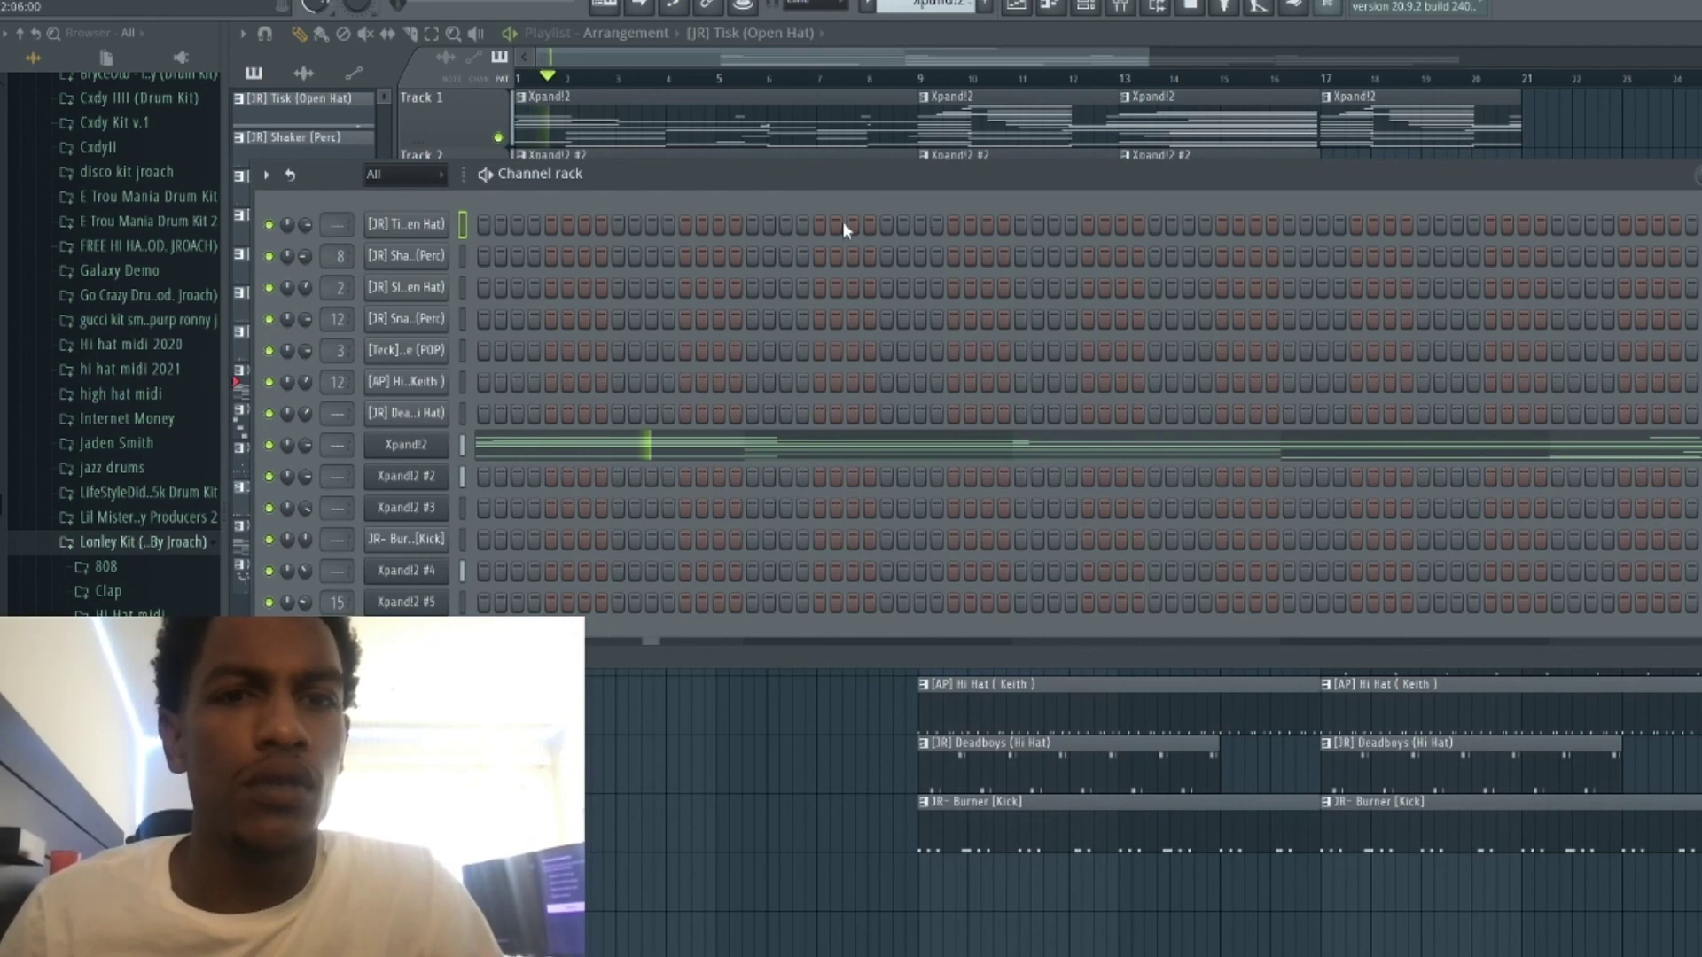
key("F6")
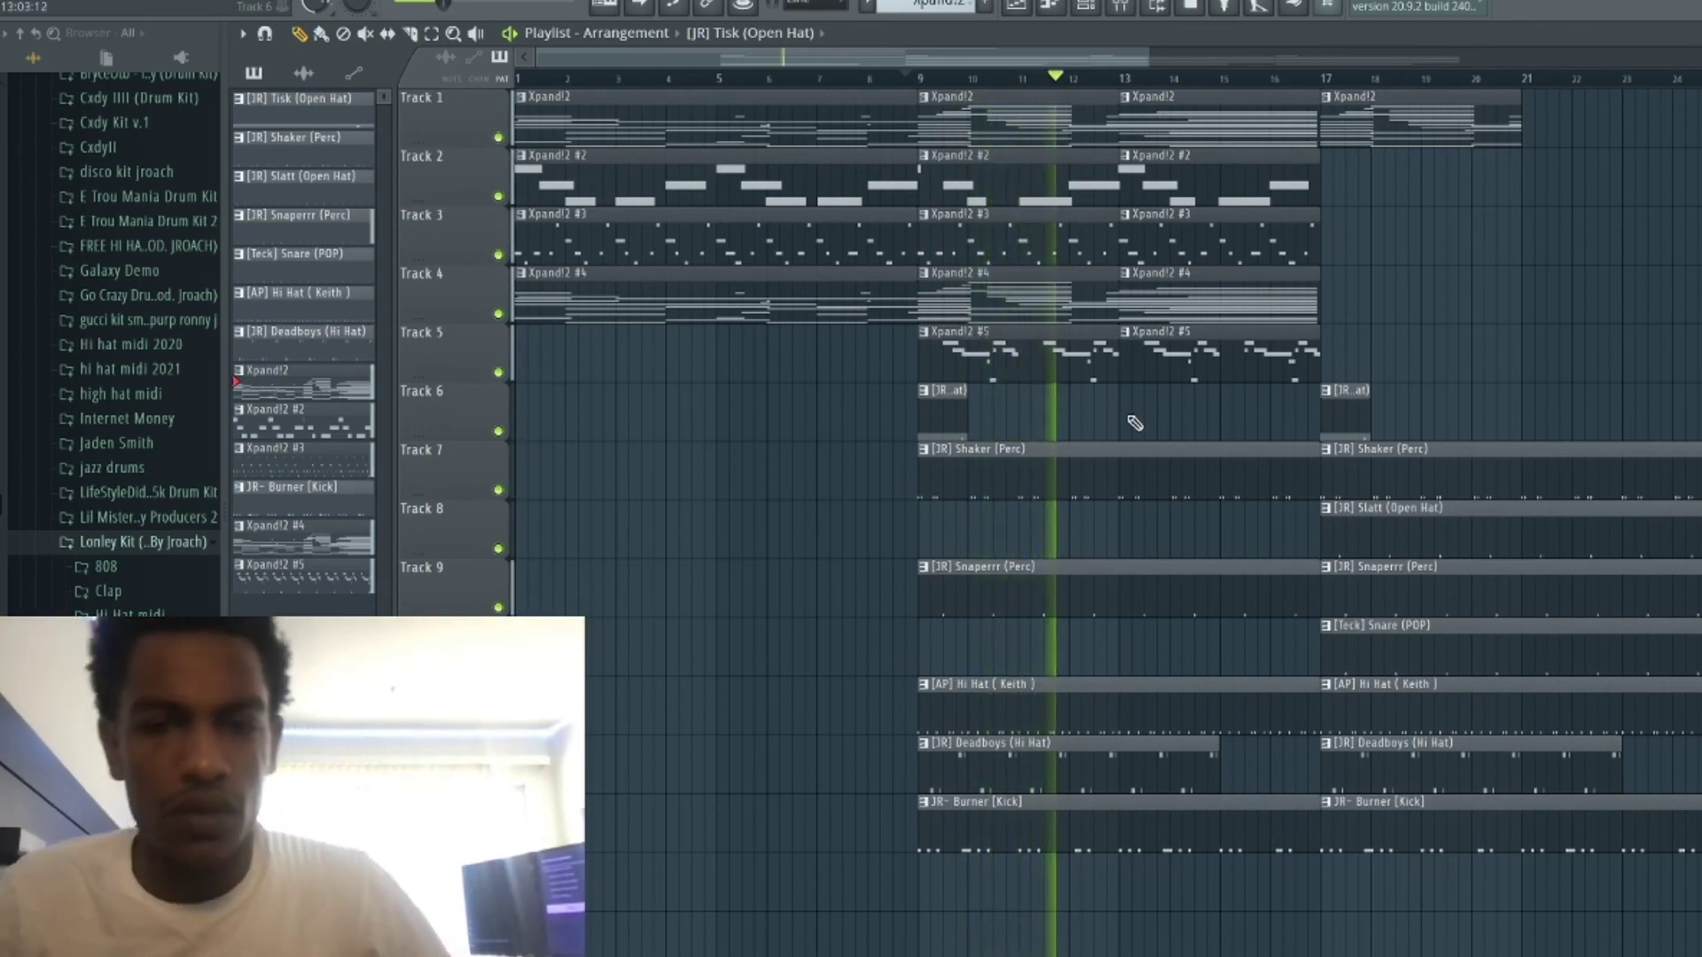
Duplicate the bars 9–17 Xpand!2 #2 to #5 clips on Tracks 2–5 so they repeat from bar 17.
scroll(1134, 423, "down", 2)
left_click_drag(1043, 322, 678, 181)
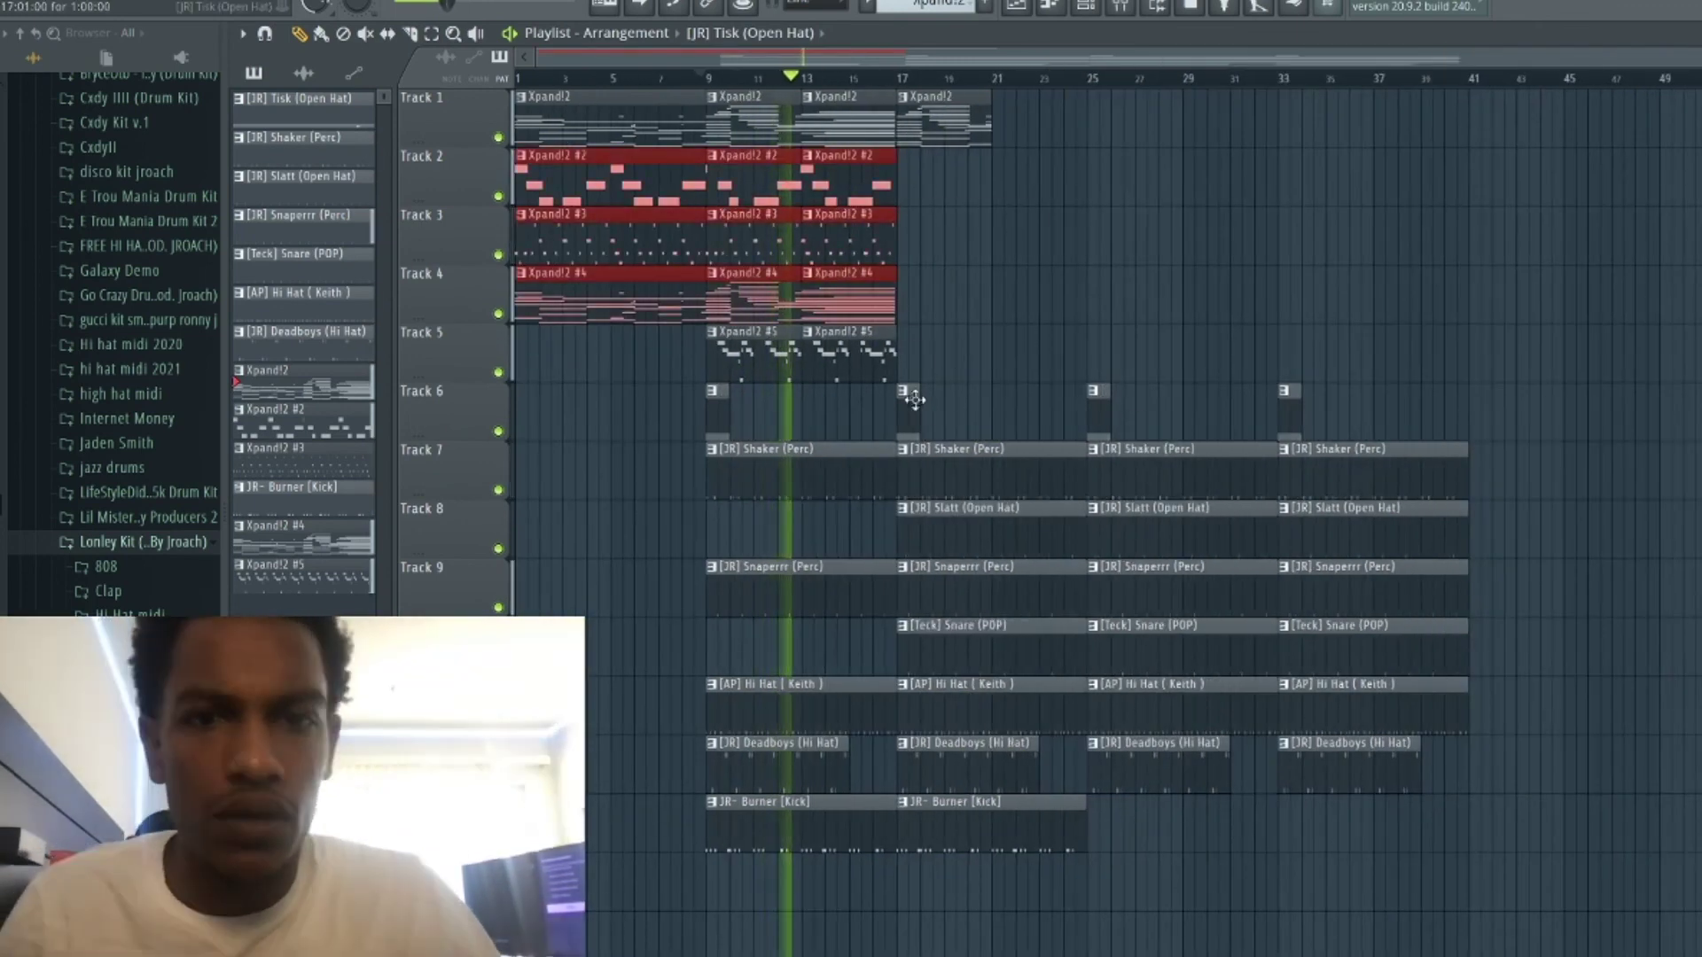
left_click_drag(931, 378, 743, 116)
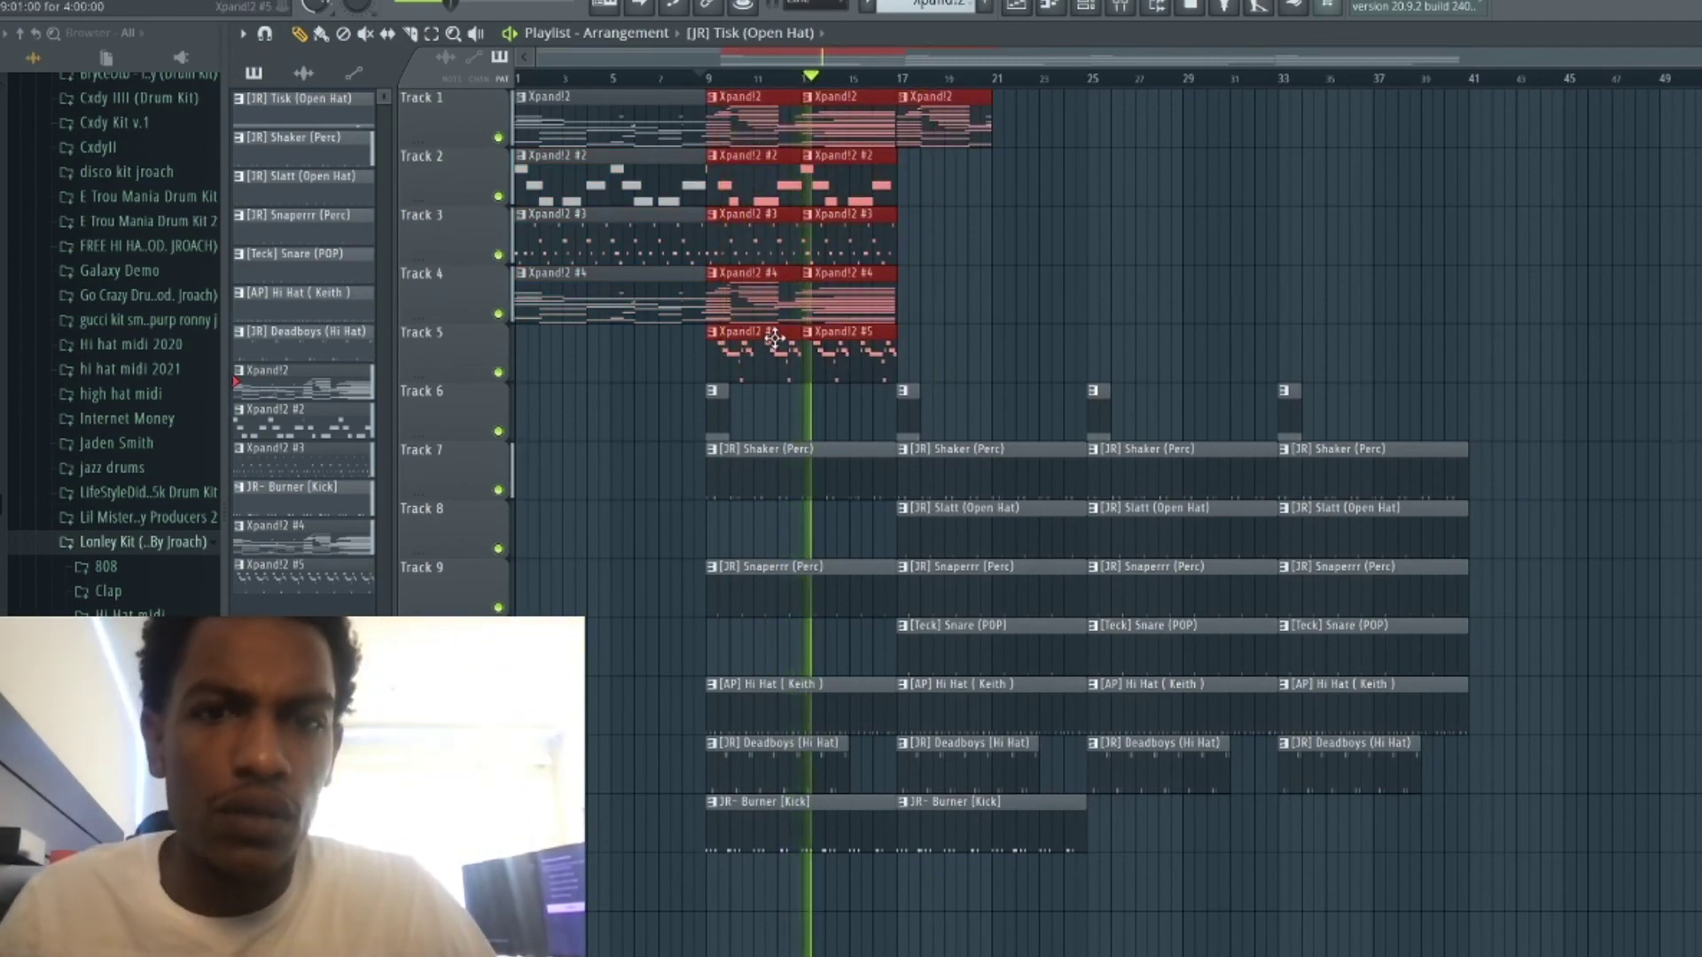
right_click(1083, 352)
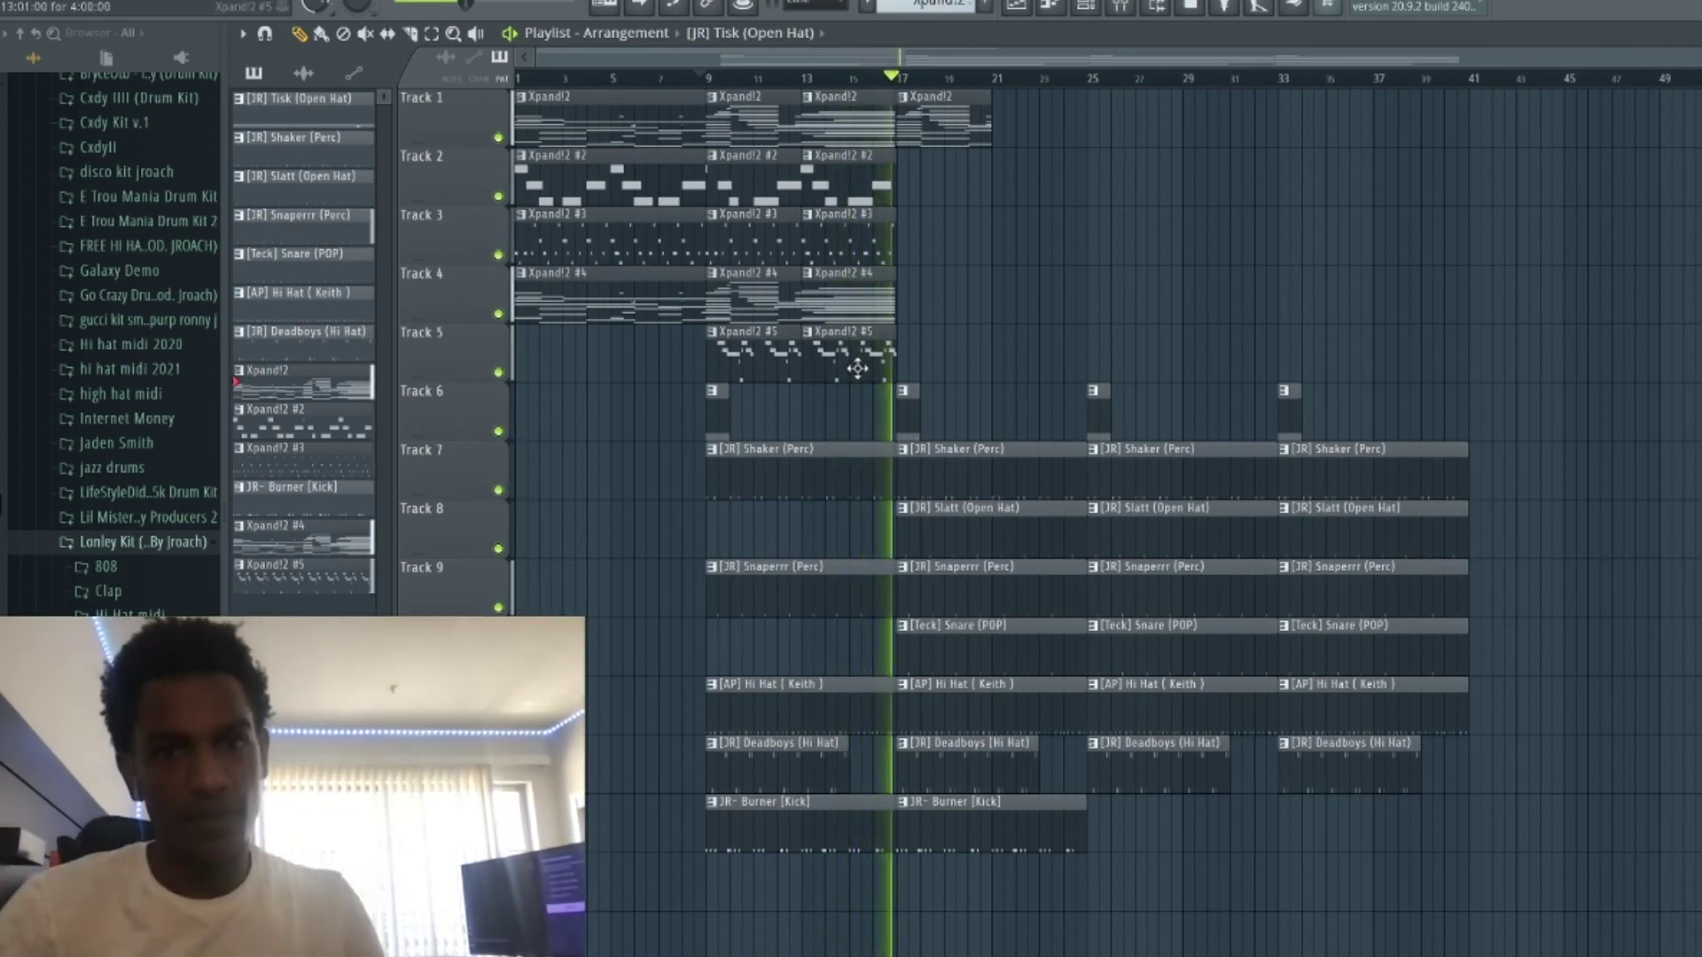
left_click_drag(873, 375, 736, 98)
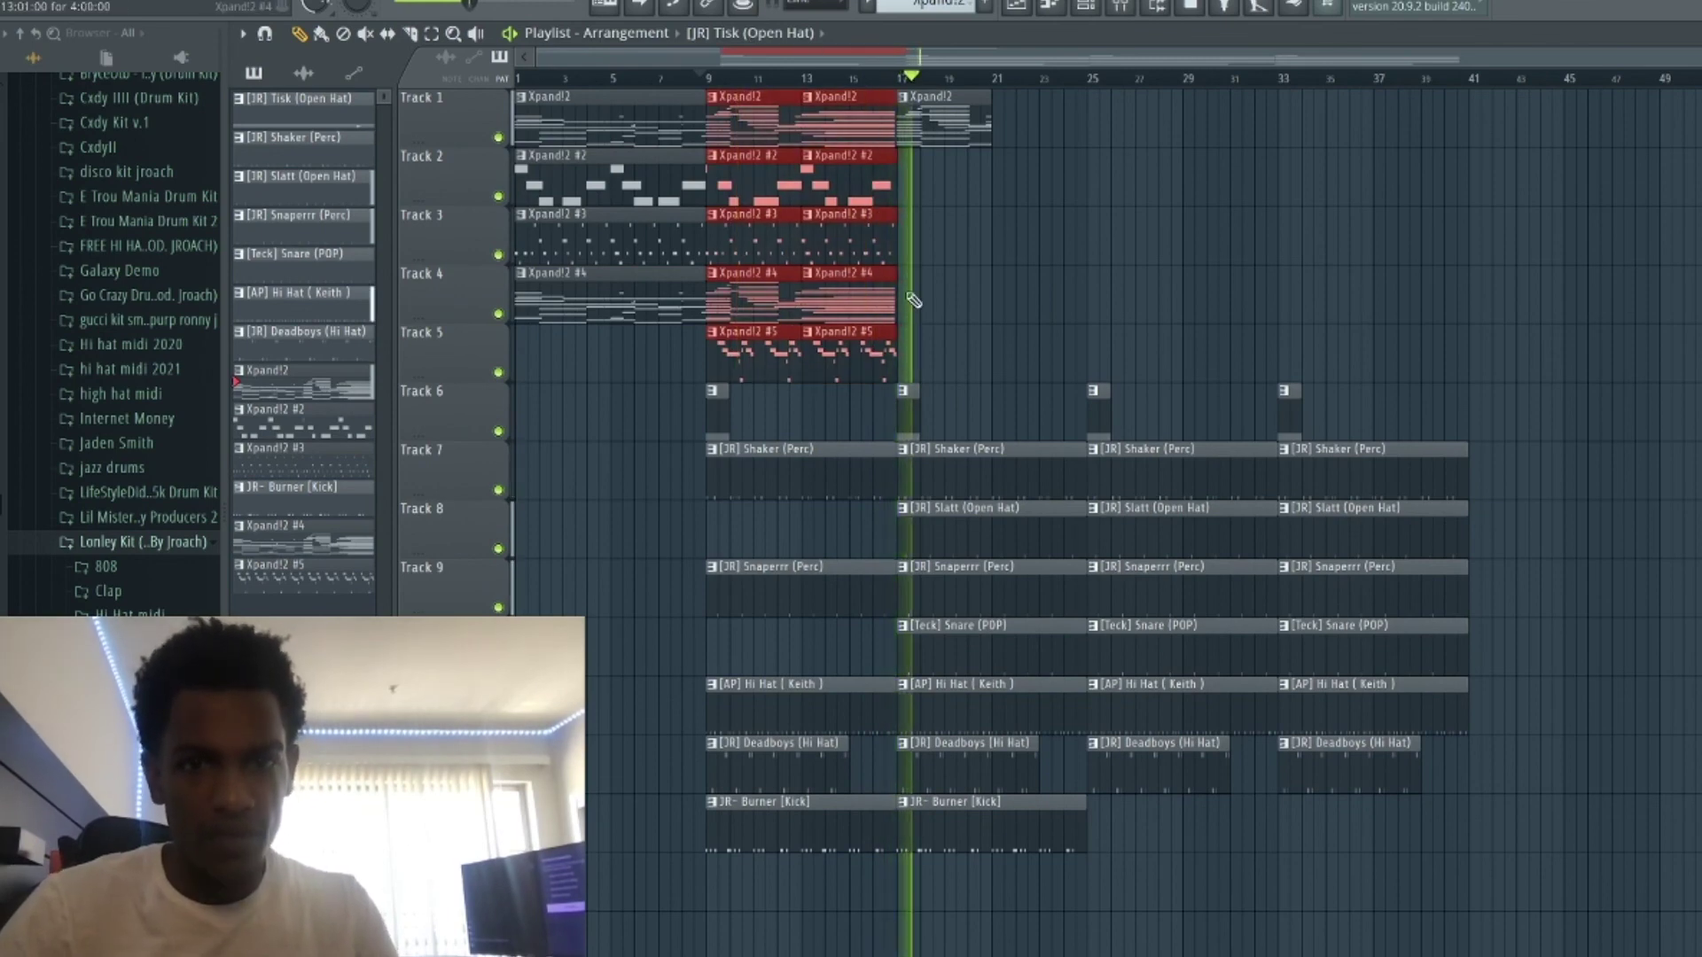
left_click_drag(914, 357, 743, 182)
key("ctrl+b")
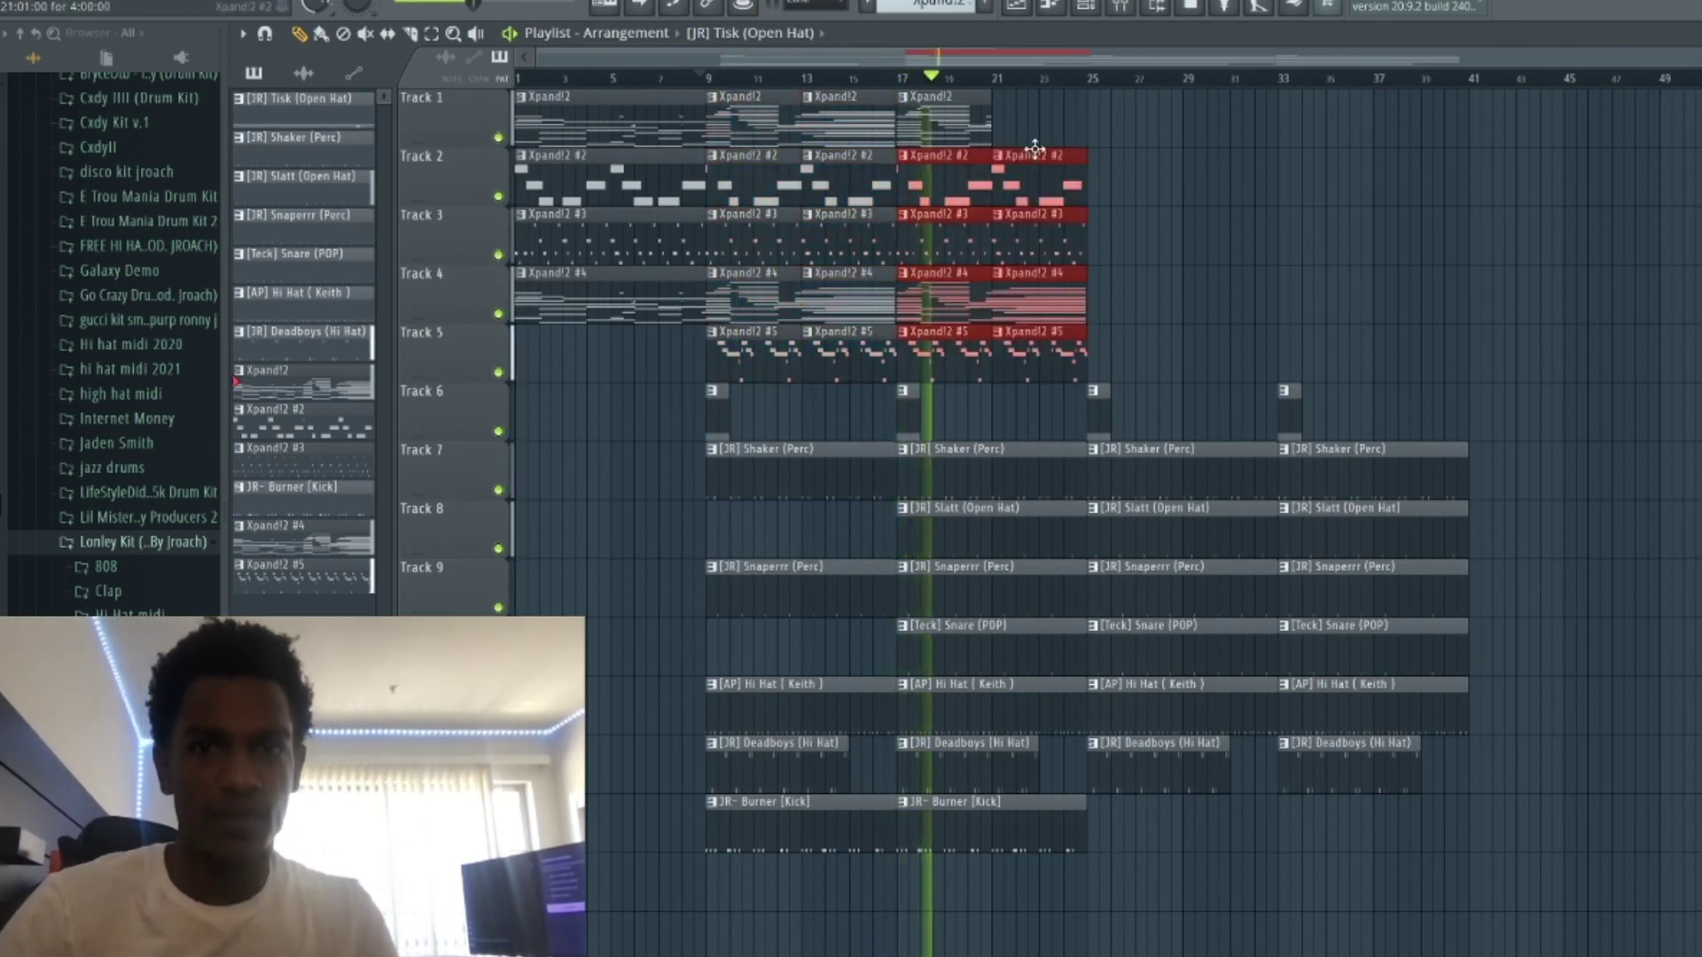
Repeat Track 1's bar 17 Xpand!2 clip at bar 21, and duplicate the bars 17–25 block on Tracks 1–5 to bar 25.
left_click_drag(1035, 147, 979, 111)
key("ctrl+b")
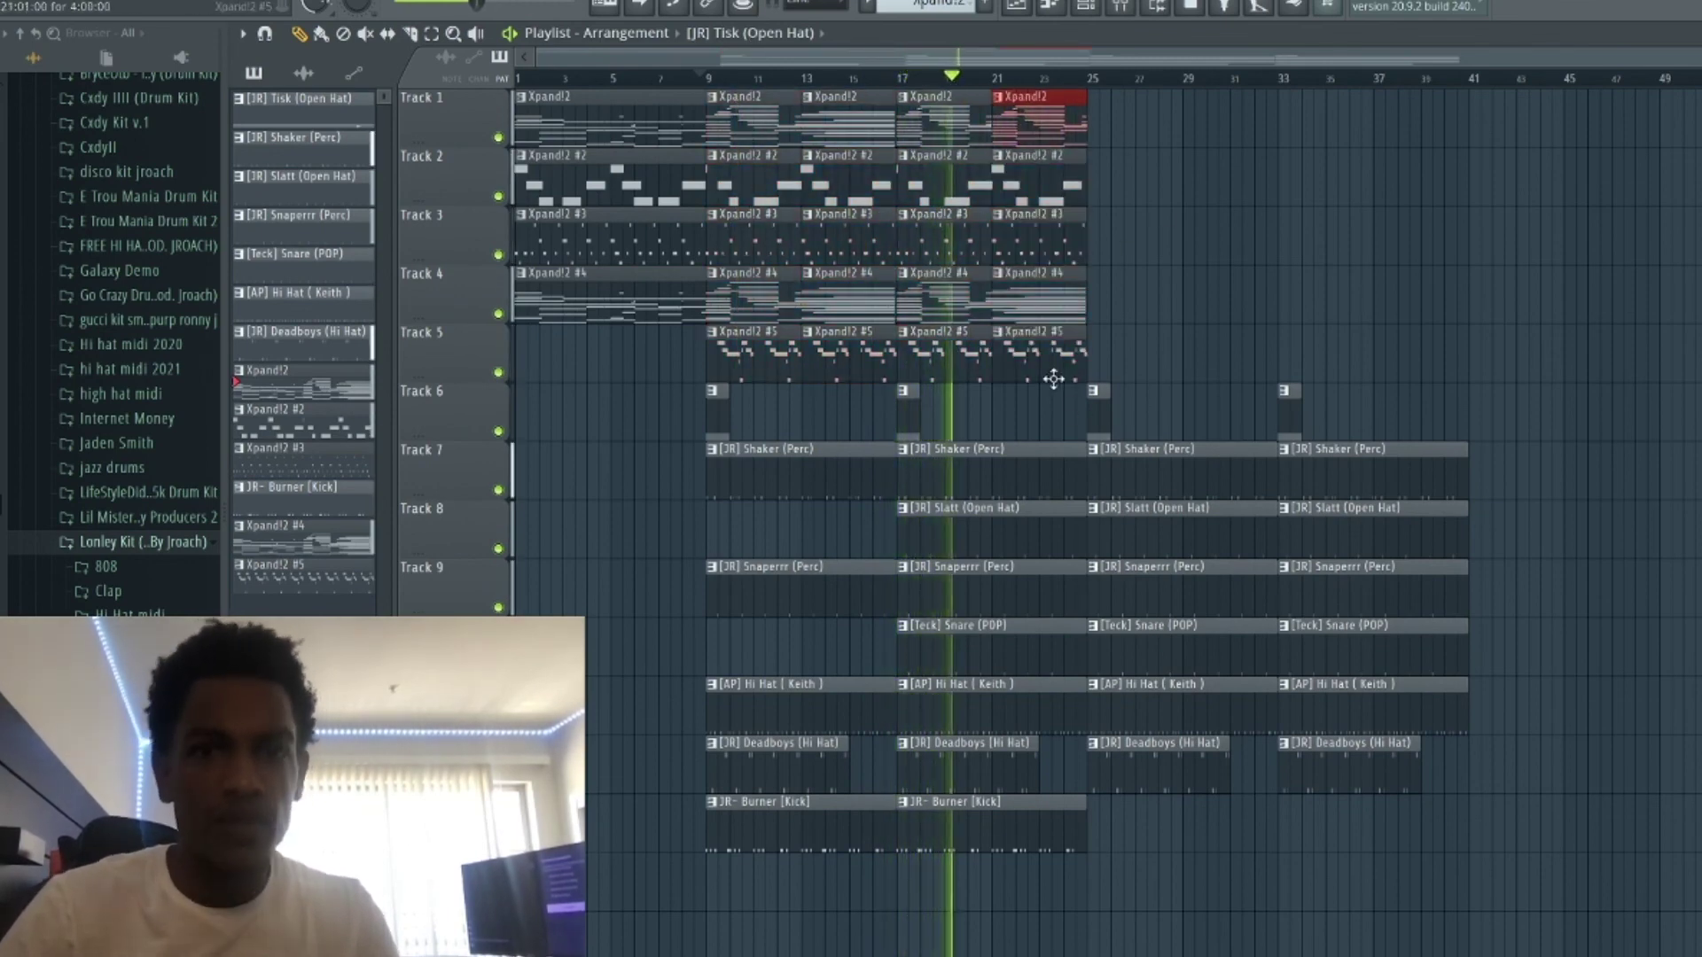
left_click_drag(1053, 379, 899, 91)
key("ctrl+b")
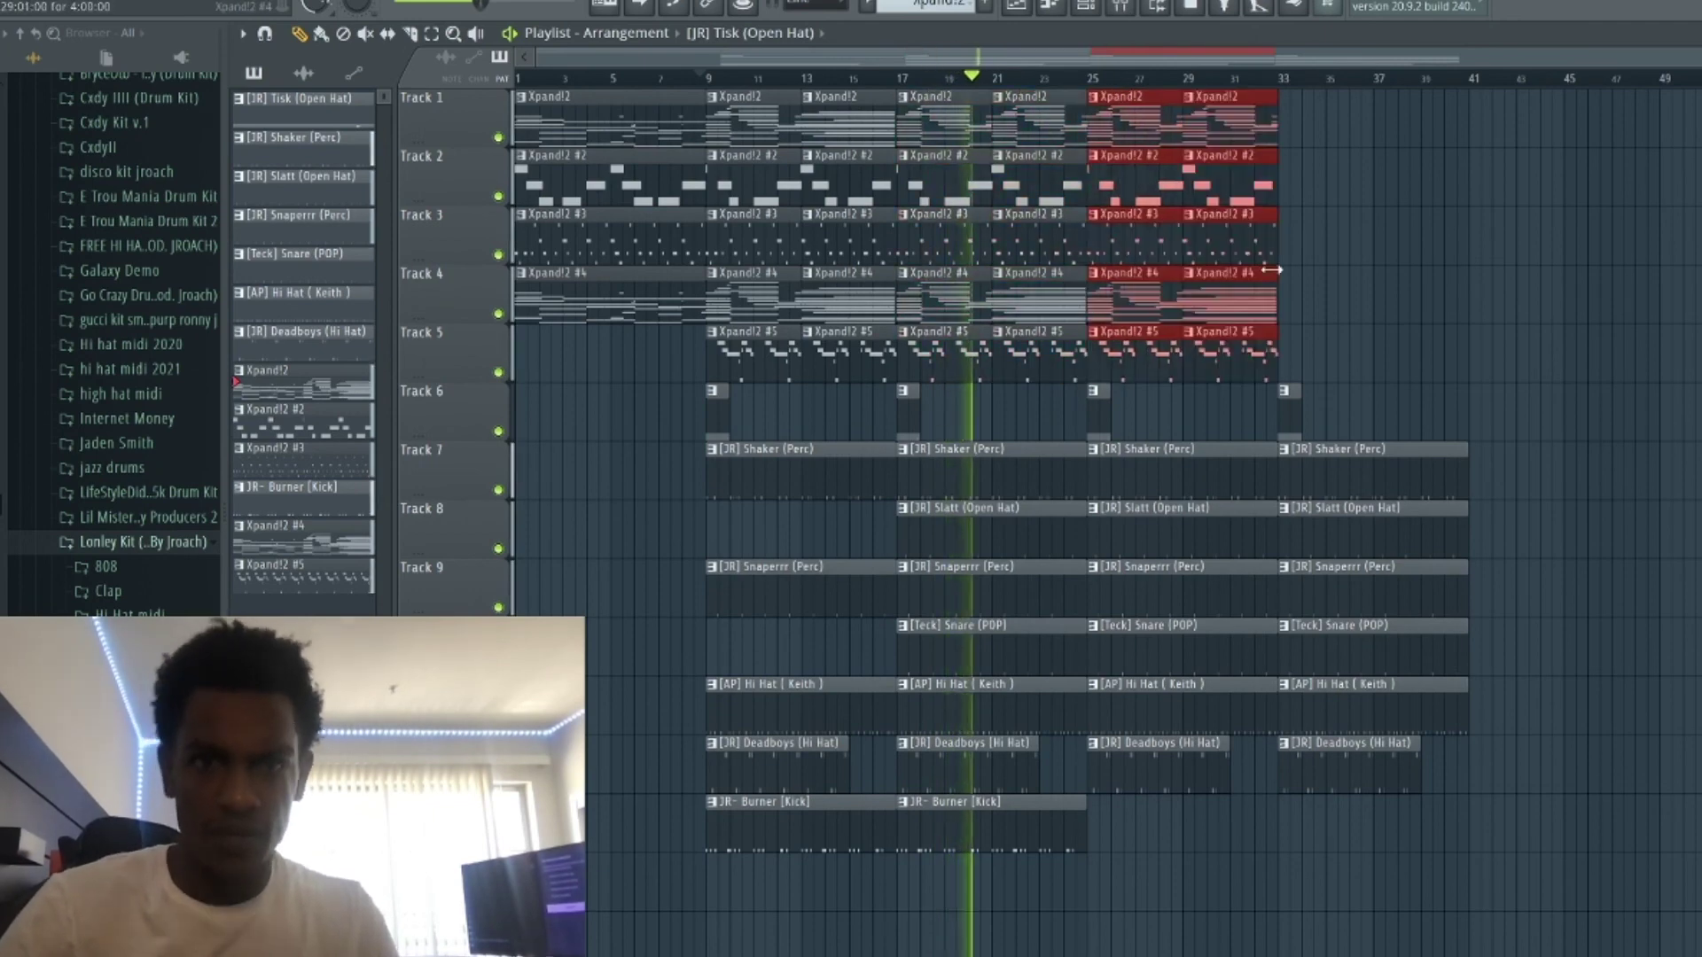
Delete the Track 4 and 5 clips from bars 25–33 and Track 1's clip at bar 25, replaying from just before bar 25.
scroll(1272, 271, "up", 2)
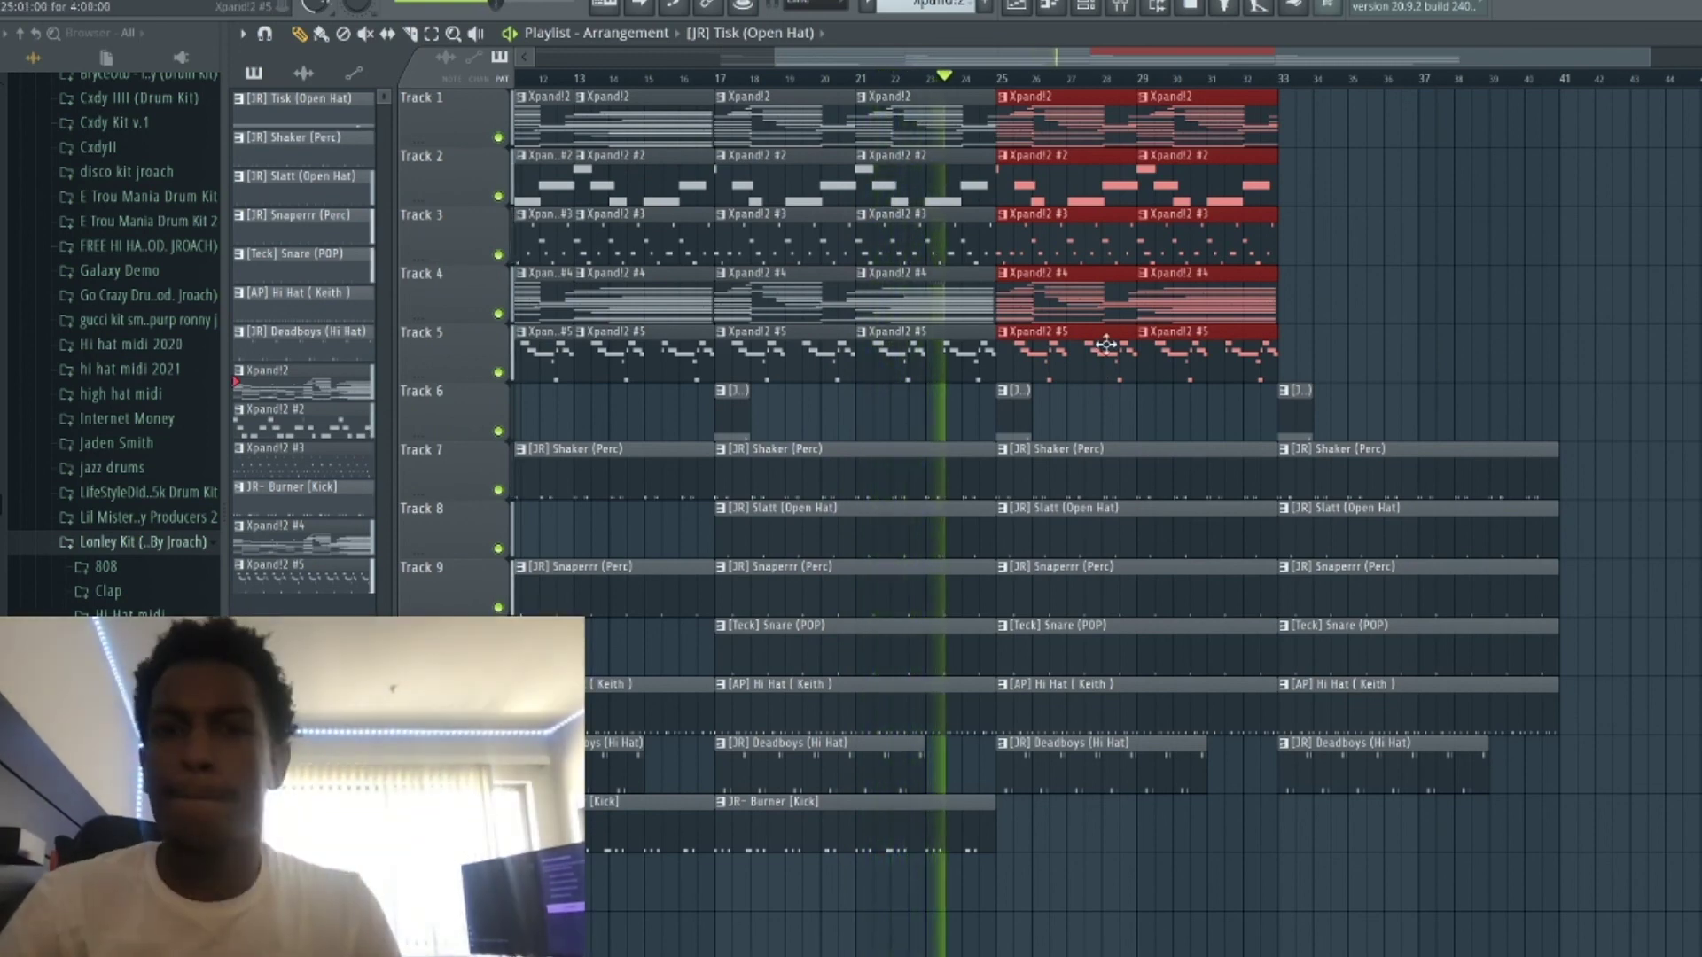
scroll(1090, 381, "up", 2)
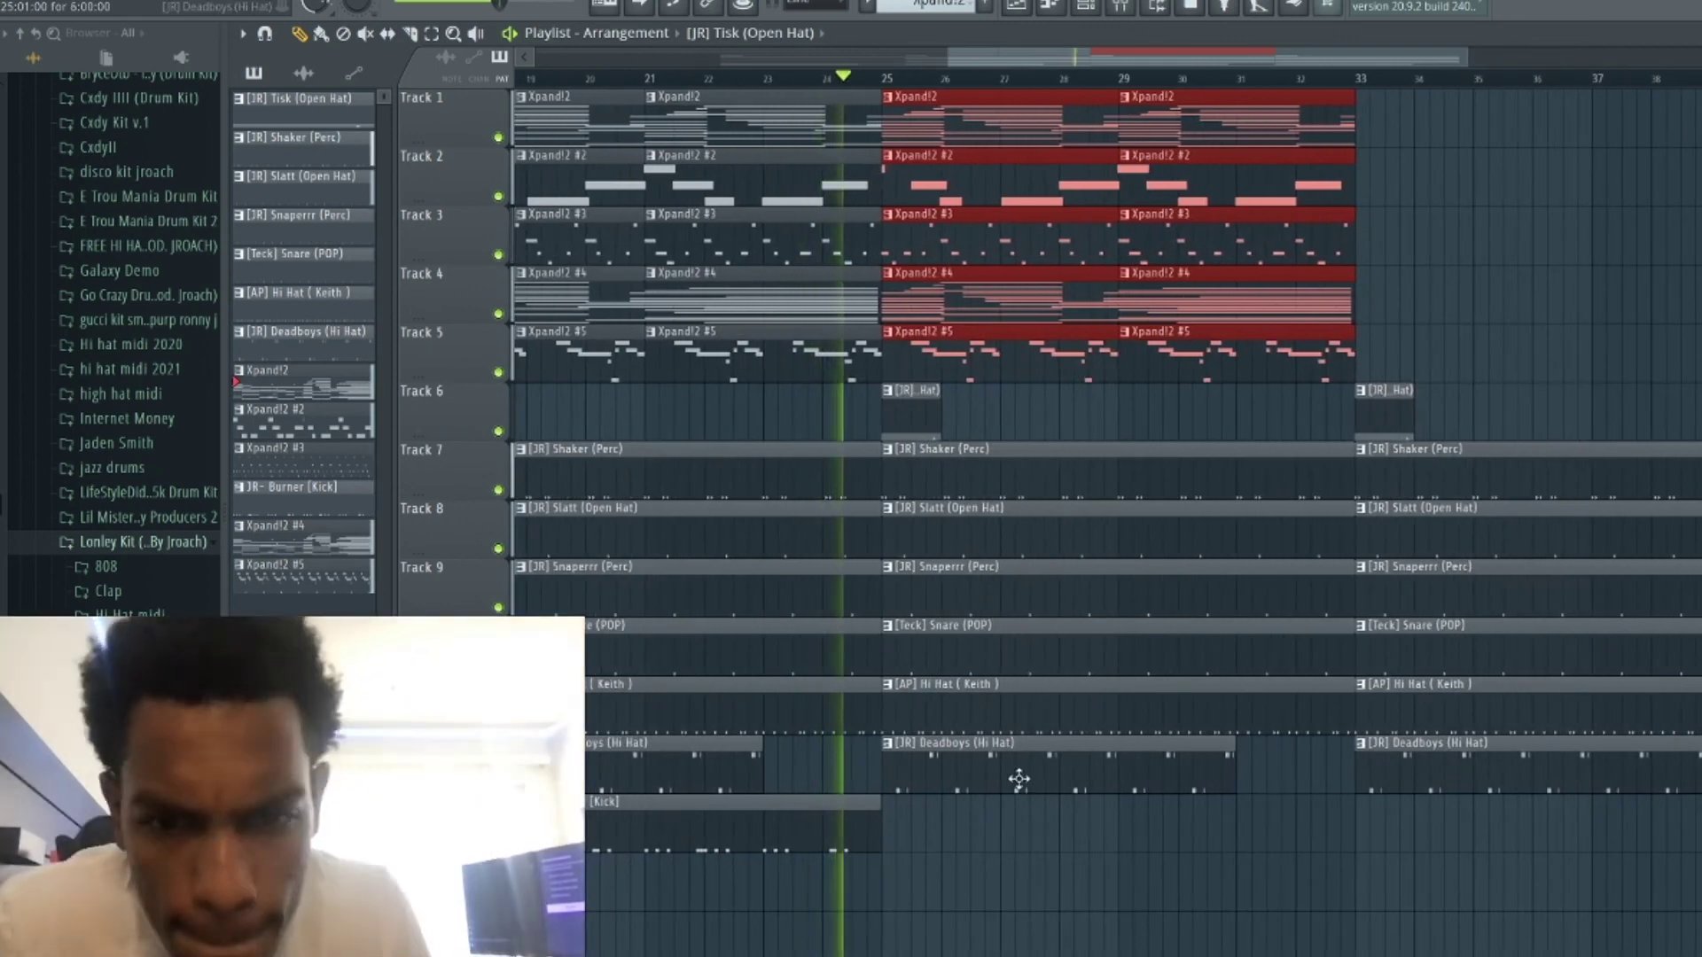
right_click(1014, 345)
right_click(984, 307)
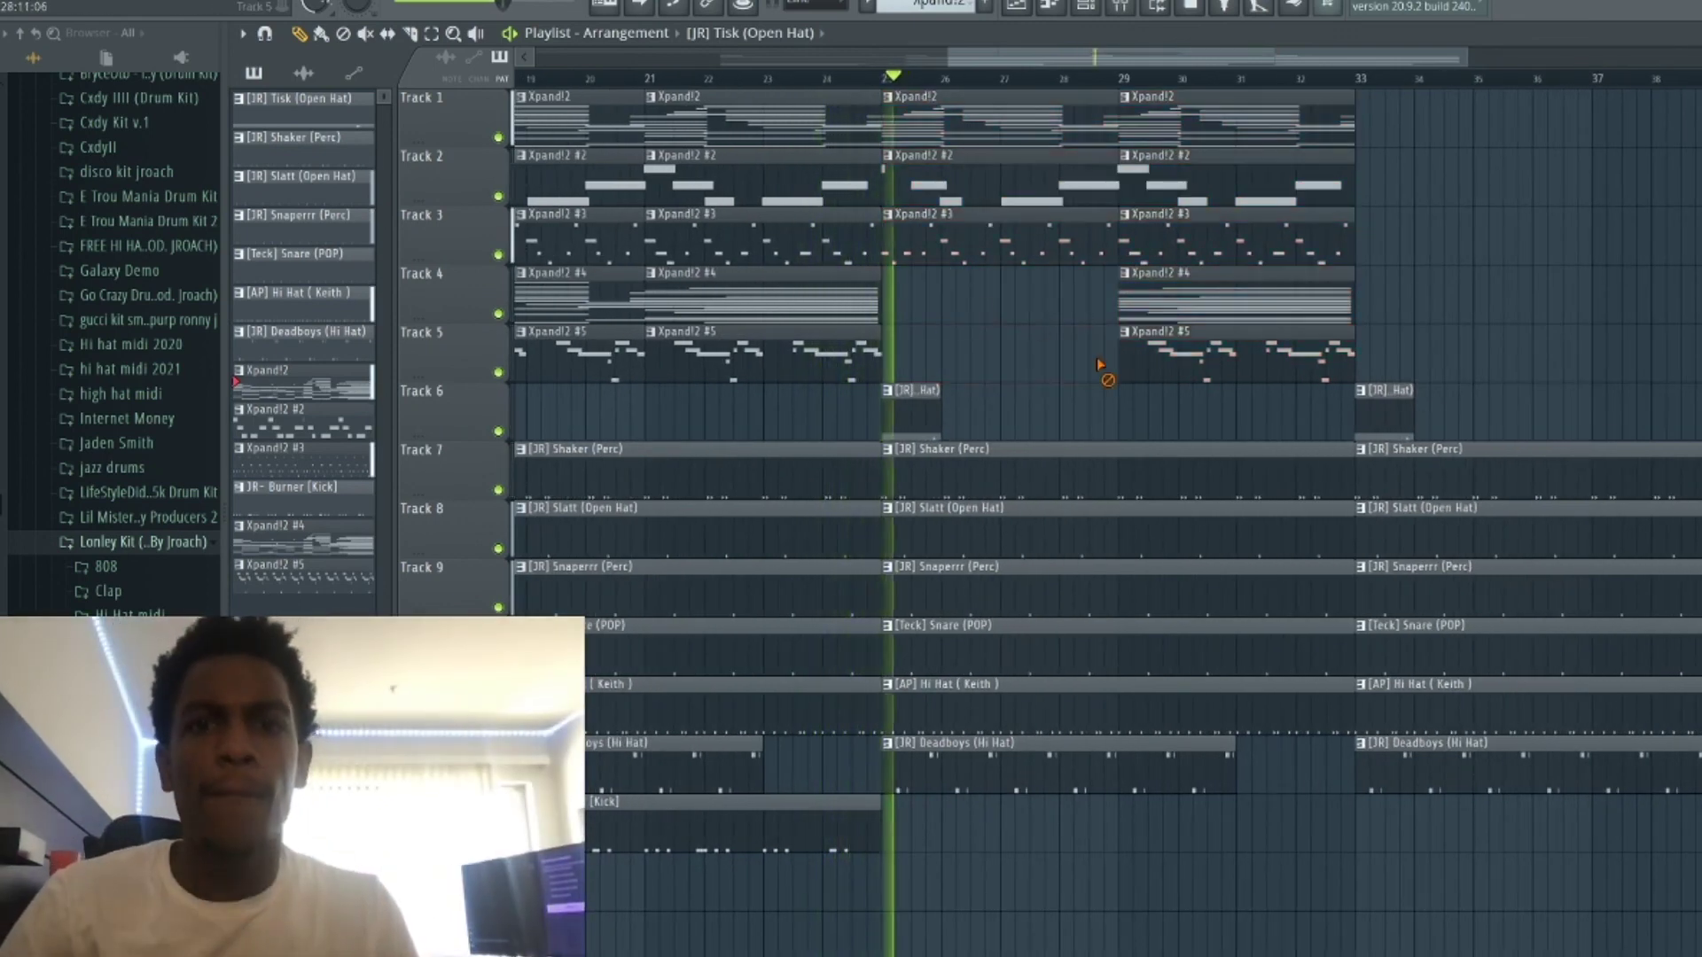
right_click(1126, 363)
right_click(1174, 315)
left_click(871, 78)
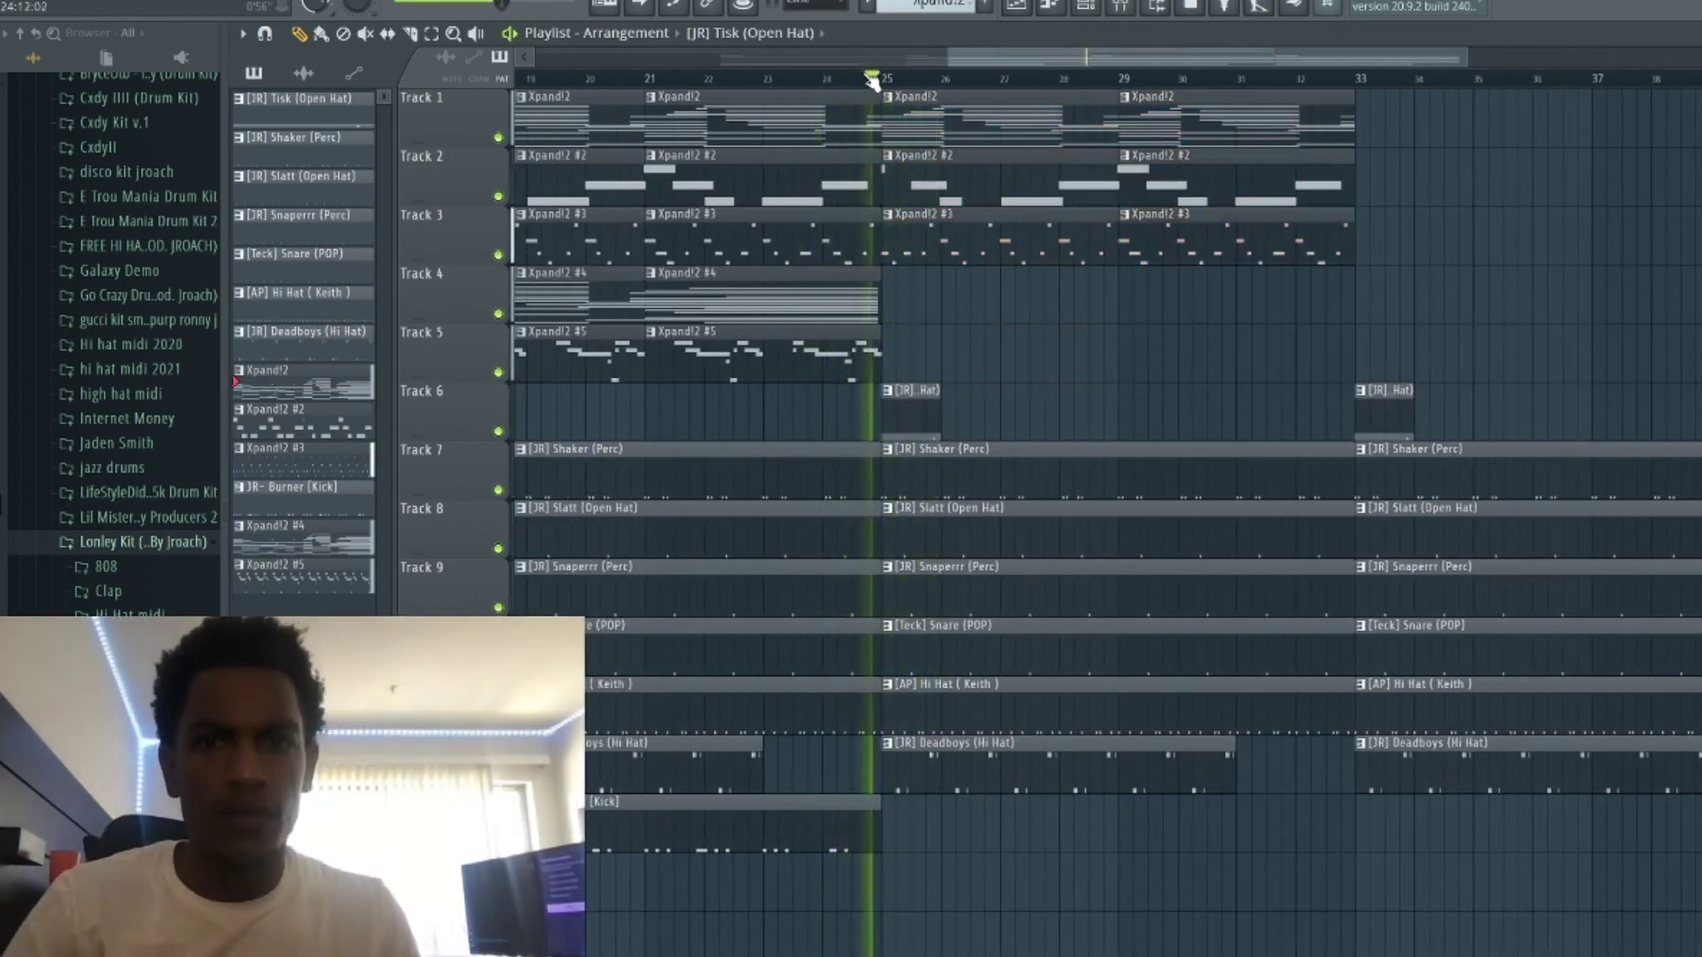
right_click(949, 128)
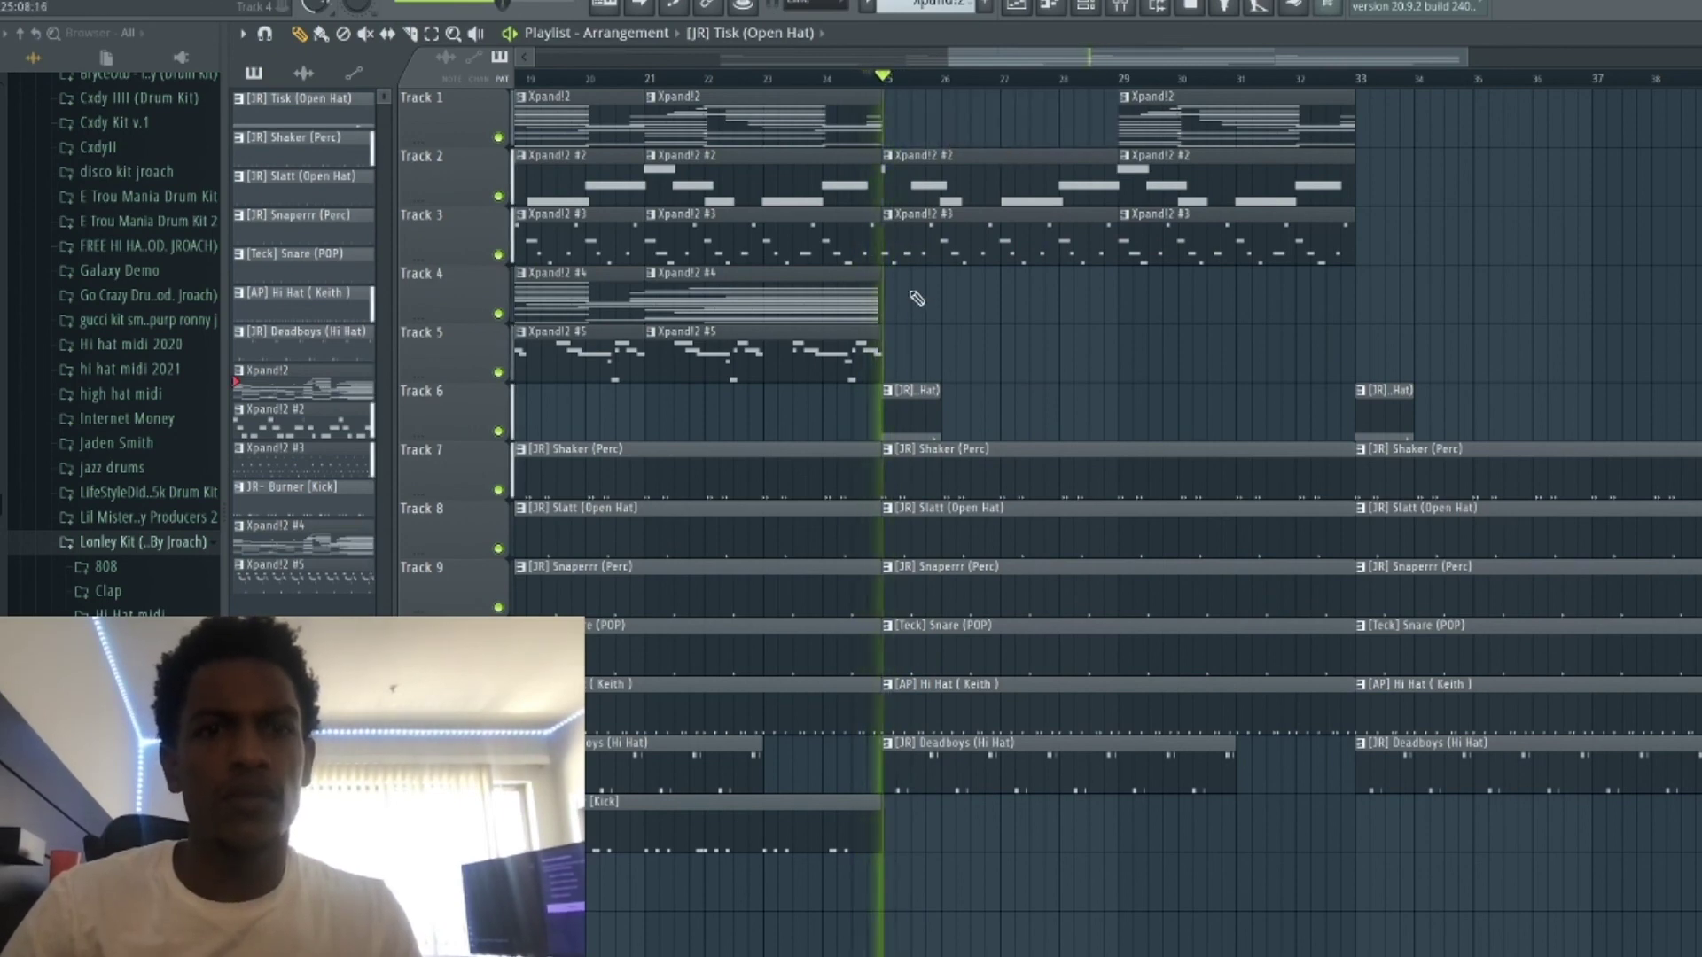
Try a copy of Track 4's bar 21 Xpand!2 #4 clip at bar 25.
left_click(780, 294)
left_click_drag(780, 294, 1015, 296)
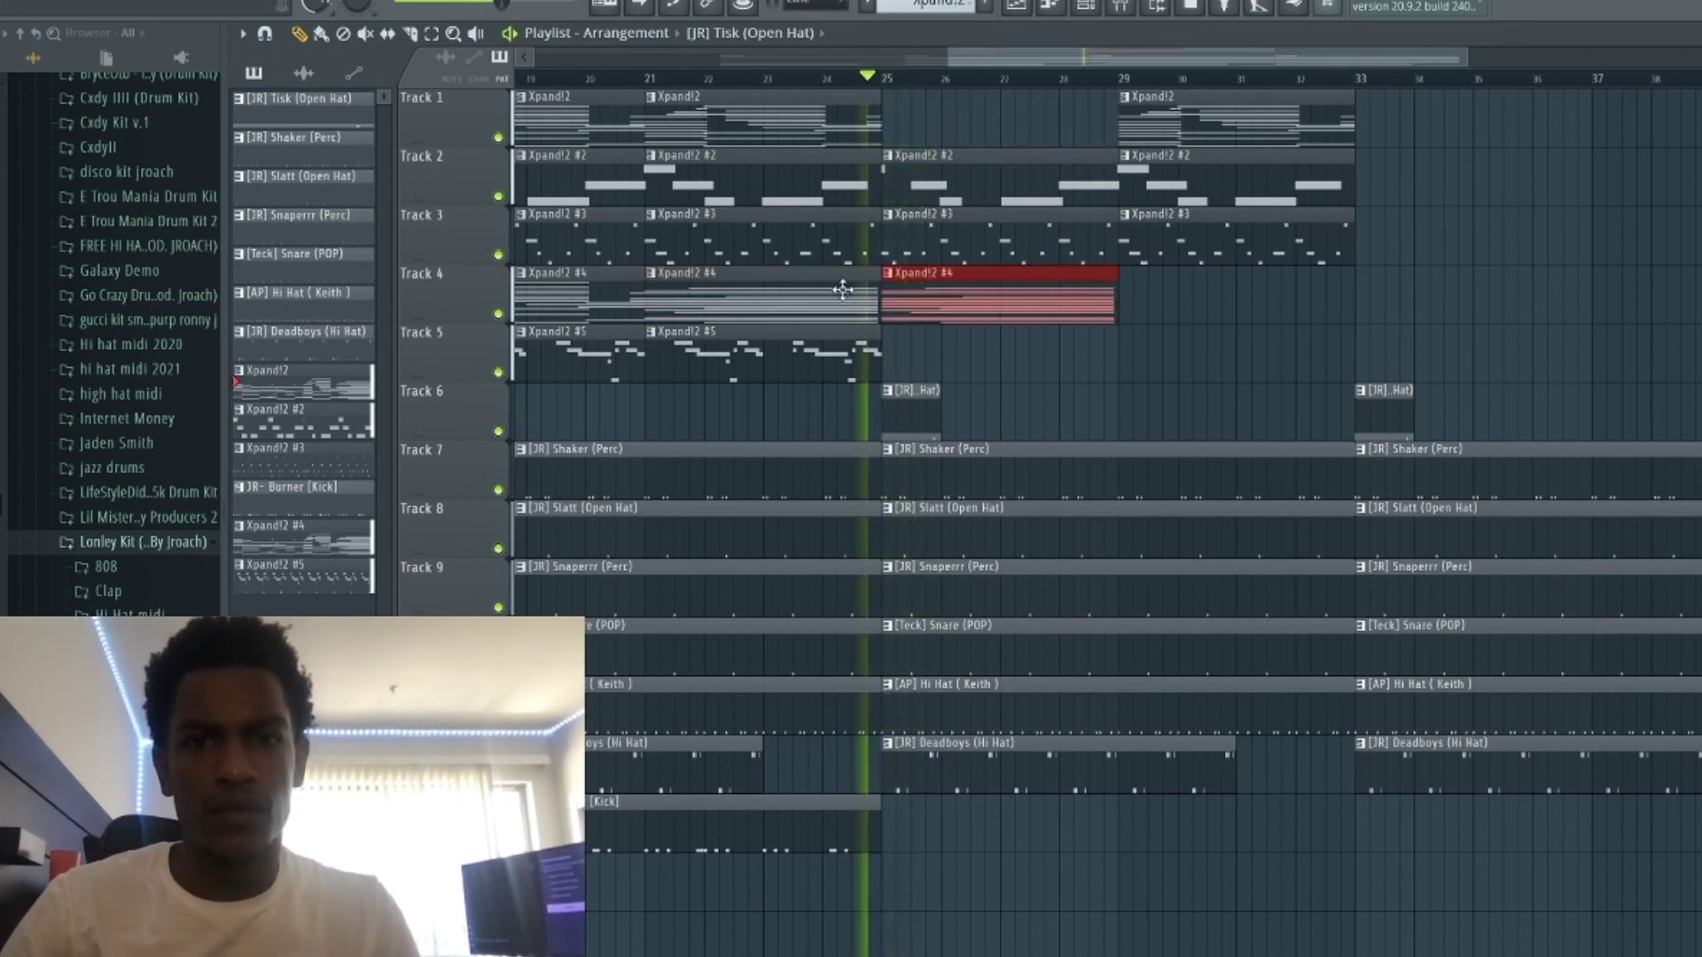
right_click(957, 314)
Duplicate Track 1's bar 21 Xpand!2 clip to bar 25, make the copy unique, glance at its piano roll and resume playback.
left_click(844, 140, "ctrl")
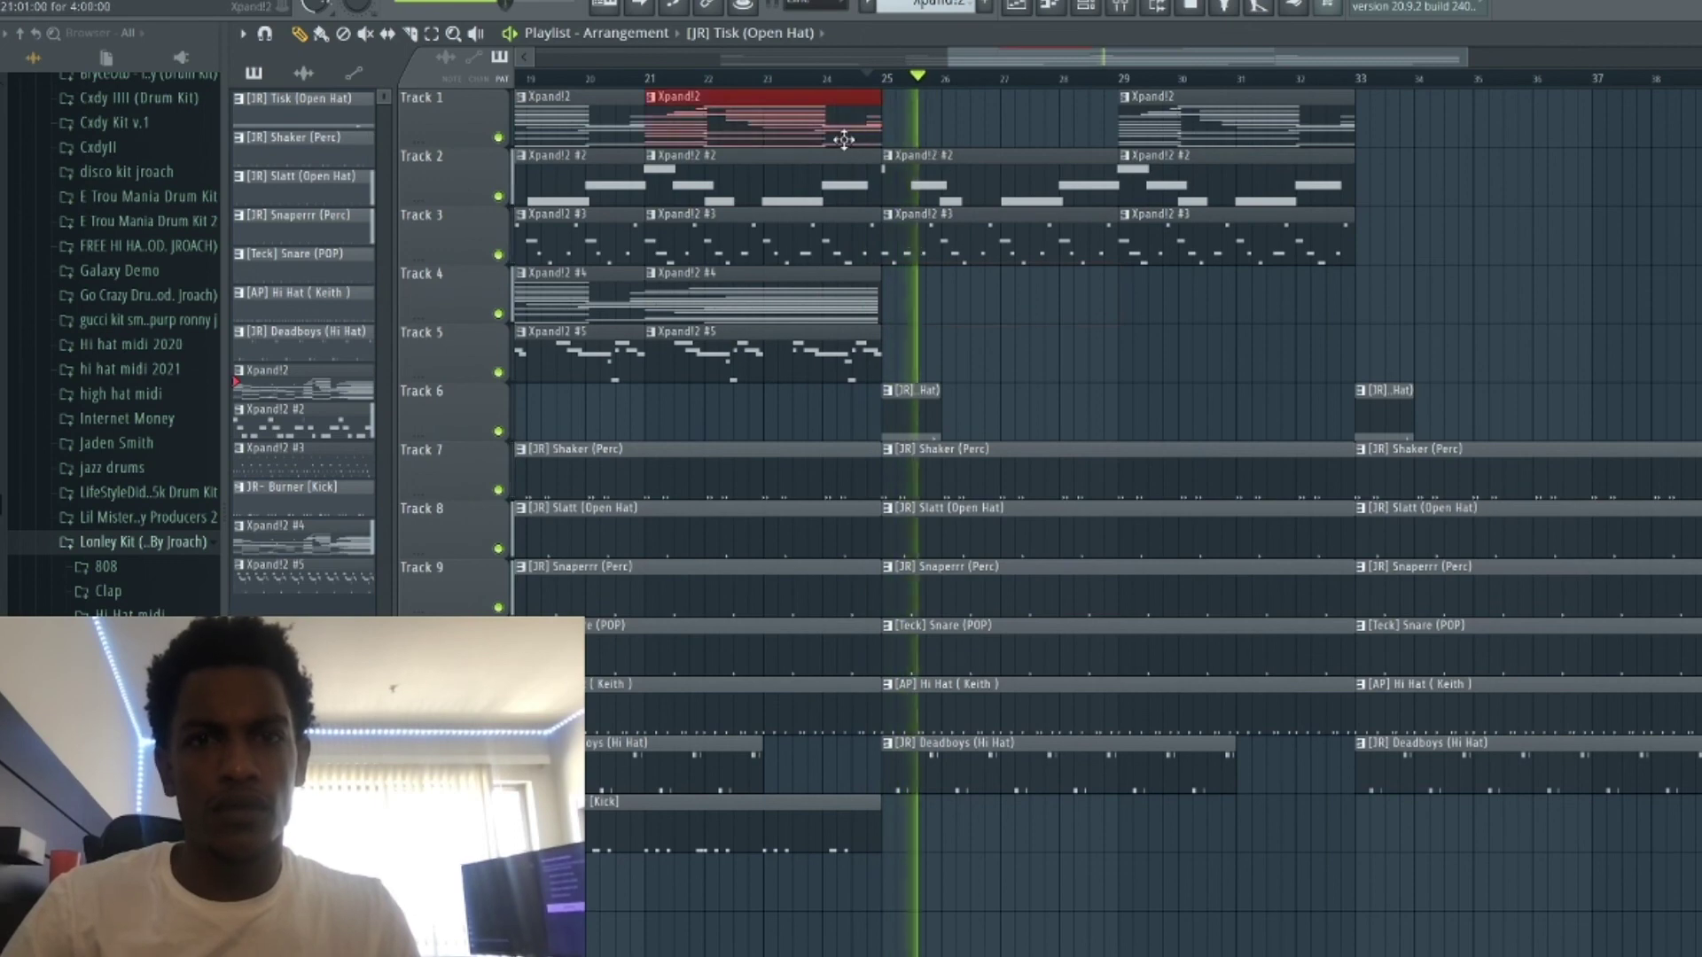
key("ctrl+b")
left_click(888, 96)
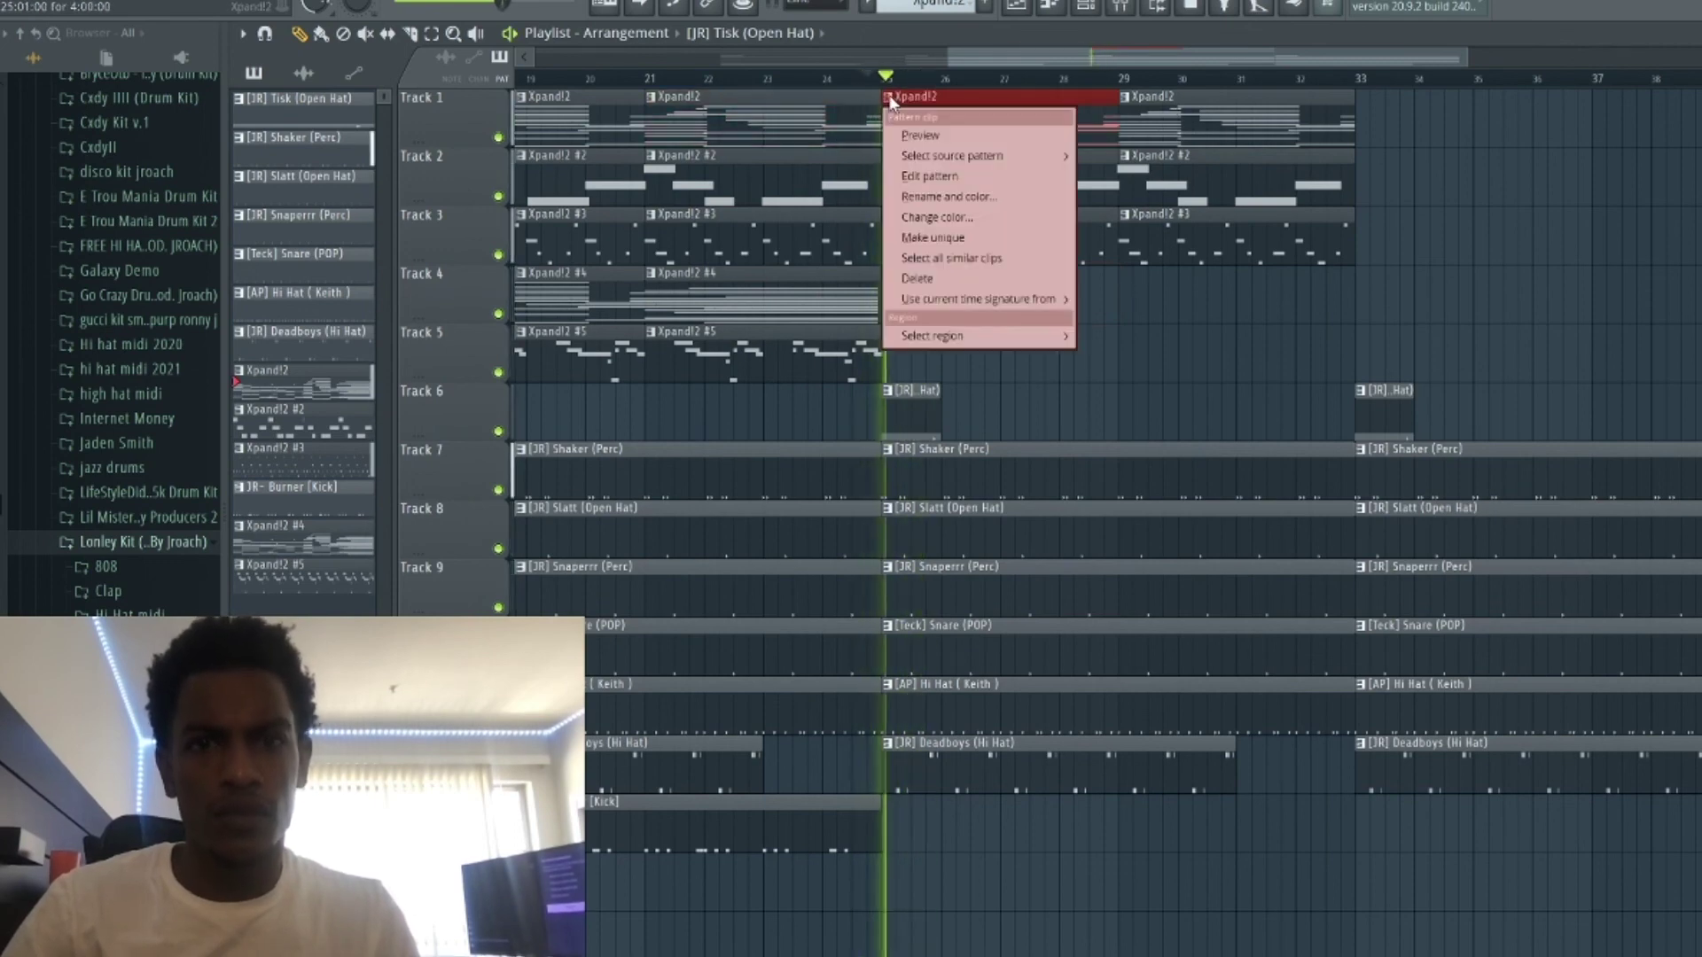
left_click(975, 236)
double_click(978, 108)
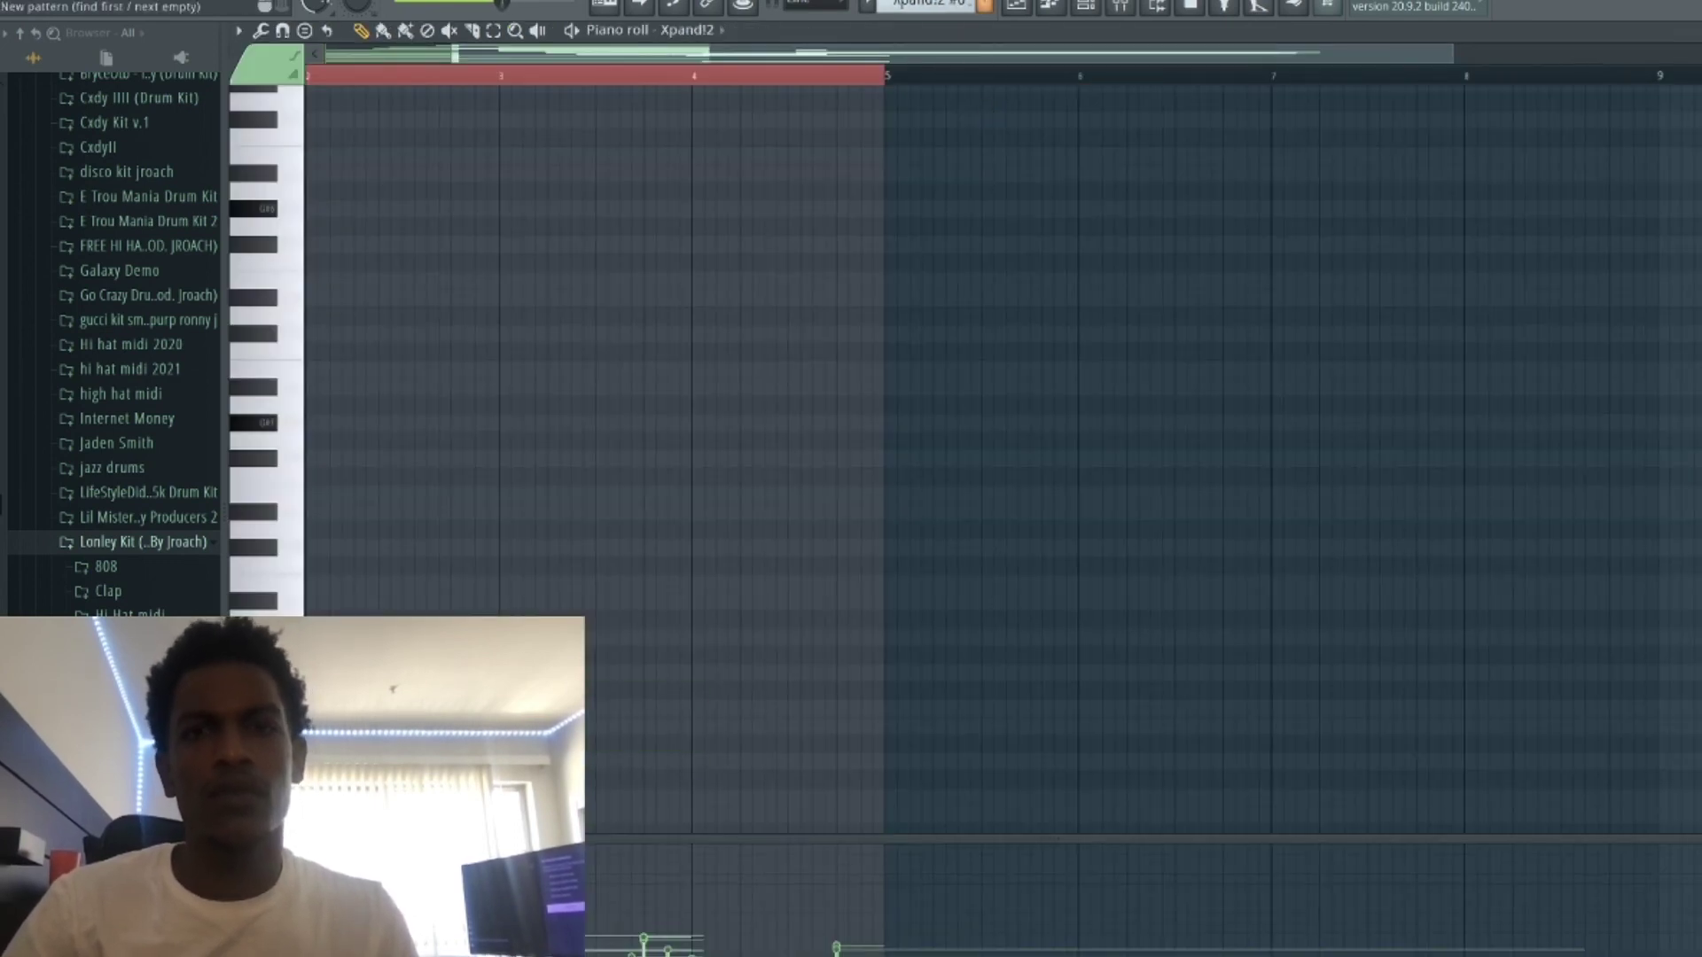
left_click(1033, 7)
key("space")
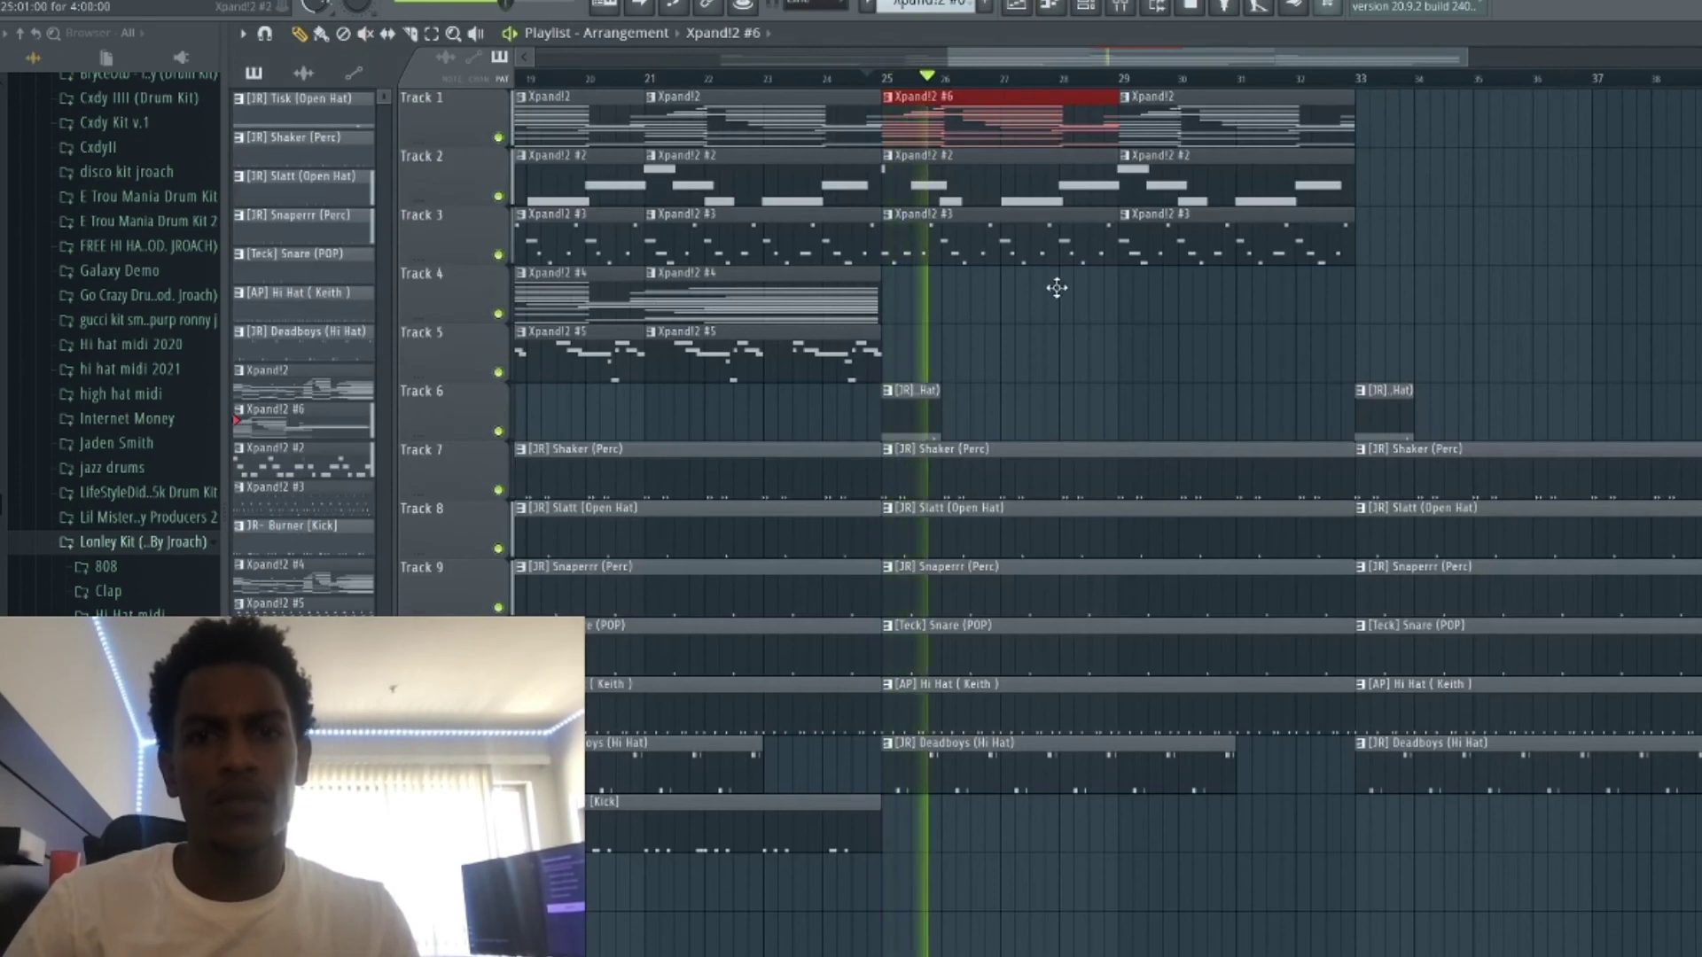
Delete Track 1's clip at bar 29, and try stretching the Xpand!2 #6 clip to bar 33 before restoring its four-bar length.
right_click(1216, 138)
scroll(976, 129, "down", 5)
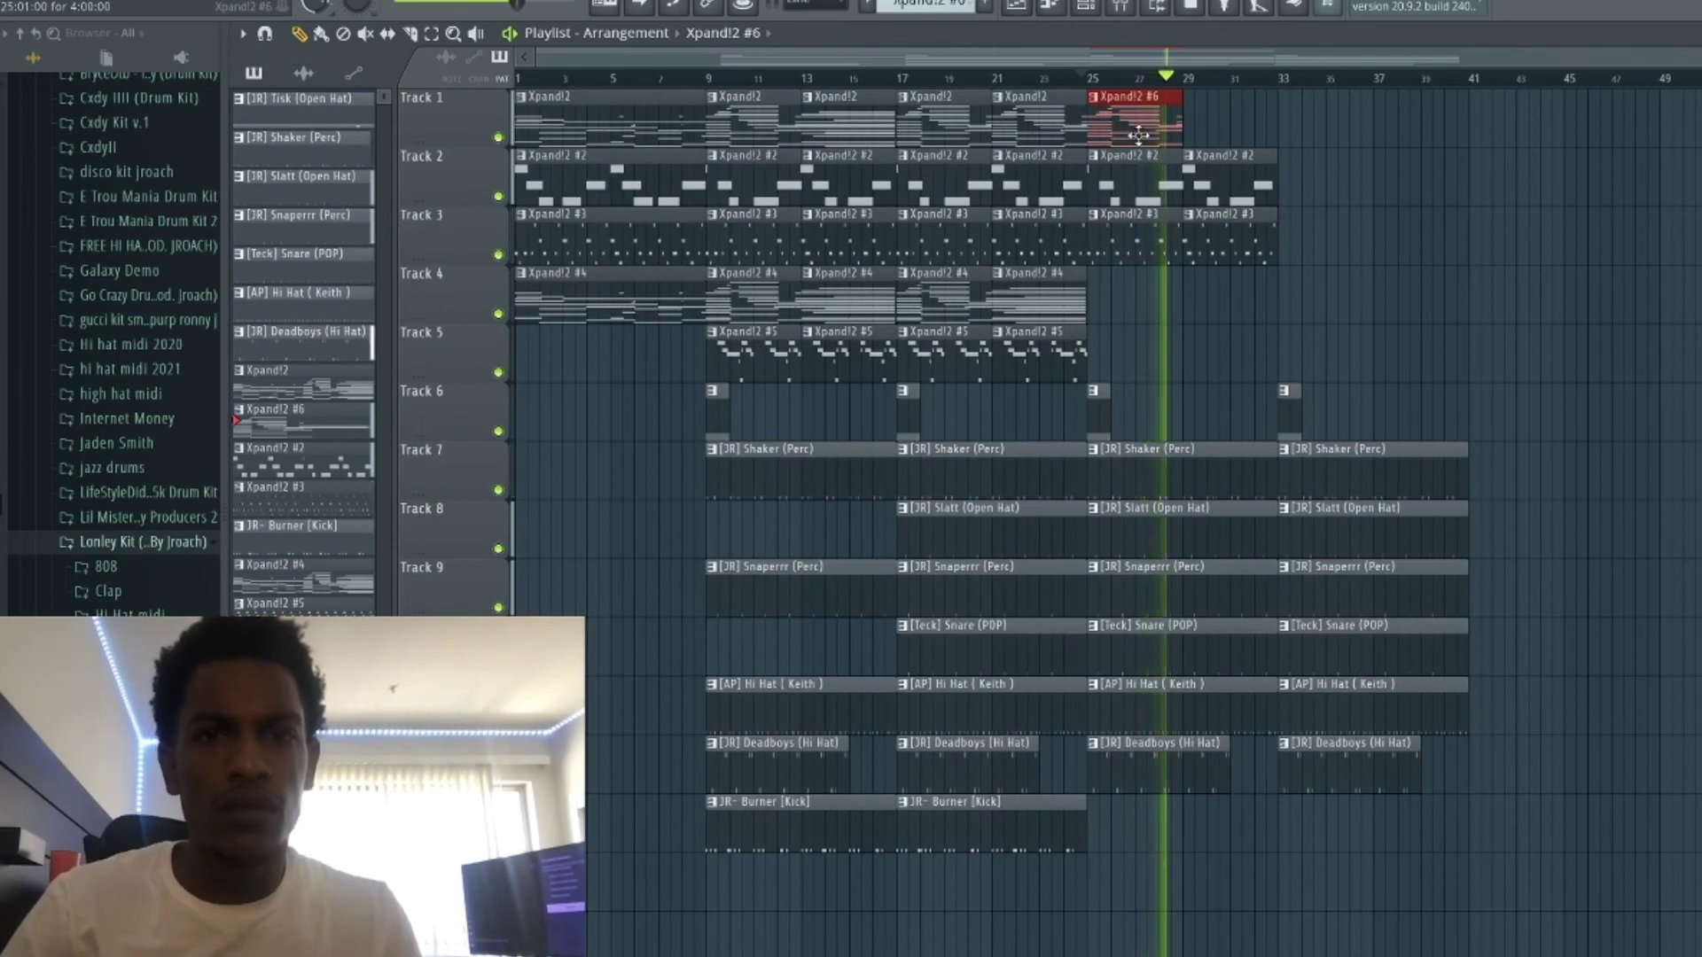
left_click_drag(1180, 114, 1274, 113)
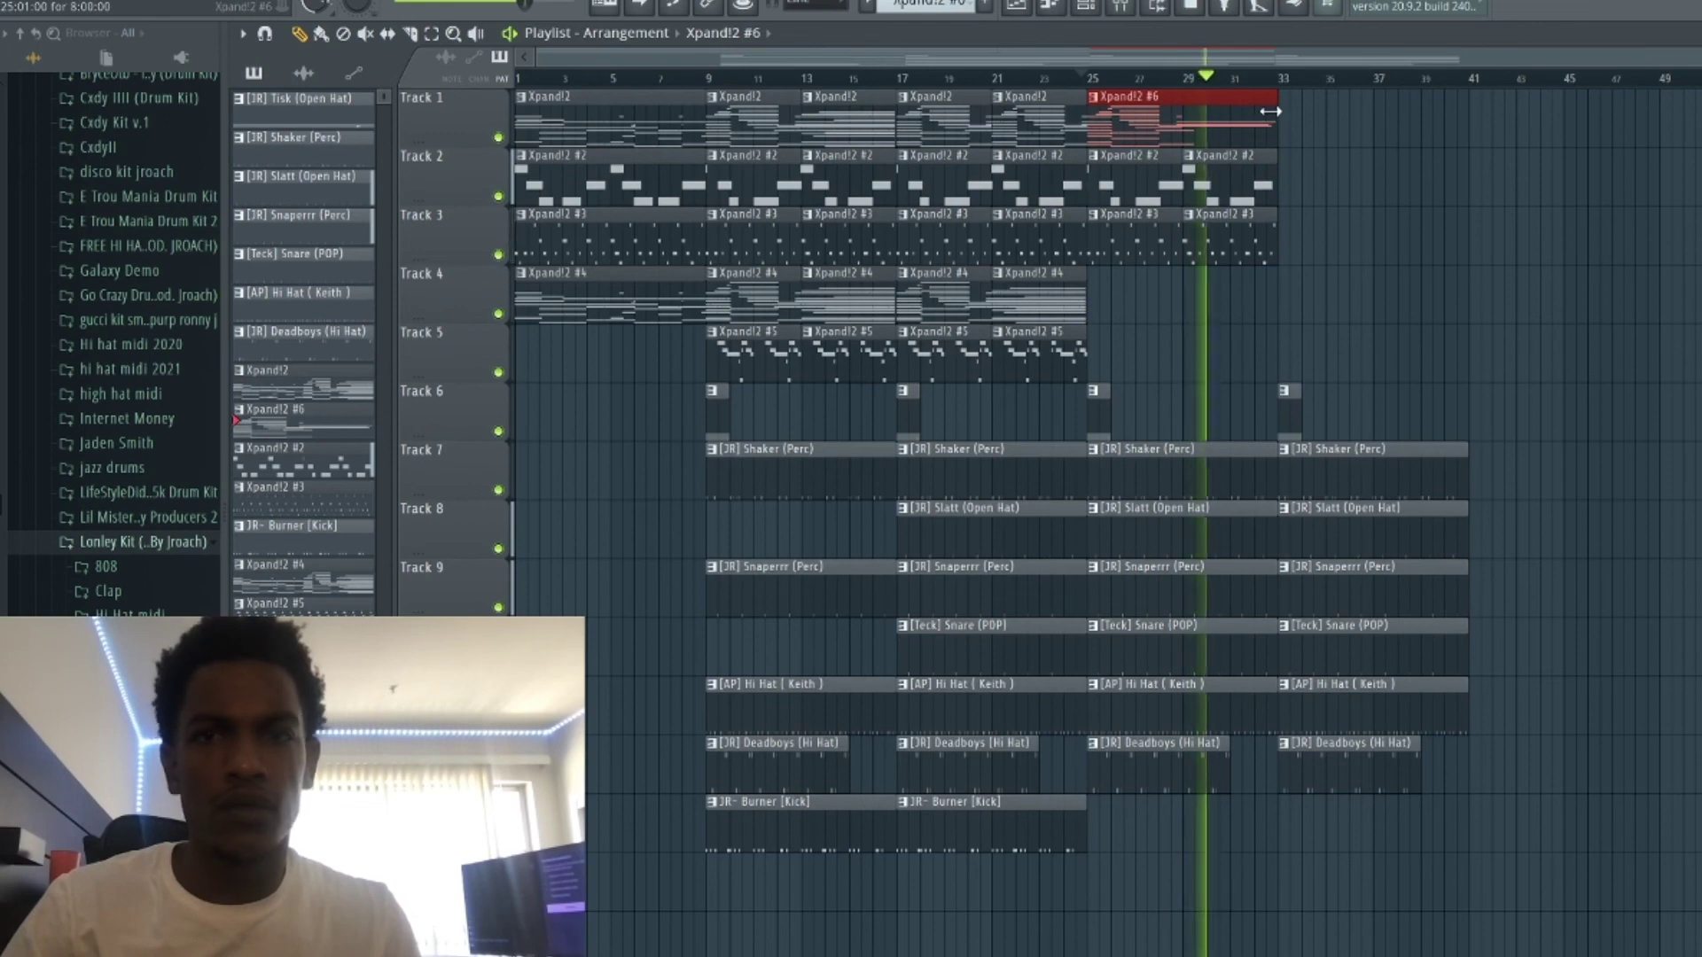
left_click_drag(1270, 111, 1181, 111)
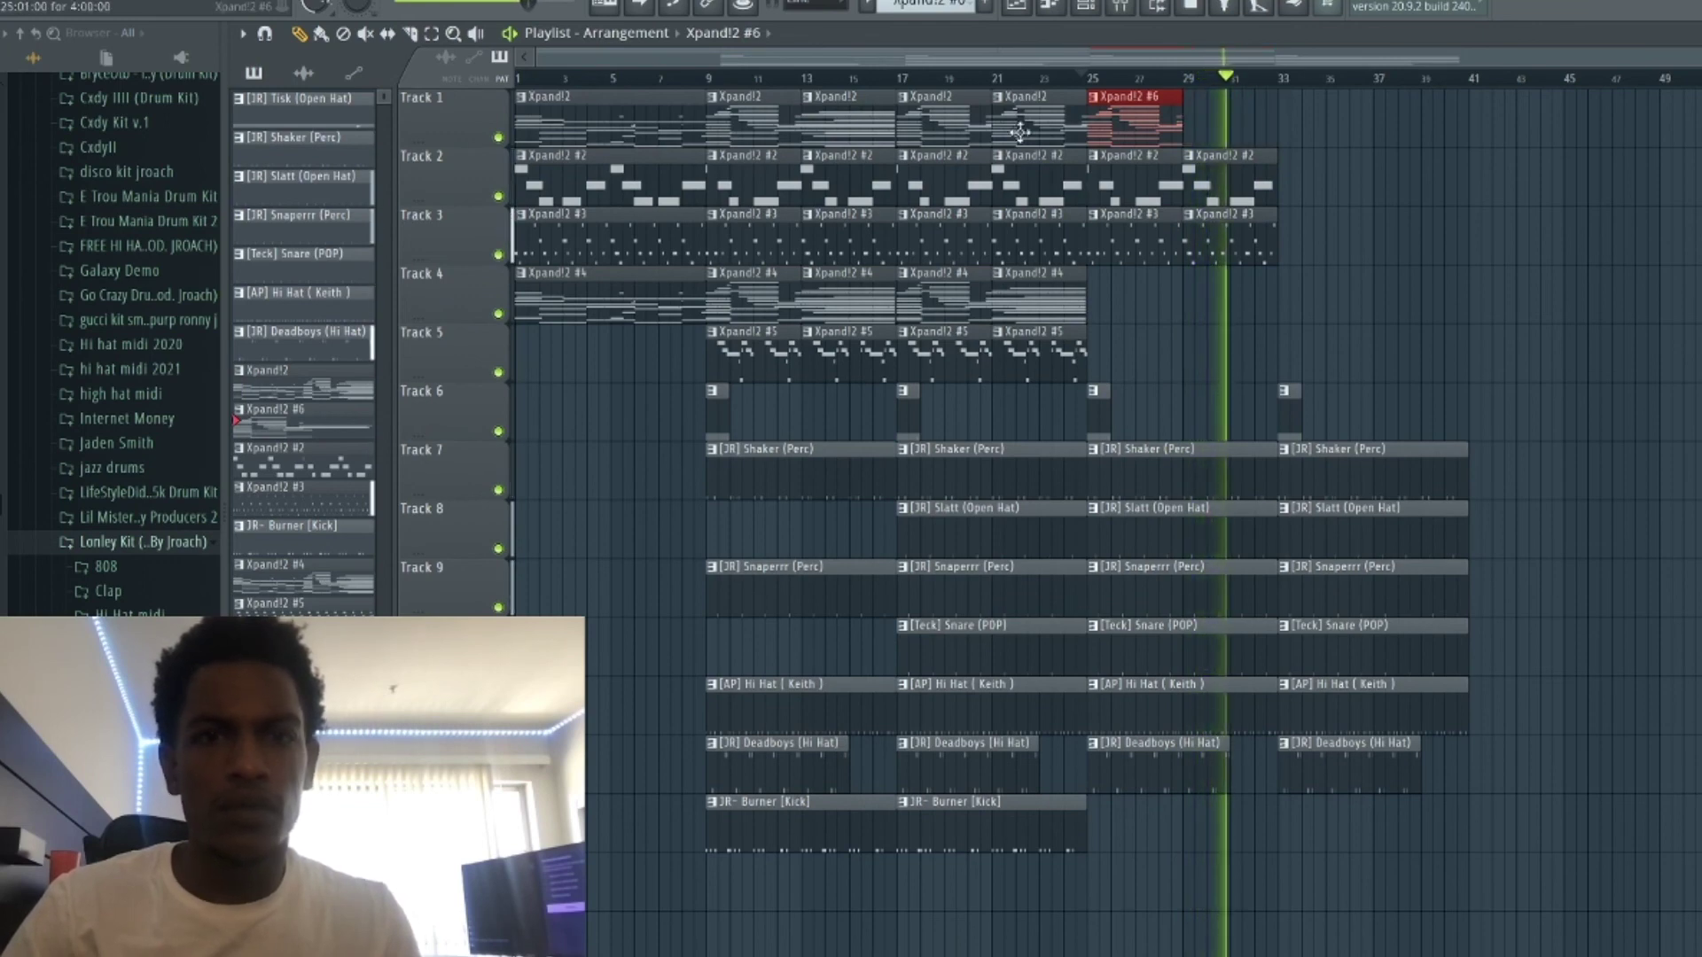
Place a copy of Track 1's bar 13 Xpand!2 clip at bar 29, undoing a first move that displaces the original.
left_click_drag(844, 93, 1216, 89)
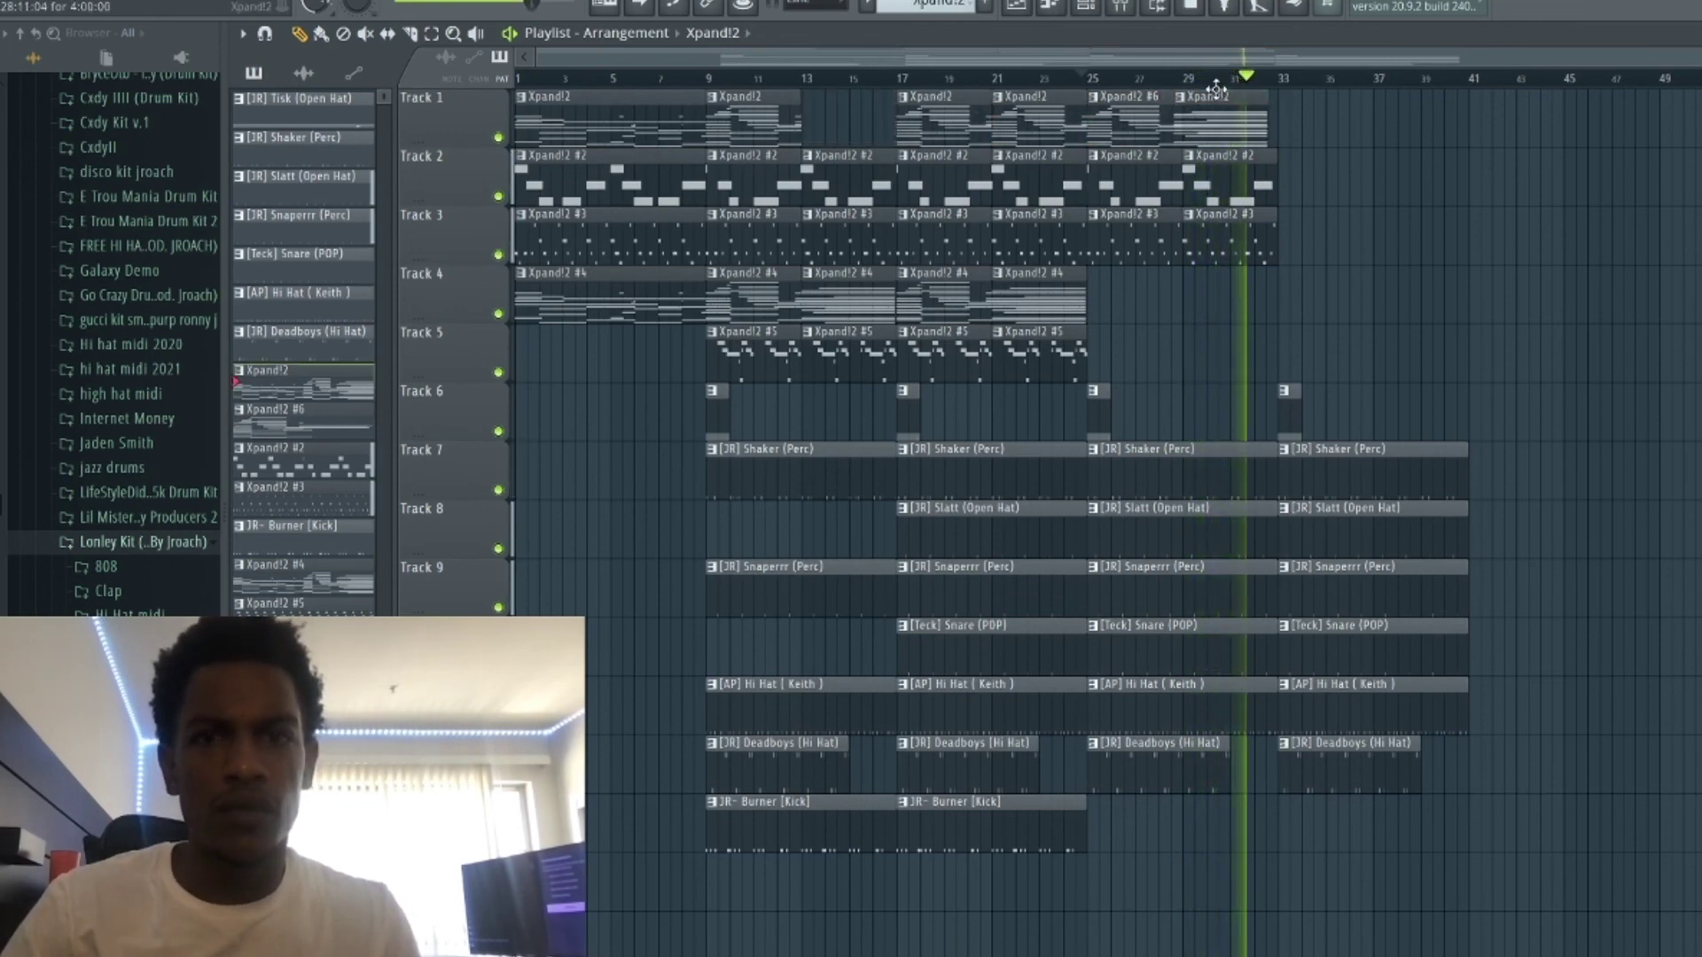
key("ctrl+z")
left_click_drag(847, 124, 1220, 119)
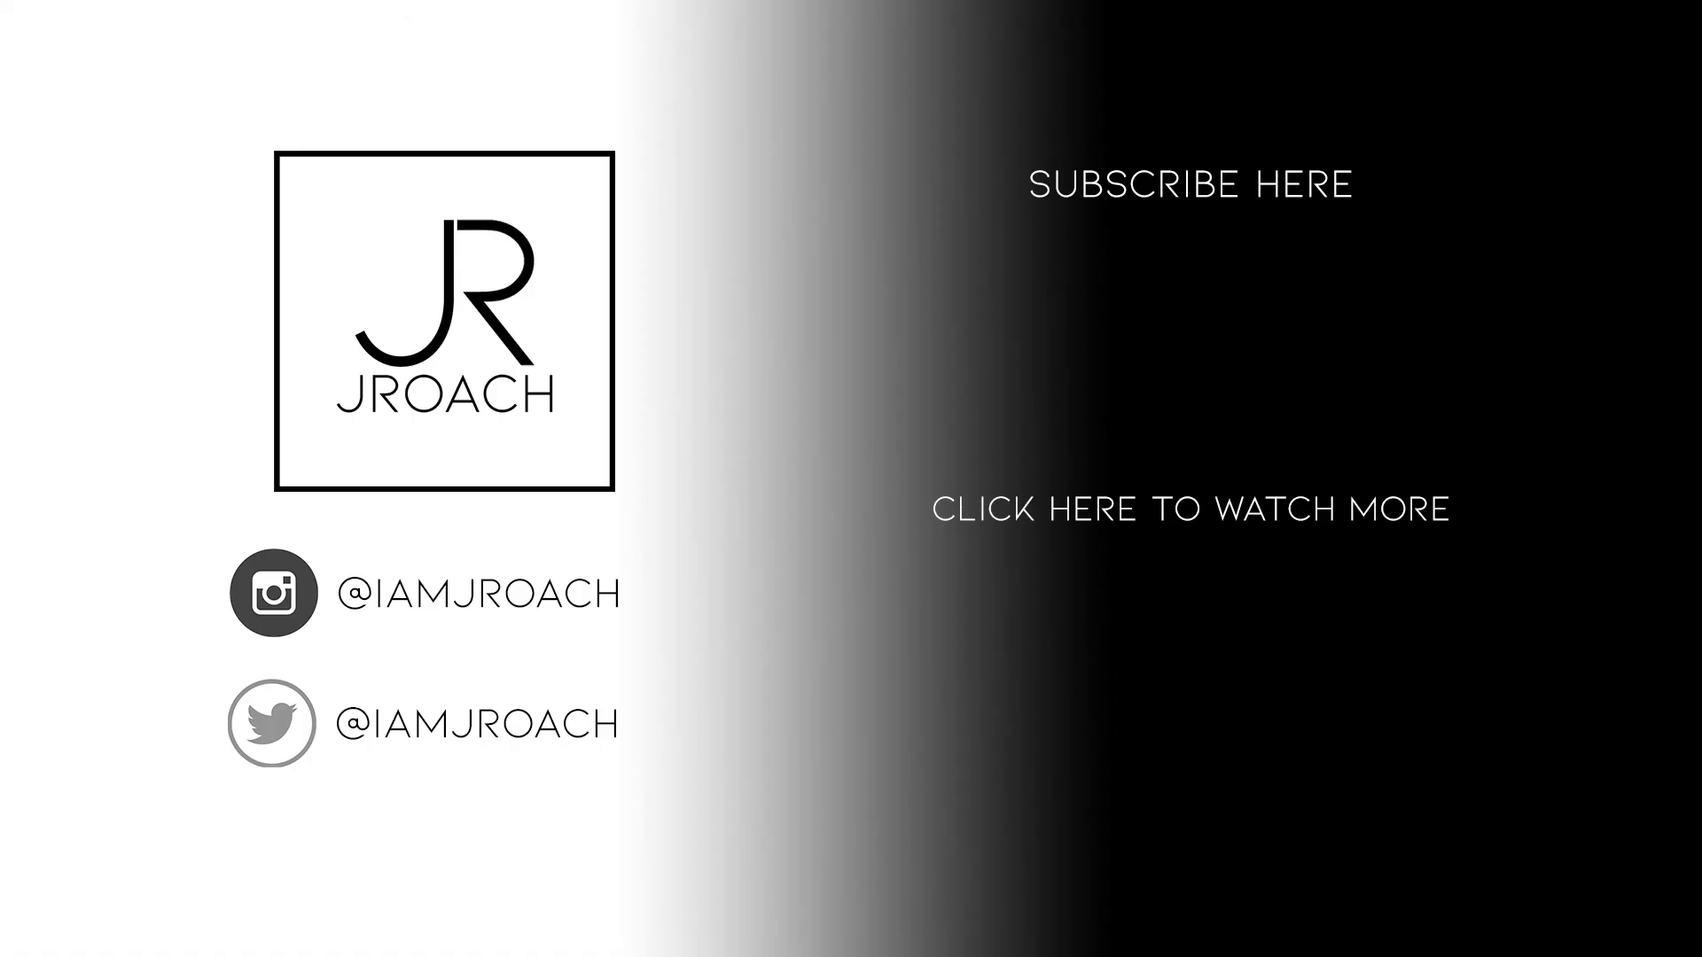